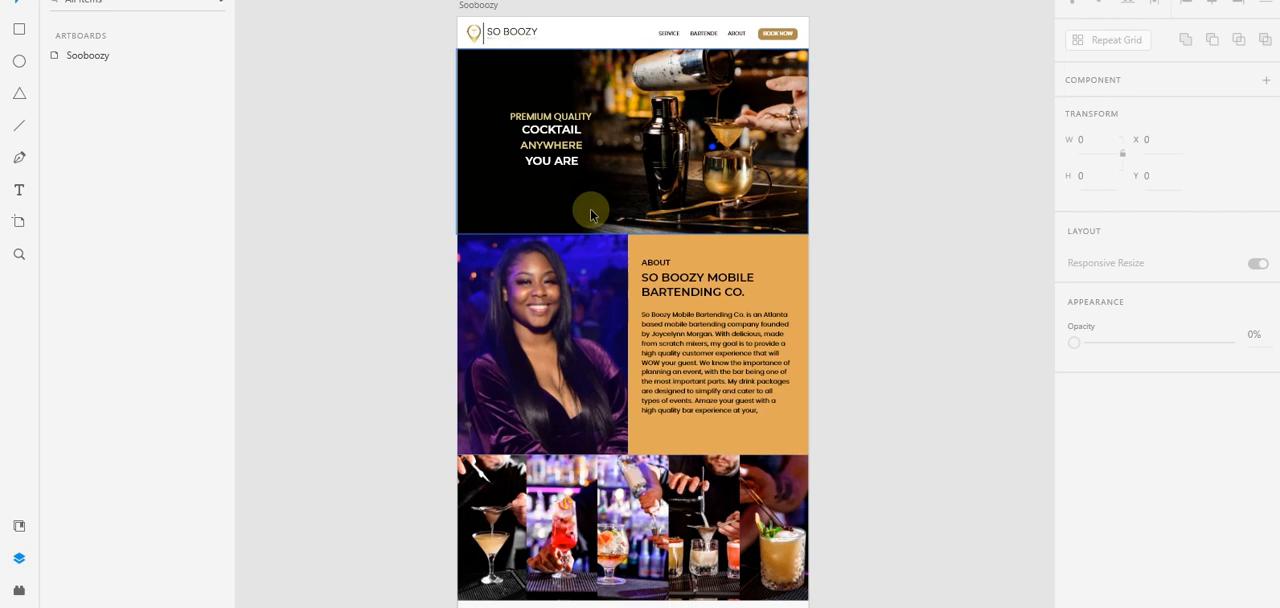
- Examine the Sooboozy web page mockup from the header and hero banner through the about, gallery and services sections down to the footer
scroll(590, 212, "down", 3)
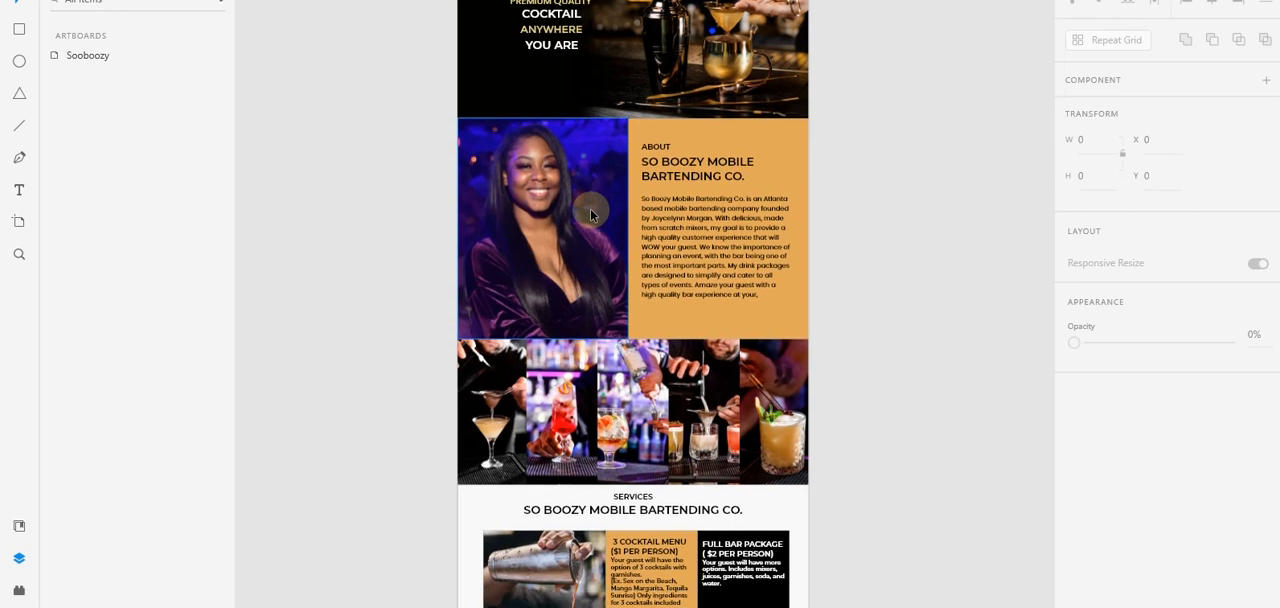
scroll(590, 212, "down", 5)
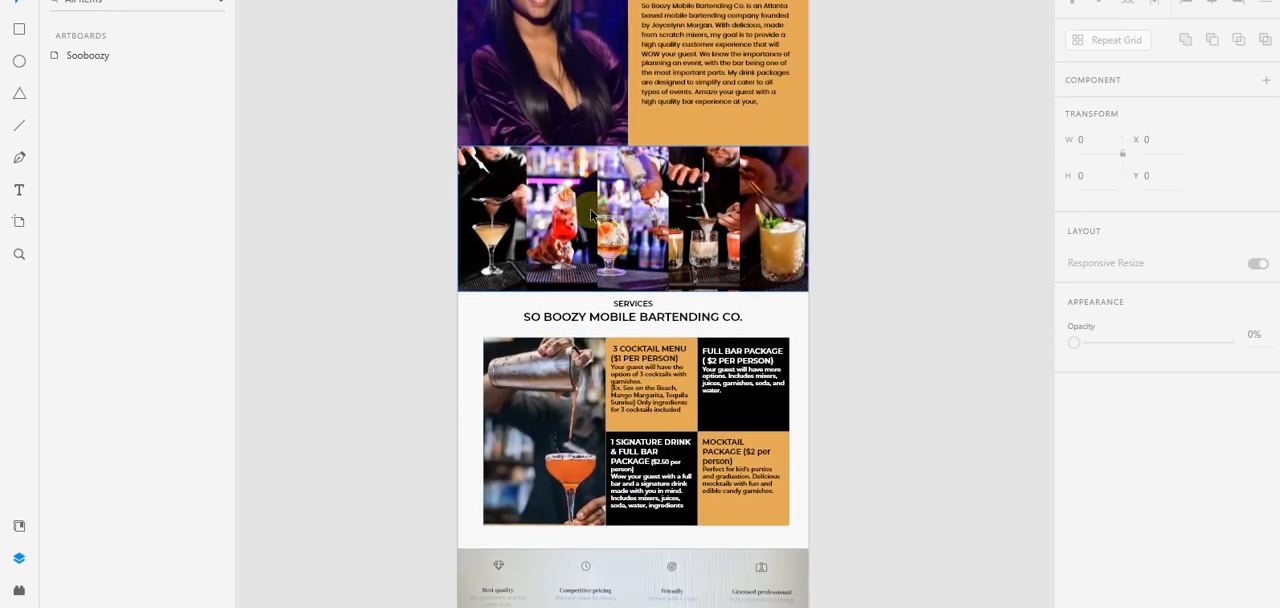
scroll(592, 214, "down", 1)
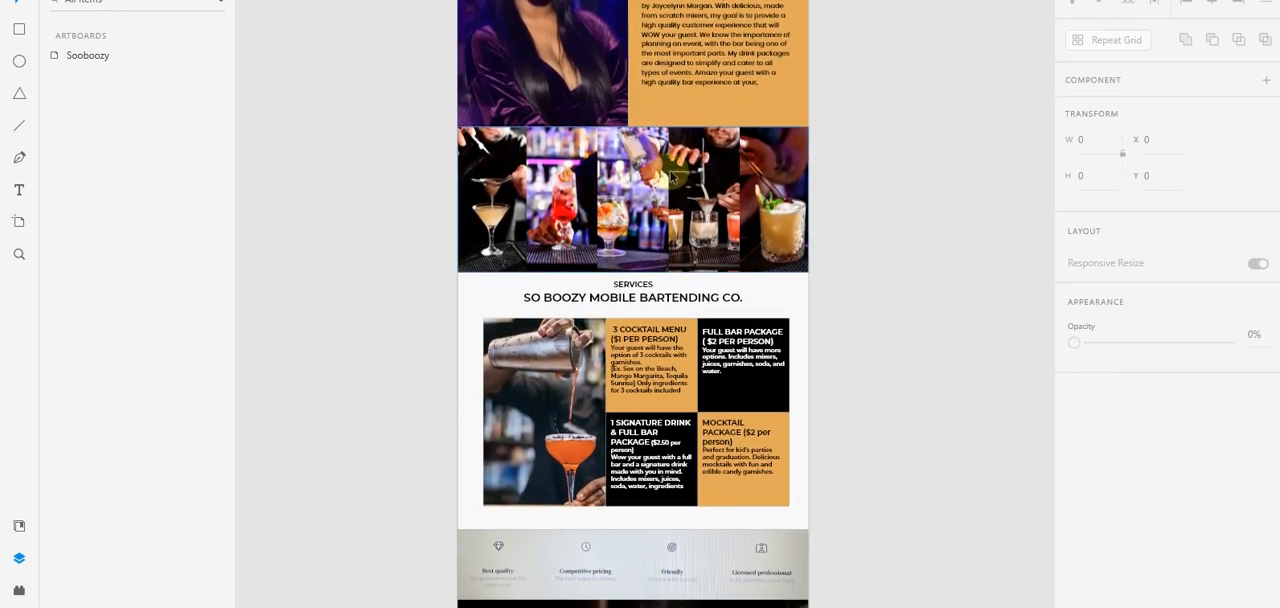
scroll(672, 176, "down", 5)
scroll(675, 181, "down", 3)
scroll(676, 182, "up", 5)
scroll(675, 181, "up", 10)
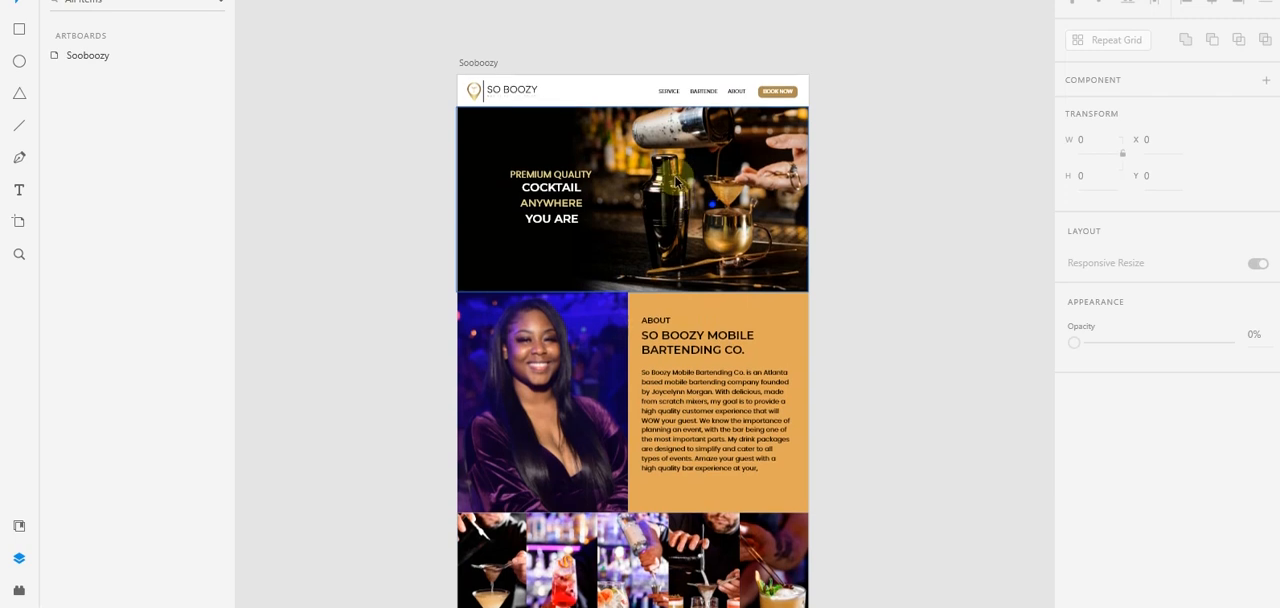
scroll(675, 181, "down", 2)
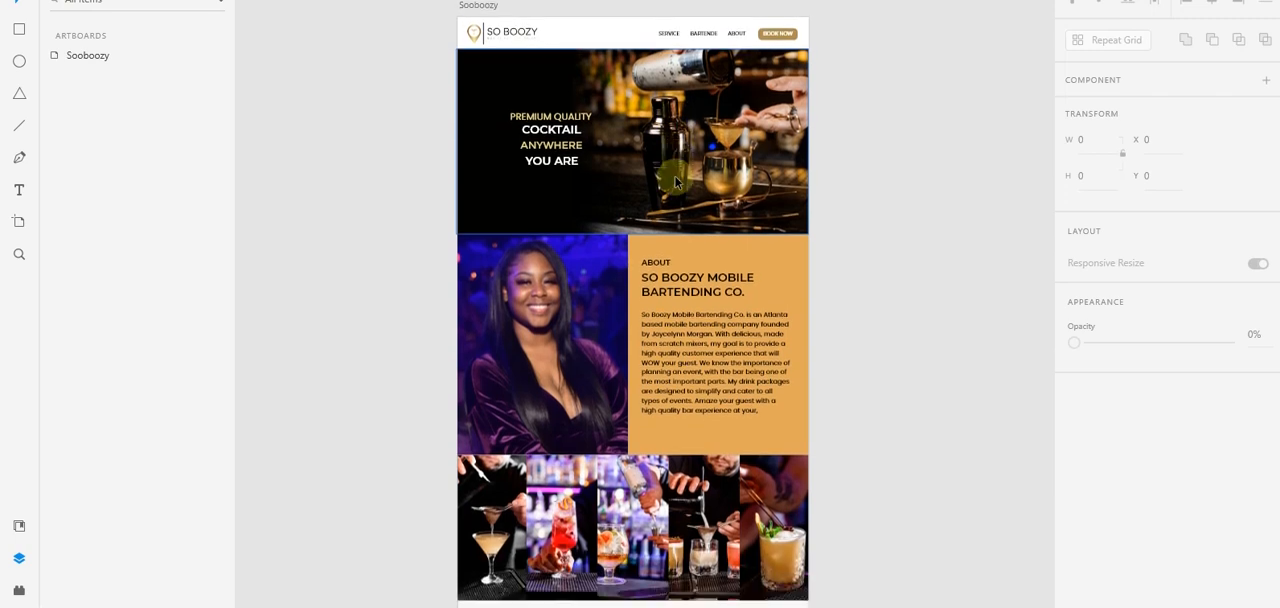
scroll(675, 181, "down", 1)
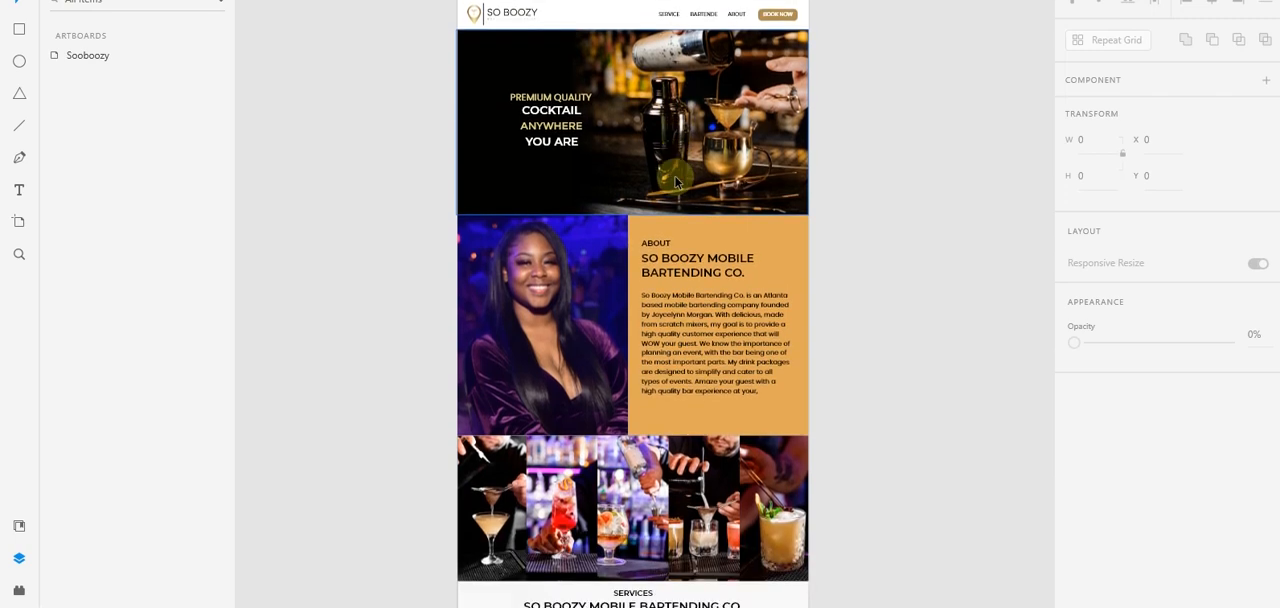
scroll(675, 181, "down", 2)
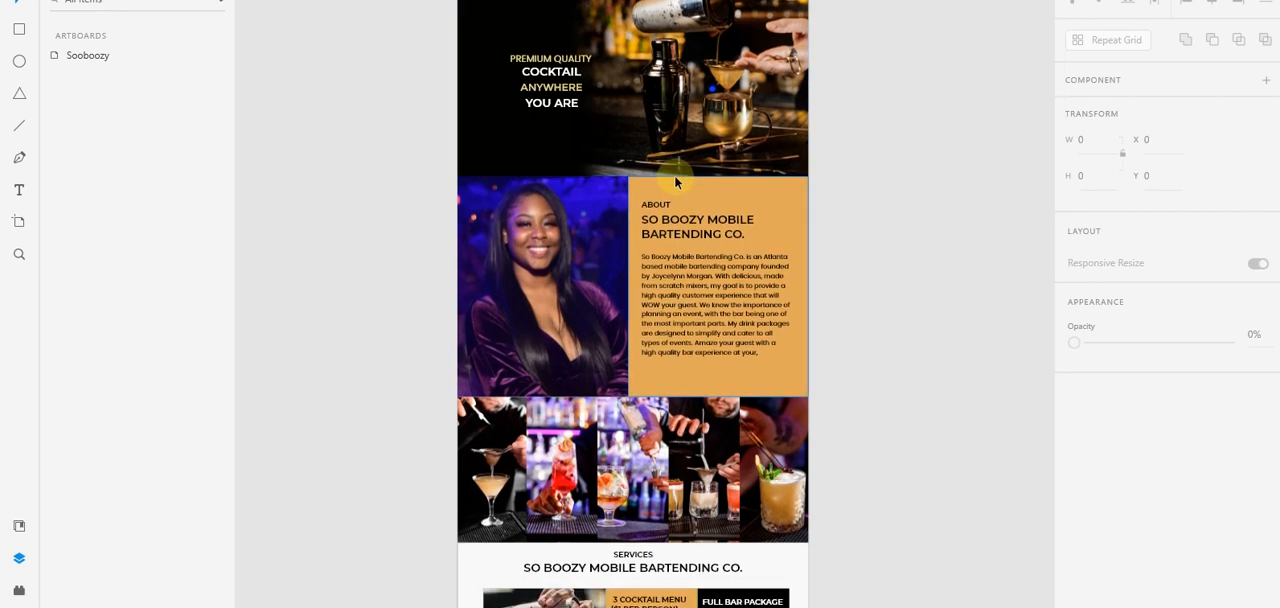
scroll(674, 181, "up", 3)
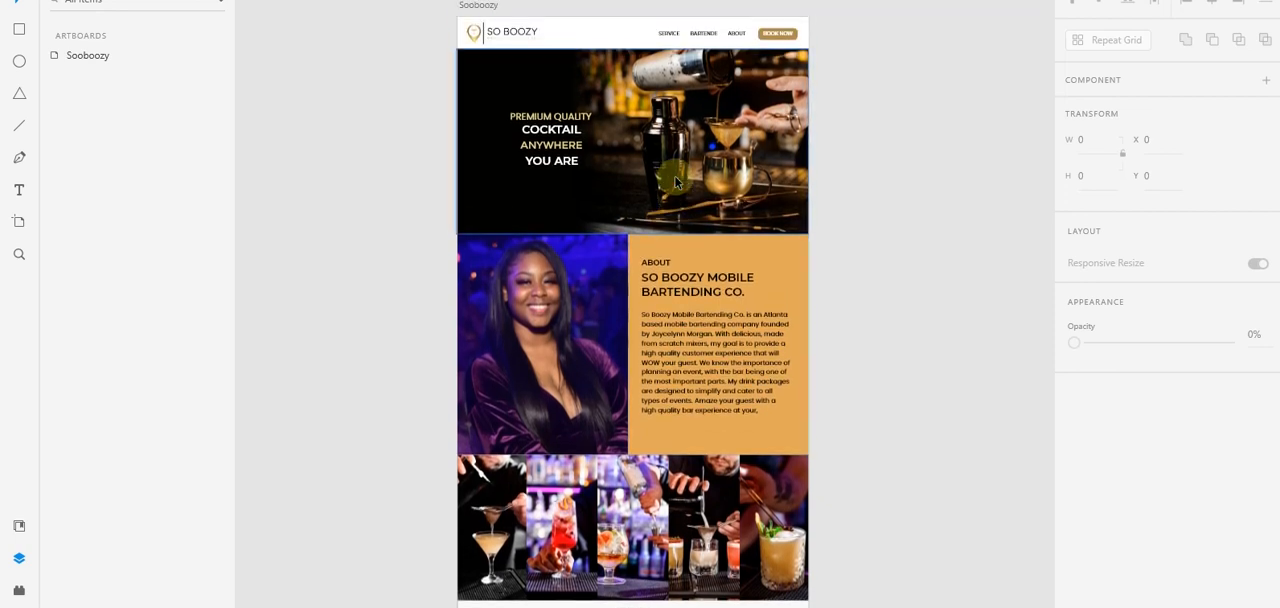
scroll(675, 181, "down", 5)
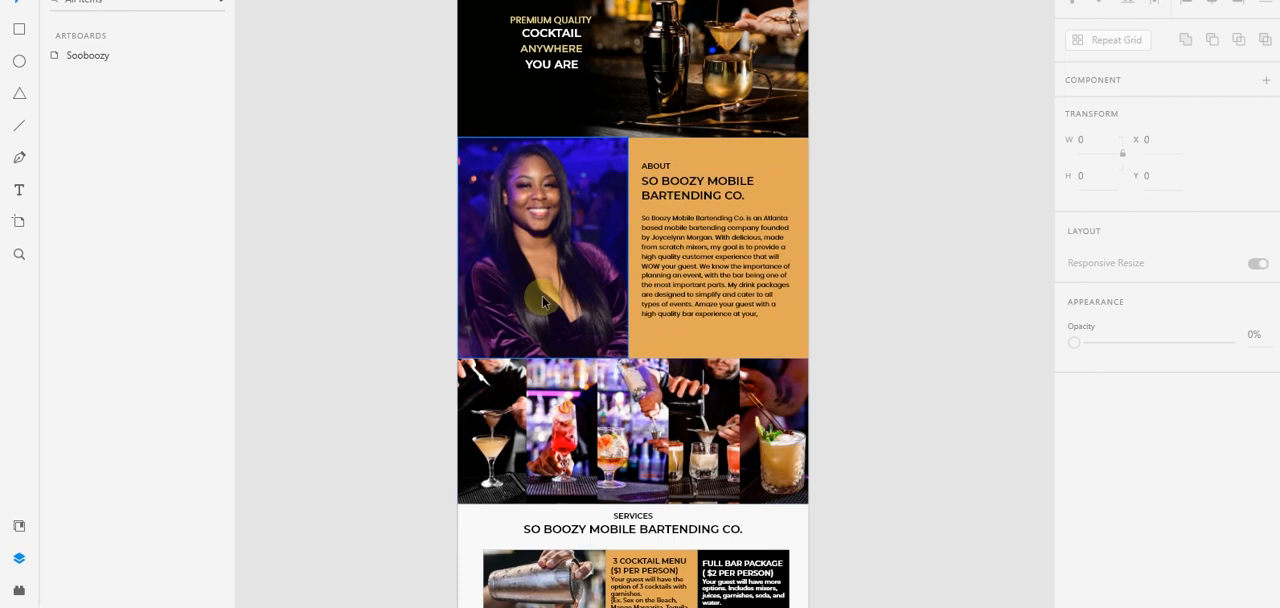
scroll(543, 295, "up", 3)
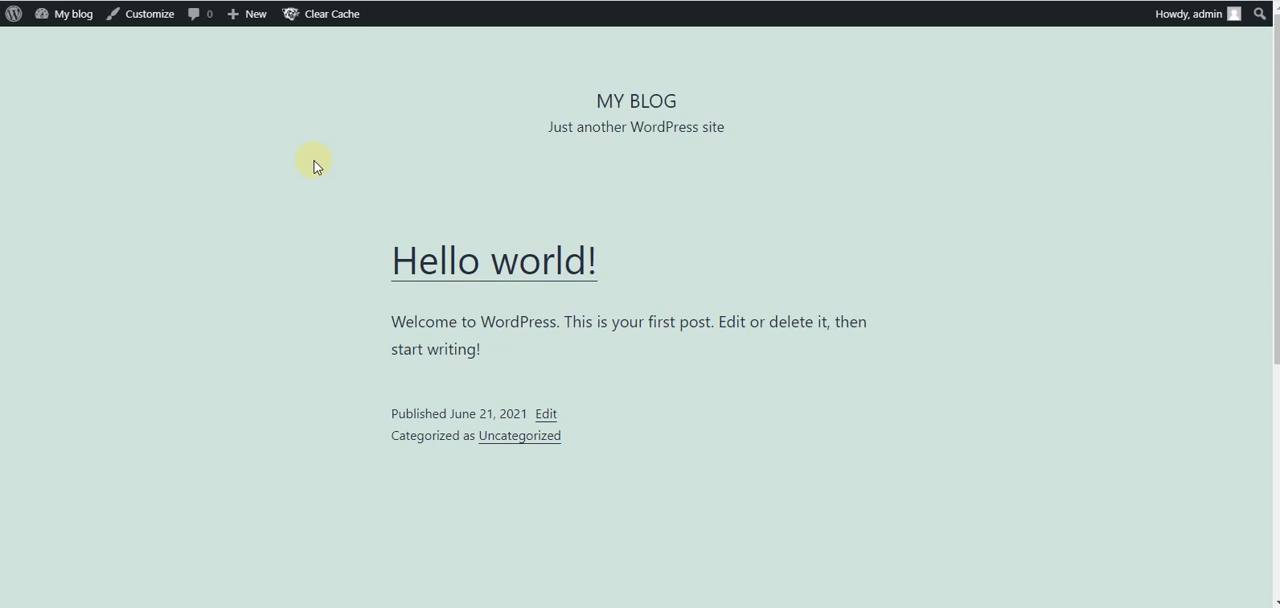
- Switch to the WordPress site in the browser and examine its default blog front page from header to footer
scroll(313, 165, "down", 4)
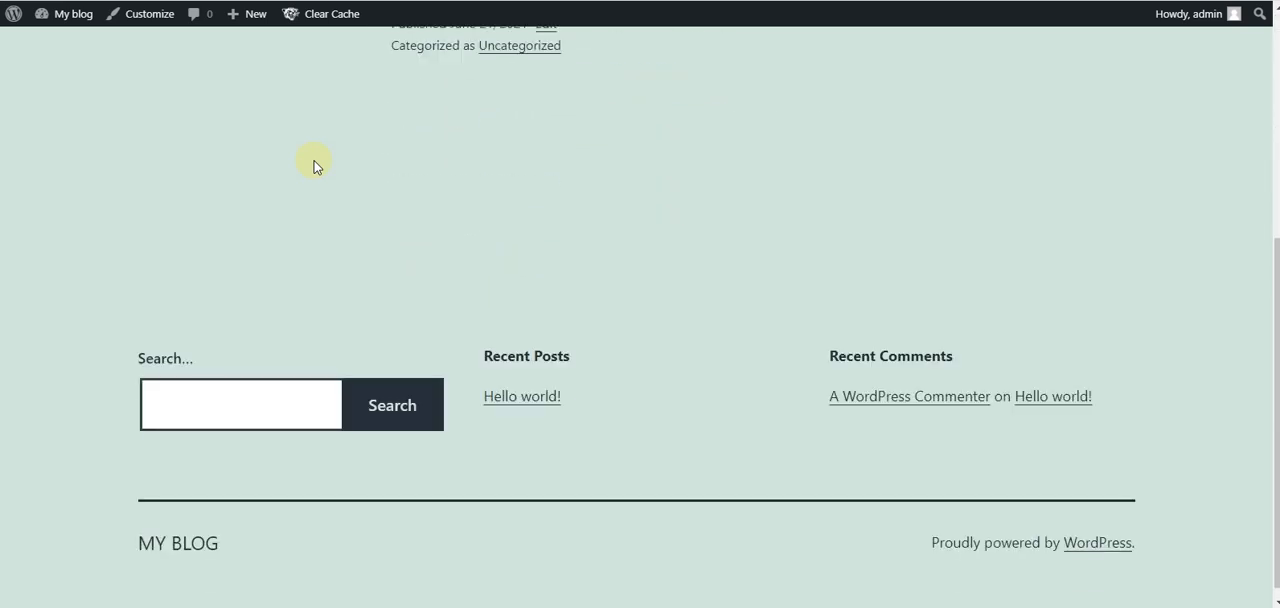
scroll(313, 165, "up", 3)
scroll(313, 165, "up", 1)
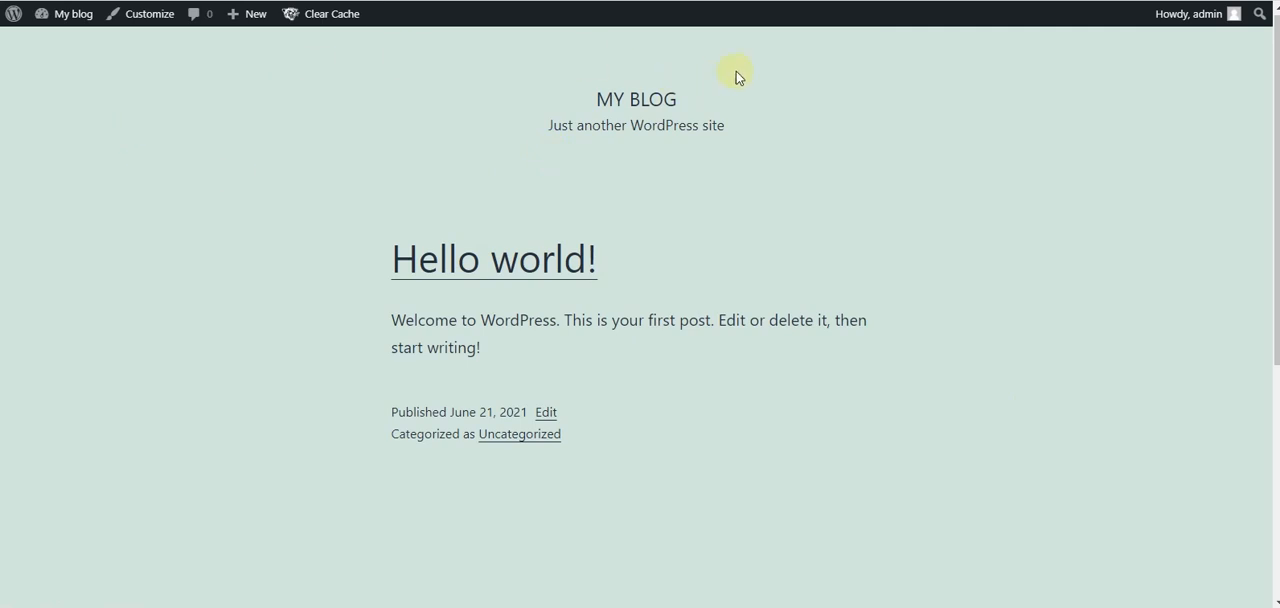
scroll(91, 146, "down", 4)
scroll(91, 146, "up", 3)
scroll(391, 90, "up", 1)
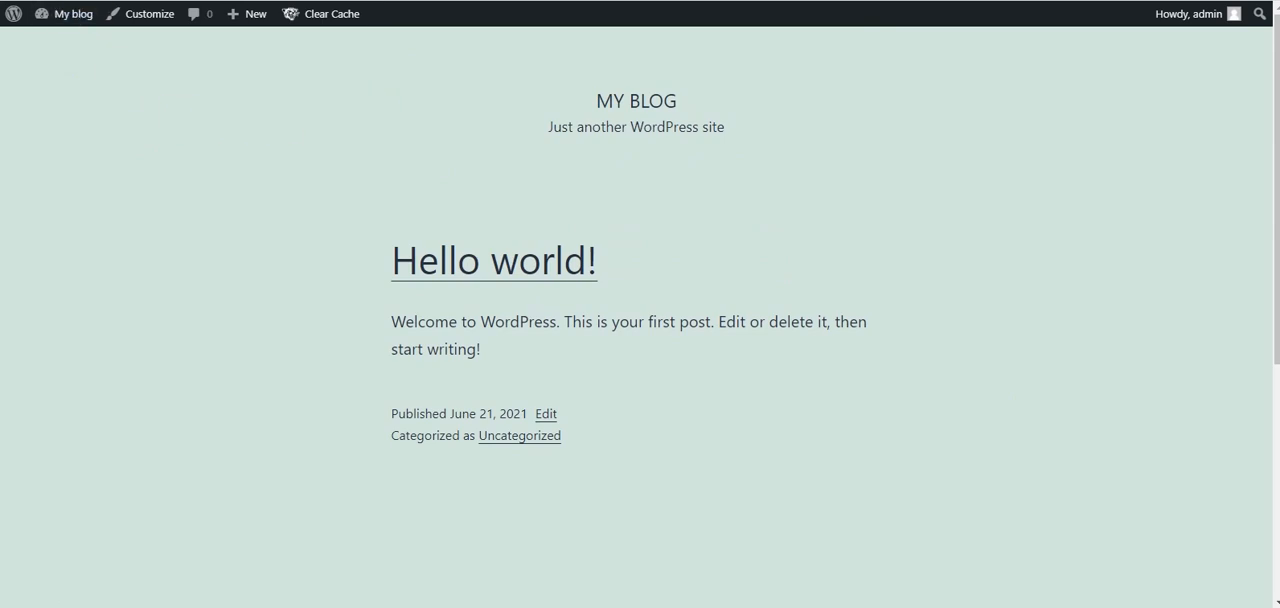
key("alt+Left")
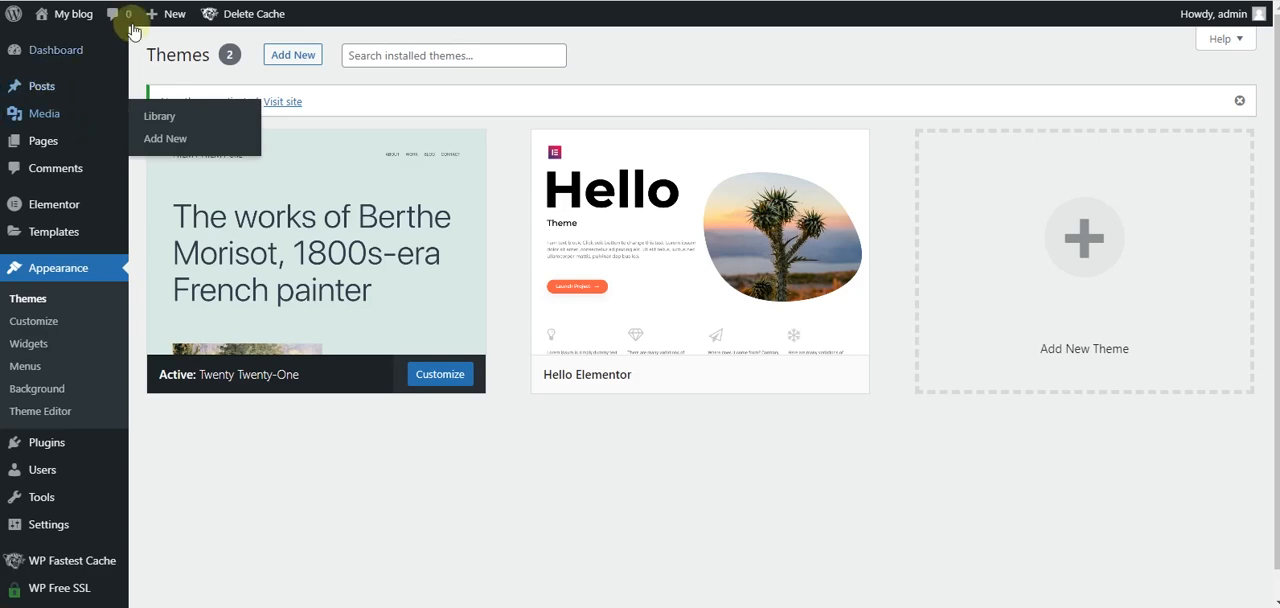
left_click(152, 2)
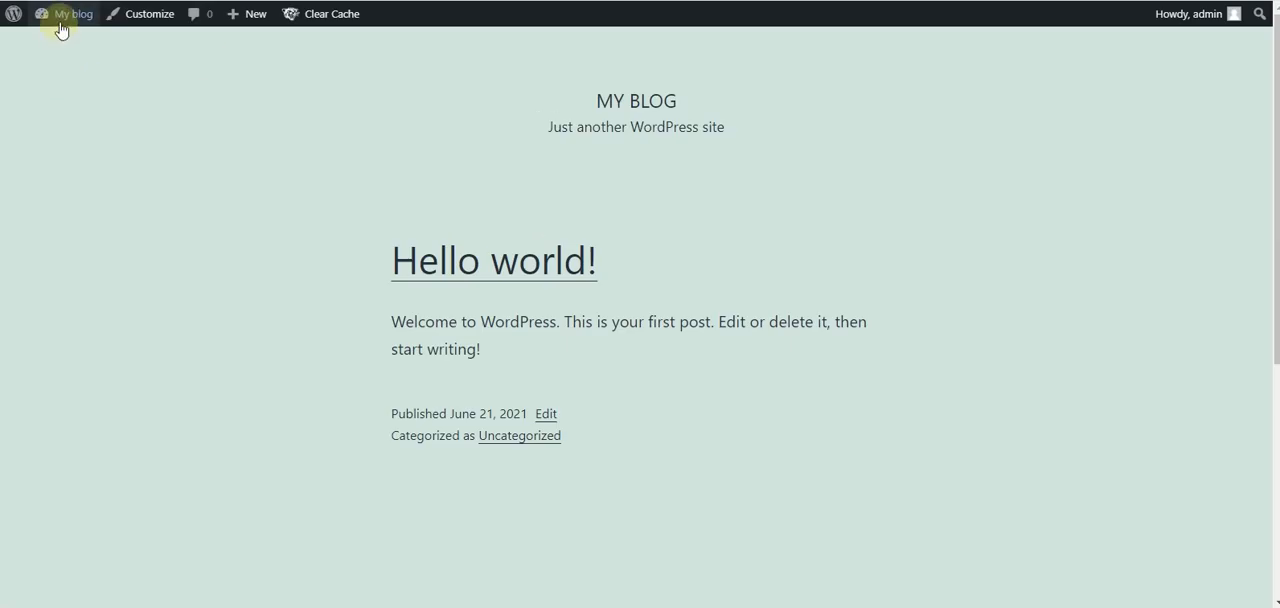
- Go from the live blog to the WordPress dashboard and open the list of installed themes
mouse_move(60, 22)
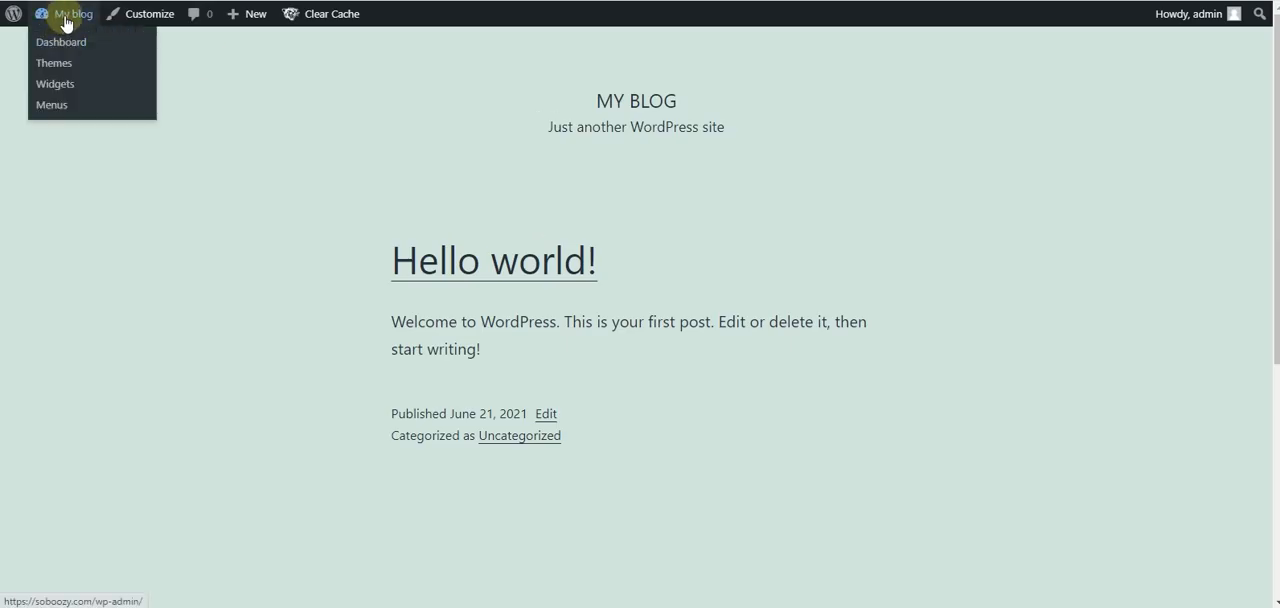
left_click(73, 44)
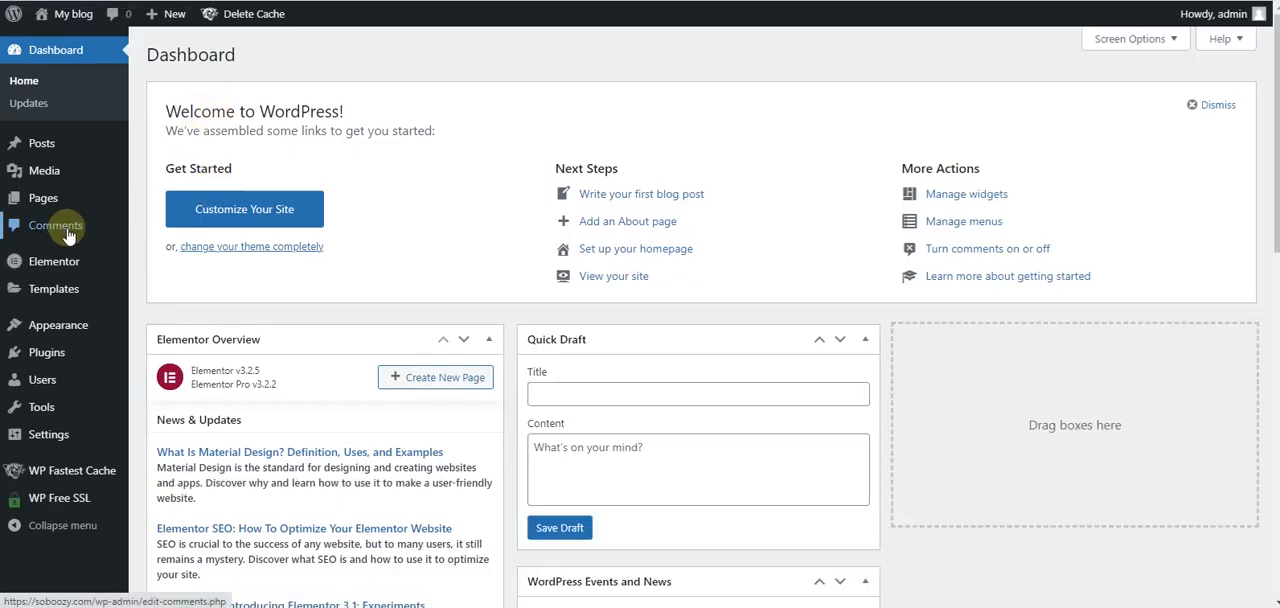
mouse_move(75, 328)
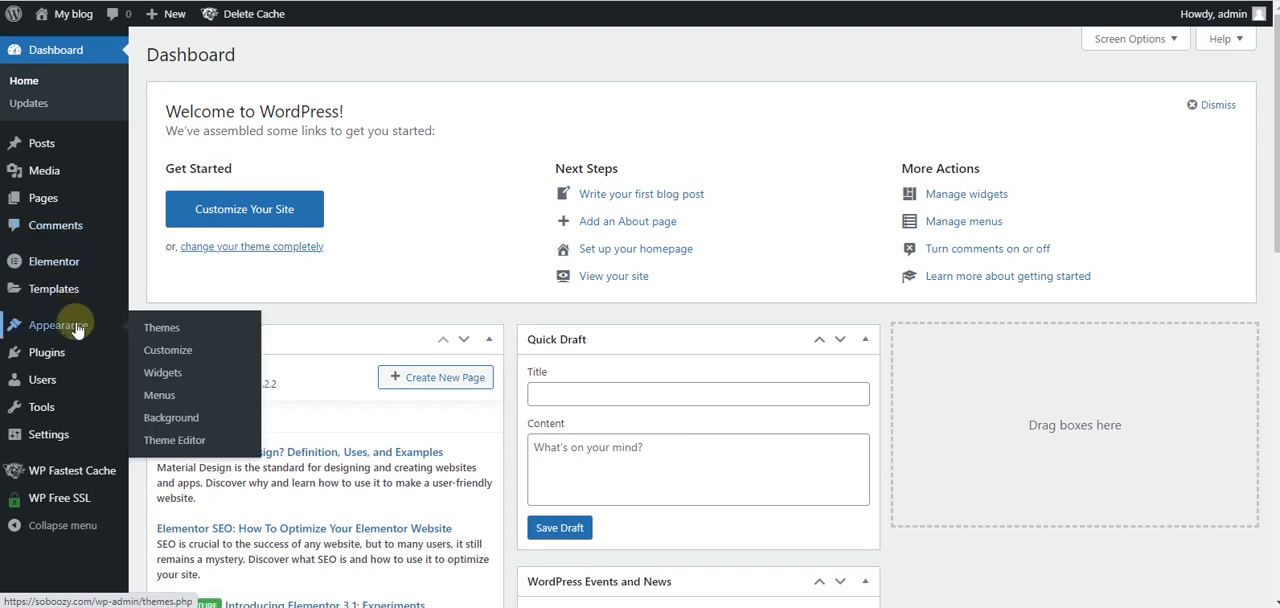
left_click(160, 330)
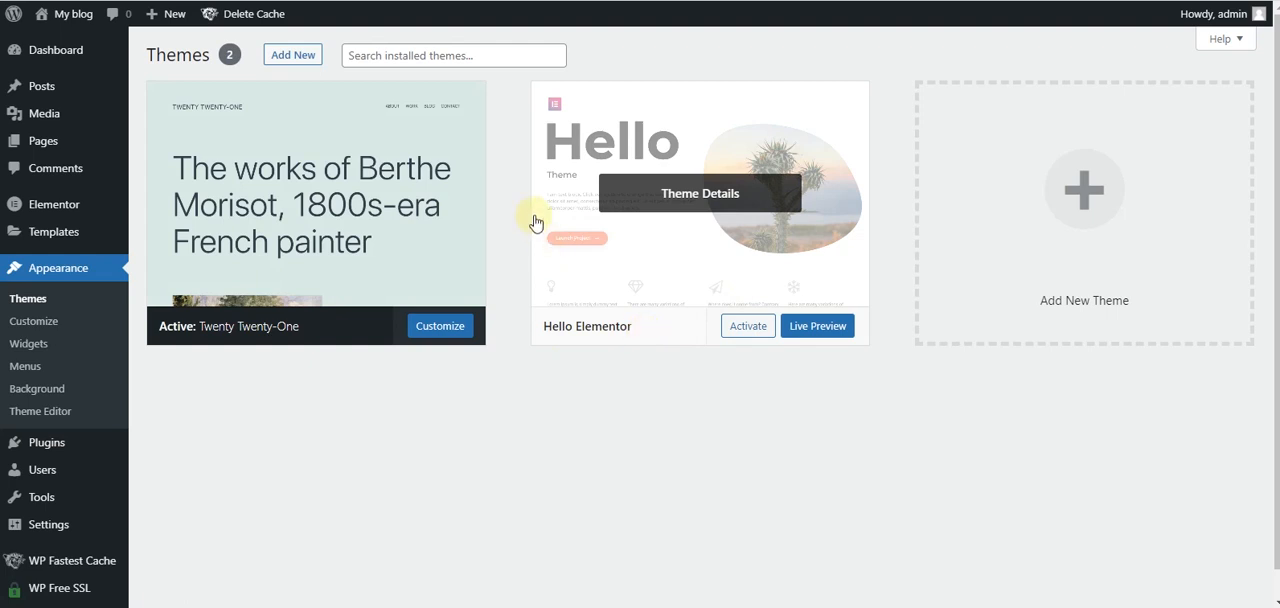
- Search the theme directory for "elementor" and activate the Hello Elementor theme
left_click(291, 56)
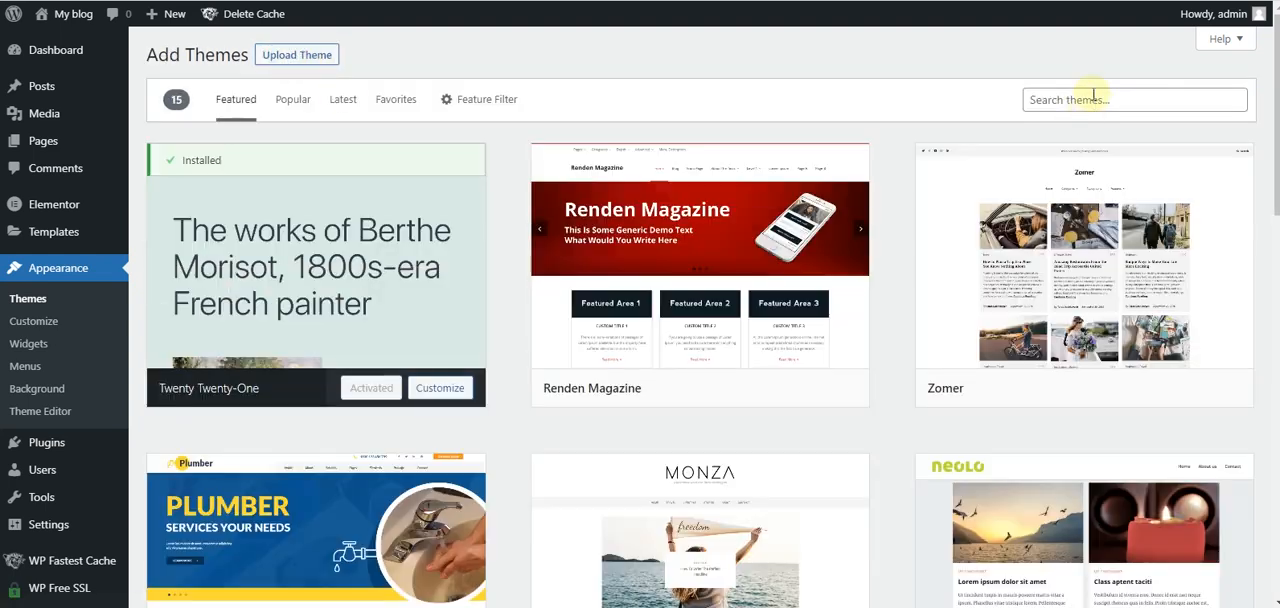
left_click(1093, 99)
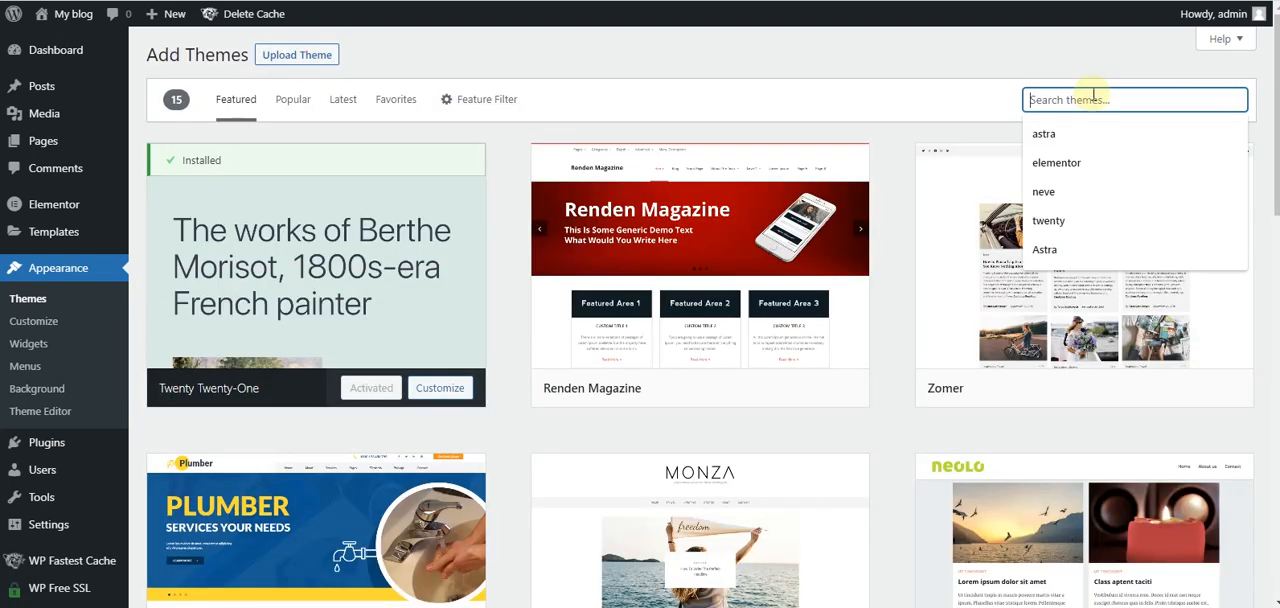
left_click(1079, 162)
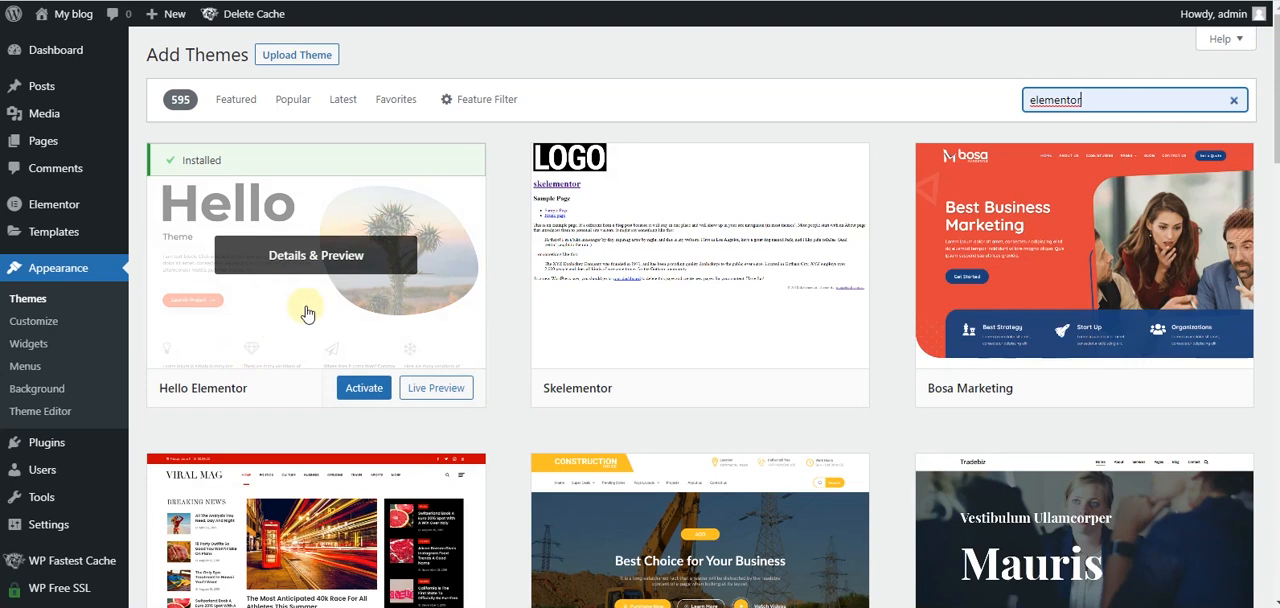
left_click(349, 398)
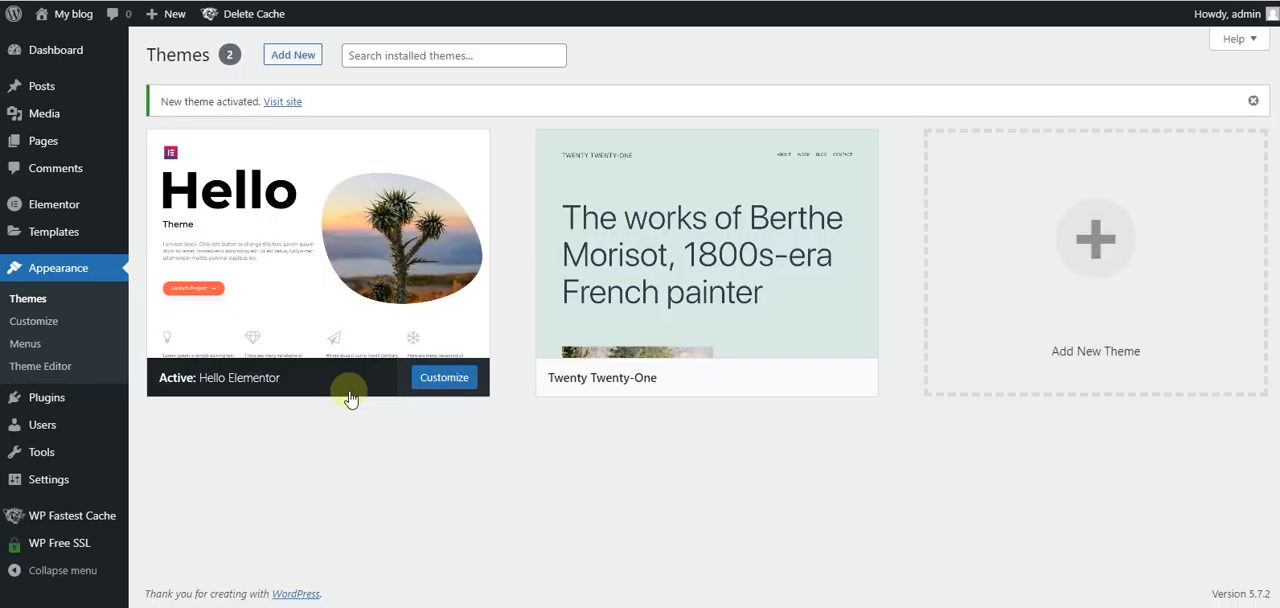
- Open the live site in a new browser tab to check the new theme, and return to the theme administration
mouse_move(78, 12)
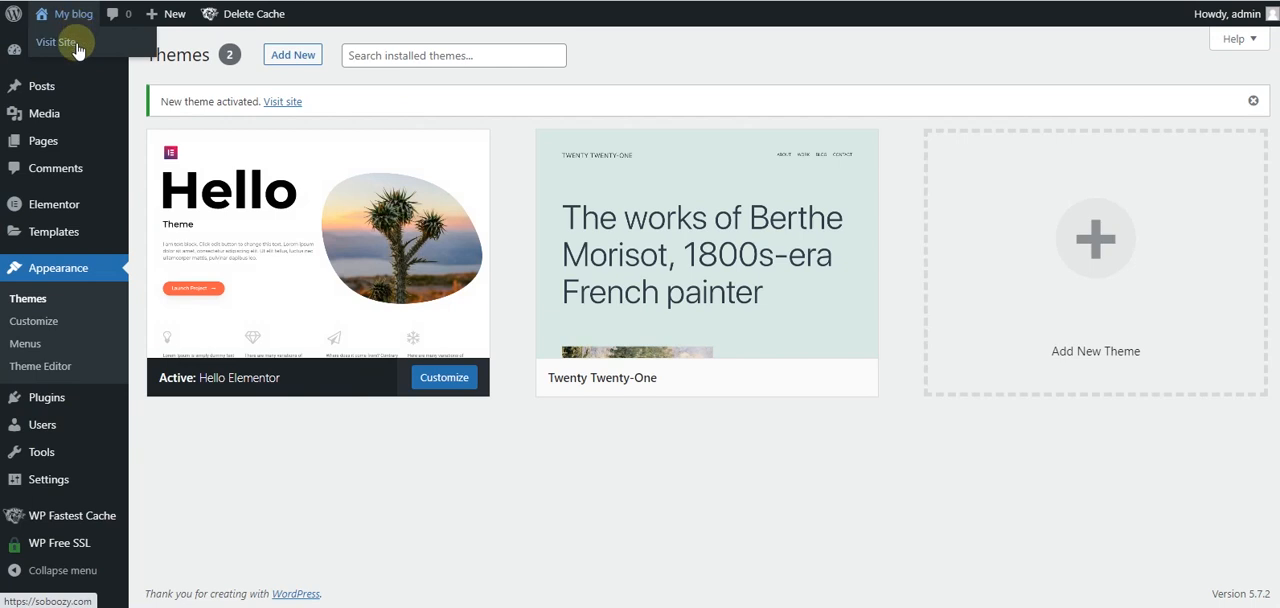
right_click(78, 48)
left_click(88, 56)
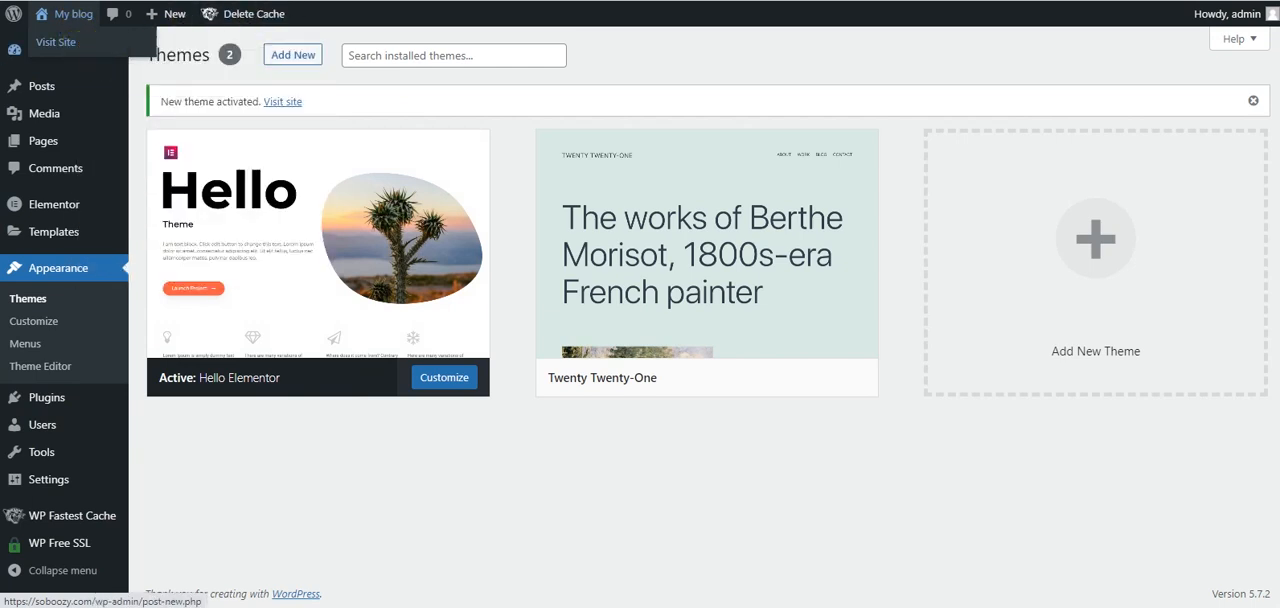
left_click(290, 1)
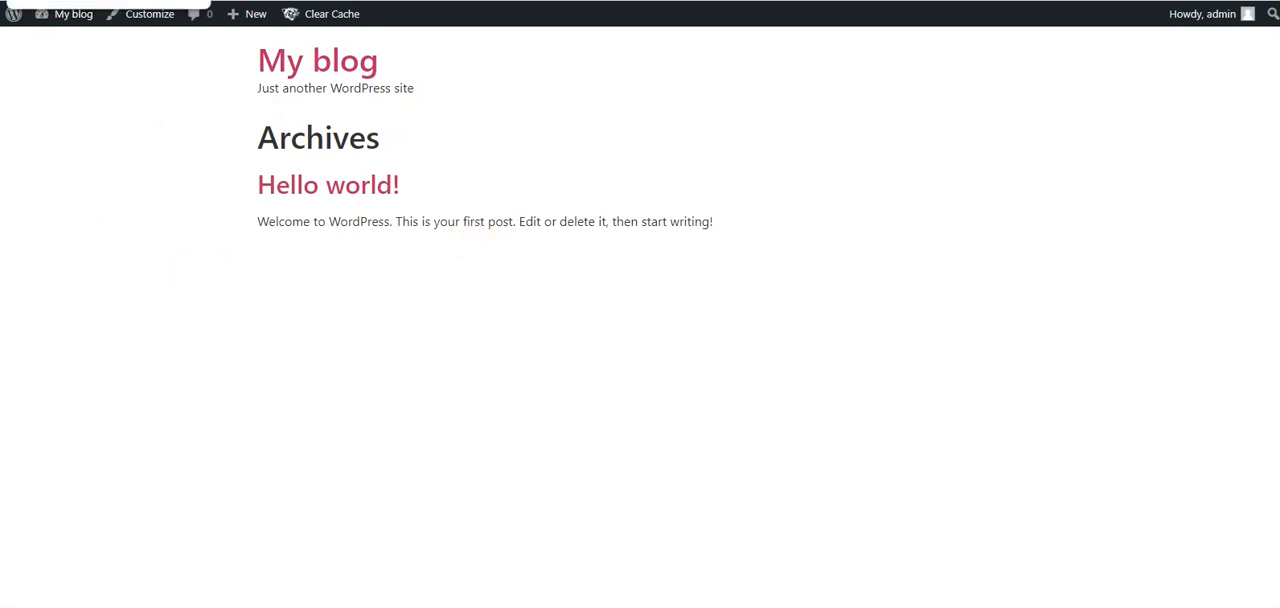
left_click(100, 0)
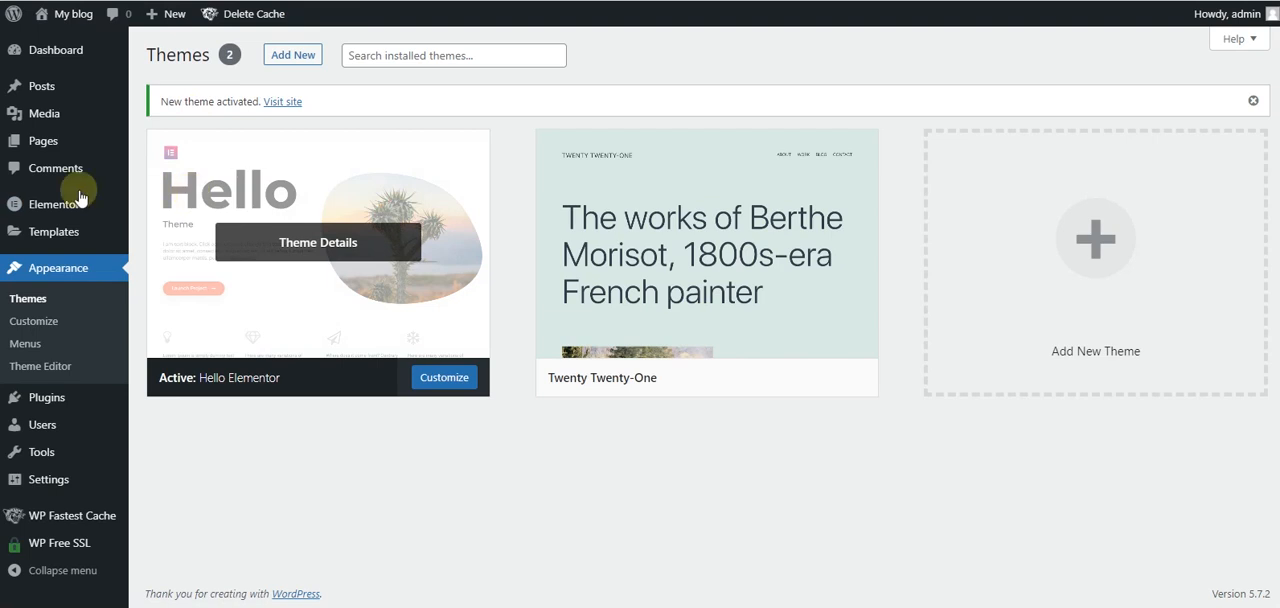
- Add a new WordPress page and title it "Home"
mouse_move(42, 143)
mouse_move(334, 149)
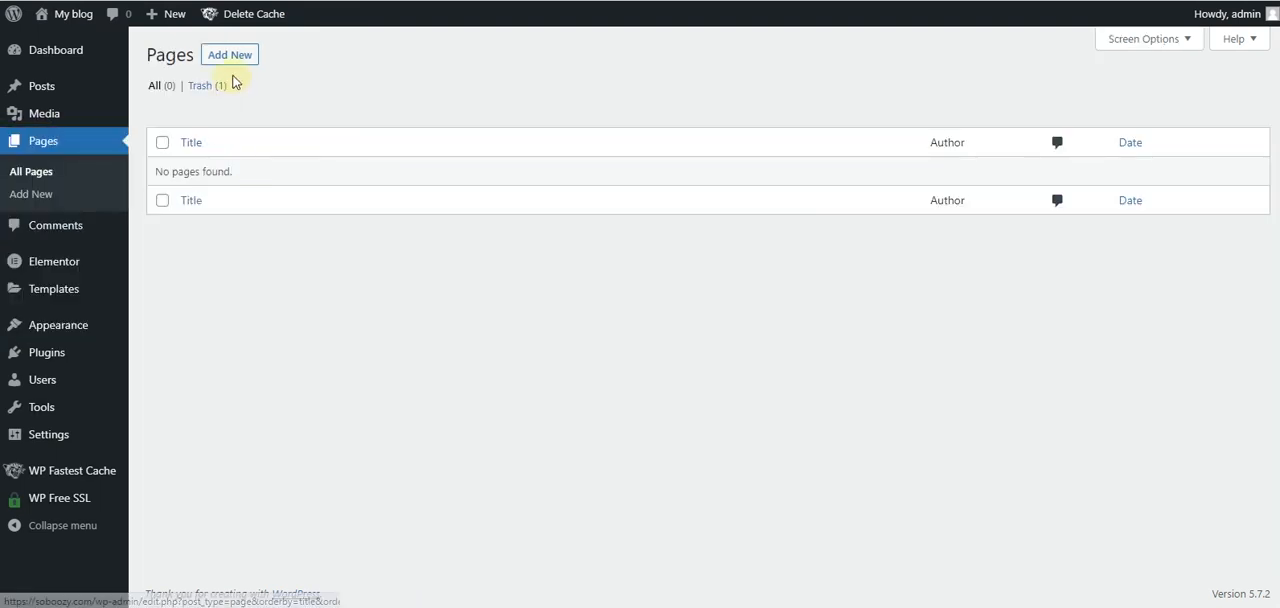
left_click(236, 62)
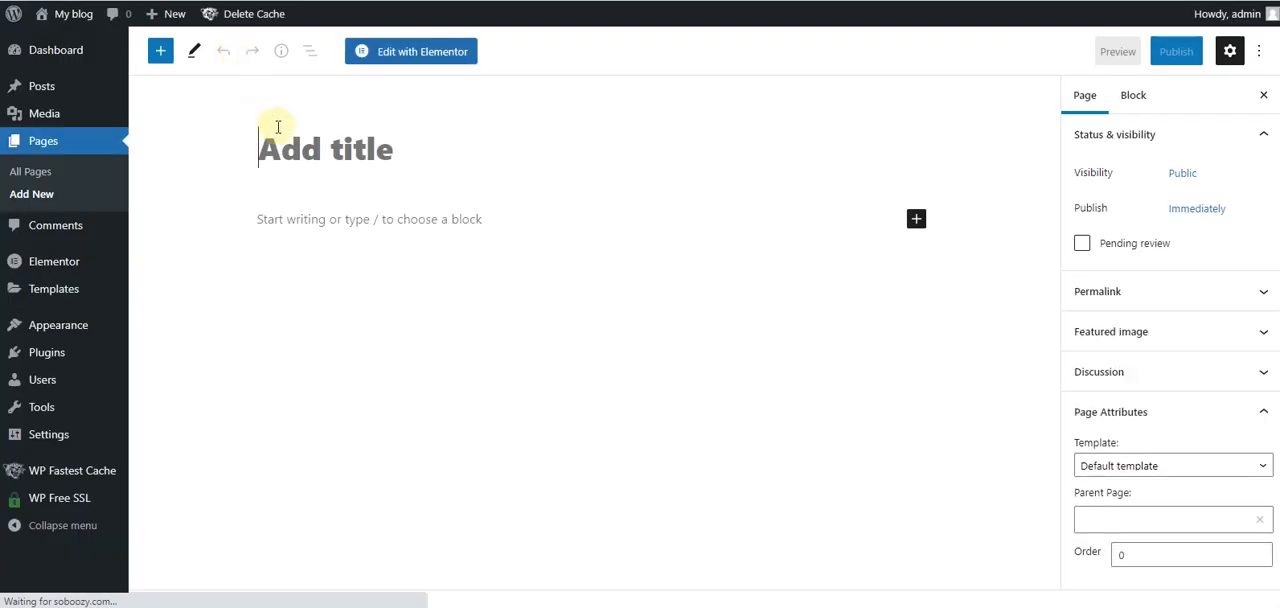
left_click(294, 150)
type("H")
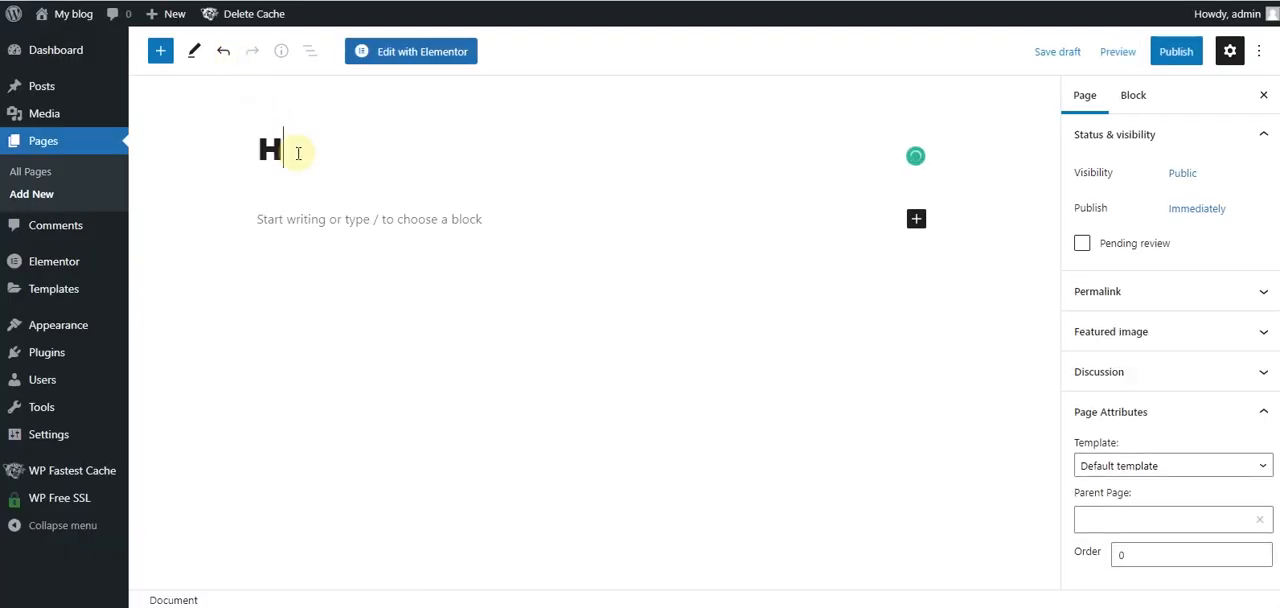
type("ome")
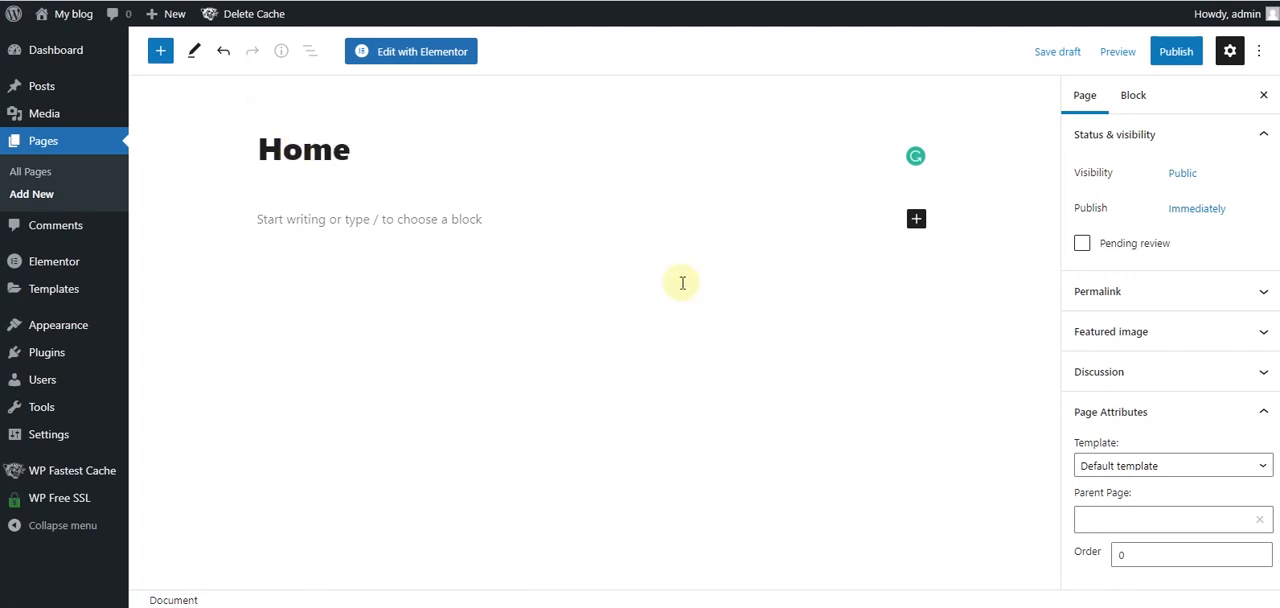
- Set the Home page's template to Elementor Full Width and publish the page
left_click(1215, 468)
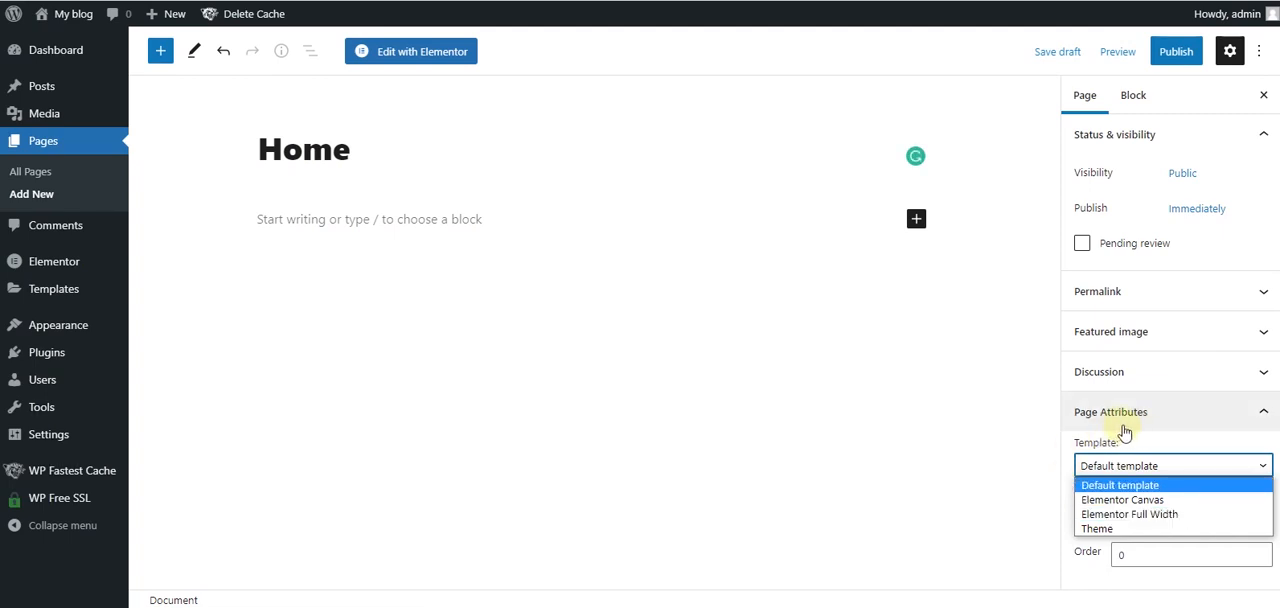
left_click(1146, 516)
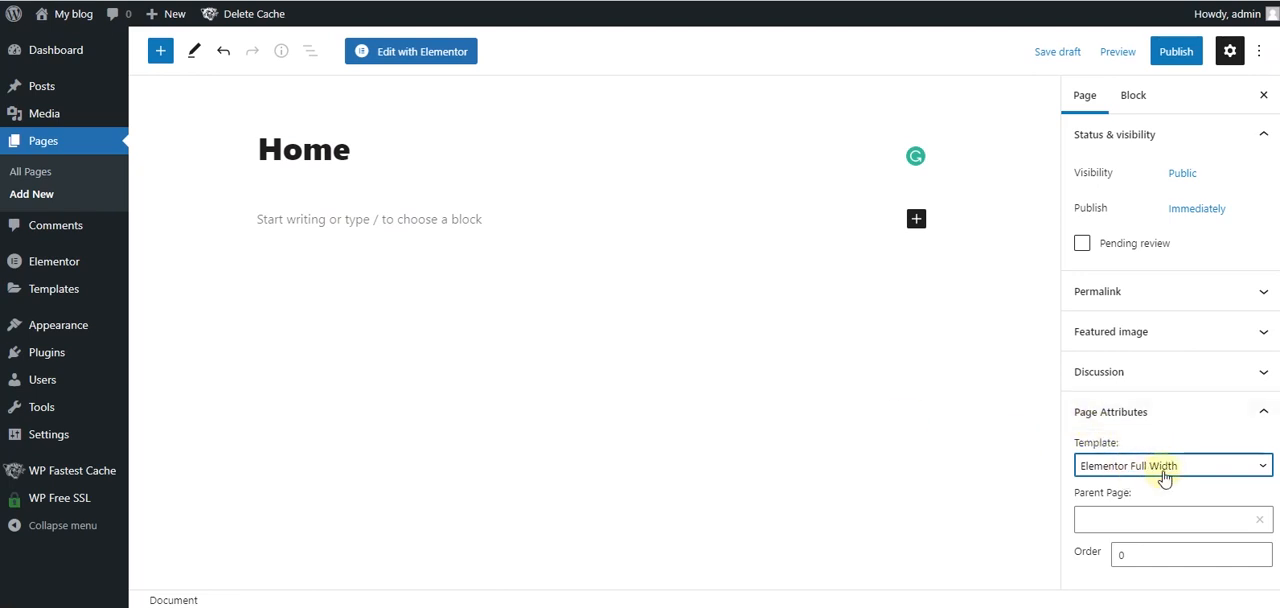
left_click(1176, 62)
left_click(1128, 52)
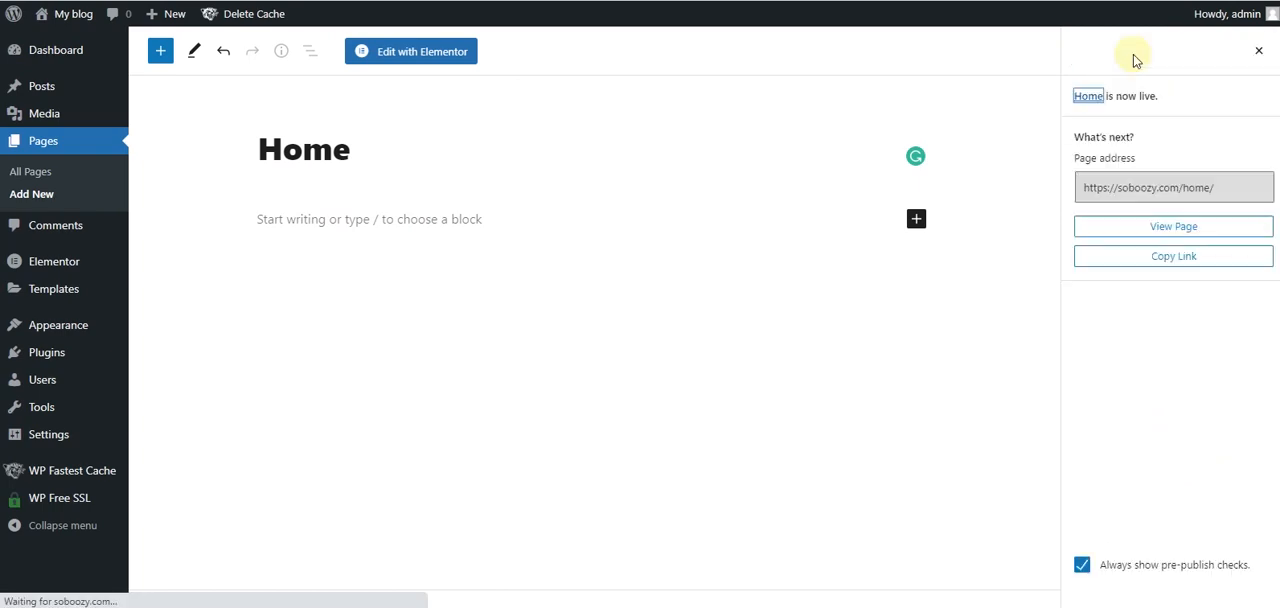
left_click(1259, 50)
- Open the live site in a separate browser tab to check its front page after publishing Home
mouse_move(43, 50)
mouse_move(50, 18)
right_click(60, 43)
left_click(81, 49)
left_click(588, 1)
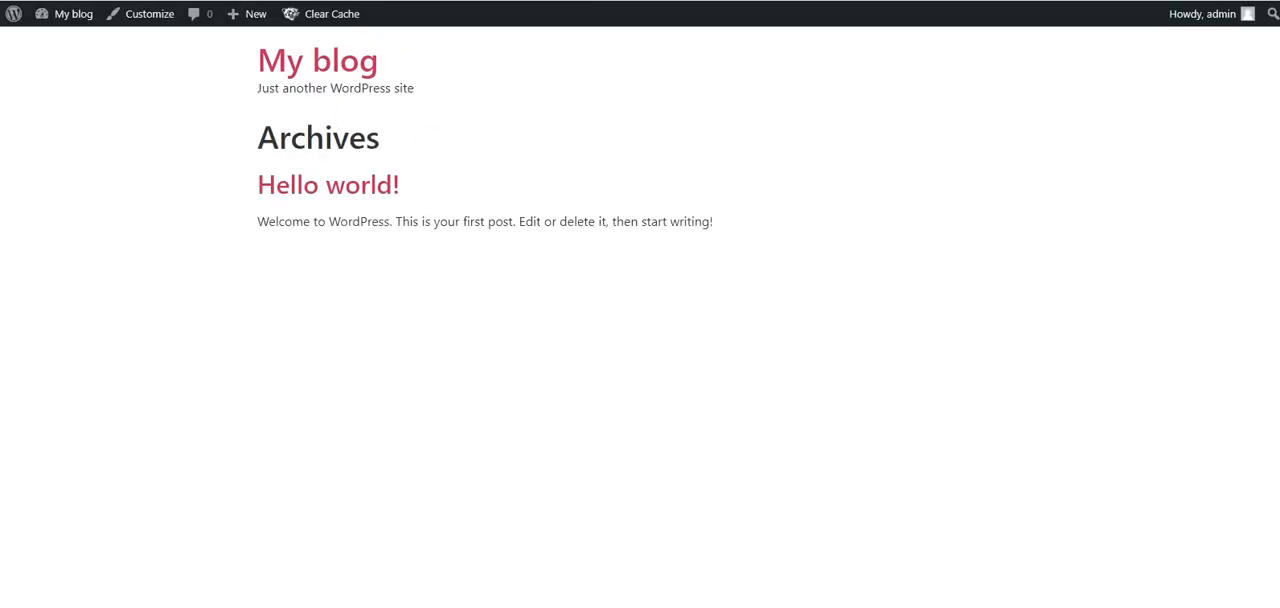
- Return to the WordPress administration and save the permalink settings with the Post name structure
left_click(470, 1)
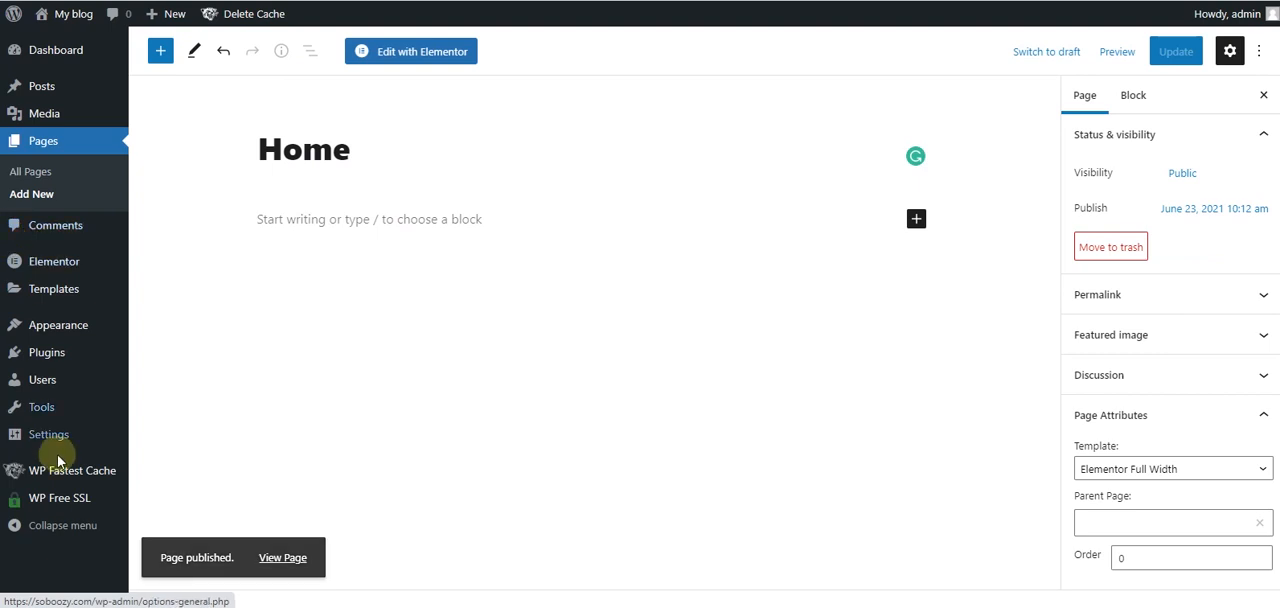
mouse_move(40, 440)
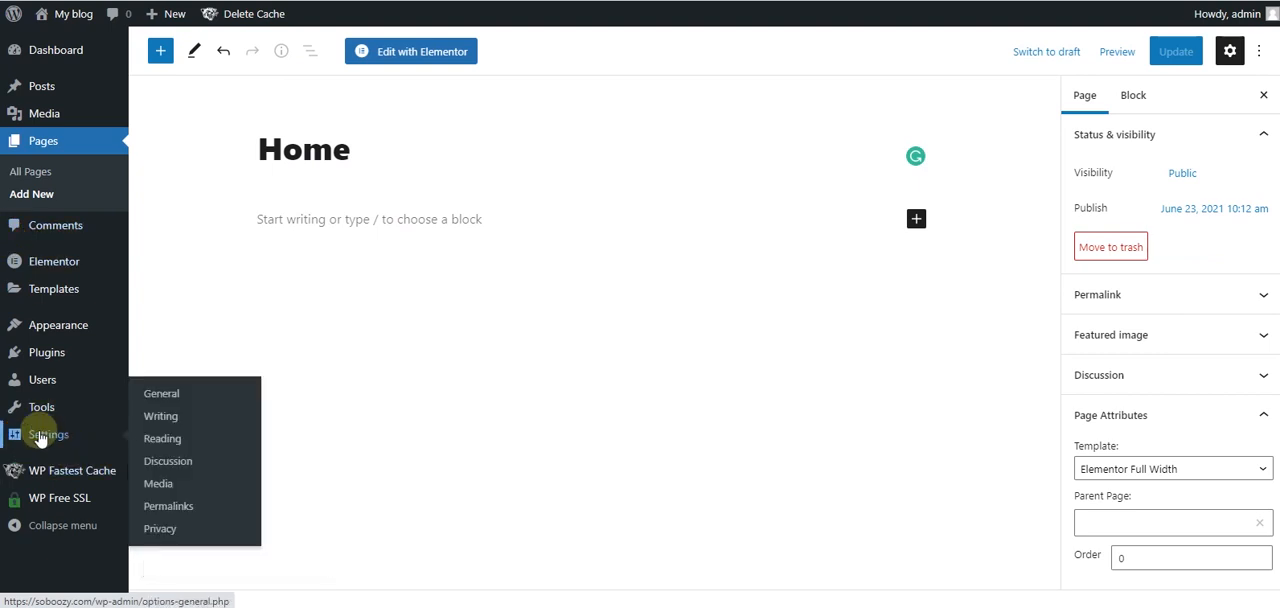
left_click(180, 506)
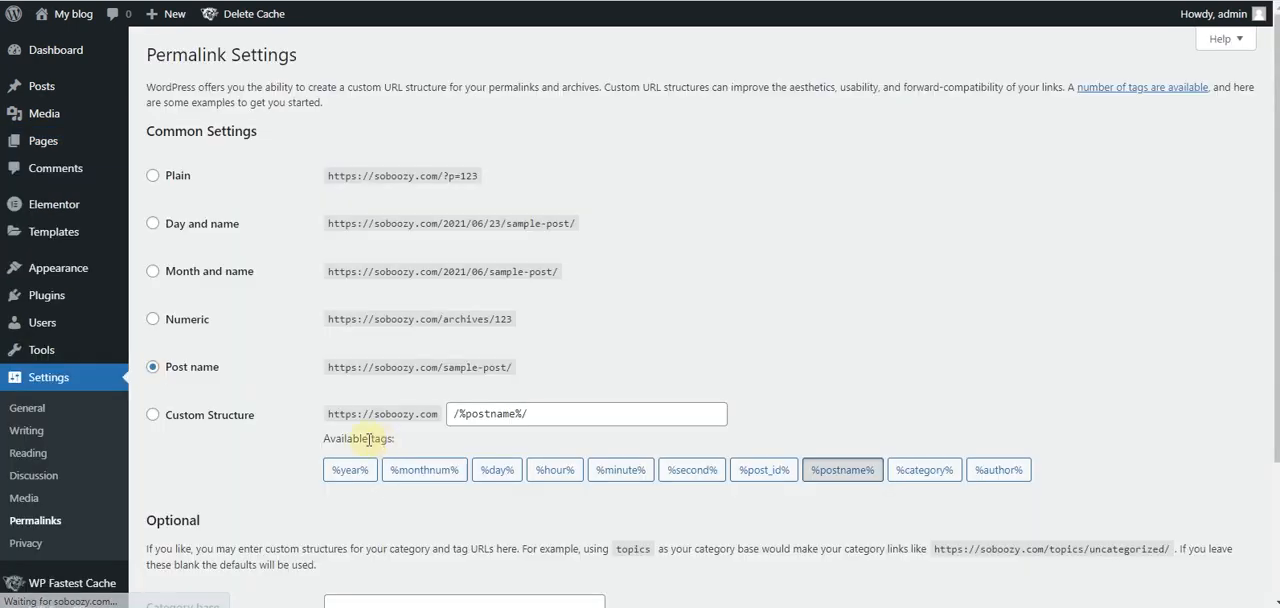
scroll(200, 295, "down", 1)
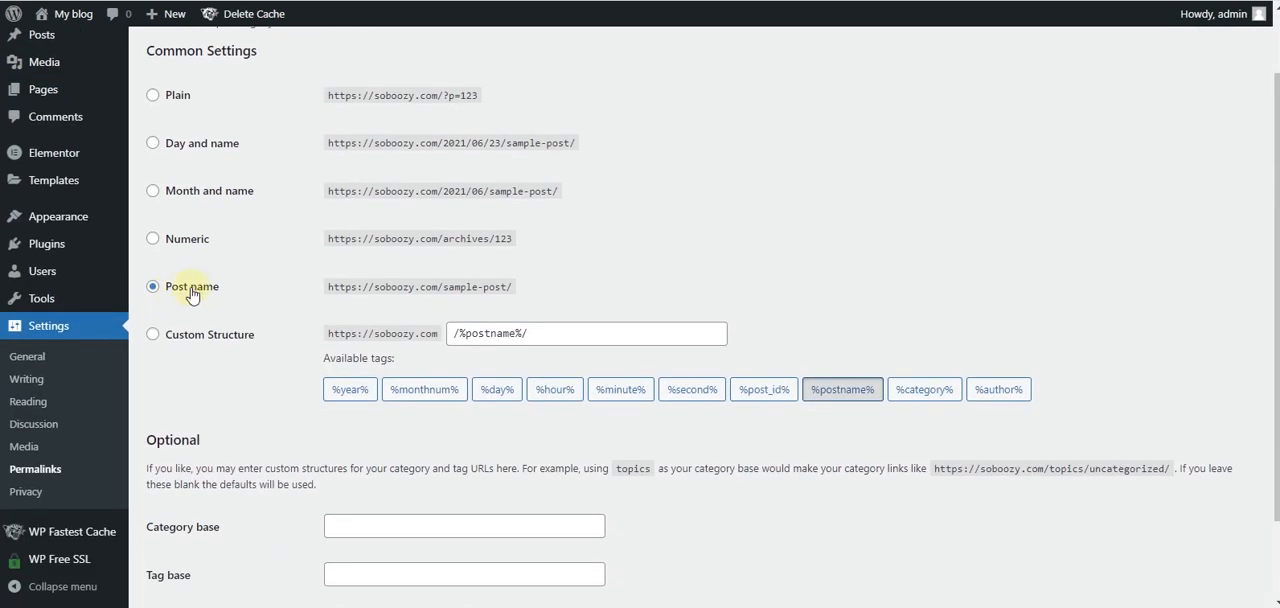
scroll(180, 123, "up", 1)
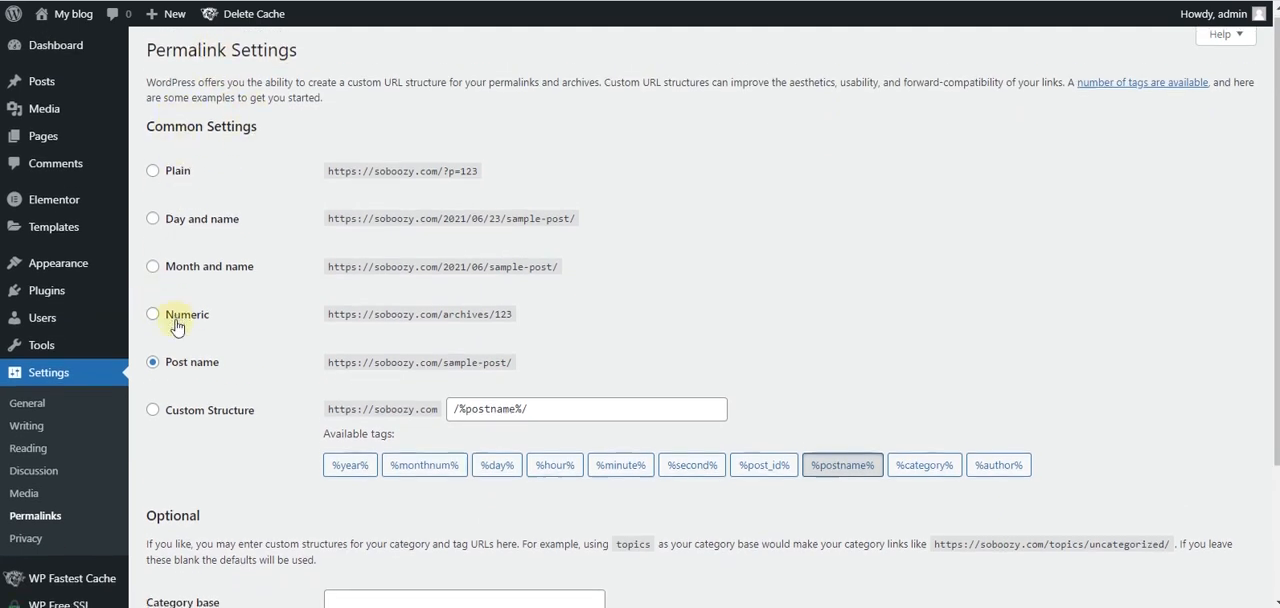
scroll(183, 272, "down", 2)
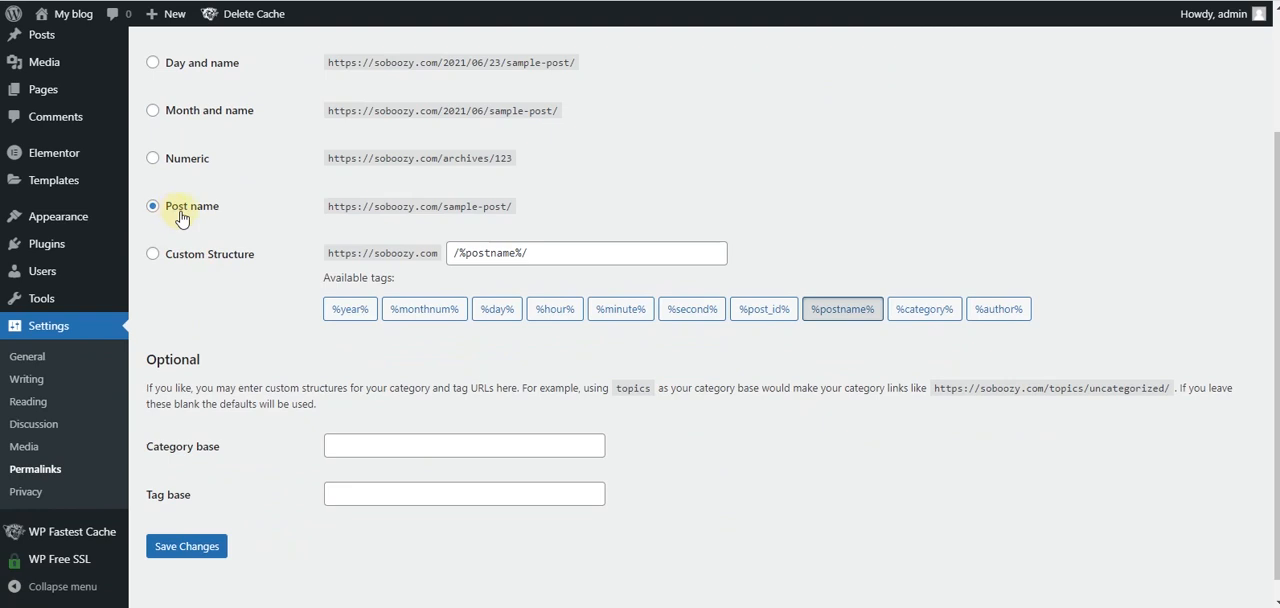
scroll(223, 294, "down", 1)
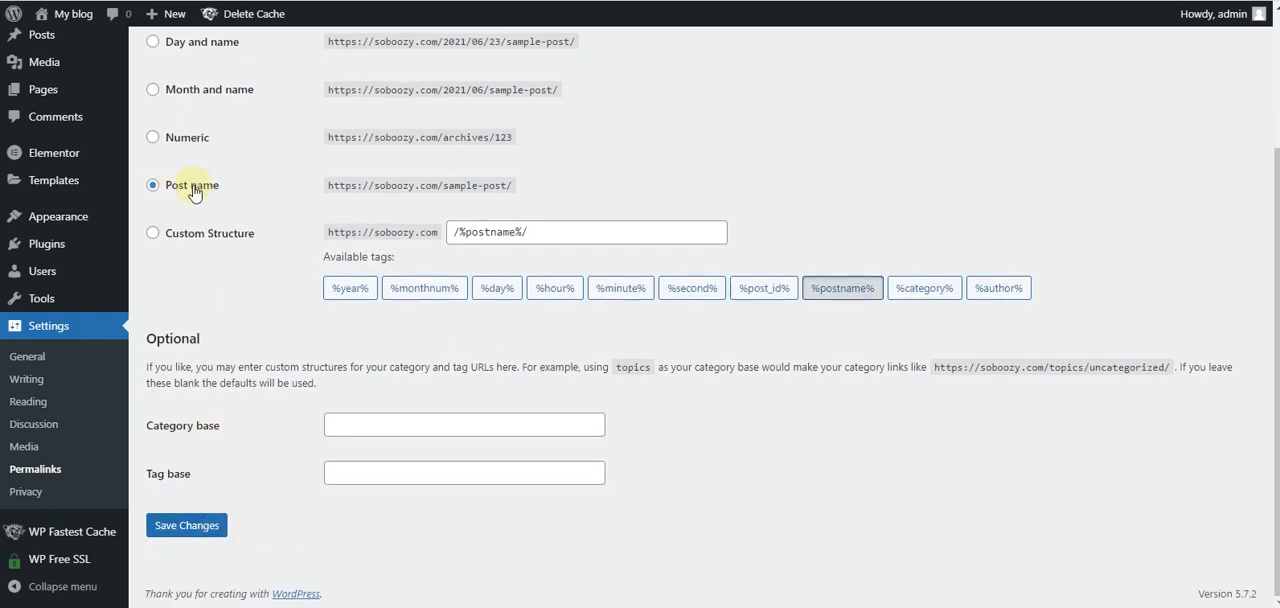
scroll(196, 192, "up", 2)
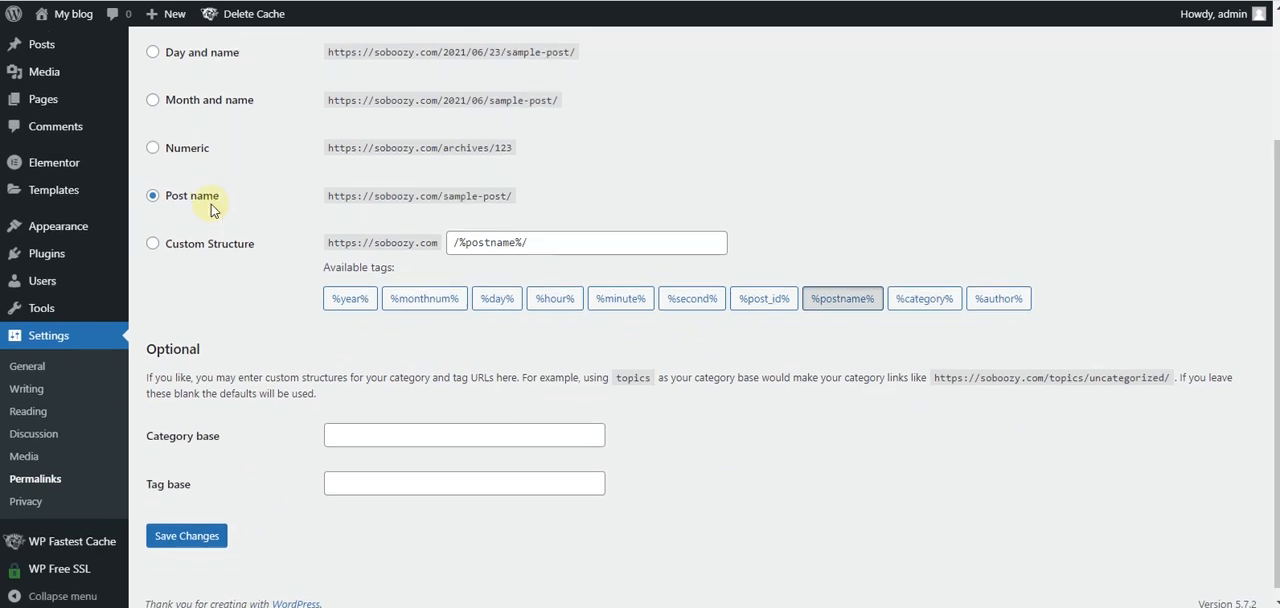
scroll(197, 190, "down", 1)
scroll(190, 244, "down", 1)
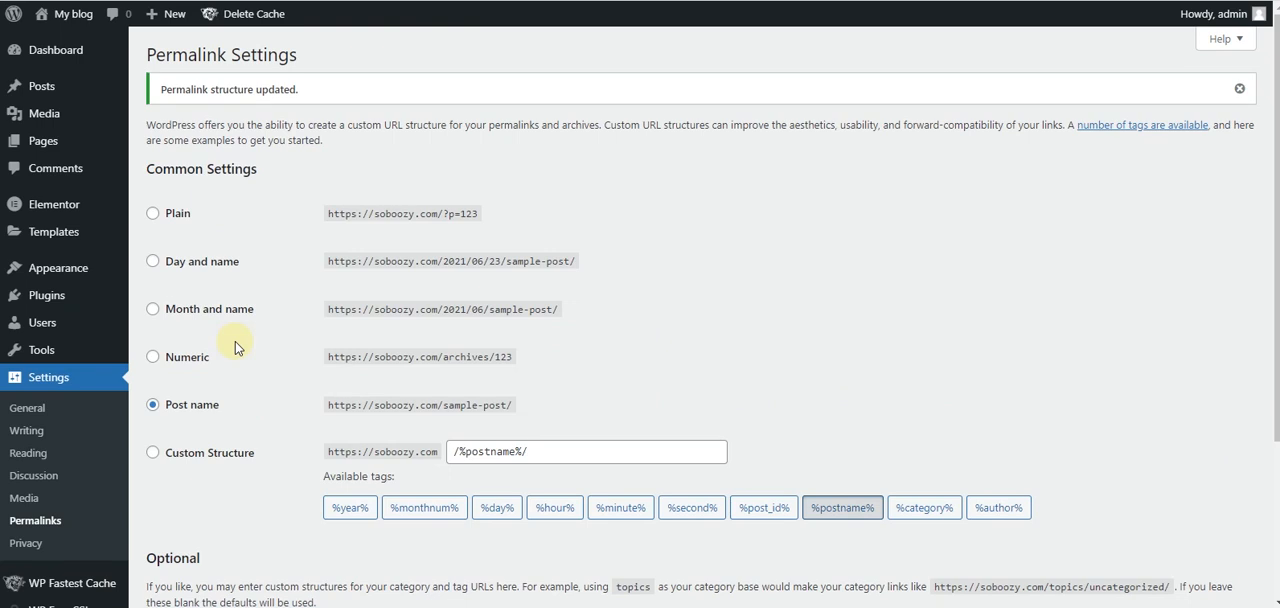
- Set the site's homepage to the static page Home in the Reading settings and save the change
left_click(14, 456)
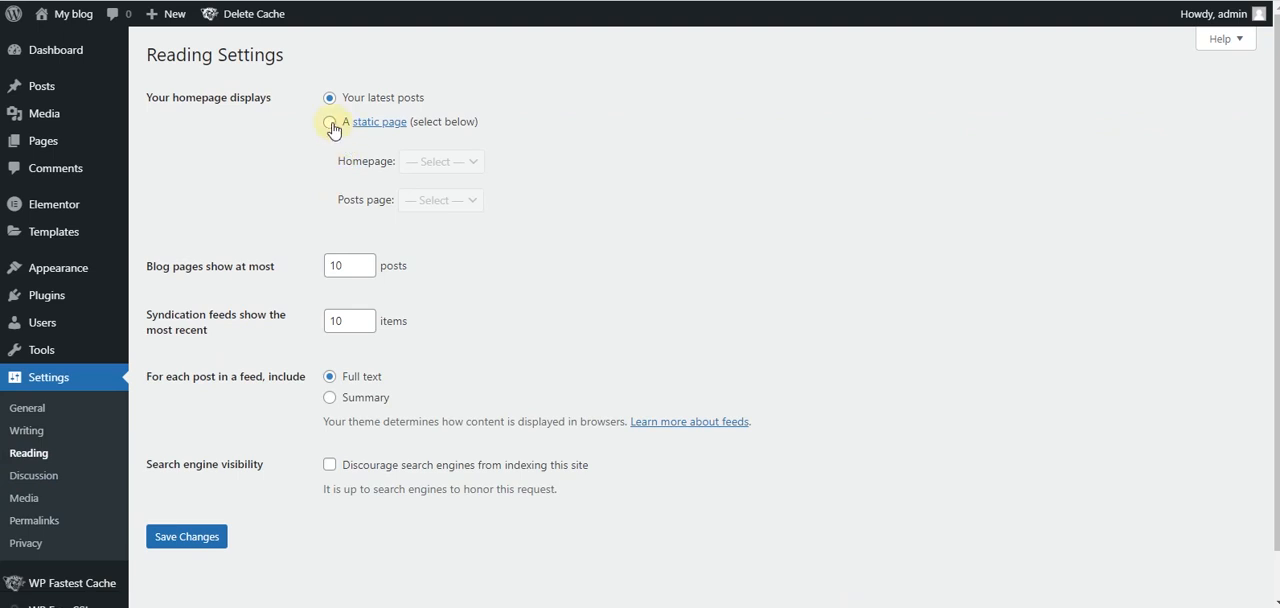
left_click(330, 122)
left_click(443, 162)
left_click(447, 200)
scroll(200, 480, "down", 1)
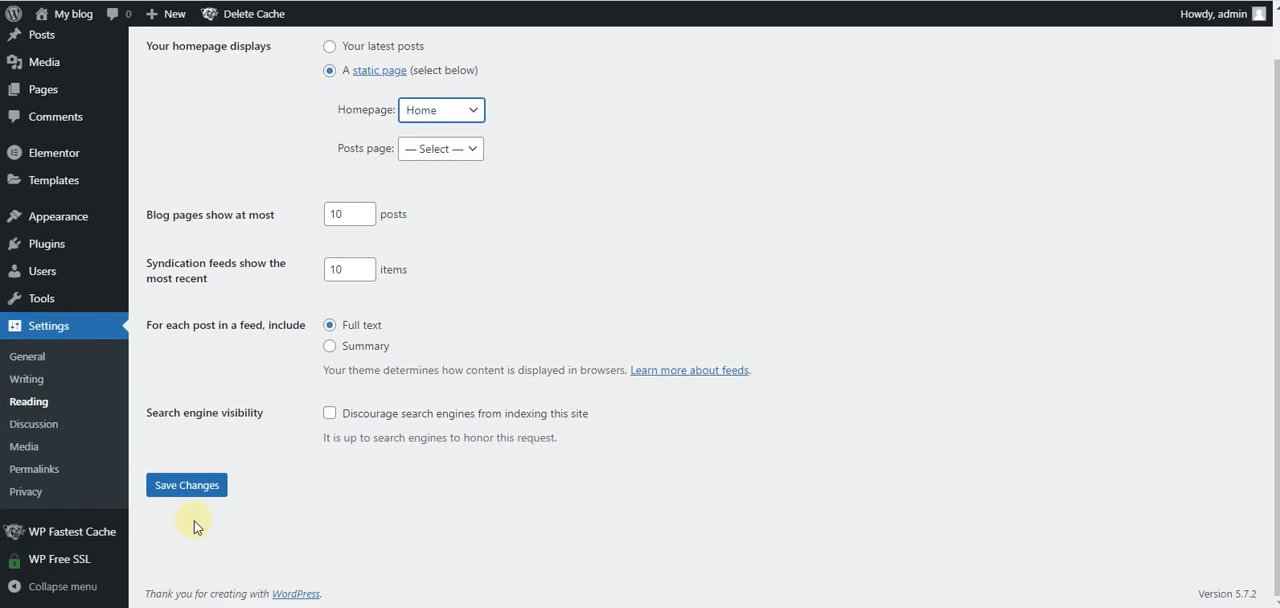
left_click(190, 488)
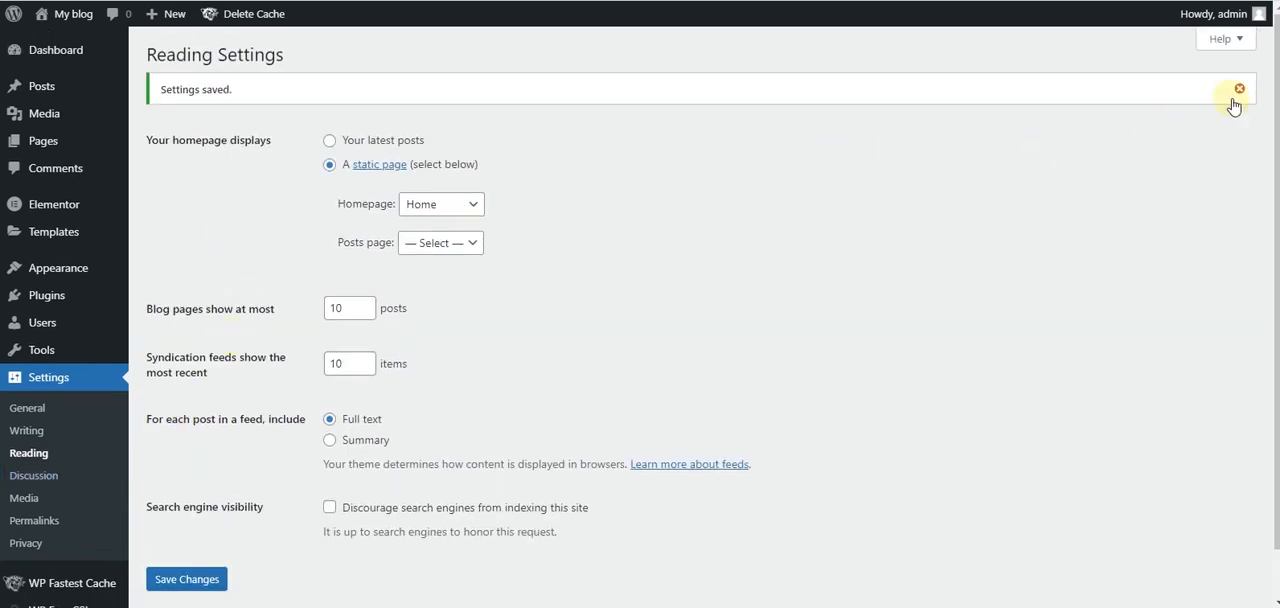
left_click(1239, 90)
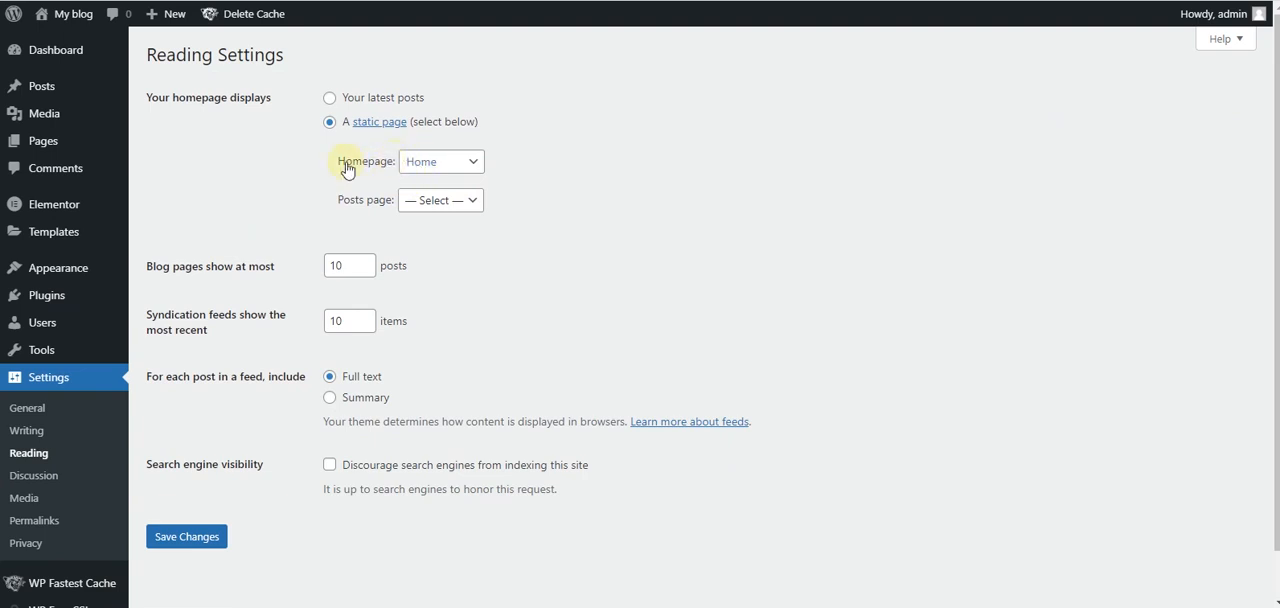
- Review the page choices for the static homepage, and view the live site's front page
left_click(462, 162)
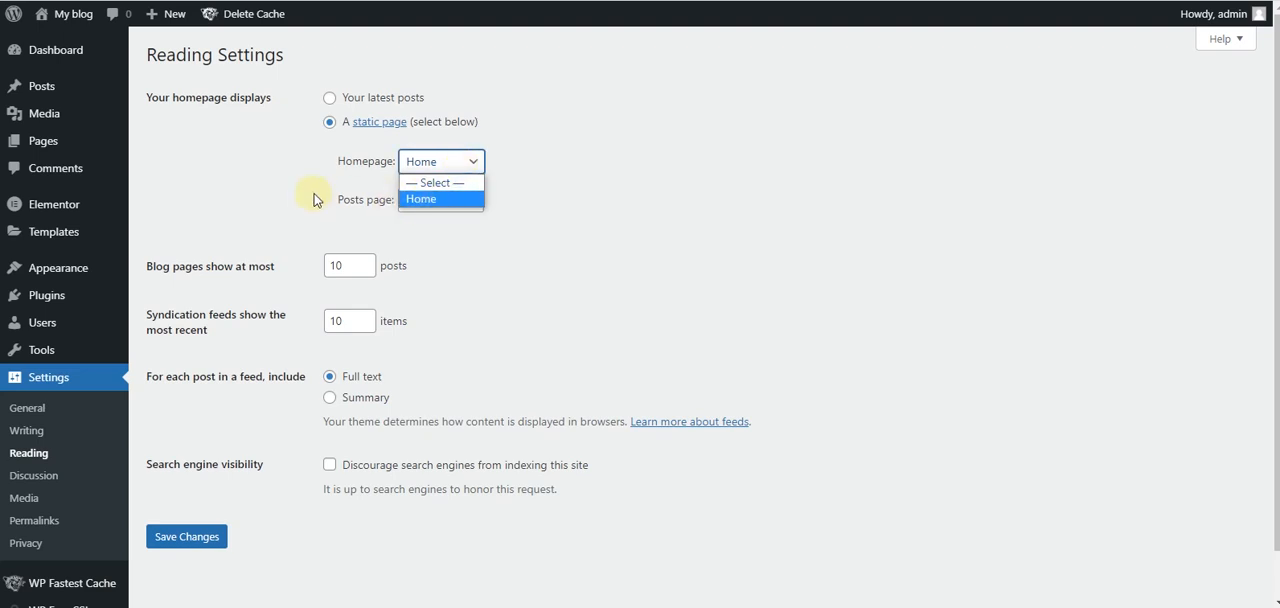
left_click(306, 185)
left_click(425, 175)
left_click(284, 188)
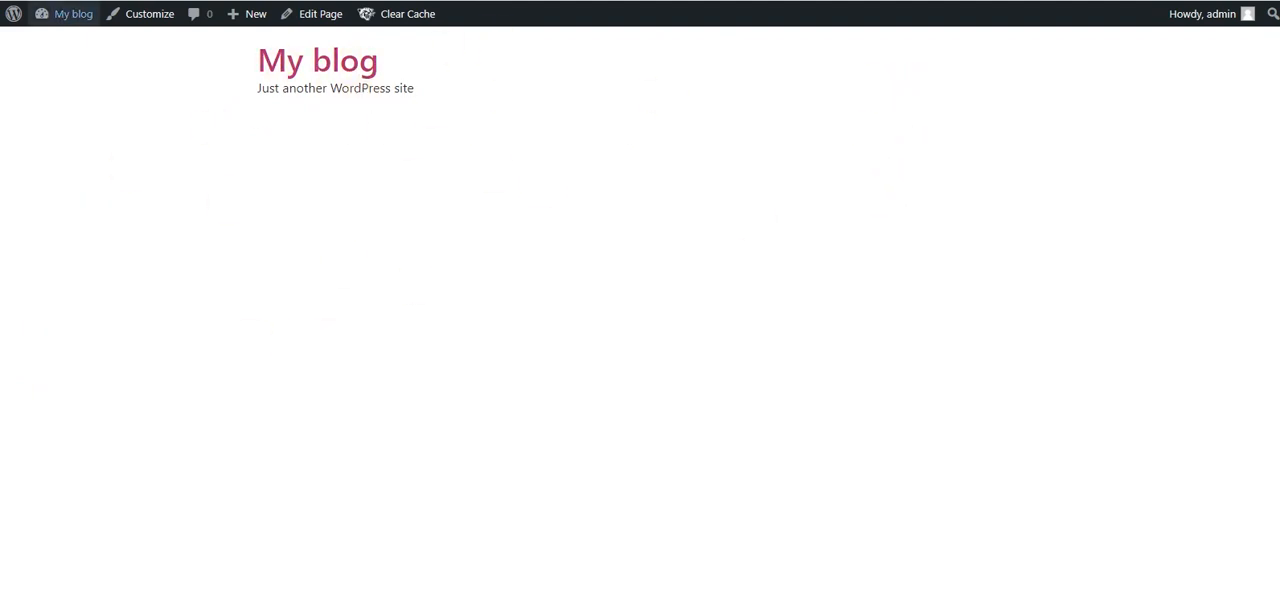
left_click(73, 13)
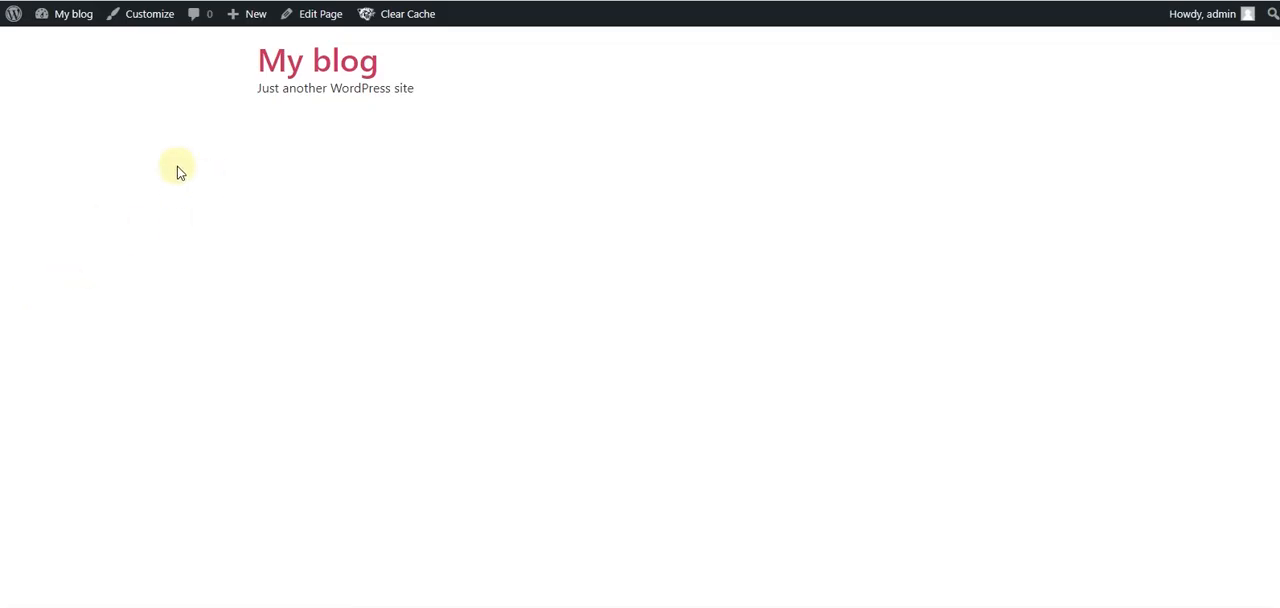
- Customize the site identity by setting cropped-Black-logo-no-background.png from the media library as the logo, without cropping it
left_click(155, 26)
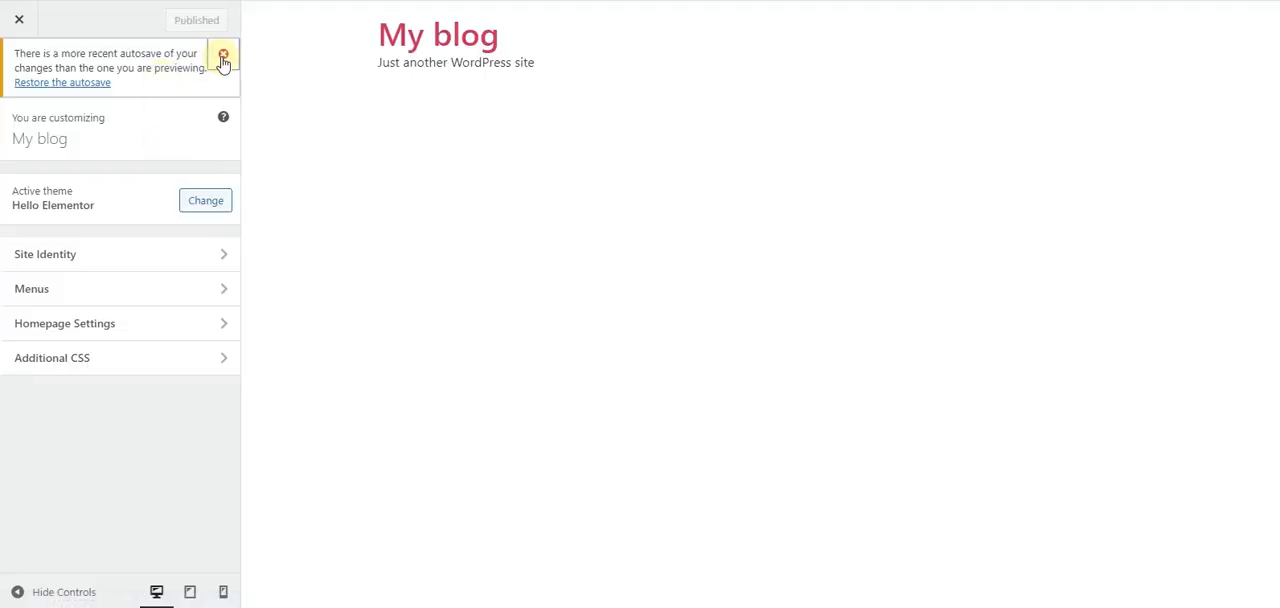
left_click(223, 56)
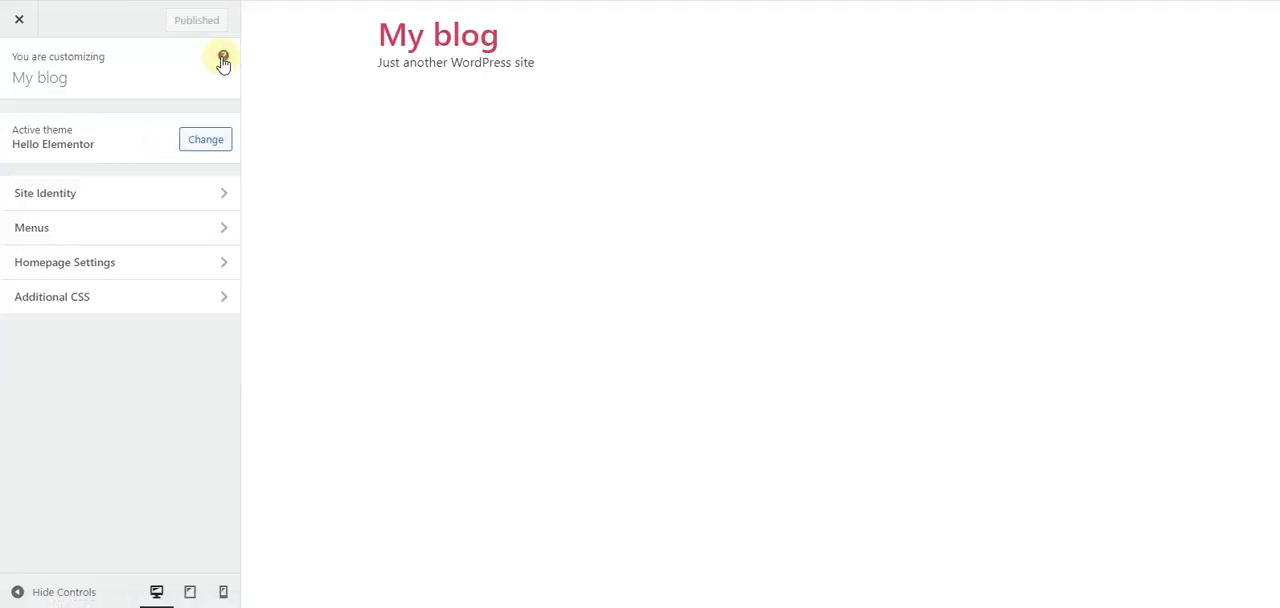
left_click(45, 196)
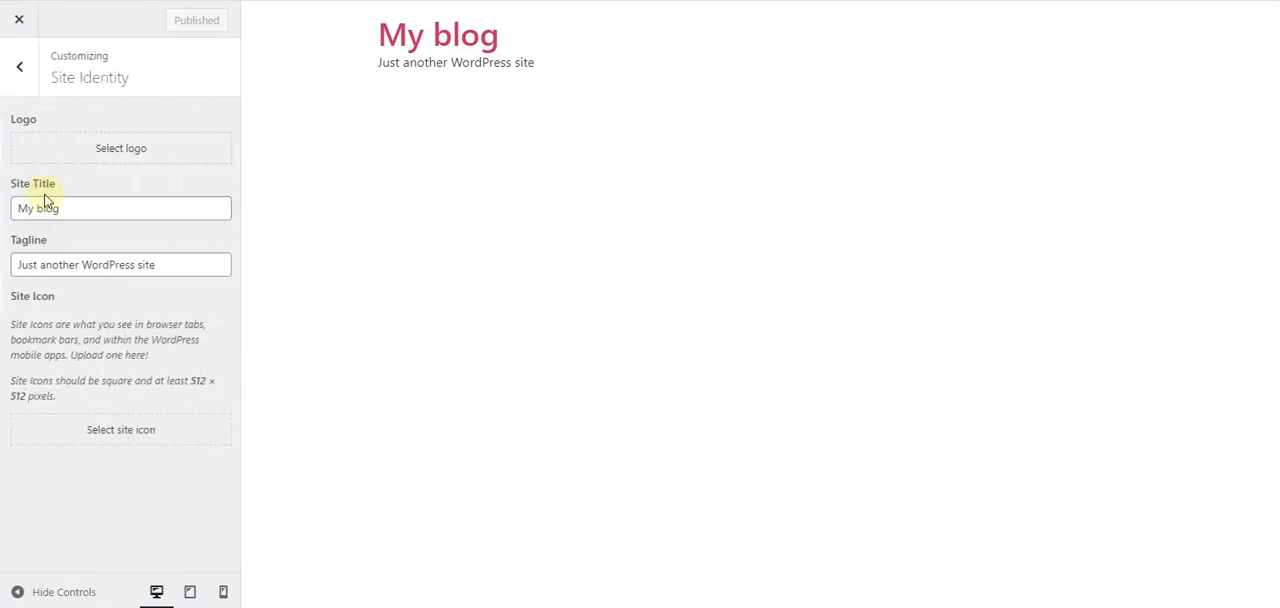
left_click(134, 147)
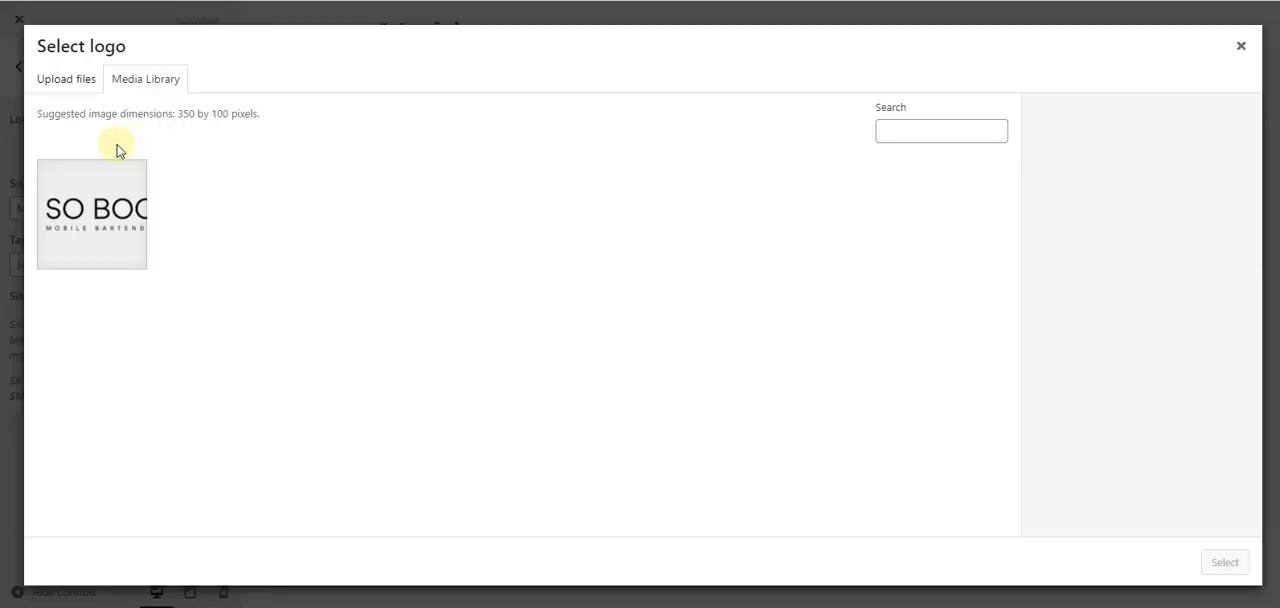
left_click(117, 218)
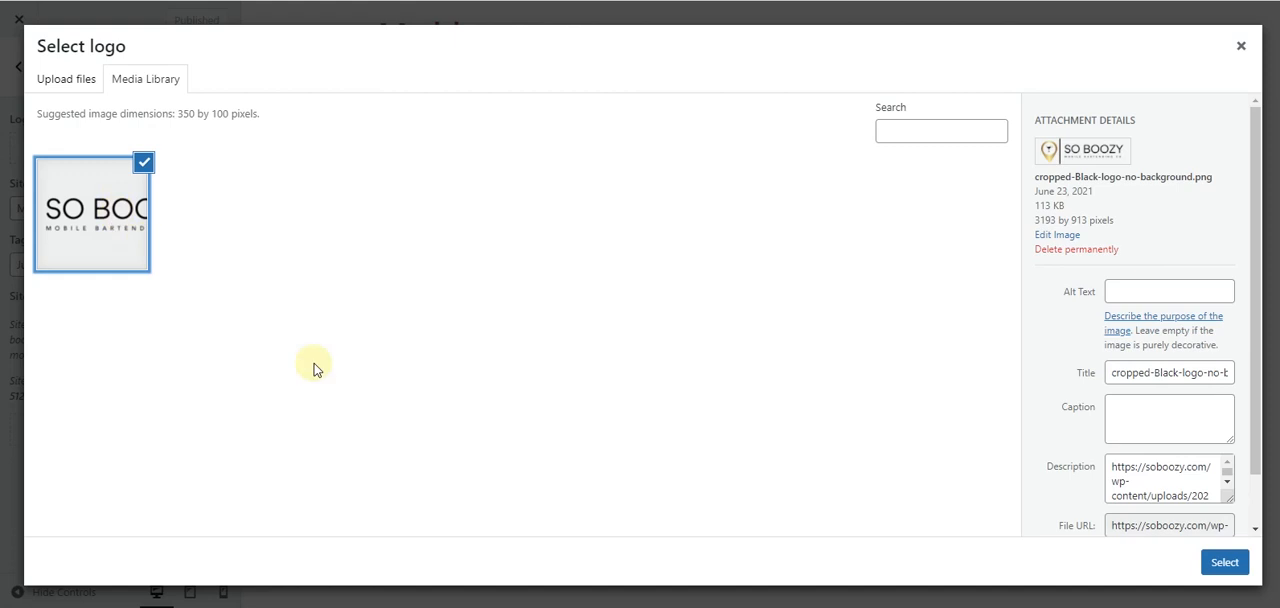
left_click(1224, 562)
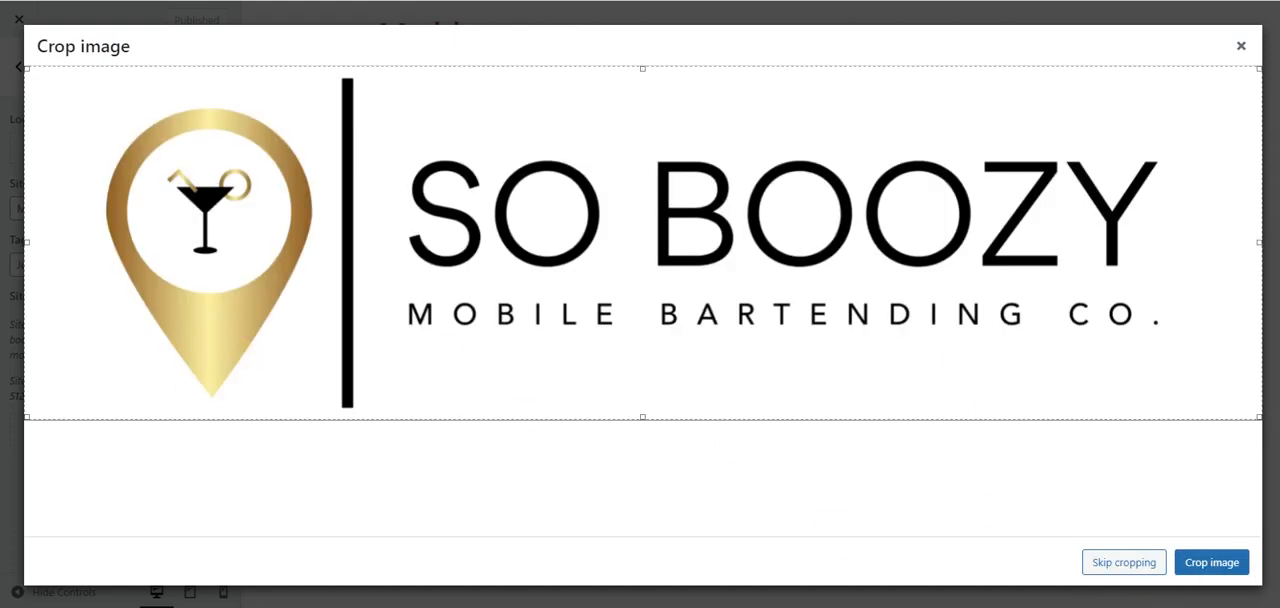
left_click(1115, 565)
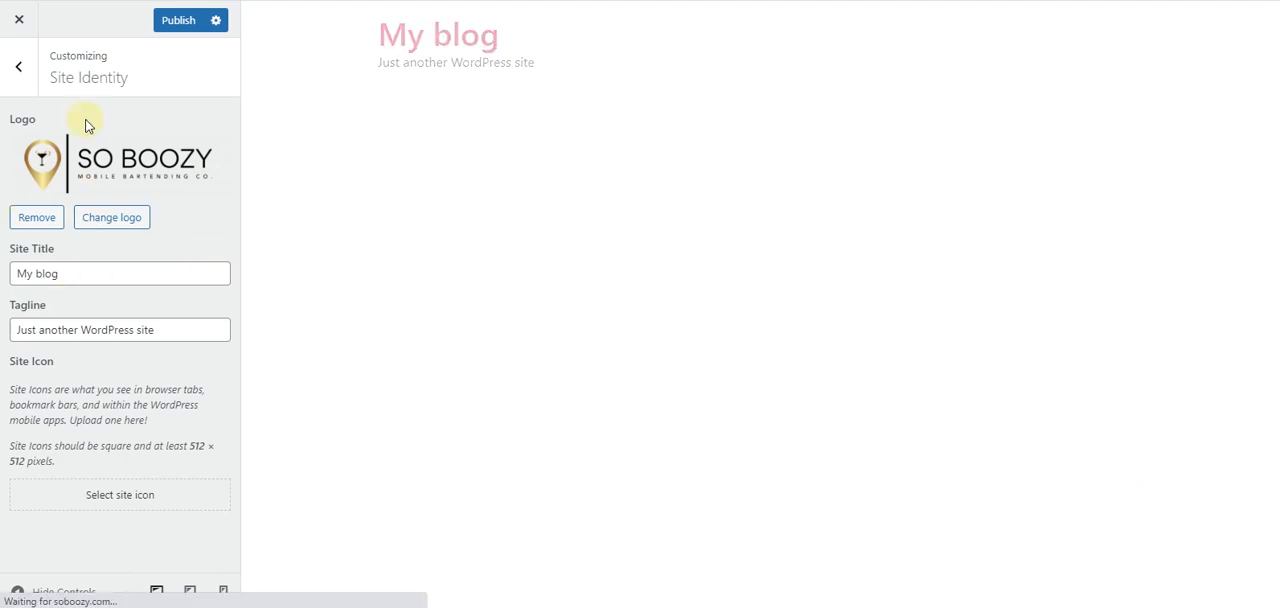
- Set the site title to "So Boozy Mobile Bartending Co." and clear the tagline
left_click_drag(9, 271, 67, 260)
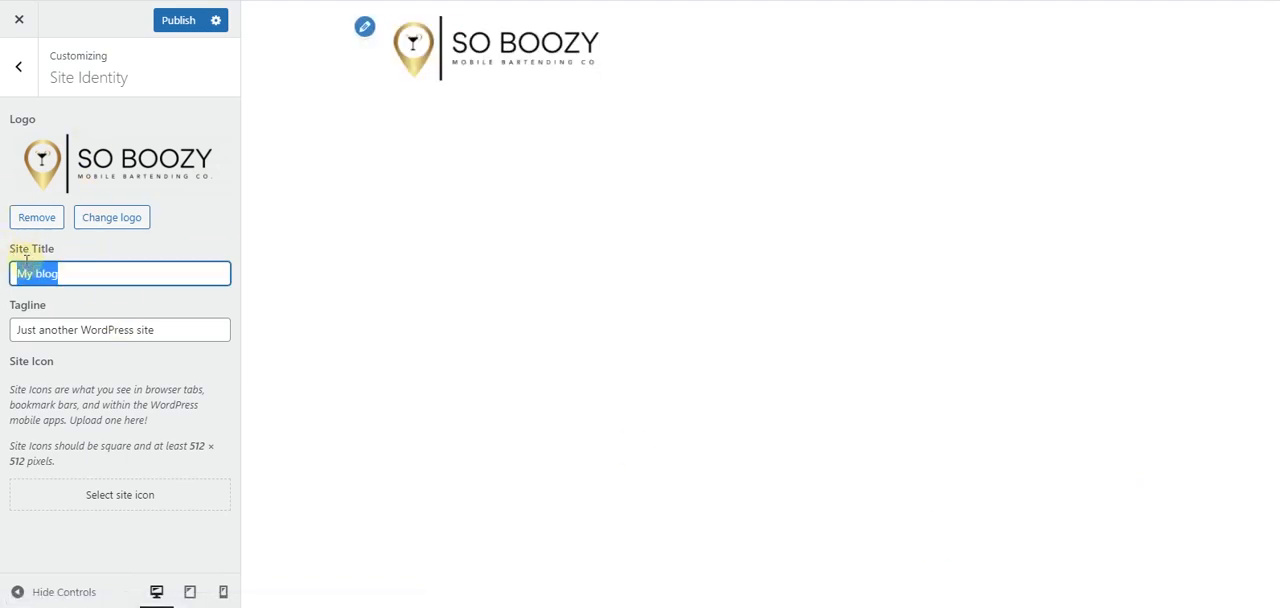
type("S")
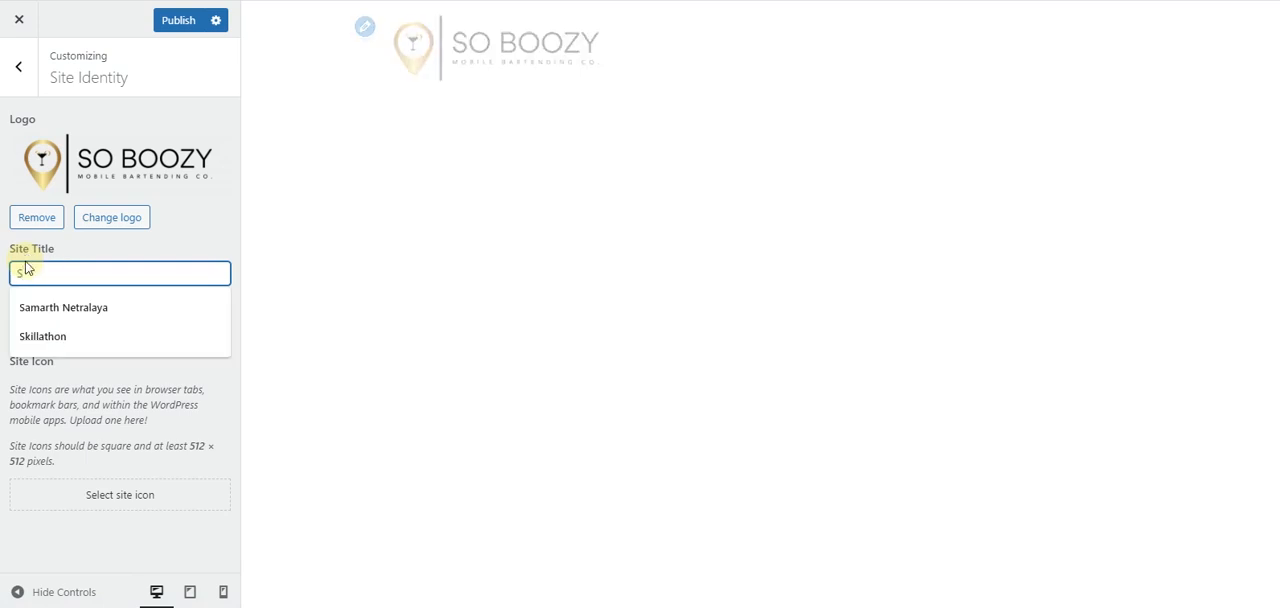
type("o Boozy")
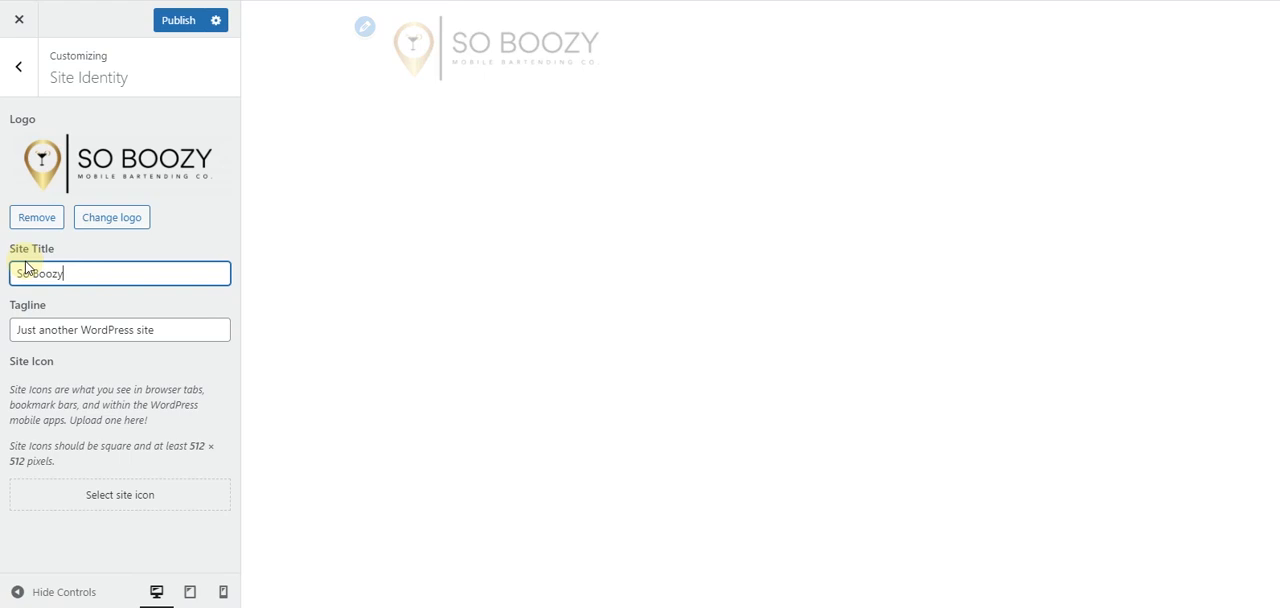
type(" Mob")
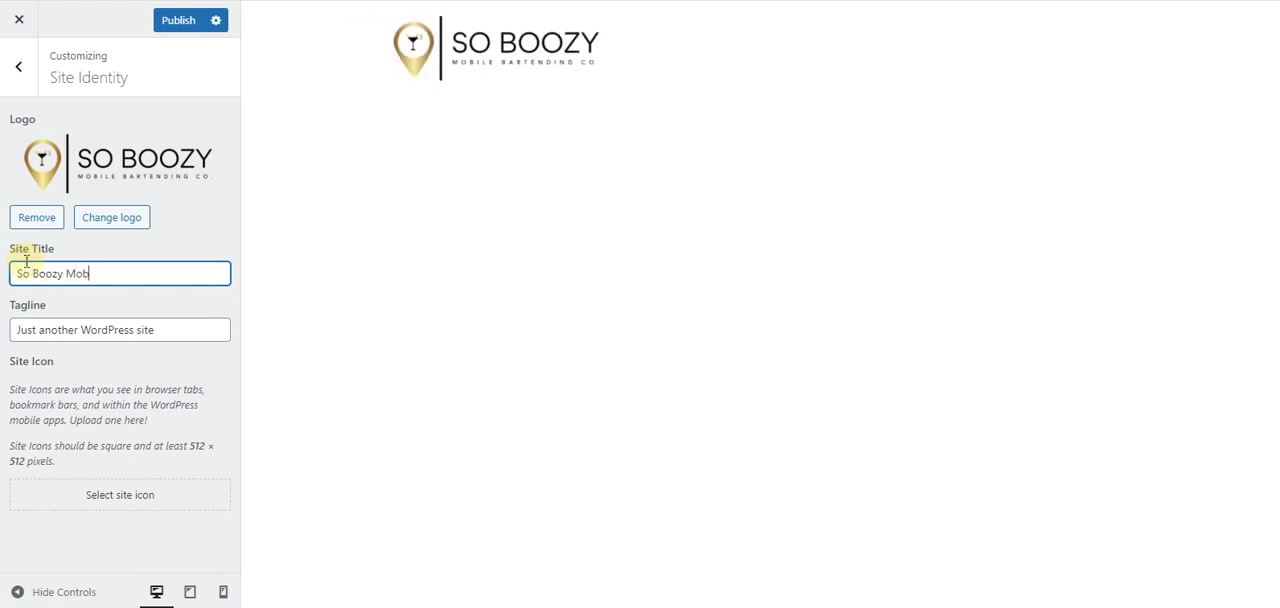
type("ile Ba")
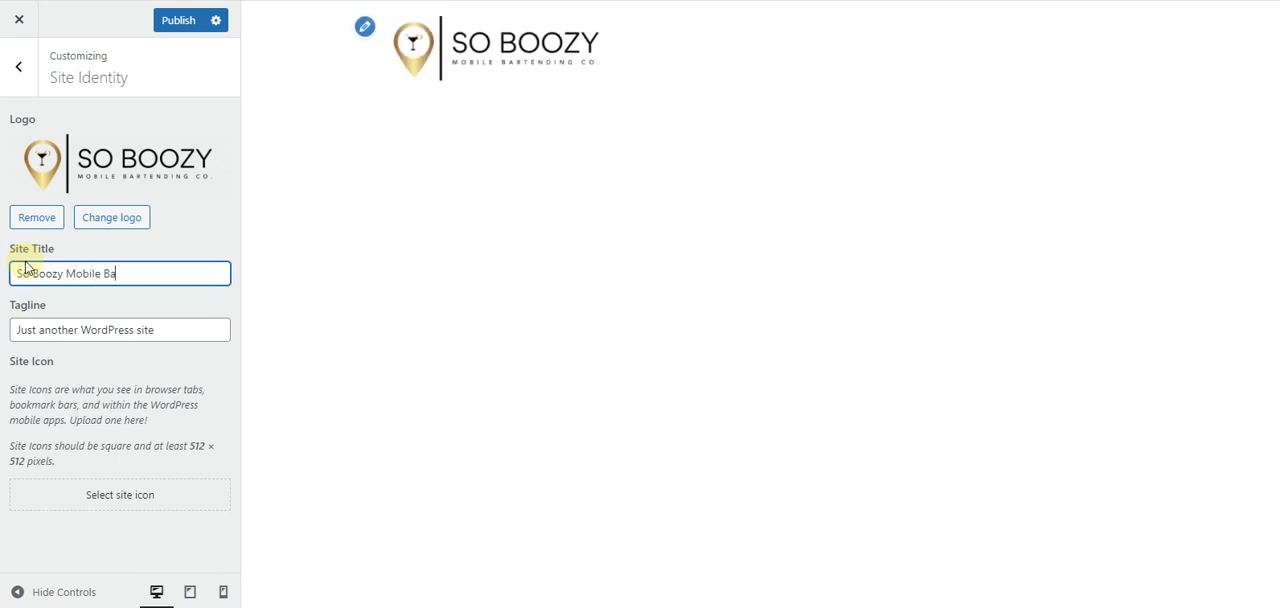
type("rtending Co.")
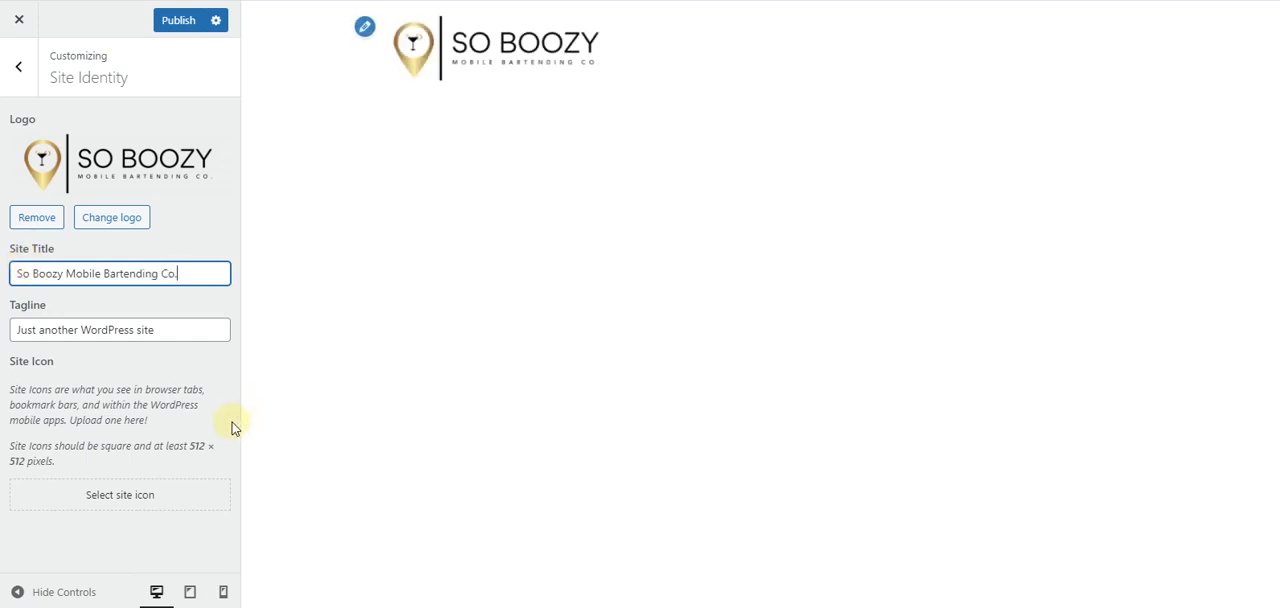
left_click_drag(176, 320, 3, 327)
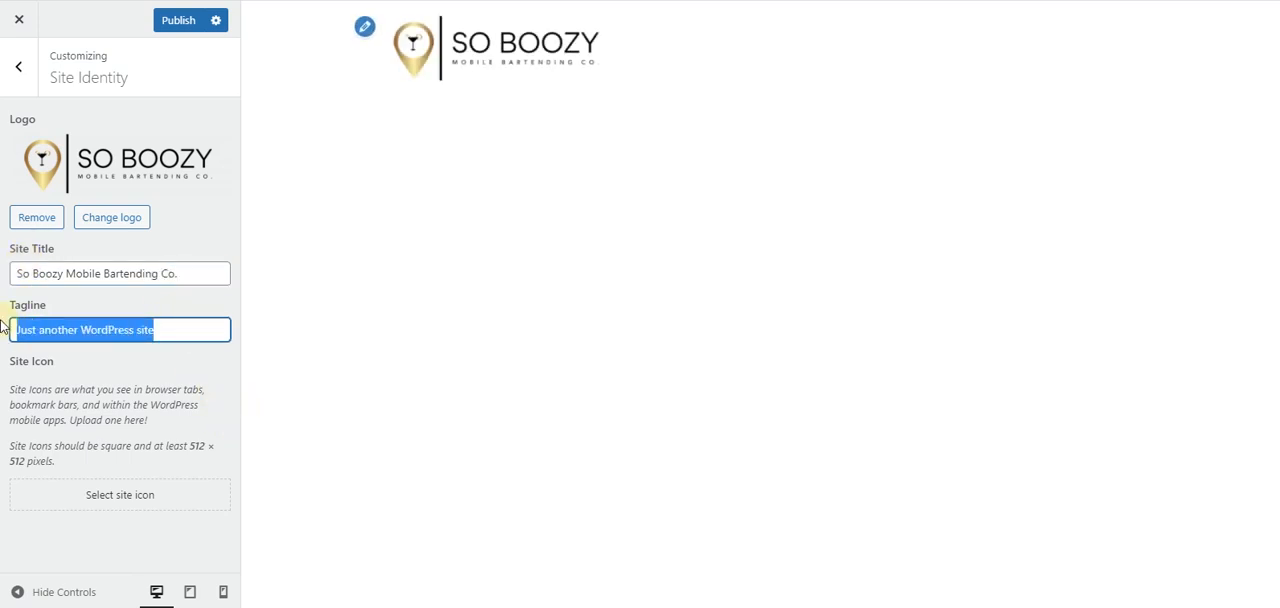
key("BackSpace")
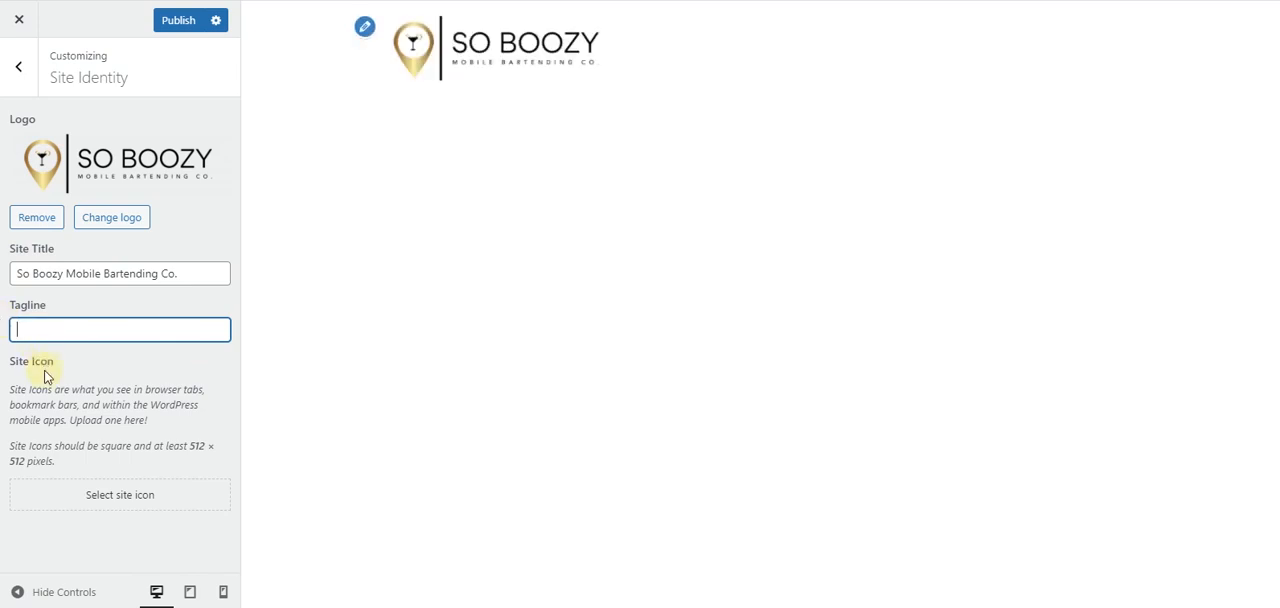
- Upload the Favicon image from the Web Images folder and set it as the site icon
left_click(140, 497)
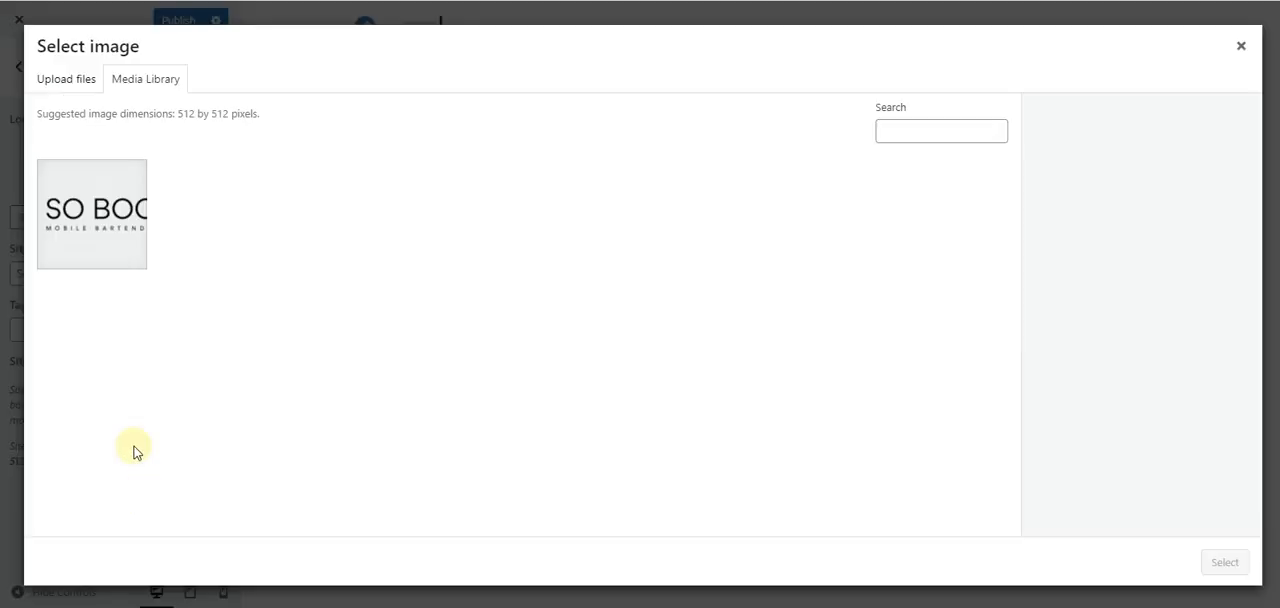
left_click(72, 80)
left_click(676, 329)
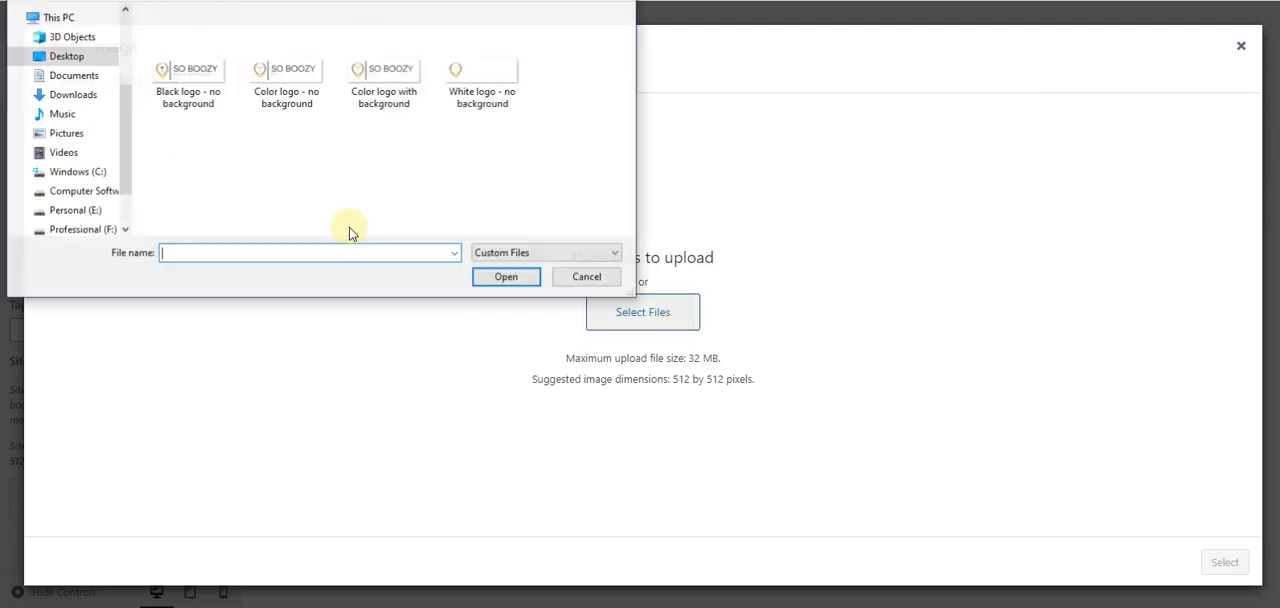
key("alt+Up")
key("alt+Up")
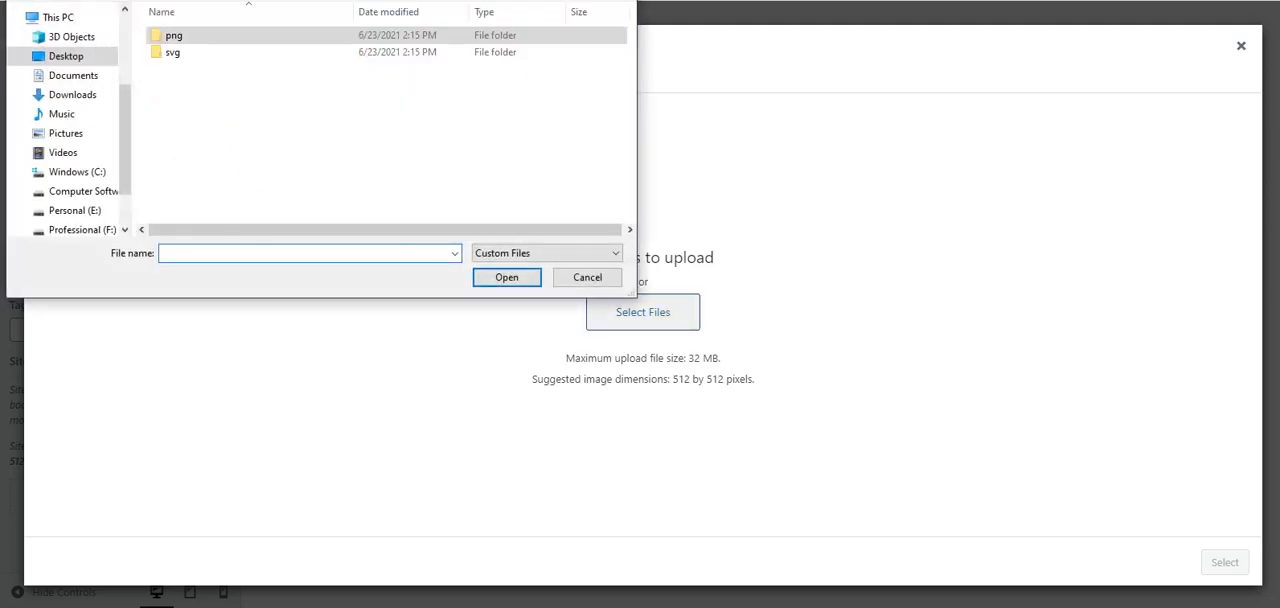
key("alt+Up")
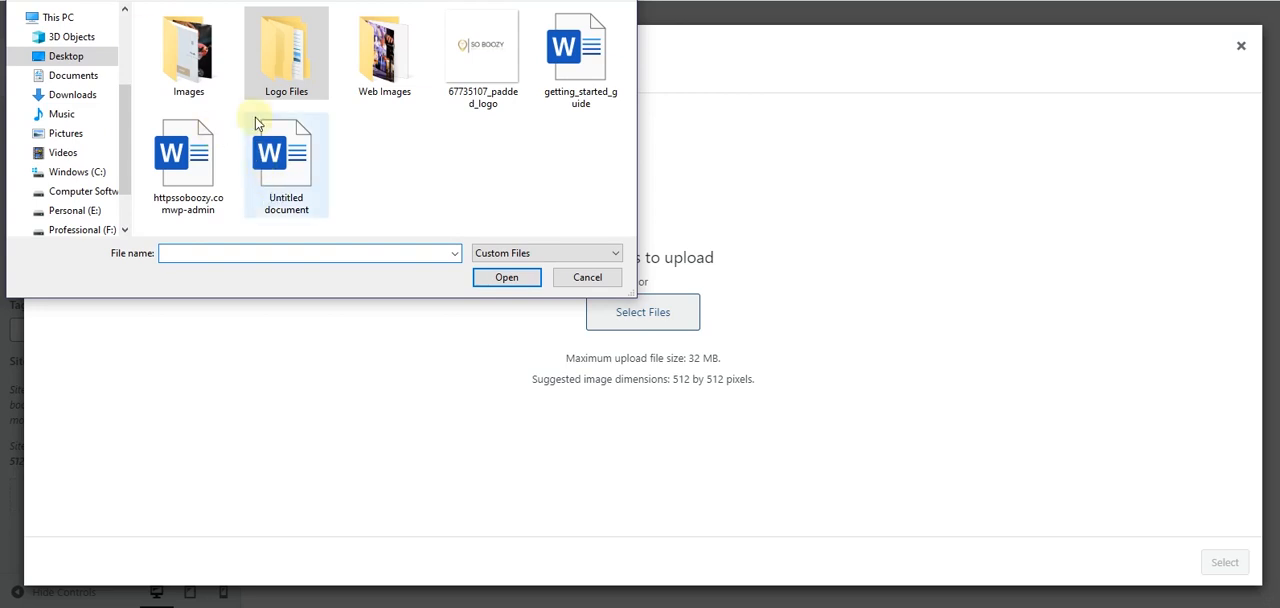
left_click(377, 58)
double_click(375, 52)
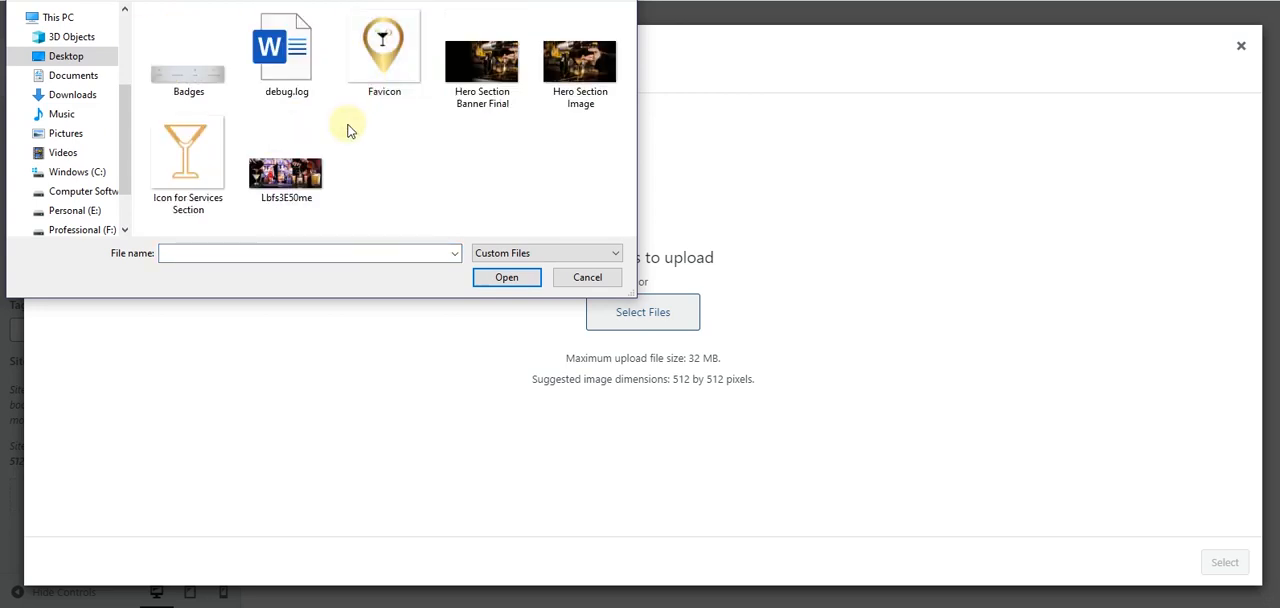
left_click(361, 66)
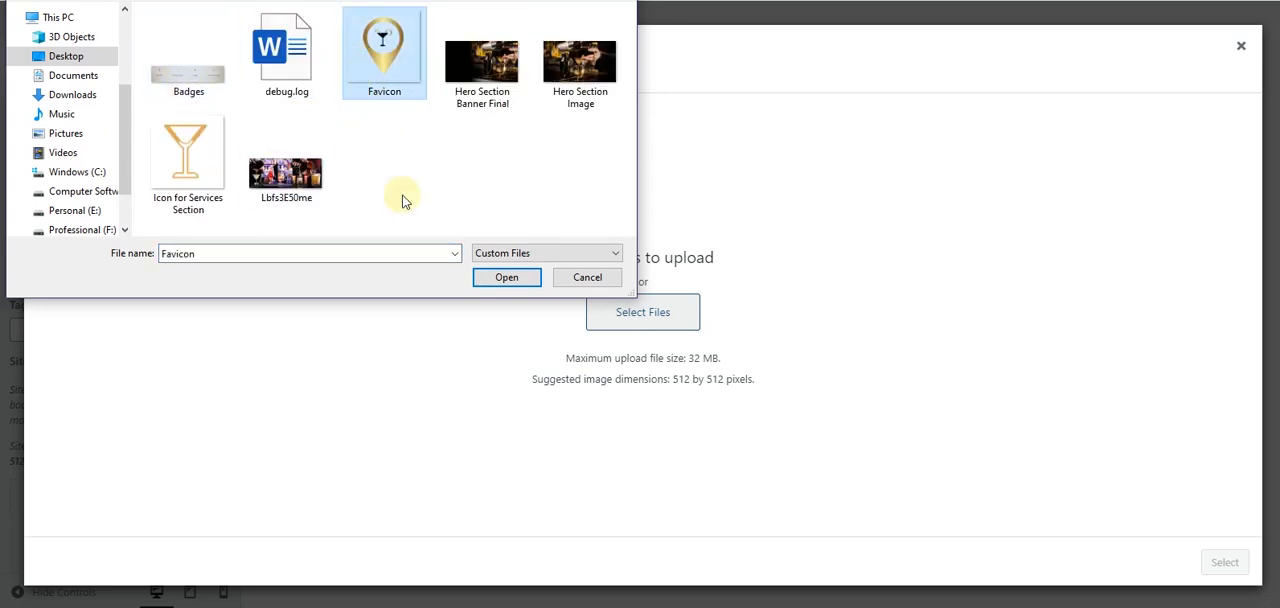
left_click(479, 278)
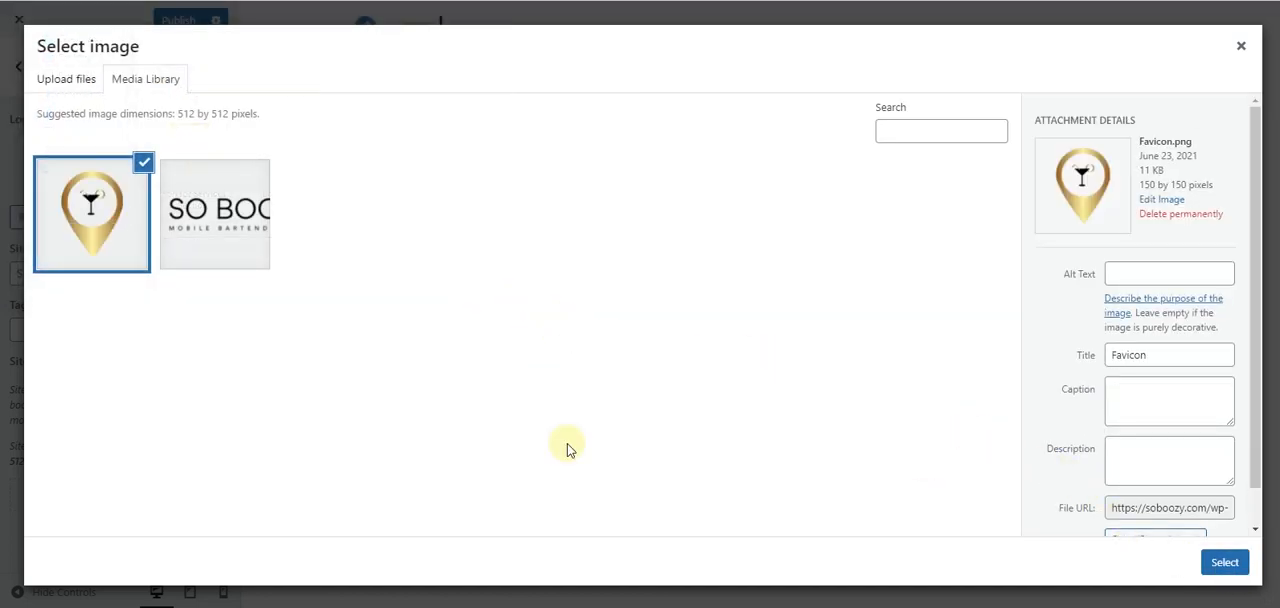
left_click(1224, 562)
left_click(1226, 564)
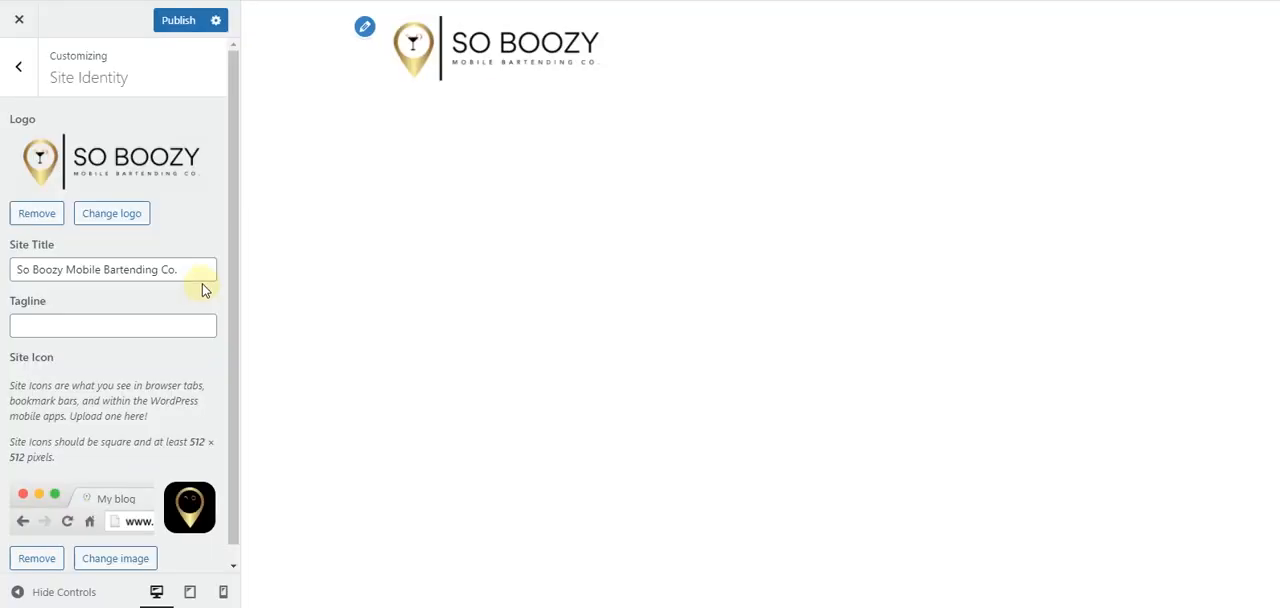
- Publish the site identity changes, close the customizer, and return to the admin dashboard
left_click(13, 90)
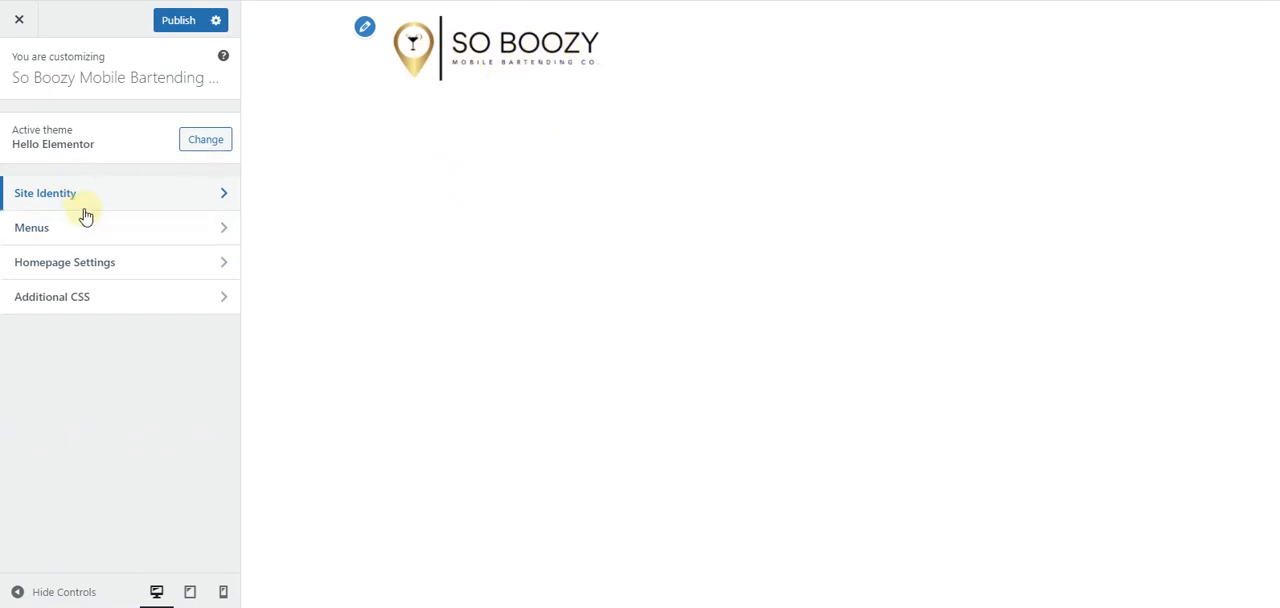
left_click(172, 24)
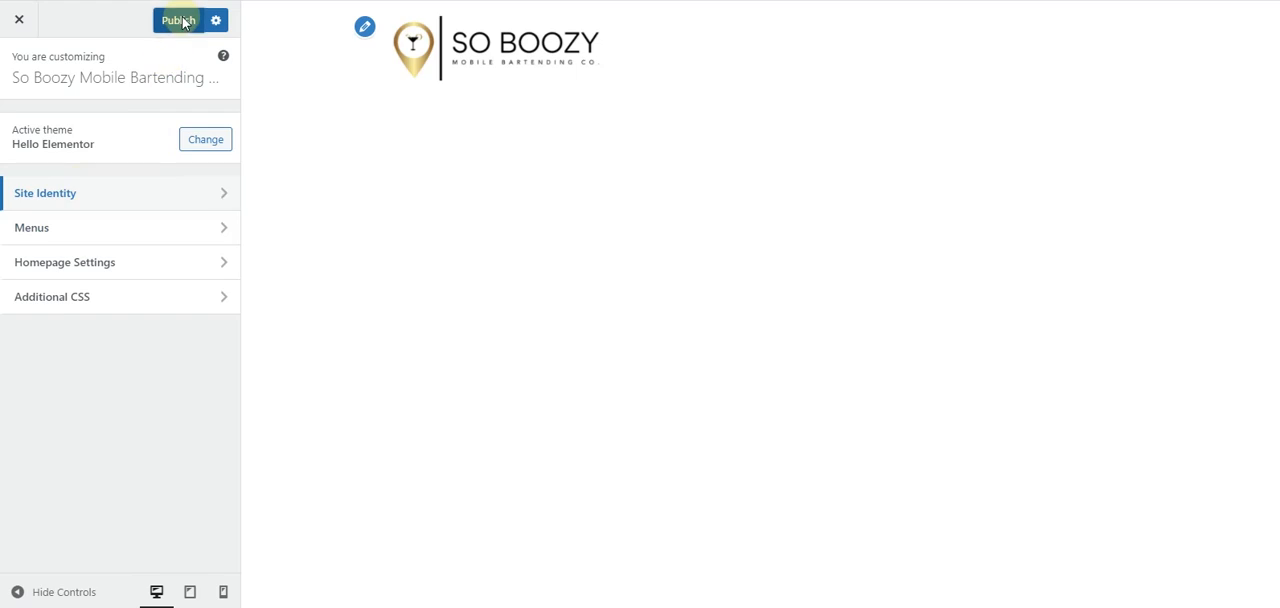
left_click(14, 26)
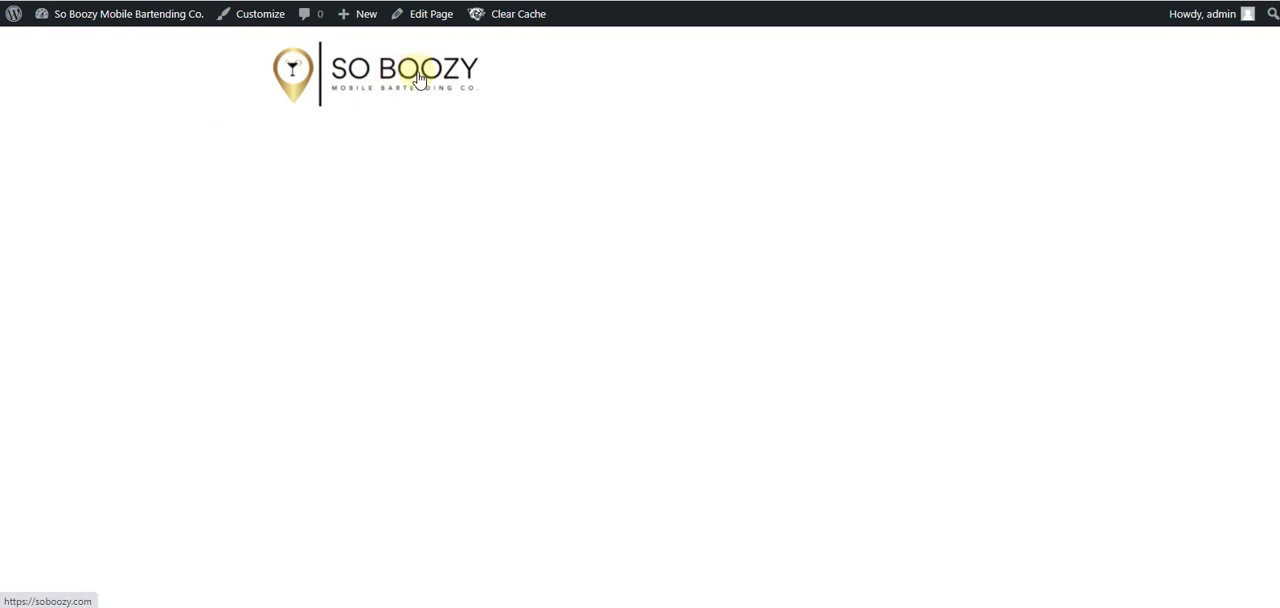
mouse_move(89, 14)
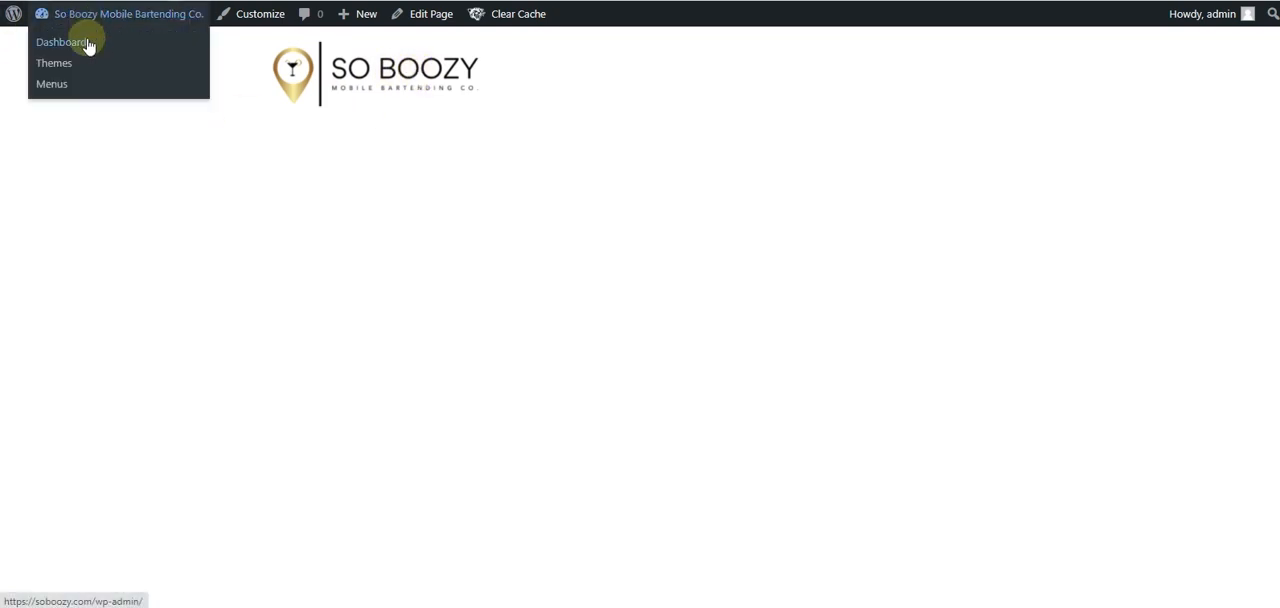
left_click(62, 42)
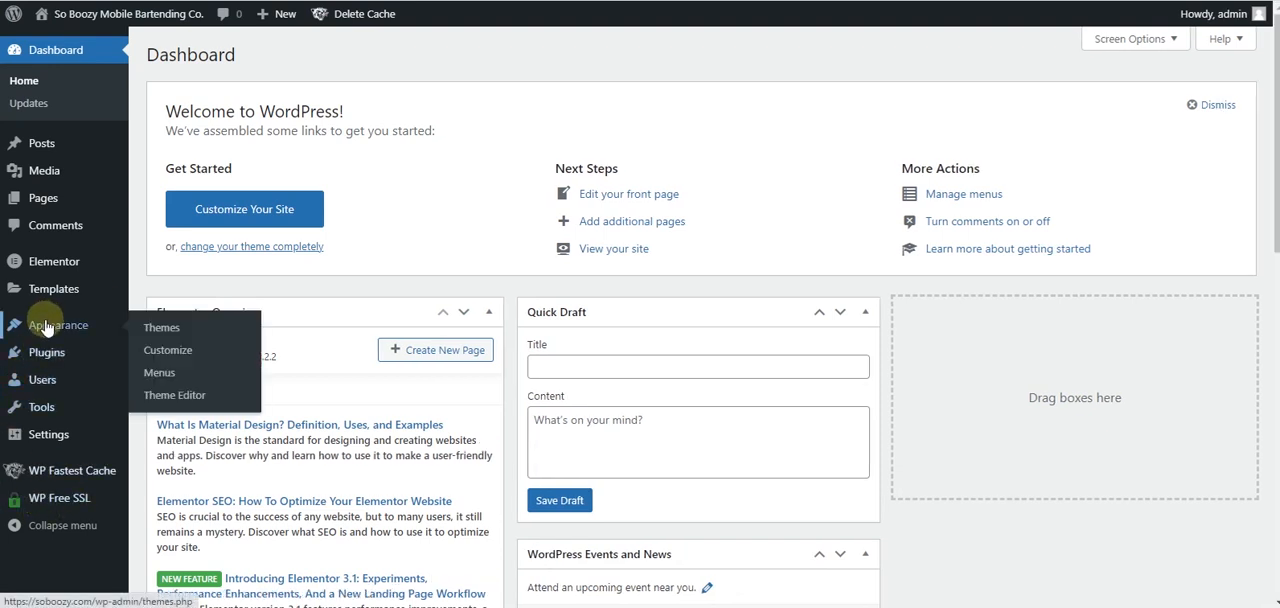
- Open the list of pages, and check the header navigation in the Adobe XD mockup for the pages the site needs
mouse_move(50, 195)
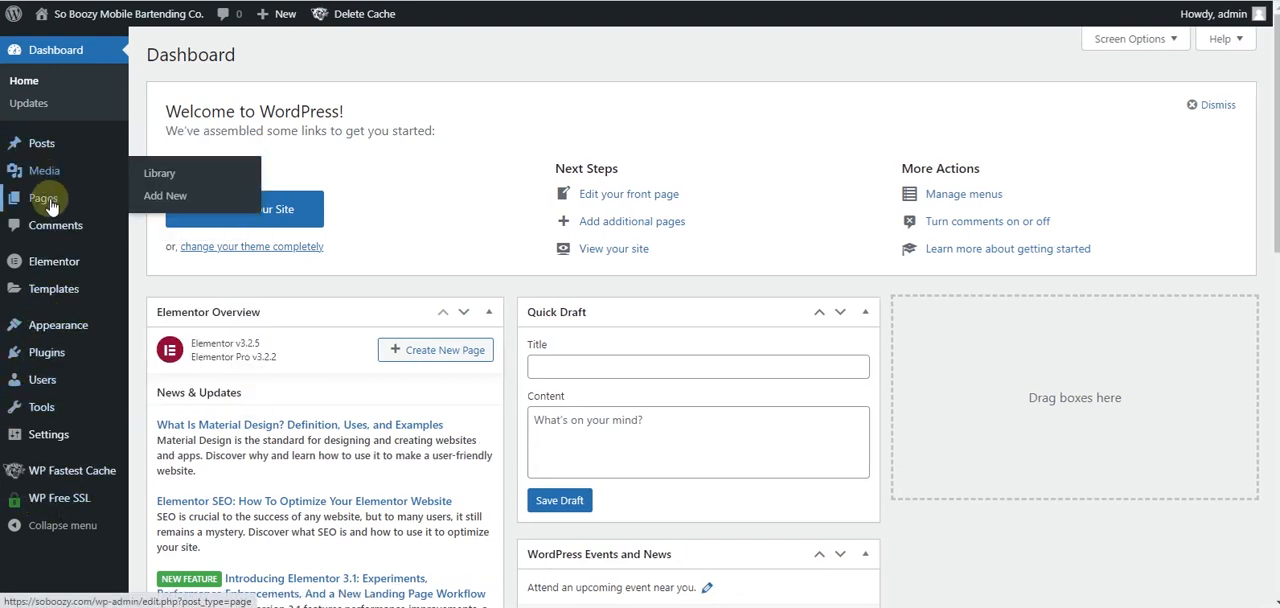
left_click(50, 205)
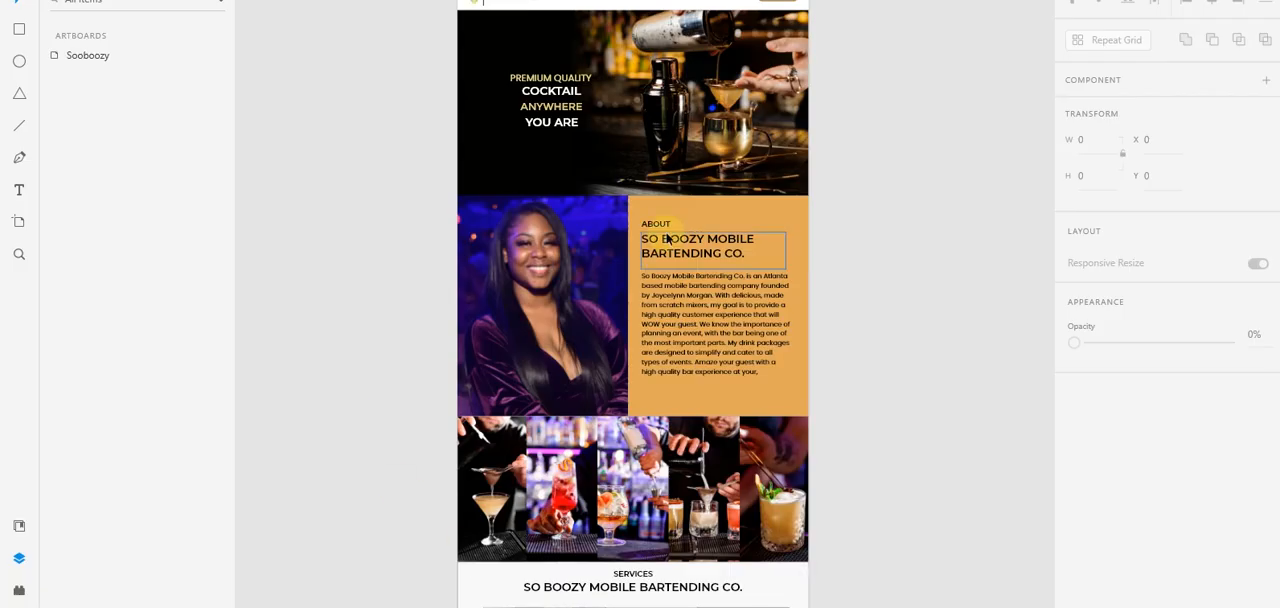
scroll(645, 234, "up", 3)
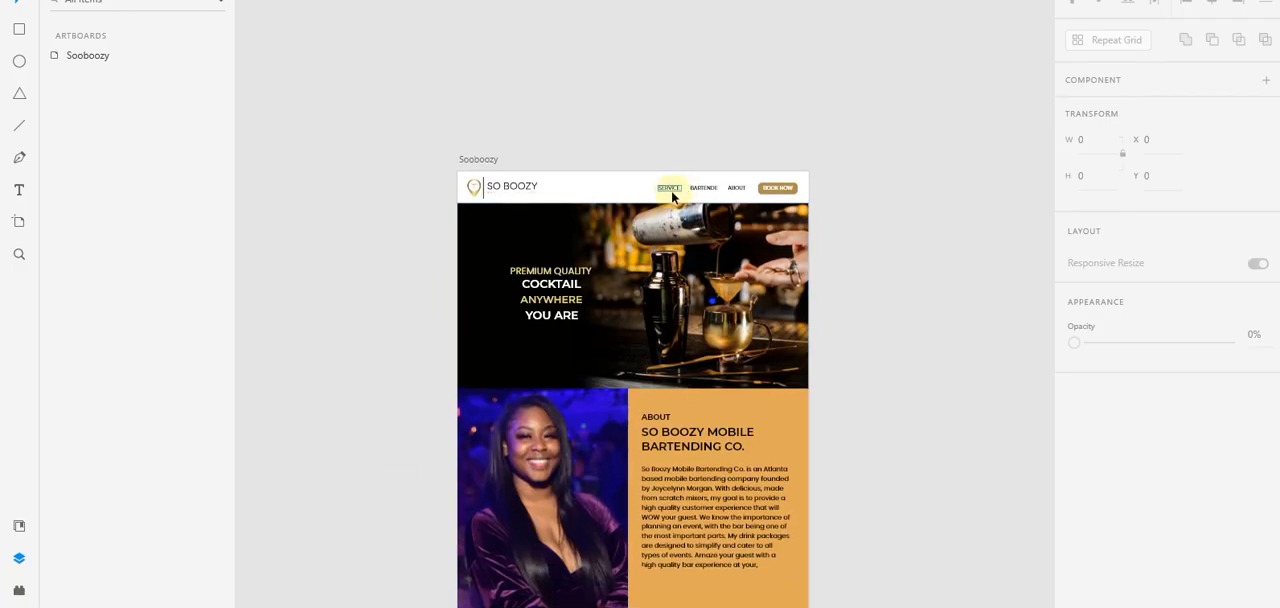
scroll(673, 197, "up", 3)
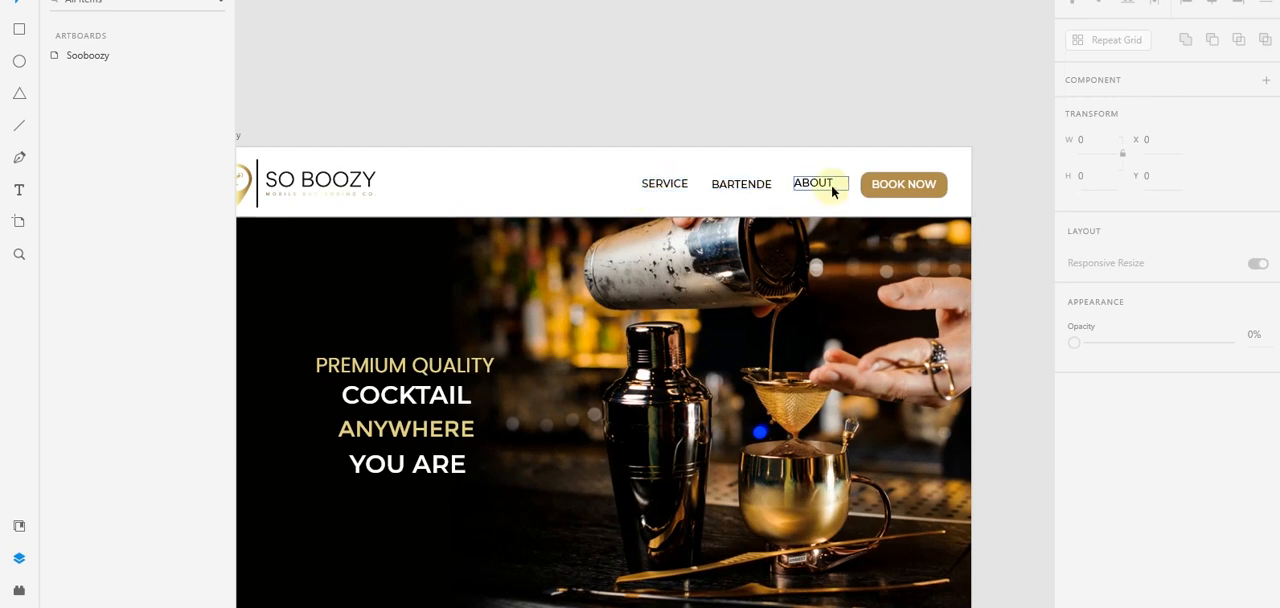
scroll(781, 245, "down", 4)
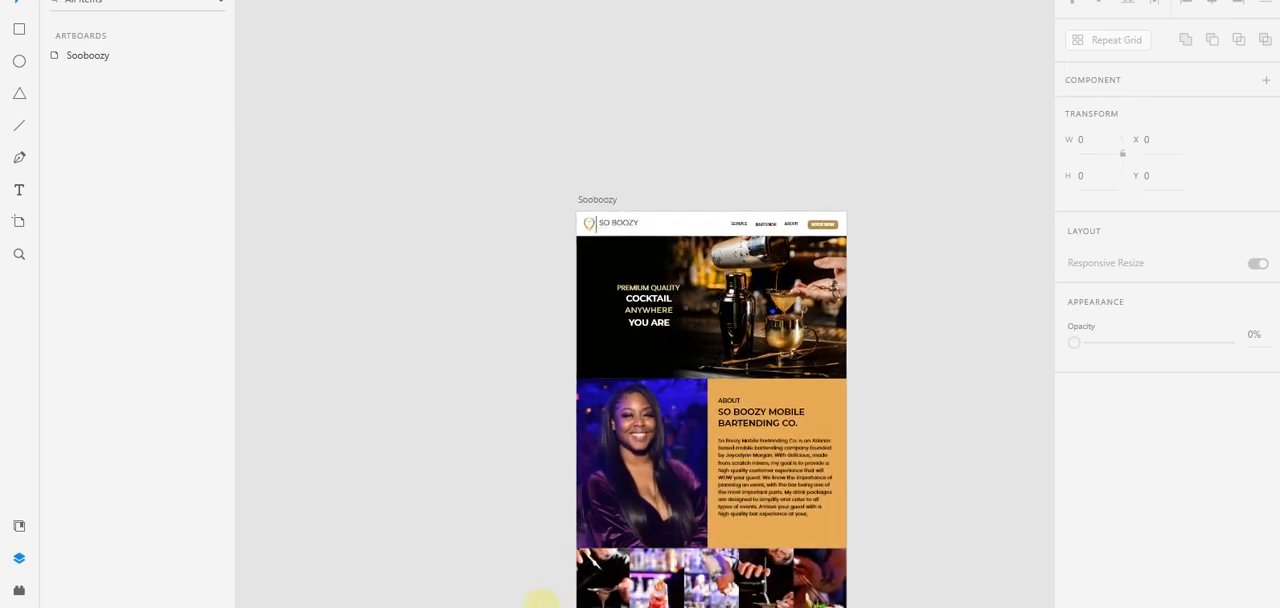
left_click_drag(711, 349, 663, 216)
scroll(670, 218, "up", 2)
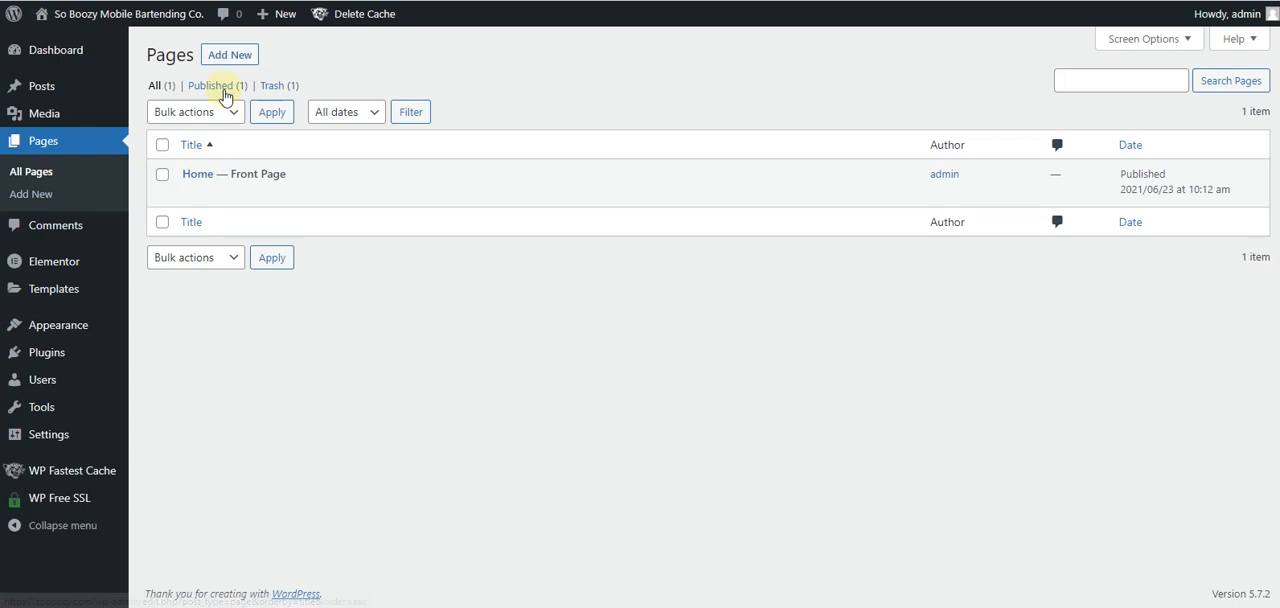
- Create a page titled "Services" with the Elementor Full Width template and publish it
left_click(238, 57)
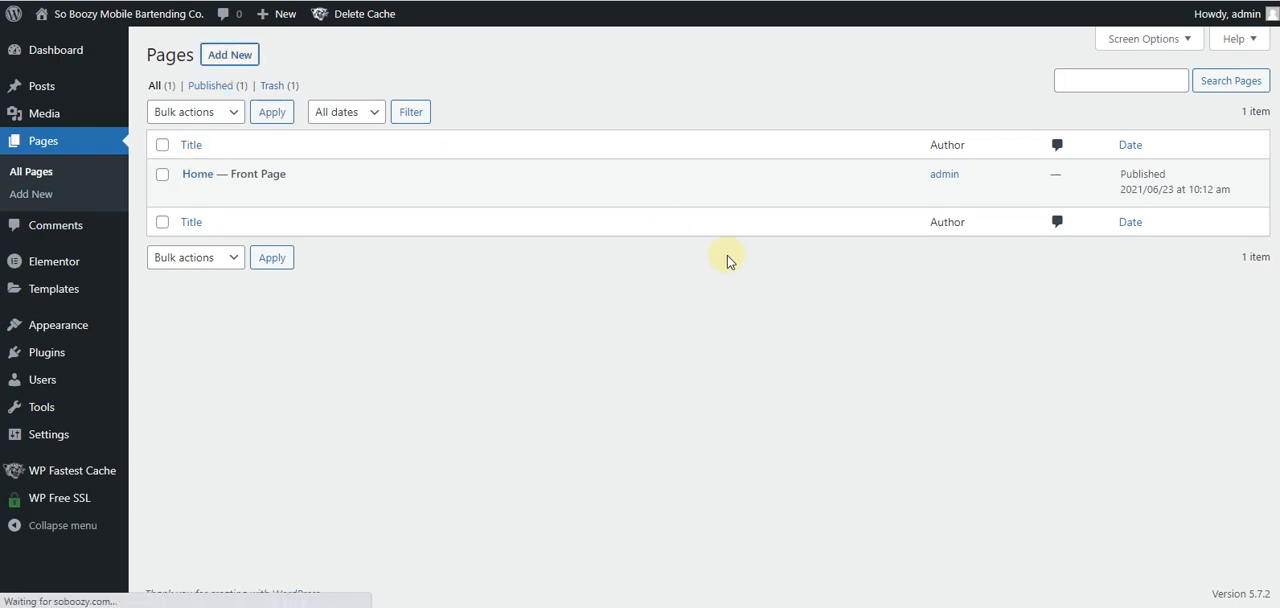
type("Servi")
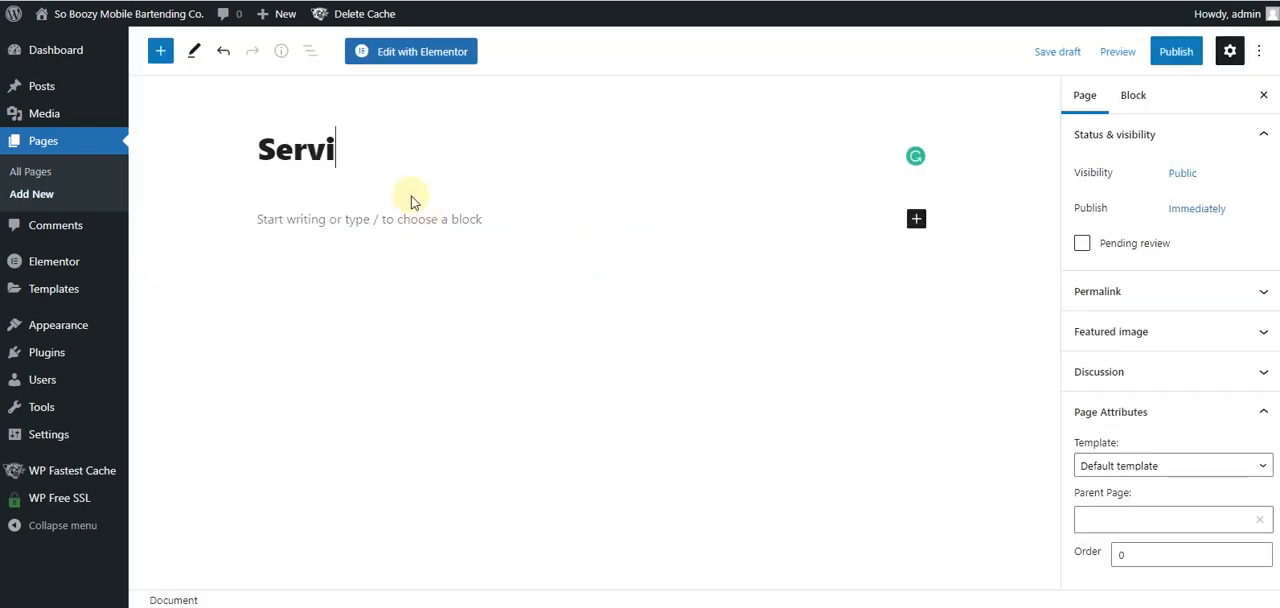
type("ces")
left_click(1190, 466)
left_click(1150, 516)
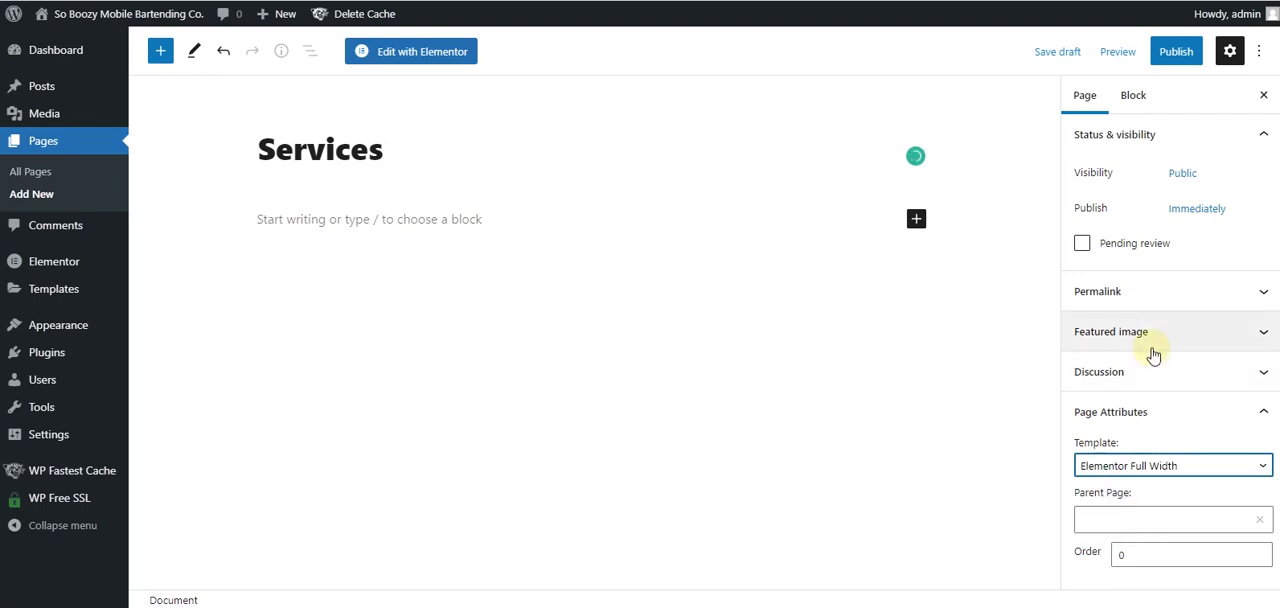
left_click(1176, 51)
left_click(1130, 51)
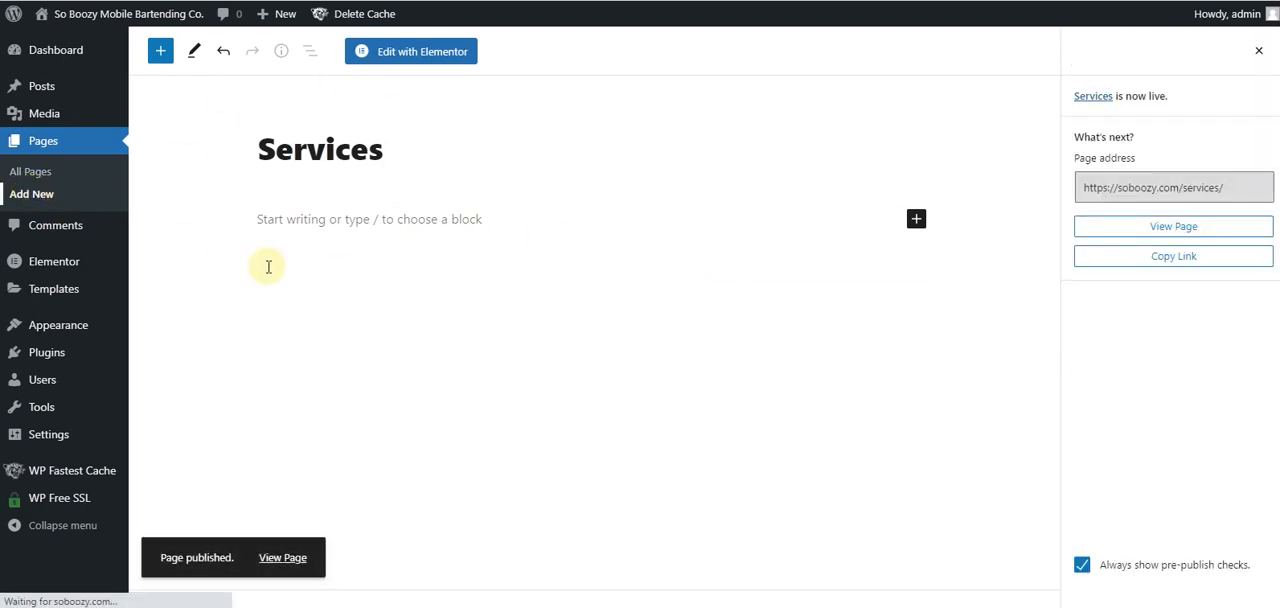
- Create a page titled "Bartending" with the Elementor Full Width template and publish it
type("Barte")
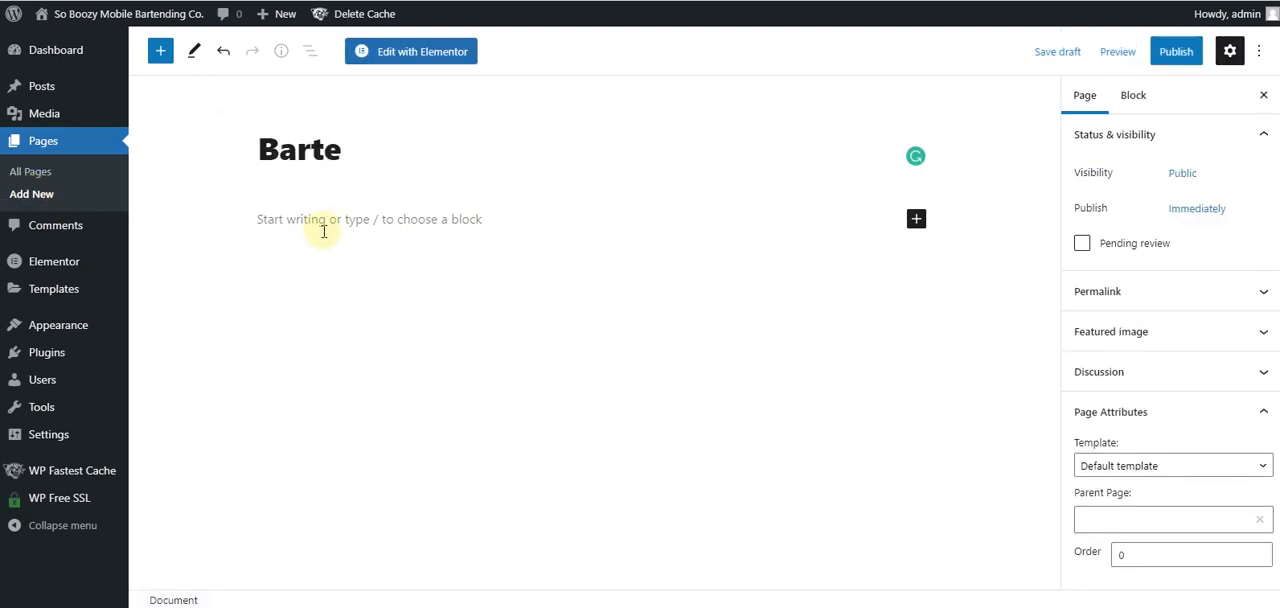
type("nding")
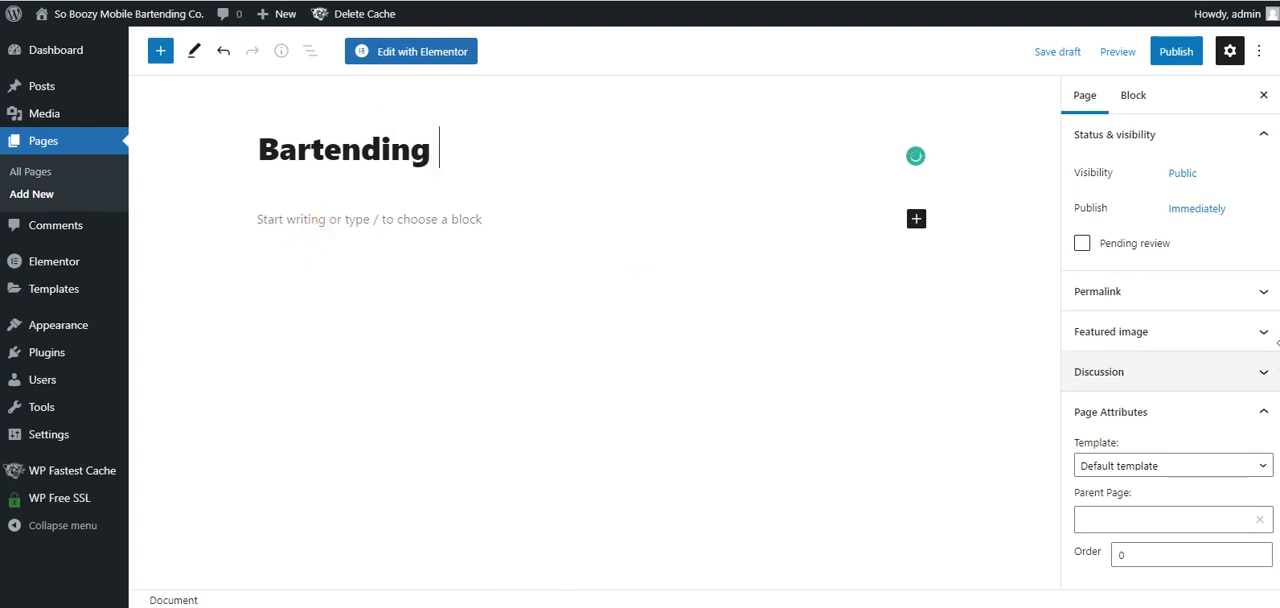
left_click(1195, 470)
left_click(1165, 516)
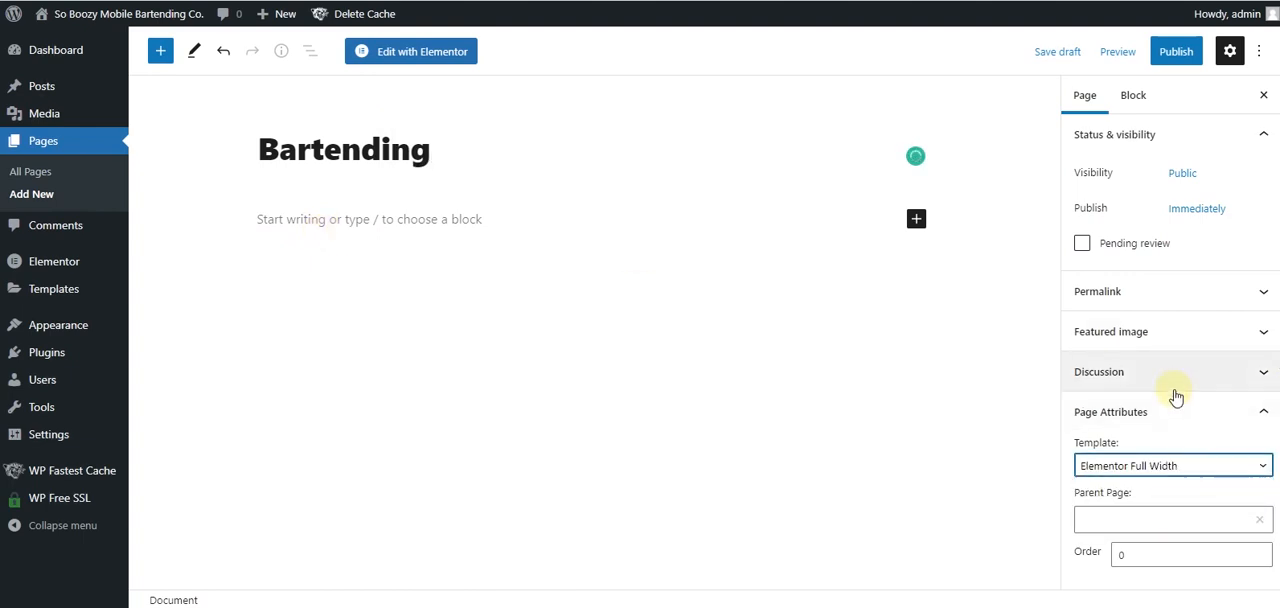
left_click(1176, 51)
left_click(1163, 49)
- Add a new page titled "About" using the Elementor Full Width template, and publish it
left_click(31, 195)
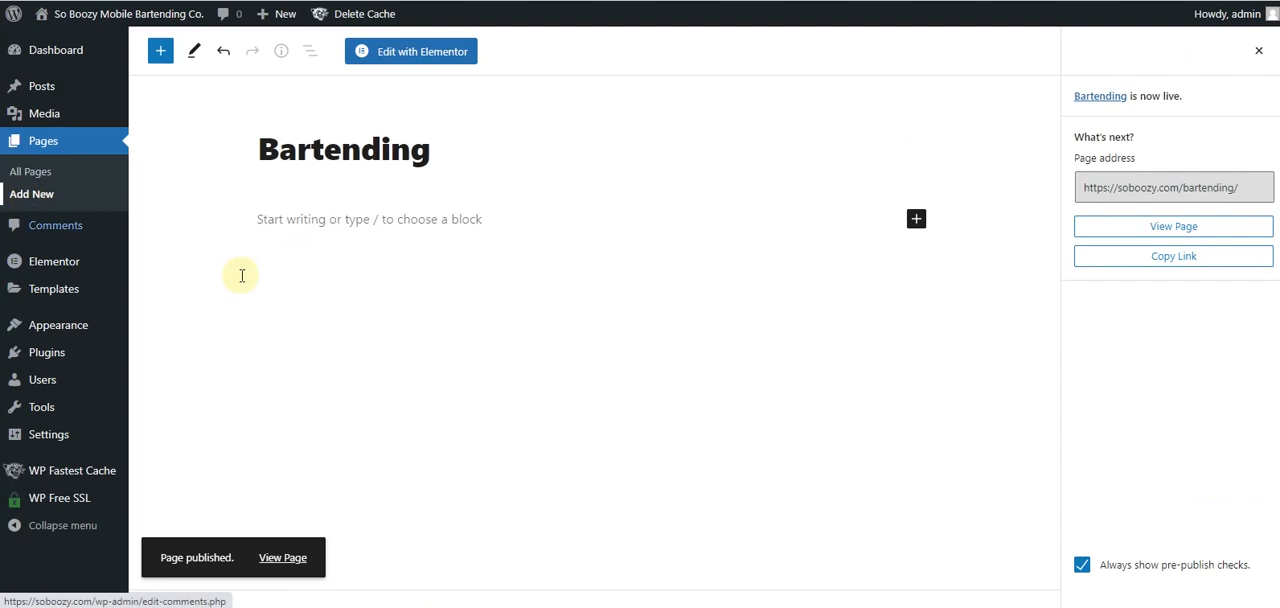
type("About")
left_click(1206, 466)
left_click(1200, 519)
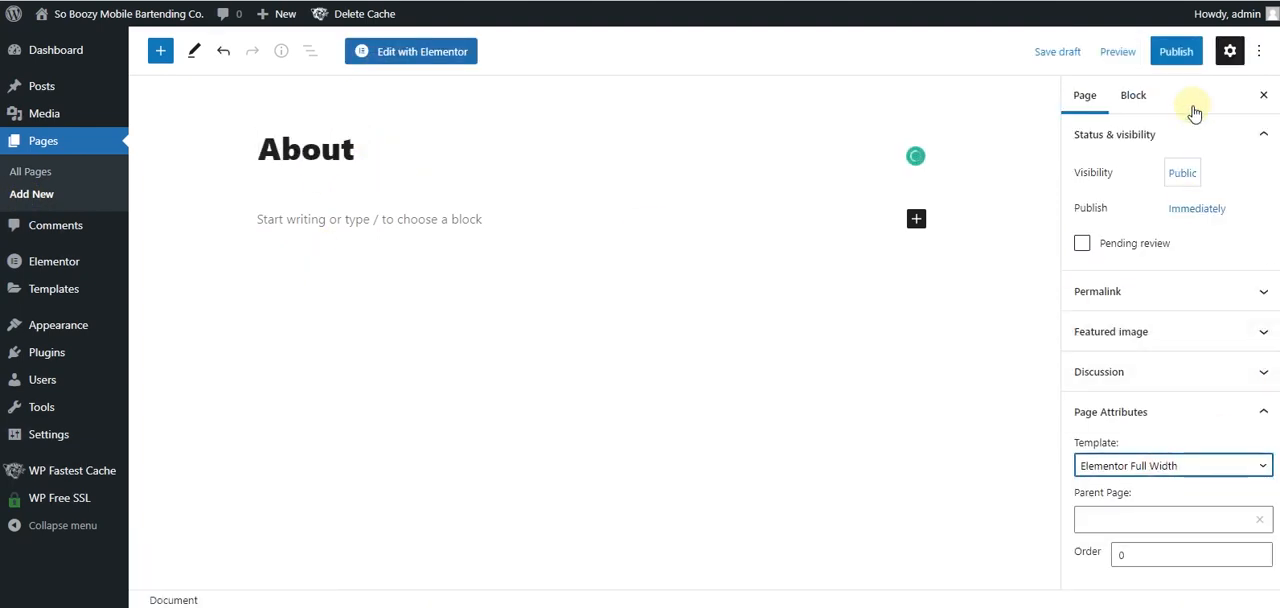
left_click(1165, 55)
left_click(1162, 64)
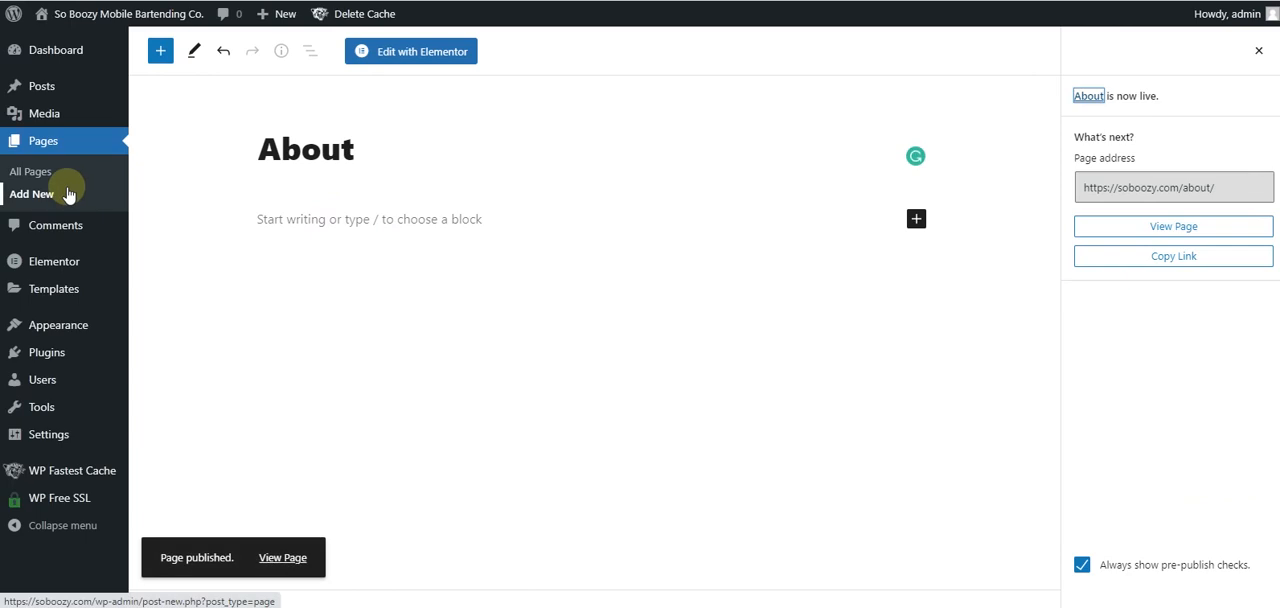
- Add a new page titled "Contact" using the Elementor Full Width template, and publish it
left_click(22, 194)
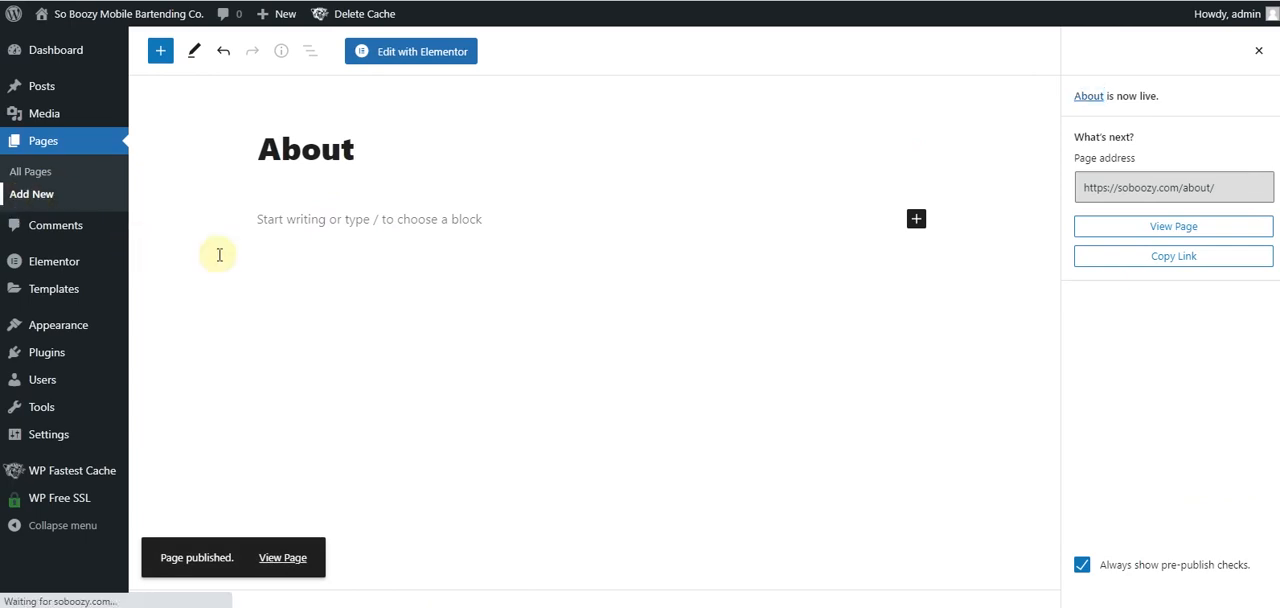
type("Contact")
left_click(1115, 466)
left_click(1115, 514)
left_click(1180, 52)
left_click(1090, 55)
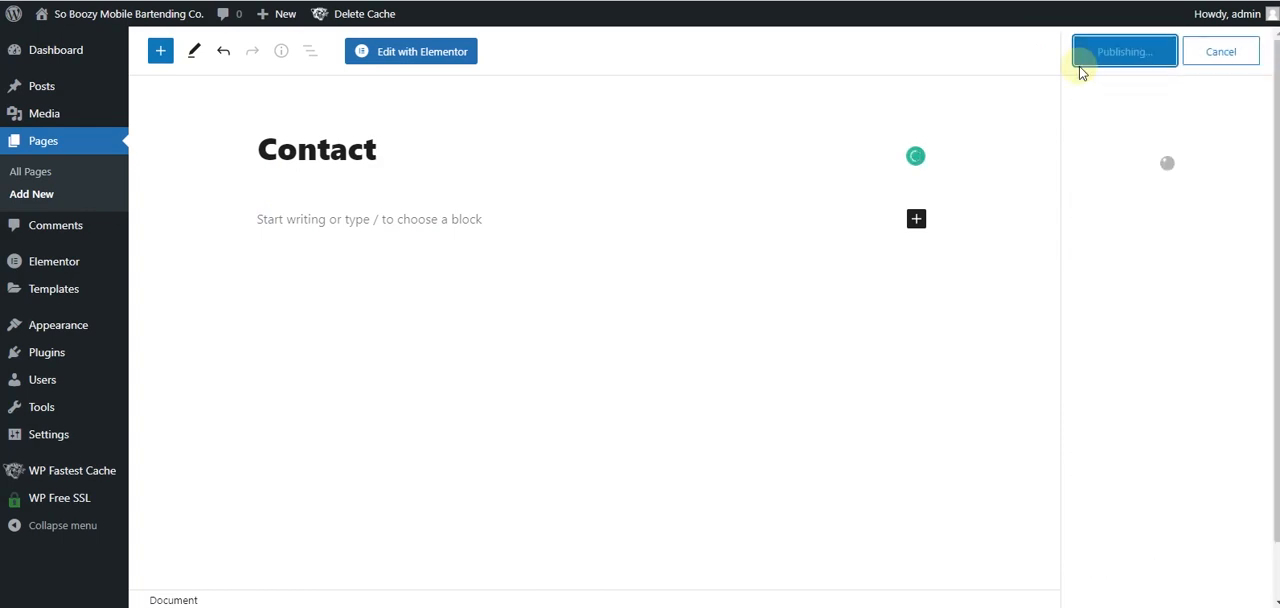
- Open the WordPress menu editor and name the new menu "Main Navigation"
left_click(62, 167)
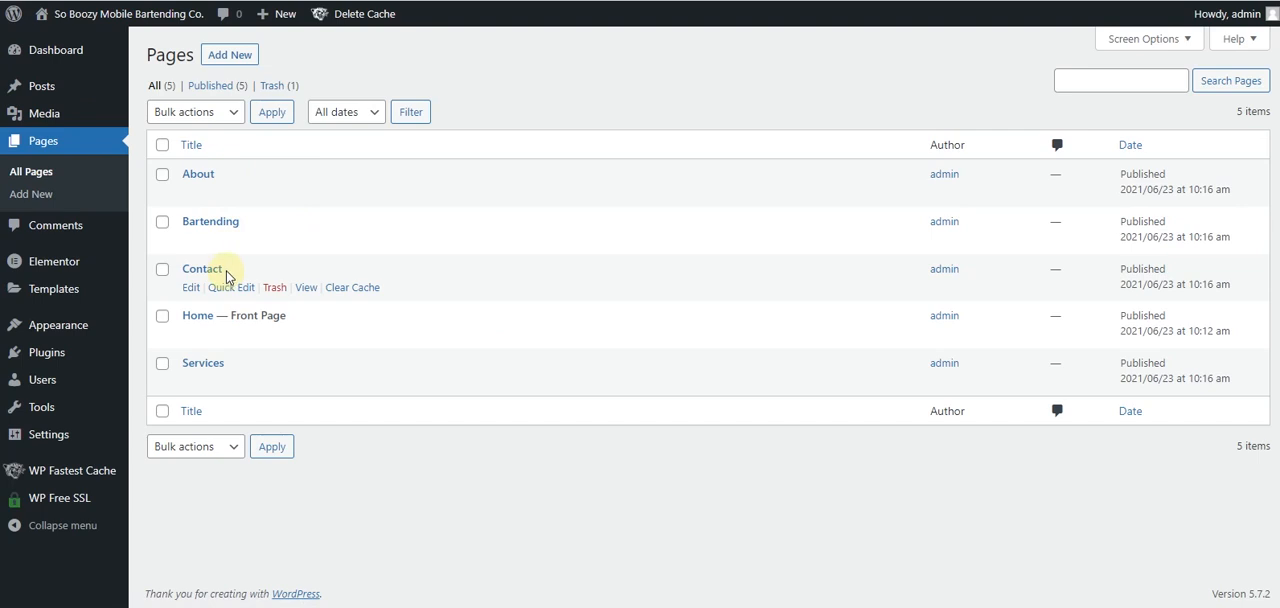
mouse_move(45, 325)
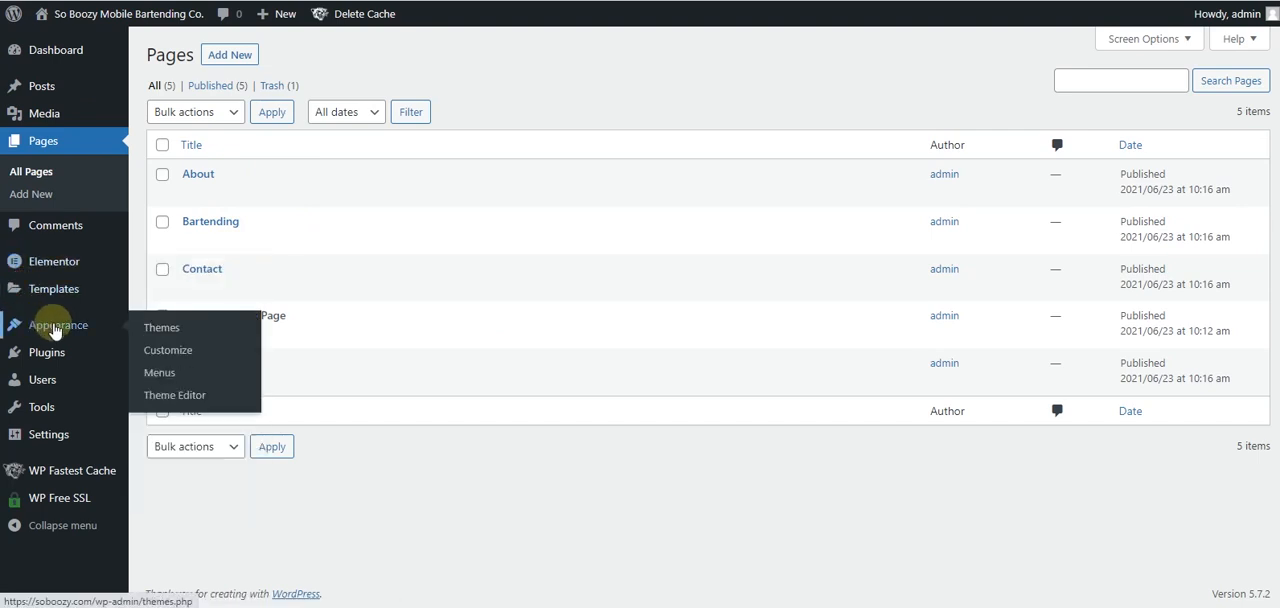
left_click(160, 372)
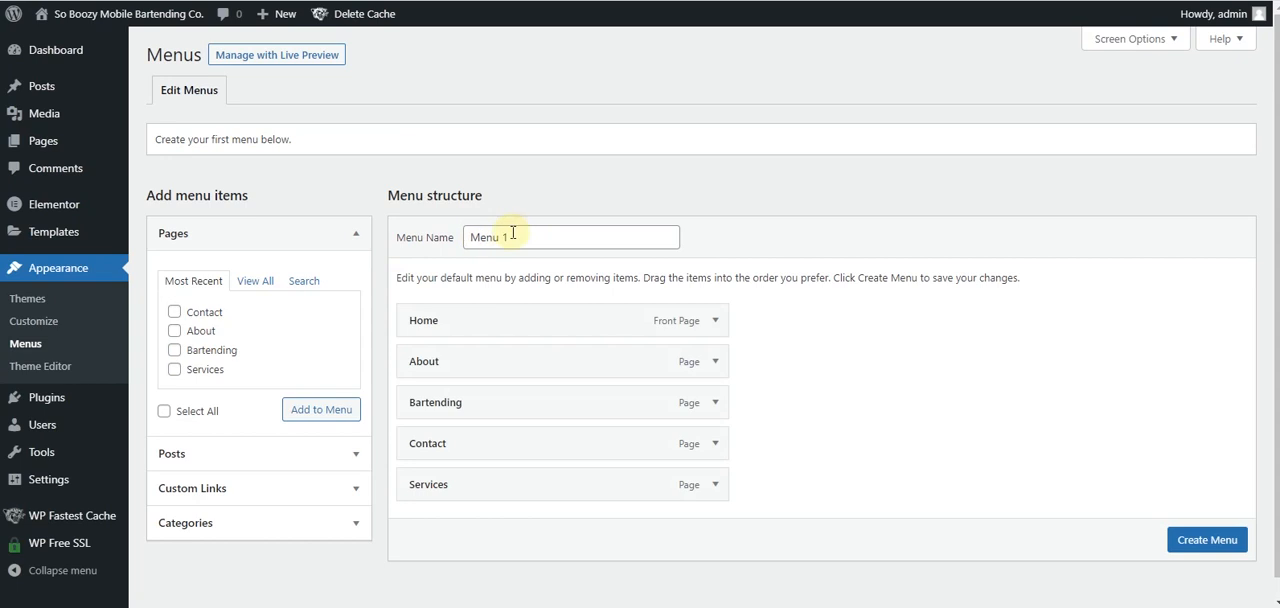
left_click_drag(509, 241, 445, 240)
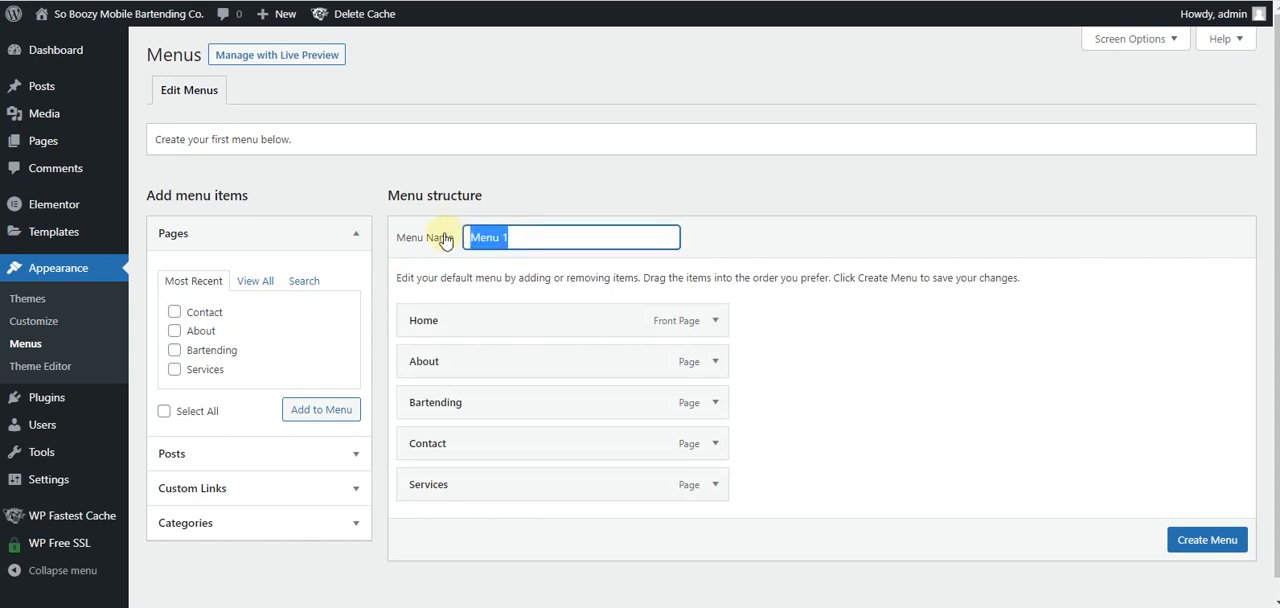
type("Mai")
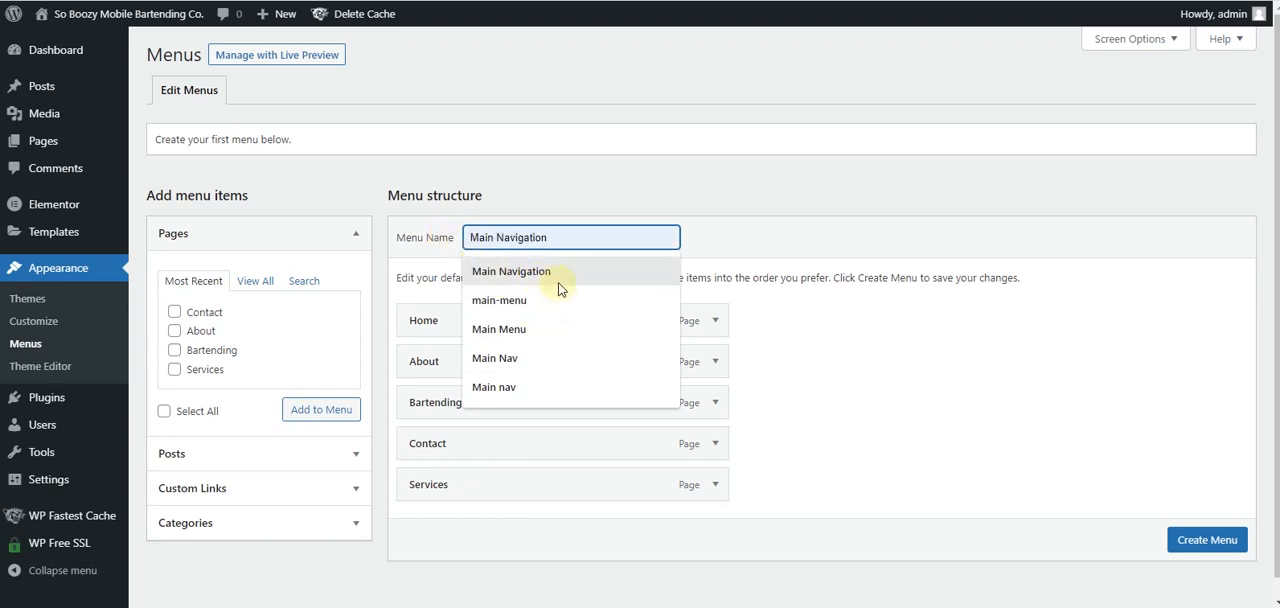
left_click(558, 276)
scroll(860, 318, "down", 1)
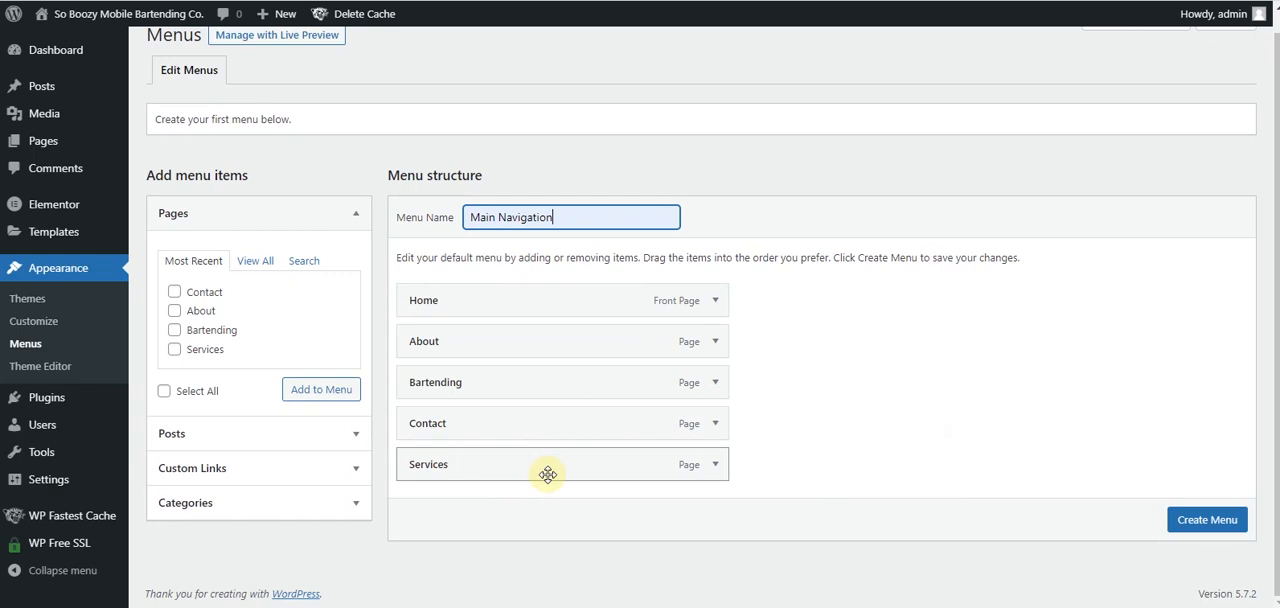
- Reorder the menu items as Home, Services, Bartending, About, Contact, and create the menu
scroll(548, 470, "up", 1)
left_click_drag(548, 470, 546, 371)
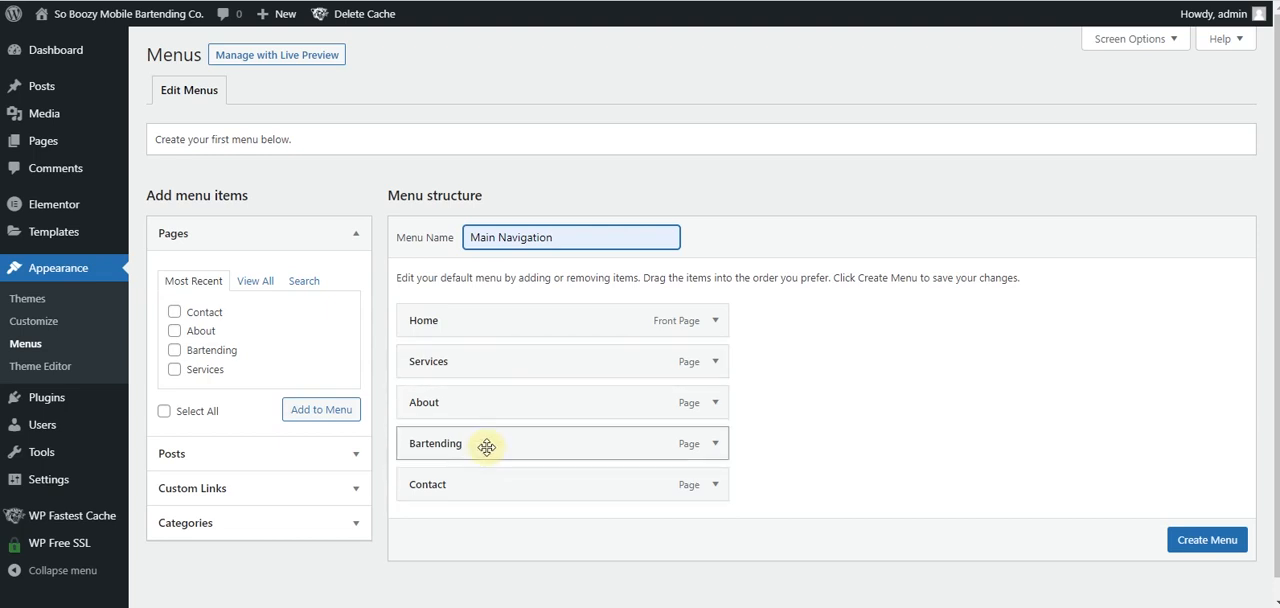
left_click_drag(486, 447, 488, 407)
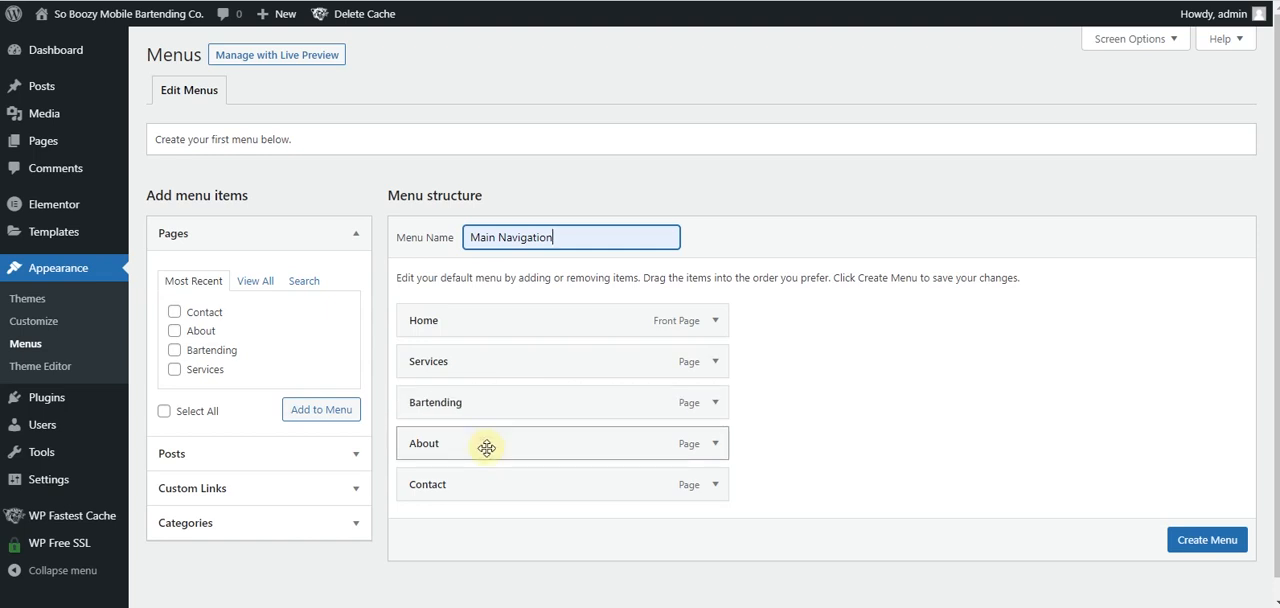
left_click(1199, 549)
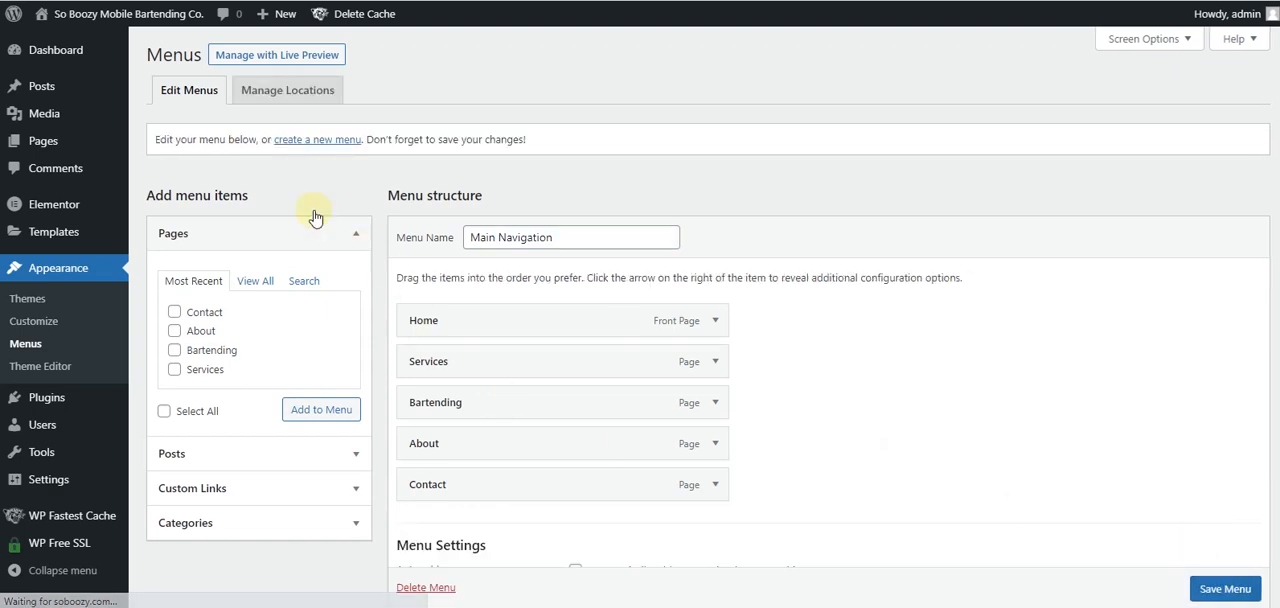
- Open the site's customizer in a new browser tab, assign Main Navigation to the Primary menu location, publish, and exit
right_click(135, 42)
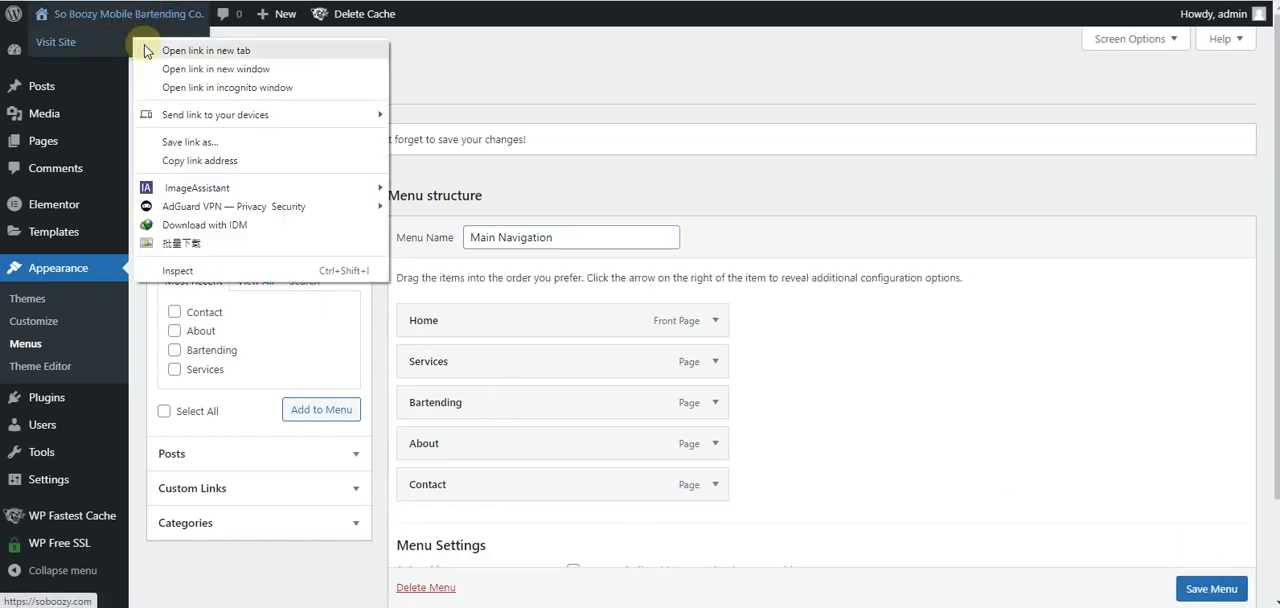
left_click(148, 48)
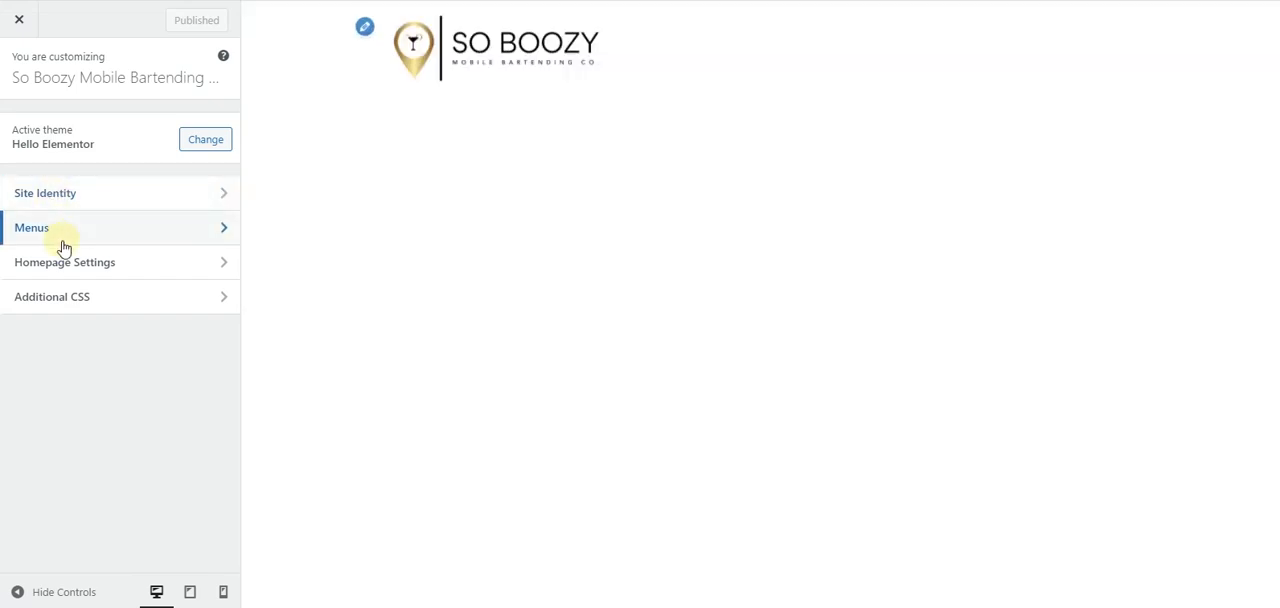
left_click(62, 234)
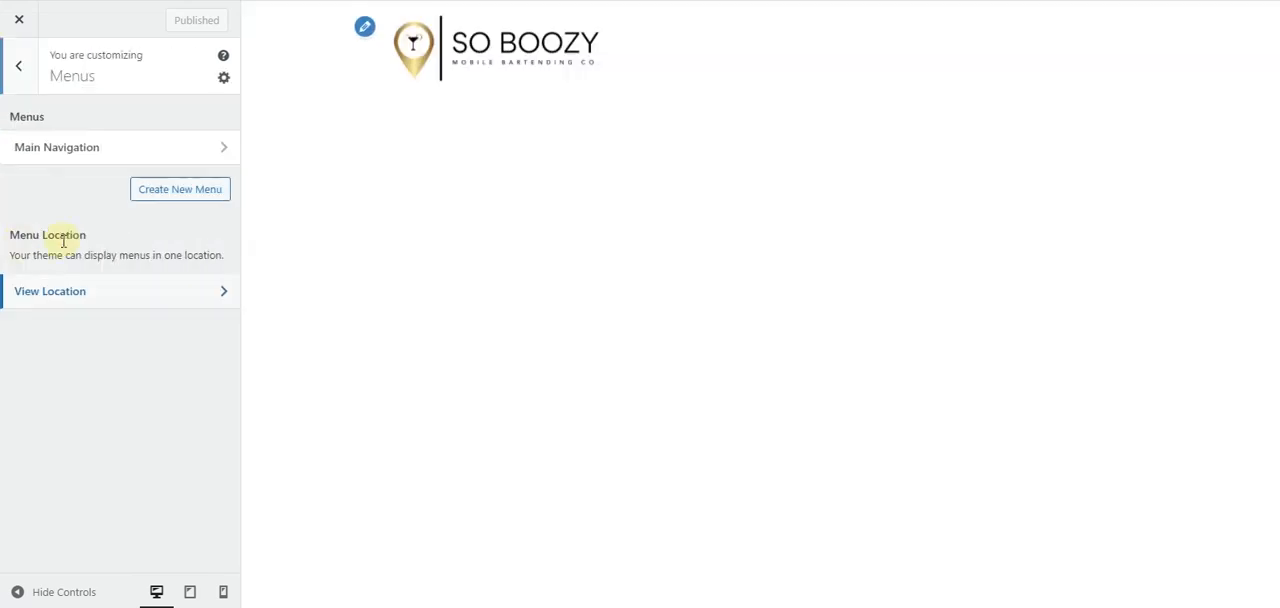
left_click(97, 302)
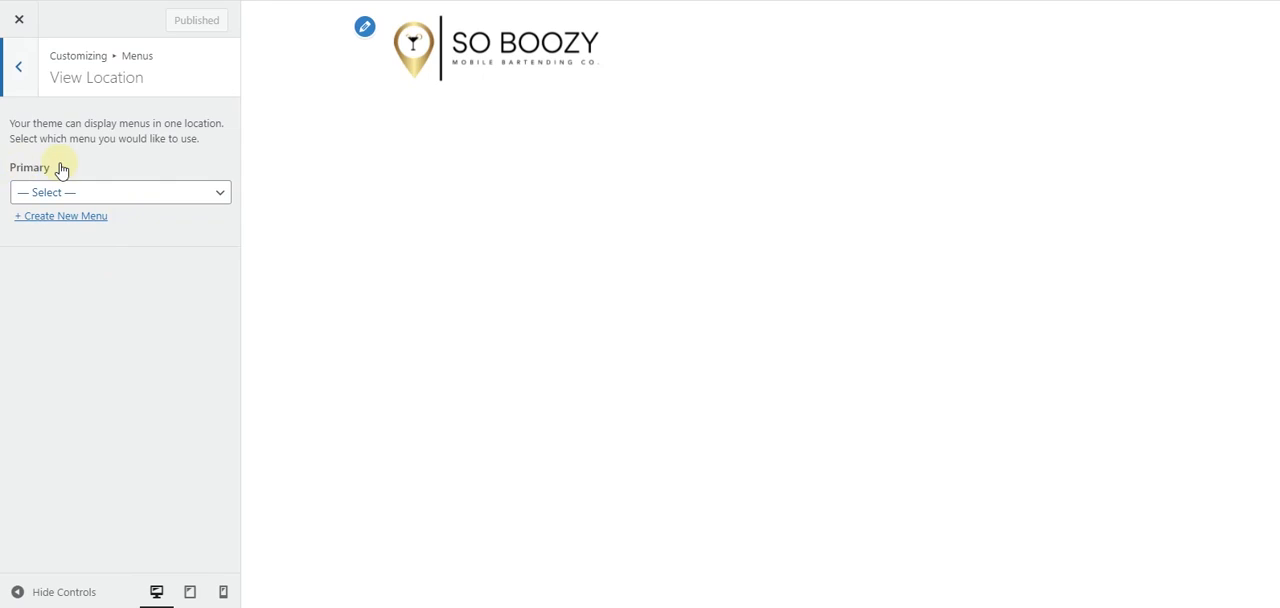
left_click(92, 200)
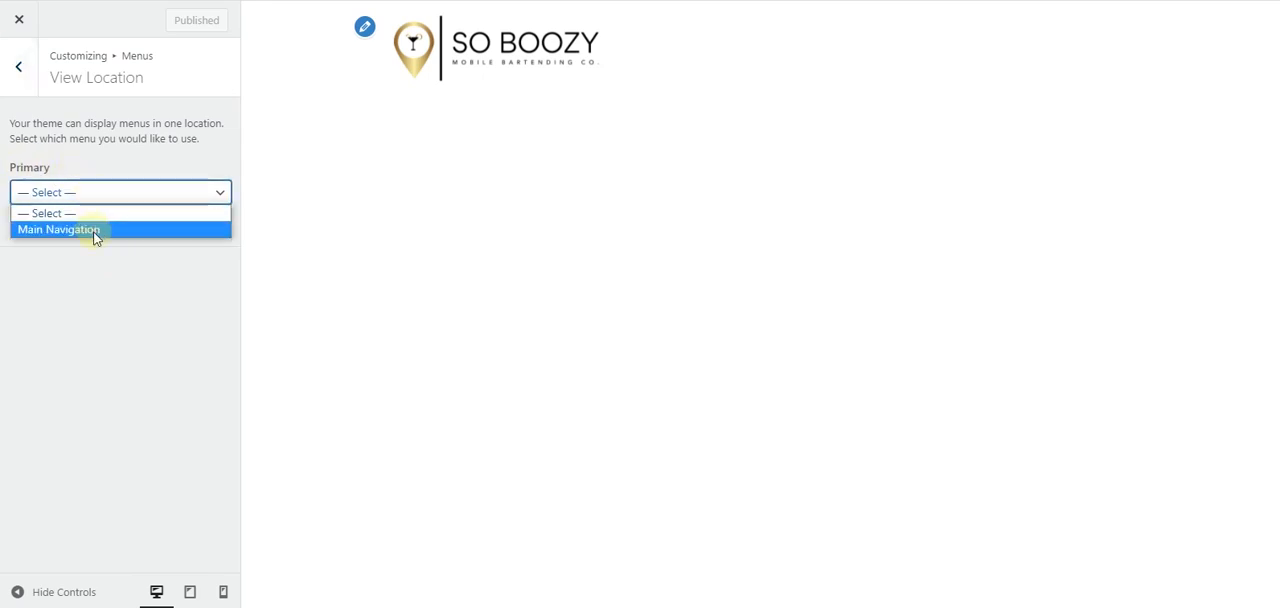
left_click(94, 233)
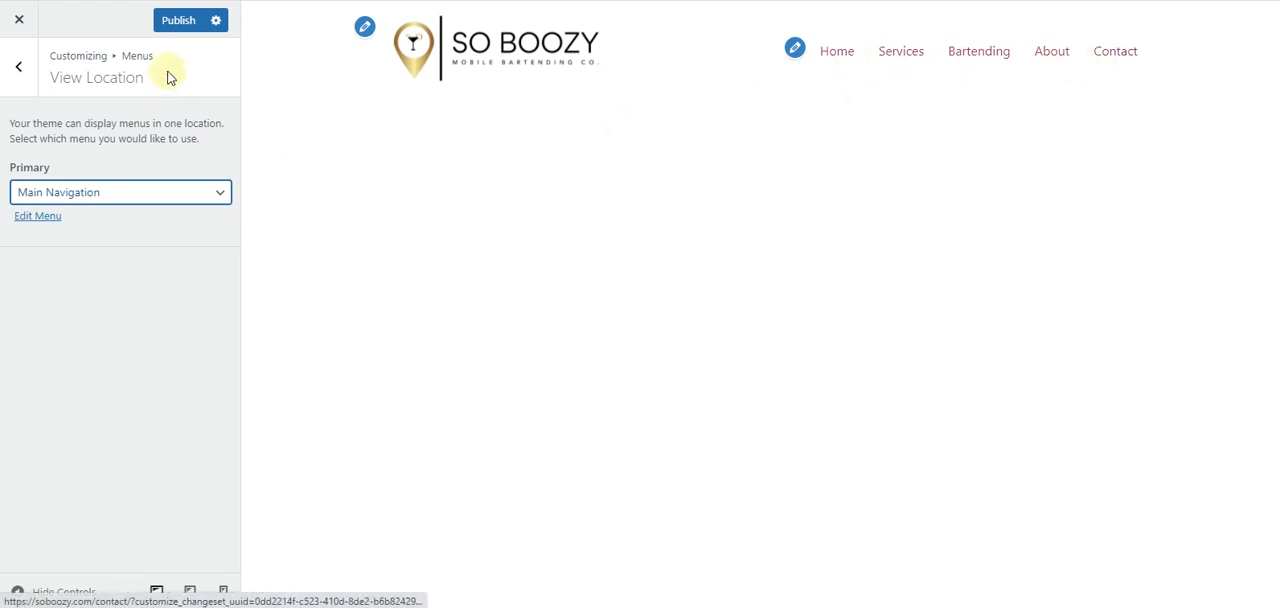
left_click(172, 21)
left_click(4, 22)
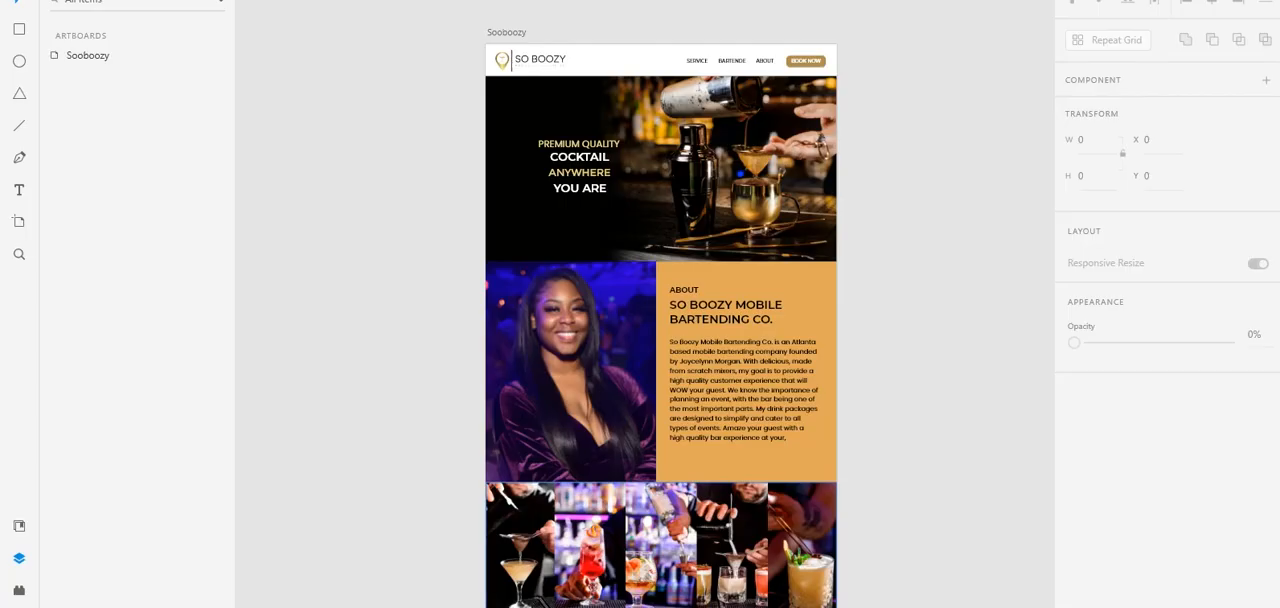
- Check the header design in the mockup, and create a Header template named "Main Header" in the Theme Builder
scroll(610, 83, "up", 2)
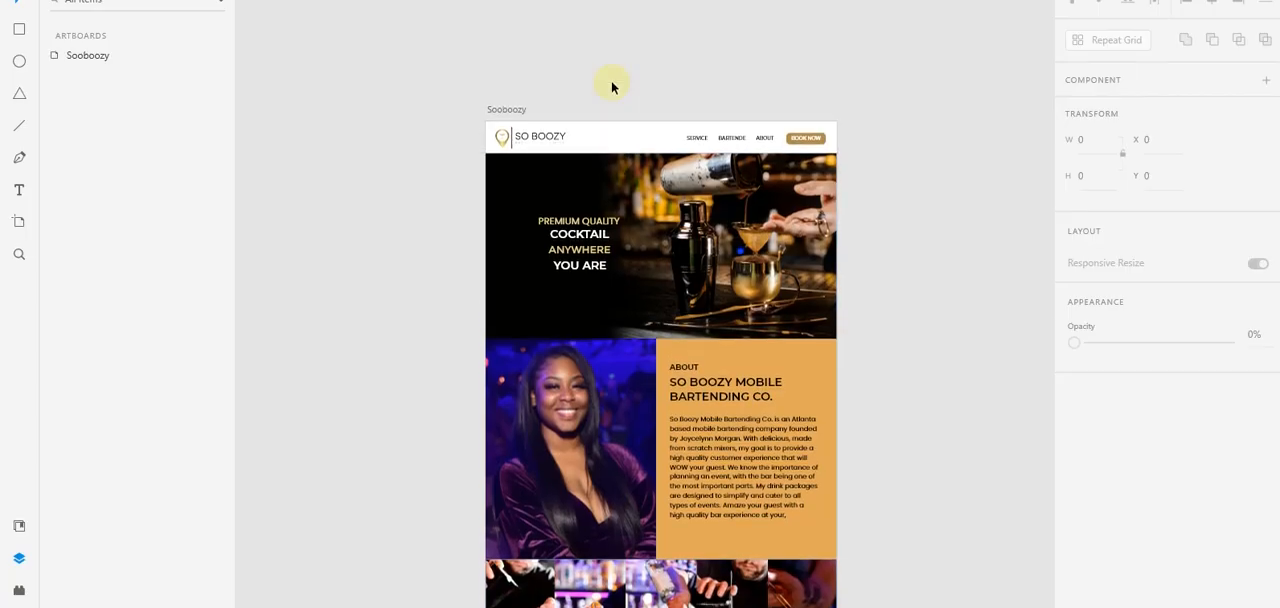
scroll(611, 101, "up", 3)
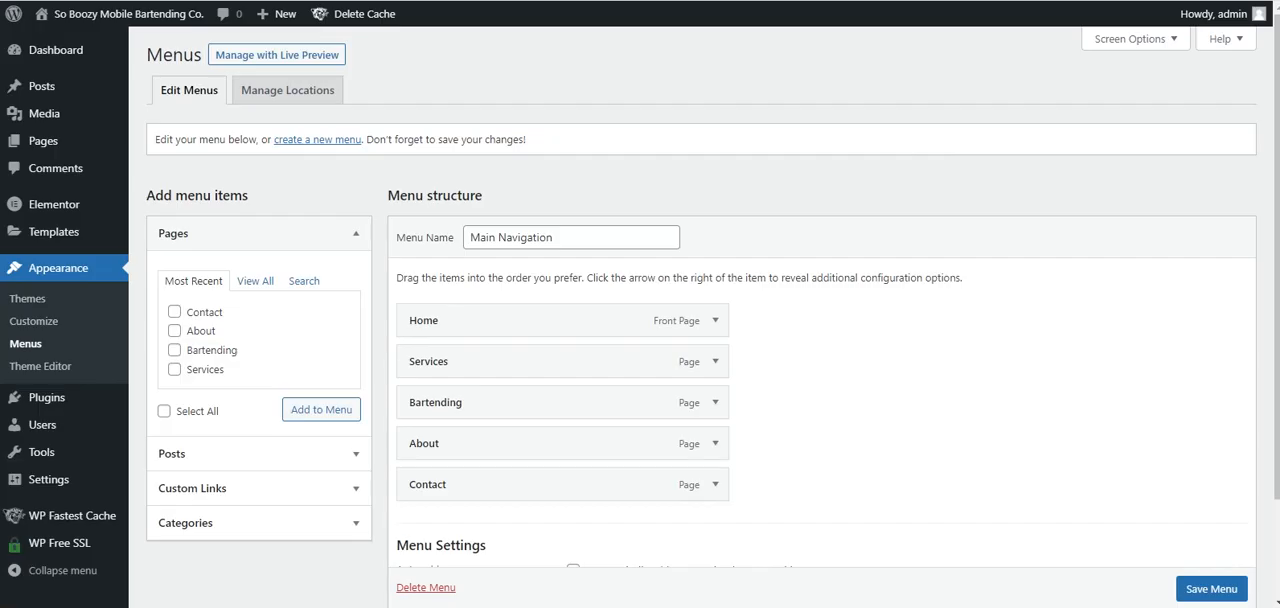
scroll(131, 80, "down", 1)
mouse_move(92, 240)
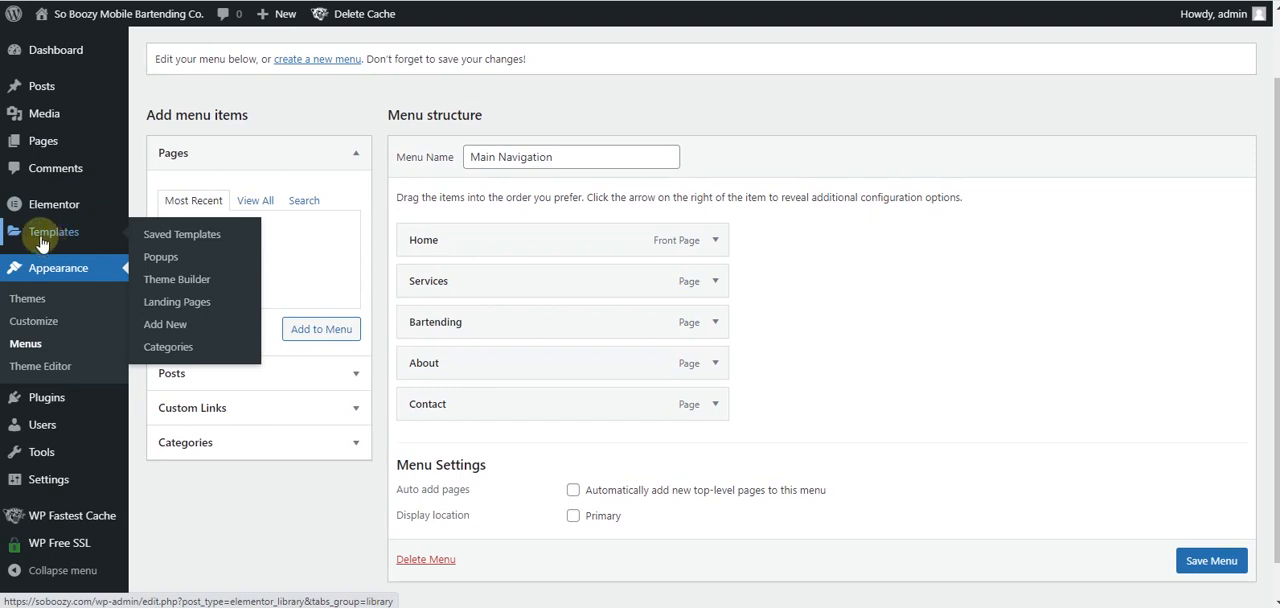
left_click(212, 287)
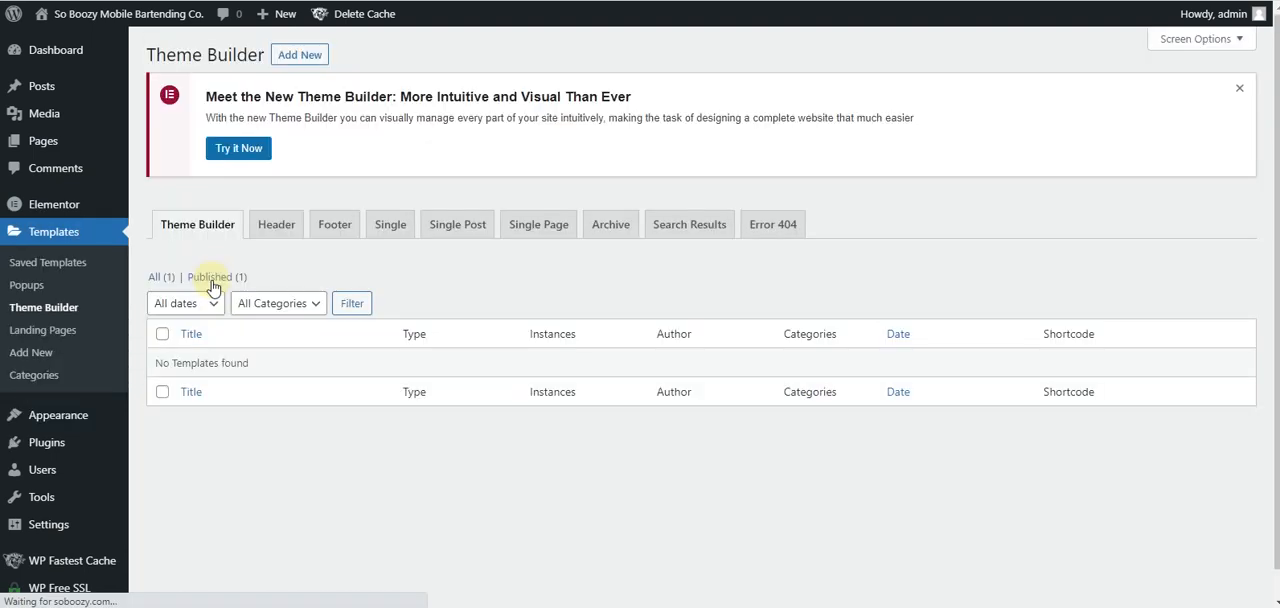
left_click(302, 56)
left_click(812, 299)
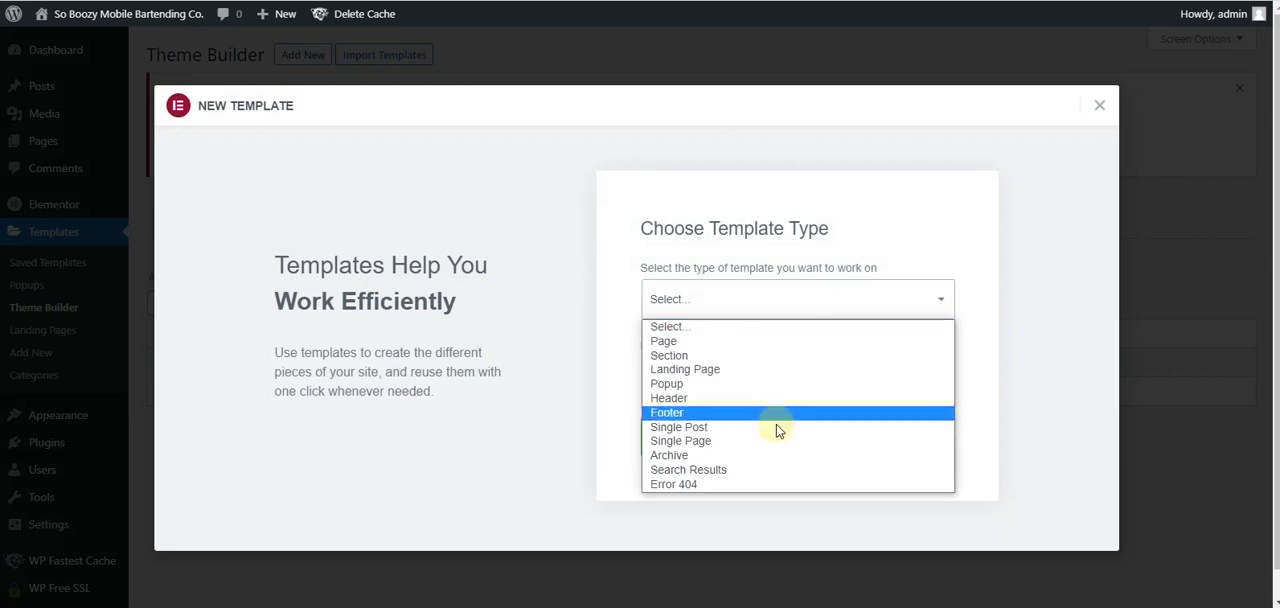
left_click(773, 400)
left_click(743, 376)
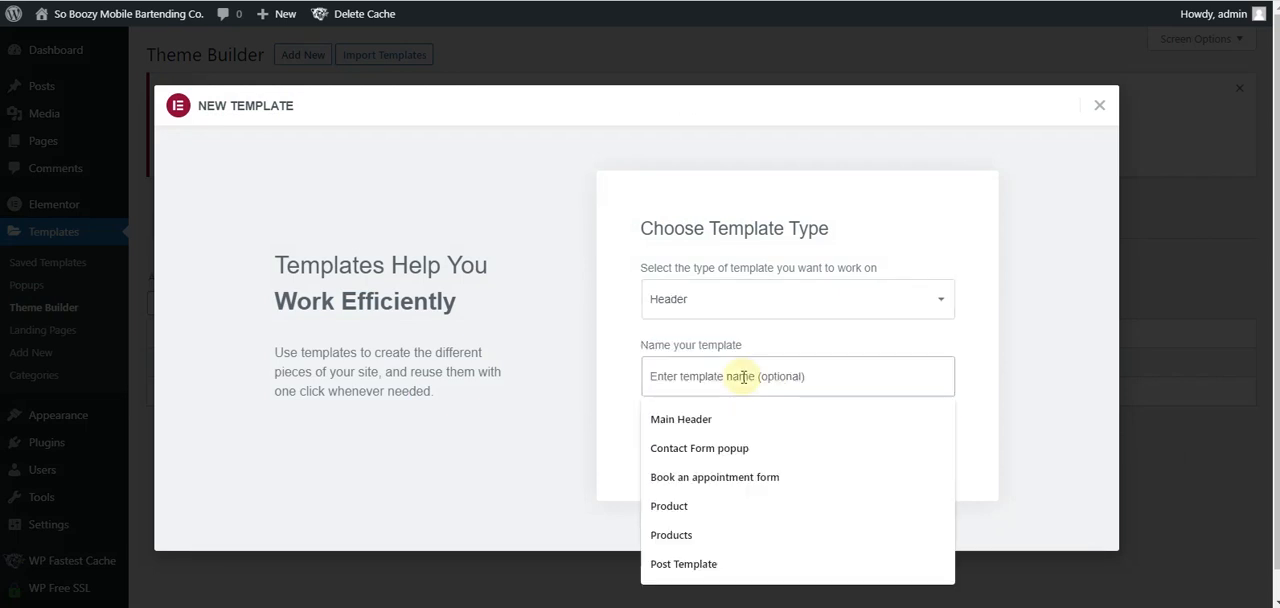
left_click(724, 412)
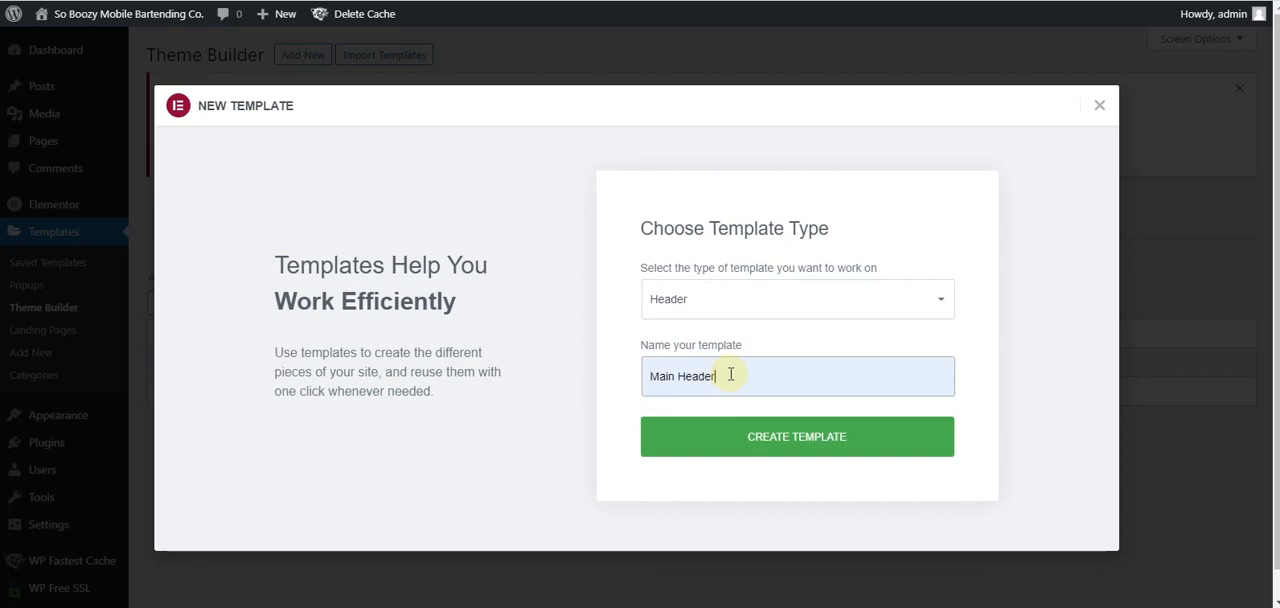
left_click(745, 443)
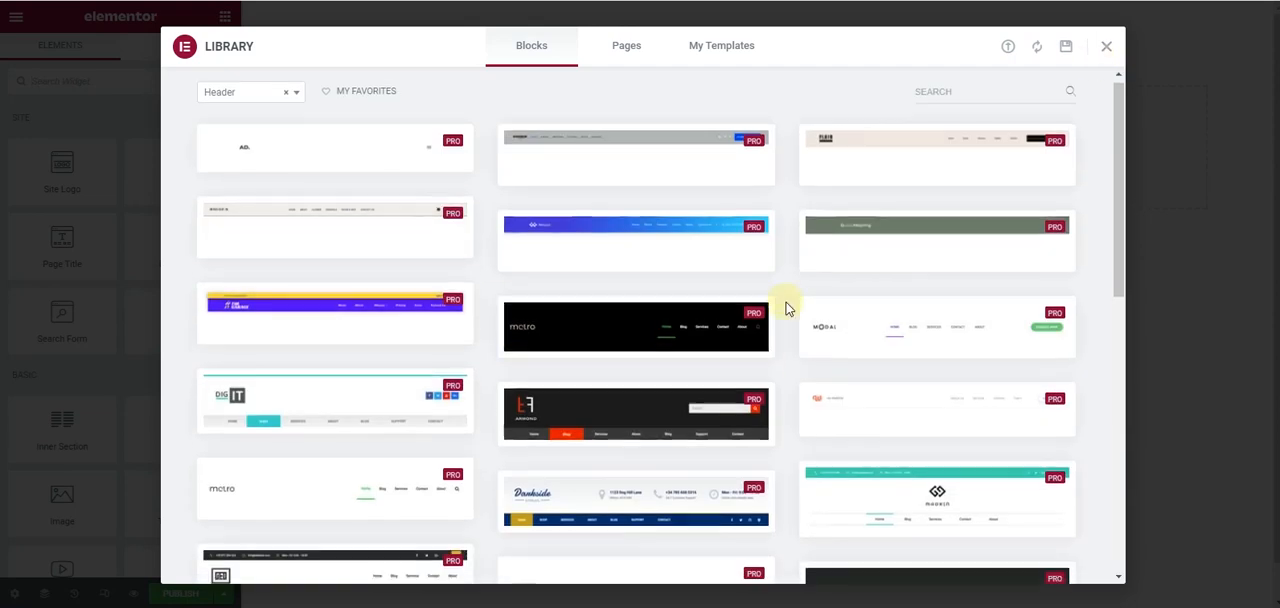
- Dismiss the ready-made header block library and add a section with four equal columns to the header template
scroll(786, 306, "down", 5)
scroll(786, 306, "up", 5)
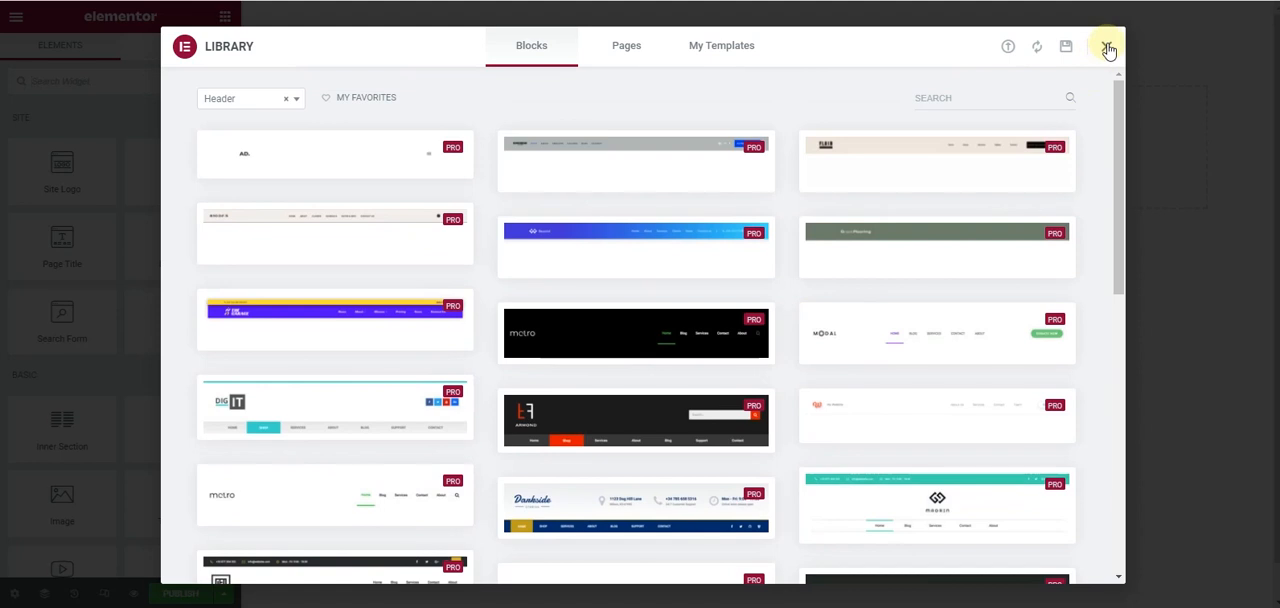
left_click(1107, 48)
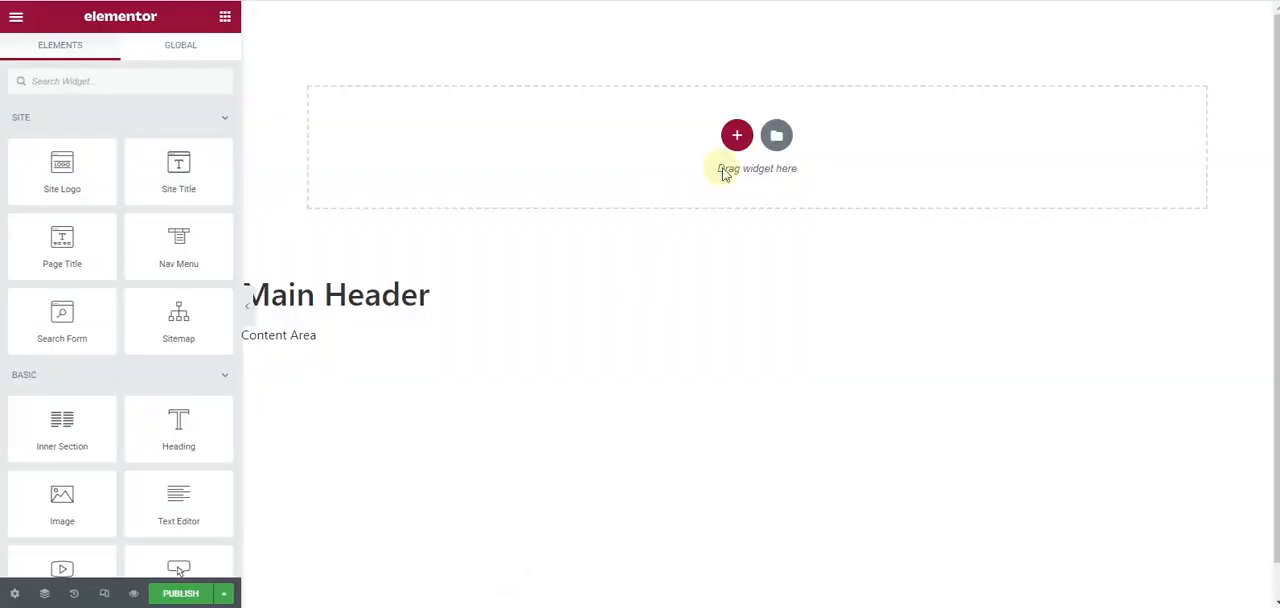
left_click(737, 139)
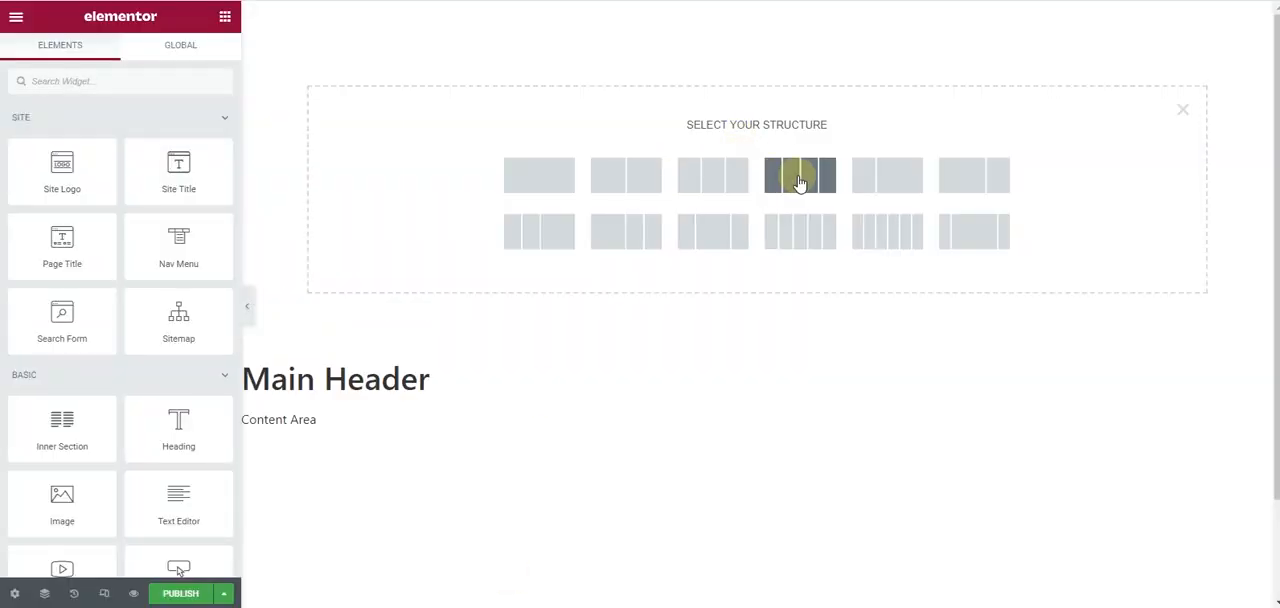
left_click(808, 180)
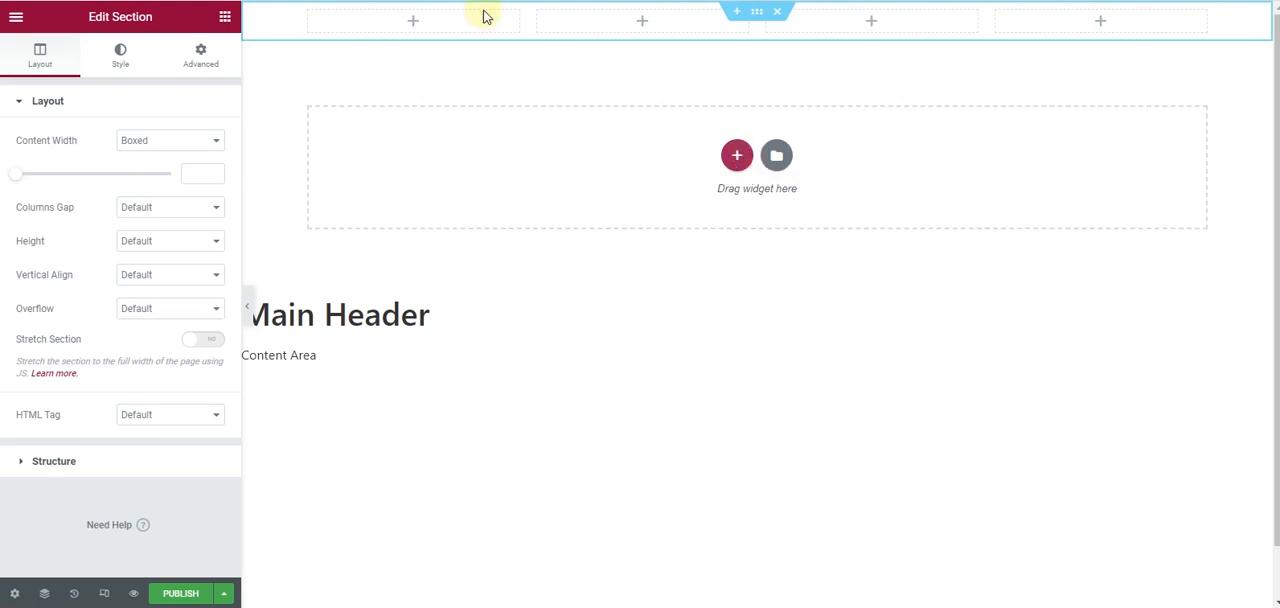
- Place a Site Logo widget in the first column of the header section and widen that column slightly
left_click(224, 17)
left_click_drag(64, 172, 390, 26)
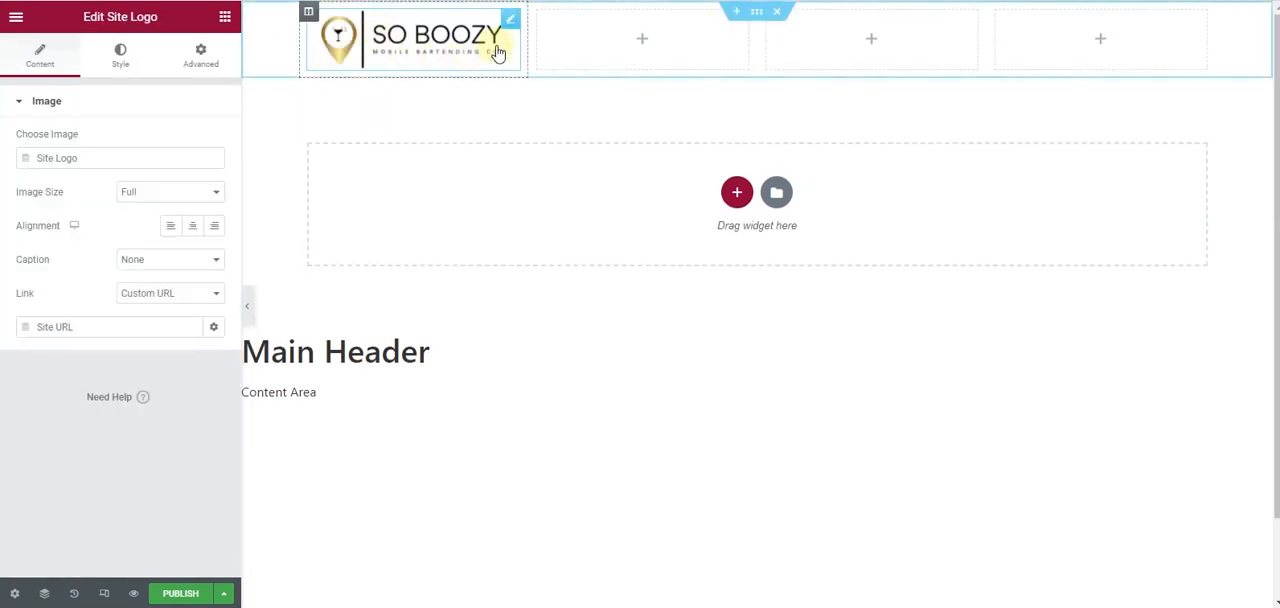
left_click_drag(523, 46, 558, 47)
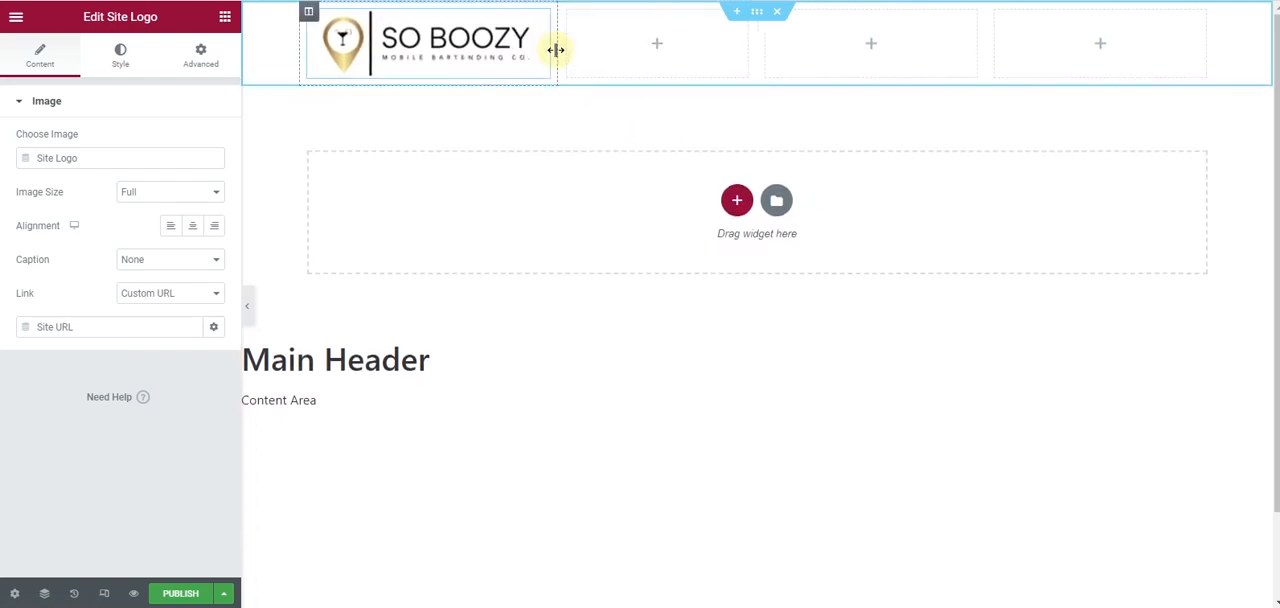
- Set the site logo's width to 100%, try a custom height, and clear the height value
left_click(118, 60)
left_click_drag(15, 163, 177, 170)
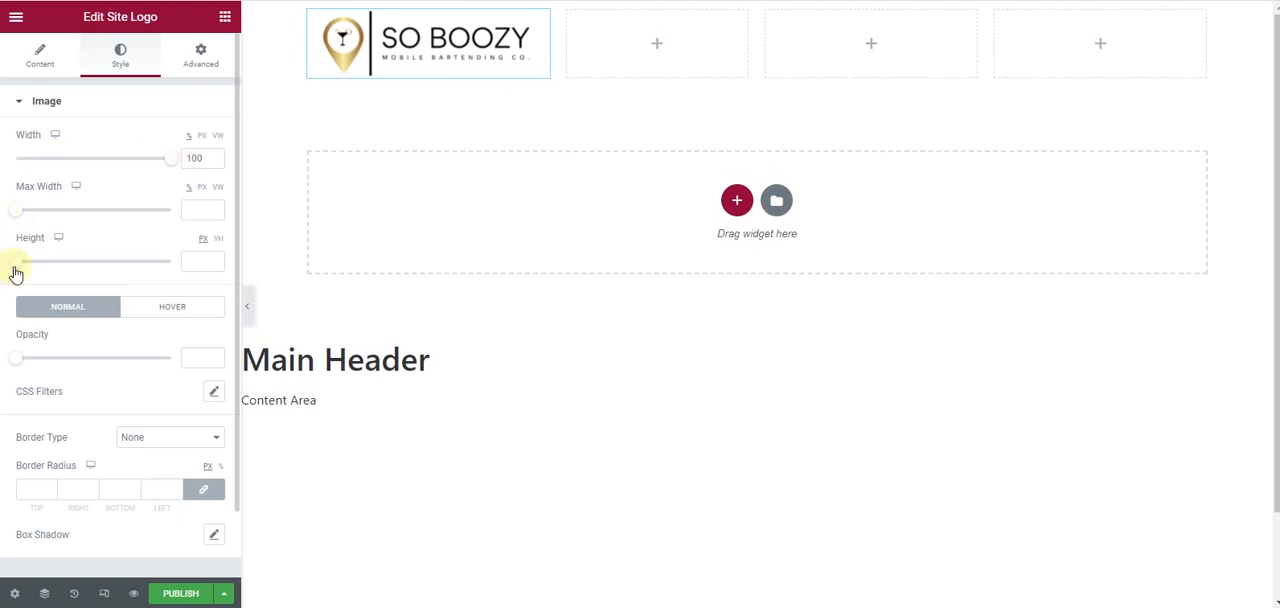
left_click_drag(19, 271, 42, 277)
left_click(195, 261)
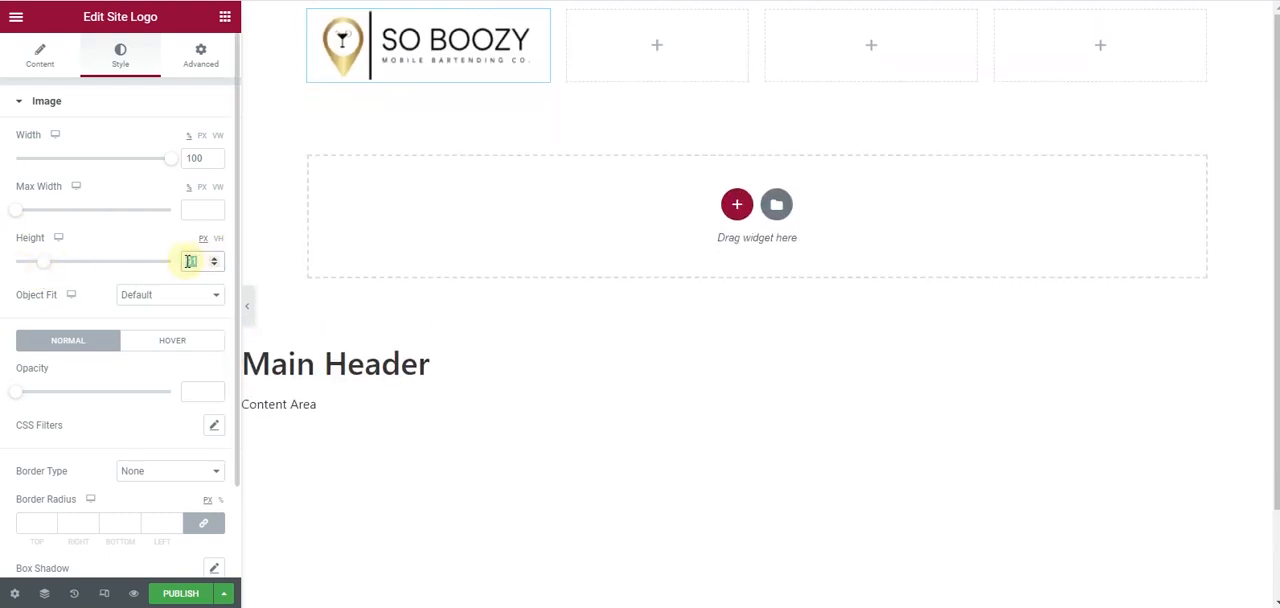
key("BackSpace")
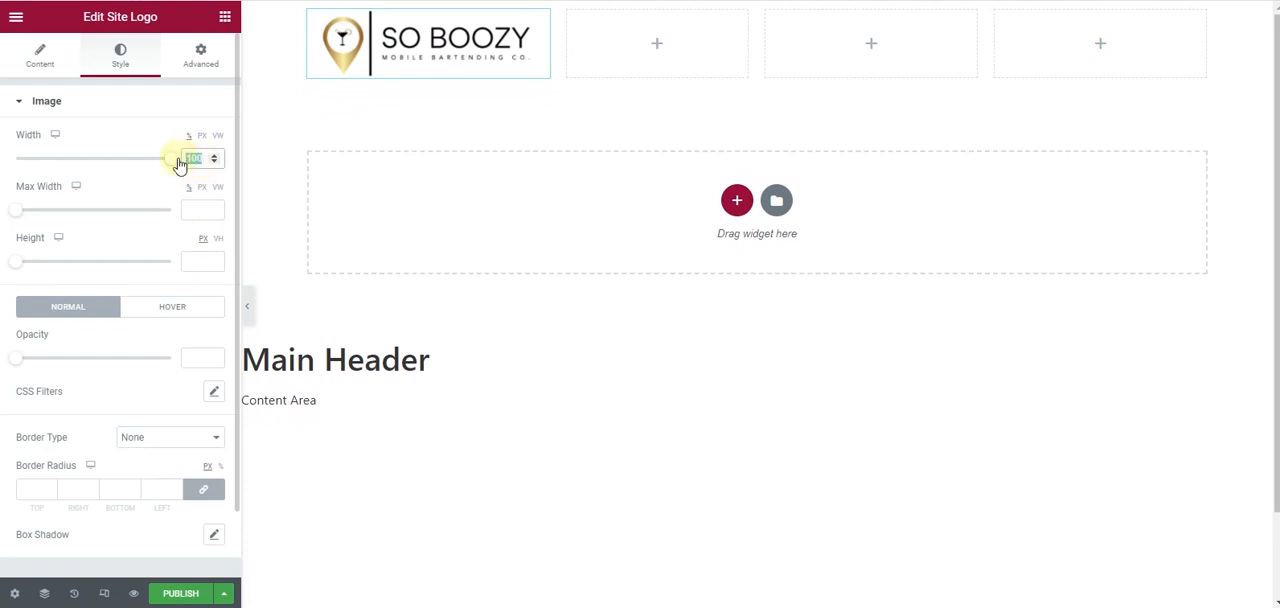
- Narrow the header's logo column and slightly widen the third column
left_click(13, 58)
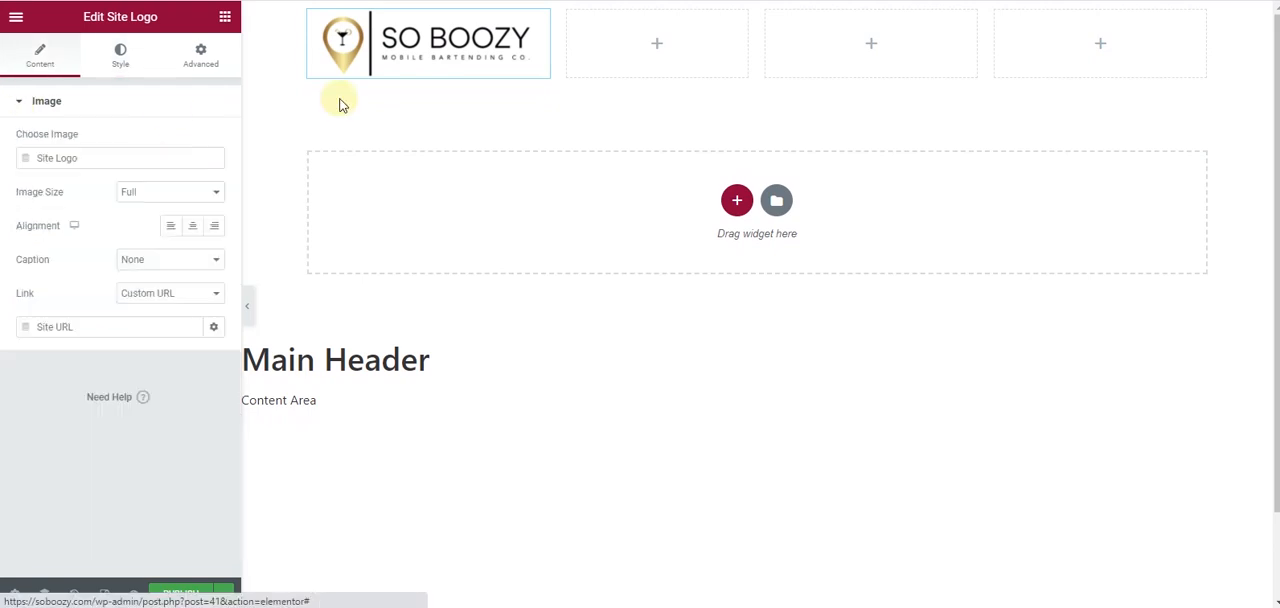
left_click_drag(556, 49, 502, 47)
left_click_drag(983, 34, 997, 40)
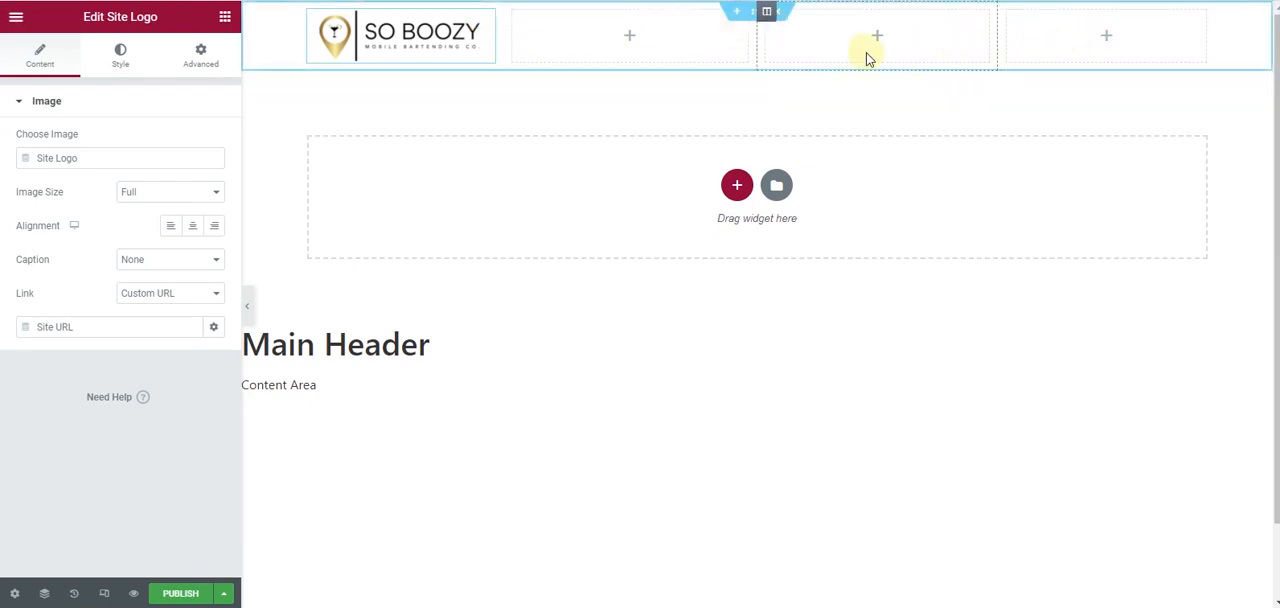
- Open the Global Colors in the site settings
left_click(17, 18)
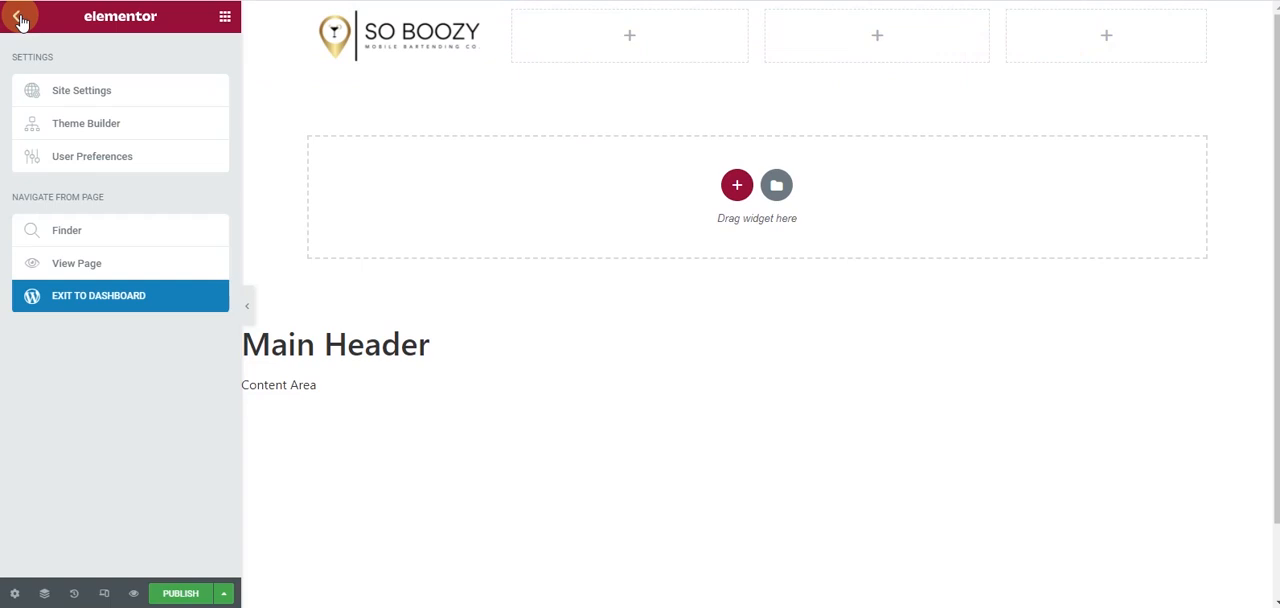
left_click(103, 94)
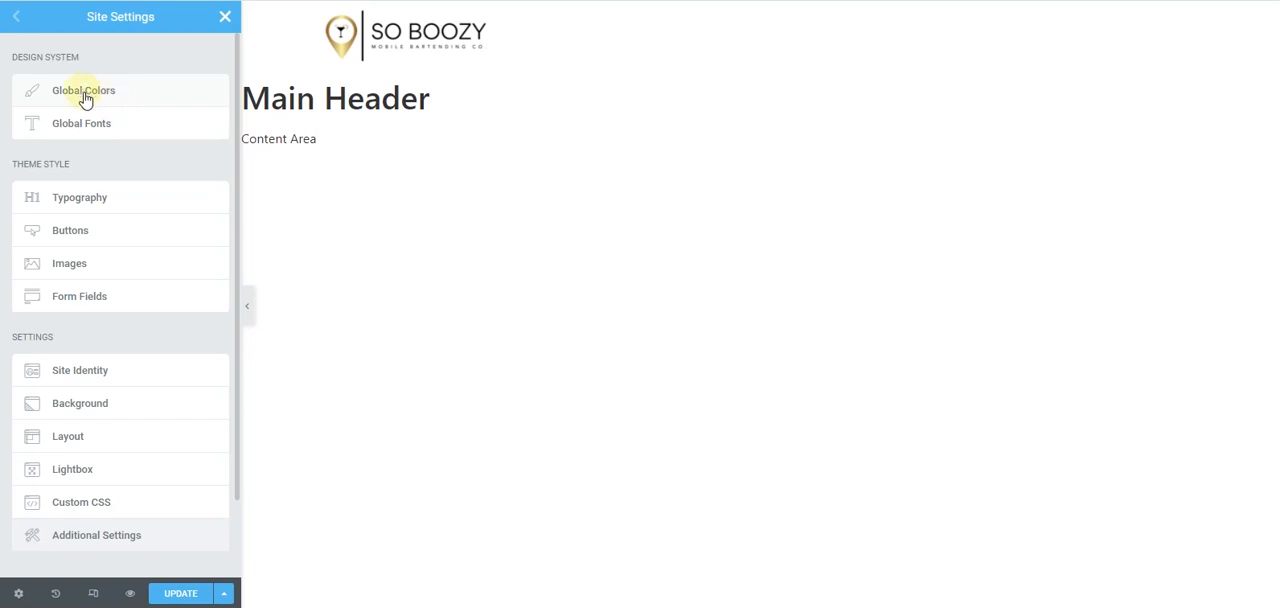
left_click(85, 98)
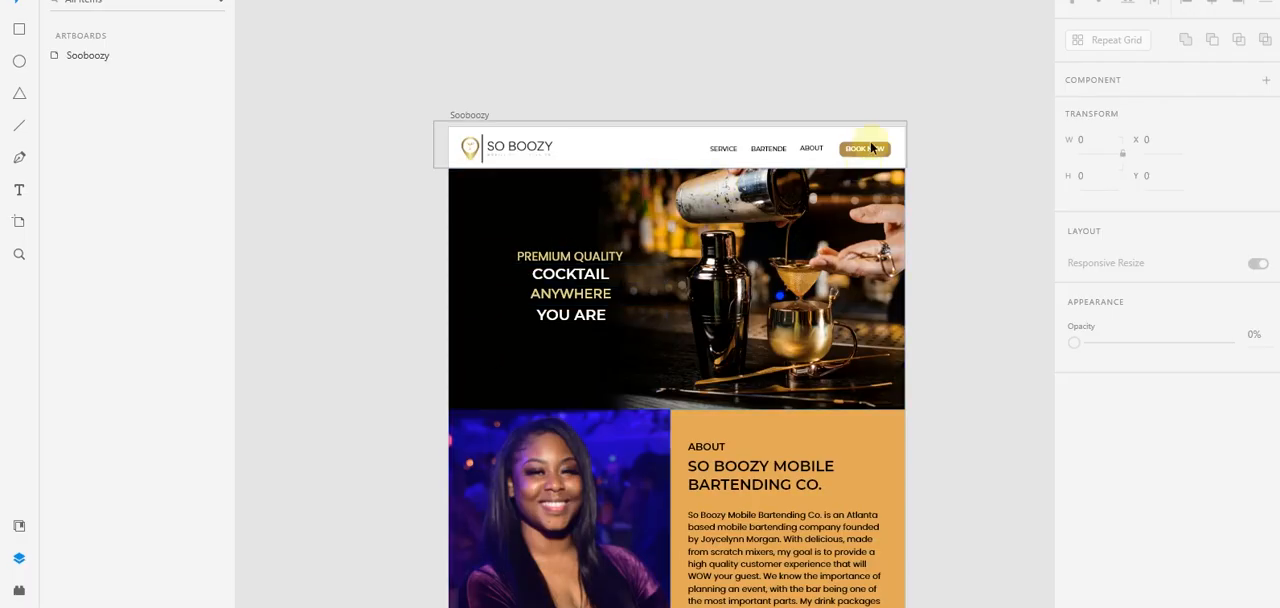
- Copy the About rectangle's fill color from the Adobe XD mockup and set the site's primary global color to #E3A858
left_click(872, 443)
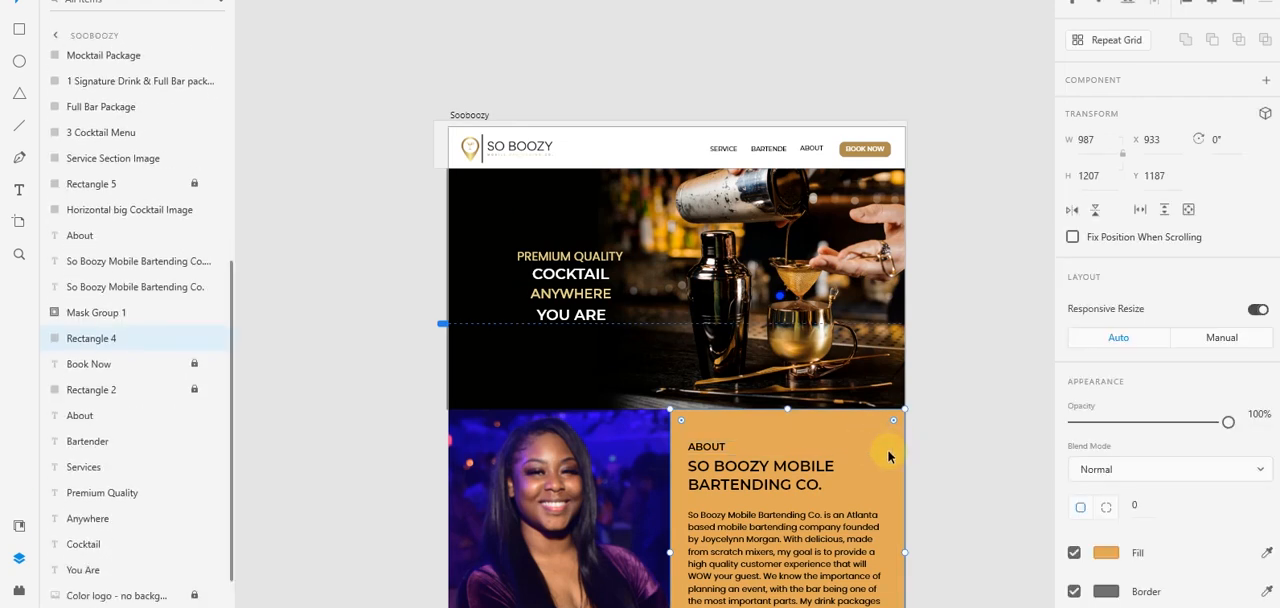
left_click(1105, 552)
key("ctrl+c")
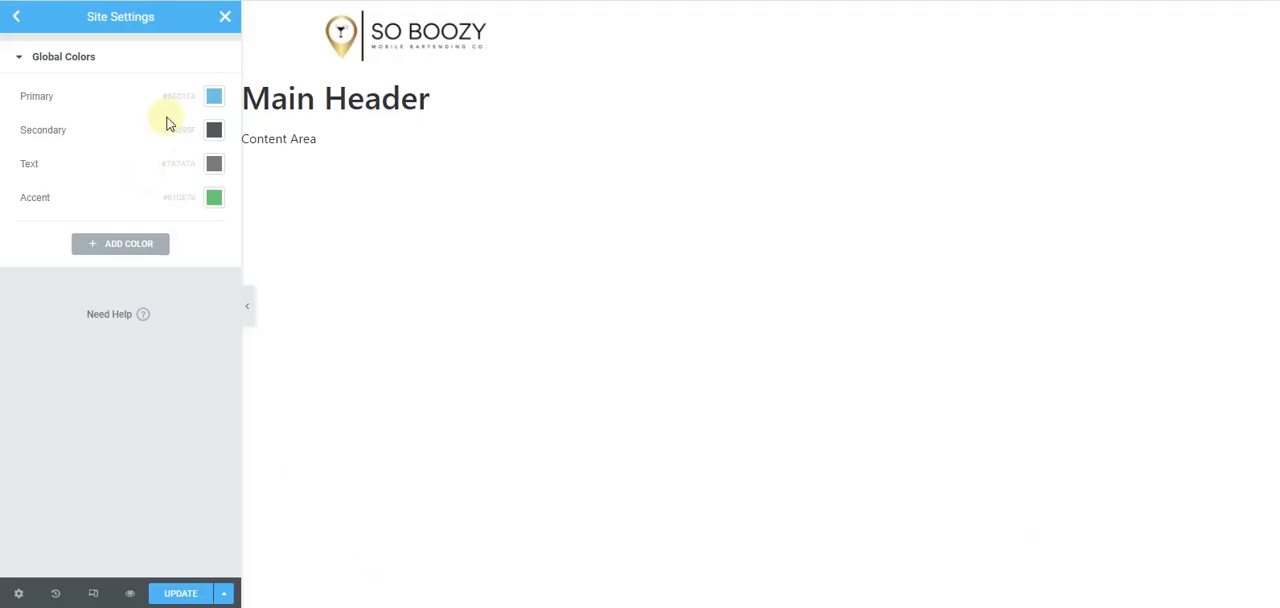
left_click(214, 98)
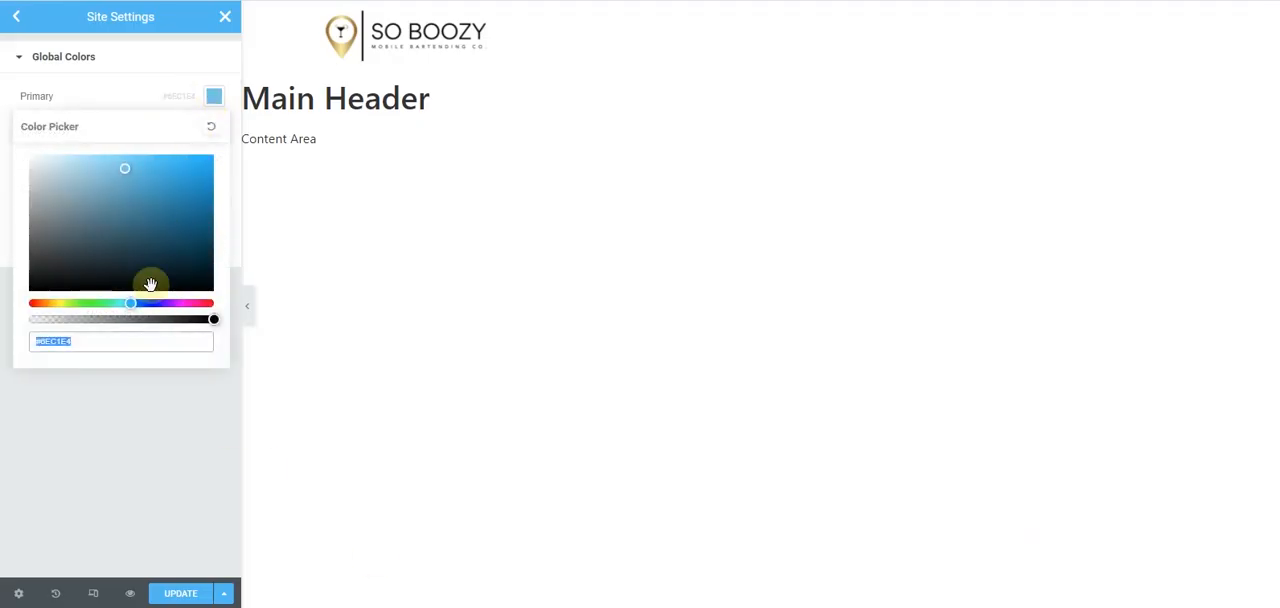
key("ctrl+v")
left_click(4, 130)
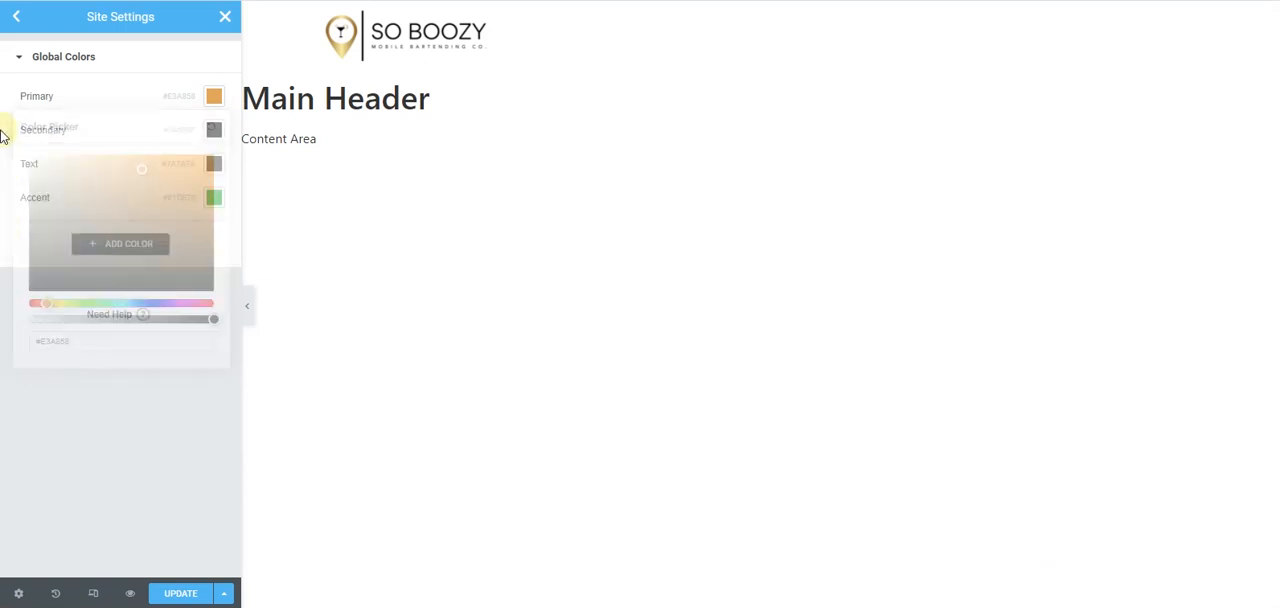
- Set the secondary and text global colors to black, #000000
left_click(214, 130)
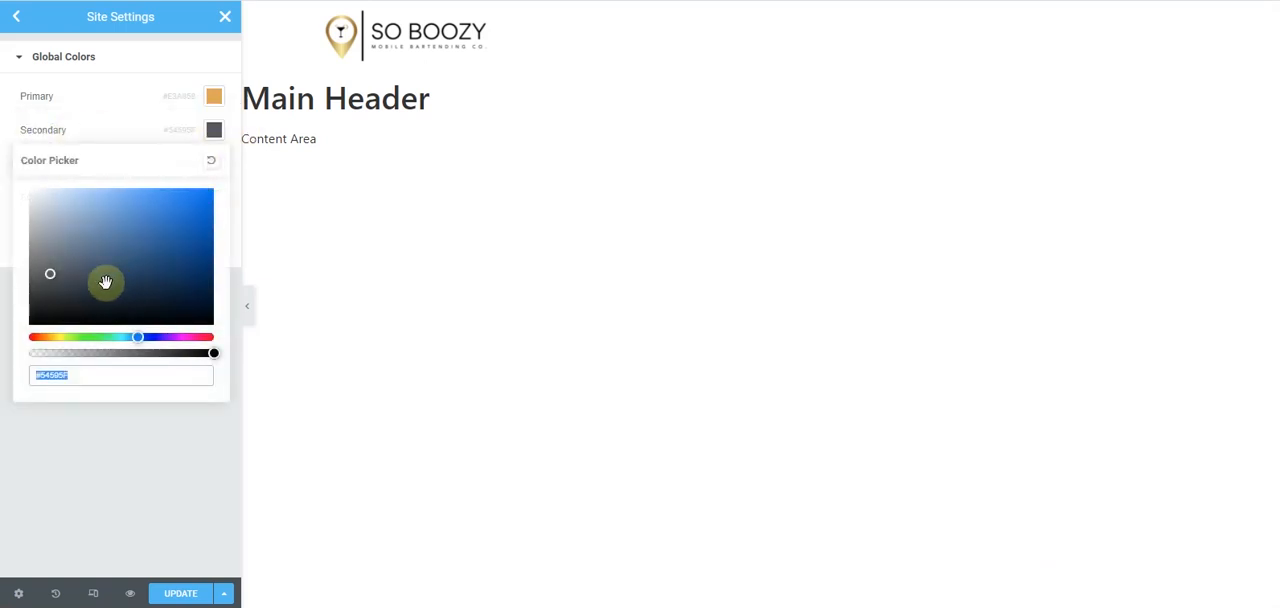
left_click_drag(70, 297, 4, 358)
left_click(4, 340)
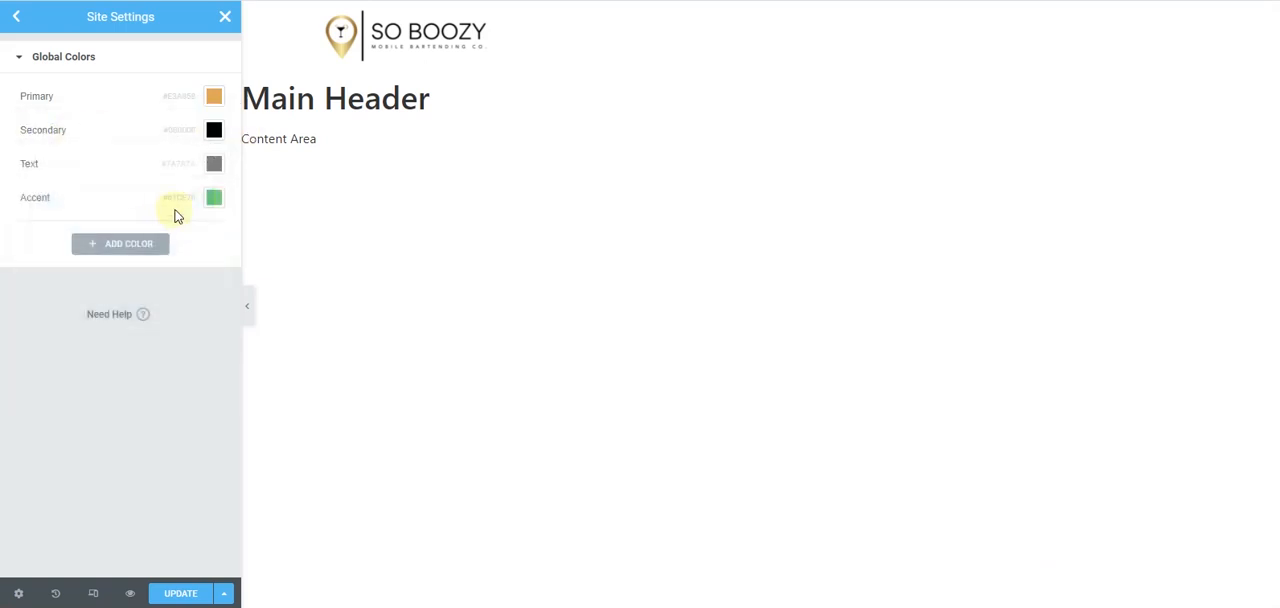
left_click(219, 166)
left_click_drag(126, 297, 27, 369)
left_click(4, 345)
- Set the accent global color to white, #FFFFFF
left_click(214, 197)
left_click_drag(25, 323, 16, 254)
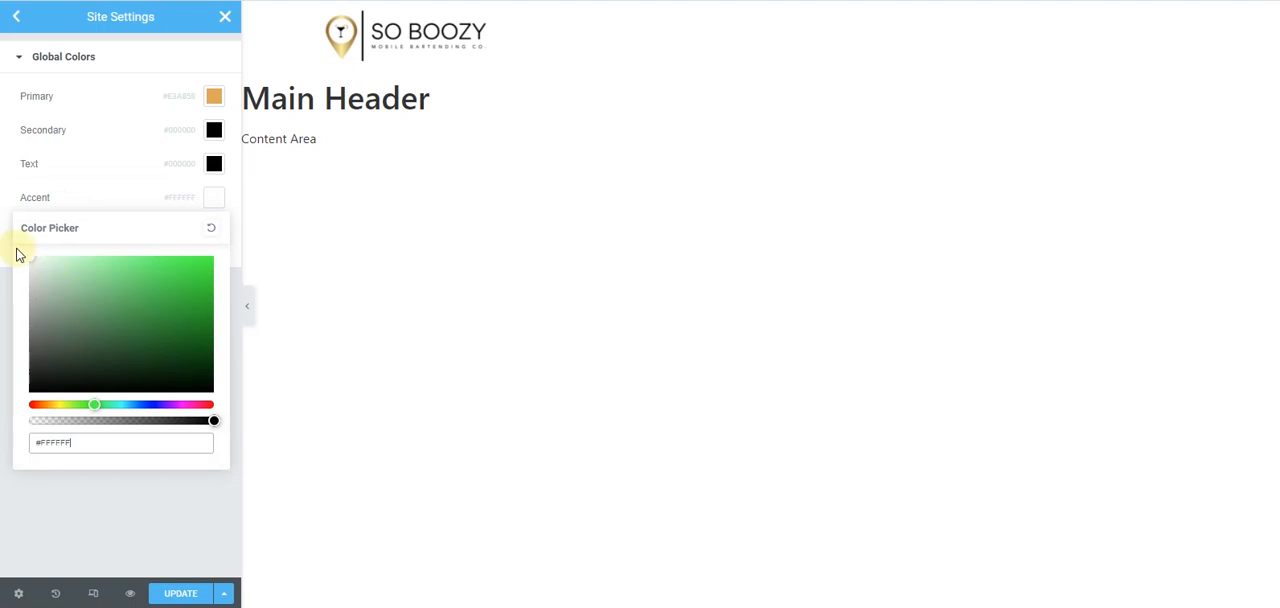
left_click(4, 315)
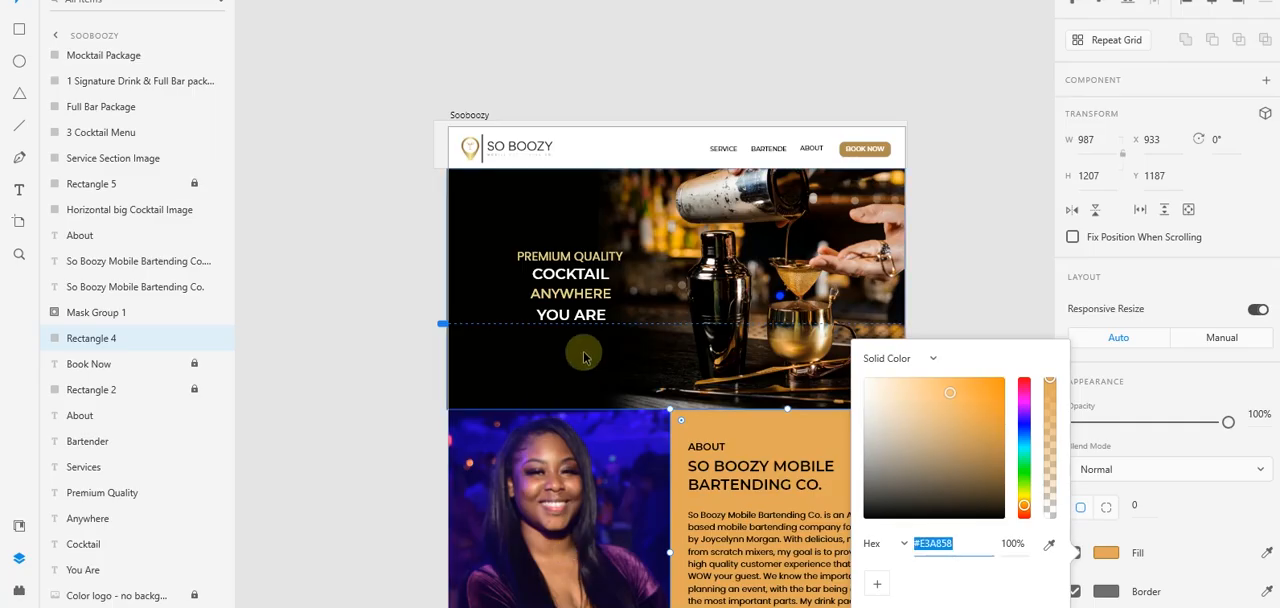
- Switch to the Adobe XD mockup and examine the colors and text styles of its sections from header to footer
scroll(680, 324, "down", 8)
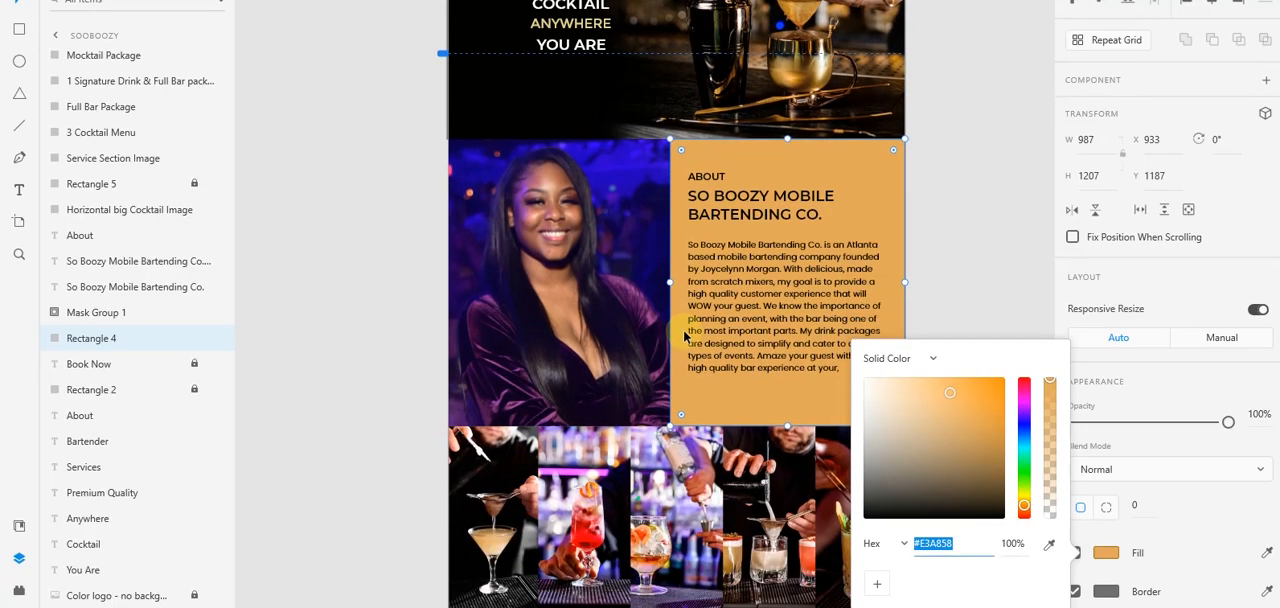
scroll(685, 336, "down", 4)
left_click(998, 297)
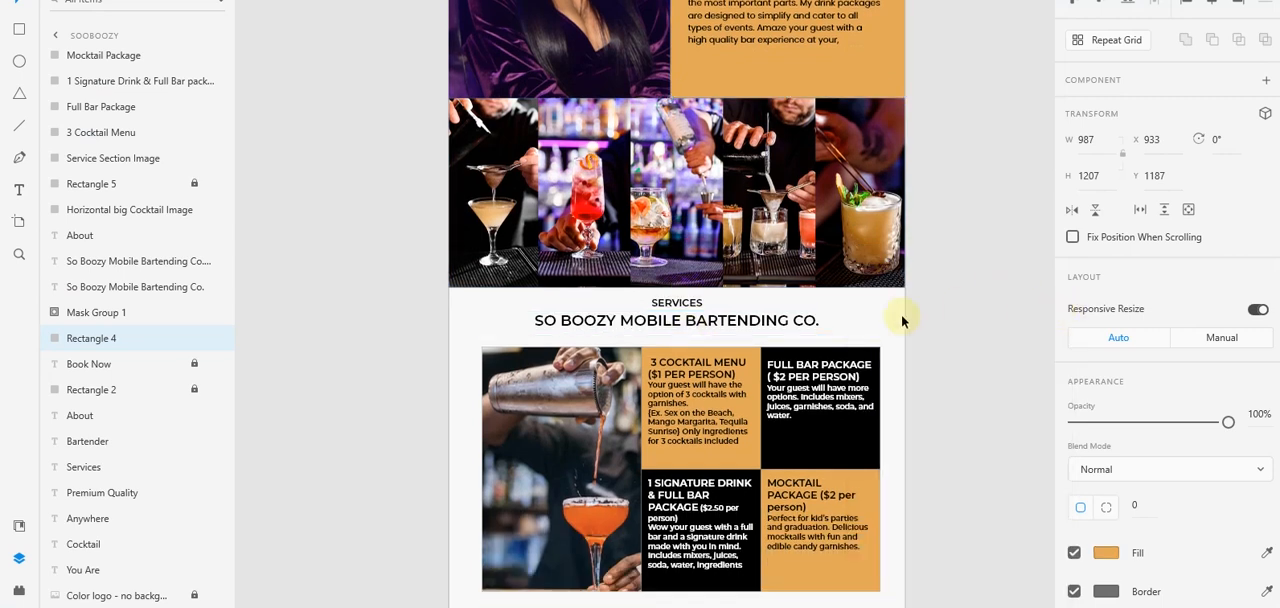
scroll(611, 356, "down", 2)
scroll(611, 356, "down", 10)
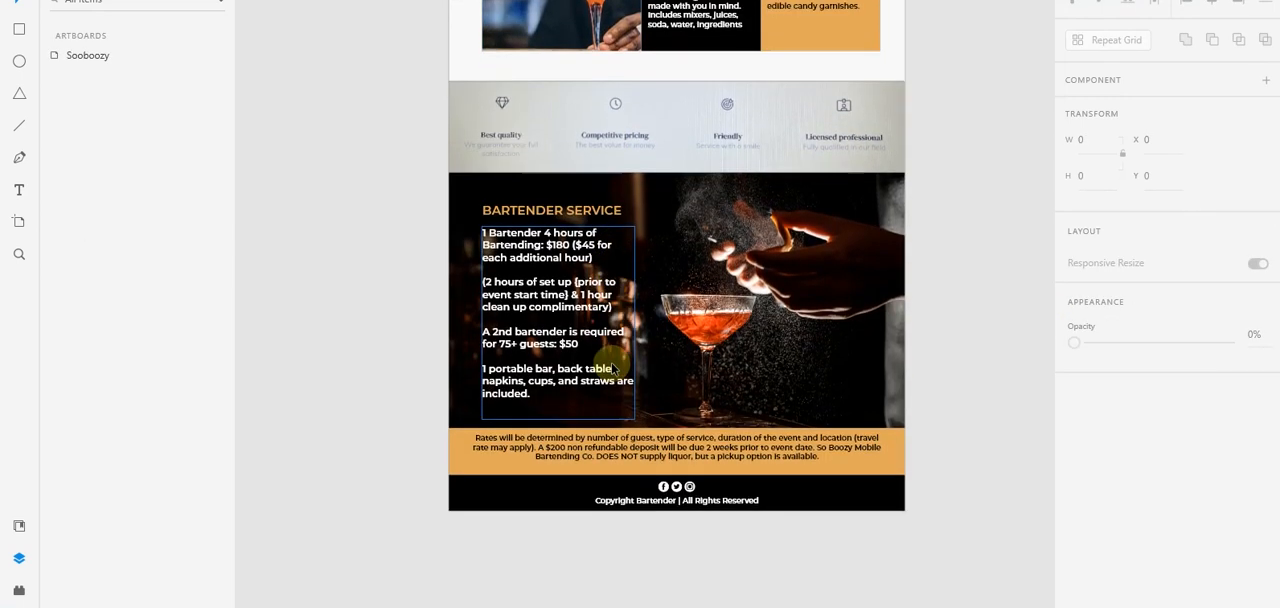
scroll(611, 365, "up", 12)
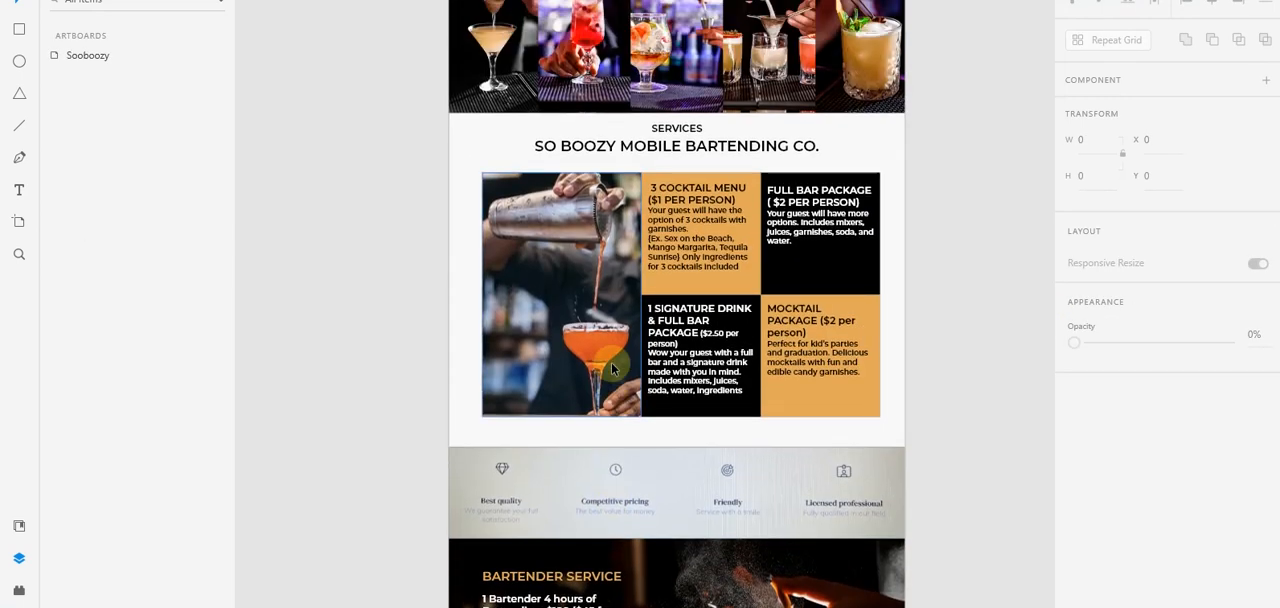
scroll(612, 368, "up", 12)
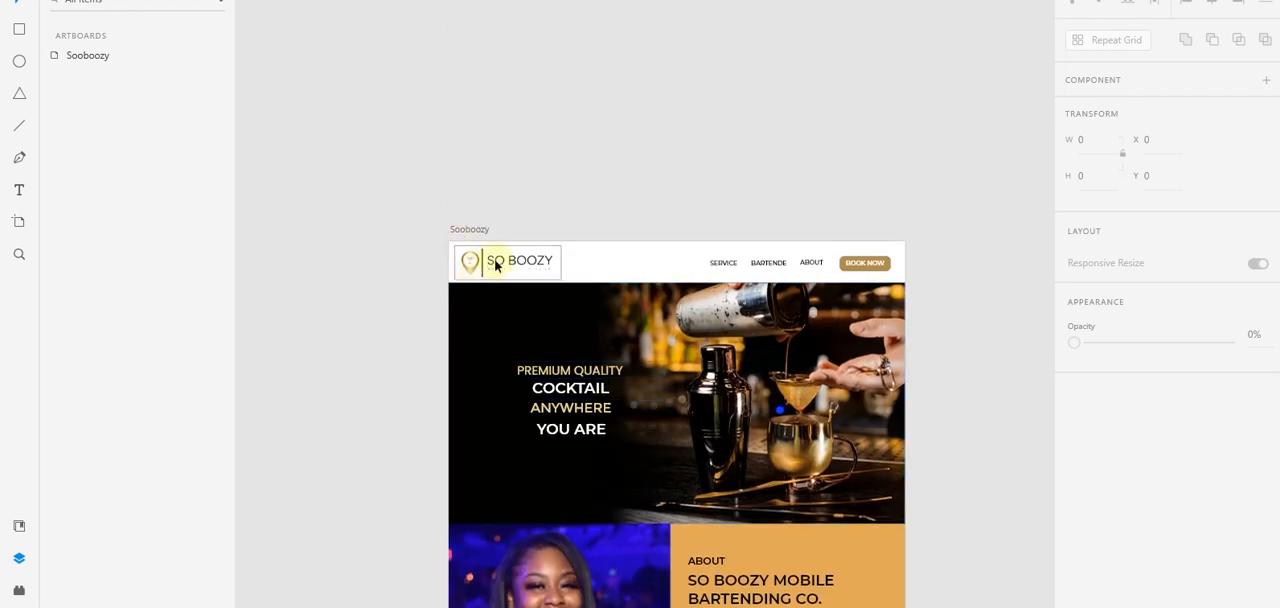
scroll(498, 280, "down", 3)
scroll(500, 296, "up", 1)
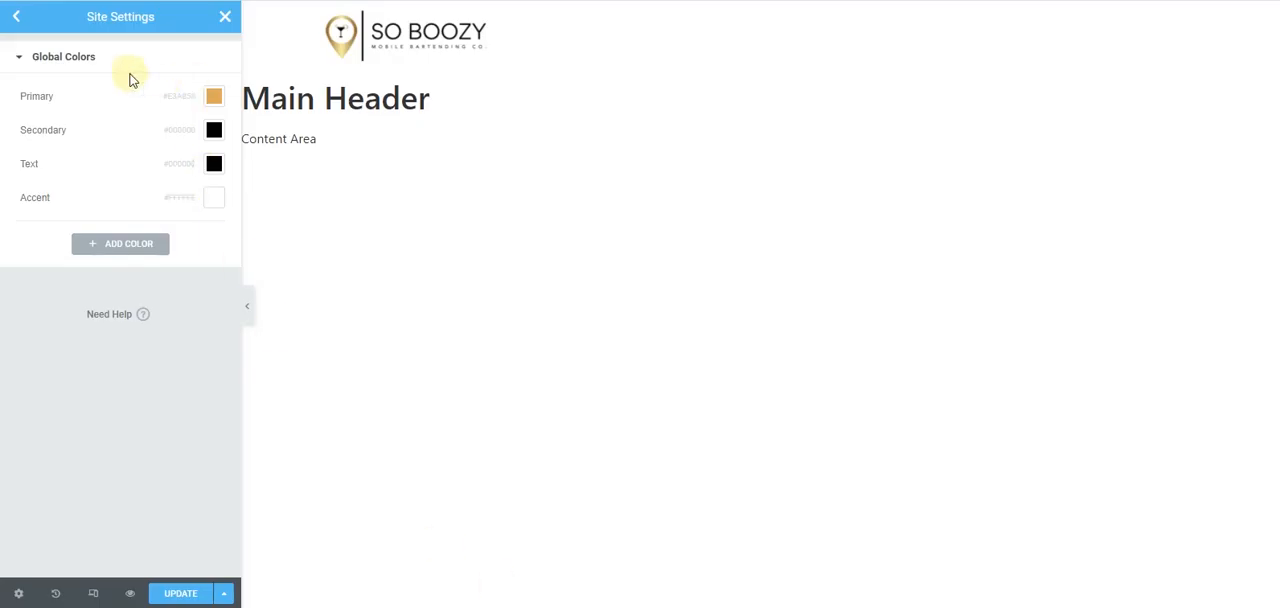
- Open the Global Fonts in the site settings and set the primary font family to Poppins
left_click(16, 18)
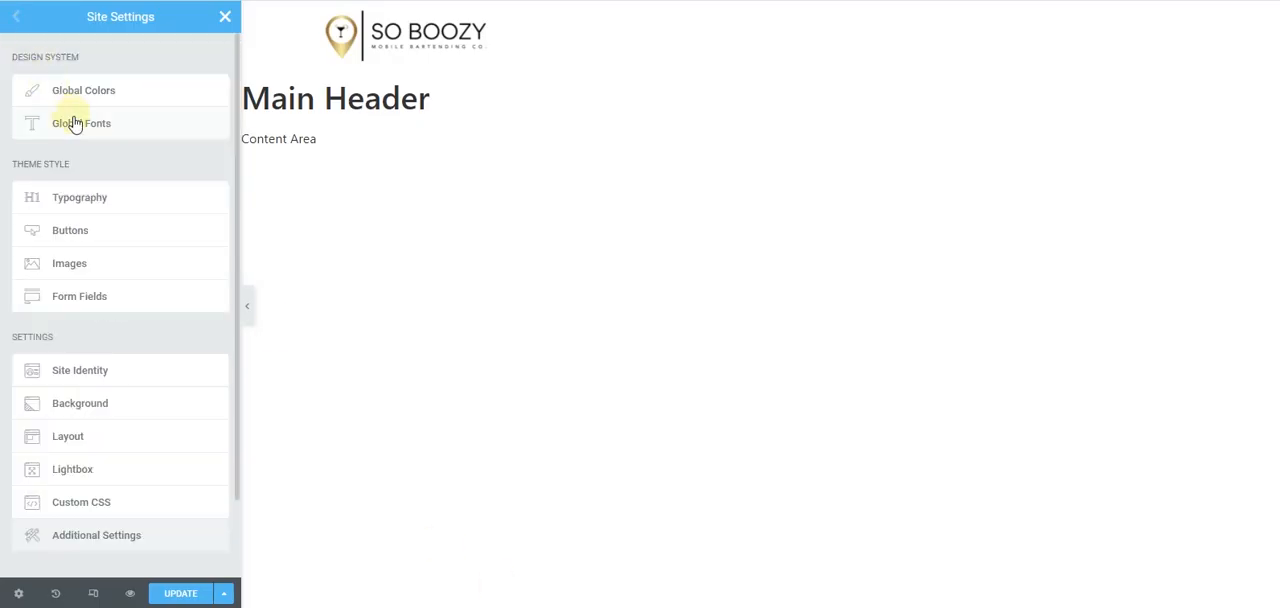
left_click(74, 123)
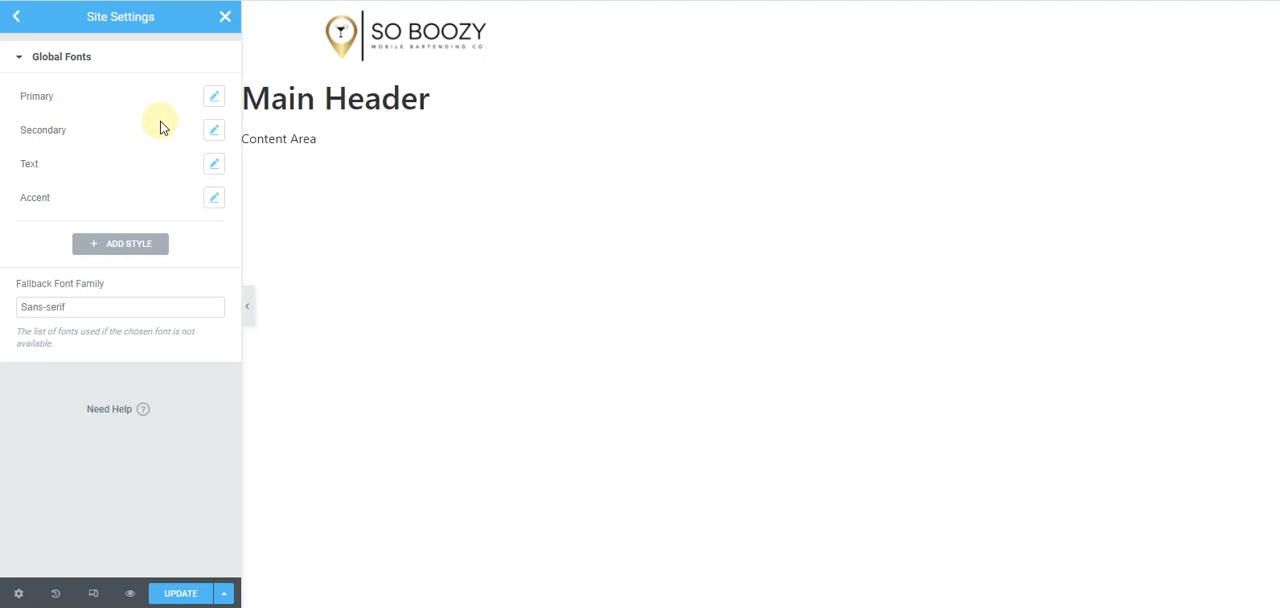
left_click(214, 98)
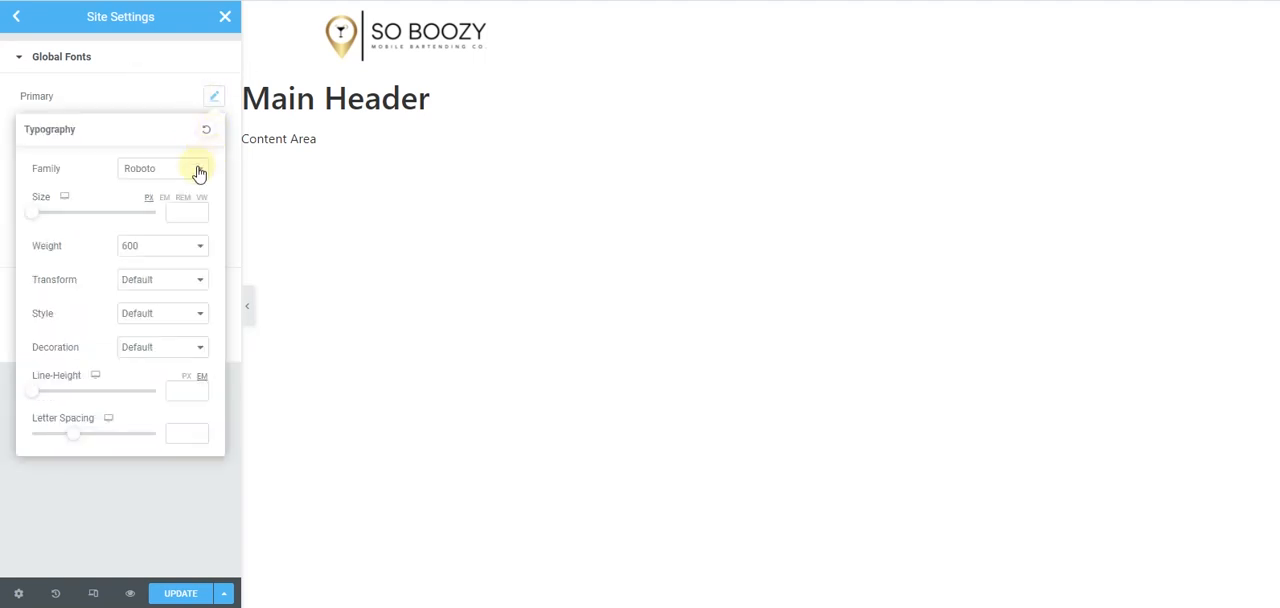
left_click(199, 171)
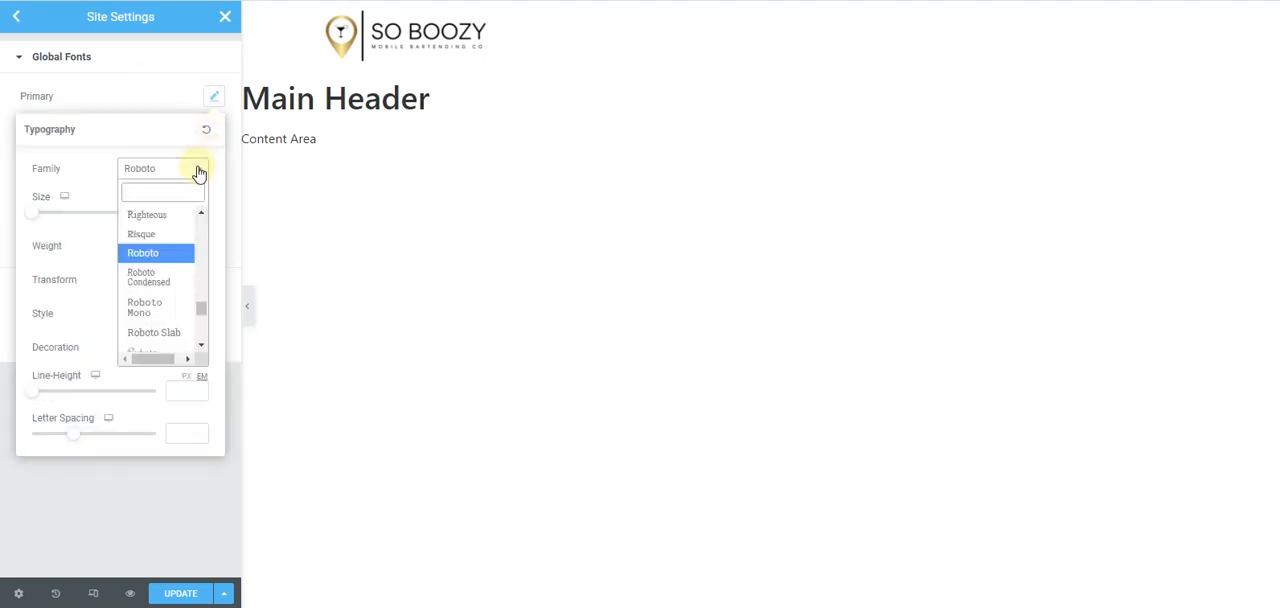
type("popp")
left_click(183, 238)
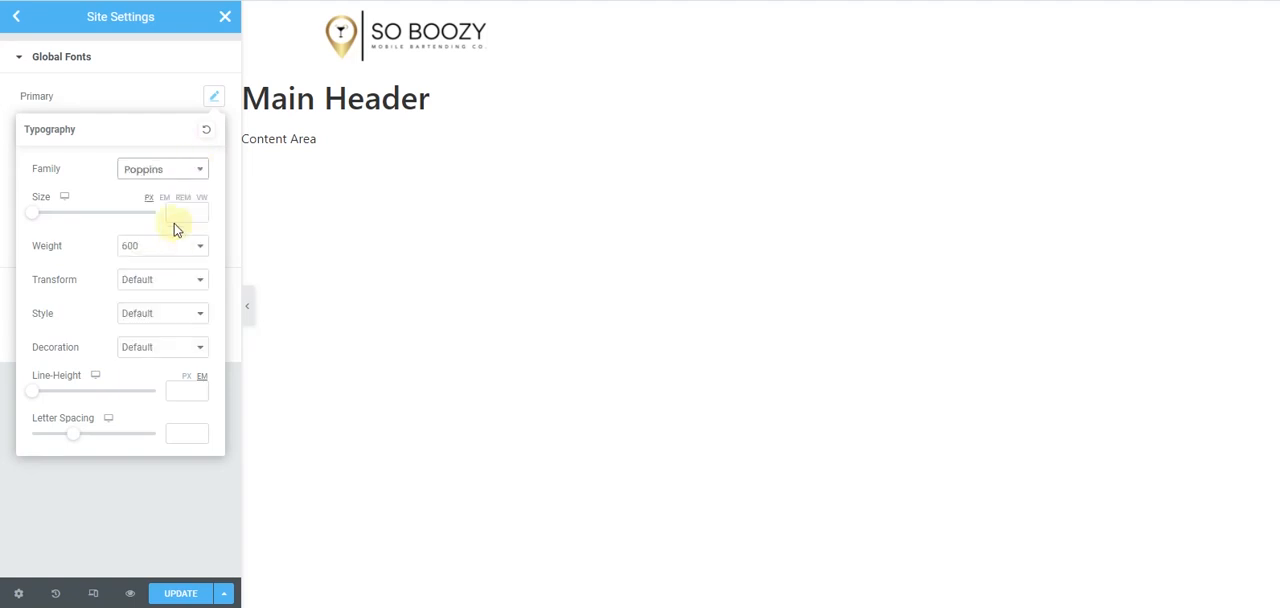
left_click(2, 147)
- Set the secondary global font family to Montserrat
left_click(213, 130)
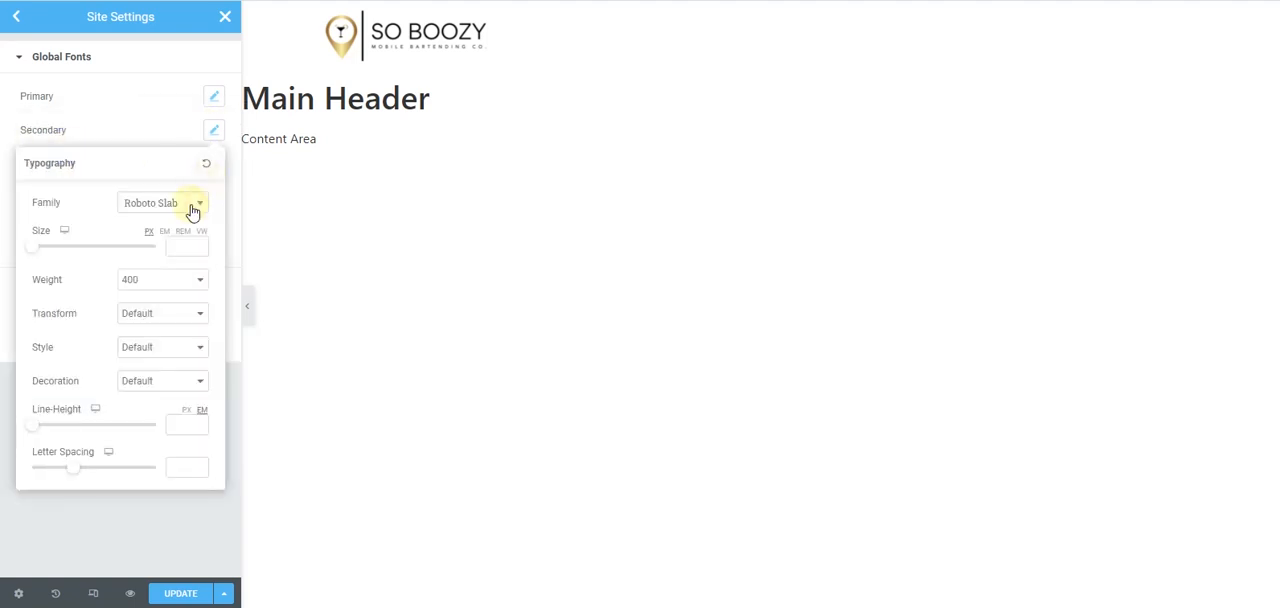
left_click(193, 210)
type("m")
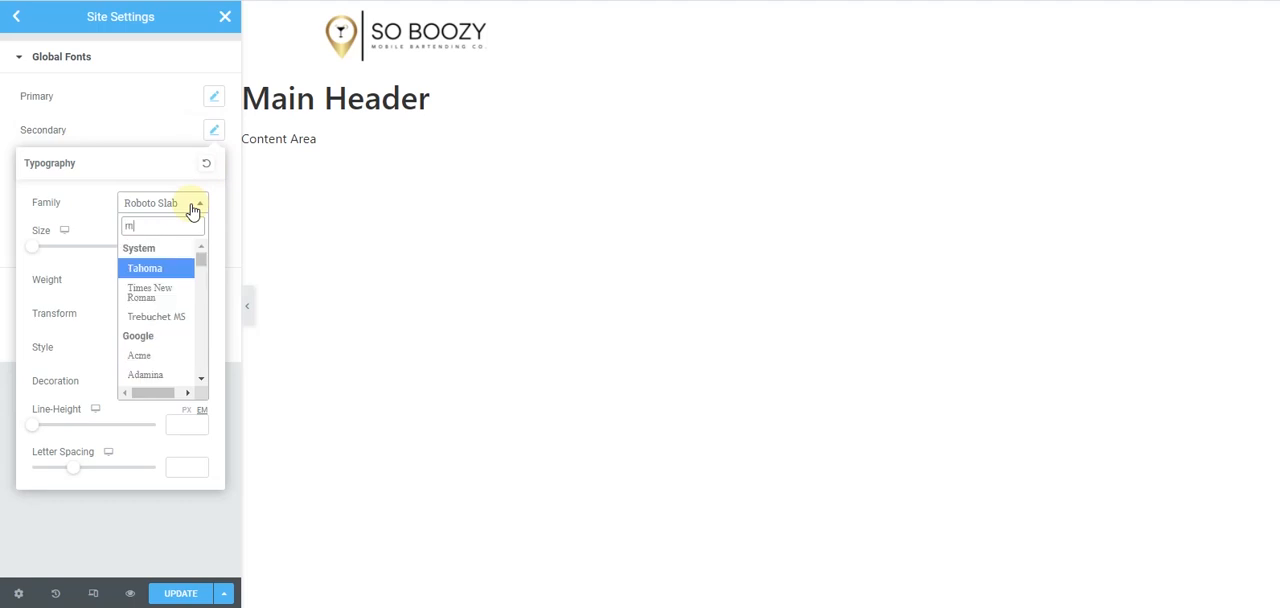
type("ont")
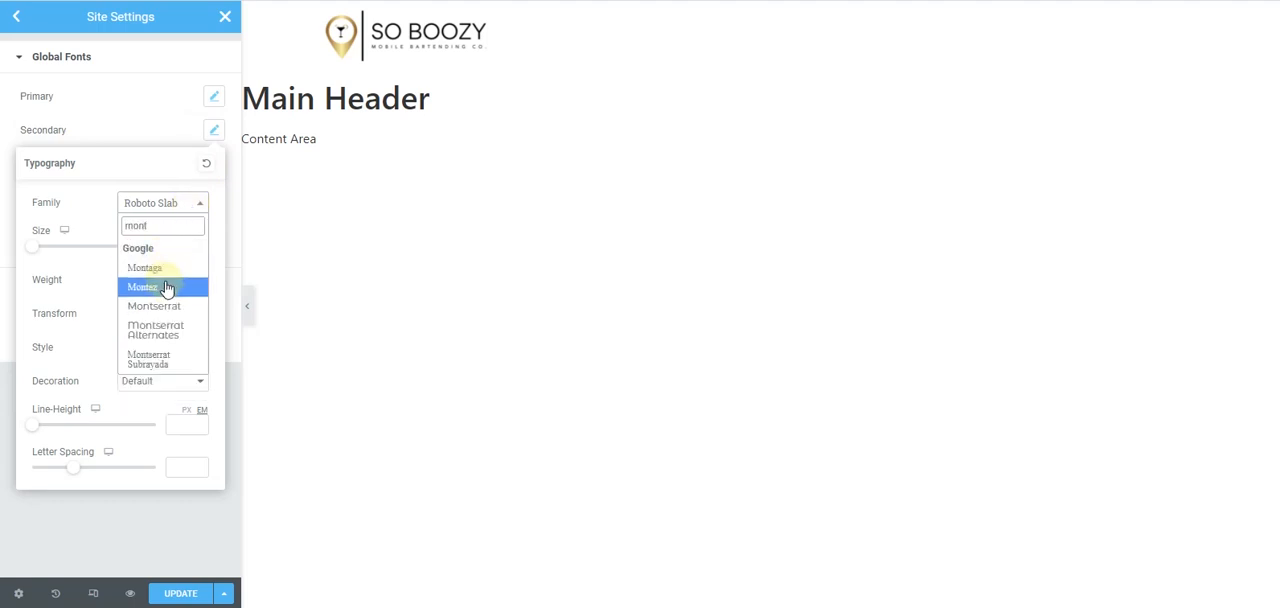
left_click(171, 305)
left_click(3, 183)
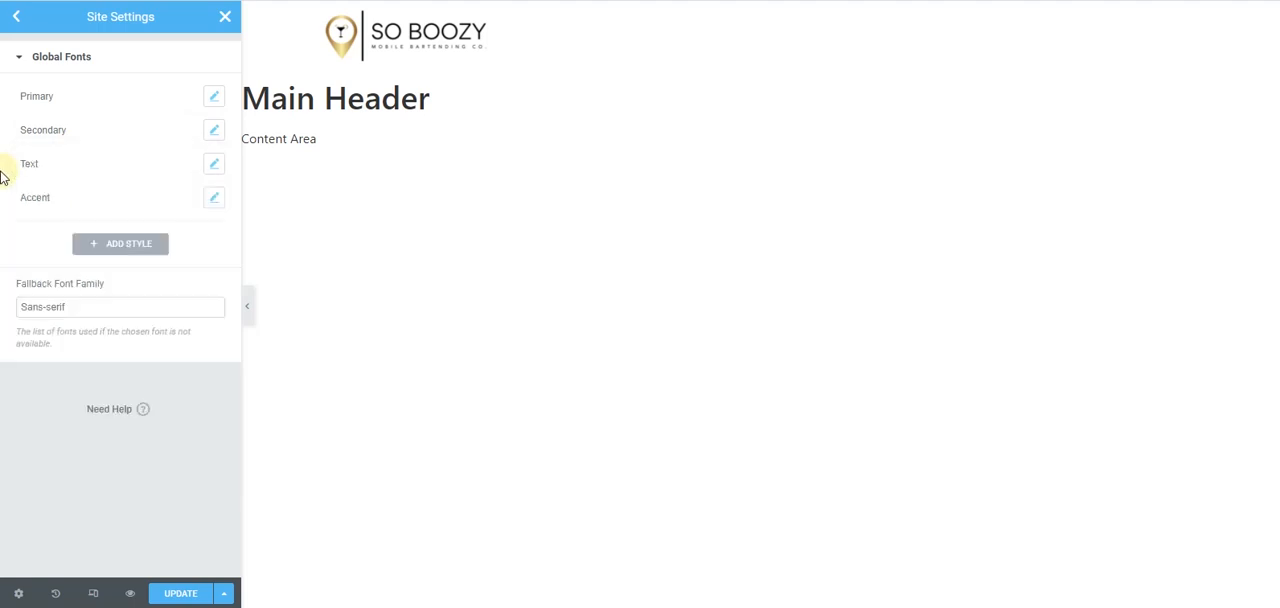
- Set the global Text font family to Montserrat
left_click(214, 164)
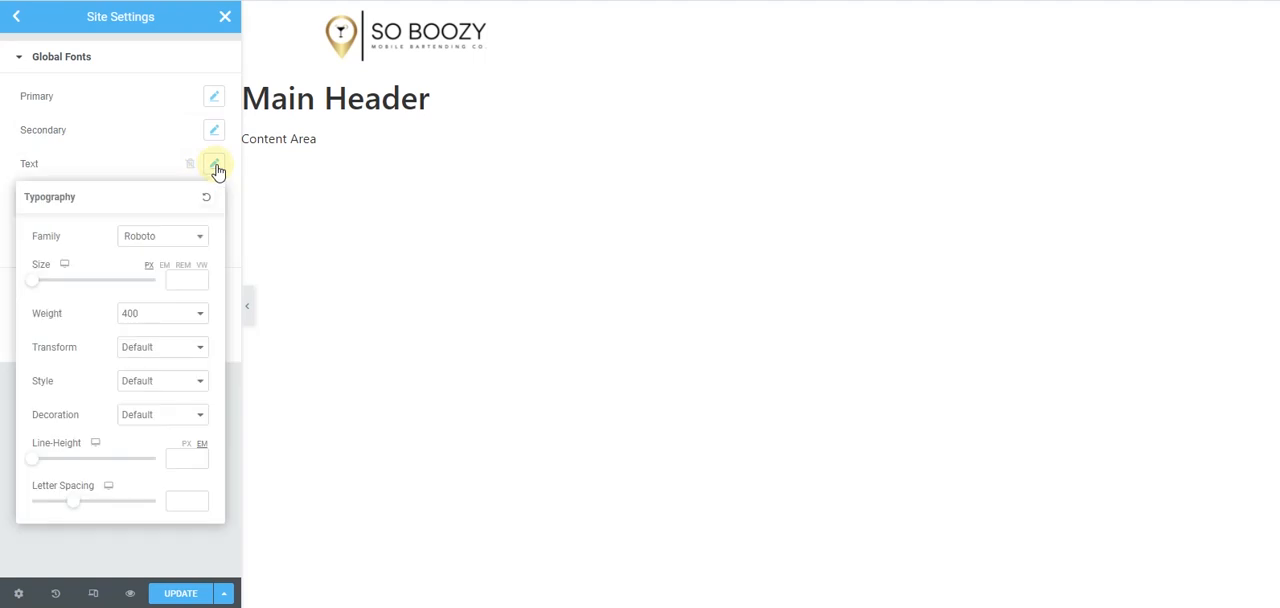
left_click(180, 237)
type("mo")
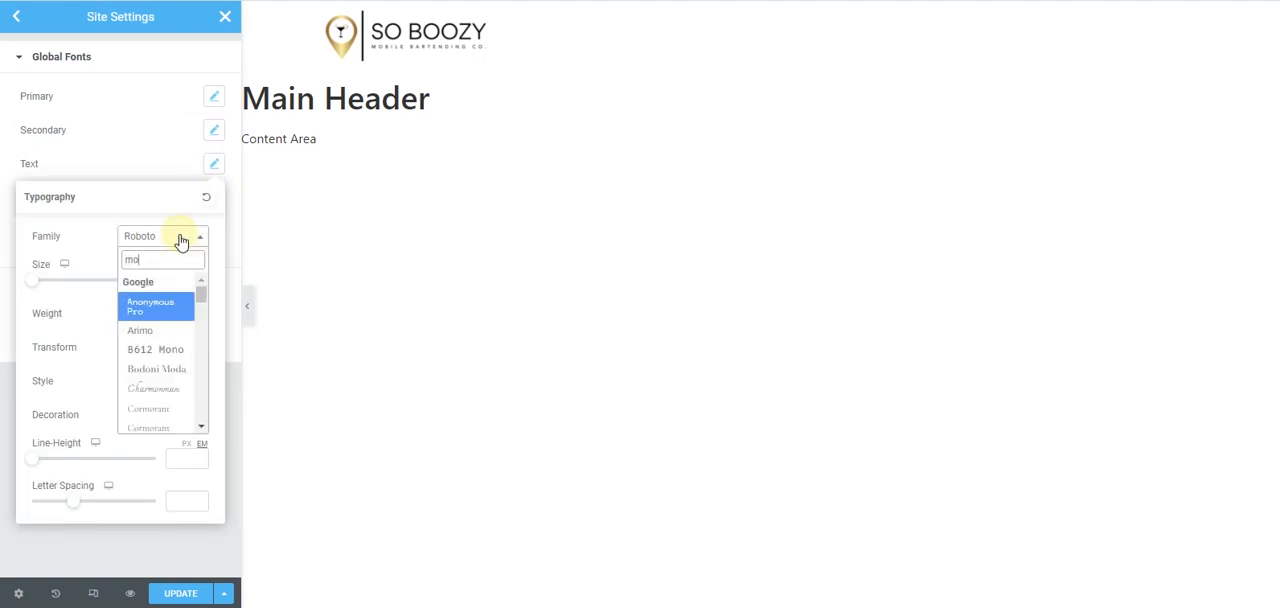
type("nt")
left_click(172, 336)
left_click(3, 172)
- Set the accent global font family to Poppins
left_click(214, 197)
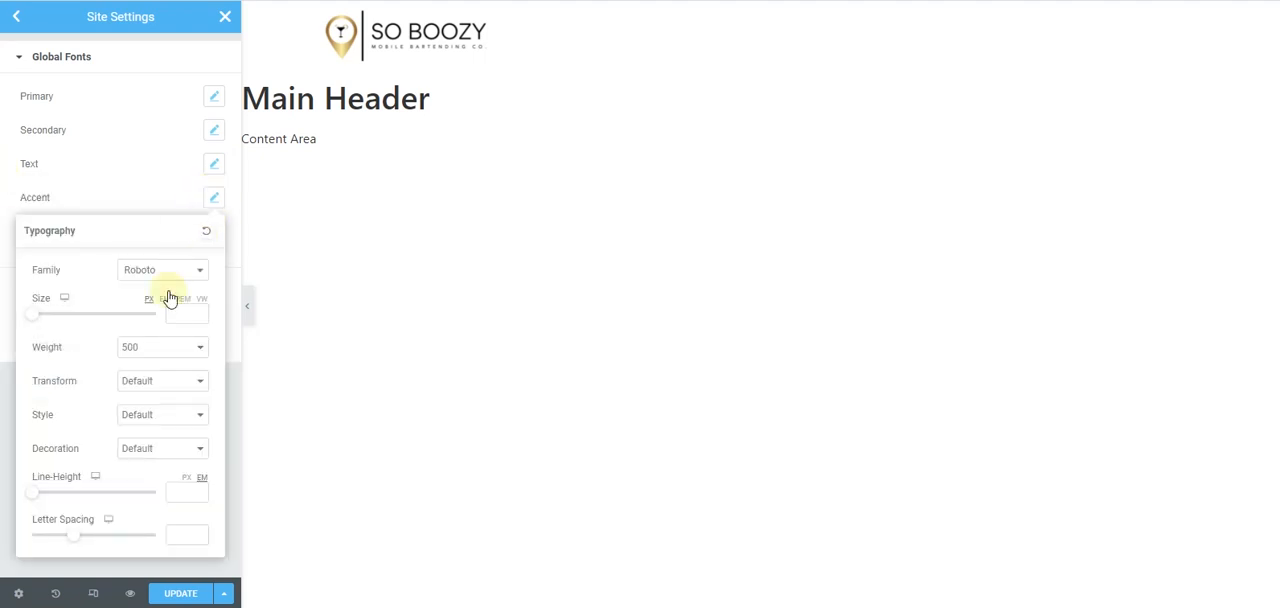
left_click(177, 271)
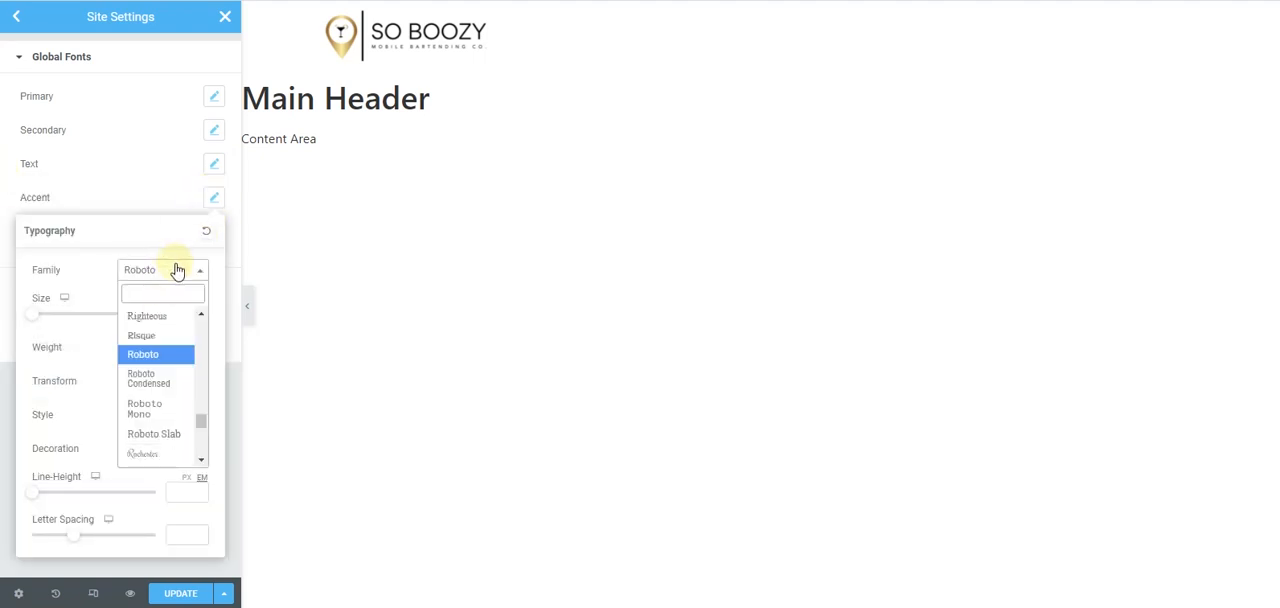
type("popp")
left_click(180, 337)
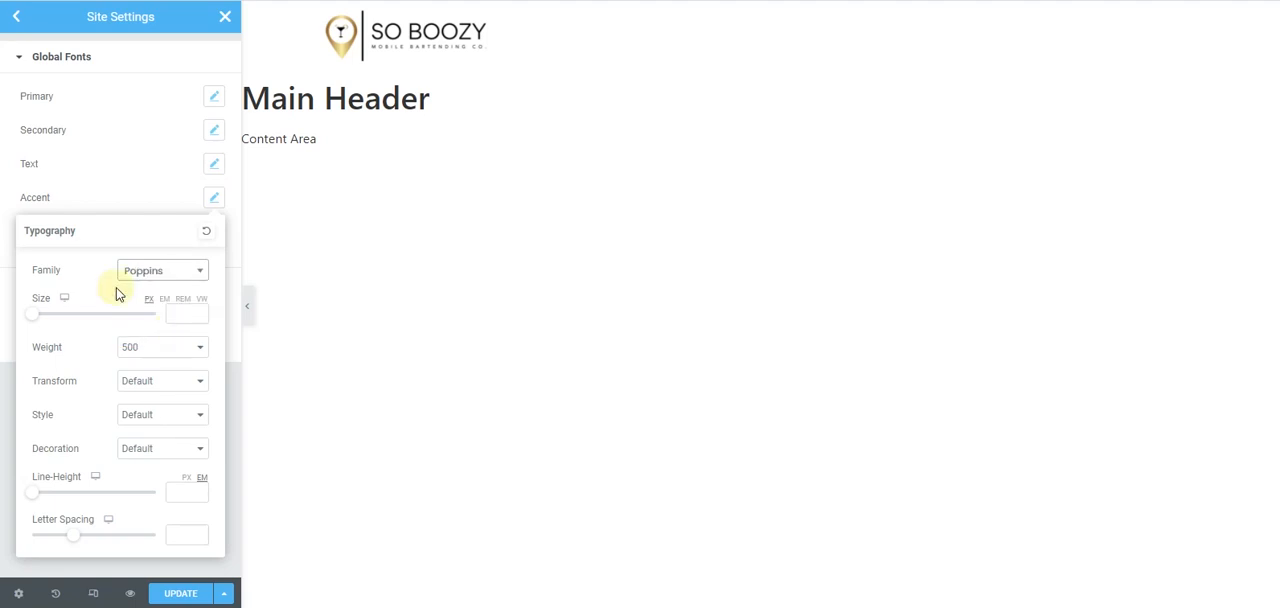
left_click(7, 194)
- Open the theme style Typography settings and set the Body font family to Montserrat
left_click(15, 18)
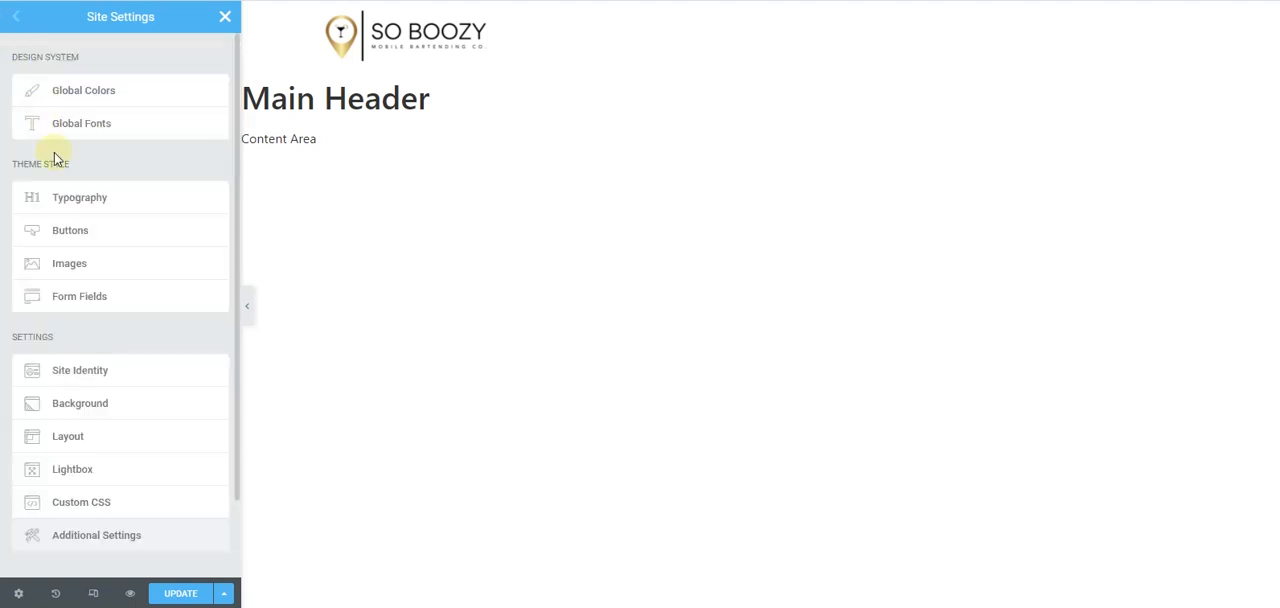
scroll(120, 150, "down", 2)
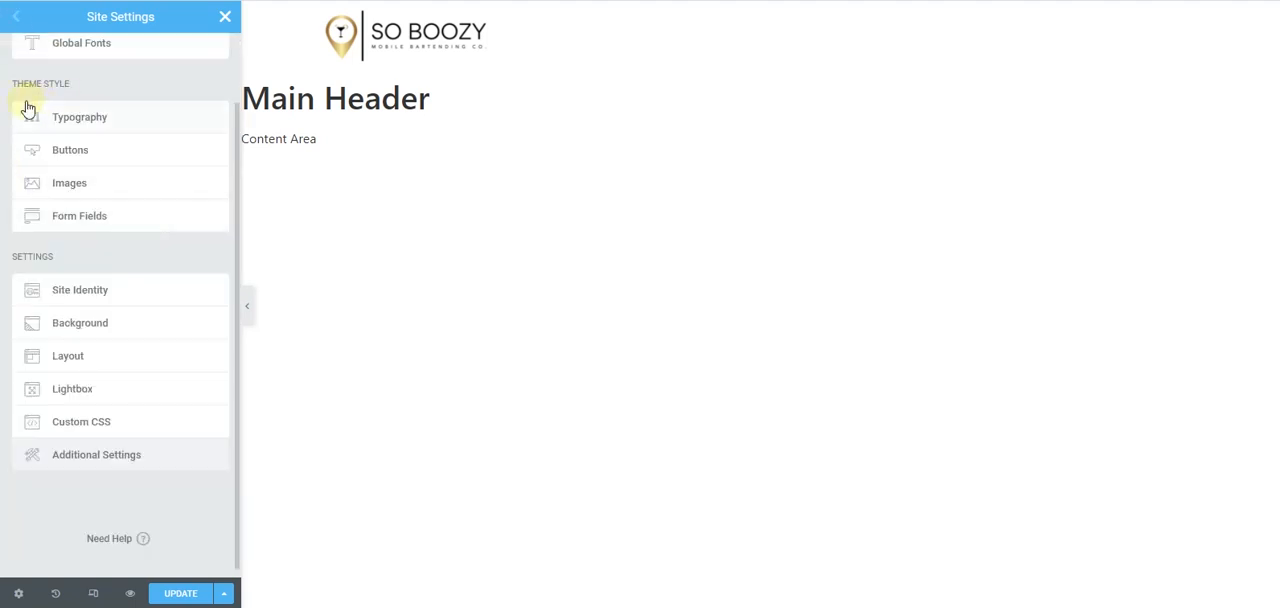
left_click(97, 121)
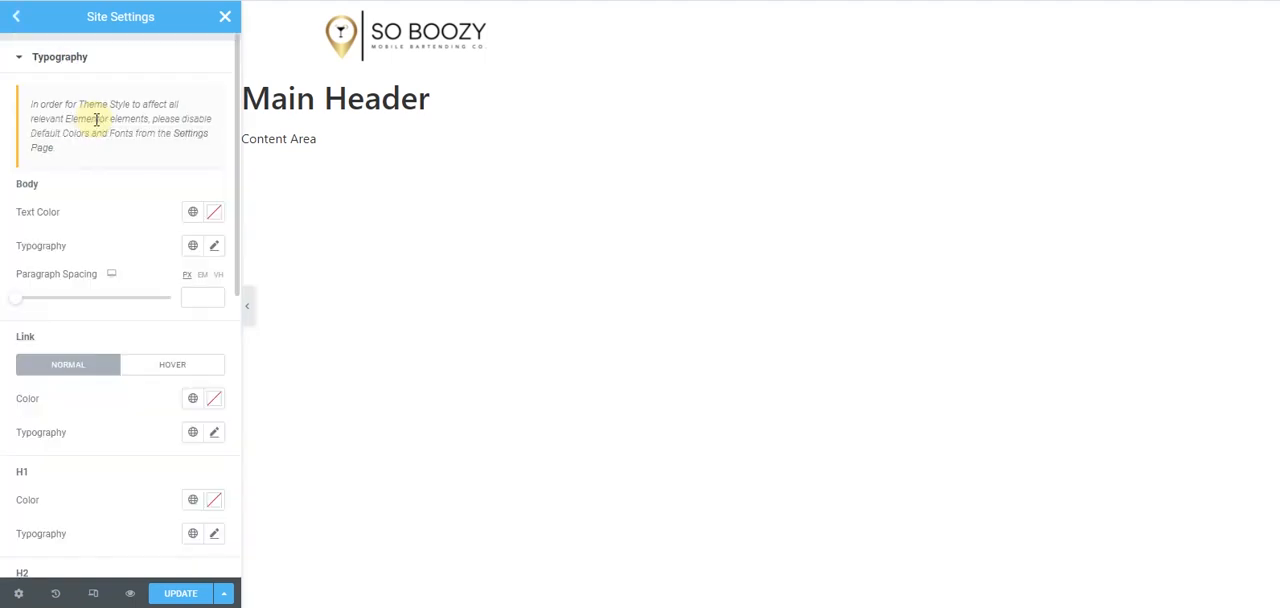
scroll(120, 212, "down", 1)
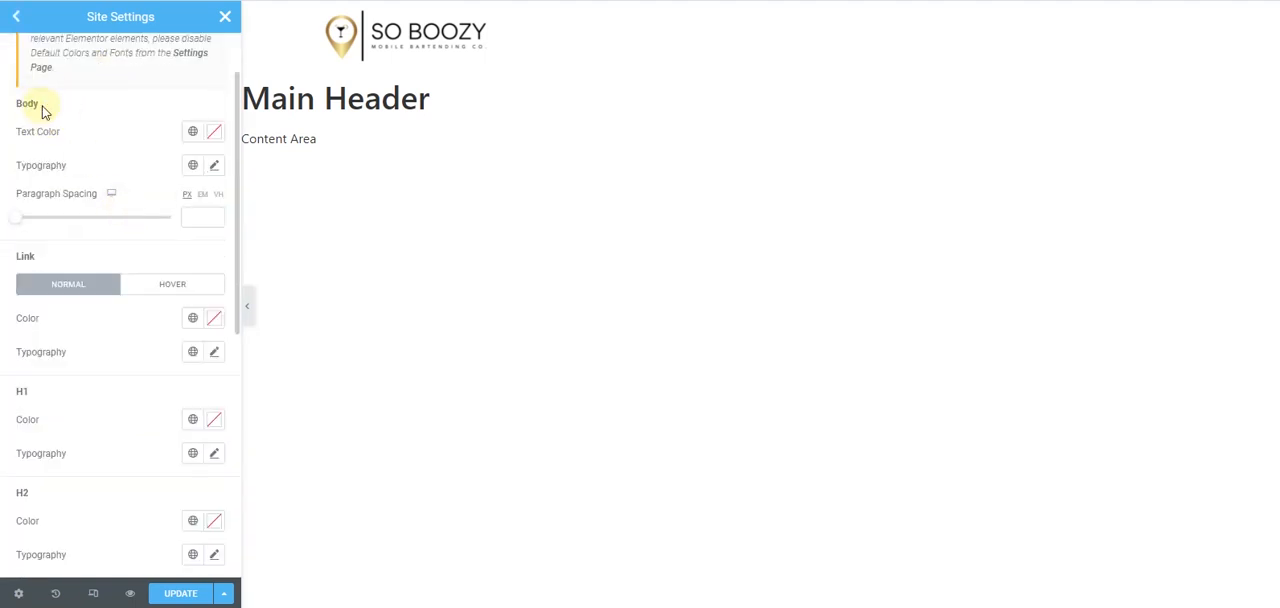
left_click(214, 166)
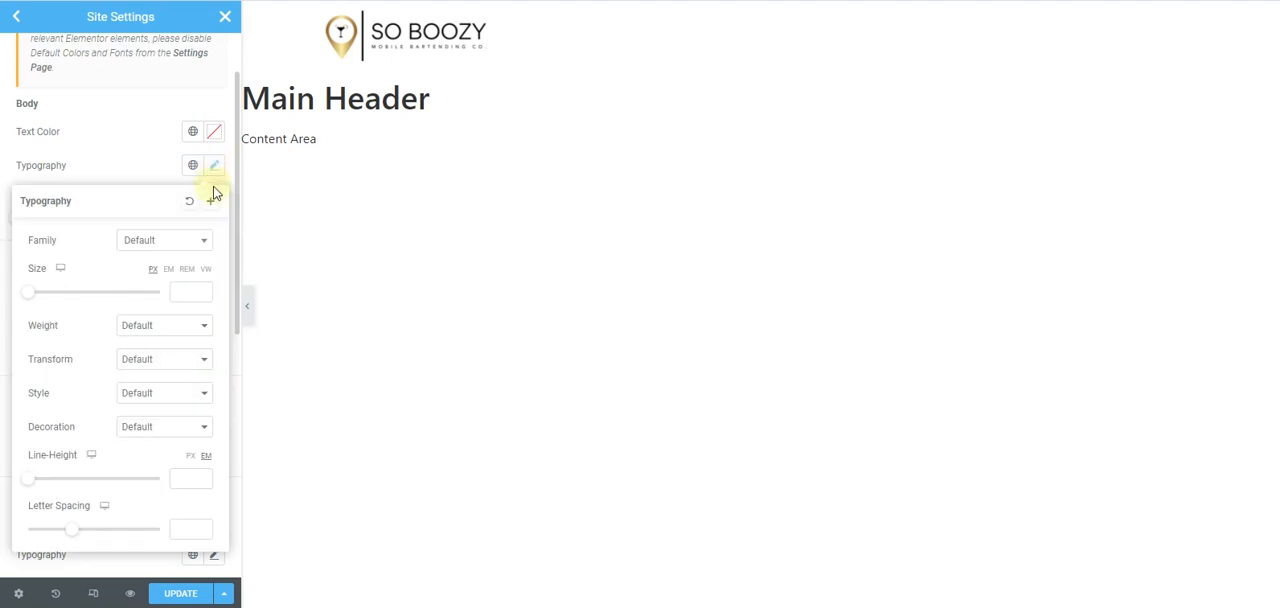
left_click(190, 243)
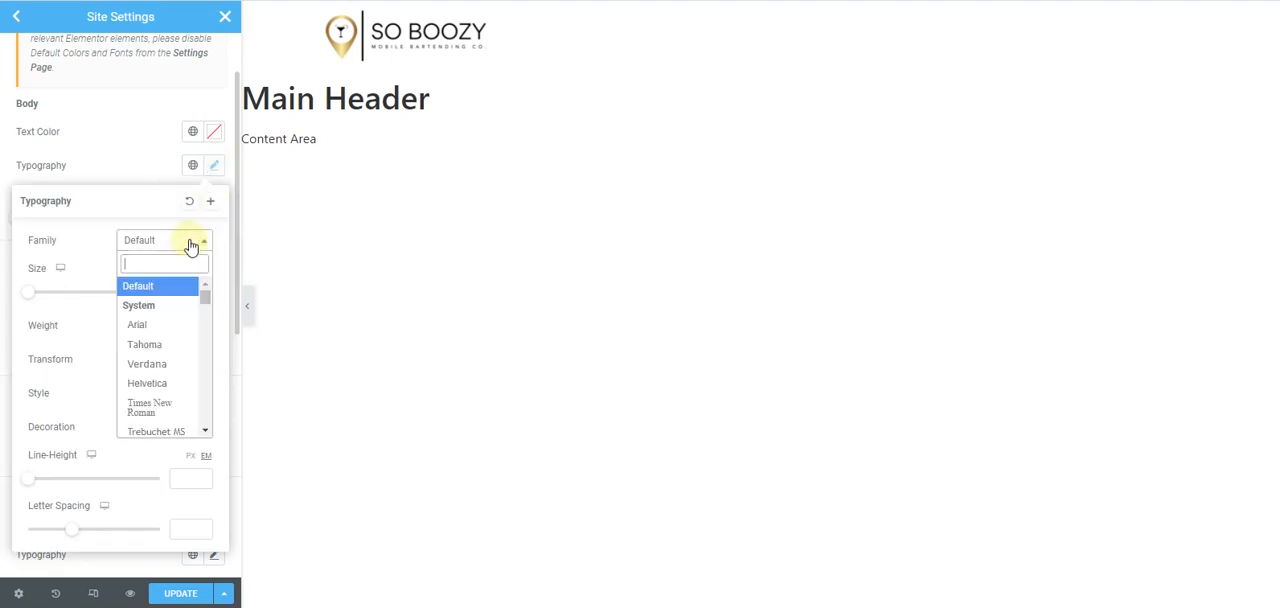
type("mont")
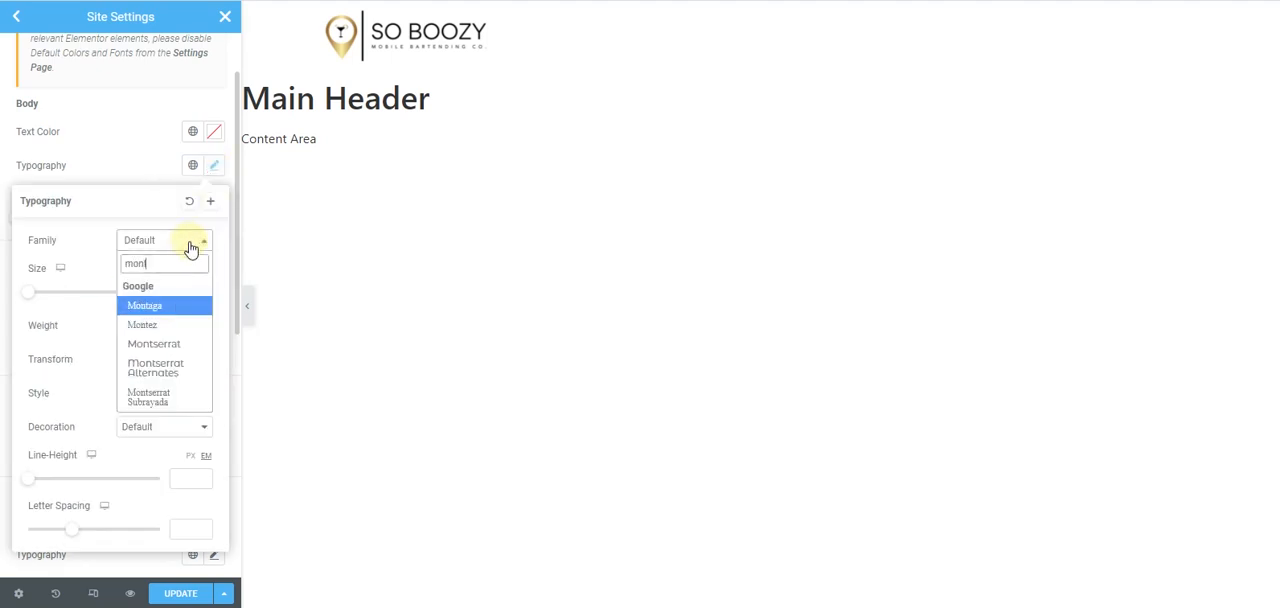
left_click(165, 344)
left_click(8, 165)
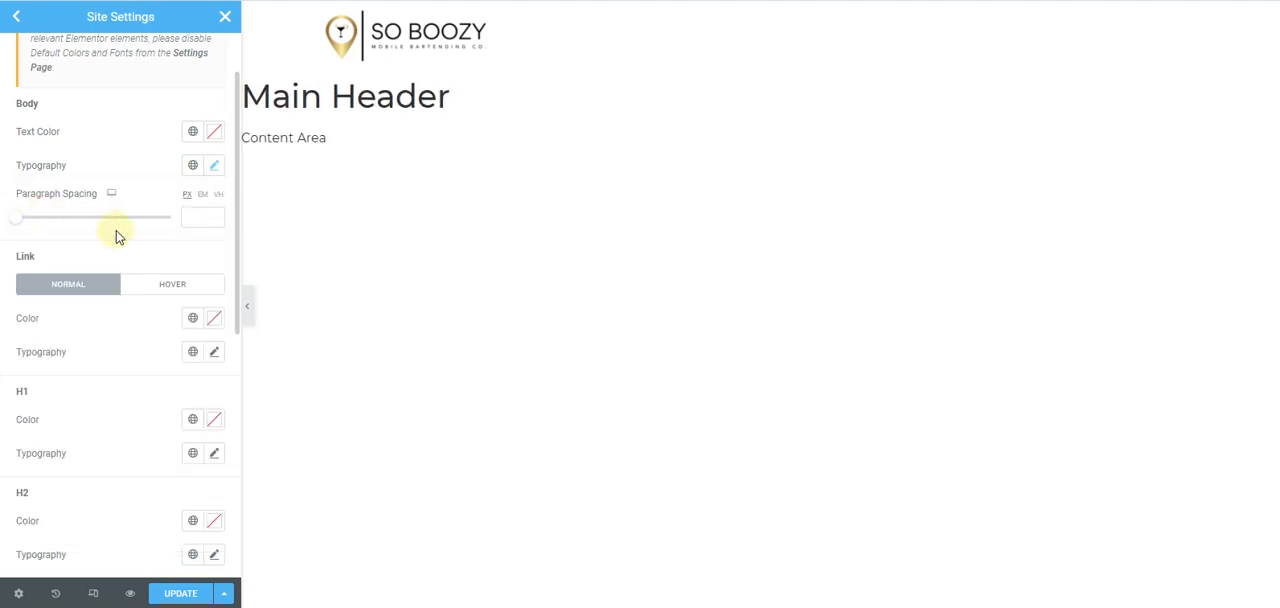
- Switch to the Adobe XD mockup and copy the hex fill color #E3A858 of the gold rectangle behind the About text
scroll(130, 210, "down", 1)
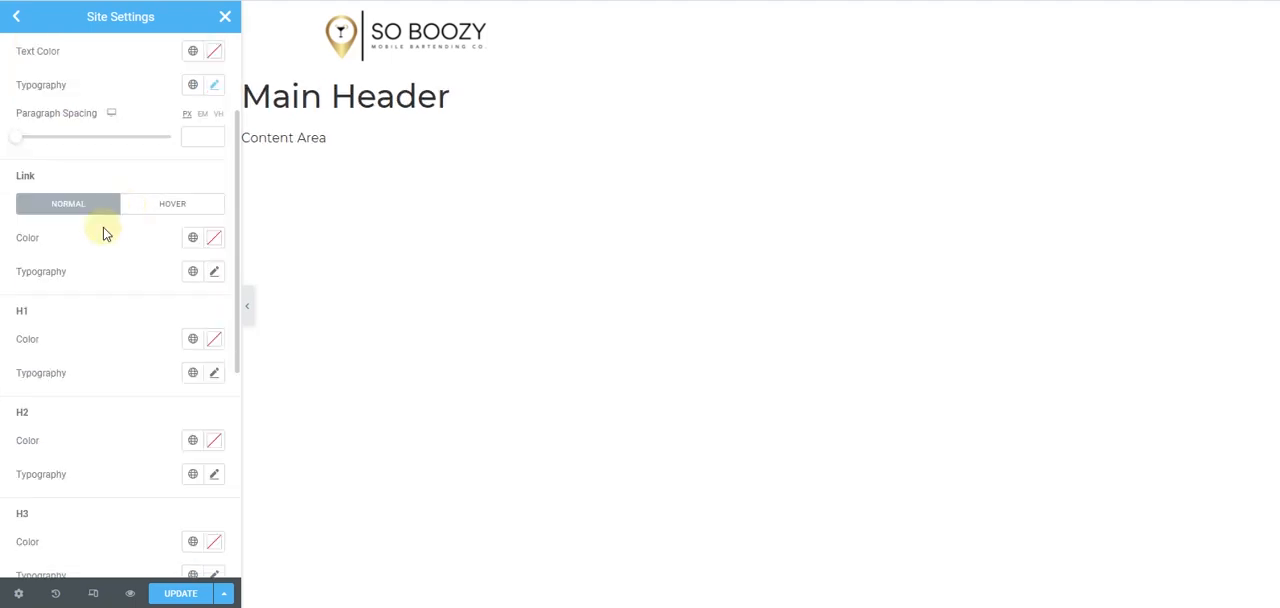
left_click(195, 240)
left_click(198, 243)
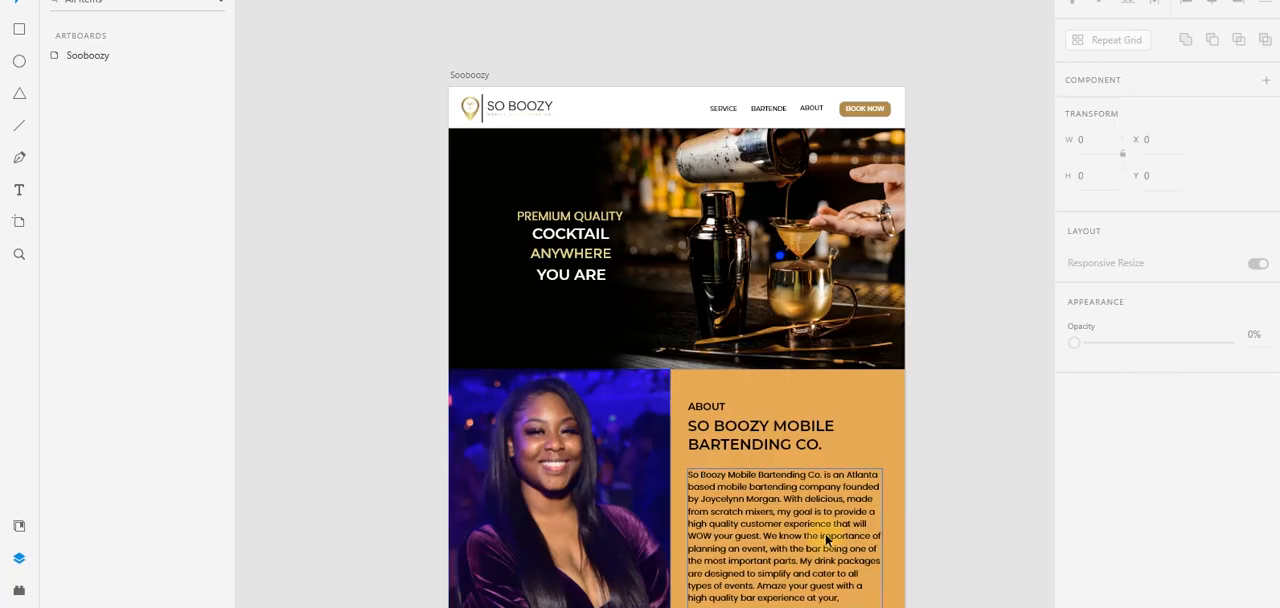
left_click(888, 427)
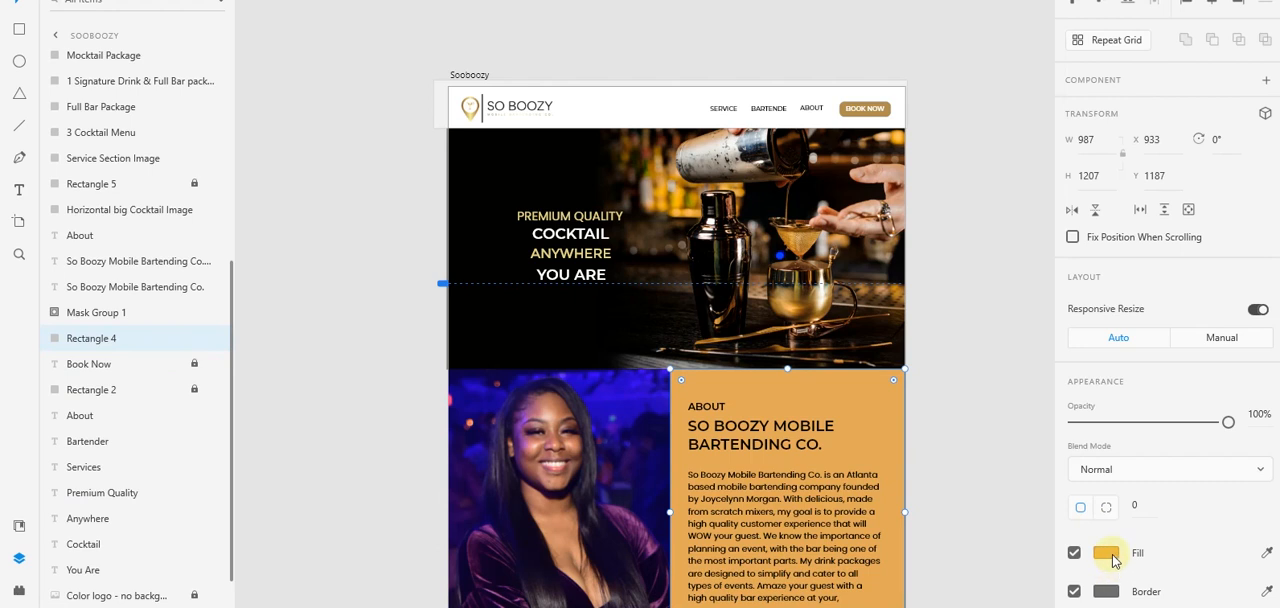
left_click(1110, 556)
key("ctrl+c")
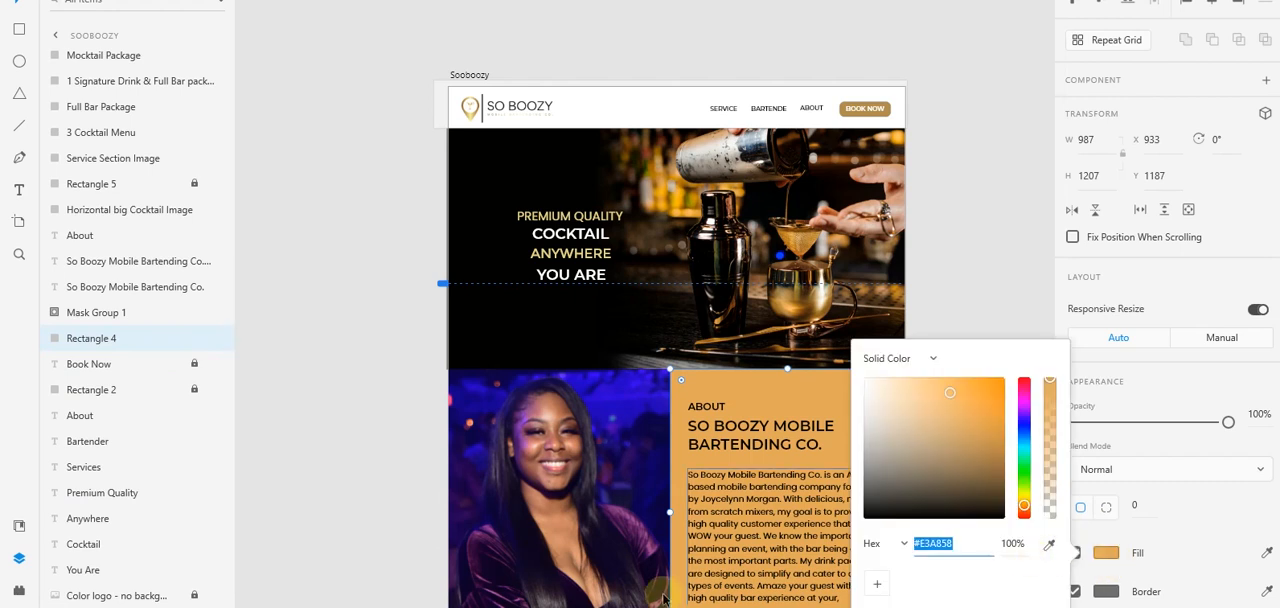
key("alt+Tab")
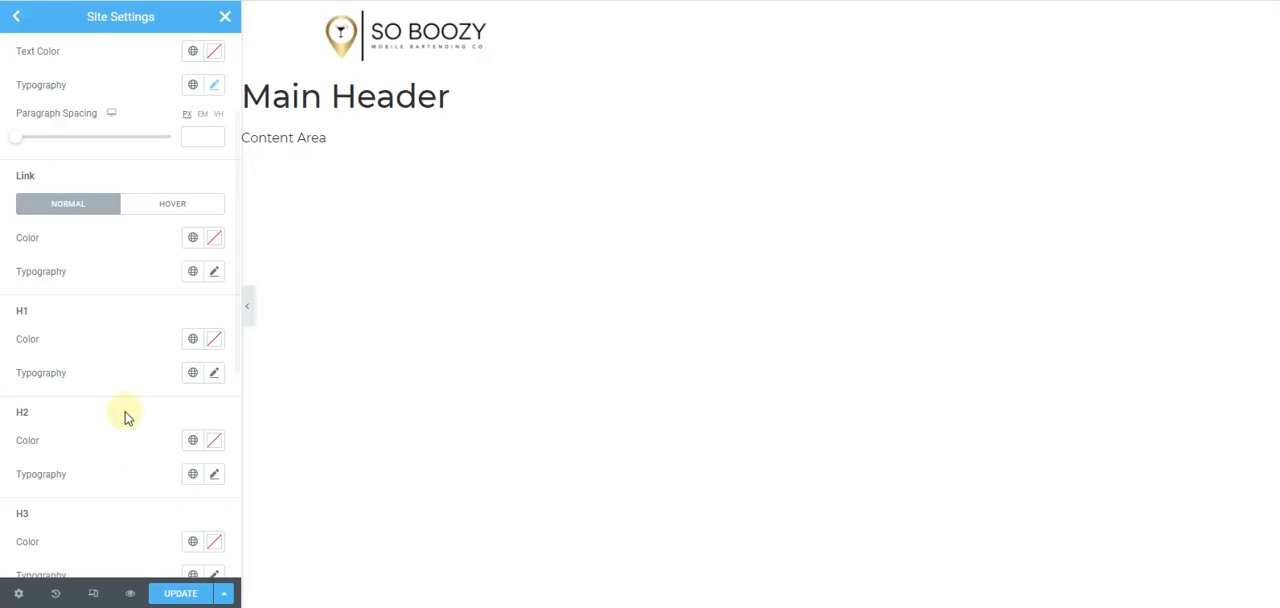
- Set the normal-state Link color to #E3A858 in the site's Typography settings
left_click(214, 246)
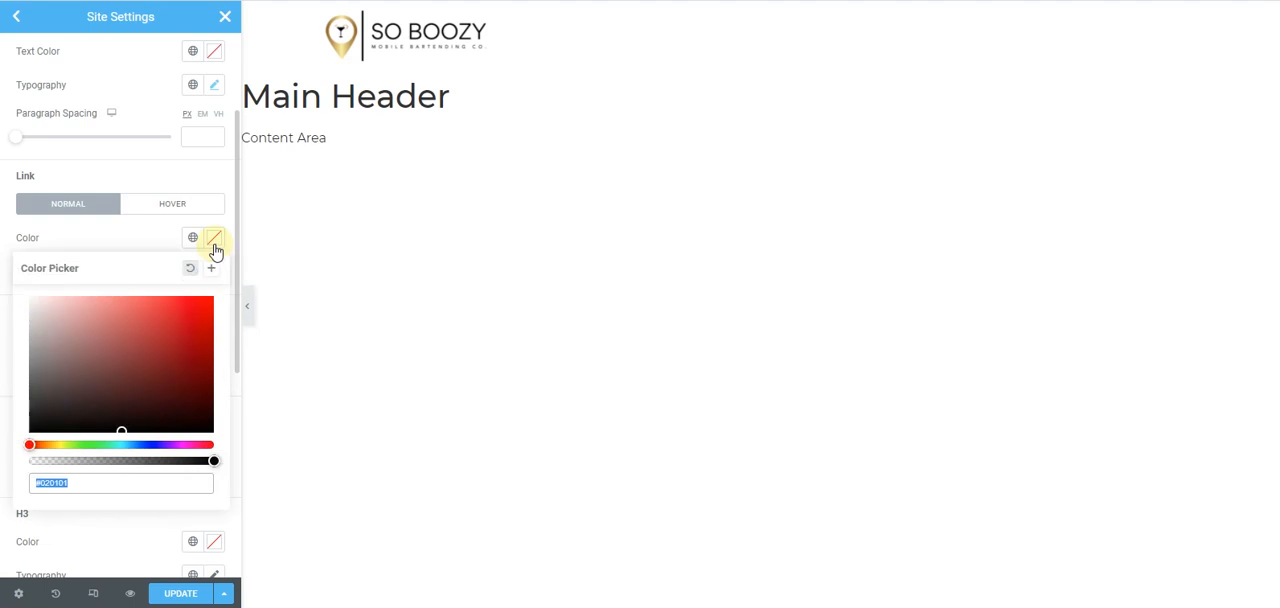
key("ctrl+v")
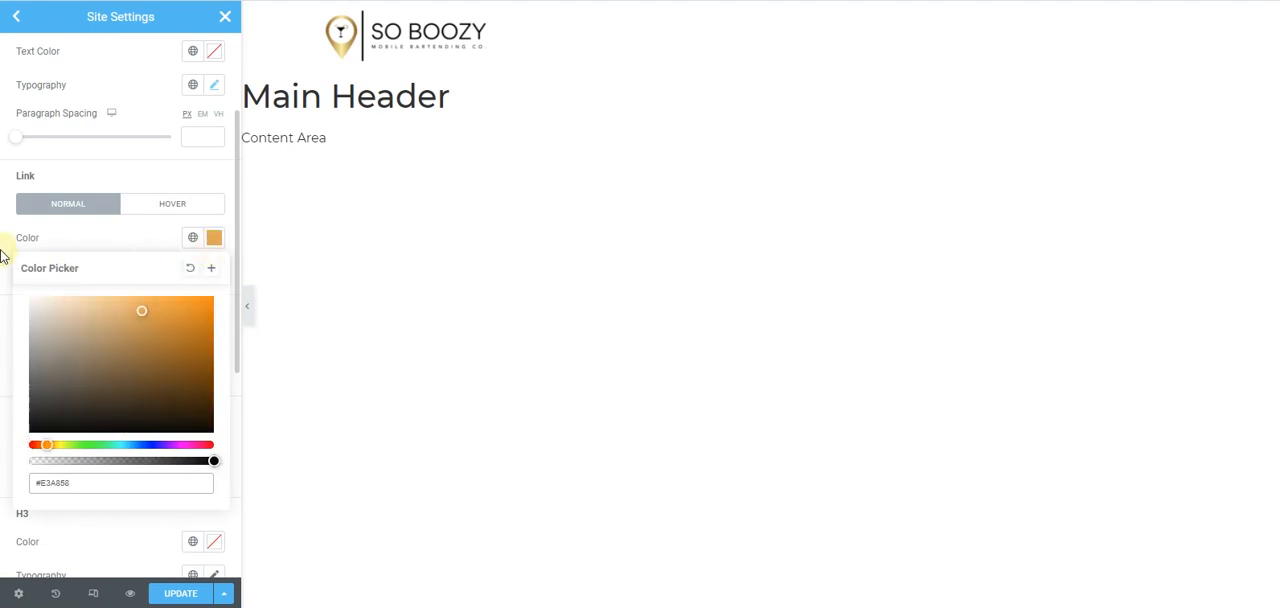
left_click(175, 287)
- Set the font family of the normal-state Link typography to Poppins
left_click(214, 274)
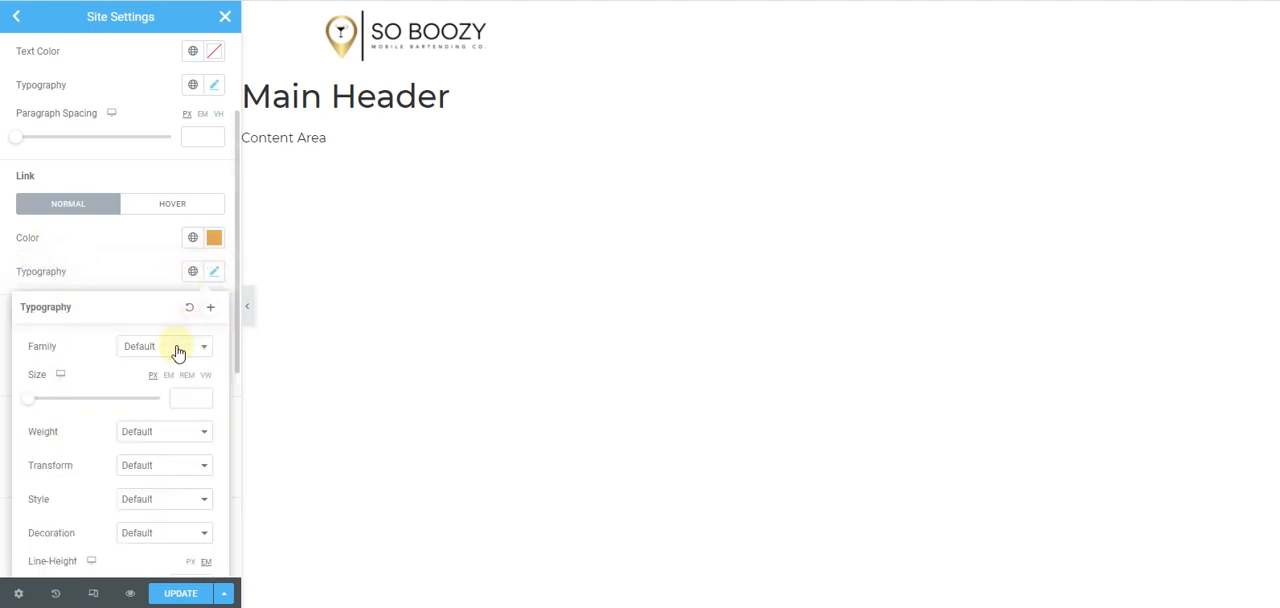
left_click(176, 350)
type("popp")
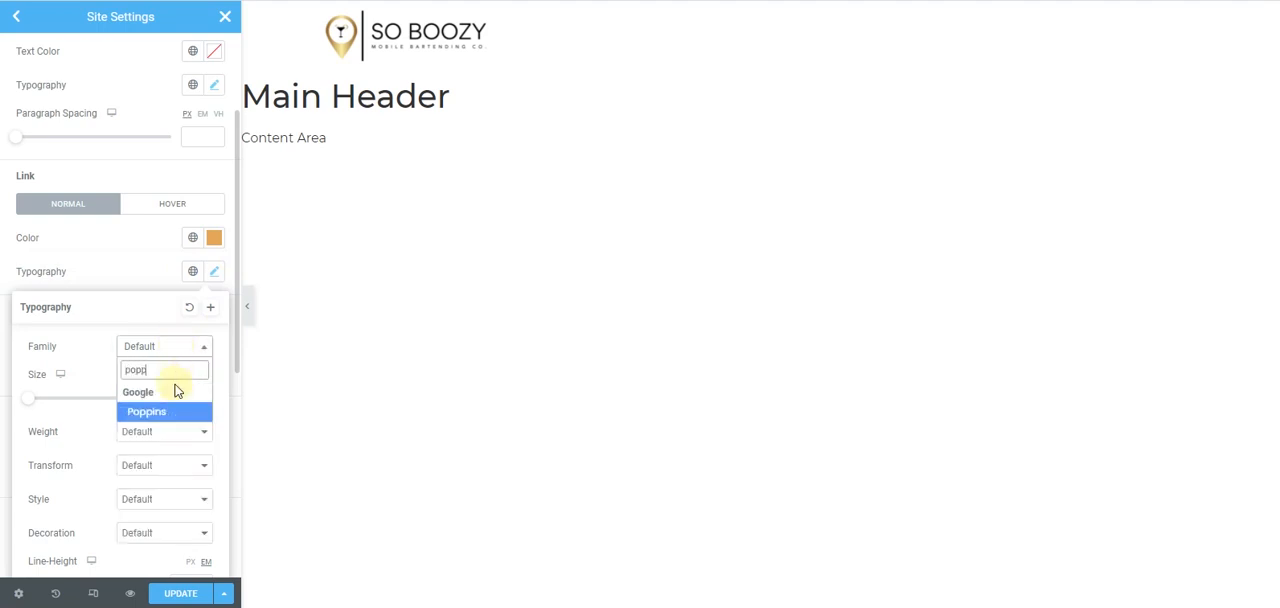
left_click(174, 413)
left_click(8, 276)
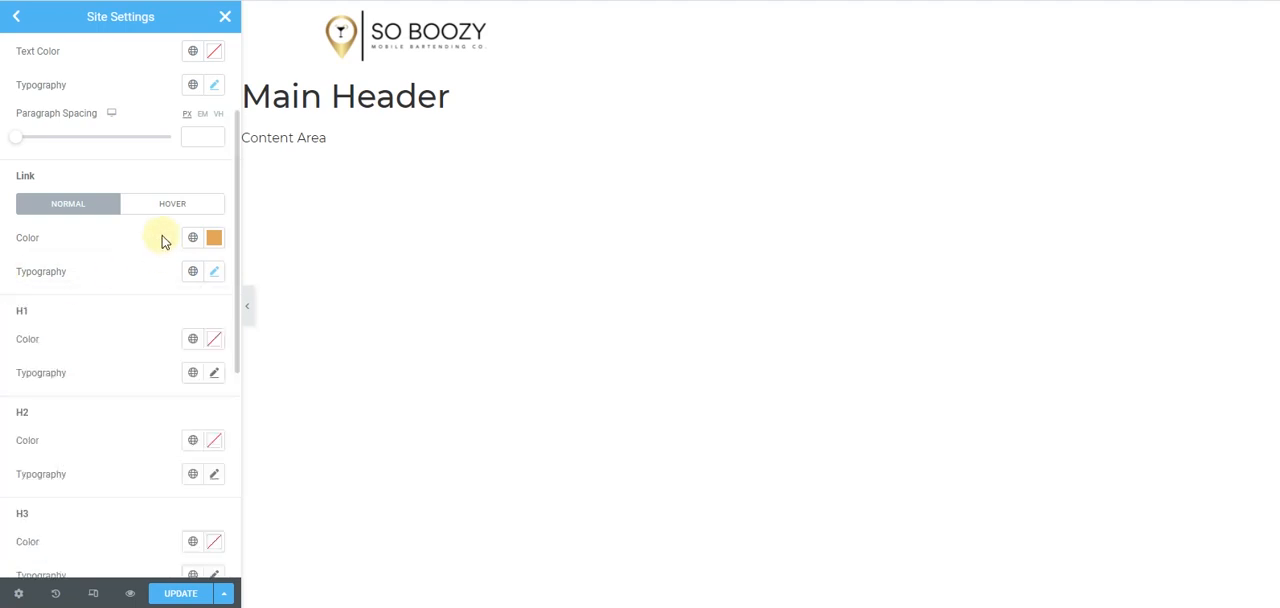
- Set the H1 heading color to the copied gold #E3A858
scroll(163, 240, "down", 2)
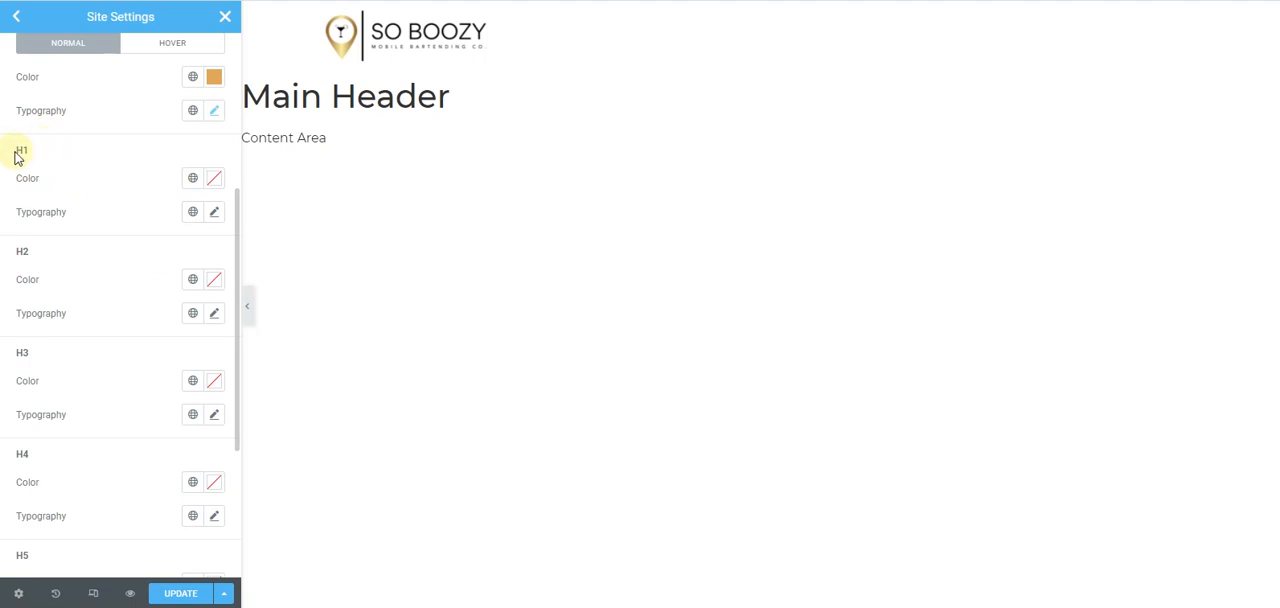
left_click(212, 179)
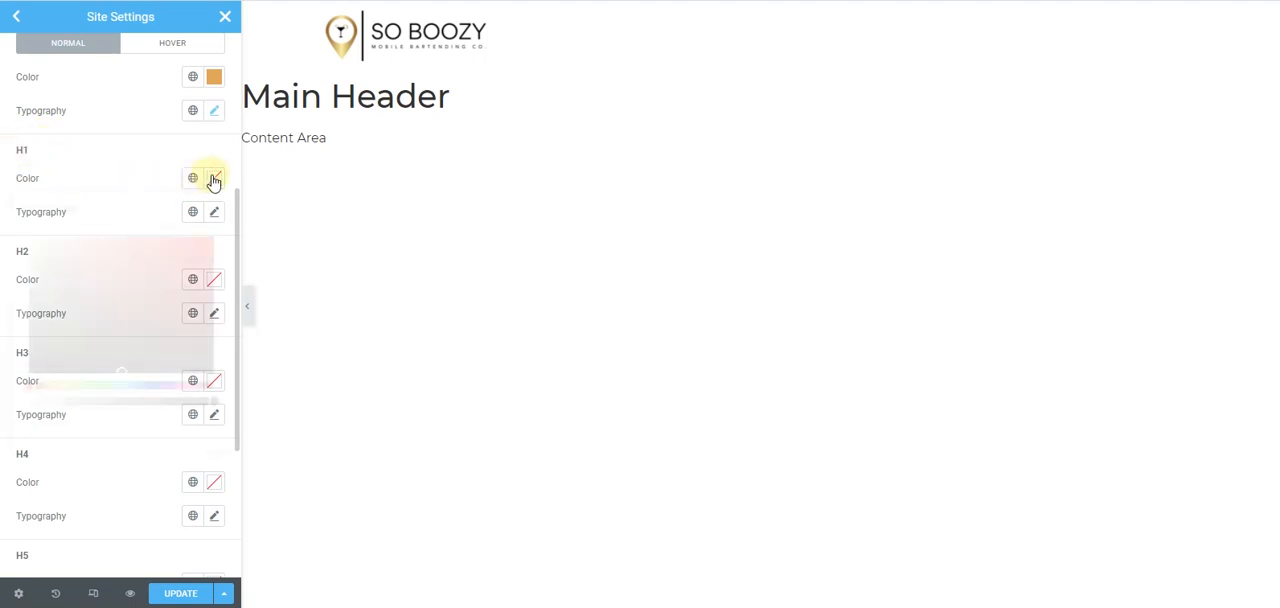
key("ctrl+v")
left_click(92, 172)
- Set the H1 heading font family to Poppins
left_click(213, 213)
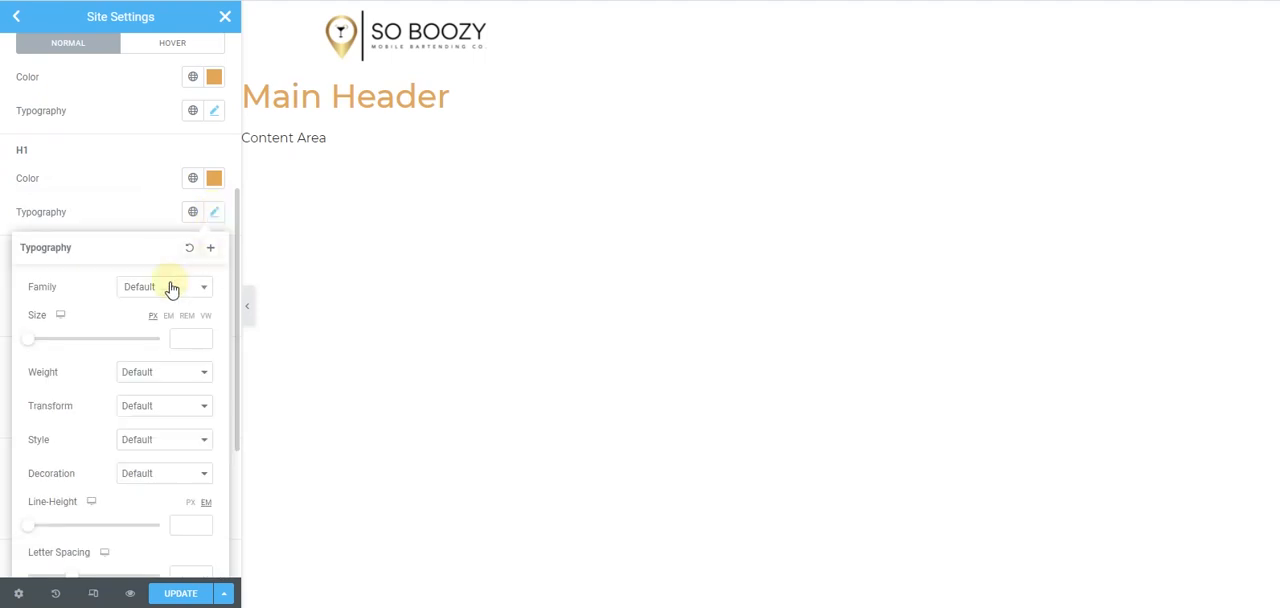
left_click(168, 290)
type("popp")
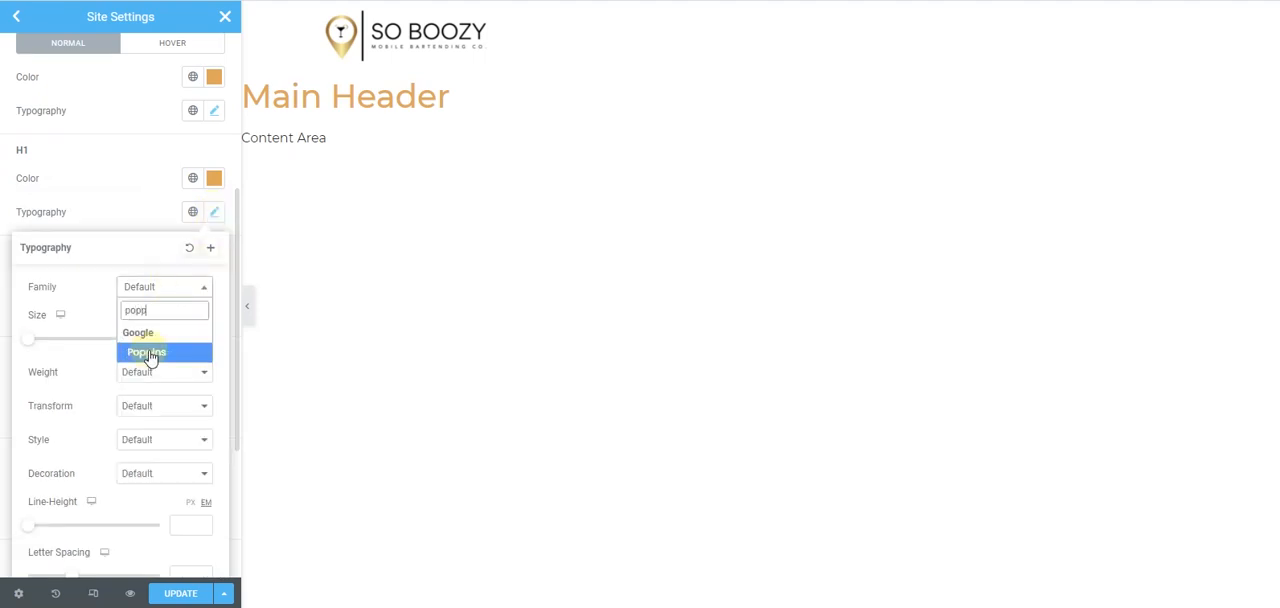
left_click(150, 355)
left_click(3, 206)
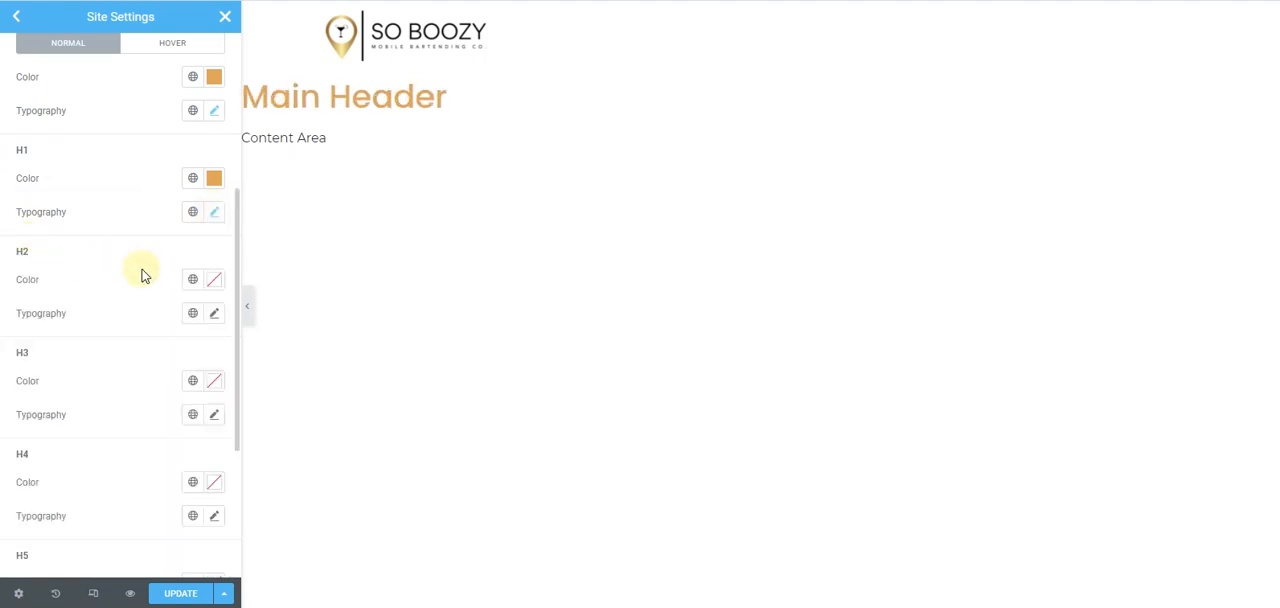
- Set the H2 heading color to the copied gold #E3A858
scroll(150, 270, "down", 1)
left_click(214, 200)
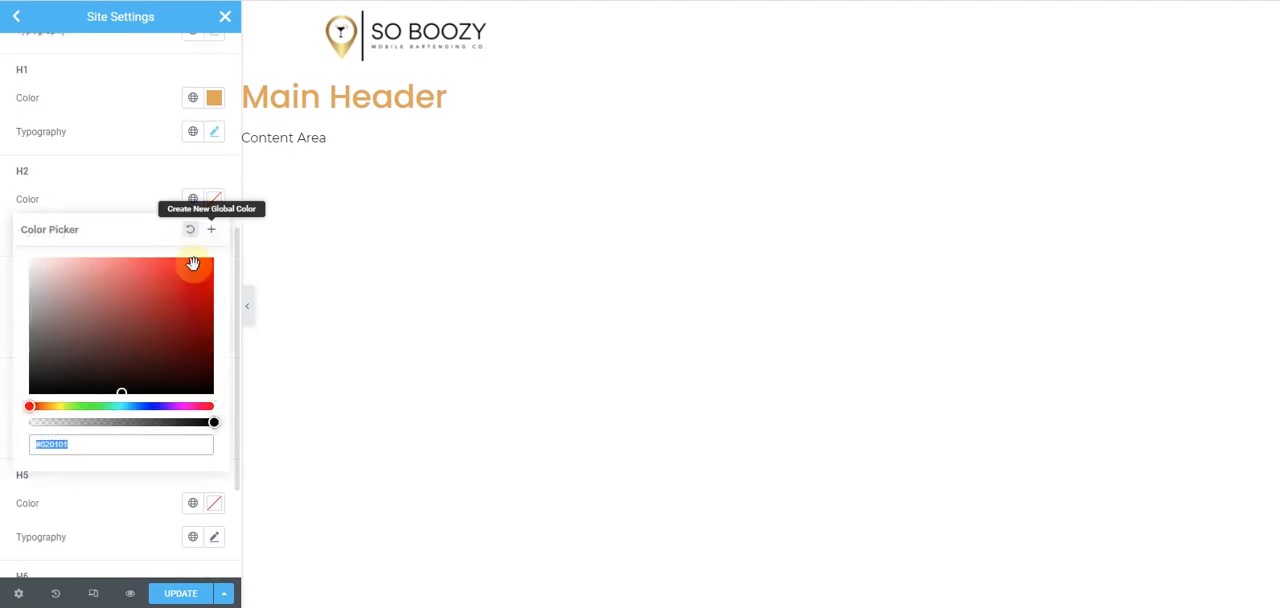
key("ctrl+v")
left_click(140, 200)
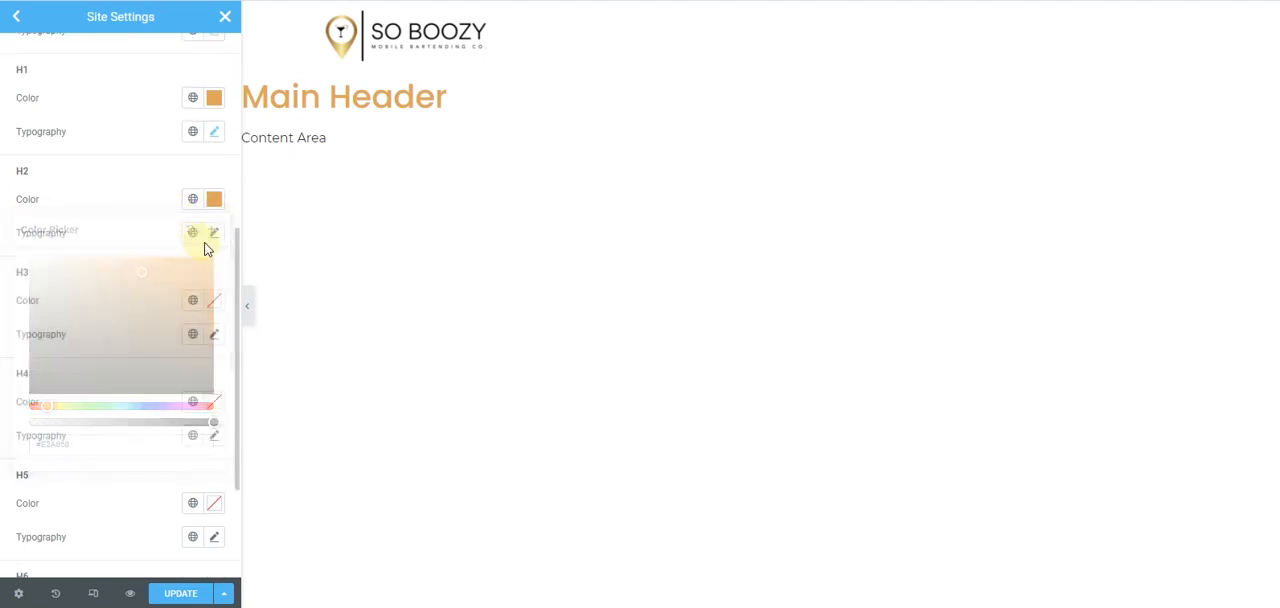
- Set the H2 heading font family to Poppins
left_click(215, 234)
left_click(195, 307)
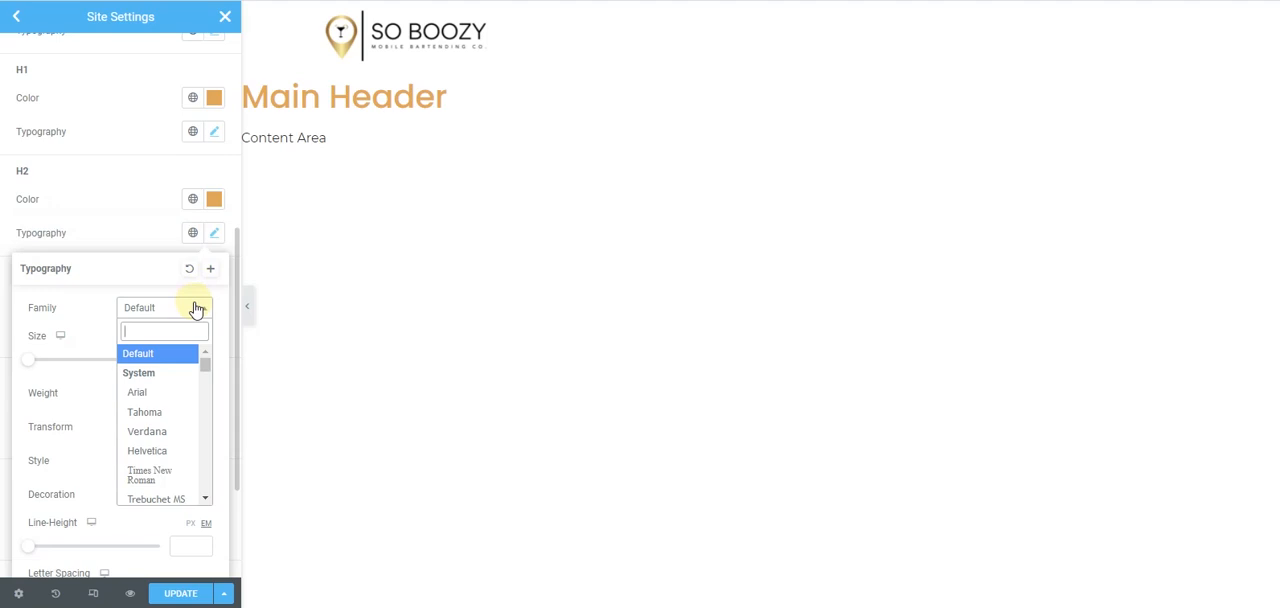
type("poppins")
key("Return")
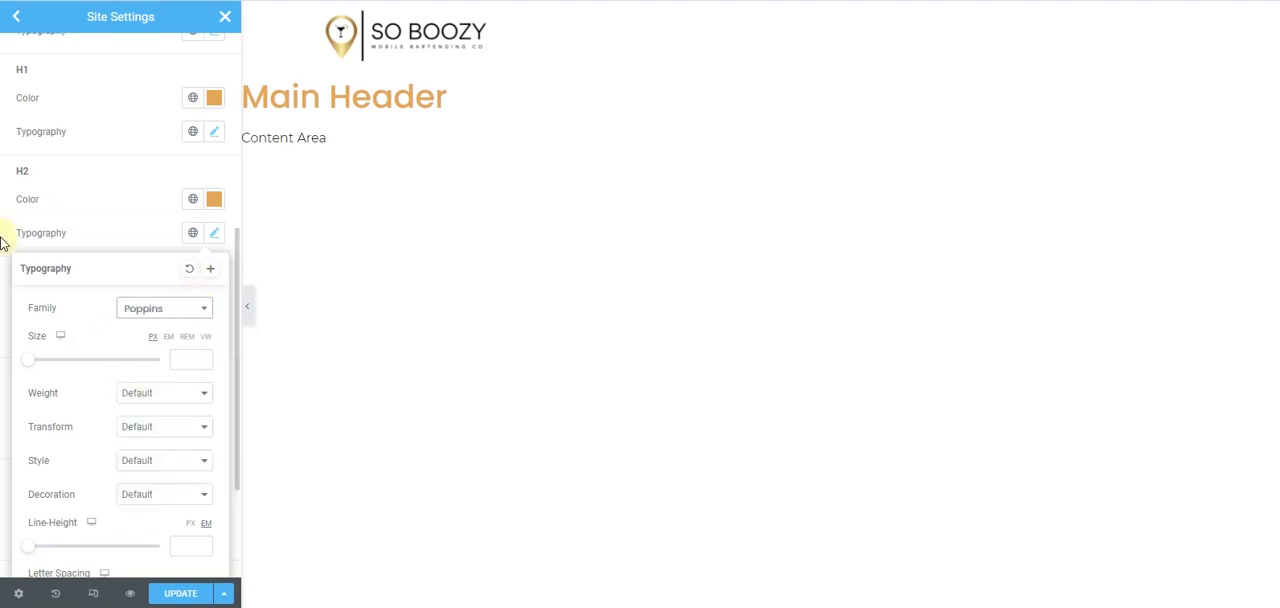
left_click(5, 216)
- Set the H3 heading color to the copied gold #E3A858
scroll(149, 234, "down", 2)
left_click(214, 139)
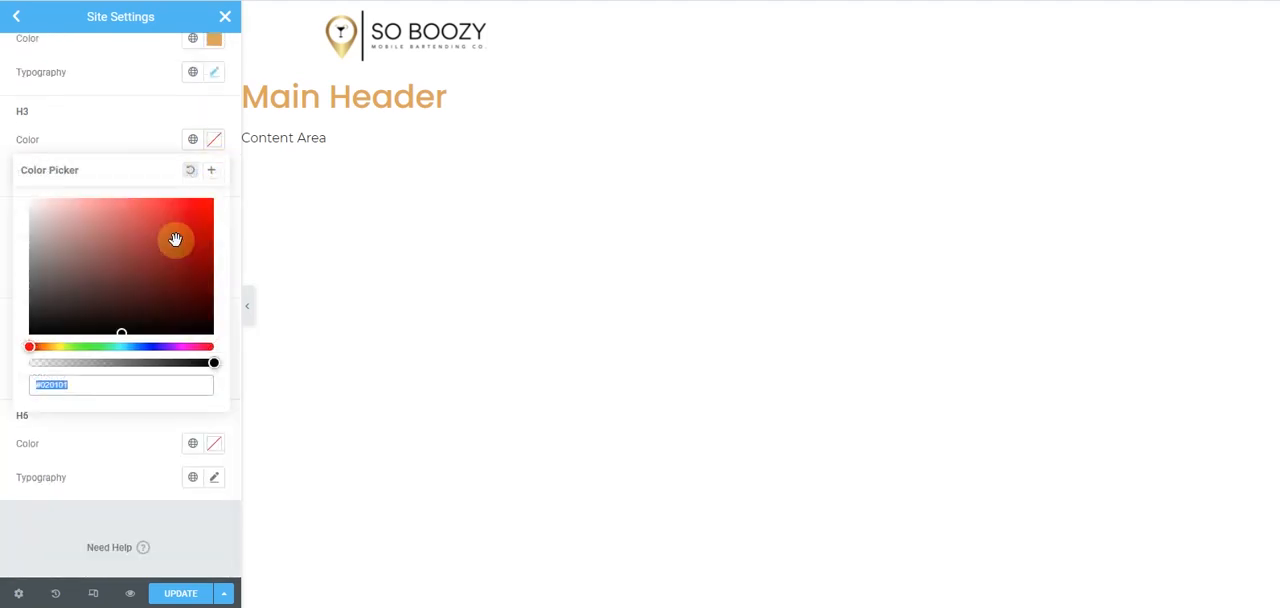
key("ctrl+v")
left_click(131, 141)
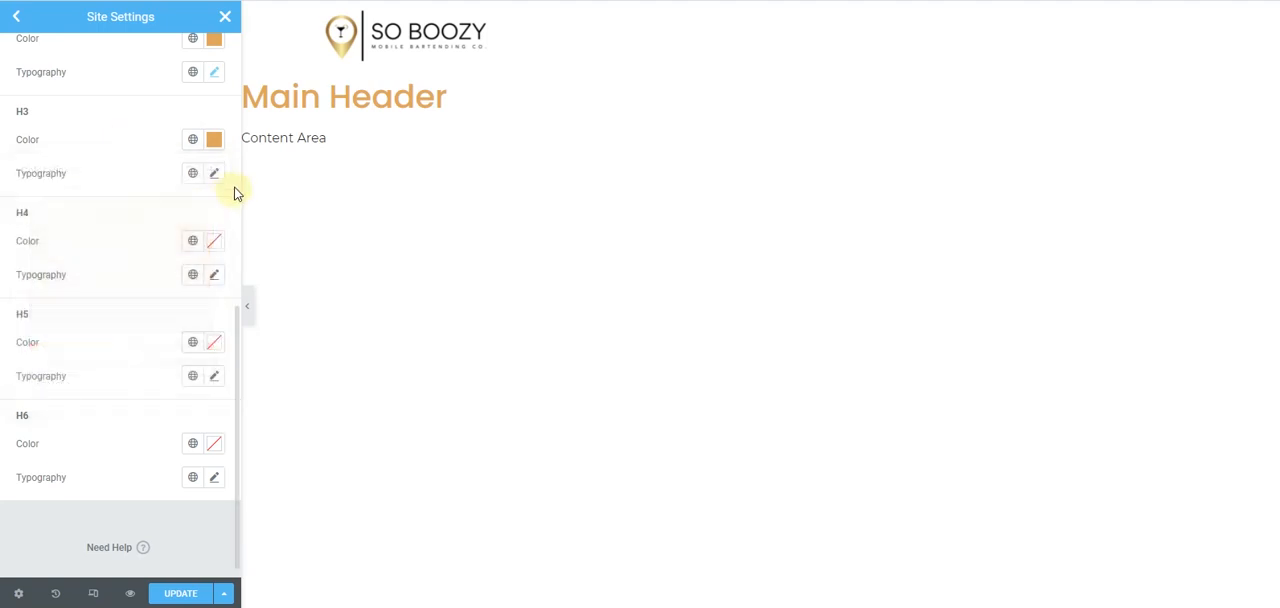
- Set the H3 heading font family to Poppins
left_click(214, 174)
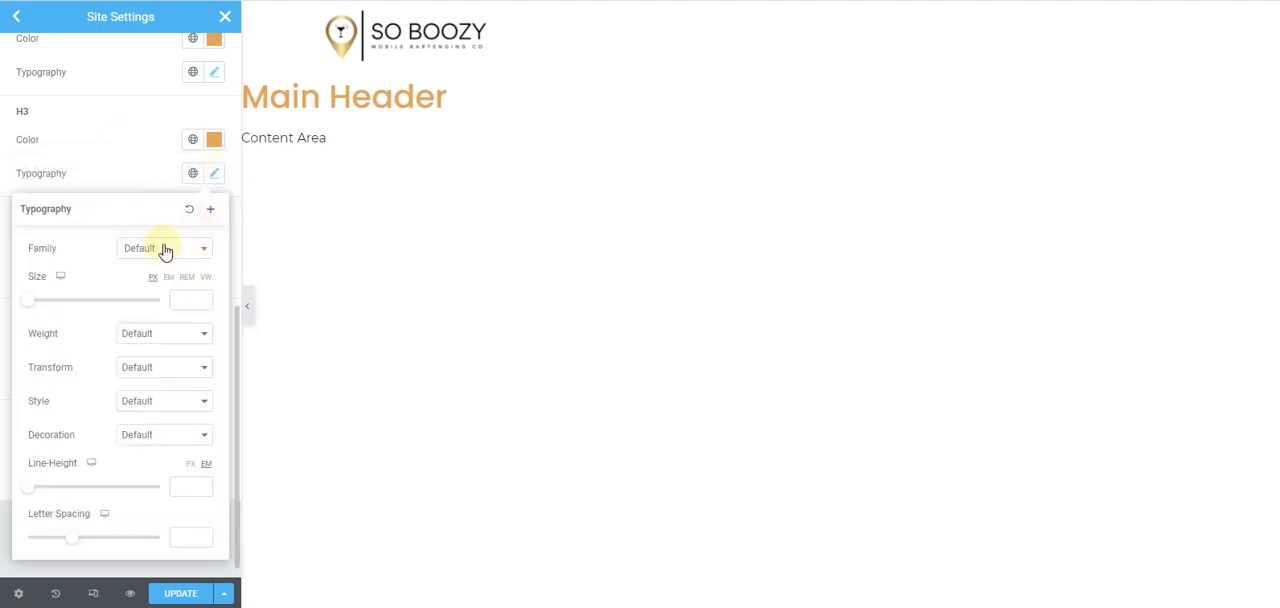
left_click(166, 250)
type("popp")
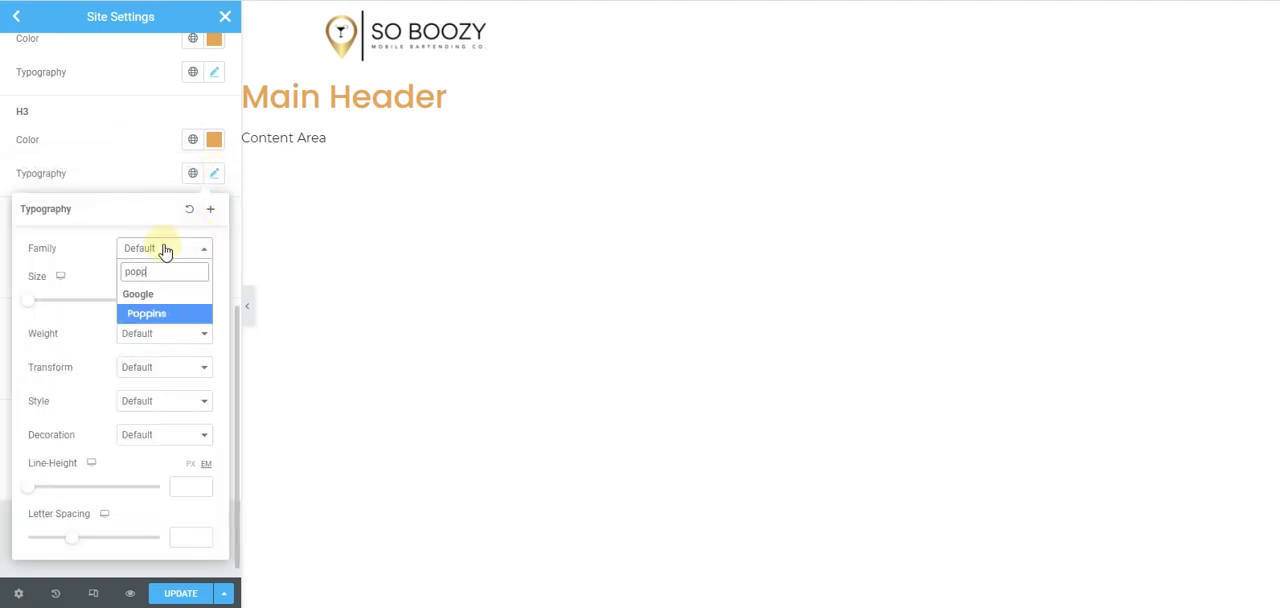
left_click(166, 314)
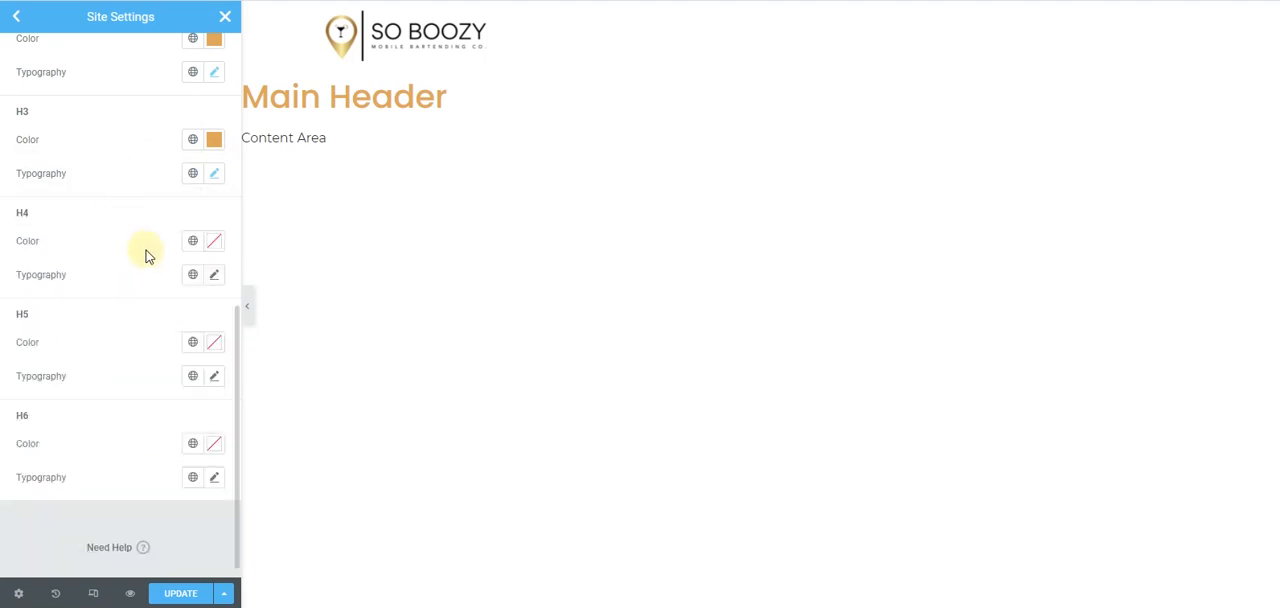
- Set the H4 heading color to the copied gold #E3A858
scroll(160, 240, "down", 1)
left_click(215, 224)
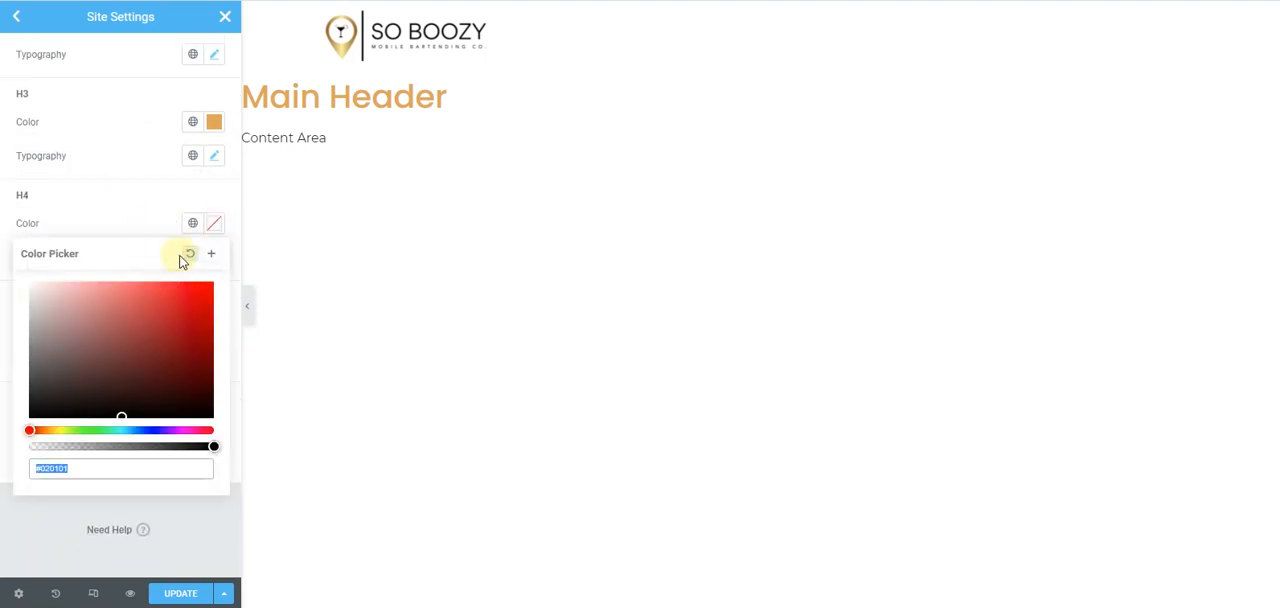
key("ctrl+v")
left_click(157, 200)
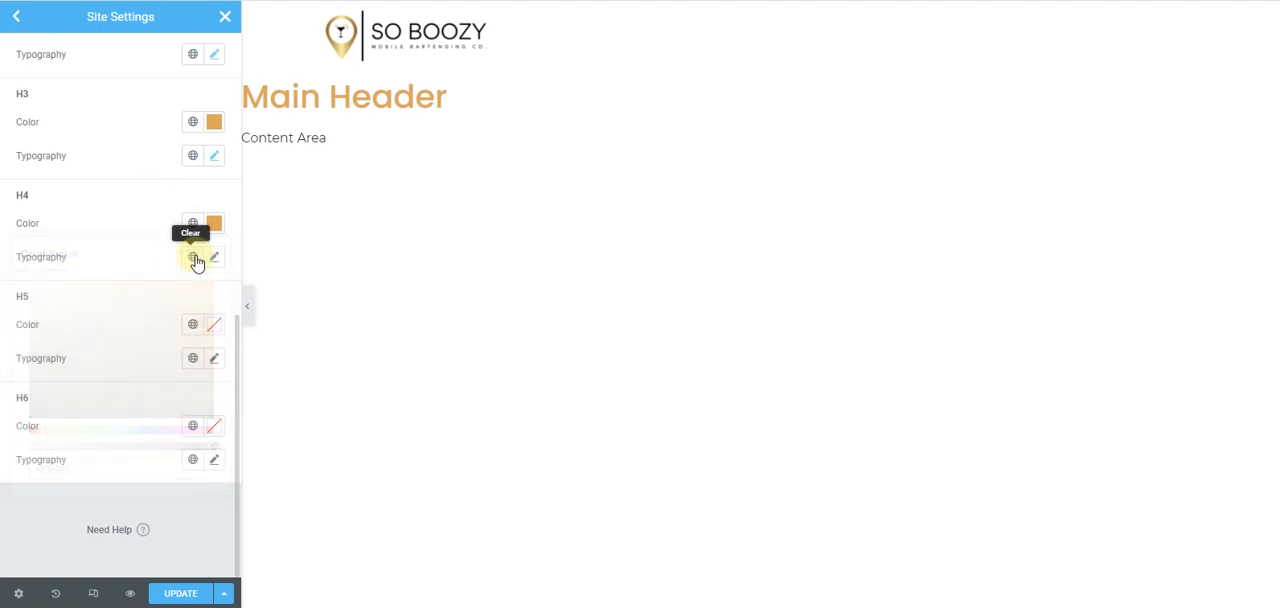
- Set the H4 heading font family to Poppins
left_click(215, 258)
left_click(201, 338)
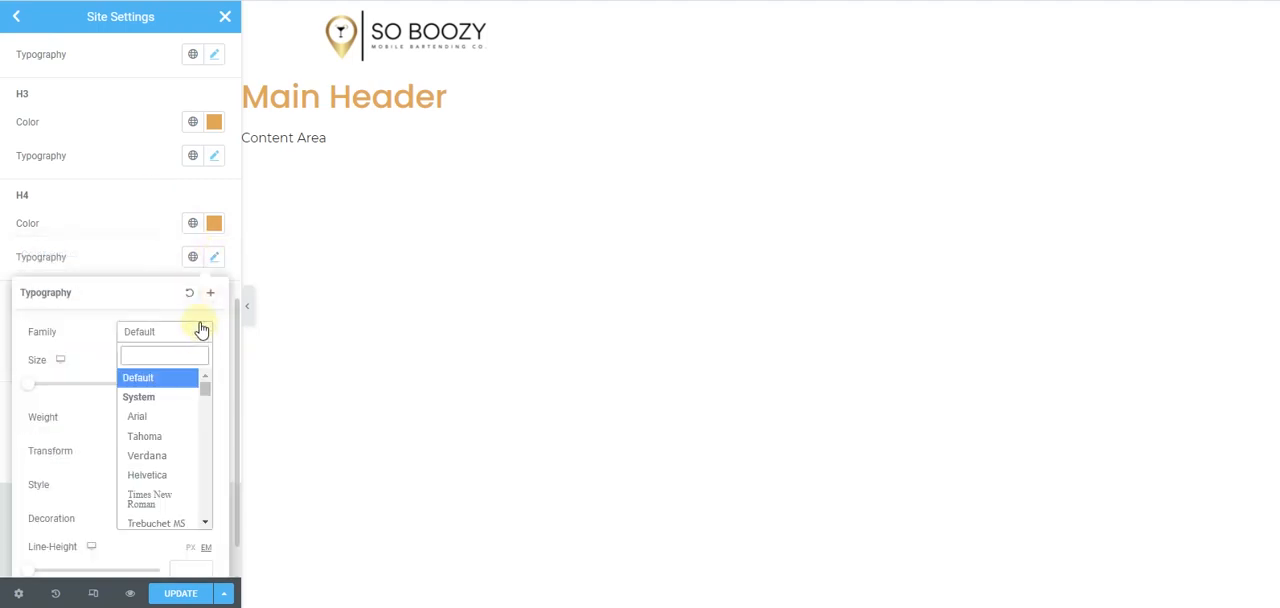
type("popp")
left_click(169, 398)
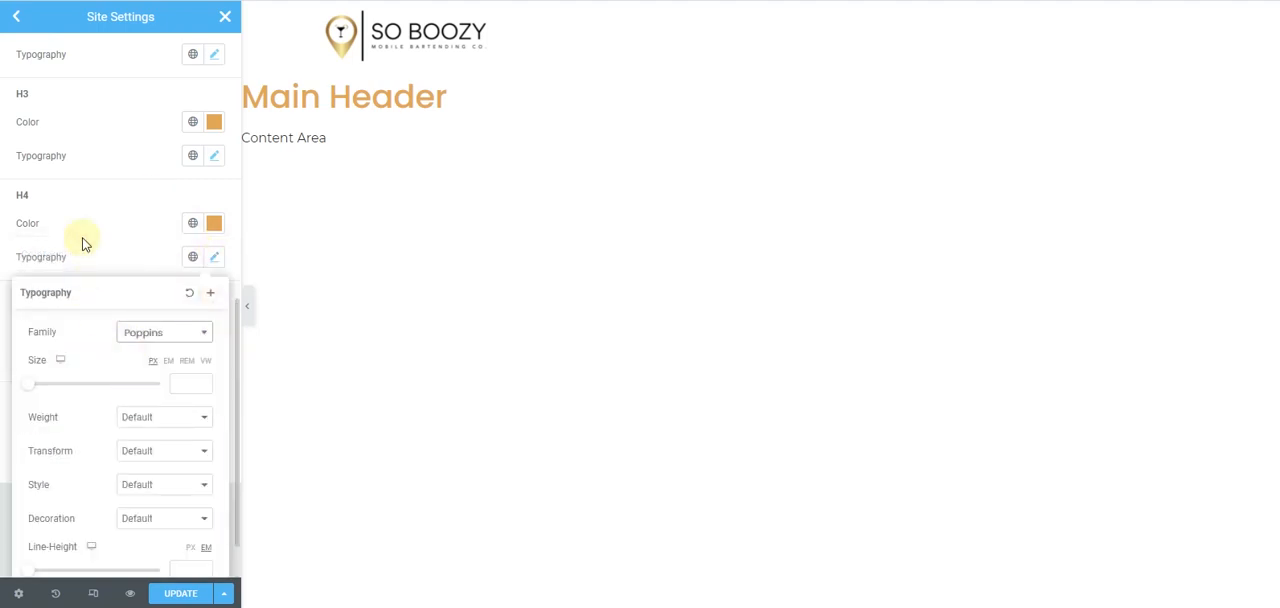
left_click(84, 244)
- Set the H5 heading color to the copied gold #E3A858
left_click(215, 327)
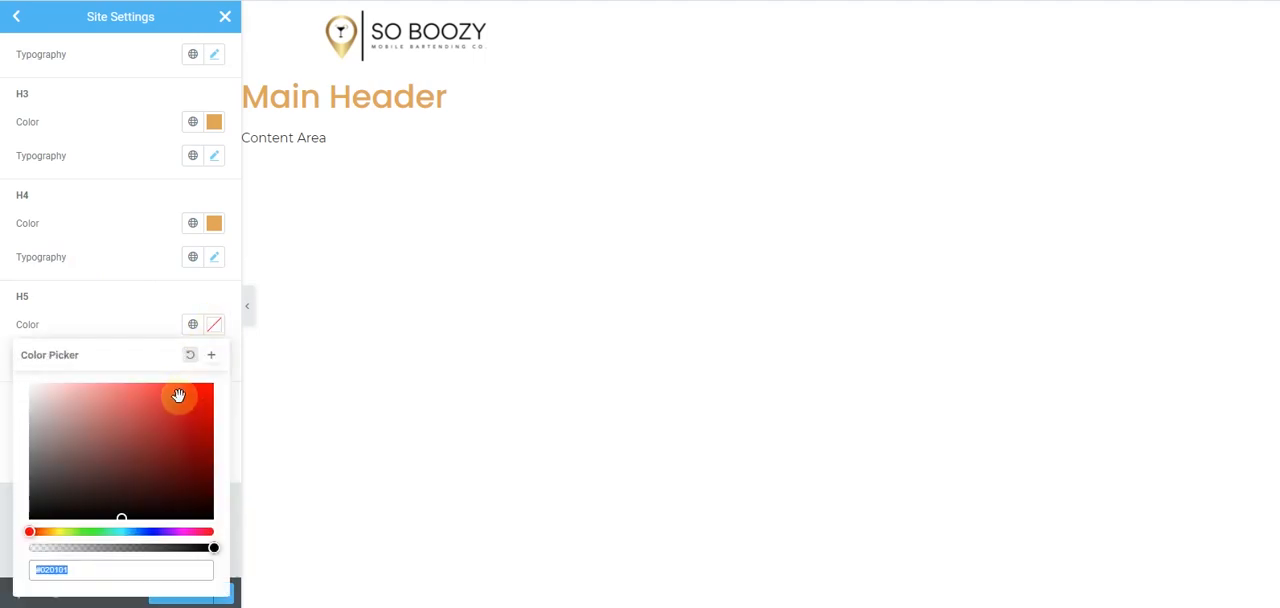
key("ctrl+v")
left_click(128, 323)
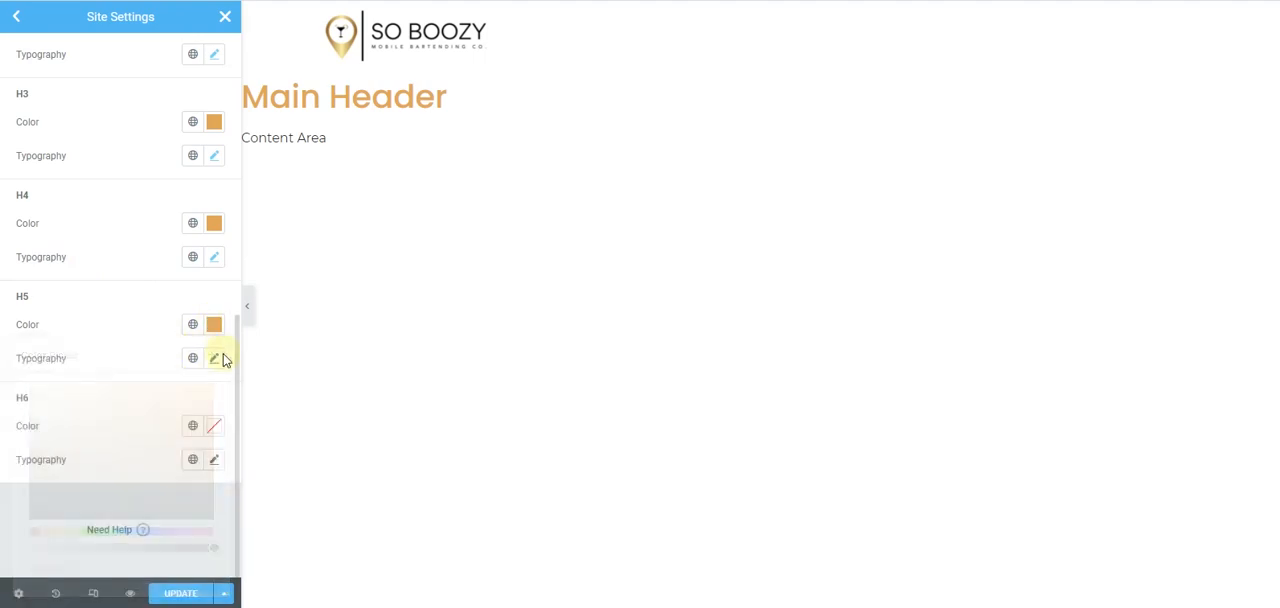
- Set the H5 heading font family to Poppins
left_click(214, 358)
left_click(185, 432)
type("popp")
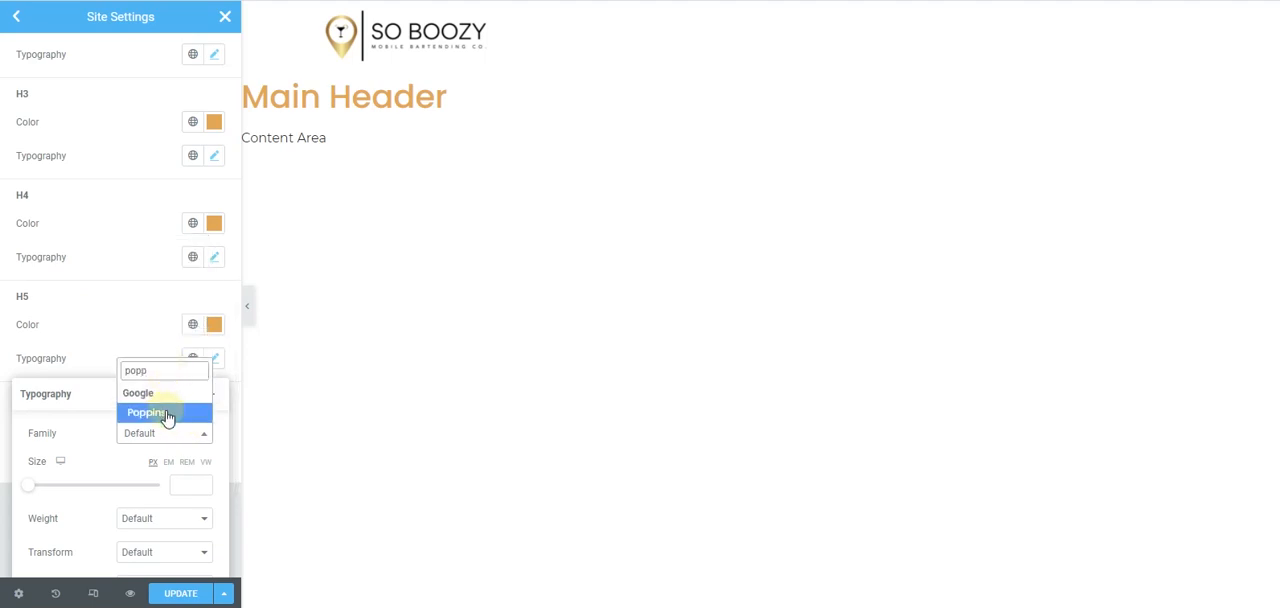
left_click(166, 413)
left_click(126, 349)
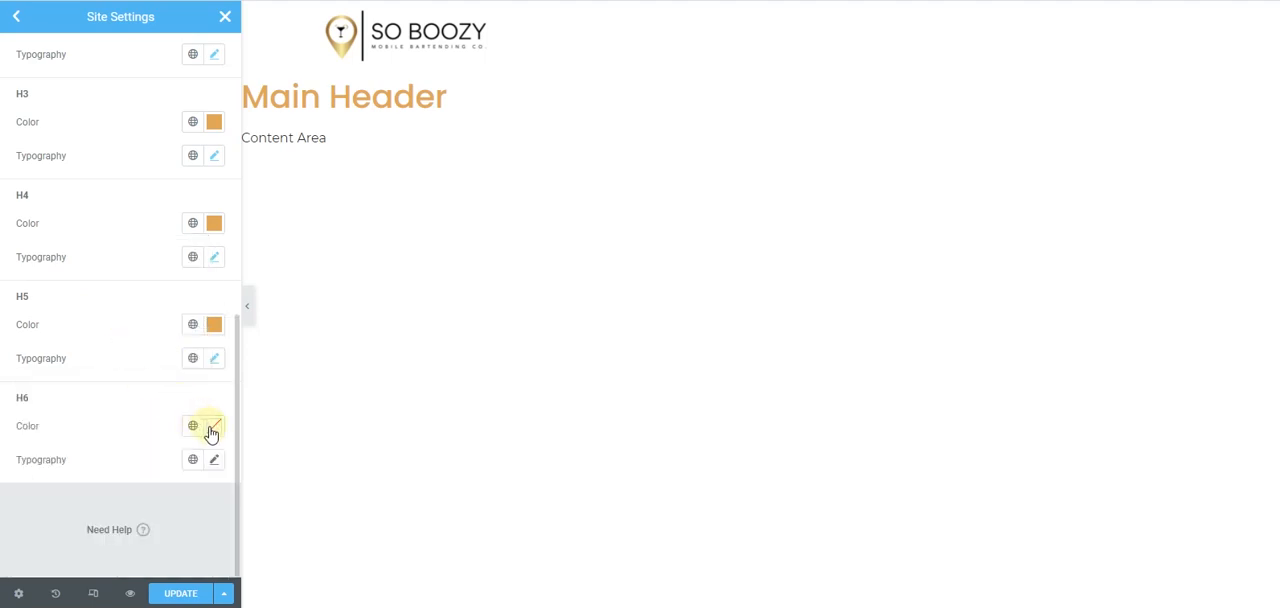
- Set the H6 heading color to the copied gold #E3A858
left_click(211, 432)
left_click(151, 380)
type("#E3A858")
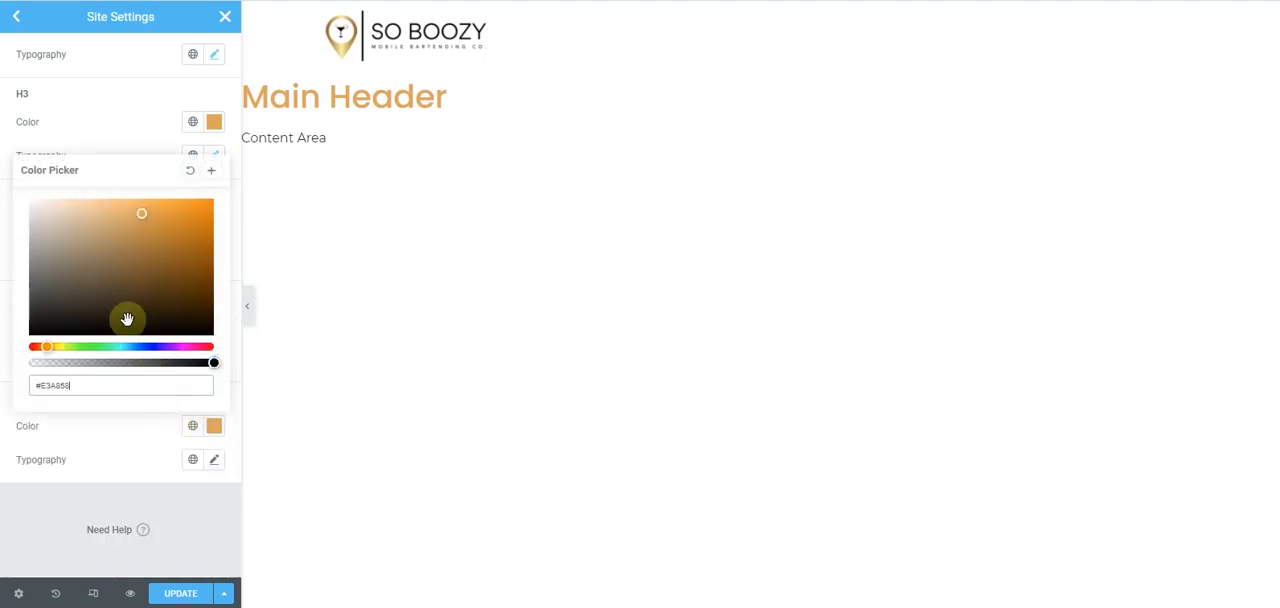
left_click(2, 358)
- Set the H6 heading font family to Poppins
left_click(214, 460)
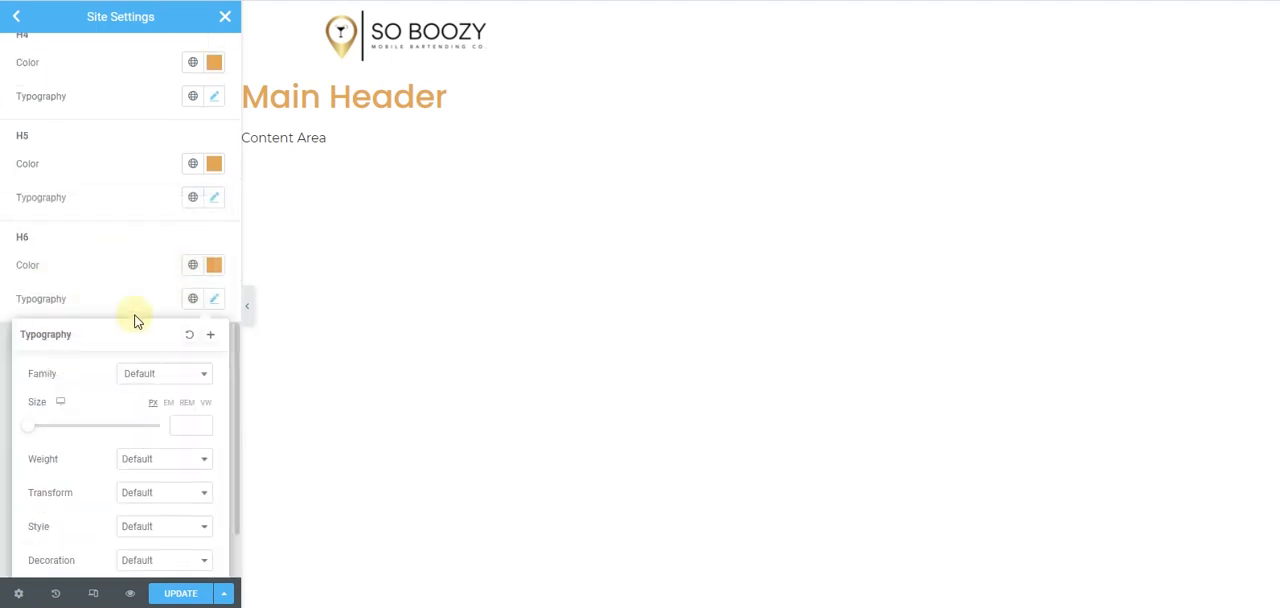
left_click(186, 381)
type("pop")
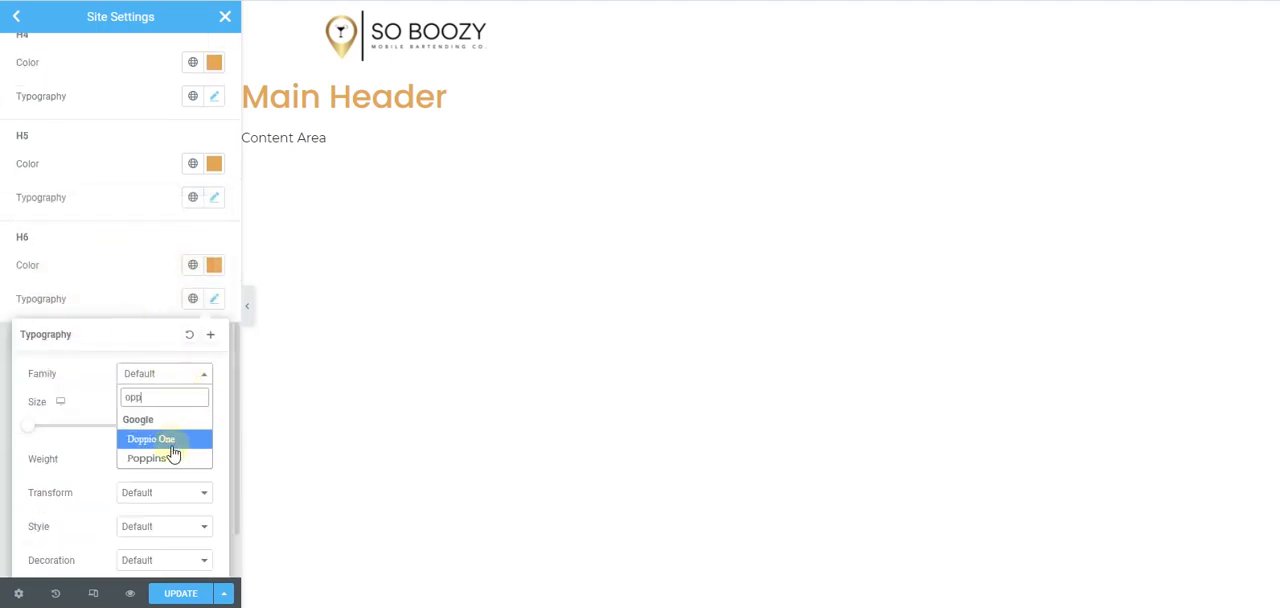
left_click(177, 458)
left_click(3, 314)
- Set the body text color to white in the theme typography
scroll(149, 303, "up", 10)
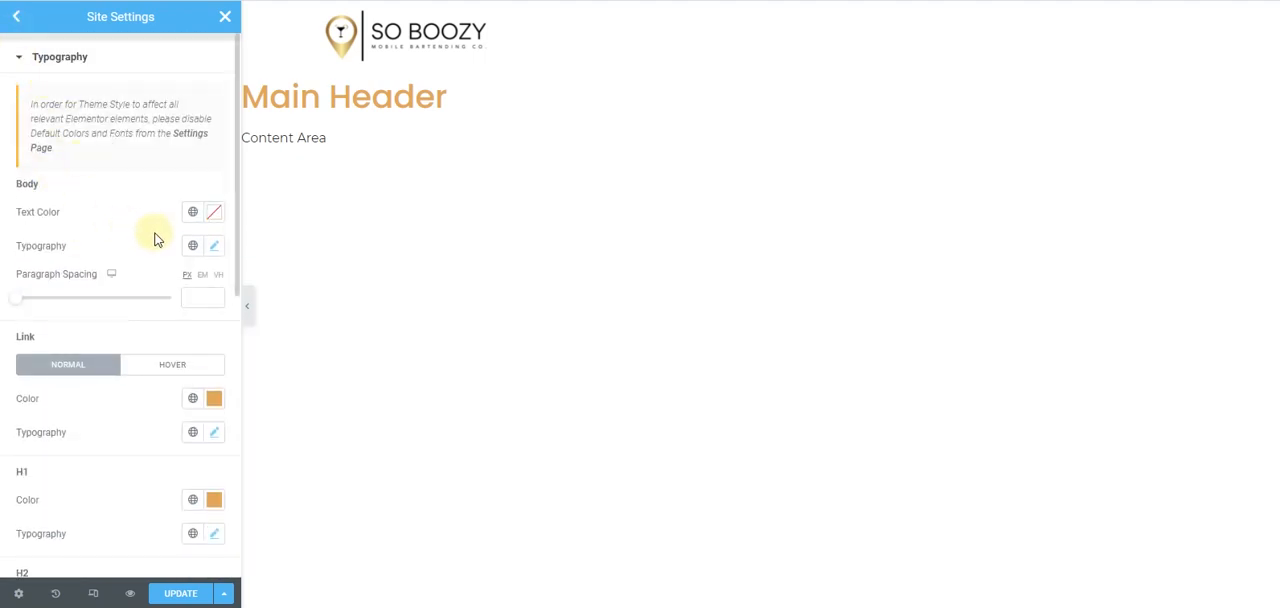
left_click(214, 212)
left_click_drag(44, 296, 12, 250)
left_click(60, 204)
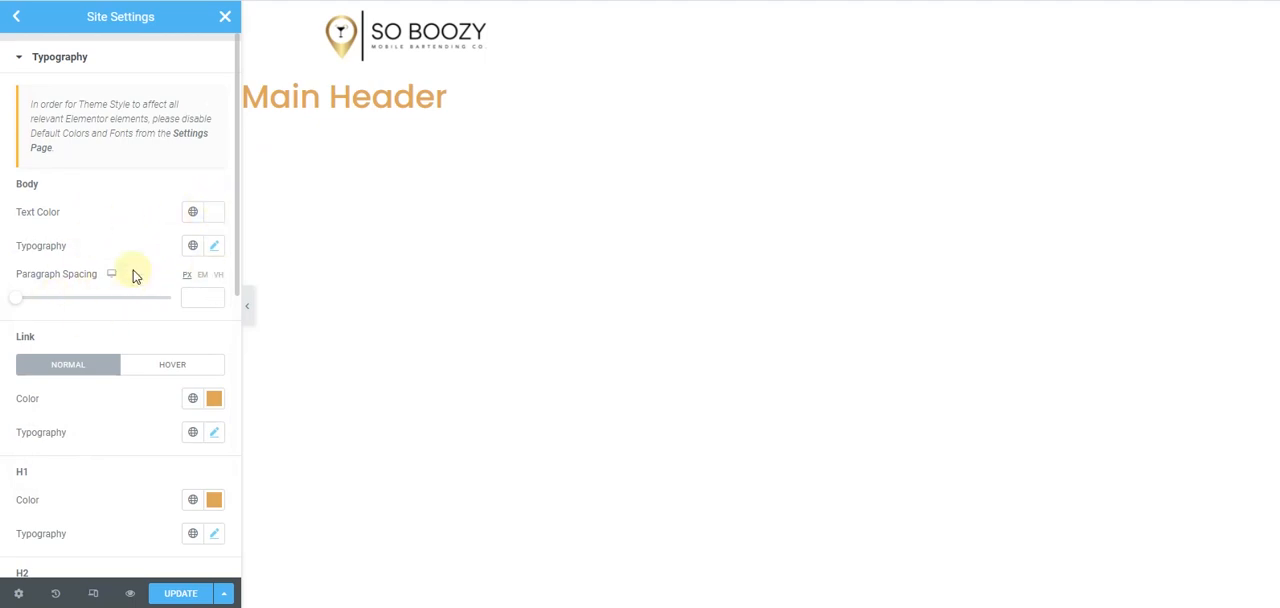
- Set the normal-state background color of the theme's buttons to the copied gold #E3A858
left_click(16, 17)
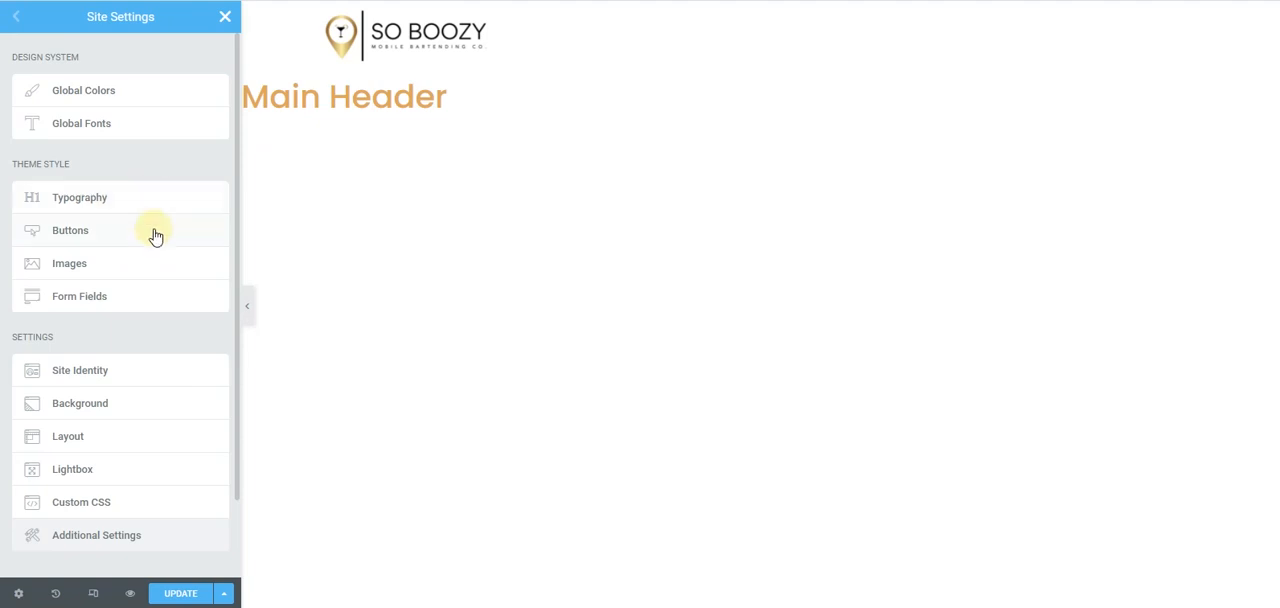
left_click(155, 234)
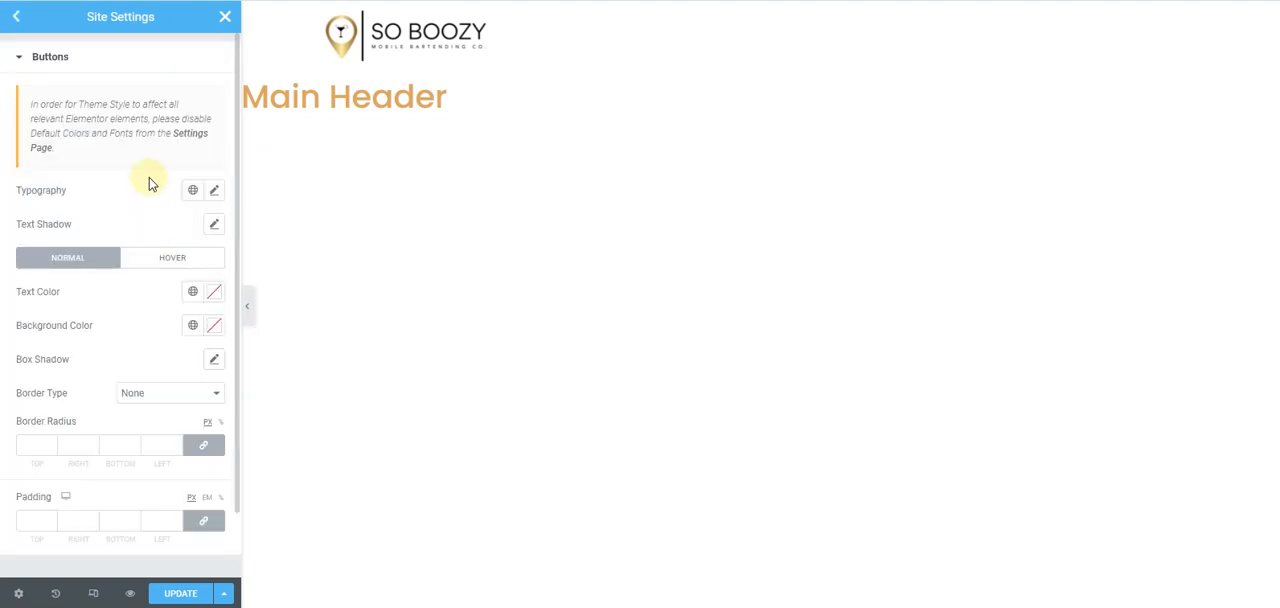
left_click(214, 326)
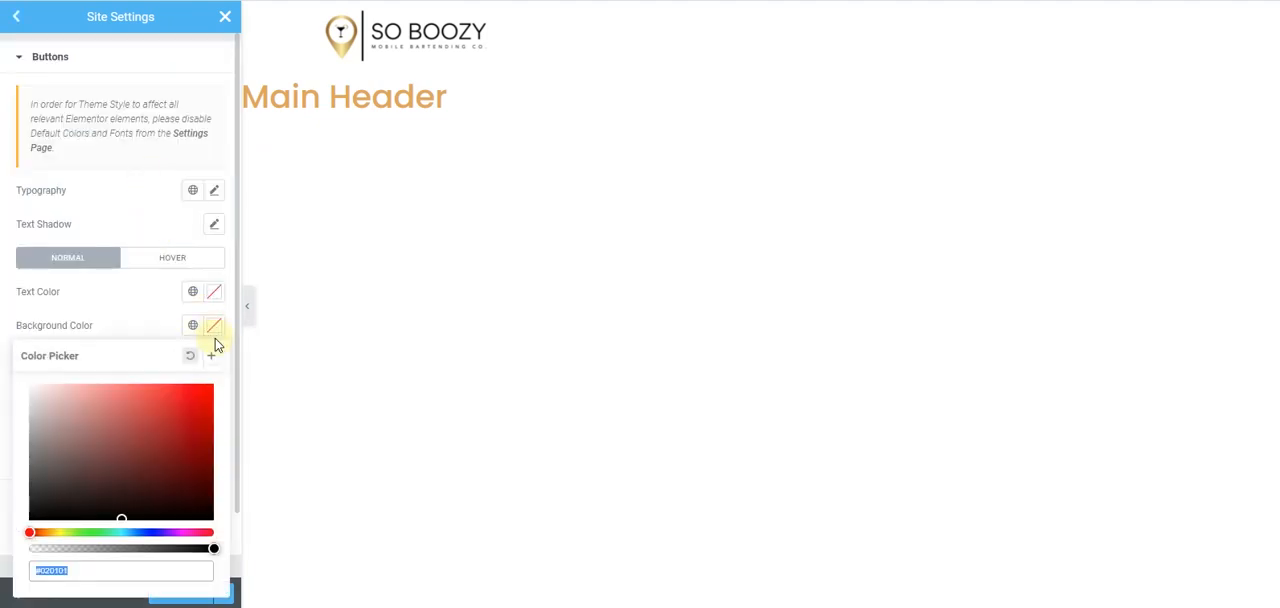
key("ctrl+v")
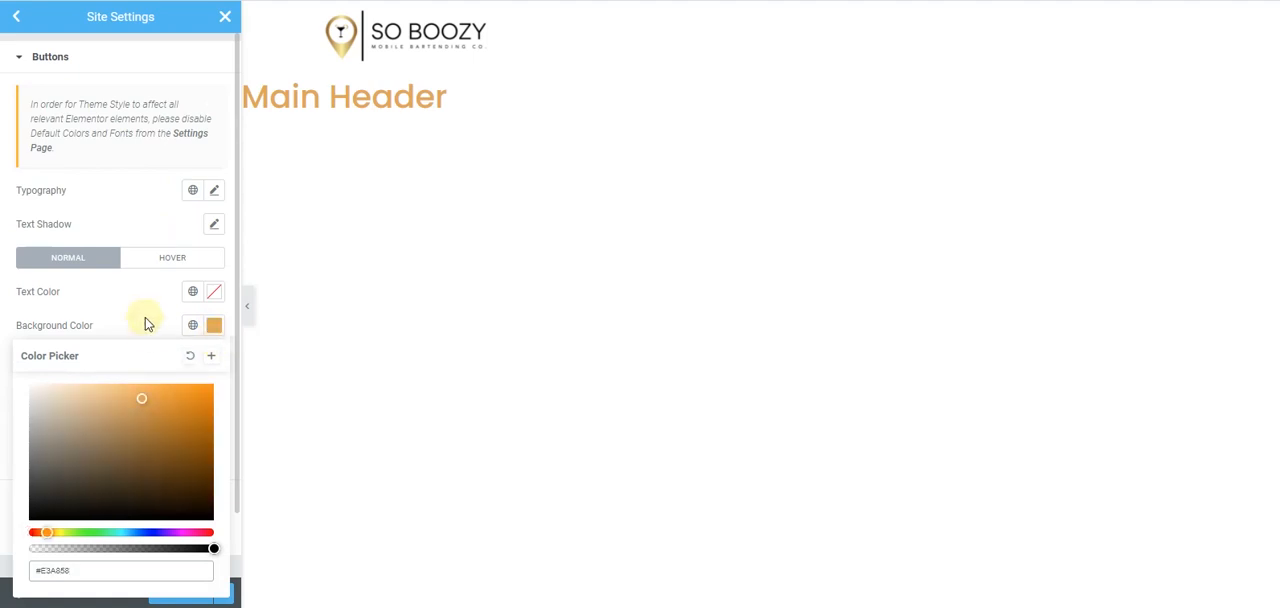
left_click(145, 317)
- Set the normal-state button text color to black #000000 and check the button in the mockup
left_click(209, 300)
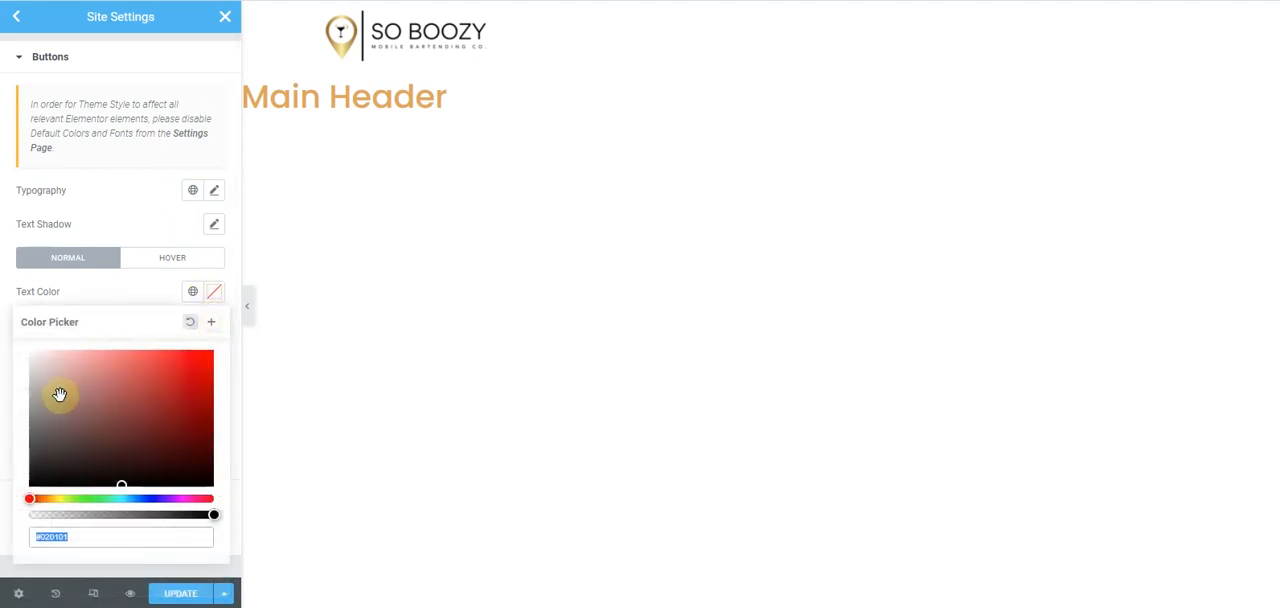
left_click(58, 471)
left_click_drag(30, 496, 6, 502)
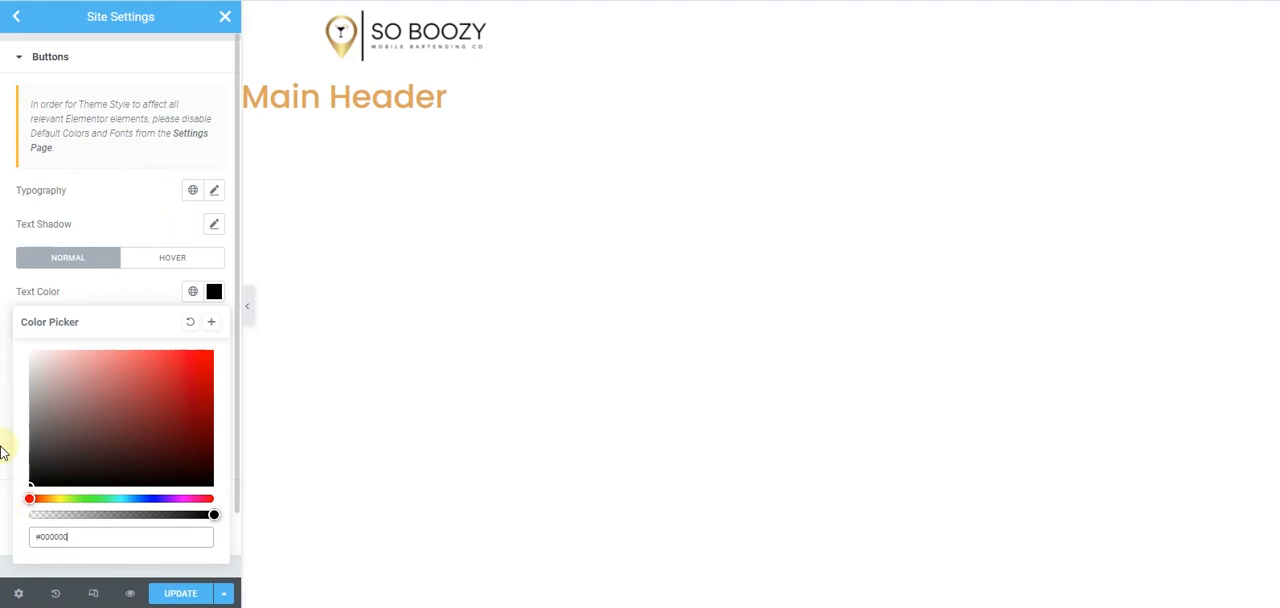
left_click(172, 287)
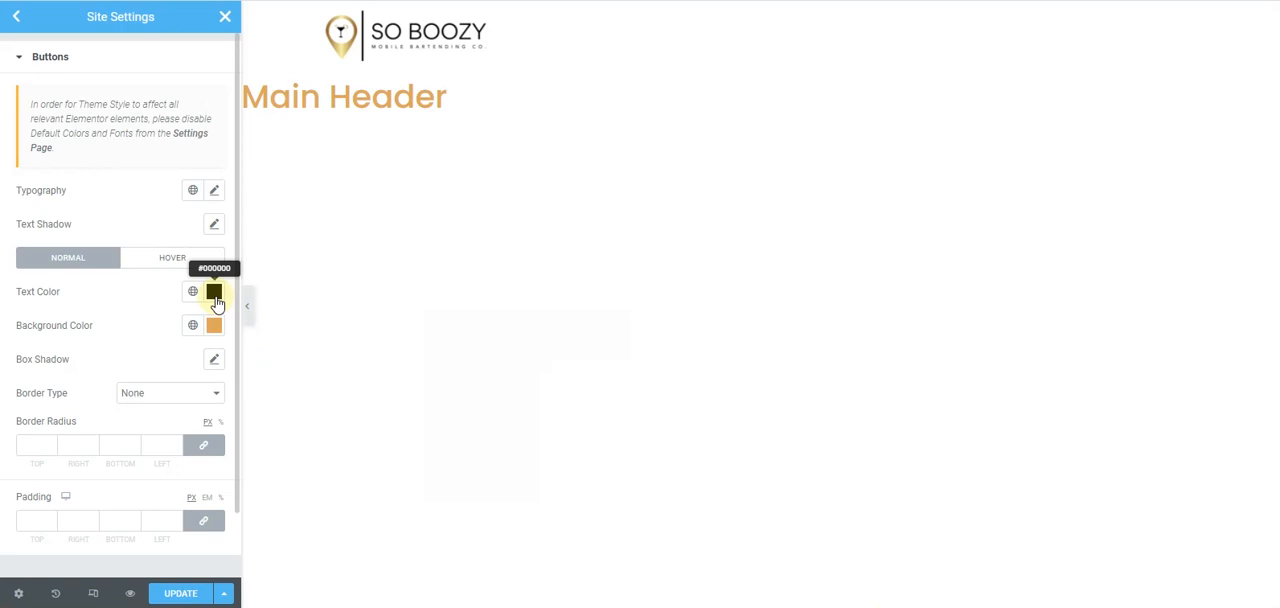
- Set the normal-state button text color to white to match the mockup
left_click(214, 290)
type("#D7A4A4")
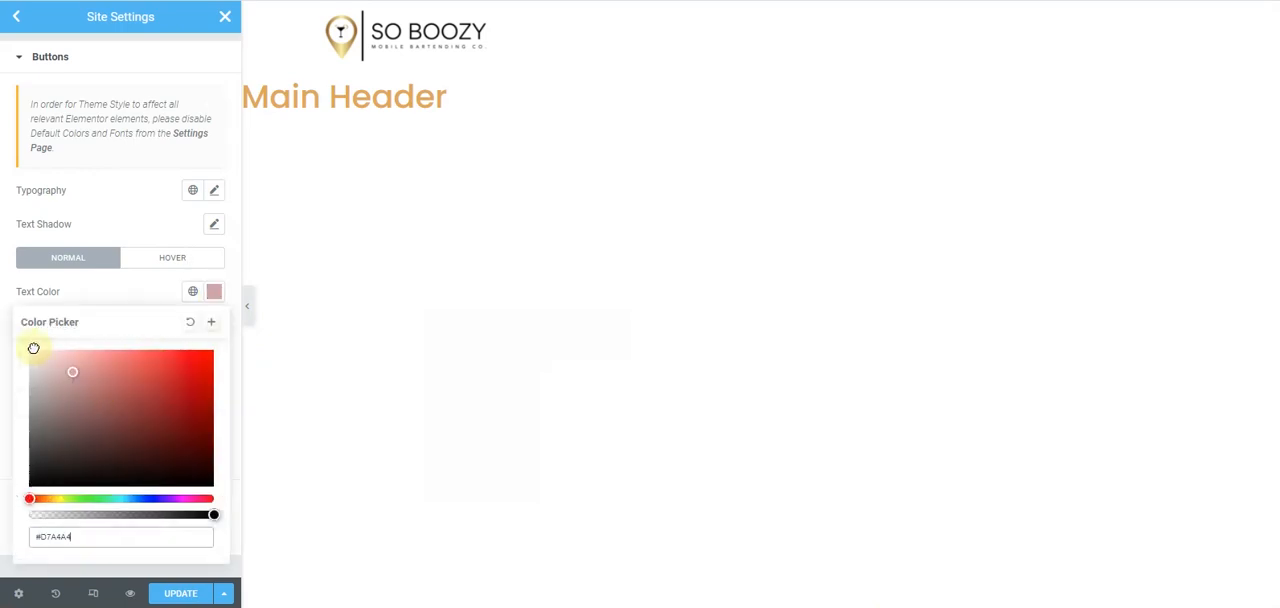
left_click(86, 280)
- Give the buttons' hover state a black background with white #FFFFFF text
left_click(162, 268)
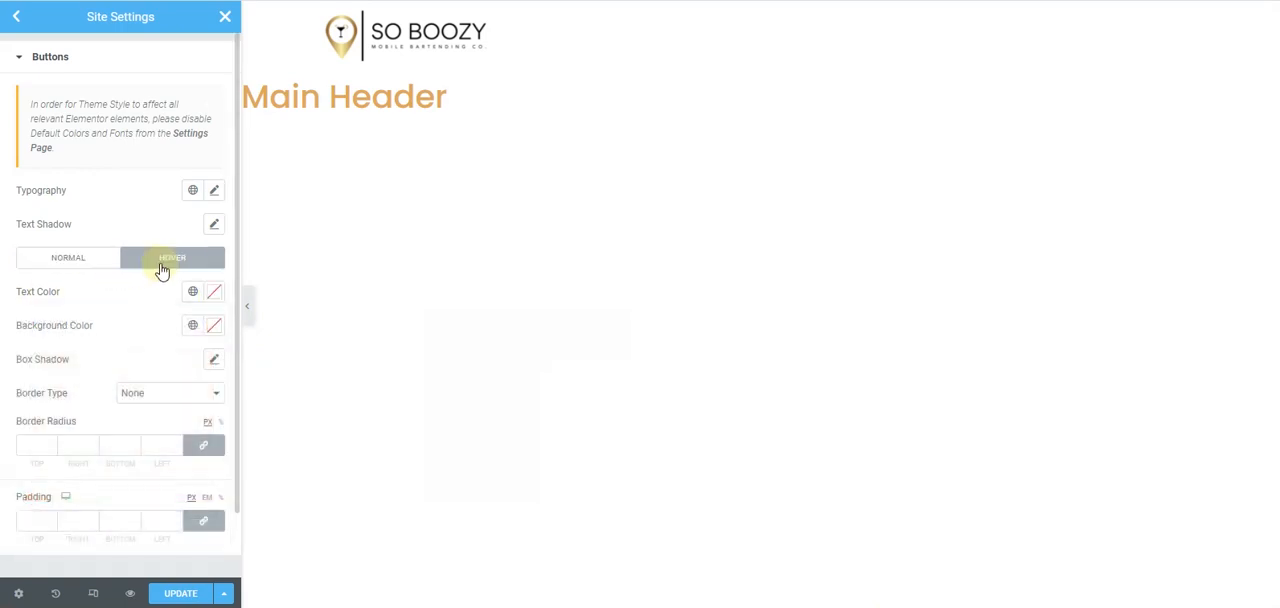
left_click(214, 327)
left_click_drag(129, 443, 17, 529)
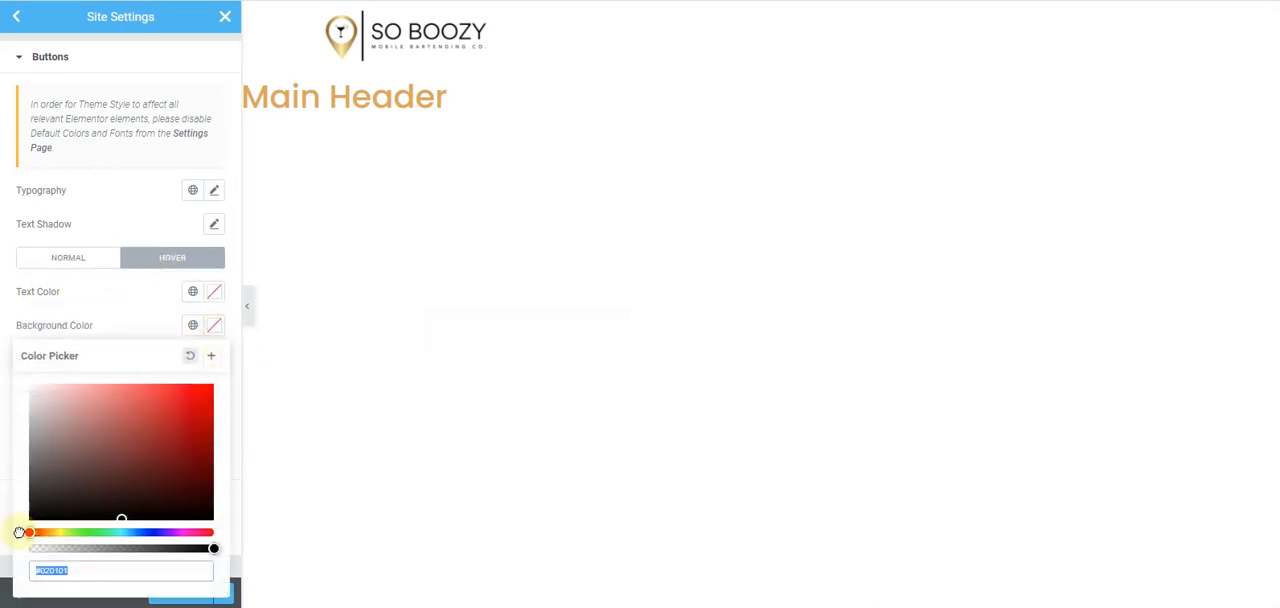
left_click(3, 318)
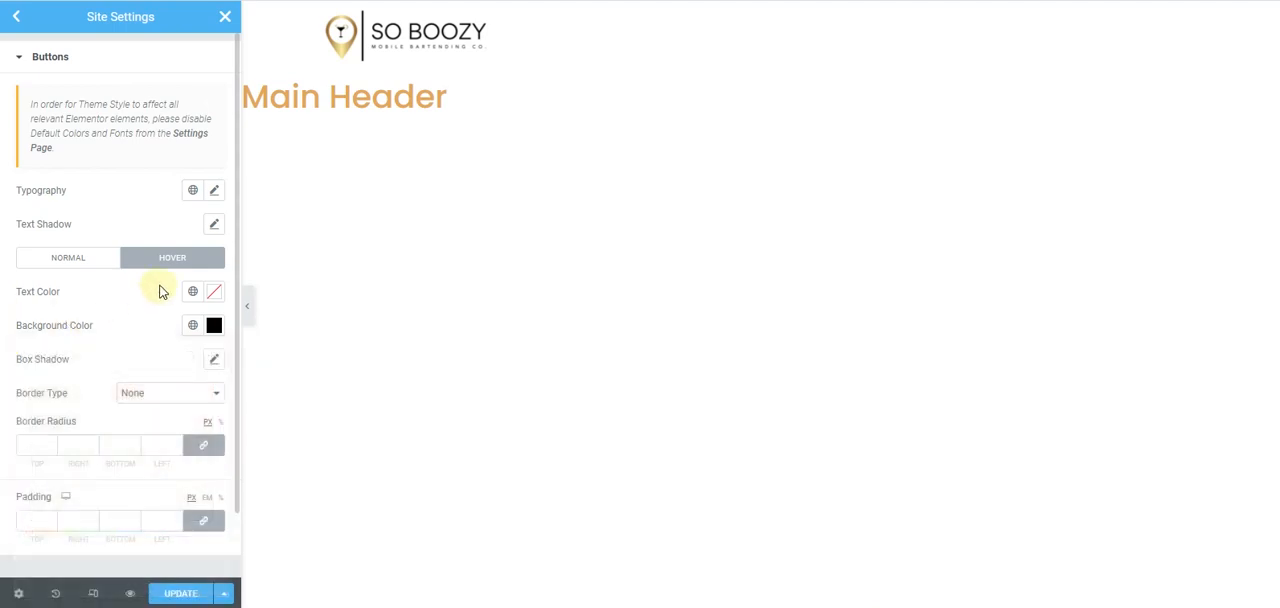
left_click(212, 292)
left_click(7, 314)
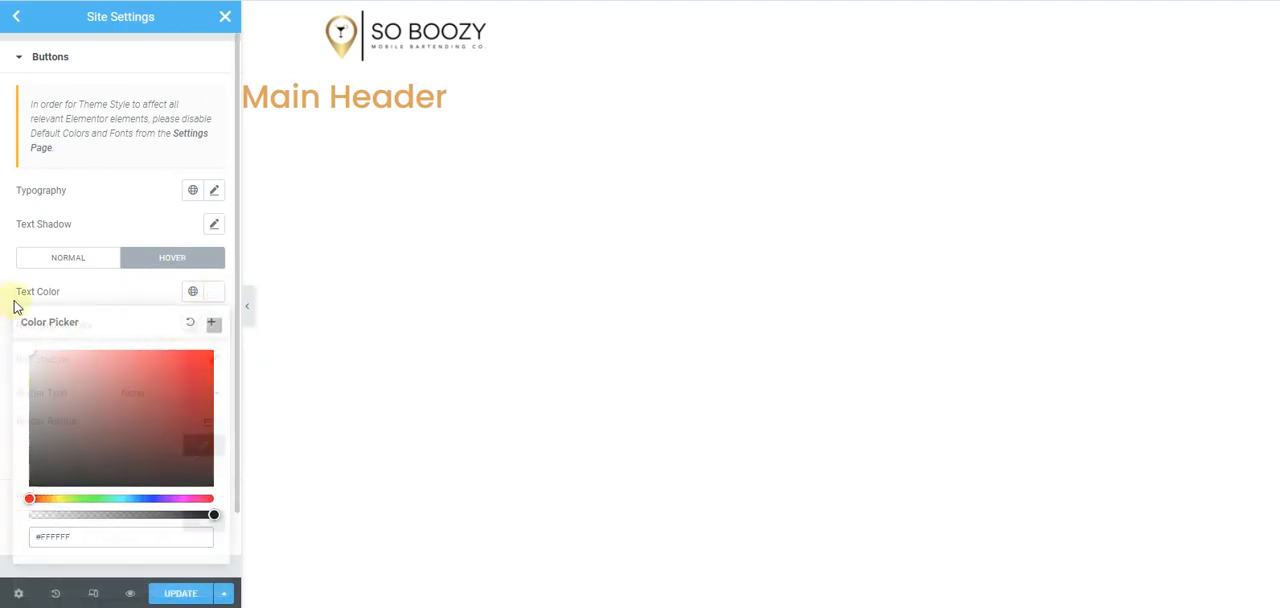
- Set the normal-state button border radius to 30 px on all four corners
scroll(125, 304, "down", 1)
scroll(127, 305, "up", 1)
left_click(94, 259)
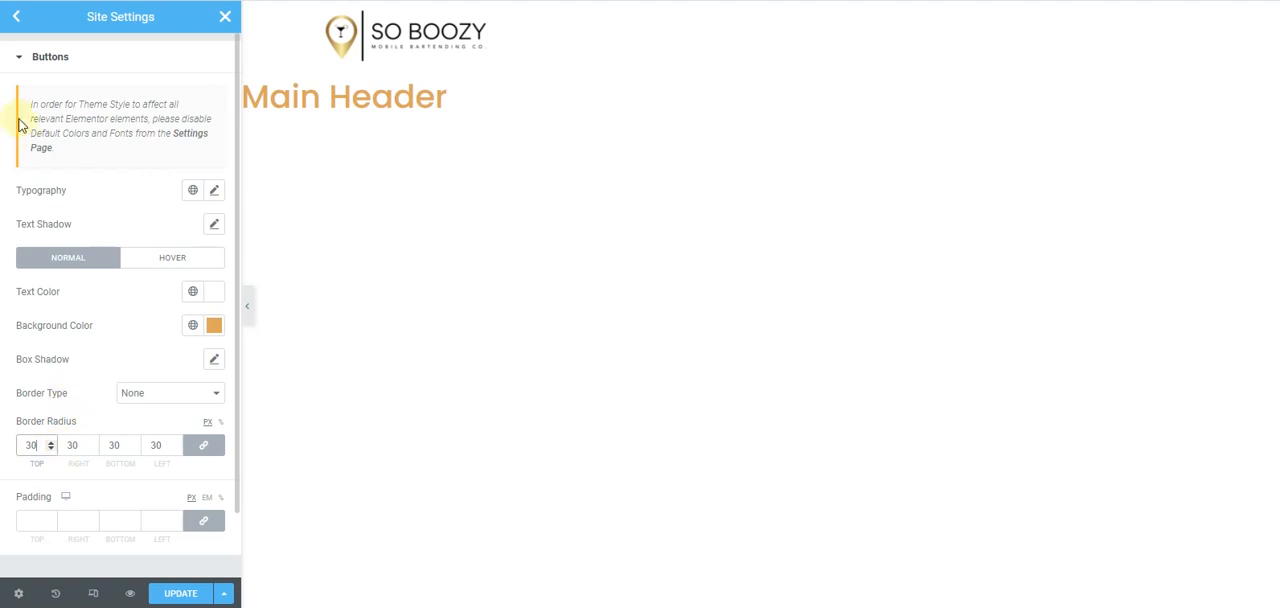
- Check the site name, logo and favicon in the Site Identity settings
left_click(17, 17)
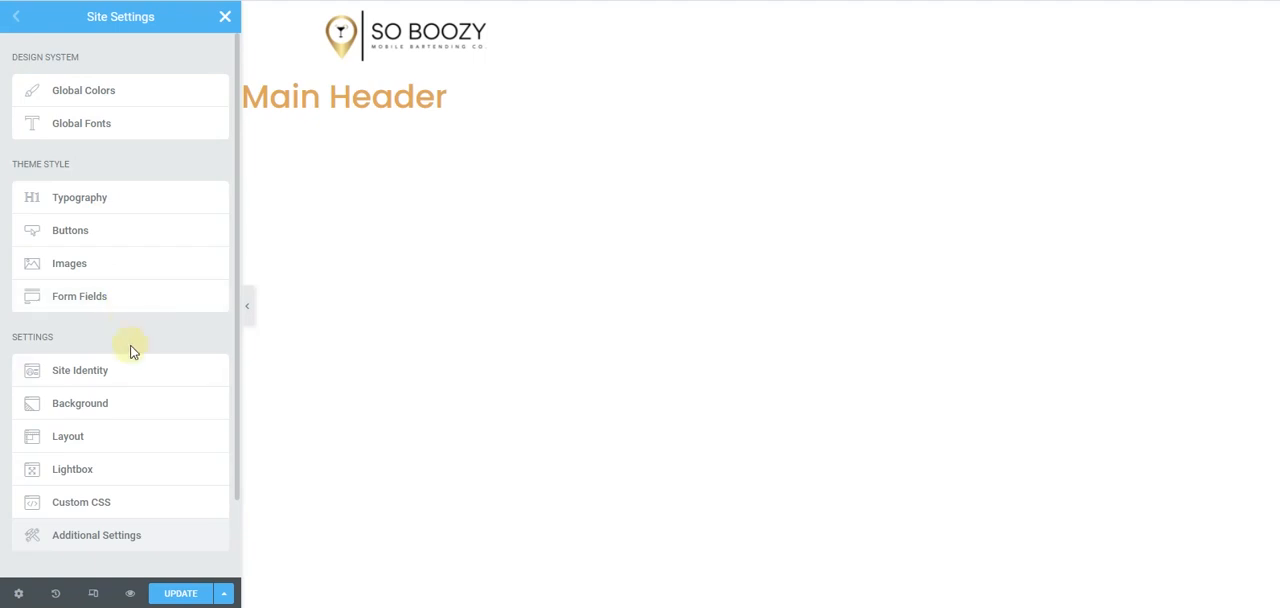
left_click(156, 376)
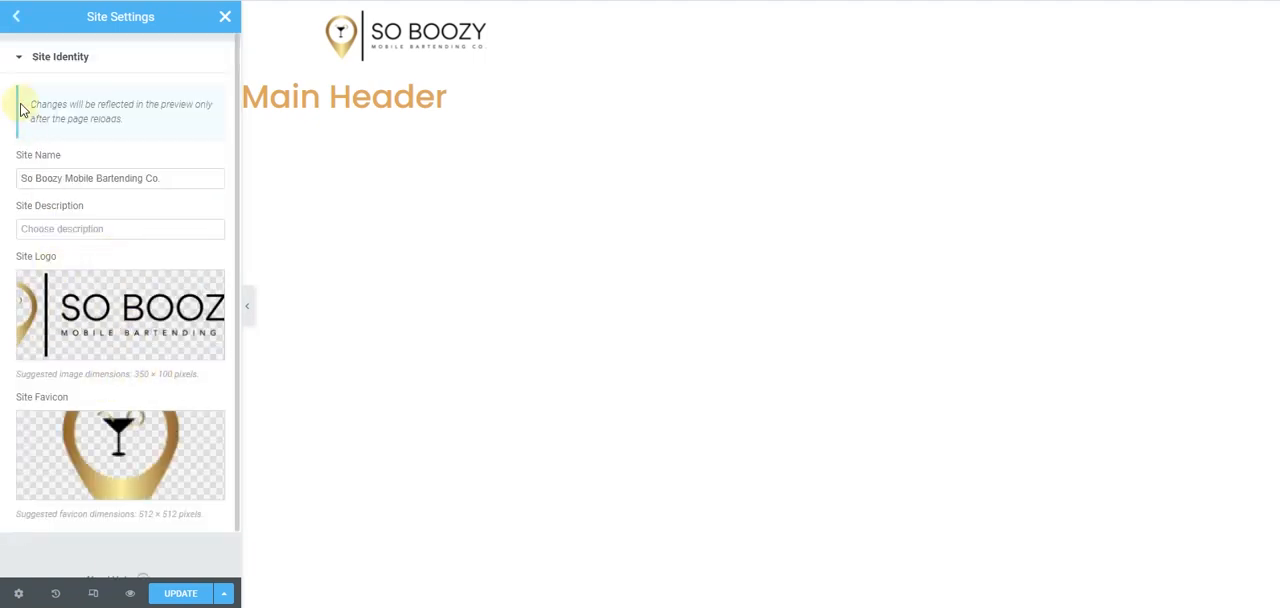
left_click(14, 18)
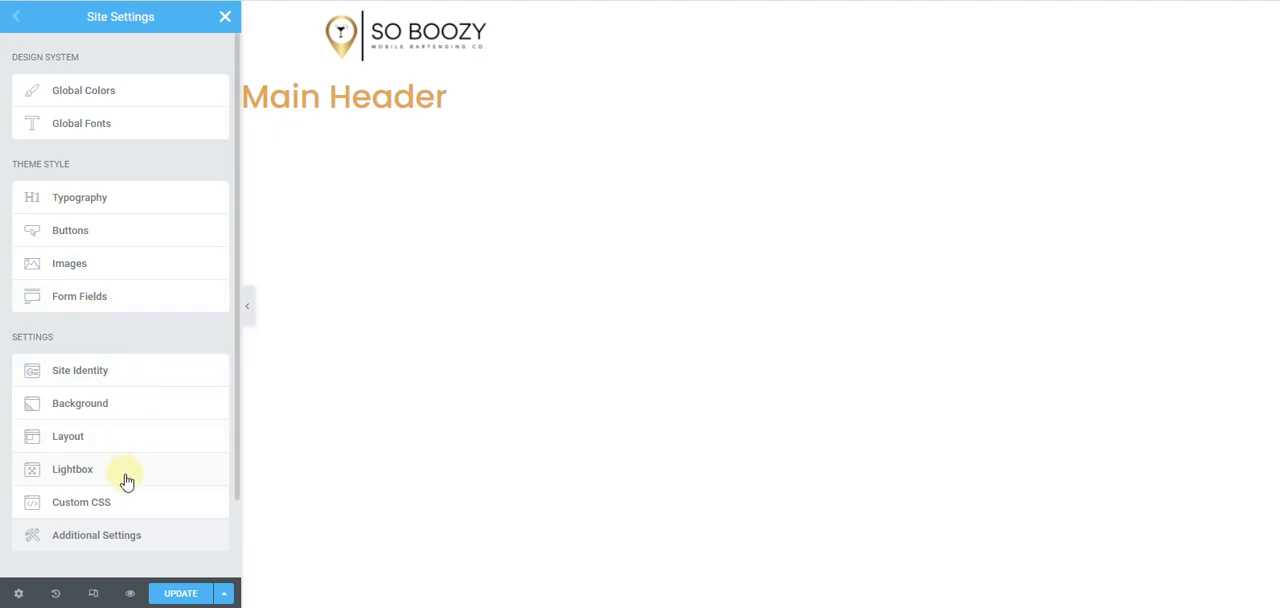
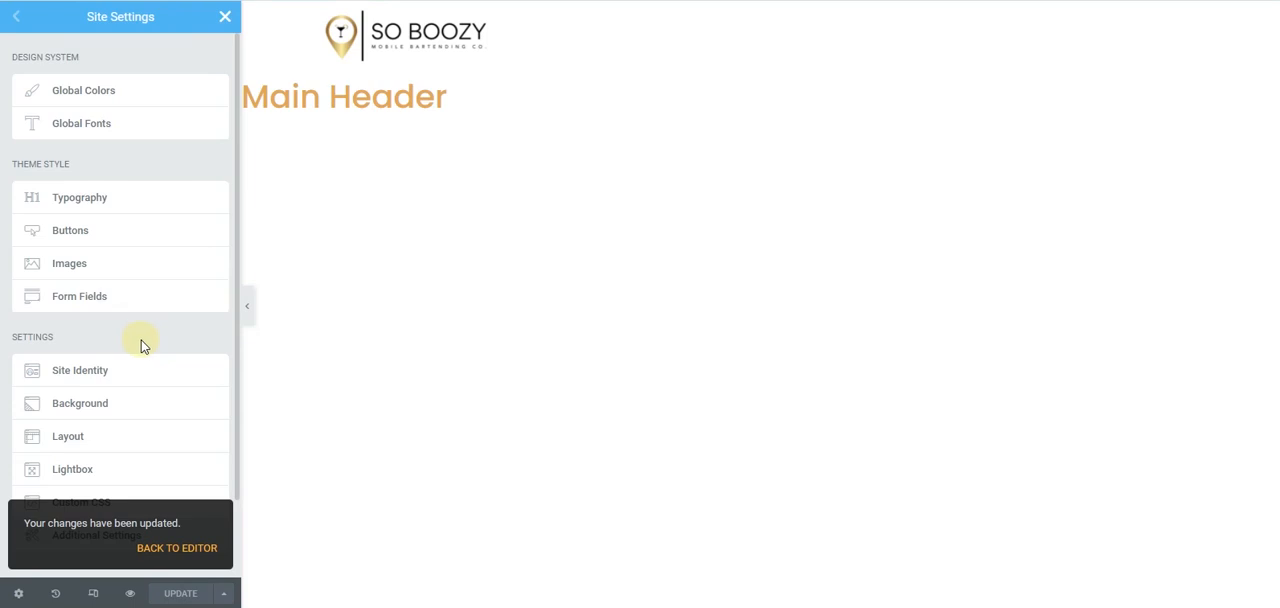
- Leave the site settings and add a Button widget to the last column of the header section
left_click(228, 20)
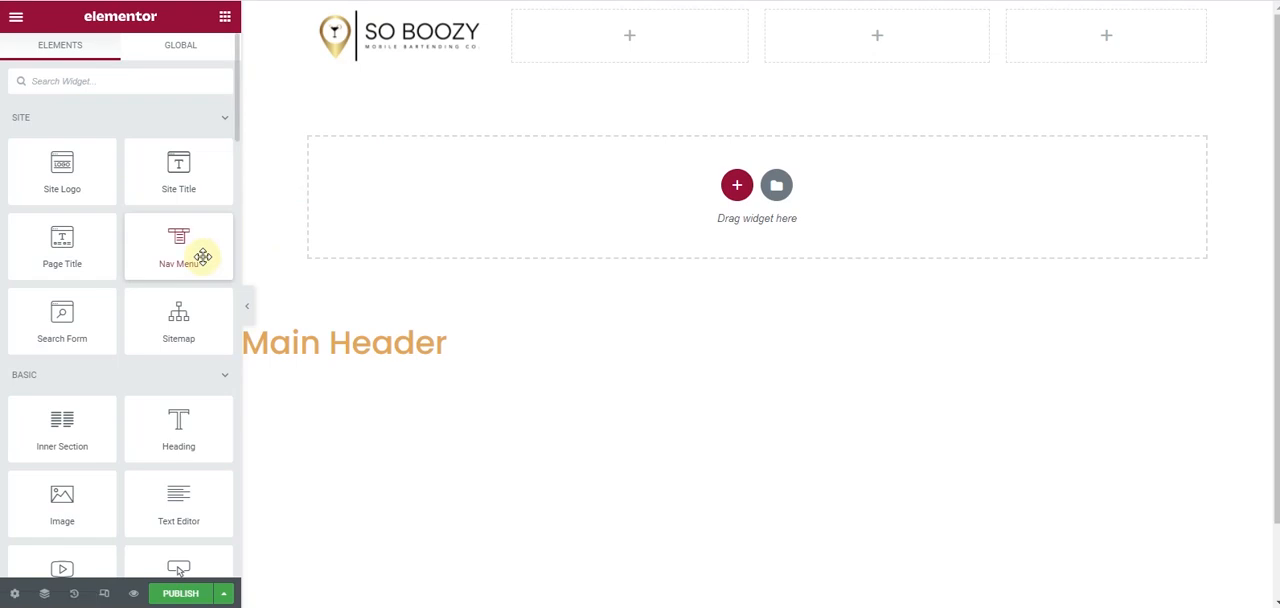
scroll(169, 380, "down", 1)
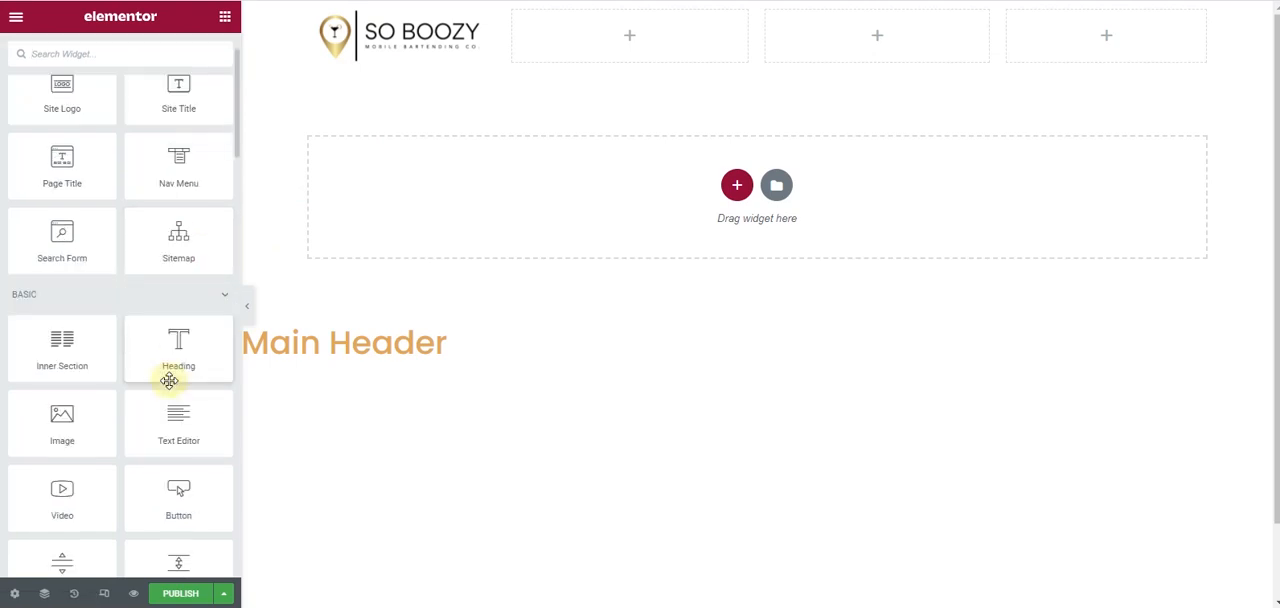
left_click_drag(177, 490, 1128, 30)
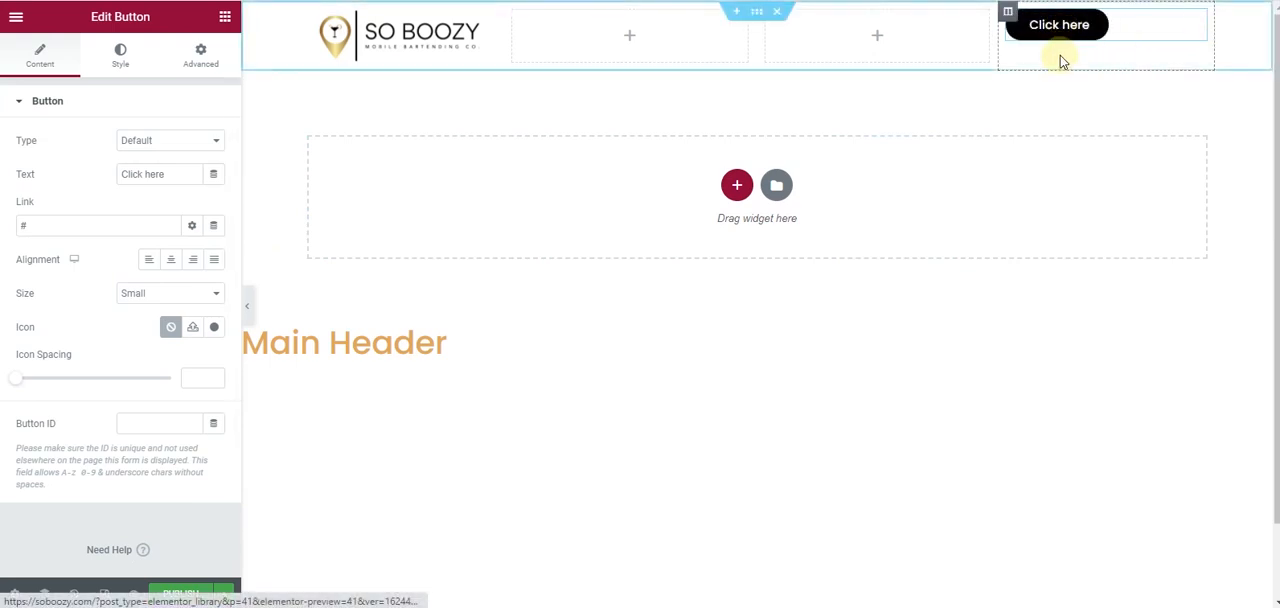
- Set the header button's normal-state background color to the copied brand gold
left_click(122, 60)
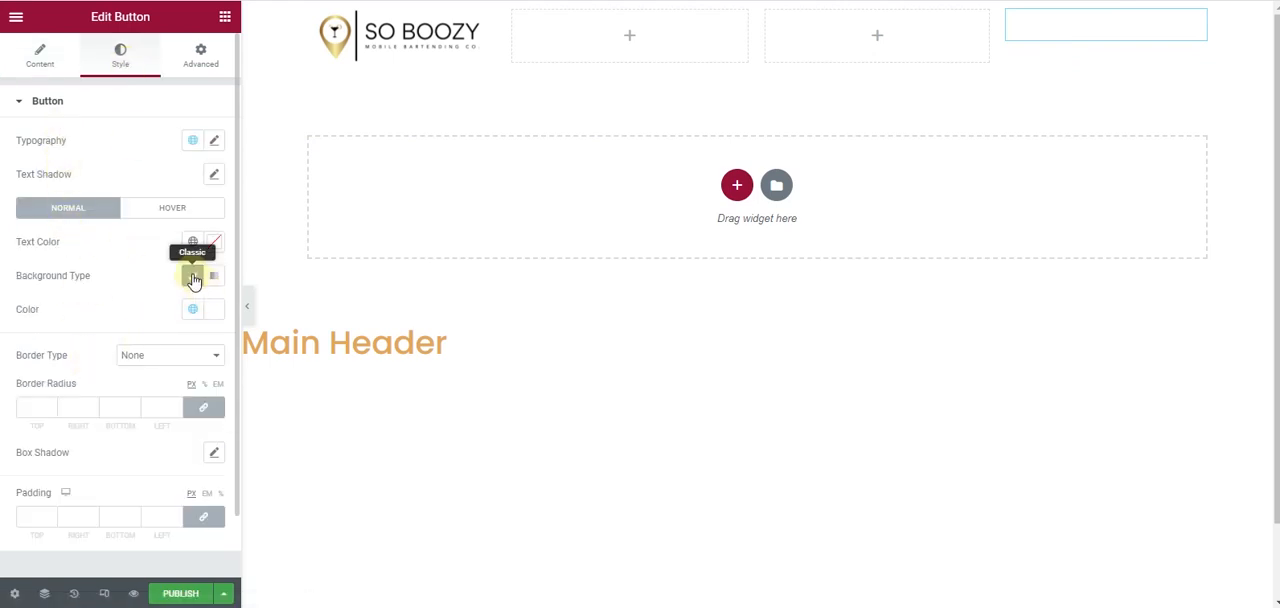
left_click(218, 311)
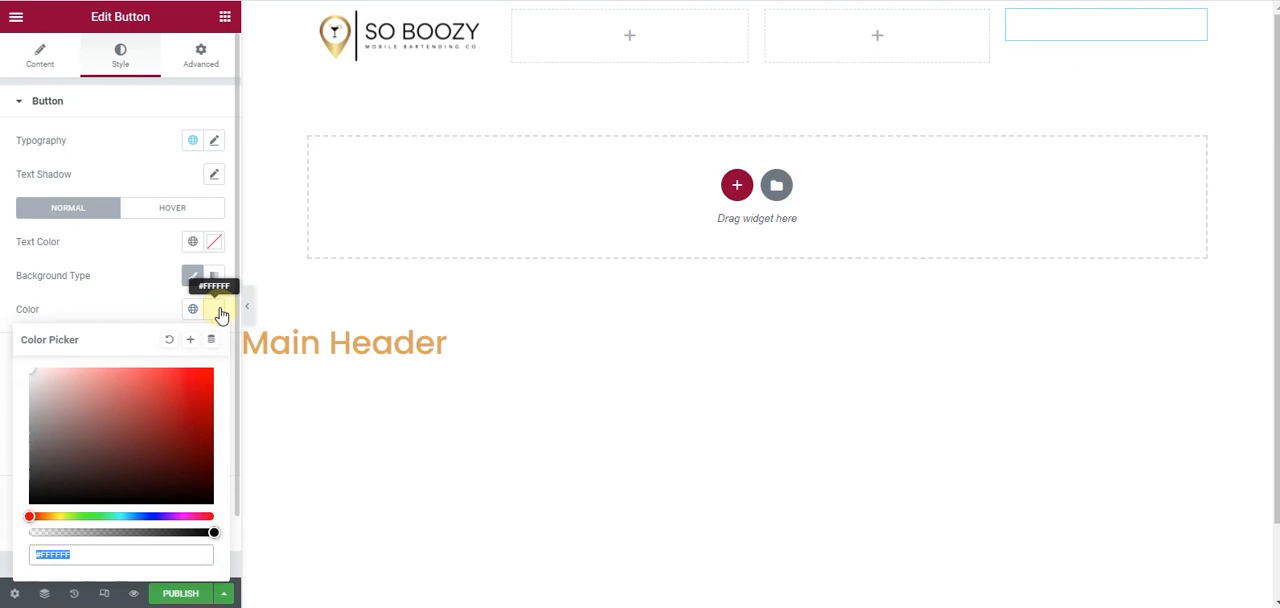
key("ctrl+v")
left_click(104, 285)
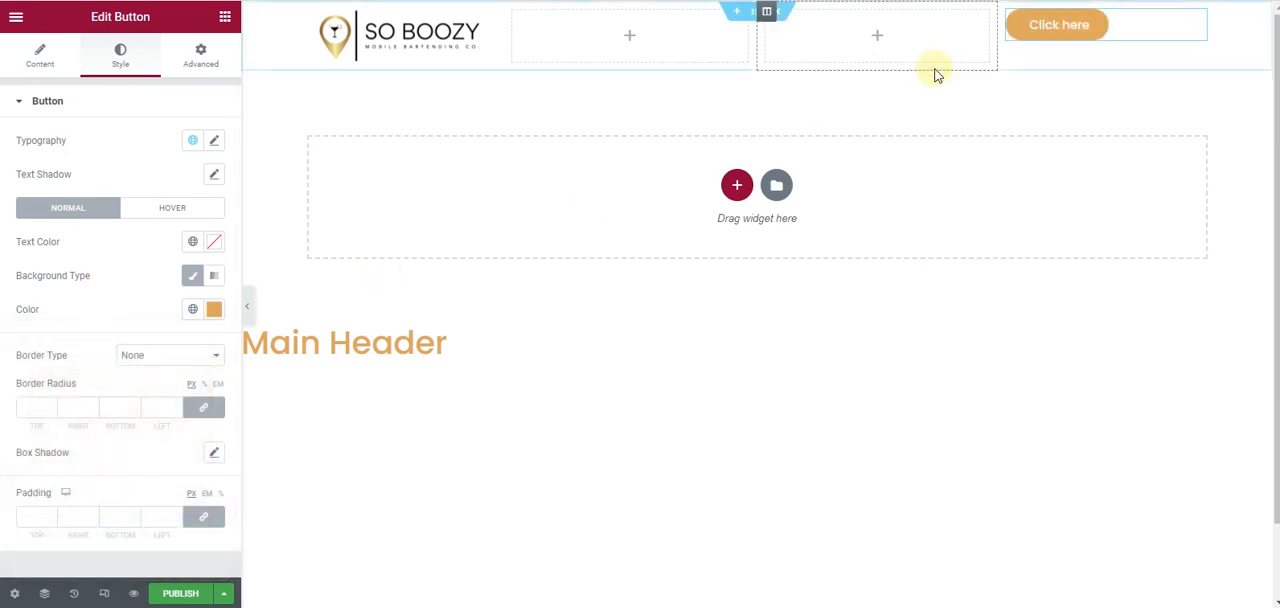
- Set the header button's hover background color to black #000000
left_click(160, 208)
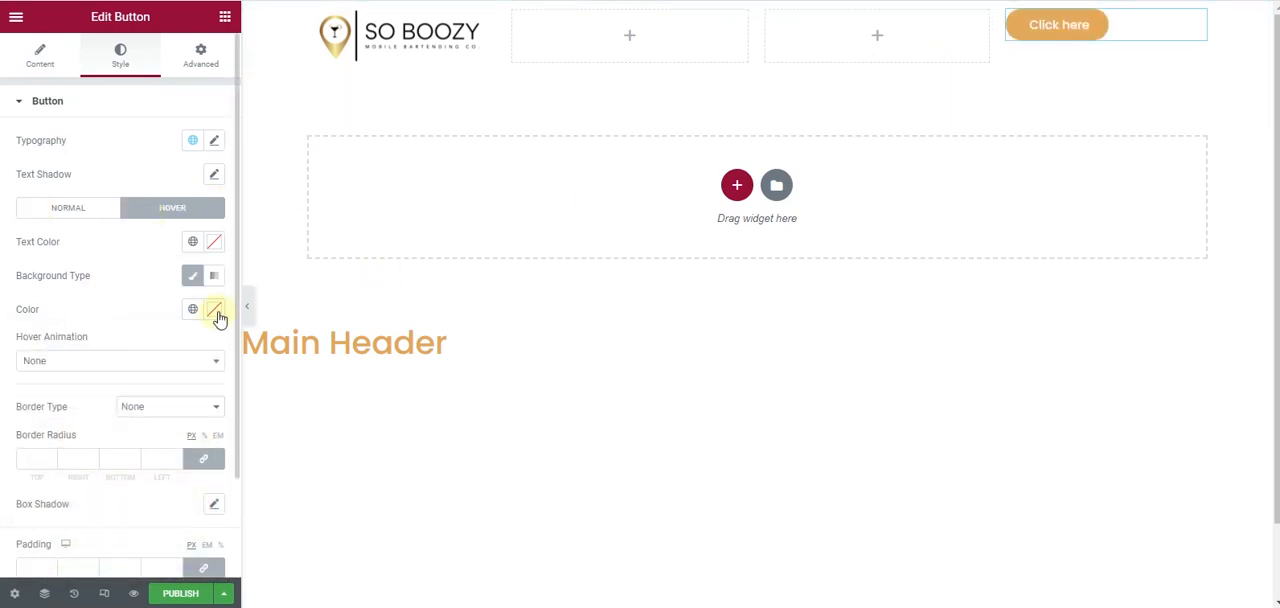
left_click(215, 310)
left_click_drag(60, 445, 8, 533)
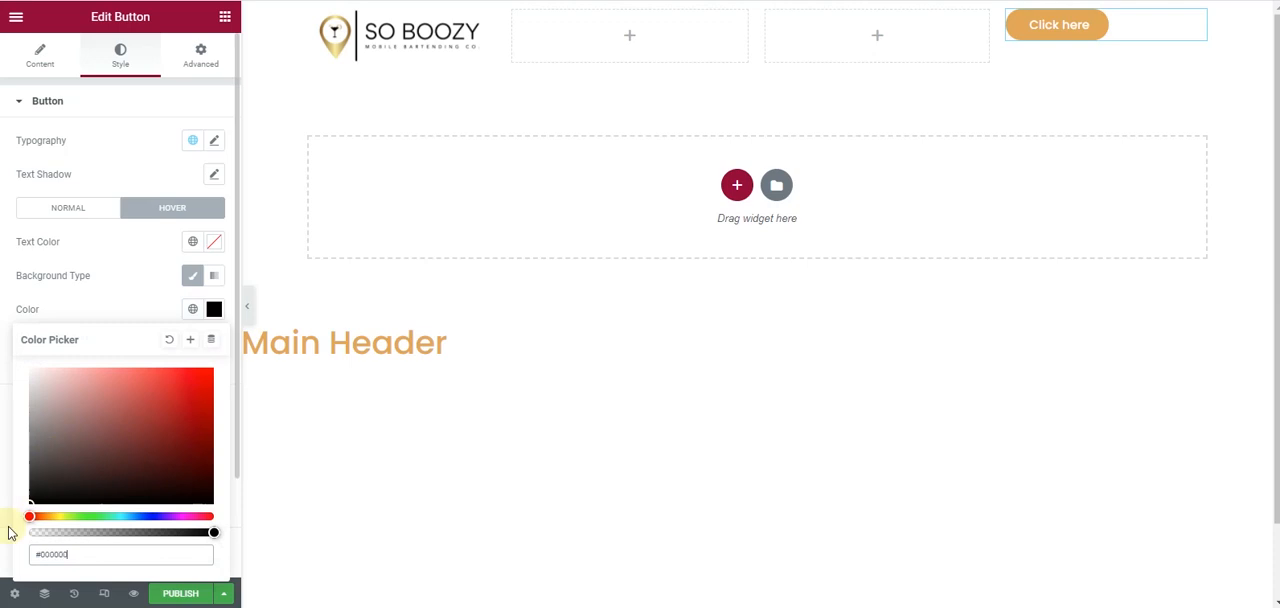
left_click(2, 306)
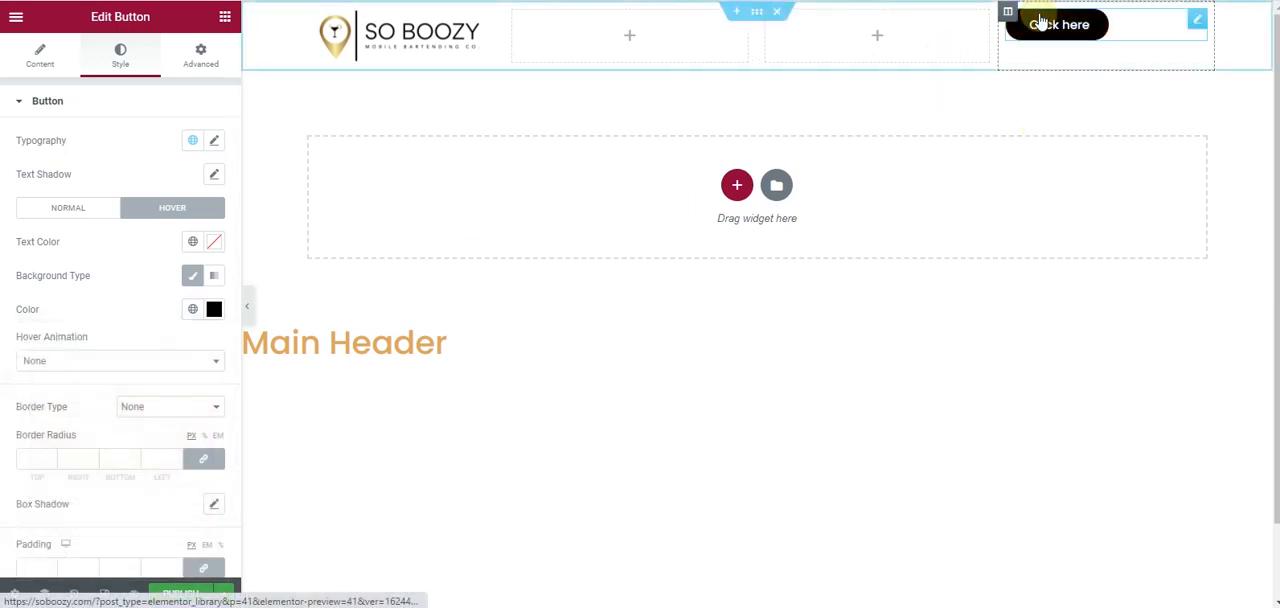
left_click(30, 208)
- Set the header button's size to Medium
left_click(30, 60)
left_click(183, 294)
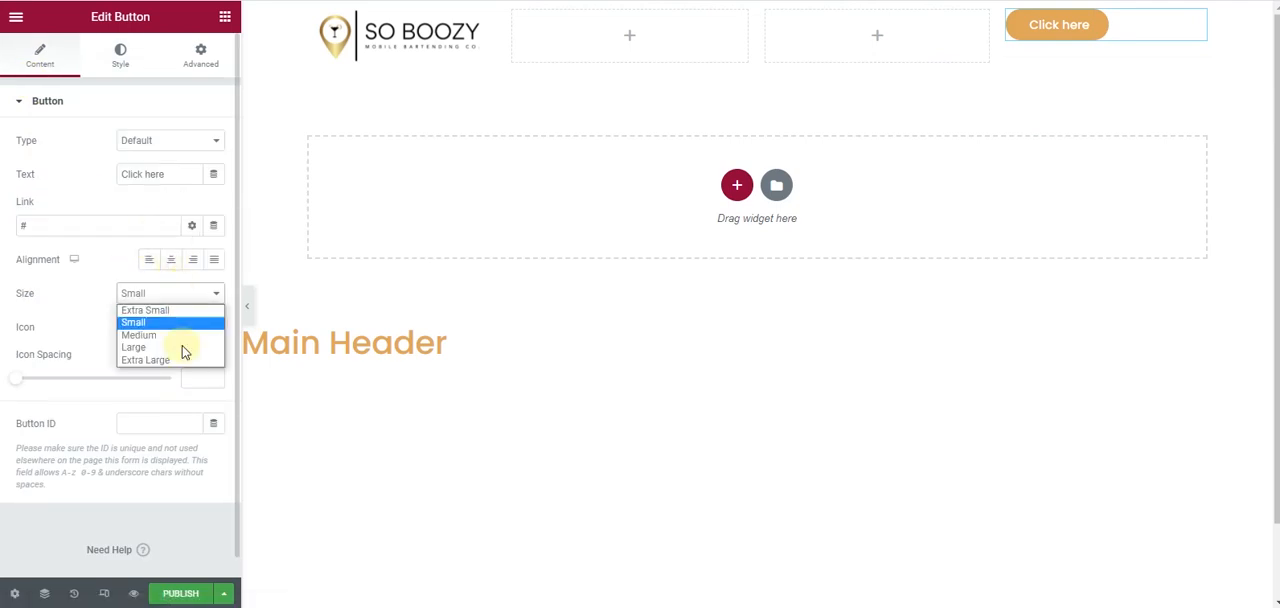
left_click(185, 335)
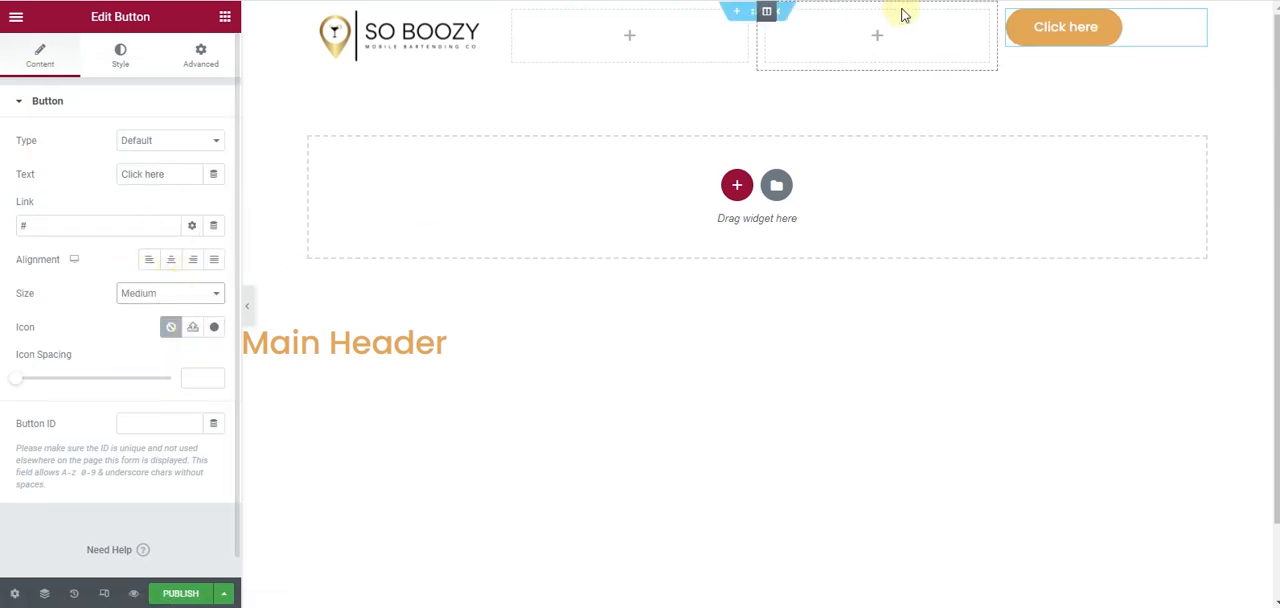
- Vertically align the button's column to Middle and narrow the column to about 15.5% width
left_click(1009, 12)
left_click(157, 178)
left_click(162, 216)
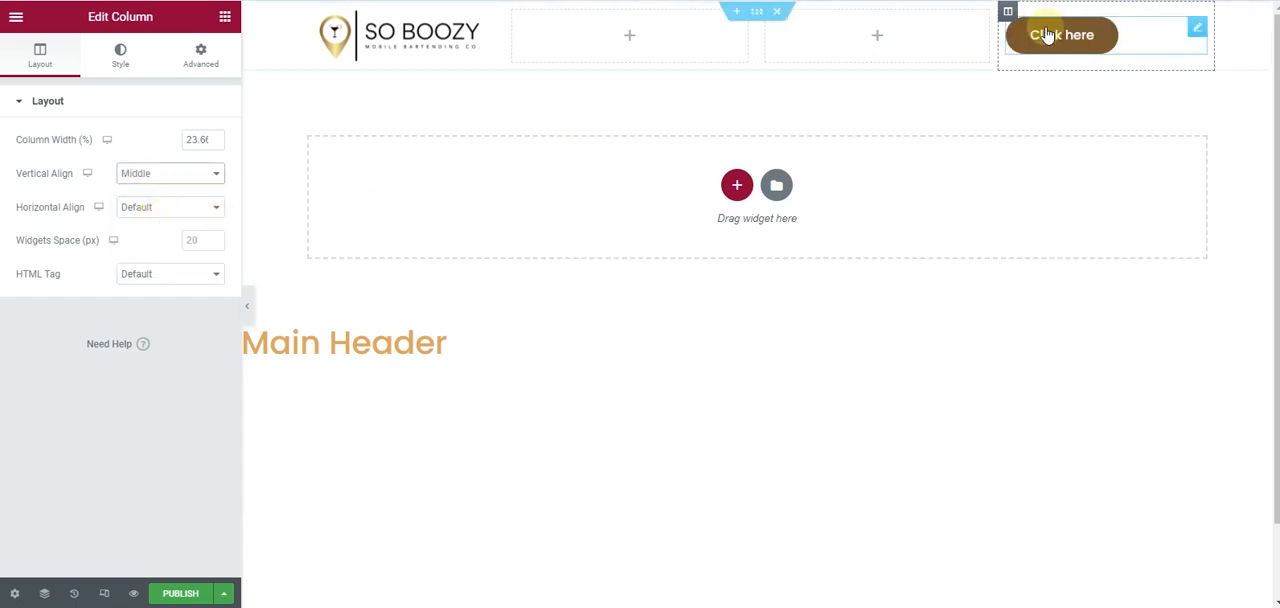
left_click_drag(1007, 57, 1090, 52)
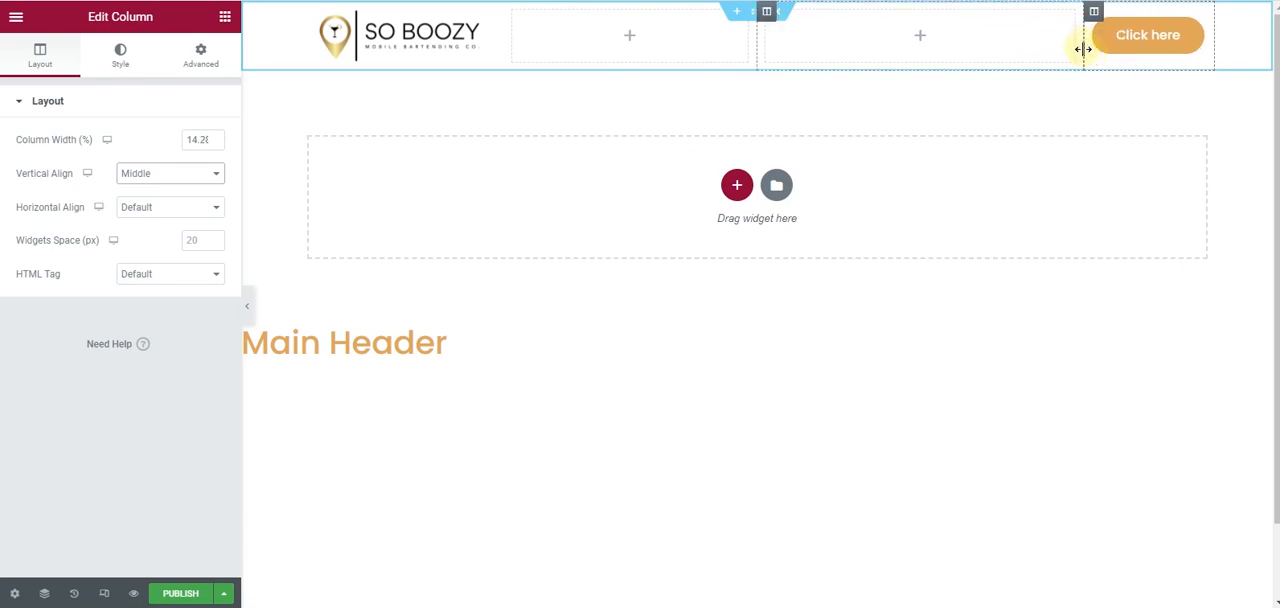
mouse_move(1083, 48)
left_mouse_down()
mouse_move(1058, 50)
mouse_move(1088, 54)
mouse_move(1071, 52)
left_mouse_up()
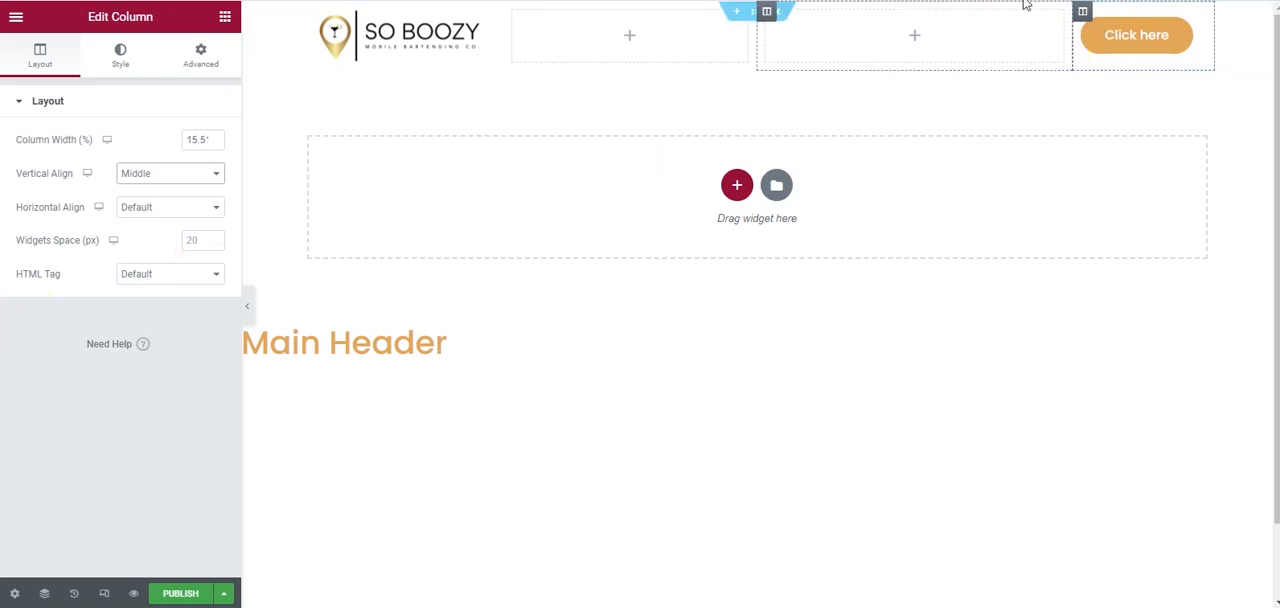
- Change the header button's text to "Book Now"
left_click(1163, 47)
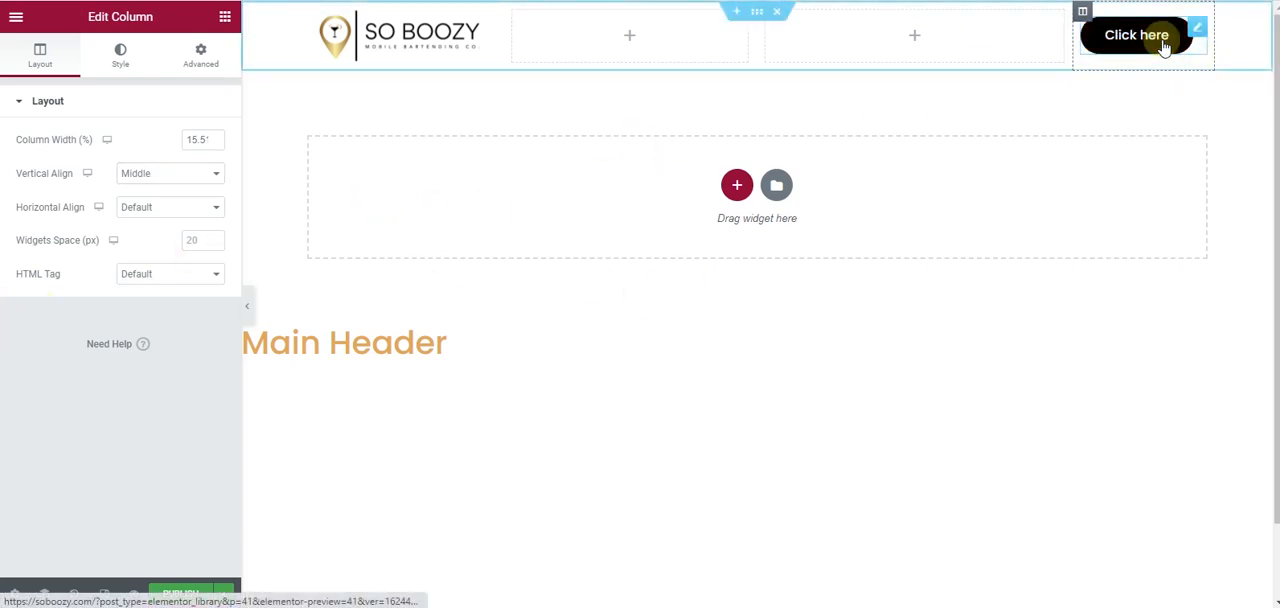
double_click(156, 174)
left_click_drag(114, 174, 89, 176)
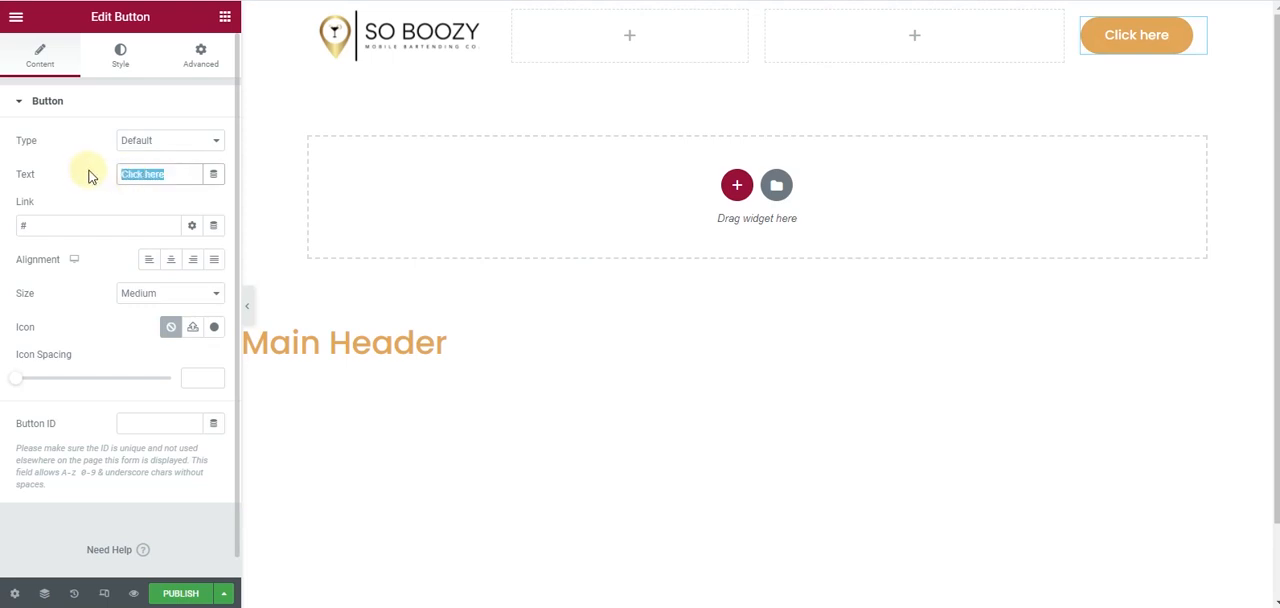
type("Book Now")
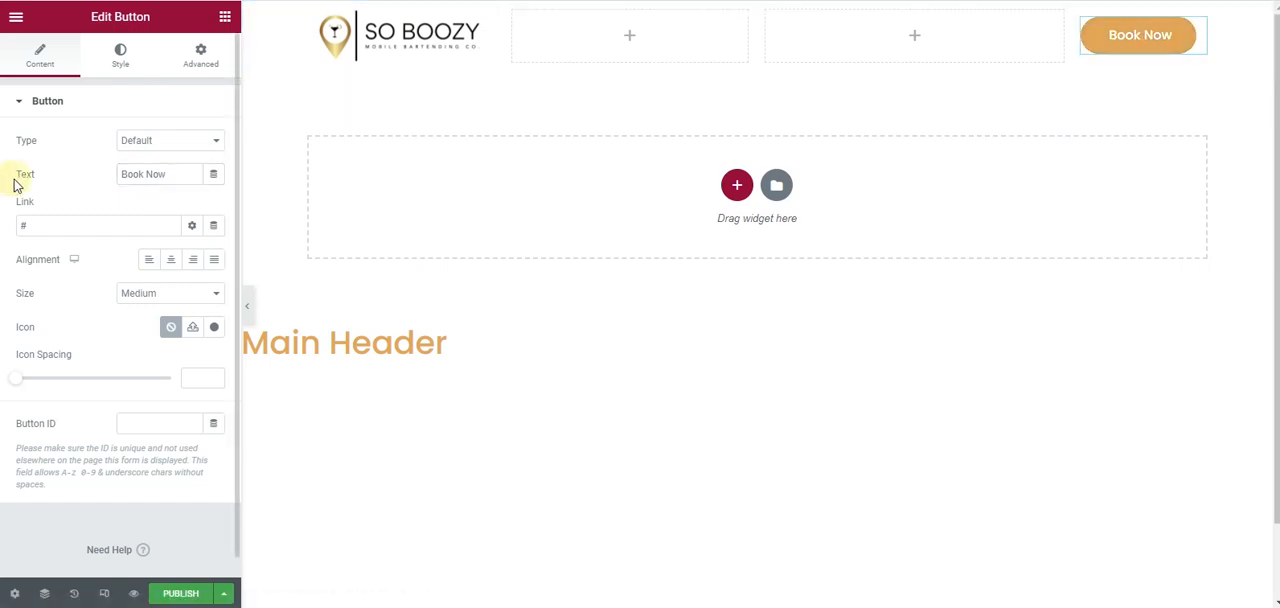
- Add a Nav Menu widget to the third header column and widen that column to about 48.5%
left_click_drag(757, 49, 661, 52)
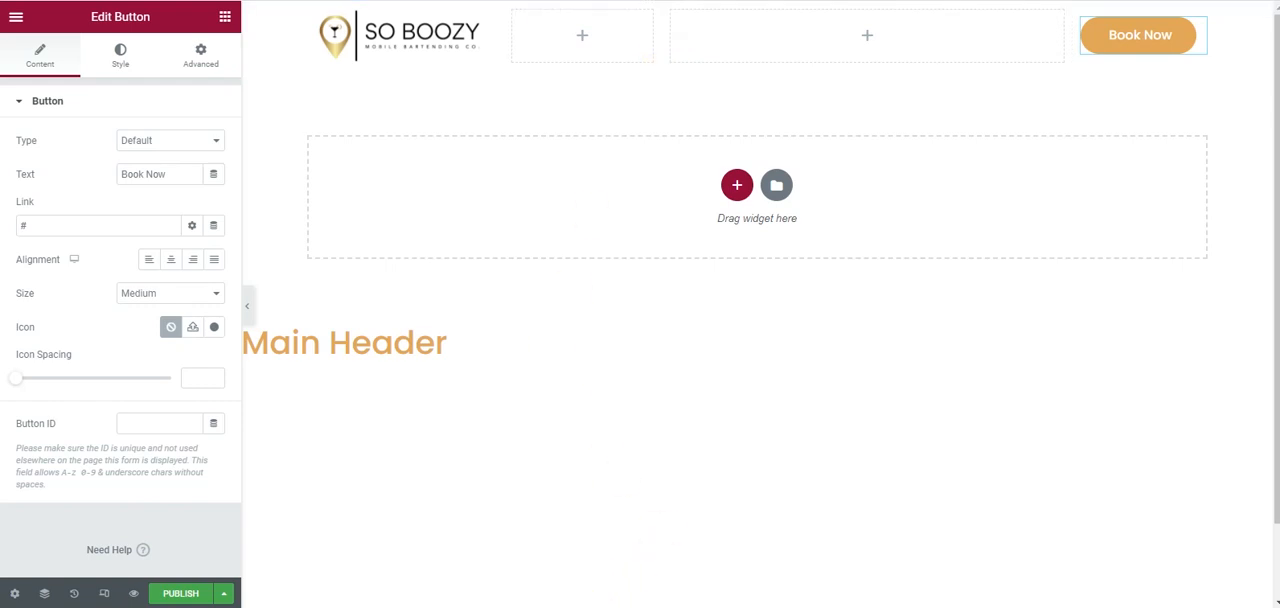
left_click(222, 20)
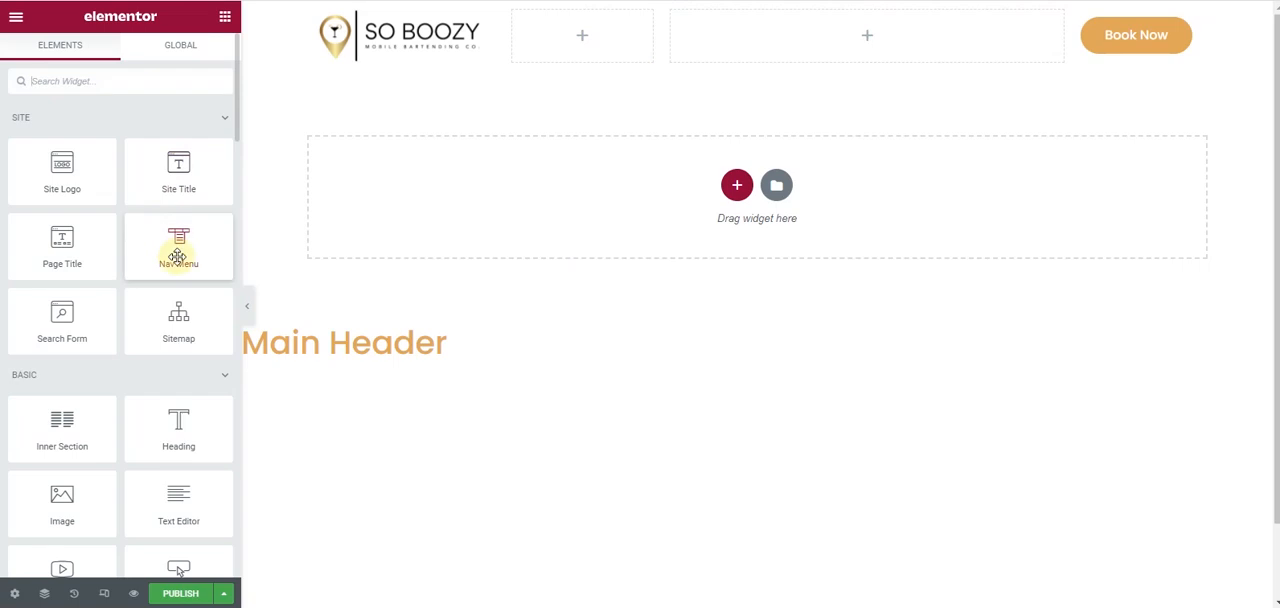
left_click_drag(177, 257, 903, 53)
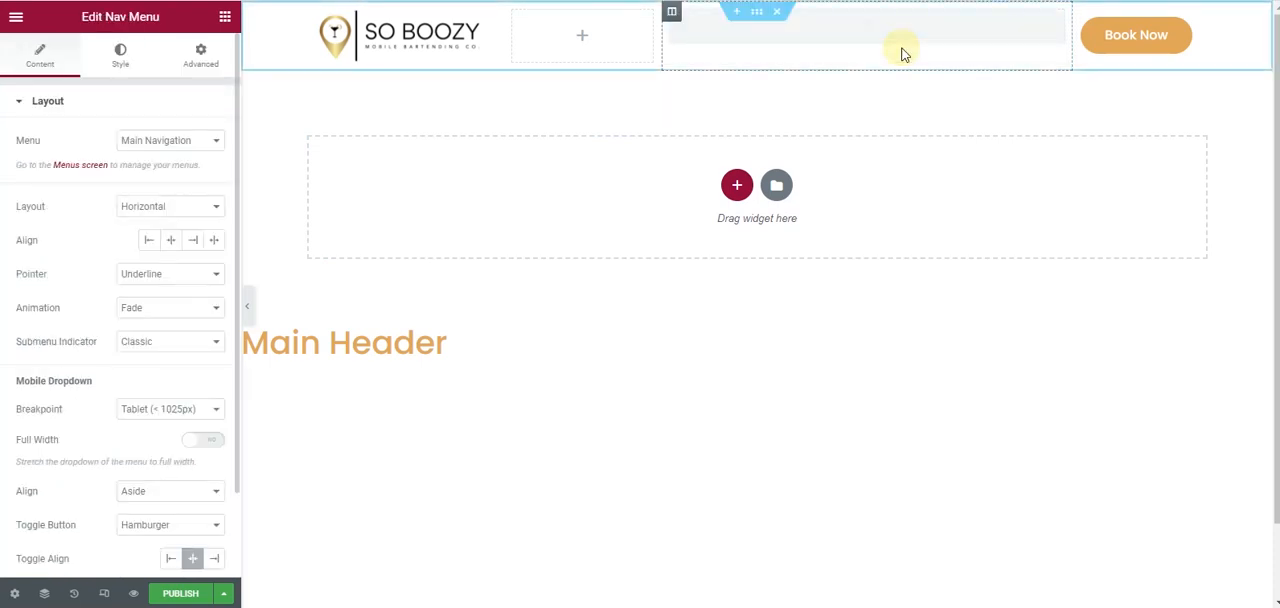
left_click_drag(662, 52, 627, 47)
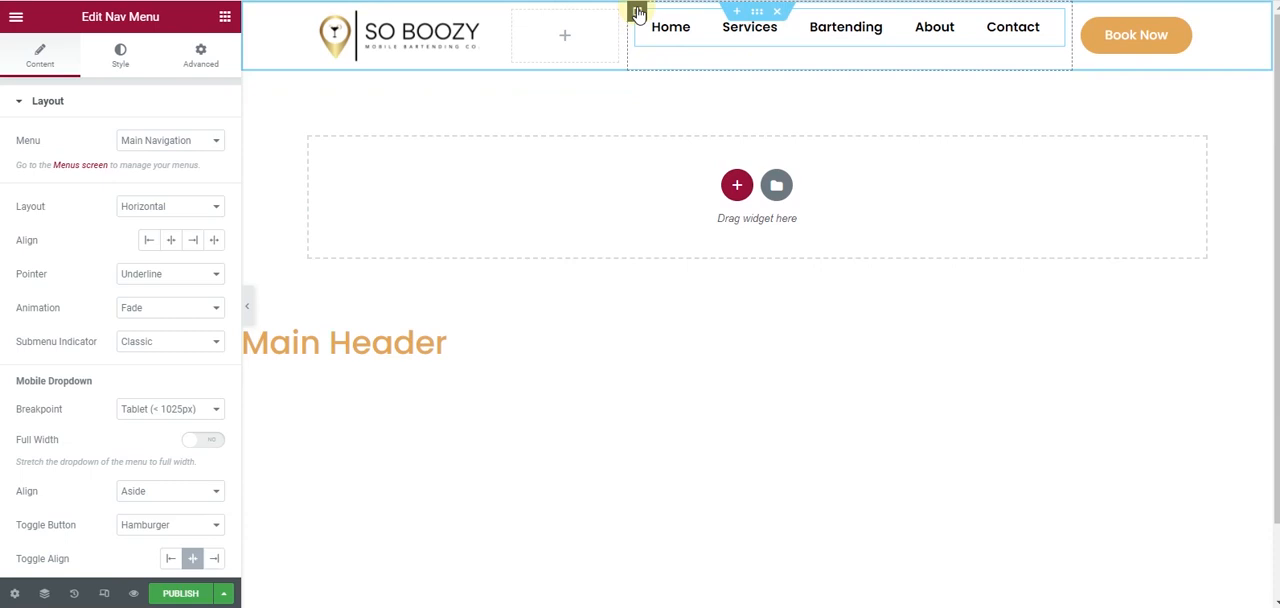
- Vertically align the navigation menu's column to Middle and align the menu items to the right
left_click(637, 12)
left_click(170, 175)
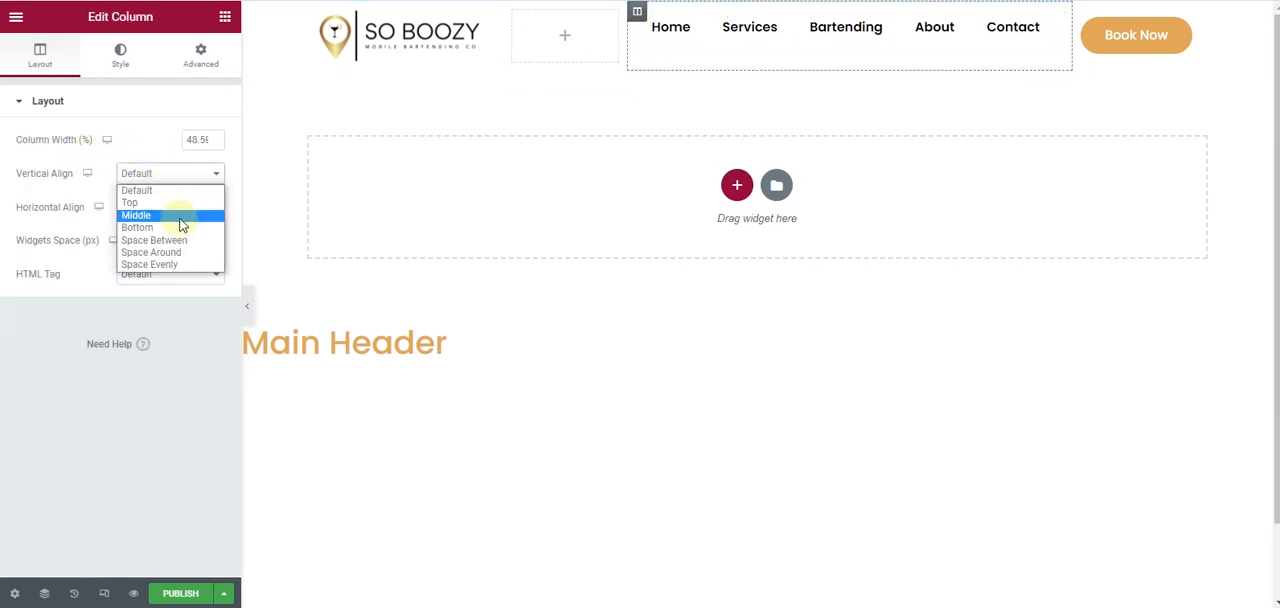
left_click(178, 212)
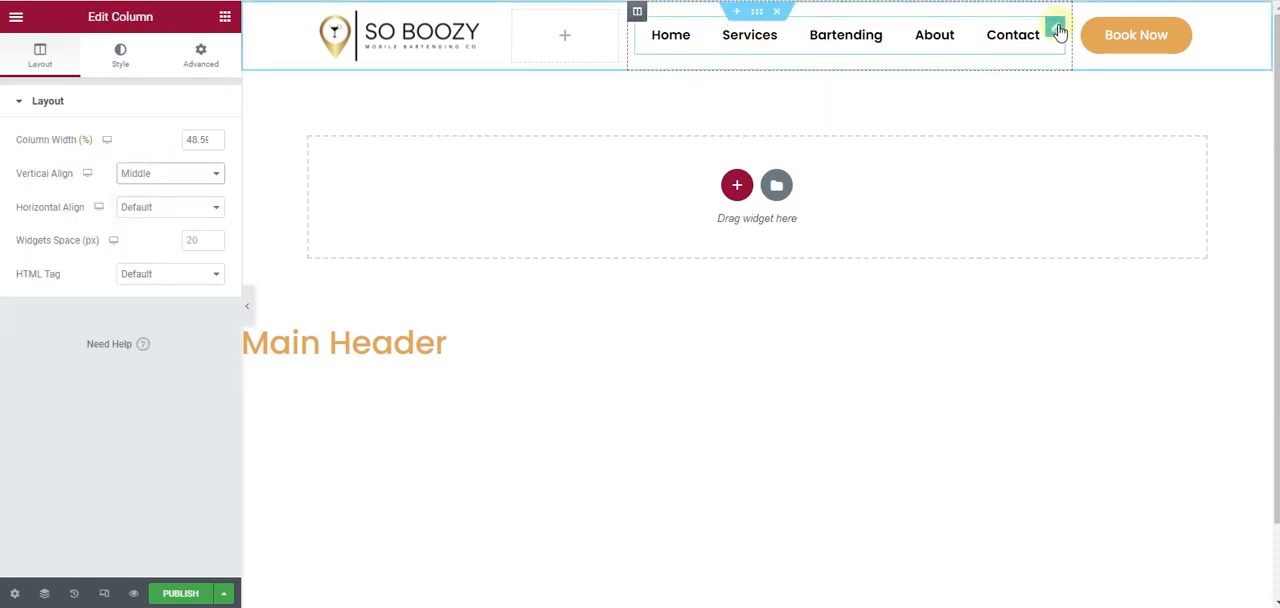
left_click(1057, 30)
left_click(193, 243)
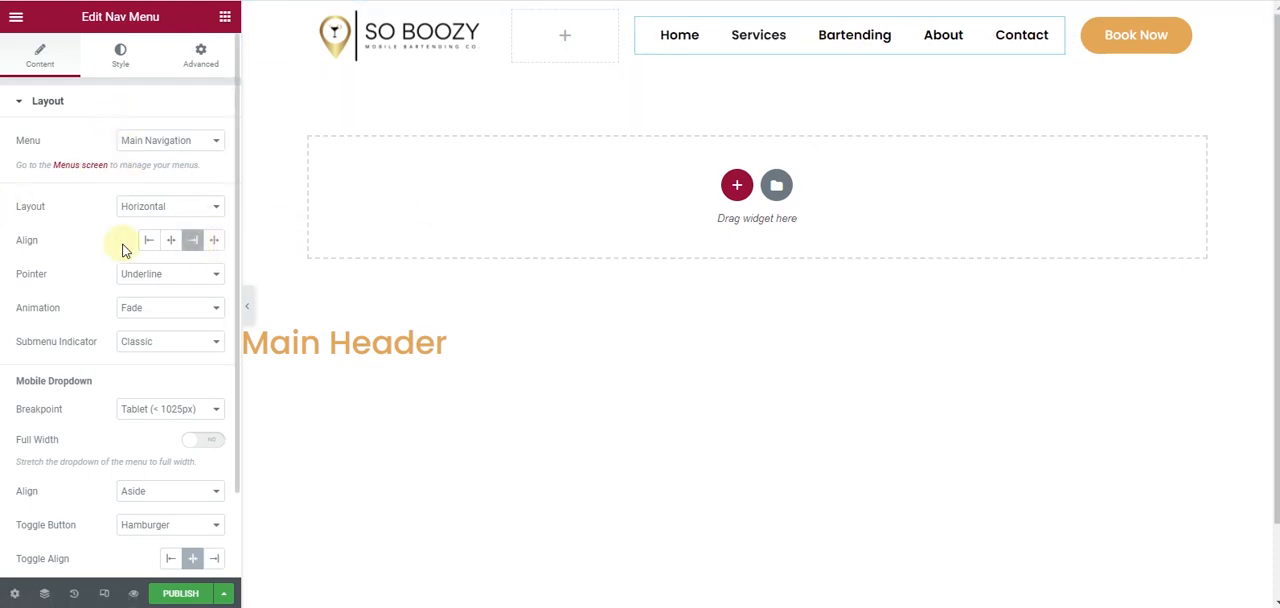
scroll(122, 245, "down", 1)
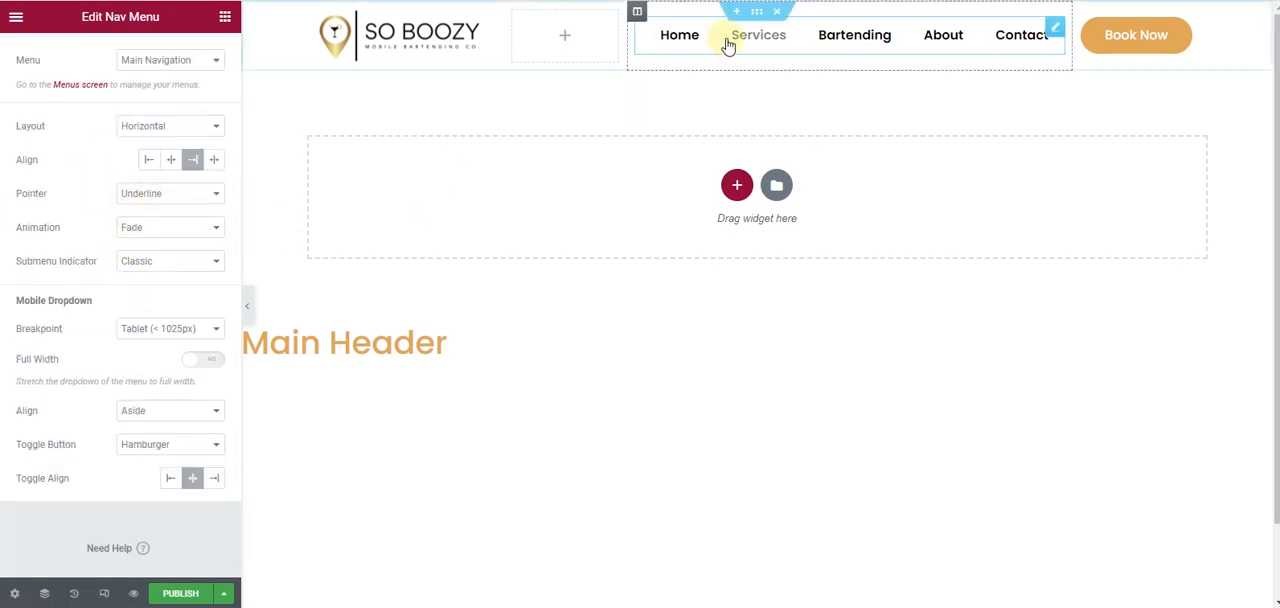
scroll(75, 87, "up", 1)
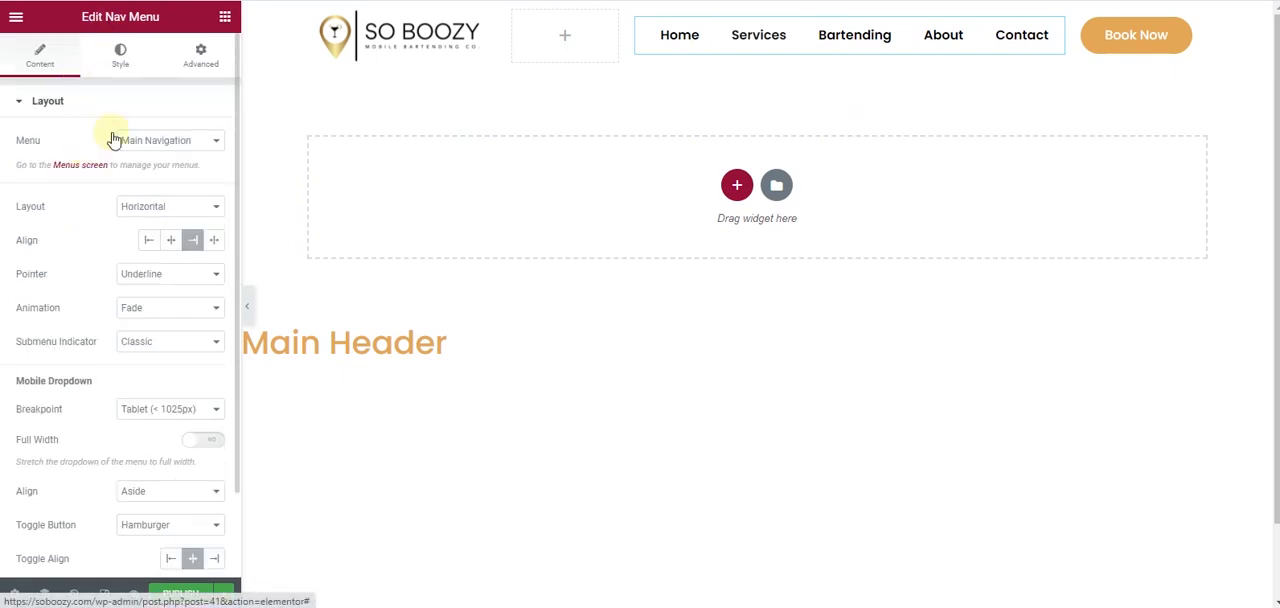
- Set the navigation menu's hover pointer color and hover text color to the brand gold #E3A858
left_click(117, 57)
left_click(115, 176)
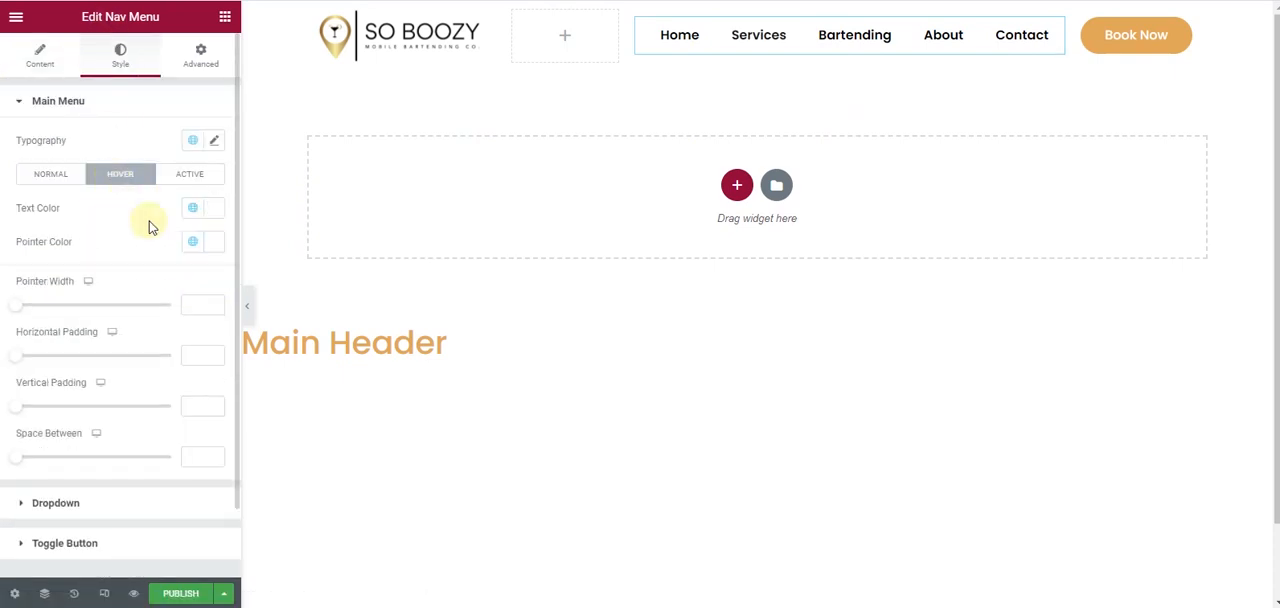
left_click(213, 241)
type("#E3A858")
left_click(216, 208)
type("#E3A858")
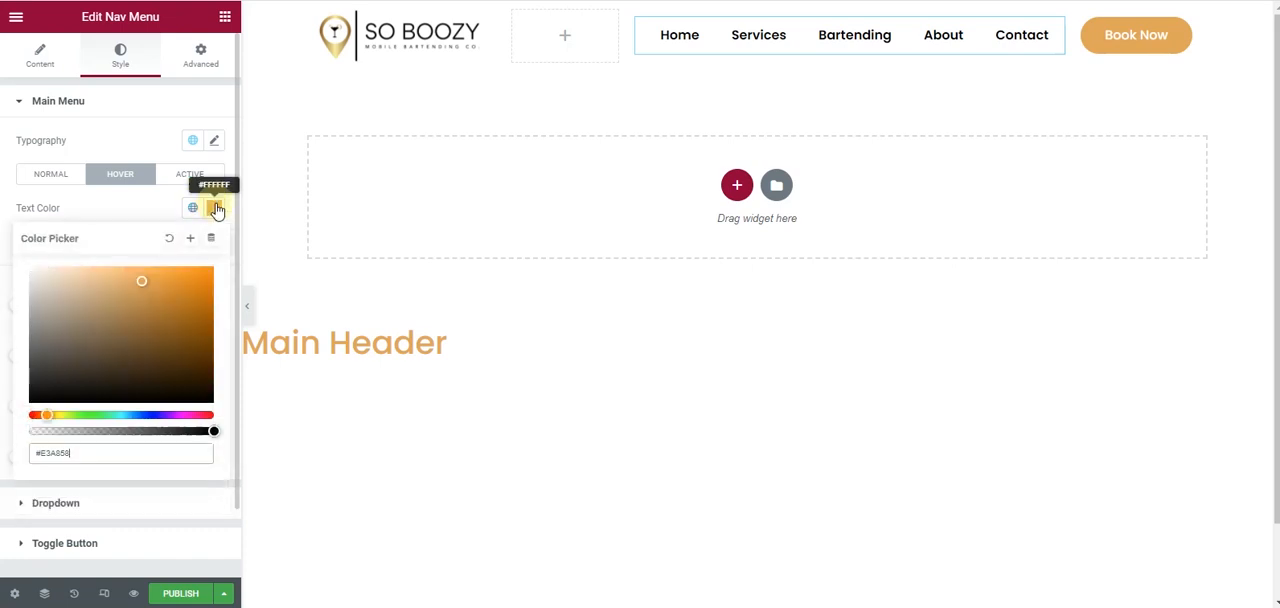
- Try the Overline and Framed pointer styles on the navigation menu, then set the pointer to Background
left_click(14, 57)
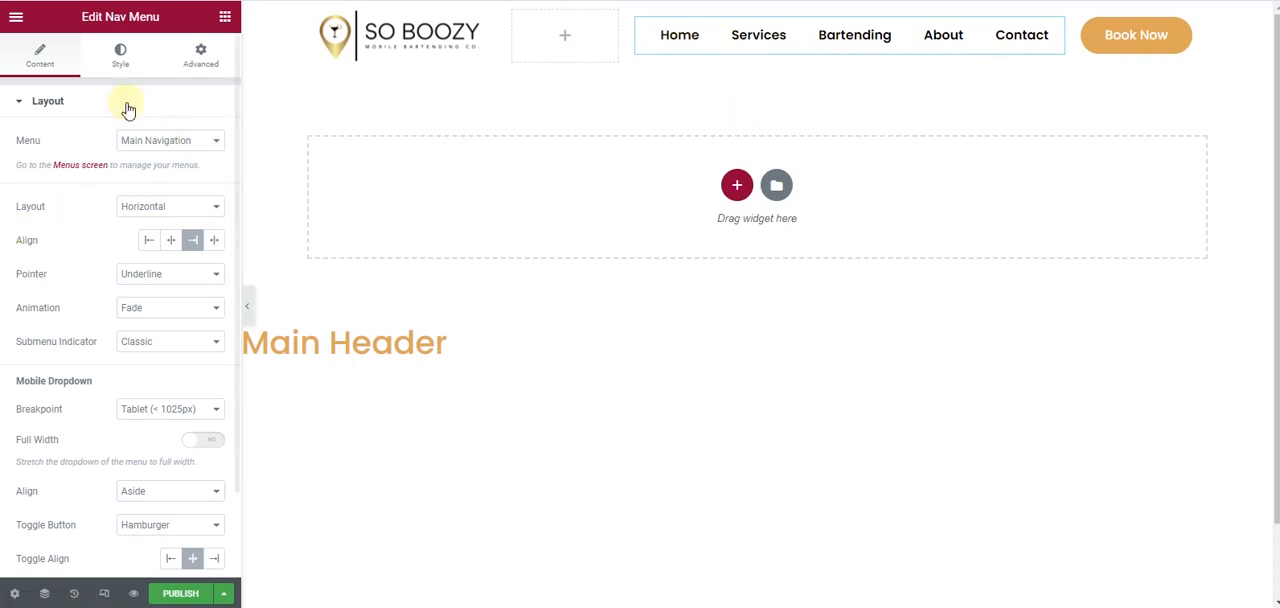
scroll(98, 299, "down", 2)
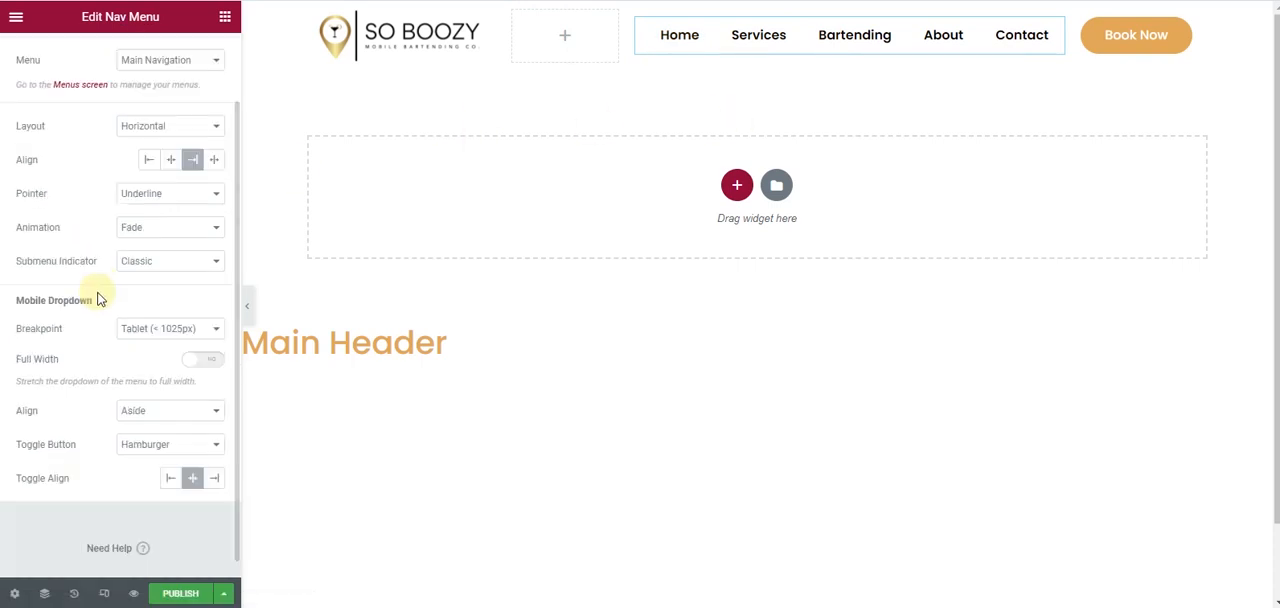
left_click(152, 198)
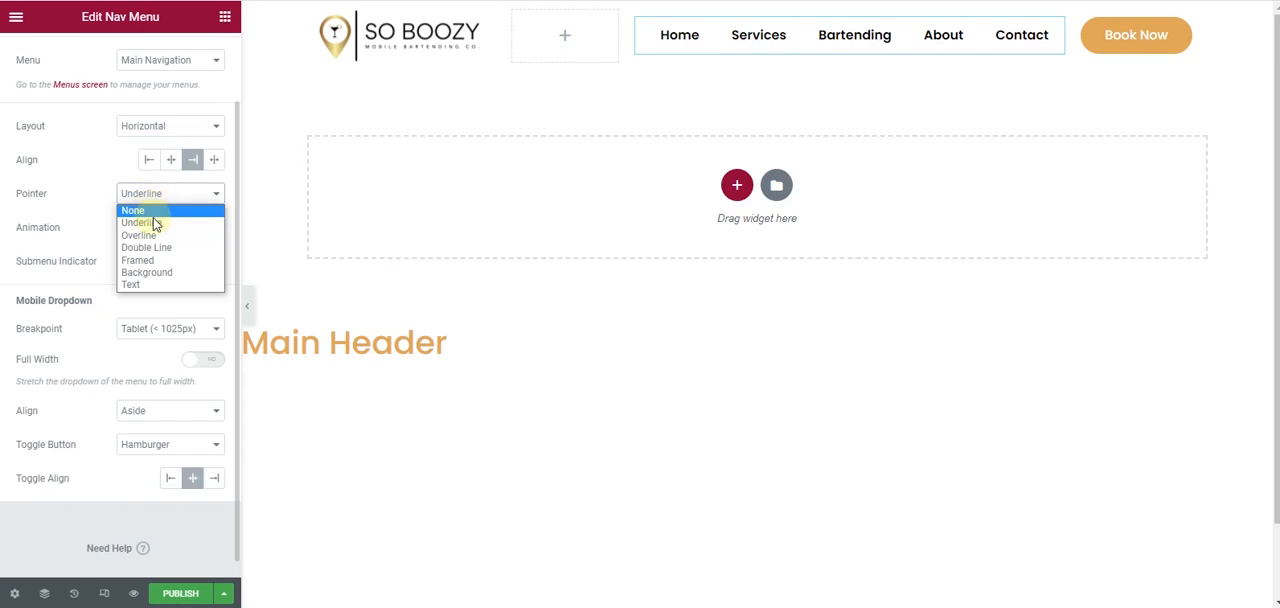
left_click(160, 235)
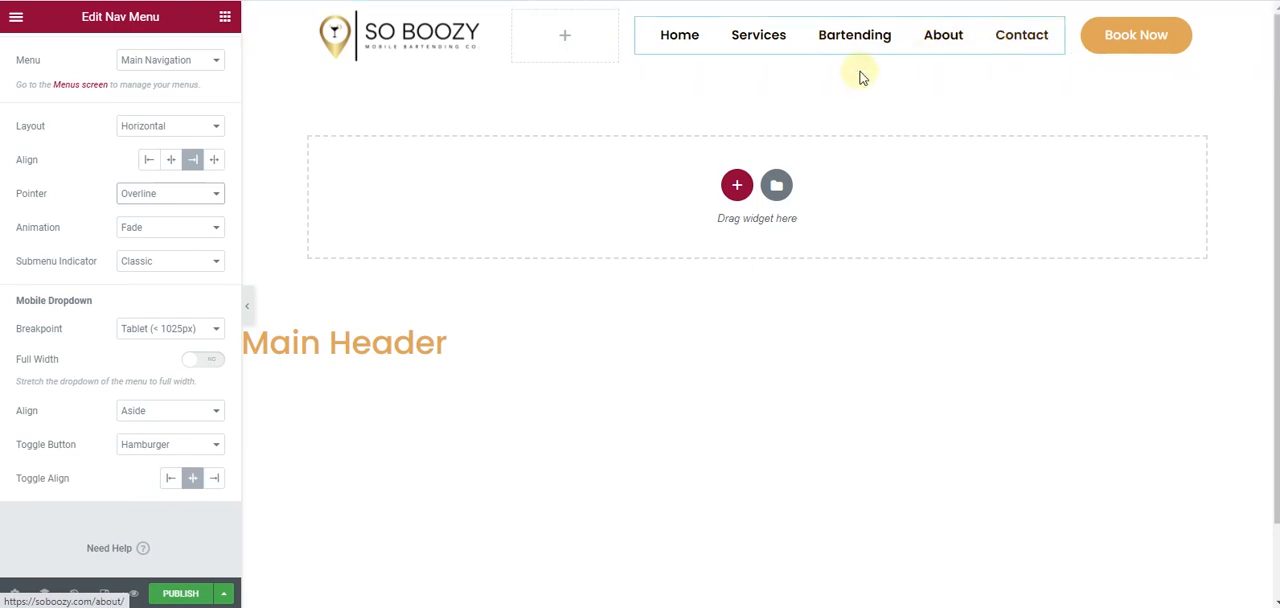
left_click(160, 195)
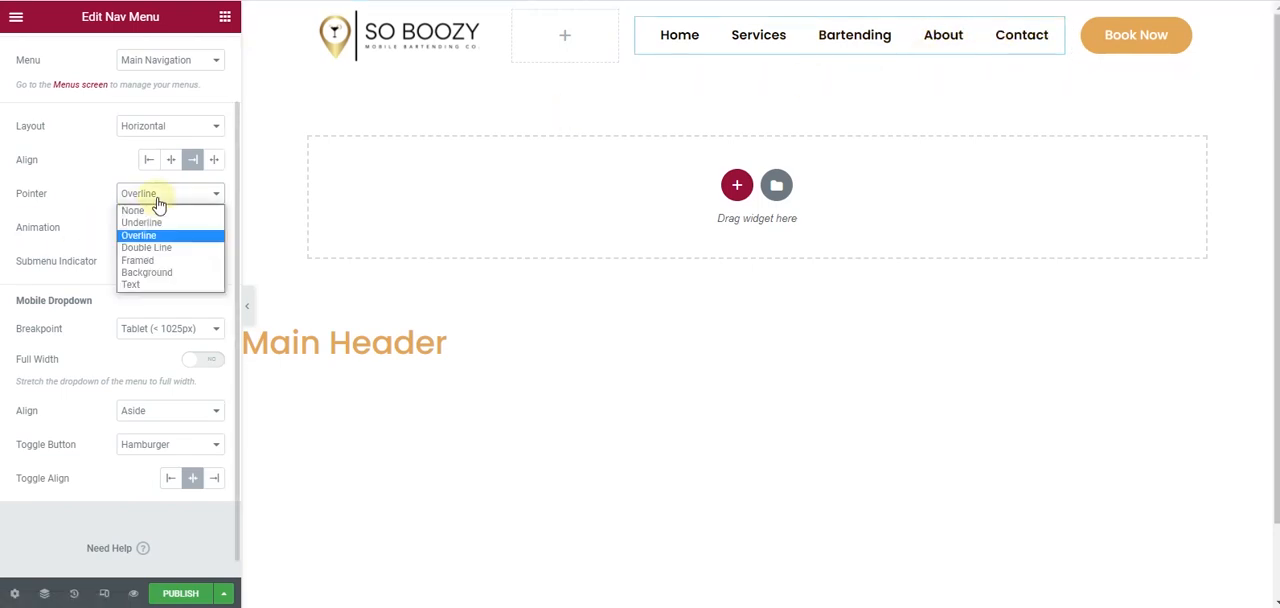
left_click(160, 263)
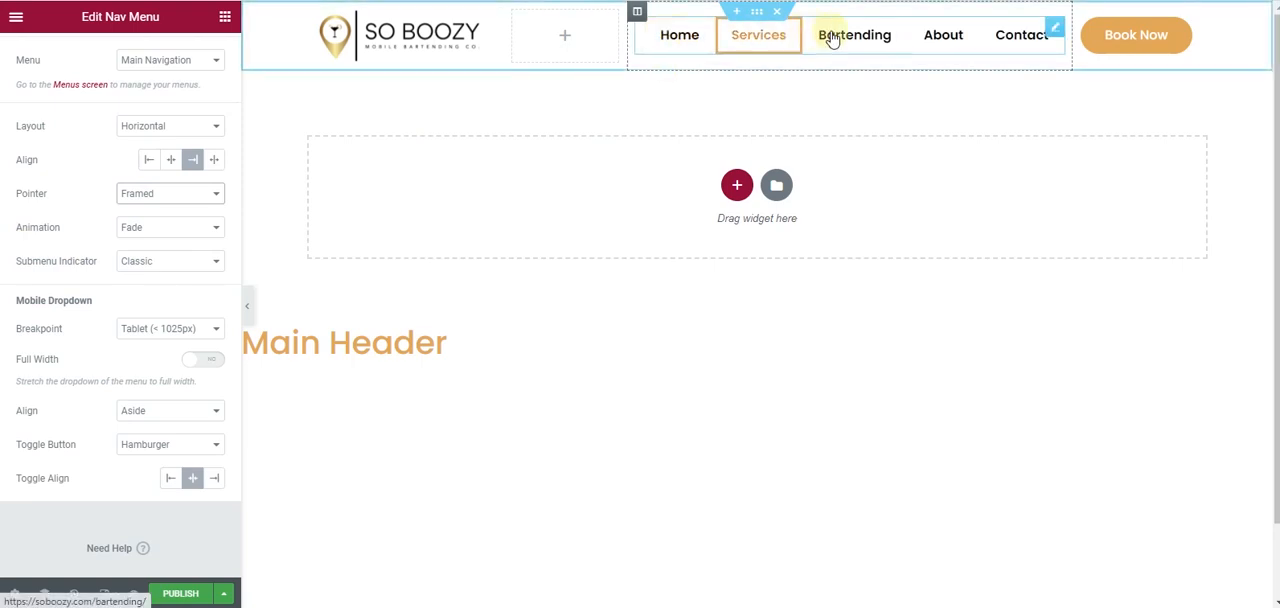
left_click(158, 197)
left_click(146, 273)
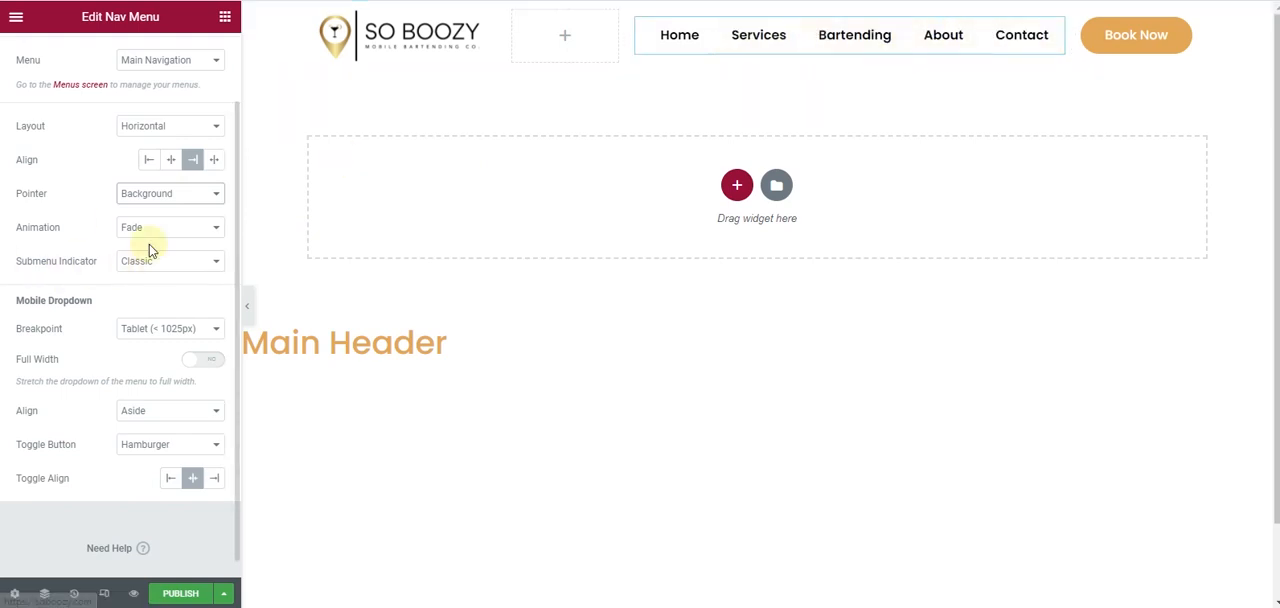
- Set the navigation menu's pointer style to Underline
left_click(183, 194)
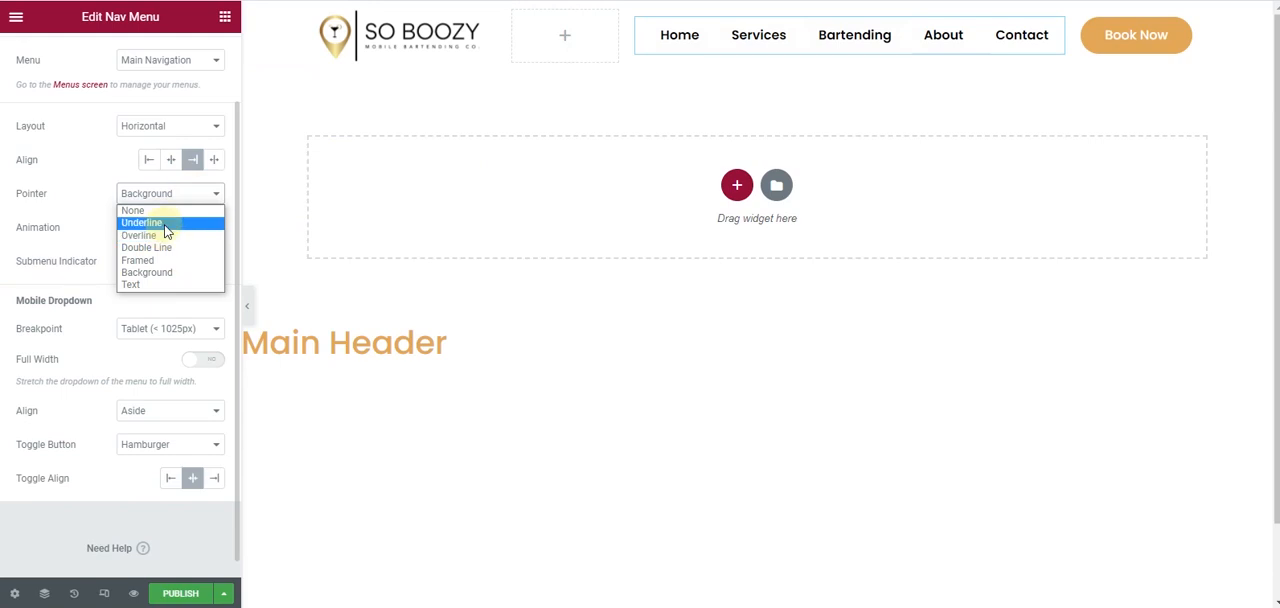
left_click(166, 229)
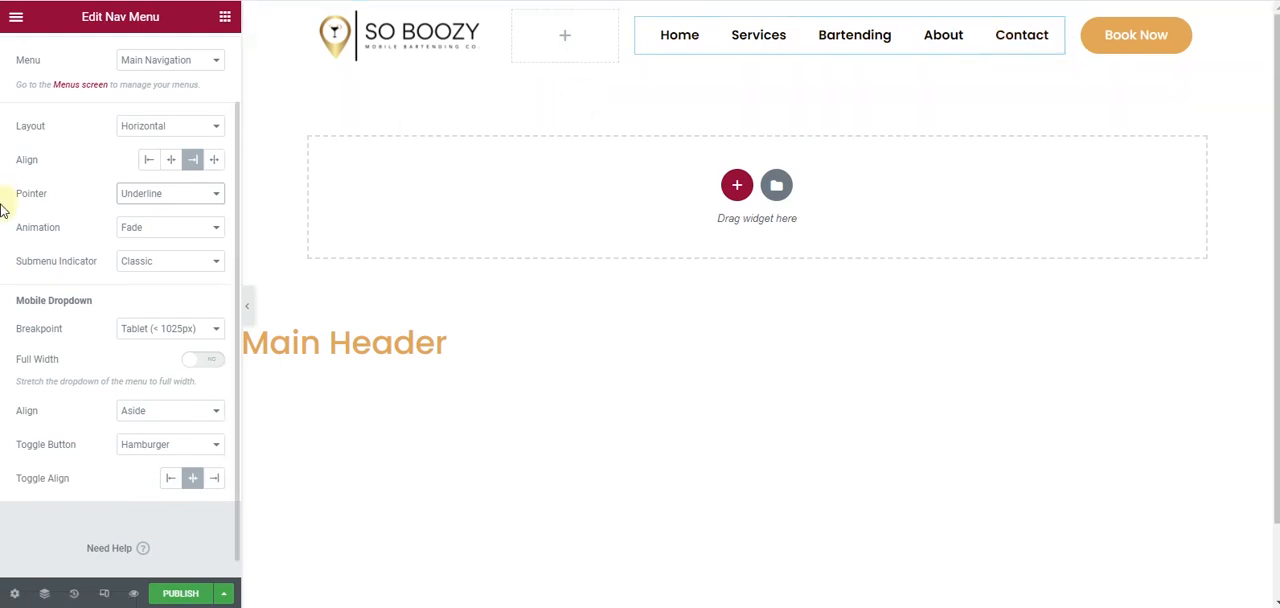
scroll(3, 216, "down", 1)
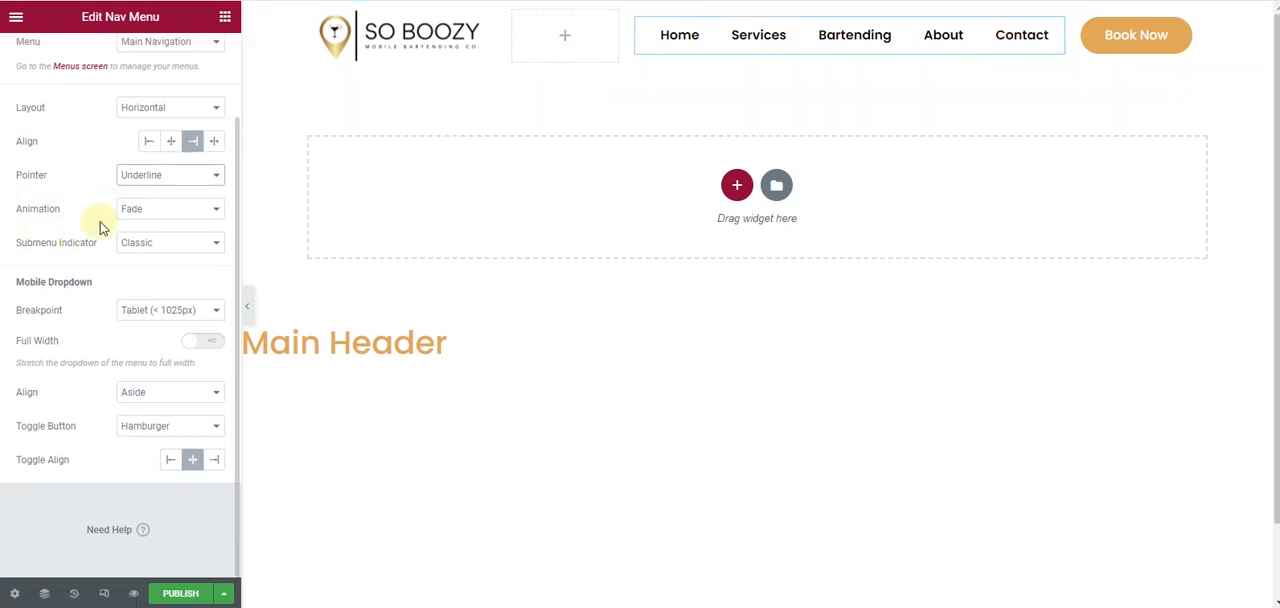
- Try the Slide and Grow animations on the menu's underline pointer, then set the animation back to Fade
left_click(210, 211)
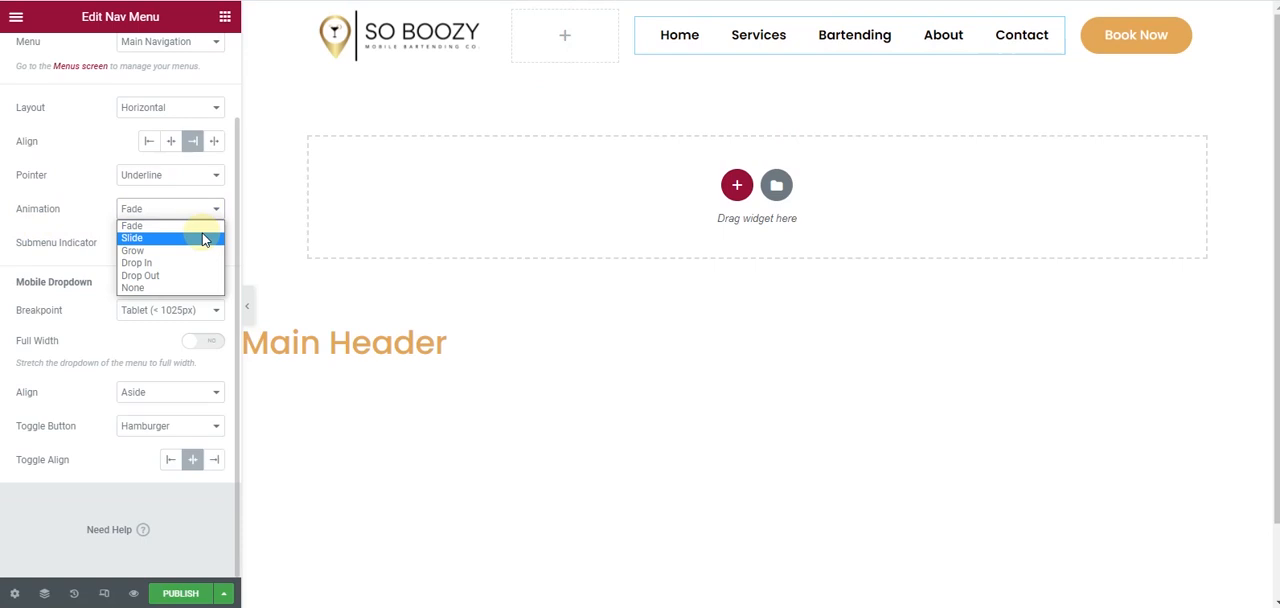
left_click(203, 238)
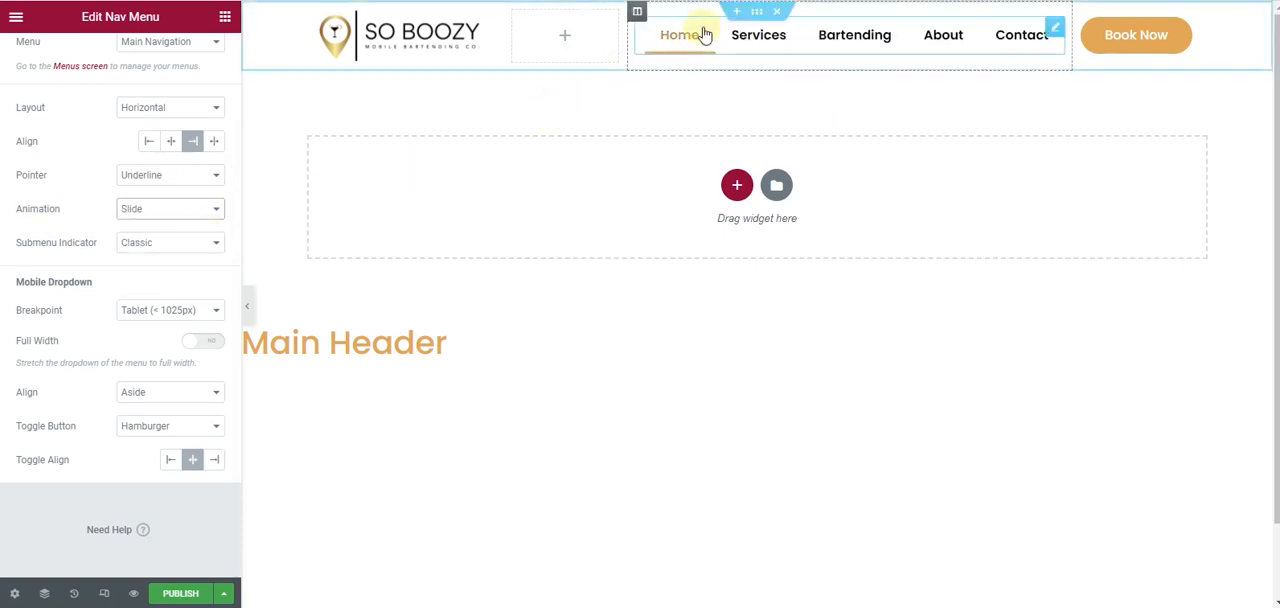
left_click(148, 210)
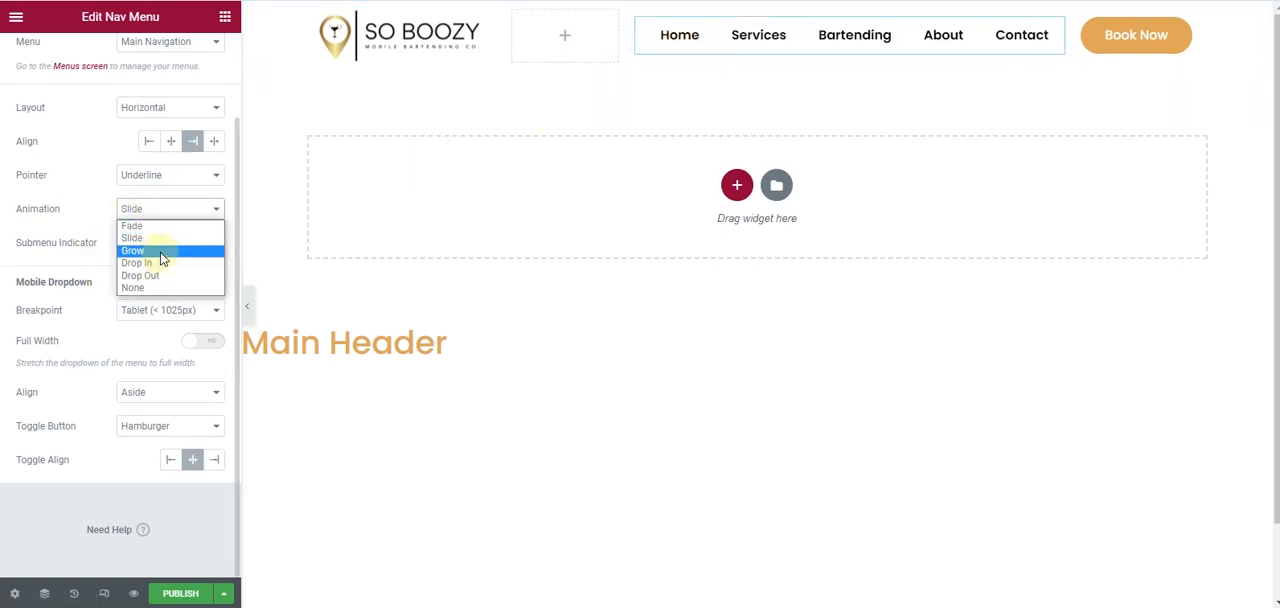
left_click(160, 248)
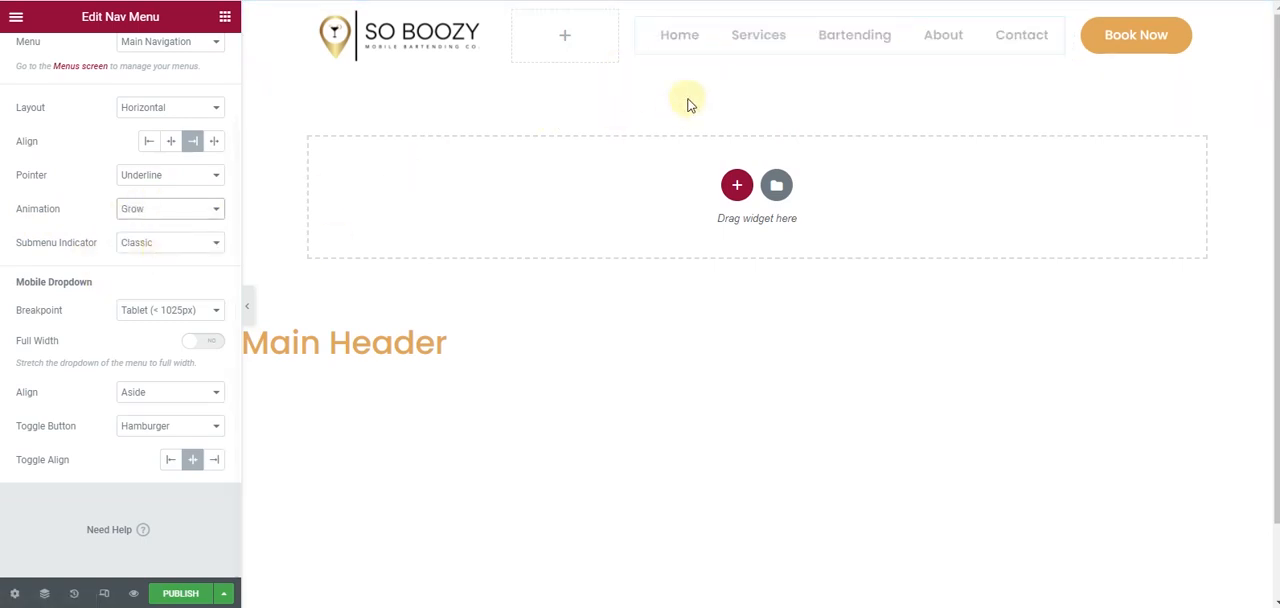
left_click(193, 215)
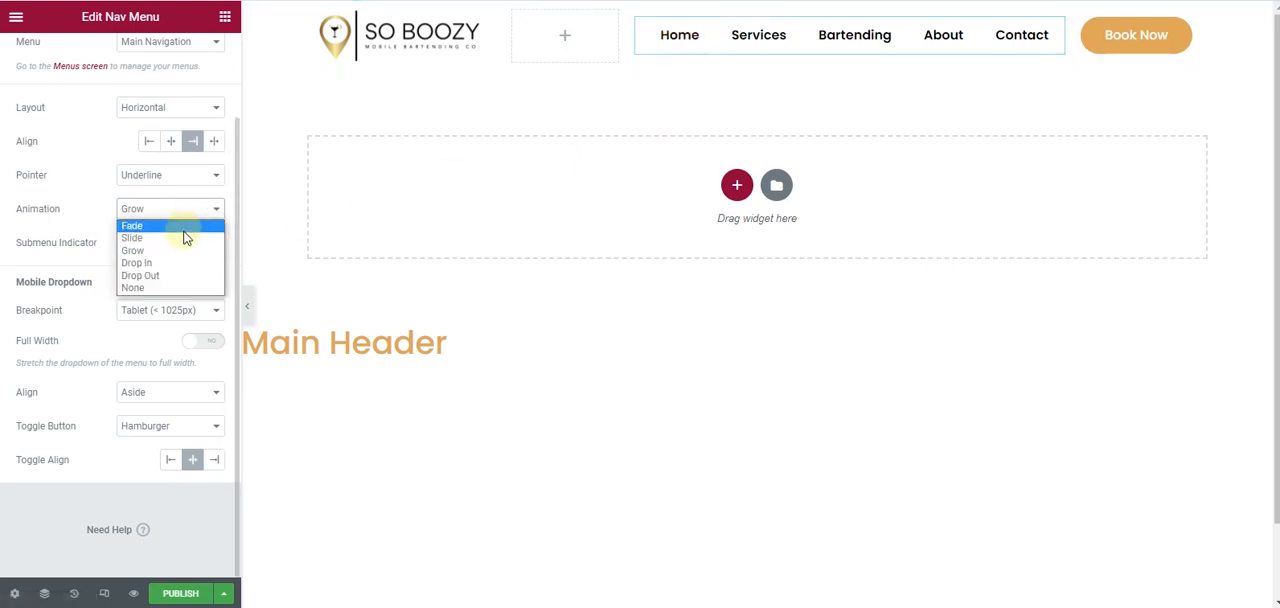
left_click(183, 229)
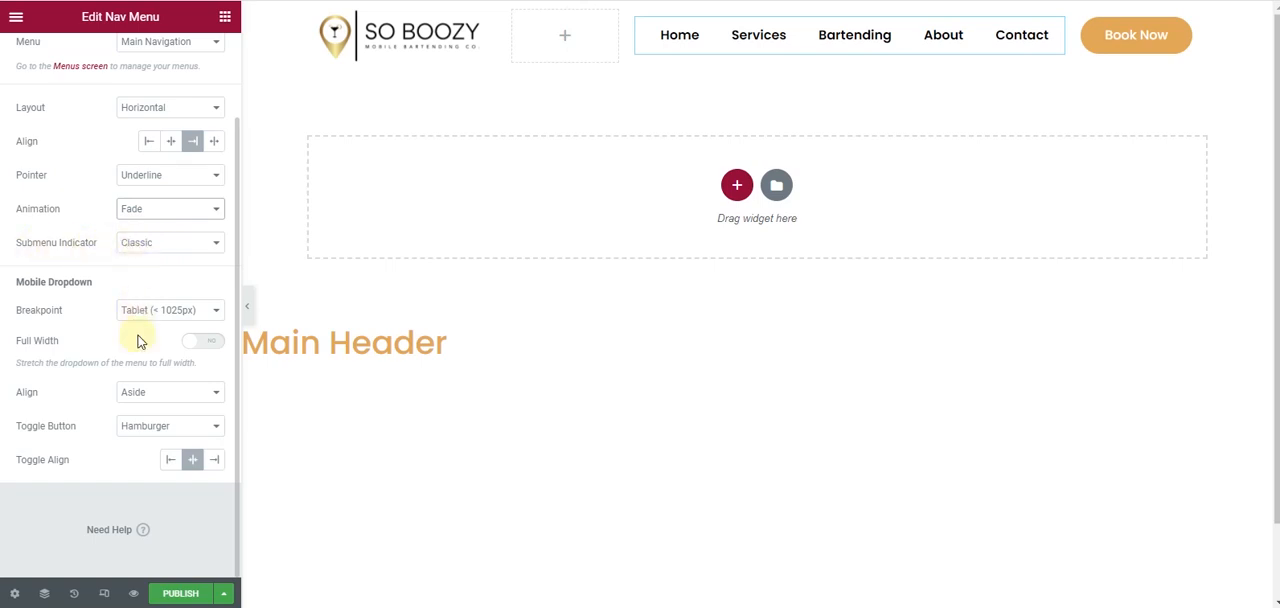
- Turn on Full Width for the navigation menu's mobile dropdown
left_click(205, 341)
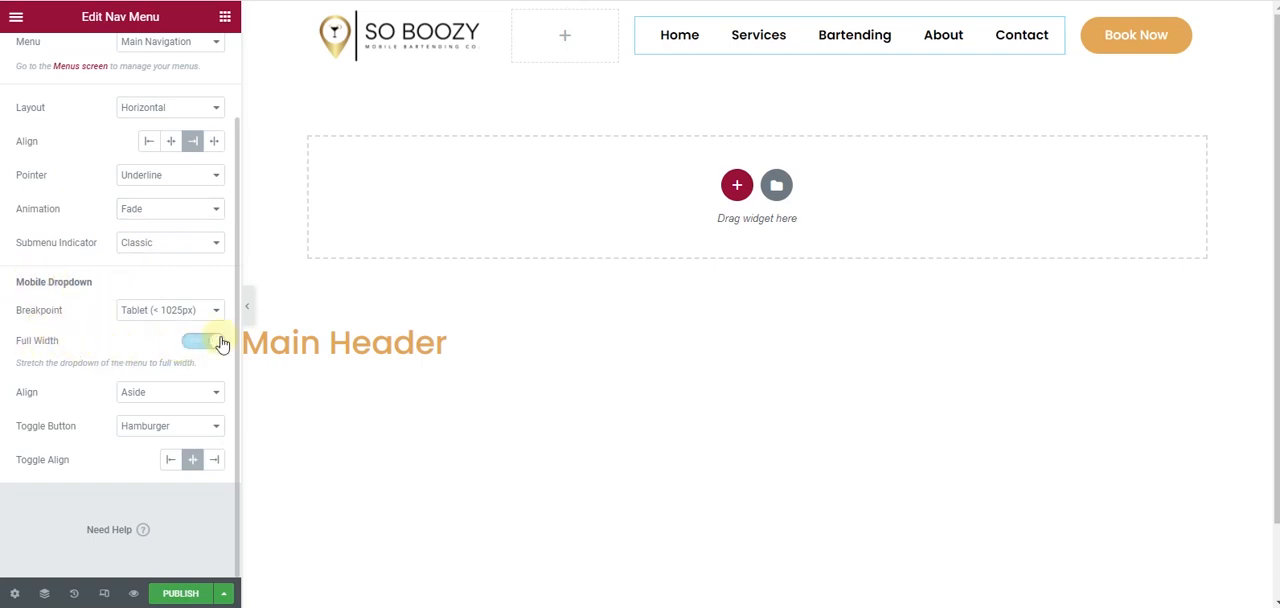
scroll(23, 343, "up", 2)
scroll(94, 163, "down", 2)
scroll(94, 123, "up", 2)
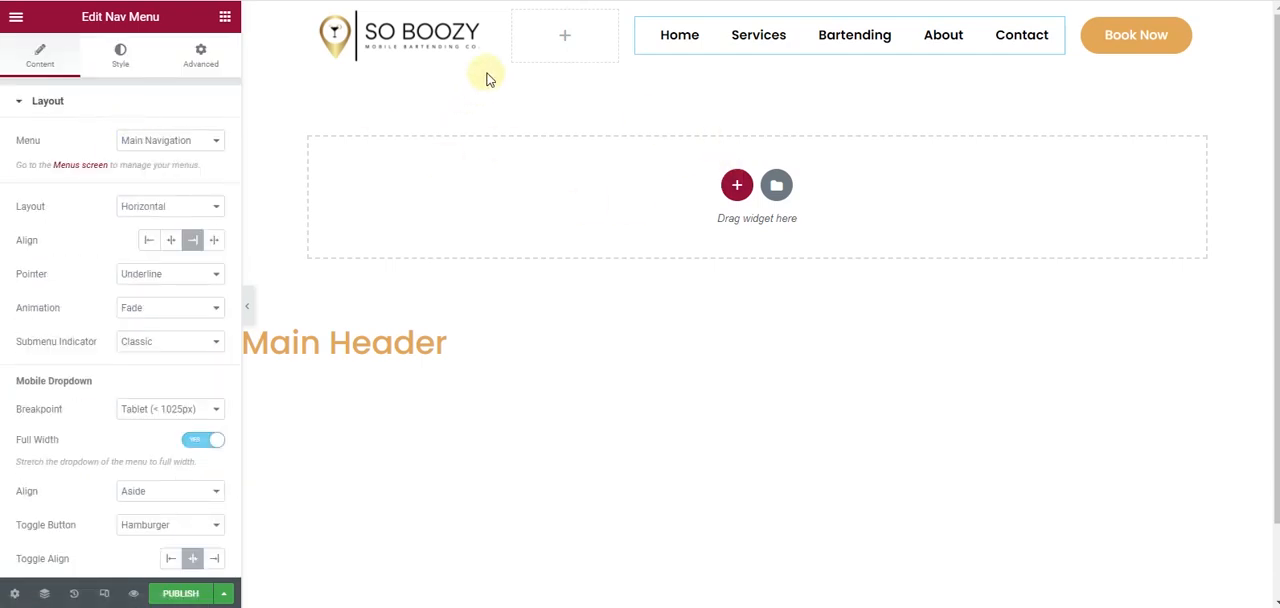
- Open the navigation menu's style settings and preview the header without the editing panel
left_click(122, 62)
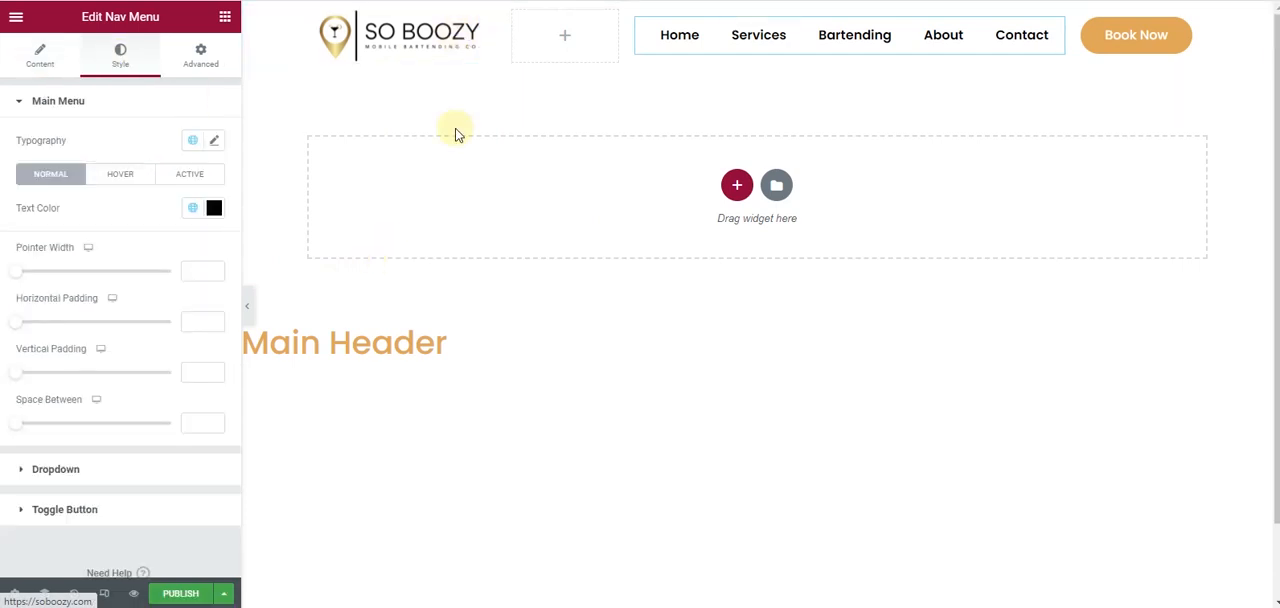
left_click(248, 312)
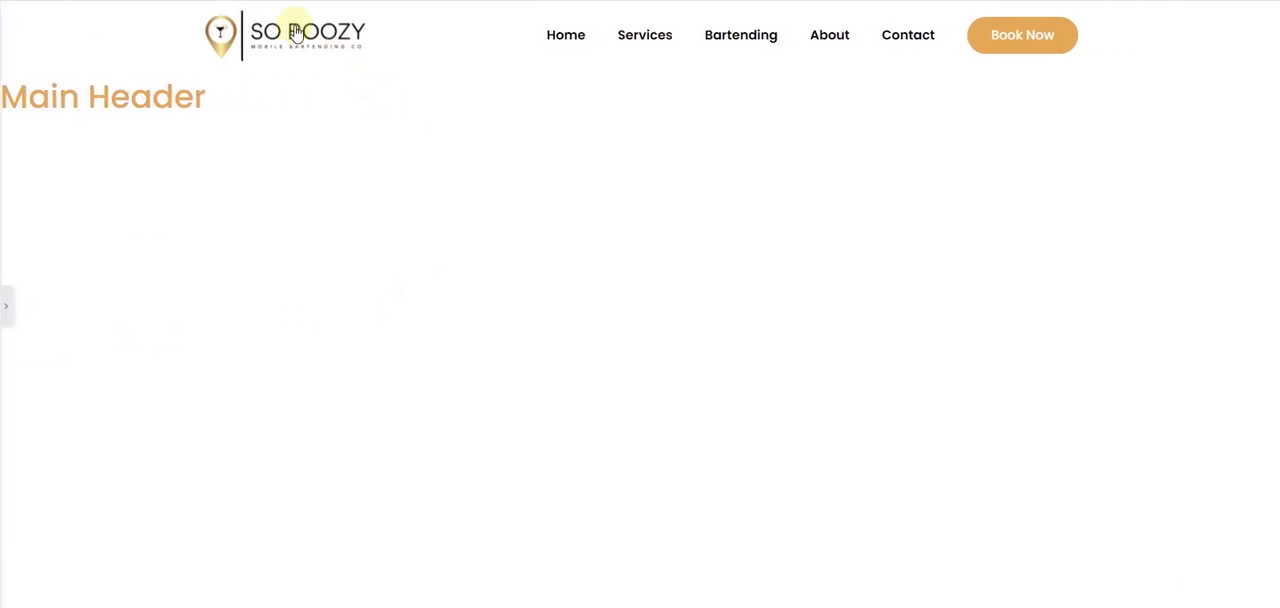
left_click(5, 306)
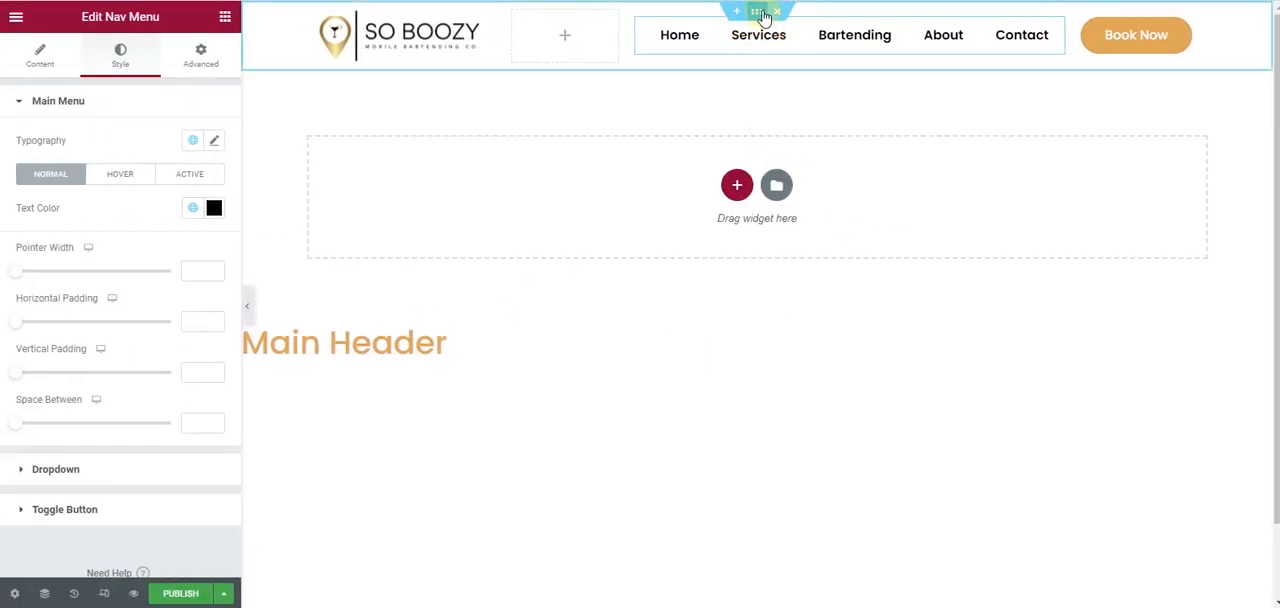
- Add a box shadow to the header section and compare the header with the mockup
left_click(757, 11)
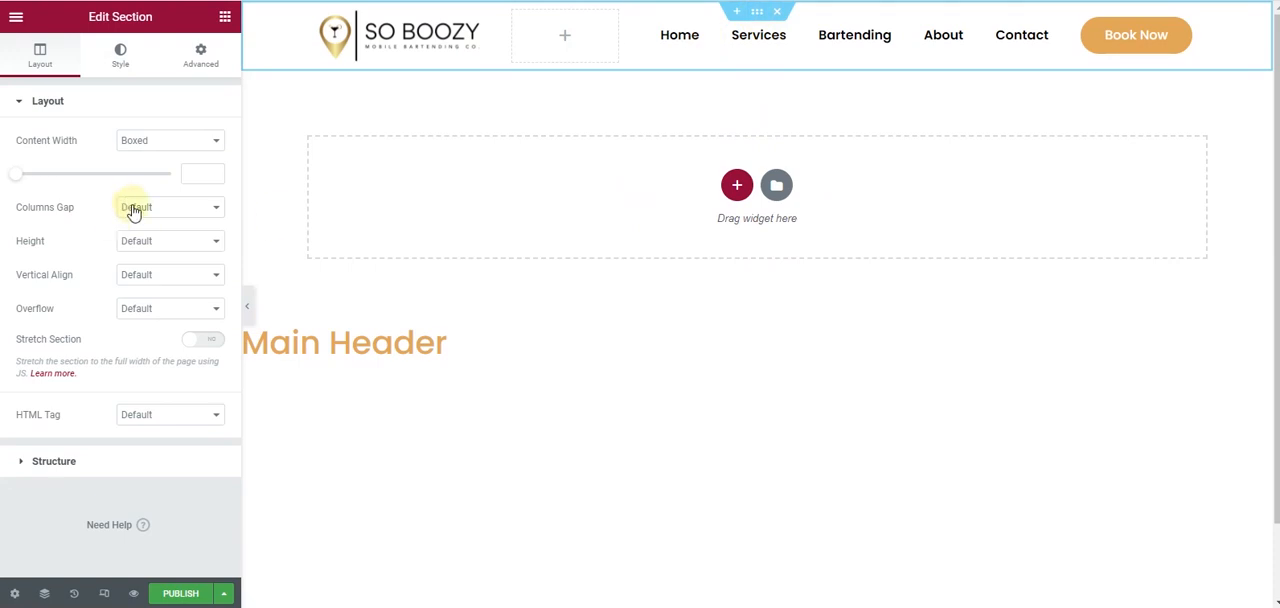
left_click(124, 60)
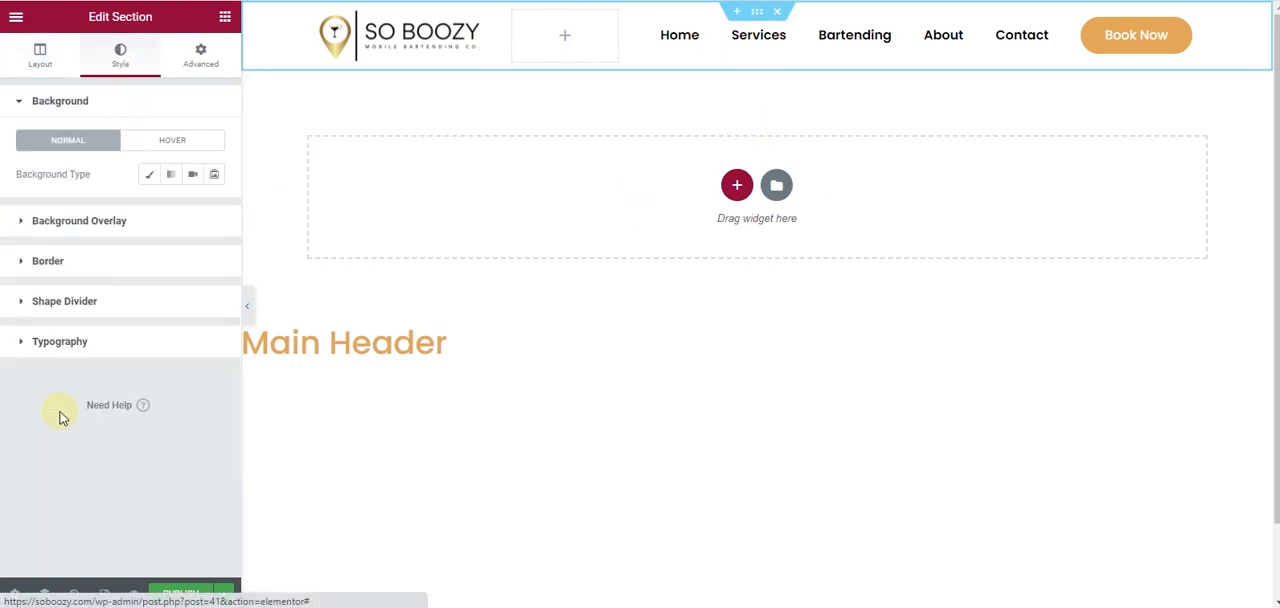
left_click(102, 263)
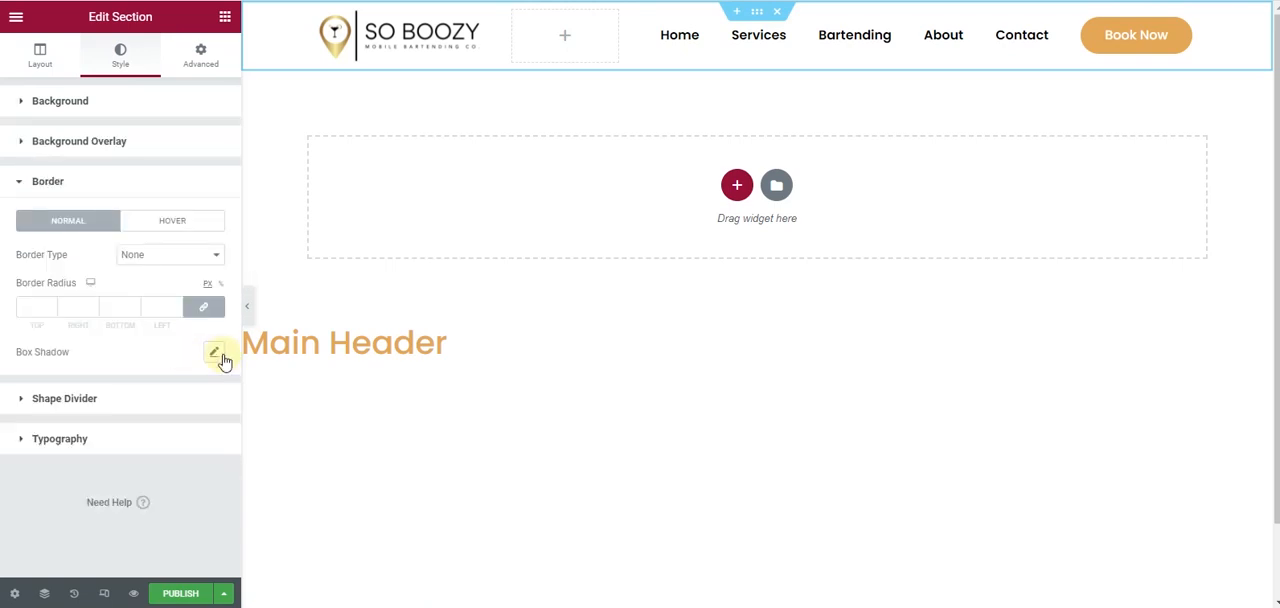
left_click(214, 353)
left_click(248, 305)
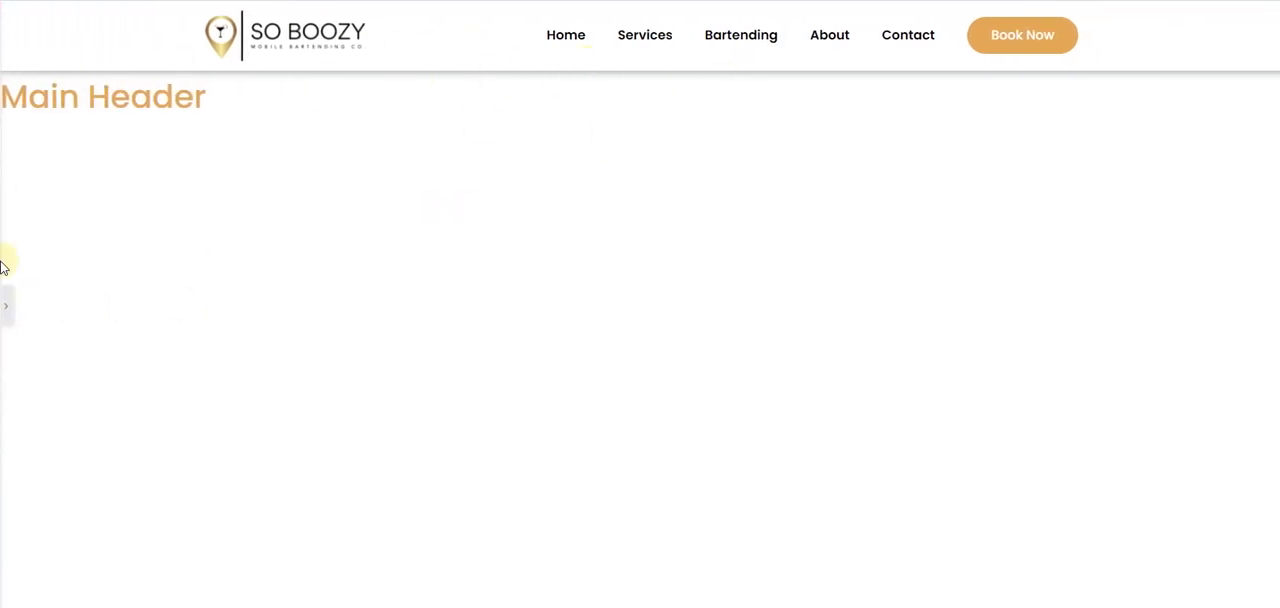
left_click(5, 305)
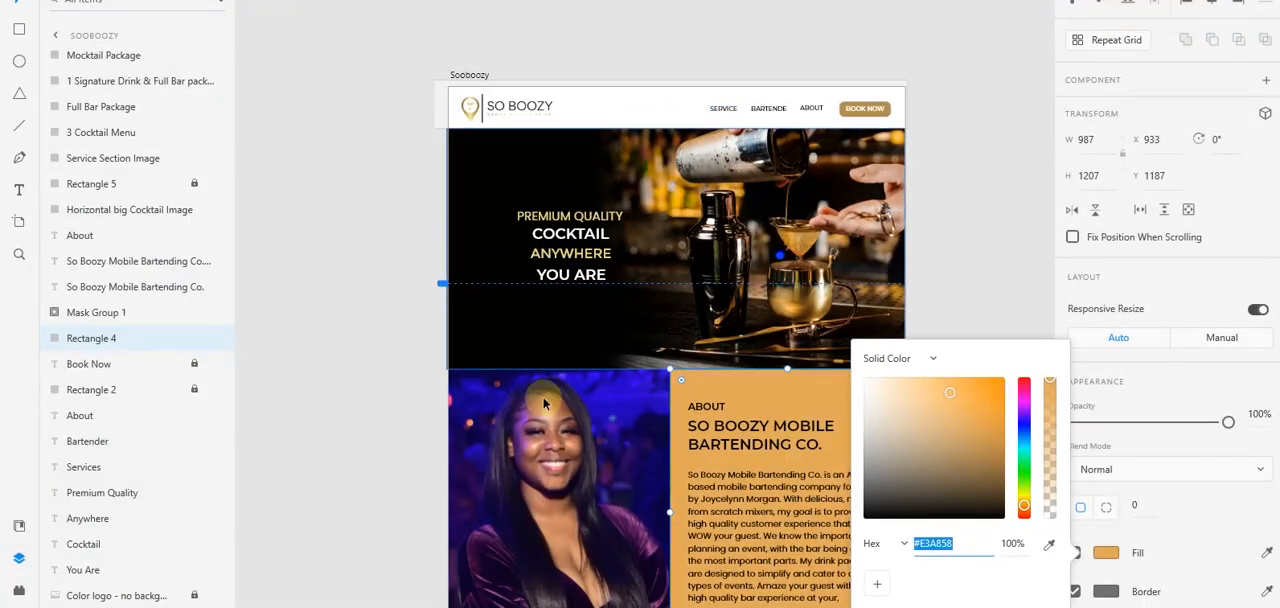
left_click(531, 606)
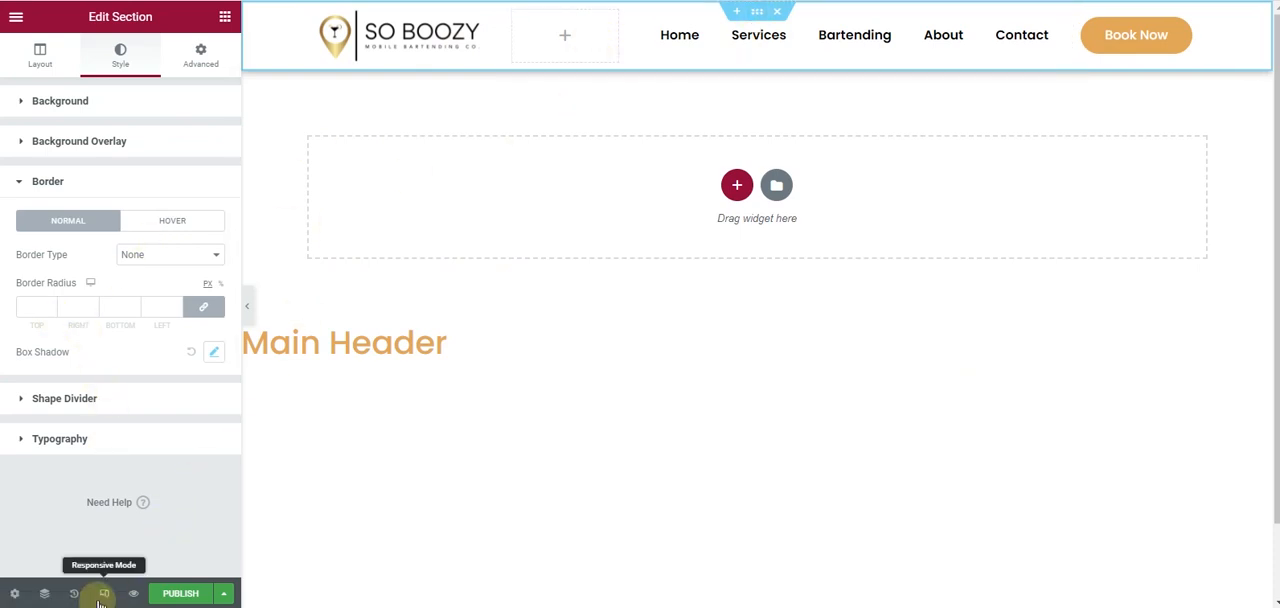
- Switch to the responsive mobile view and set the logo column's width to 60%
left_click(103, 594)
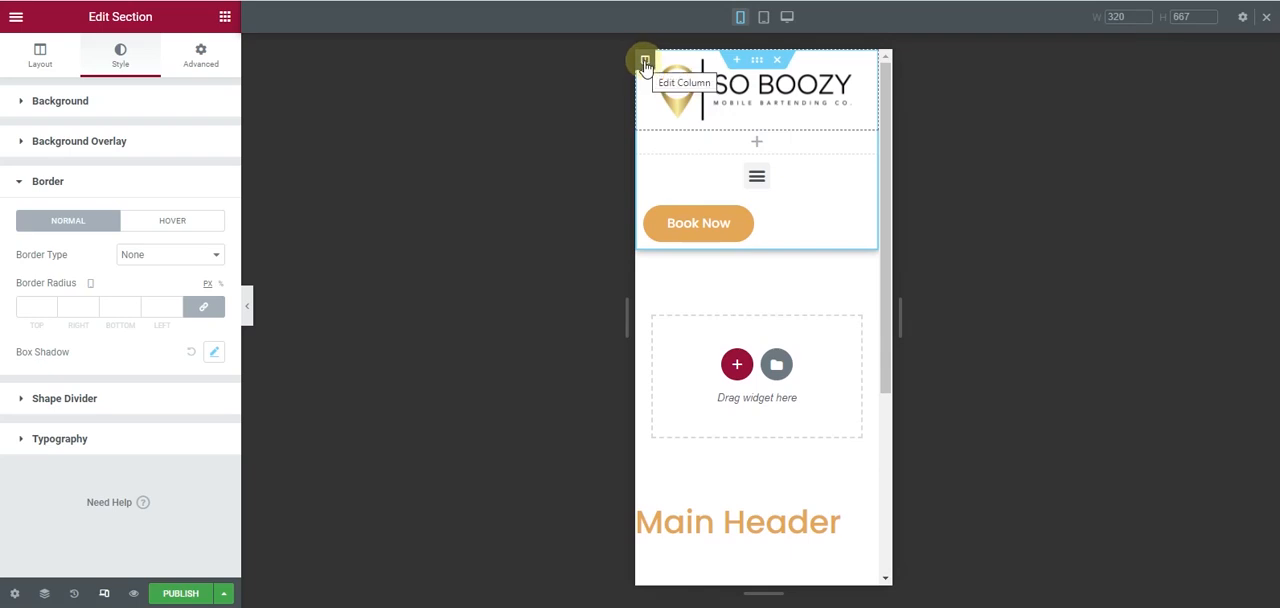
left_click(645, 62)
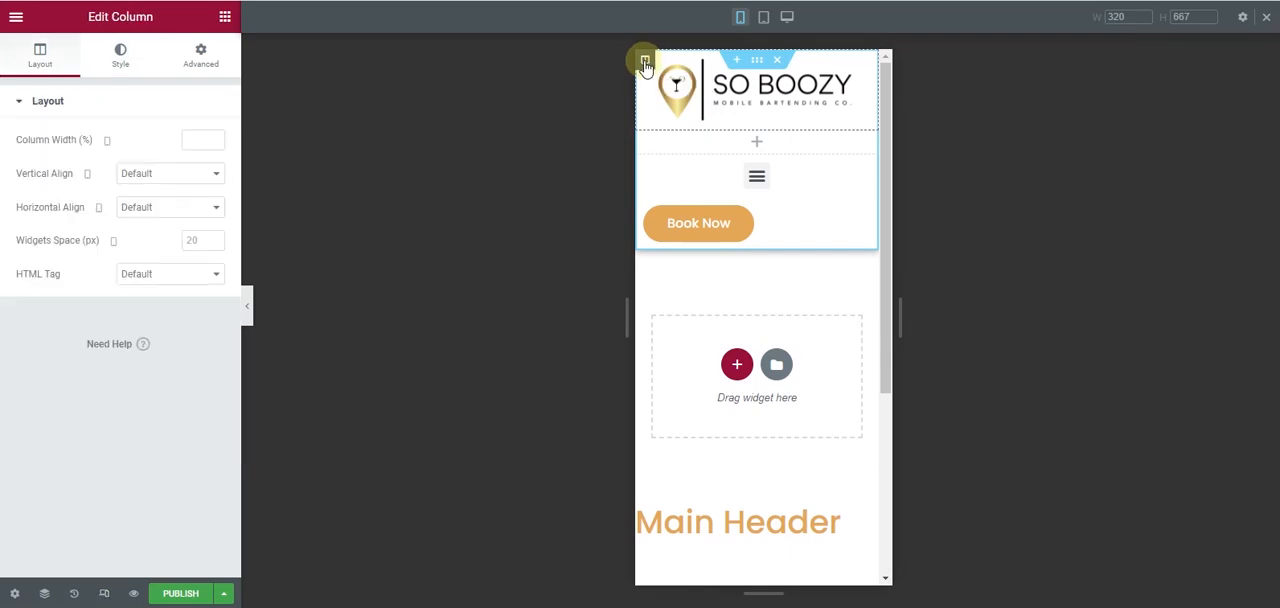
left_click(213, 140)
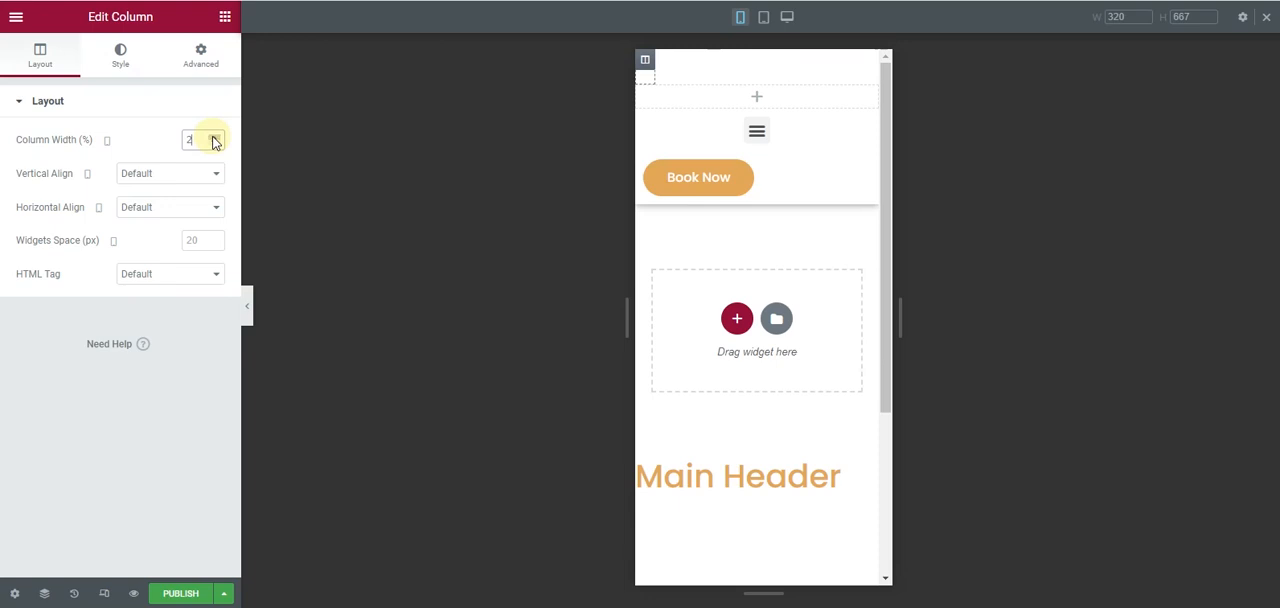
left_click(213, 138)
left_click(213, 138)
left_click(213, 138)
left_click(213, 140)
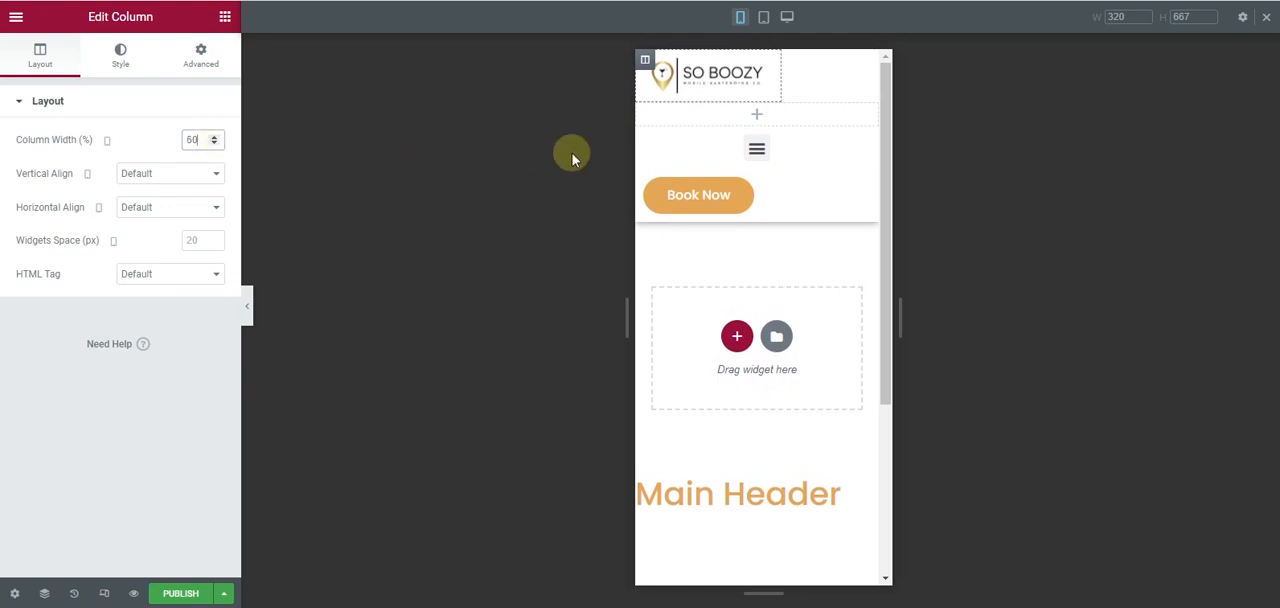
- Hide the empty second header column on mobile
left_click(638, 108)
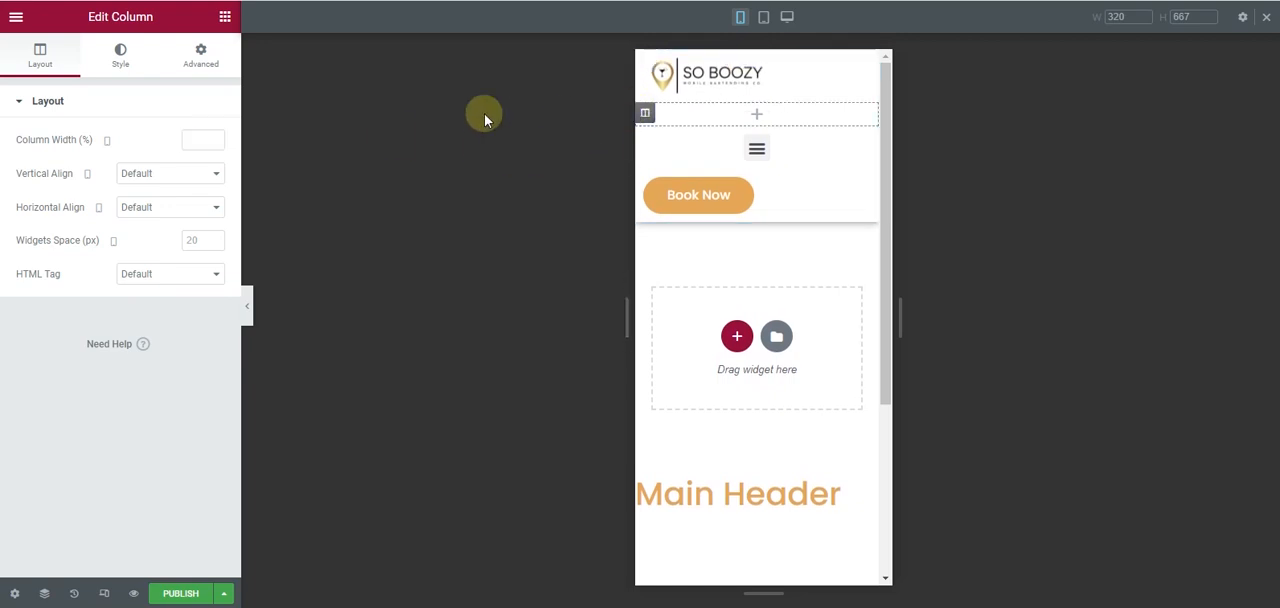
left_click(203, 60)
scroll(117, 408, "down", 1)
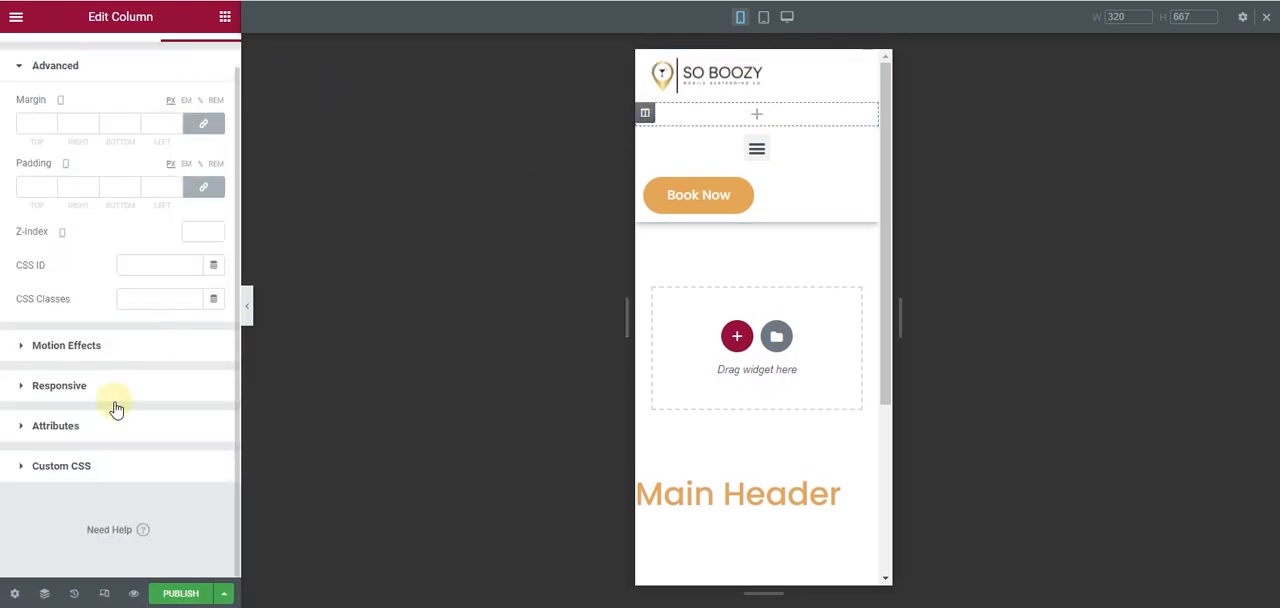
left_click(112, 386)
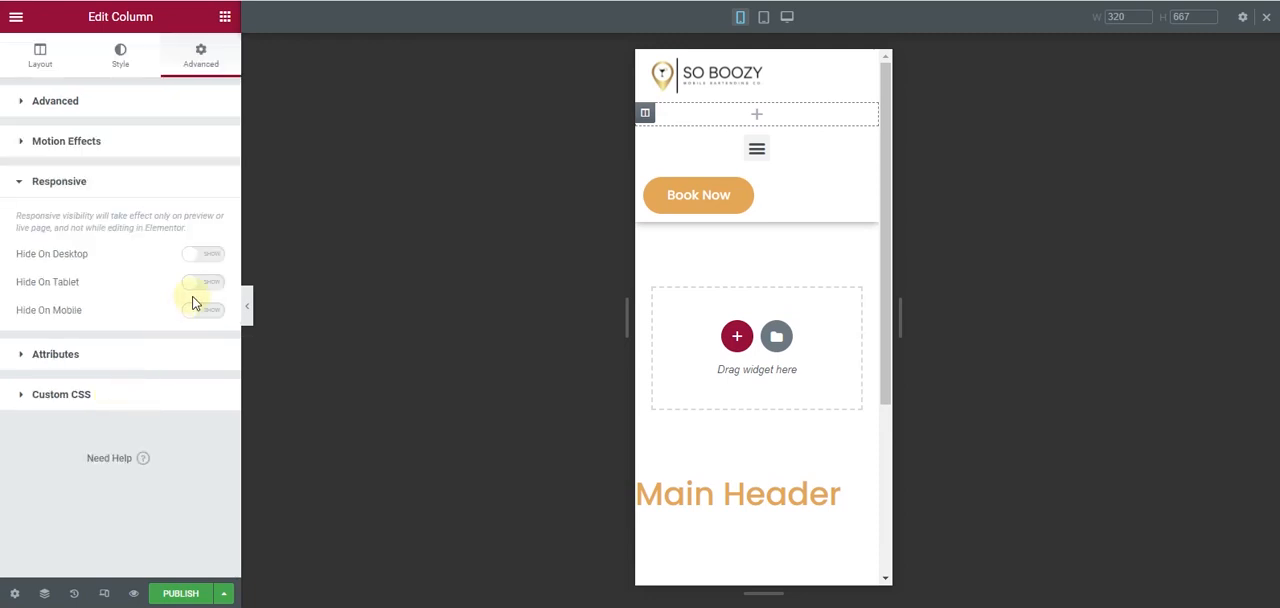
left_click(218, 316)
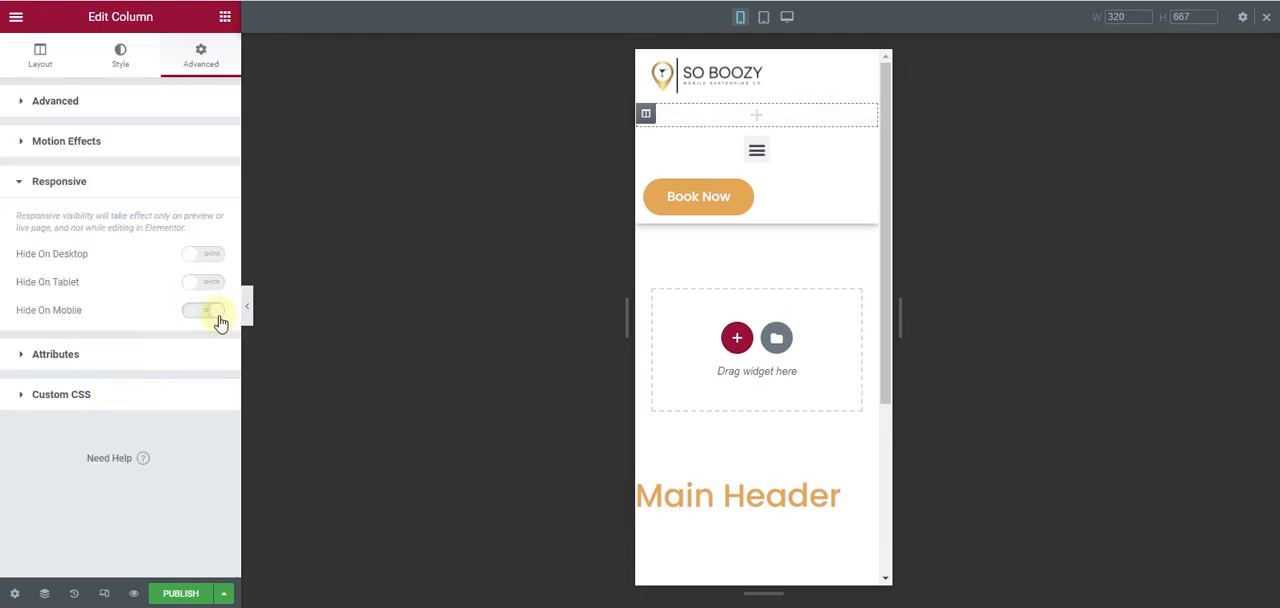
- Try a mobile width of 29% for the navigation menu's column
left_click(645, 139)
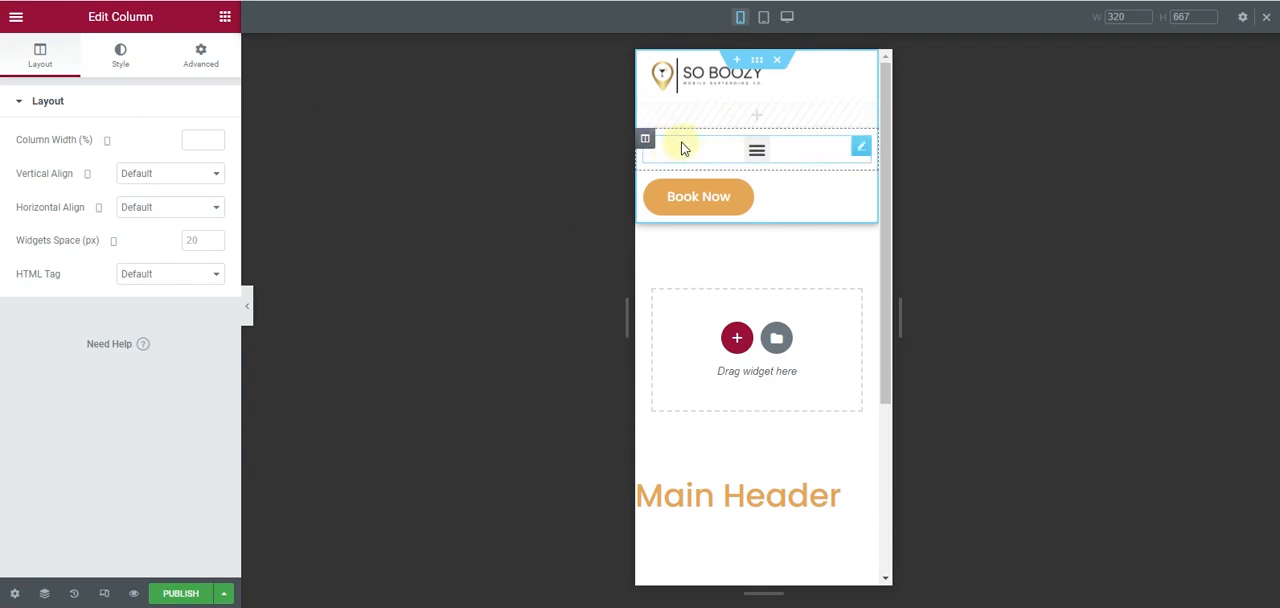
left_click(200, 140)
type("2")
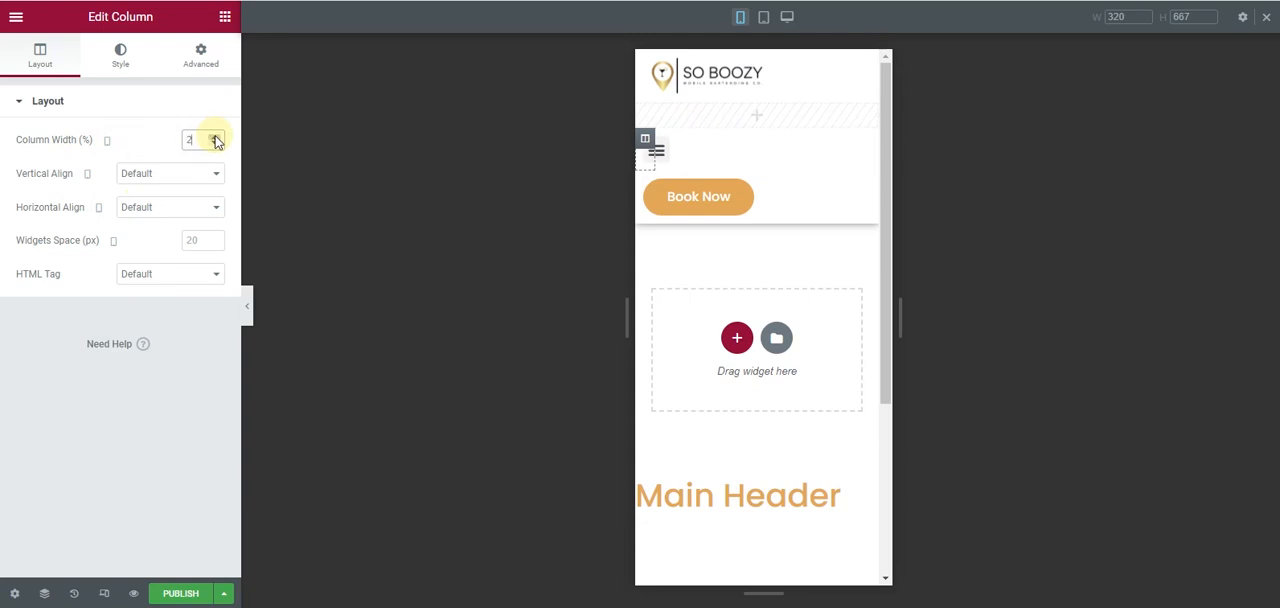
left_click(216, 136)
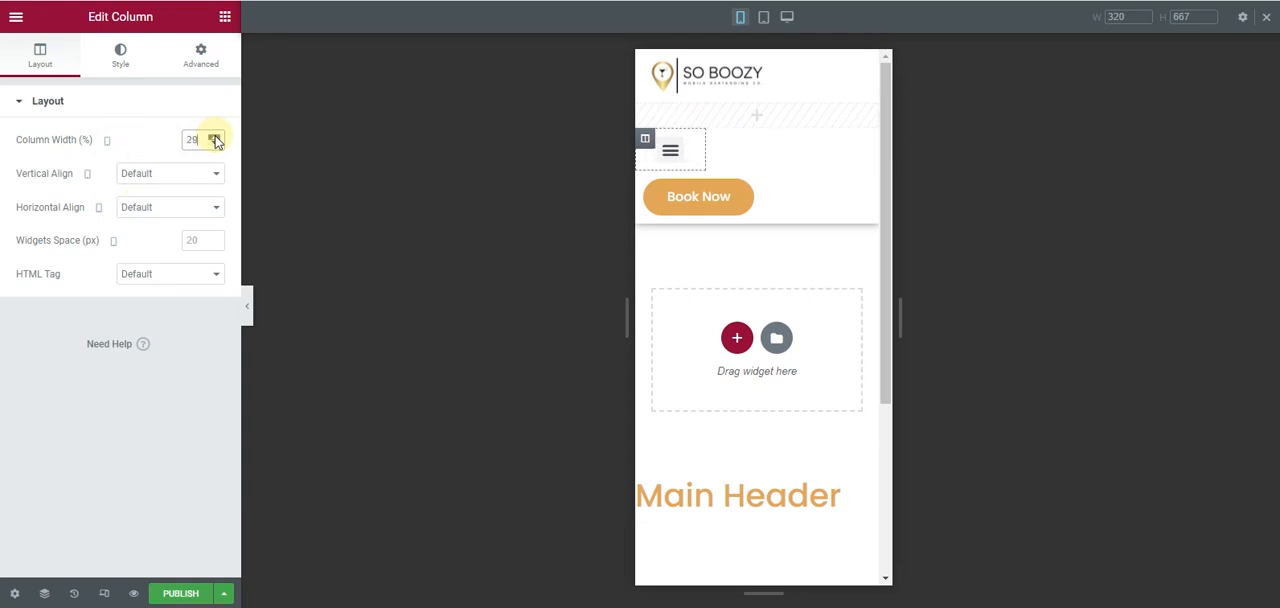
left_click_drag(216, 140, 216, 146)
- Check the logo column's width, set the navigation menu column's mobile width to 40%, and preview the mobile header
left_click(640, 58)
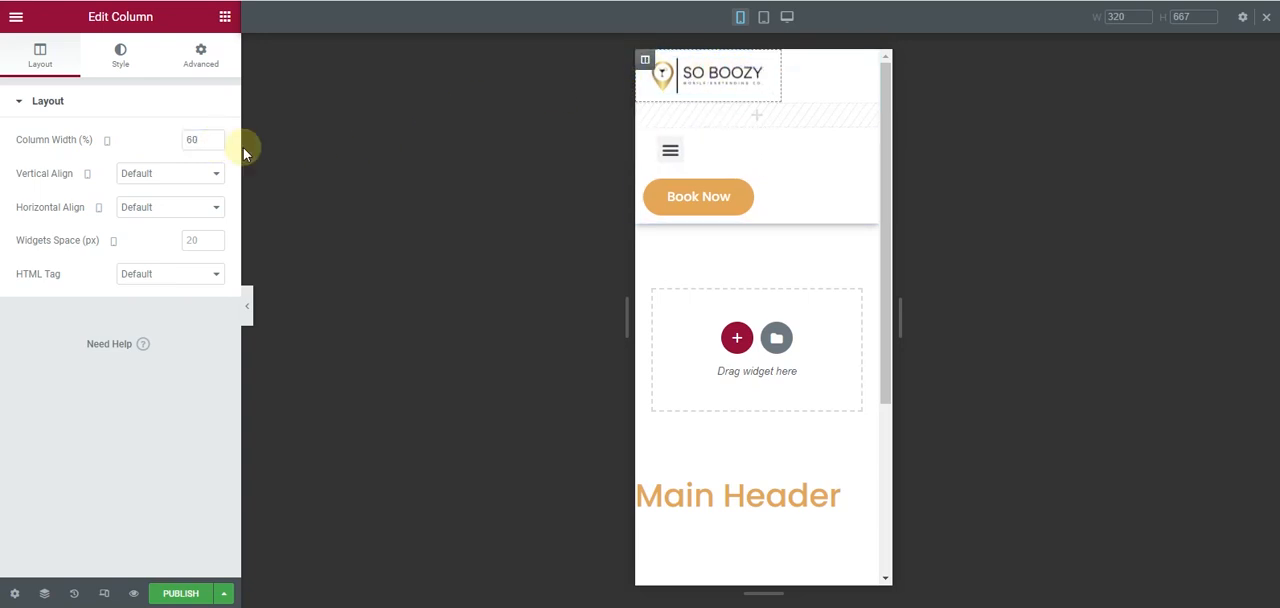
left_click(645, 139)
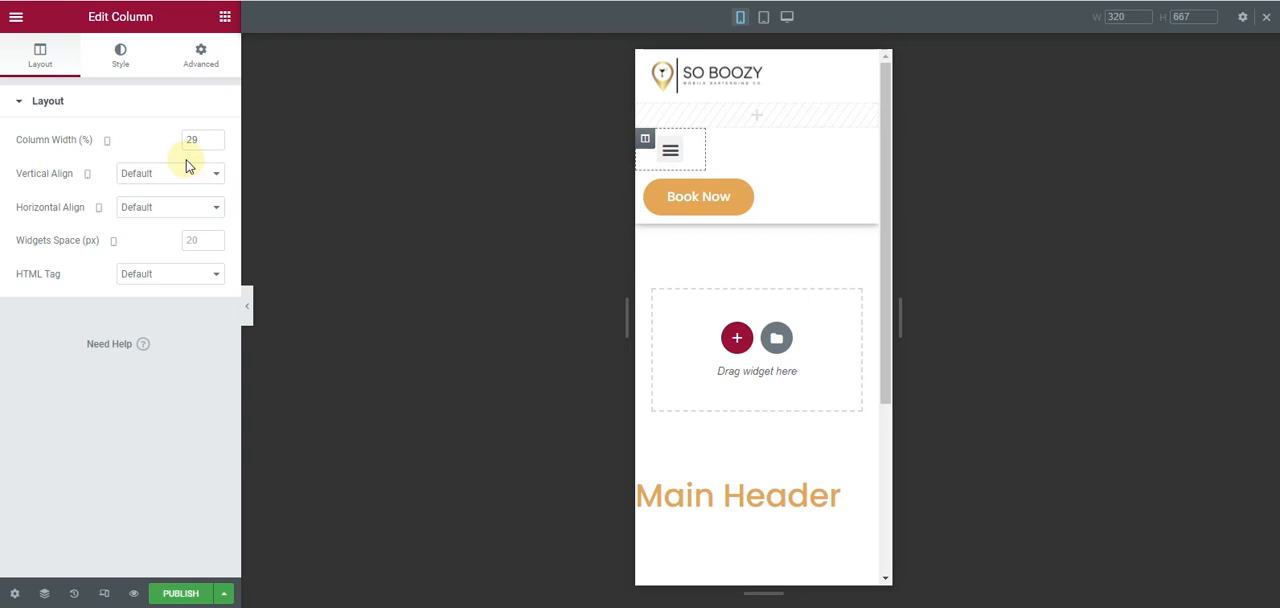
left_click_drag(201, 141, 186, 140)
type("40")
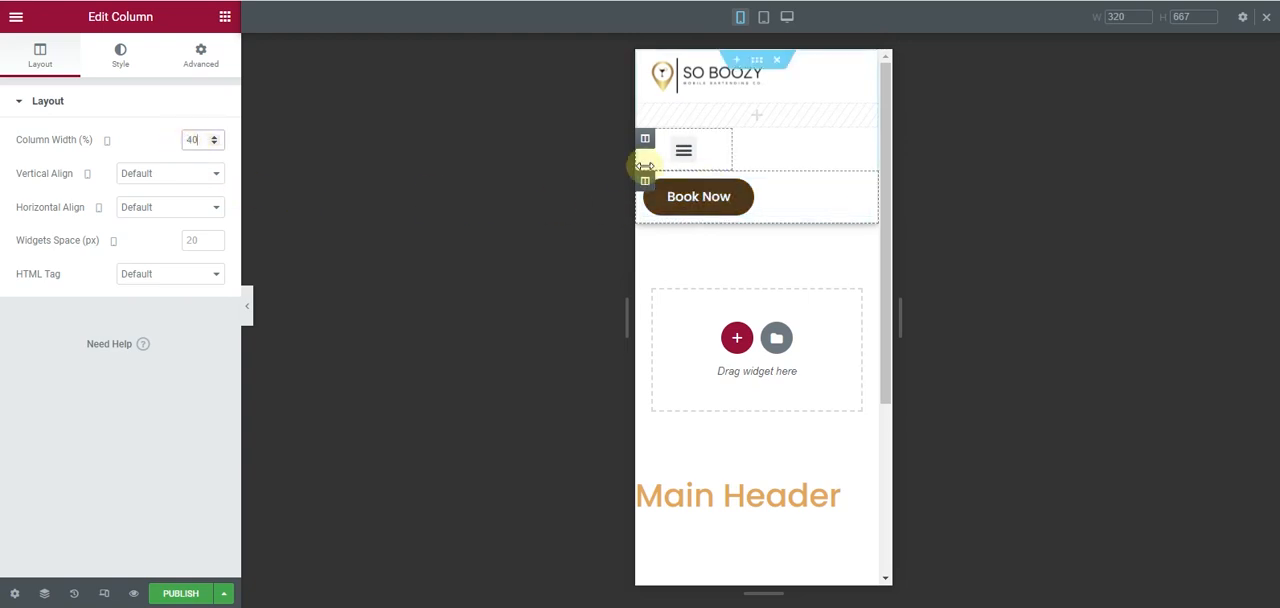
left_click(249, 299)
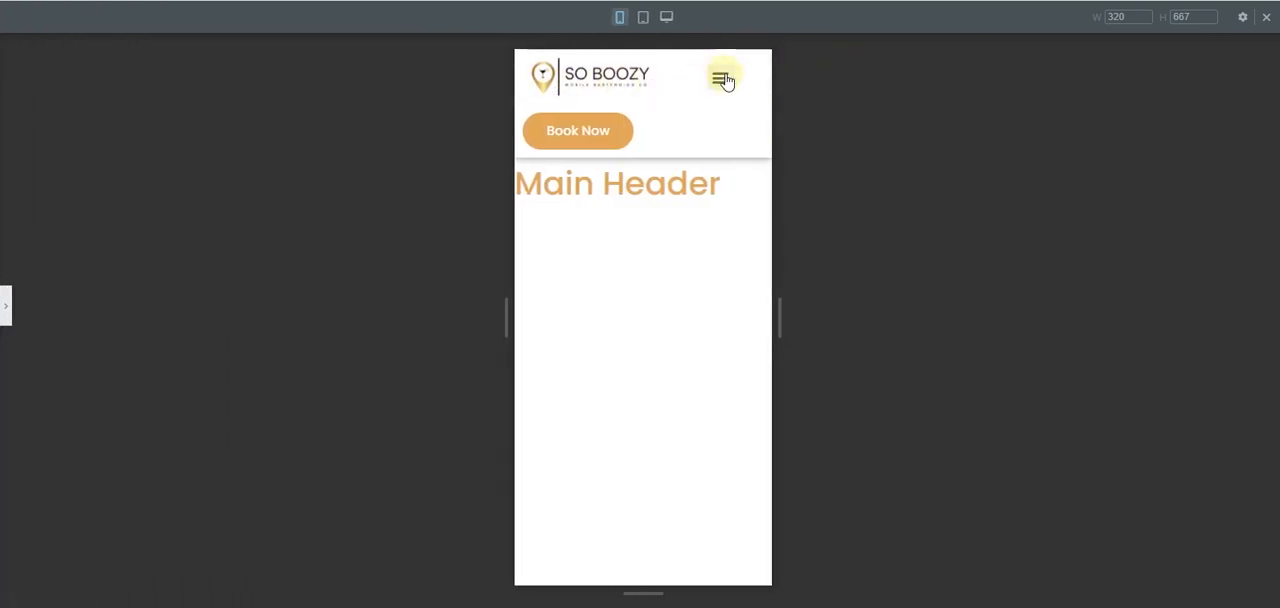
- Align the navigation menu's mobile toggle button to the right
left_click(5, 306)
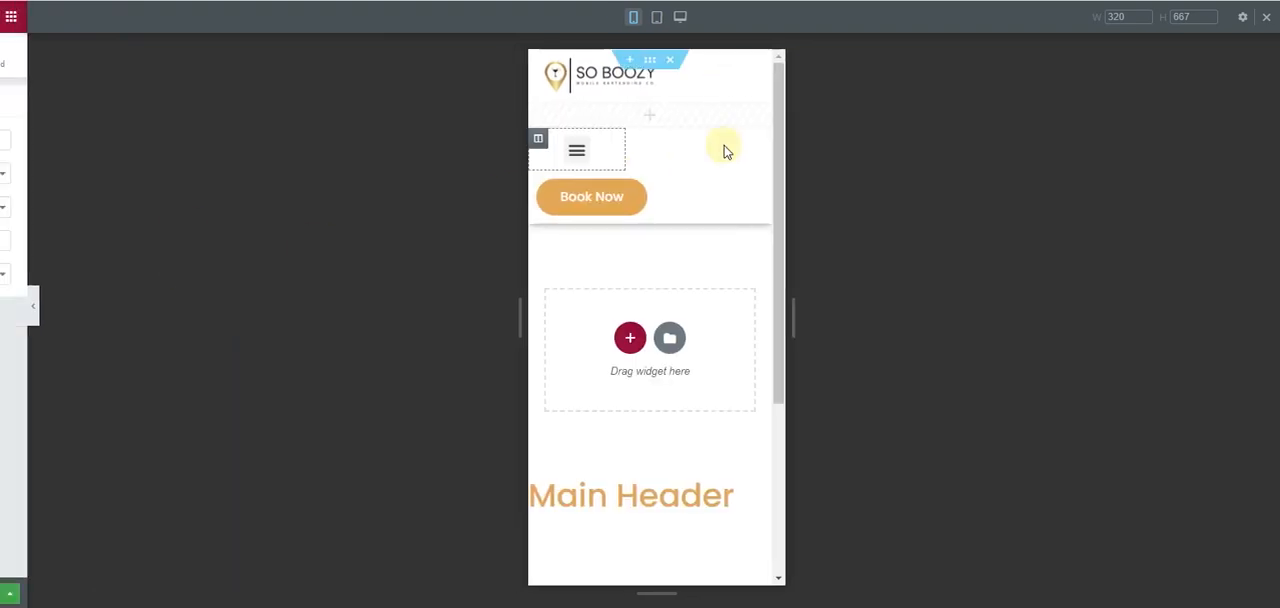
left_click(716, 148)
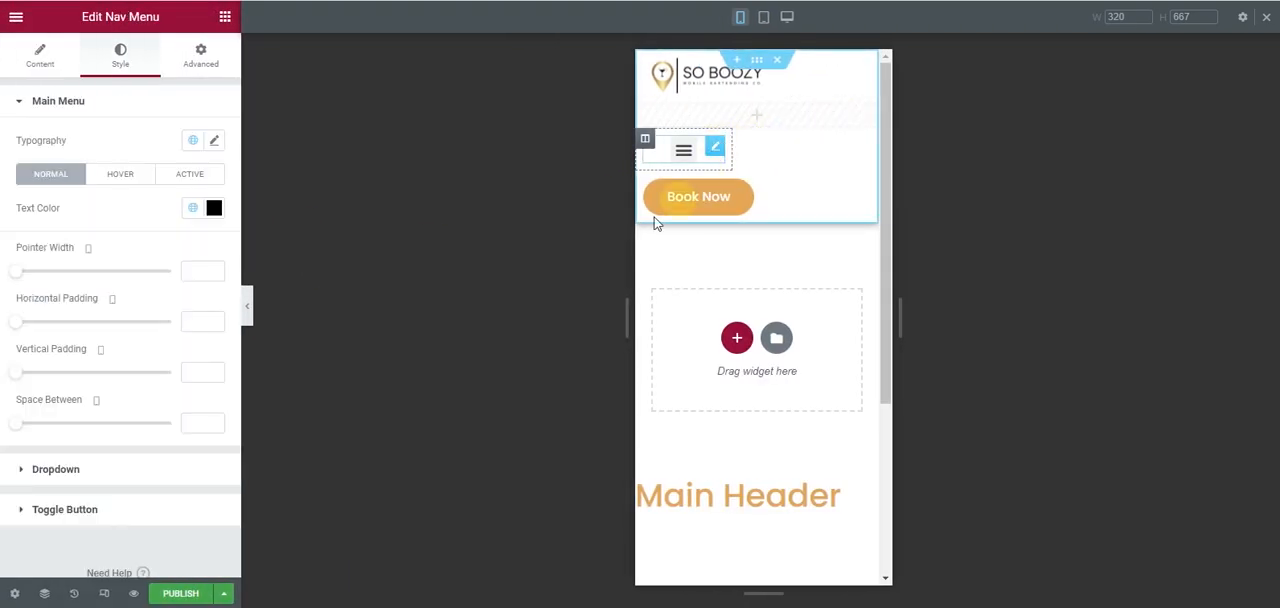
left_click(28, 72)
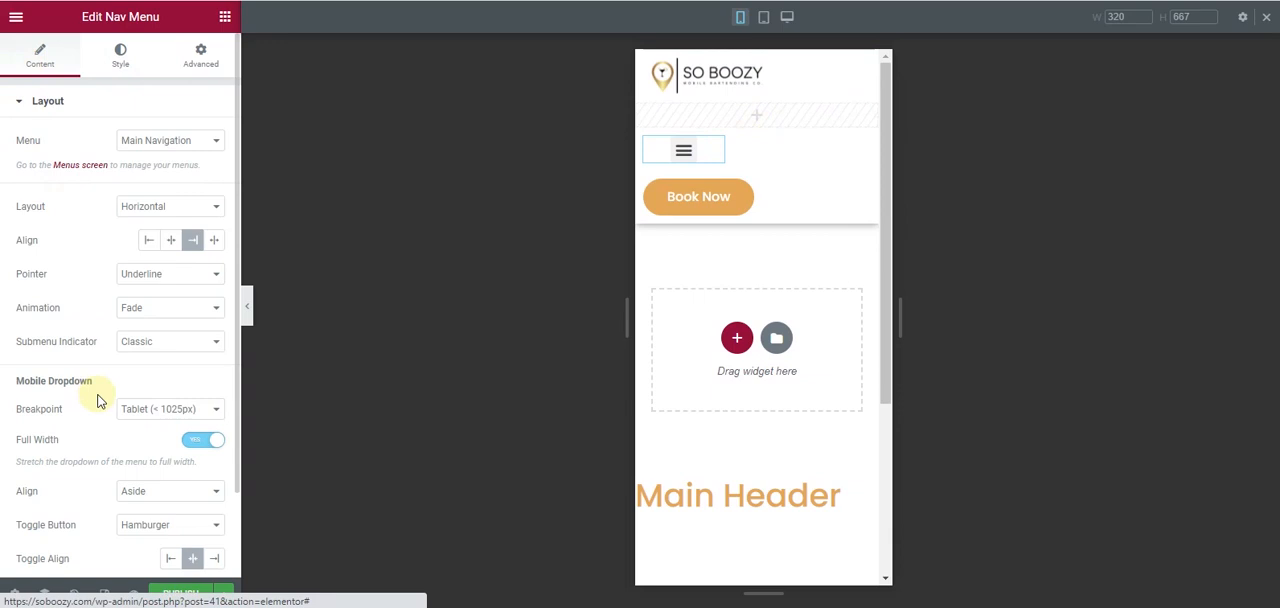
scroll(95, 385, "down", 2)
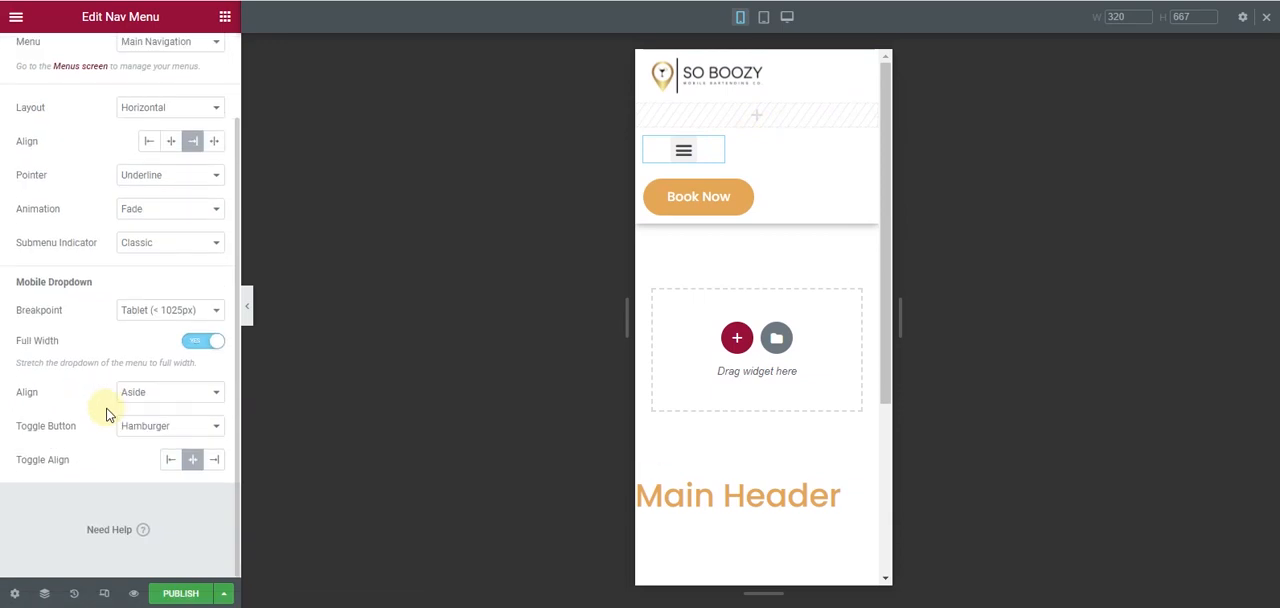
left_click(214, 461)
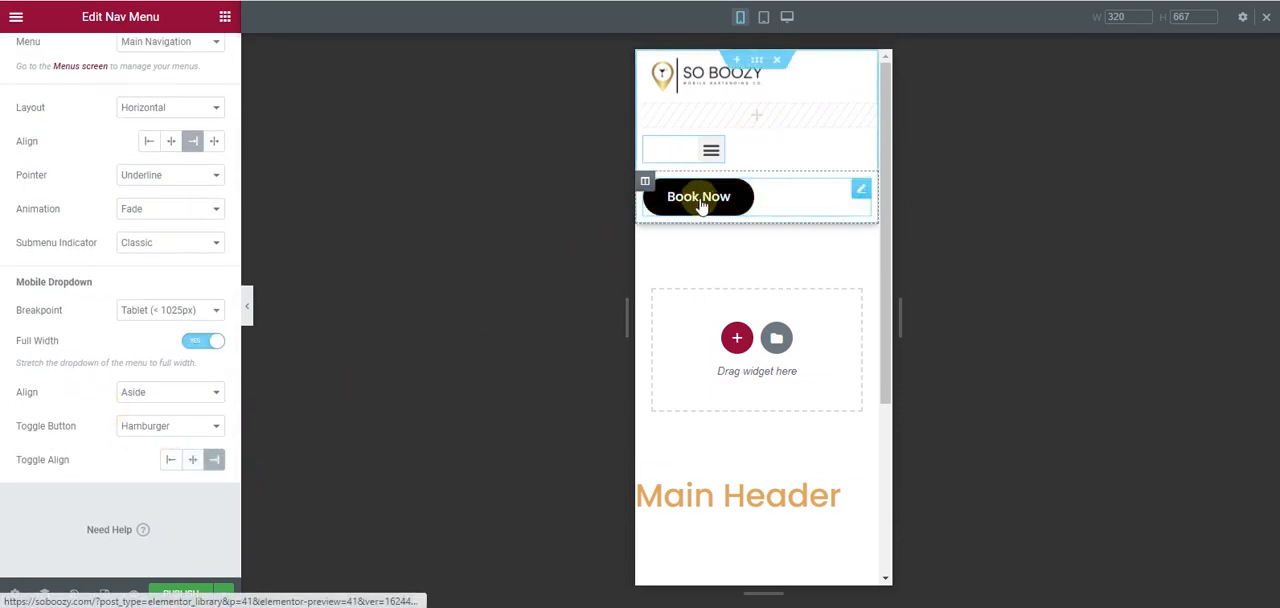
- Set the menu toggle button's normal background colour to #E3A858
left_click(714, 160)
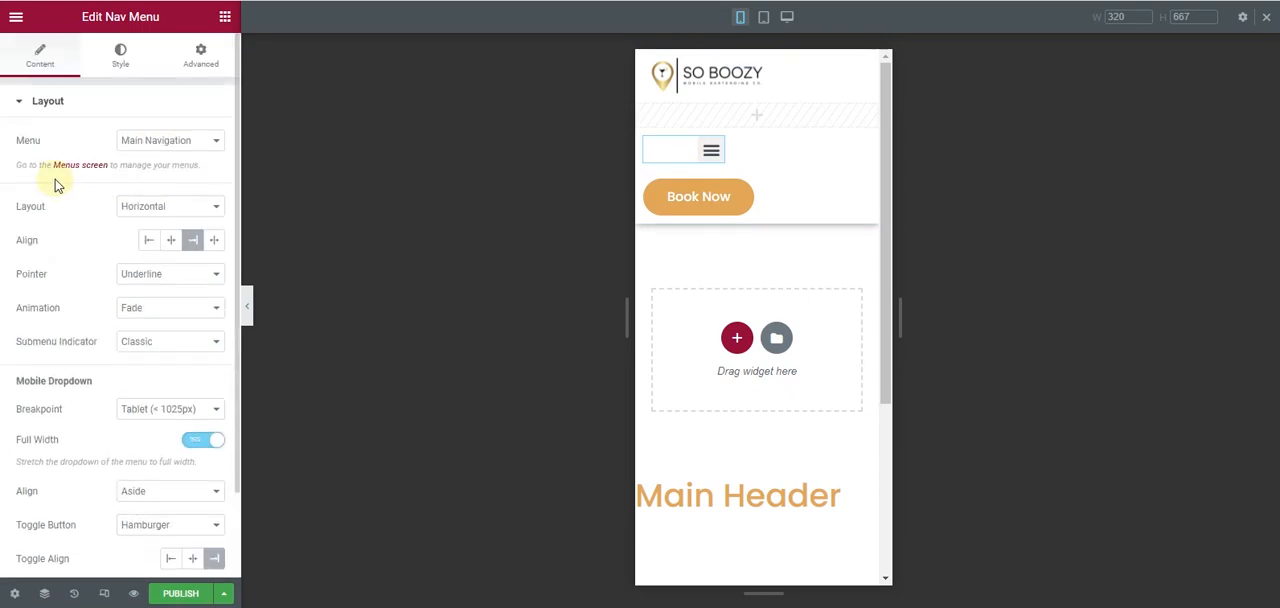
left_click(112, 60)
scroll(97, 468, "down", 1)
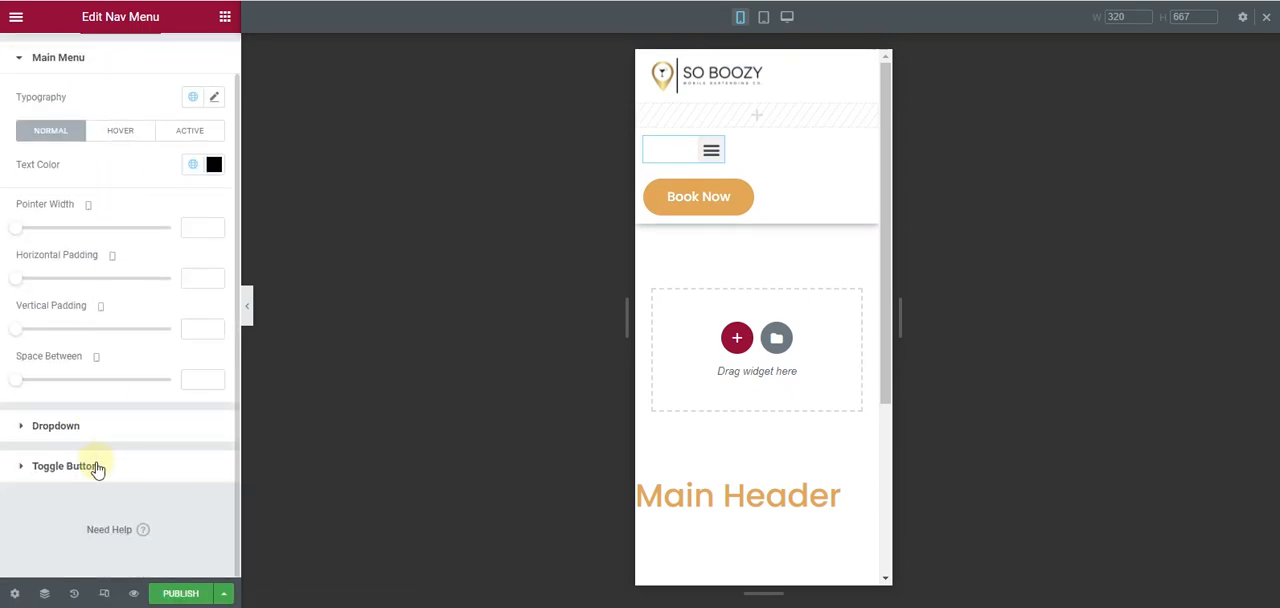
left_click(97, 468)
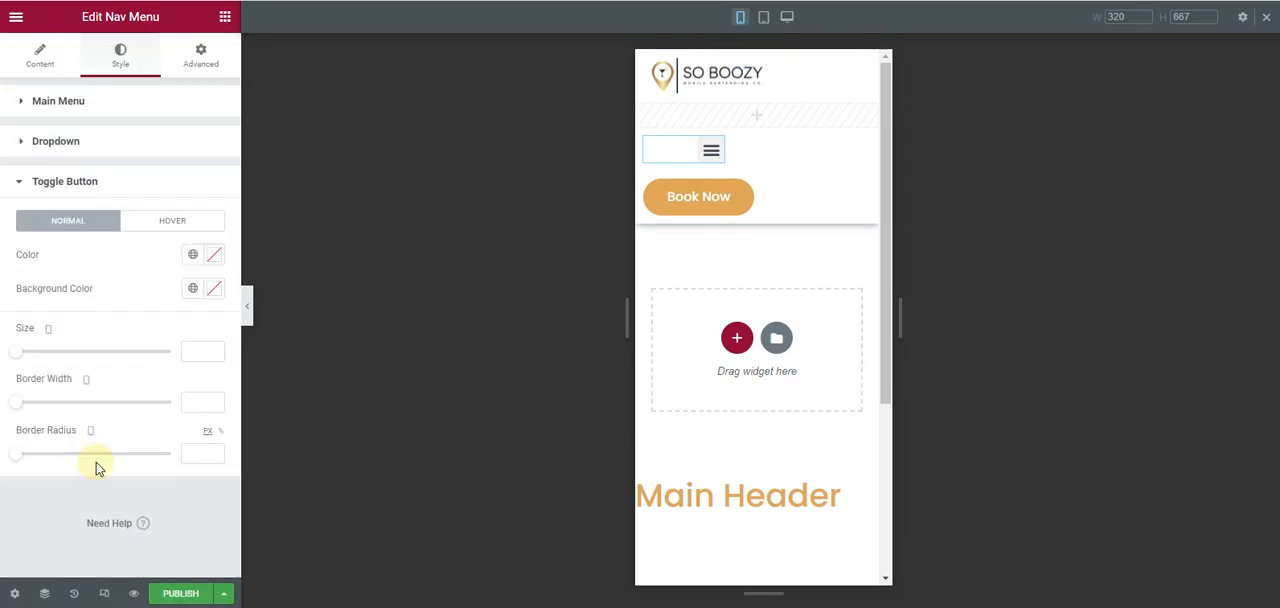
left_click(213, 289)
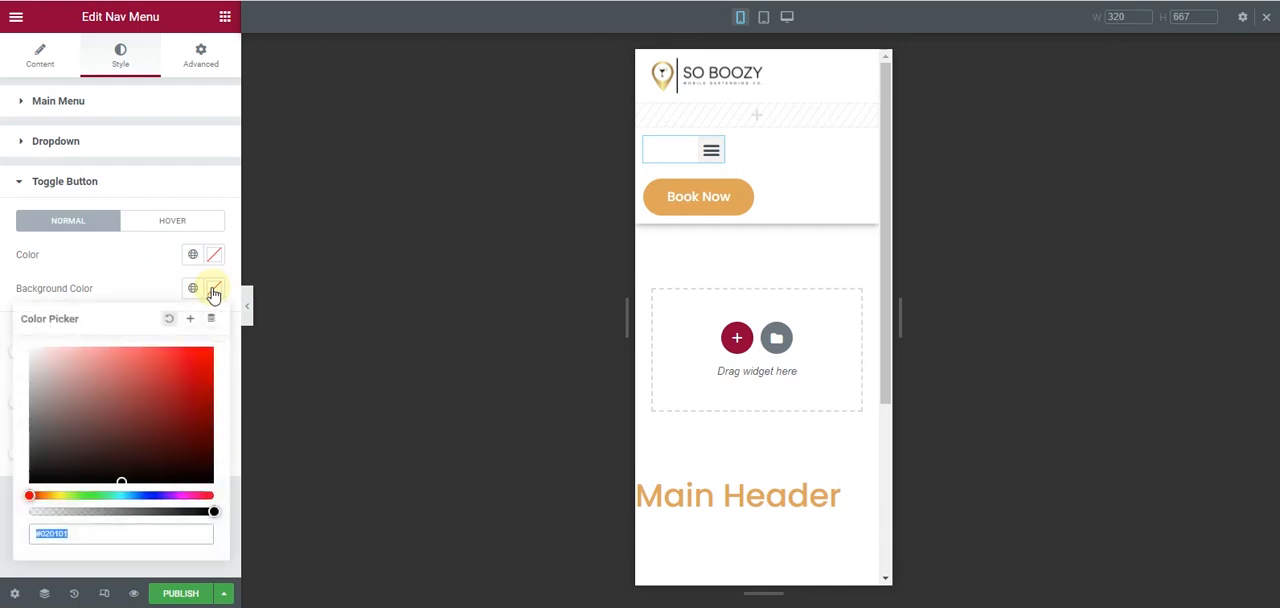
type("#E3A858")
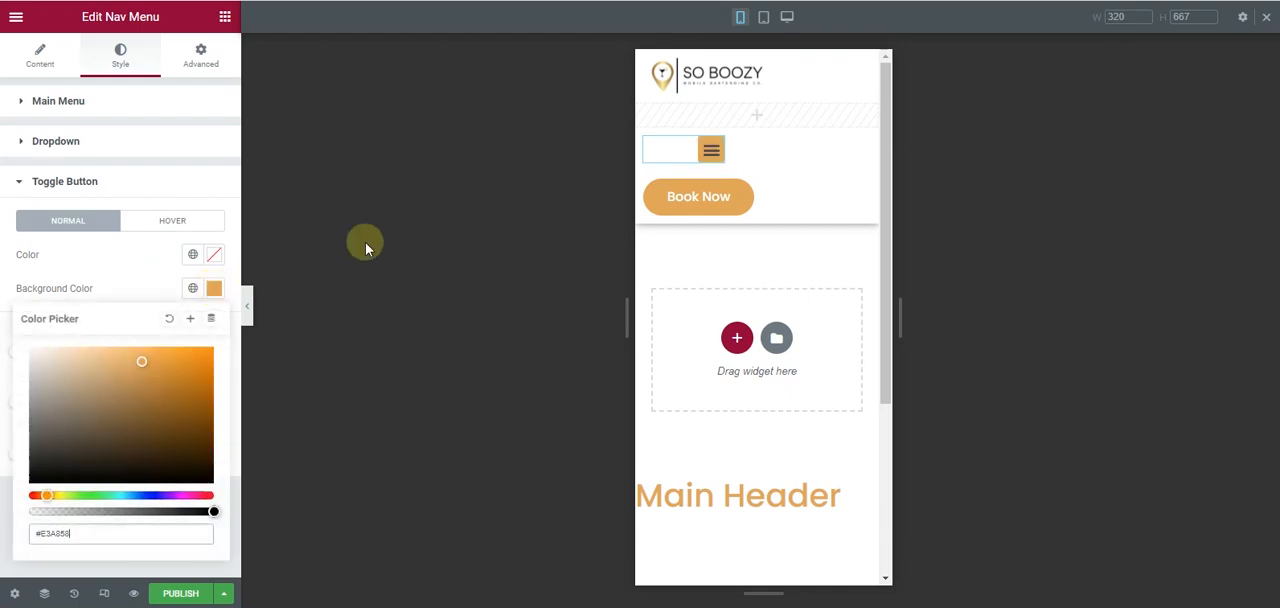
left_click(709, 165)
left_click(709, 165)
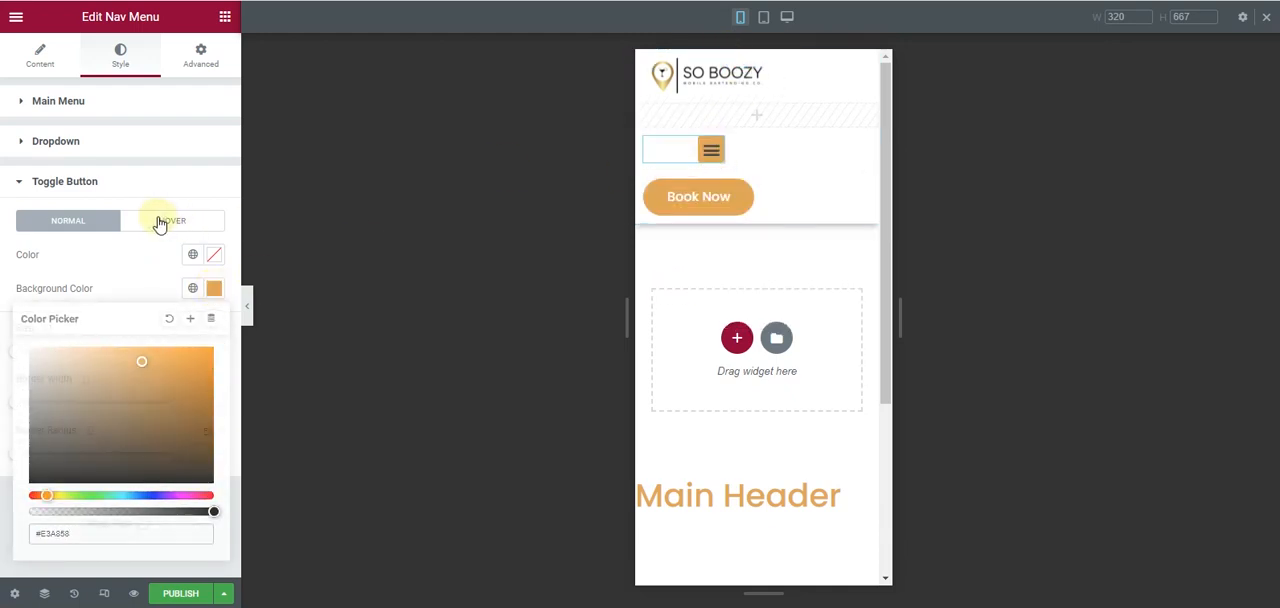
- Give the menu toggle button's hover state a black #000000 background and a white icon colour
left_click(165, 220)
left_click(213, 289)
left_click(32, 482)
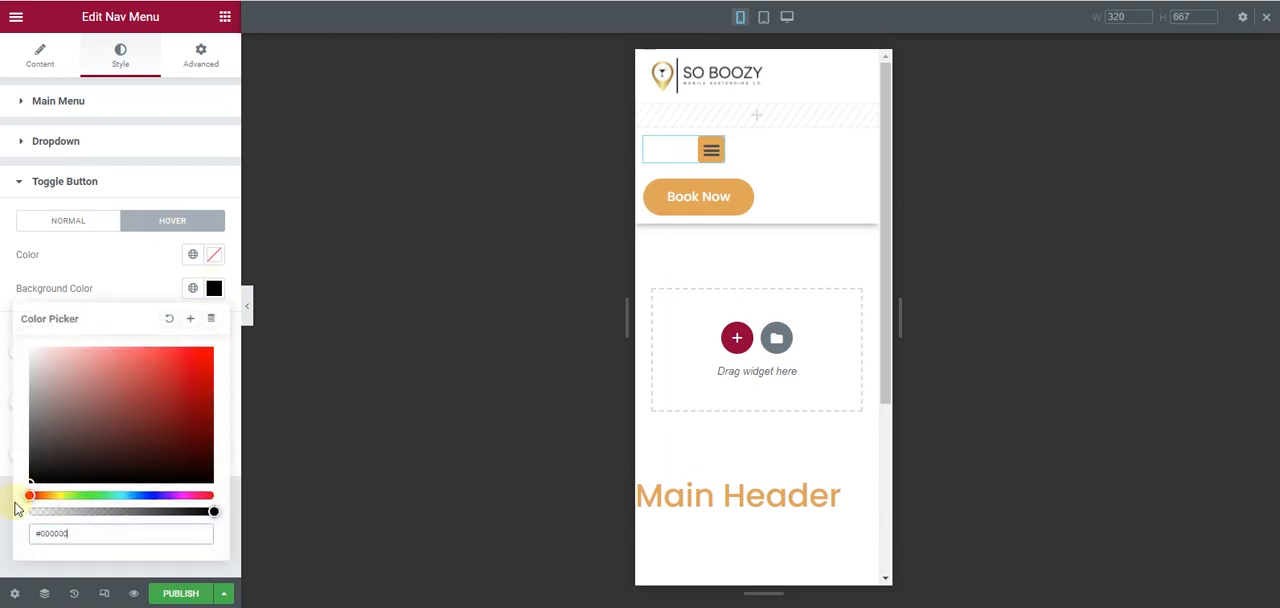
left_click(211, 260)
left_click_drag(66, 374, 2, 277)
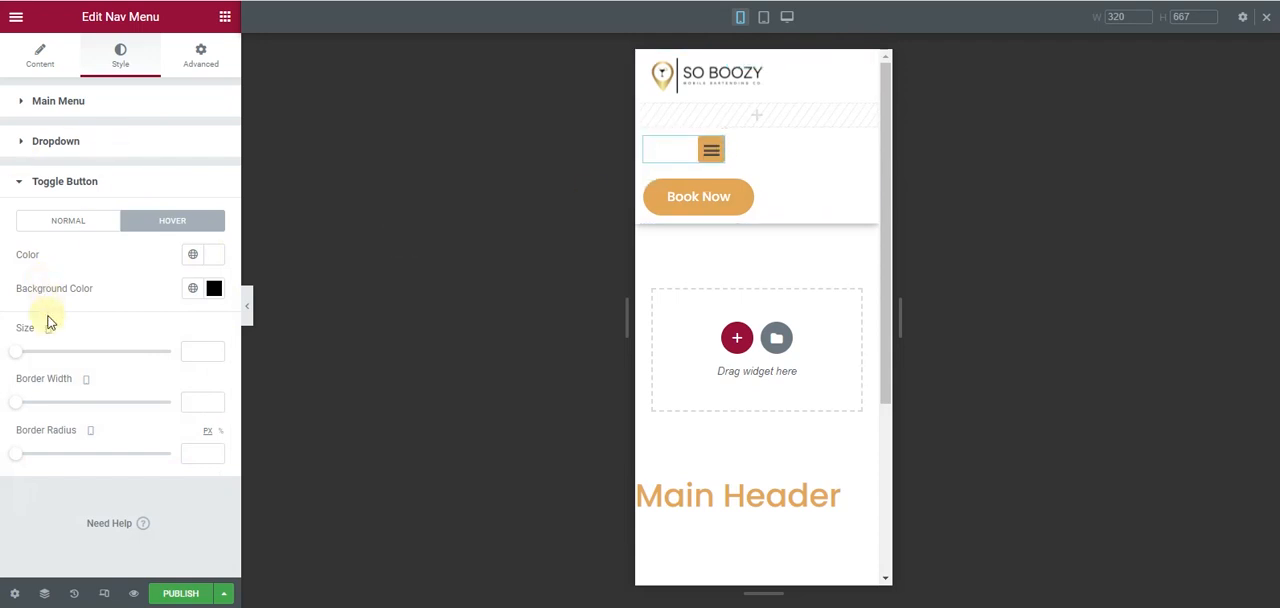
- Set the menu toggle button's size to 23 and its border radius to 2 px
left_click_drag(25, 358, 34, 360)
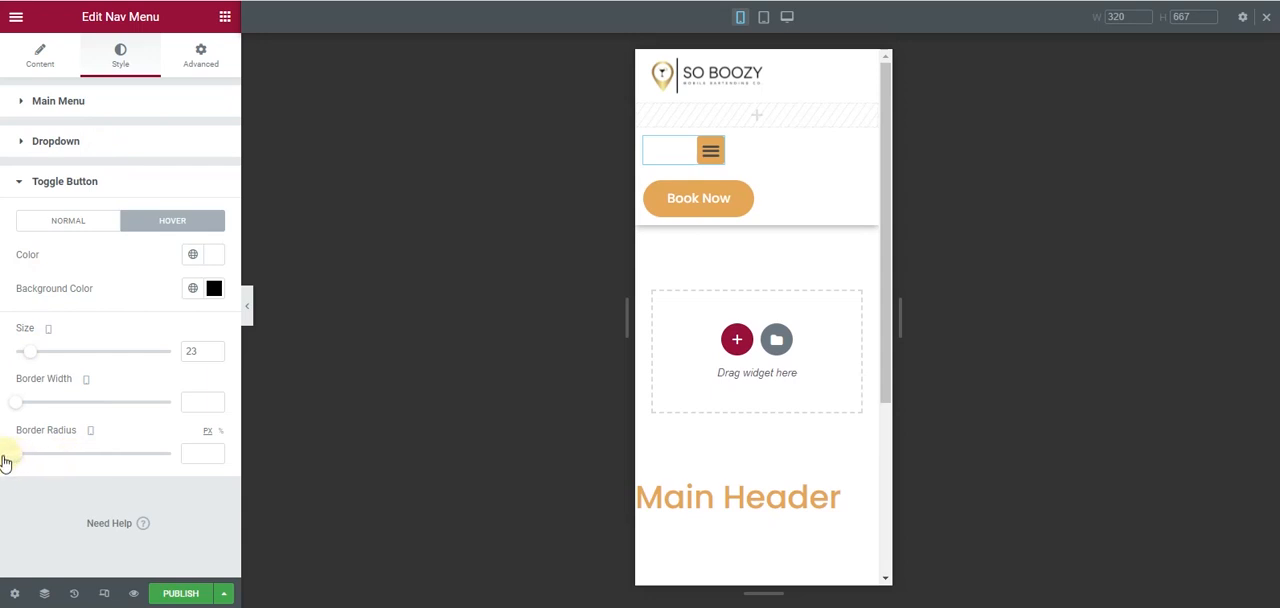
left_click_drag(15, 454, 31, 454)
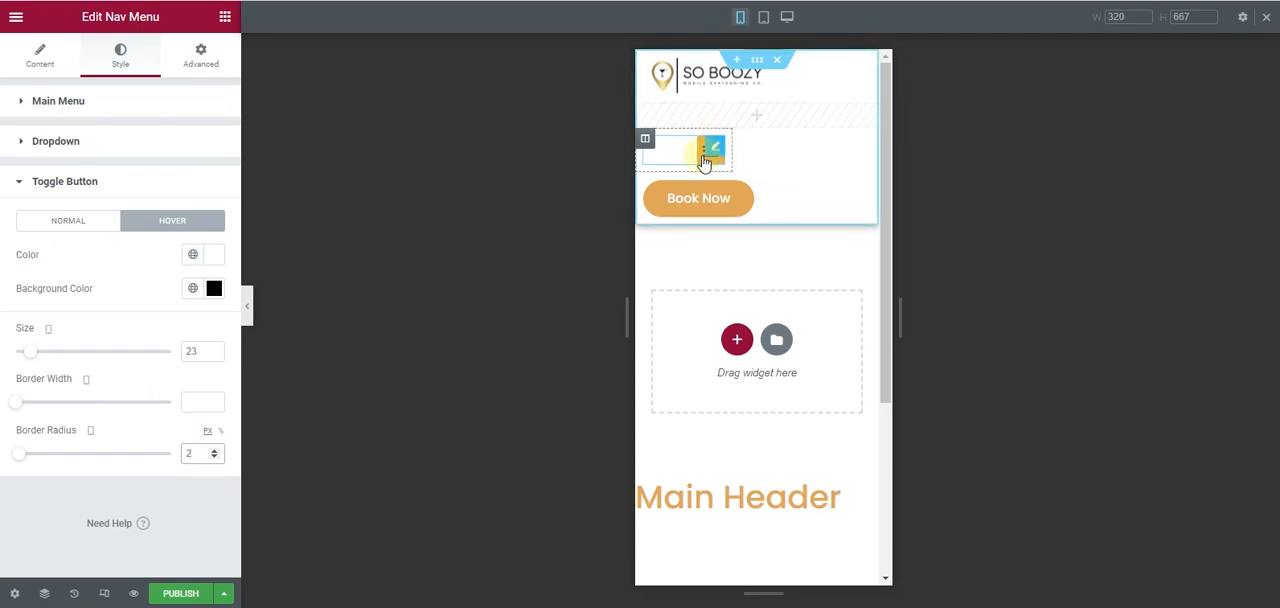
left_click(86, 182)
- Style the mobile dropdown menu's normal state with the gold brand background colour and #FFFFFF text
left_click(77, 137)
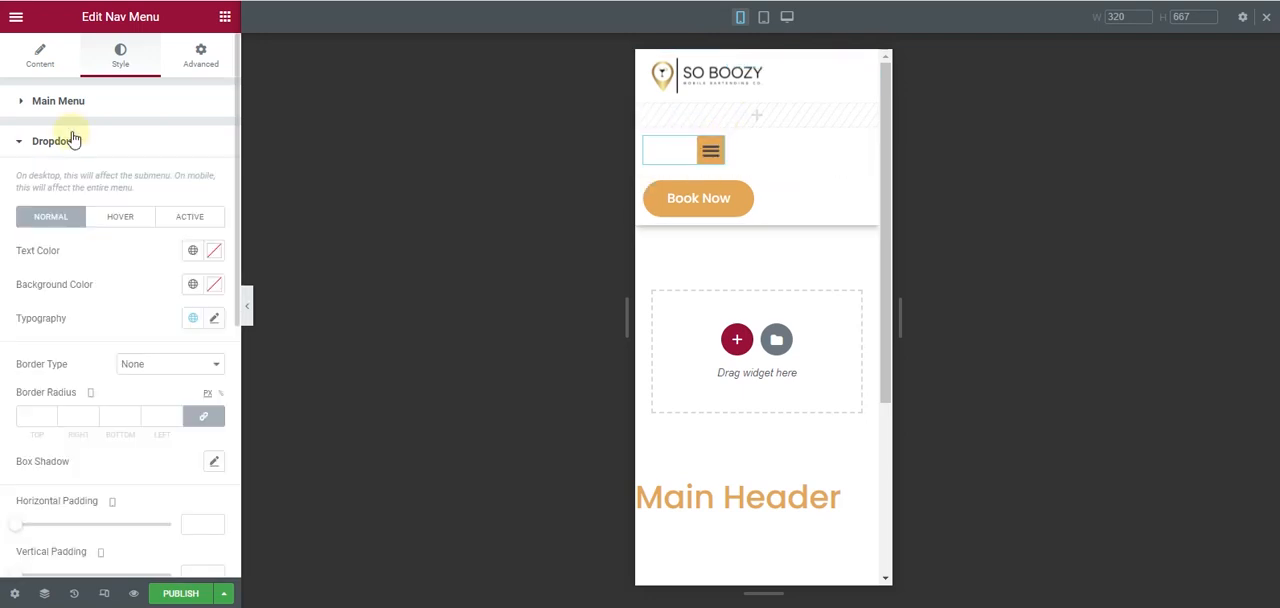
left_click(708, 155)
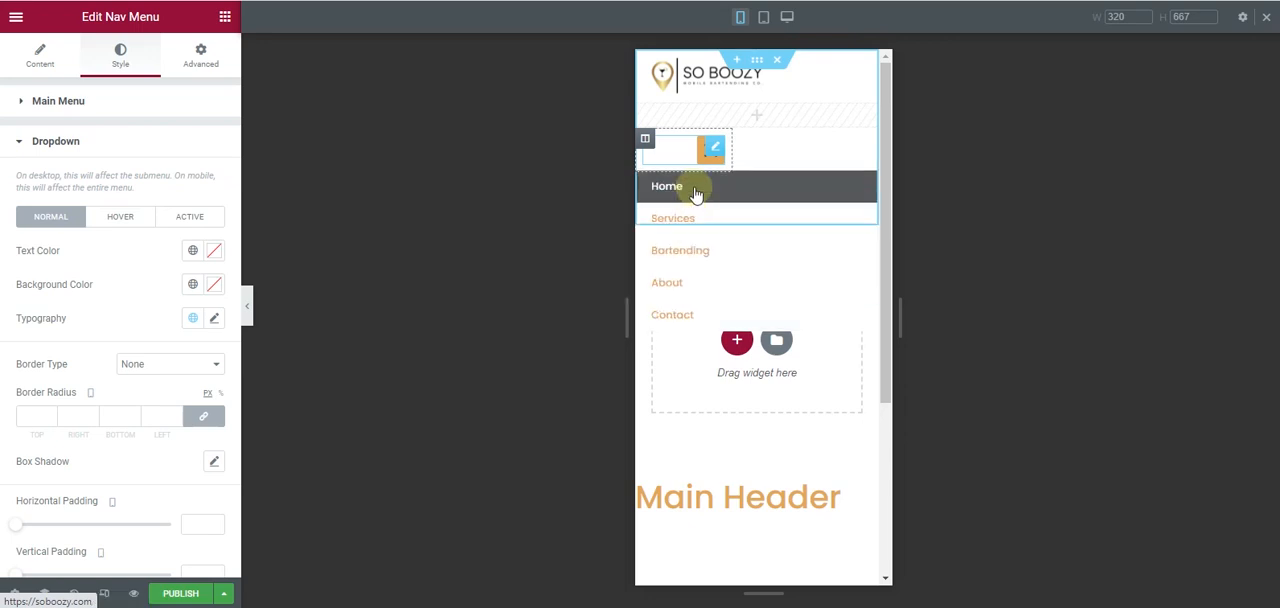
left_click(212, 287)
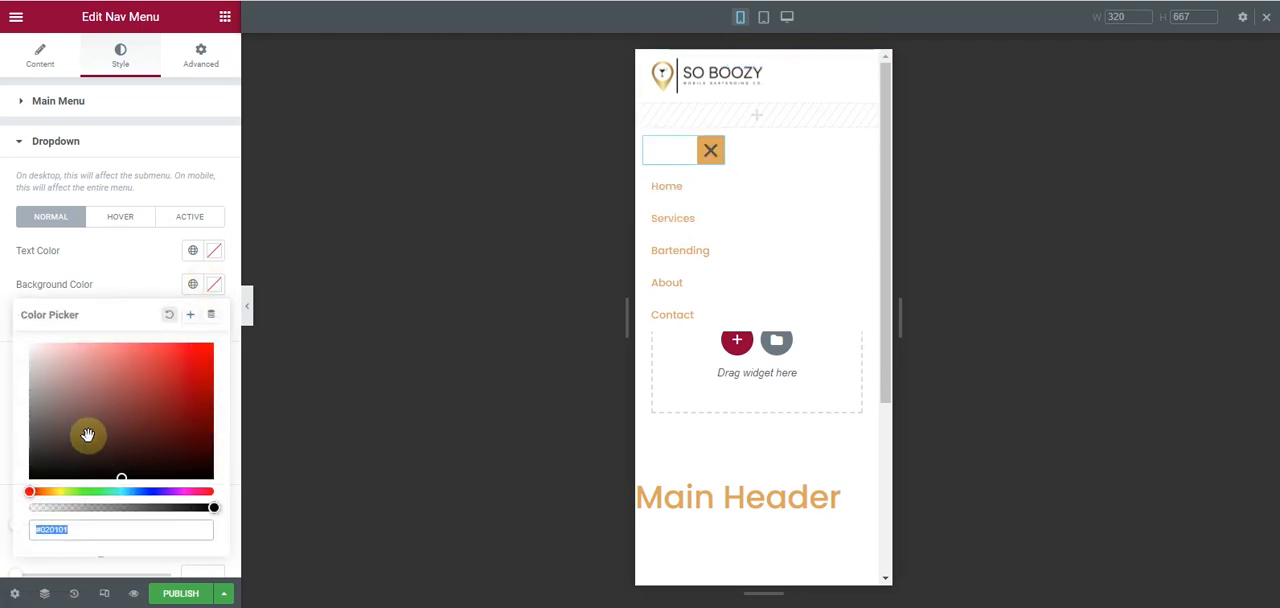
key("ctrl+v")
left_click(129, 269)
left_click(219, 255)
left_click_drag(63, 366, 4, 286)
left_click(4, 286)
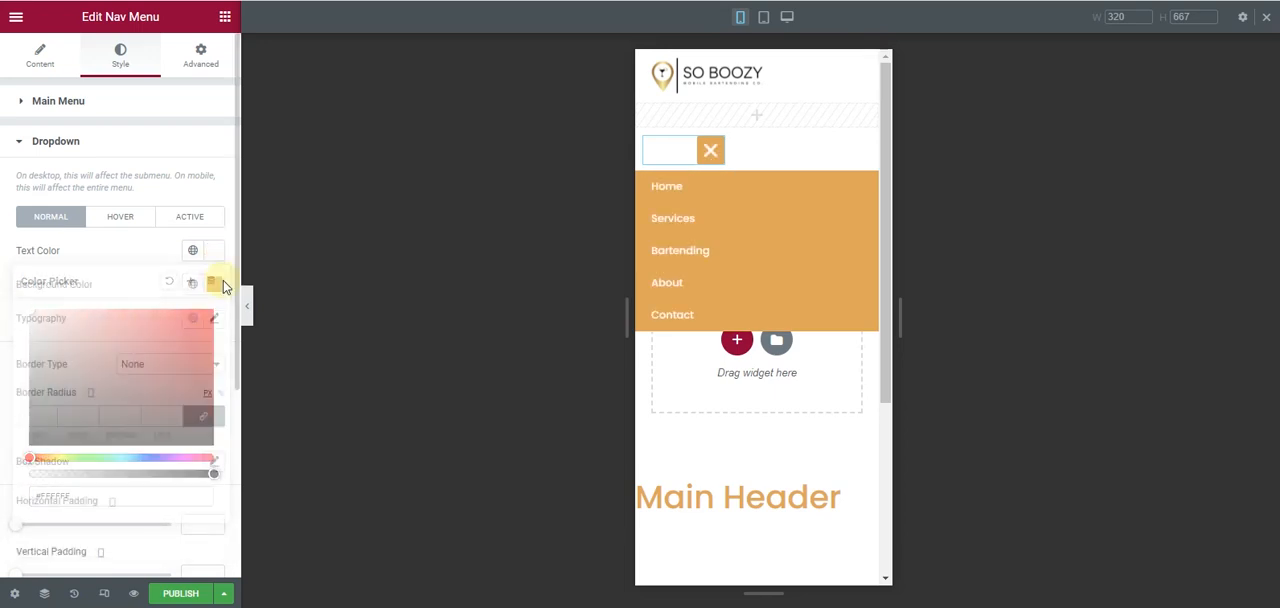
- Set the dropdown menu's typography size to 16 px and check it in the expanded menu
left_click(214, 319)
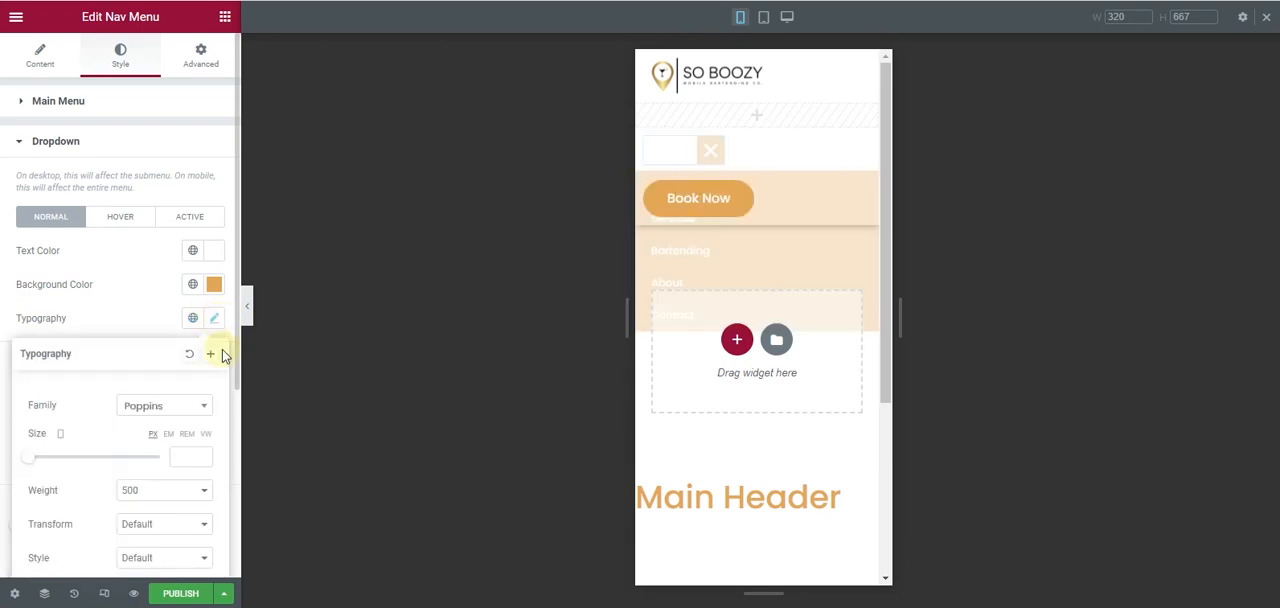
left_click(184, 454)
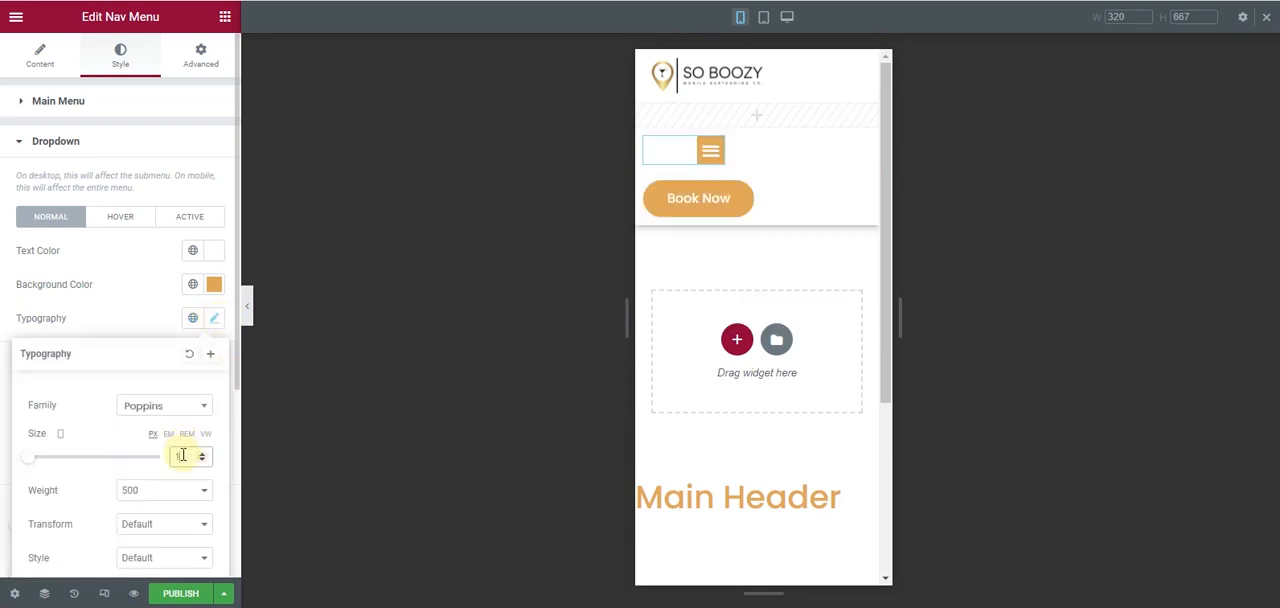
left_click(706, 163)
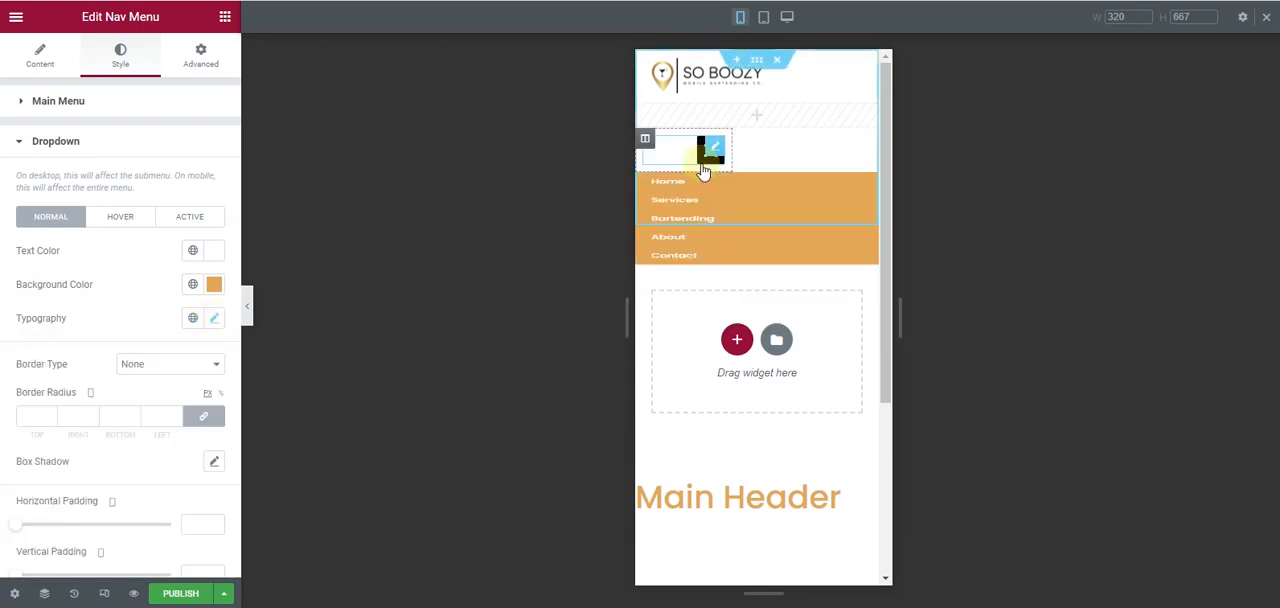
left_click(214, 318)
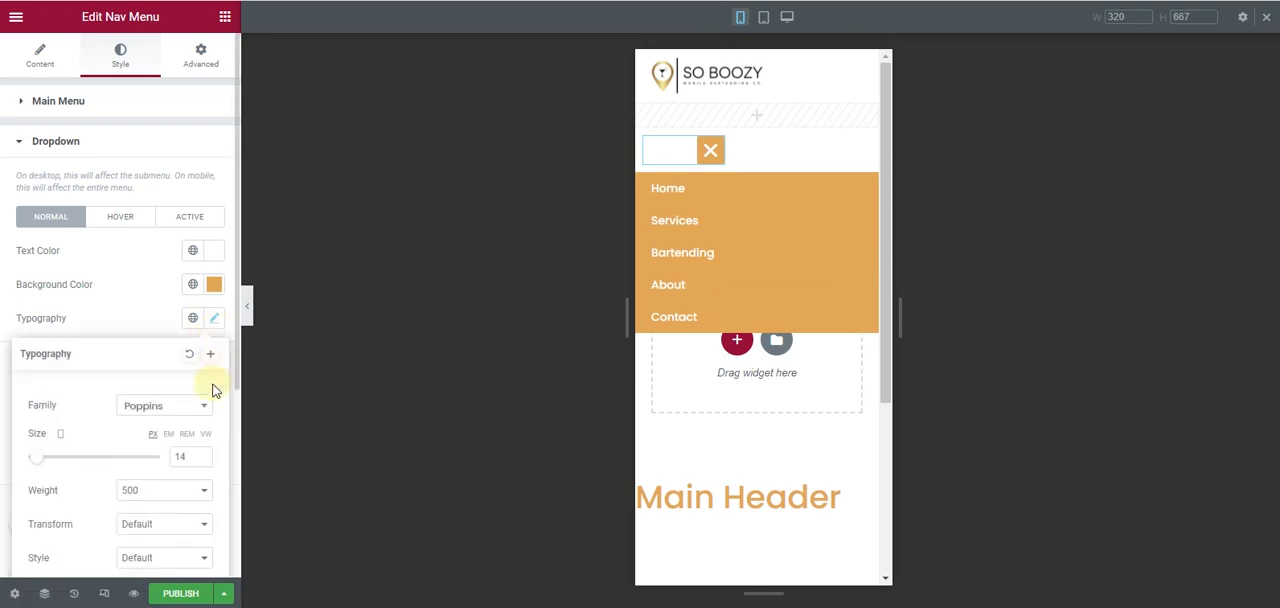
left_click(204, 452)
left_click(204, 452)
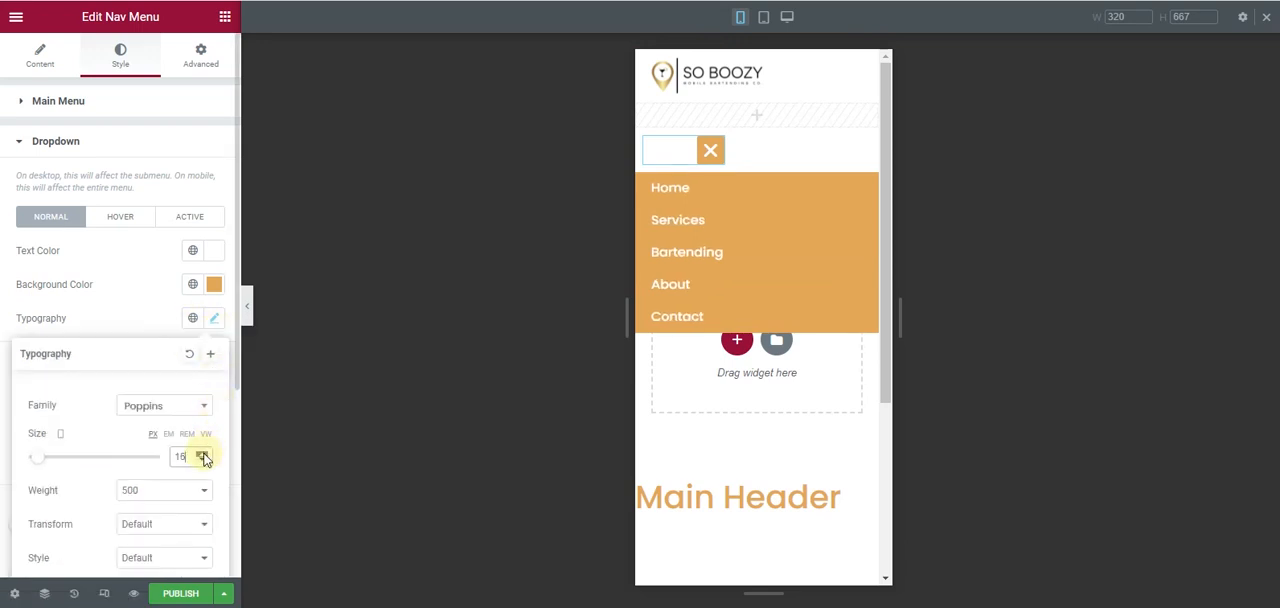
left_click(91, 304)
- Set the dropdown menu's hover state to a #000000 background with #FFFFFF text
left_click(117, 232)
left_click(218, 287)
left_click_drag(70, 434, 3, 480)
left_click(219, 285)
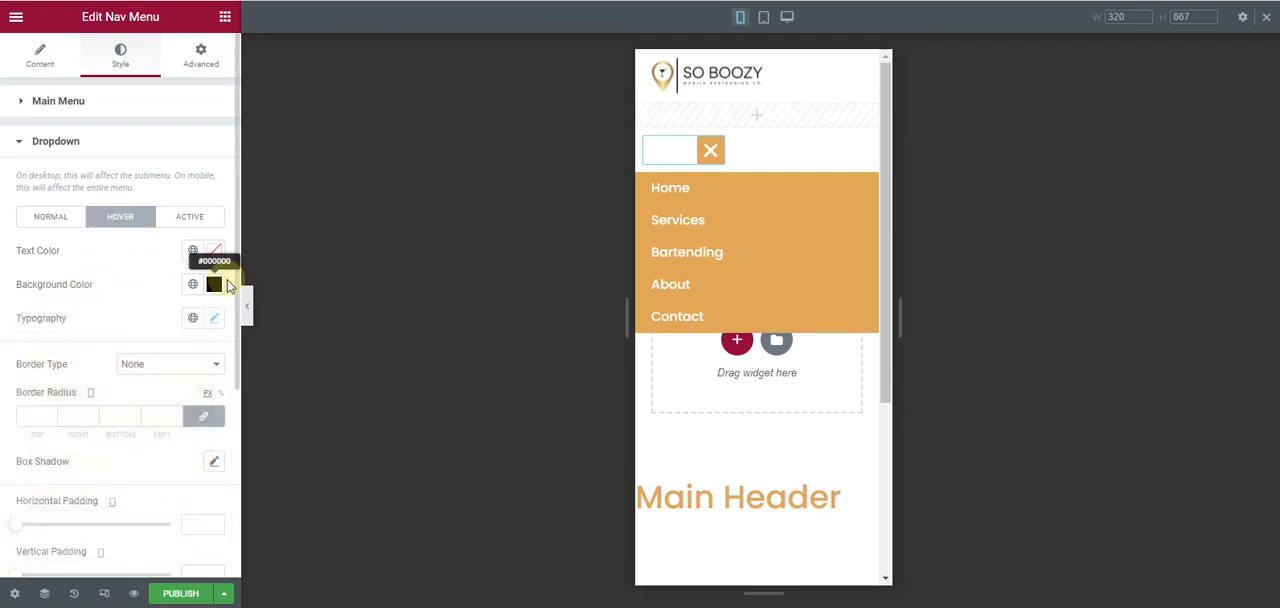
left_click(214, 251)
left_click_drag(89, 331, 30, 313)
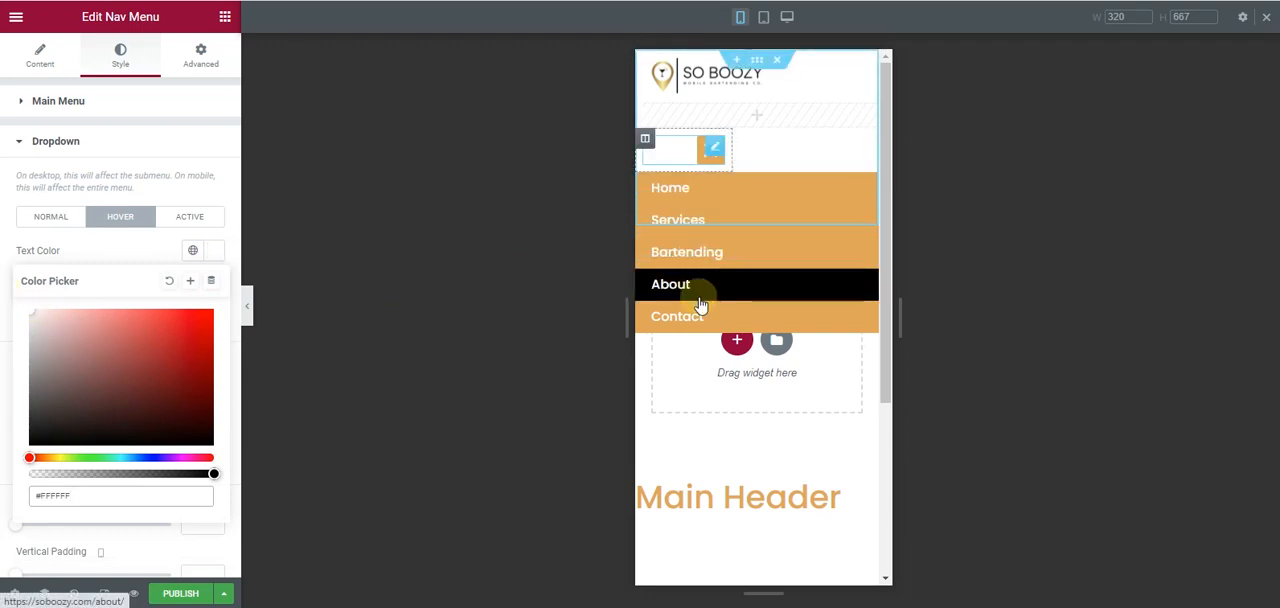
- Set the dropdown menu's active state to a black background with white text
left_click(209, 225)
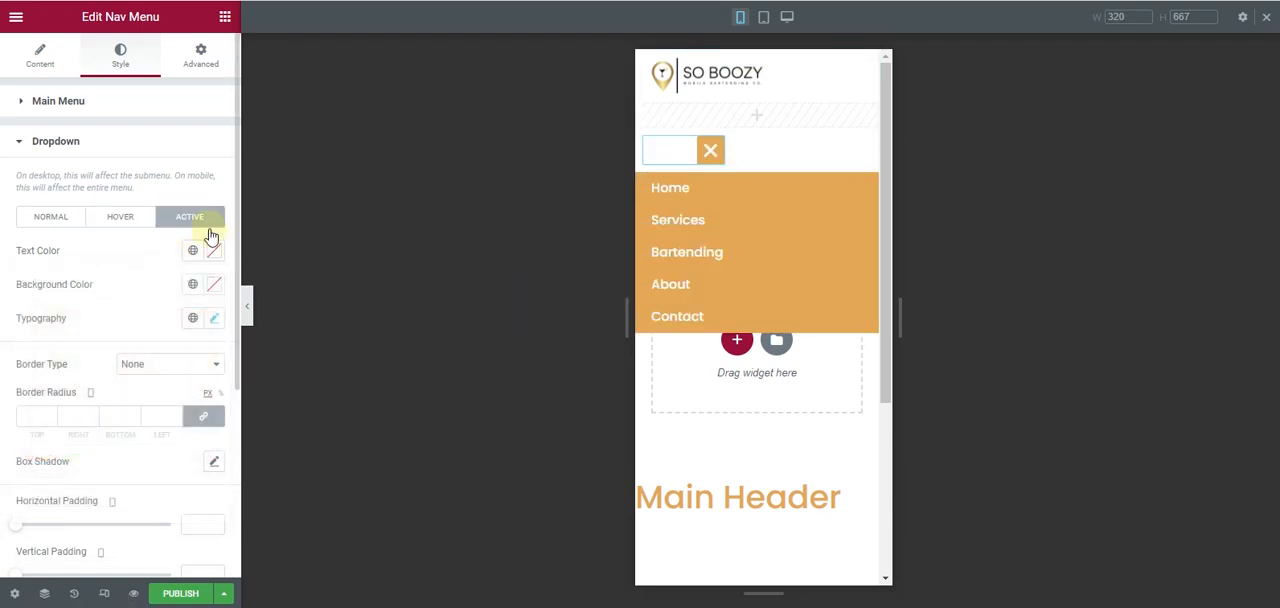
left_click(212, 288)
left_click_drag(77, 382, 6, 512)
left_click(218, 252)
left_click_drag(54, 373, 4, 266)
left_click(4, 266)
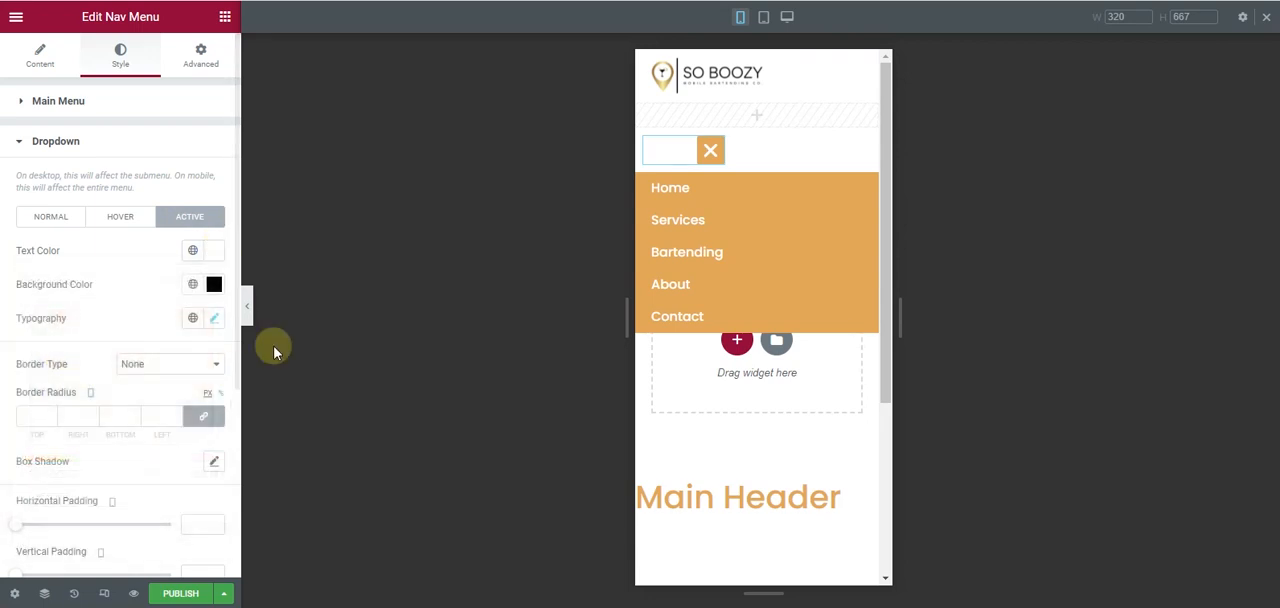
- Preview the mobile header without the editing panel and test opening and closing the menu toggle
left_click(250, 316)
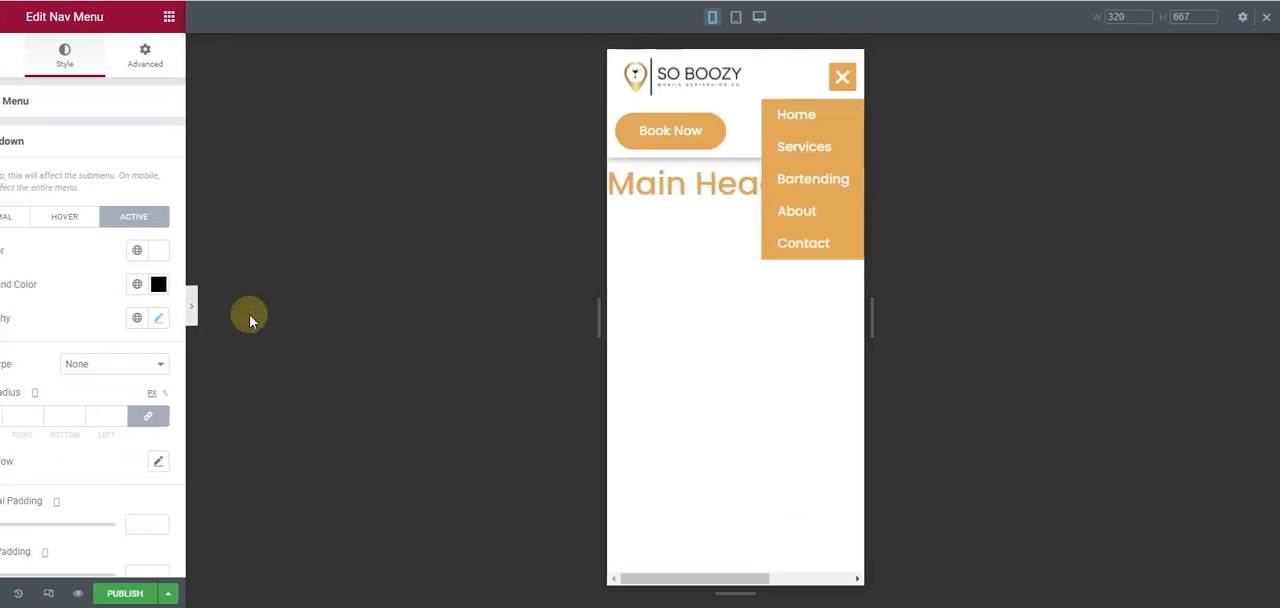
left_click(751, 86)
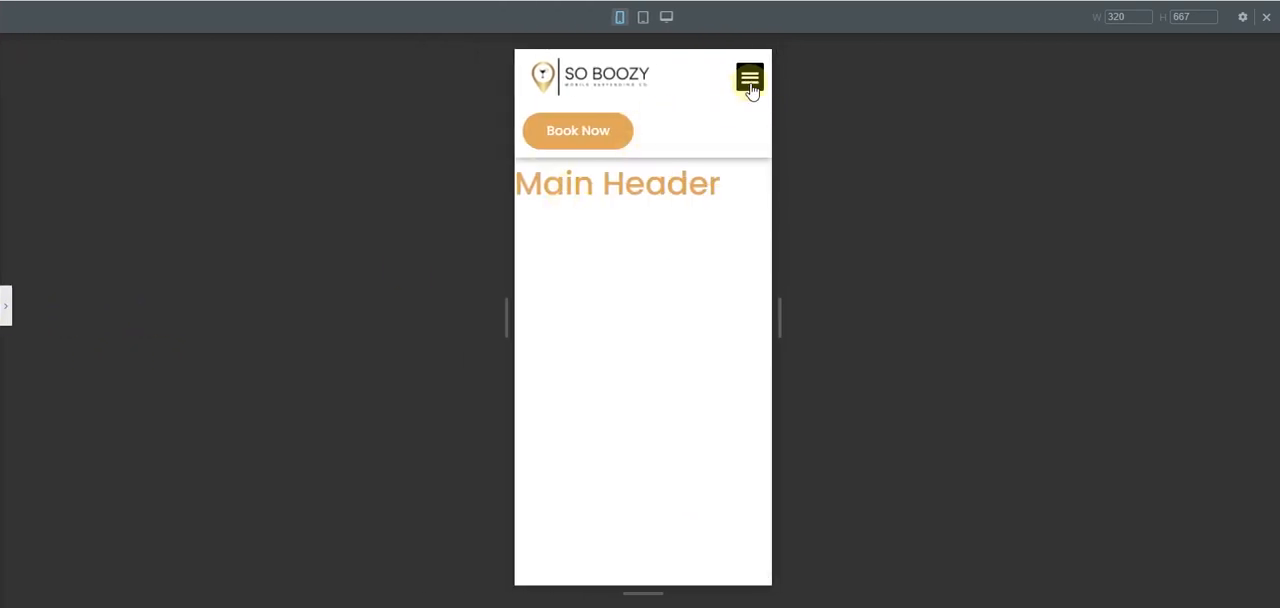
left_click(751, 86)
left_click(751, 86)
left_click(6, 306)
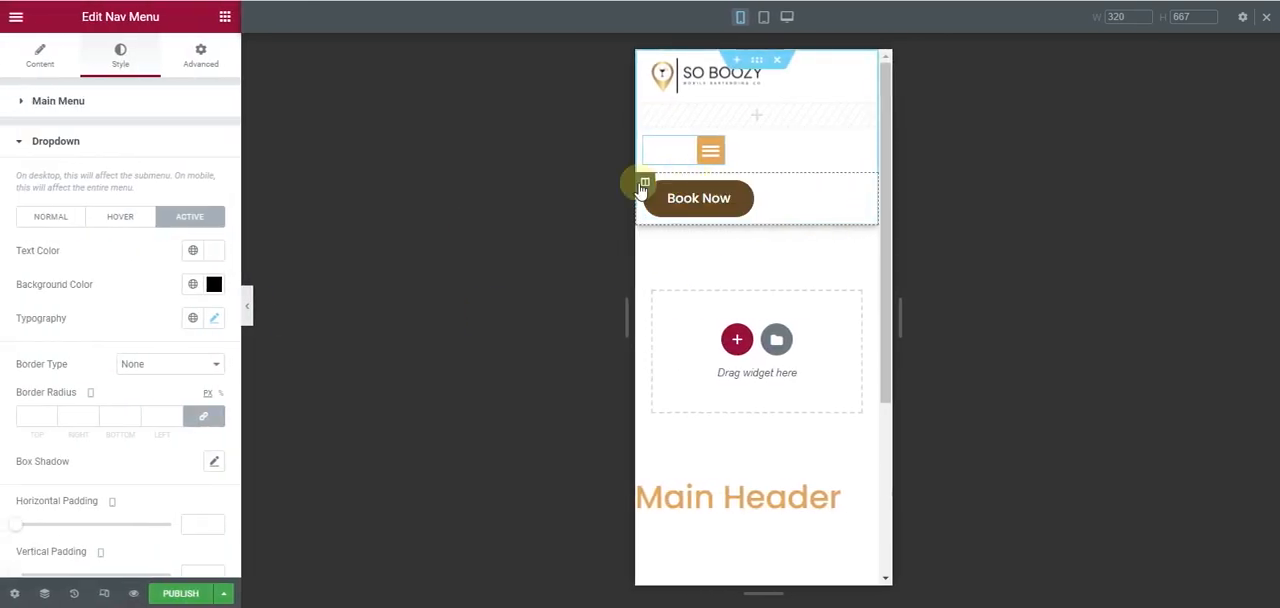
- Centre the Book Now button within its column on mobile
left_click(644, 185)
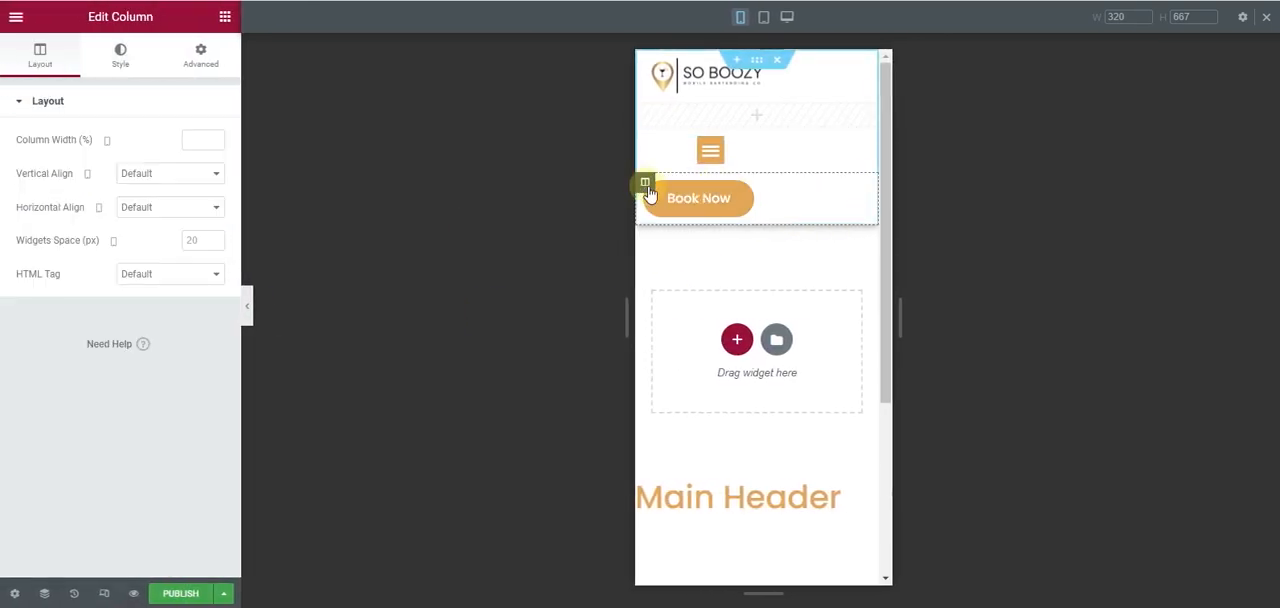
left_click(866, 194)
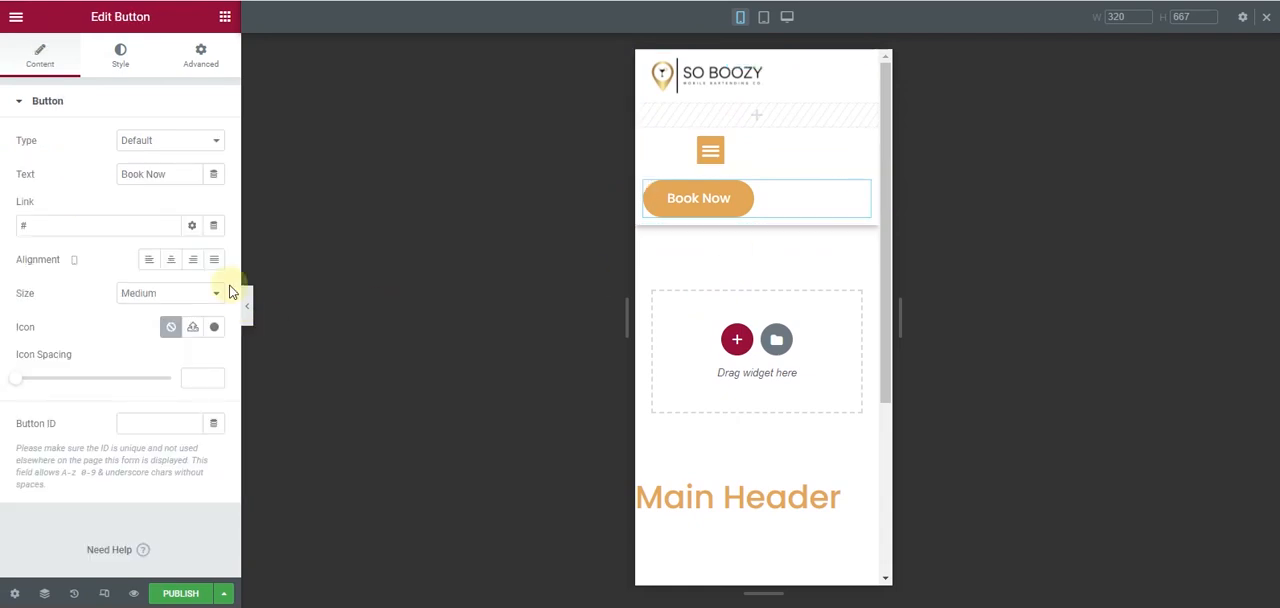
left_click(171, 259)
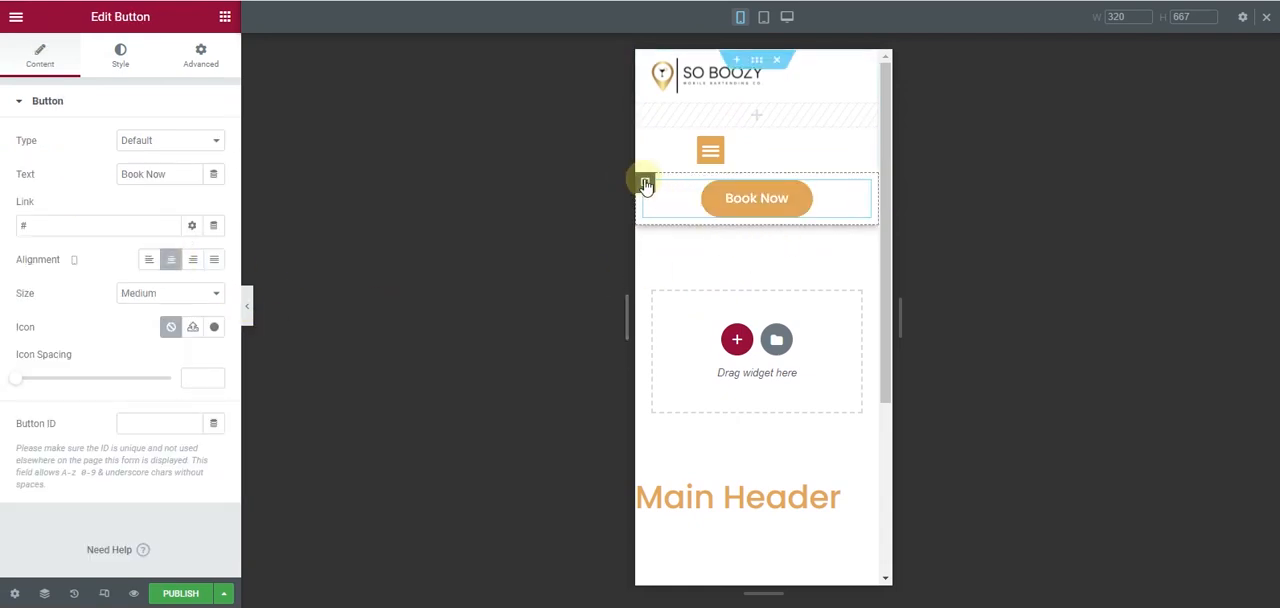
- Hide the Book Now button's column on mobile through its responsive visibility settings
left_click(640, 183)
left_click(199, 66)
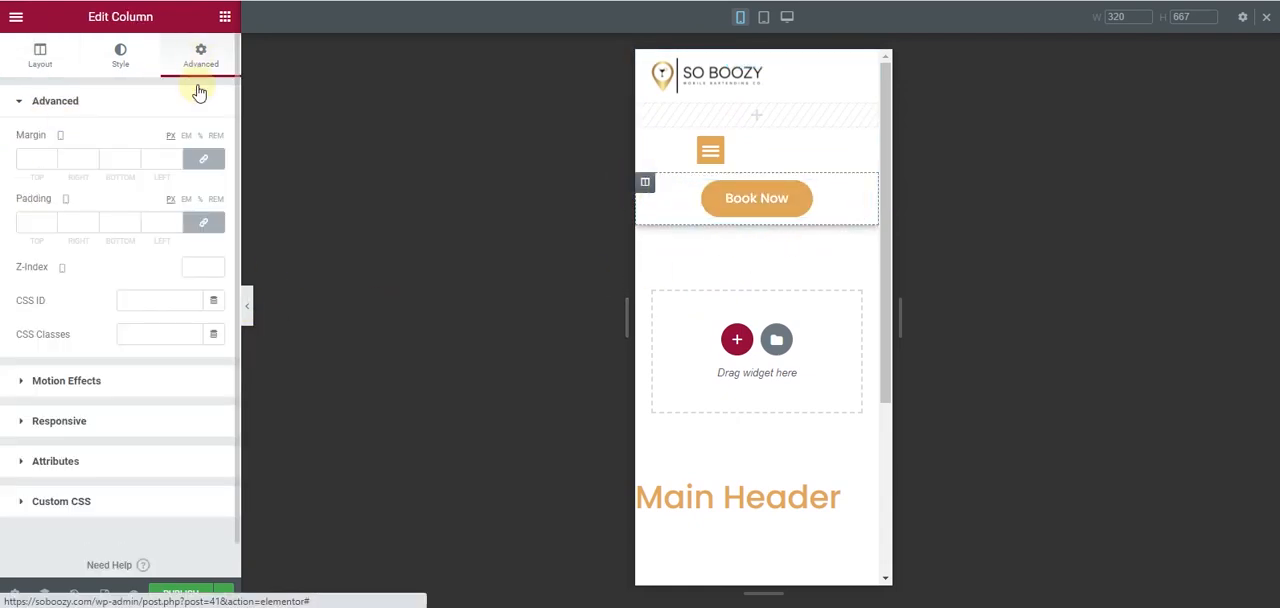
scroll(43, 363, "down", 1)
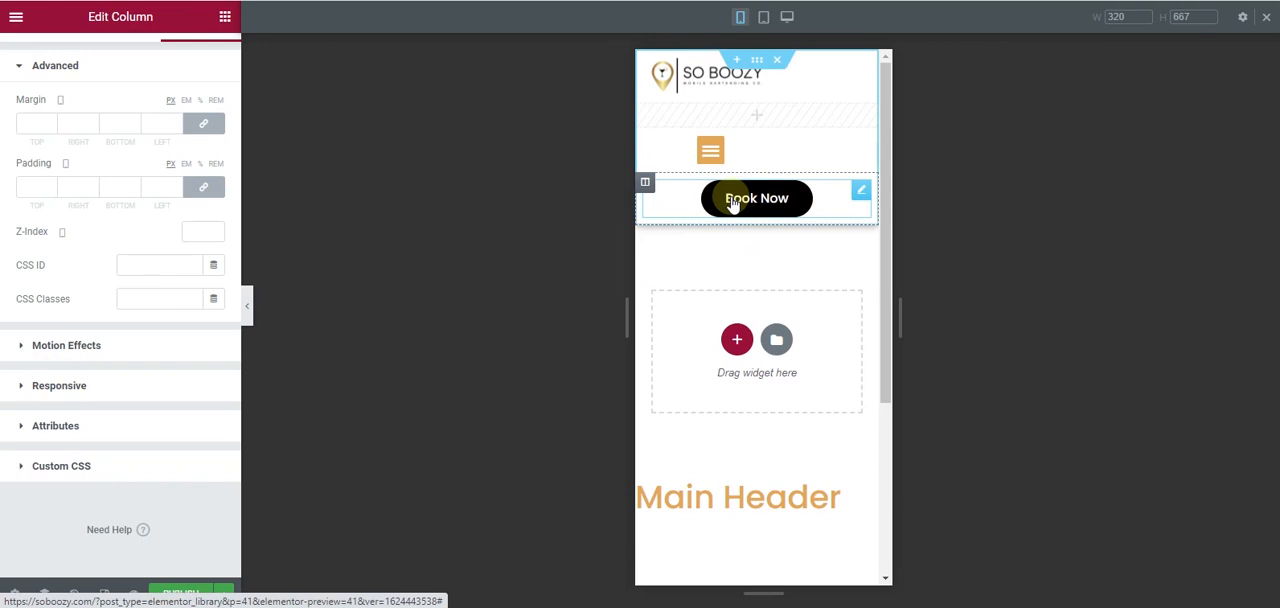
left_click(100, 386)
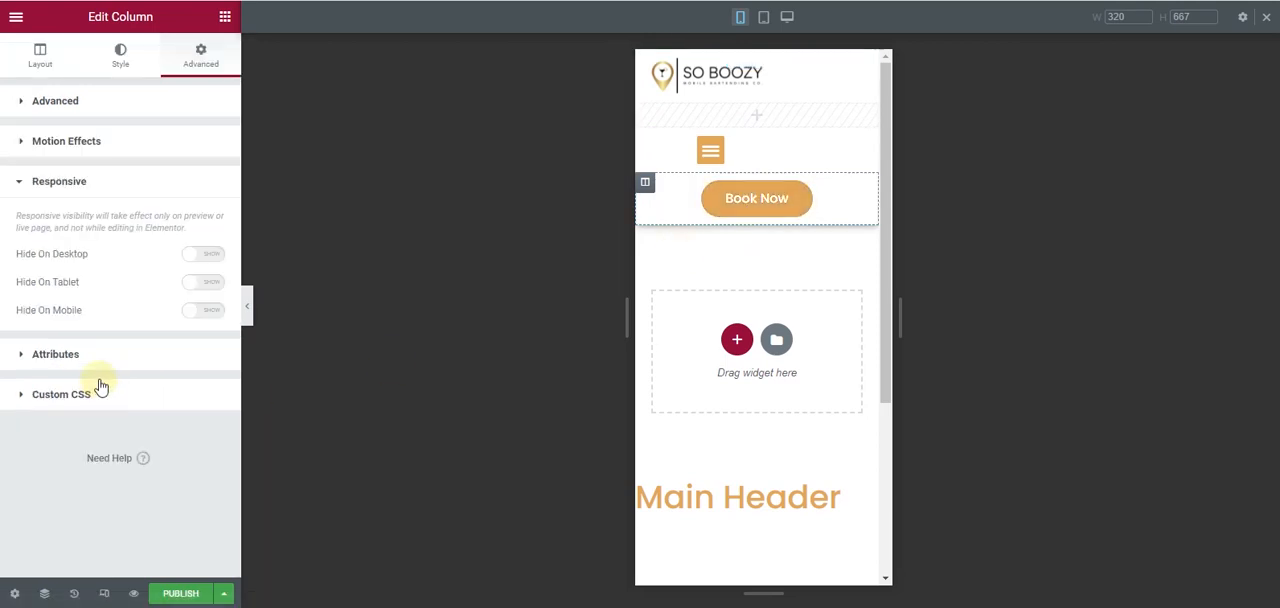
left_click(214, 313)
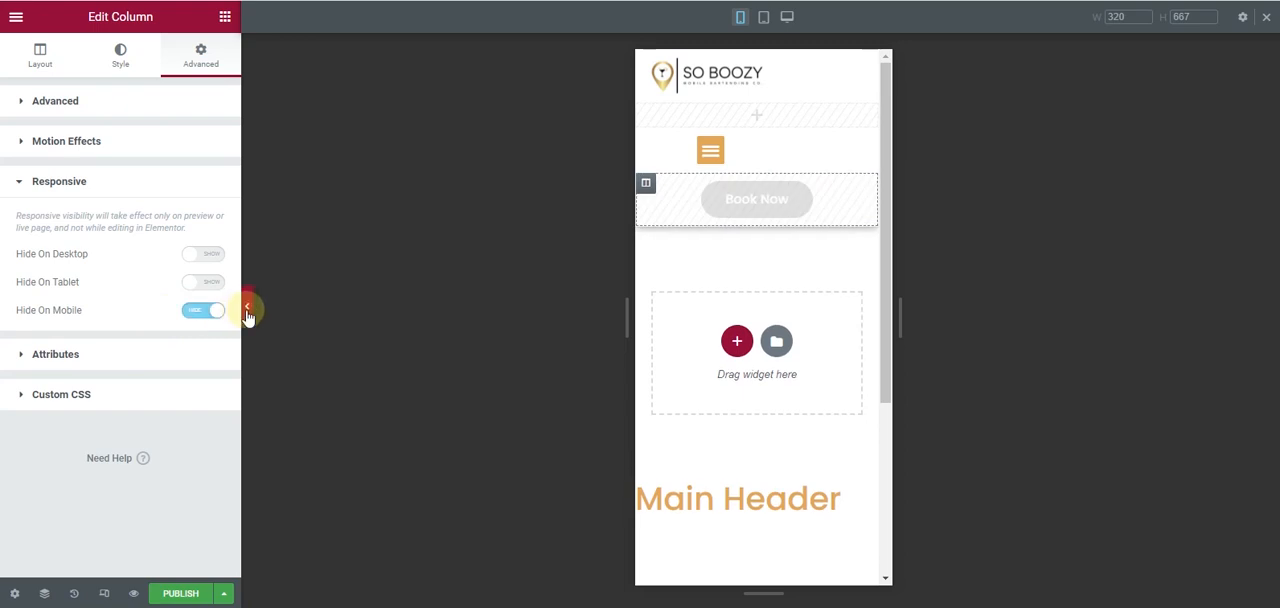
- Preview the mobile header with the editing panel collapsed, test the menu toggle, and bring the panel back
left_click(247, 310)
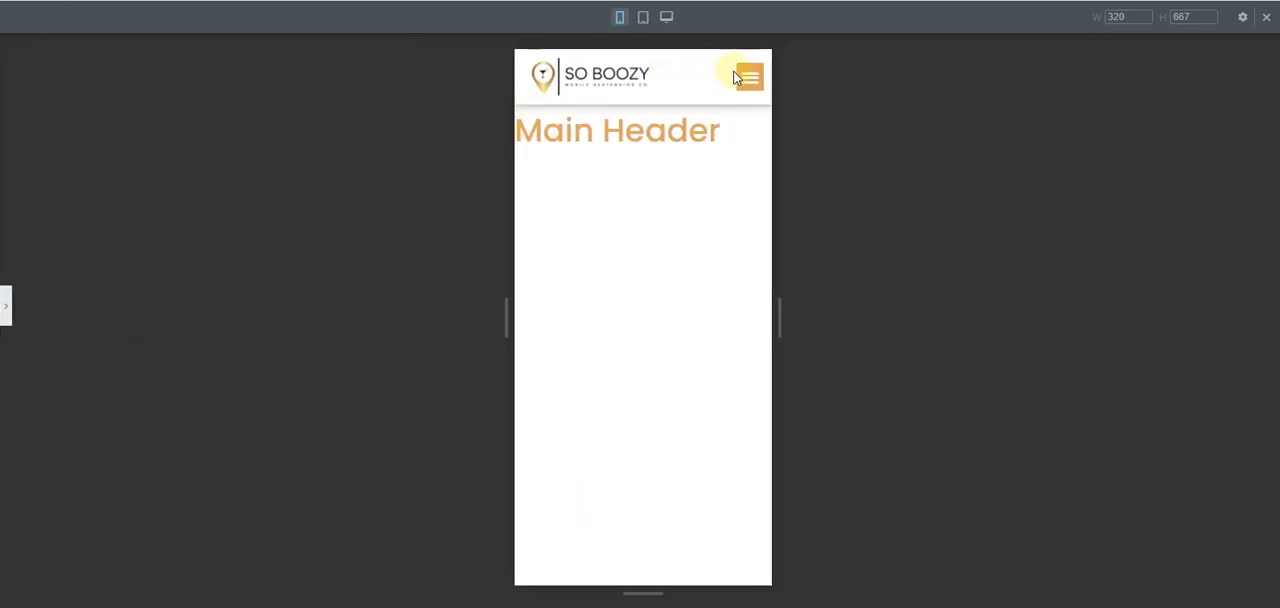
left_click(748, 77)
left_click(748, 77)
left_click(4, 308)
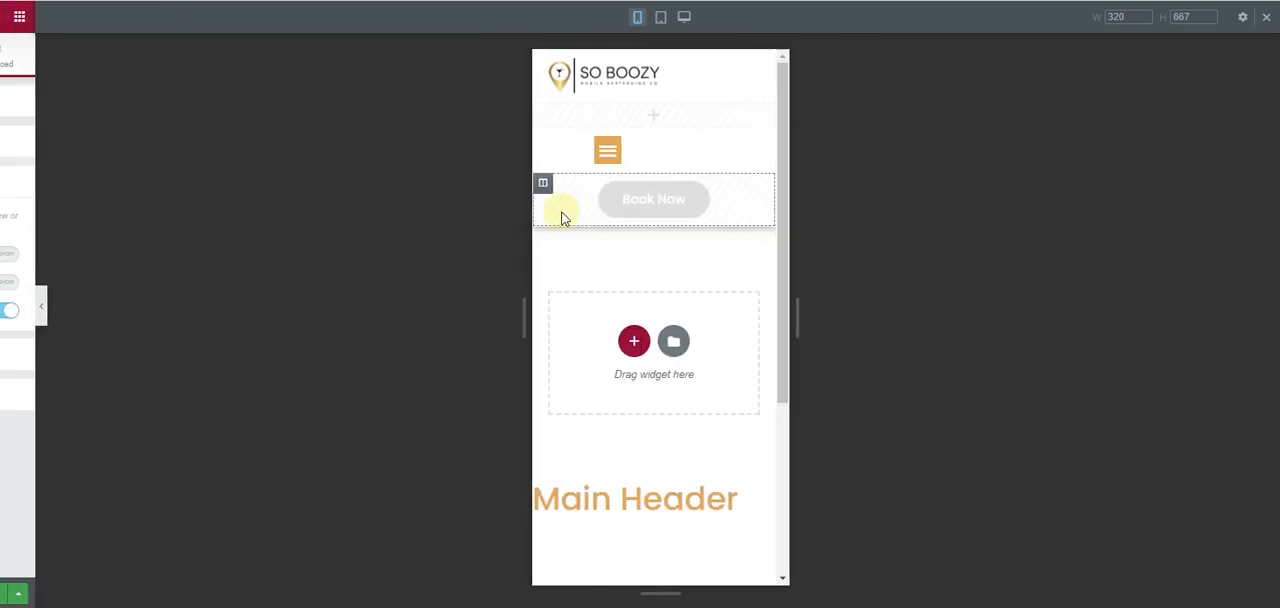
- Switch to the tablet view and set the logo column's vertical alignment to Middle
left_click(763, 17)
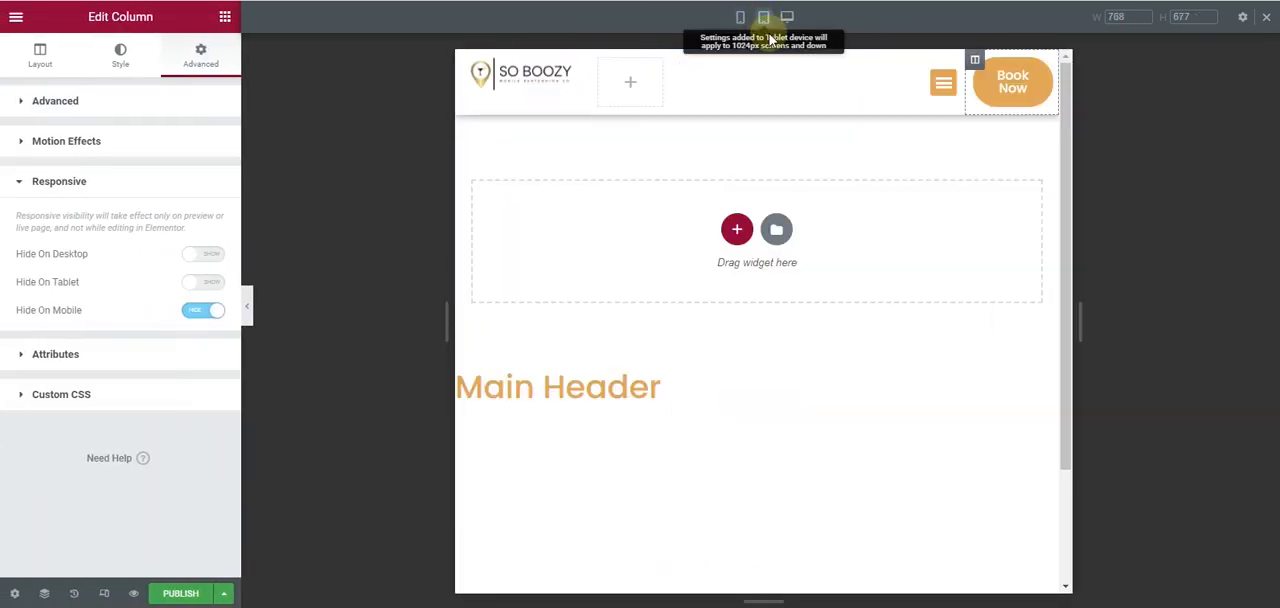
left_click(465, 63)
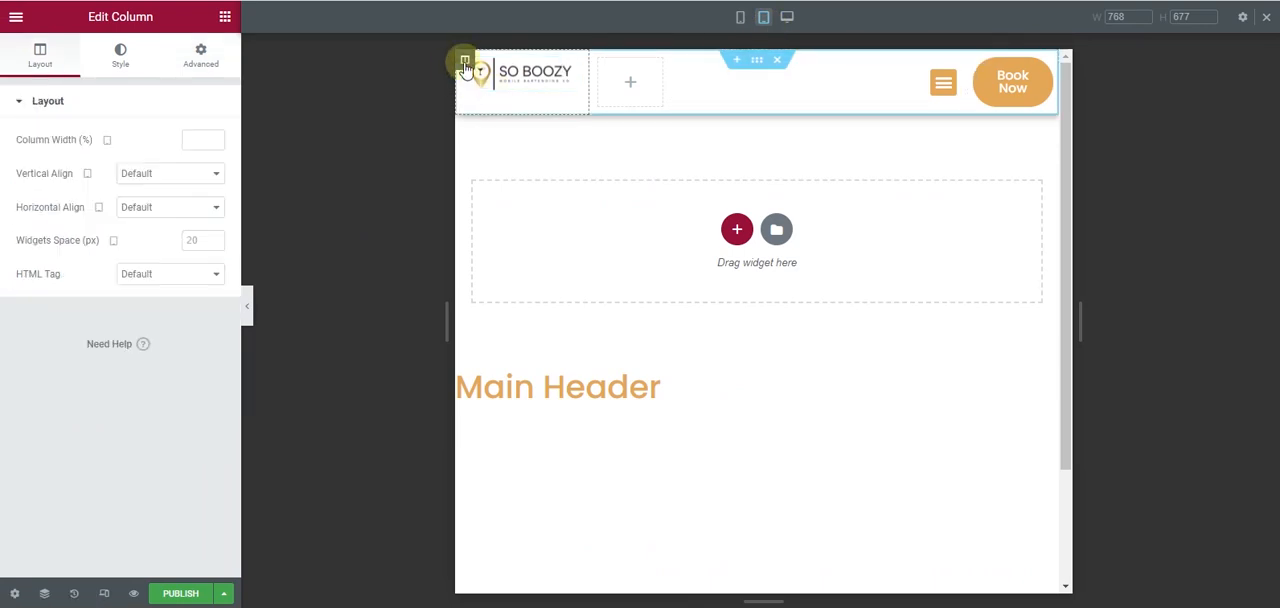
left_click(167, 177)
left_click(140, 216)
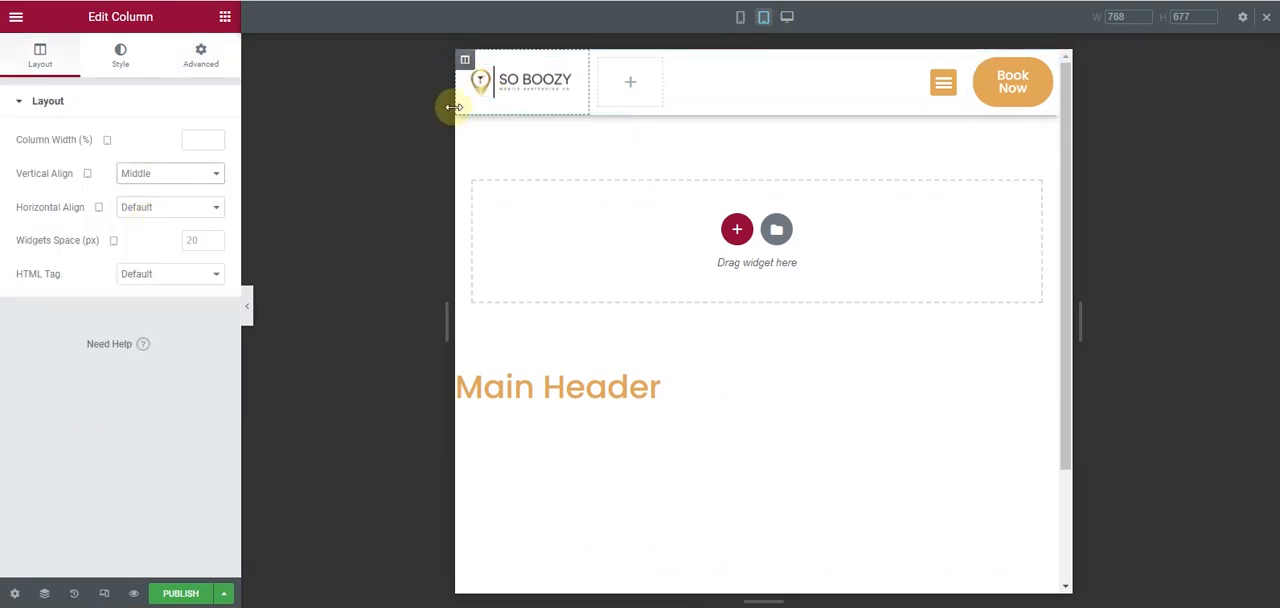
- Narrow the menu column on tablet and set the Book Now column's width to 22%
left_click(680, 59)
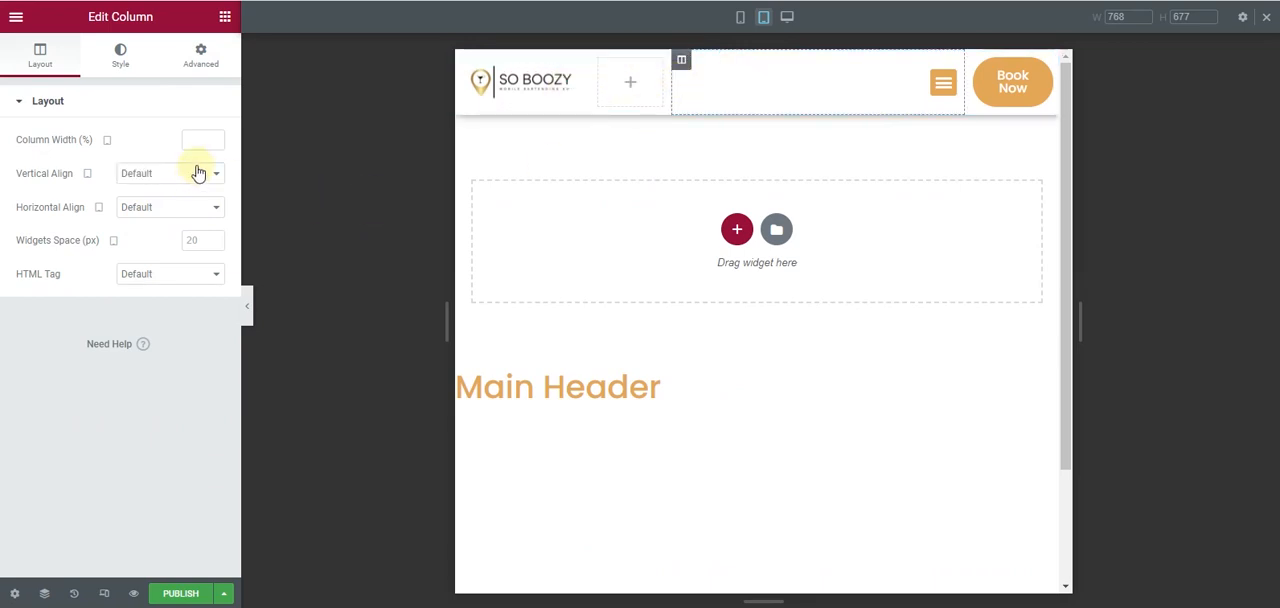
left_click(216, 137)
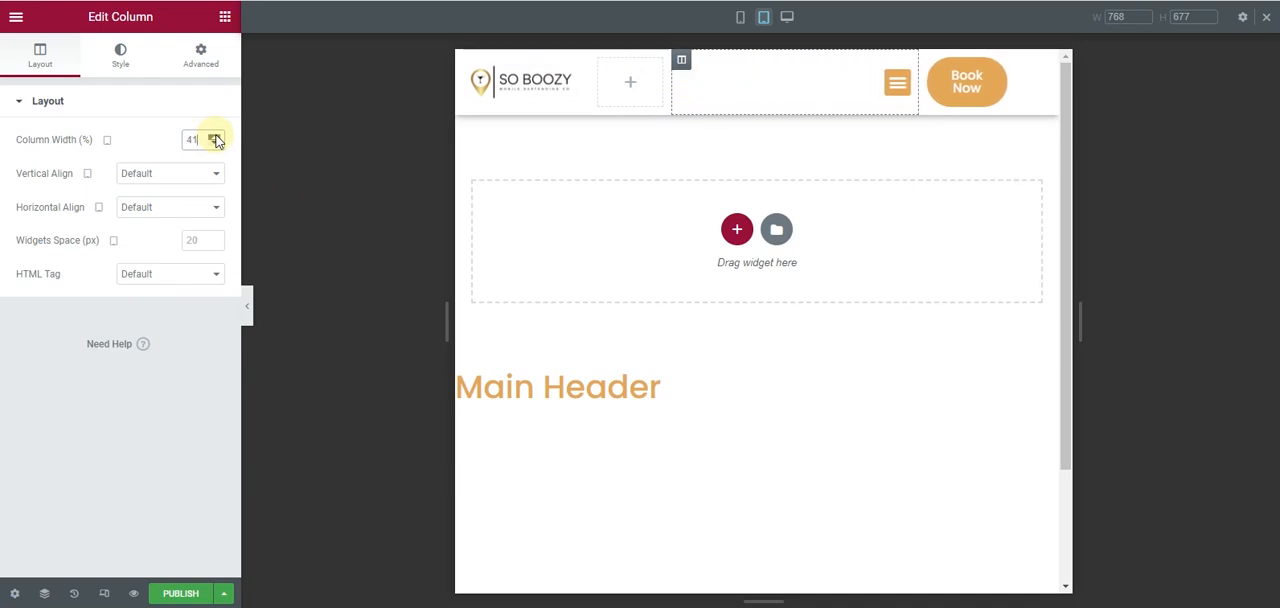
left_click(935, 60)
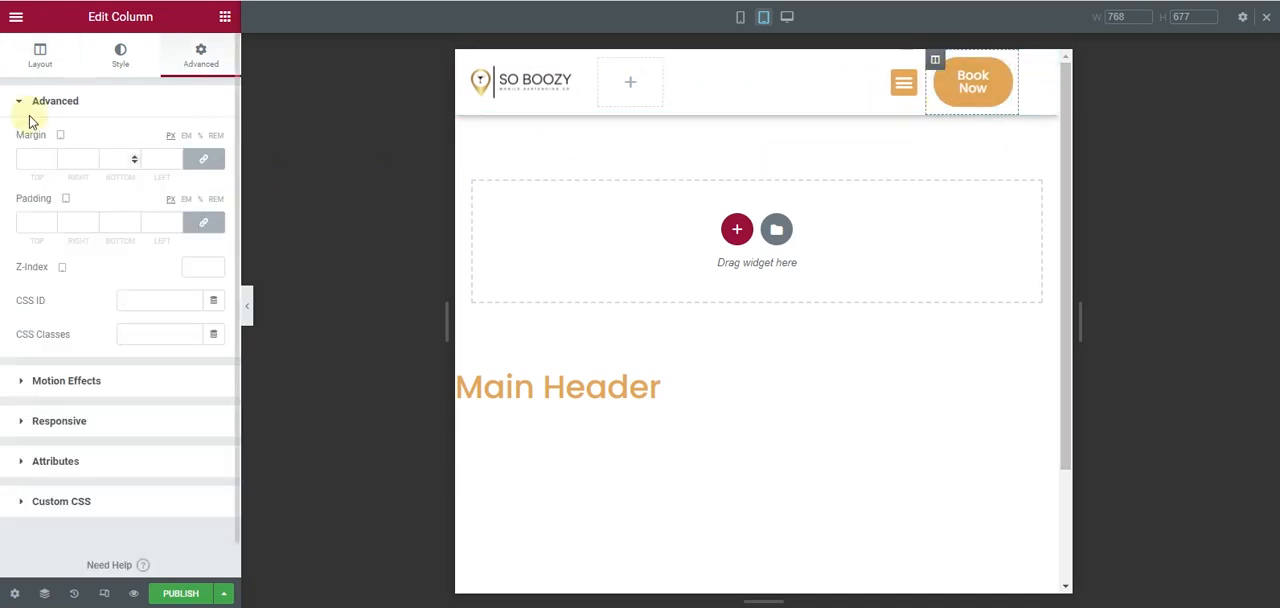
left_click(5, 70)
left_click(216, 137)
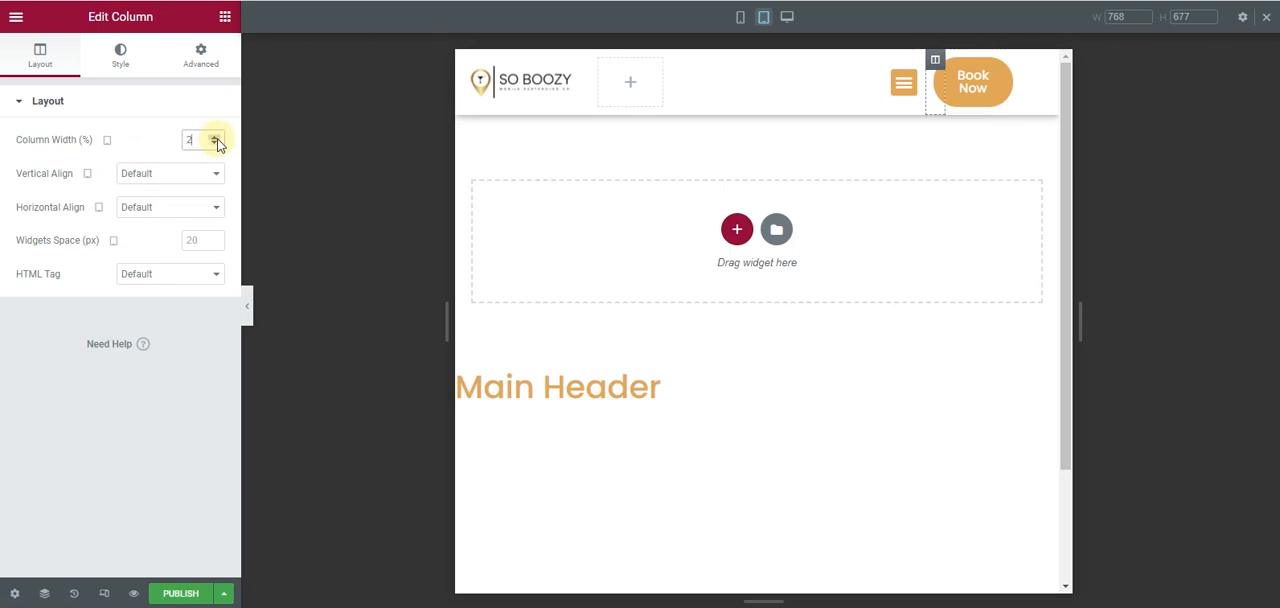
left_click_drag(217, 141, 217, 141)
left_click(217, 144)
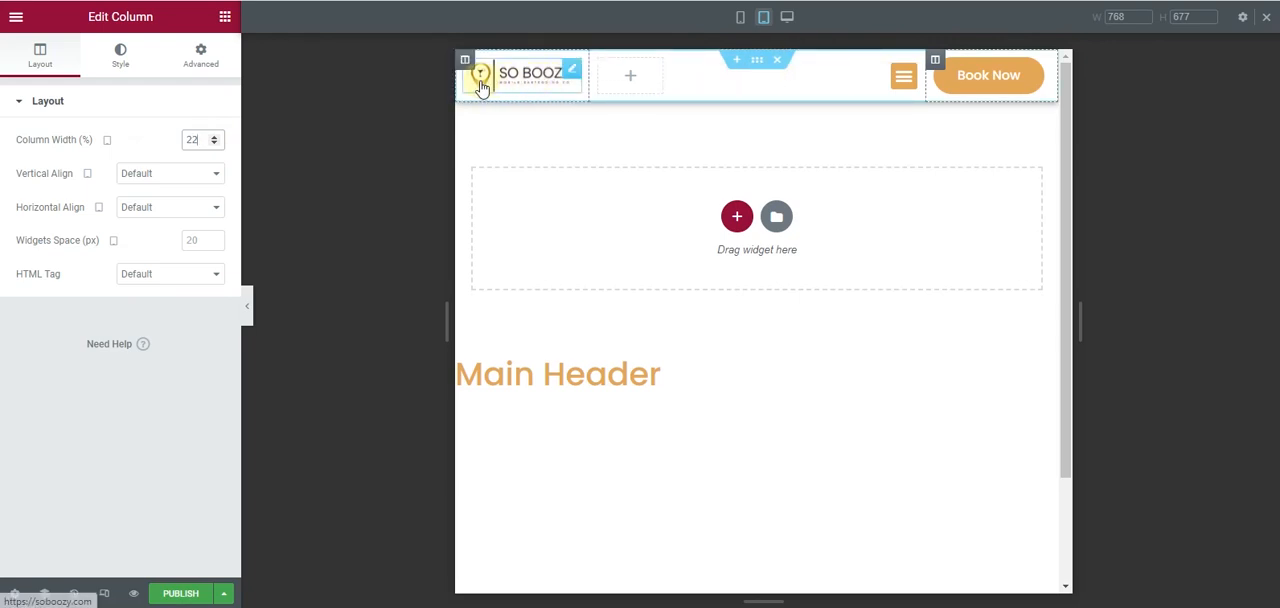
- Open the site logo's style settings and check the header layout in desktop view
left_click(572, 73)
left_click(122, 60)
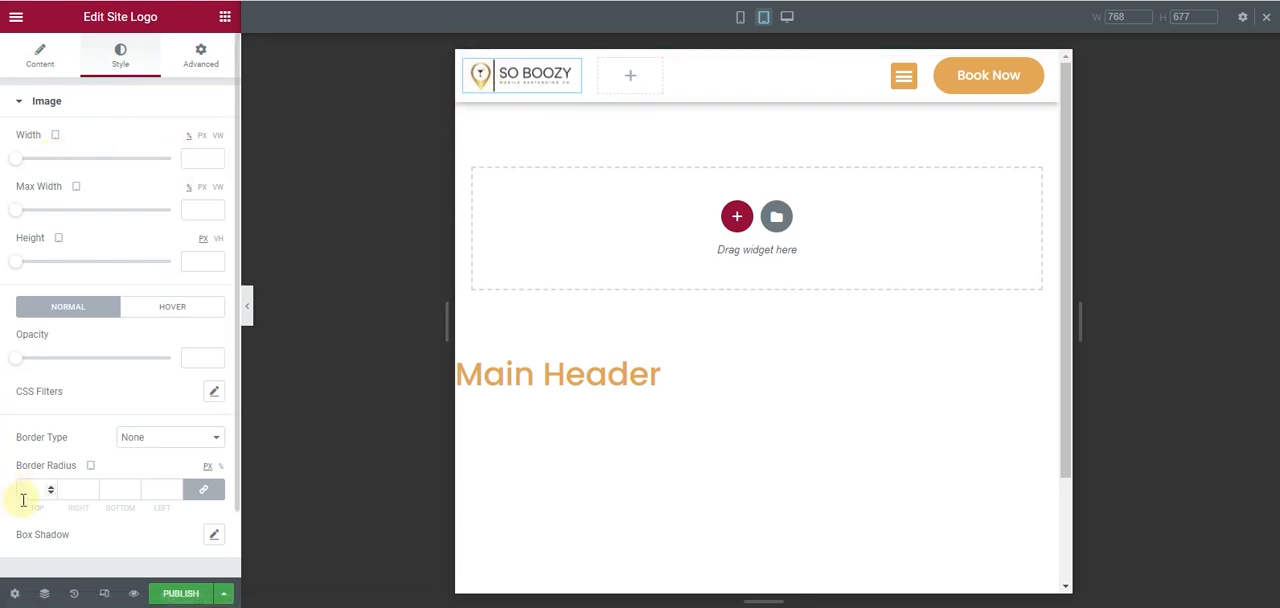
left_click(104, 593)
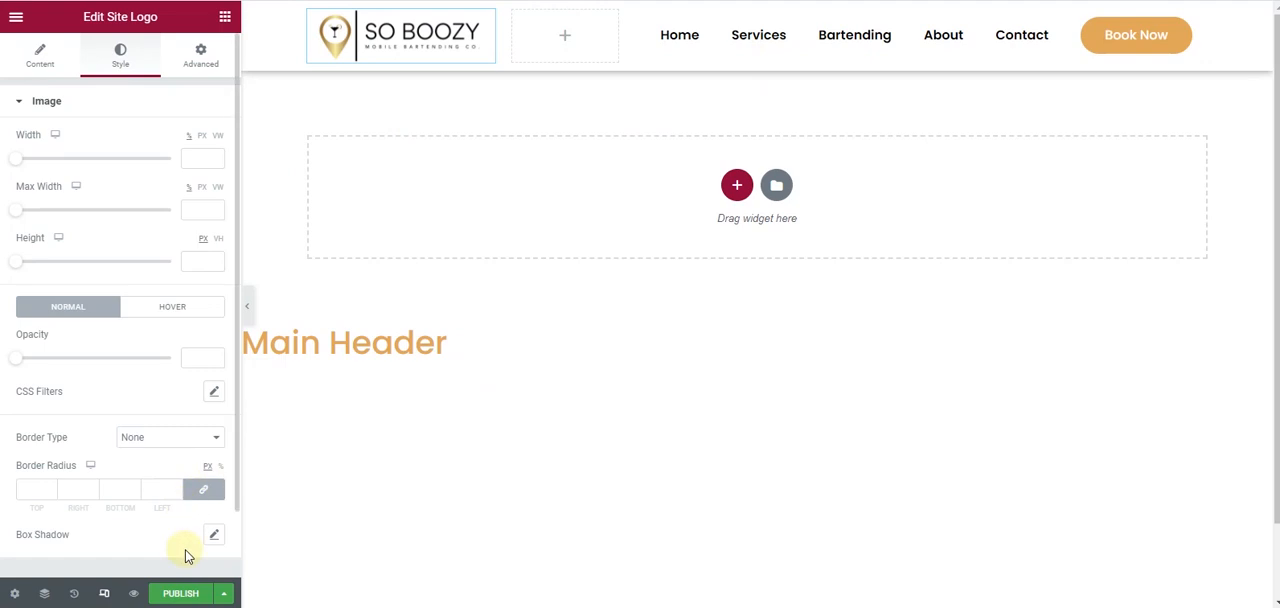
scroll(460, 276, "down", 1)
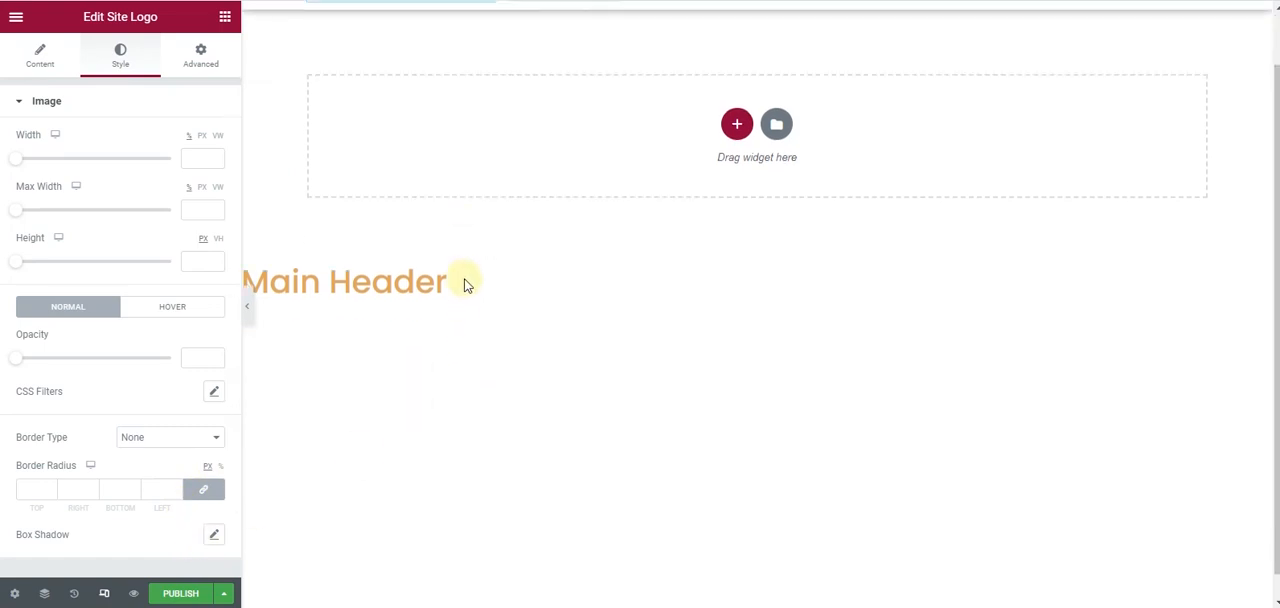
scroll(465, 285, "up", 1)
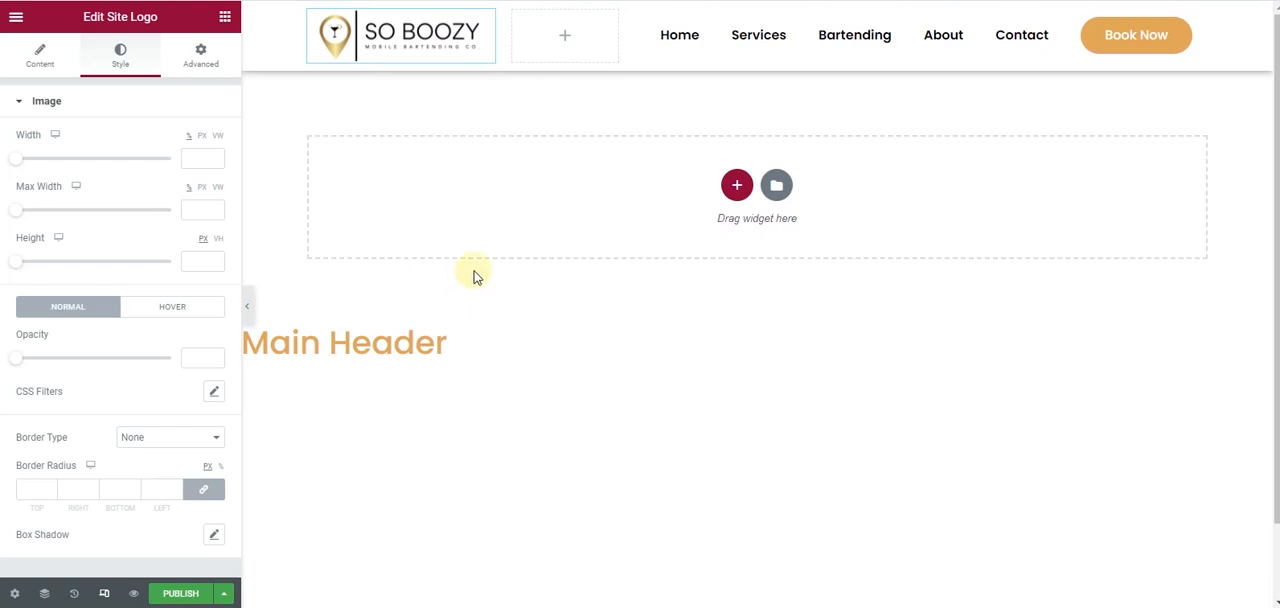
scroll(514, 216, "down", 1)
scroll(514, 220, "up", 1)
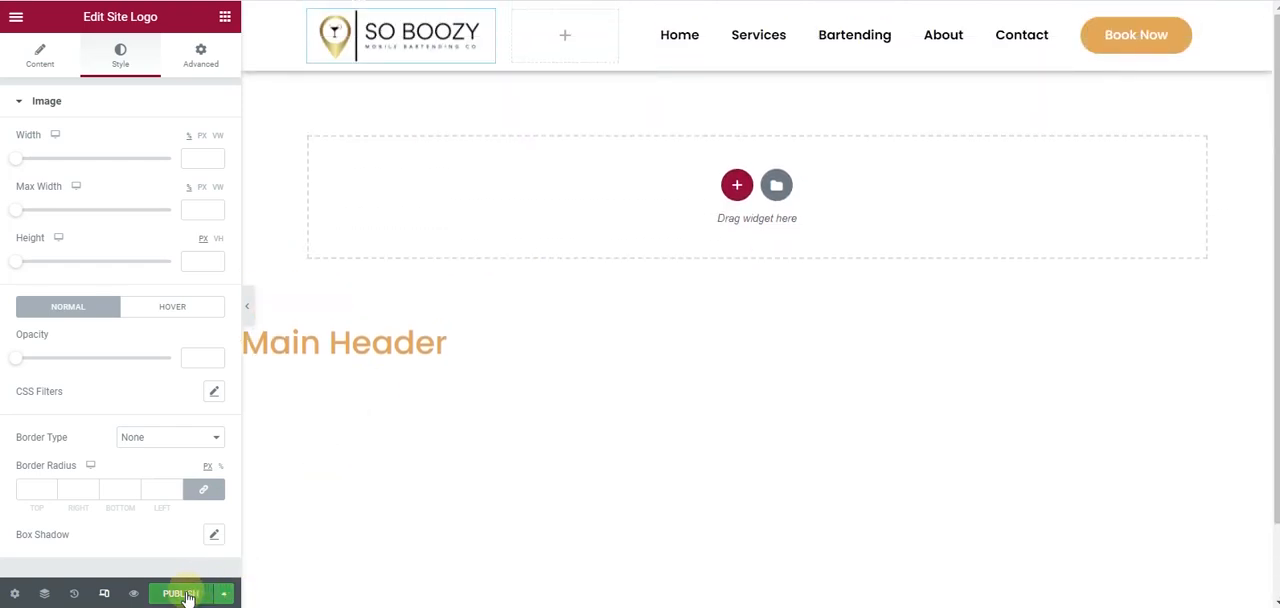
- Publish the header template with an Include condition for Entire Site and exit to the WordPress dashboard
left_click(182, 594)
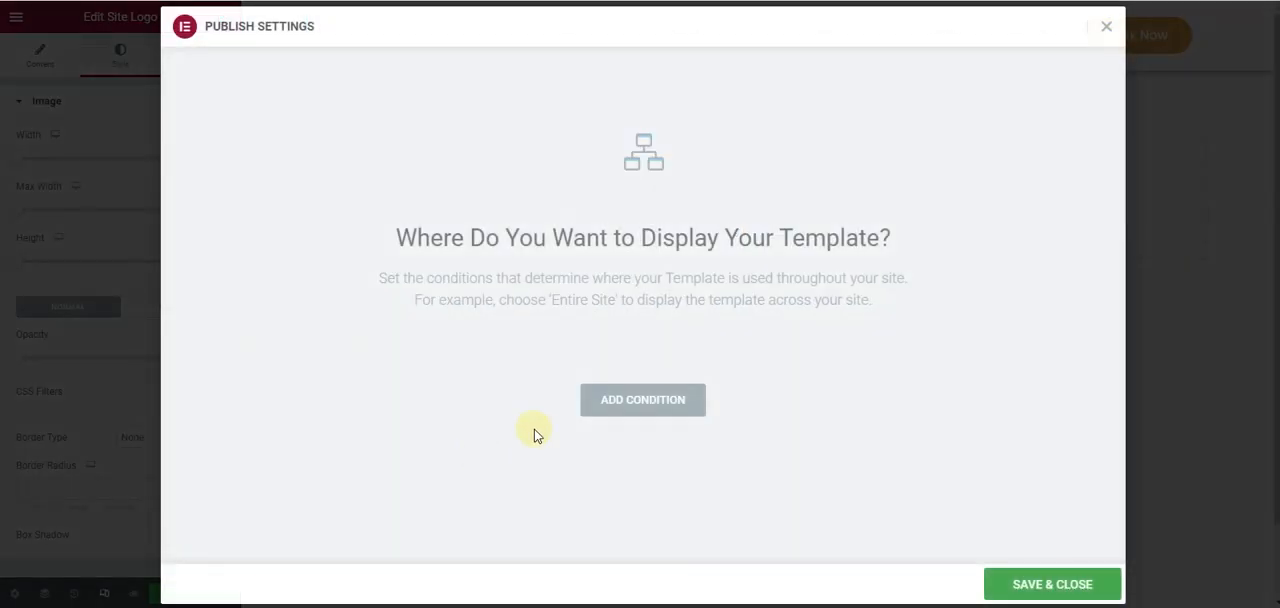
left_click(637, 405)
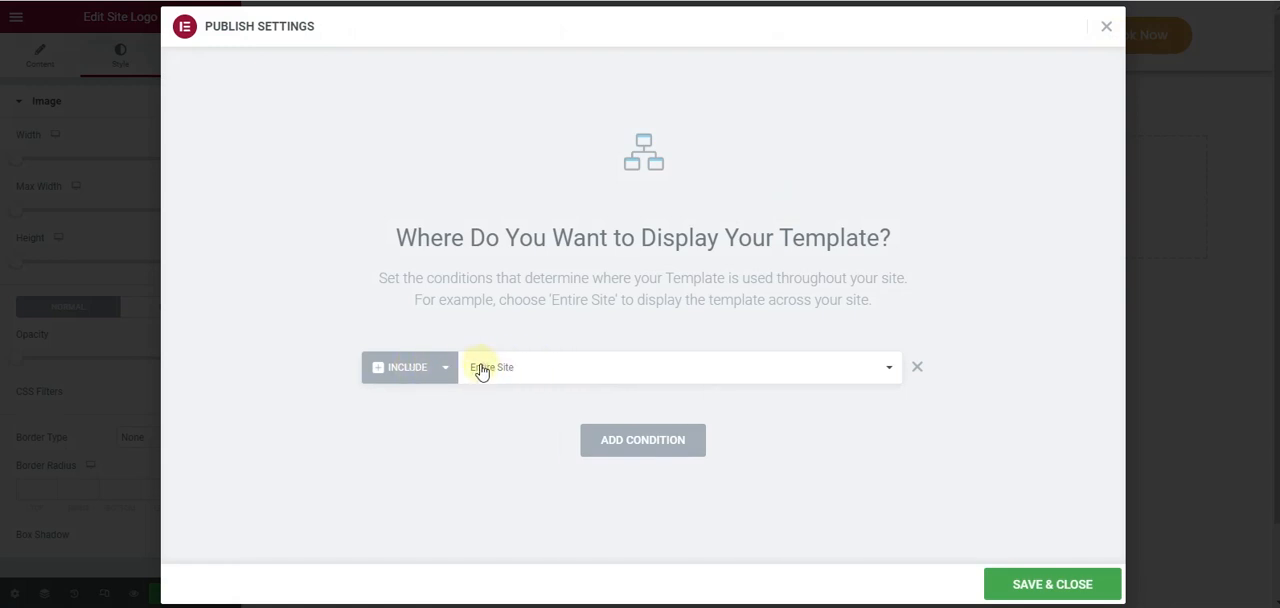
left_click(1093, 581)
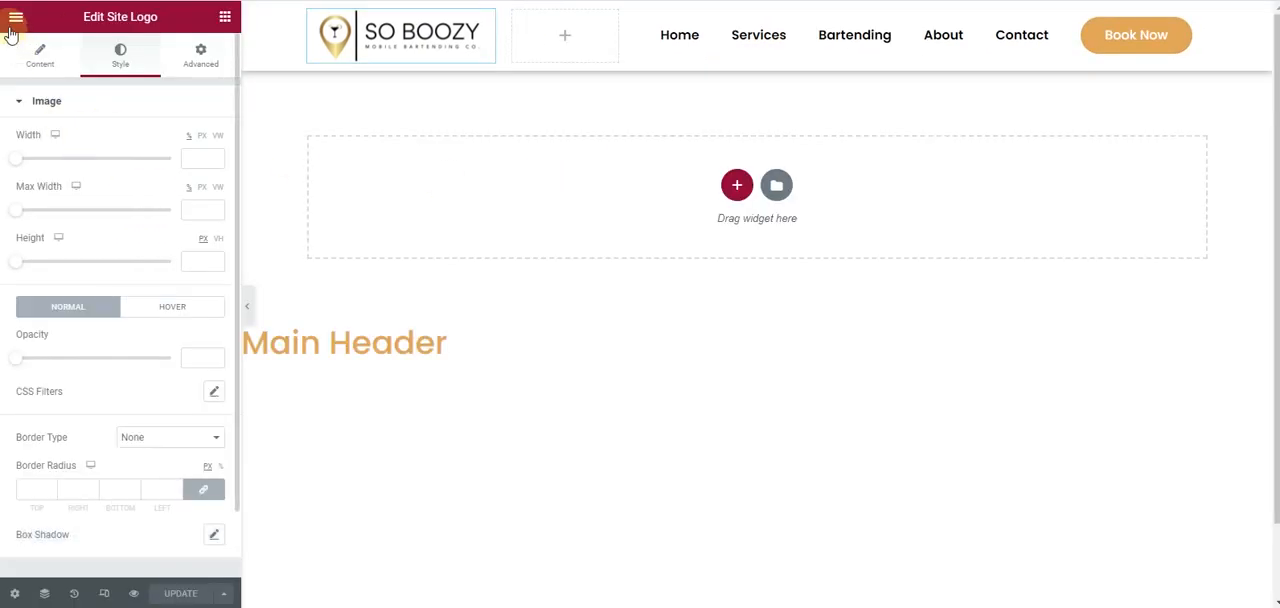
left_click(15, 18)
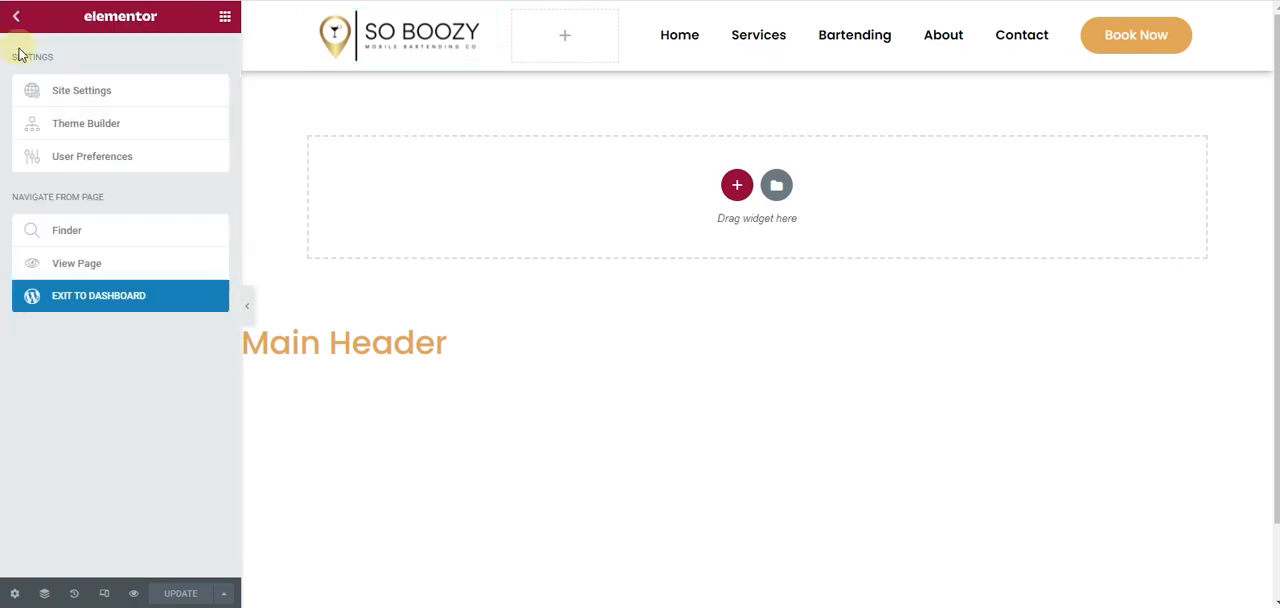
left_click(129, 297)
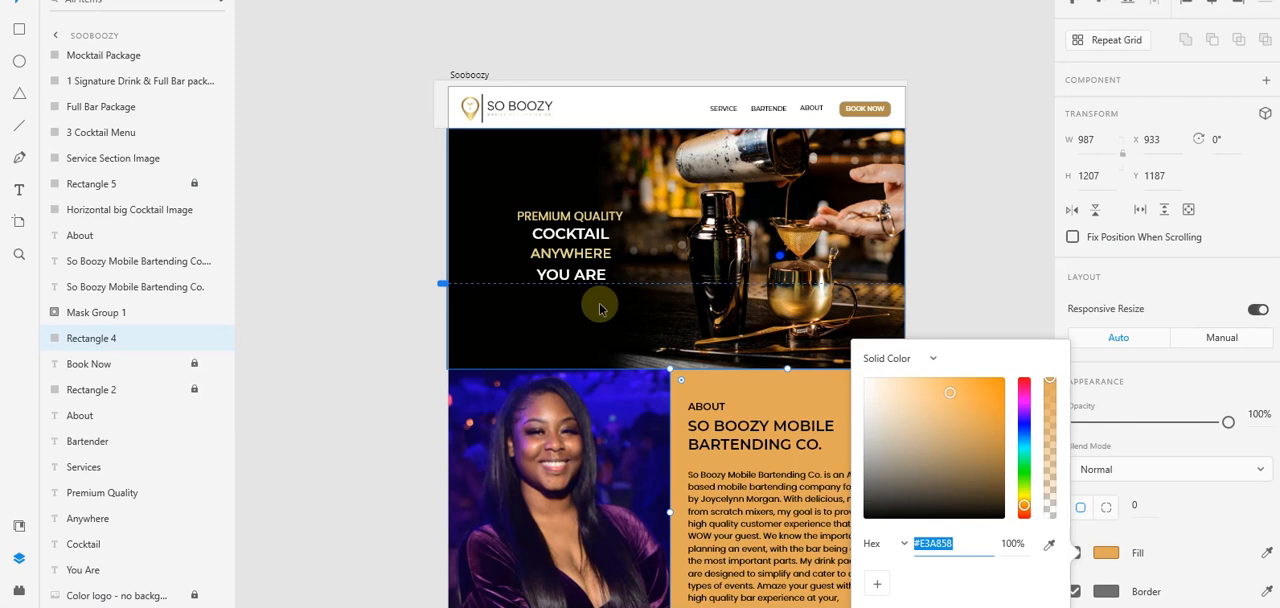
- Switch to the Adobe XD mockup and review the page design from the About section down past Services
scroll(605, 315, "down", 5)
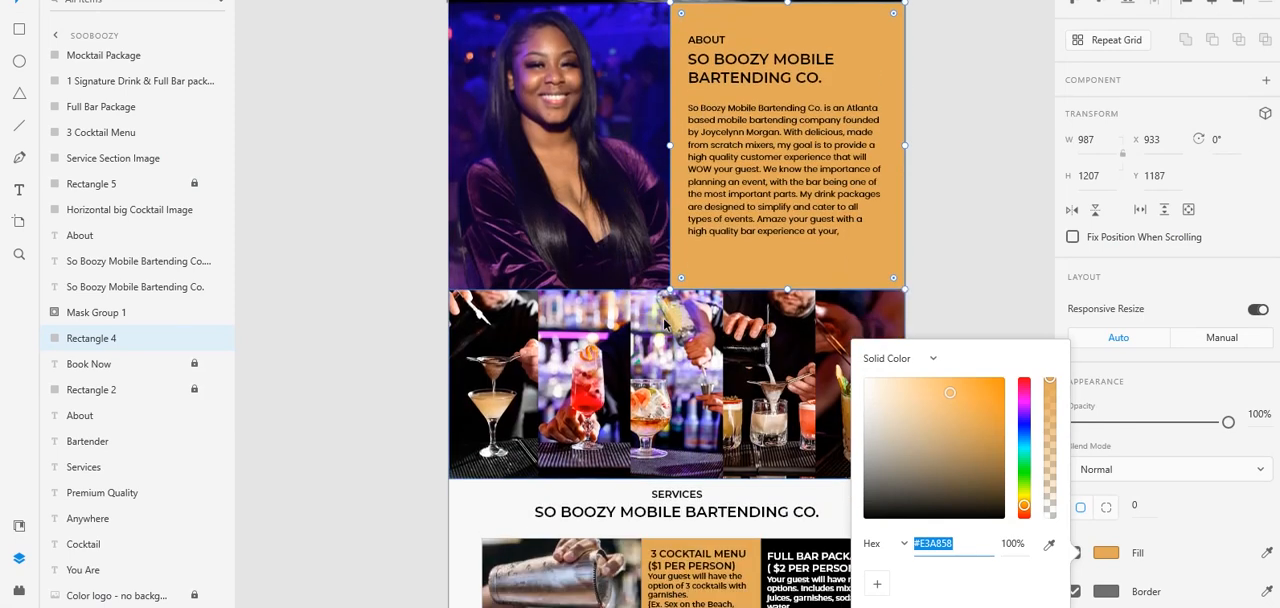
left_click(1017, 262)
left_click(1014, 252)
scroll(790, 412, "down", 5)
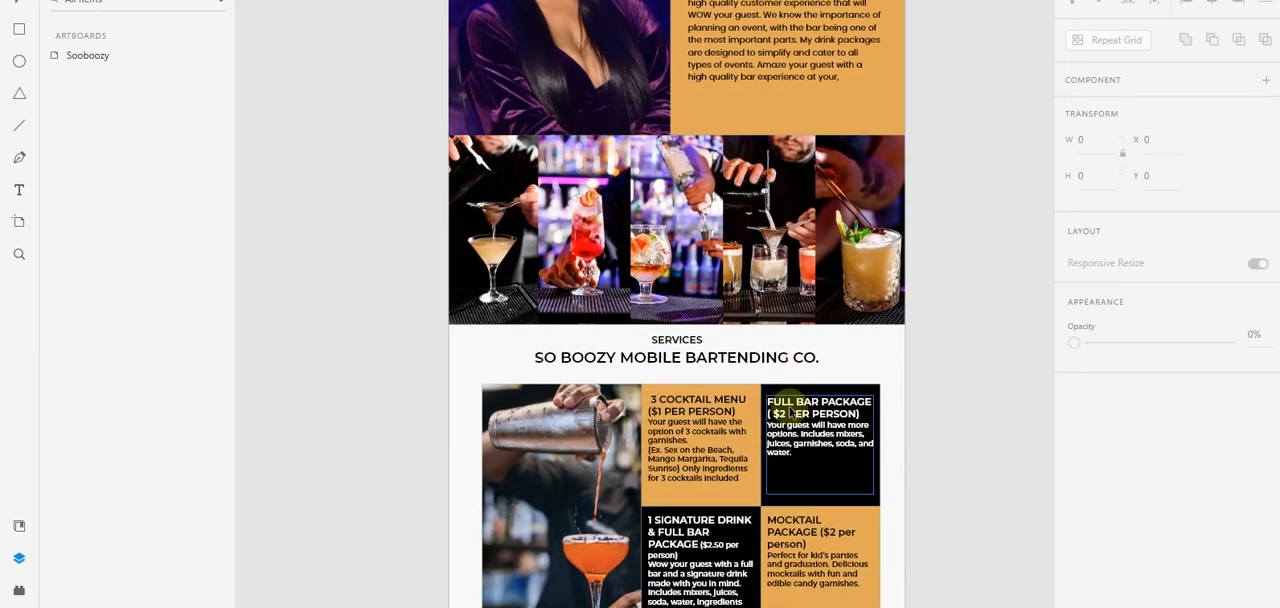
scroll(790, 412, "down", 8)
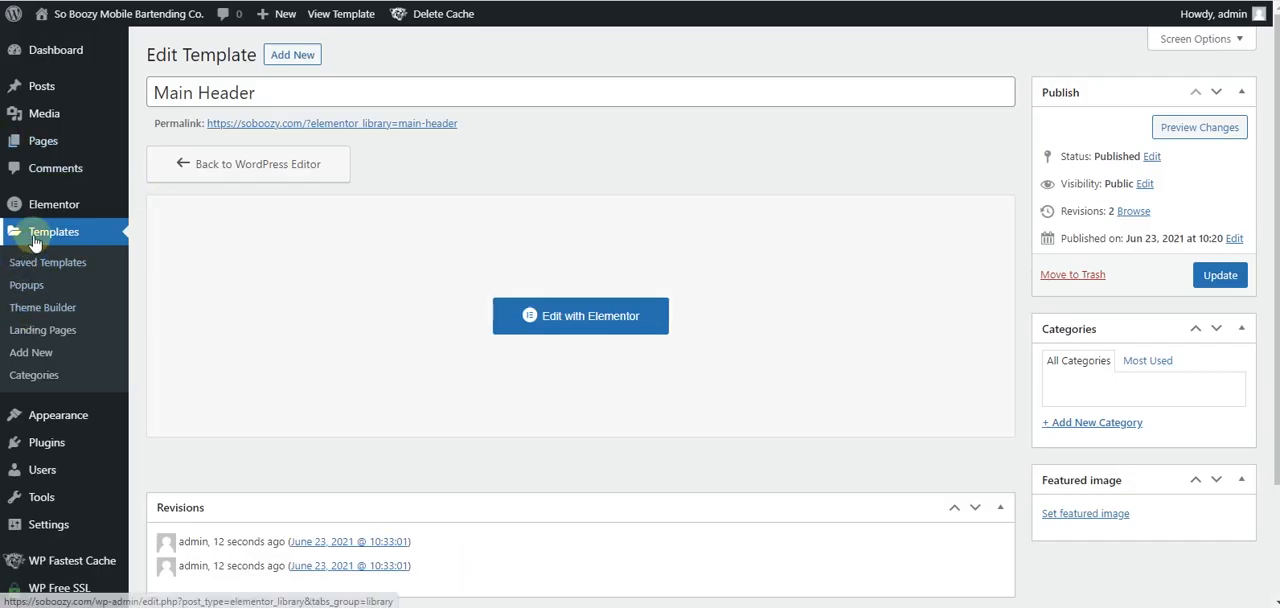
- Create a new Theme Builder template of type Footer named "Footer"
left_click(44, 310)
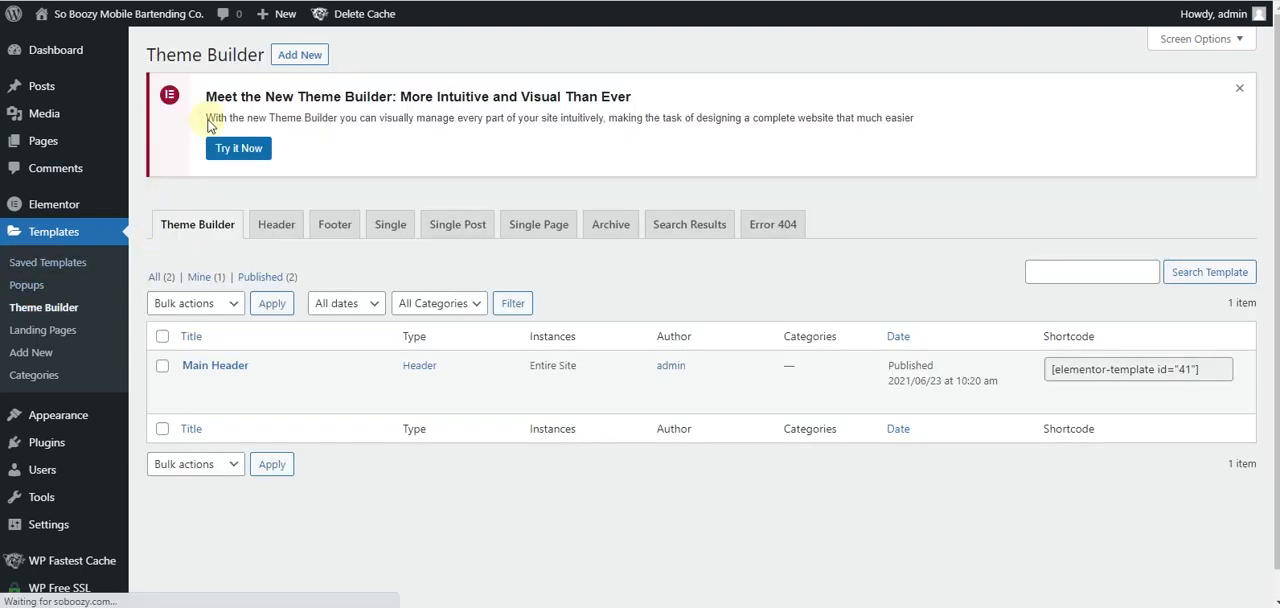
left_click(305, 53)
left_click(770, 298)
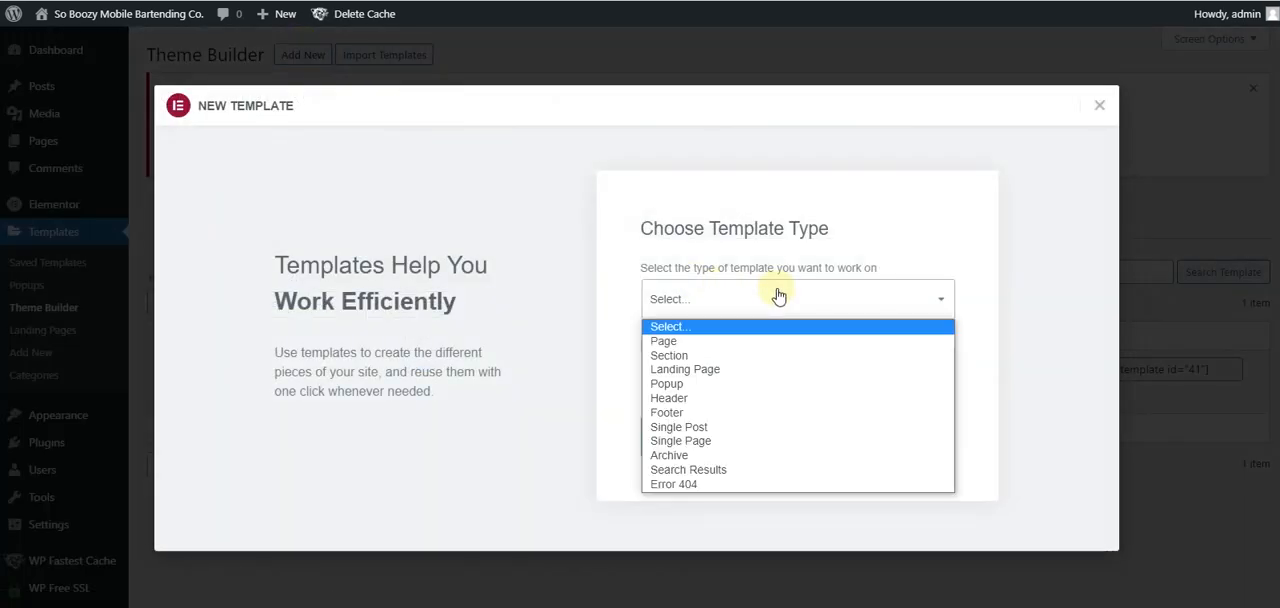
left_click(769, 380)
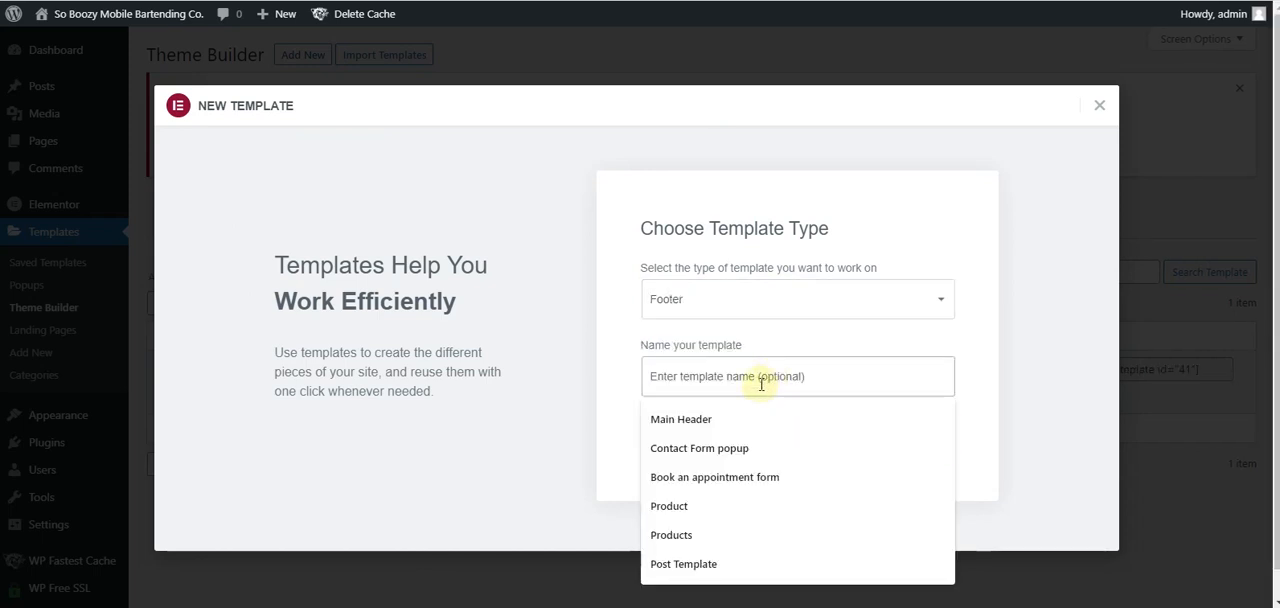
type("Footer")
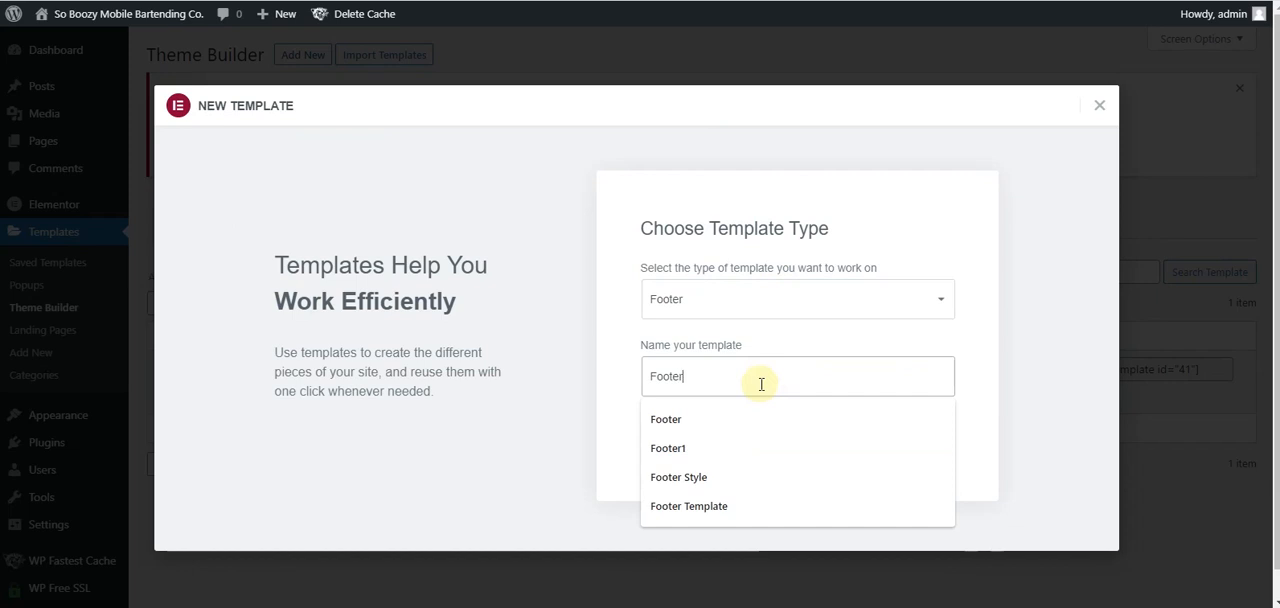
left_click(624, 362)
left_click(790, 430)
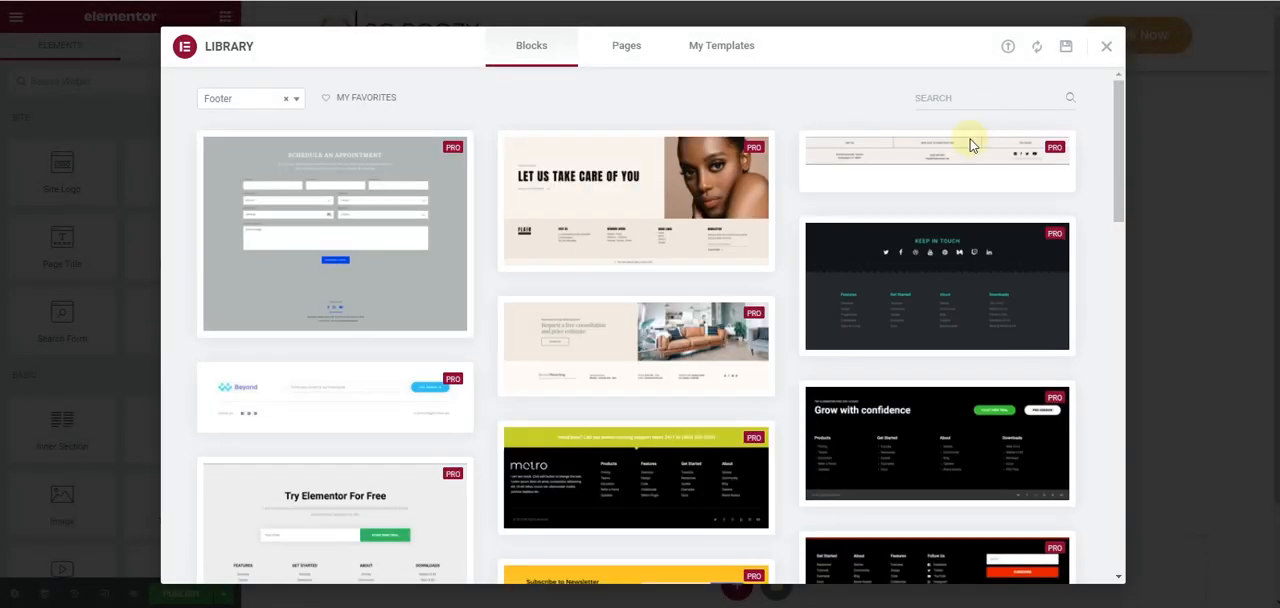
- Browse the ready-made footer blocks in the template library and close it without inserting any
scroll(646, 186, "down", 3)
scroll(646, 186, "down", 10)
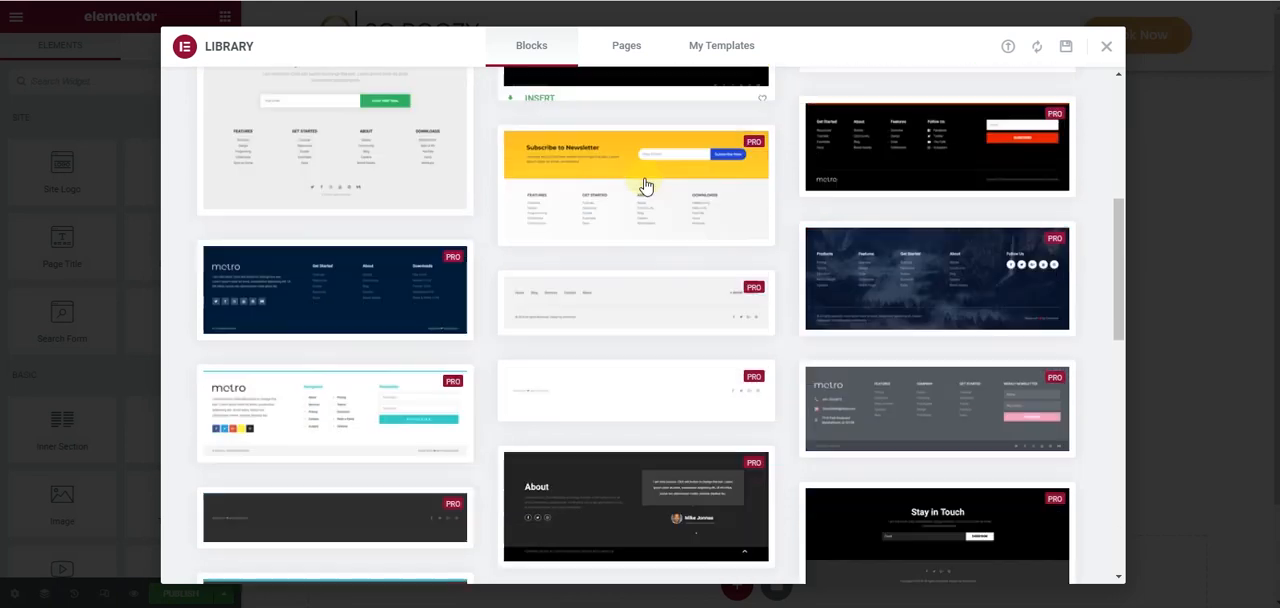
scroll(646, 186, "up", 4)
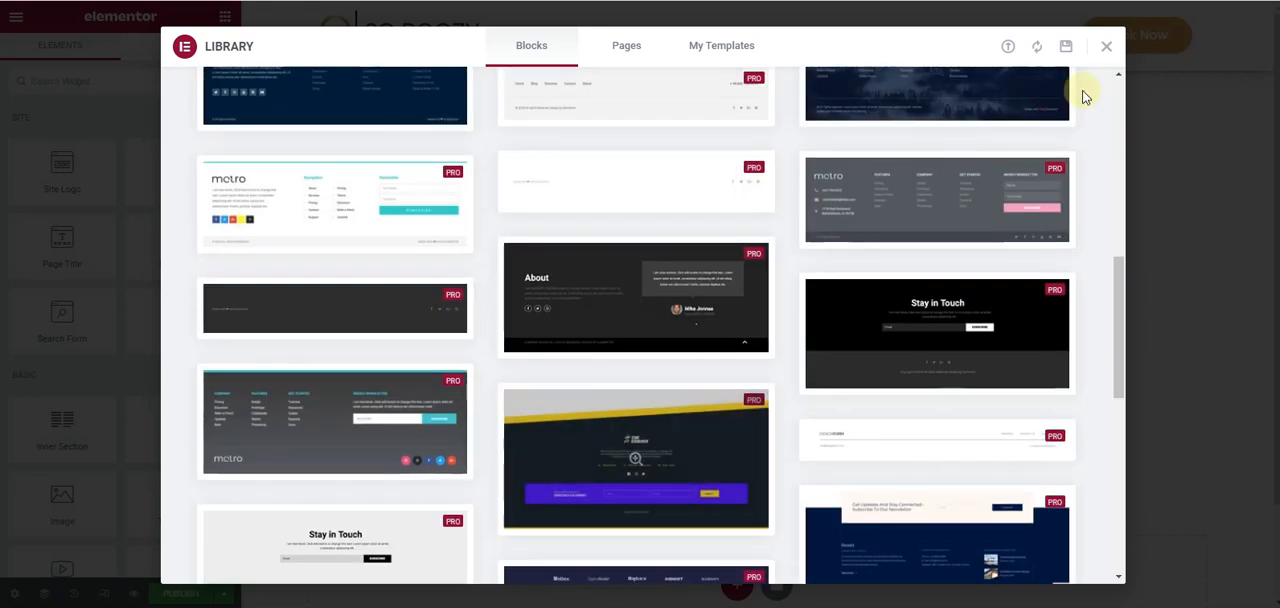
left_click(1107, 48)
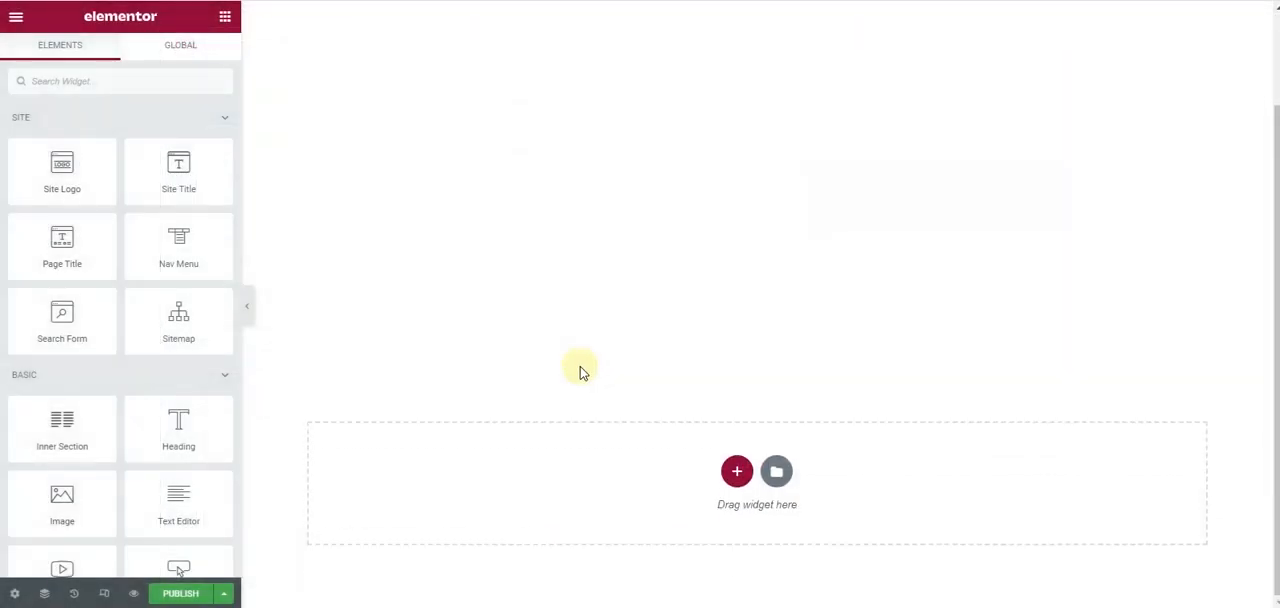
- Add a single-column section to the footer and give it a classic solid background in #000000
left_click(737, 471)
left_click(536, 520)
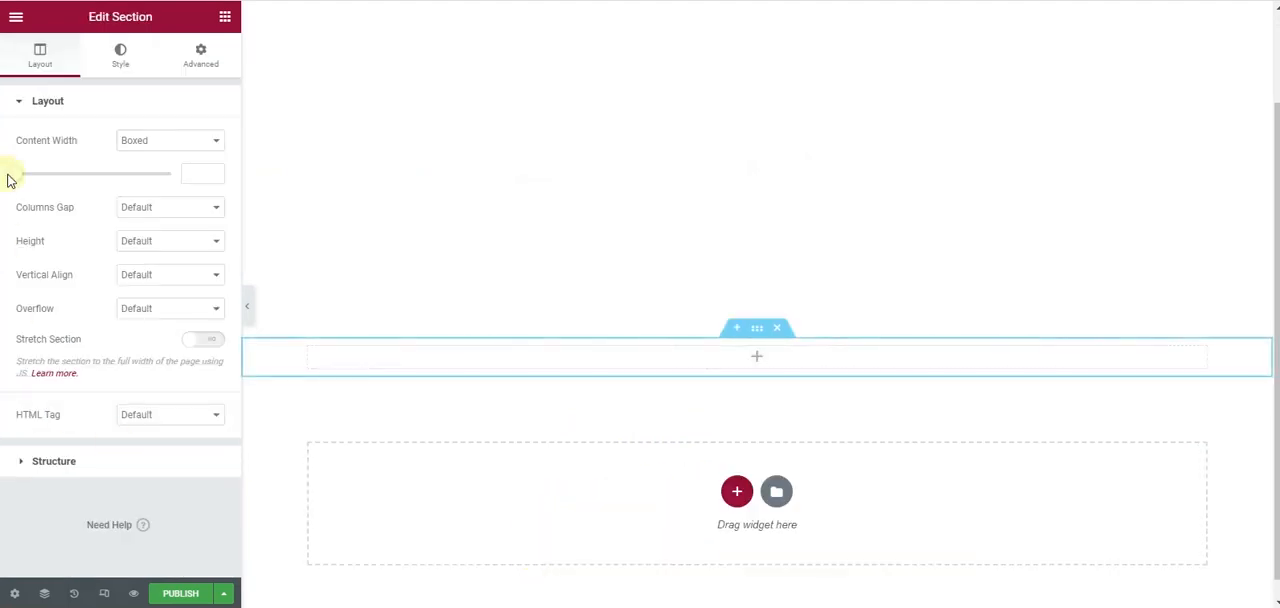
left_click(111, 75)
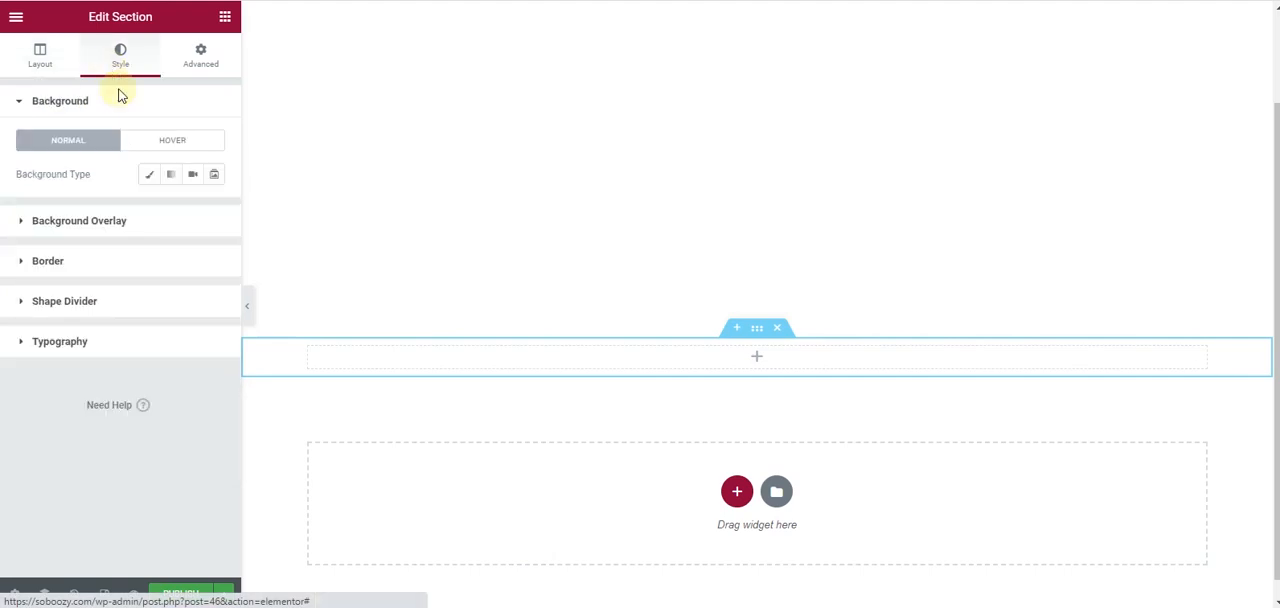
left_click(147, 176)
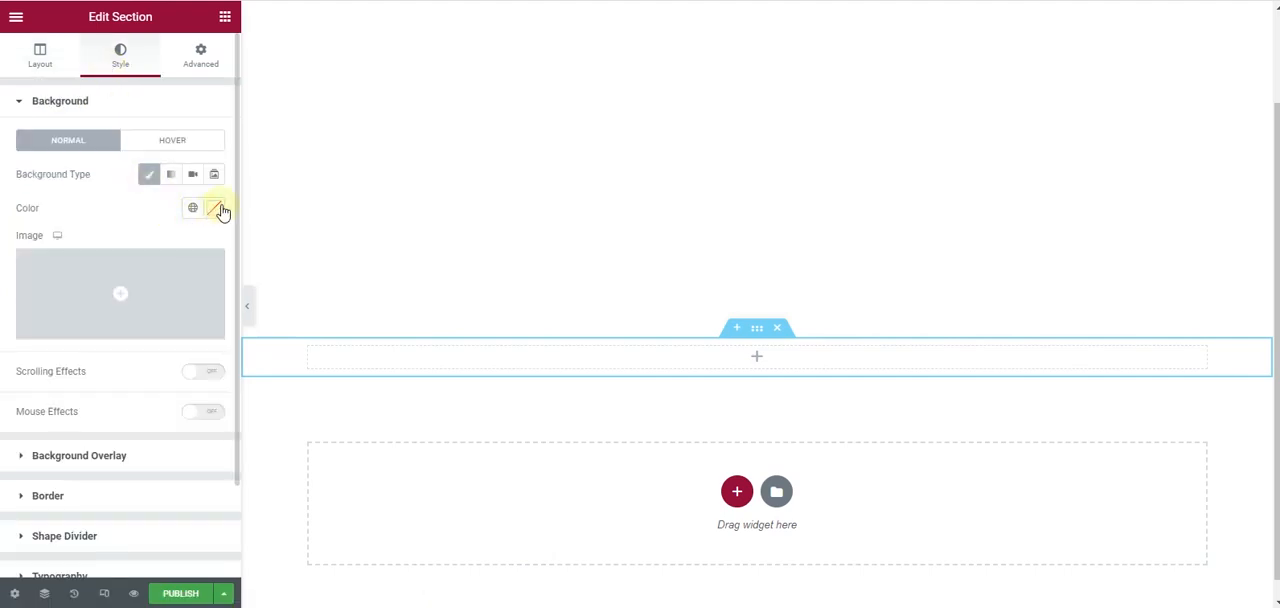
left_click(214, 208)
left_click_drag(57, 361, 25, 405)
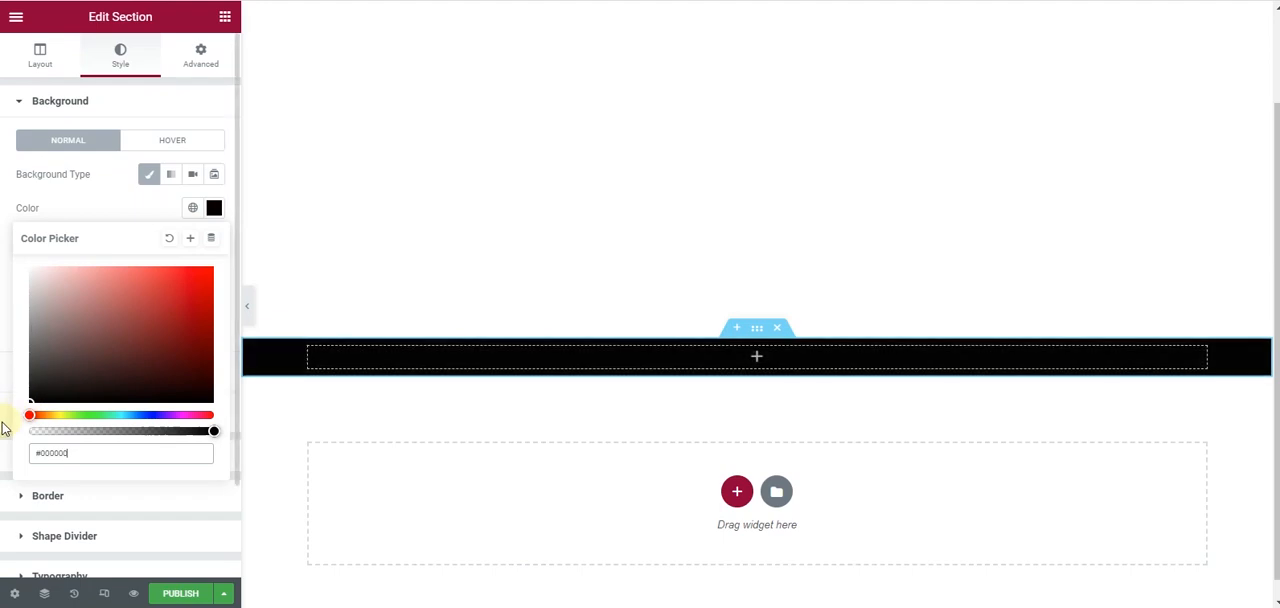
left_click(2, 258)
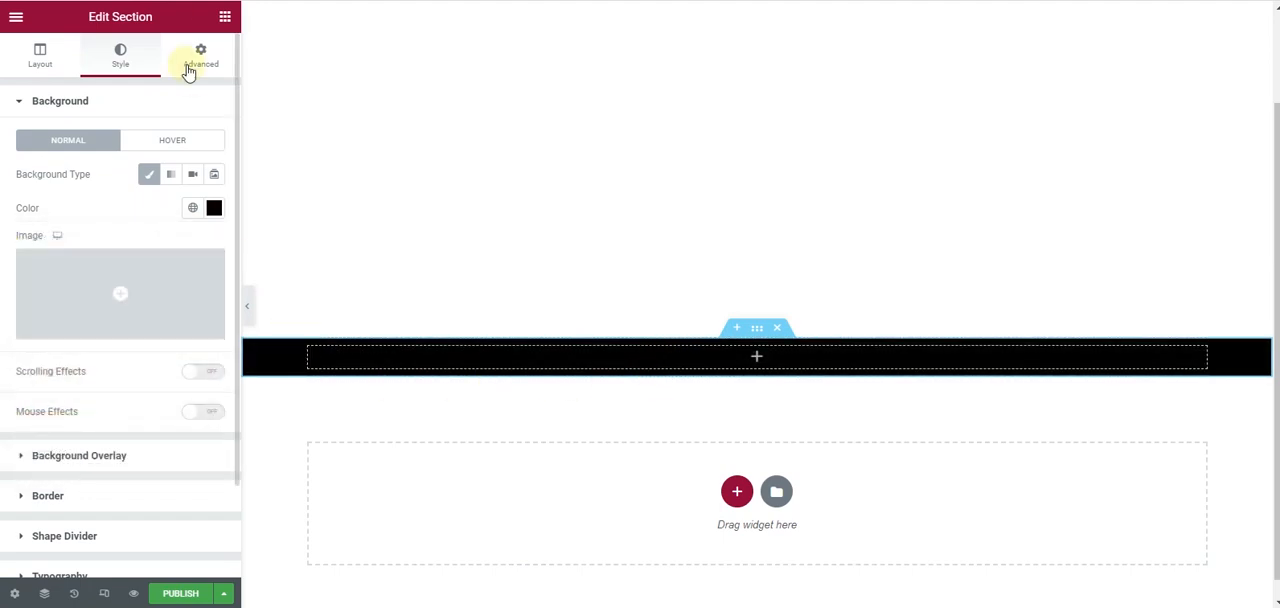
- Place a Social Icons widget in the black footer section and set its icon shape to Circle
left_click(225, 16)
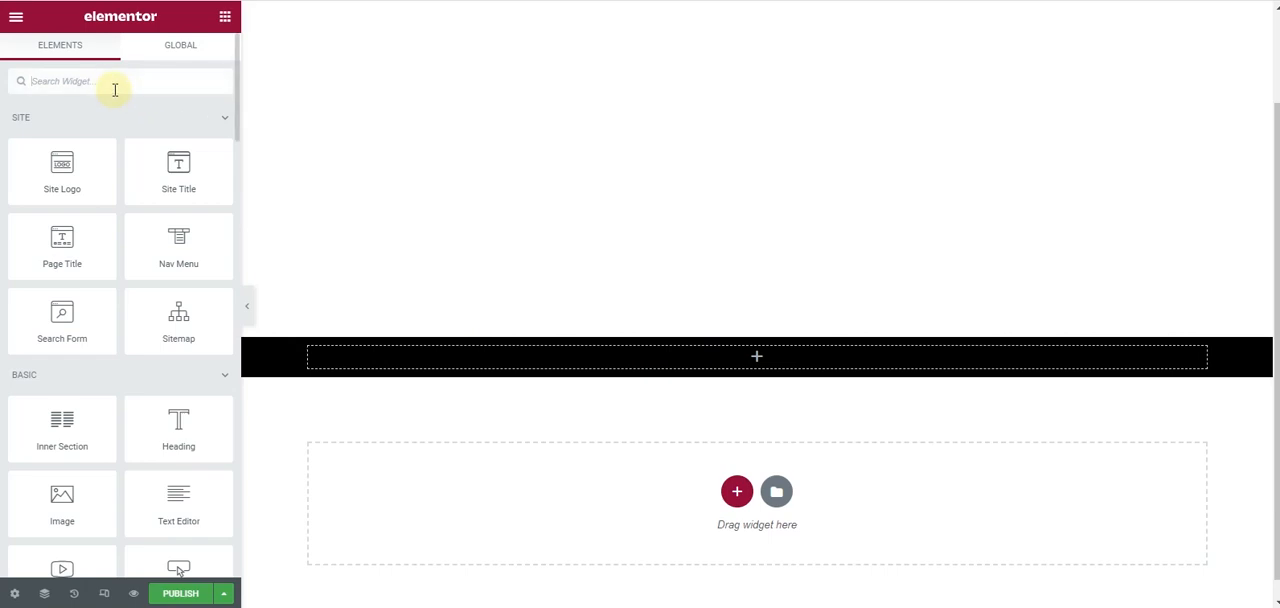
type("soc")
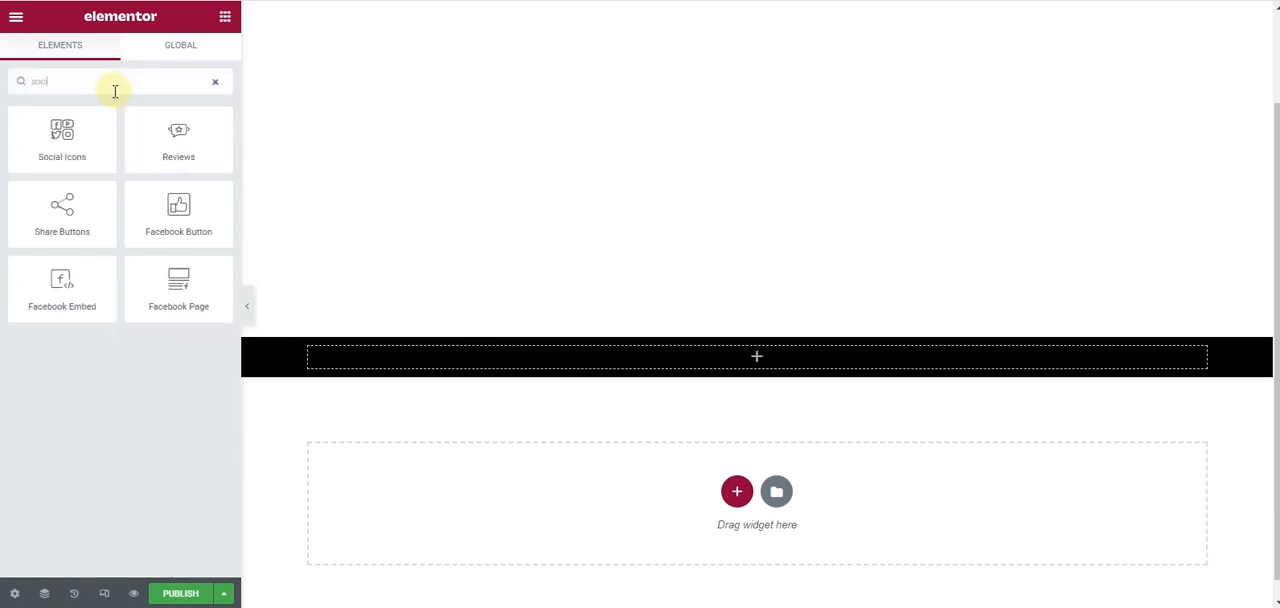
left_click_drag(106, 120, 725, 354)
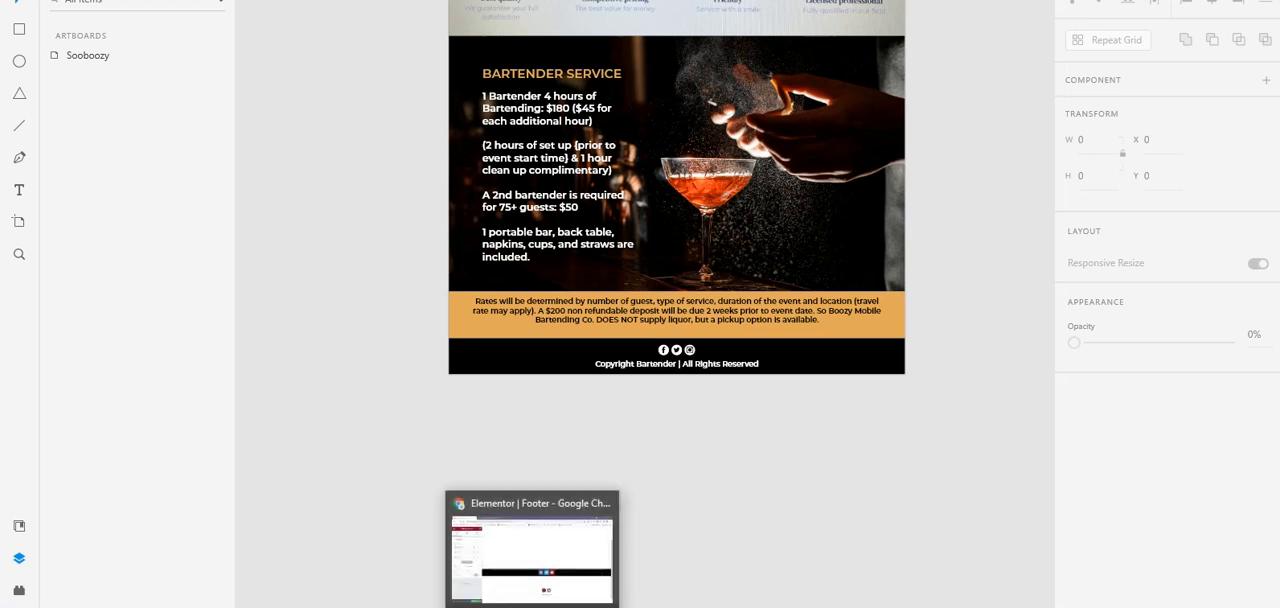
left_click(537, 557)
left_click(170, 318)
left_click(165, 359)
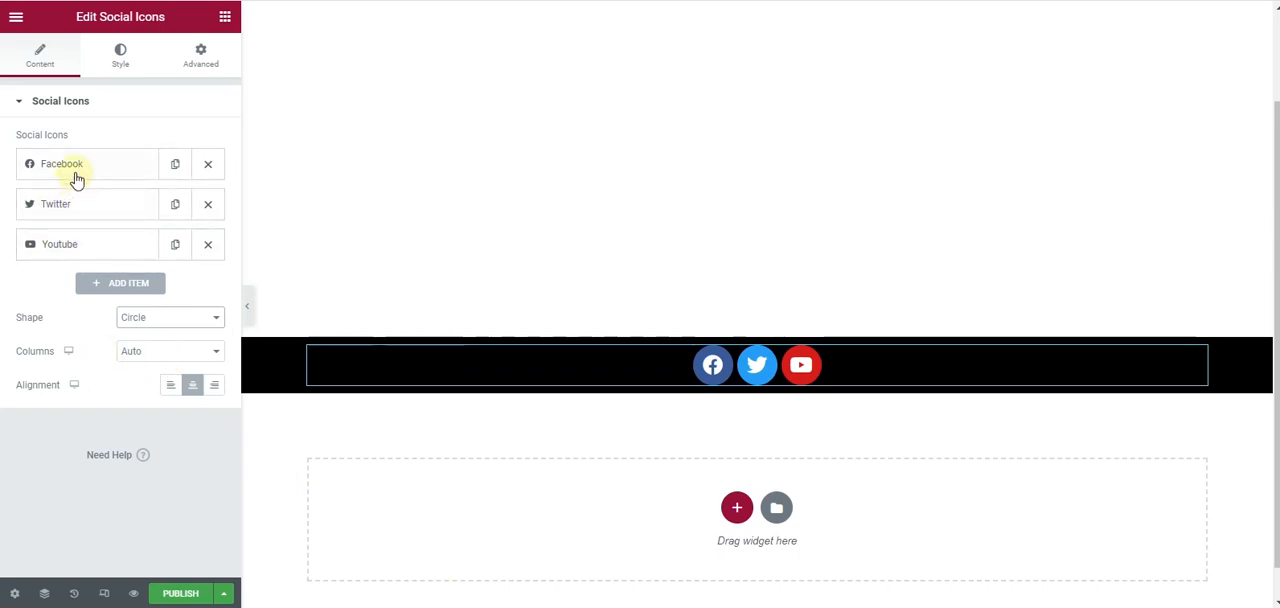
- Replace the Youtube item's icon with the Instagram icon from the icon library
left_click(77, 246)
left_click(127, 338)
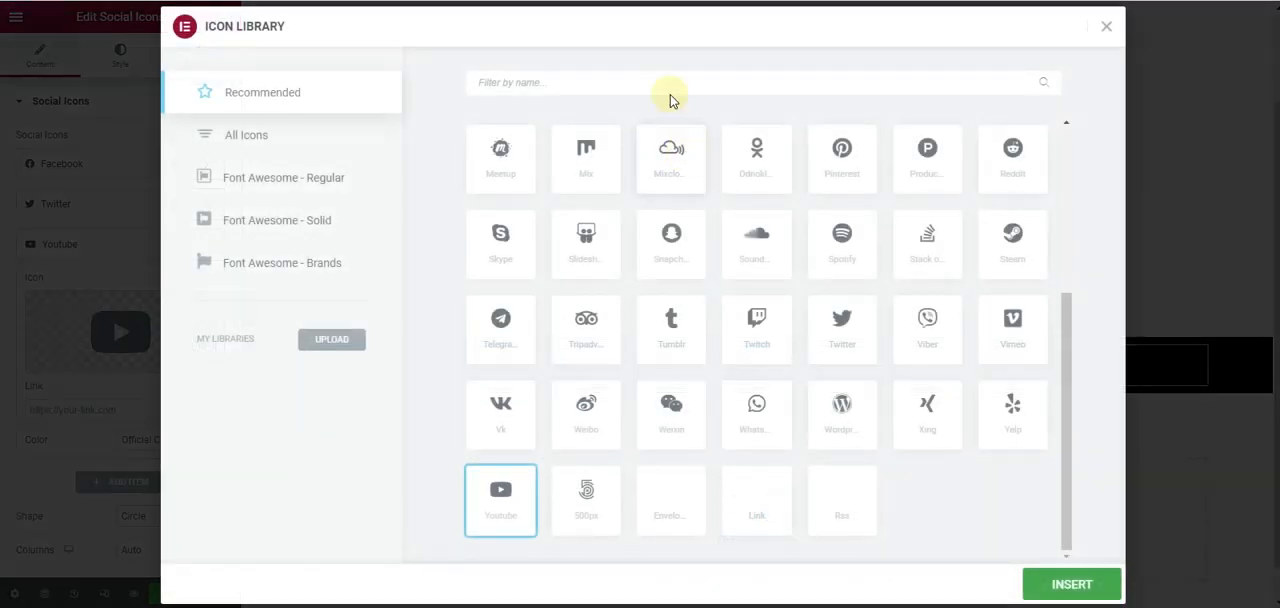
type("insta")
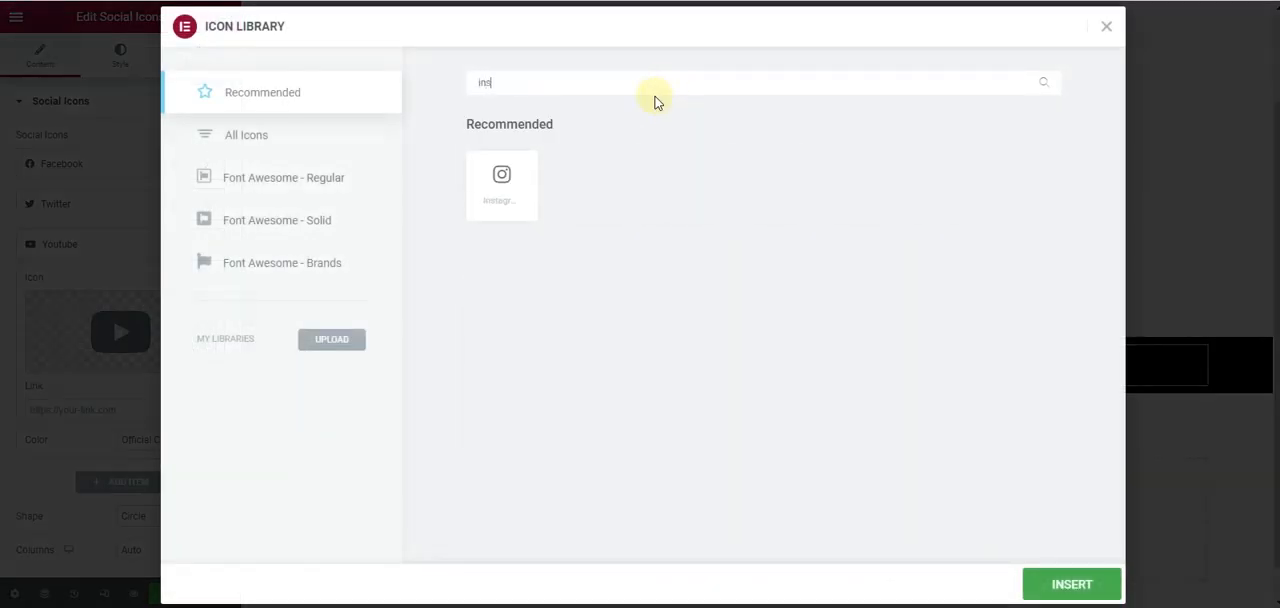
left_click(517, 181)
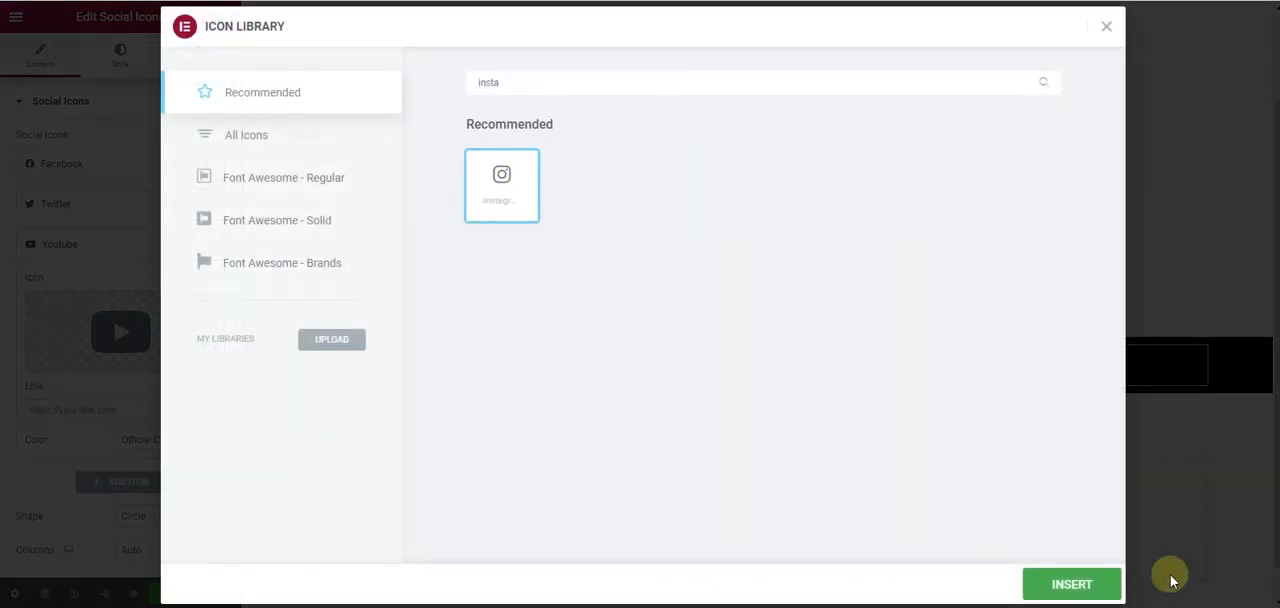
left_click(1086, 590)
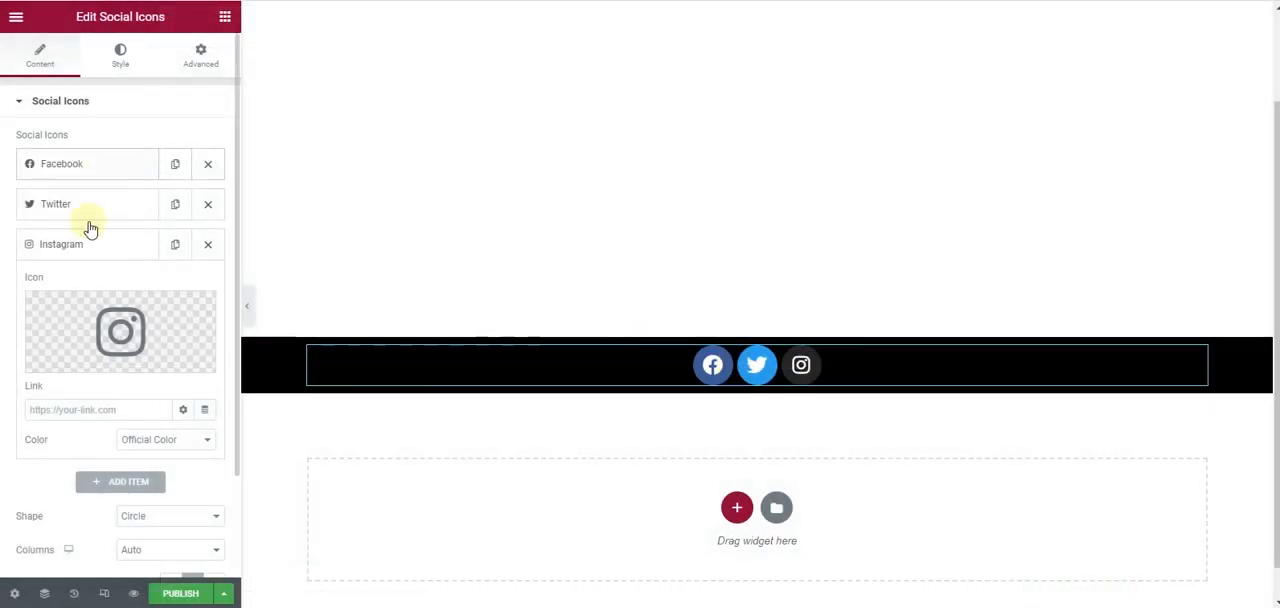
left_click(86, 244)
- Switch the social icons to custom colors and set the primary color to #FFFFFF
left_click(119, 60)
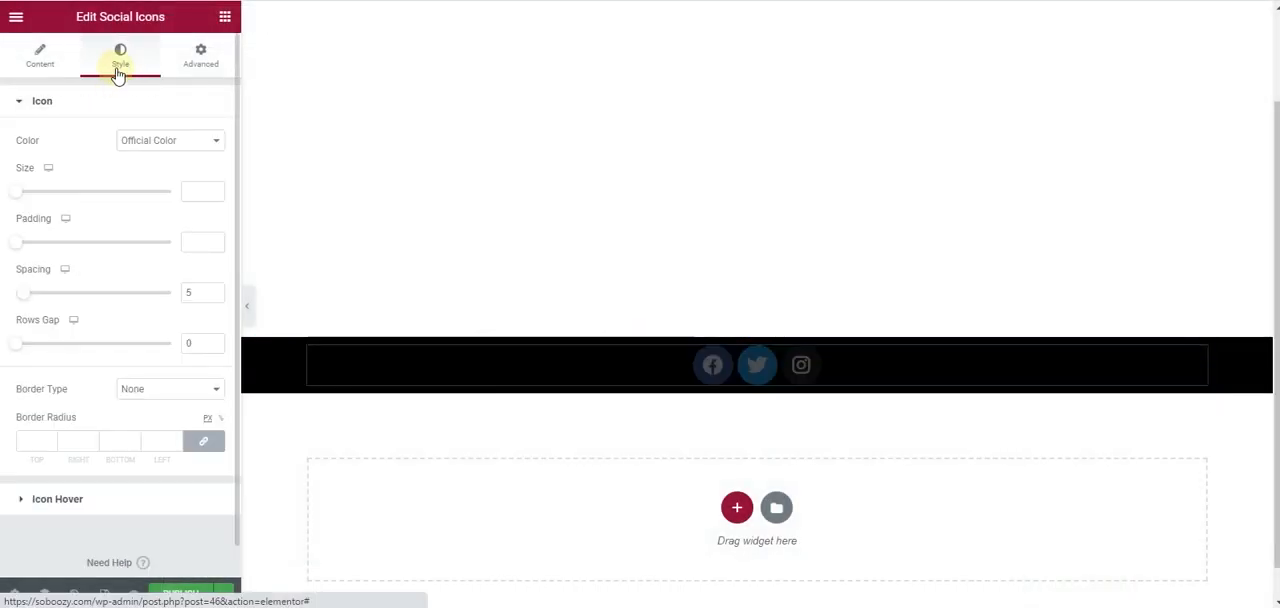
left_click(145, 139)
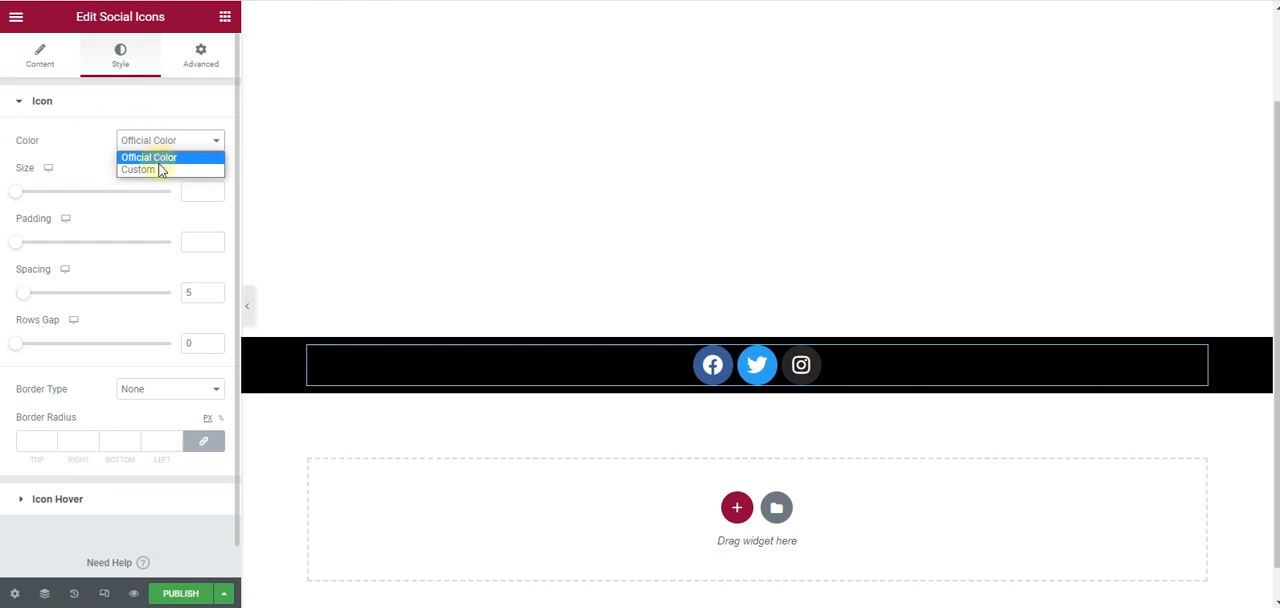
left_click(161, 170)
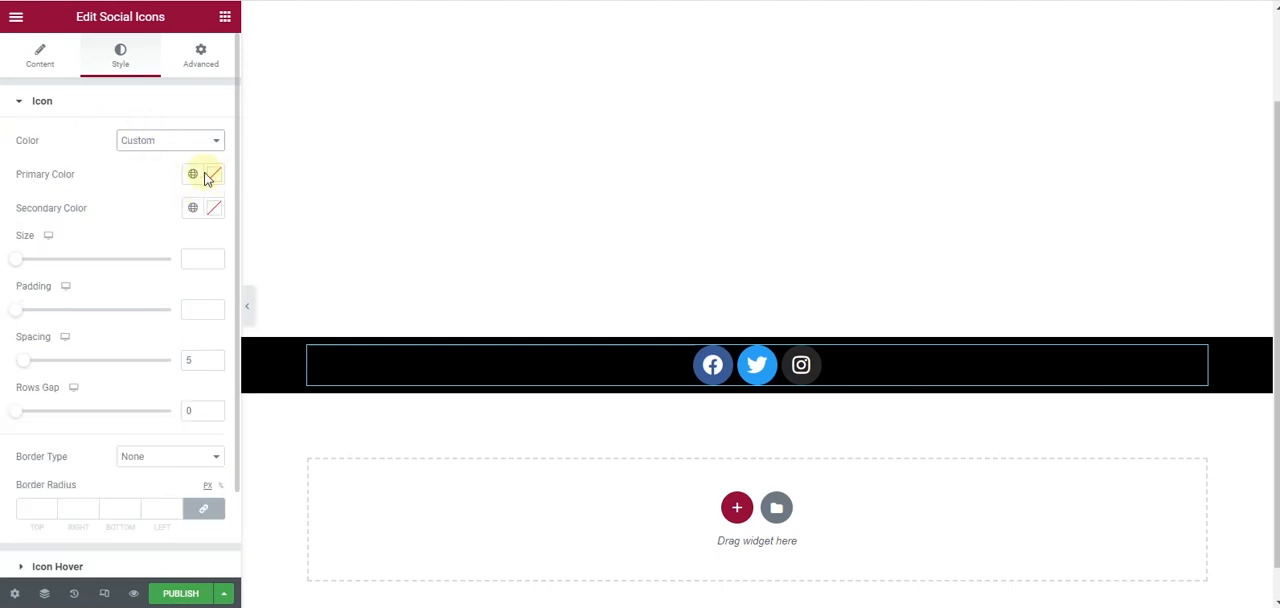
left_click(210, 176)
left_click_drag(72, 280, 8, 214)
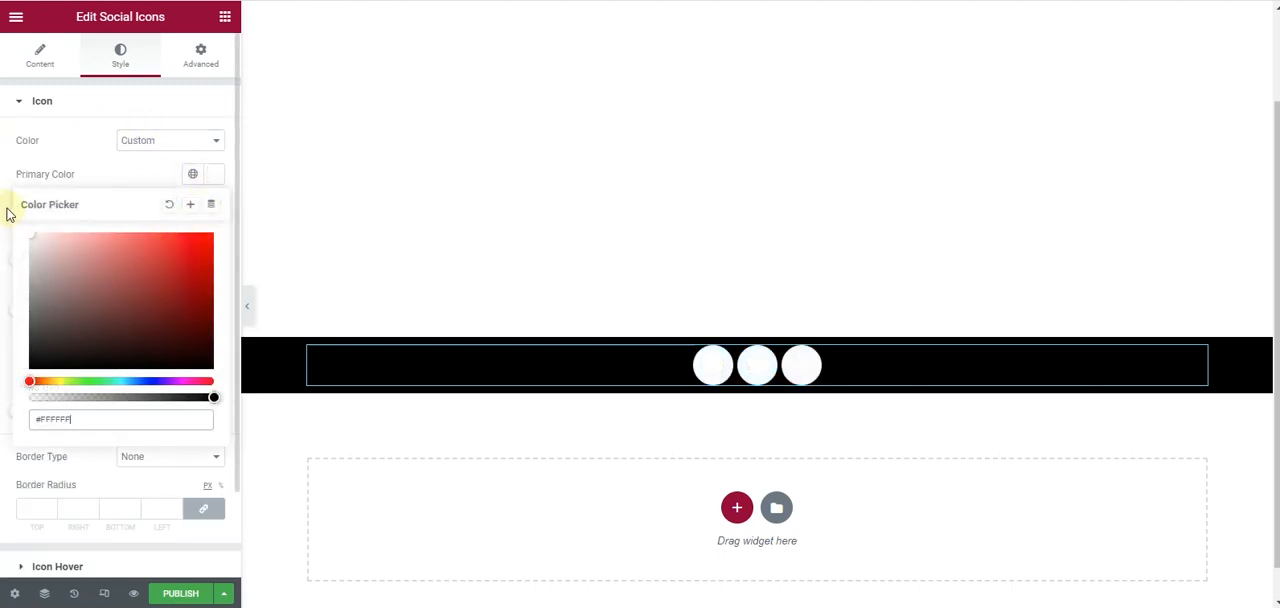
left_click(8, 168)
- Set the social icons' secondary color to #000000 and reduce the icon size to 14
left_click(213, 208)
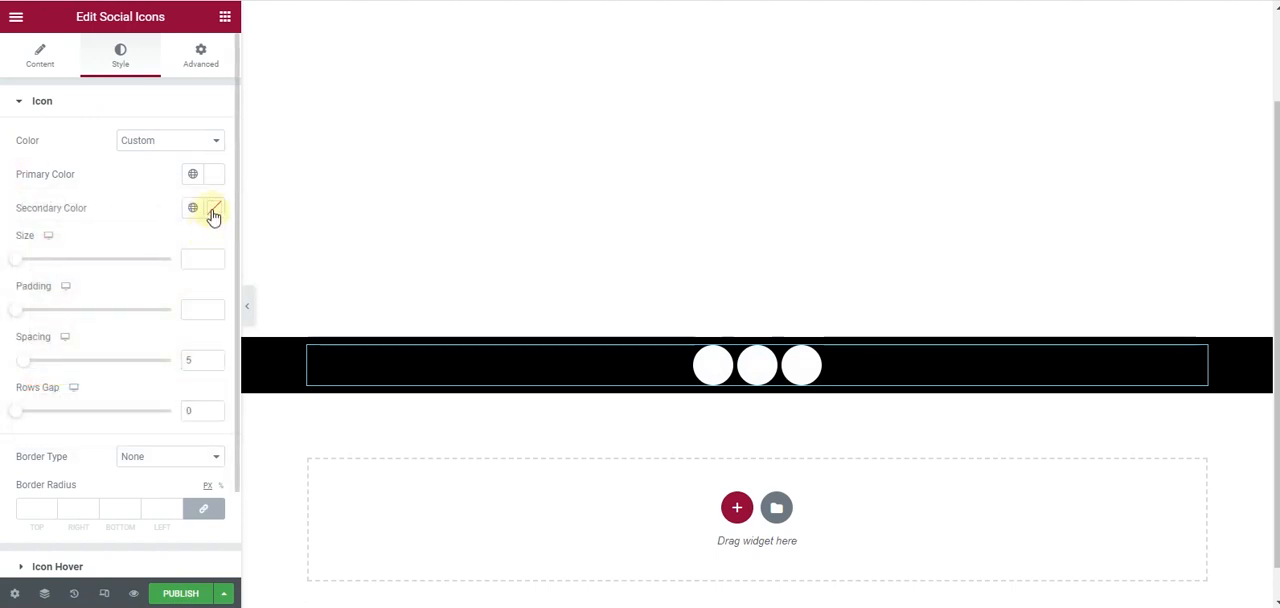
left_click_drag(63, 349, 23, 417)
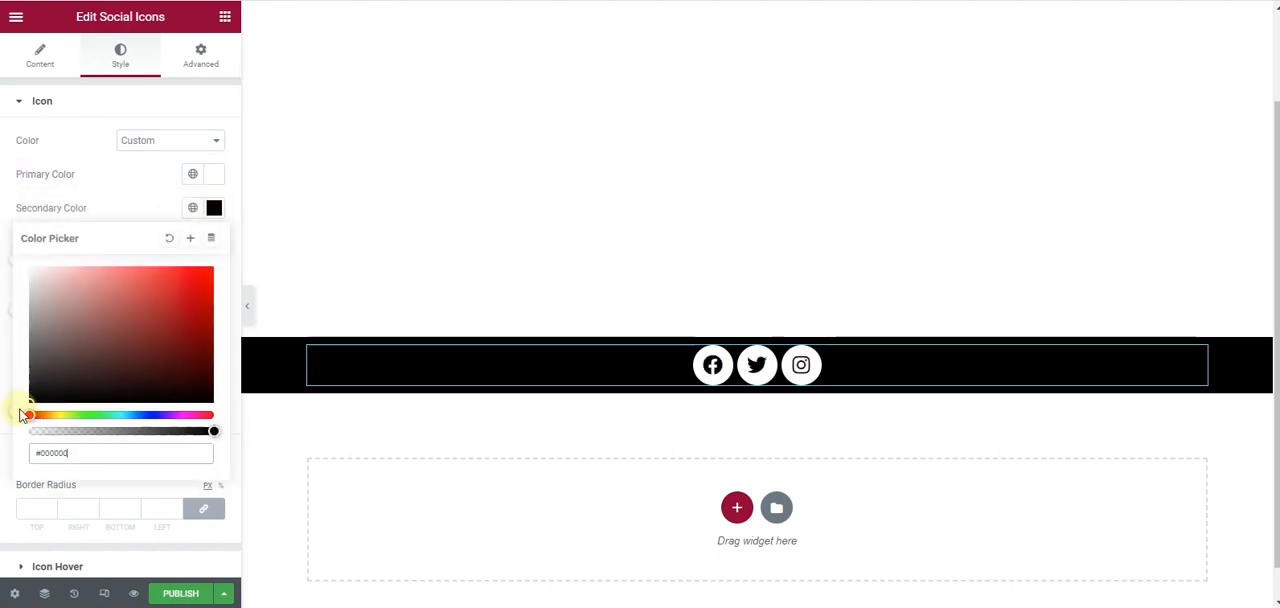
left_click(5, 258)
left_click_drag(15, 265, 18, 268)
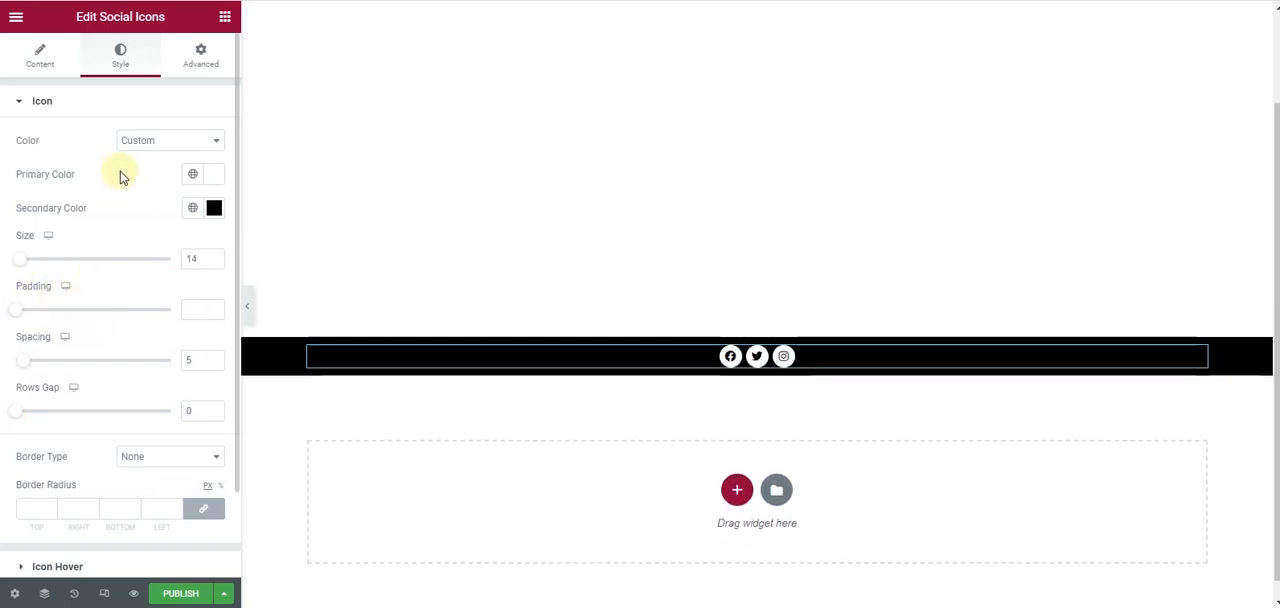
- Set the social icons' hover colors to #E3A858 for primary and #FFFFFF for secondary
scroll(110, 240, "down", 2)
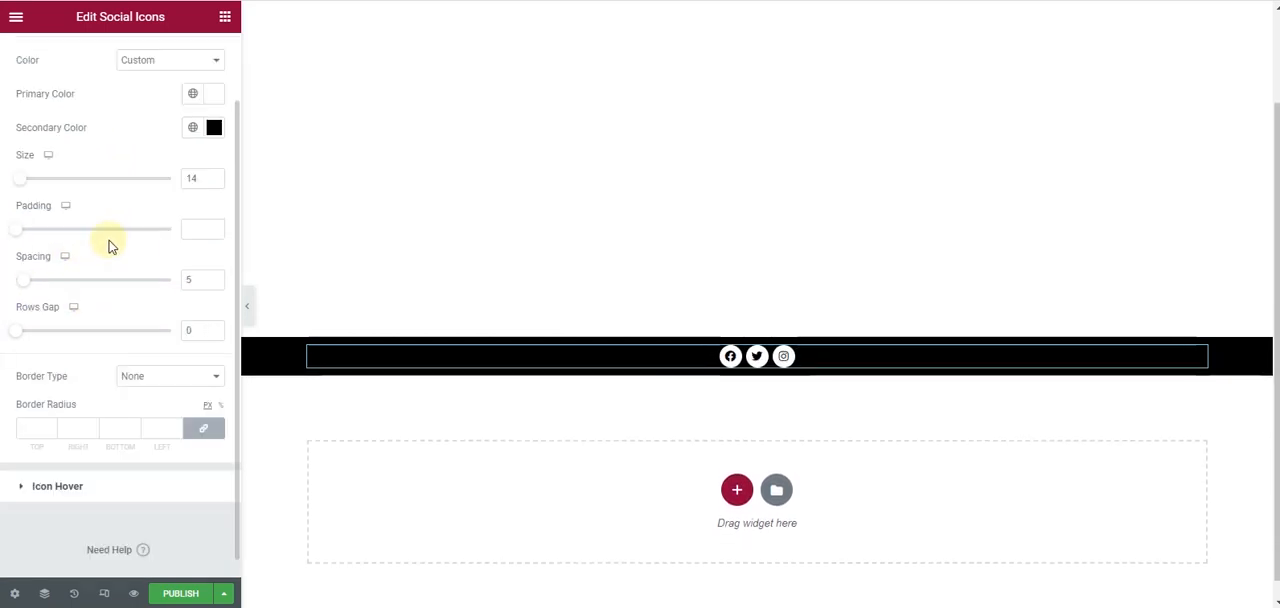
left_click(88, 473)
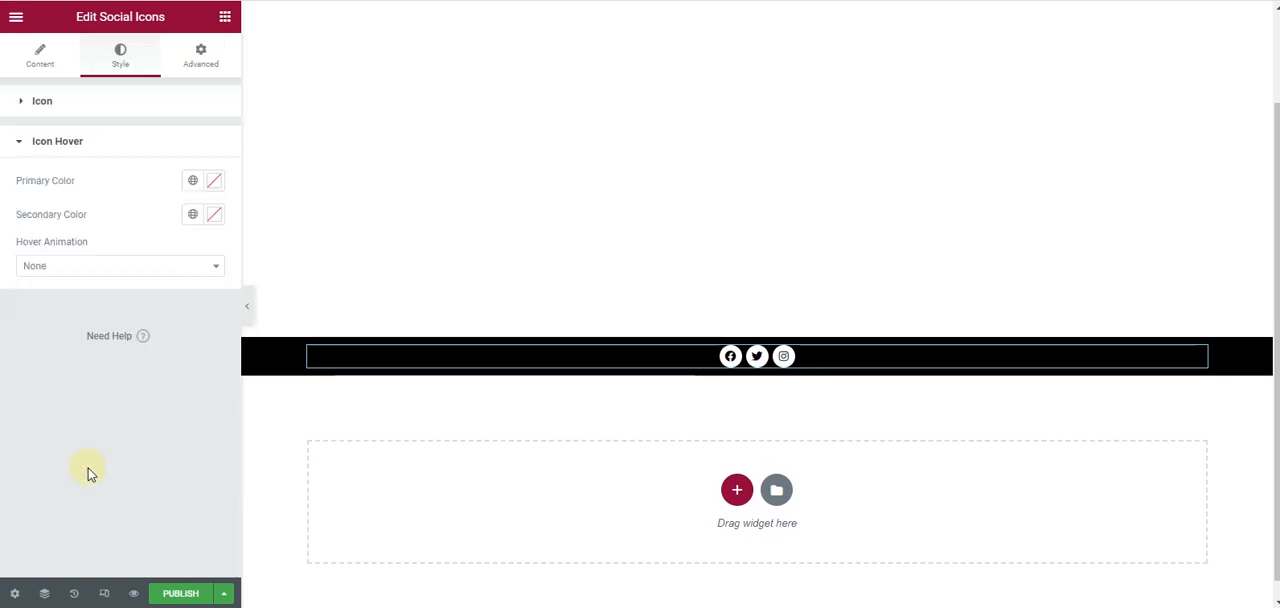
left_click(215, 181)
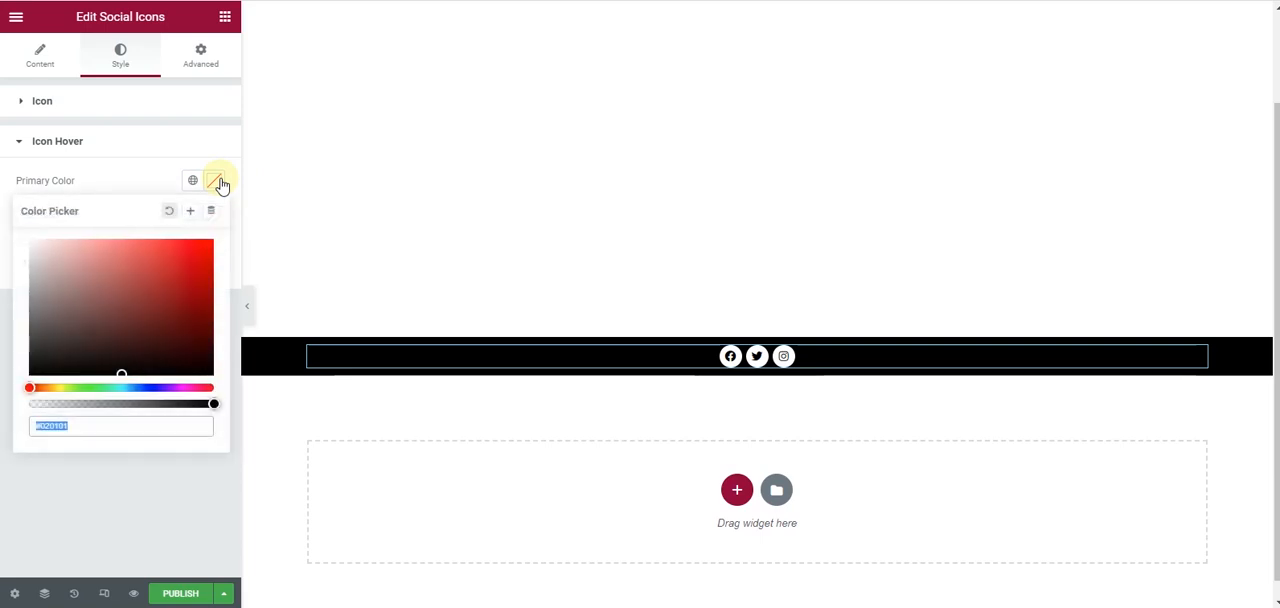
type("#E3A855")
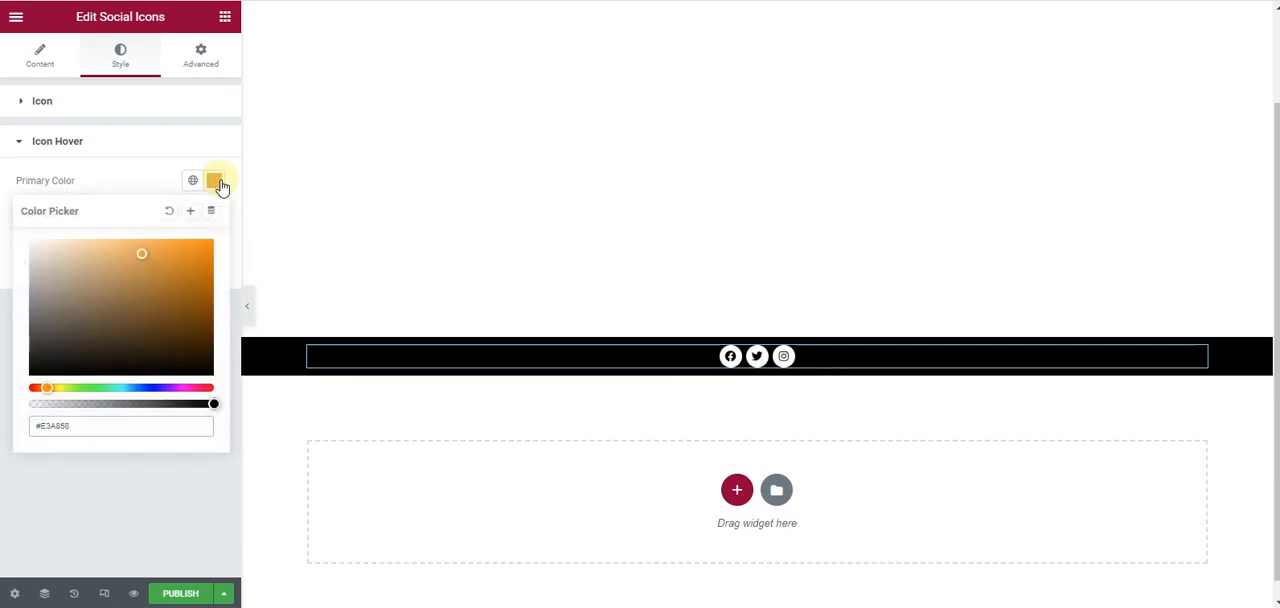
left_click(143, 183)
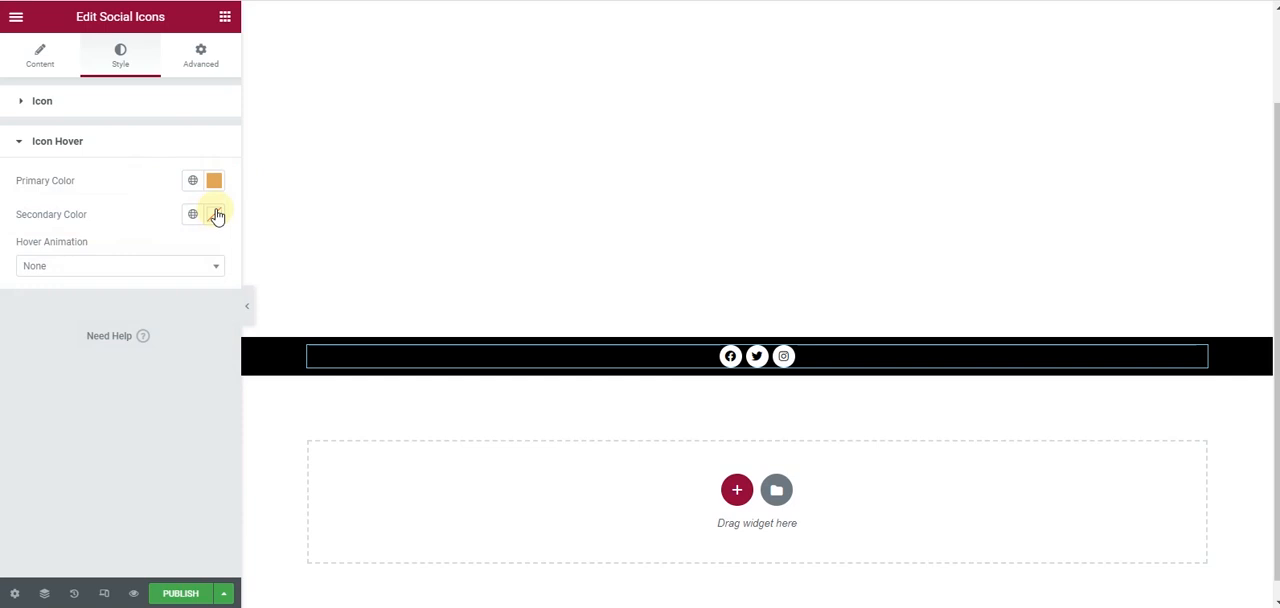
left_click(215, 214)
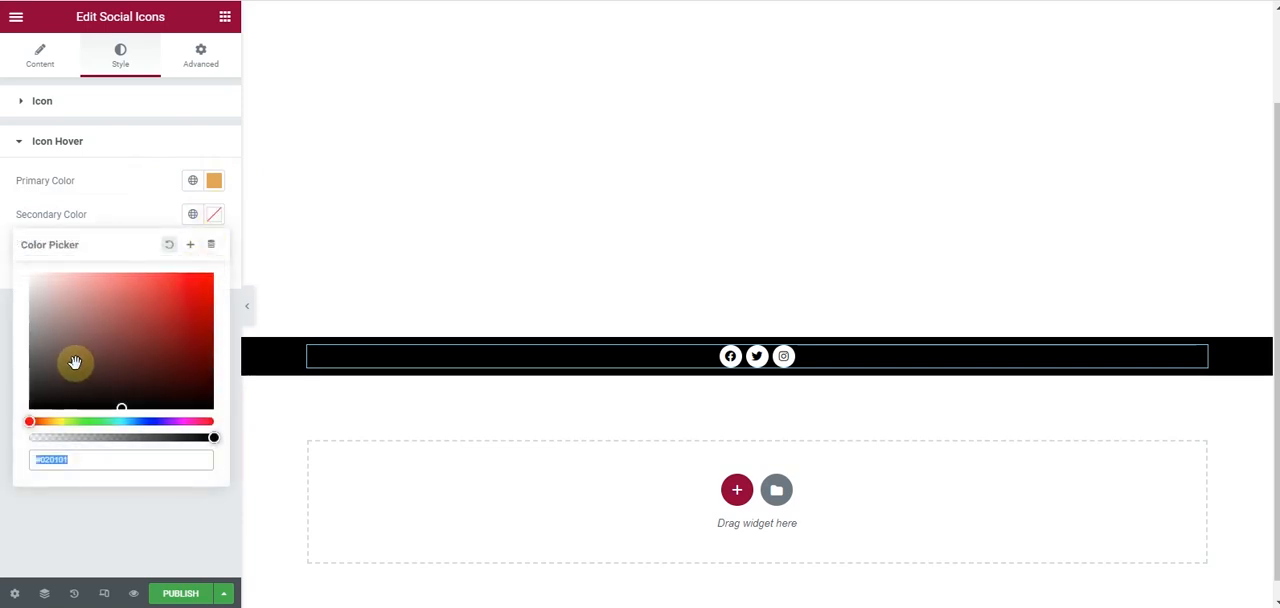
type("#FFFFFF")
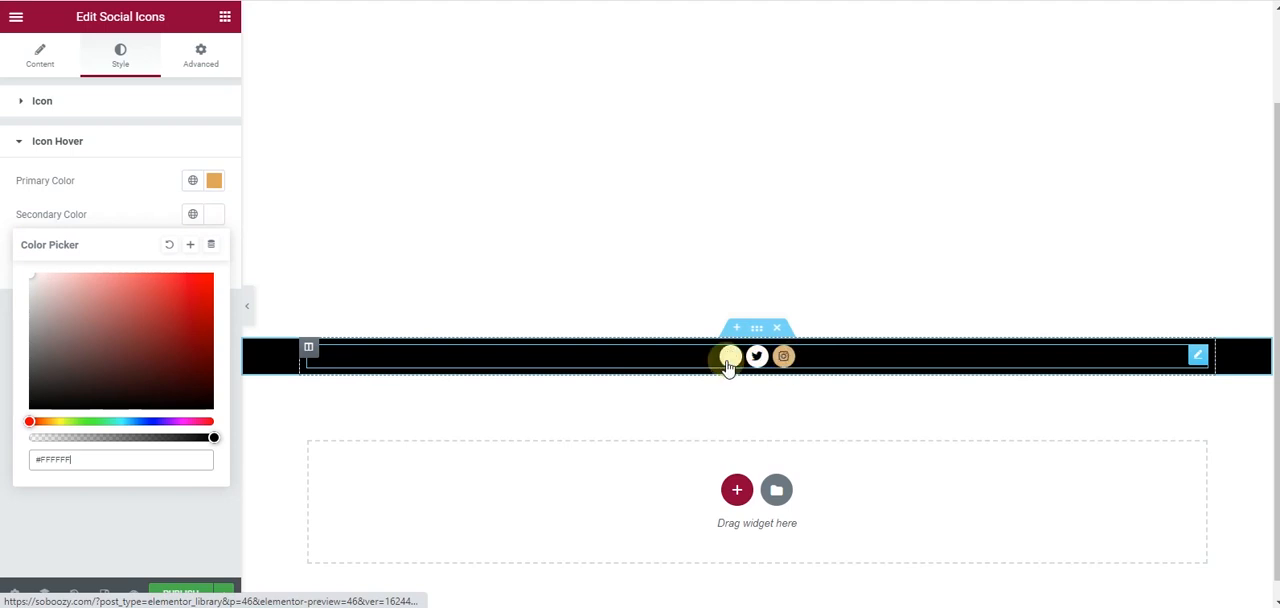
left_click(3, 215)
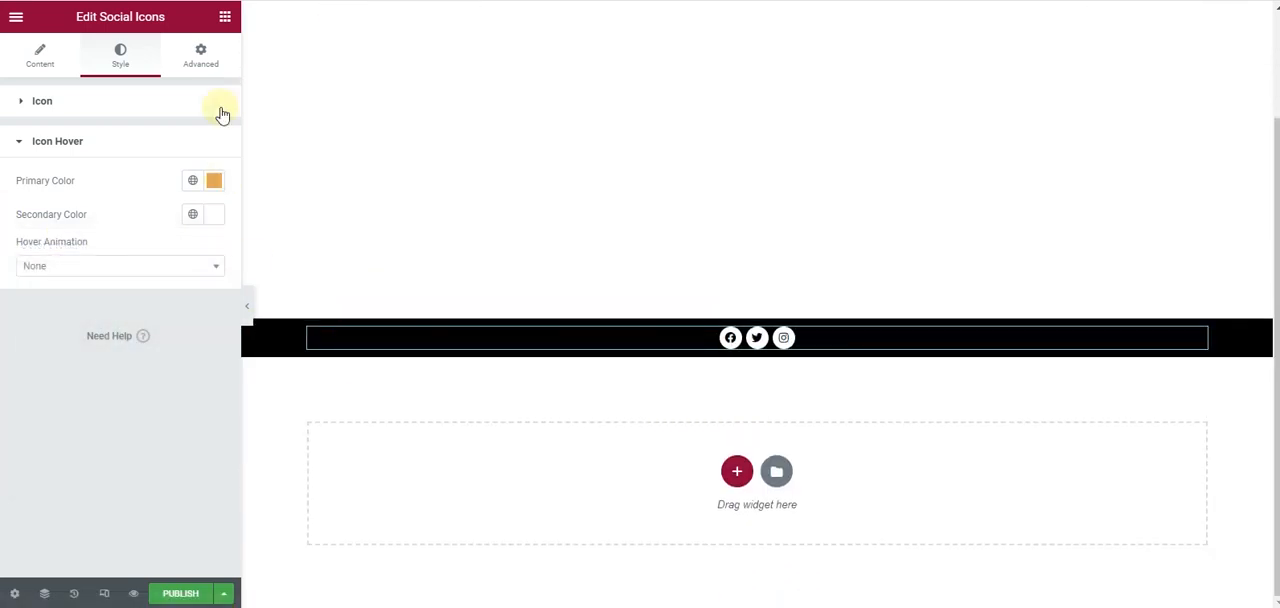
- Add a Text Editor widget below the social icons and set its text color to #FFFFFF
left_click(225, 16)
scroll(90, 300, "down", 2)
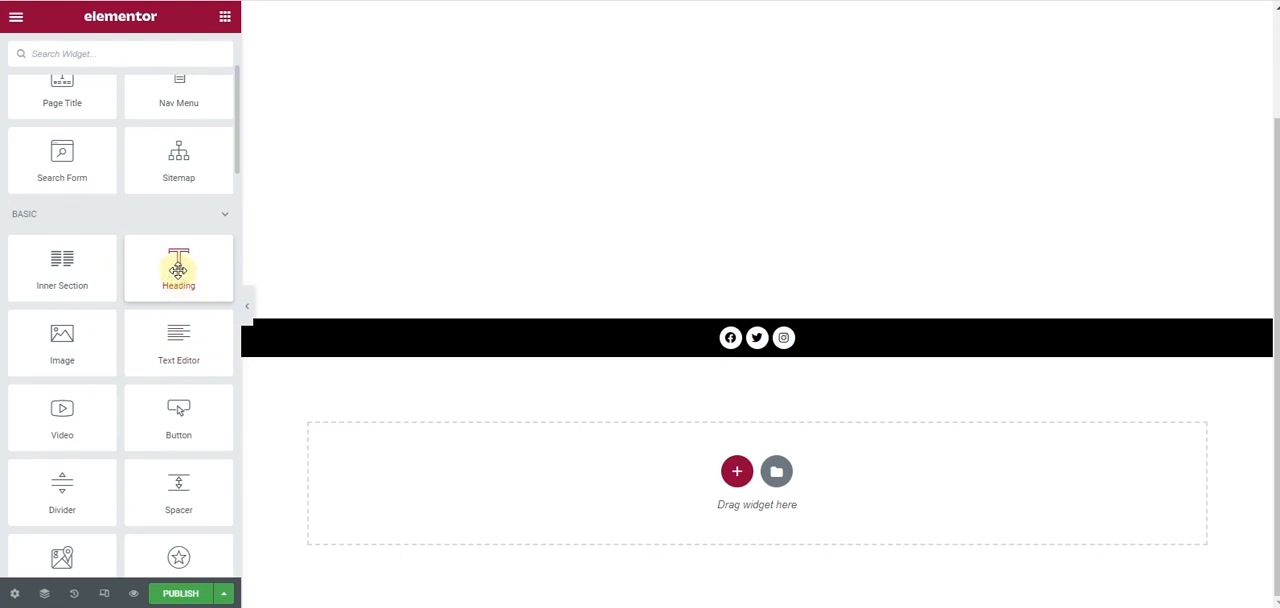
left_click_drag(188, 341, 773, 347)
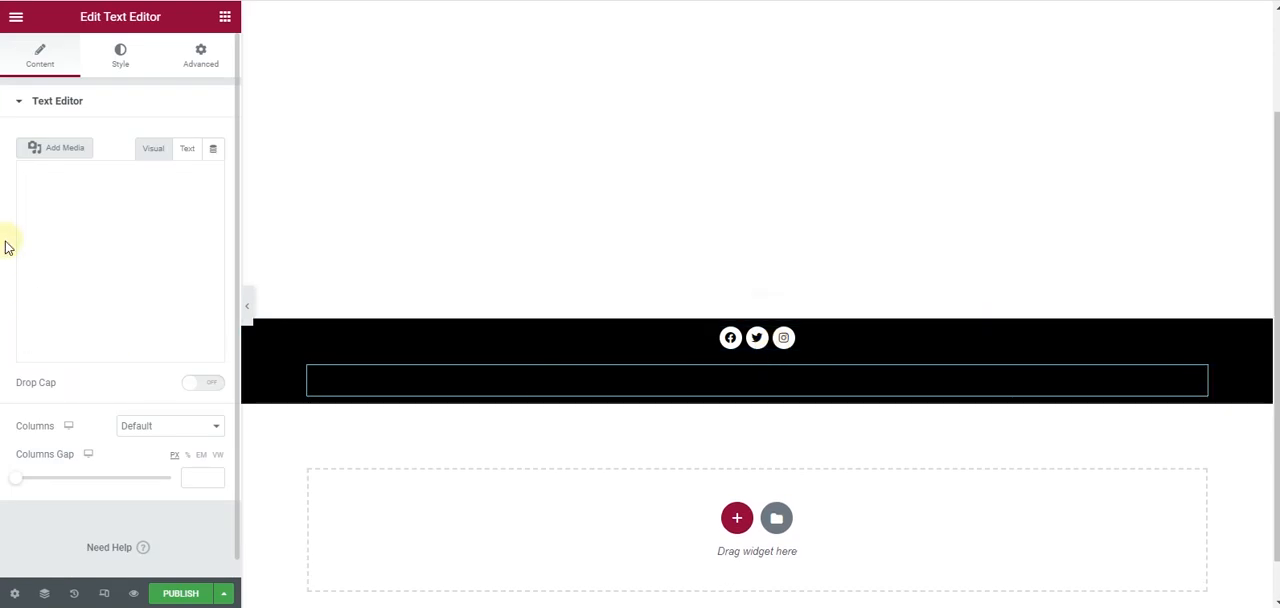
left_click(121, 52)
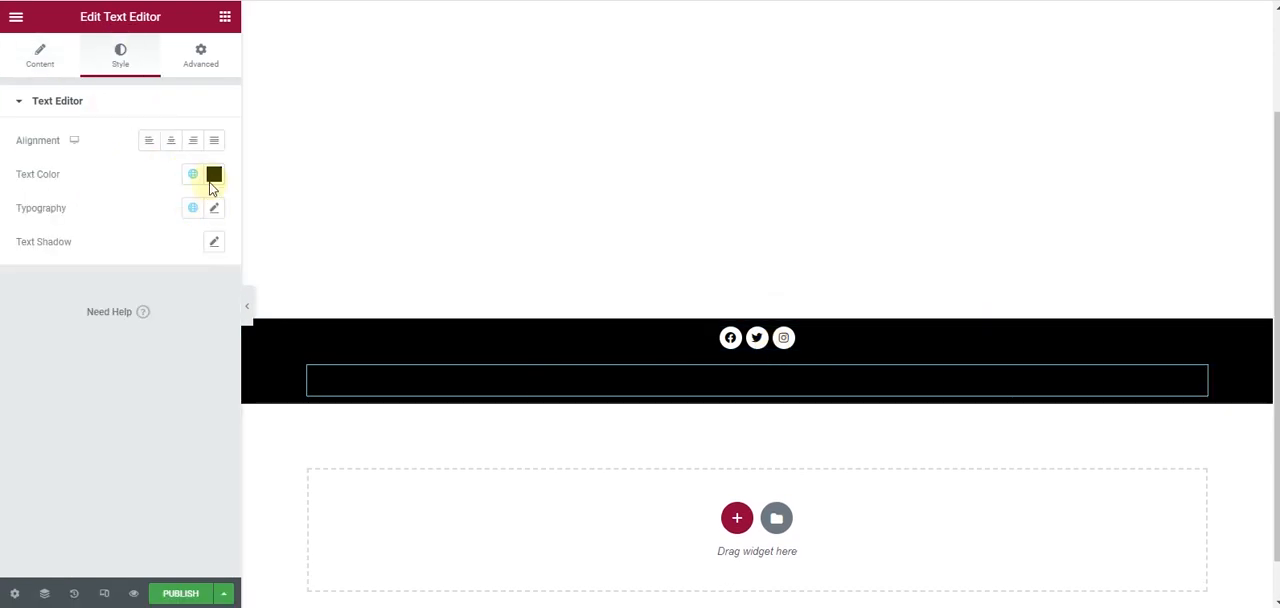
left_click(212, 176)
left_click_drag(46, 294, 2, 217)
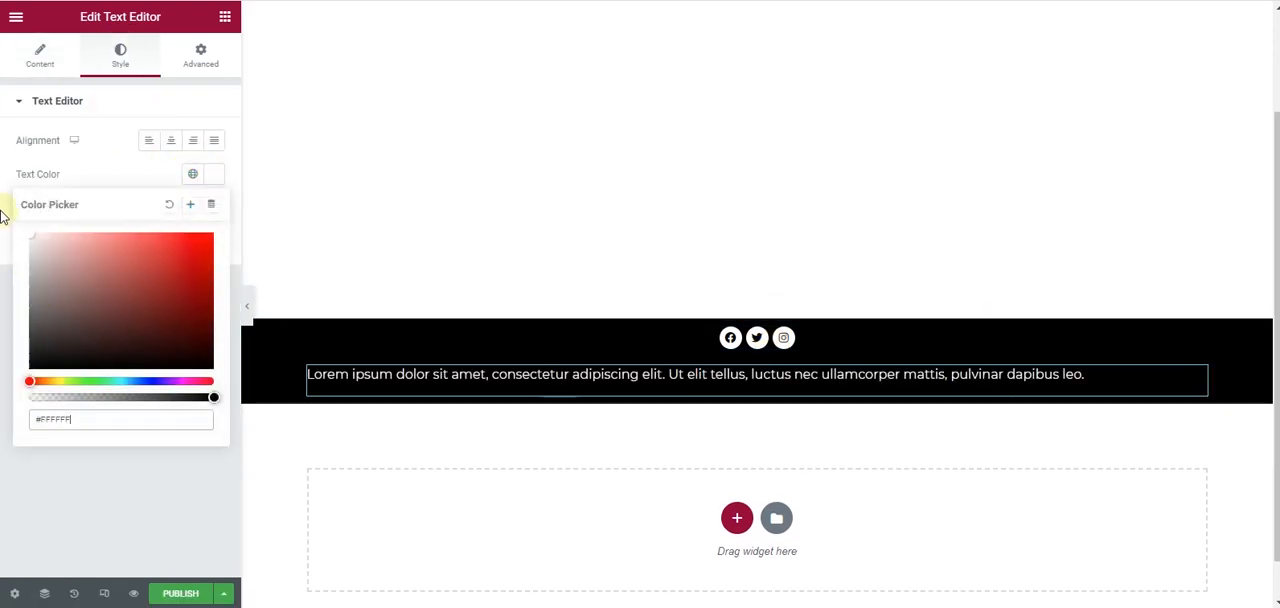
left_click(123, 177)
- Set the footer text's typography size to 12 px
left_click(214, 208)
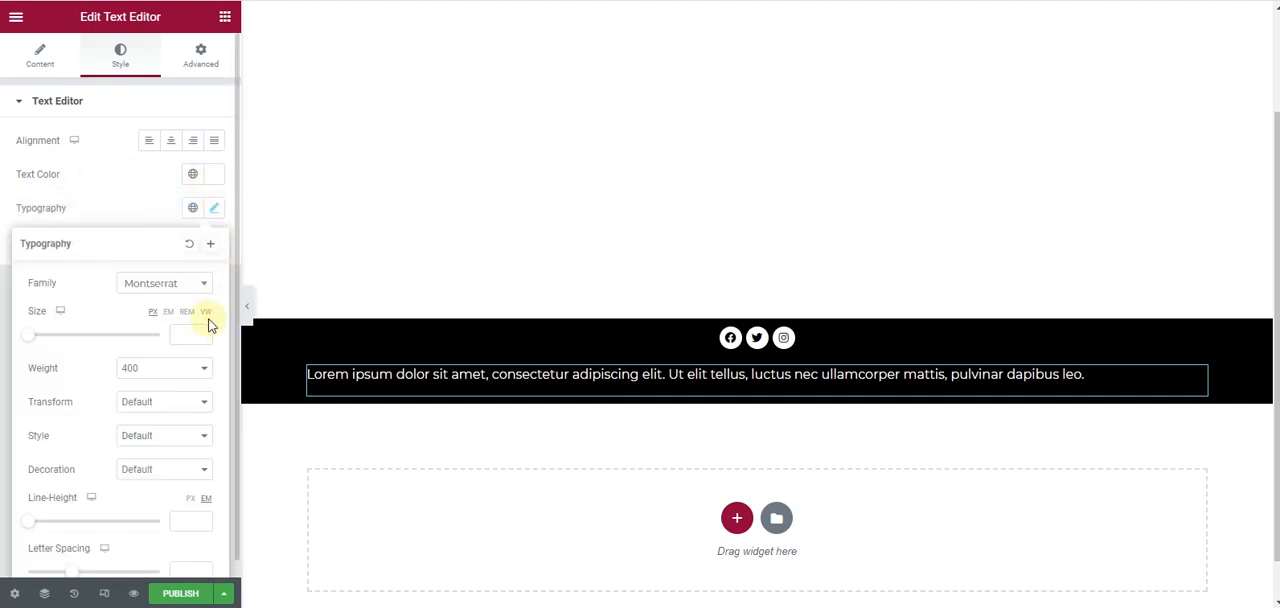
left_click(192, 334)
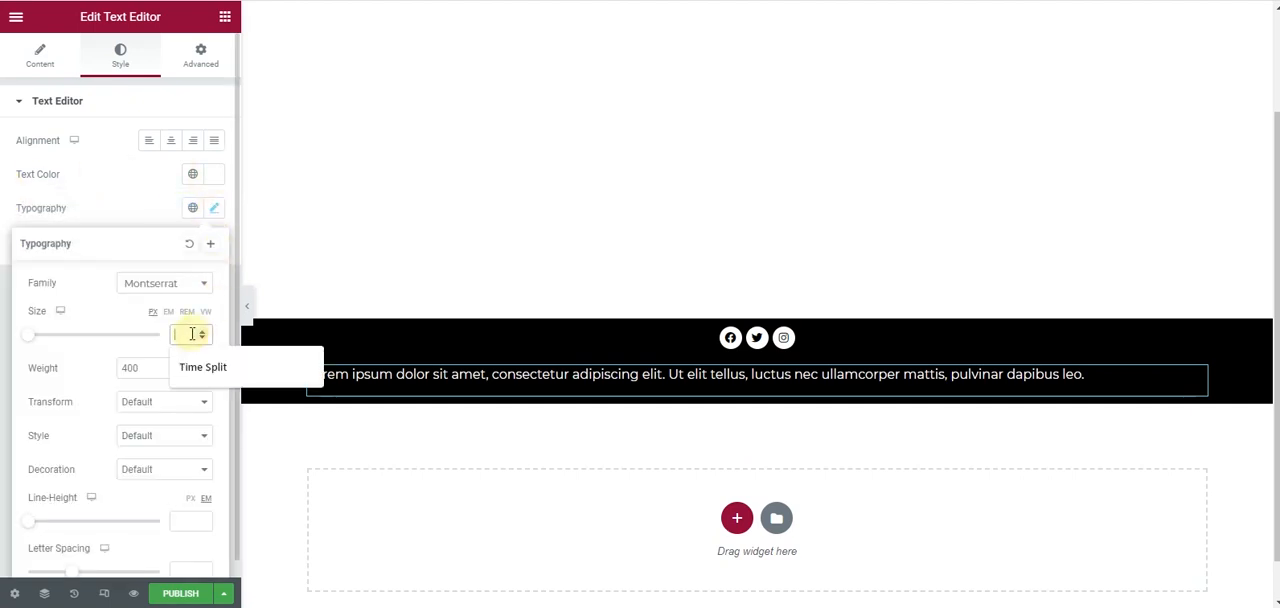
type("12")
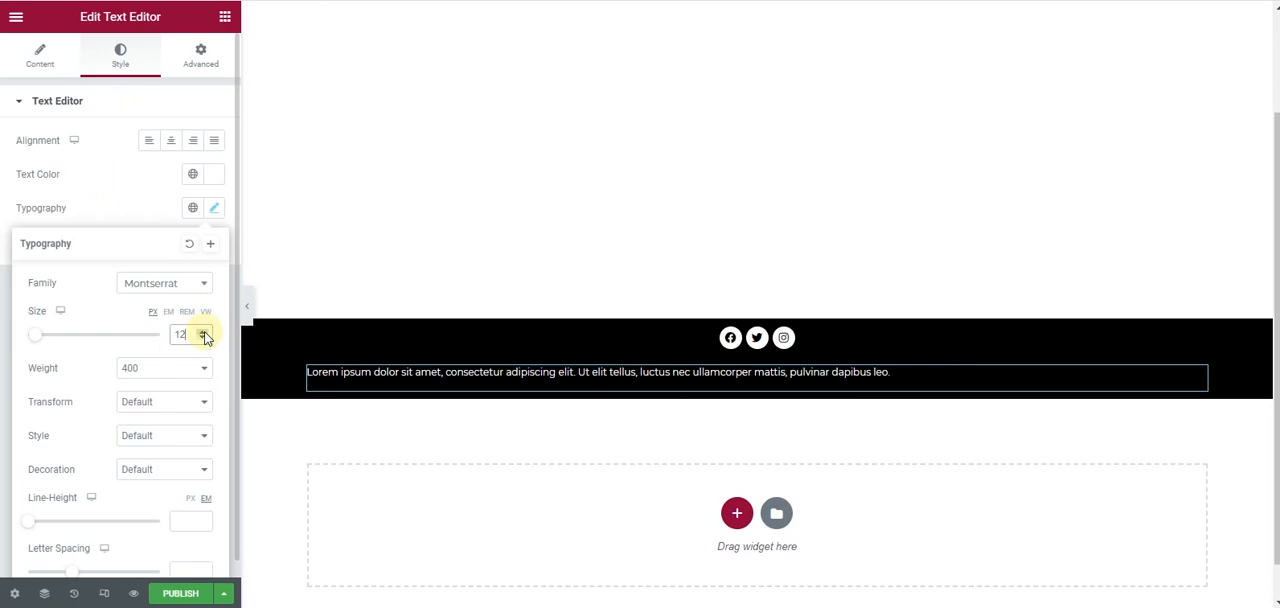
- Increase the footer text's size to 13 px and center-align it
left_click(203, 331)
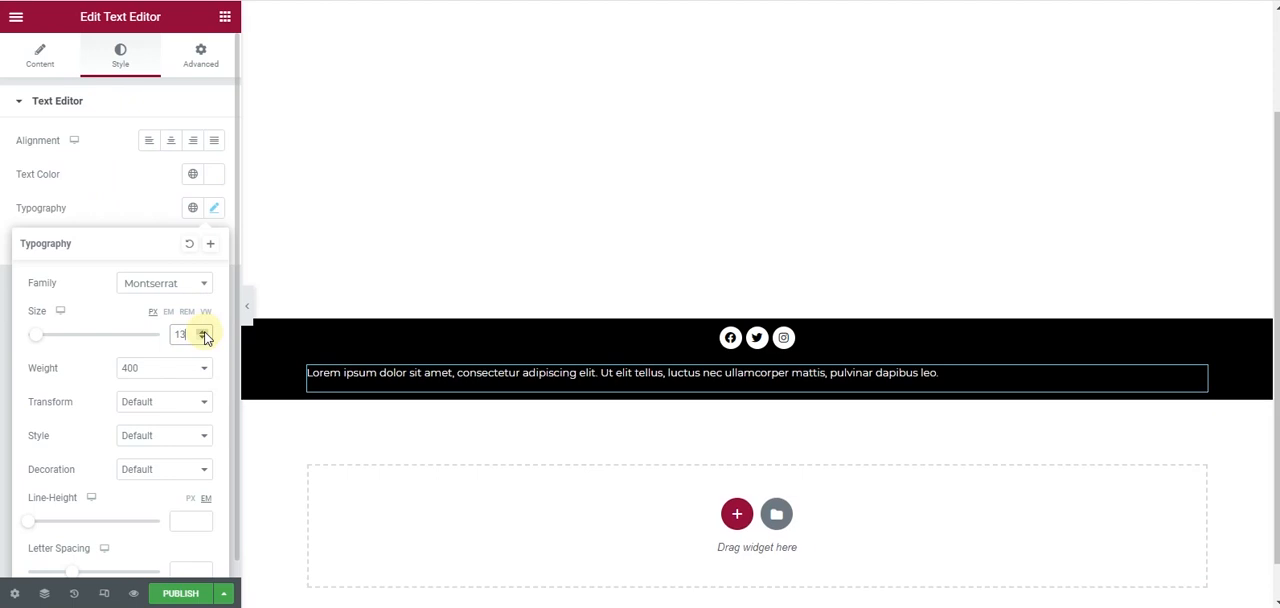
left_click(171, 145)
- Replace the placeholder footer text with "Copyright Bartender | All Rights Reserved" copied from the mockup in Adobe XD
left_click(40, 58)
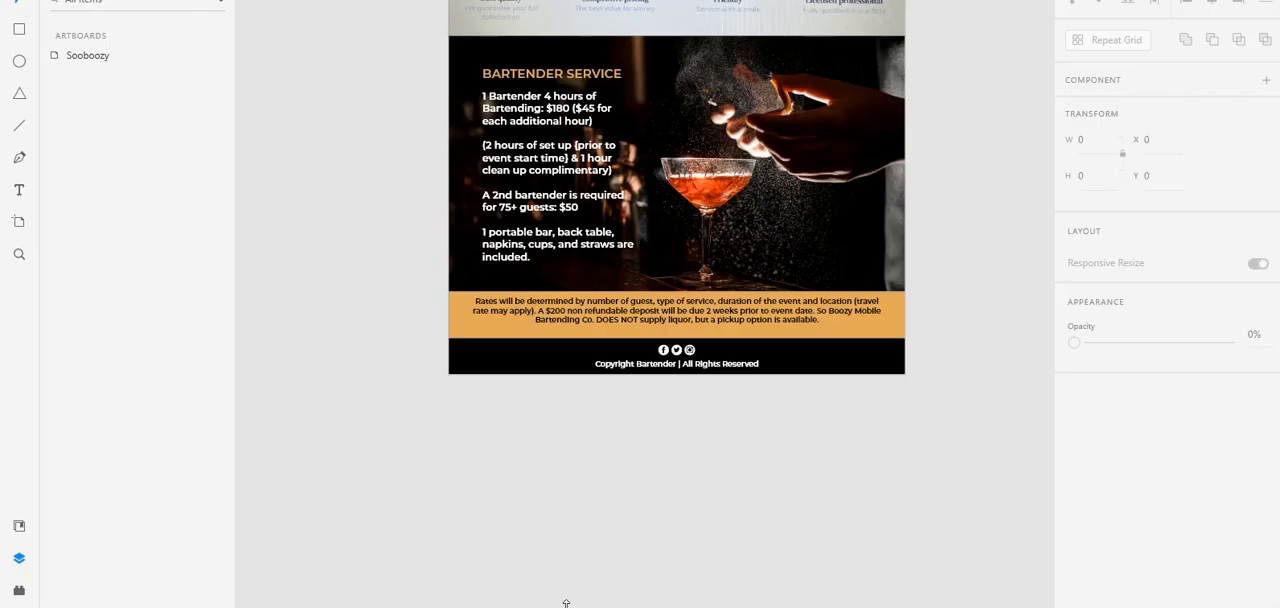
left_click(637, 368)
double_click(637, 366)
key("ctrl+c")
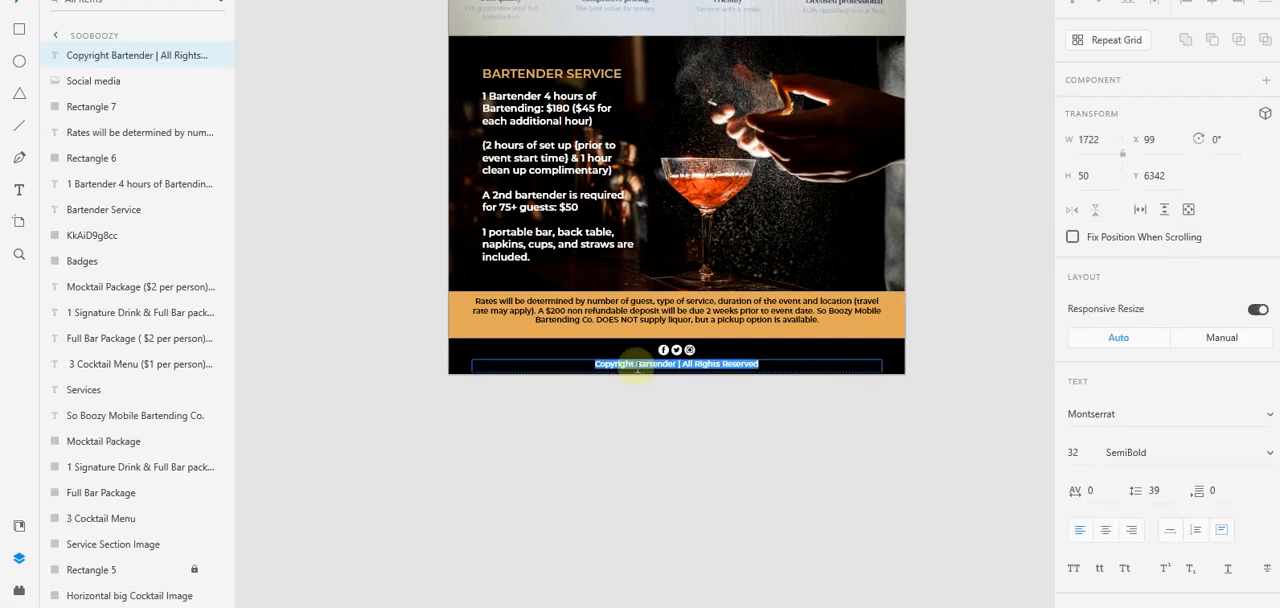
key("Escape")
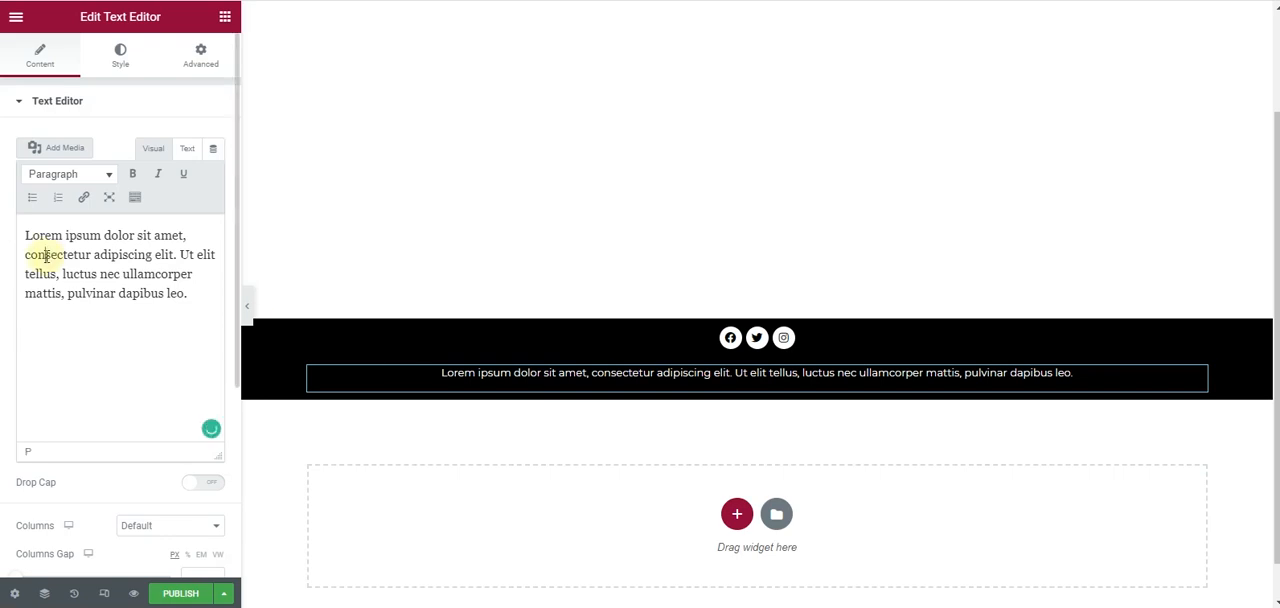
key("ctrl+a")
key("ctrl+v")
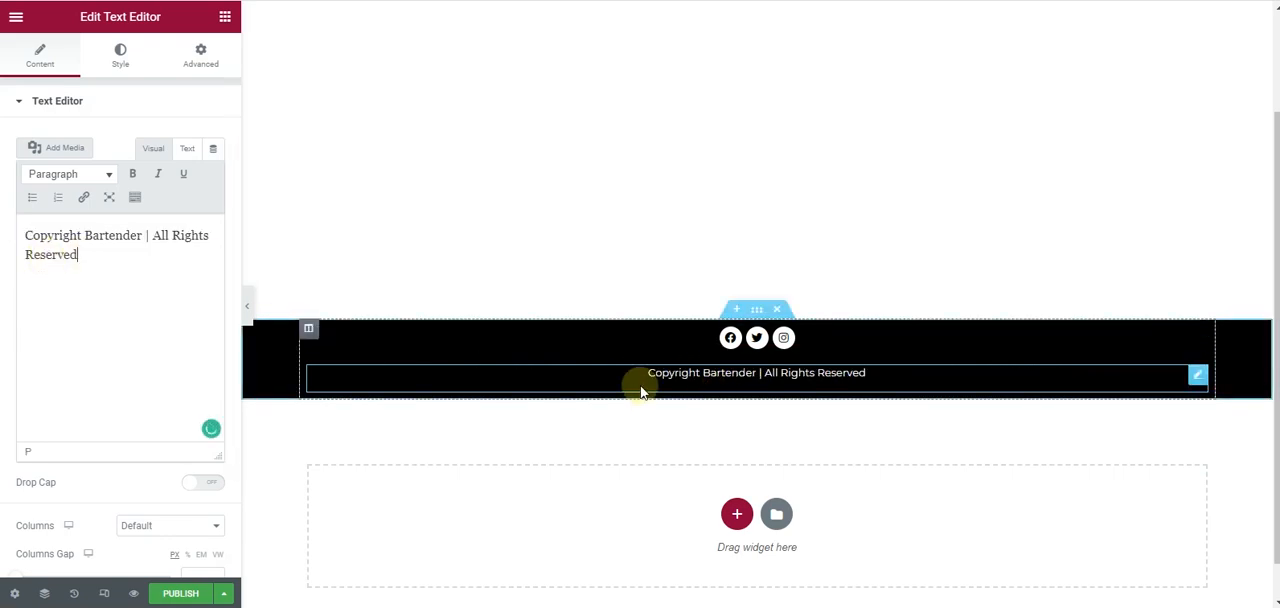
- Replace the word "Bartender" in the footer copyright text with "So Boozy Mobile Bartending Co."
scroll(430, 220, "up", 2)
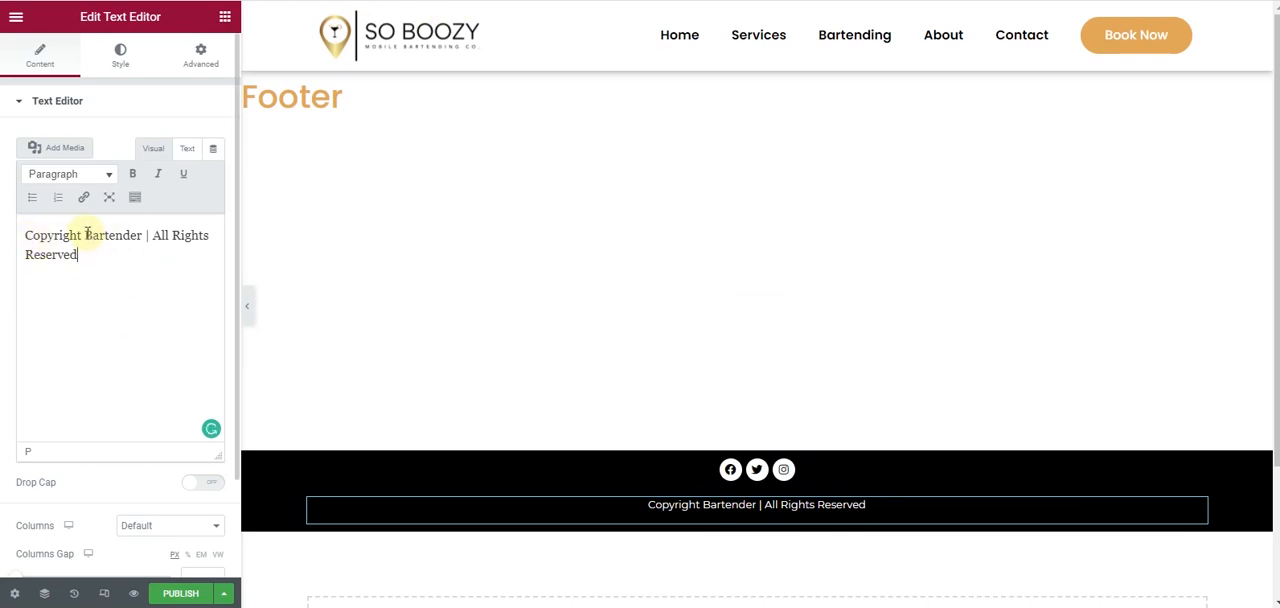
left_click_drag(86, 234, 123, 236)
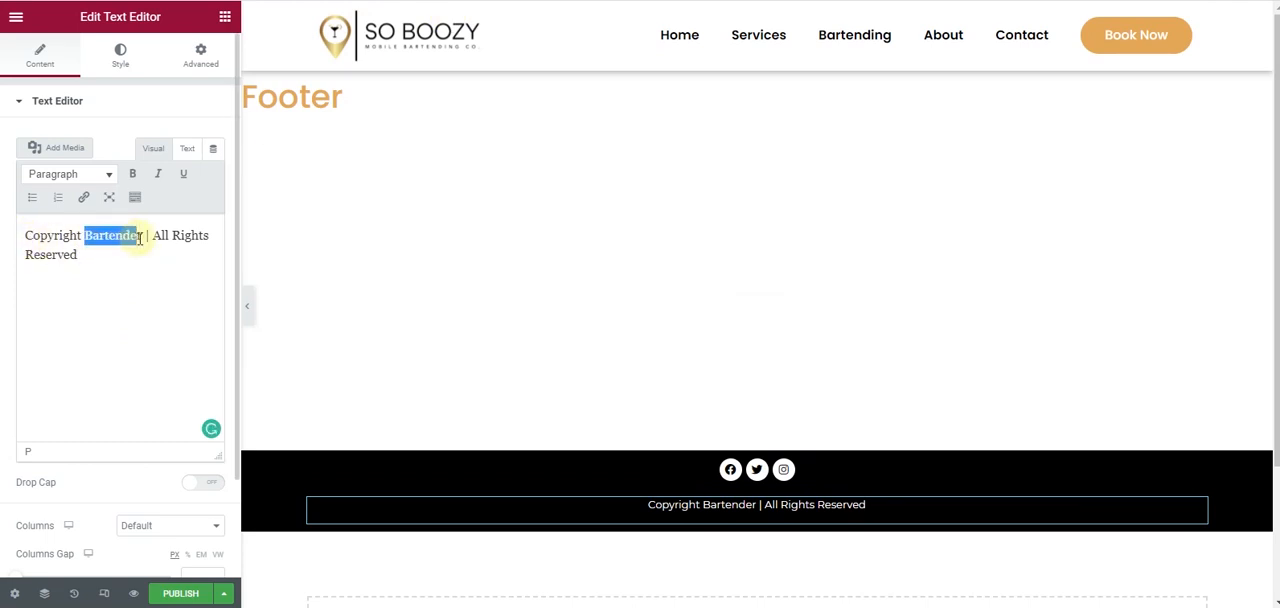
type("So Booz")
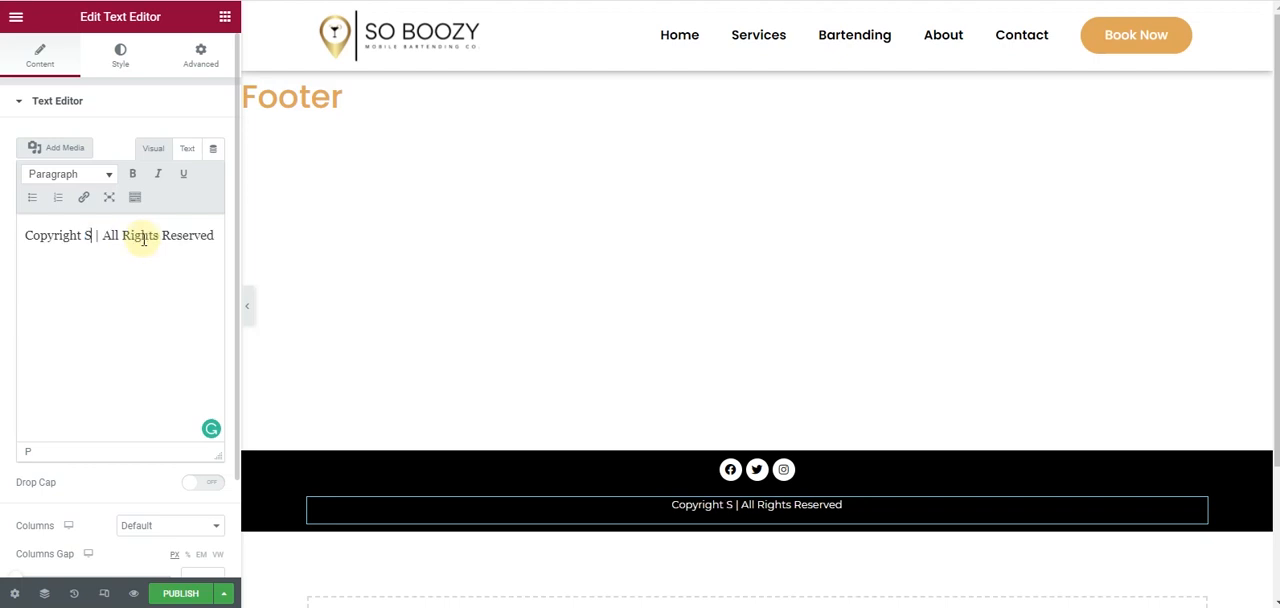
type("y ")
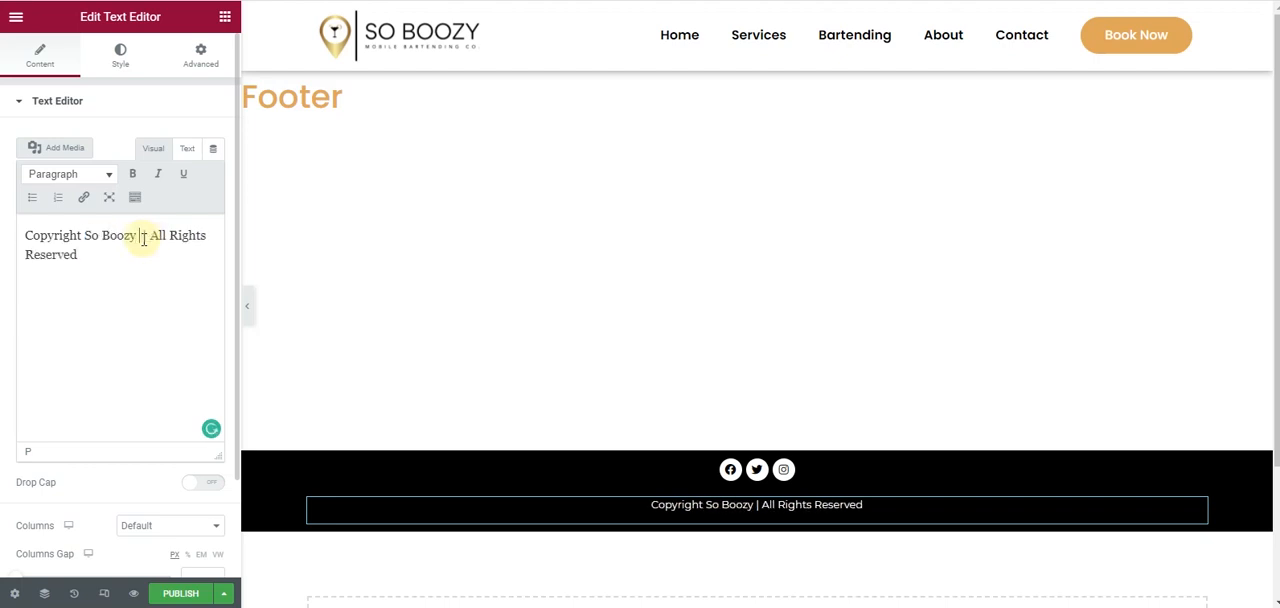
type("Mobile")
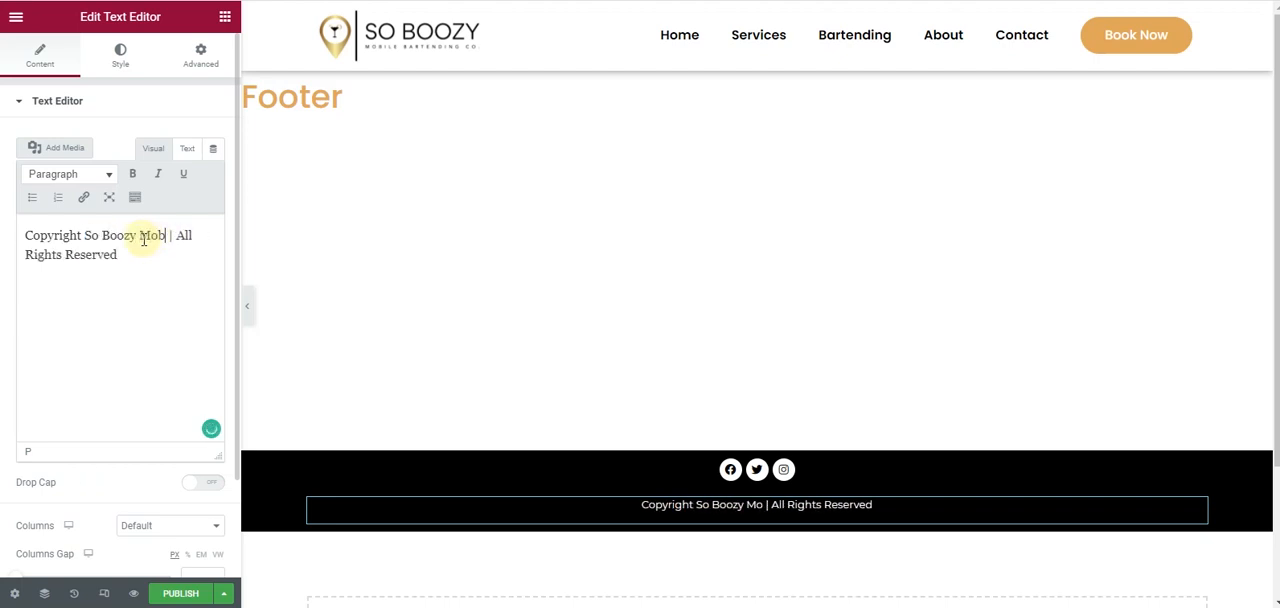
type(" Bartending Co")
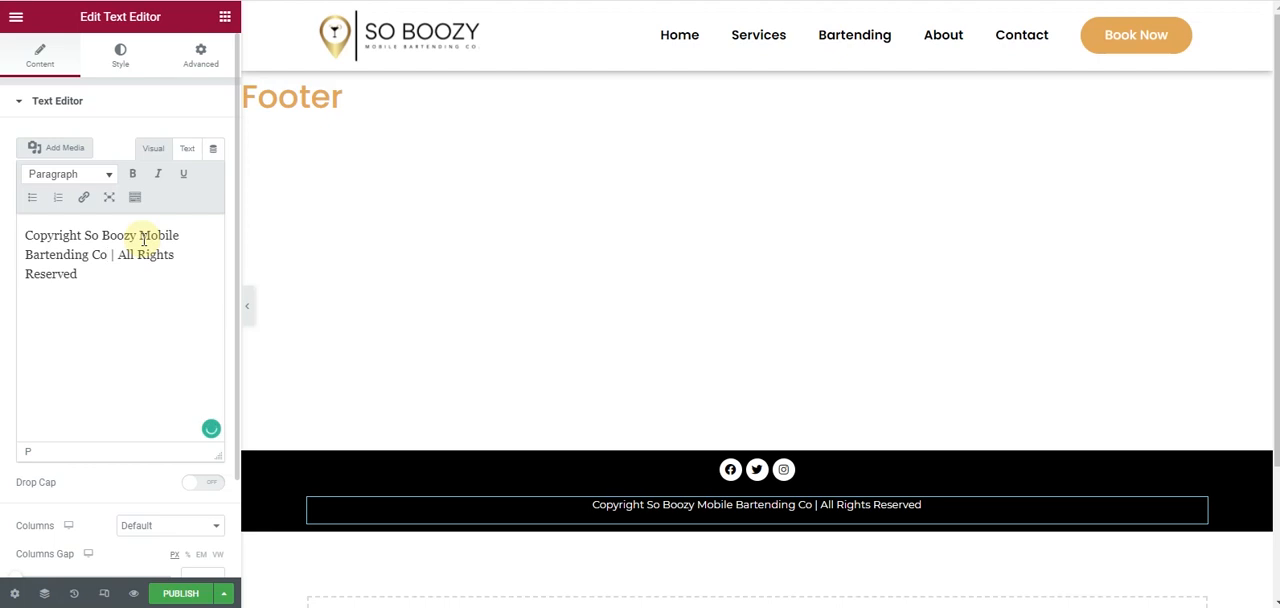
type(".")
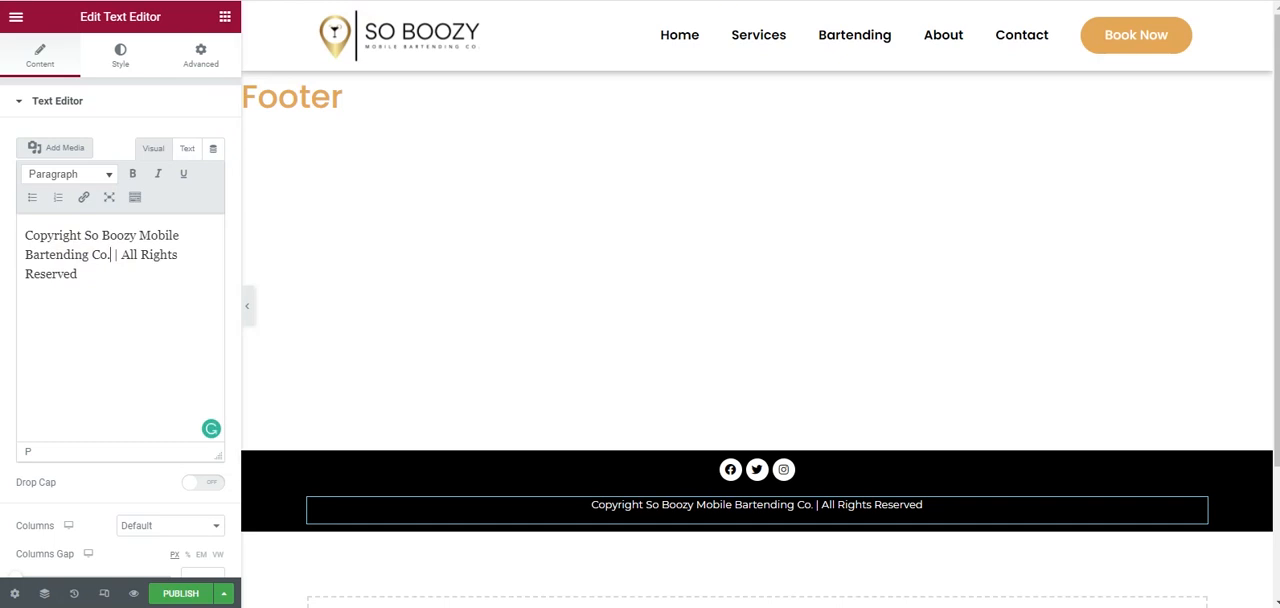
- Search the web for "copyright symbol" in a new browser tab and copy the © sign
key("ctrl+t")
type("co")
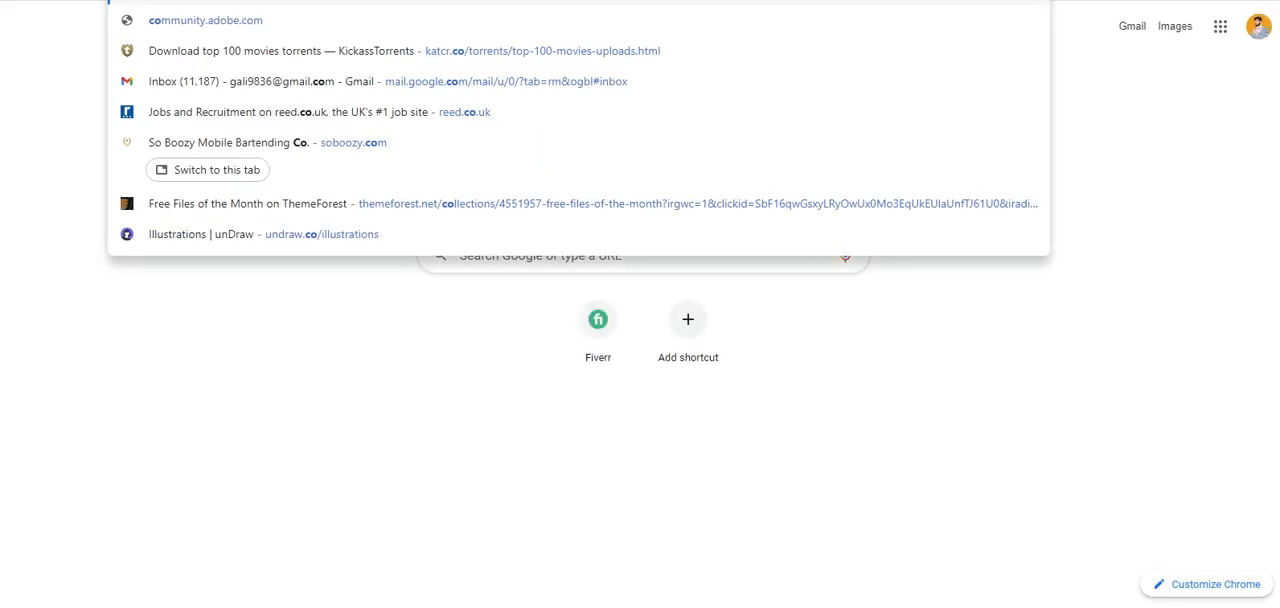
type("p")
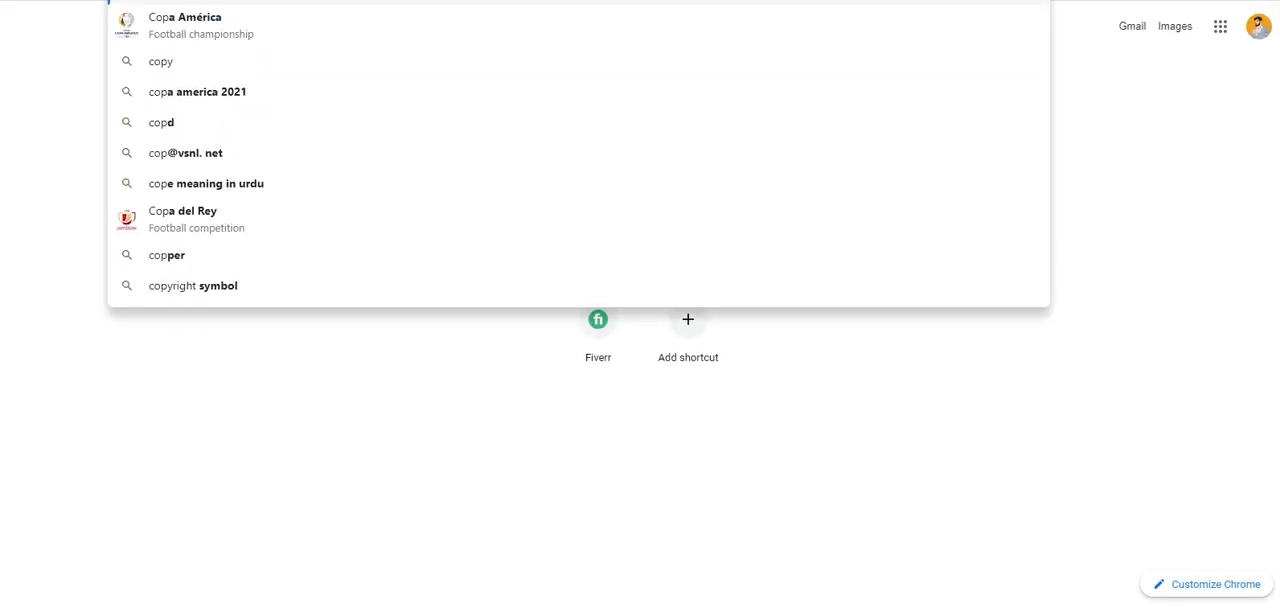
type("yright s")
key("Down")
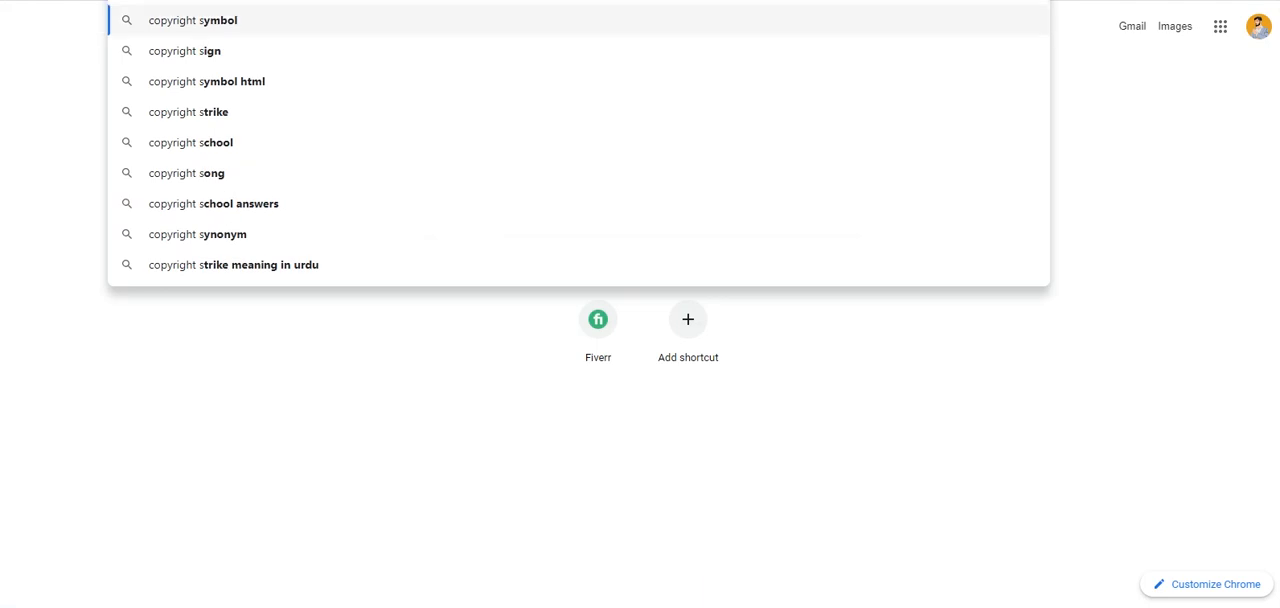
key("Return")
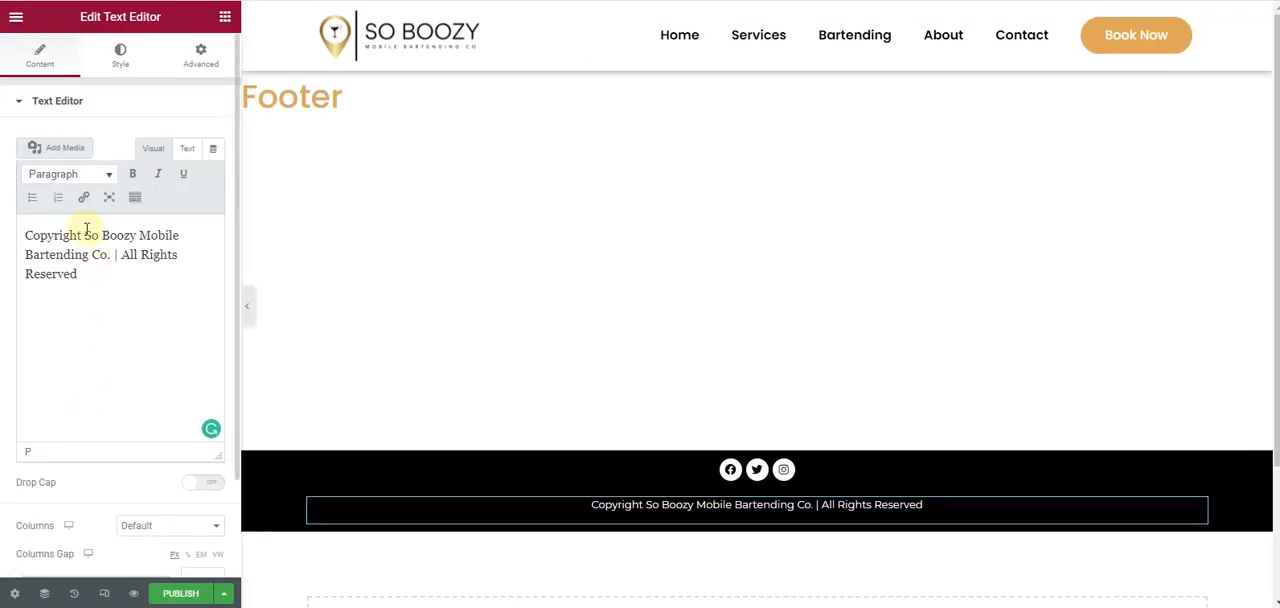
- Insert © before the word "Copyright" in the footer text and add "2021," after it
type("©")
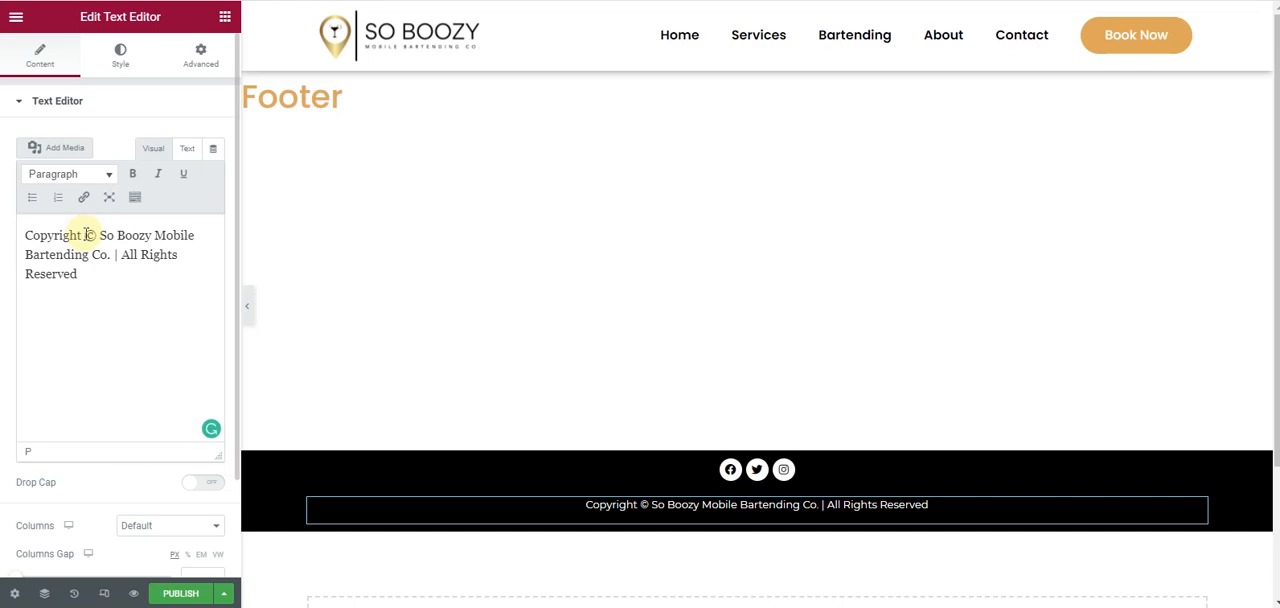
key("BackSpace")
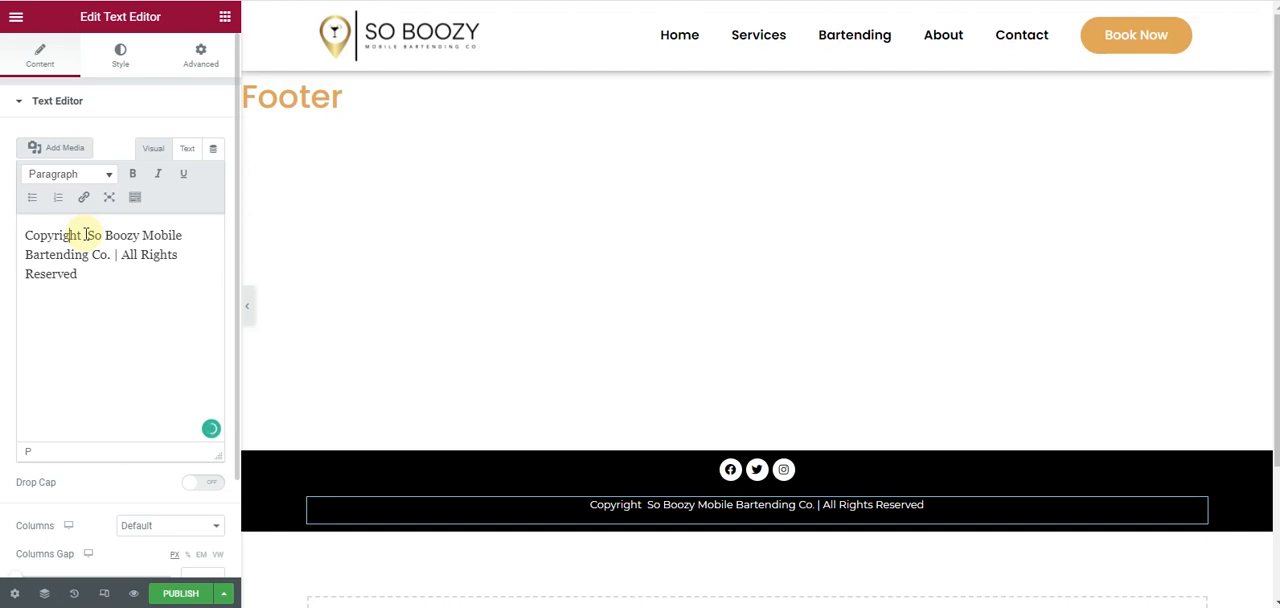
type("©")
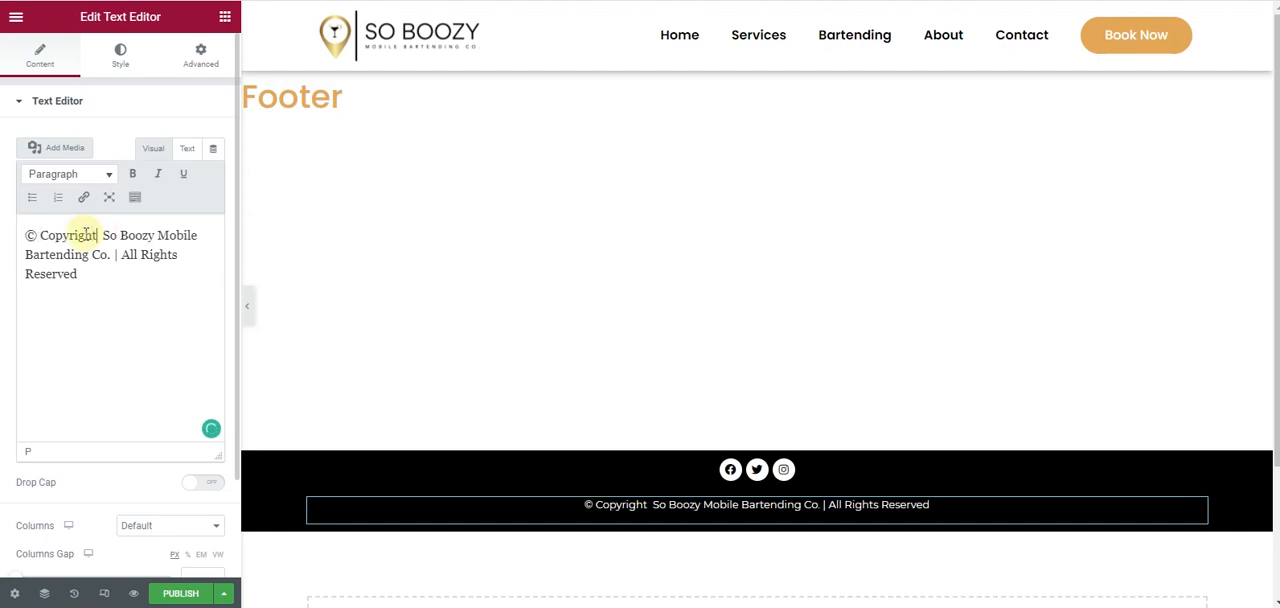
type("2021")
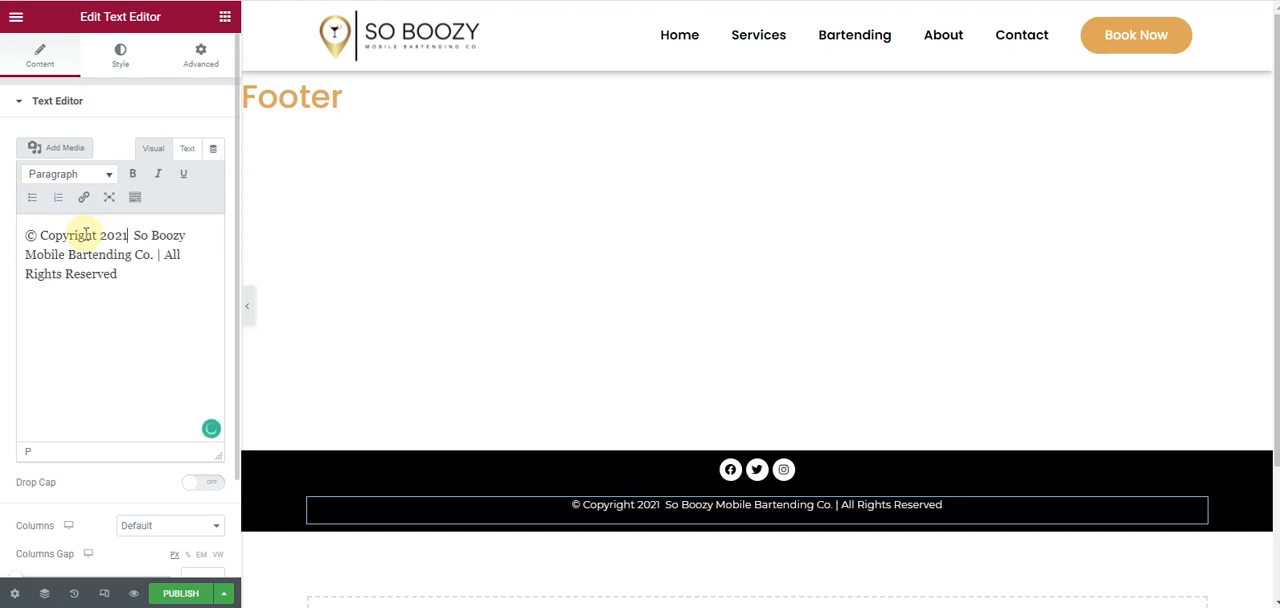
type(",")
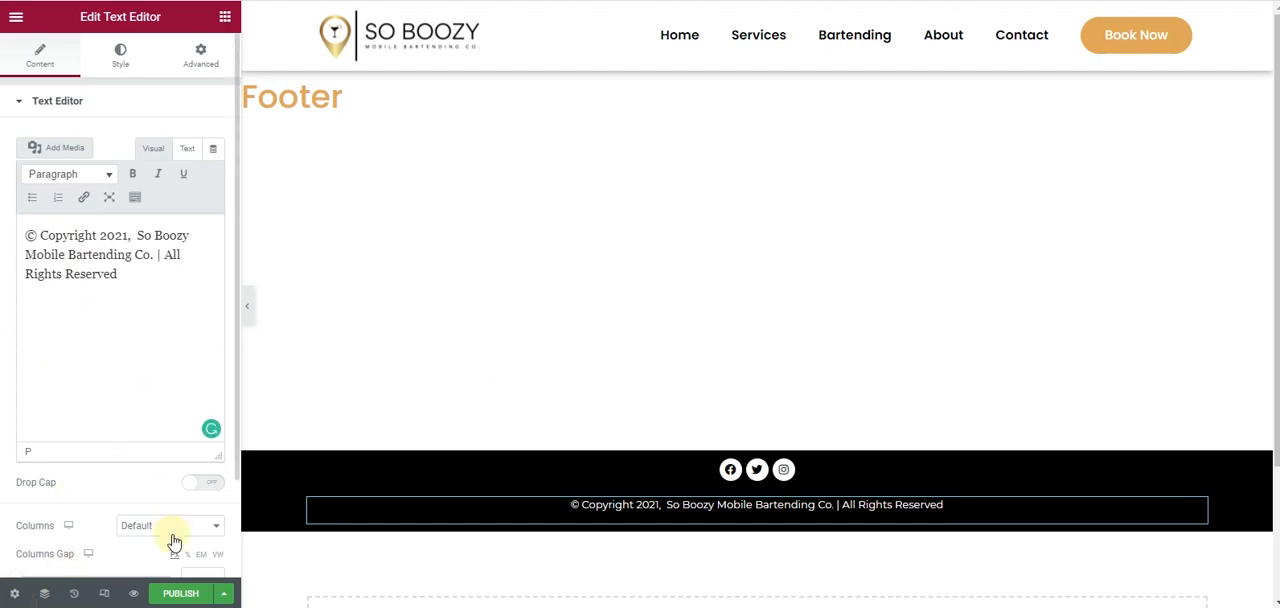
- Preview the footer in the mobile and tablet layouts, and return to the desktop layout
left_click(104, 594)
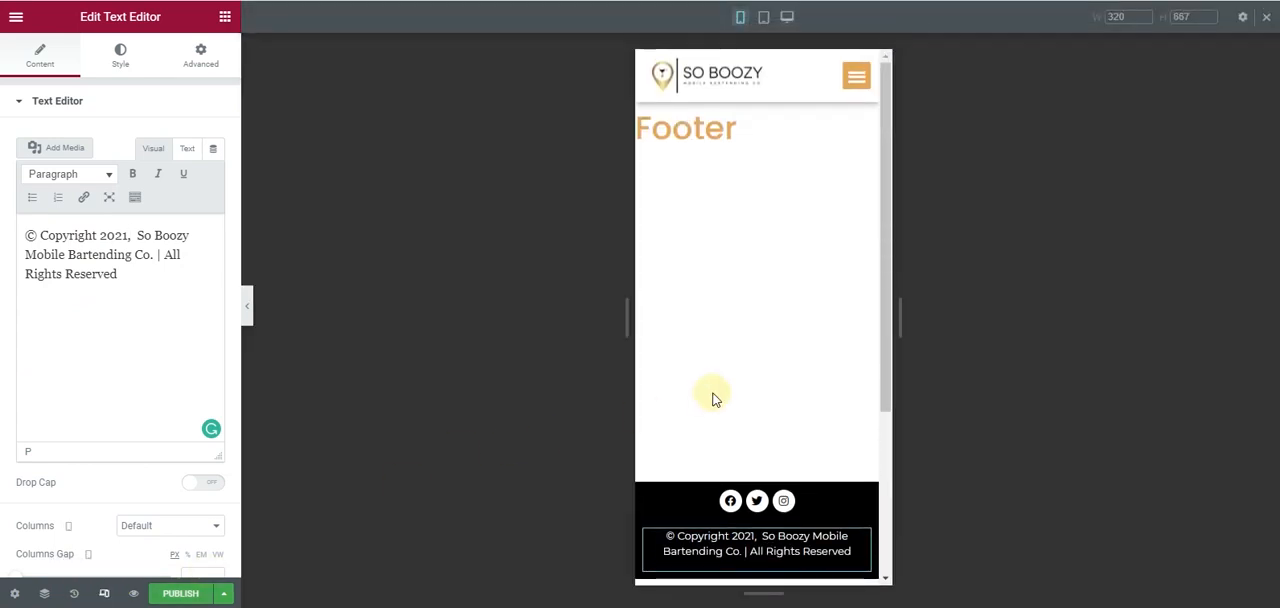
scroll(709, 391, "down", 5)
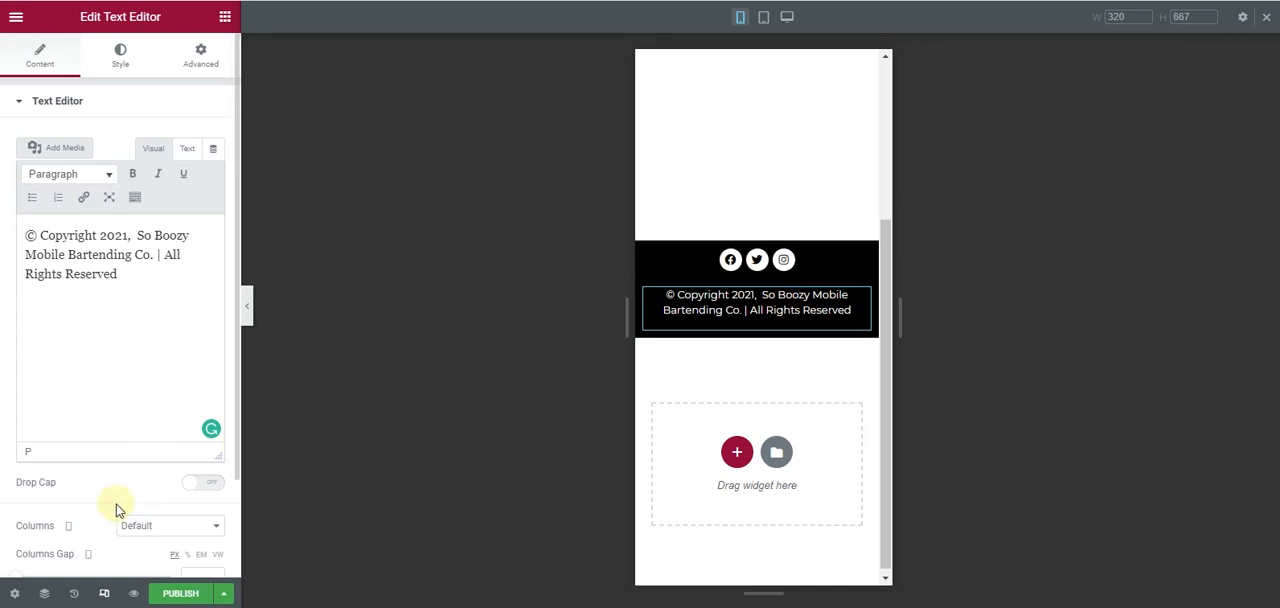
left_click(765, 18)
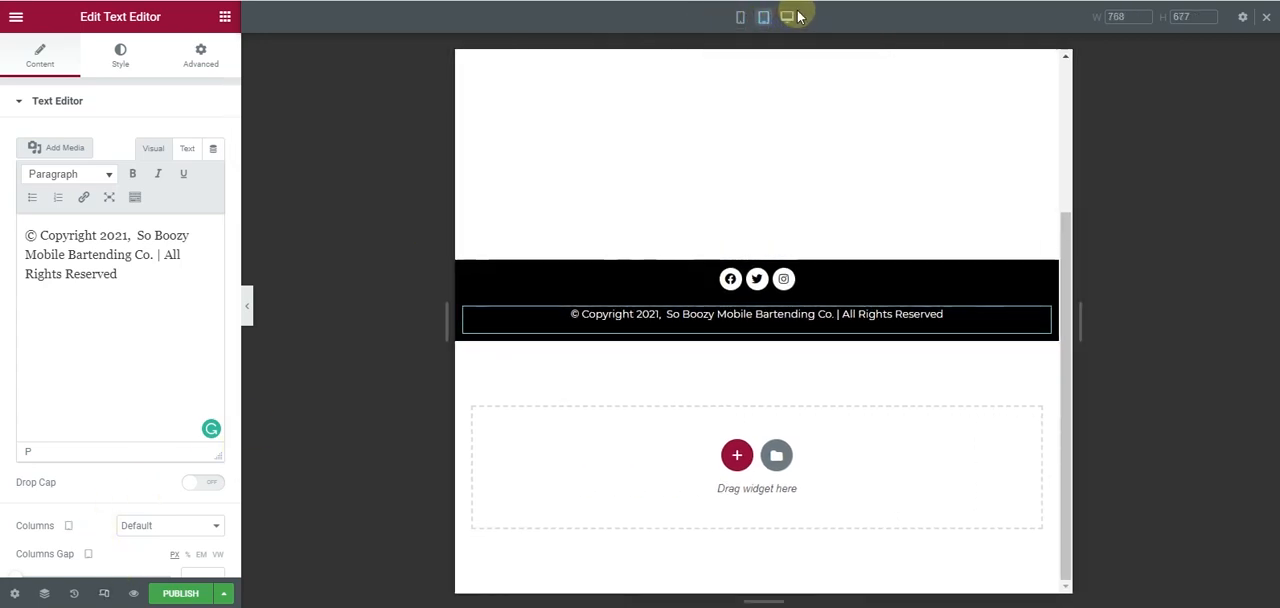
left_click(788, 17)
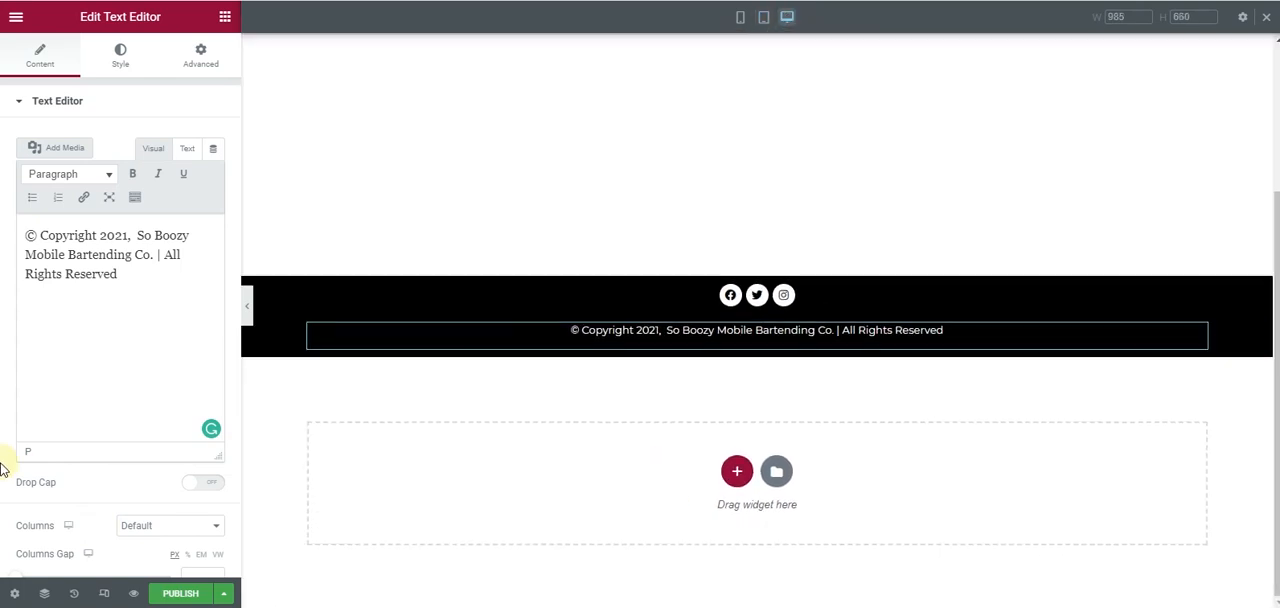
scroll(500, 335, "down", 2)
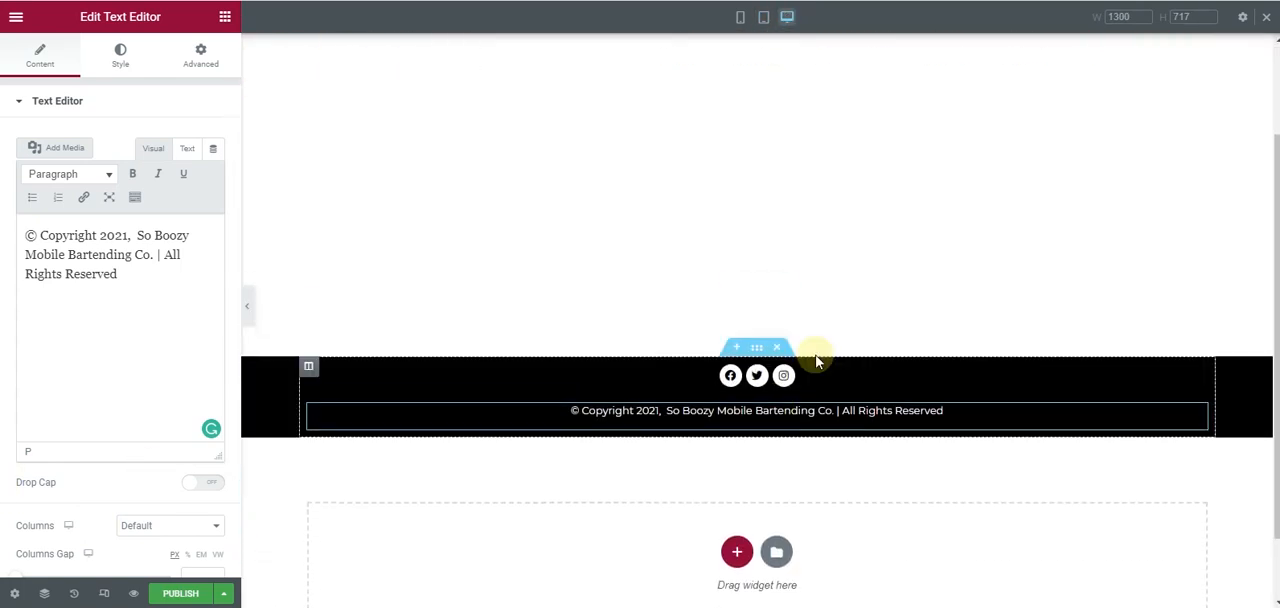
- Unlink the footer section's padding values and set its top padding to 25 px
left_click(757, 349)
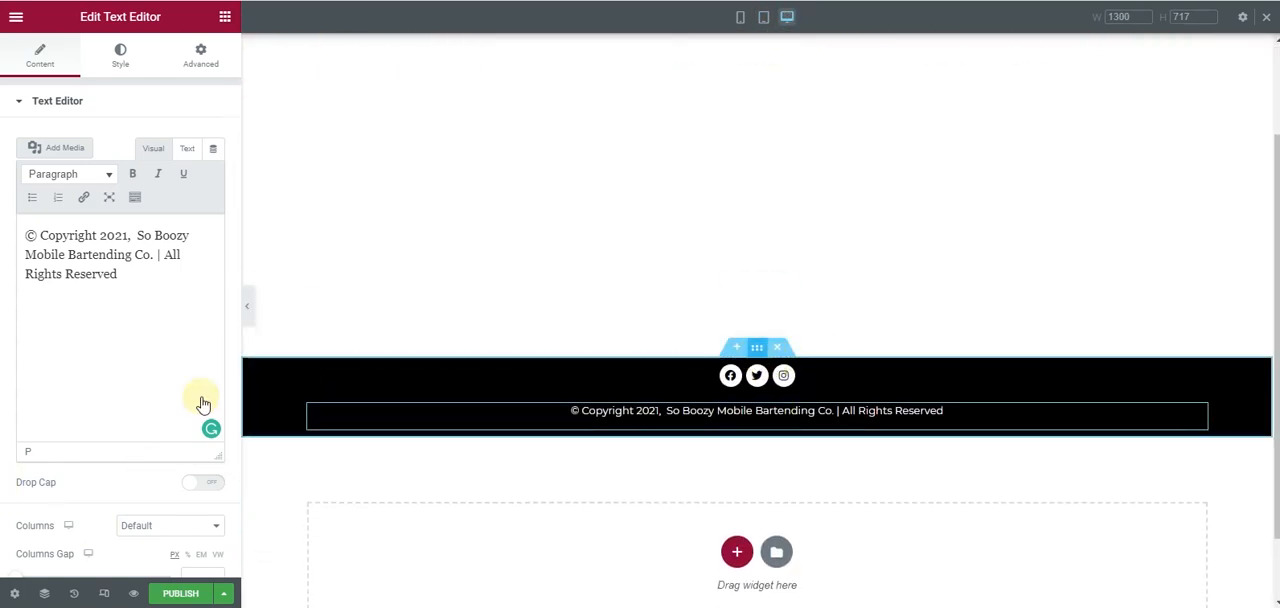
left_click(198, 58)
left_click(208, 222)
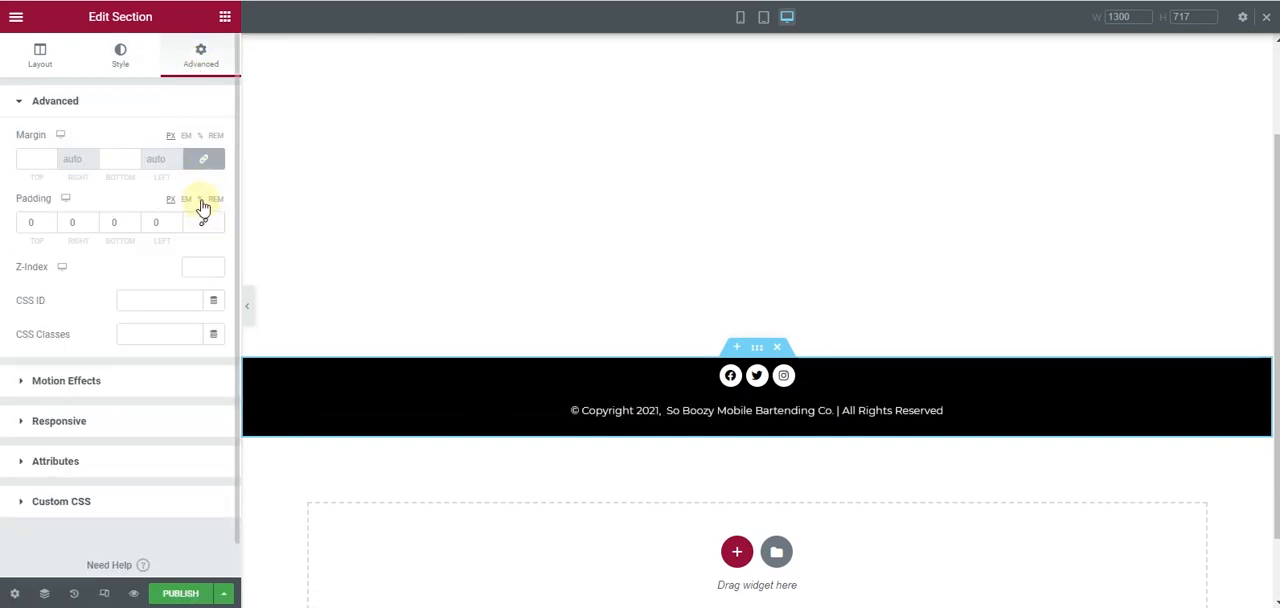
left_click(55, 220)
left_click(55, 220)
left_click(55, 220)
left_click(55, 220)
left_click(55, 221)
left_click(55, 221)
left_click(55, 221)
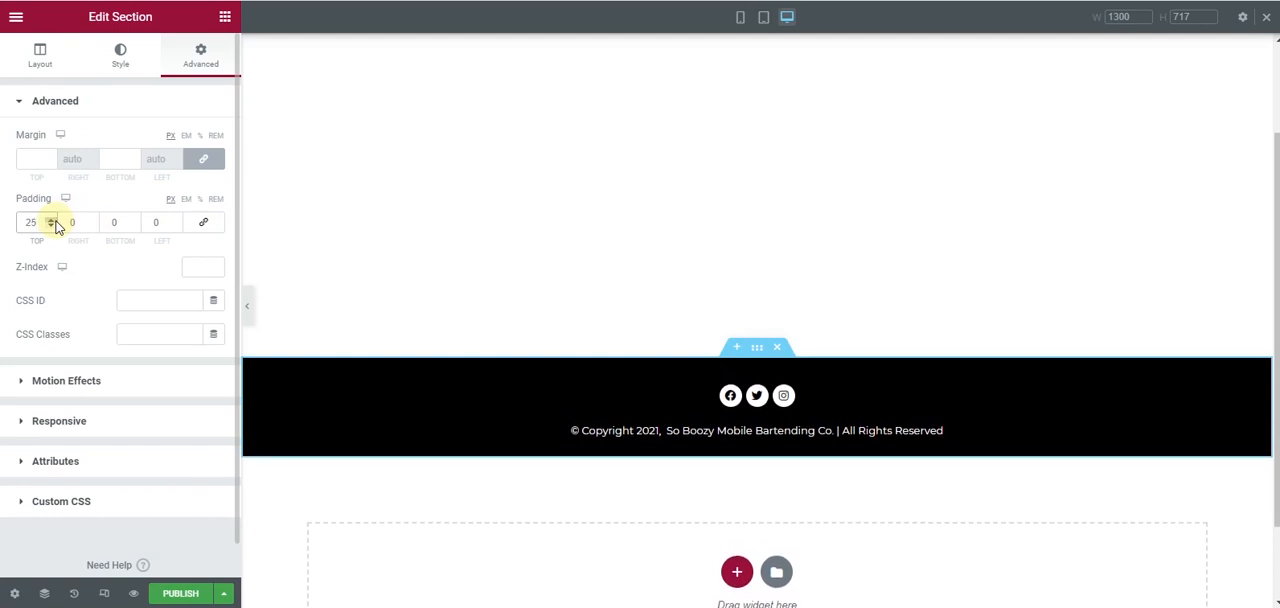
- Publish the footer template with the display condition Include Entire Site and reload the live website
left_click(180, 593)
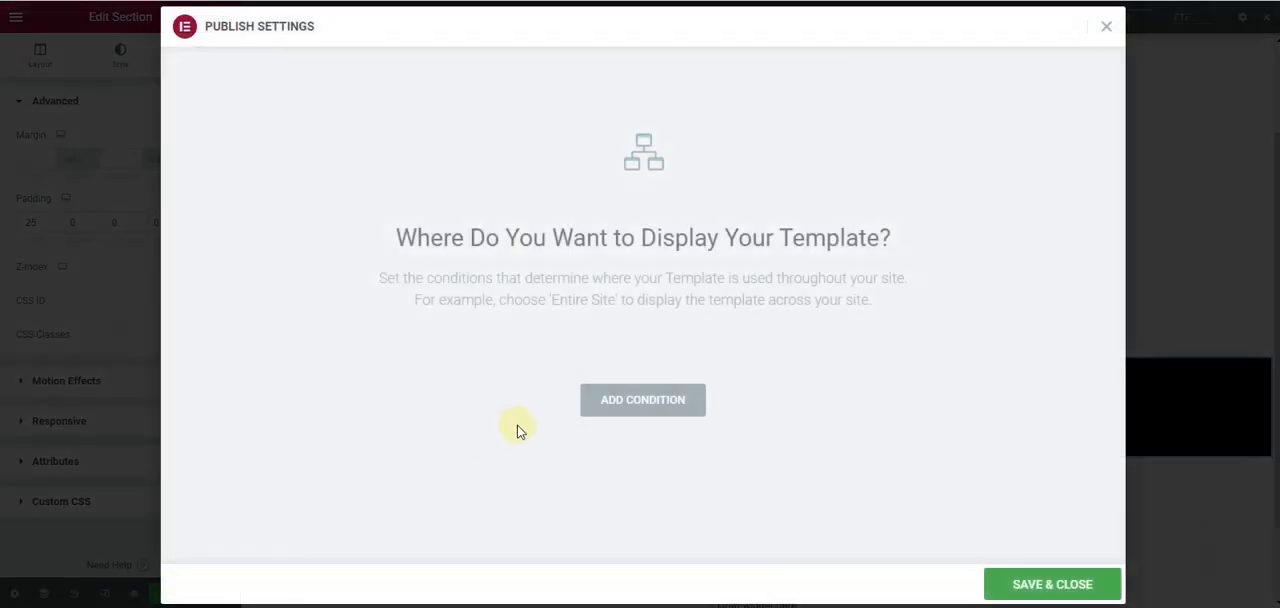
left_click(665, 401)
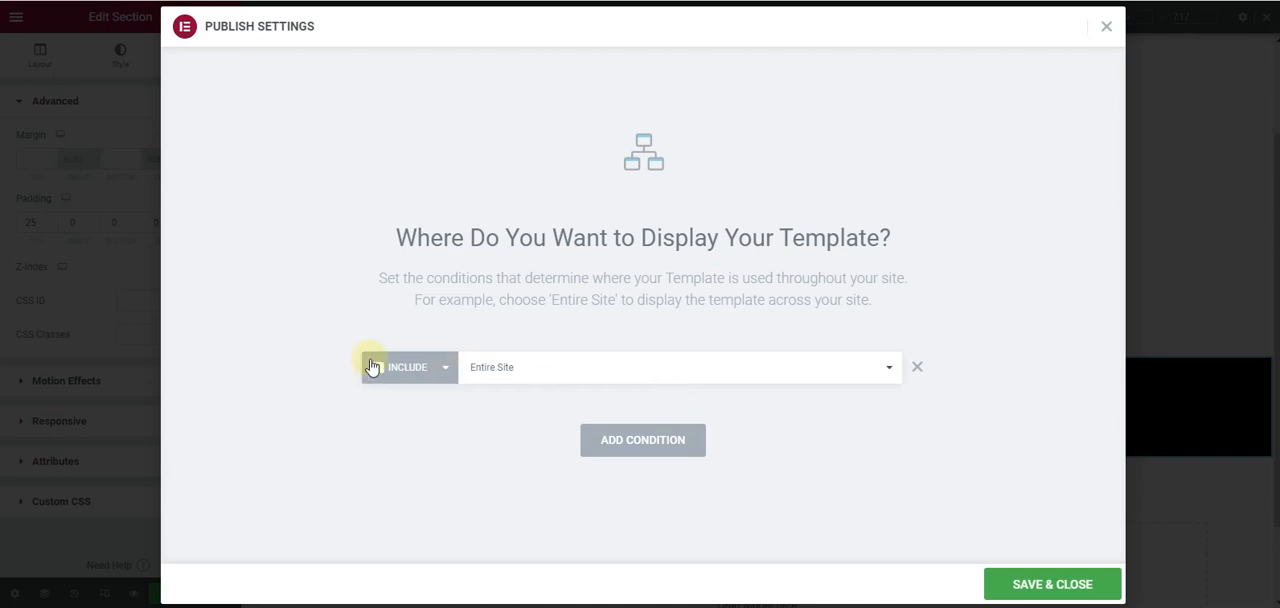
left_click(1064, 593)
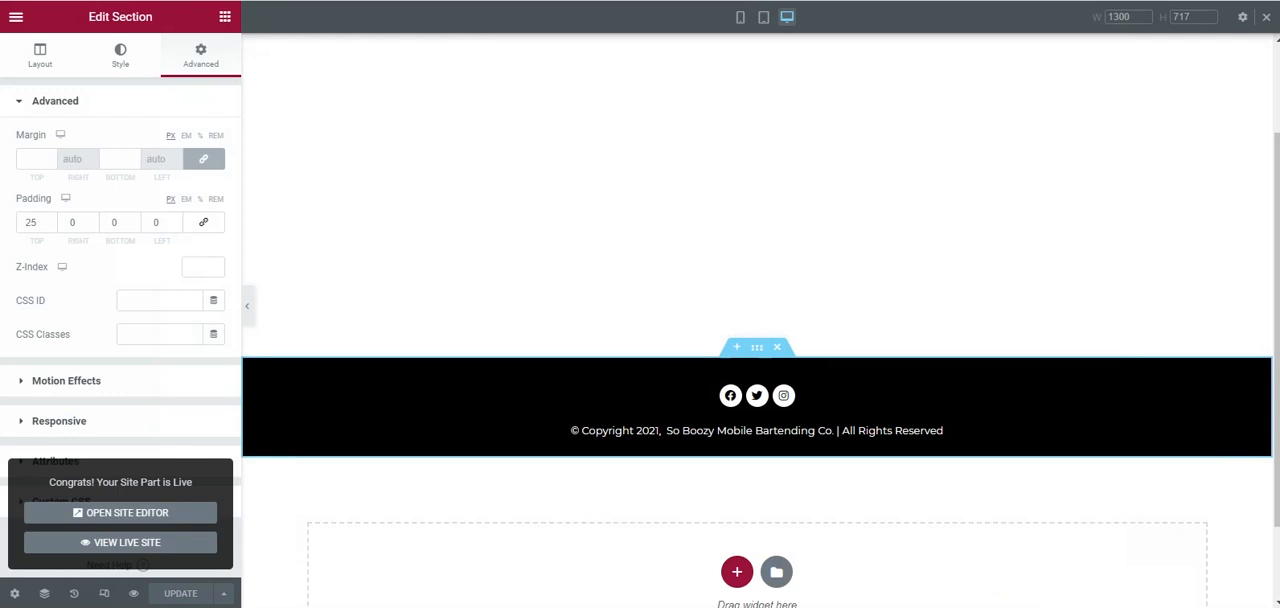
key("ctrl+Tab")
key("F5")
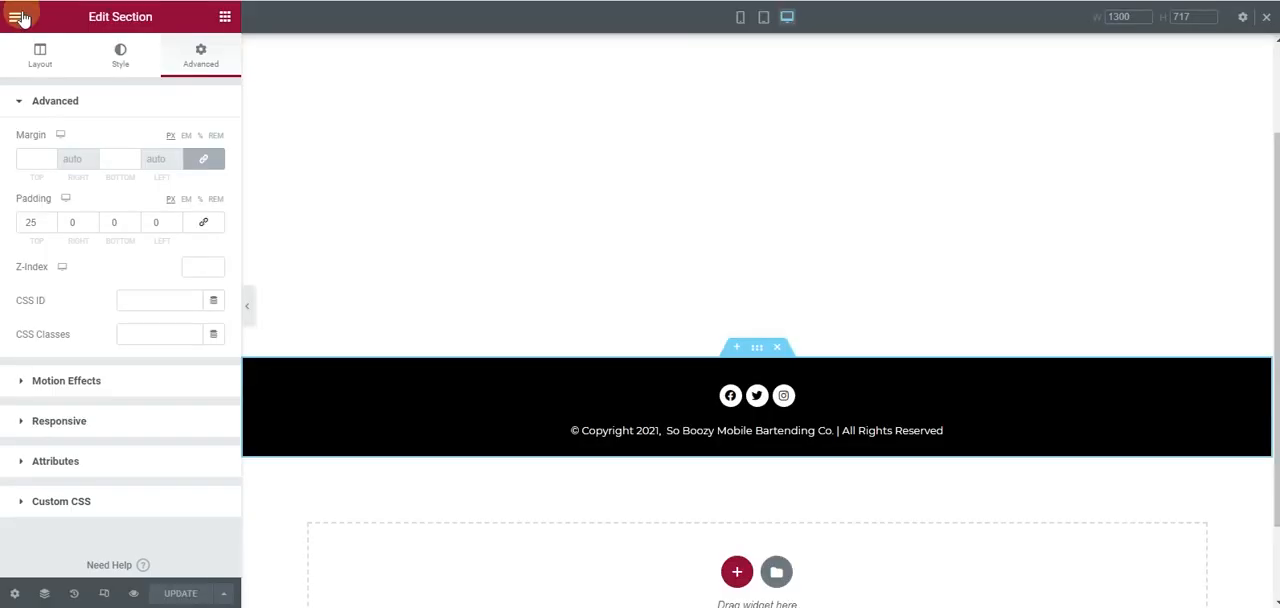
- Exit the Elementor footer editor to the WordPress dashboard
left_click(19, 17)
left_click(103, 295)
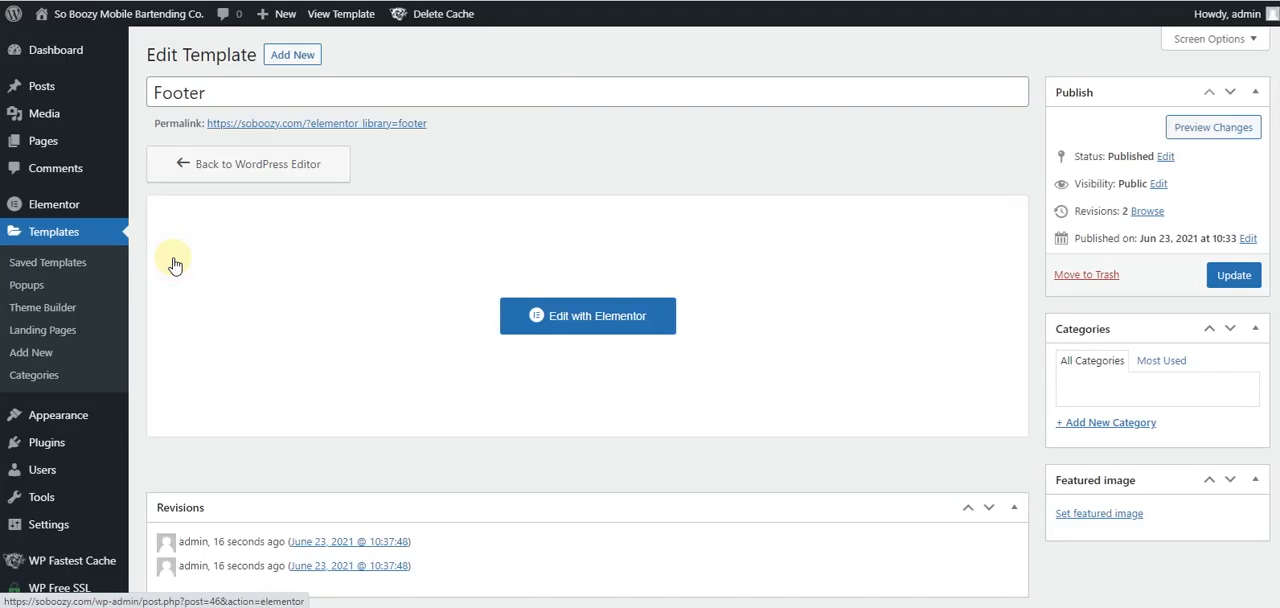
mouse_move(60, 150)
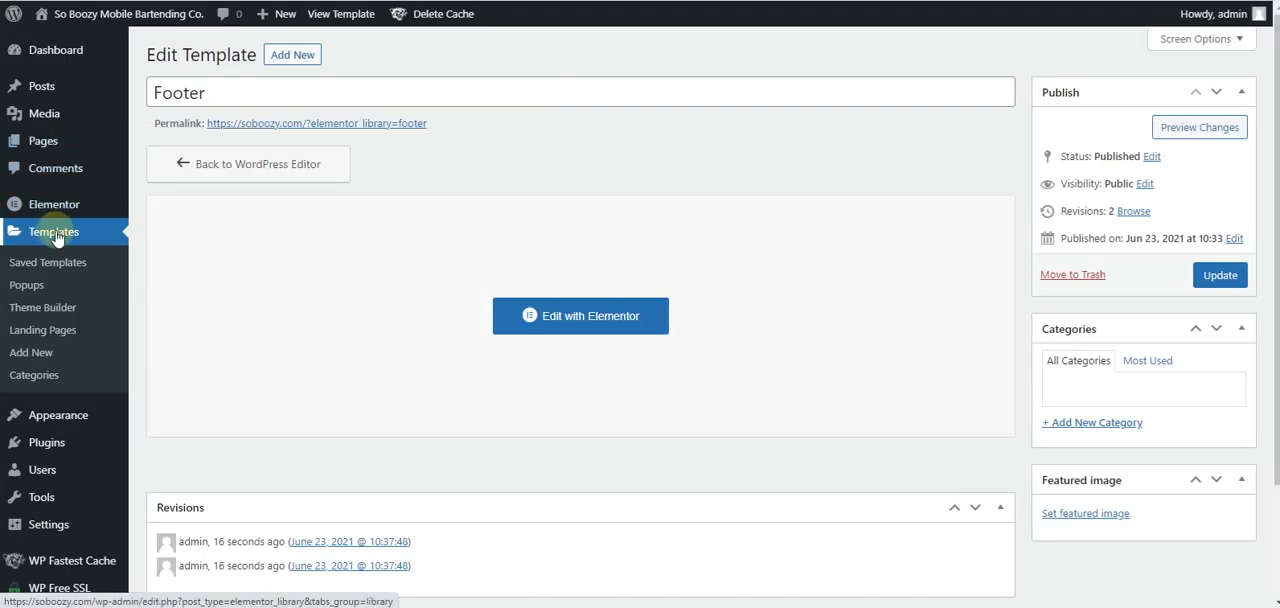
- Open the list of installed WordPress plugins and review the cache and SSL plugins
mouse_move(68, 428)
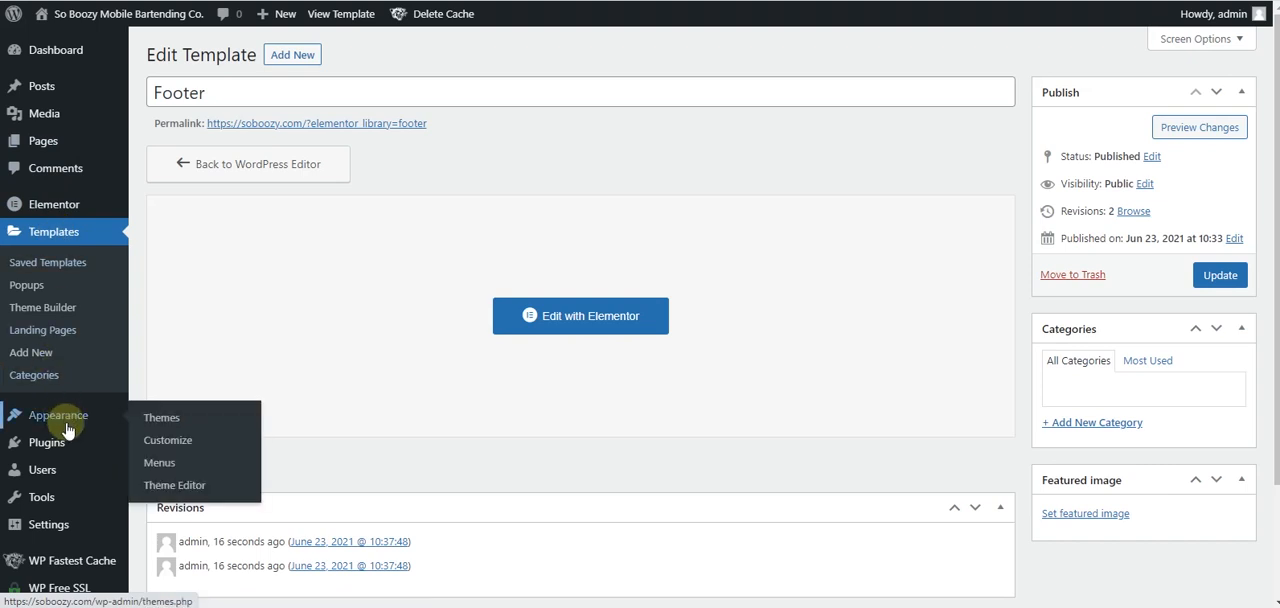
mouse_move(64, 448)
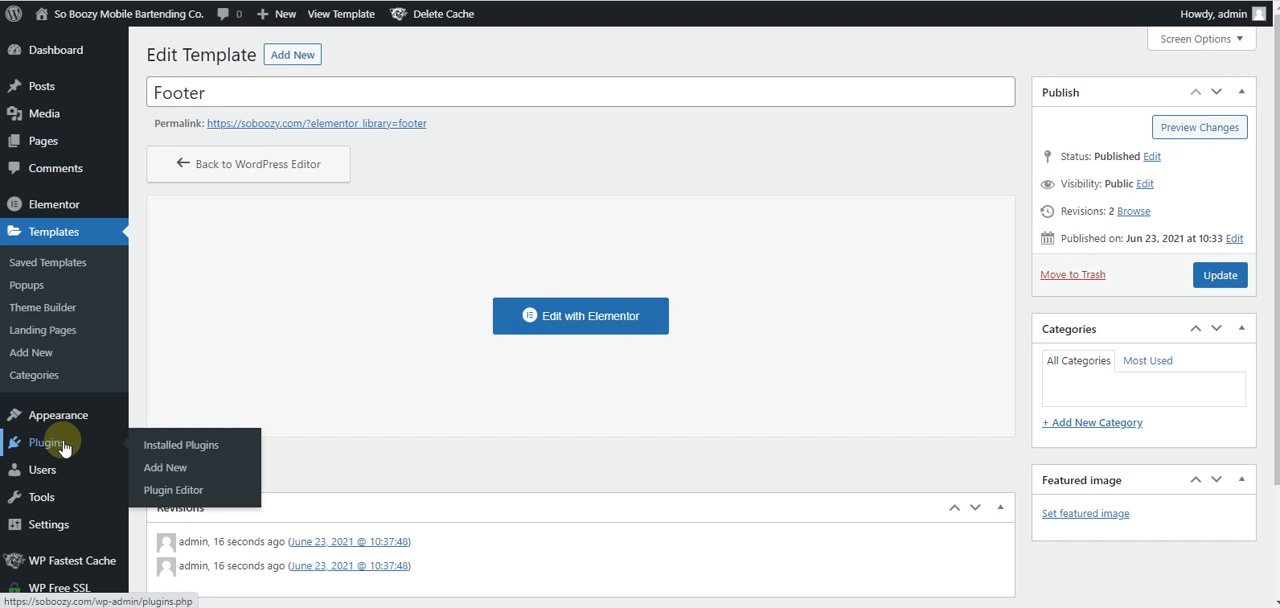
left_click(64, 448)
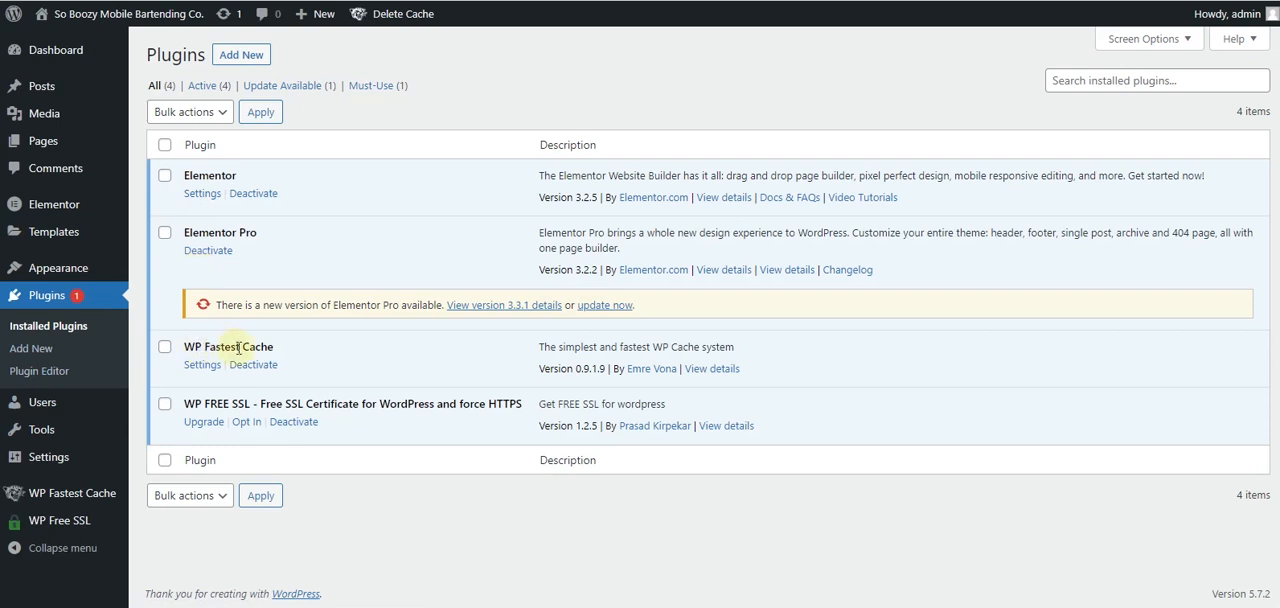
left_click_drag(514, 400, 467, 400)
left_click(468, 400)
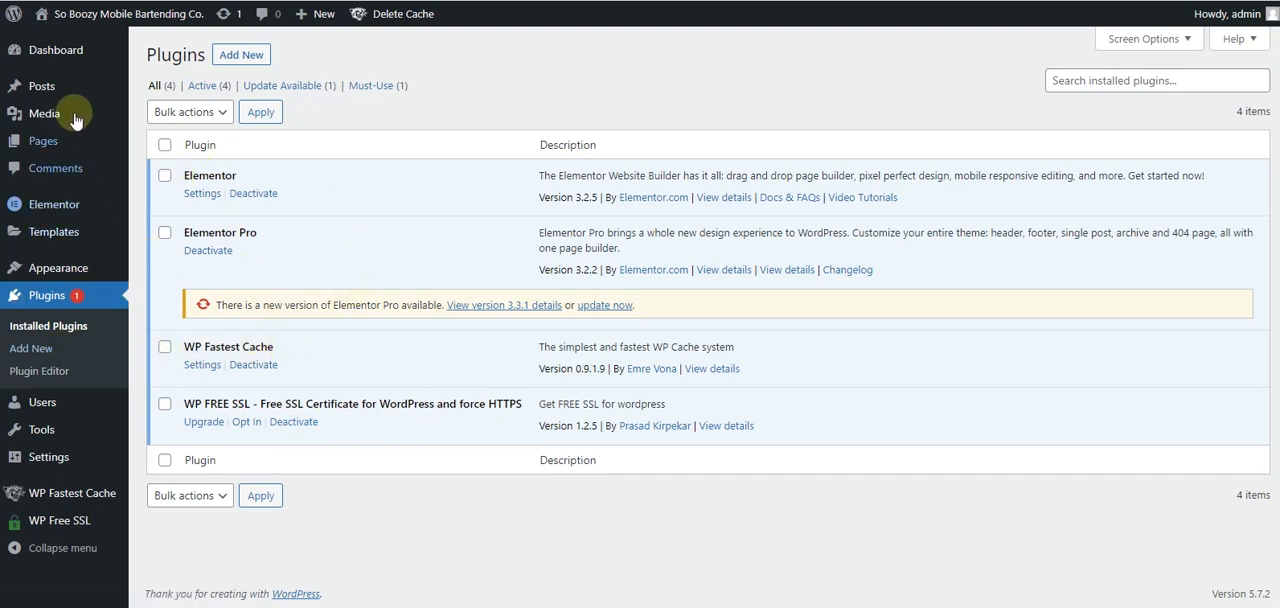
- Switch to the So Boozy mockup in Adobe XD and review the page sections above the footer
mouse_move(55, 236)
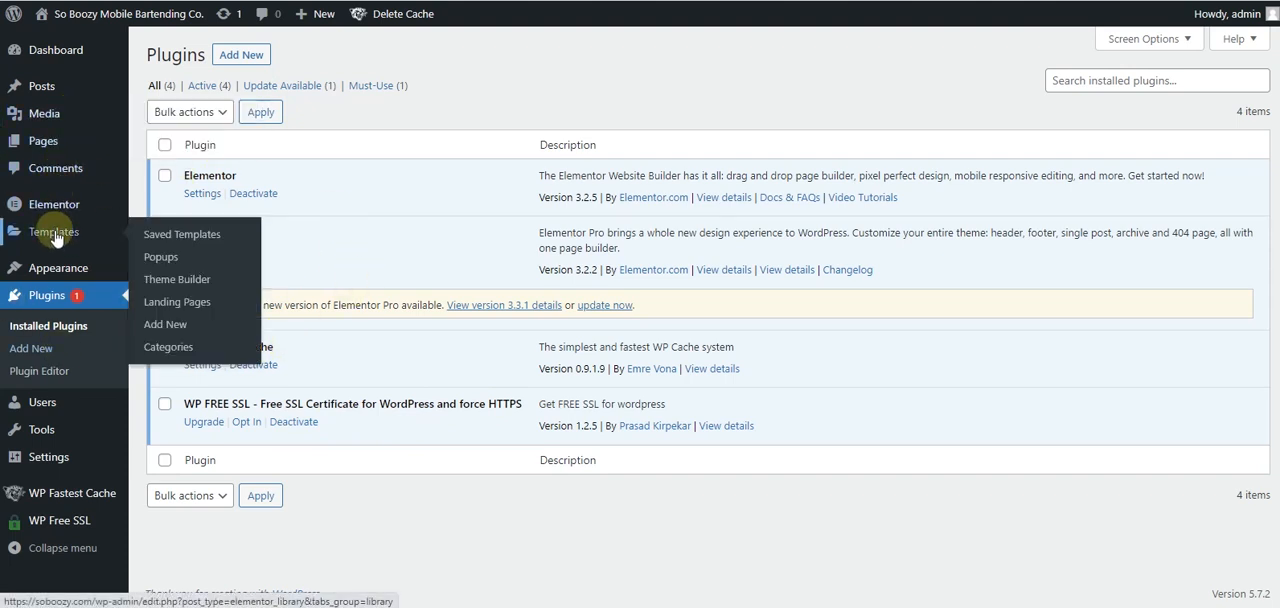
left_click(172, 280)
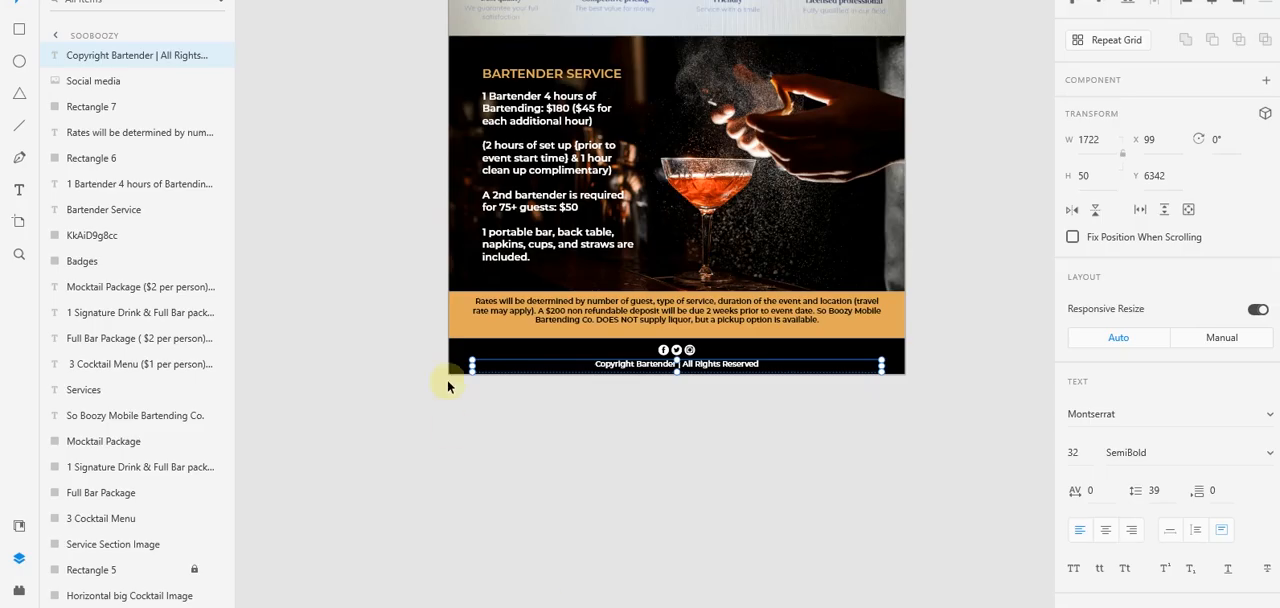
scroll(553, 310, "up", 5)
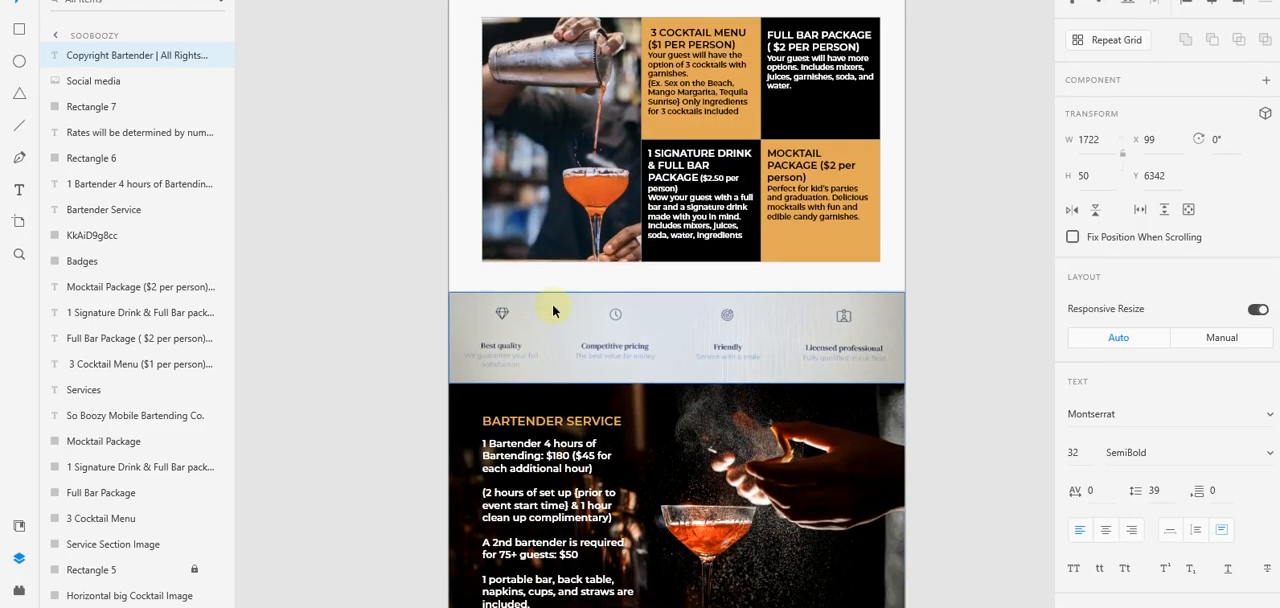
scroll(552, 304, "up", 10)
scroll(552, 304, "up", 8)
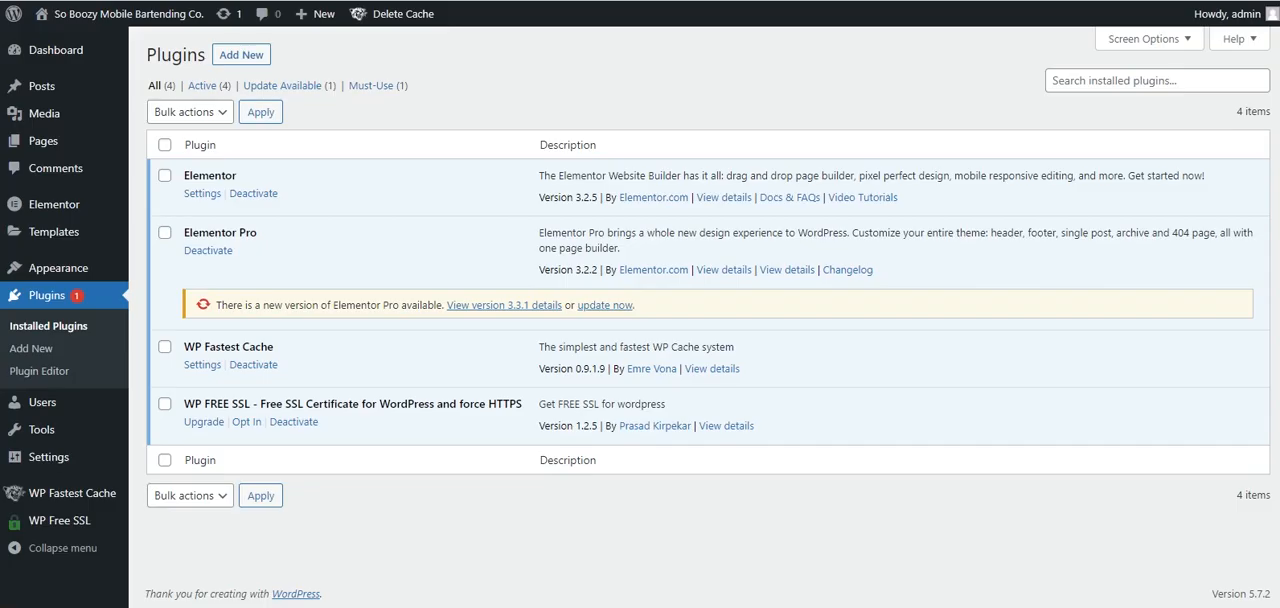
- Return to the WordPress dashboard and open the Home page for editing with Elementor
mouse_move(41, 147)
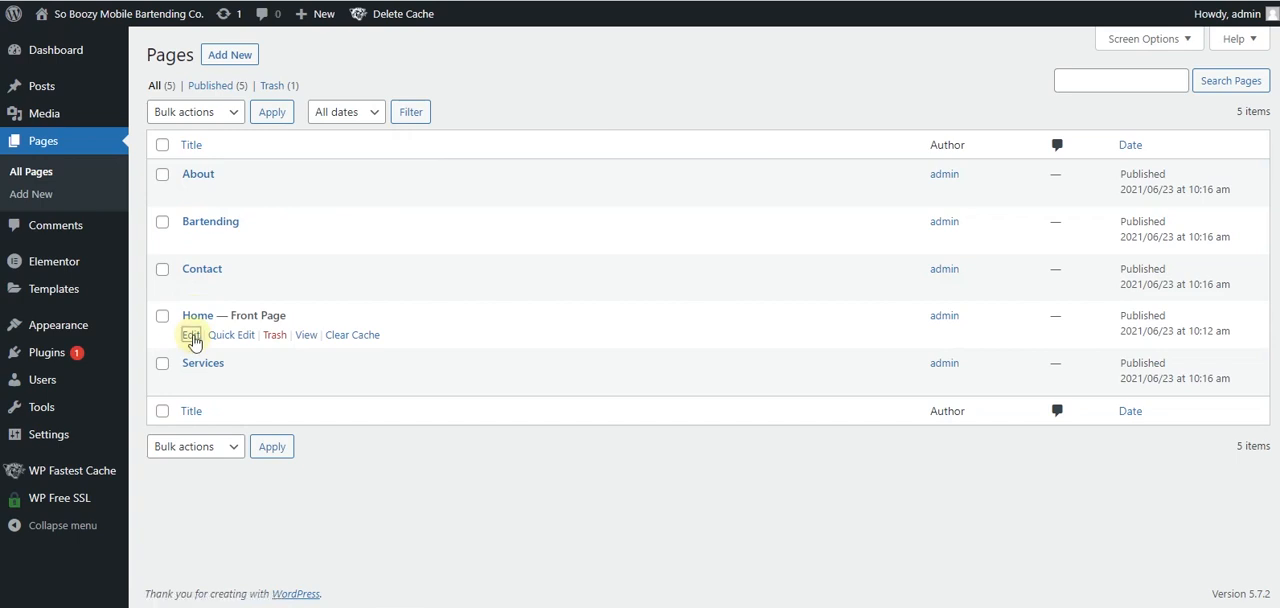
left_click(194, 340)
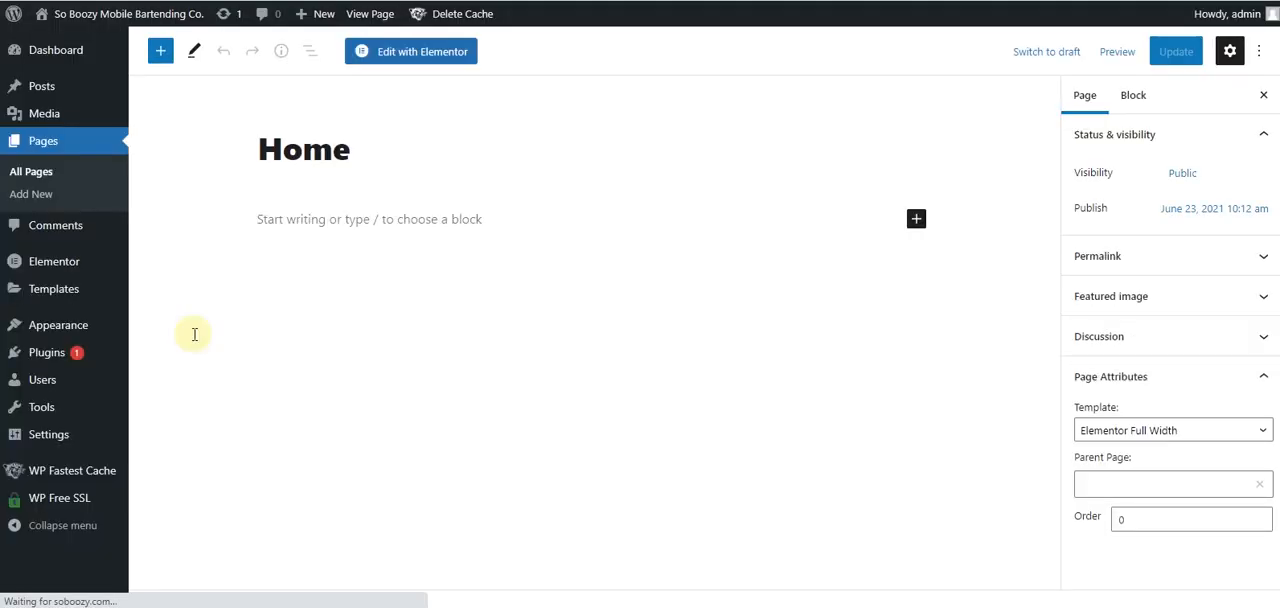
left_click(428, 56)
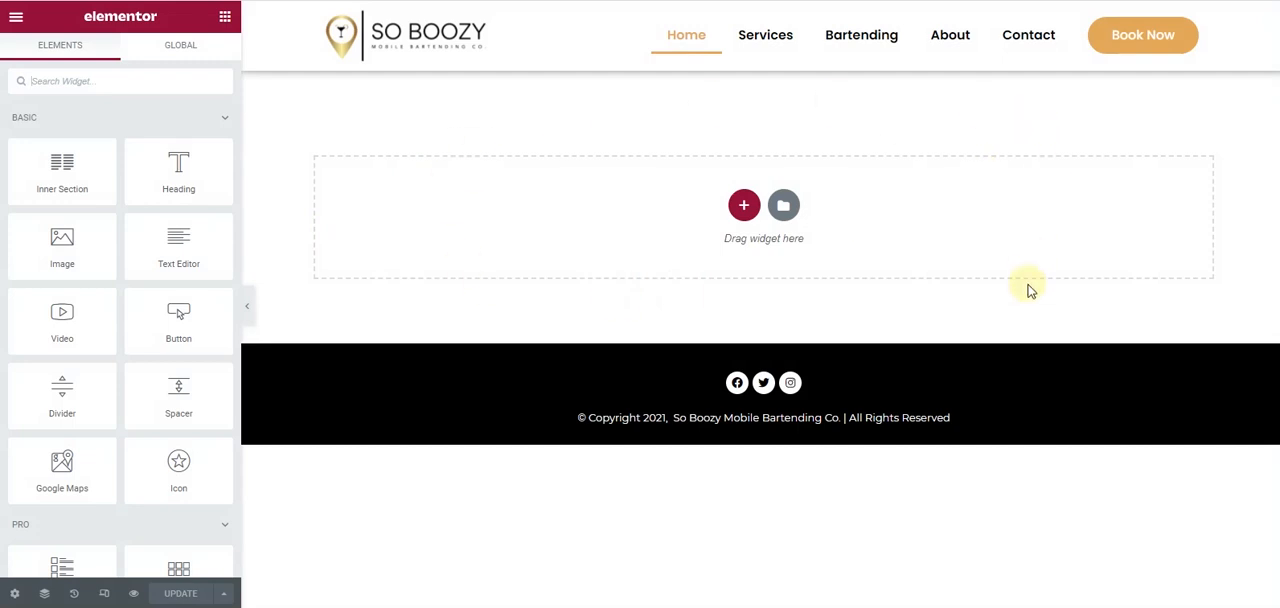
left_click(740, 205)
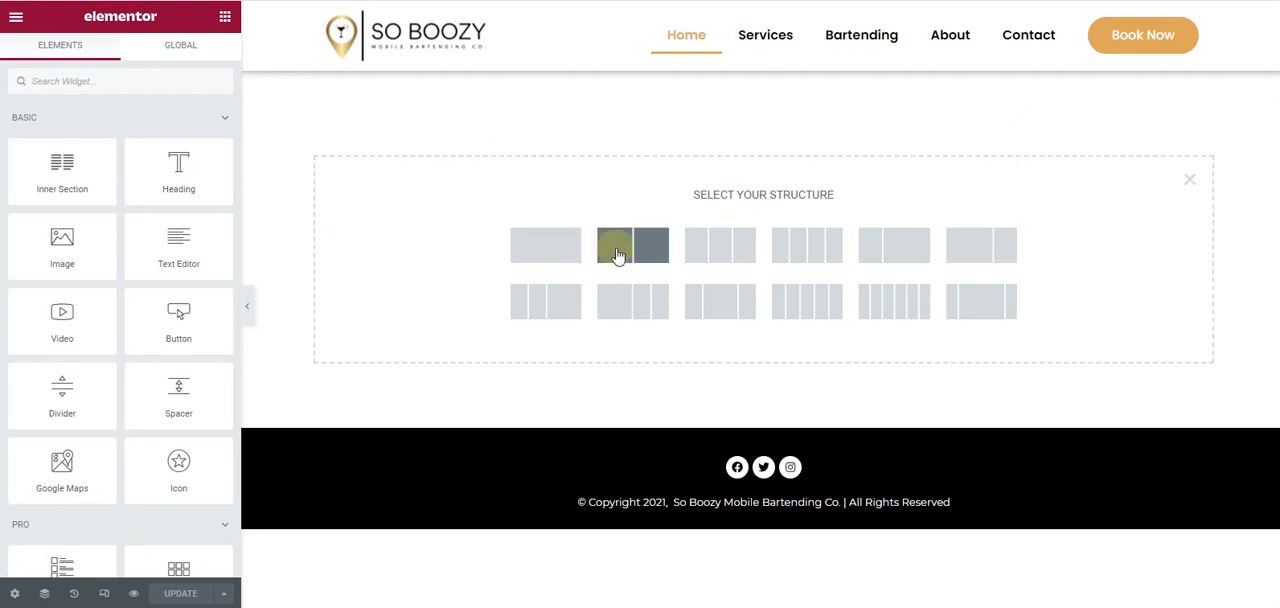
left_click(618, 256)
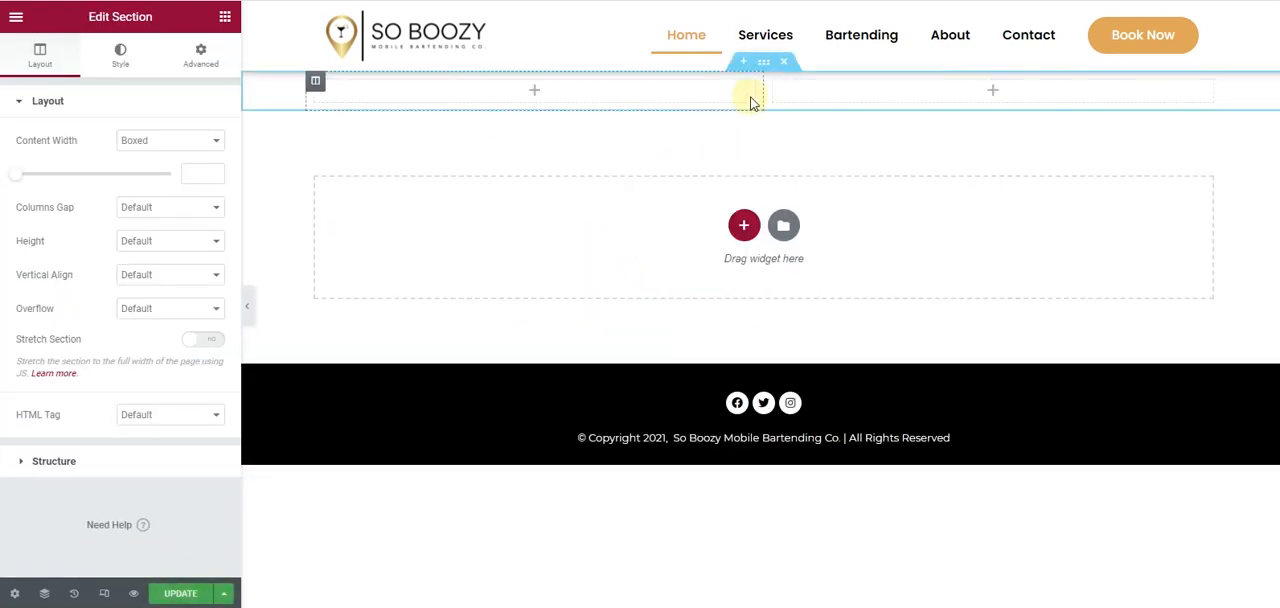
left_click(784, 62)
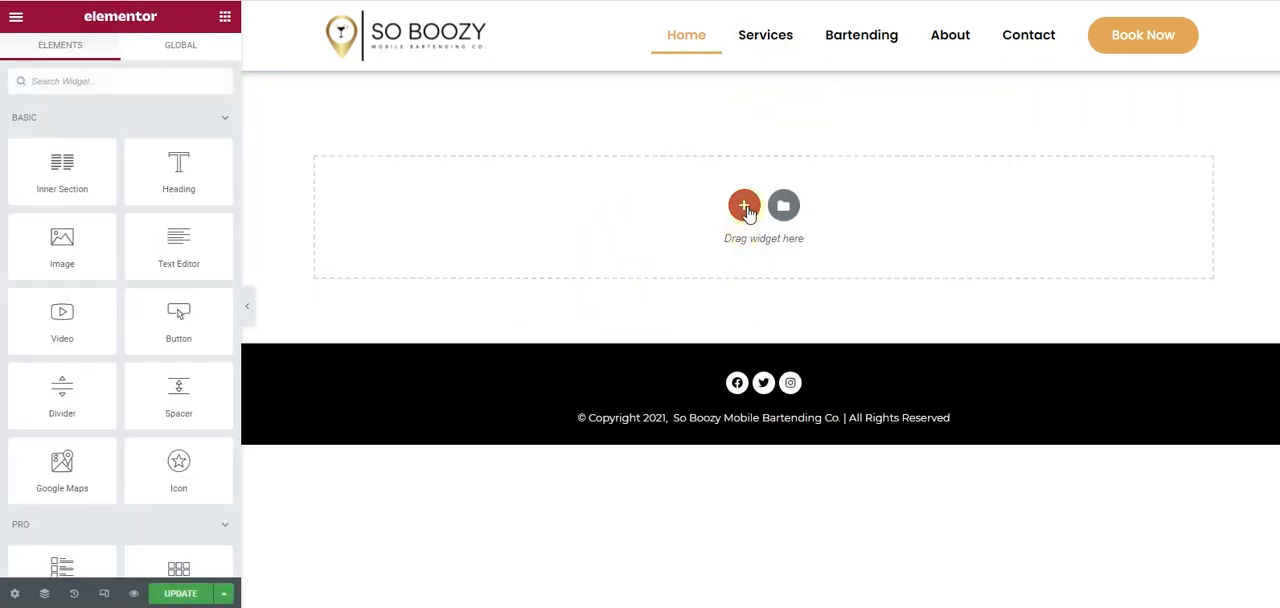
- Add a section with two equal columns to the empty Home page
left_click(743, 207)
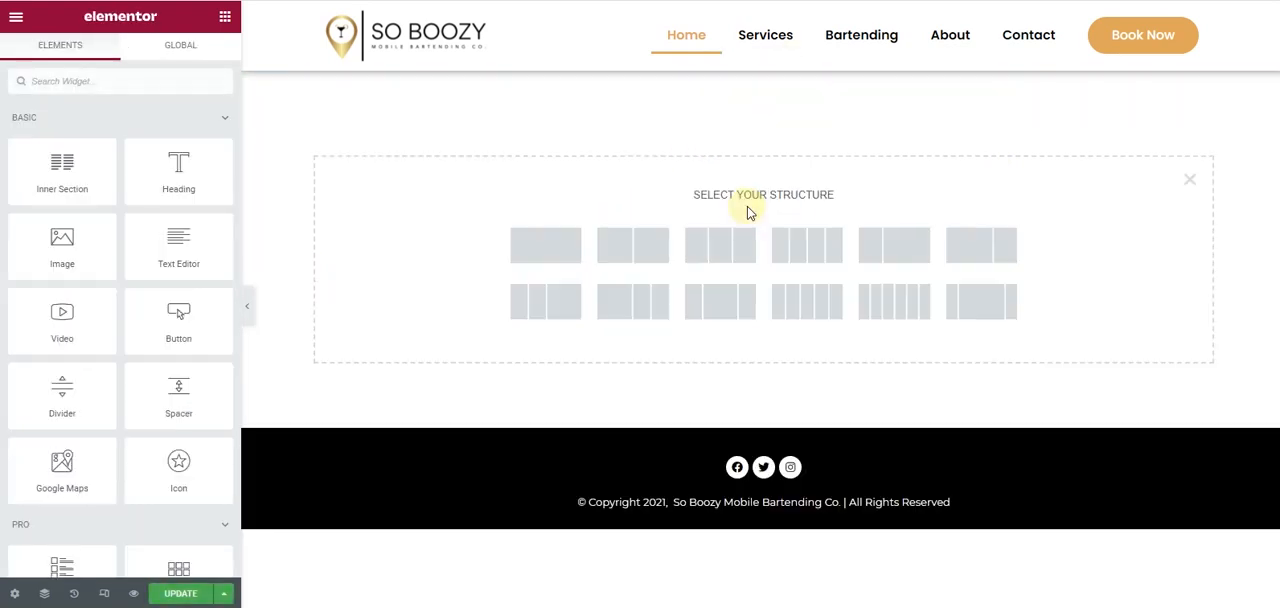
left_click(648, 251)
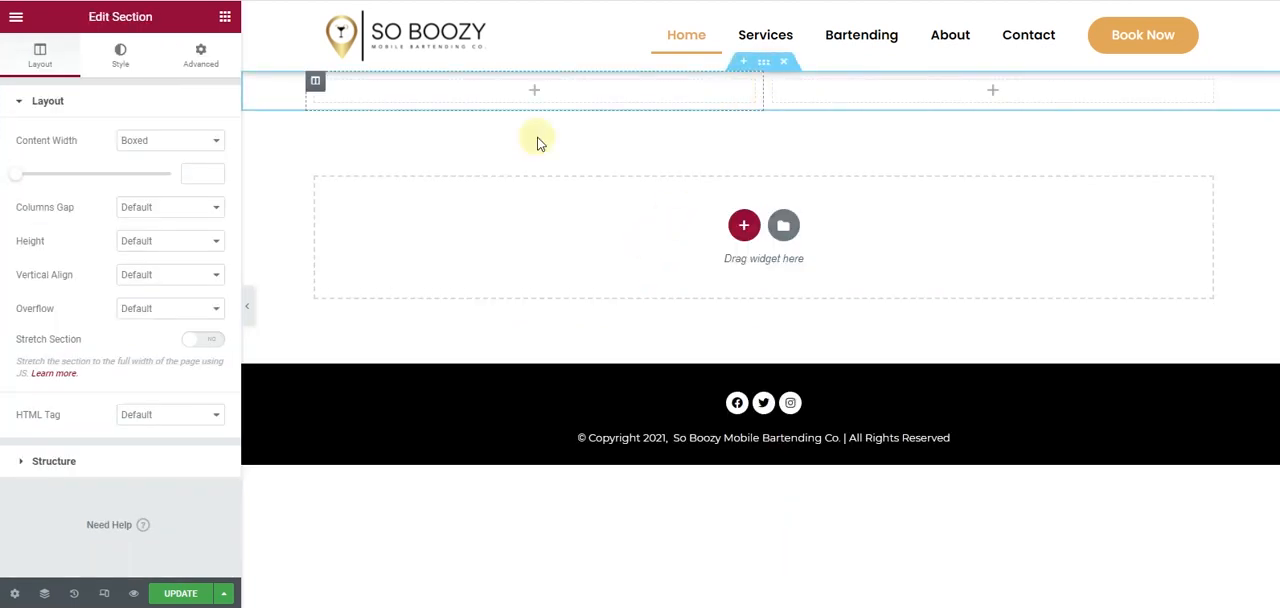
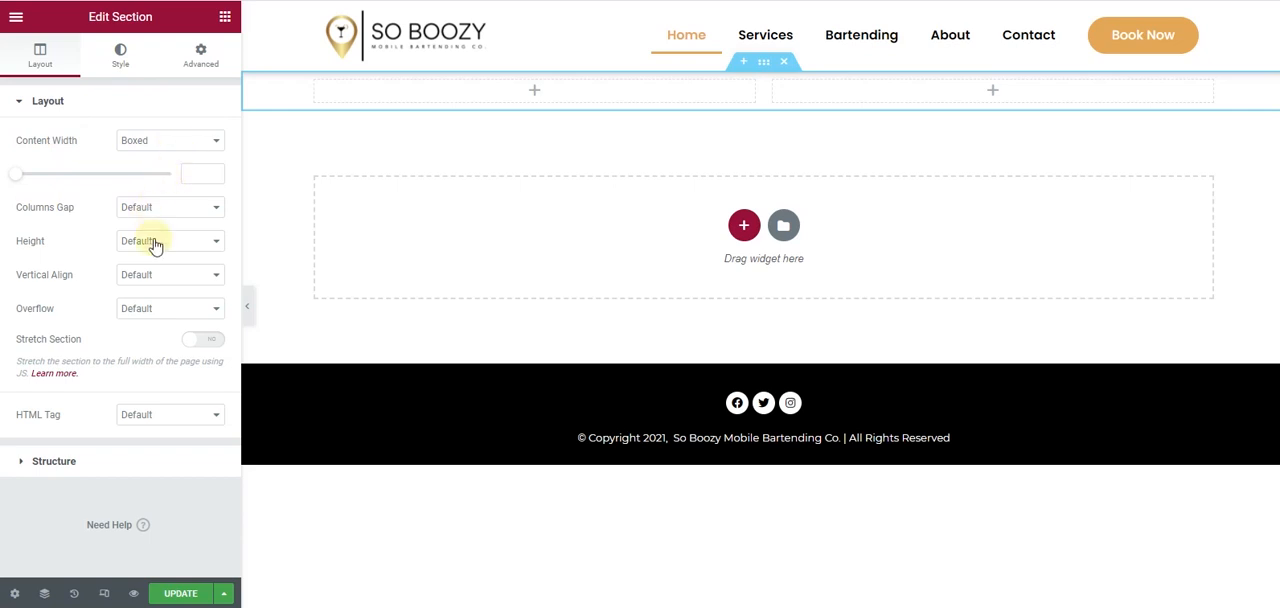
- Set the two-column section's height to Min Height and its background type to Classic
left_click(155, 244)
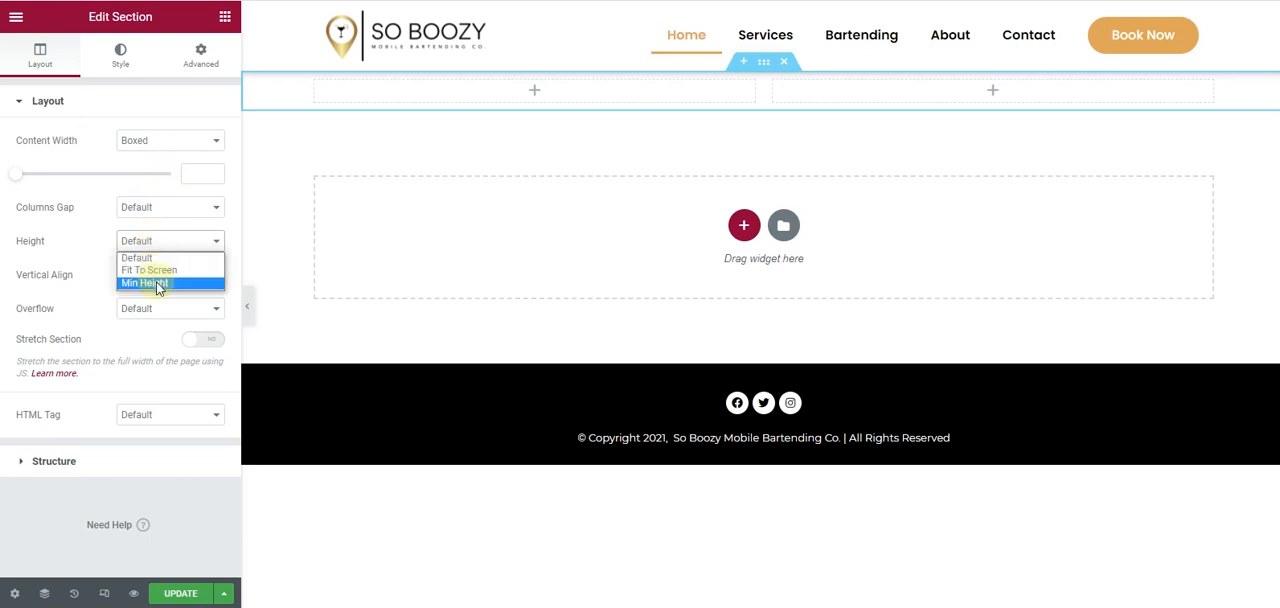
left_click(145, 283)
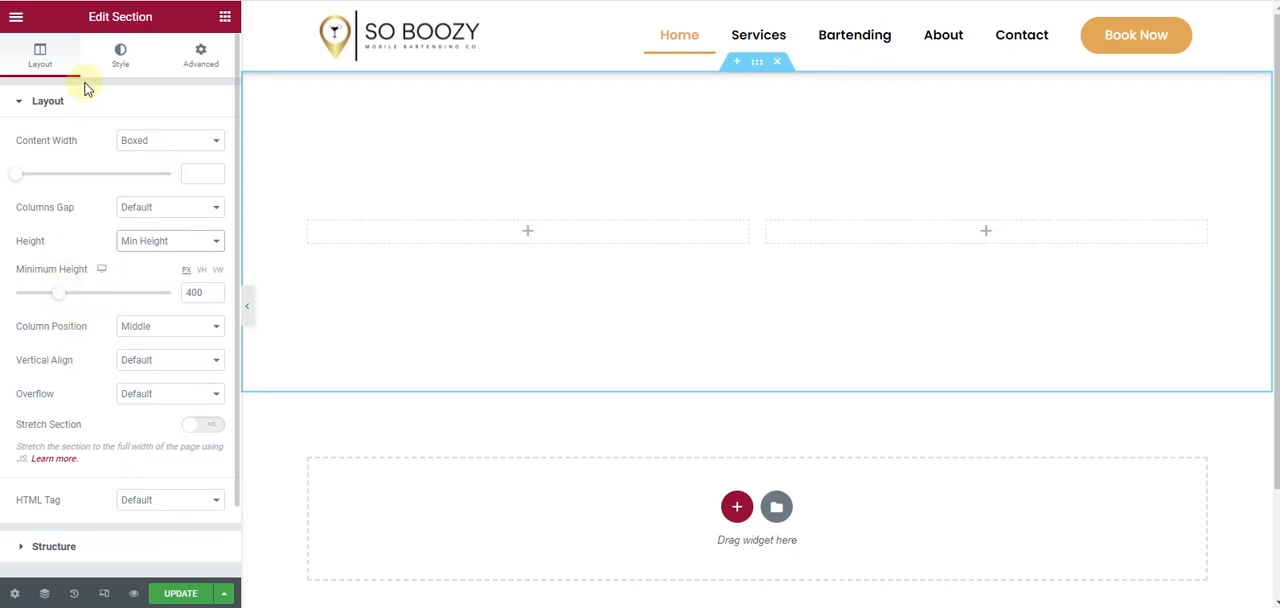
left_click(124, 57)
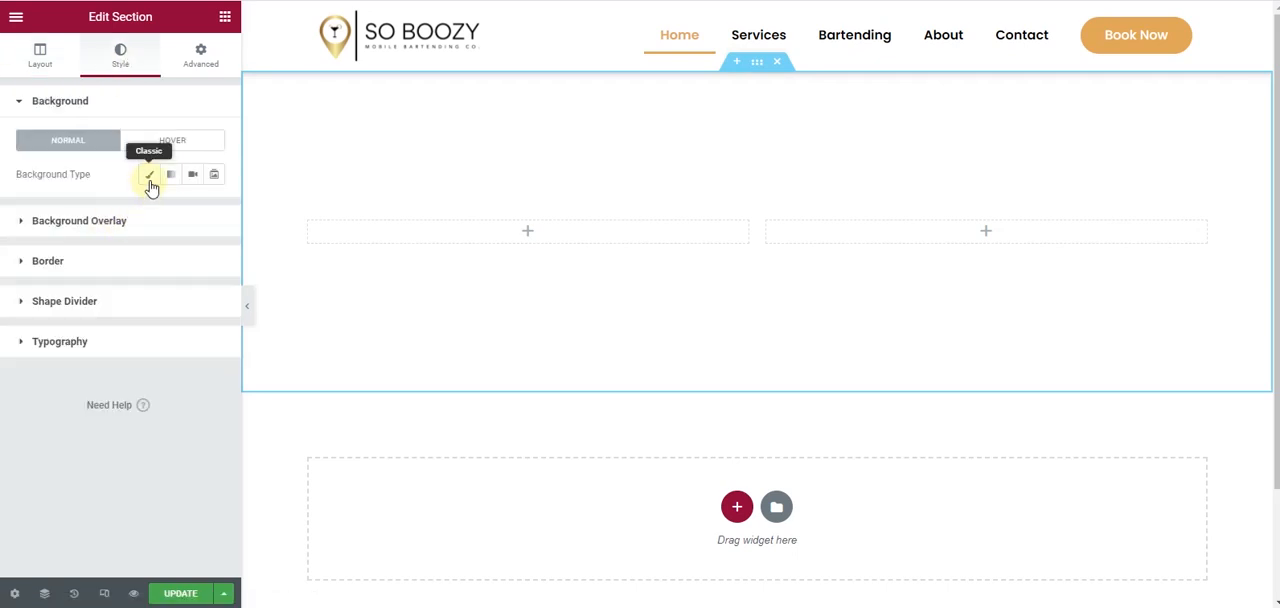
left_click(149, 176)
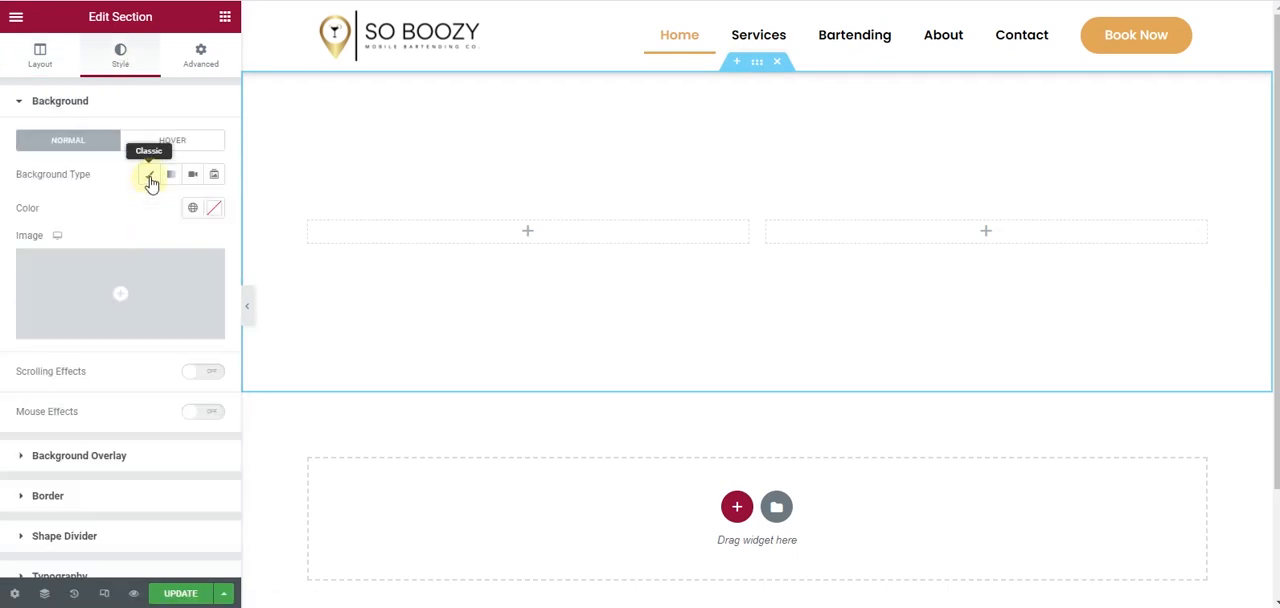
- Upload Hero Section Banner Final and Lbfs3E50me, and insert Hero Section Banner Final as the section's background image
left_click(113, 287)
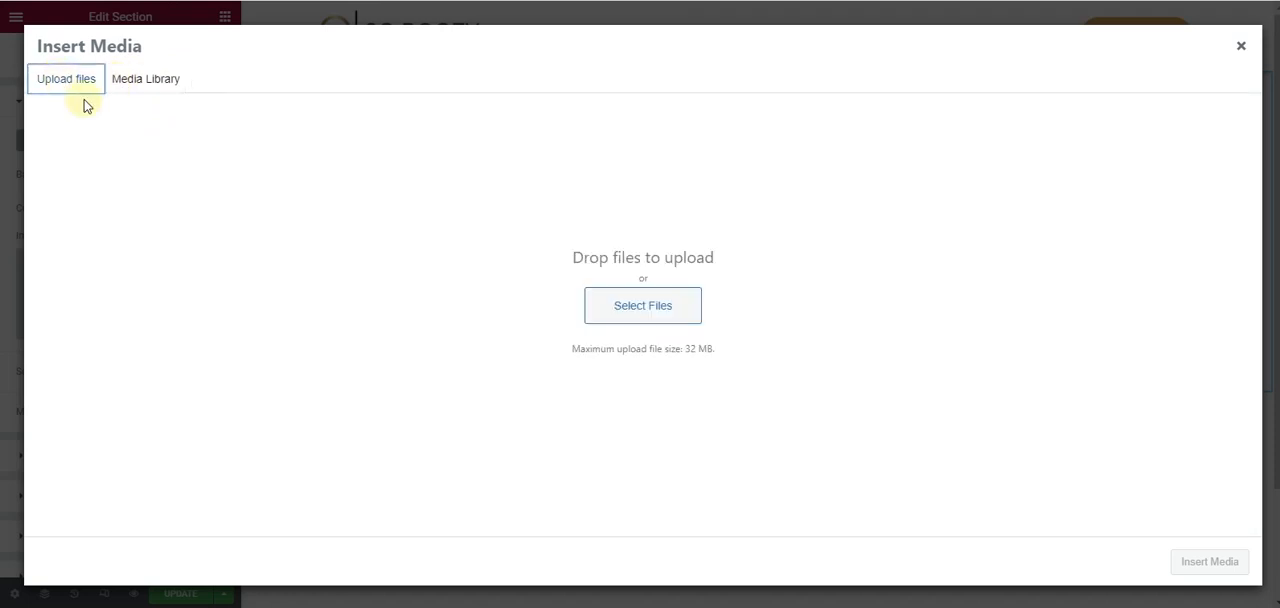
left_click(630, 325)
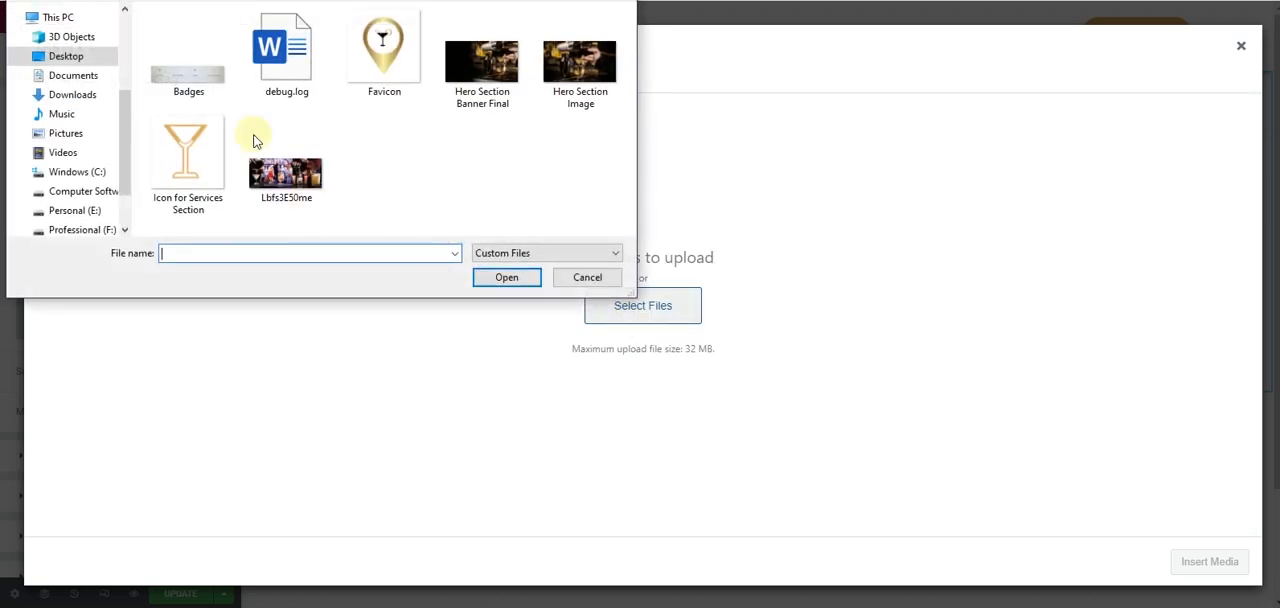
left_click(470, 70)
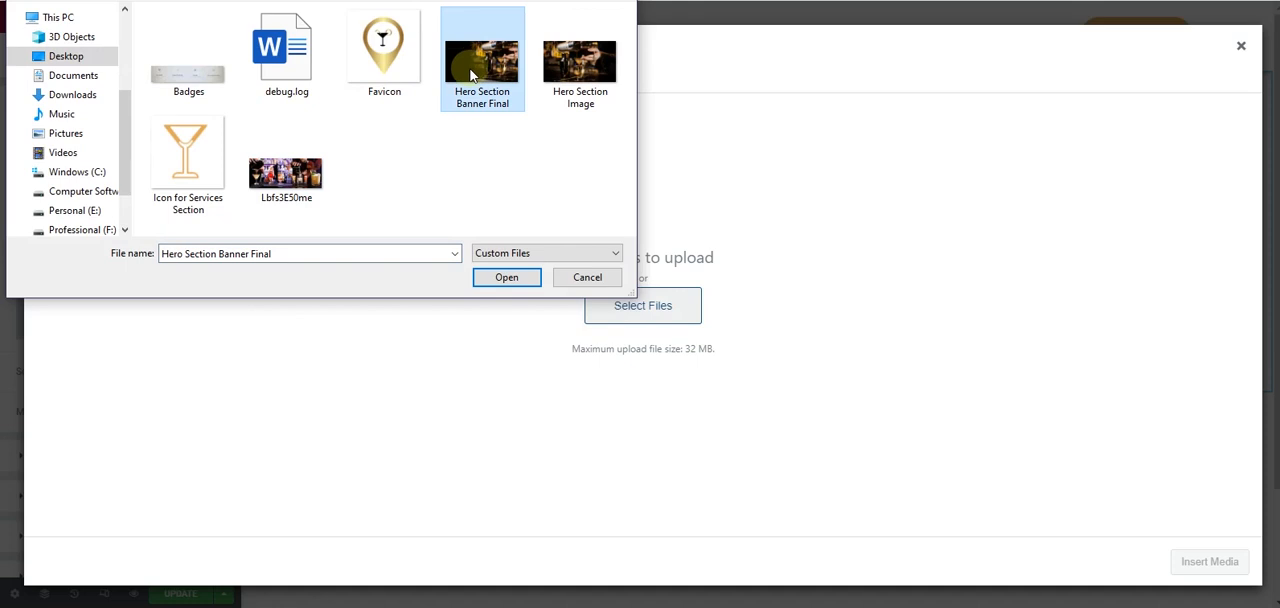
left_click(292, 172, "ctrl")
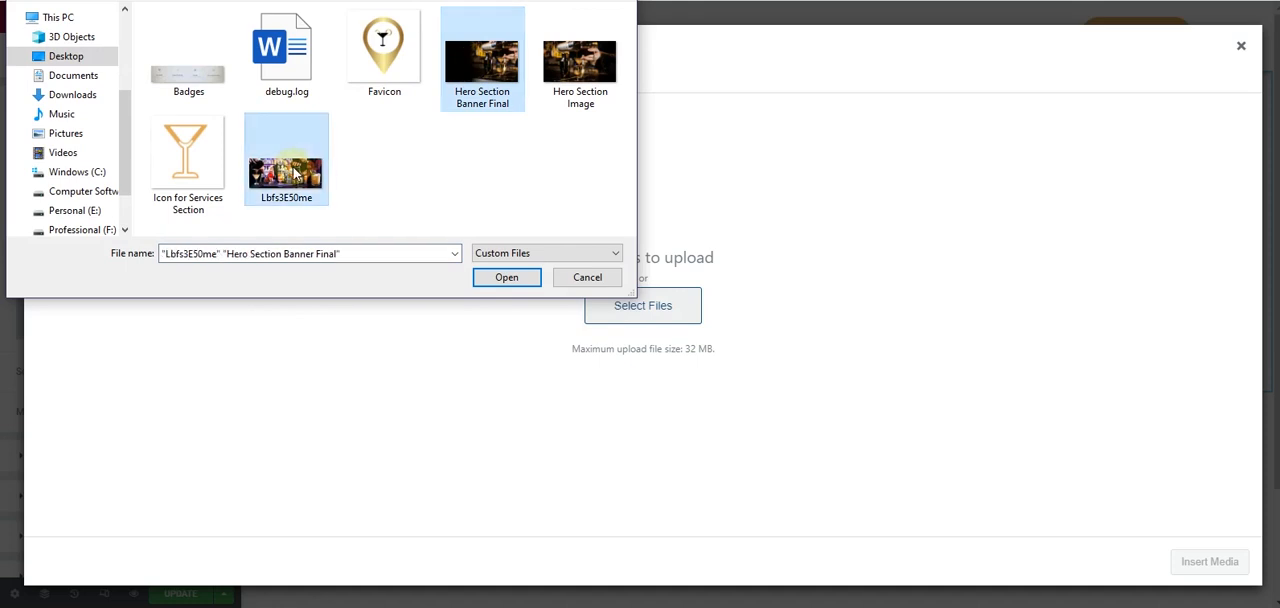
left_click(498, 279)
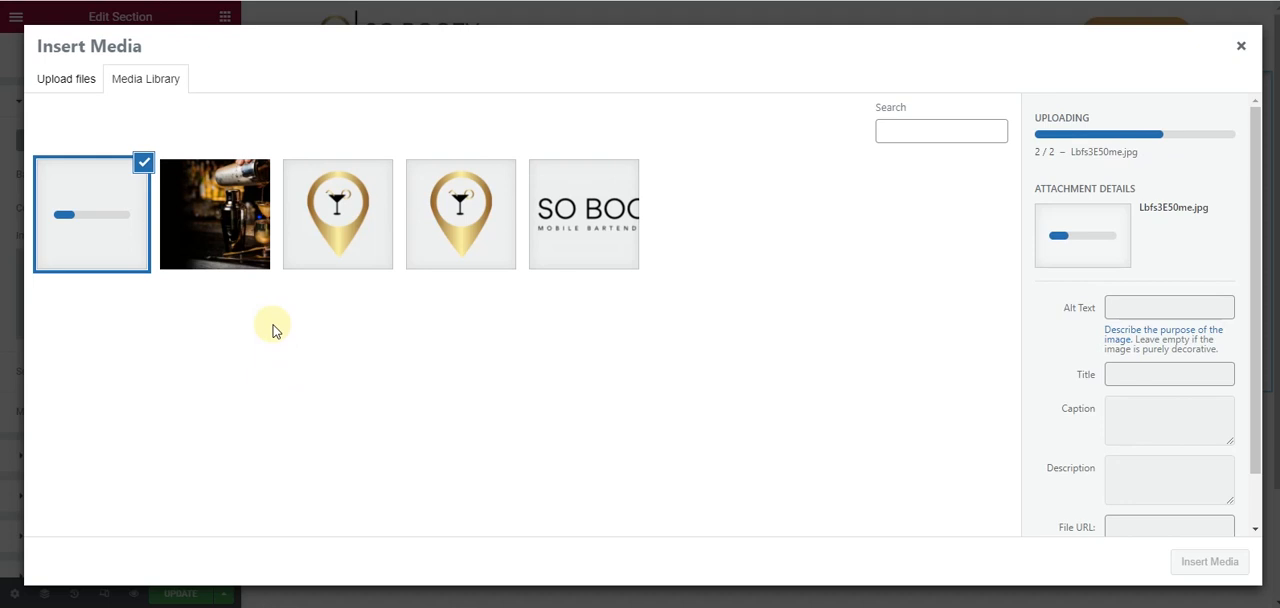
left_click(232, 212)
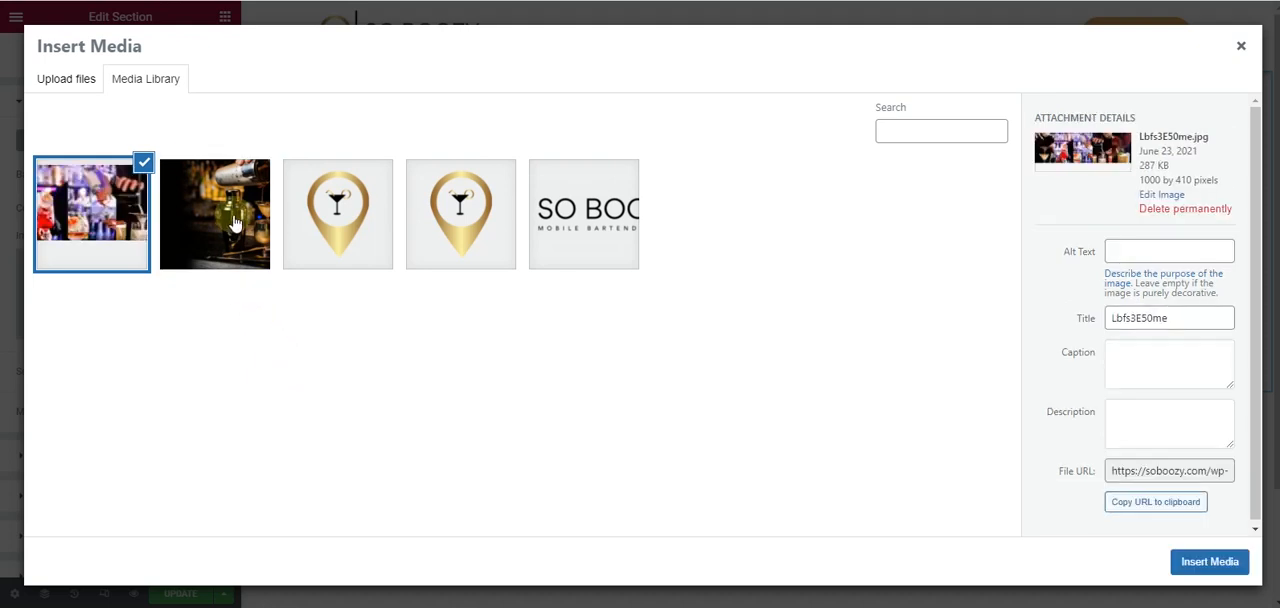
left_click(1195, 575)
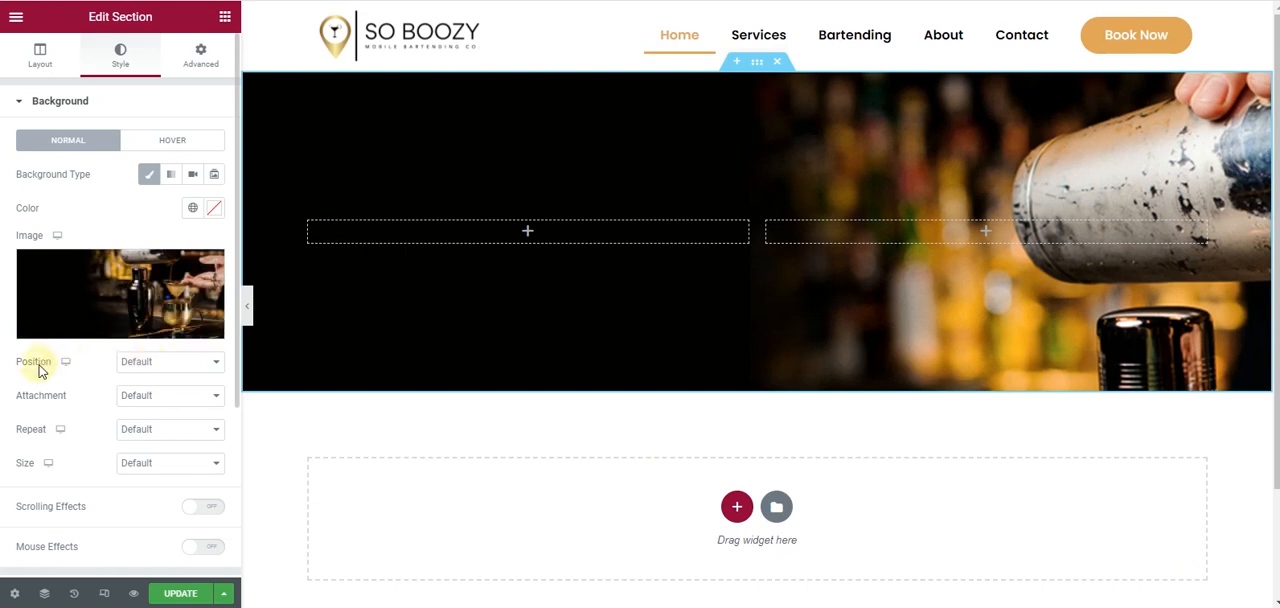
- Set the section's background image position to Center Center, repeat to No-repeat and size to Cover
left_click(170, 370)
left_click(172, 392)
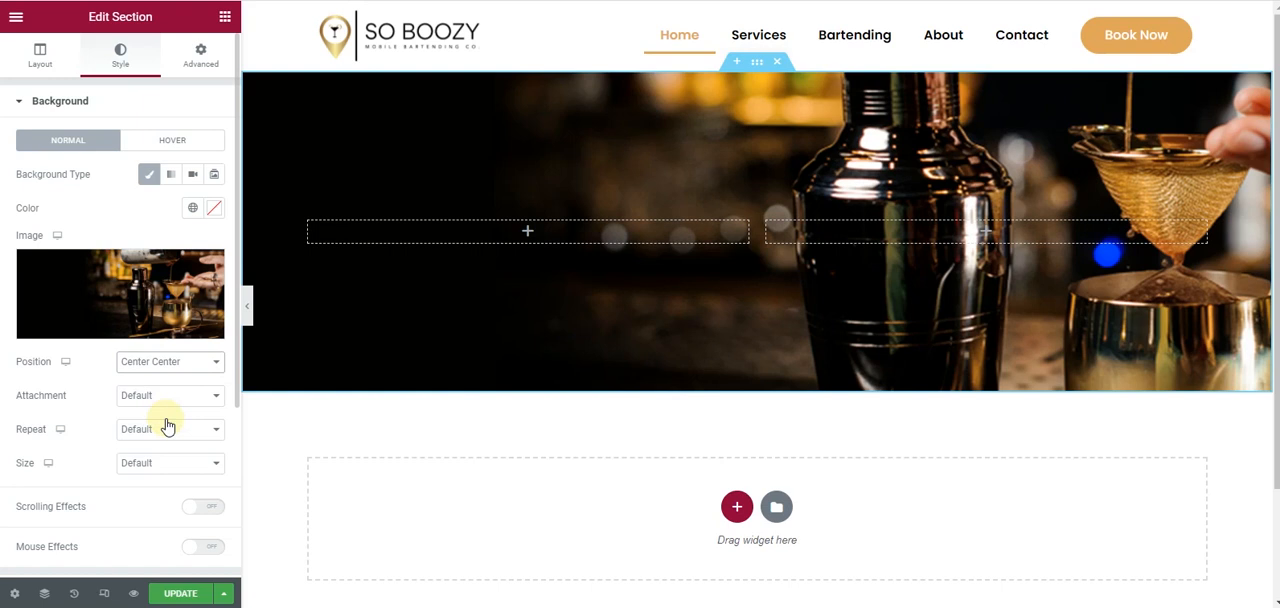
left_click(168, 428)
left_click(168, 455)
left_click(168, 462)
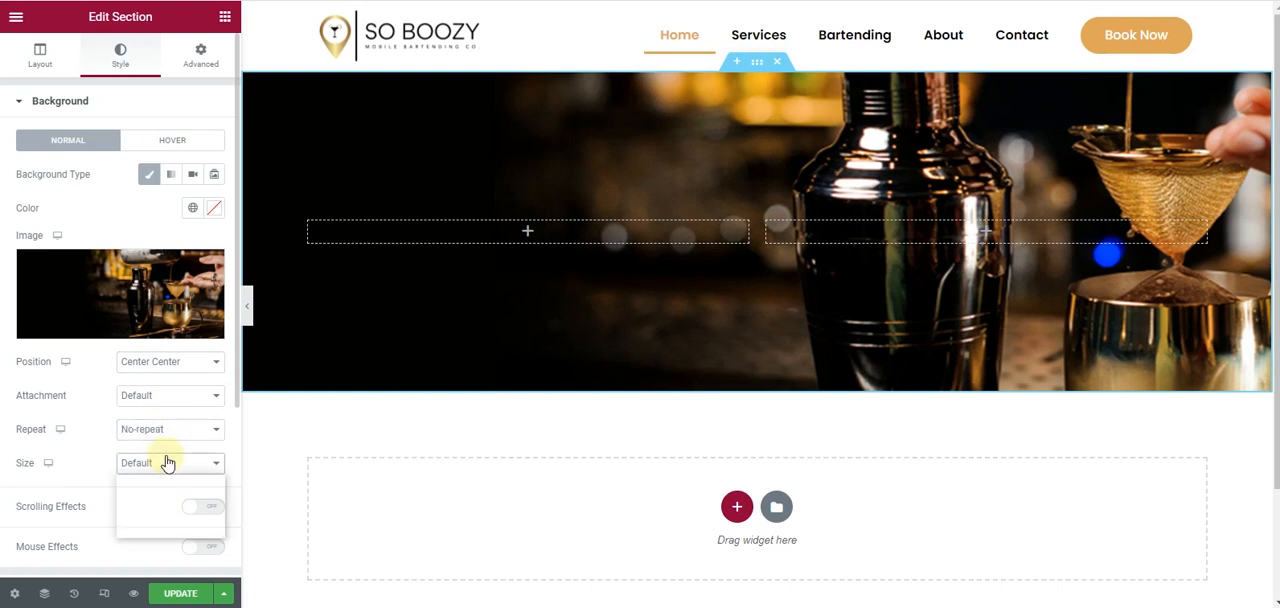
left_click(166, 506)
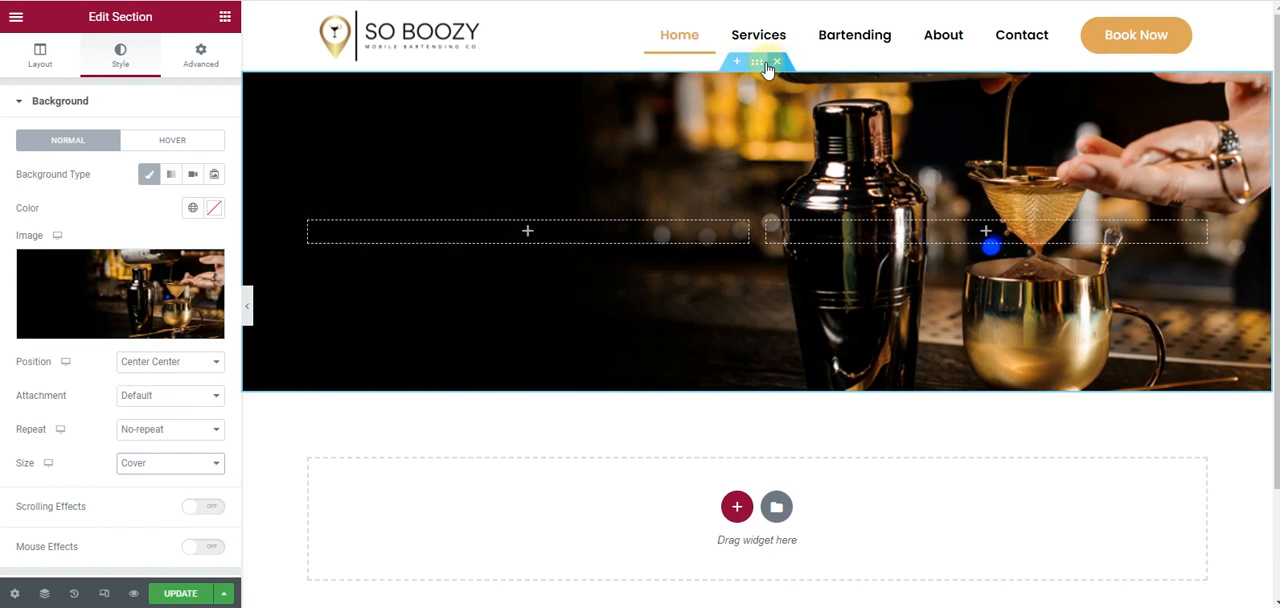
- Increase the section's minimum height to about 631 px and preview the page without the editing panel
left_click(22, 60)
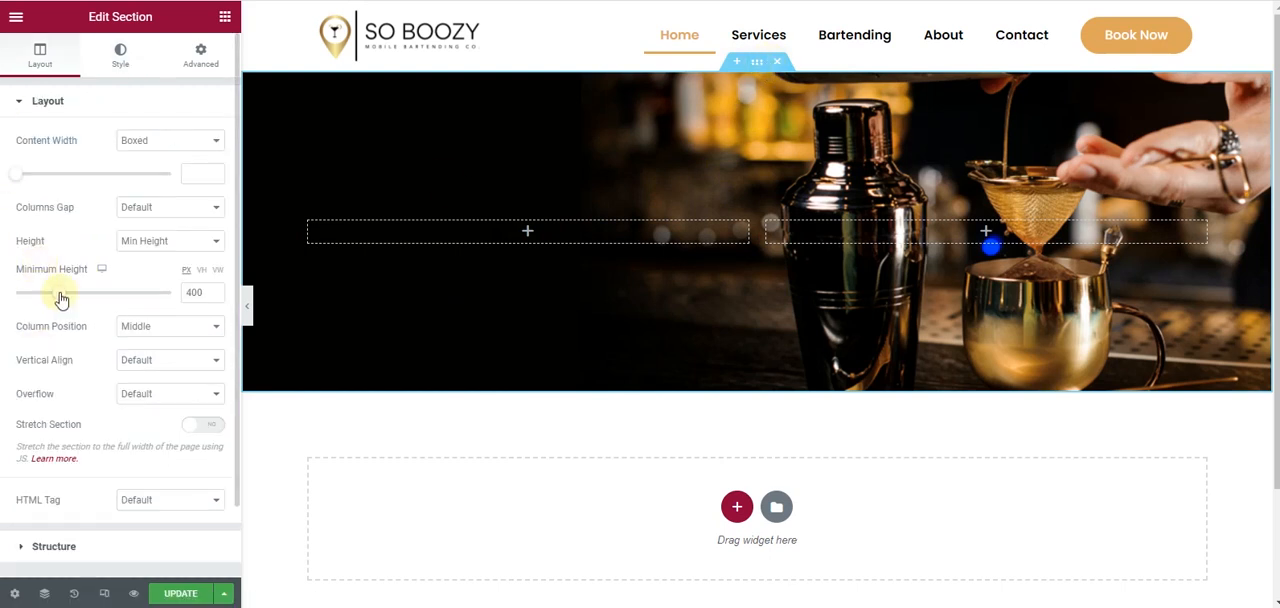
left_click_drag(60, 298, 89, 296)
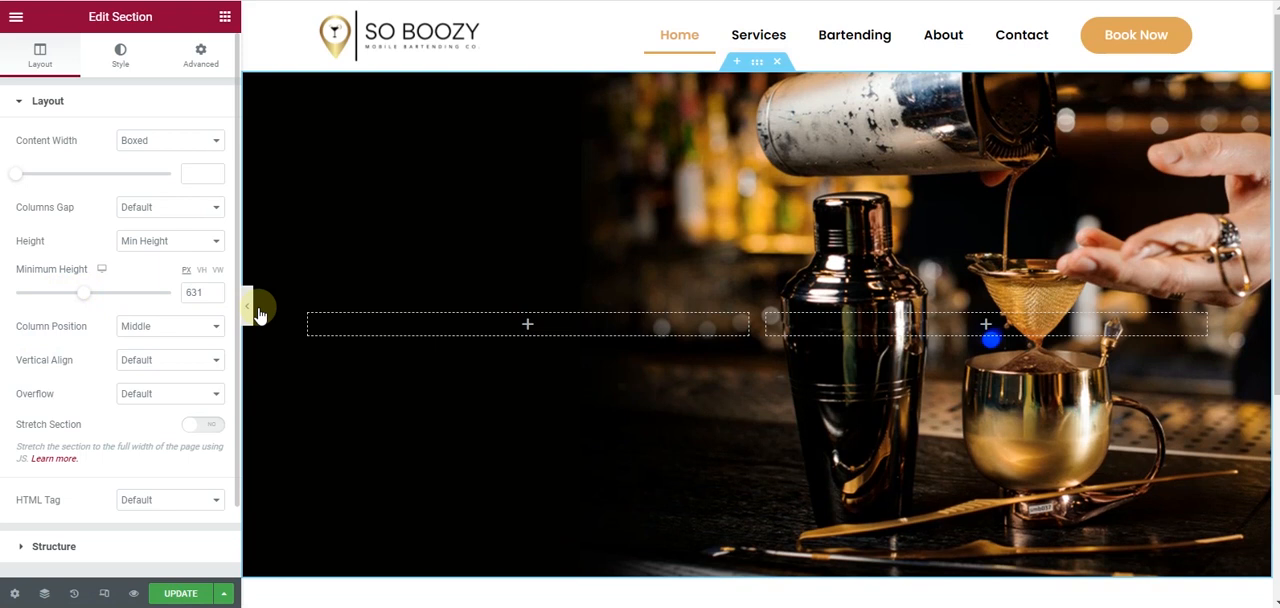
left_click(250, 308)
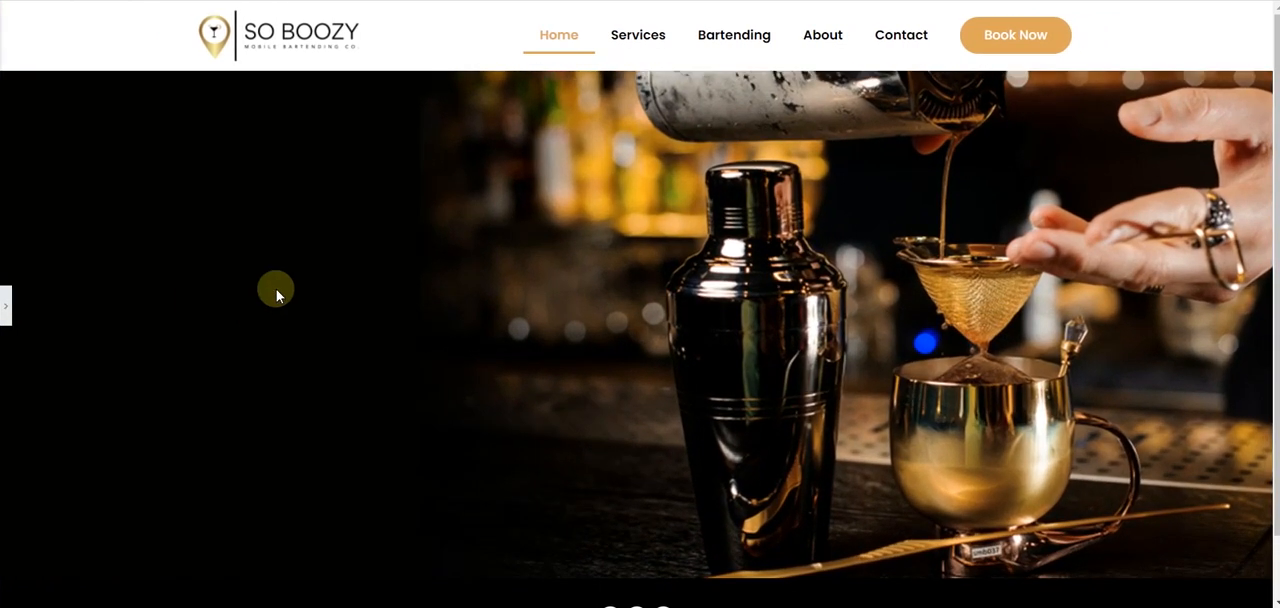
scroll(277, 292, "down", 1)
scroll(277, 292, "up", 1)
left_click(6, 306)
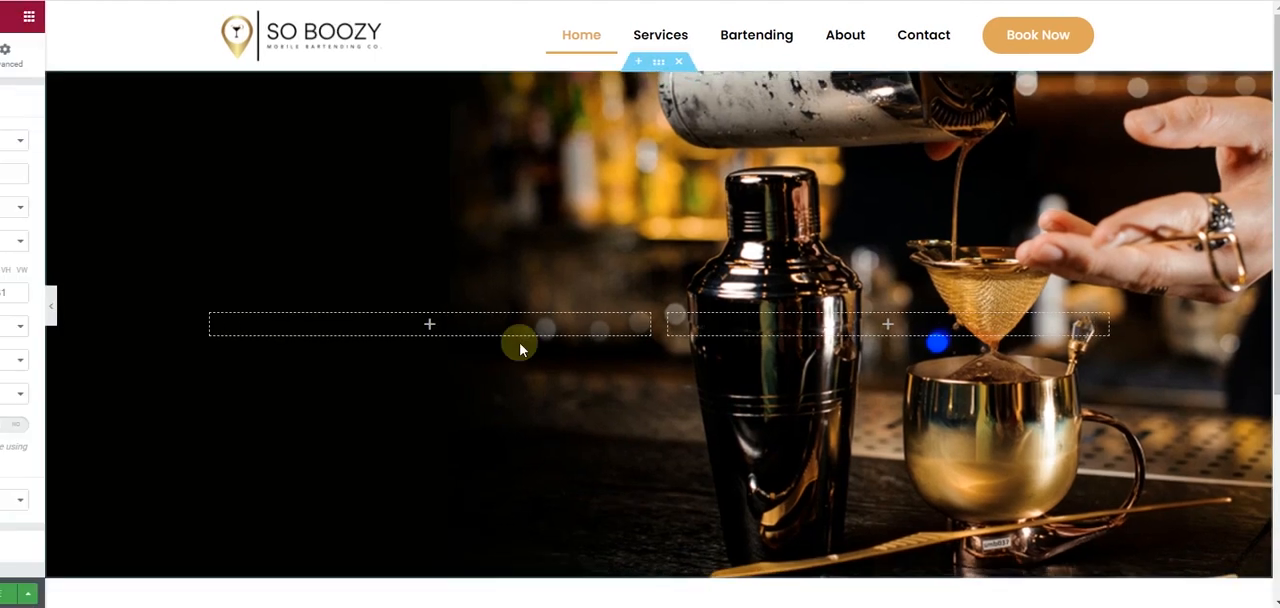
- Narrow the hero section's first column slightly and add a Heading widget to it
left_click_drag(758, 323, 716, 323)
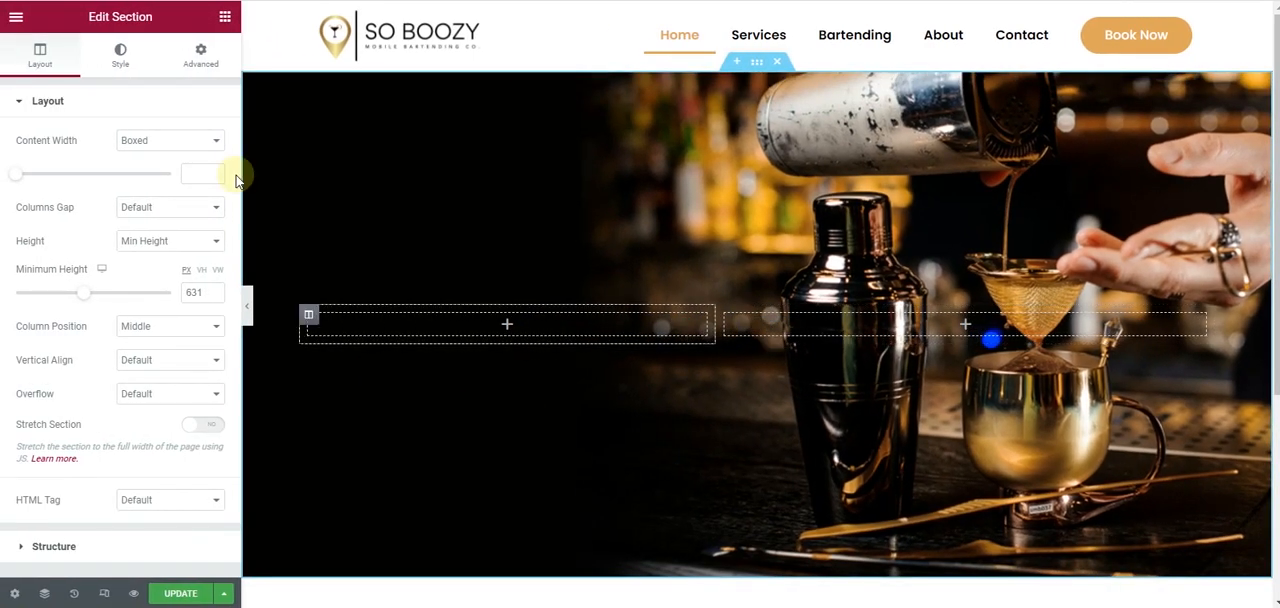
left_click(222, 17)
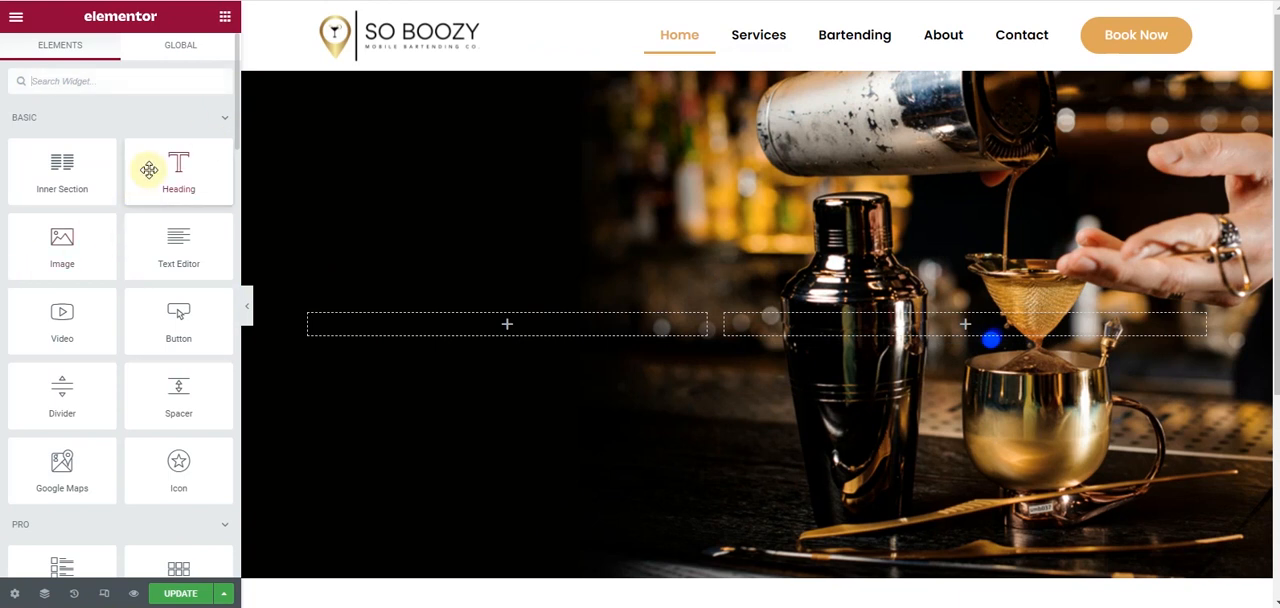
left_click_drag(148, 170, 422, 325)
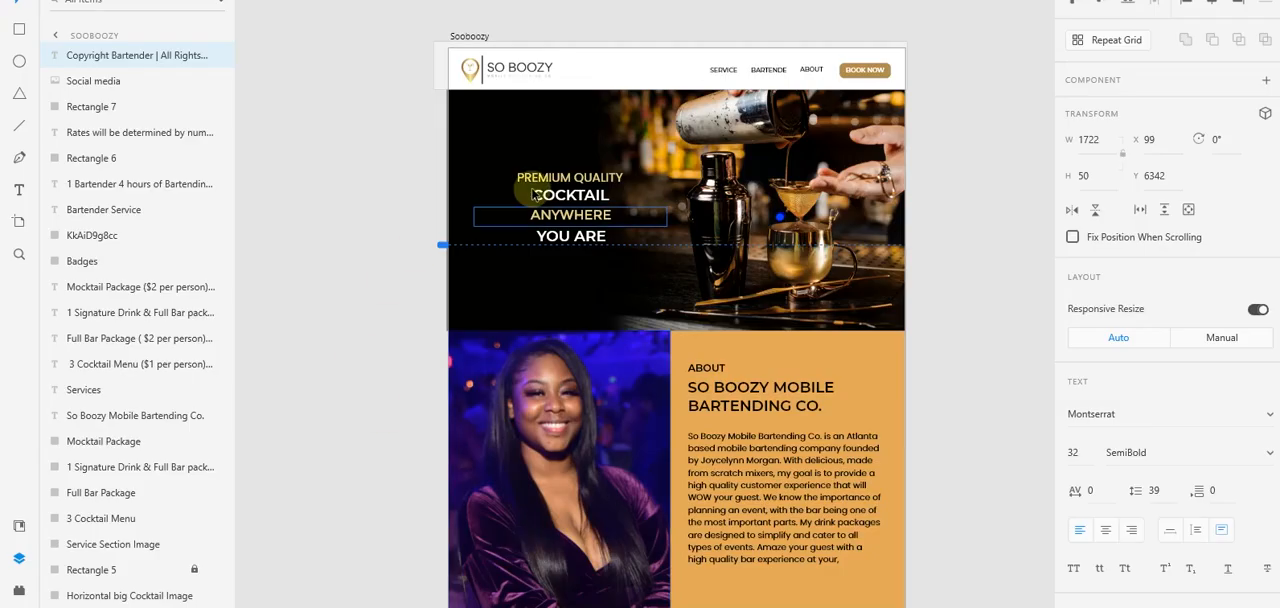
- Copy the "Premium Quality" text from the Adobe XD mockup and use it as the heading's title in Elementor
left_click(588, 180)
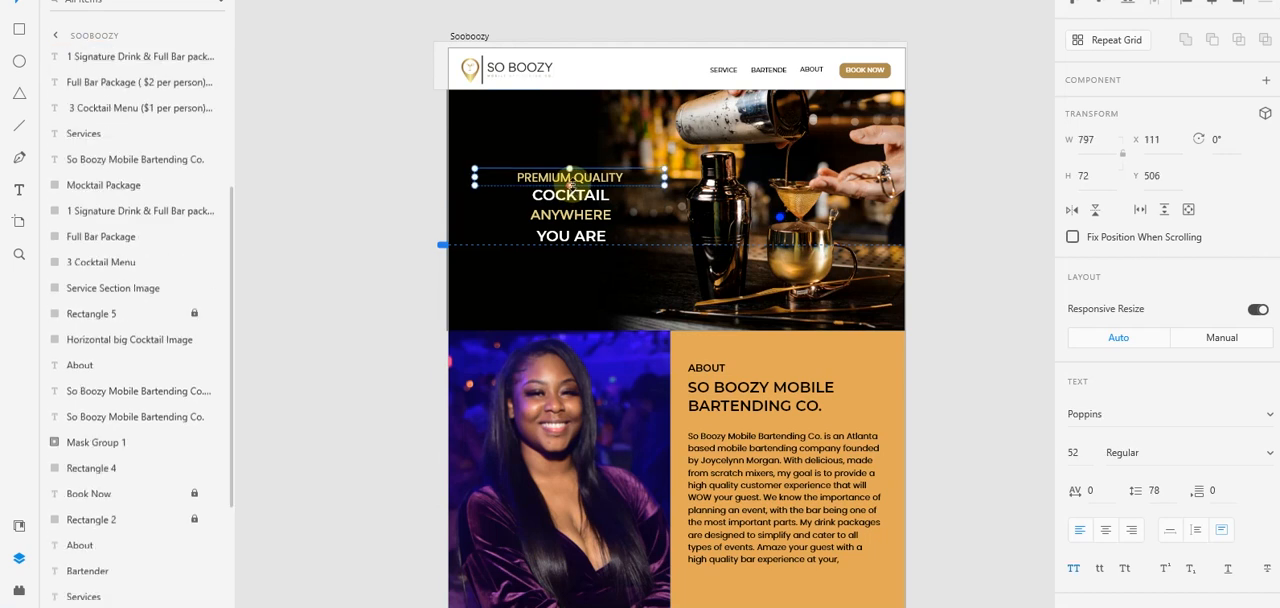
double_click(590, 180)
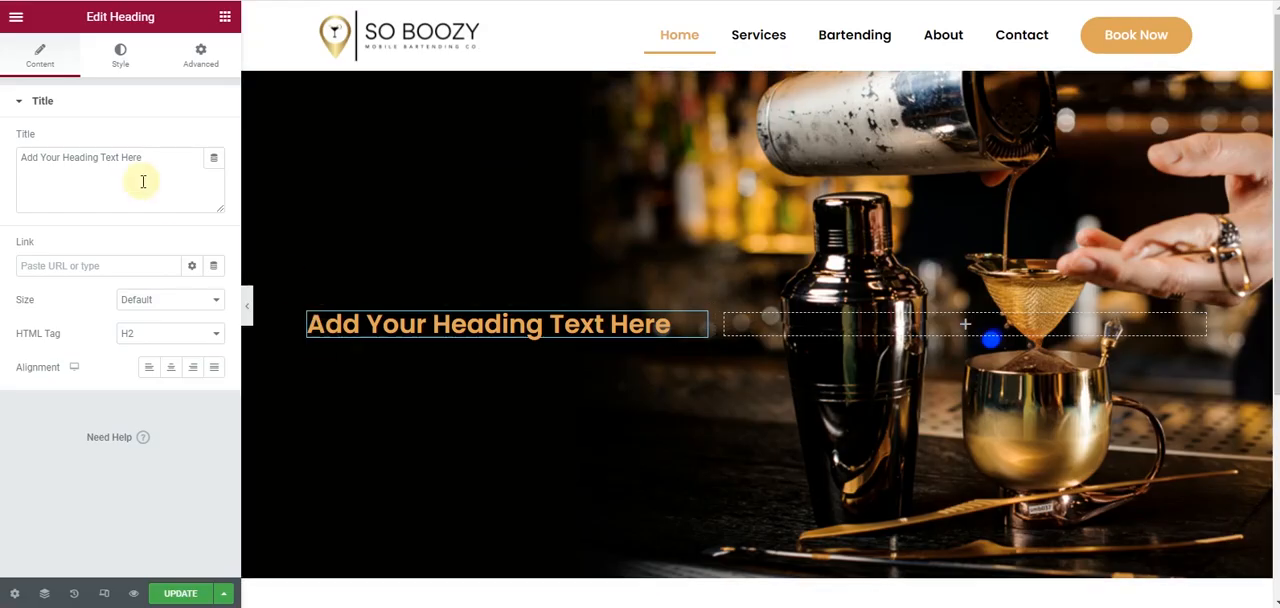
left_click(132, 165)
key("ctrl+a")
type("Premium Quality")
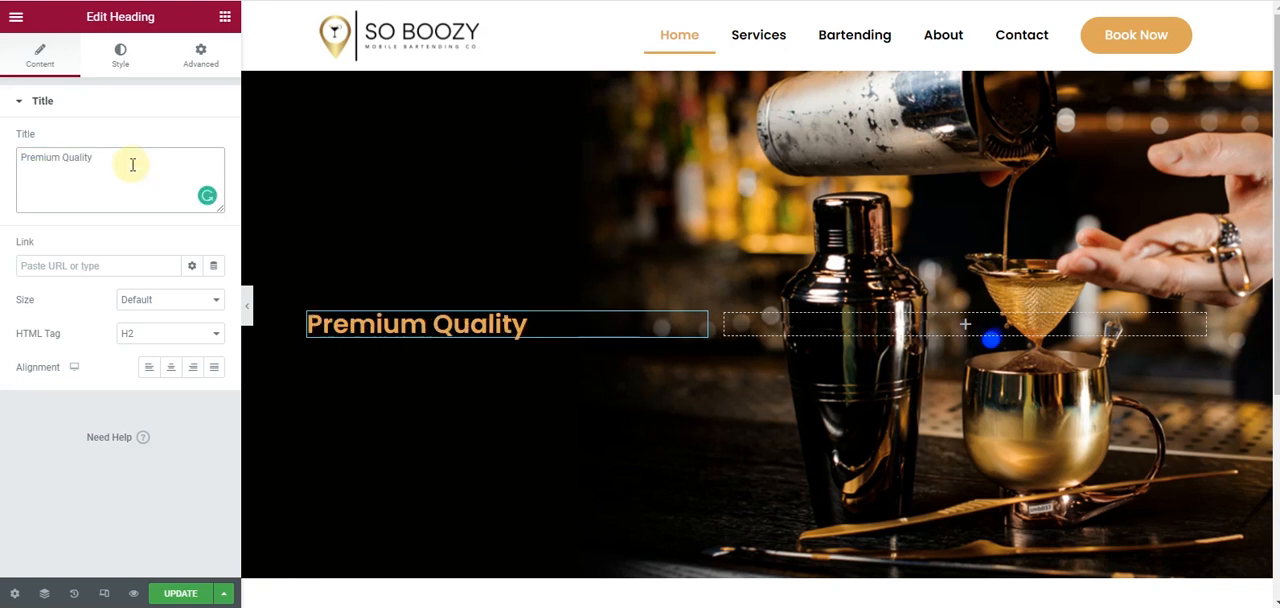
- Duplicate the Premium Quality heading and set the copy's text color to white
right_click(703, 330)
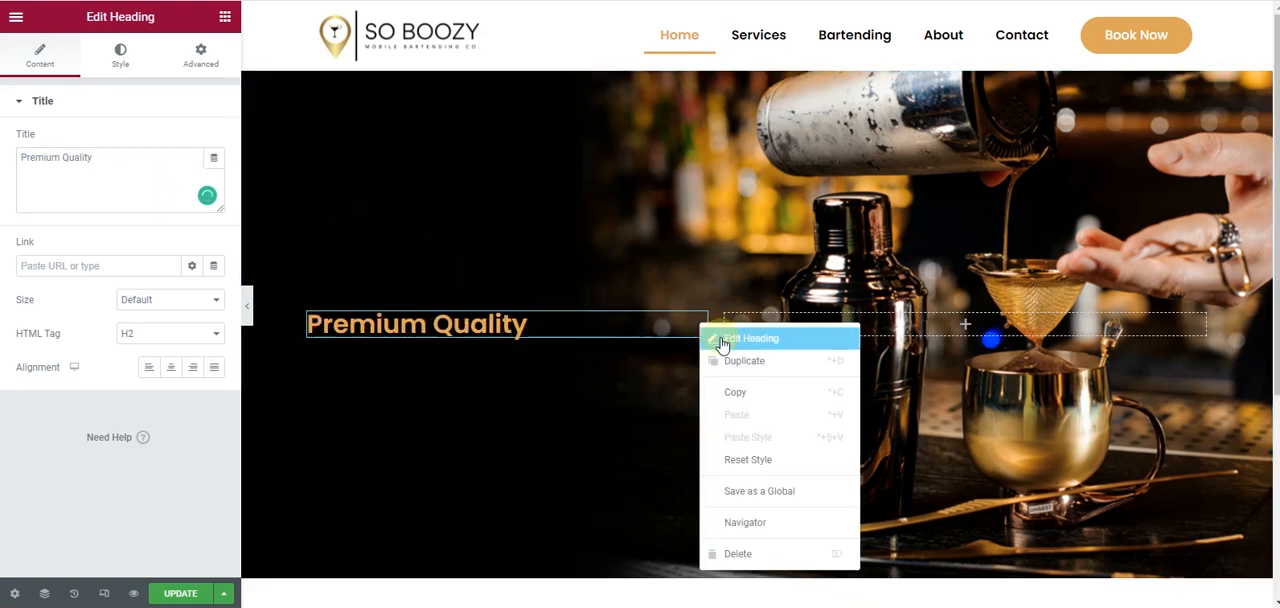
left_click(731, 360)
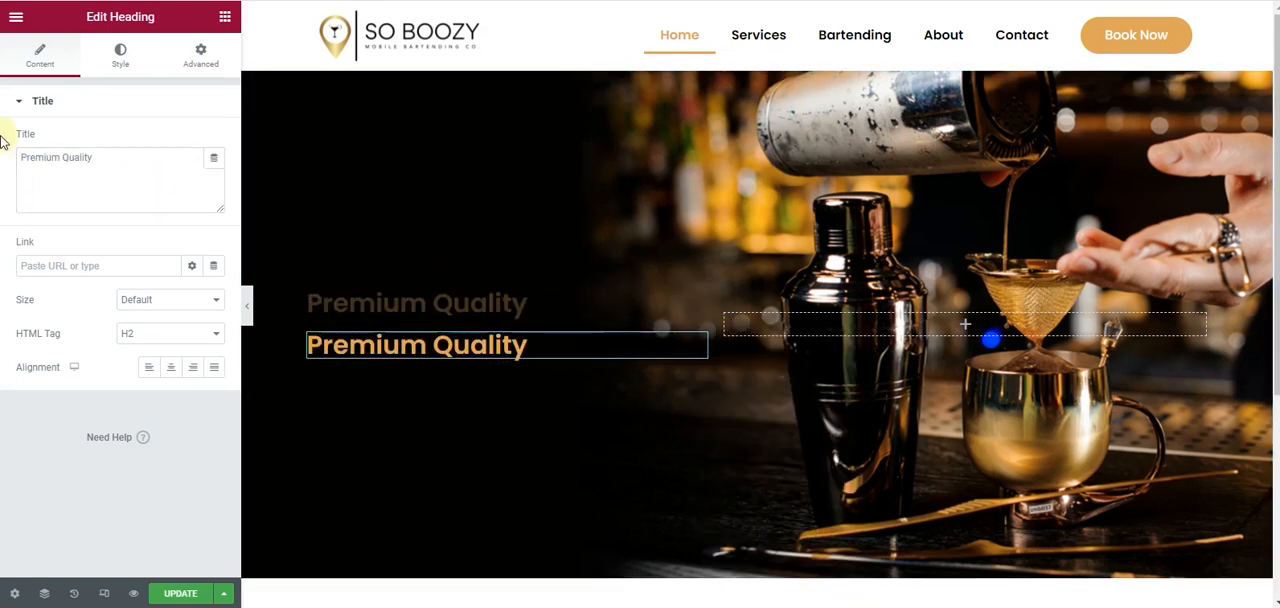
left_click(120, 55)
left_click(214, 140)
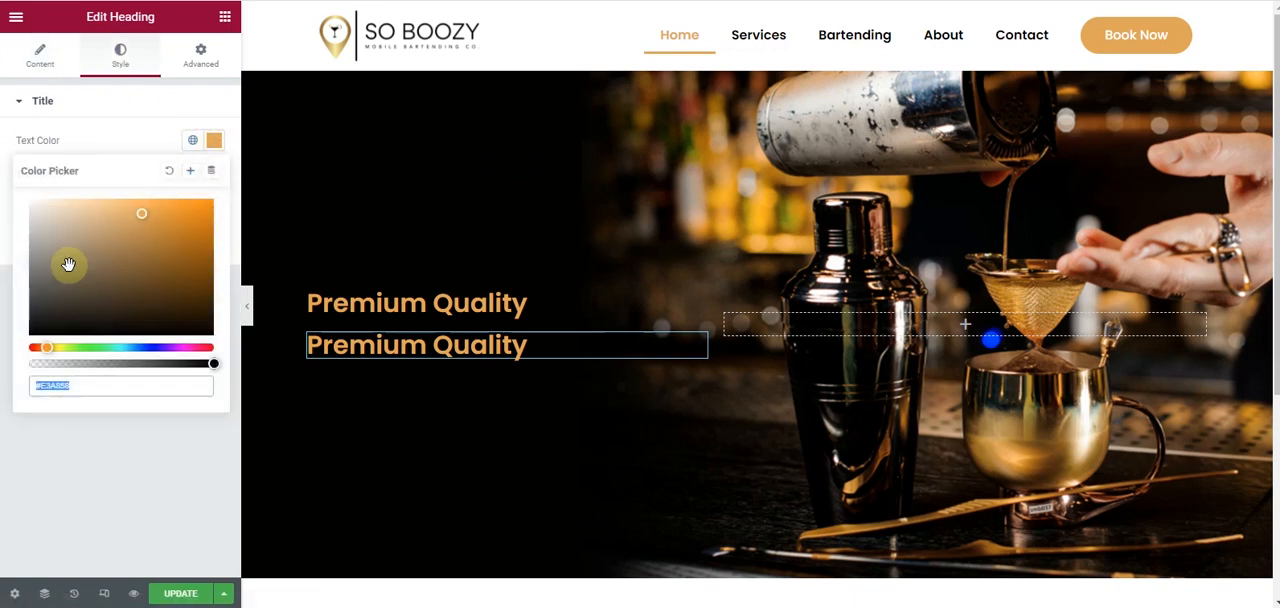
left_click_drag(74, 277, 8, 175)
left_click(2, 148)
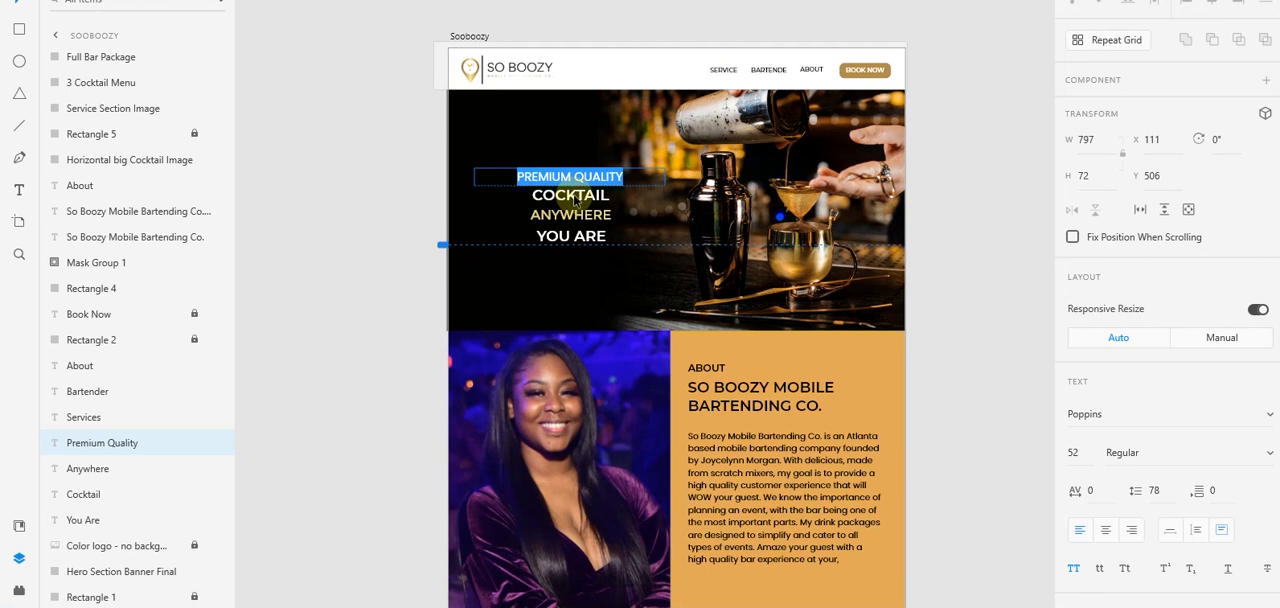
- Copy the "Cocktail" text from the Adobe XD mockup and replace the white heading's title with it in Elementor
left_click(574, 198)
left_click(575, 196)
double_click(577, 195)
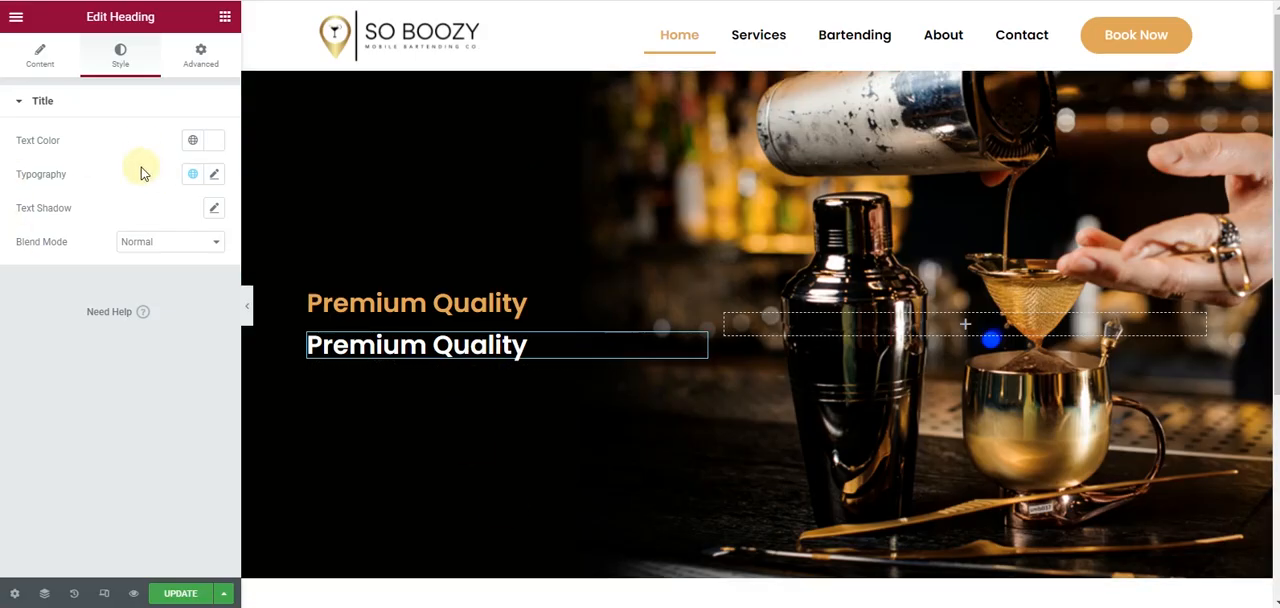
left_click(27, 60)
triple_click(66, 157)
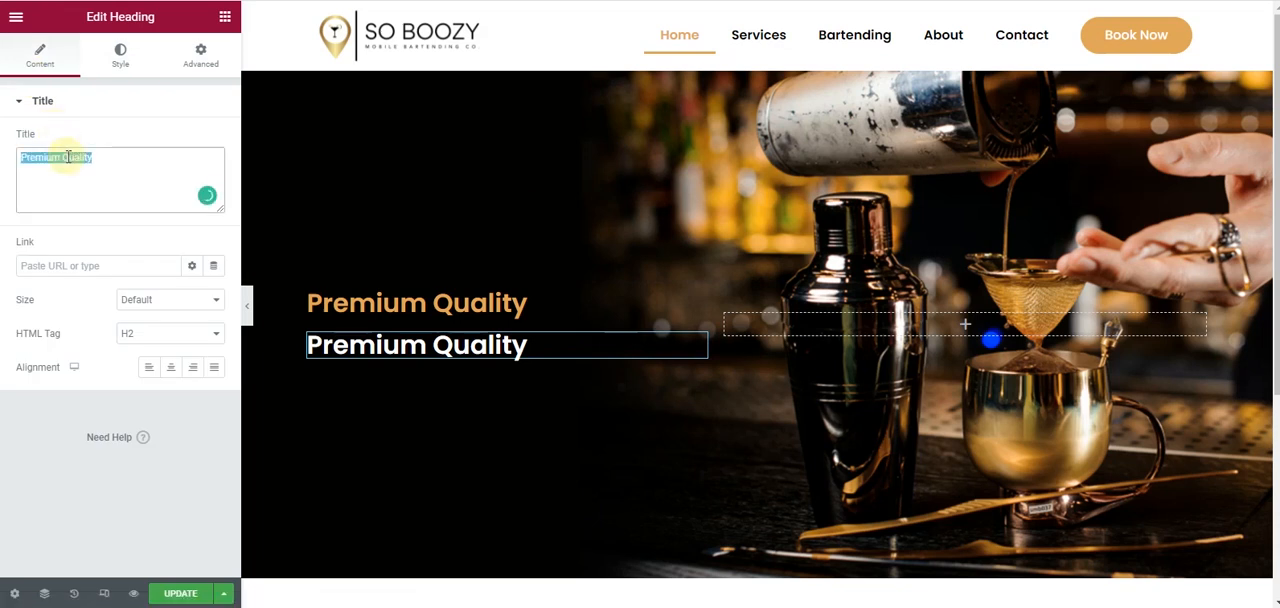
type("Cocktail")
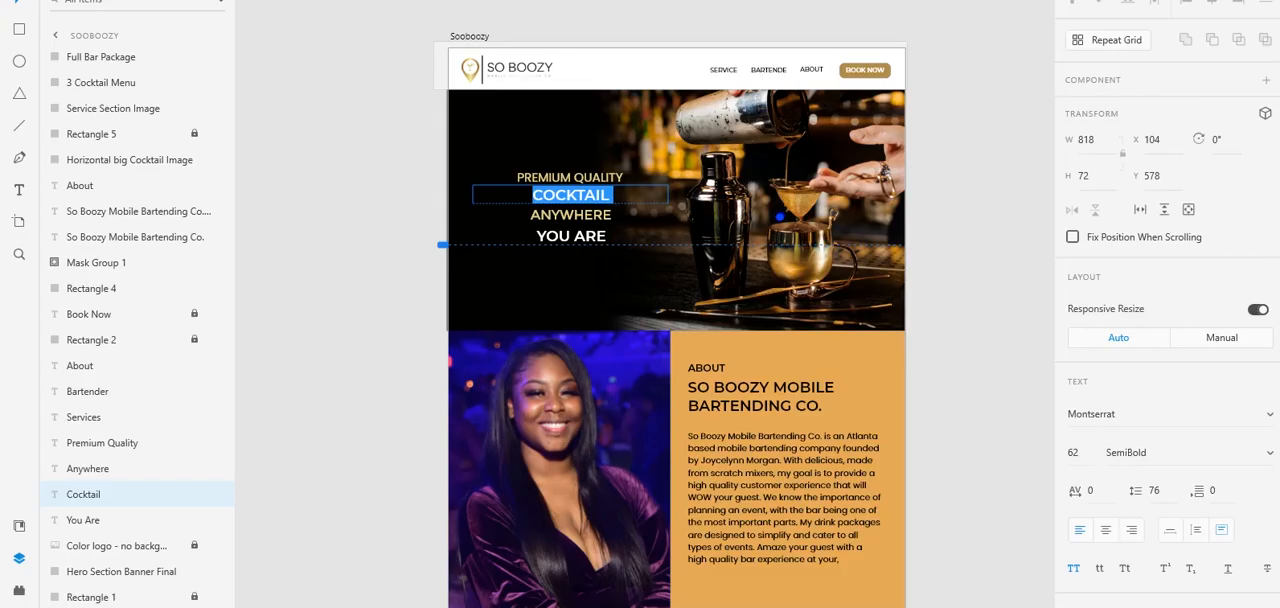
- Copy the "Anywhere" text from the Adobe XD mockup and return to the Home page in Elementor
key("Escape")
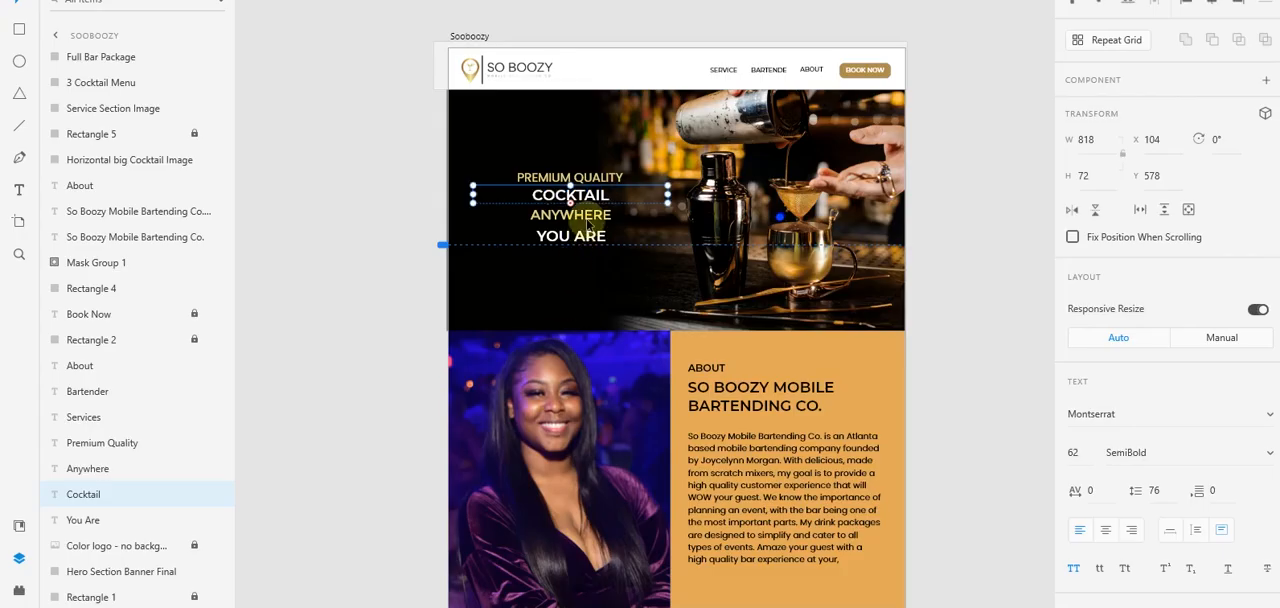
double_click(590, 216)
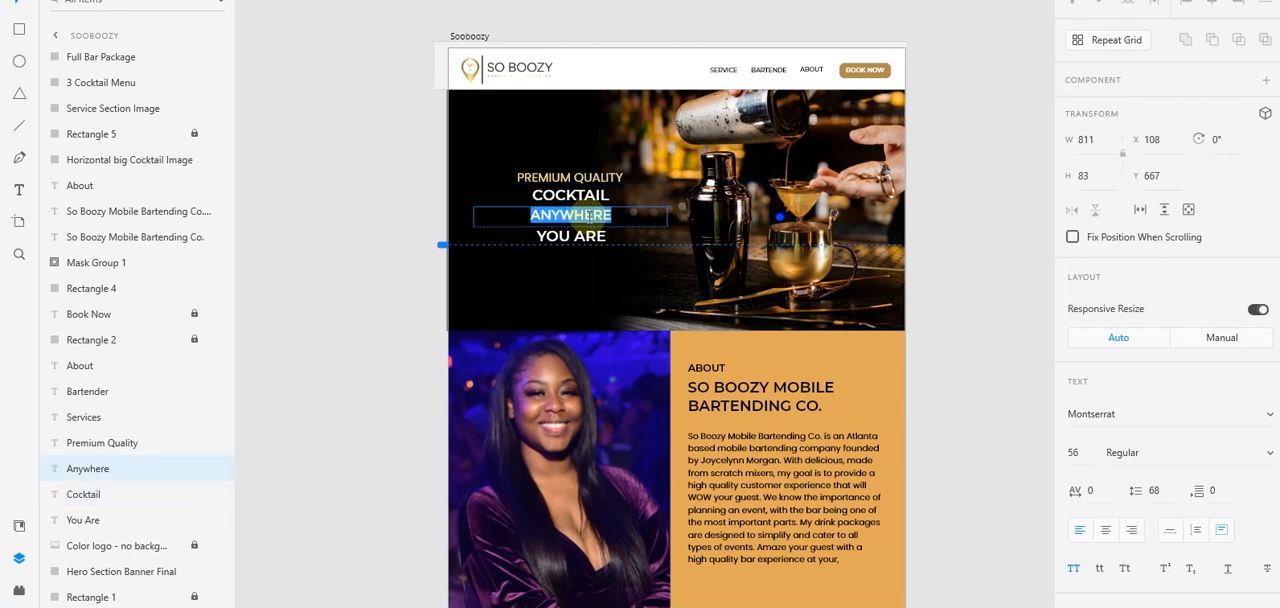
mouse_move(530, 606)
left_click(530, 580)
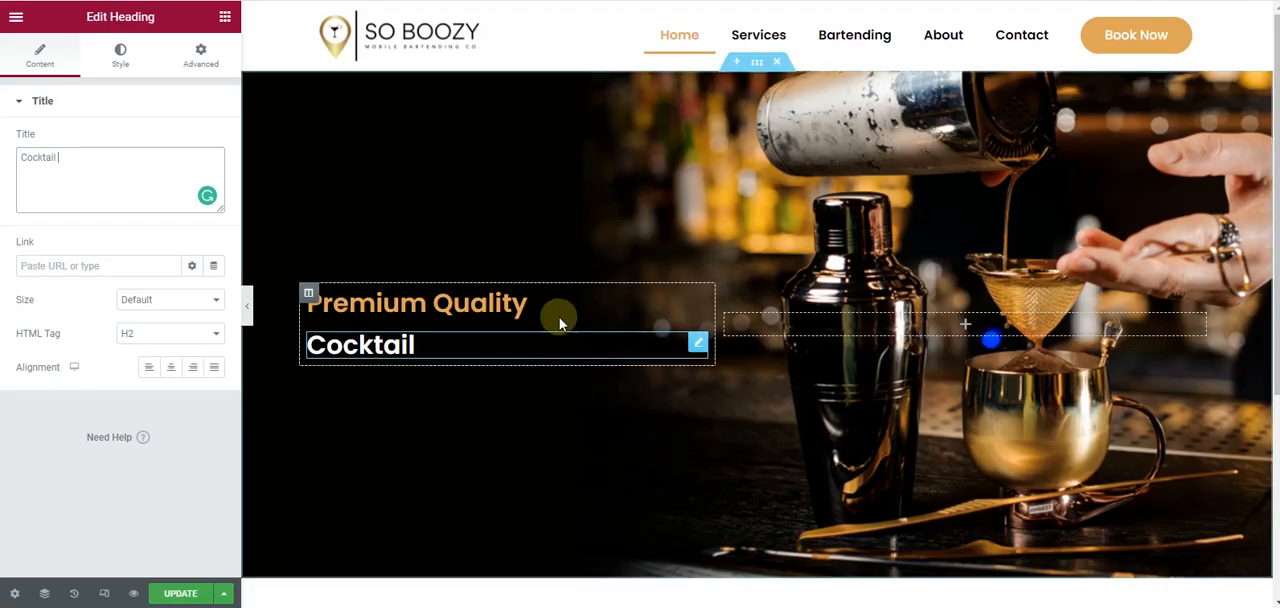
- Duplicate the gold Premium Quality heading and place the copy below the Cocktail heading
right_click(692, 299)
left_click(712, 329)
left_click_drag(696, 327, 495, 368)
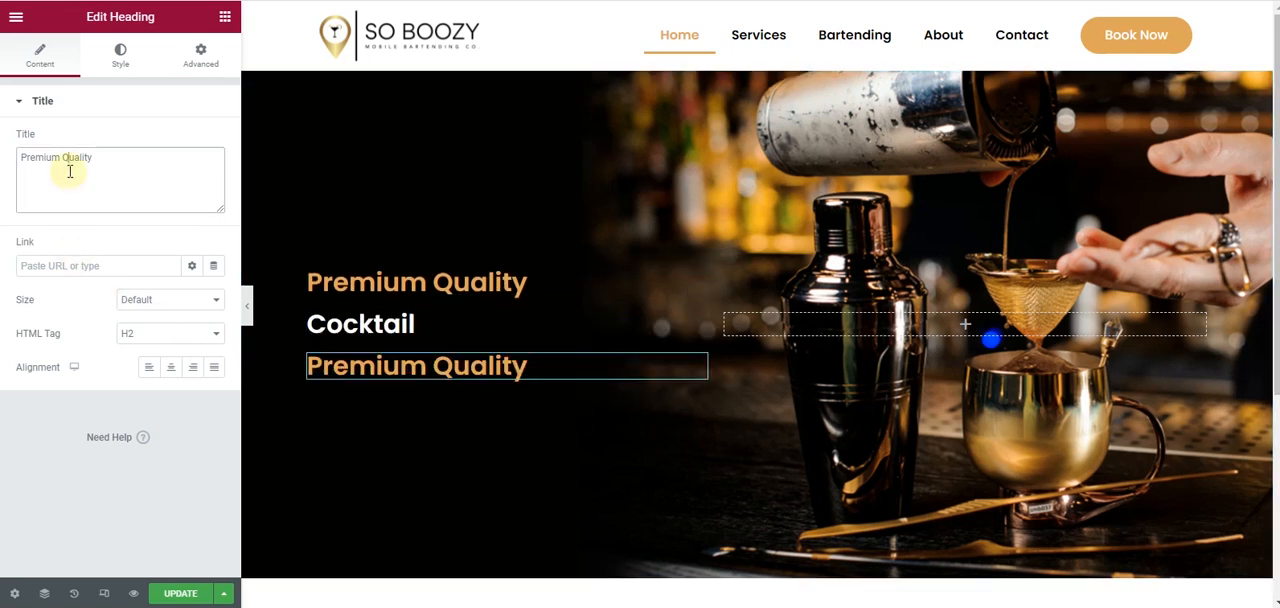
- Change the title of the heading below Cocktail to "Anywhere You Are"
type("Anywhere You are")
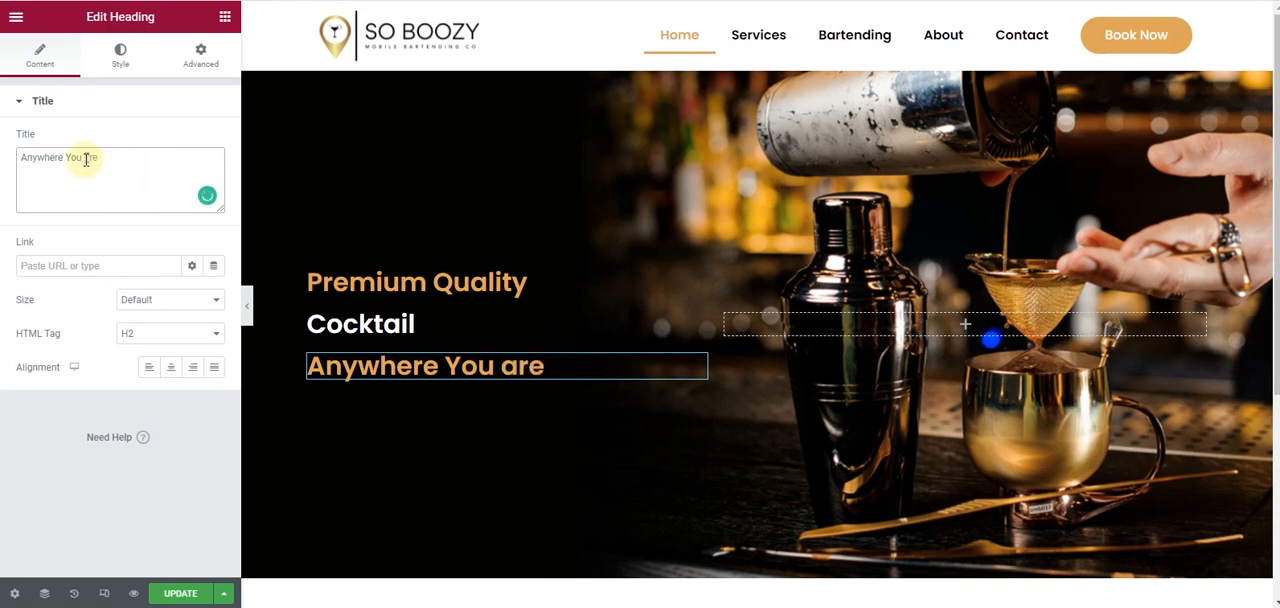
type("A")
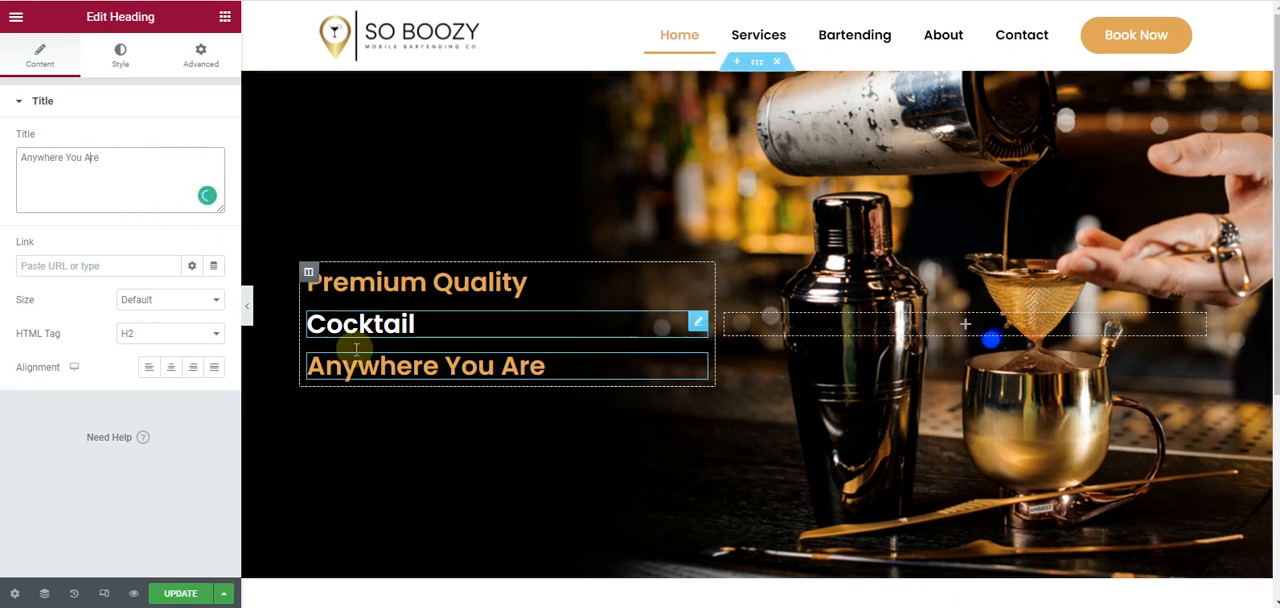
- Apply the Secondary global font to the Cocktail heading and set its font weight to 700
left_click(697, 322)
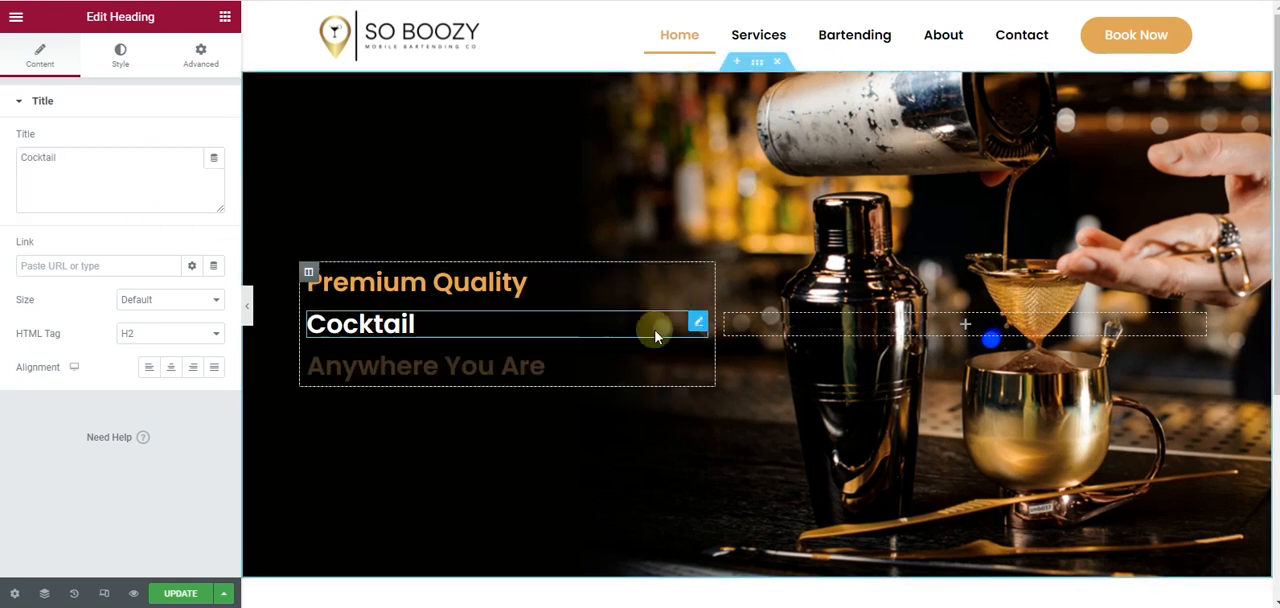
left_click(122, 57)
left_click(193, 174)
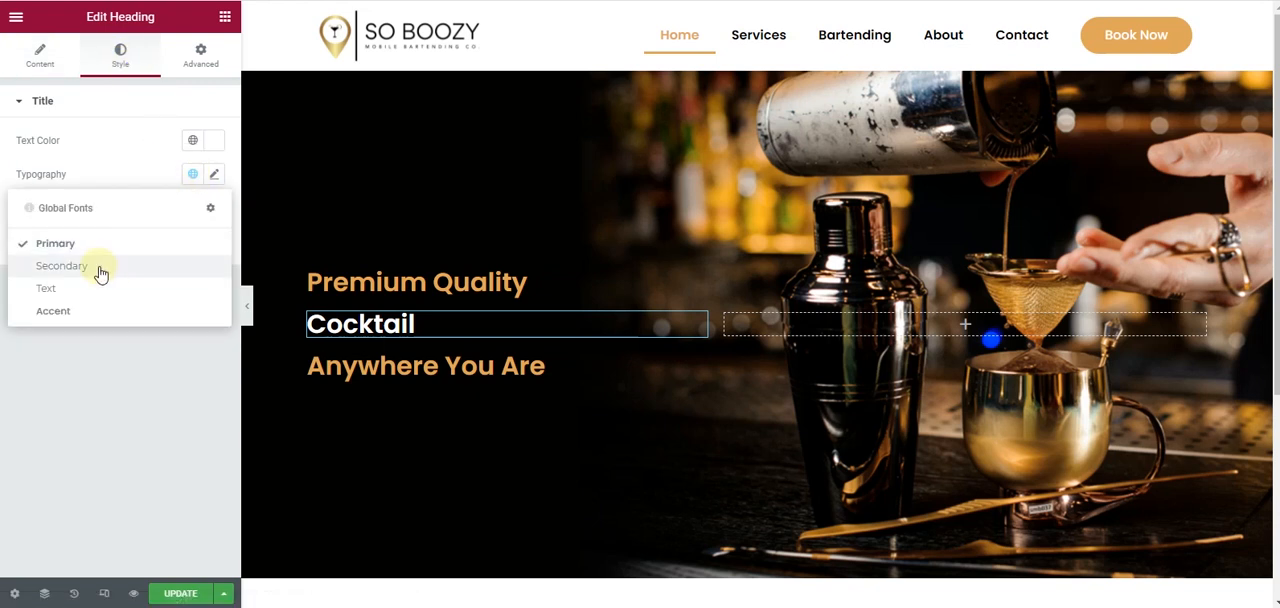
left_click(101, 273)
left_click(215, 175)
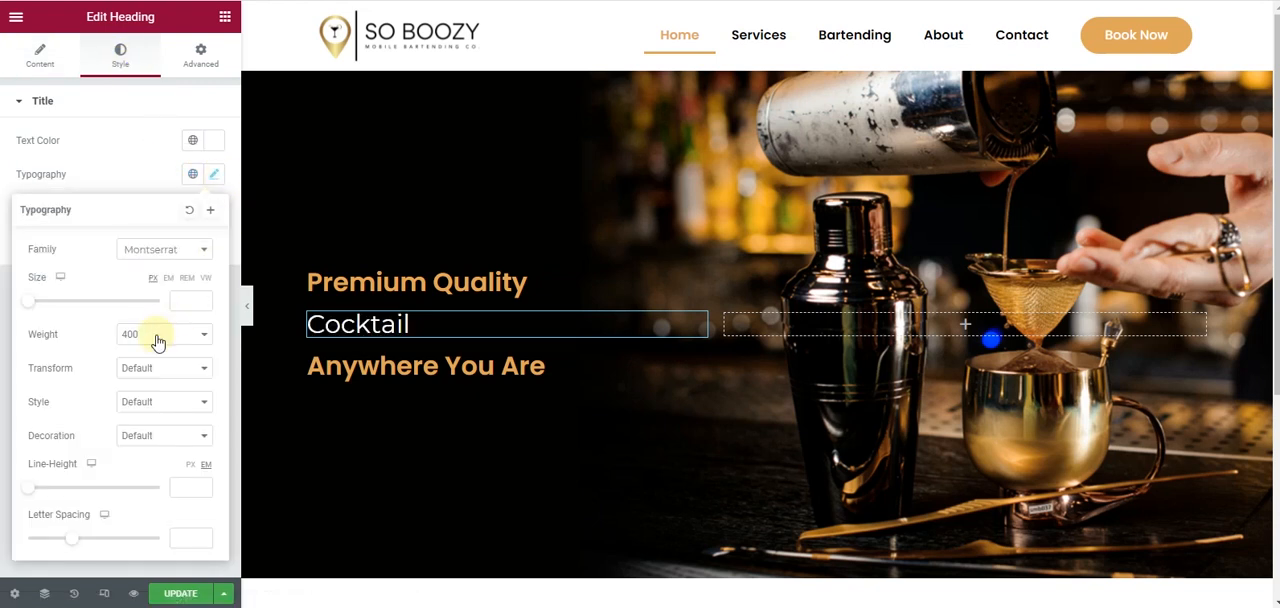
left_click(150, 340)
left_click(148, 416)
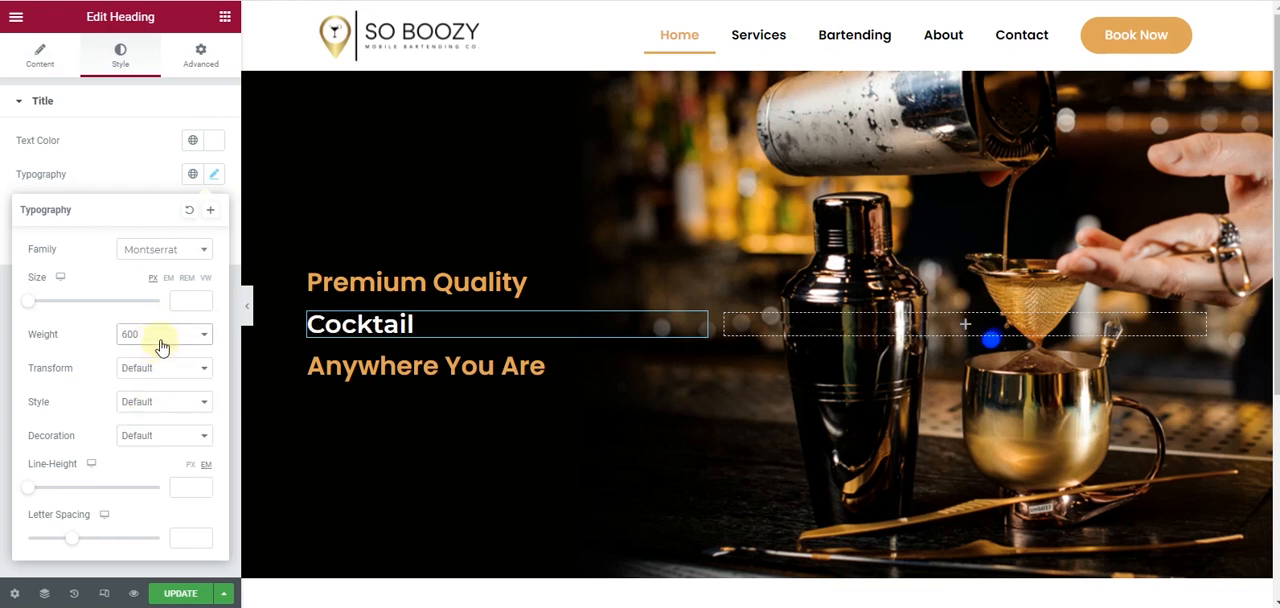
left_click(161, 345)
left_click(166, 428)
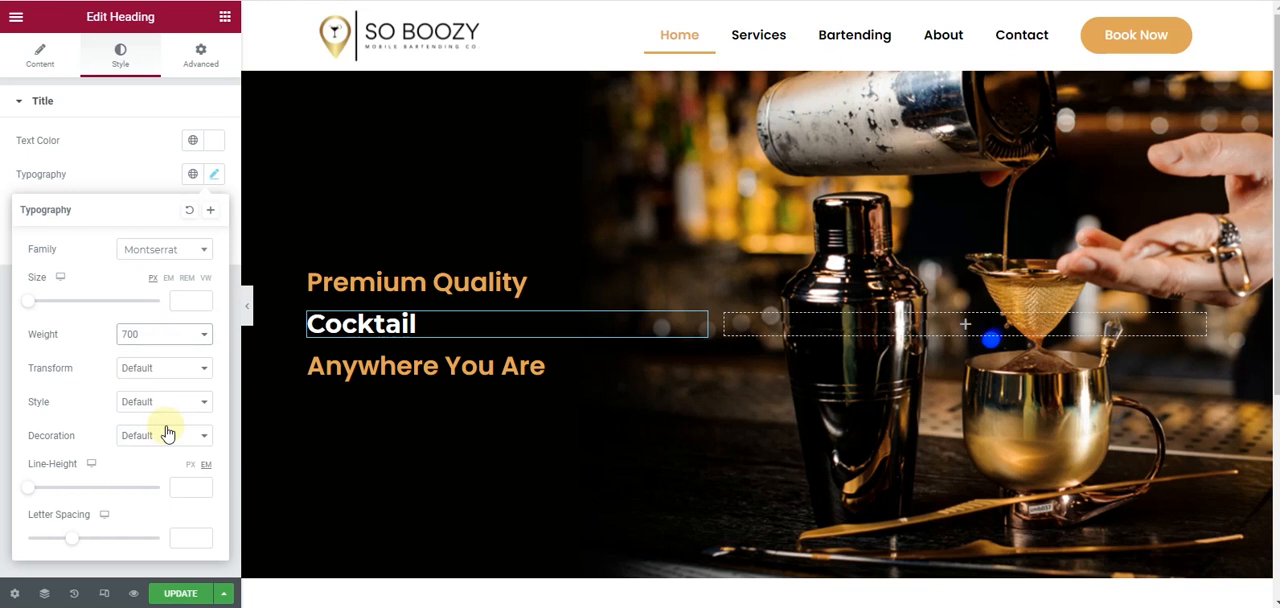
left_click(14, 153)
left_click(16, 68)
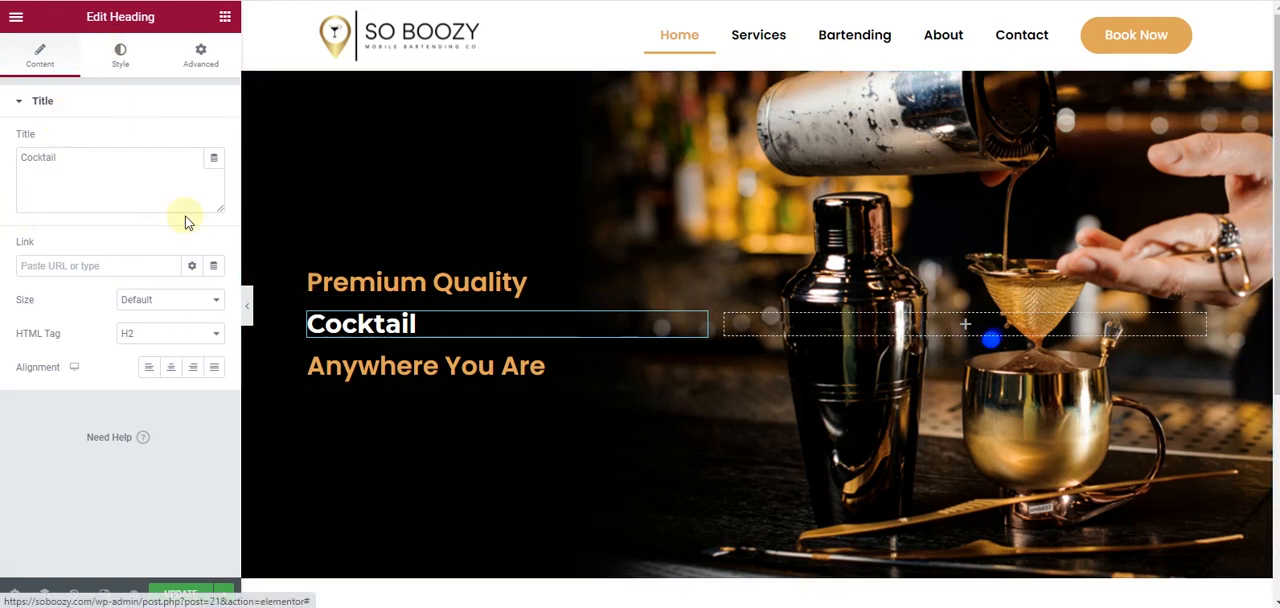
- Set the Cocktail heading's font size to 86 px
left_click(120, 55)
left_click(213, 174)
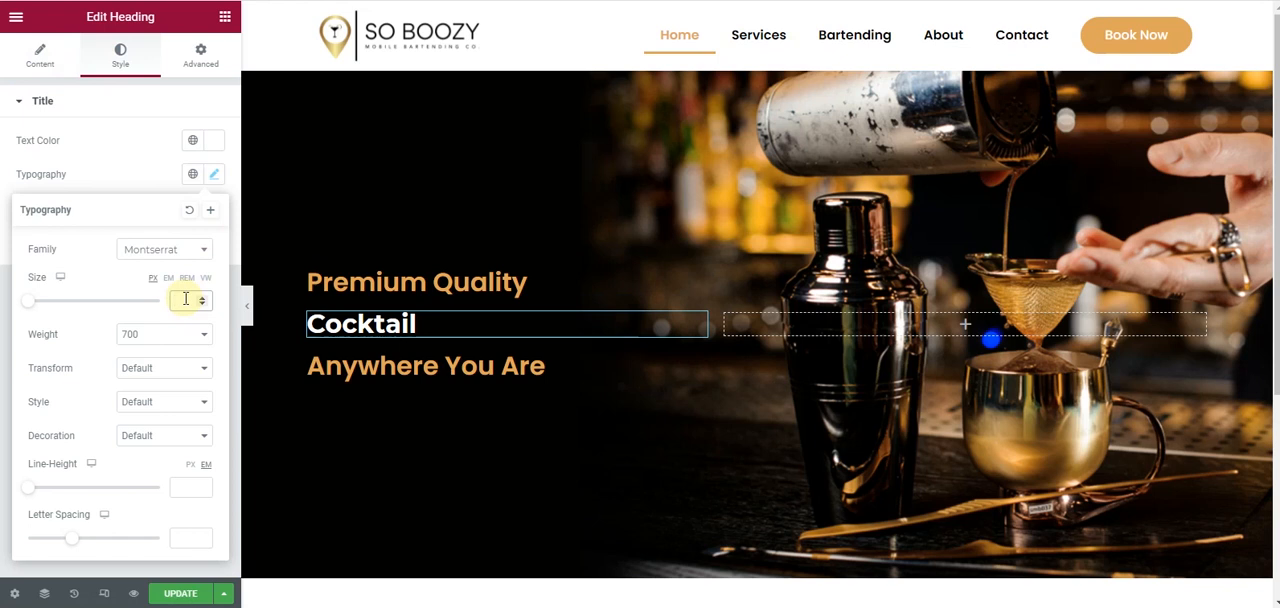
type("24")
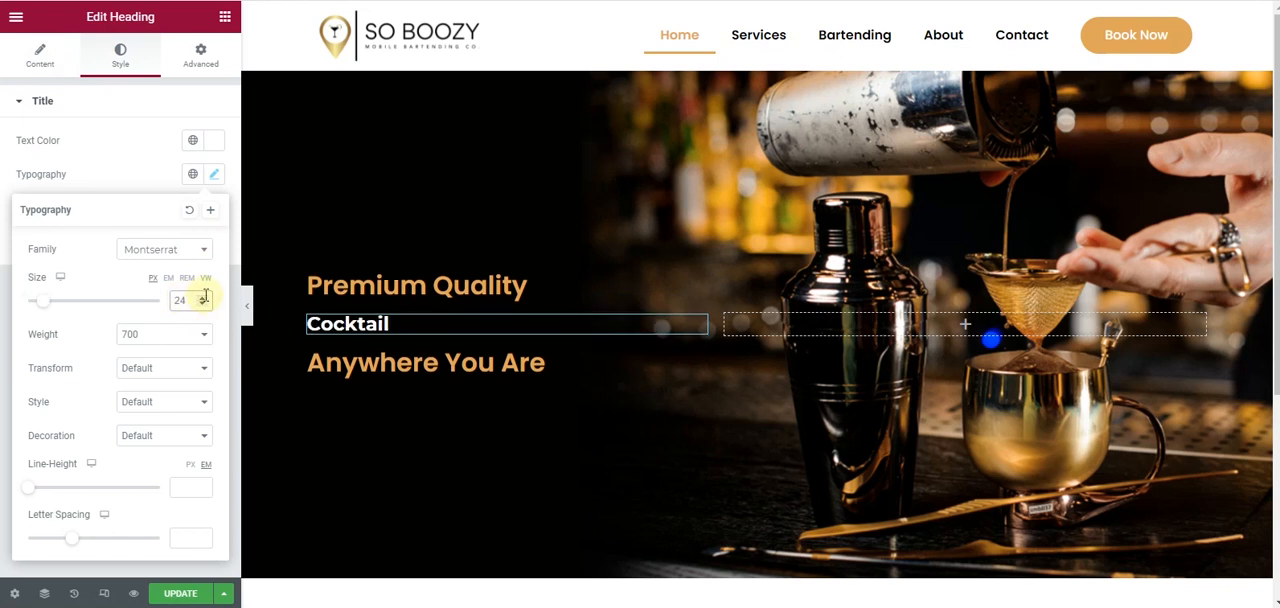
left_click_drag(202, 298, 202, 298)
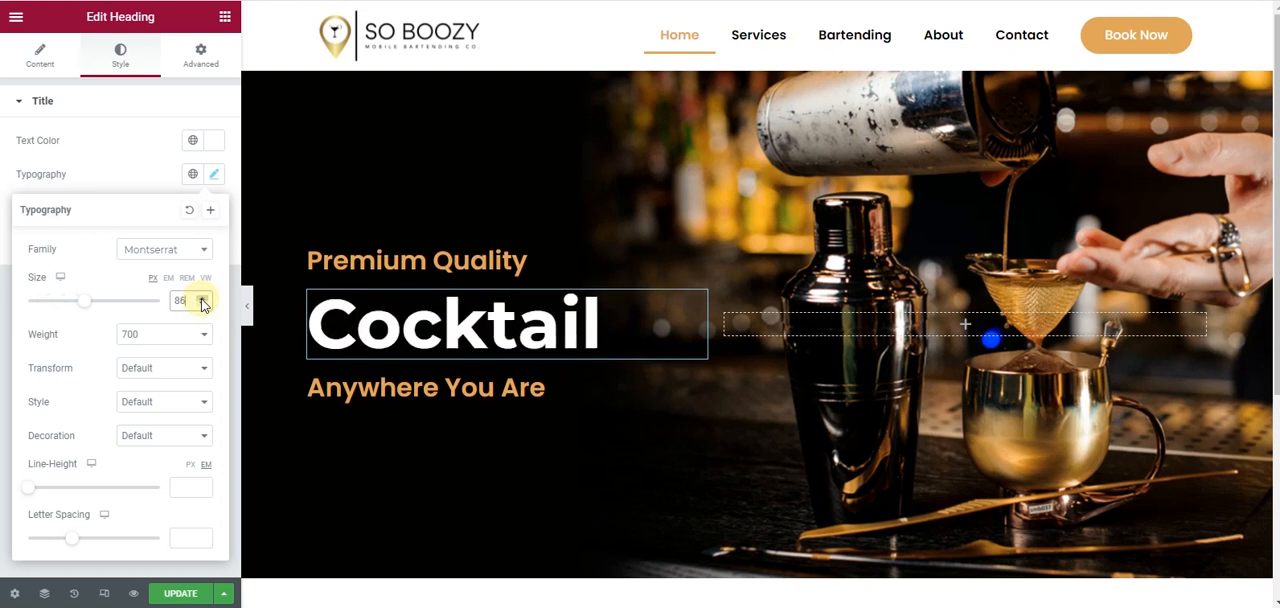
left_click(3, 183)
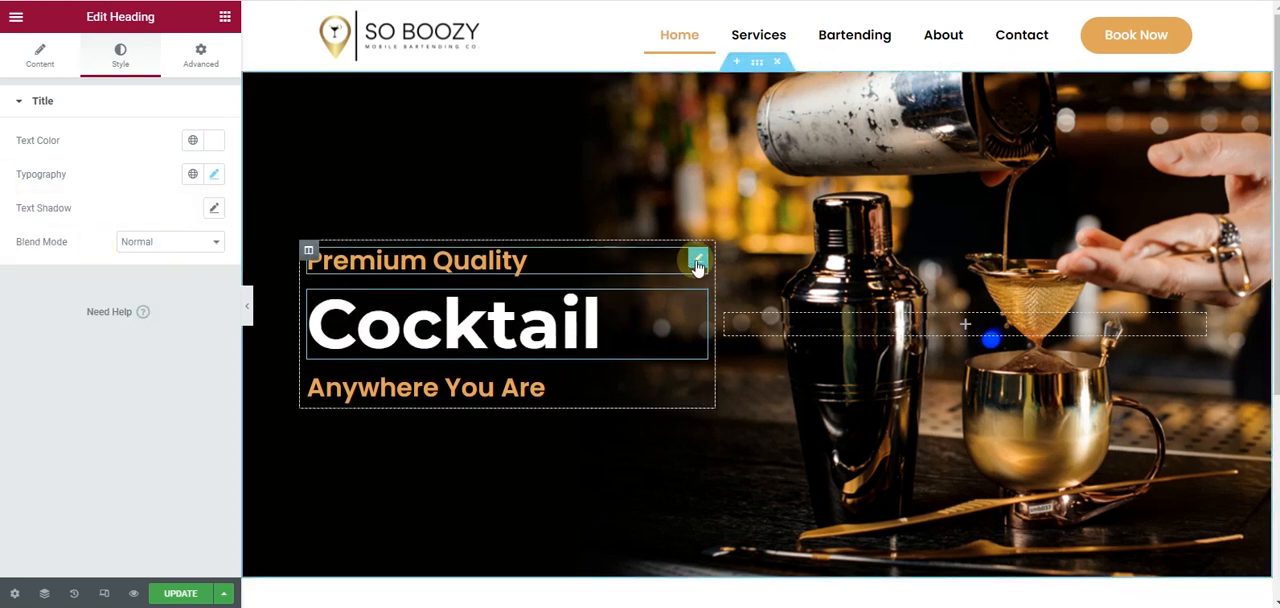
- Set the Premium Quality heading's font size to 33 px
left_click(697, 262)
left_click(125, 58)
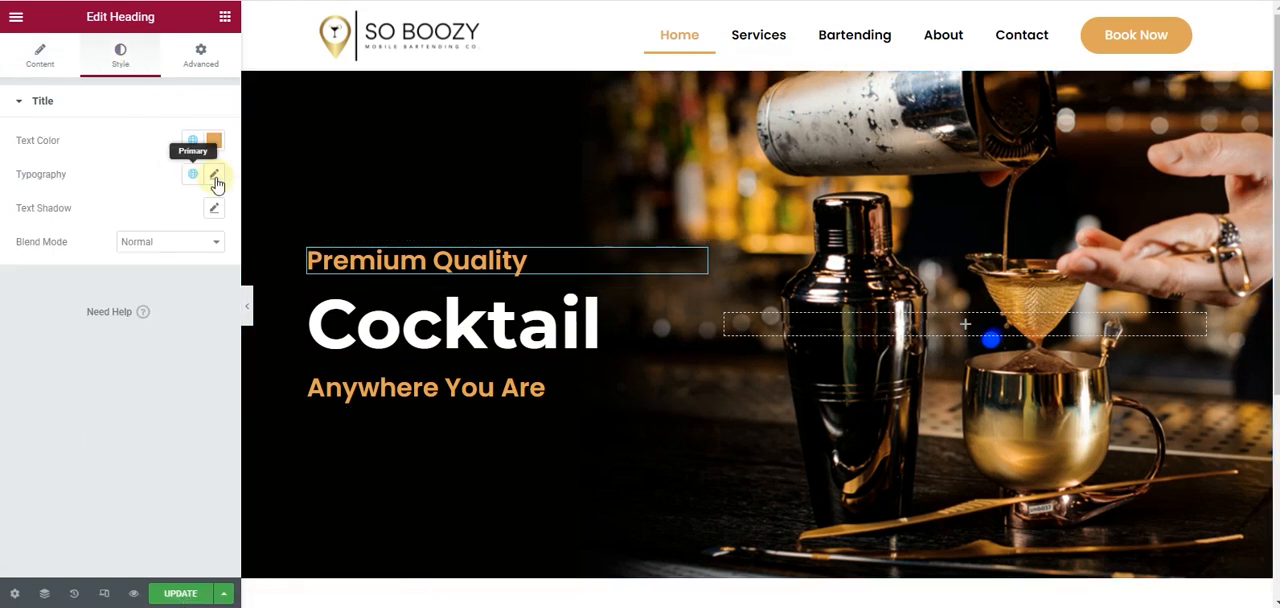
left_click(214, 175)
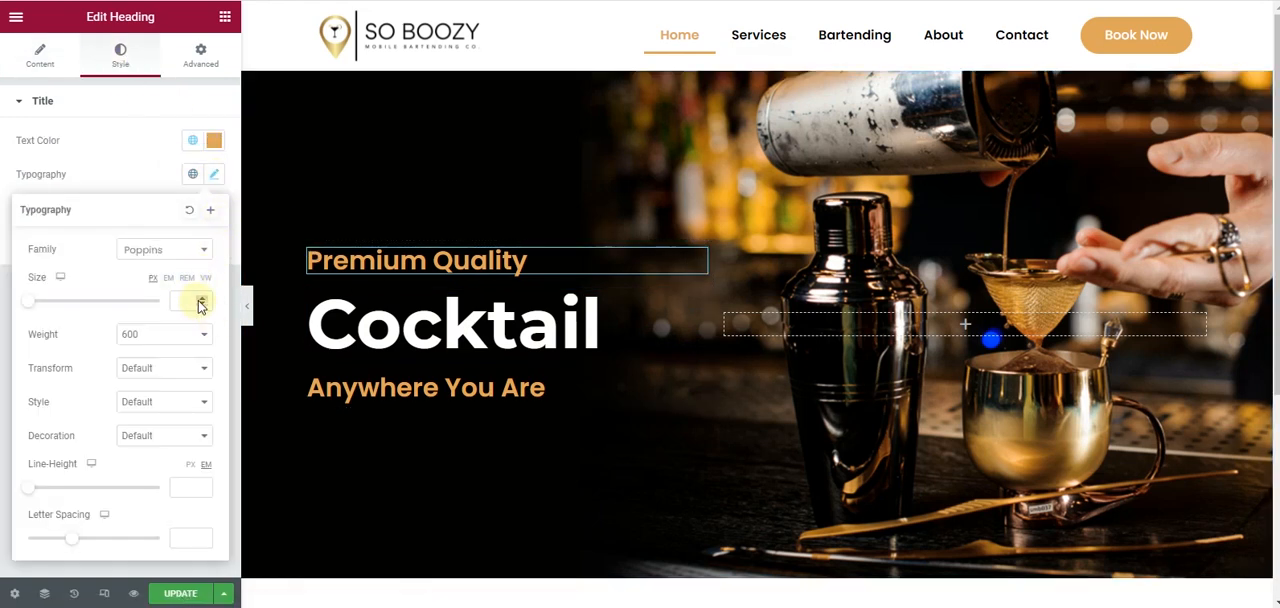
left_click(199, 302)
left_click(201, 297)
left_click(201, 297)
left_click(201, 297)
left_click(201, 297)
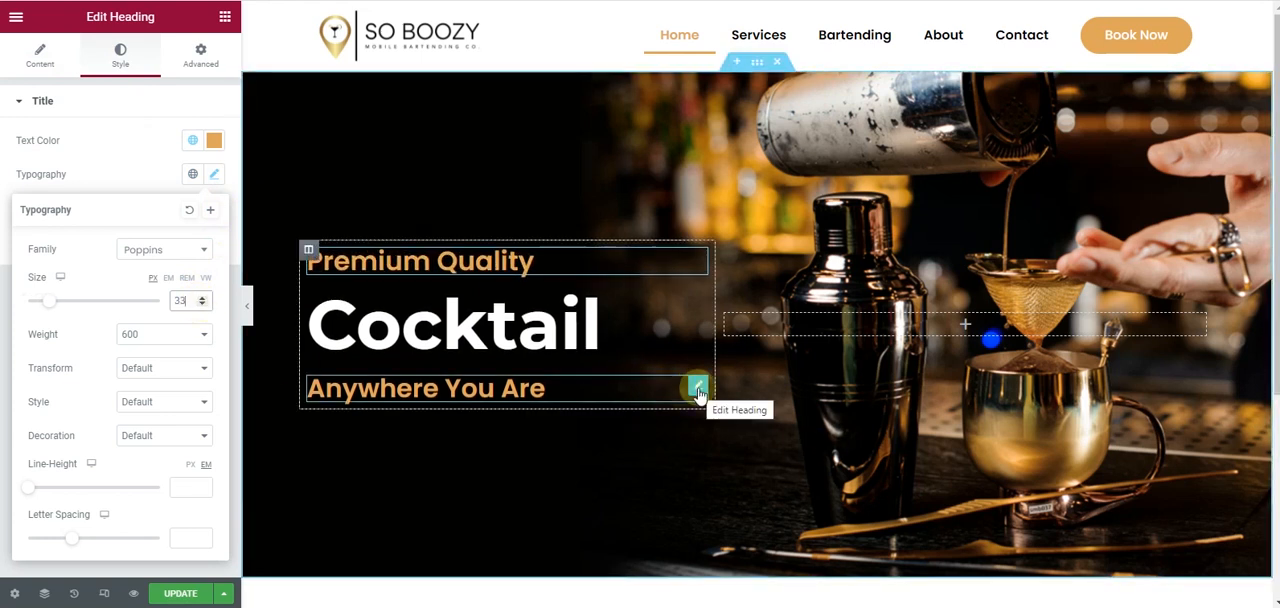
- Add an ellipsis to the end of the "Anywhere You Are" heading and set its font size to 37 px
left_click(698, 388)
left_click(115, 163)
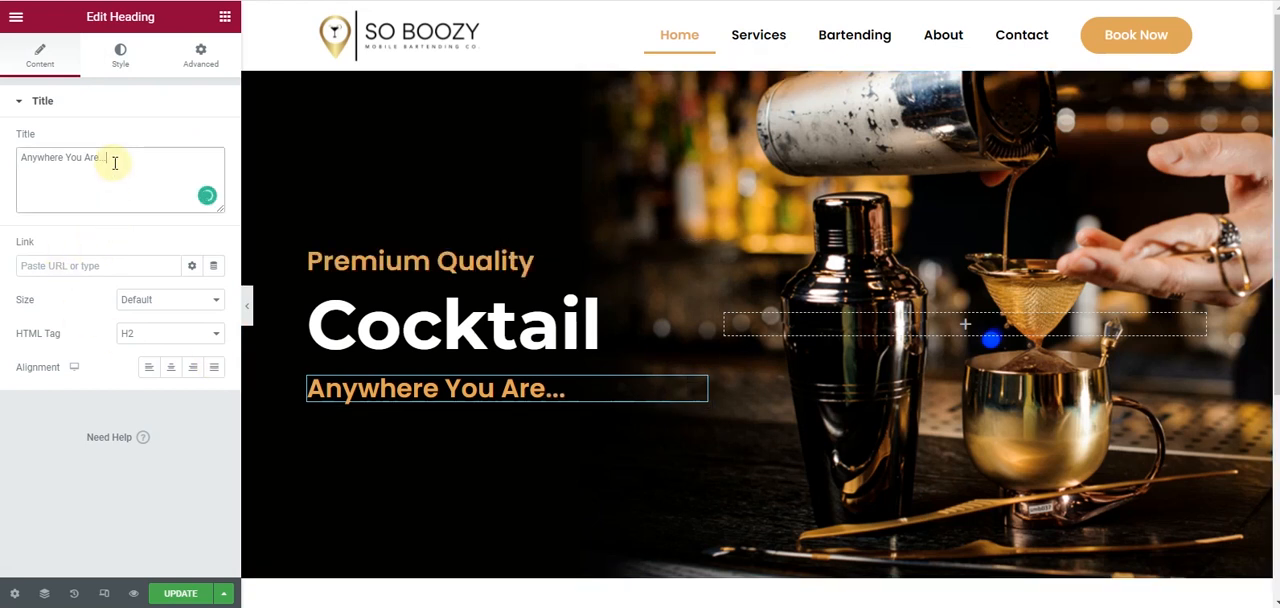
left_click(121, 56)
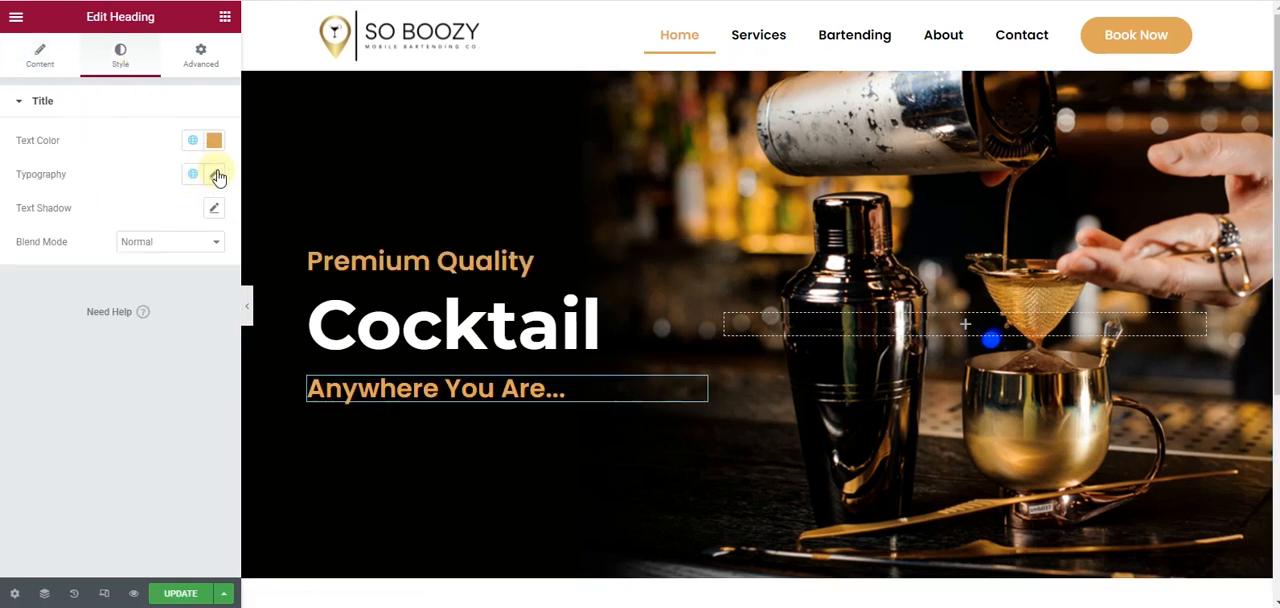
left_click(214, 175)
left_click(203, 299)
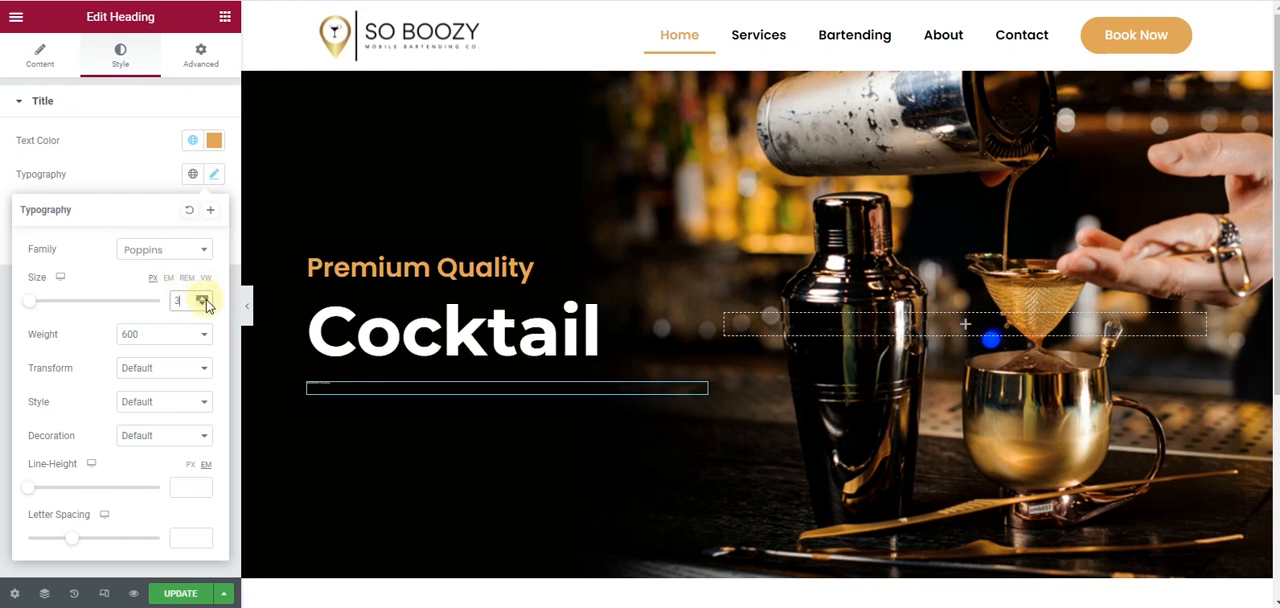
left_click_drag(204, 300, 204, 300)
left_click(204, 300)
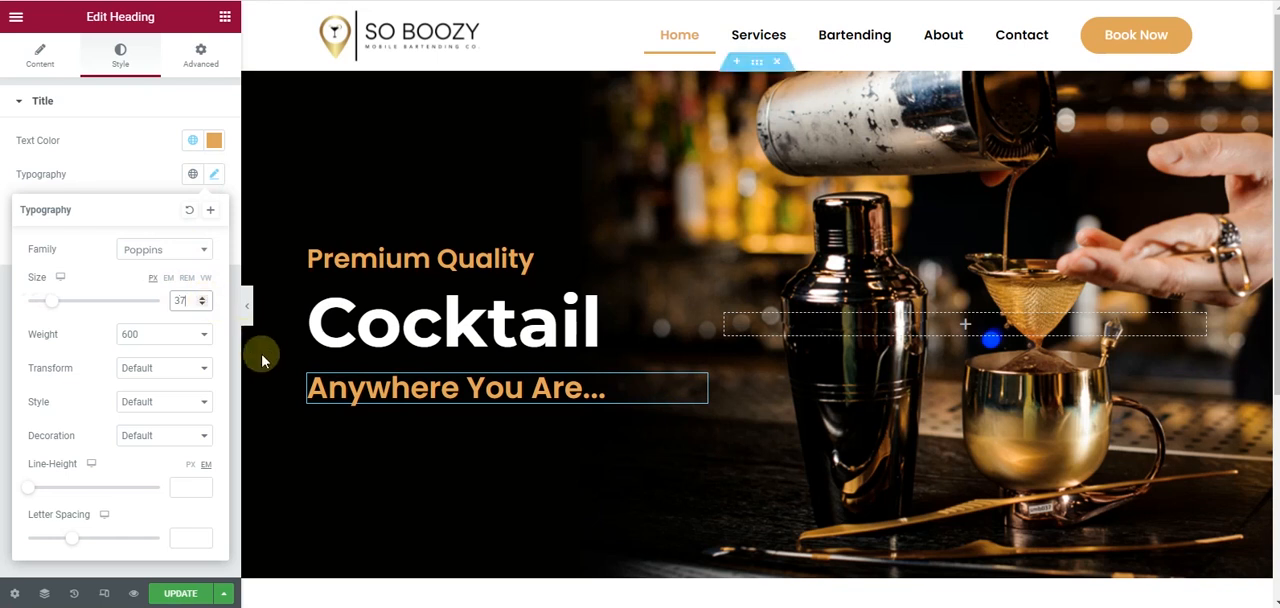
- Preview the page without the editing panel and check the hero section's height and headings down to the footer
left_click(247, 305)
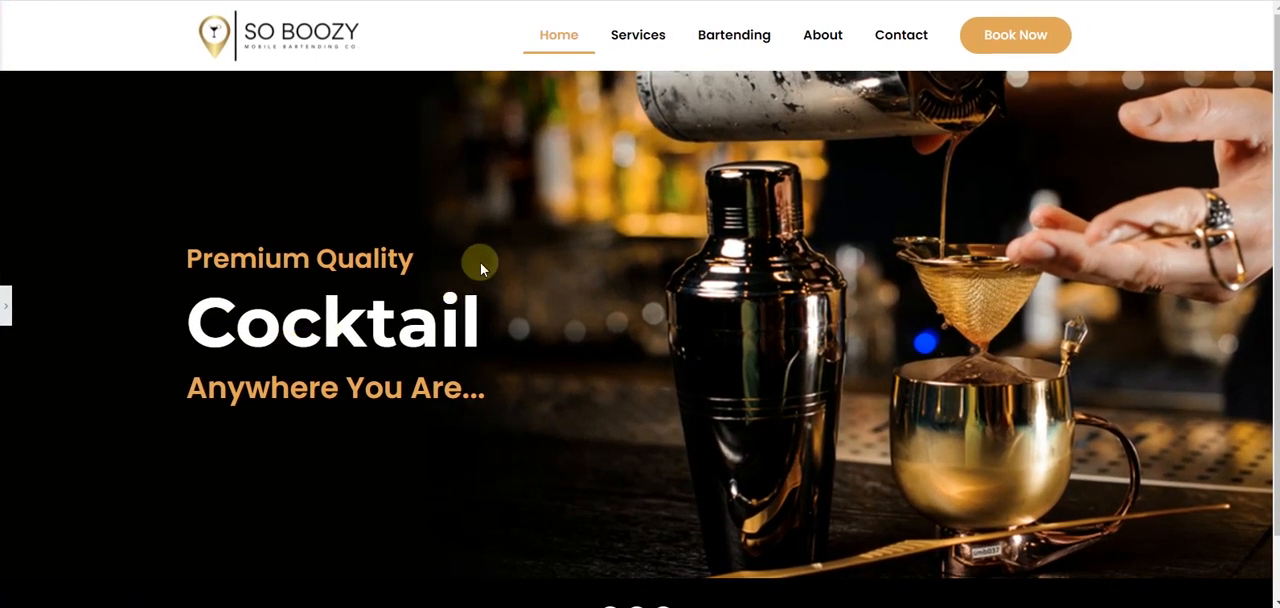
scroll(480, 263, "down", 1)
scroll(484, 270, "up", 1)
scroll(484, 270, "down", 1)
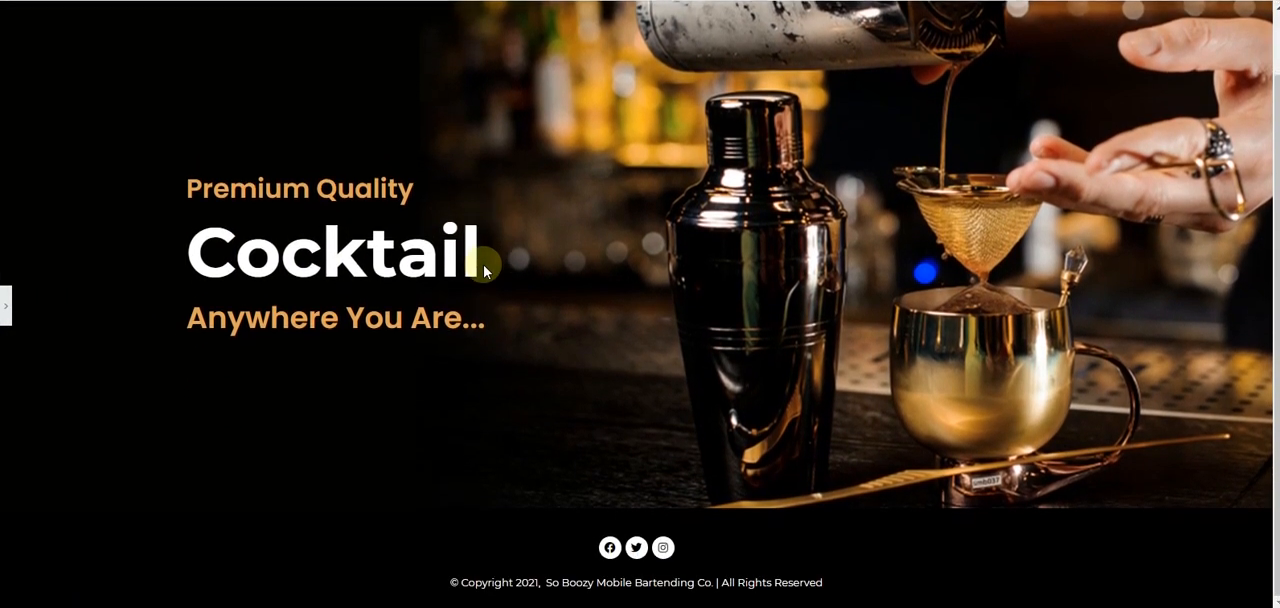
scroll(484, 270, "up", 2)
scroll(485, 268, "down", 1)
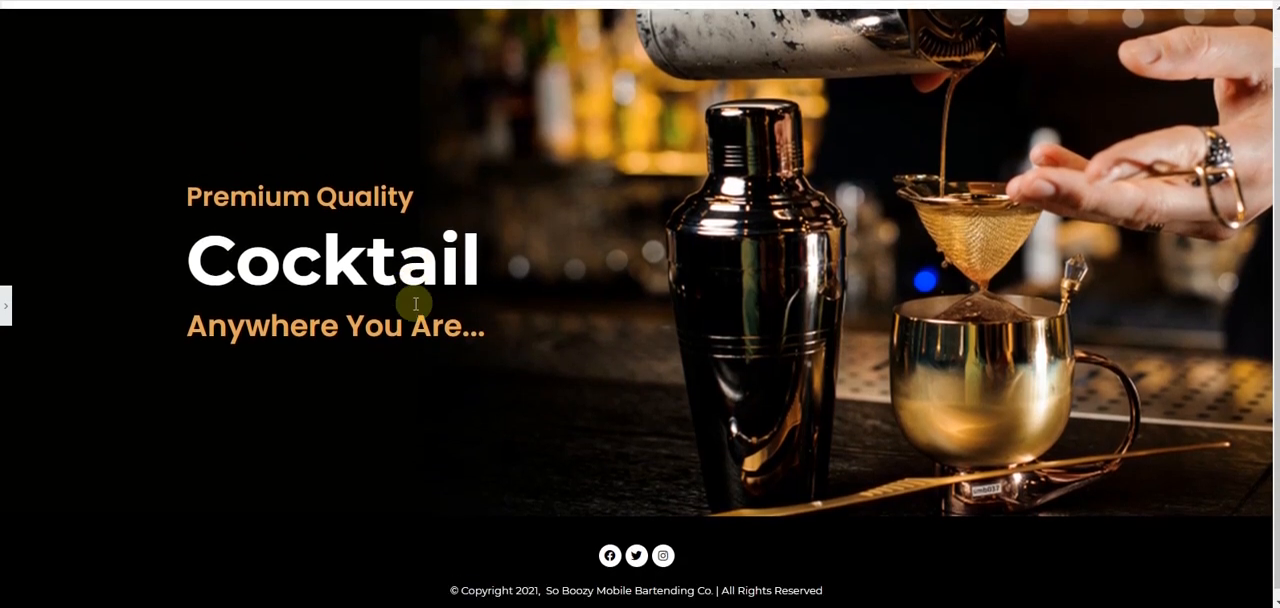
scroll(415, 303, "up", 1)
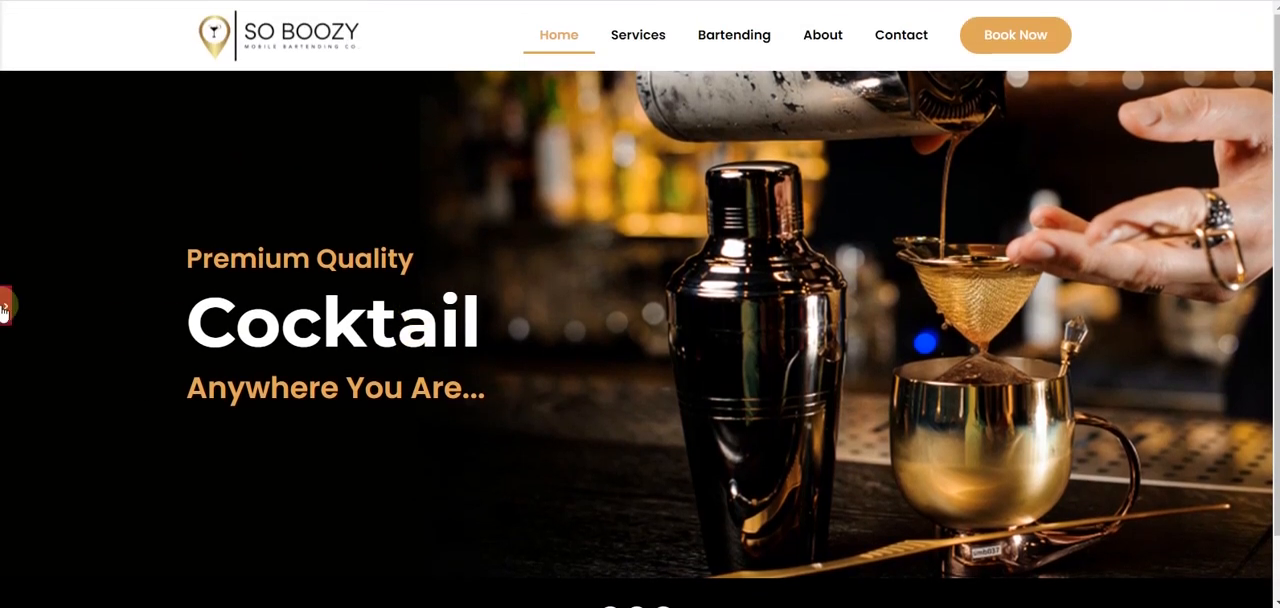
- Reduce the hero section's minimum height to 571 px and preview the page at full width
left_click(4, 308)
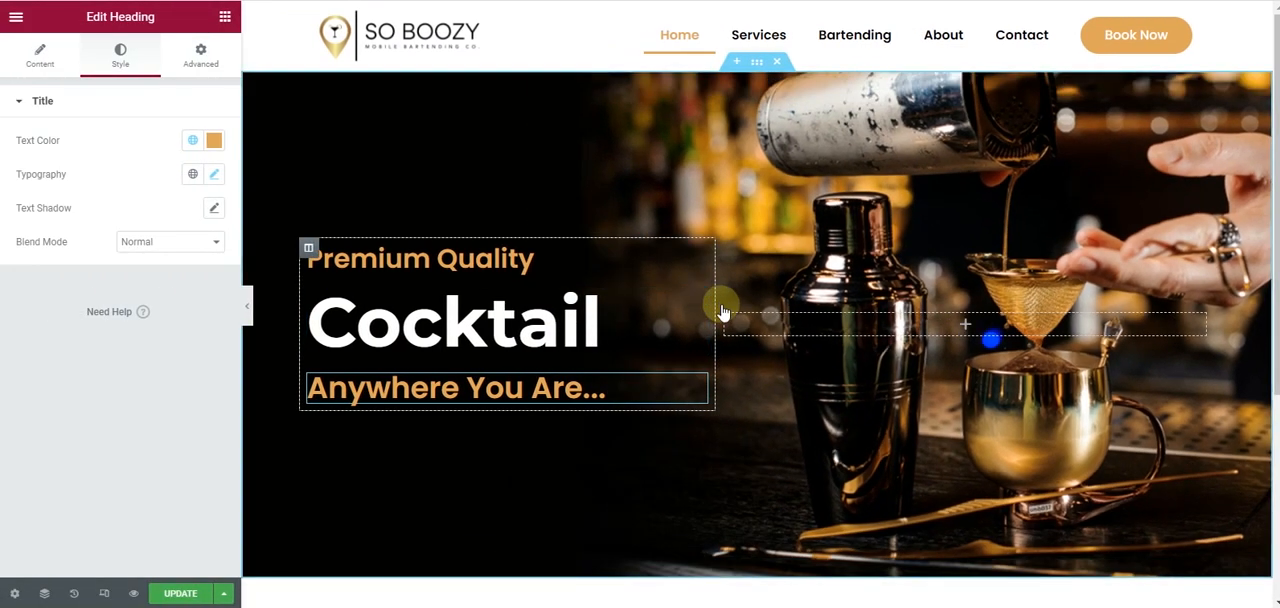
scroll(728, 315, "down", 2)
scroll(731, 323, "up", 1)
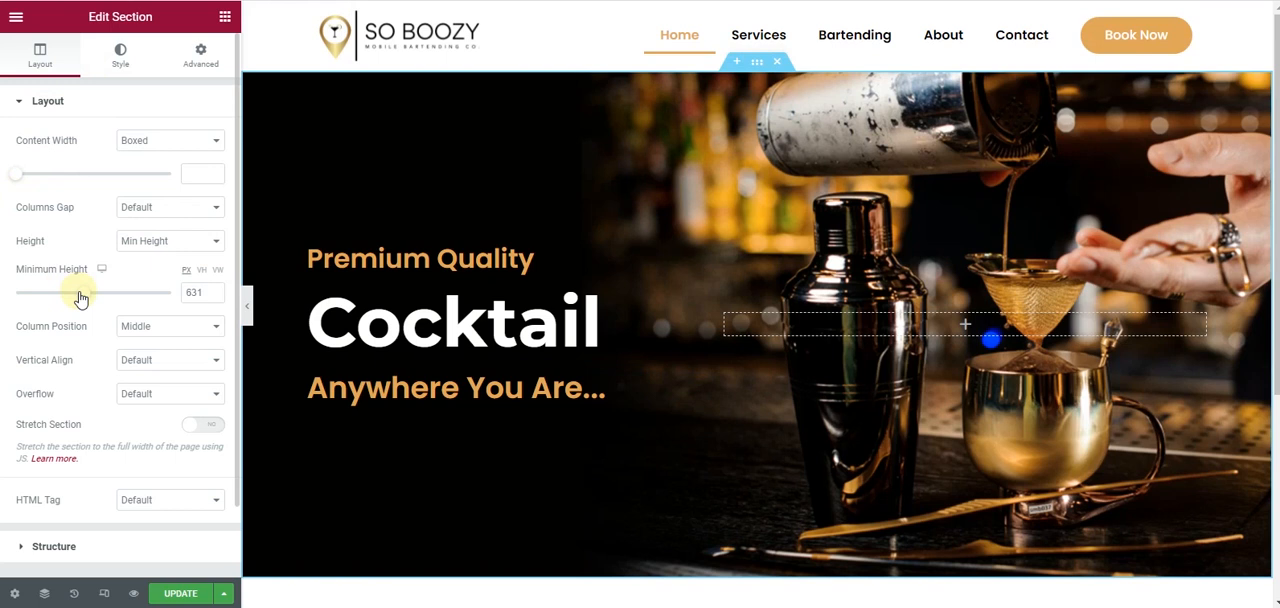
left_click_drag(80, 298, 77, 290)
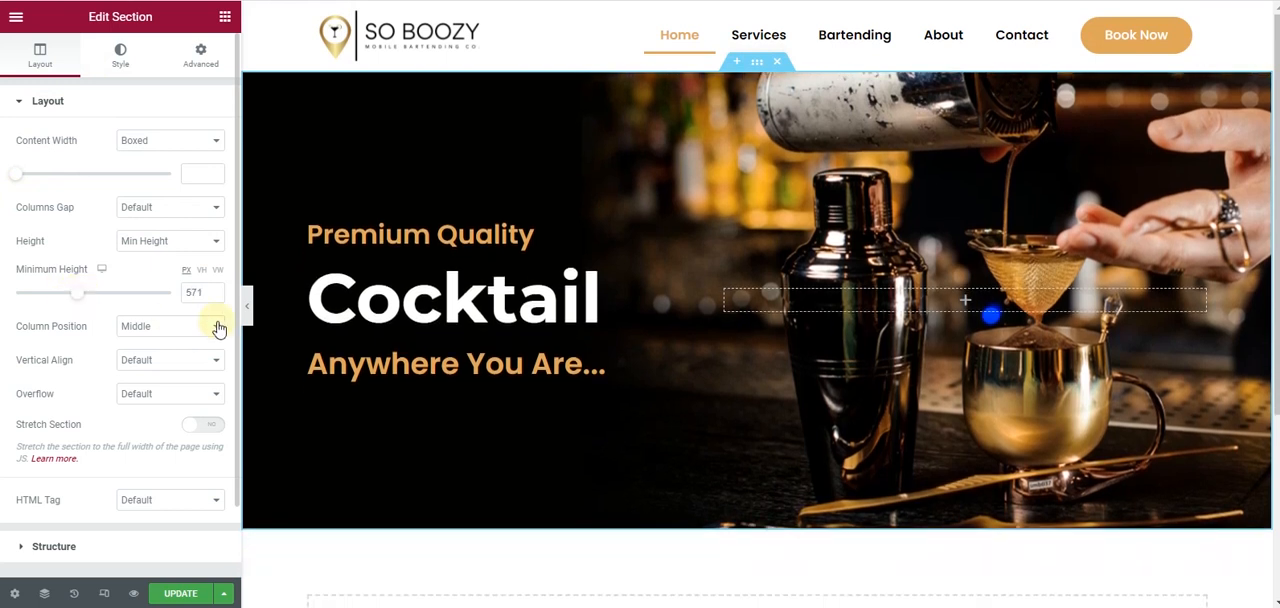
left_click(248, 310)
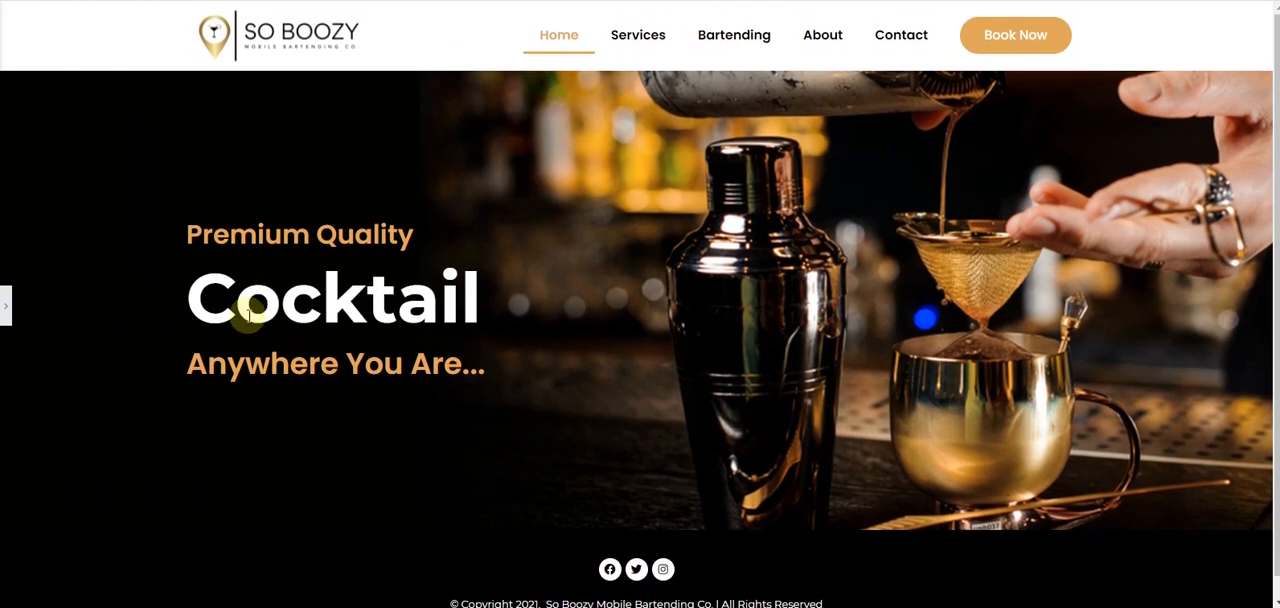
left_click(5, 312)
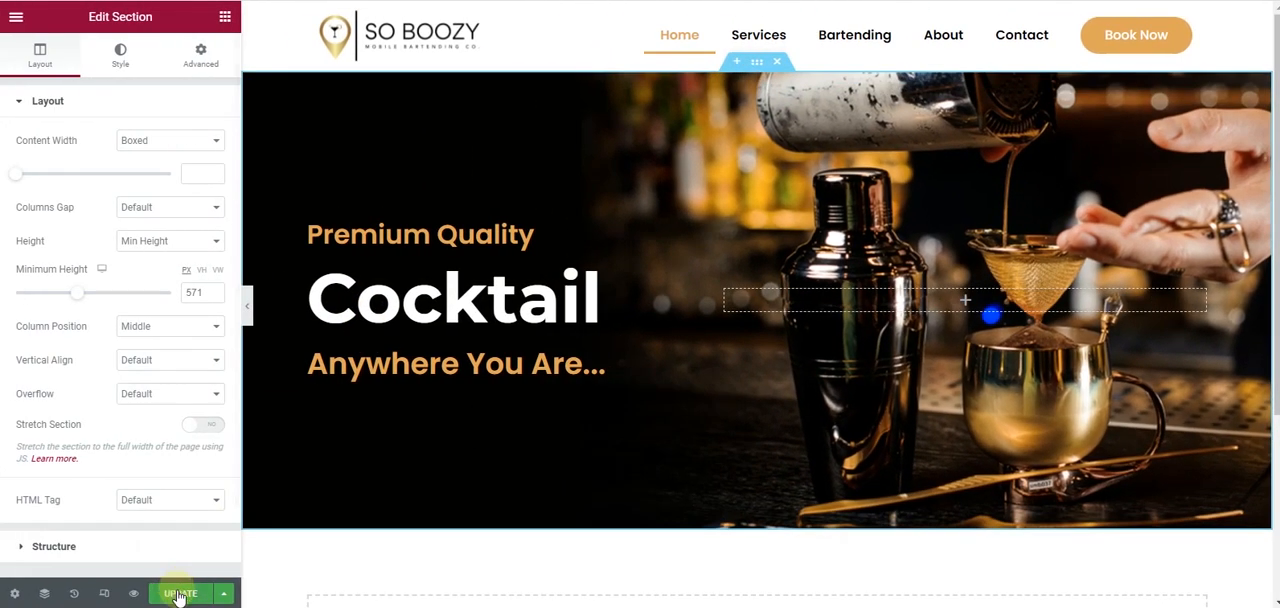
- Save the Home page changes and reload the live page to check the hero section
left_click(181, 594)
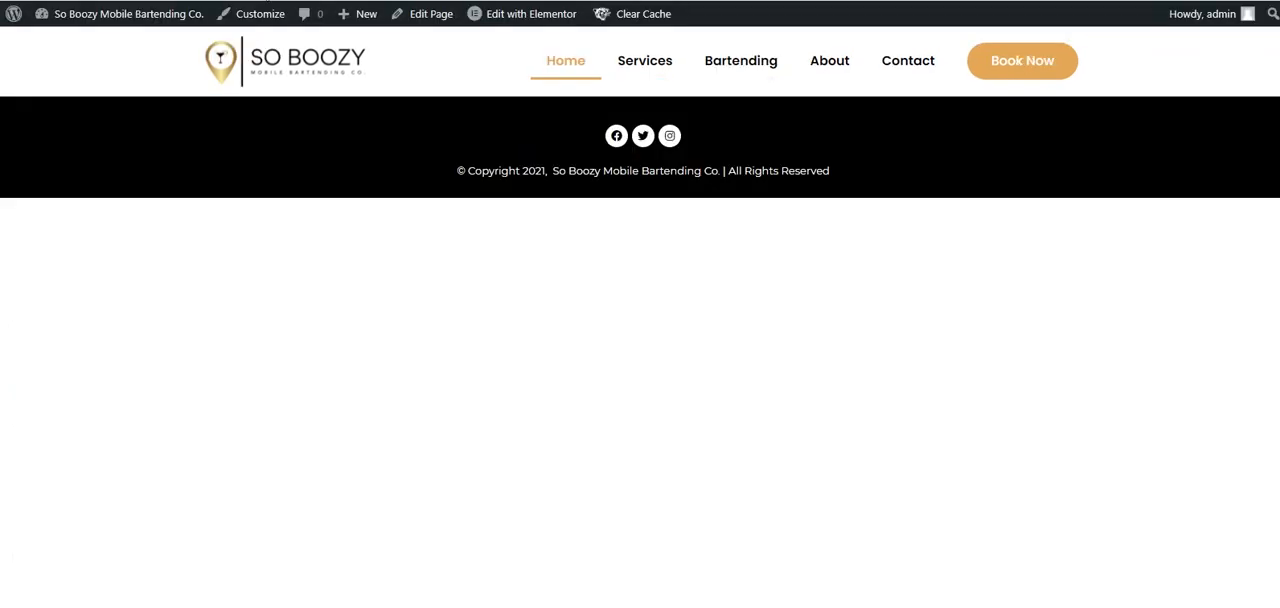
key("F5")
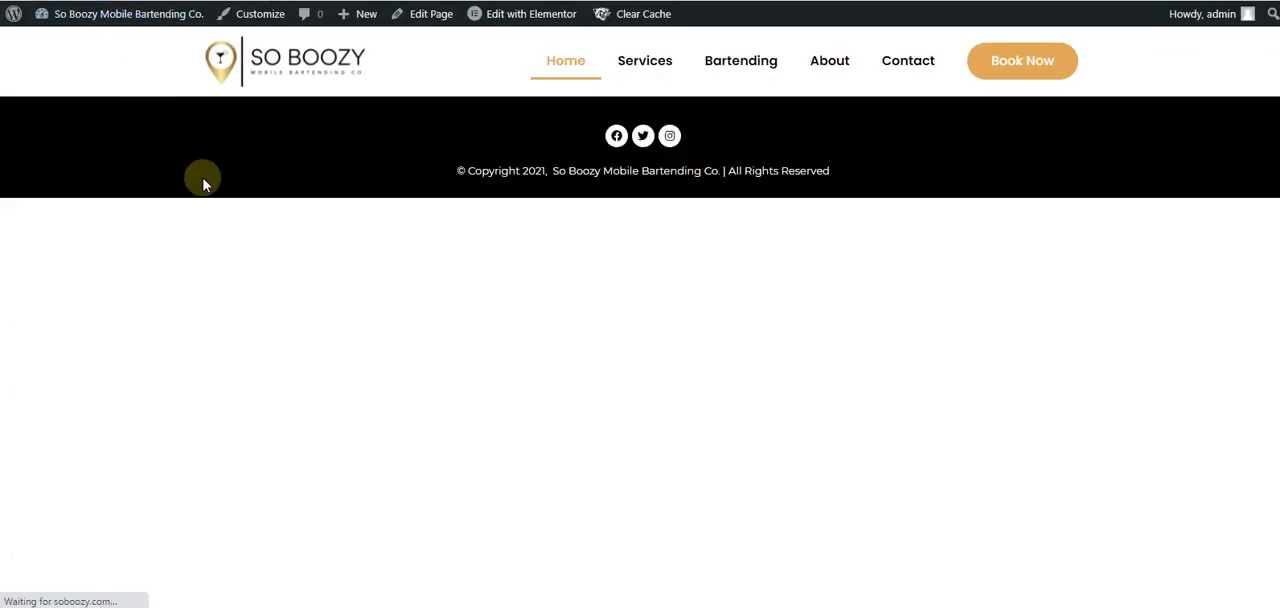
scroll(752, 168, "down", 1)
scroll(720, 170, "up", 1)
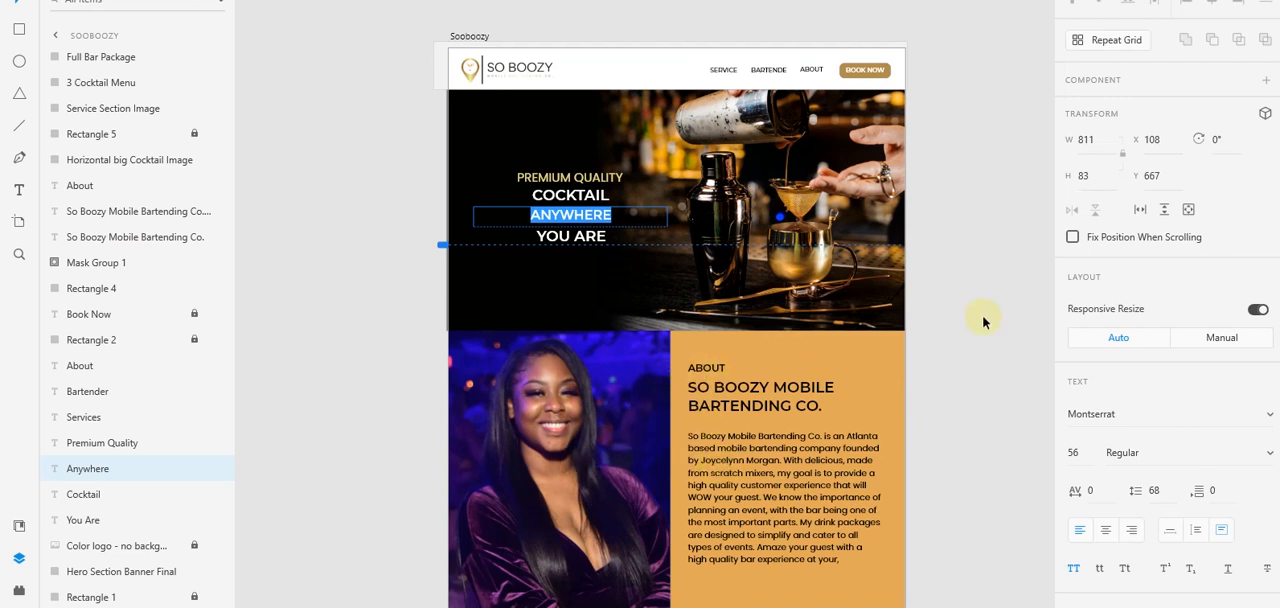
- Review the About section in the Adobe XD mockup and add an equal two-column section below the hero in Elementor
key("Escape")
scroll(958, 280, "down", 4)
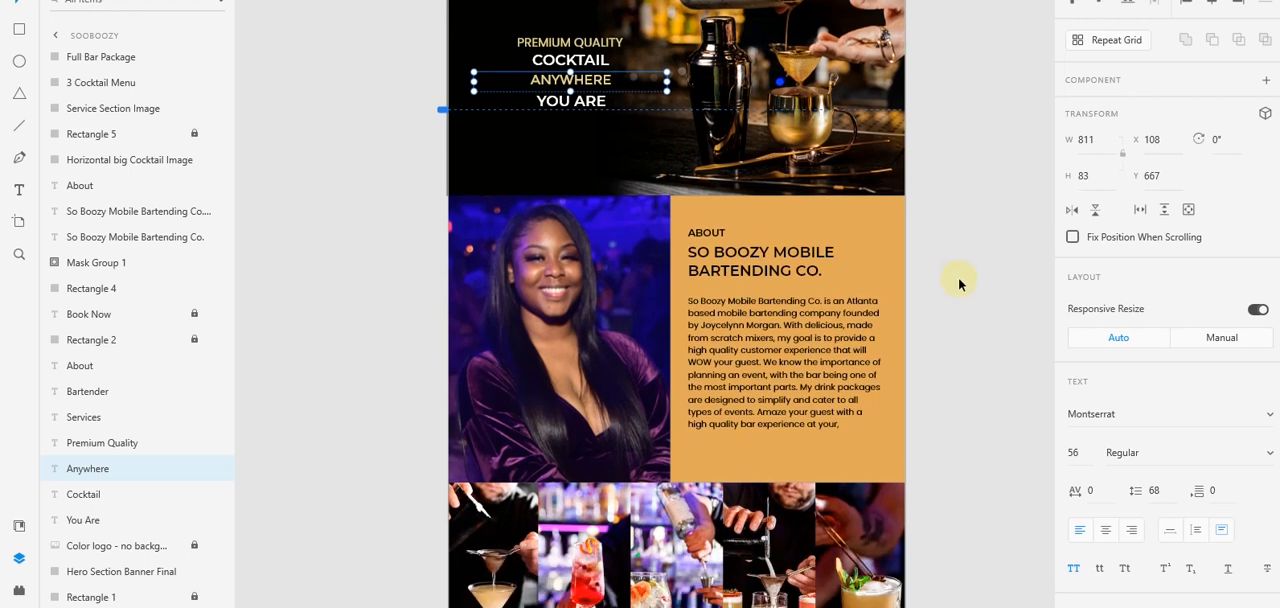
scroll(958, 277, "down", 1)
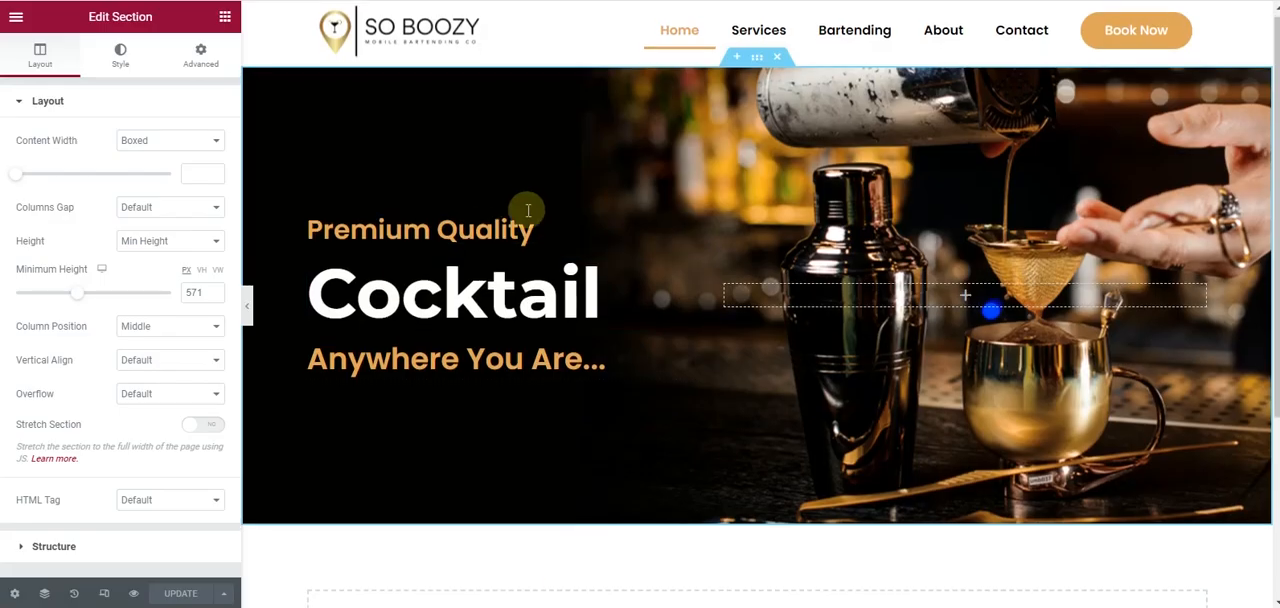
scroll(770, 418, "down", 3)
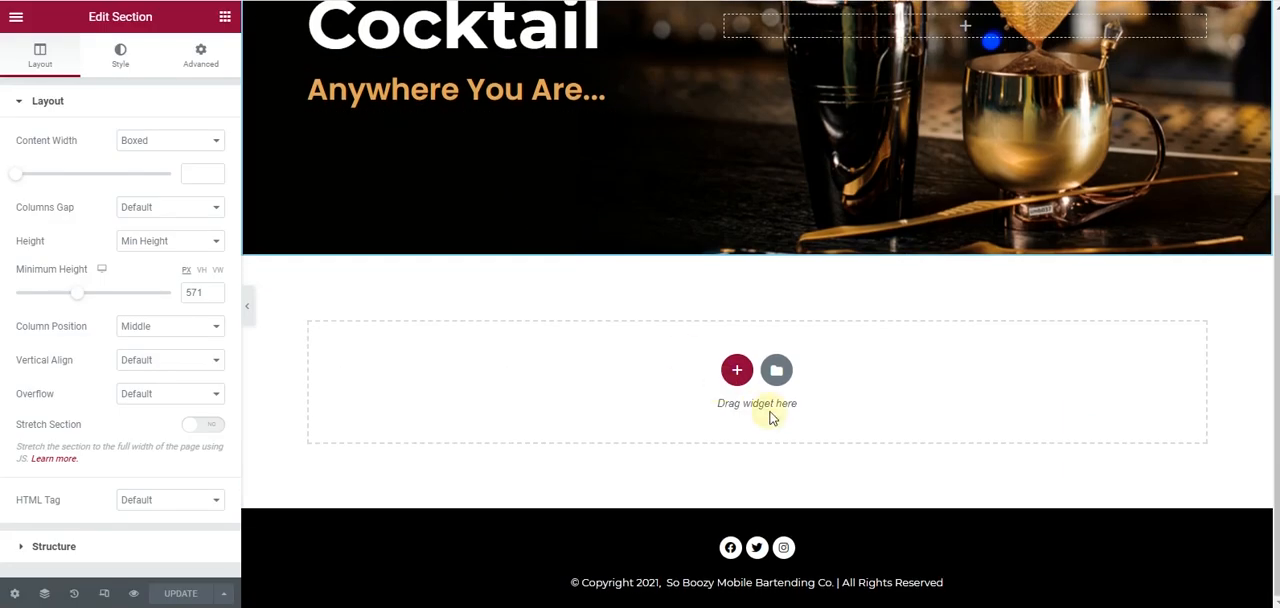
left_click(737, 370)
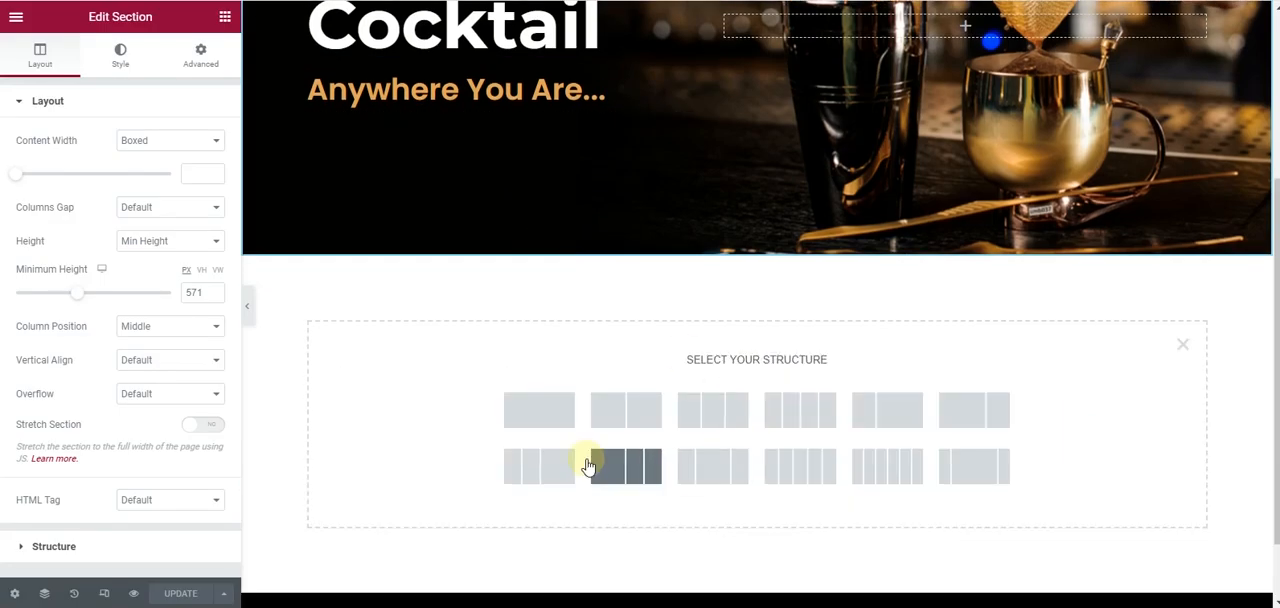
left_click(645, 411)
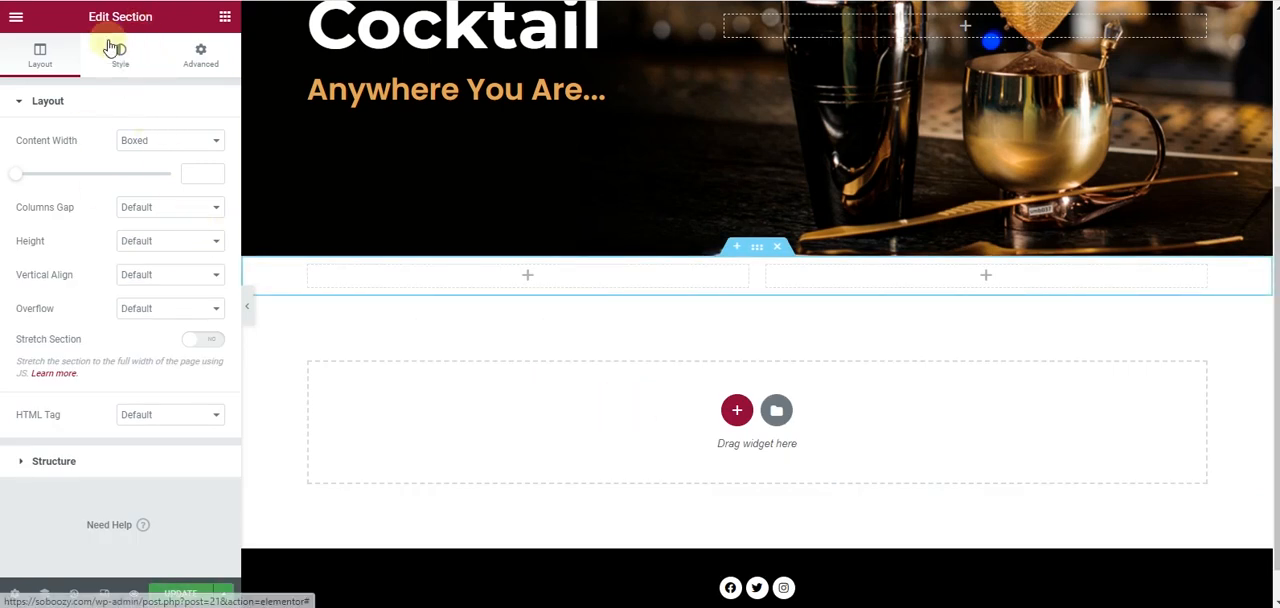
- Set the About section's content width to Full Width and choose a Classic background for its left column
left_click(137, 145)
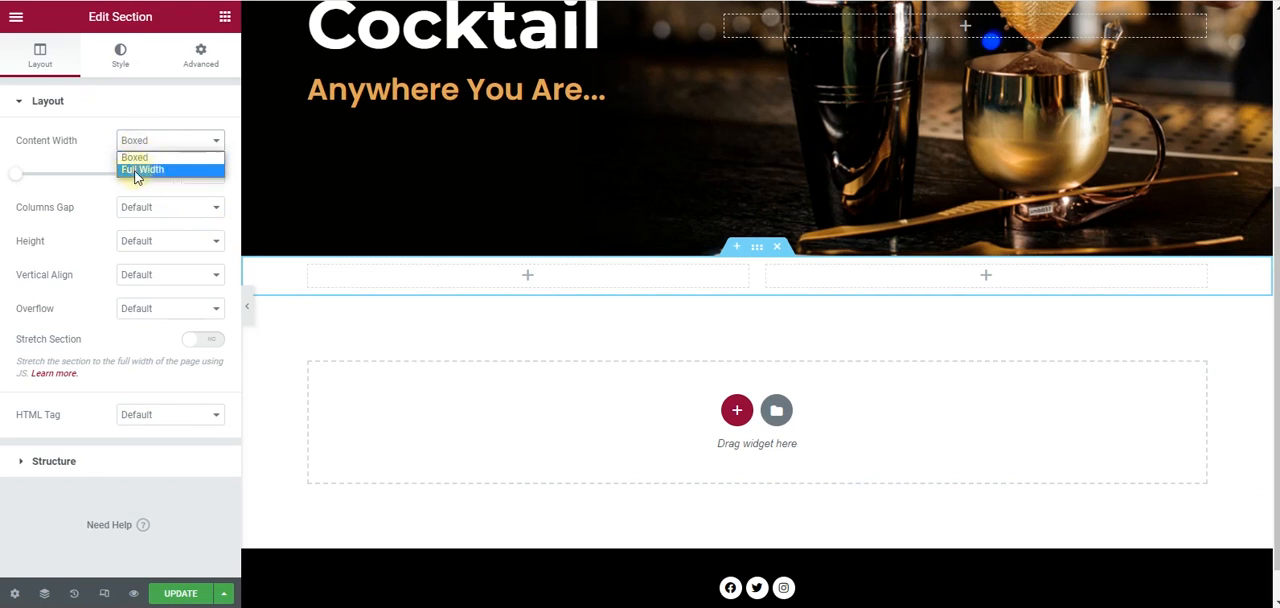
left_click(137, 172)
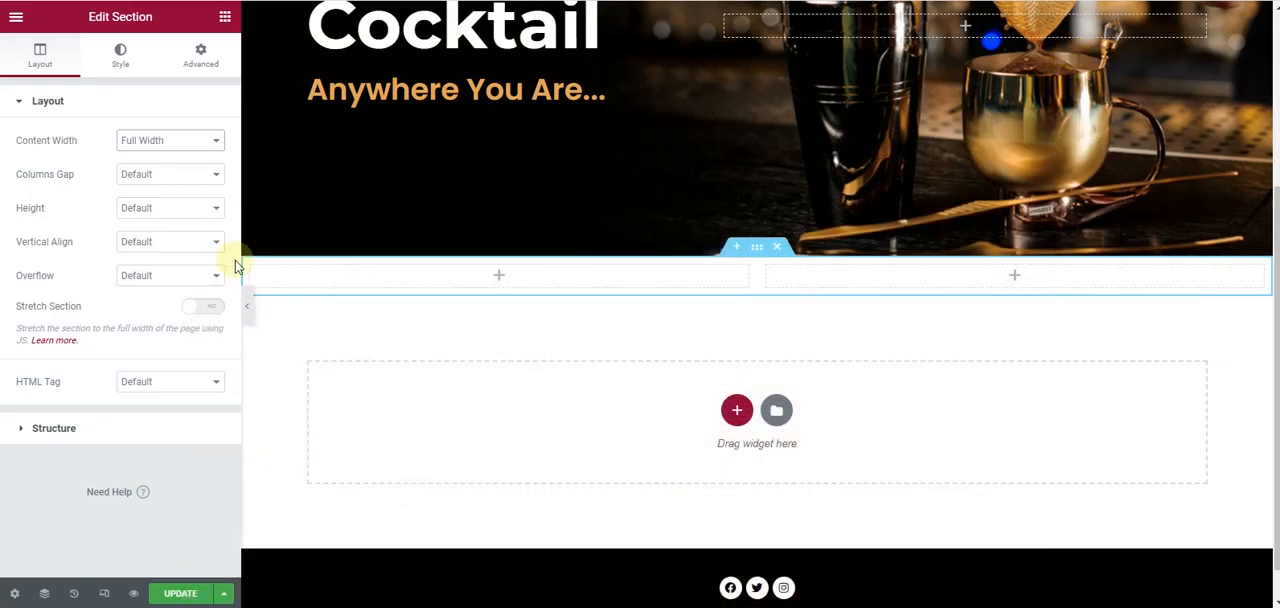
mouse_move(264, 270)
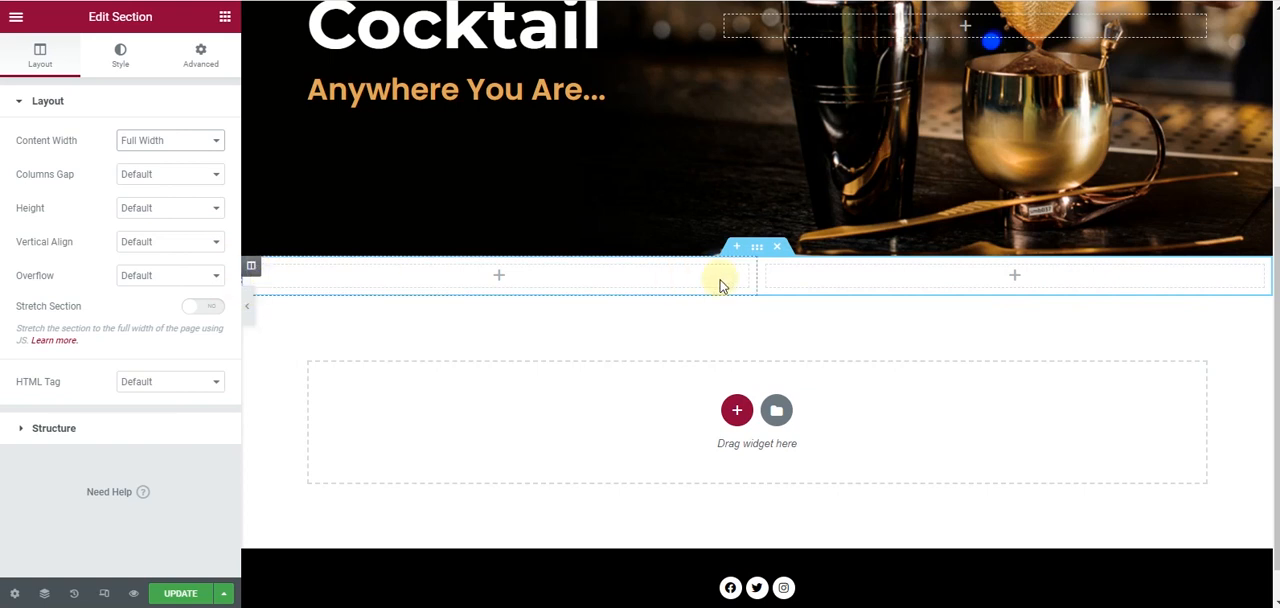
left_click(250, 270)
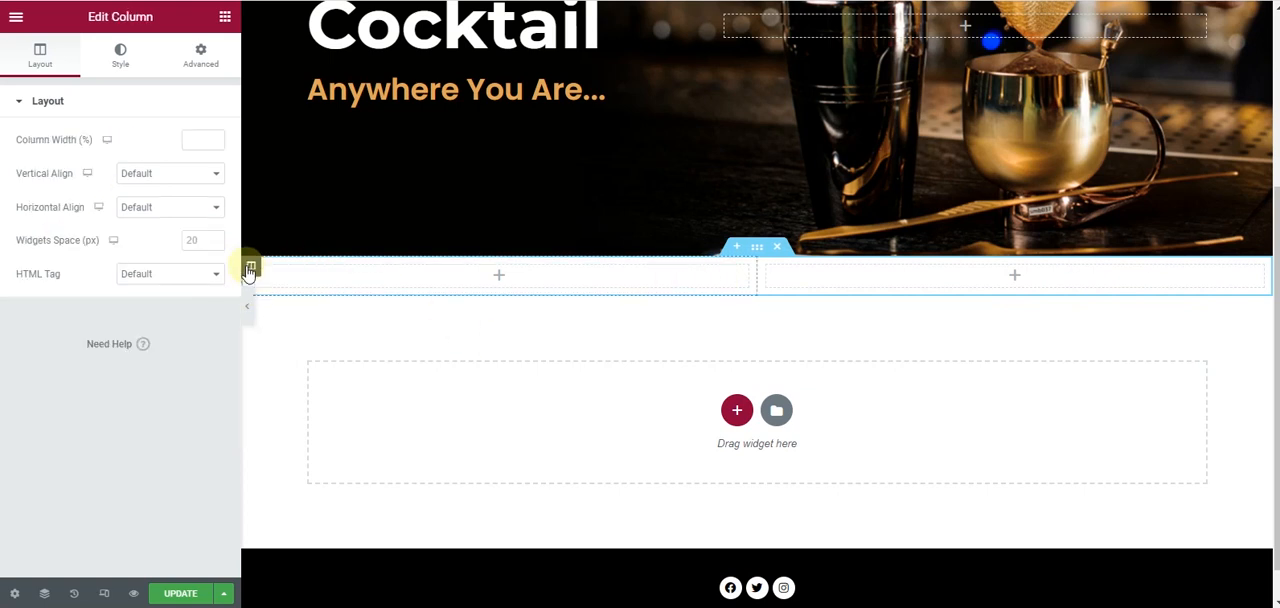
left_click(92, 60)
left_click(170, 176)
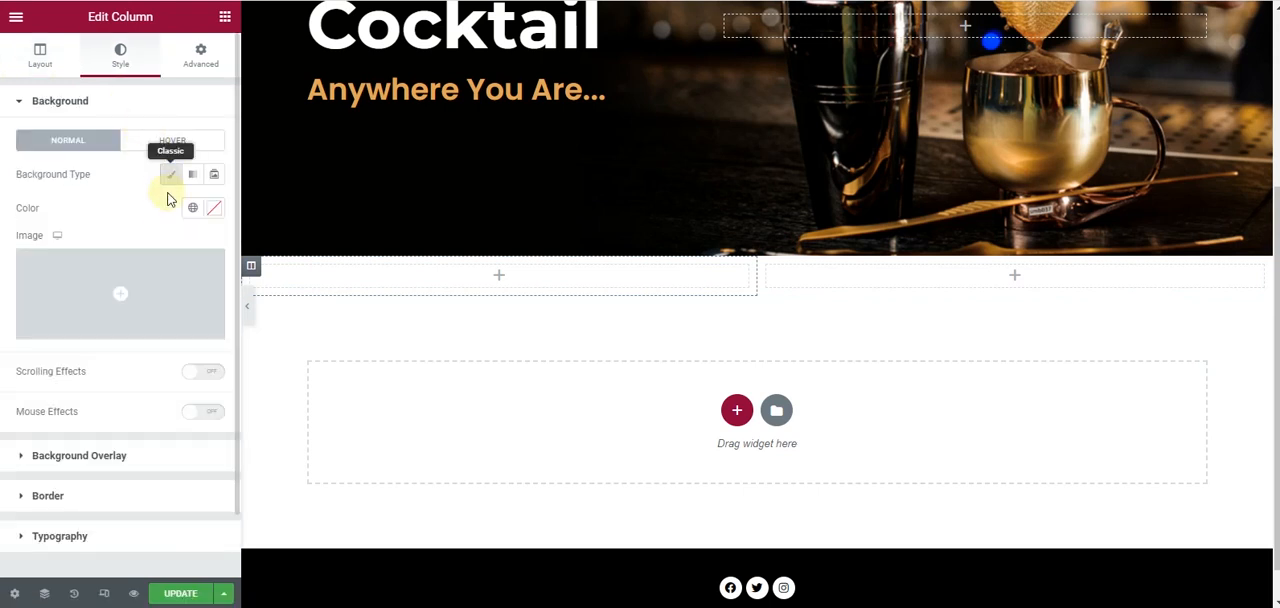
left_click(143, 265)
left_click(68, 82)
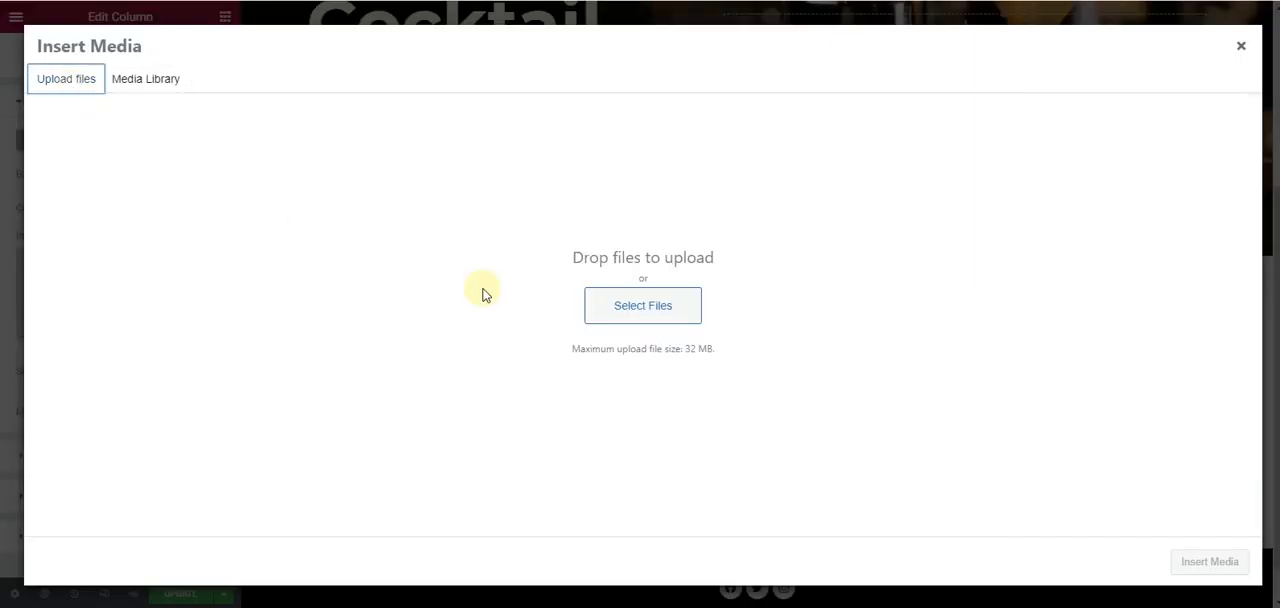
left_click(633, 310)
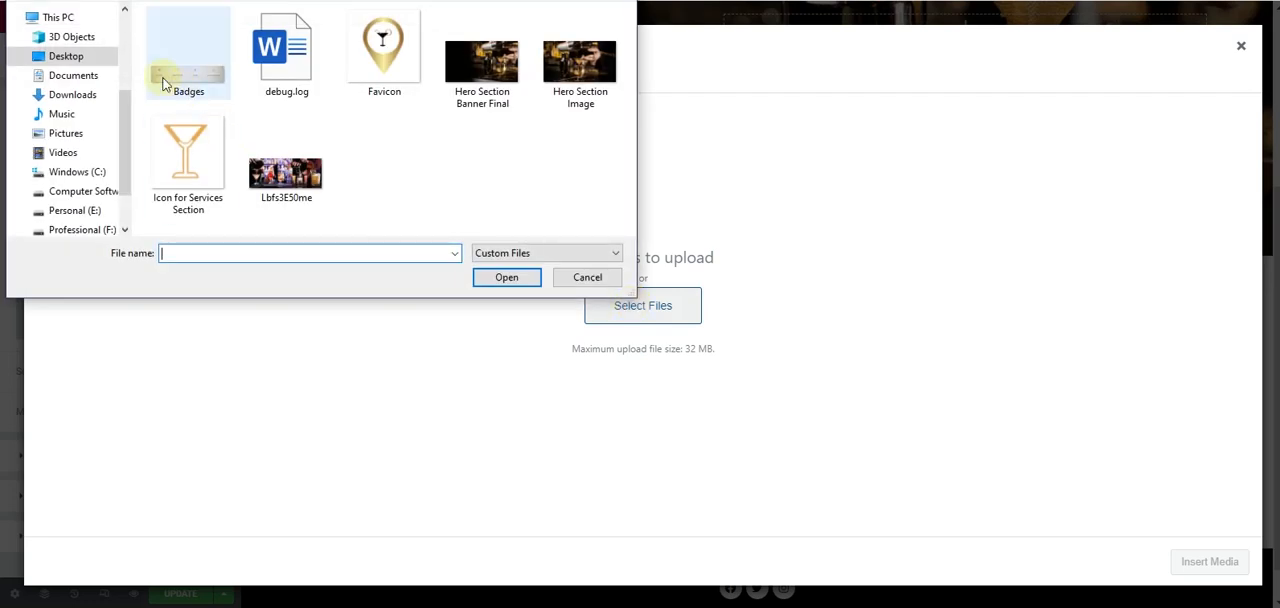
scroll(210, 155, "up", 3)
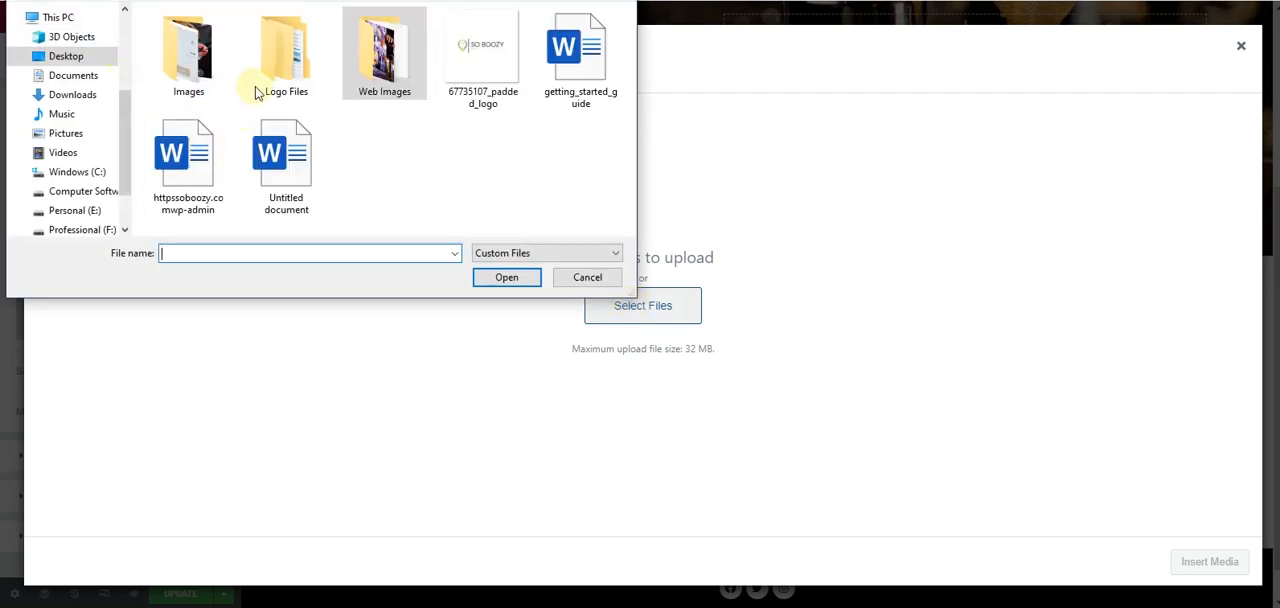
double_click(188, 55)
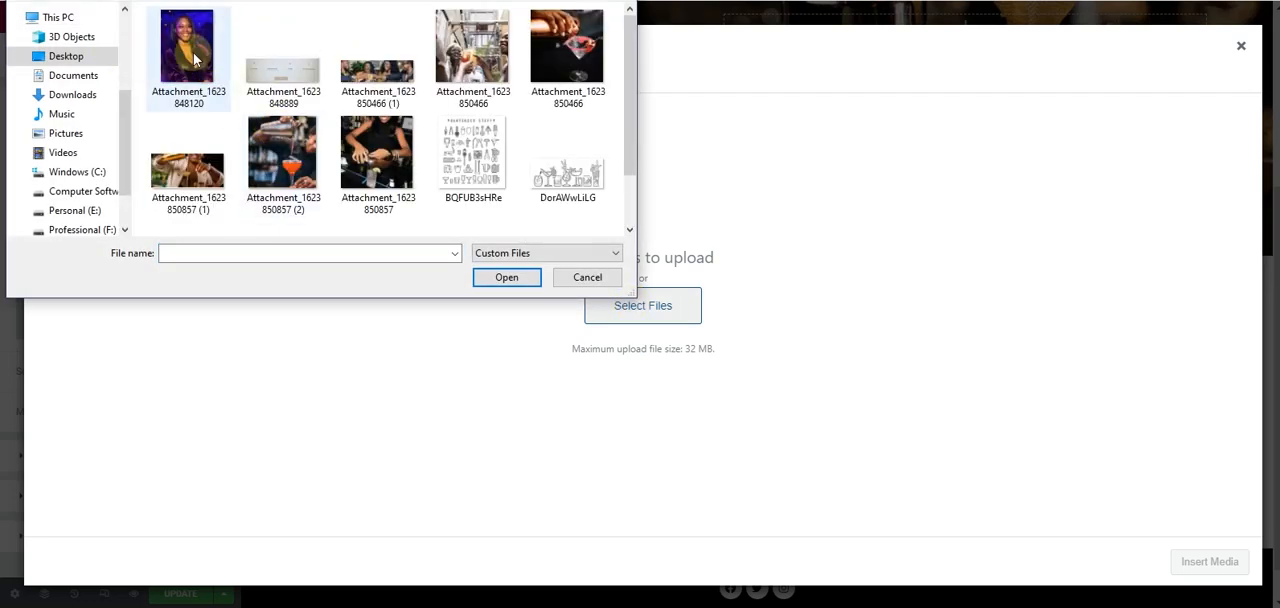
left_click(193, 52)
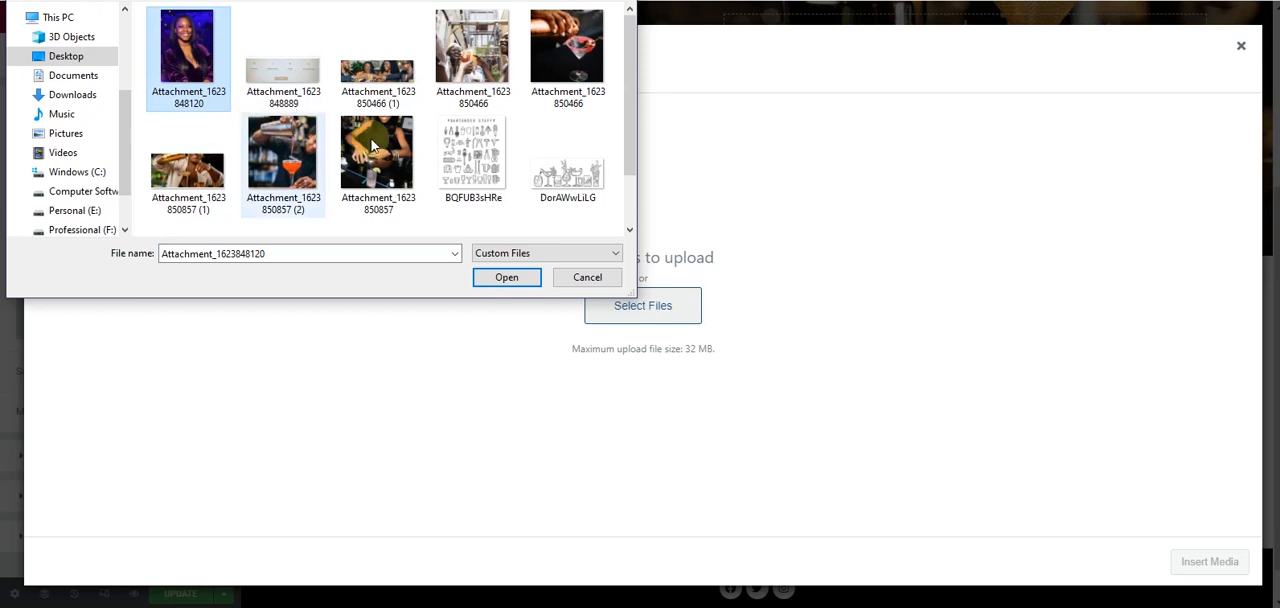
left_click(277, 156, "ctrl")
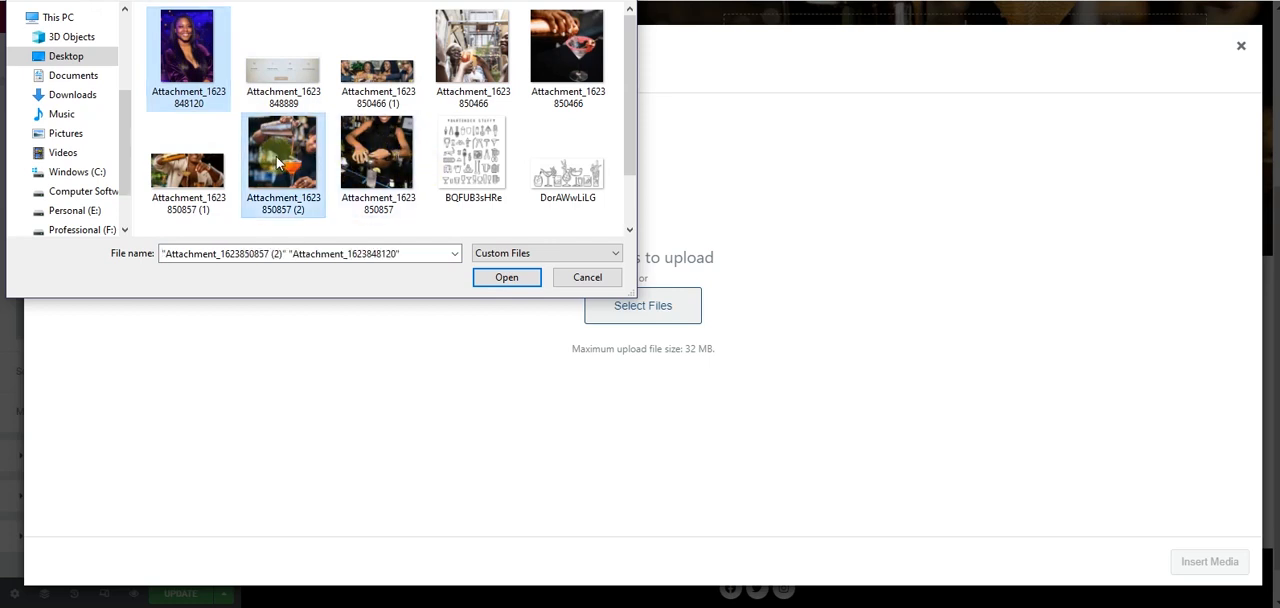
left_click(559, 63, "ctrl")
scroll(421, 172, "down", 1)
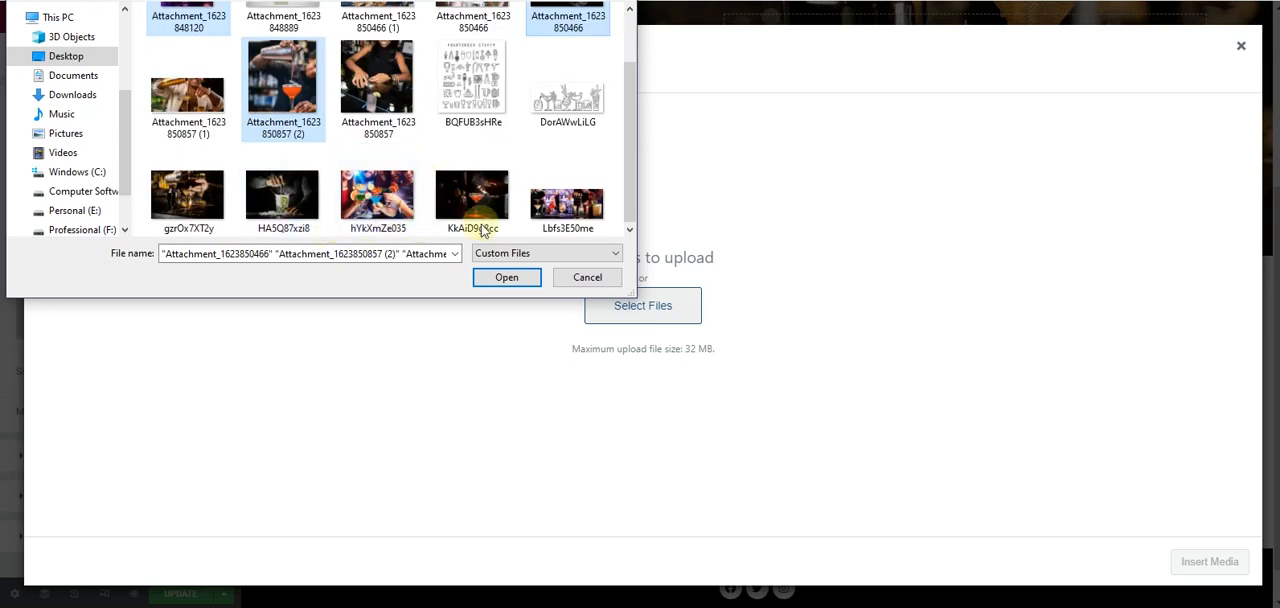
left_click(513, 280)
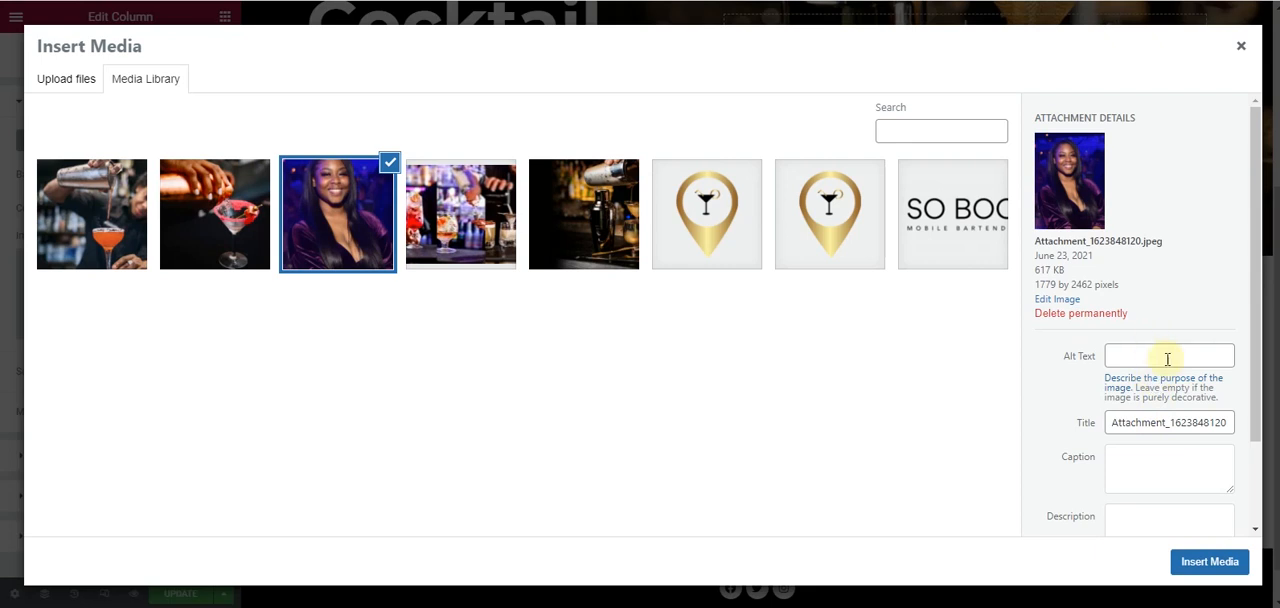
- Title the portrait "About" plus the owner's first name, set its alt text to "About", and insert it as the column background
double_click(1202, 422)
type("About")
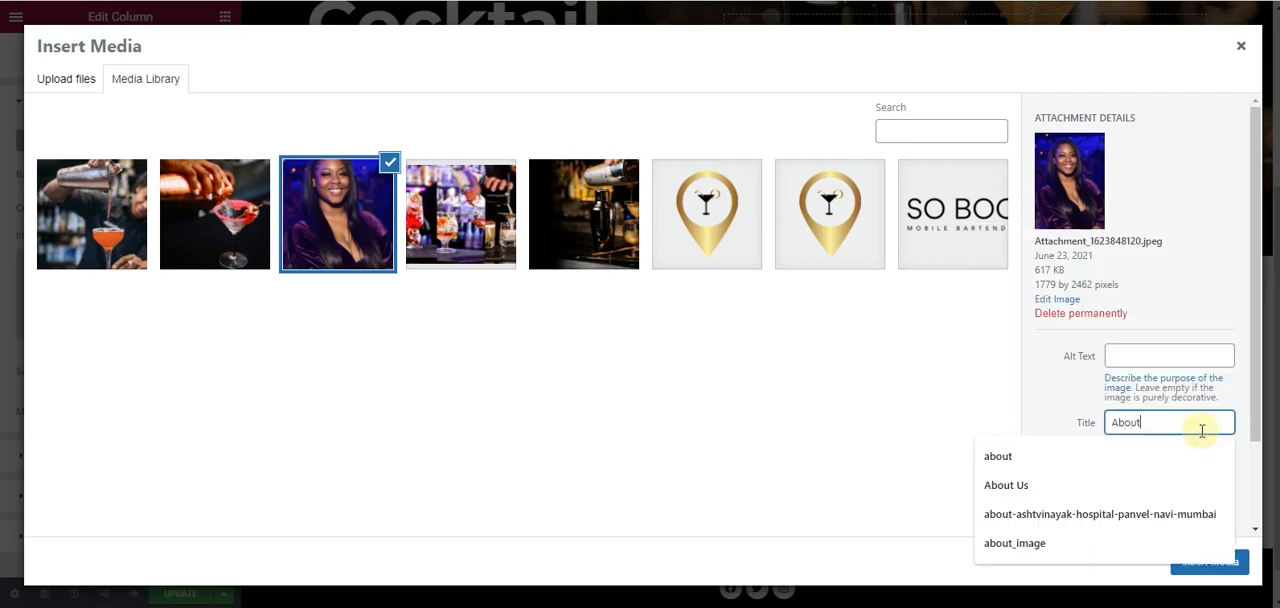
type(" Joy")
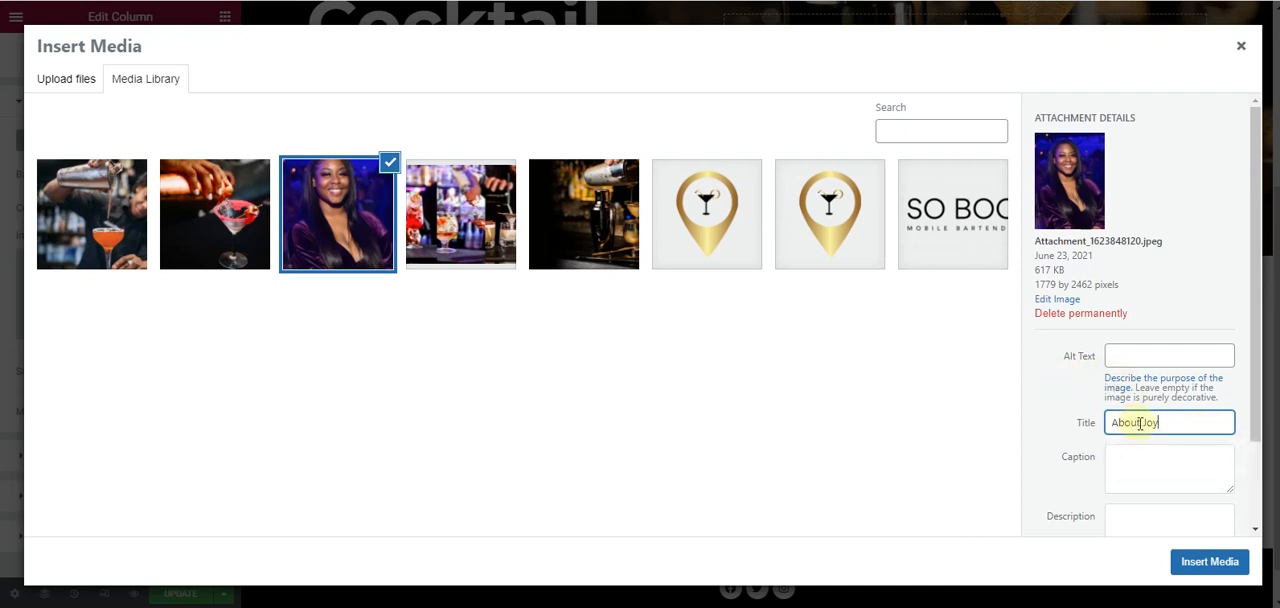
left_click(1157, 361)
type("About")
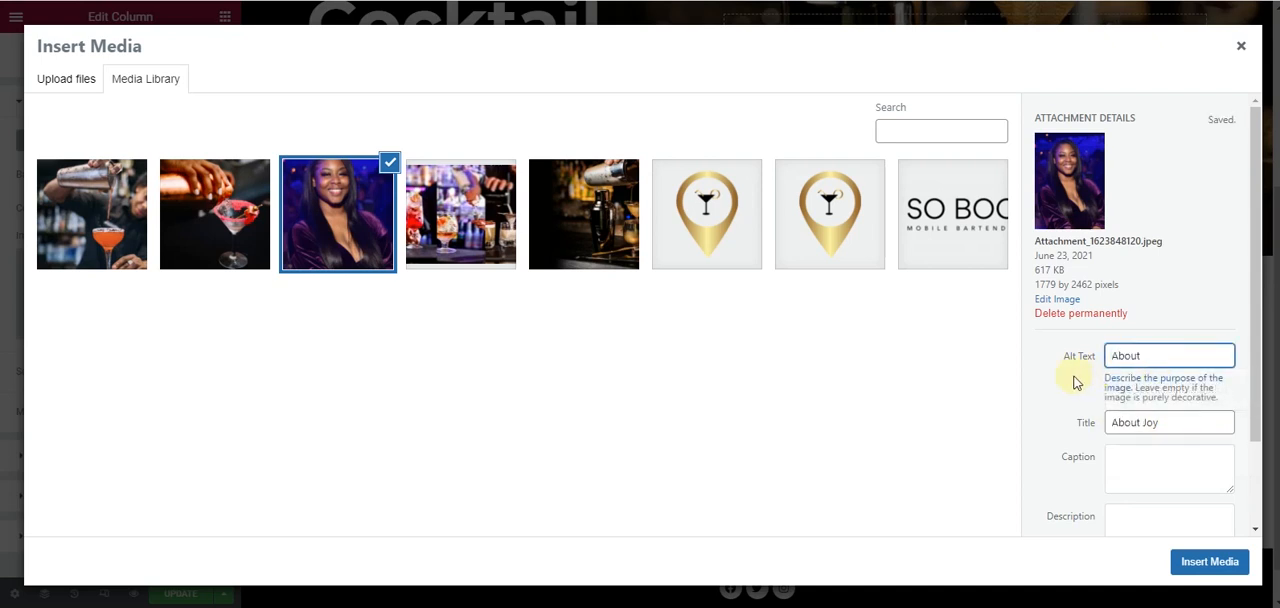
left_click(1209, 562)
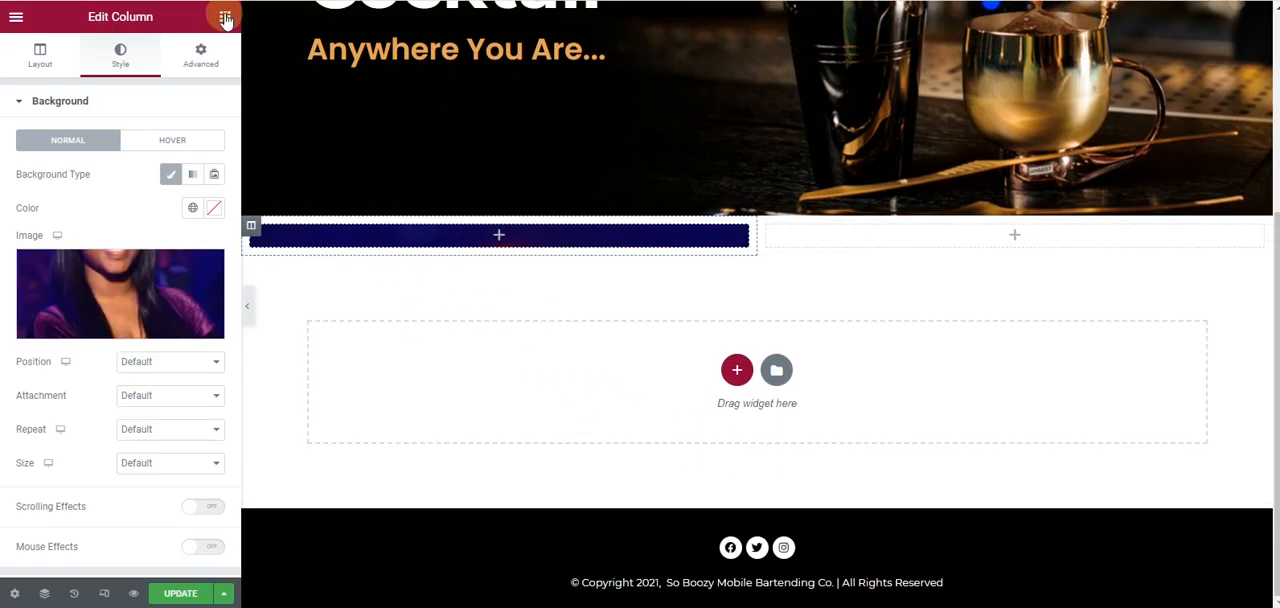
- Add a Spacer widget to the About section's left column and set its space to 578 px
left_click(225, 16)
left_click_drag(178, 395, 488, 240)
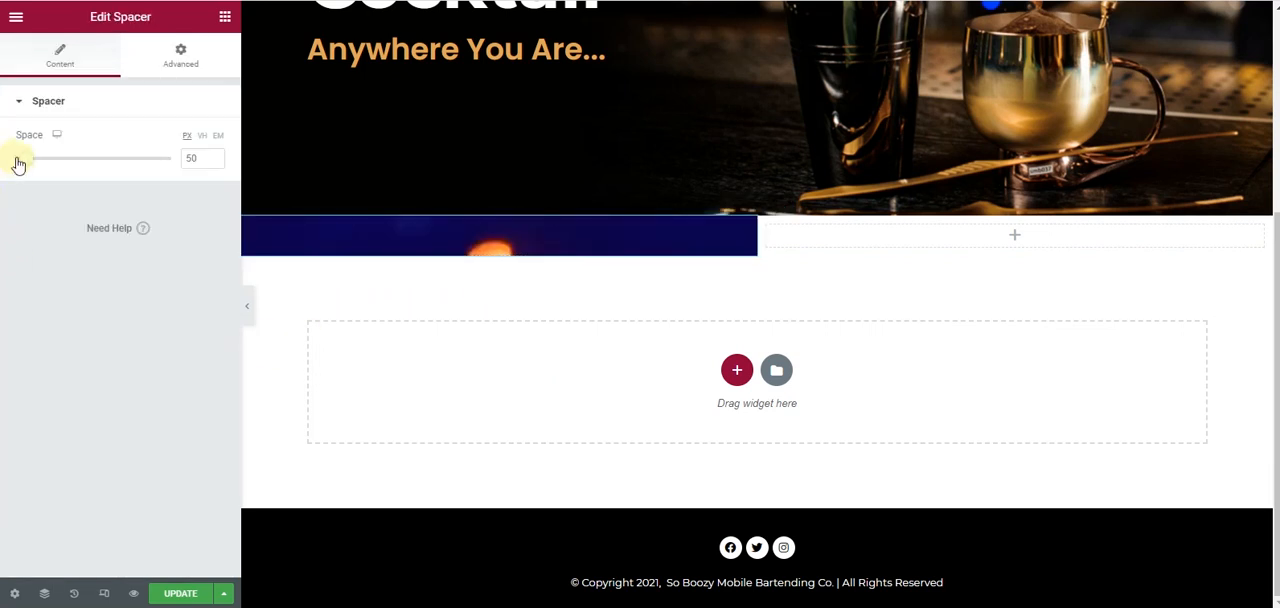
left_click_drag(24, 170, 166, 189)
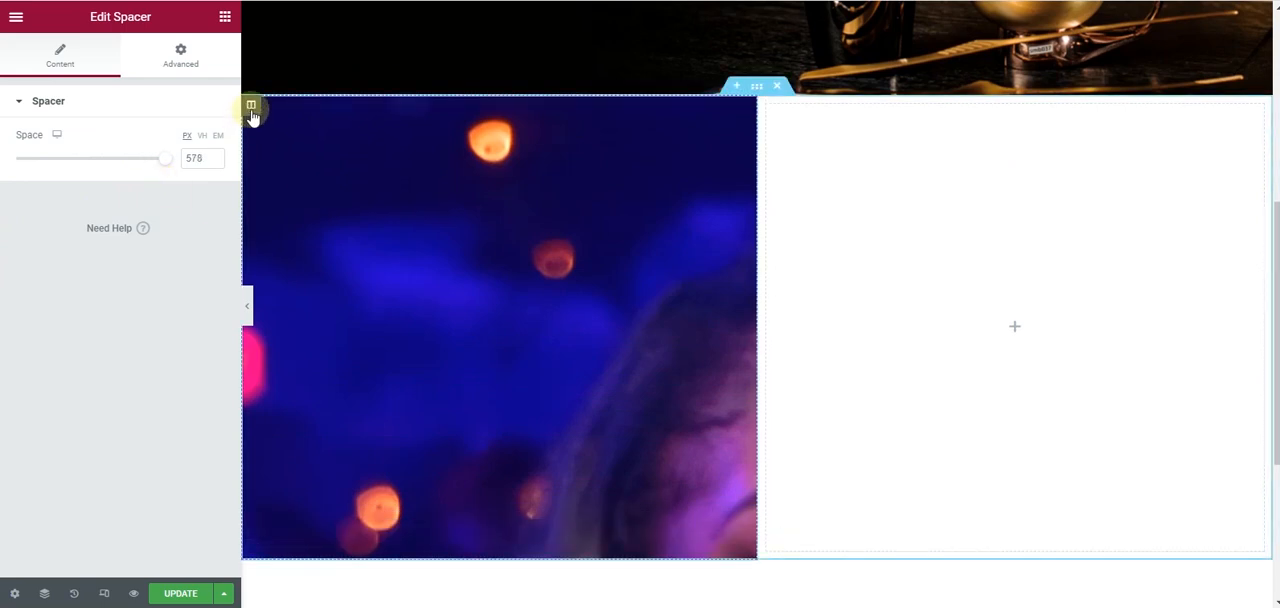
- Set the left column's background image to Center Center position, No-repeat and Cover size
left_click(251, 106)
left_click(160, 363)
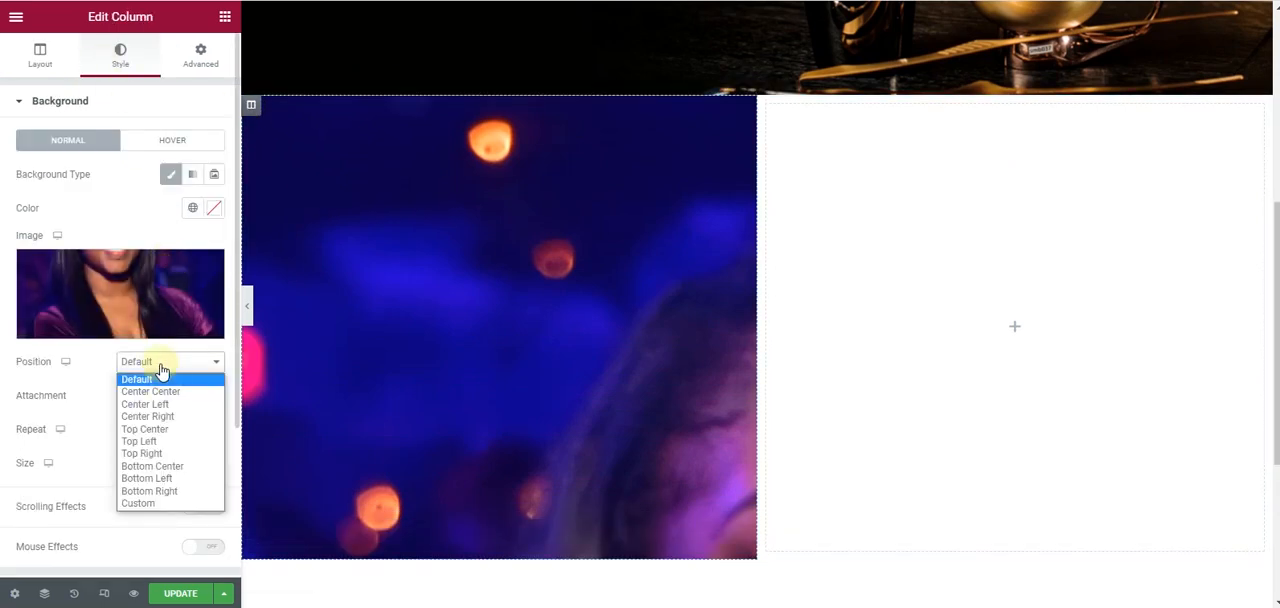
left_click(170, 392)
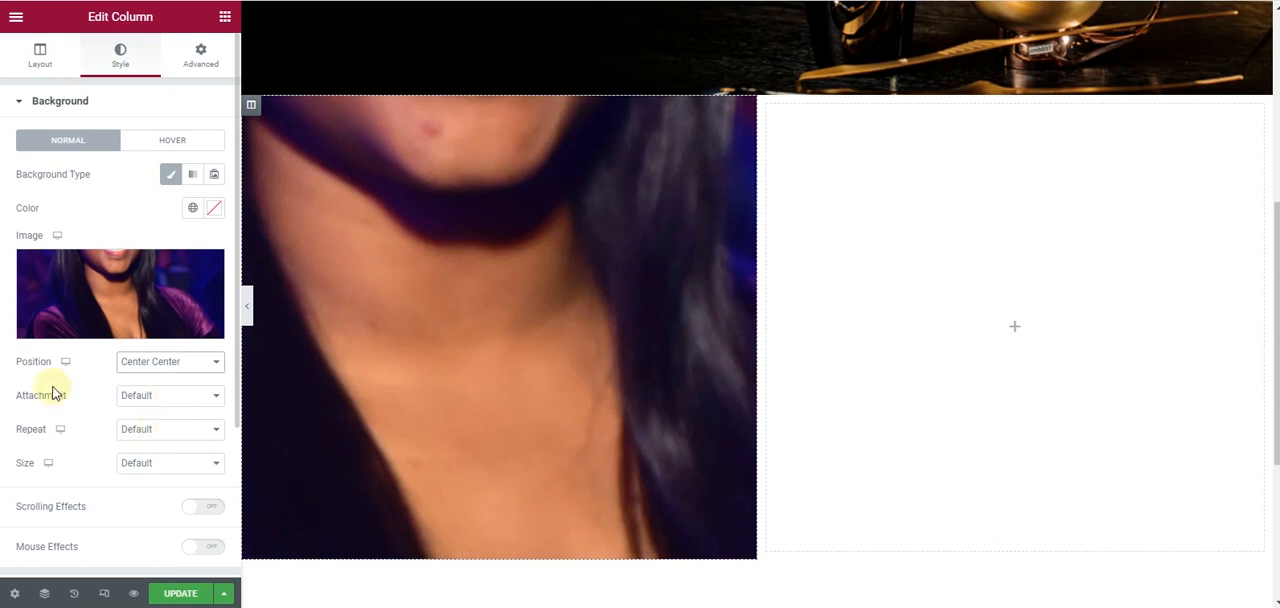
left_click(133, 429)
left_click(158, 457)
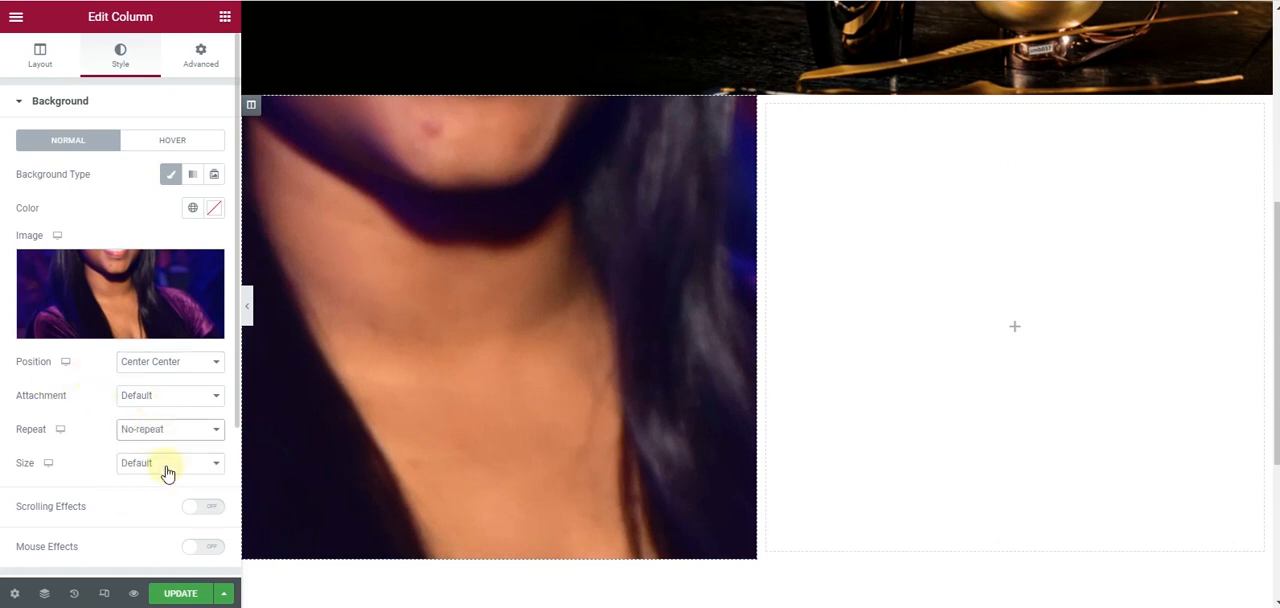
left_click(165, 467)
left_click(165, 505)
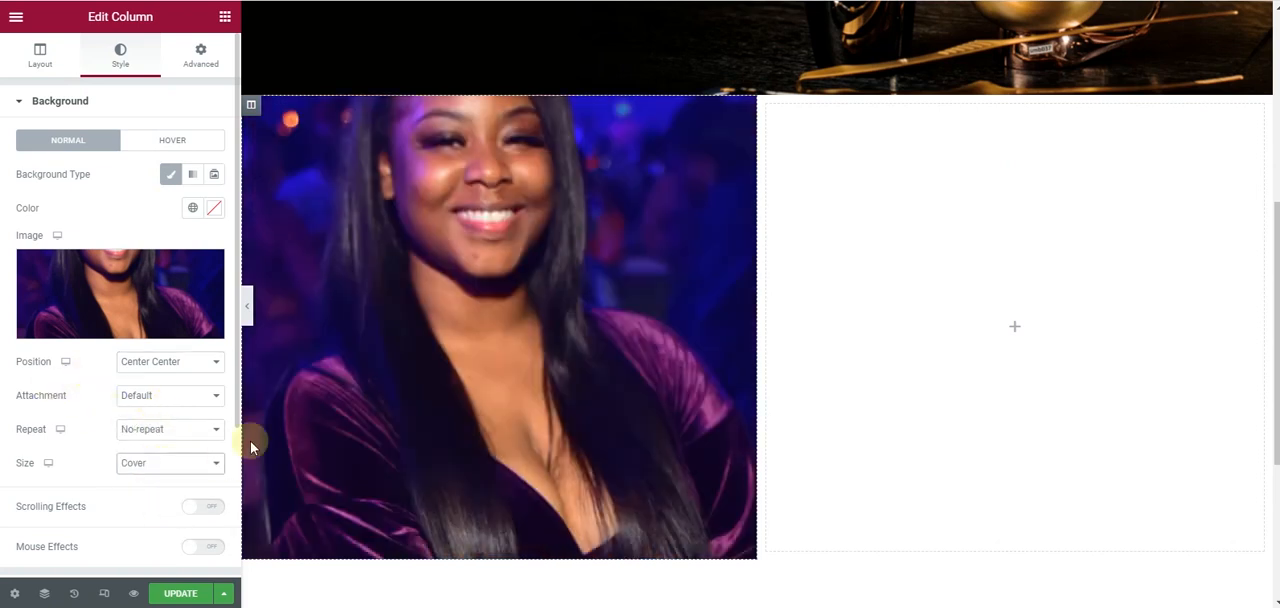
- Try the Contain size on the left column's background image and return it to Cover
left_click(185, 470)
left_click(185, 518)
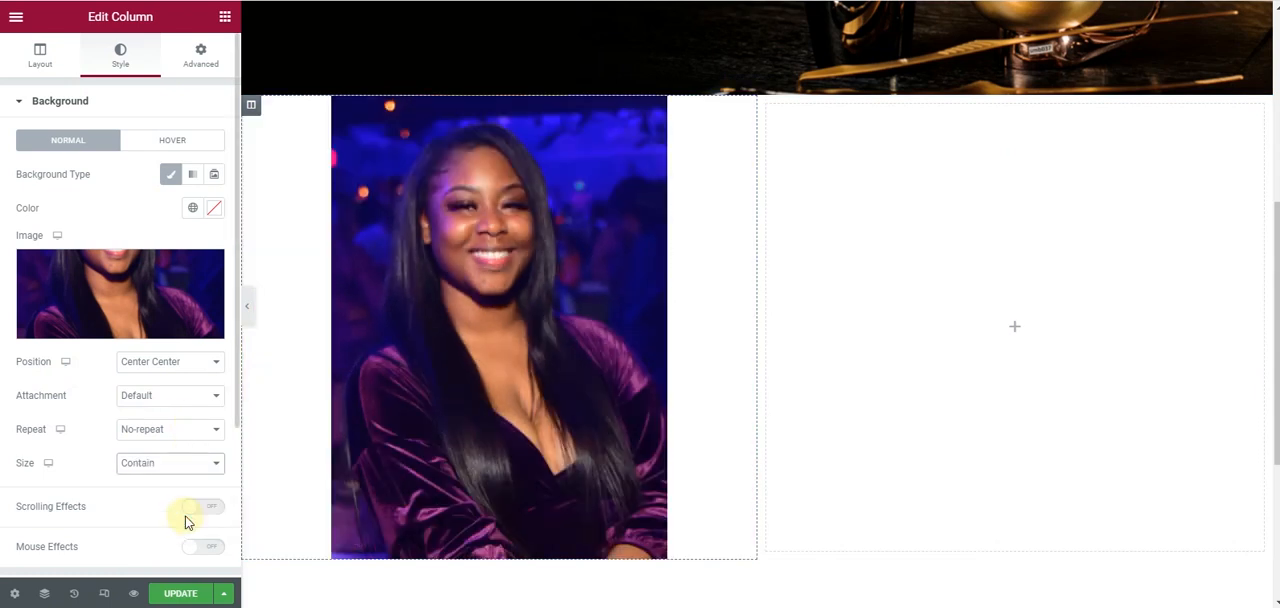
left_click(160, 470)
left_click(164, 506)
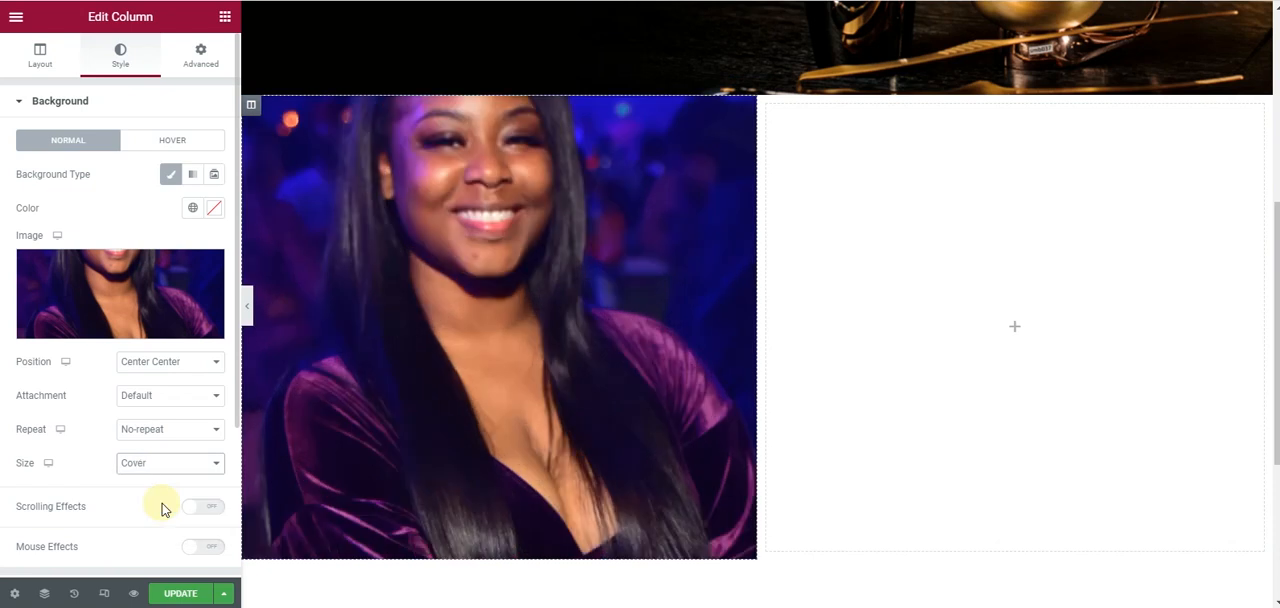
- Position the portrait background at Top Center and increase the column's spacer to 600 px
left_click(146, 366)
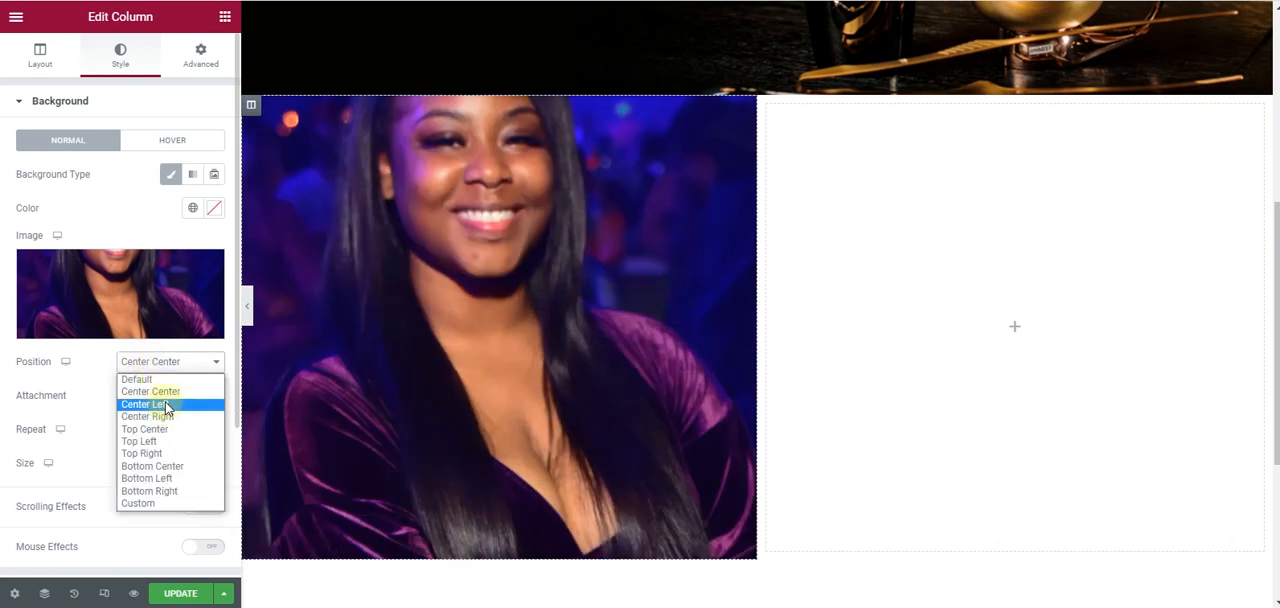
left_click(163, 430)
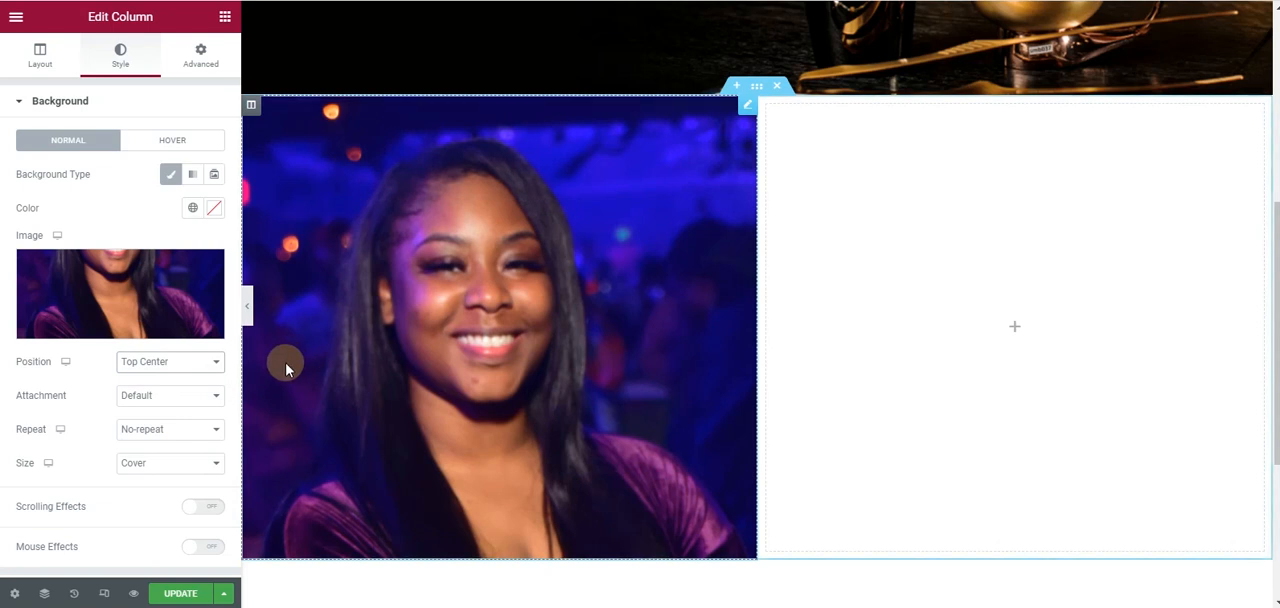
left_click(392, 330)
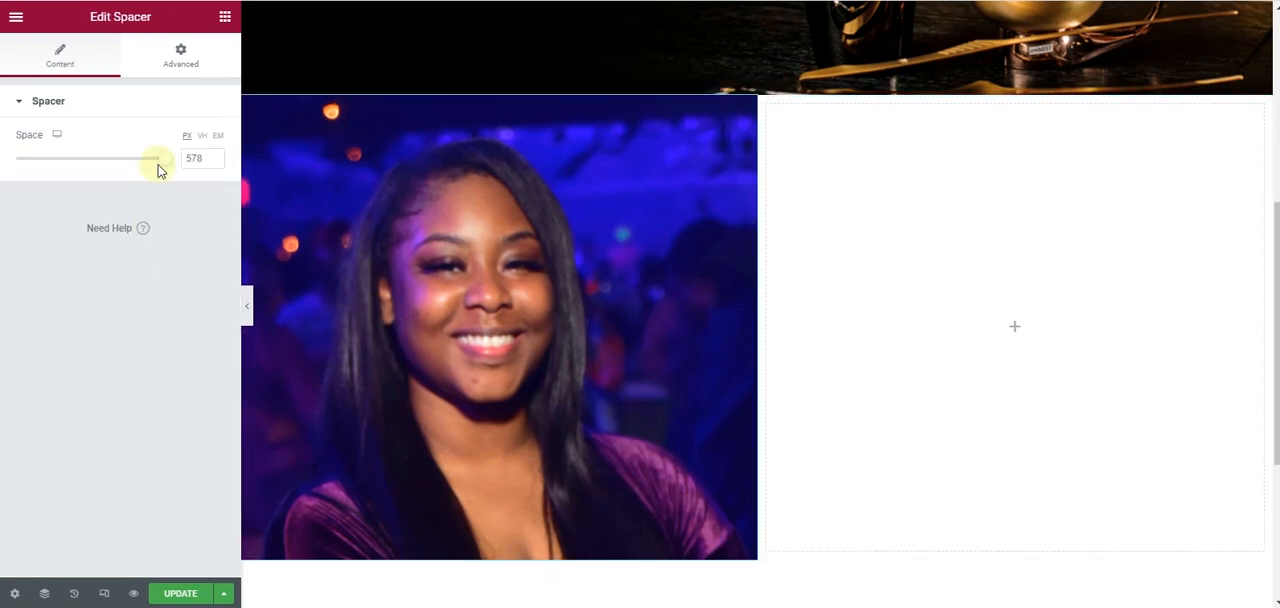
left_click_drag(167, 163, 234, 157)
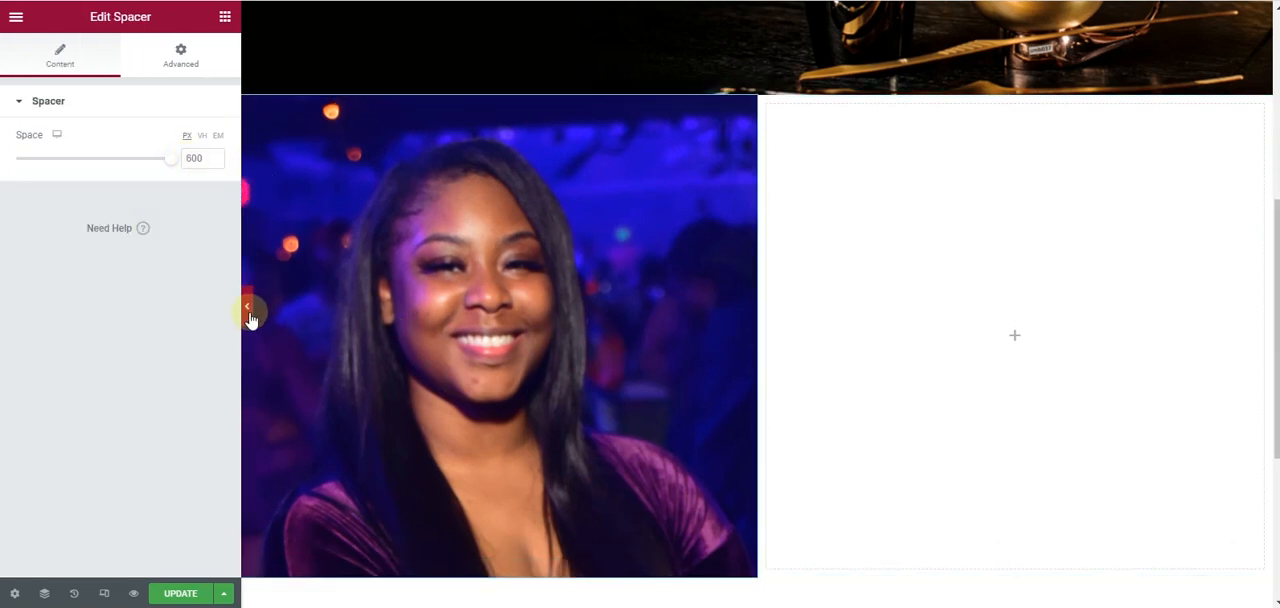
- Preview the page without the editing panel and check the About section's portrait between the hero and the footer
scroll(250, 313, "down", 1)
scroll(250, 313, "up", 3)
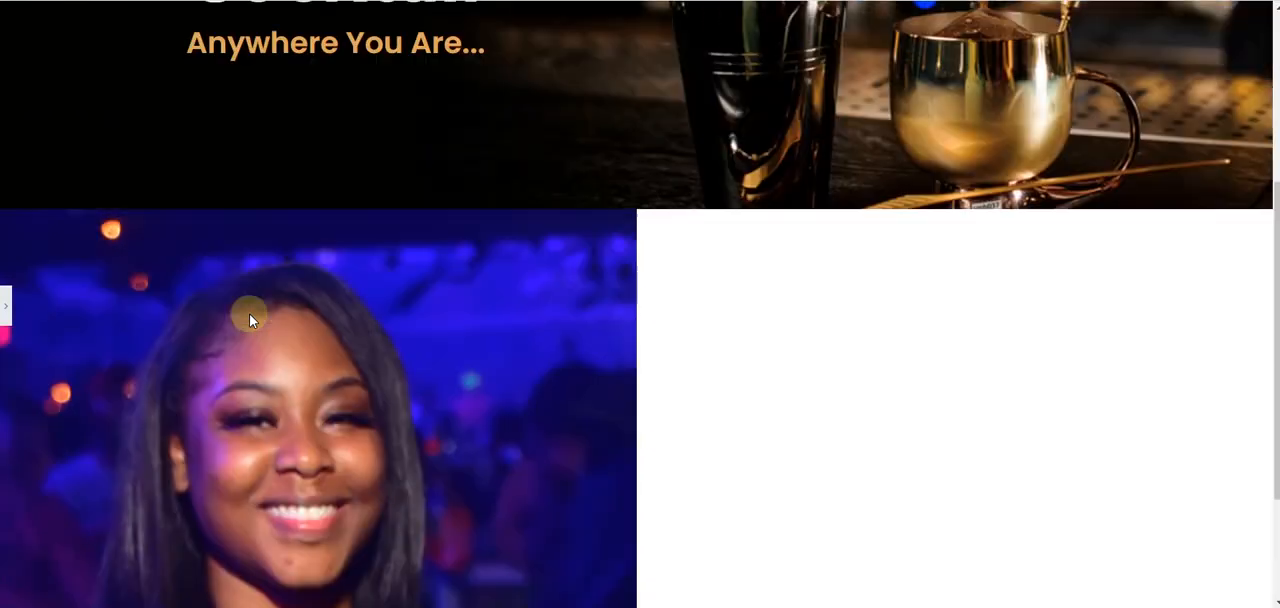
scroll(228, 323, "down", 2)
scroll(228, 323, "up", 1)
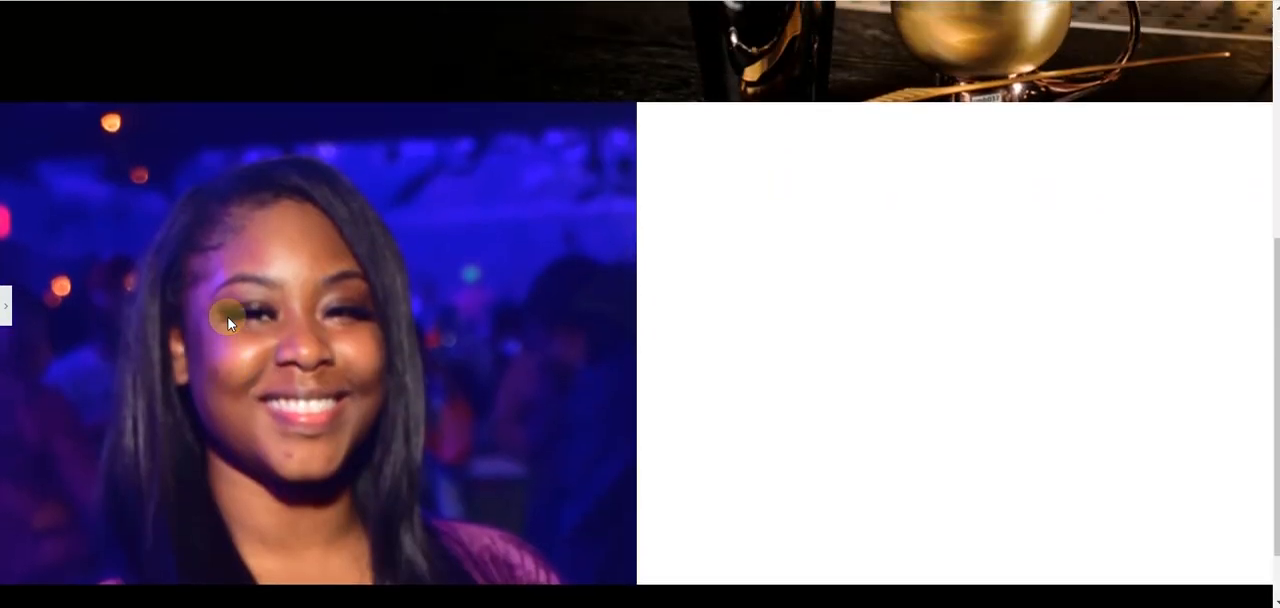
scroll(228, 323, "down", 1)
scroll(228, 323, "down", 1)
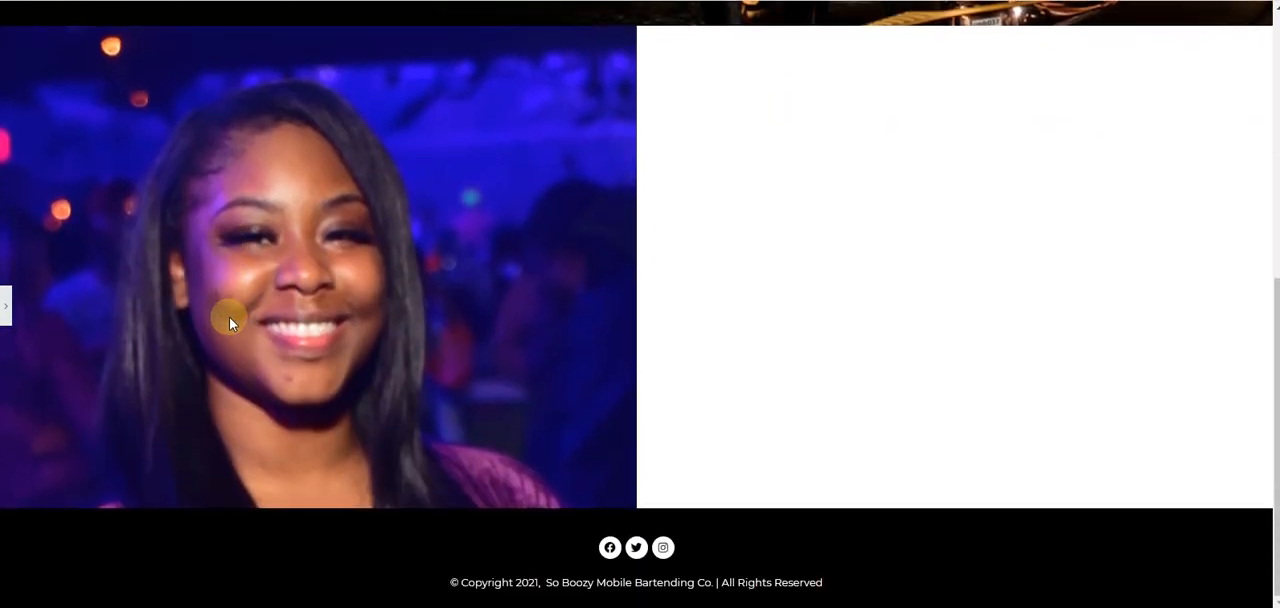
scroll(229, 318, "up", 1)
scroll(229, 321, "down", 1)
scroll(229, 322, "up", 2)
scroll(229, 322, "down", 2)
scroll(229, 322, "up", 3)
scroll(229, 322, "down", 3)
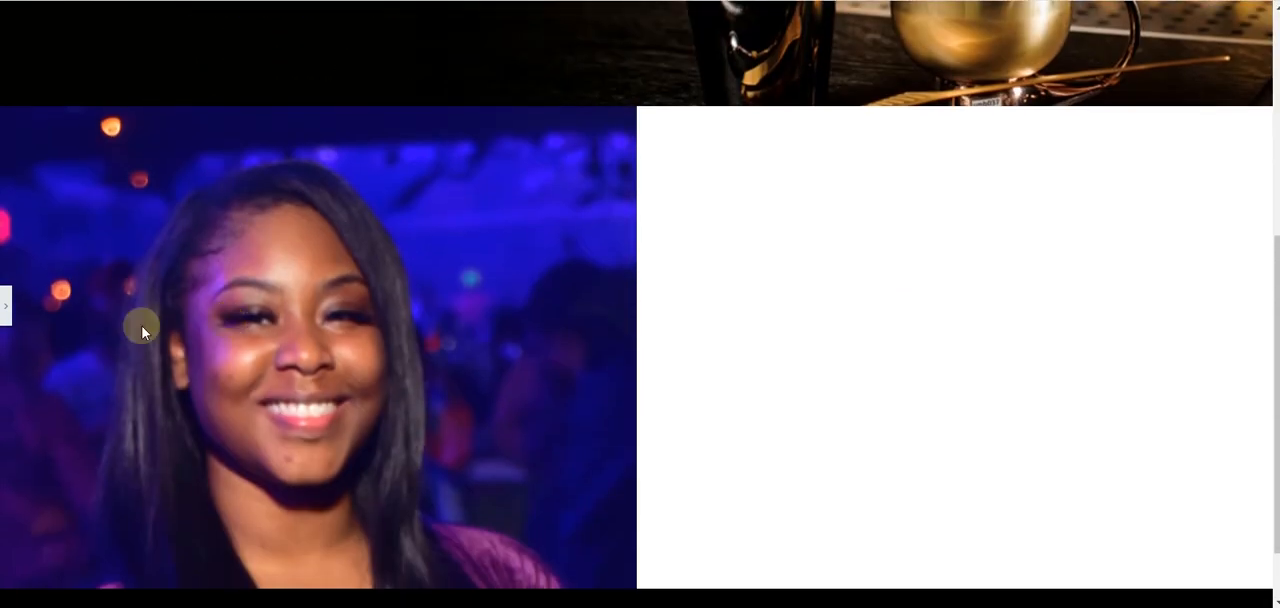
left_click(4, 310)
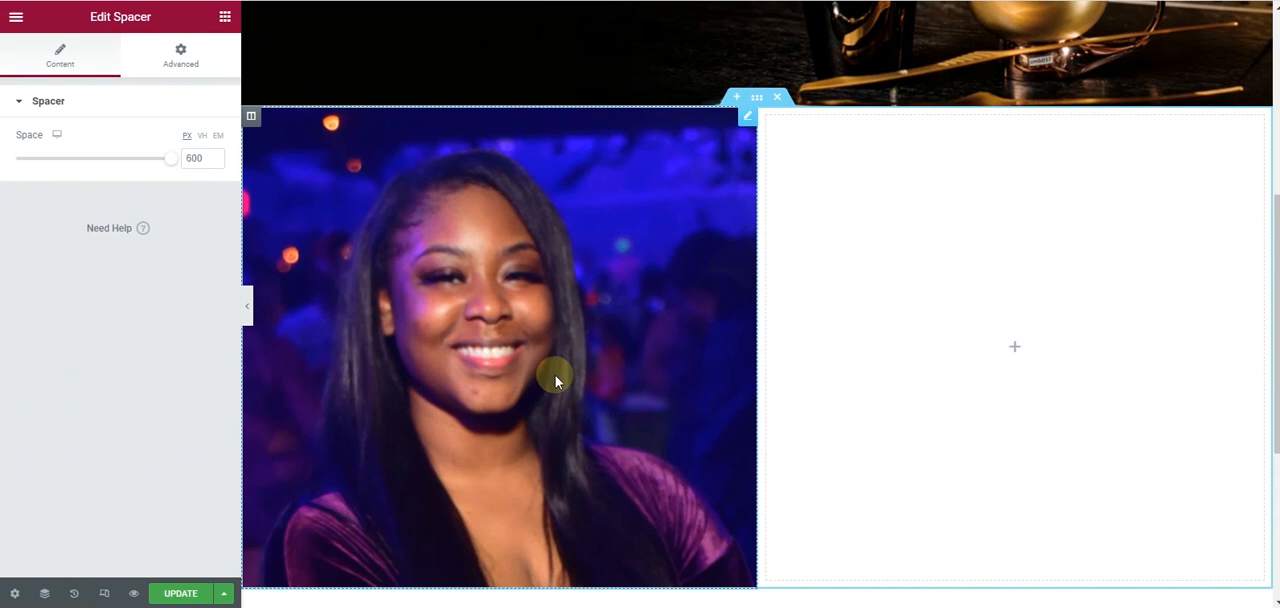
- Check the About section in the mockup and fill the empty right column's background with the Primary global color
left_click(891, 237)
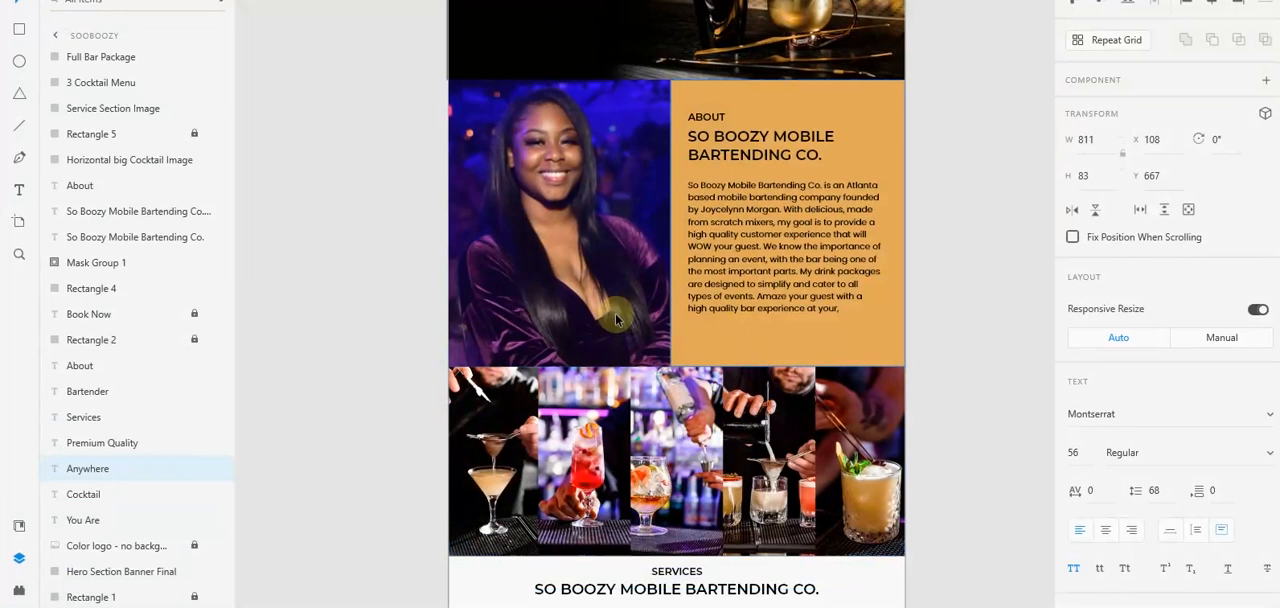
left_click(710, 122)
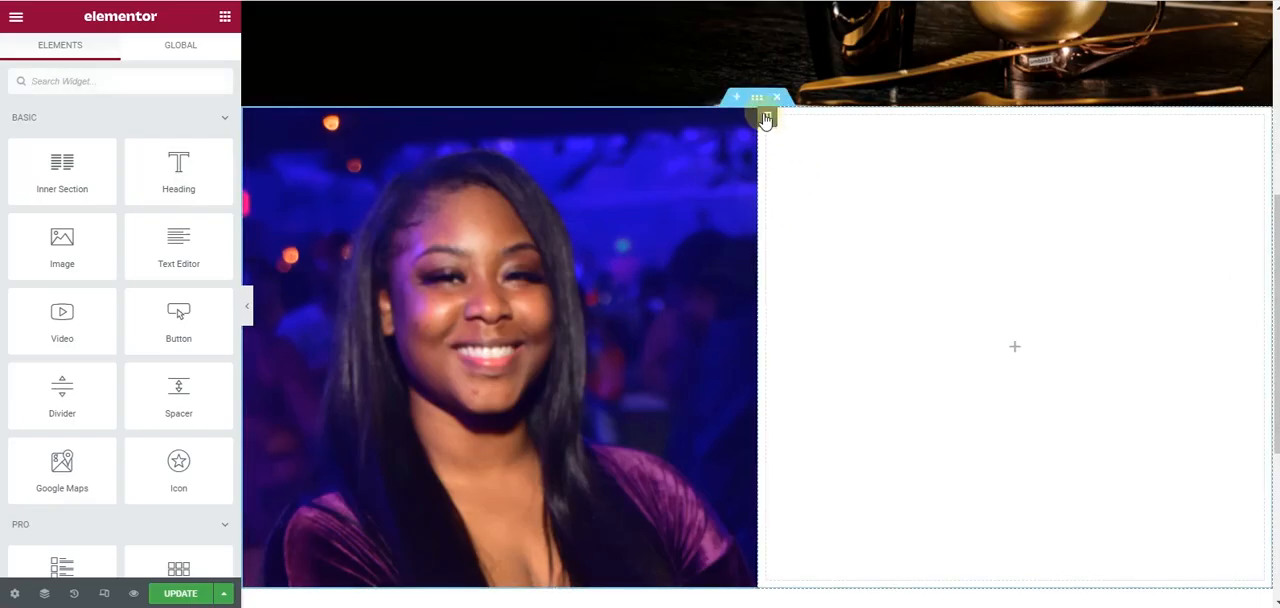
left_click(765, 119)
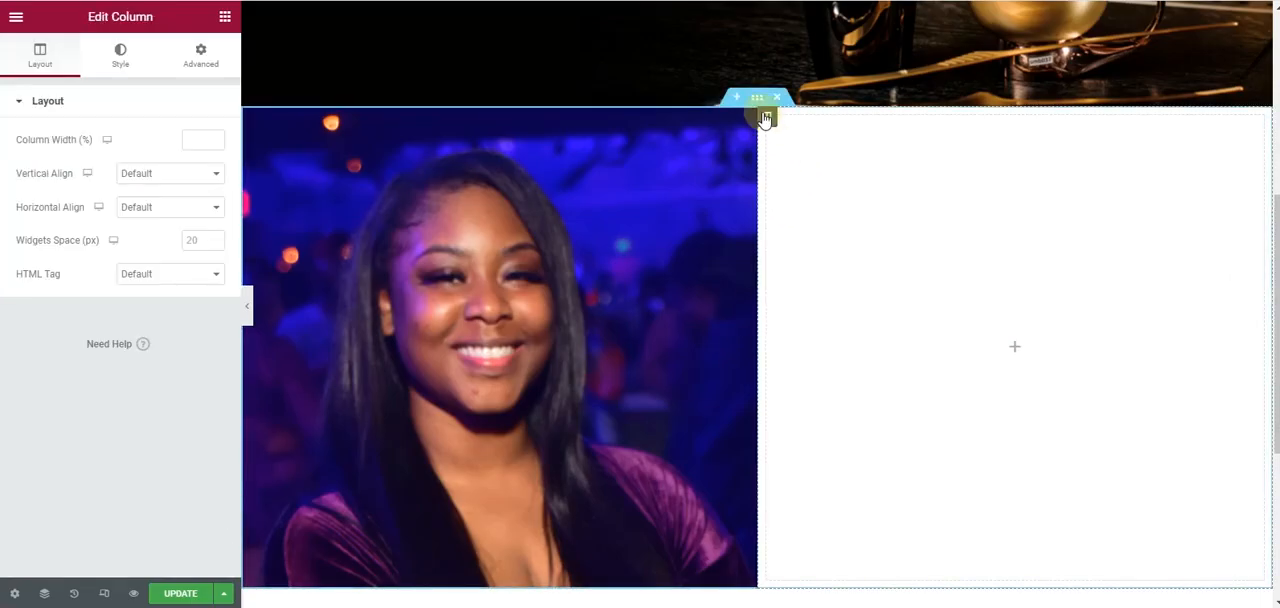
left_click(120, 55)
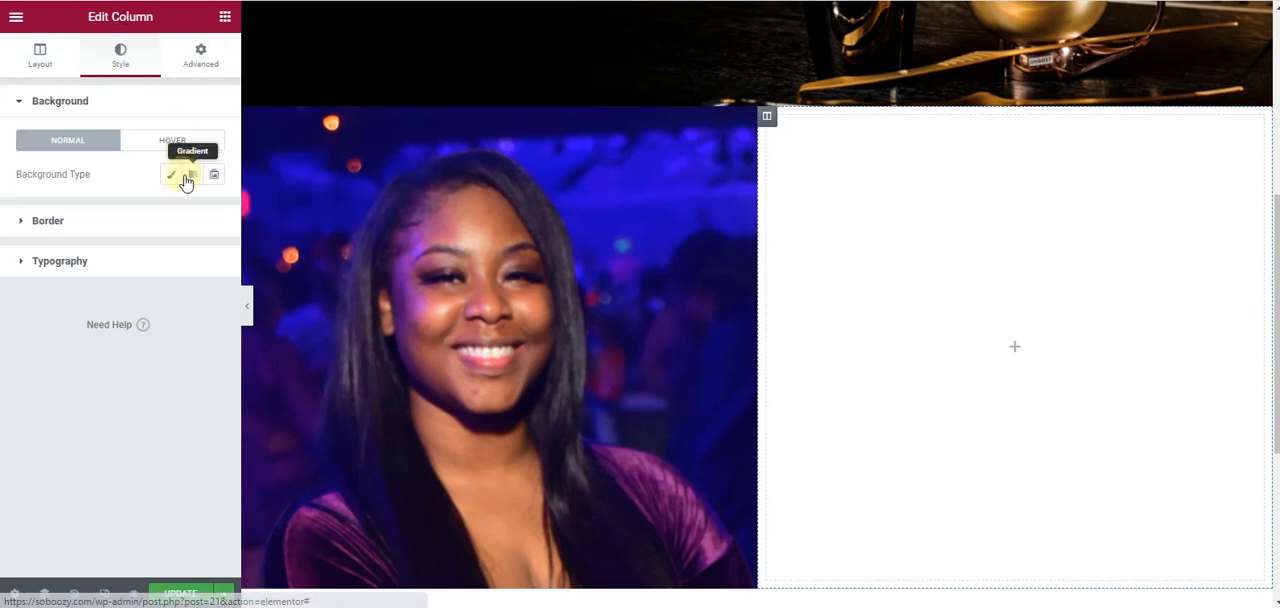
left_click(172, 174)
left_click(193, 209)
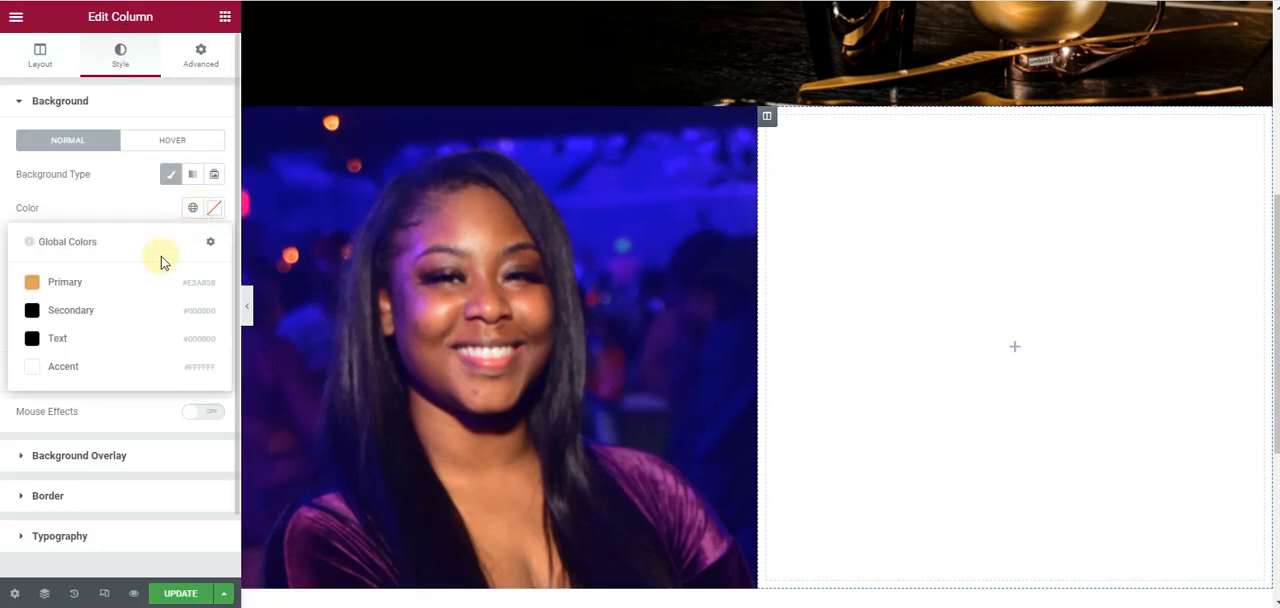
left_click(134, 286)
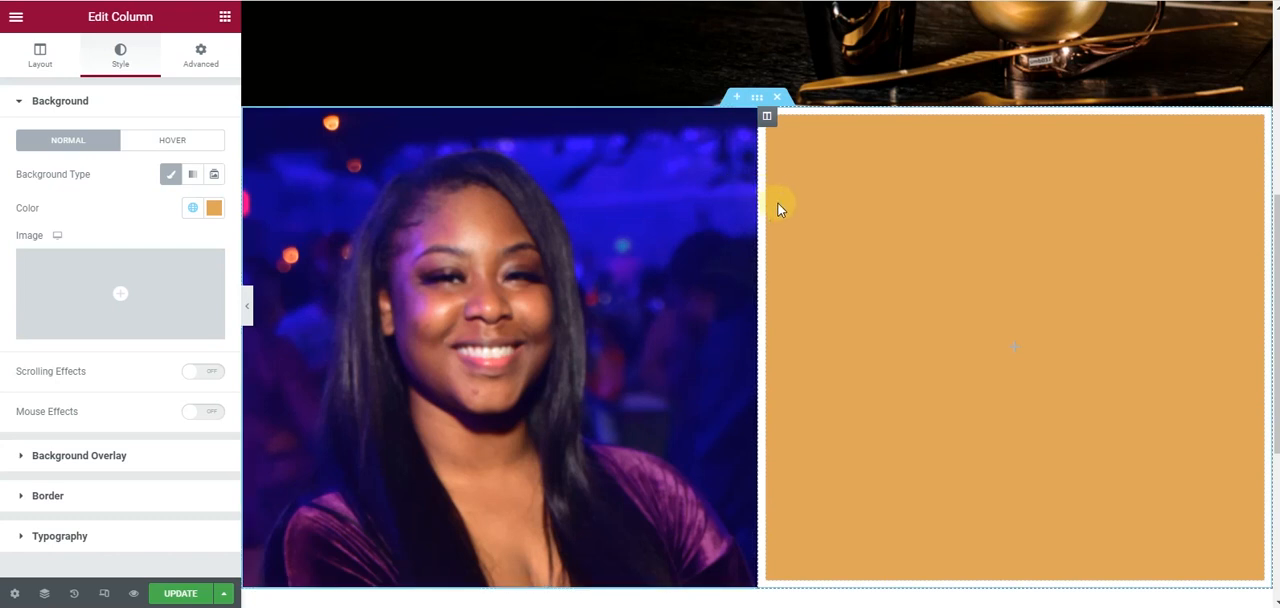
- Duplicate the hero's "Premium Quality" heading and move the copy into the About section's right column
scroll(680, 309, "up", 5)
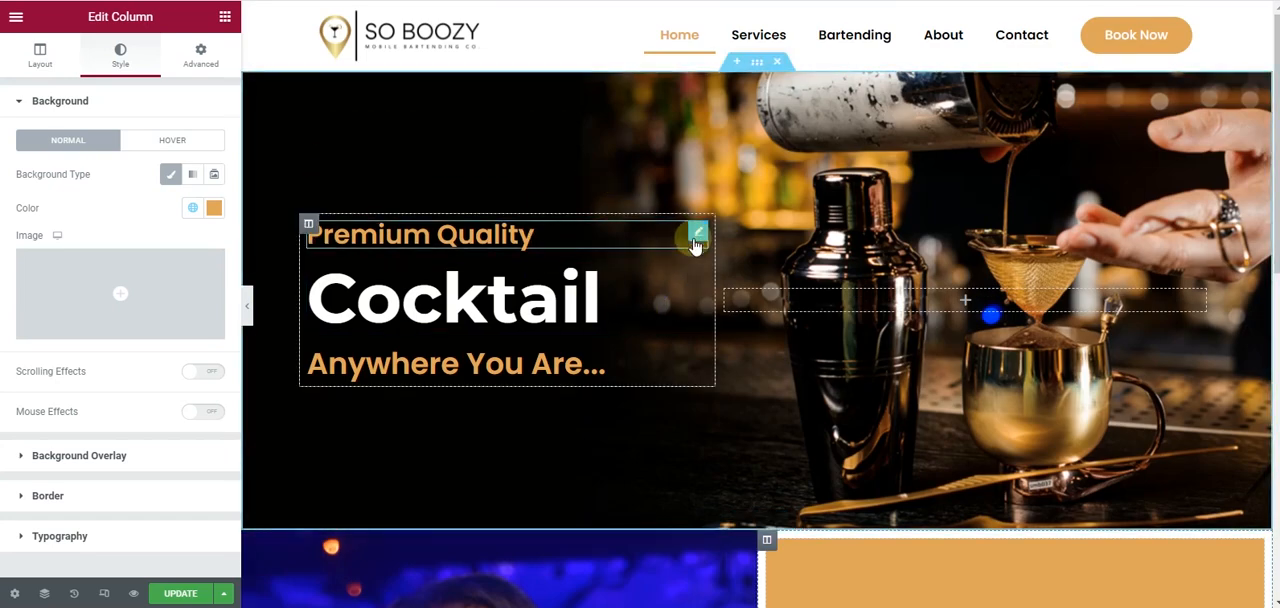
right_click(697, 237)
left_click(712, 271)
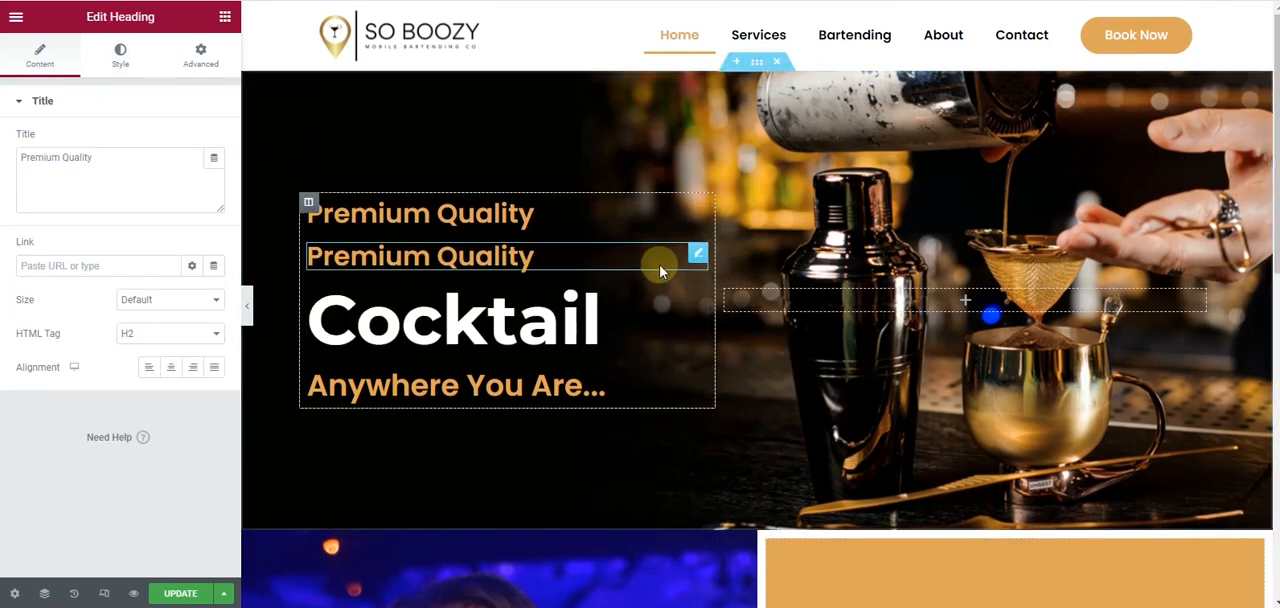
left_click_drag(692, 257, 1029, 380)
scroll(640, 266, "down", 4)
- Recolor the copied heading with the global Text color and change its title to "About"
left_click(118, 62)
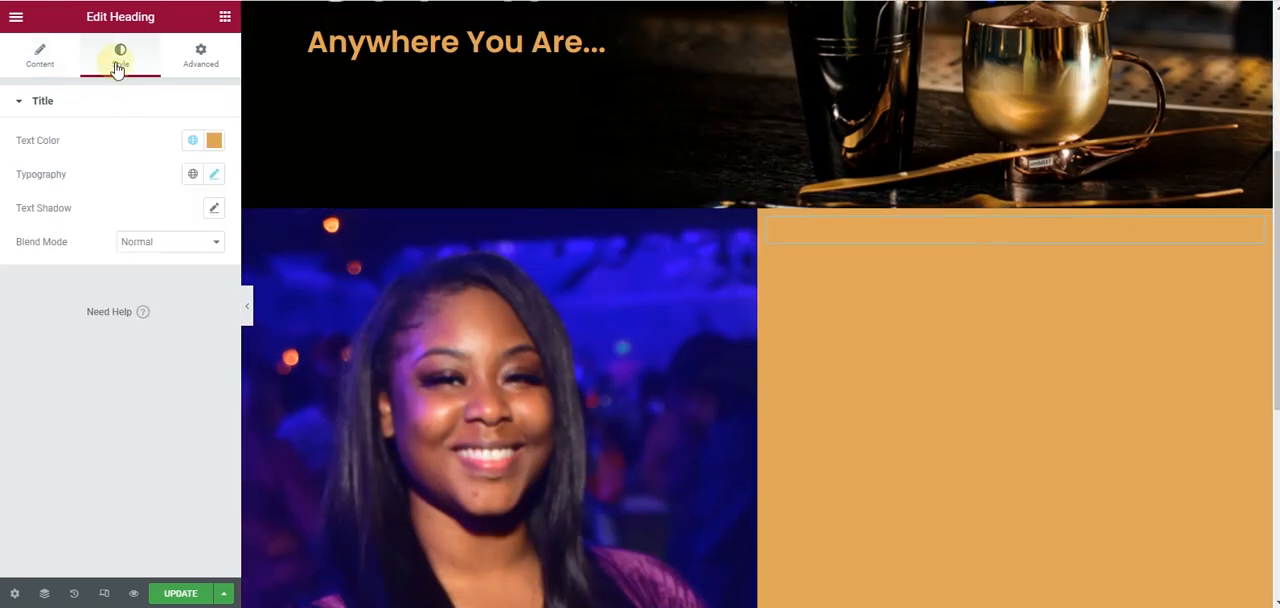
left_click(192, 140)
left_click(118, 272)
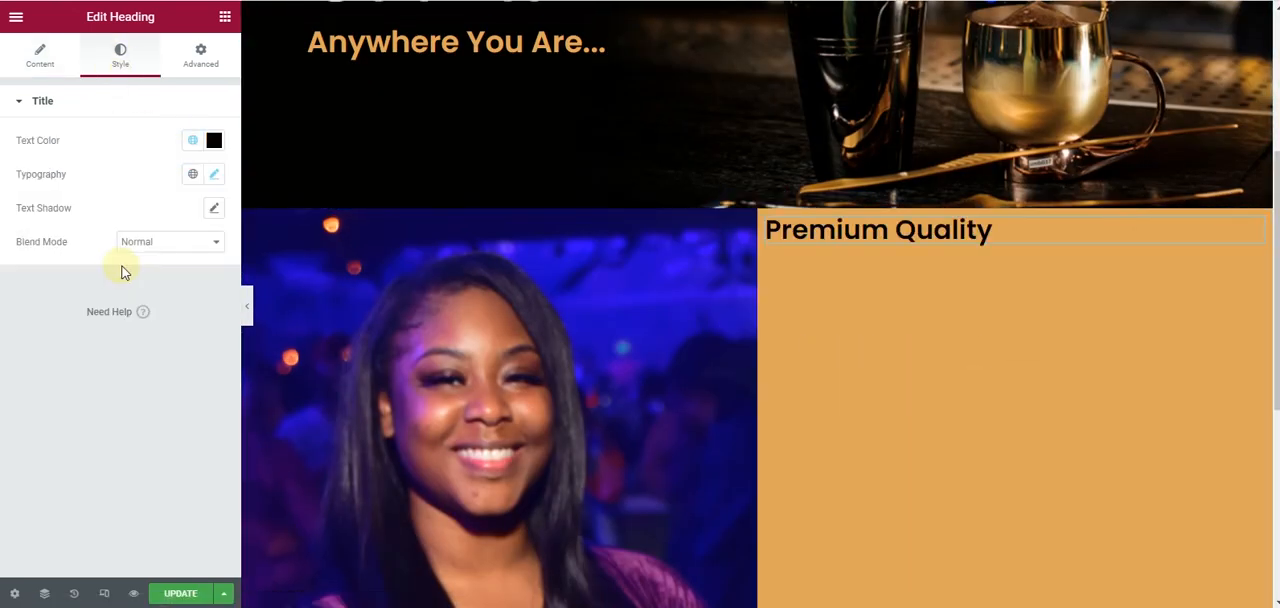
left_click(38, 60)
left_click_drag(116, 170, 3, 177)
type("About")
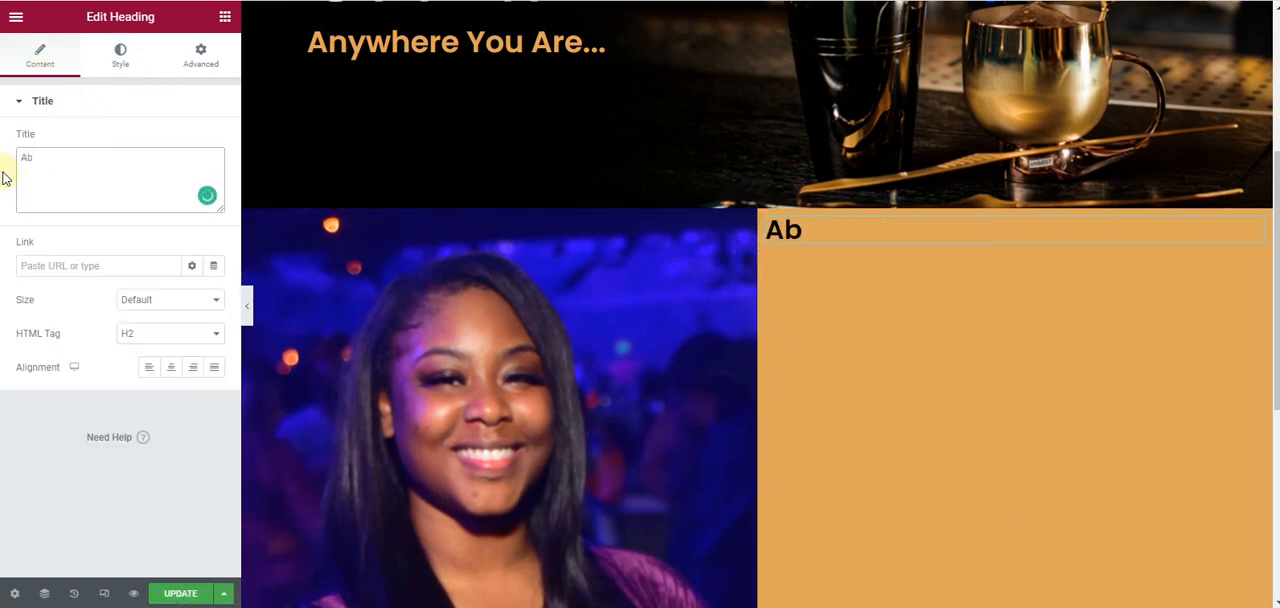
- Reduce the "About" heading's font size in its typography settings
left_click(120, 52)
left_click(213, 174)
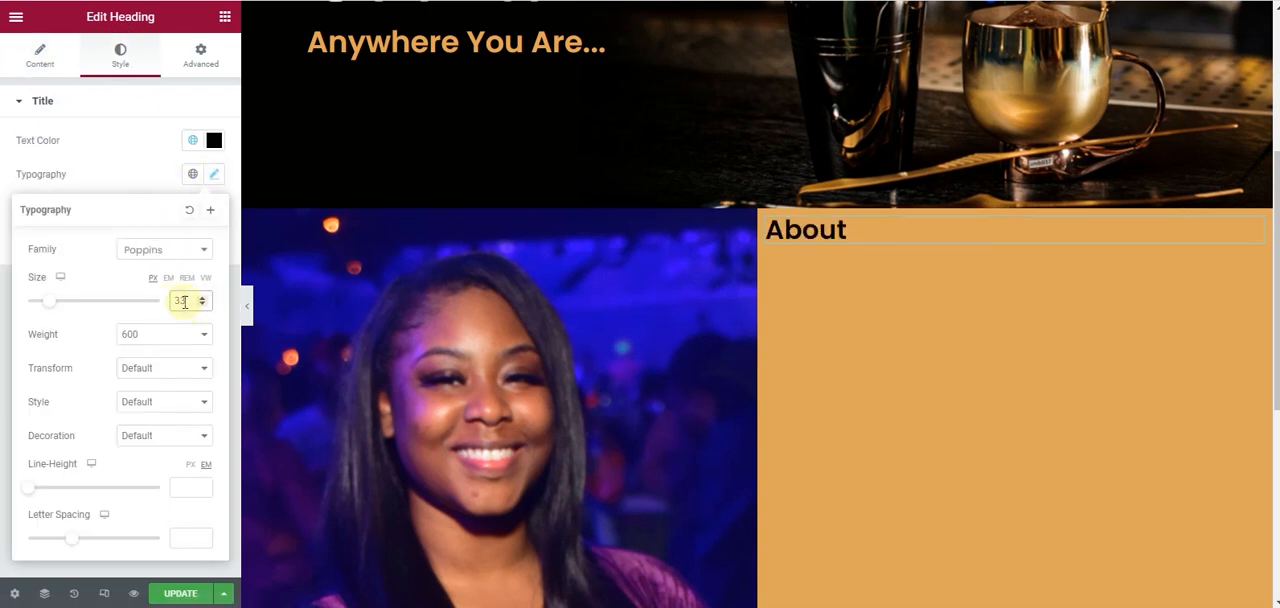
type("1")
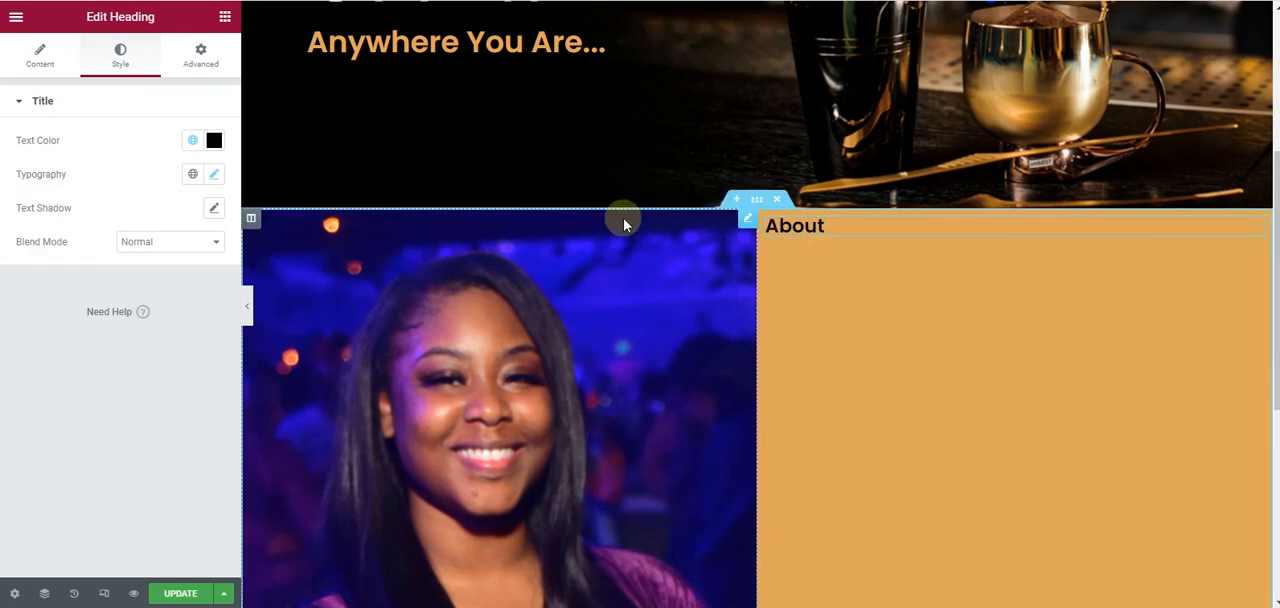
- Duplicate the hero's "Cocktail" heading and place the copy beneath the "About" heading
scroll(620, 214, "up", 3)
right_click(697, 269)
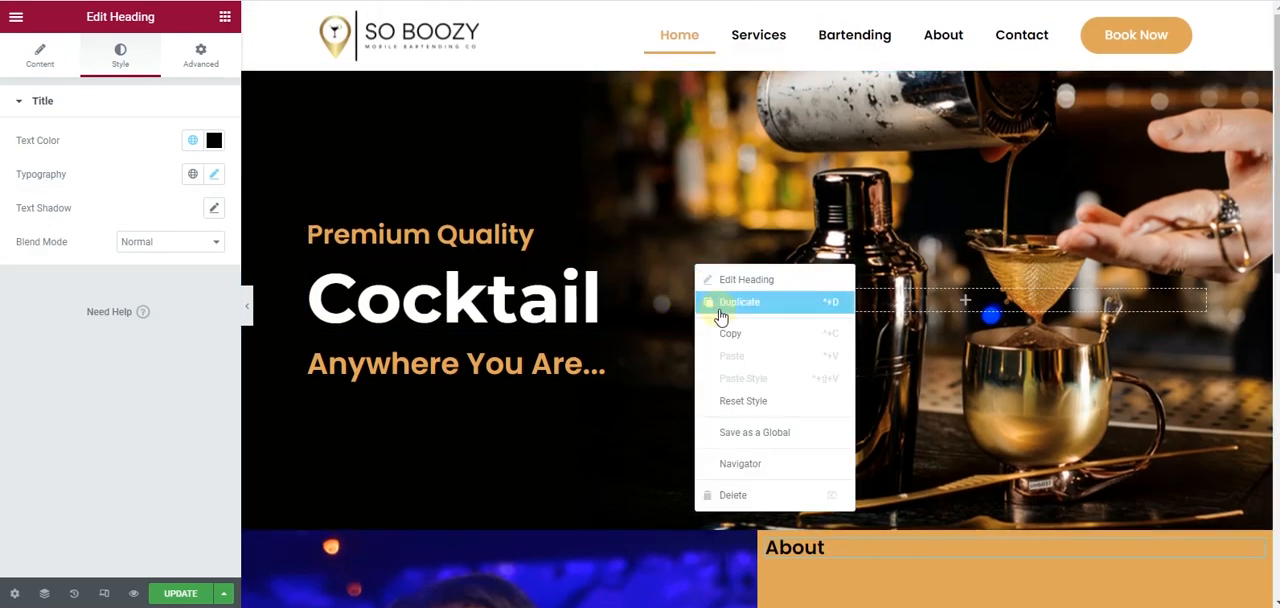
left_click(720, 305)
scroll(695, 133, "down", 3)
left_click_drag(697, 78, 875, 336)
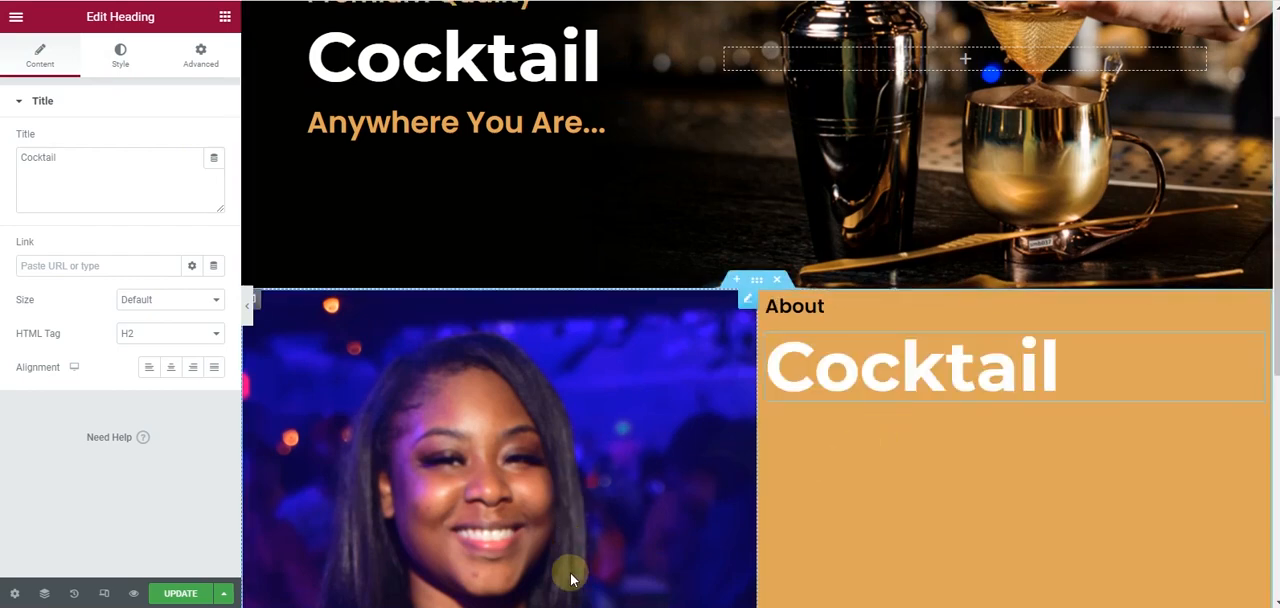
- Copy the About title from the Adobe XD mockup and replace the duplicated heading's text with "So Boozy Mobile Bartending Co."
left_click(625, 606)
left_click(740, 138)
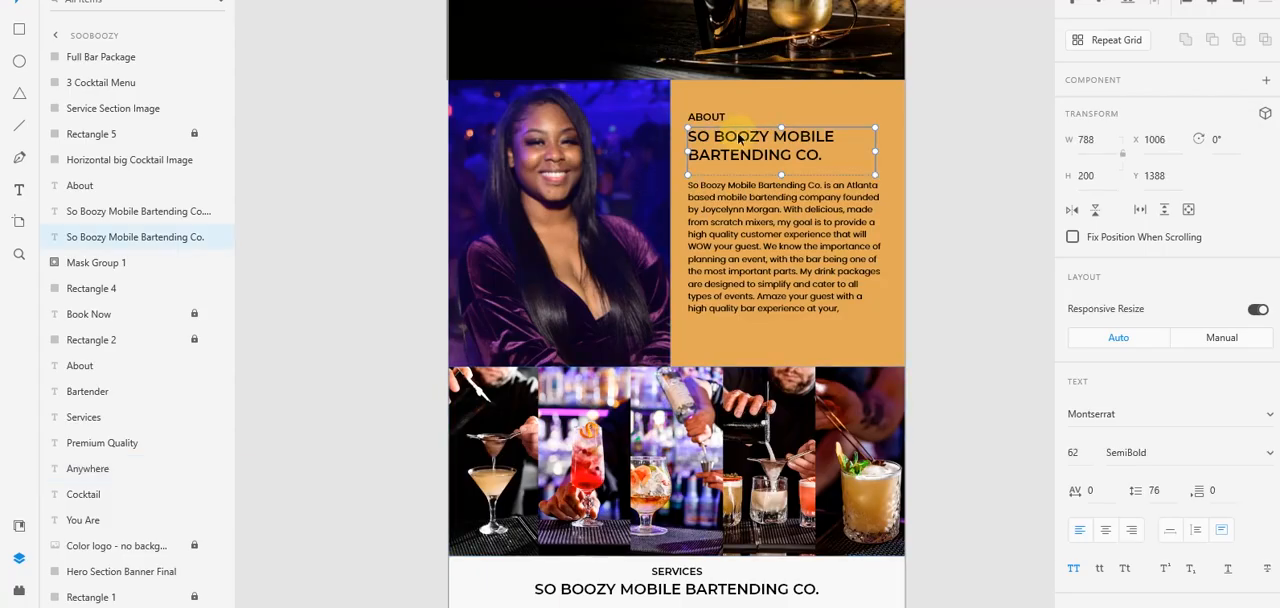
double_click(740, 138)
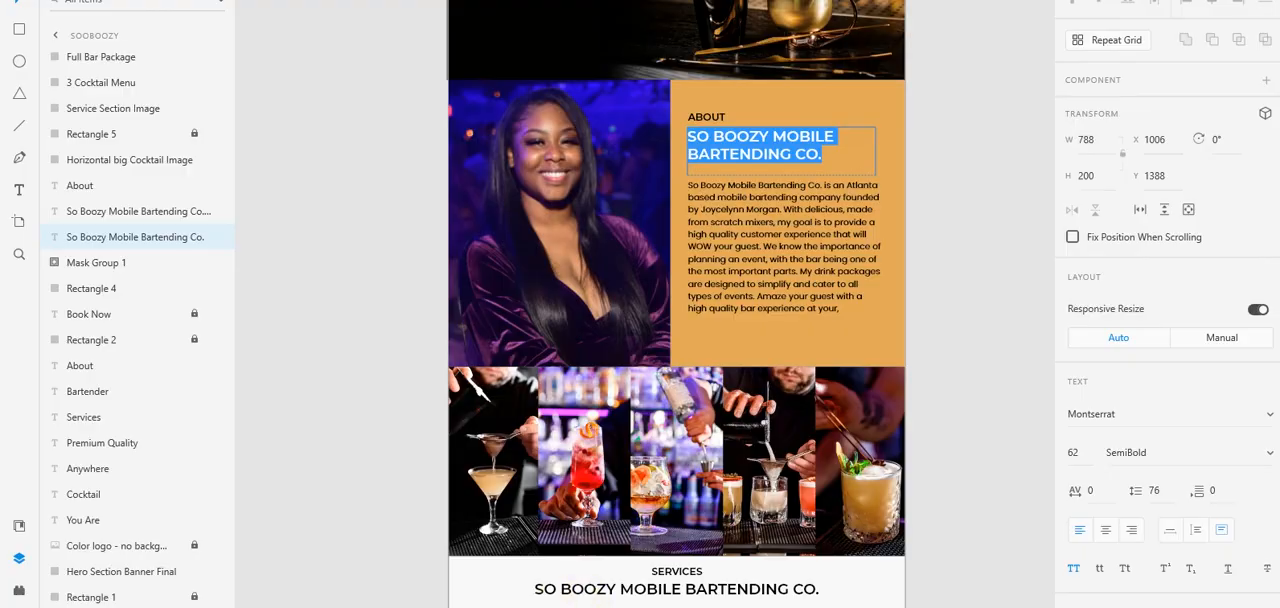
left_click(556, 604)
left_click(124, 150)
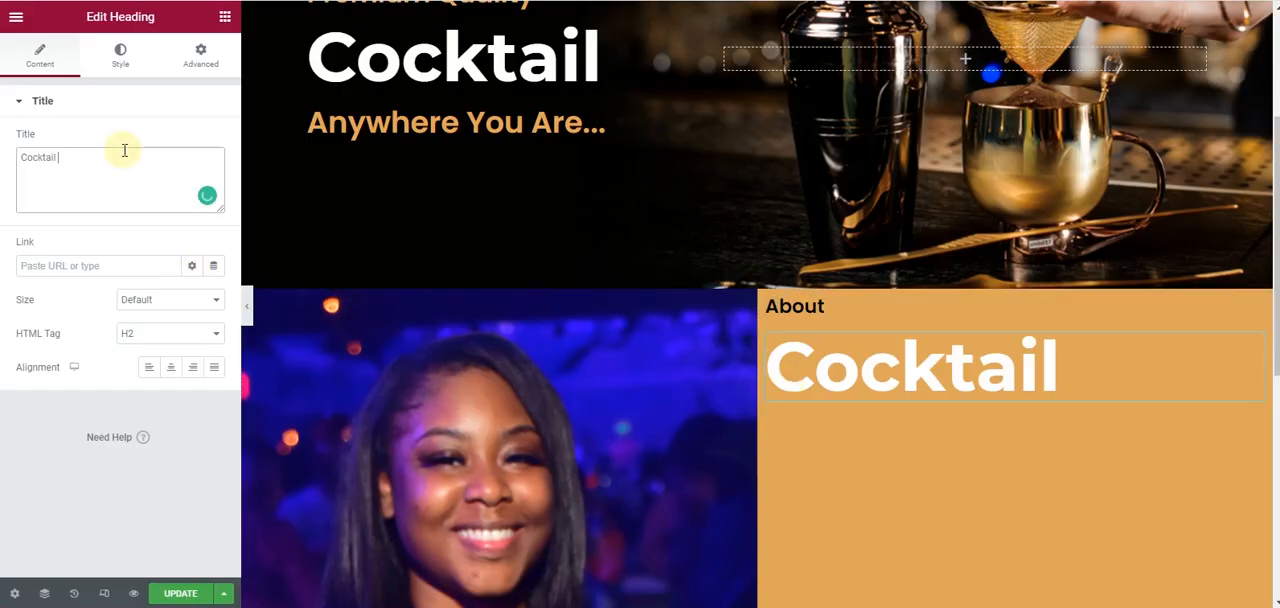
type("So Boozy Mobile Bartending Co.")
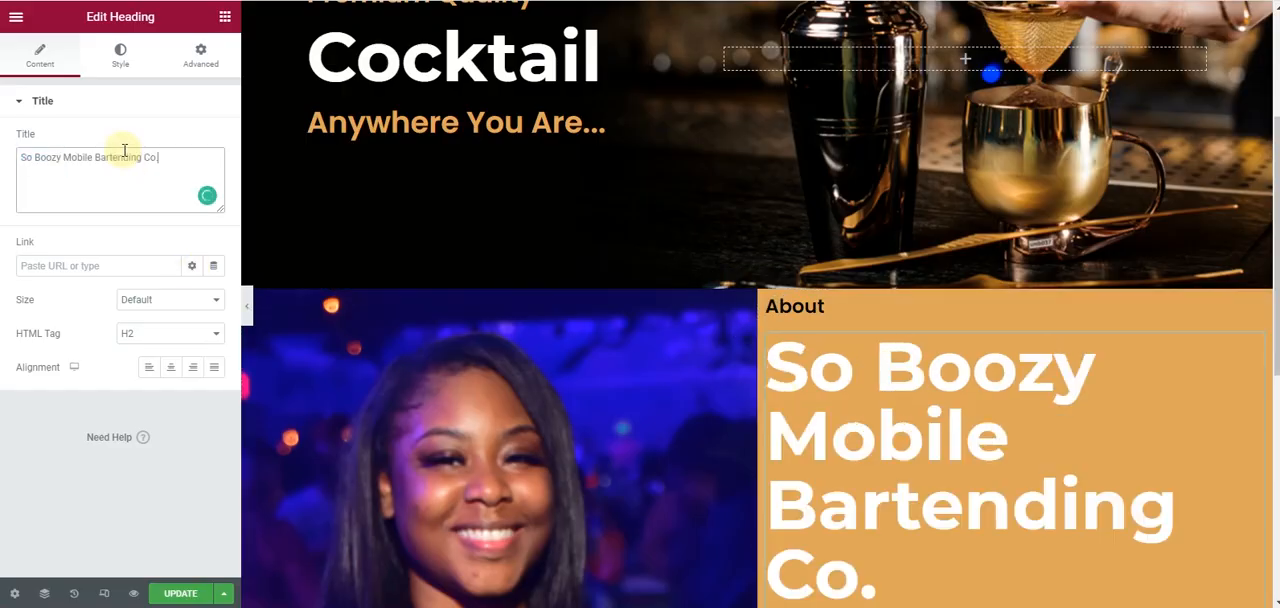
- Give the company name heading the Secondary global color and a 42 px font size
left_click(120, 55)
left_click(193, 140)
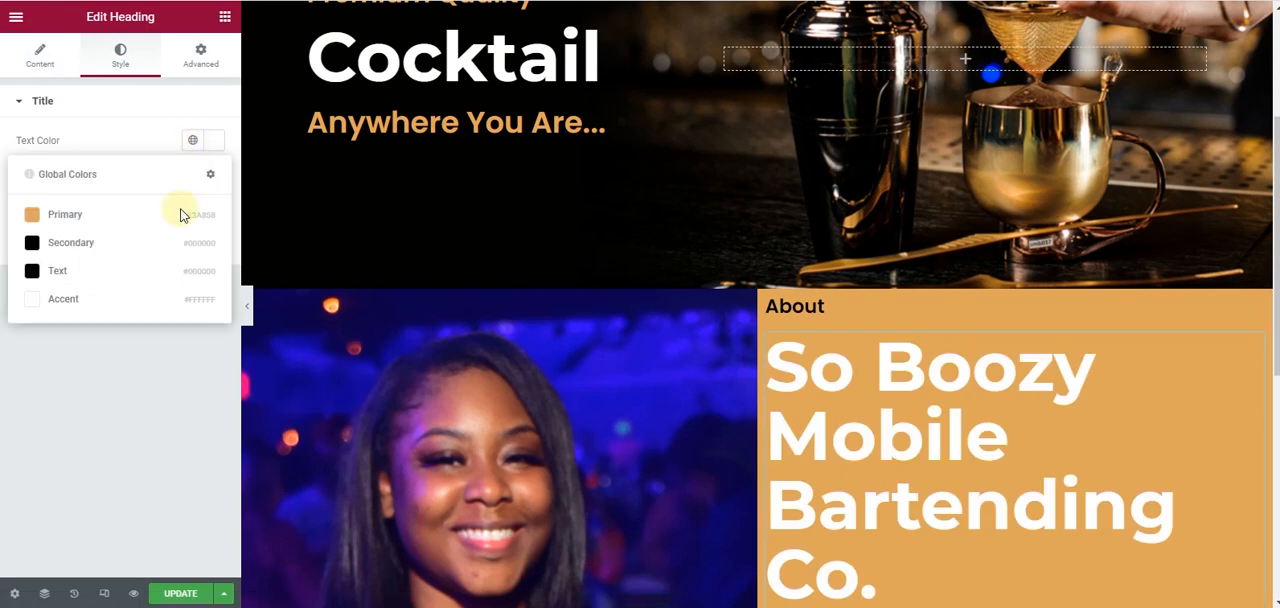
left_click(165, 252)
left_click(215, 175)
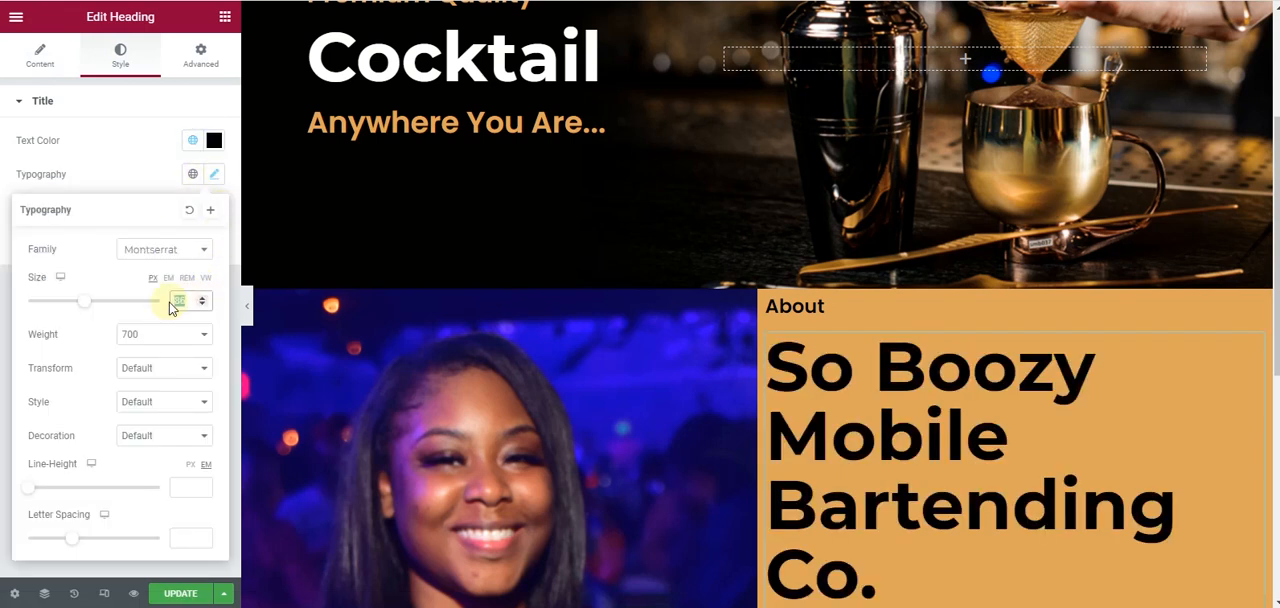
type("42")
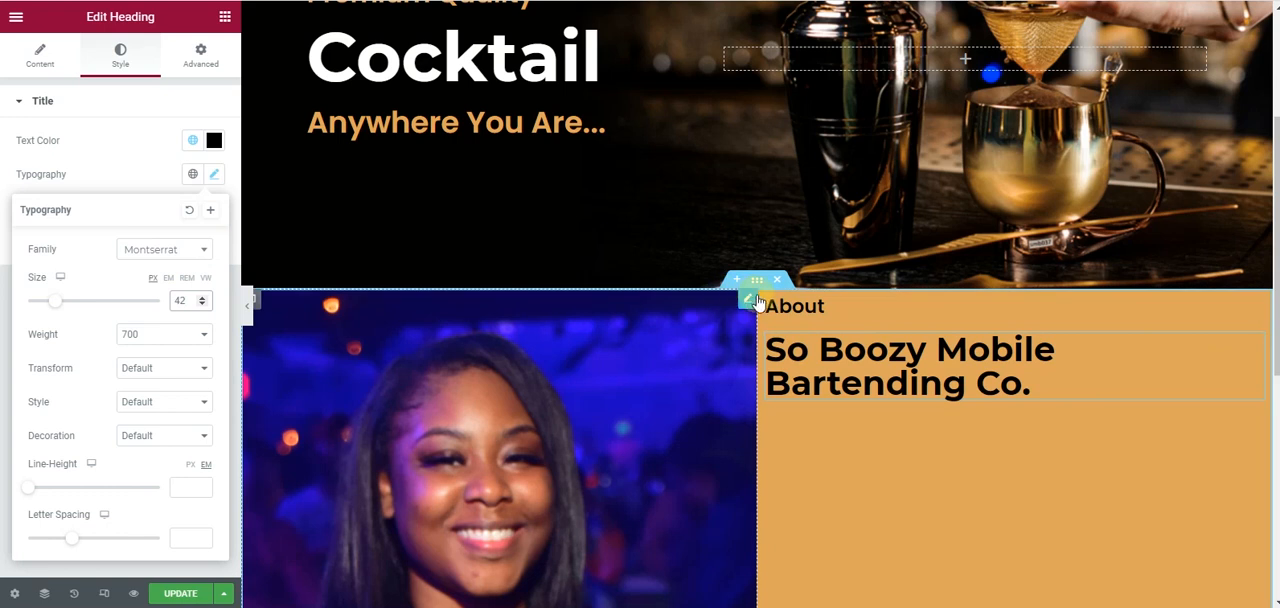
- Set the right column's padding to 50 px on all four sides
left_click(767, 300)
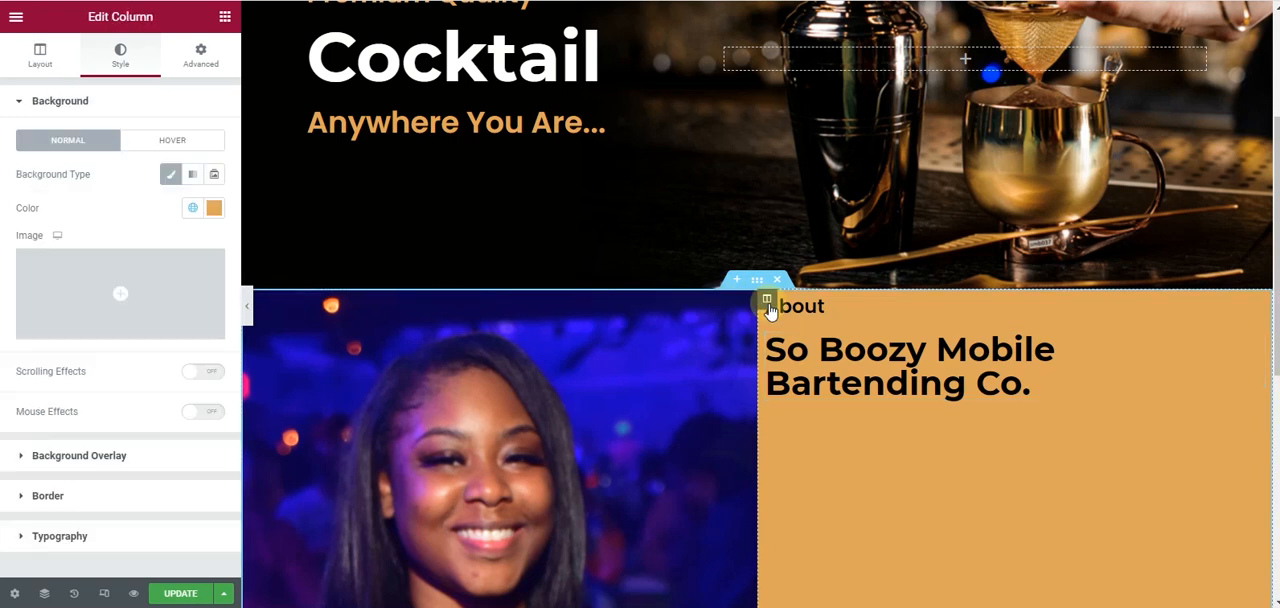
left_click(198, 60)
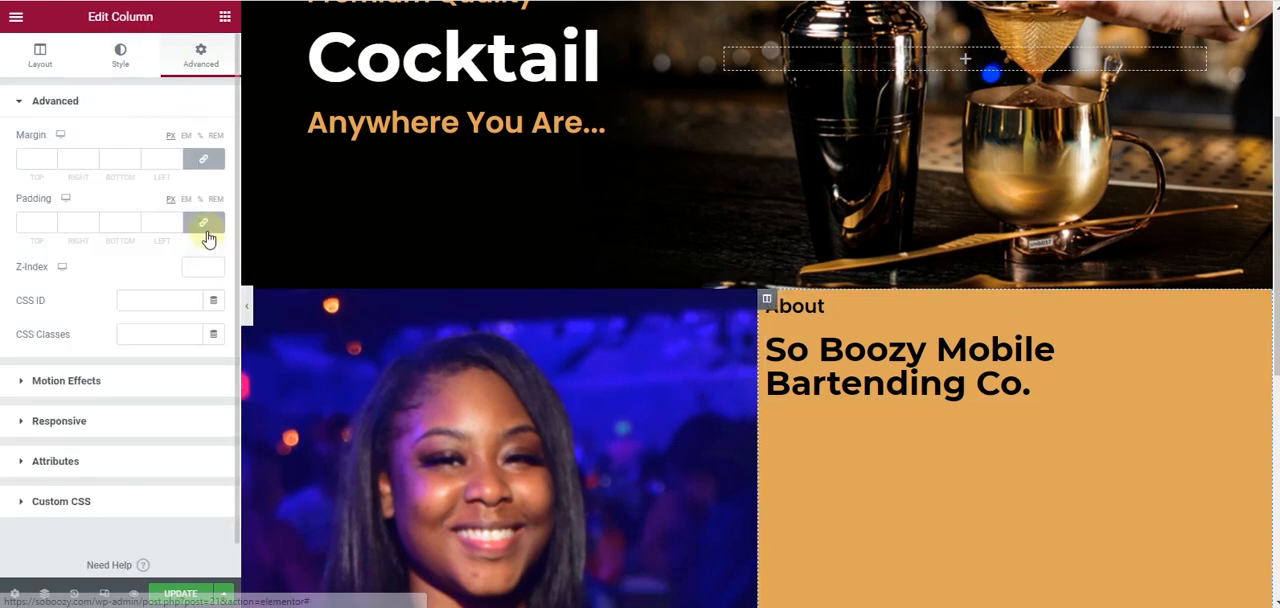
left_click(204, 224)
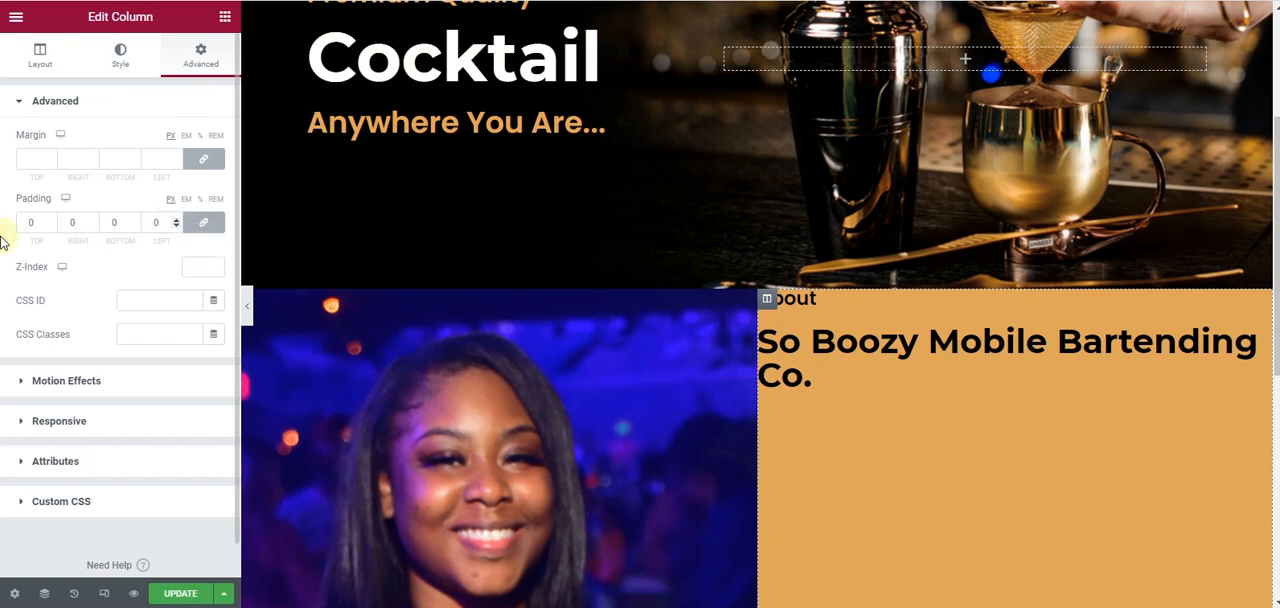
left_click(52, 220)
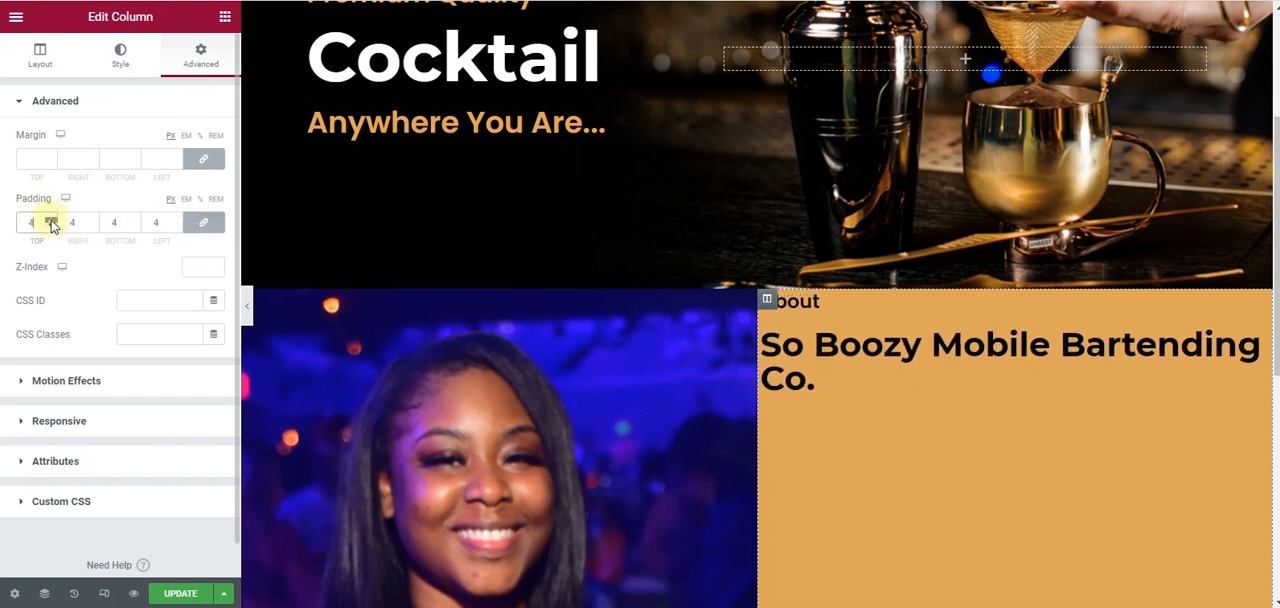
left_click_drag(52, 224, 52, 224)
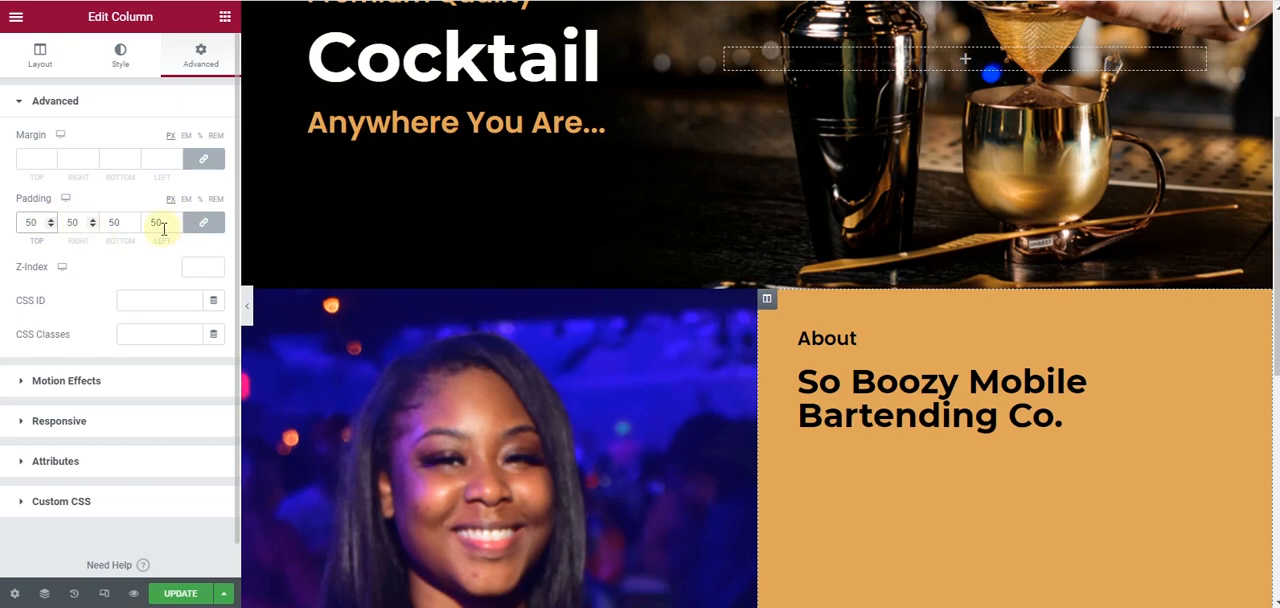
scroll(908, 380, "down", 3)
scroll(1218, 313, "up", 2)
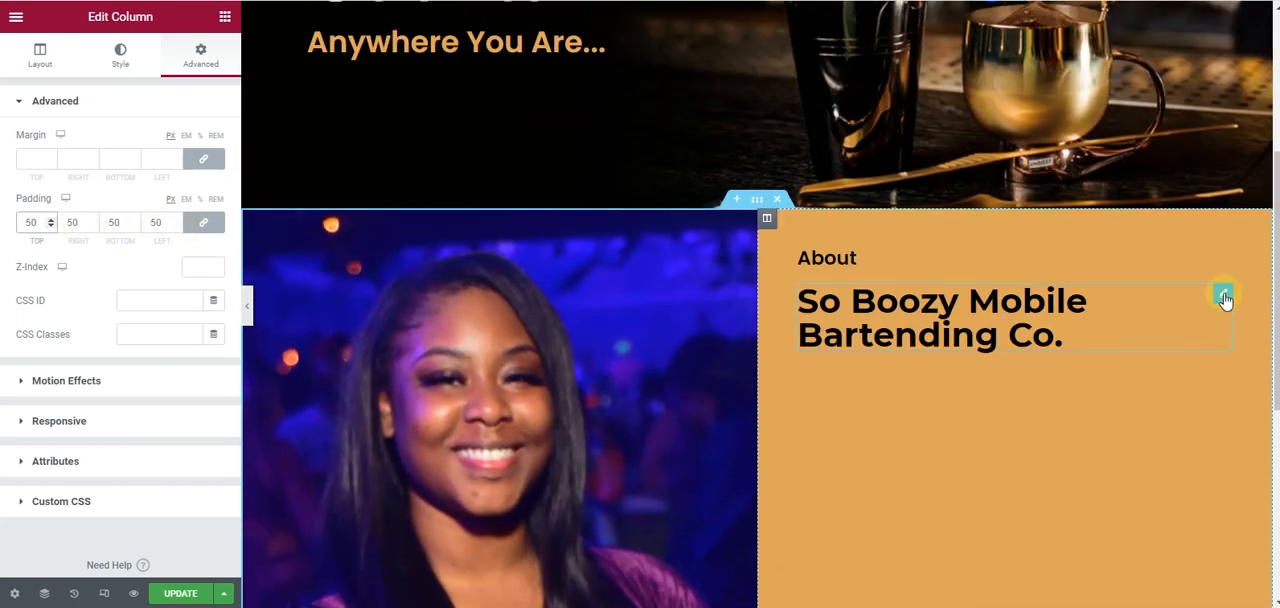
- Unlink the company name heading's margins and set its top margin to -14 px
left_click(1224, 296)
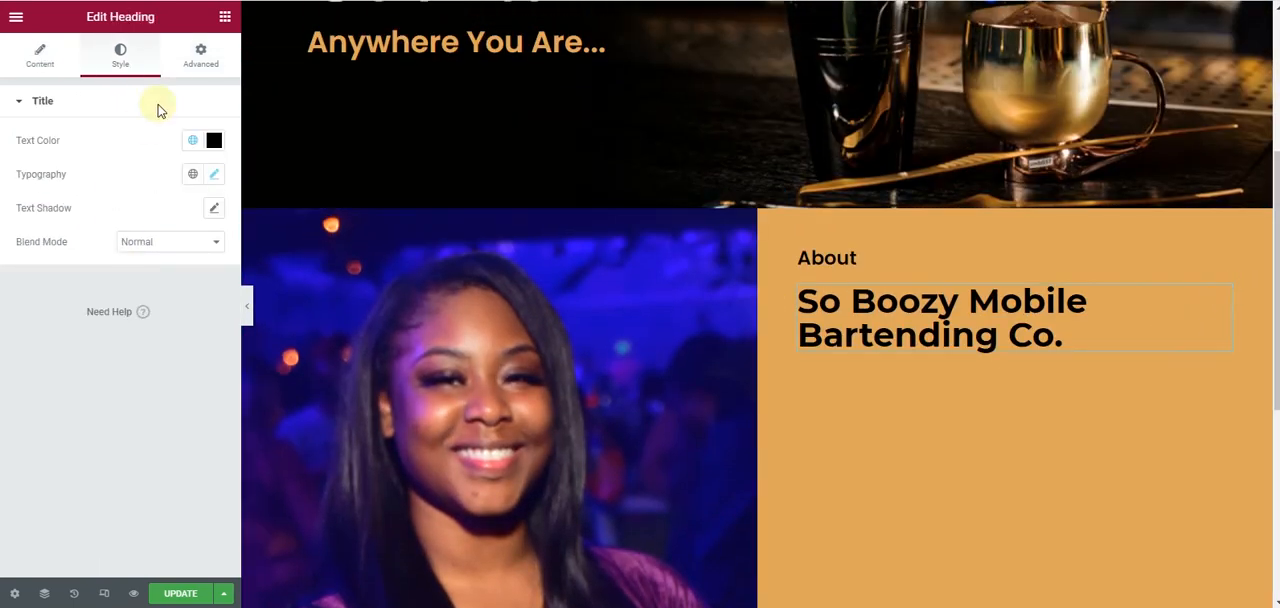
left_click(207, 55)
left_click(200, 163)
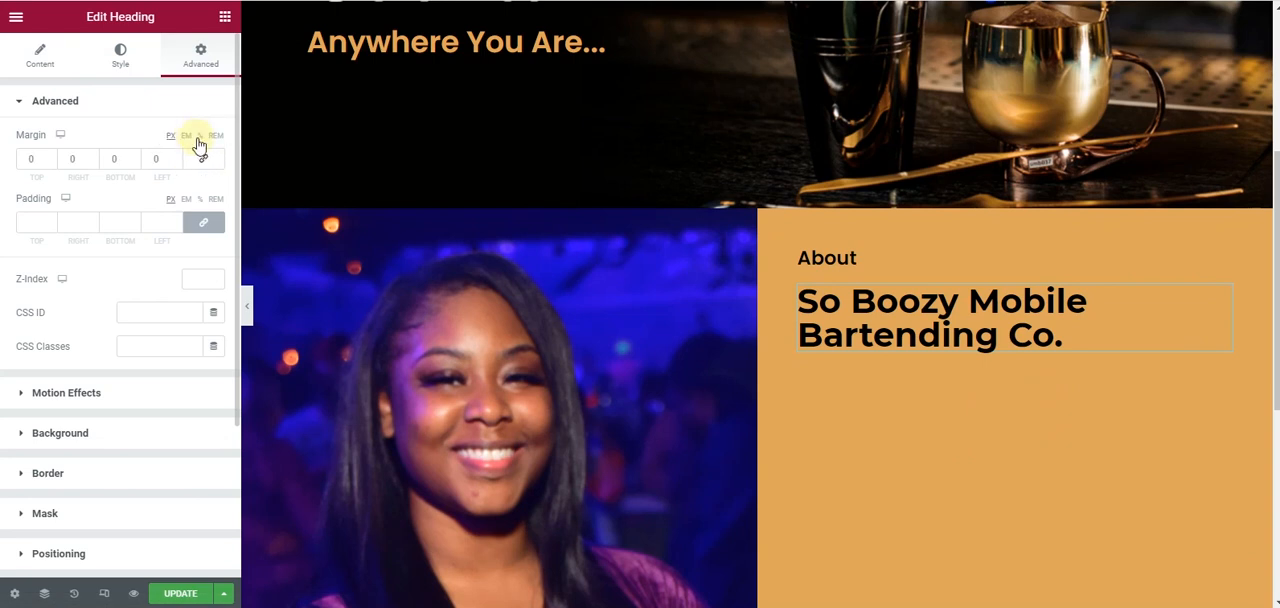
left_click(48, 163)
left_click(48, 163)
left_click(48, 163)
left_click(48, 163)
left_click(48, 163)
left_click(48, 163)
left_click(48, 163)
left_click(48, 163)
left_click(48, 163)
left_click(48, 163)
left_click(48, 163)
left_click(48, 163)
left_click(48, 163)
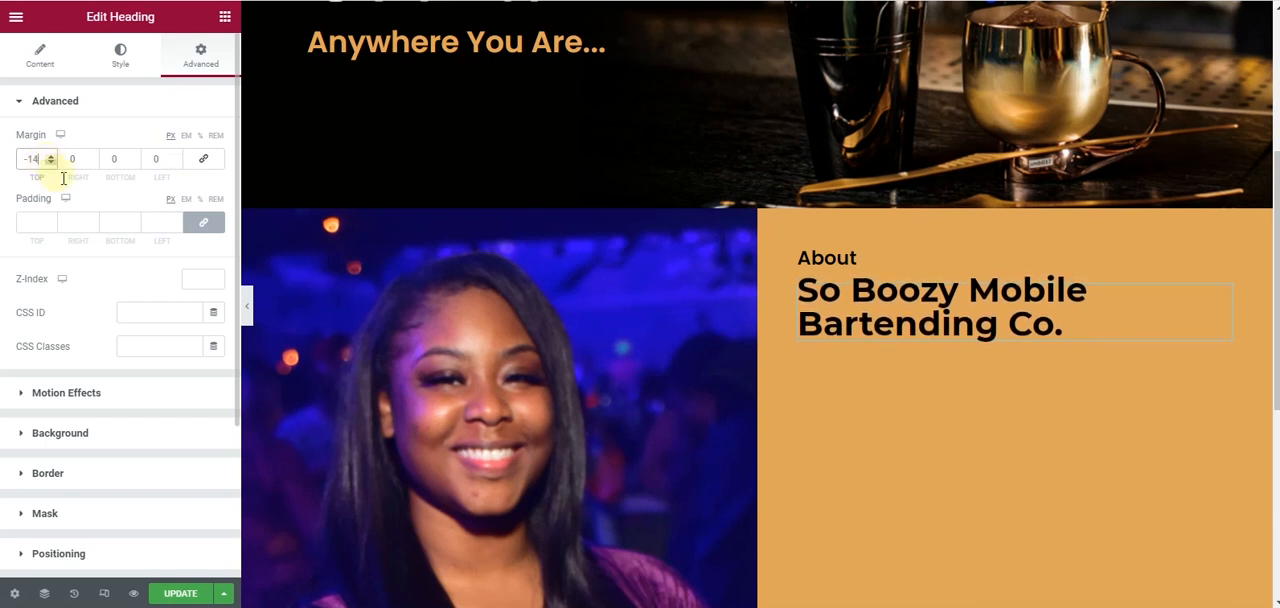
- Preview the heading without the editing panel and insert a </br> line break before "Bartending Co." in its title
left_click(247, 307)
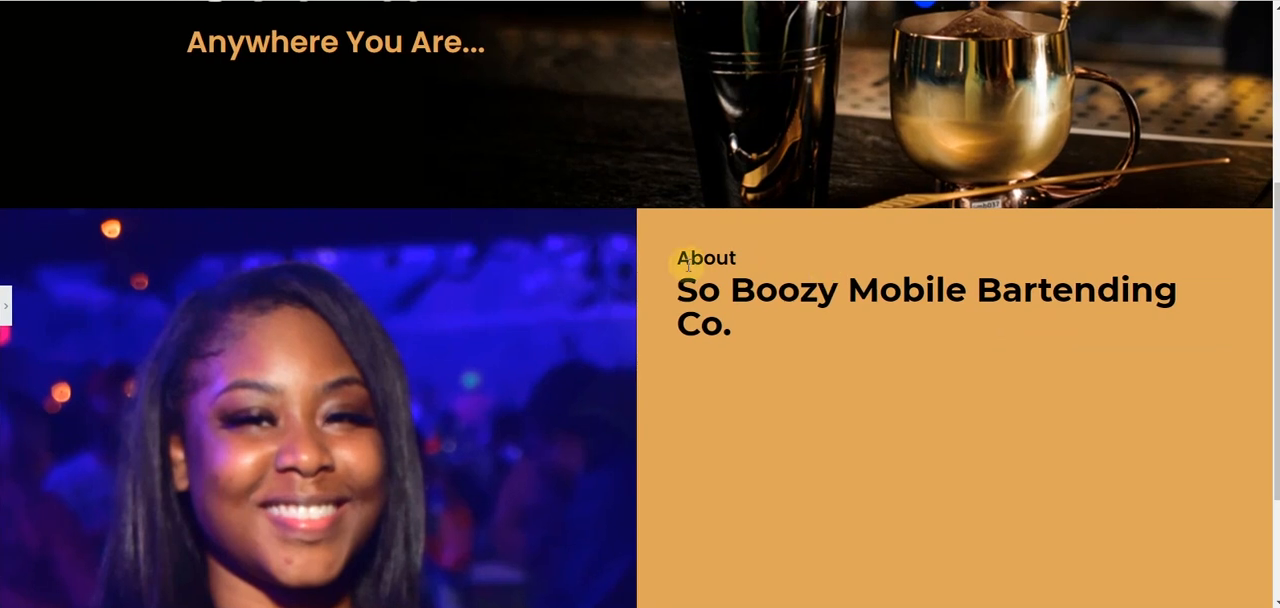
left_click(6, 305)
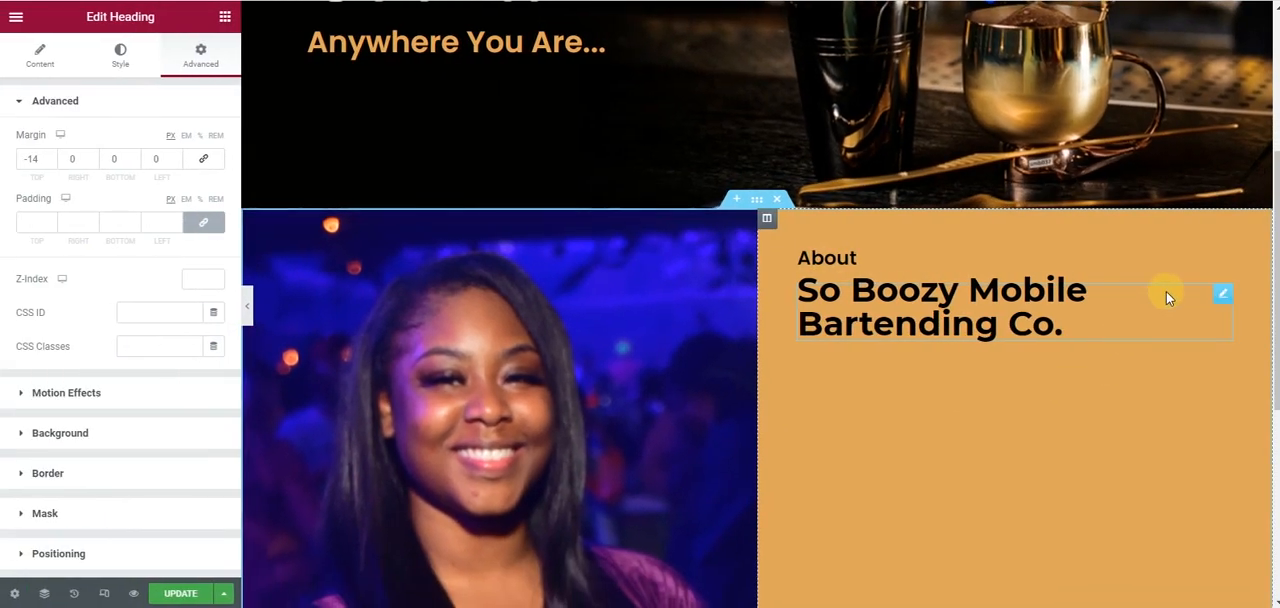
left_click(14, 58)
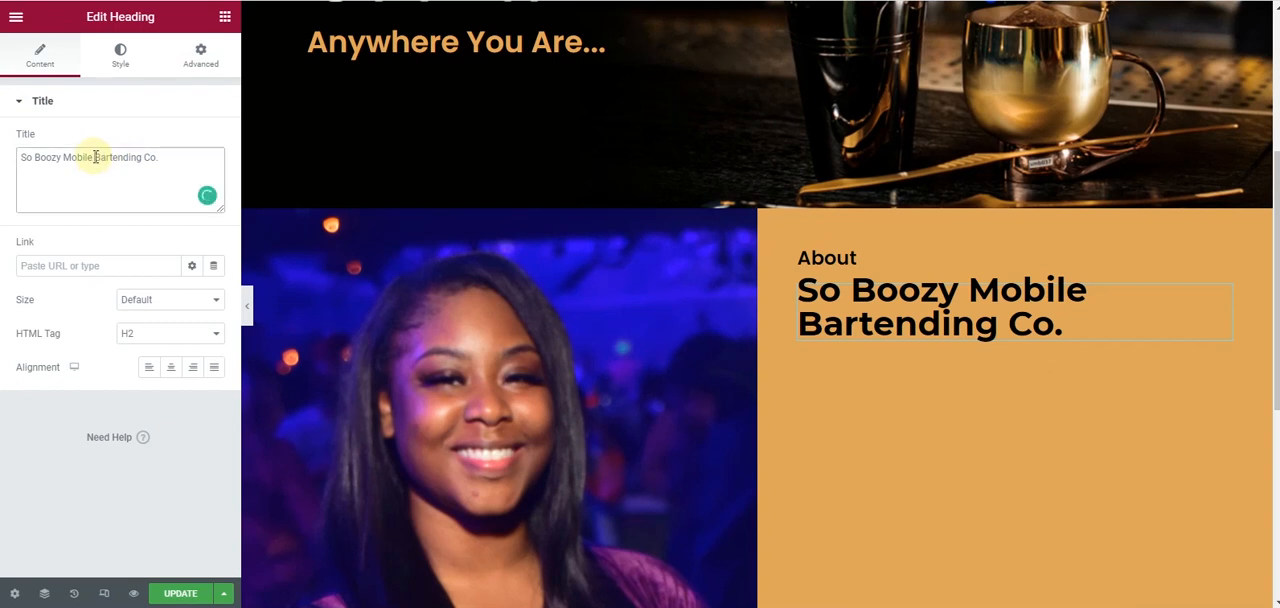
type("<>")
- Set the company name heading's line height to 1.2 em and its letter spacing to 1
left_click(249, 311)
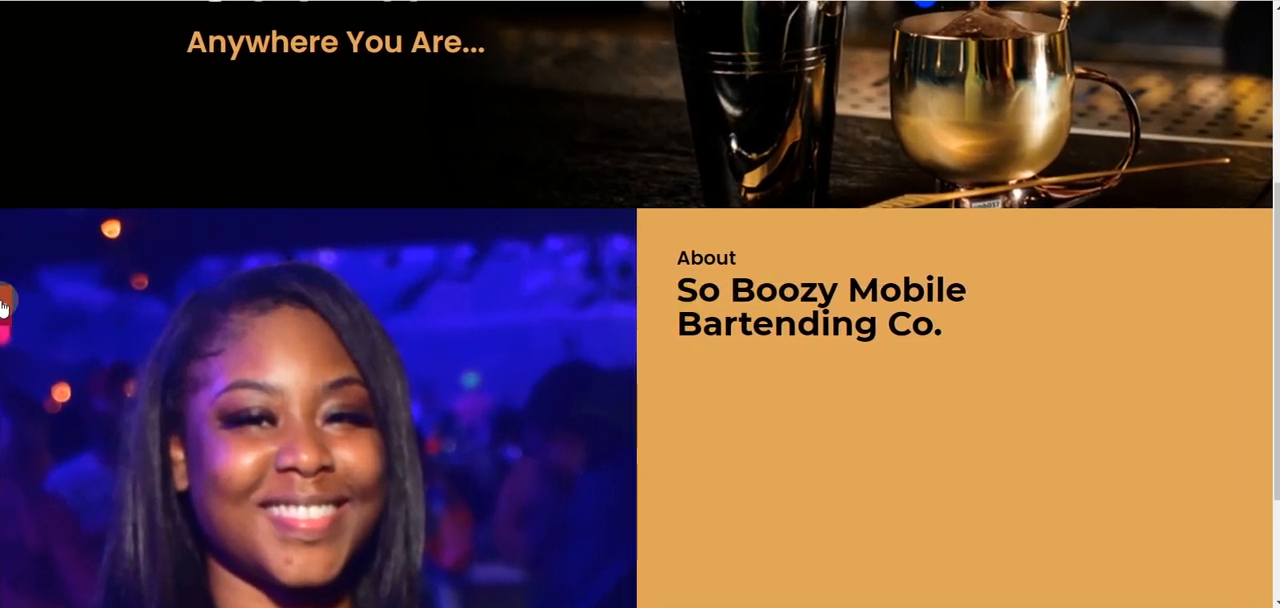
left_click(968, 322)
left_click(125, 60)
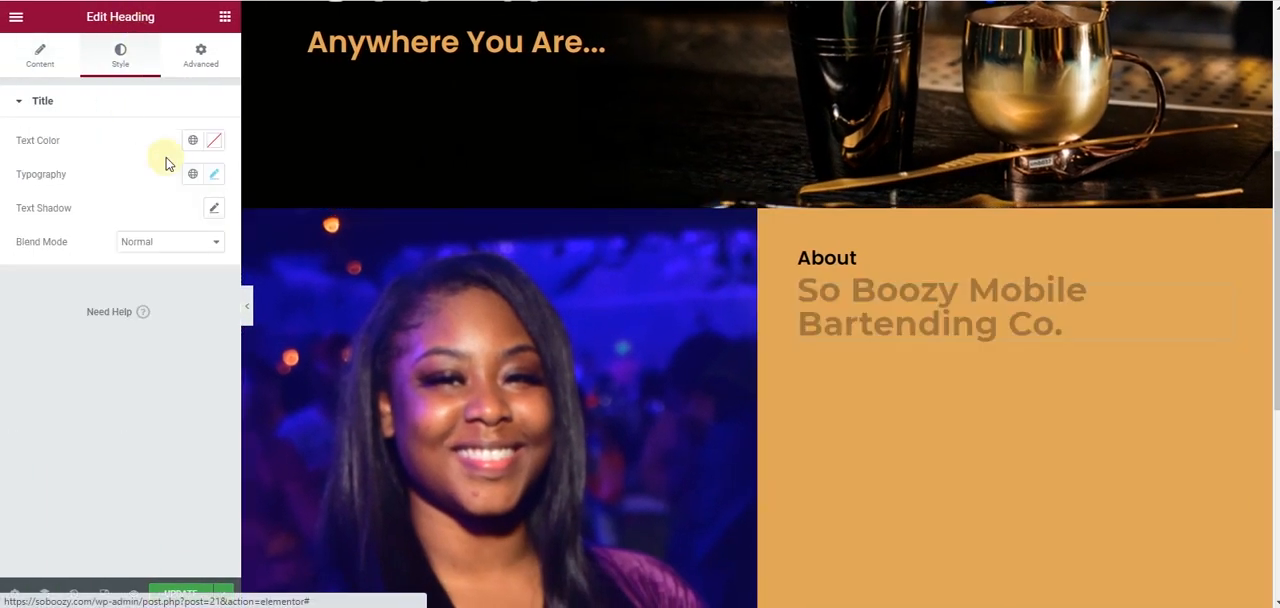
left_click(214, 174)
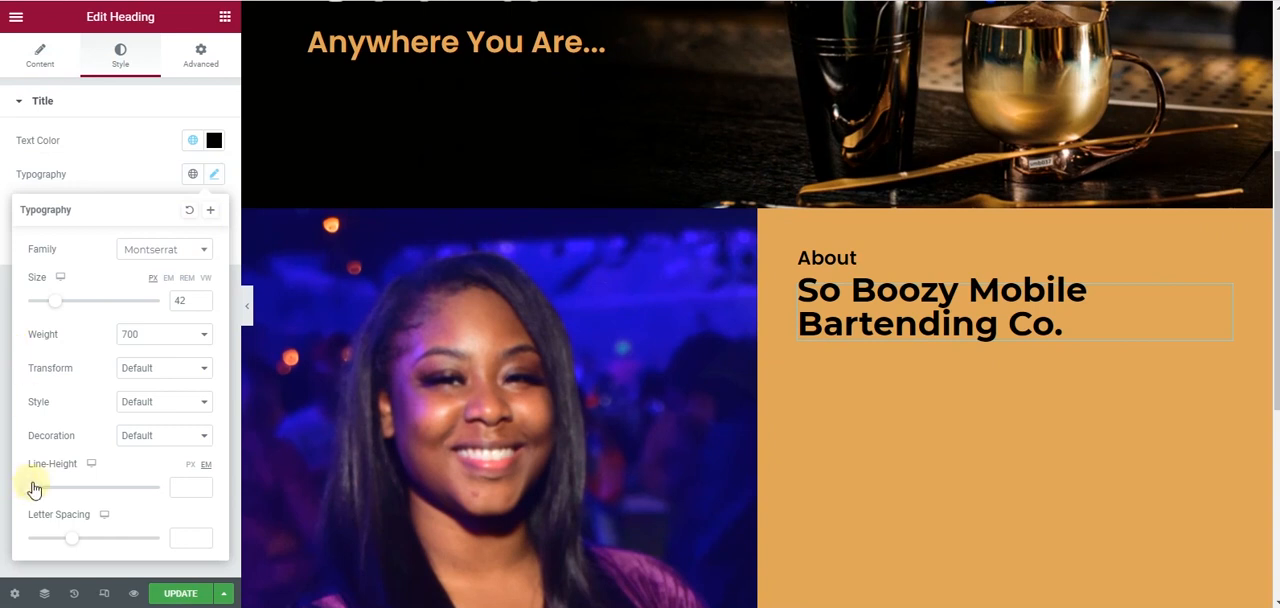
left_click_drag(30, 488, 45, 490)
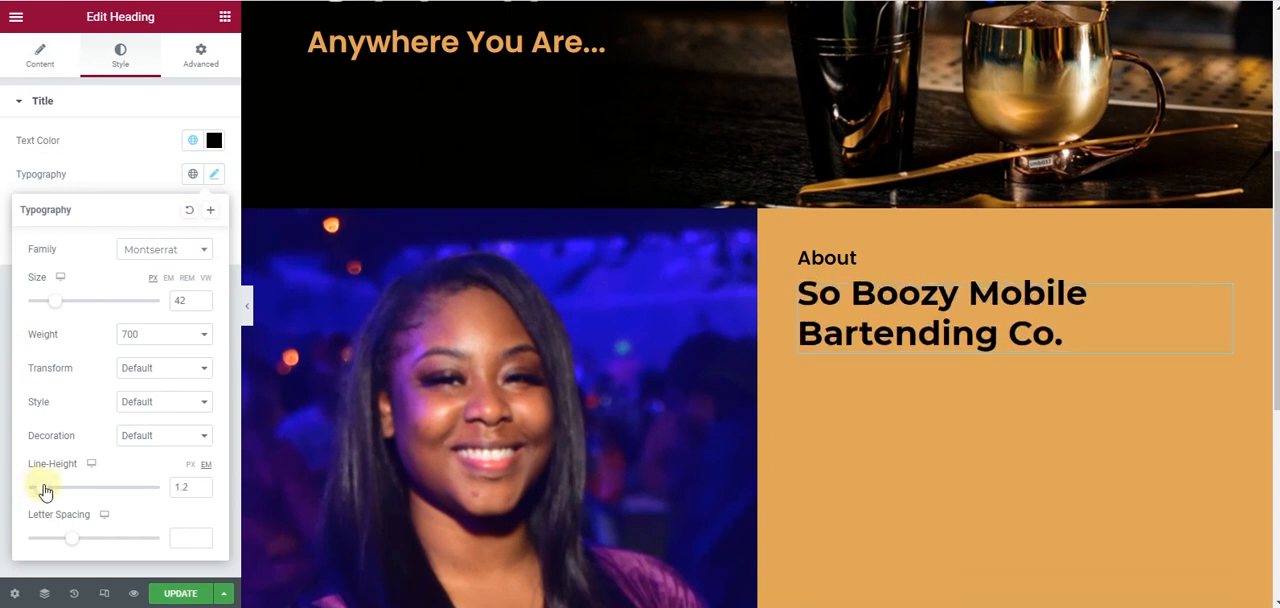
left_click_drag(73, 543, 83, 543)
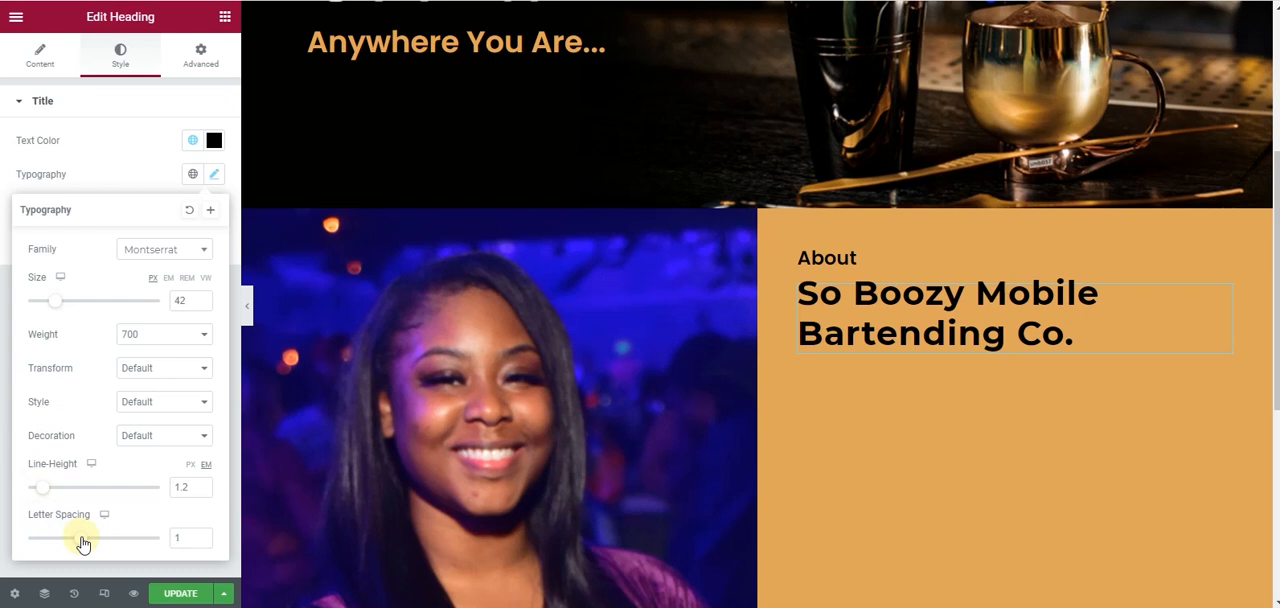
left_click(3, 355)
- Set the letter spacing of the hero section's "Cocktail" heading to 4.2
scroll(951, 365, "up", 3)
scroll(951, 365, "down", 2)
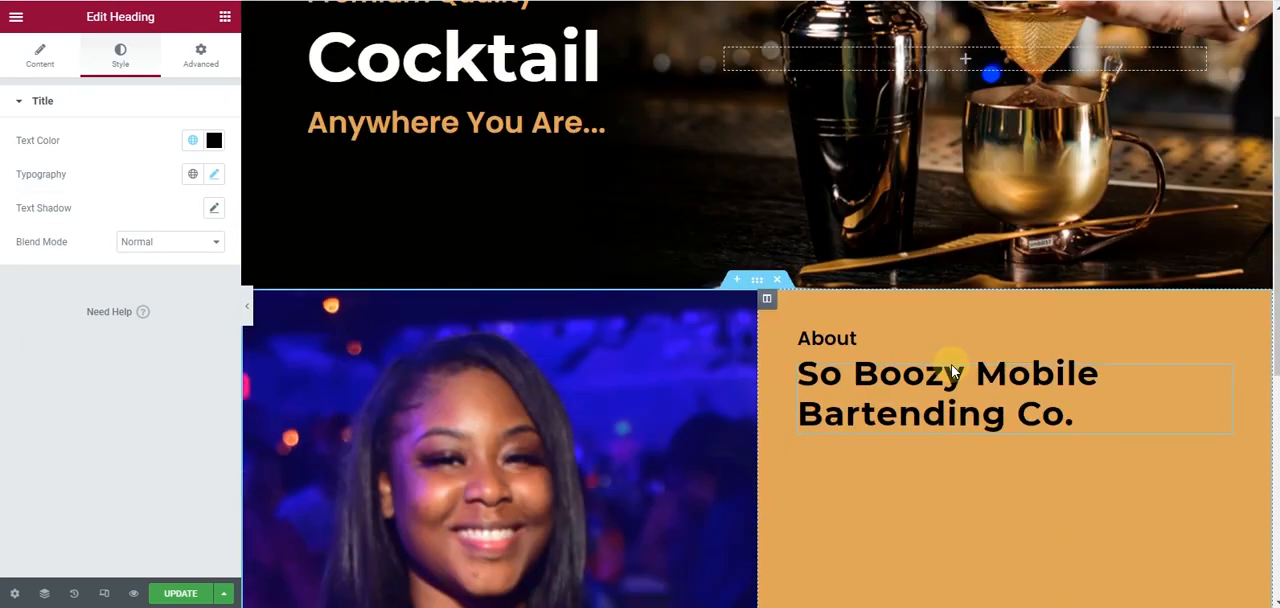
scroll(951, 370, "up", 3)
scroll(951, 370, "down", 1)
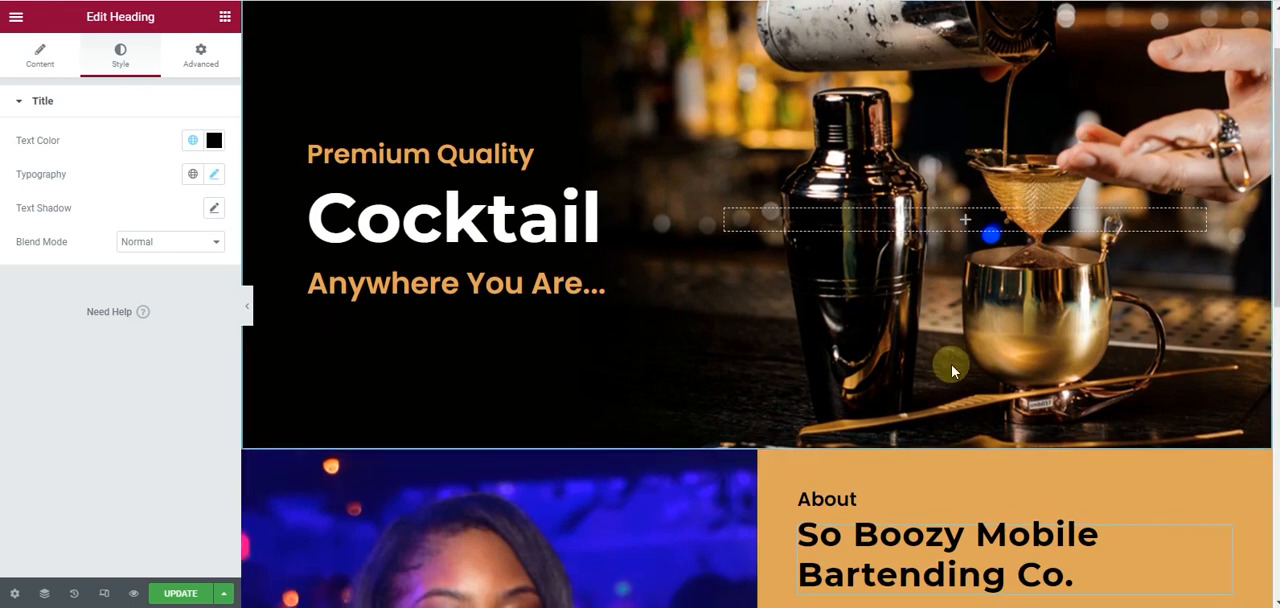
left_click(694, 196)
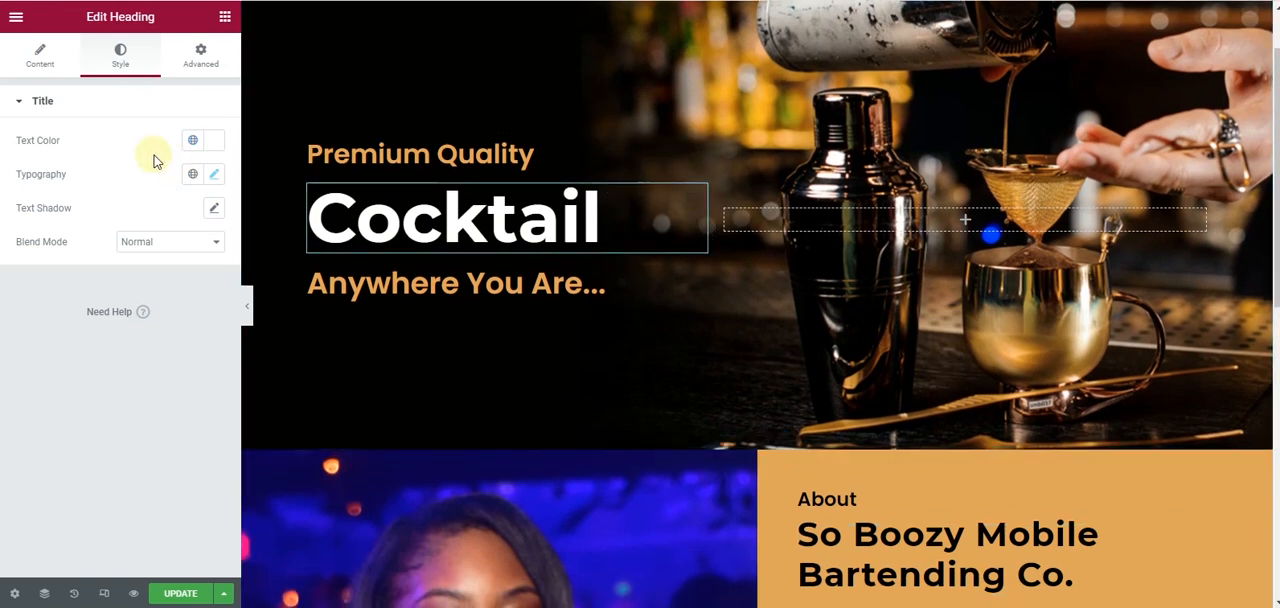
left_click(214, 175)
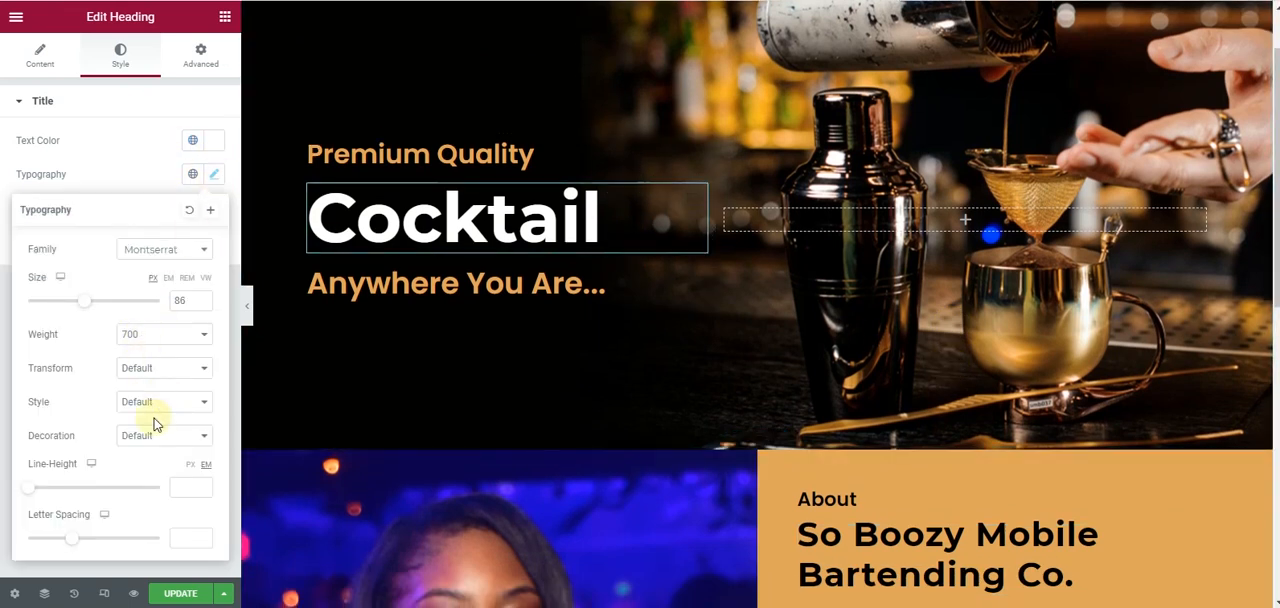
left_click_drag(73, 543, 109, 538)
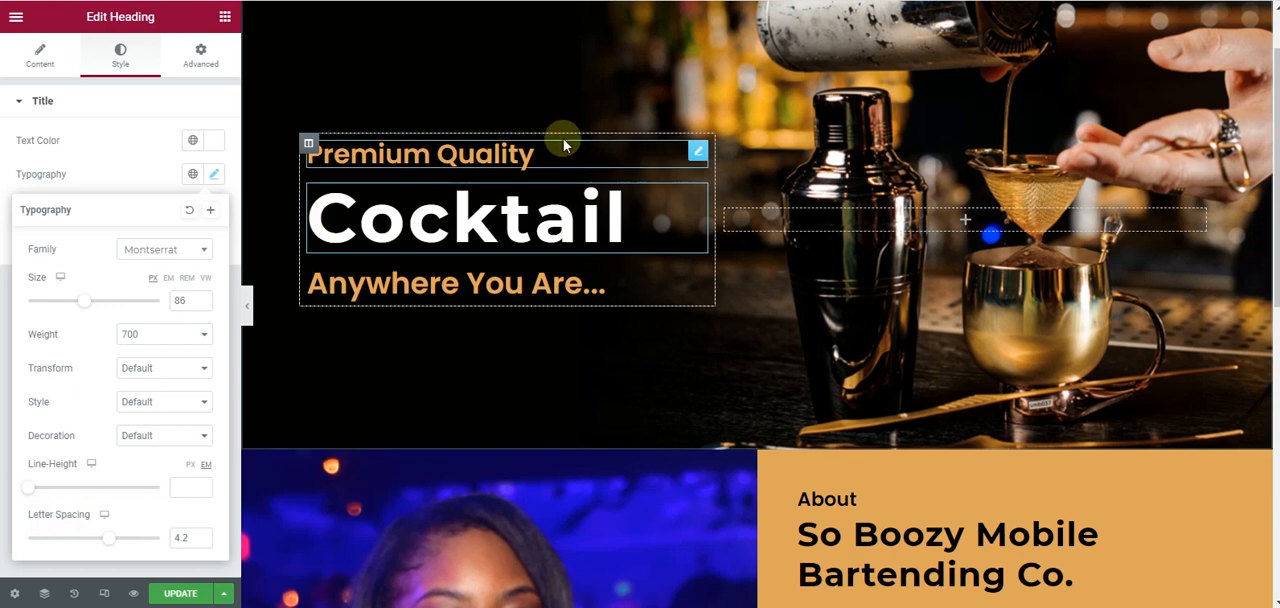
- Set the letter spacing to 1.9 for the "Premium Quality" heading and 1.2 for the "Anywhere You Are..." heading
left_click(697, 153)
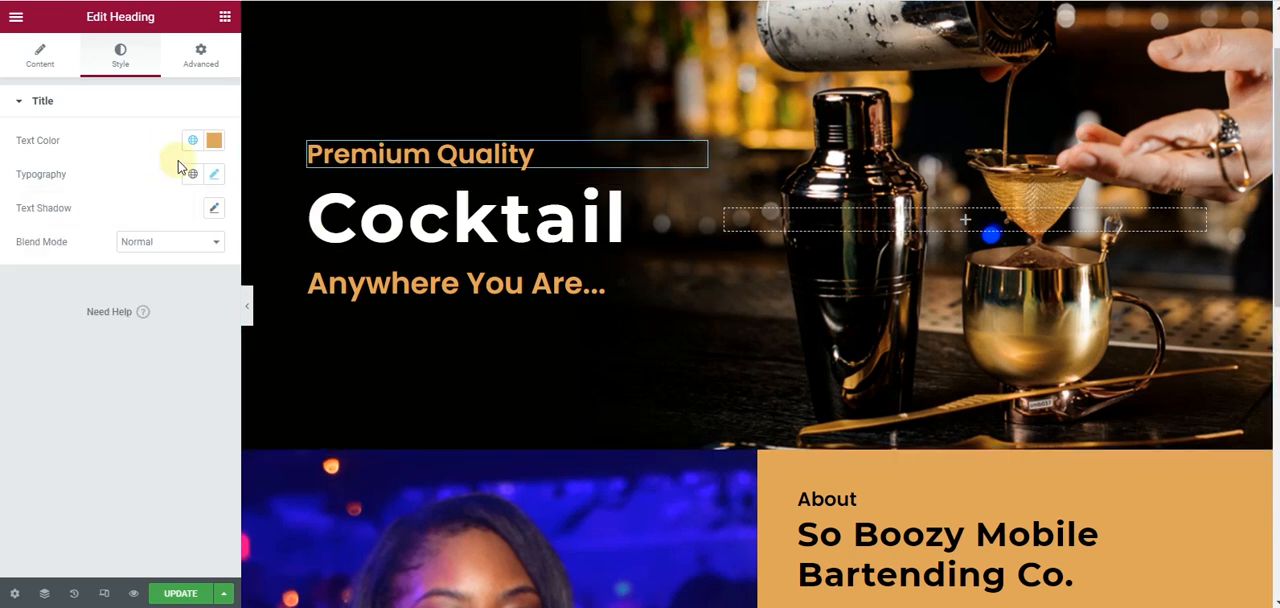
left_click(212, 175)
left_click_drag(77, 540, 94, 540)
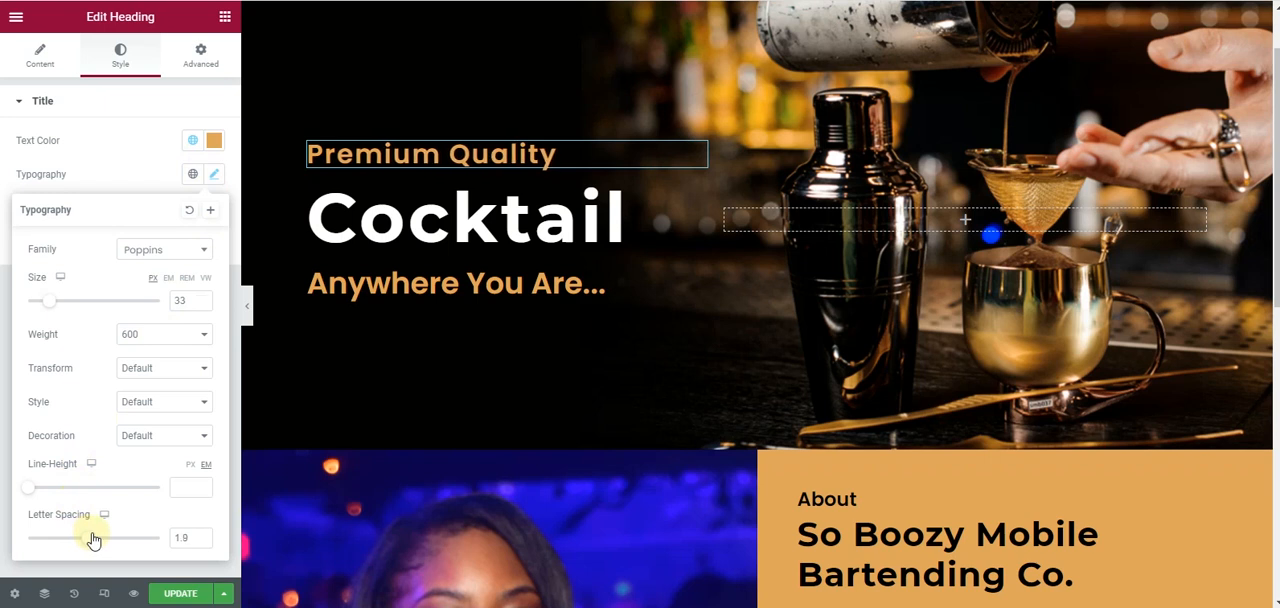
left_click(698, 286)
left_click(215, 175)
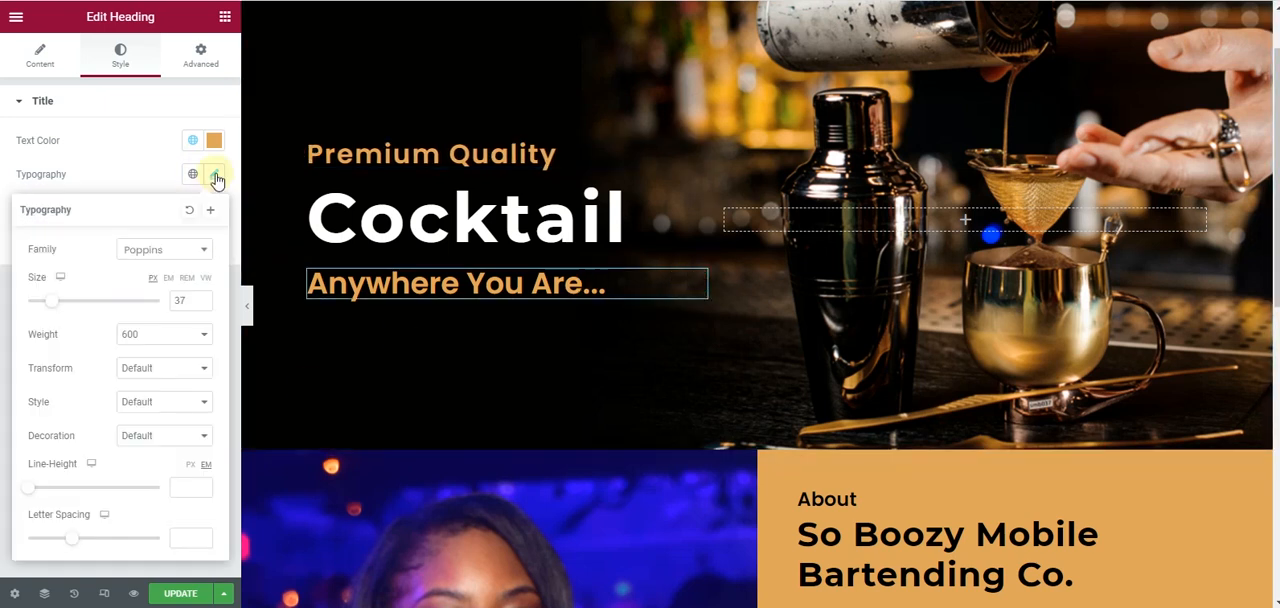
left_click_drag(75, 541, 85, 541)
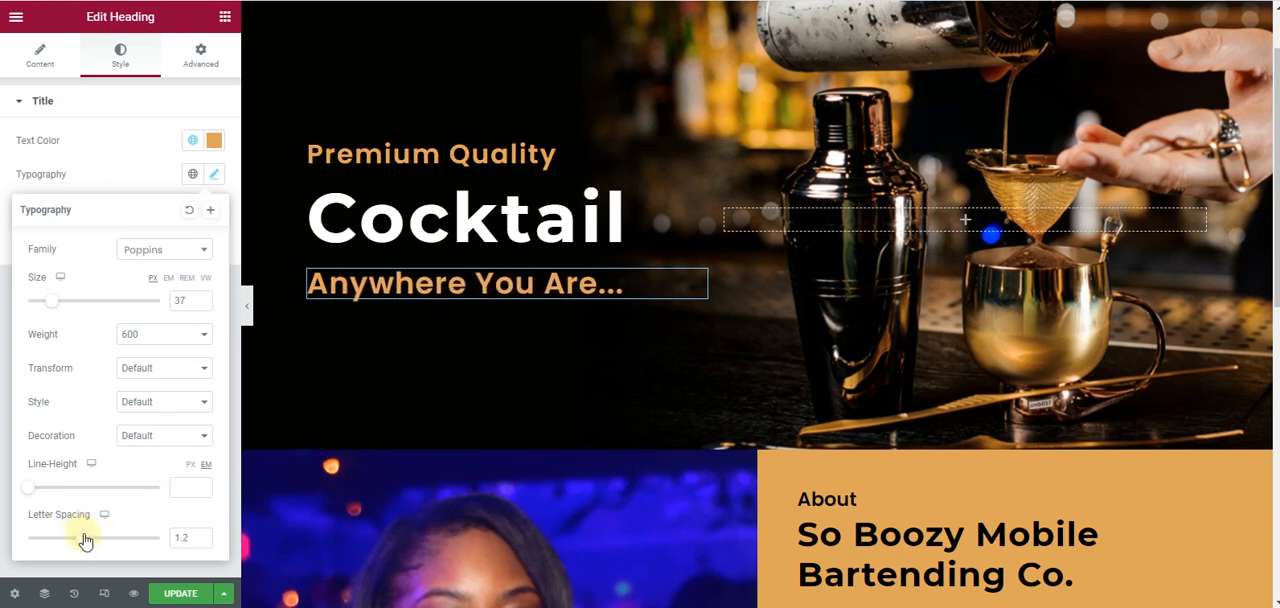
left_click(3, 210)
- Preview the page without the editing panel and examine the letter spacing of the hero and About headings
left_click(247, 305)
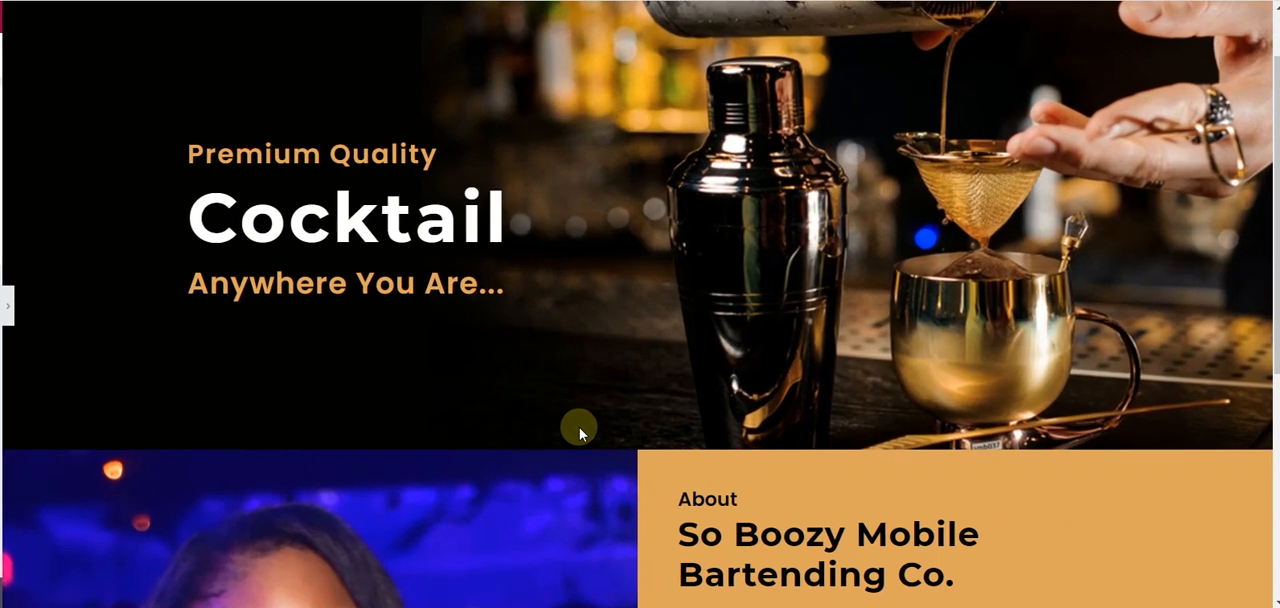
scroll(579, 427, "up", 1)
scroll(579, 427, "down", 2)
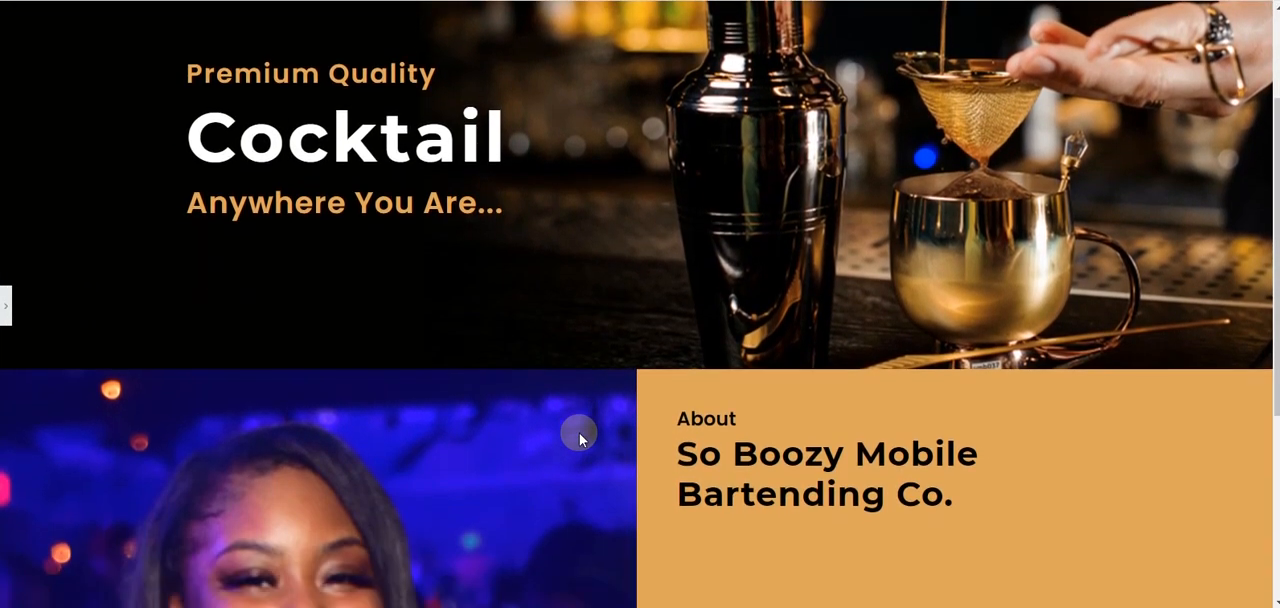
scroll(500, 297, "down", 3)
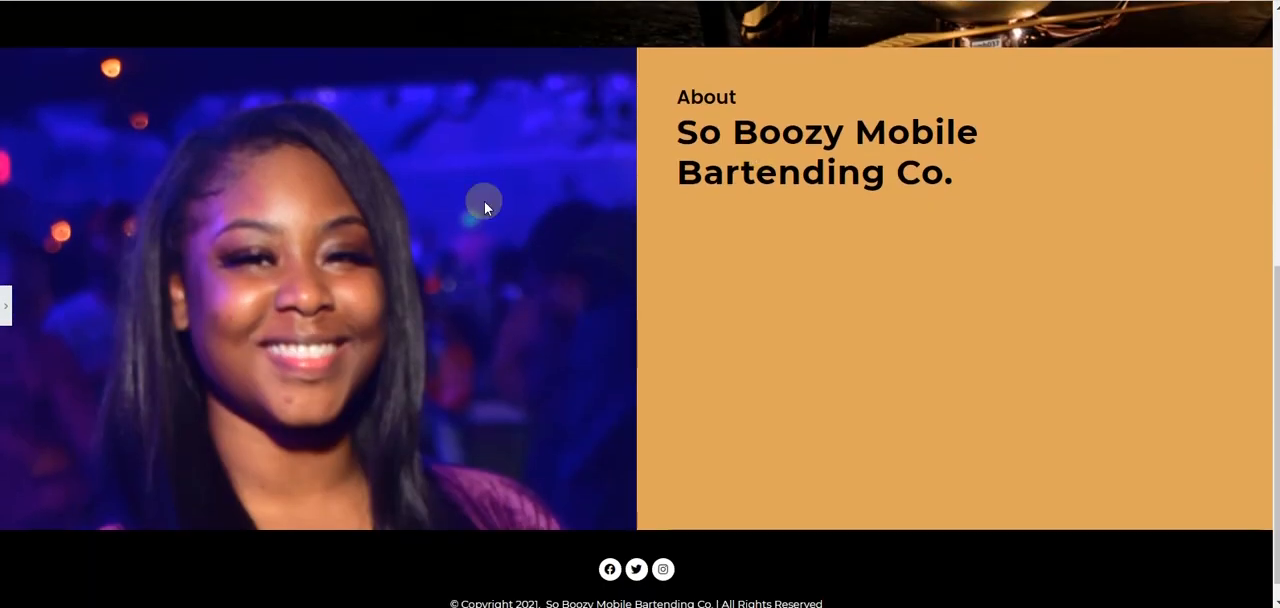
left_click(3, 305)
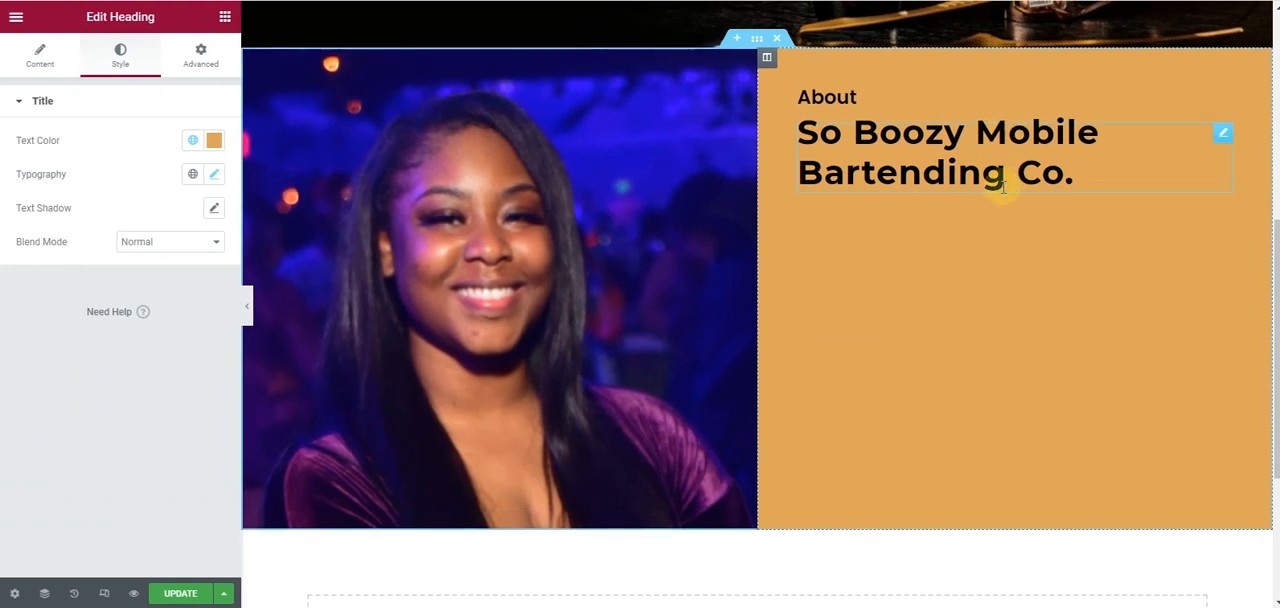
scroll(793, 138, "up", 2)
scroll(789, 151, "down", 4)
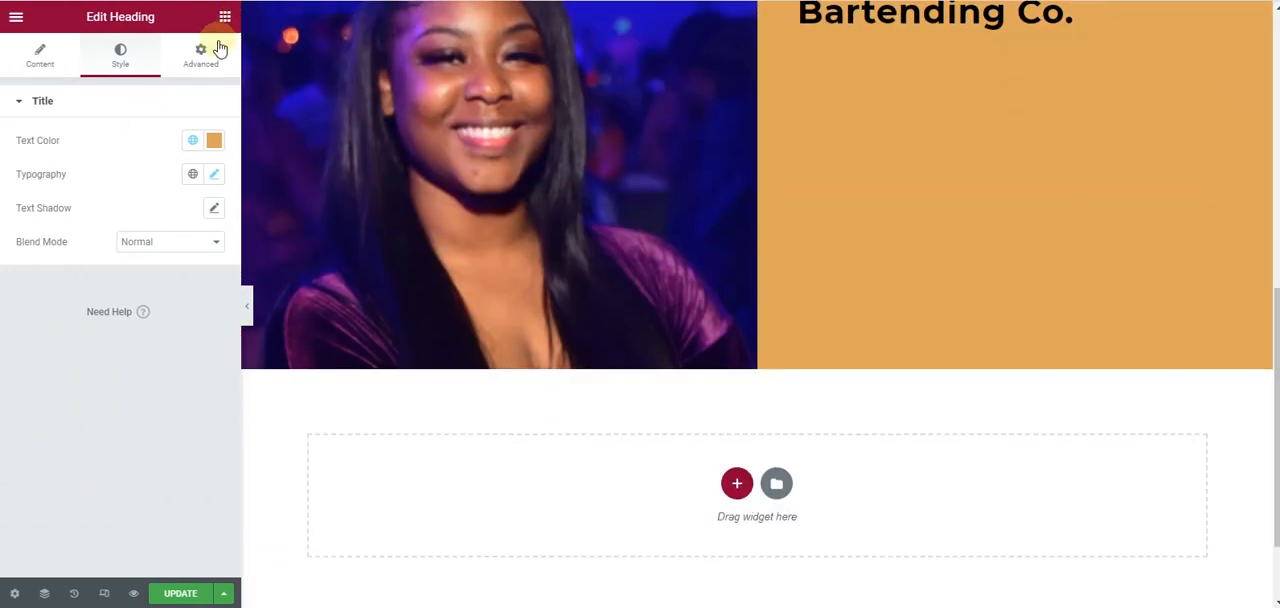
- Add a Text Editor widget below the company name heading and replace its placeholder with the About paragraph copied from the mockup
left_click(224, 18)
left_click_drag(151, 251, 1000, 80)
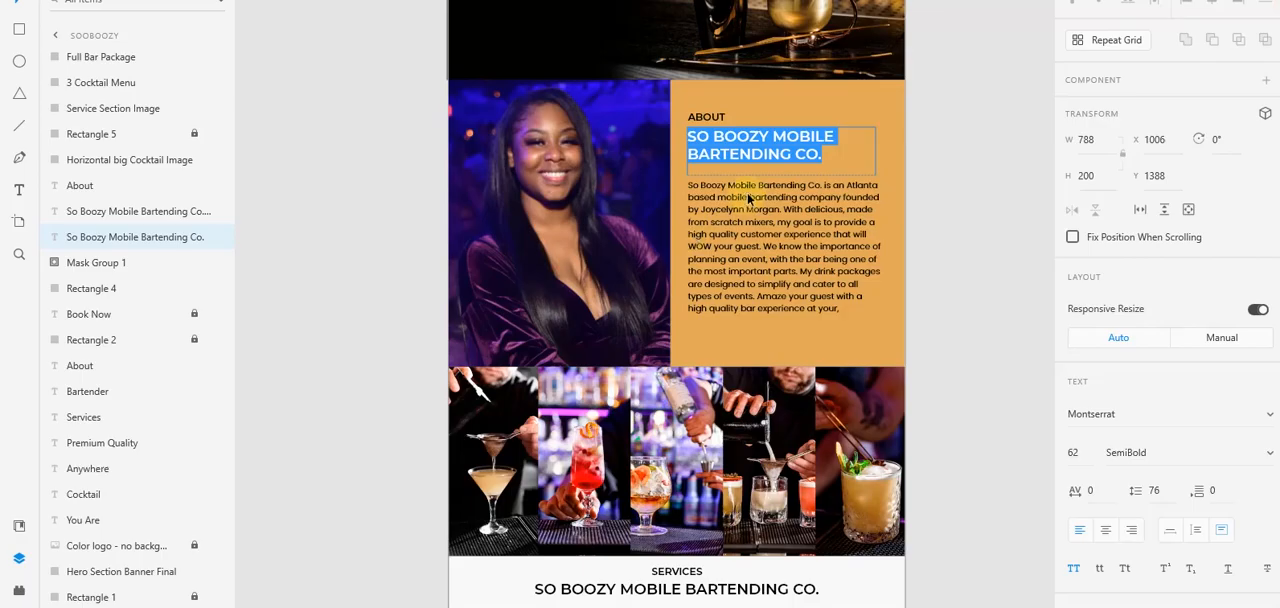
key("Escape")
left_click(741, 212)
double_click(741, 212)
key("ctrl+c")
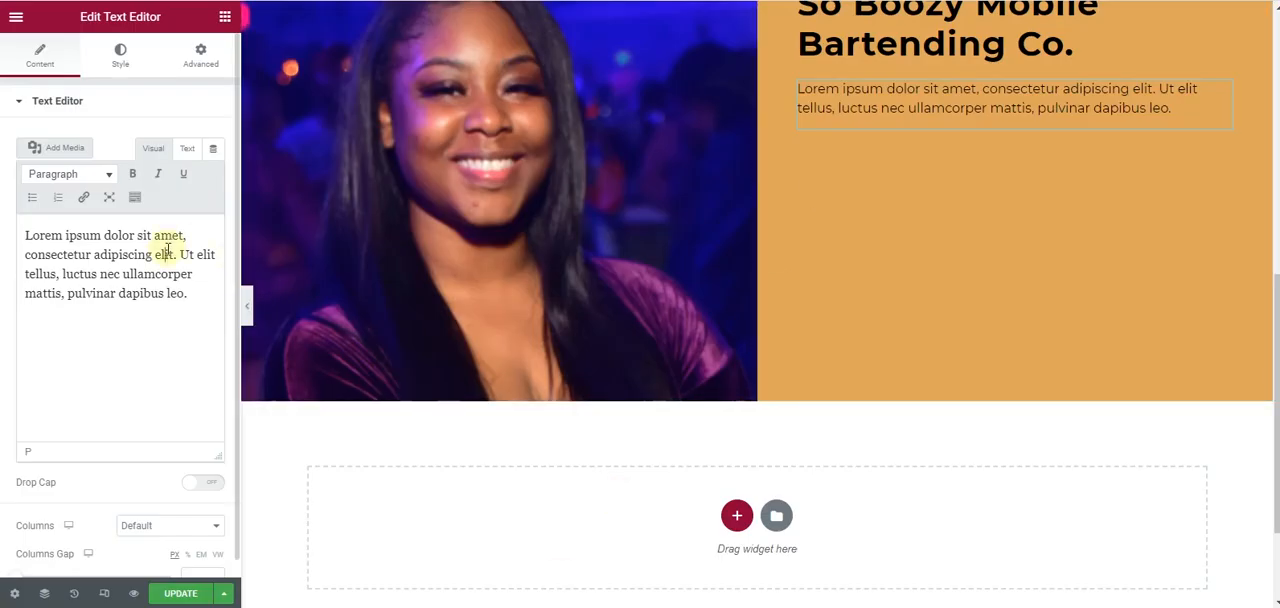
key("ctrl+a")
key("ctrl+v")
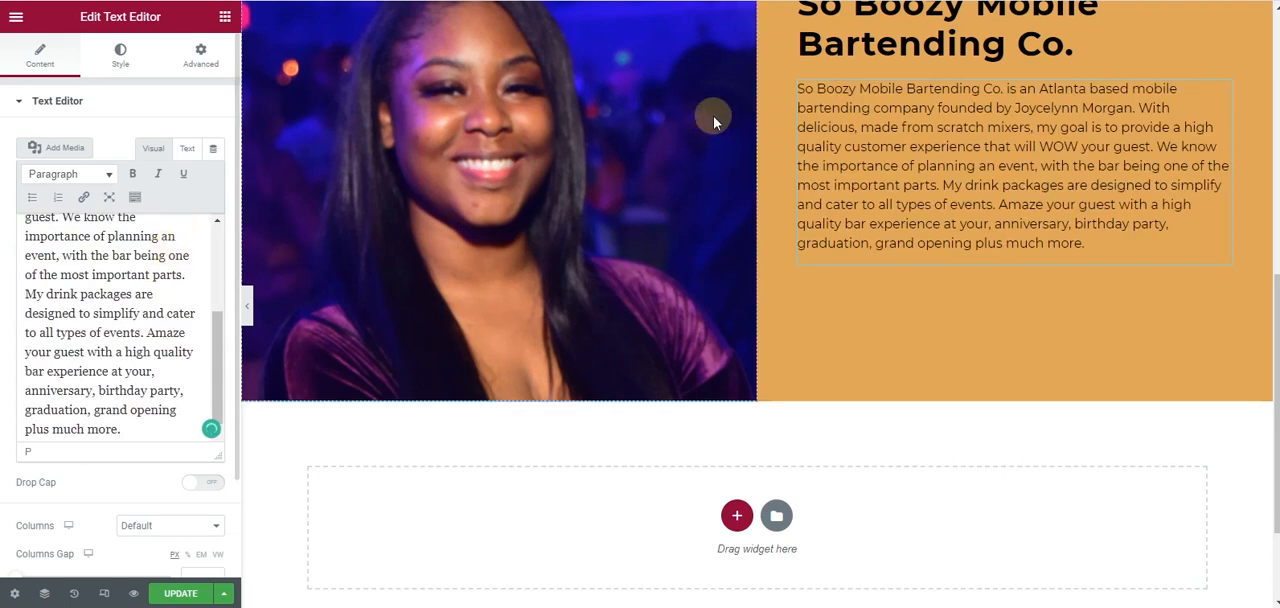
scroll(749, 158, "up", 3)
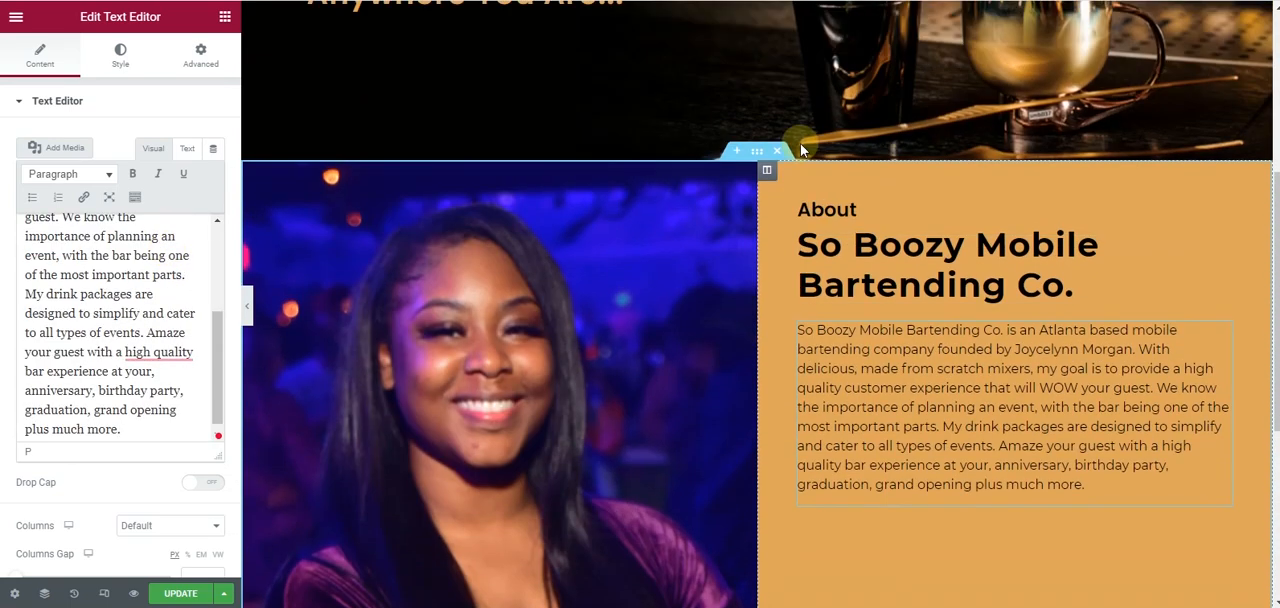
scroll(802, 148, "down", 2)
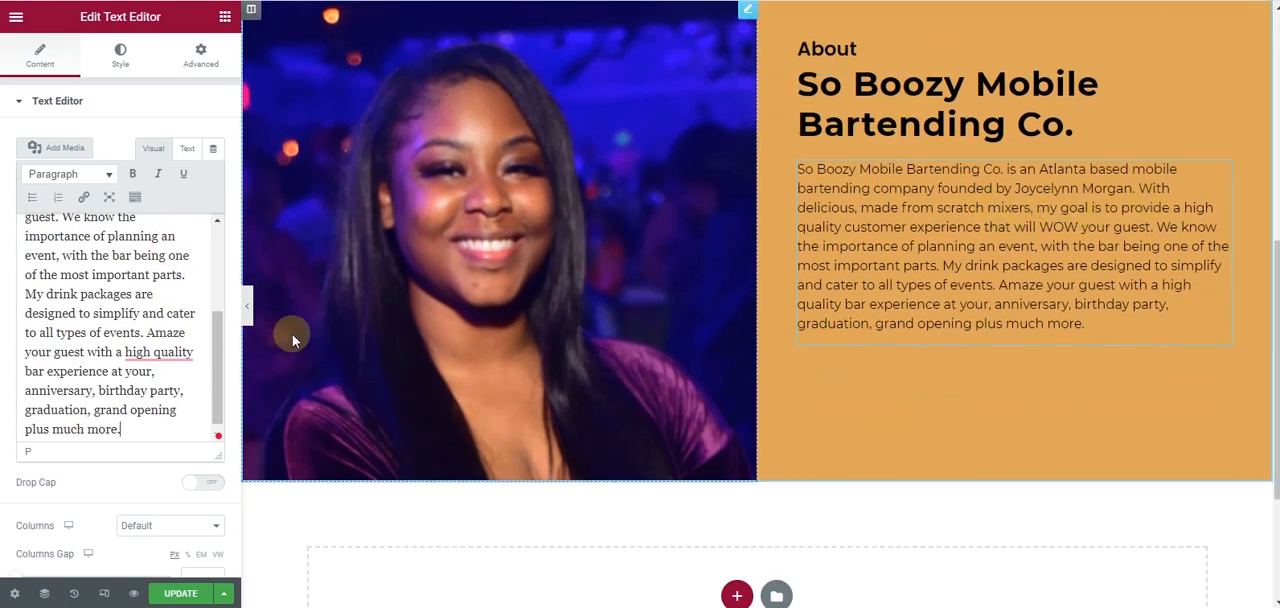
left_click(251, 307)
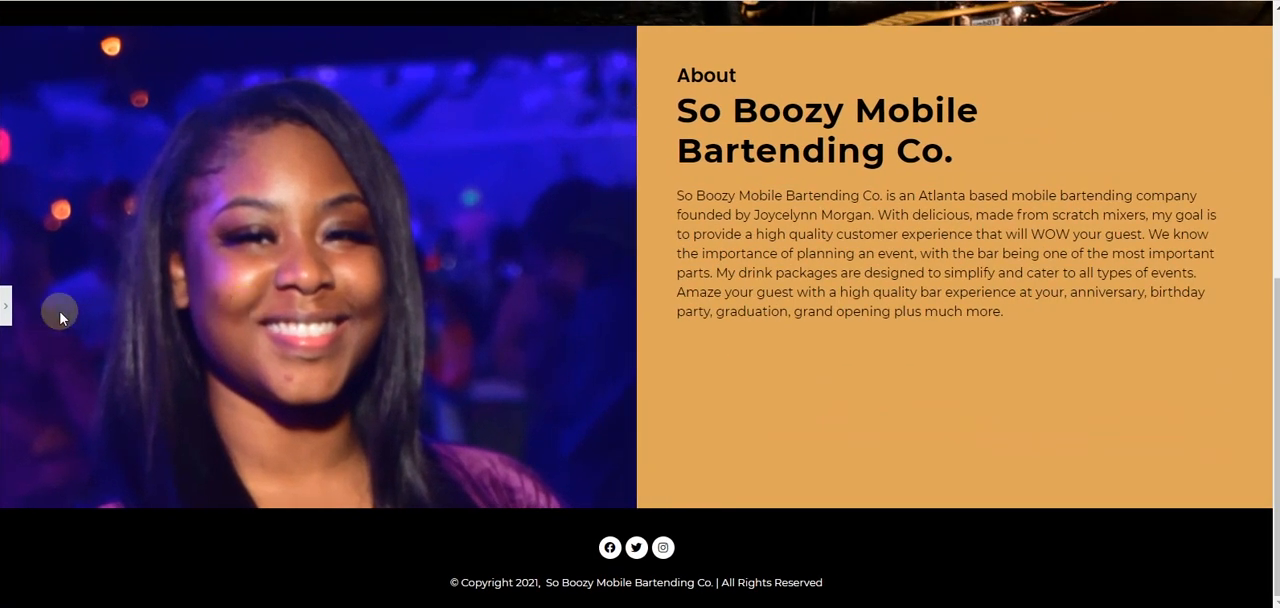
left_click(5, 306)
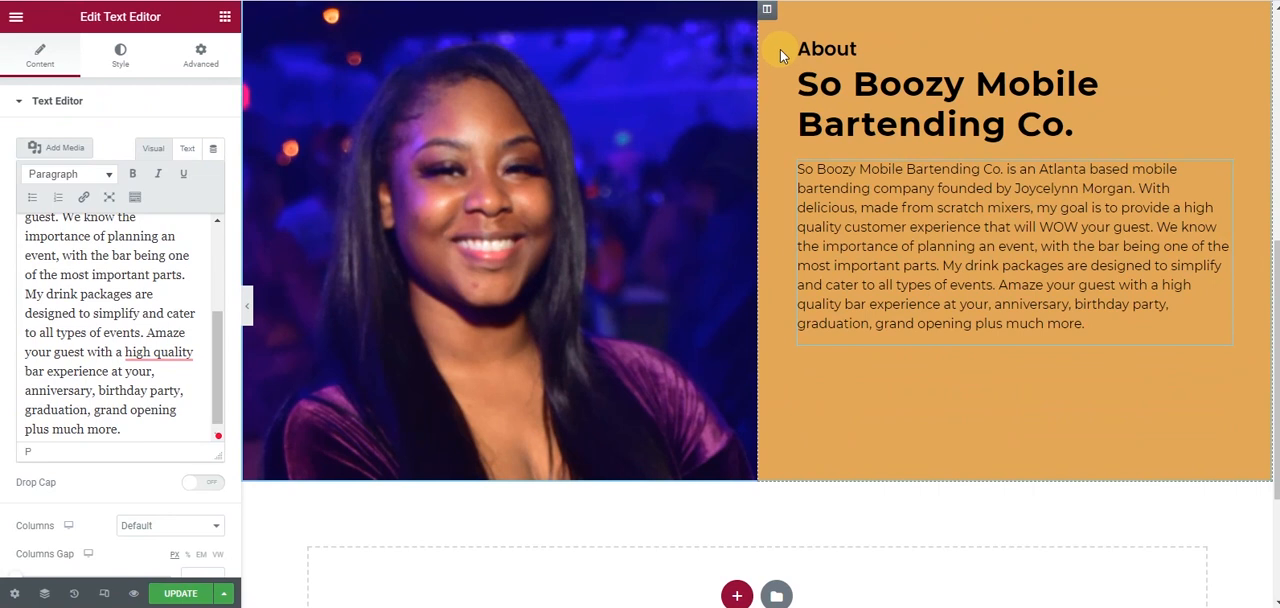
- Switch the orange text column's padding unit to percent and set linked padding of 15% on all four sides
left_click(767, 9)
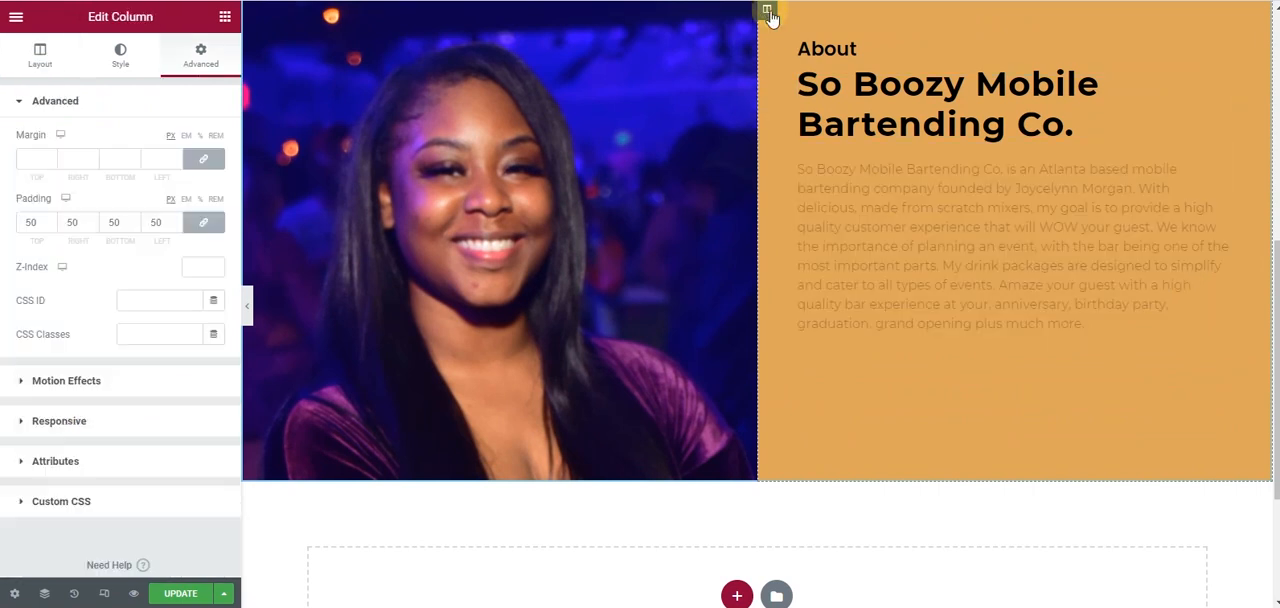
left_click(203, 222)
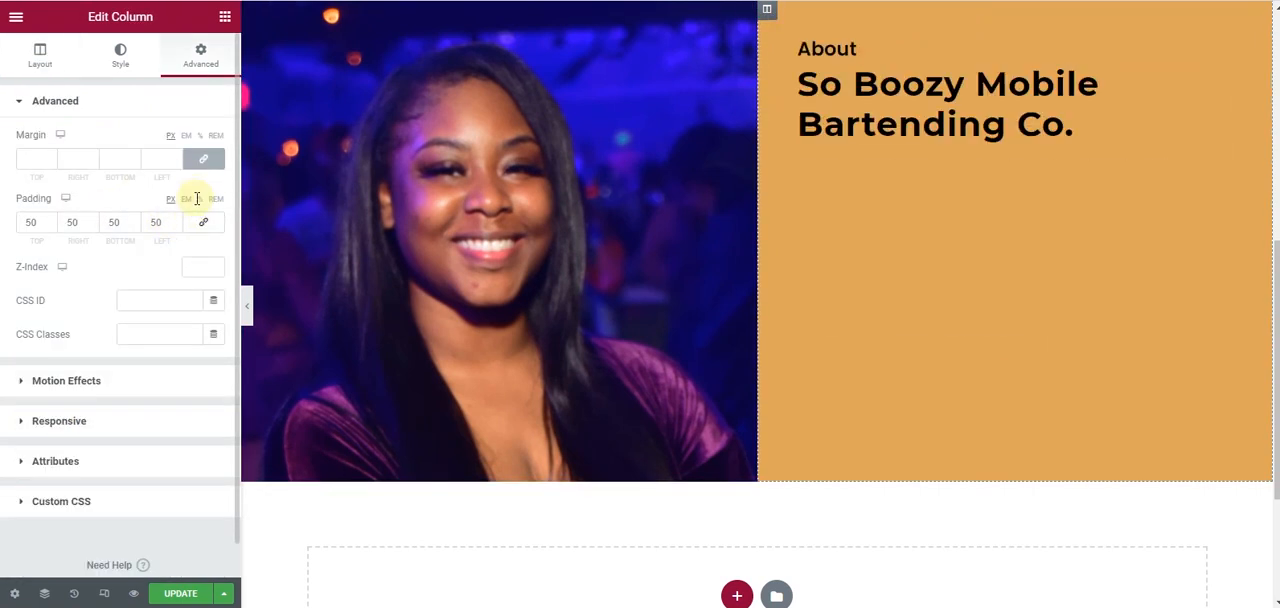
left_click(199, 199)
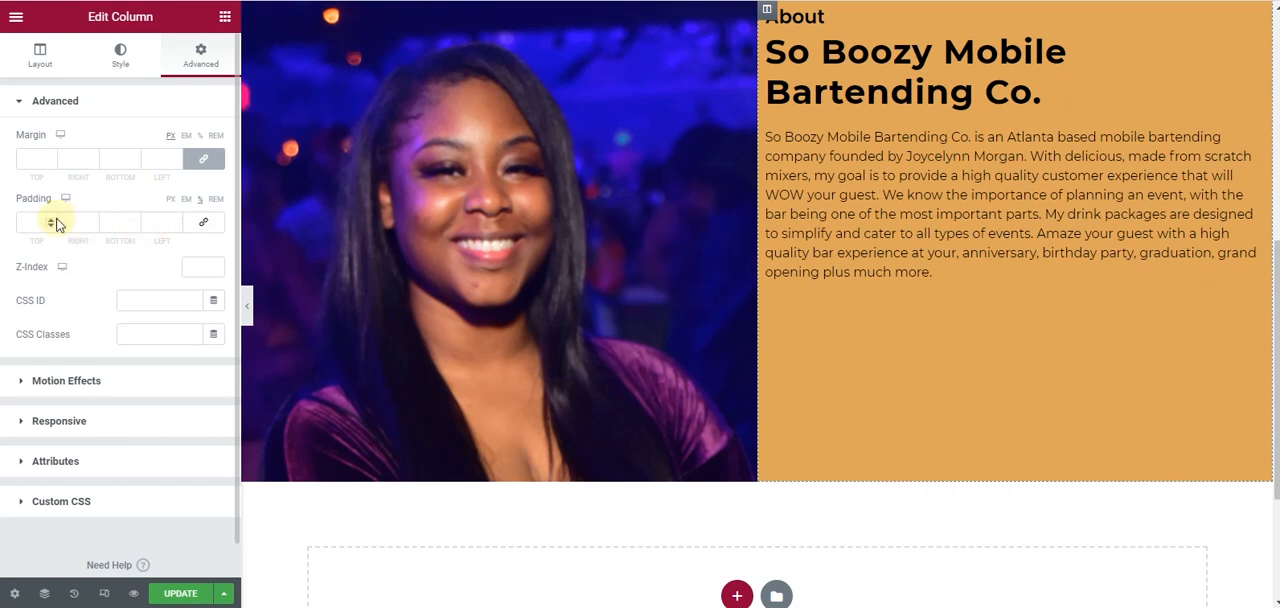
left_click(212, 222)
left_click(53, 221)
left_click(53, 221)
left_click(53, 221)
left_click(53, 221)
left_click(53, 221)
left_click(53, 221)
left_click(53, 221)
left_click(53, 221)
left_click(53, 221)
left_click(53, 221)
left_click(53, 221)
left_click(53, 221)
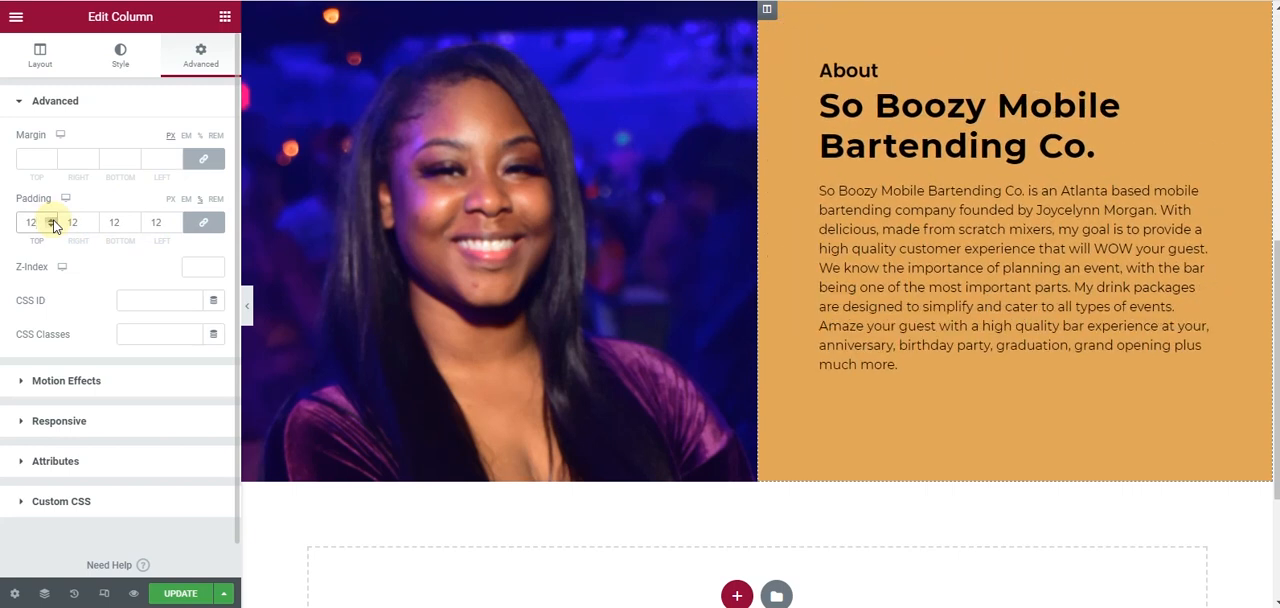
left_click(53, 221)
left_click(53, 221)
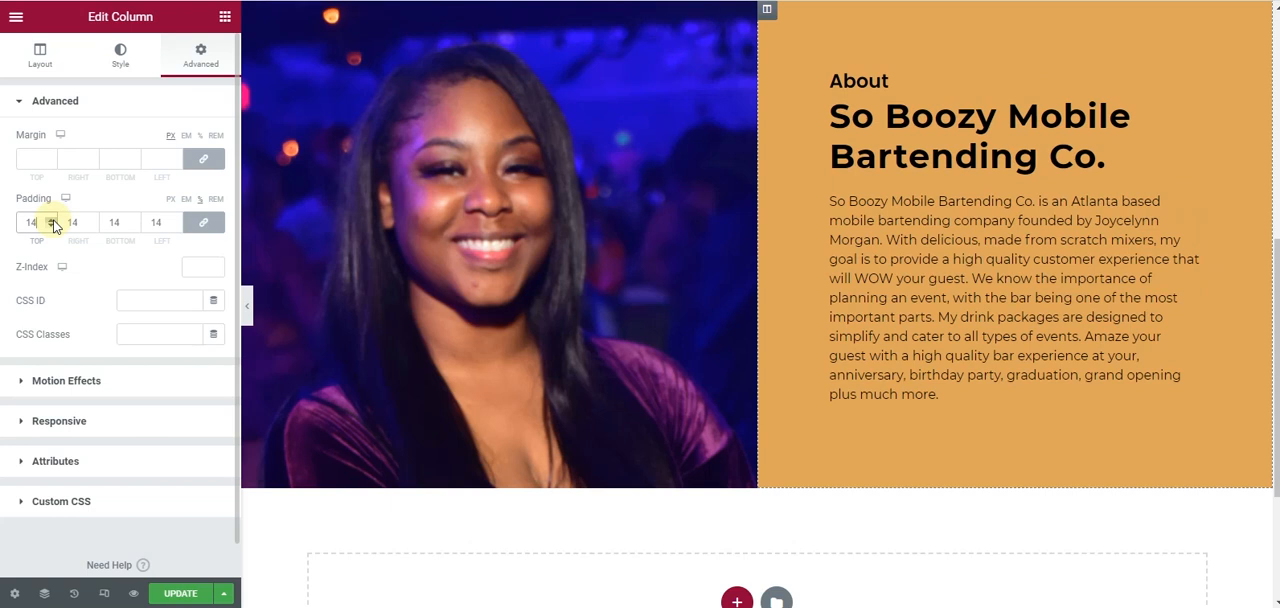
left_click(53, 221)
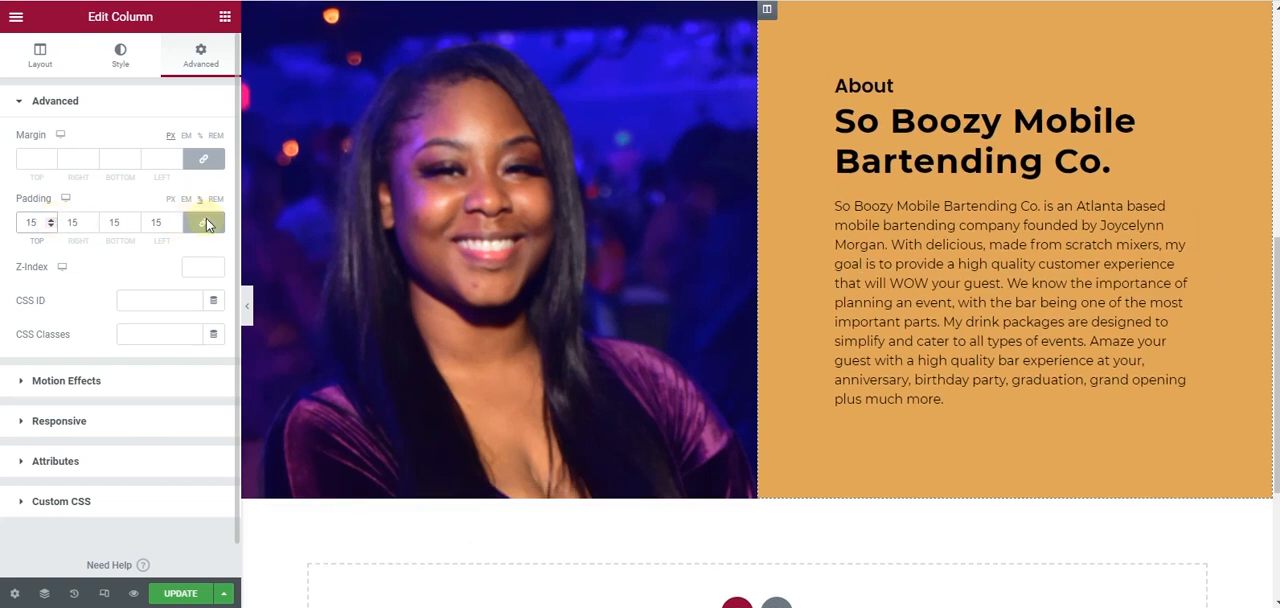
- Preview the page without the editing panel and examine the About section's padding and layout beside the photo
left_click(247, 305)
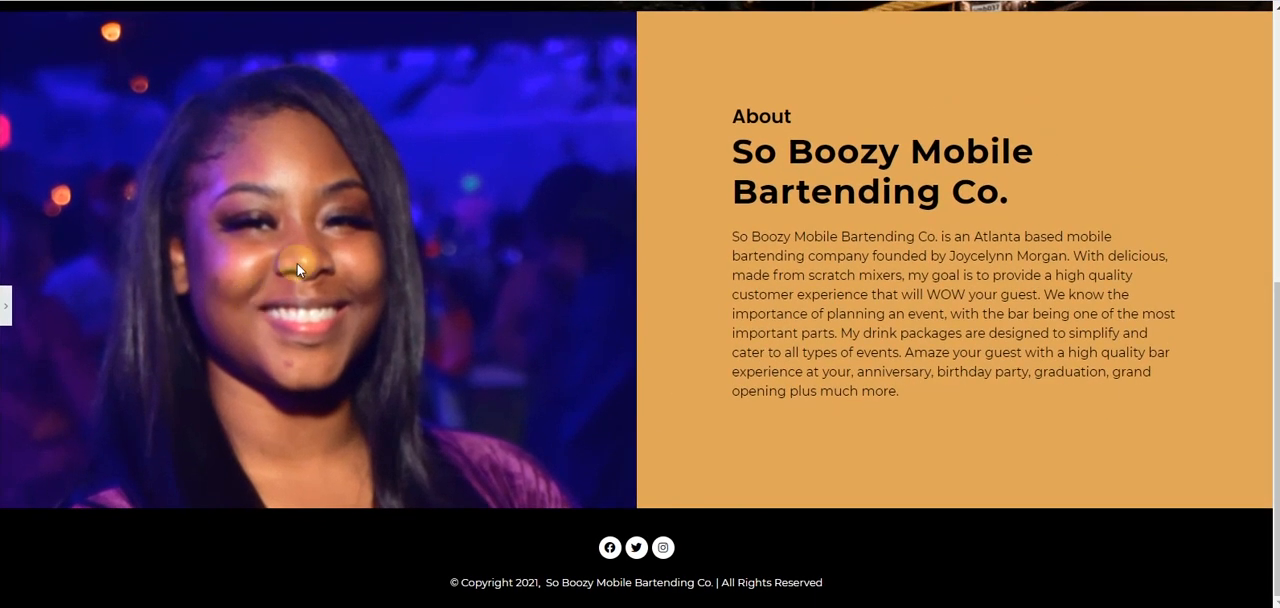
scroll(416, 131, "up", 3)
scroll(405, 200, "down", 3)
scroll(231, 205, "up", 3)
scroll(231, 205, "down", 3)
scroll(229, 206, "up", 3)
scroll(229, 206, "down", 3)
left_click(4, 302)
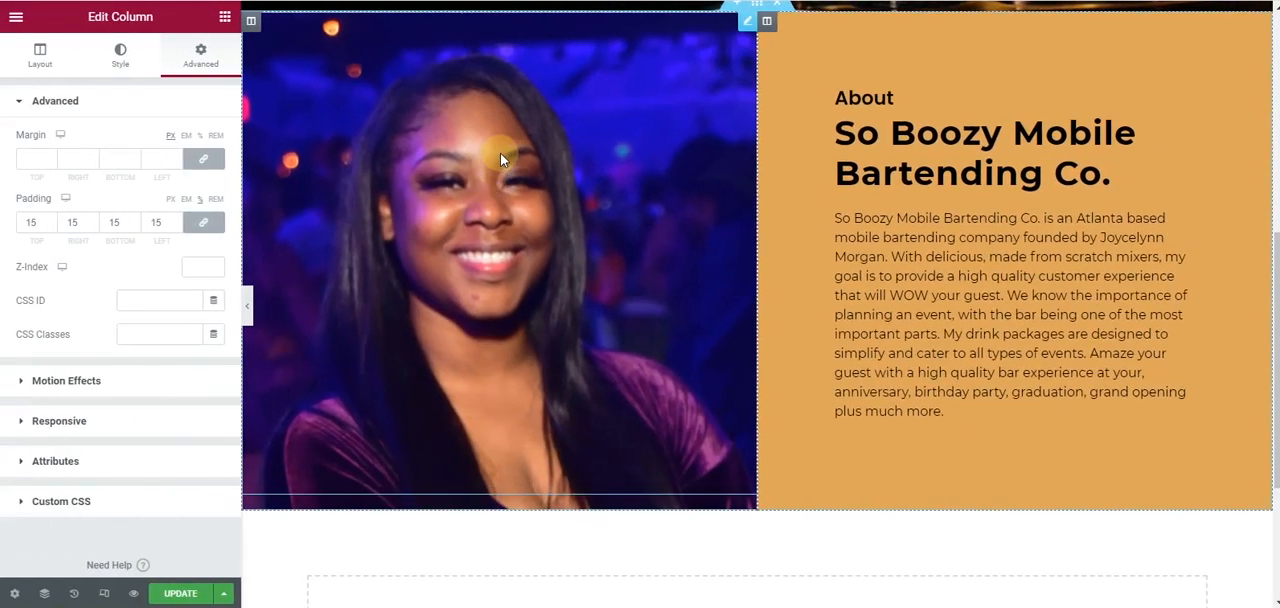
scroll(506, 180, "down", 1)
scroll(504, 170, "up", 3)
scroll(530, 330, "down", 2)
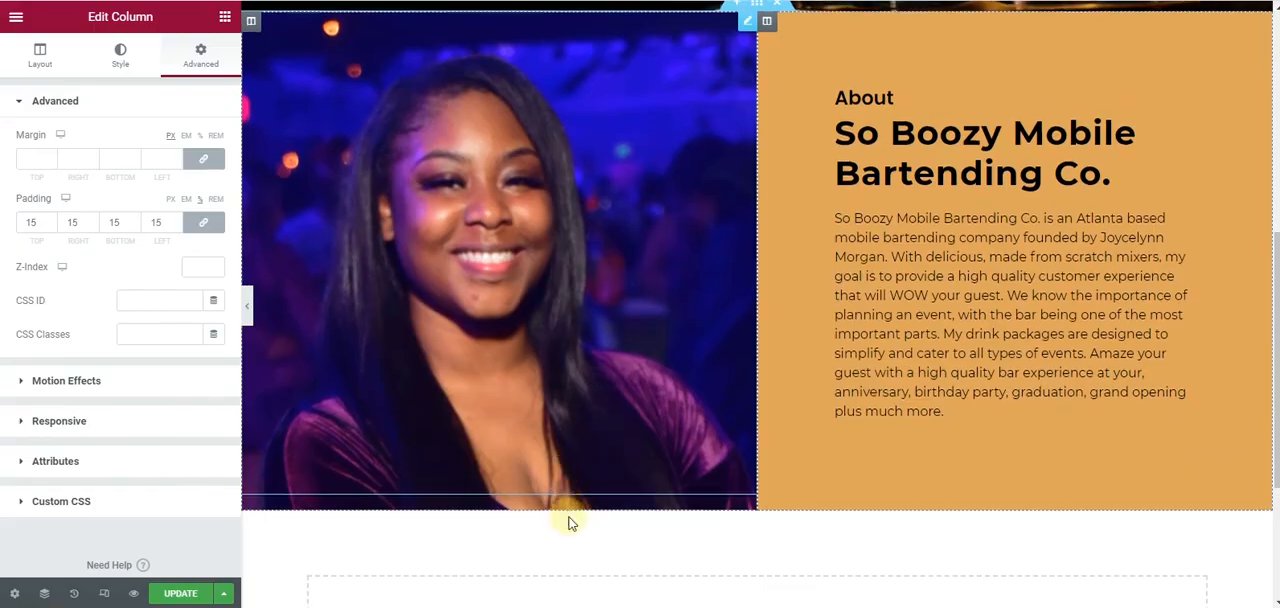
- Check the mockup for what follows the About section and compare its layout with the page's hero and About sections
key("alt+Tab")
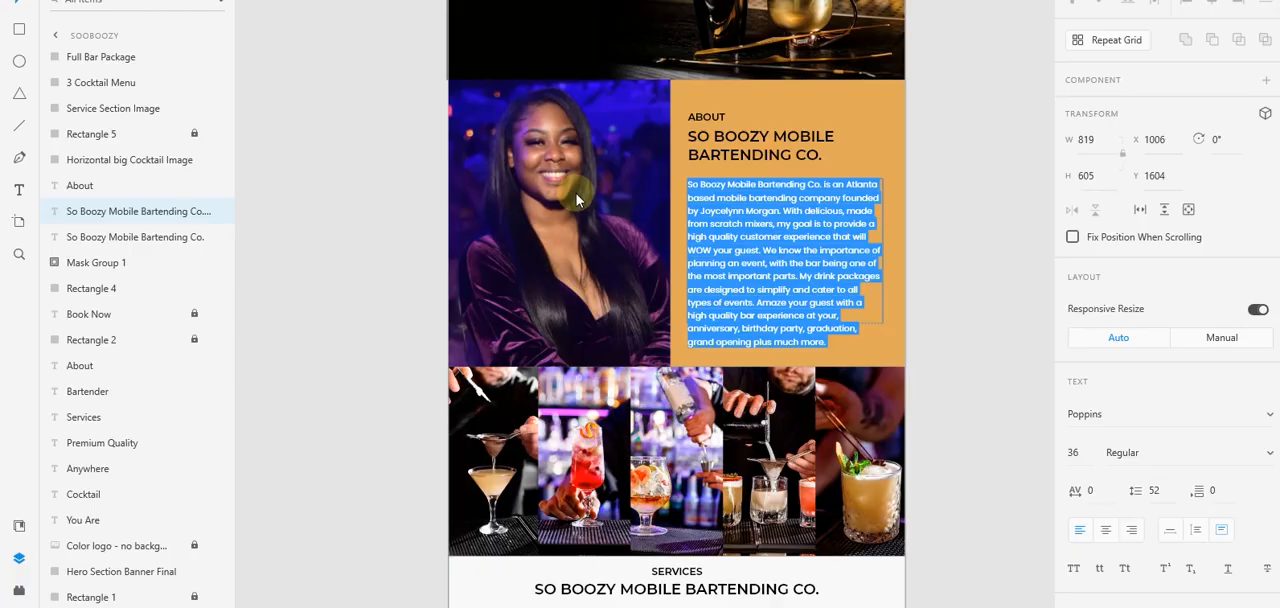
key("alt+Tab")
scroll(650, 240, "up", 4)
scroll(646, 230, "down", 3)
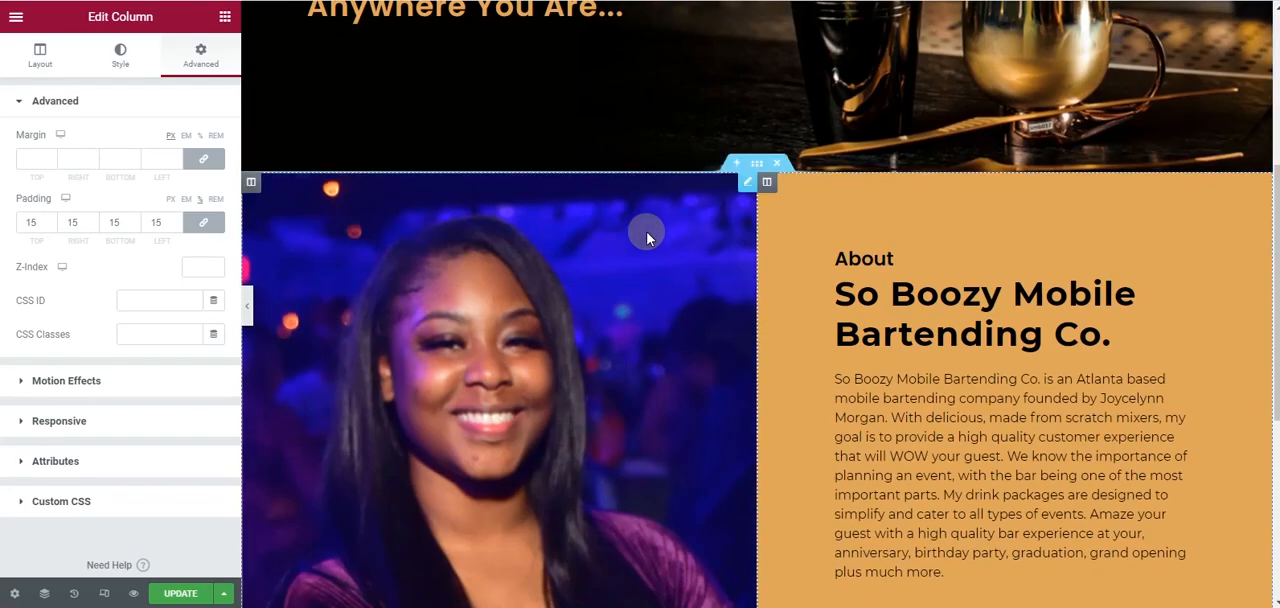
scroll(647, 235, "up", 1)
scroll(647, 237, "up", 3)
scroll(647, 237, "down", 5)
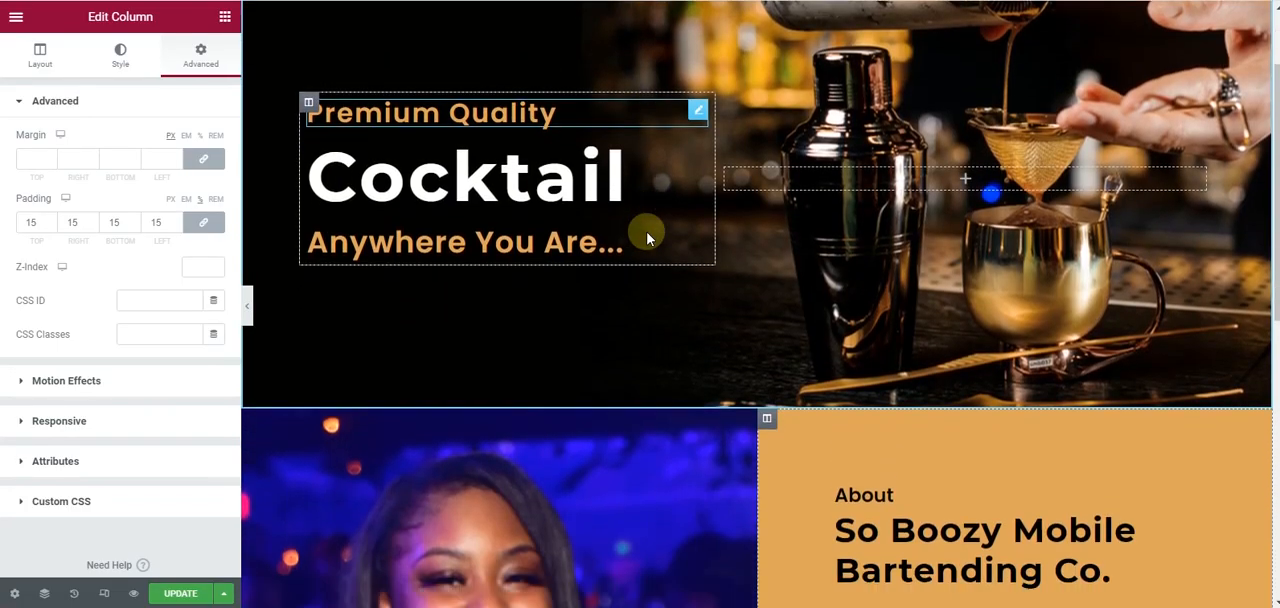
scroll(649, 232, "down", 3)
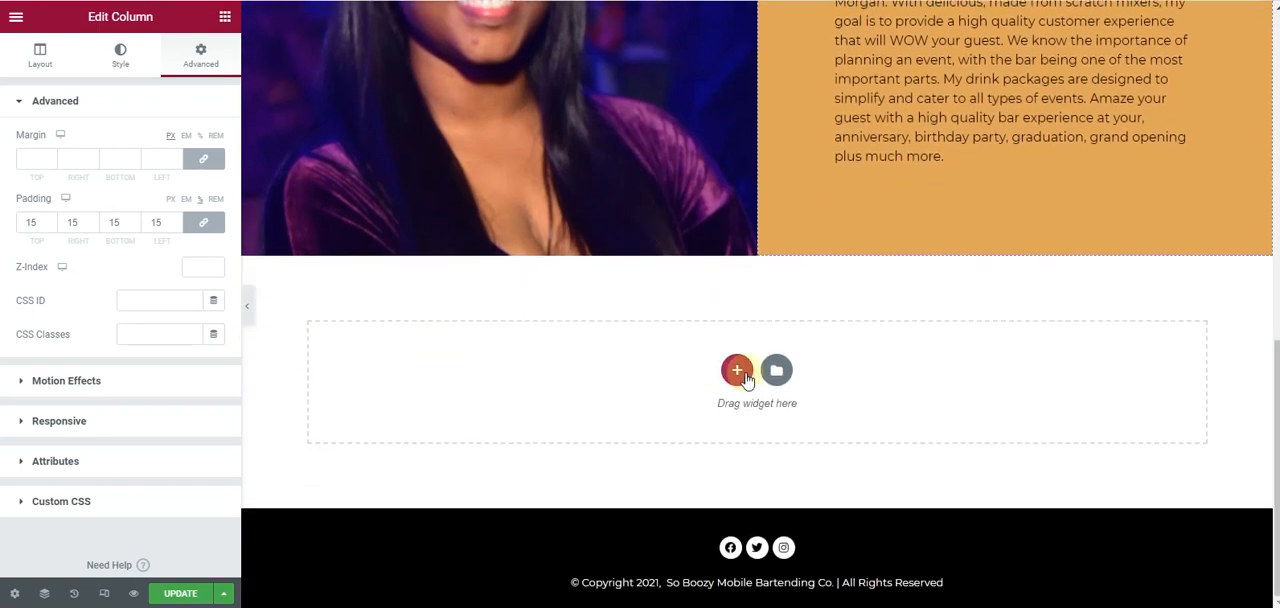
- Add a single-column section below the About section and give it the cocktail collage from the media library as background image
left_click(737, 366)
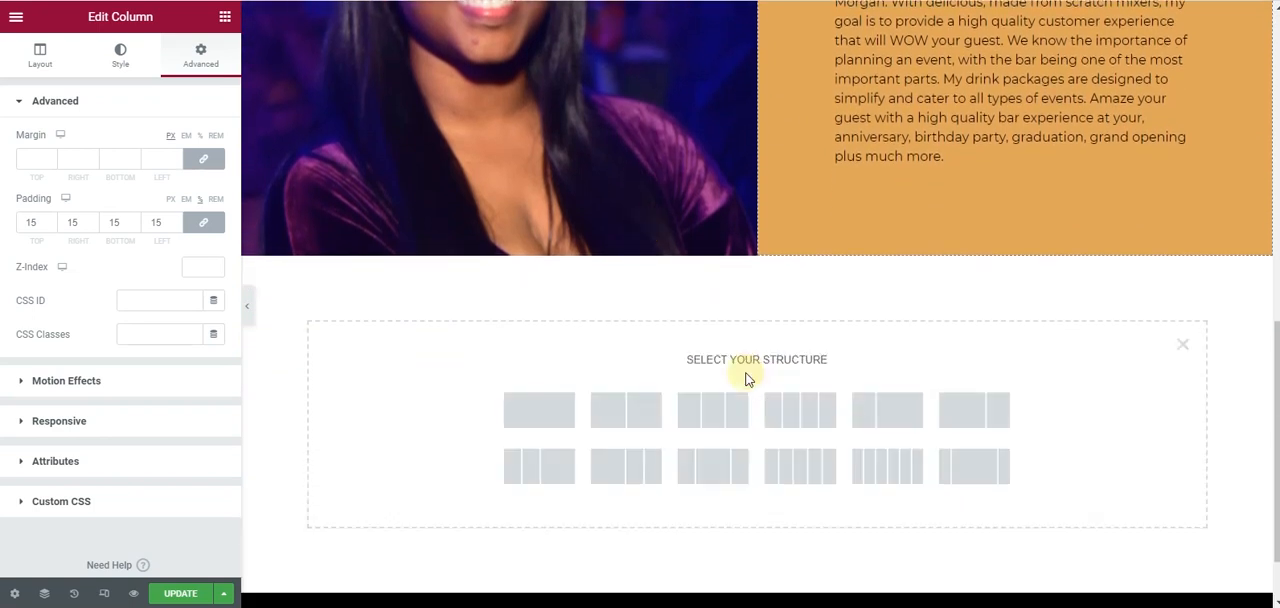
left_click(563, 418)
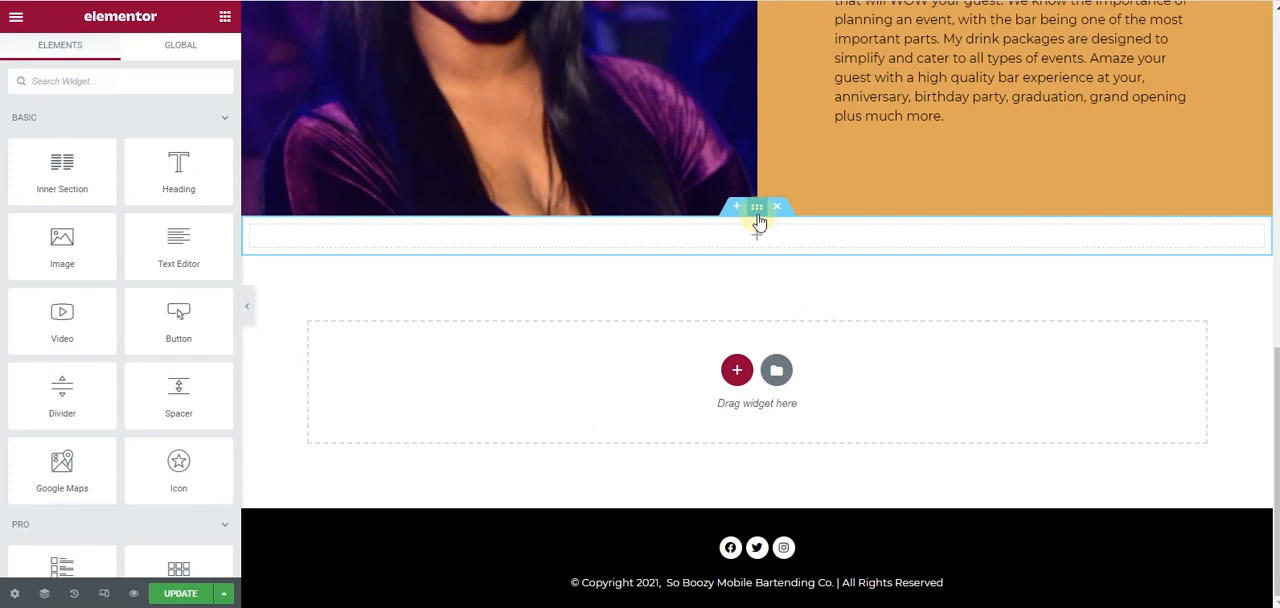
left_click(757, 210)
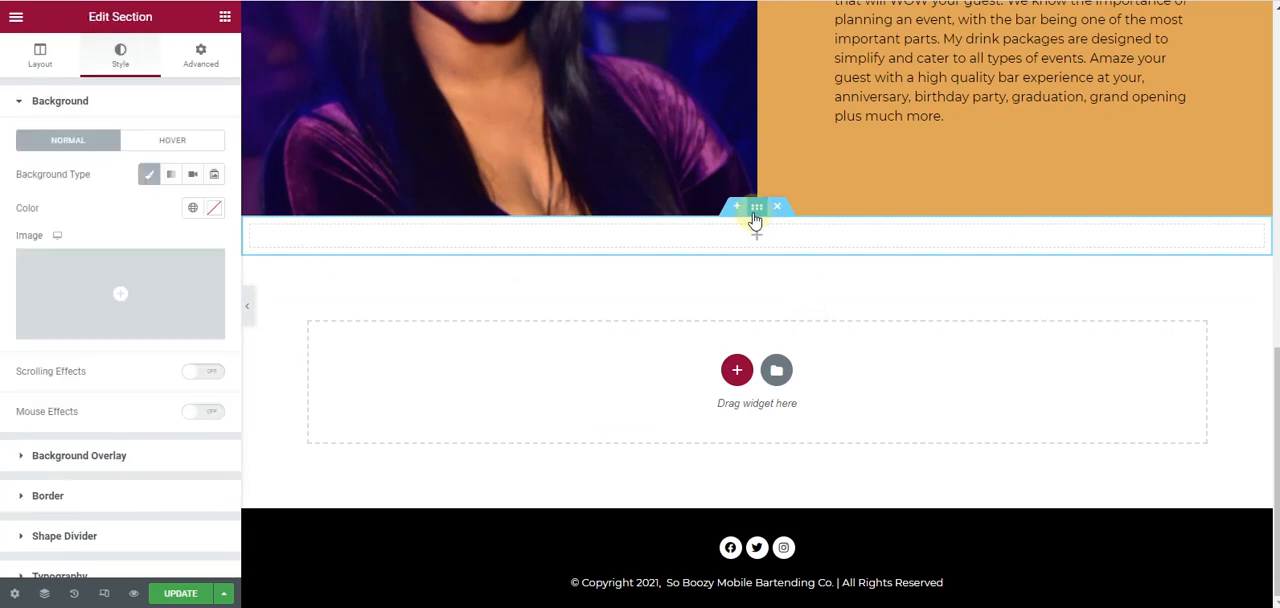
left_click(114, 292)
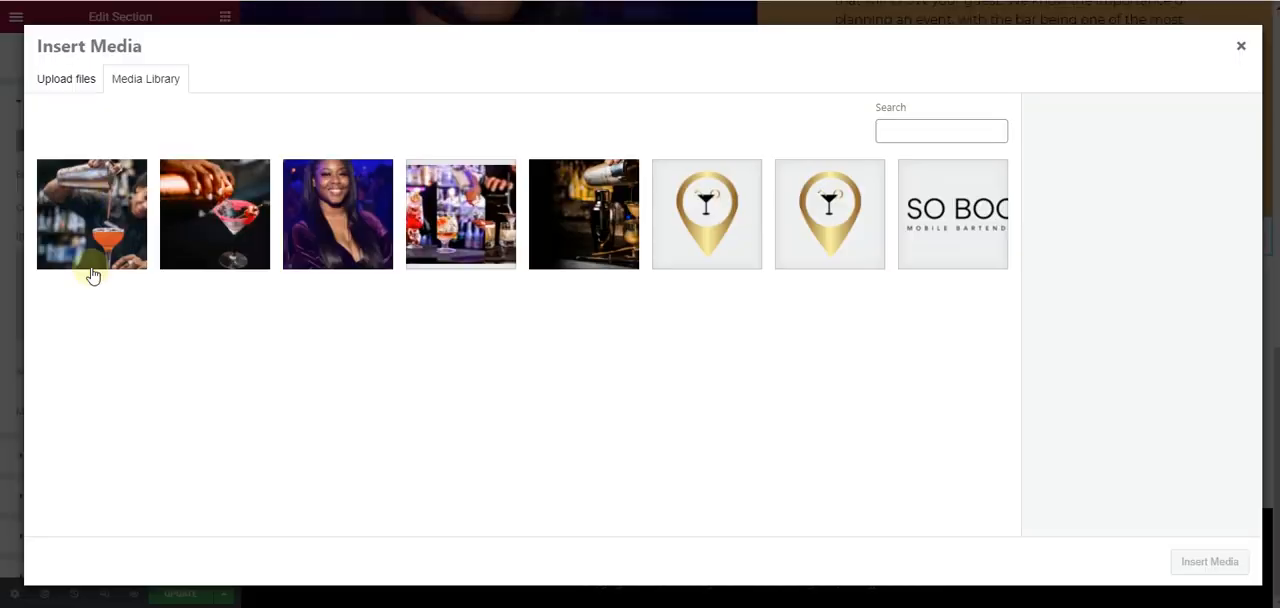
left_click(440, 211)
left_click(1148, 512)
left_click(1214, 558)
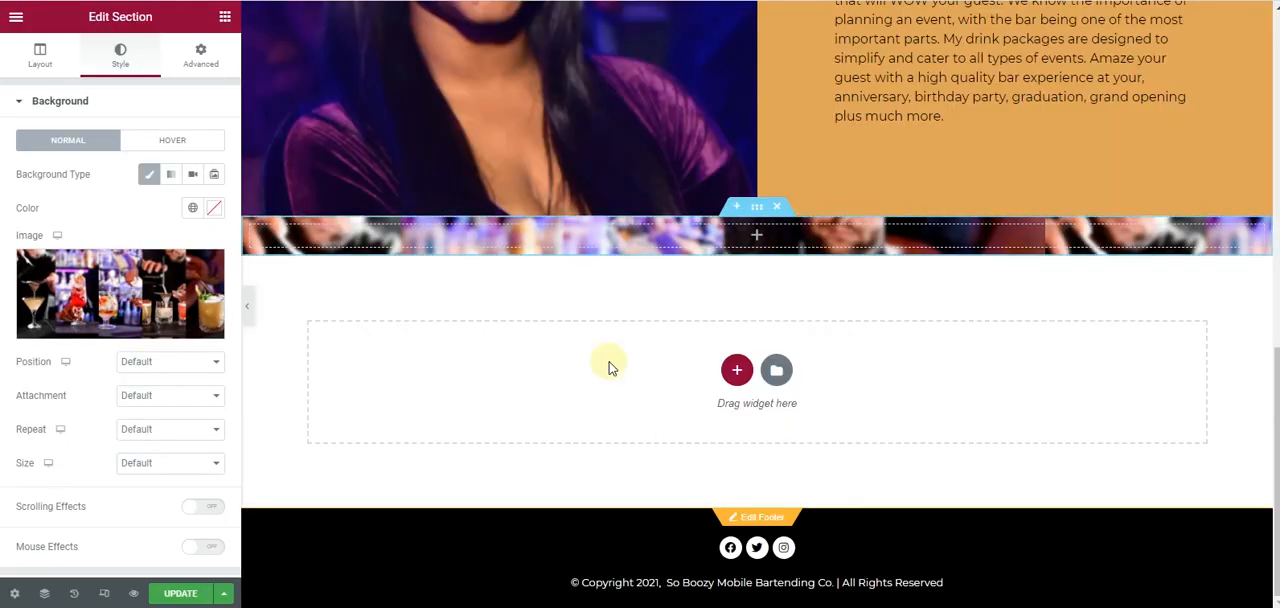
- Set the cocktail section's background image to position Center Center, size Cover and No-repeat
left_click(160, 363)
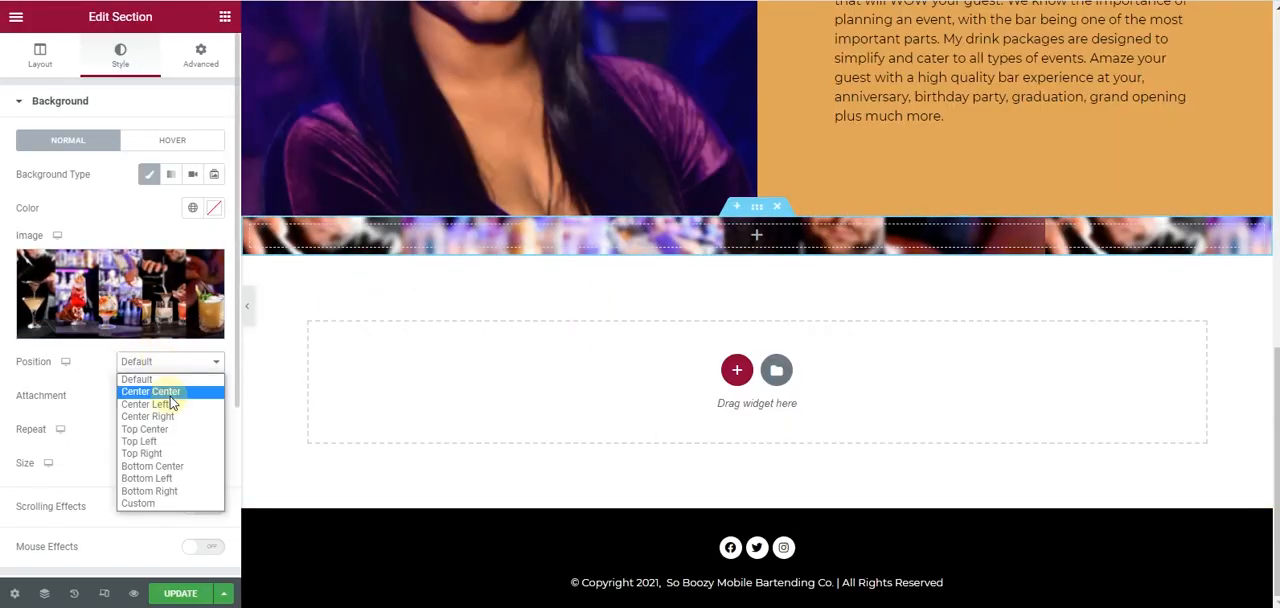
left_click(168, 393)
left_click(163, 462)
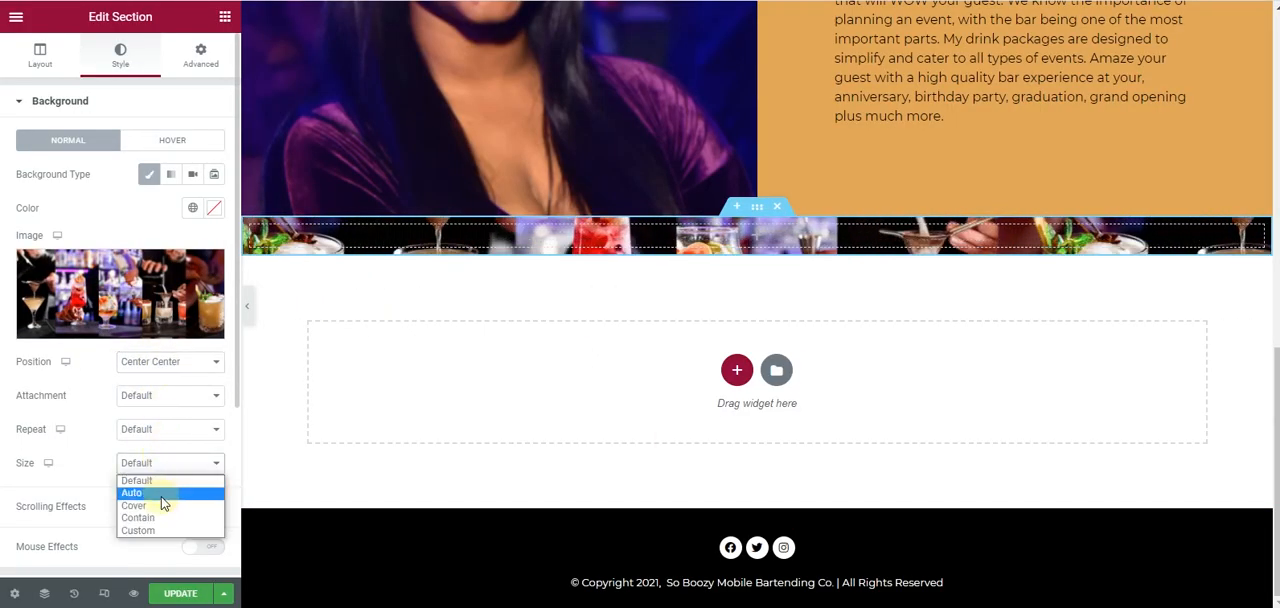
left_click(164, 506)
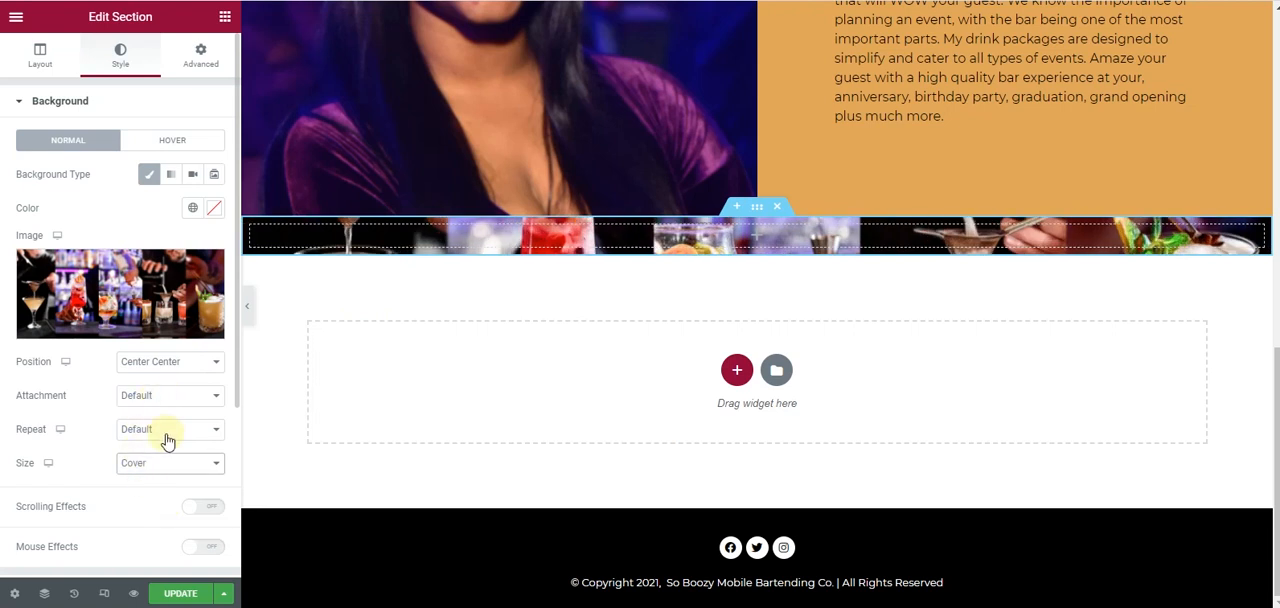
left_click(168, 431)
left_click(173, 462)
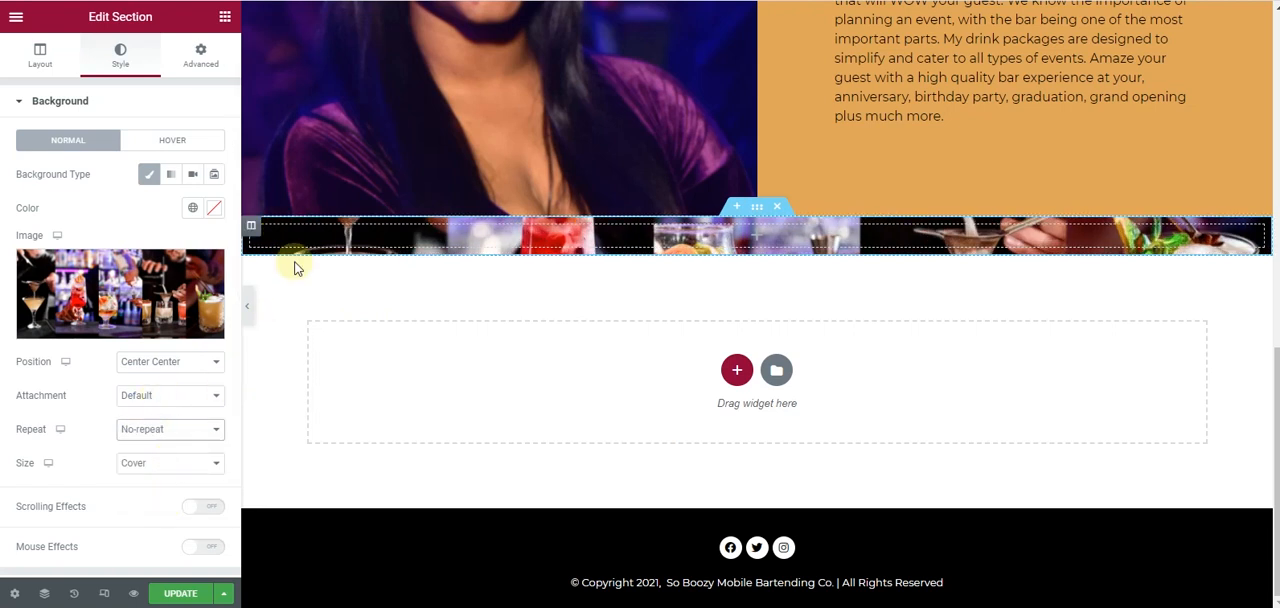
- Add a Spacer widget inside the cocktail section and set its space to 428 px
left_click(225, 18)
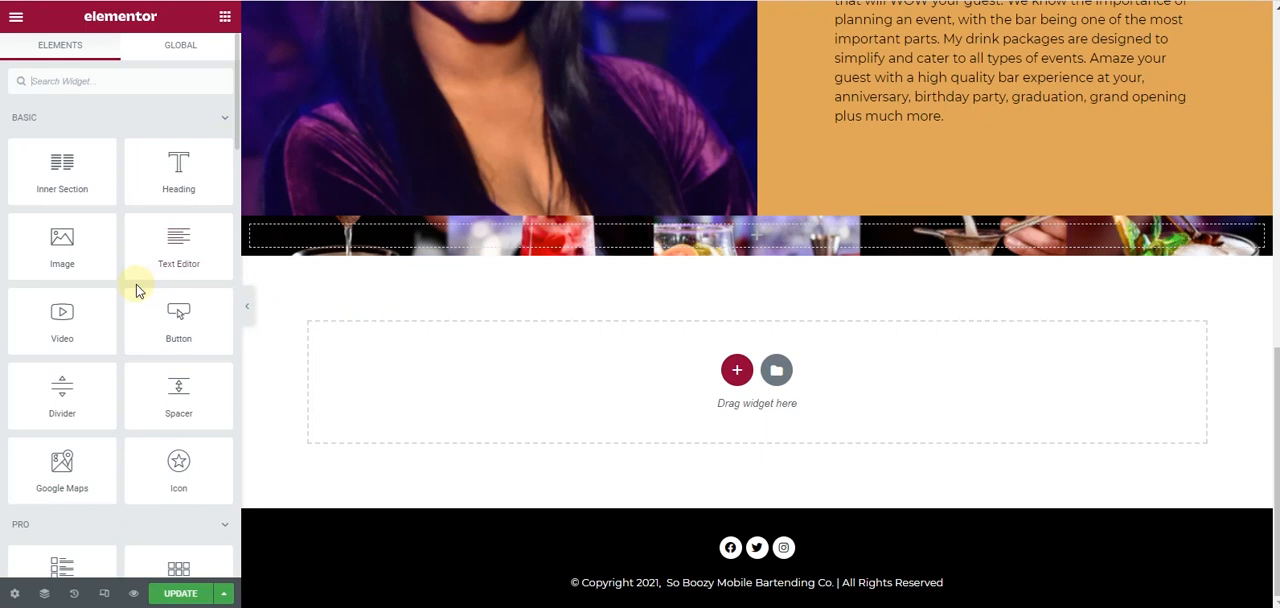
left_click_drag(205, 386, 603, 240)
left_click_drag(30, 167, 126, 188)
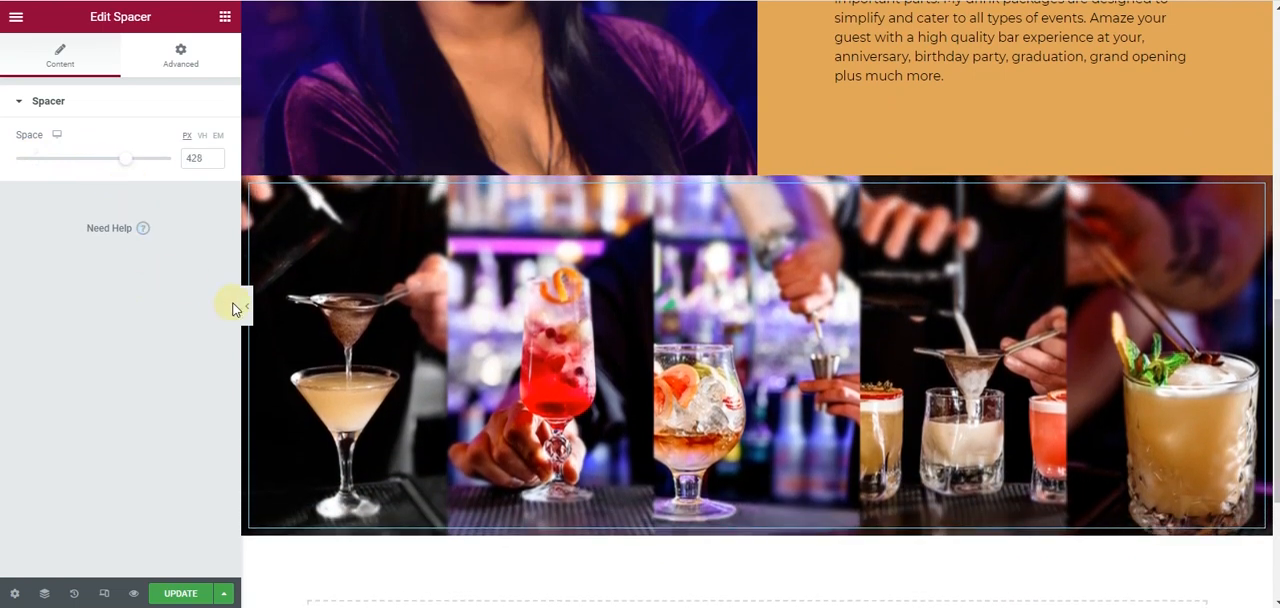
- Preview the page without the editing panel and examine the cocktail image strip below the About section
left_click(248, 308)
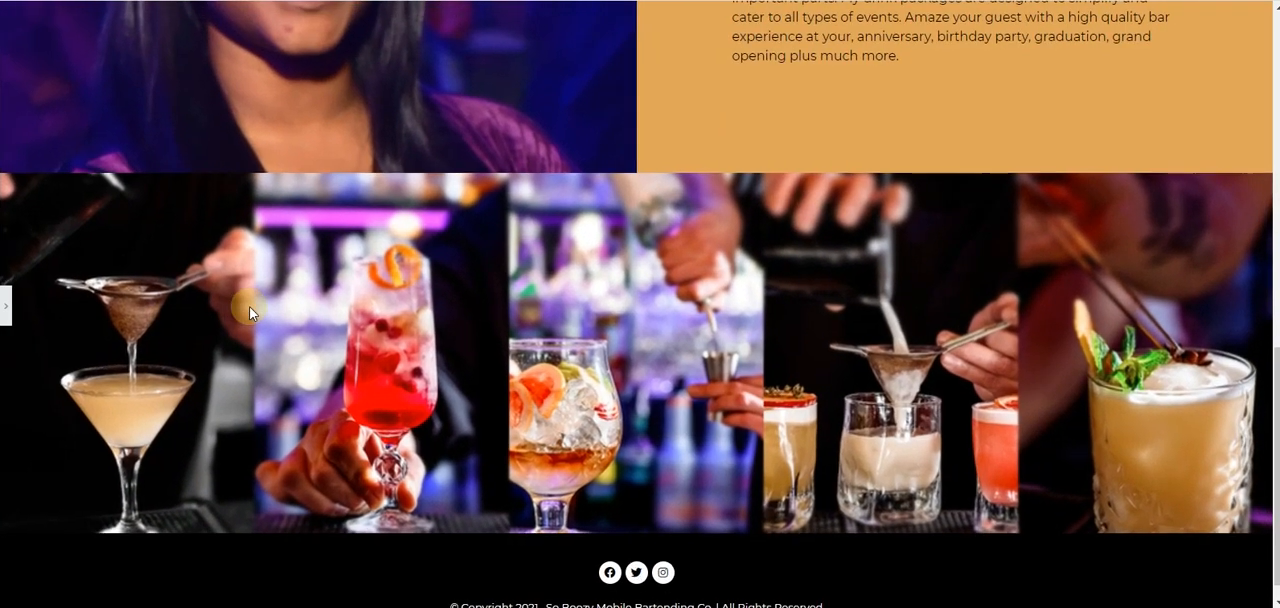
scroll(250, 308, "down", 1)
scroll(250, 308, "up", 6)
scroll(250, 308, "down", 6)
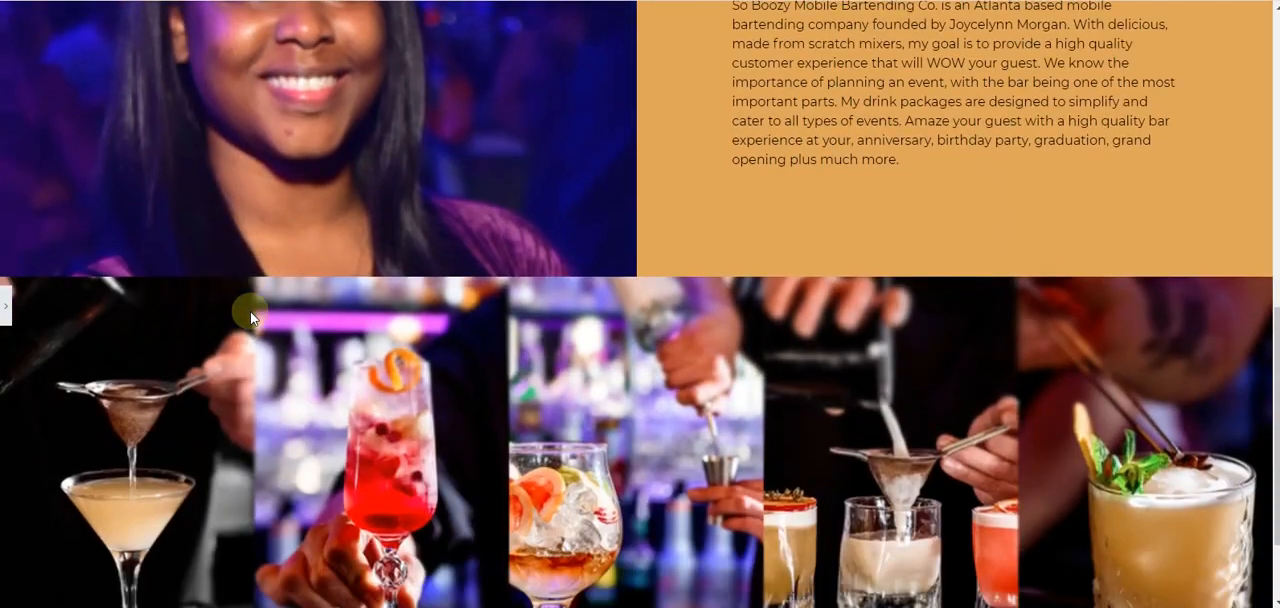
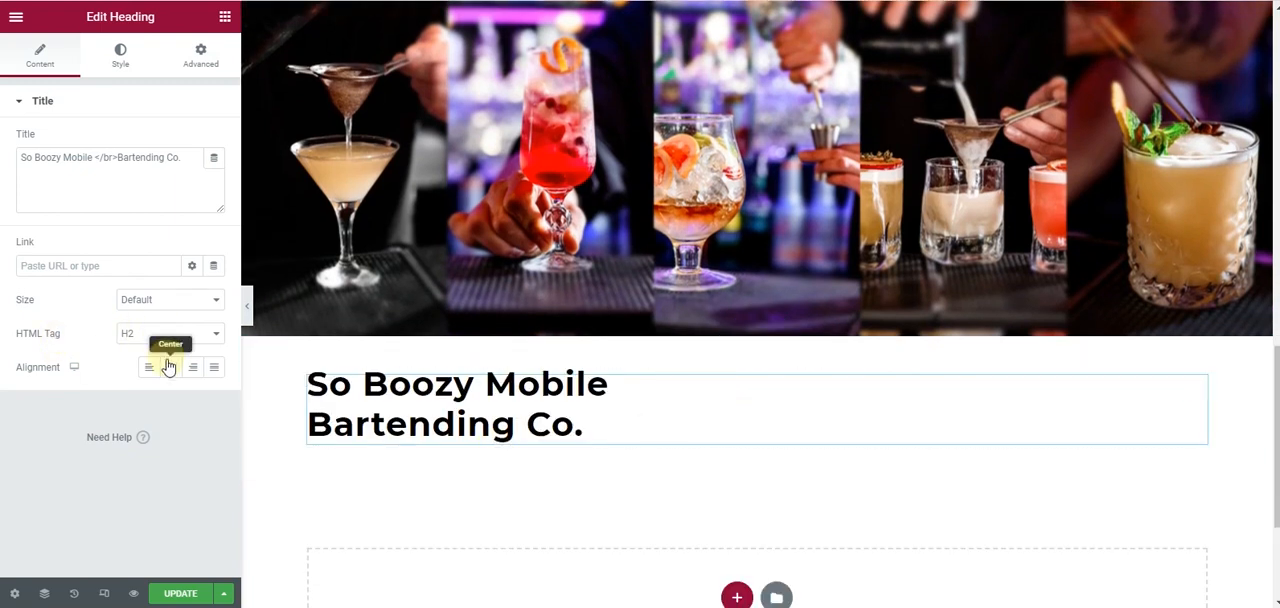
- Centre the heading below the cocktail image and remove its line break tag so the title reads "So Boozy Mobile Bartending Co."
left_click(168, 367)
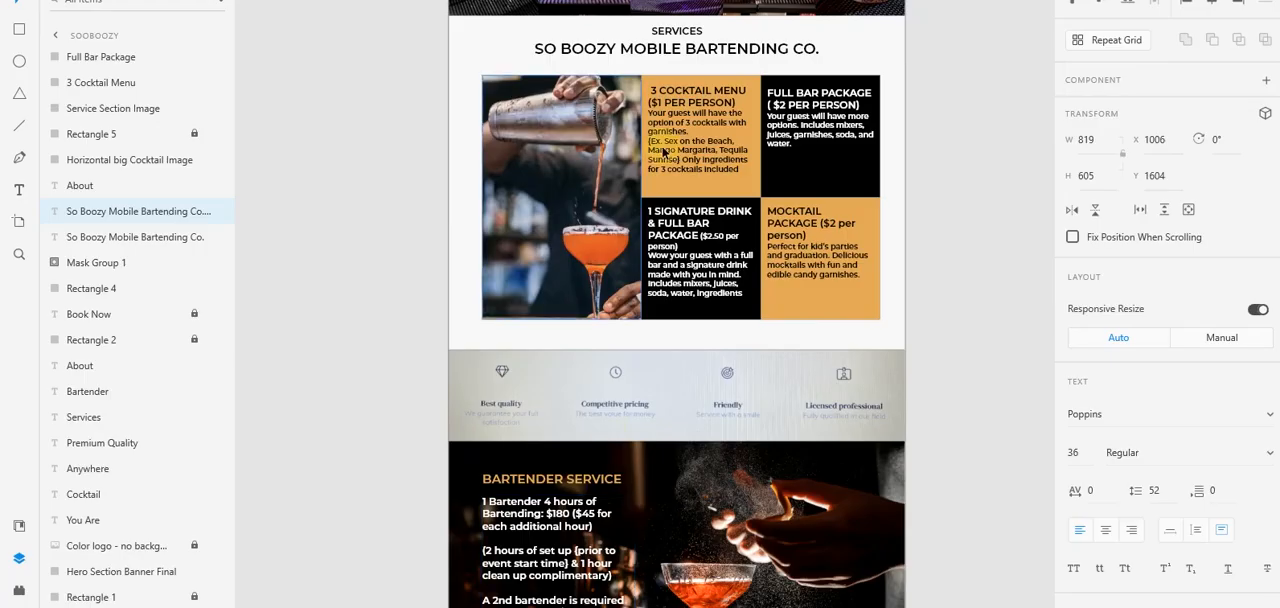
scroll(663, 152, "up", 1)
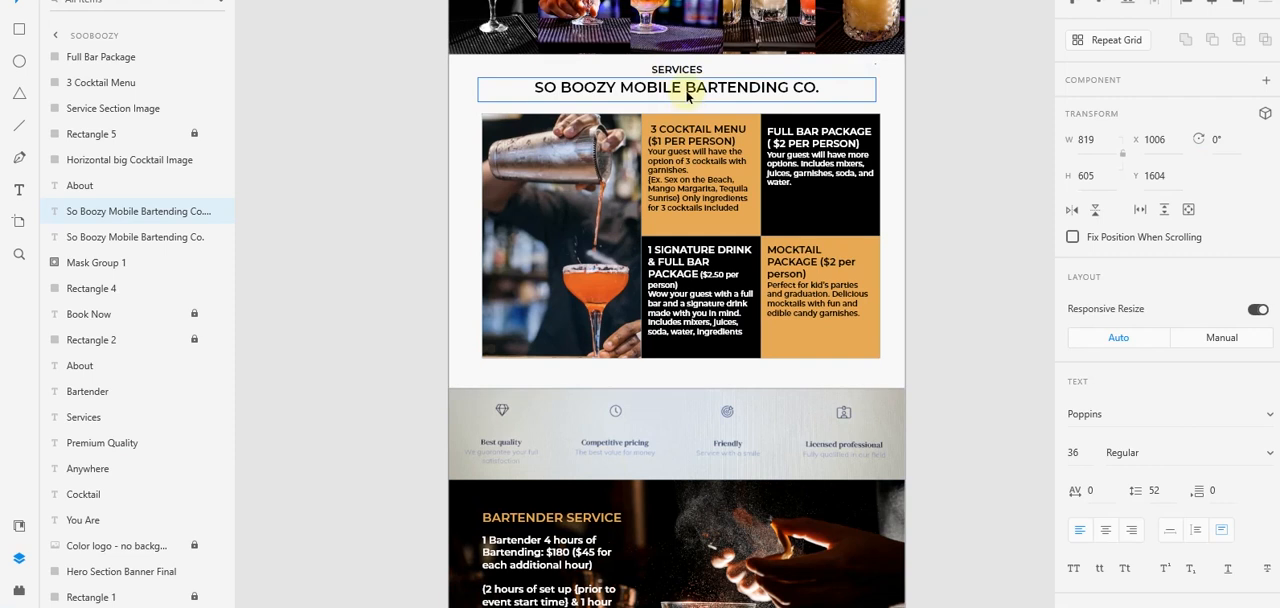
left_click(686, 95)
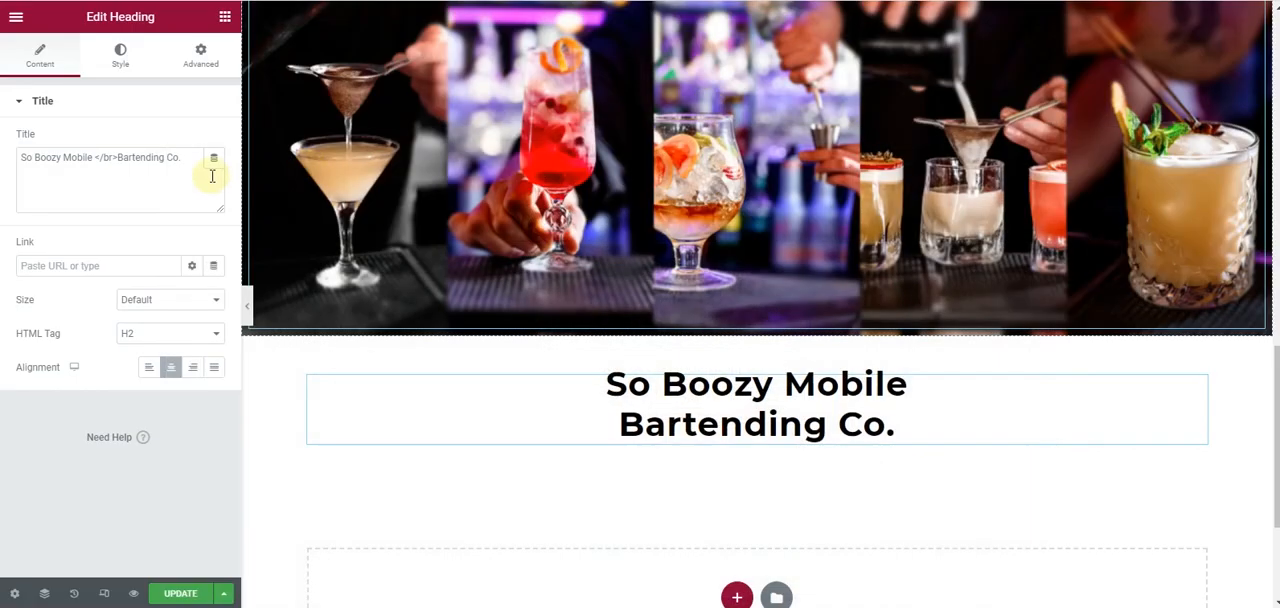
left_click(94, 157)
left_click(114, 160)
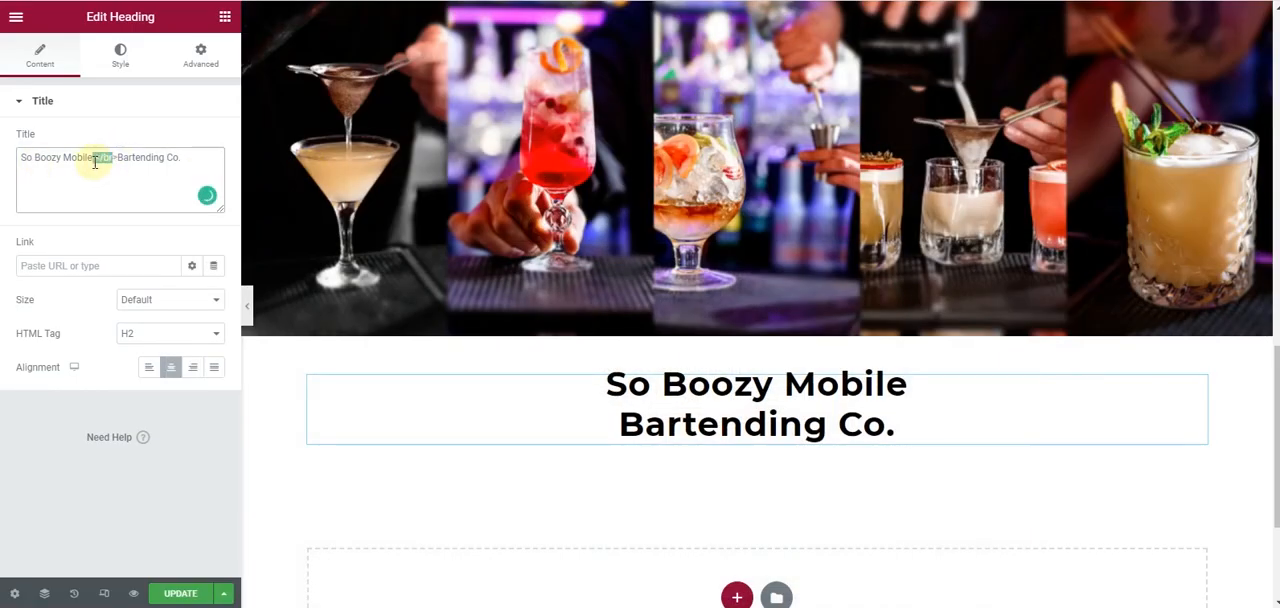
key("BackSpace")
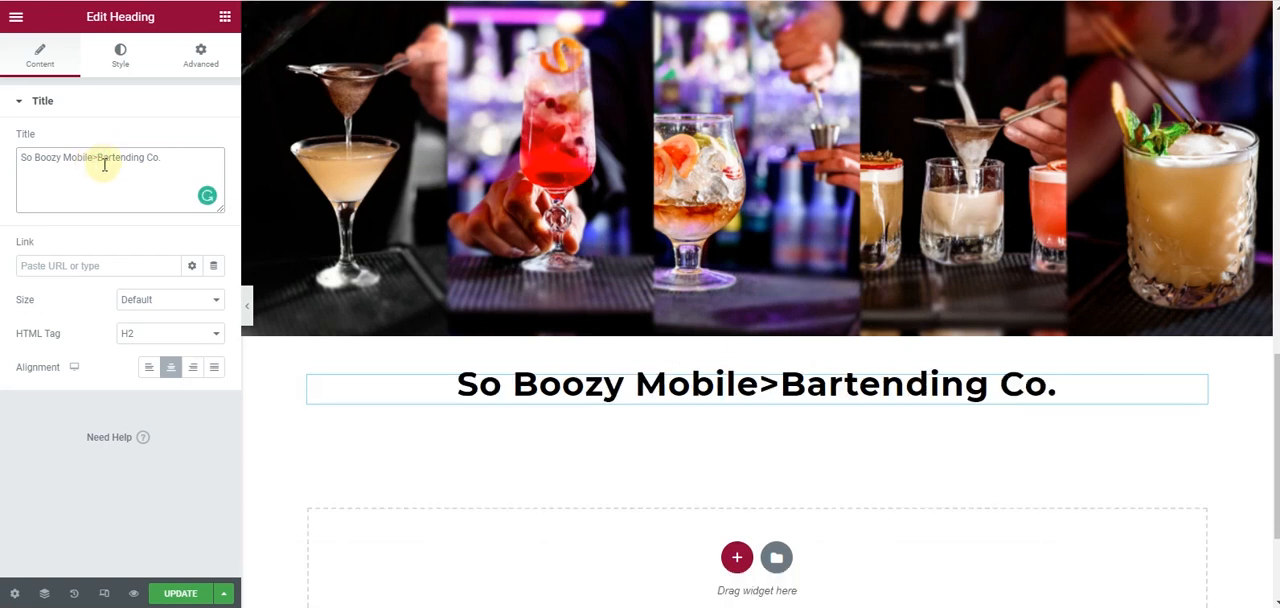
key("BackSpace")
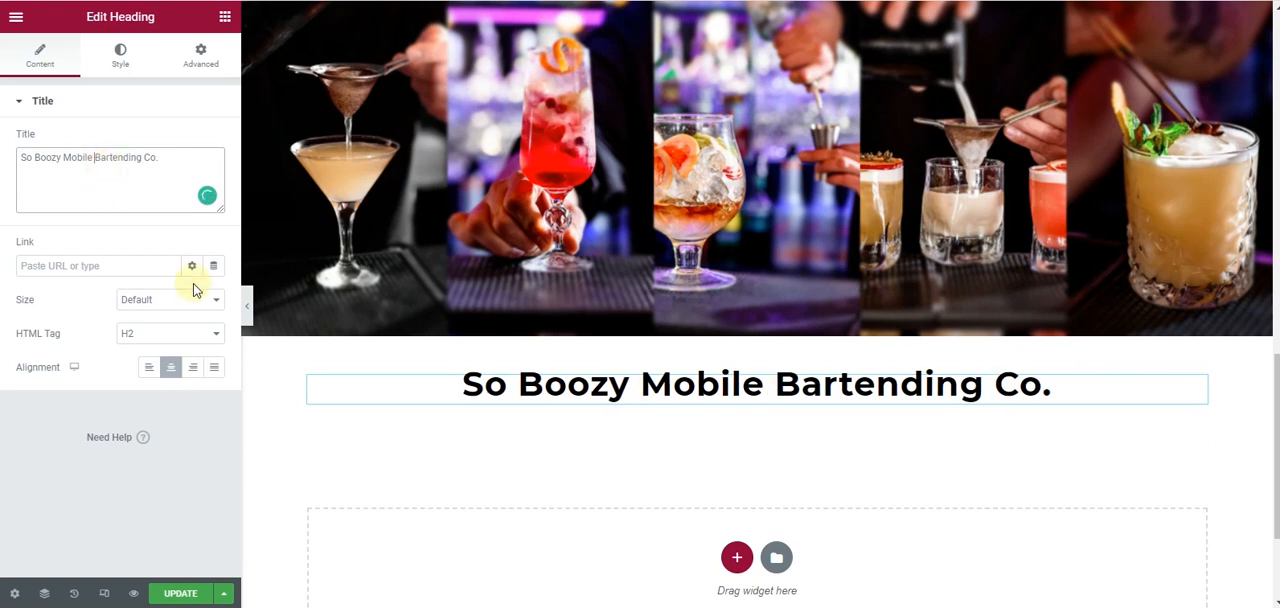
- Set the top margin of the So Boozy Mobile Bartending Co. heading below the cocktail image to -4 px
left_click(208, 53)
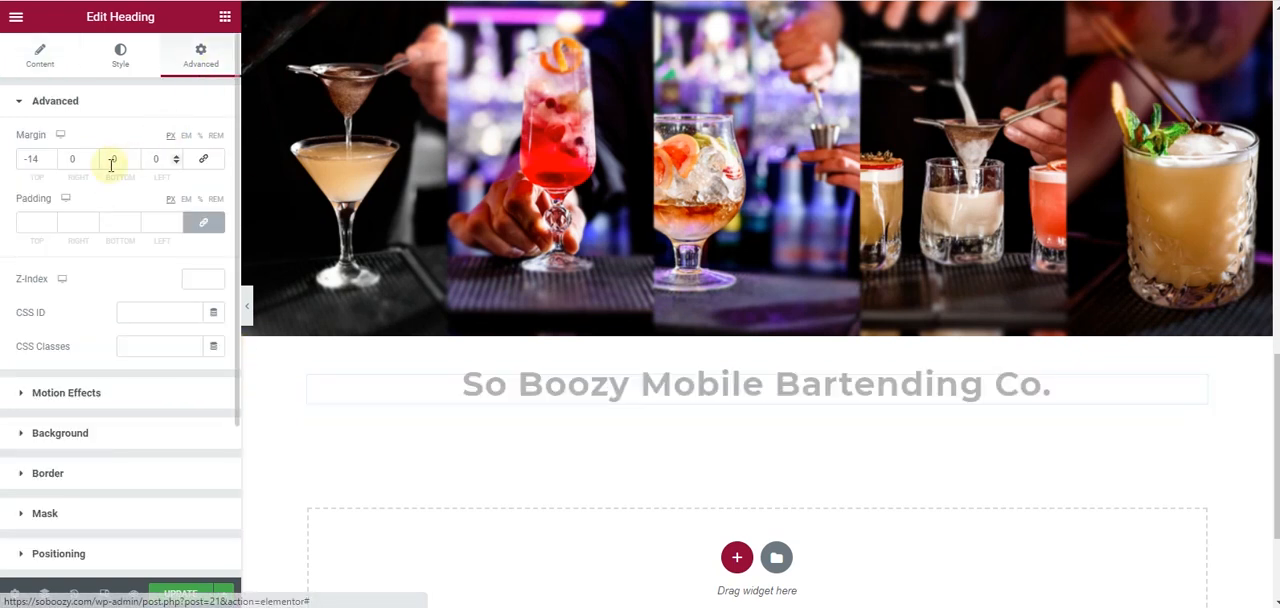
left_click(52, 156)
left_click(52, 156)
left_click(52, 156)
left_click(52, 156)
left_click(52, 156)
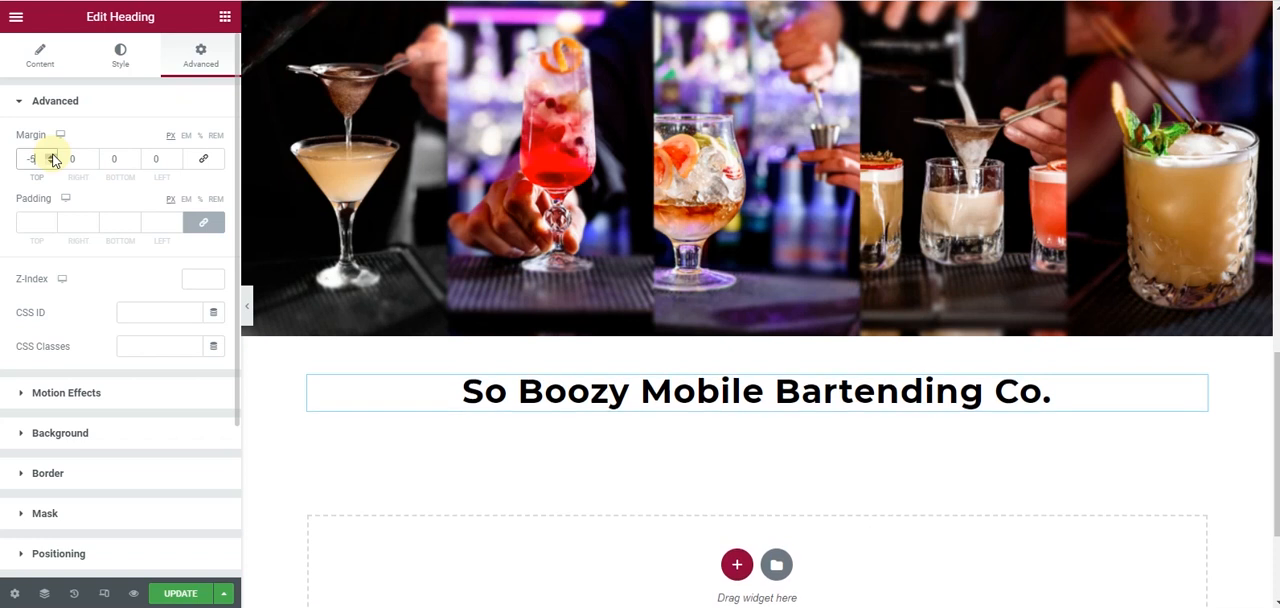
left_click(52, 156)
- Duplicate the small About heading and move the copy above the company heading below the cocktail image
scroll(1180, 103, "down", 6)
scroll(1210, 90, "up", 1)
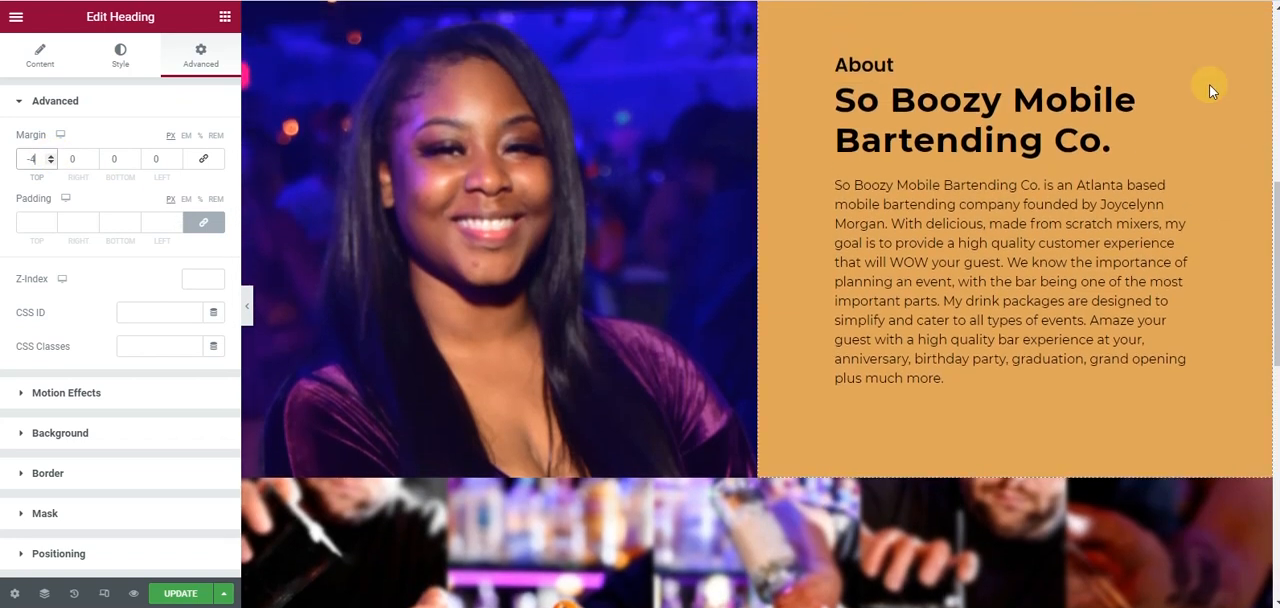
right_click(1186, 67)
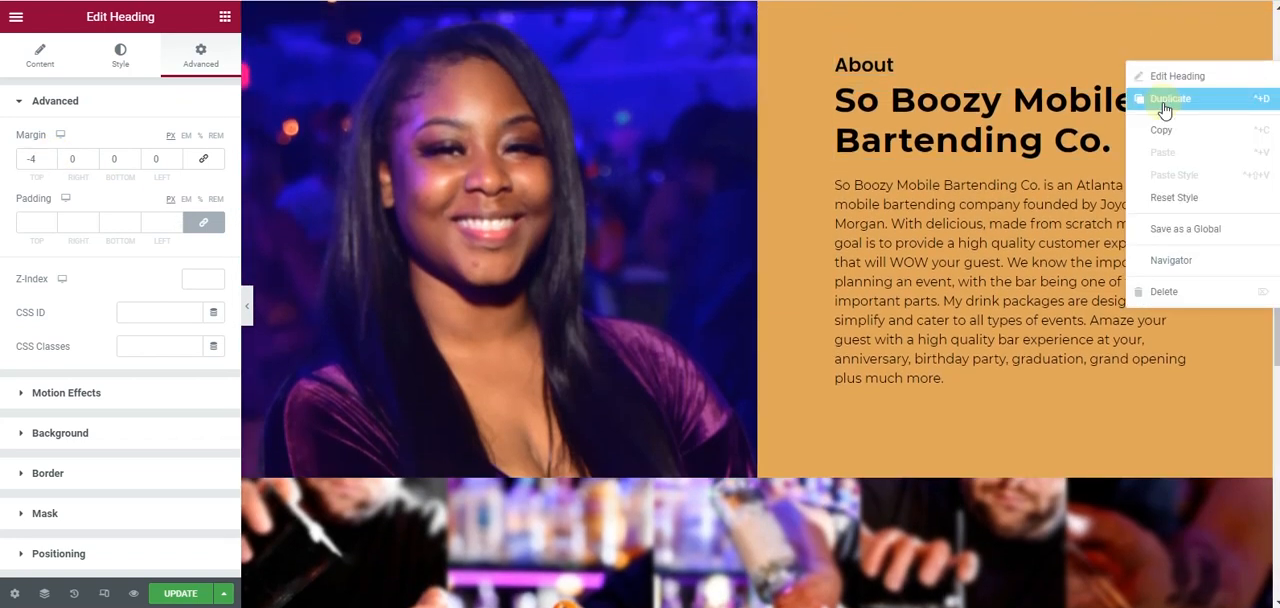
left_click(1152, 100)
left_click_drag(1184, 104, 700, 322)
- Centre the copied About heading and change its title to "Services"
left_click(166, 370)
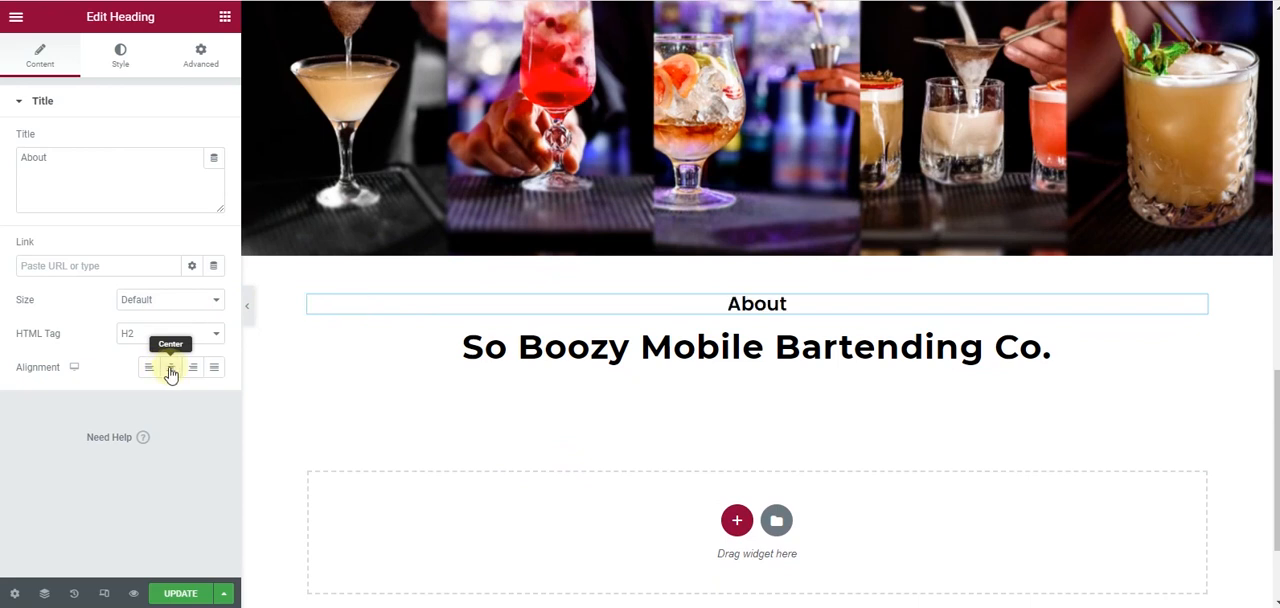
left_click_drag(47, 162, 2, 168)
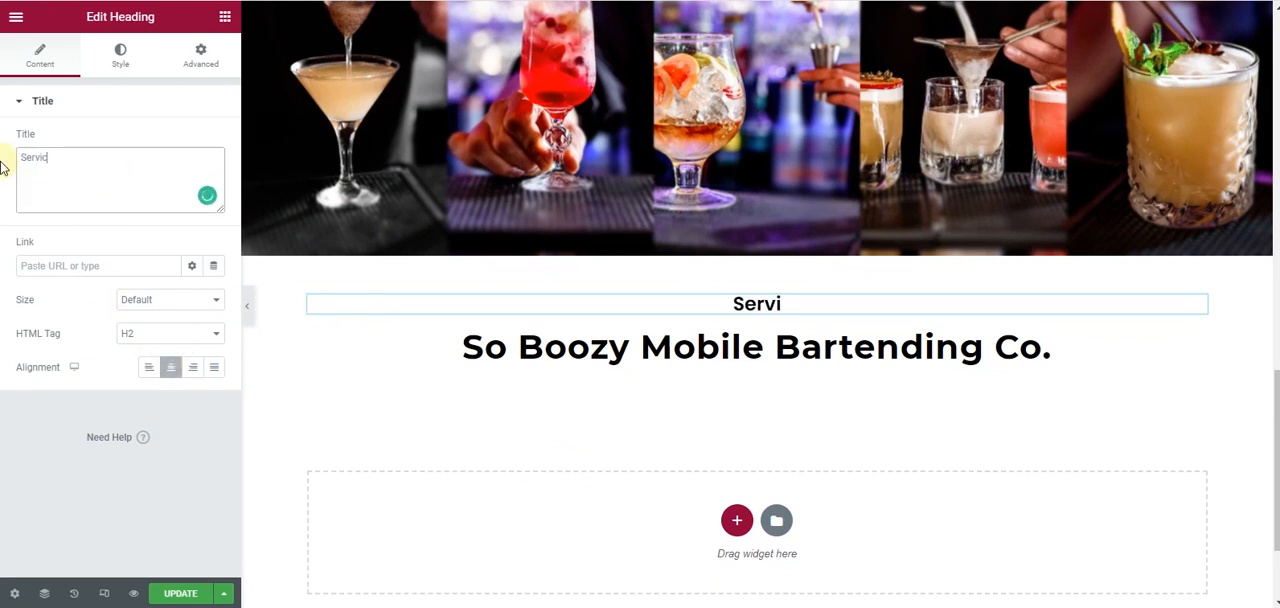
type("Services")
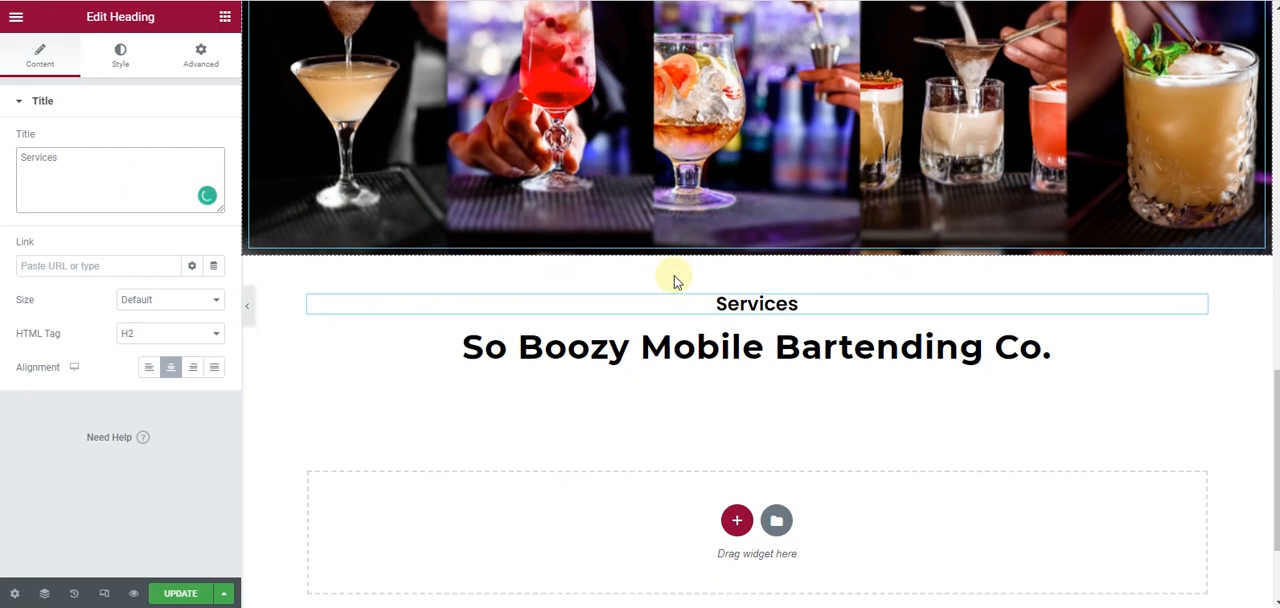
- Set the top margin of the company name heading under Services to -14 px
left_click(1200, 341)
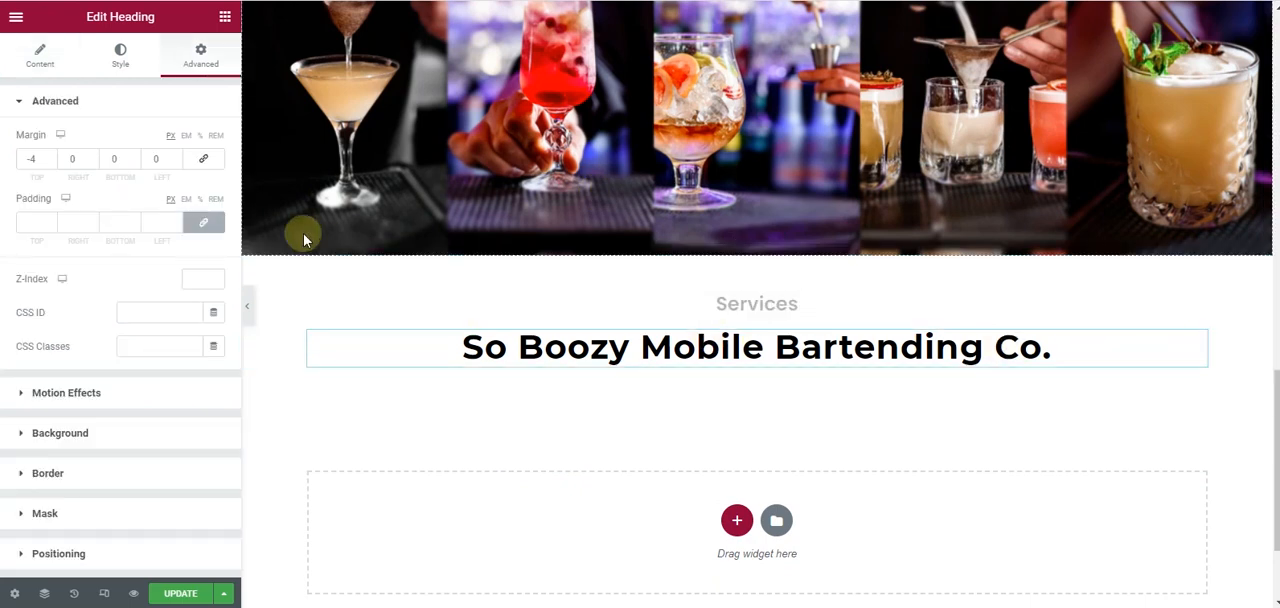
left_click(50, 163)
left_click(51, 163)
left_click(51, 163)
left_click(51, 163)
left_click(51, 163)
left_click(51, 163)
left_click(51, 163)
left_click(51, 163)
left_click(51, 163)
left_click(51, 163)
- Set the text transform of the small About heading to Uppercase
scroll(757, 320, "up", 3)
scroll(760, 326, "up", 4)
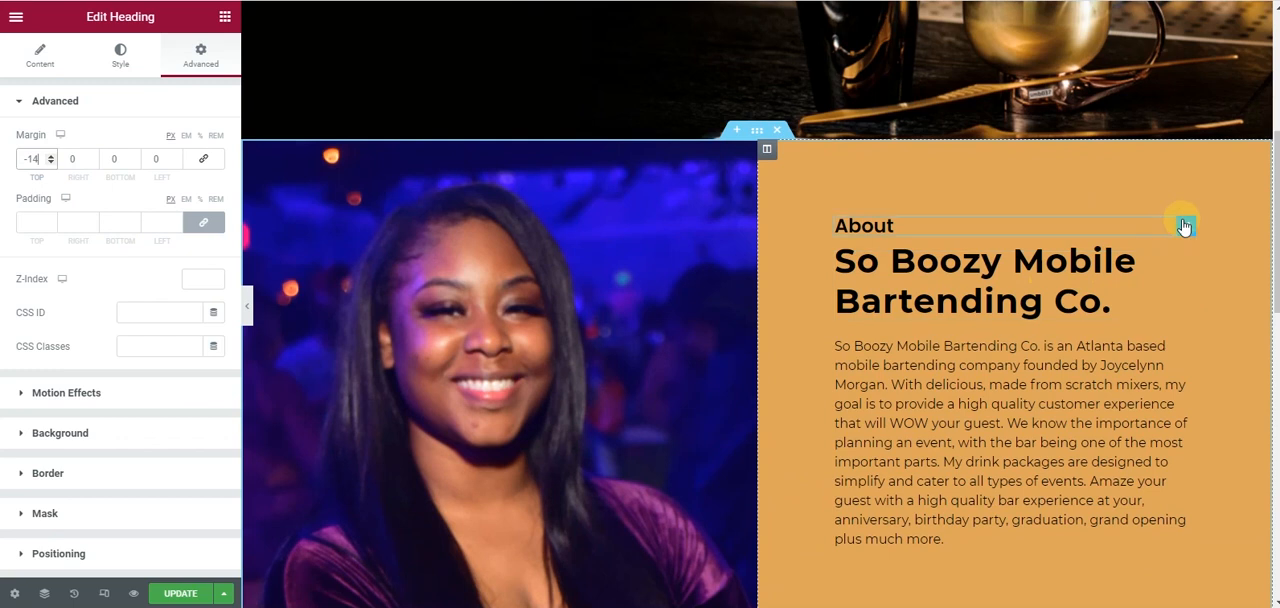
left_click(1184, 227)
left_click(213, 175)
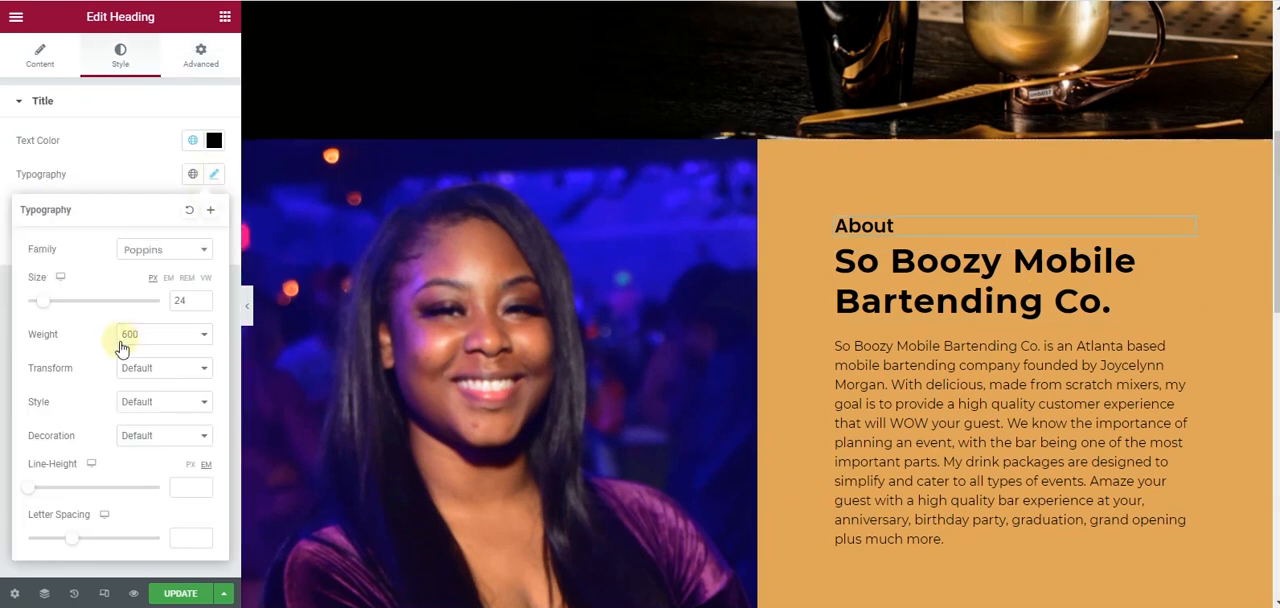
left_click(165, 367)
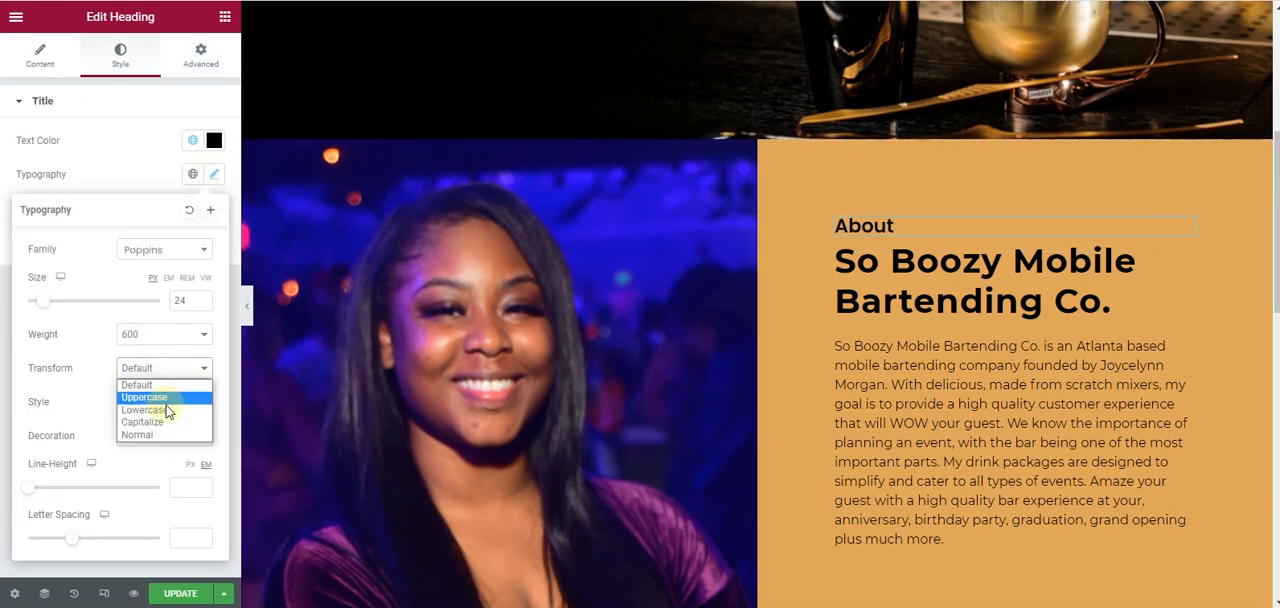
left_click(168, 396)
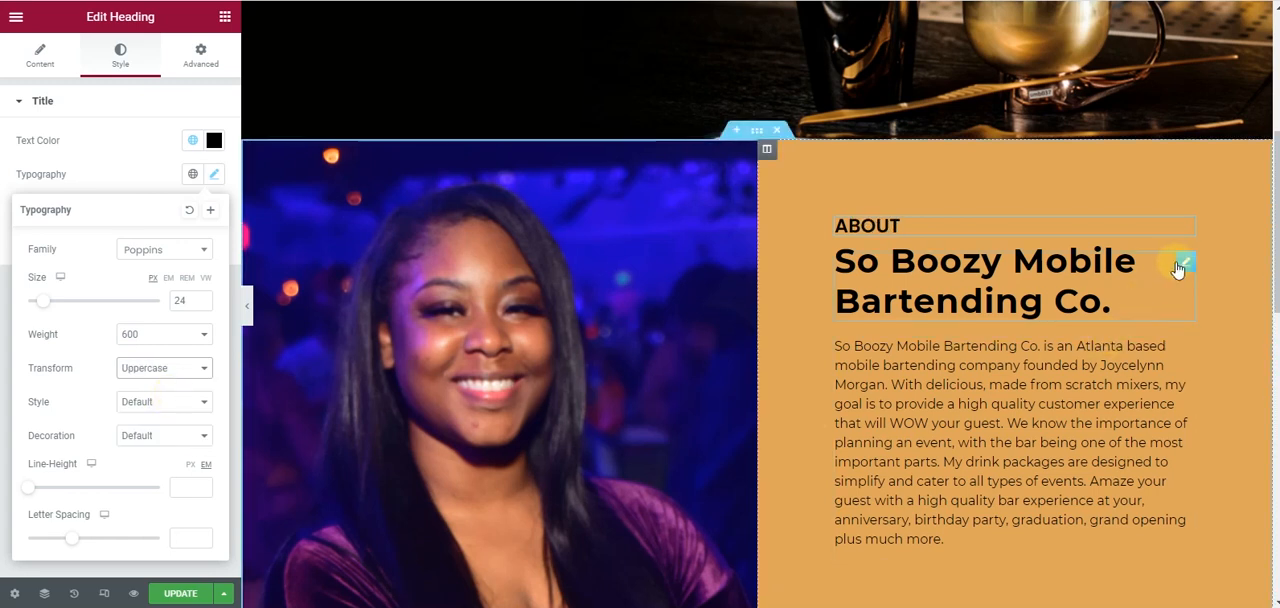
- Set the text transform of the company name heading in the About section to Uppercase
left_click(1184, 265)
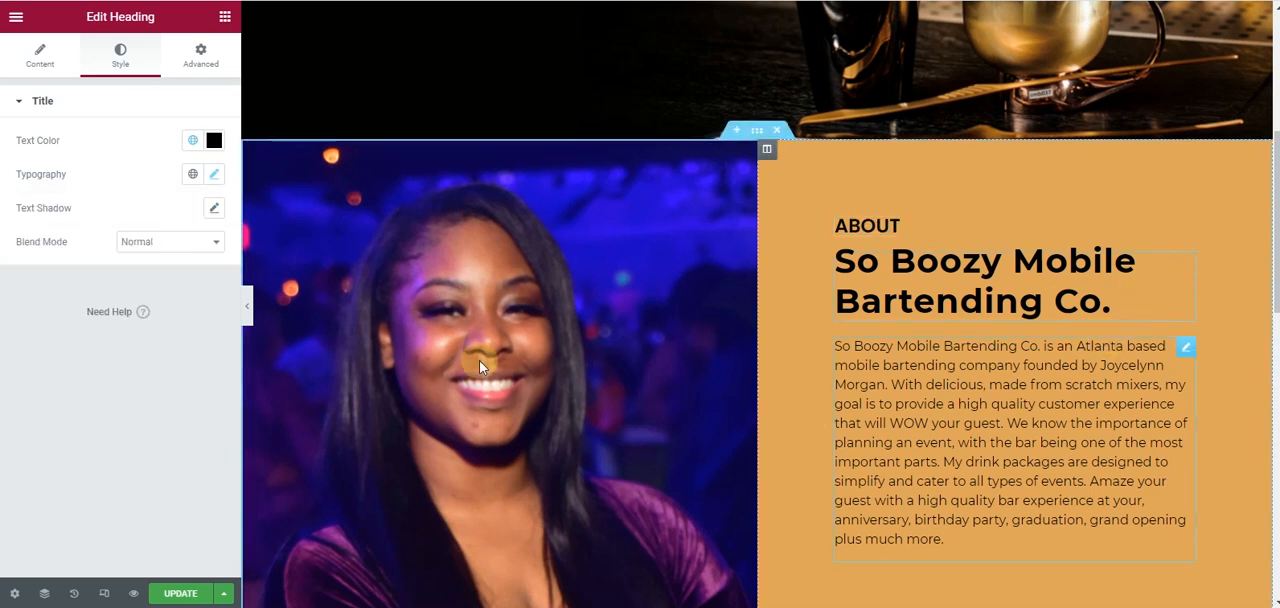
left_click(213, 176)
left_click(168, 368)
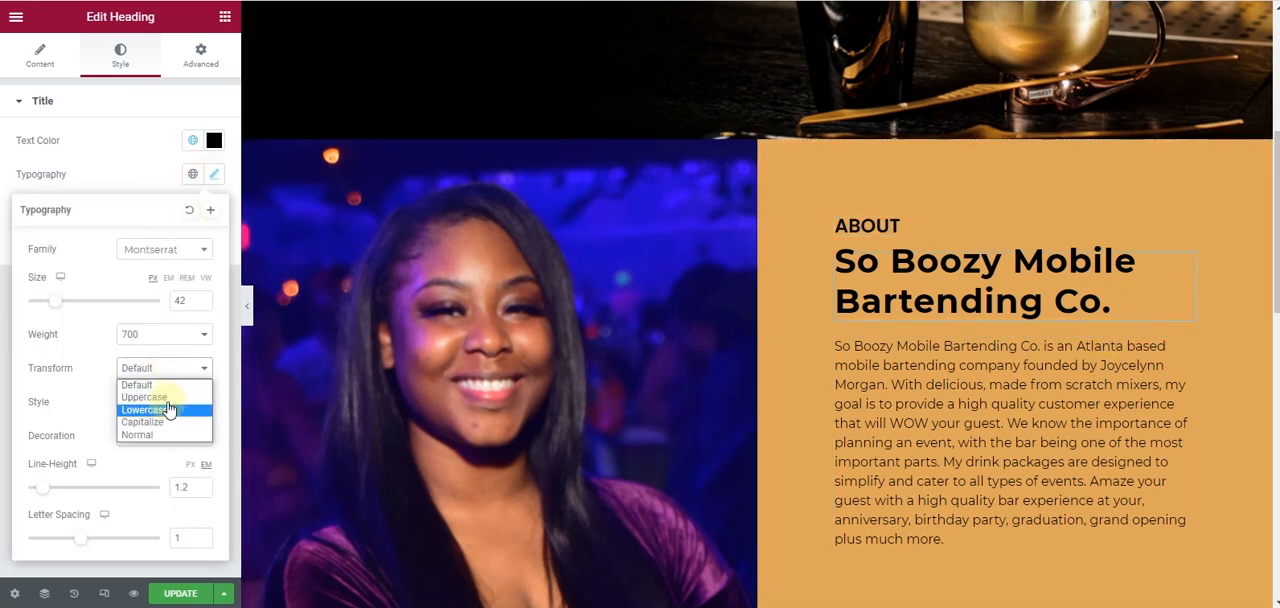
left_click(155, 397)
- Set the text transform of the company name heading under Services to Uppercase
scroll(910, 325, "down", 8)
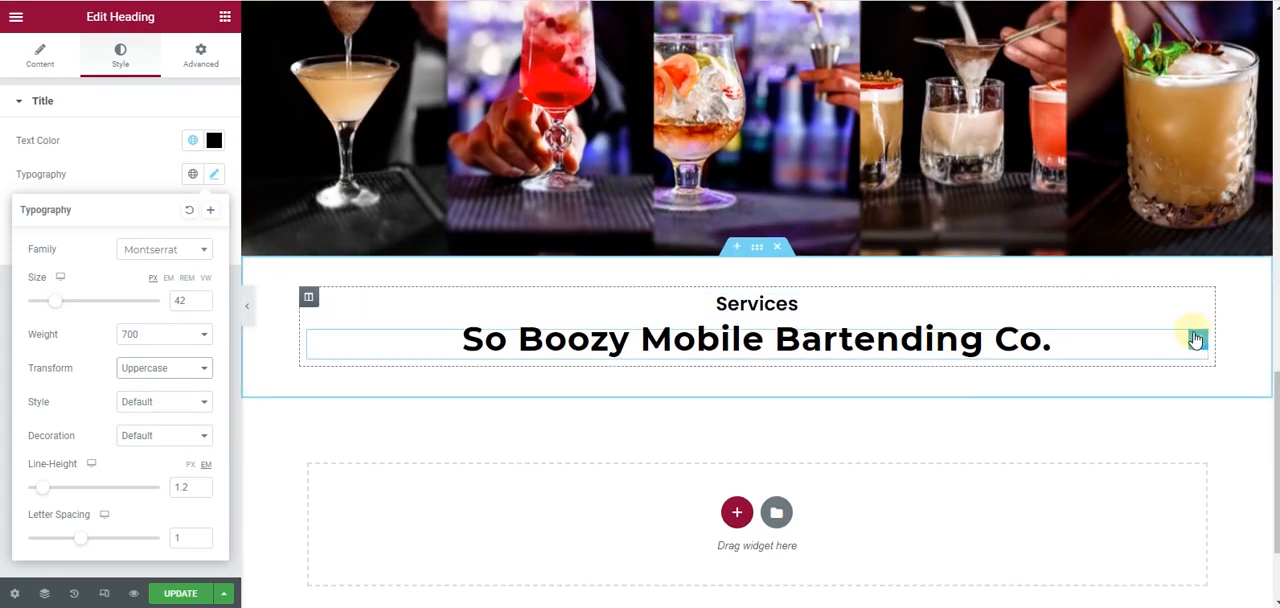
left_click(1195, 340)
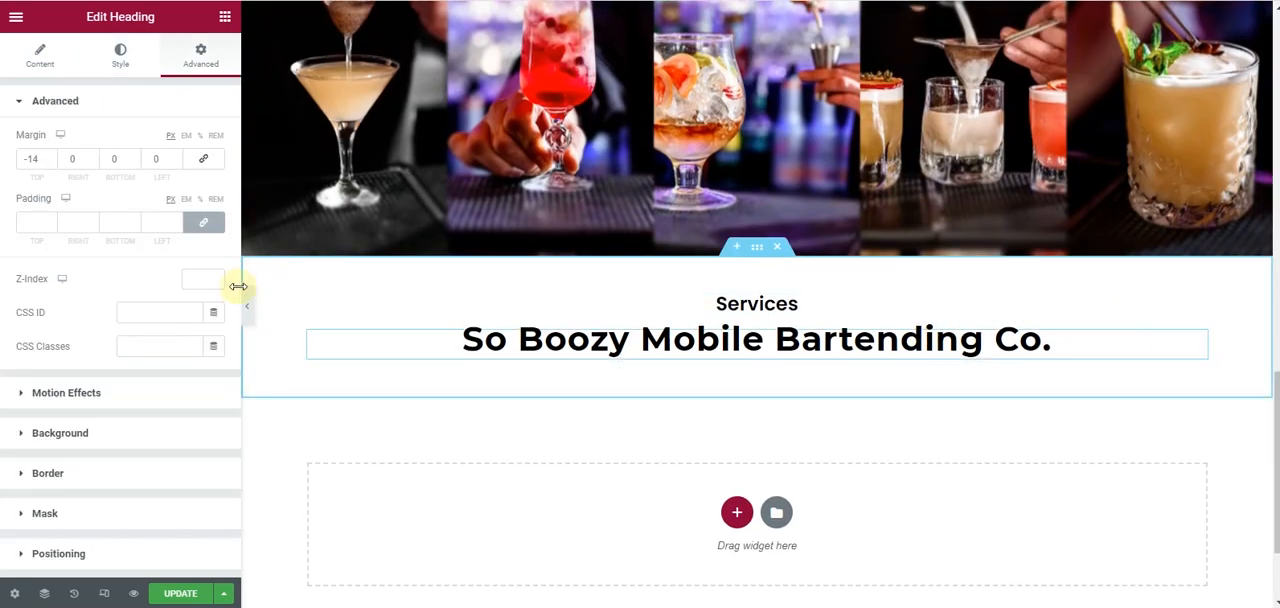
left_click(104, 66)
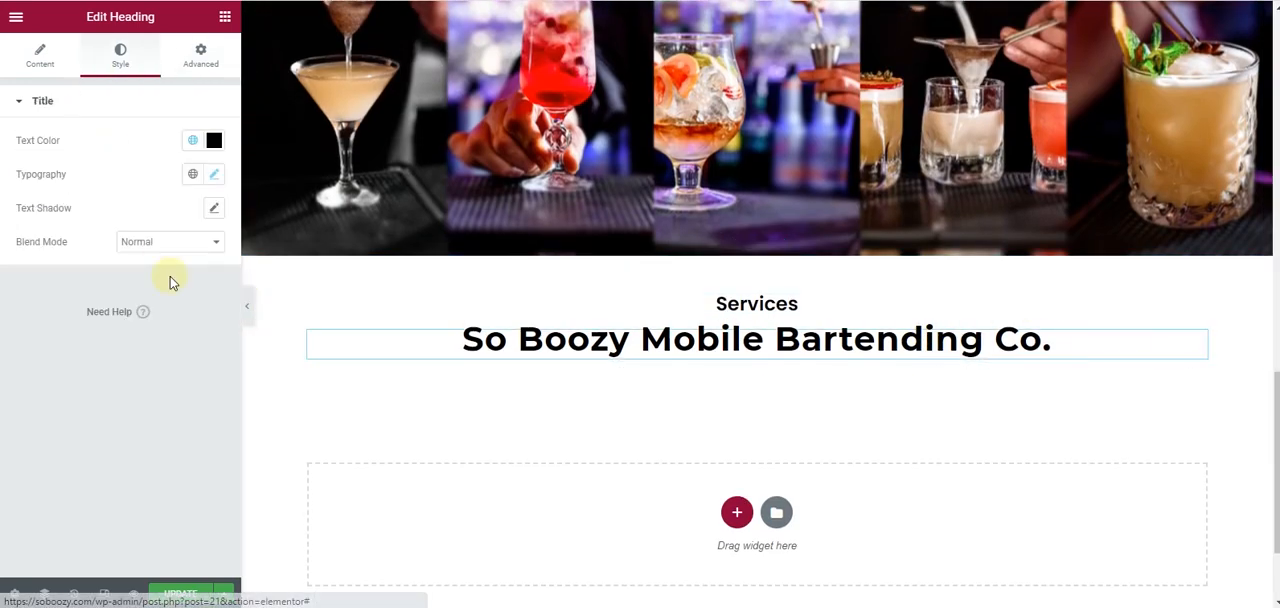
left_click(213, 175)
left_click(175, 368)
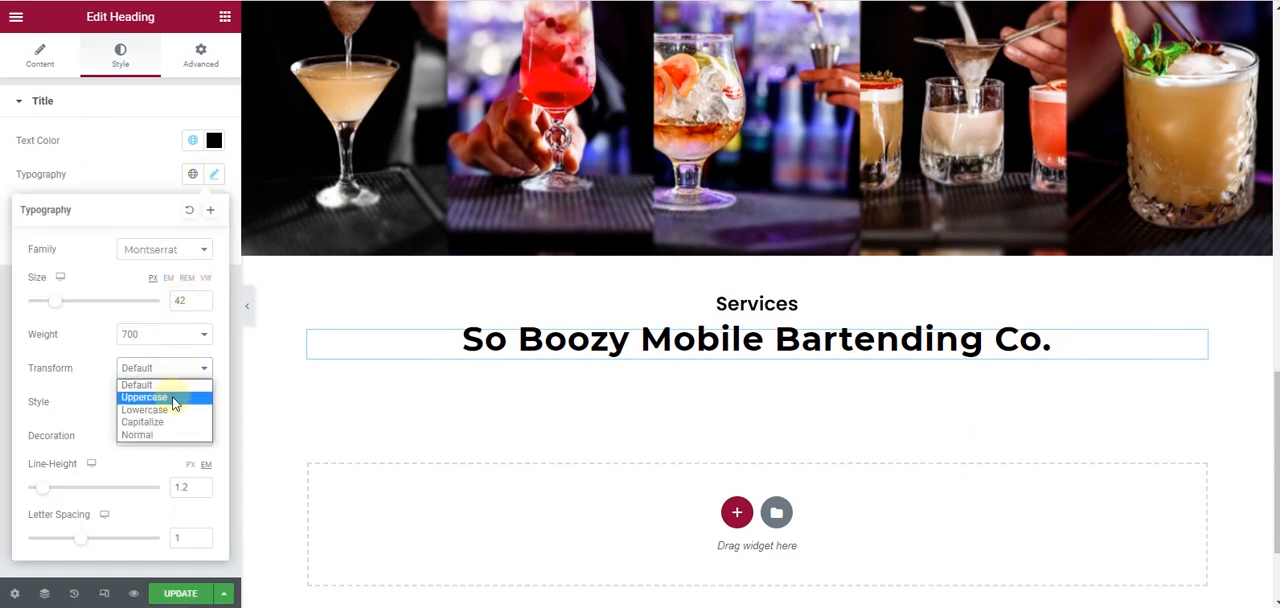
left_click(177, 392)
- Set the text transform of the small Services heading to Uppercase
scroll(1046, 380, "up", 5)
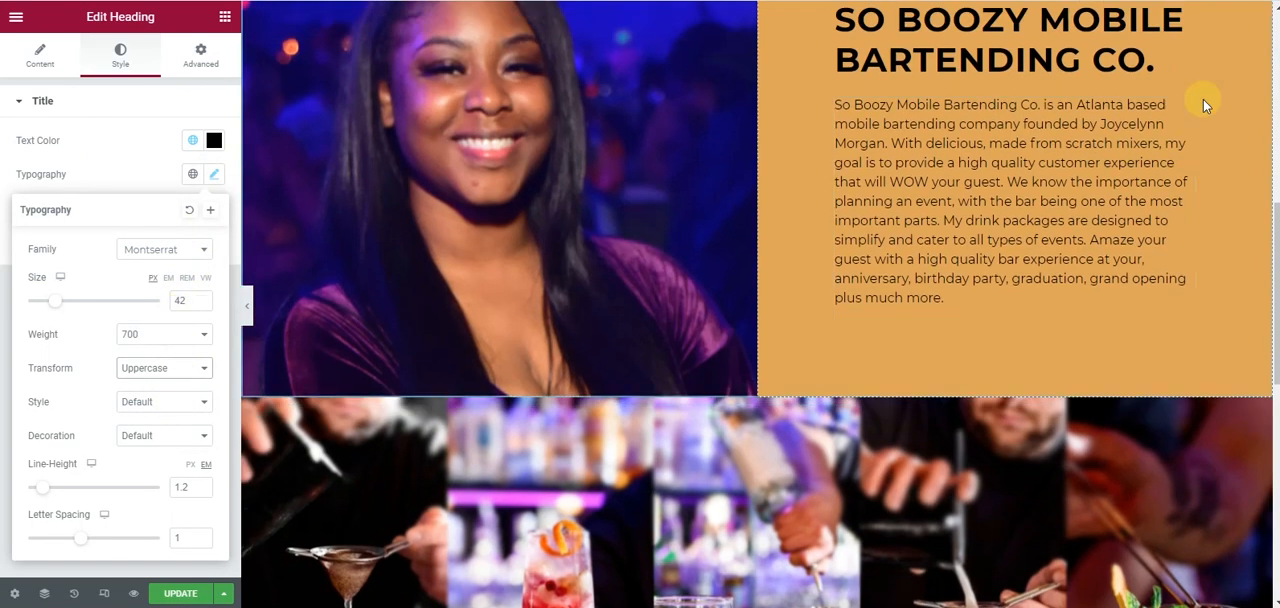
scroll(1122, 308, "down", 1)
scroll(1122, 308, "down", 4)
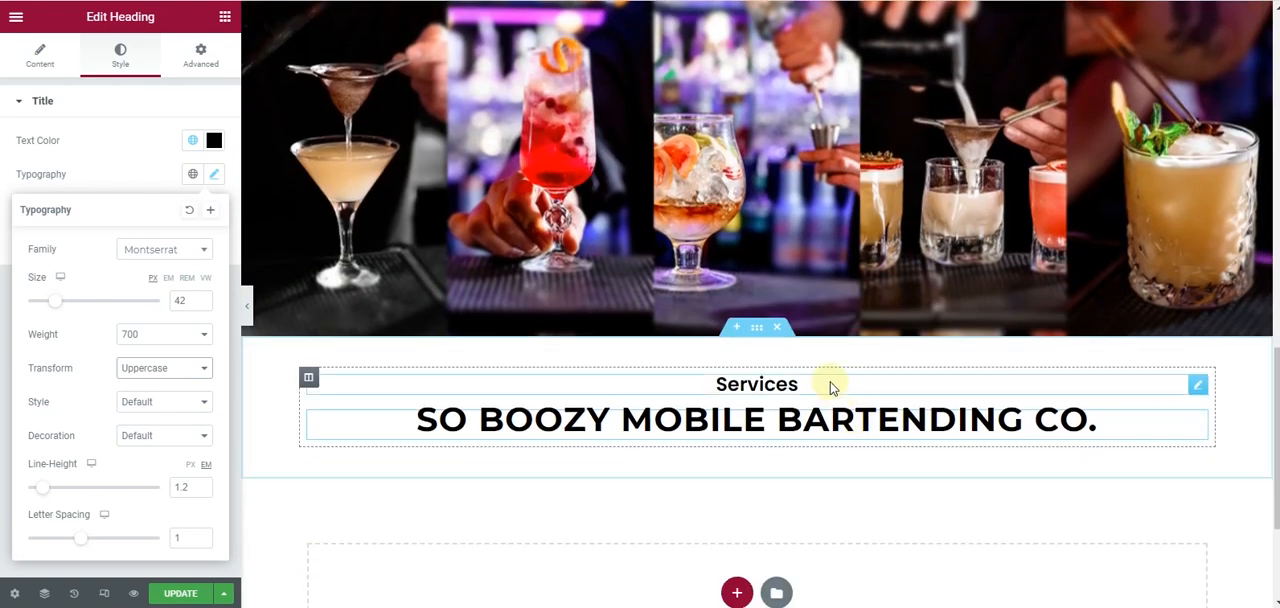
left_click(829, 383)
left_click(117, 62)
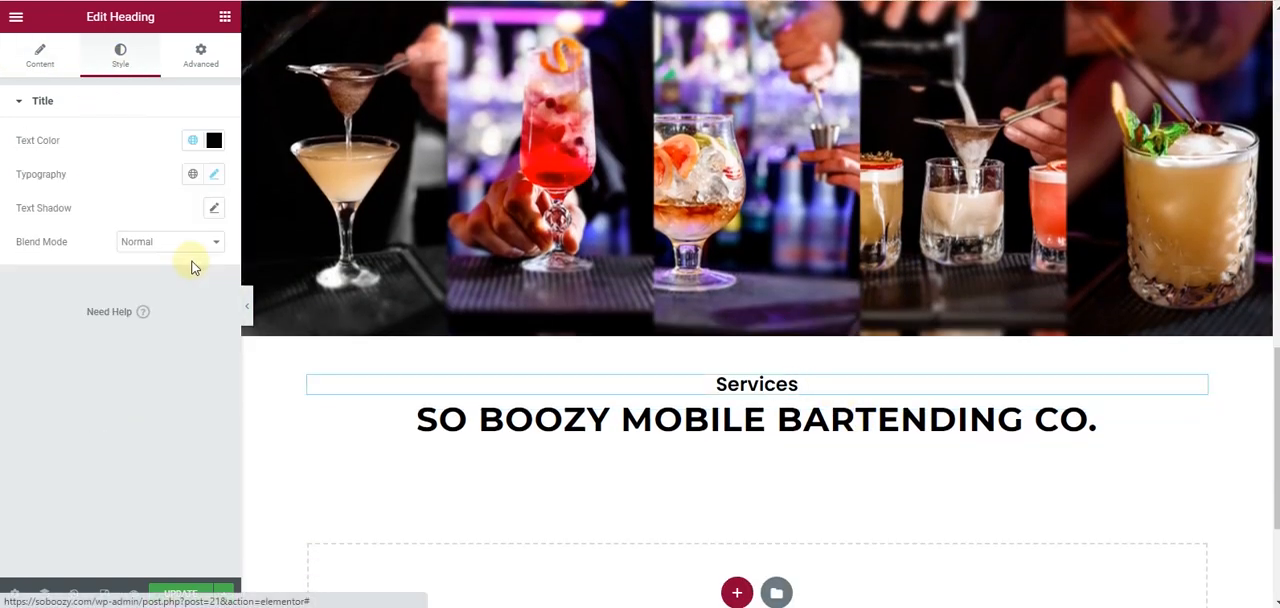
left_click(212, 175)
left_click(151, 368)
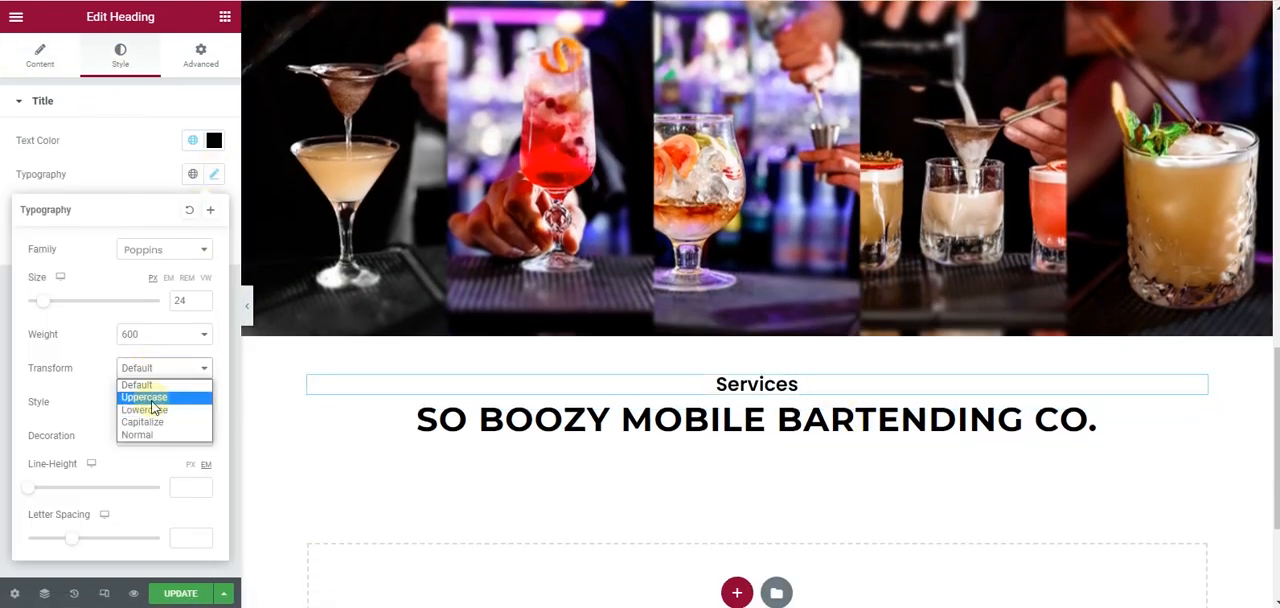
left_click(144, 397)
- Reduce the bottom padding of the section holding the Services headings to 0
scroll(777, 449, "up", 2)
scroll(779, 438, "up", 5)
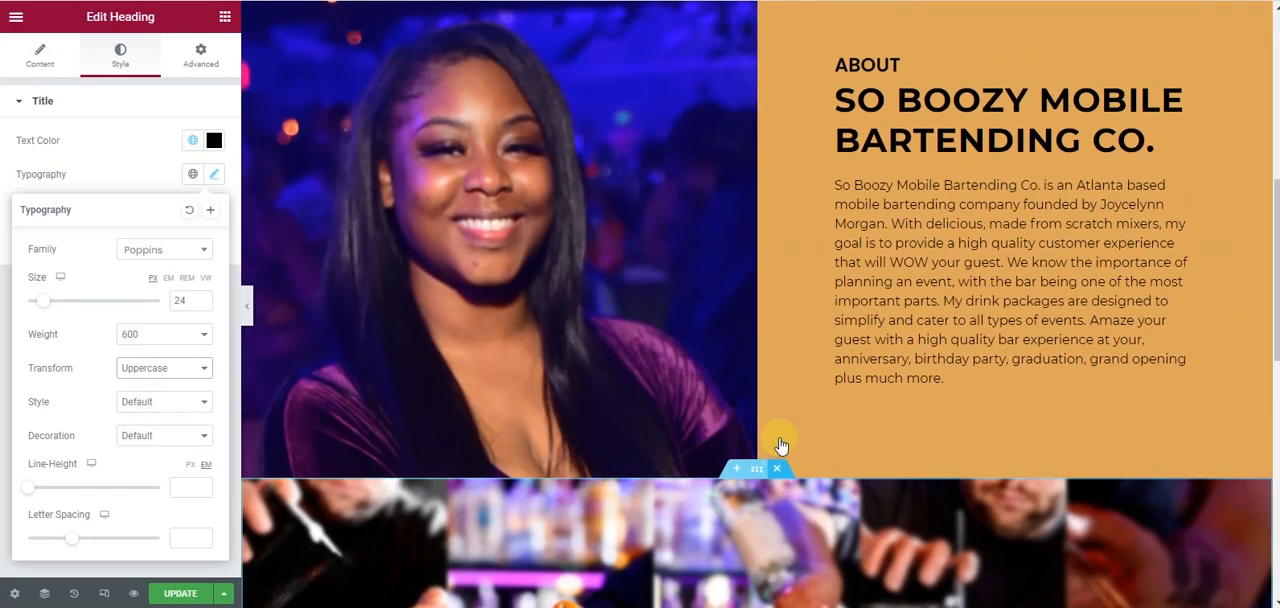
scroll(781, 443, "down", 9)
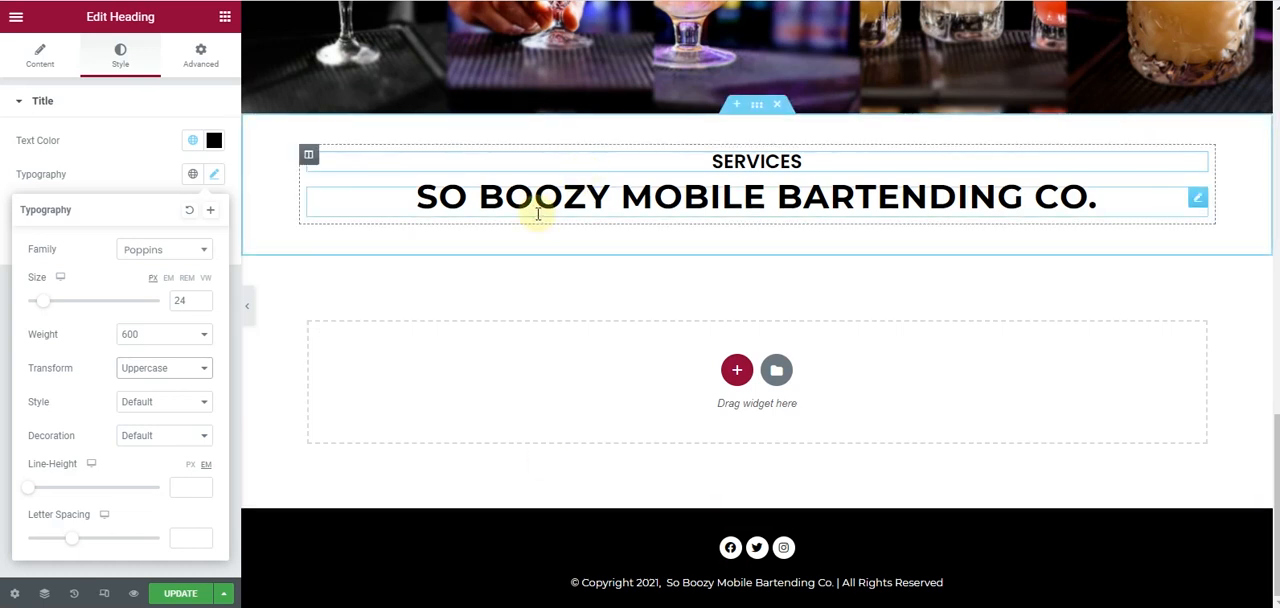
left_click(758, 108)
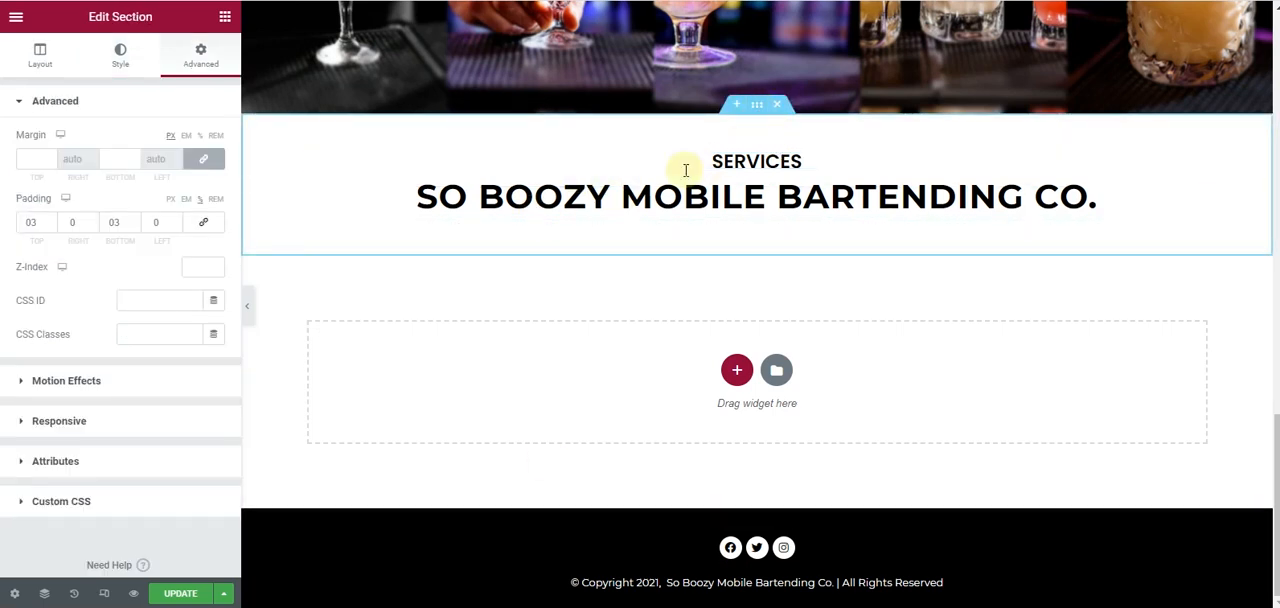
left_click(131, 227)
left_click(131, 227)
left_click(131, 227)
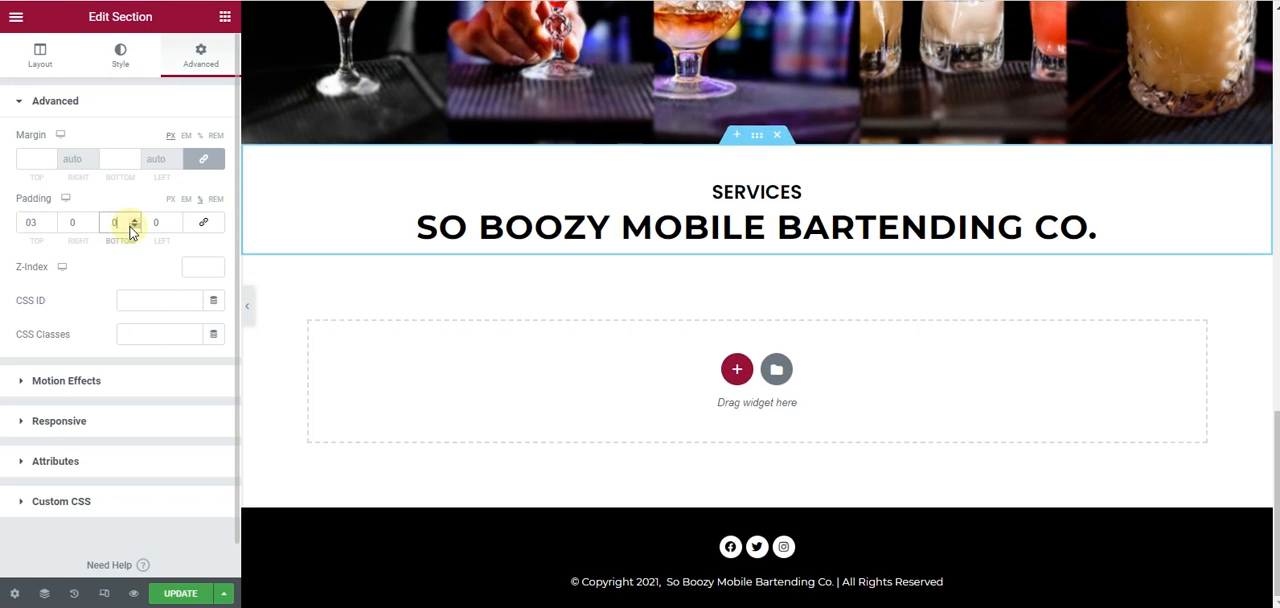
left_click(131, 227)
left_click(134, 218)
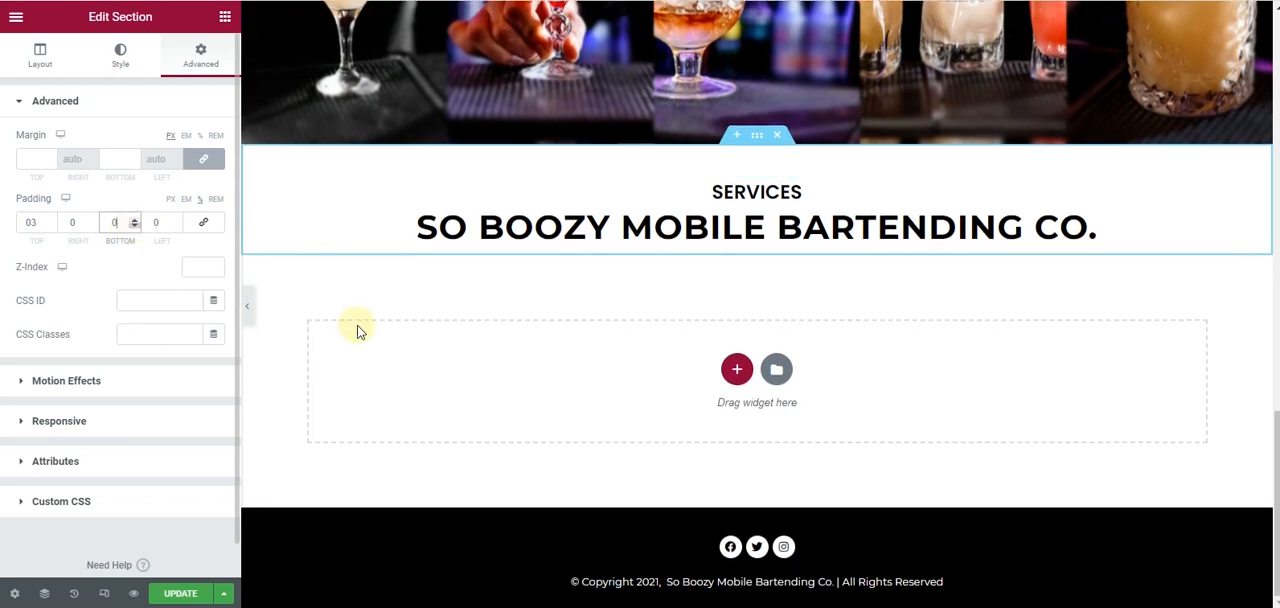
- Add a two-column section below the Services headings and set its top and bottom padding to 2%
left_click(737, 370)
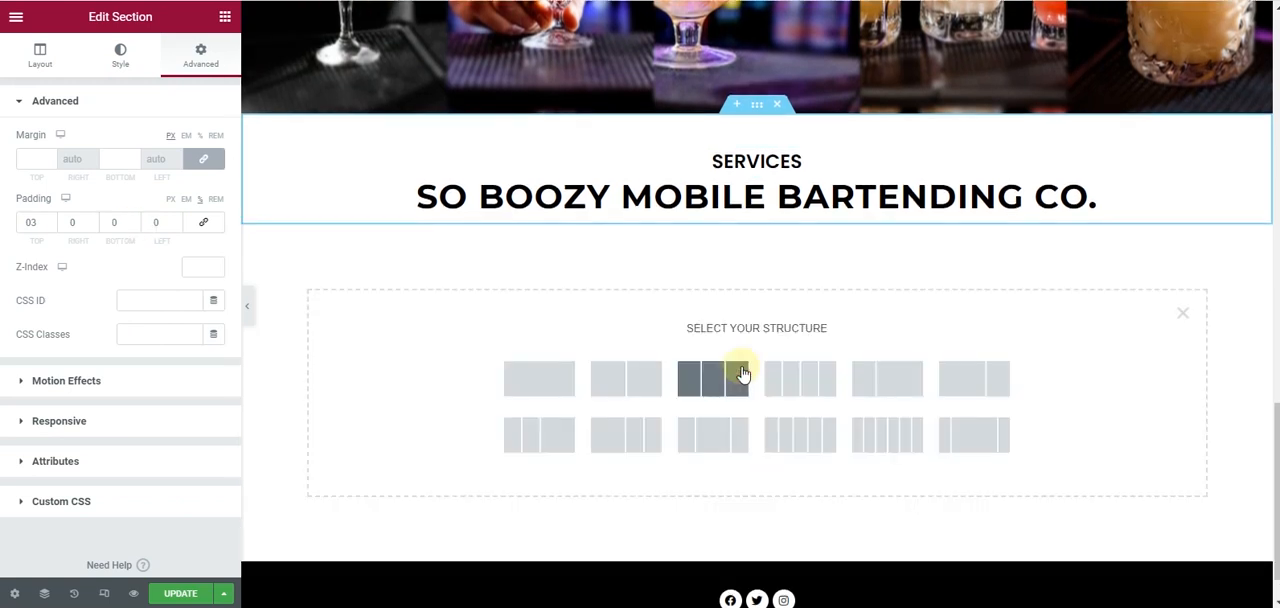
left_click(648, 399)
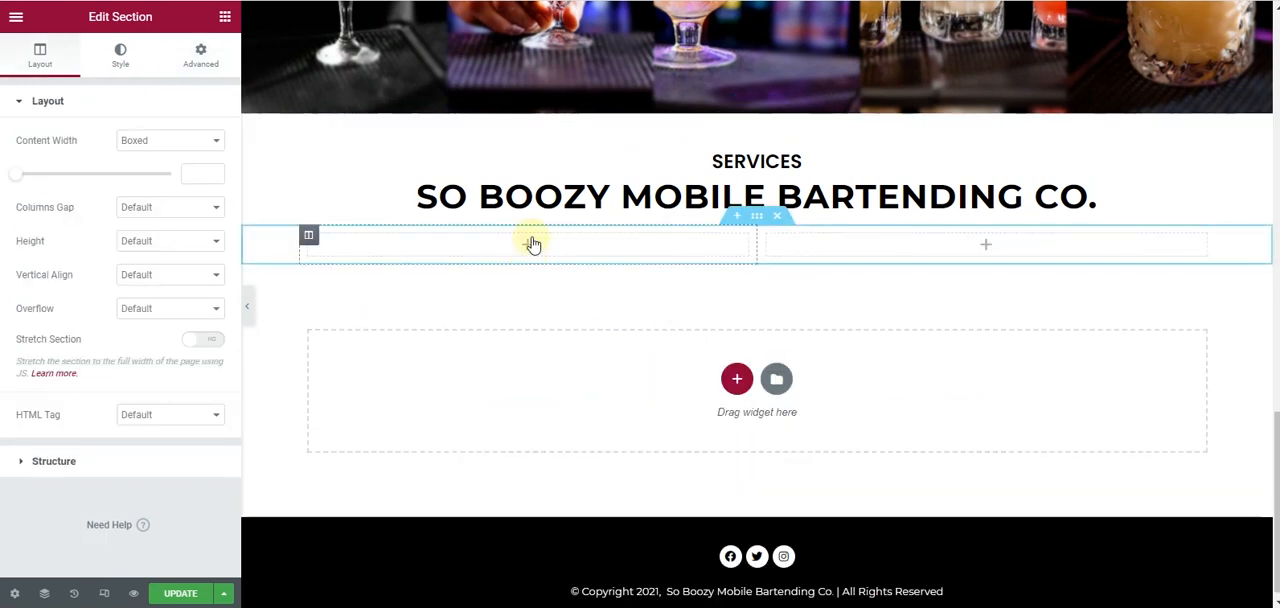
left_click(199, 58)
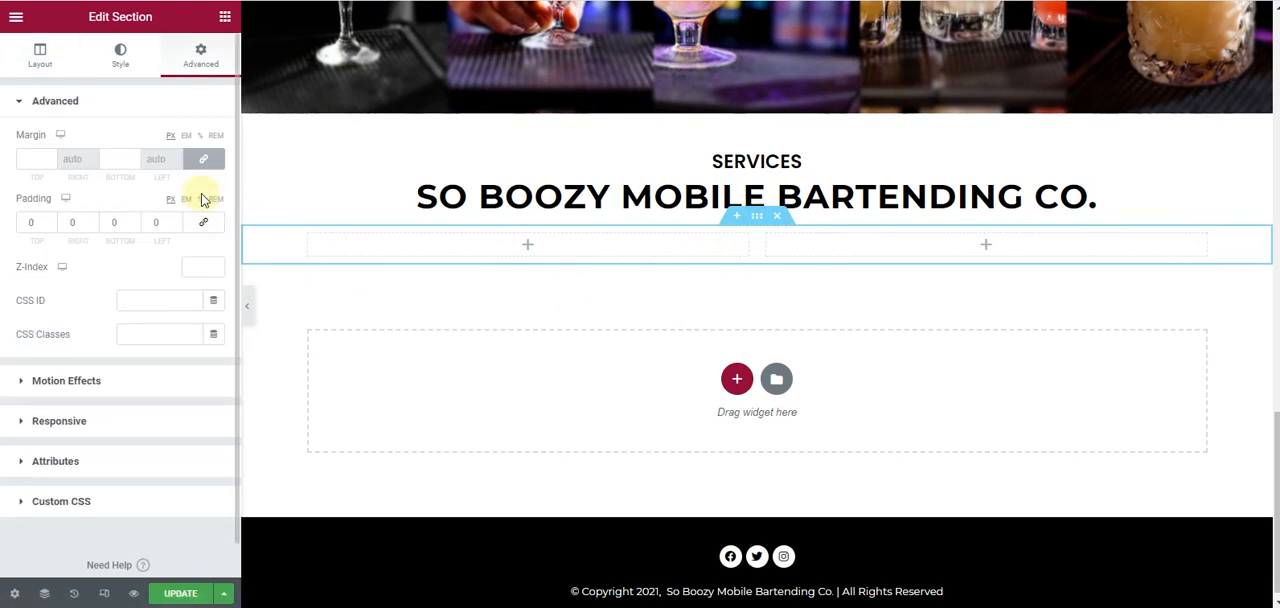
left_click(44, 221)
type("20")
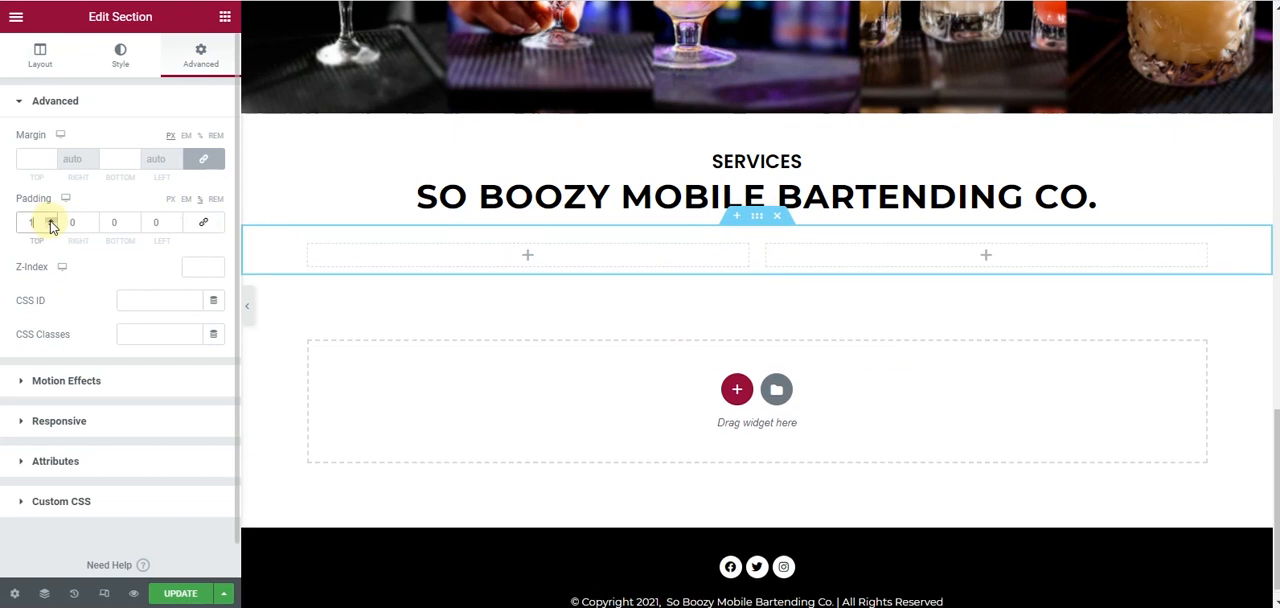
left_click(130, 224)
type("20")
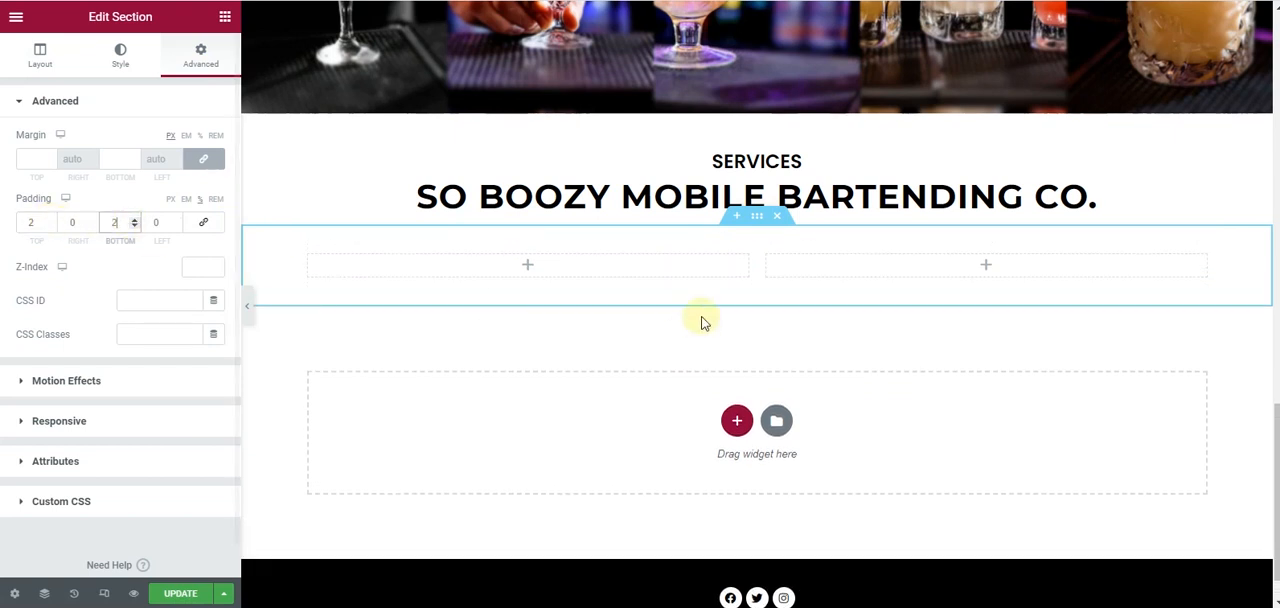
- Set the first column's width to 30% and insert an Image widget with the bartender pouring an orange cocktail
left_click(310, 258)
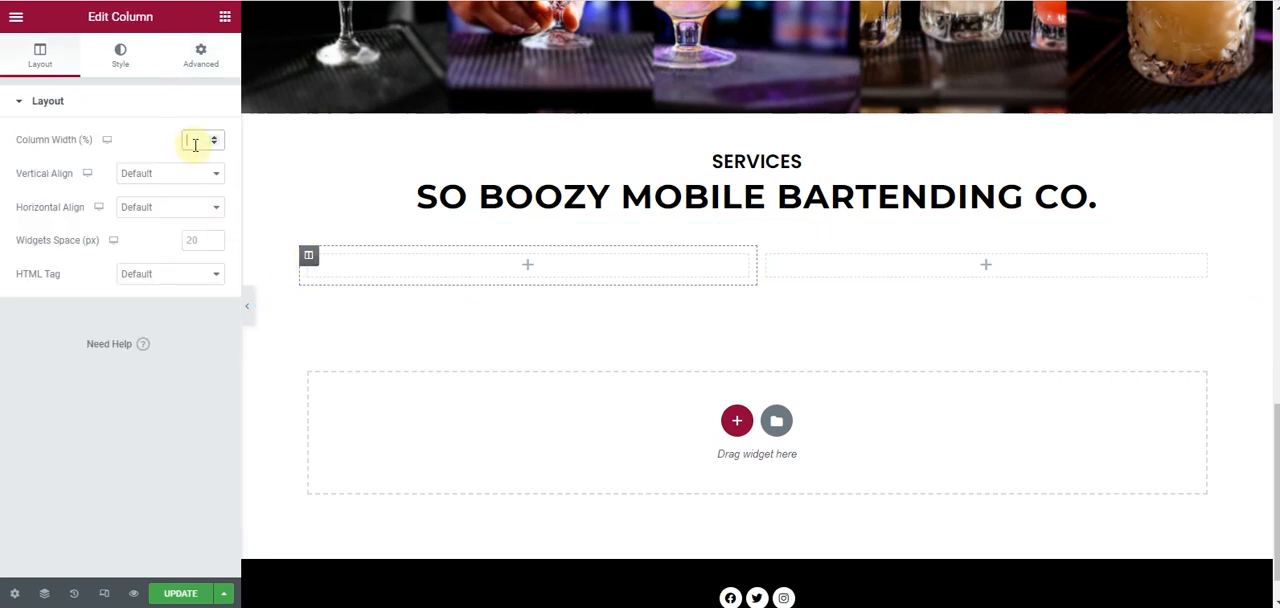
type("30")
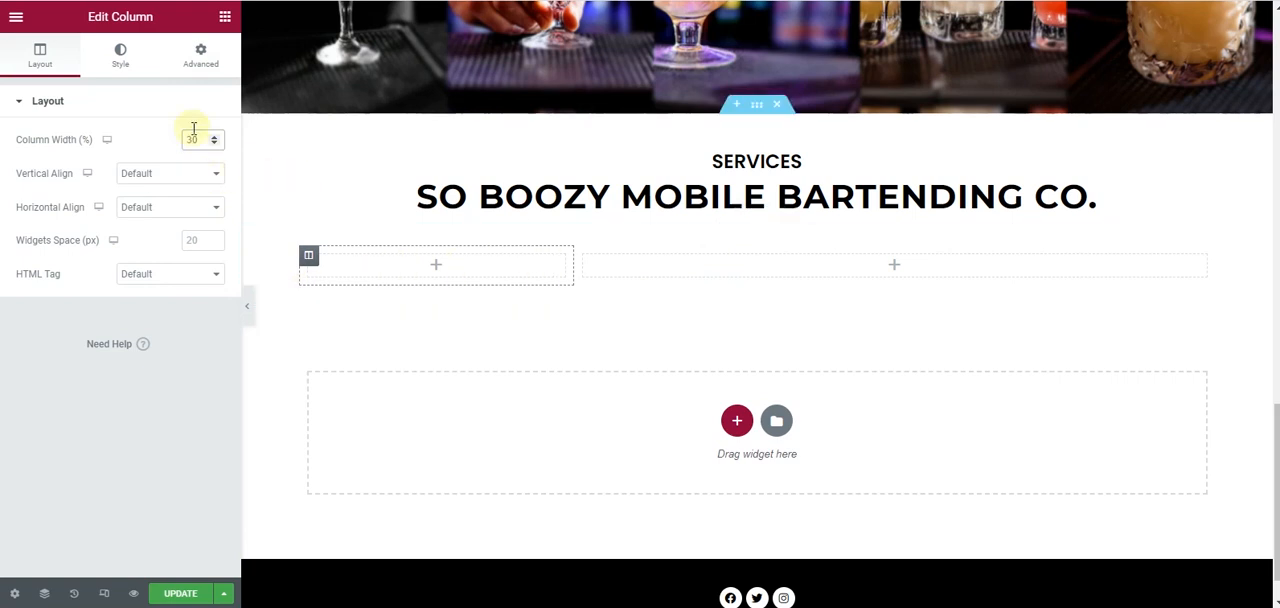
left_click(224, 20)
left_click_drag(103, 246, 420, 278)
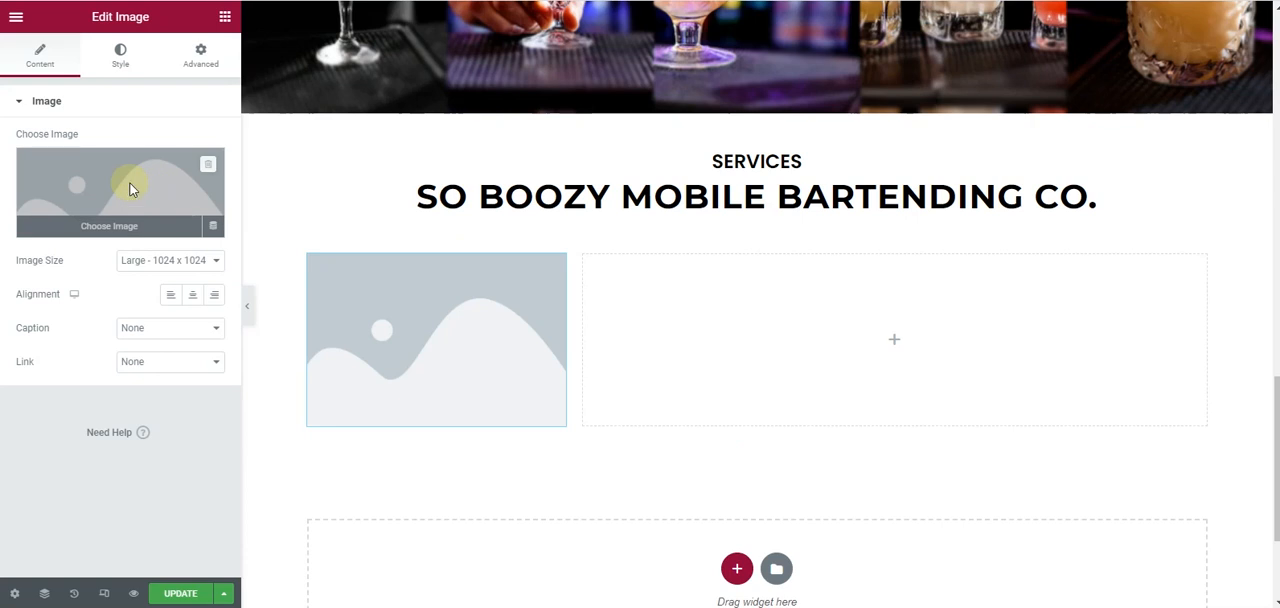
left_click(200, 198)
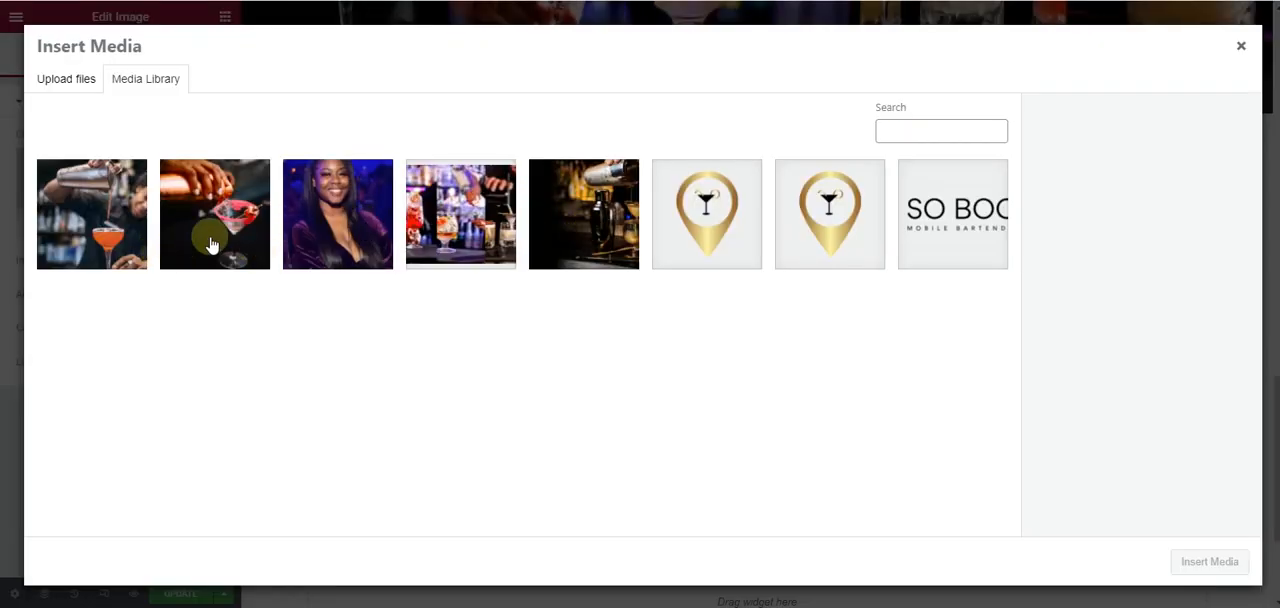
left_click(120, 234)
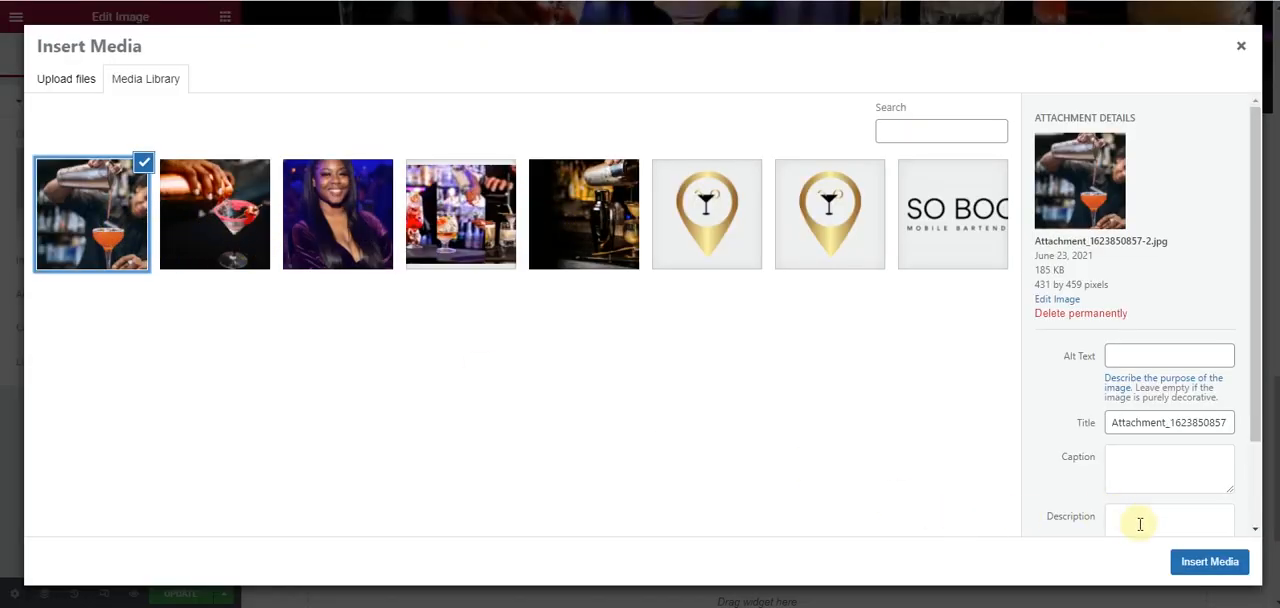
left_click(1199, 562)
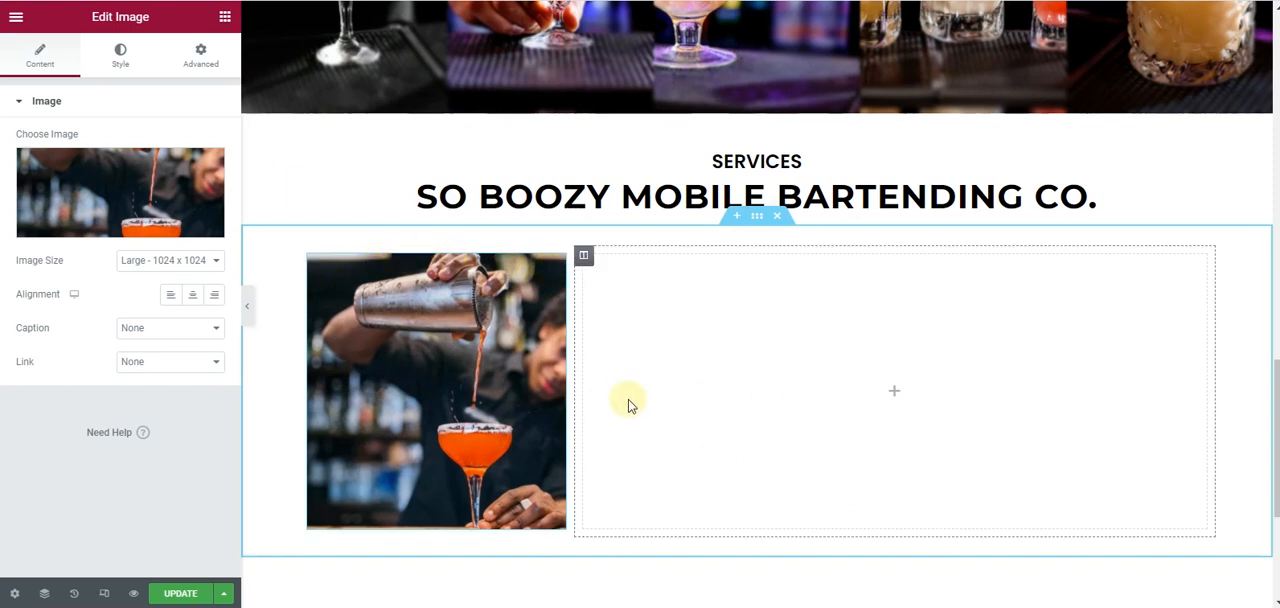
- Place a two-column inner section in the empty column beside the cocktail image and set that outer column's padding to 0
left_click(224, 20)
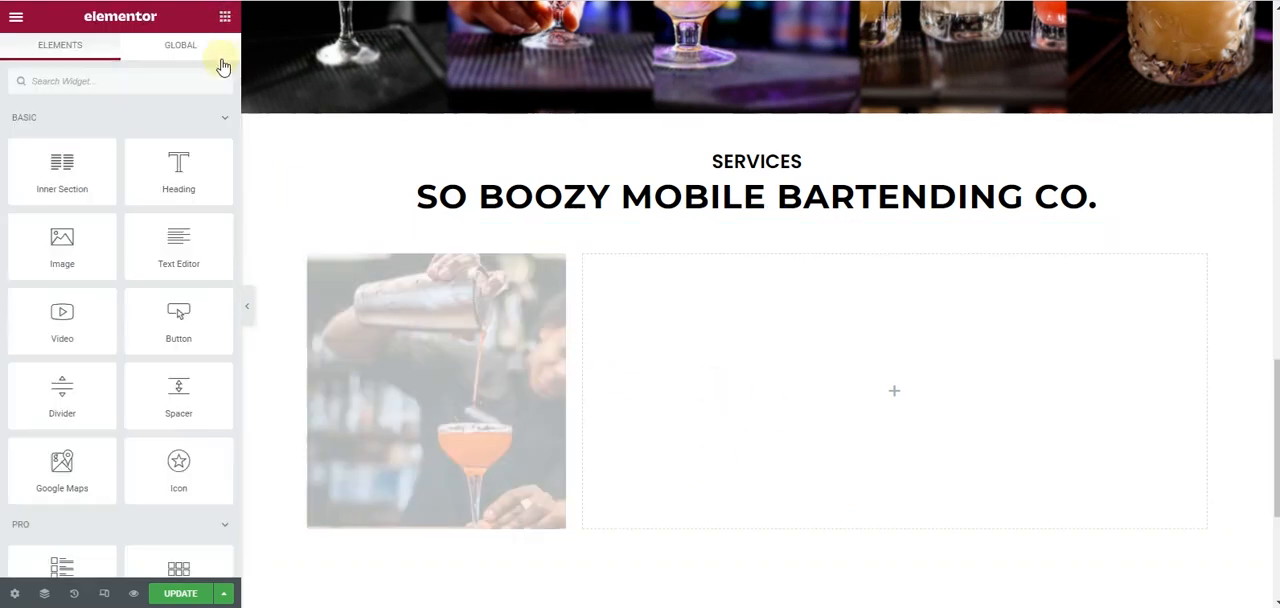
left_click_drag(70, 175, 972, 421)
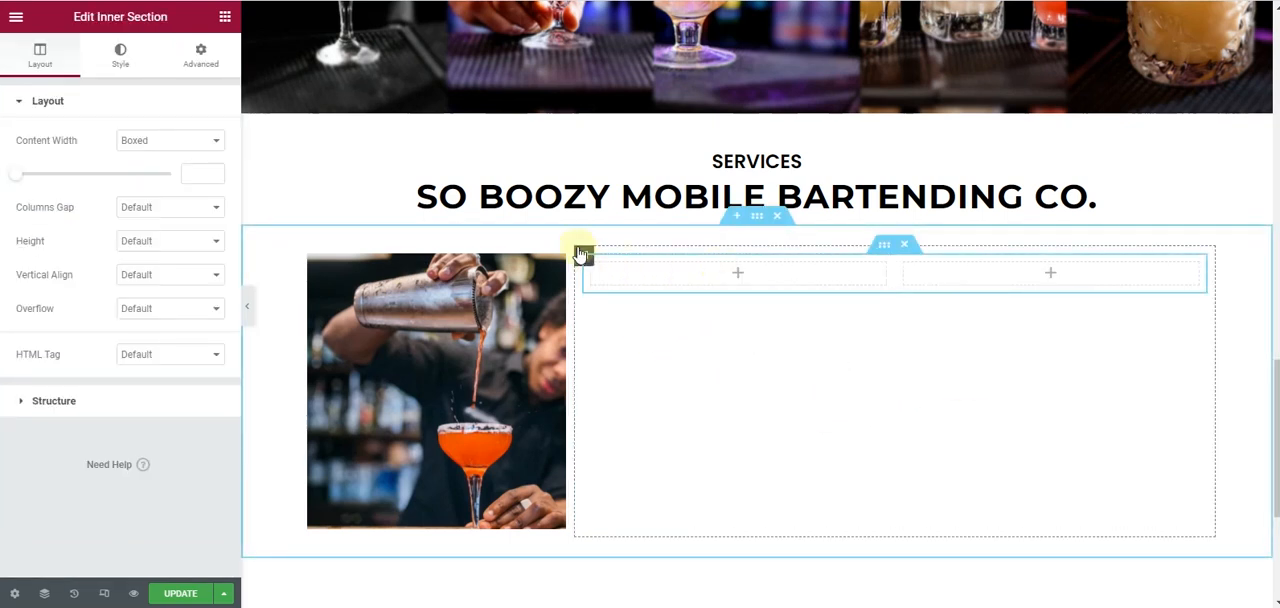
left_click(581, 256)
left_click(201, 63)
left_click(205, 223)
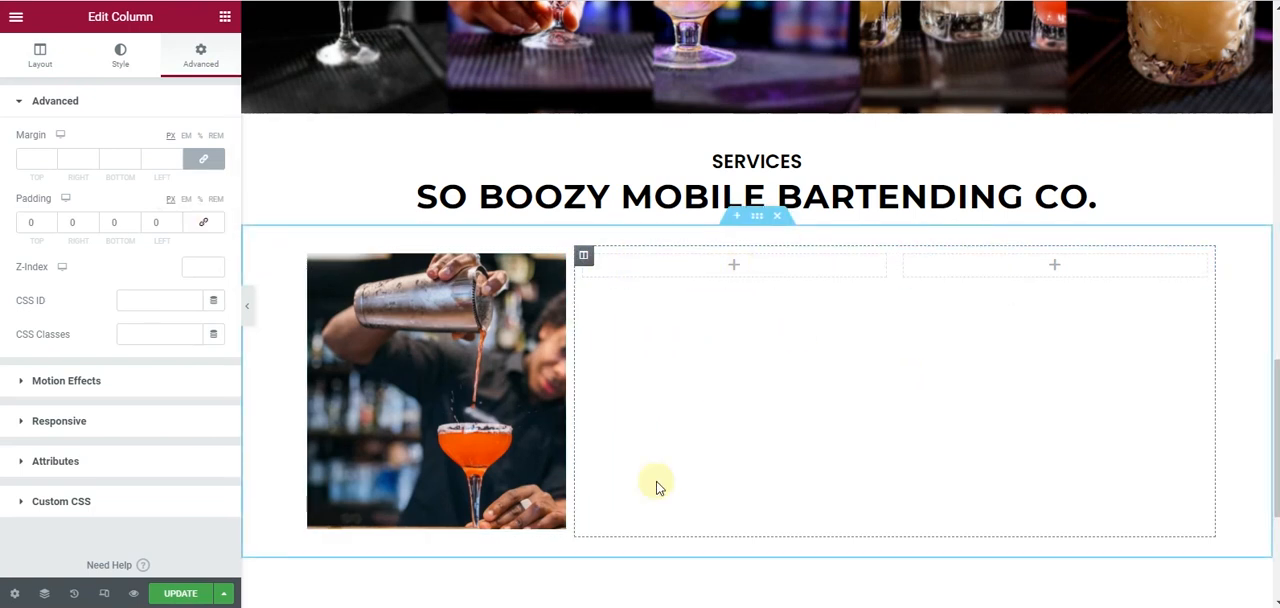
- Check the Services layout in the mockup and give the first inner column the Primary global color as its background
key("alt+Tab")
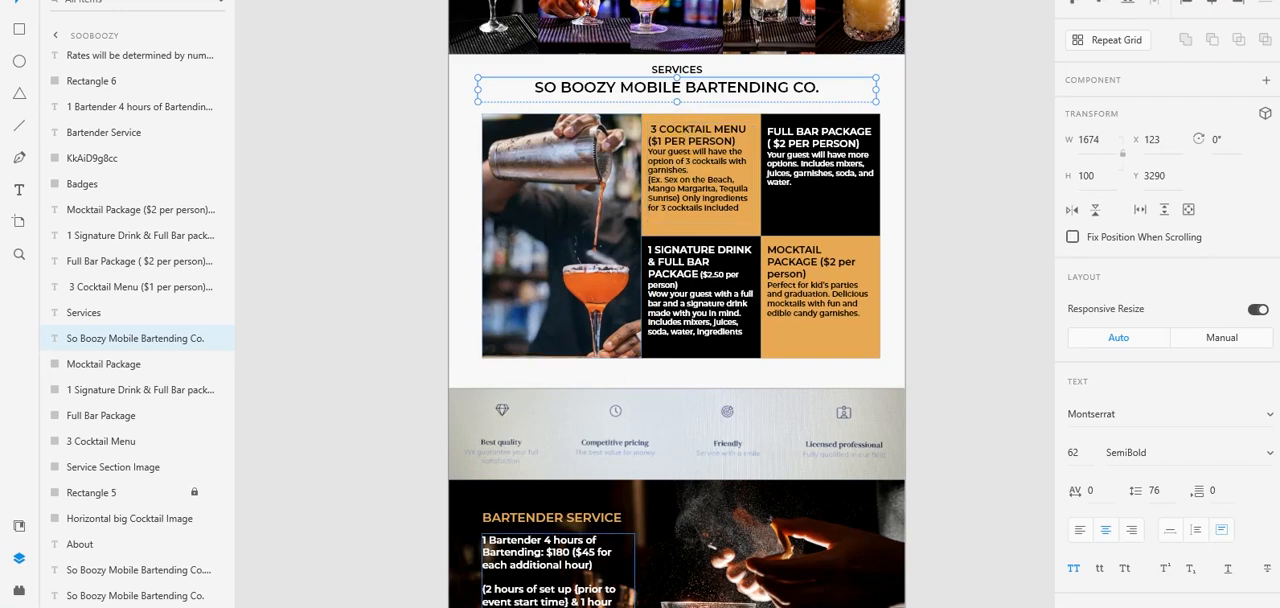
key("alt+Tab")
left_click(585, 259)
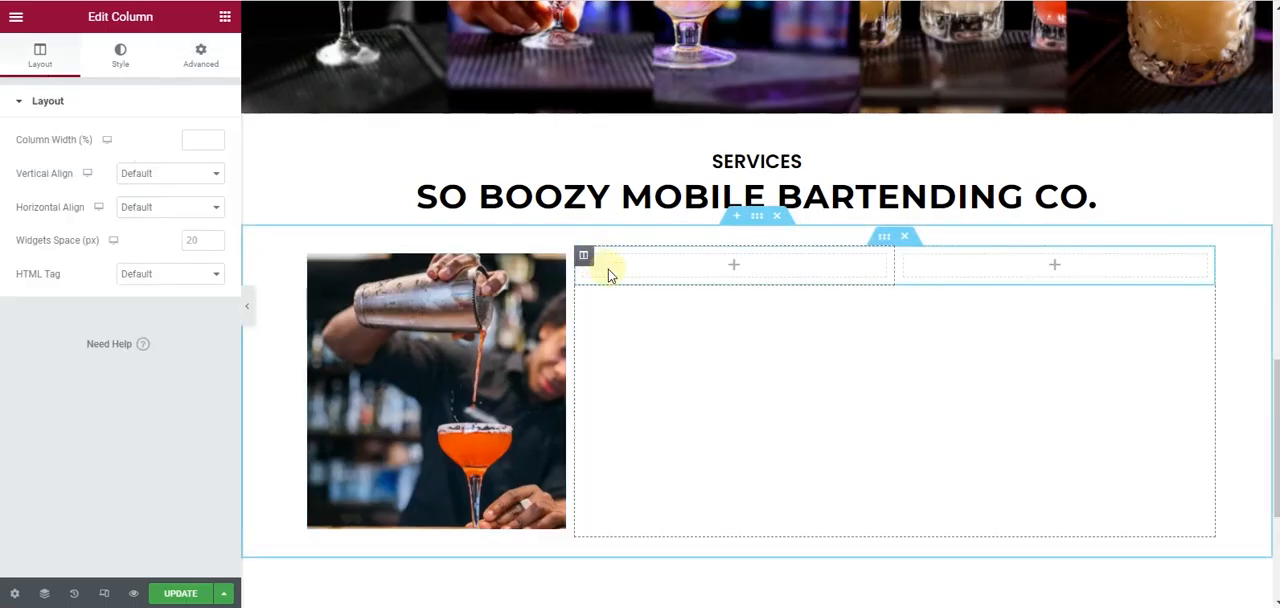
left_click(121, 56)
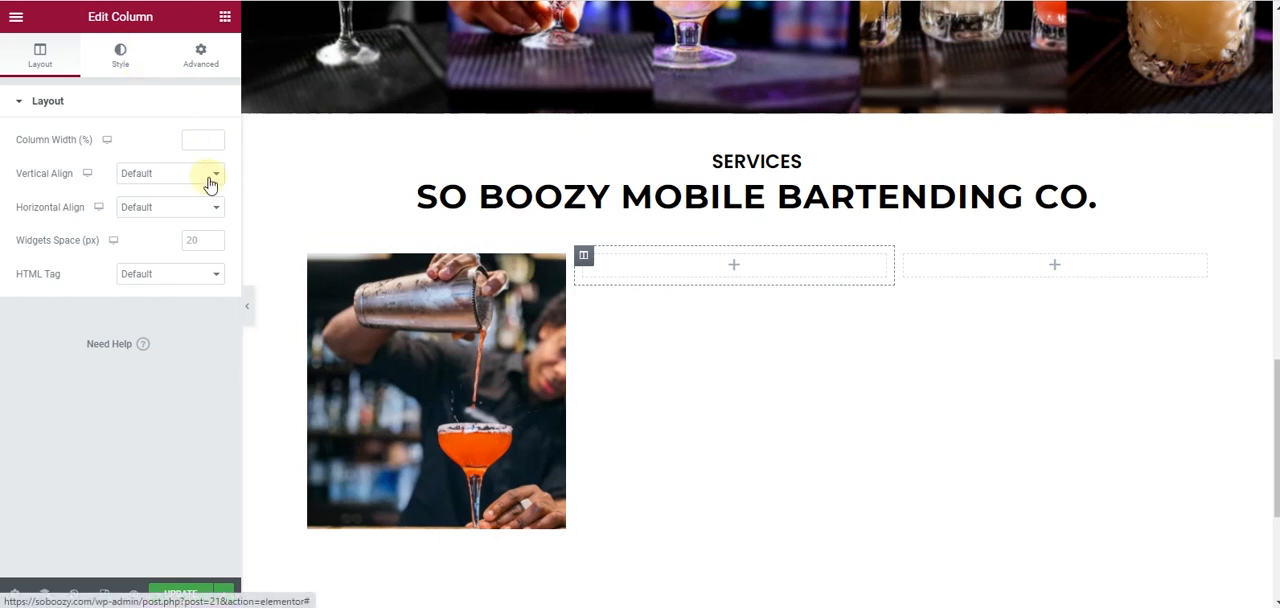
left_click(170, 178)
left_click(192, 207)
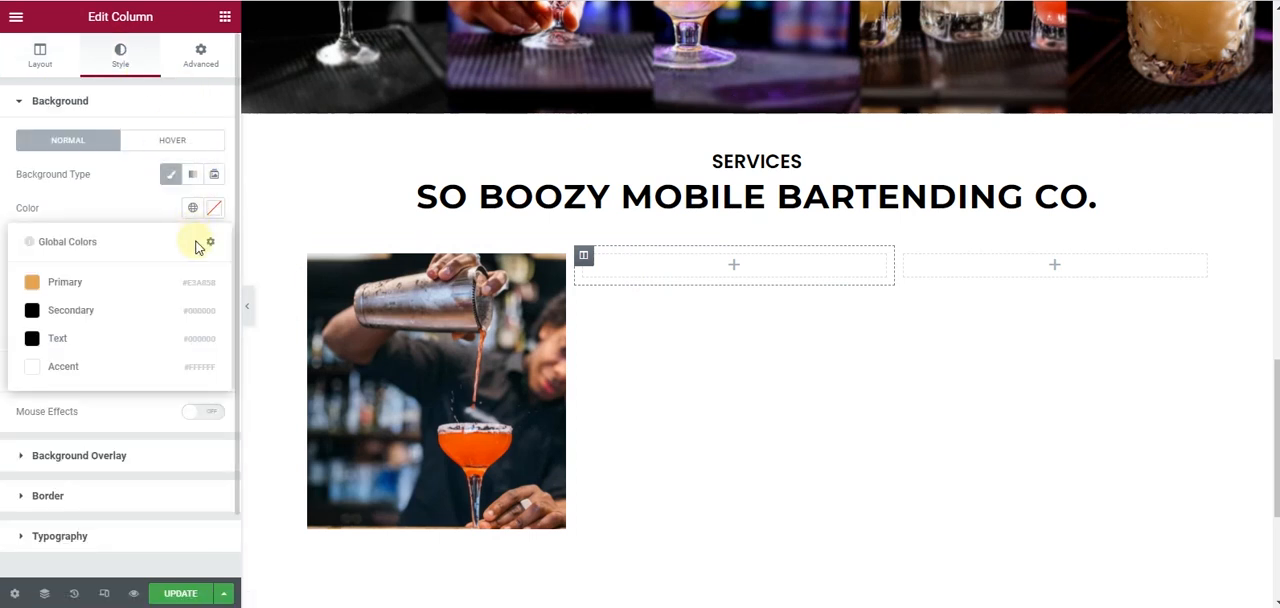
left_click(170, 288)
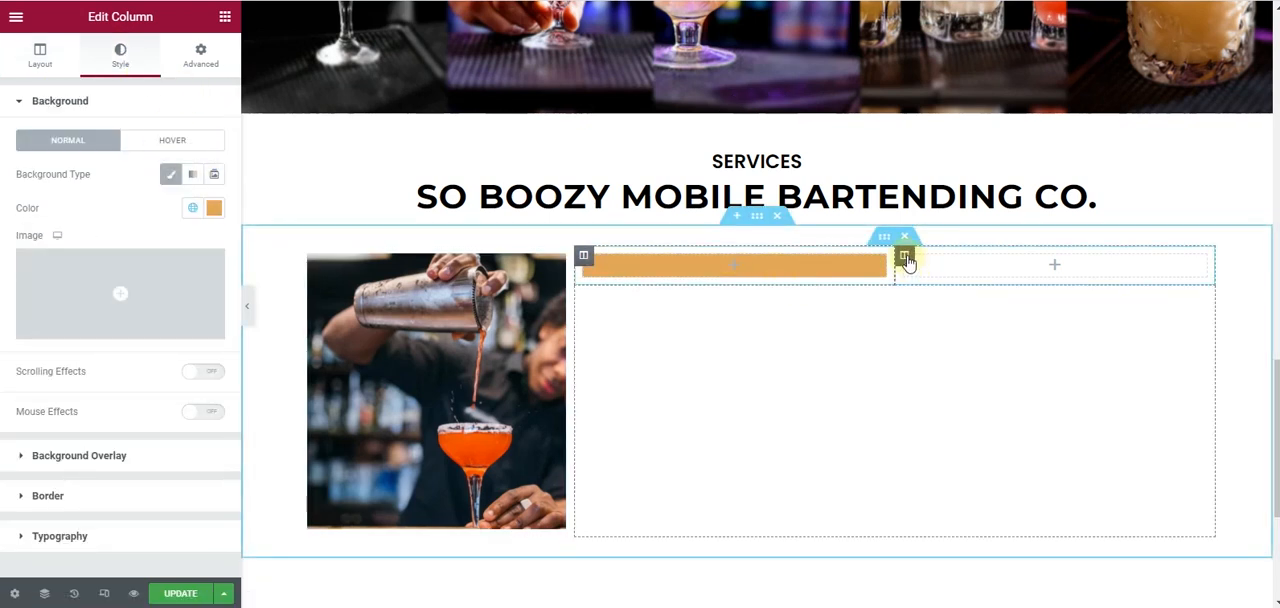
- Give the second inner column a classic background in the Secondary global color
left_click(904, 257)
left_click(121, 56)
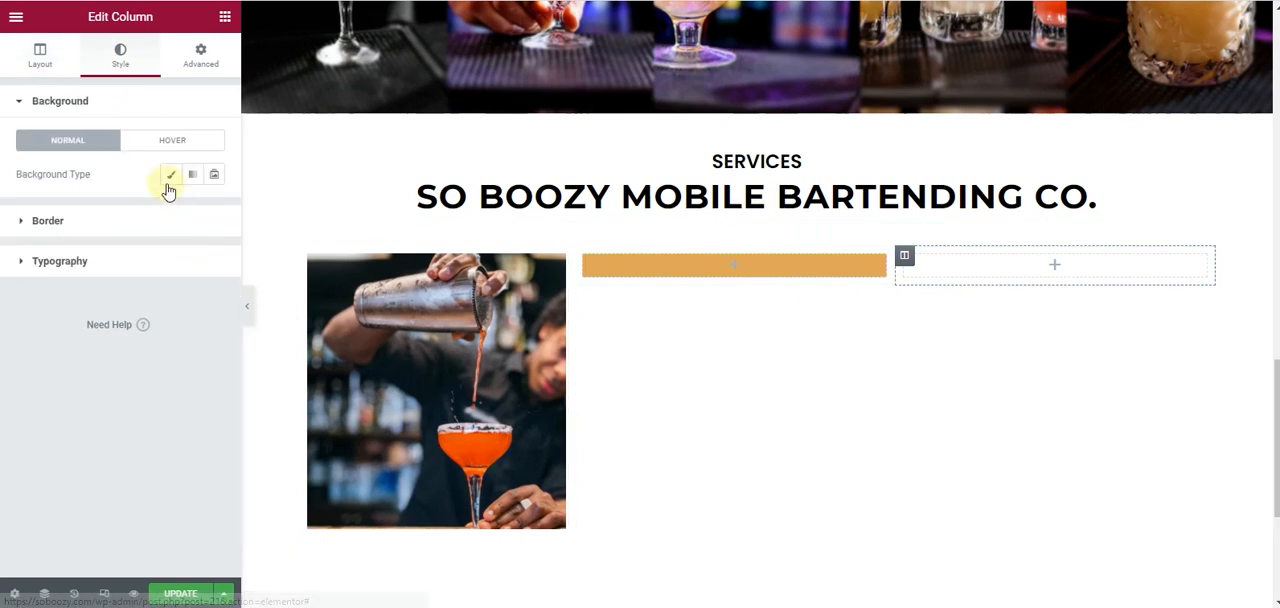
left_click(170, 176)
left_click(213, 208)
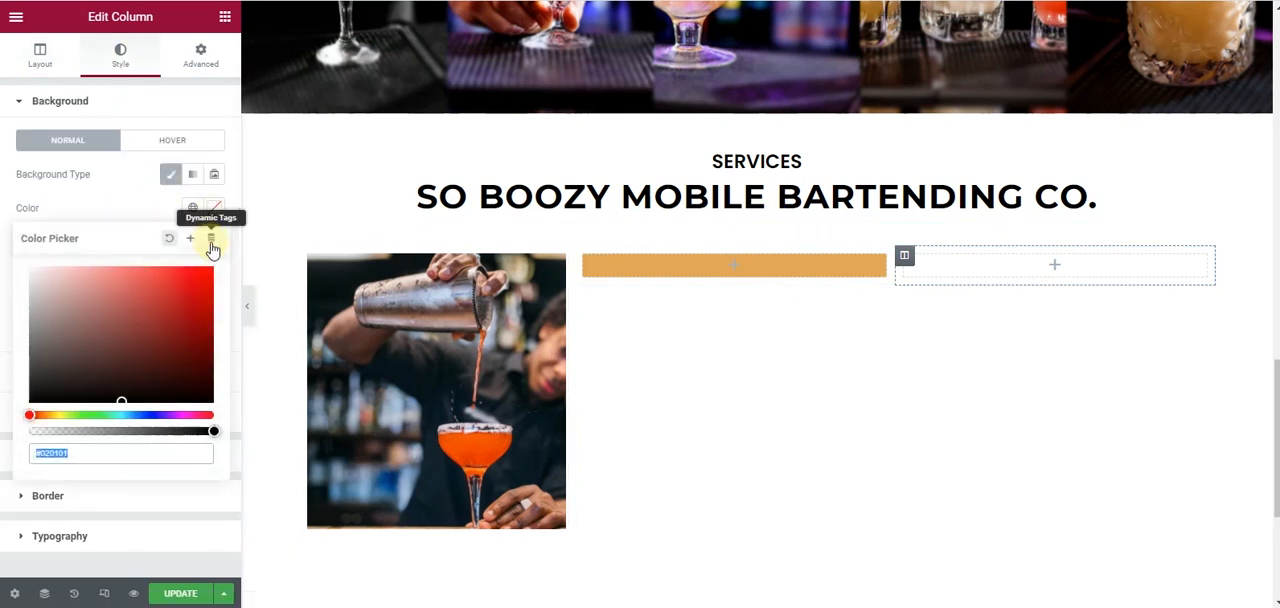
left_click(193, 207)
left_click(86, 311)
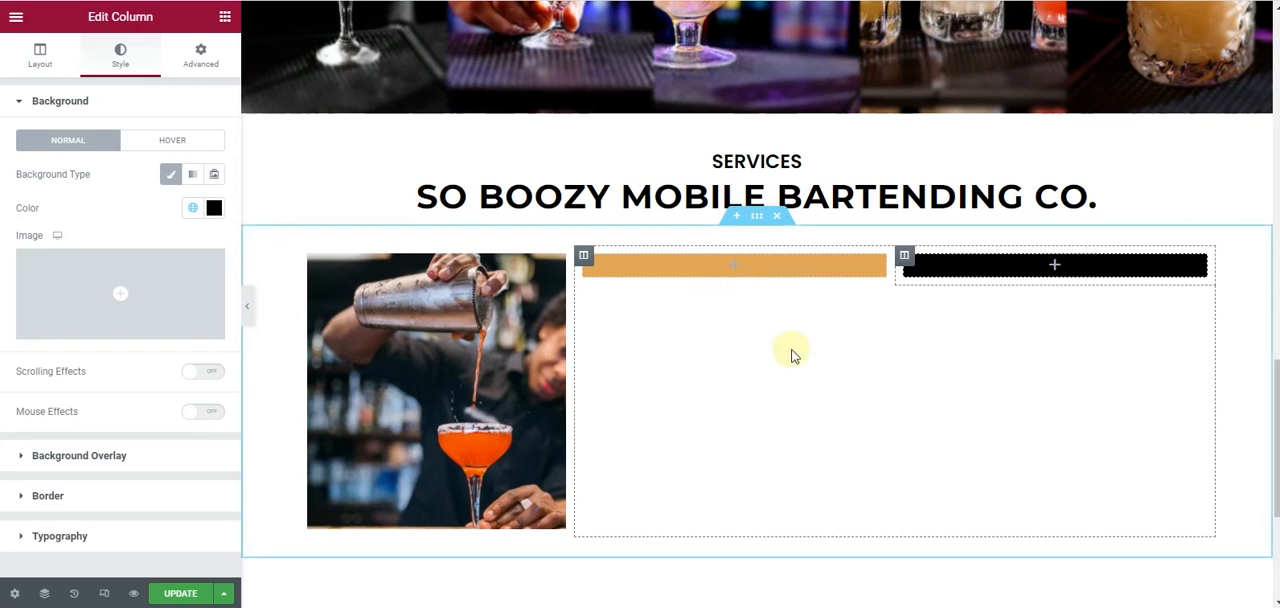
- Duplicate the small Services heading, move the copy into the orange inner column and align it left
scroll(790, 340, "up", 1)
scroll(700, 430, "down", 2)
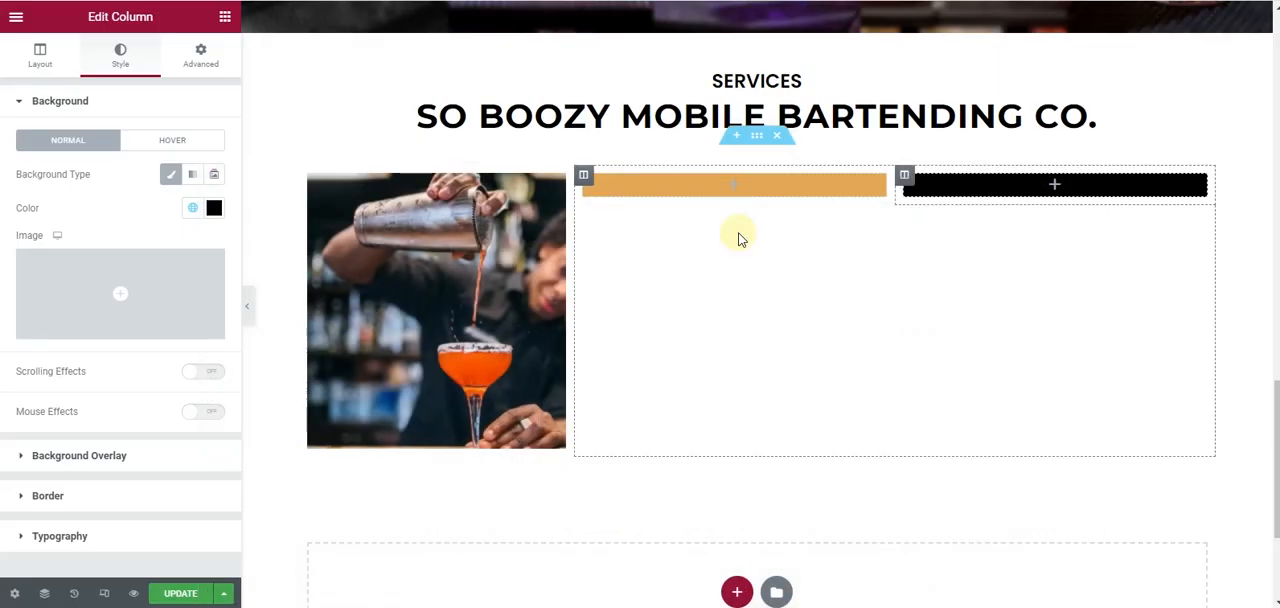
scroll(753, 215, "up", 3)
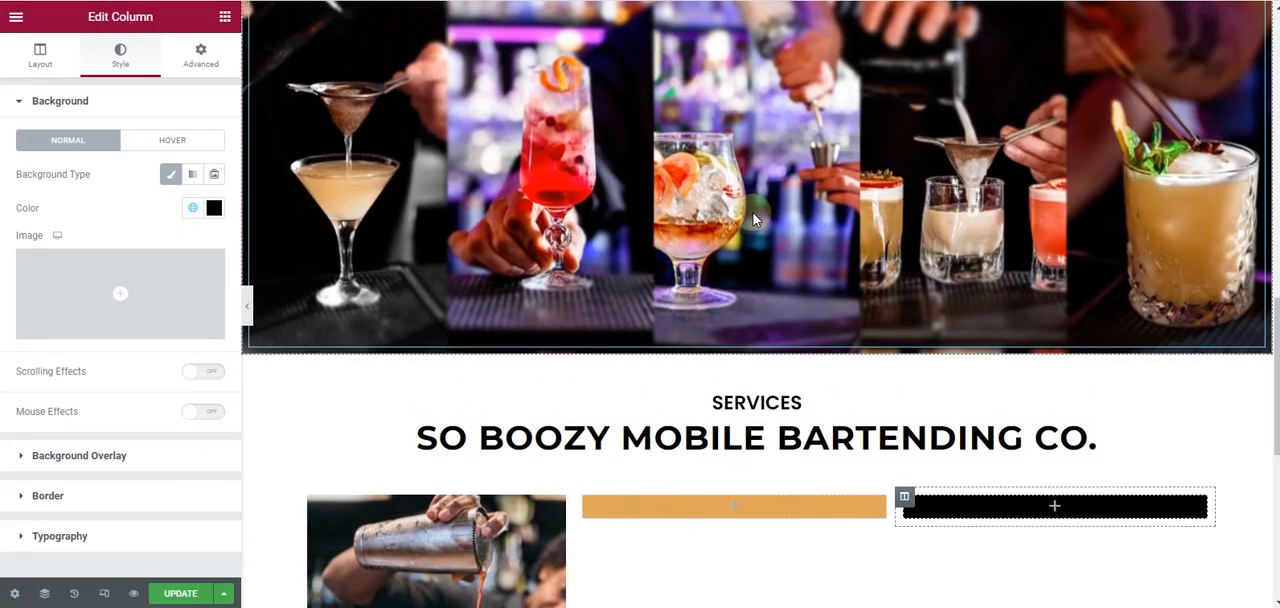
scroll(755, 220, "down", 2)
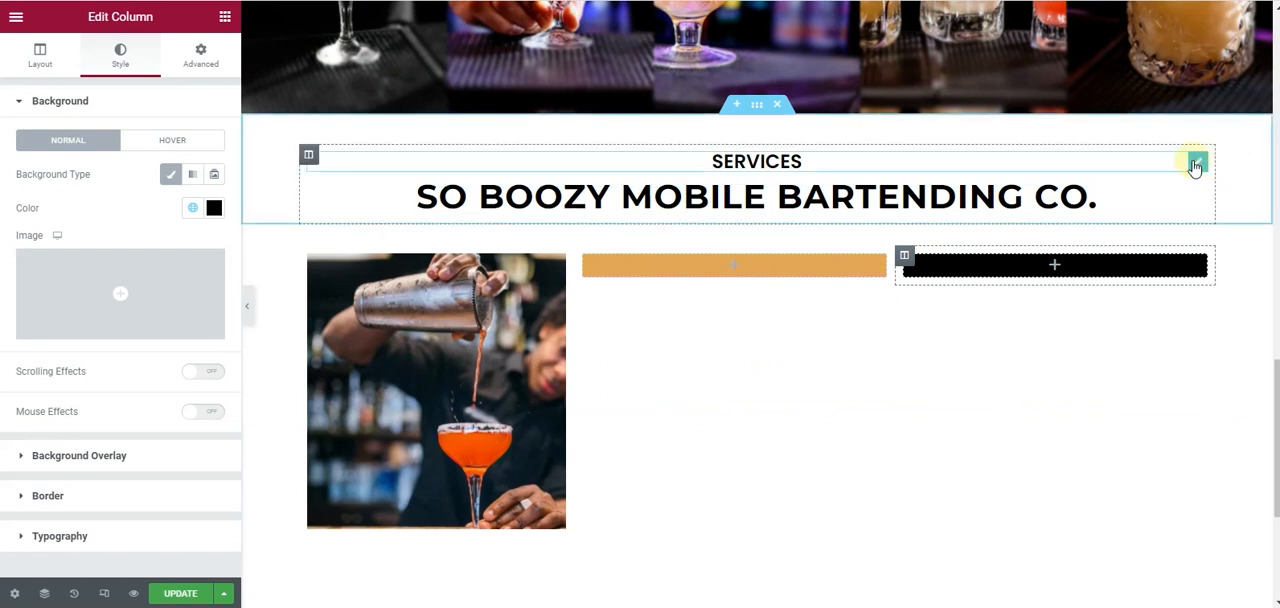
right_click(1197, 165)
left_click(1198, 199)
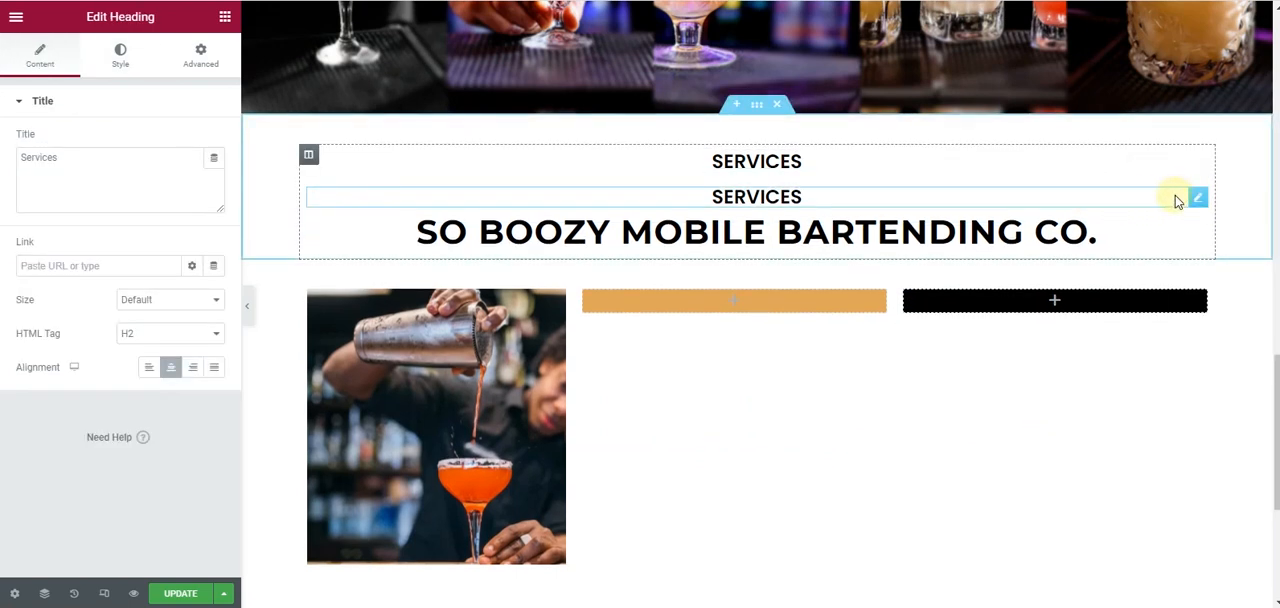
left_click_drag(1197, 199, 709, 300)
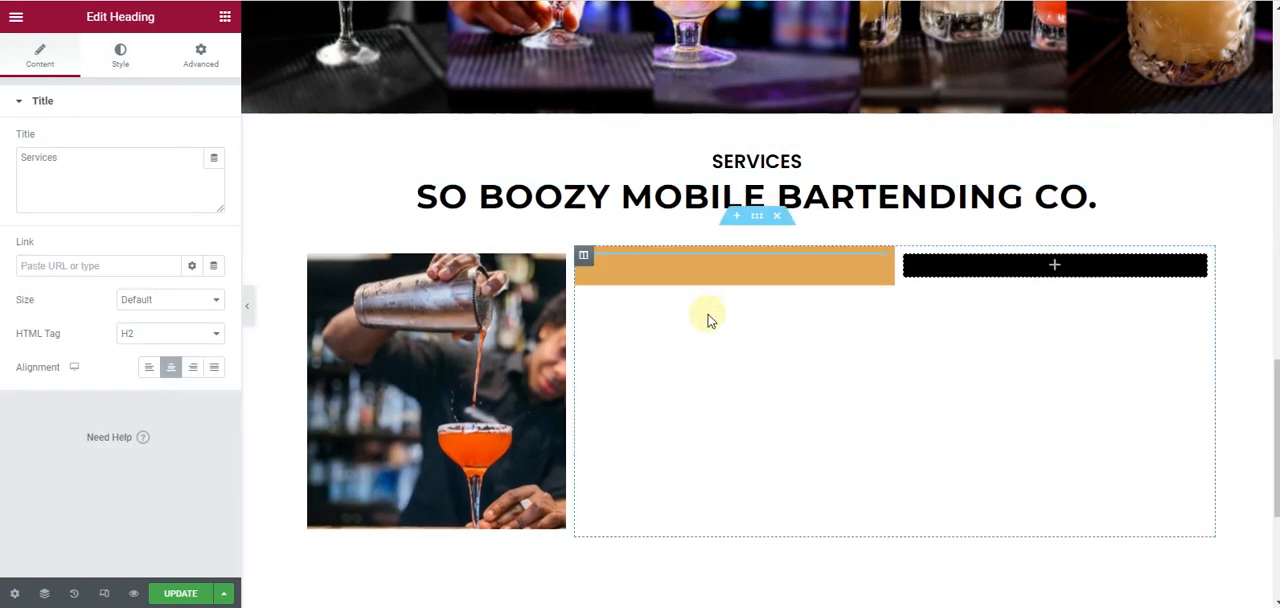
left_click(150, 372)
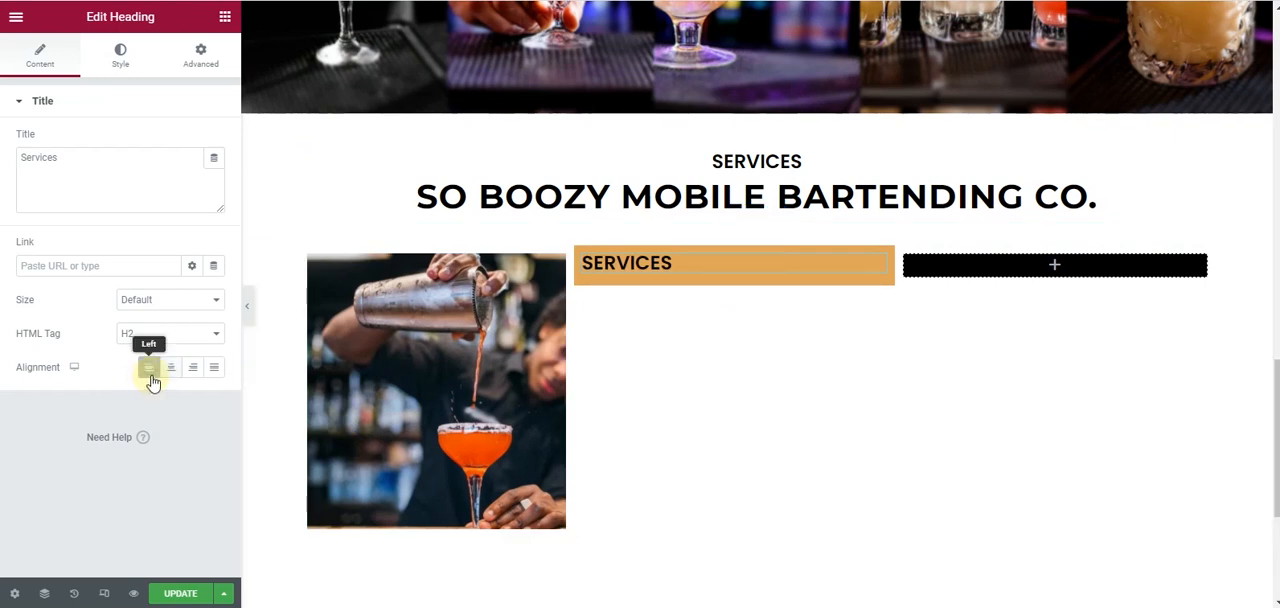
- Set the orange column heading's font size to 20 px and its text color to white (#FFFFFF)
left_click(118, 57)
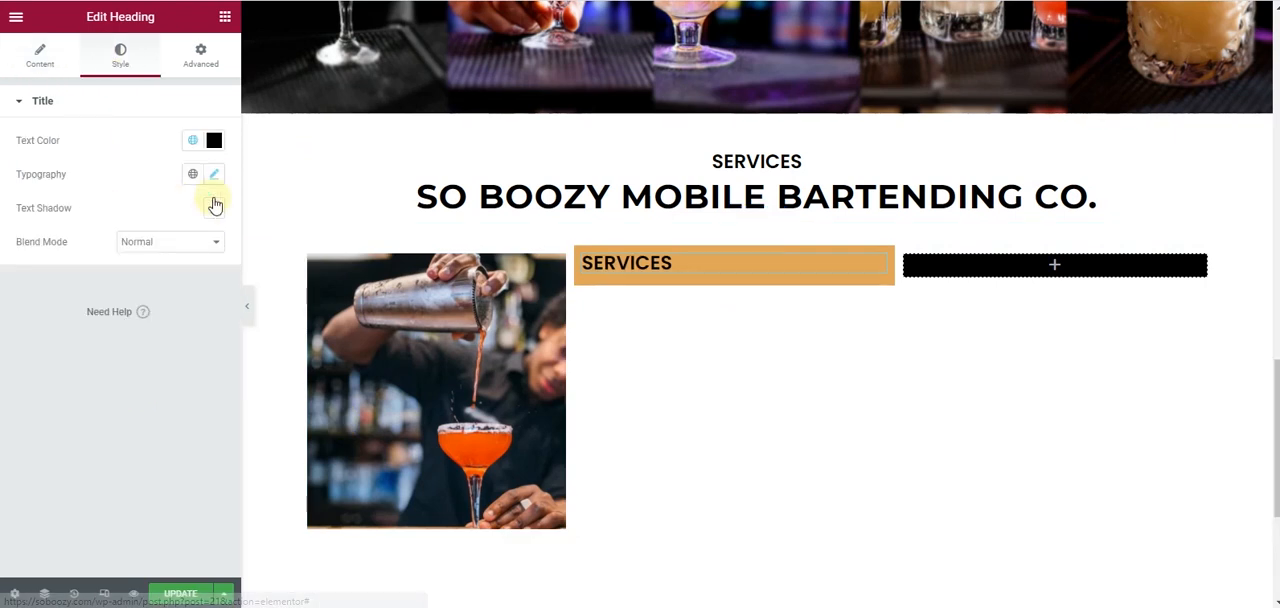
left_click(214, 175)
left_click(204, 305)
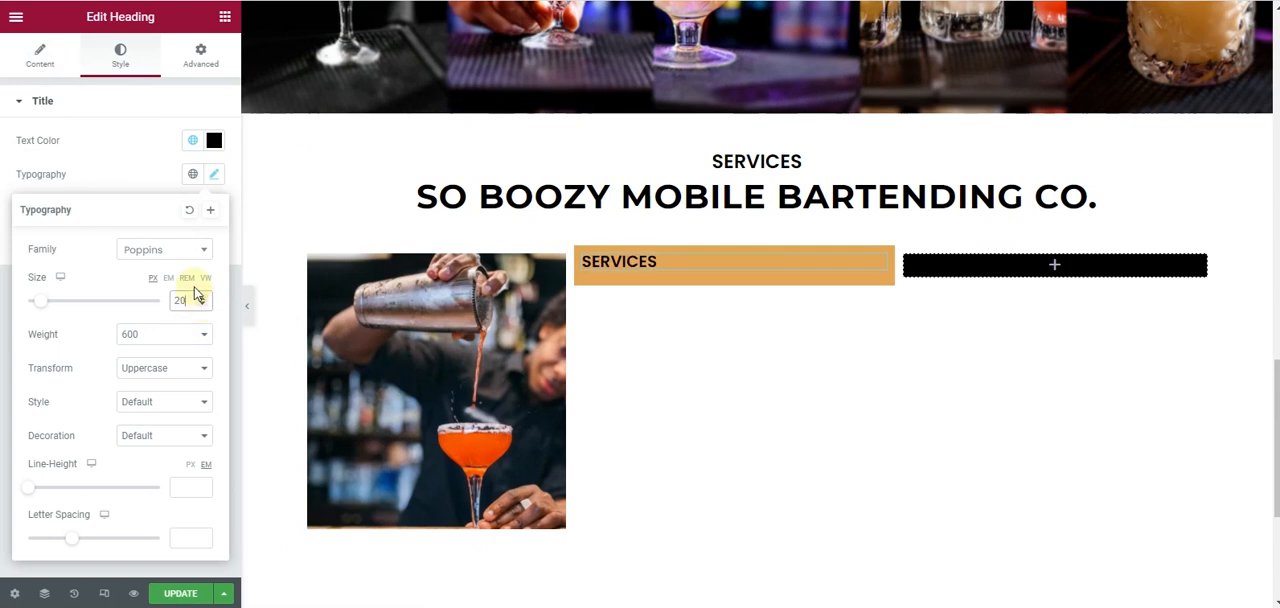
left_click(214, 140)
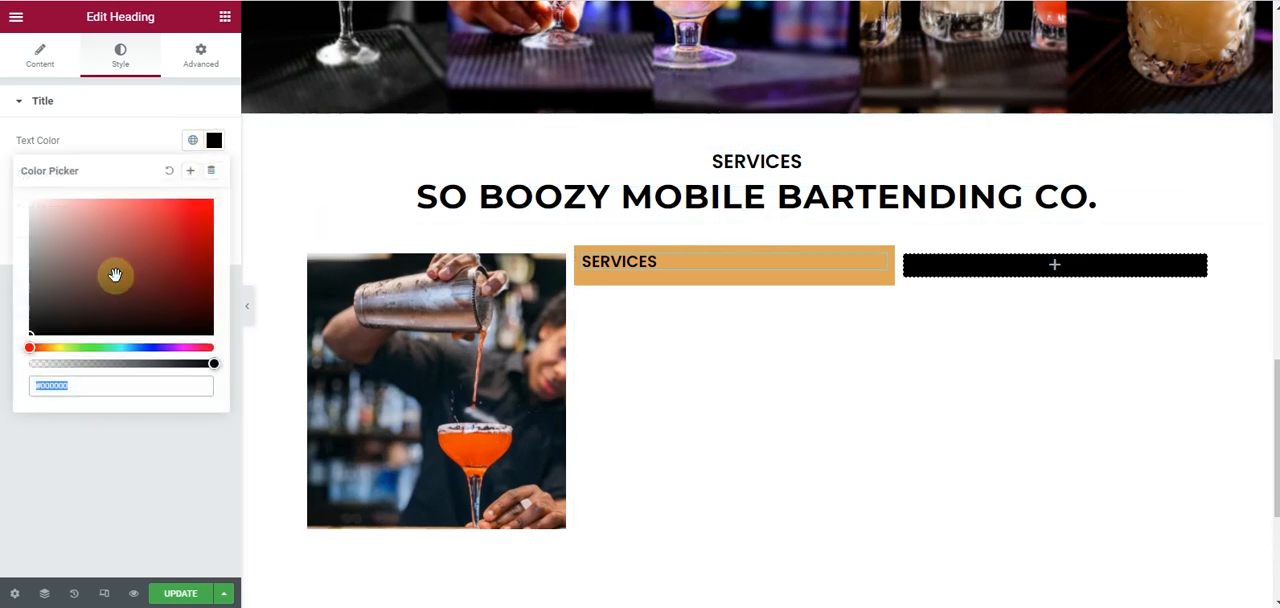
left_click(2, 170)
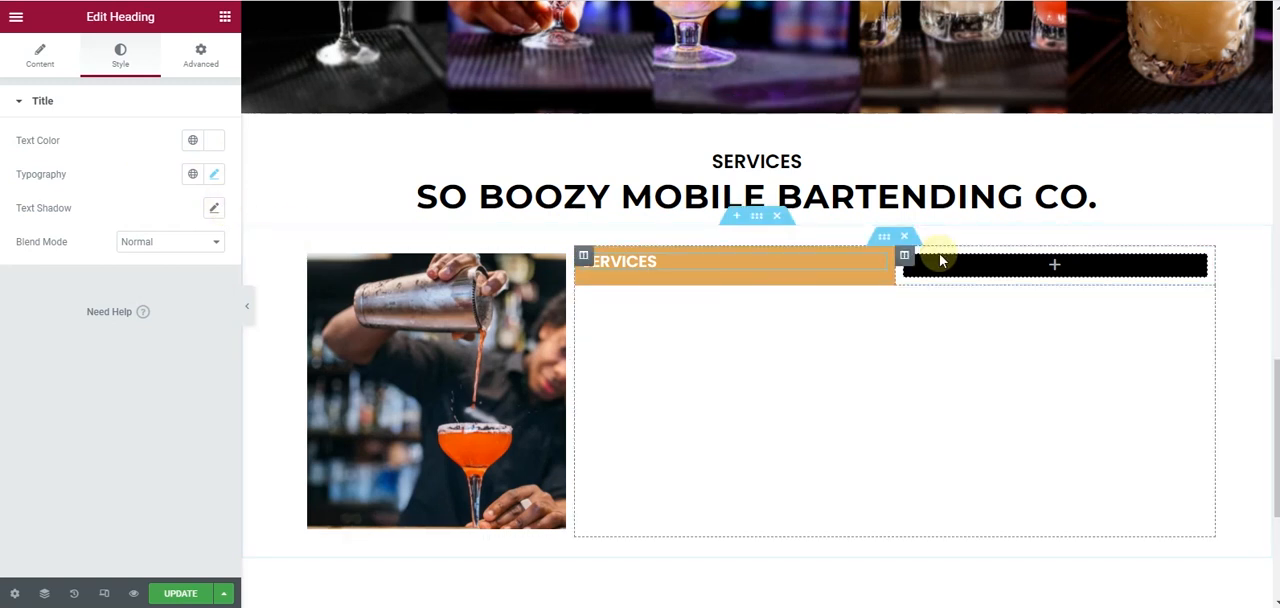
- Copy the About section's paragraph and paste it below the heading in the orange Services column
scroll(1006, 288, "up", 8)
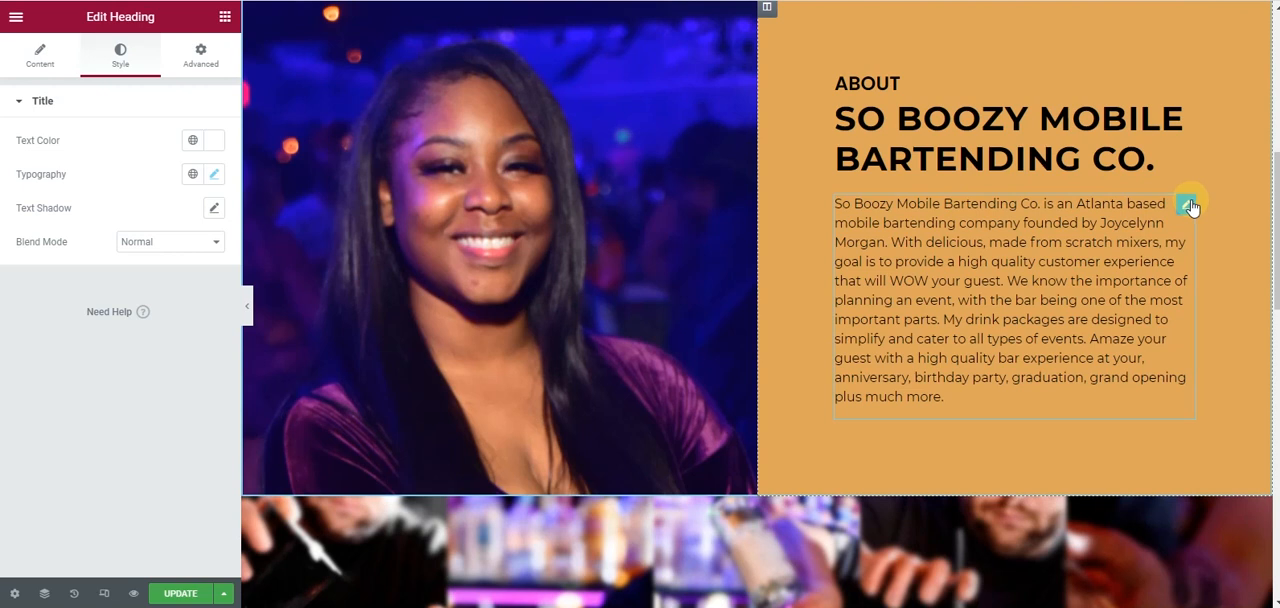
right_click(1190, 207)
left_click(1194, 280)
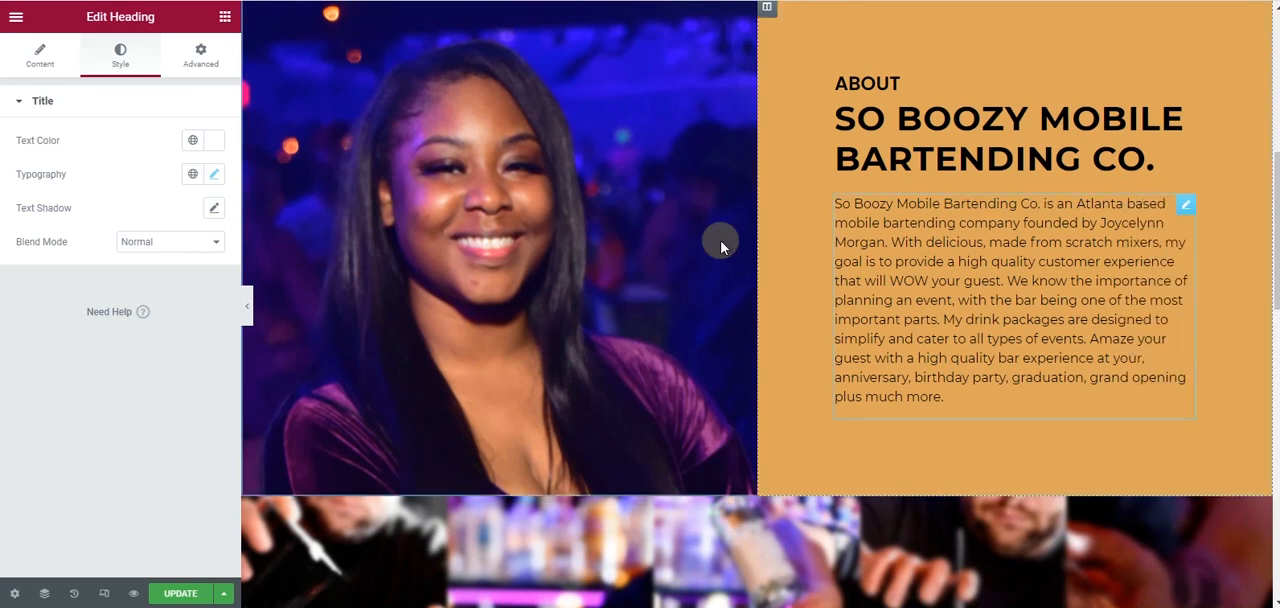
scroll(727, 268, "down", 5)
scroll(727, 268, "down", 3)
right_click(874, 189)
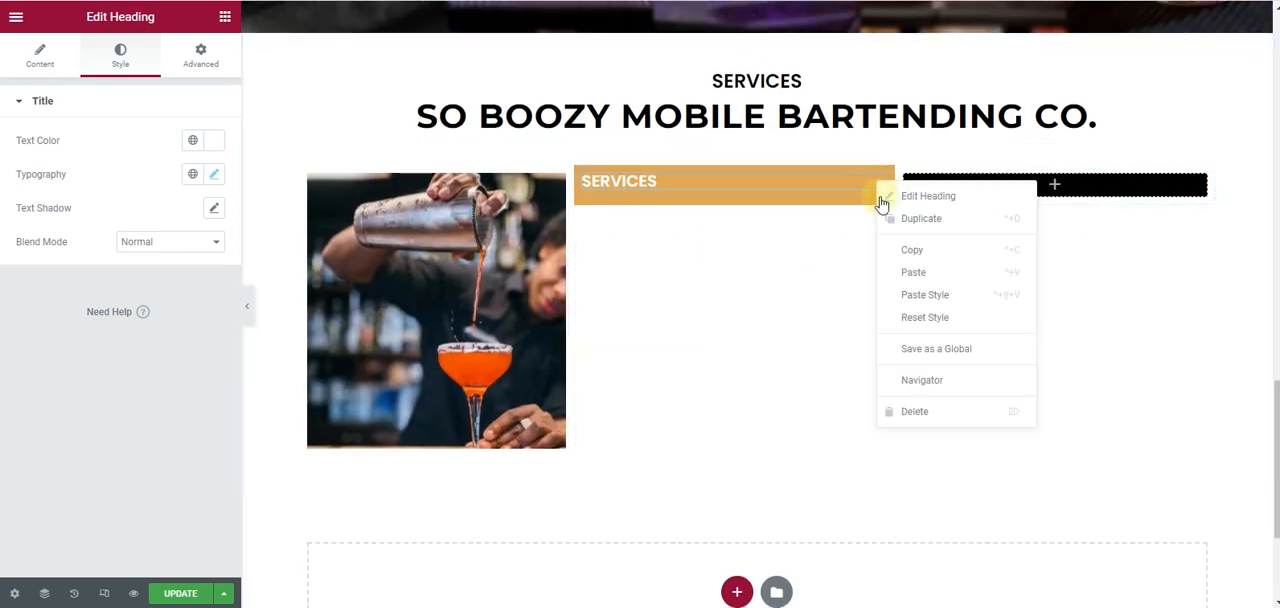
left_click(913, 272)
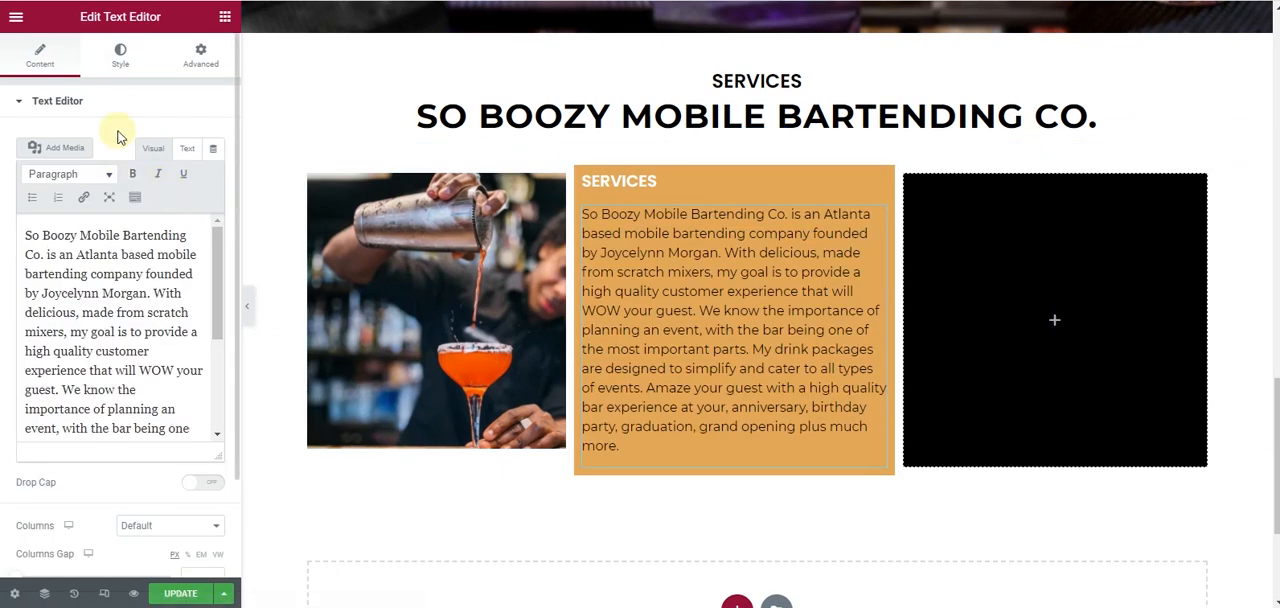
- Set the pasted paragraph's text color to white (#FFFFFF) and its font size to 12 px
left_click(114, 72)
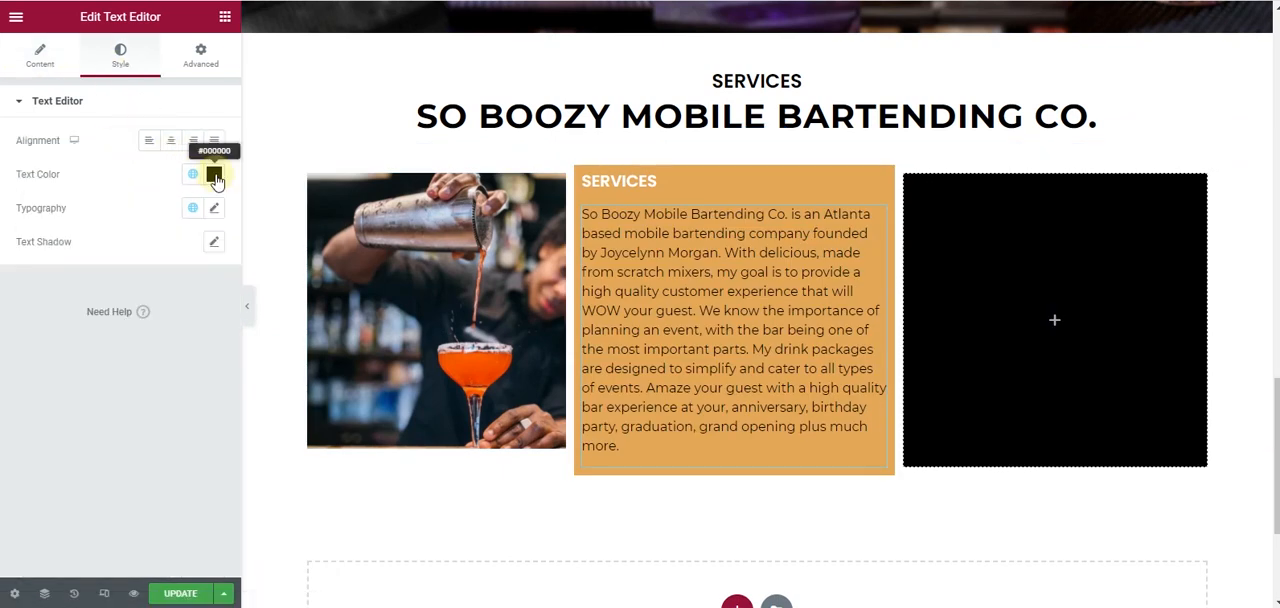
left_click(214, 175)
left_click_drag(97, 280, 5, 224)
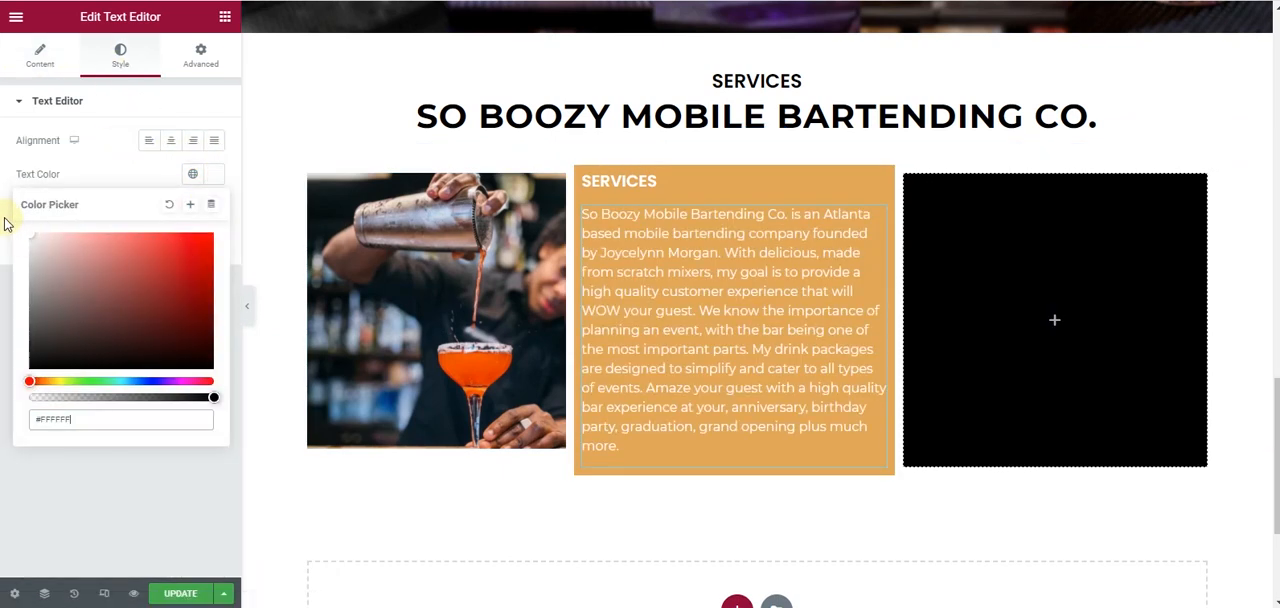
left_click(3, 205)
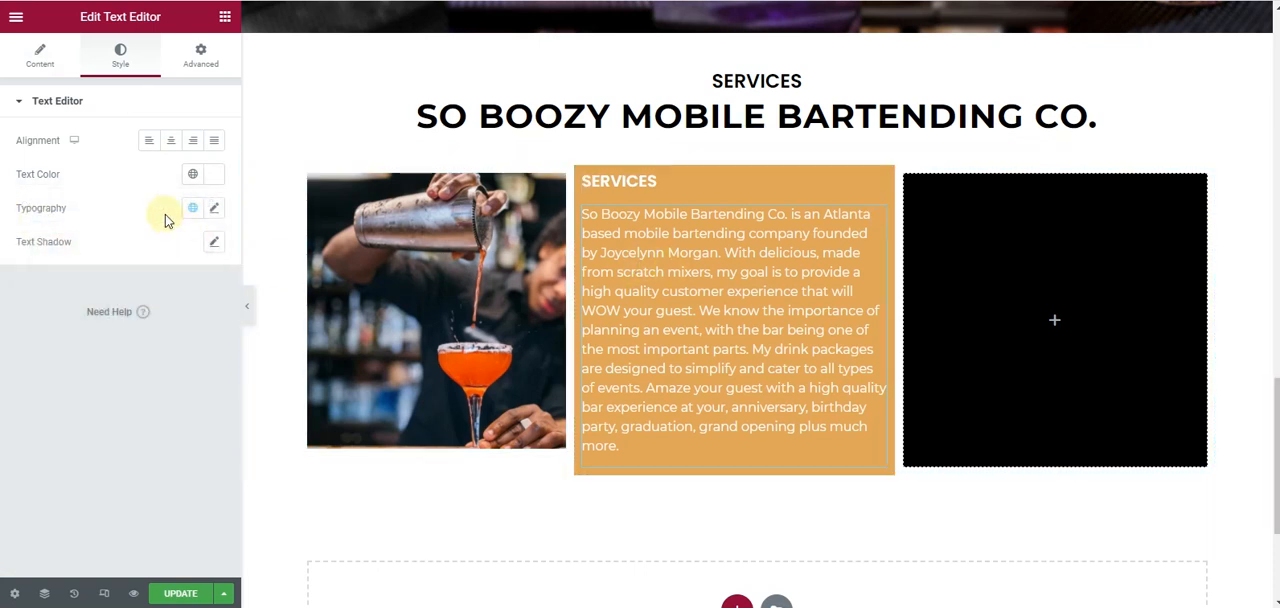
left_click(214, 208)
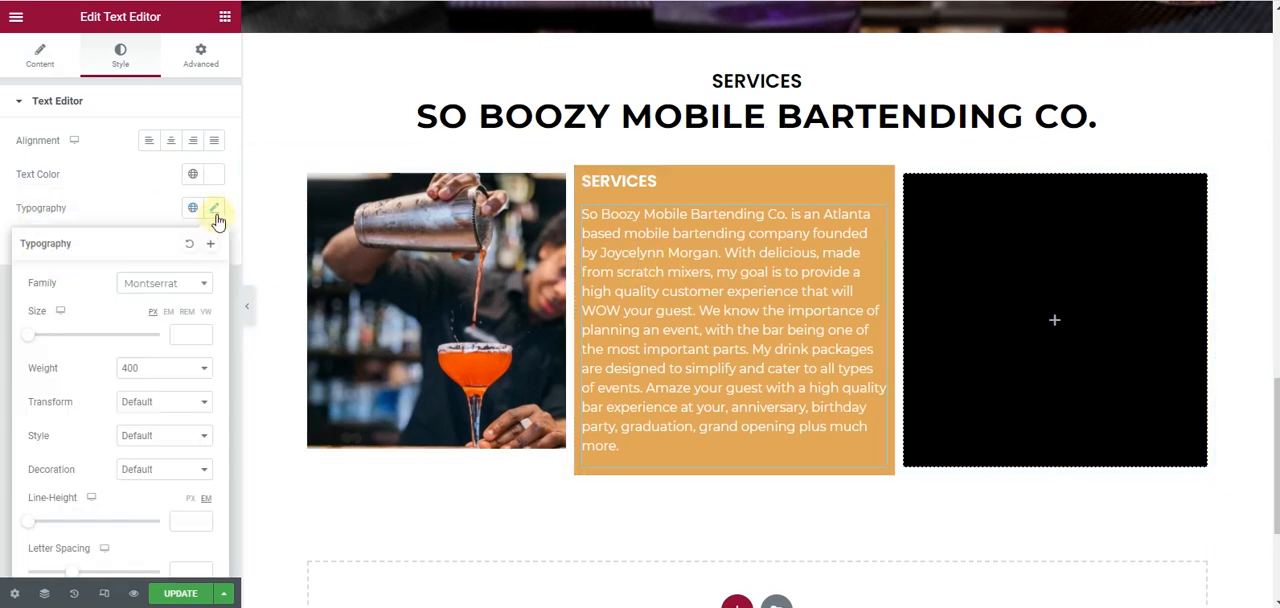
left_click(199, 331)
left_click(201, 332)
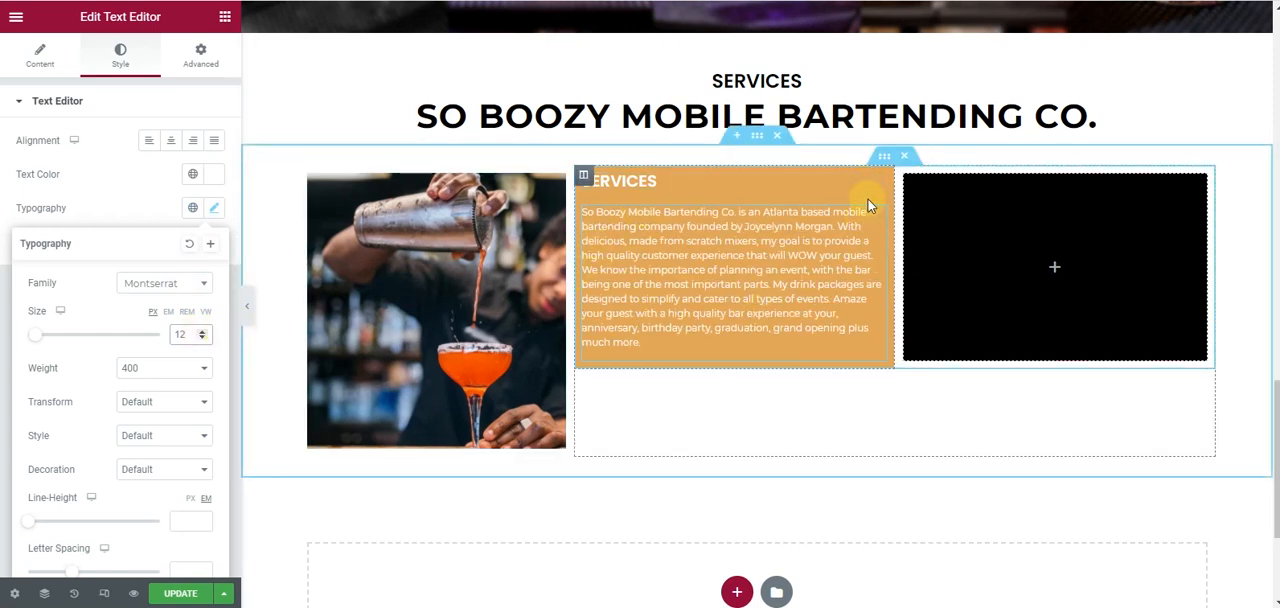
- Set the orange column's padding to 18 px on all sides
left_click(584, 176)
left_click(200, 55)
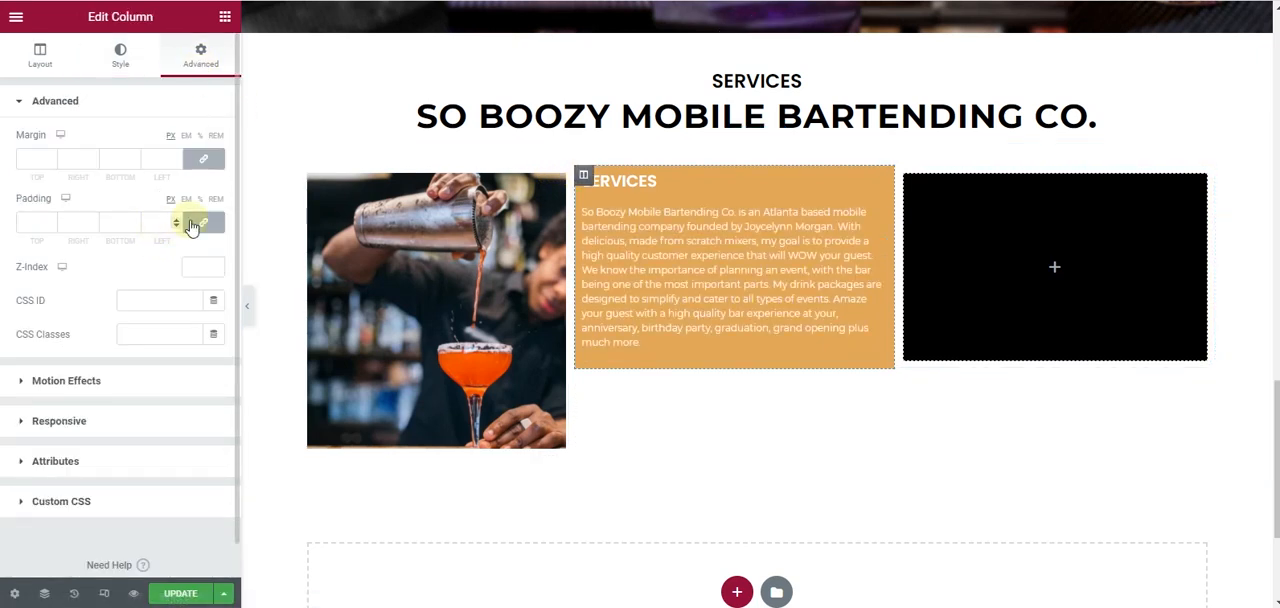
left_click(51, 221)
left_click(51, 221)
left_click(51, 221)
left_click(51, 221)
left_click(51, 221)
left_click(51, 221)
left_click(51, 221)
left_click(51, 221)
left_click(51, 221)
double_click(51, 221)
double_click(51, 221)
double_click(51, 221)
double_click(51, 221)
left_click(51, 221)
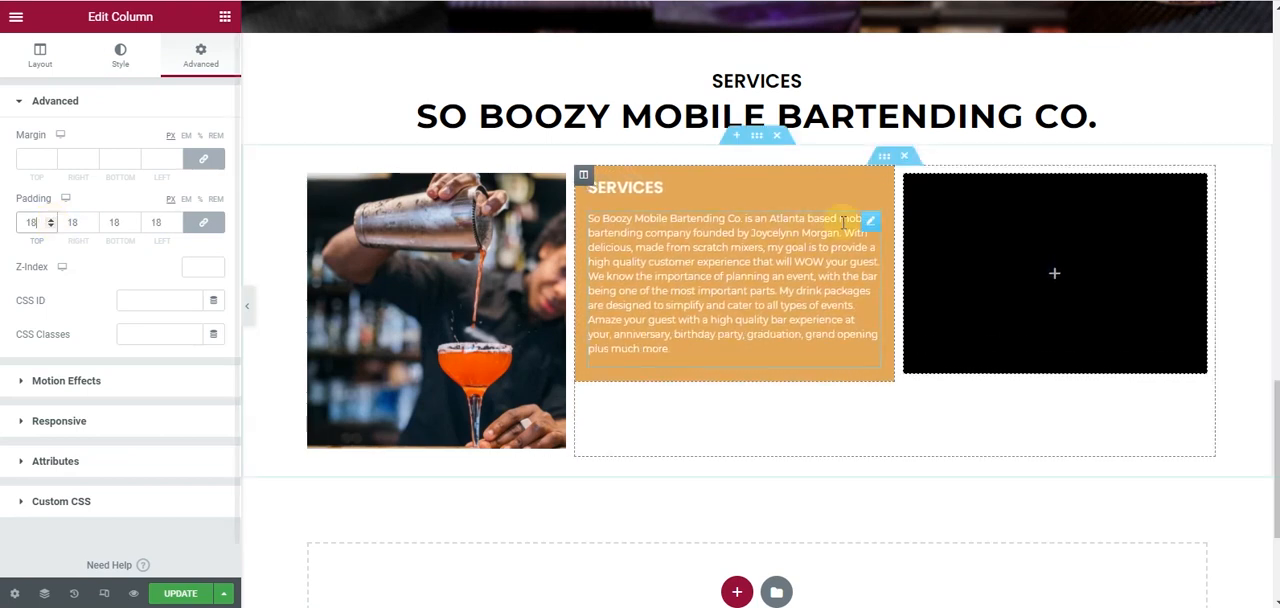
- Set the top margin of the orange column's paragraph to -2 %, leaving the other sides at 0
left_click(875, 220)
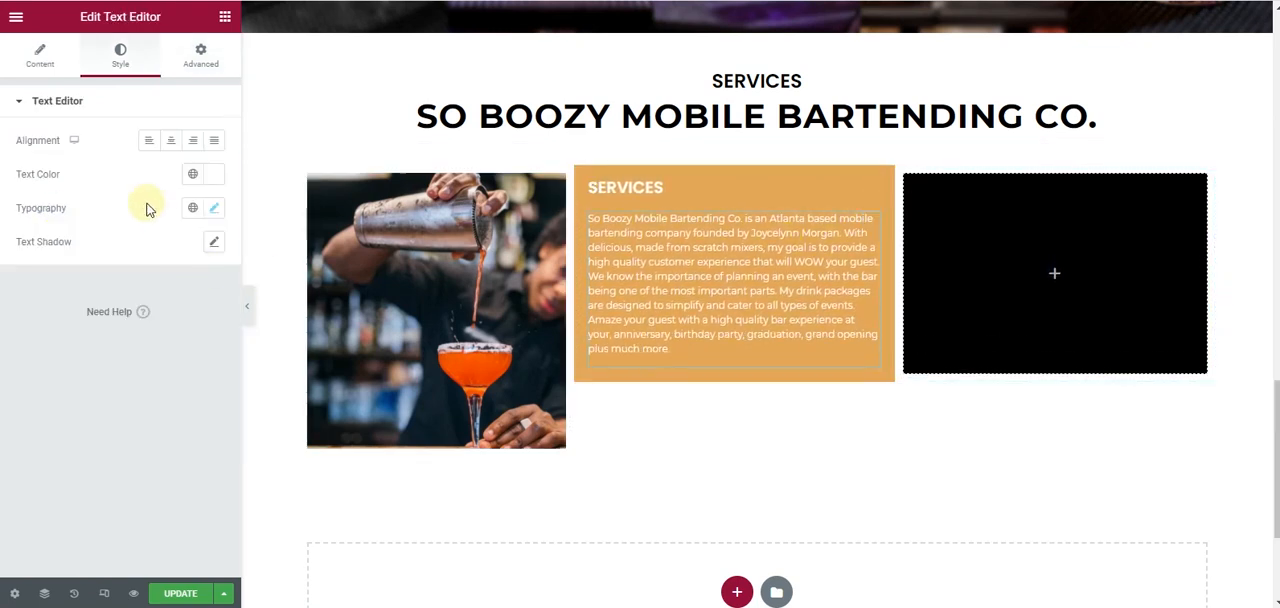
left_click(201, 57)
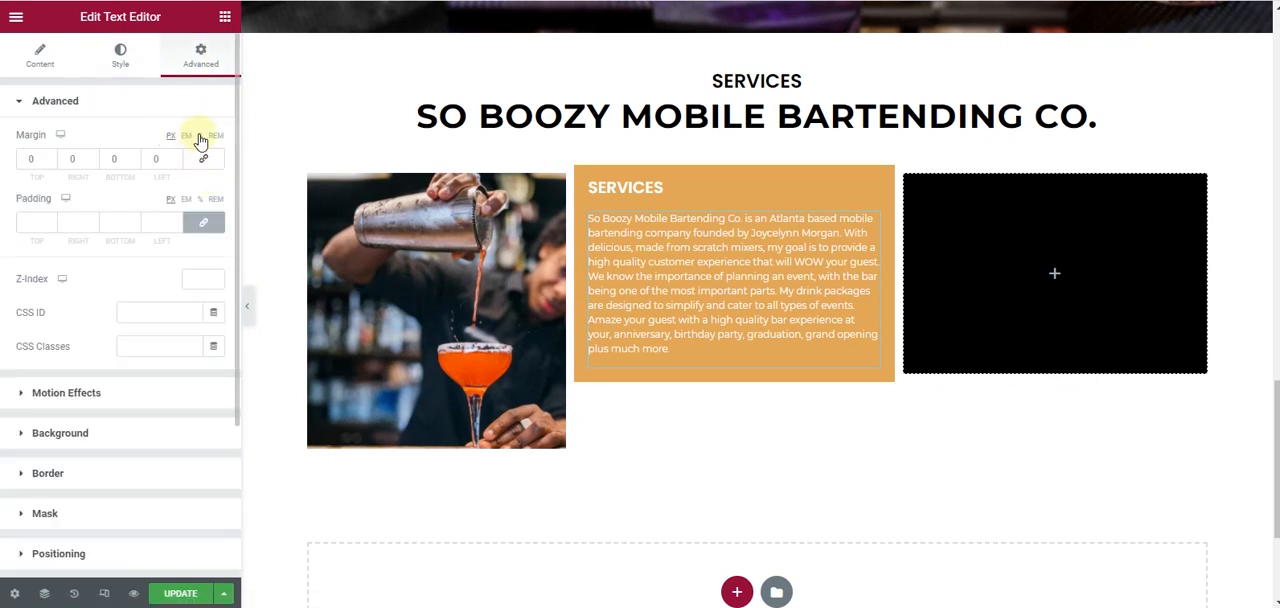
left_click(47, 164)
left_click(47, 166)
left_click(50, 156)
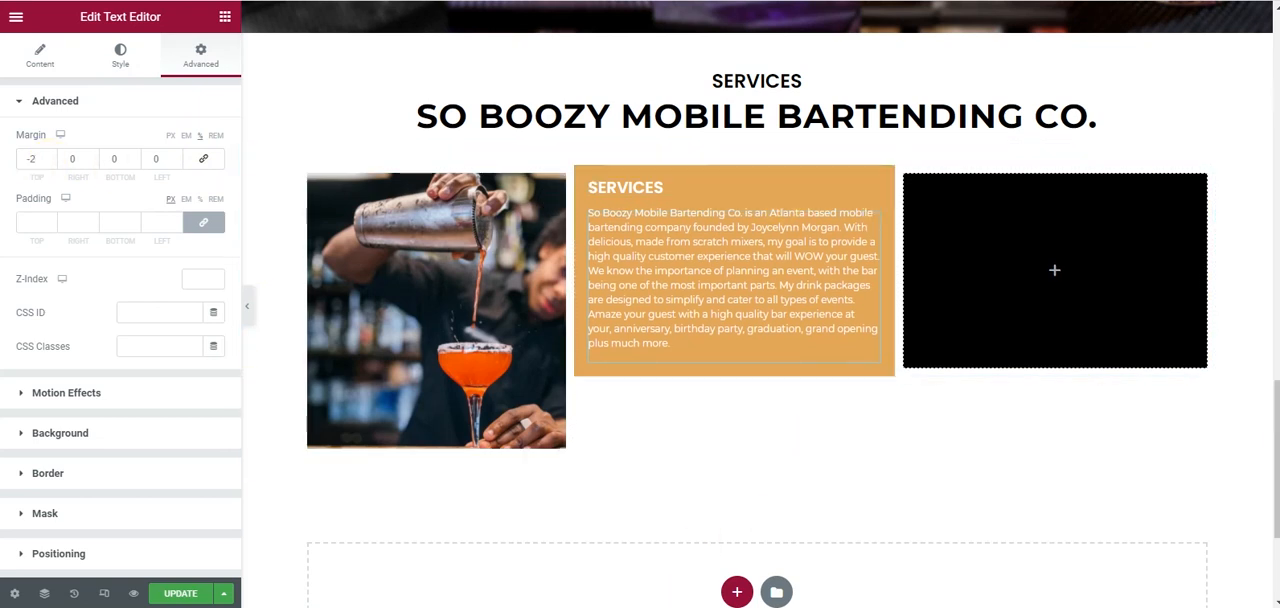
- Copy the first package title from the mockup and replace the orange column's heading with "3 Cocktail Menu ($1 per person)"
left_click(722, 606)
left_click(683, 138)
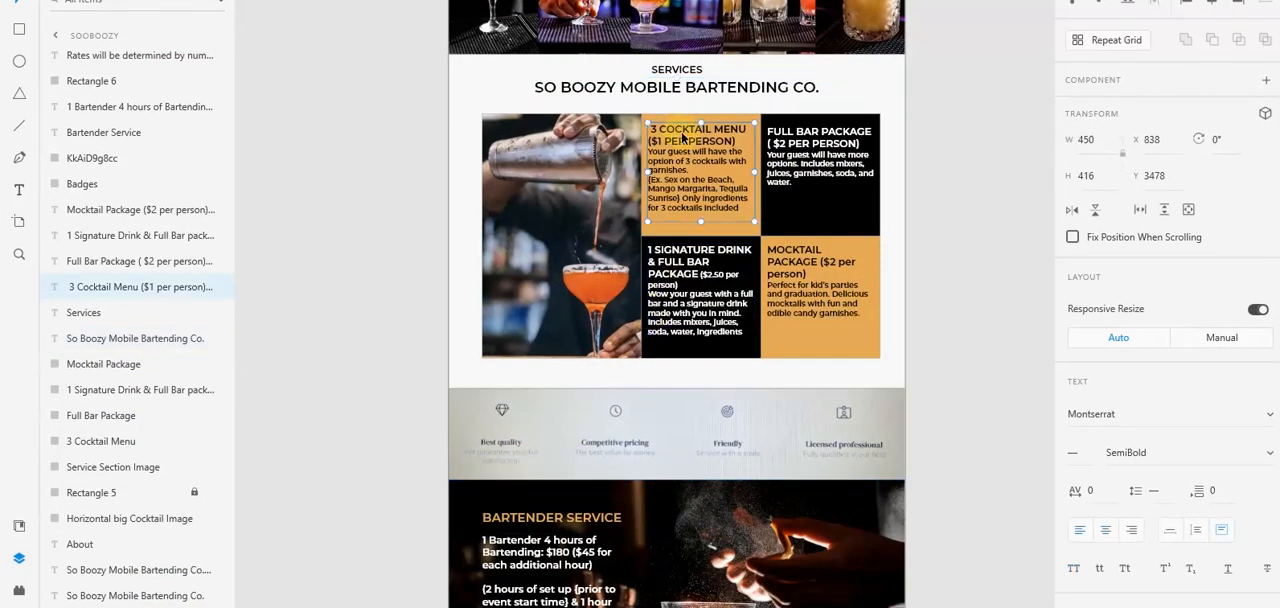
left_click_drag(741, 139, 686, 129)
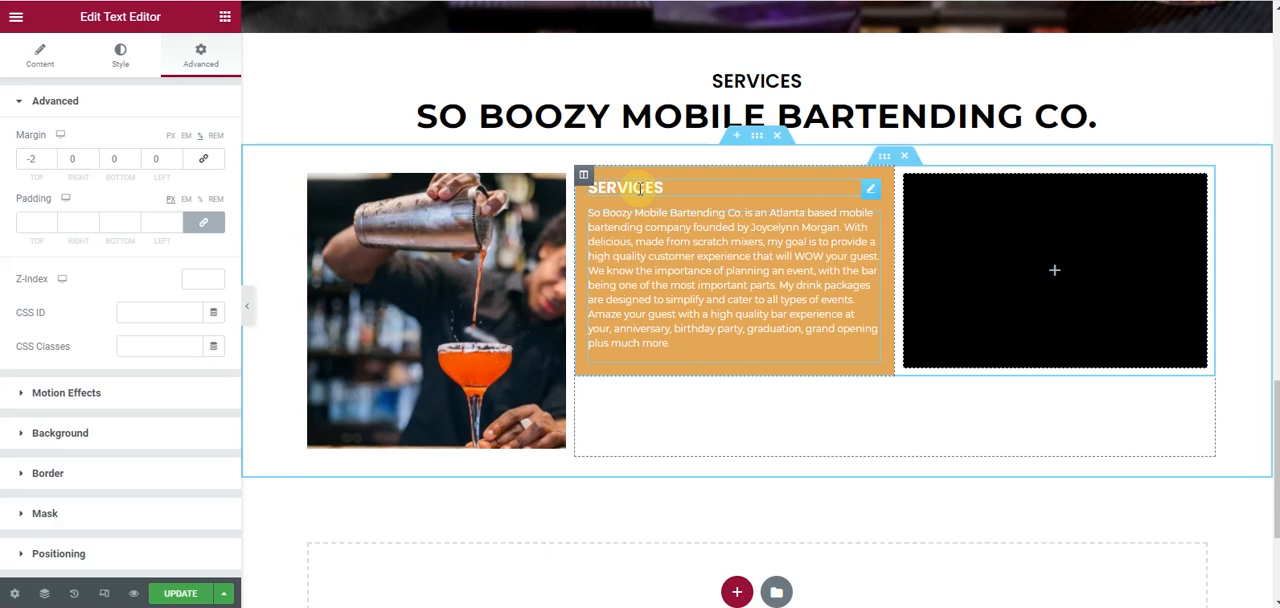
left_click(640, 188)
left_click(40, 56)
left_click(77, 172)
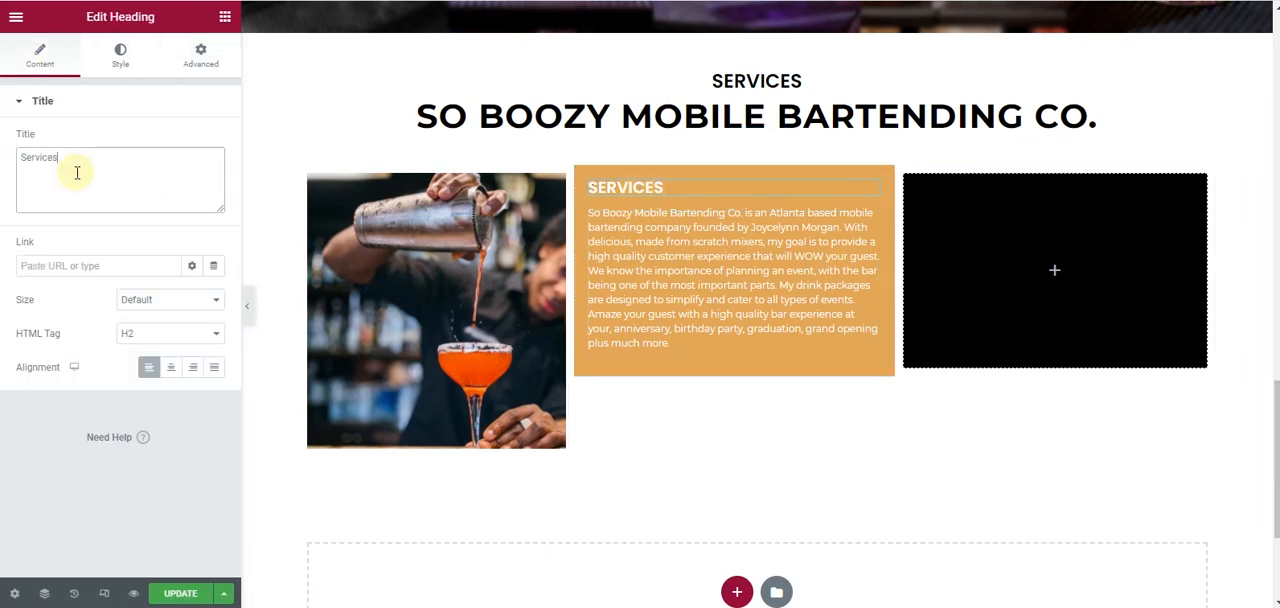
type("3 Cocktail Menu ($1 per person)")
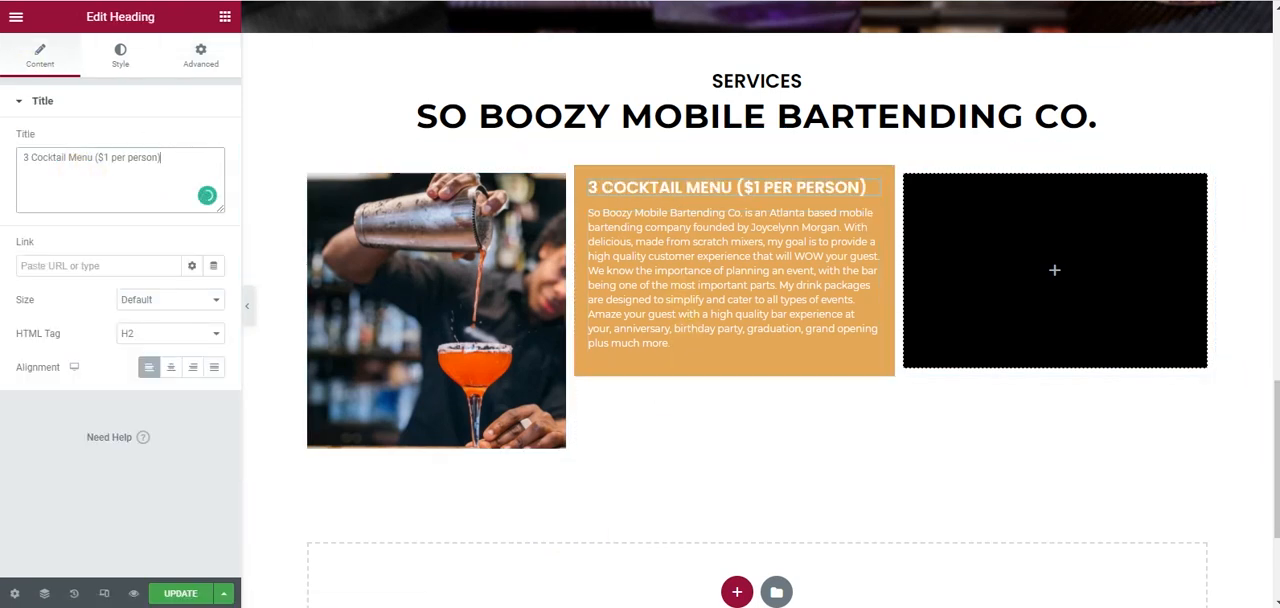
- Copy the 3 Cocktail Menu description from the mockup and replace the orange column's paragraph with it
key("alt+Tab")
left_click(662, 155)
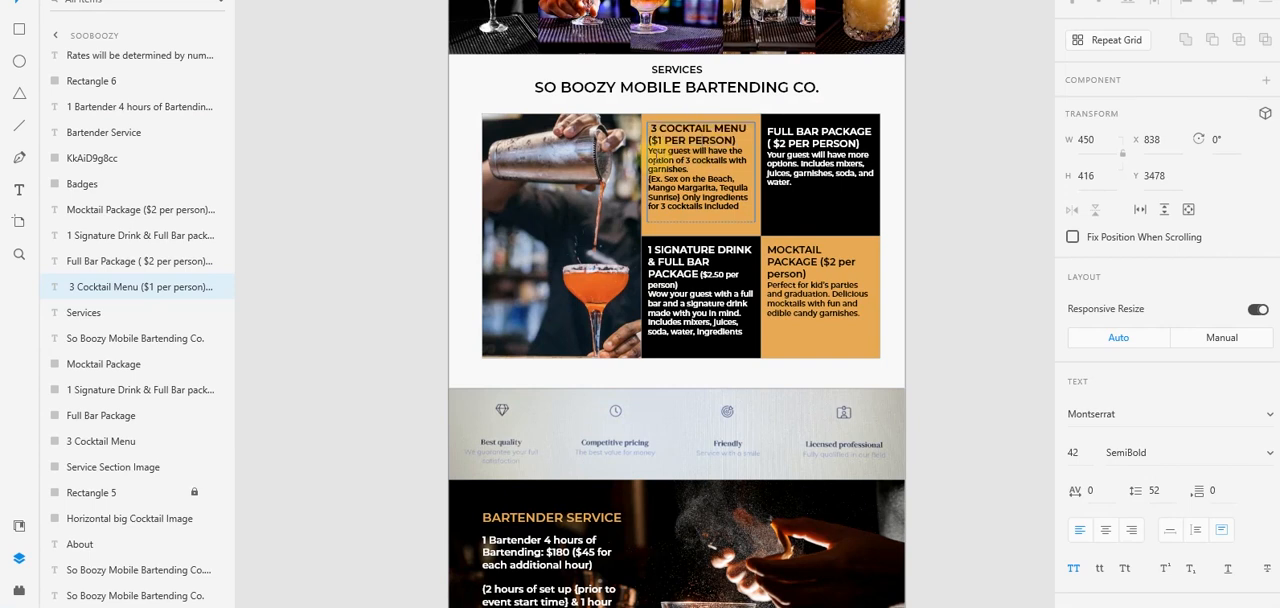
left_click_drag(649, 151, 739, 231)
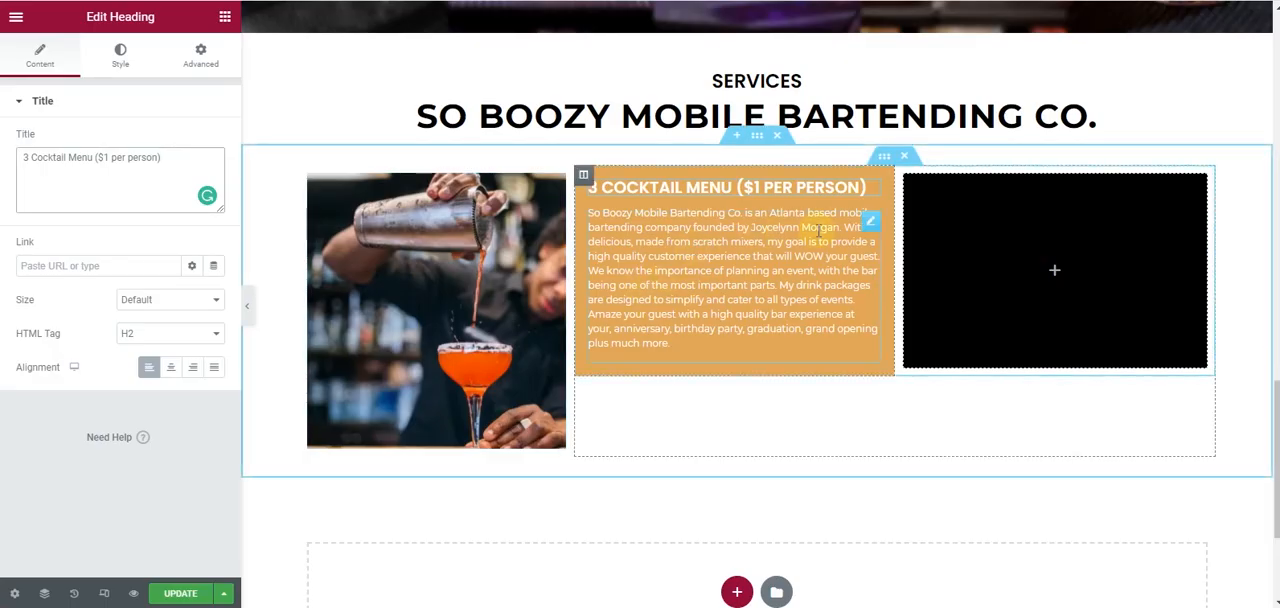
left_click(870, 220)
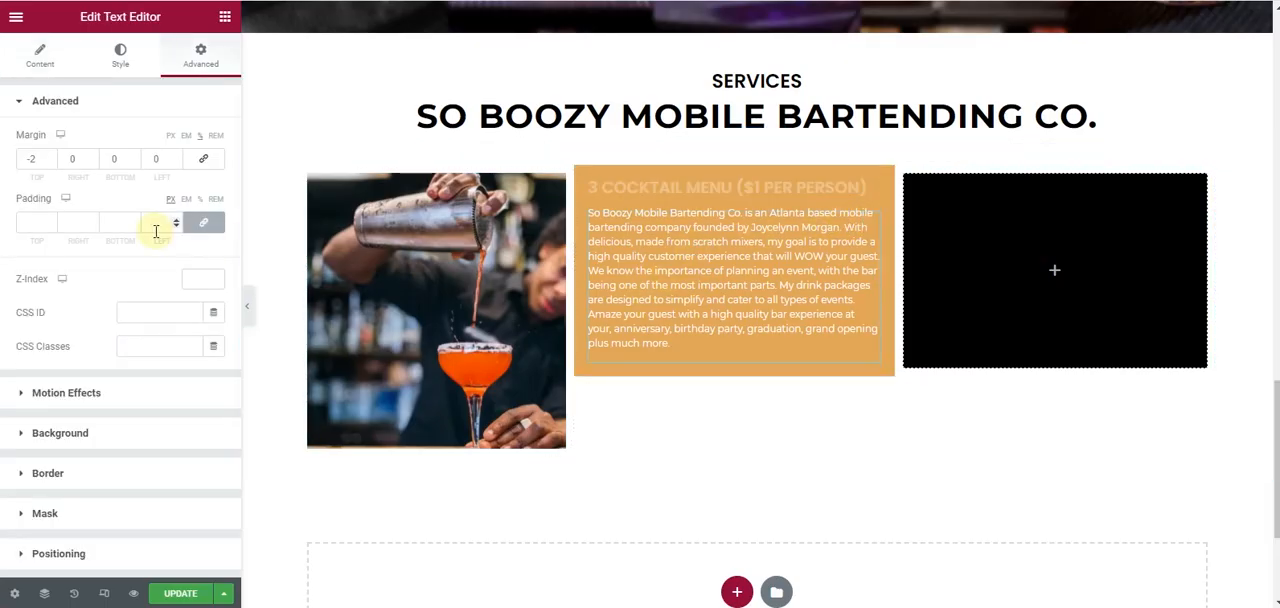
left_click(40, 55)
left_click(83, 278)
key("ctrl+a")
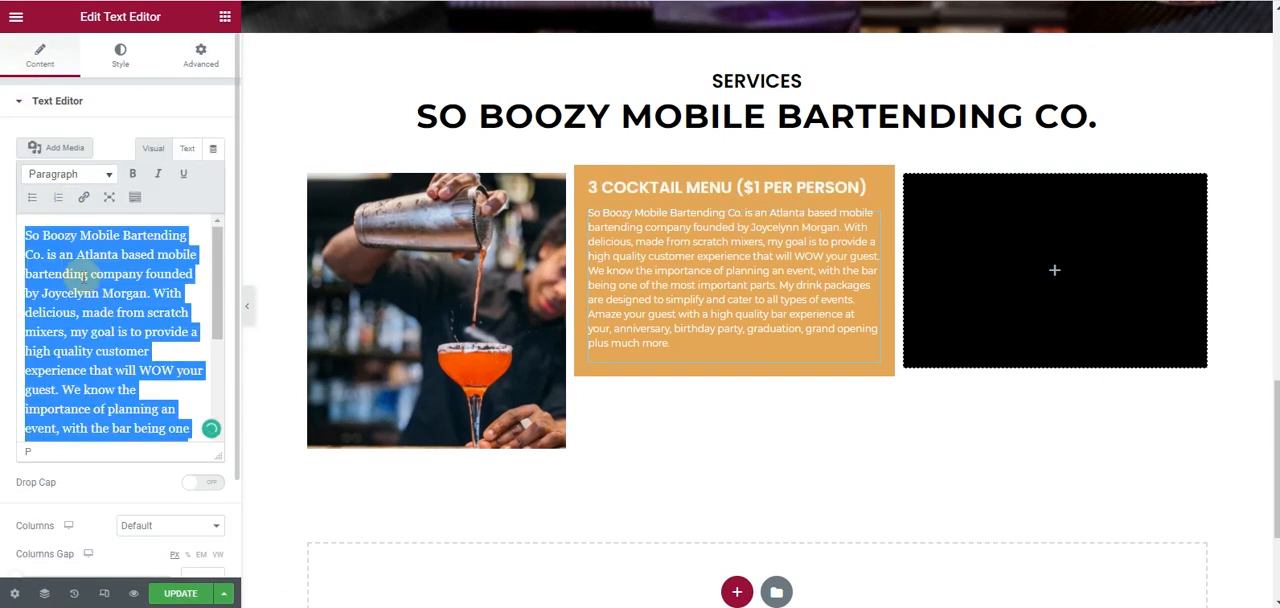
type("Your guest will have the option of 3 cocktails with garnishes. {Ex. Sex on the Beach, Mango Margarita, Tequila Sunrise} Only ingredients for 3 cocktails included")
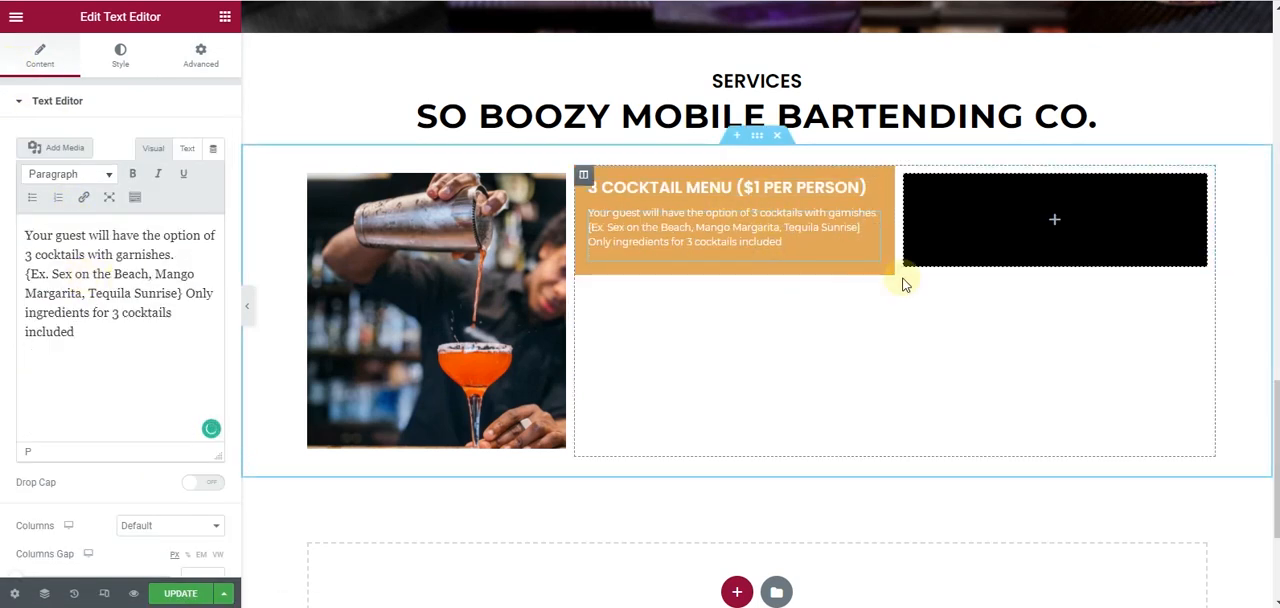
- Set the orange column's padding to 40 px on all sides
left_click(582, 178)
left_click(51, 222)
left_click(51, 222)
left_click(51, 222)
left_click(51, 227)
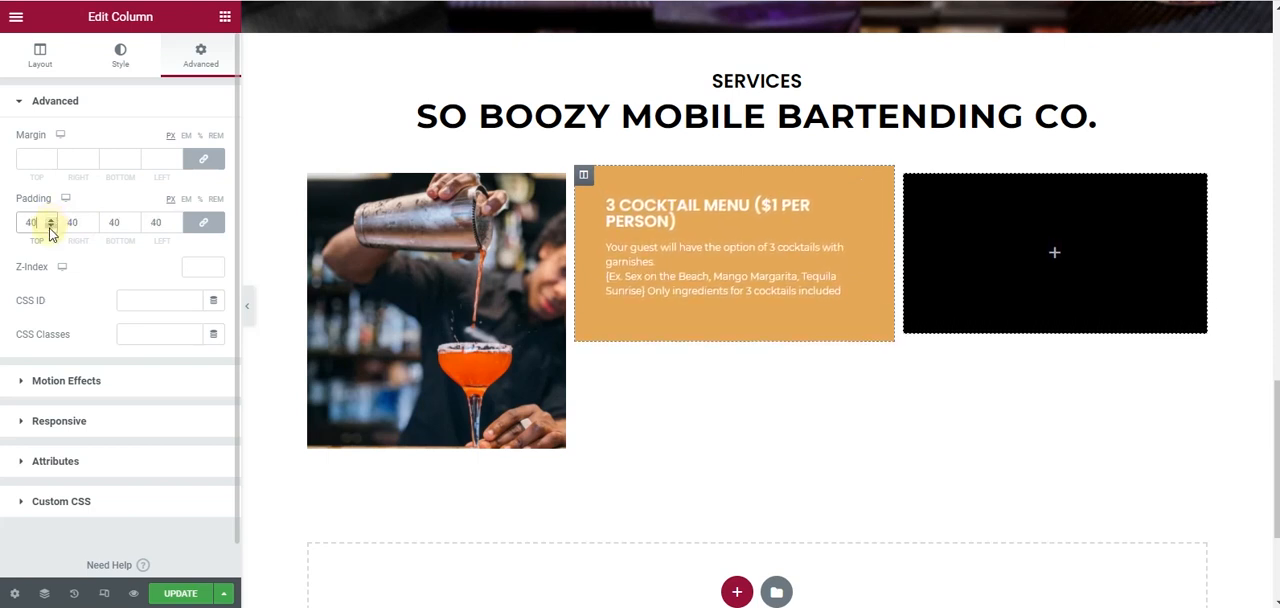
- Set the line height of the 3 Cocktail Menu heading to 1.3 em
left_click(849, 210)
left_click(120, 56)
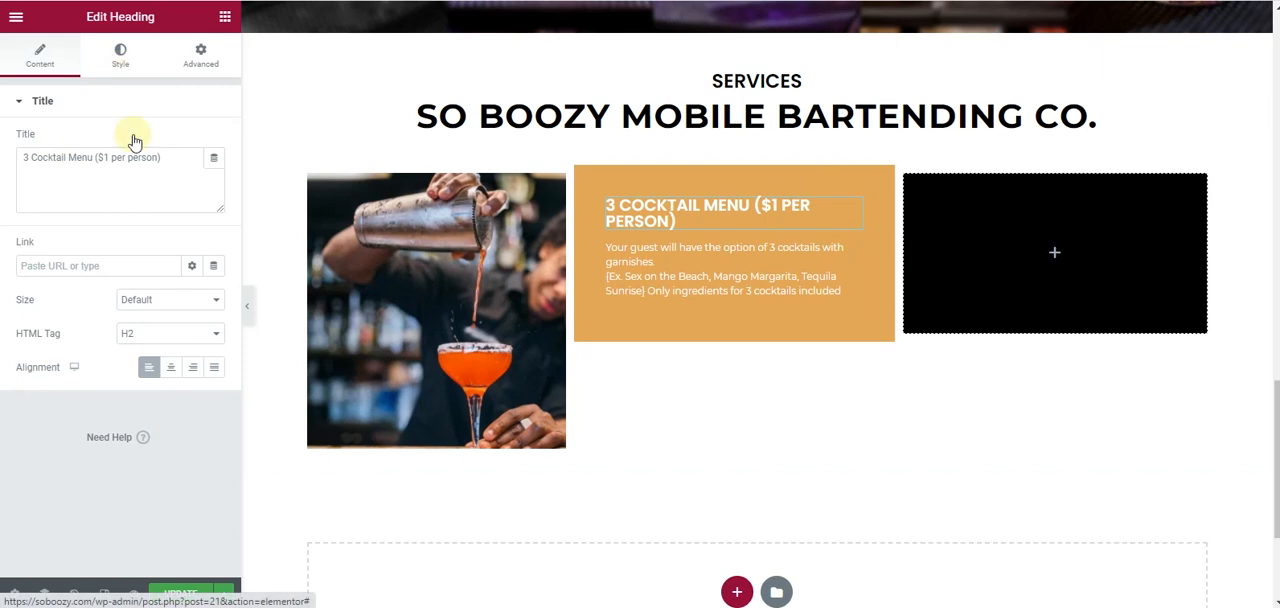
left_click(214, 174)
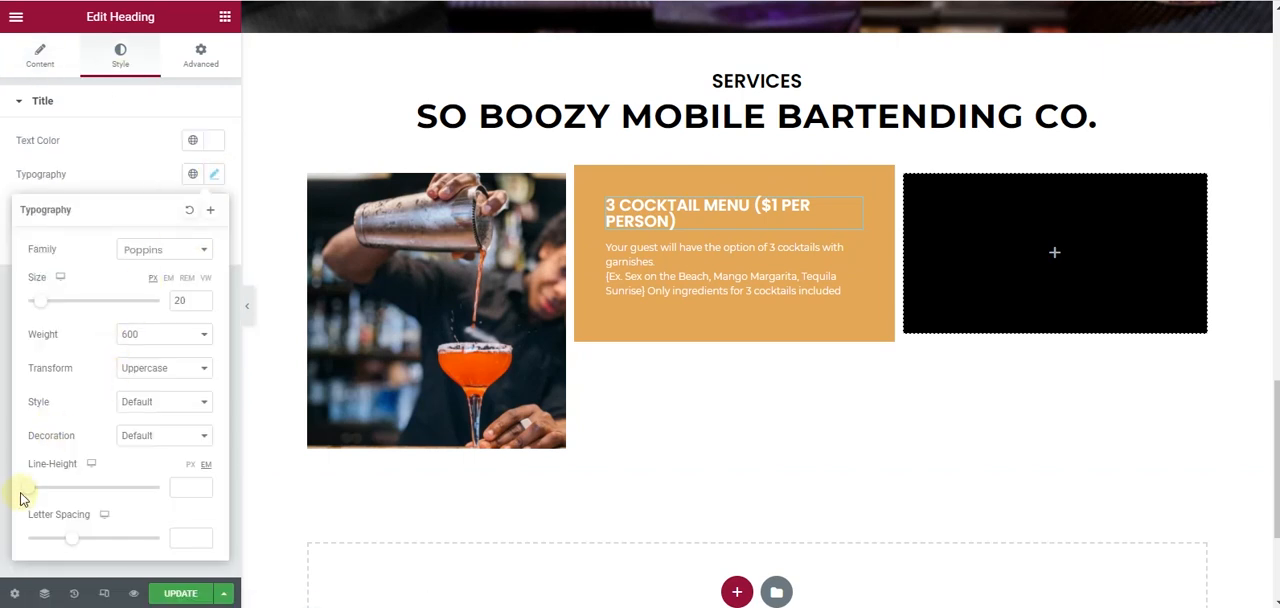
left_click_drag(31, 491, 46, 491)
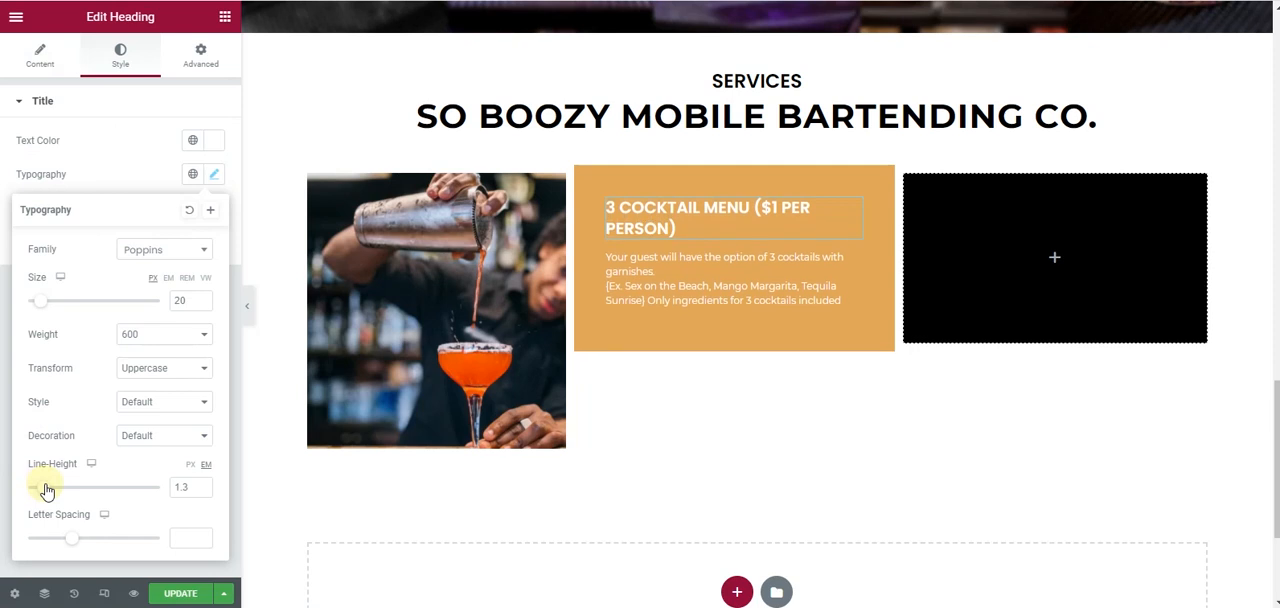
- Set the top margin of the 3 Cocktail Menu paragraph to -4 %
left_click(850, 268)
left_click(200, 55)
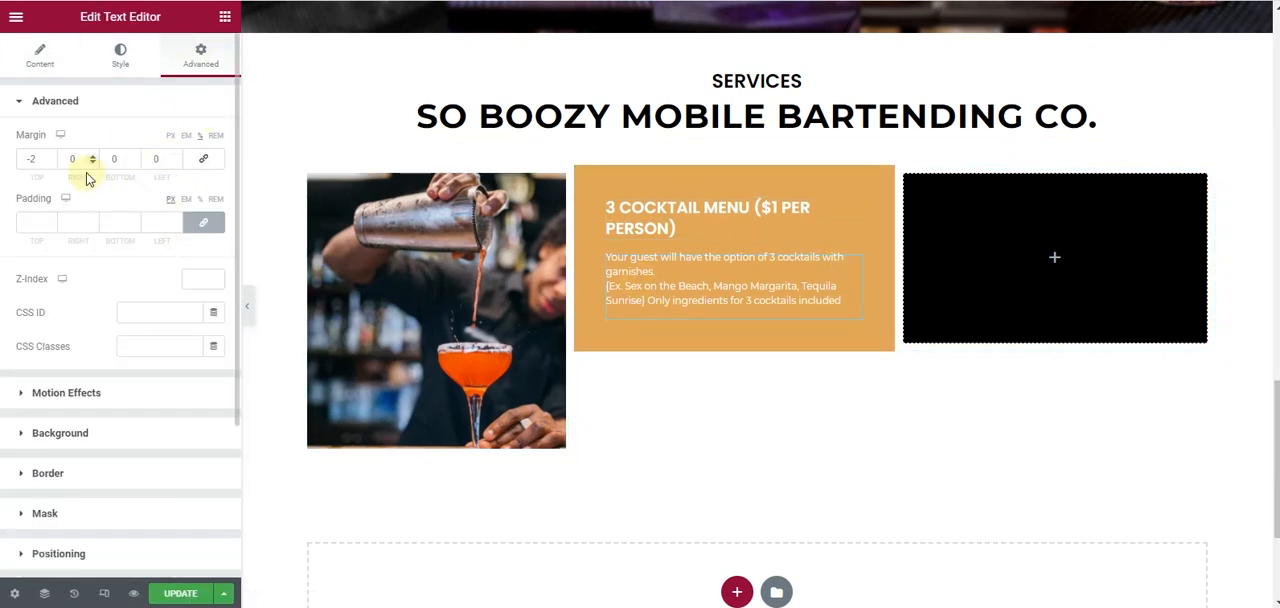
left_click(51, 164)
left_click(51, 164)
left_click(51, 164)
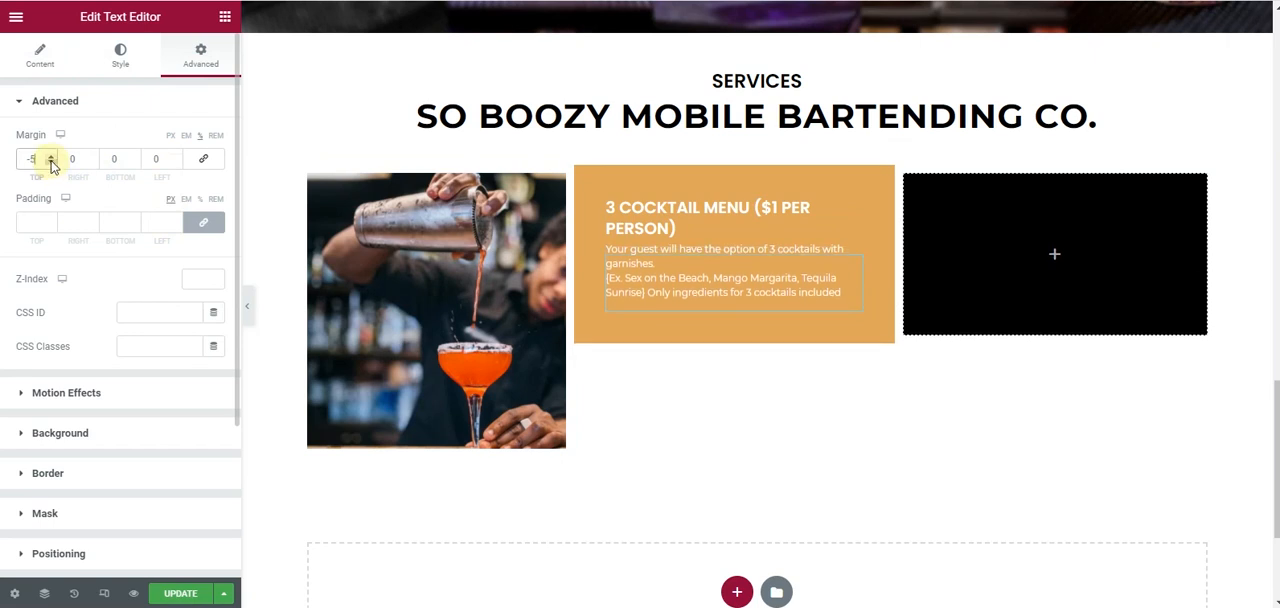
left_click(51, 157)
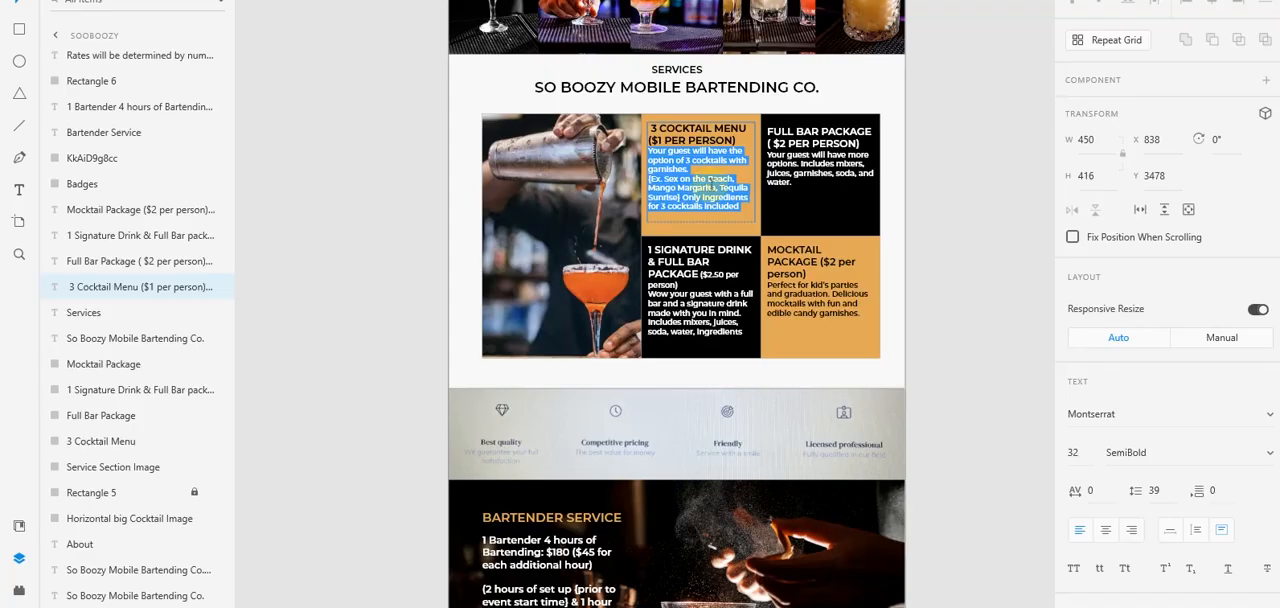
- Duplicate the 3 Cocktail Menu heading into the black column, and undo moving the paragraph there
left_click(729, 157)
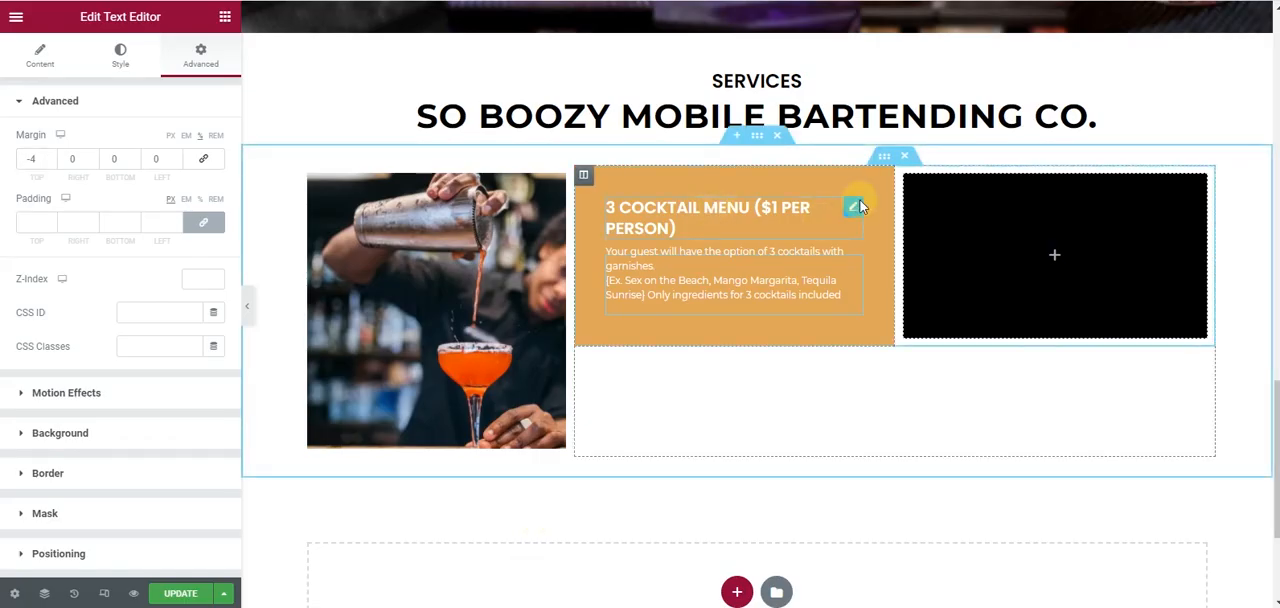
right_click(860, 206)
left_click(869, 240)
left_click_drag(851, 263, 962, 254)
left_click_drag(852, 272, 1040, 215)
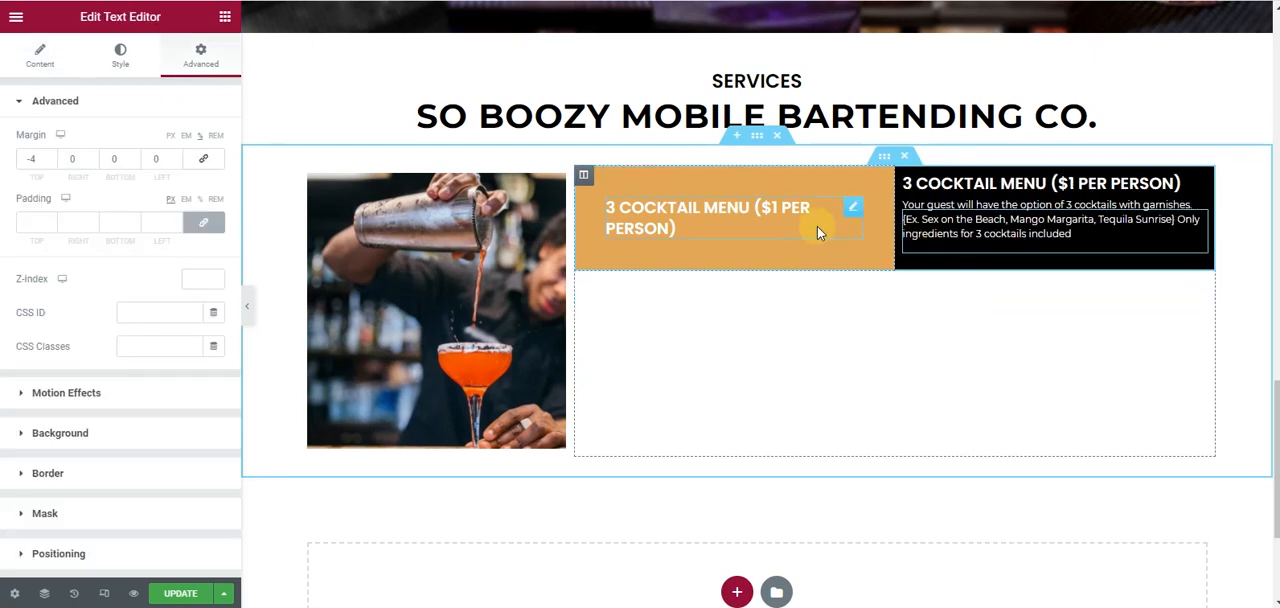
key("ctrl+z")
- Paste the orange column's style onto the second column and set its background to the black Secondary global color
right_click(589, 178)
left_click(632, 271)
right_click(904, 180)
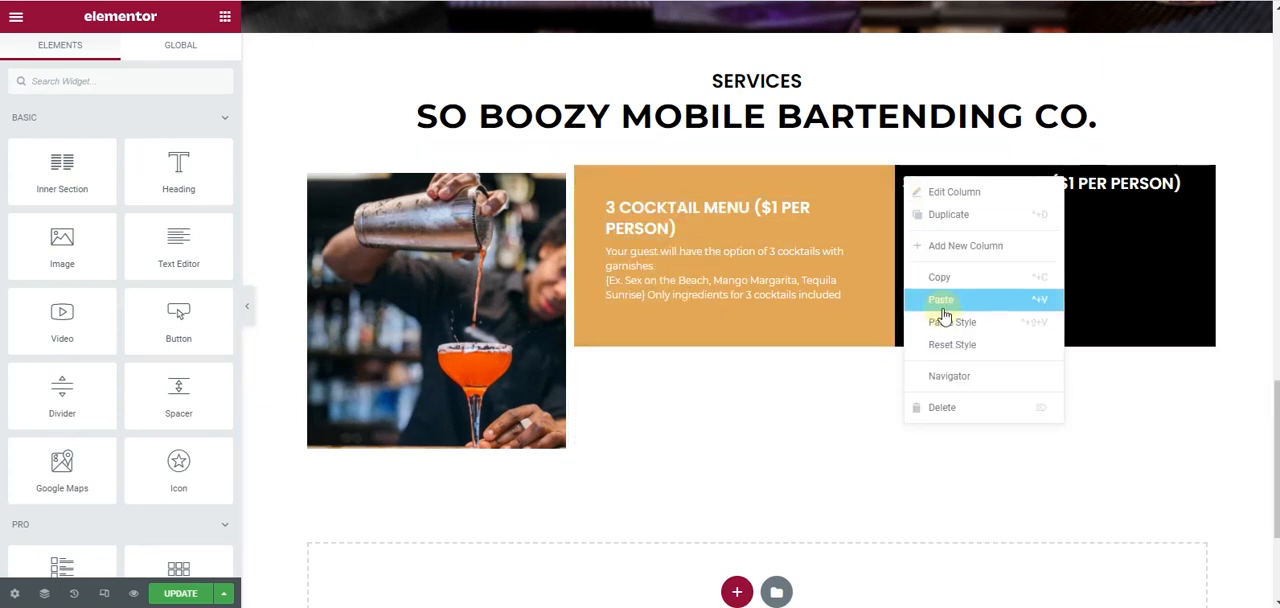
left_click(949, 320)
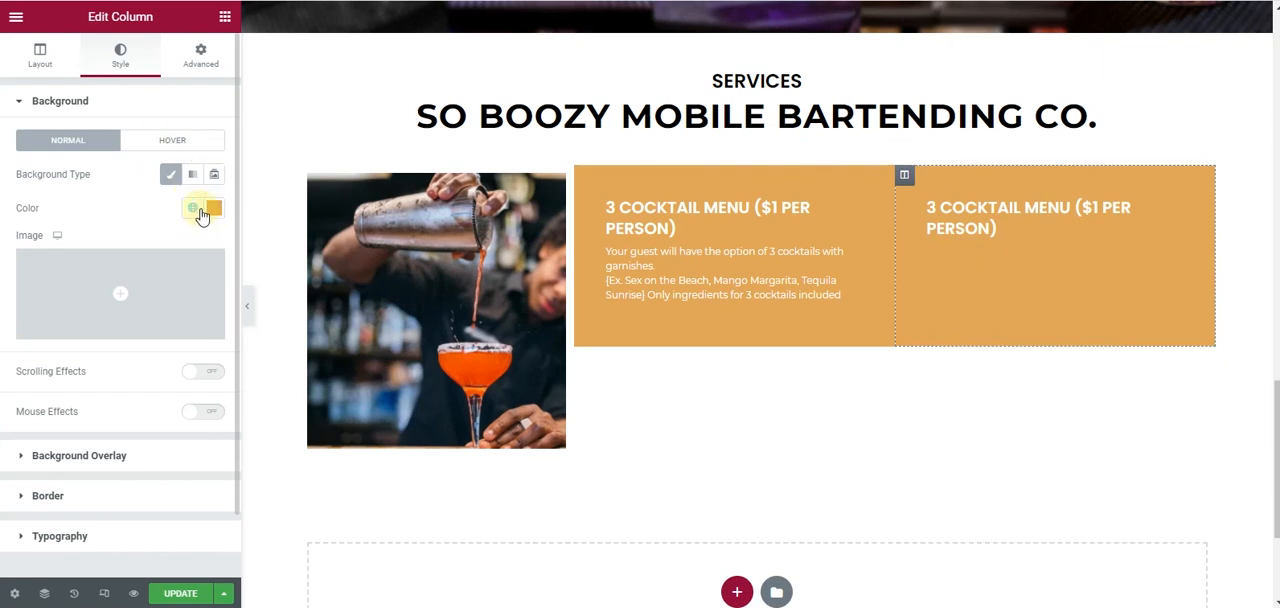
left_click(194, 209)
left_click(149, 335)
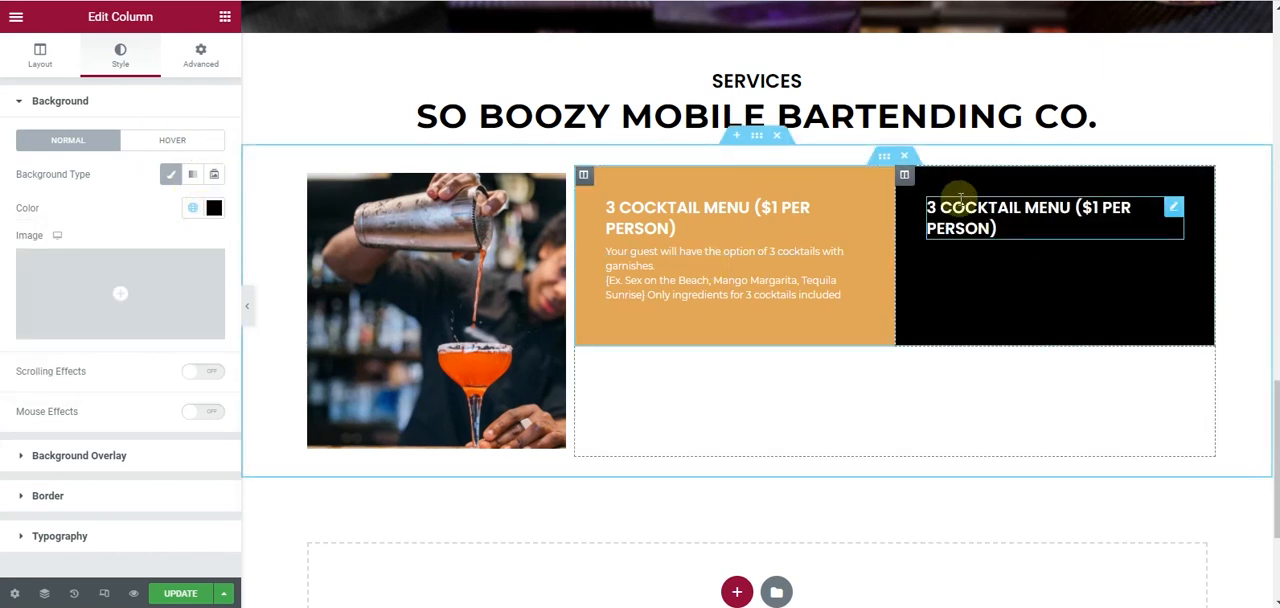
- Duplicate the 3 Cocktail Menu paragraph and move the copy beneath the heading in the black column
right_click(855, 266)
left_click(870, 297)
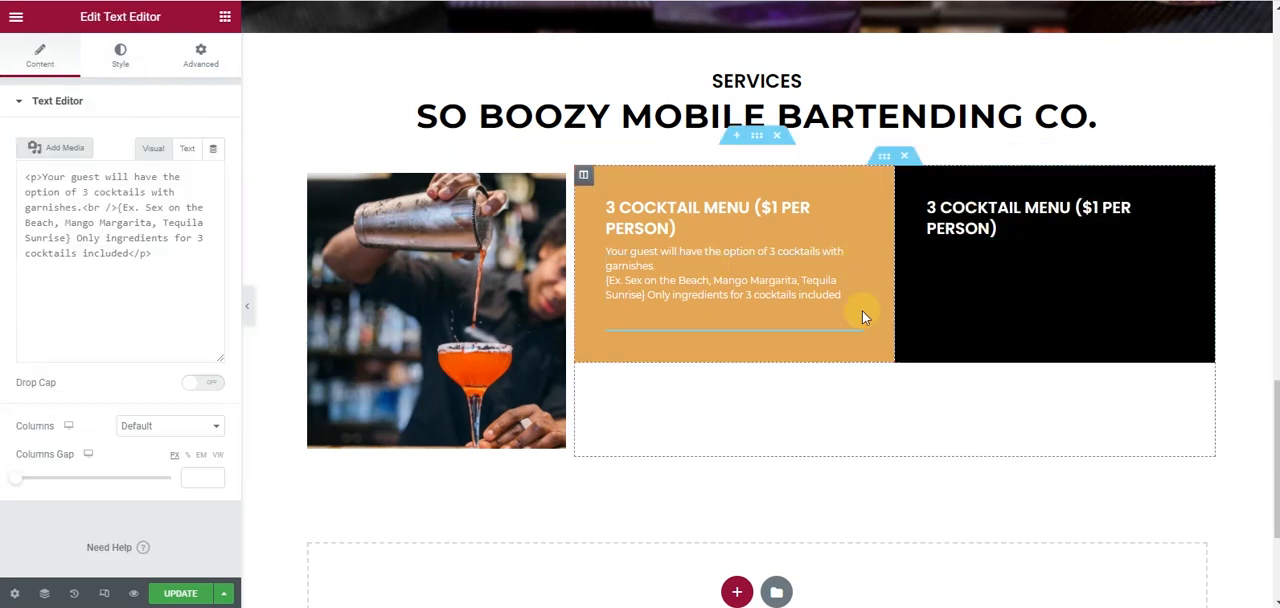
left_click_drag(853, 343, 893, 255)
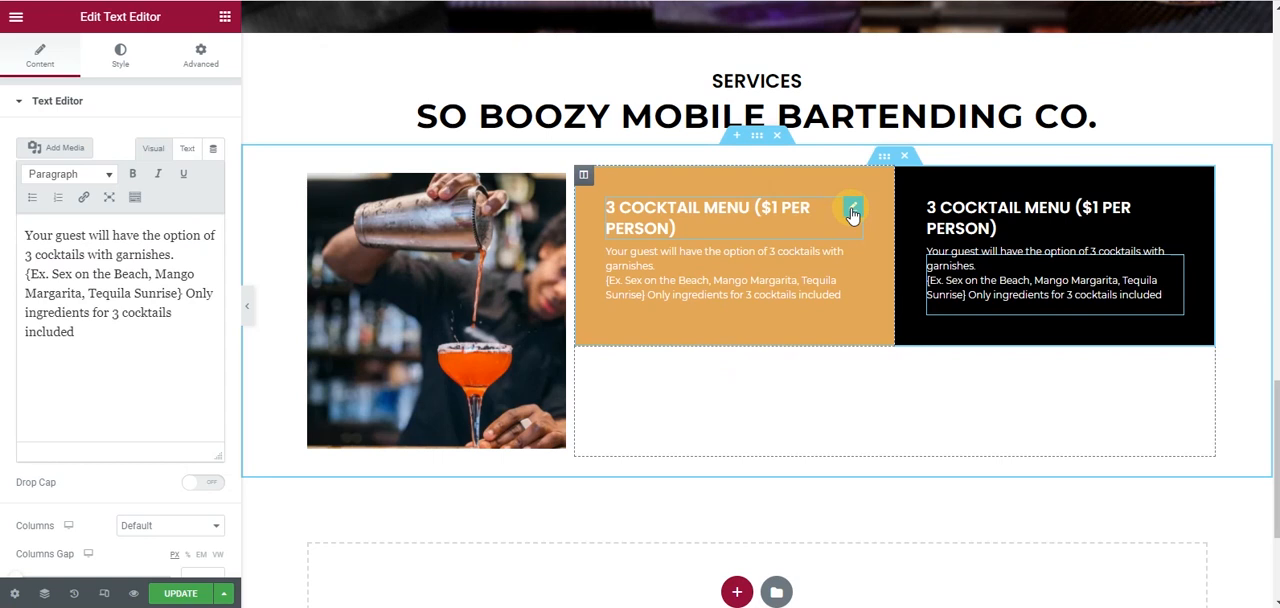
- Set the text color of the orange column's 3 Cocktail Menu heading to the black Secondary global color
left_click(852, 210)
left_click(211, 141)
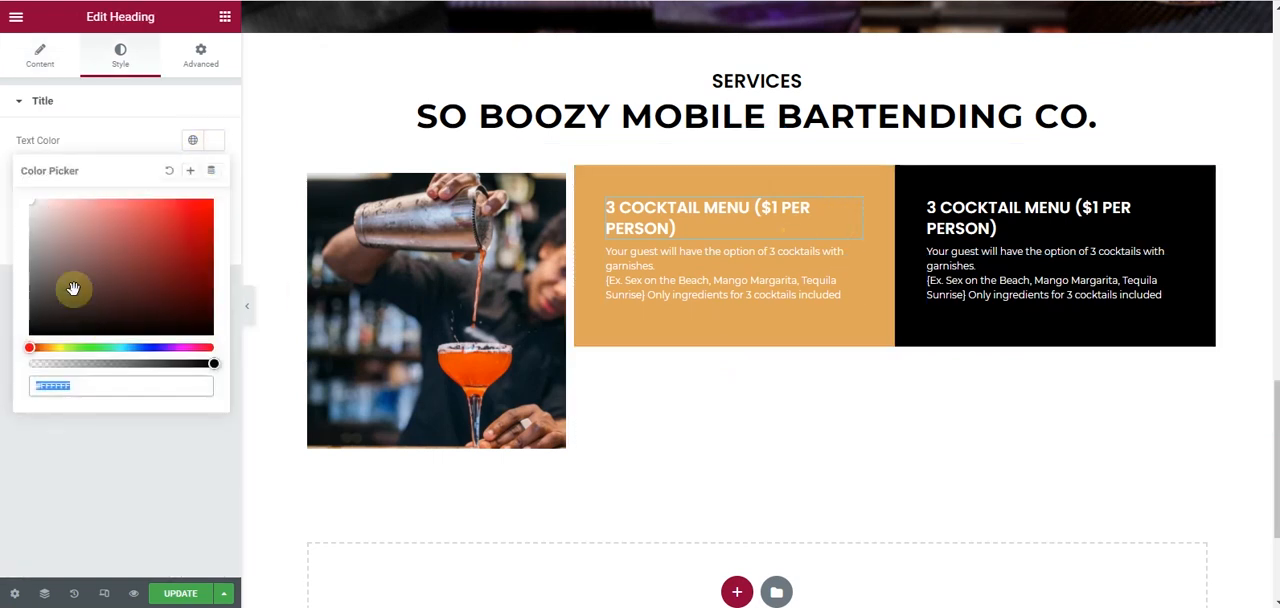
left_click(187, 143)
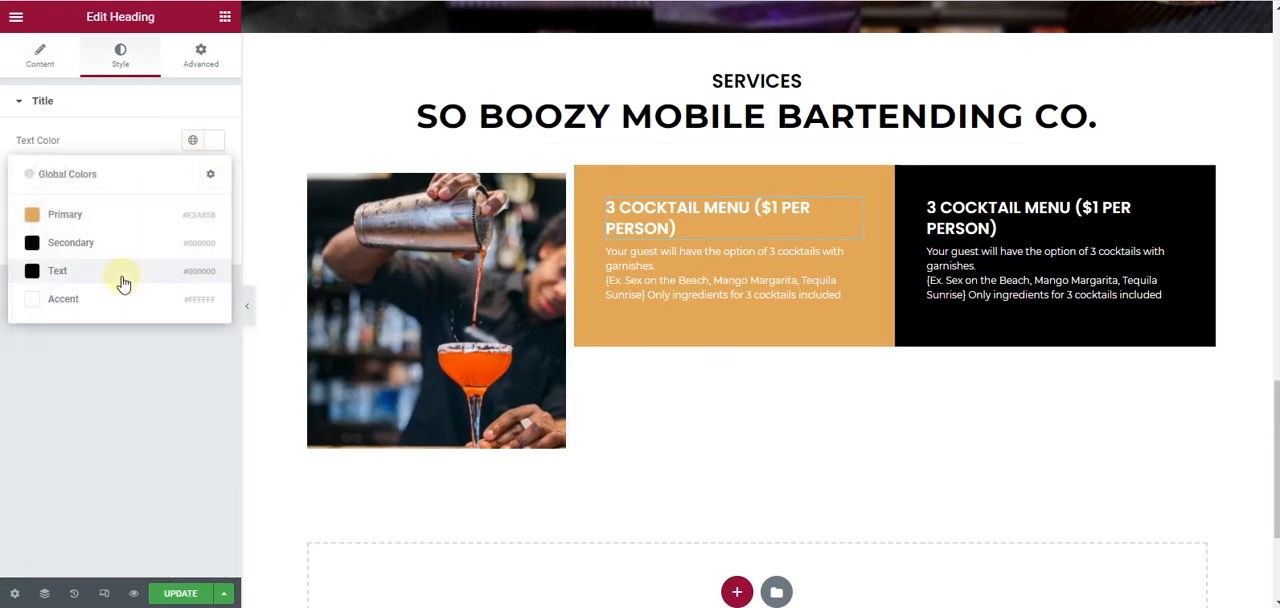
left_click(109, 243)
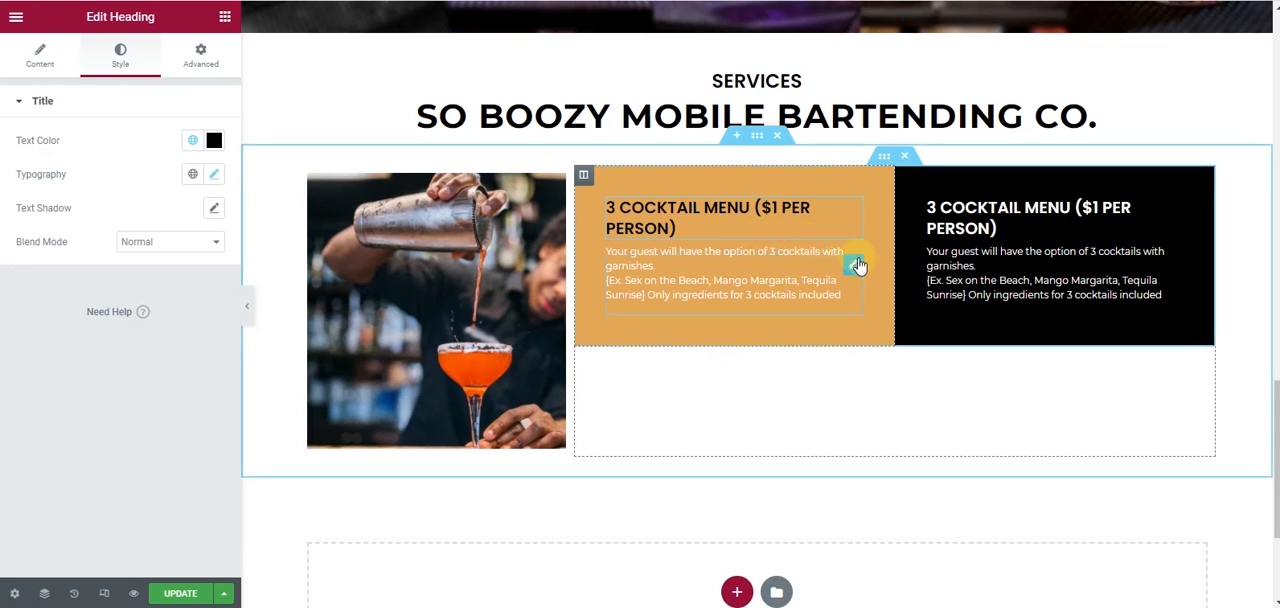
- Set the orange column's paragraph color to the black Text global color and adjust its typography
left_click(851, 255)
left_click(118, 62)
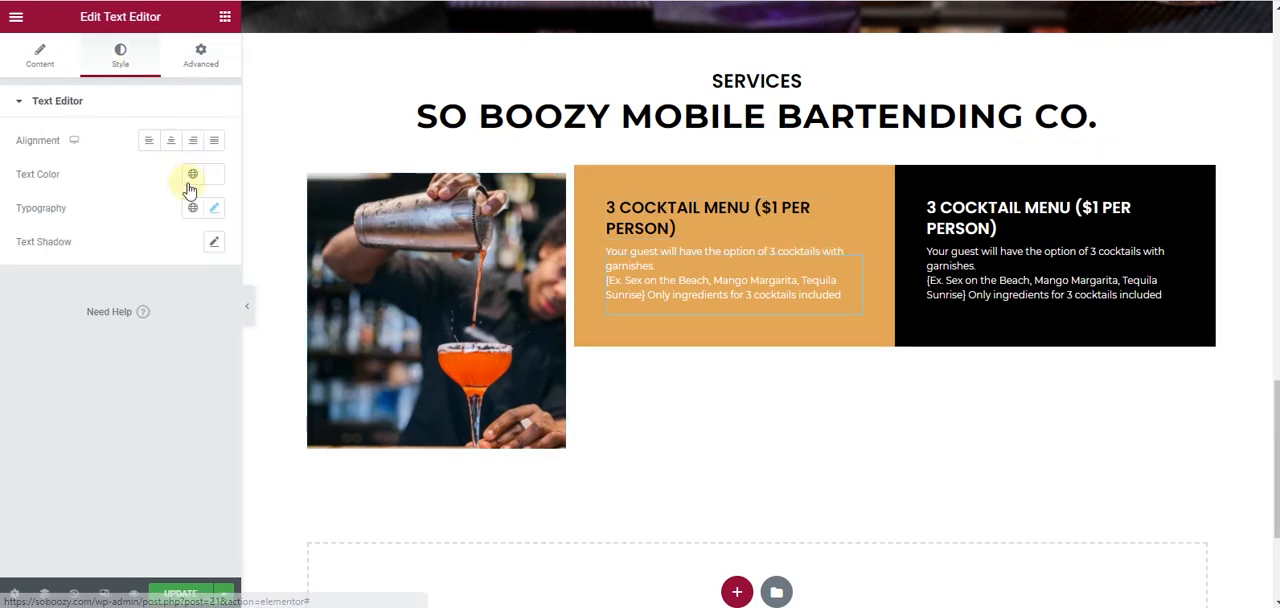
left_click(192, 174)
left_click(70, 276)
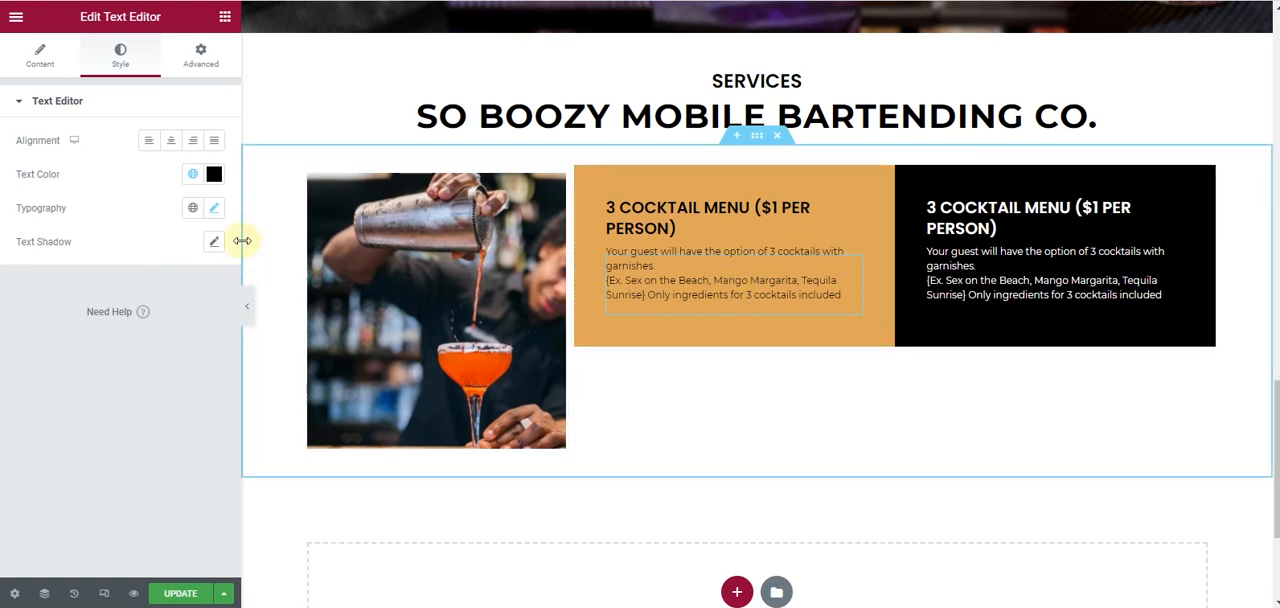
left_click(215, 209)
left_click(201, 332)
left_click(201, 332)
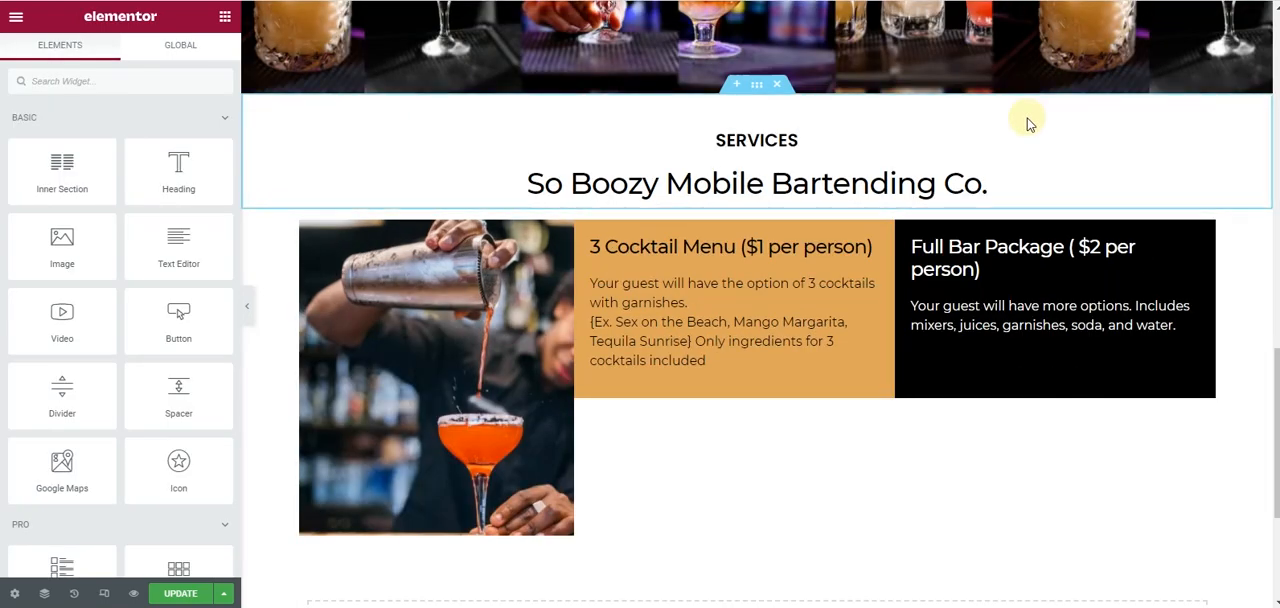
- Save the page and duplicate the inner section holding the two package boxes from the Navigator
left_click(181, 594)
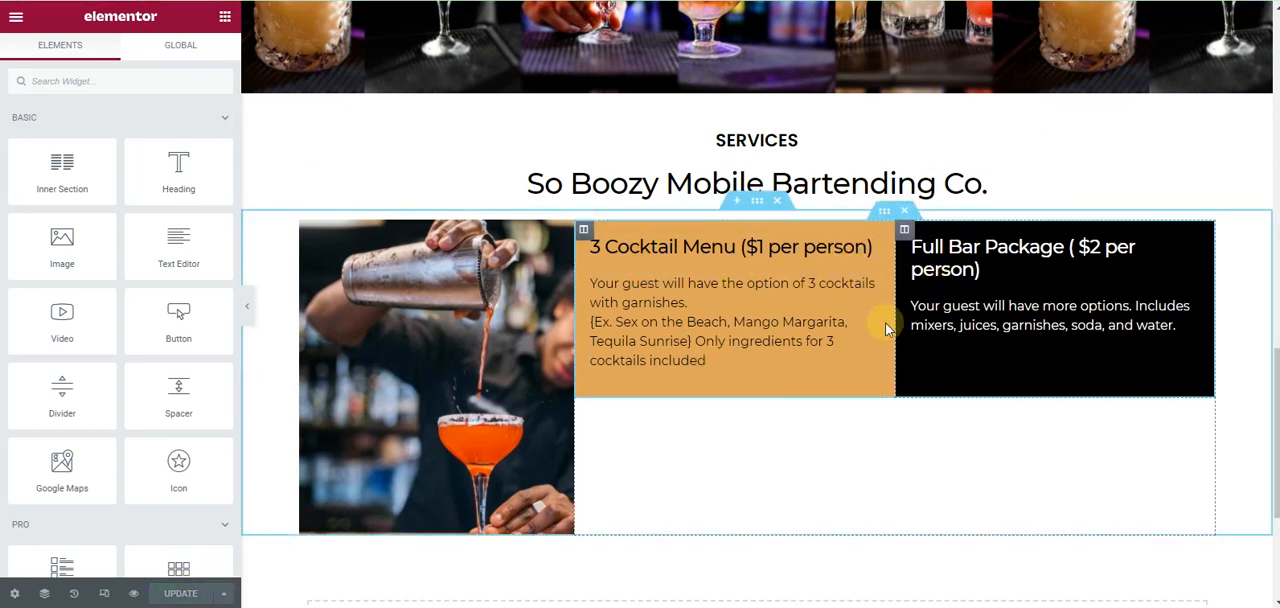
left_click(44, 594)
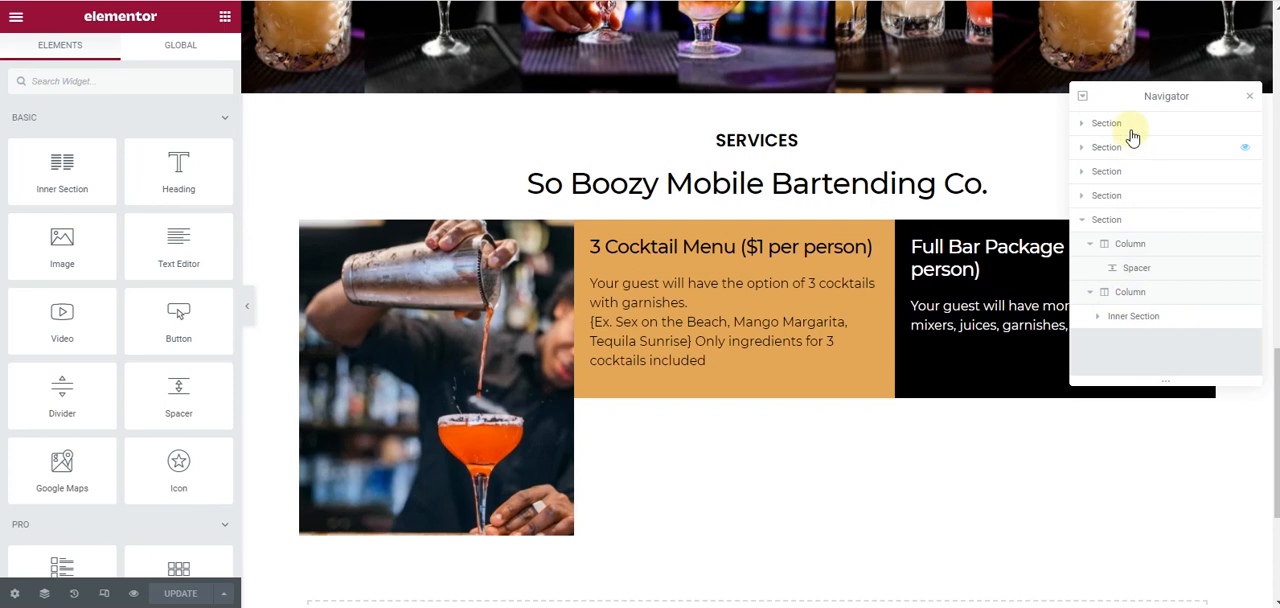
right_click(1137, 320)
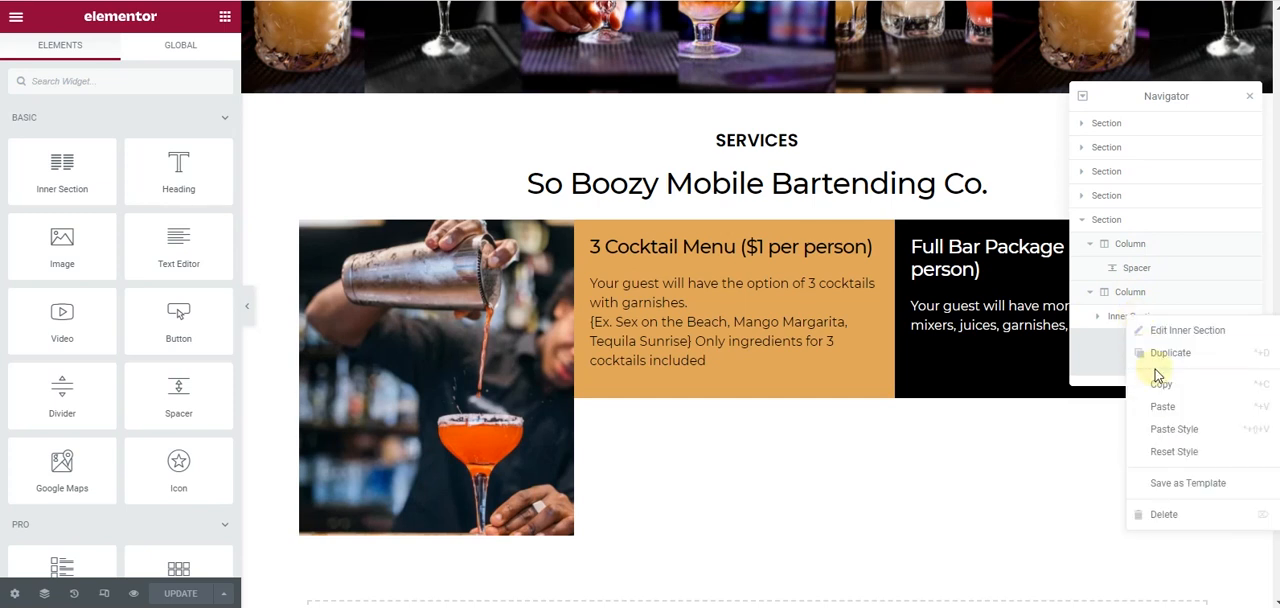
left_click(1168, 369)
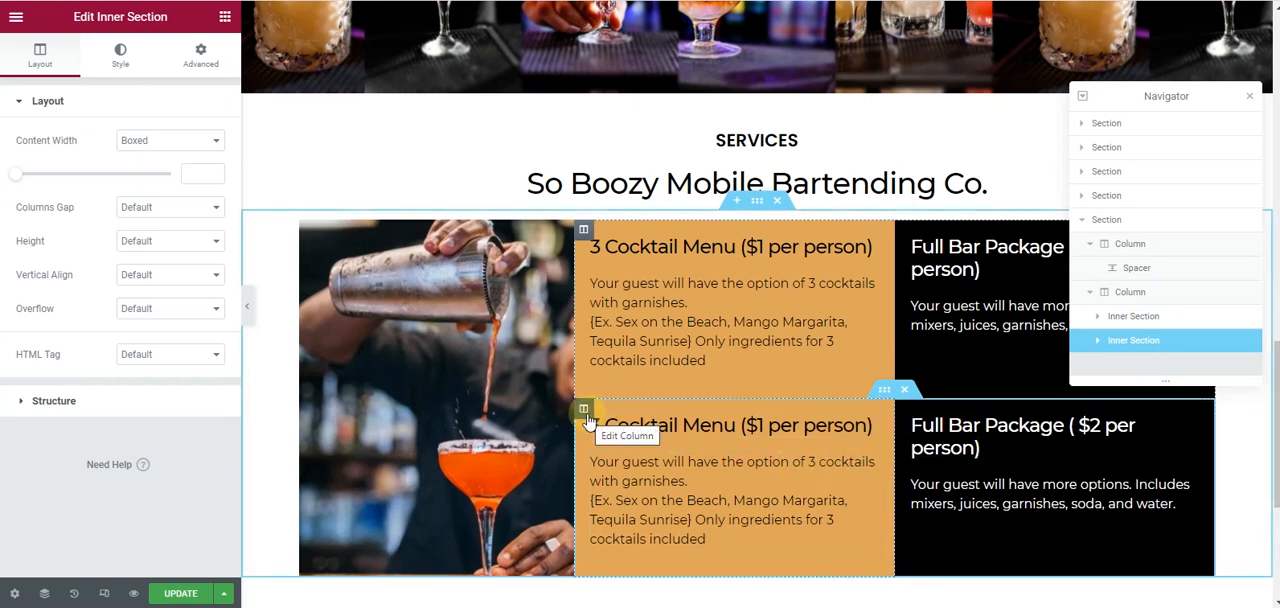
- Swap the columns in the duplicated row so the black box comes before the orange one, and close the Navigator
left_click_drag(588, 417, 1056, 423)
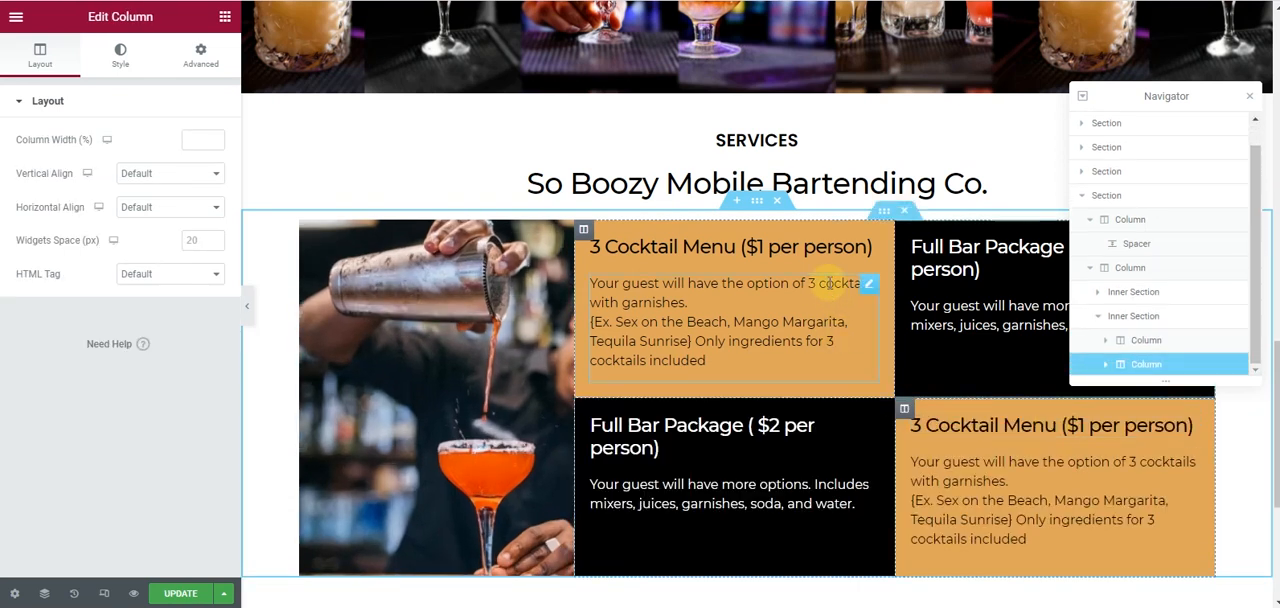
scroll(828, 289, "down", 3)
scroll(900, 280, "up", 2)
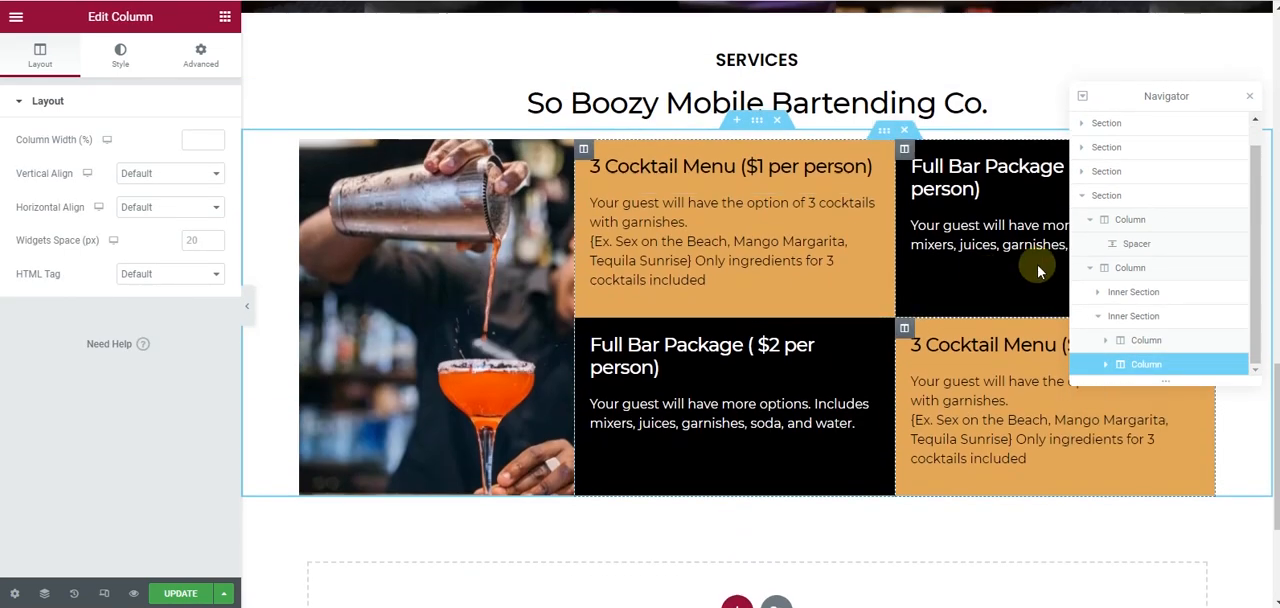
left_click(1253, 104)
scroll(783, 249, "down", 2)
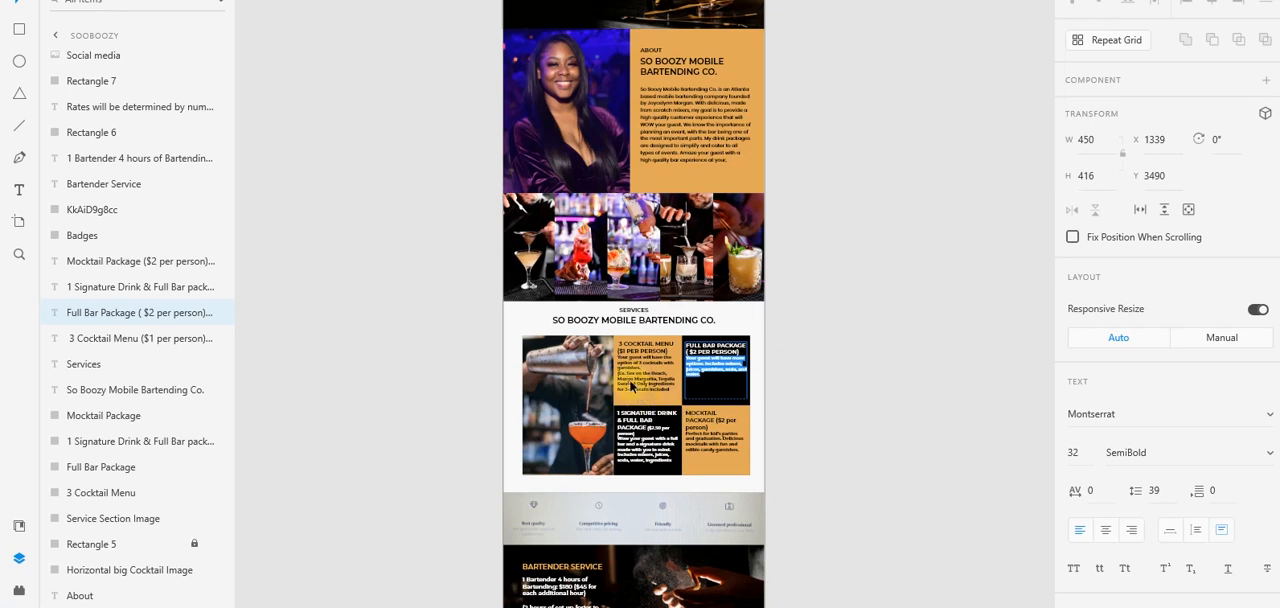
- Switch to the Adobe XD mockup, delete the selected description under Full Bar Package and exit the text box
key("BackSpace")
left_click(702, 342)
key("Escape")
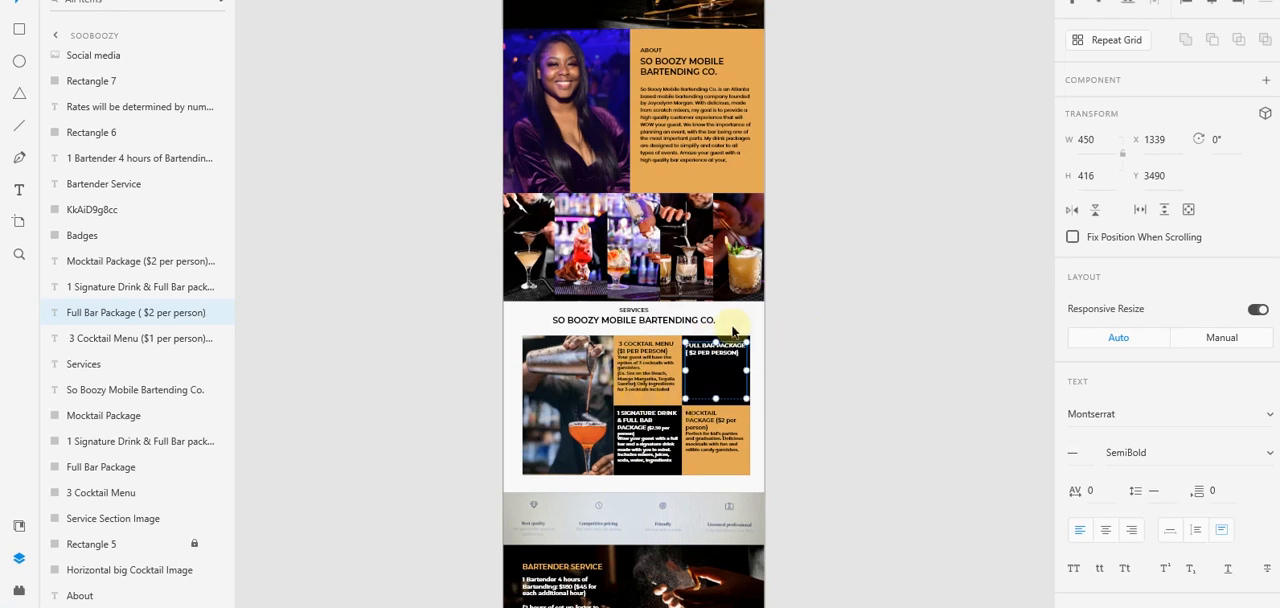
left_click(752, 325)
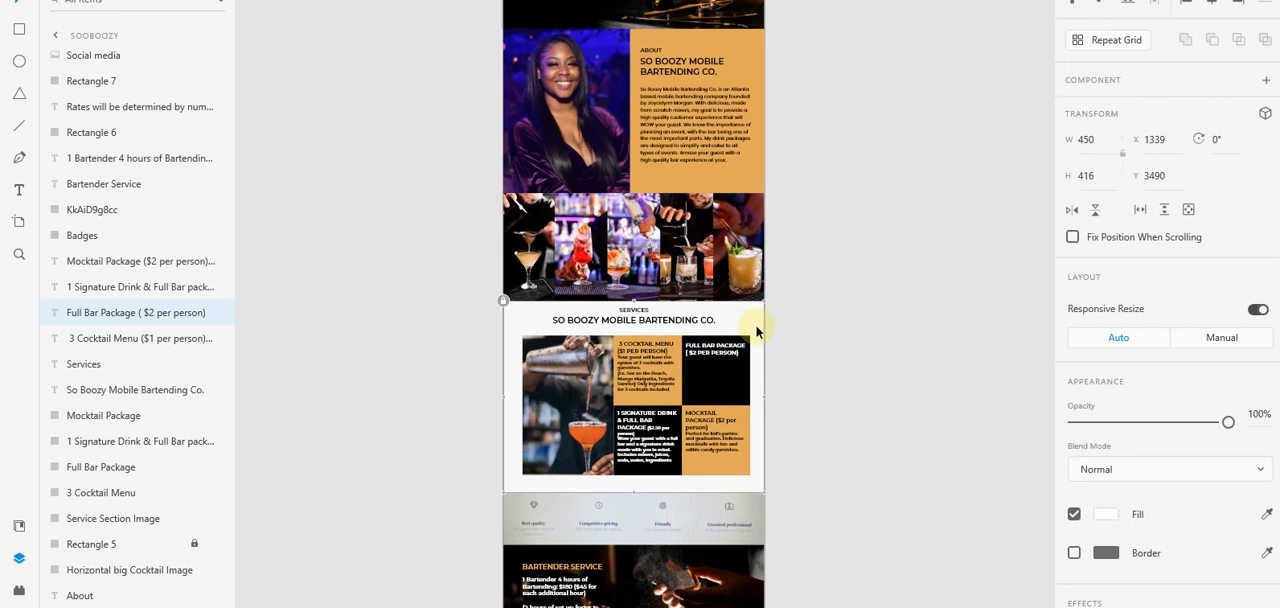
- Replace the lower black box's heading in Elementor with the mockup's "1 Signature Drink & Full Bar package ($2.50 per person)"
scroll(650, 346, "down", 4)
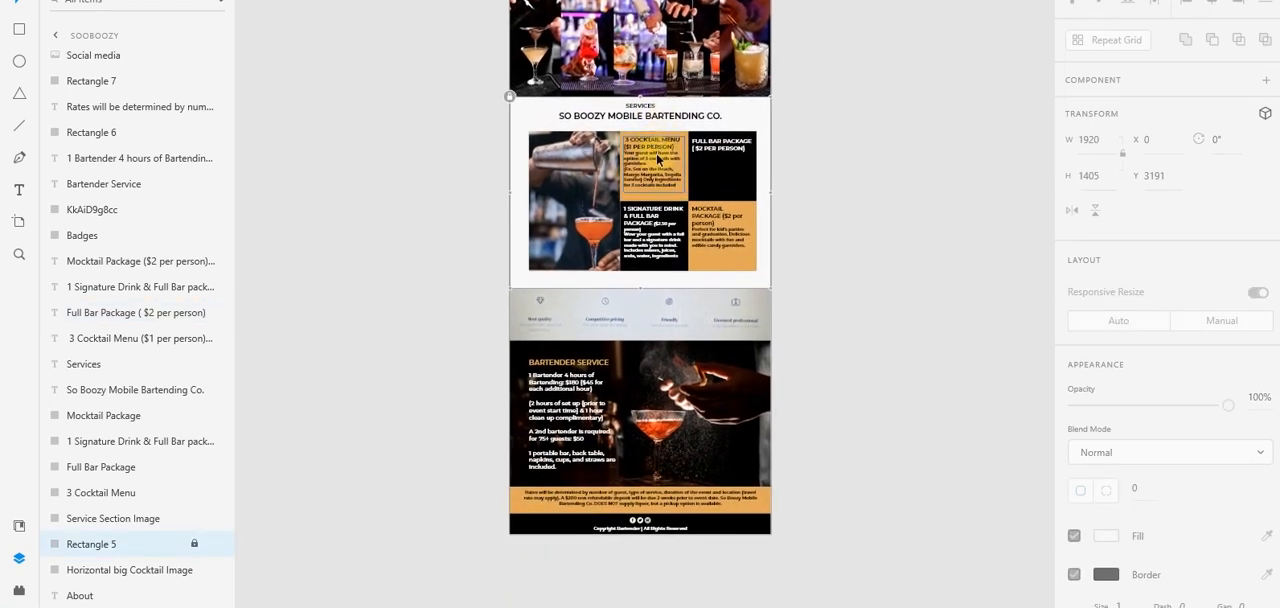
scroll(665, 233, "up", 2)
scroll(665, 233, "up", 1)
left_click(640, 210)
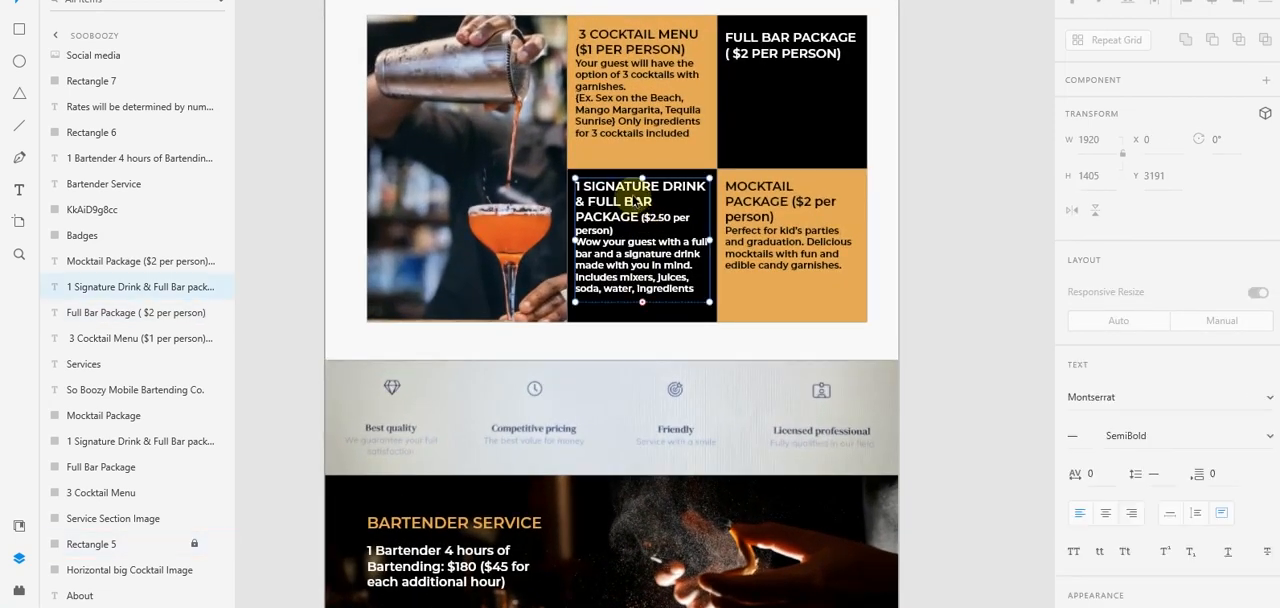
double_click(644, 203)
left_click(622, 230)
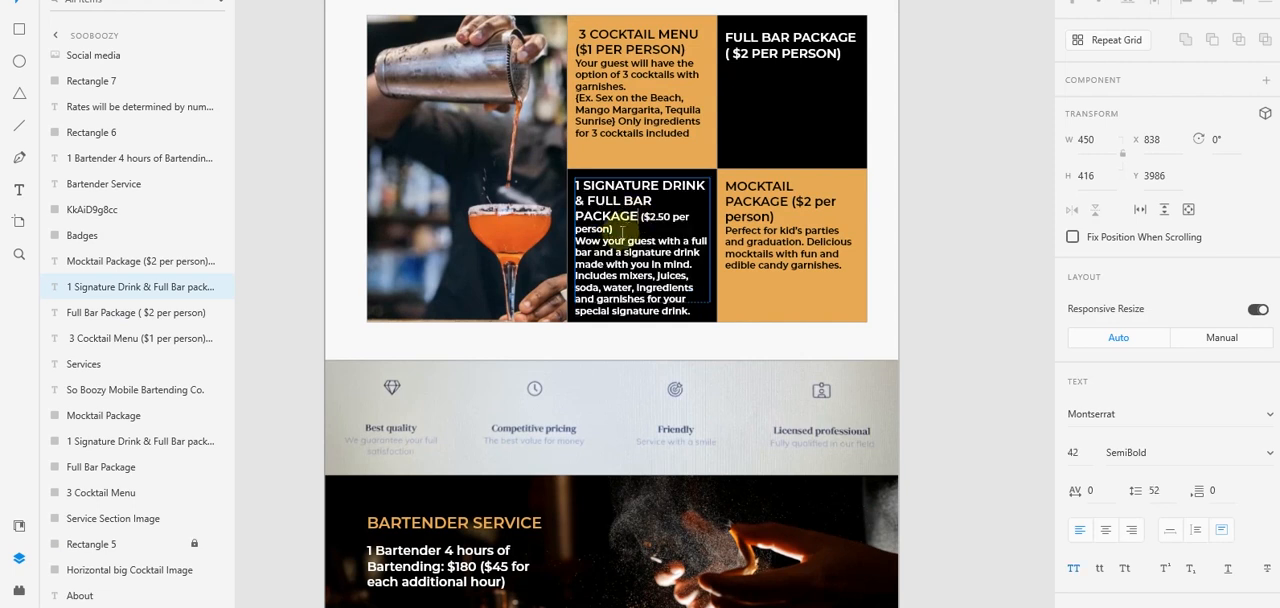
left_click_drag(618, 229, 566, 184)
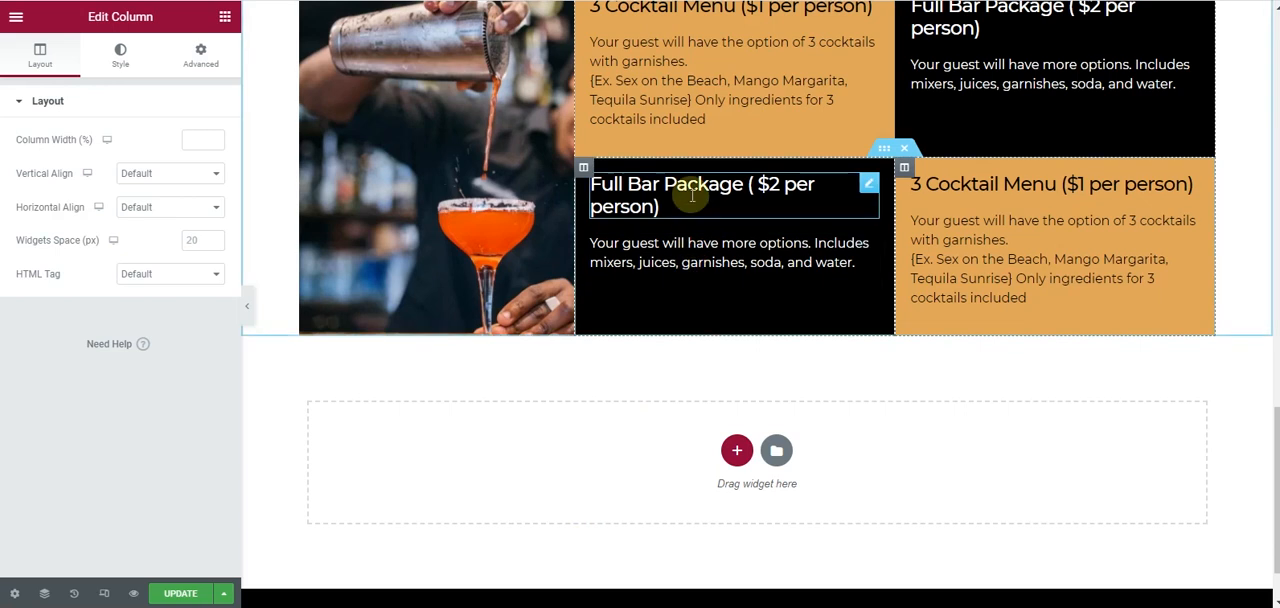
left_click(692, 195)
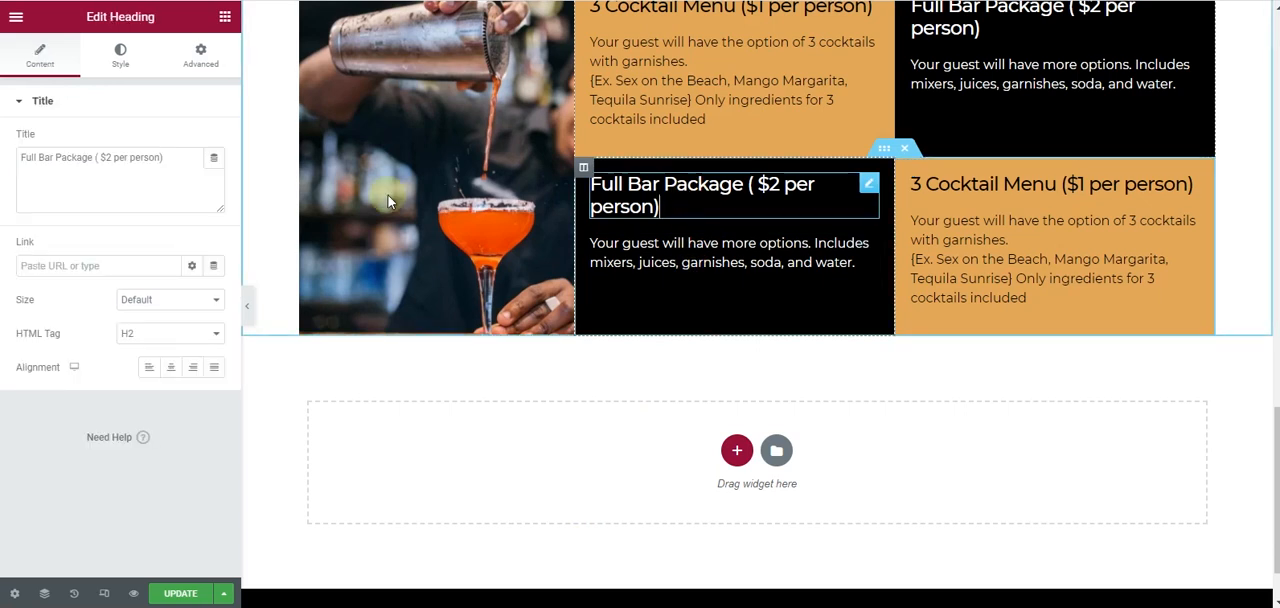
triple_click(42, 160)
type("1 Signature Drink & Full Bar package ($2.50 per person)")
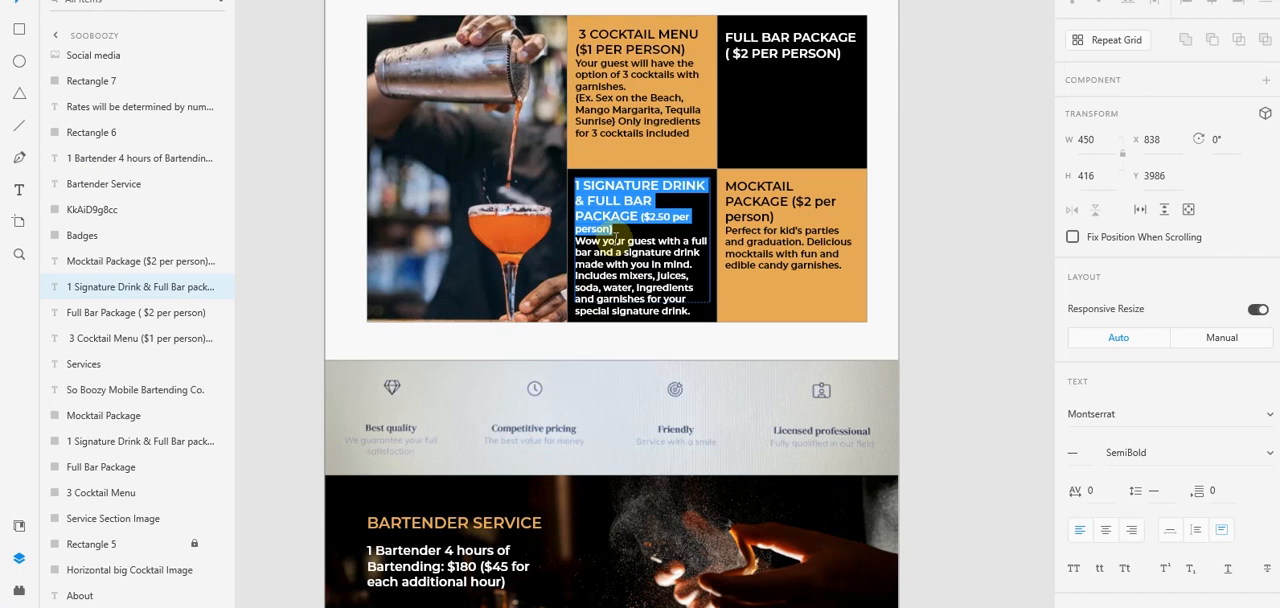
- Replace the lower black box's paragraph with the mockup's signature drink description starting "Wow your guest with a full bar"
left_click(580, 241)
left_click(690, 310, "shift")
key("ctrl+c")
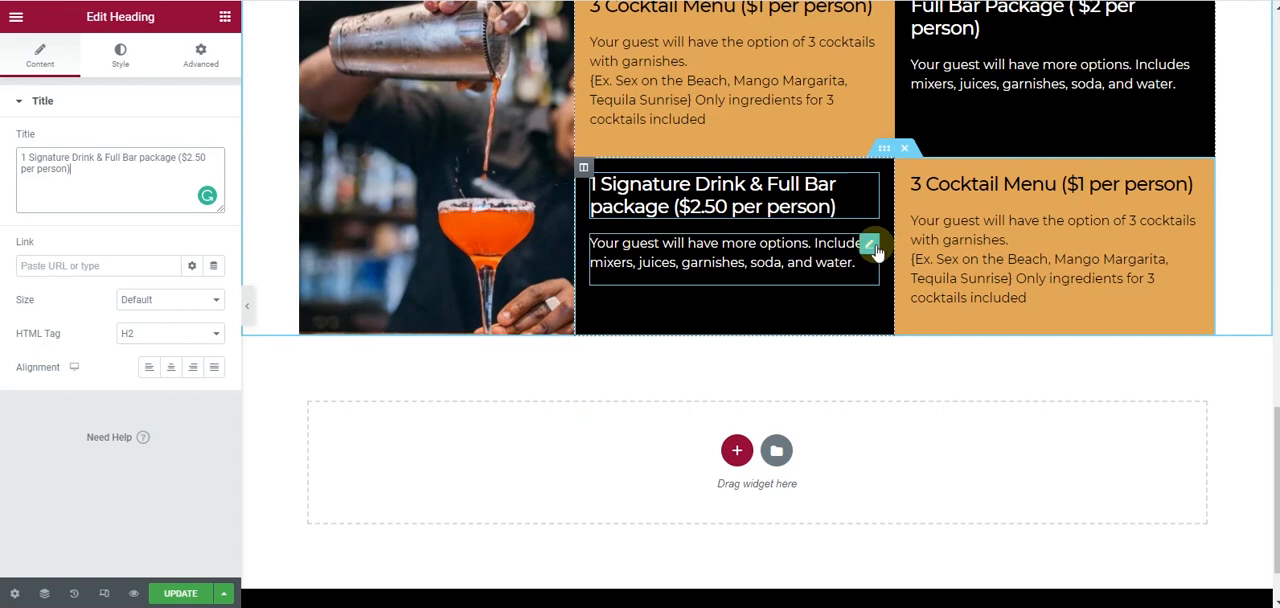
left_click(846, 250)
key("ctrl+a")
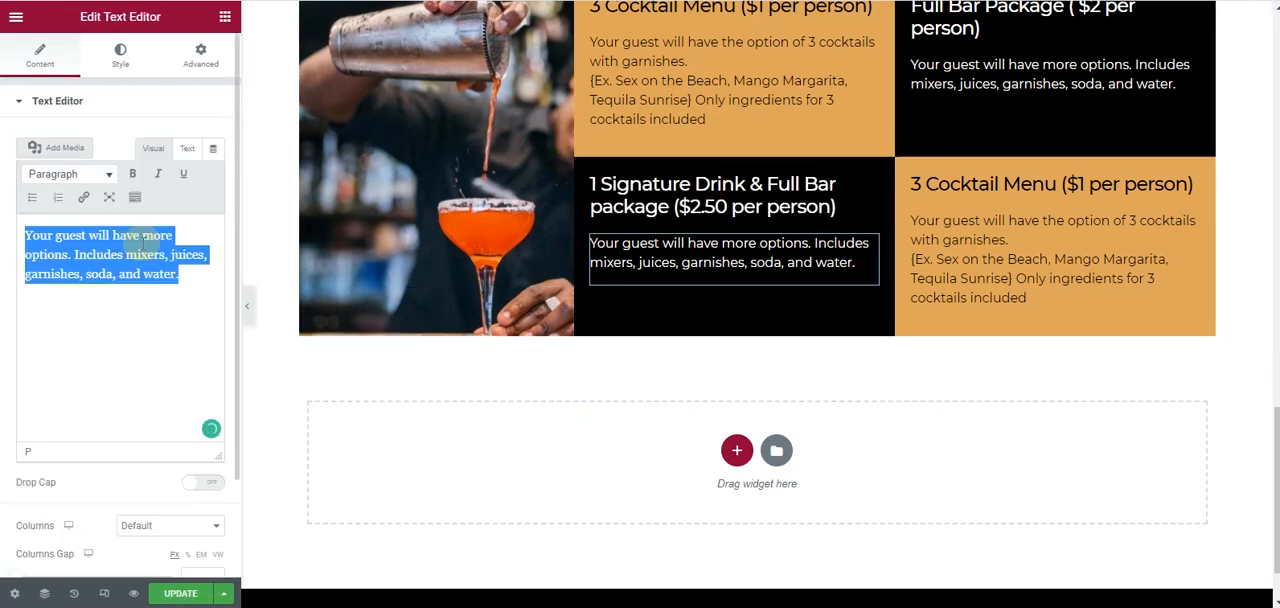
key("ctrl+v")
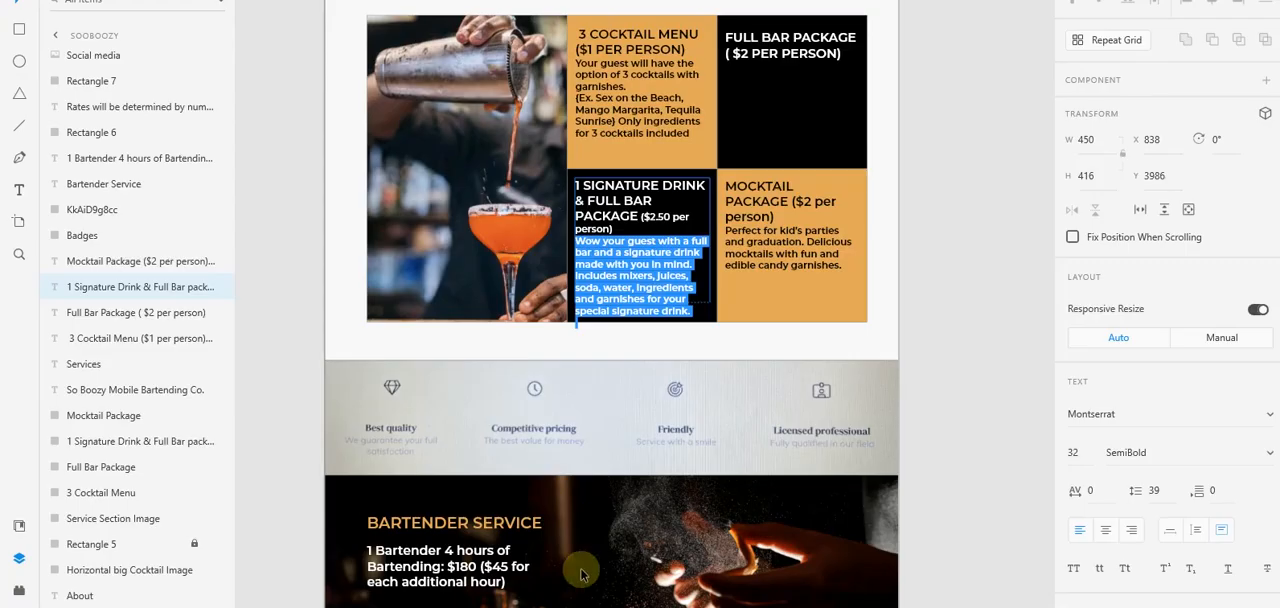
- Replace the lower orange box's heading with "Mocktail Package ($2 per person)" copied from the mockup
key("Escape")
double_click(769, 211)
left_click(778, 217)
left_click_drag(781, 217, 718, 190)
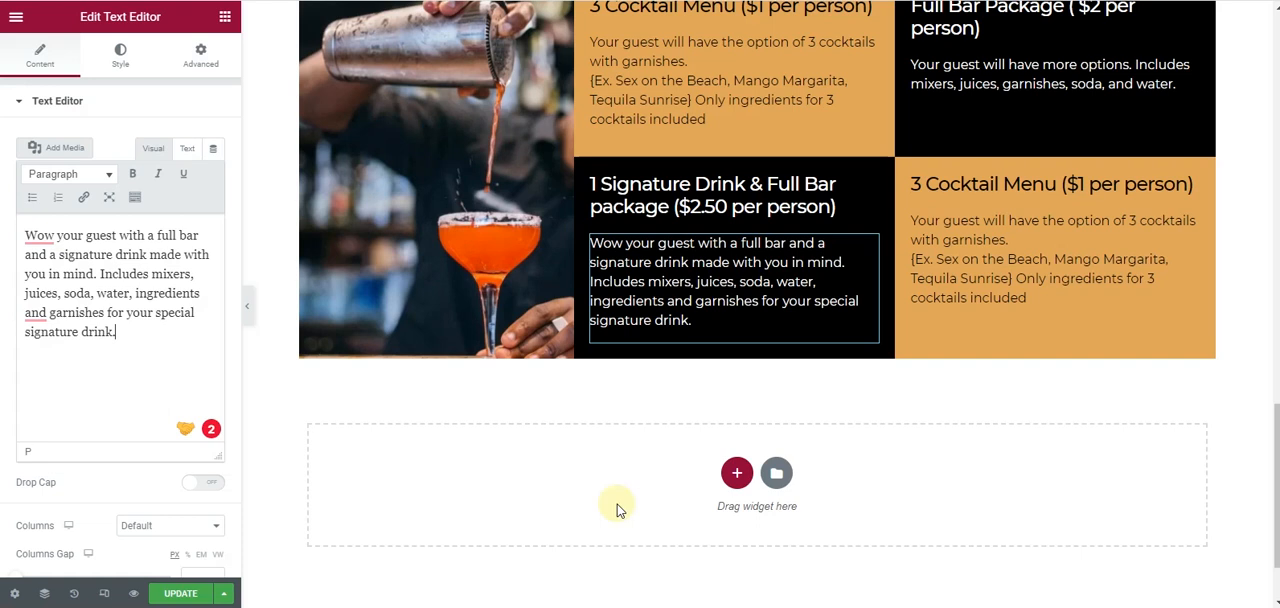
key("ctrl+v")
left_click(1072, 183)
triple_click(212, 162)
type("Mocktail Package ($2 per person)")
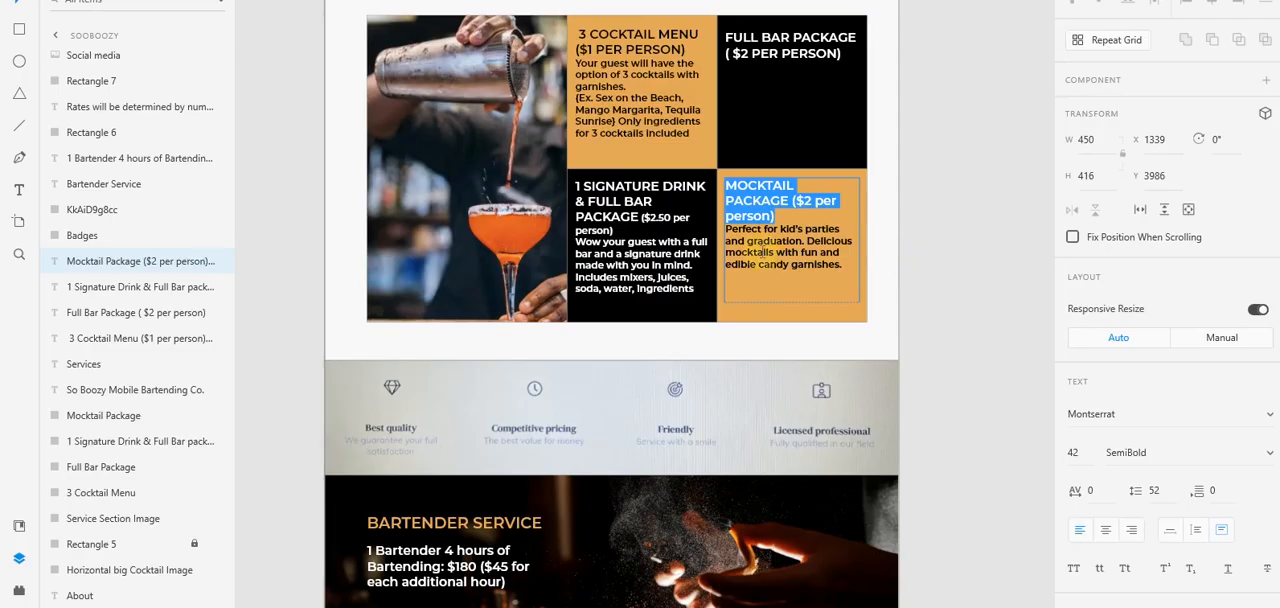
- Replace the lower orange box's paragraph with the mockup text "Perfect for kid's parties and graduation. Delicious mocktails with fun and edible candy garnishes."
left_click(729, 231)
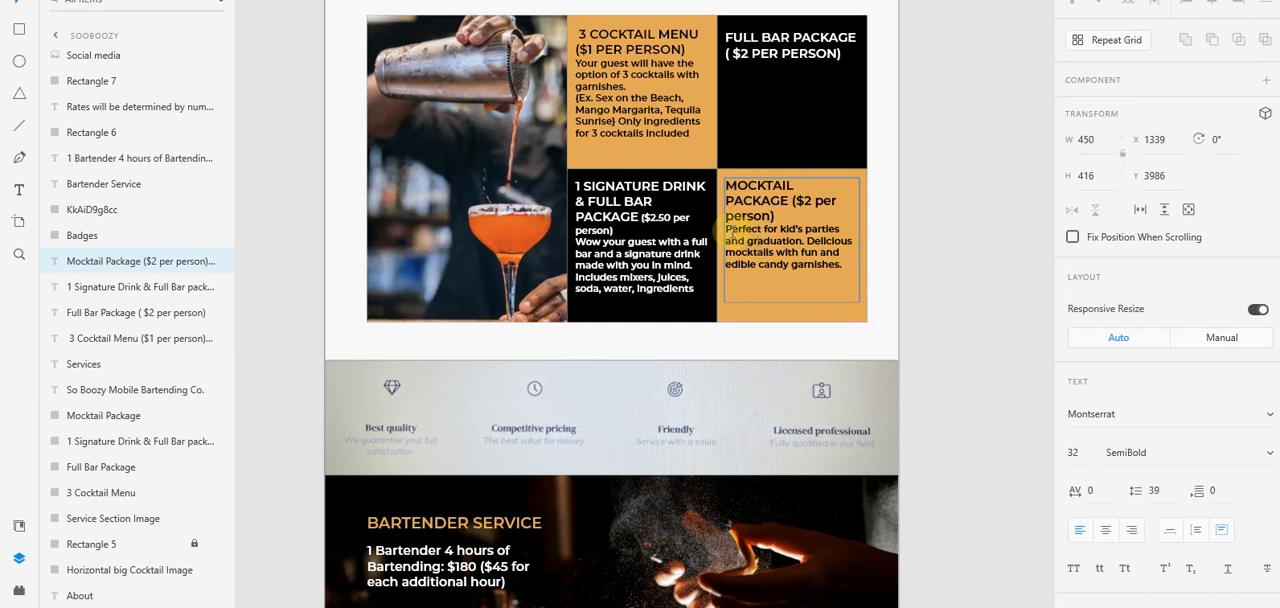
left_click_drag(727, 226, 848, 265)
key("ctrl+c")
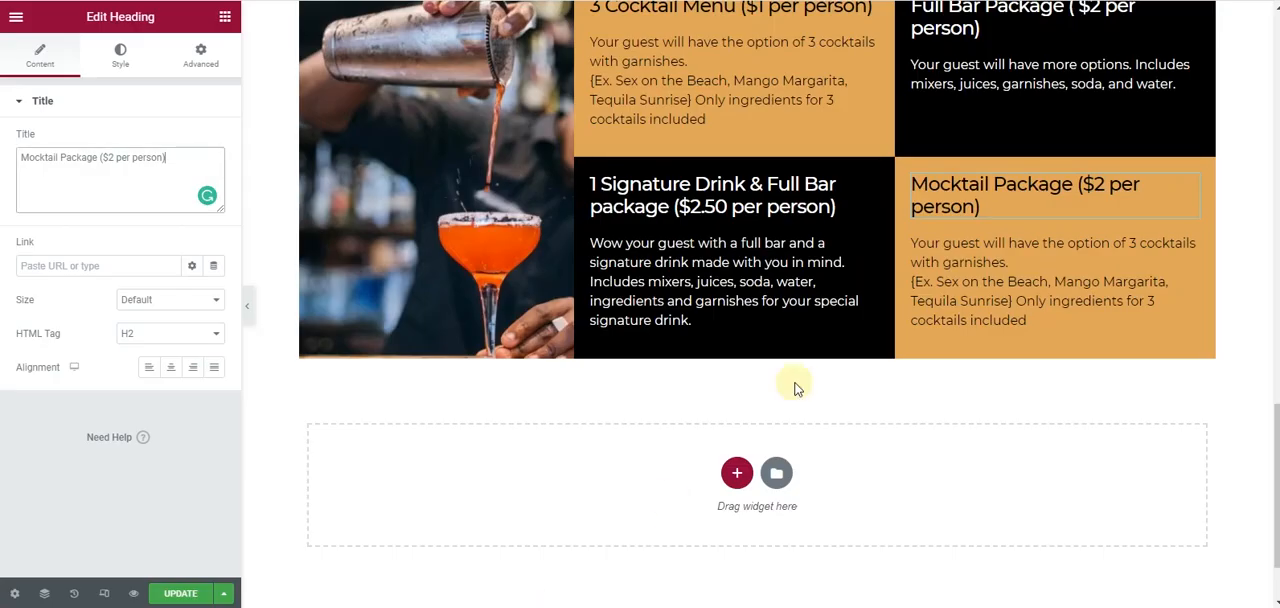
left_click(1190, 244)
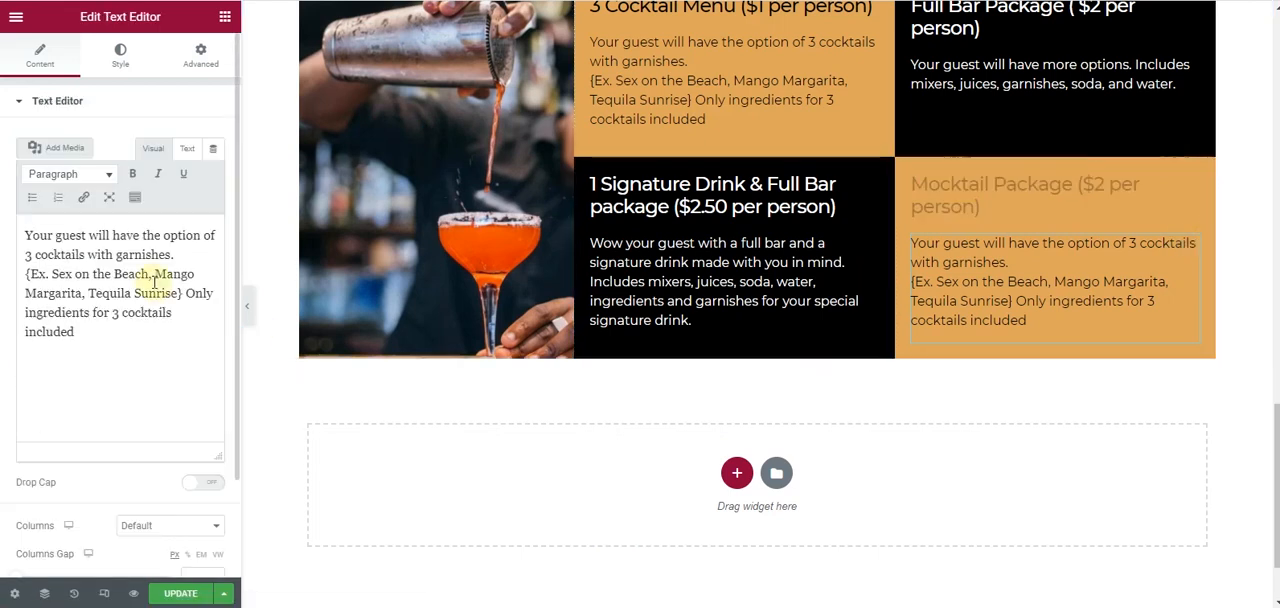
key("ctrl+a")
key("ctrl+v")
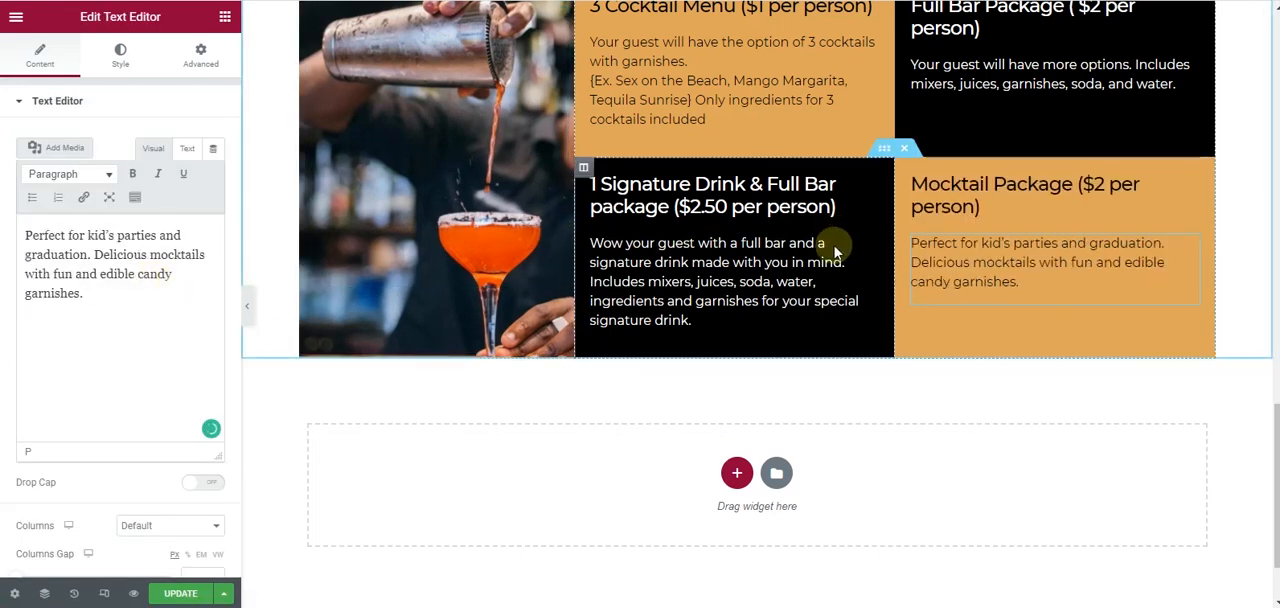
- Set the package boxes section's padding to 2 % at the top and 3 % at the bottom
scroll(834, 246, "up", 1)
scroll(834, 246, "up", 2)
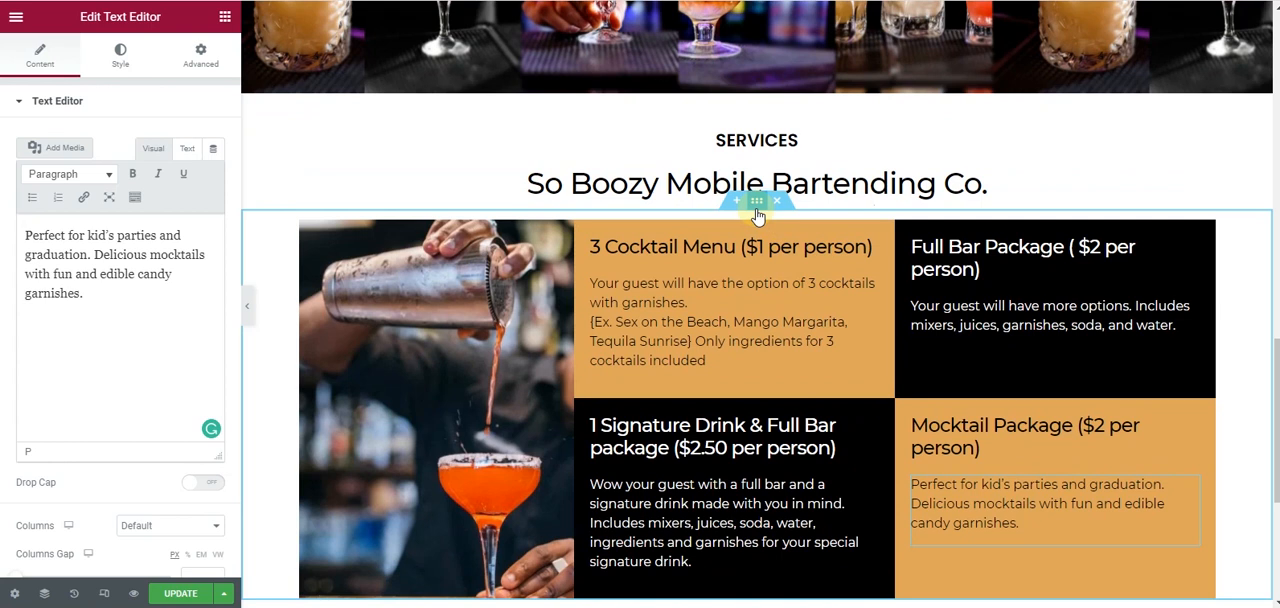
left_click(757, 205)
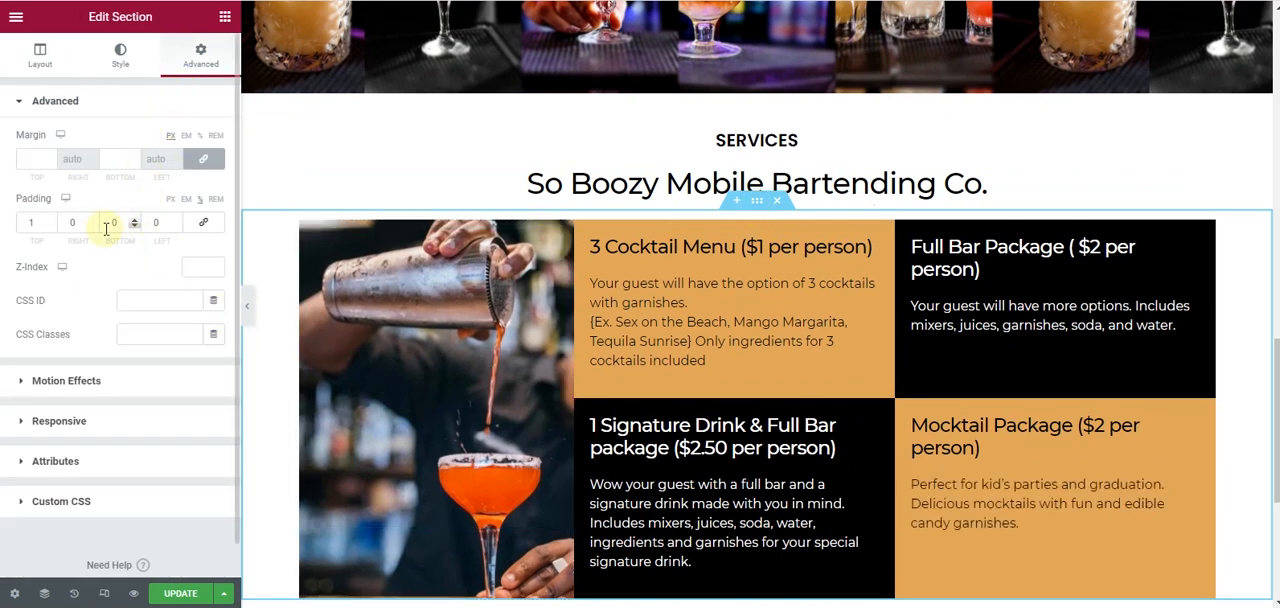
left_click(52, 220)
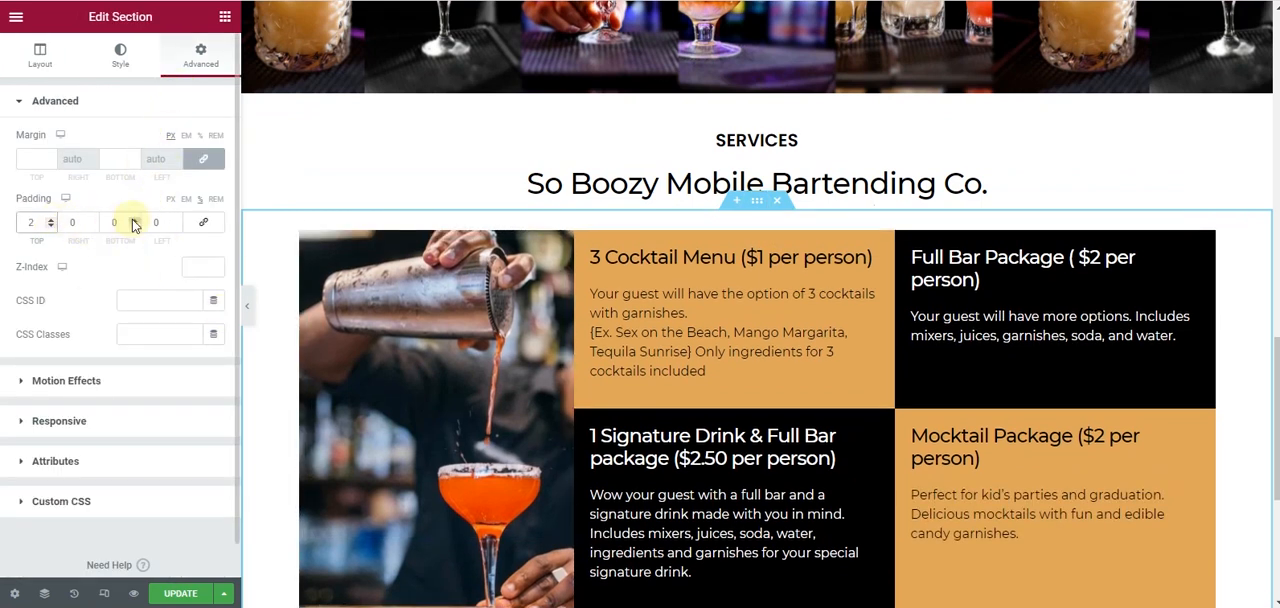
- Set the package boxes section's padding to 3 % at the top and 6 % at the bottom
left_click(52, 219)
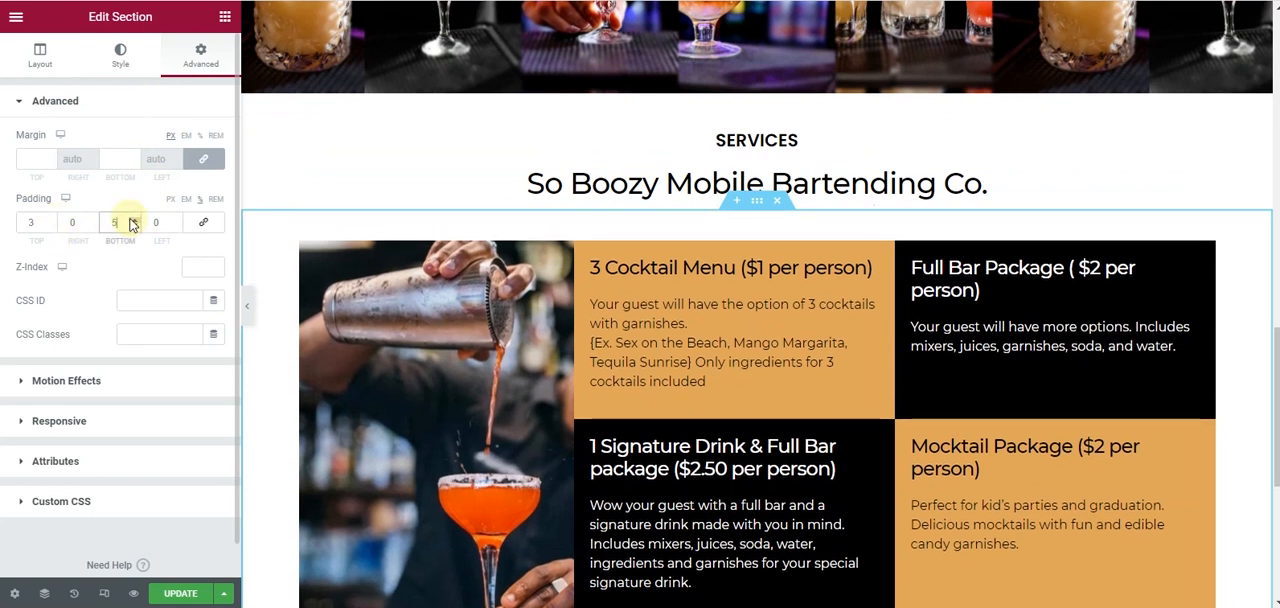
left_click(246, 308)
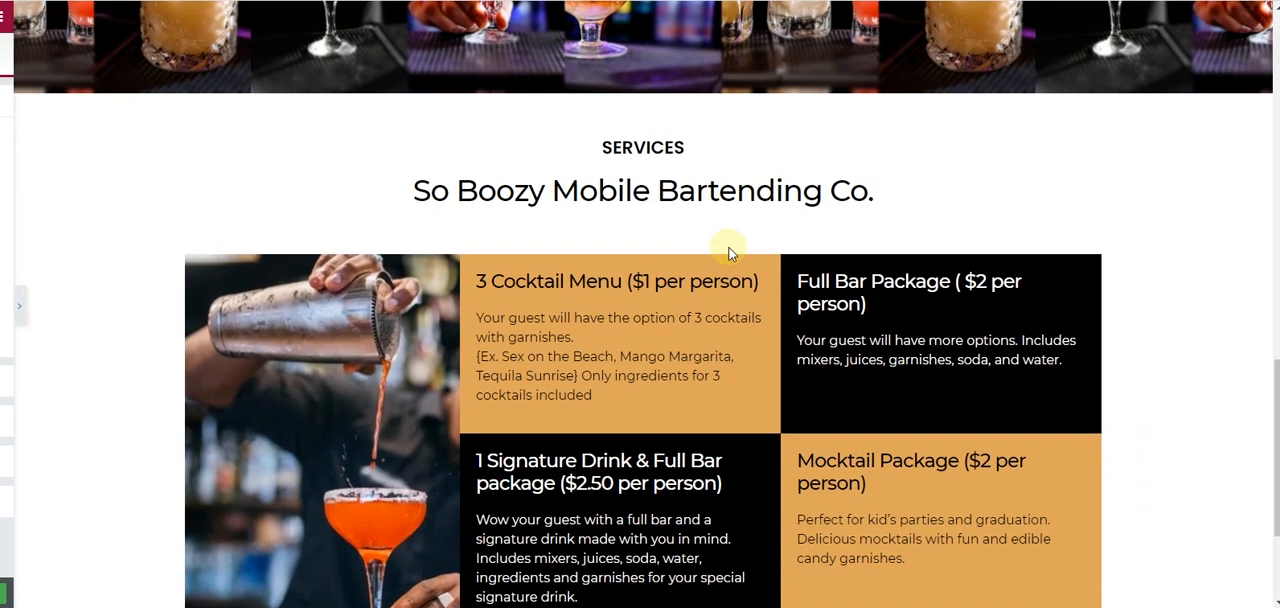
scroll(726, 200, "down", 3)
scroll(726, 203, "up", 3)
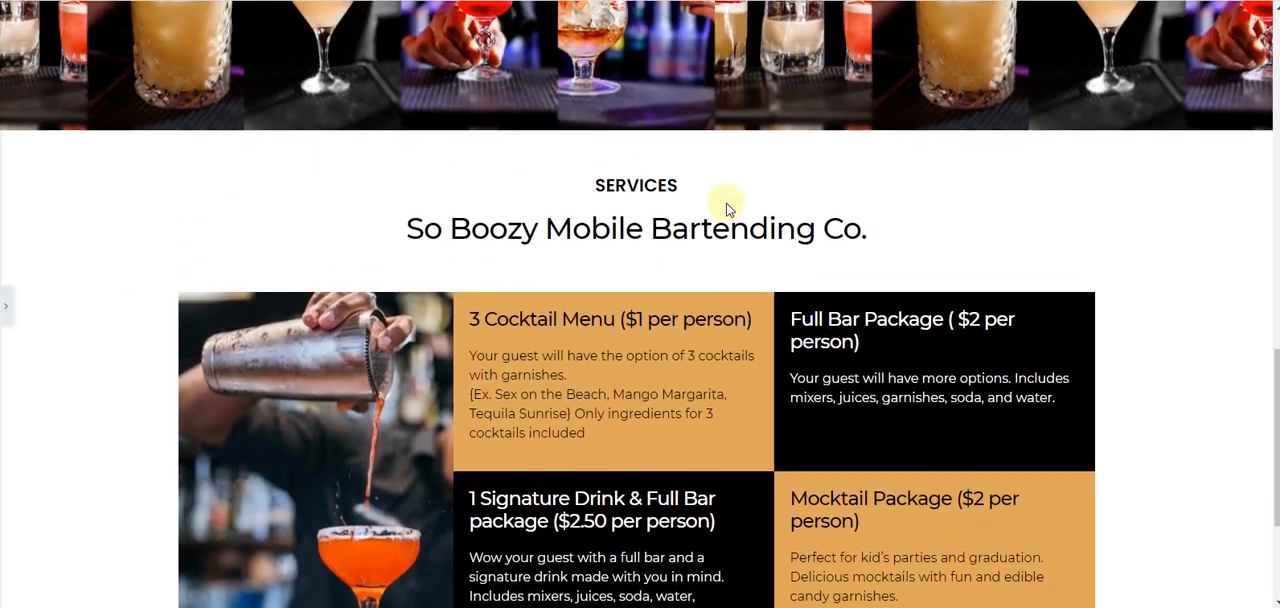
scroll(727, 210, "down", 2)
left_click(6, 304)
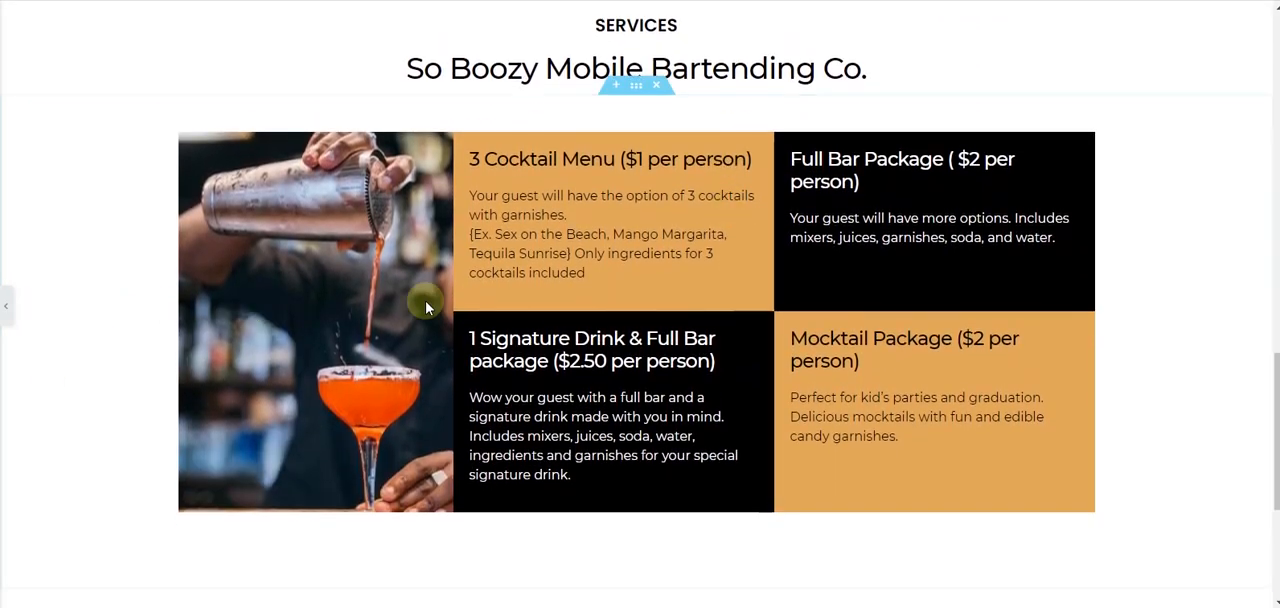
- Widen the cocktail image column beside the four package boxes
left_click_drag(576, 291, 620, 290)
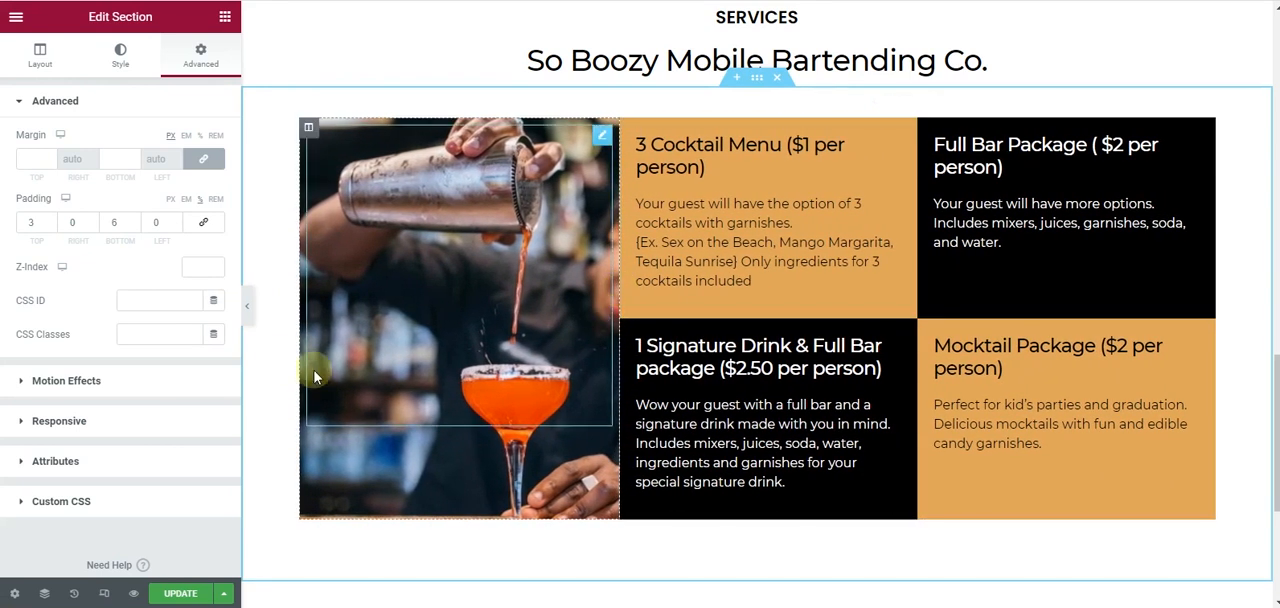
left_click(248, 305)
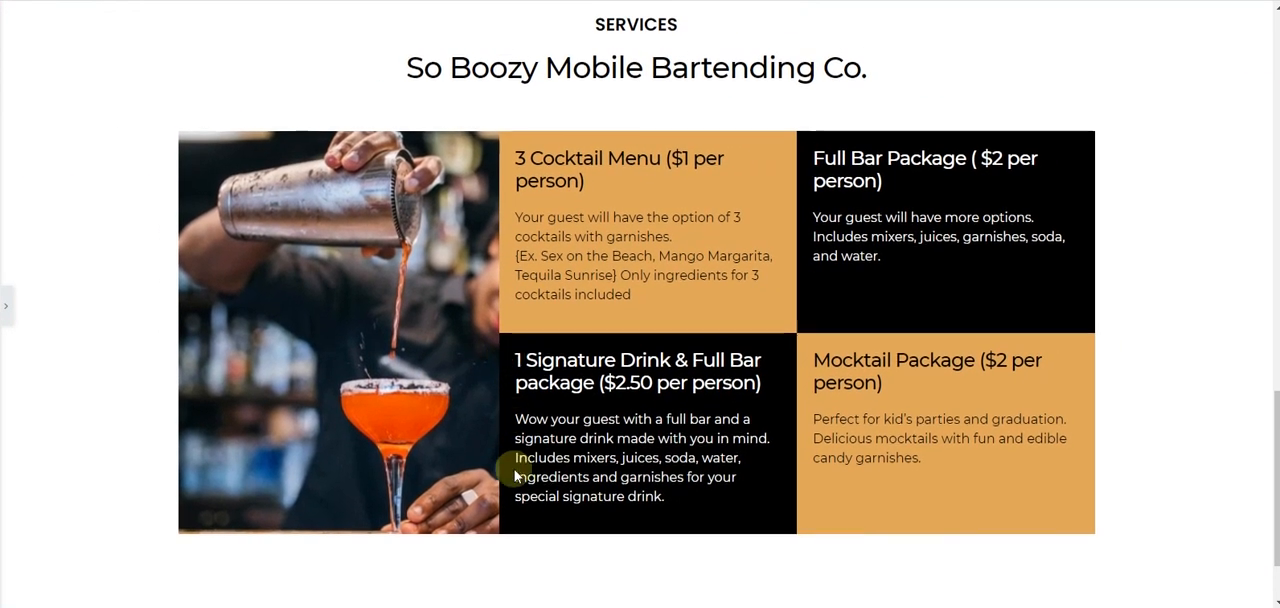
- Review the page's About, image strip, Services and footer sections at full width, checking layout and spacing
scroll(516, 452, "down", 2)
scroll(514, 477, "up", 10)
scroll(514, 476, "up", 1)
scroll(506, 473, "down", 3)
scroll(640, 430, "down", 1)
scroll(640, 430, "down", 1)
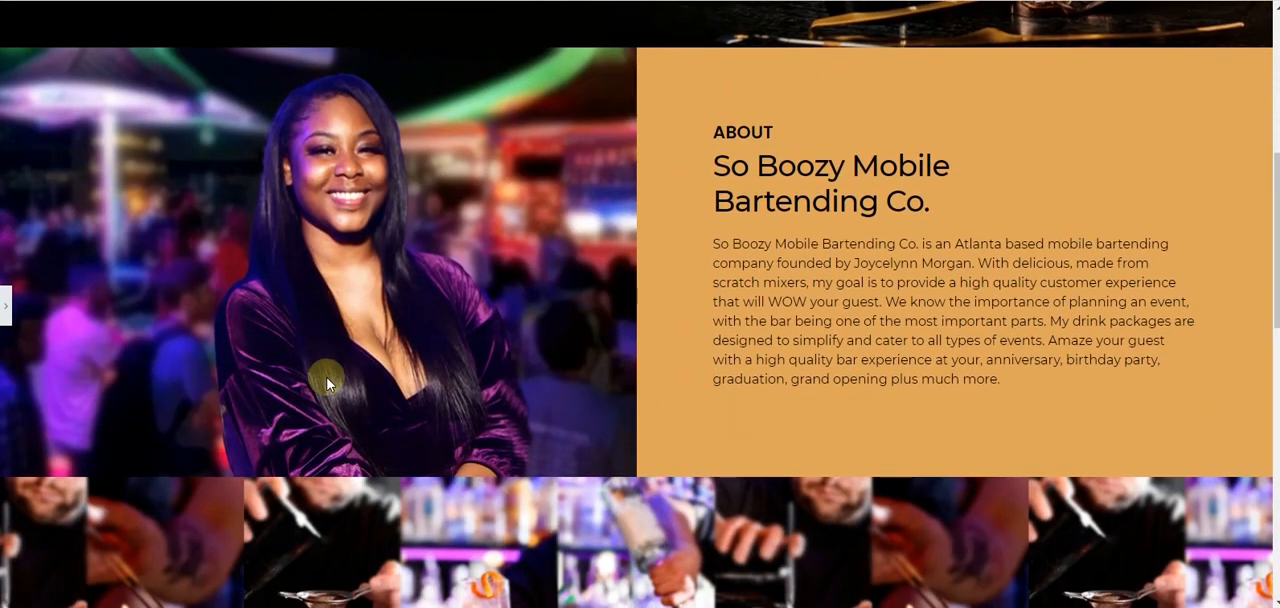
scroll(263, 374, "up", 1)
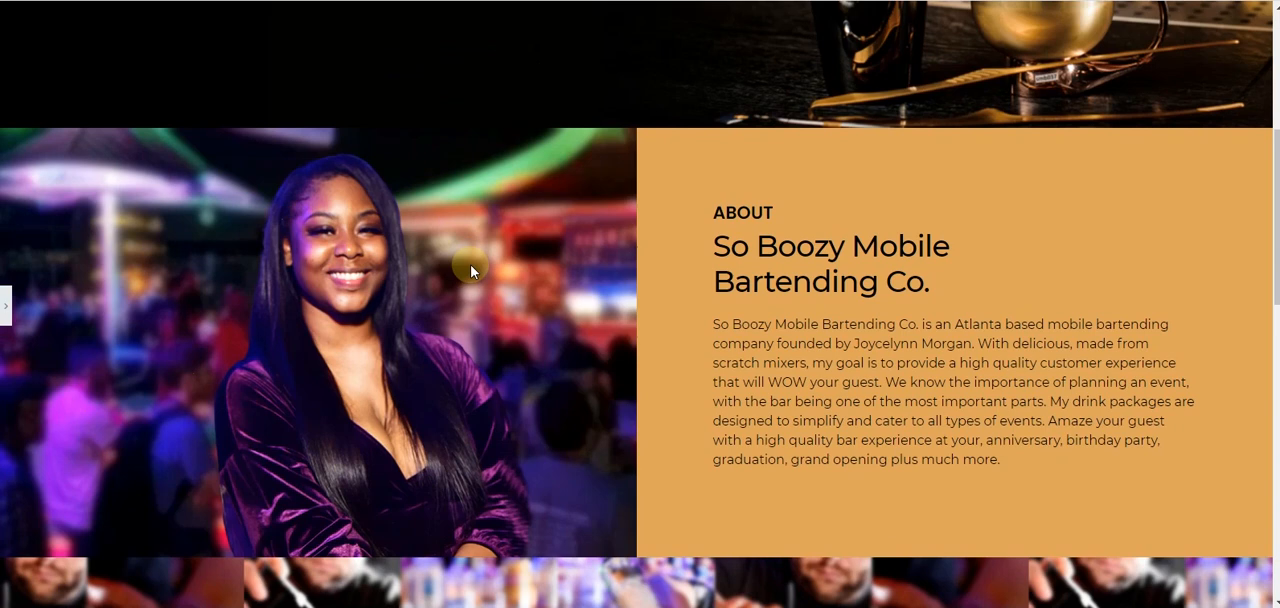
scroll(471, 271, "down", 2)
scroll(334, 351, "up", 1)
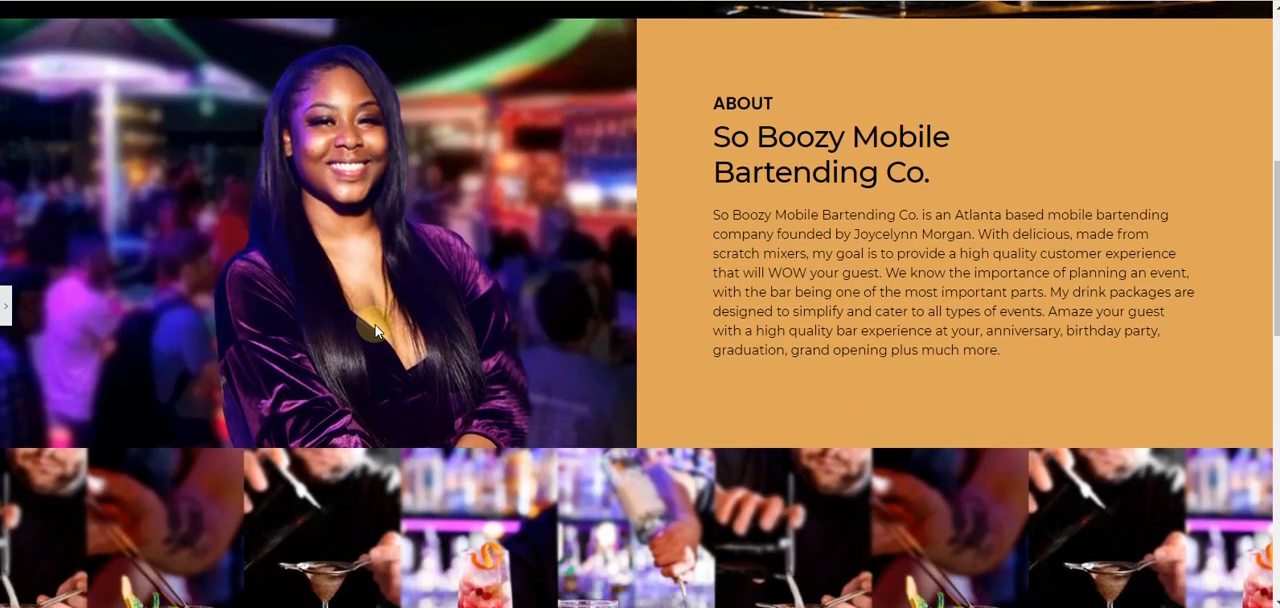
scroll(375, 324, "down", 2)
scroll(517, 356, "down", 9)
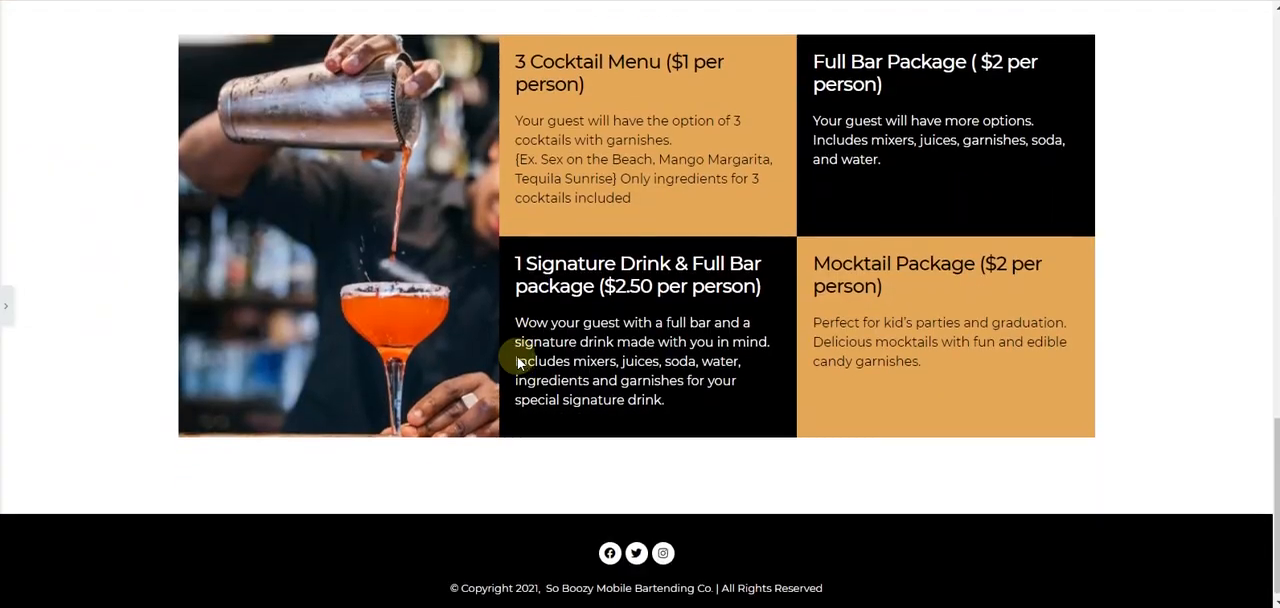
scroll(517, 365, "up", 5)
scroll(517, 360, "up", 10)
scroll(517, 368, "down", 12)
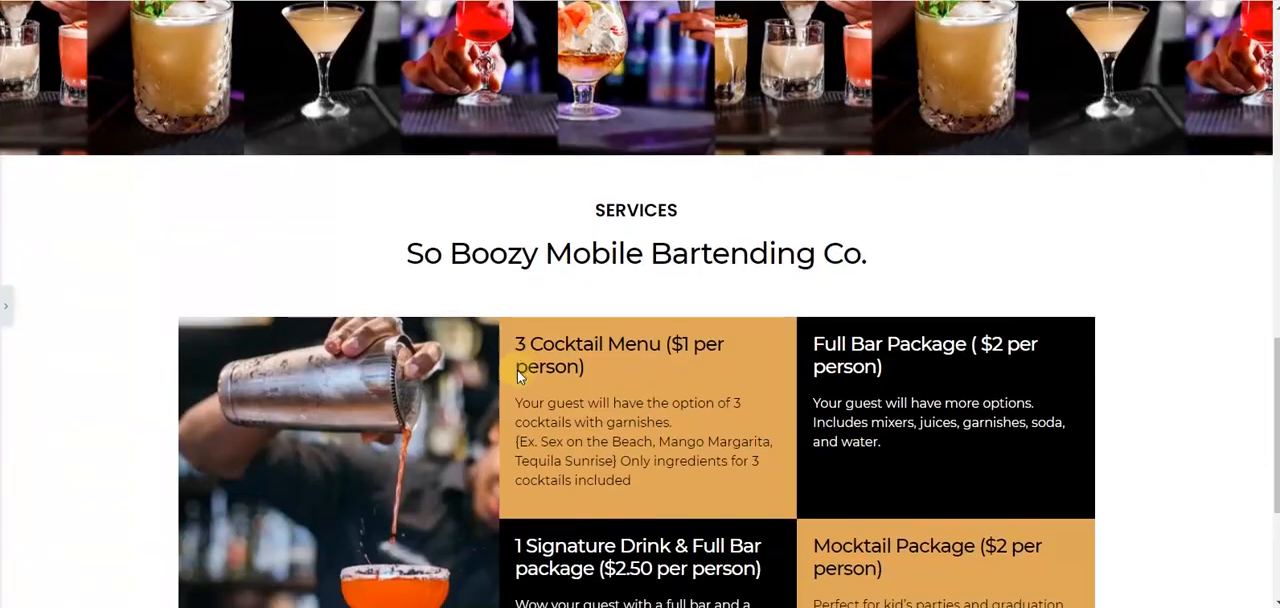
- Update the page to save the Services section changes
left_click(4, 312)
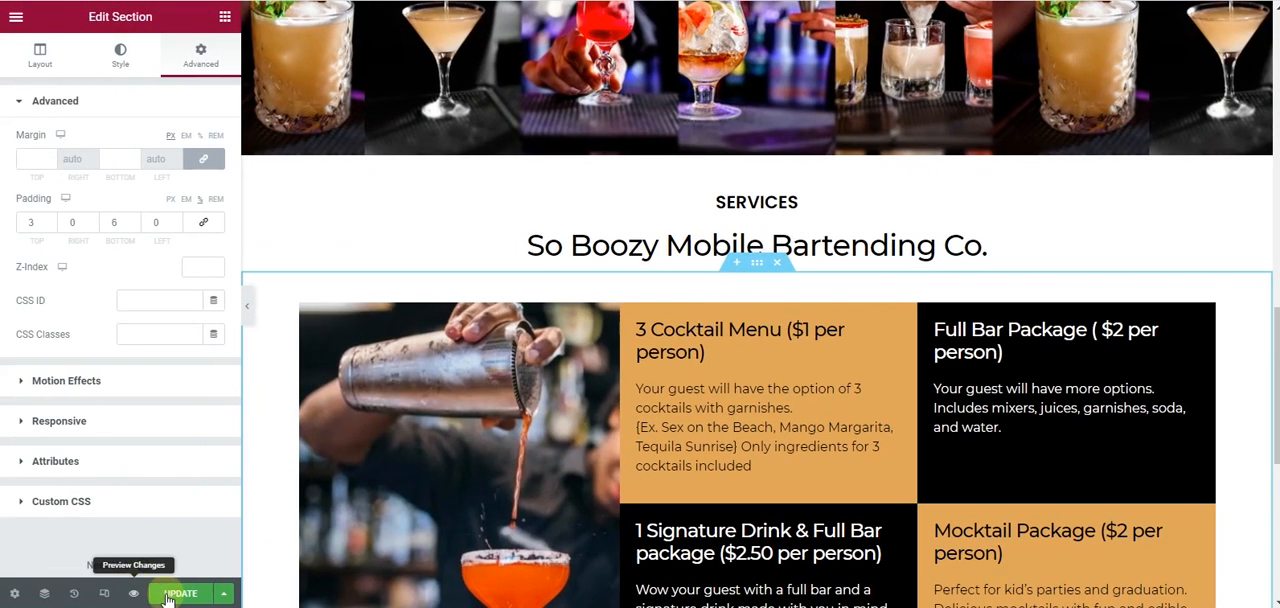
scroll(500, 238, "up", 10)
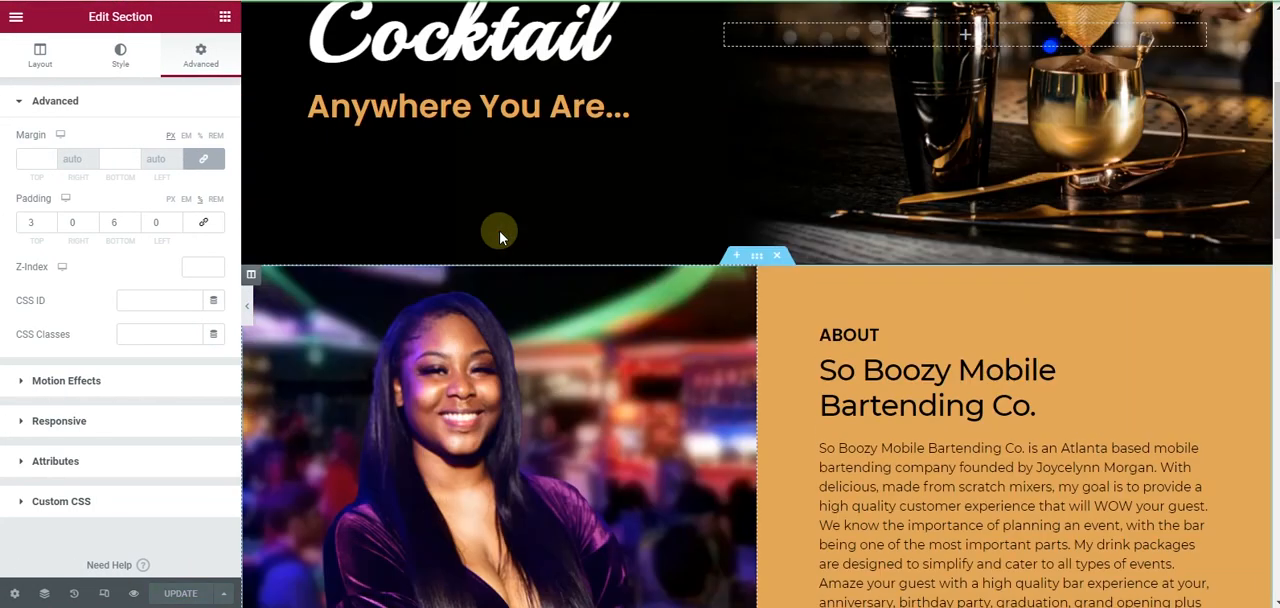
scroll(500, 238, "down", 7)
scroll(500, 238, "down", 10)
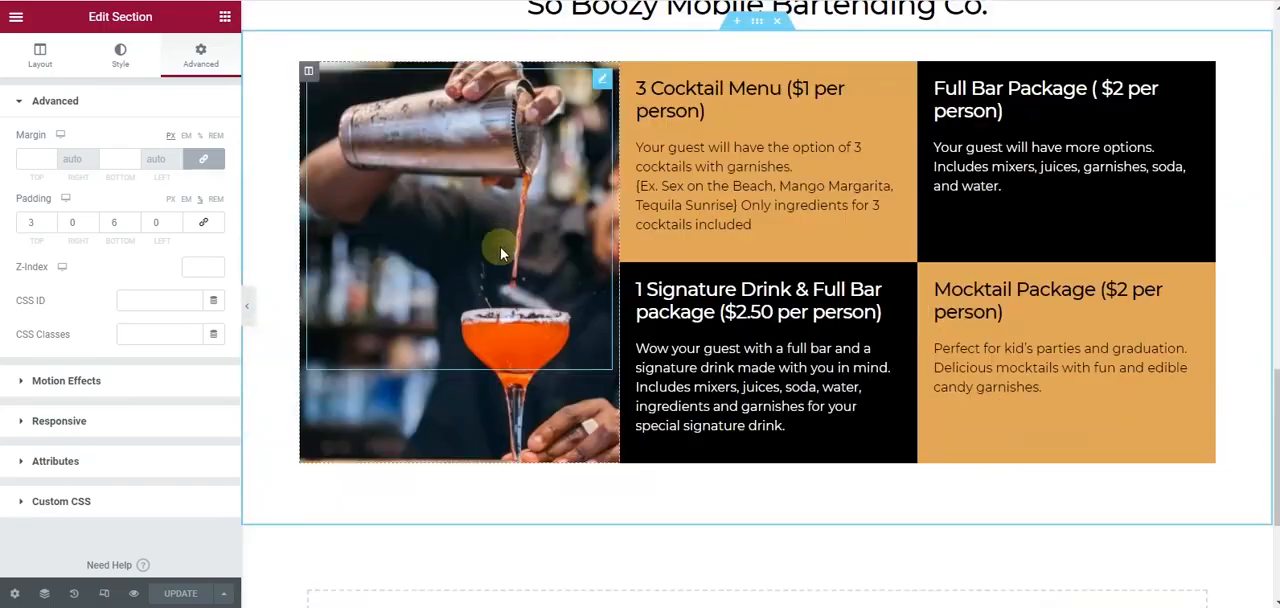
- Add a single-column section below the package boxes for the badges strip shown in the mockup
key("alt+Tab")
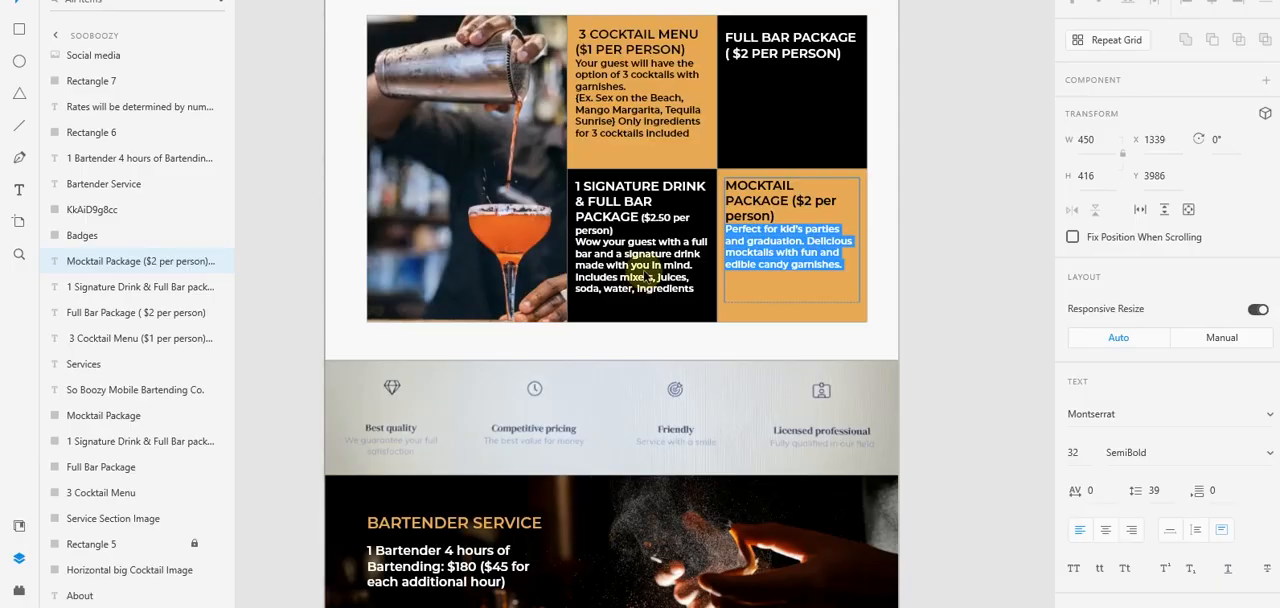
key("Escape")
scroll(471, 377, "down", 2)
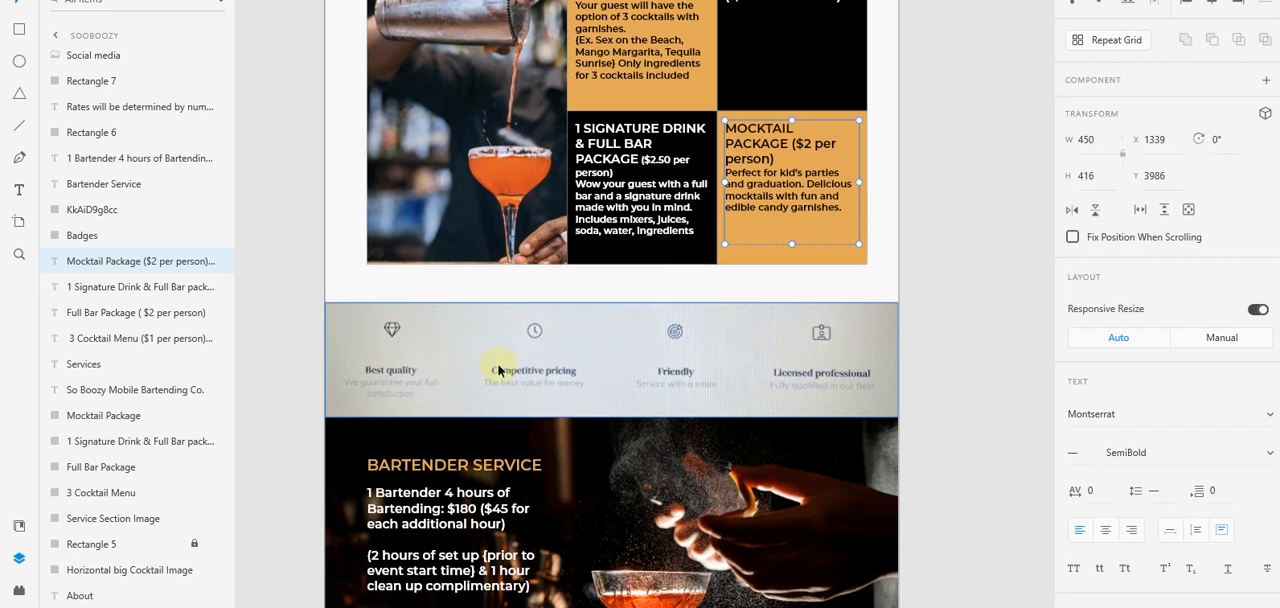
scroll(498, 370, "up", 3)
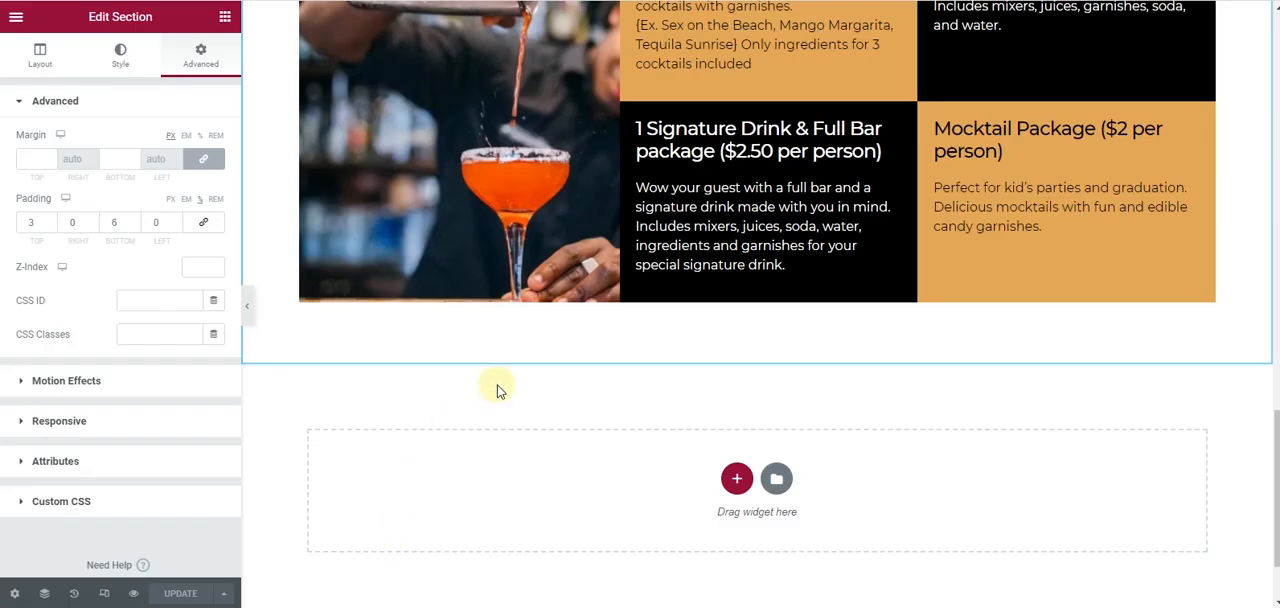
scroll(691, 391, "down", 2)
left_click(735, 371)
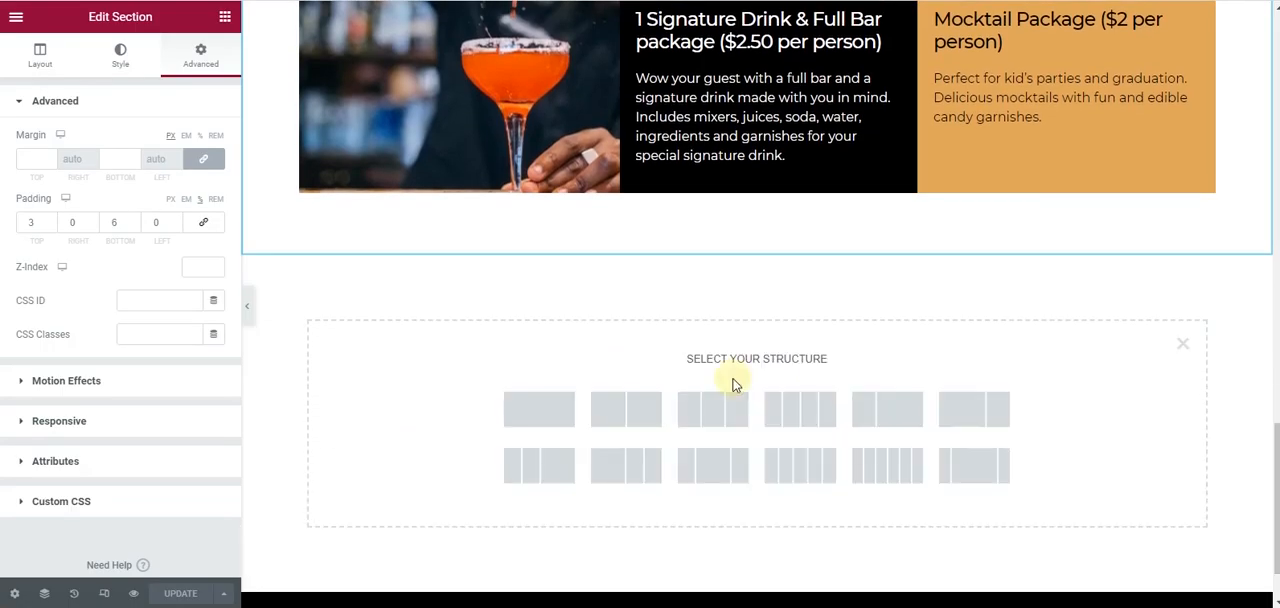
left_click(566, 420)
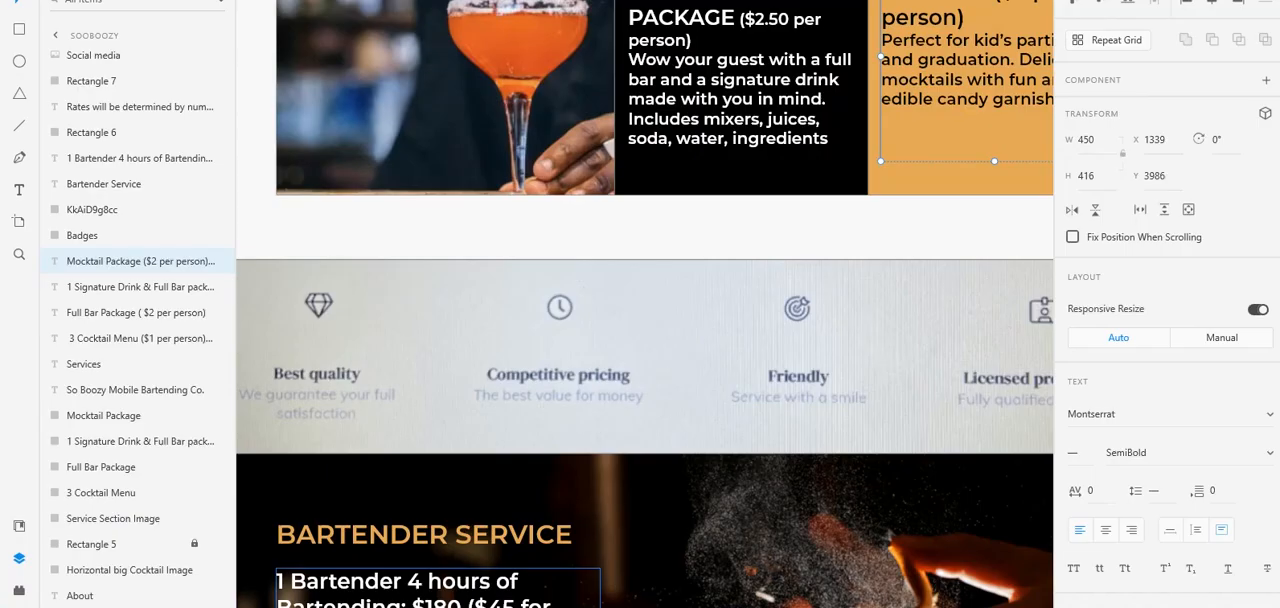
left_click(525, 600)
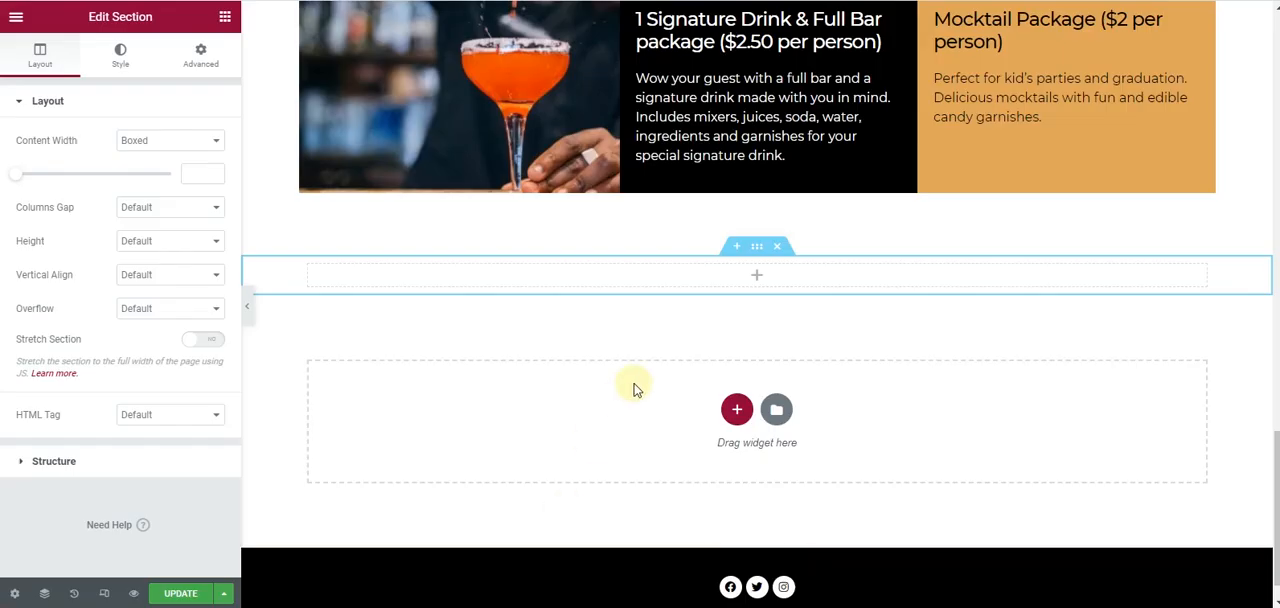
- Set the new section's background to the orange global Primary color
scroll(650, 270, "up", 8)
scroll(650, 270, "up", 4)
scroll(652, 275, "down", 12)
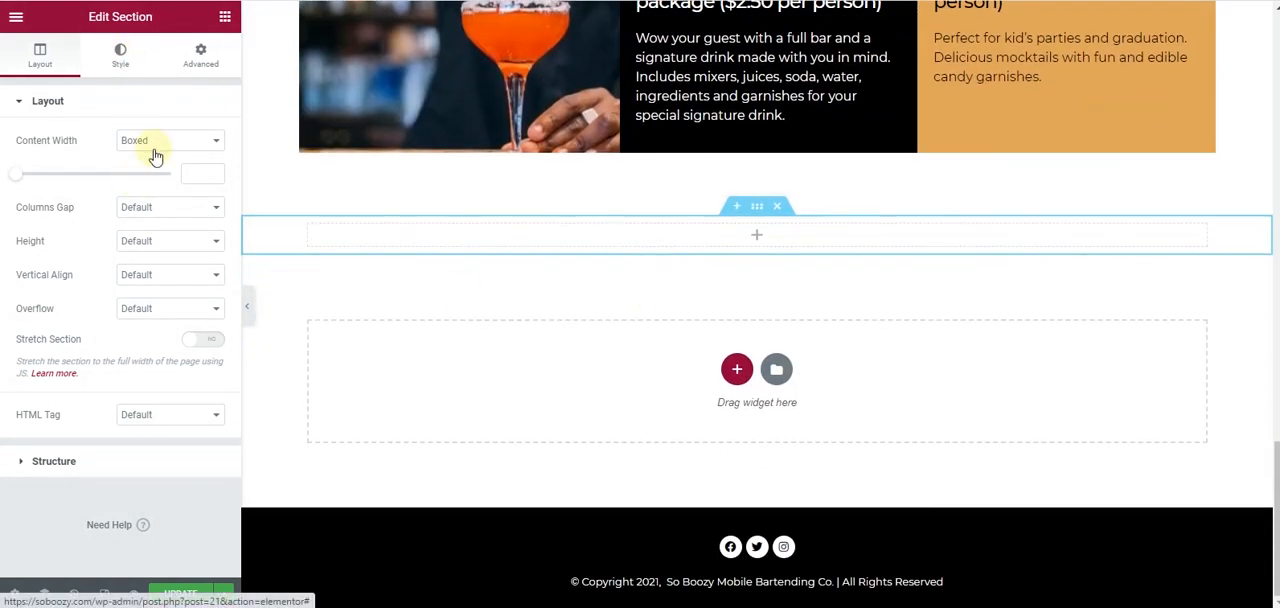
left_click(120, 55)
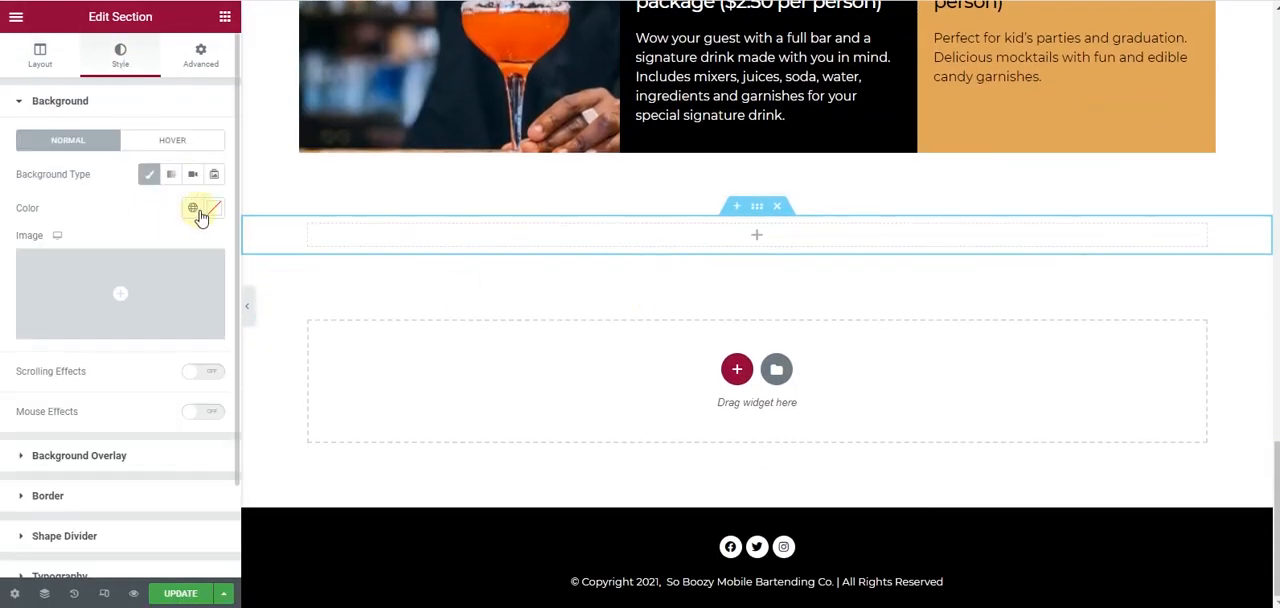
left_click(195, 209)
left_click(149, 285)
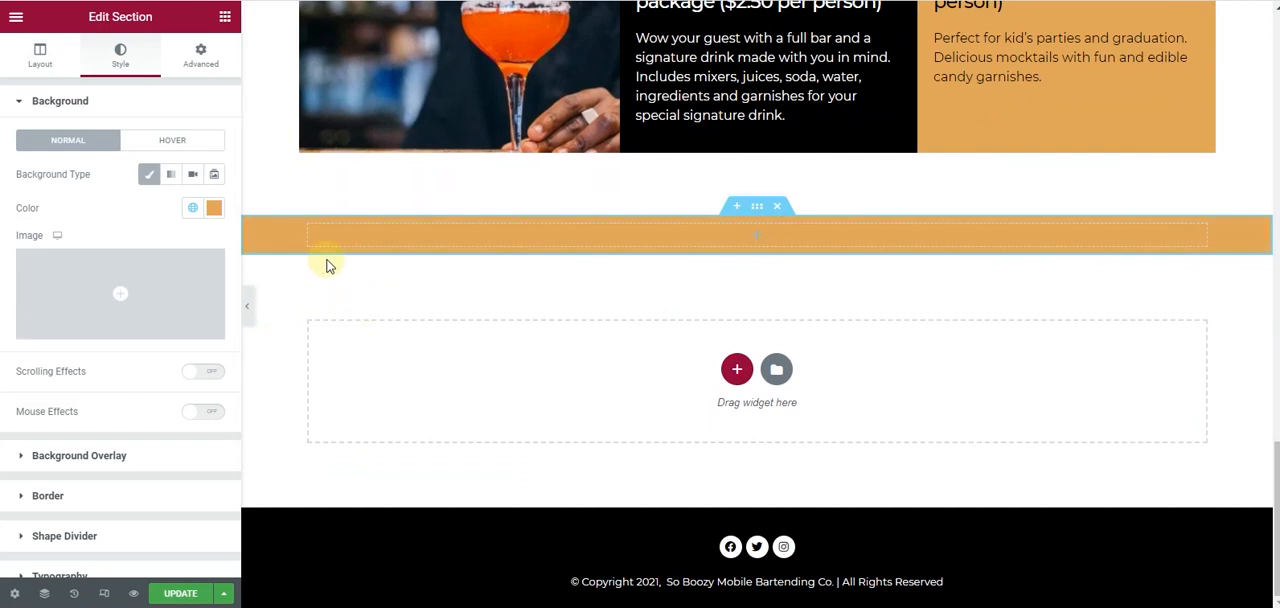
- Duplicate the orange section's column three times to make four equal columns
right_click(321, 240)
left_click(330, 264)
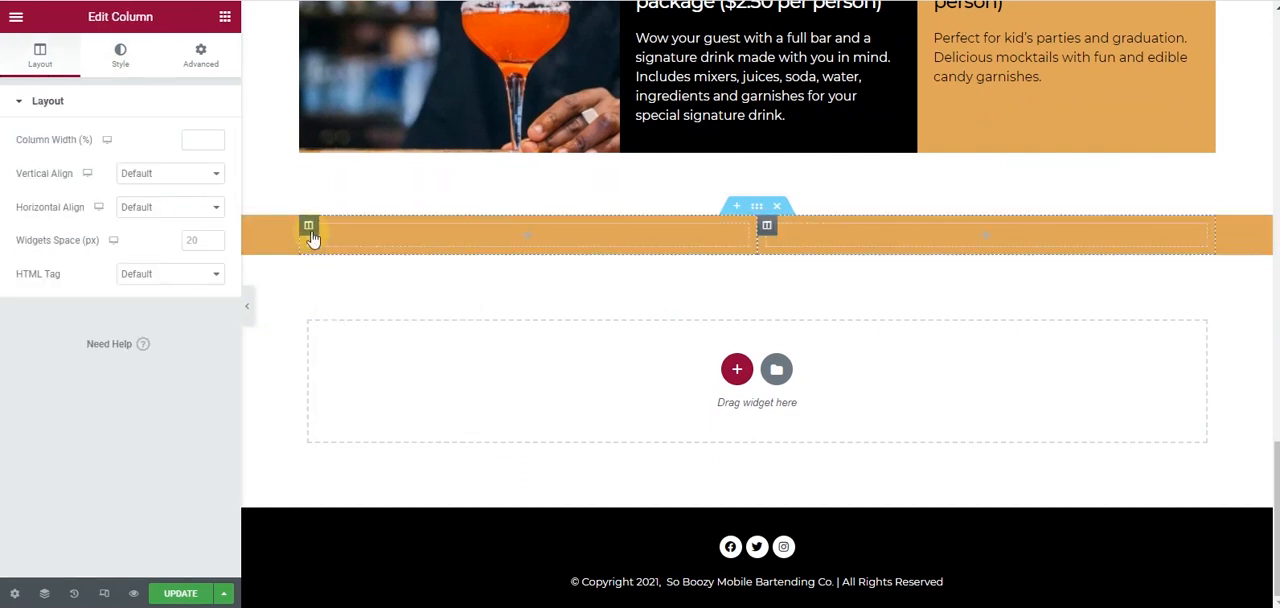
right_click(311, 238)
left_click(330, 270)
right_click(312, 240)
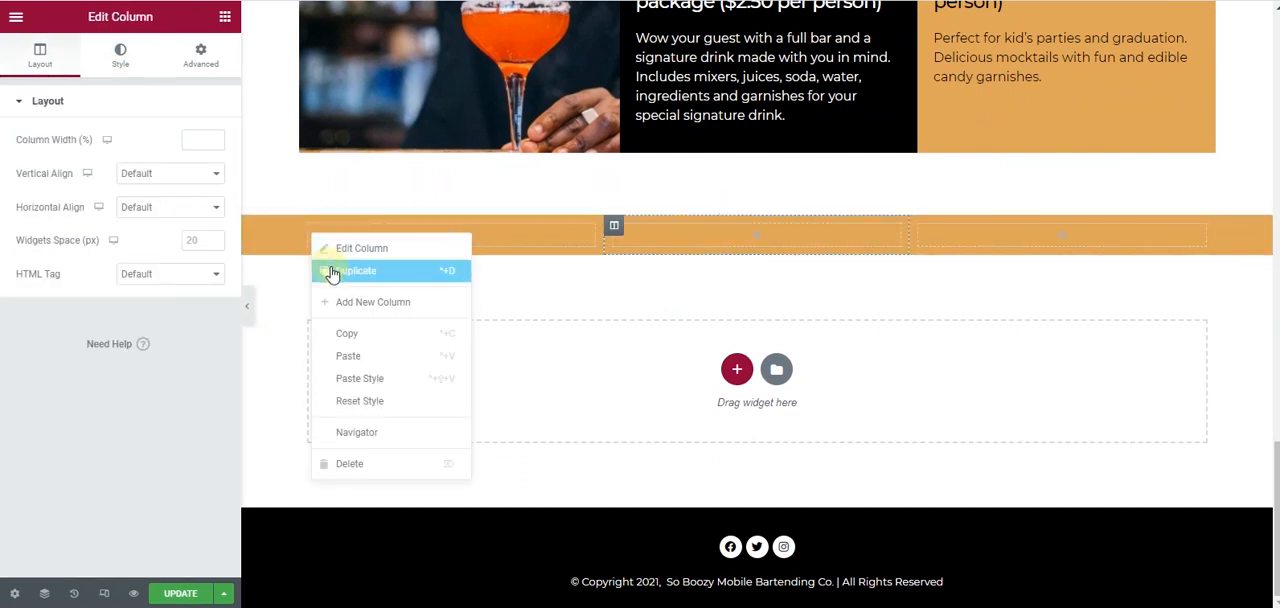
left_click(345, 272)
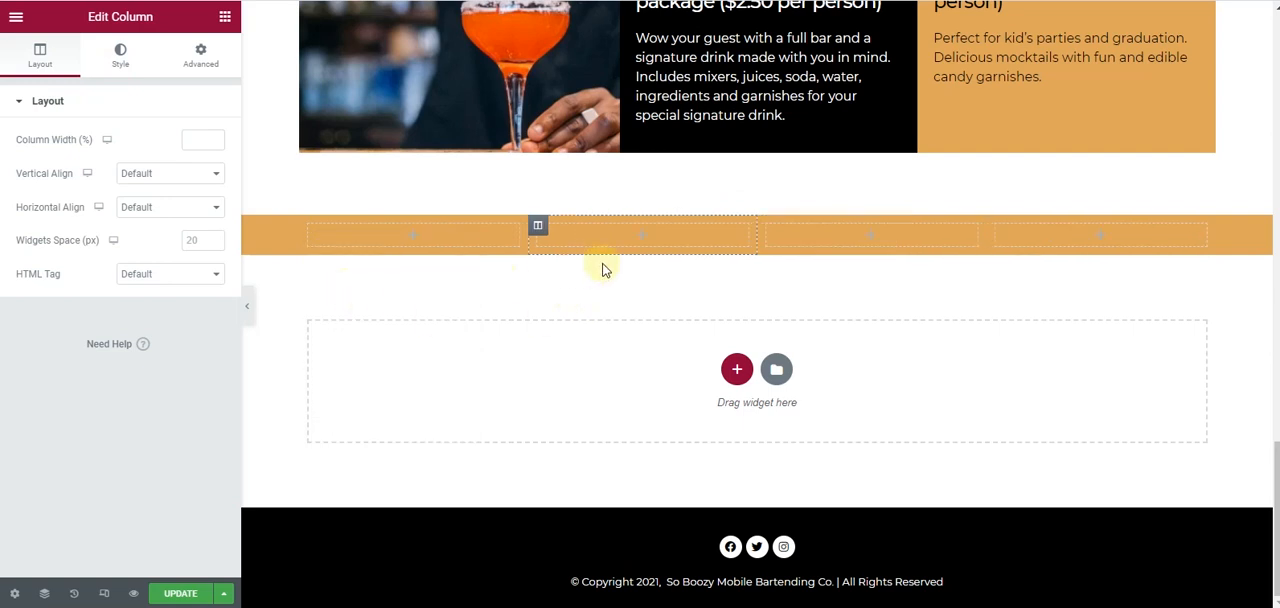
- Set the orange section's padding to 3 % at the top and bottom, with 0 on the sides
left_click(756, 206)
left_click(200, 54)
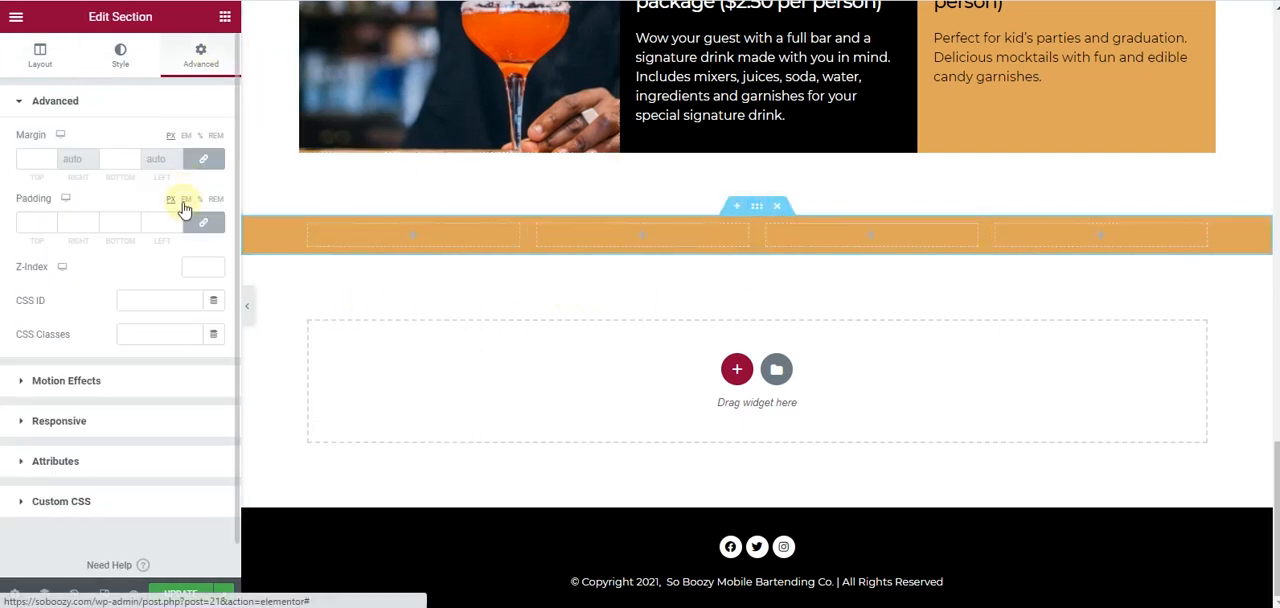
left_click(52, 224)
type("30")
left_click(135, 219)
left_click(135, 219)
left_click(135, 219)
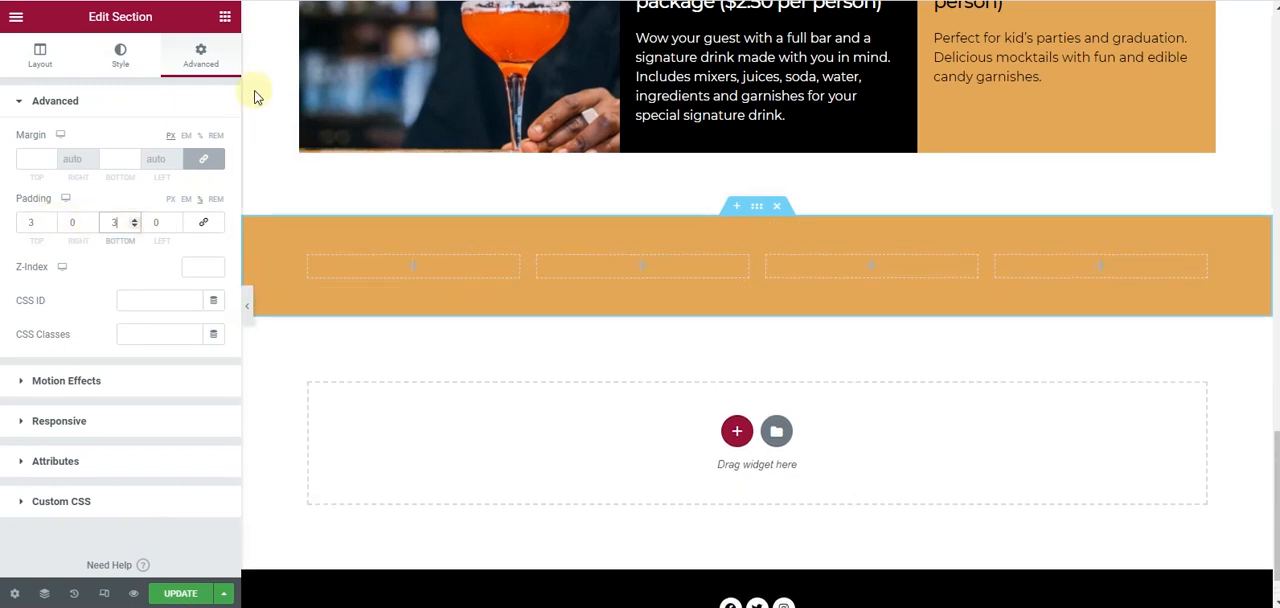
- Find the Icon Box widget and place it in the first column of the orange section
left_click(225, 16)
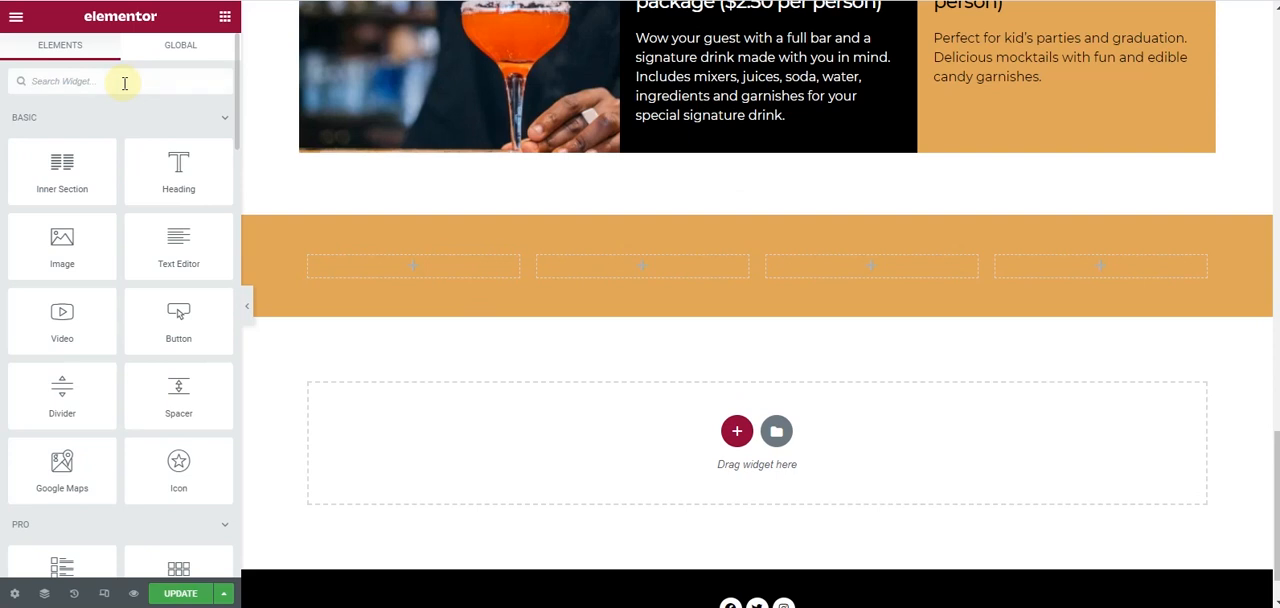
left_click(125, 83)
type("icin")
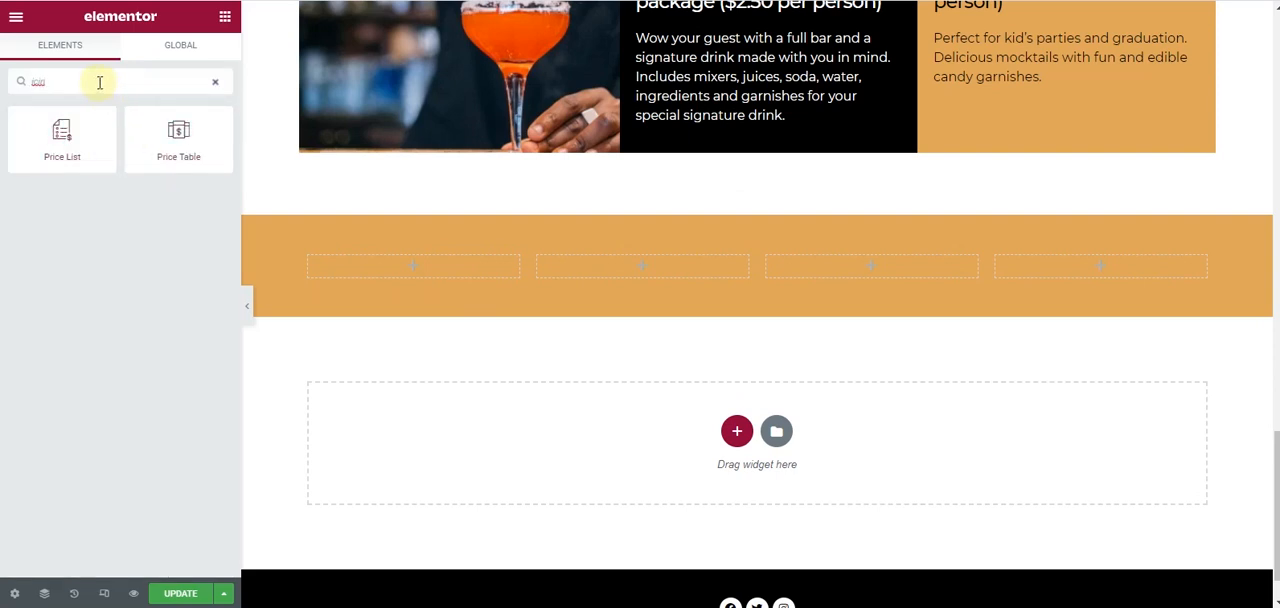
key("BackSpace")
left_click_drag(178, 135, 420, 268)
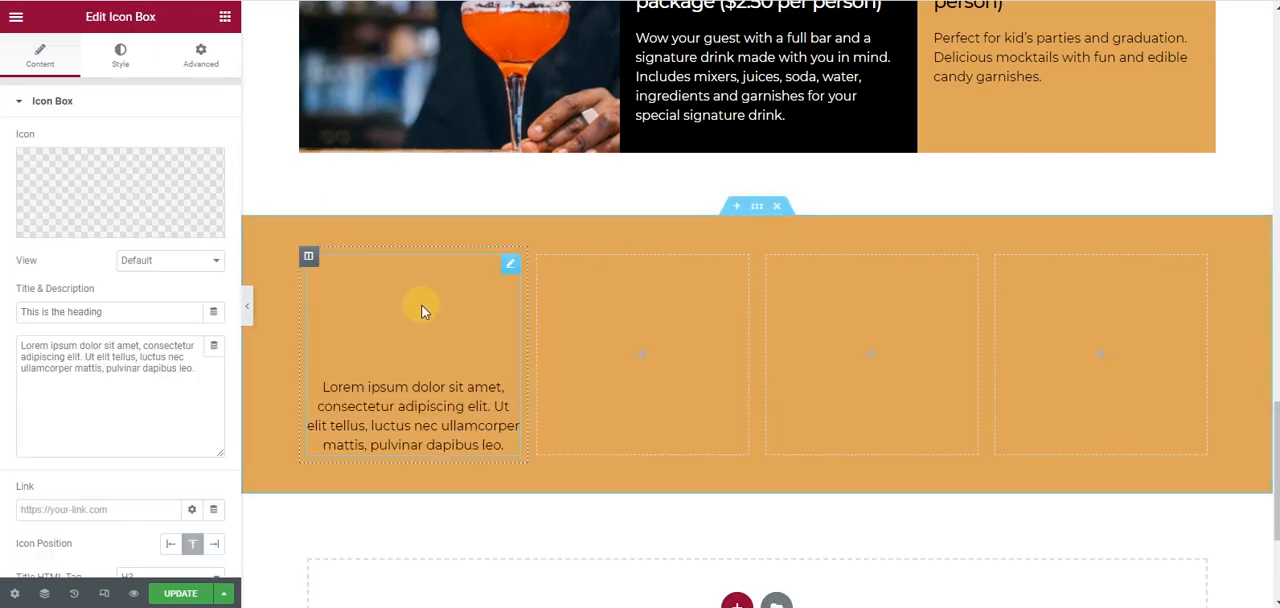
- Set the icon box's primary icon color to the black global Secondary color
left_click(116, 52)
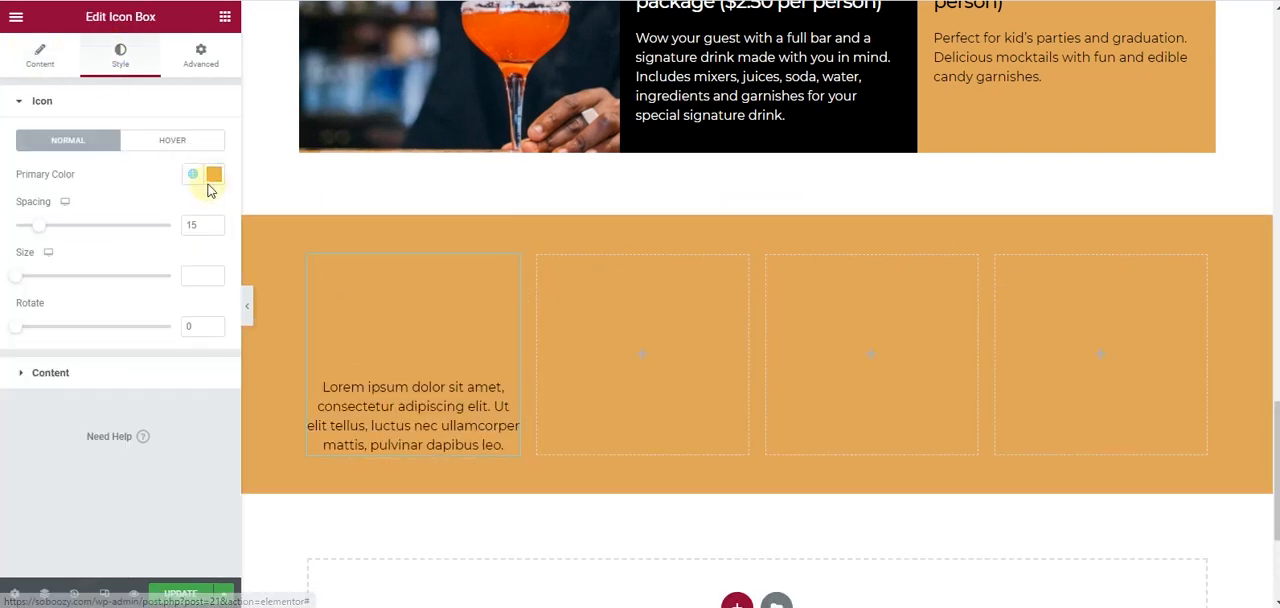
left_click(192, 174)
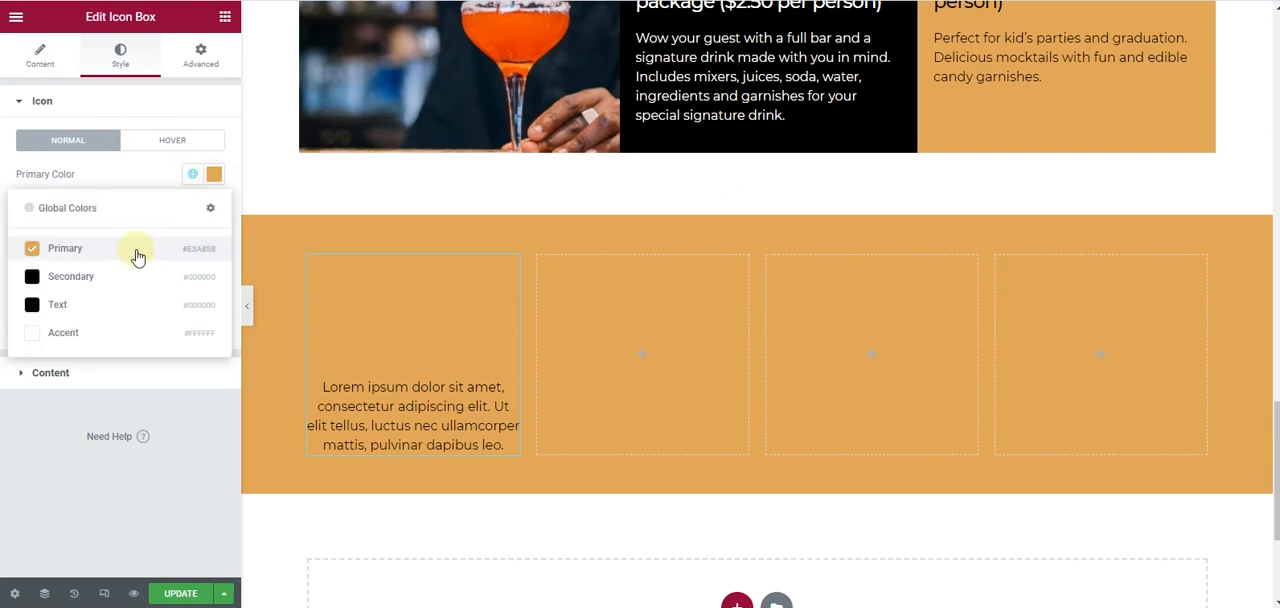
left_click(100, 333)
left_click(190, 175)
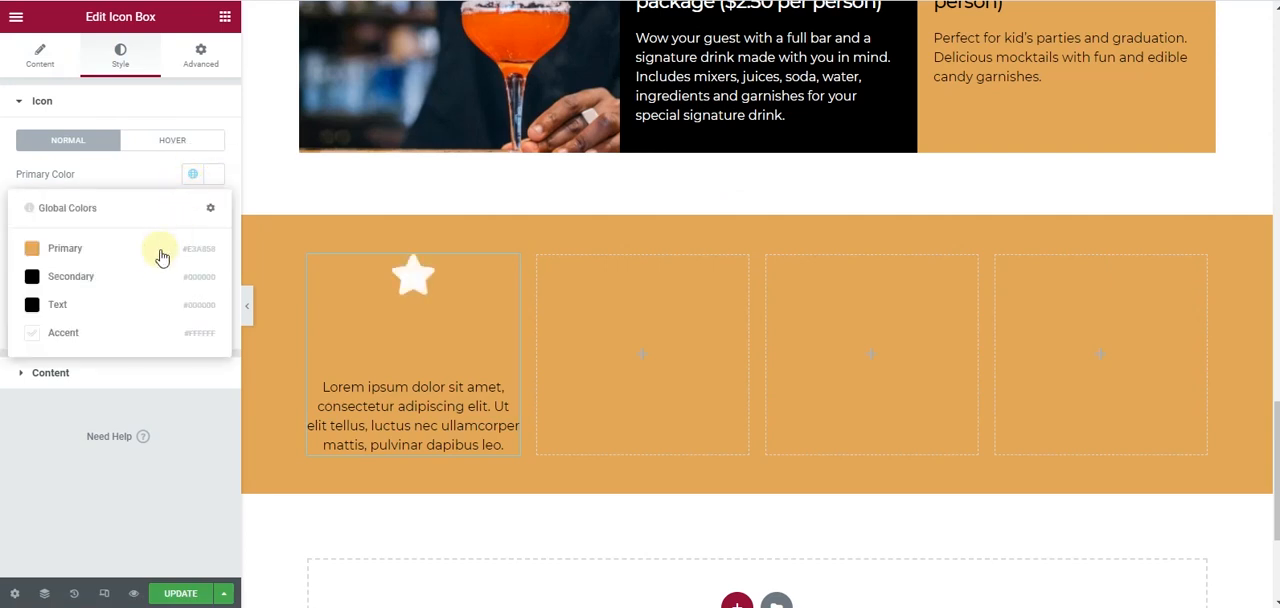
left_click(128, 280)
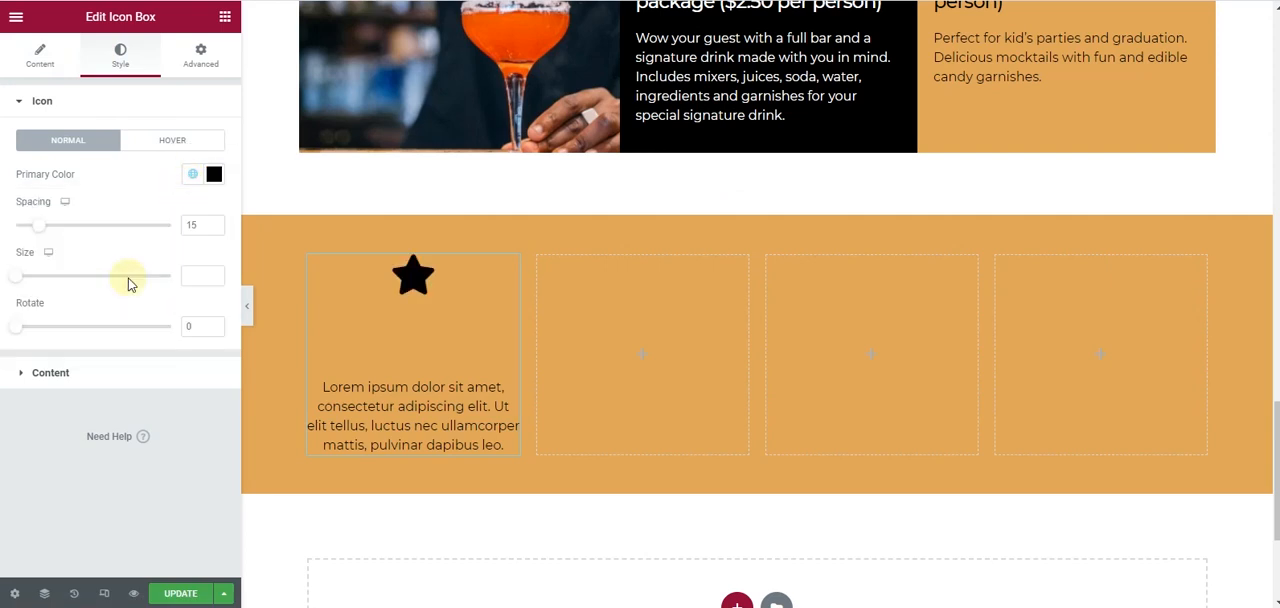
- Set the icon box's title color to the black global Secondary color
left_click(118, 374)
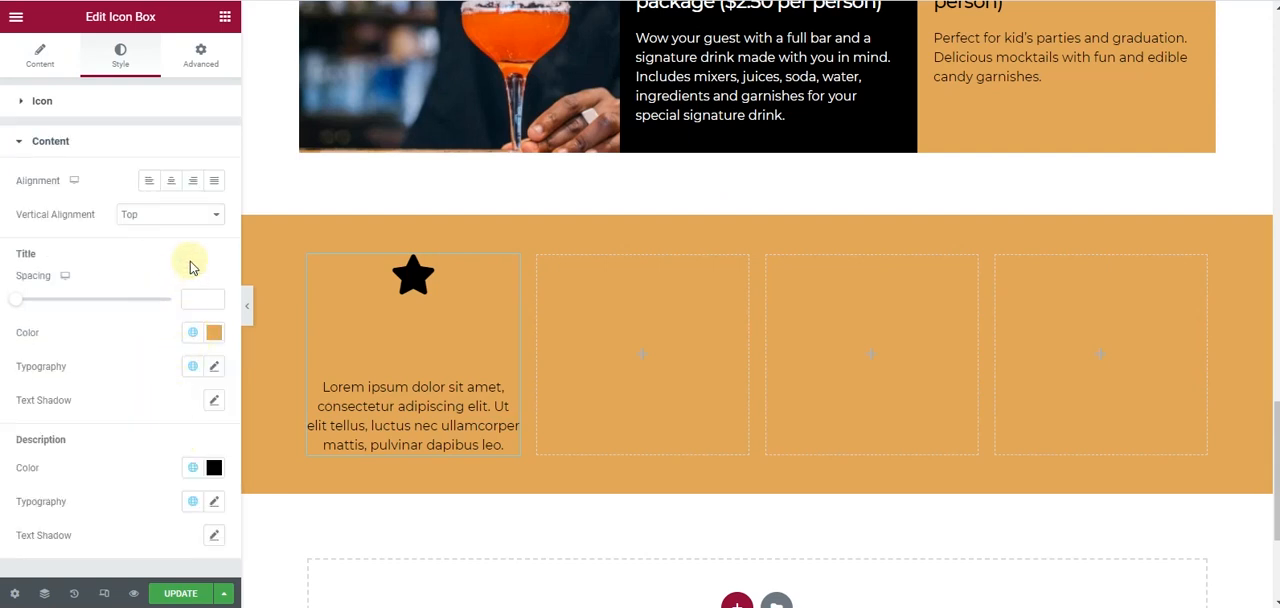
left_click(195, 340)
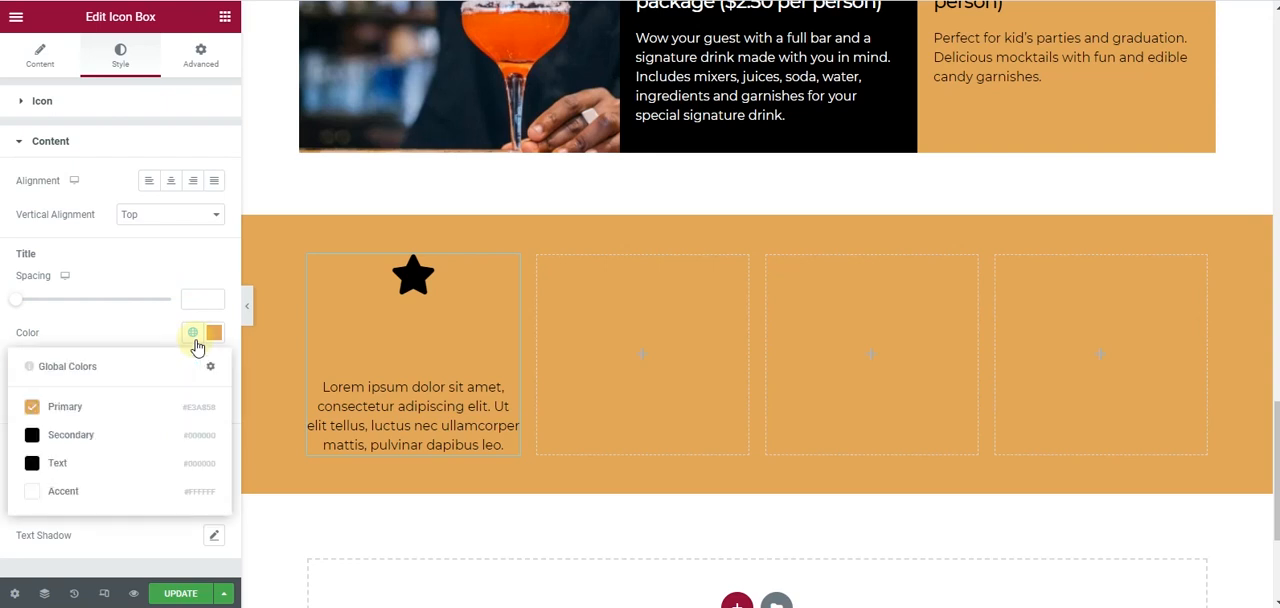
left_click(123, 446)
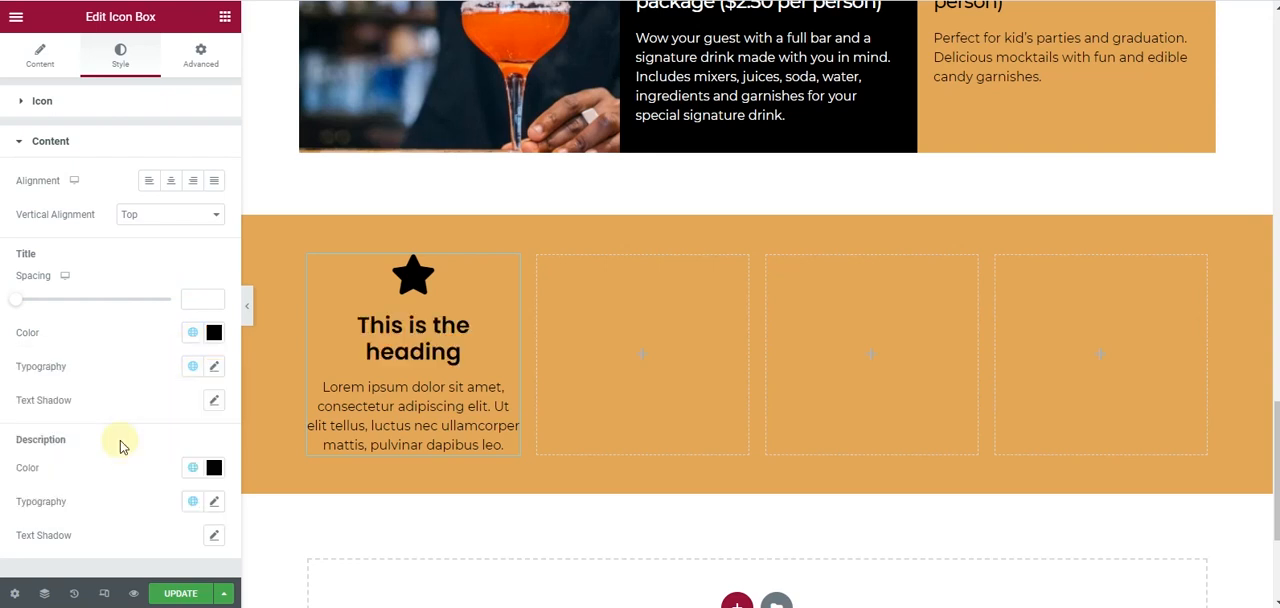
- Replace the icon box's placeholder heading with the title "Best Quality"
left_click(40, 52)
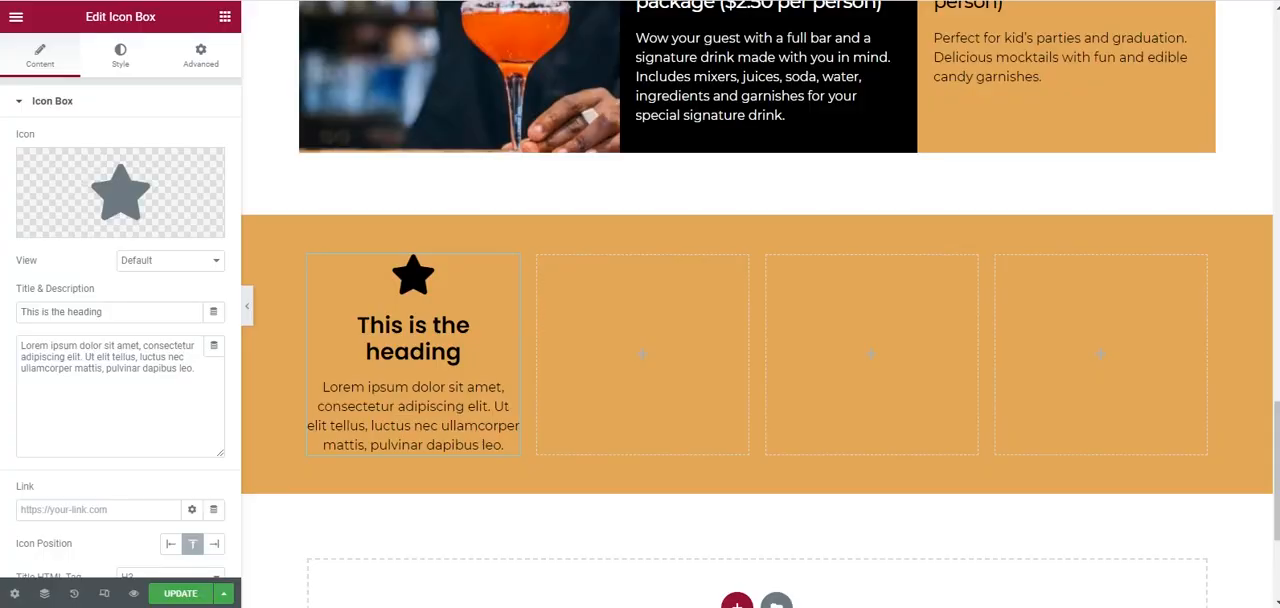
left_click_drag(140, 312, 40, 300)
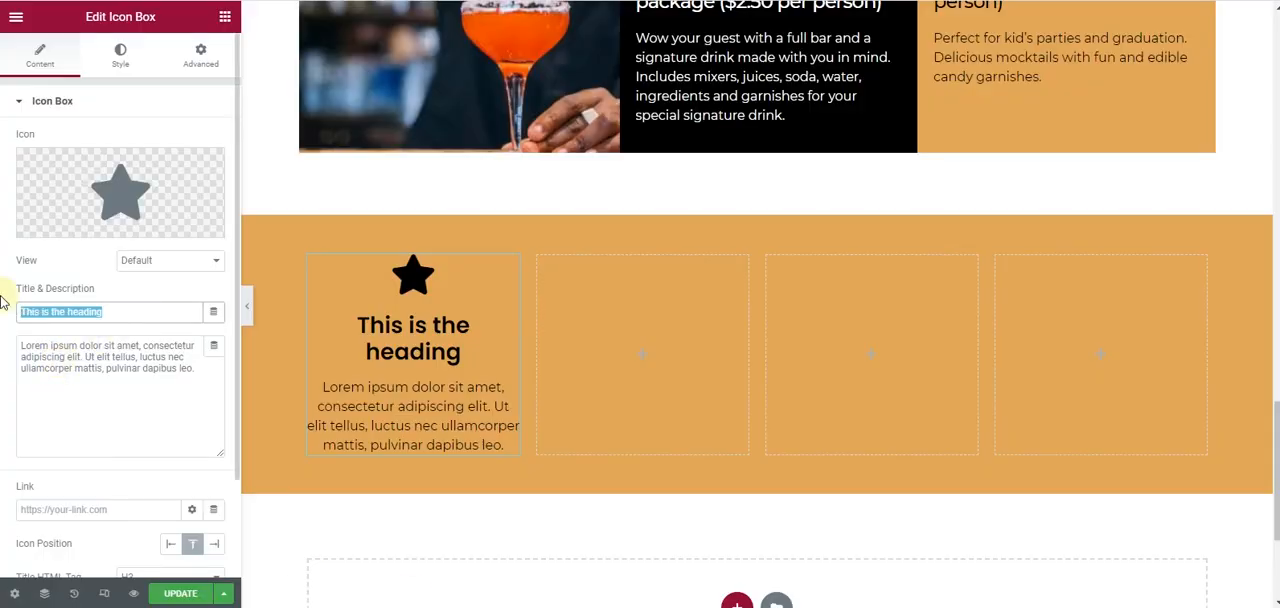
type("Best Qualityu")
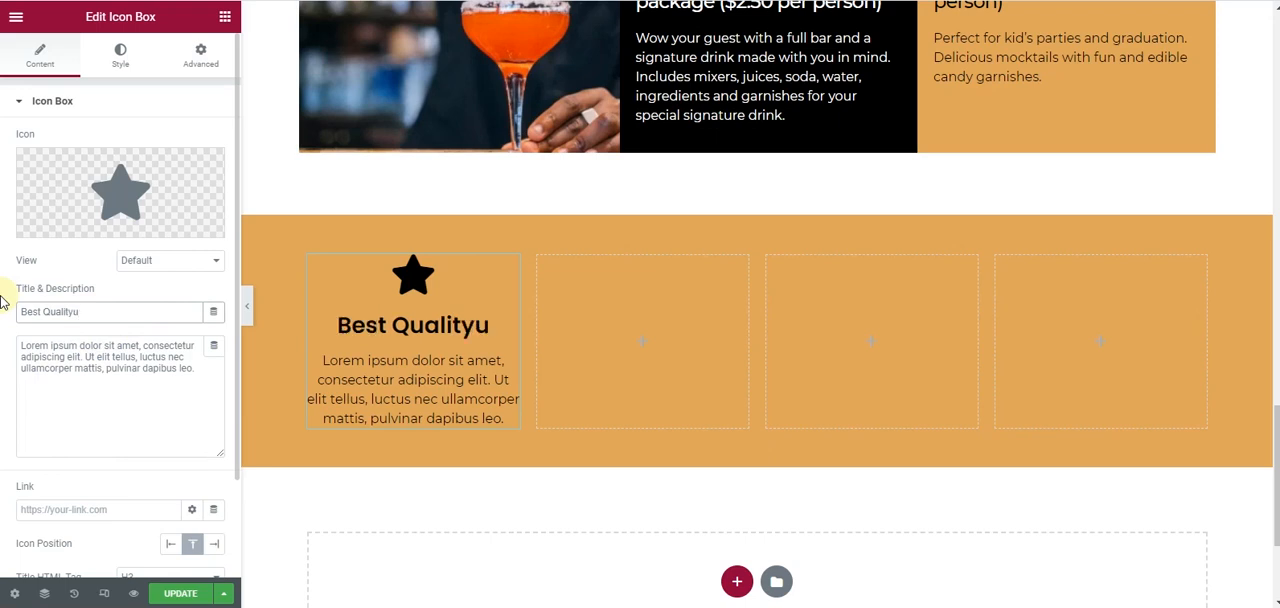
key("BackSpace")
- Replace the icon box's placeholder description with "We Gaurantee your Full Satisfaction."
left_click(79, 384)
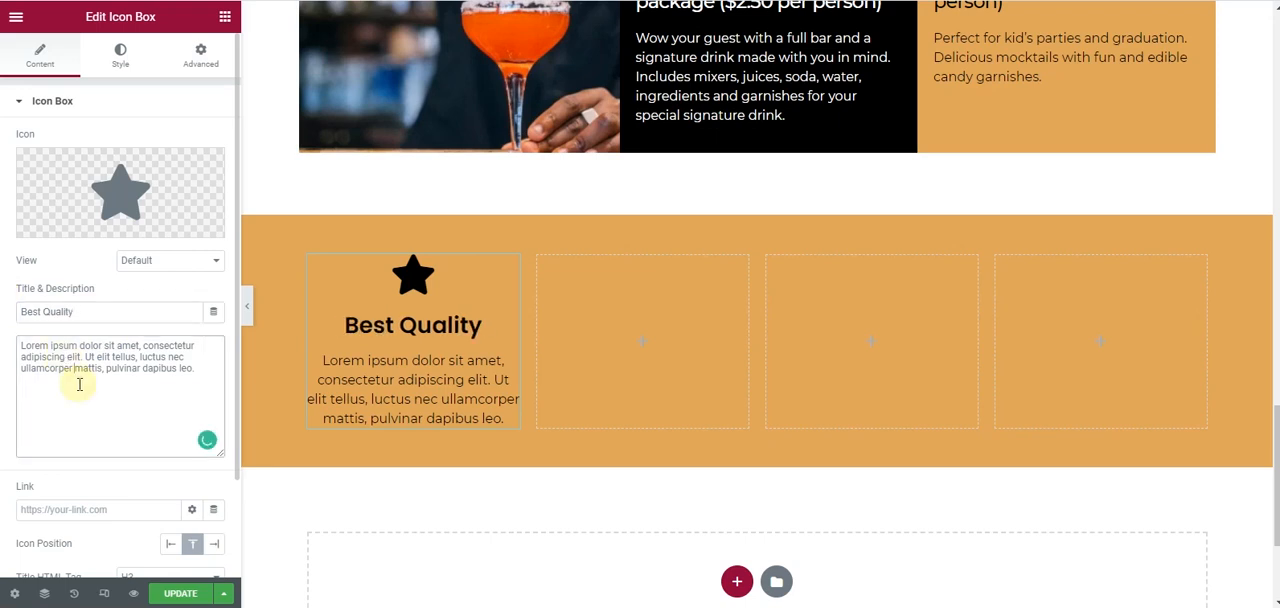
key("ctrl+a")
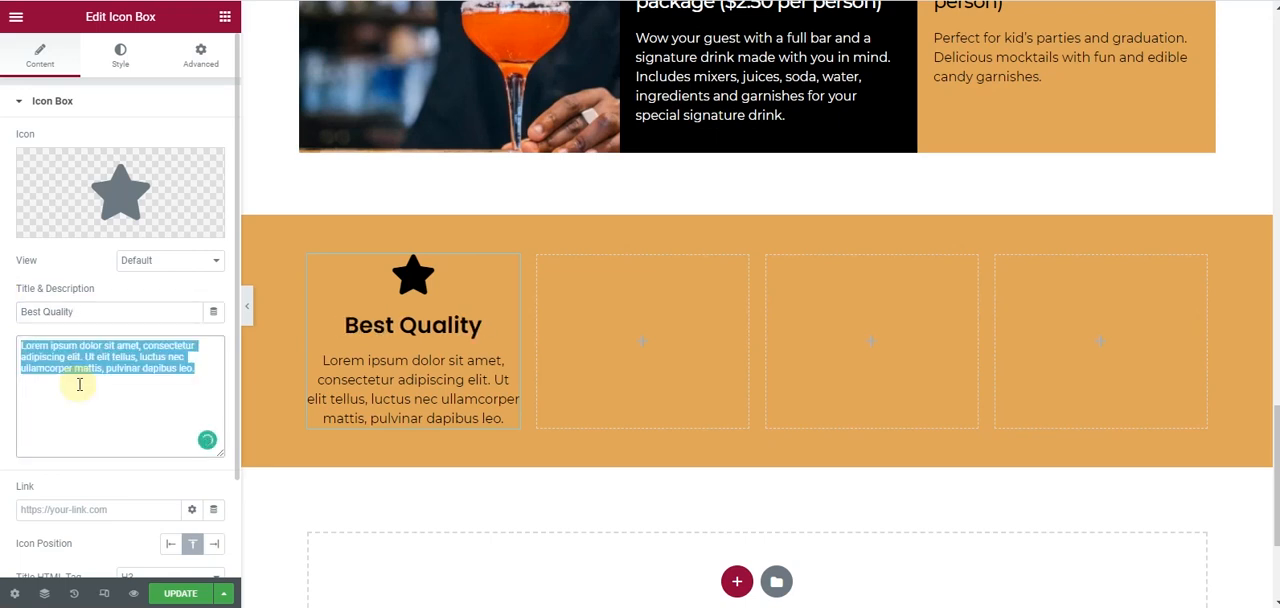
type("We Gaurantee")
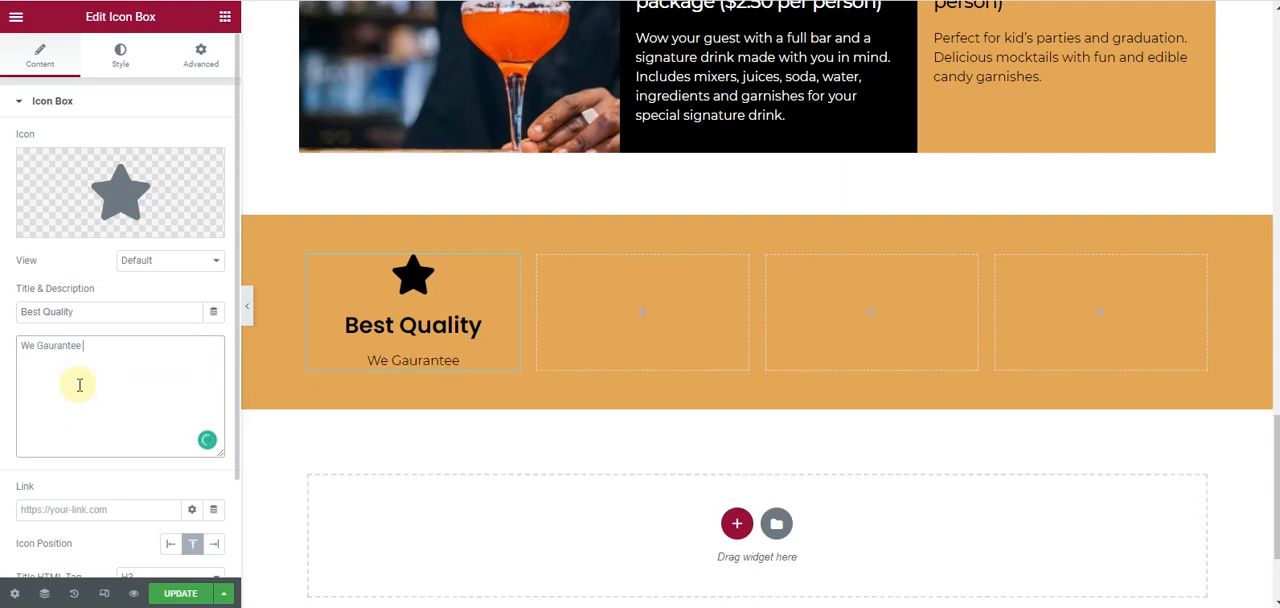
type(" your Full Sa")
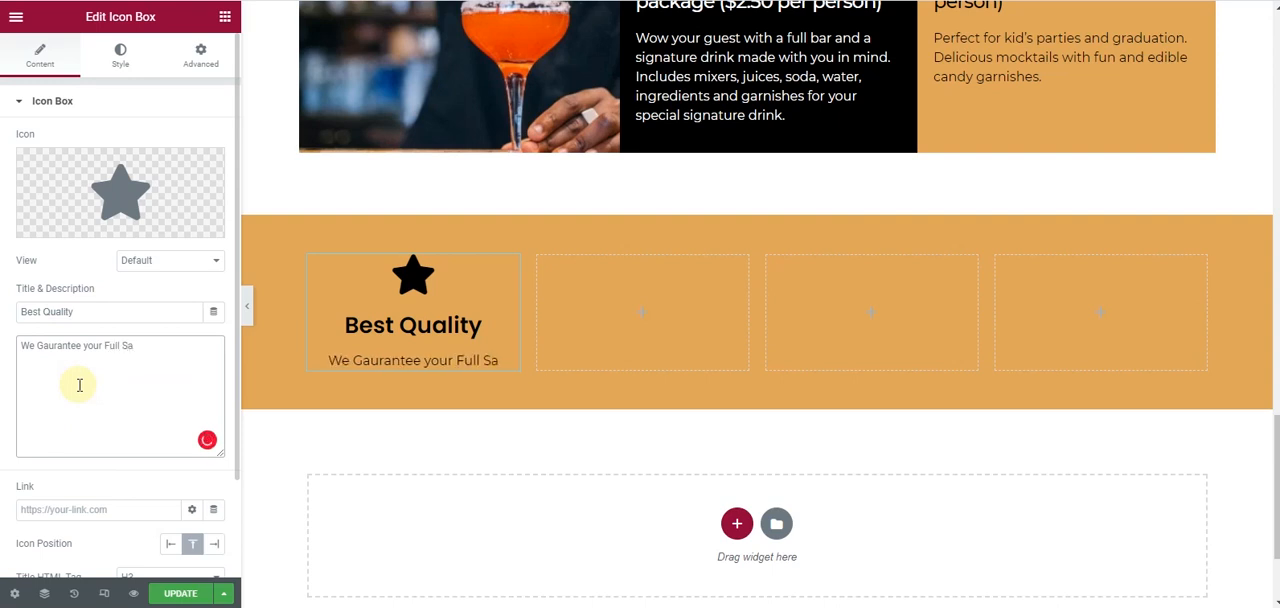
type("tisfac")
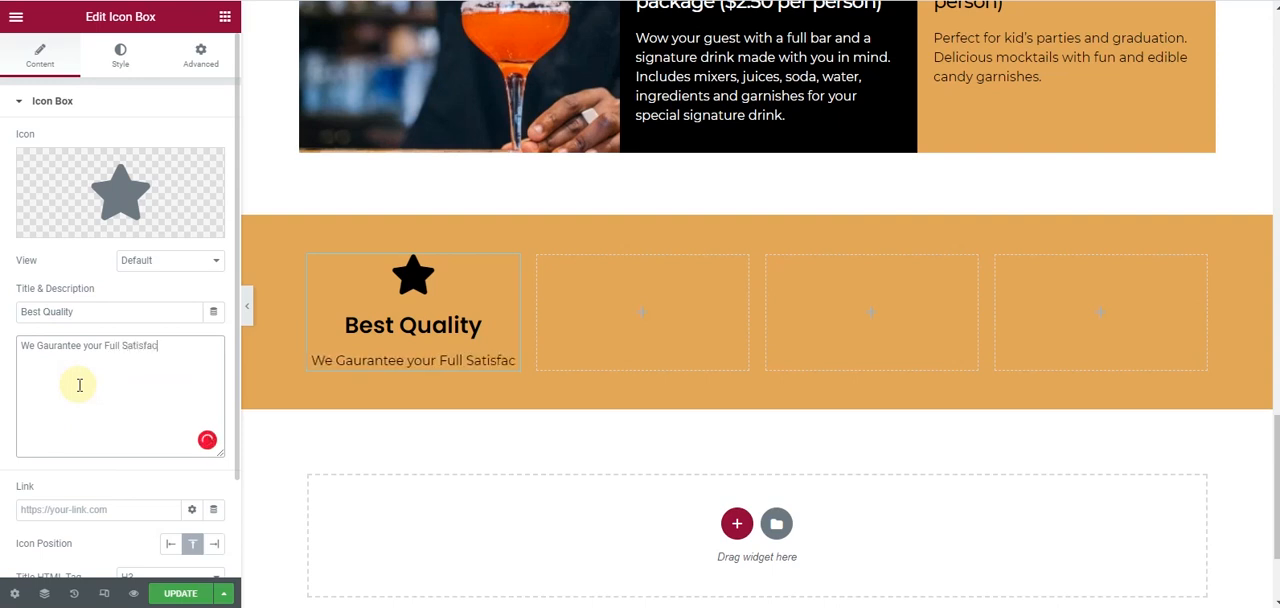
type("tion.")
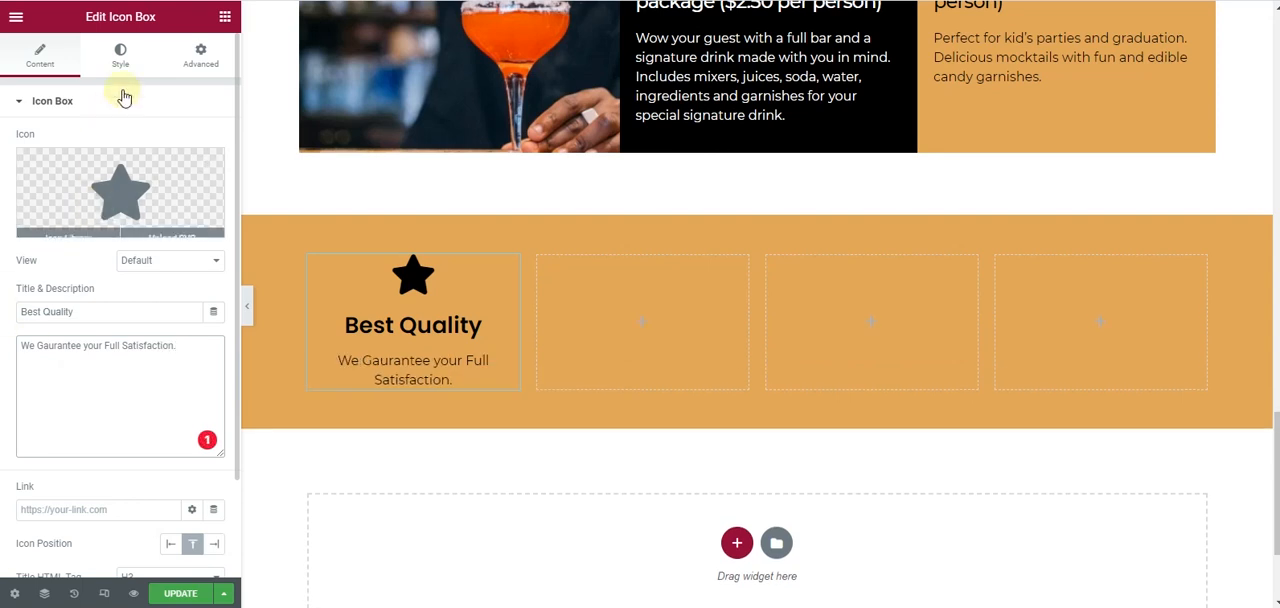
- Reduce the spacing below the icon in the Best Quality box to 6
left_click(122, 56)
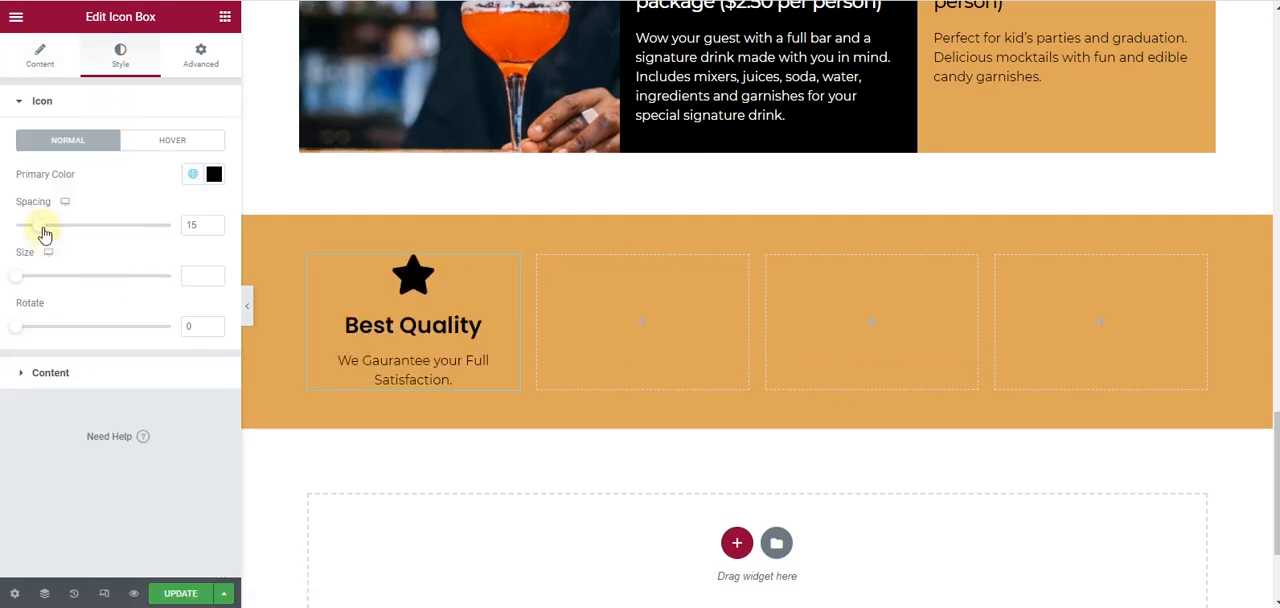
left_click_drag(43, 233, 31, 233)
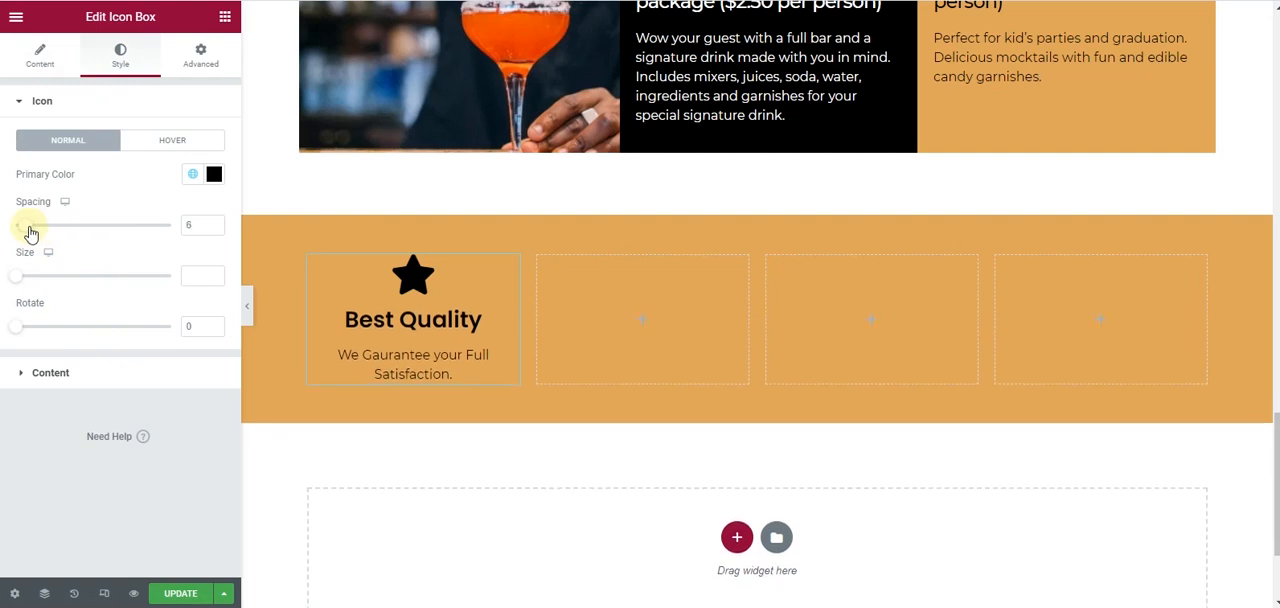
- Review the typography settings of the icon box's title and description
left_click(80, 369)
scroll(86, 374, "down", 1)
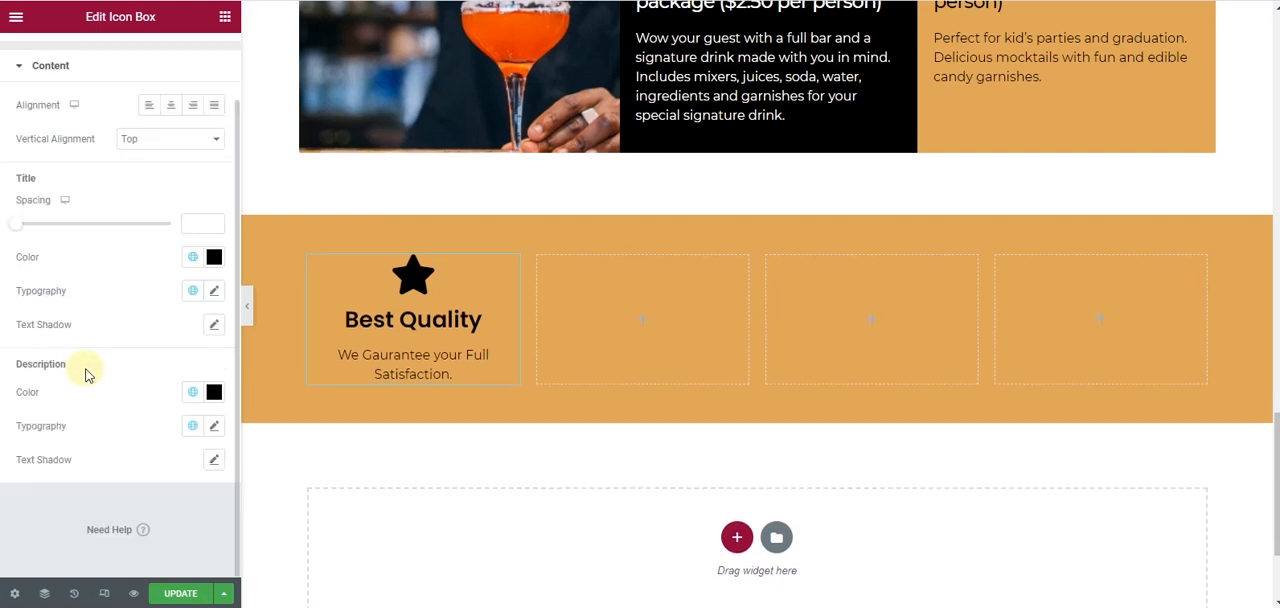
left_click(216, 291)
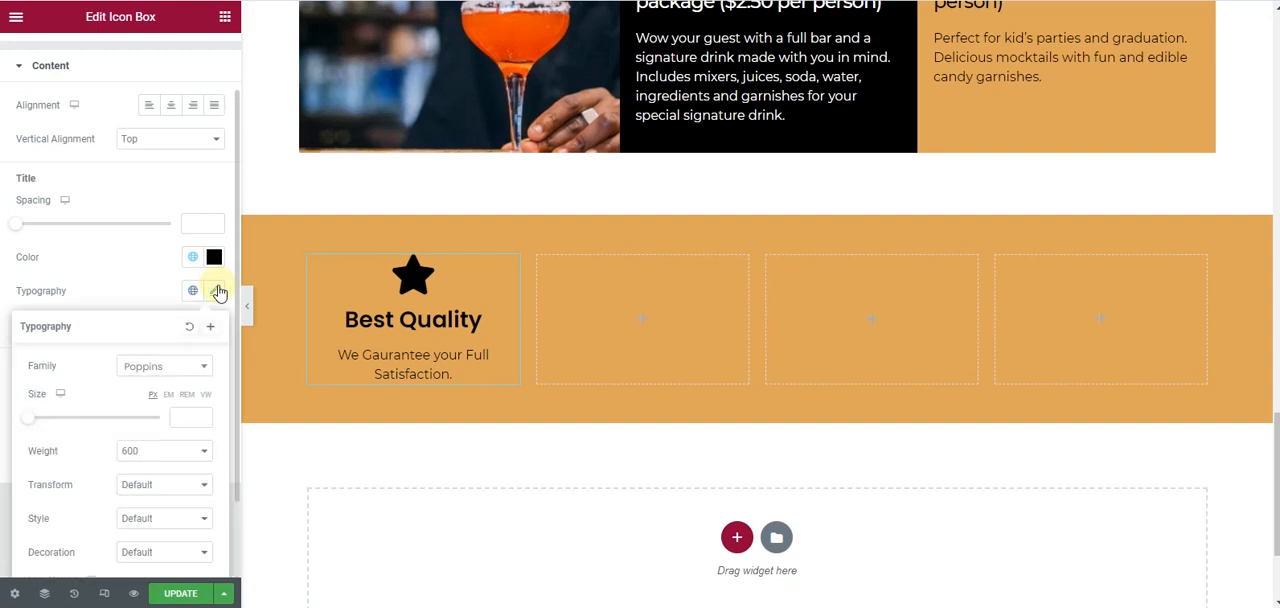
left_click(145, 289)
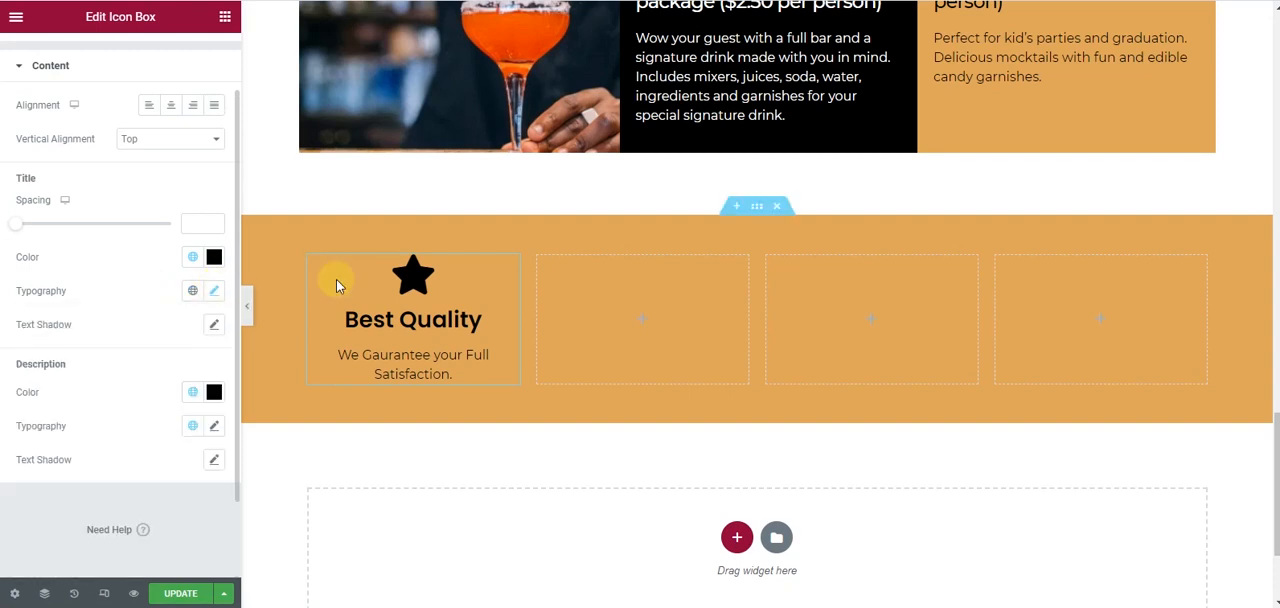
left_click(214, 427)
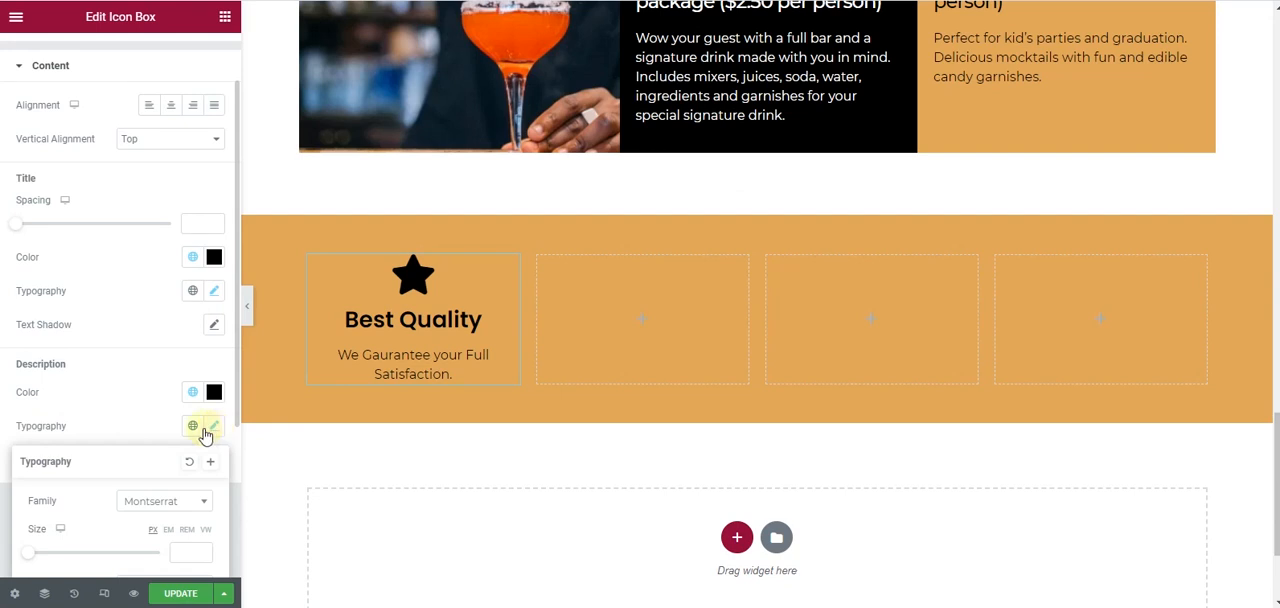
left_click(52, 391)
scroll(52, 248, "up", 3)
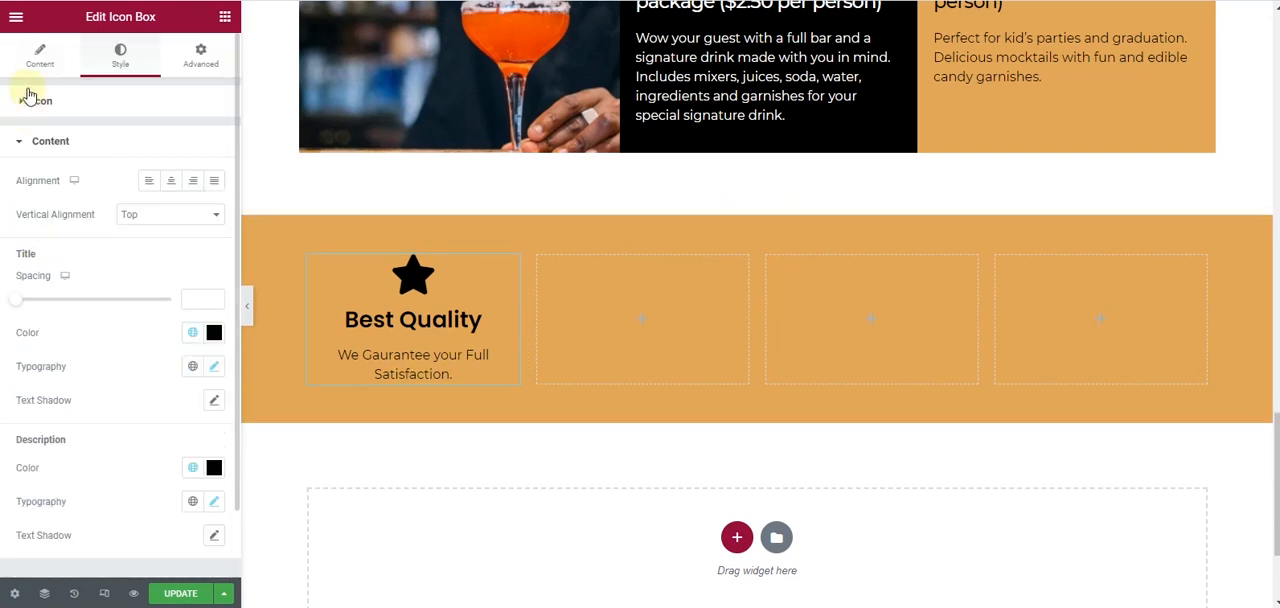
- Replace the star in the Best Quality box with the Gem icon from the icon library
left_click(30, 70)
left_click(127, 200)
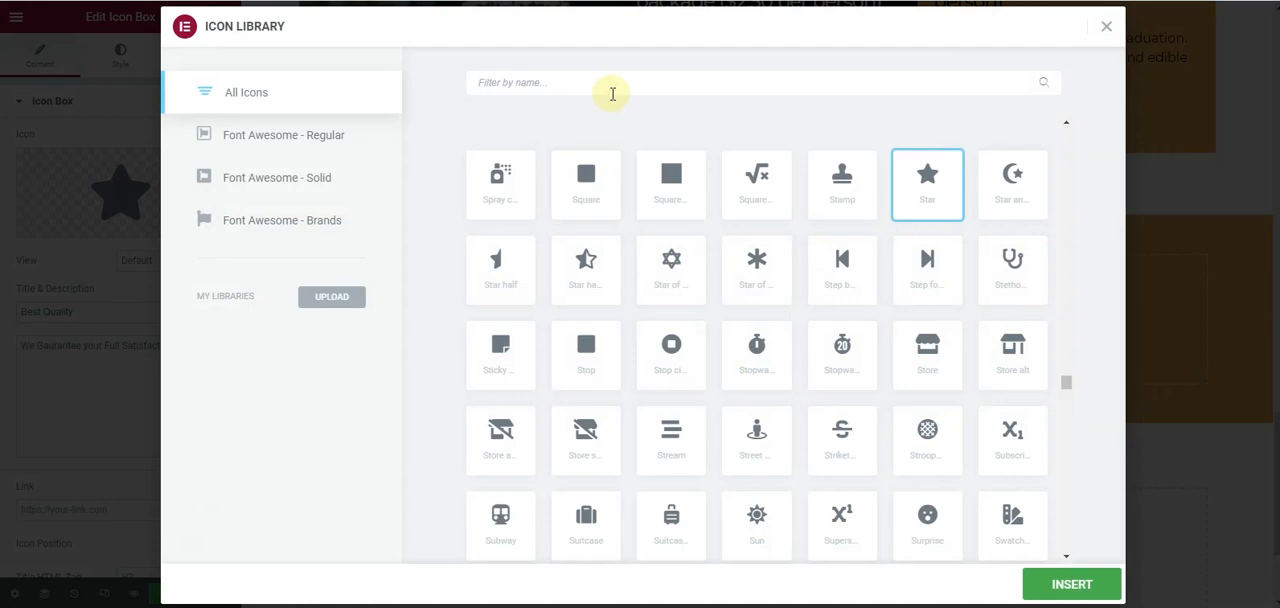
type("diamo")
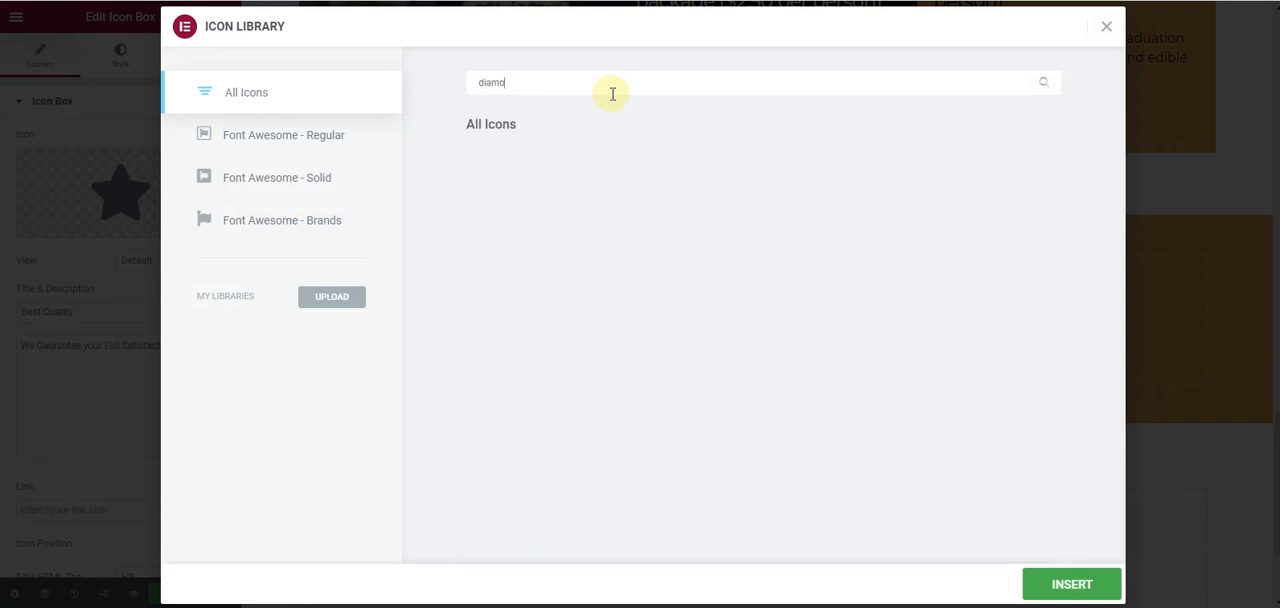
key("BackSpace")
key("BackSpace")
key("BackSpace")
key("BackSpace")
key("BackSpace")
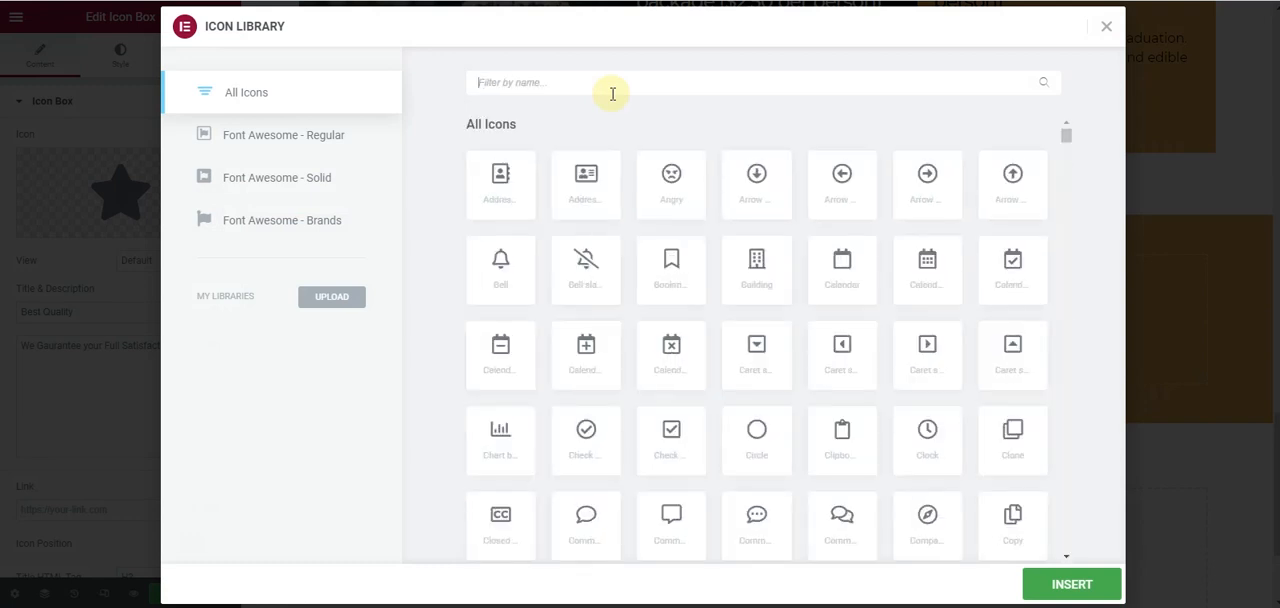
scroll(750, 240, "down", 2)
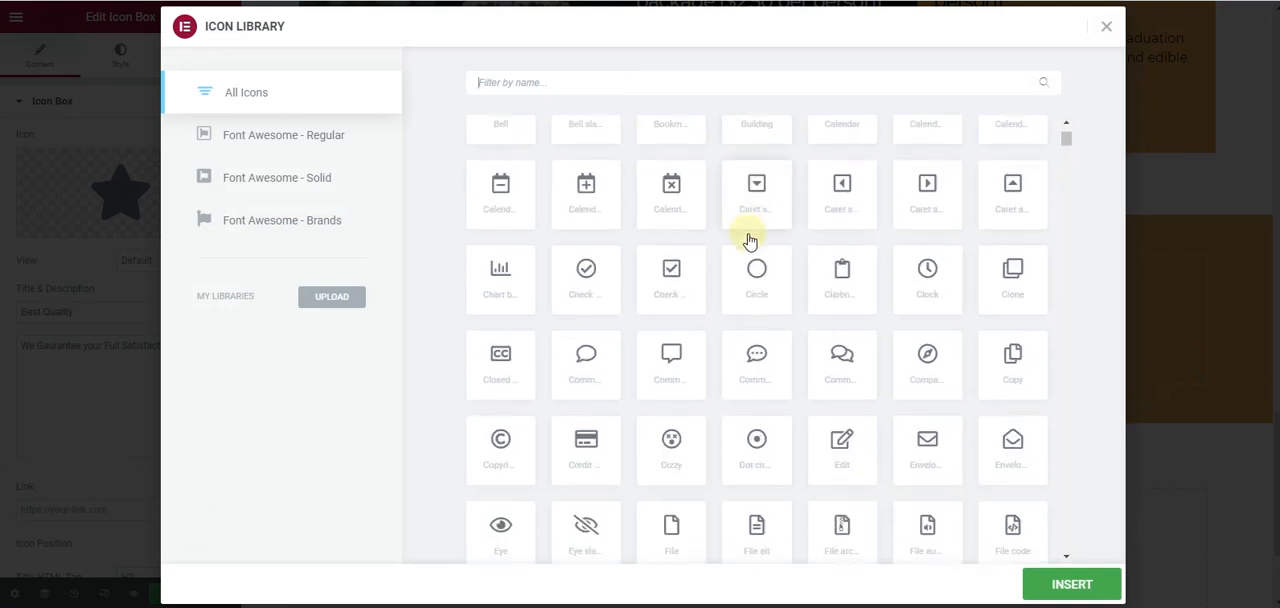
scroll(750, 240, "down", 2)
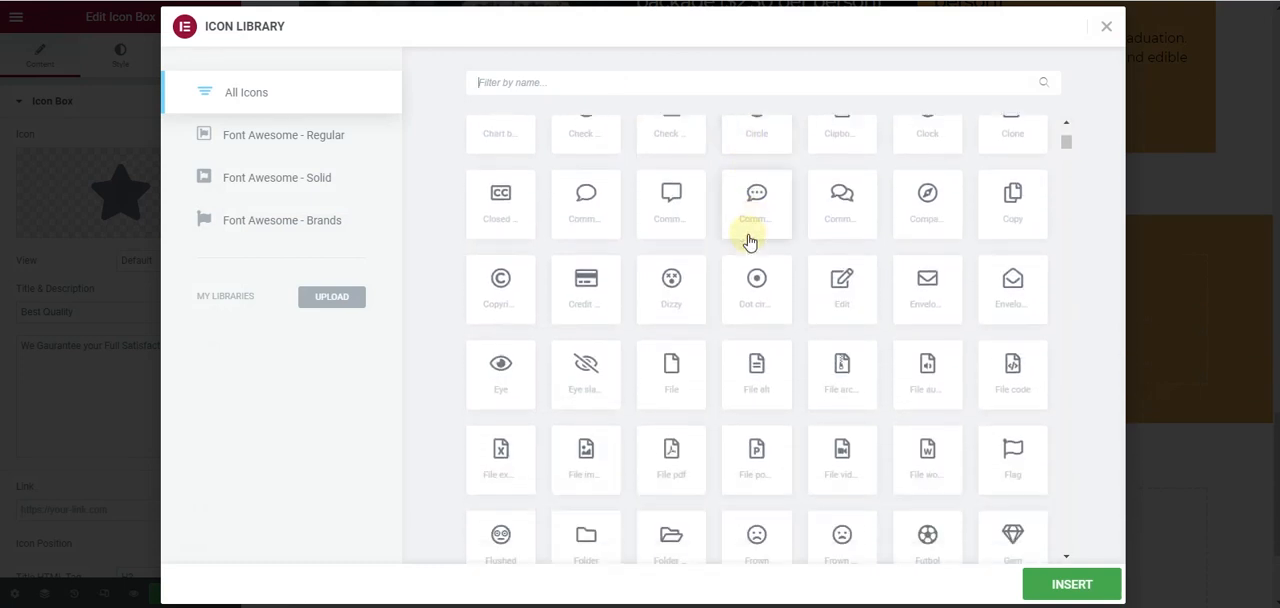
scroll(750, 241, "down", 3)
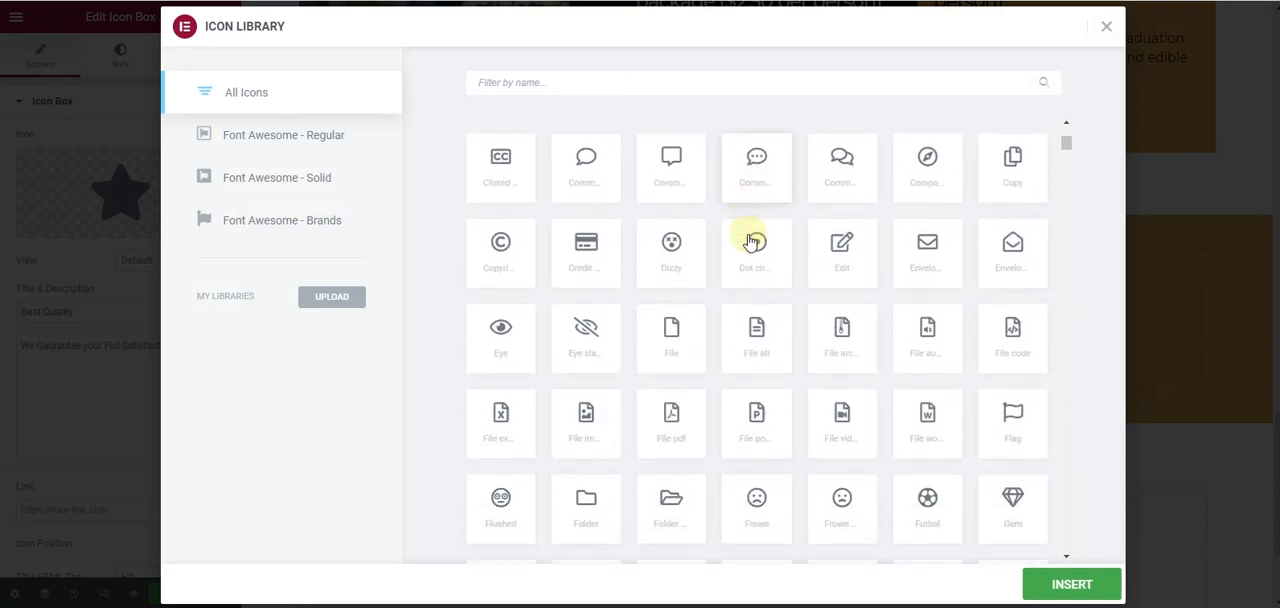
left_click(1030, 315)
left_click(1068, 588)
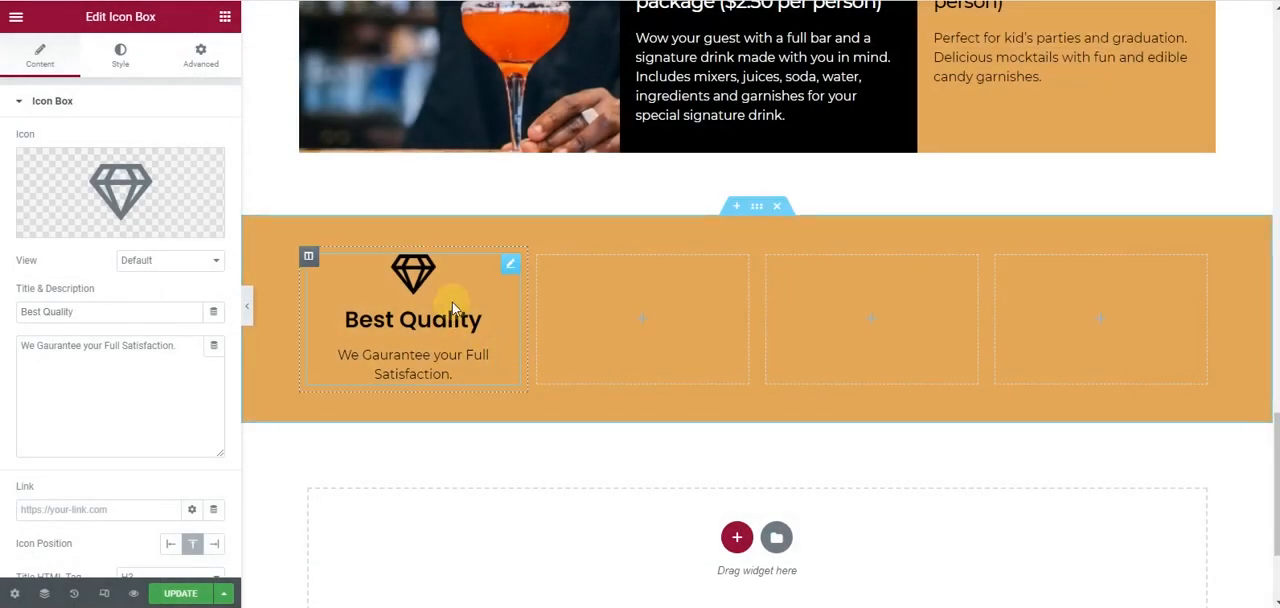
- Check the badges strip in the mockup, then duplicate the Best Quality icon box three times, placing one copy in each empty column
key("alt+Tab")
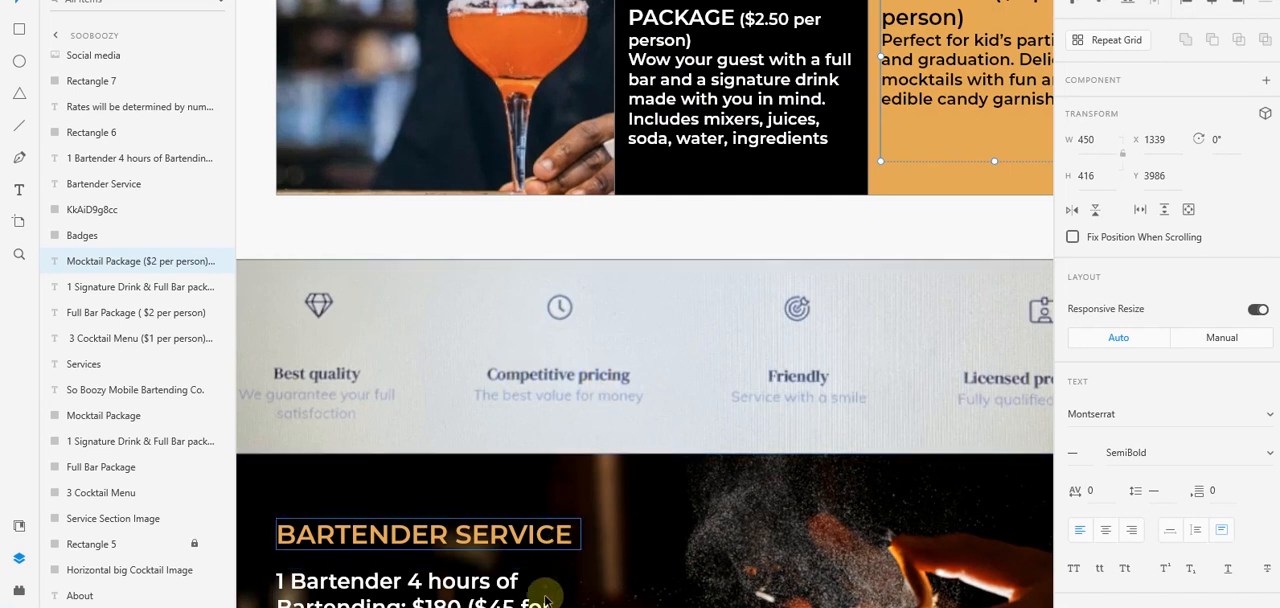
key("alt+Tab")
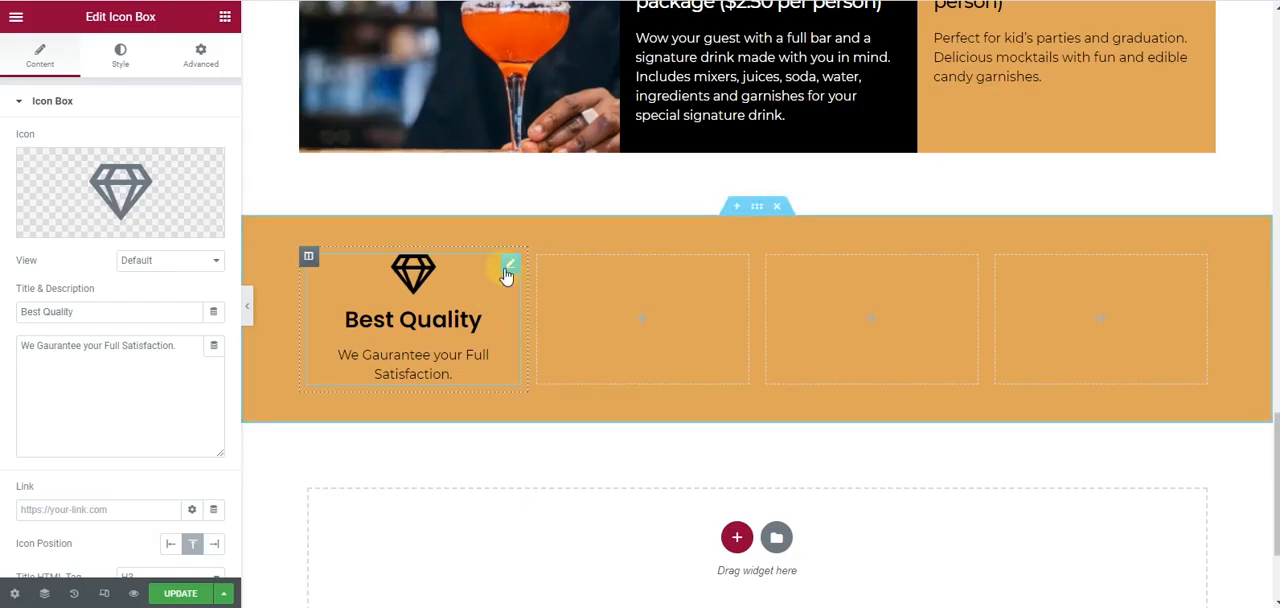
right_click(509, 262)
left_click(522, 302)
left_click_drag(508, 414, 690, 312)
right_click(735, 266)
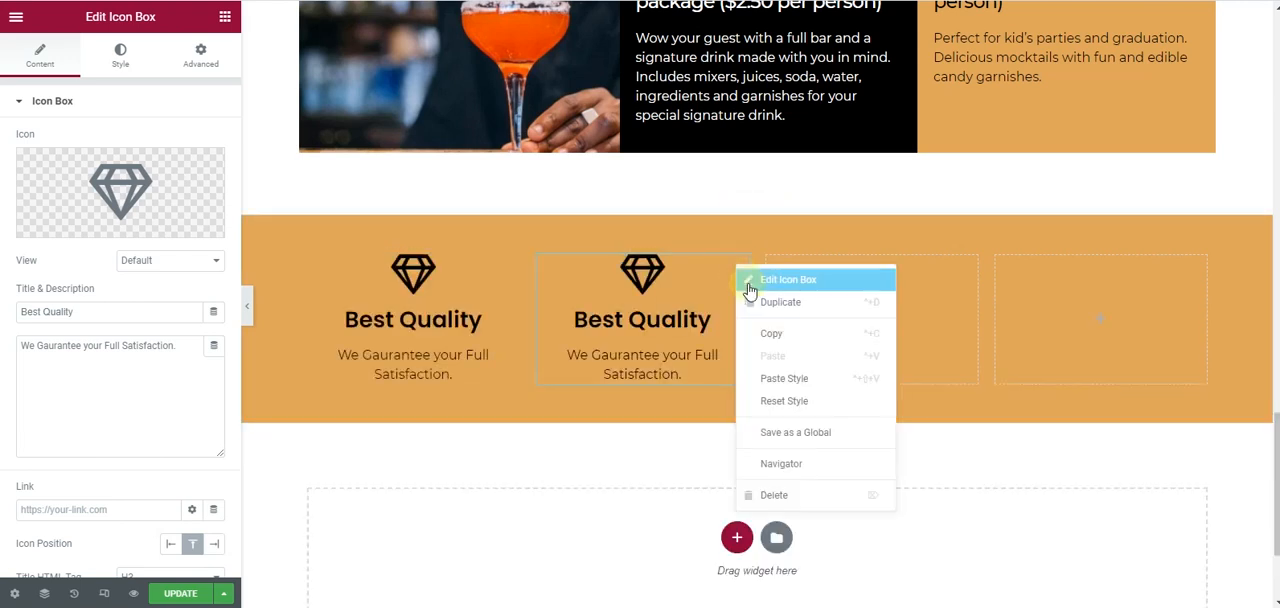
left_click(747, 300)
left_click_drag(740, 414, 905, 318)
right_click(966, 272)
left_click(990, 304)
left_click_drag(983, 377, 1088, 314)
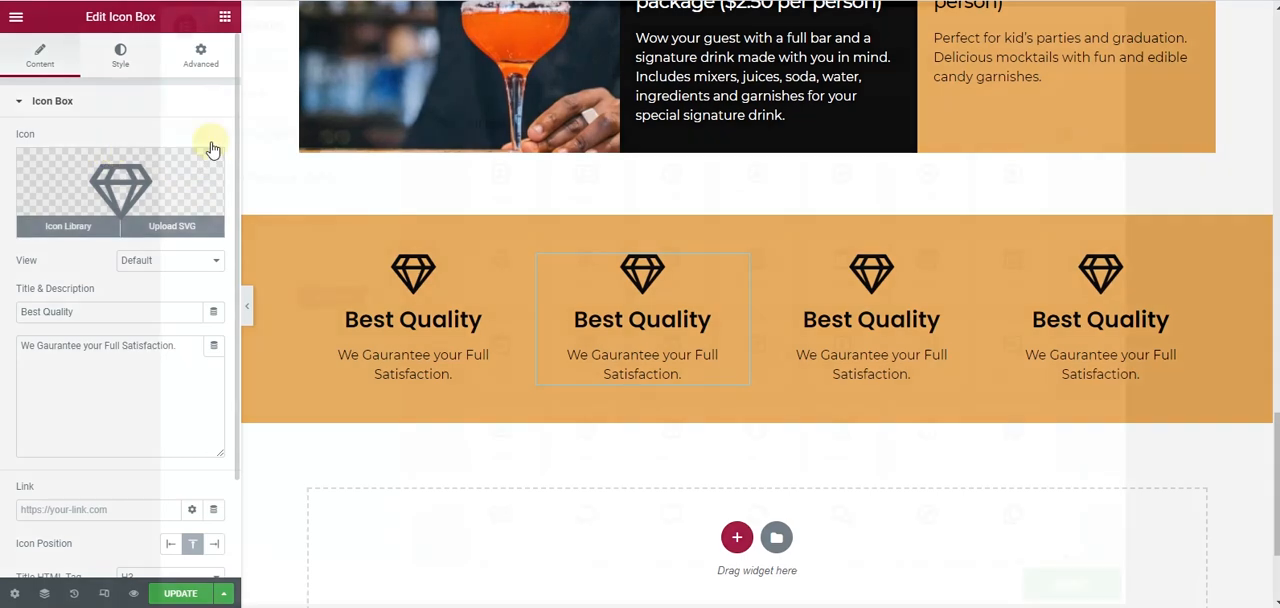
- Search the icon library for a clock and insert the outlined Clock icon in the second column's icon box
left_click(112, 150)
type("clock")
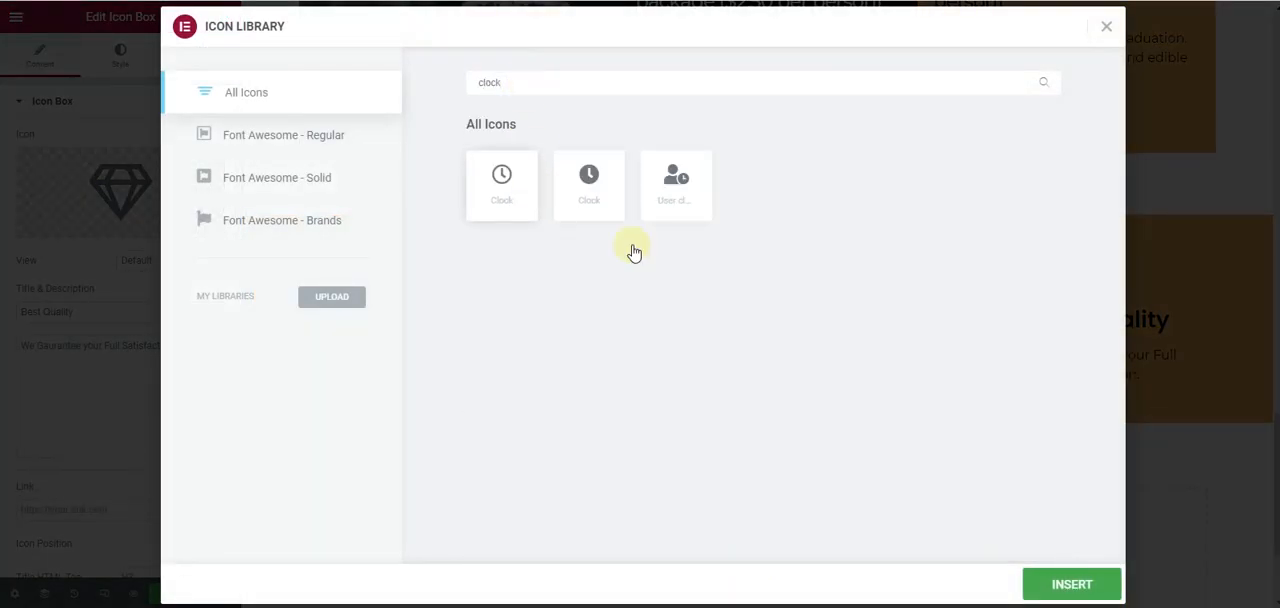
left_click(501, 180)
left_click(1072, 584)
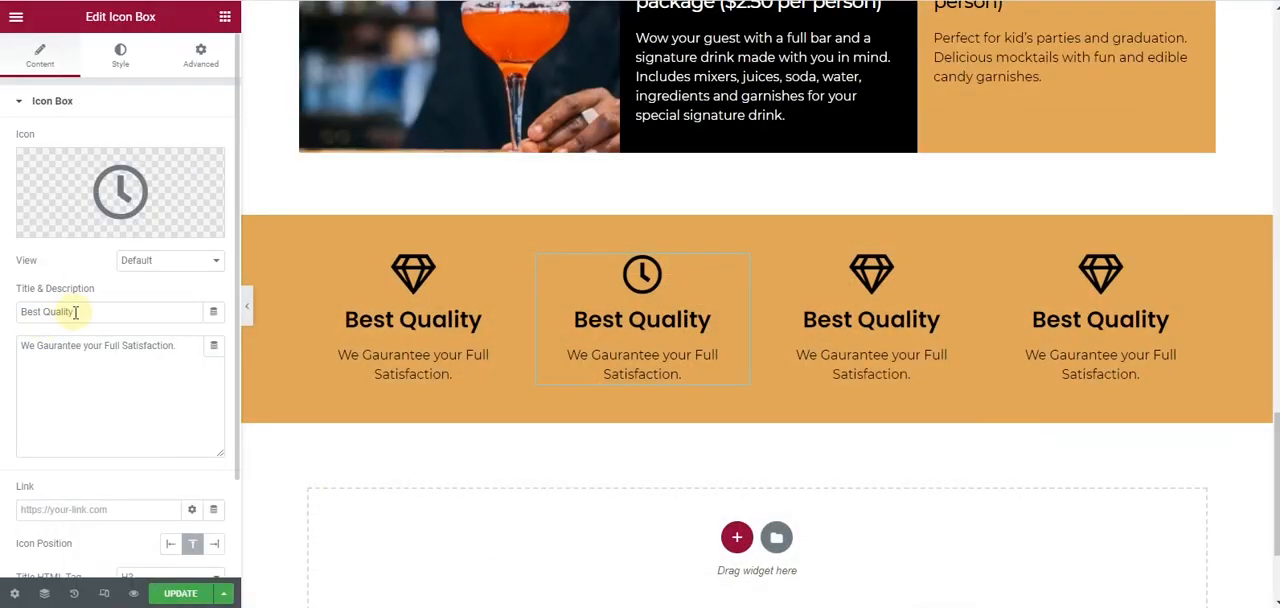
- Retitle the second column's icon box "Competitive Price" and set its description to "The Best Value For Money."
left_click_drag(80, 316, 3, 316)
type("Competitive Price")
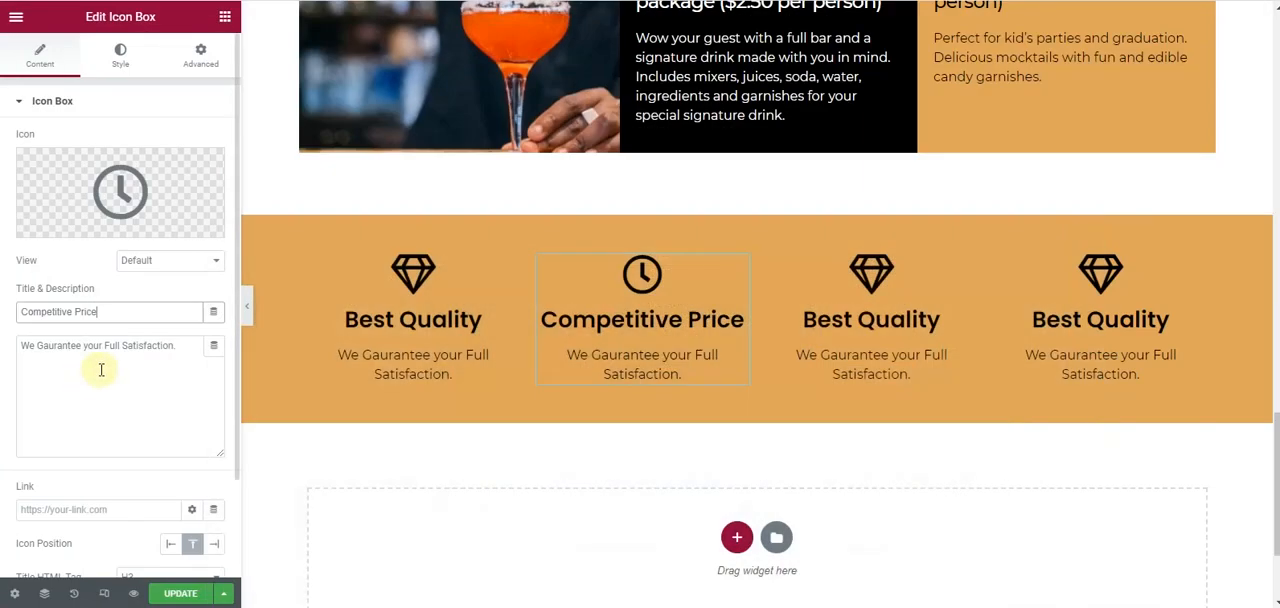
left_click_drag(178, 346, 3, 343)
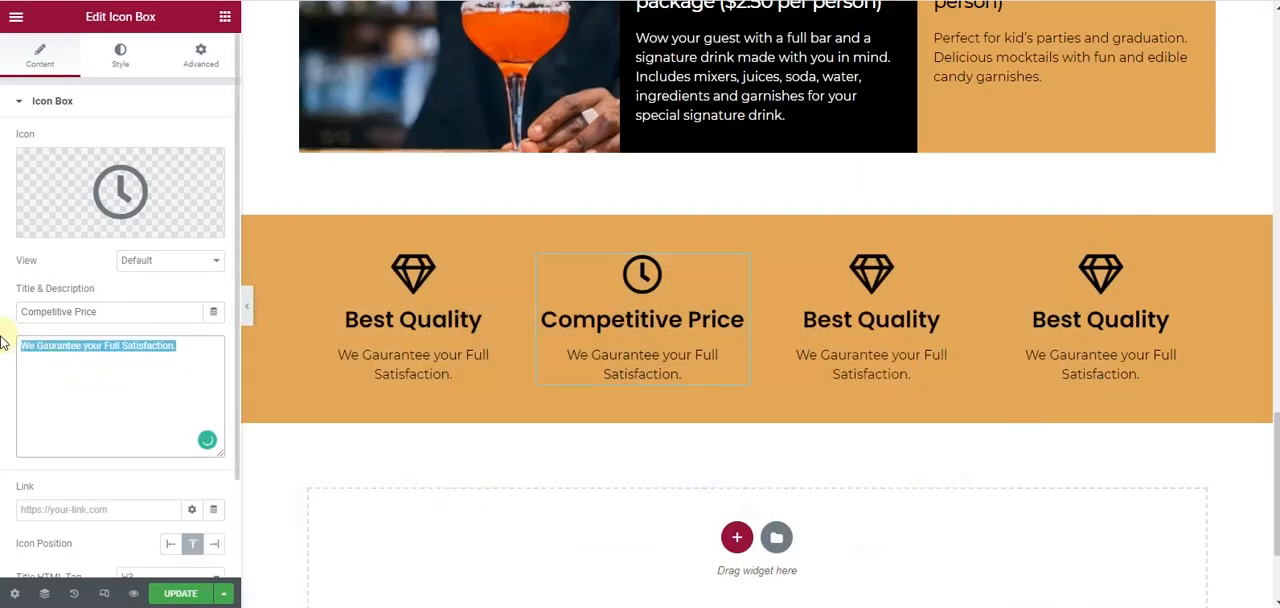
type("The Be")
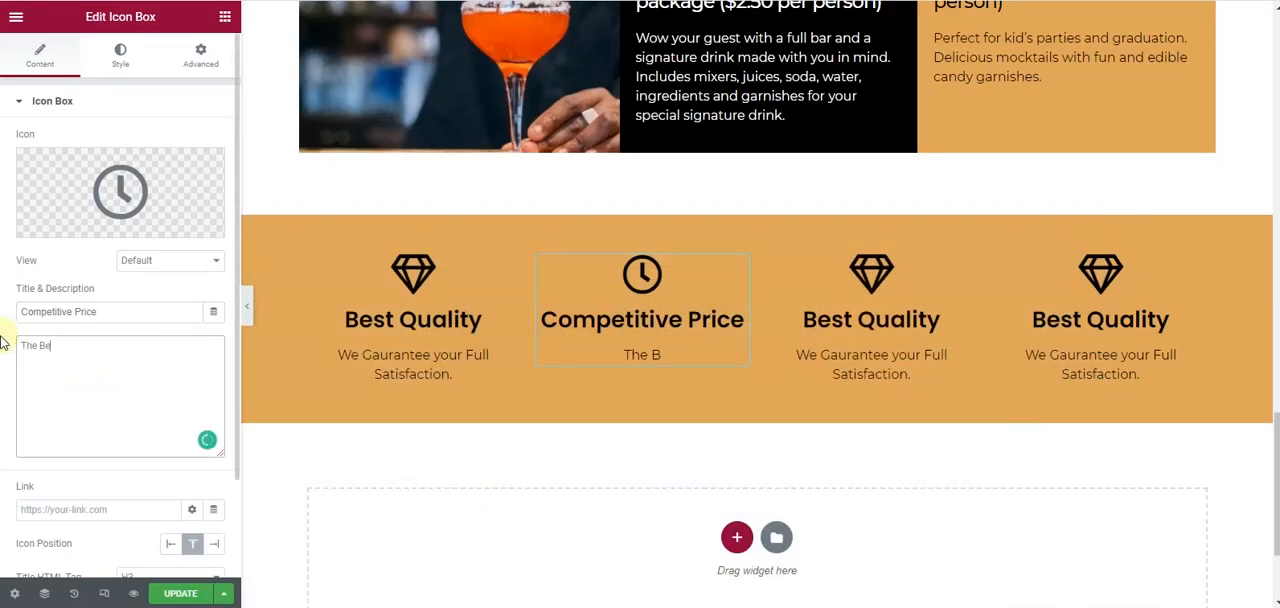
type("st Va")
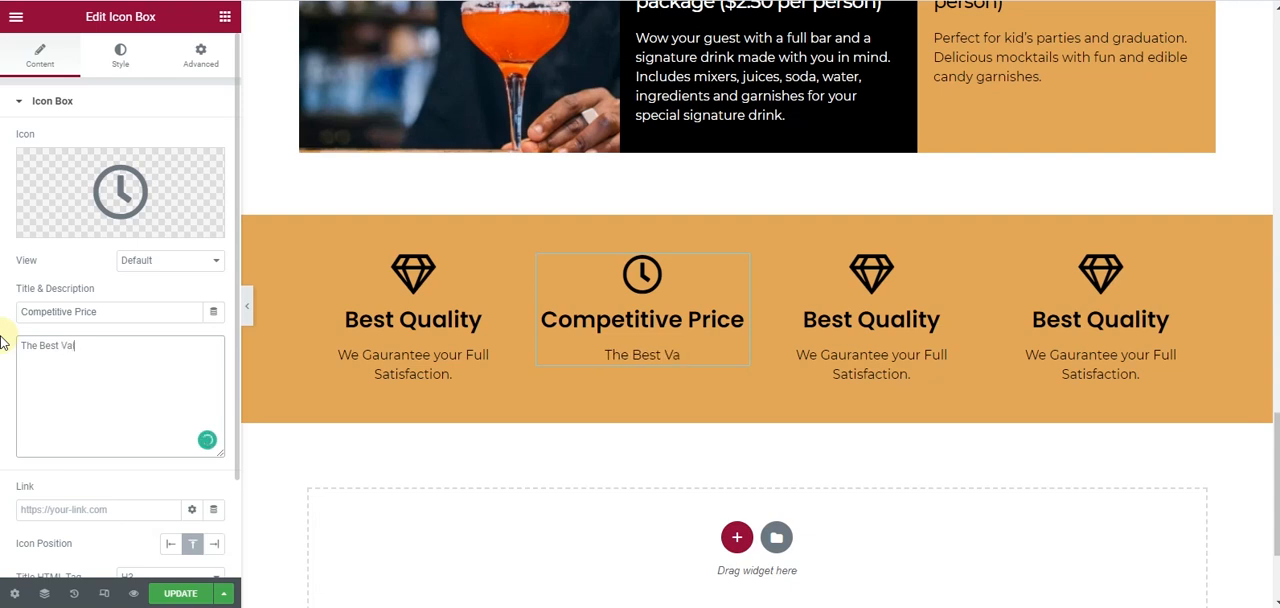
type("lue Fo")
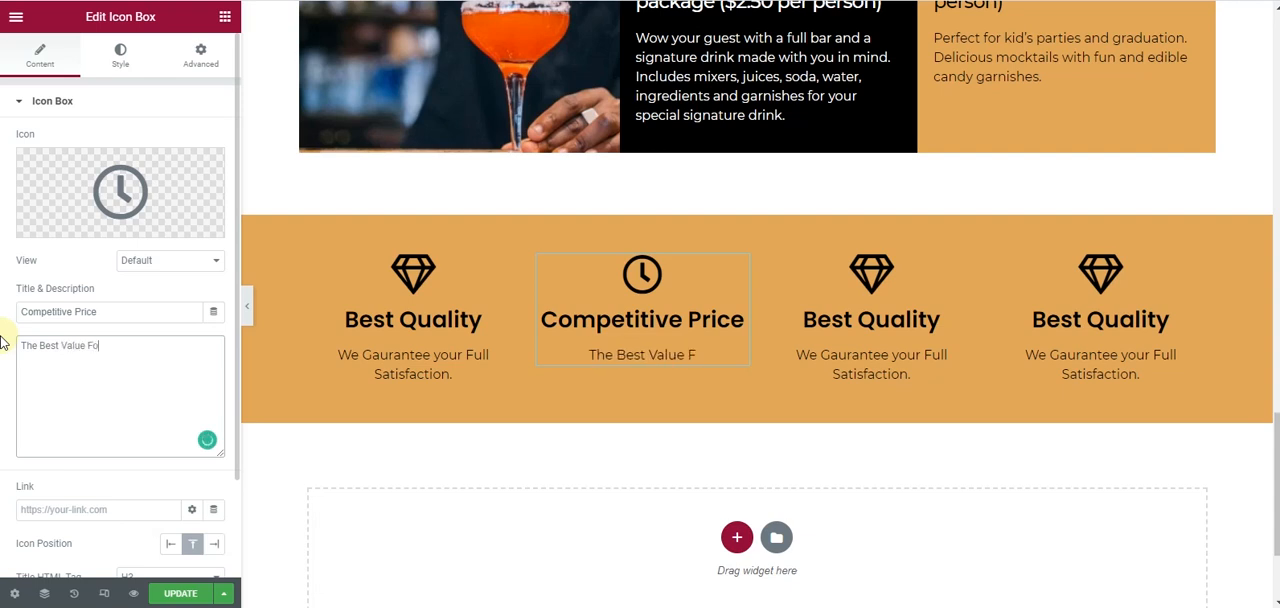
type("r Money")
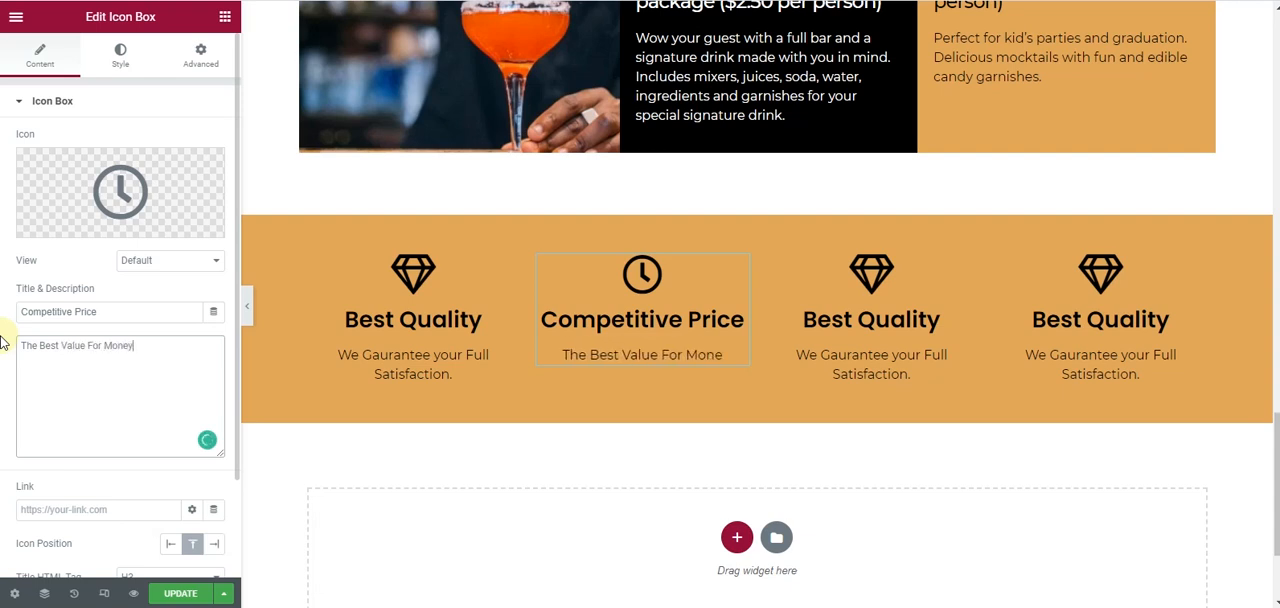
type(".")
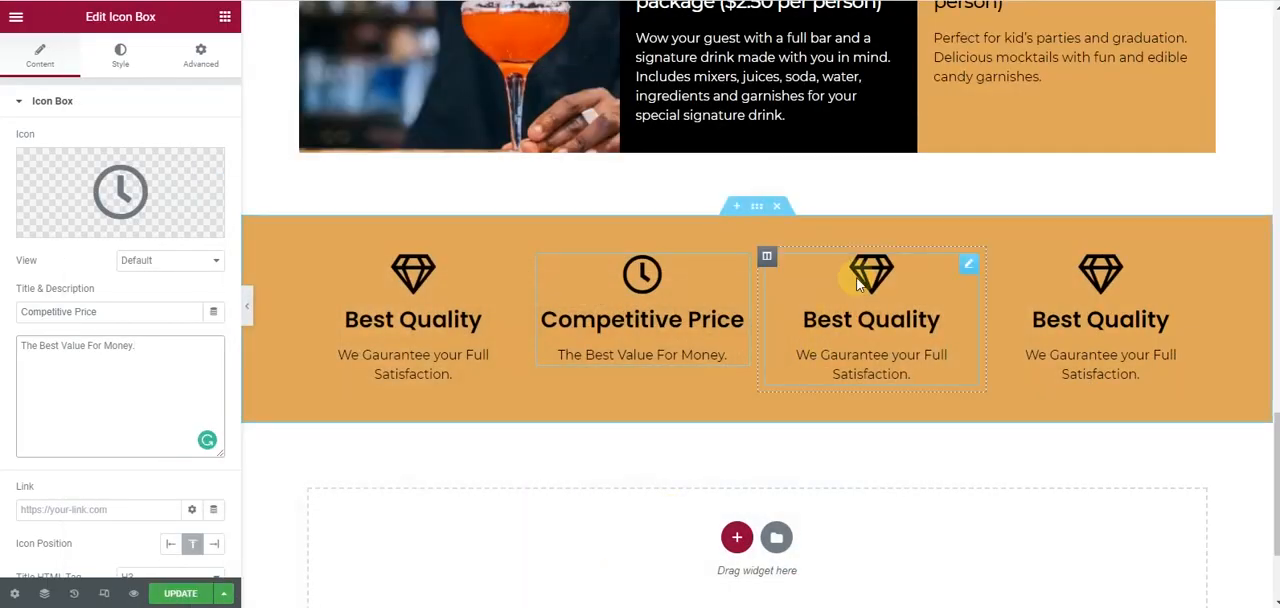
- Search the icon library for "smil" and insert the outlined beaming smile icon in the third column's icon box
left_click(850, 290)
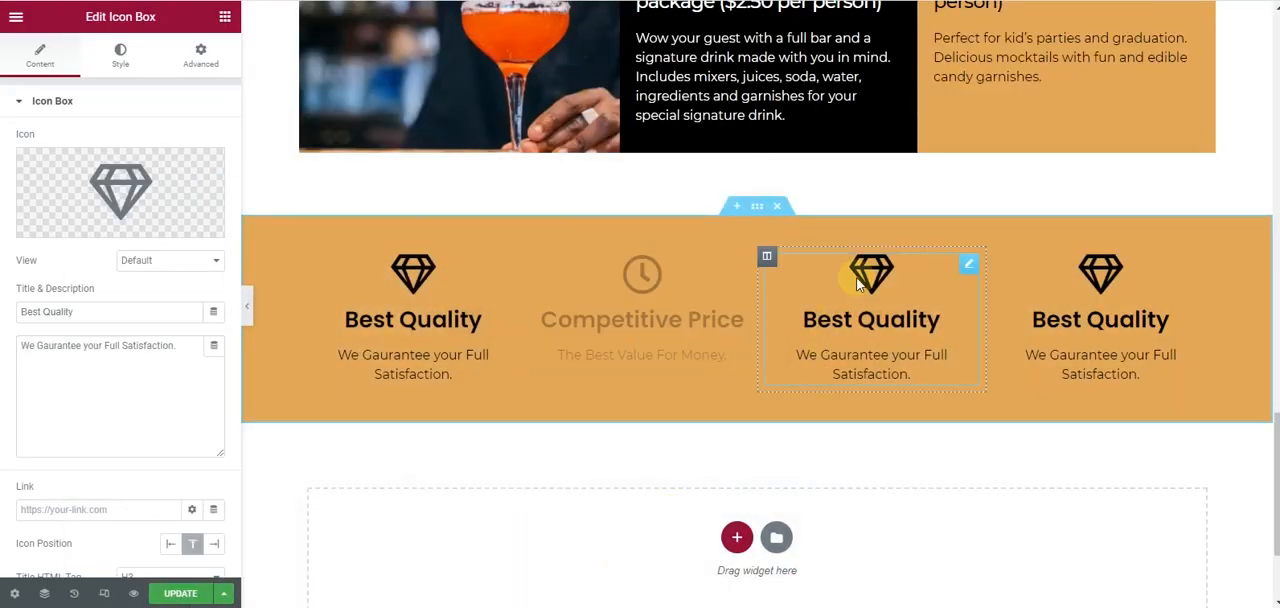
left_click(117, 175)
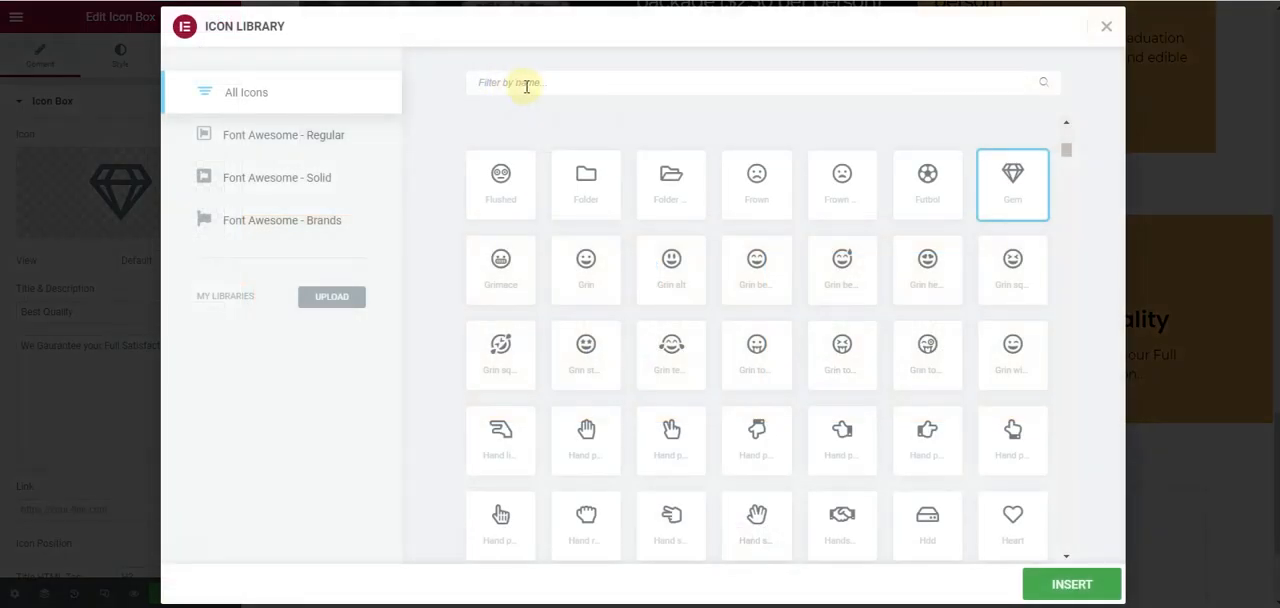
left_click(526, 86)
type("smil")
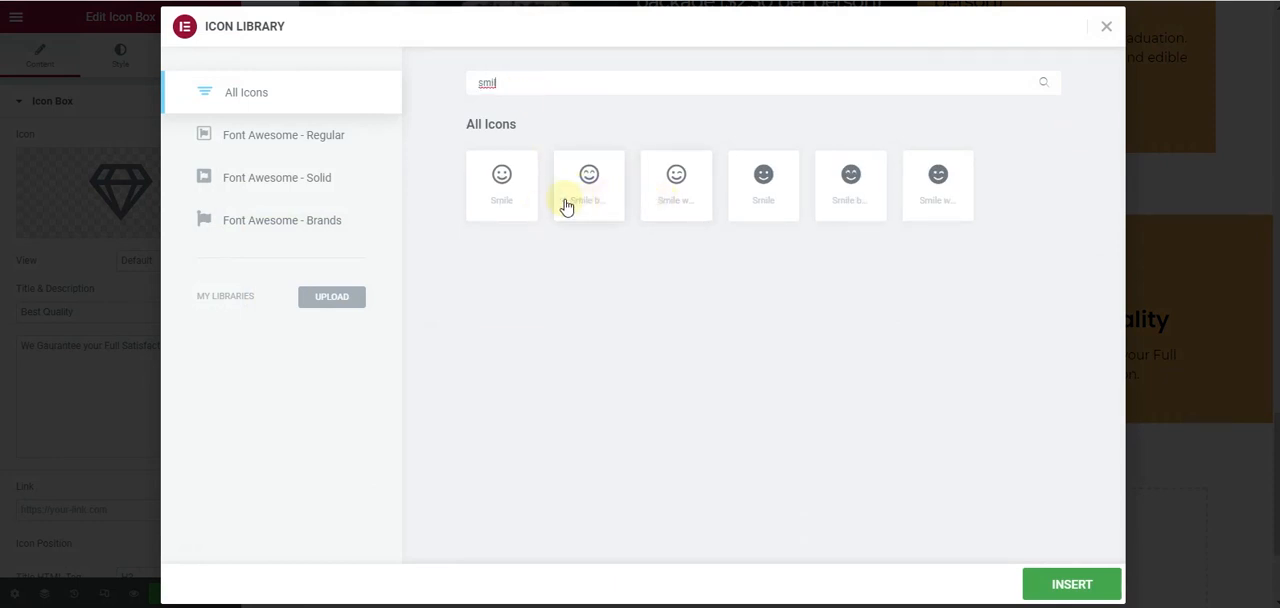
left_click(589, 195)
left_click(1068, 586)
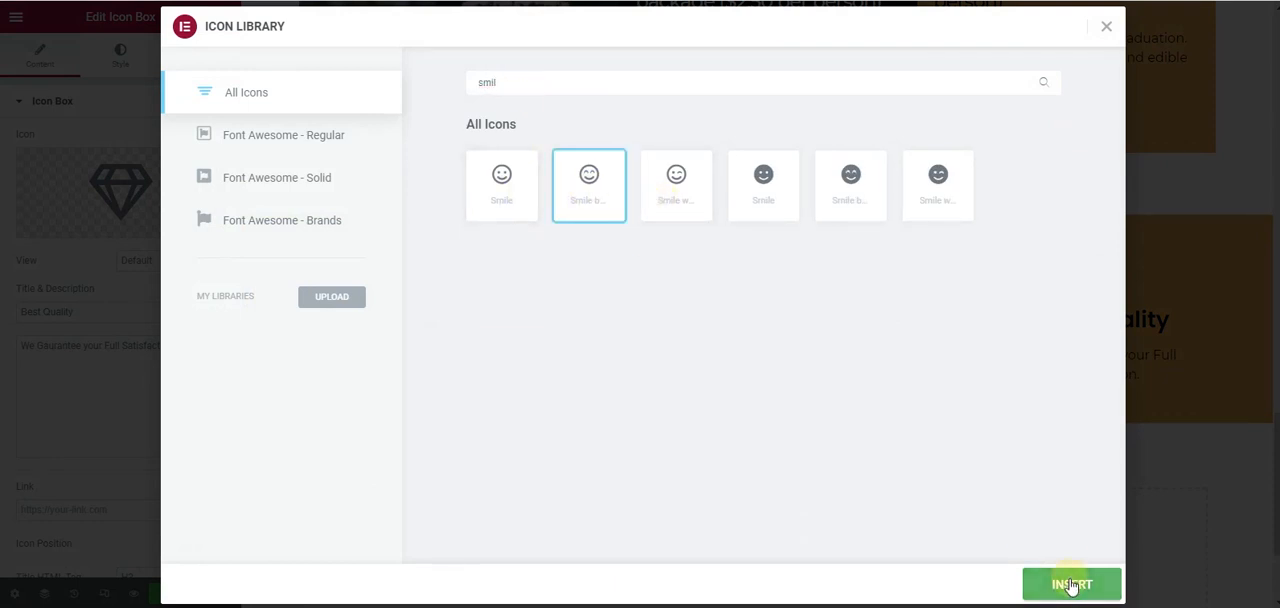
- Retitle the third column's icon box "Friendly" and set its description to "Service with the smile."
left_click_drag(114, 313, 3, 327)
type("Fi")
type("iendly")
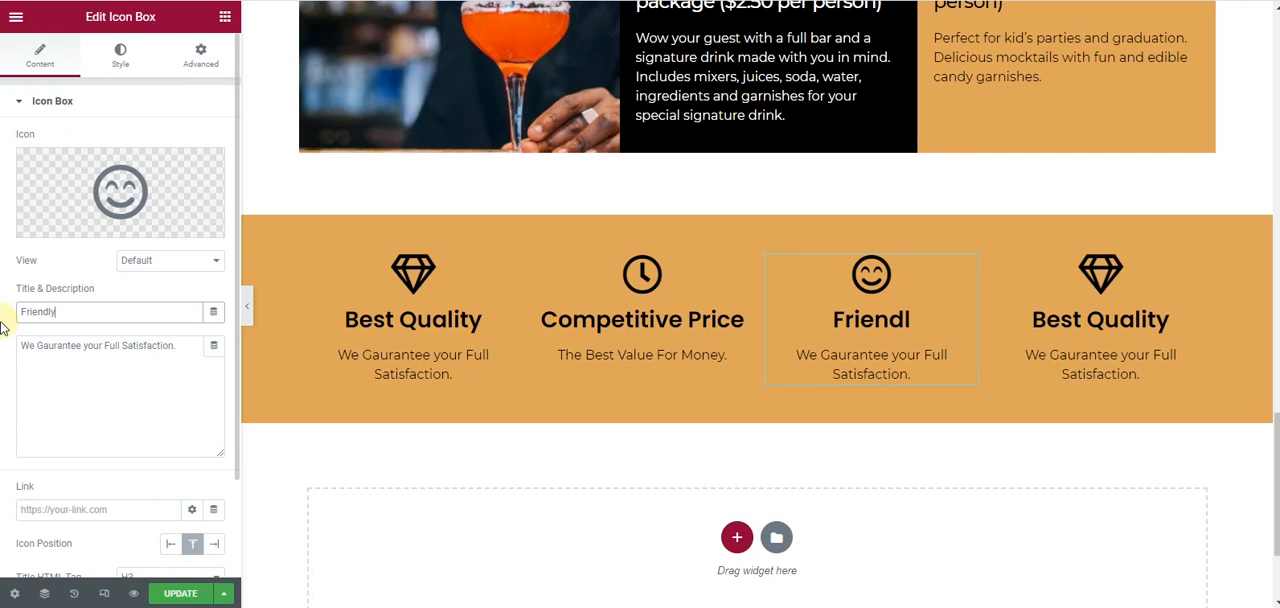
left_click_drag(183, 346, 3, 350)
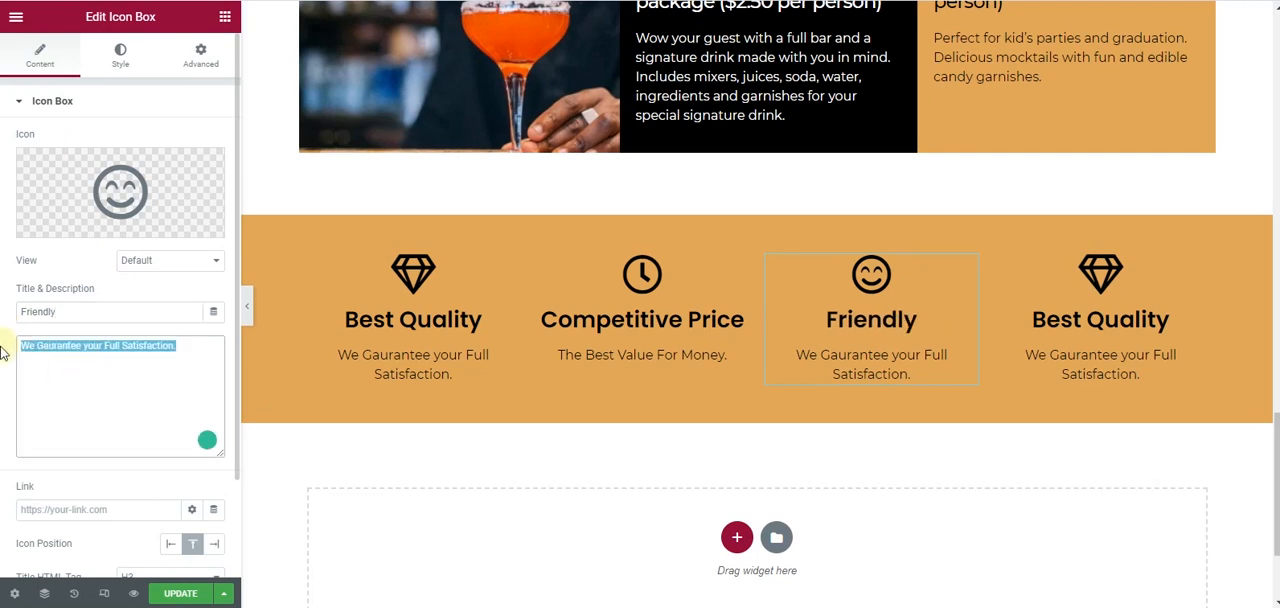
type("Servi")
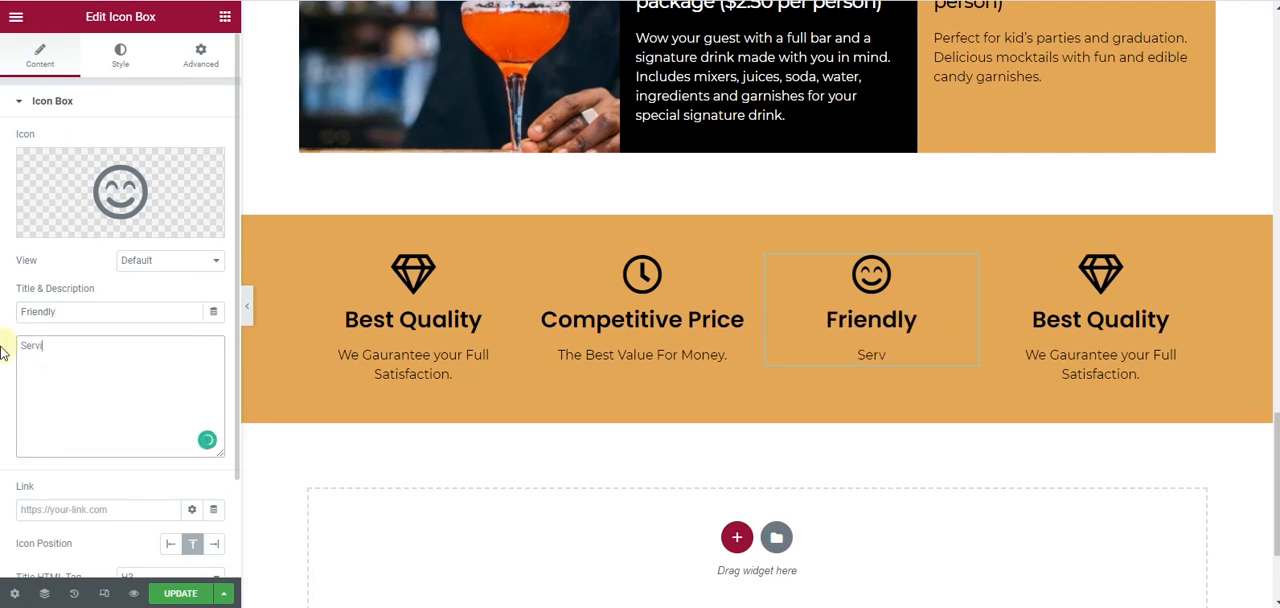
type("ce with the sm")
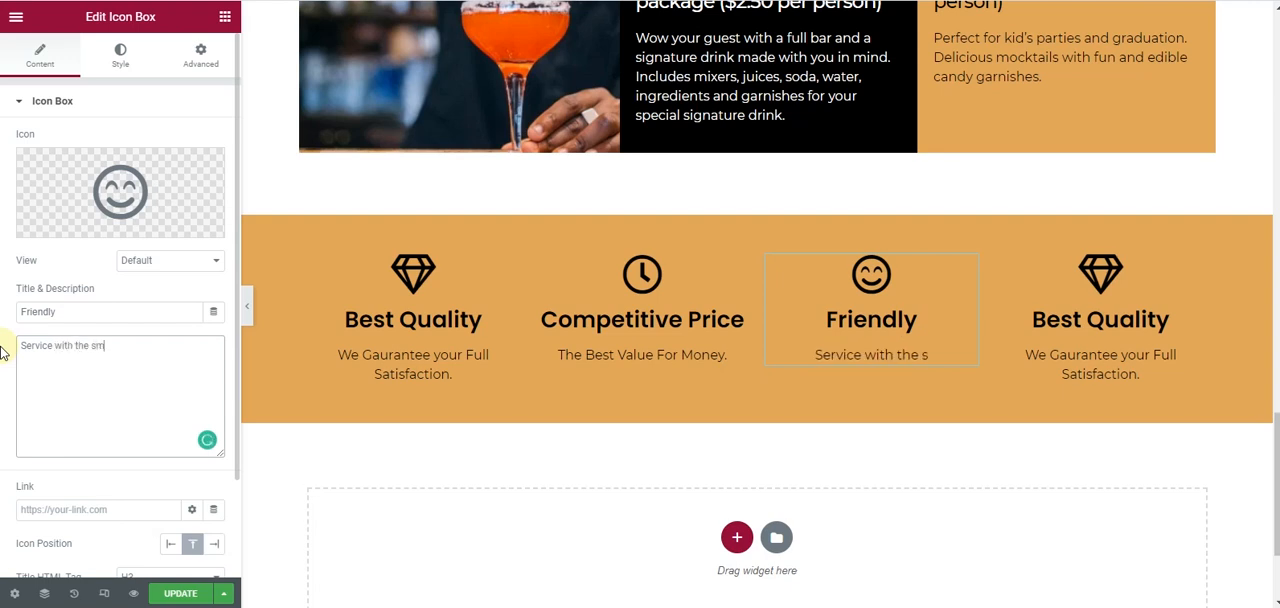
type("ile.")
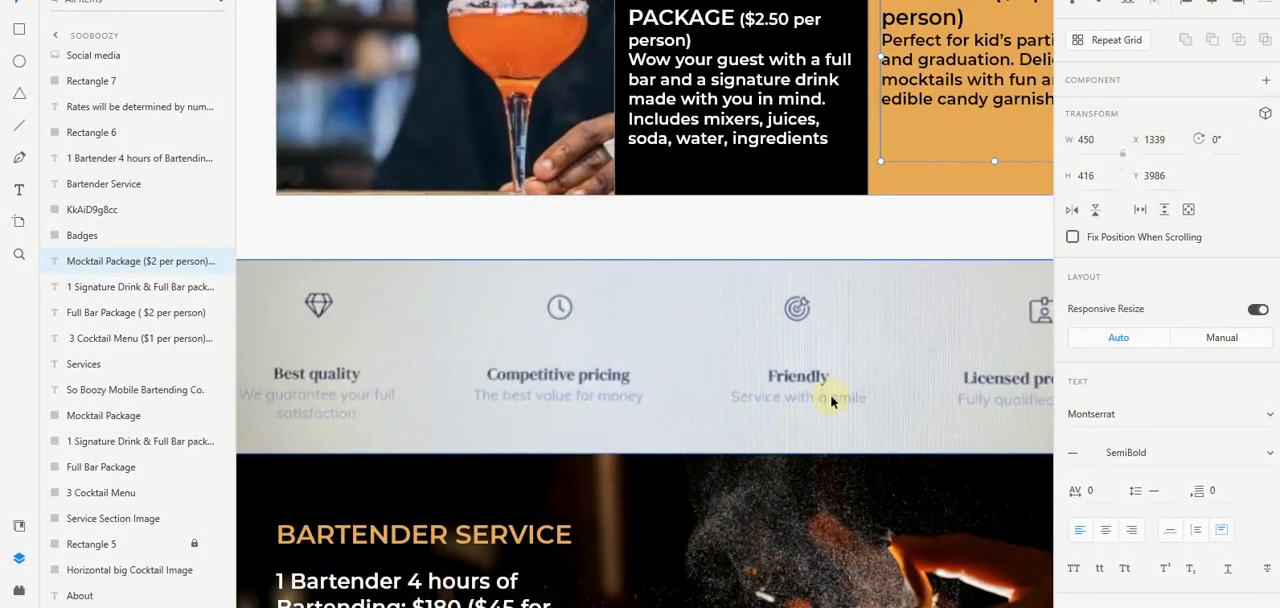
- Check the mockup's badge texts, then title the fourth column's icon box "Licensed Professional" with the description "Fully Qualified in Field."
left_click_drag(846, 389, 691, 392)
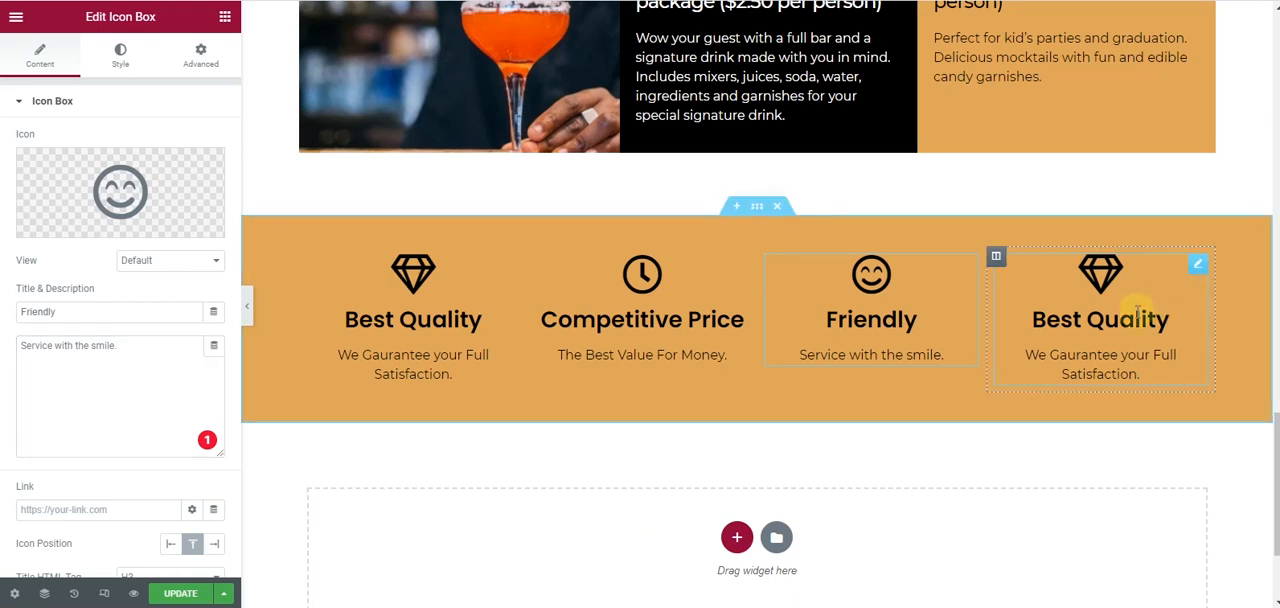
left_click(1137, 316)
left_click_drag(98, 312, 3, 315)
type("License")
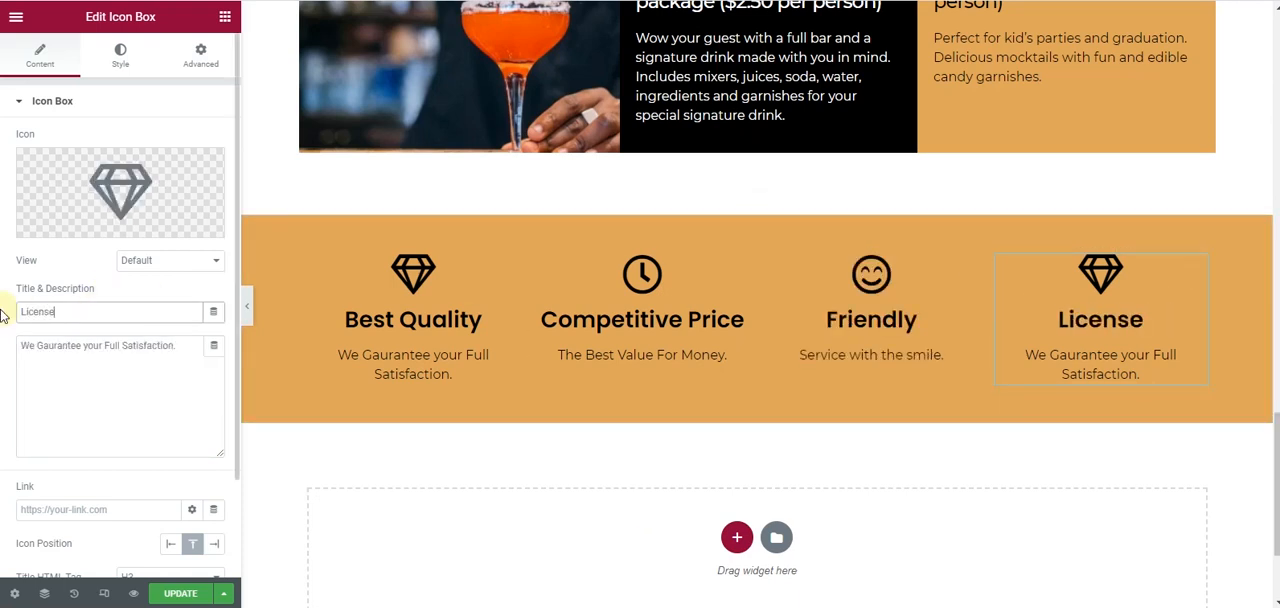
type("d Pro")
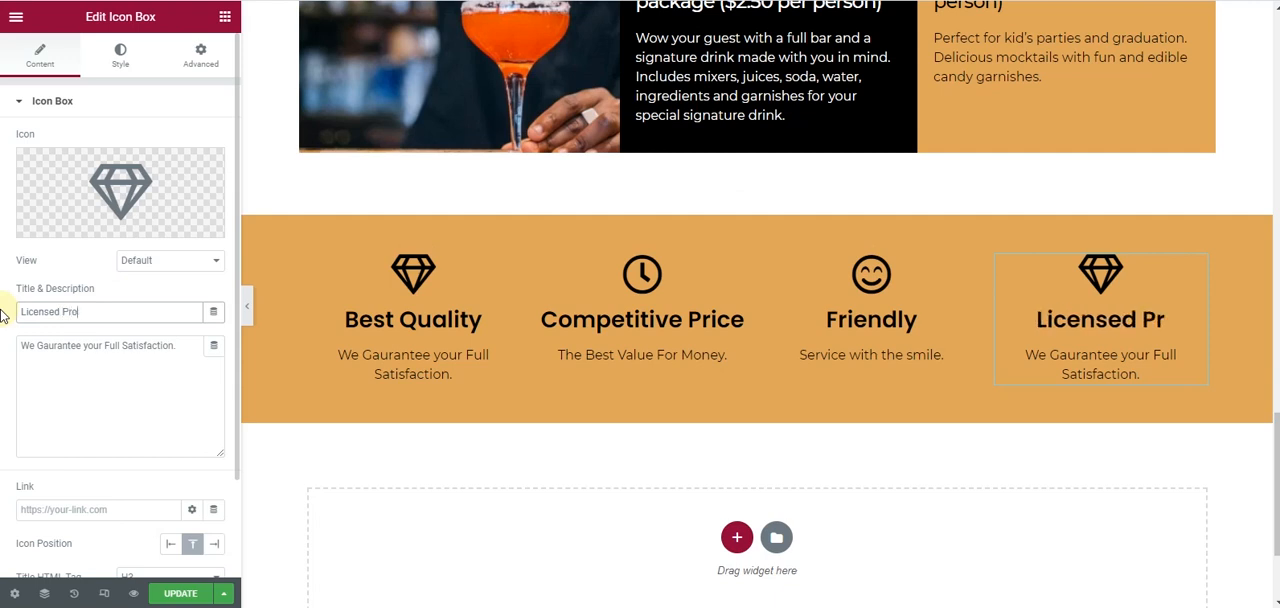
type("fessional")
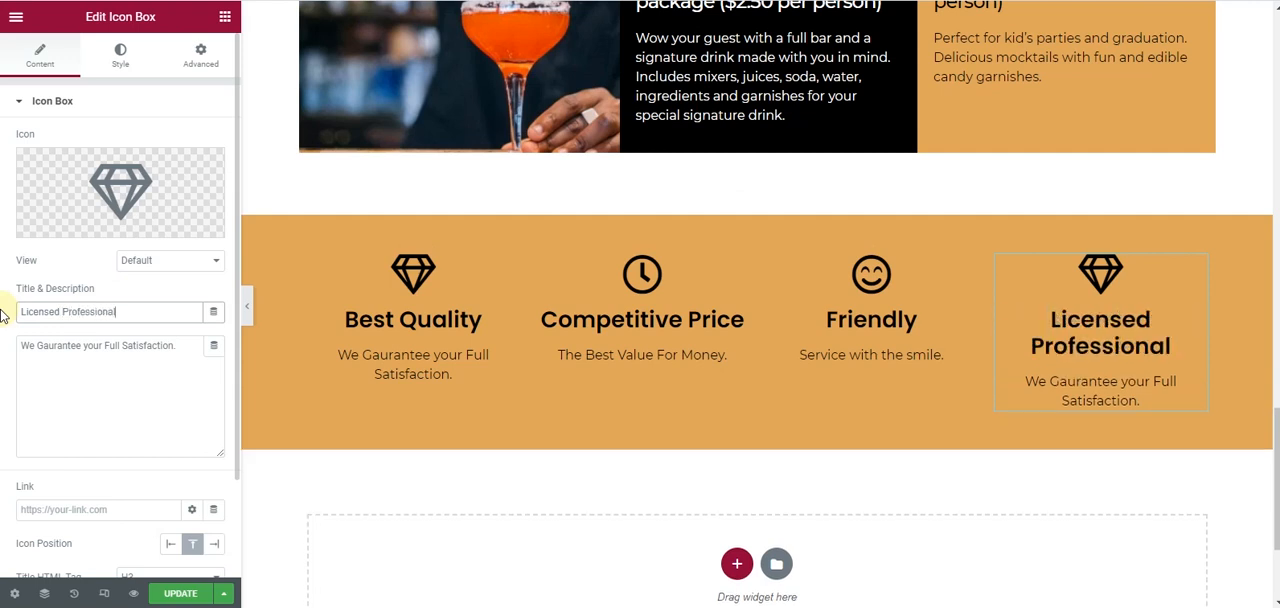
left_click_drag(200, 348, 2, 352)
key("BackSpace")
type("Ful")
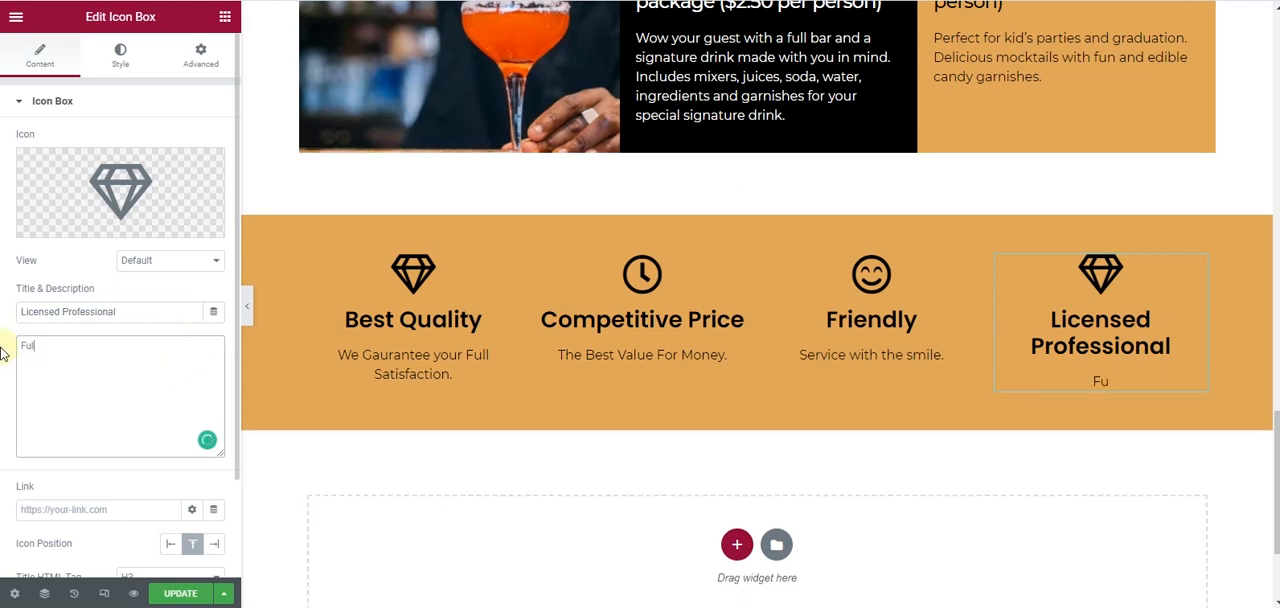
type("ly Qualified in")
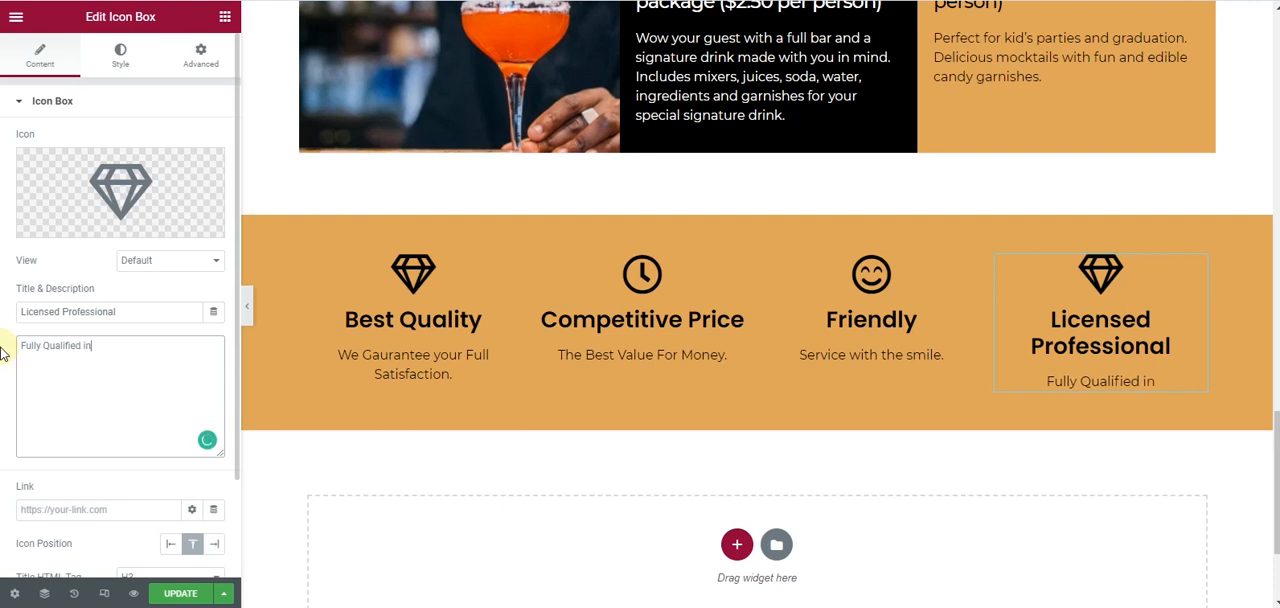
type(" Field")
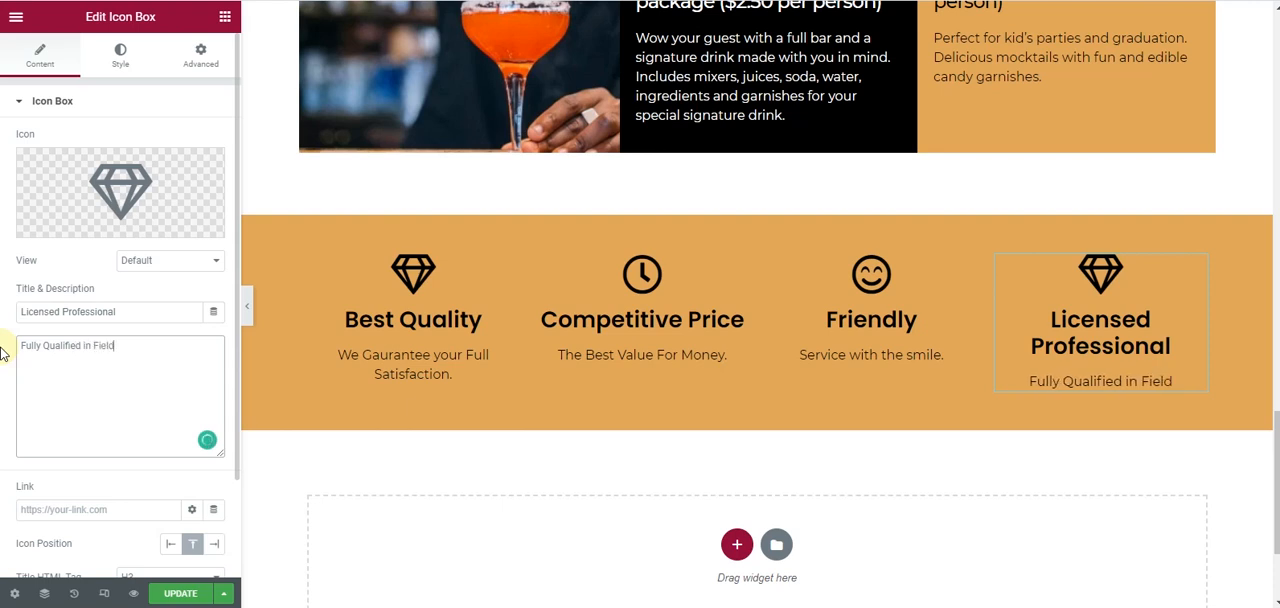
type(".")
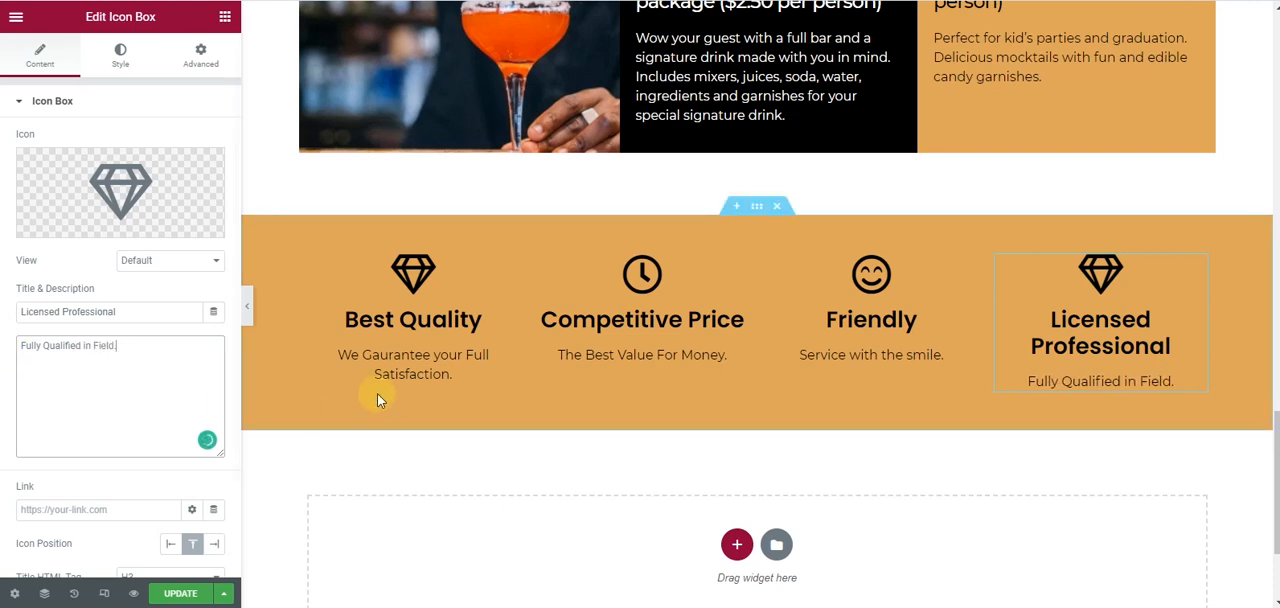
- Set the title font size of the Best Quality icon box to 20 px
left_click(507, 268)
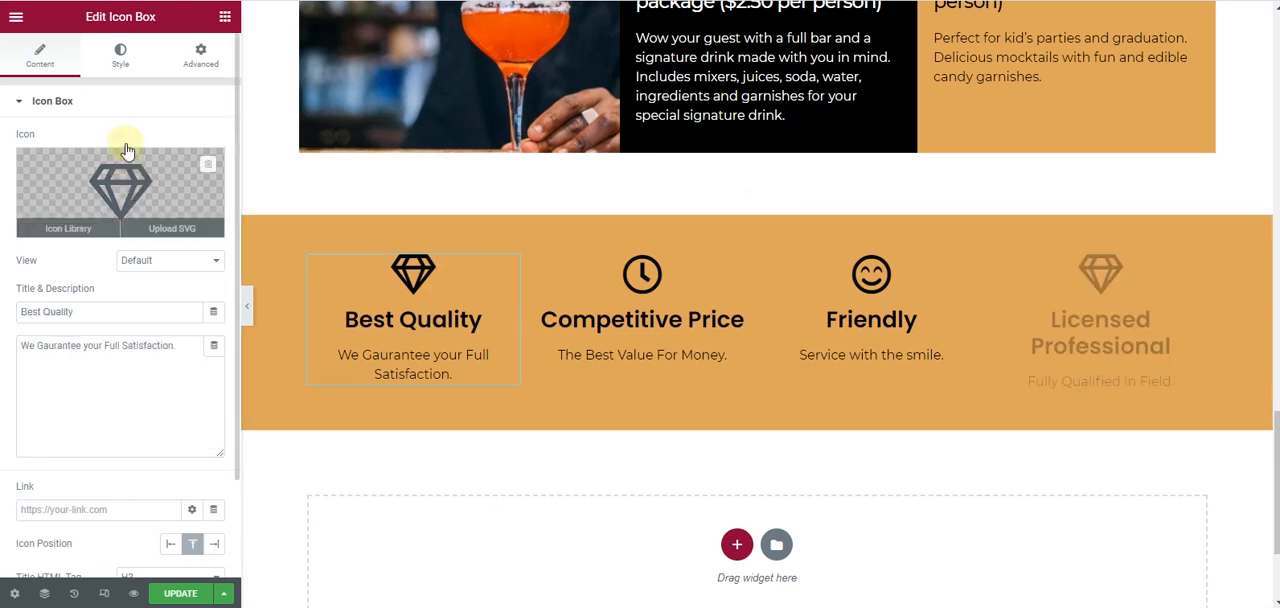
left_click(120, 56)
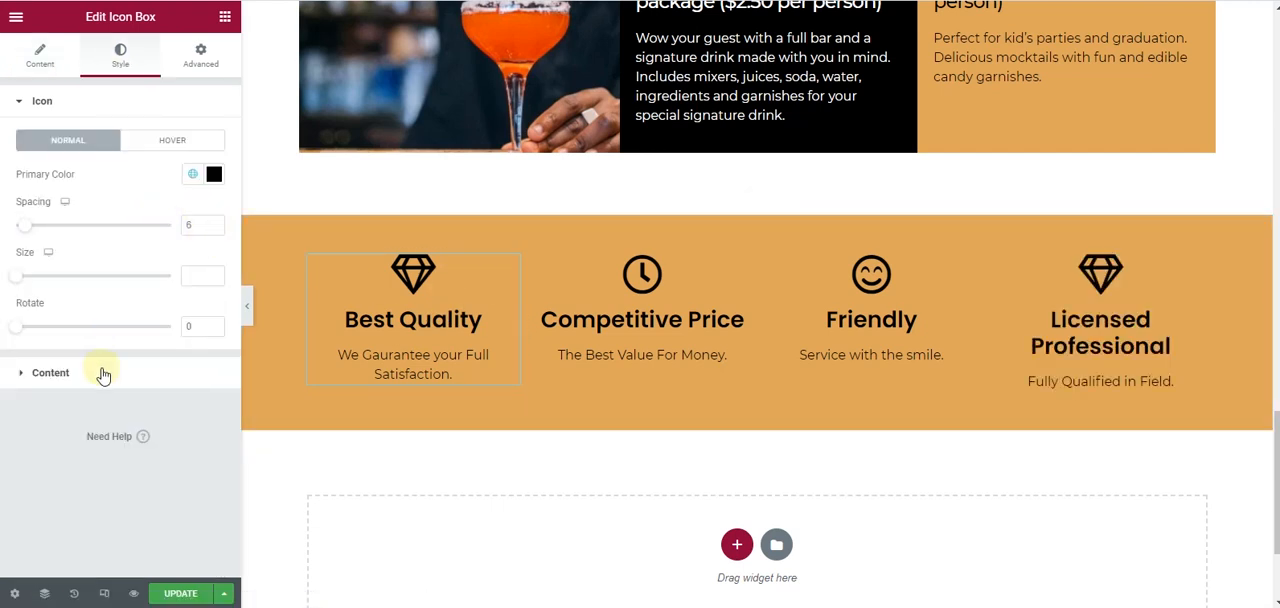
left_click(60, 372)
left_click(213, 366)
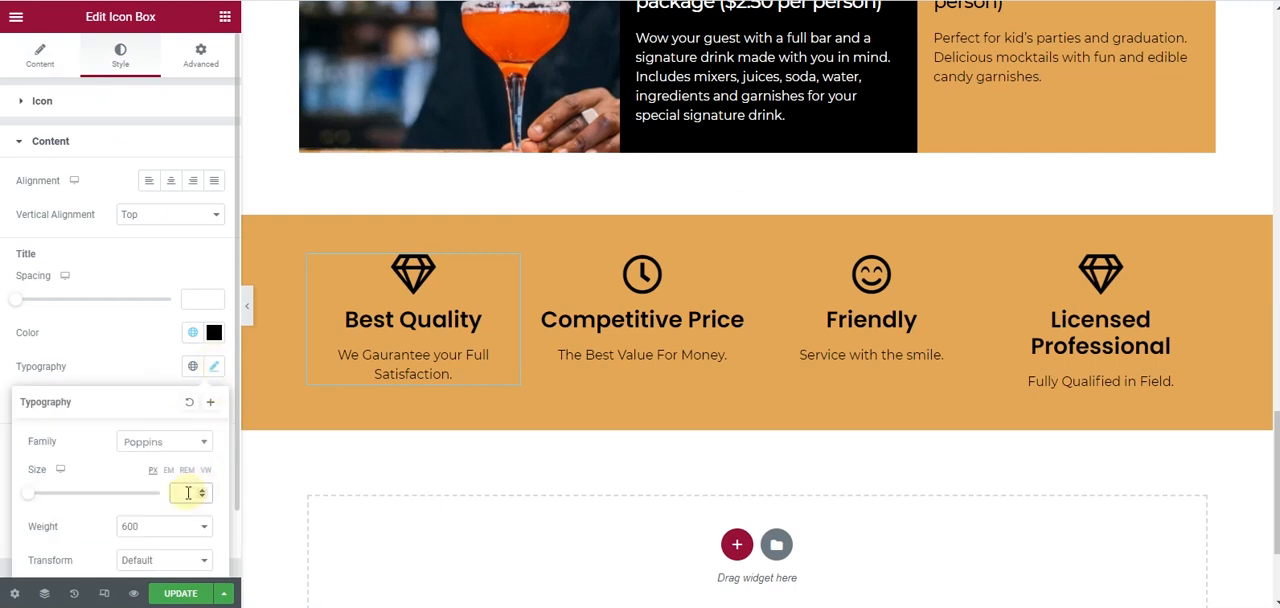
type("32")
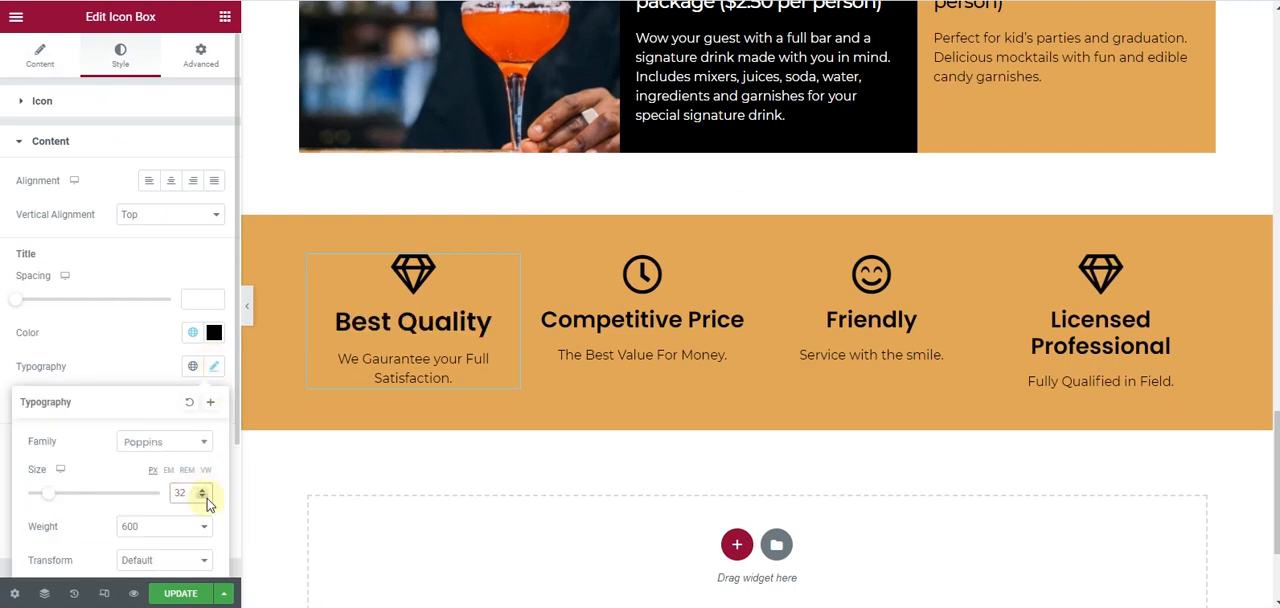
left_click(206, 497)
left_click(206, 497)
left_click(206, 497)
left_click(206, 497)
left_click(206, 497)
left_click(206, 497)
left_click(206, 497)
left_click(206, 497)
left_click(206, 497)
left_click(206, 497)
left_click(206, 497)
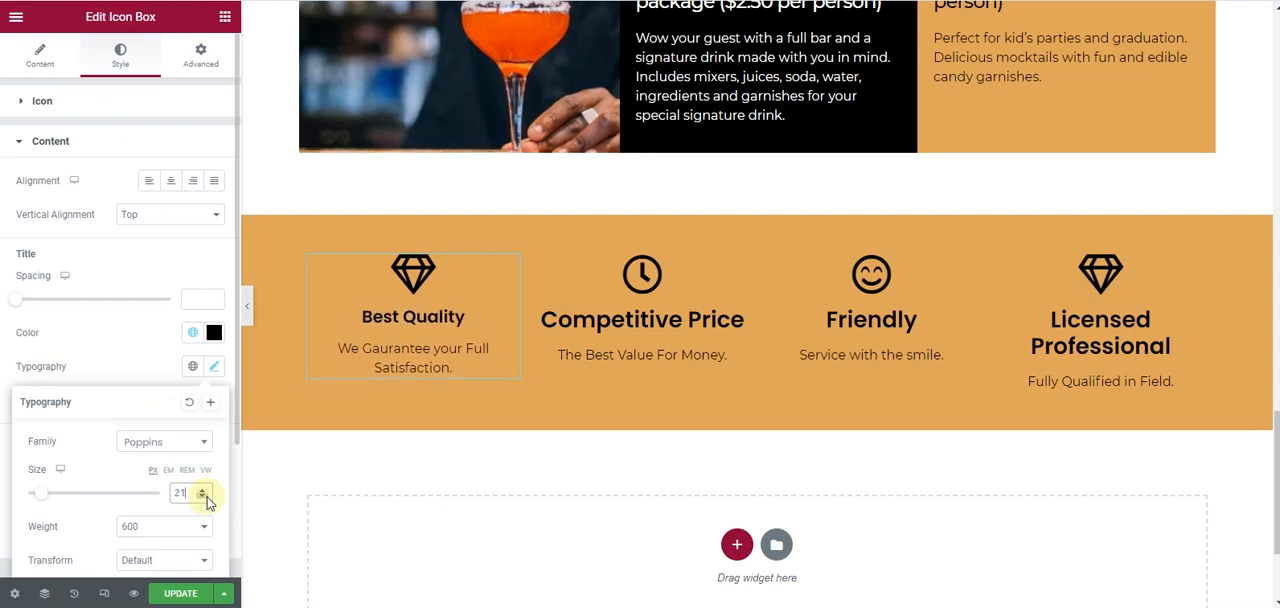
left_click(206, 497)
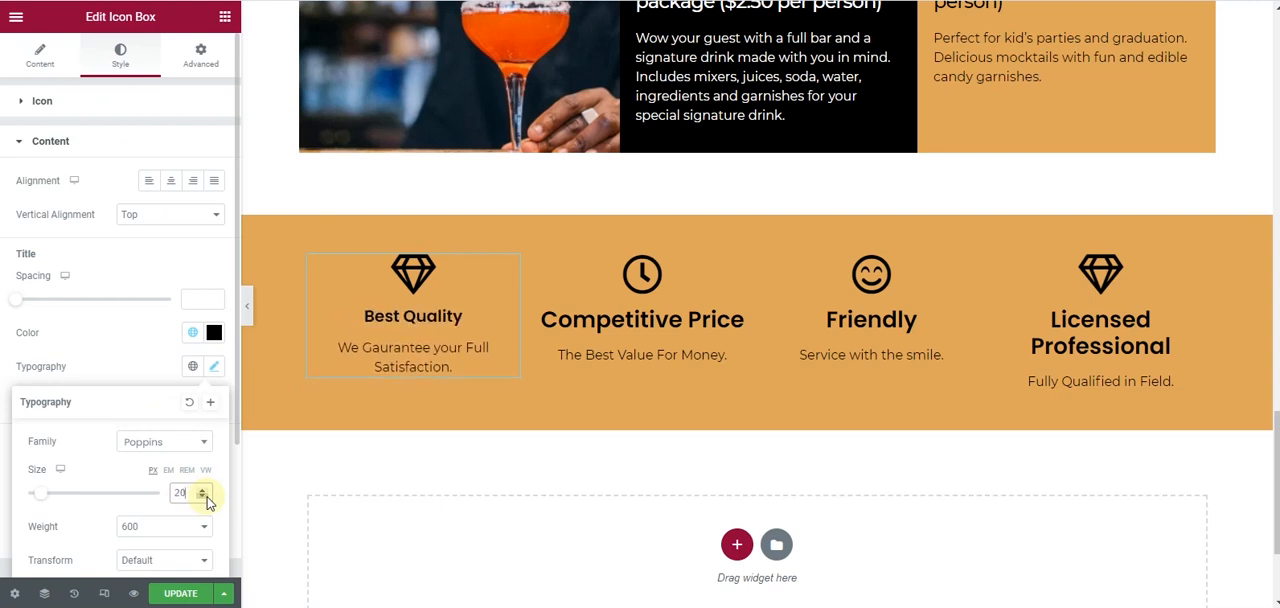
left_click(25, 338)
- Set the description font size of the Best Quality icon box to 16 px
scroll(145, 415, "down", 1)
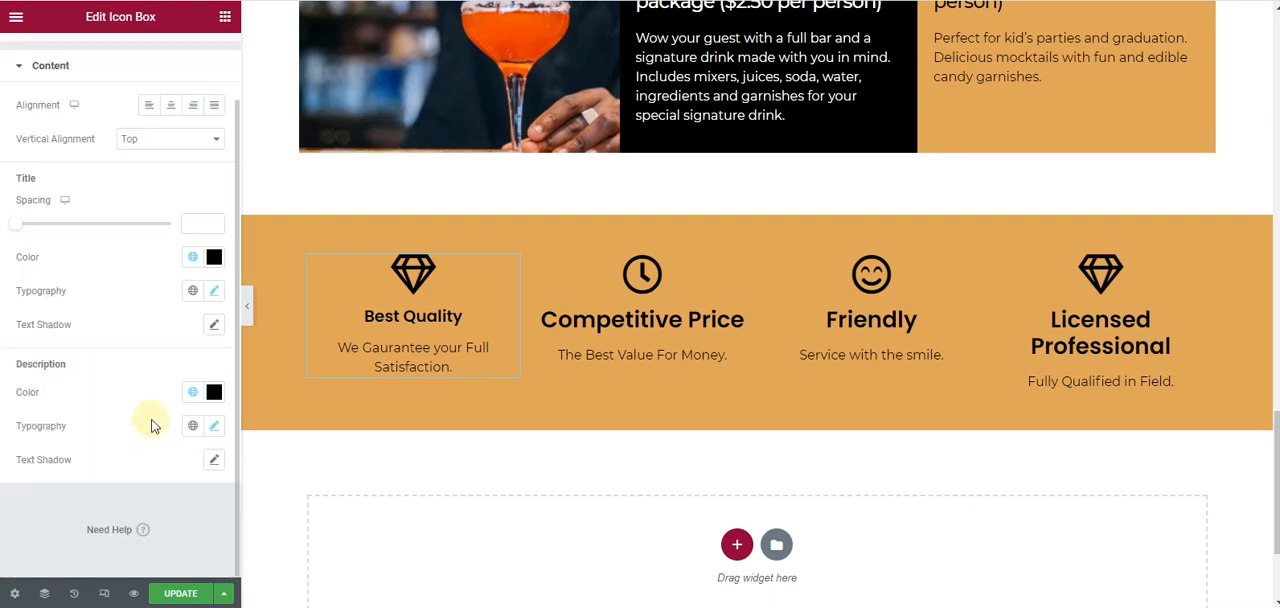
left_click(214, 427)
scroll(175, 450, "down", 3)
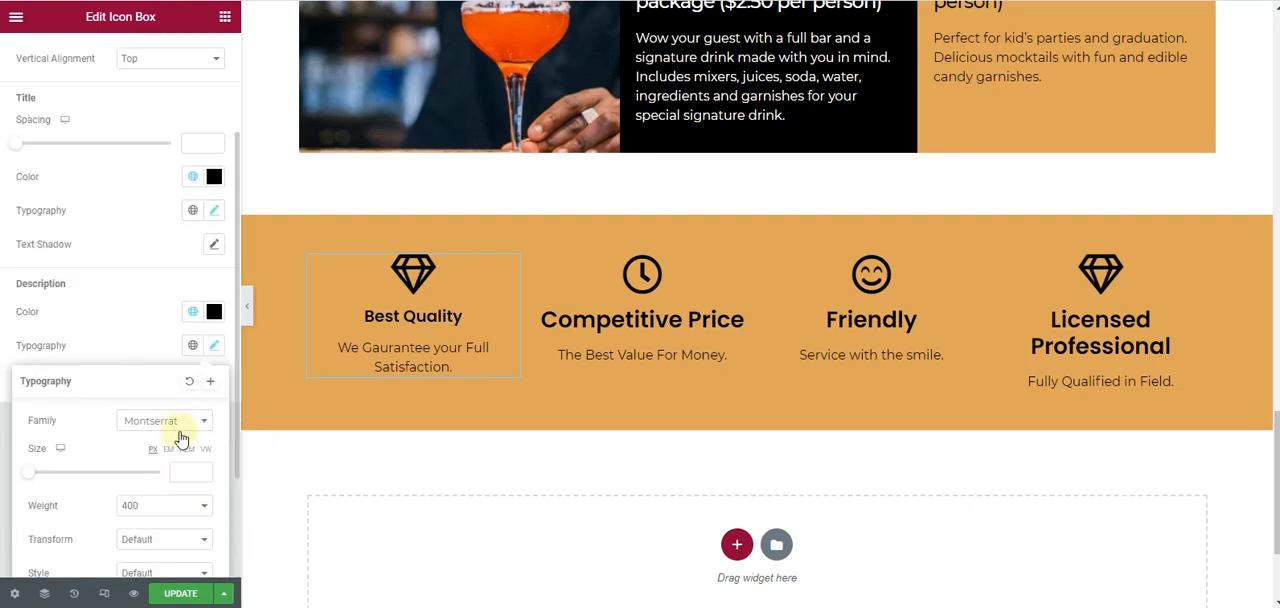
type("14")
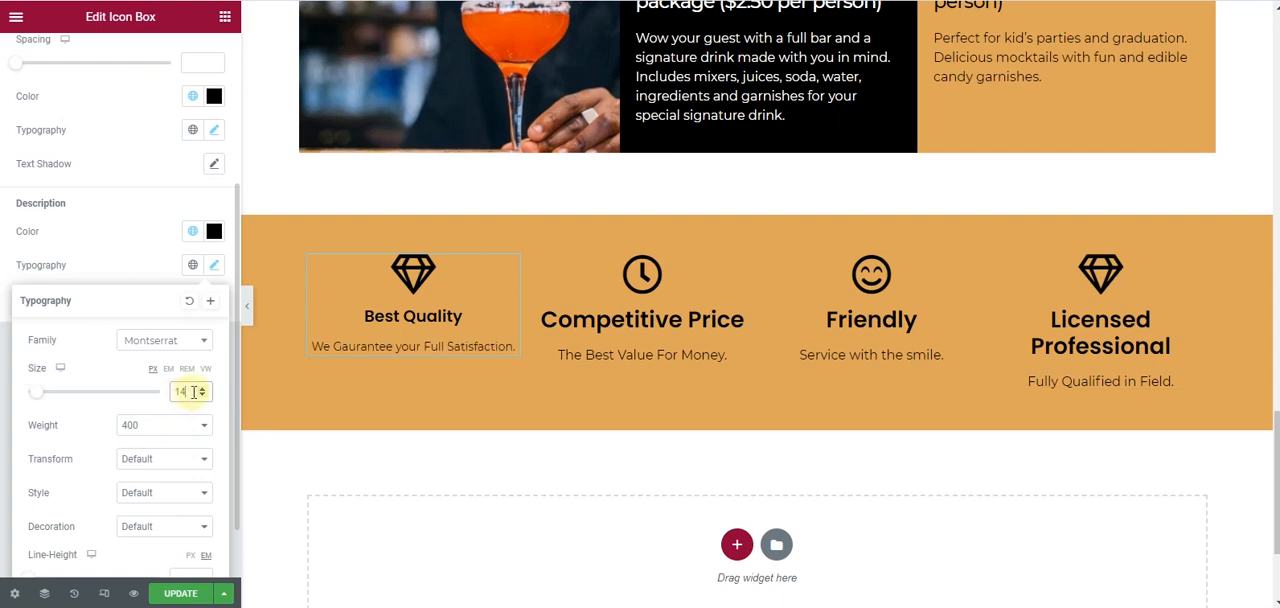
left_click(201, 389)
left_click(201, 389)
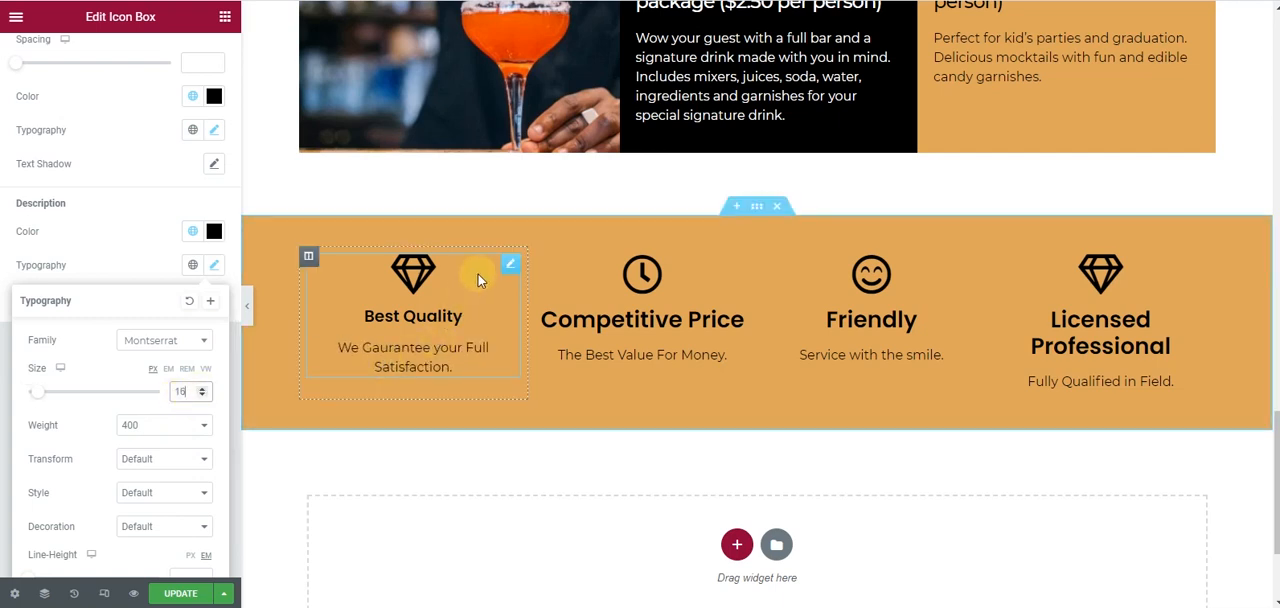
- Copy the Best Quality icon box's style onto the Competitive Price, Friendly and Licensed Professional icon boxes
right_click(509, 274)
left_click(543, 331)
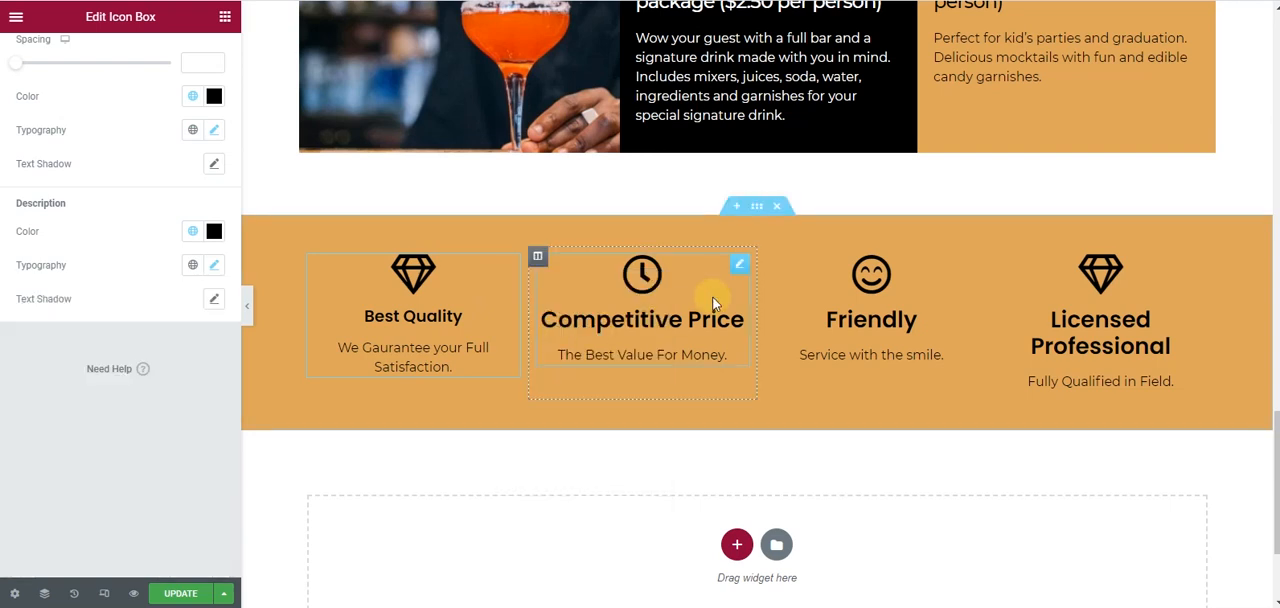
right_click(886, 264)
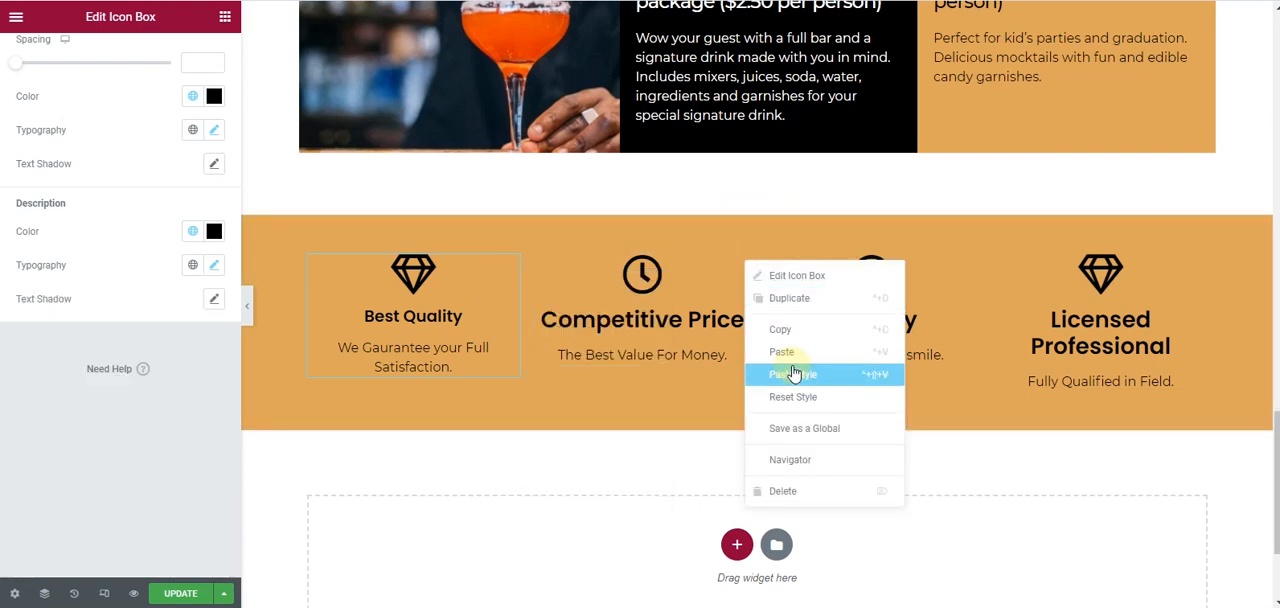
left_click(922, 372)
right_click(968, 266)
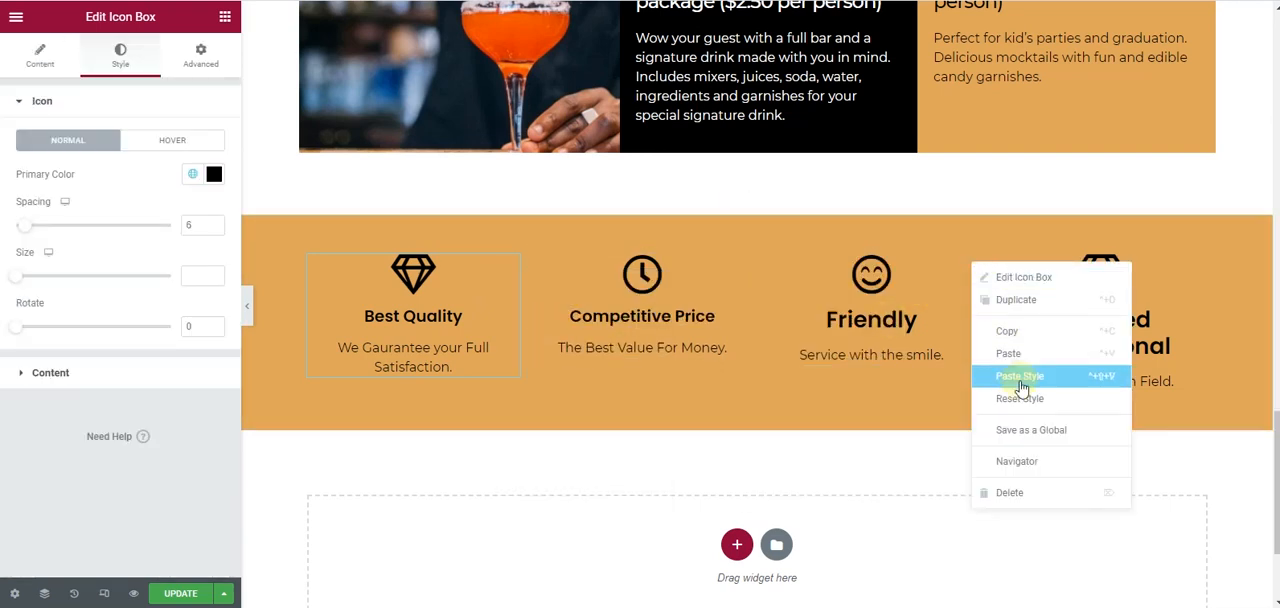
left_click(1079, 375)
right_click(1195, 274)
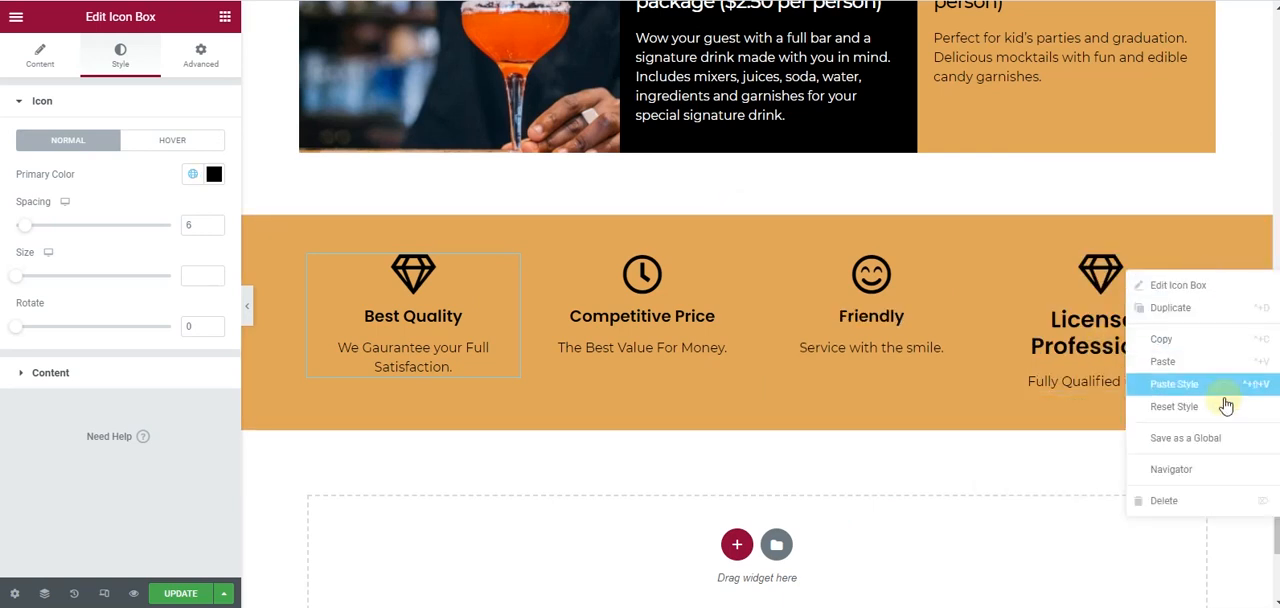
left_click(1225, 397)
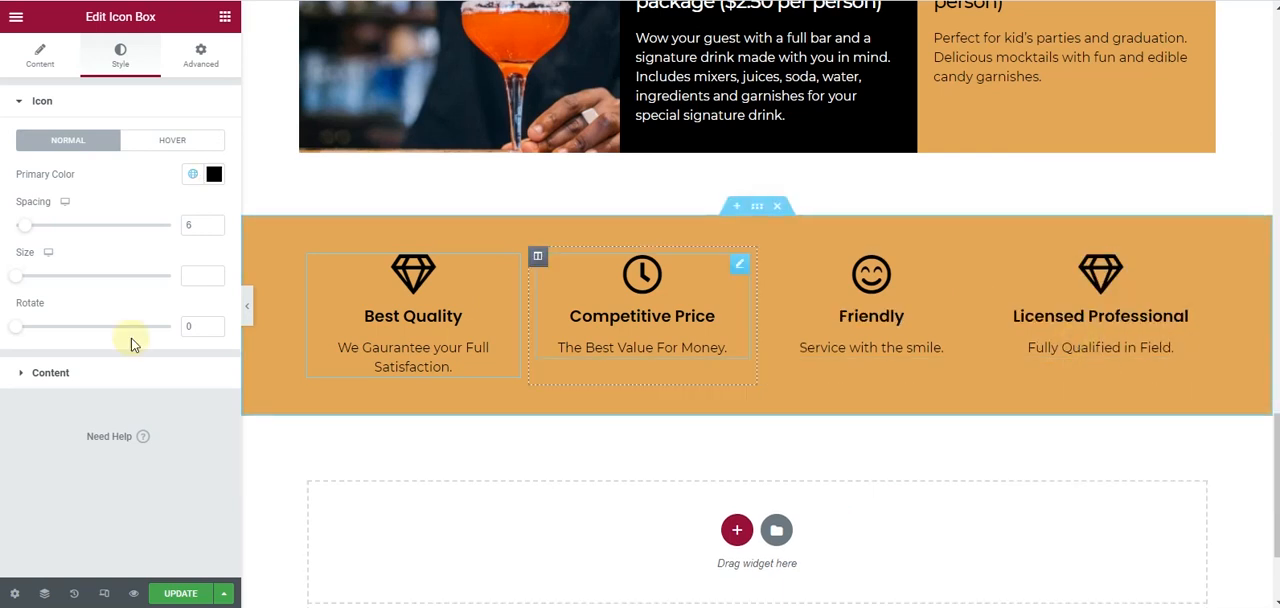
- Set the title spacing of the Best Quality icon box to 8
left_click(509, 266)
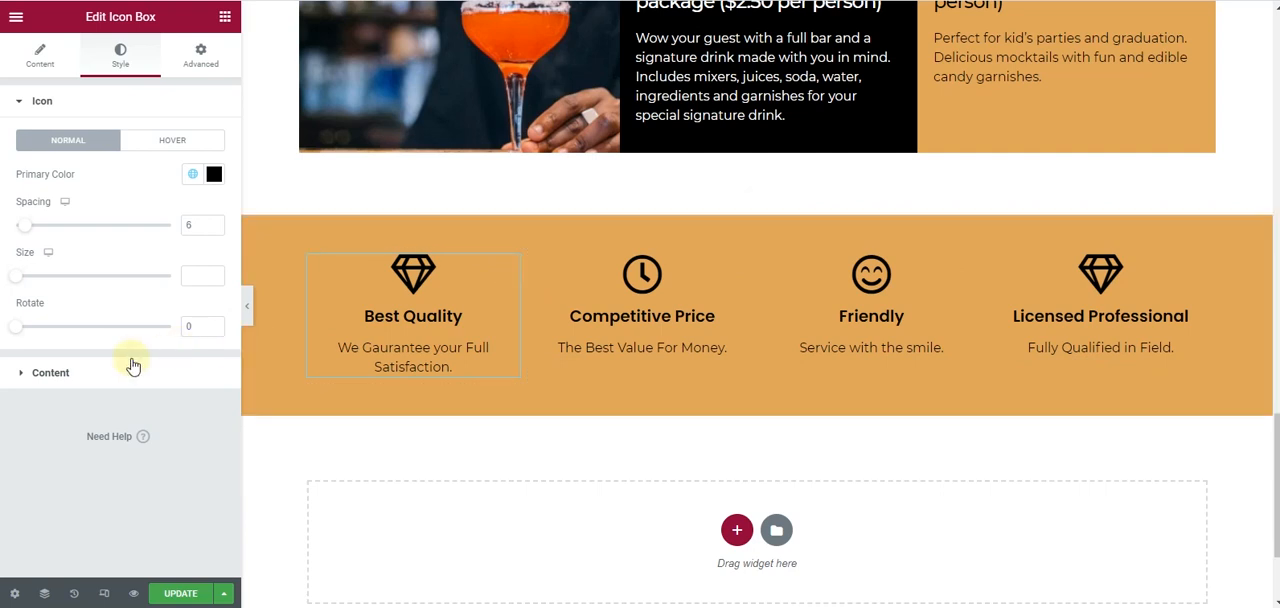
left_click(126, 371)
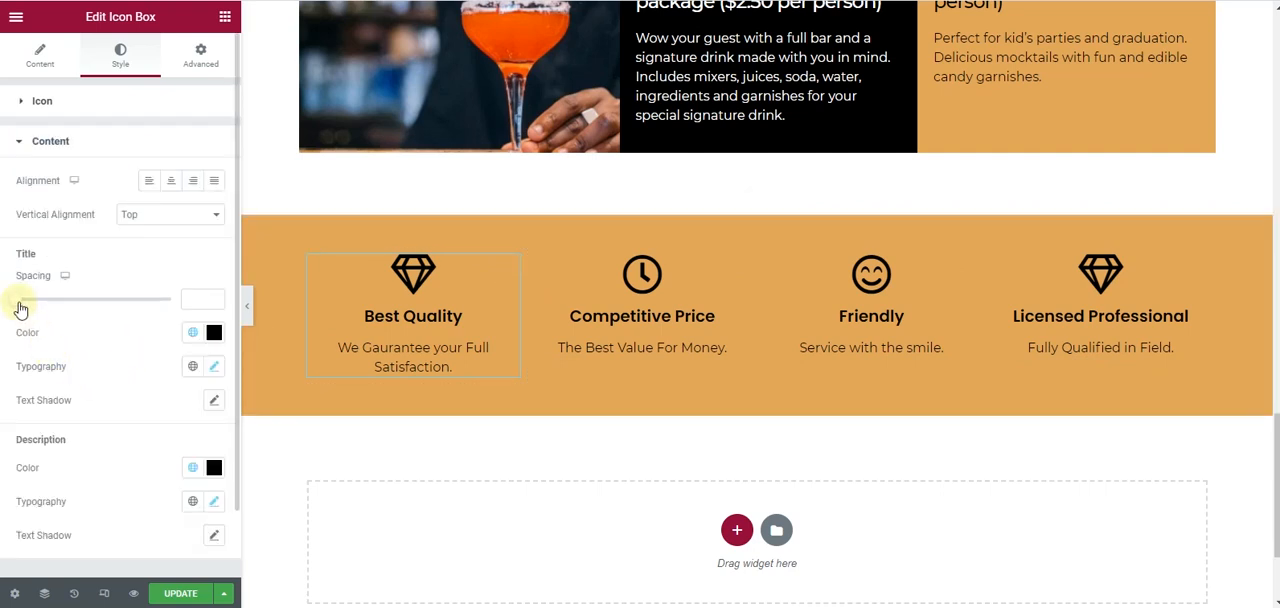
left_click_drag(17, 307, 29, 304)
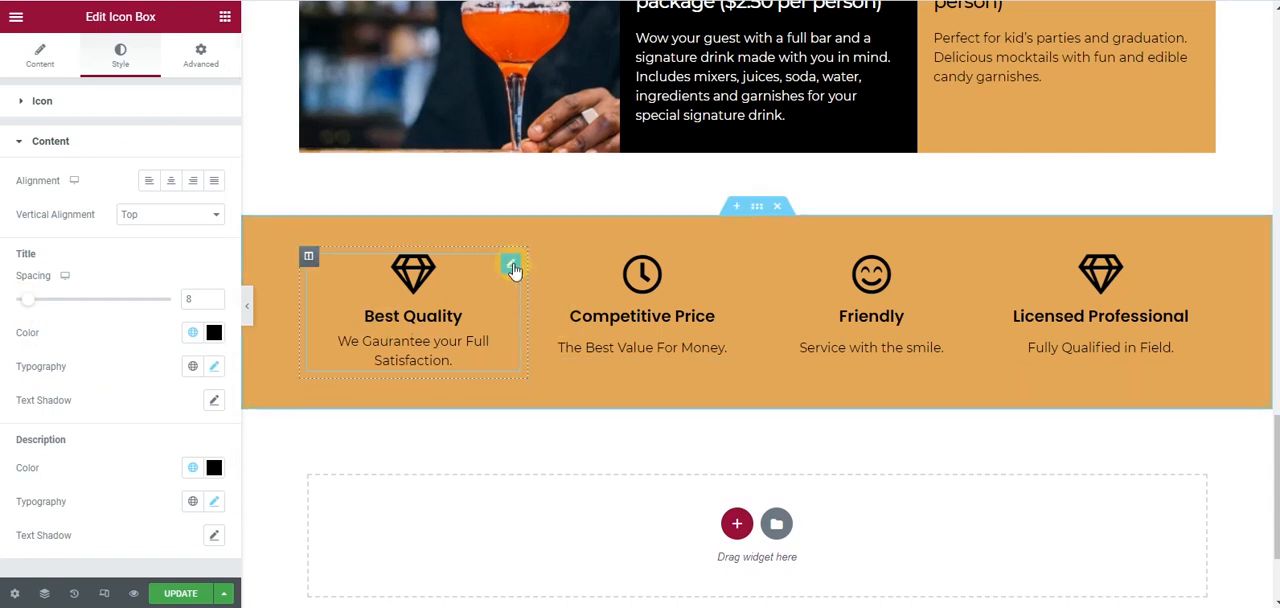
- Apply the Best Quality icon box's updated title spacing to the other three icon boxes by copying its style
right_click(514, 265)
left_click(567, 340)
right_click(743, 261)
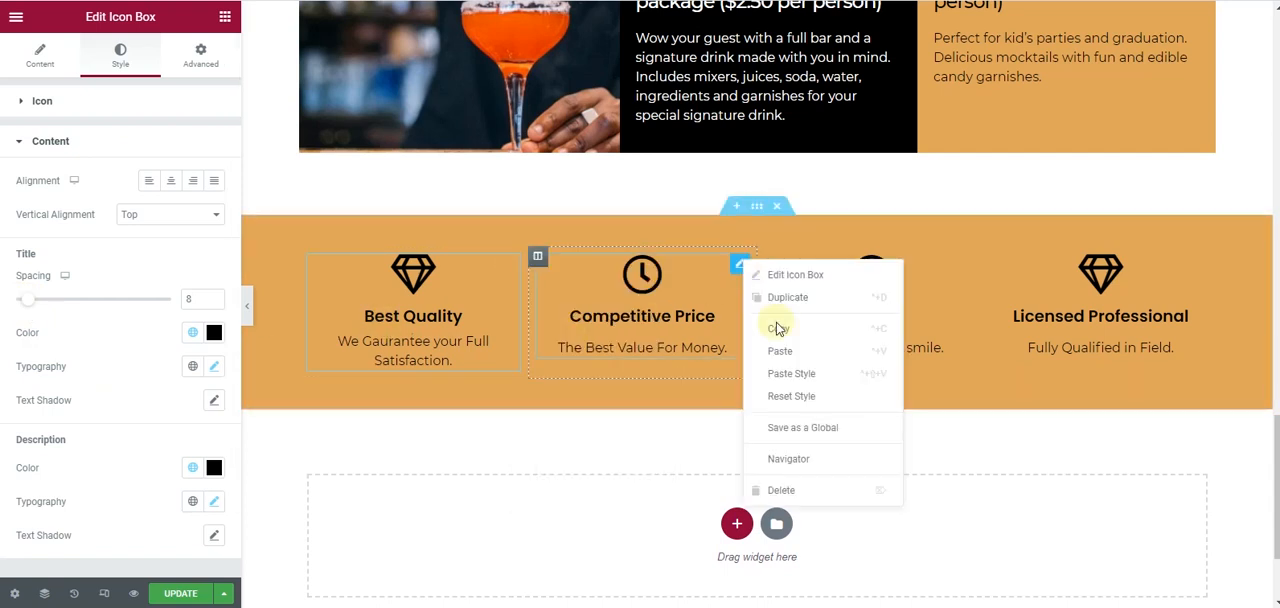
left_click(806, 374)
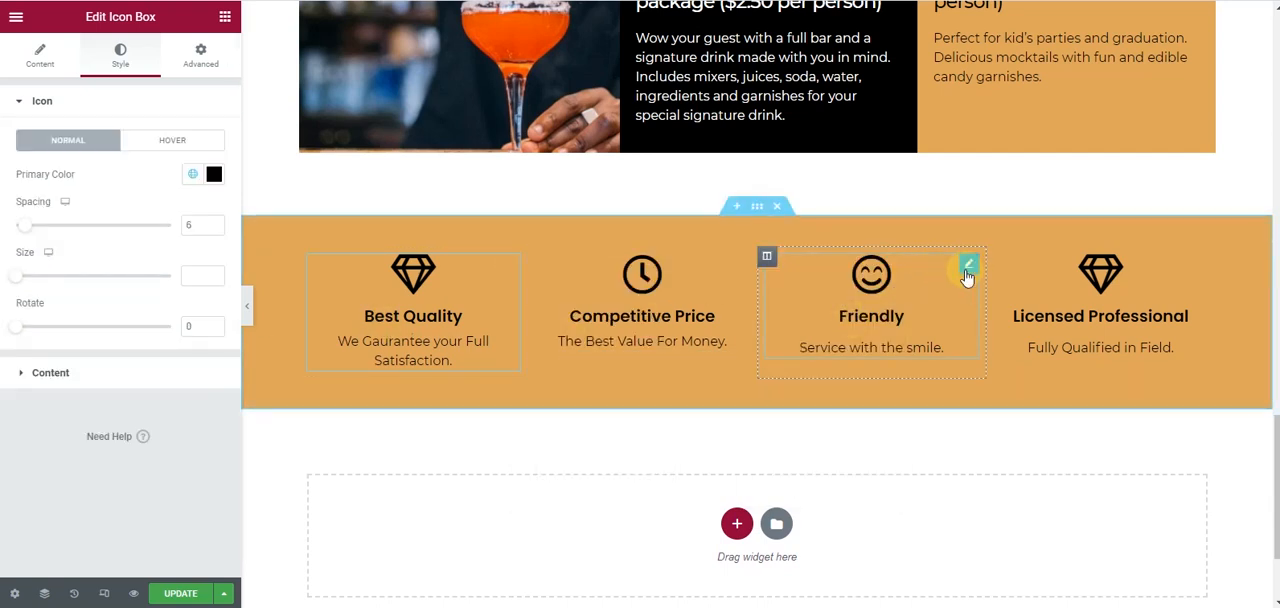
right_click(966, 268)
left_click(1003, 385)
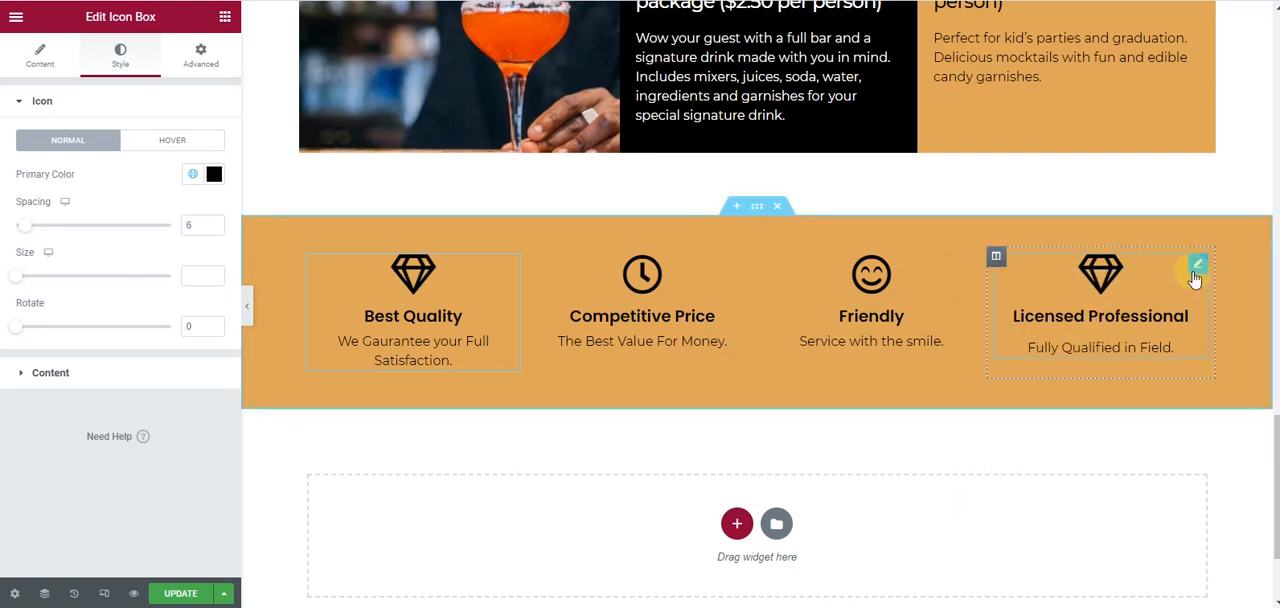
right_click(1193, 278)
left_click(1179, 386)
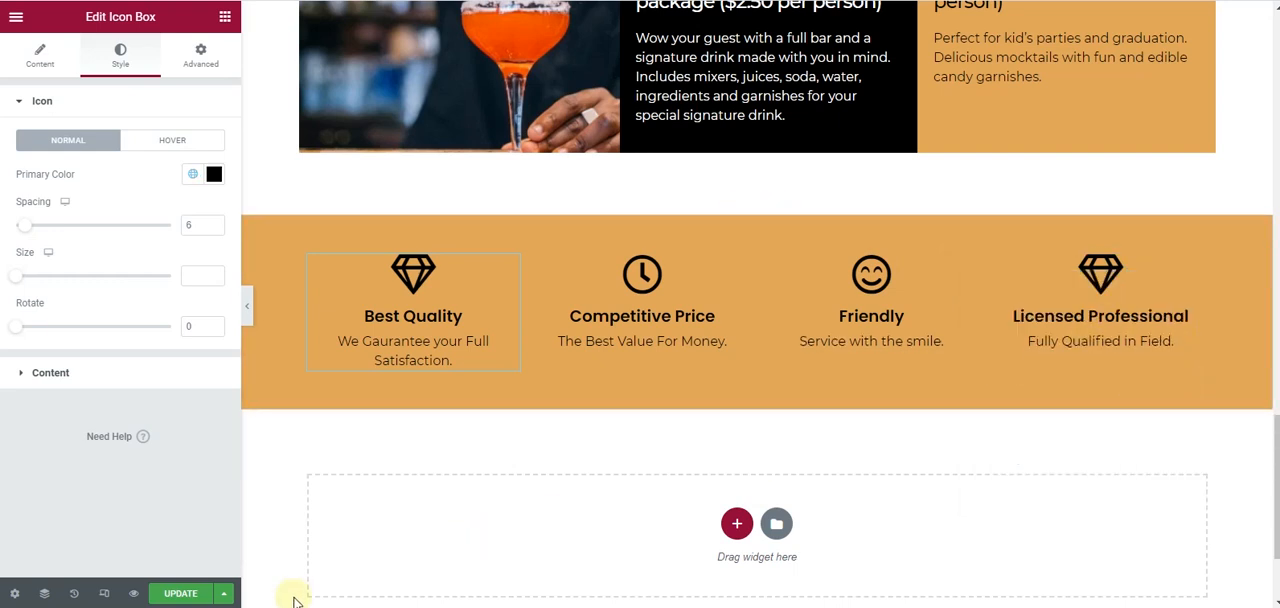
- Save the page changes and look over the finished sections
left_click(180, 593)
scroll(523, 439, "up", 10)
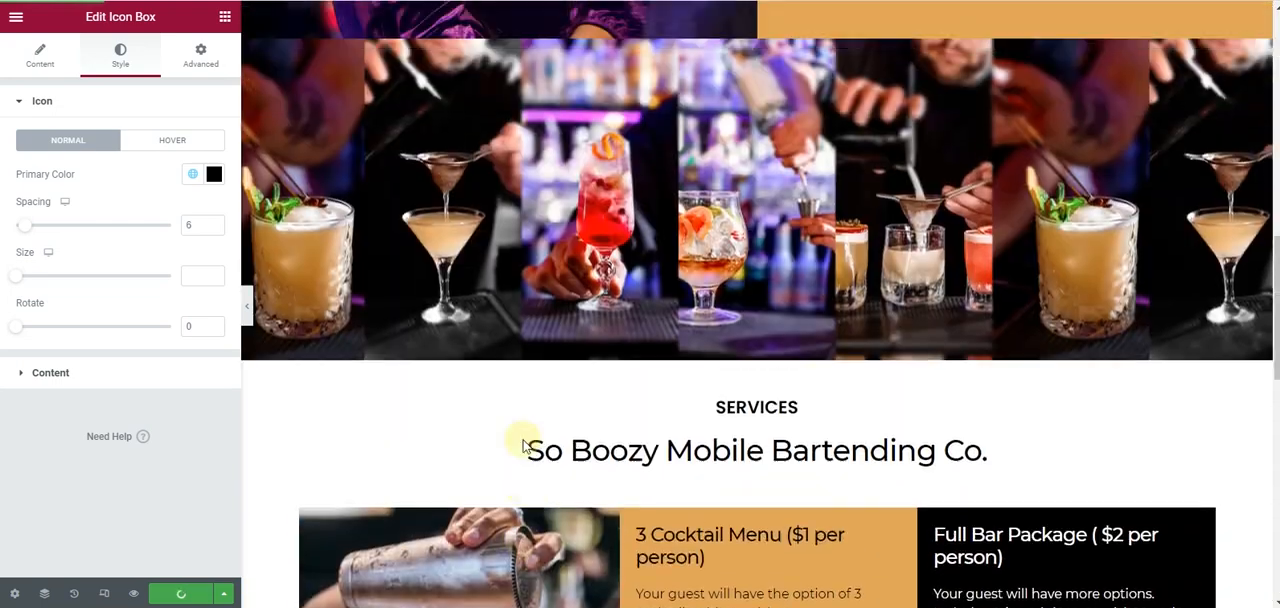
scroll(523, 439, "up", 6)
scroll(523, 439, "down", 10)
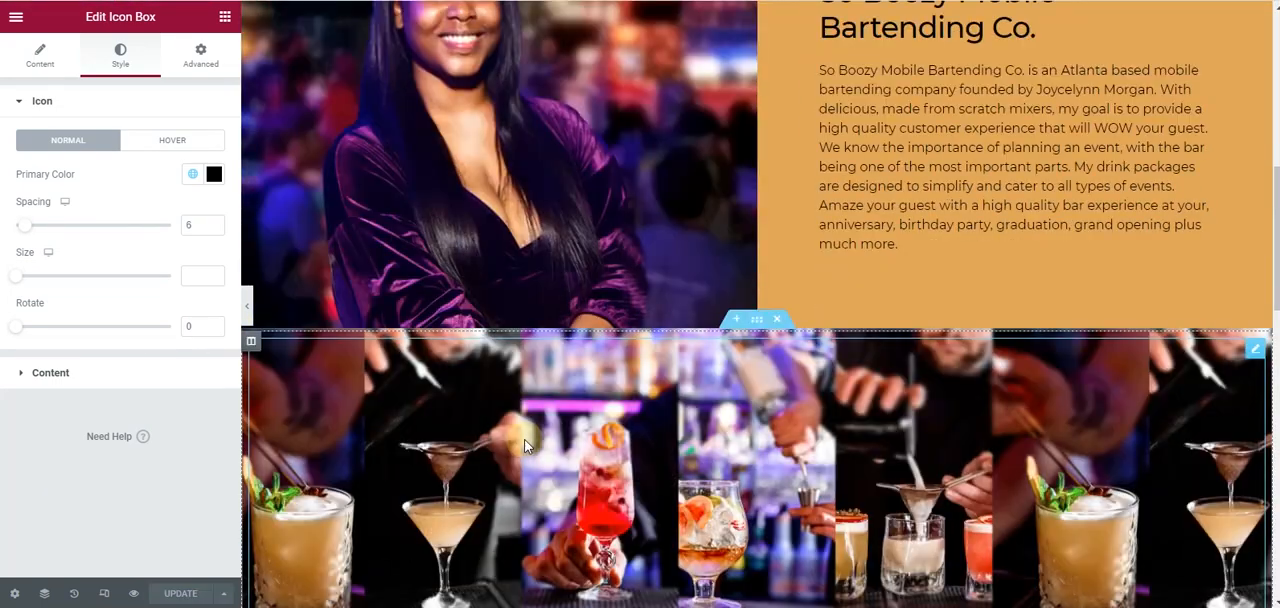
scroll(523, 441, "down", 10)
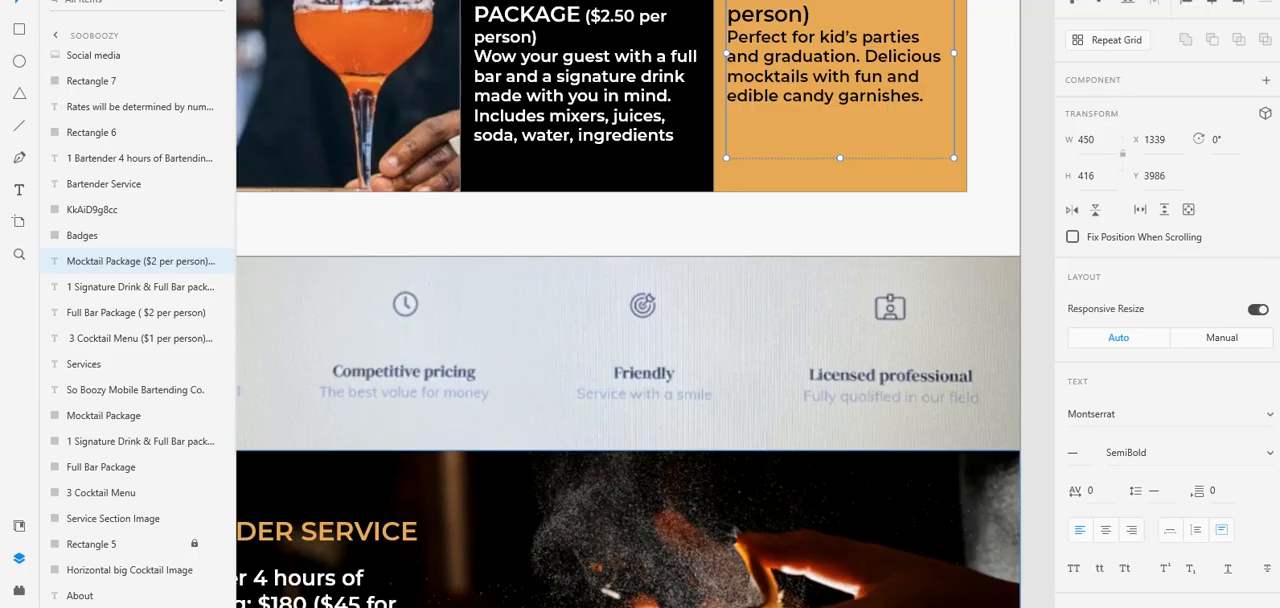
- Switch to the mockup and examine the Bartender Service section below the badges, then return to the page editor
scroll(586, 285, "down", 5)
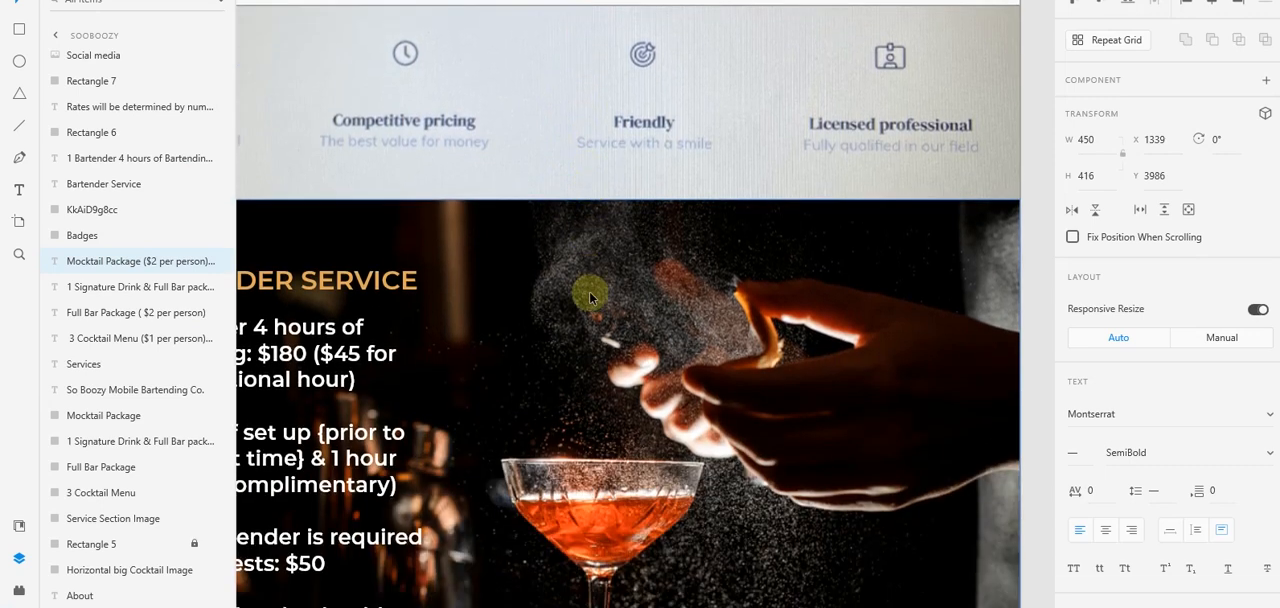
scroll(589, 291, "down", 3)
scroll(589, 291, "down", 2)
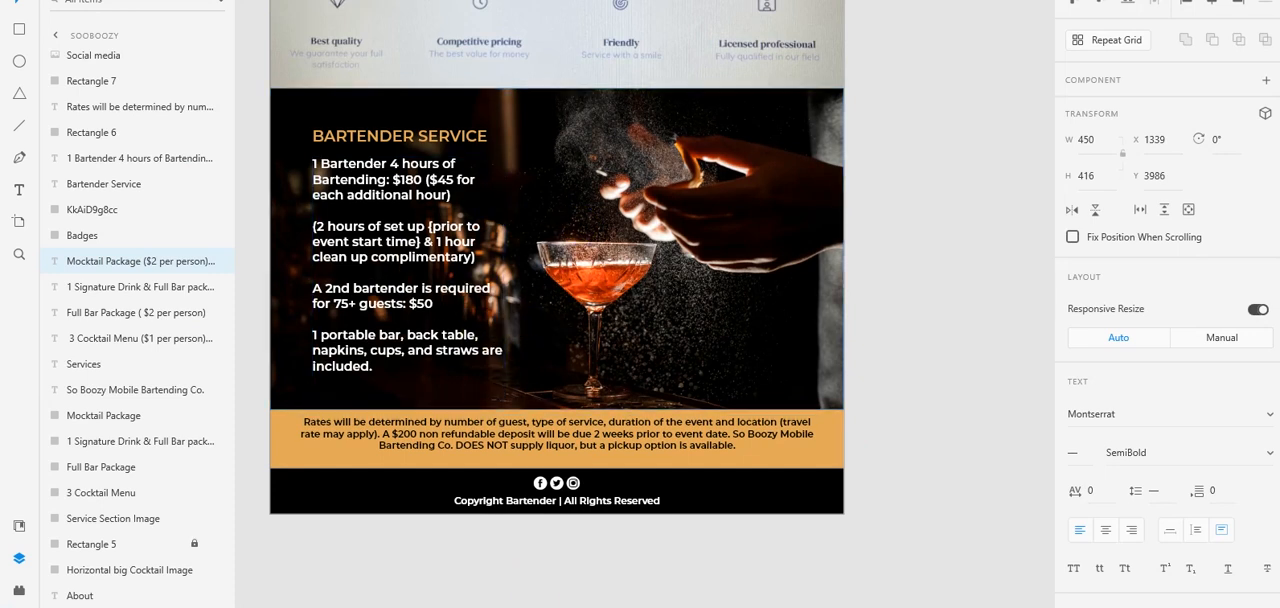
mouse_move(534, 606)
left_click(530, 562)
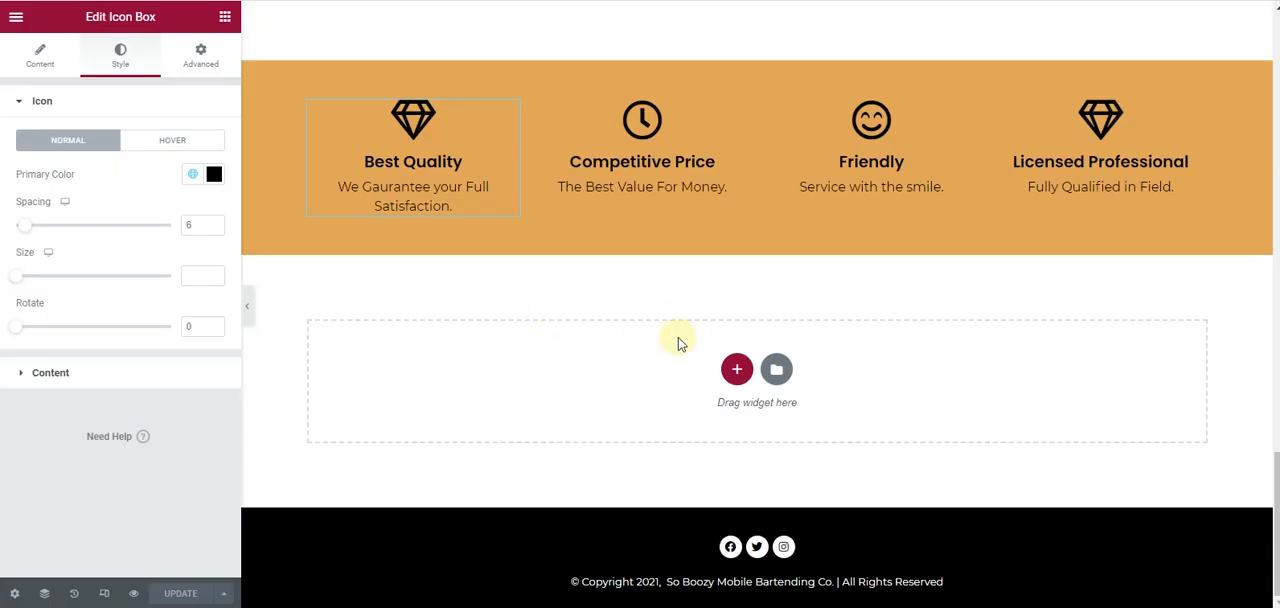
- Copy the Cocktail hero section and paste it below the badges section at the end of the page
left_click(737, 371)
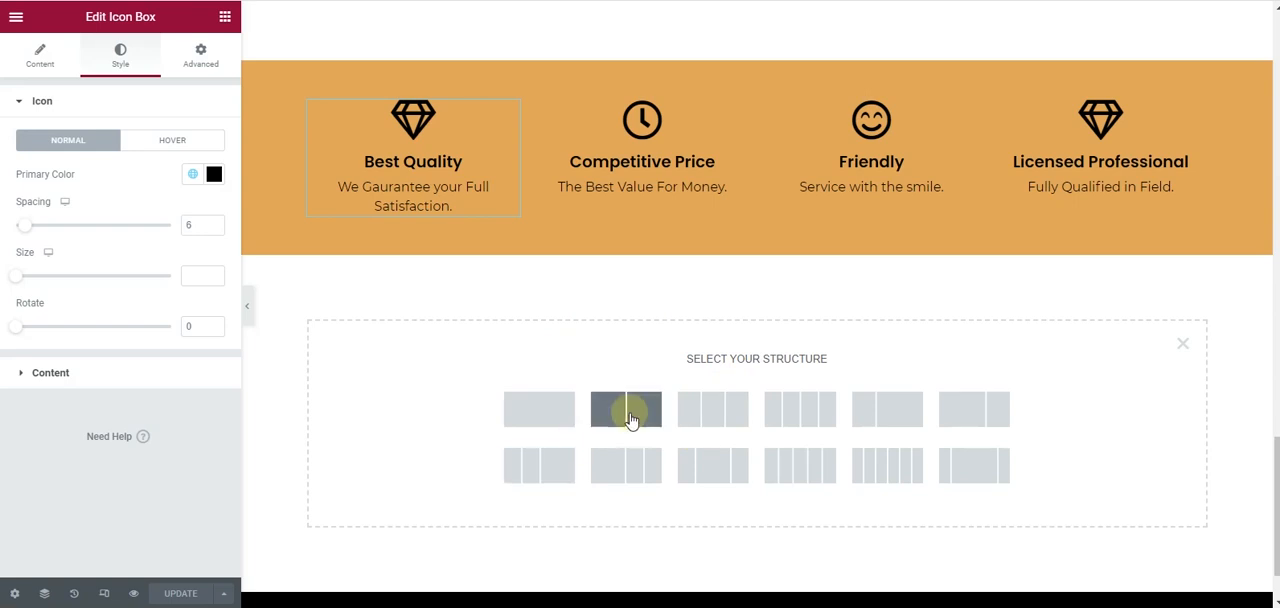
scroll(643, 290, "up", 15)
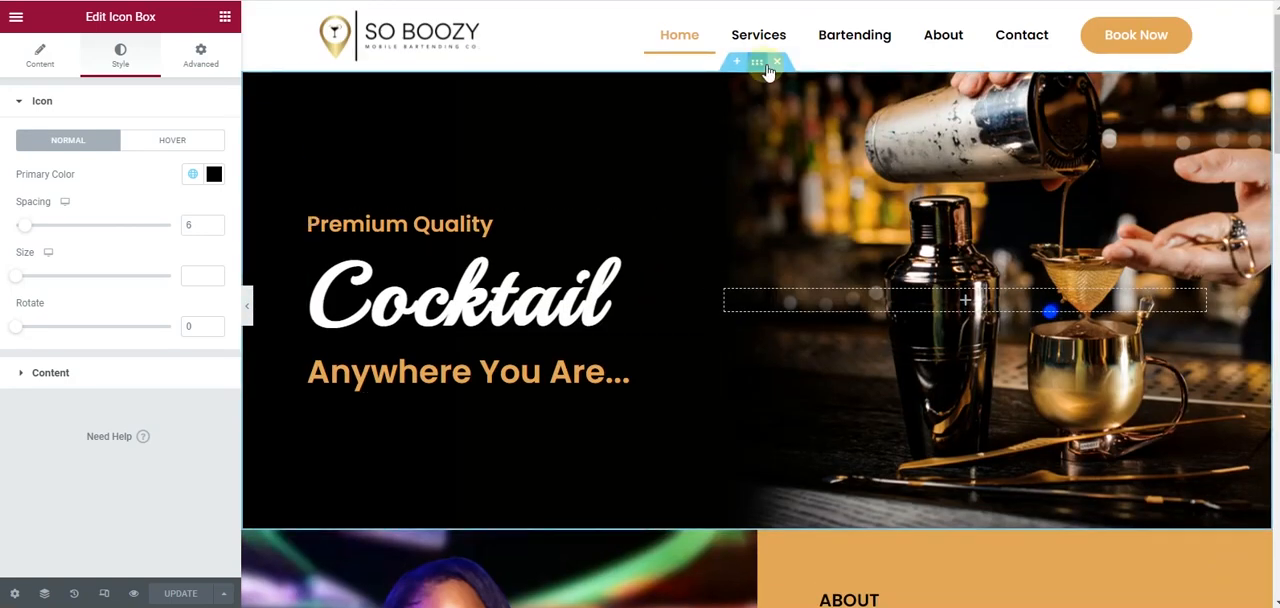
right_click(768, 73)
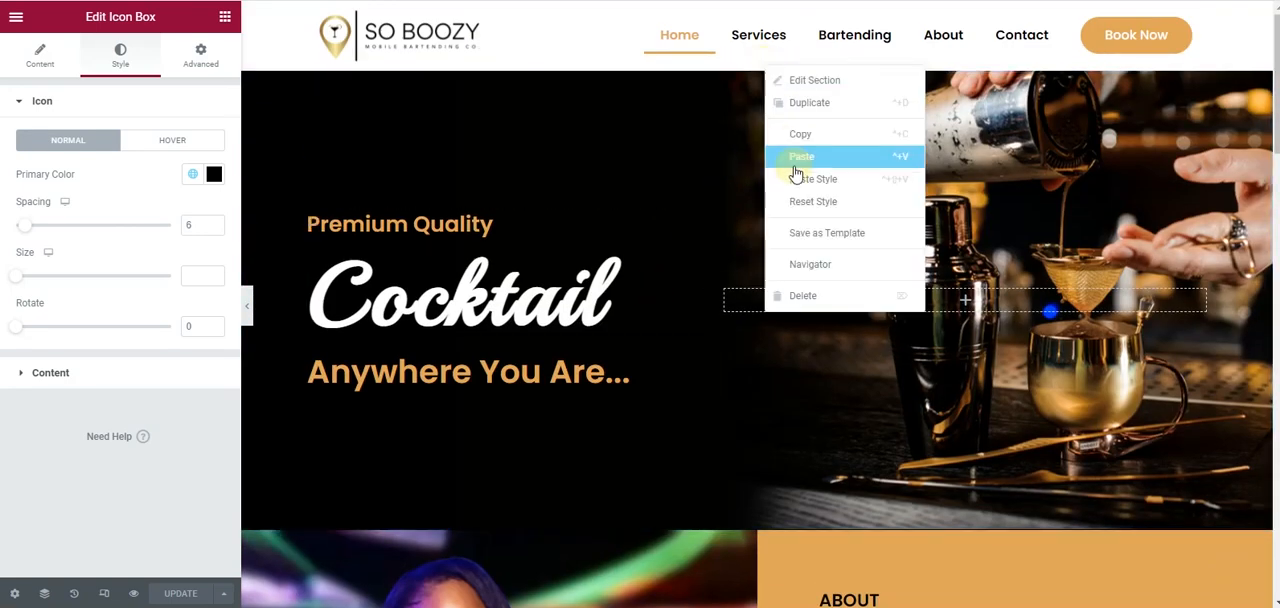
left_click(800, 134)
scroll(660, 320, "down", 5)
scroll(669, 335, "down", 10)
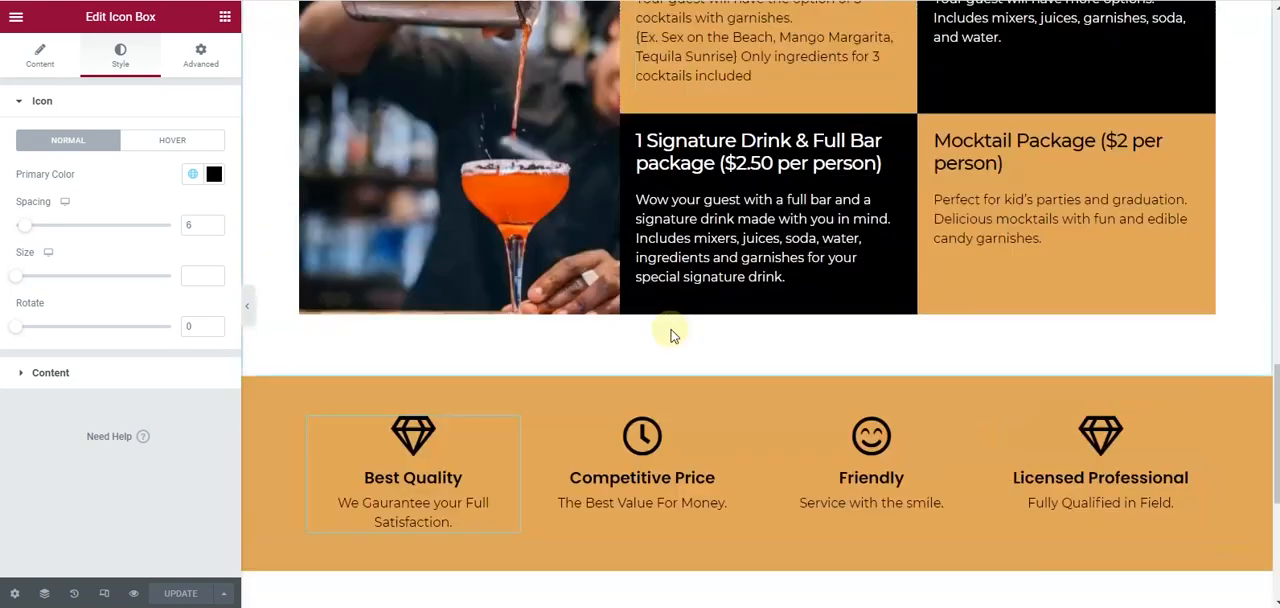
right_click(641, 338)
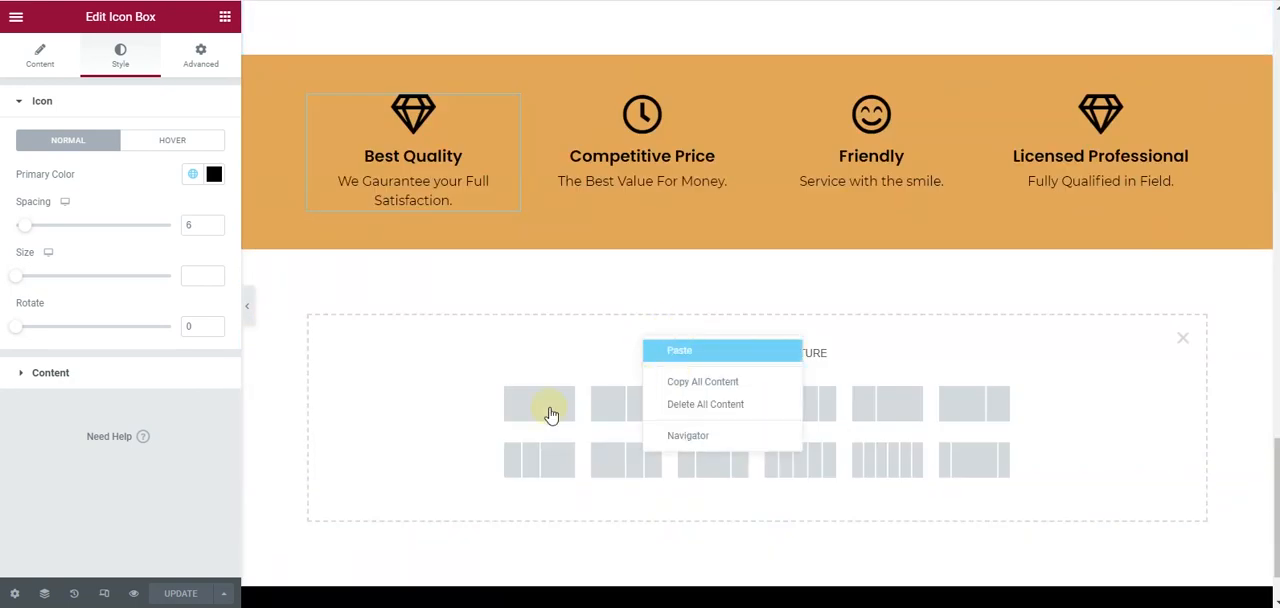
left_click(679, 350)
scroll(594, 383, "down", 3)
scroll(683, 314, "up", 2)
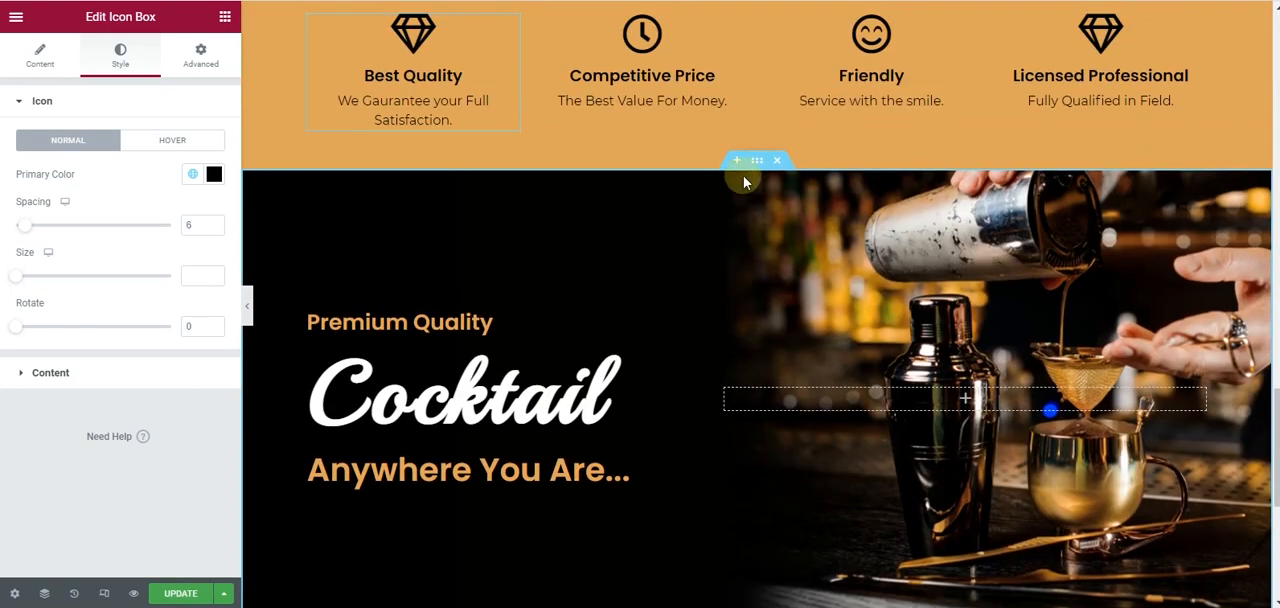
- Replace the pasted hero section's background image with KkAiD9g8cc.jpg, uploaded from the Sooboozy Fiverr folder
left_click(756, 161)
left_click(95, 62)
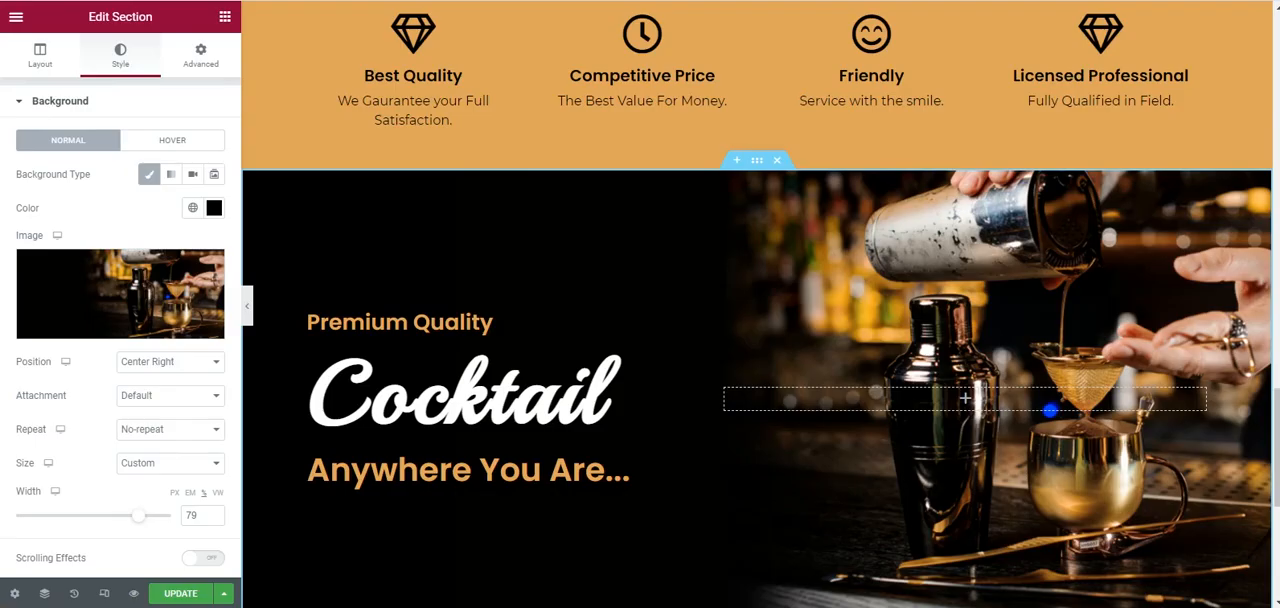
left_click(113, 293)
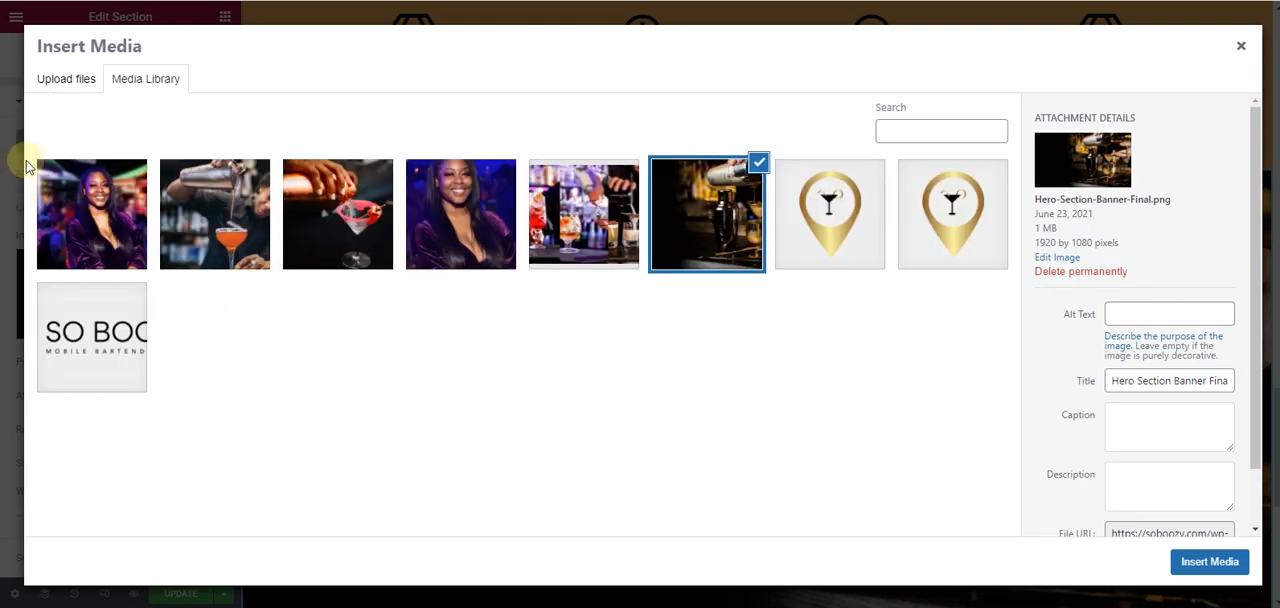
left_click(72, 80)
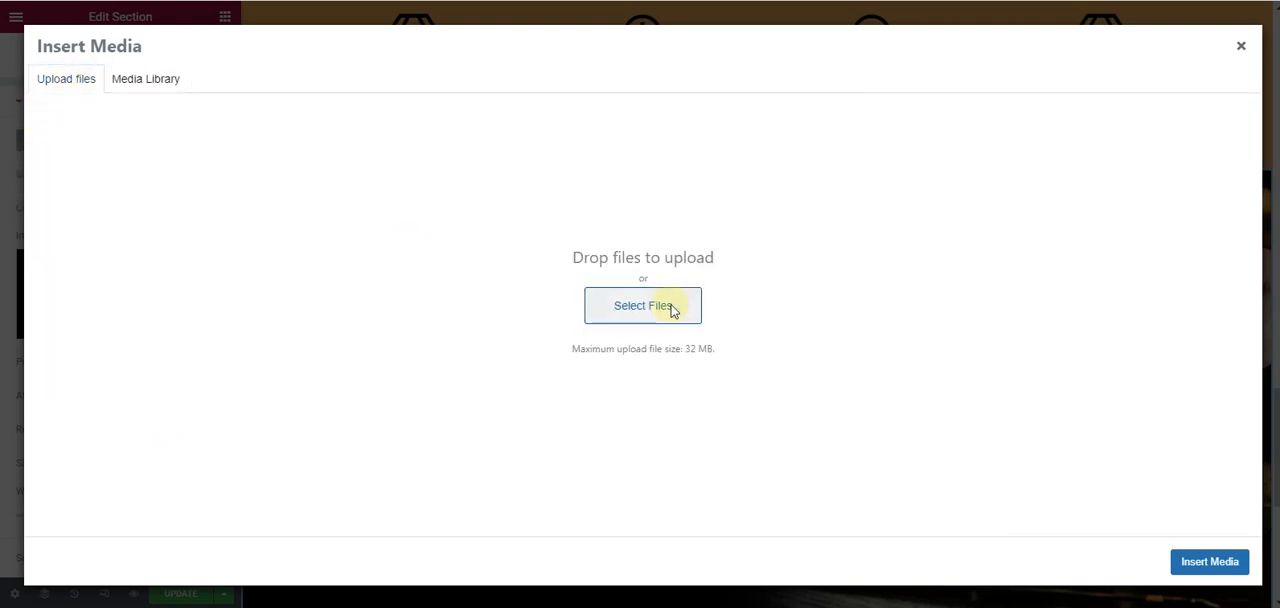
left_click(673, 311)
double_click(199, 70)
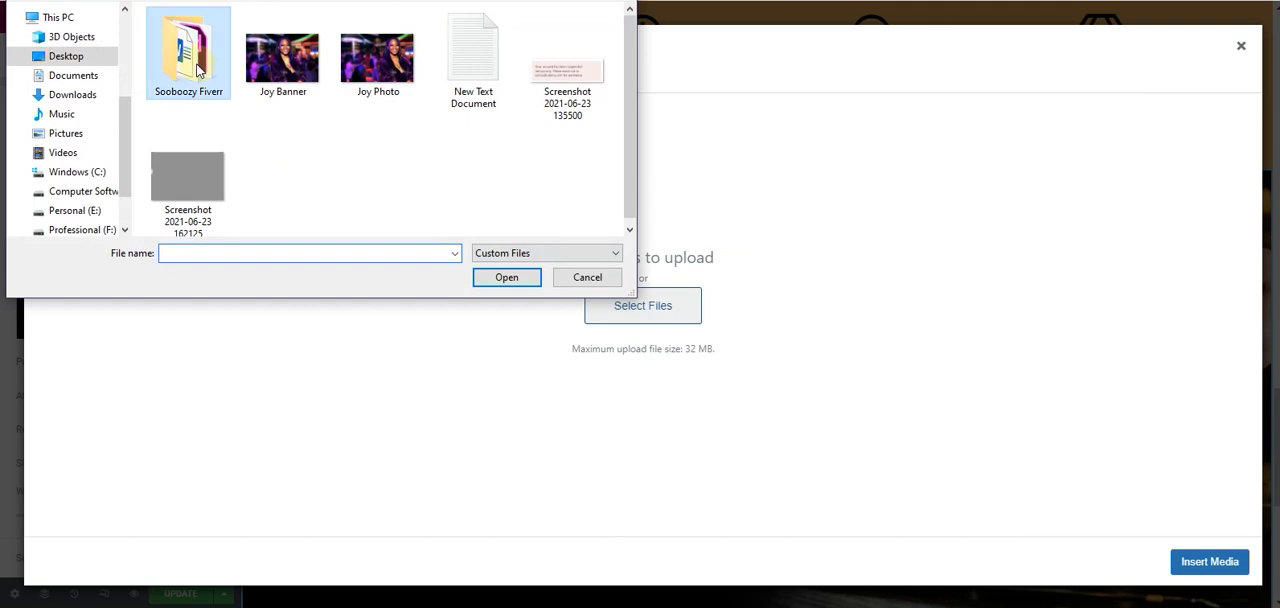
double_click(200, 68)
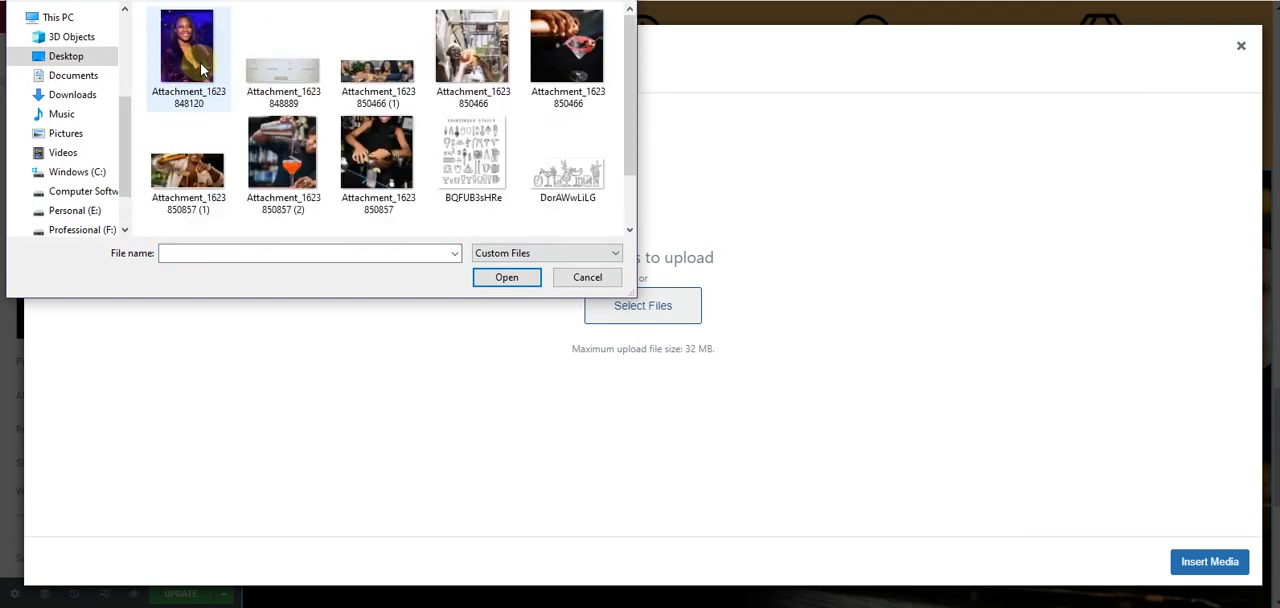
scroll(177, 86, "down", 1)
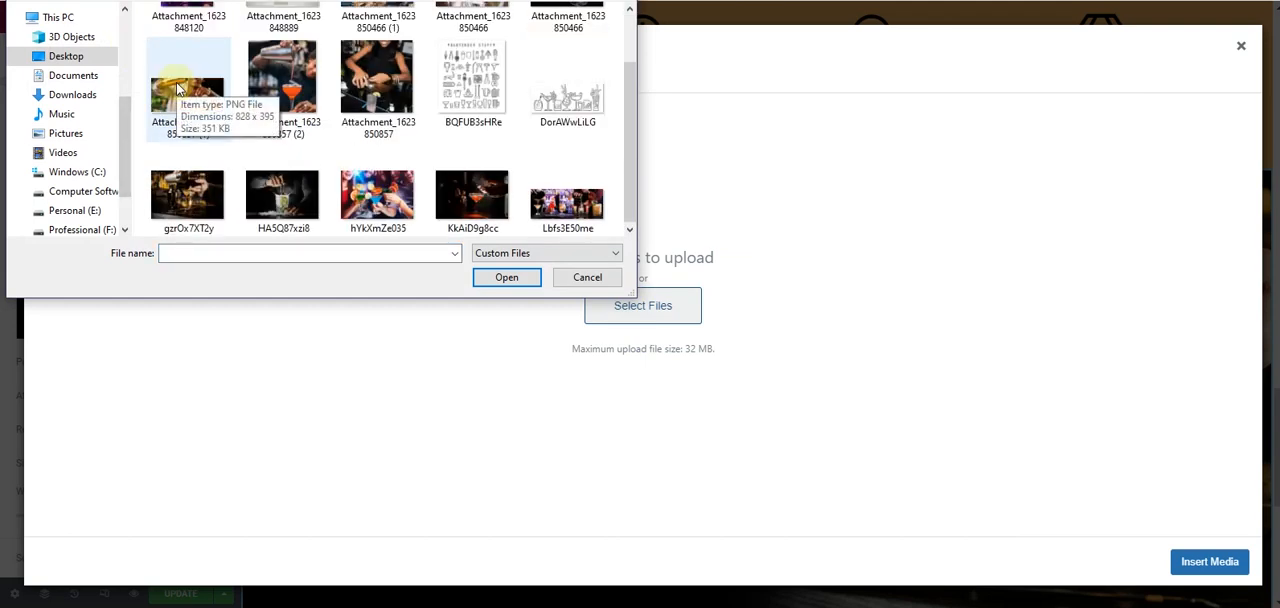
left_click(500, 208)
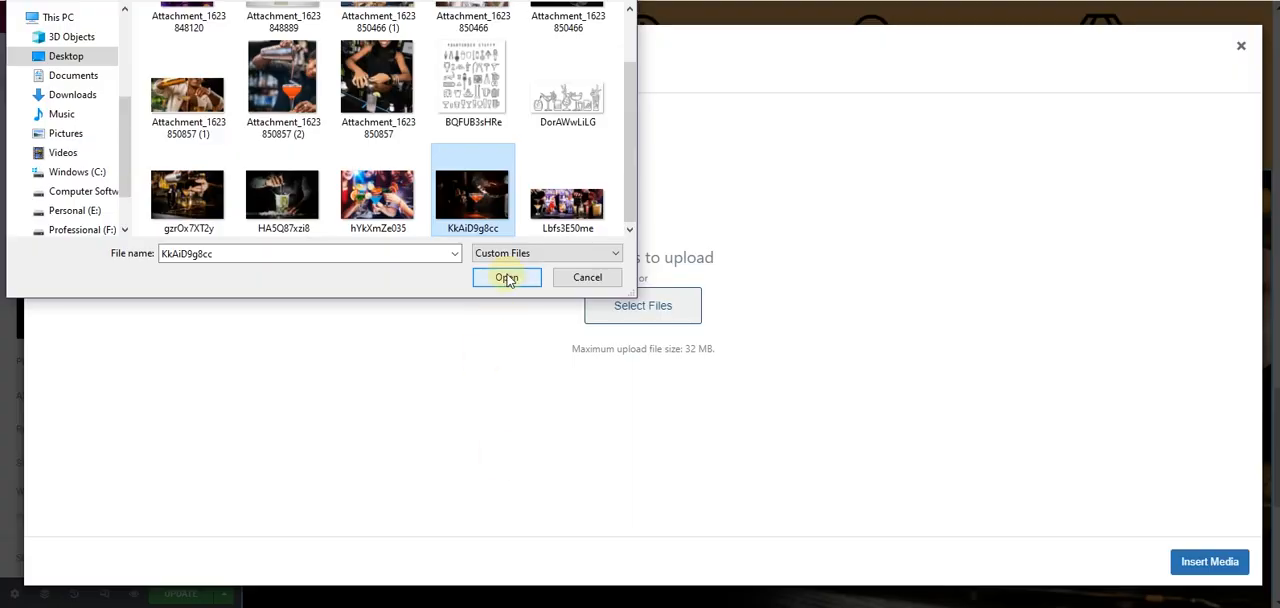
left_click(507, 278)
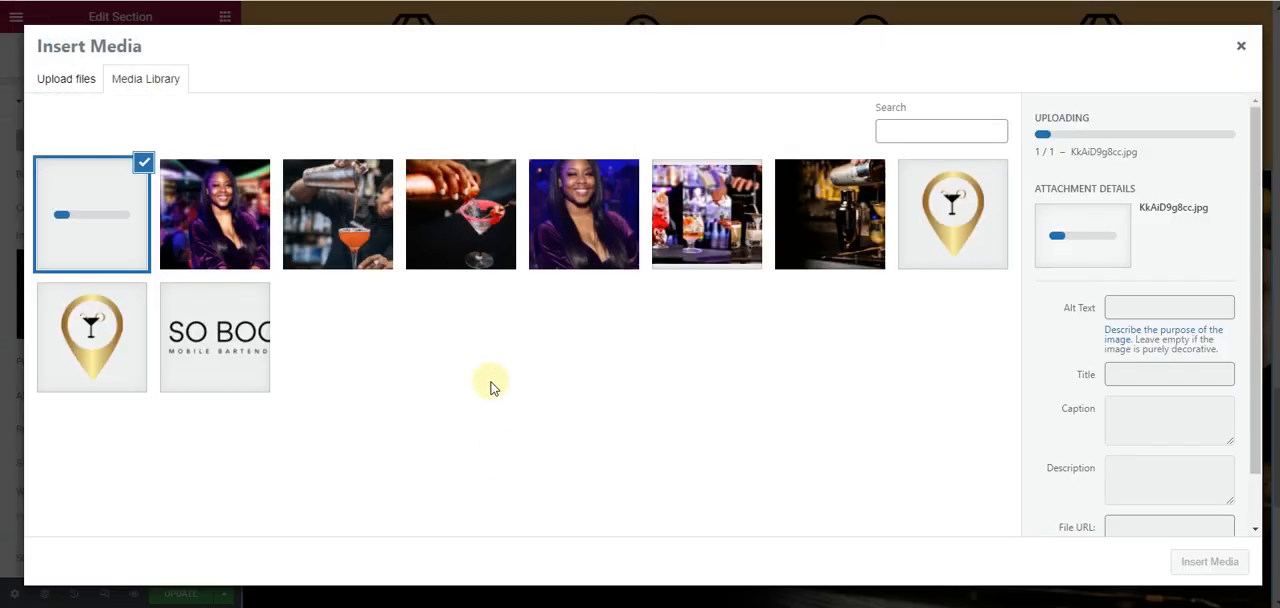
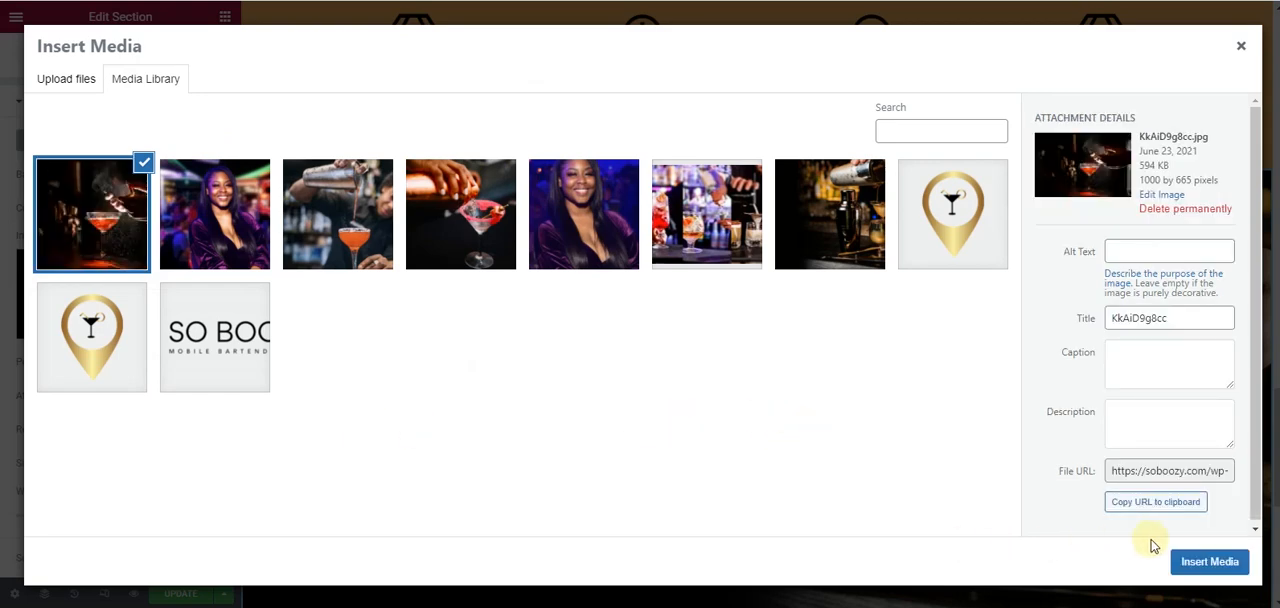
- Insert KkAiD9g8cc.jpg from the media library as the cocktail section's background image and review it on the page
left_click(1192, 568)
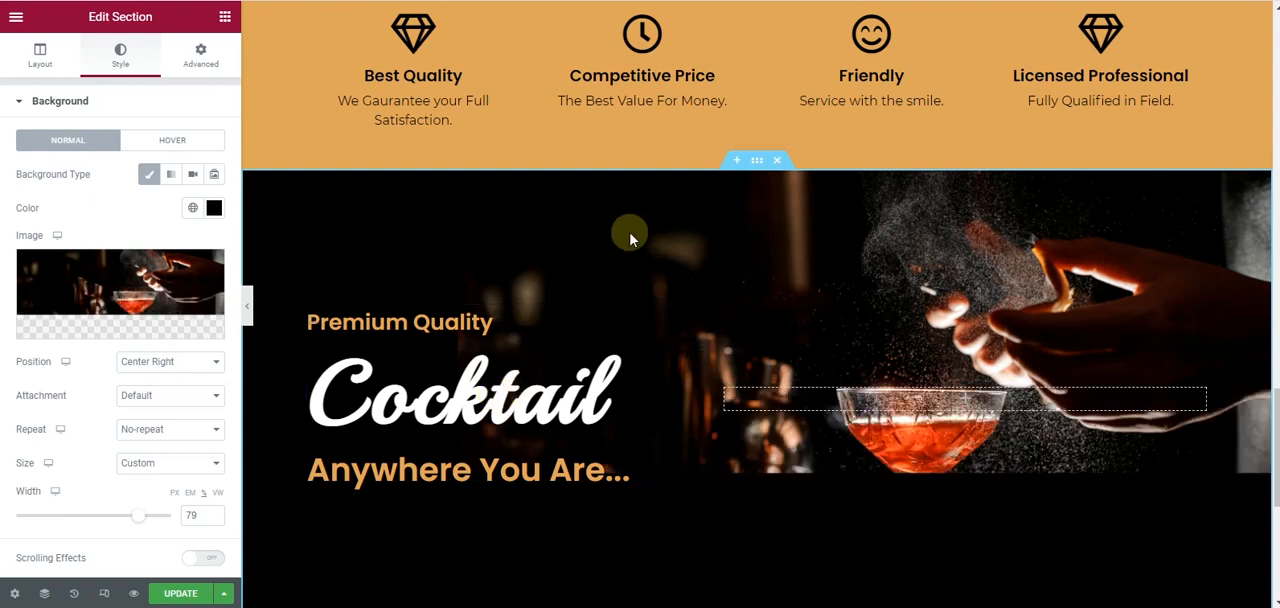
scroll(650, 272, "down", 3)
scroll(651, 270, "up", 2)
scroll(651, 268, "up", 1)
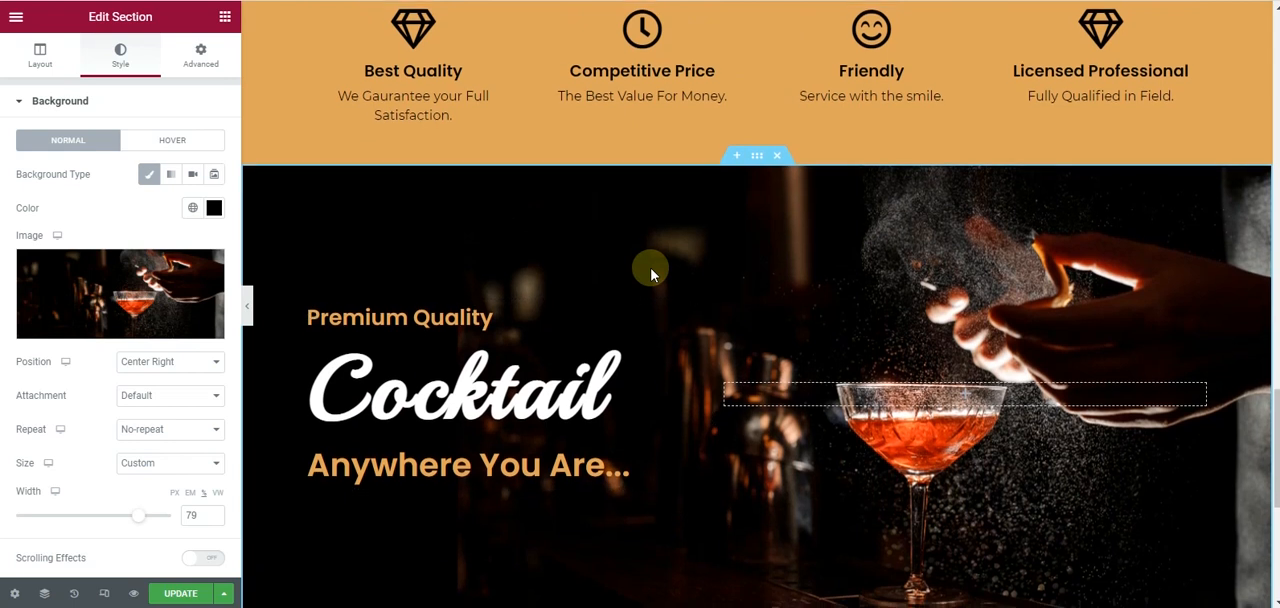
scroll(651, 271, "down", 2)
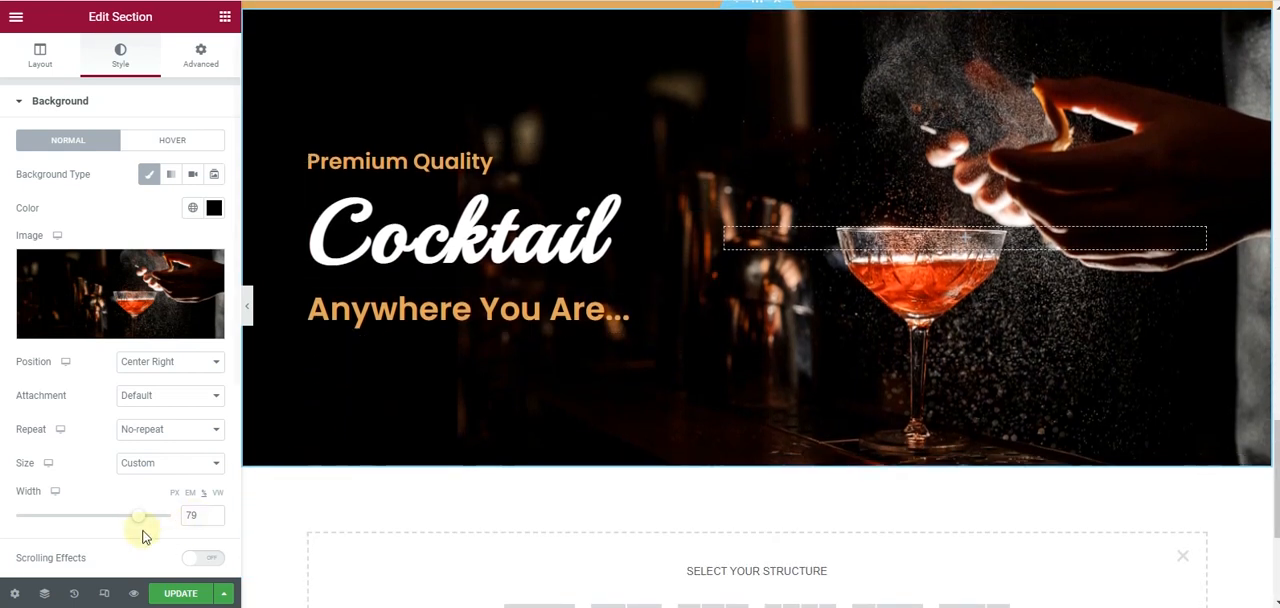
- Try a background image width of 74 for the cocktail section and preview the page at full width
left_click_drag(138, 524, 131, 524)
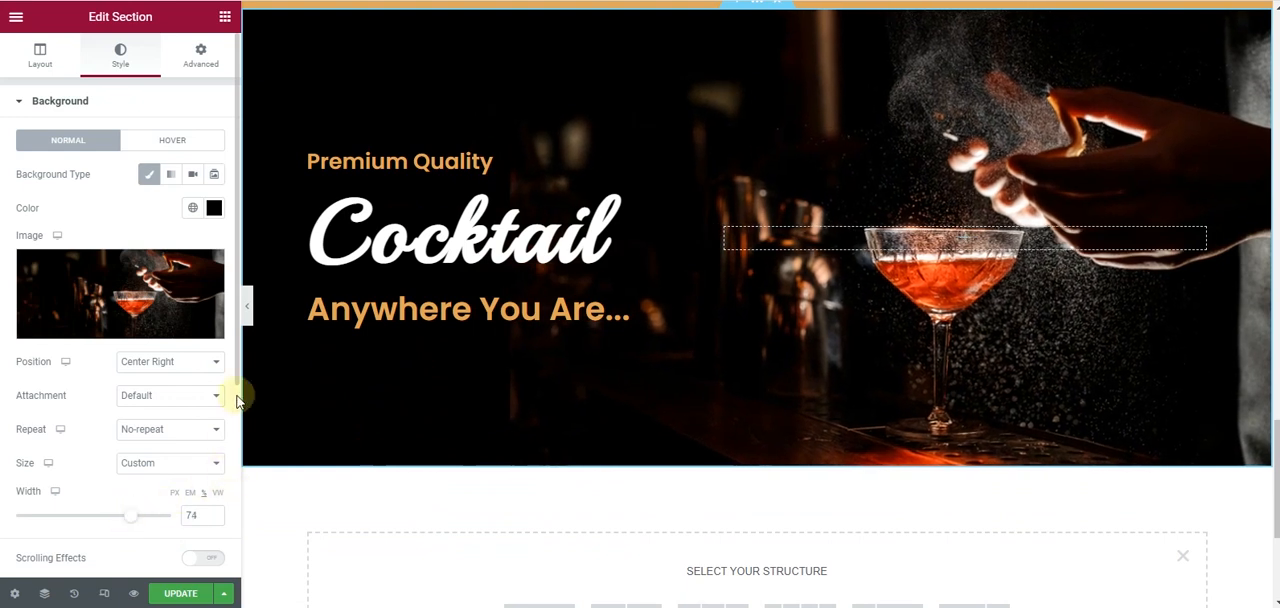
left_click(249, 312)
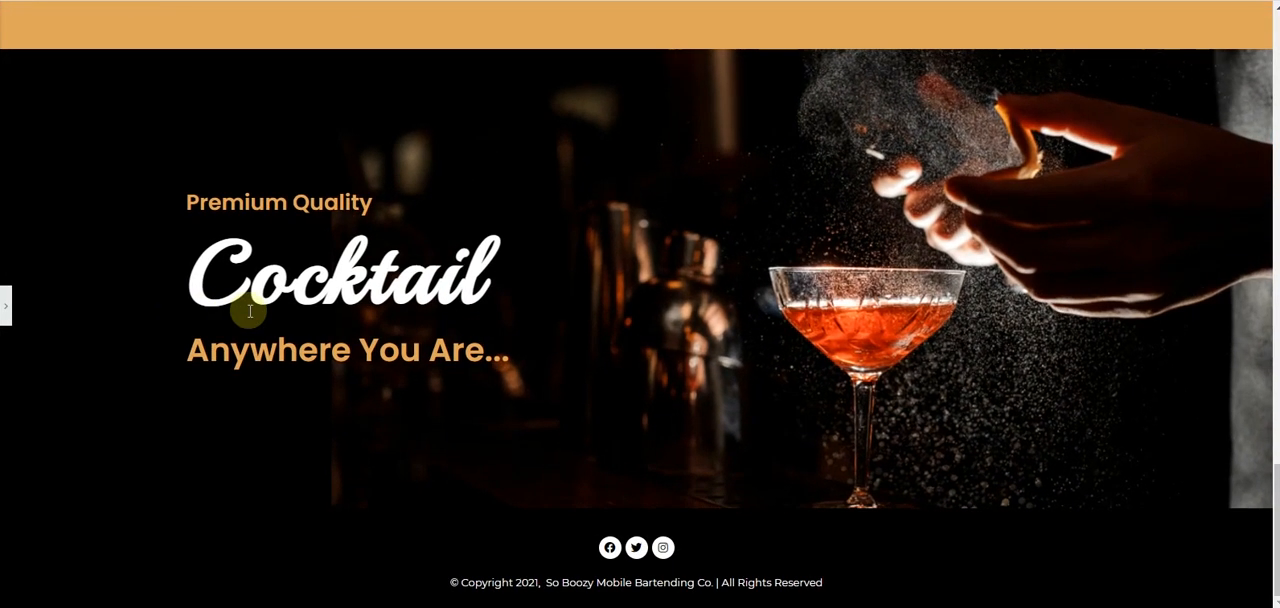
scroll(245, 311, "up", 1)
scroll(132, 308, "down", 1)
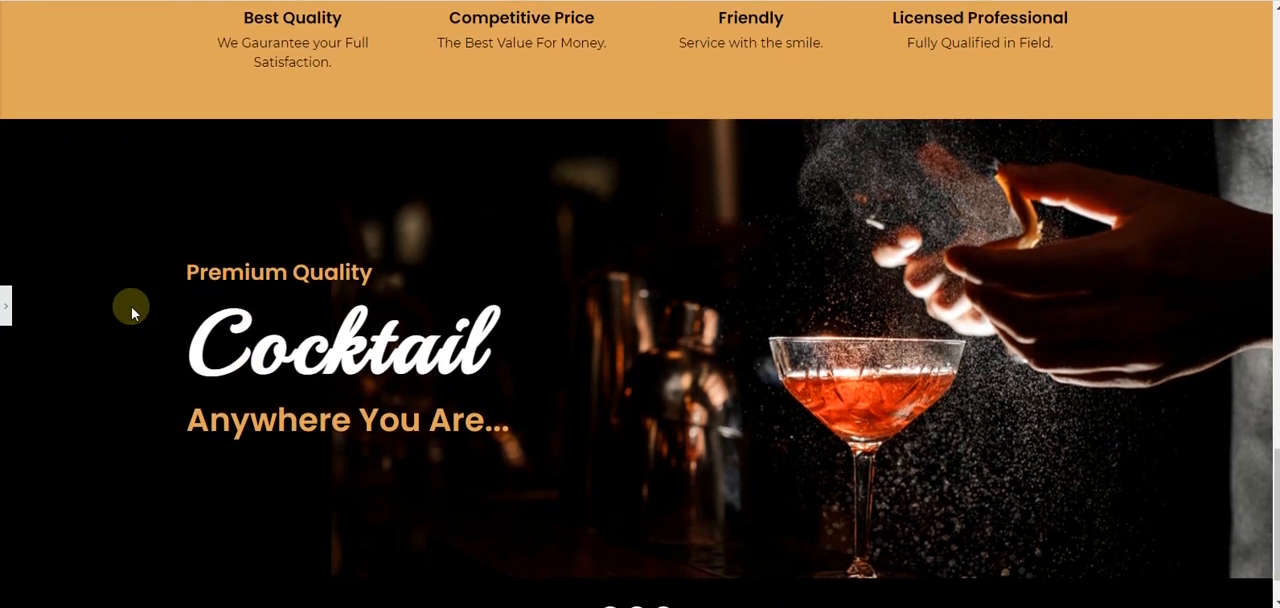
left_click(3, 305)
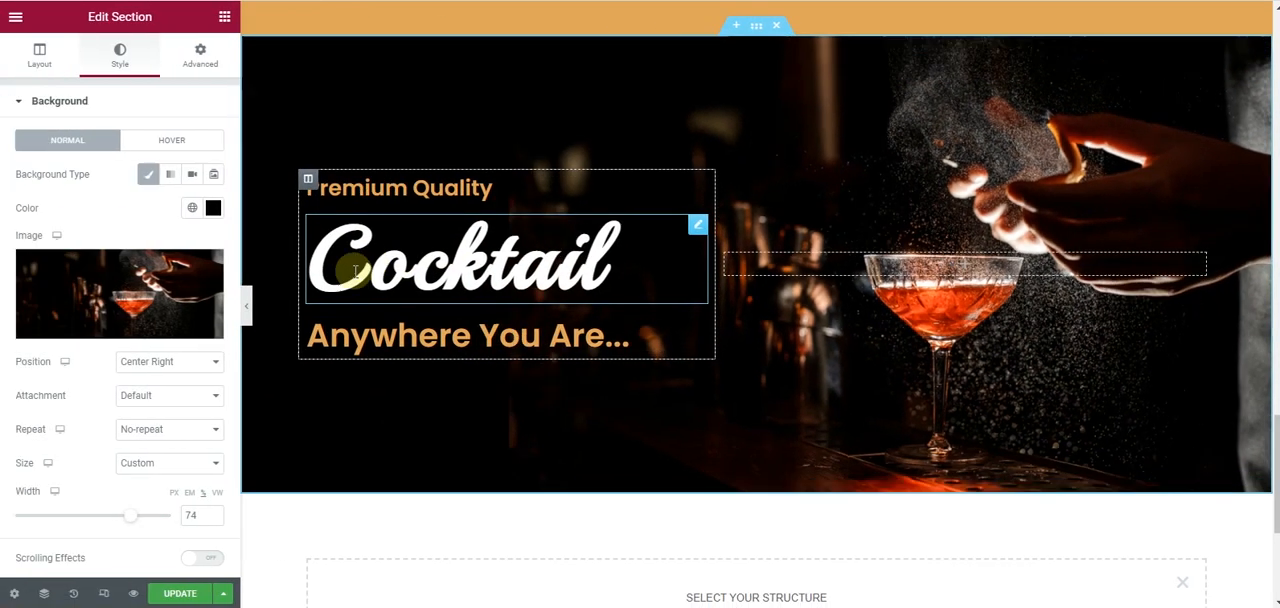
- Try a background image width of 95 for the cocktail section and preview it at full width
left_click_drag(138, 516, 169, 515)
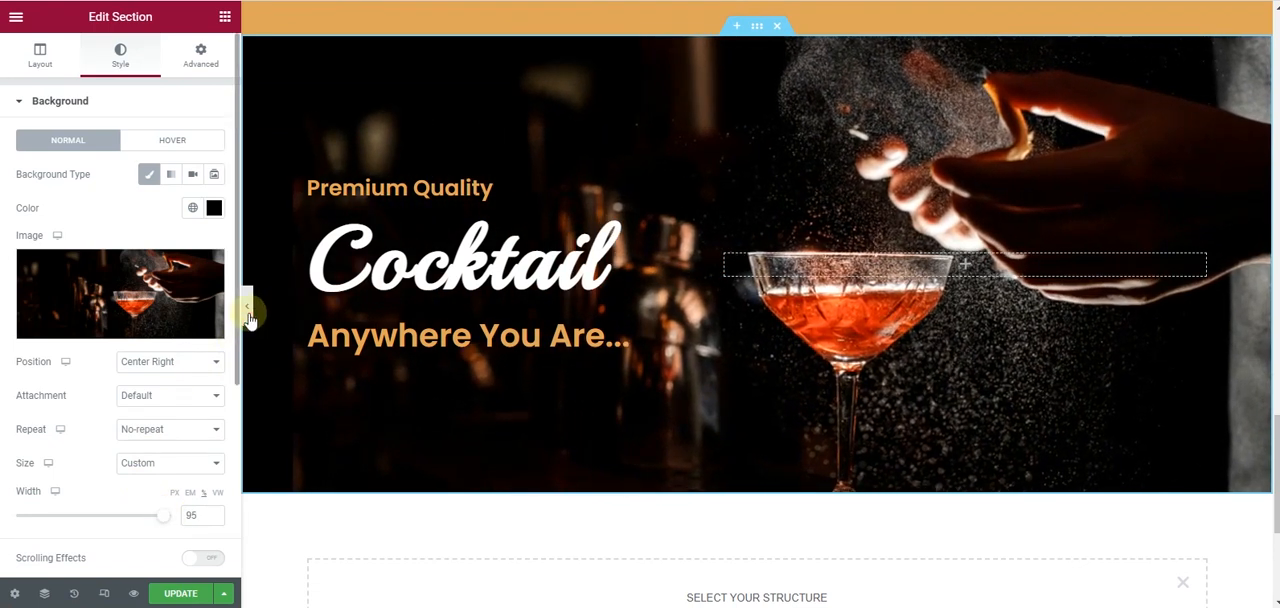
scroll(250, 315, "down", 2)
left_click(247, 308)
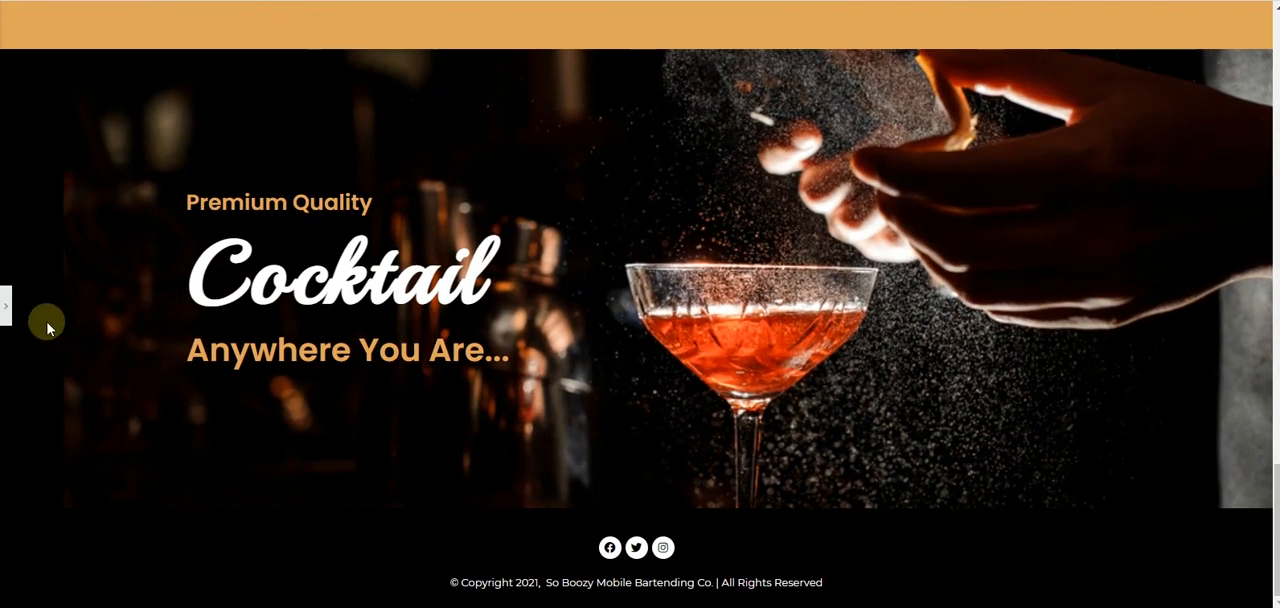
left_click(4, 300)
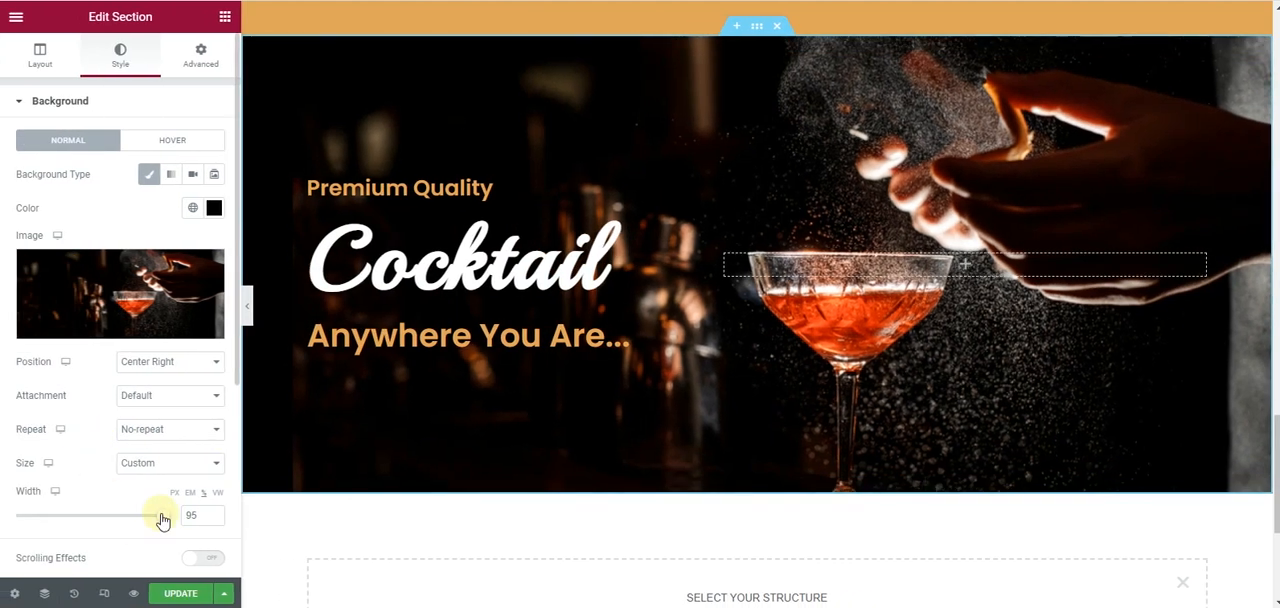
- Set the cocktail section's background image width to 76 and check the result in the full-width preview
left_click_drag(162, 519, 134, 518)
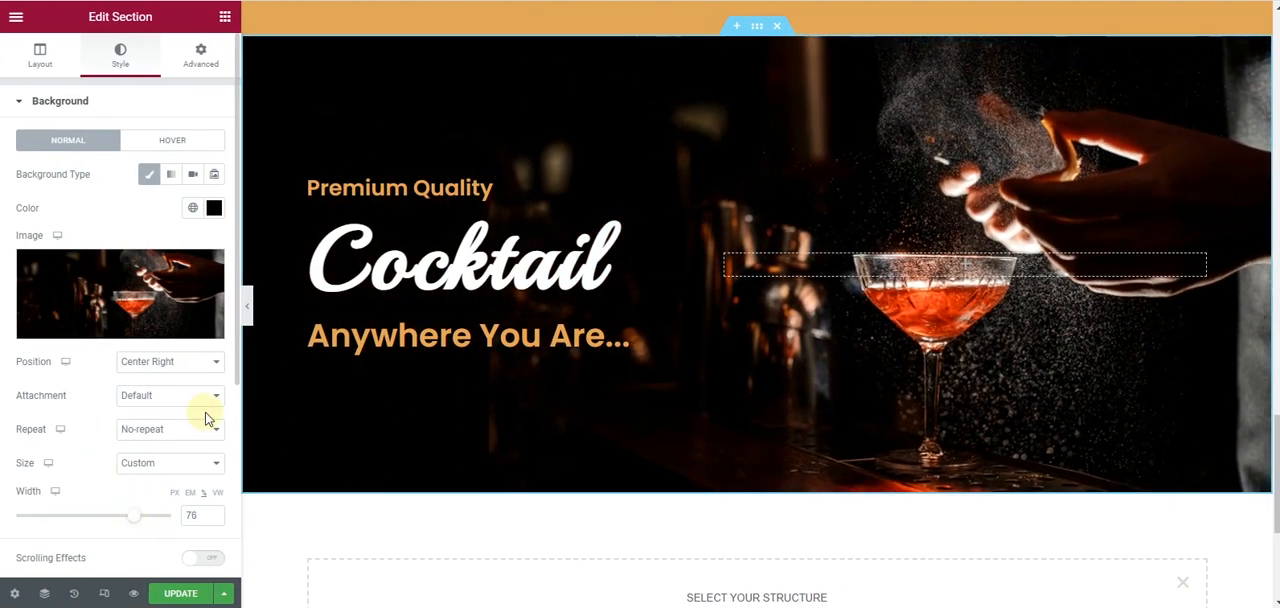
left_click(248, 308)
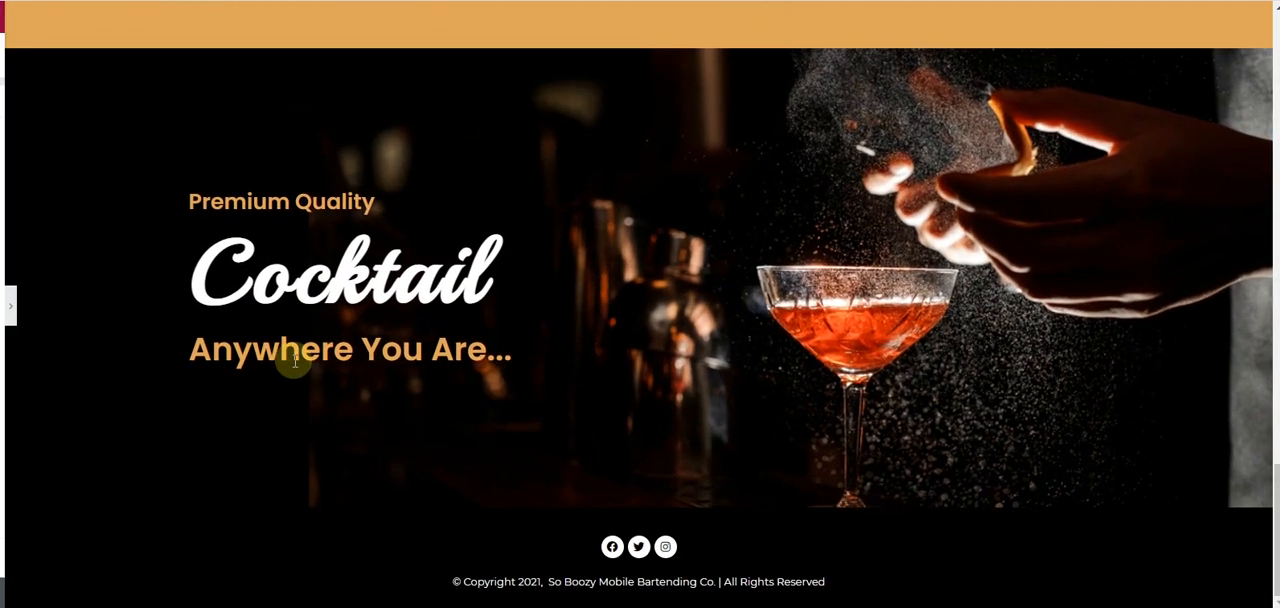
scroll(295, 362, "up", 3)
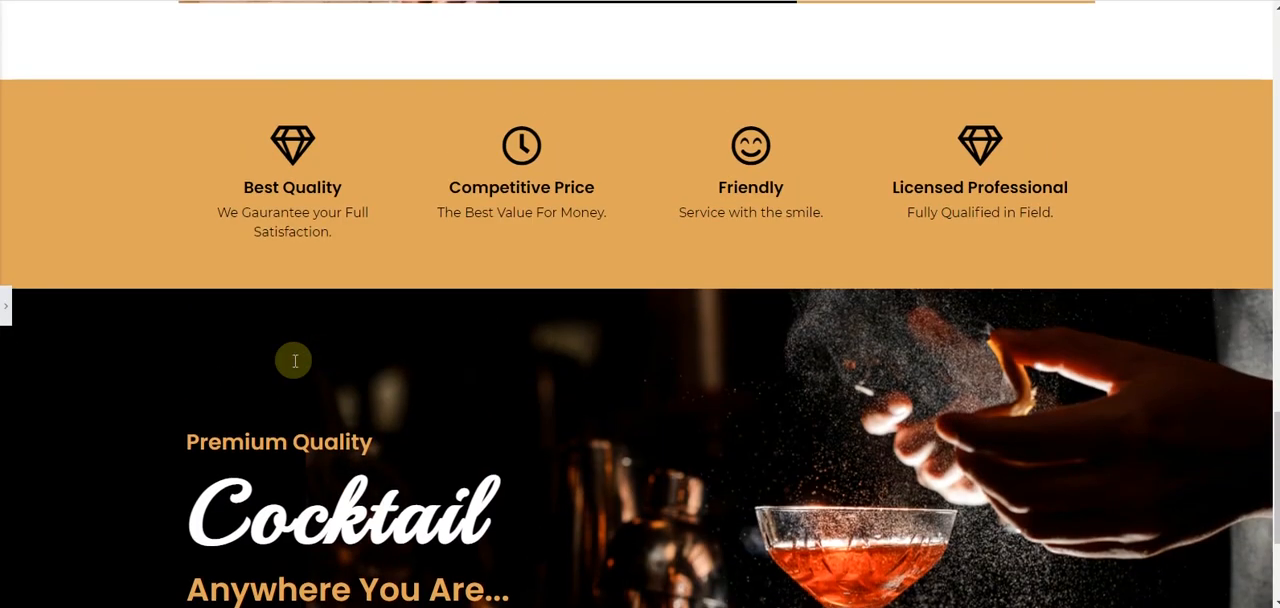
scroll(295, 365, "down", 2)
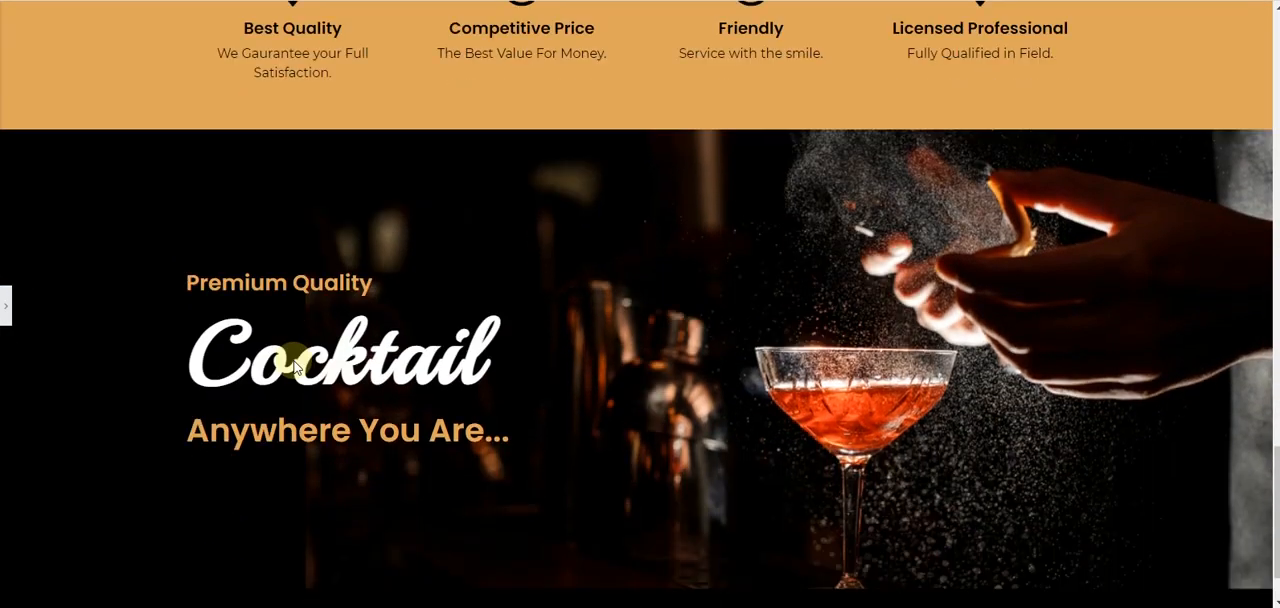
left_click(4, 310)
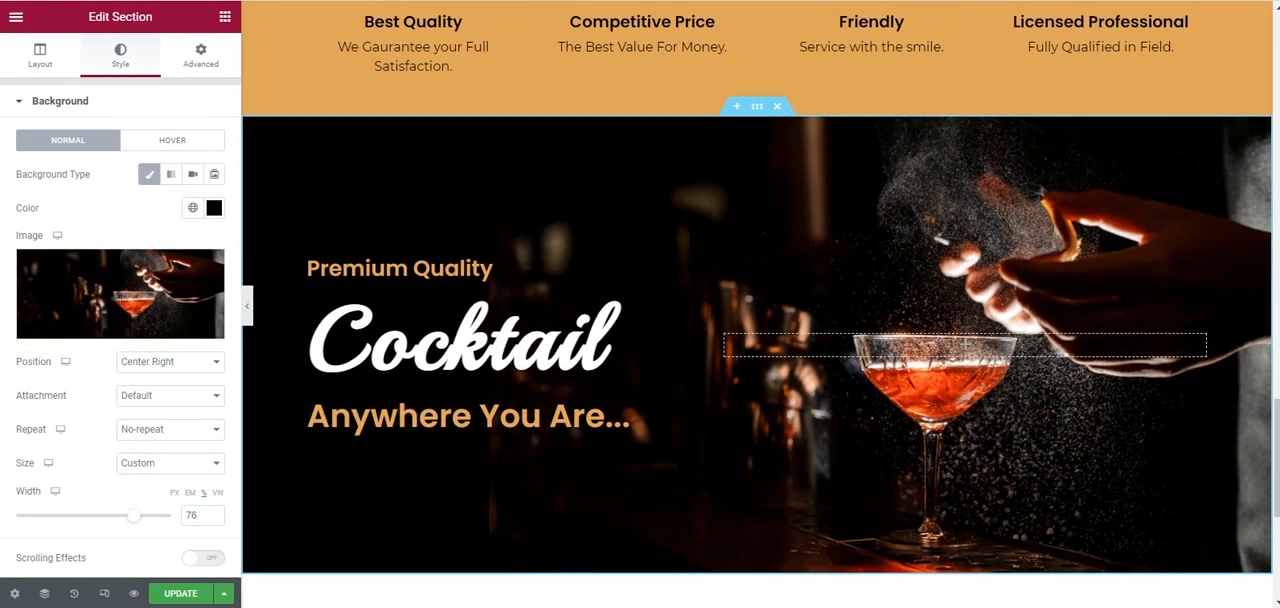
- Delete the "Cocktail", "Premium Quality" and "Anywhere You Are..." headings from the cocktail section
right_click(700, 303)
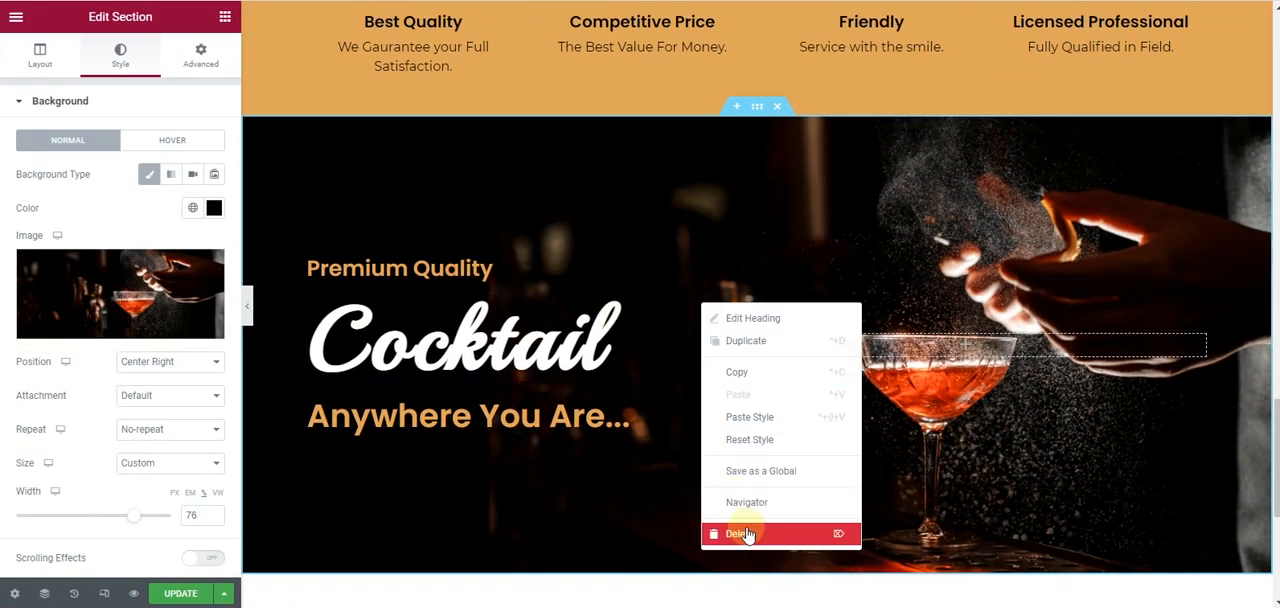
key("Delete")
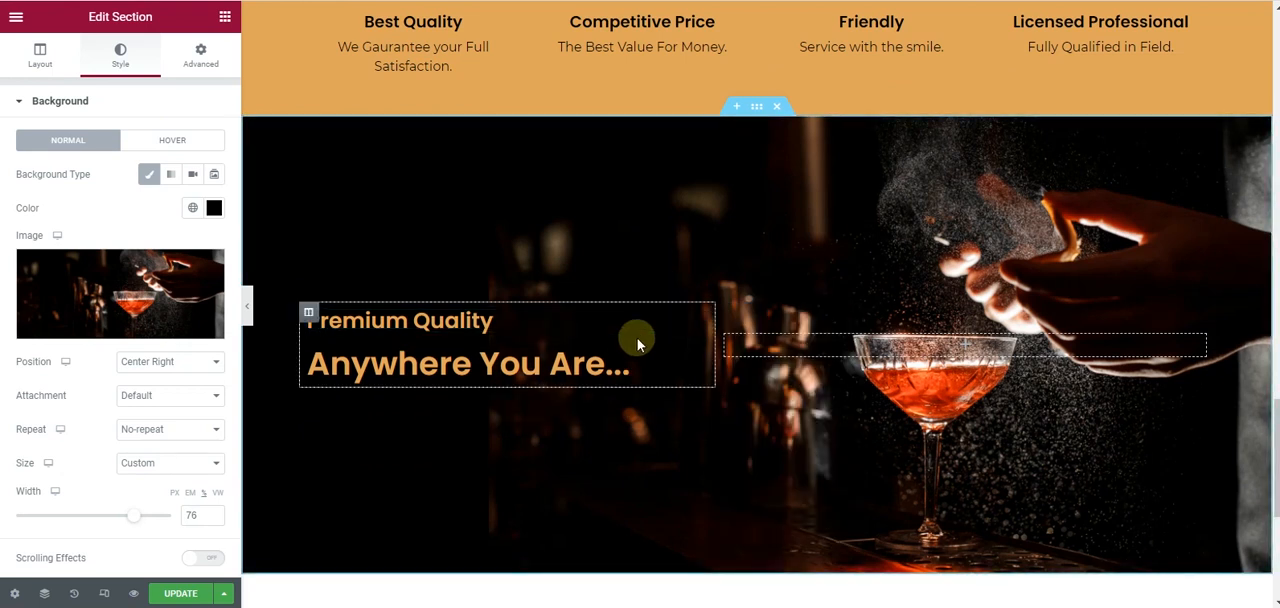
right_click(698, 339)
key("Delete")
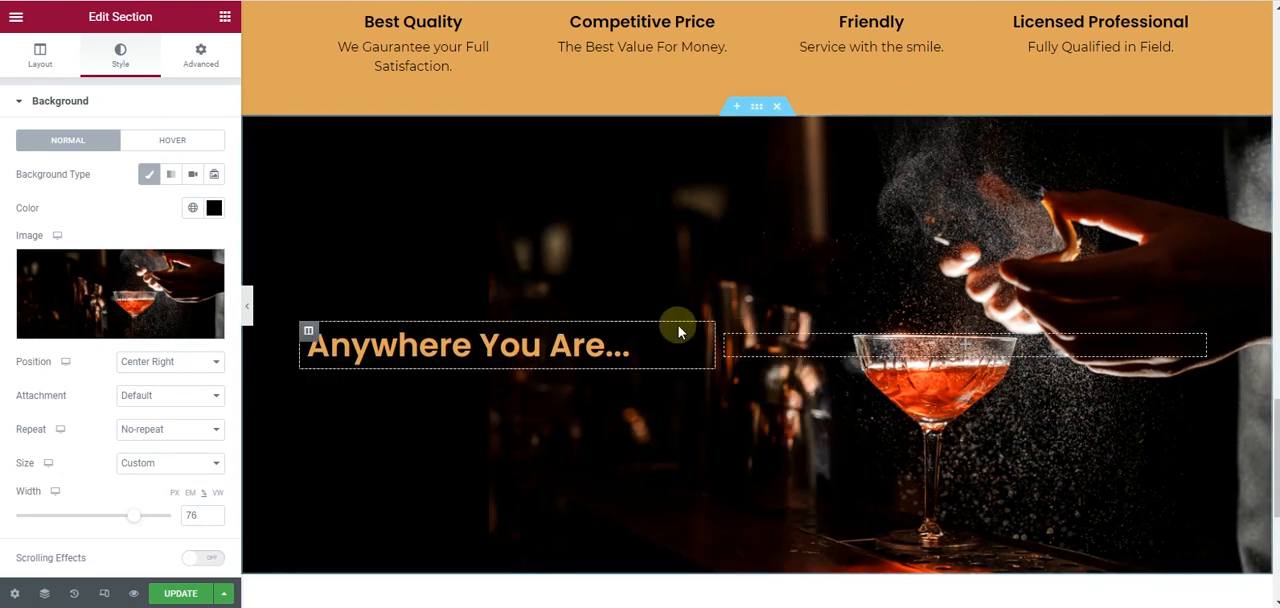
right_click(694, 336)
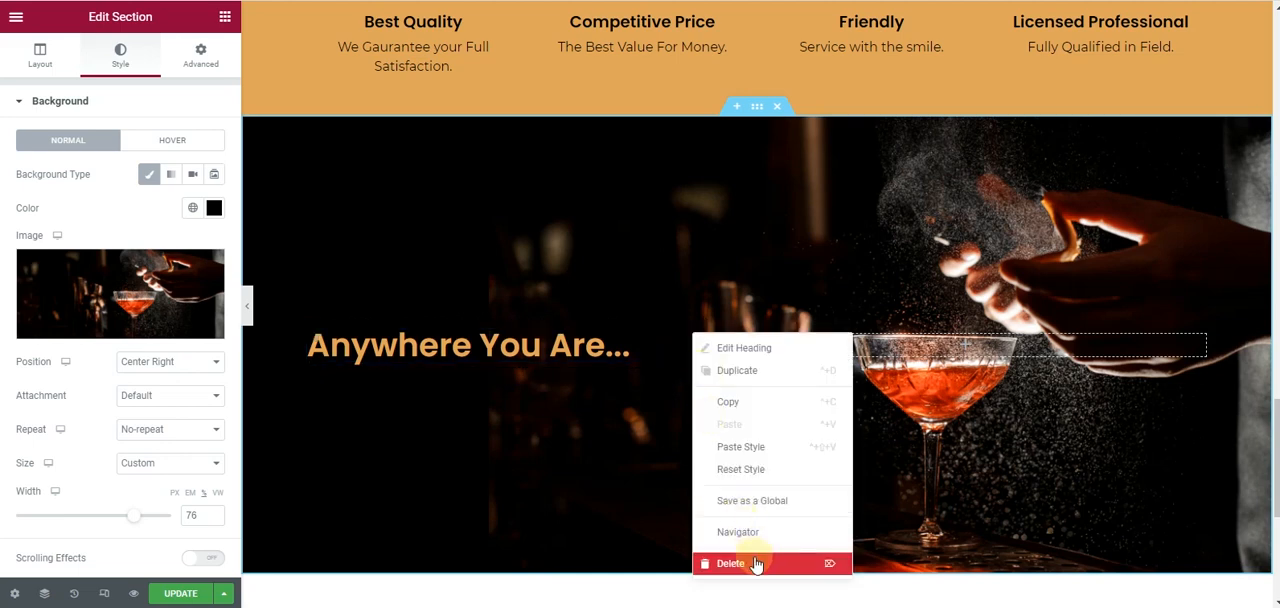
left_click(830, 210)
- Copy the "So Boozy Mobile Bartending Co." heading from the Services section into the cocktail section's empty left column
scroll(830, 206, "up", 9)
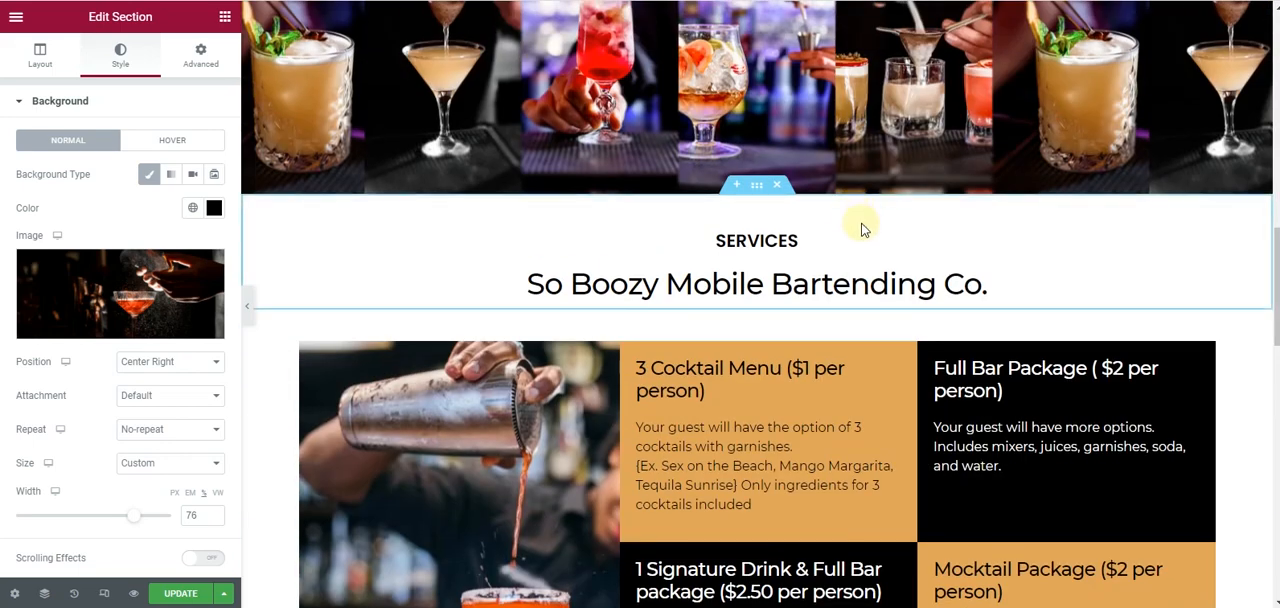
right_click(1198, 290)
left_click(601, 326)
scroll(514, 318, "down", 7)
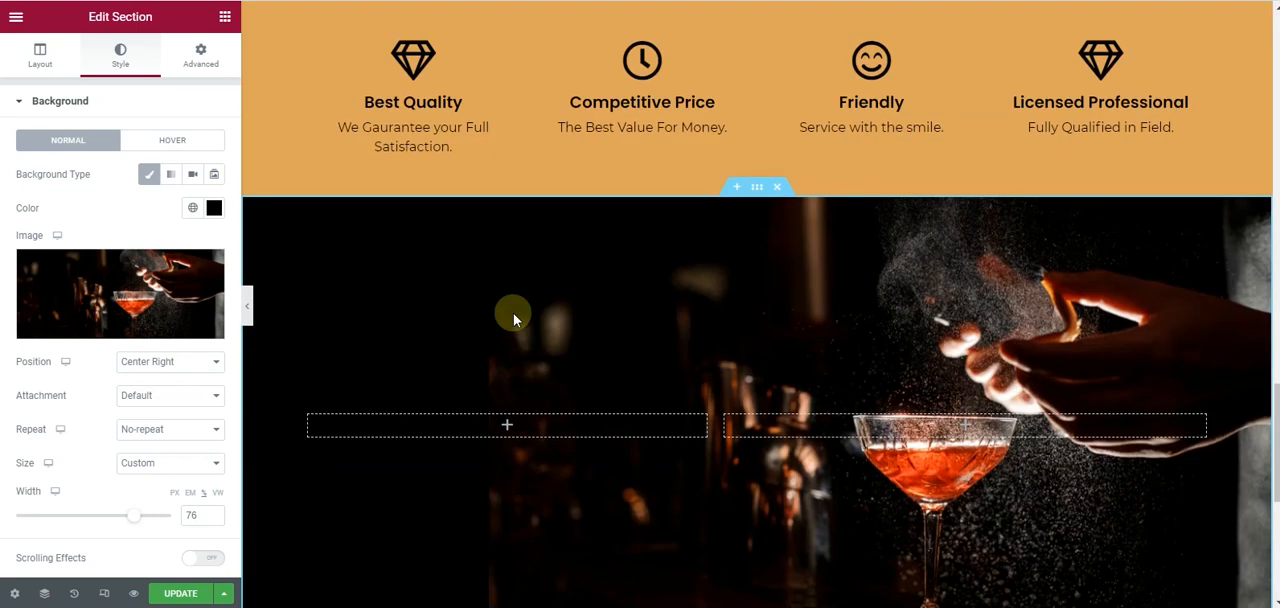
right_click(510, 424)
left_click(578, 500)
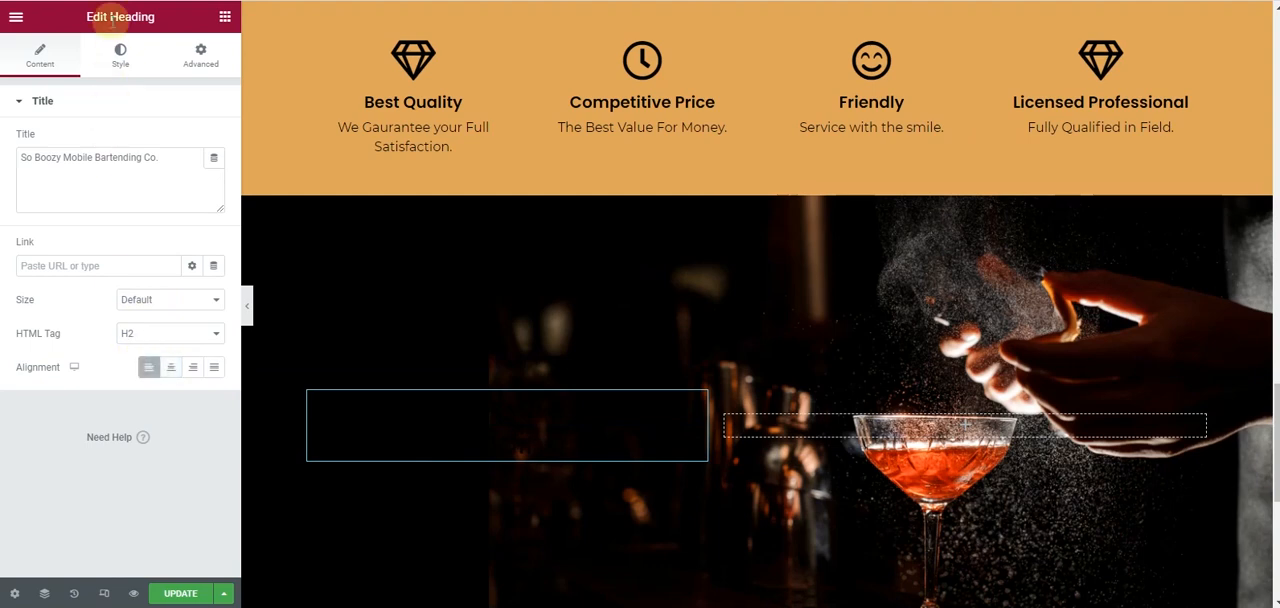
- Set the pasted heading's text color to the Primary global color
left_click(120, 55)
left_click(191, 140)
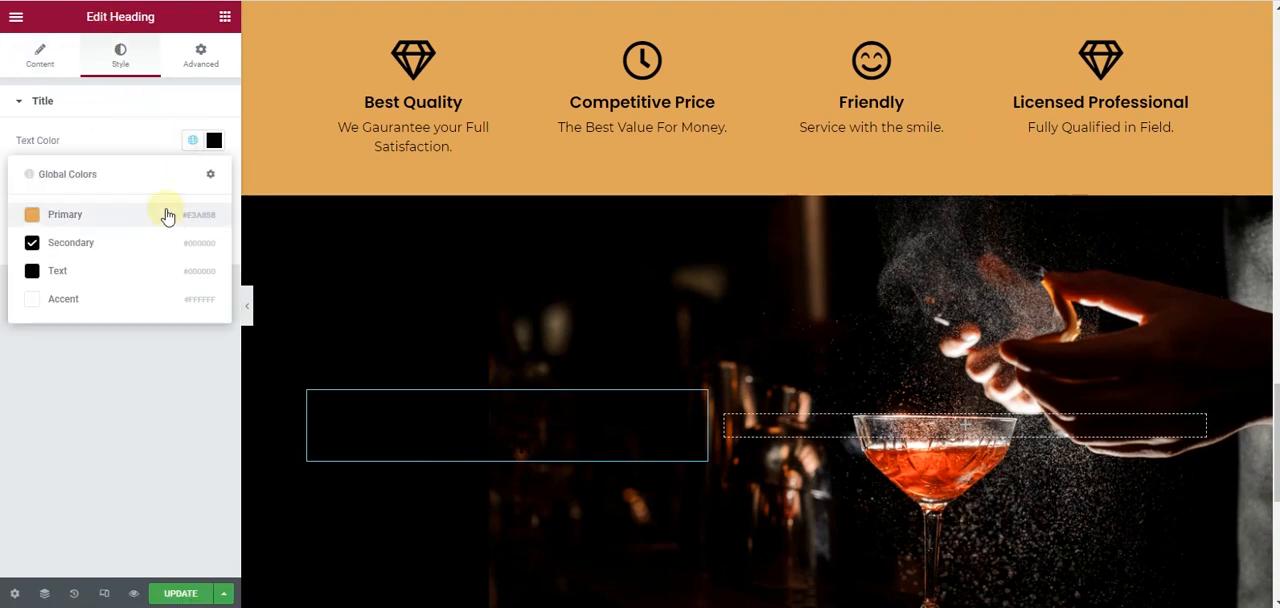
left_click(167, 216)
- Copy the 3 Cocktail Menu description text and paste it below the heading in the cocktail section
scroll(800, 360, "up", 10)
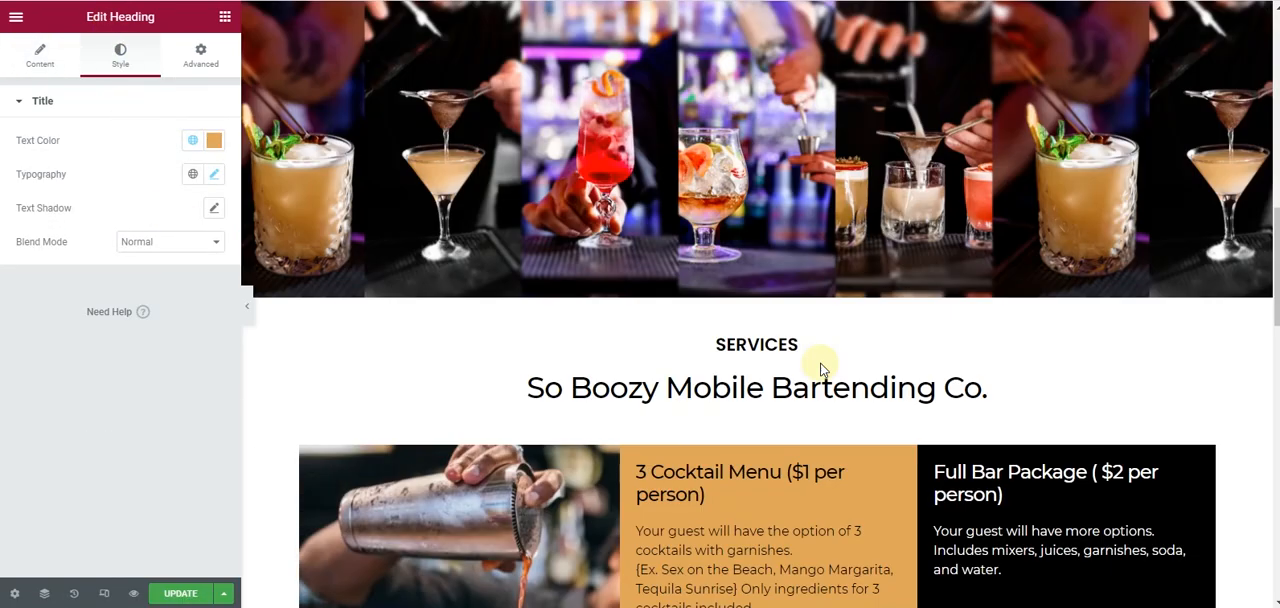
scroll(821, 368, "down", 3)
right_click(893, 265)
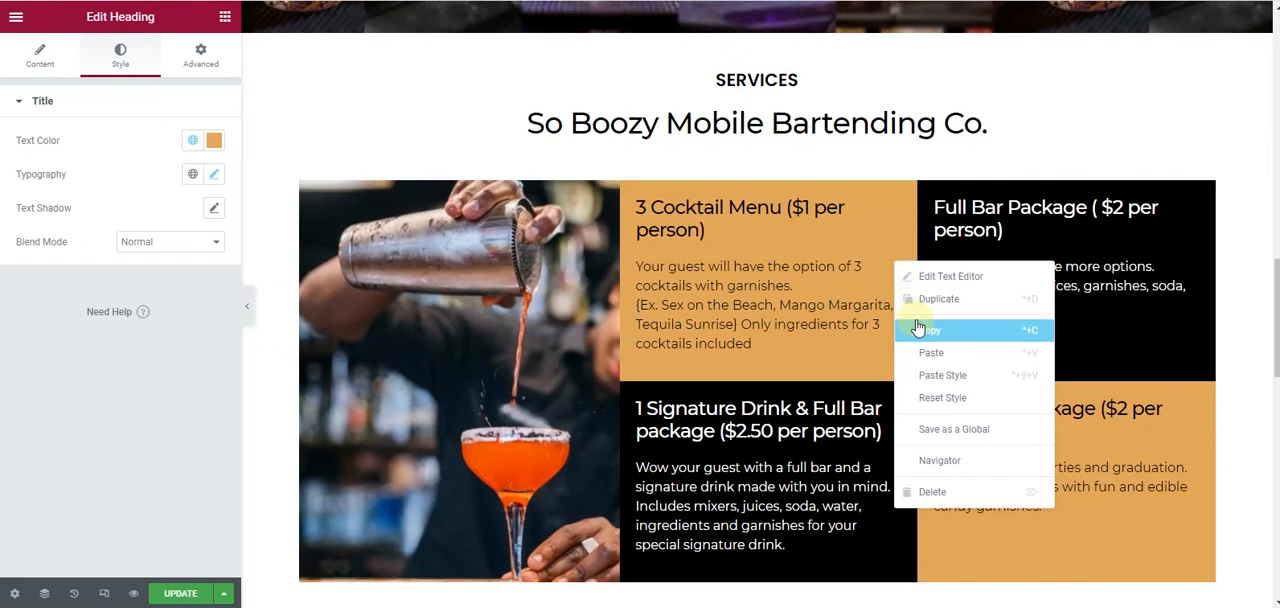
left_click(918, 330)
scroll(471, 312, "down", 10)
right_click(699, 316)
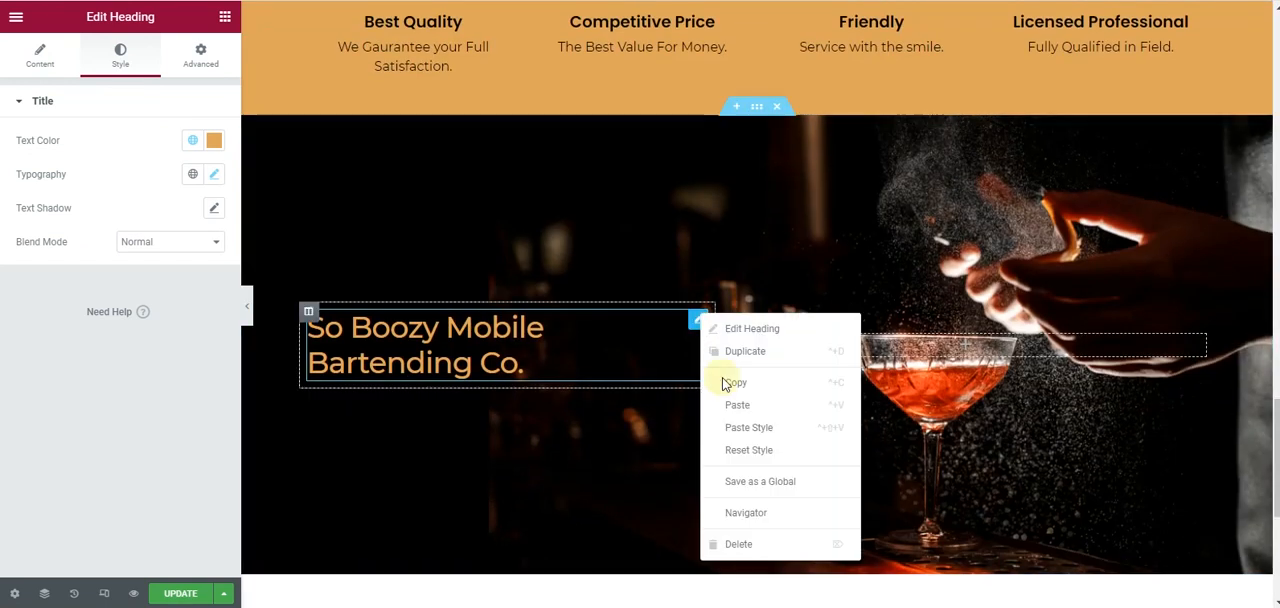
left_click(737, 405)
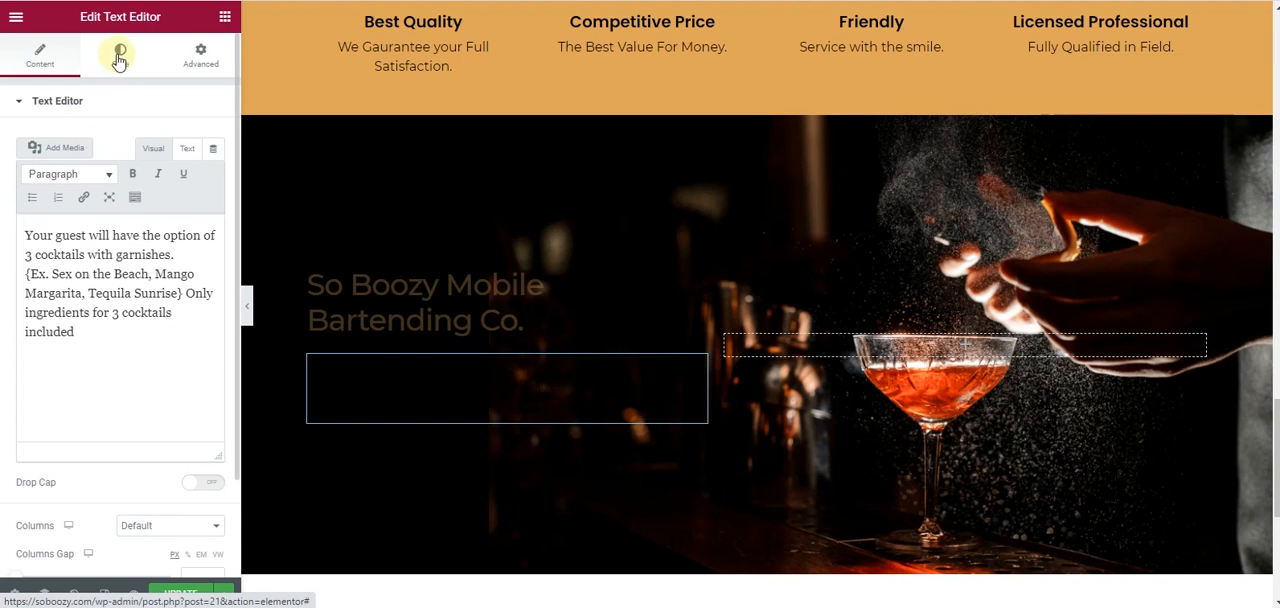
- Set the pasted description's text color to white and narrow the cocktail section's left column slightly
left_click(118, 60)
left_click(214, 174)
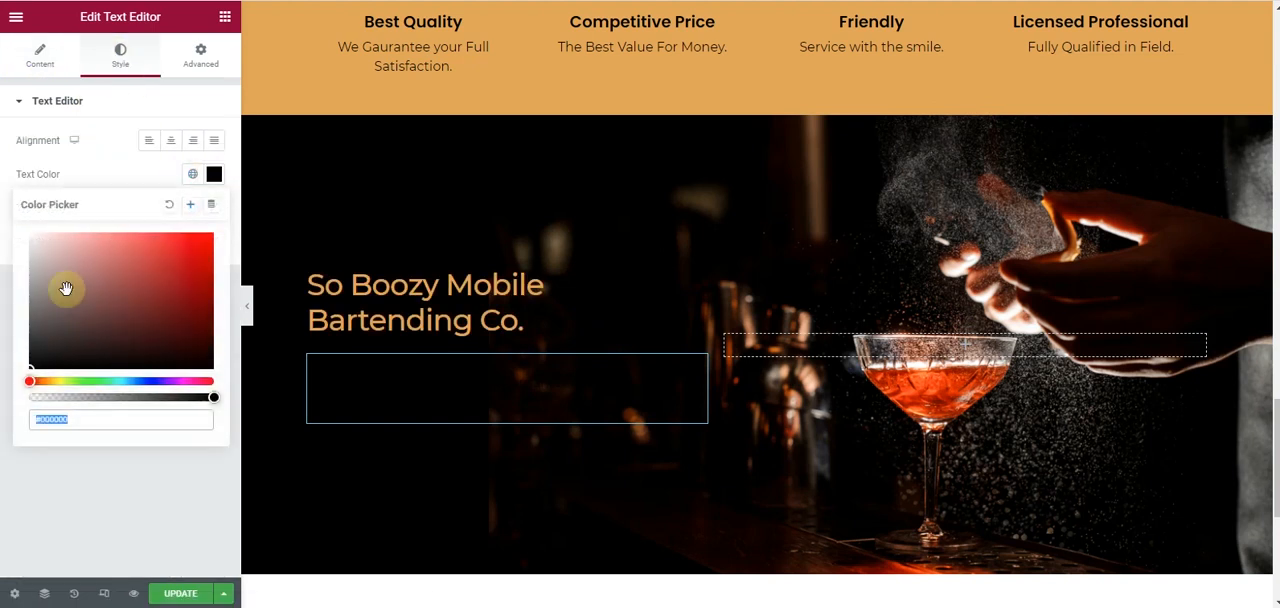
left_click_drag(72, 300, 5, 200)
left_click(5, 200)
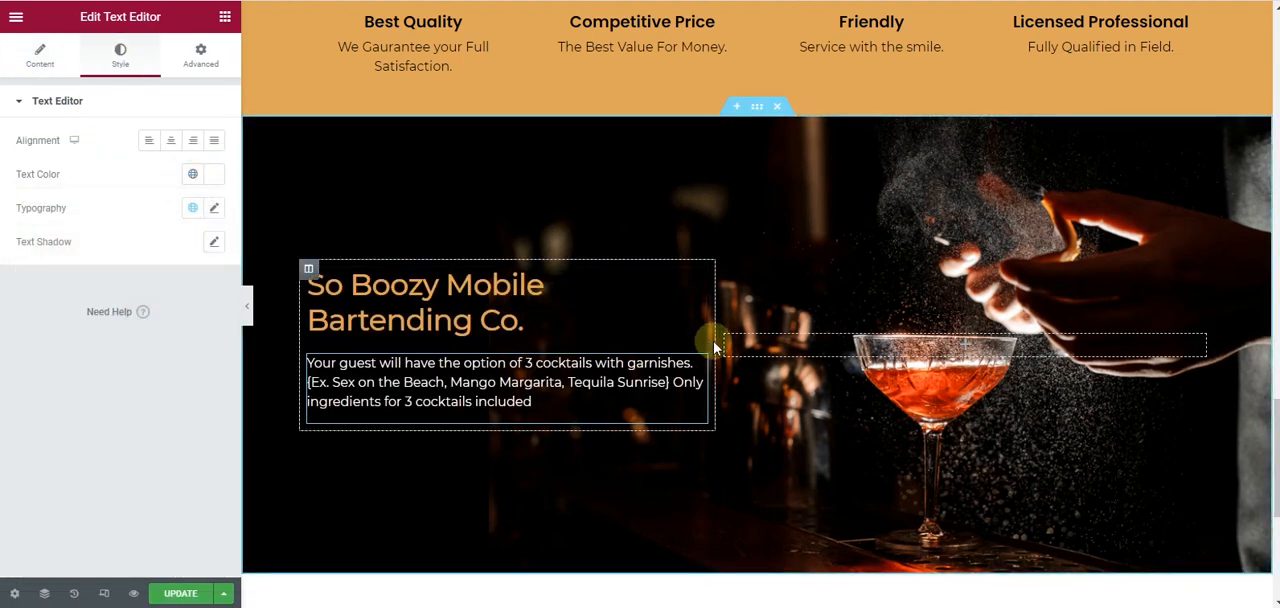
left_click_drag(716, 342, 698, 346)
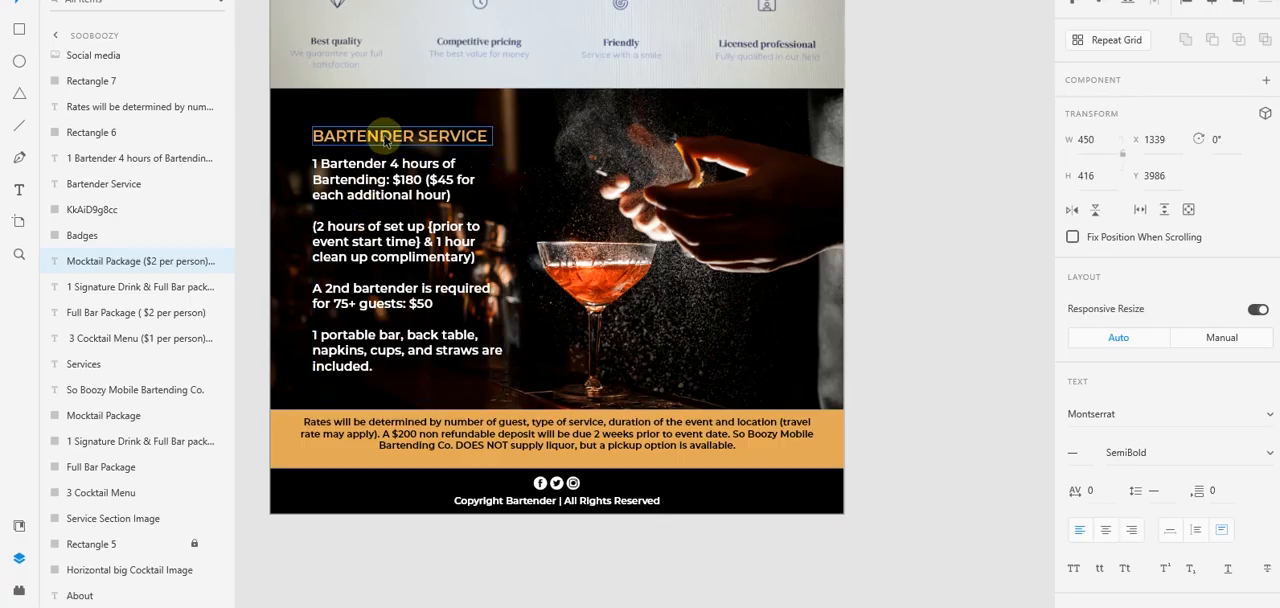
- Replace the cocktail section heading's title with "Bartender Service", copied from the Adobe XD design
double_click(385, 140)
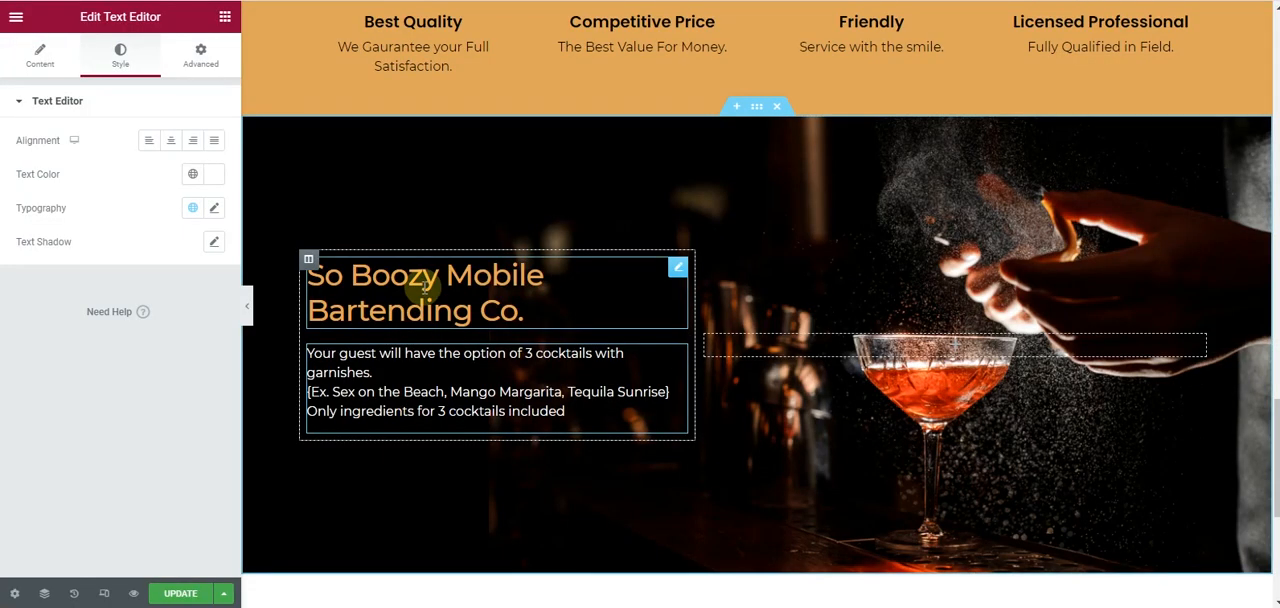
left_click(525, 308)
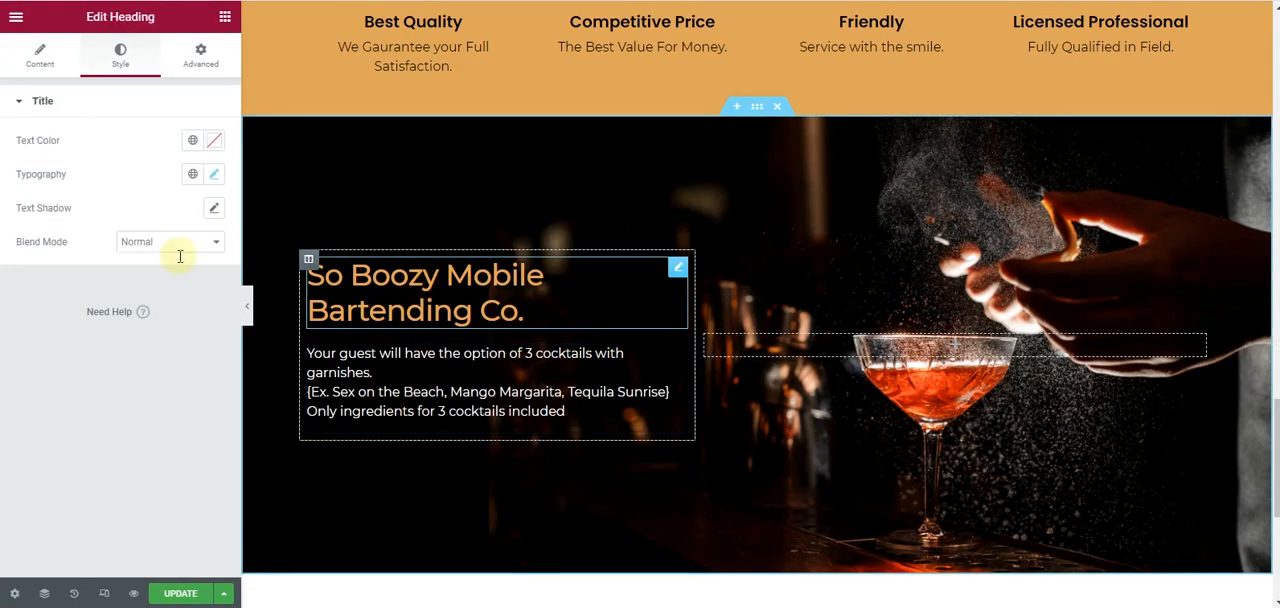
left_click(38, 57)
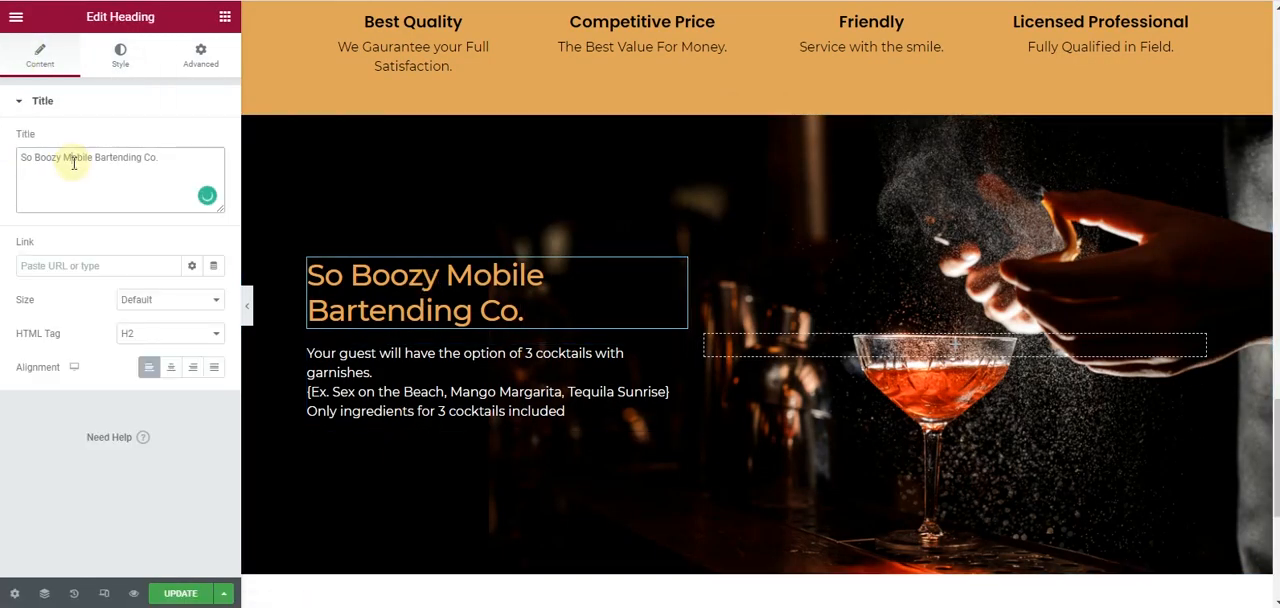
key("ctrl+v")
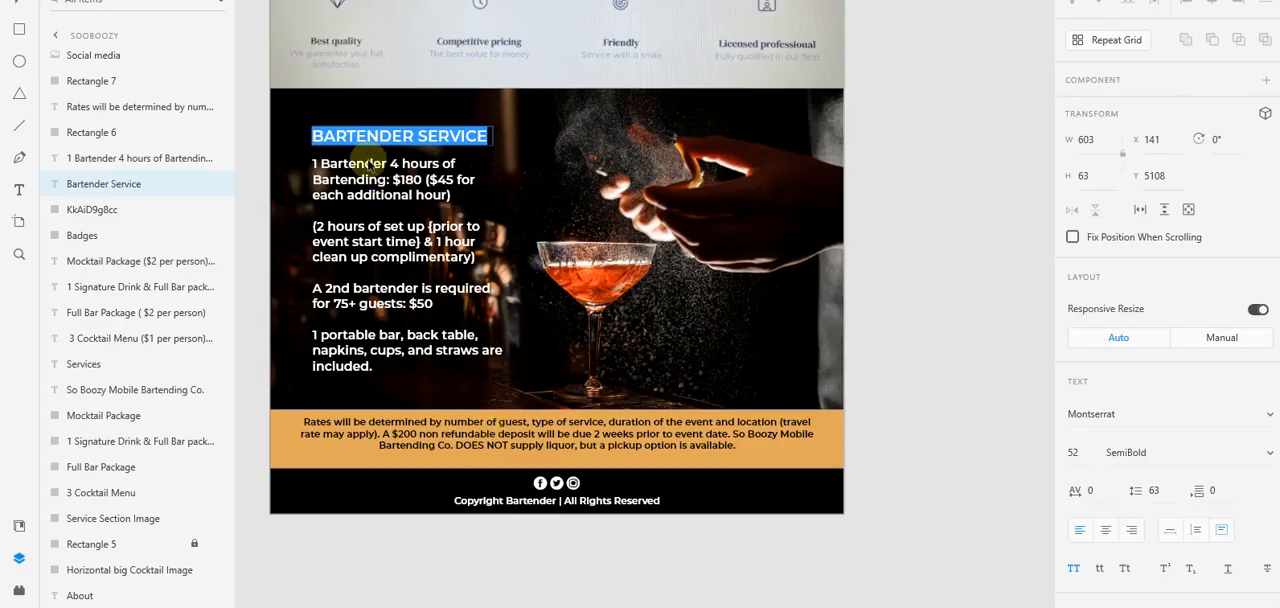
- Replace the cocktail section's description with the Bartender Service details text copied from the Adobe XD design
left_click(371, 177)
double_click(371, 177)
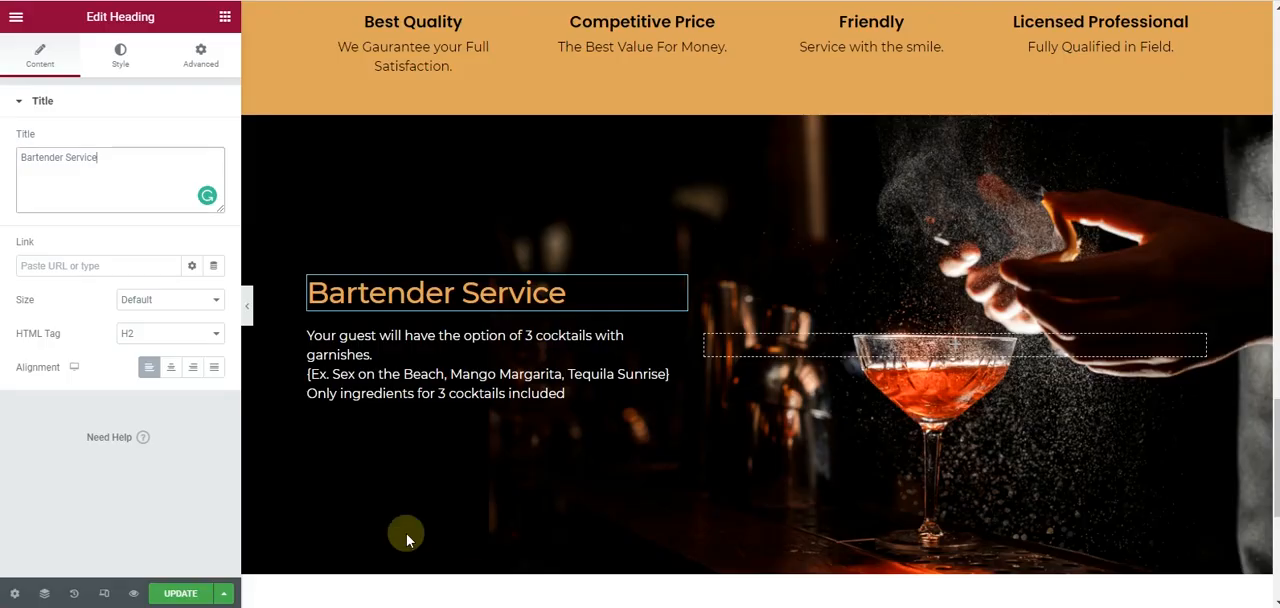
left_click(419, 344)
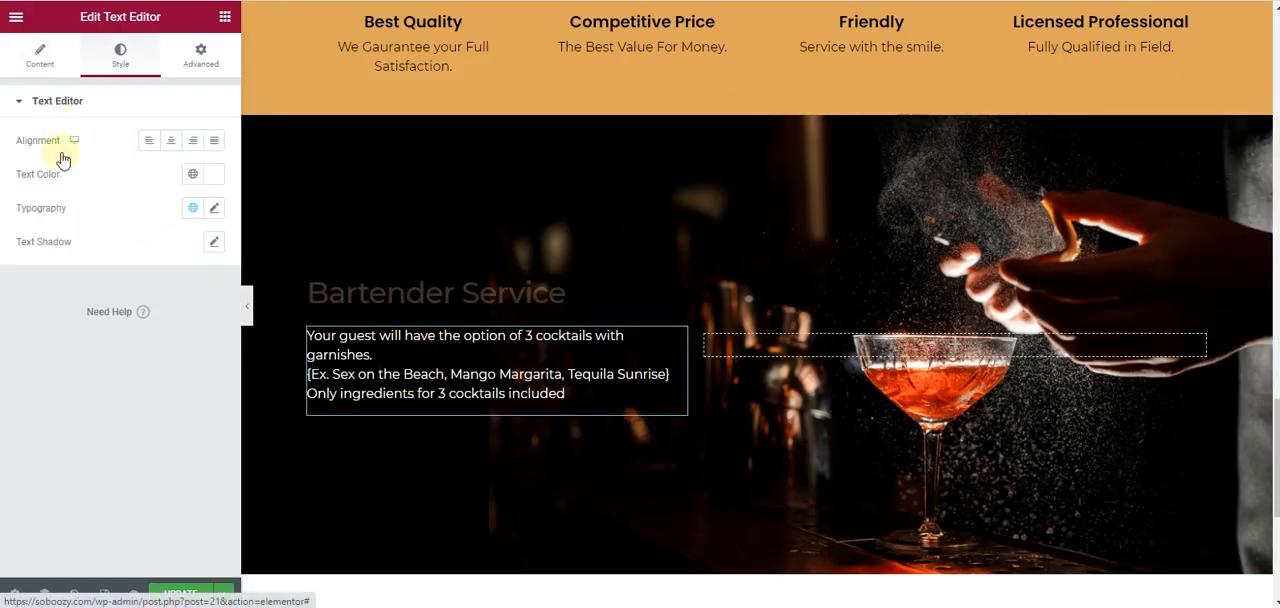
left_click(40, 55)
left_click(86, 251)
key("ctrl+a")
key("ctrl+v")
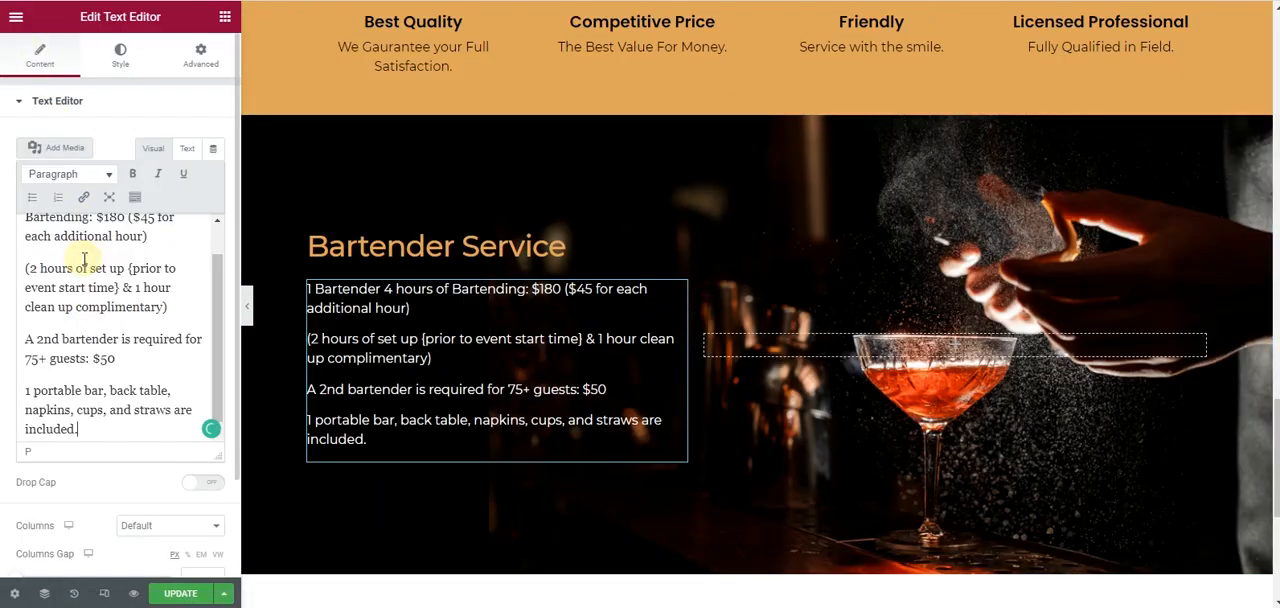
- Increase the Bartender Service section's minimum height to 638 px
scroll(449, 260, "down", 1)
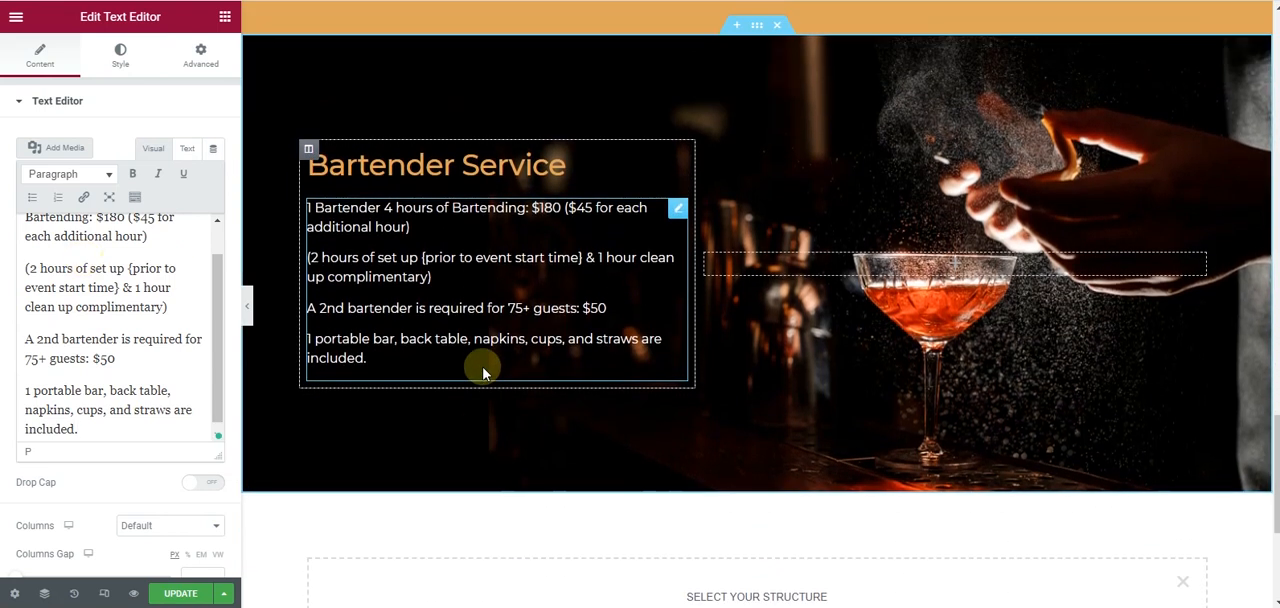
left_click(247, 306)
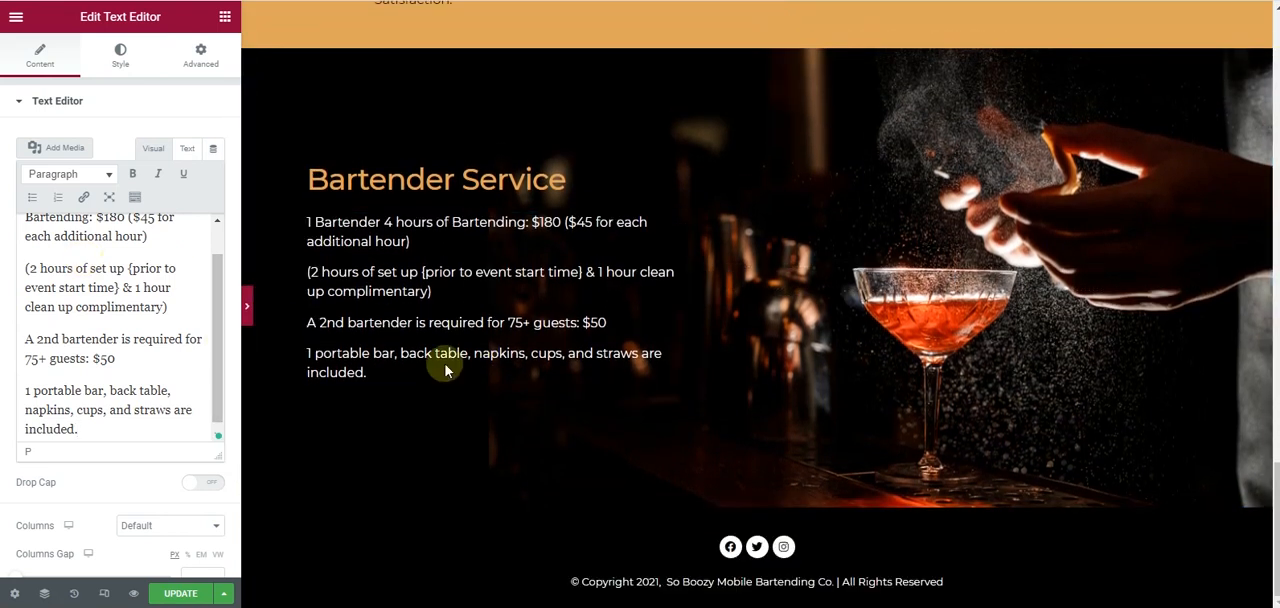
scroll(575, 337, "up", 5)
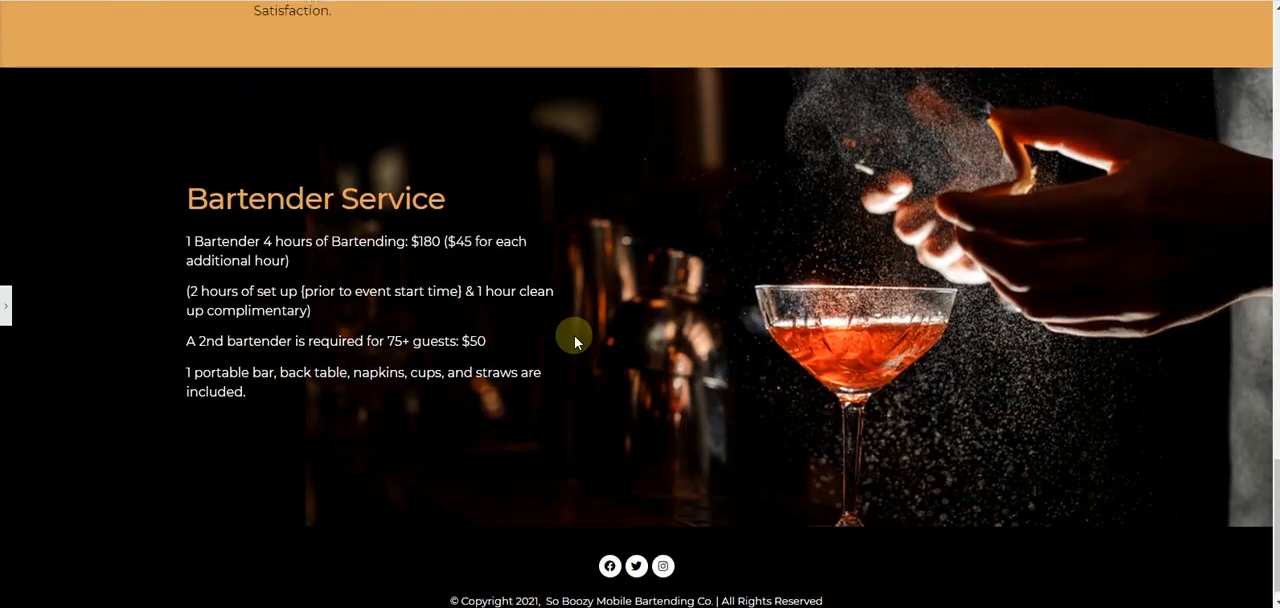
scroll(575, 337, "down", 5)
left_click(6, 316)
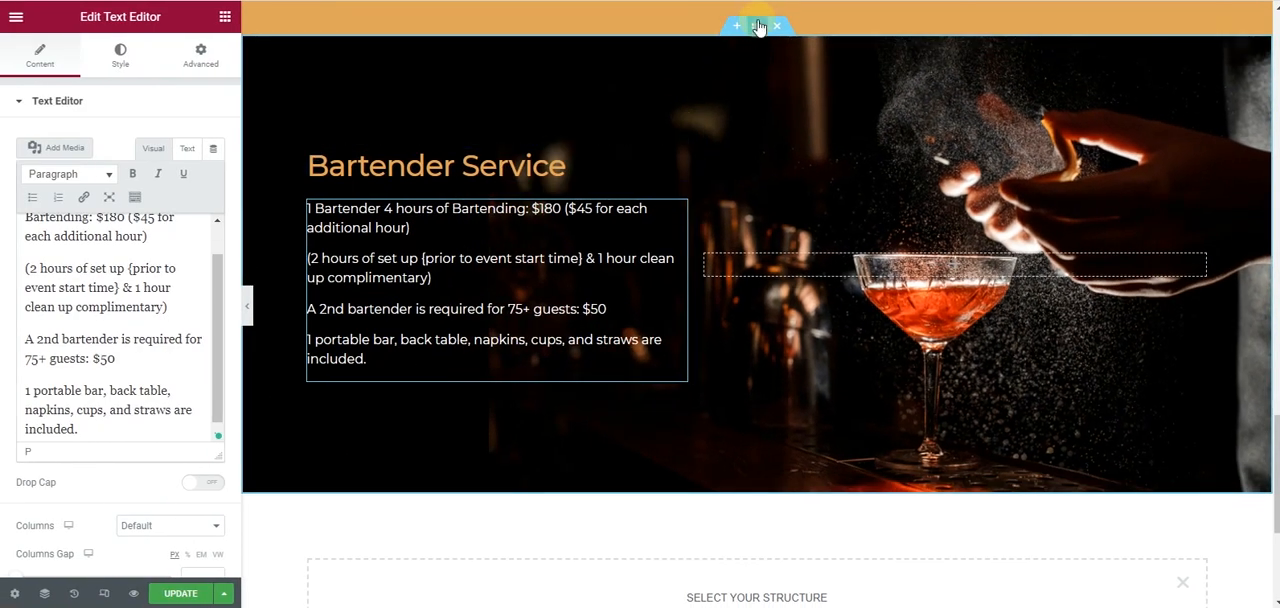
left_click(759, 27)
left_click(20, 78)
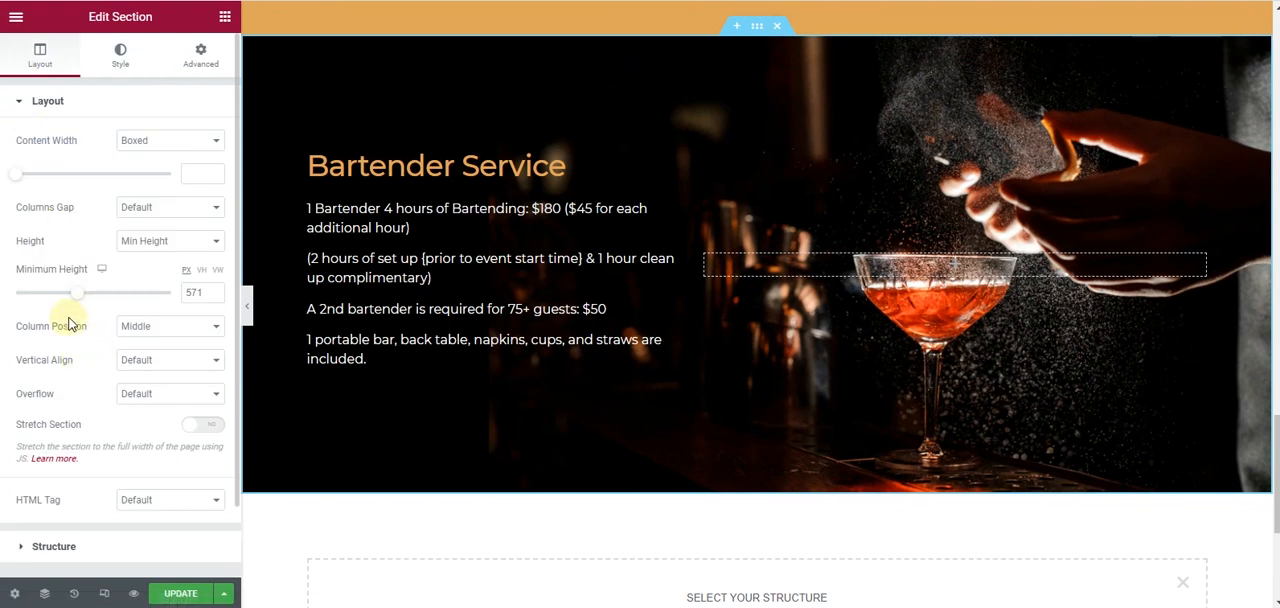
left_click_drag(78, 300, 86, 297)
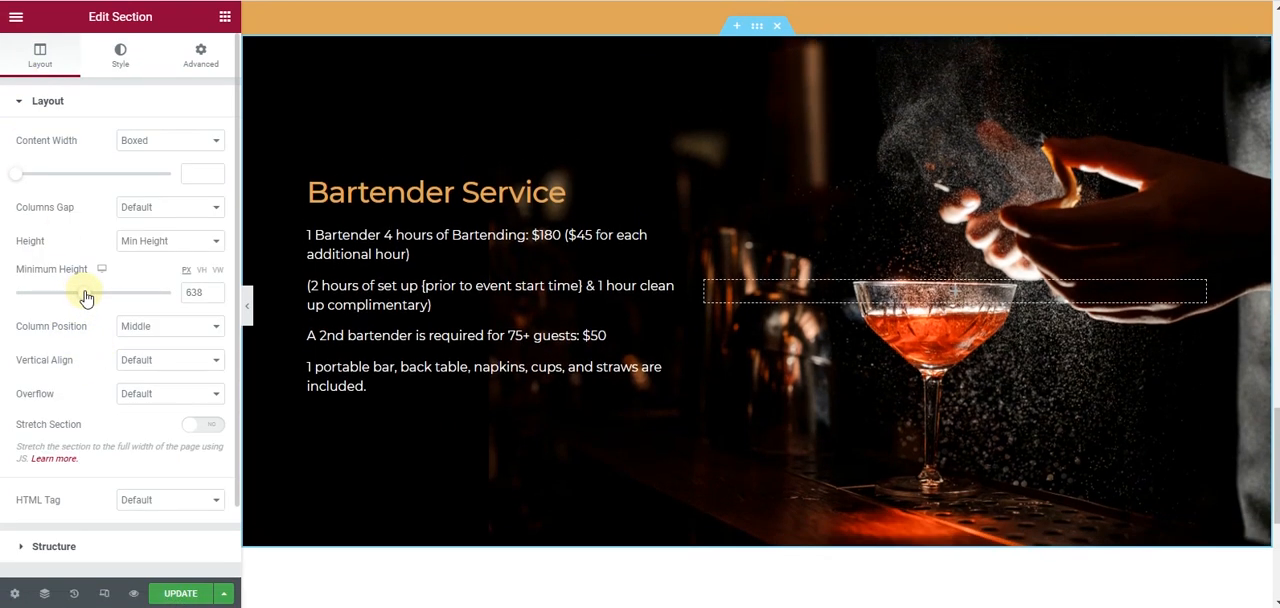
- Review the taller Bartender Service section with the editor panel hidden and update the page
left_click(248, 301)
scroll(272, 322, "up", 1)
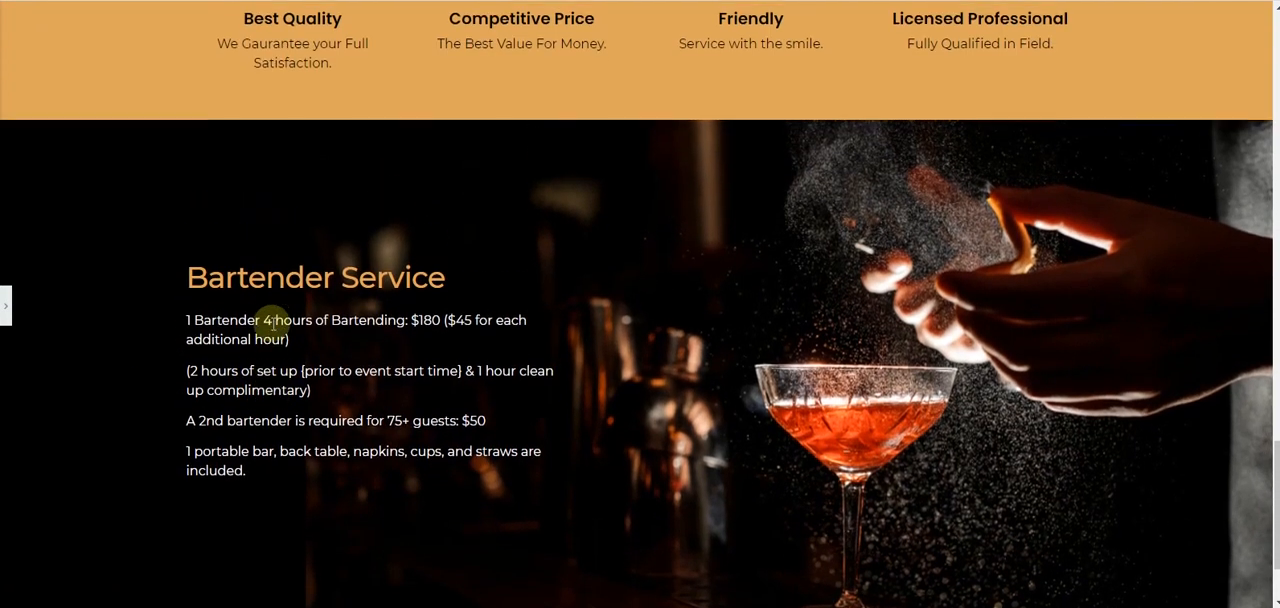
scroll(272, 322, "down", 3)
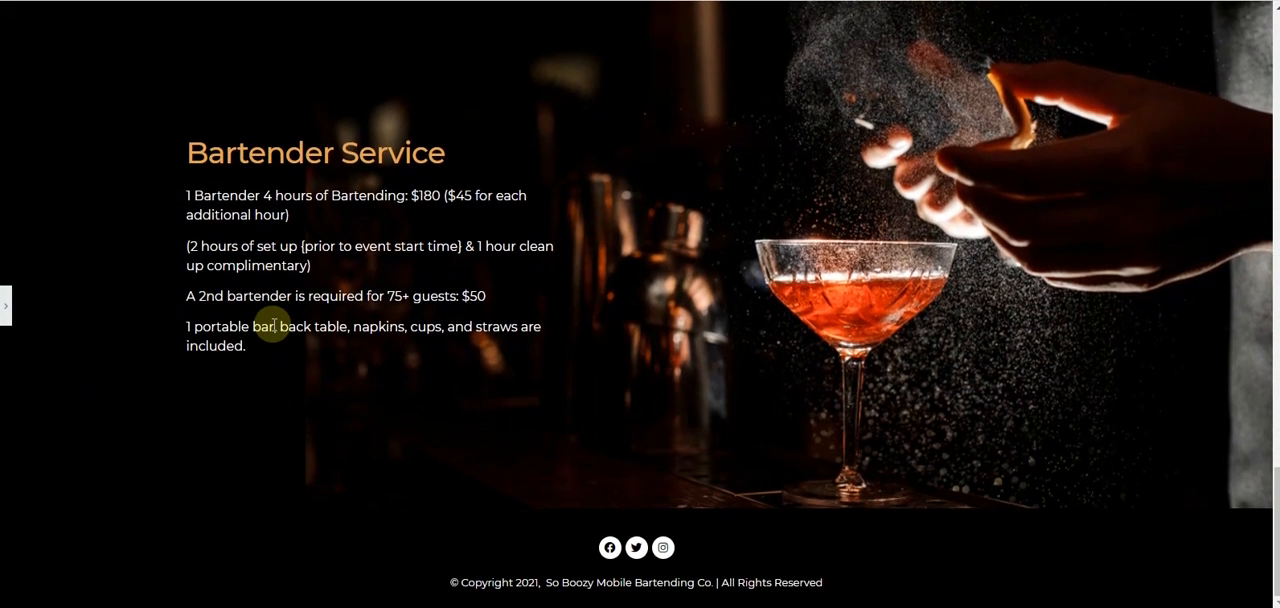
scroll(273, 325, "up", 5)
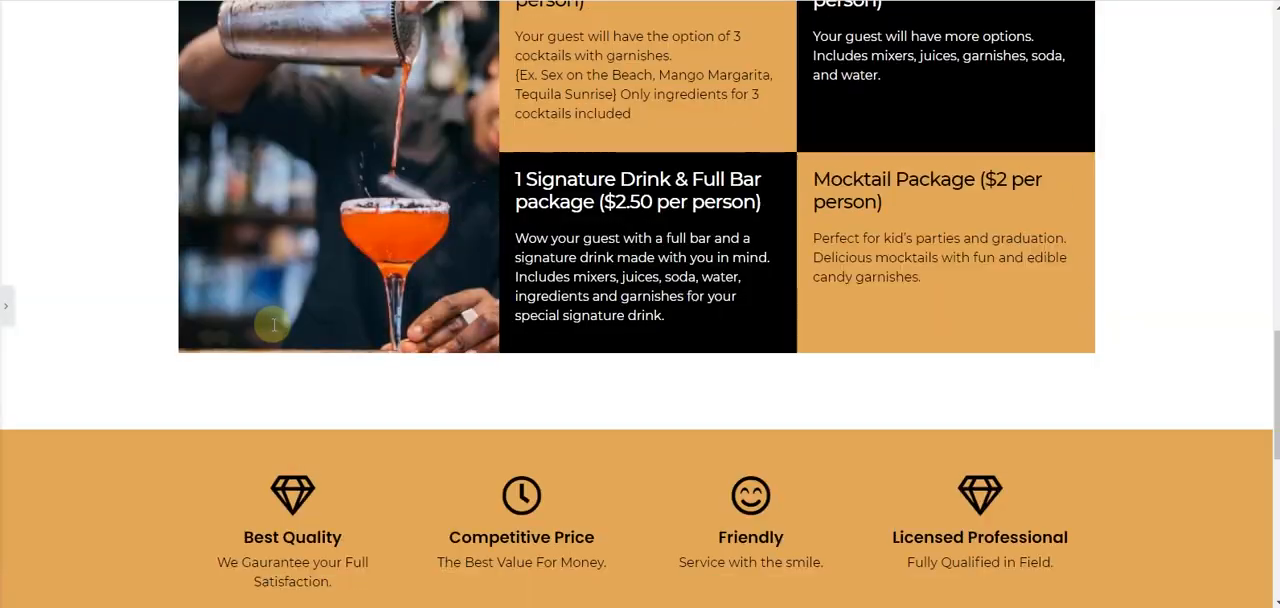
scroll(273, 325, "up", 8)
scroll(277, 327, "down", 10)
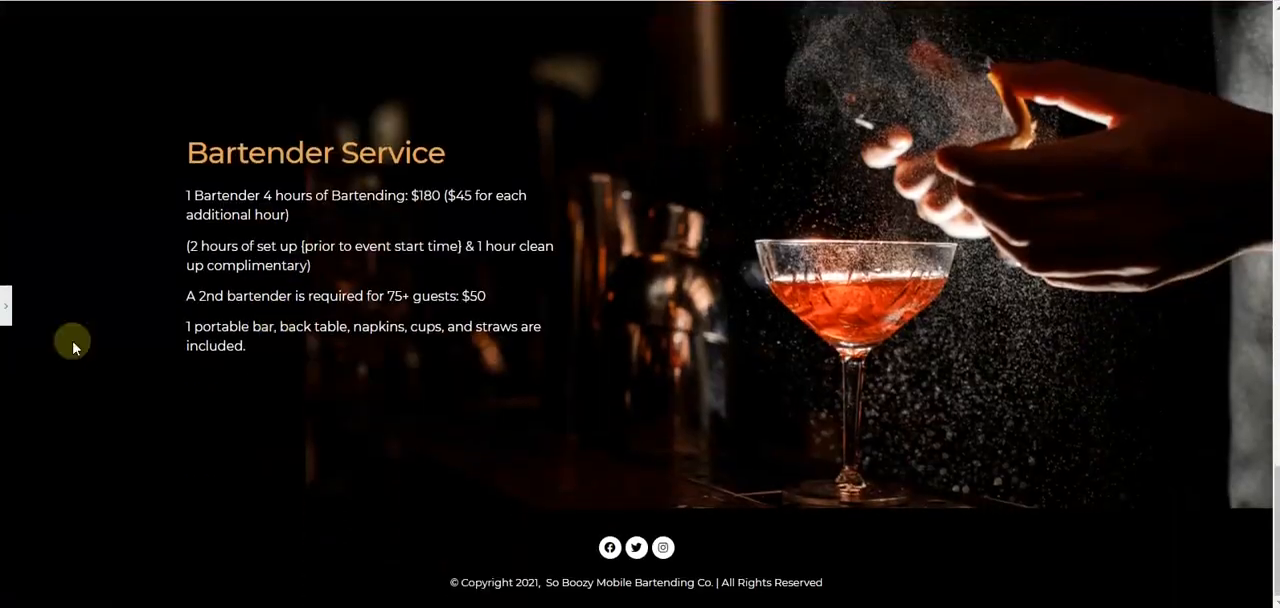
left_click(5, 308)
left_click(182, 594)
- Copy the rates and deposit note from the Adobe XD design and insert a single-column section below Bartender Service
scroll(689, 317, "down", 3)
scroll(689, 319, "up", 13)
scroll(689, 321, "down", 13)
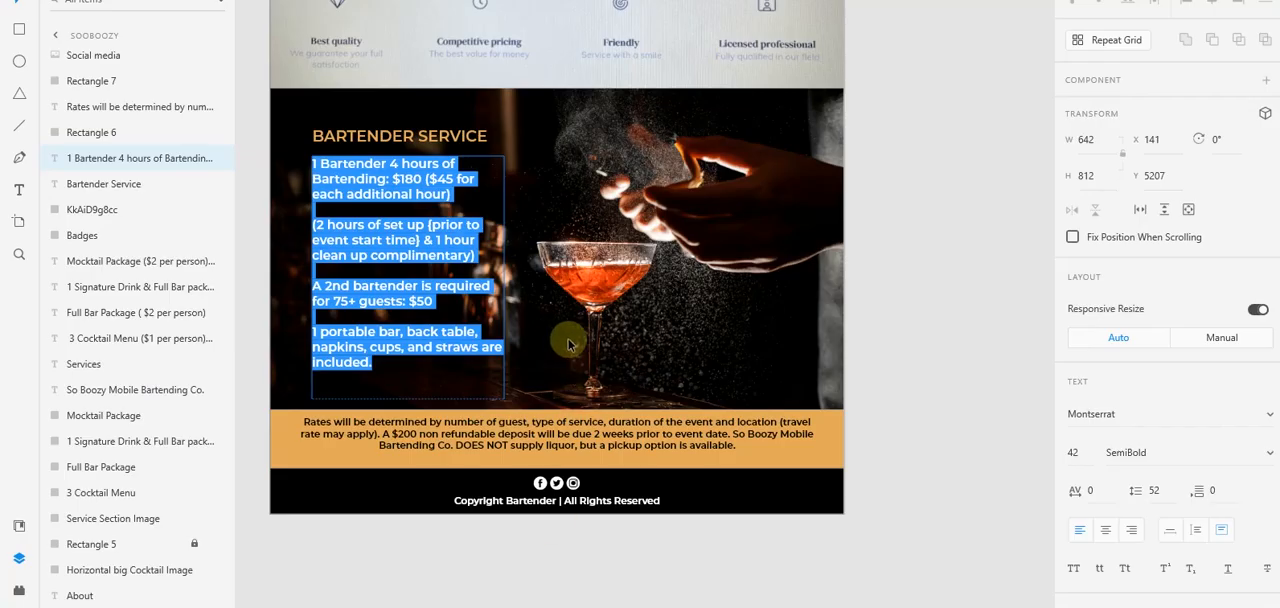
key("Escape")
left_click(445, 437)
double_click(446, 436)
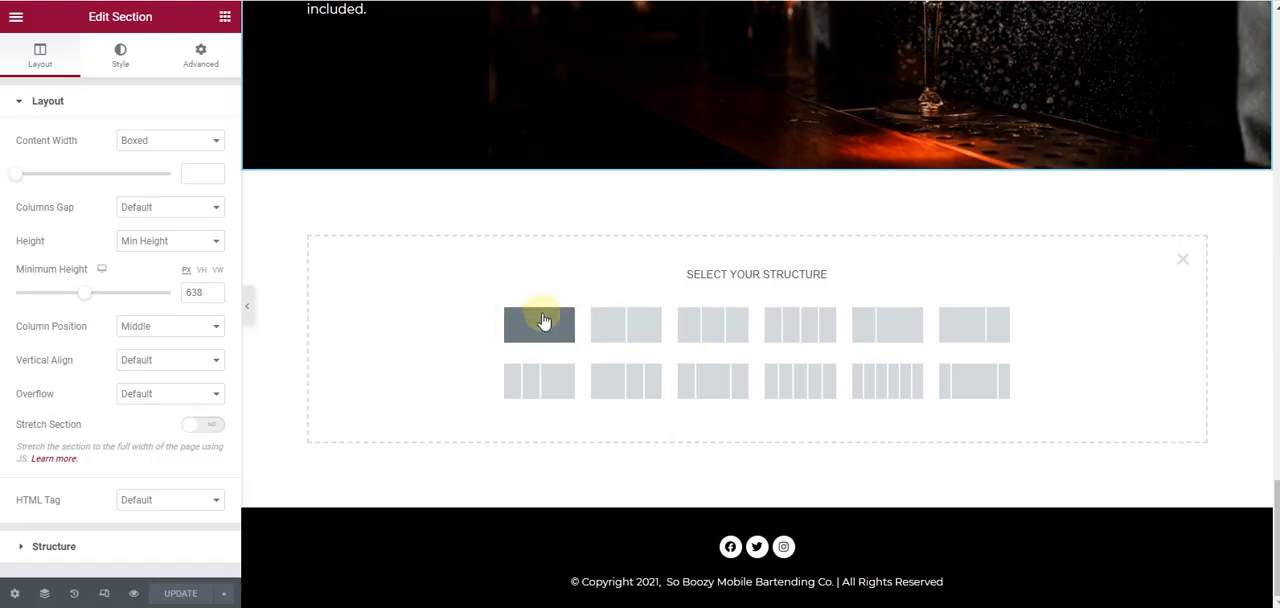
left_click(543, 323)
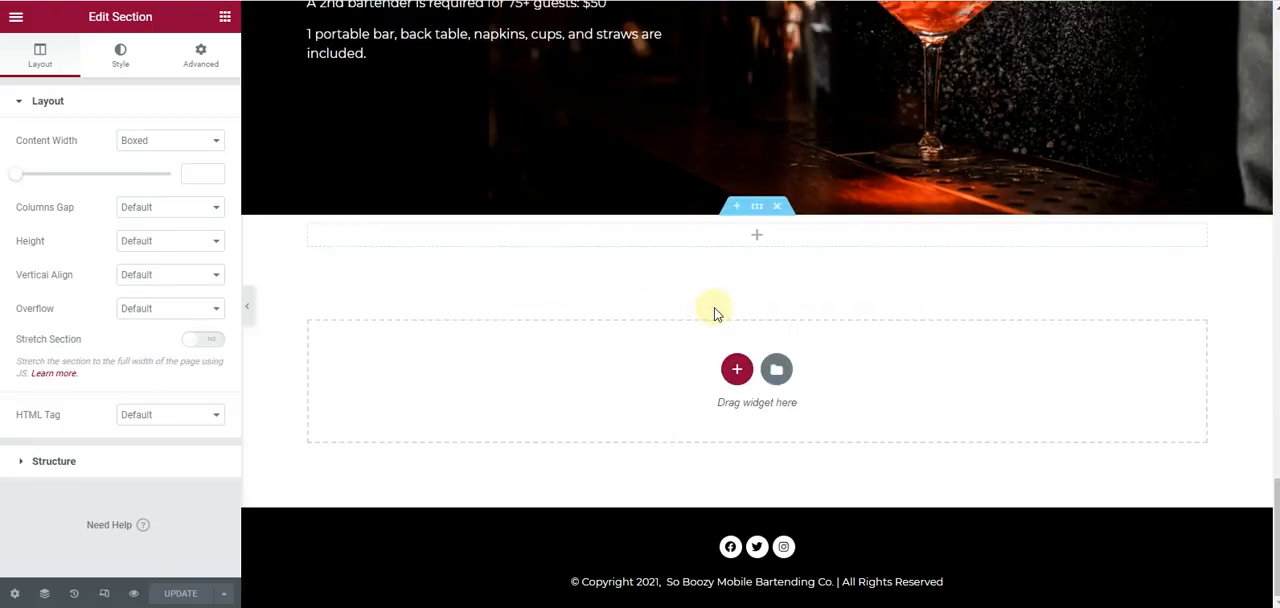
- Give the new section a classic background in the orange Primary global color
left_click(124, 64)
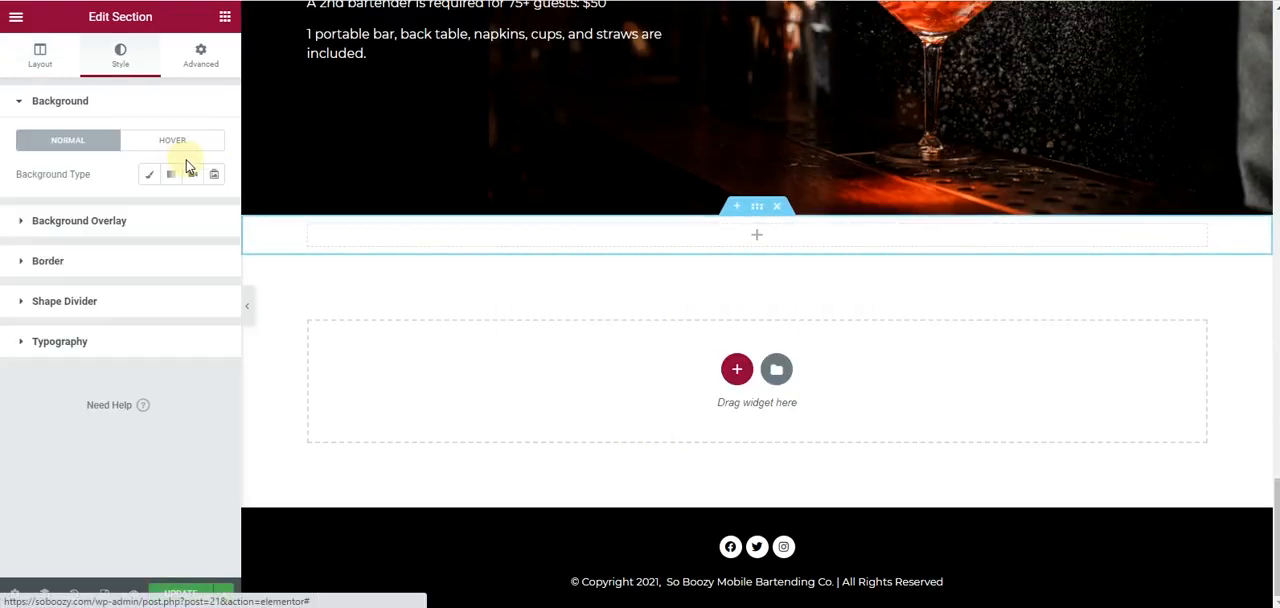
left_click(149, 174)
left_click(192, 210)
left_click(166, 280)
- Place a duplicate of the Bartender Service description in the orange section and replace its text with the copied rates note
scroll(790, 182, "up", 3)
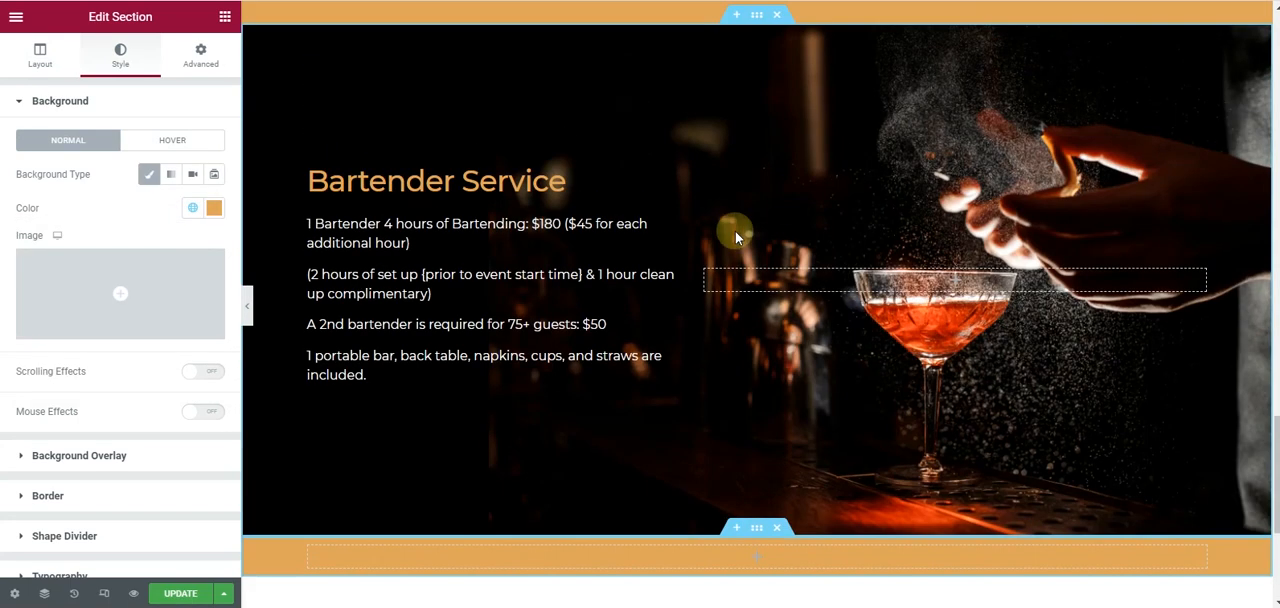
right_click(682, 228)
left_click(720, 261)
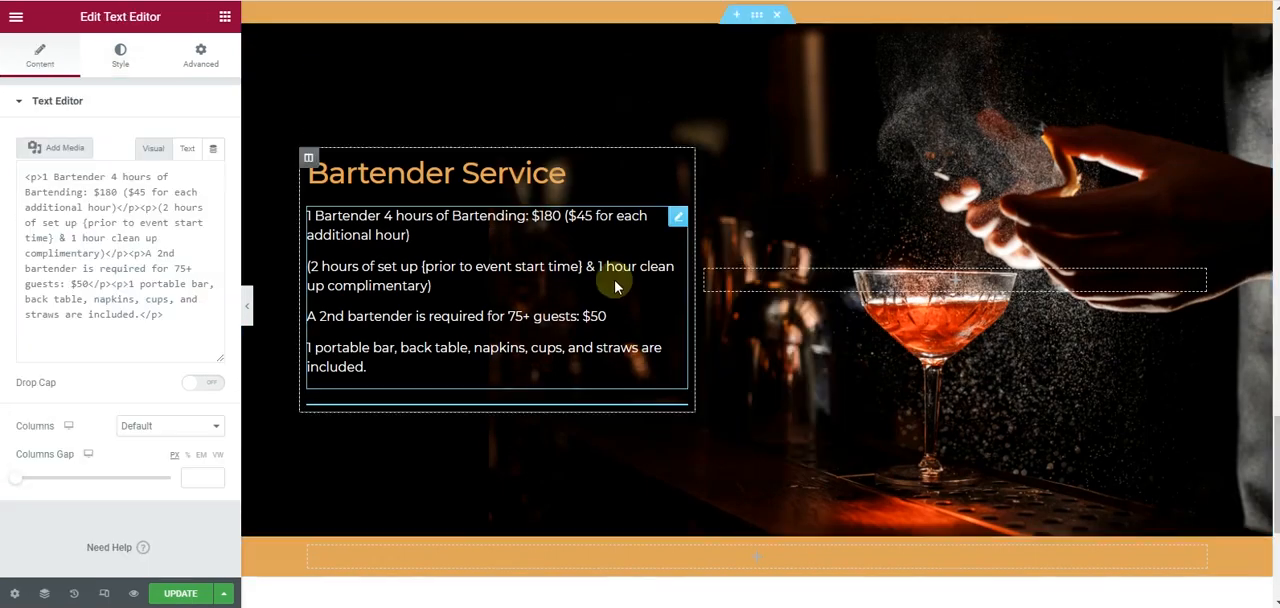
scroll(608, 266, "down", 3)
left_click_drag(680, 84, 212, 328)
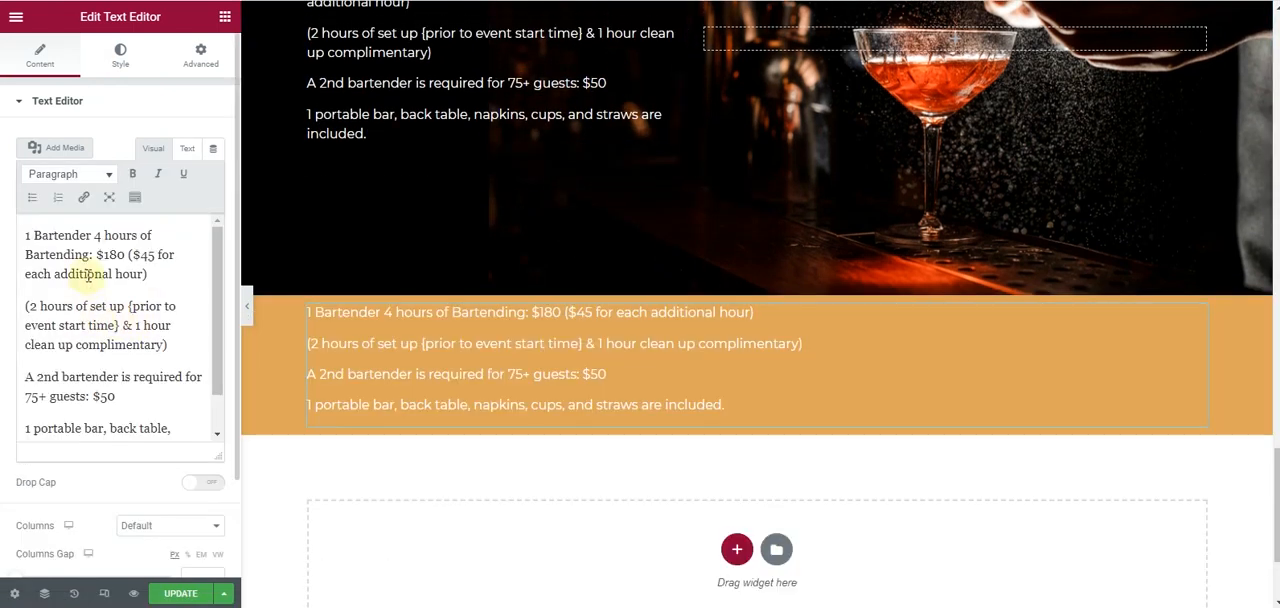
key("ctrl+a")
type("Rates will be determined by number of guest, type of service, duration of the event and location (travel rate may apply). A $200 non refundable deposit will be due 2 weeks prior to event date. So Boozy Mobile Bartending Co. DOES NOT supply liquor, but a pickup option is available.")
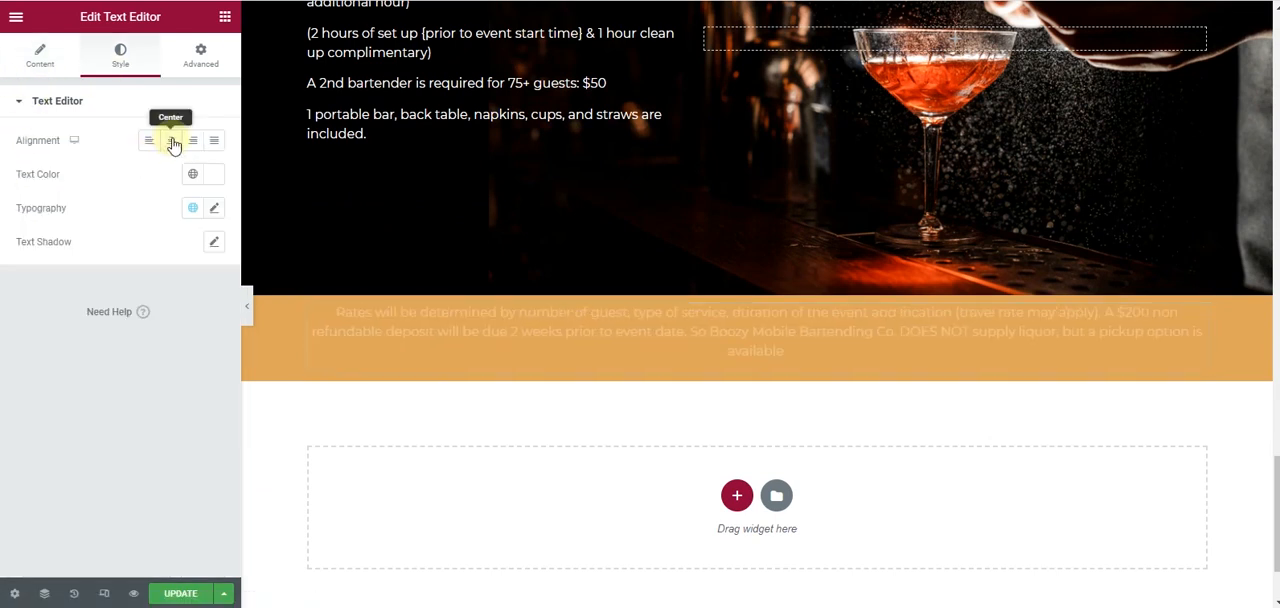
- Center the rates note and set its text color to the black global color
left_click(171, 140)
left_click(217, 180)
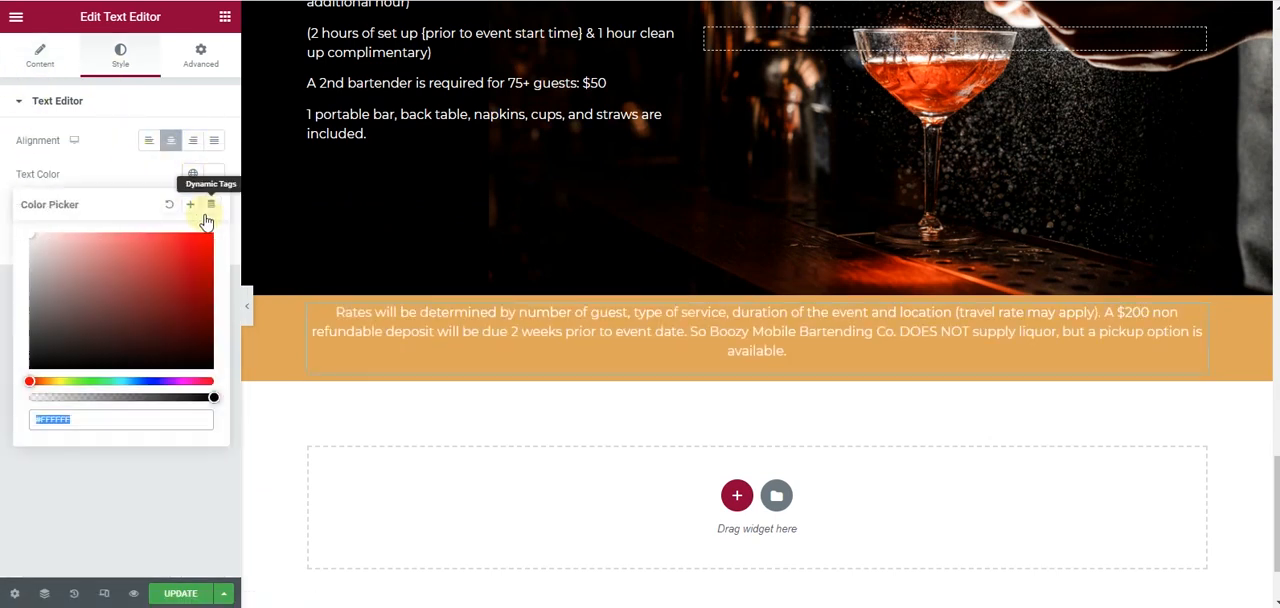
left_click(191, 175)
left_click(137, 279)
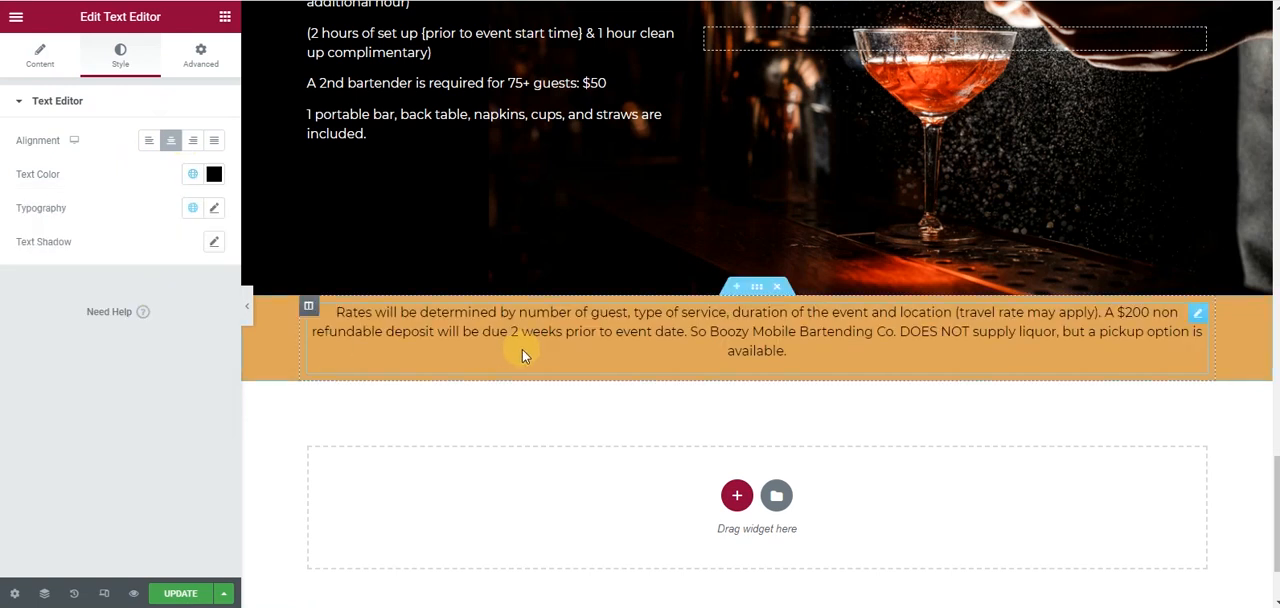
- Set the rates section's top and bottom padding to 3% with the padding values unlinked
left_click(757, 288)
left_click(201, 56)
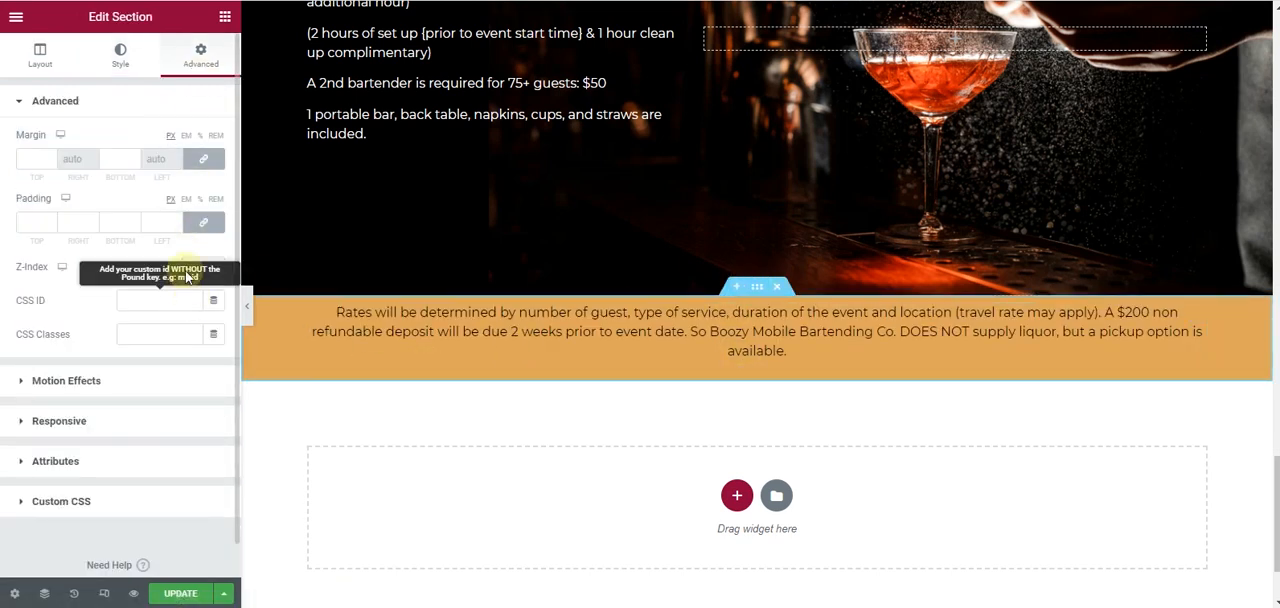
left_click(203, 221)
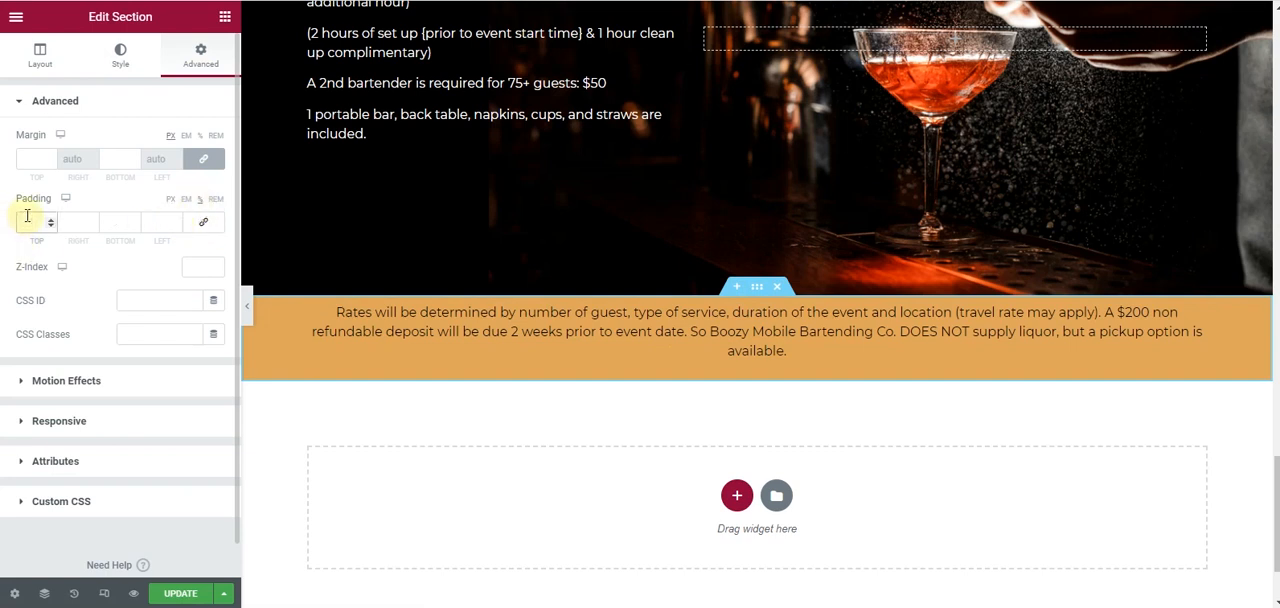
type("20")
left_click(48, 221)
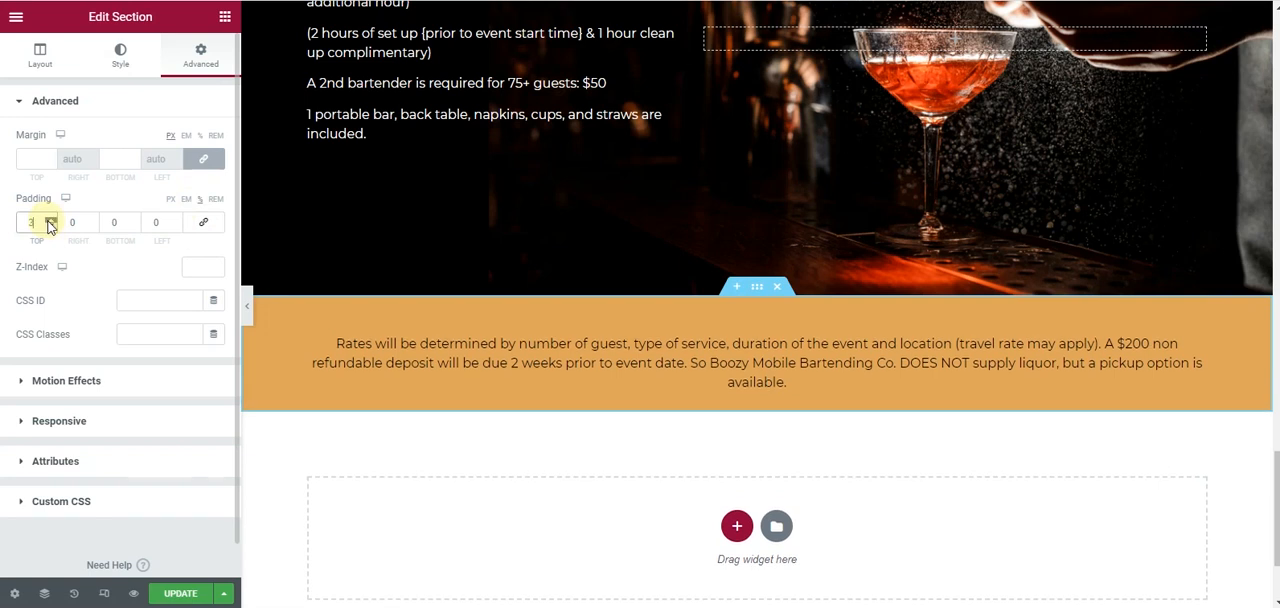
left_click(117, 221)
type("30")
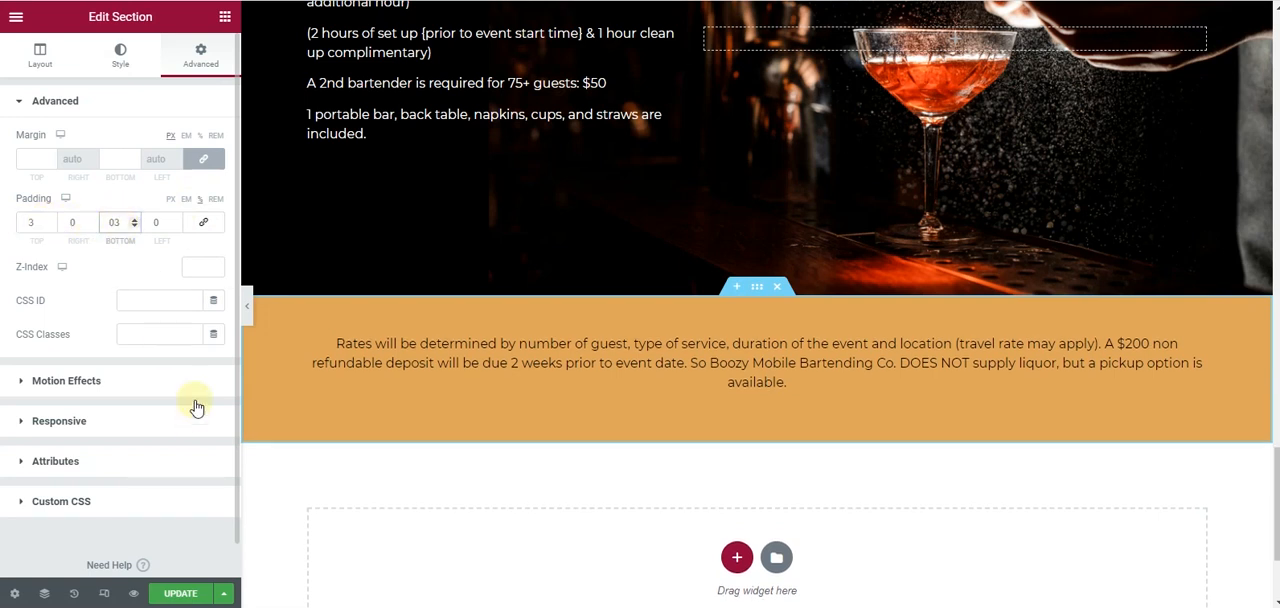
- Check the whole page from the hero banner to the rates section with the panel hidden, and update it
left_click(247, 306)
scroll(528, 375, "up", 10)
scroll(526, 370, "up", 8)
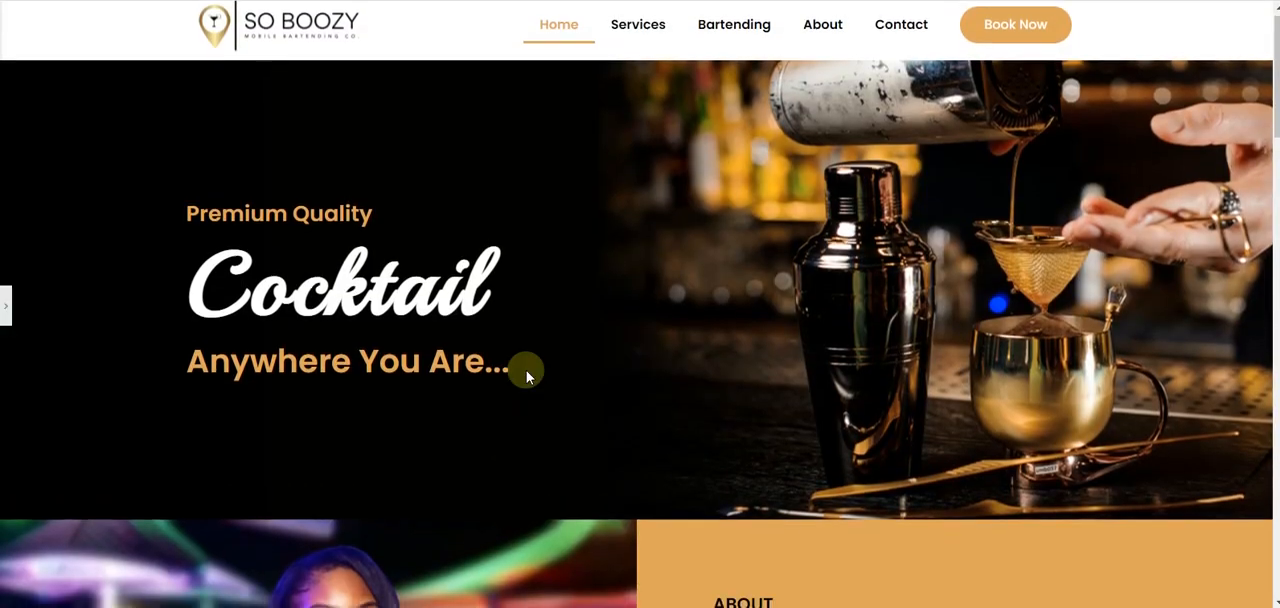
scroll(527, 374, "down", 10)
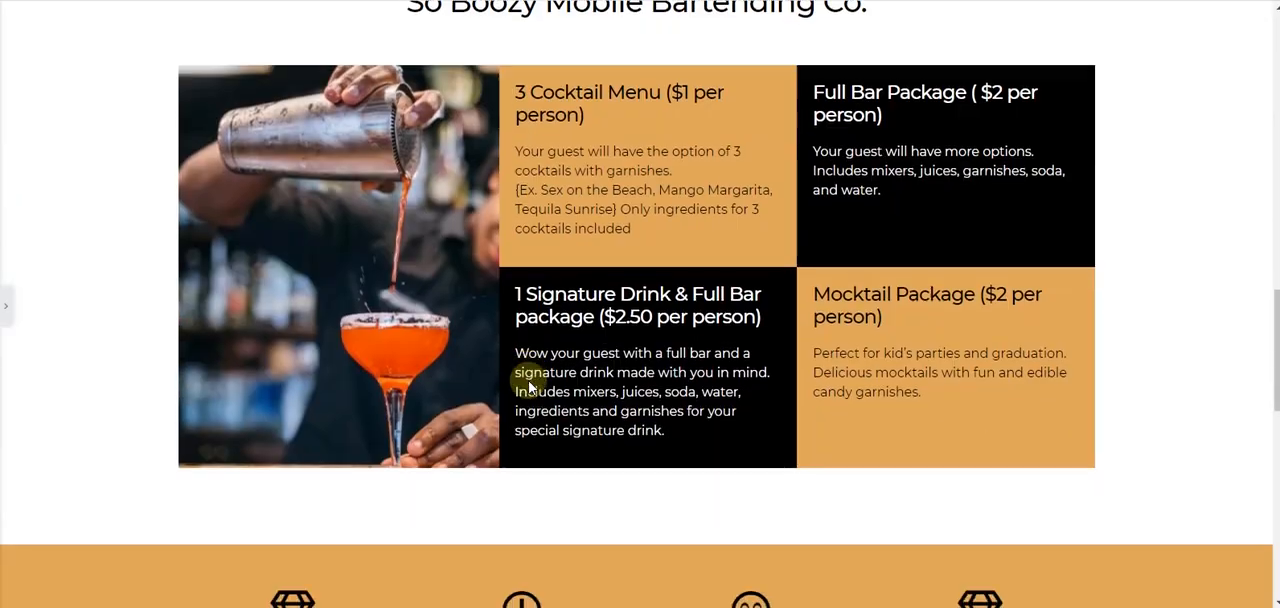
scroll(527, 380, "down", 10)
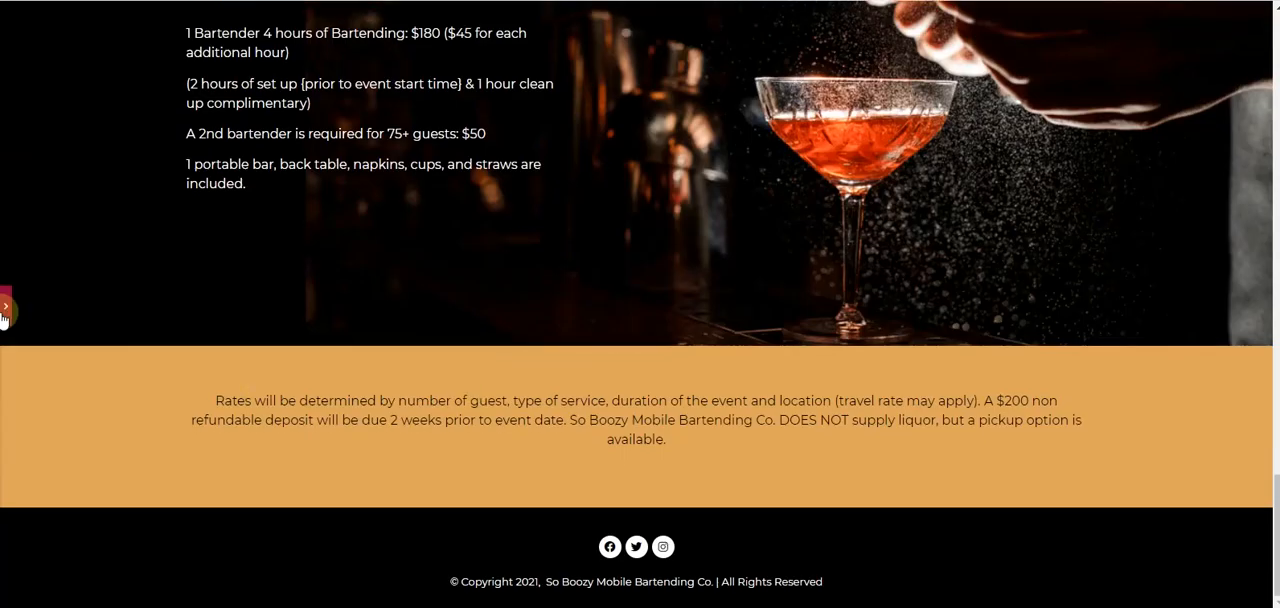
left_click(4, 307)
left_click(187, 593)
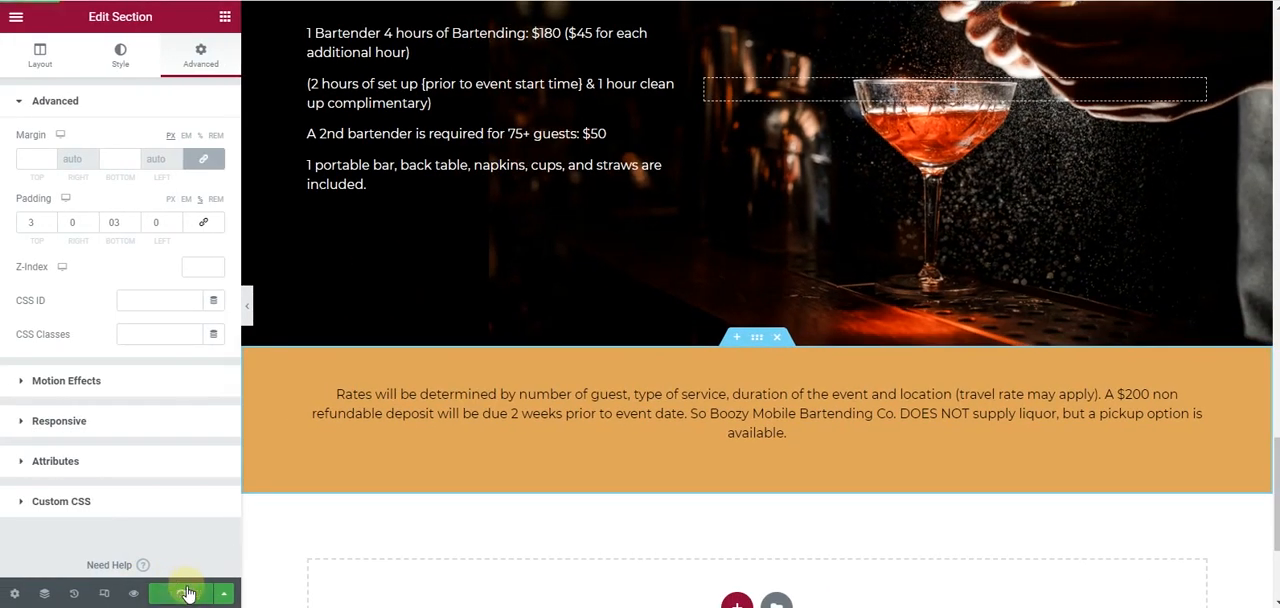
- Examine the published home page from the hero banner to the Bartender Service section
scroll(443, 348, "up", 20)
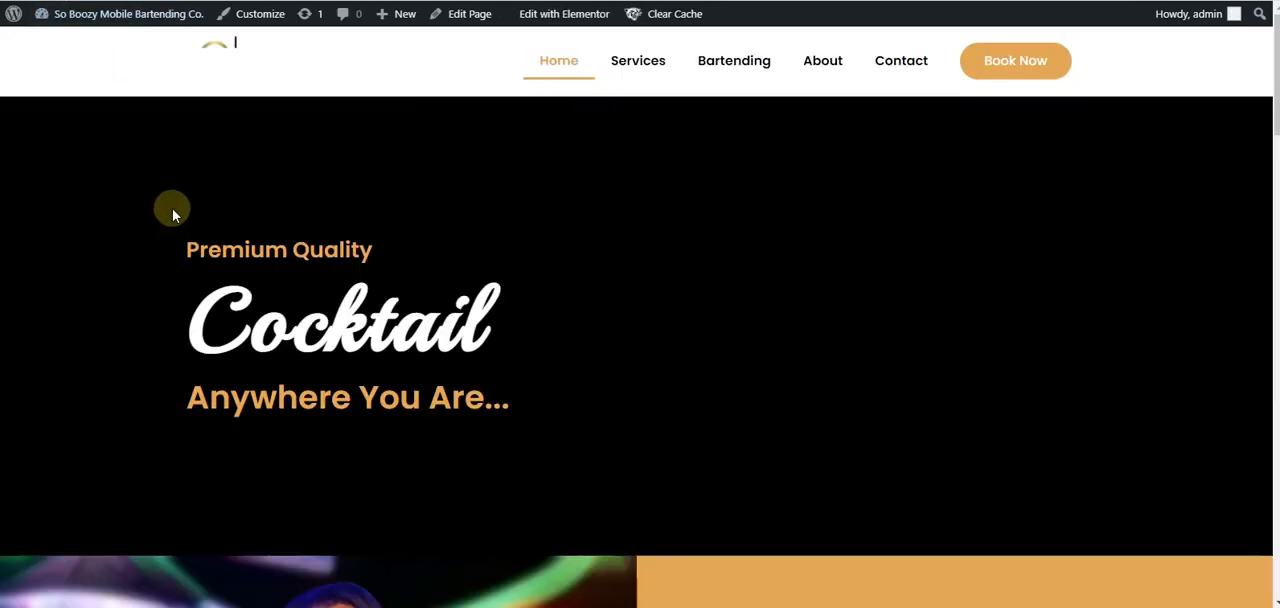
scroll(310, 222, "down", 10)
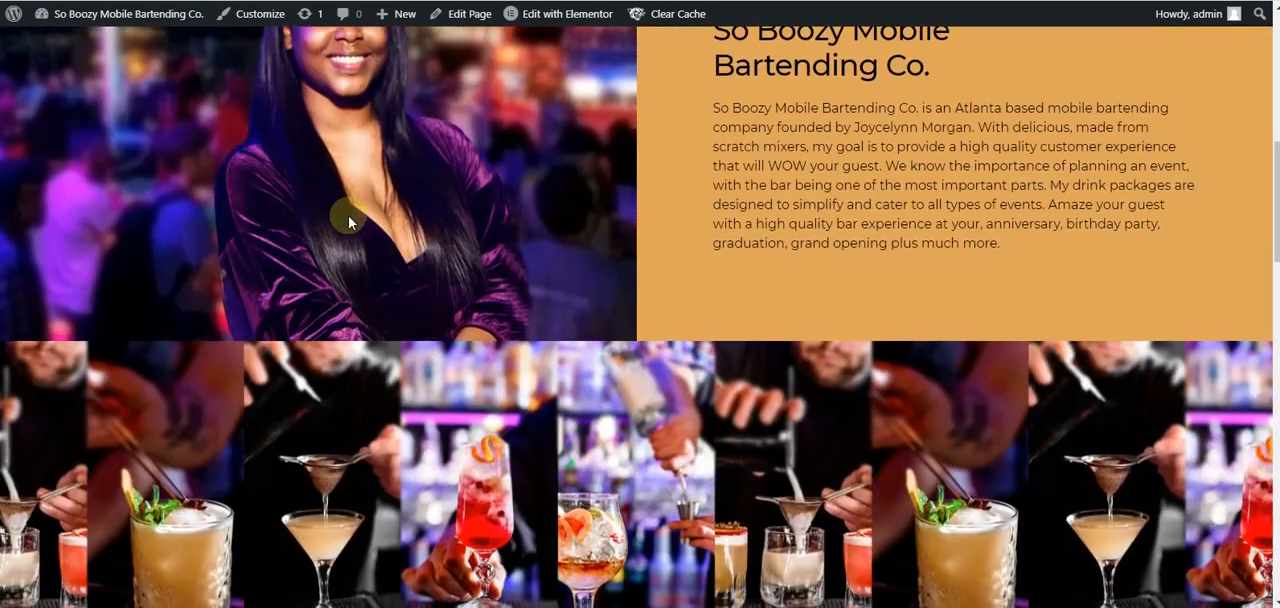
scroll(349, 229, "down", 10)
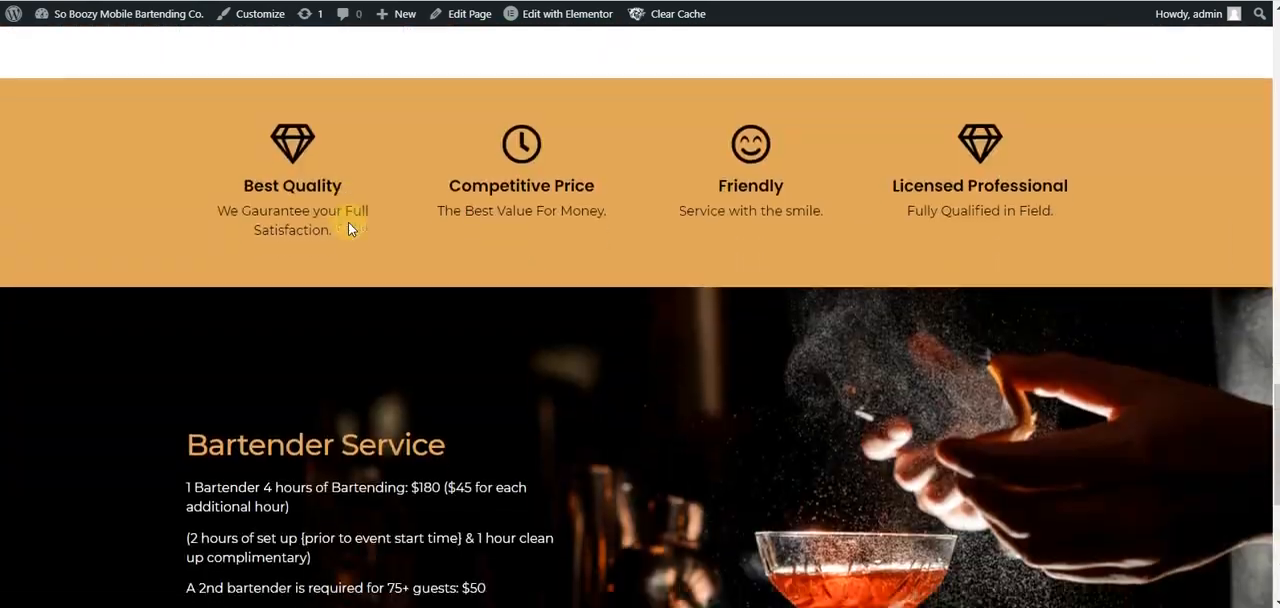
scroll(349, 229, "down", 2)
scroll(349, 229, "up", 10)
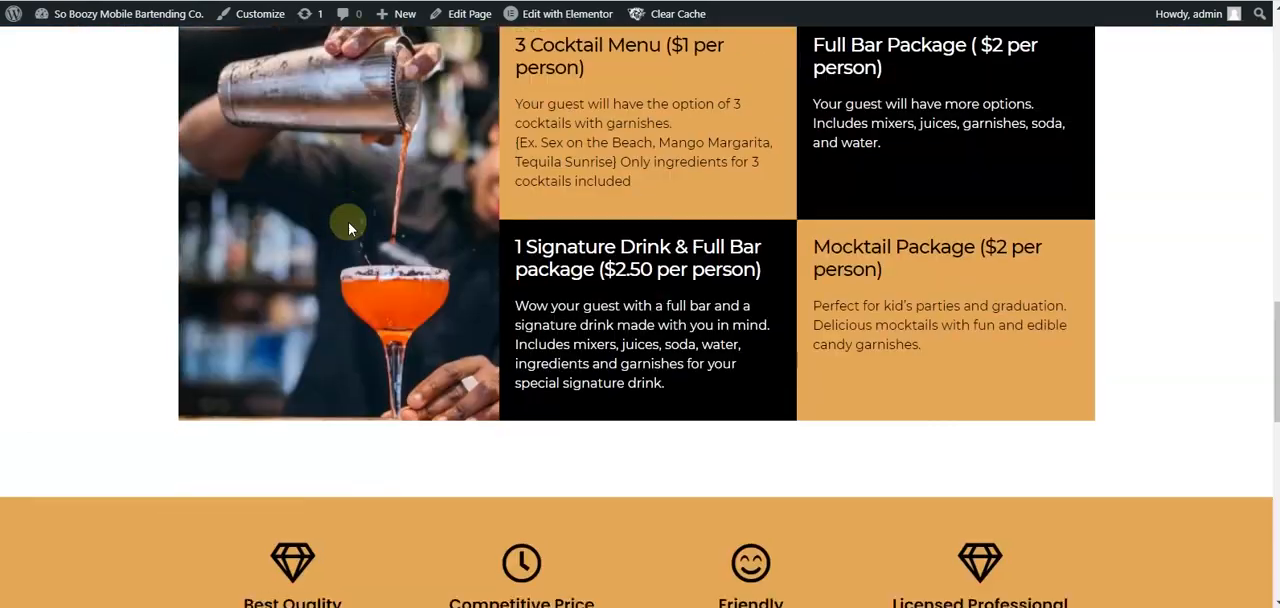
- Look over the published page's cocktail package sections, switch to Adobe XD, exit the rates text and examine the home page design
scroll(349, 229, "up", 10)
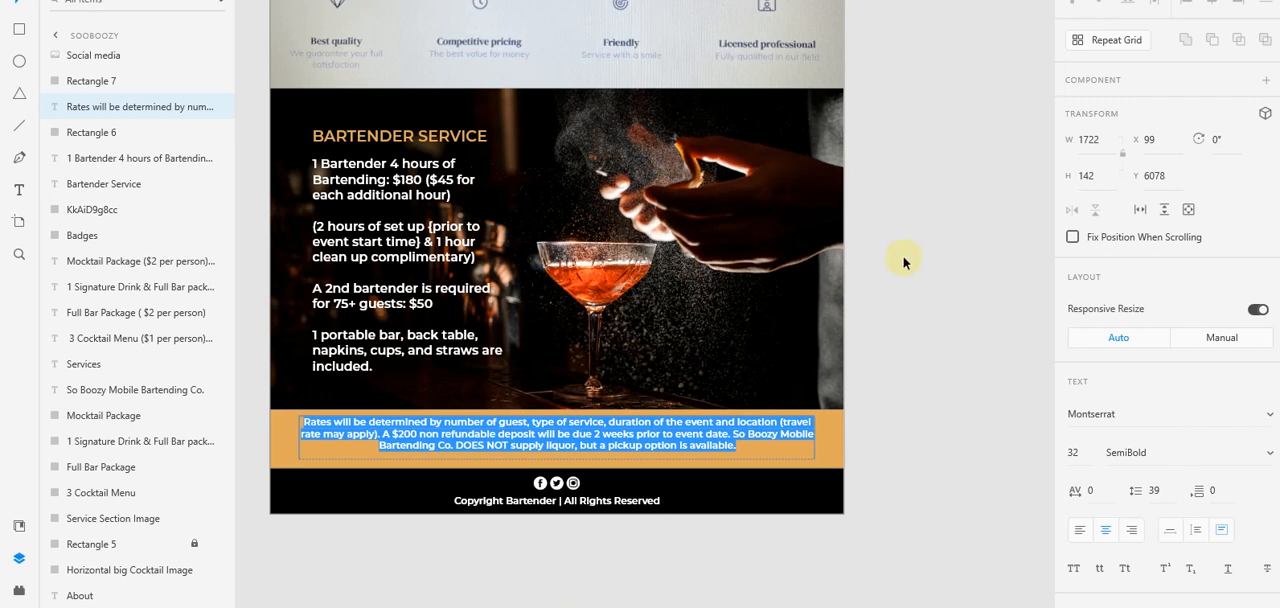
key("Escape")
scroll(889, 278, "up", 4)
scroll(889, 278, "up", 10)
scroll(889, 278, "up", 5)
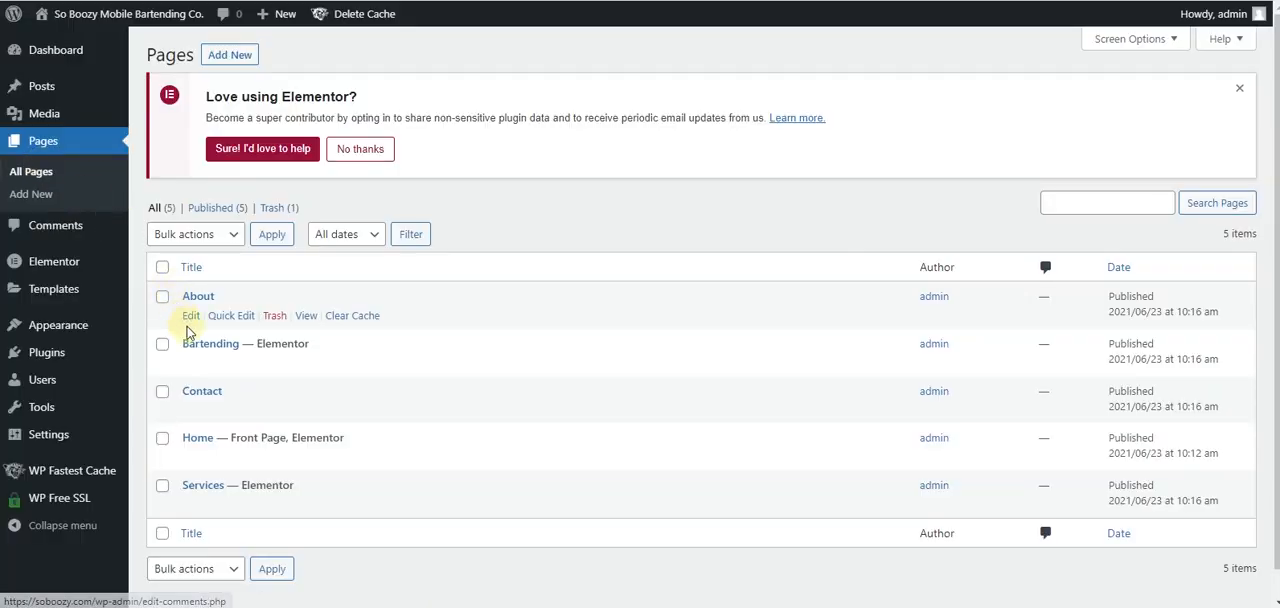
- Open the About page in Elementor and paste in the banner section copied from the Services page
left_click(196, 316)
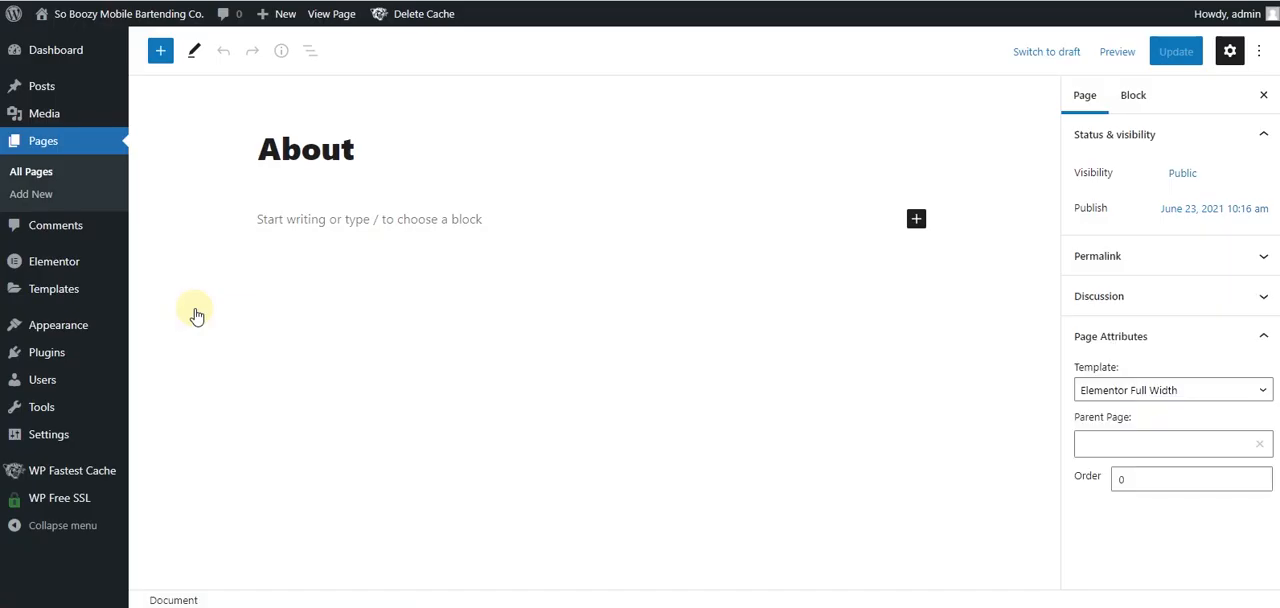
left_click(397, 58)
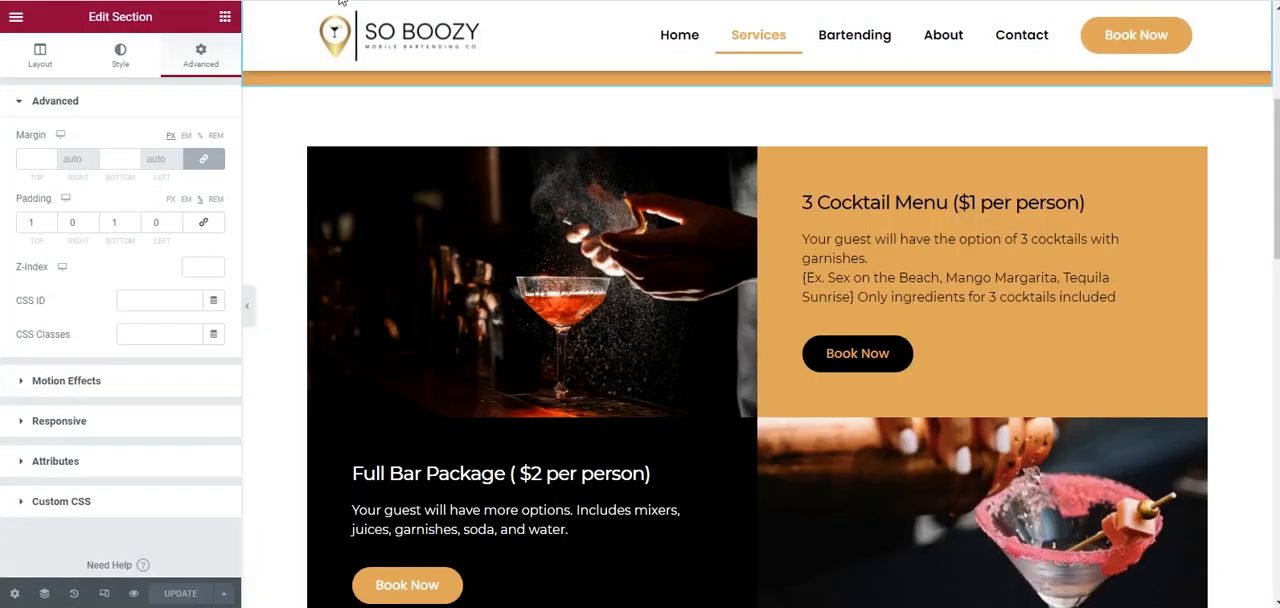
scroll(711, 194, "up", 3)
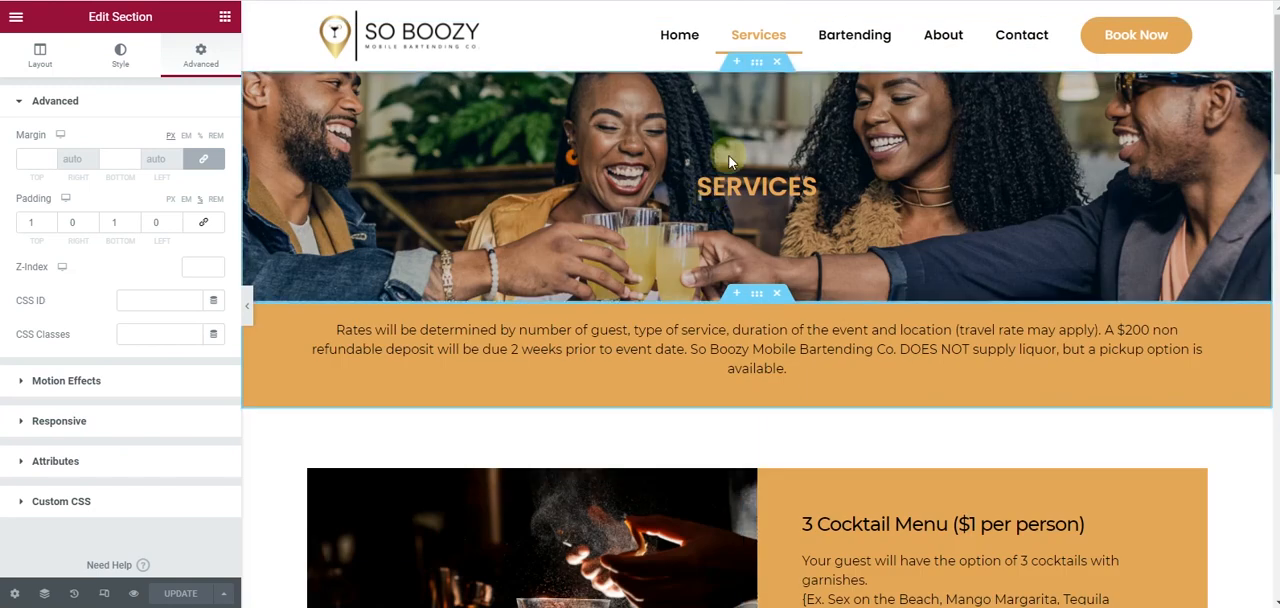
right_click(753, 70)
left_click(774, 139)
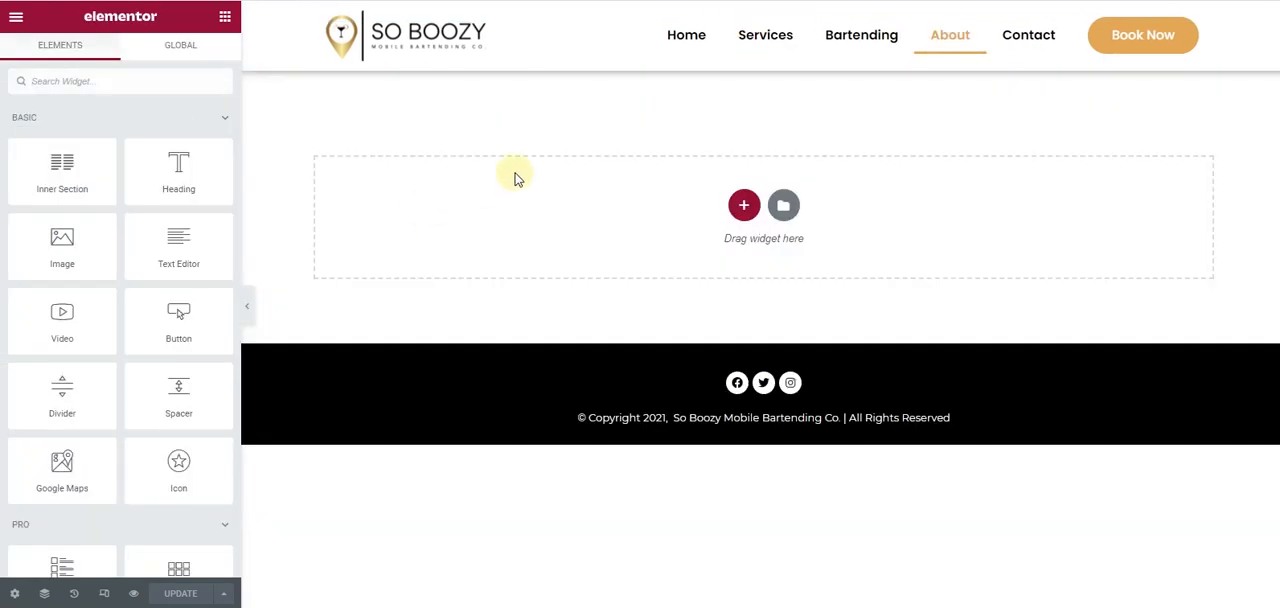
right_click(517, 178)
left_click(551, 188)
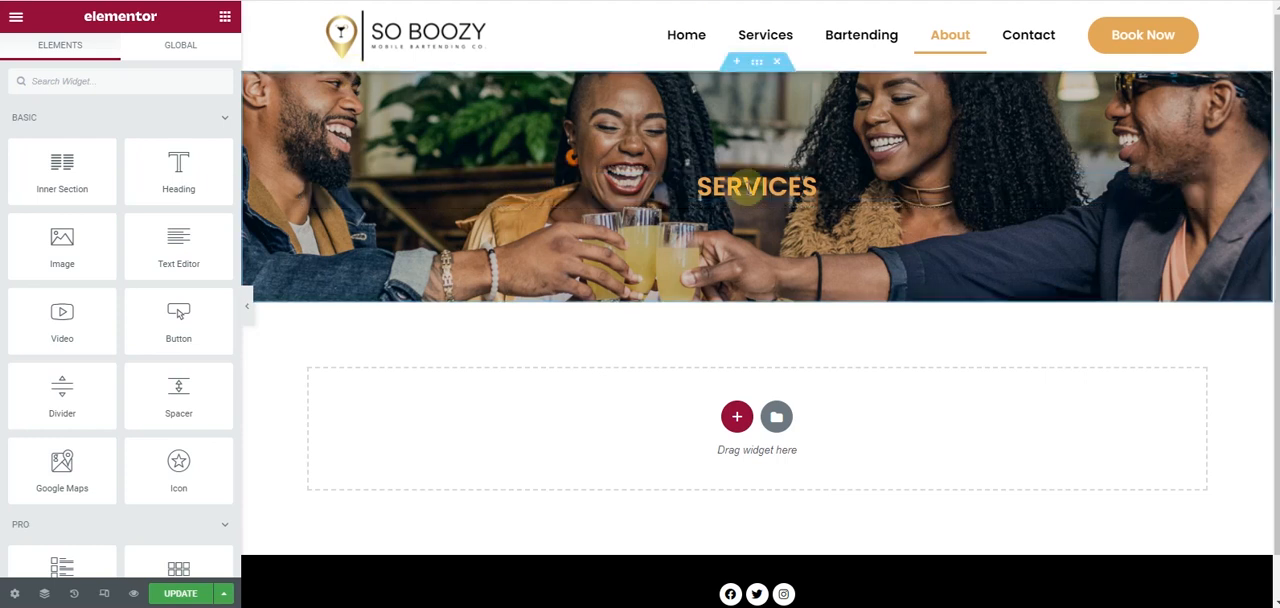
- Change the pasted banner's heading text to "About"
left_click(493, 180)
left_click_drag(92, 166, 2, 157)
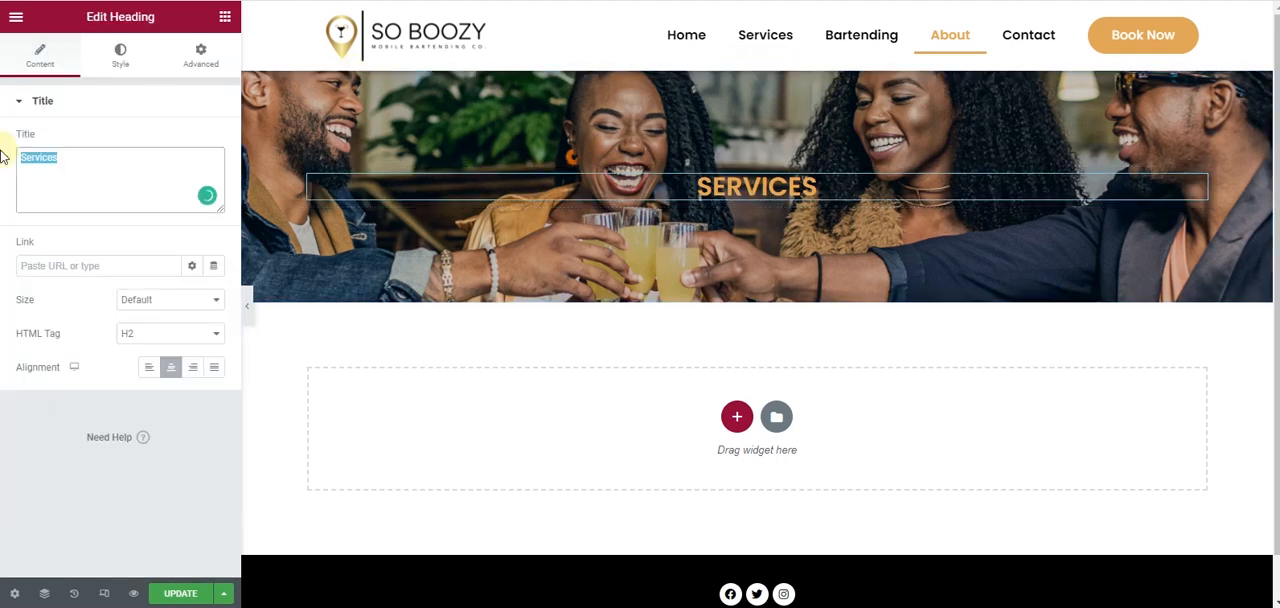
type("About")
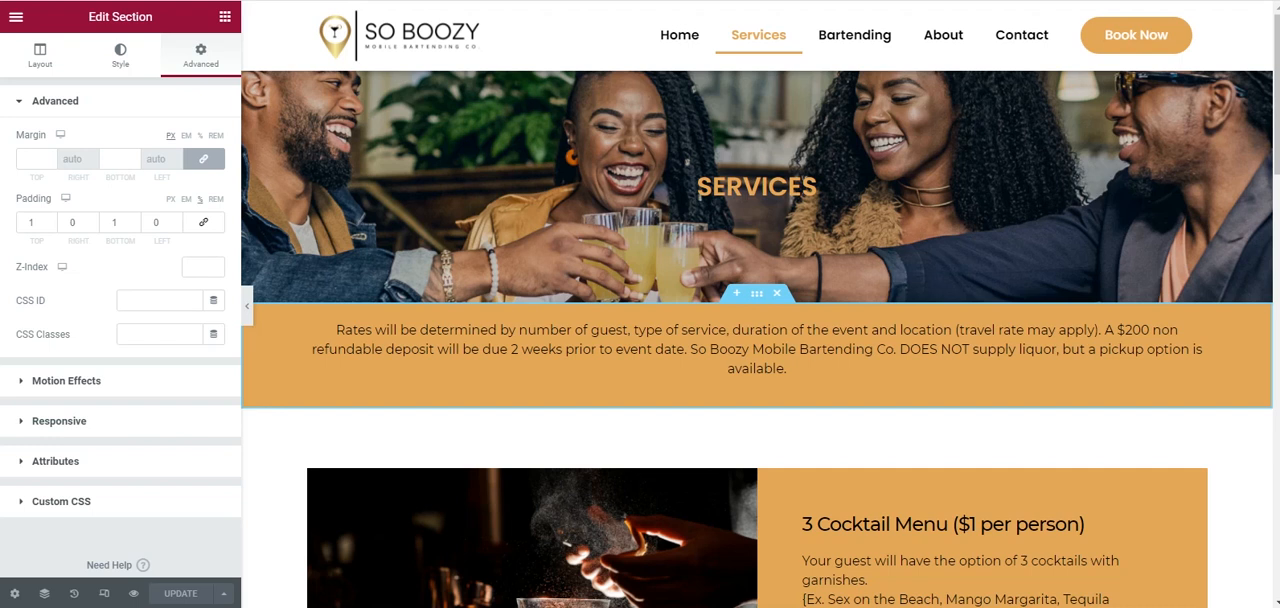
- Go to the site's home page and open it for editing in Elementor
key("BackSpace")
key("Return")
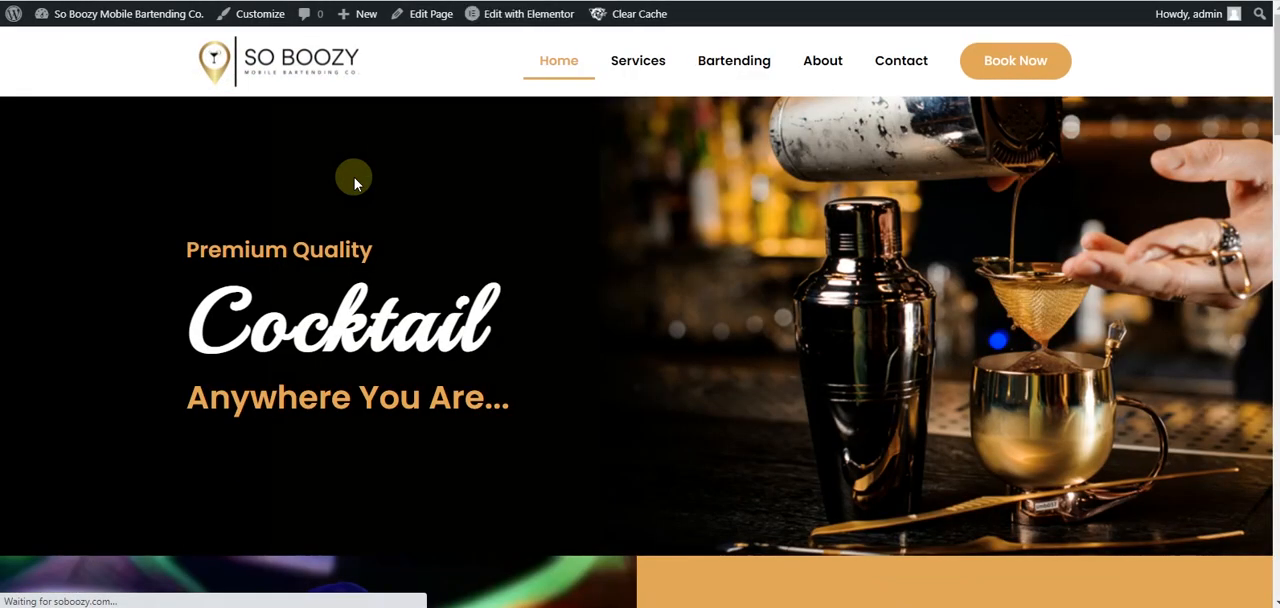
mouse_move(507, 15)
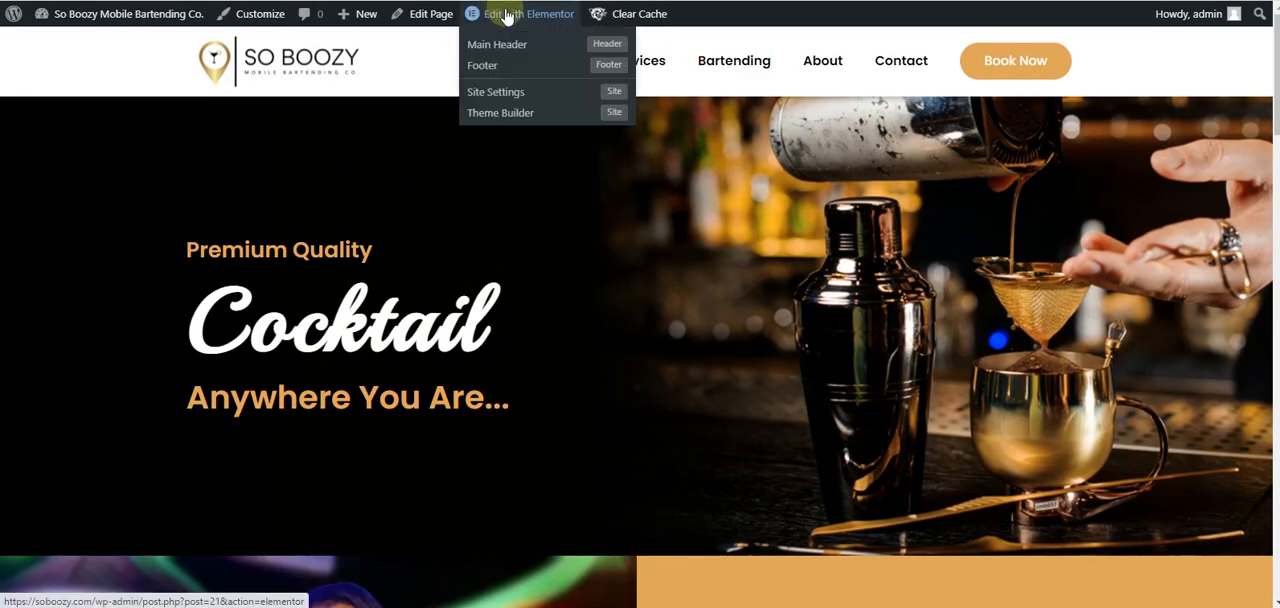
left_click(507, 15)
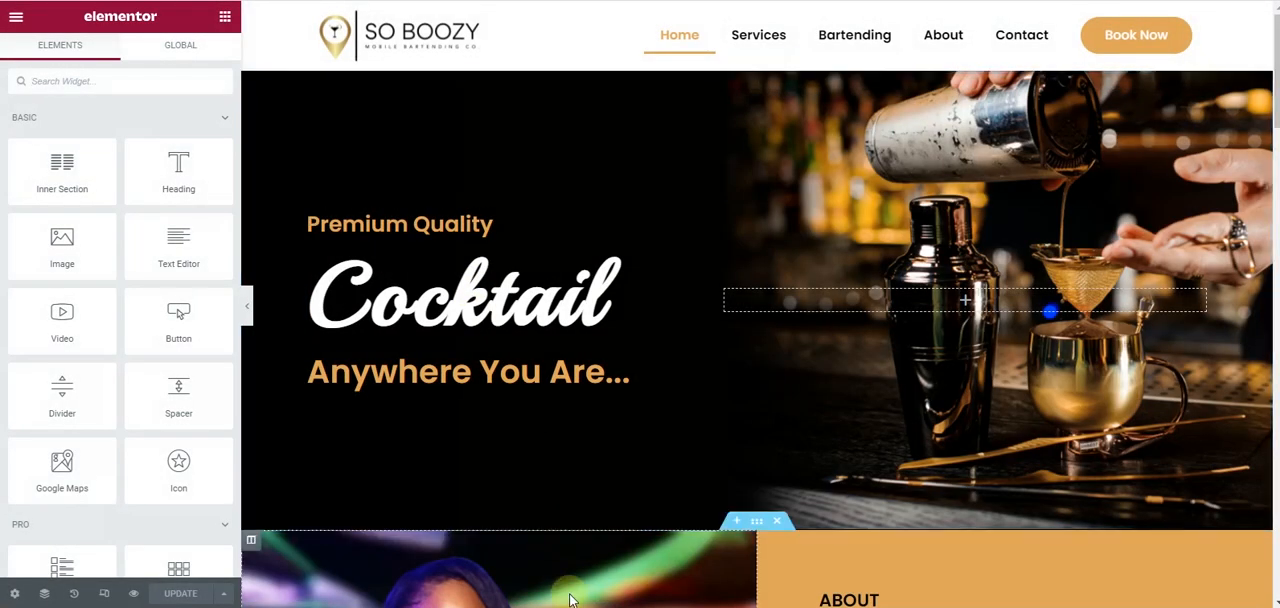
- Copy the home page's About section with the portrait and company text, and paste it into the About page below the banner
scroll(783, 340, "down", 2)
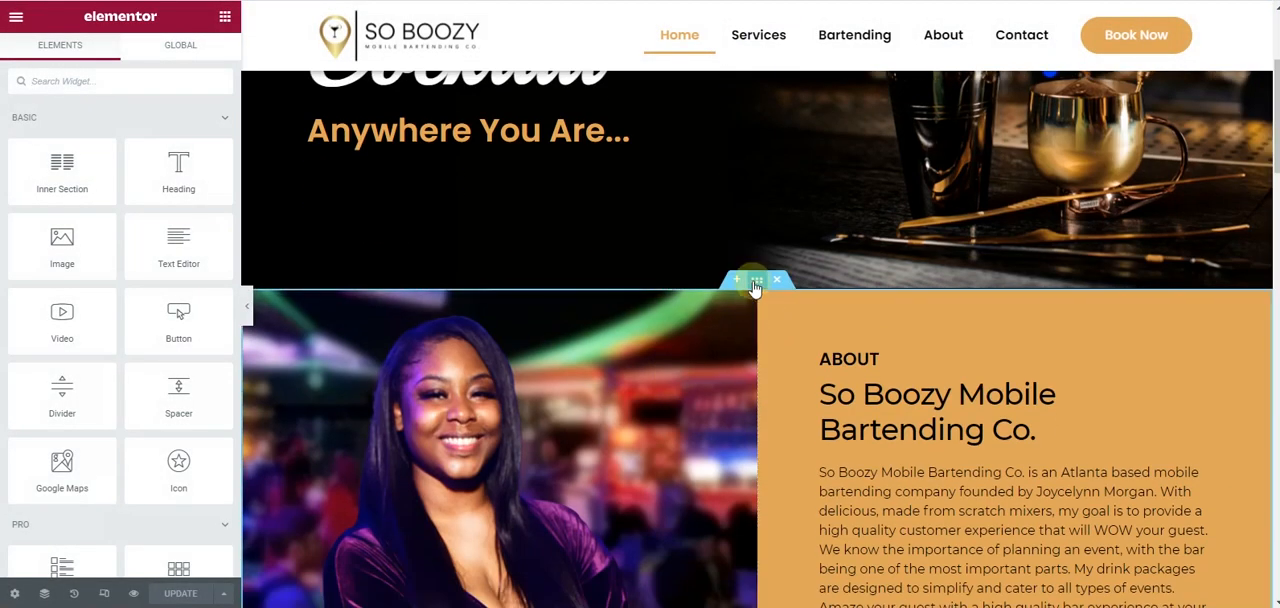
right_click(754, 288)
left_click(795, 347)
scroll(530, 367, "down", 7)
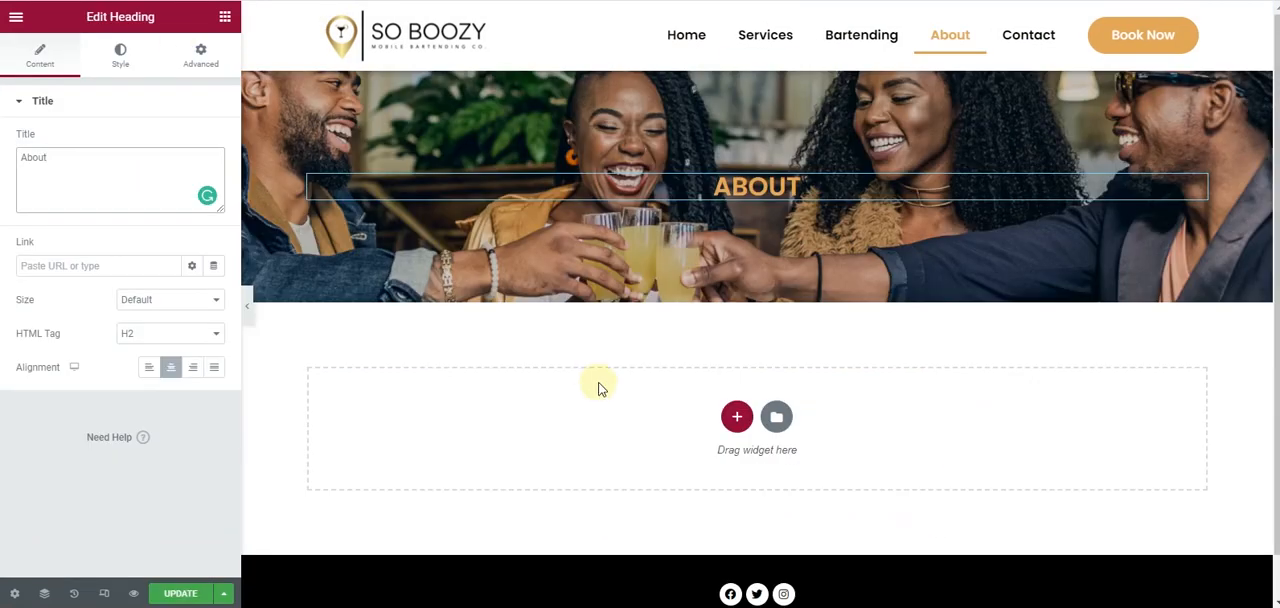
right_click(601, 389)
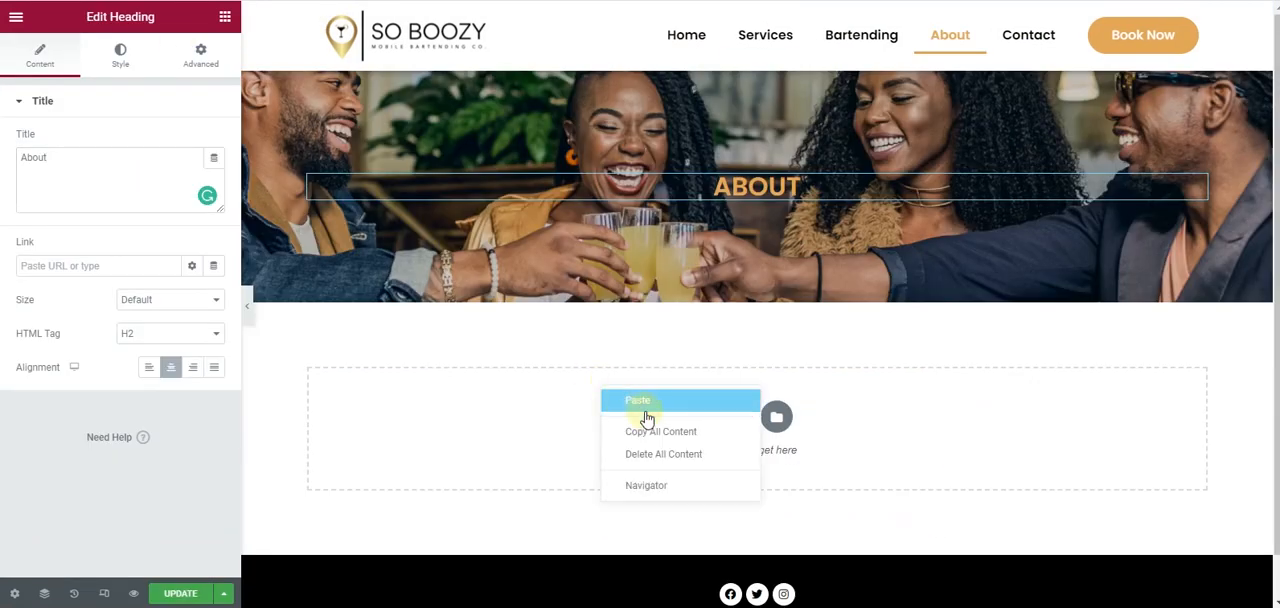
left_click(652, 414)
scroll(652, 414, "down", 1)
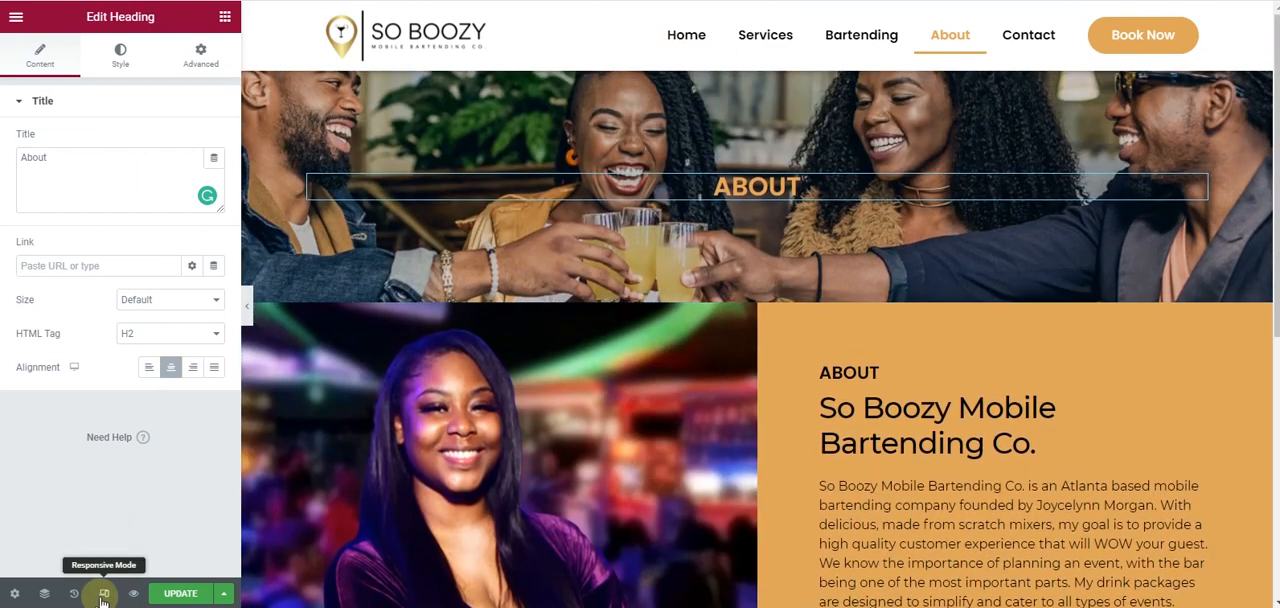
- Switch the About page to the mobile view and set the portrait column's spacer to 260 px
left_click(104, 593)
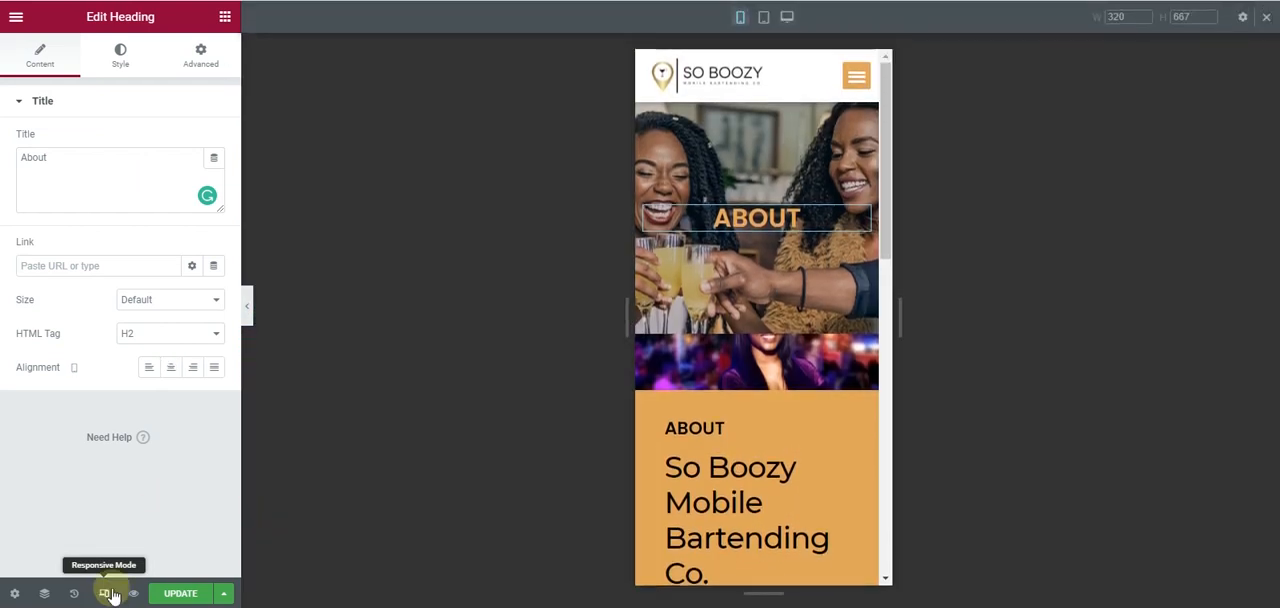
left_click(757, 366)
left_click_drag(17, 163, 80, 191)
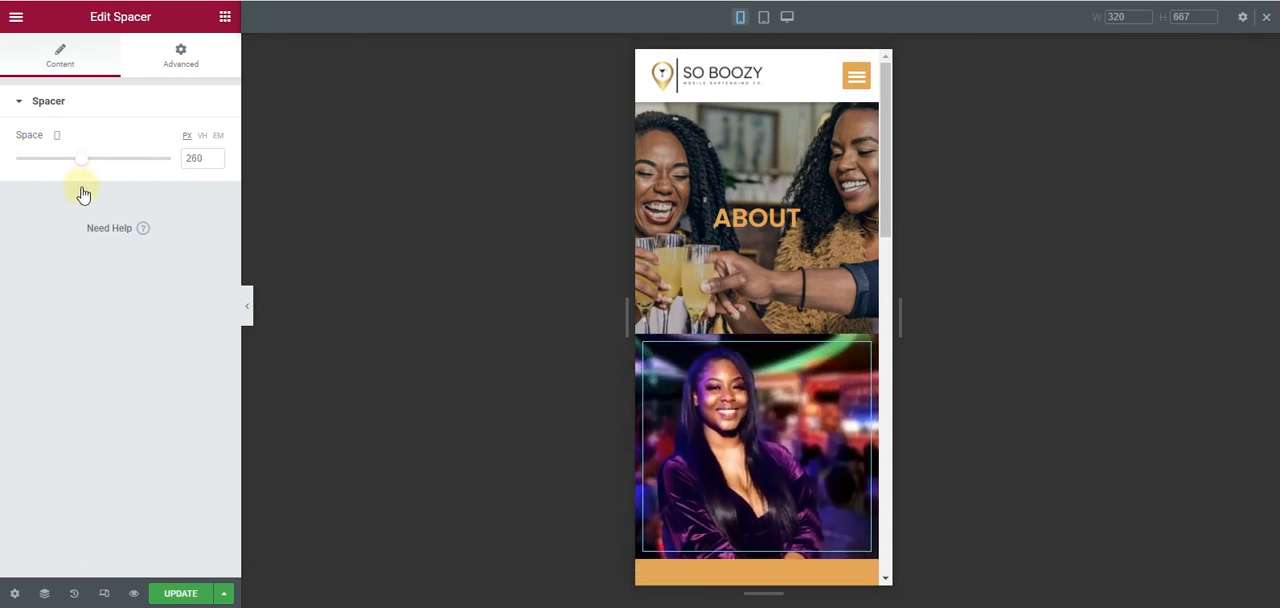
- Set the About banner section's mobile minimum height to 186 px and hide the section on mobile
left_click(757, 95)
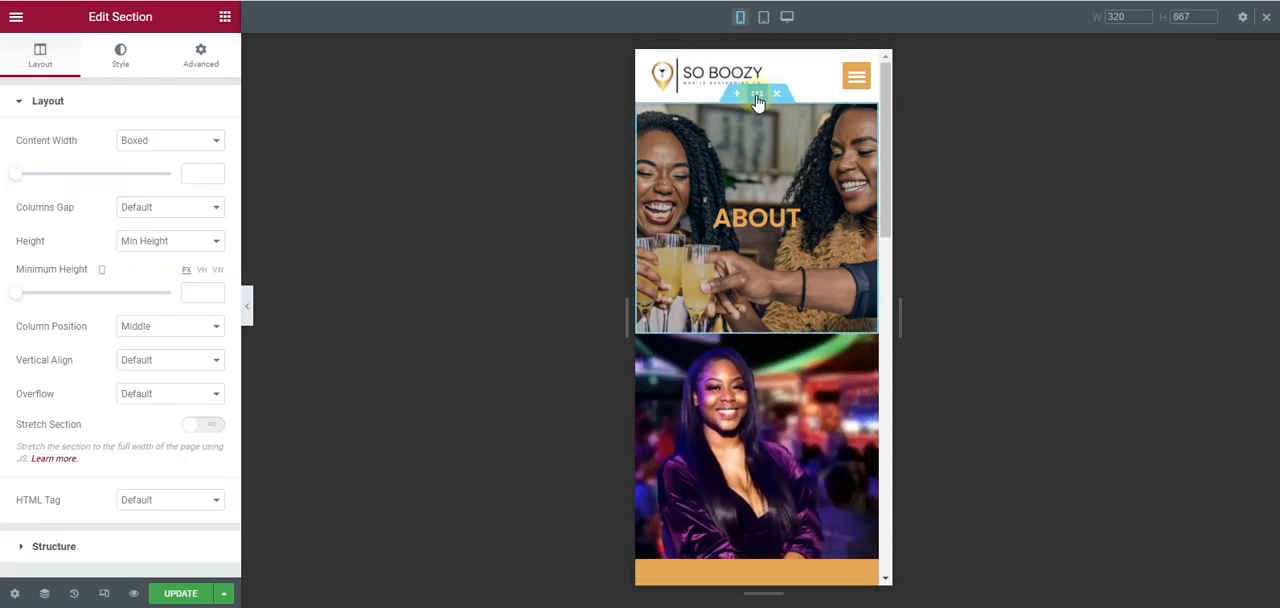
left_click_drag(15, 297, 35, 298)
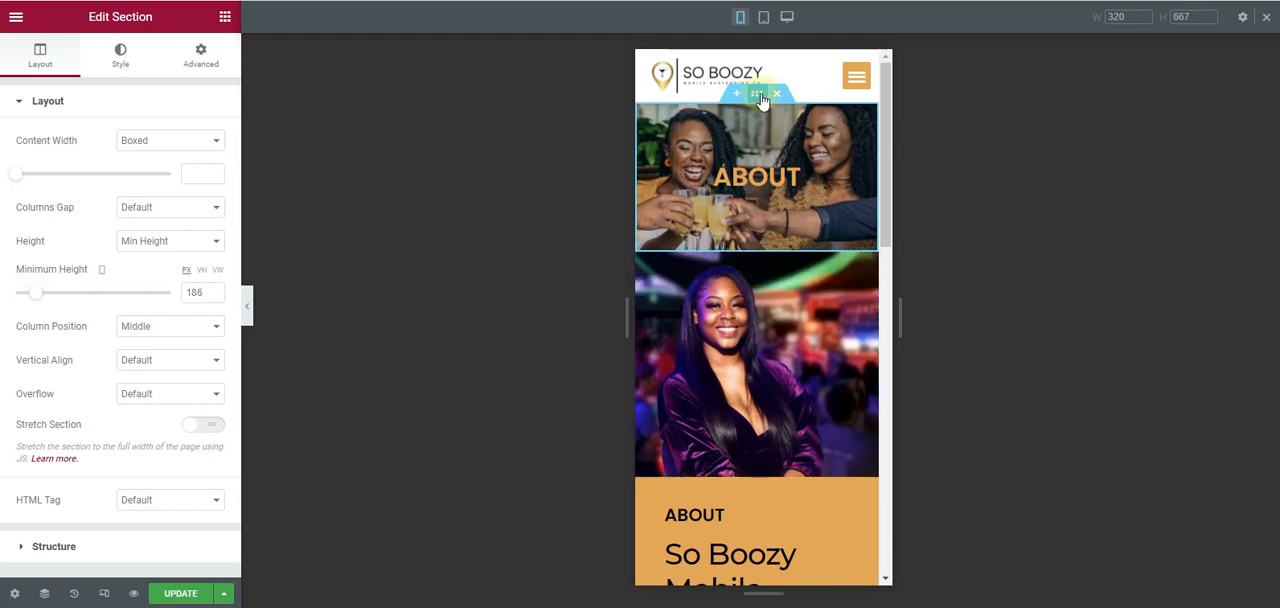
left_click(174, 62)
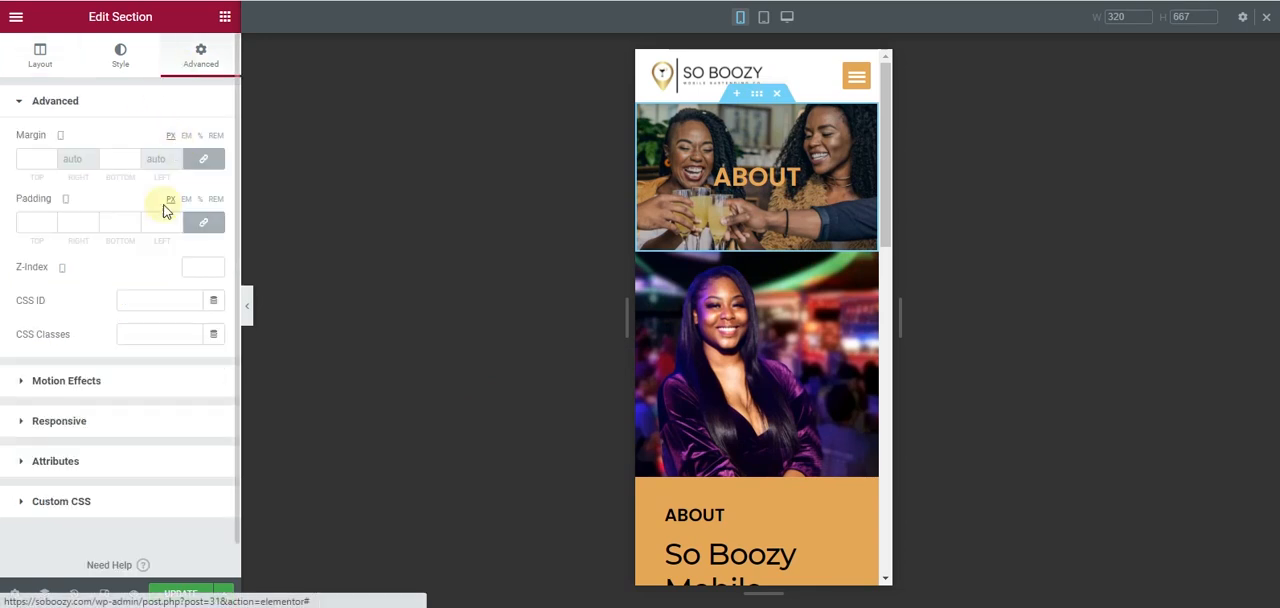
left_click(70, 422)
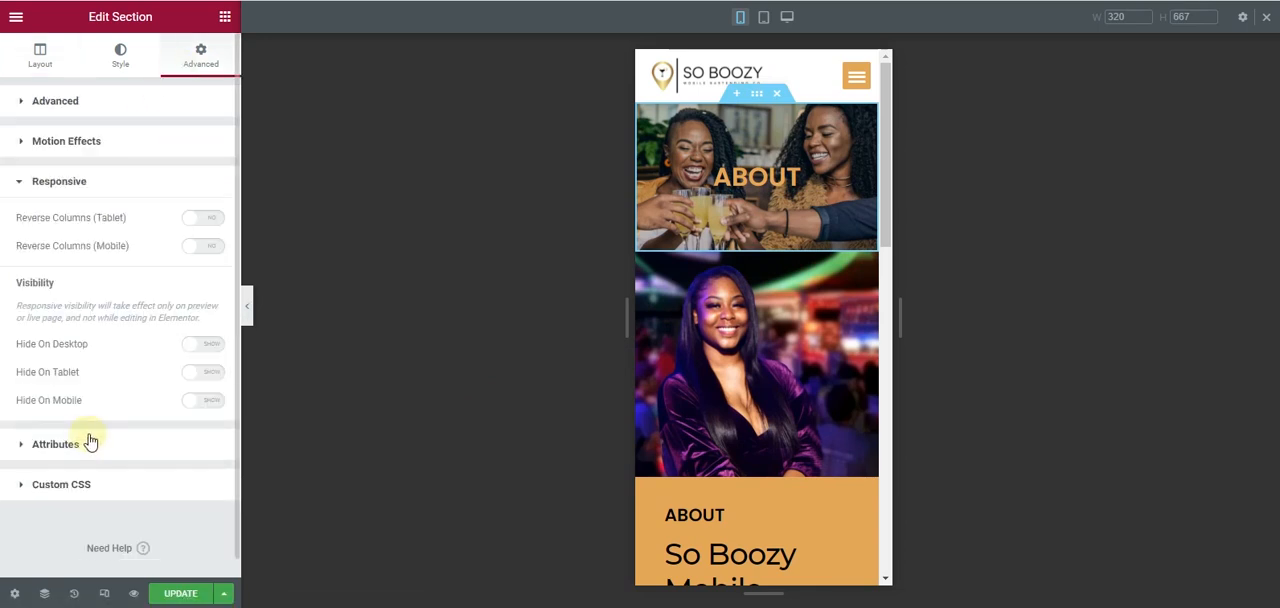
left_click(205, 400)
- Set the About text column's mobile padding to 10 px on all four sides with the values linked
scroll(730, 340, "down", 3)
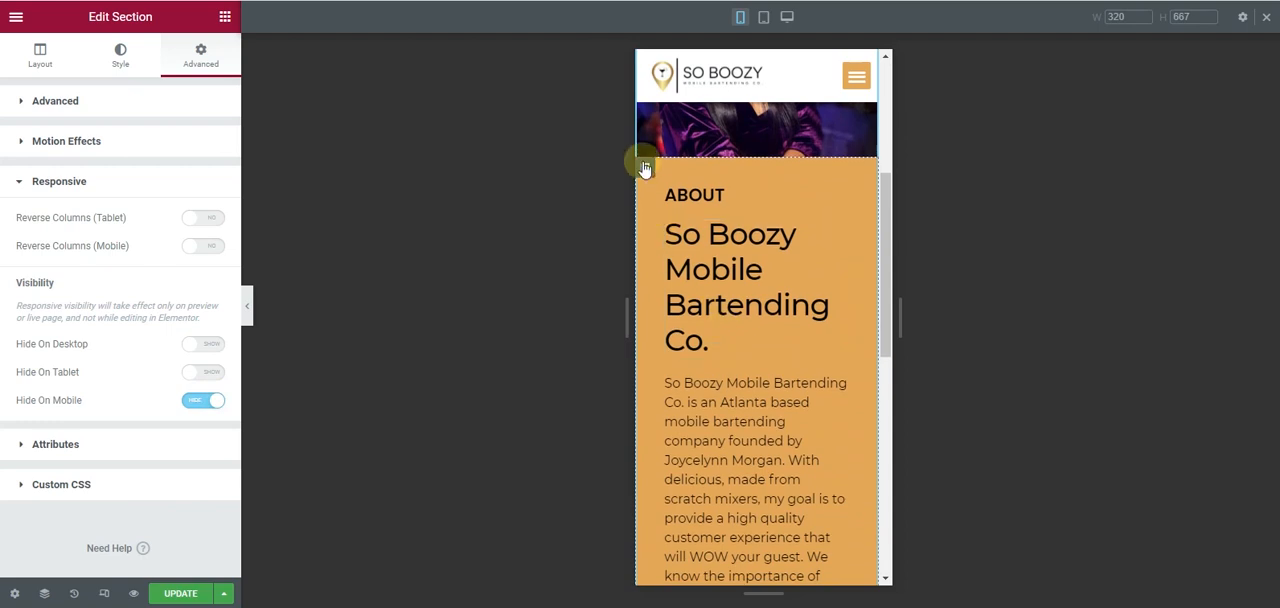
left_click(645, 168)
left_click(200, 55)
left_click(200, 228)
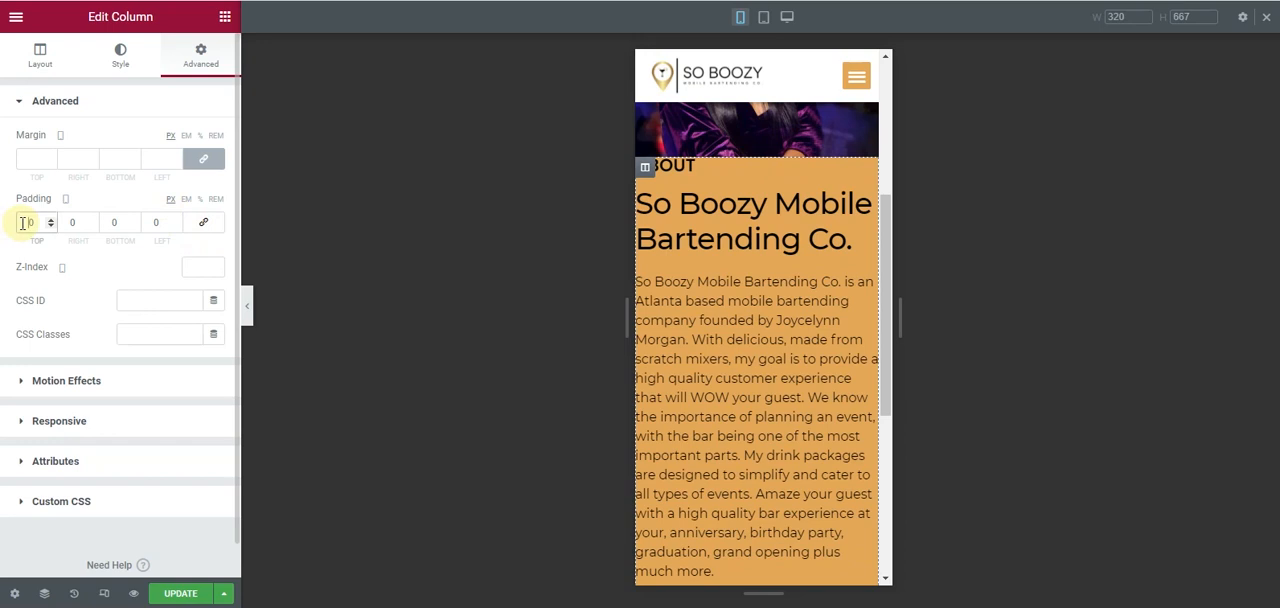
type("1")
left_click(203, 222)
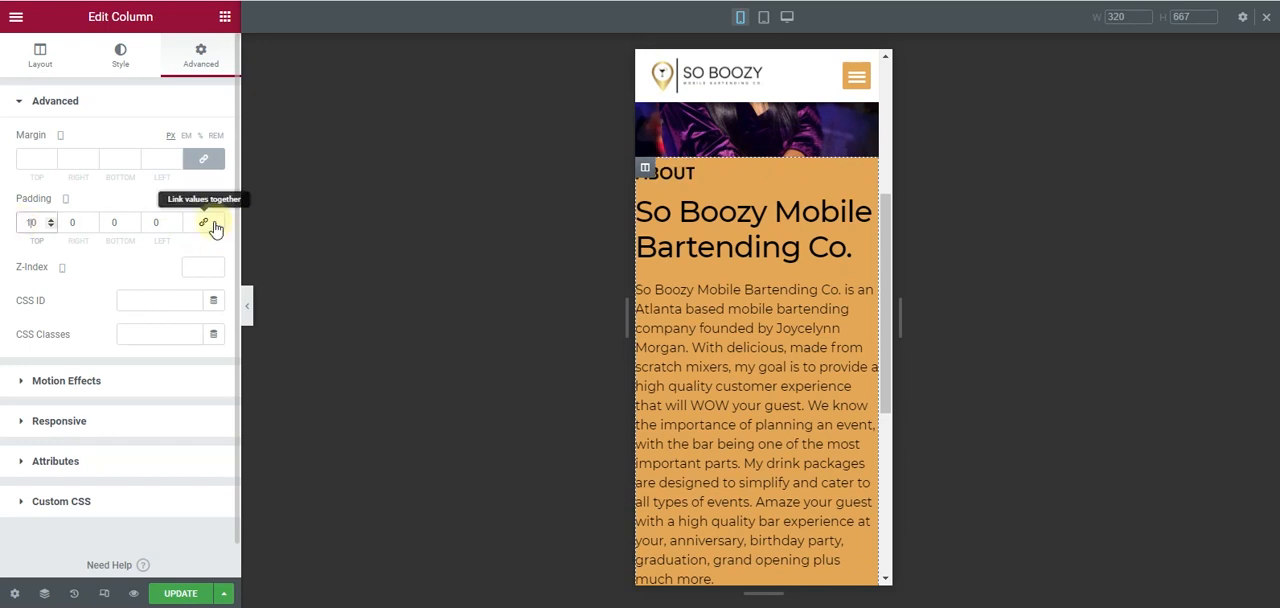
- Check the About page's mobile layout with the editing panel hidden, return to the desktop view and update the page
scroll(776, 441, "down", 3)
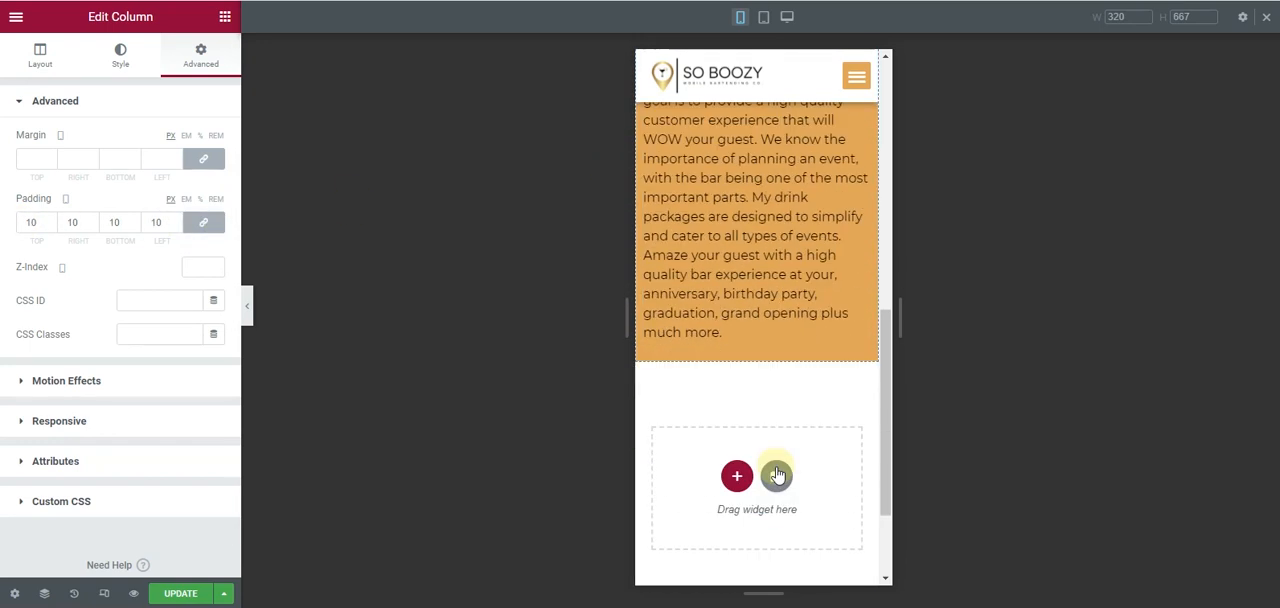
scroll(778, 470, "up", 7)
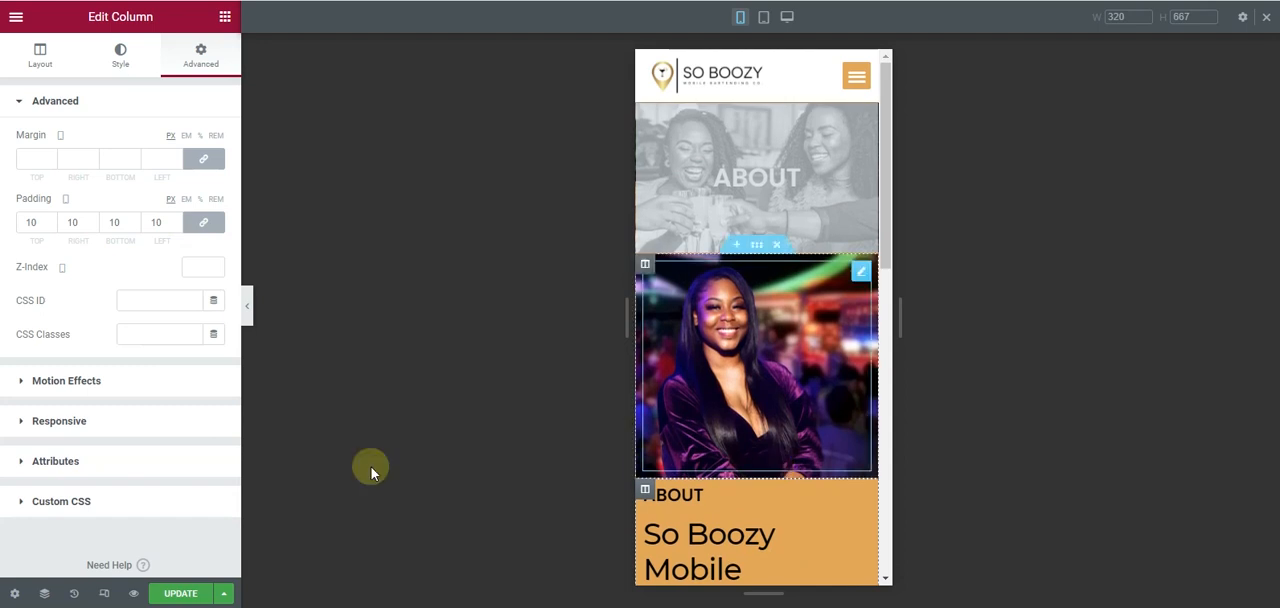
left_click(248, 305)
scroll(600, 380, "down", 5)
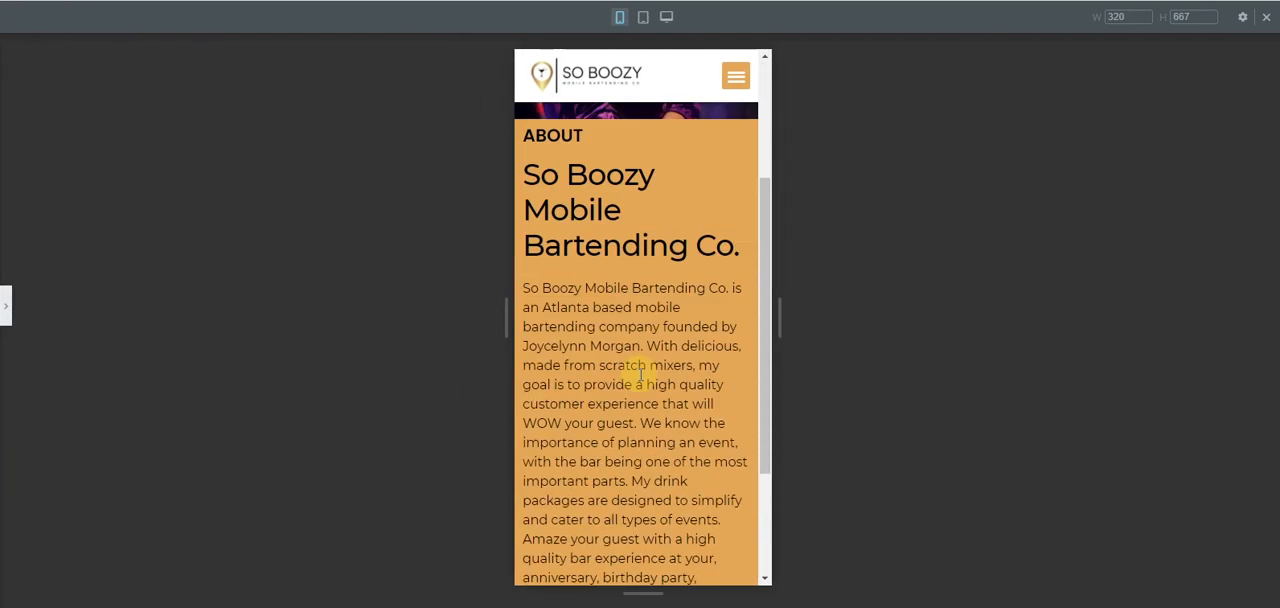
left_click(5, 309)
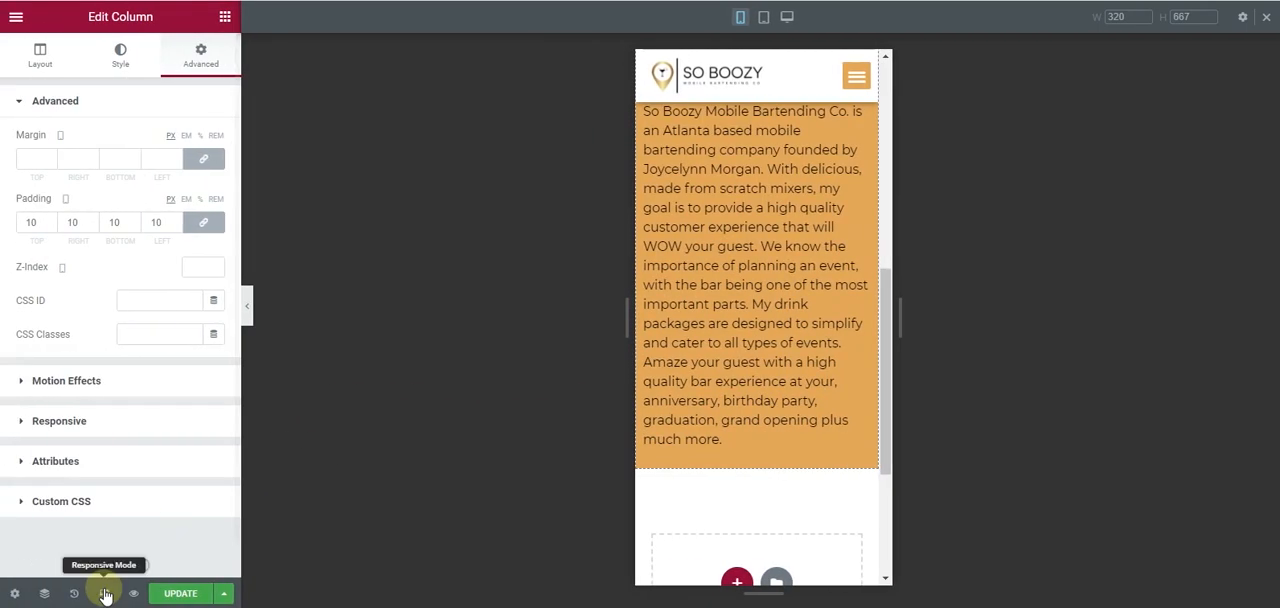
left_click(105, 593)
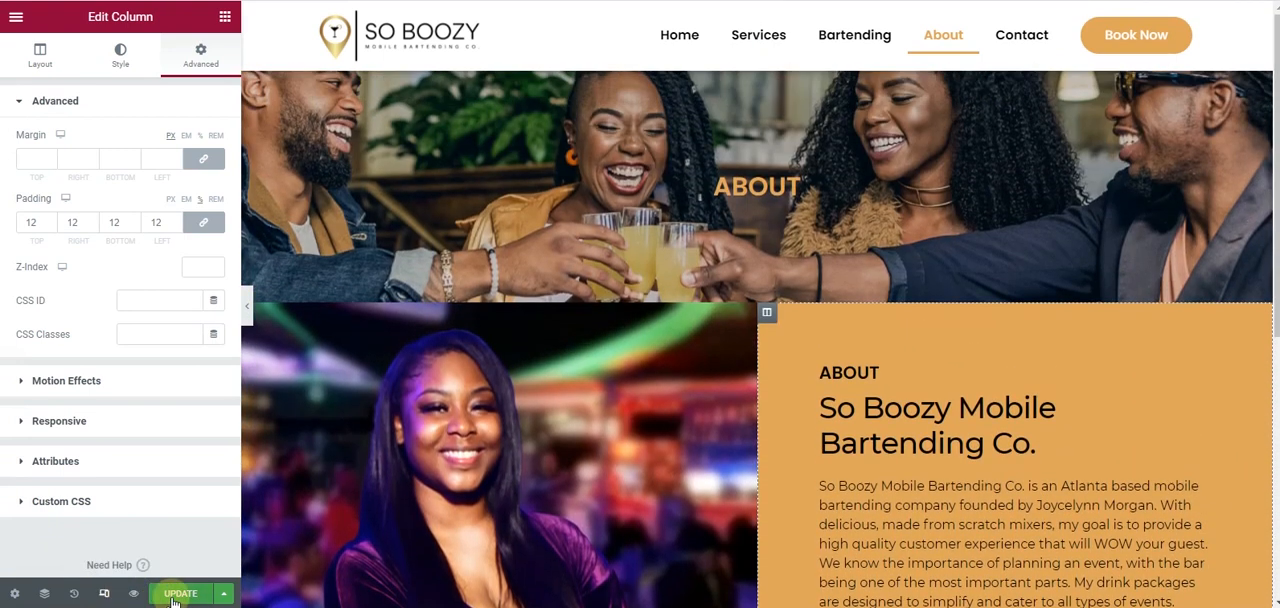
left_click(162, 596)
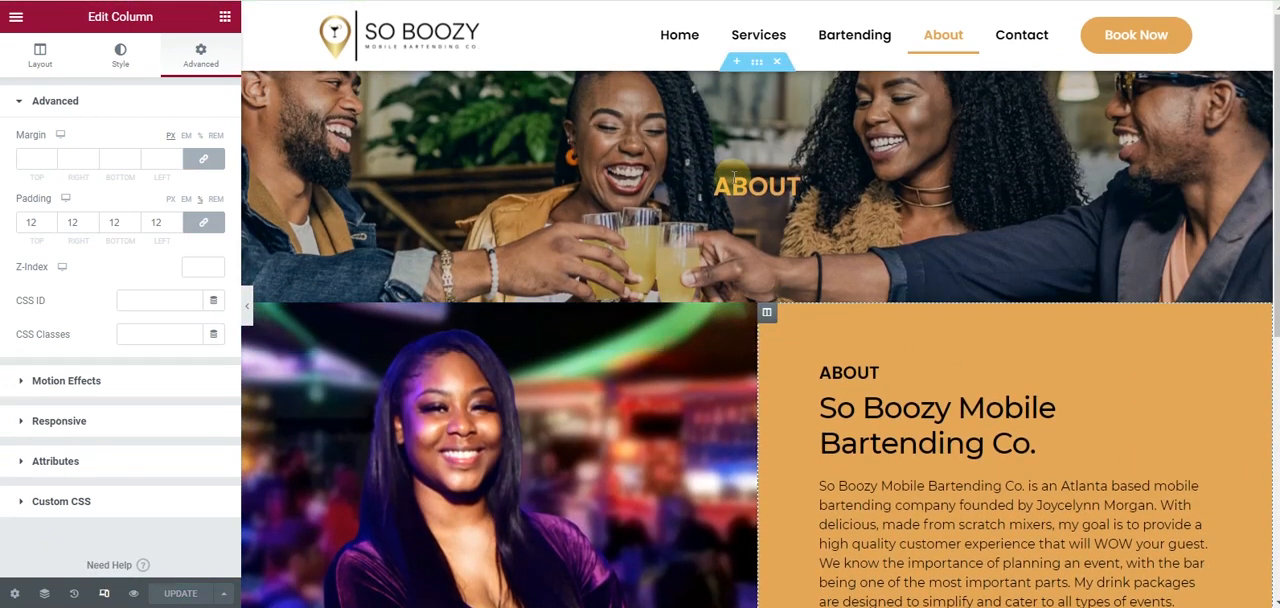
- Delete the banner section from the About page and update the page
left_click(775, 63)
scroll(594, 279, "down", 3)
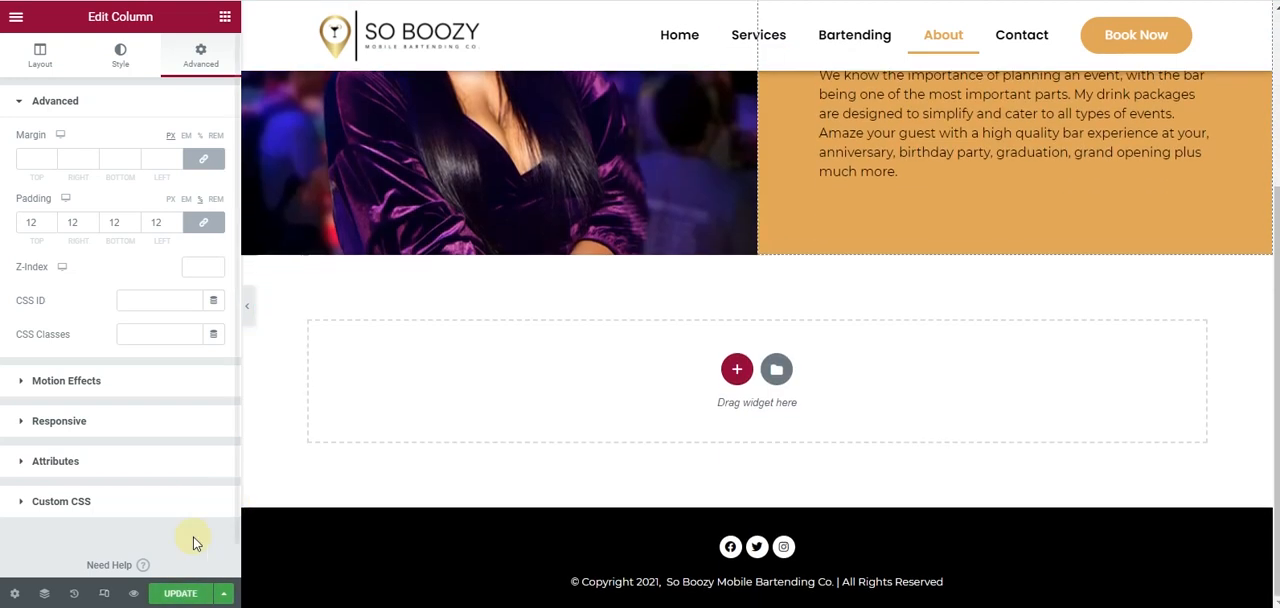
left_click(178, 594)
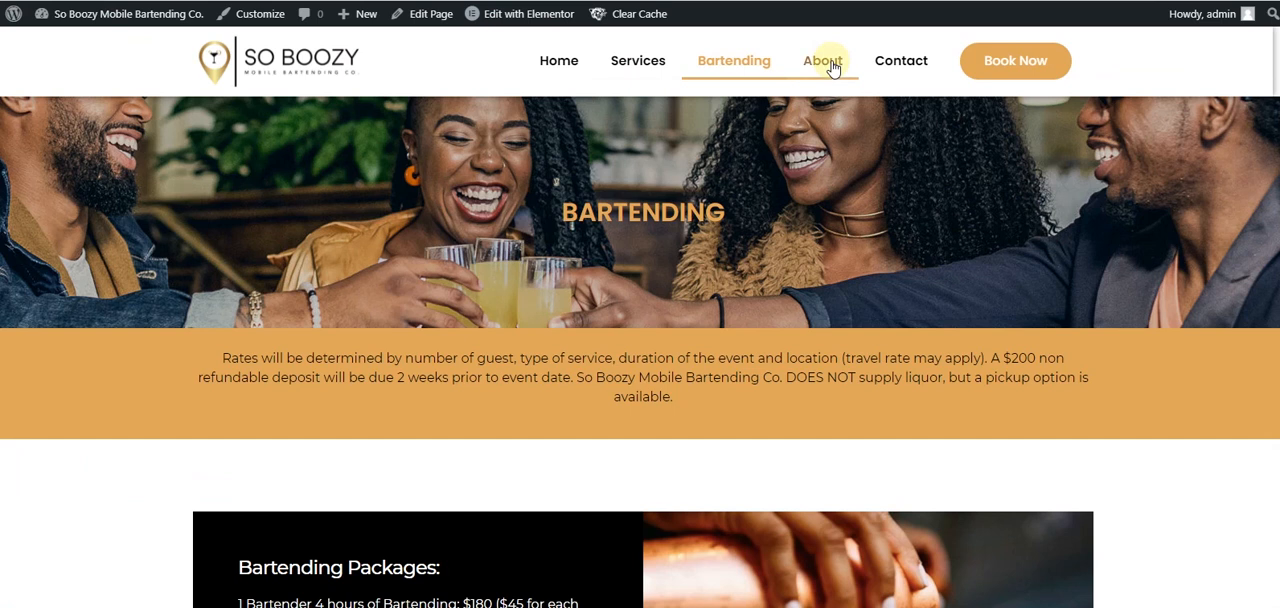
- Leave the editor to view the About page on the site
left_click(823, 61)
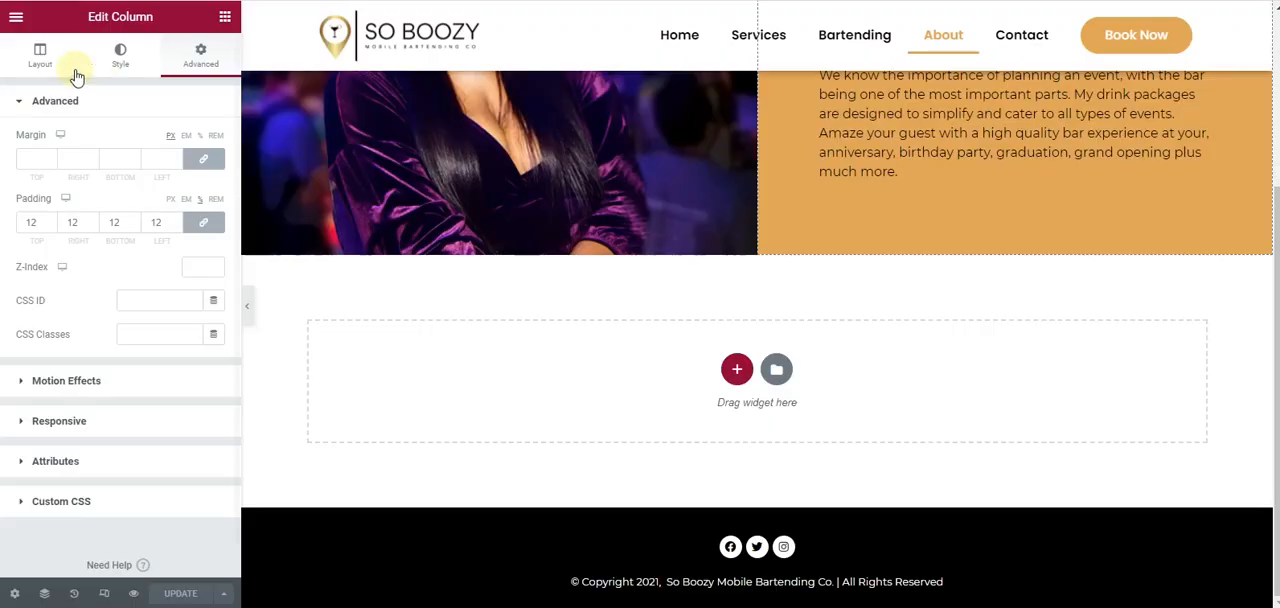
left_click(16, 16)
left_click(104, 303)
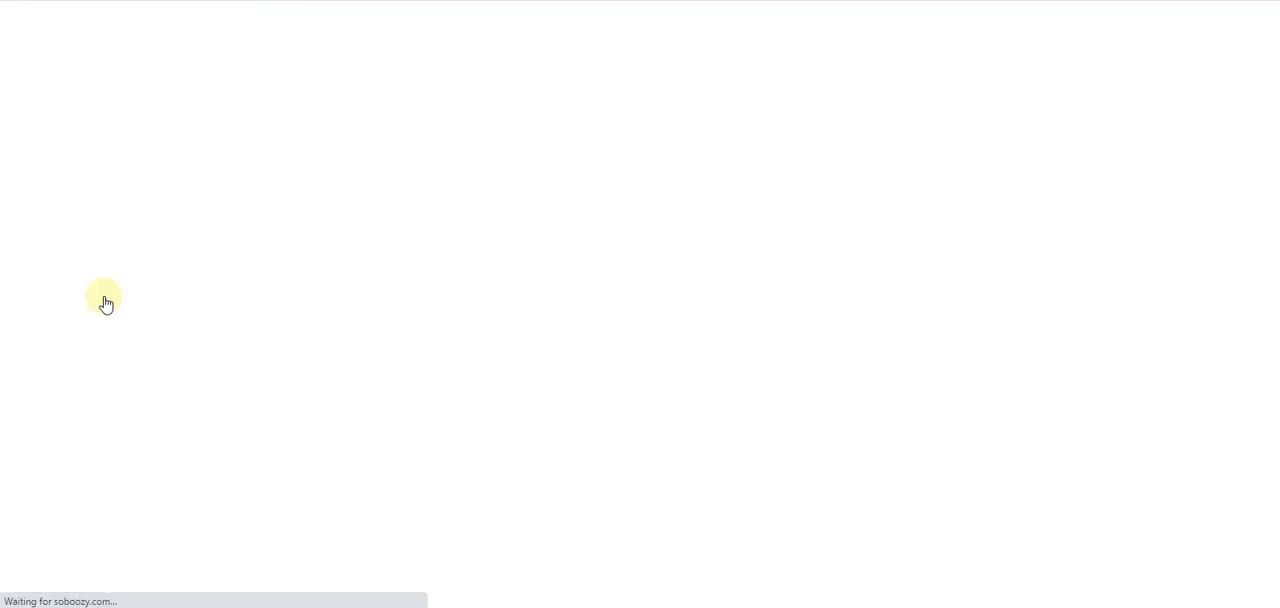
- Decline the Elementor data-sharing notice in the plugins list and install and activate the WPForms plugin
mouse_move(51, 365)
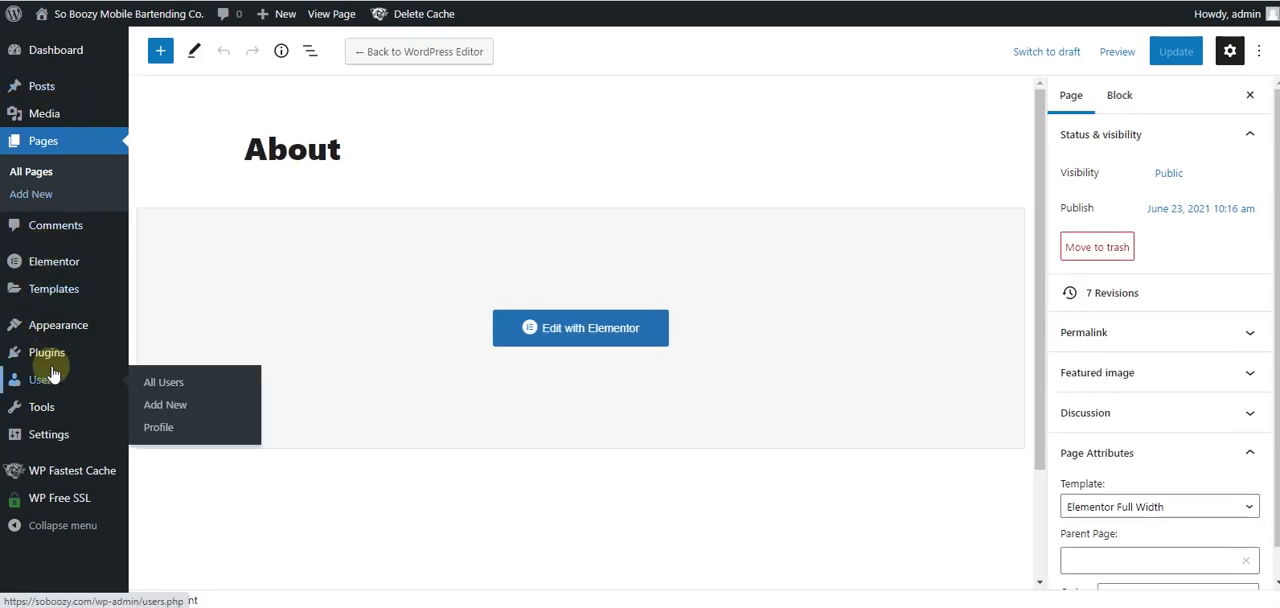
left_click(53, 362)
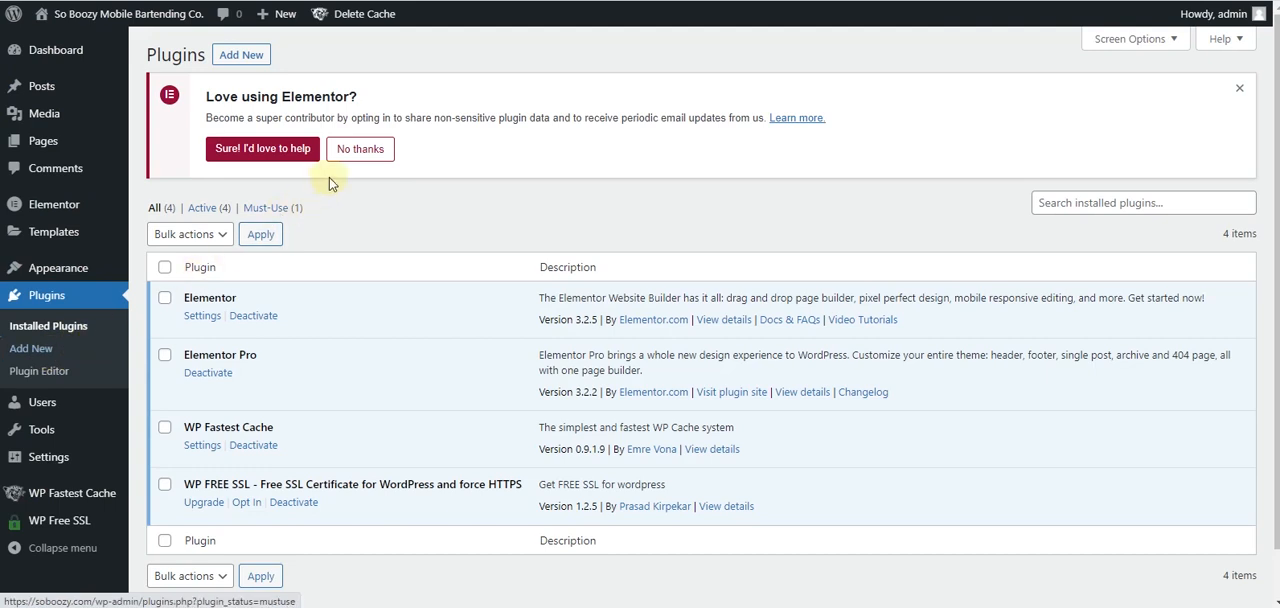
left_click(351, 152)
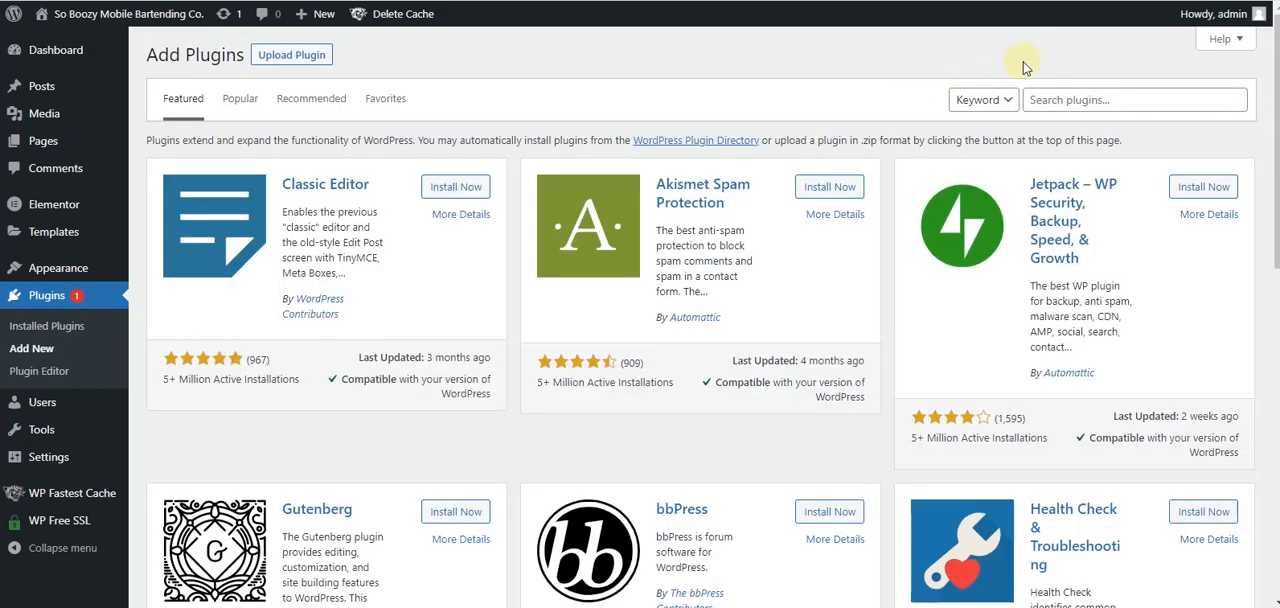
mouse_move(1195, 8)
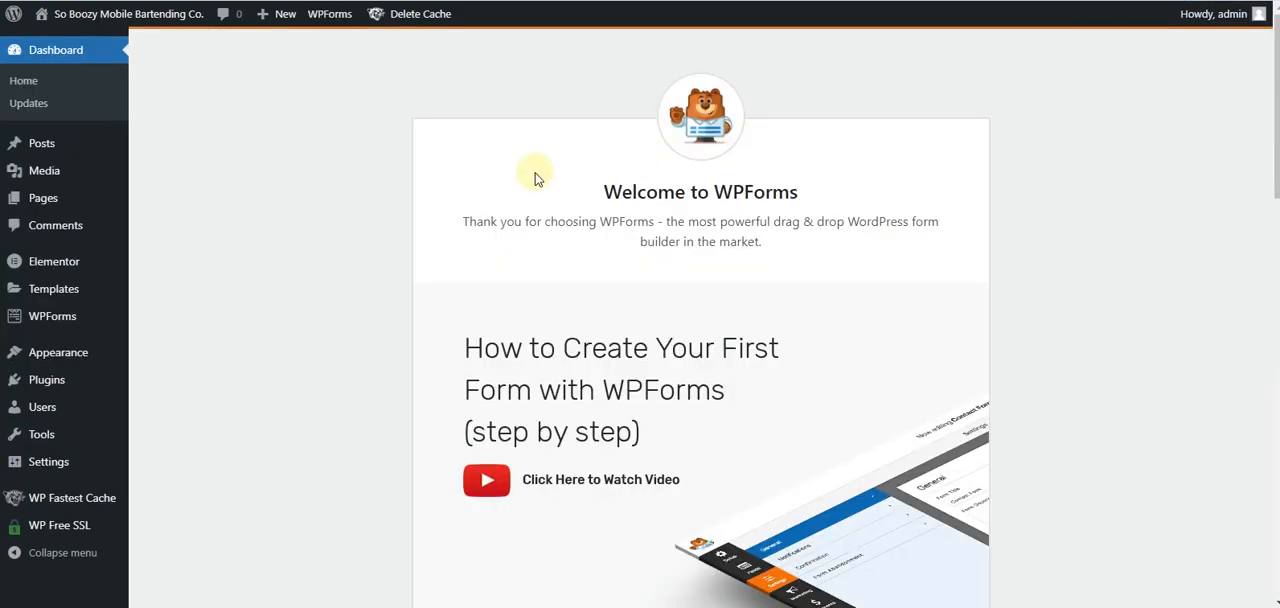
- Look over the WPForms welcome page and check the plugin's entry among the installed plugins
scroll(358, 208, "down", 3)
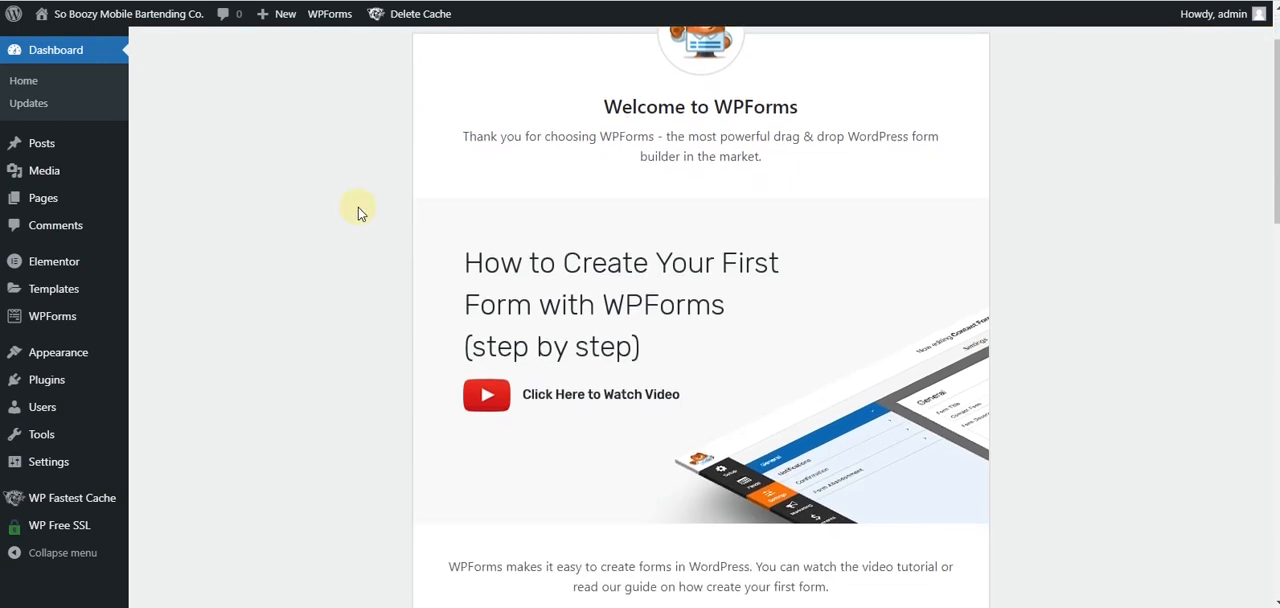
scroll(358, 210, "up", 1)
mouse_move(63, 366)
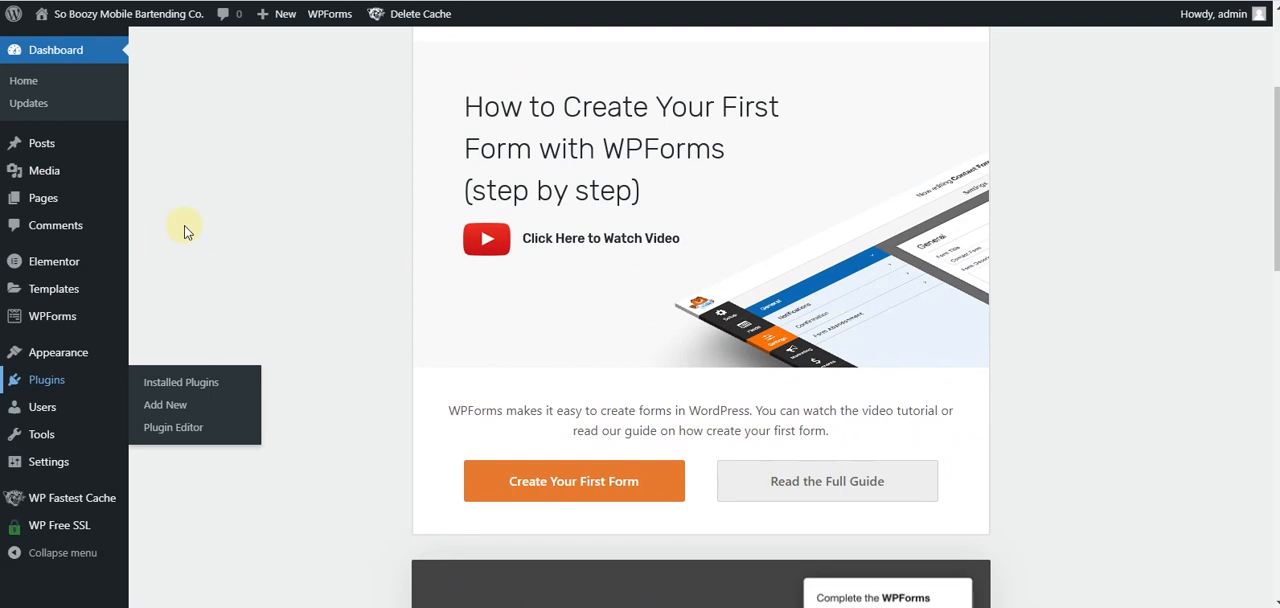
scroll(188, 232, "down", 1)
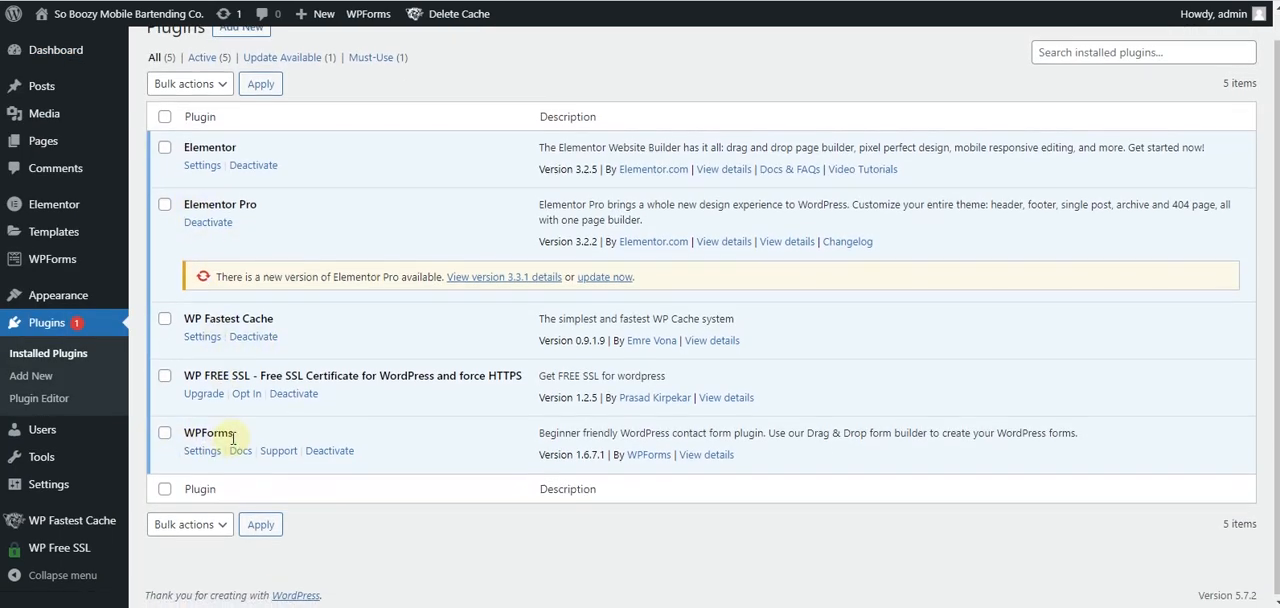
scroll(200, 455, "up", 1)
- Start a new form in WPForms and name it Booking Form
mouse_move(16, 237)
mouse_move(36, 263)
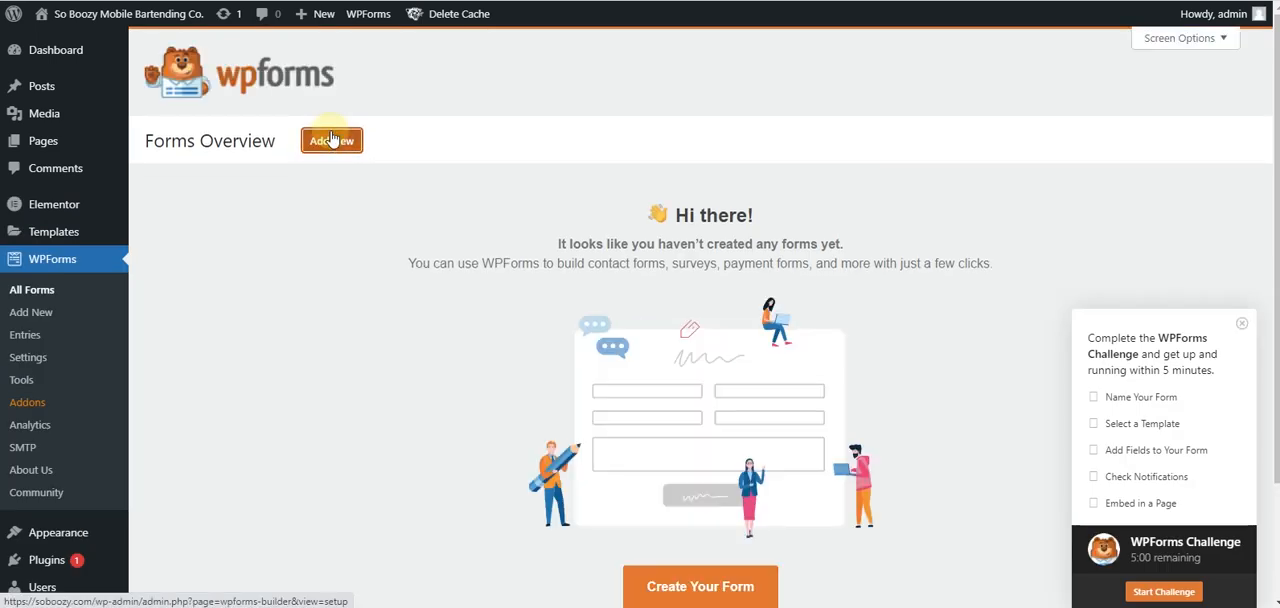
left_click(331, 140)
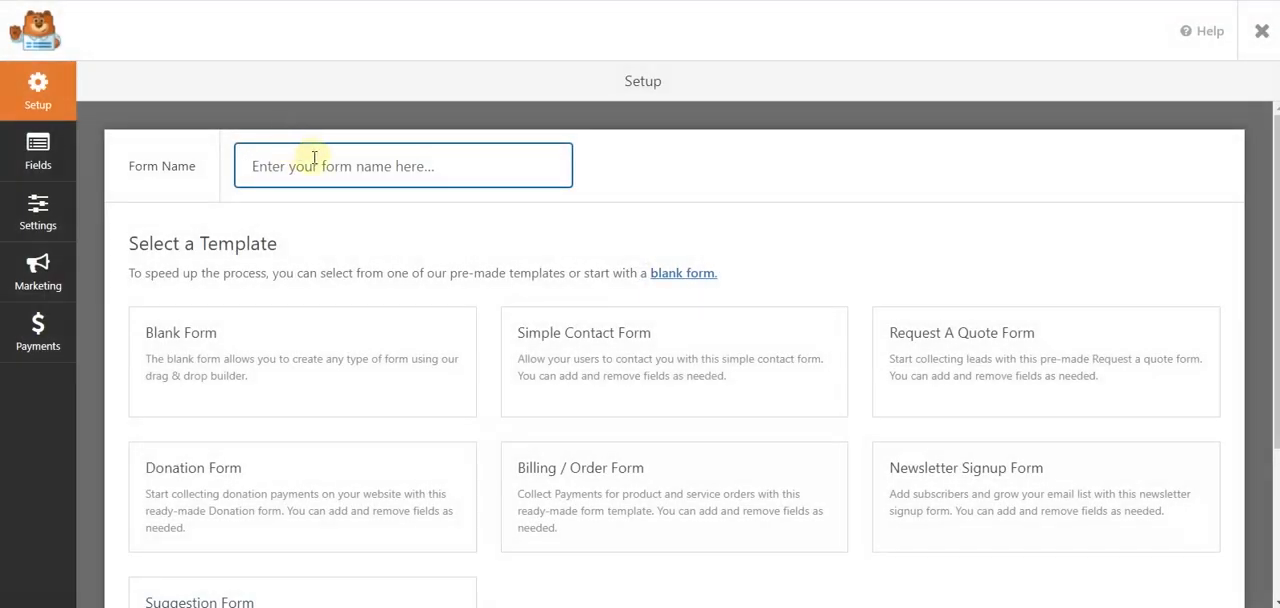
left_click(314, 160)
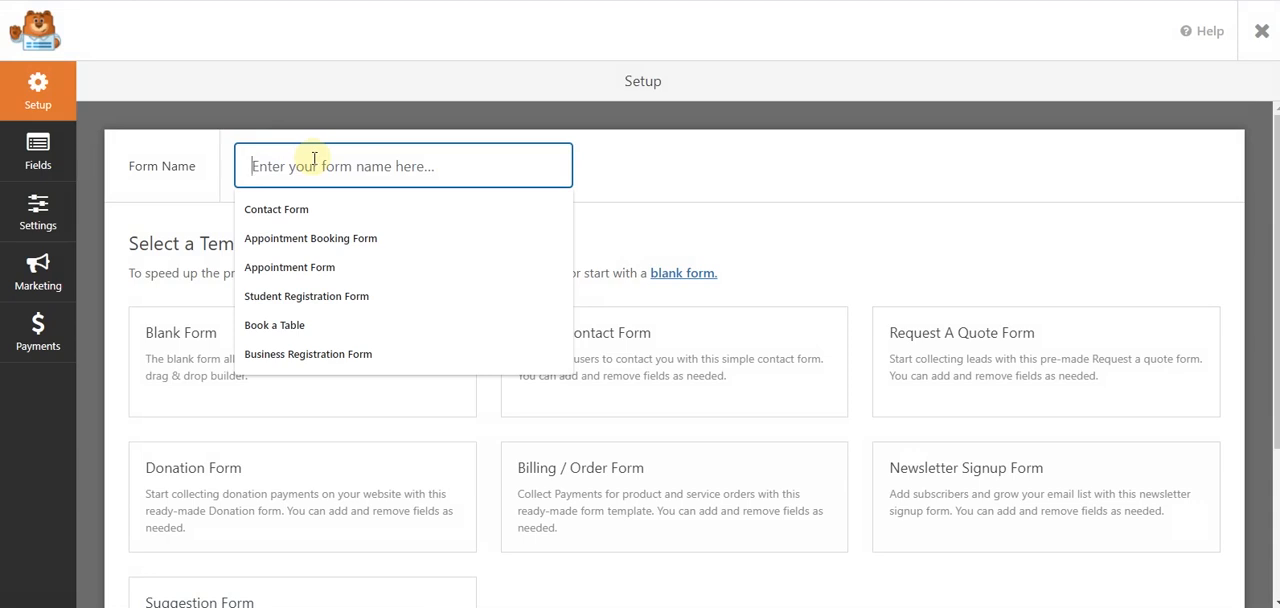
left_click(326, 240)
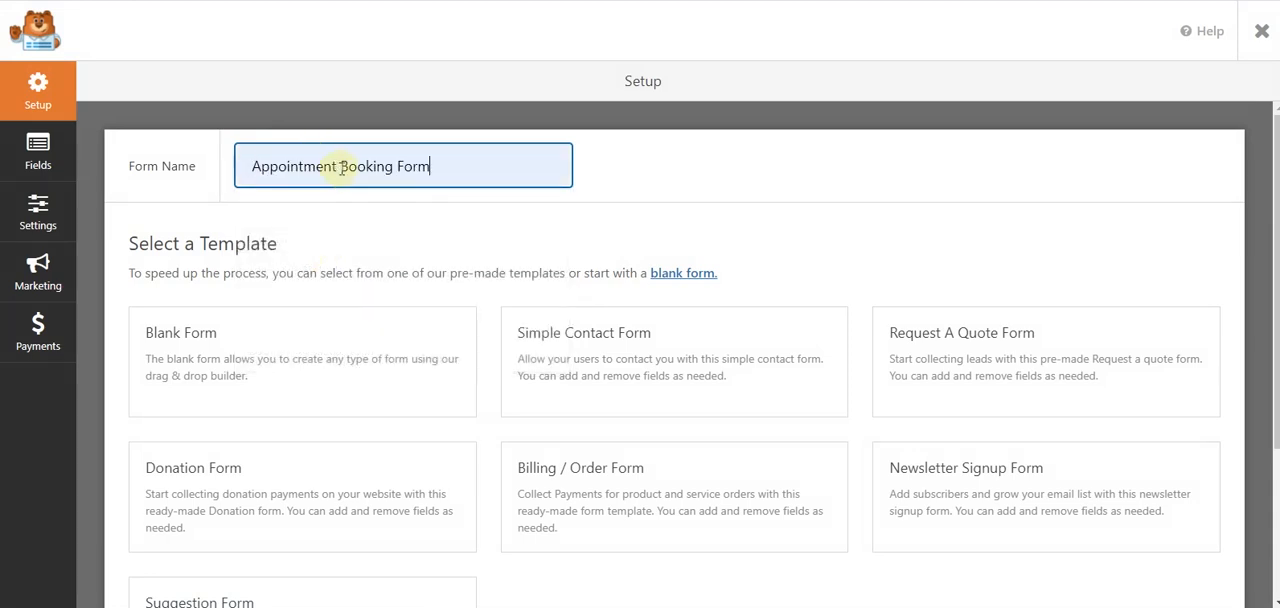
left_click_drag(340, 166, 207, 168)
key("BackSpace")
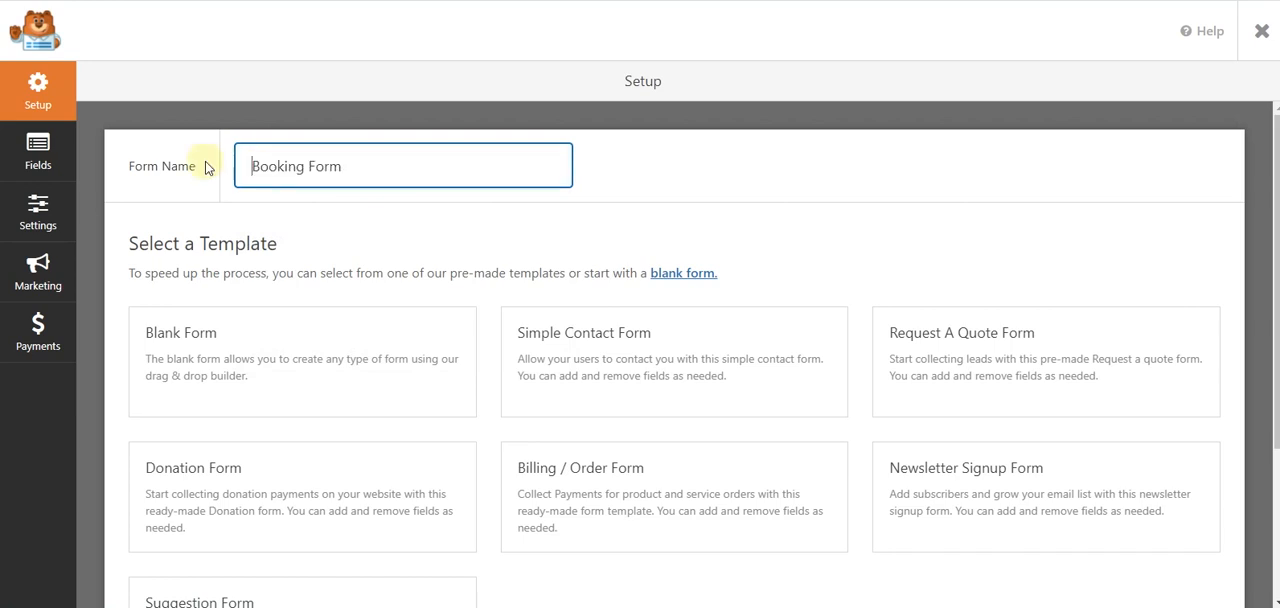
- Look through the form templates and create the form from the Blank Form template
mouse_move(310, 355)
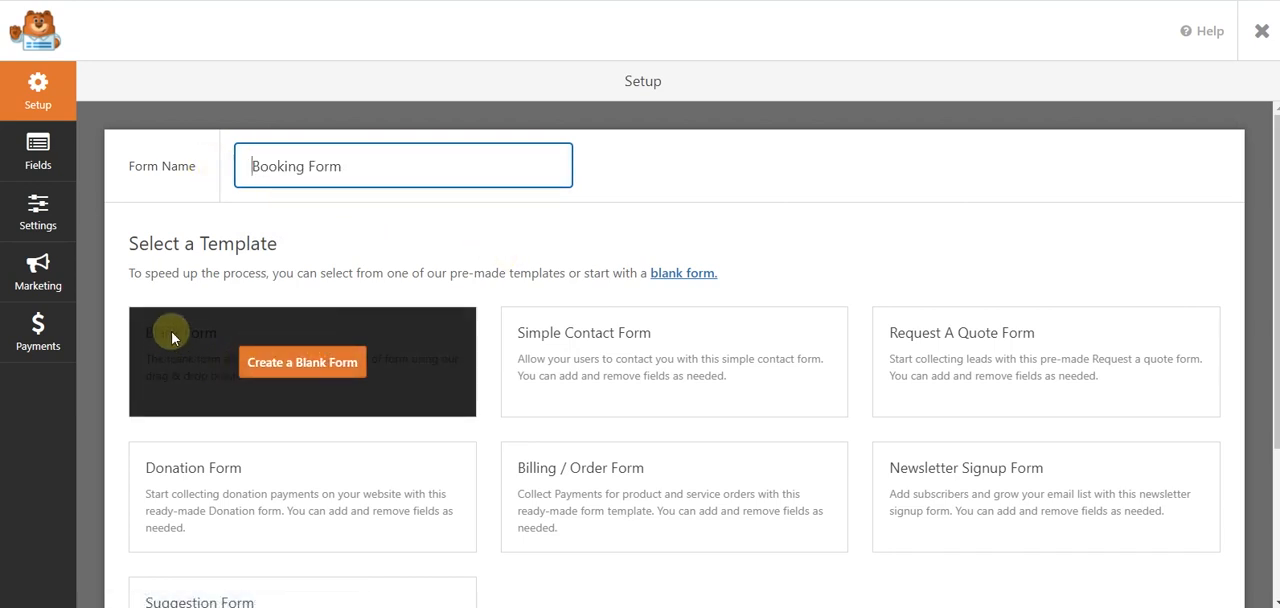
scroll(437, 437, "down", 2)
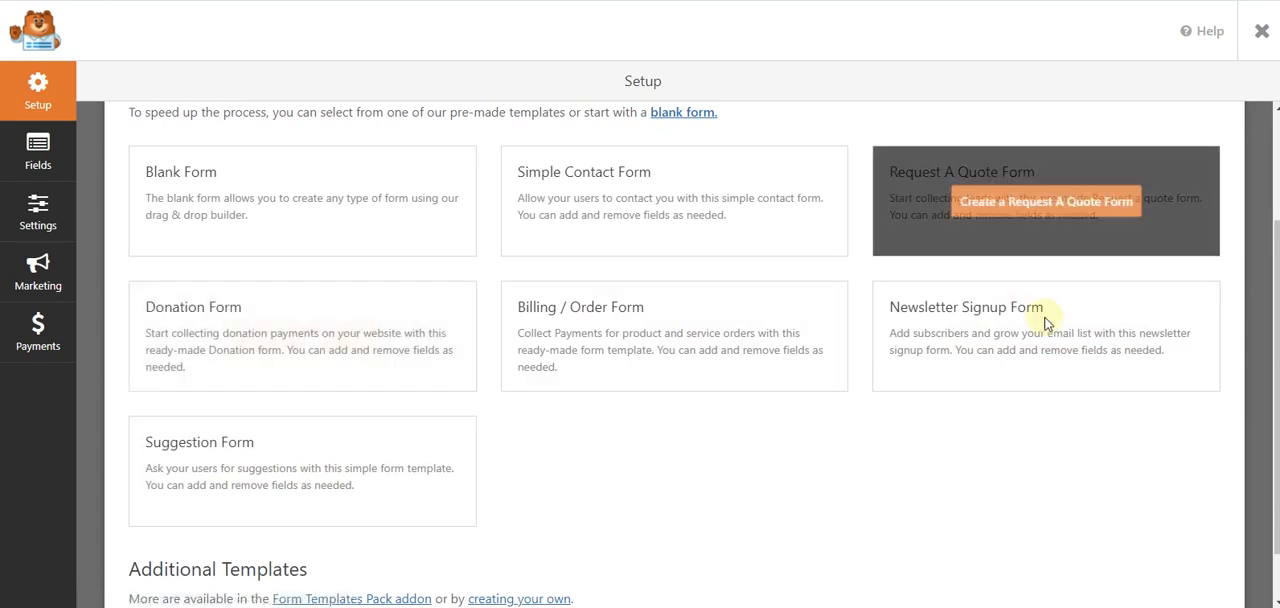
mouse_move(263, 177)
left_click(258, 205)
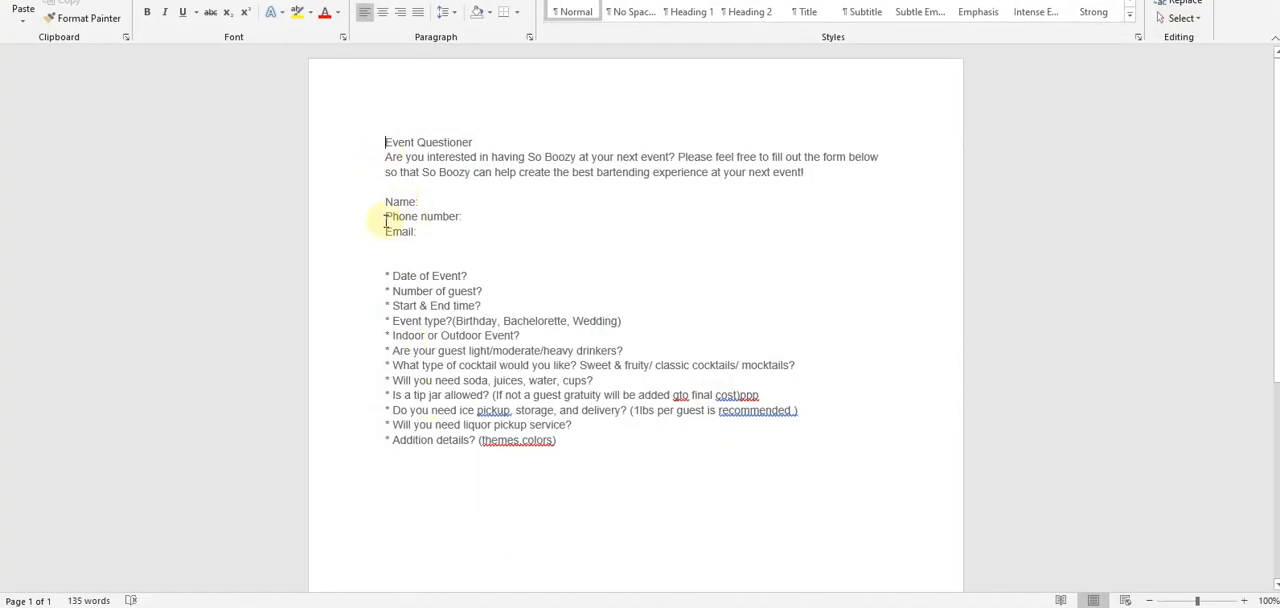
- Check the contact fields in the Word event questionnaire and add a single line text field labelled Name to the booking form
left_click_drag(387, 204, 400, 229)
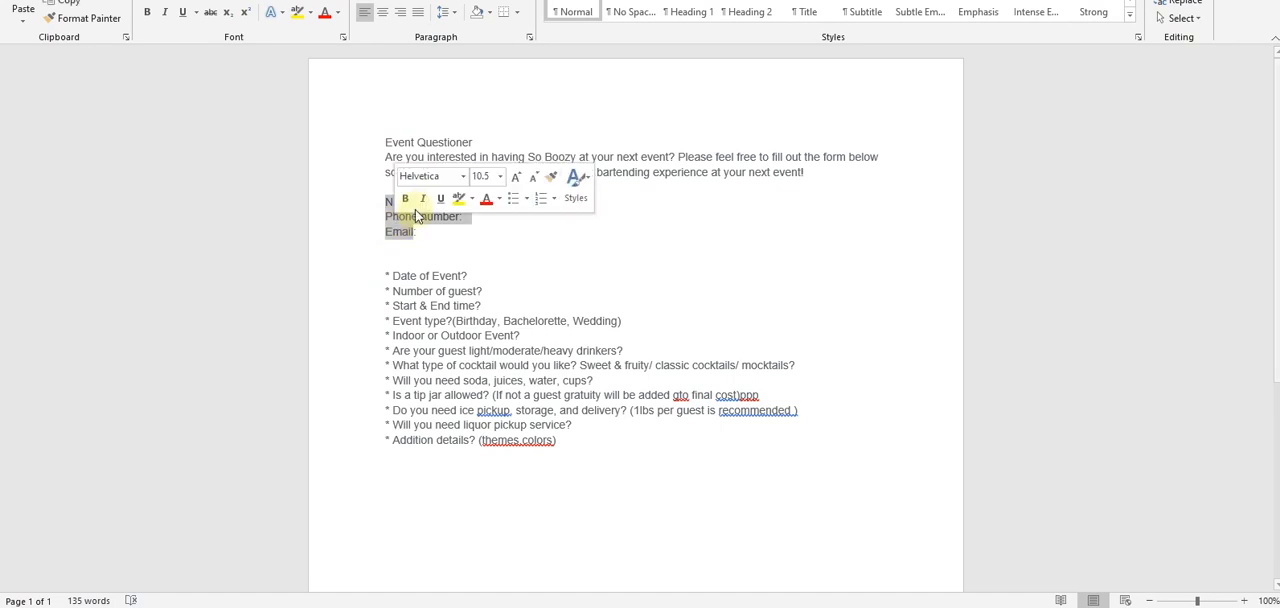
left_click(413, 231)
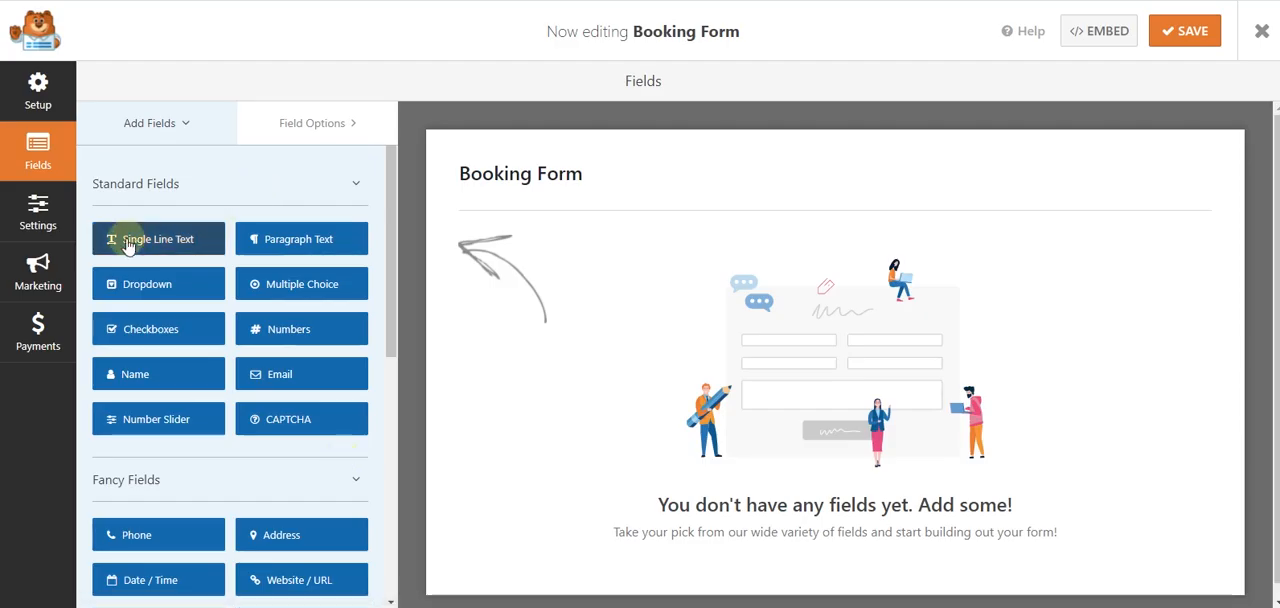
left_click_drag(127, 247, 508, 260)
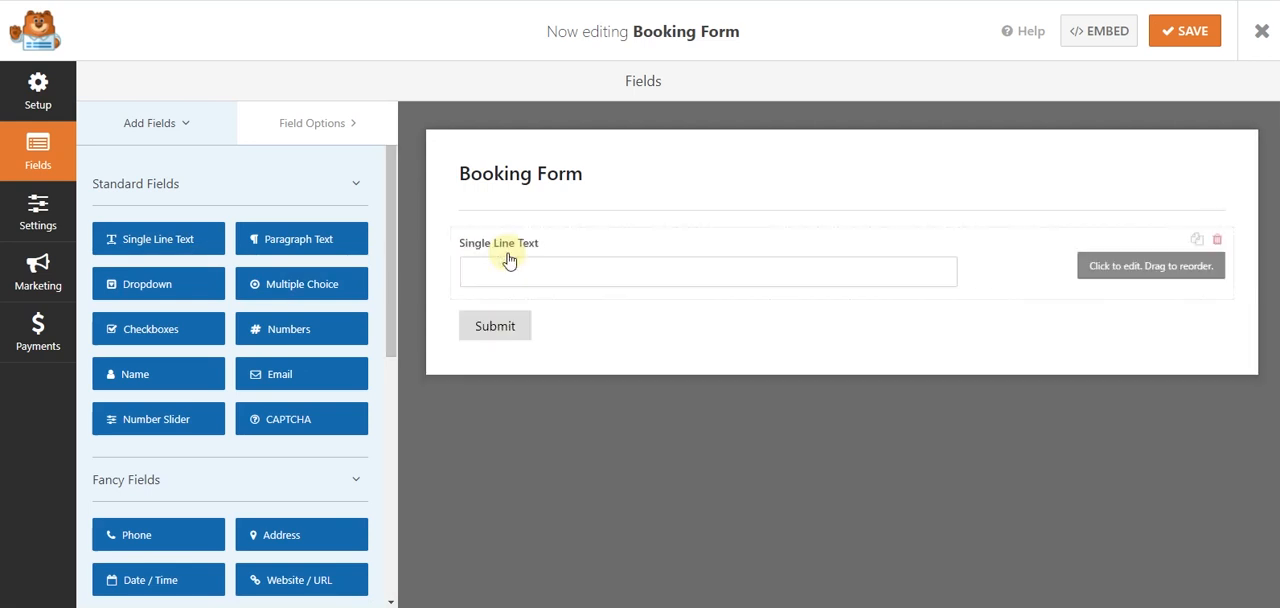
left_click(521, 267)
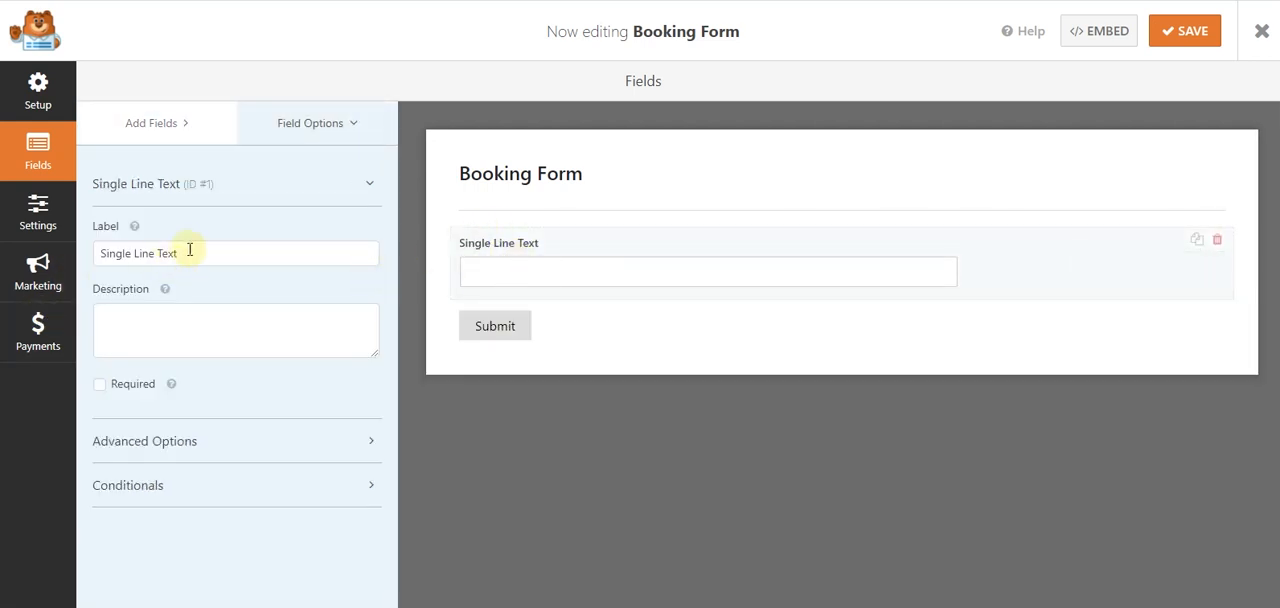
left_click_drag(191, 252, 104, 253)
type("Name")
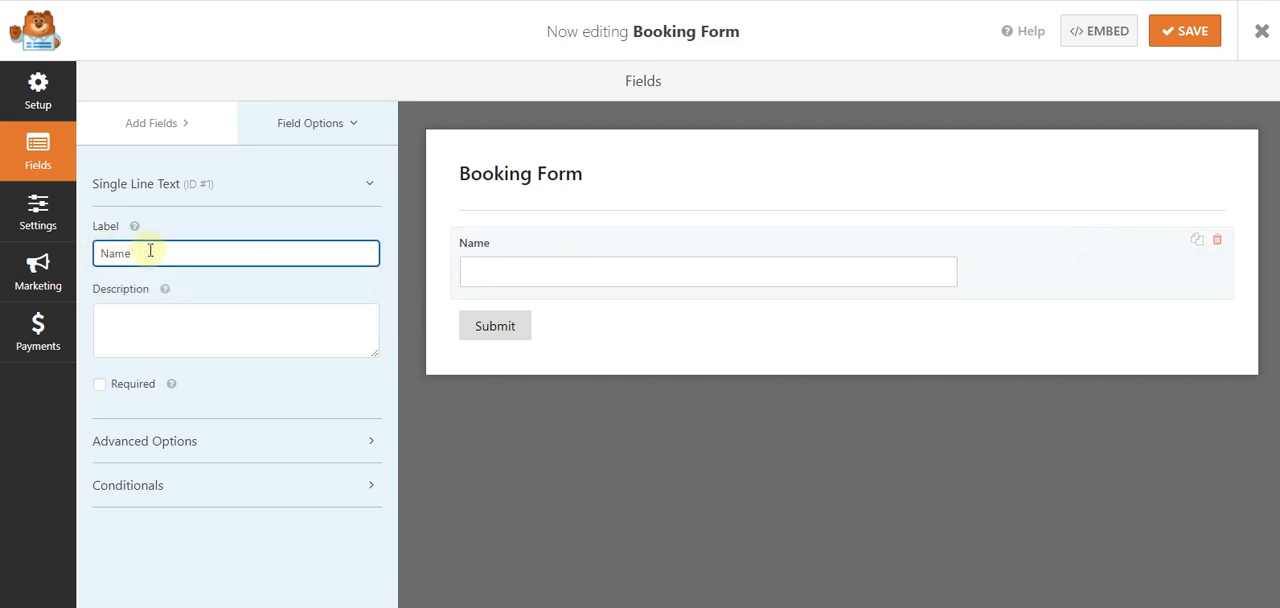
- Make the Name field required and Large, give it the placeholder Name and hide its label
left_click_drag(150, 251, 104, 253)
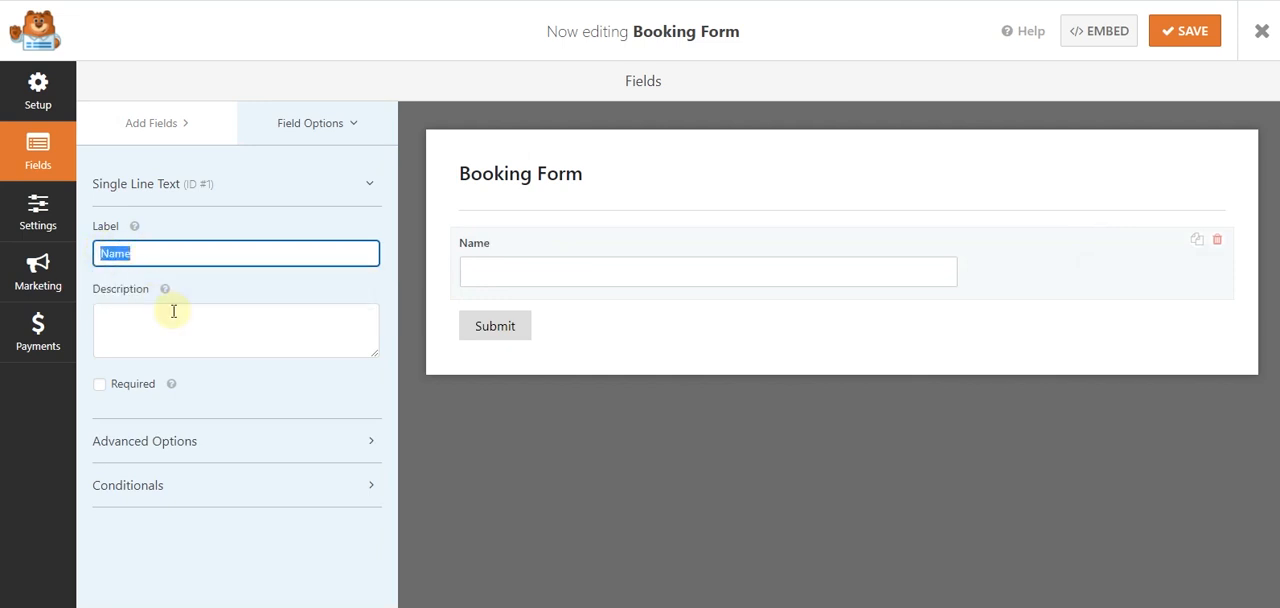
left_click(177, 440)
scroll(200, 290, "down", 1)
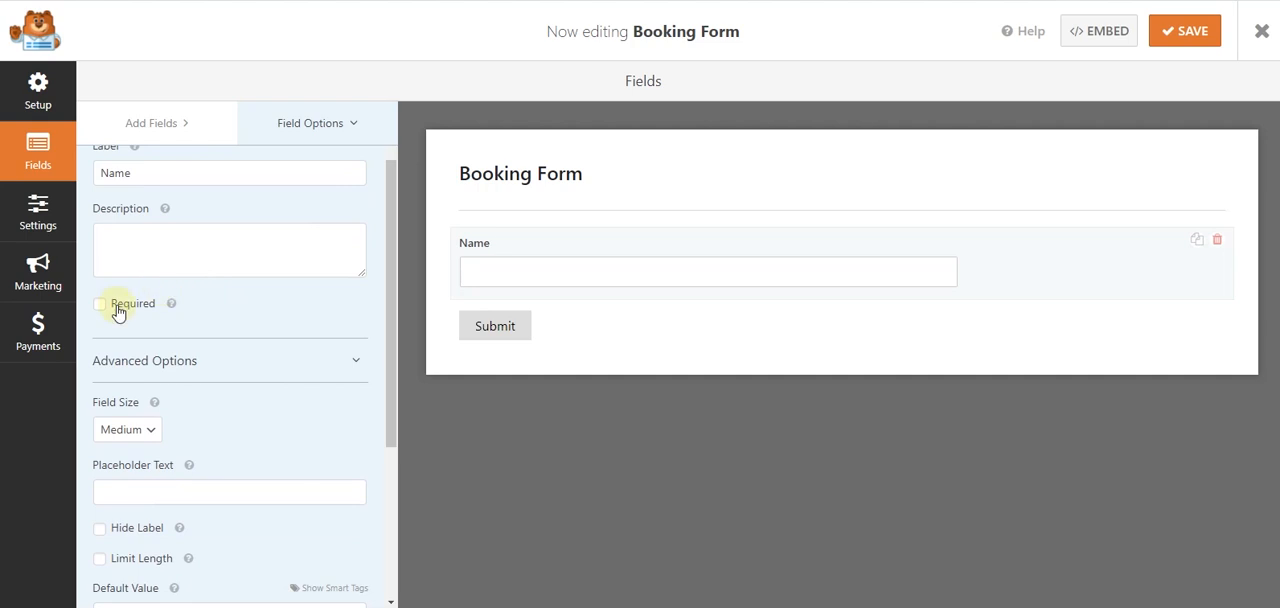
left_click(117, 311)
scroll(190, 260, "down", 2)
left_click(148, 268)
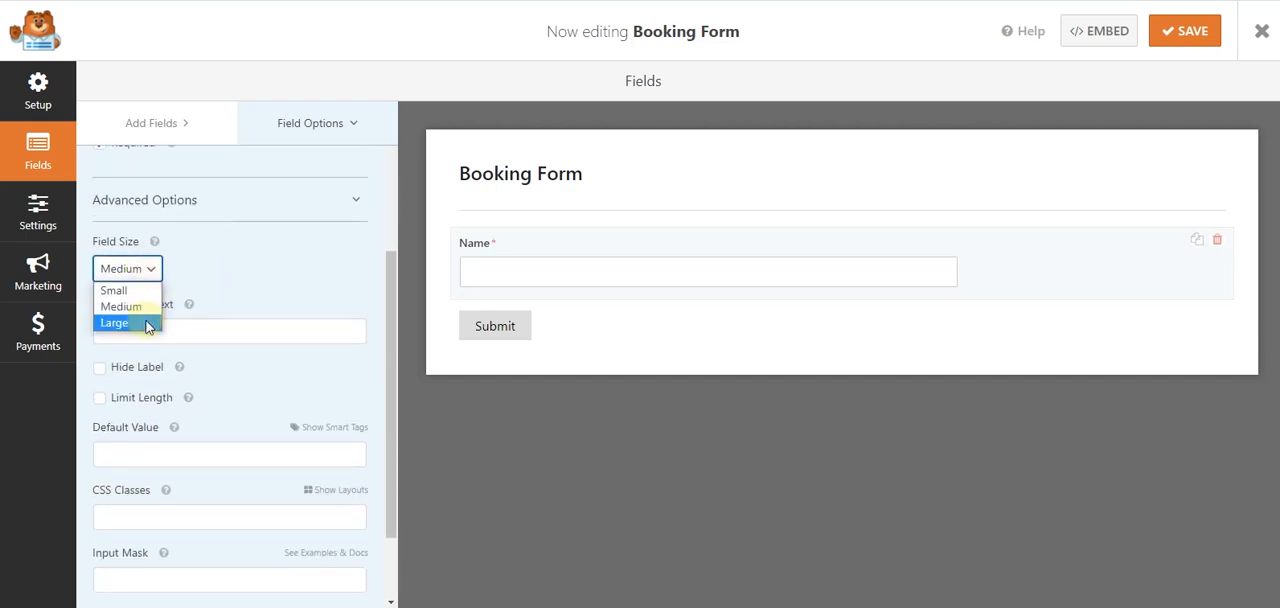
left_click(145, 323)
left_click(155, 341)
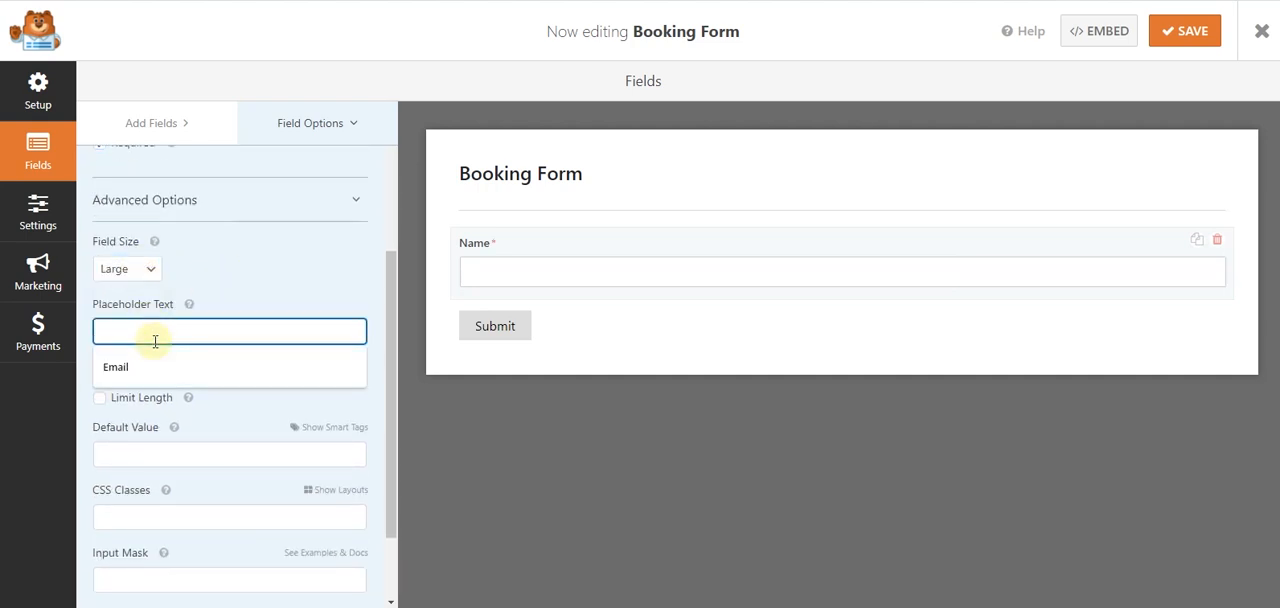
type("Name")
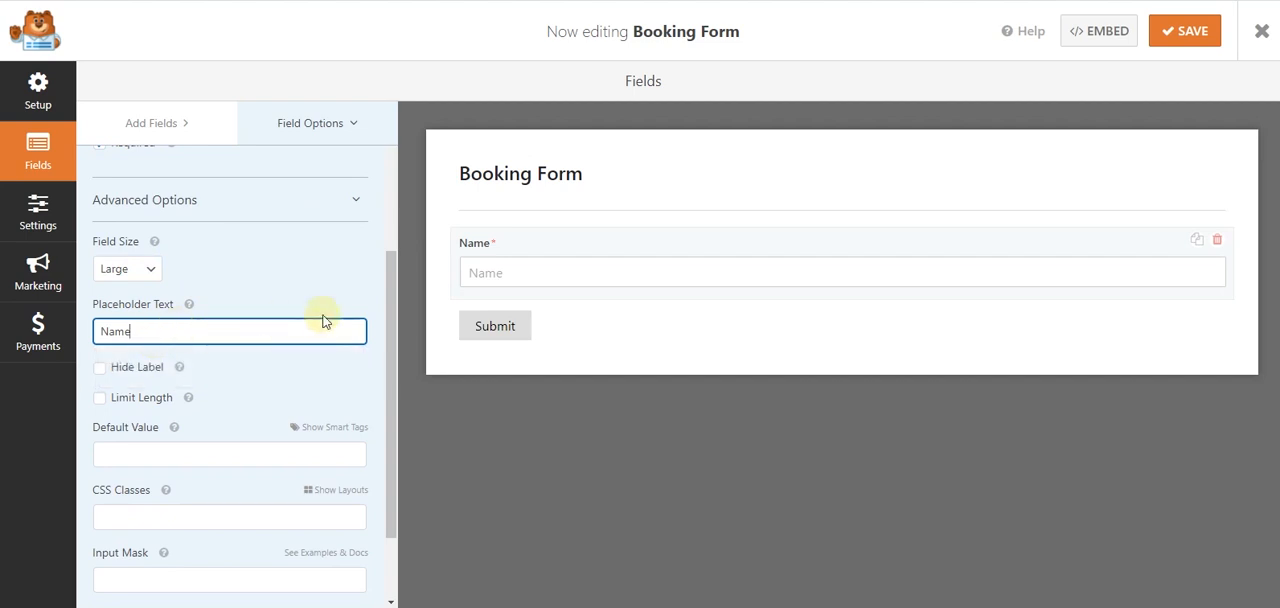
left_click(100, 370)
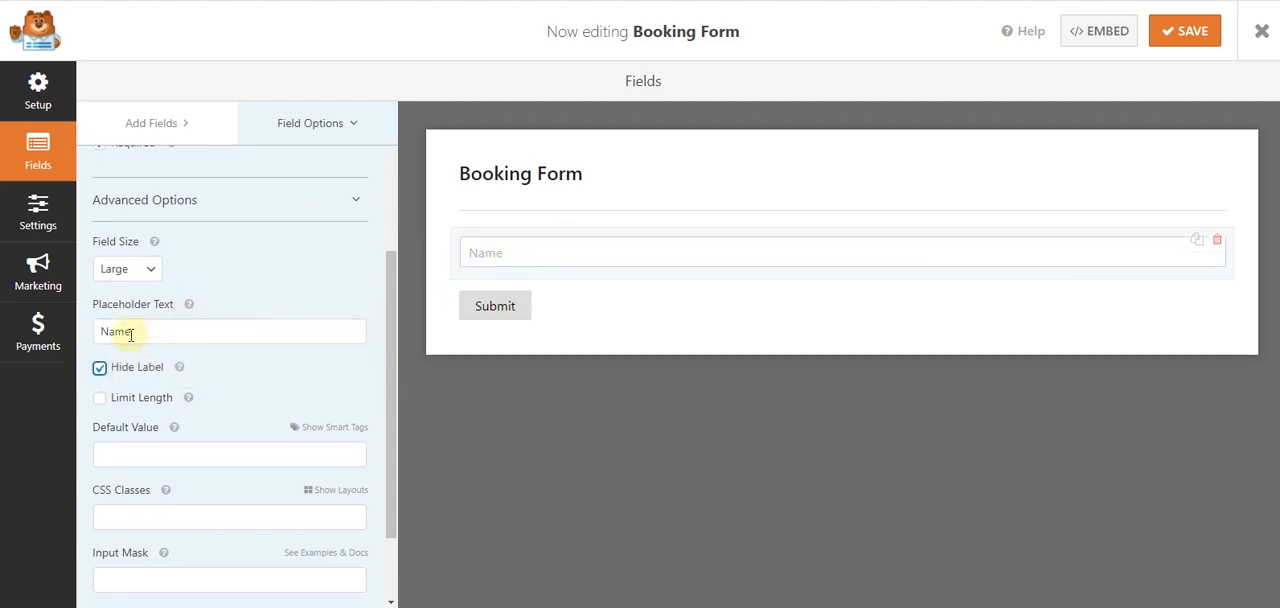
- Add a Phone field and an Email field below the Name field in the booking form
scroll(140, 333, "up", 2)
scroll(131, 335, "up", 1)
scroll(126, 334, "down", 4)
scroll(126, 334, "up", 4)
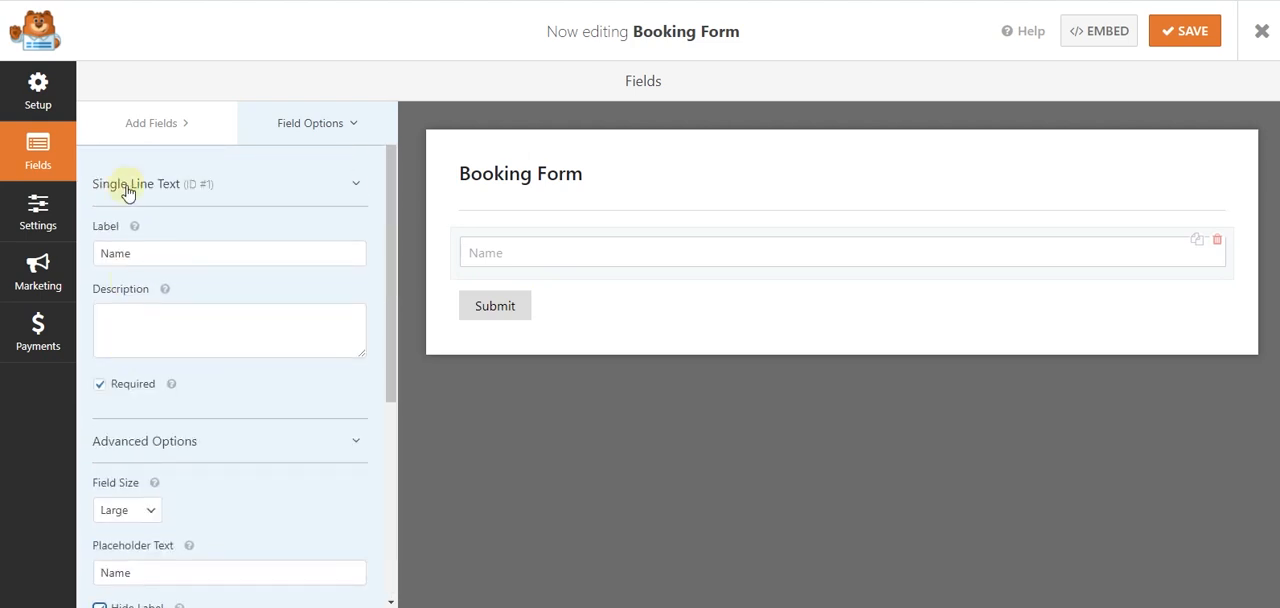
left_click(139, 130)
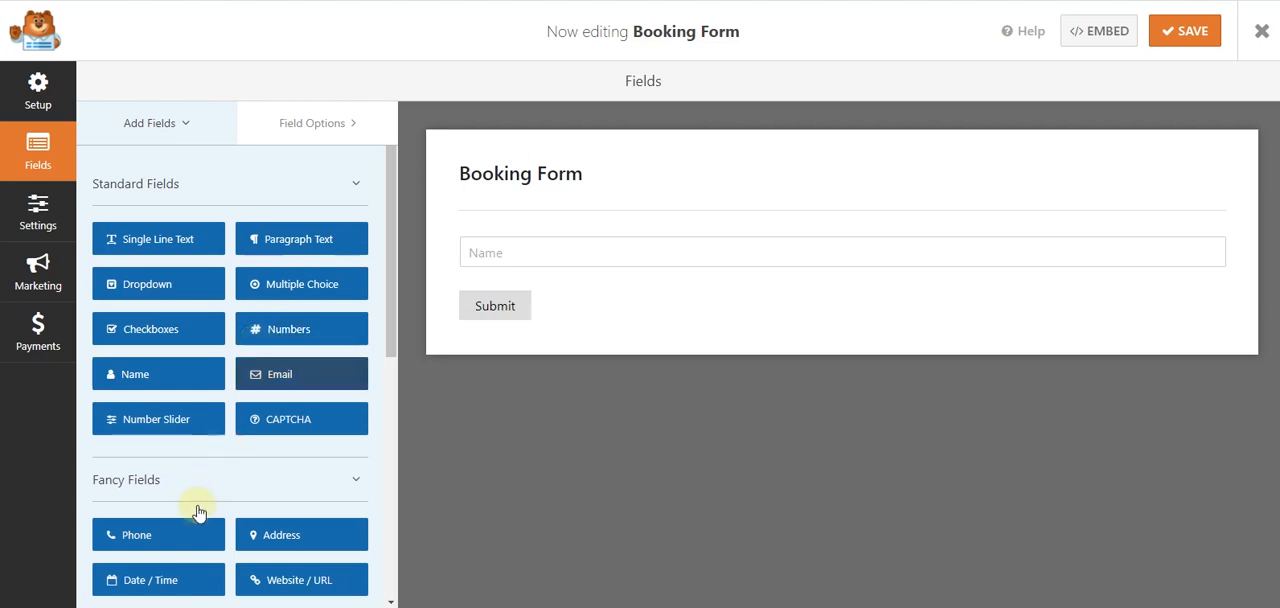
left_click_drag(422, 297, 486, 319)
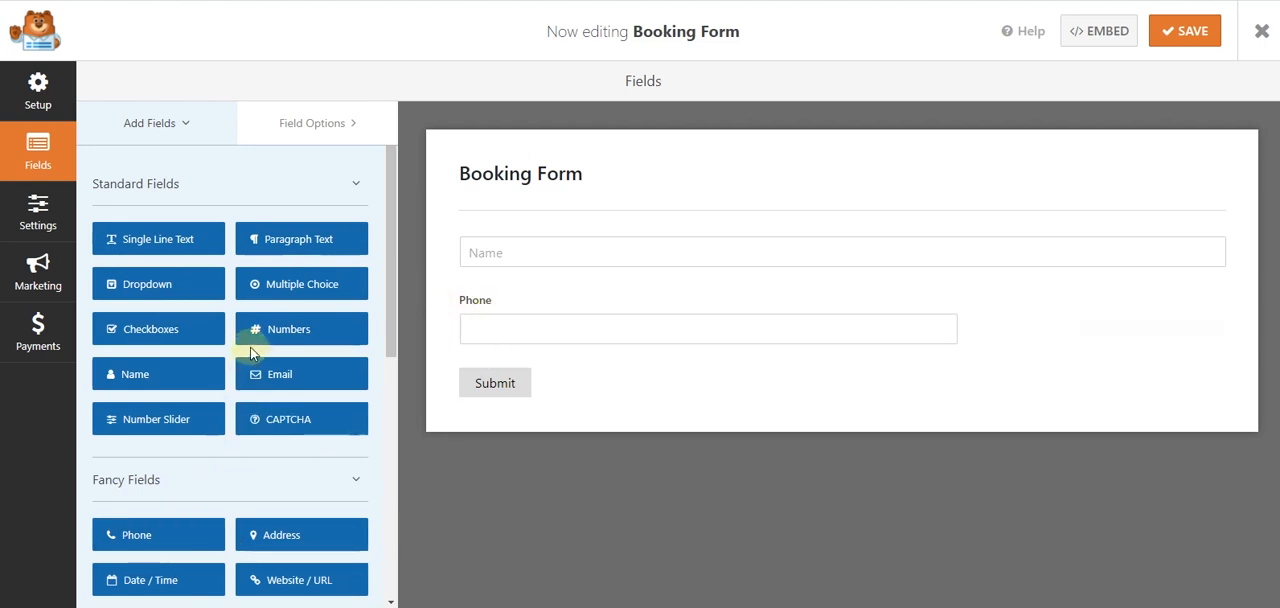
left_click(262, 380)
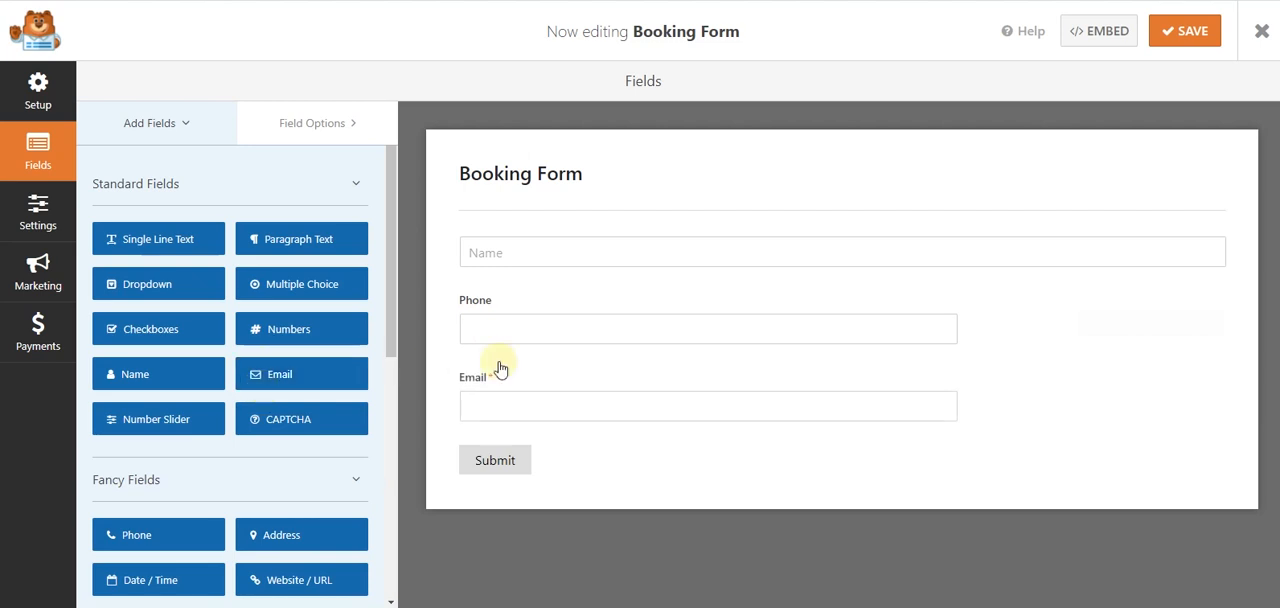
- Change the Phone field's label to Phone Number
left_click(583, 311)
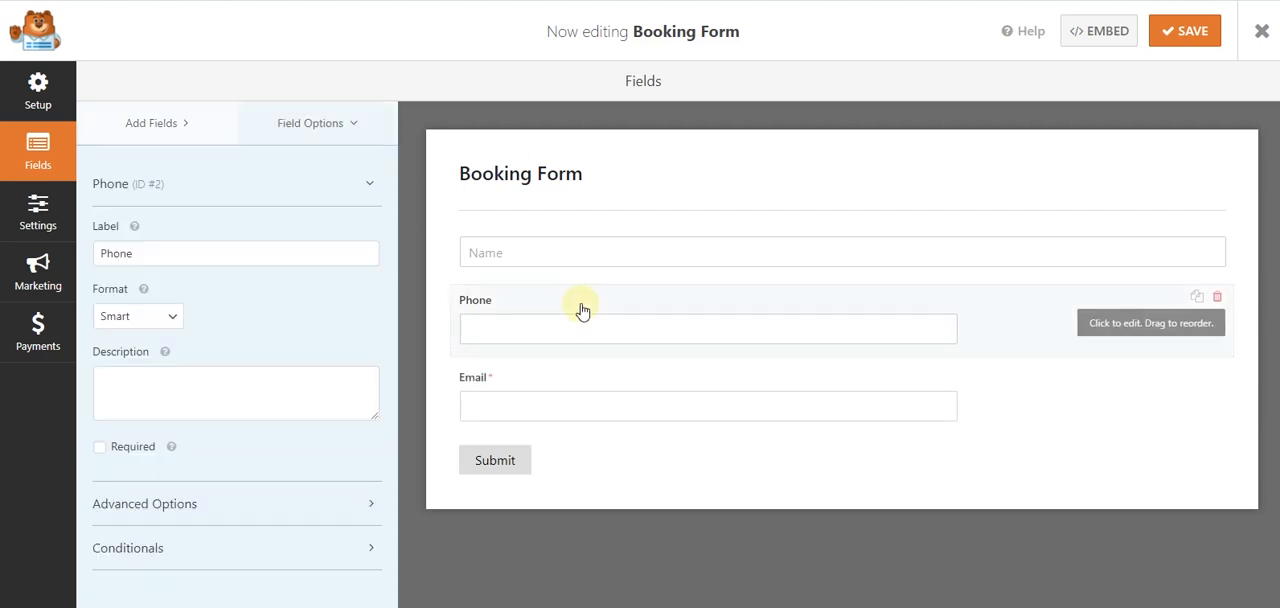
left_click(170, 247)
left_click(180, 286)
left_click_drag(191, 251, 105, 253)
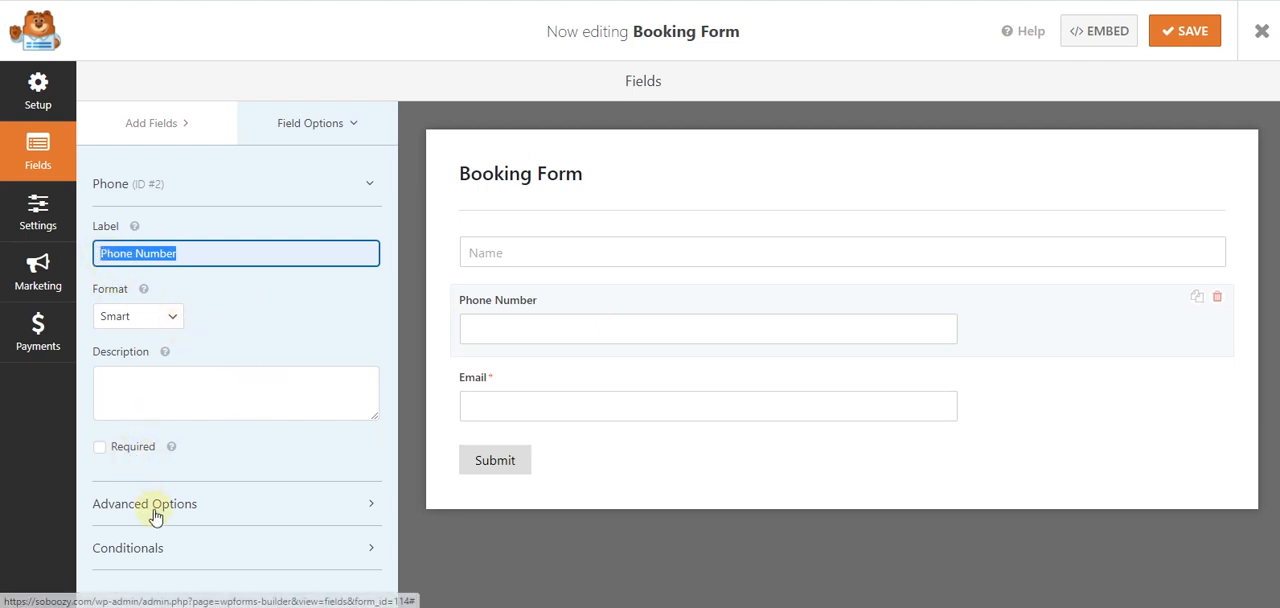
- Make the Phone Number field required and set its field size to Large
left_click(133, 447)
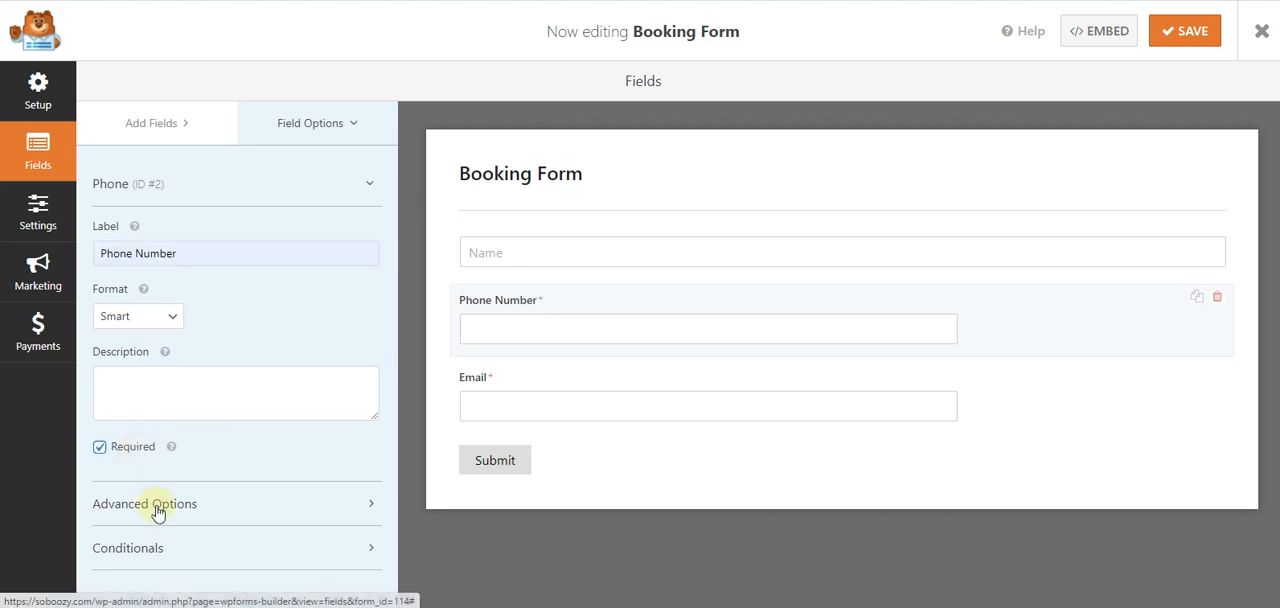
left_click(155, 507)
scroll(189, 330, "down", 3)
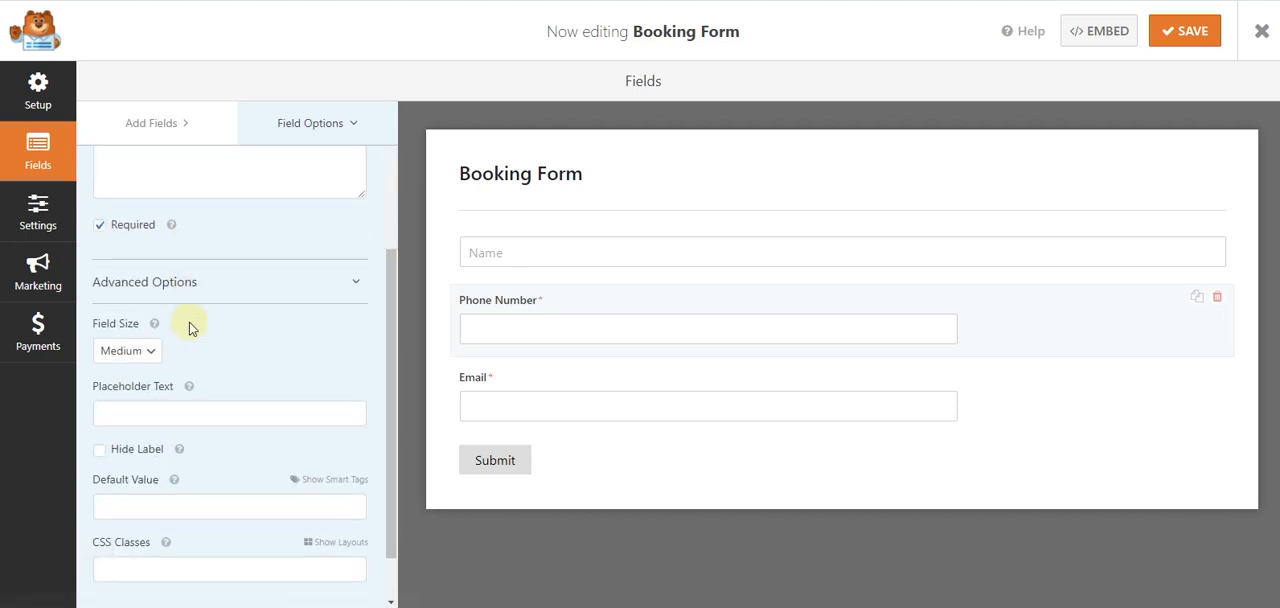
left_click(128, 331)
left_click(138, 386)
scroll(206, 329, "down", 1)
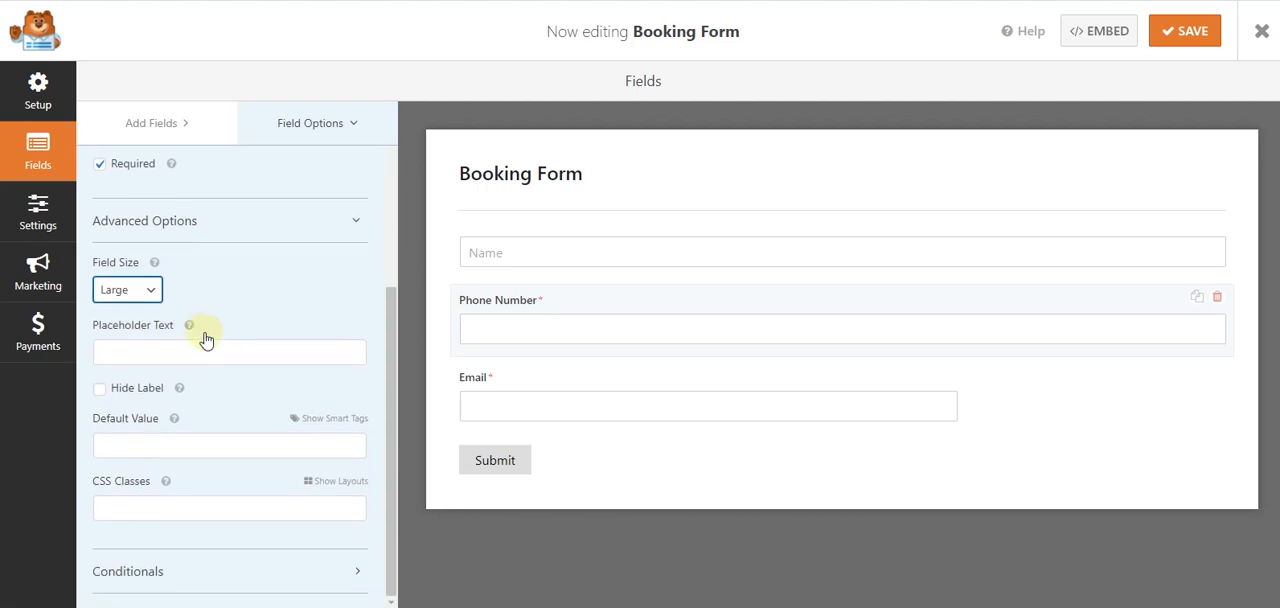
- Give the Phone Number field the placeholder Phone Number and hide its label
left_click(194, 353)
type("Phone Number")
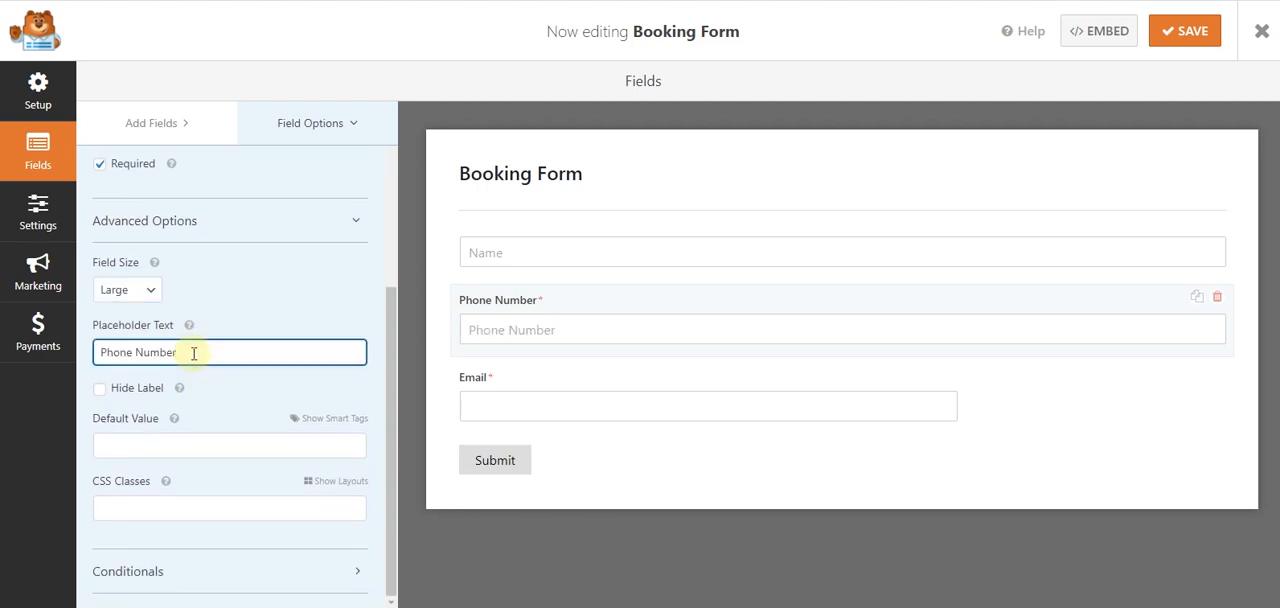
left_click(101, 389)
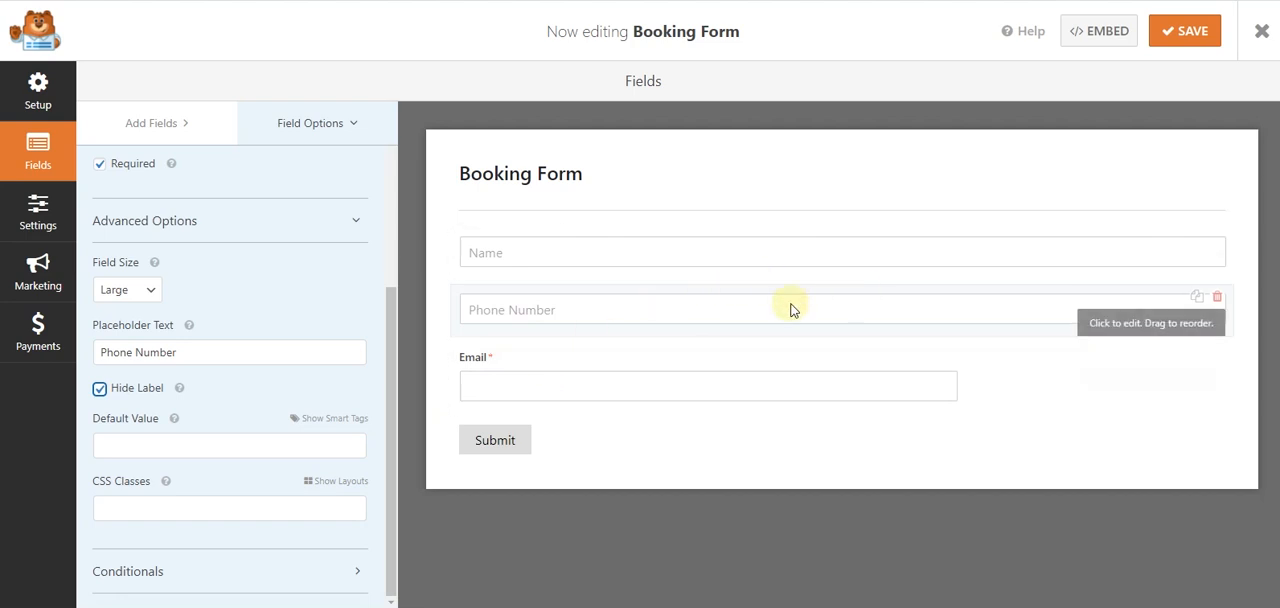
- Place the Phone Number field in the first column of a two-column layout through its CSS classes
left_click(317, 484)
right_click(317, 484)
left_click(258, 486)
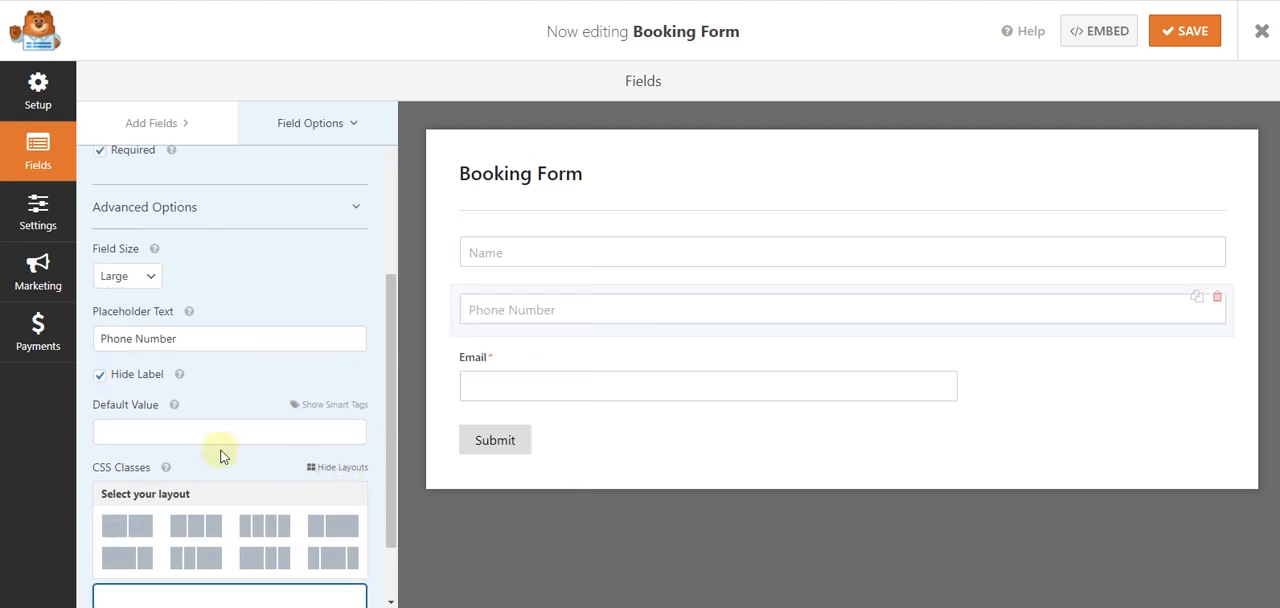
scroll(222, 456, "down", 2)
left_click(315, 382)
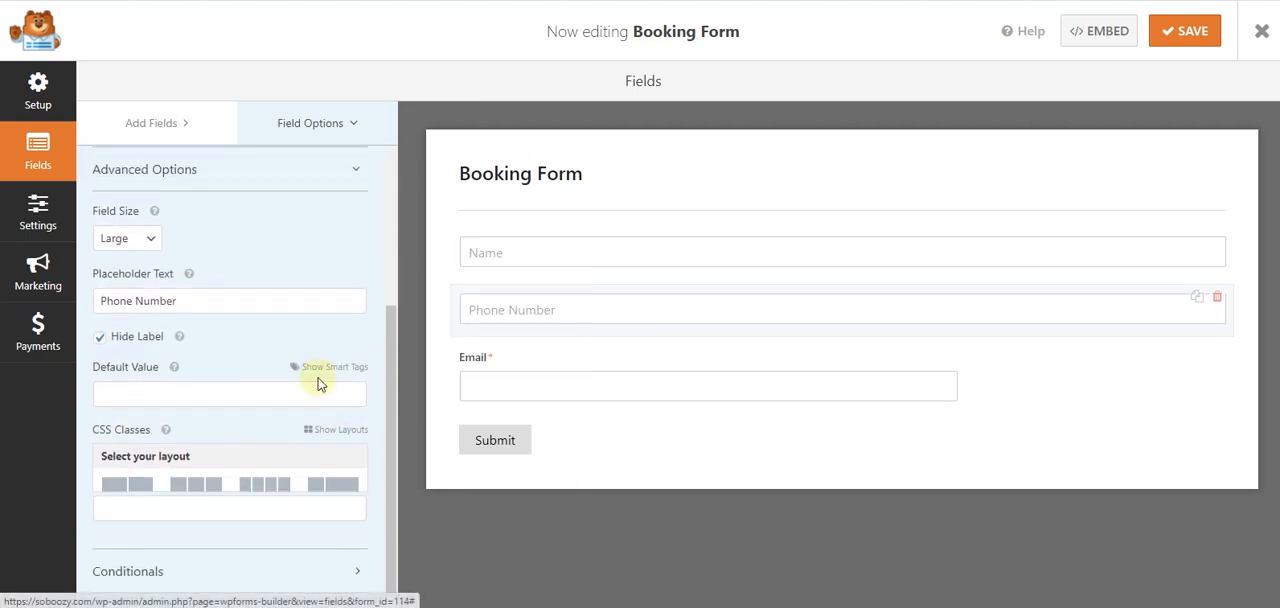
left_click(330, 478)
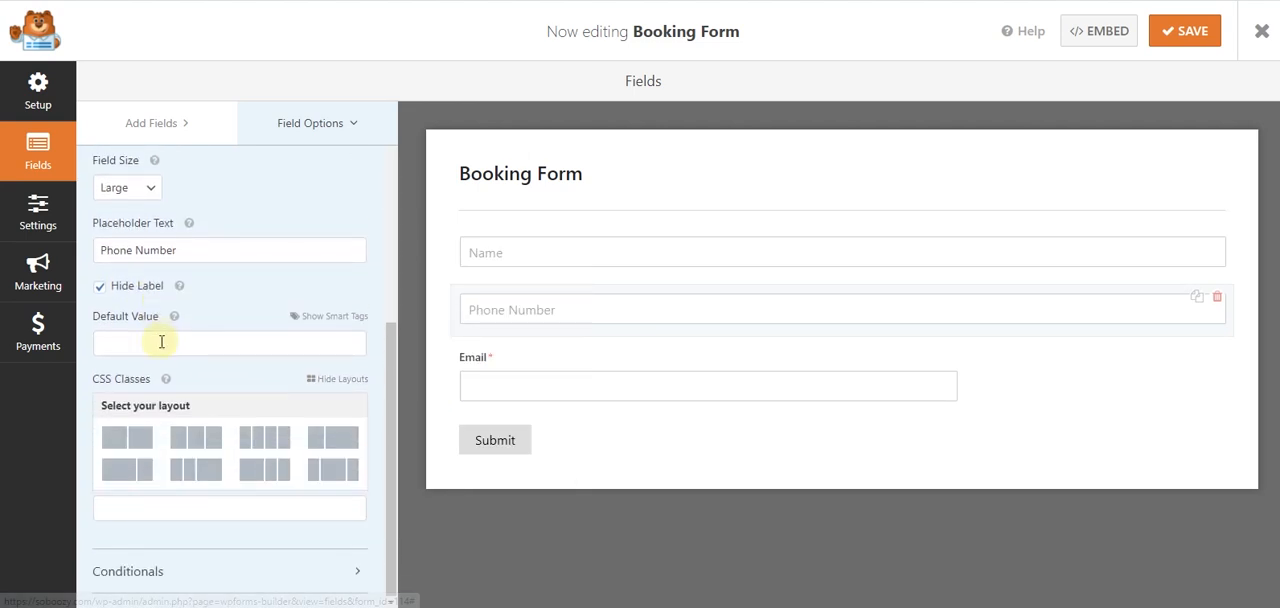
left_click(119, 448)
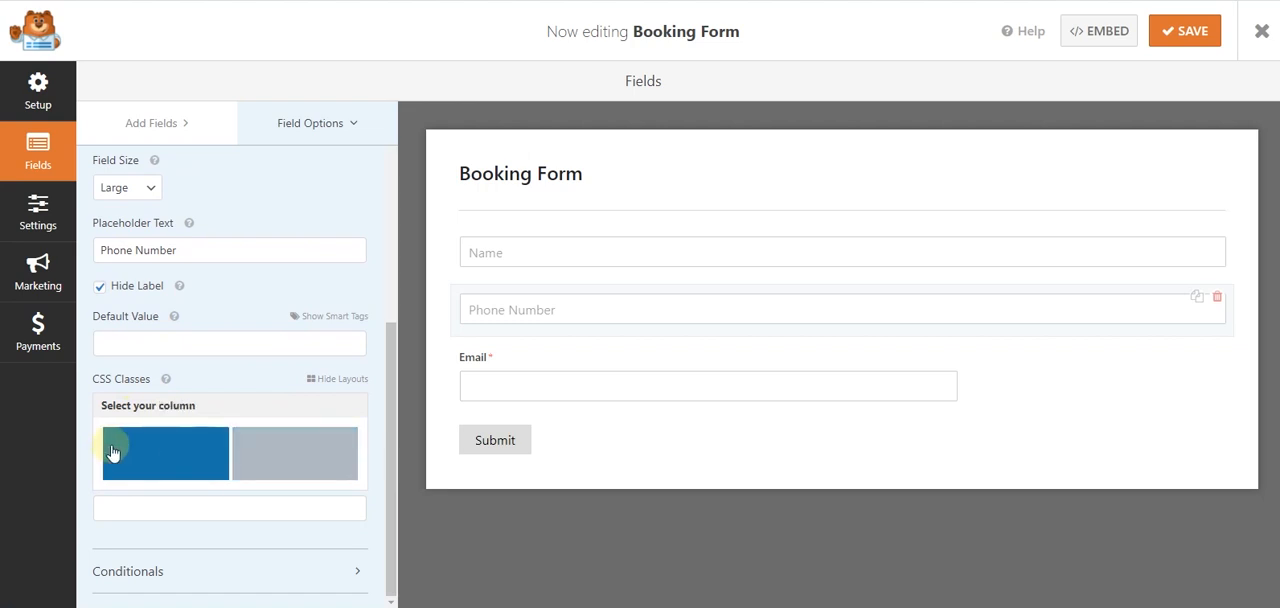
left_click(112, 450)
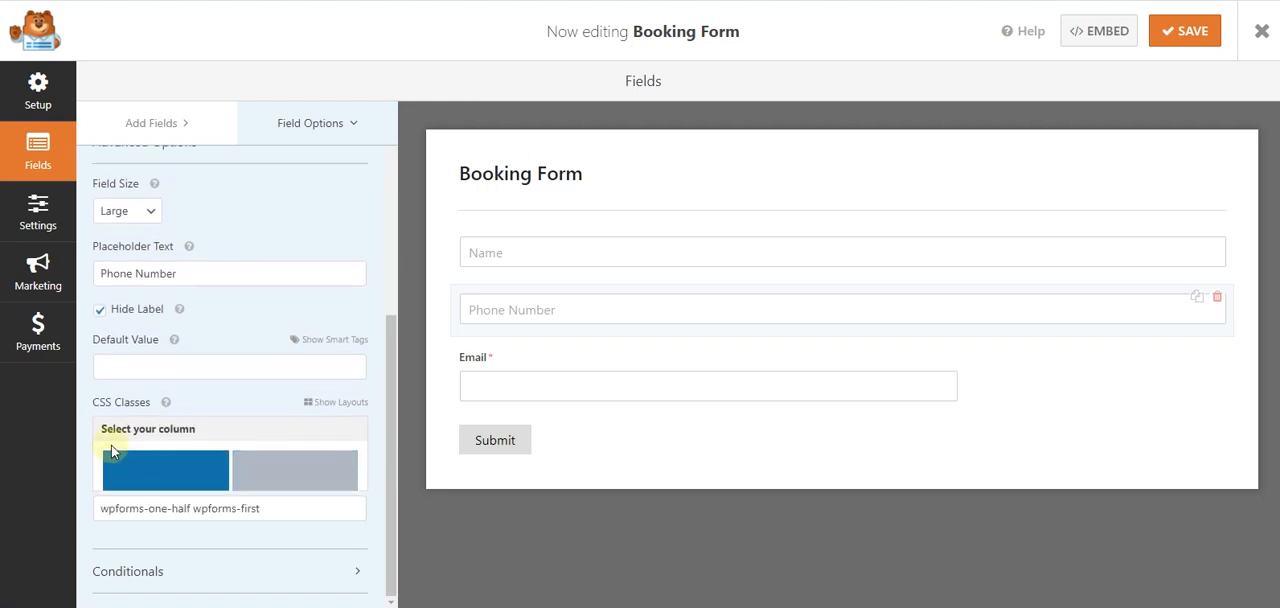
left_click_drag(294, 513, 98, 508)
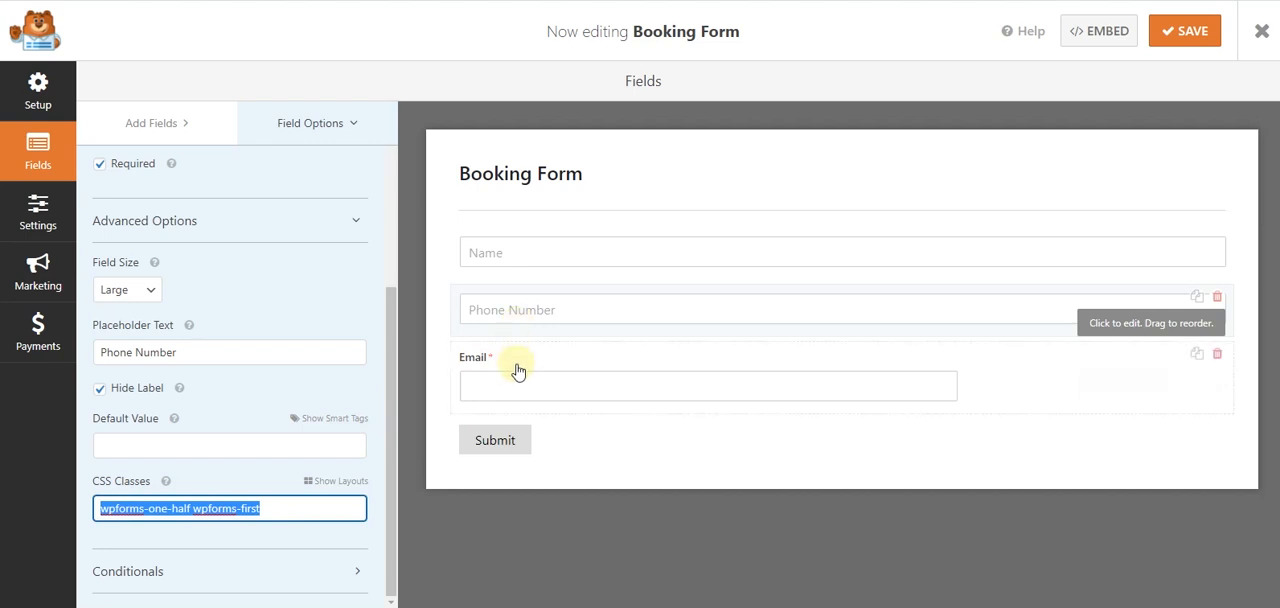
- Give the Email field the placeholder Email and hide its label, with email confirmation disabled
left_click(518, 396)
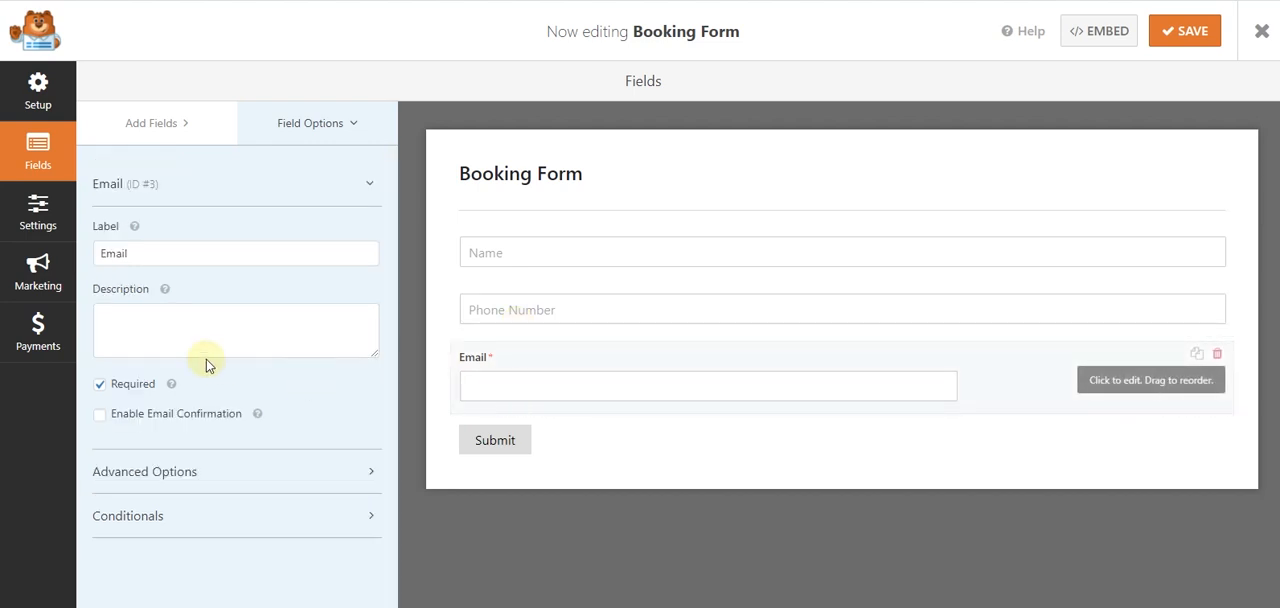
left_click_drag(132, 253, 113, 250)
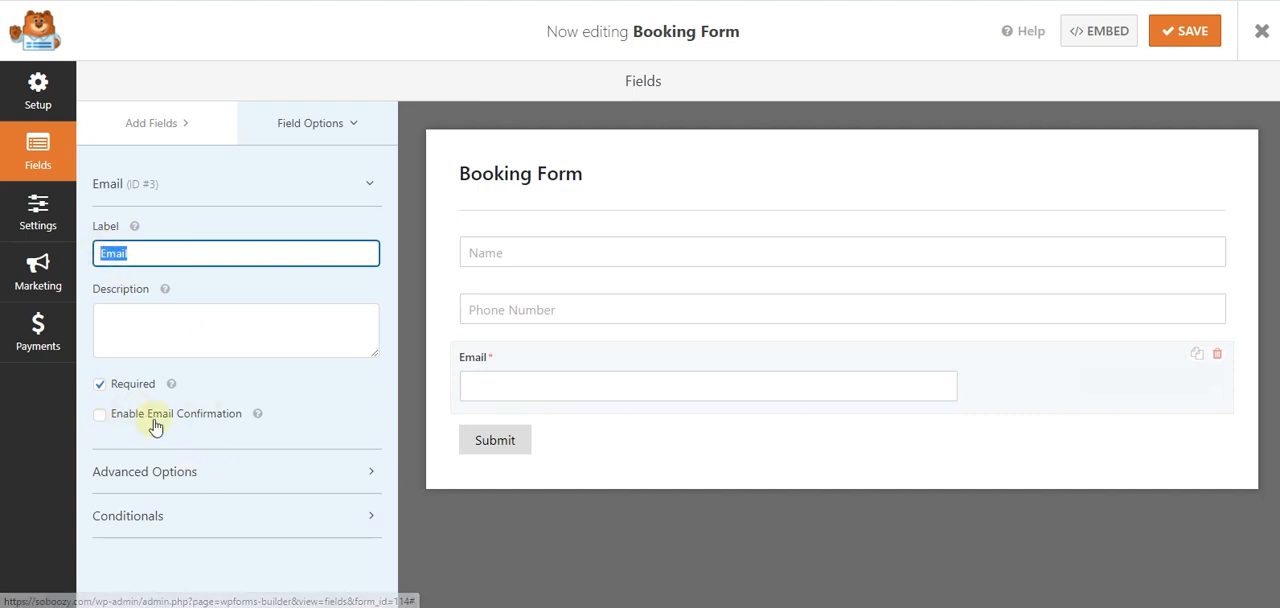
left_click(165, 471)
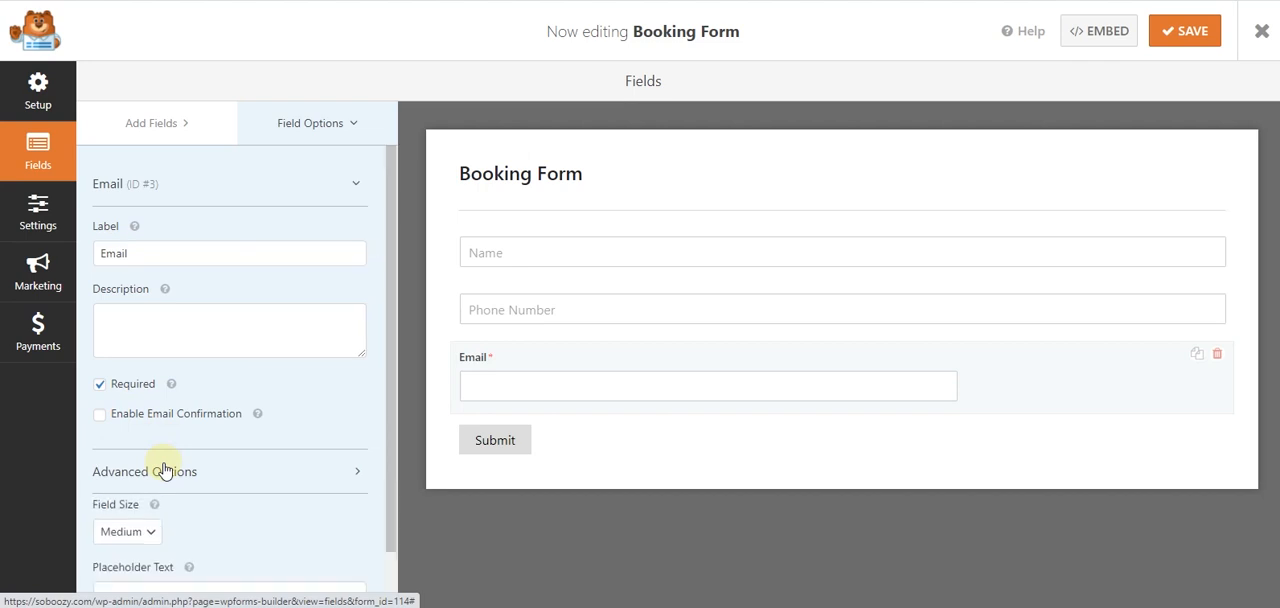
scroll(110, 280, "down", 3)
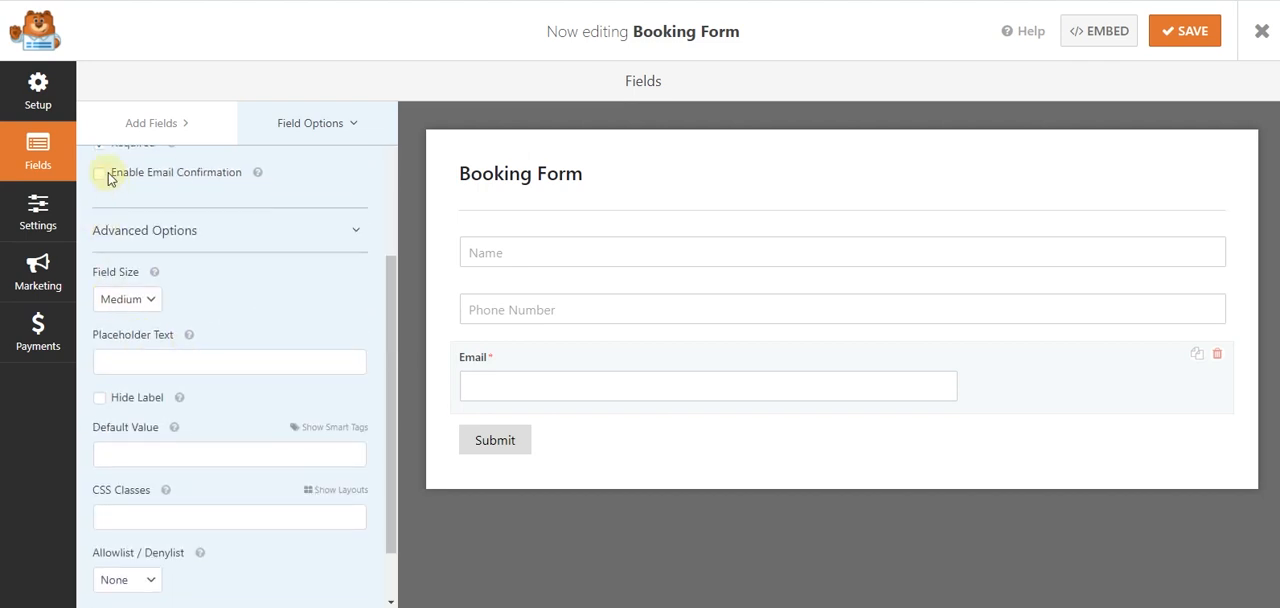
left_click(100, 176)
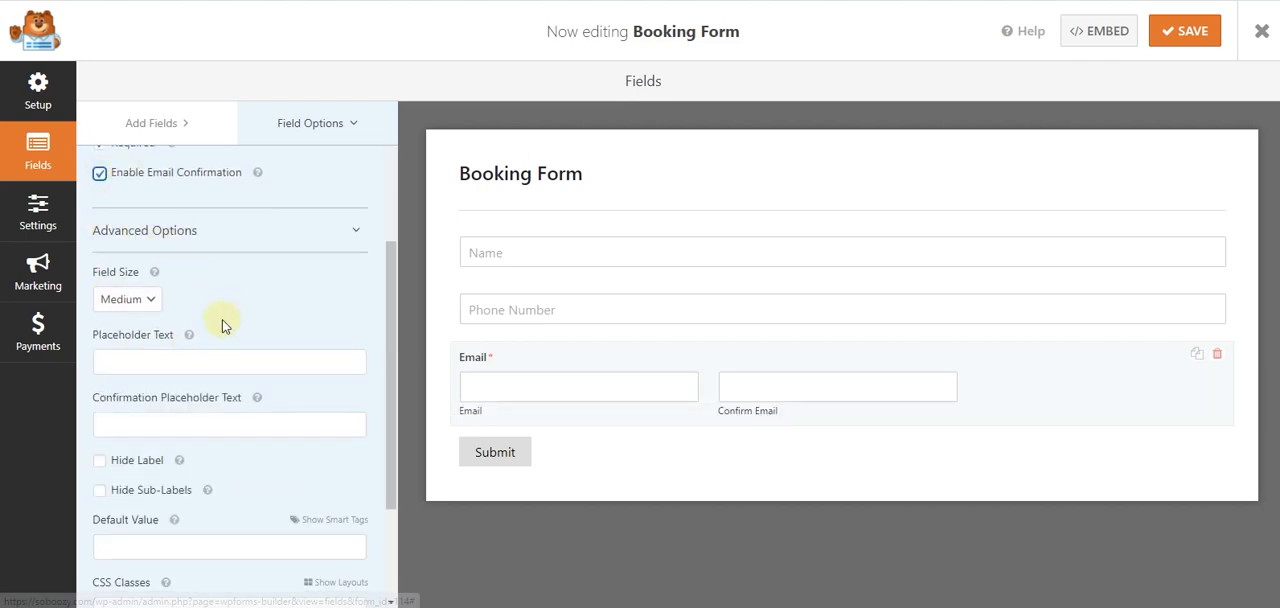
left_click(147, 354)
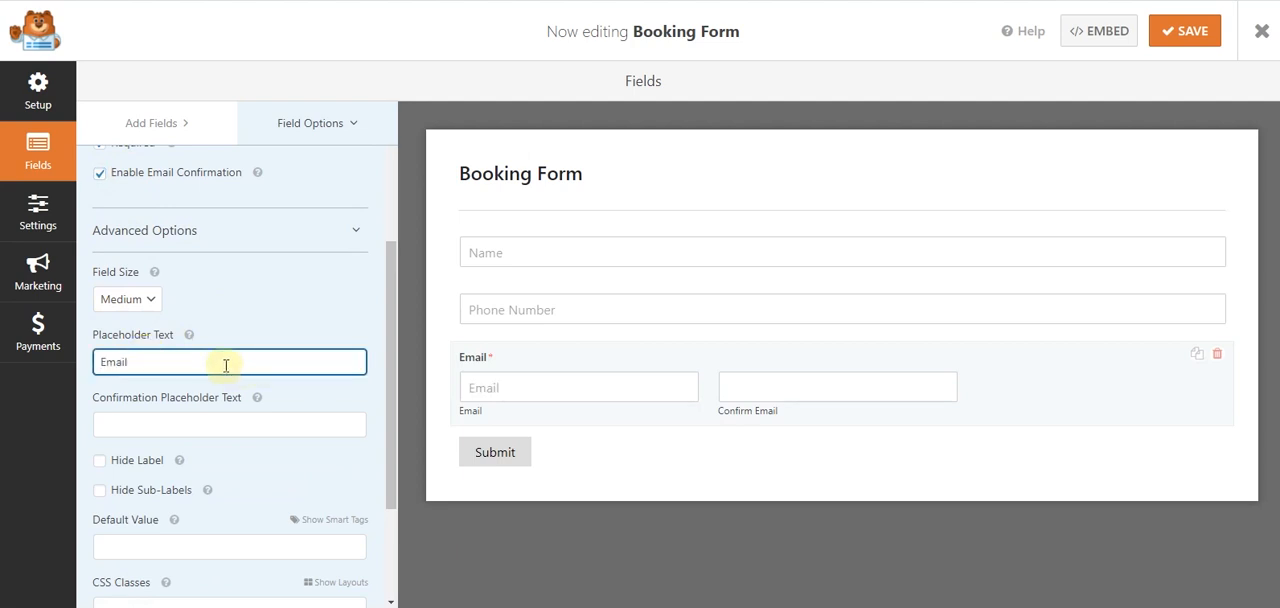
left_click(112, 177)
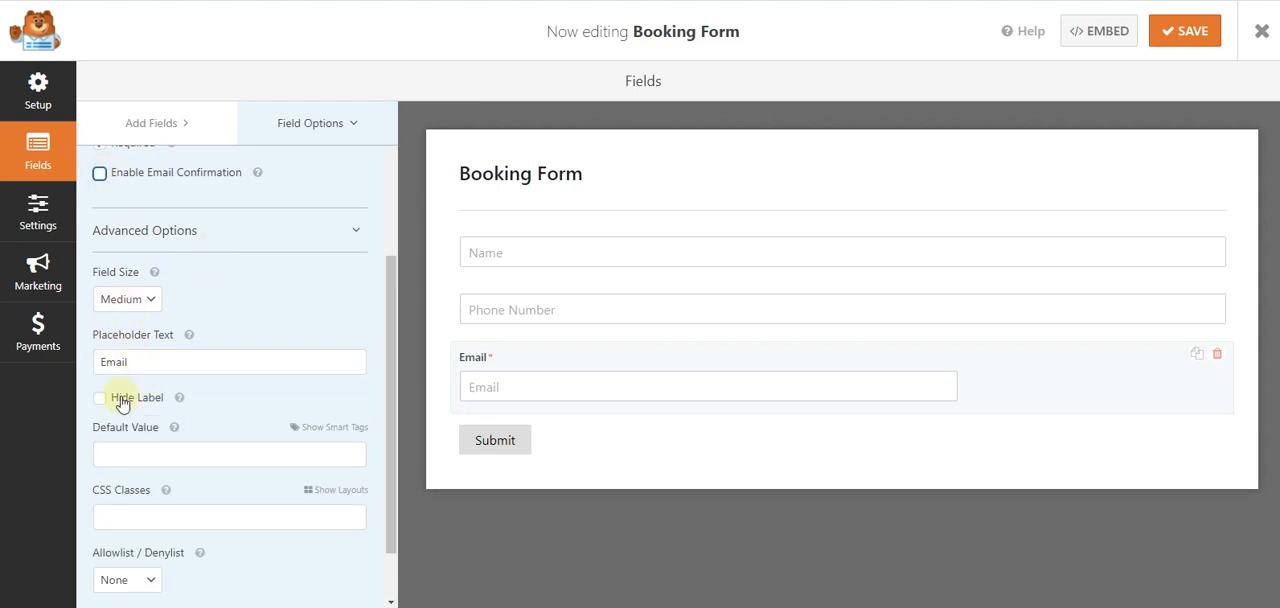
left_click(100, 398)
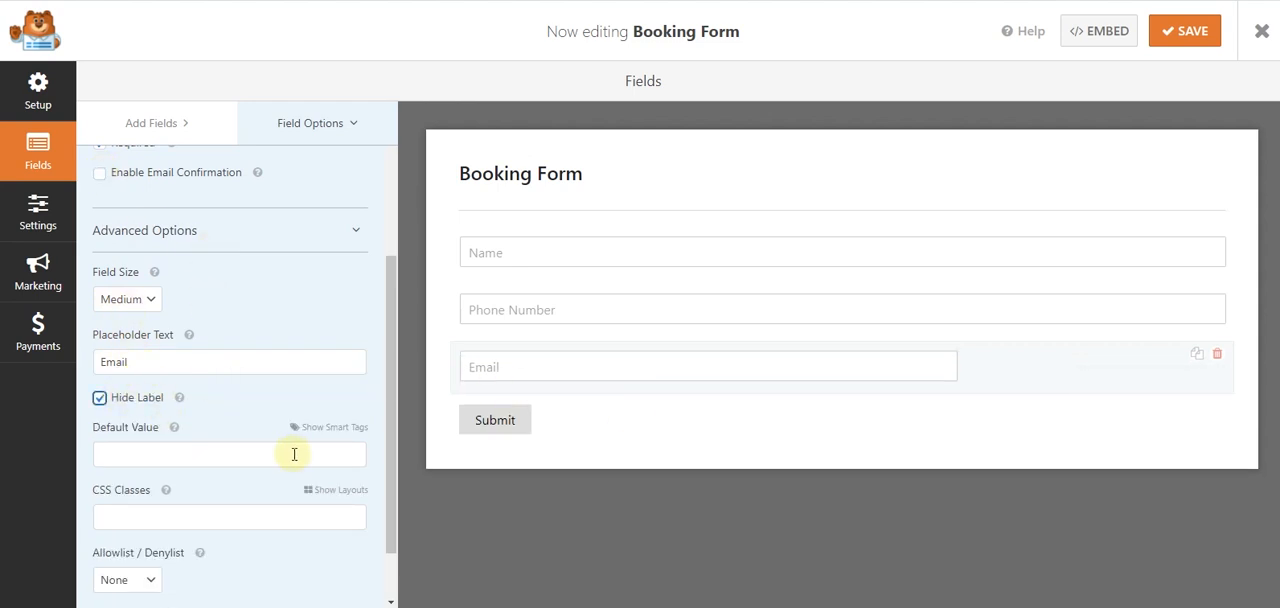
- Assign the Email field to the second column of a two-column layout and set its field size to Large
left_click(331, 492)
scroll(214, 400, "down", 3)
left_click(157, 408)
left_click(309, 401)
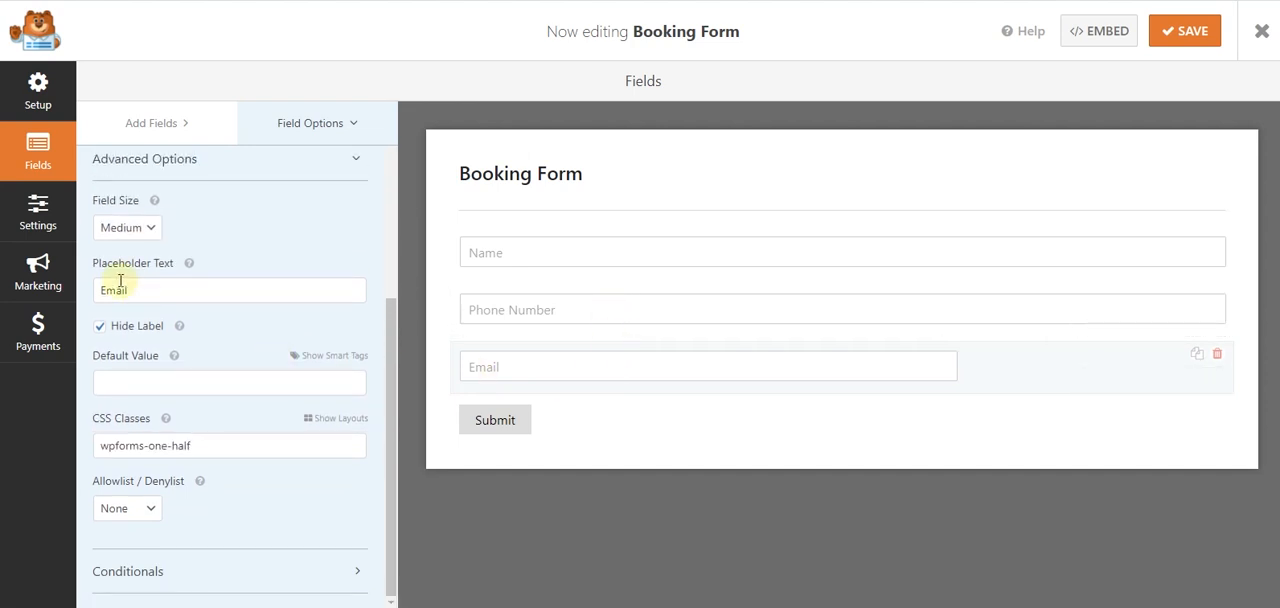
left_click(110, 231)
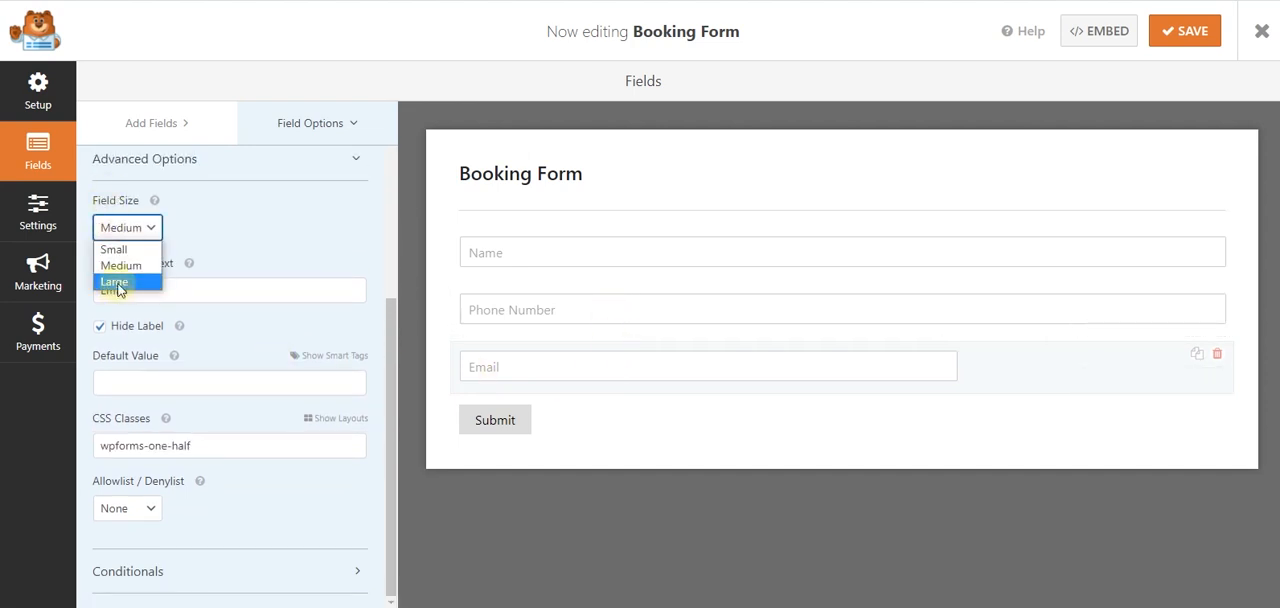
left_click(116, 284)
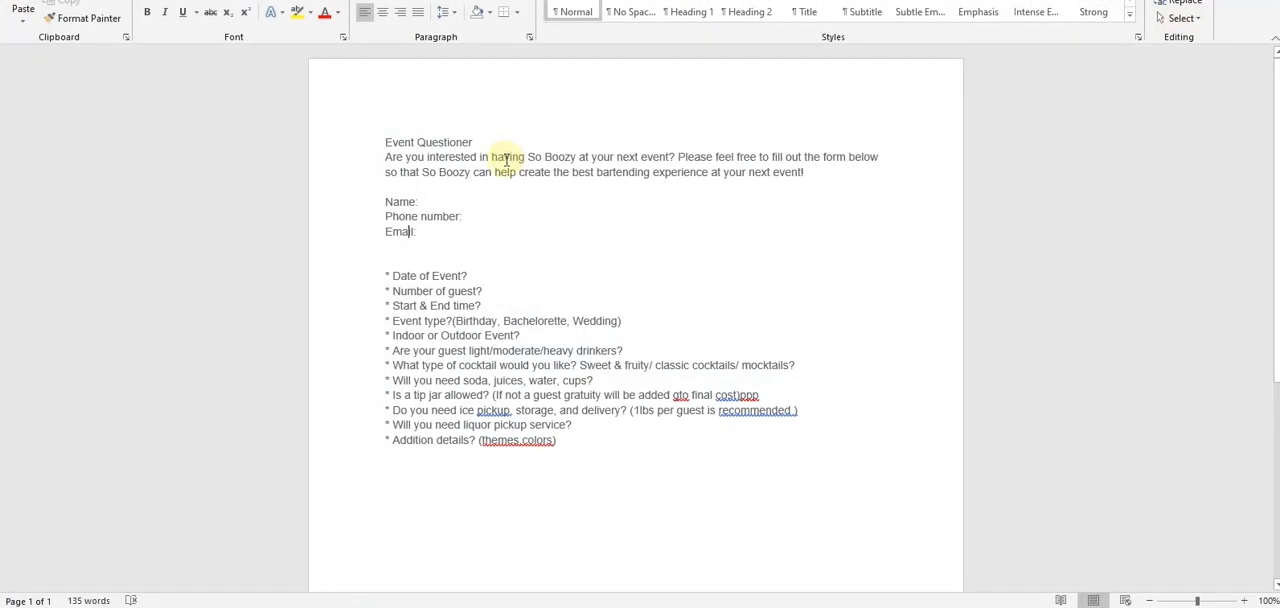
- Switch to the event questionnaire in Word and check the first event question after the contact details
scroll(503, 157, "down", 1)
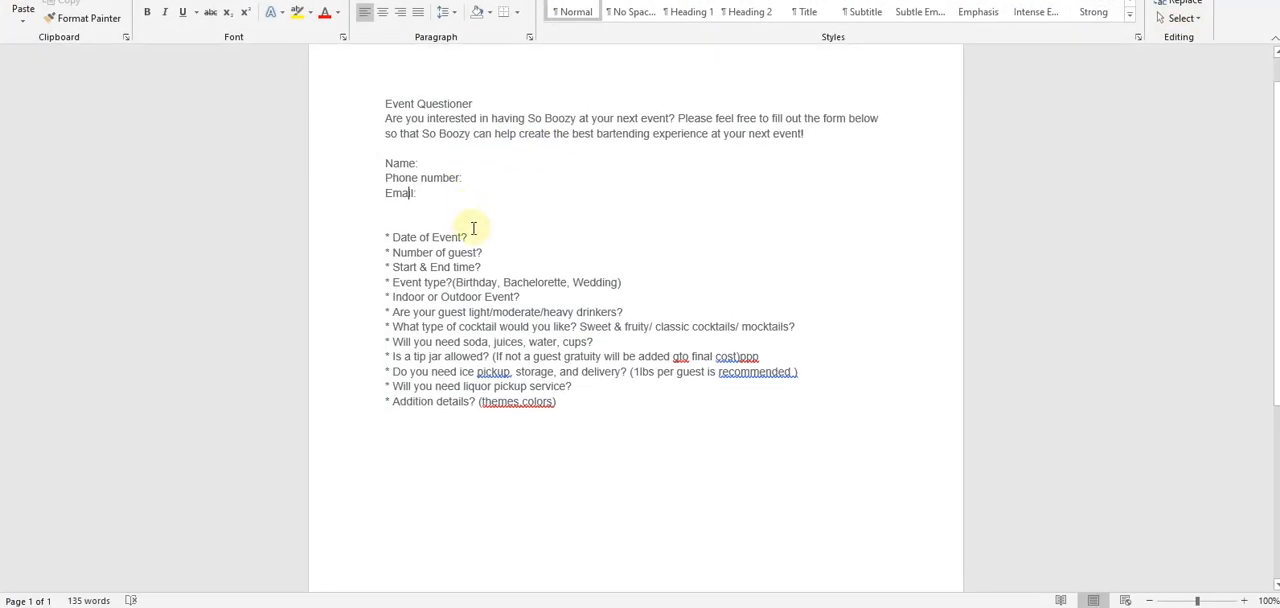
mouse_move(441, 226)
left_mouse_down()
mouse_move(431, 234)
mouse_move(459, 235)
left_mouse_up()
left_click(440, 238)
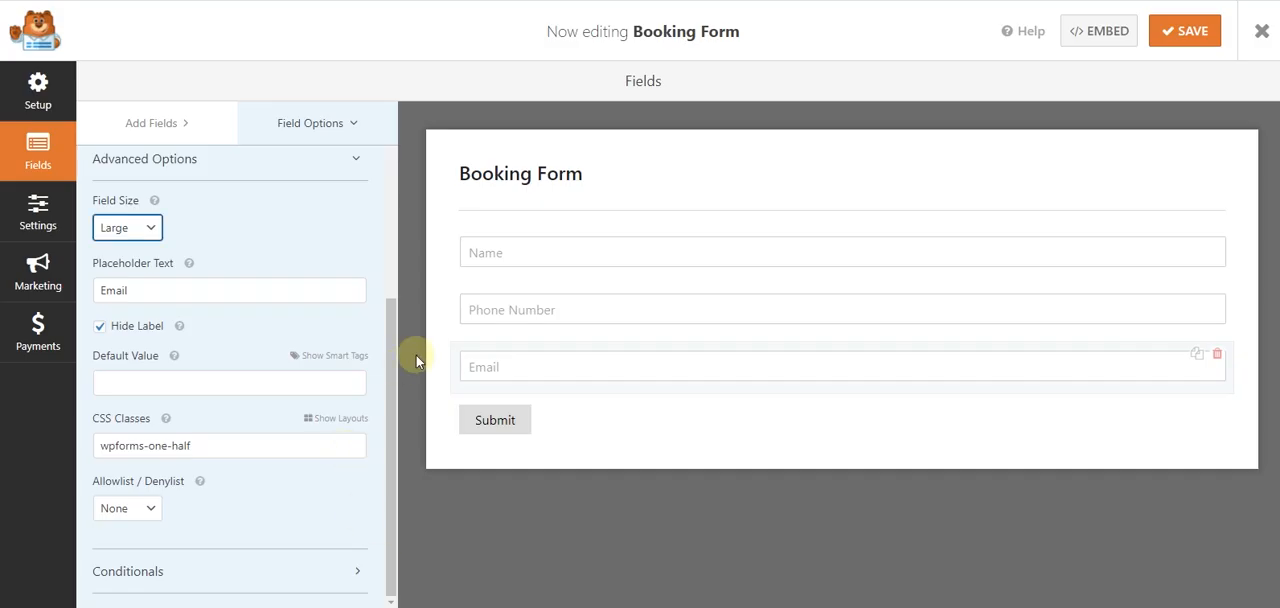
- Switch back to the WPForms builder and add a Date / Time field below the Email field
left_click(152, 124)
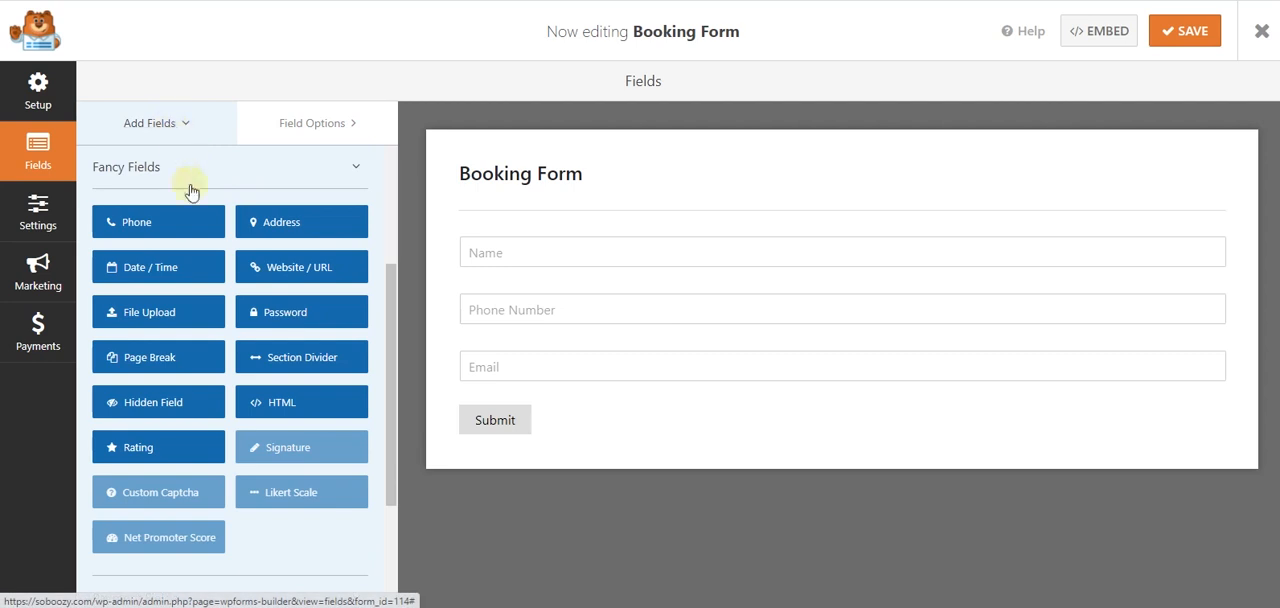
scroll(190, 324, "down", 2)
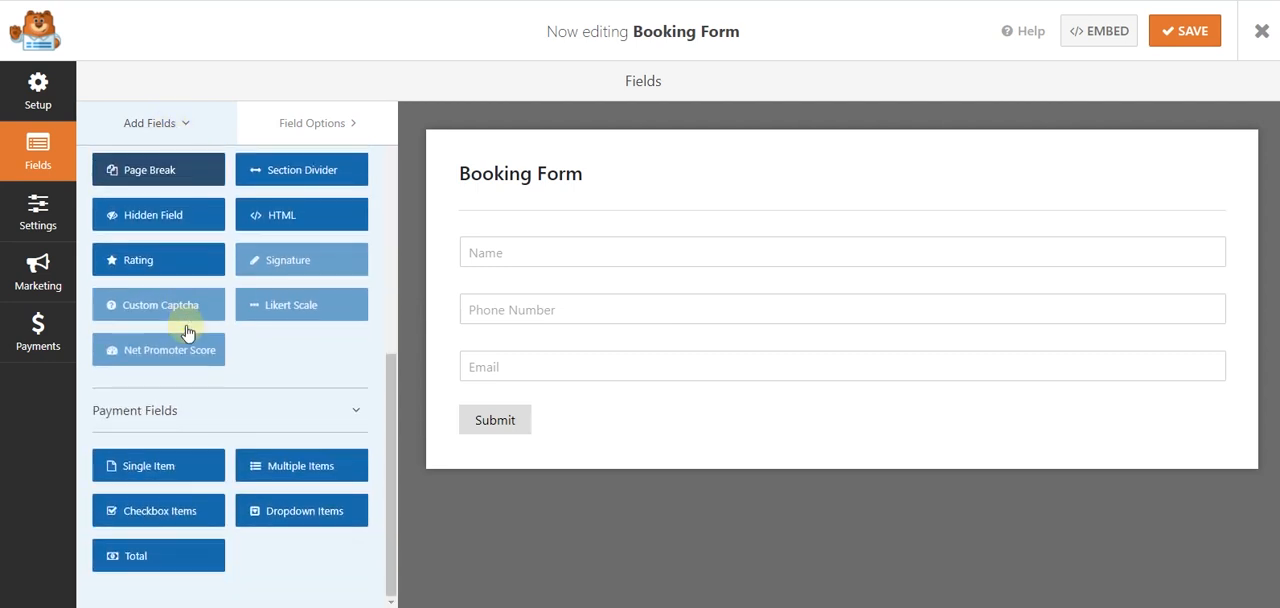
scroll(186, 325, "up", 4)
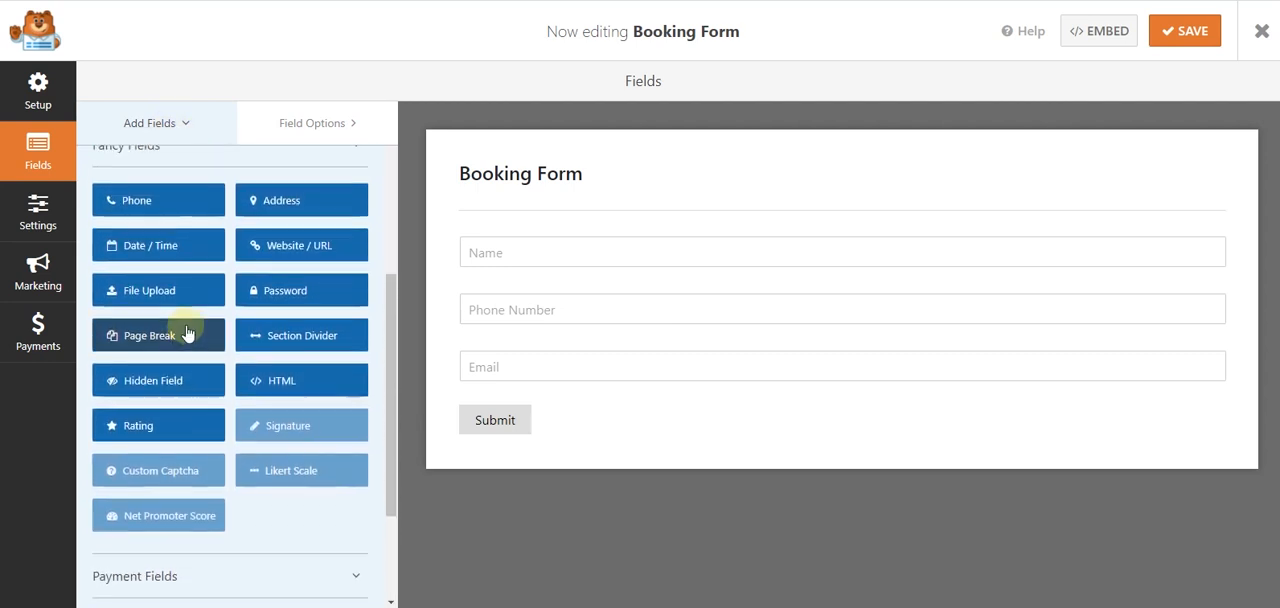
scroll(186, 325, "up", 1)
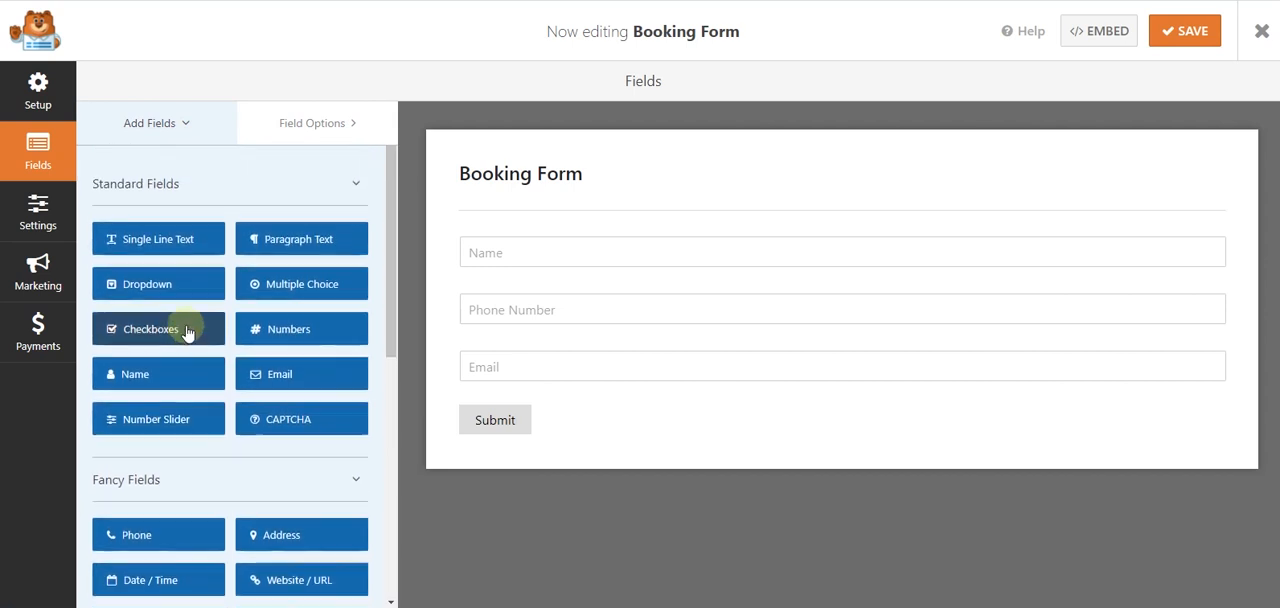
scroll(186, 330, "down", 1)
scroll(184, 331, "down", 2)
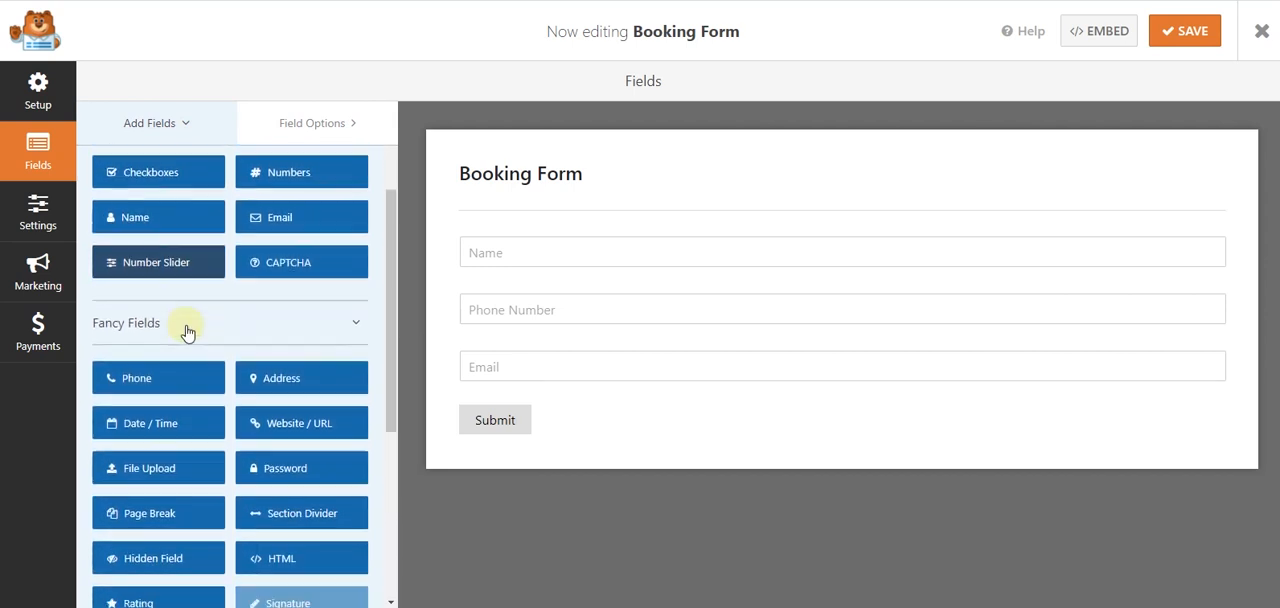
left_click(155, 426)
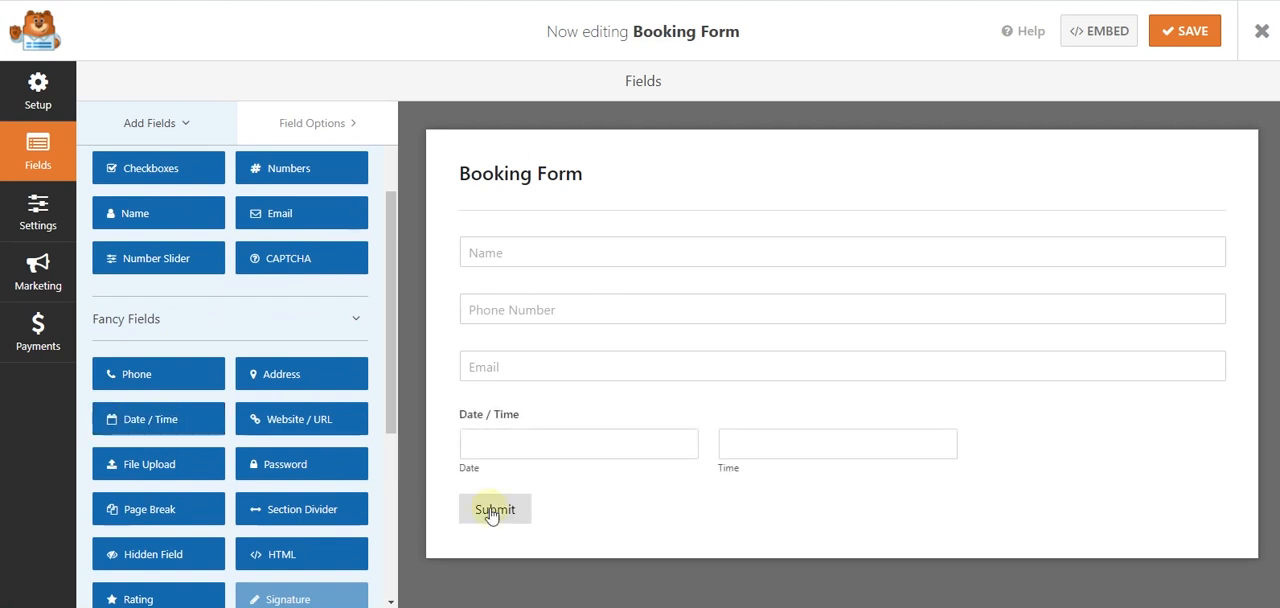
- Label the Date / Time field "Date of Event?" and set its format to Date
left_click(580, 434)
left_click(159, 253)
left_click_drag(159, 253, 114, 254)
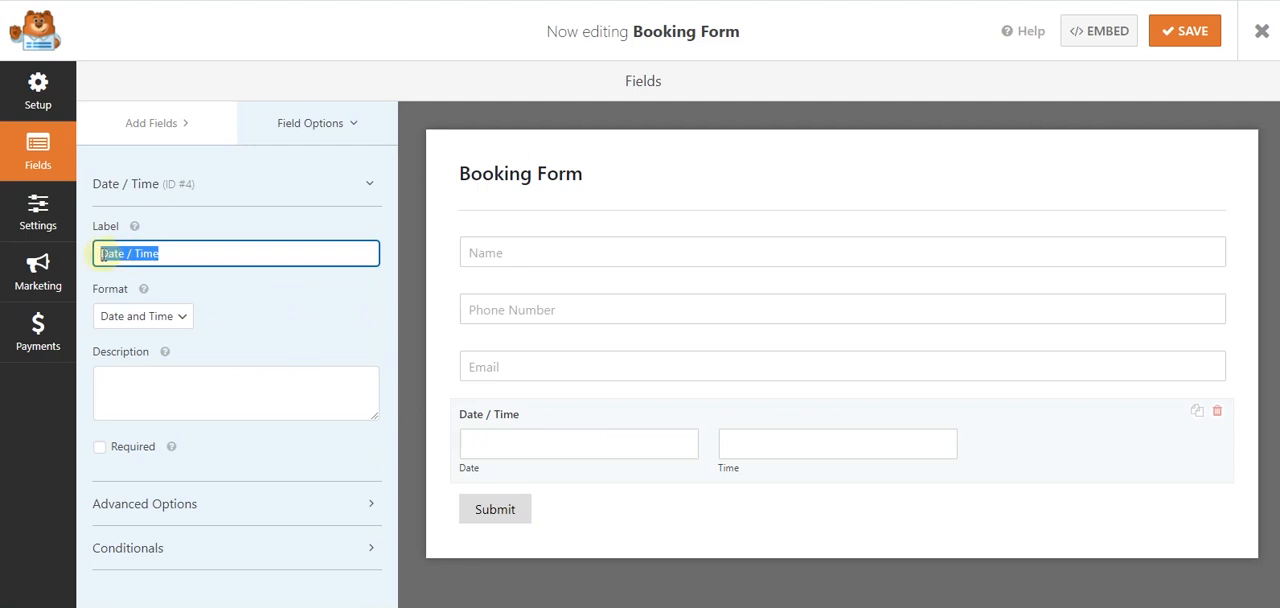
type("Date of Event?")
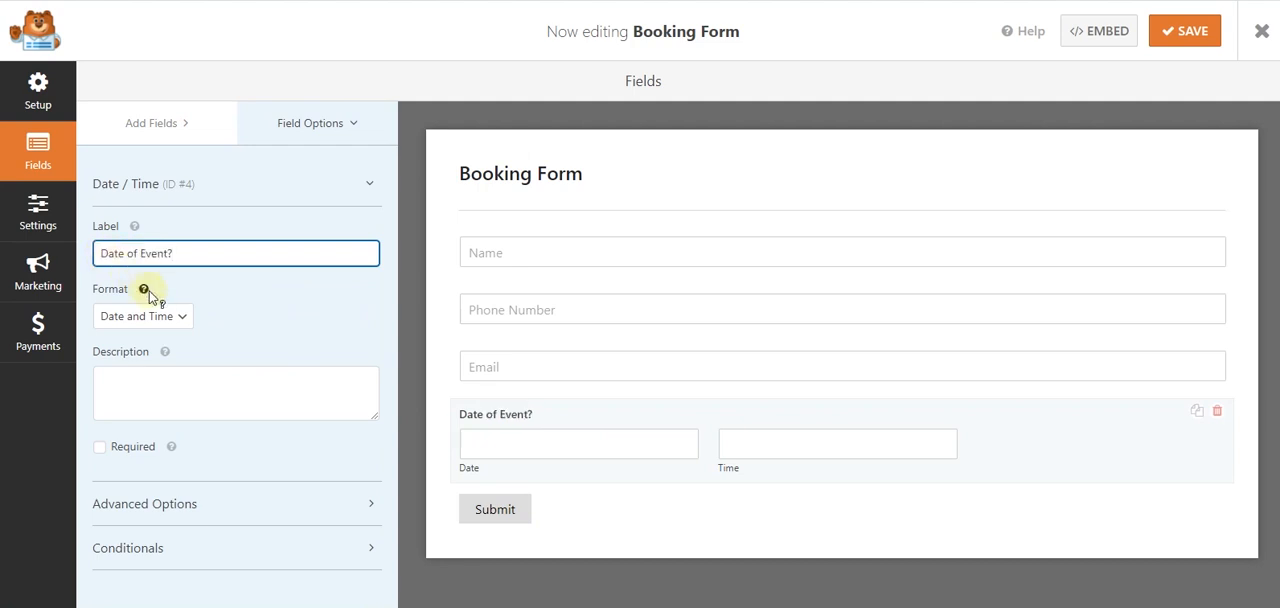
left_click(183, 318)
left_click(166, 360)
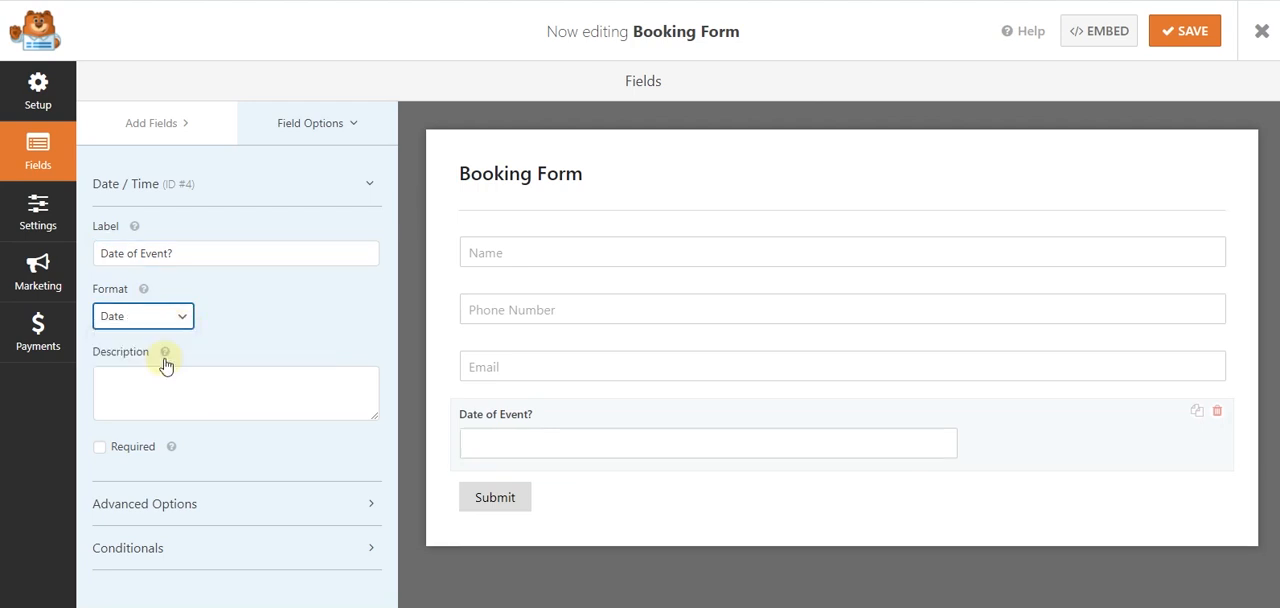
- Make the "Date of Event?" field required and set its field size to Large
left_click(128, 447)
left_click(143, 506)
scroll(200, 250, "down", 3)
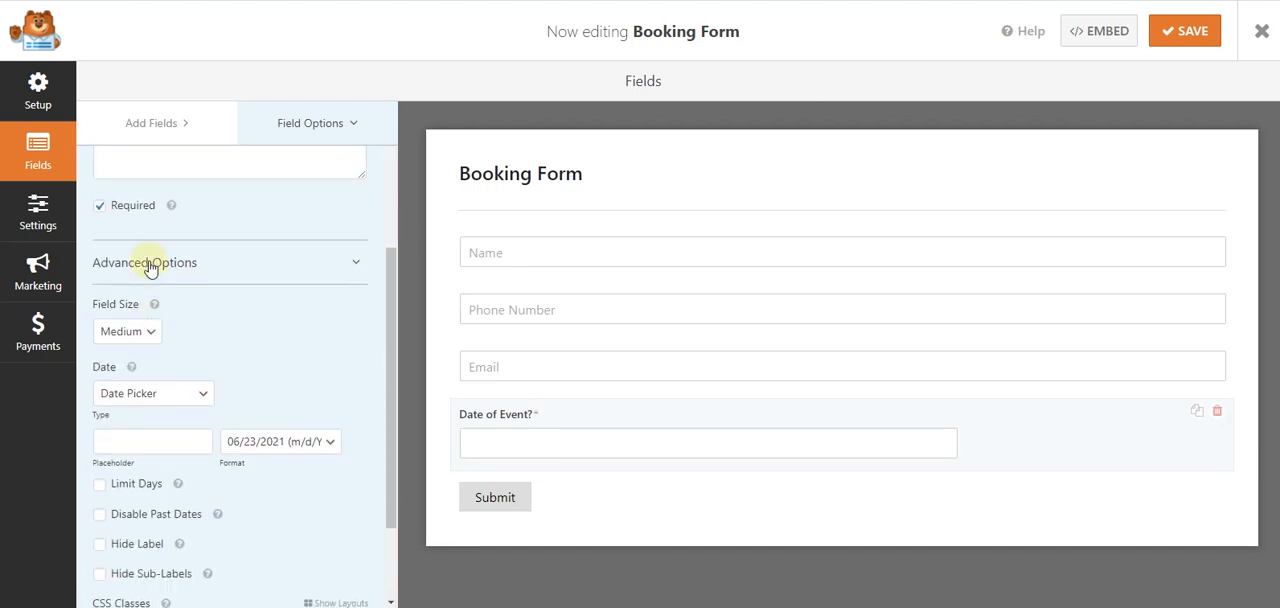
left_click(140, 331)
left_click(143, 386)
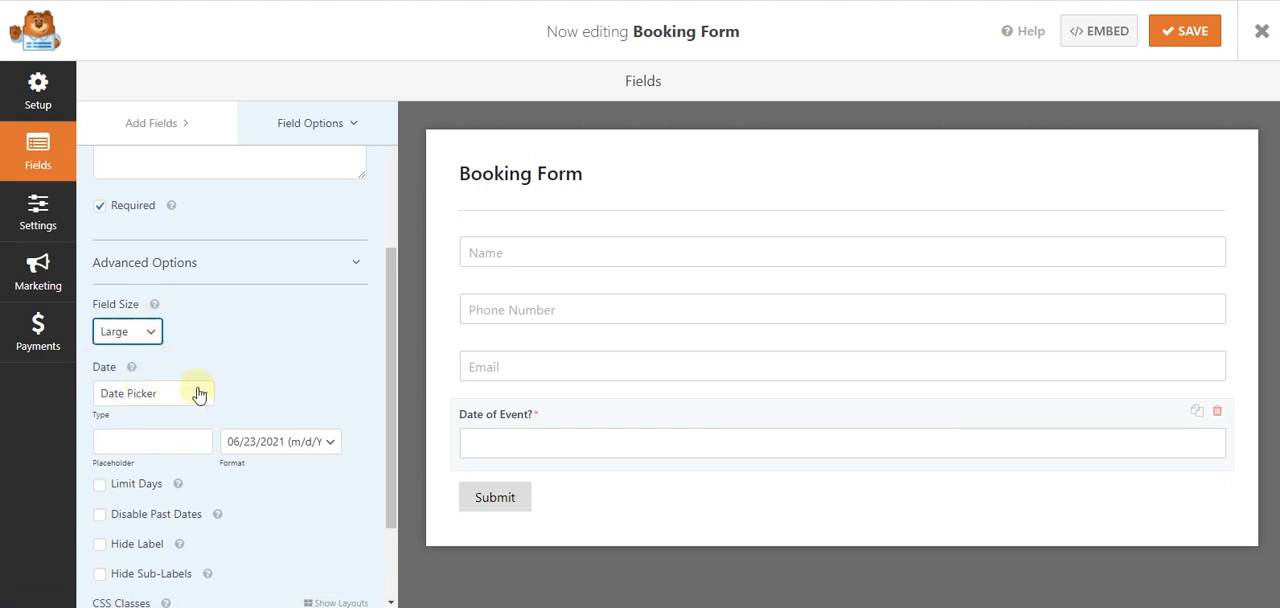
- Disable past dates for the "Date of Event?" field, keeping the Date Picker type and the m/d/Y format
left_click(194, 400)
left_click(194, 400)
left_click(304, 452)
left_click(272, 456)
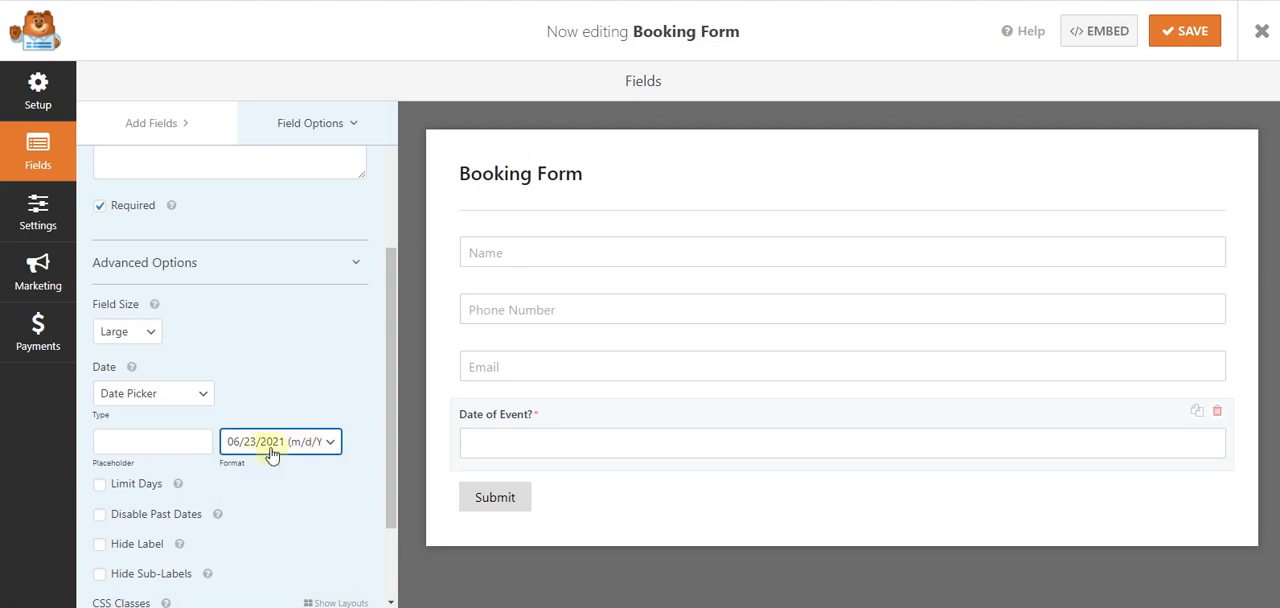
scroll(263, 465, "down", 1)
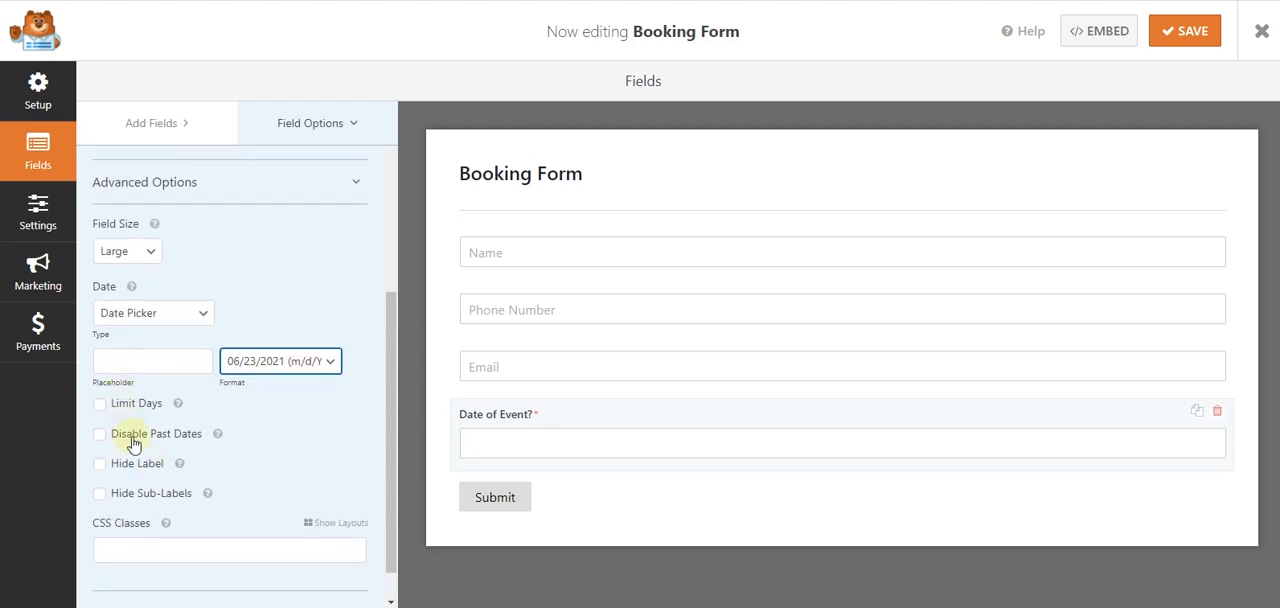
left_click(133, 444)
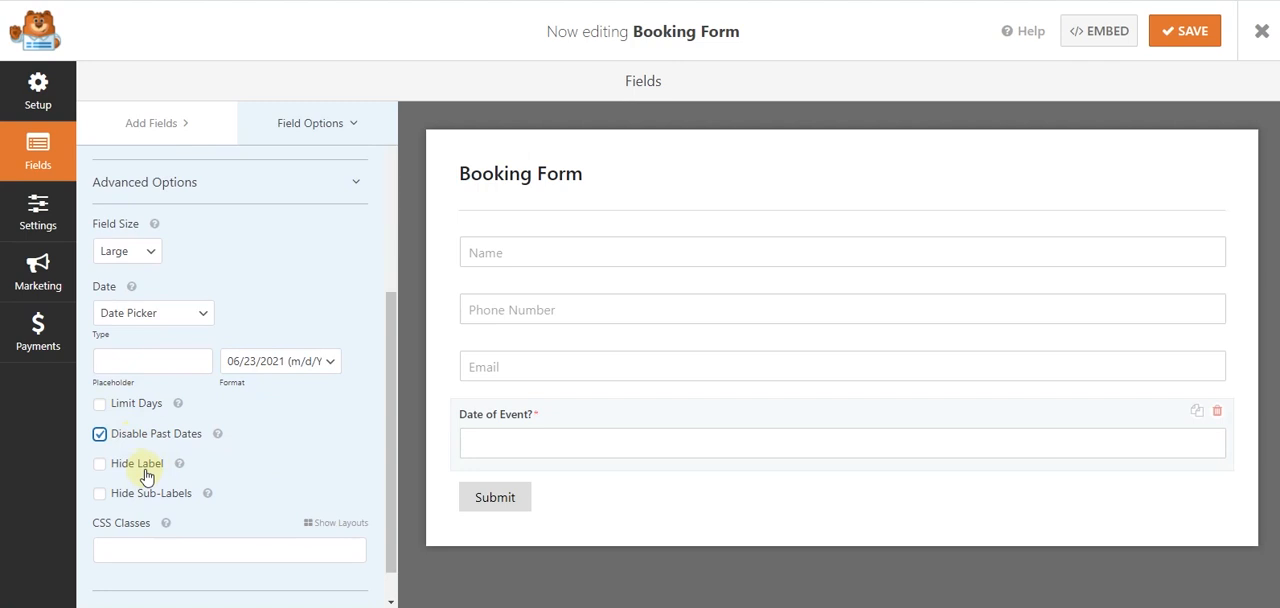
- Set the placeholder of the date field to "Date of Event?" and hide its label
left_click(141, 364)
type("Date of Event?")
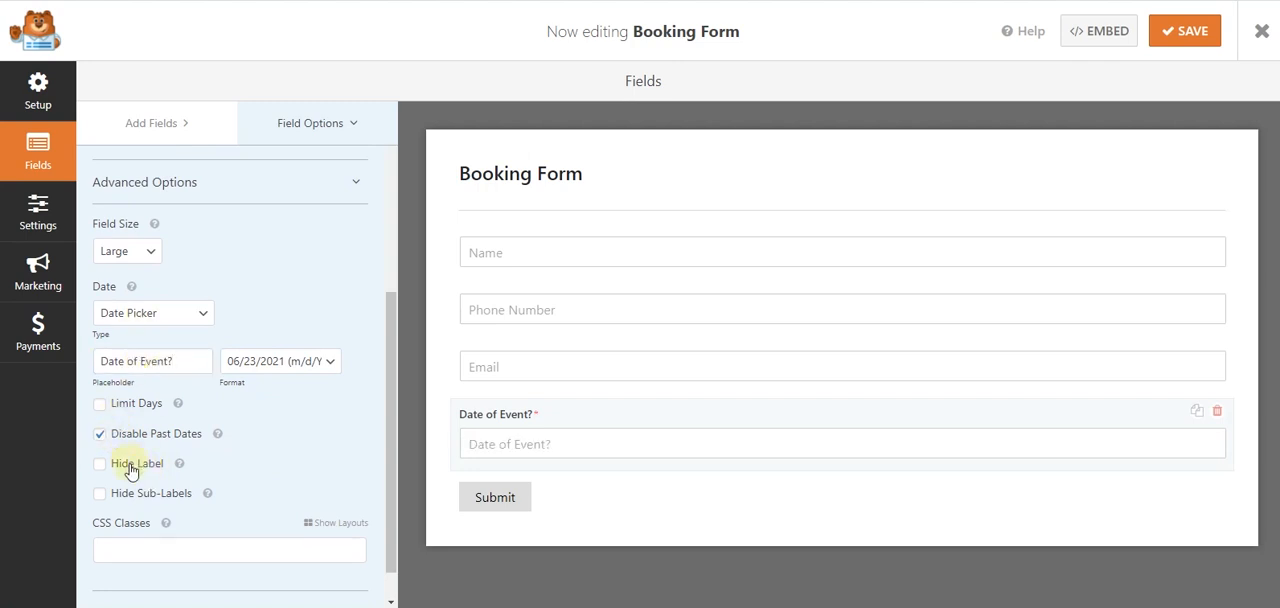
left_click(130, 468)
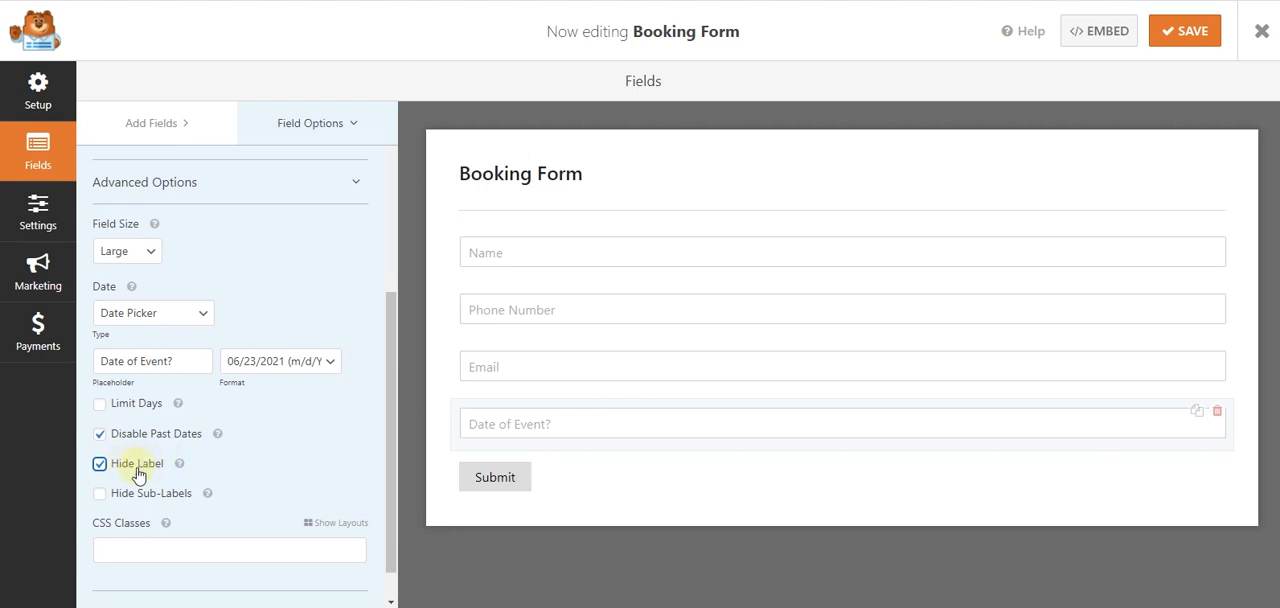
scroll(260, 430, "up", 4)
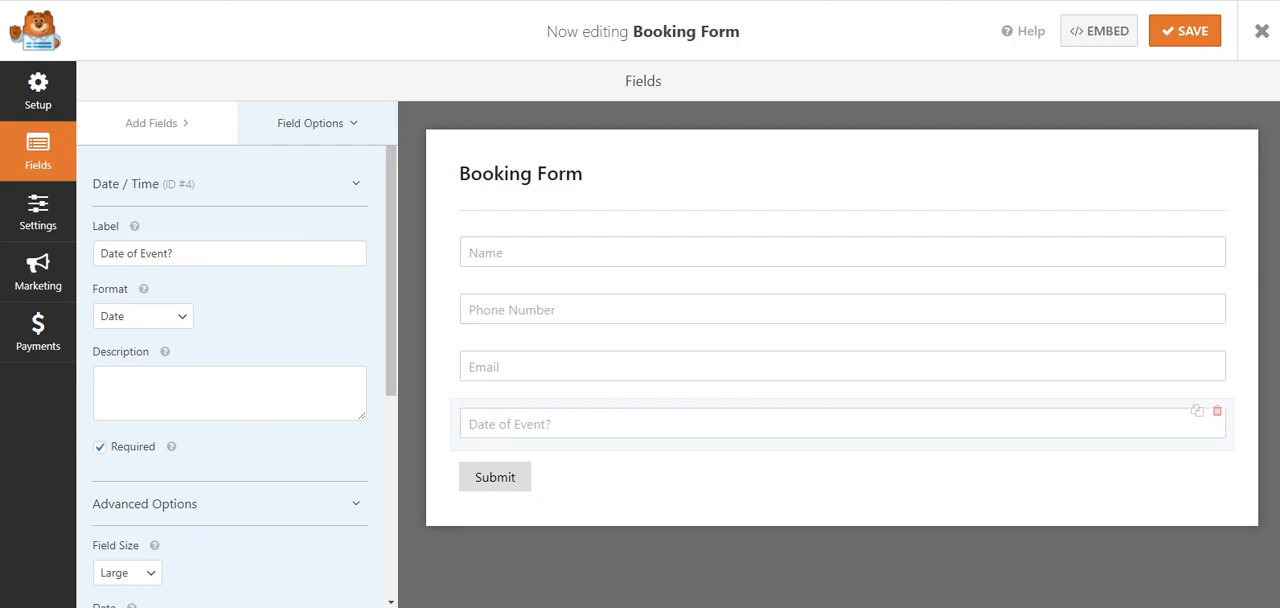
- Switch to the event questionnaire in Word and copy the question "Number of guest?"
key("alt+Tab")
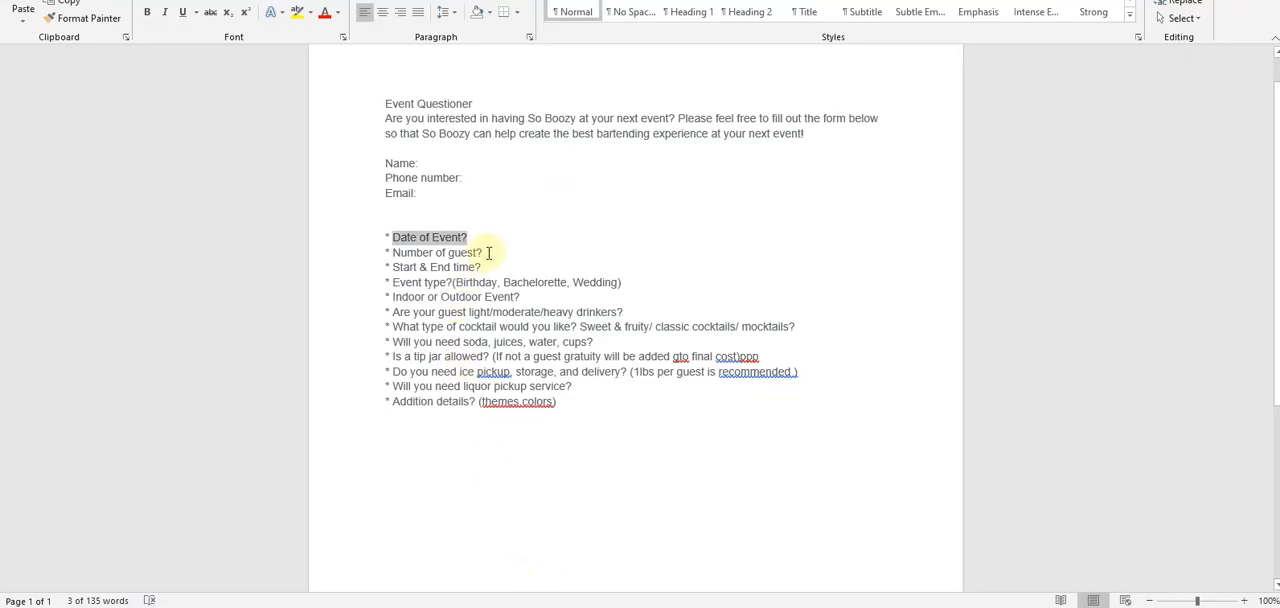
left_click_drag(482, 253, 409, 252)
key("ctrl+c")
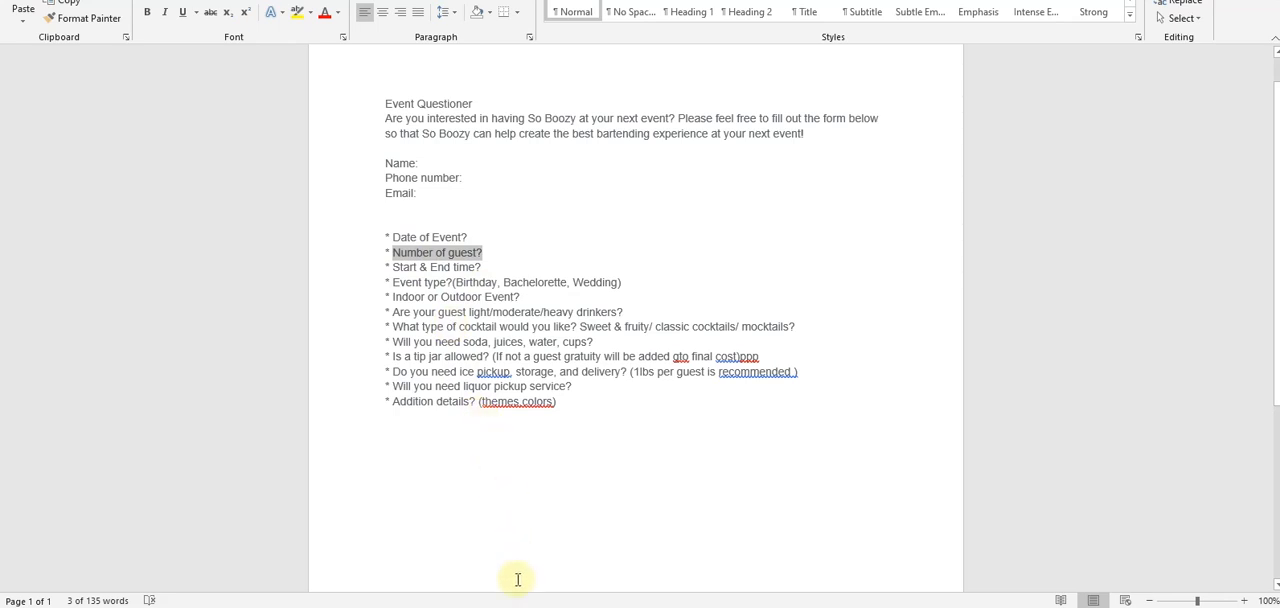
- Switch back to the WPForms builder, add a Single Line Text field below "Date of Event?" and open its options
key("alt+Tab")
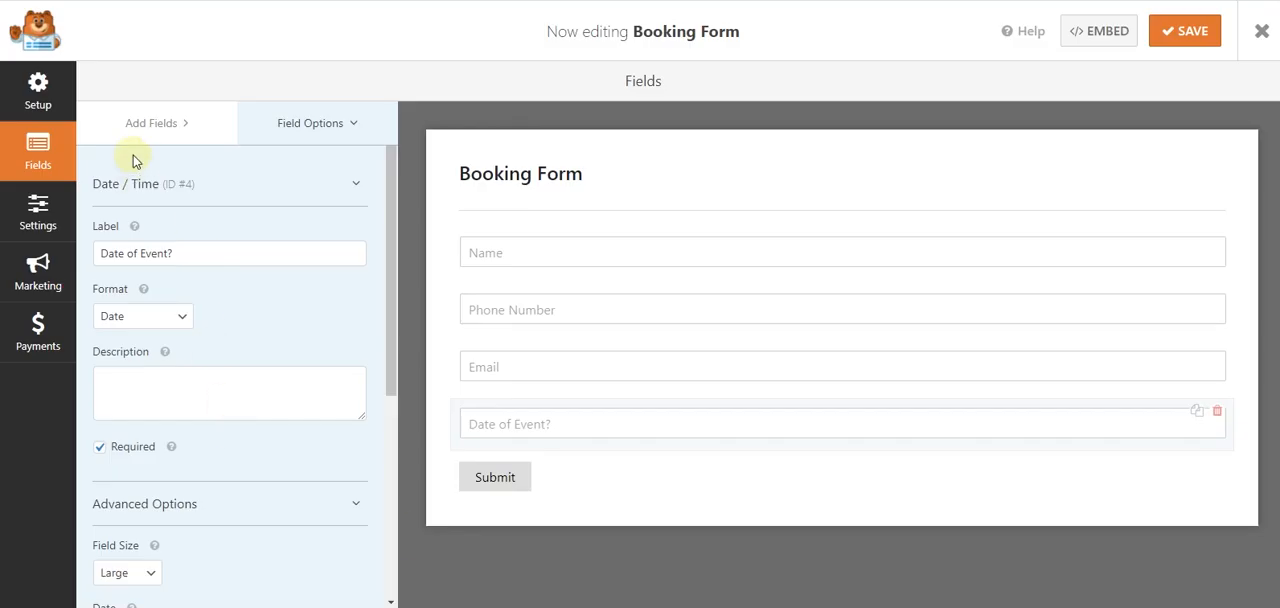
left_click(145, 124)
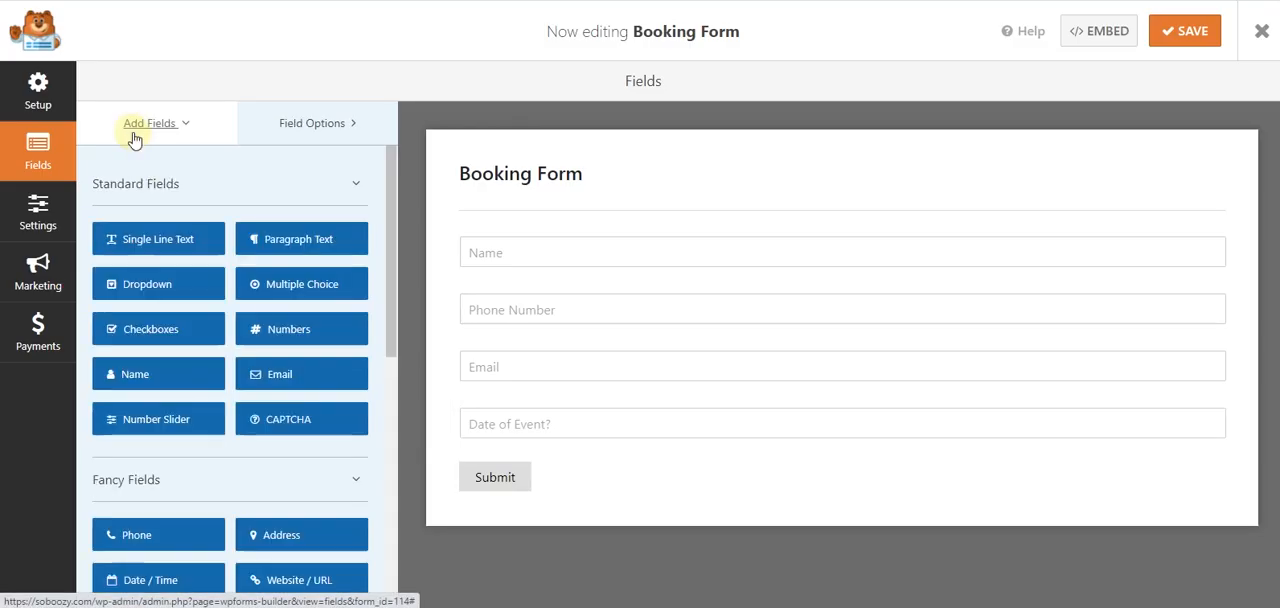
left_click(152, 246)
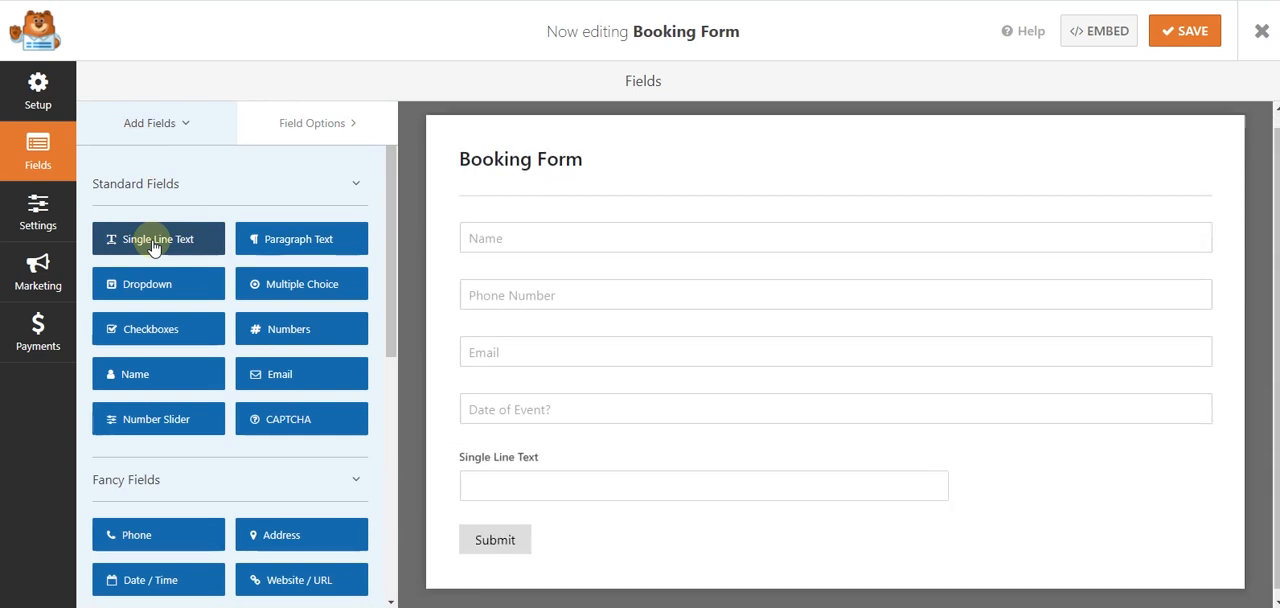
left_click(491, 479)
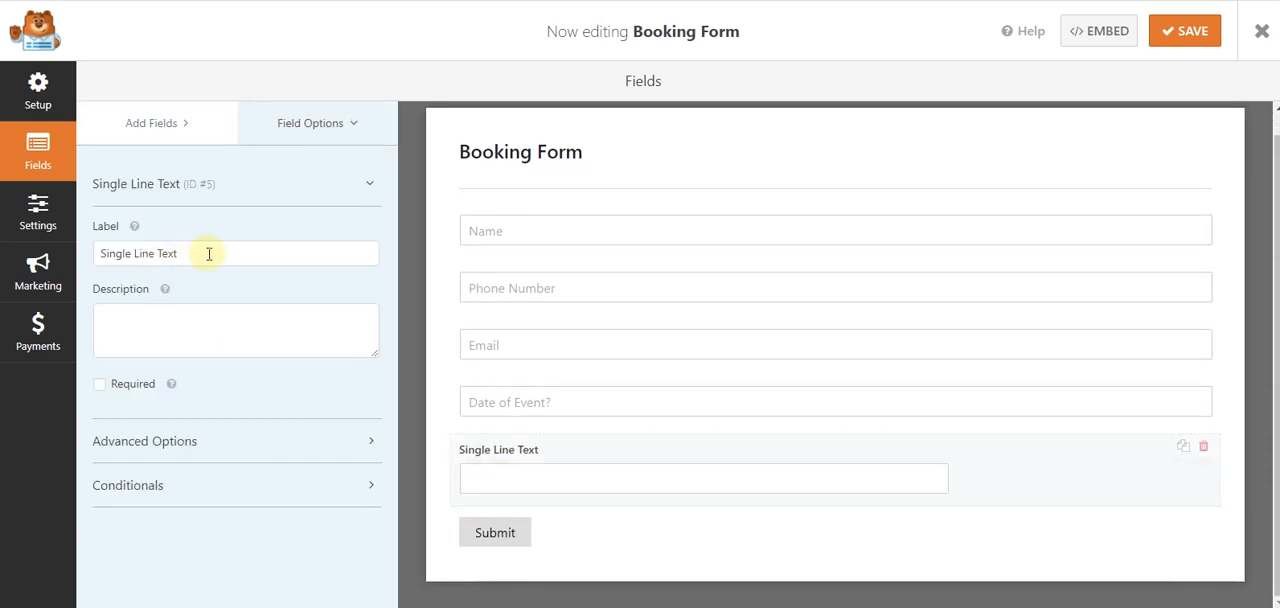
- Label the new Single Line Text field "Number of guest?" and make it required
left_click_drag(209, 252, 101, 244)
type("Number of guest?")
left_click(128, 389)
- Set the "Number of guest?" field to Large size with the placeholder "Number of guest?" and hide its label
left_click(150, 442)
scroll(180, 290, "down", 2)
left_click(126, 269)
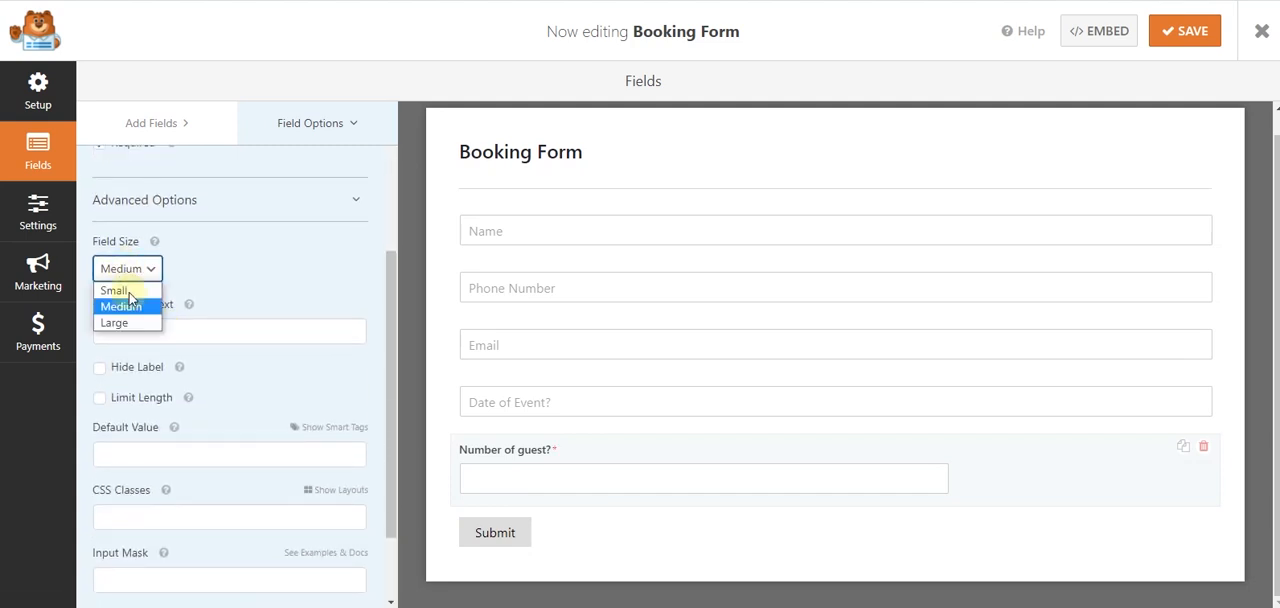
left_click(118, 322)
left_click(151, 335)
key("ctrl+v")
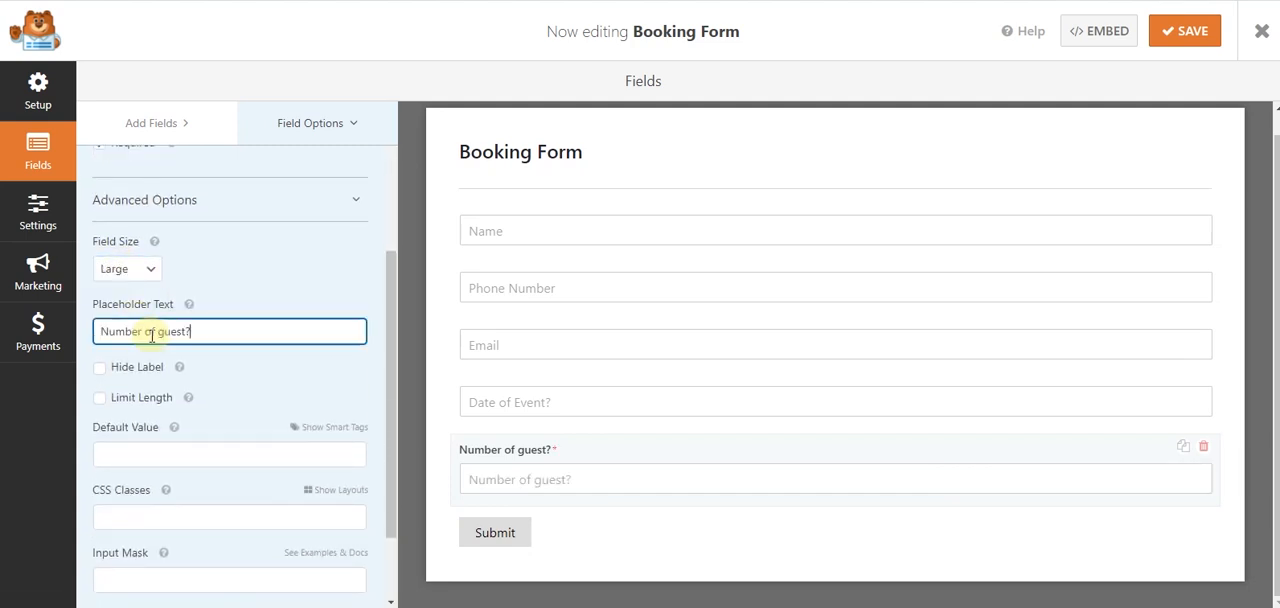
left_click(129, 368)
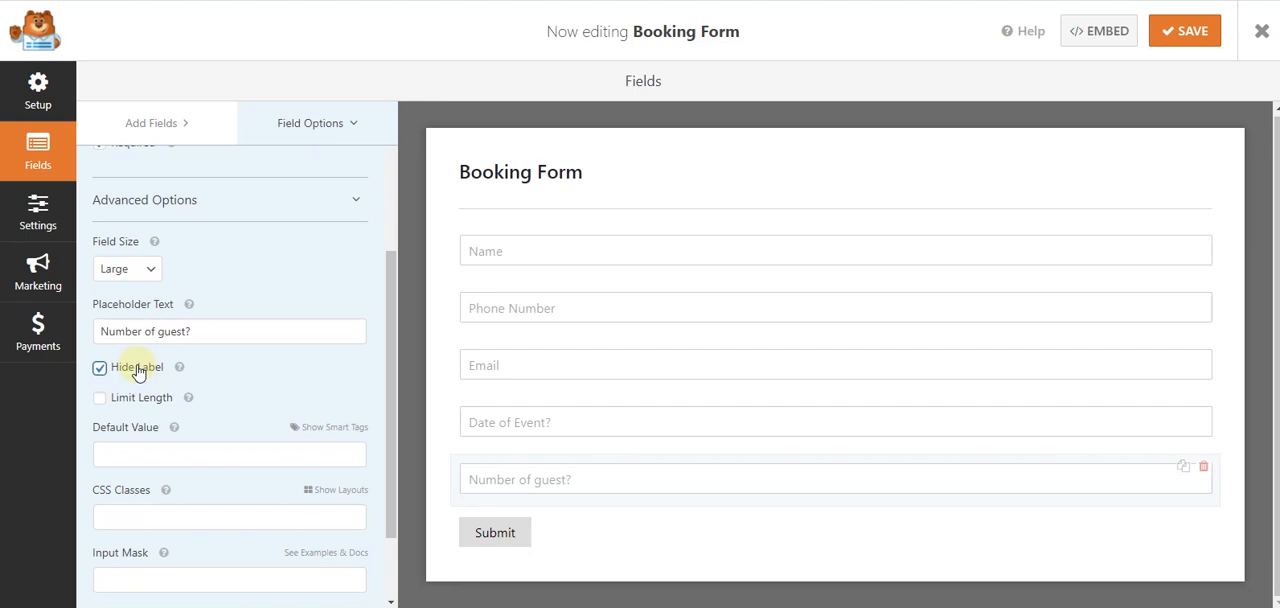
- Assign the "Date of Event?" field to the first column of a two-column layout
left_click(511, 420)
scroll(218, 410, "down", 1)
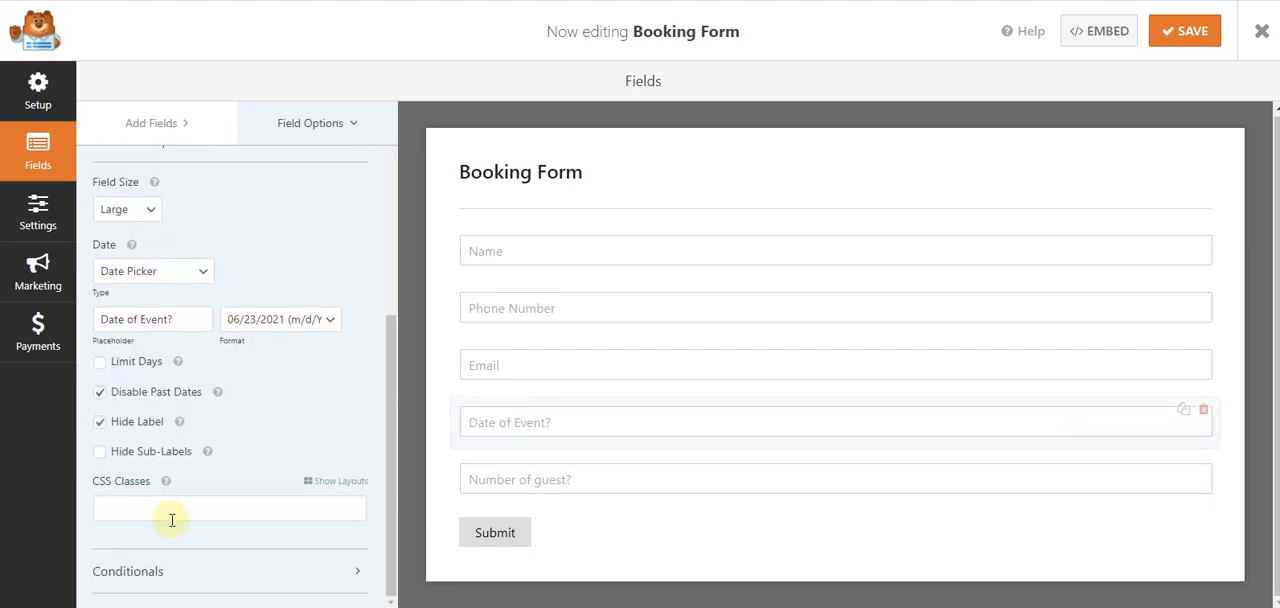
left_click(340, 480)
scroll(140, 430, "down", 1)
left_click(145, 449)
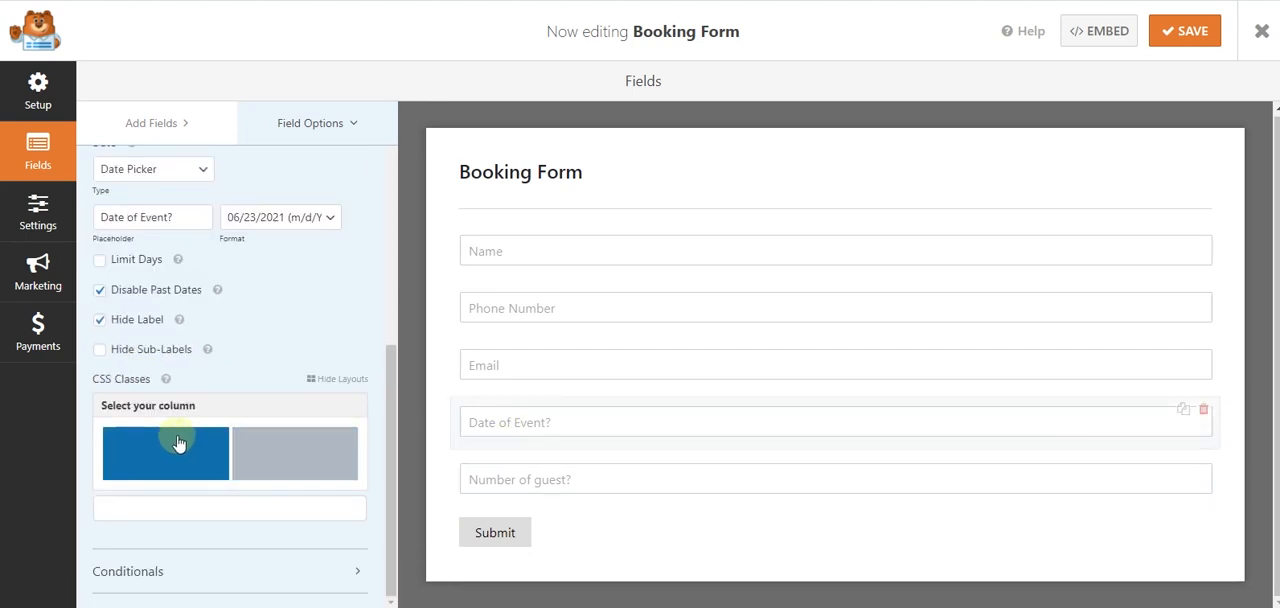
left_click(177, 443)
- Assign the "Number of guest?" field to the second column of the two-column layout, using the class wpforms-one-half
left_click(536, 481)
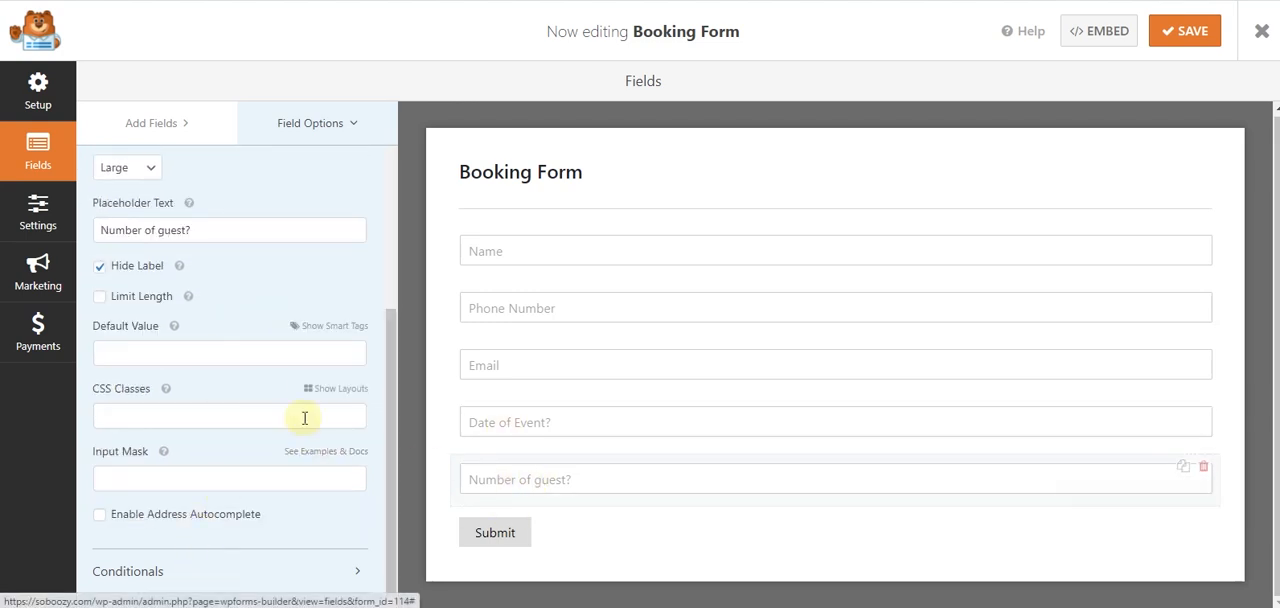
left_click(336, 389)
left_click(152, 449)
left_click(343, 458)
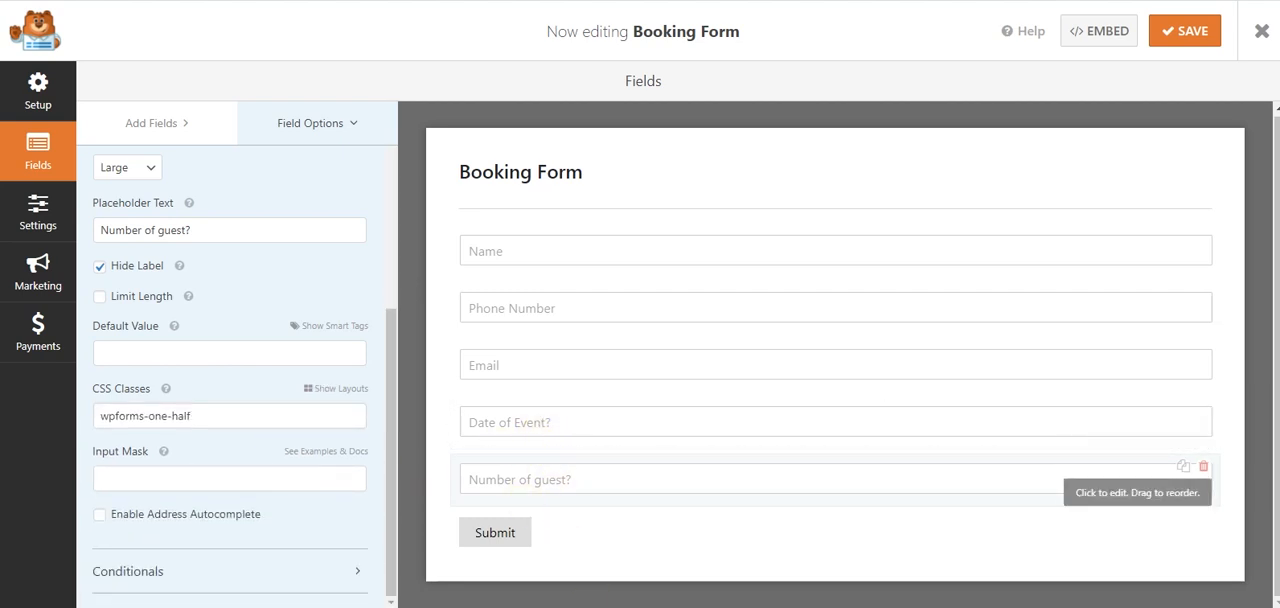
- Switch to the Word questionnaire and copy the question "Start & End time?"
left_click(590, 606)
scroll(476, 311, "down", 3)
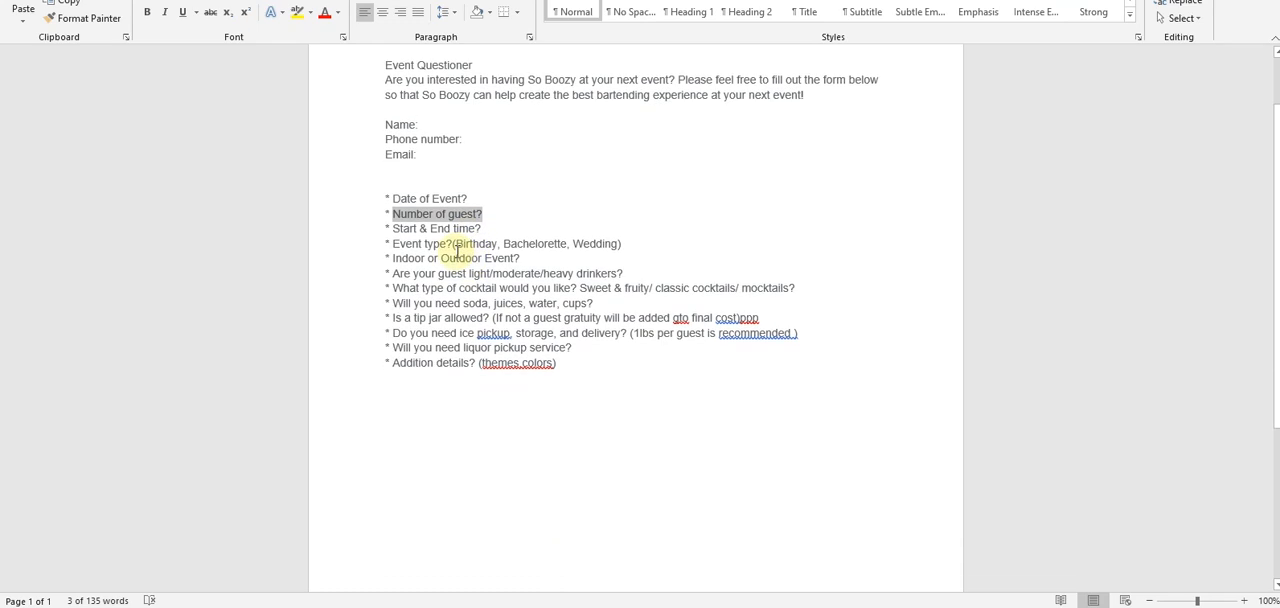
left_click_drag(484, 152, 398, 153)
key("ctrl+c")
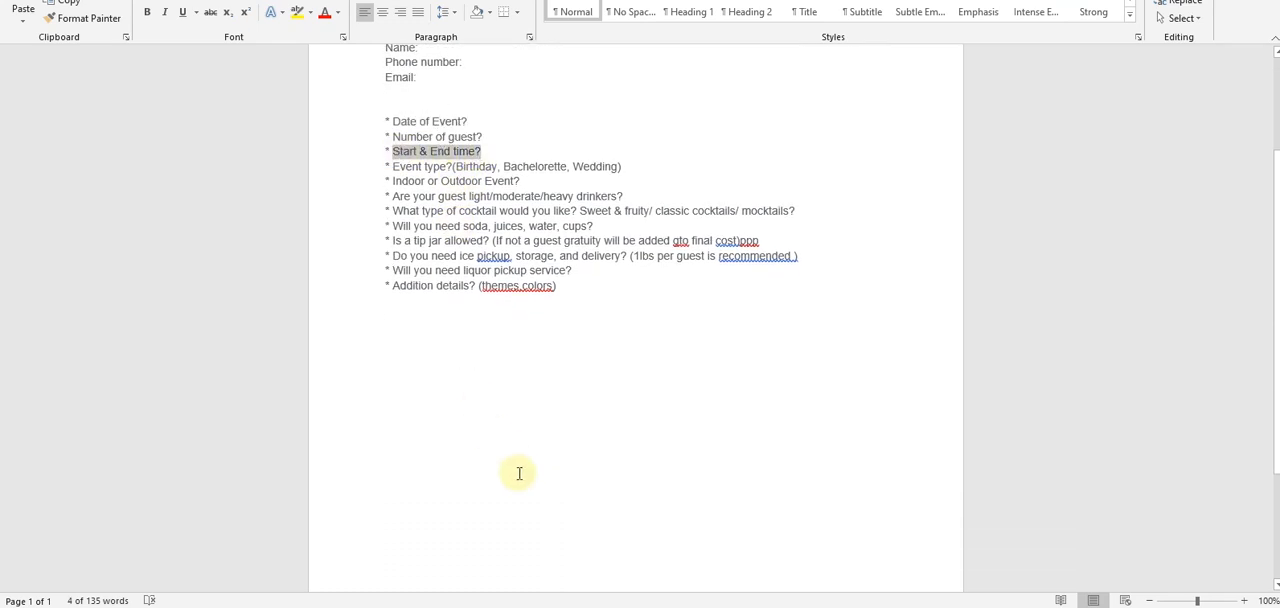
- Return to the WPForms builder, add a Single Line Text field below "Number of guest?" and open its options
left_click(548, 606)
scroll(245, 258, "up", 4)
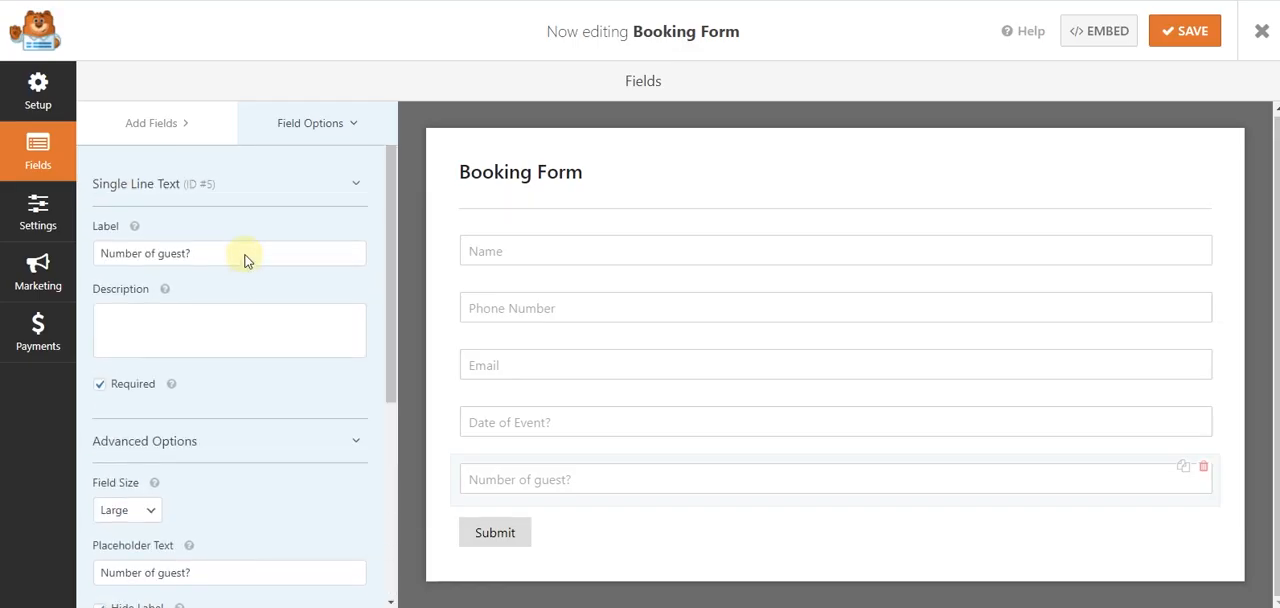
left_click(163, 122)
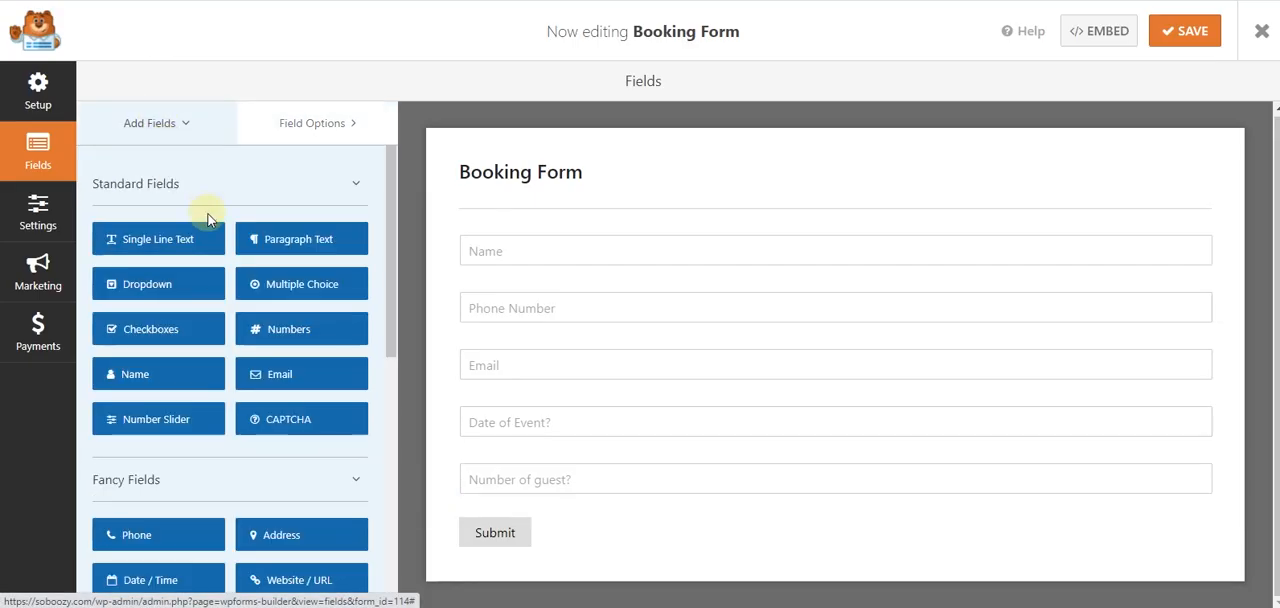
left_click(145, 243)
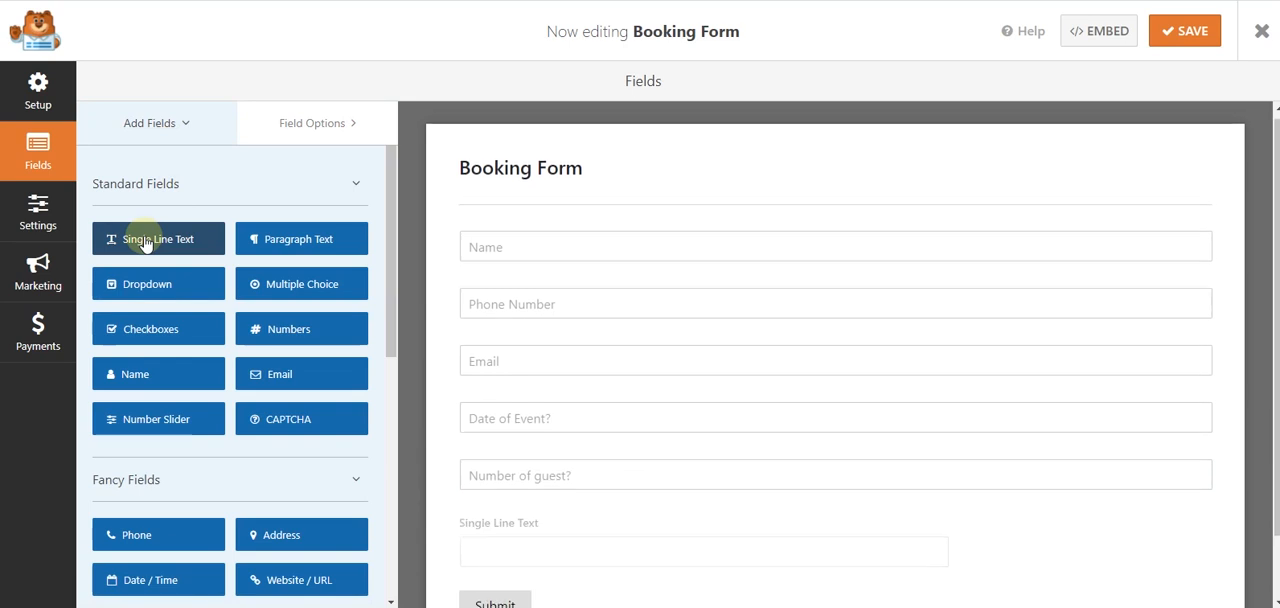
left_click(506, 502)
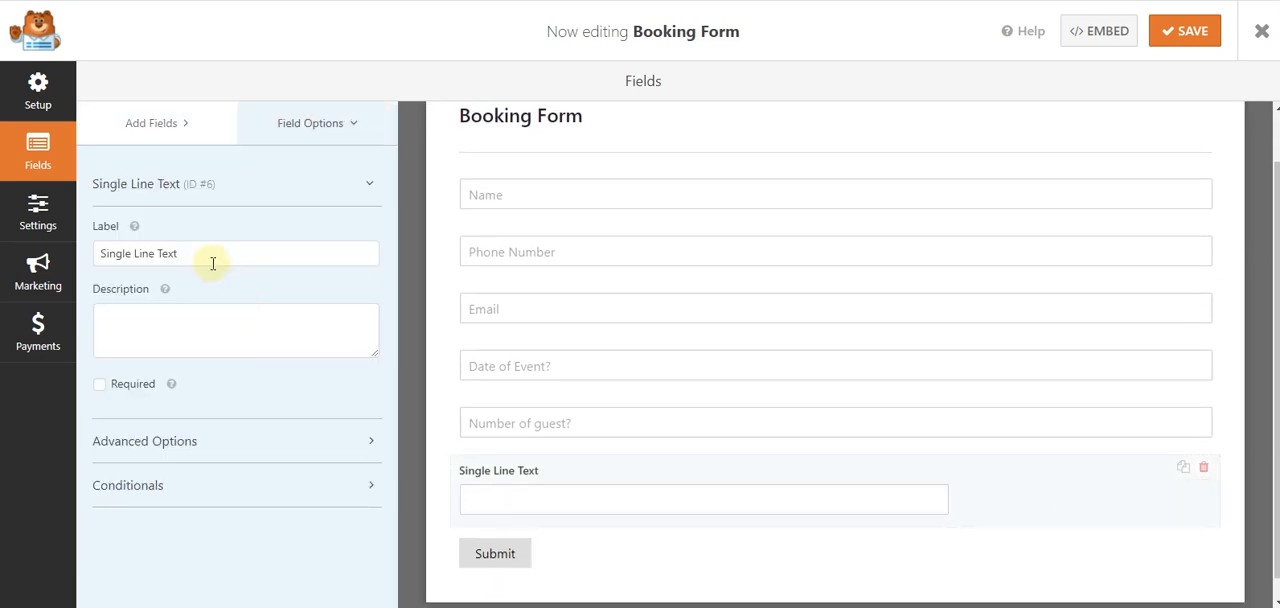
- Label the new text field "Start & End time?" and make it required
left_click_drag(212, 258, 108, 256)
key("ctrl+v")
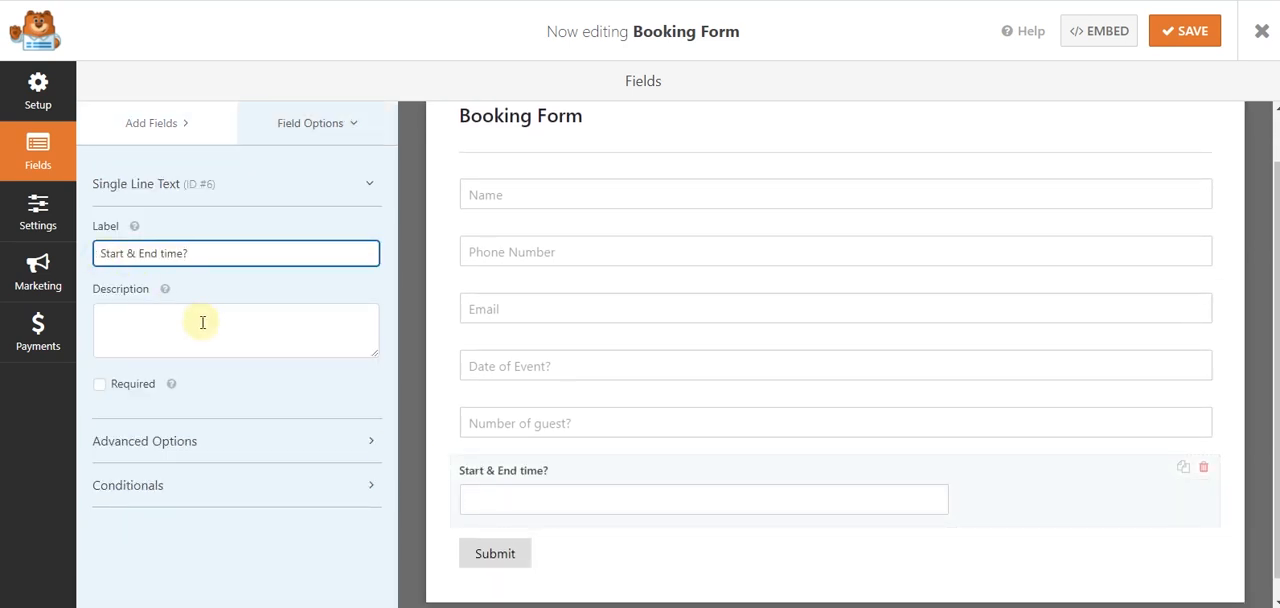
left_click_drag(217, 252, 97, 250)
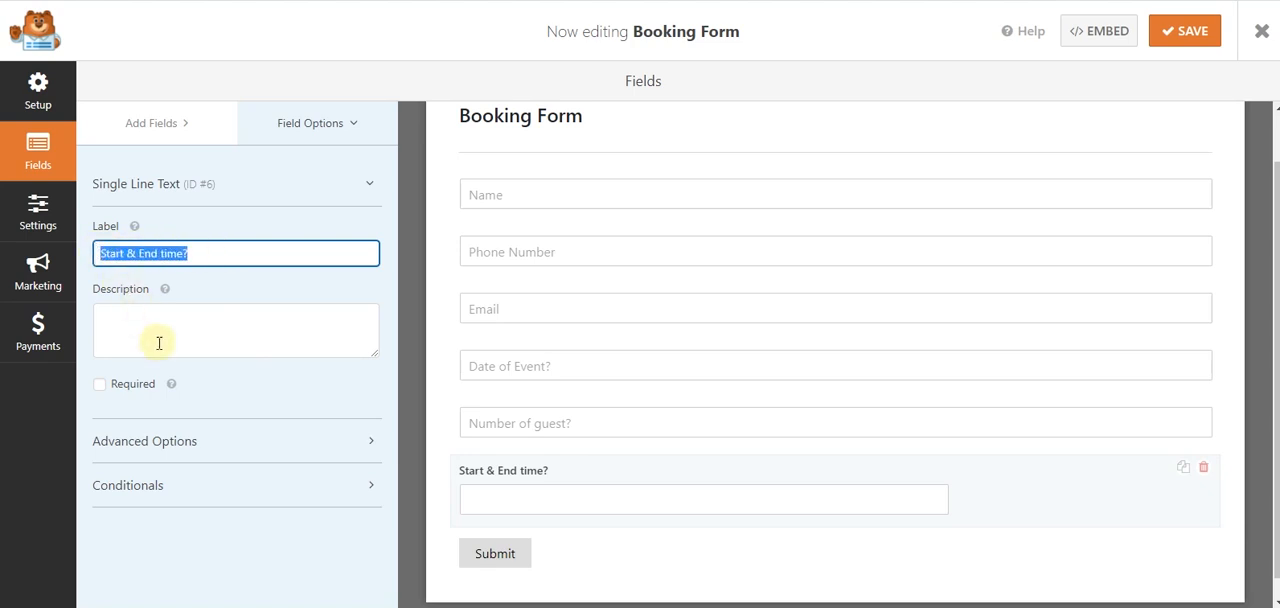
left_click(133, 388)
- Give the "Start & End time?" field the placeholder "Start & End time?", set its size to Large and hide its label
left_click(152, 438)
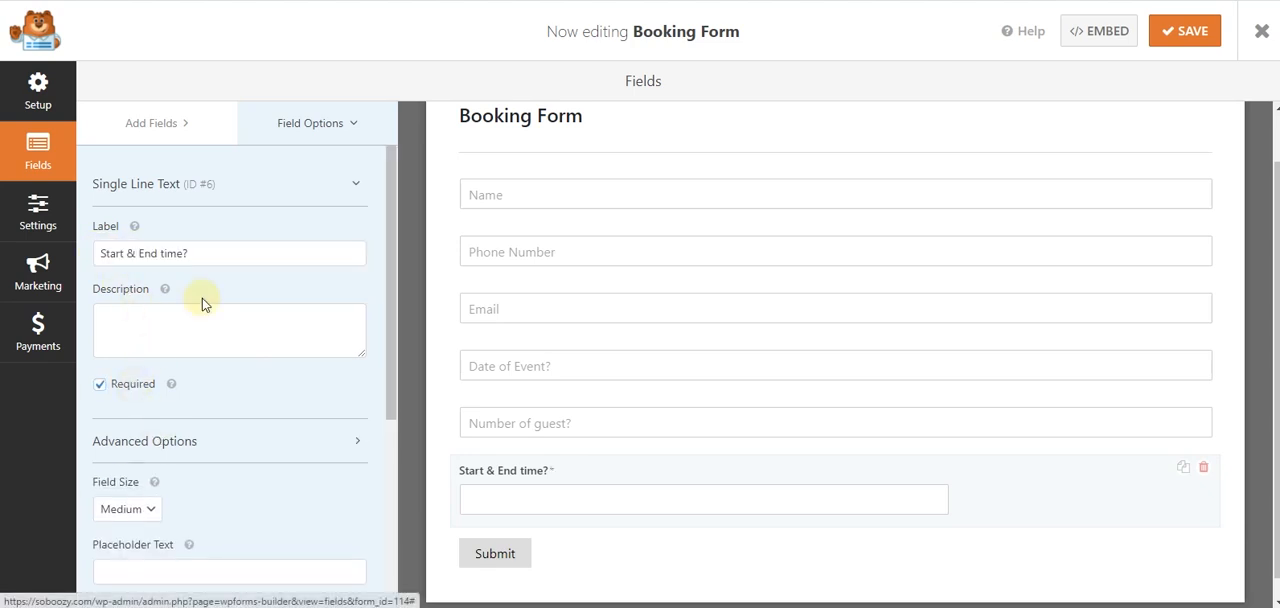
scroll(171, 406, "down", 2)
left_click(162, 414)
key("ctrl+v")
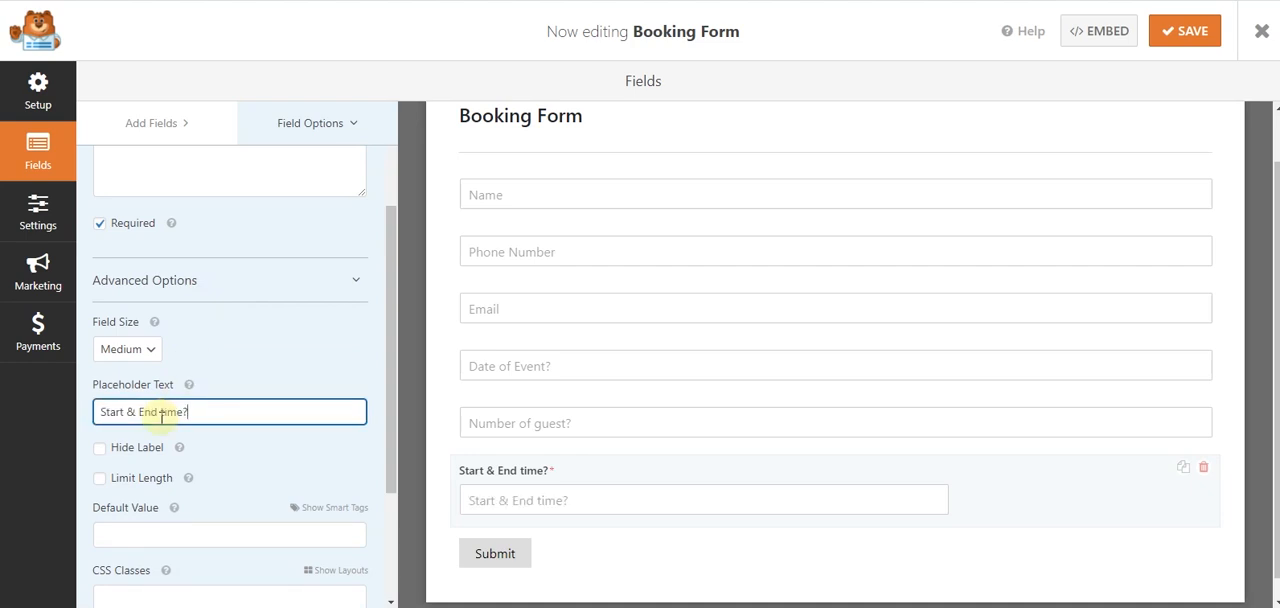
left_click(140, 352)
left_click(142, 404)
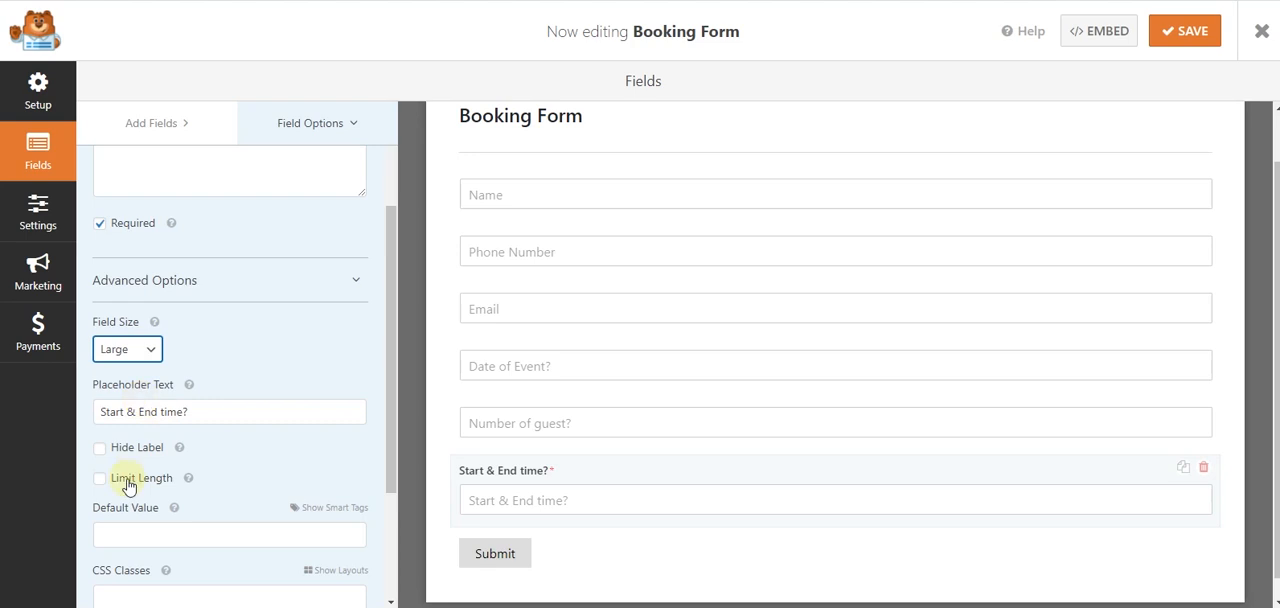
left_click(129, 452)
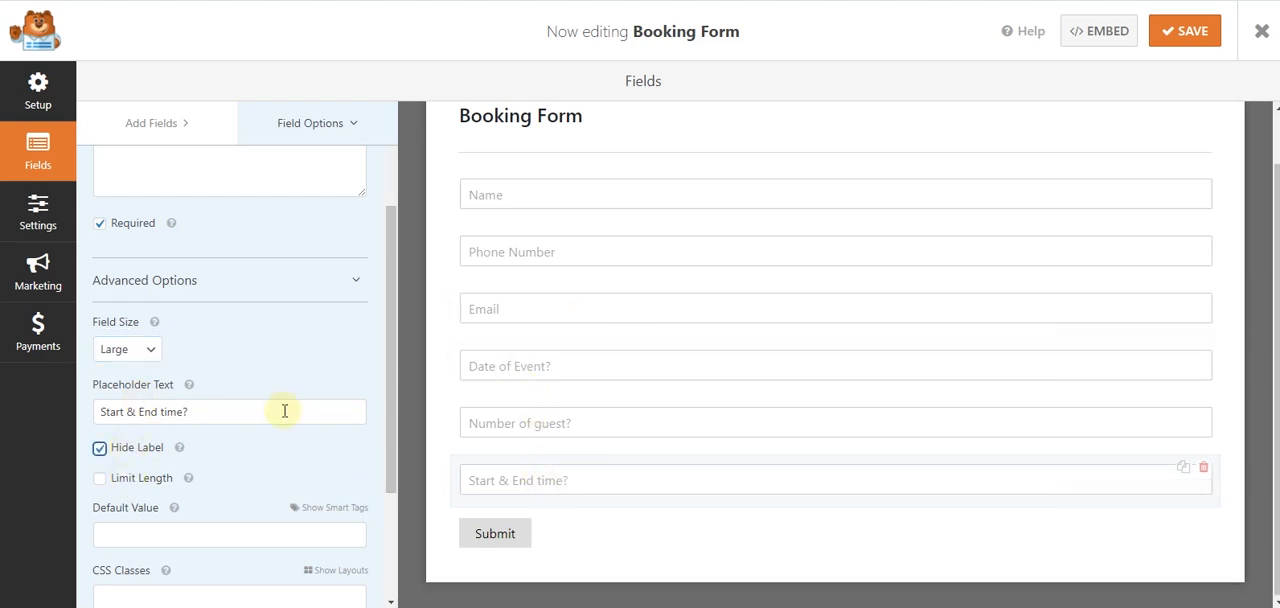
- Switch to the Word questionnaire and copy the question "Event type?" without its bracketed examples
left_click(558, 607)
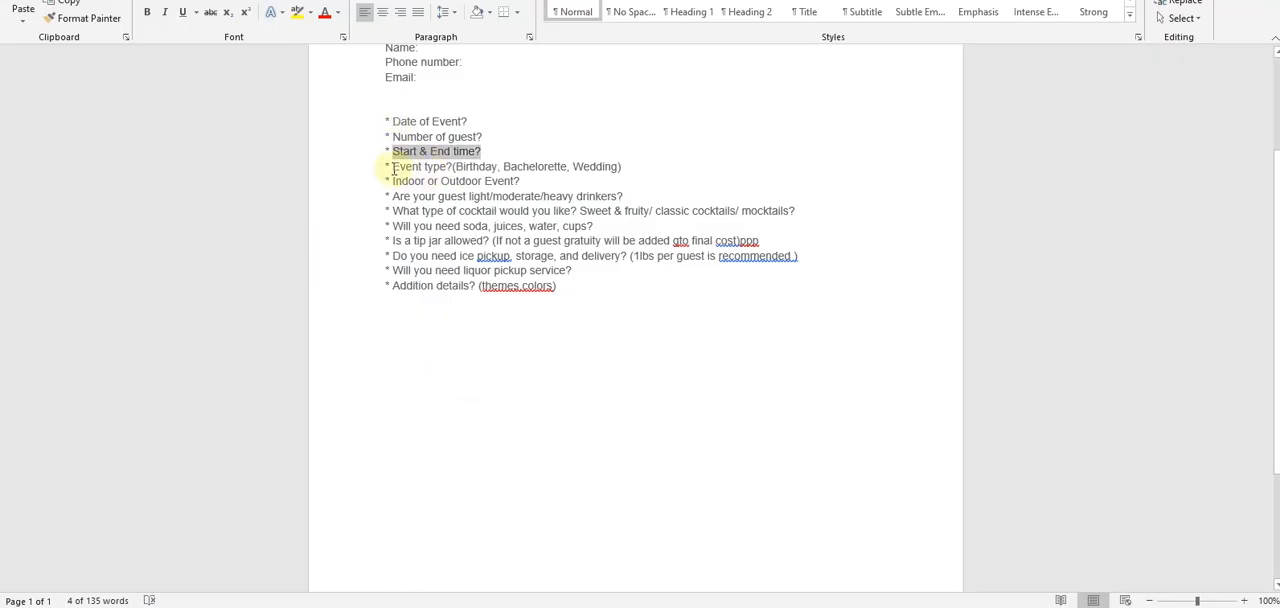
left_click_drag(393, 168, 416, 166)
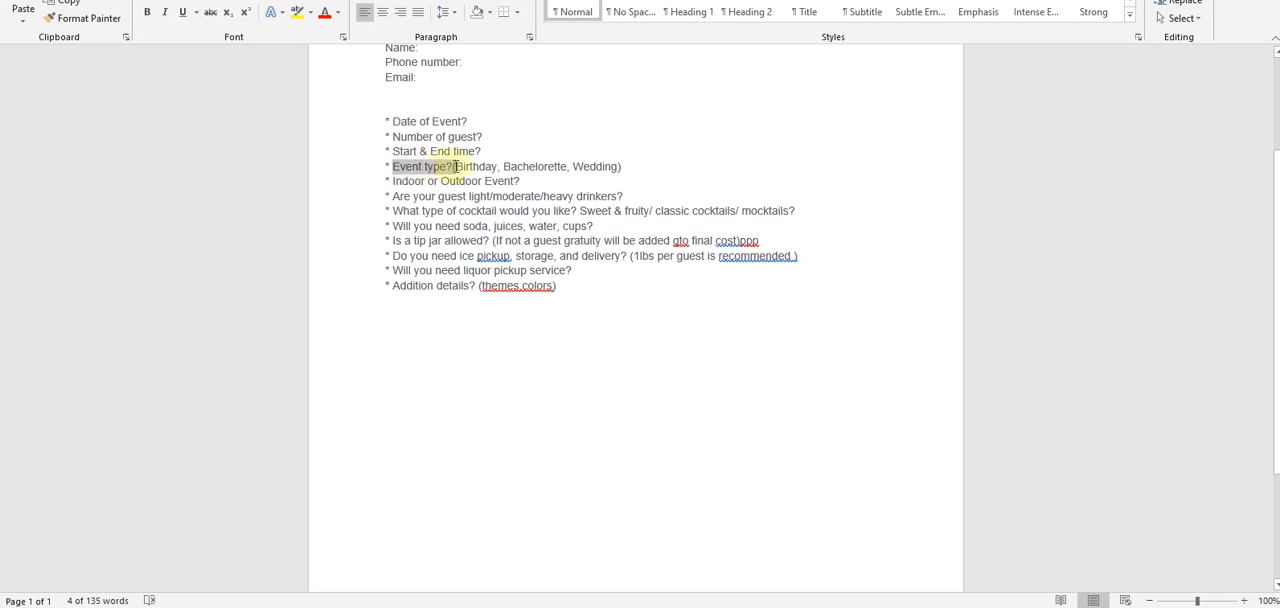
left_click_drag(452, 168, 452, 167)
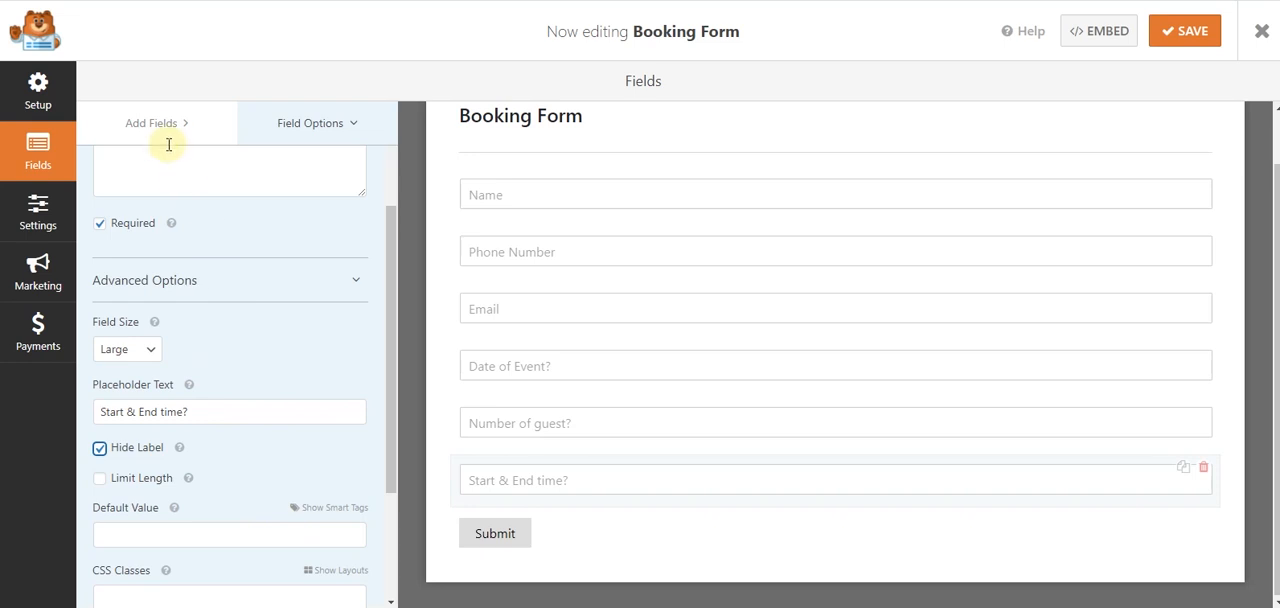
- Add a Multiple Choice field below "Start & End time?" in the booking form and open its options
left_click(162, 130)
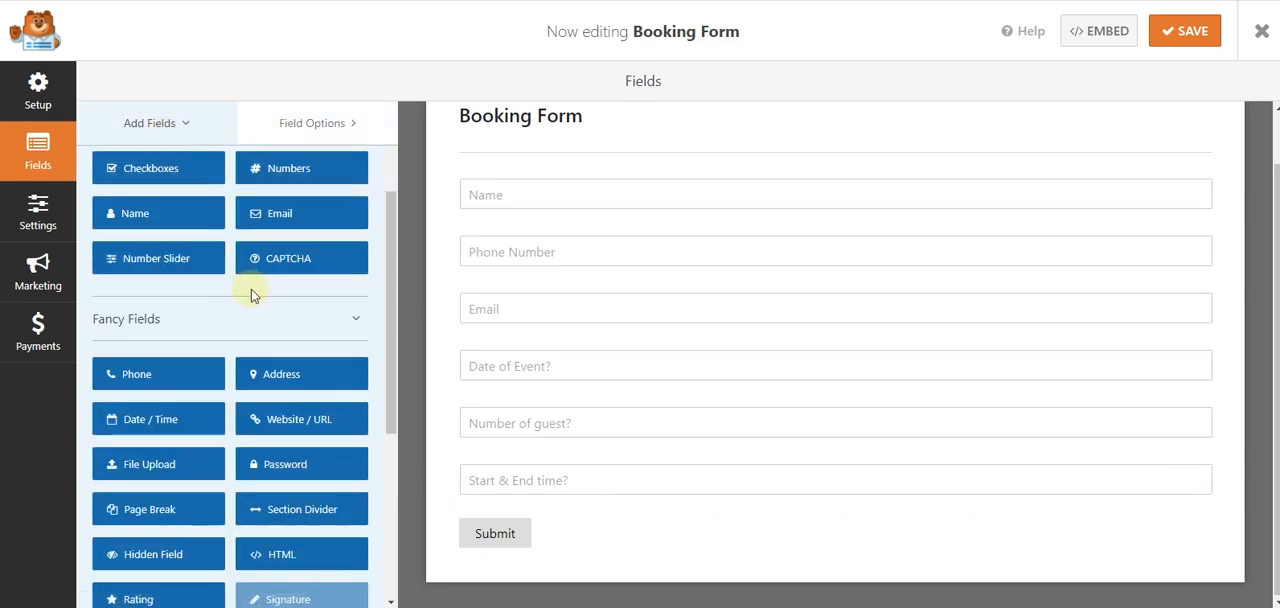
scroll(251, 289, "up", 2)
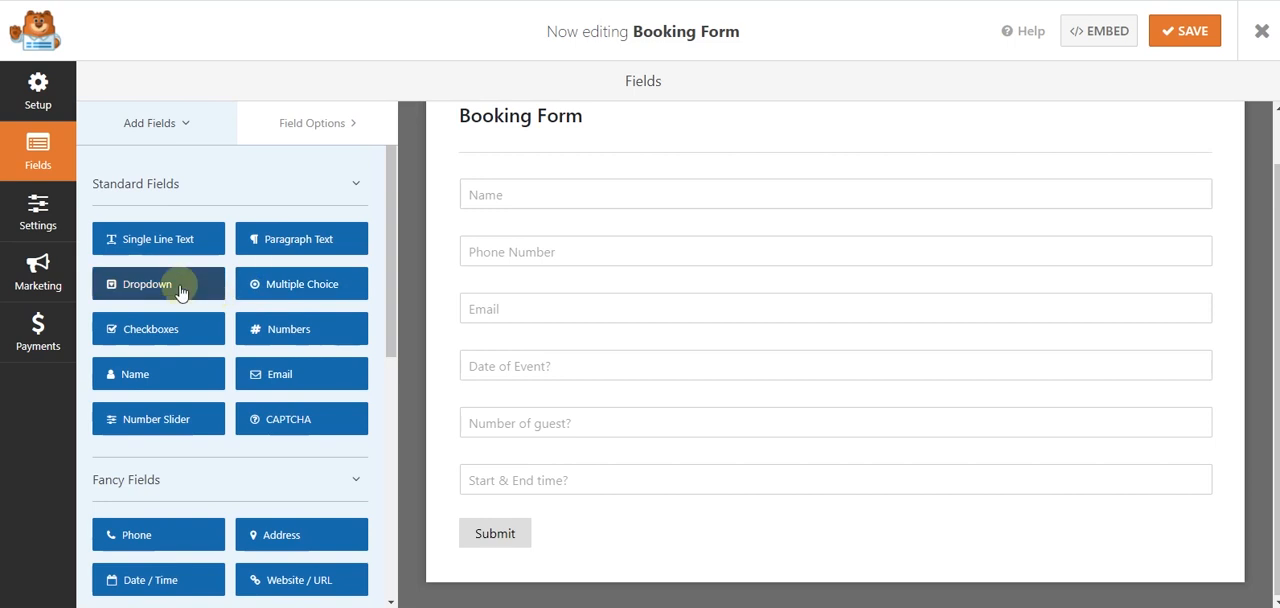
scroll(178, 285, "down", 1)
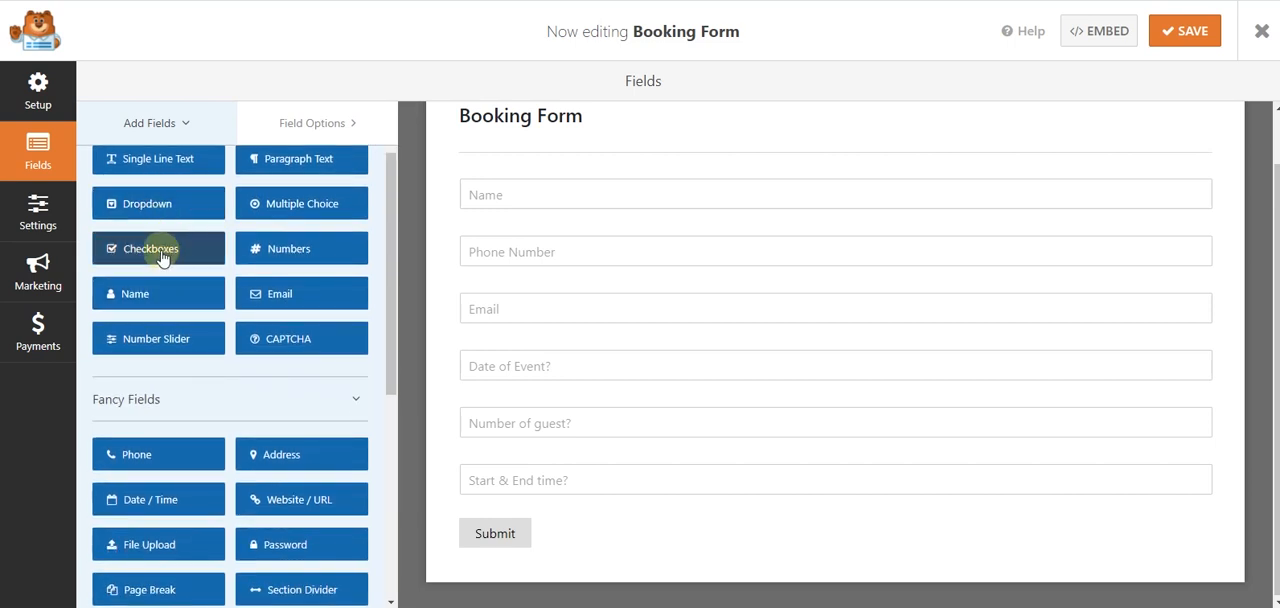
scroll(164, 257, "down", 1)
scroll(164, 257, "down", 1)
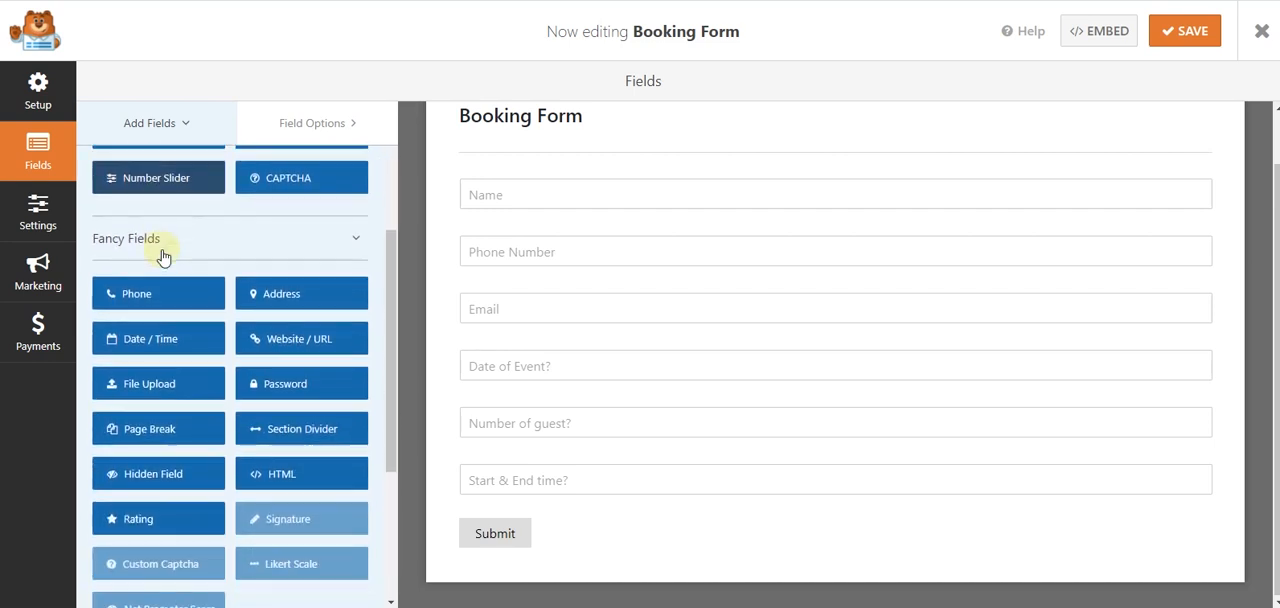
scroll(164, 257, "down", 3)
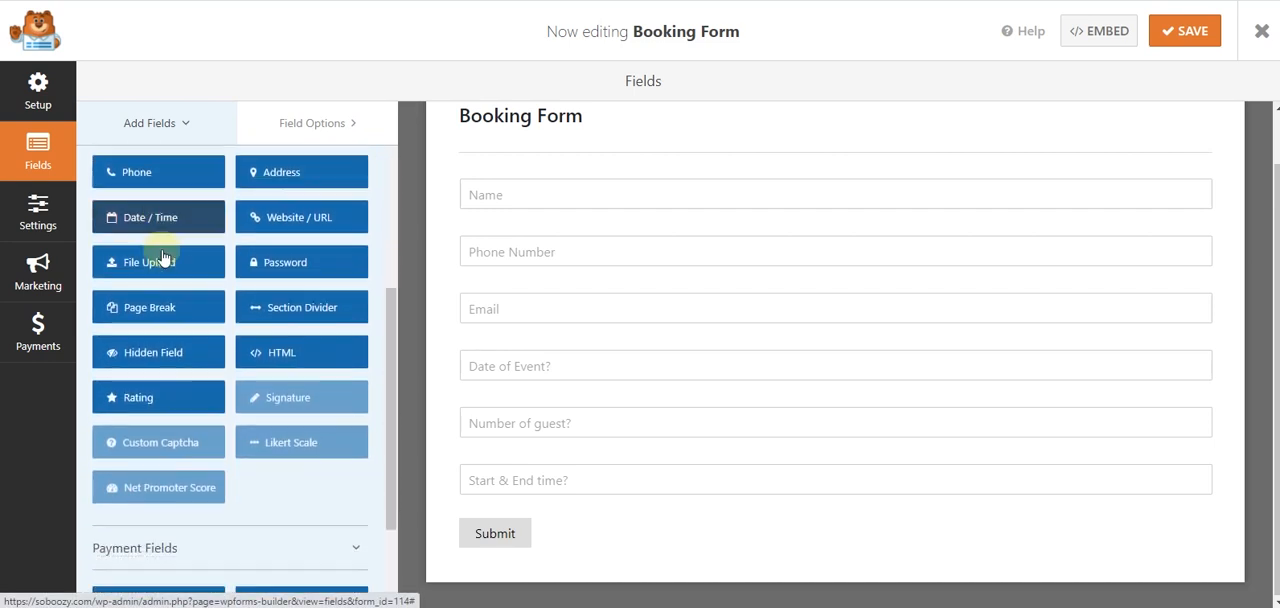
scroll(162, 256, "up", 1)
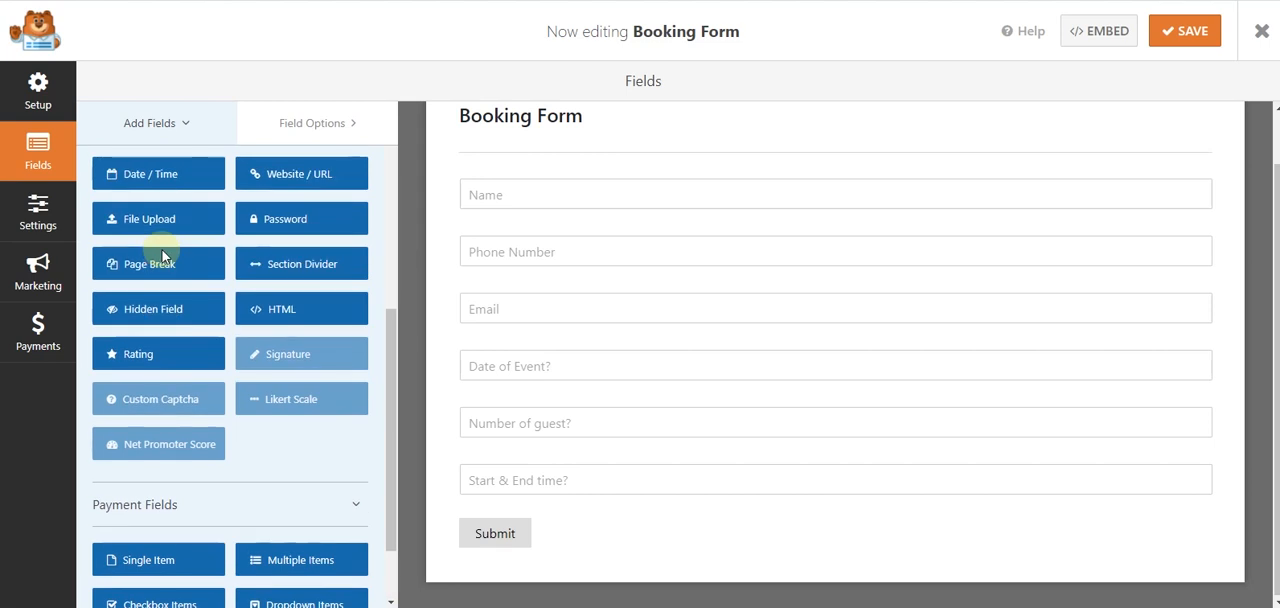
scroll(162, 256, "up", 1)
scroll(162, 257, "up", 1)
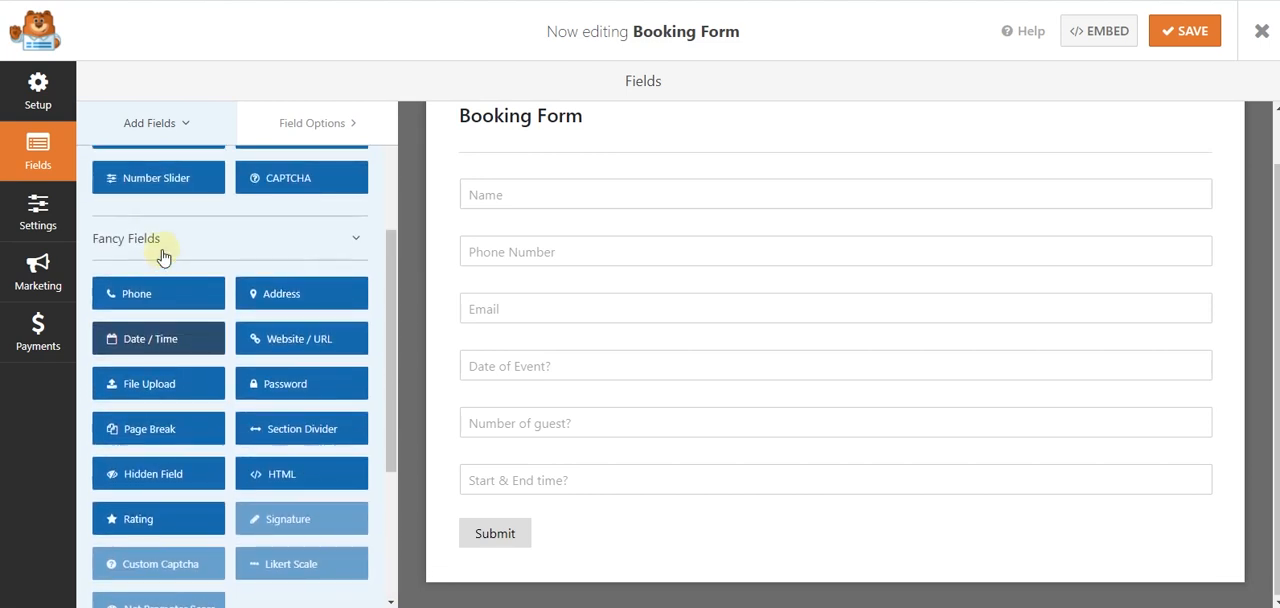
scroll(162, 257, "up", 2)
scroll(163, 257, "up", 1)
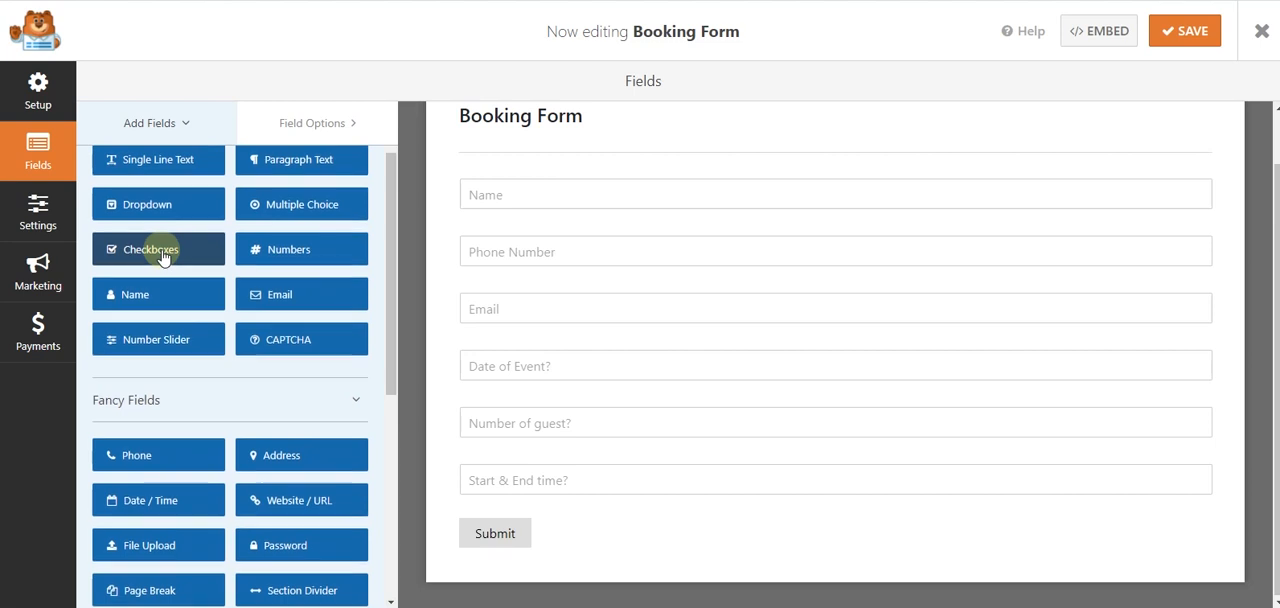
scroll(163, 257, "up", 1)
left_click(297, 300)
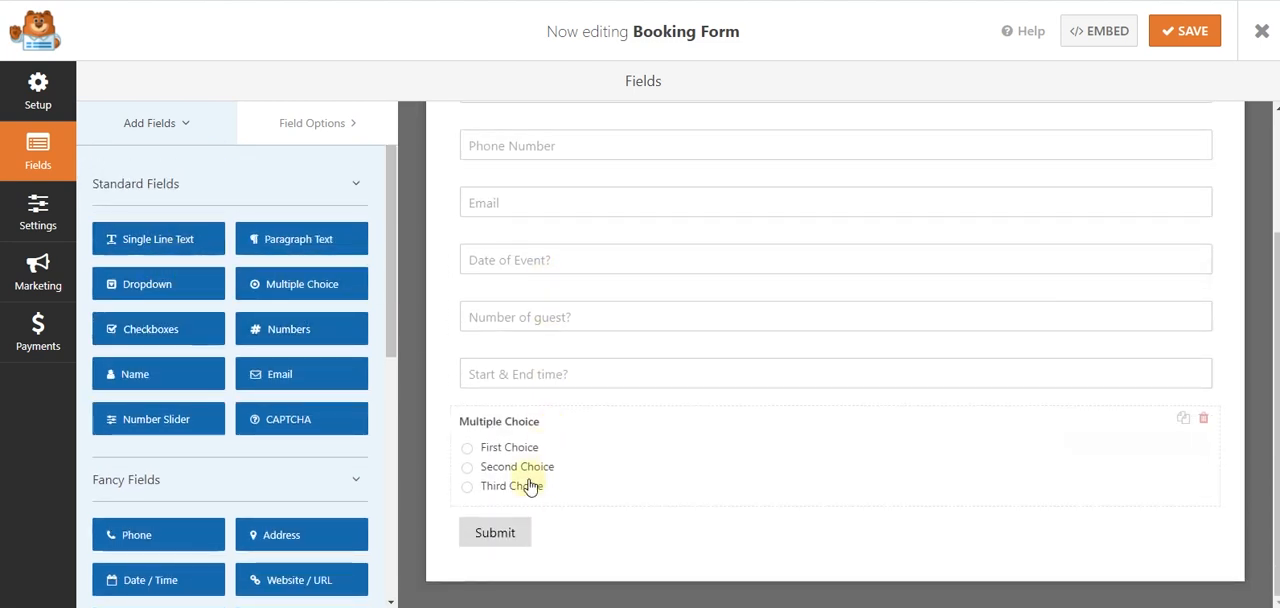
left_click(528, 482)
- Label the new multiple choice field "Event type?"
left_click_drag(203, 318, 144, 323)
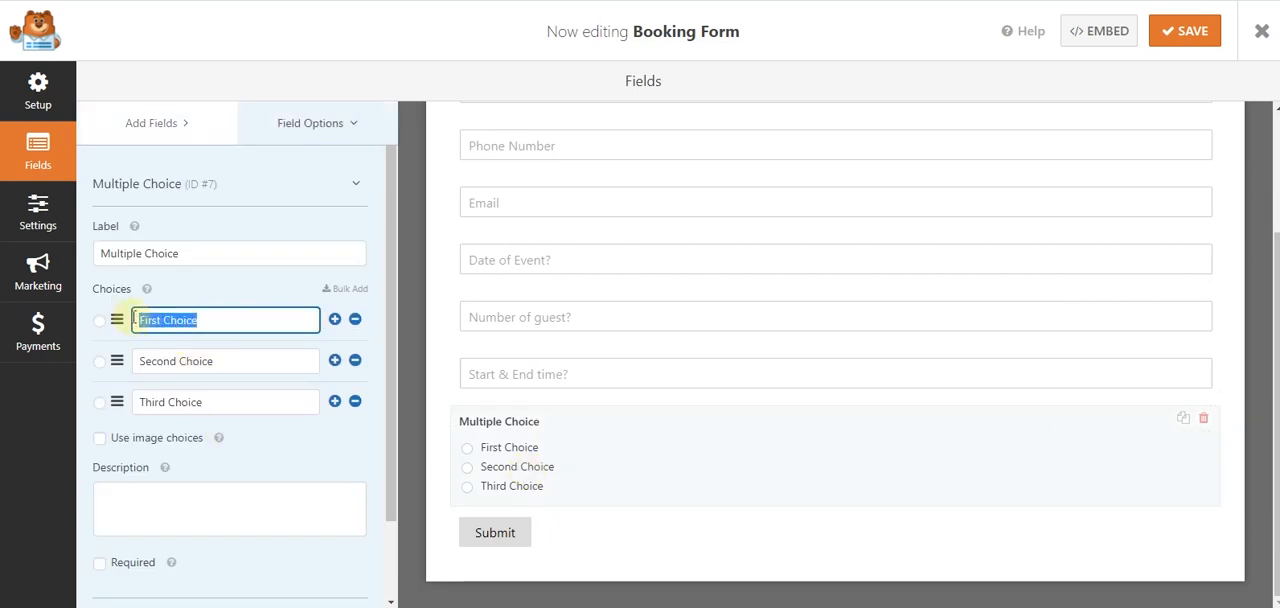
left_click_drag(203, 249, 92, 256)
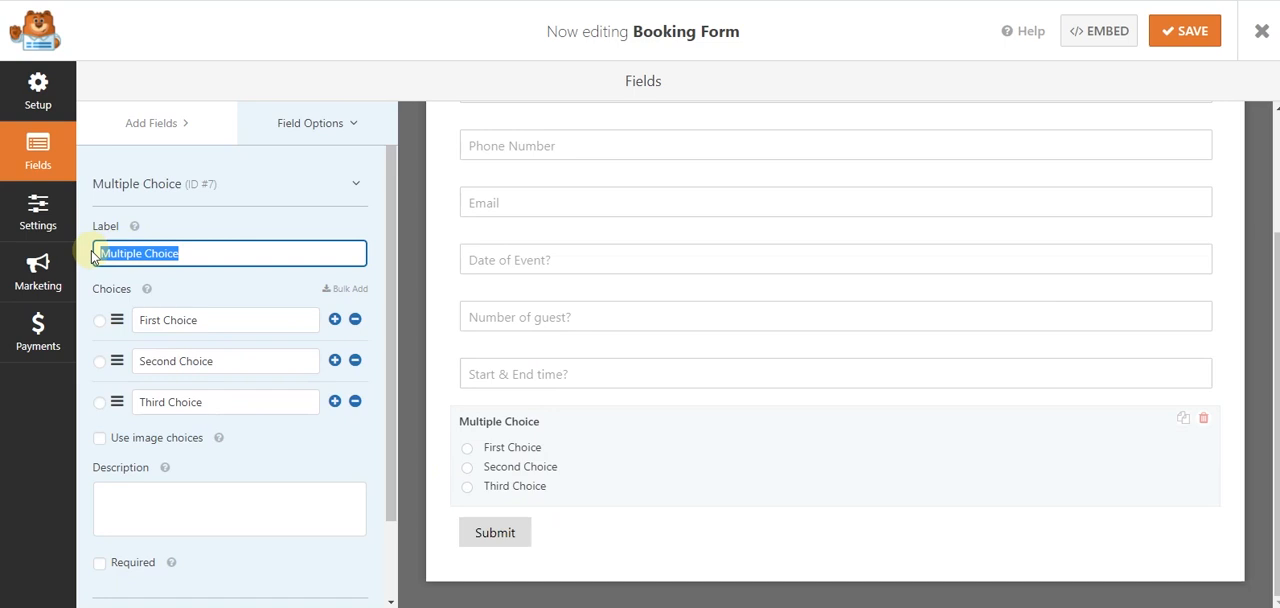
type("Event type?")
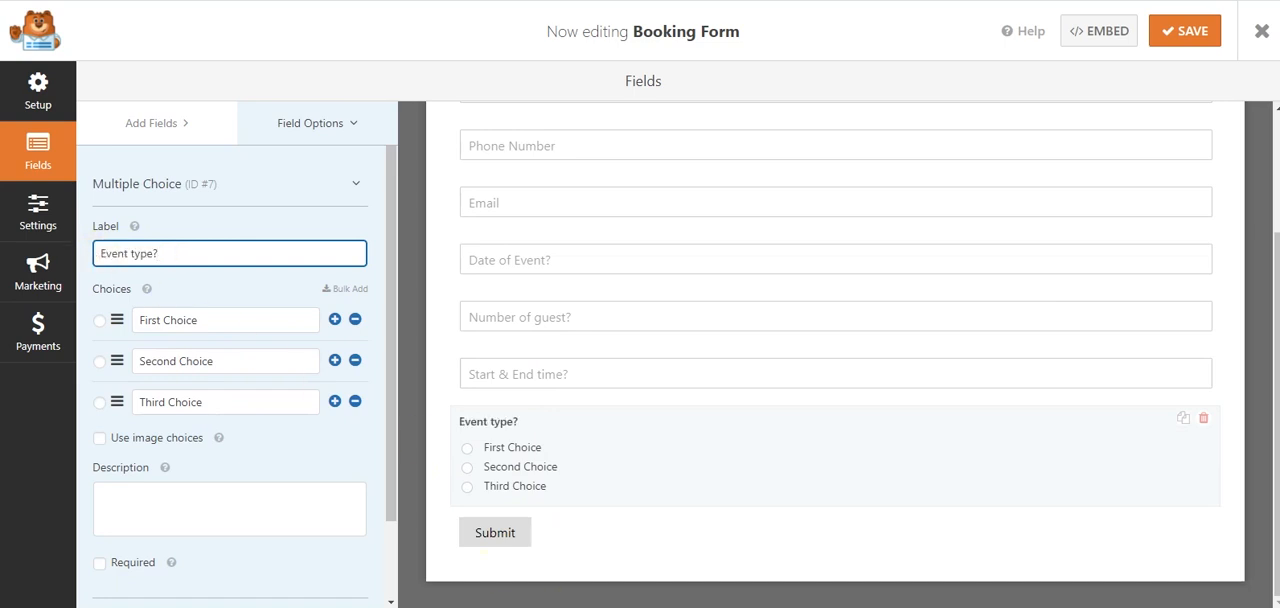
- Switch to the Word questionnaire, copy the bracketed examples "Birthday, Bachelorette, Wedding" and return to the WPForms builder
left_click(560, 606)
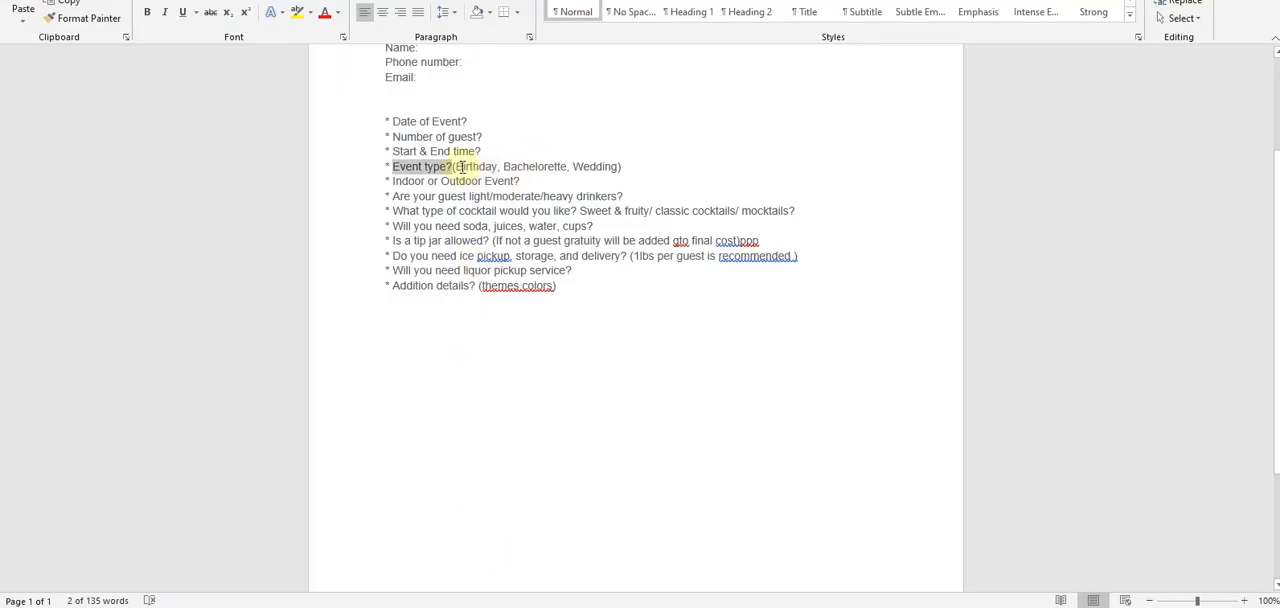
left_click_drag(456, 166, 606, 168)
key("ctrl+c")
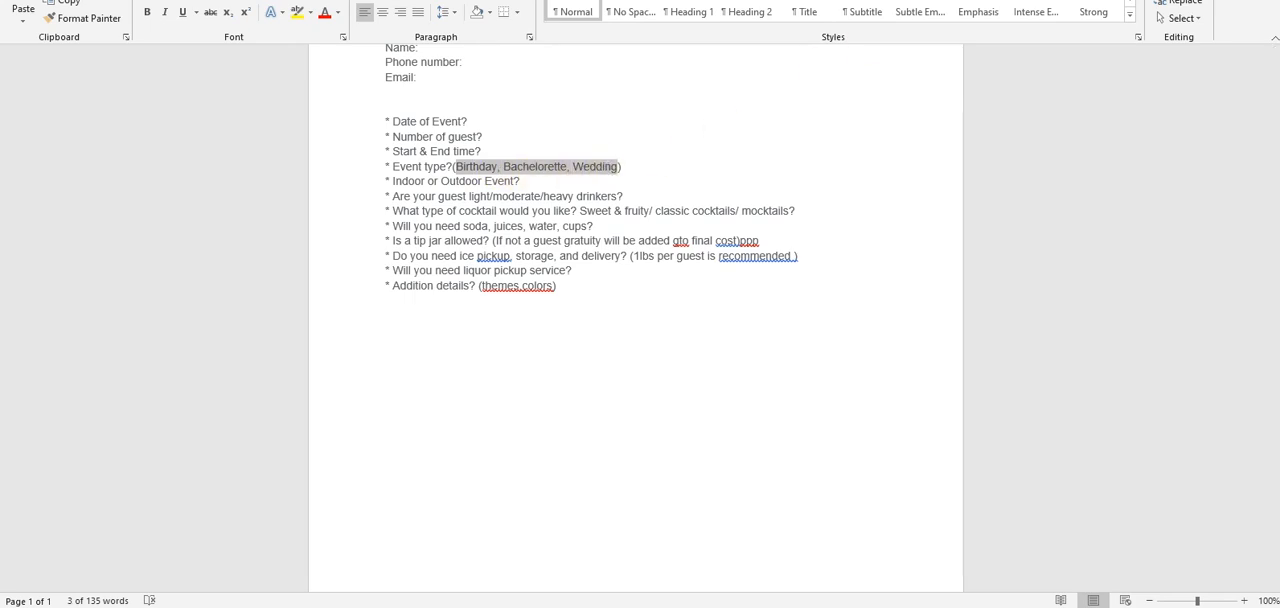
left_click(1187, 0)
- Replace the three default choices of the "Event type?" field with Birthday, Bachelorette and Wedding, without commas
left_click_drag(234, 317, 130, 327)
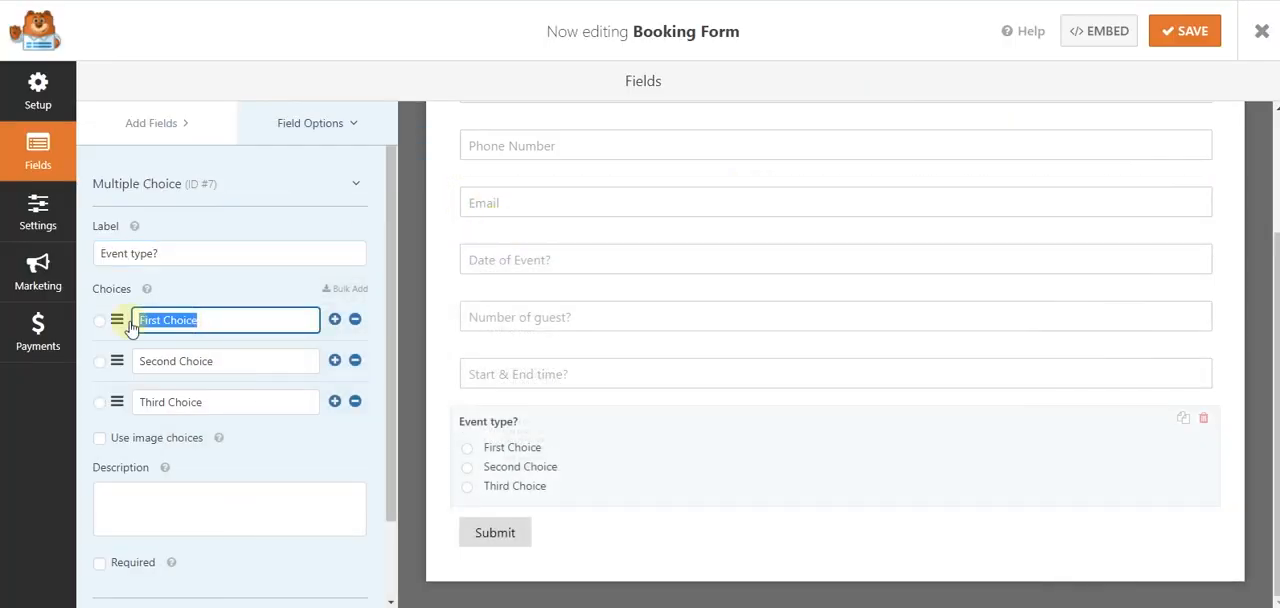
key("ctrl+v")
left_click_drag(304, 320, 187, 321)
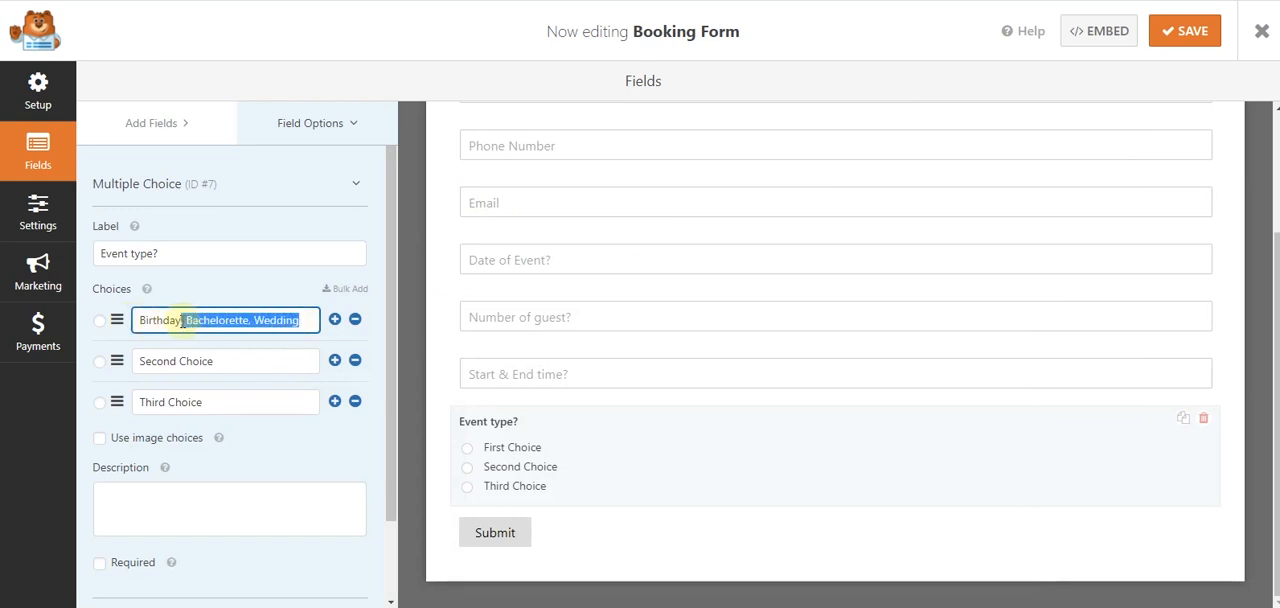
key("ctrl+x")
left_click_drag(216, 363, 136, 365)
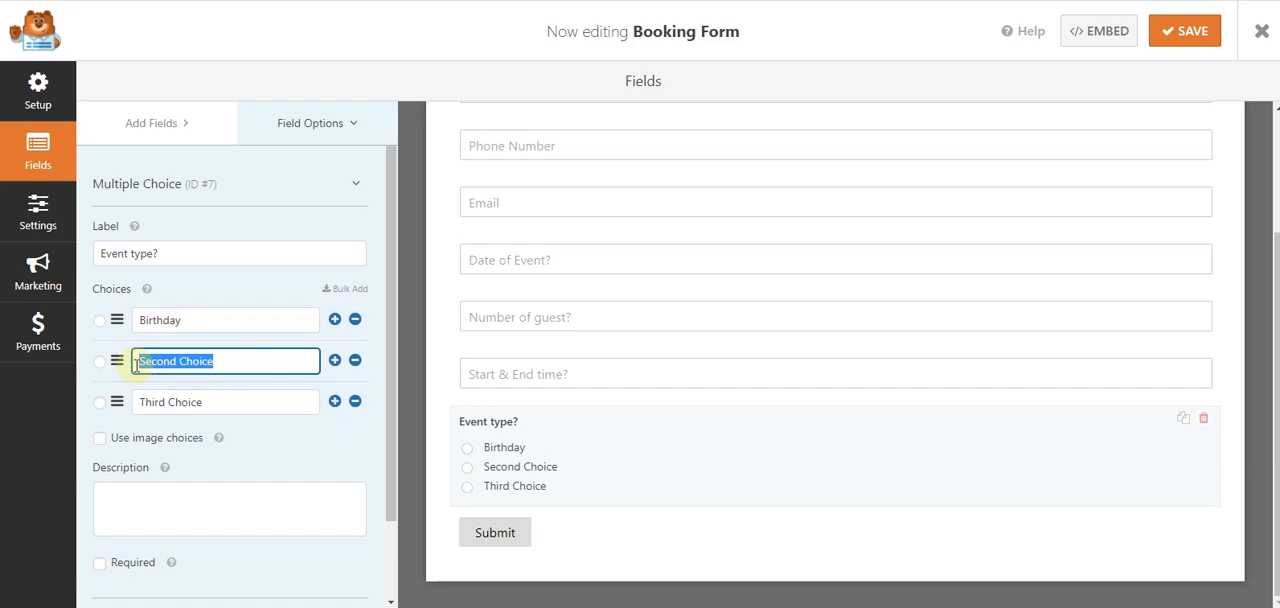
key("ctrl+v")
left_click_drag(146, 361, 128, 366)
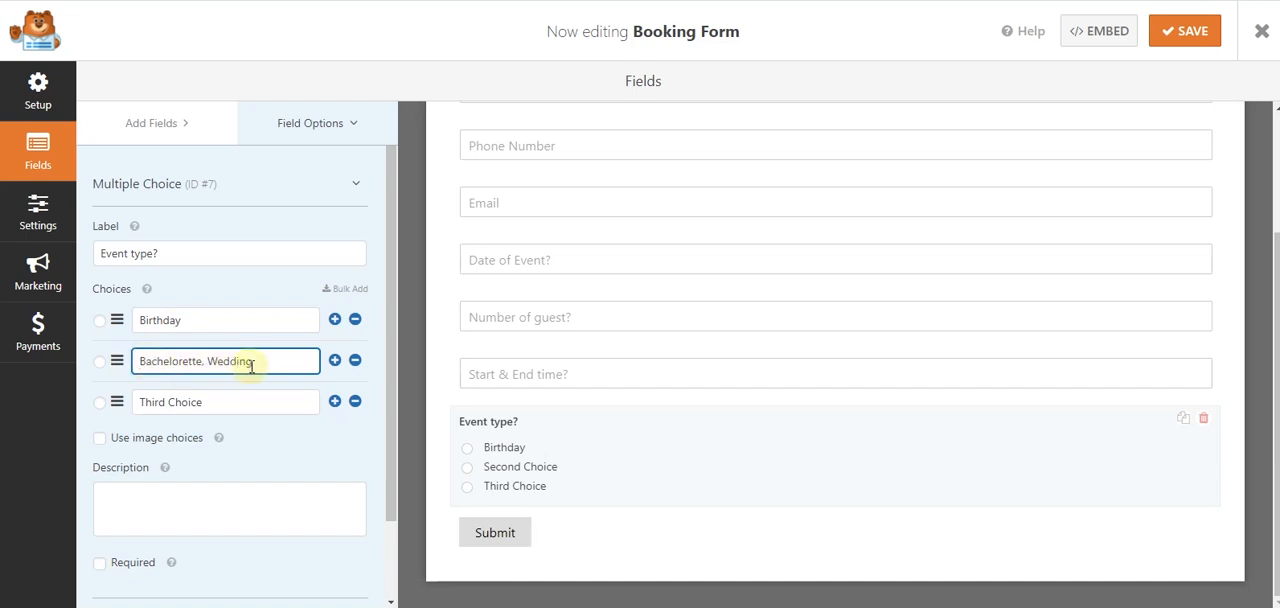
left_click_drag(267, 364, 209, 364)
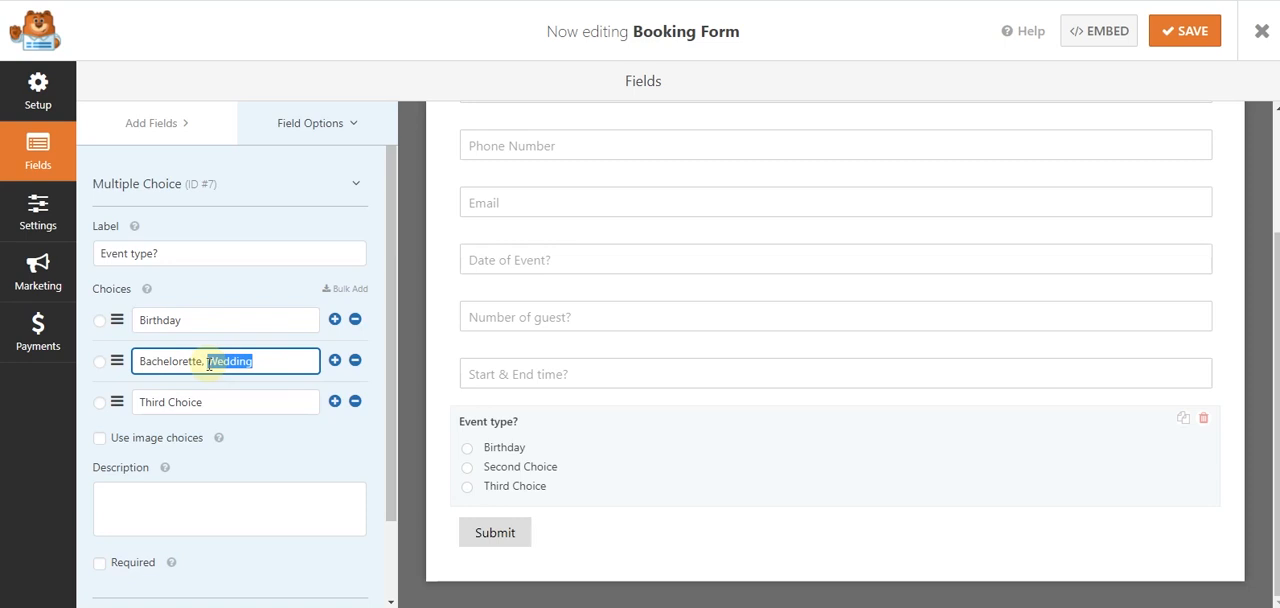
key("BackSpace")
left_click_drag(212, 400, 125, 410)
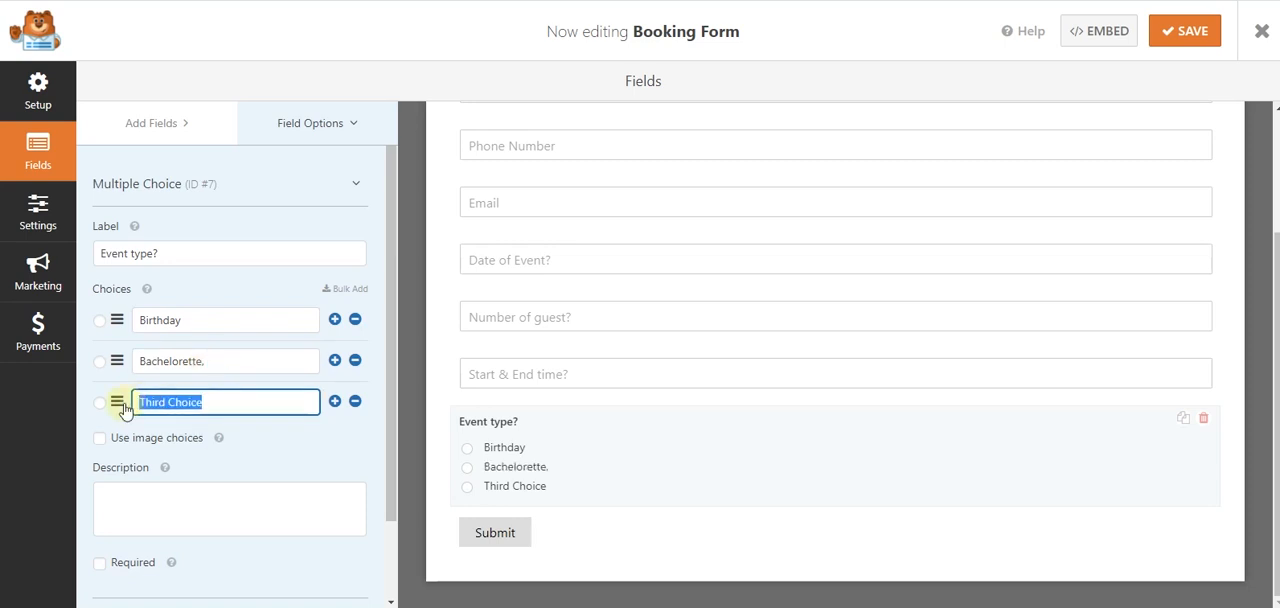
key("ctrl+v")
left_click(210, 362)
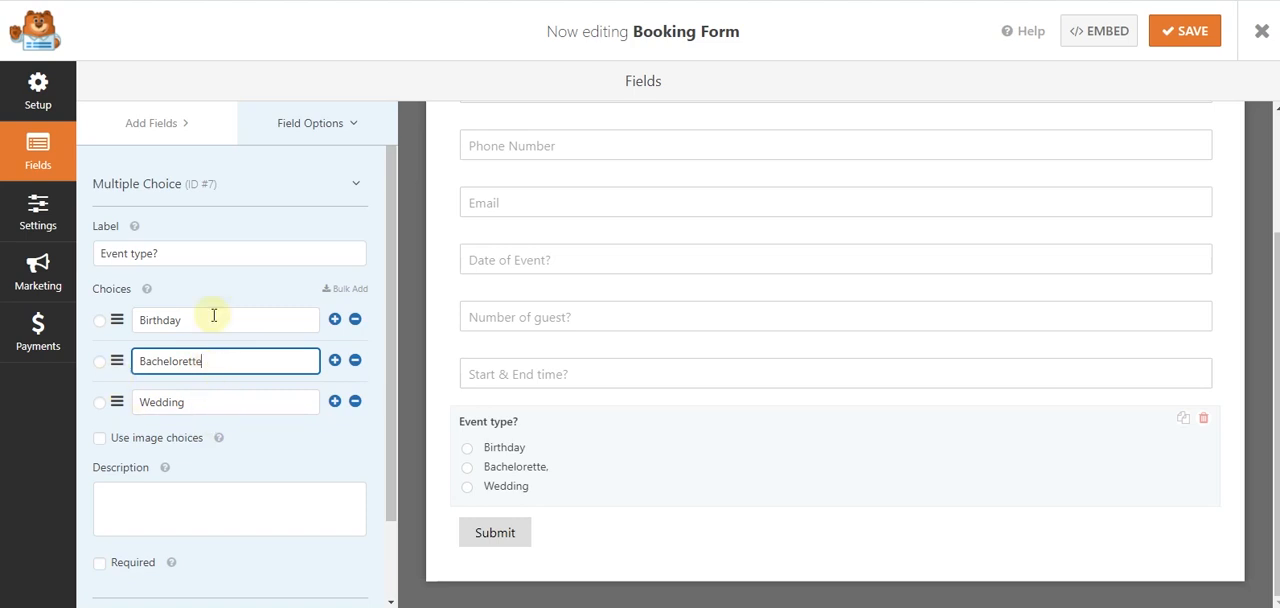
- Make the "Event type?" field required and set its choice layout to Inline
scroll(171, 380, "down", 2)
scroll(166, 331, "up", 2)
scroll(166, 331, "down", 2)
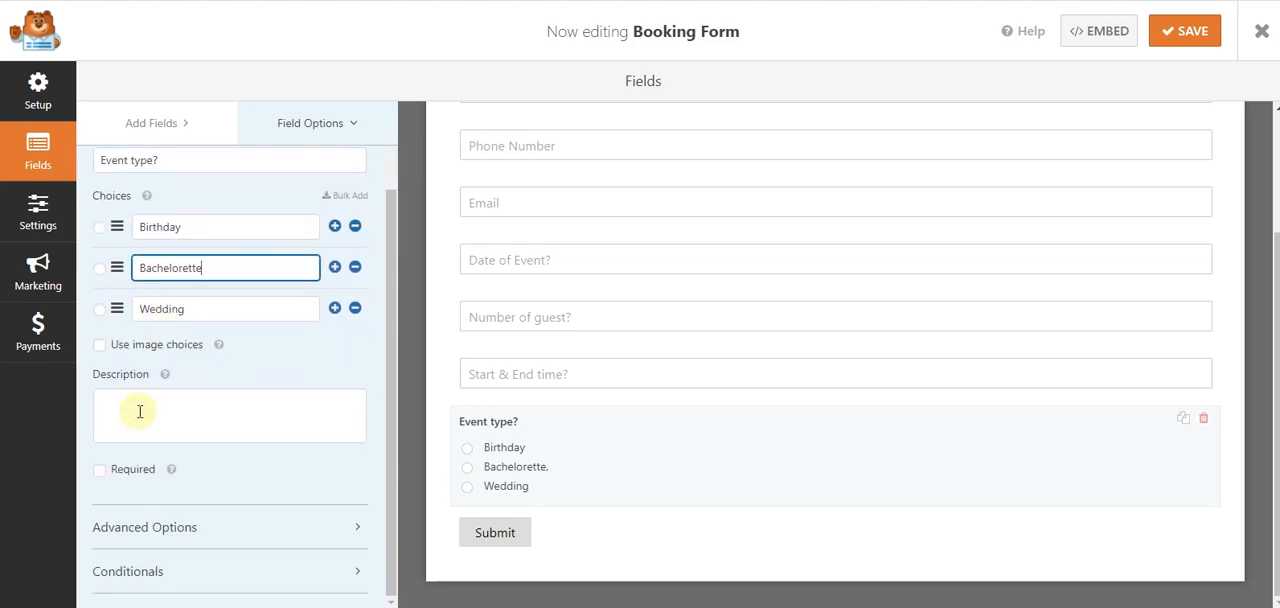
left_click(120, 470)
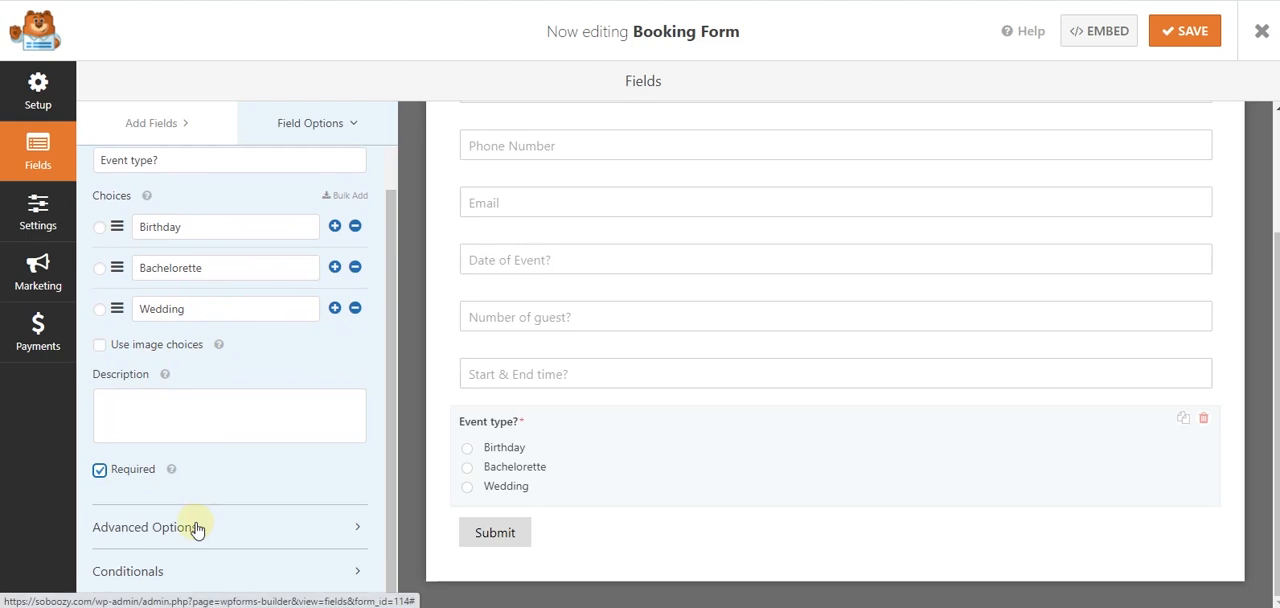
left_click(197, 528)
scroll(223, 234, "down", 2)
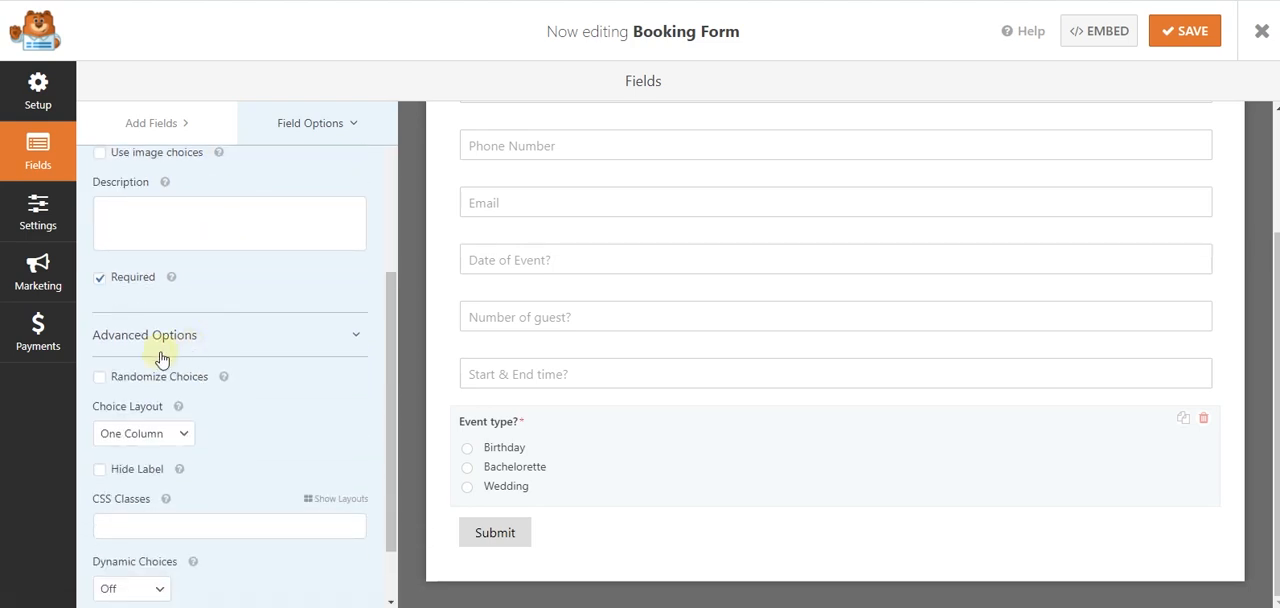
left_click(172, 443)
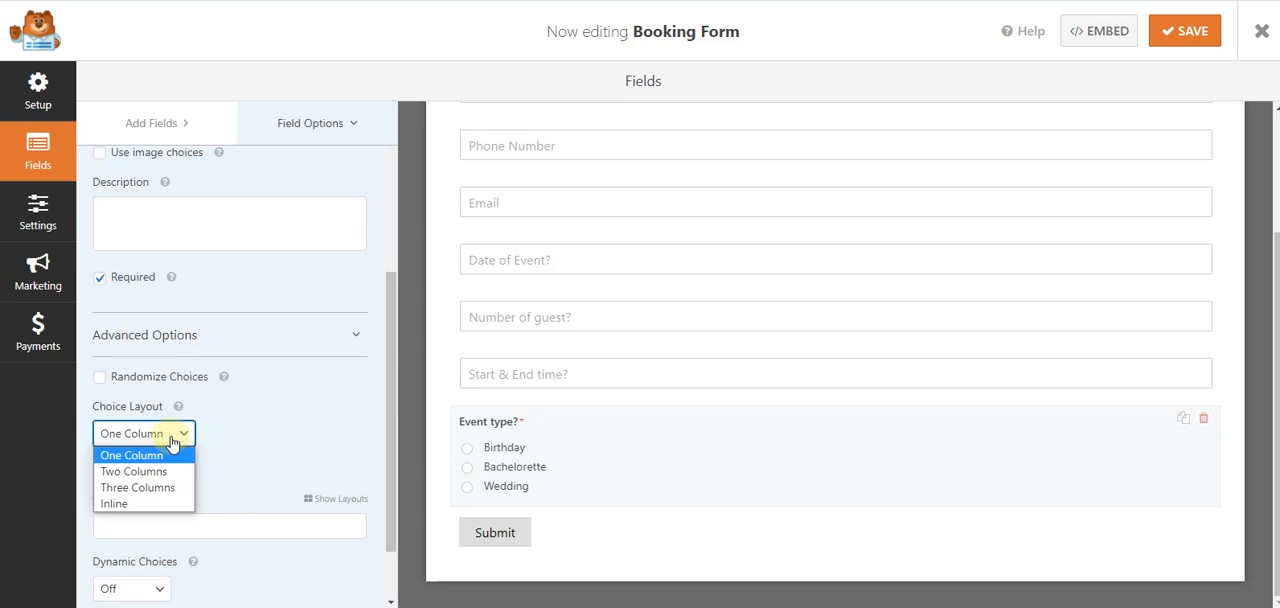
left_click(158, 504)
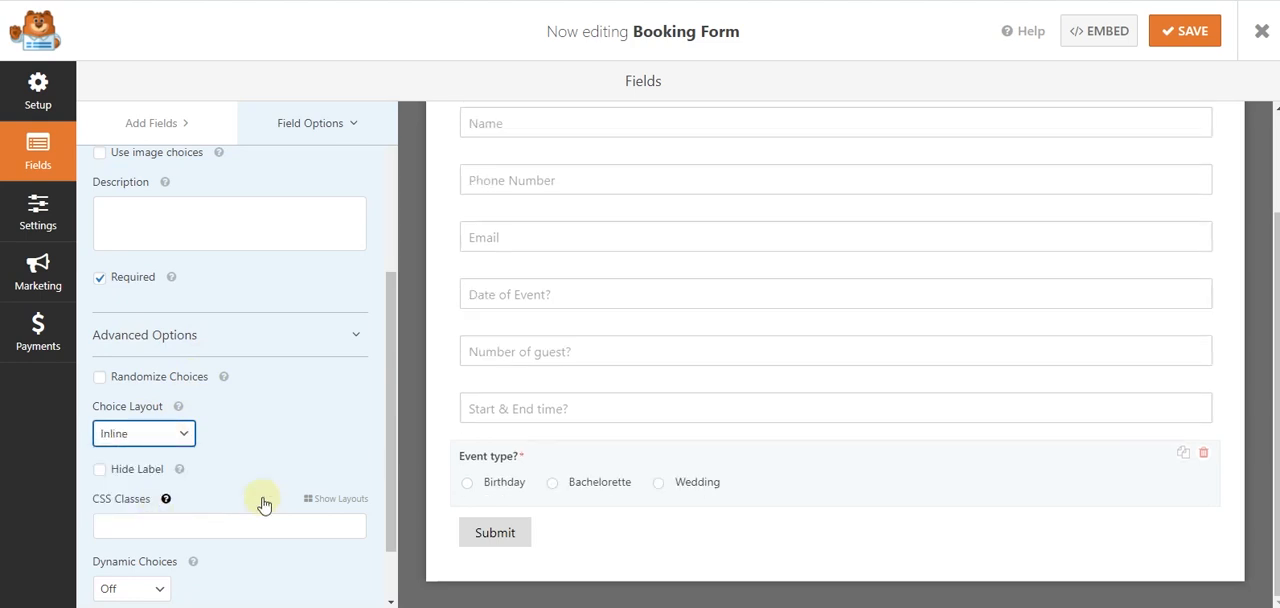
- Assign the first half of the two-column layout to the "Start & End time?" field, giving it the classes wpforms-one-half wpforms-first
left_click(604, 410)
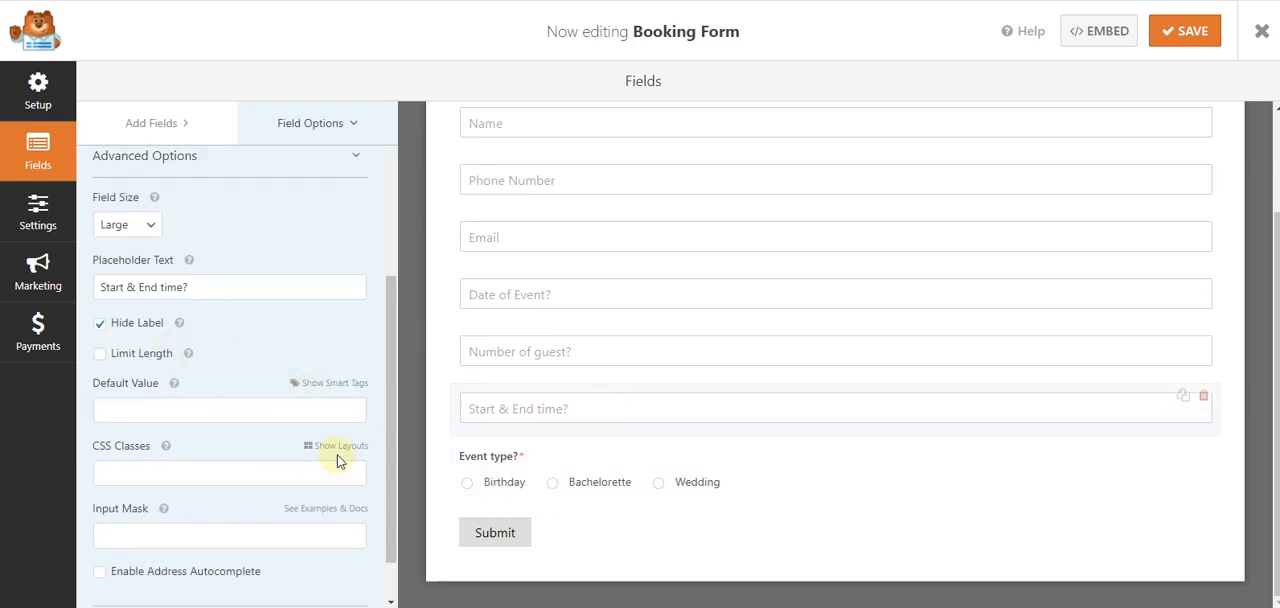
scroll(340, 461, "up", 1)
scroll(331, 537, "up", 1)
left_click(330, 535)
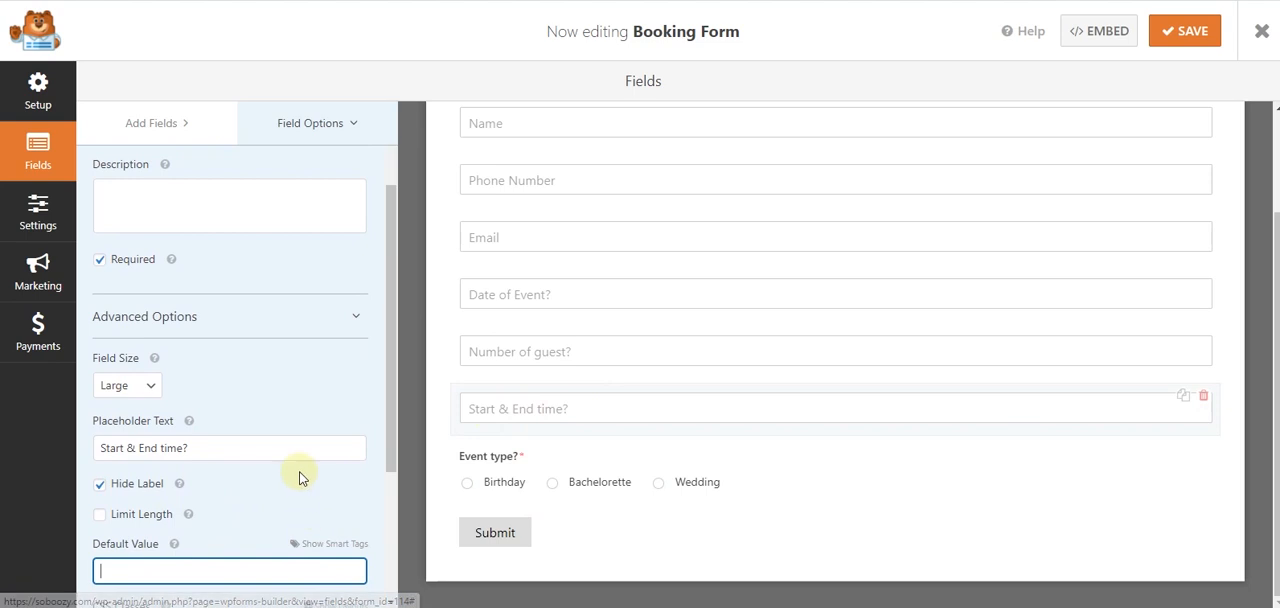
scroll(305, 494, "down", 2)
left_click(316, 392)
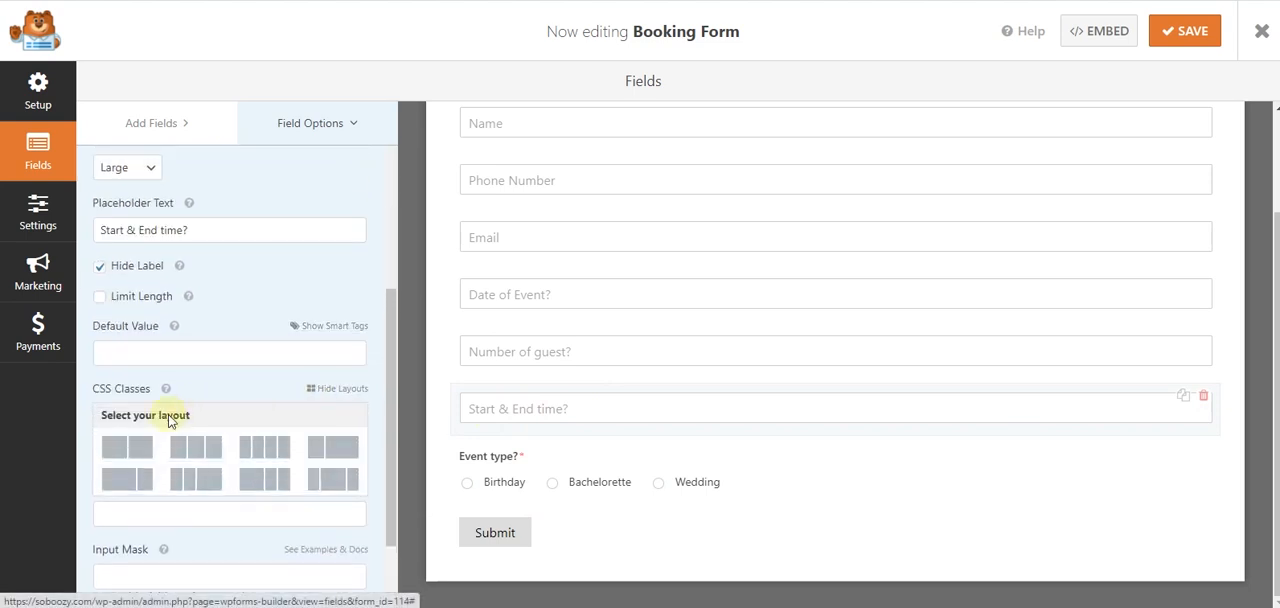
left_click(127, 447)
left_click(143, 466)
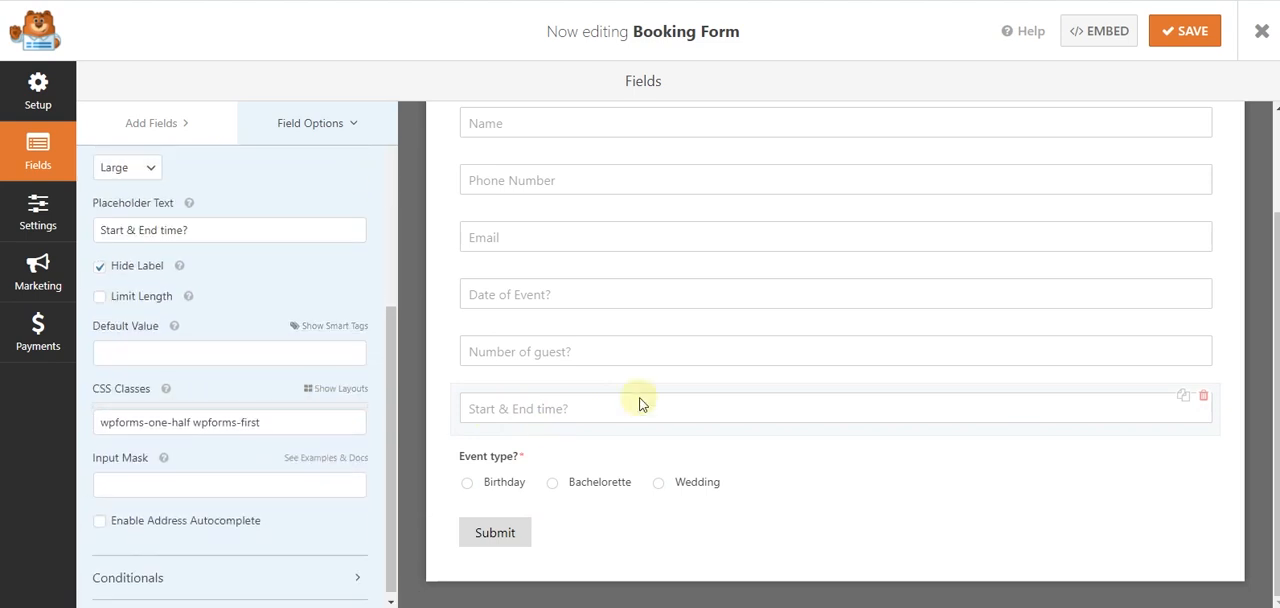
- Assign the second half of the two-column layout to the "Event type?" field, giving it the class wpforms-one-half
left_click(614, 468)
scroll(238, 262, "down", 1)
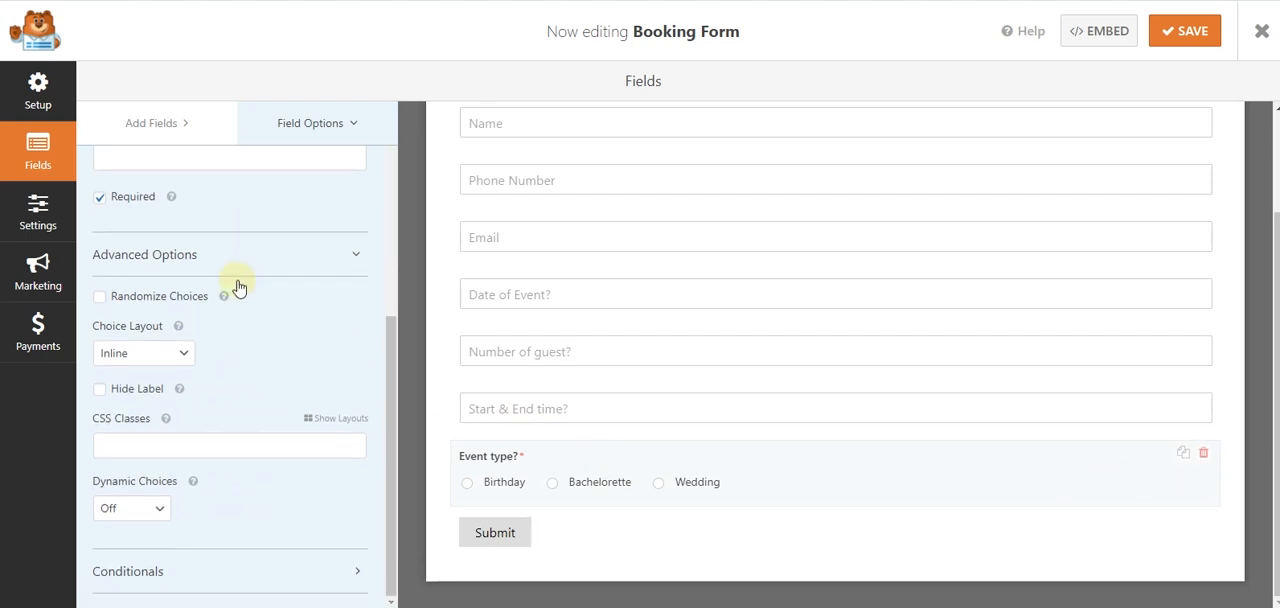
left_click(348, 428)
left_click(134, 474)
left_click(297, 500)
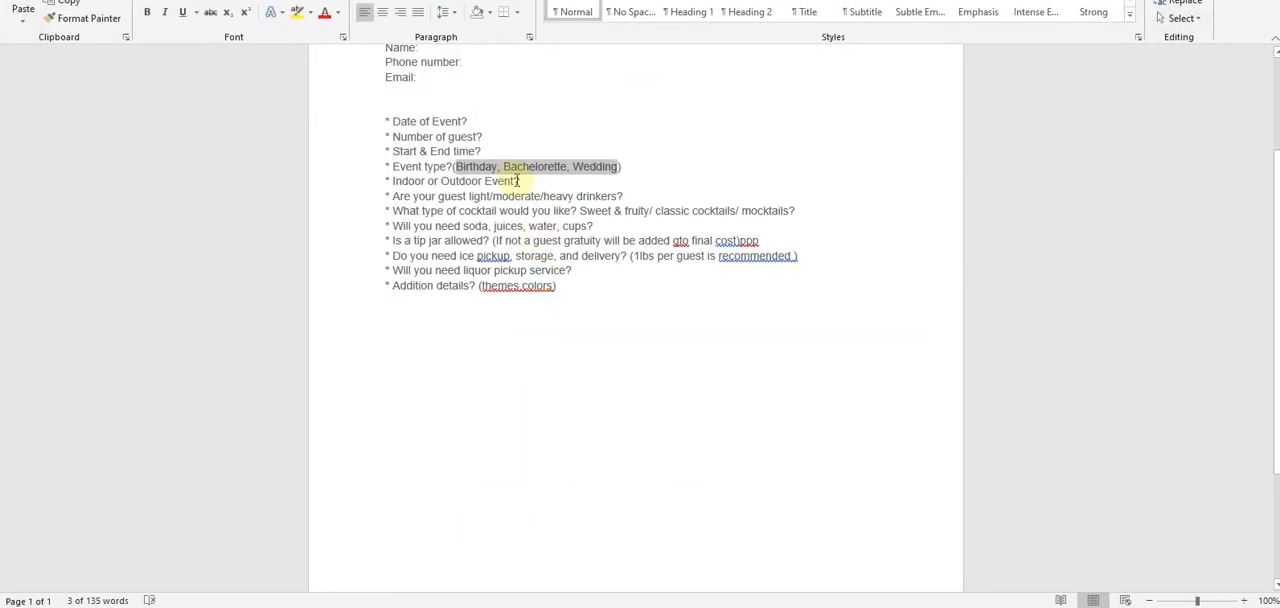
- Copy the question "Indoor or Outdoor Event?" from the Word questionnaire and return to the WPForms builder
scroll(521, 181, "down", 1)
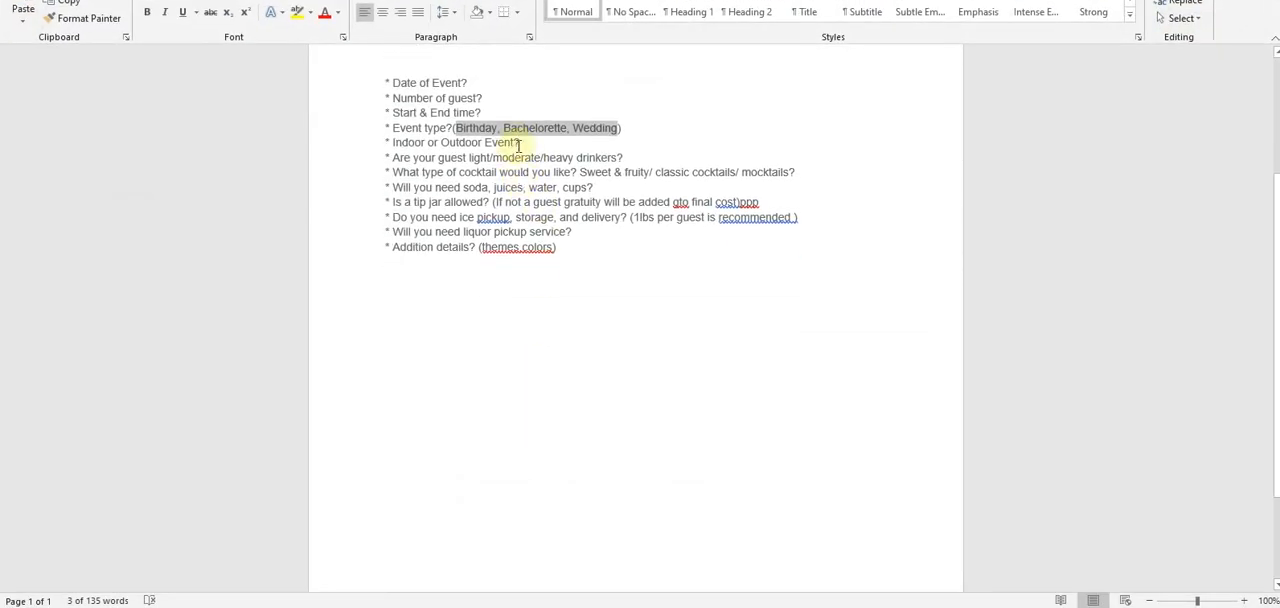
left_click_drag(523, 146, 411, 147)
key("ctrl+c")
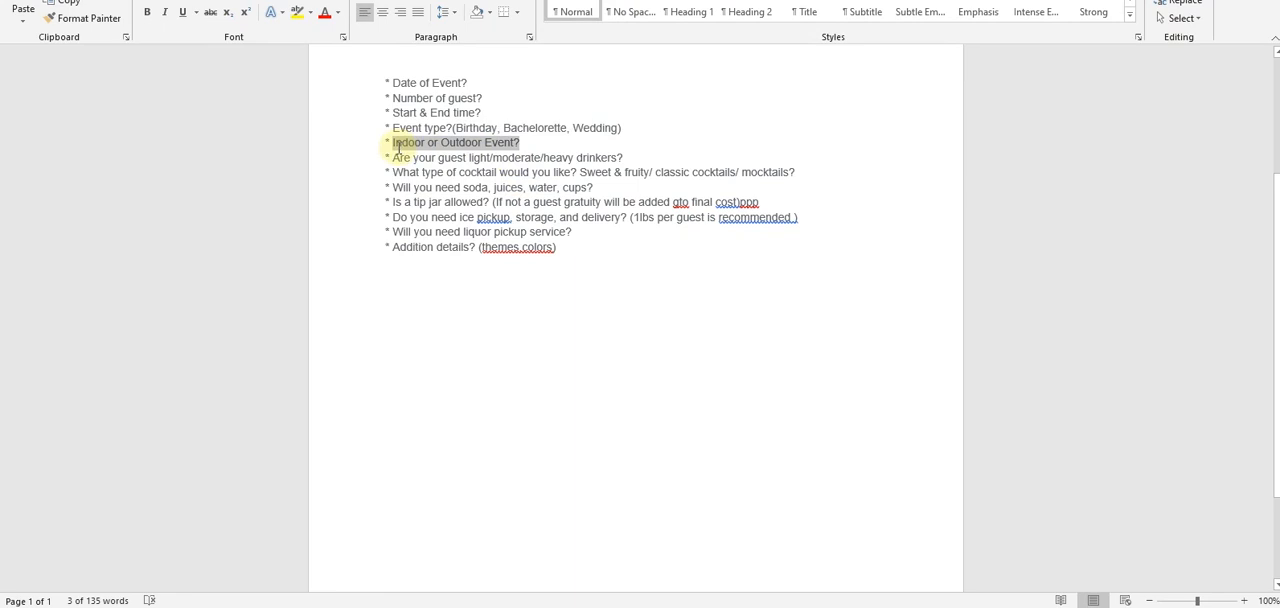
key("alt+Tab")
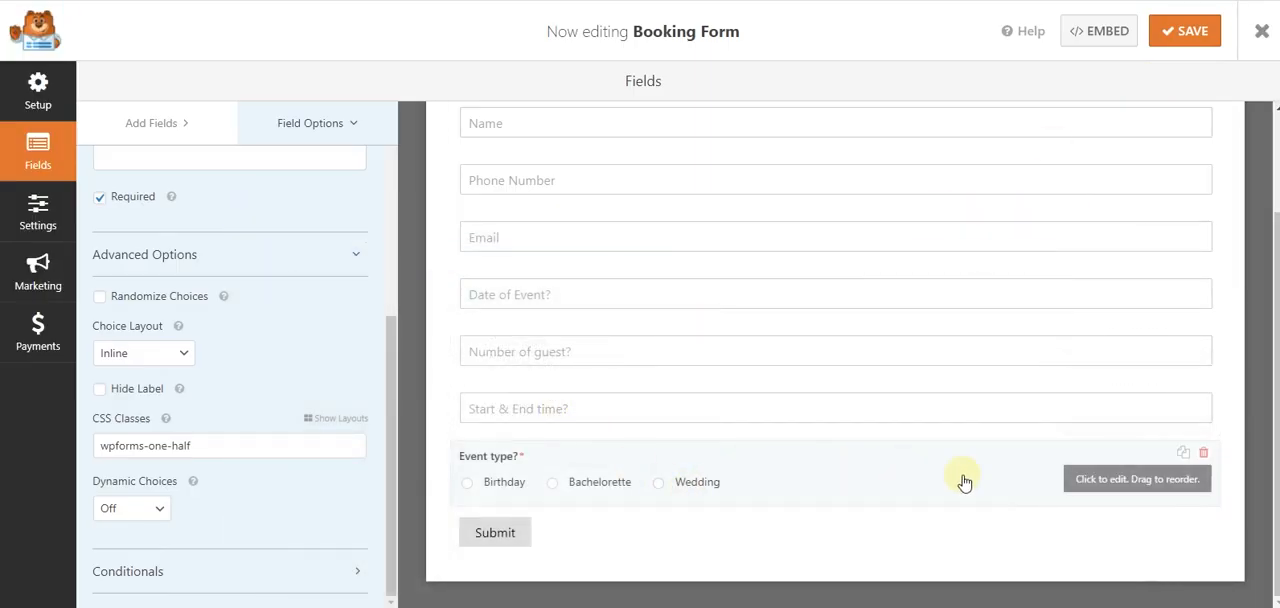
- Duplicate the "Event type?" field and remove "(copy)" from the duplicate's label so it reads "Event type?"
left_click(1183, 452)
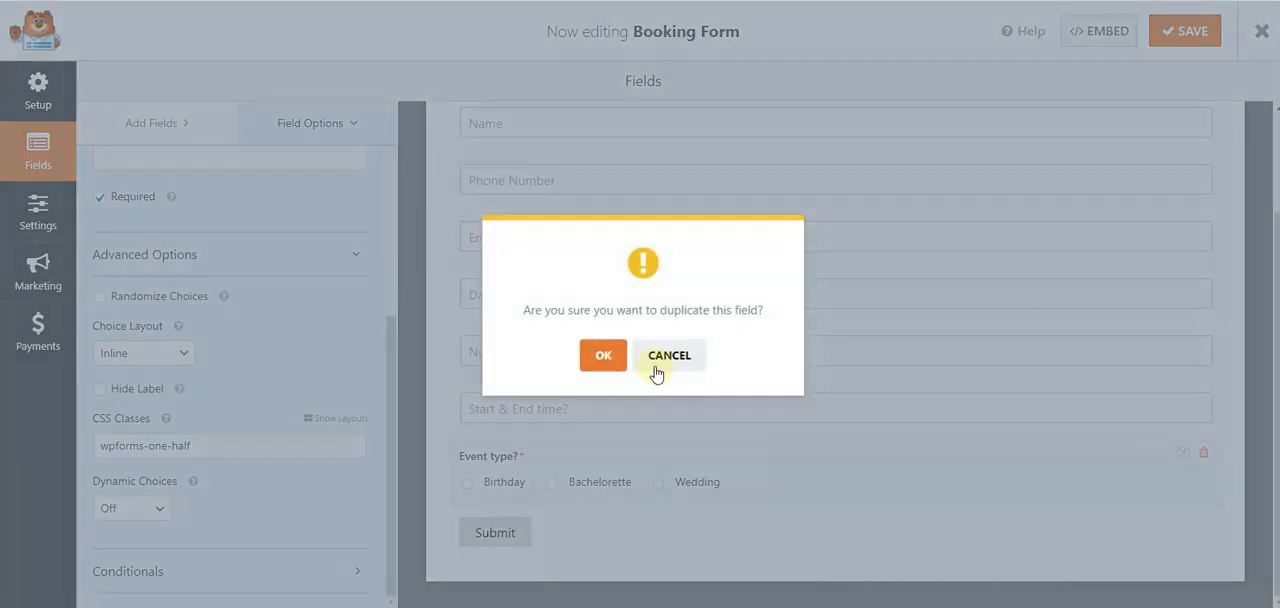
left_click(585, 356)
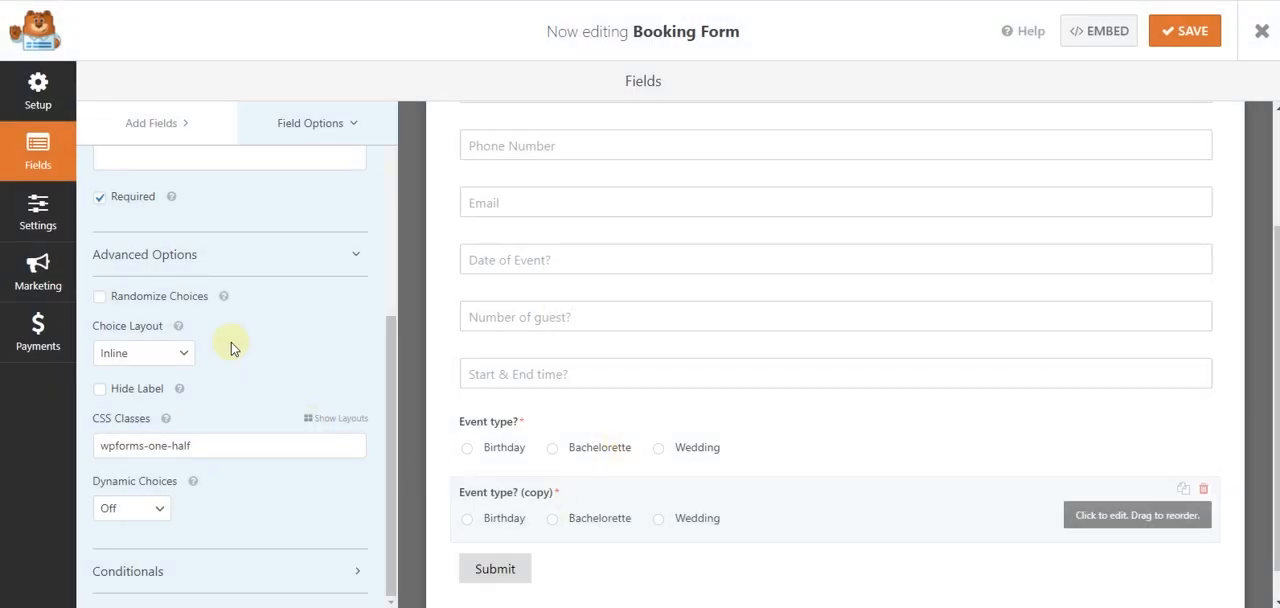
scroll(171, 206, "up", 5)
left_click_drag(192, 209, 96, 209)
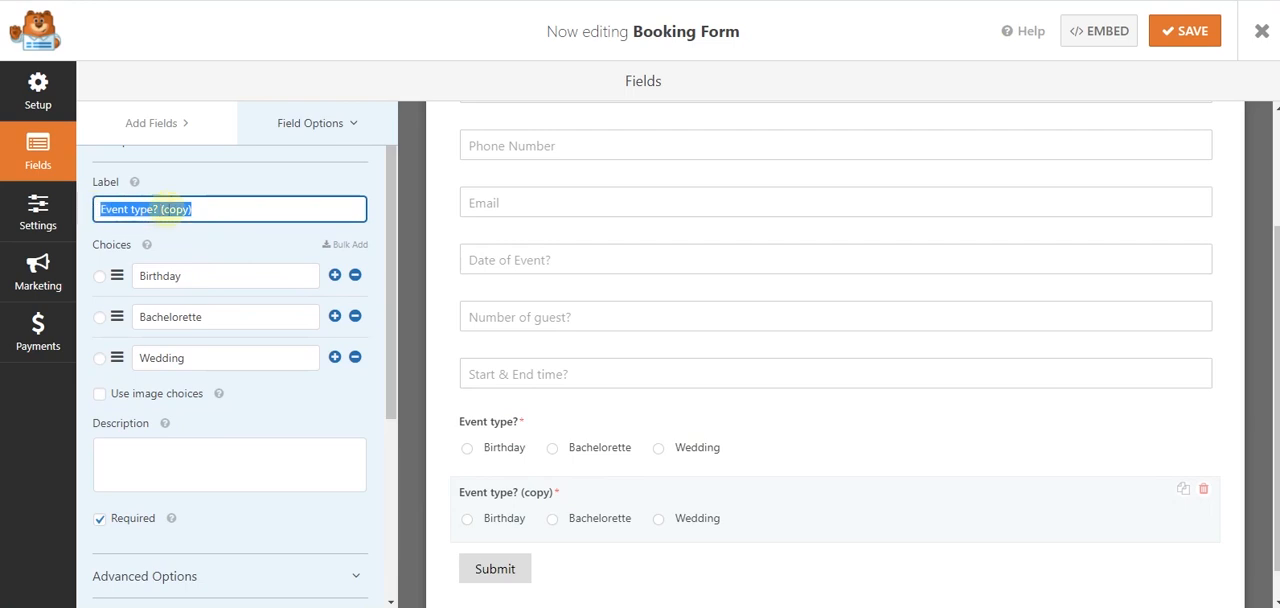
left_click_drag(208, 209, 158, 211)
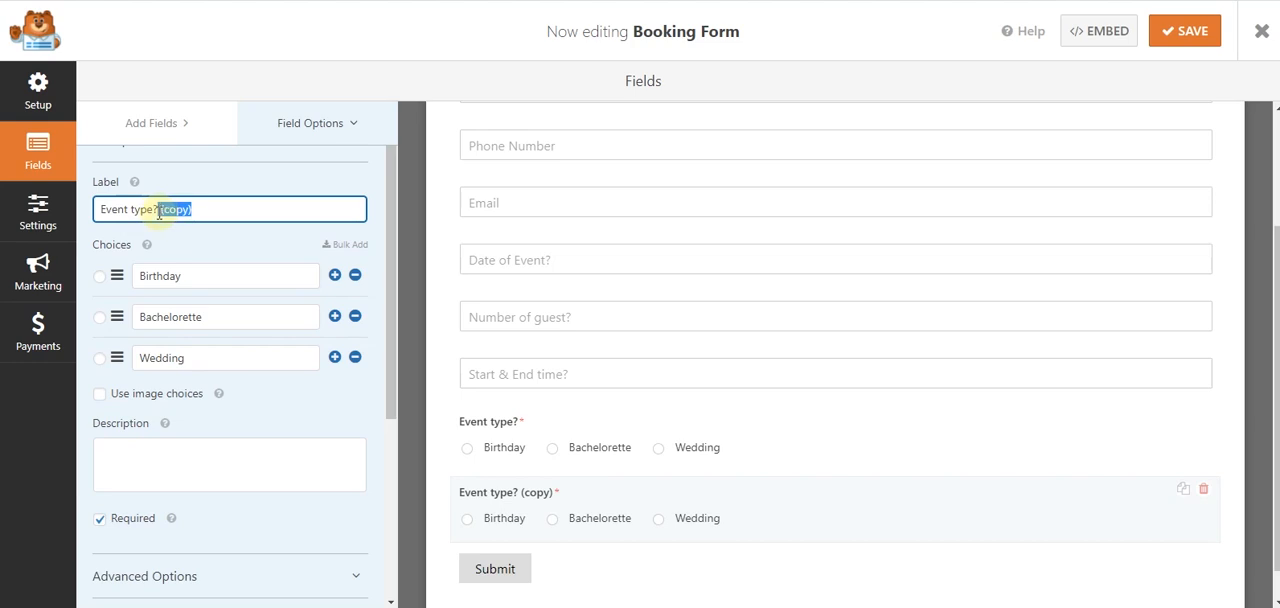
key("BackSpace")
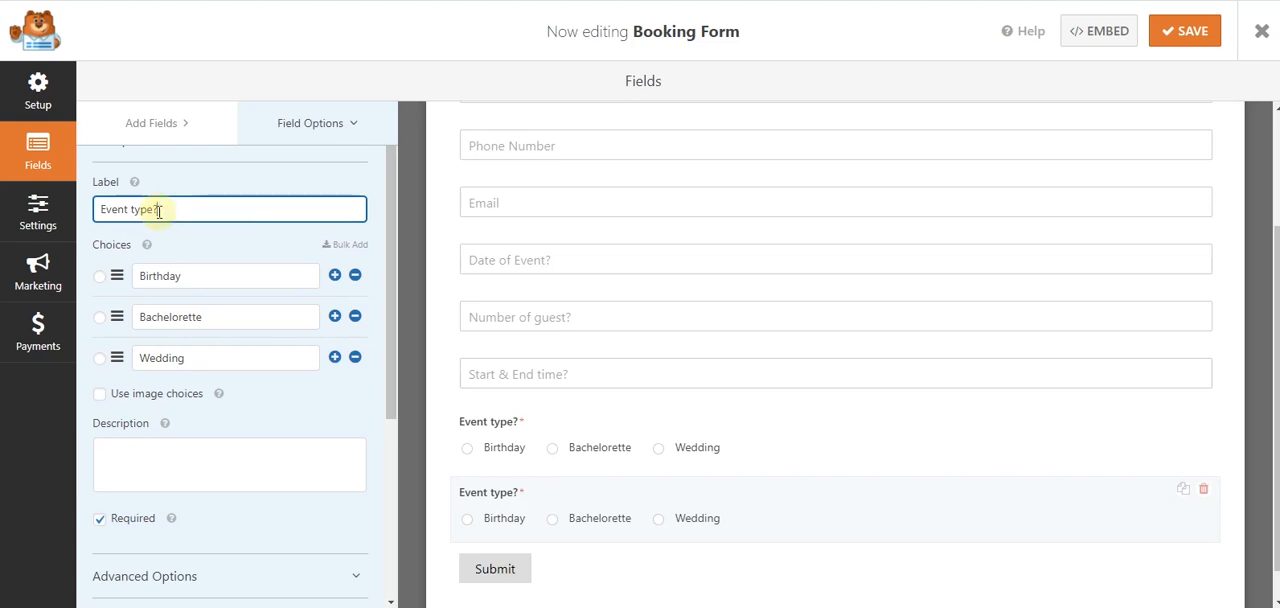
- Change the duplicated field's first two choices to "Indoor Event" and "Outdoor Event" and remove the "Wedding" choice
left_click_drag(200, 275, 131, 281)
key("ctrl+v")
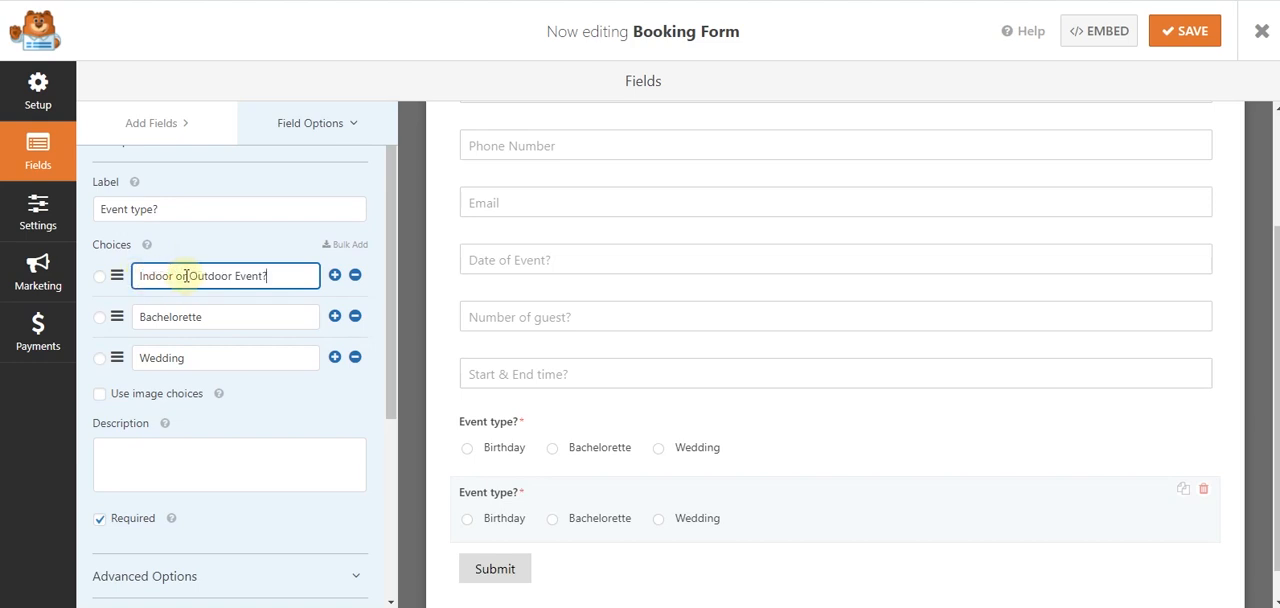
left_click_drag(268, 276, 181, 277)
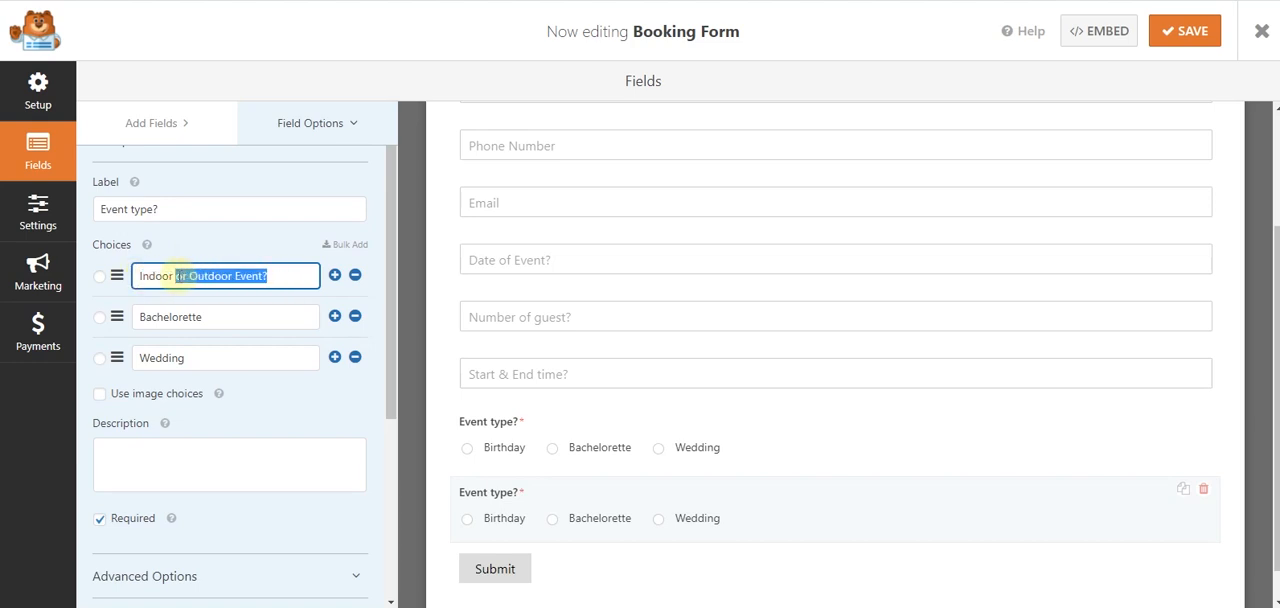
key("BackSpace")
left_click_drag(215, 322, 139, 315)
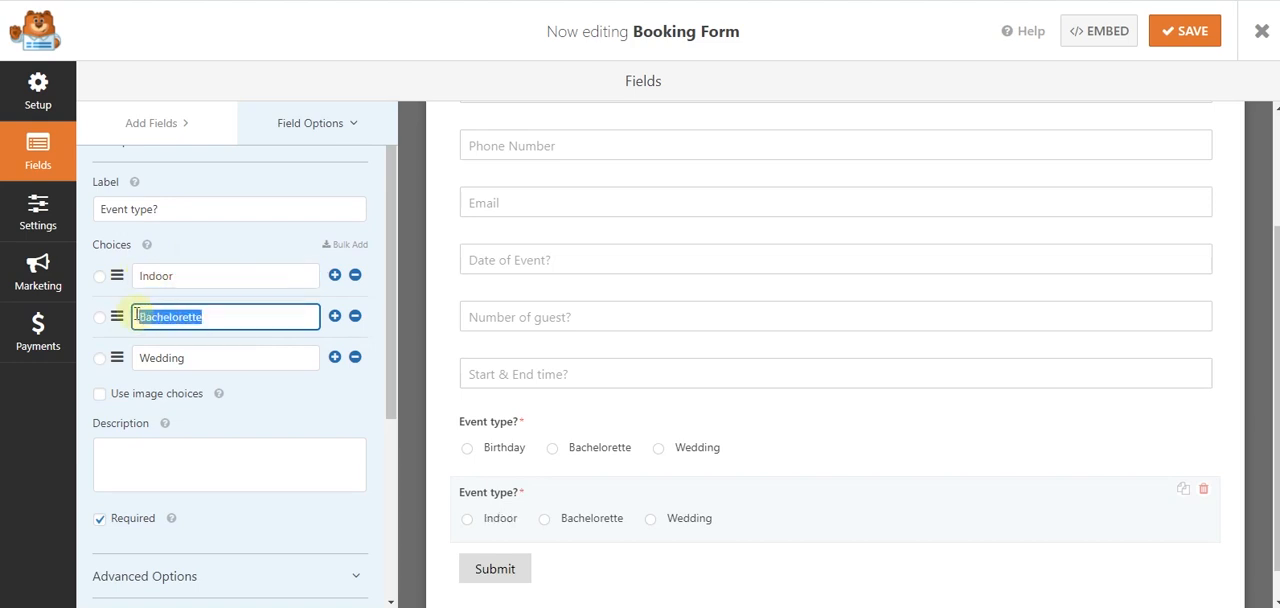
type("or Outdoor Event?")
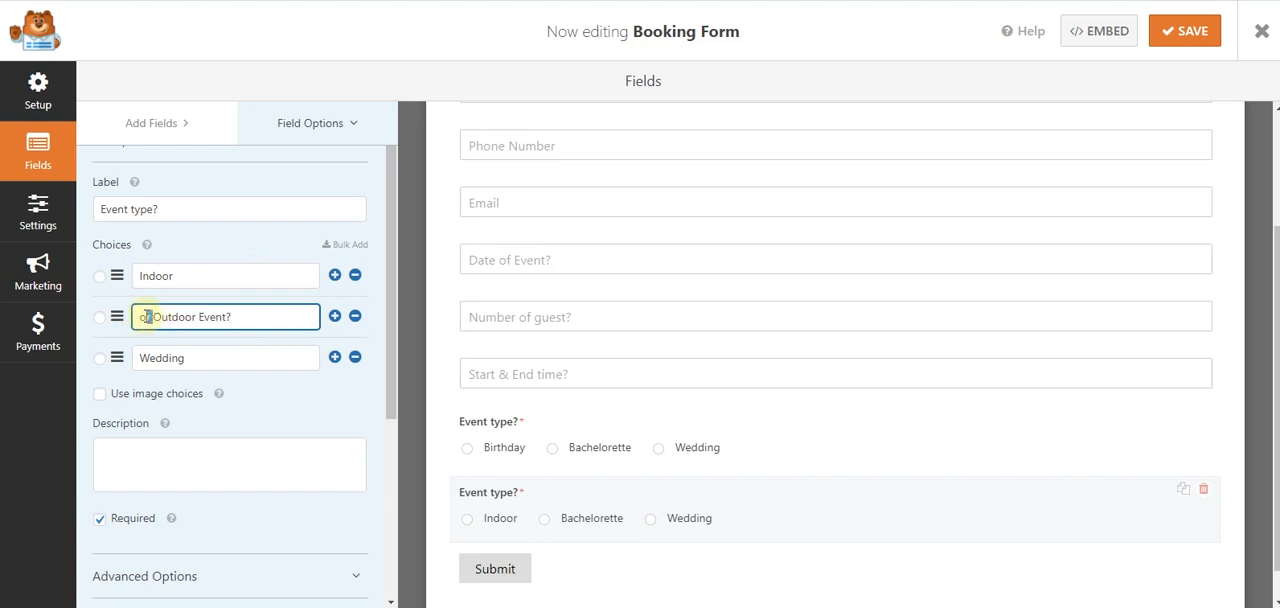
key("BackSpace")
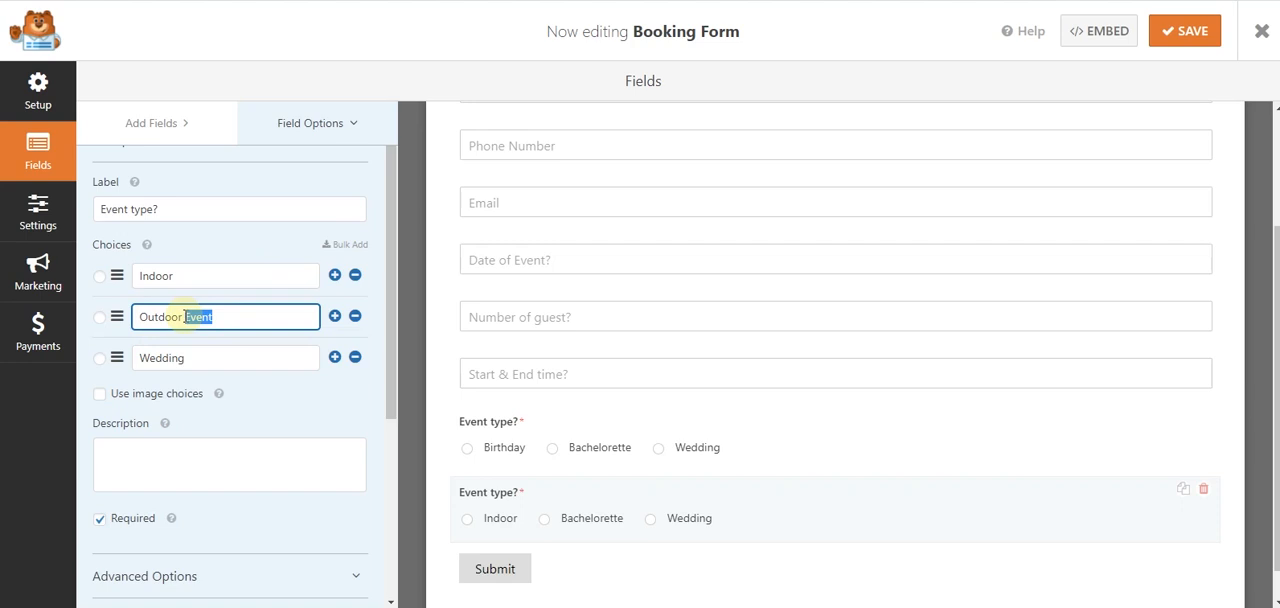
left_click(196, 276)
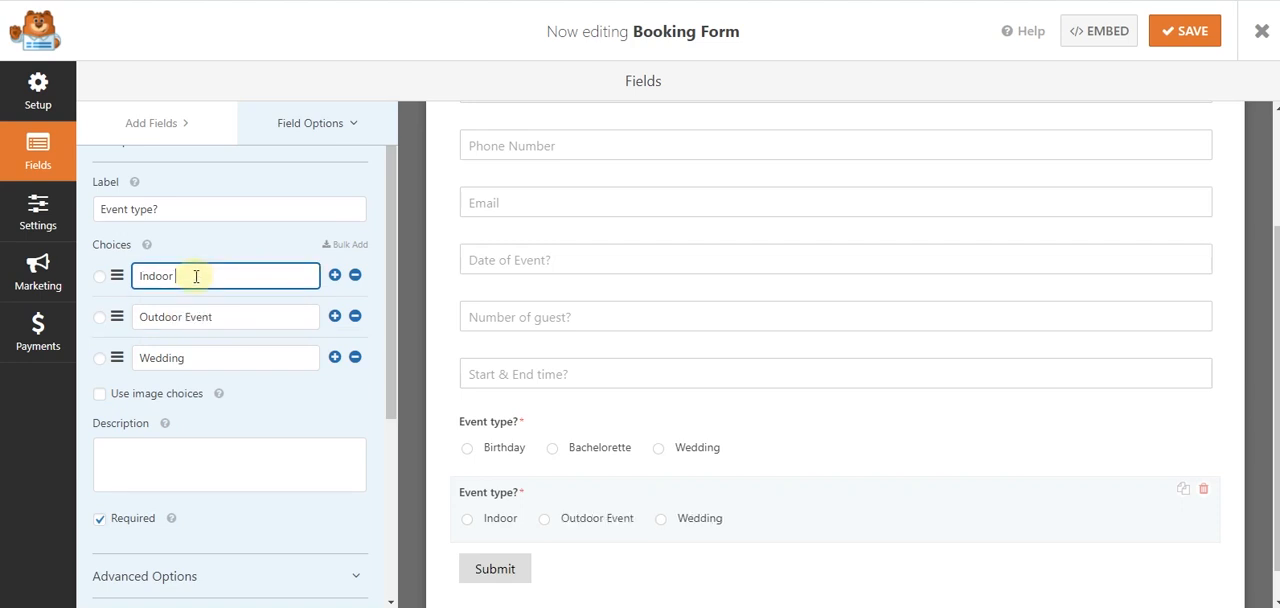
left_click(355, 357)
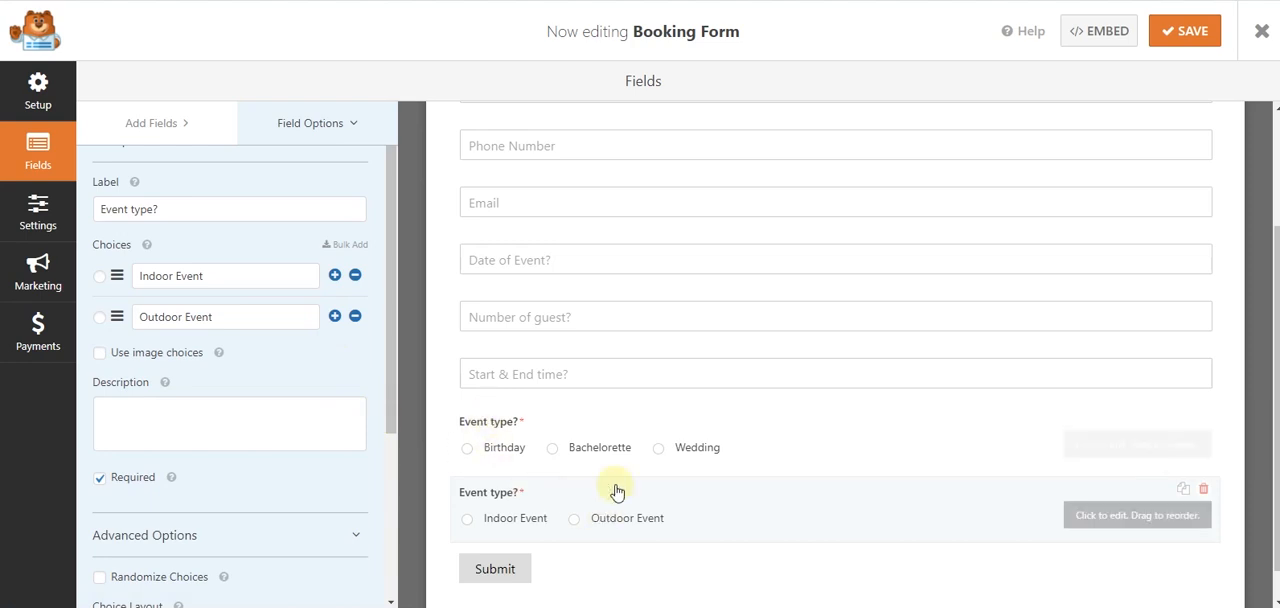
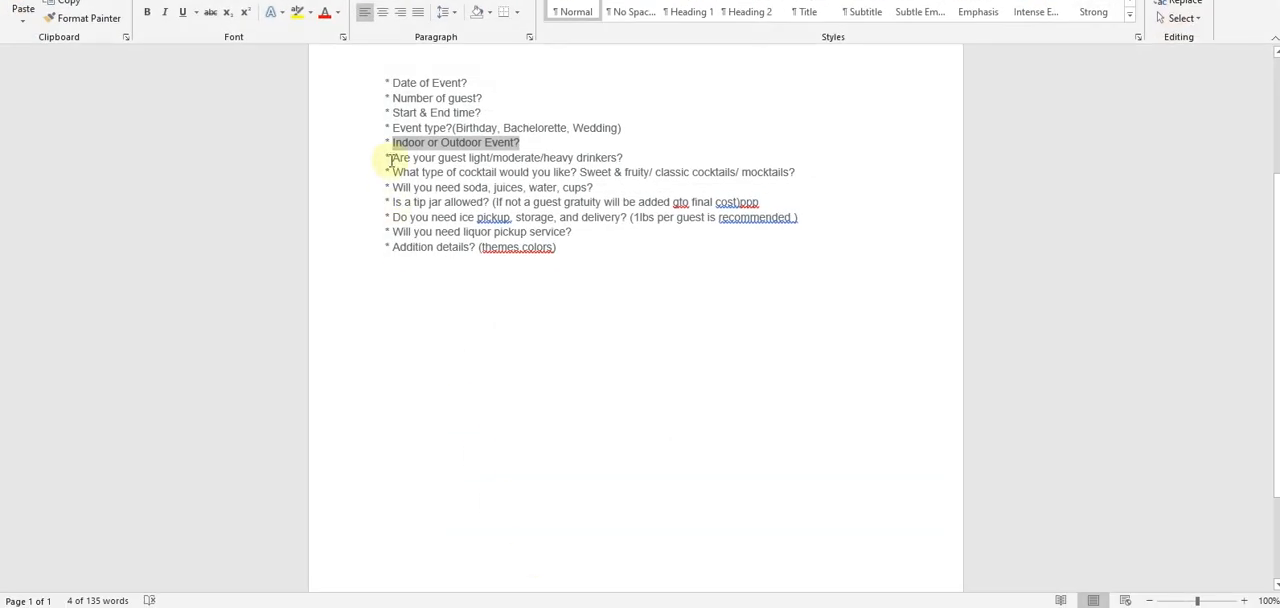
- Copy the question "Are your guest light/moderate/heavy drinkers?" from the Word questionnaire and return to the WPForms builder
left_click_drag(626, 160, 395, 163)
key("ctrl+c")
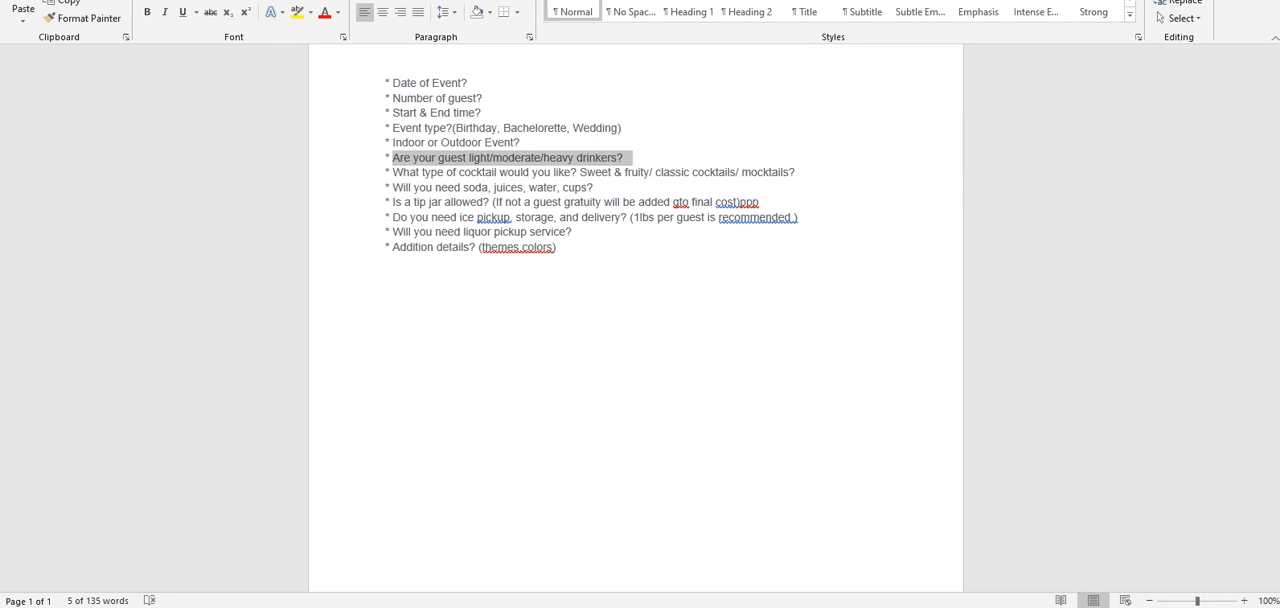
key("alt+Tab")
scroll(599, 385, "down", 1)
scroll(599, 385, "up", 2)
scroll(596, 382, "down", 2)
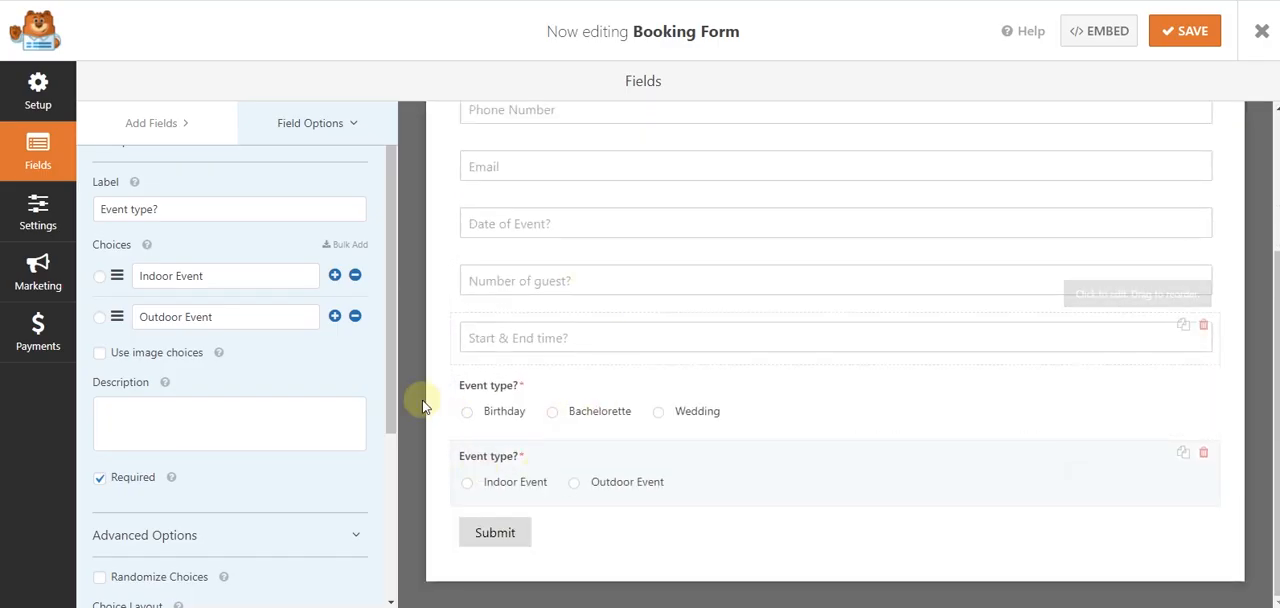
- Add a Single Line Text field at the end of the form and label it "Are your guest light/moderate/heavy drinkers?"
left_click(170, 129)
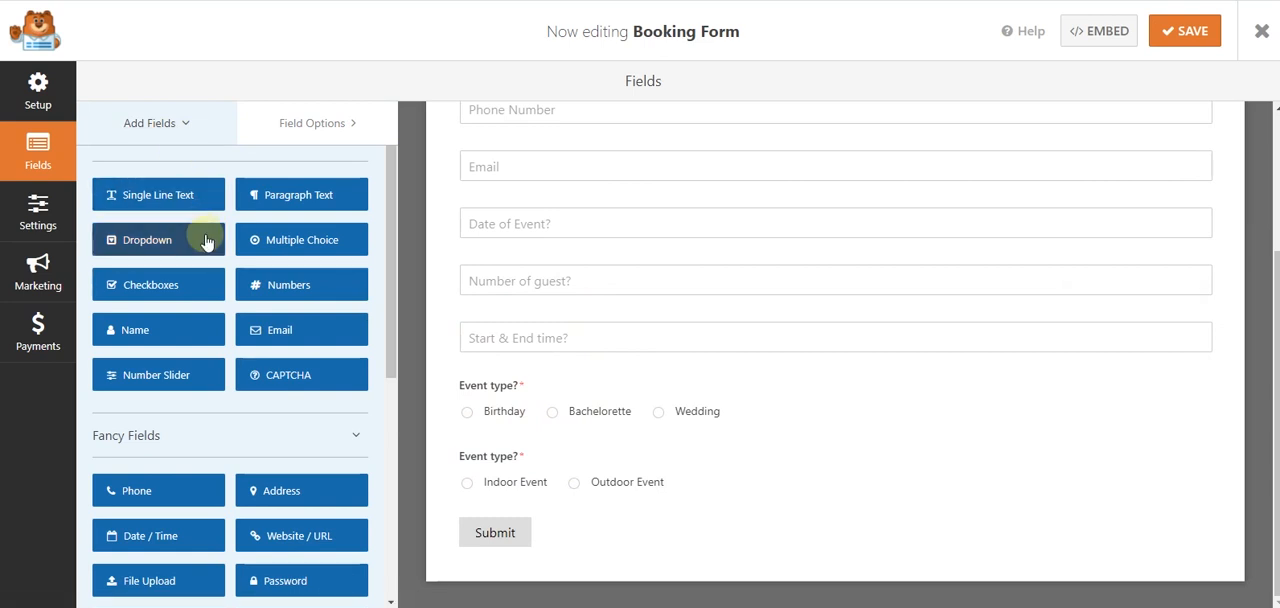
scroll(207, 240, "up", 1)
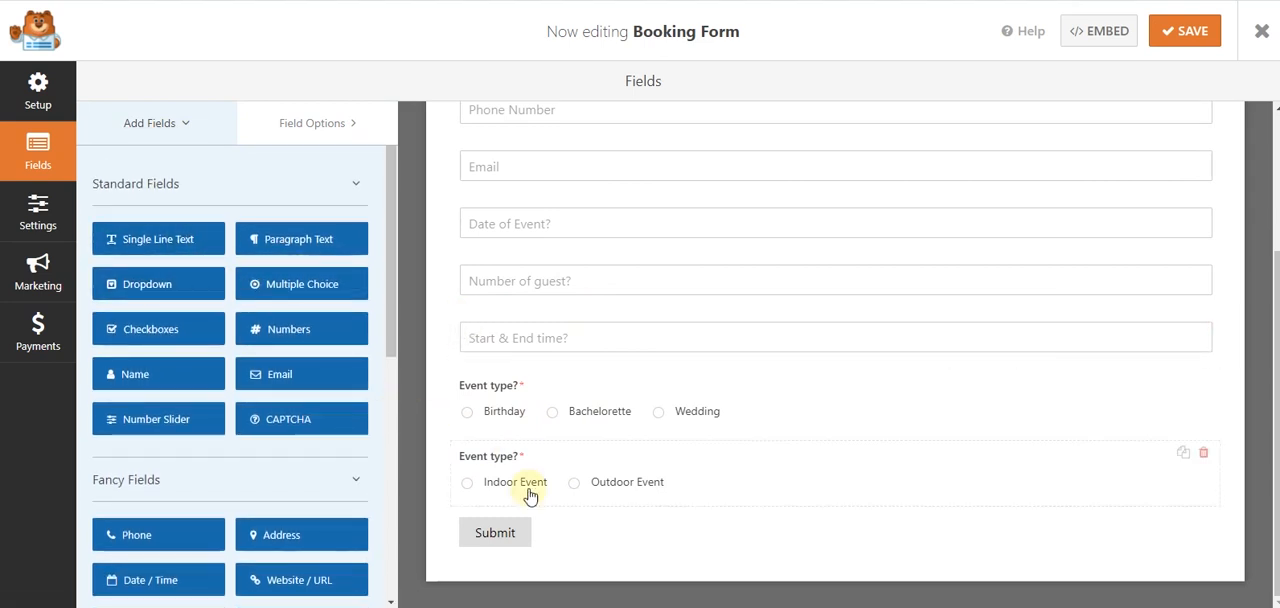
left_click(580, 606)
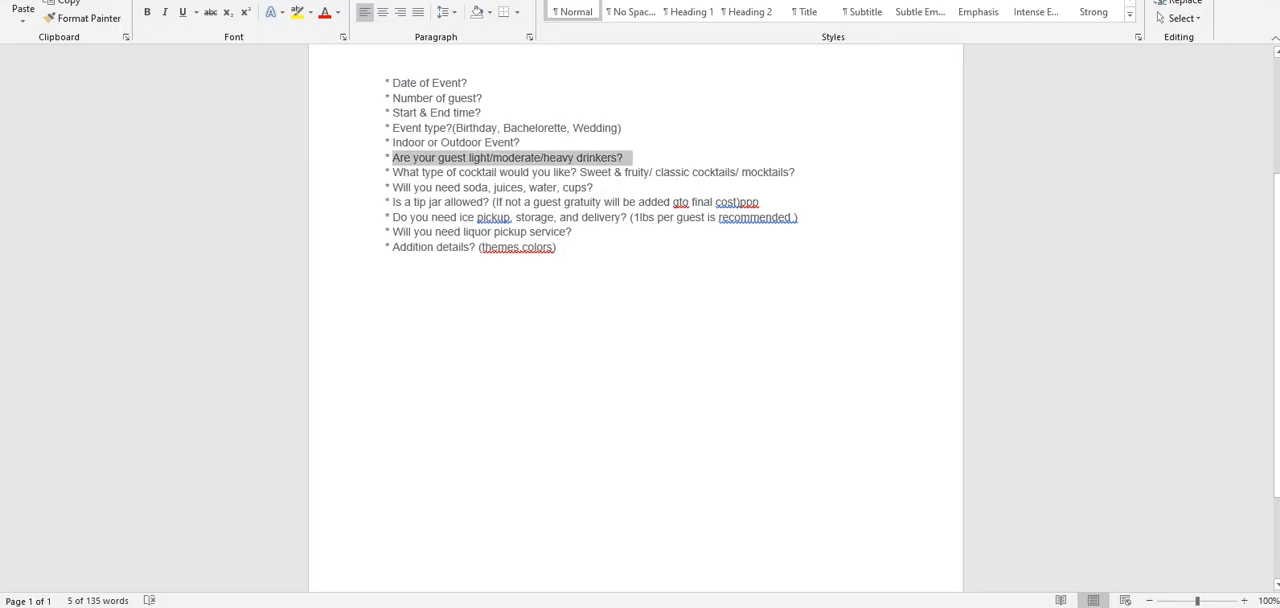
left_click(450, 606)
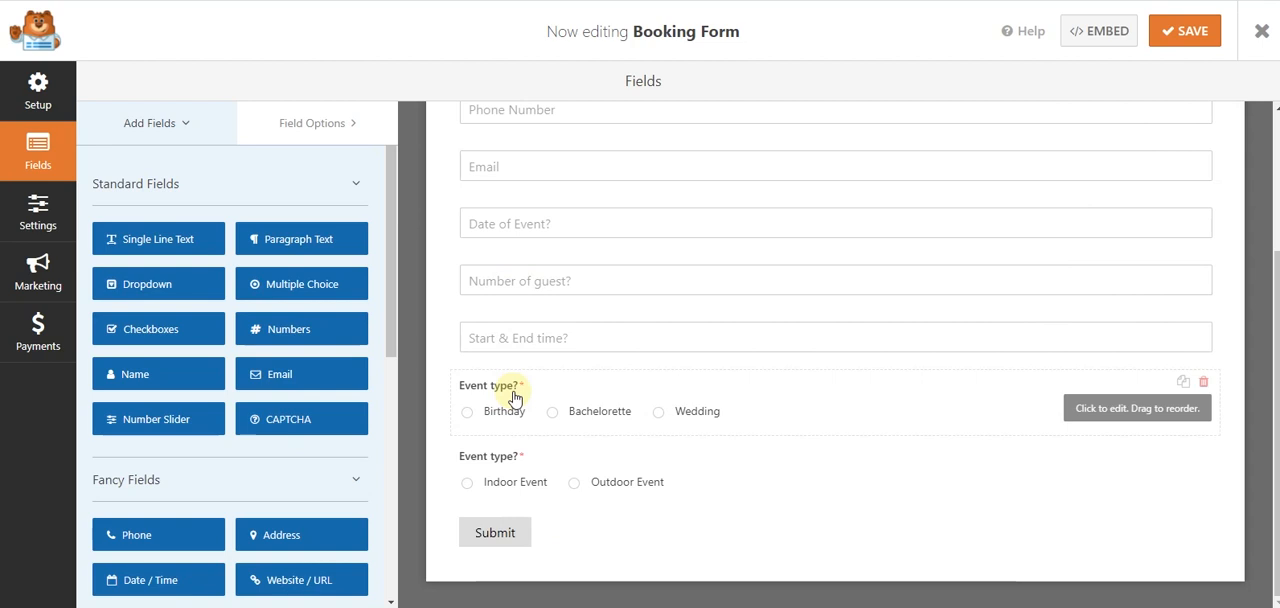
left_click(513, 510)
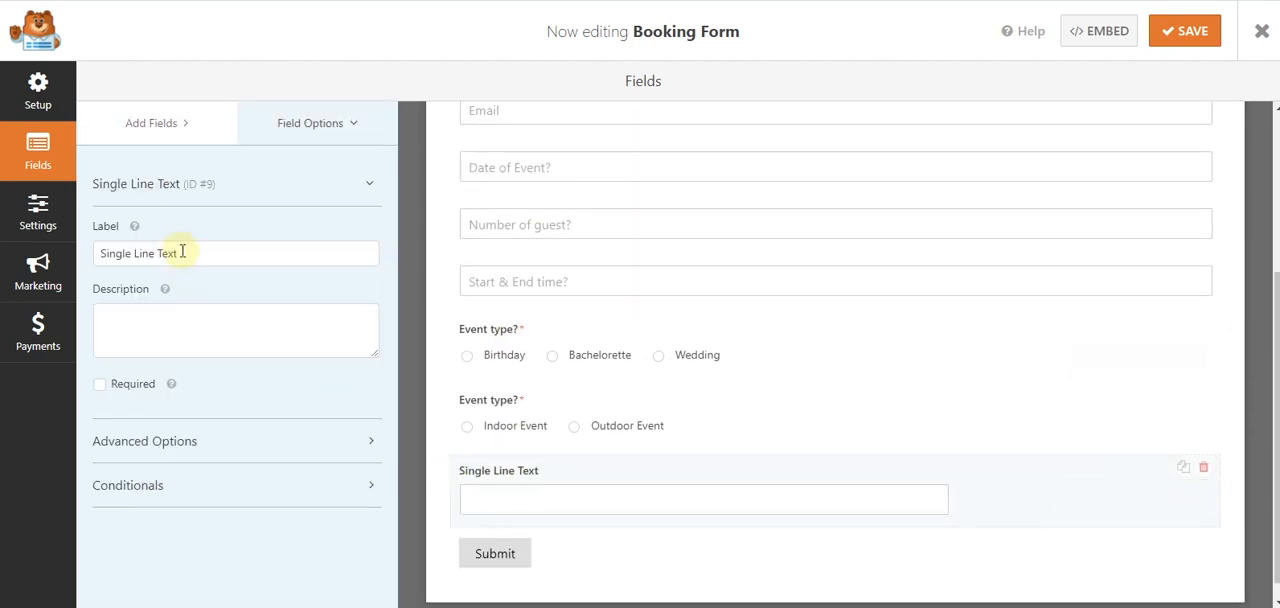
left_click_drag(188, 254, 113, 256)
key("ctrl+v")
left_click(571, 604)
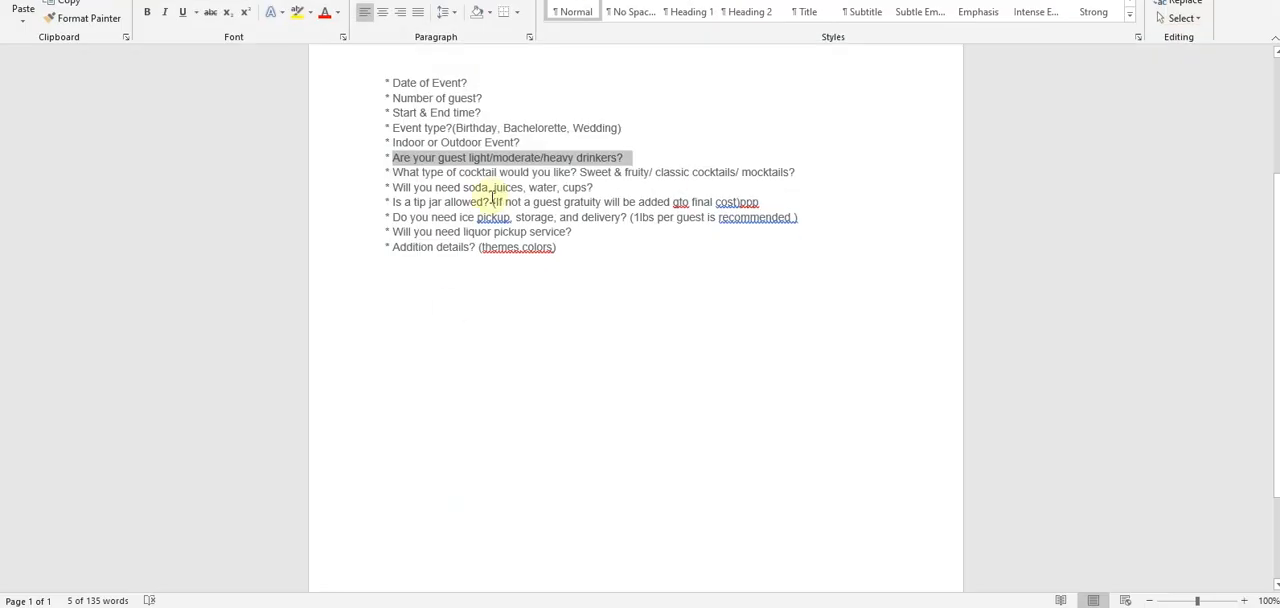
left_click(1142, 14)
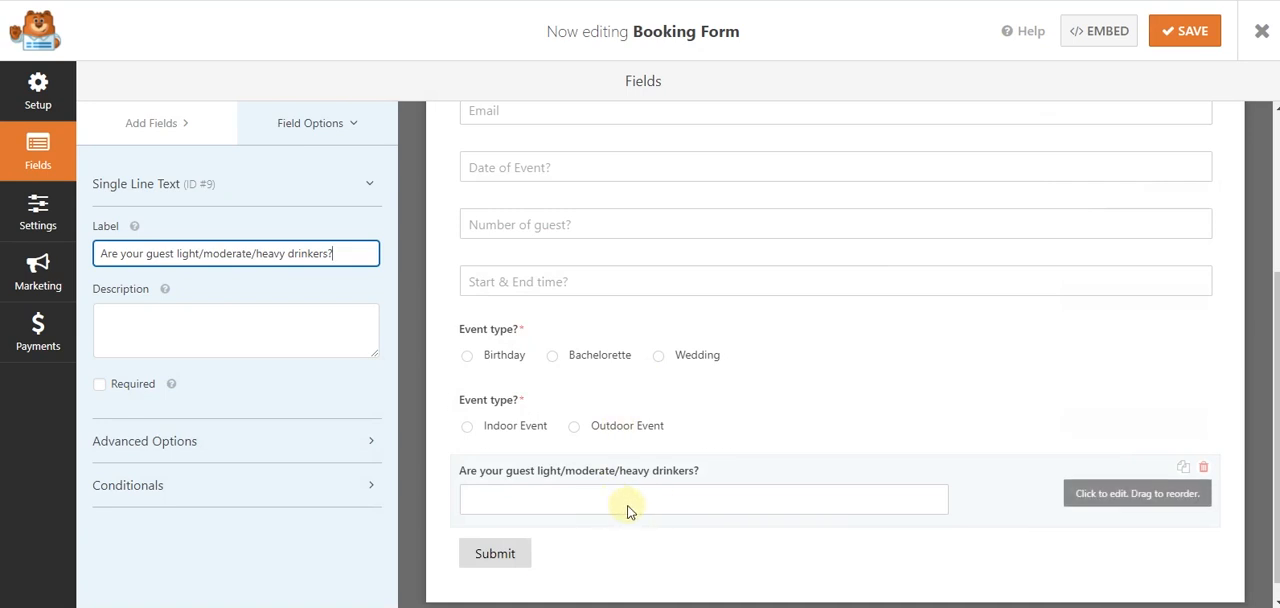
- Make the drinkers field required and Large, with "Are your guest light/moderate/heavy drinkers?" as placeholder and its label hidden
left_click(112, 385)
left_click(130, 432)
left_click(123, 349)
left_click(114, 400)
left_click(130, 412)
key("ctrl+v")
left_click(137, 447)
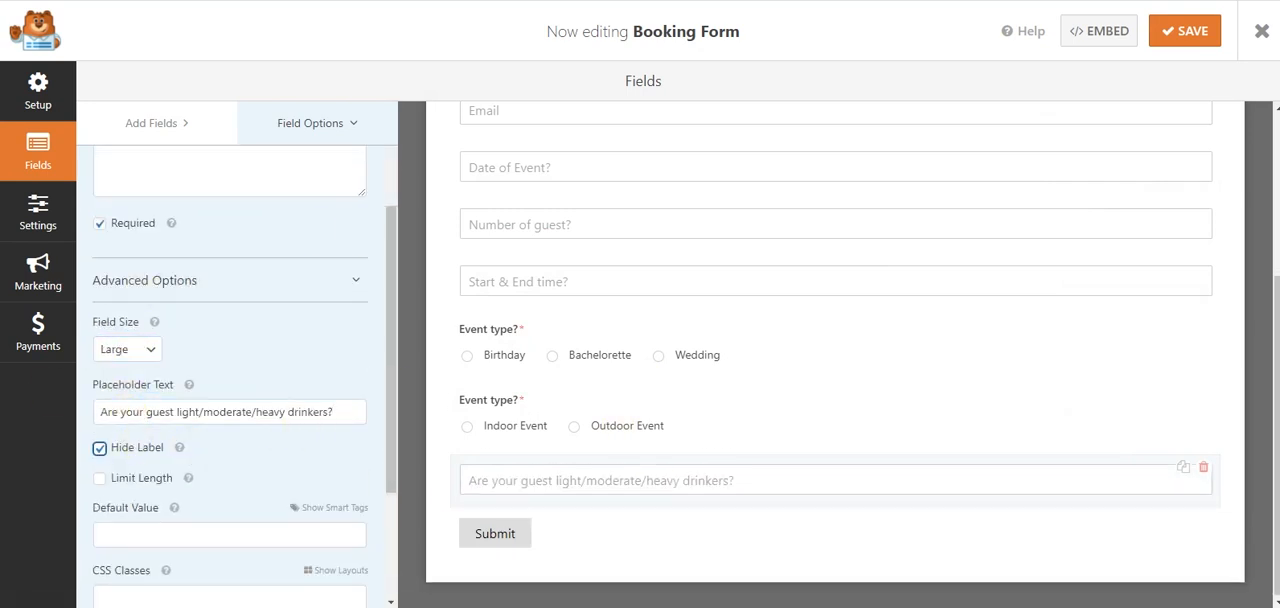
- Copy "What type of cocktail would you like? Sweet & fruity/ classic cocktails/ mocktails?" from the Word questionnaire and return to the form builder
key("alt+Tab")
left_click_drag(809, 179, 392, 174)
key("ctrl+c")
left_click(534, 605)
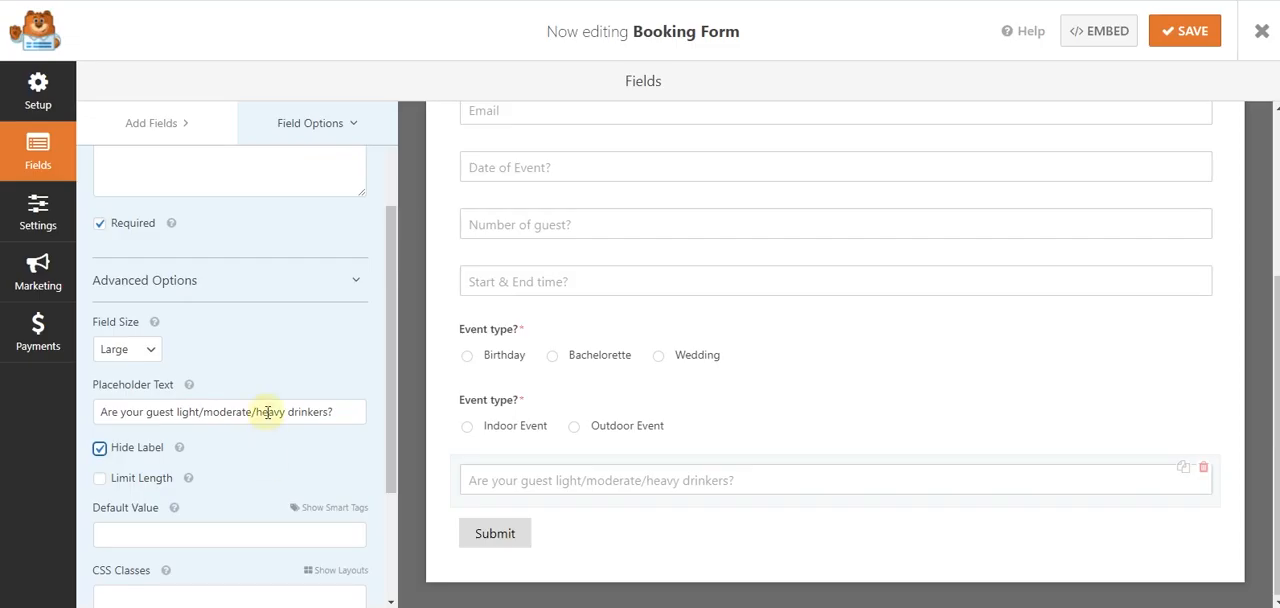
left_click(514, 605)
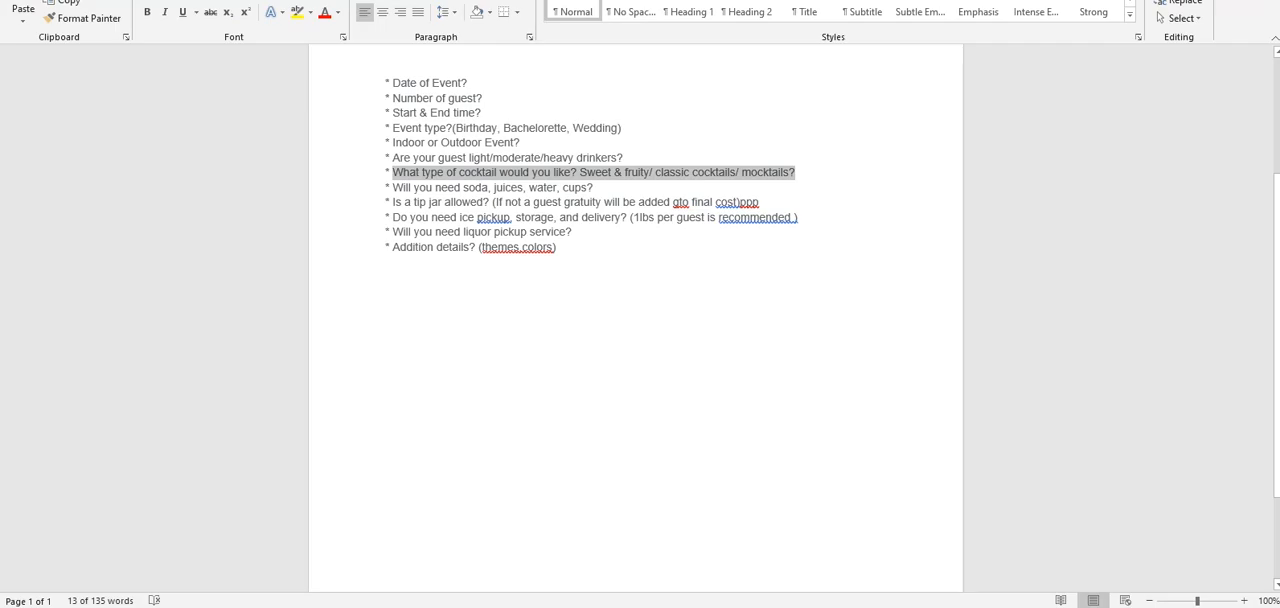
left_click(534, 605)
- Duplicate the Indoor/Outdoor field and label the copy "What type of cocktail would you like? Sweet & fruity/ classic cocktails/ mocktails?"
left_click(1182, 398)
left_click(604, 355)
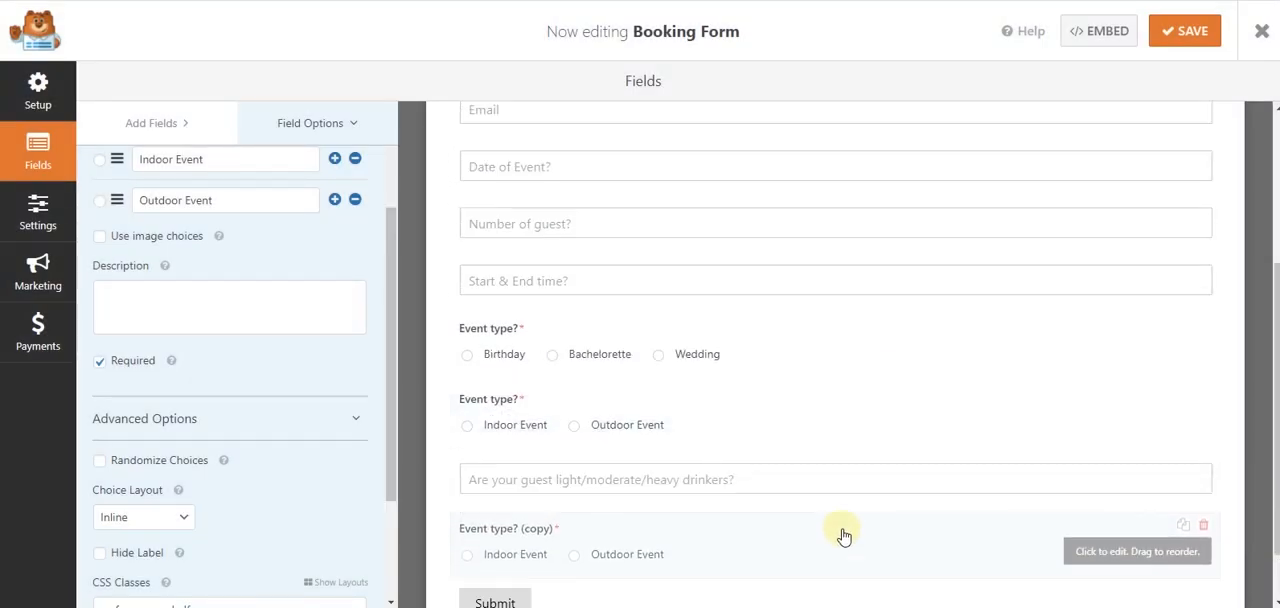
scroll(209, 240, "up", 2)
left_click(190, 251)
left_click_drag(190, 251, 71, 248)
key("ctrl+v")
- Remove the wpforms-one-half CSS class from both the cocktail field and the Indoor/Outdoor event field
scroll(155, 422, "down", 3)
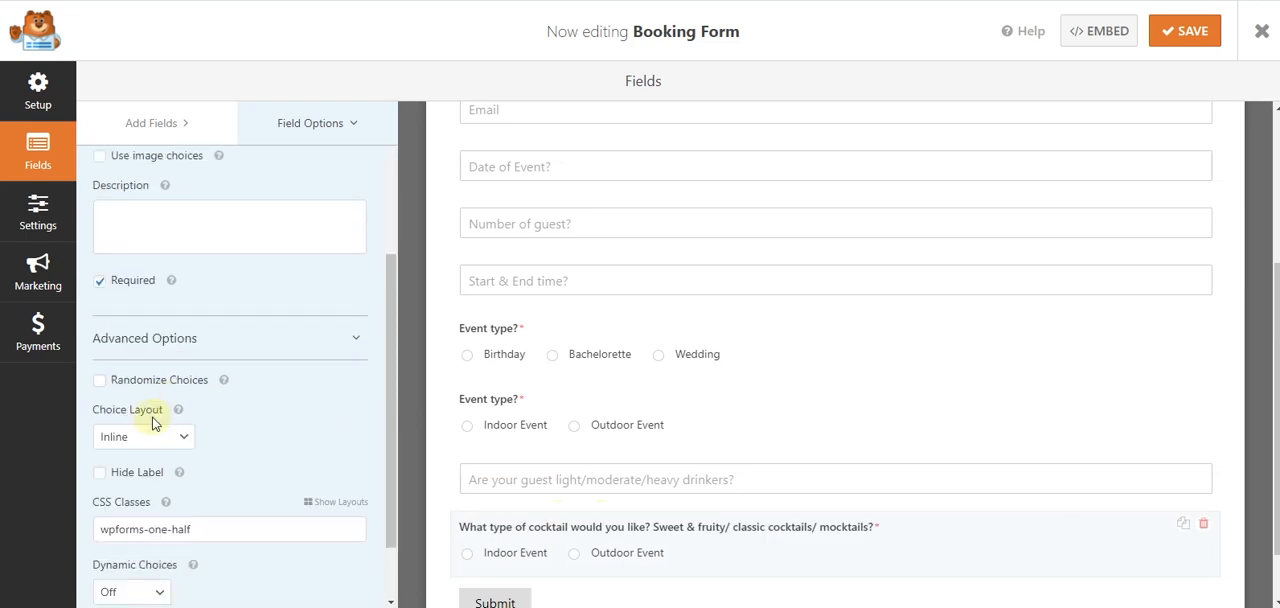
scroll(155, 422, "down", 2)
triple_click(211, 452)
key("BackSpace")
left_click(783, 423)
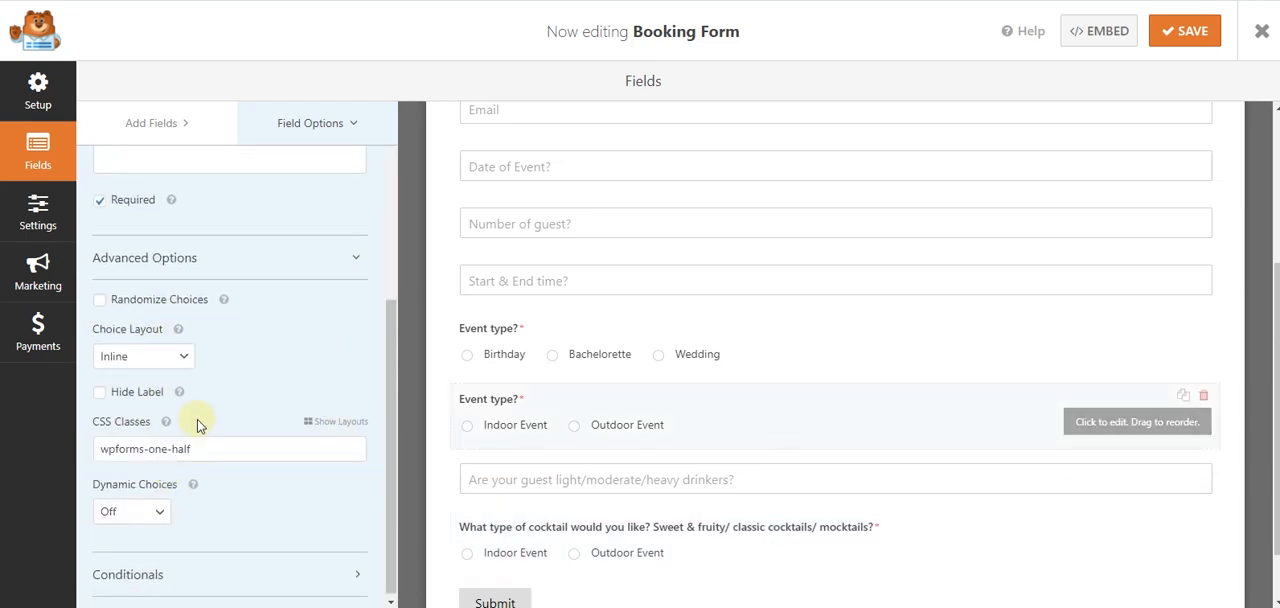
triple_click(214, 449)
key("BackSpace")
scroll(677, 477, "down", 1)
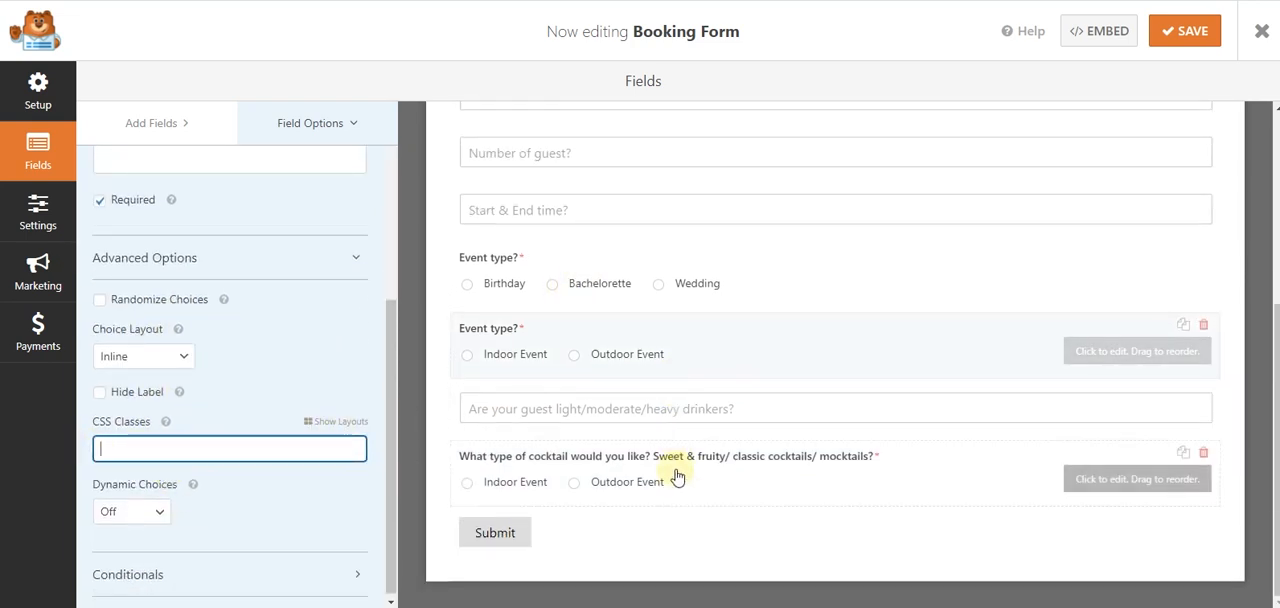
- Copy "Sweet & fruity" from the Word questionnaire and use it as the cocktail field's first choice
key("alt+Tab")
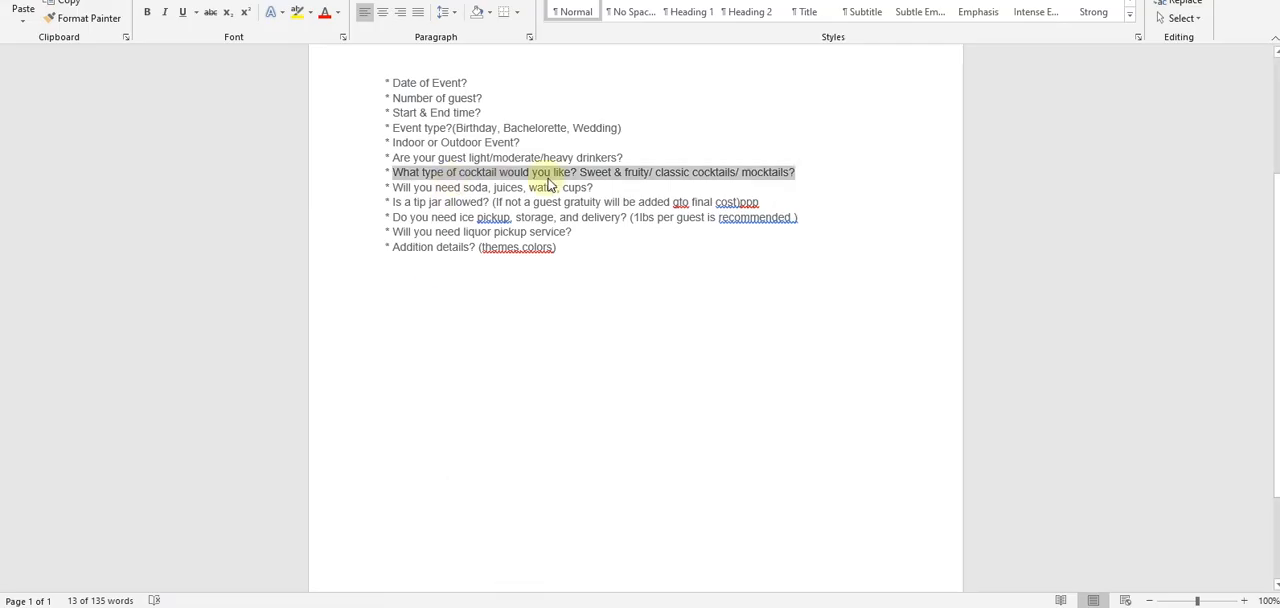
left_click_drag(580, 172, 641, 178)
key("ctrl+c")
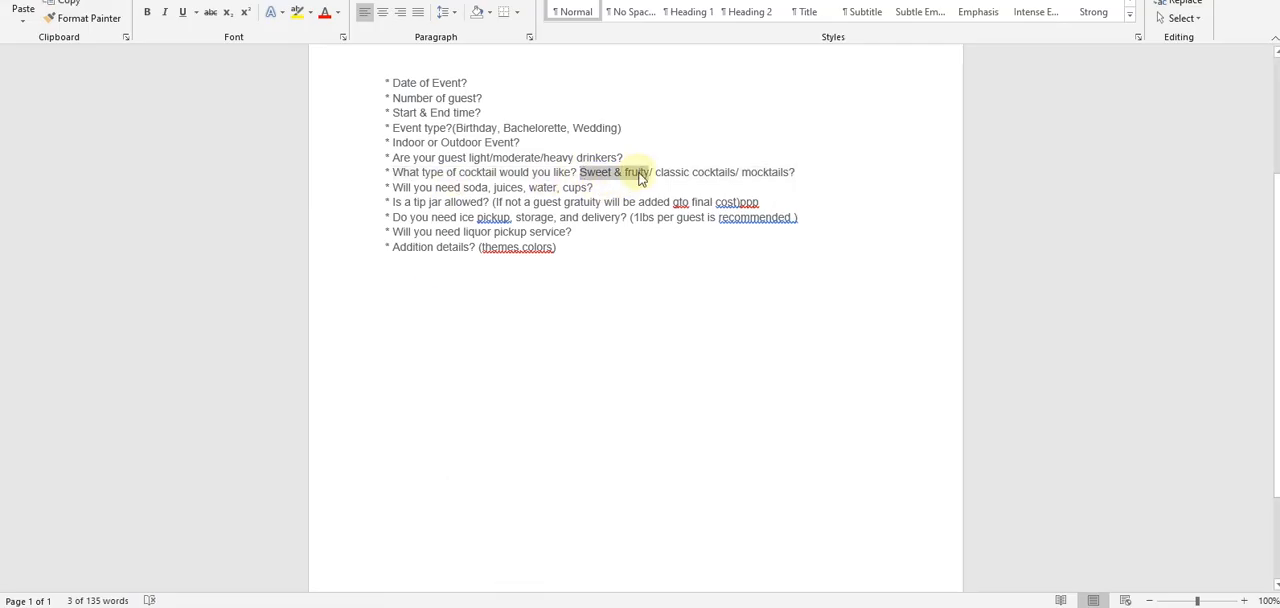
key("alt+Tab")
scroll(186, 271, "up", 5)
left_click_drag(214, 320, 140, 320)
key("ctrl+v")
- Copy "classic cocktails" from the Word questionnaire and set the cocktail field's second choice to "Classic cocktails"
key("alt+Tab")
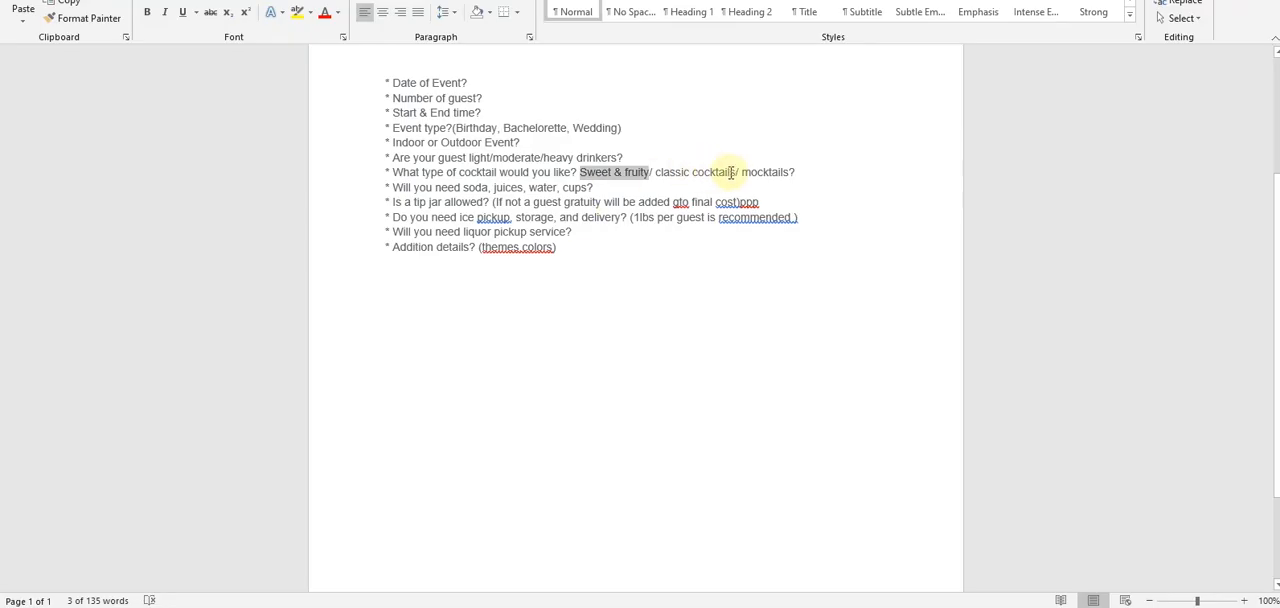
left_click_drag(734, 172, 661, 172)
key("ctrl+c")
key("alt+Tab")
left_click_drag(214, 361, 133, 361)
key("ctrl+v")
key("Return")
- Copy "mocktails" from the Word questionnaire and enter it as the cocktail field's third choice, capitalised as "Mocktails"
key("alt+Tab")
left_click_drag(789, 172, 740, 172)
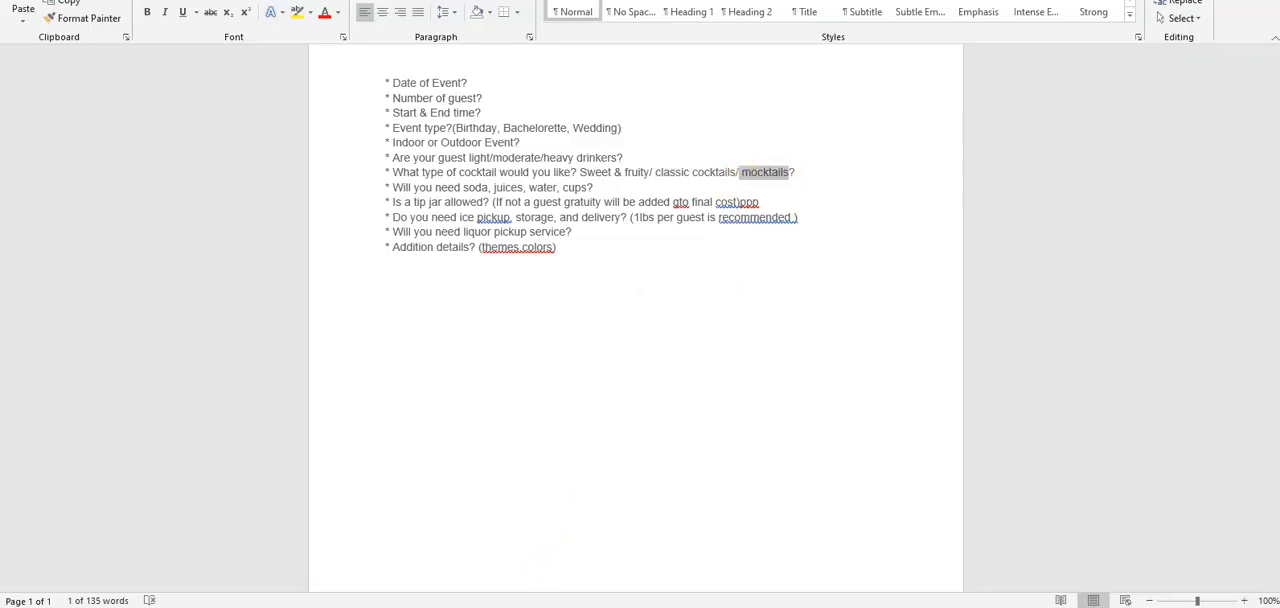
key("ctrl+c")
key("alt+Tab")
left_click(258, 454)
left_click(141, 362)
left_click_drag(150, 404, 143, 404)
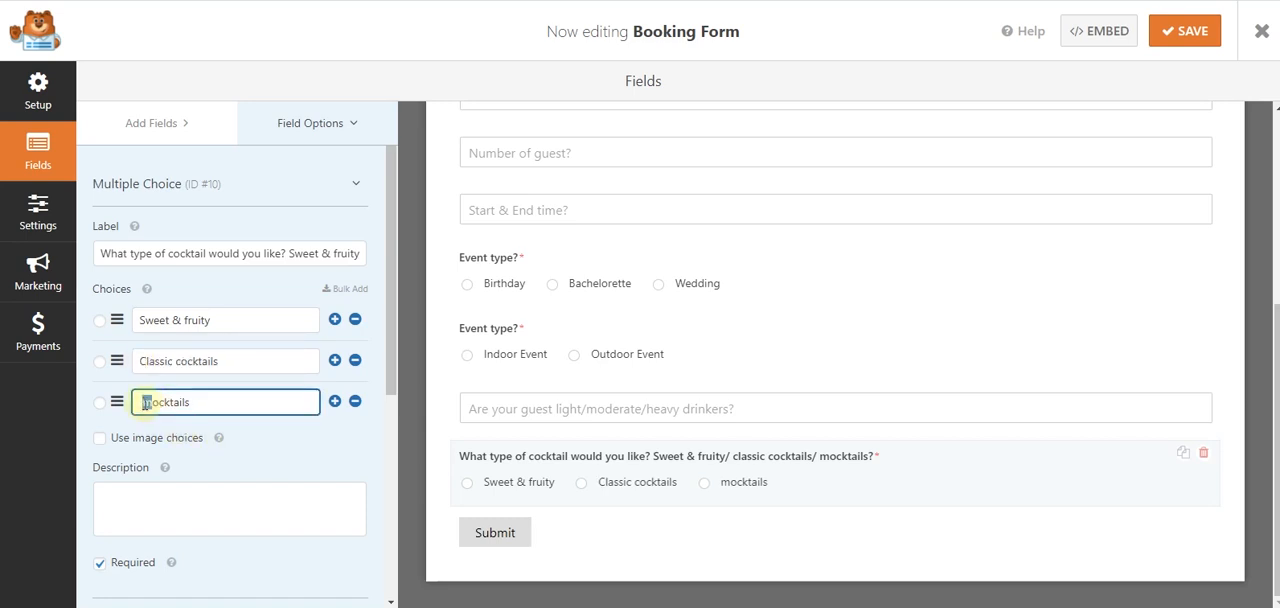
type("M")
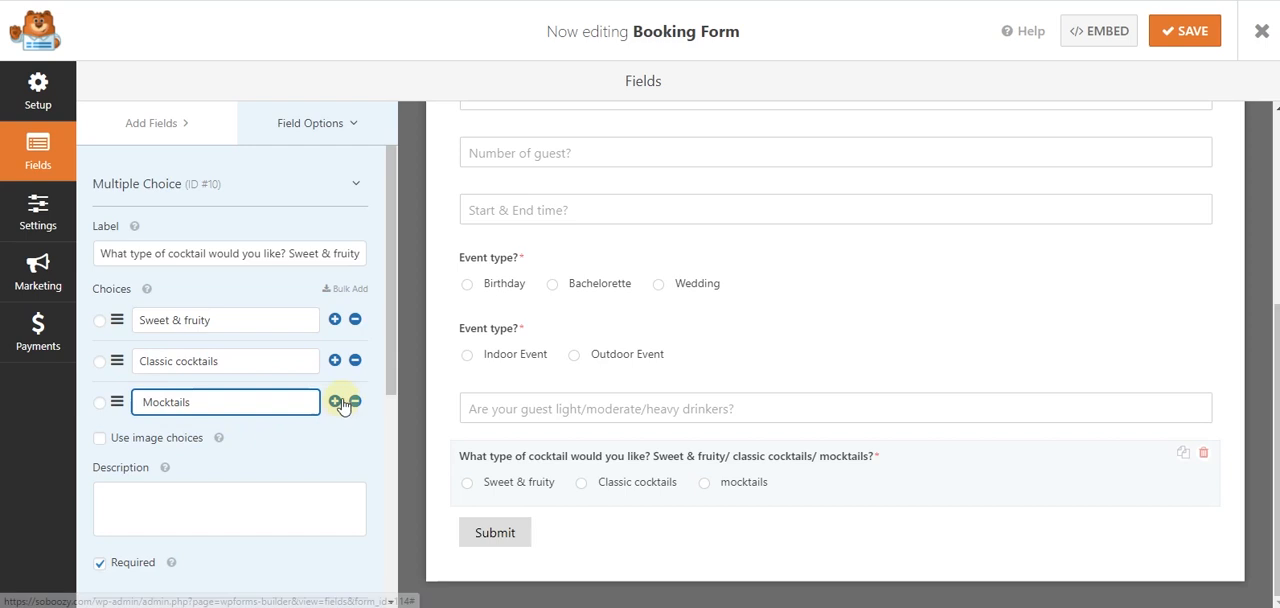
- Copy the question "Will you need soda, juices, water, cups?" from the Word questionnaire and return to the form builder
scroll(297, 491, "down", 5)
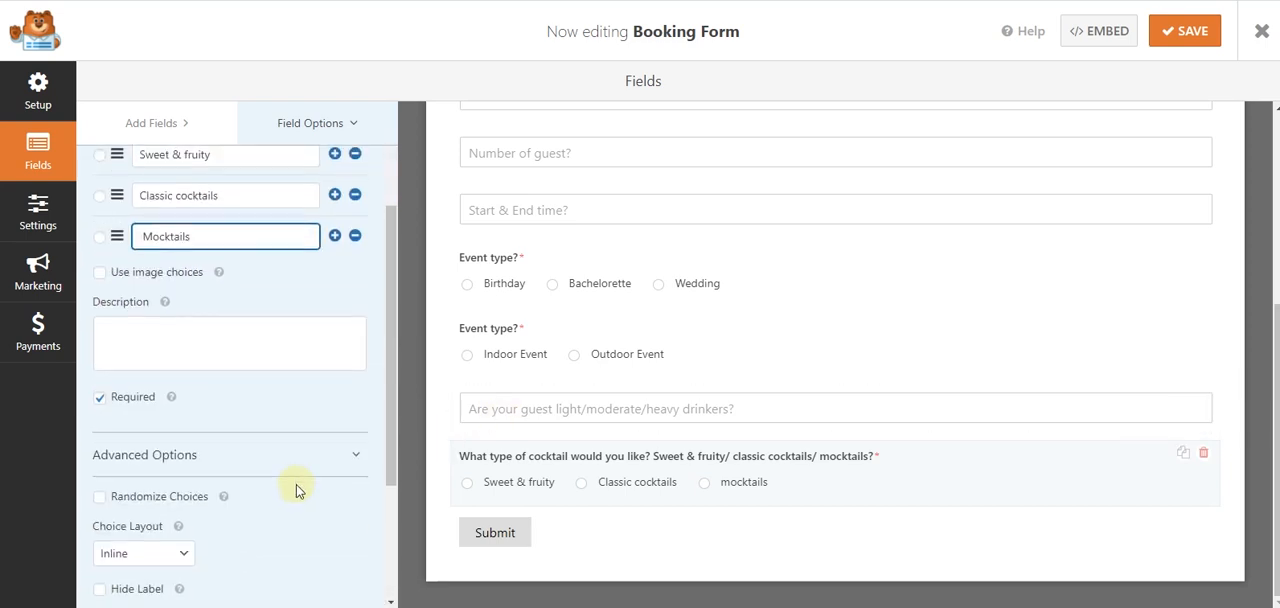
left_click(460, 606)
left_click_drag(594, 187, 399, 191)
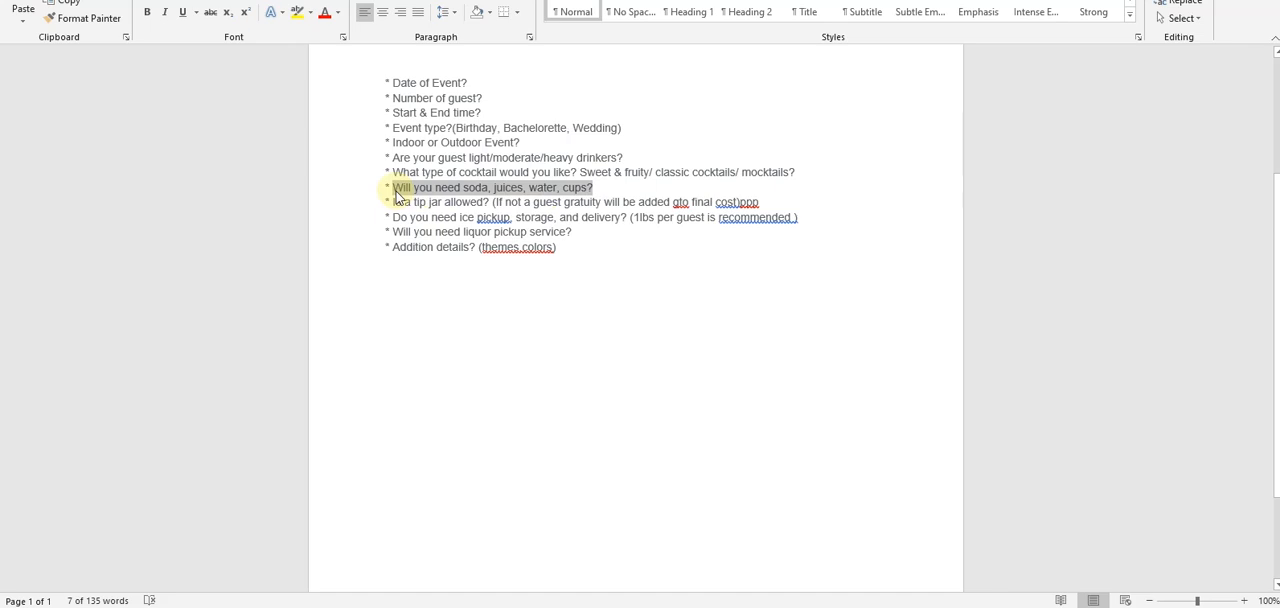
left_click(580, 600)
- Duplicate the "Are your guest light/moderate/heavy drinkers?" field and move the copy below the cocktail question
left_click(826, 416)
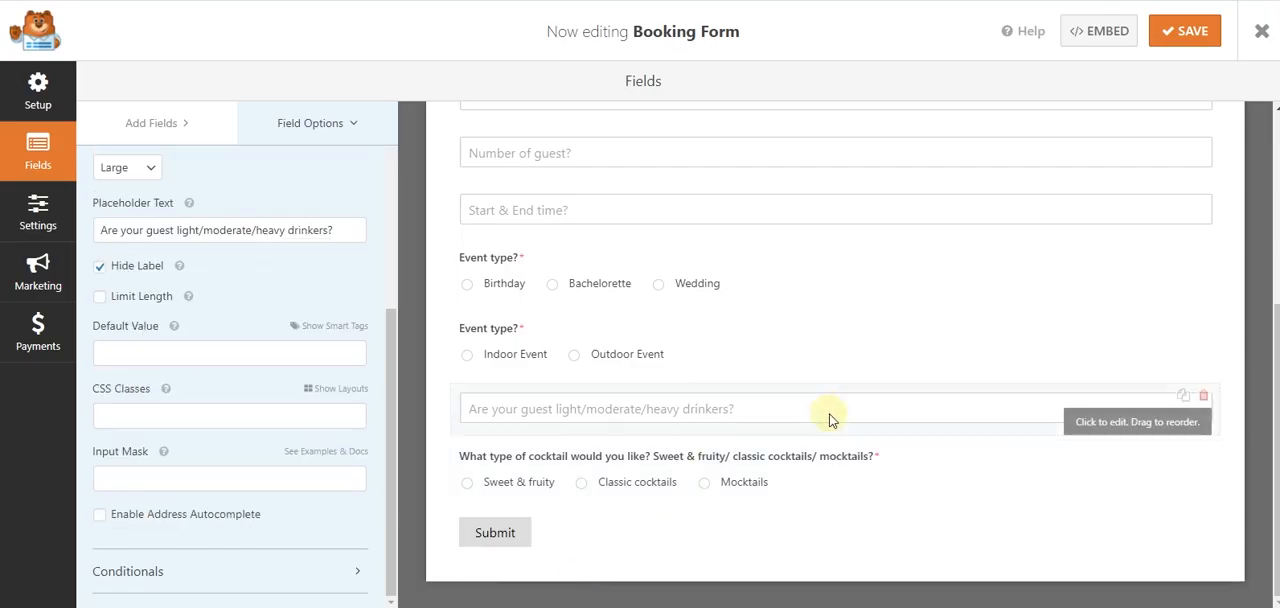
left_click(1183, 395)
left_click(603, 354)
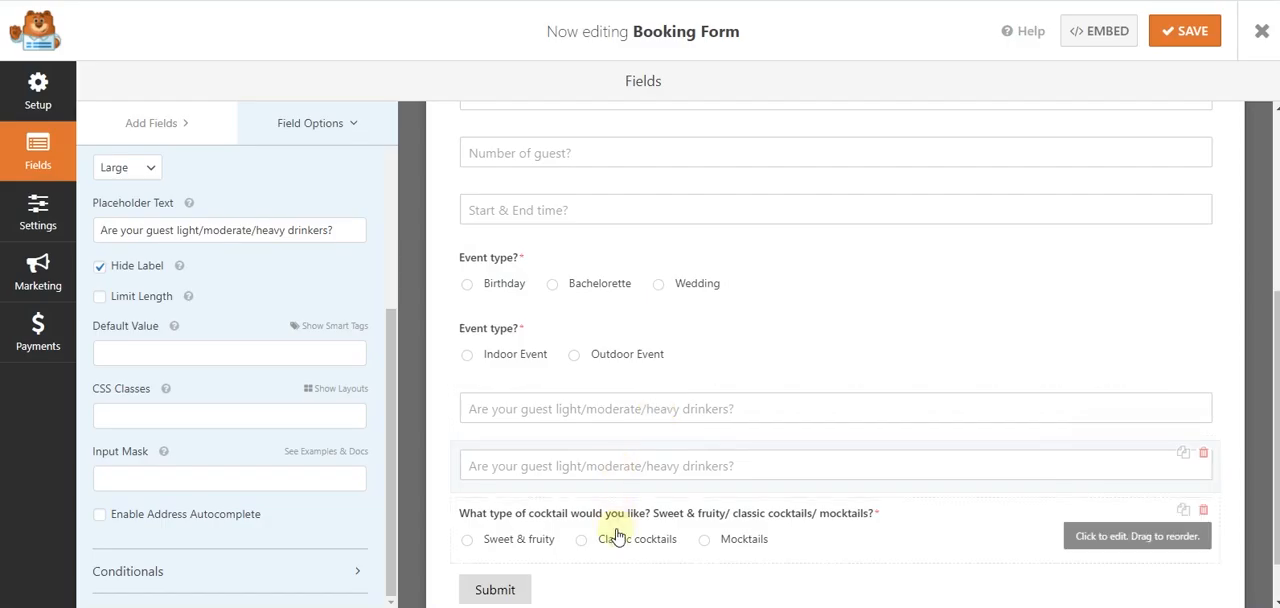
left_click_drag(1148, 483, 1160, 562)
- Set the duplicated text field's placeholder and label to "Will you need soda, juices, water, cups?"
left_click(217, 230)
key("ctrl+a")
key("ctrl+v")
scroll(212, 243, "up", 3)
left_click(214, 237)
key("ctrl+a")
key("ctrl+v")
scroll(600, 560, "down", 1)
- Copy the tip jar question with its guest gratuity note from the Word questionnaire and return to the form builder
left_click(590, 605)
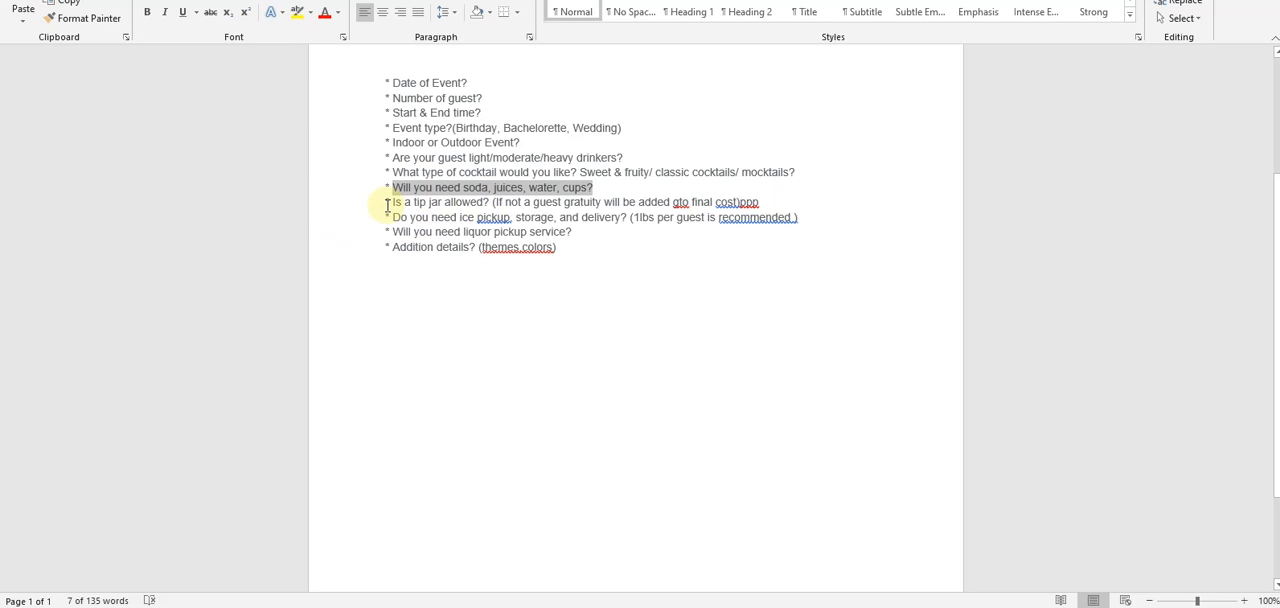
left_click_drag(391, 202, 731, 207)
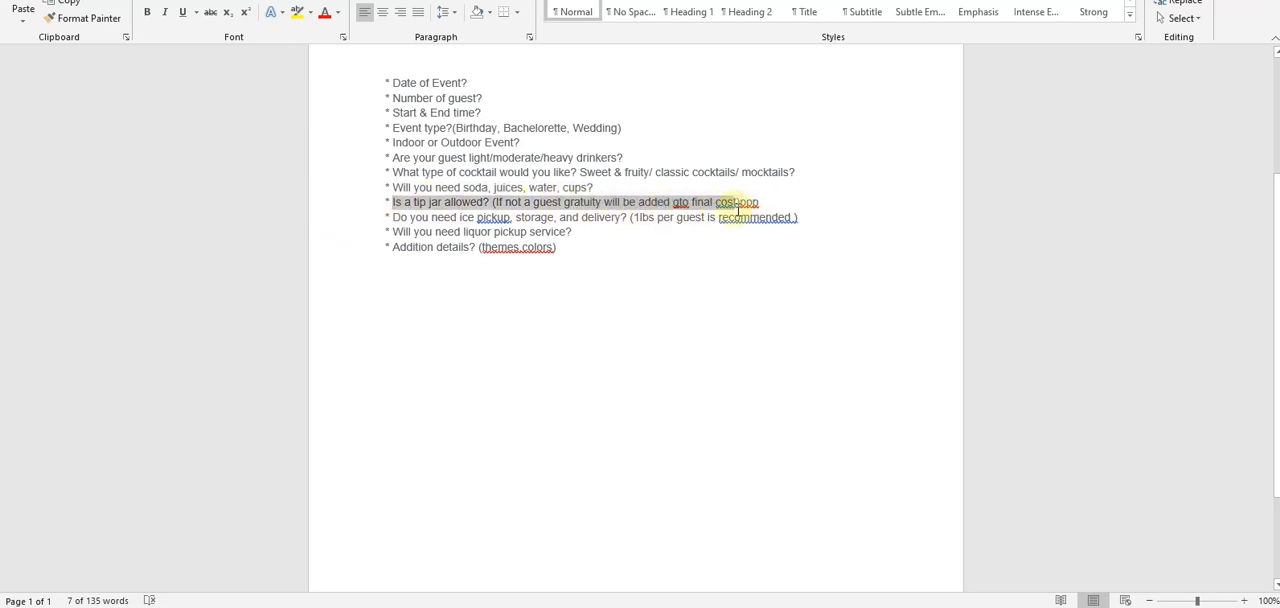
left_click(495, 605)
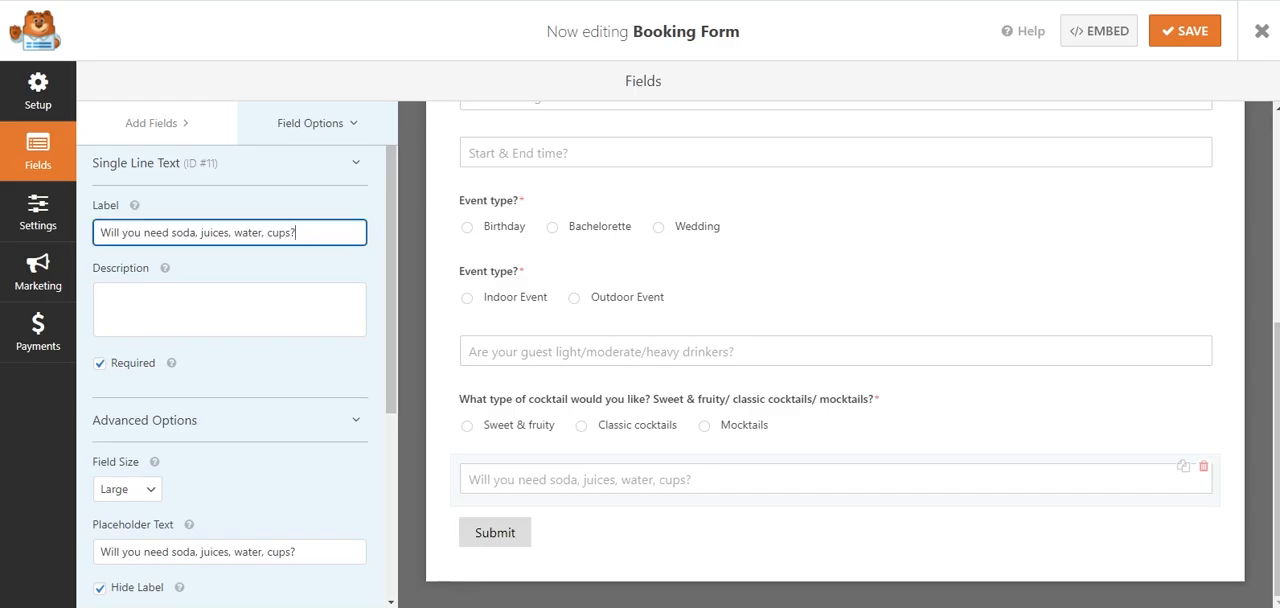
left_click(1183, 466)
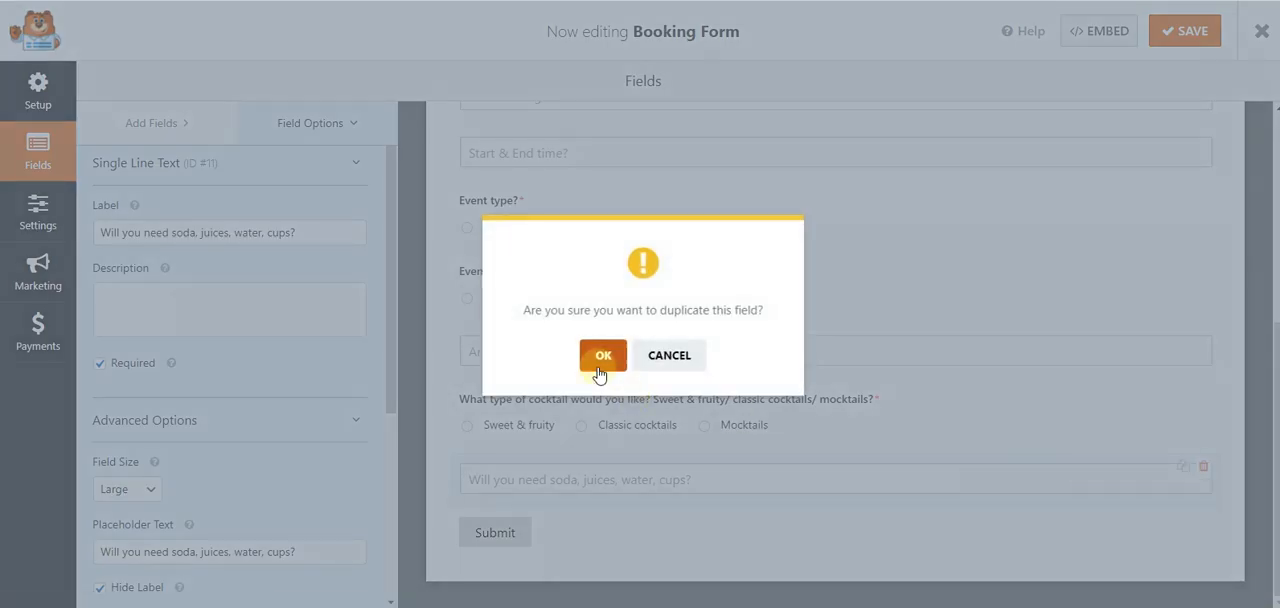
left_click(598, 355)
left_click(1203, 524)
left_click(595, 356)
- Duplicate the cocktail field below the soda question, labelled "Is a tip jar allowed? (If not a guest gratuity will be added gto final cost)"
left_click(1183, 395)
left_click(598, 355)
left_click_drag(991, 471, 986, 537)
triple_click(220, 234)
key("ctrl+v")
- Set the tip jar field's choices to "Yes", "No" and "Ok, I Agree"
left_click_drag(227, 295, 114, 294)
type("Yes")
left_click_drag(243, 338, 120, 340)
type("No")
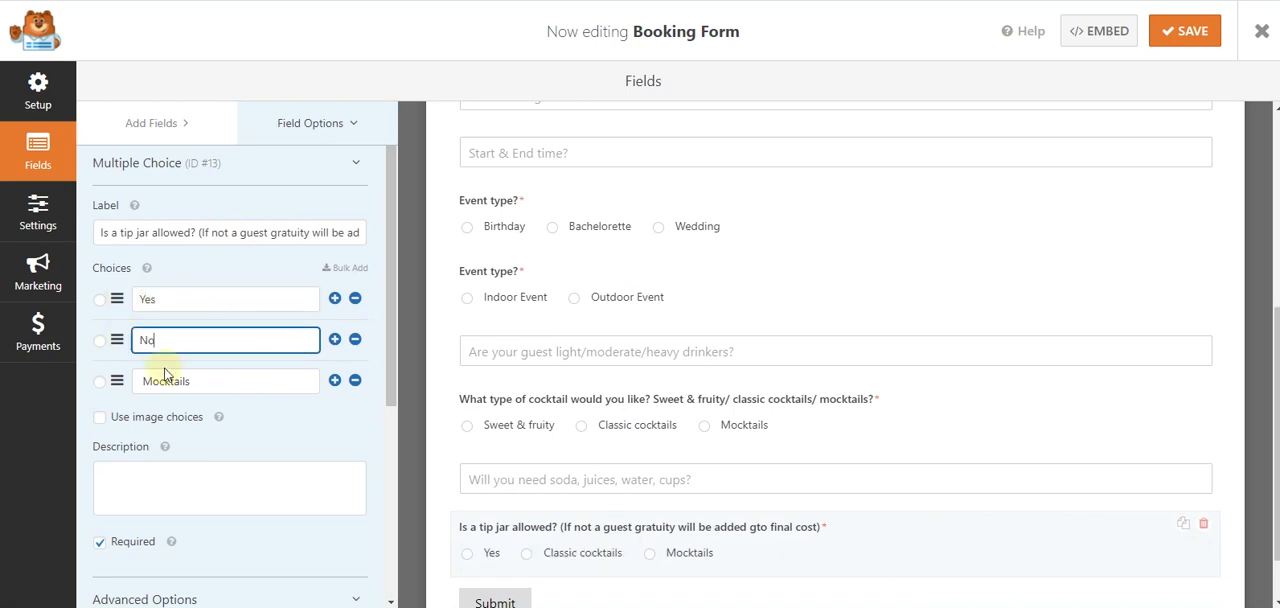
left_click(355, 380)
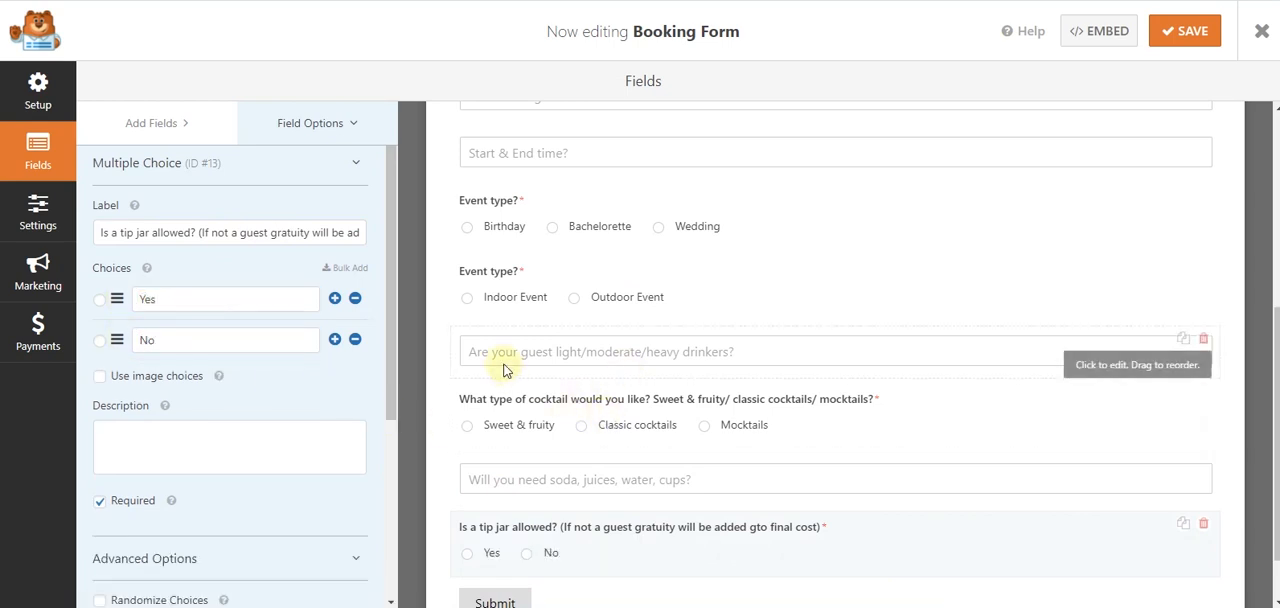
left_click(335, 339)
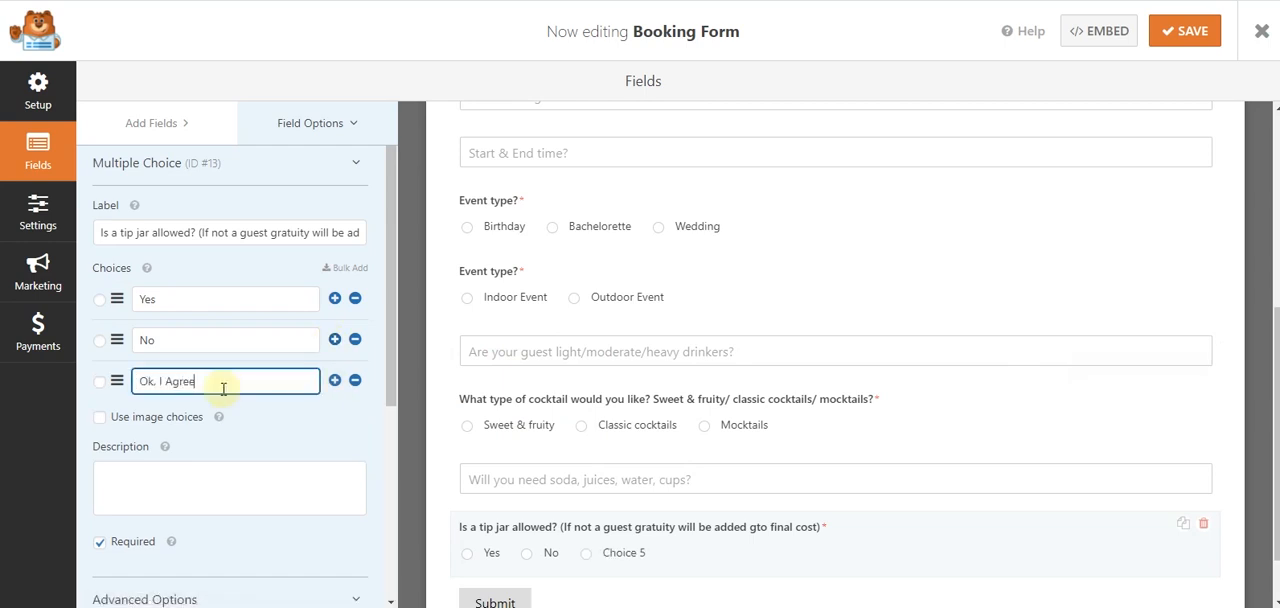
left_click(268, 422)
- Copy "Do you need ice pickup, storage, and delivery? (1lbs per guest is recommended.)" from the Word questionnaire
left_click(550, 606)
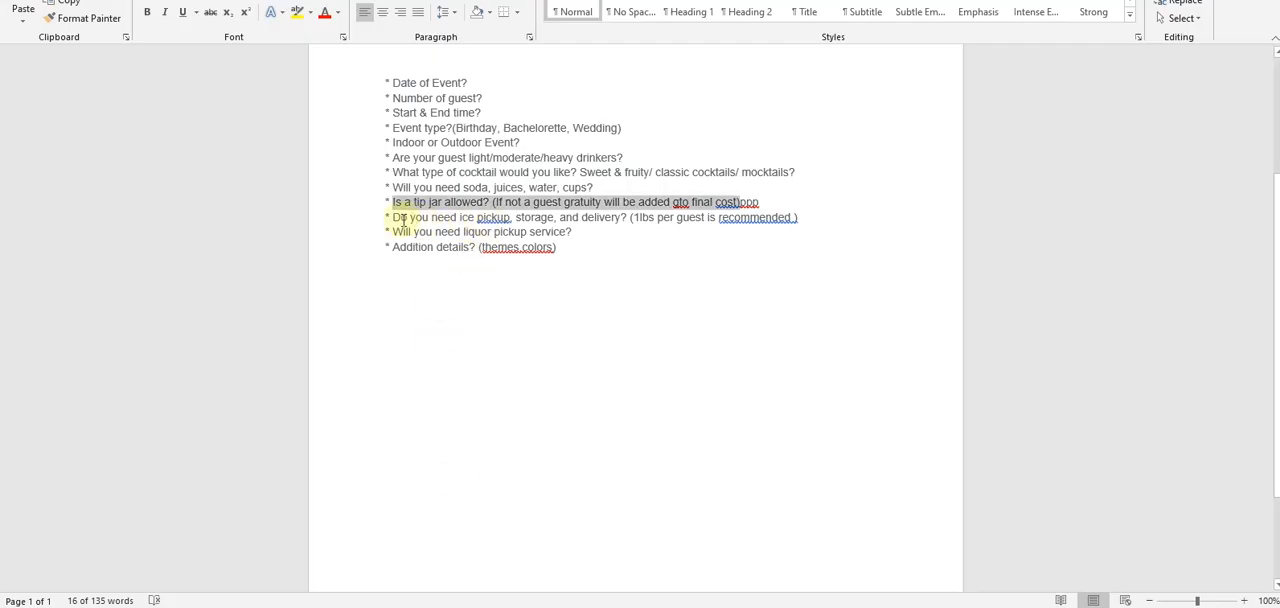
left_click_drag(395, 217, 478, 217)
left_click_drag(653, 222, 789, 222)
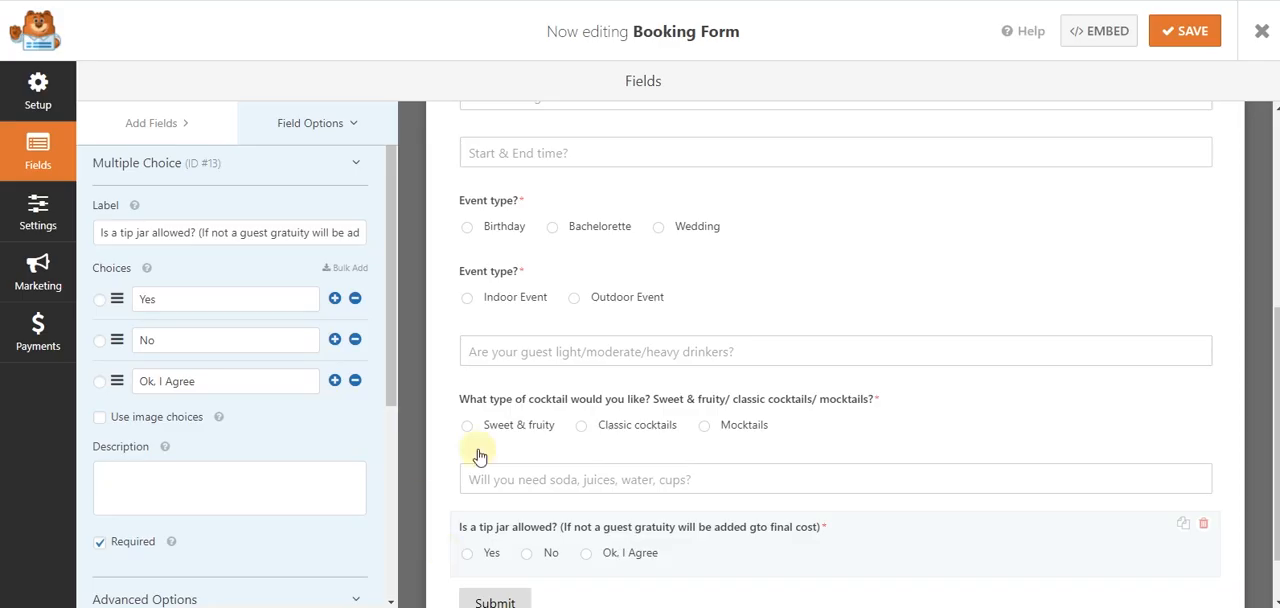
- Duplicate the soda field below the tip jar question, labelled "Do you need ice pickup, storage, and delivery? (1lbs per guest is recommended )"
scroll(1000, 430, "down", 2)
left_click(1187, 398)
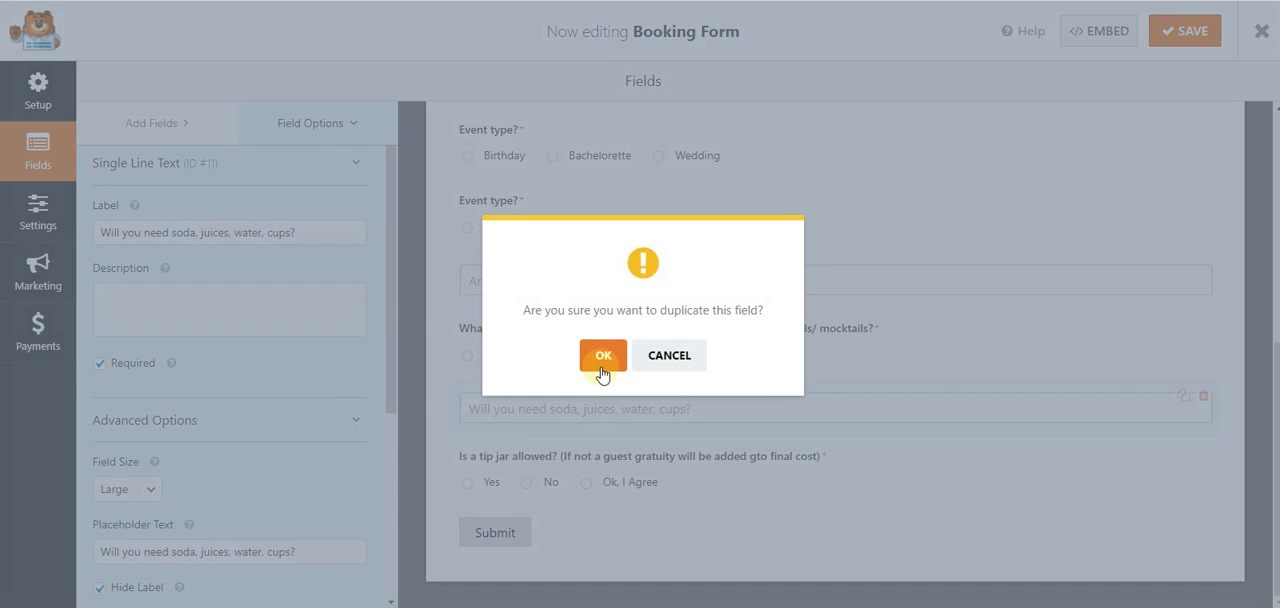
left_click(601, 356)
left_click_drag(1122, 479, 1120, 551)
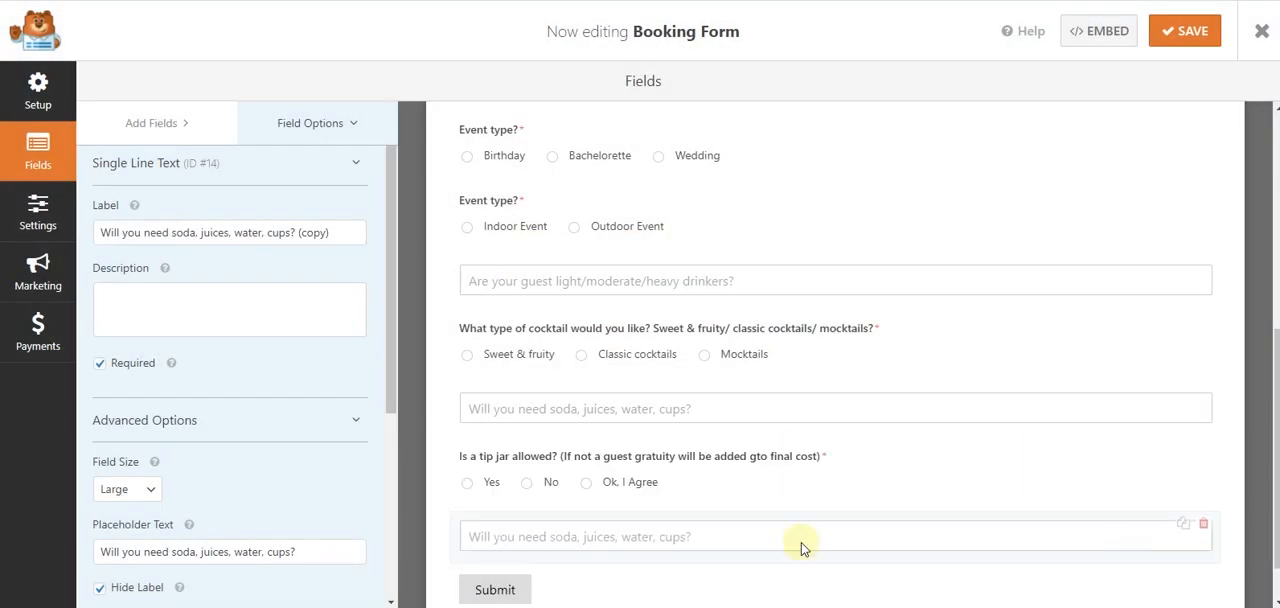
triple_click(300, 234)
key("ctrl+v")
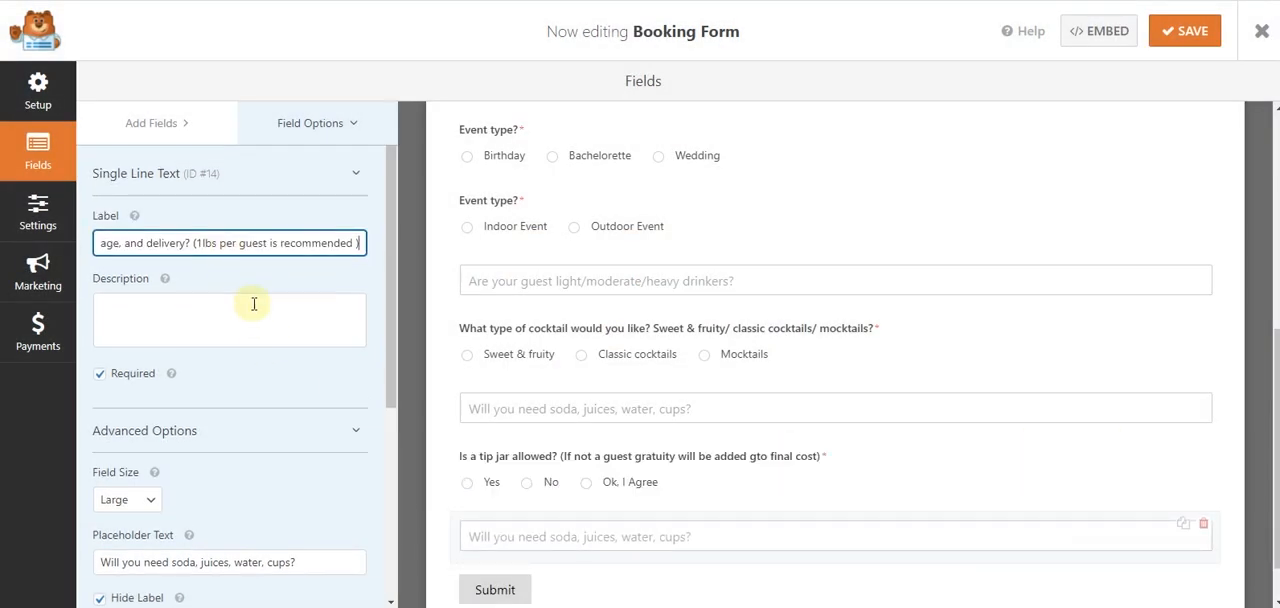
- Replace the ice field's placeholder text with "Do you need ice pickup, storage, and delivery? (1lbs per guest is recommended )"
scroll(200, 400, "down", 2)
left_click(204, 412)
key("ctrl+a")
type("Do you need ice pickup, storage, and delivery? (1lbs per guest is recommended )")
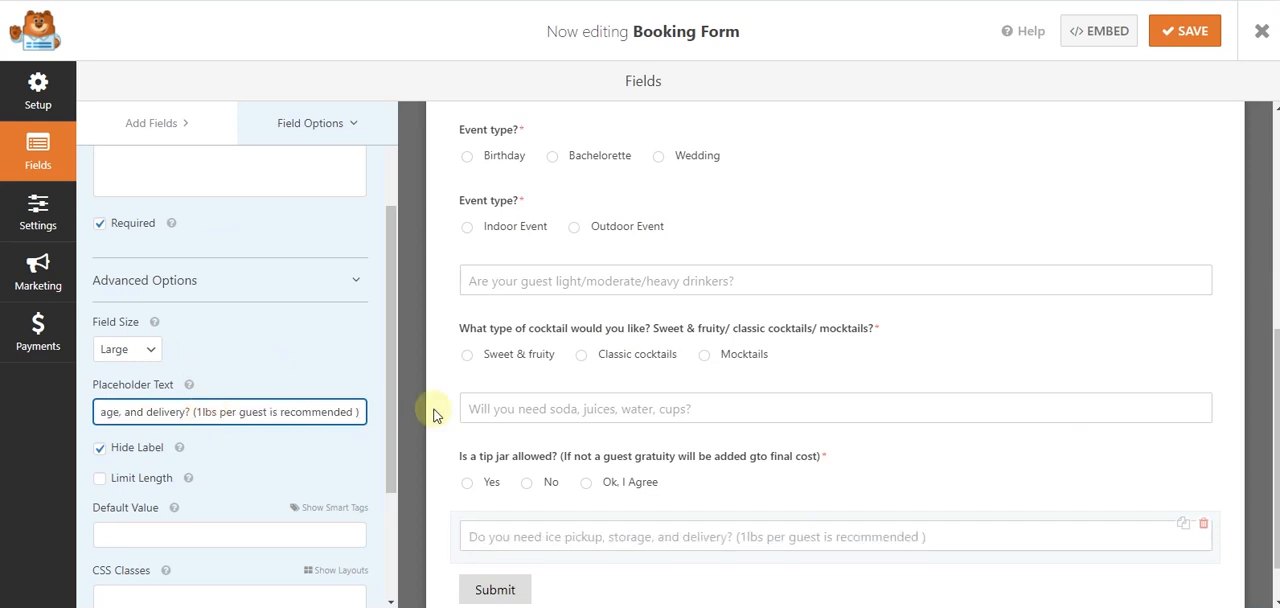
- Copy "Will you need liquor pickup service?" from the Word questionnaire and return to the form builder
key("alt+Tab")
left_click_drag(570, 232, 394, 231)
key("ctrl+c")
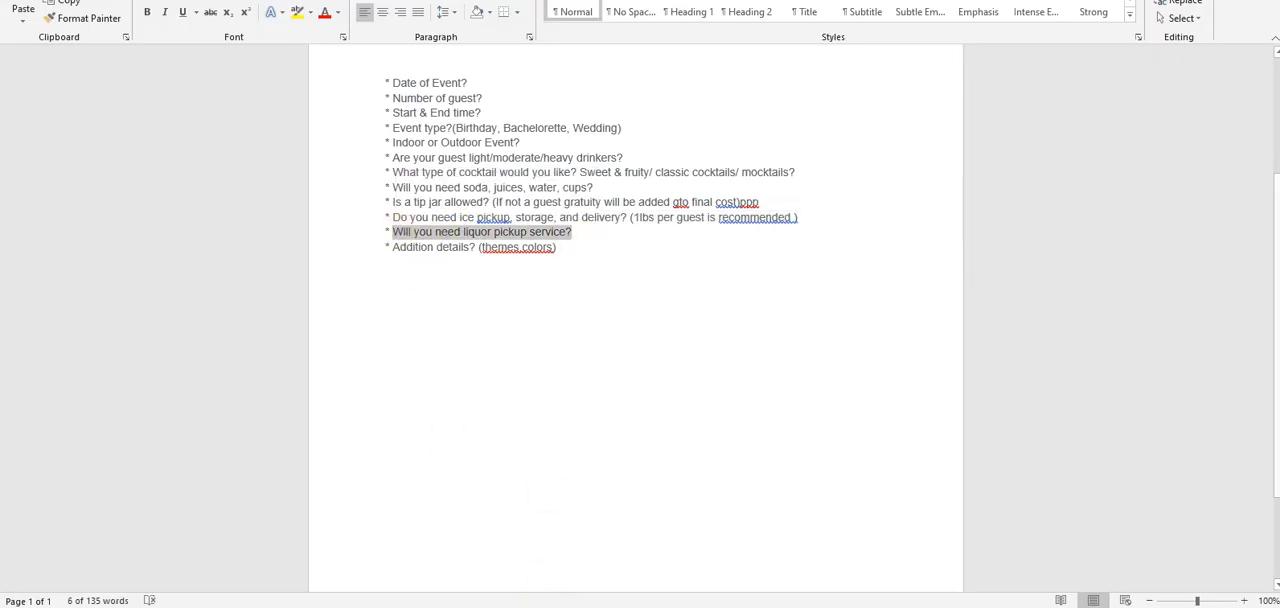
key("alt+Tab")
- Duplicate the tip jar field, label the copy "Will you need liquor pickup service?" and remove its "Ok, I Agree" choice
left_click(1183, 396)
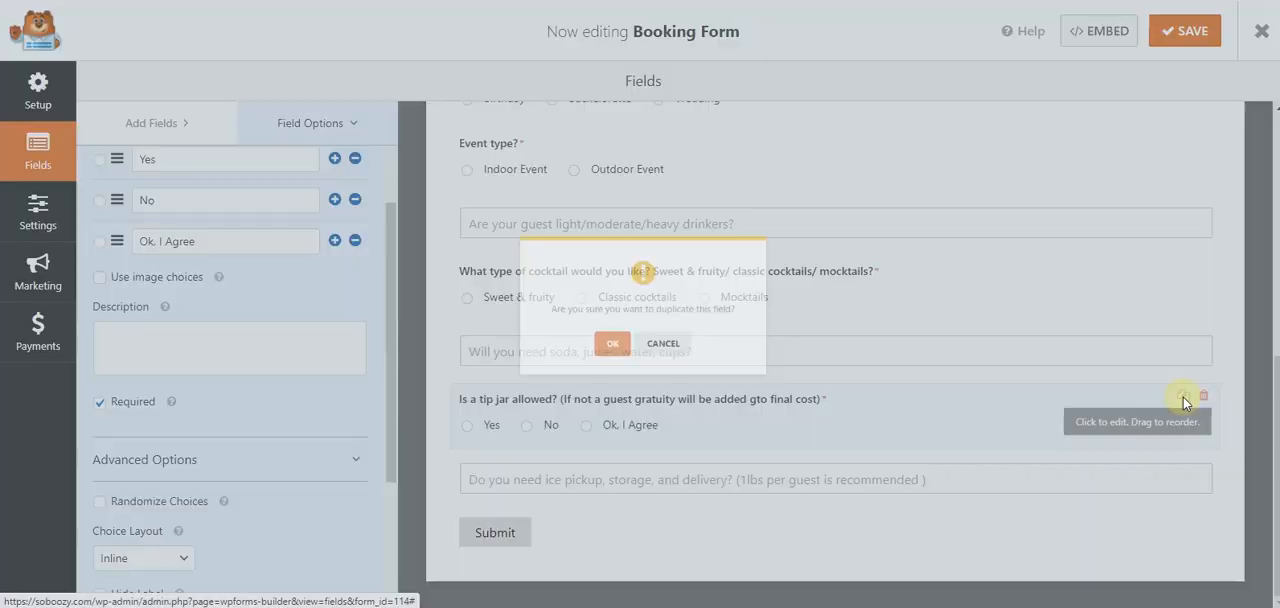
left_click(600, 354)
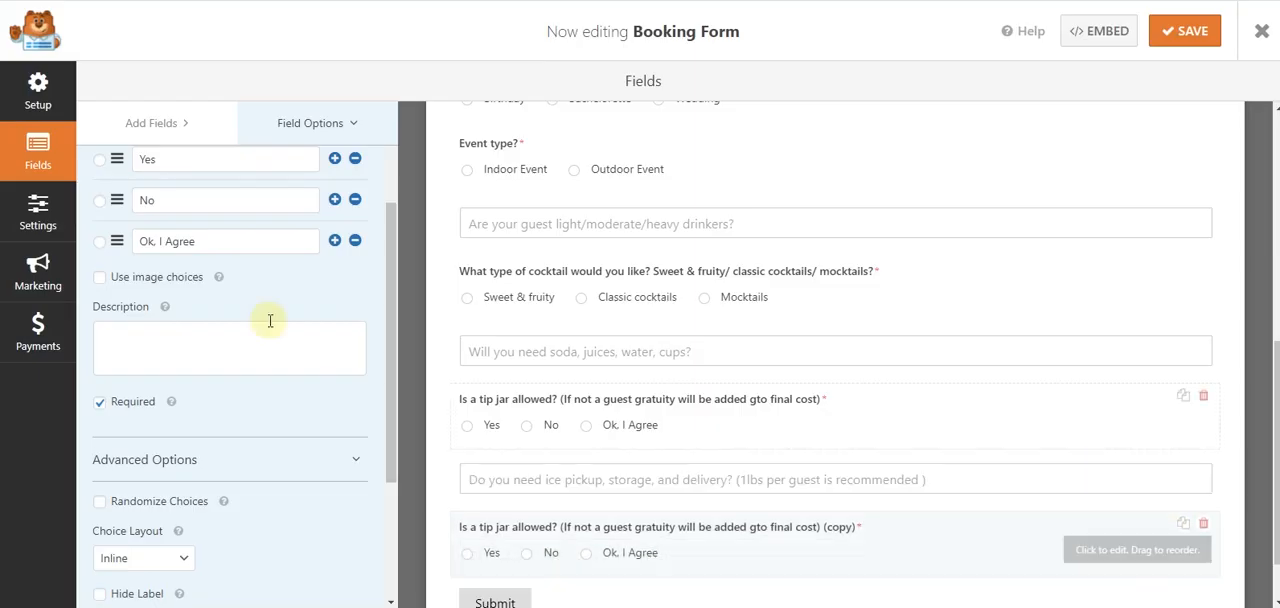
left_click_drag(309, 253, 106, 253)
key("ctrl+v")
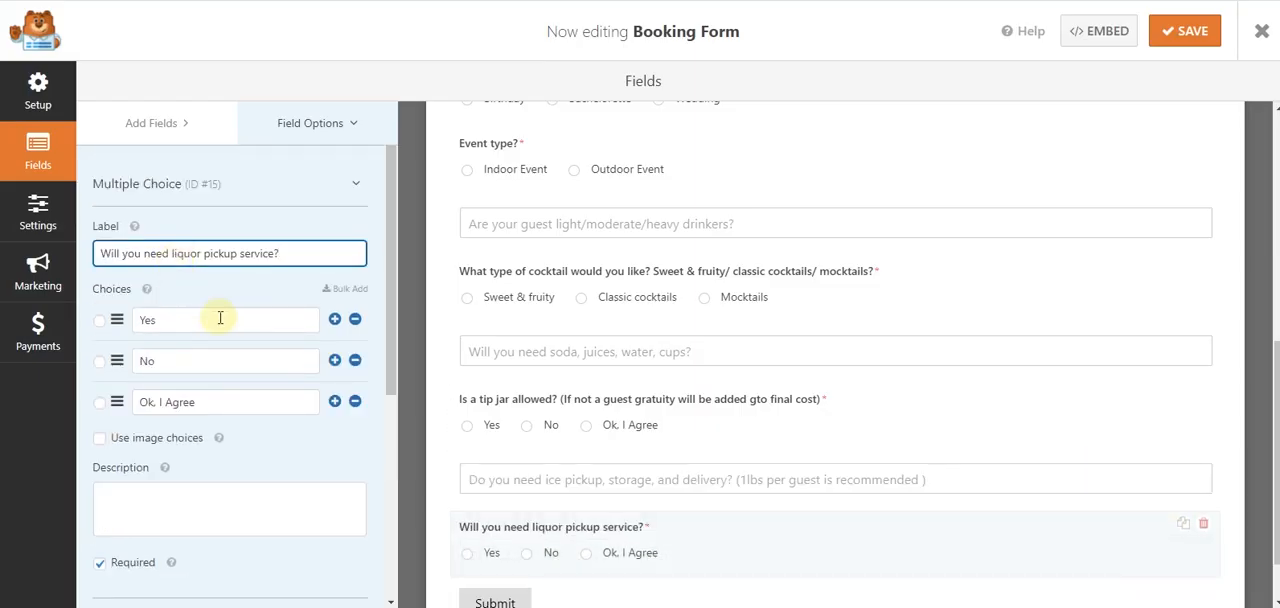
left_click(354, 402)
- Copy "Addition details? (themes,colors)" from the Word questionnaire and return to the form builder
key("alt+Tab")
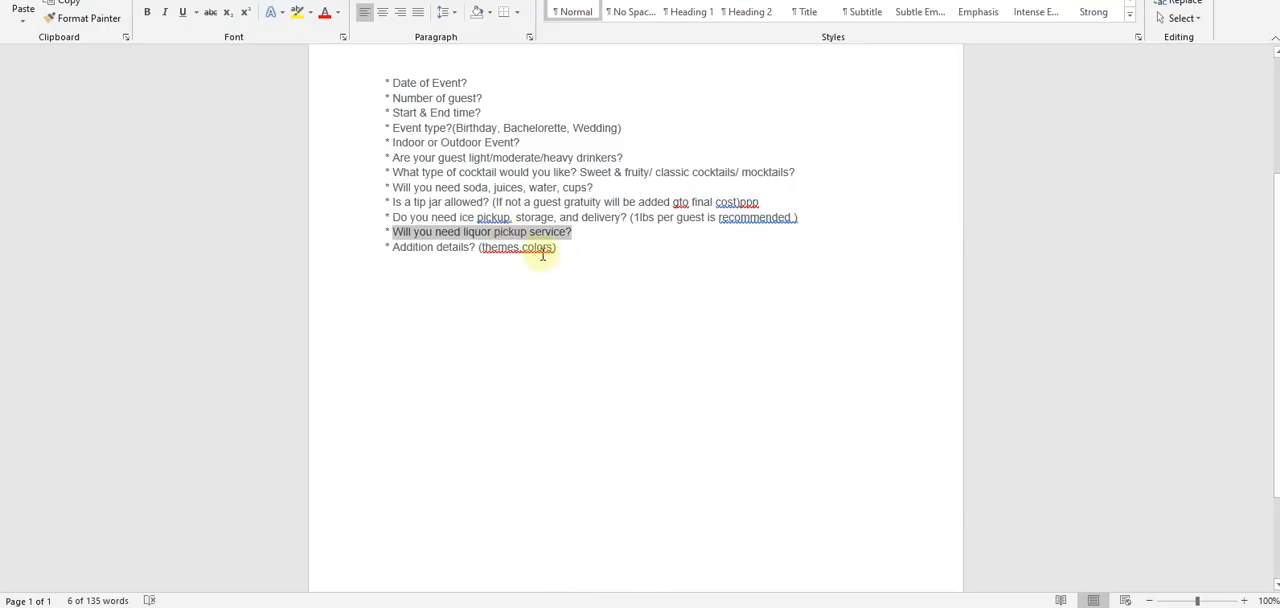
left_click_drag(543, 255, 409, 253)
key("ctrl+c")
key("alt+Tab")
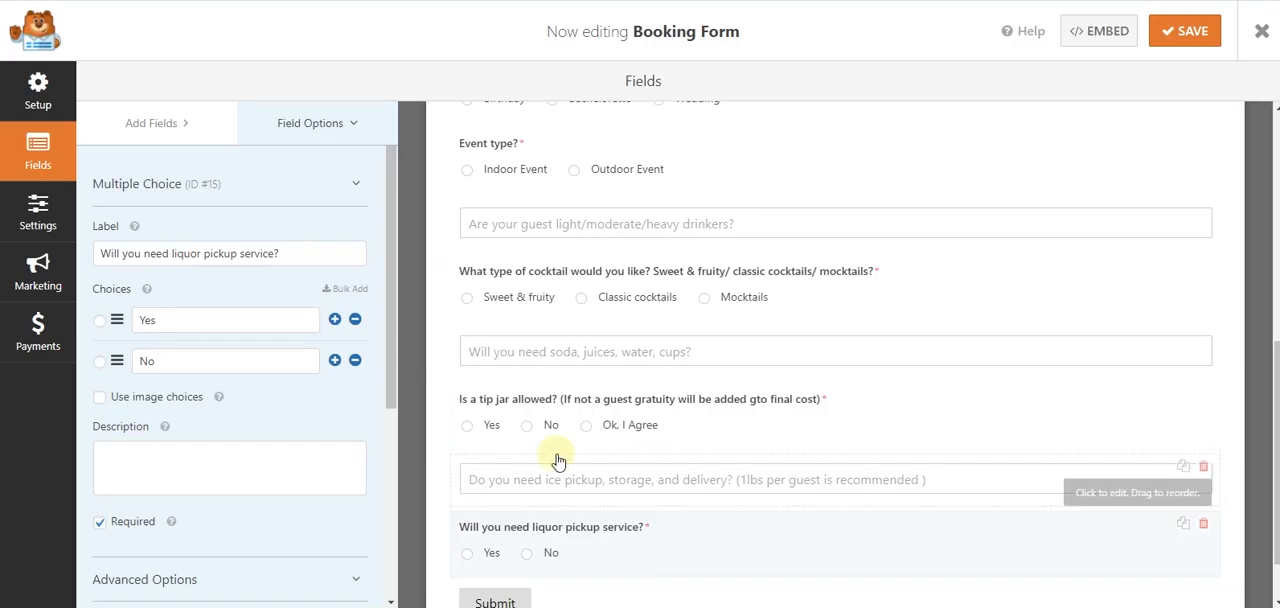
- Add a required Paragraph Text field below the liquor question, labelled "Addition details? (themes,colors)"
scroll(560, 460, "down", 1)
left_click(200, 125)
left_click(305, 242)
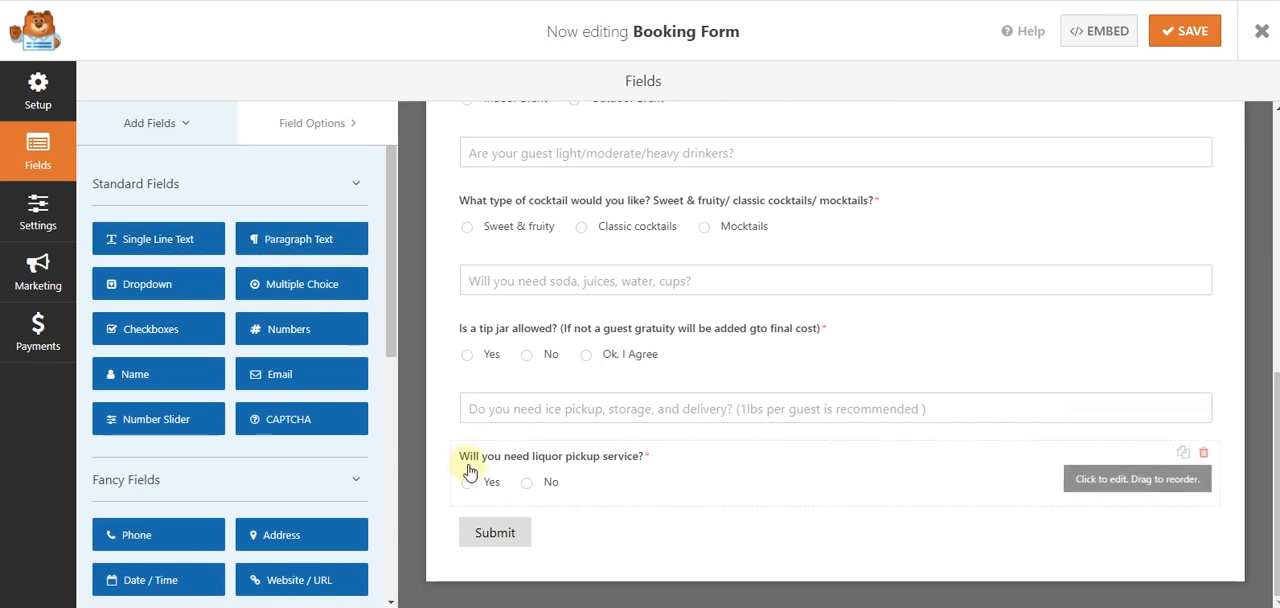
left_click_drag(212, 253, 95, 253)
key("ctrl+v")
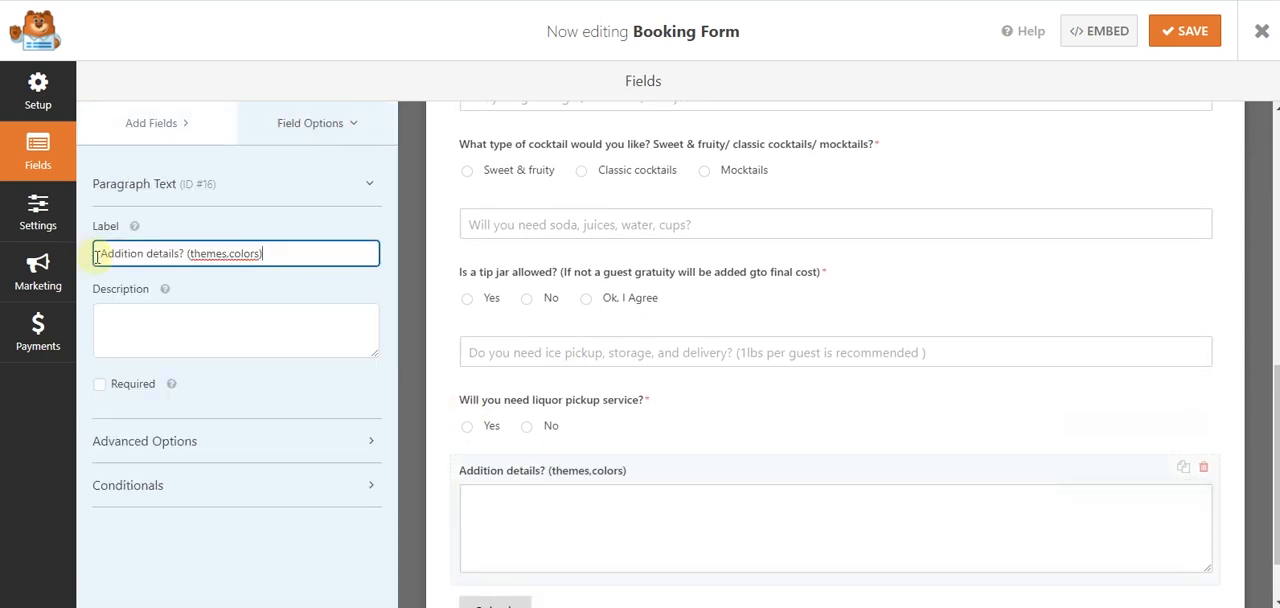
left_click(100, 384)
- Set the details field's size to Large, reuse its label as placeholder "Addition details? (themes,colors)", and hide the label
left_click_drag(267, 254, 100, 254)
key("ctrl+c")
left_click(190, 441)
scroll(170, 470, "down", 1)
left_click(141, 430)
left_click(115, 485)
left_click(150, 491)
key("ctrl+v")
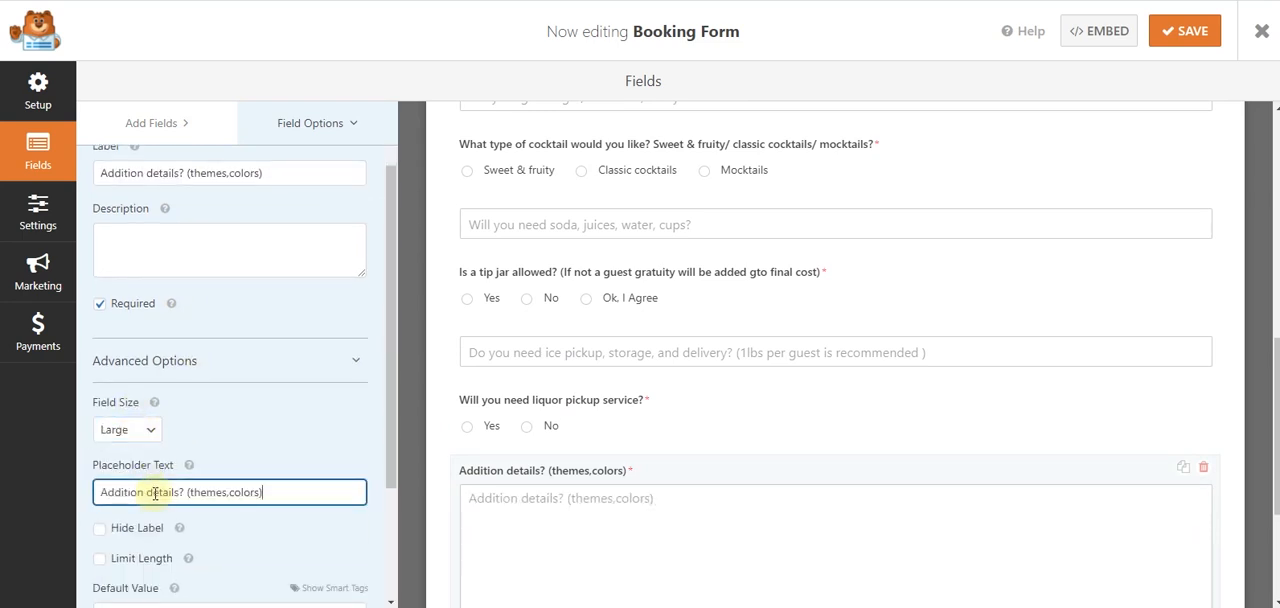
left_click(137, 536)
- Look over the completed booking form and save it
scroll(631, 363, "down", 3)
scroll(638, 378, "up", 4)
scroll(636, 376, "up", 4)
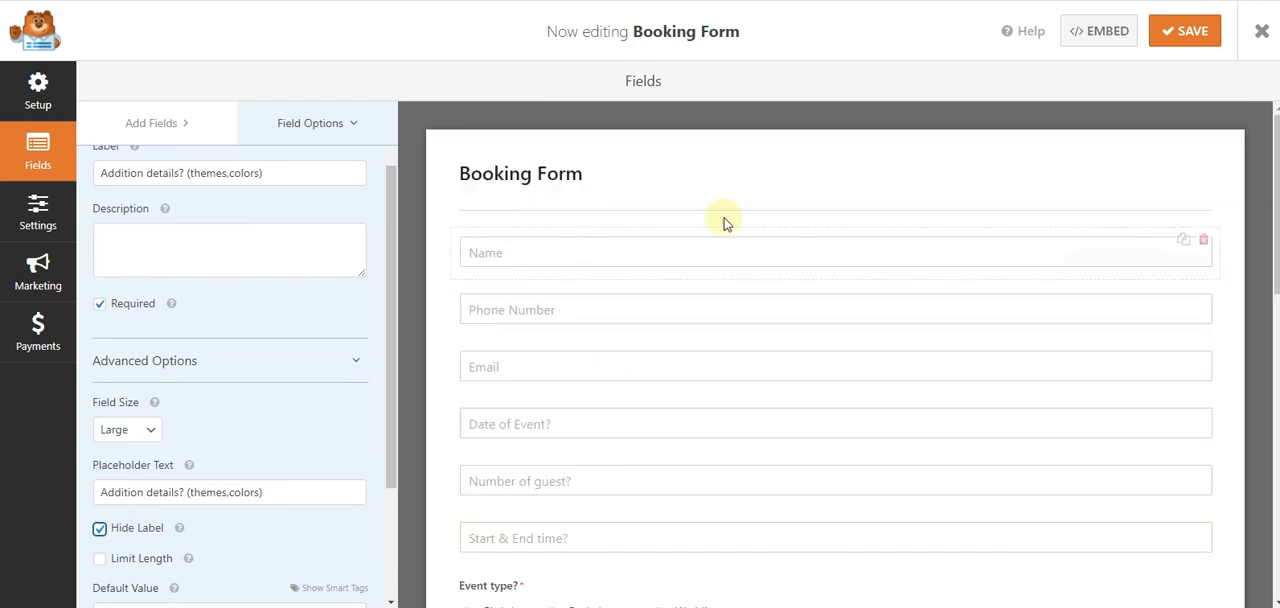
left_click(1188, 34)
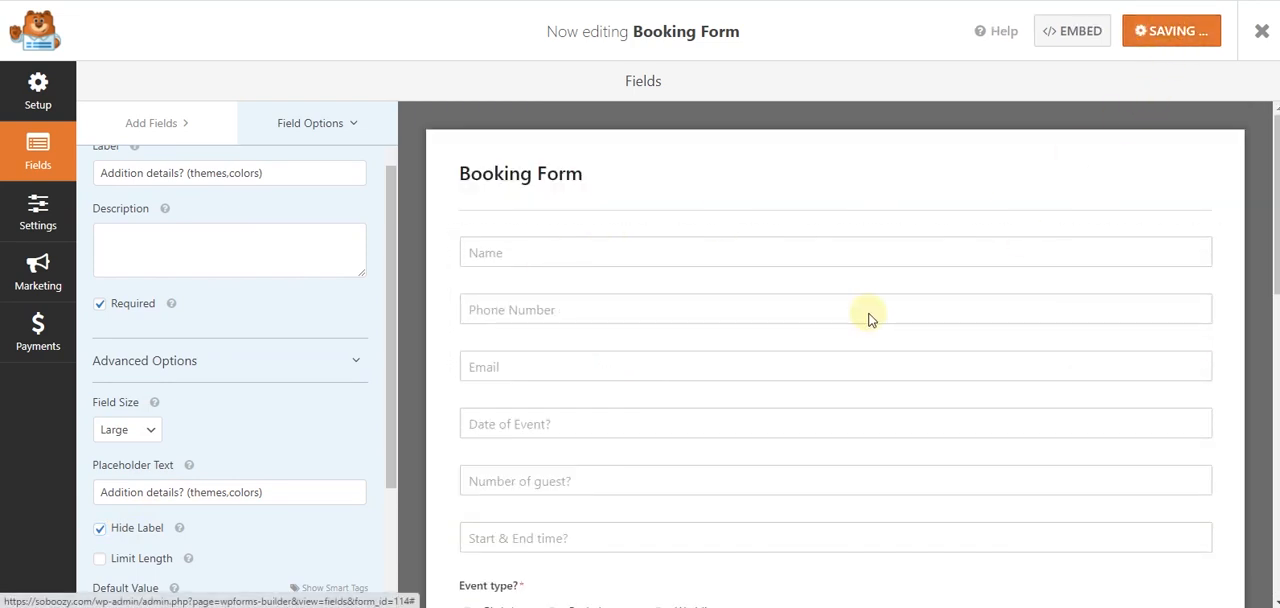
- Check the Word questionnaire for any questions missing from the form and return to the form builder
left_click(570, 606)
scroll(530, 340, "up", 4)
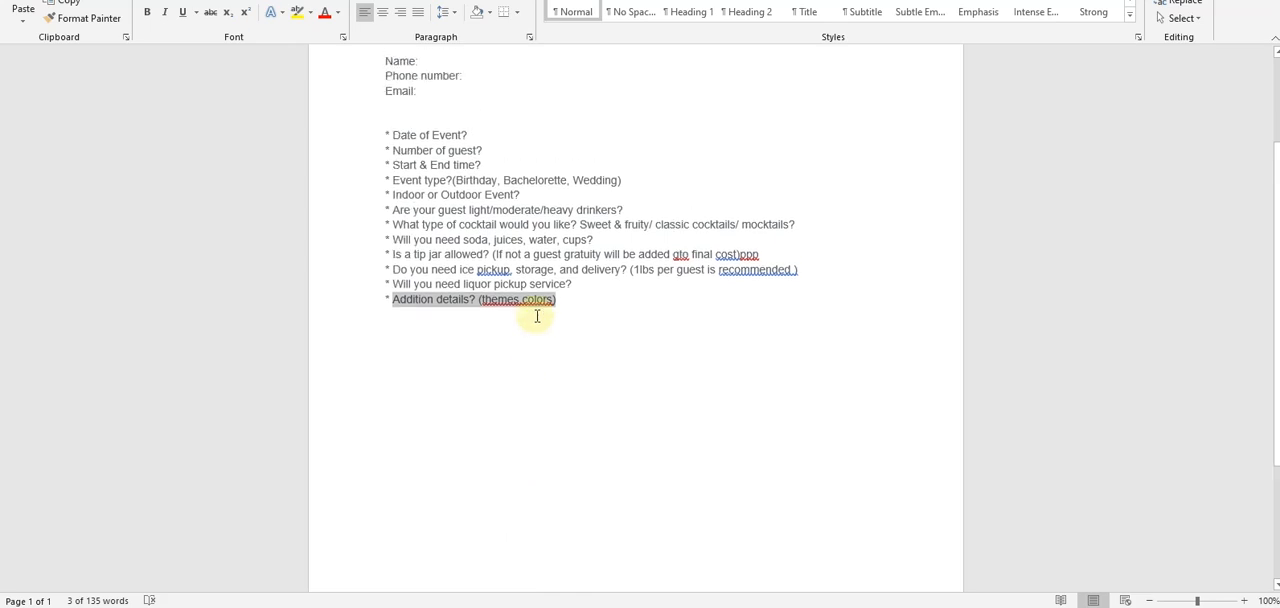
left_click(545, 606)
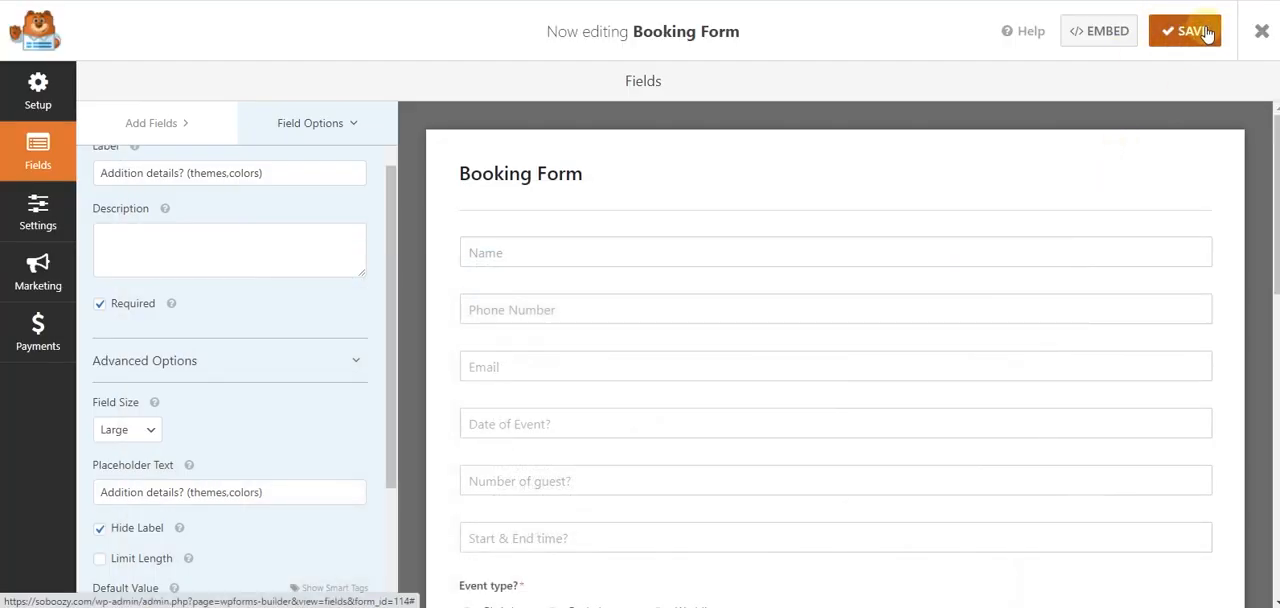
- Exit the form builder and review the Booking Form's preview in a new tab, from the name field through the submit button
left_click(1262, 33)
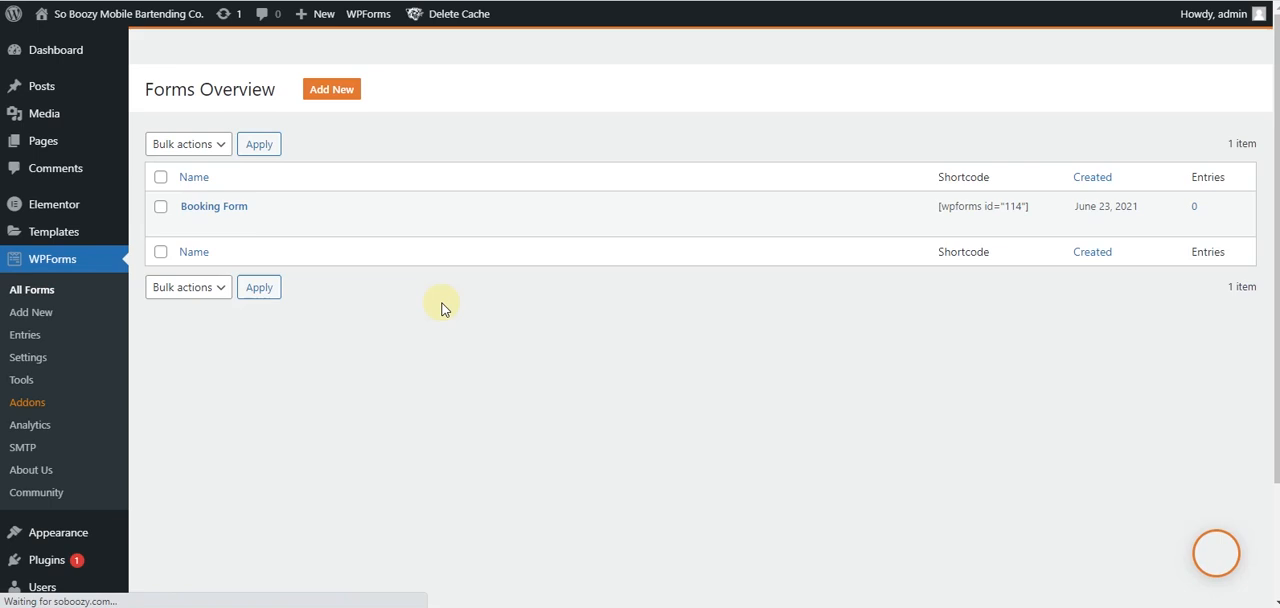
right_click(267, 278)
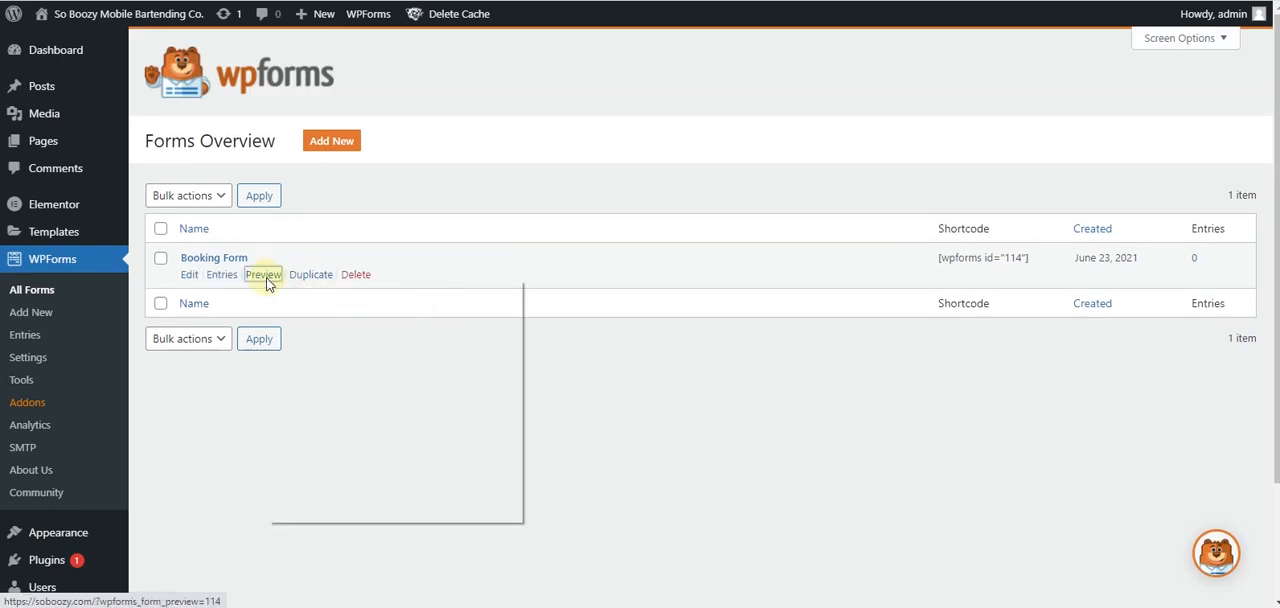
left_click(289, 293)
left_click(270, 1)
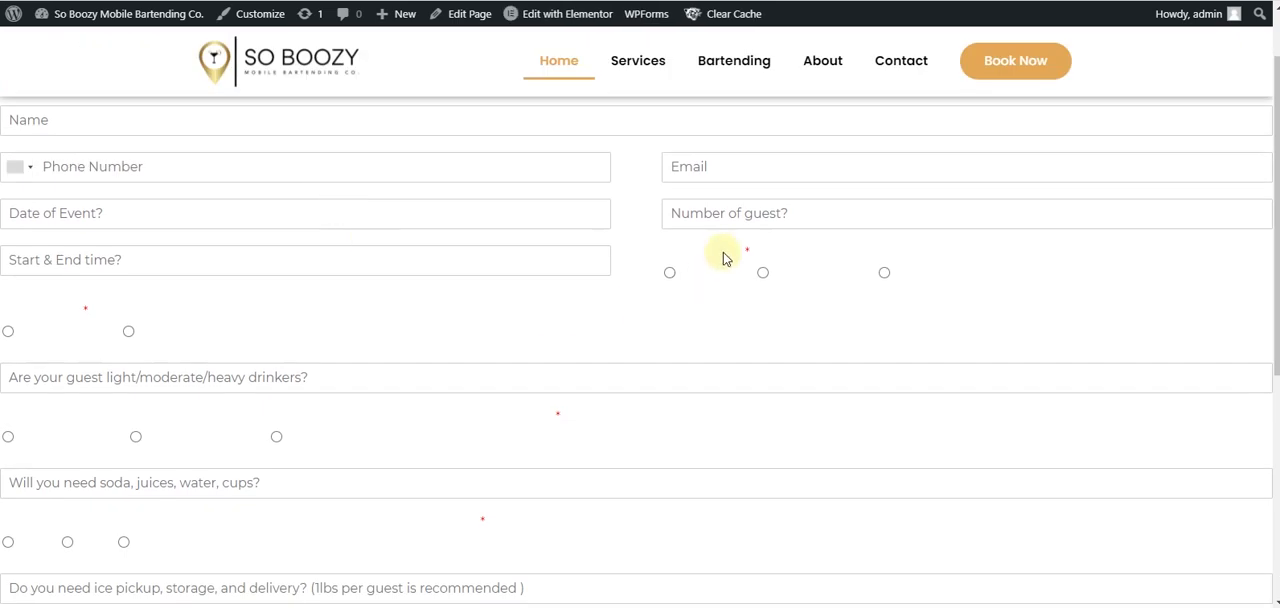
scroll(607, 267, "down", 1)
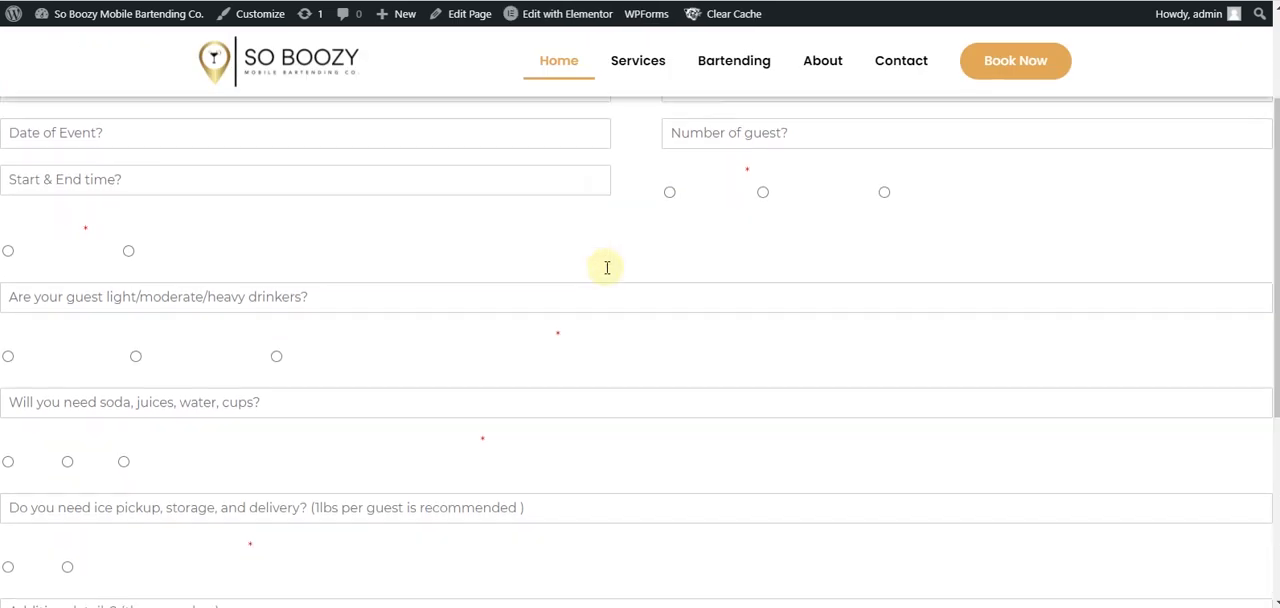
scroll(737, 171, "down", 1)
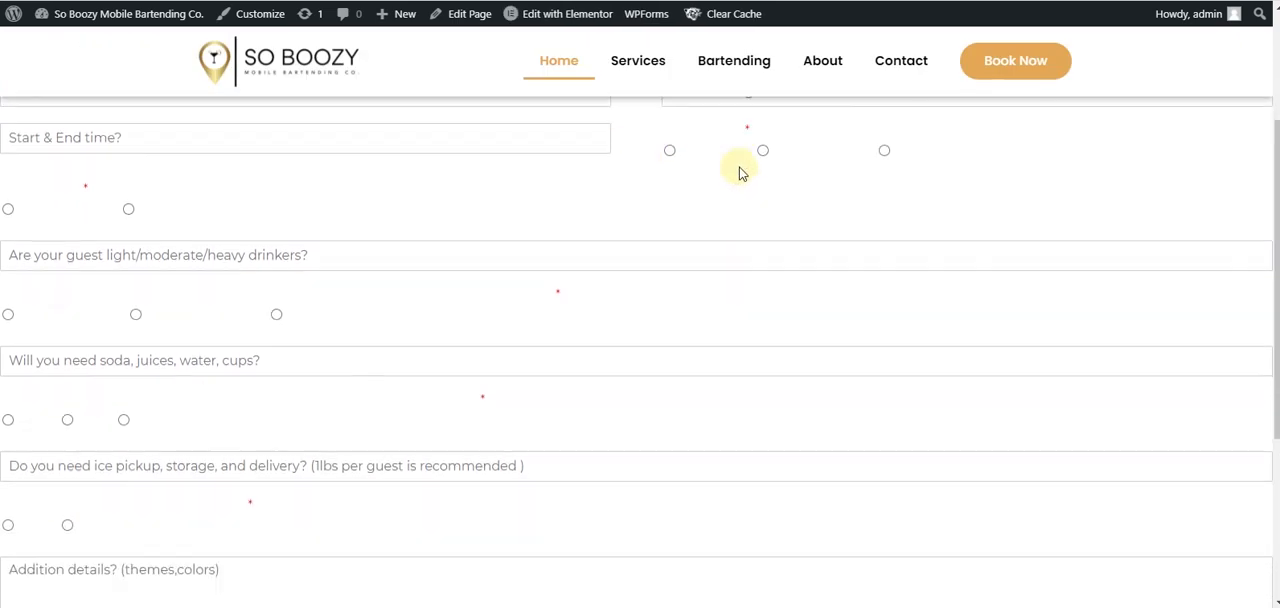
scroll(300, 280, "down", 1)
scroll(300, 283, "down", 2)
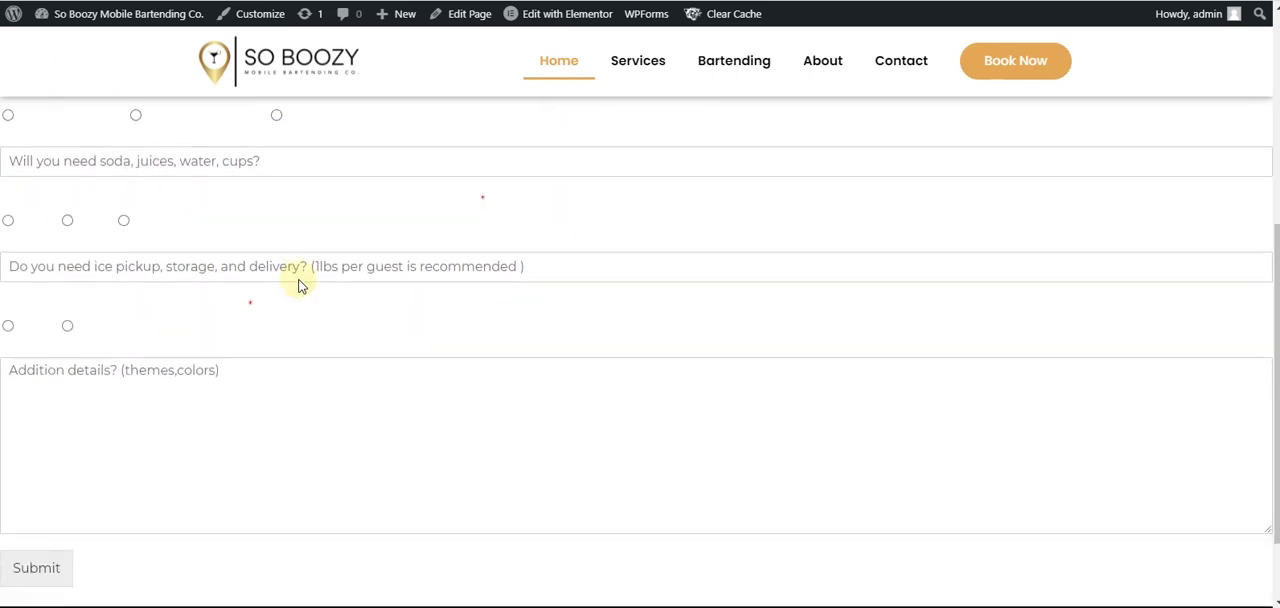
scroll(300, 280, "up", 6)
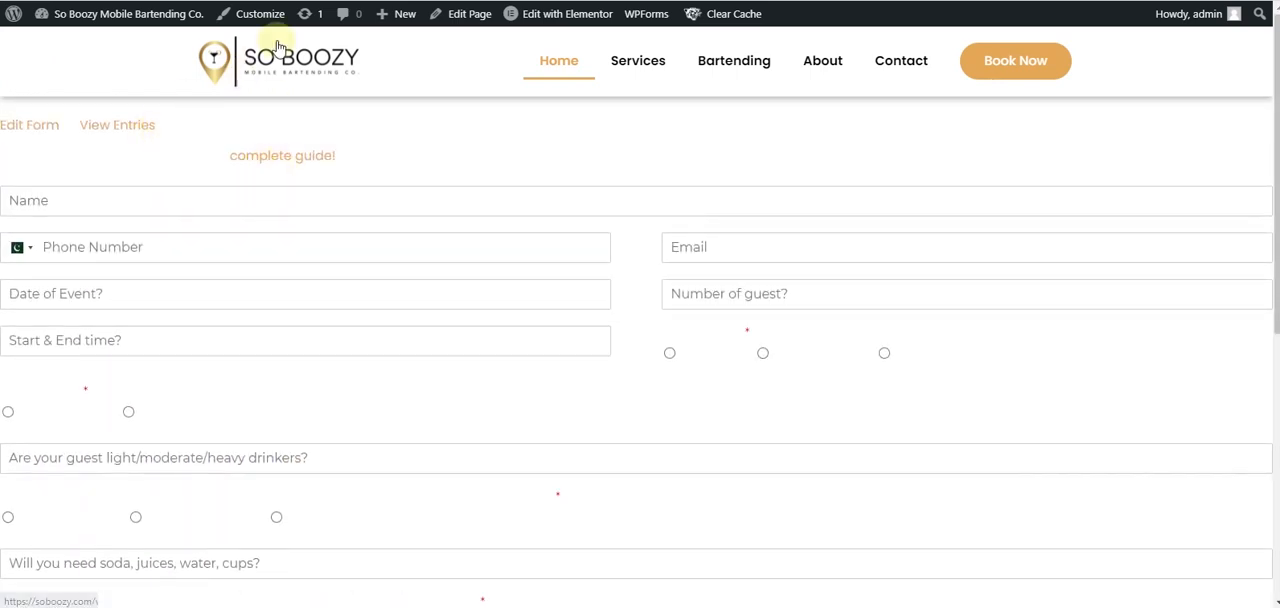
- Return to the WordPress admin and delete the WPForms Widget For Elementor Page Builder plugin
left_click(180, 1)
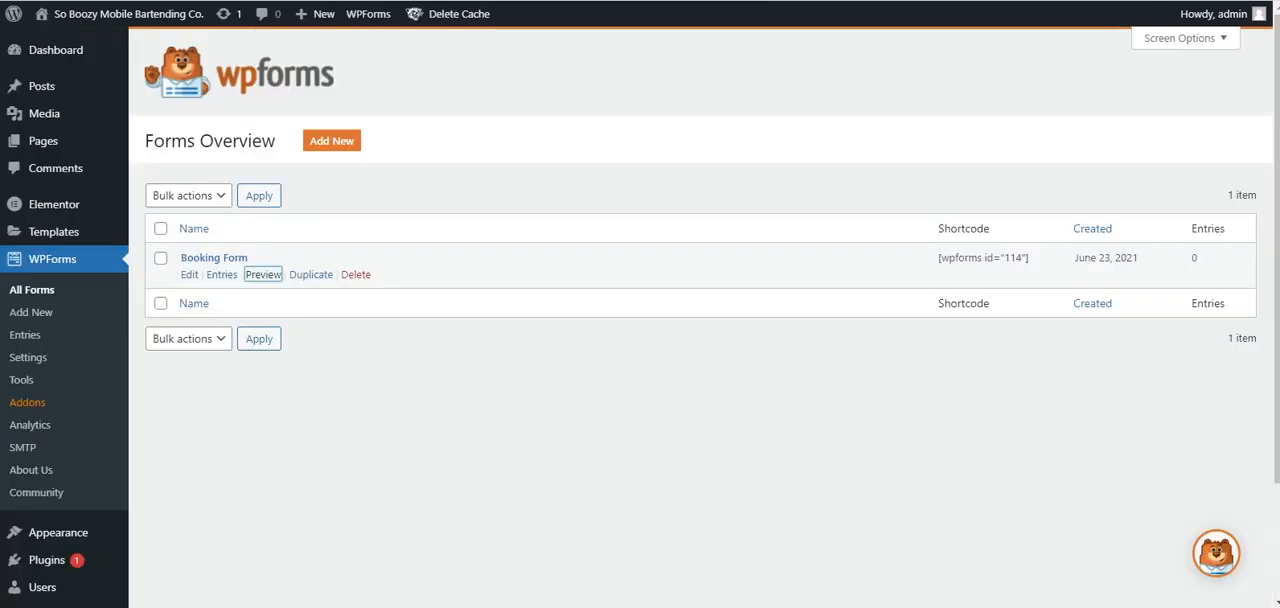
scroll(323, 415, "down", 3)
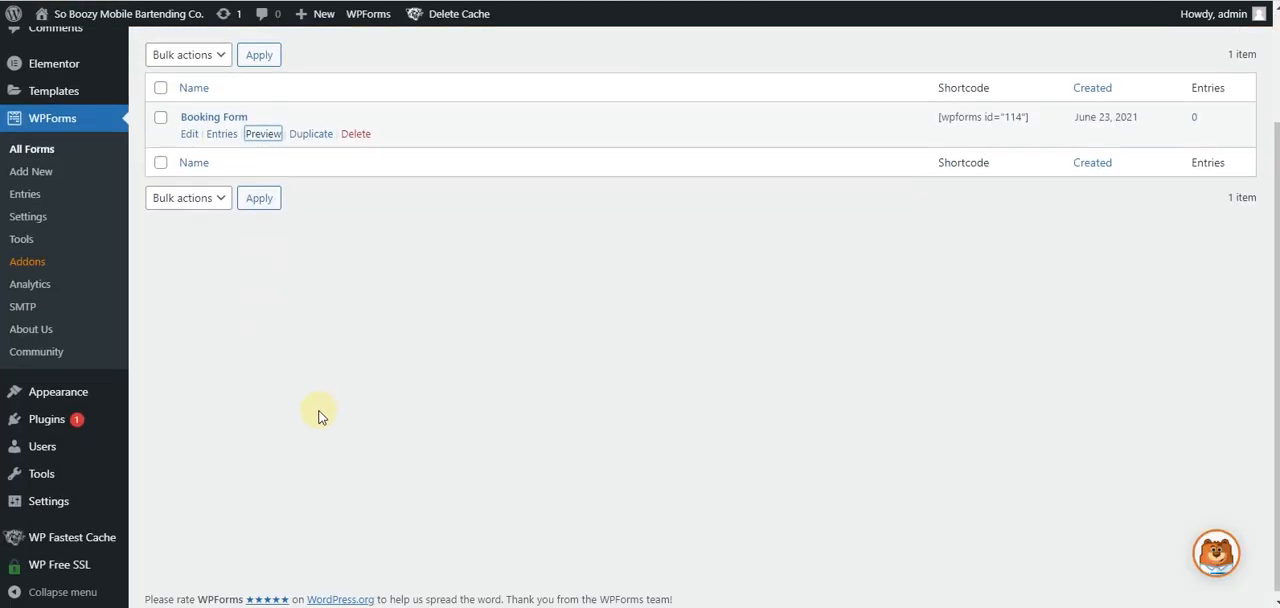
mouse_move(66, 421)
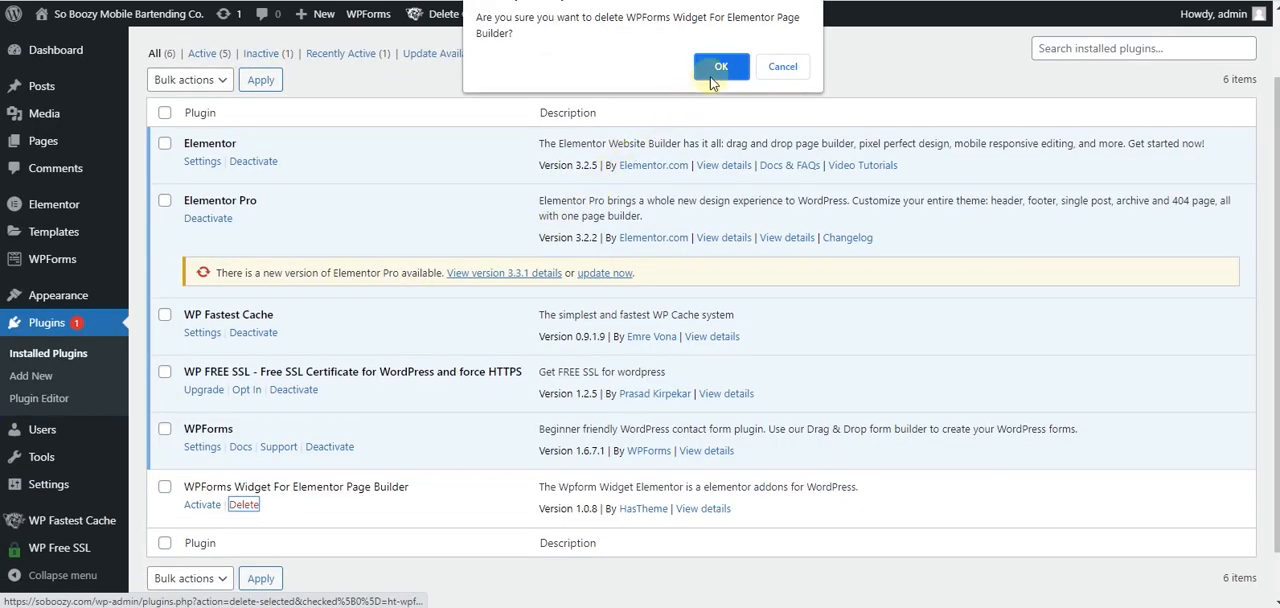
left_click(715, 64)
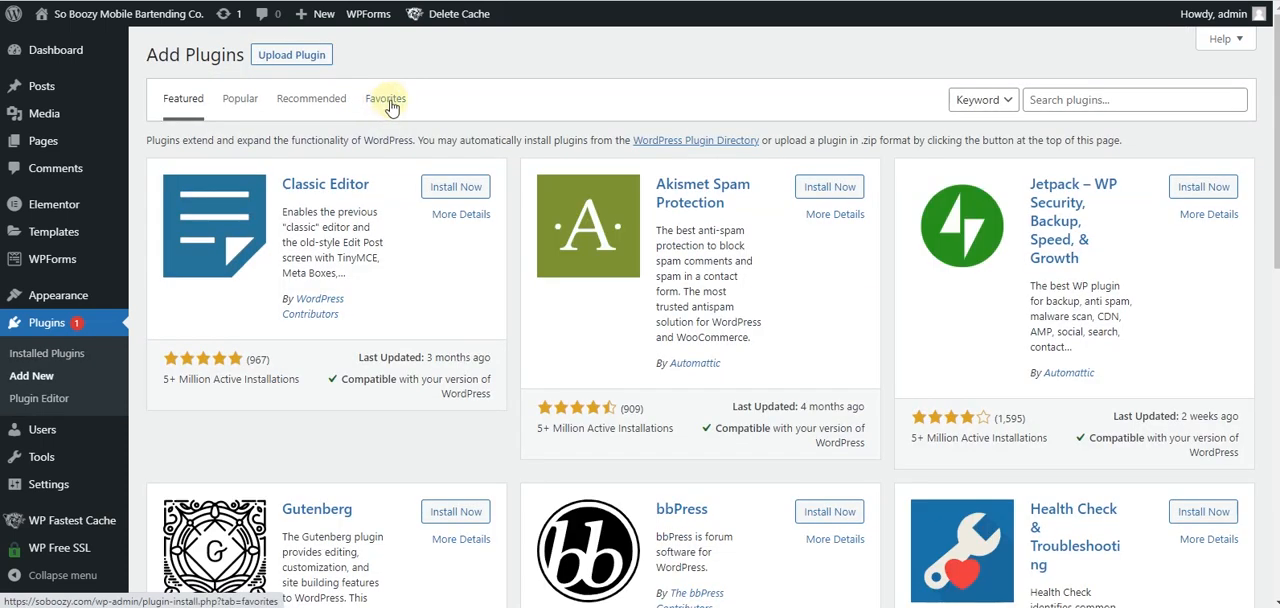
- Upload, install and activate the plugin from the Downloads file ultimate-elementor-1.32.0
left_click(292, 55)
left_click(596, 200)
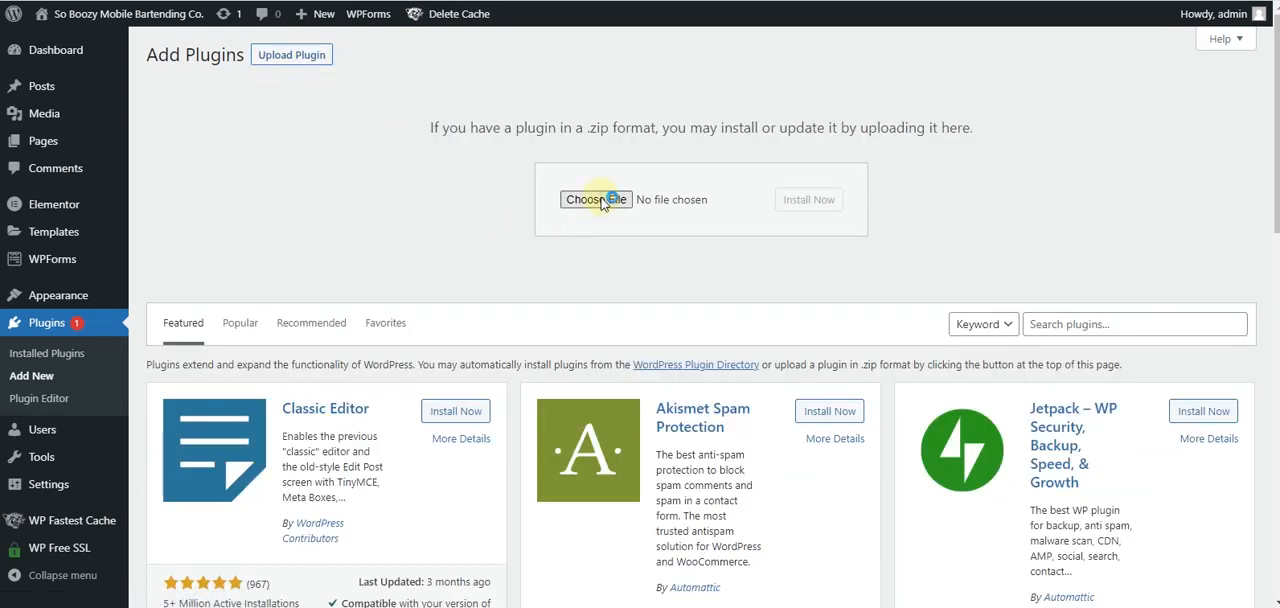
scroll(220, 138, "down", 5)
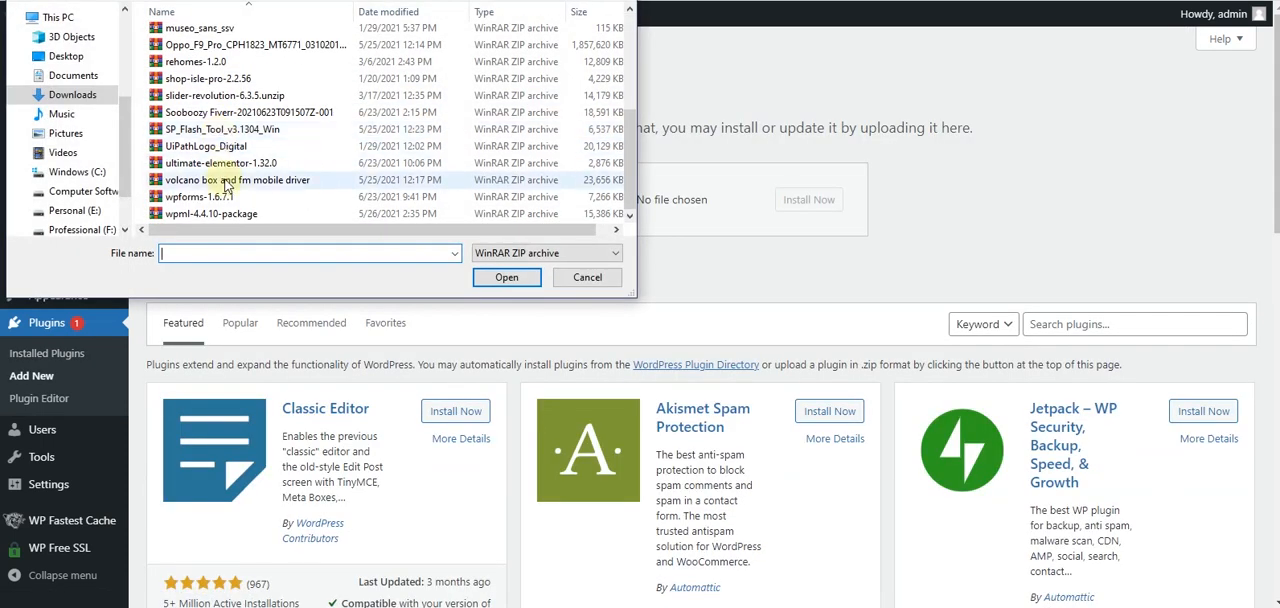
left_click(222, 163)
left_click(510, 278)
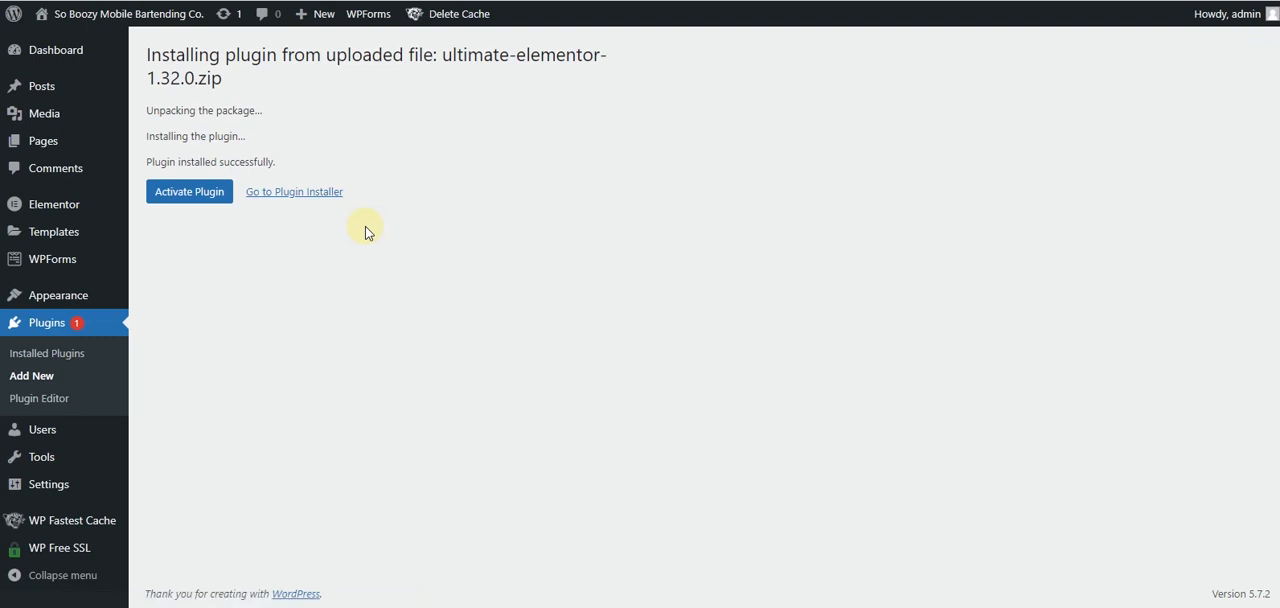
left_click(208, 188)
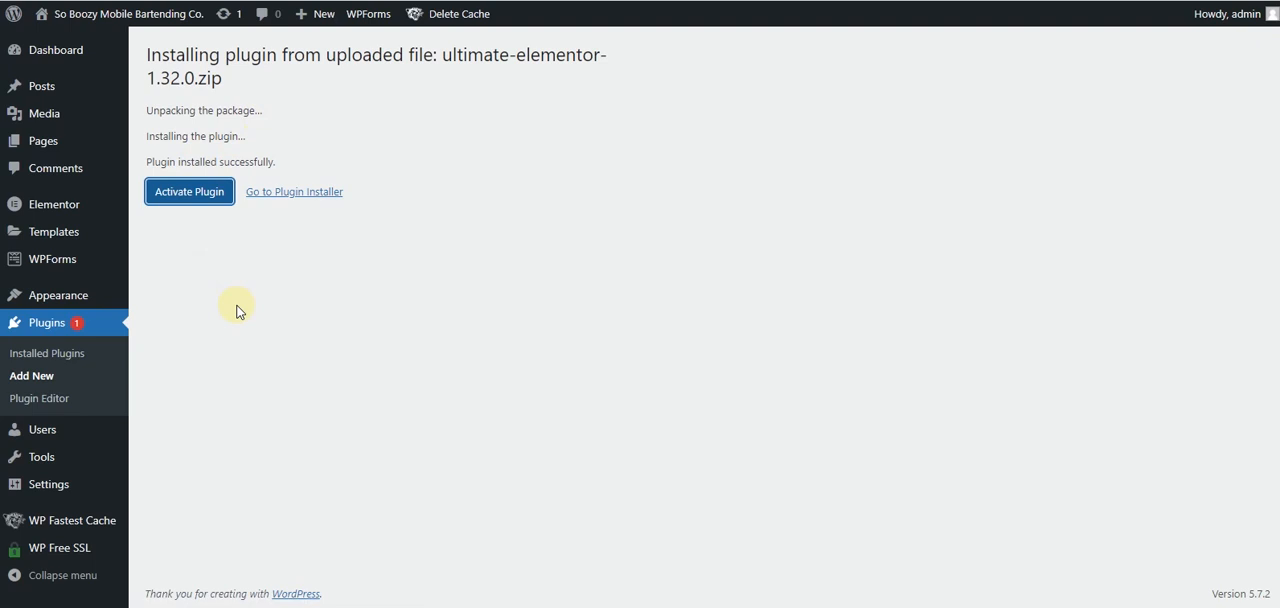
- Check the installed plugins list for the Ultimate Addons for Elementor entry
scroll(250, 370, "down", 2)
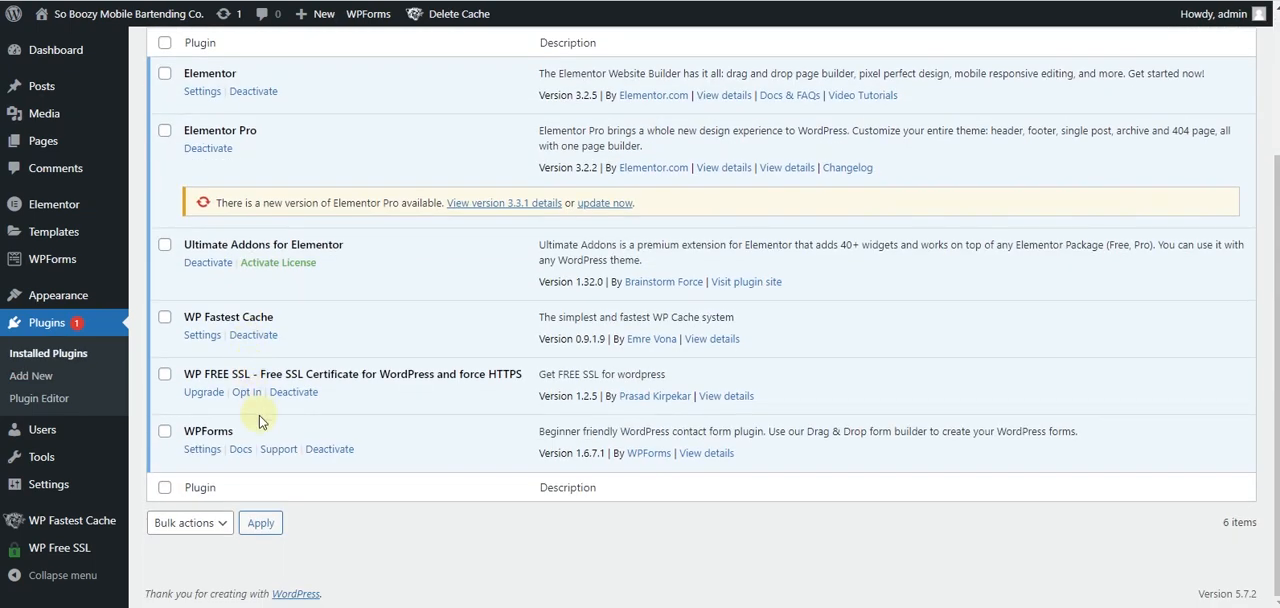
scroll(298, 368, "up", 3)
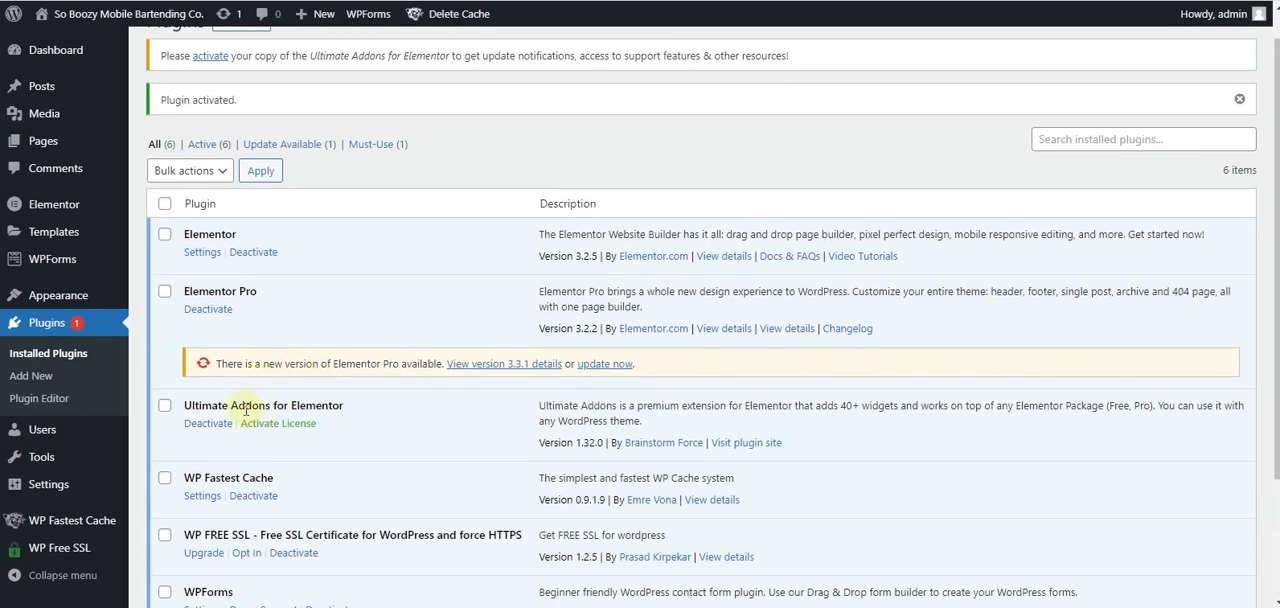
scroll(282, 404, "up", 1)
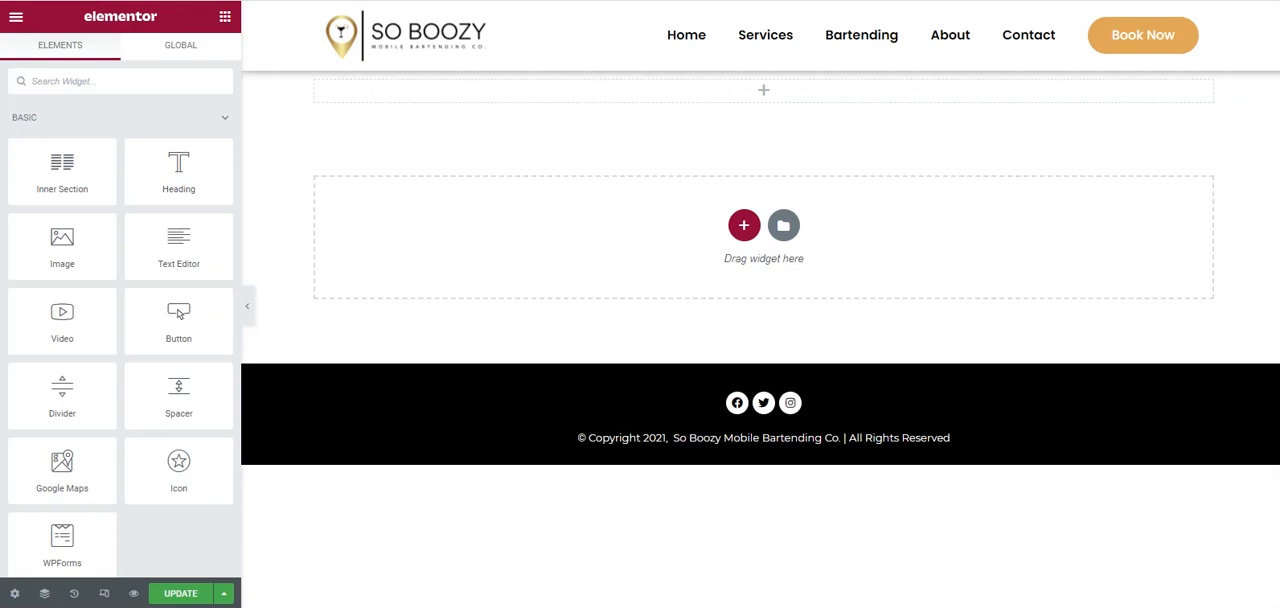
- Reload the page editor, search the widgets for WPForms and place the WPForms Styler in the empty section below the header
key("F5")
left_click(726, 52)
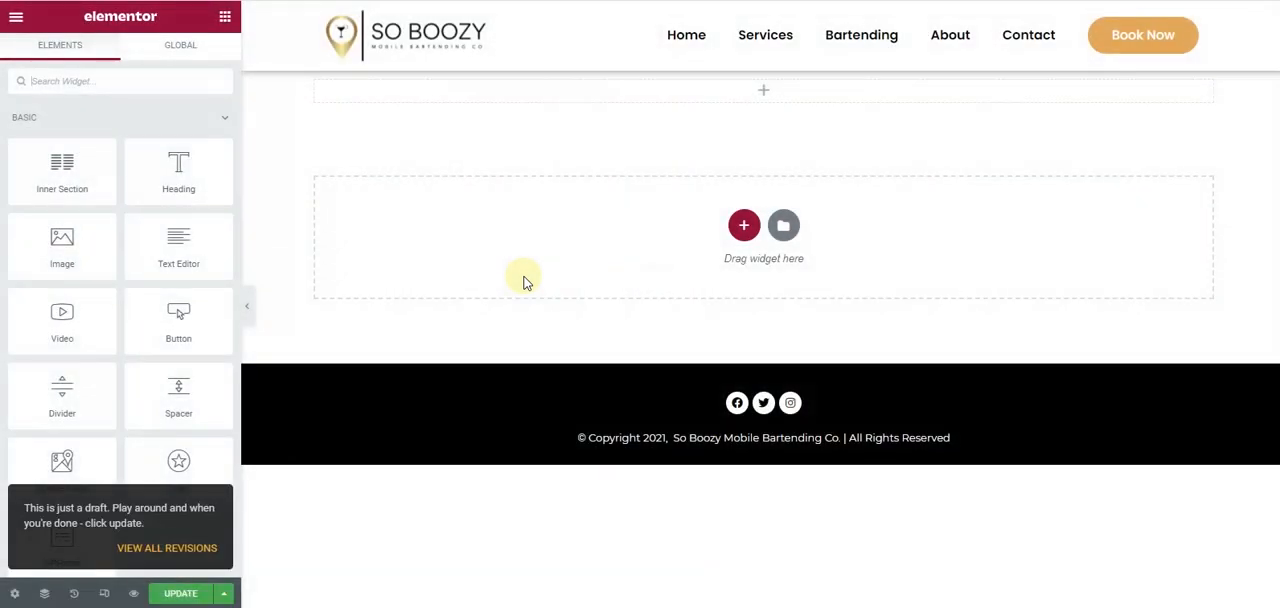
scroll(11, 324, "down", 15)
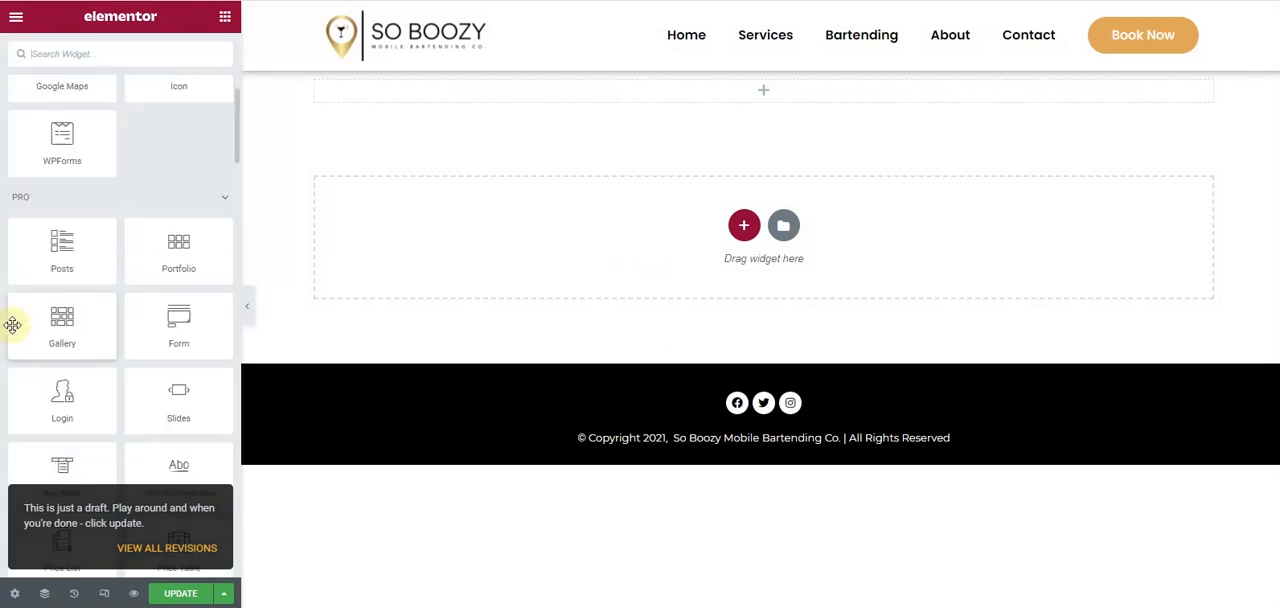
scroll(11, 324, "down", 10)
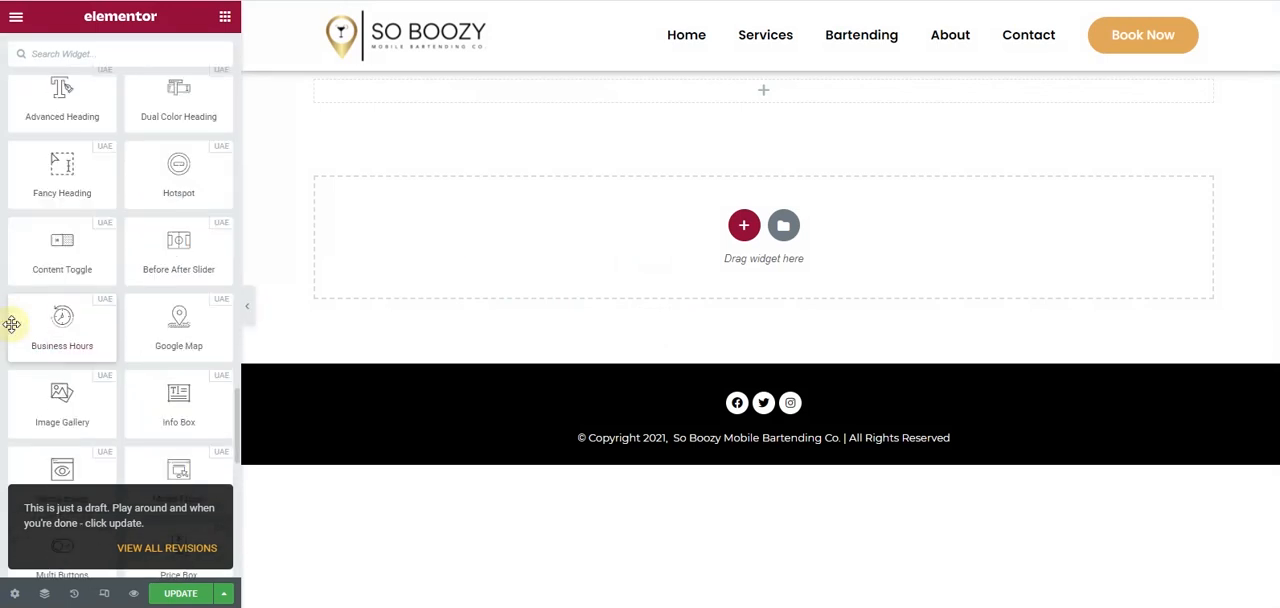
left_click(88, 54)
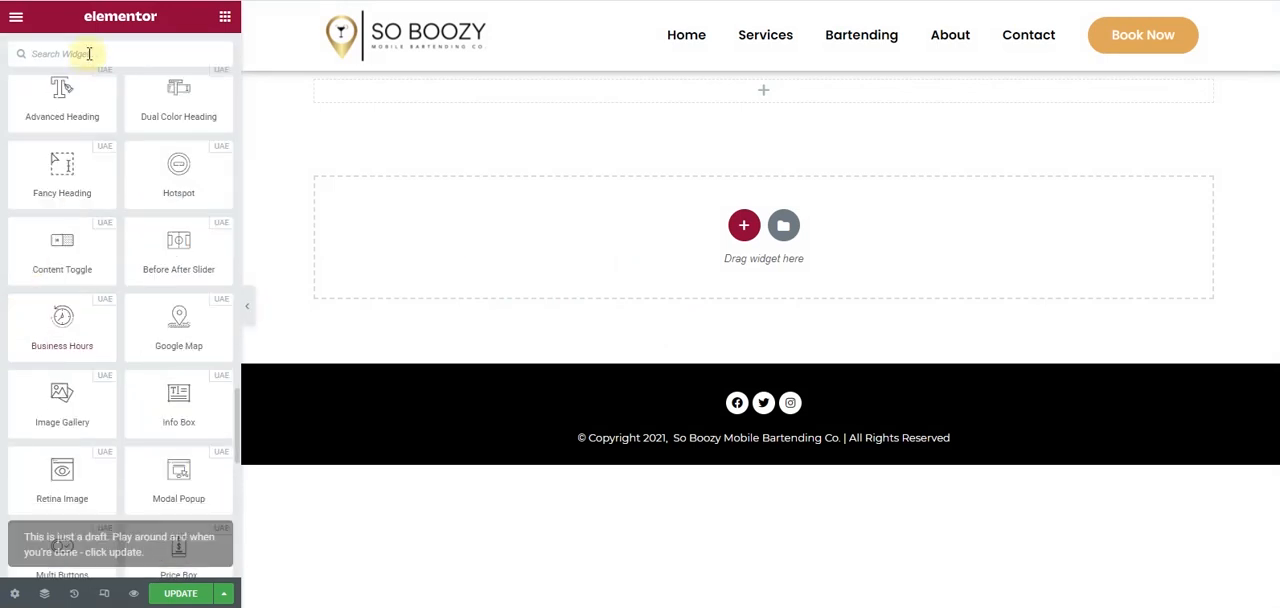
type("wp")
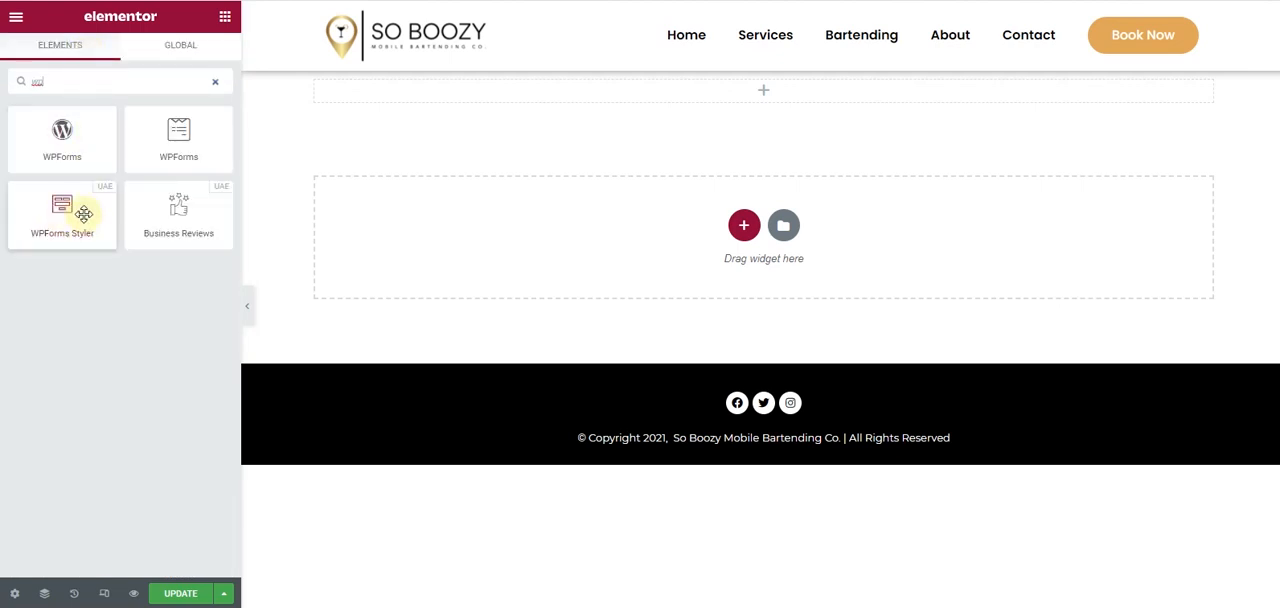
left_click_drag(62, 220, 618, 98)
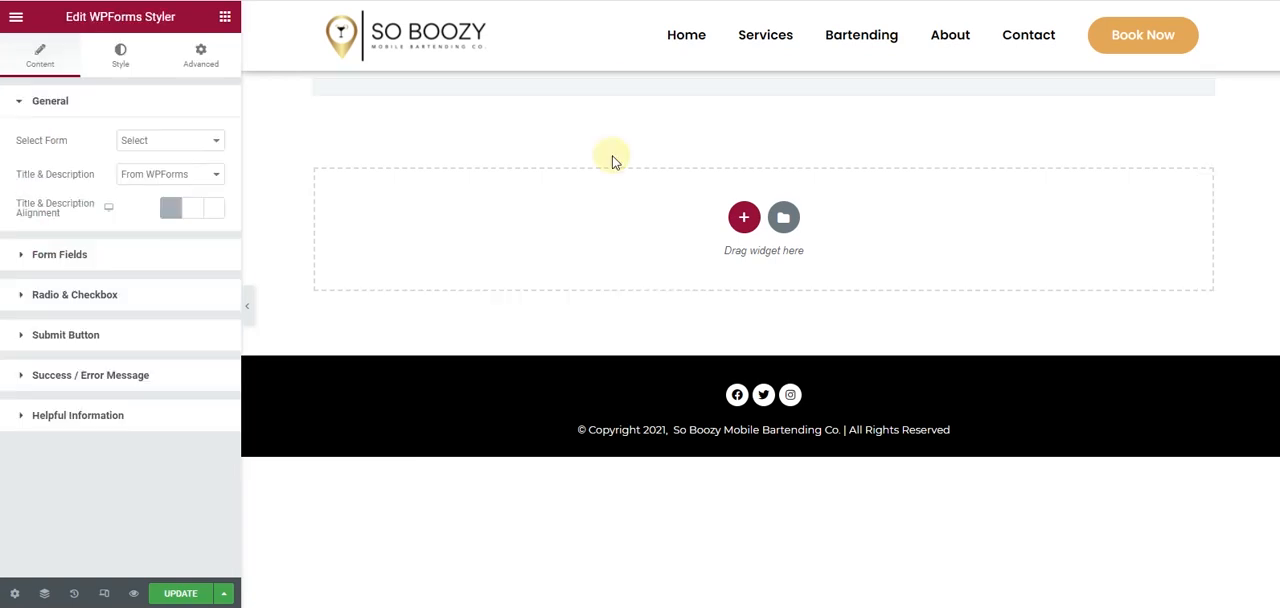
- Select Booking Form as the form shown by the WPForms Styler and look through its questions
left_click(150, 150)
left_click(156, 168)
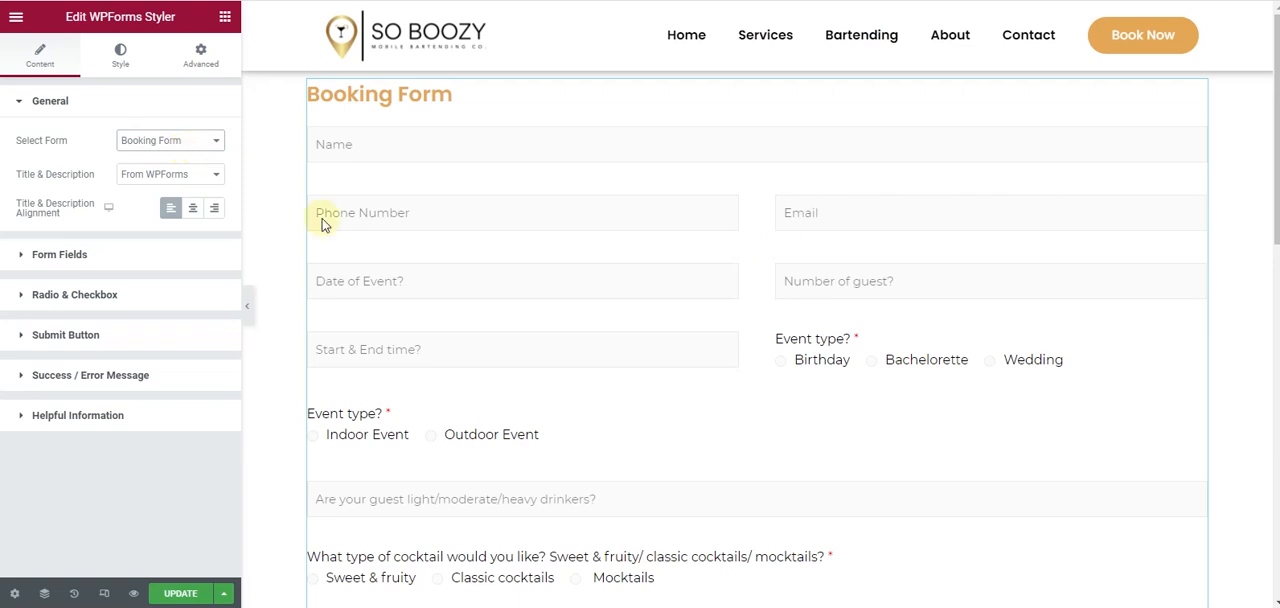
scroll(549, 251, "down", 3)
scroll(329, 252, "down", 1)
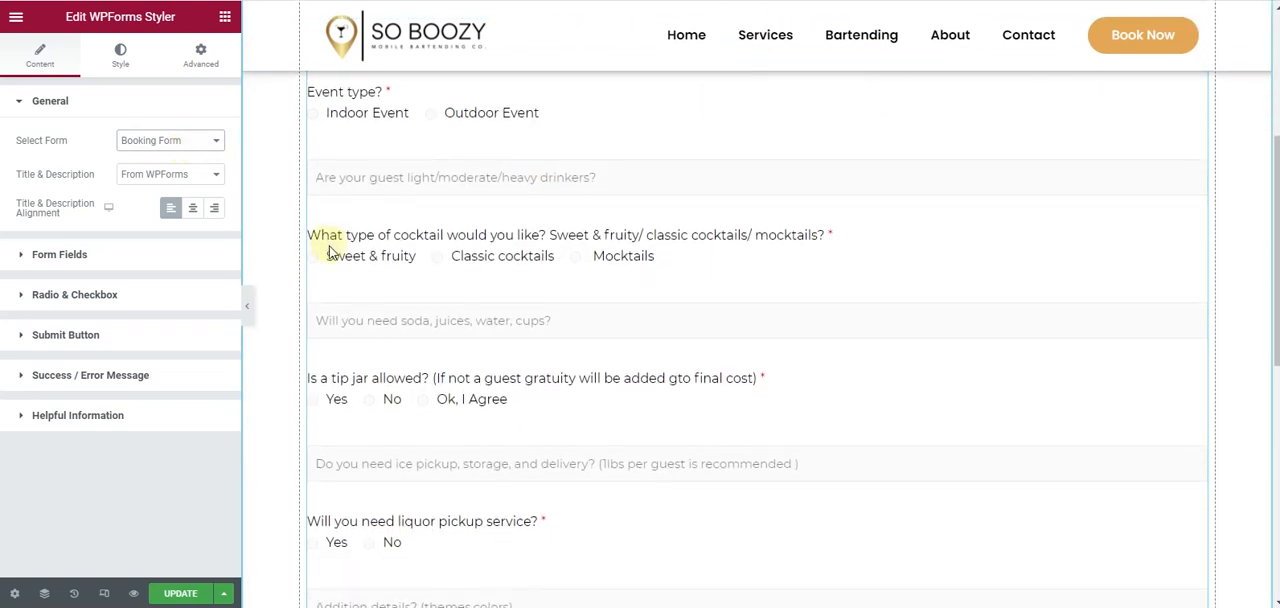
scroll(514, 277, "down", 1)
scroll(408, 305, "down", 1)
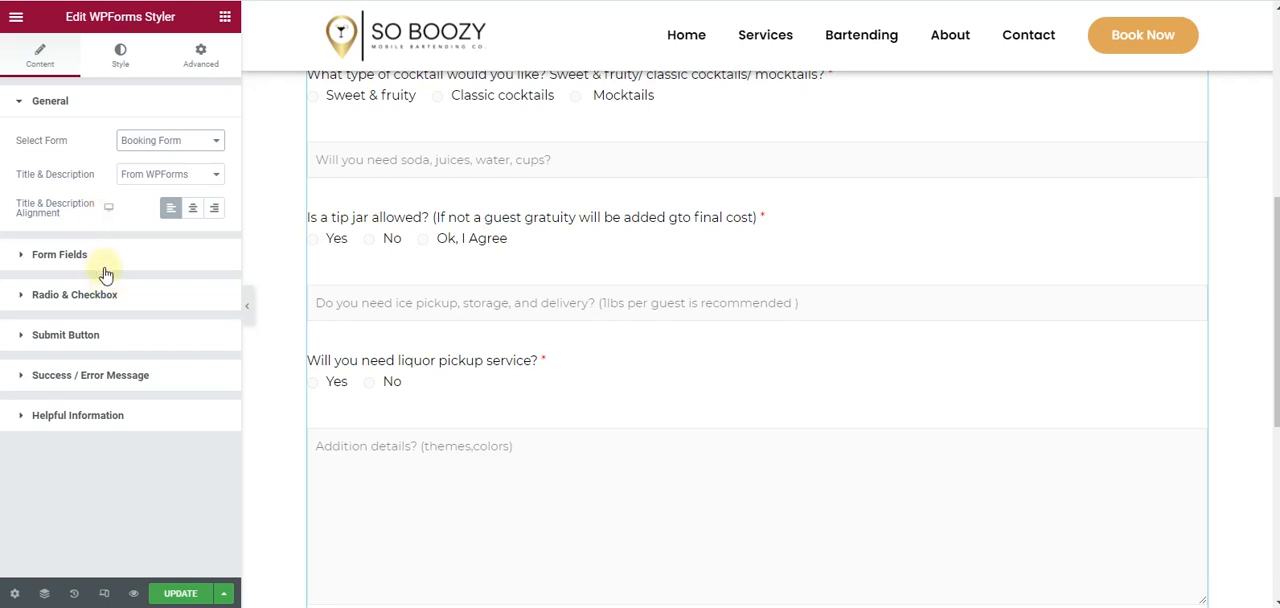
- Review the form widget's title, description and form field settings, keeping the Box field style, and check the form on the page
left_click(60, 255)
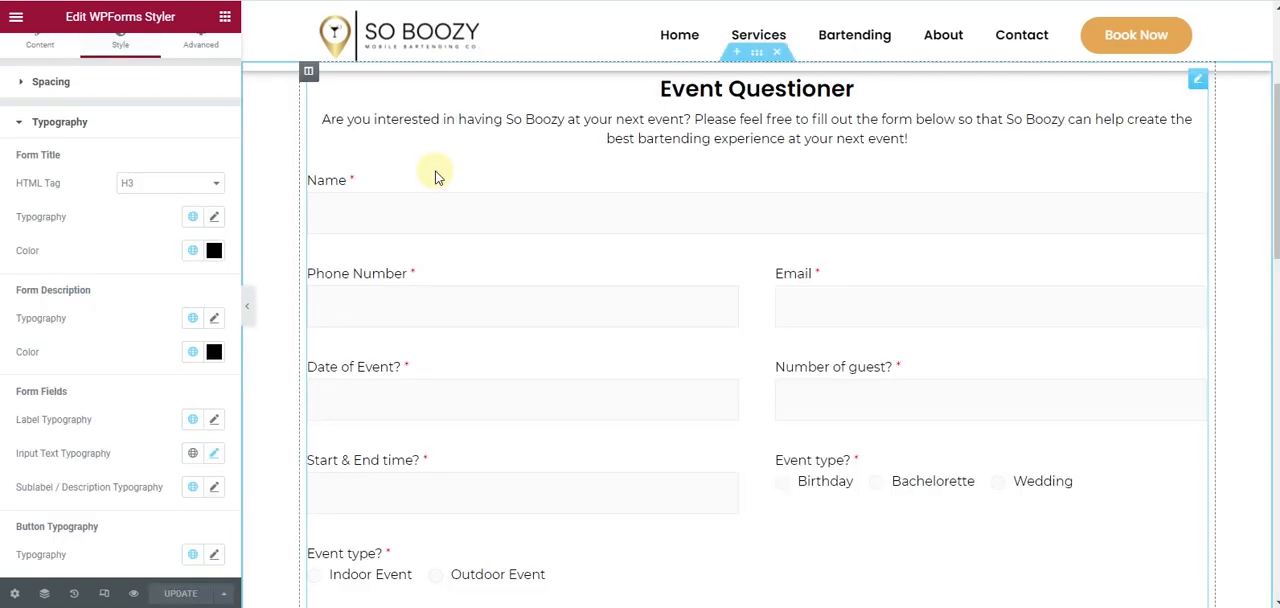
scroll(435, 176, "down", 8)
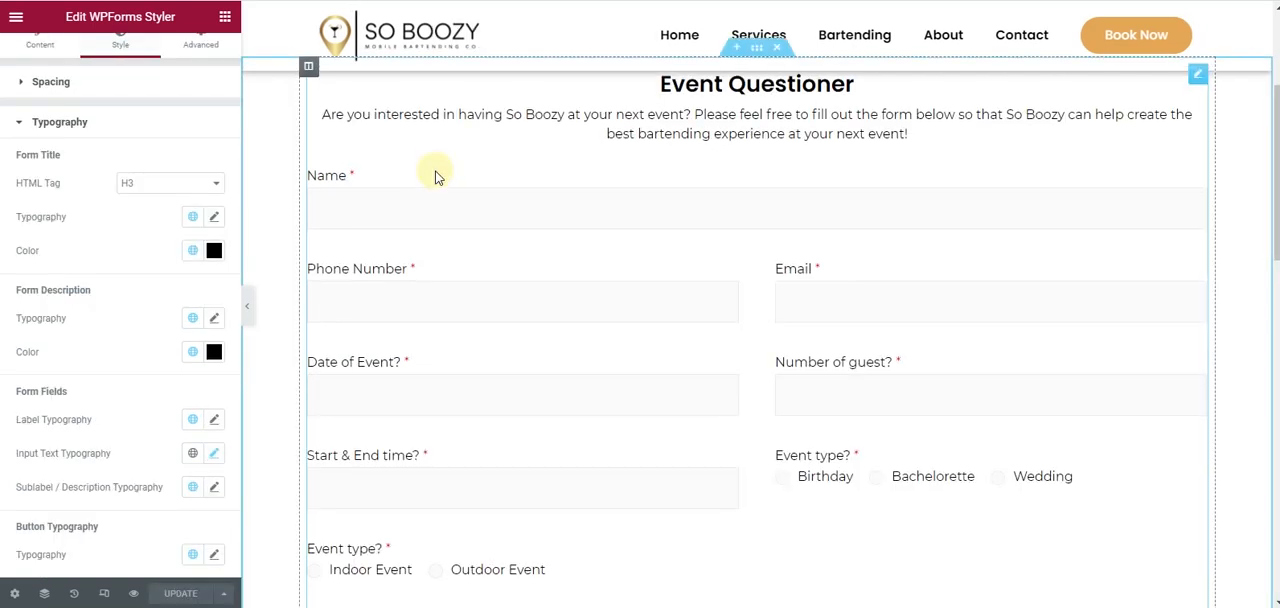
scroll(435, 176, "up", 8)
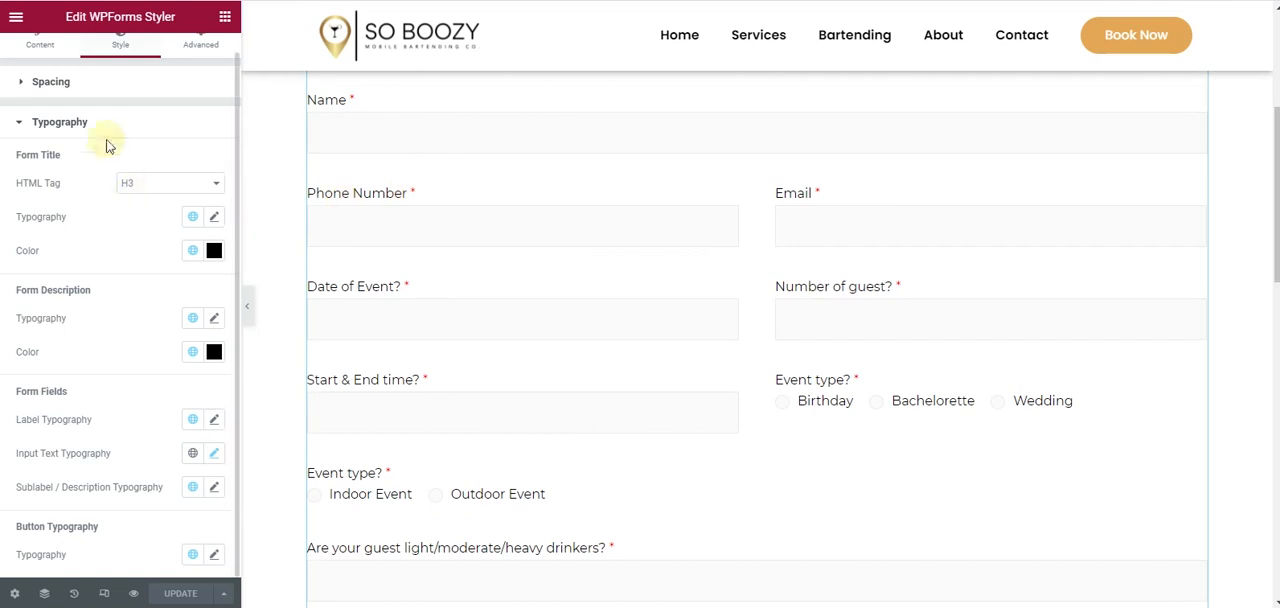
left_click(41, 38)
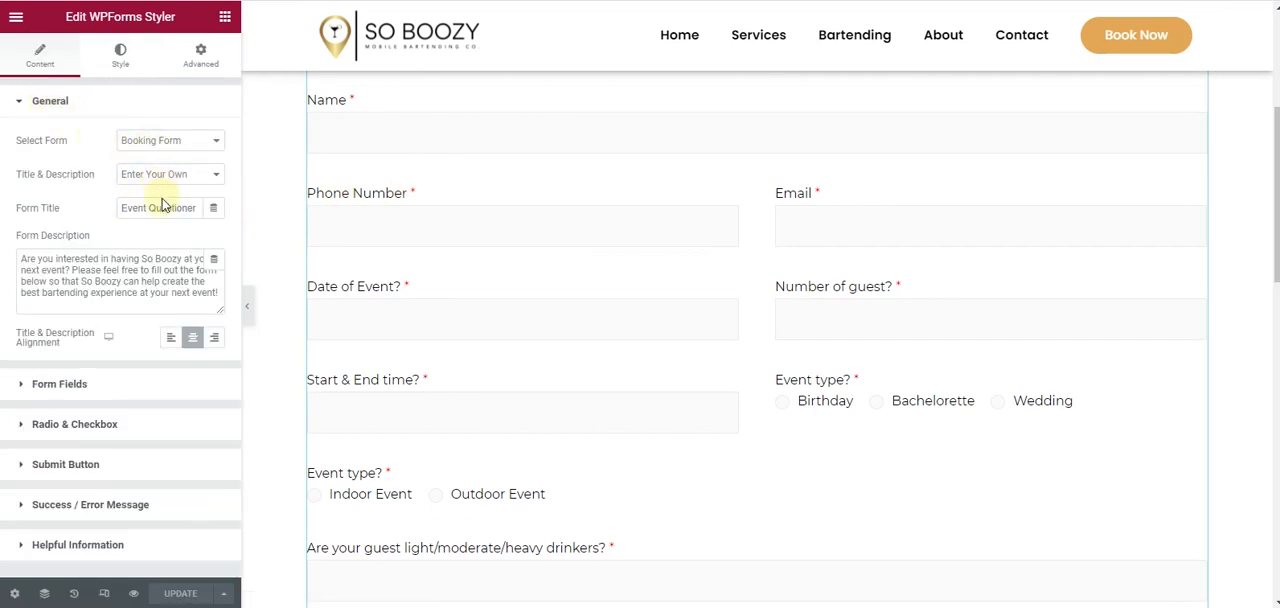
left_click(144, 293)
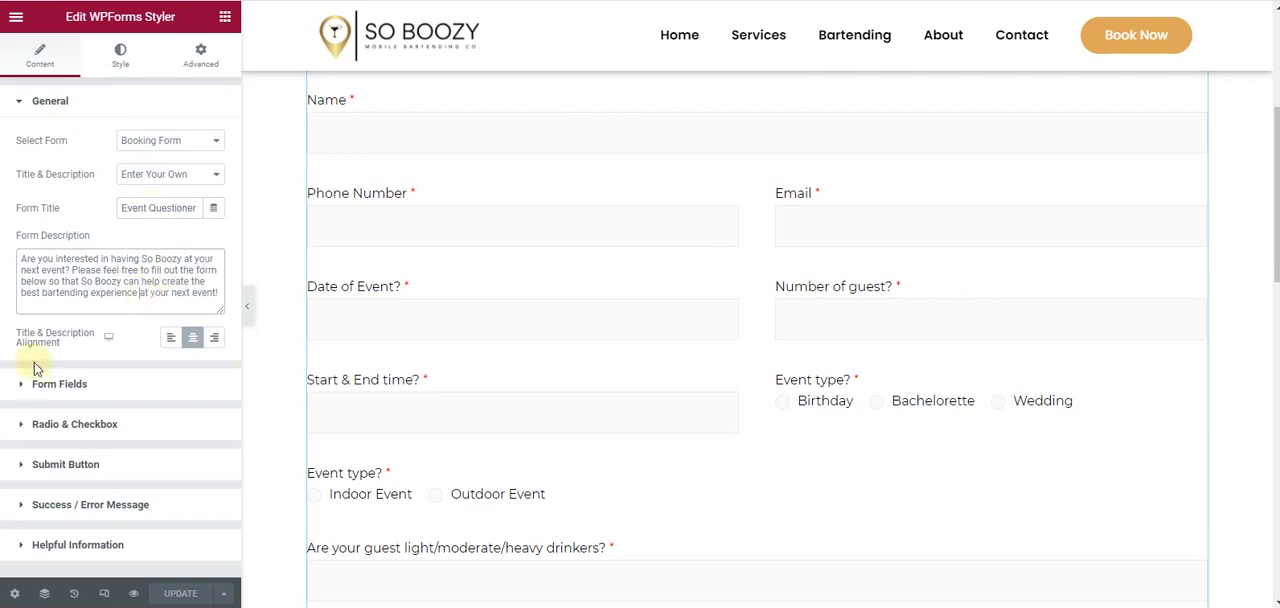
left_click(98, 384)
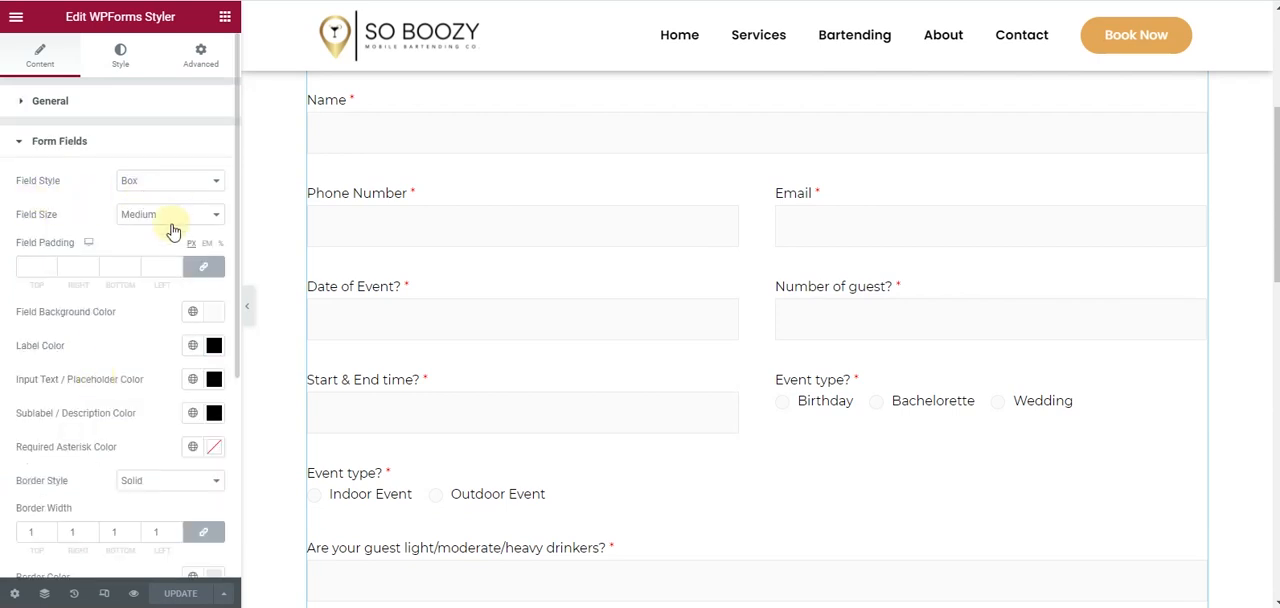
left_click(151, 185)
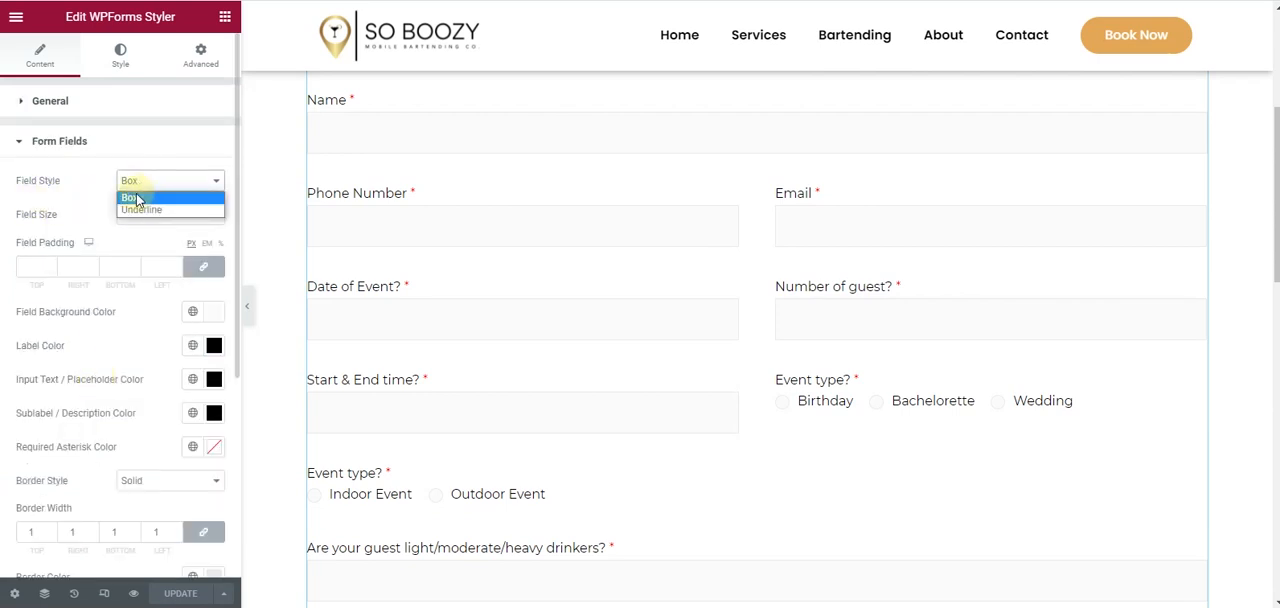
left_click(130, 198)
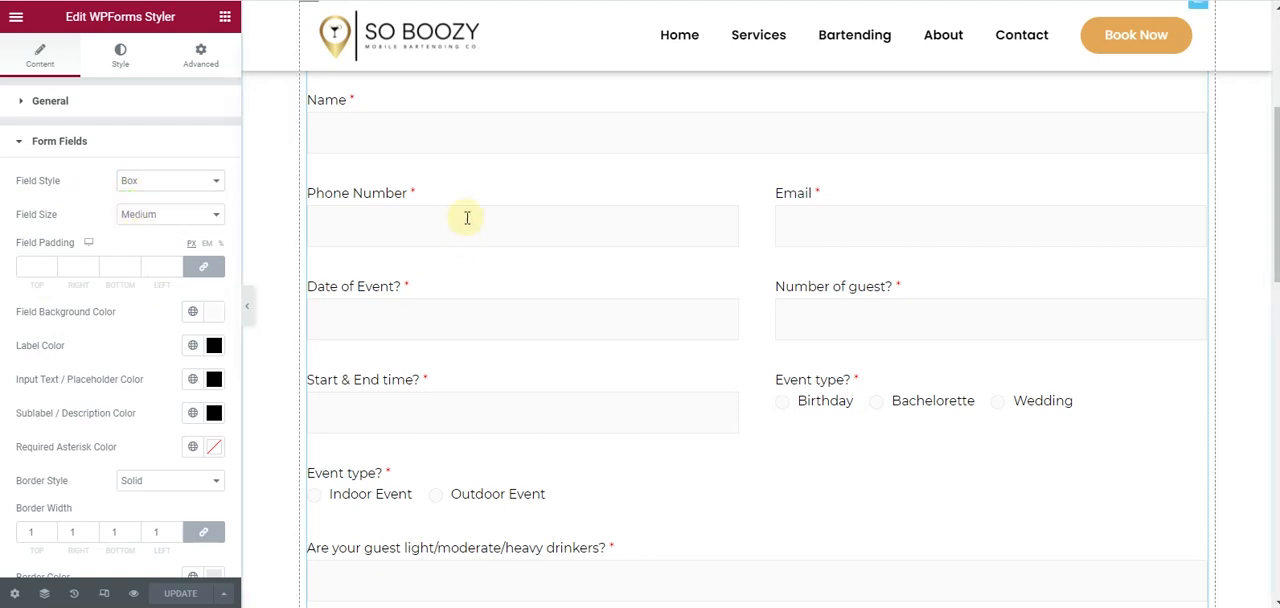
scroll(470, 228, "down", 4)
scroll(474, 240, "up", 5)
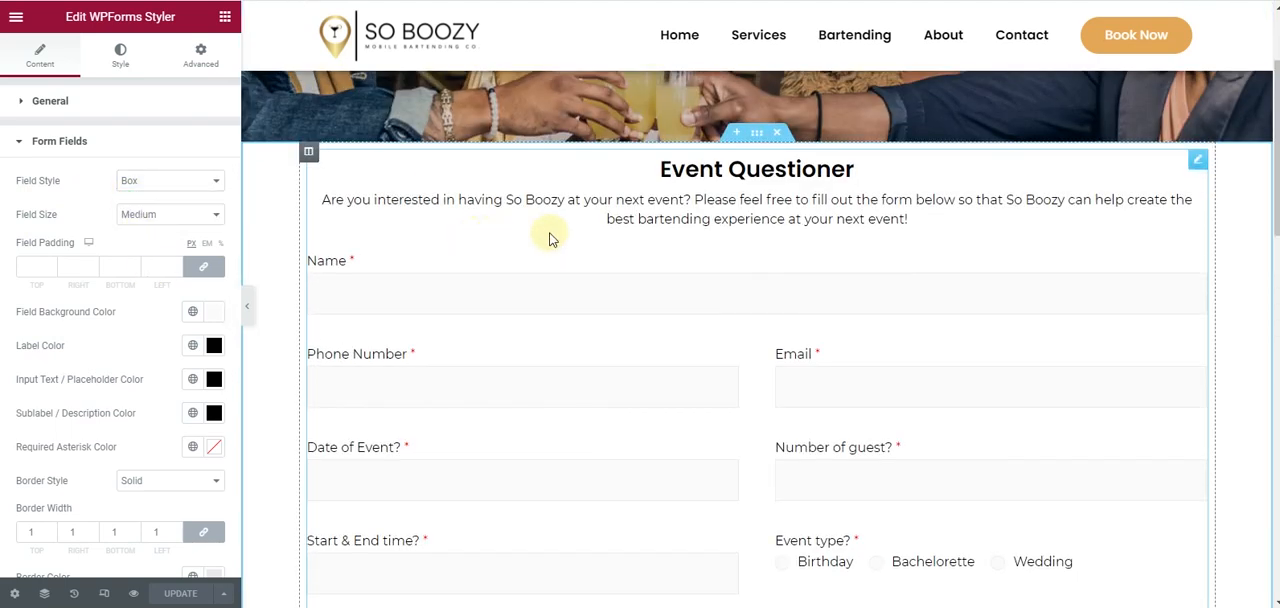
- Set the form section's top and bottom padding to 3% each and update the page
left_click(756, 136)
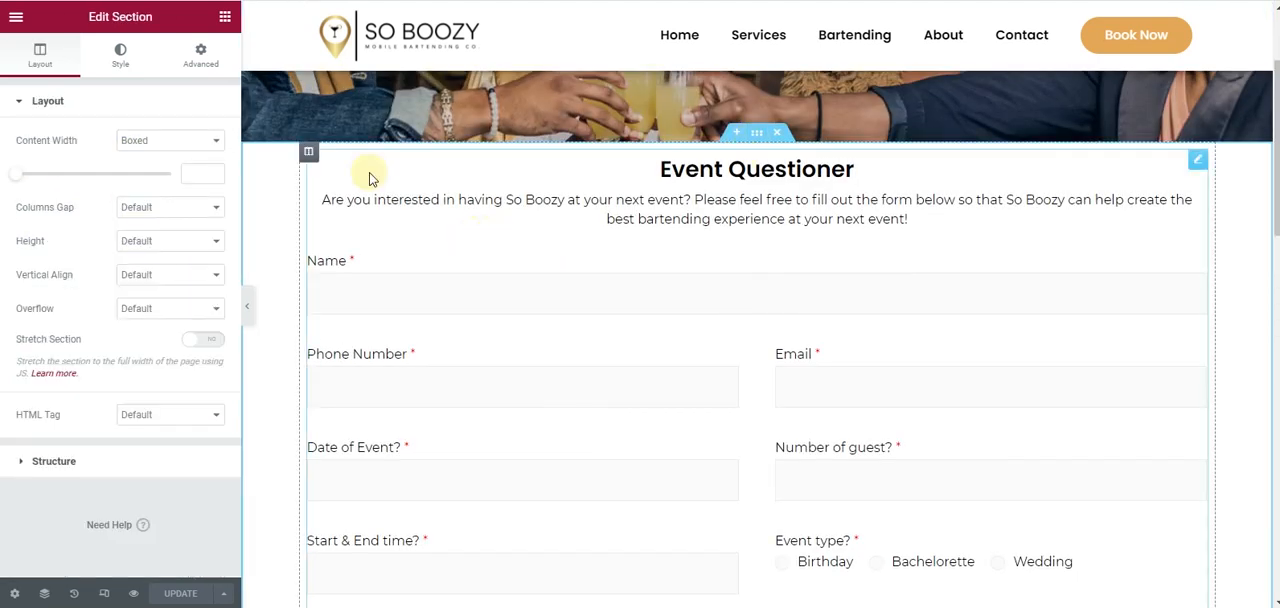
left_click(196, 58)
left_click(213, 228)
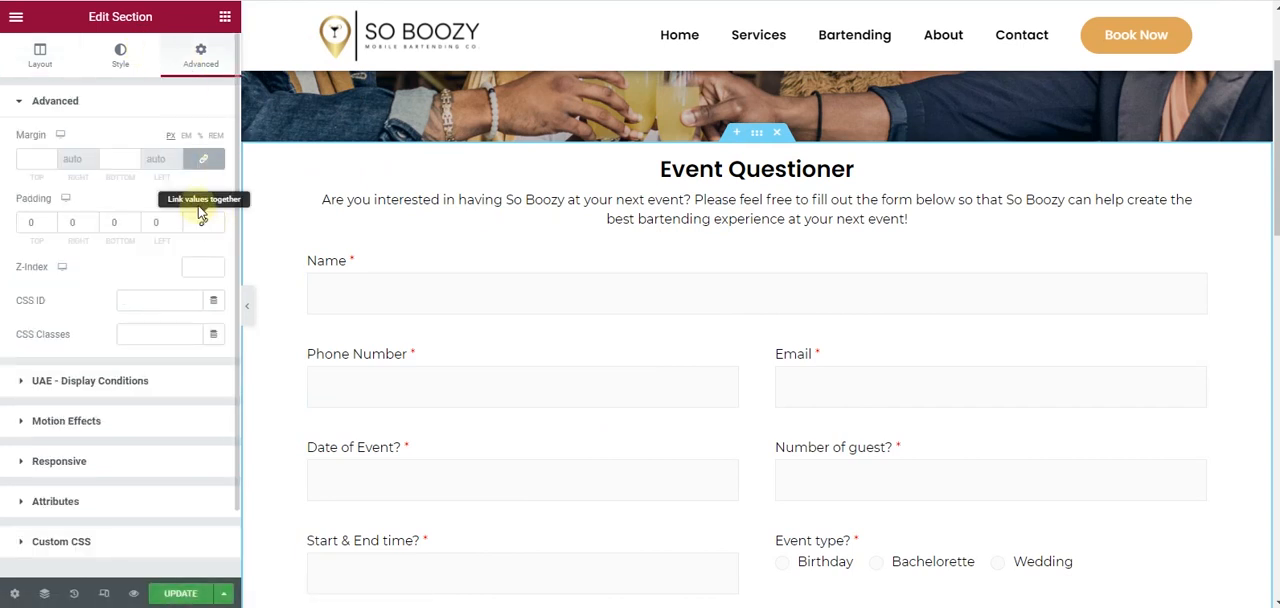
left_click(48, 222)
type("10")
left_click(49, 218)
left_click(49, 218)
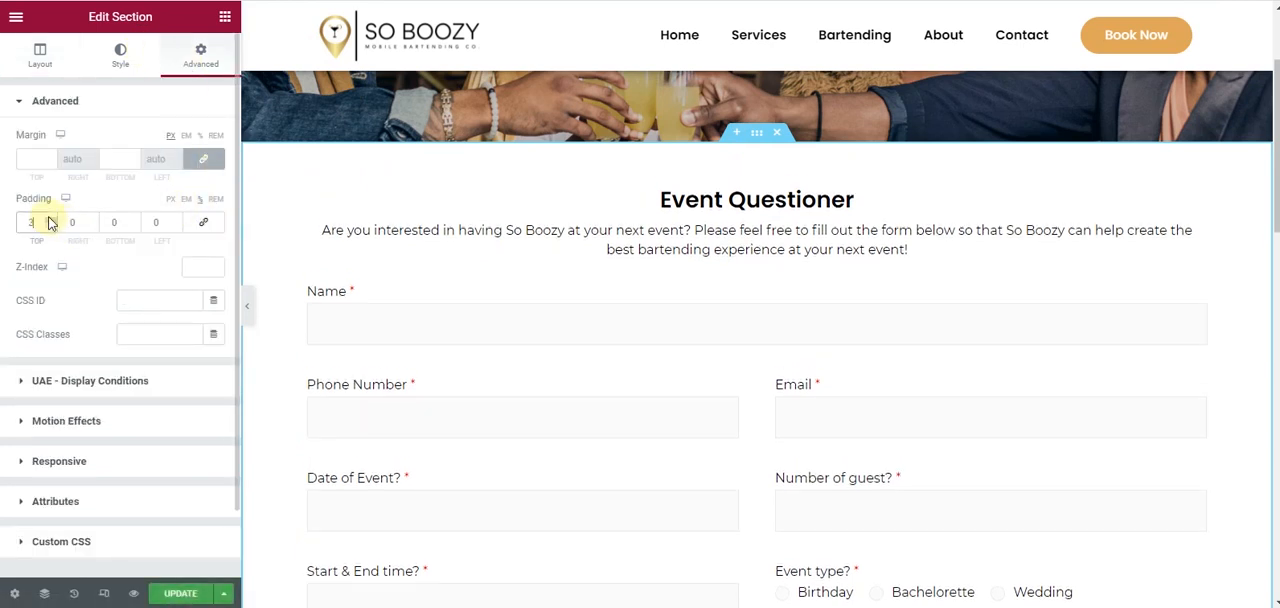
left_click(133, 219)
left_click(134, 219)
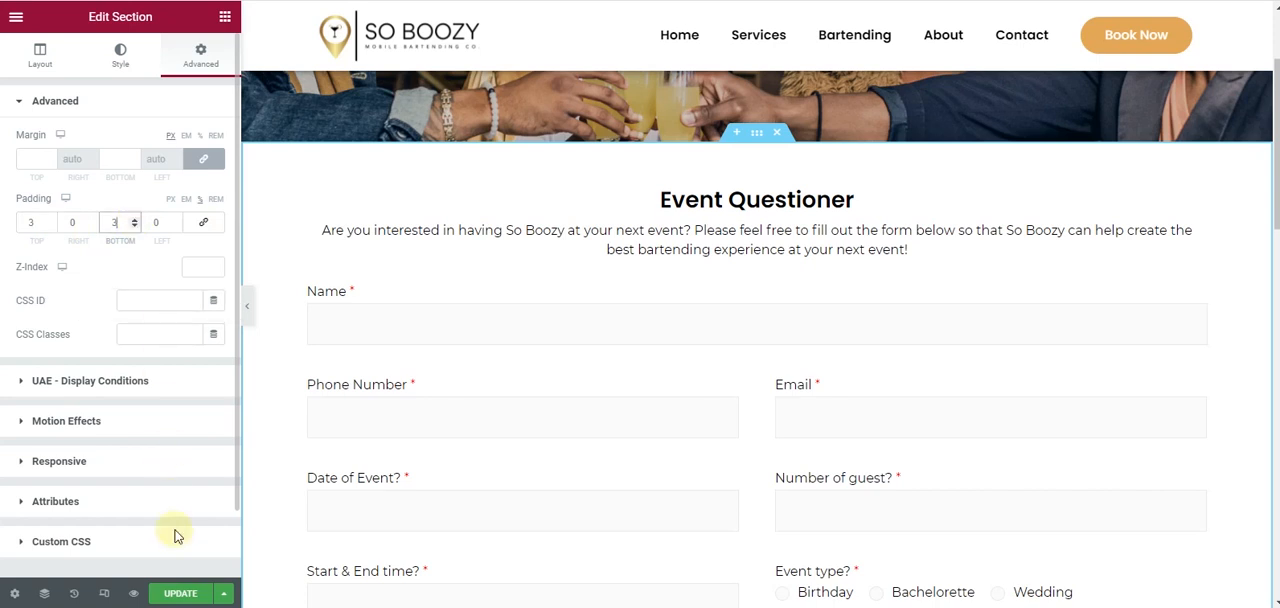
left_click(200, 585)
- Reload the live Book Now page and review the booking form from its title to the submit button
key("ctrl+Tab")
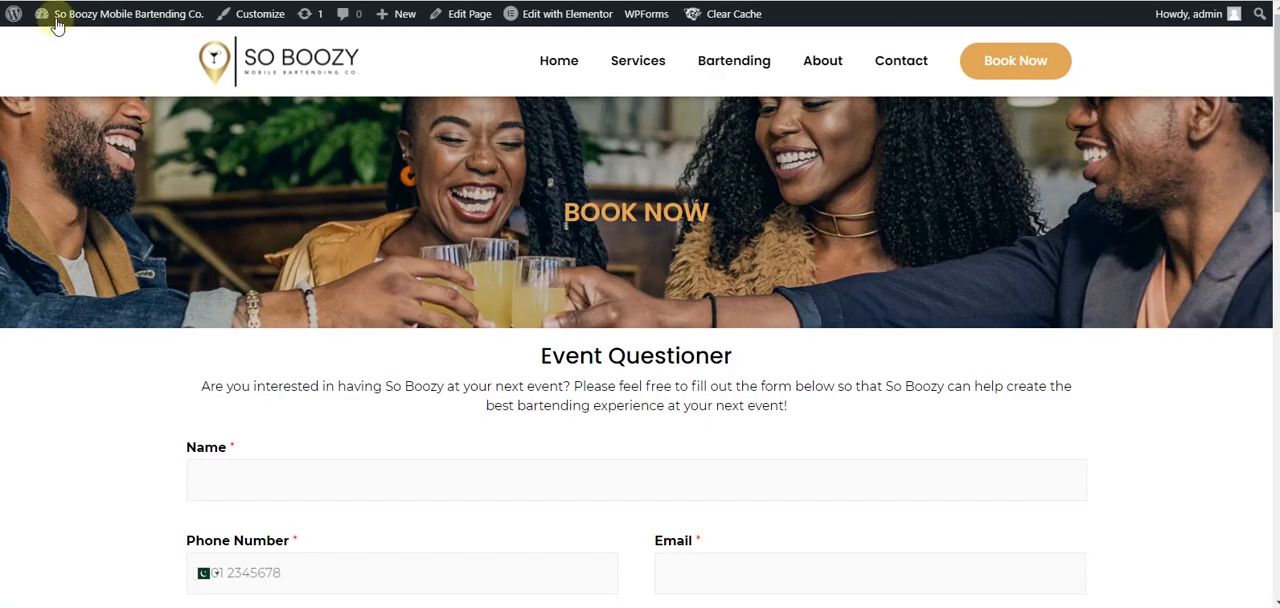
key("F5")
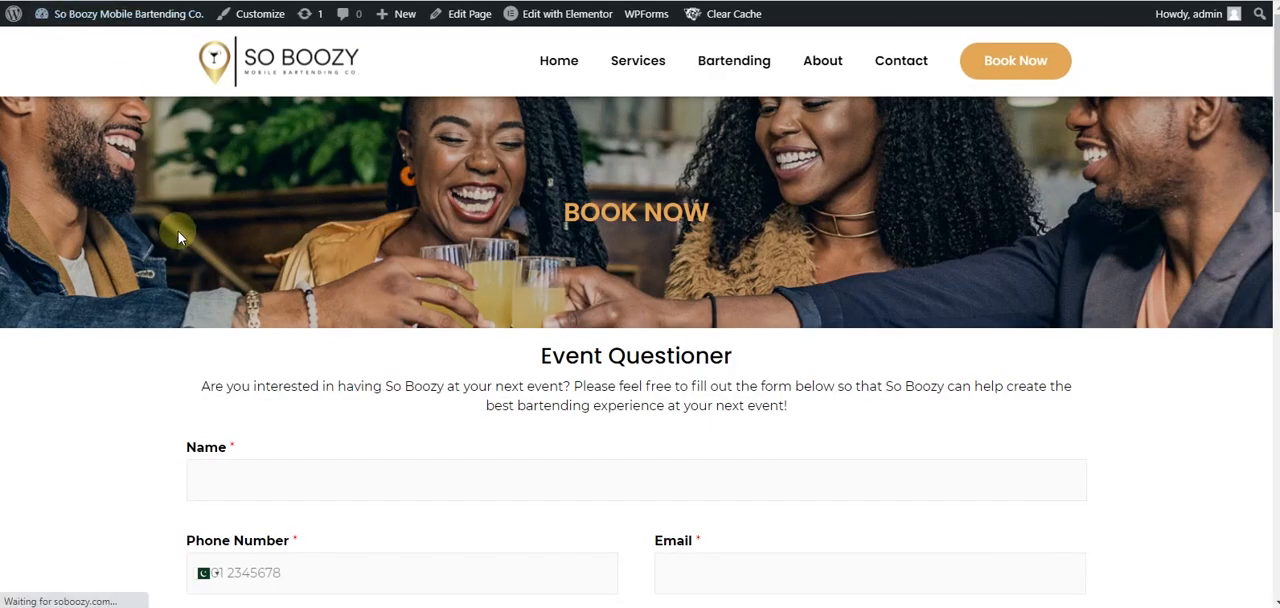
scroll(178, 231, "down", 6)
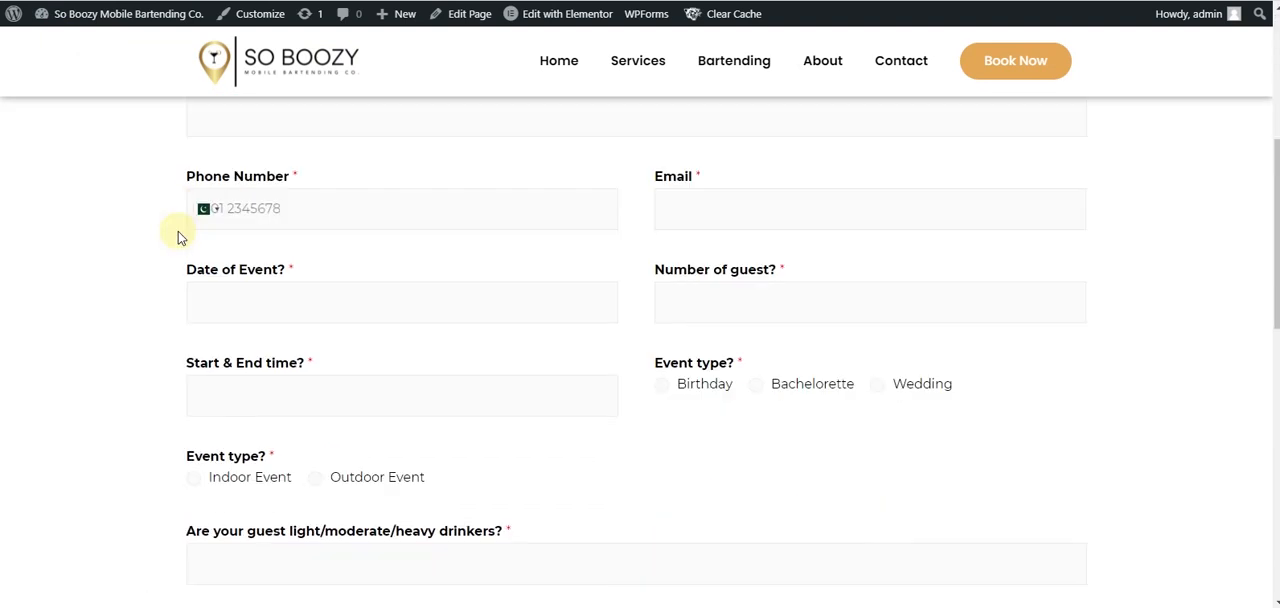
scroll(178, 231, "down", 4)
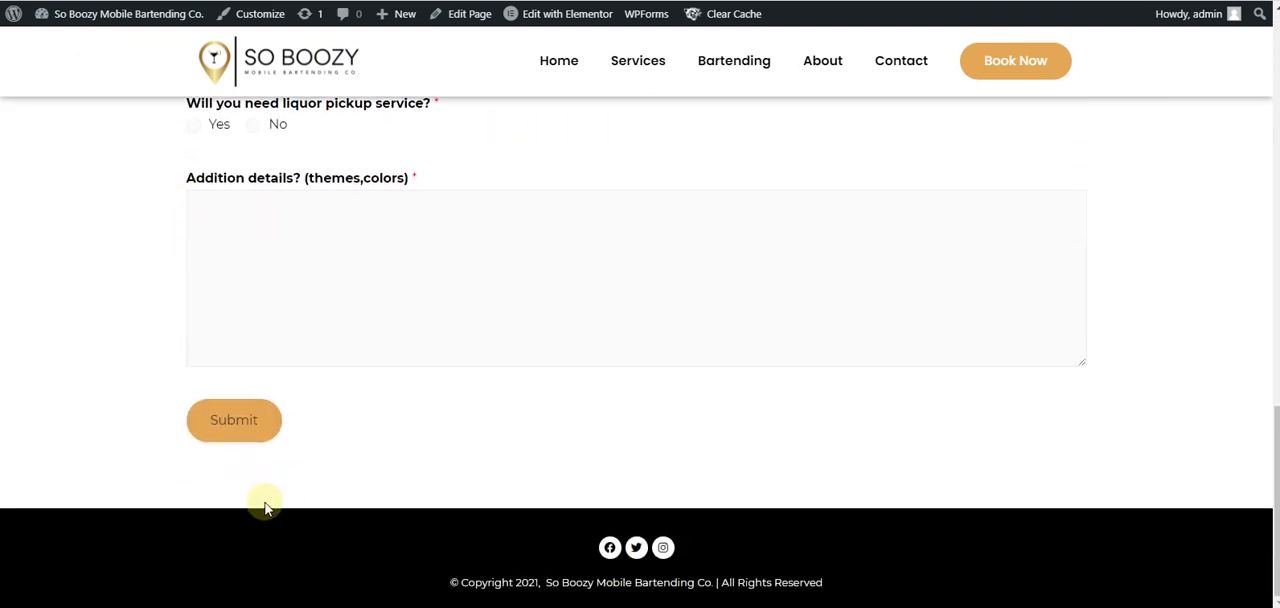
left_click(229, 429)
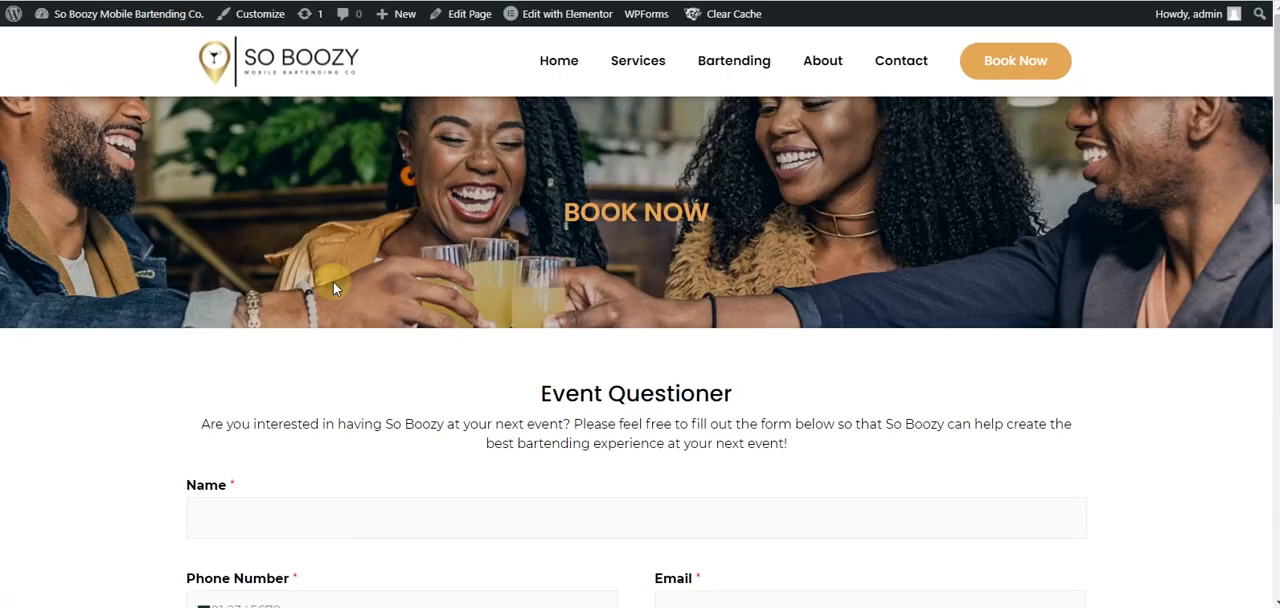
scroll(466, 415, "down", 4)
scroll(466, 415, "up", 4)
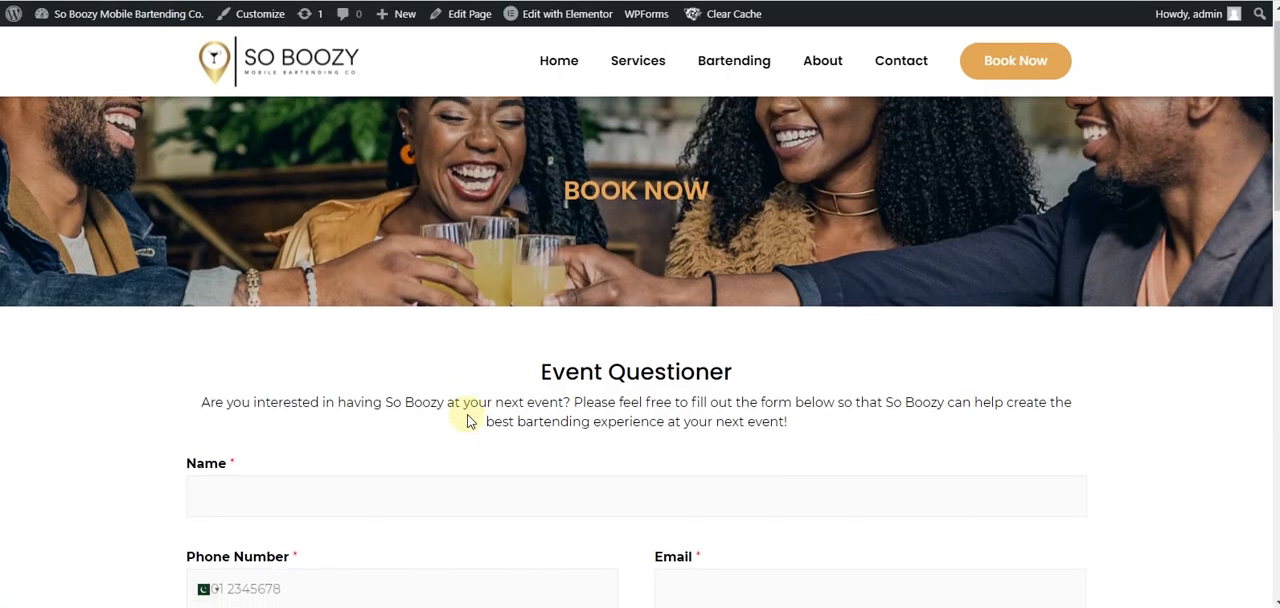
scroll(466, 417, "down", 10)
scroll(466, 417, "up", 3)
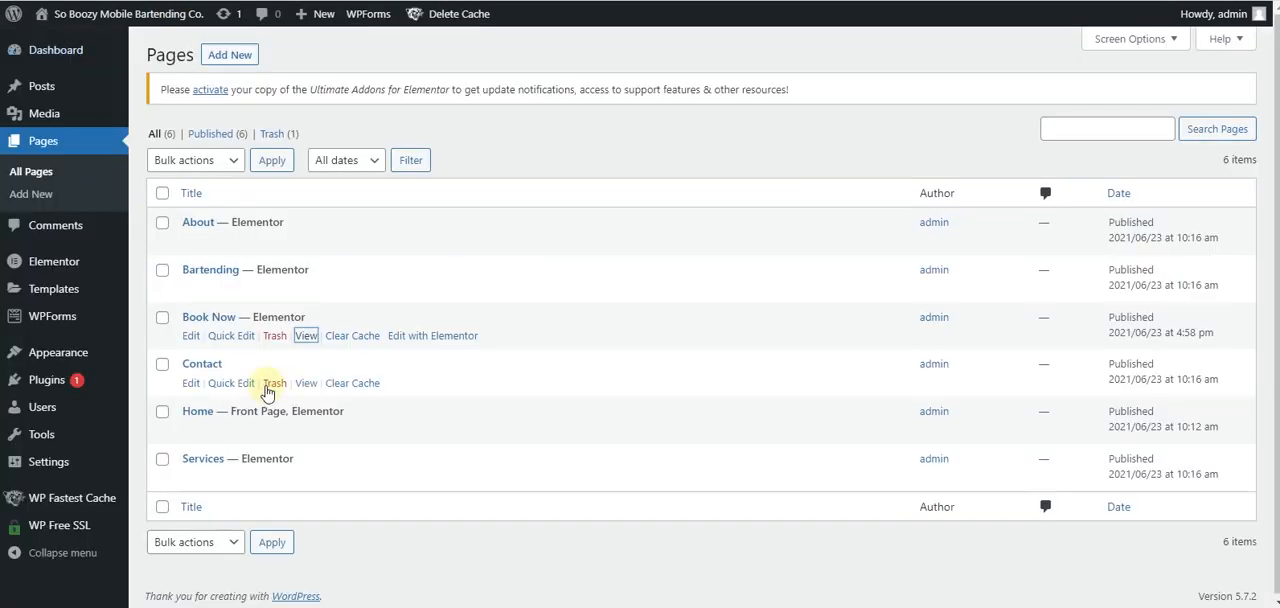
- Move the Contact page to the trash
left_click(274, 383)
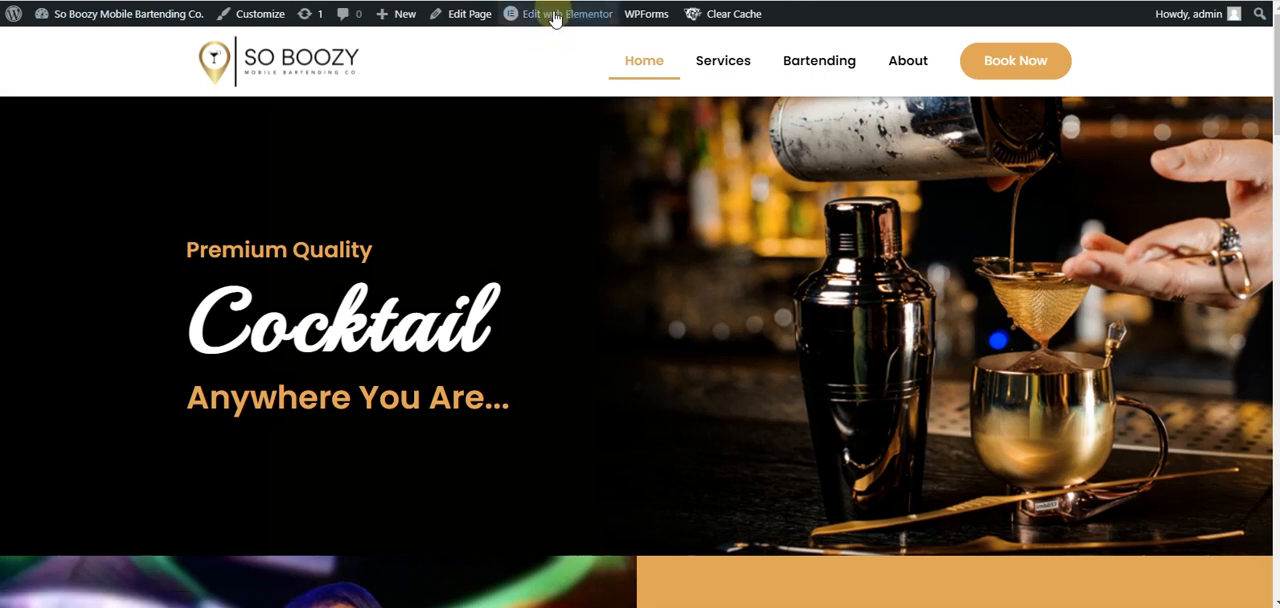
- Open the Main Header template in Elementor and set the Book Now button's link to /book-now/
mouse_move(555, 19)
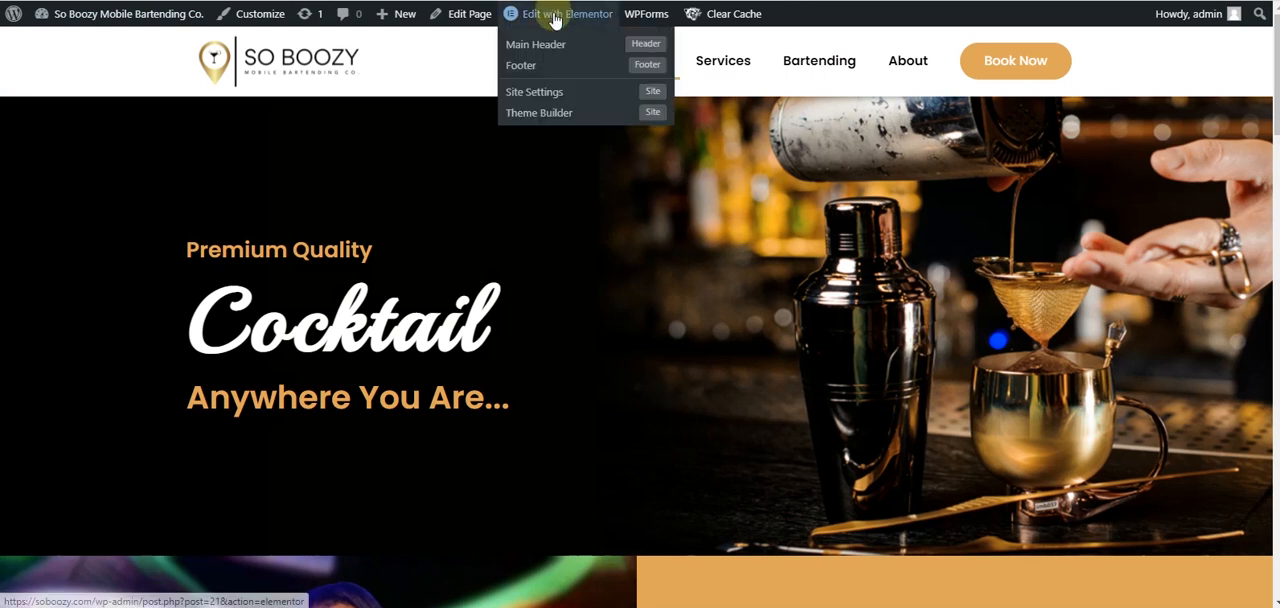
left_click(557, 45)
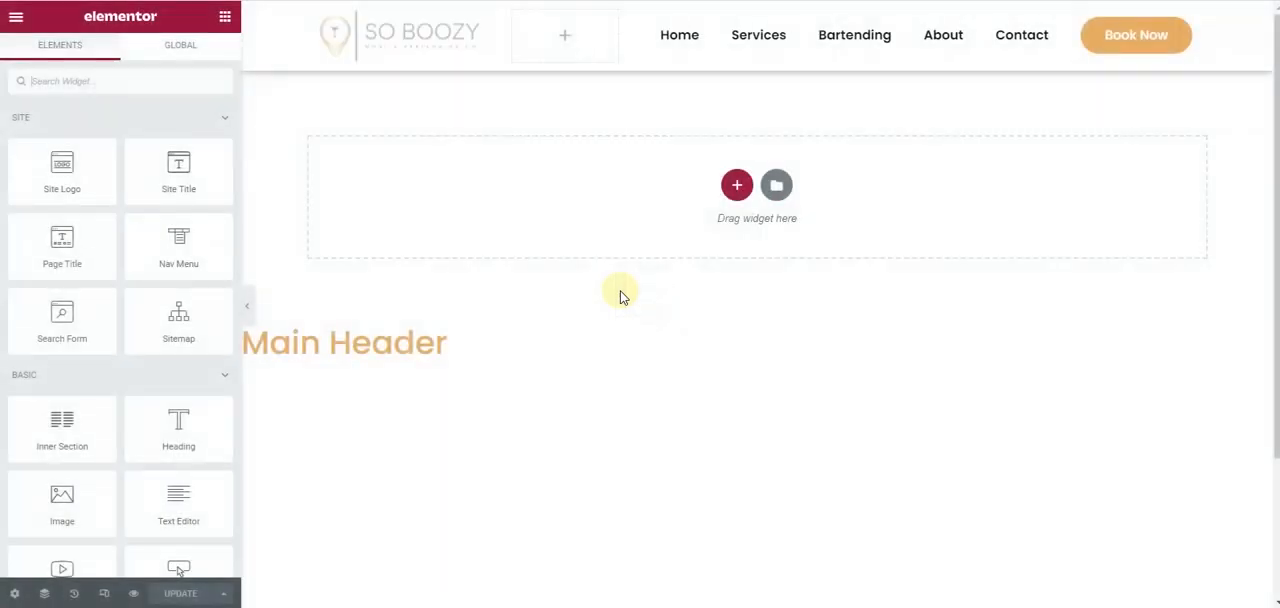
left_click(1165, 45)
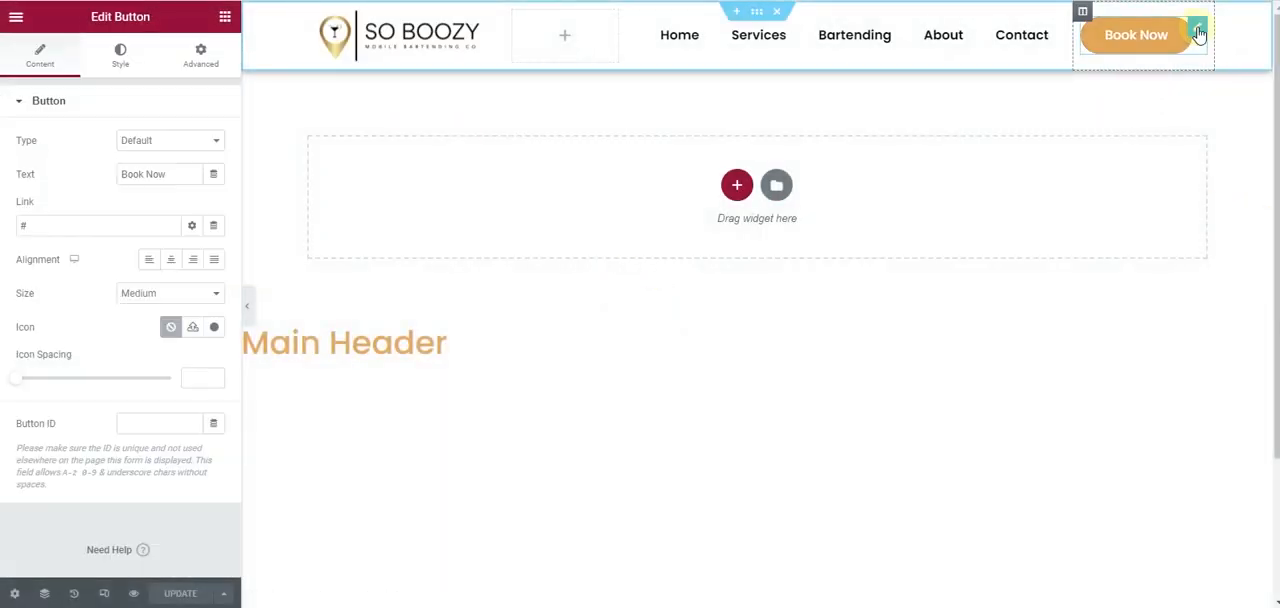
left_click_drag(64, 234, 2, 238)
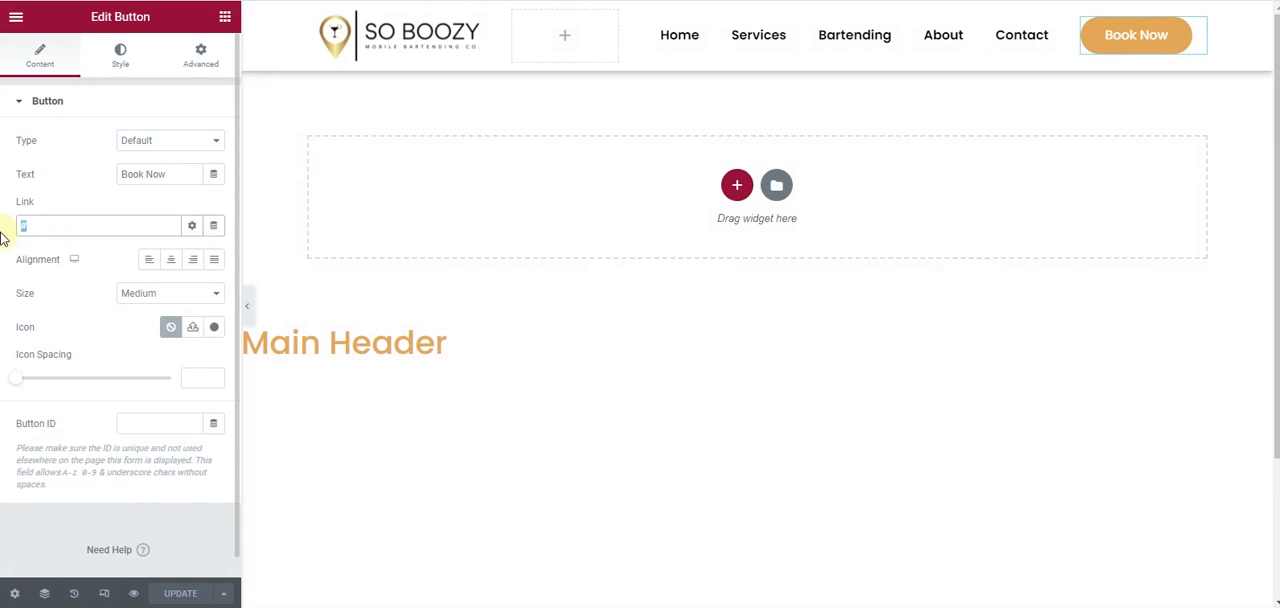
type("/book-now/")
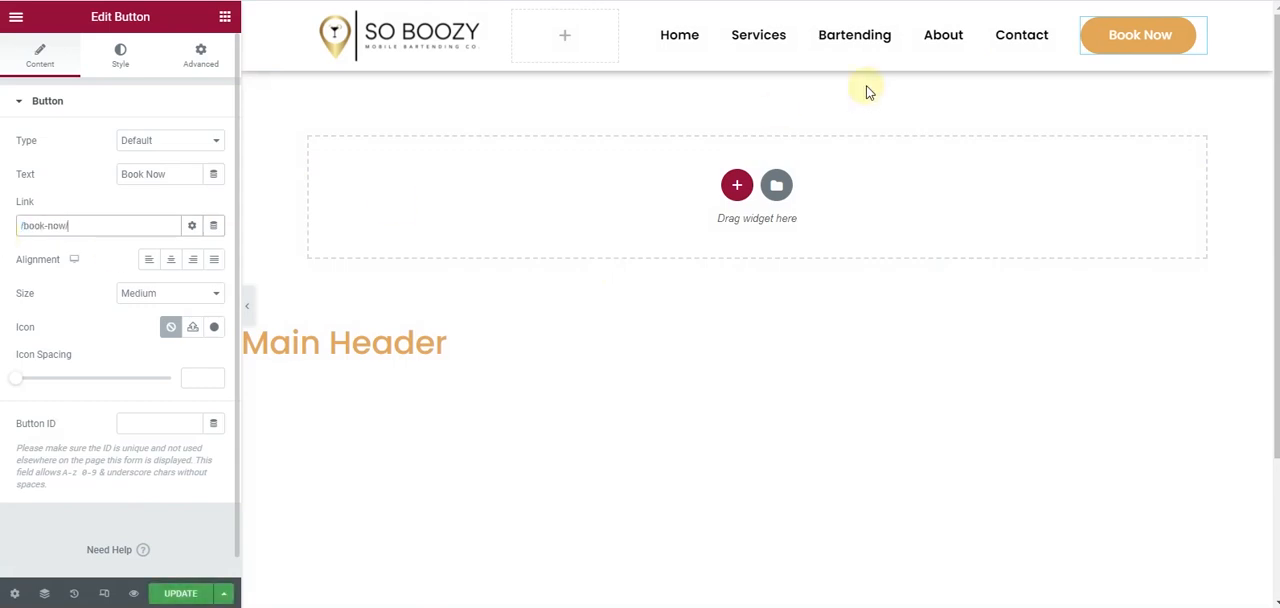
- Copy the header's Book Now button and update the Main Header template
right_click(1130, 38)
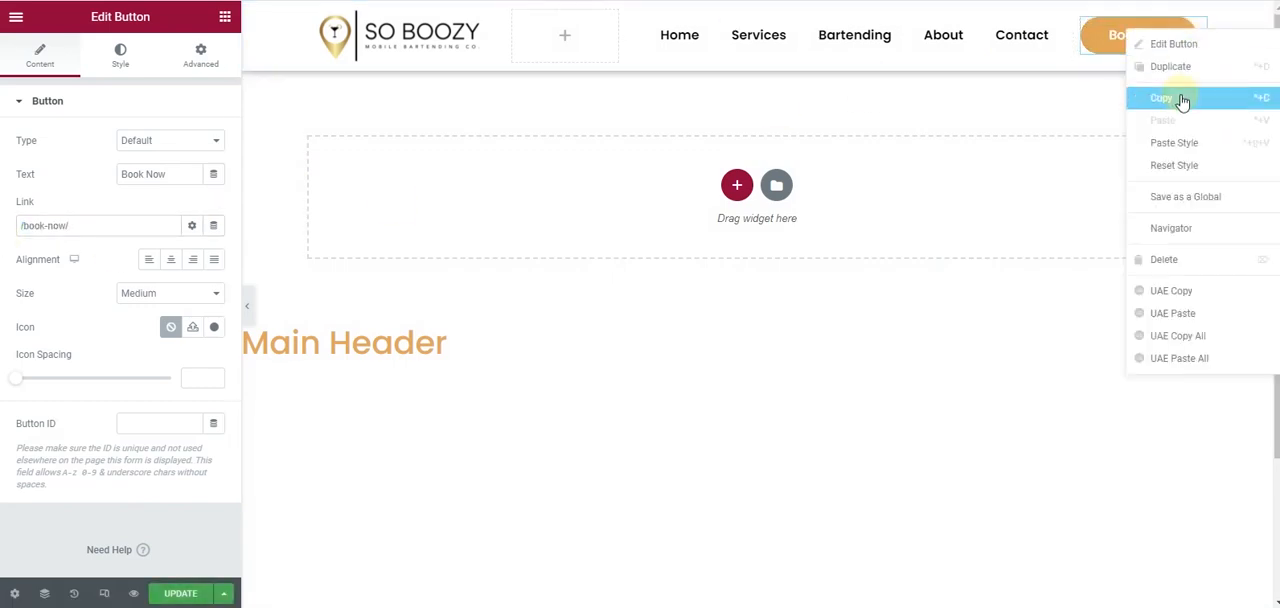
left_click(1182, 100)
left_click(198, 593)
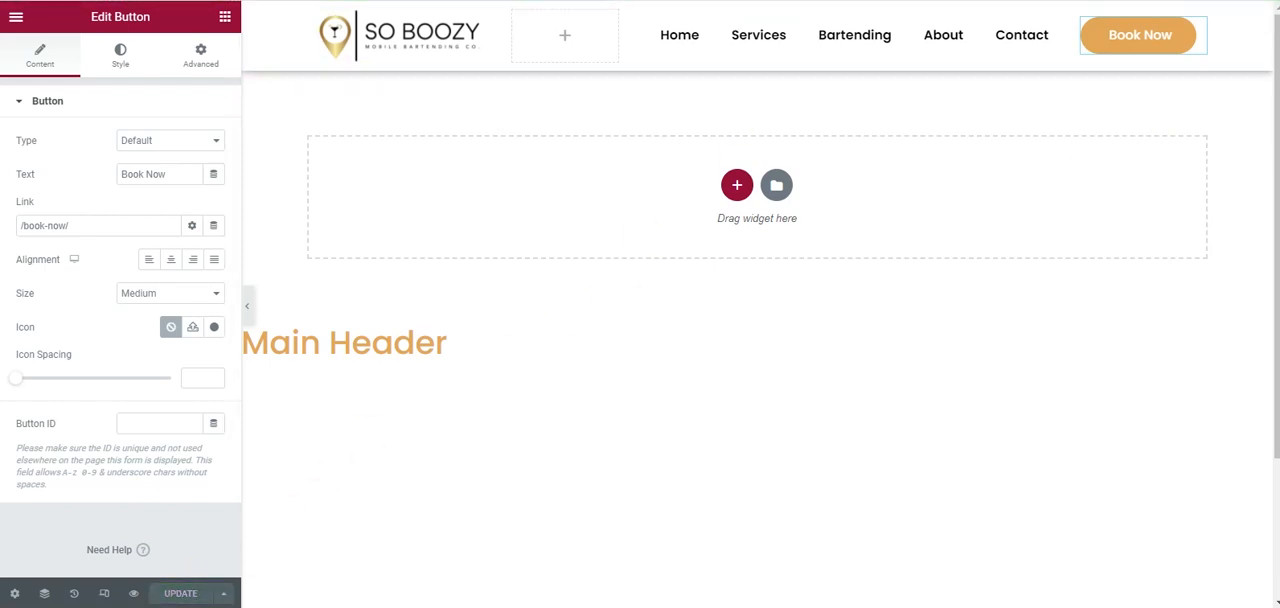
- Load the live home page at soboozy.com and review it and the Book Now page, down to the home page's footer
key("BackSpace")
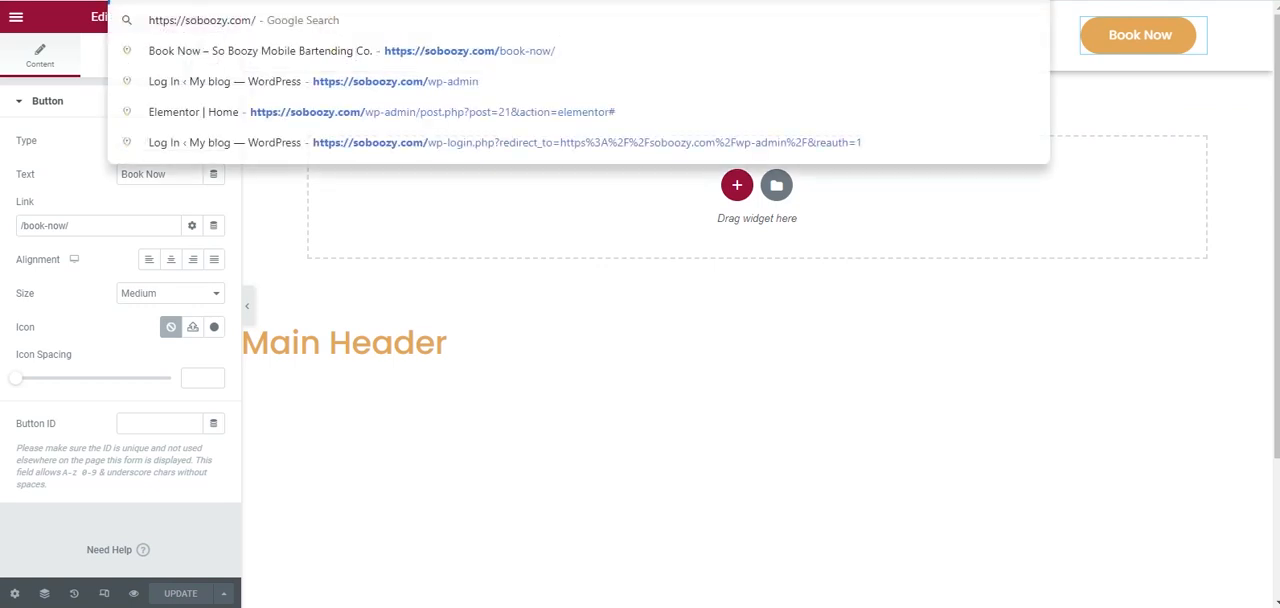
key("Return")
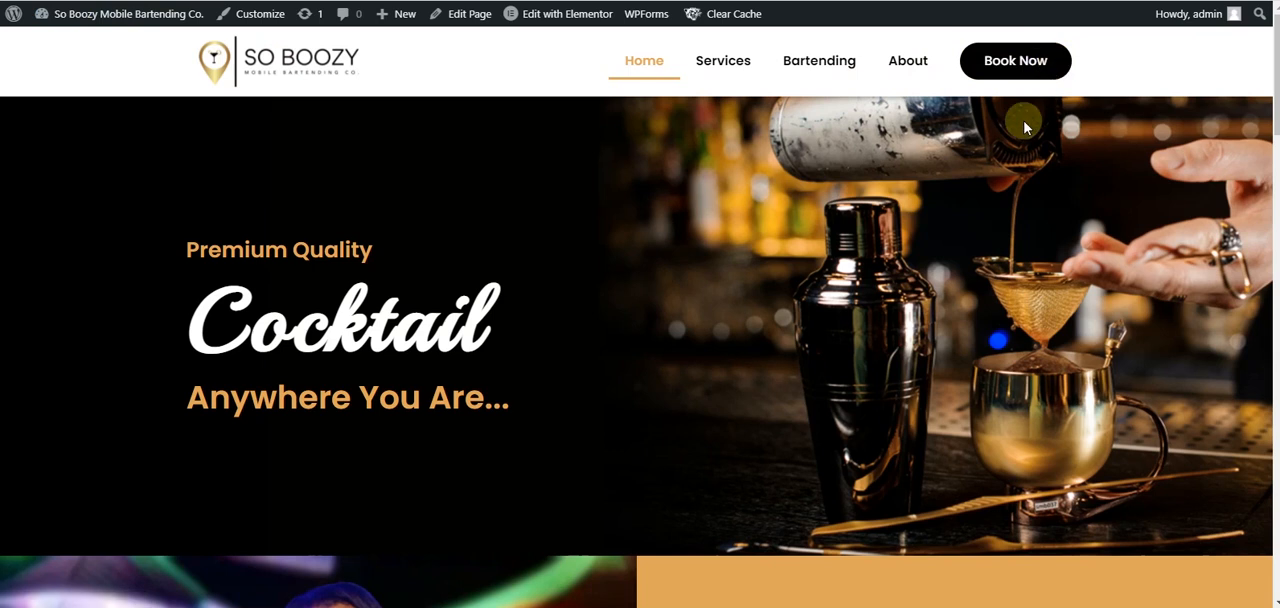
scroll(502, 292, "down", 3)
scroll(502, 291, "down", 10)
scroll(500, 289, "up", 15)
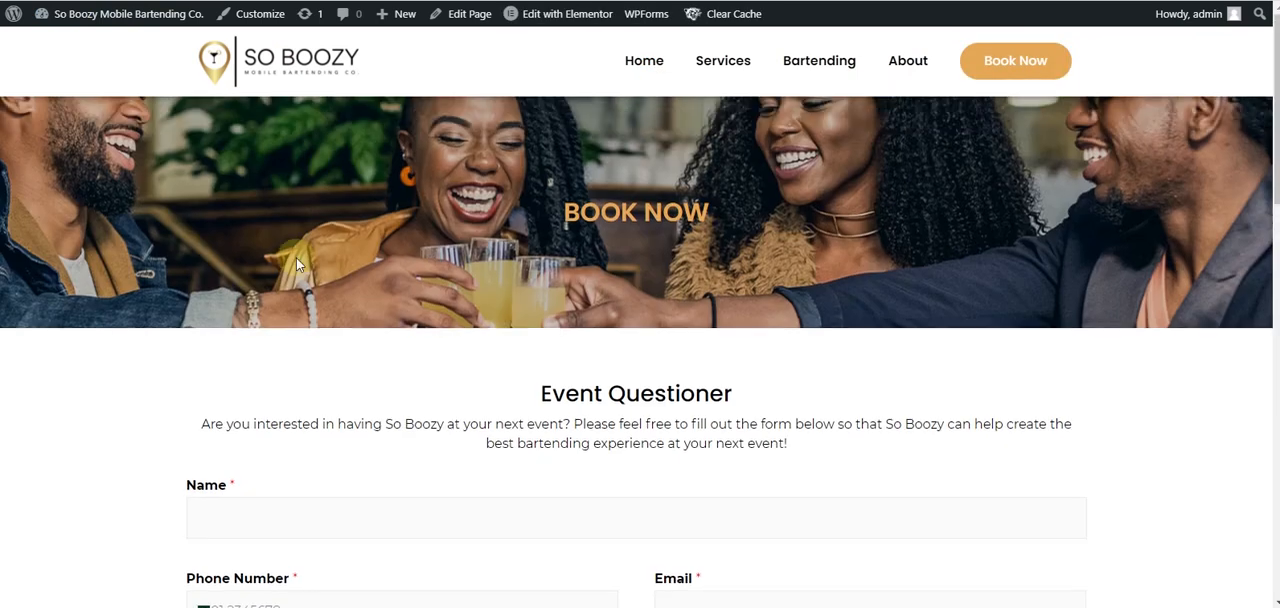
scroll(477, 225, "down", 20)
scroll(477, 230, "down", 3)
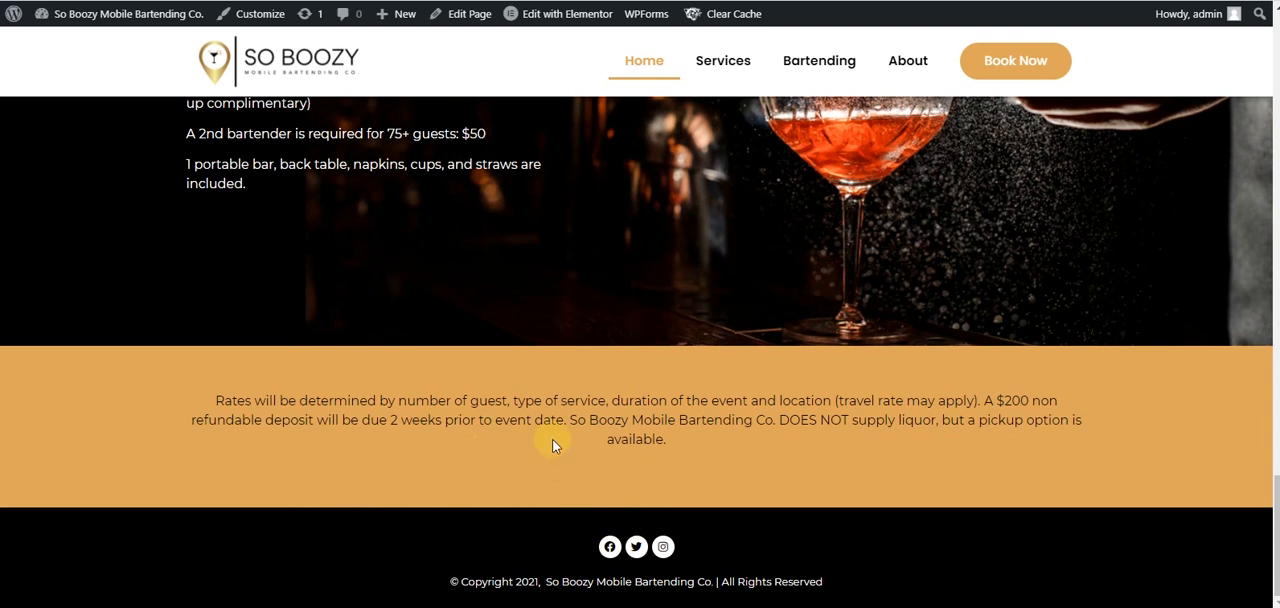
- Open the Footer template in Elementor, paste the copied Book Now button and centre it above the social icons
mouse_move(572, 18)
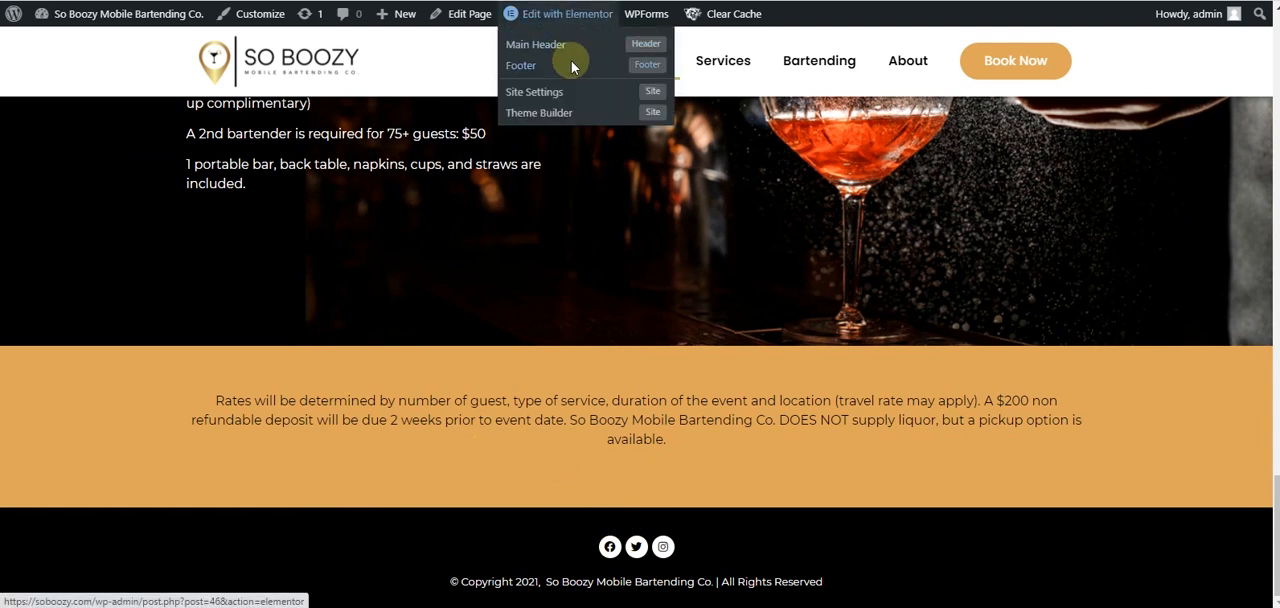
left_click(571, 65)
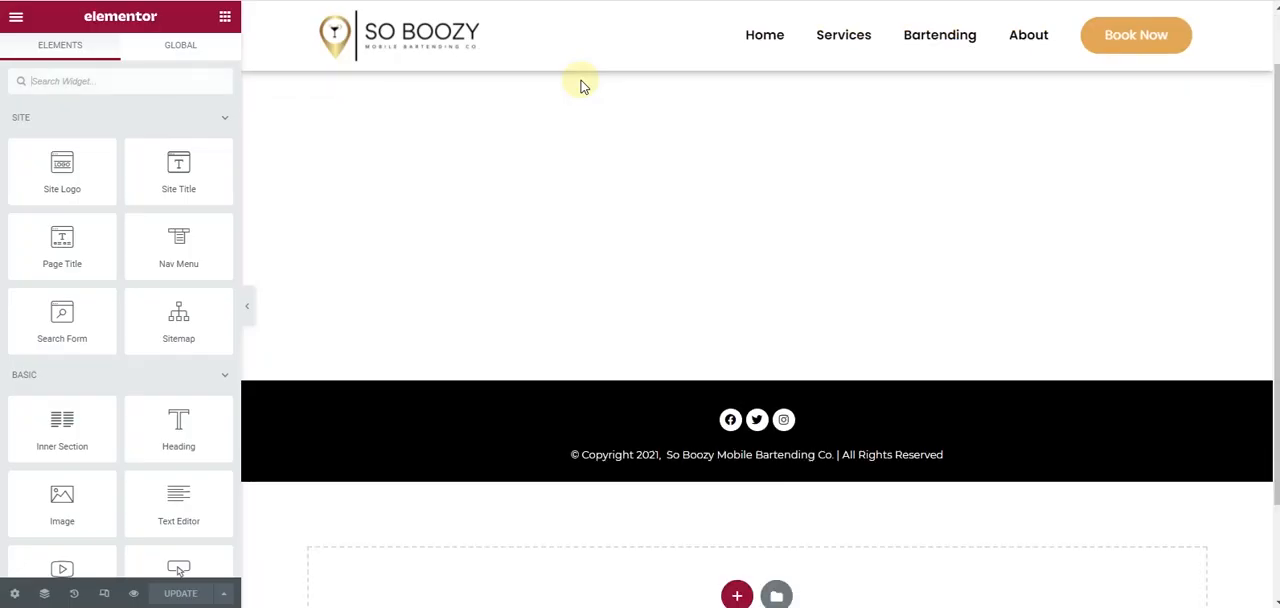
right_click(1200, 288)
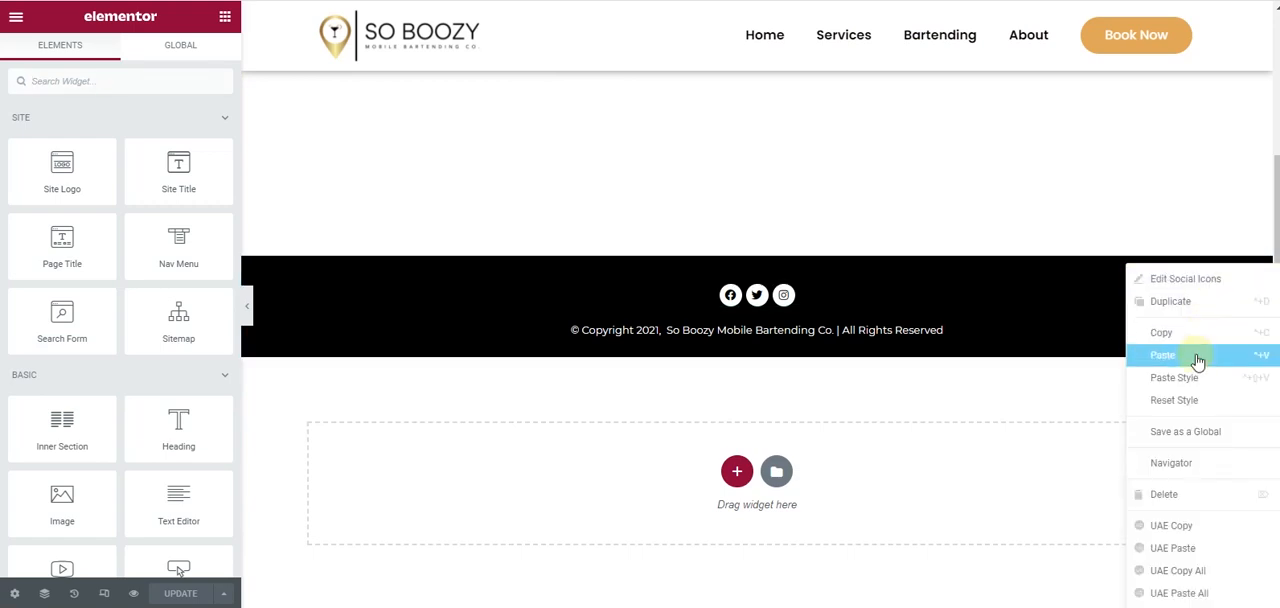
left_click(1190, 356)
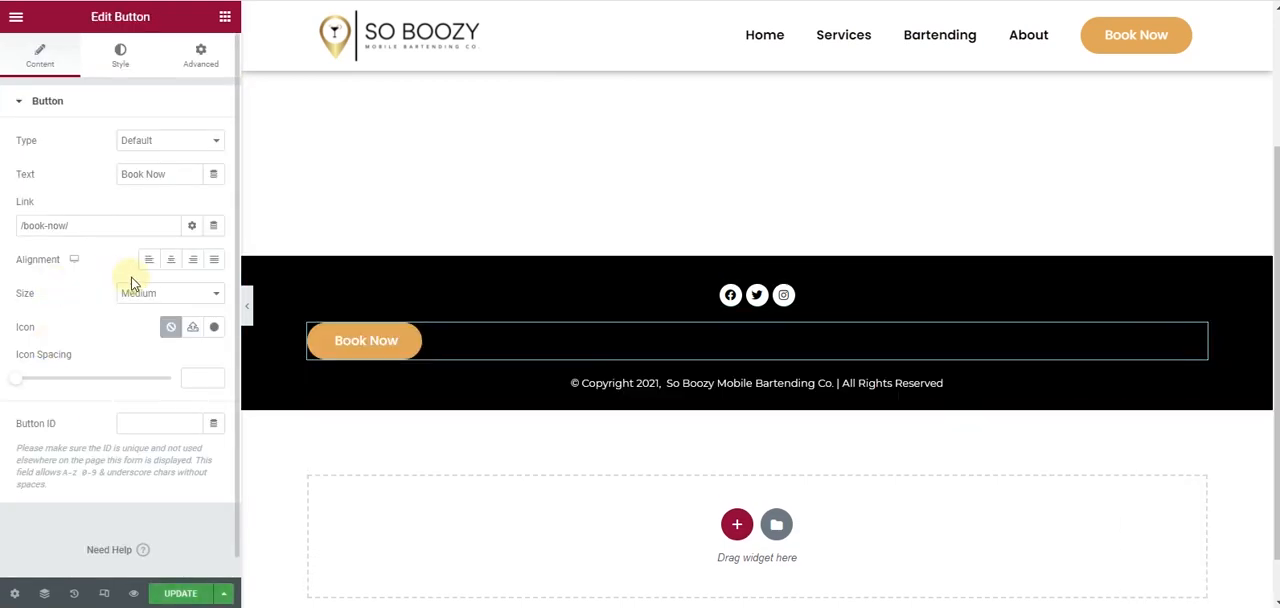
left_click(172, 262)
left_click_drag(1180, 334, 1110, 305)
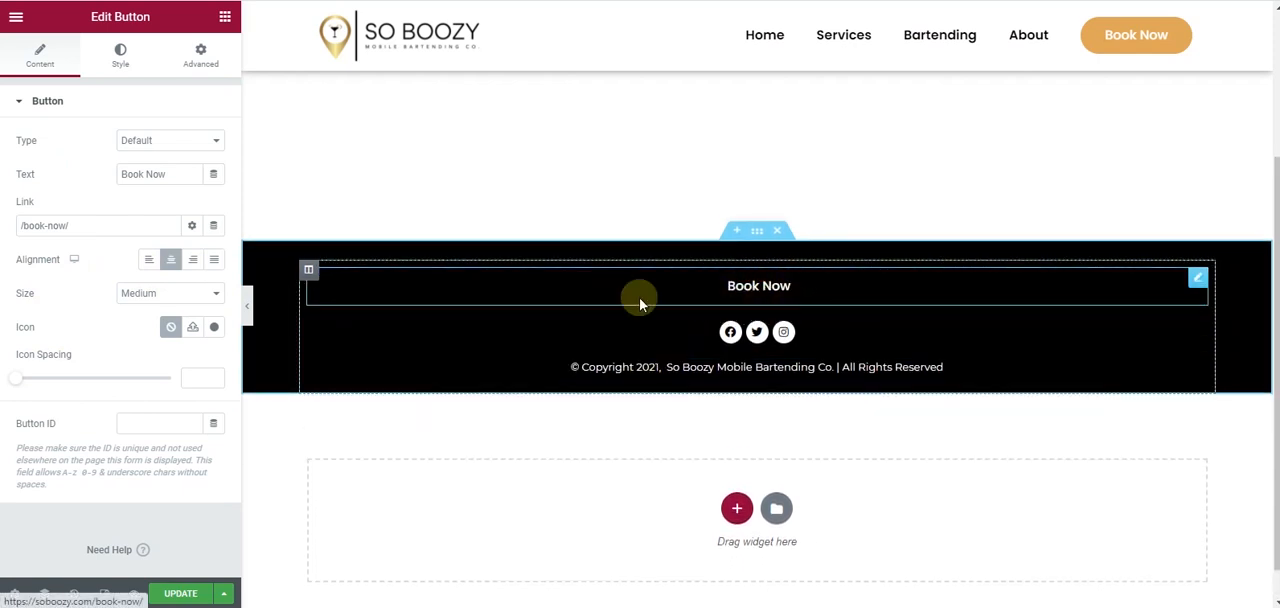
- Set the footer button's hover background to the global Accent colour and its hover text to the global Primary colour
left_click(110, 56)
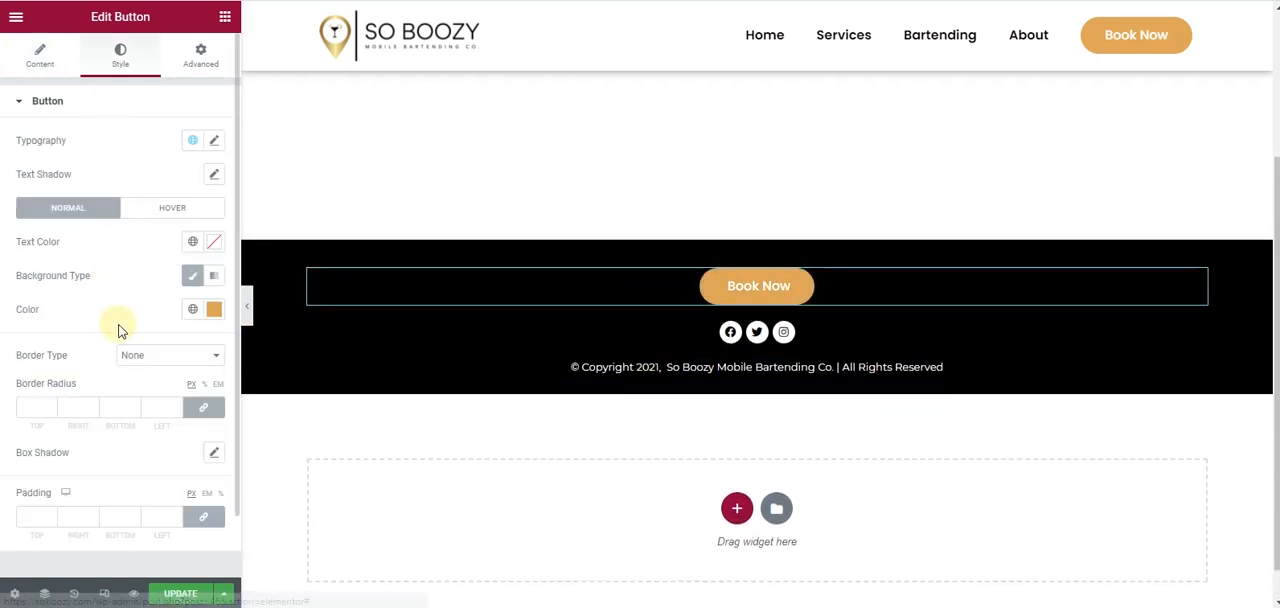
left_click(162, 212)
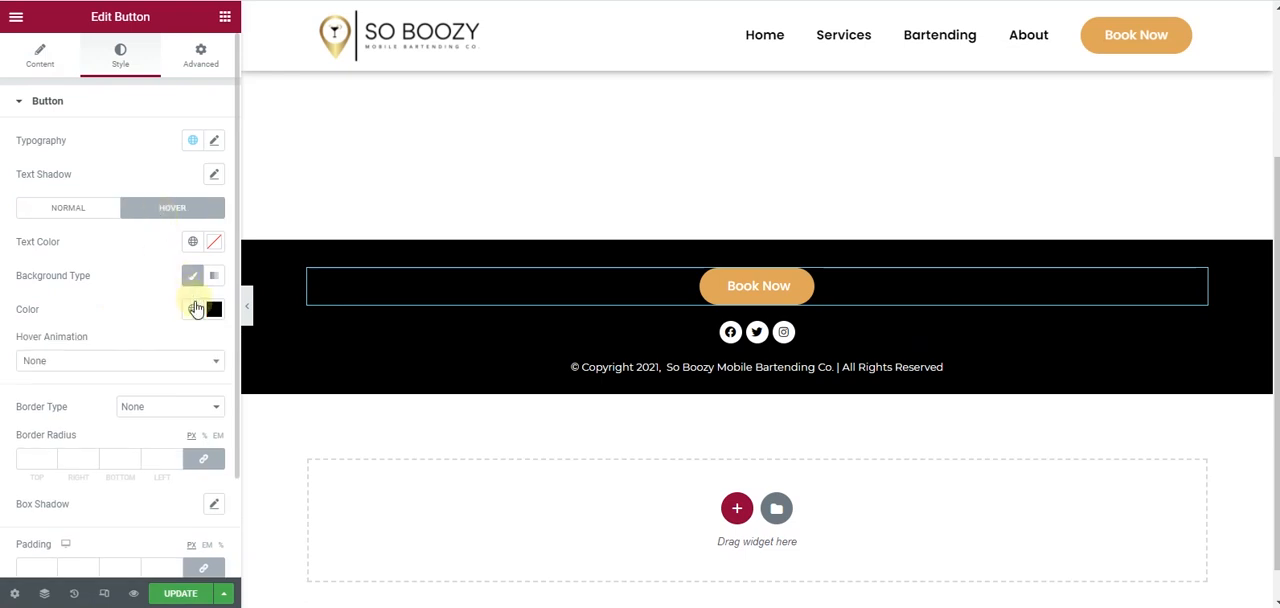
left_click(194, 310)
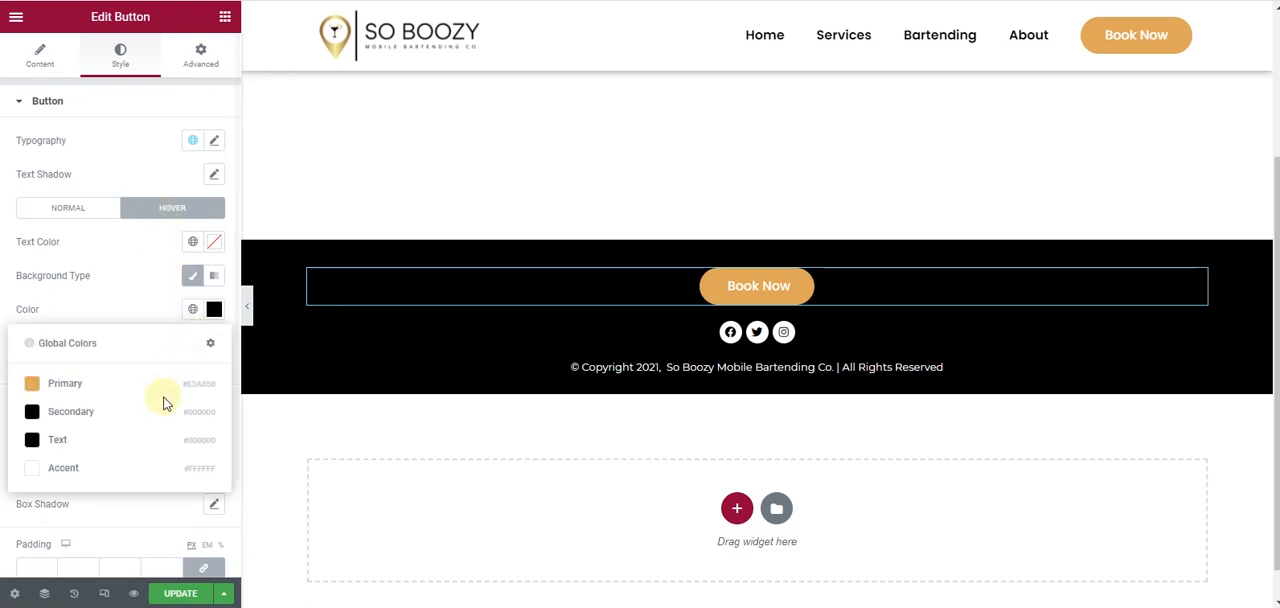
left_click(155, 460)
left_click(193, 242)
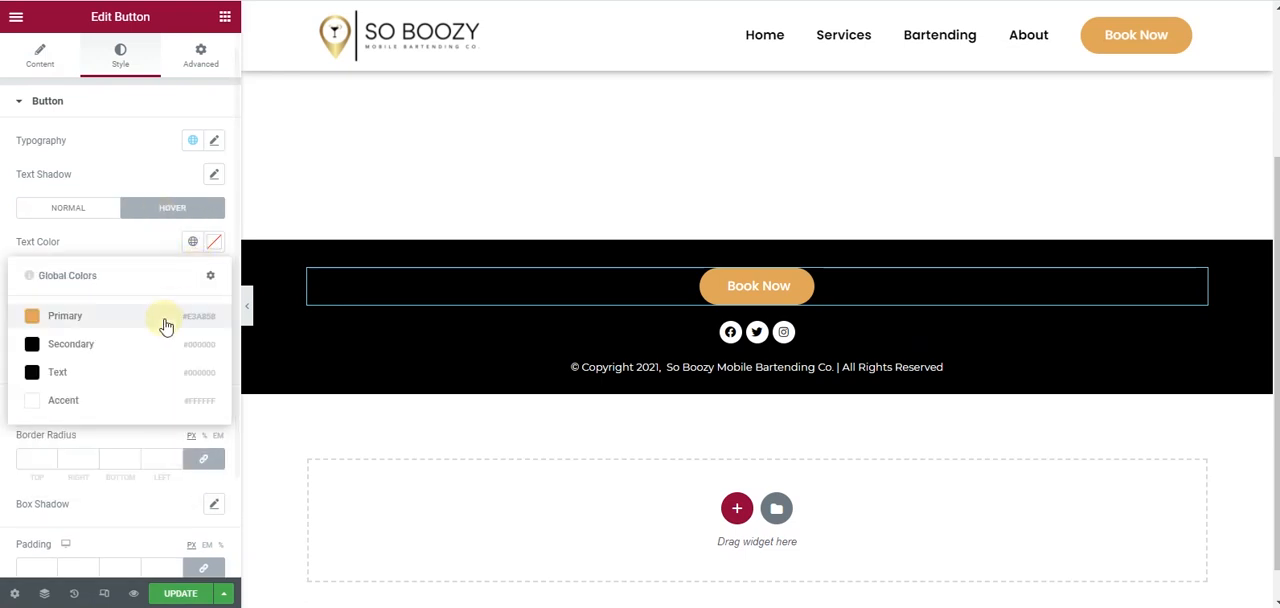
left_click(166, 326)
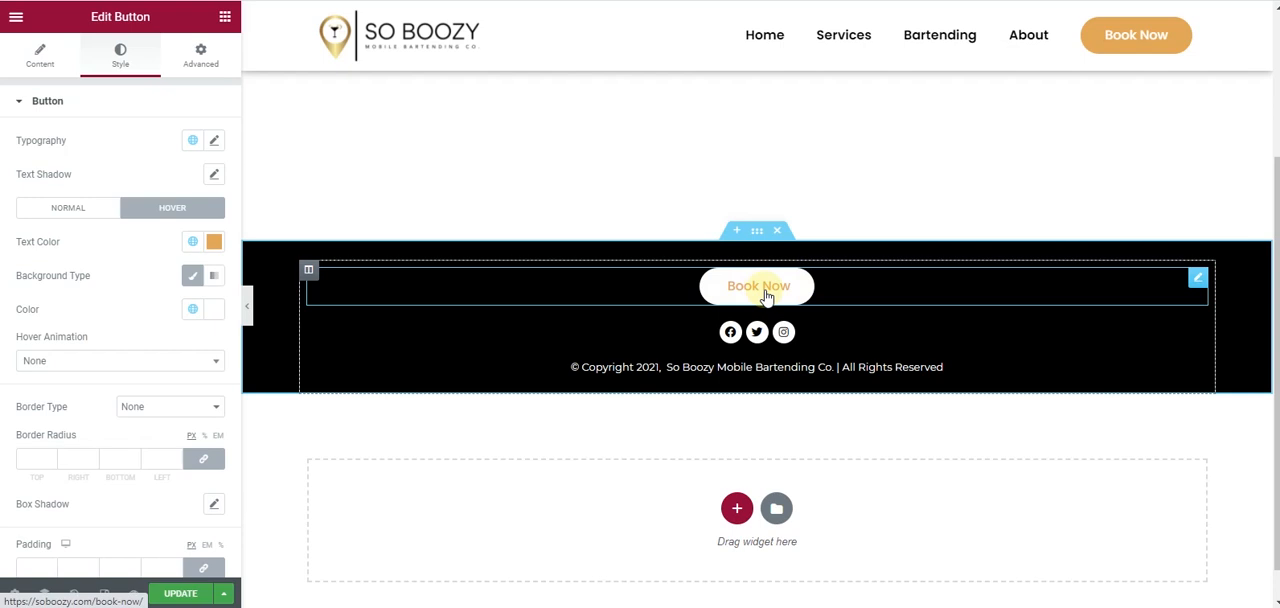
- Make the footer's Book Now button sticky to the bottom, with stickiness limited to mobile
left_click(184, 70)
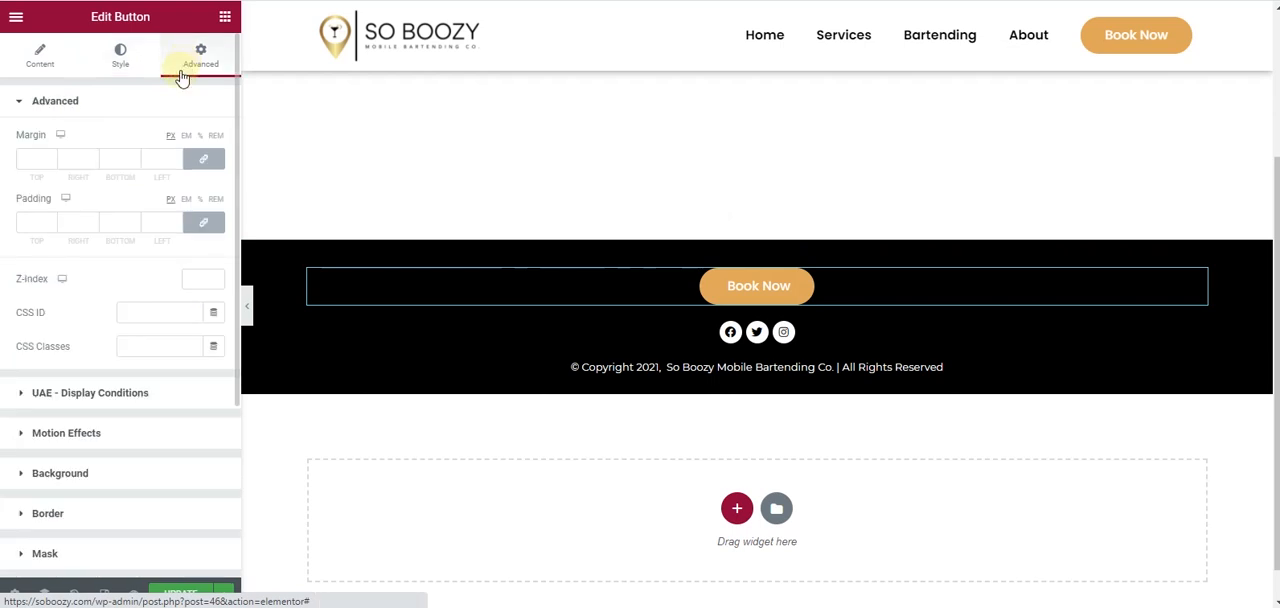
left_click(103, 434)
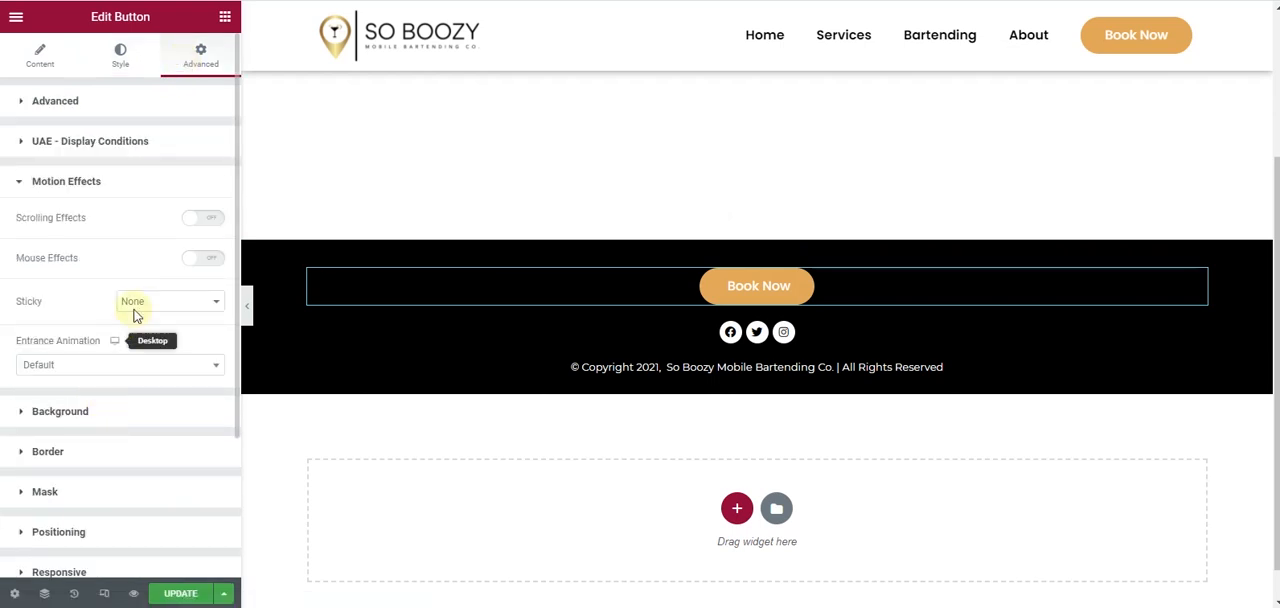
left_click(208, 220)
left_click(202, 226)
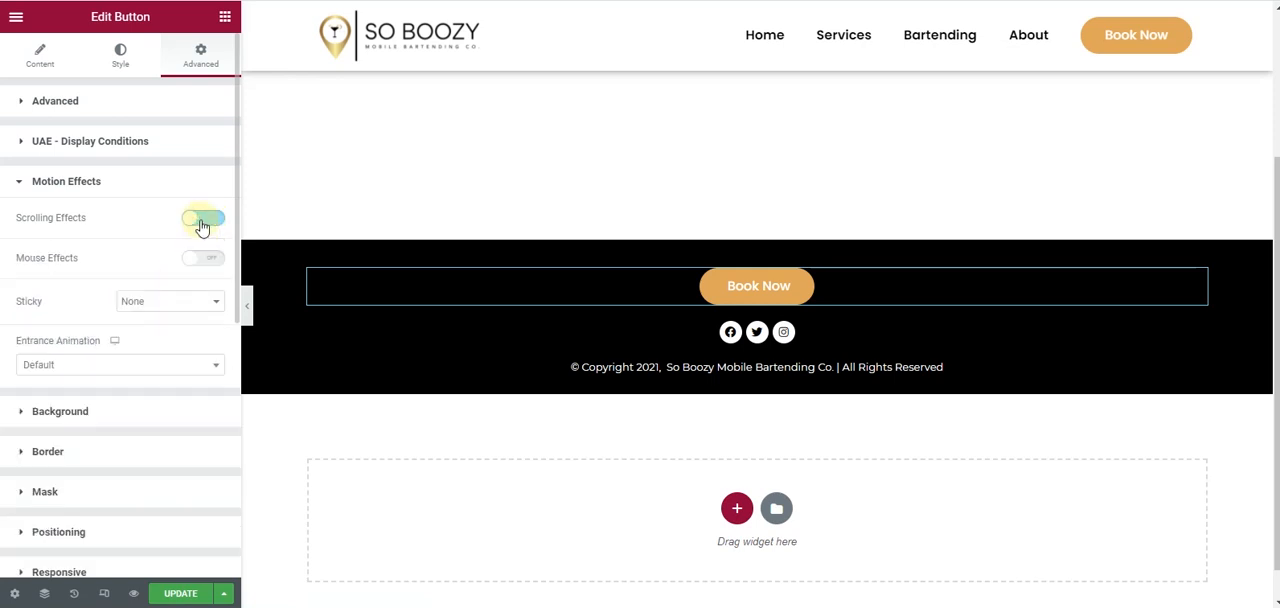
left_click(192, 308)
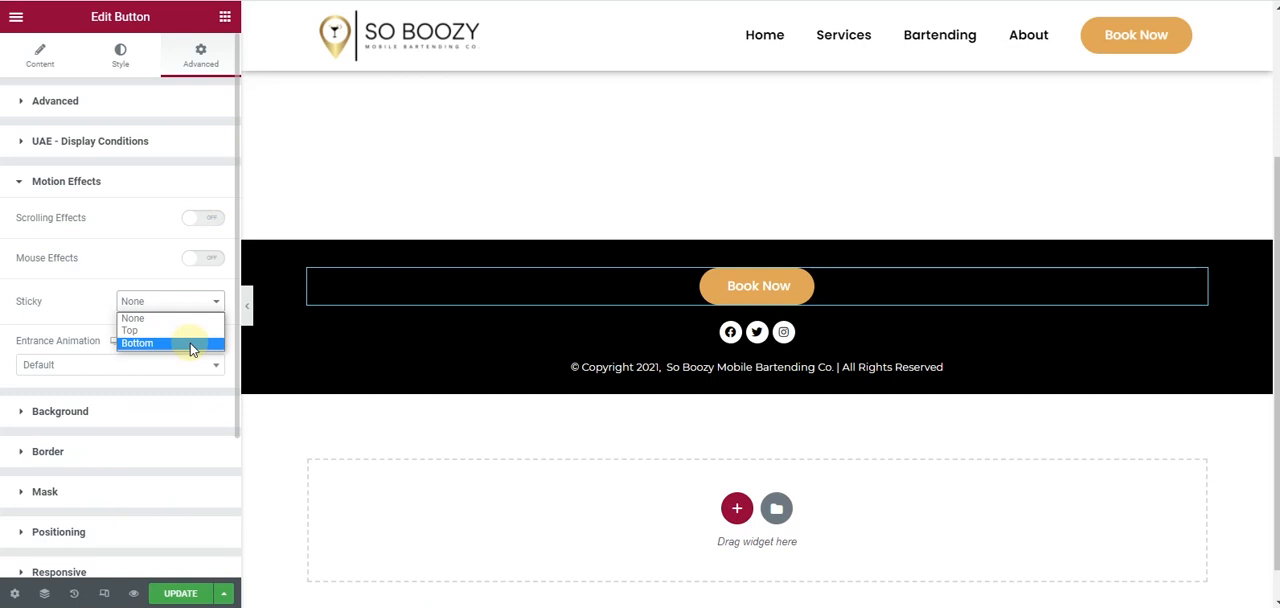
left_click(192, 344)
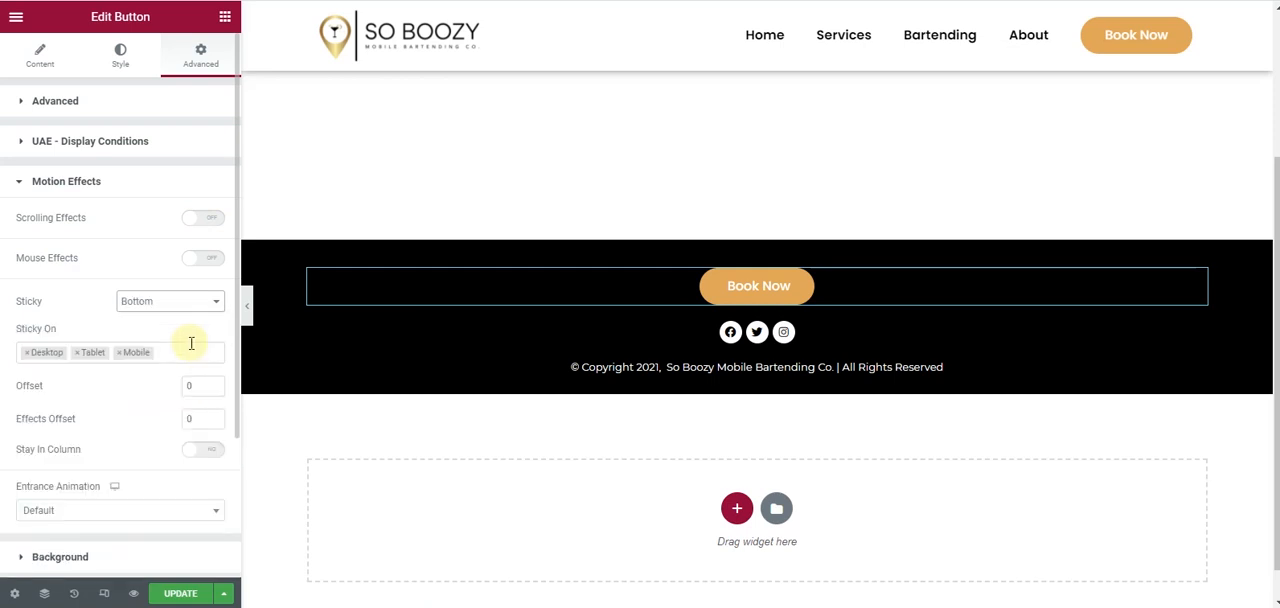
left_click(27, 353)
left_click(27, 353)
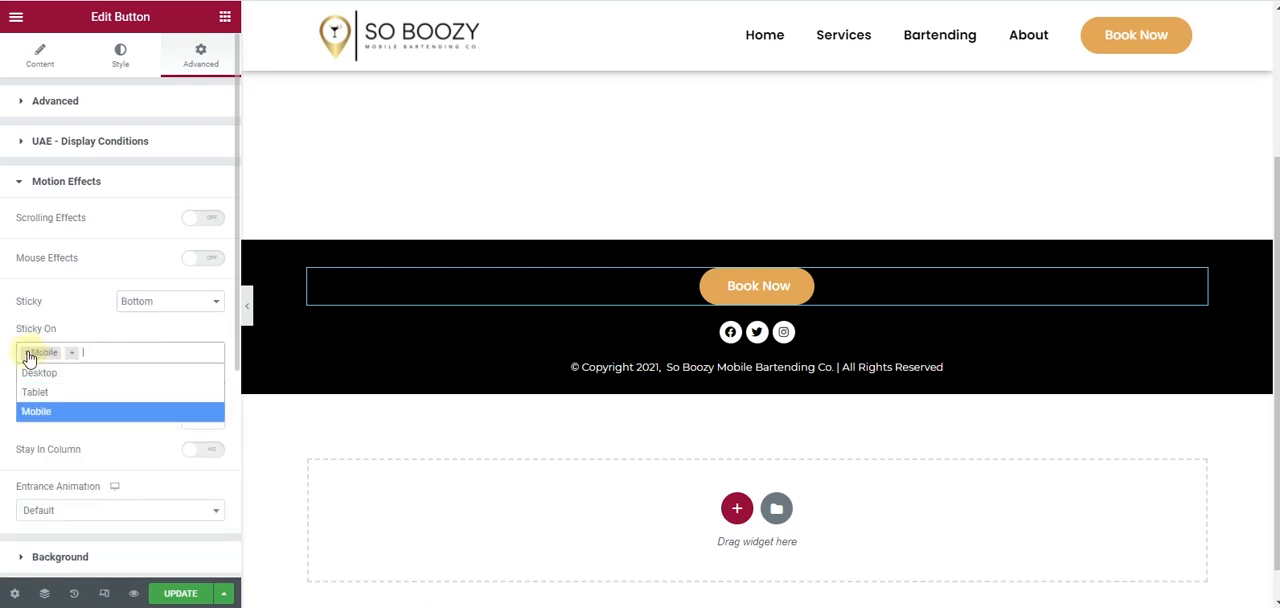
left_click(3, 349)
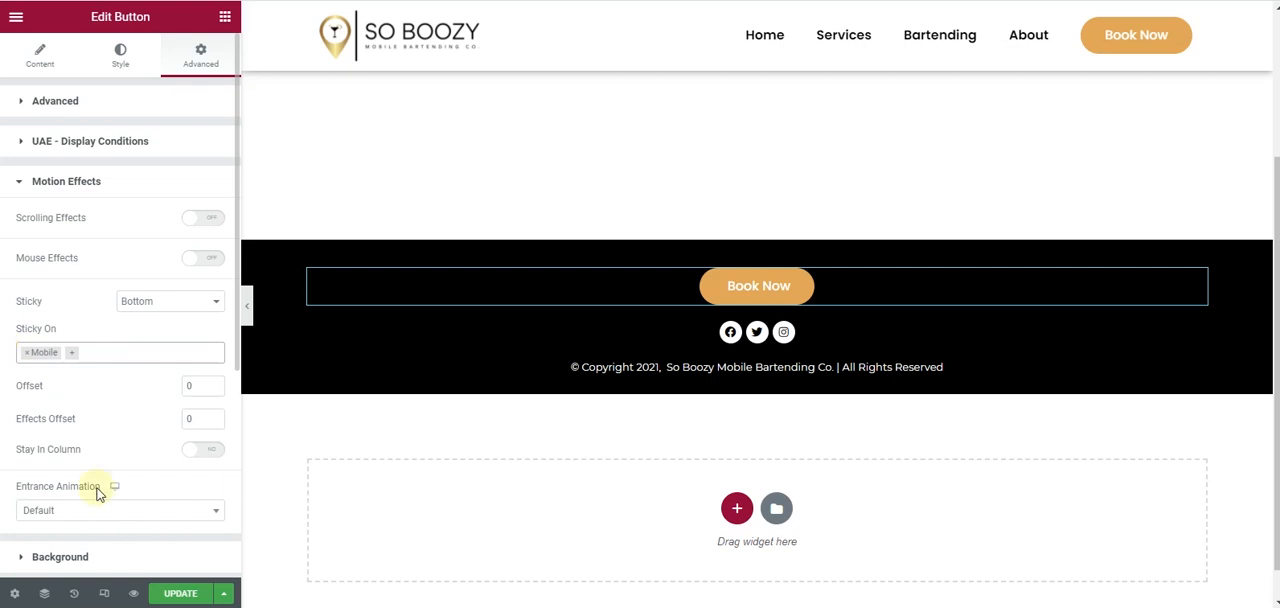
- Check the footer in the mobile preview, set the sticky button's Effects Offset to 1 and update the template
left_click(104, 593)
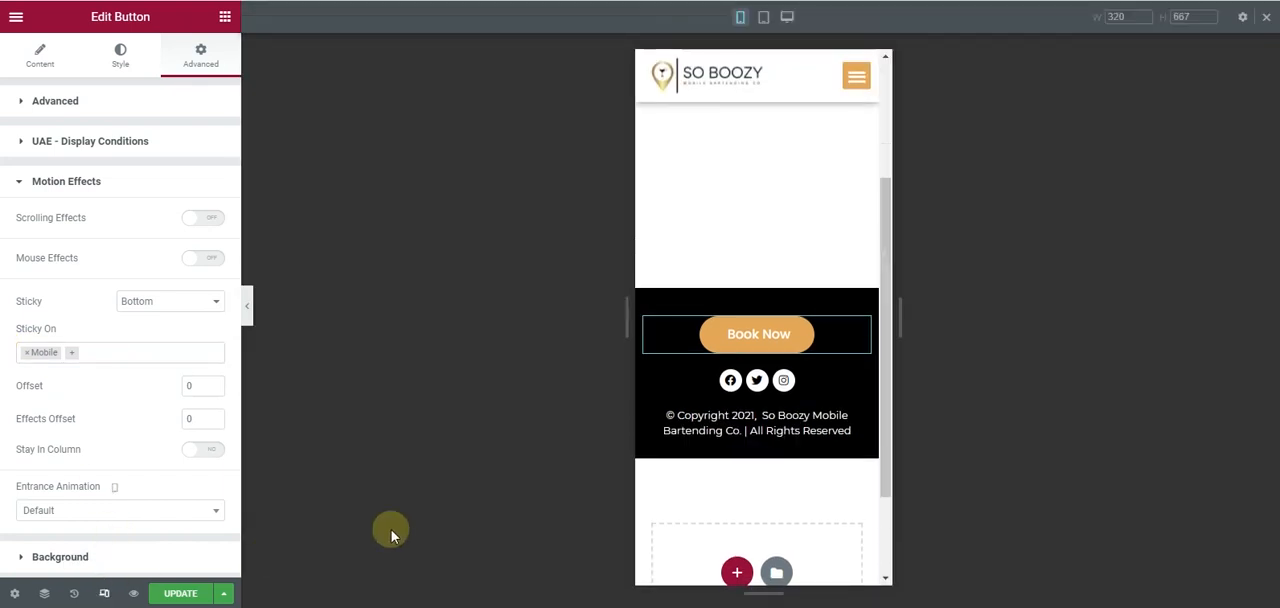
scroll(723, 443, "up", 2)
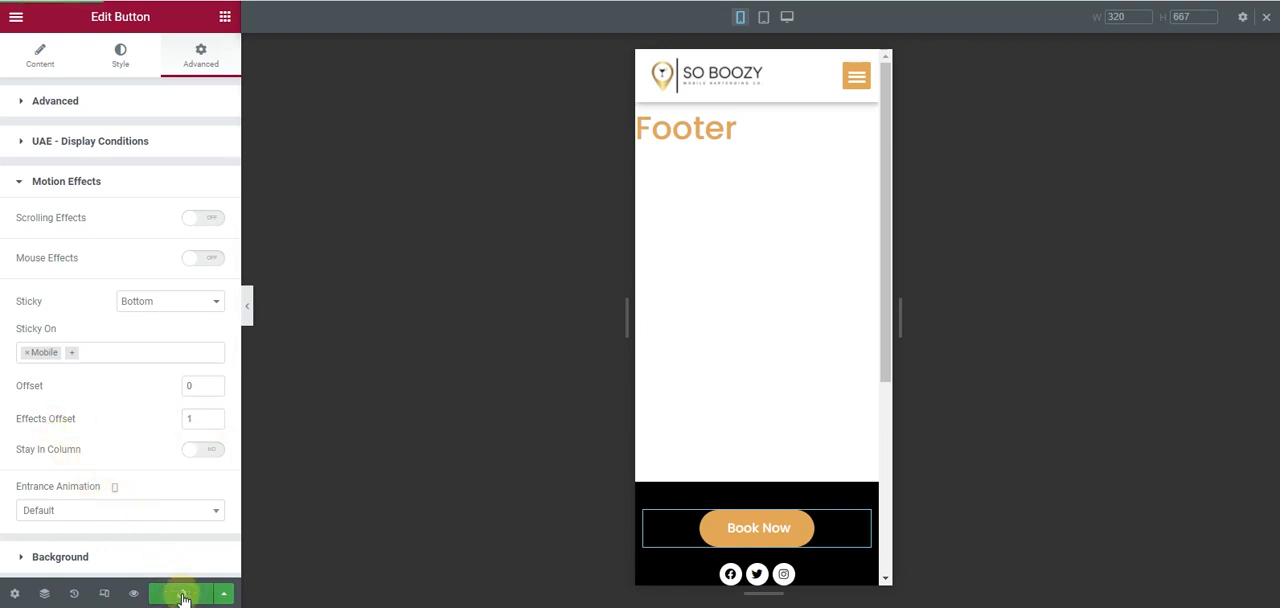
left_click(113, 596)
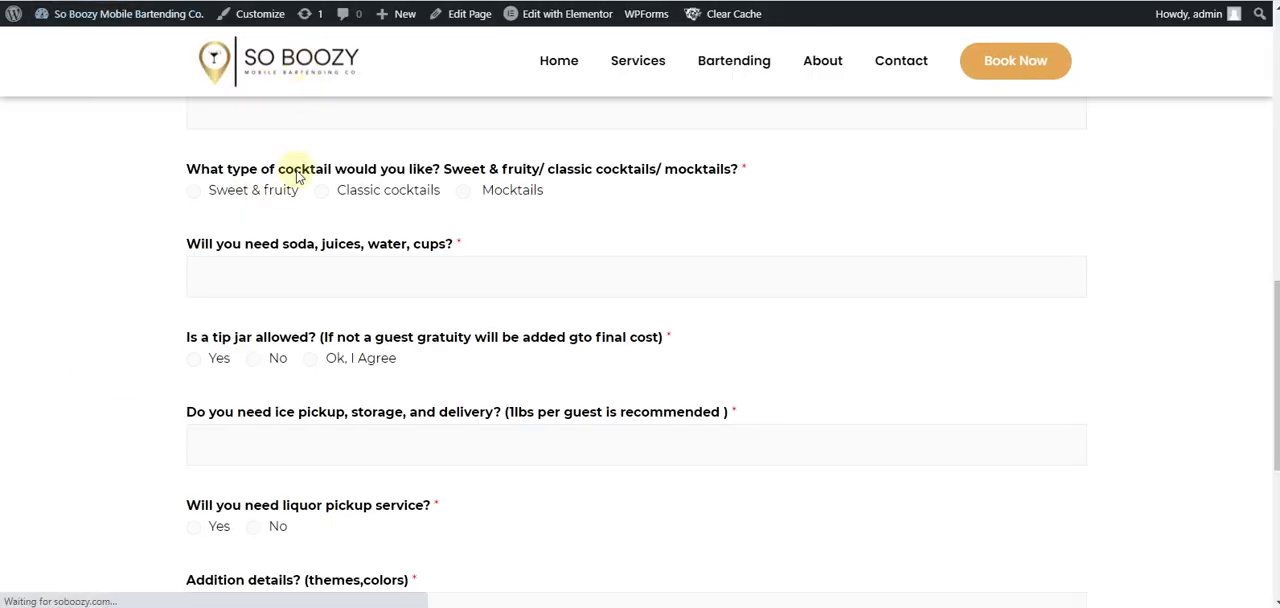
- Reload the live site and check how the Book Now button appears in the footer
scroll(493, 290, "down", 5)
scroll(494, 304, "down", 10)
scroll(494, 306, "up", 4)
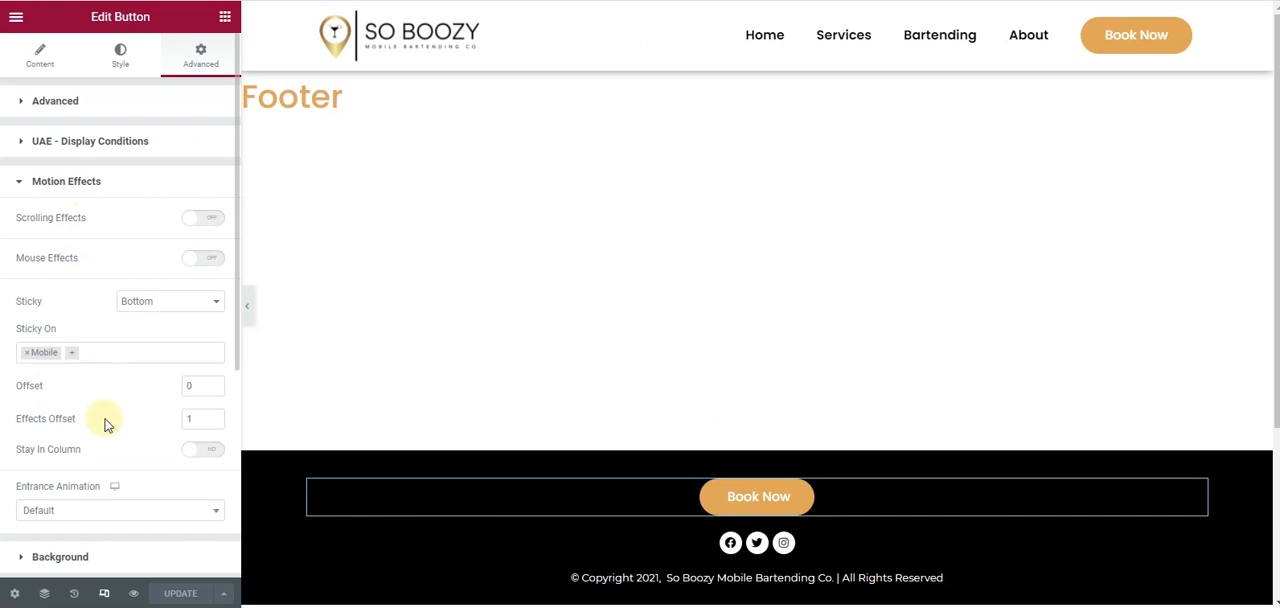
- Hide the footer's Book Now button on desktop and tablet and update the template
scroll(105, 450, "down", 1)
scroll(101, 429, "down", 2)
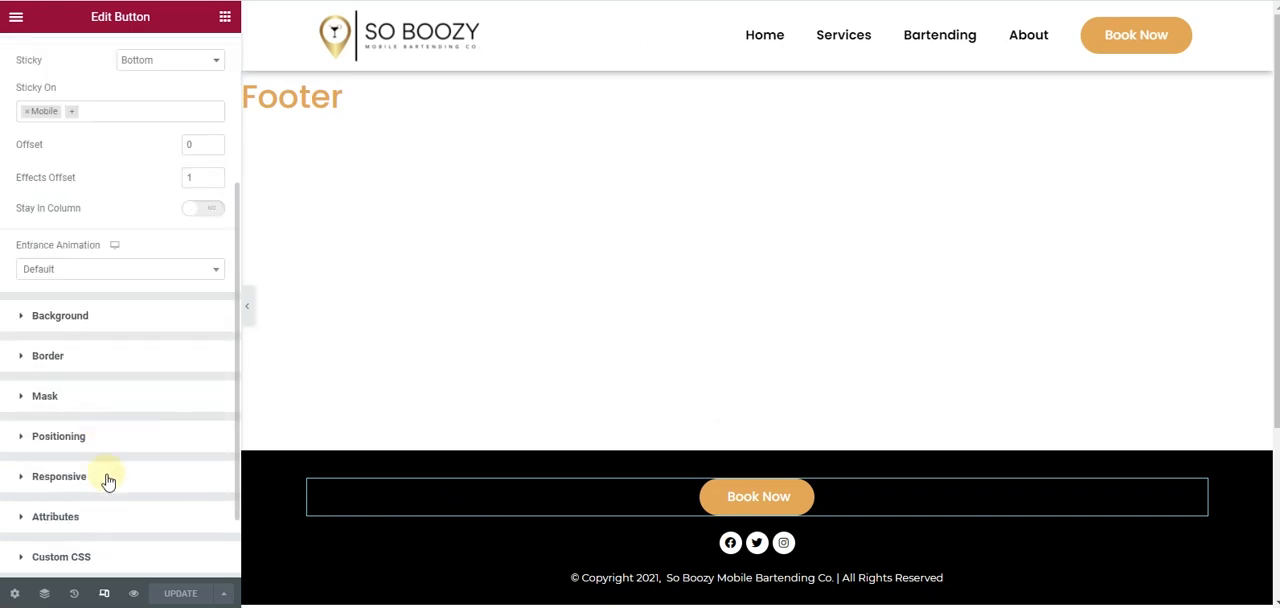
left_click(108, 477)
scroll(123, 391, "down", 2)
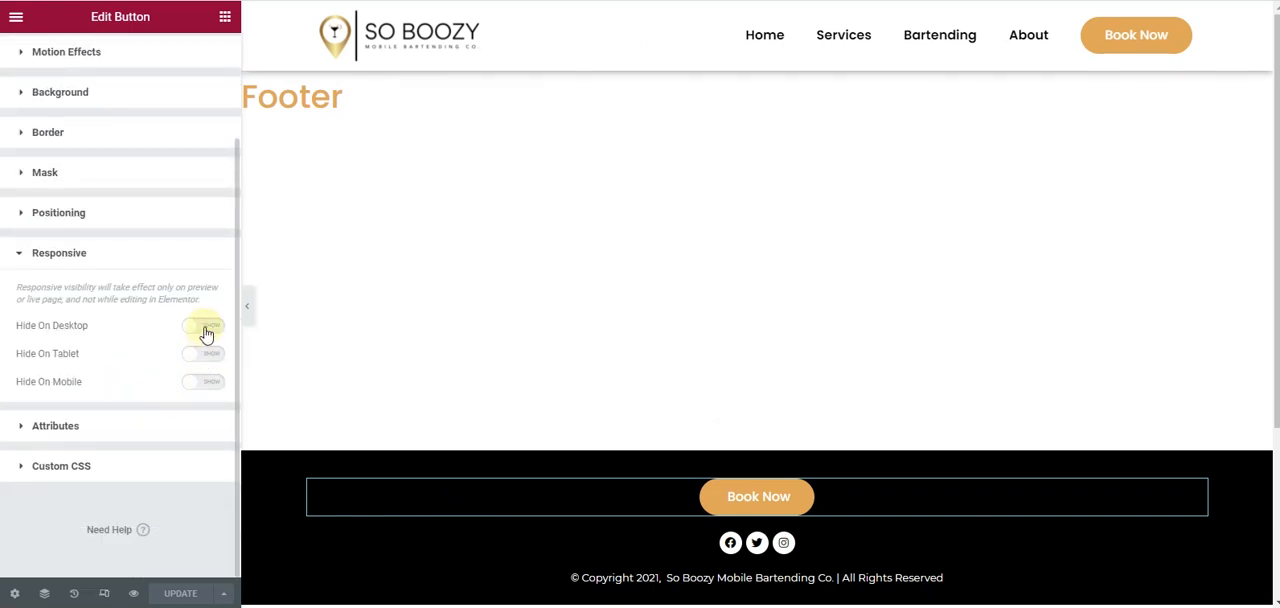
left_click(204, 328)
left_click(206, 355)
left_click(190, 594)
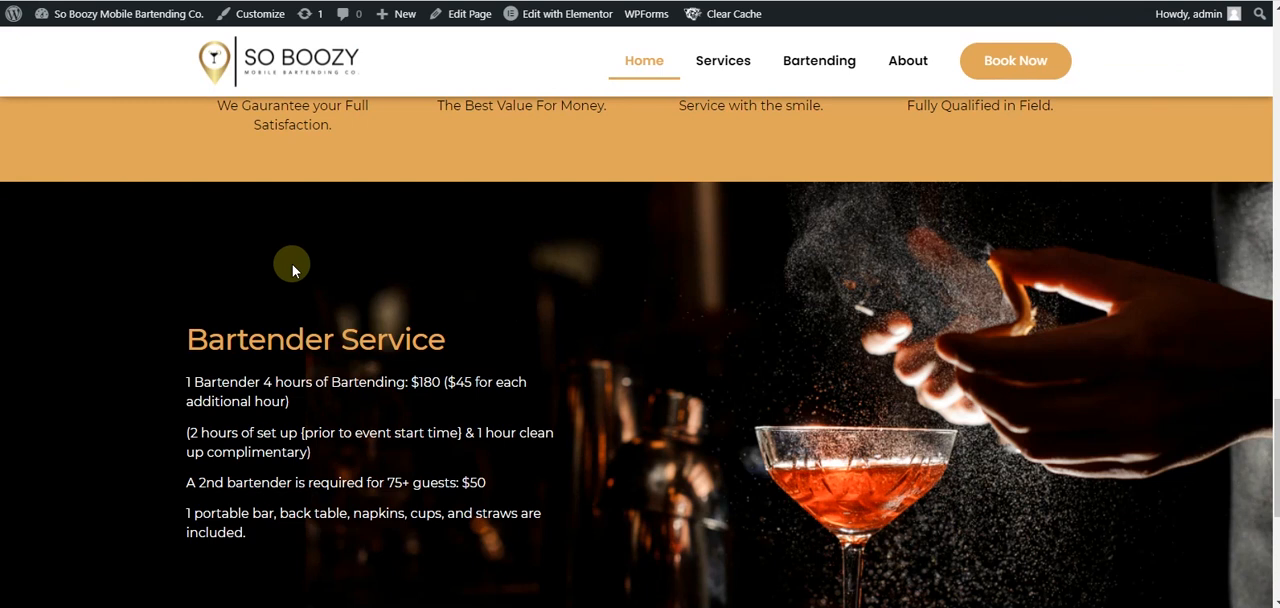
- Check the footer on the live home page and open the Main Header template in Elementor
scroll(292, 264, "down", 3)
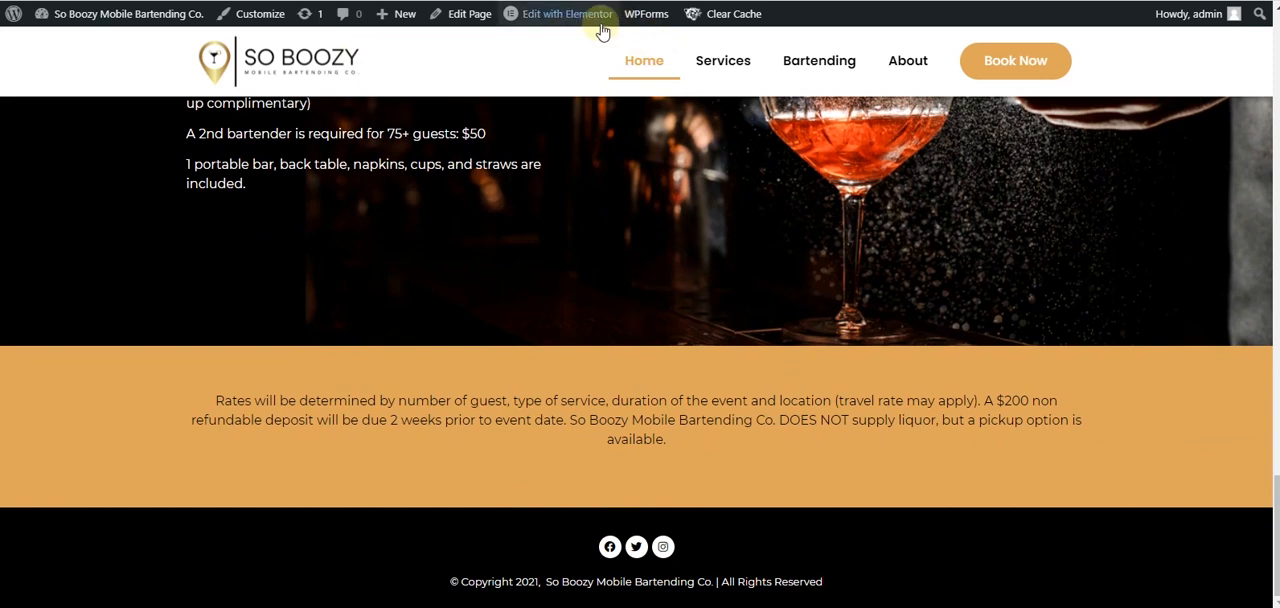
mouse_move(602, 32)
left_click(556, 46)
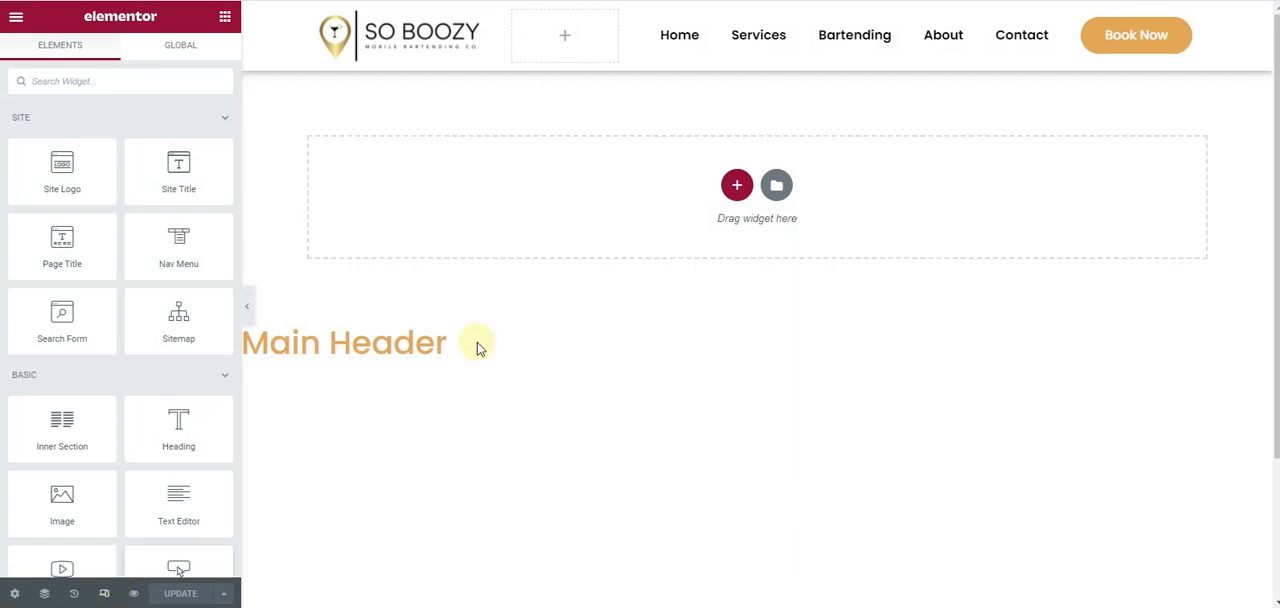
- Look over the Main Header template and load the live home page at soboozy.com
scroll(574, 251, "down", 3)
scroll(578, 254, "up", 2)
scroll(578, 254, "up", 1)
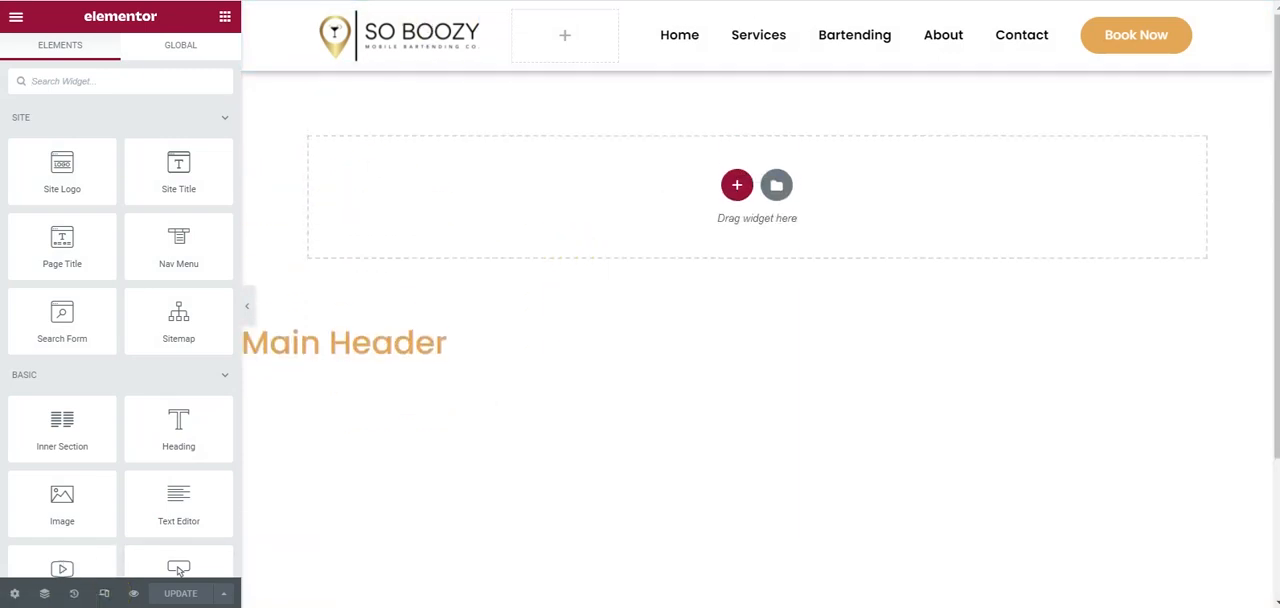
key("BackSpace")
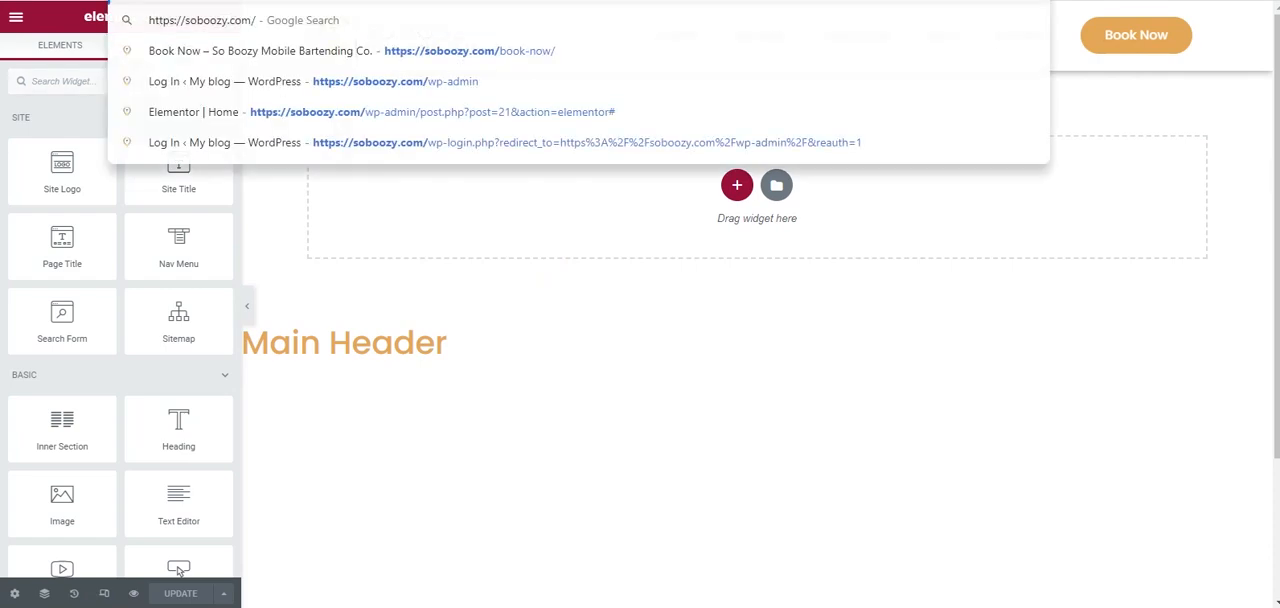
key("Return")
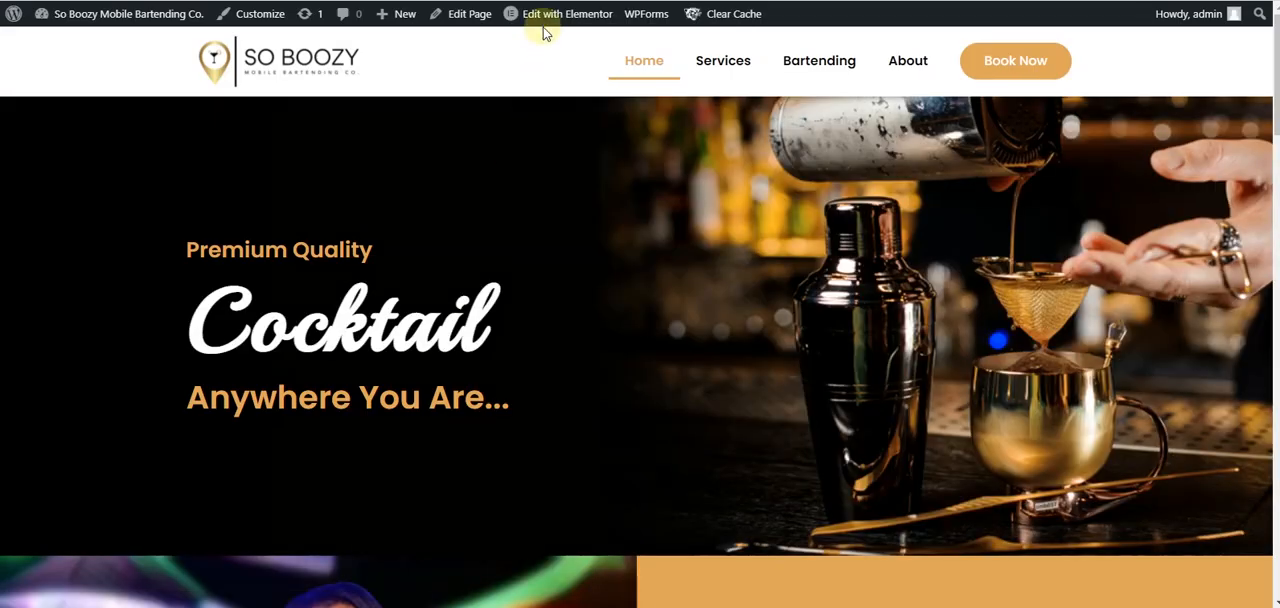
- Open the live home page in Elementor and look over its sections in desktop view
mouse_move(545, 20)
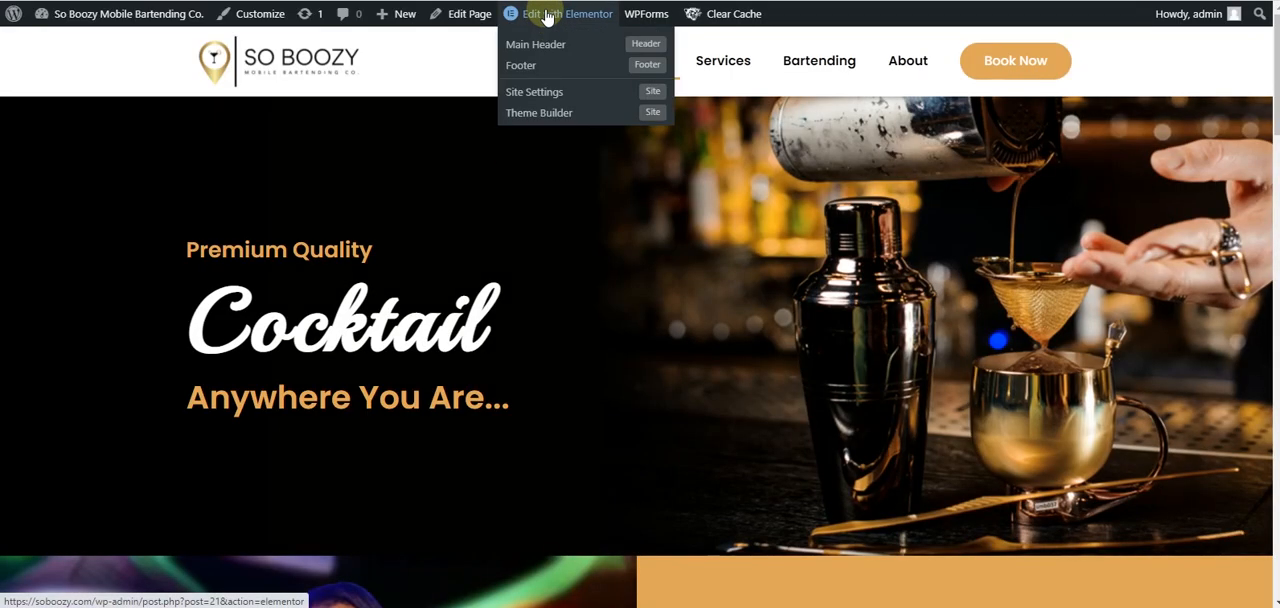
left_click(547, 18)
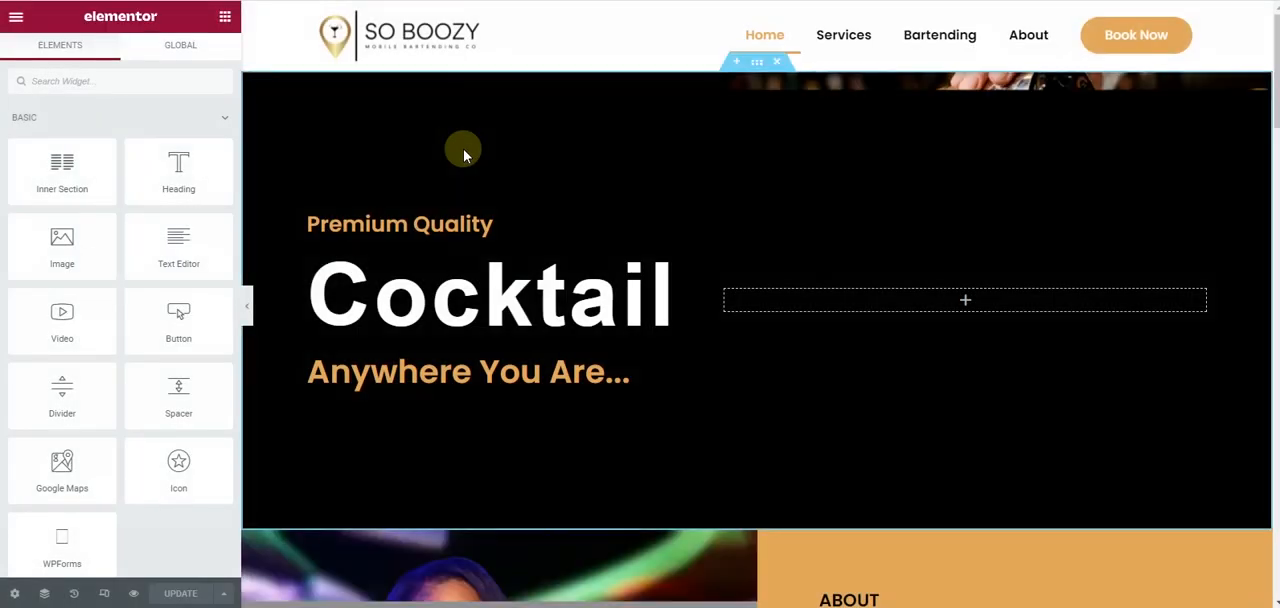
scroll(464, 150, "down", 15)
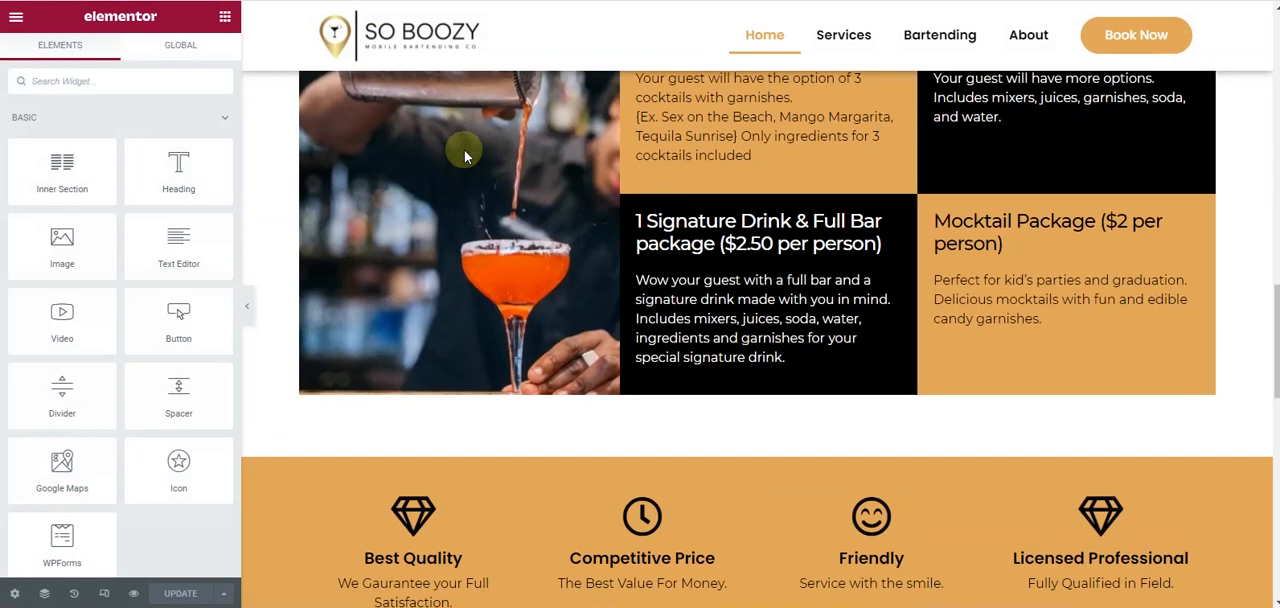
scroll(464, 165, "down", 5)
scroll(465, 167, "up", 15)
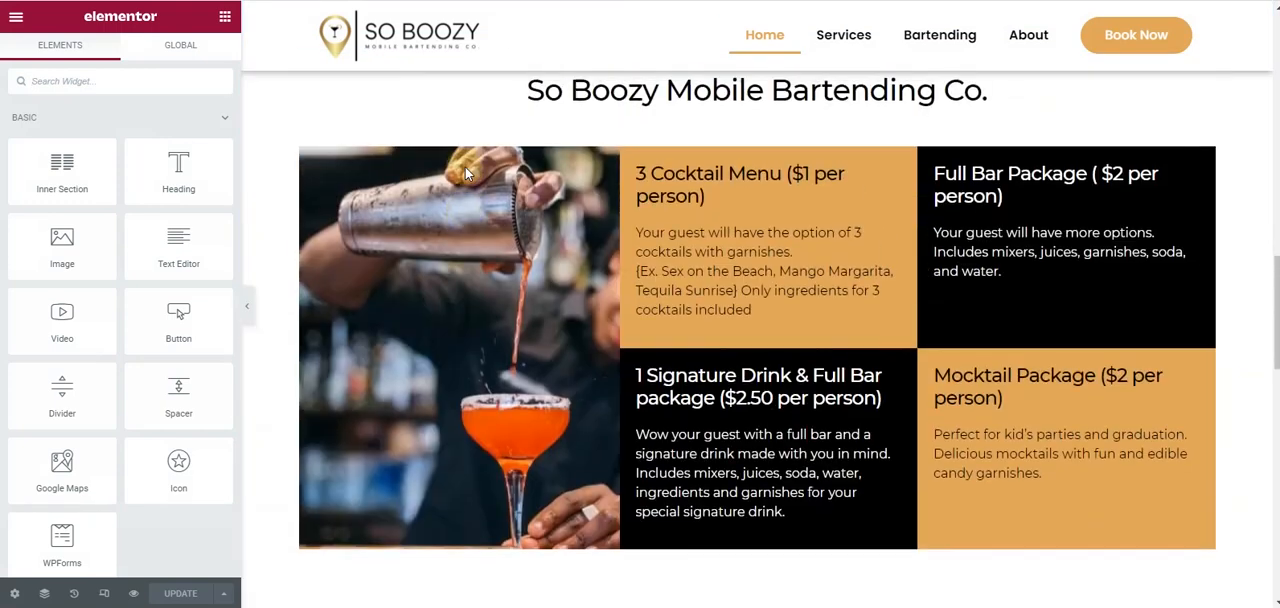
scroll(465, 167, "up", 3)
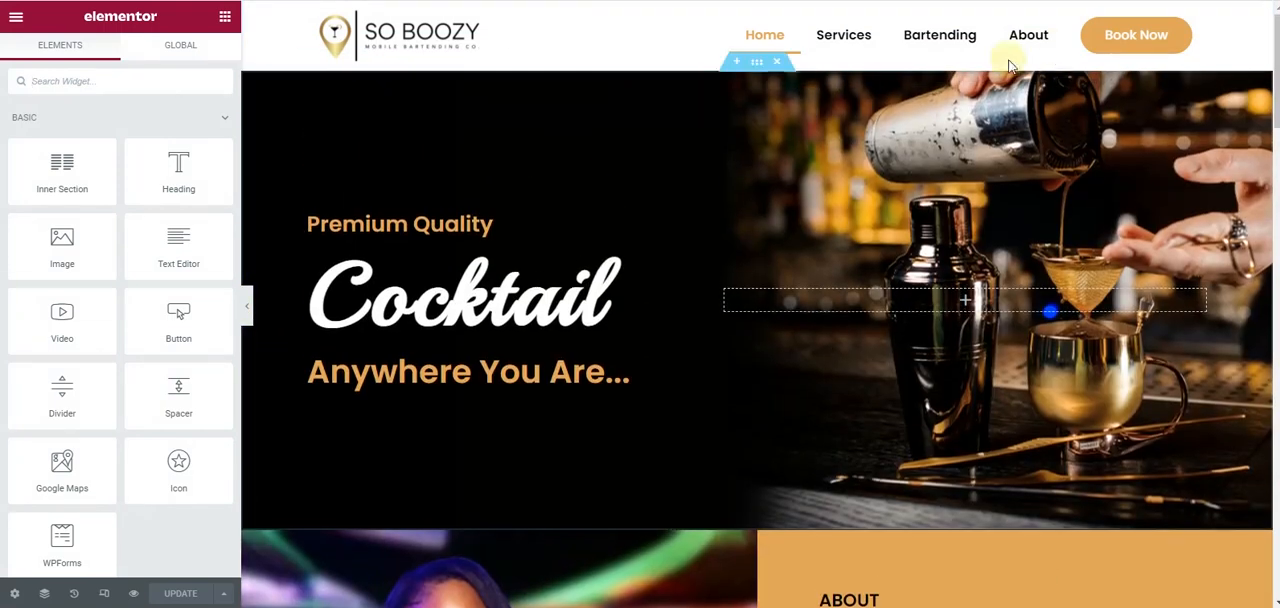
- Preview the home page in mobile view and check how the sticky Book Now button overlays the sections
left_click(105, 594)
scroll(700, 400, "down", 5)
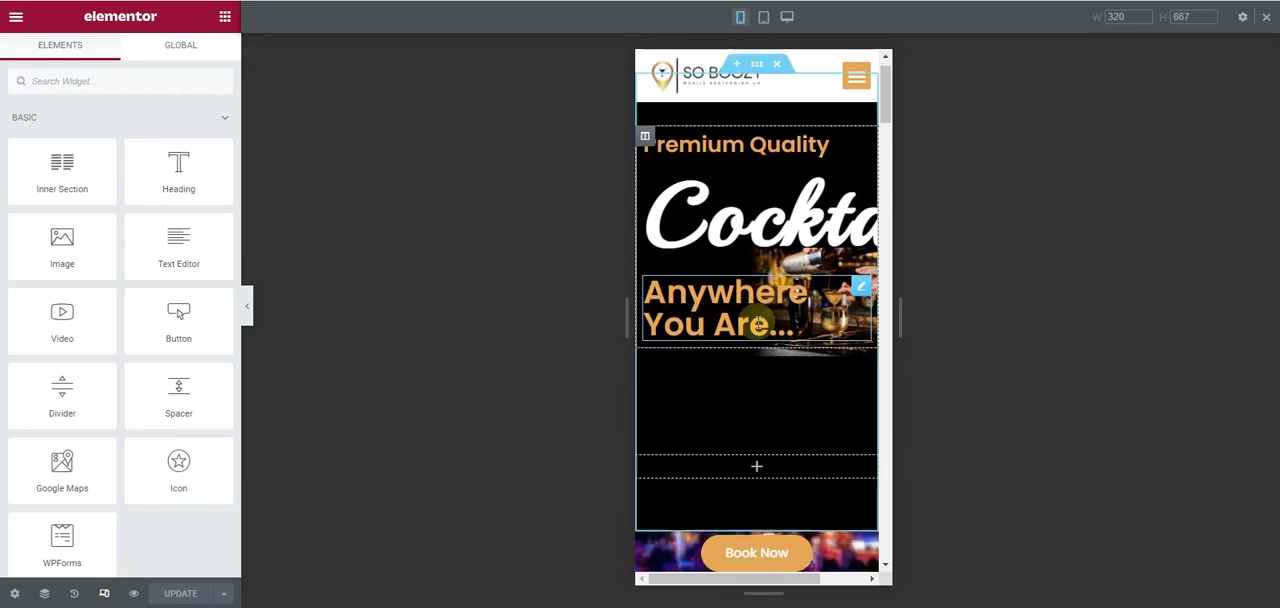
scroll(757, 328, "up", 5)
scroll(757, 325, "down", 8)
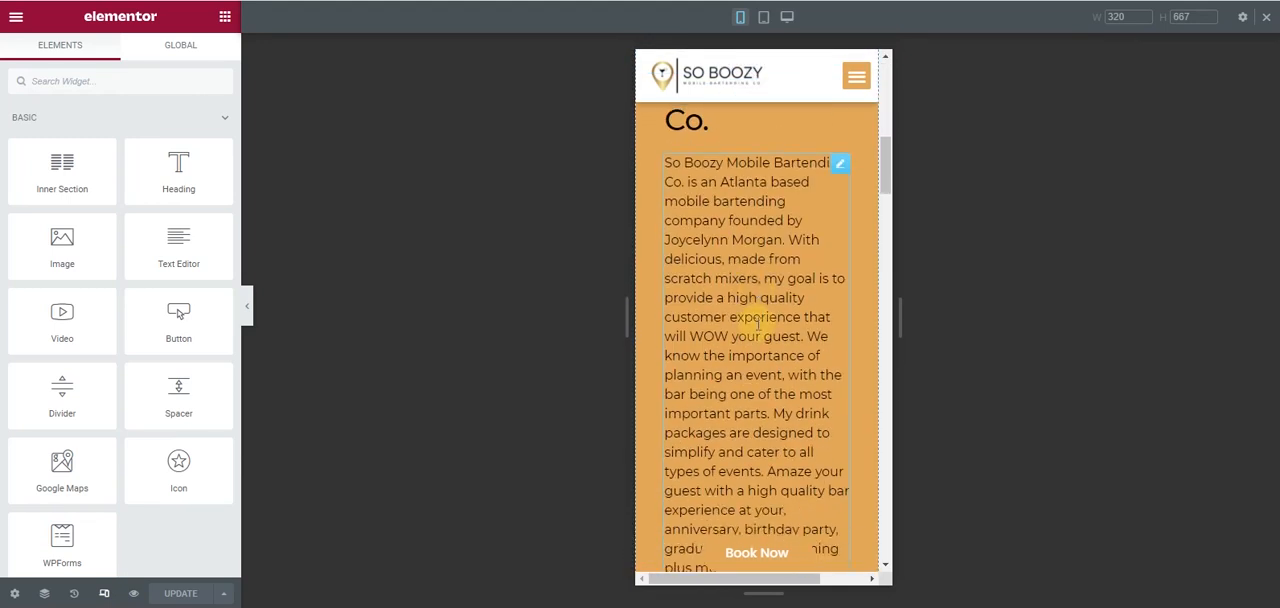
scroll(752, 551, "down", 10)
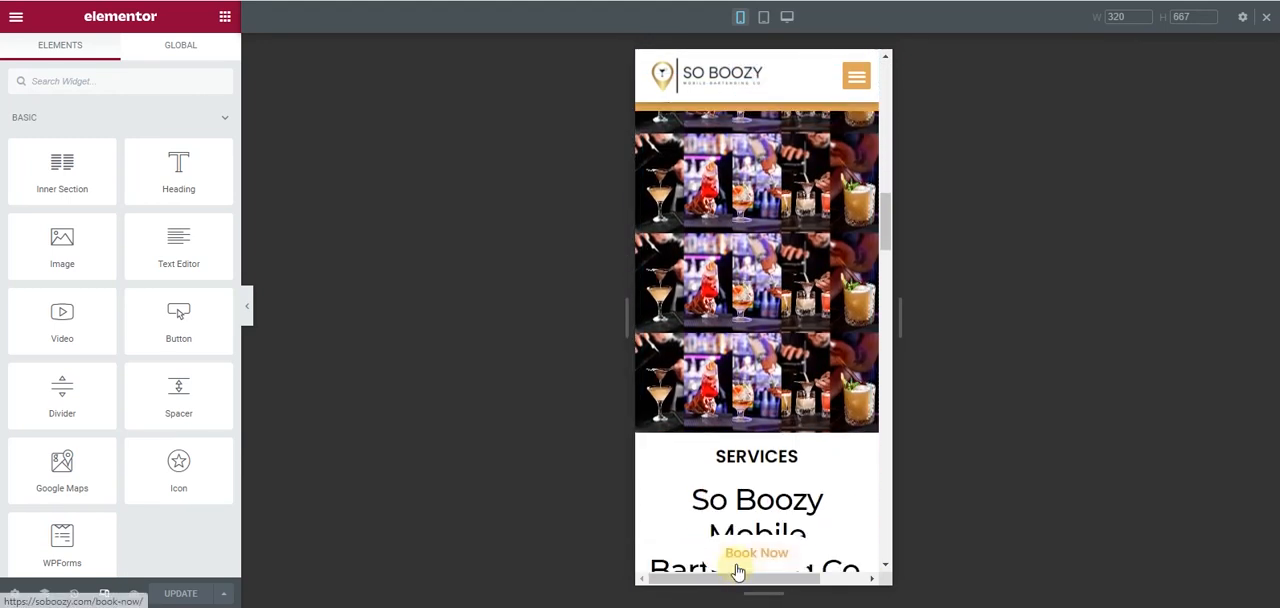
scroll(745, 551, "down", 3)
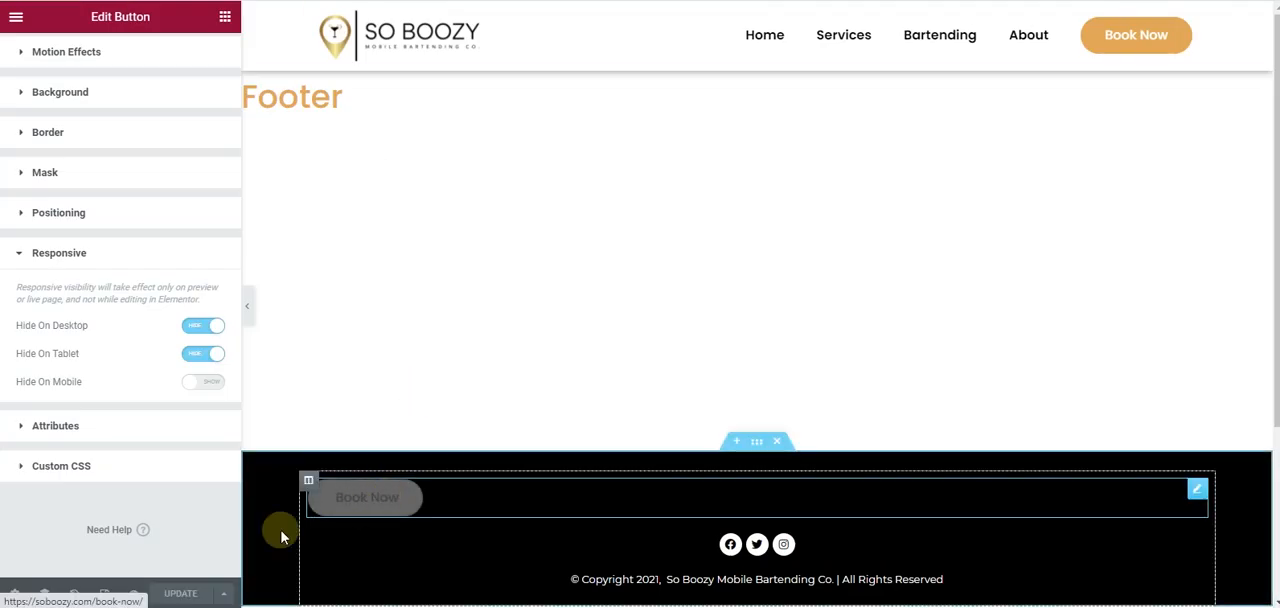
- In the Footer template's mobile view, set the Book Now button's alignment to justified
left_click(105, 594)
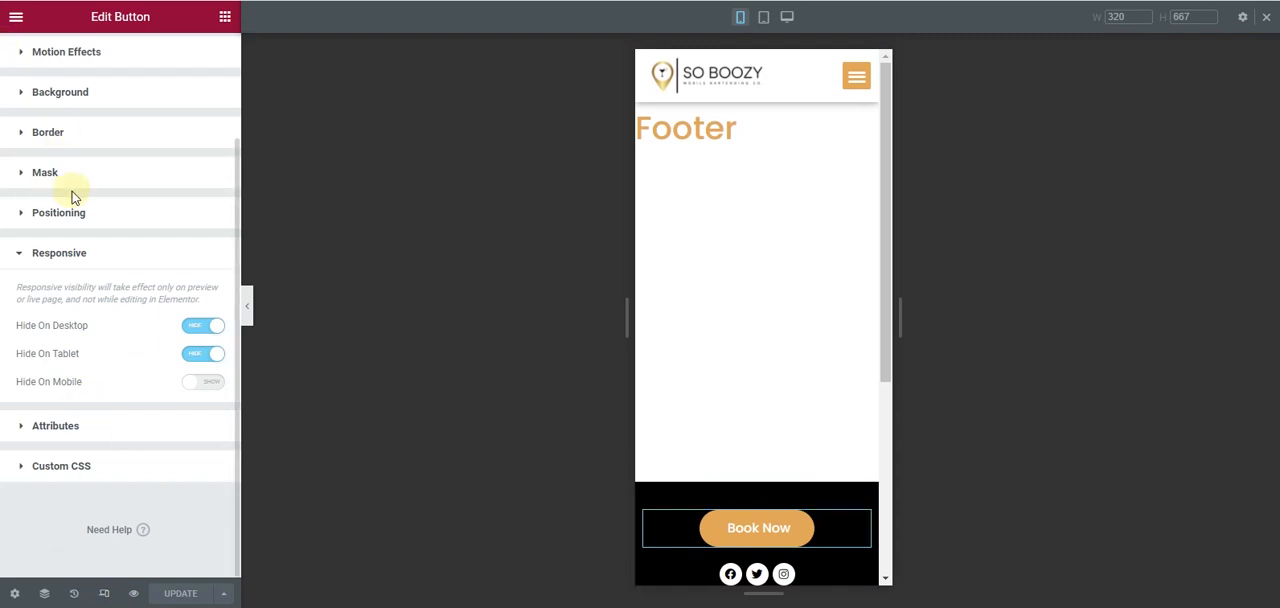
scroll(72, 197, "up", 3)
left_click(30, 62)
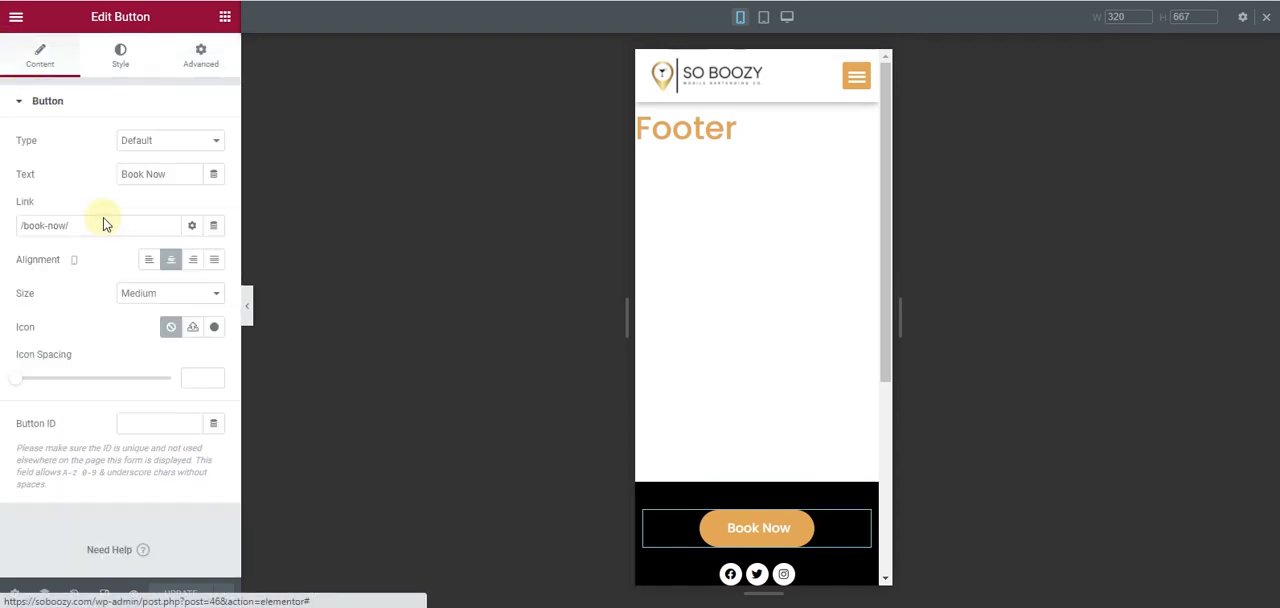
left_click(170, 293)
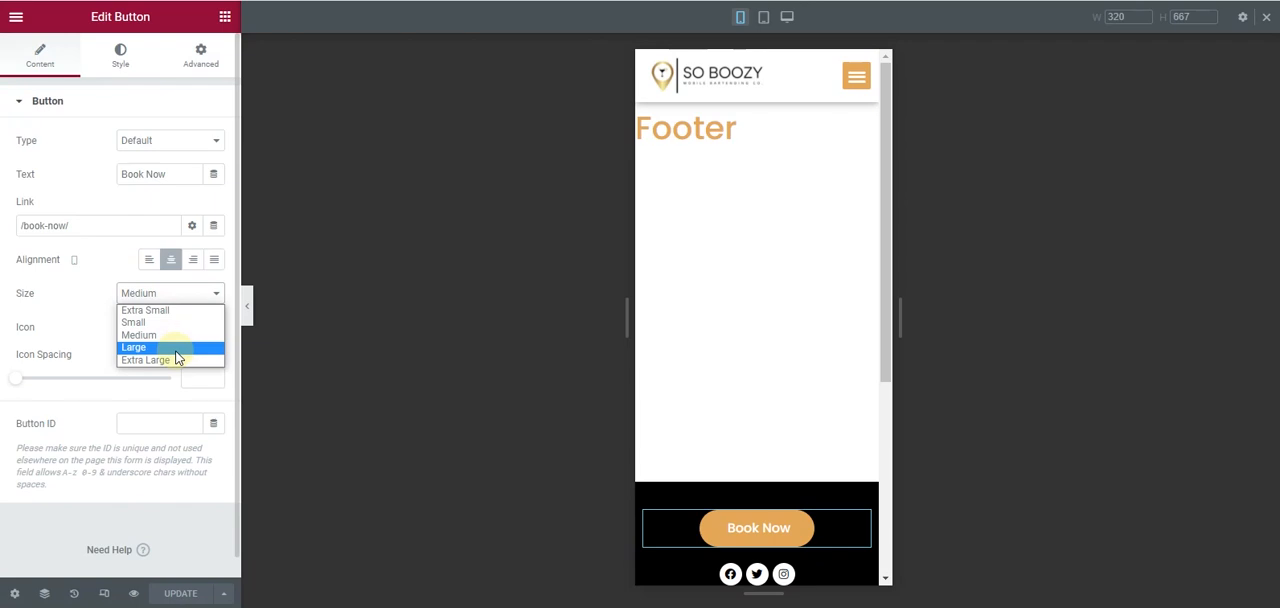
left_click(213, 259)
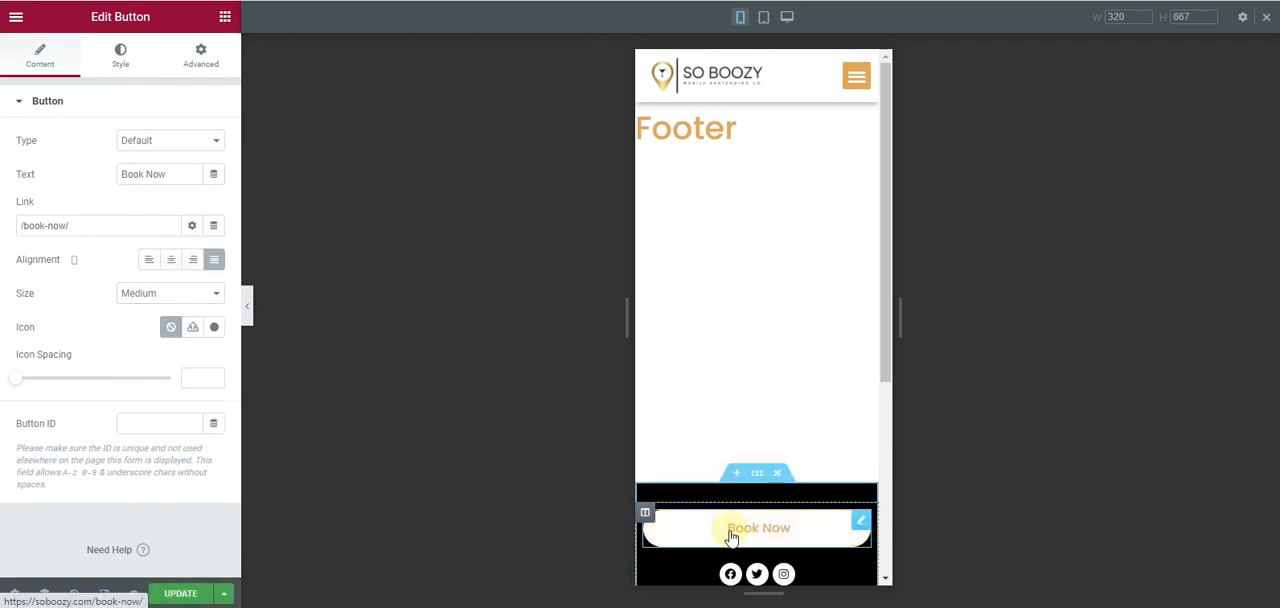
- Set the Book Now button's sticky offset to 3 in its motion effects and update the footer
left_click(205, 58)
scroll(57, 390, "down", 1)
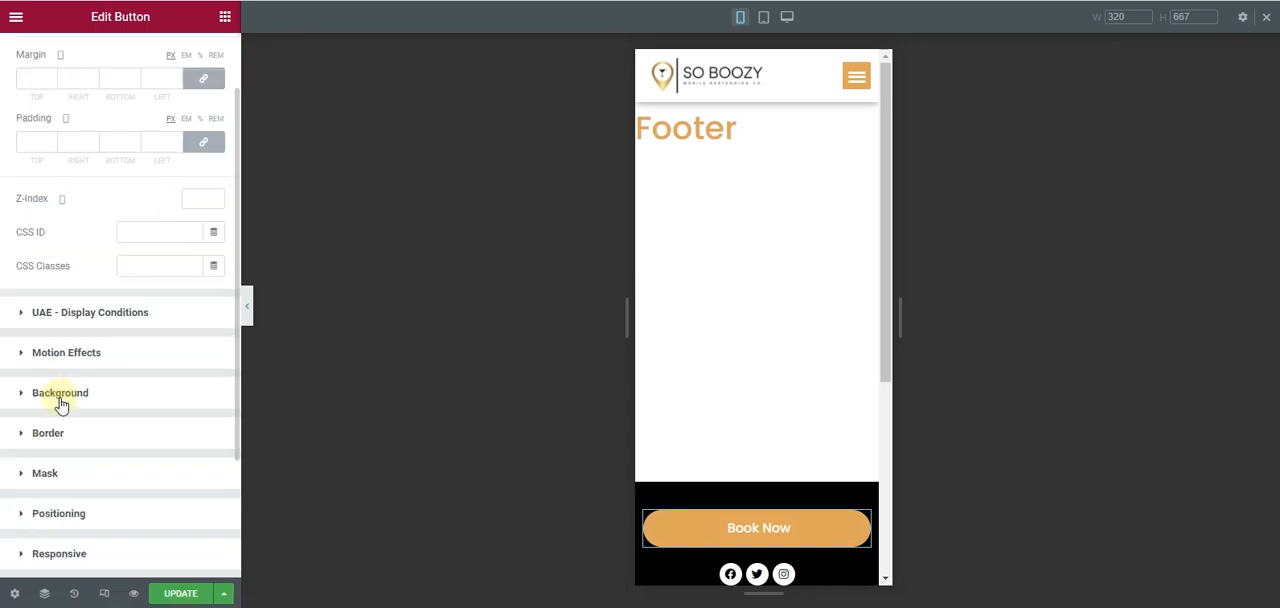
left_click(107, 360)
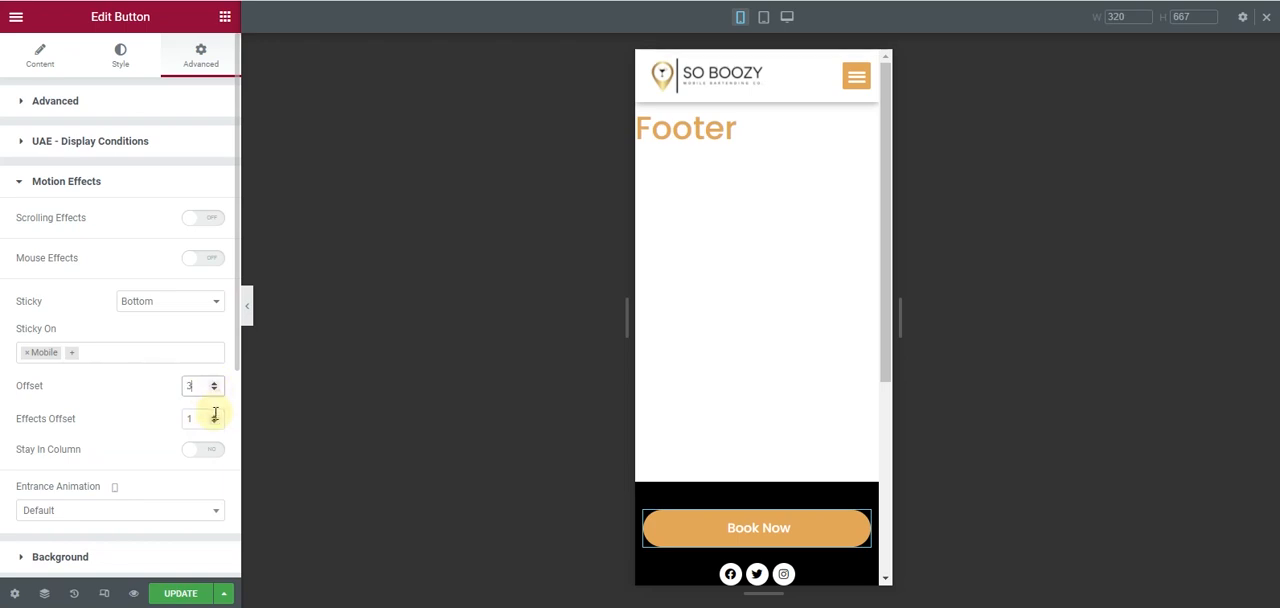
left_click(180, 593)
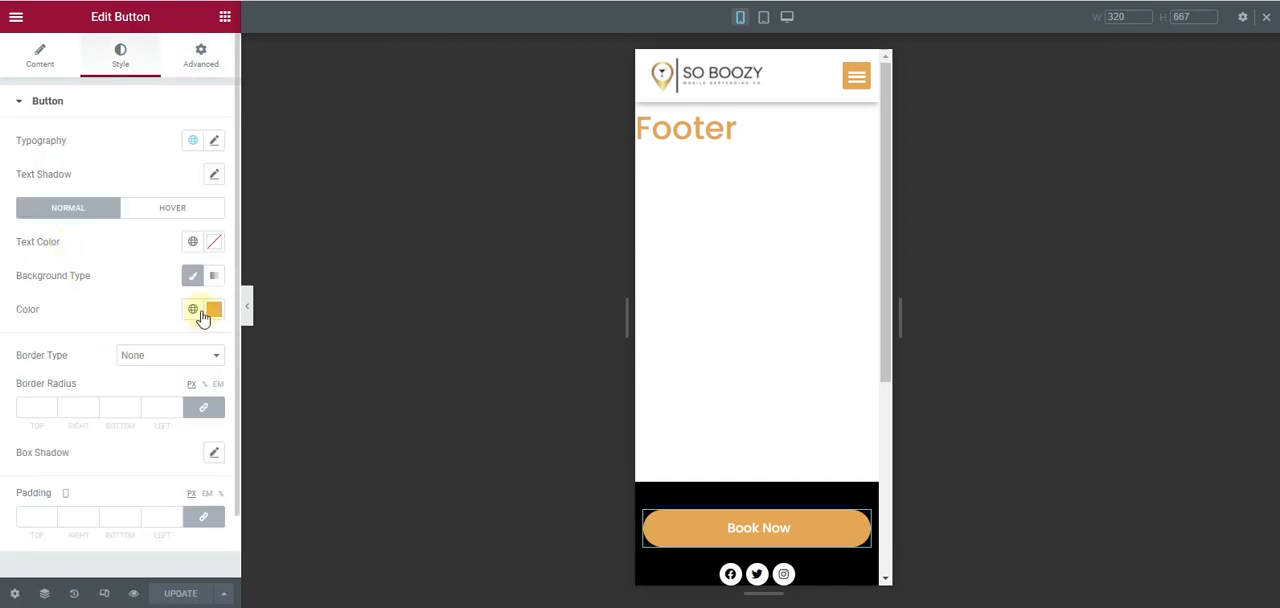
- Give the Book Now button a solid border in the global Secondary colour
scroll(170, 360, "down", 1)
left_click(184, 291)
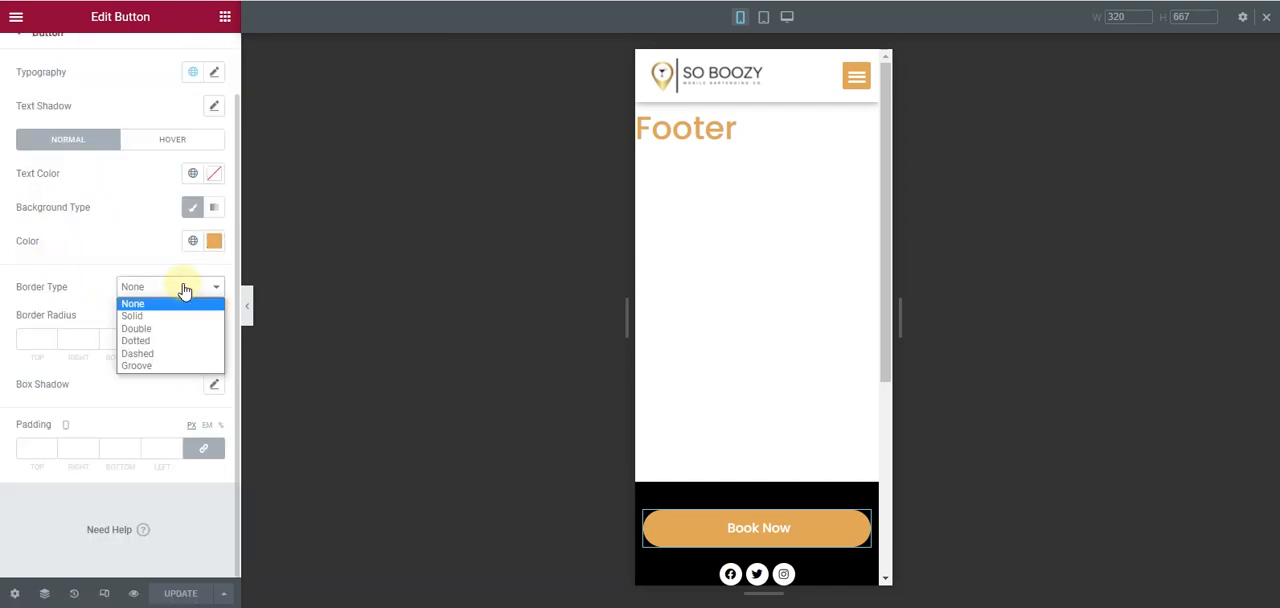
left_click(181, 316)
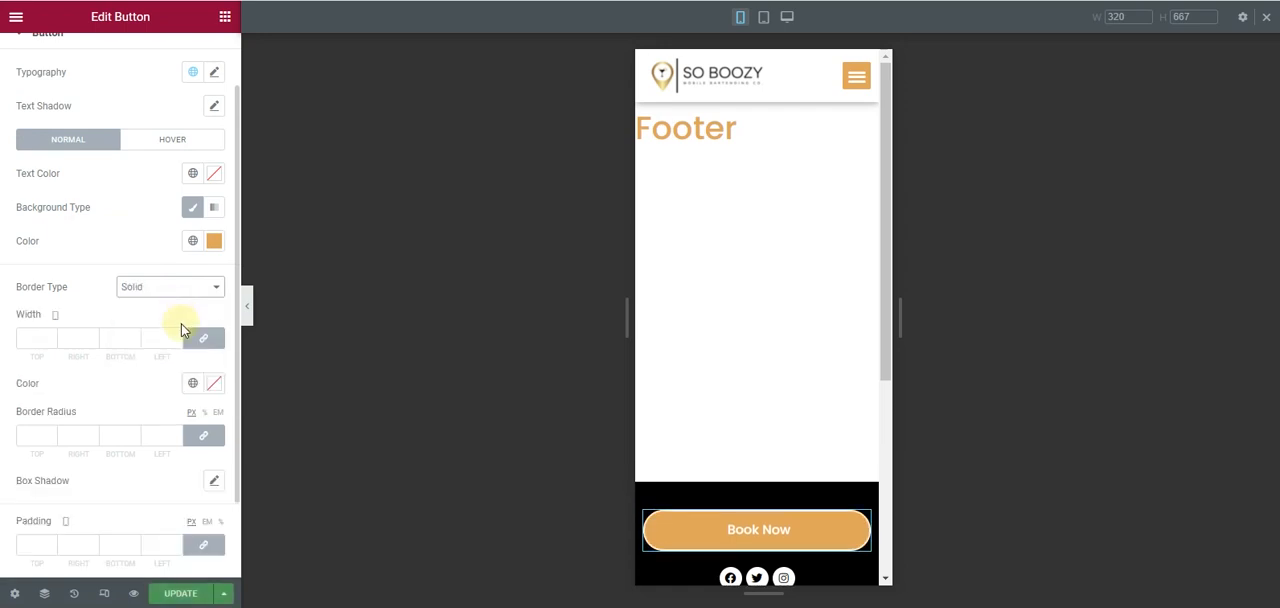
left_click(192, 388)
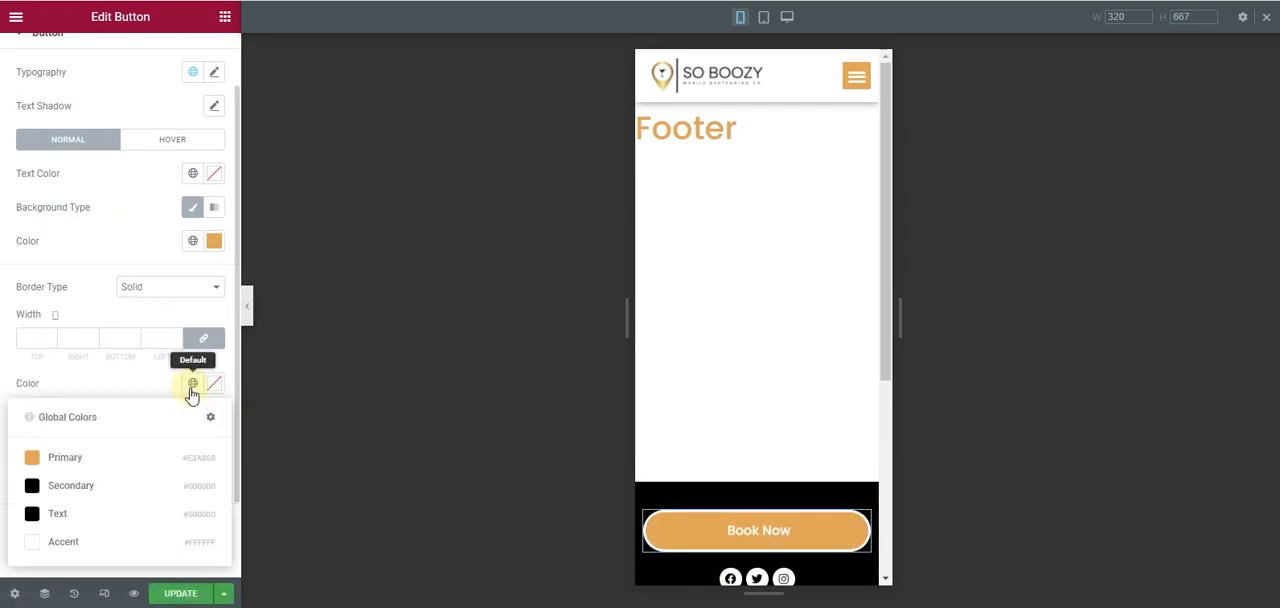
left_click(148, 487)
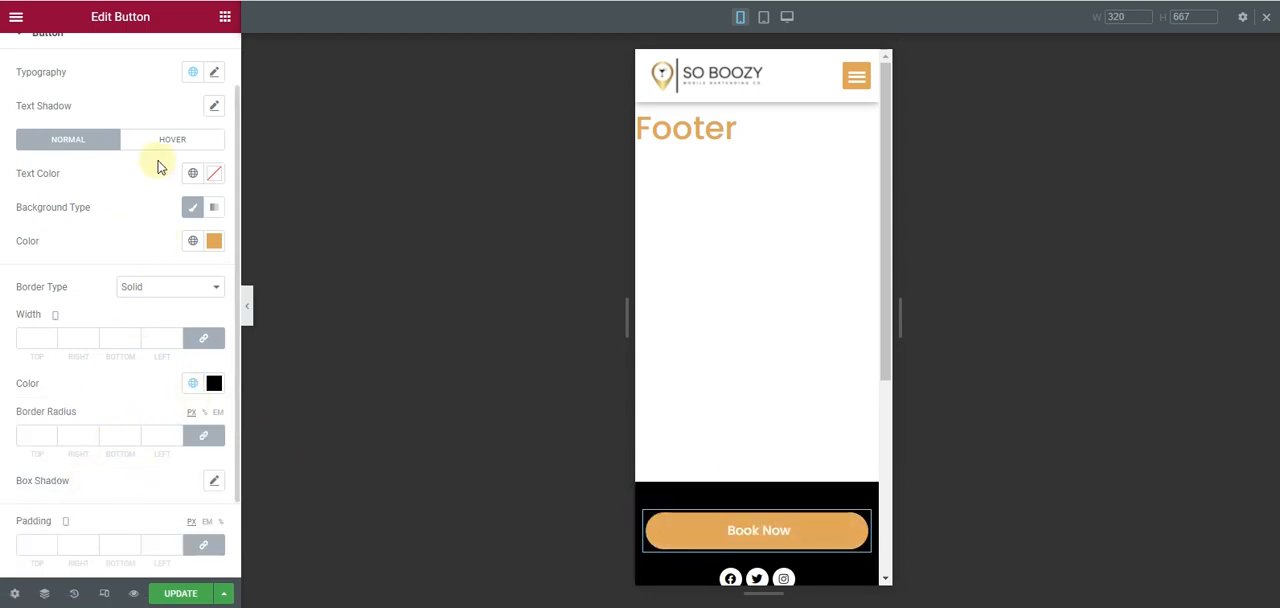
- From the button's hover styles, set the border colour to the global Primary colour and update the footer
left_click(160, 145)
scroll(180, 470, "down", 3)
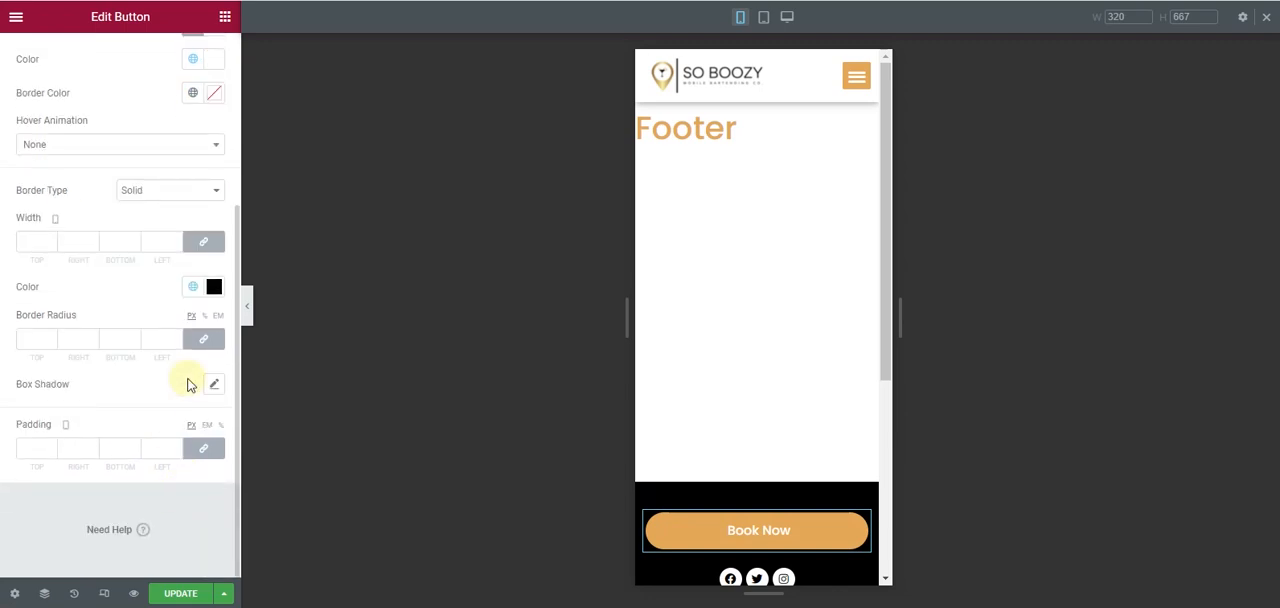
left_click(192, 286)
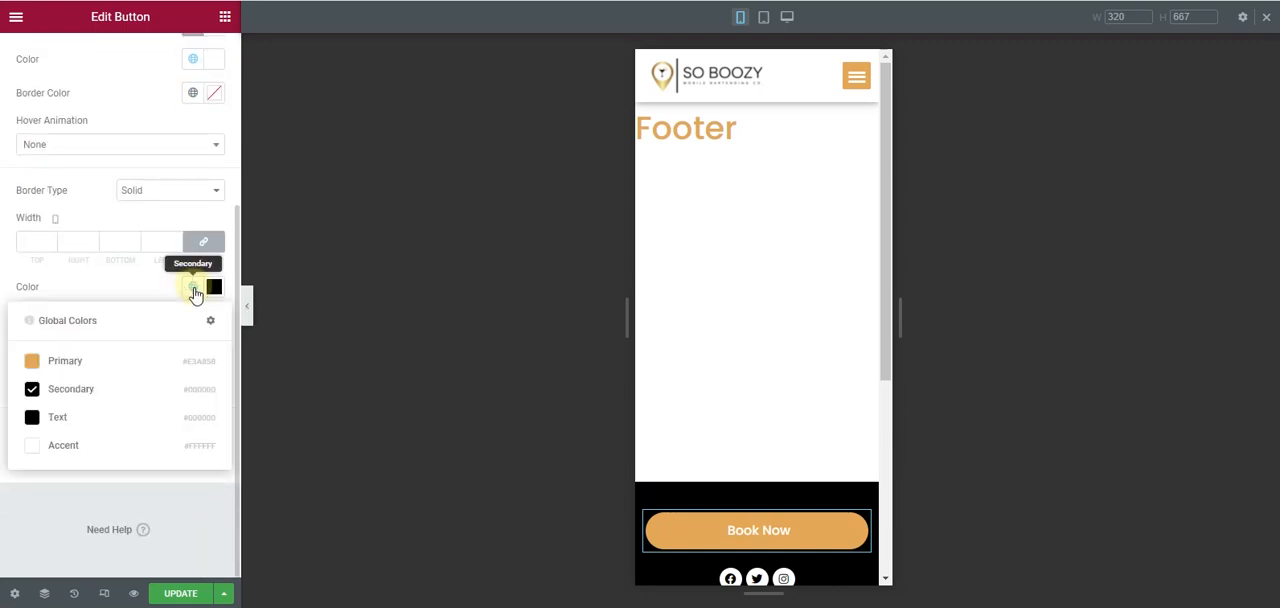
left_click(146, 372)
left_click(190, 597)
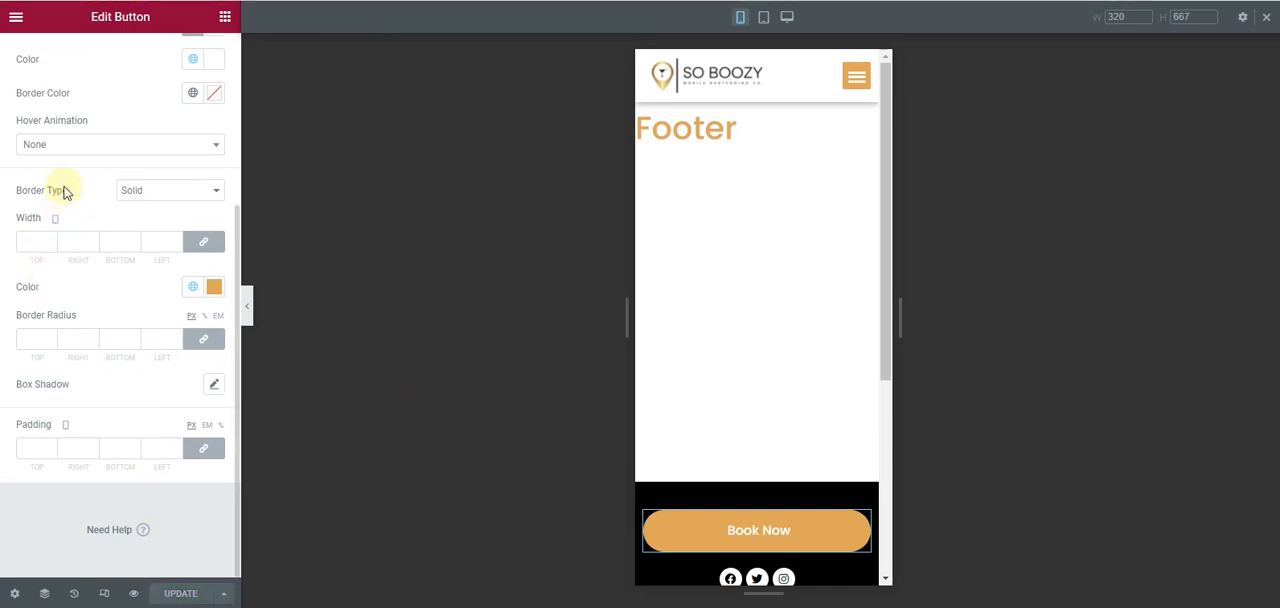
- Return to the button's normal style, change the border colour to global Secondary and update the template
scroll(72, 197, "up", 1)
left_click(60, 44)
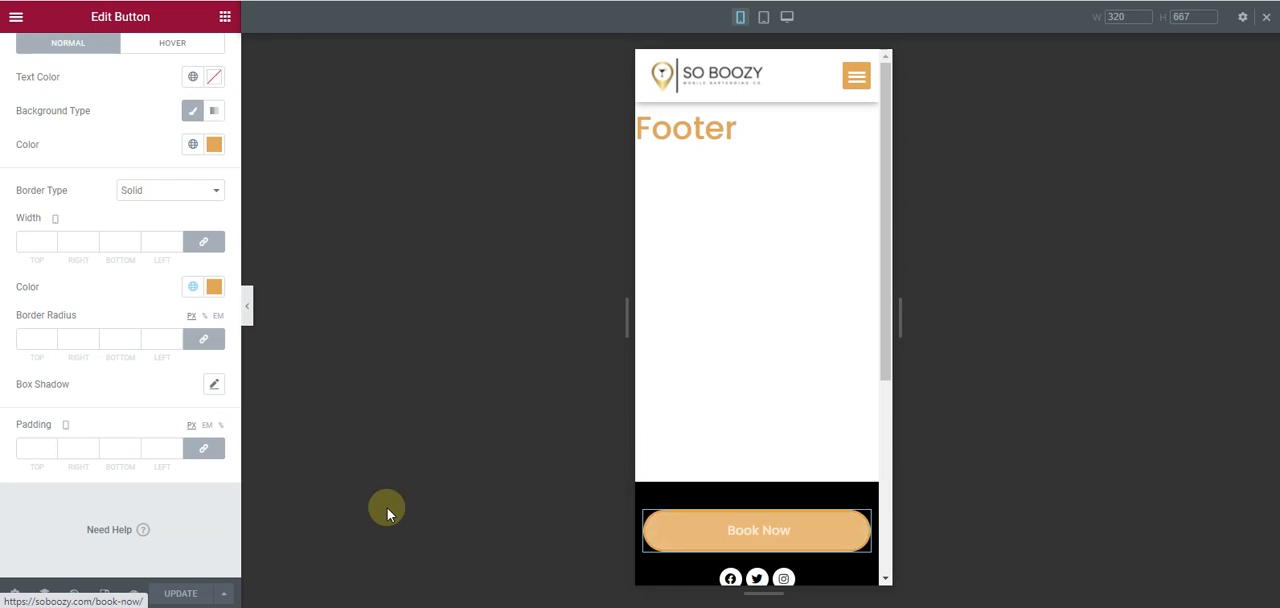
left_click(200, 290)
left_click(163, 388)
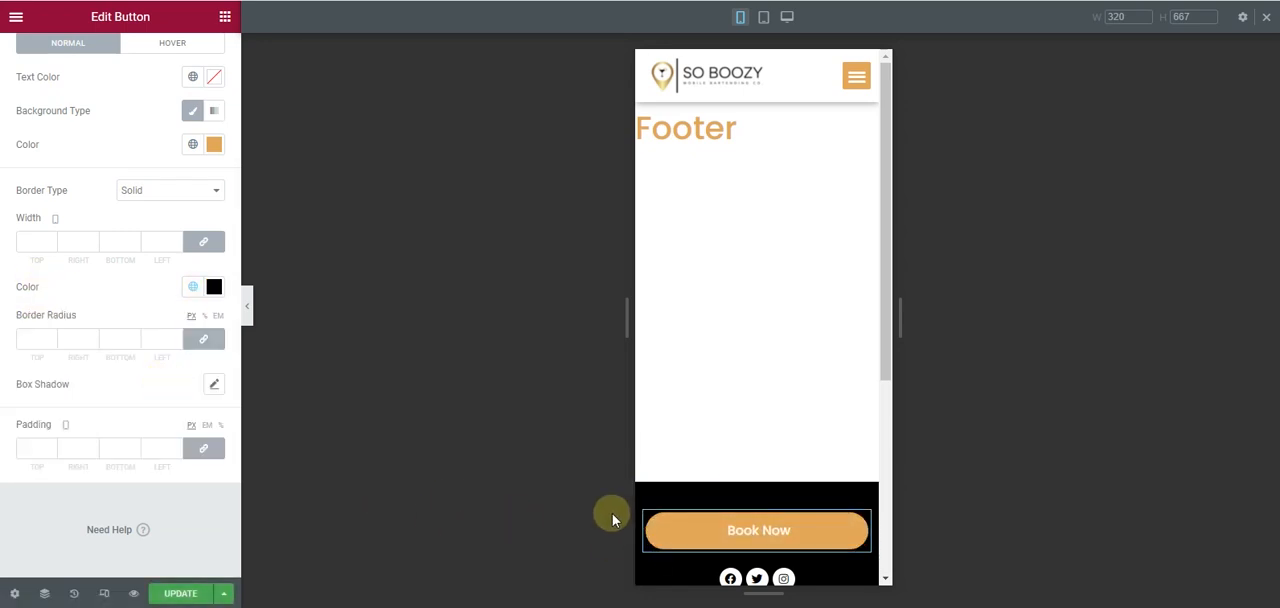
left_click(182, 593)
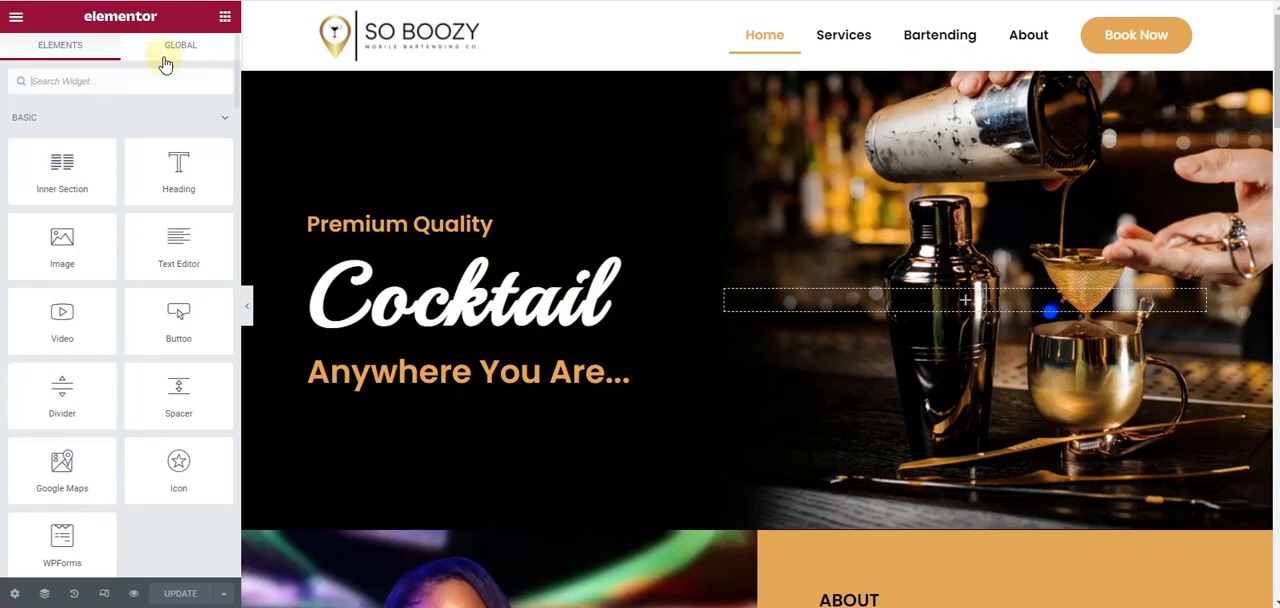
- Check the full-width sticky Book Now button over the reloaded home page in mobile view
left_click(104, 593)
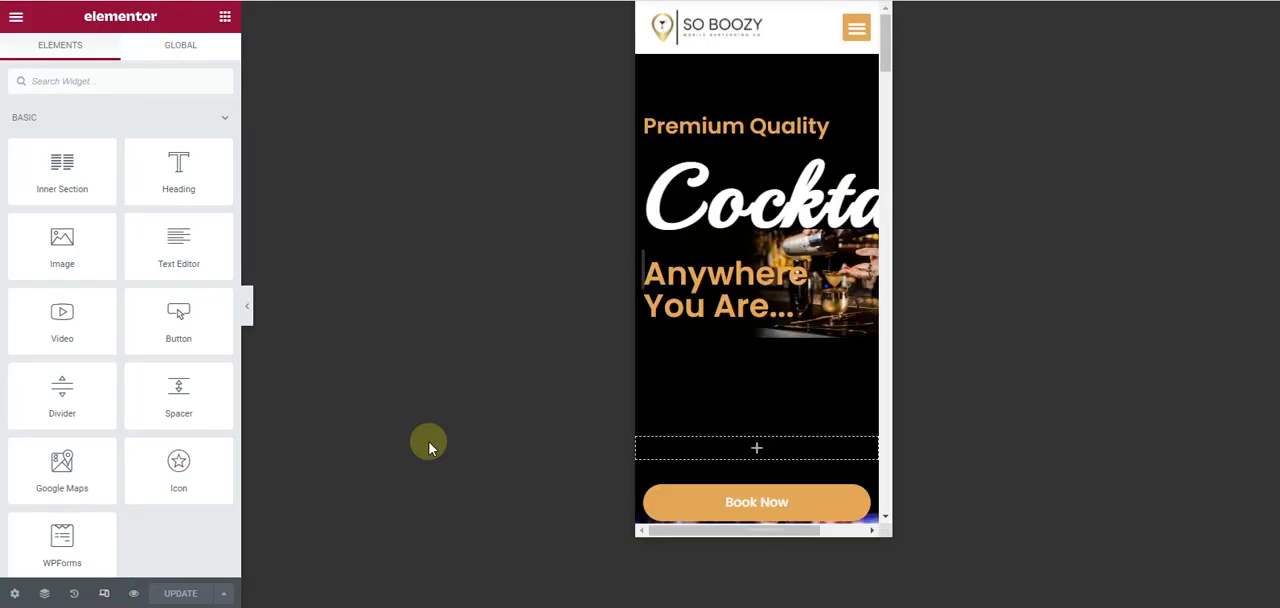
scroll(728, 262, "down", 6)
scroll(728, 262, "up", 6)
scroll(729, 267, "down", 4)
scroll(742, 566, "down", 4)
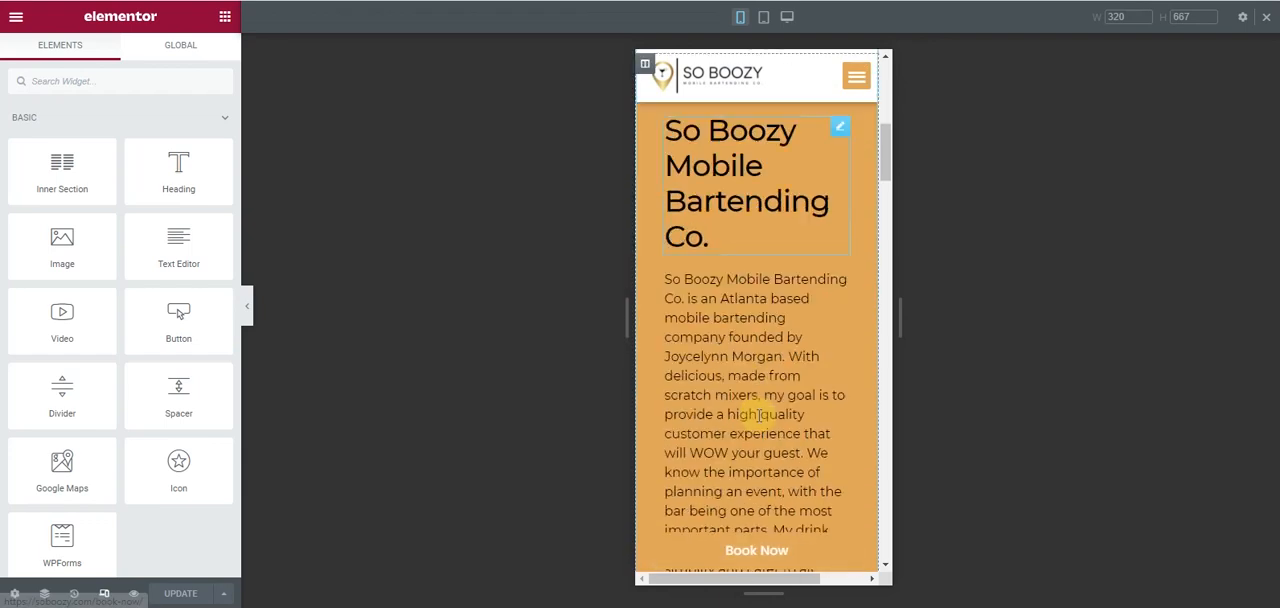
left_click(491, 470)
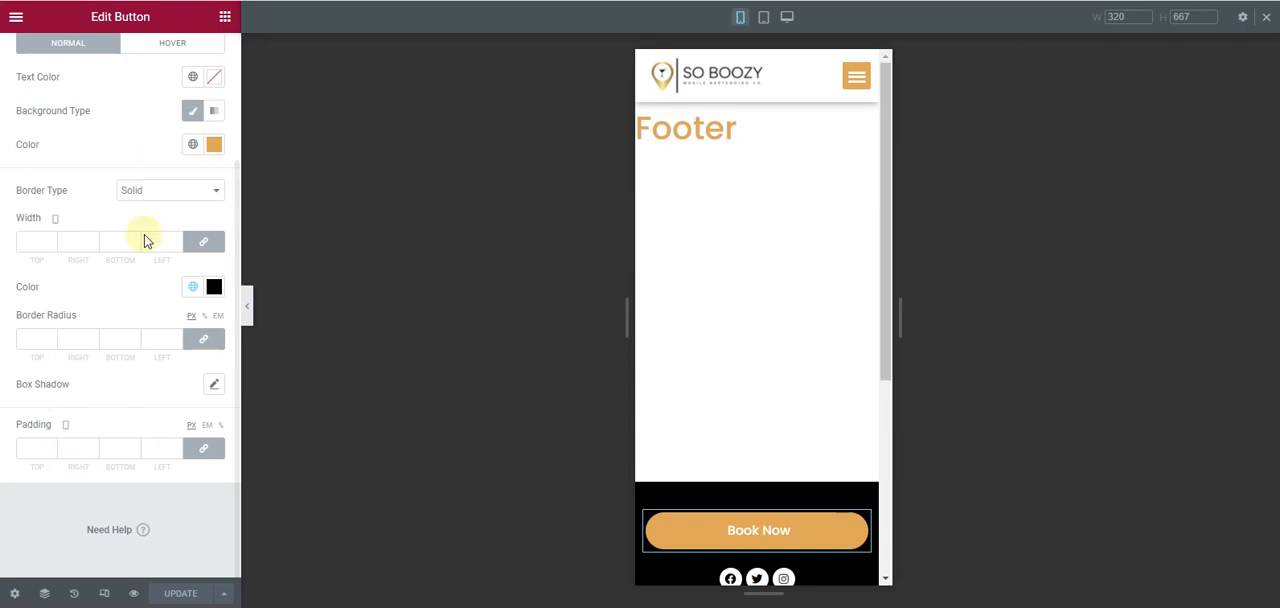
- Set the Book Now button's background to global Secondary and its border to global Primary, and update the footer
left_click(195, 147)
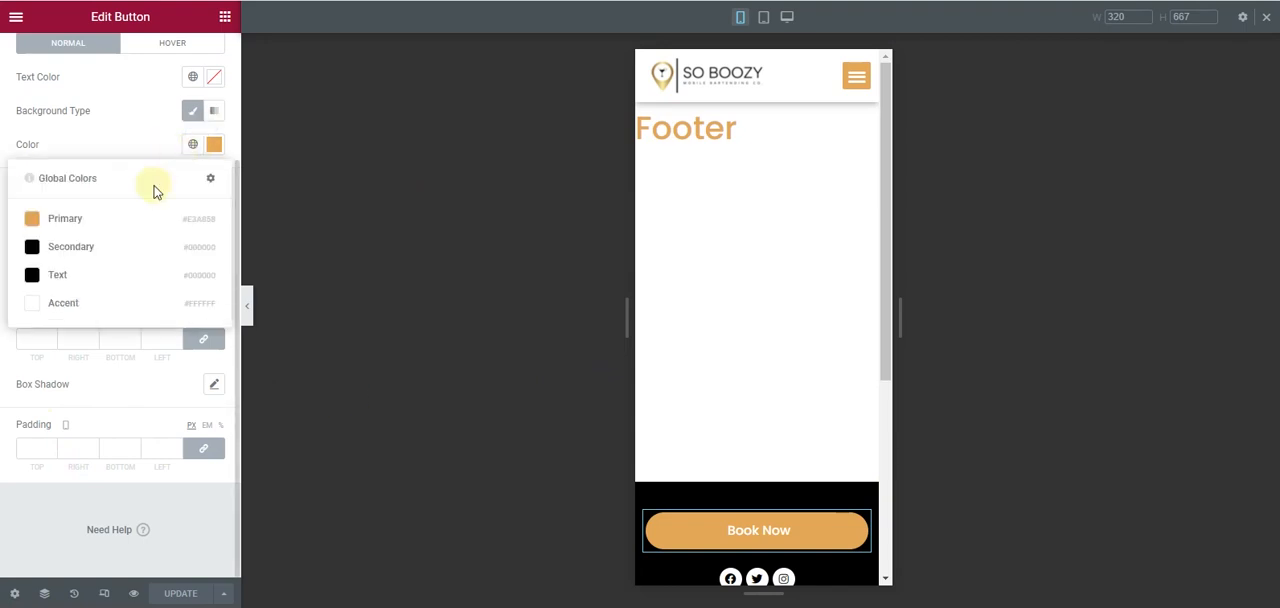
left_click(113, 248)
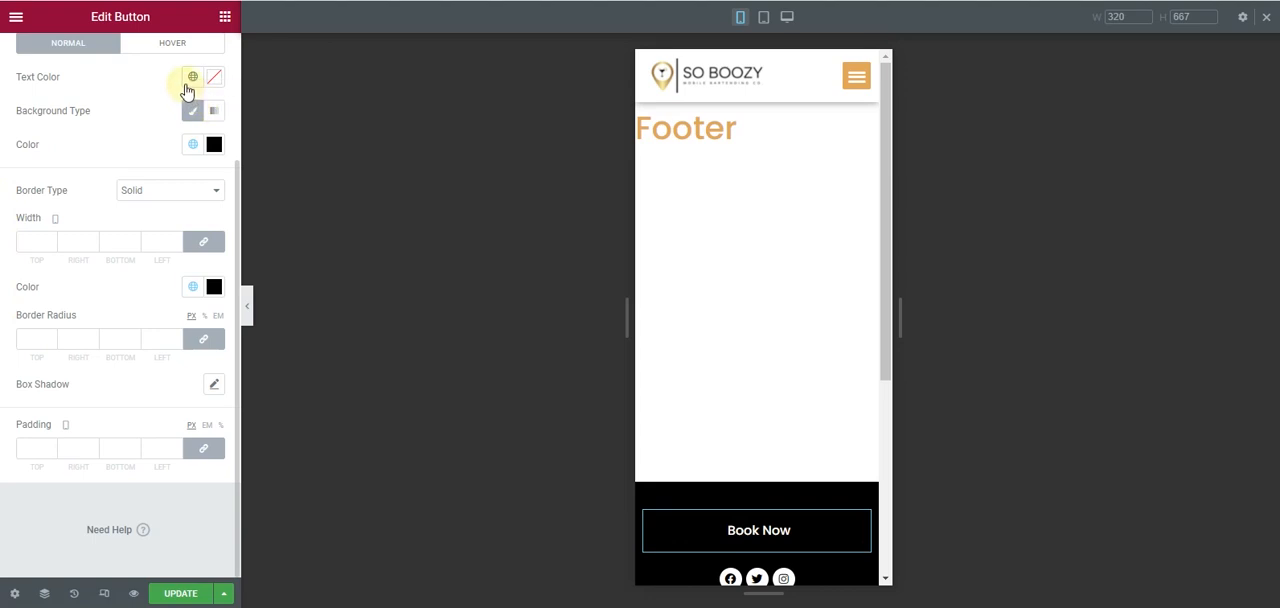
left_click(194, 287)
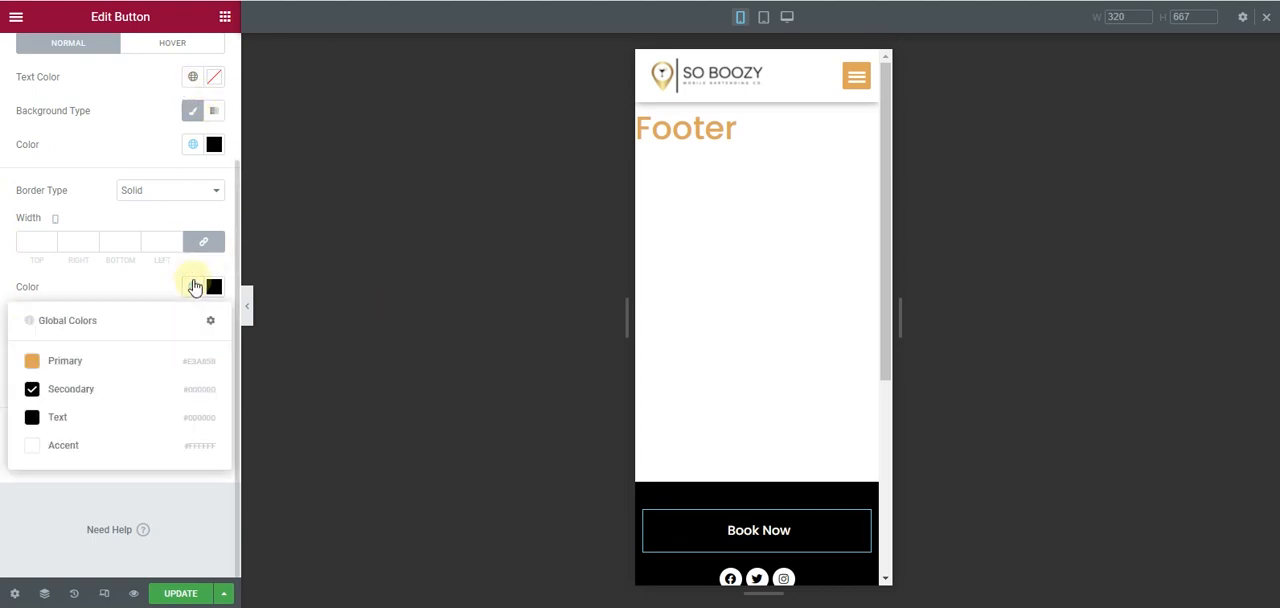
left_click(123, 368)
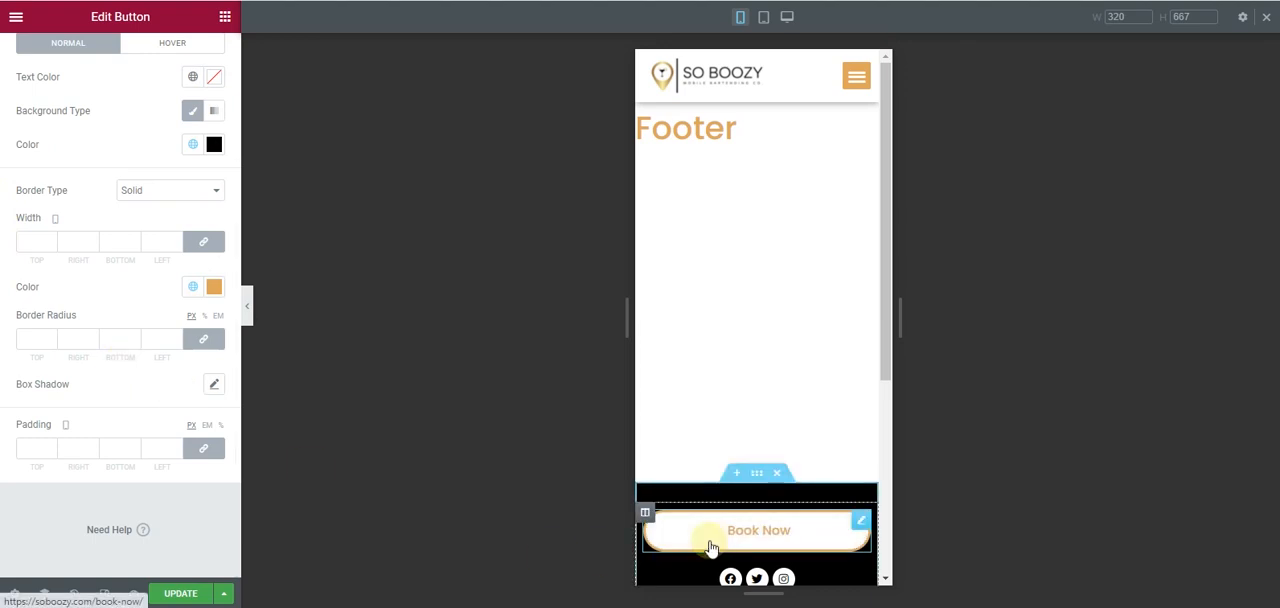
left_click(178, 594)
- In the Book Now button's motion effects, set the sticky offset to 10 and the effects offset to 6, and update the footer
scroll(143, 200, "up", 3)
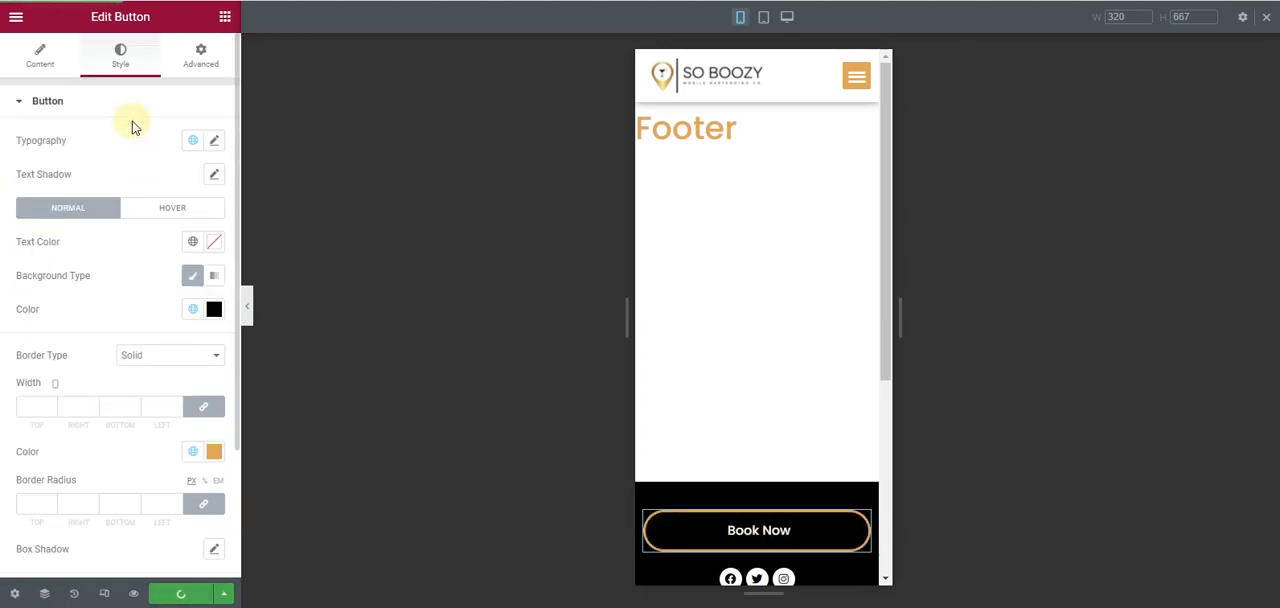
left_click(181, 73)
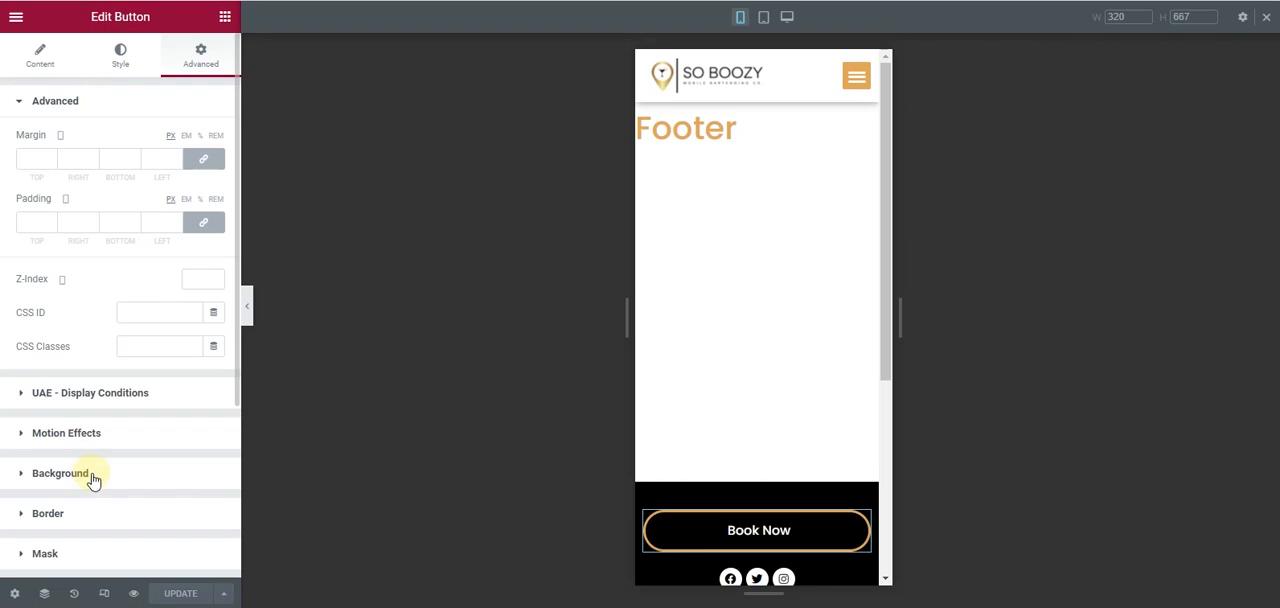
scroll(92, 480, "down", 1)
scroll(92, 480, "down", 2)
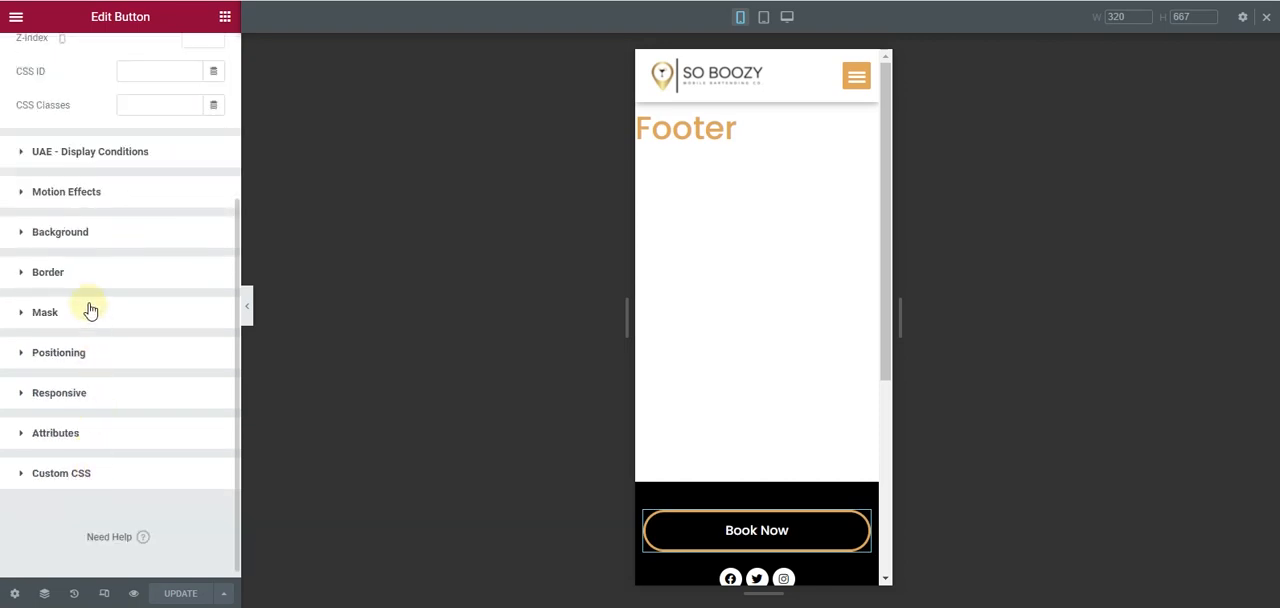
scroll(113, 177, "up", 2)
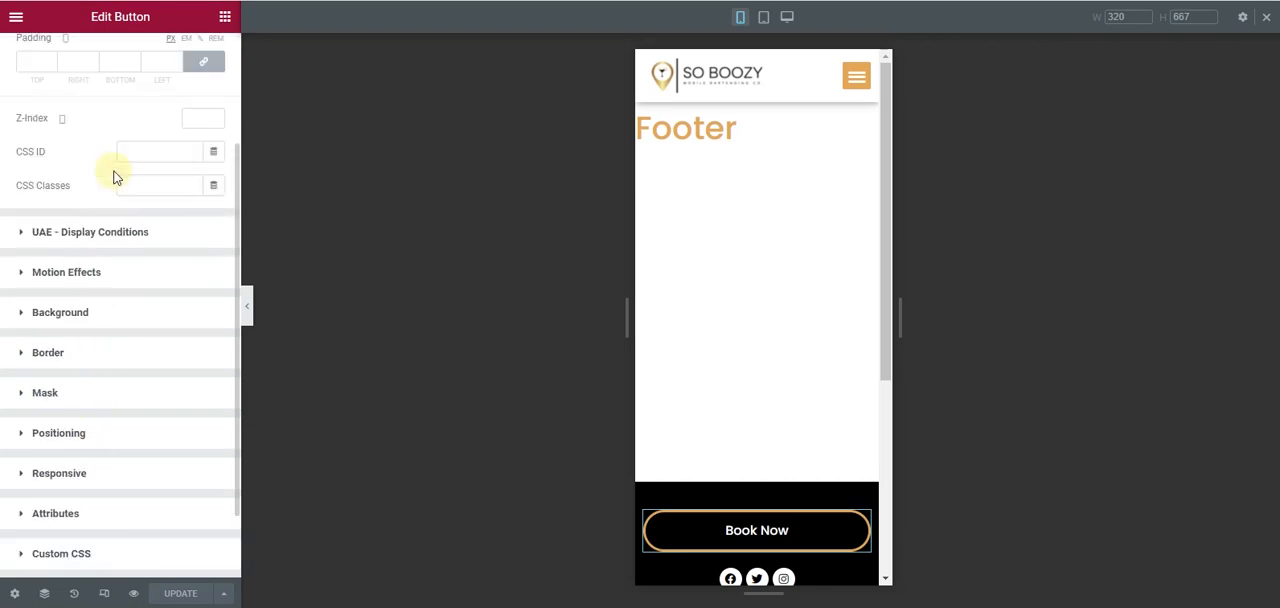
scroll(92, 341, "down", 1)
left_click(100, 274)
scroll(156, 437, "down", 1)
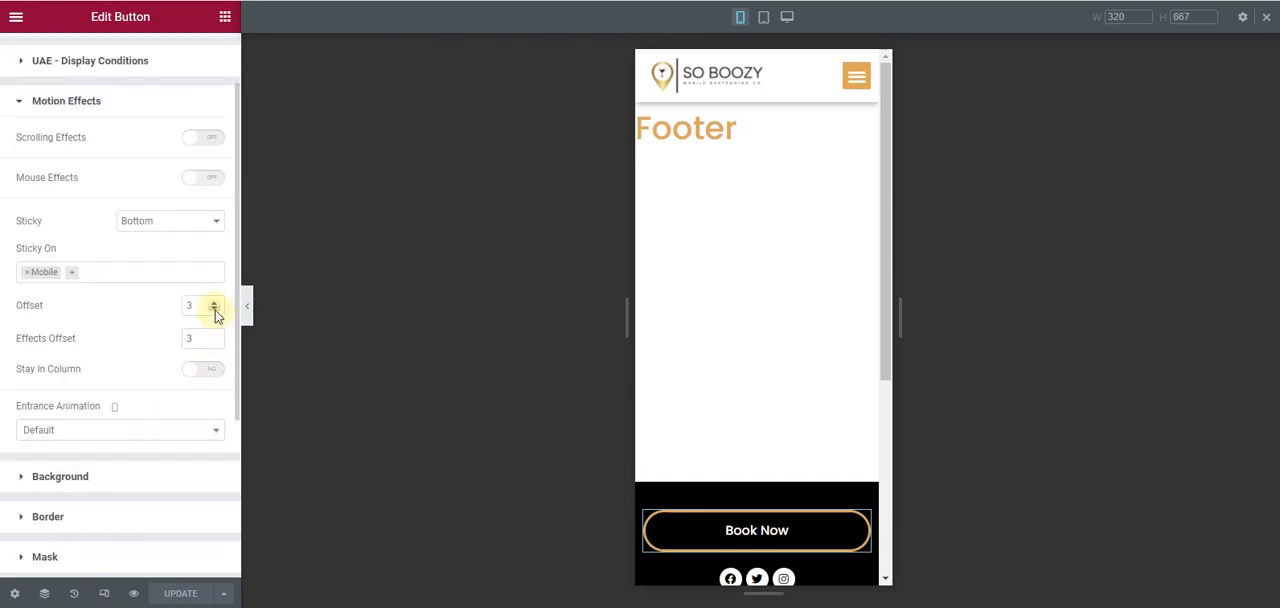
double_click(214, 310)
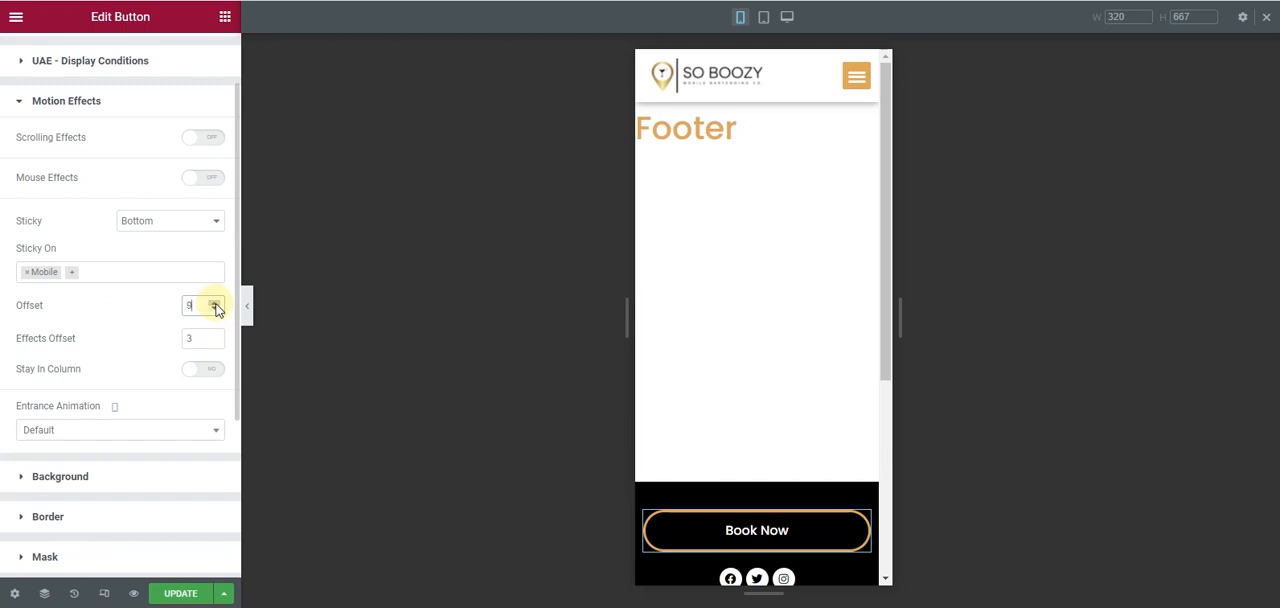
left_click(176, 592)
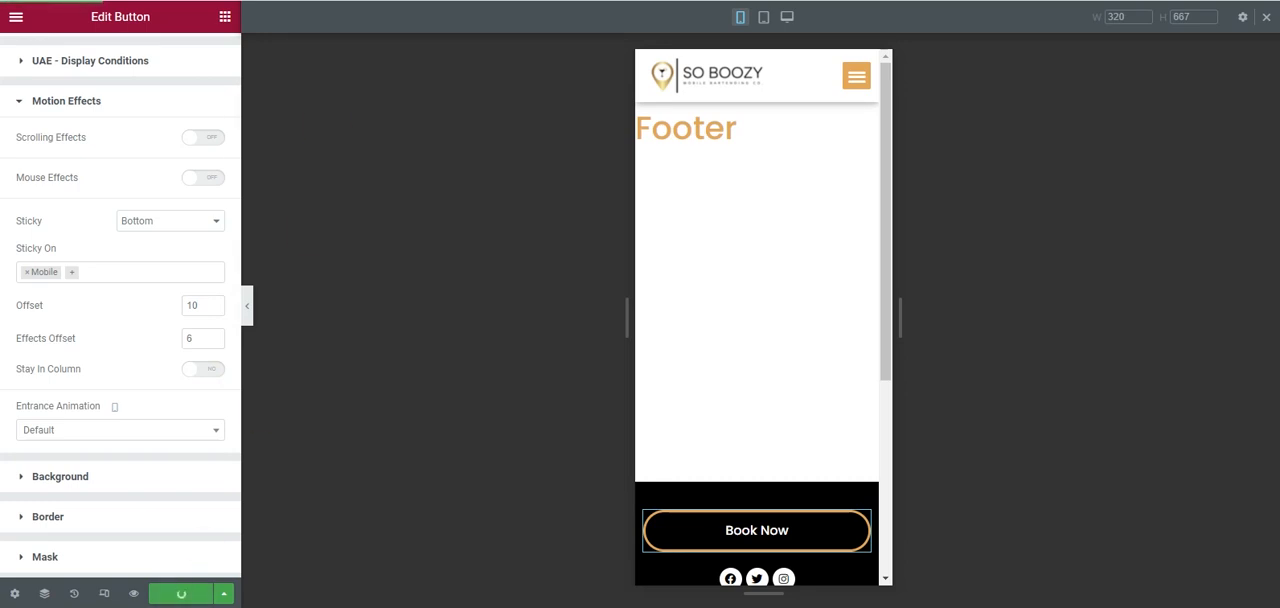
- Review the sticky Book Now button along the whole home page in mobile view, including where it meets the footer
left_click(322, 1)
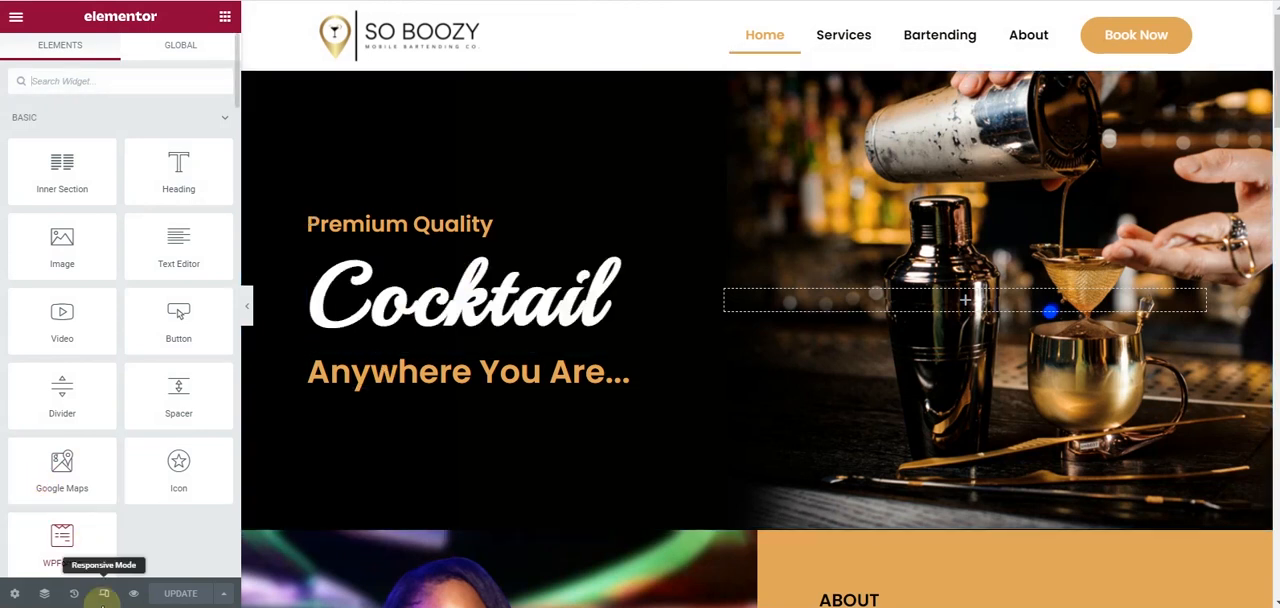
left_click(104, 593)
scroll(766, 340, "down", 5)
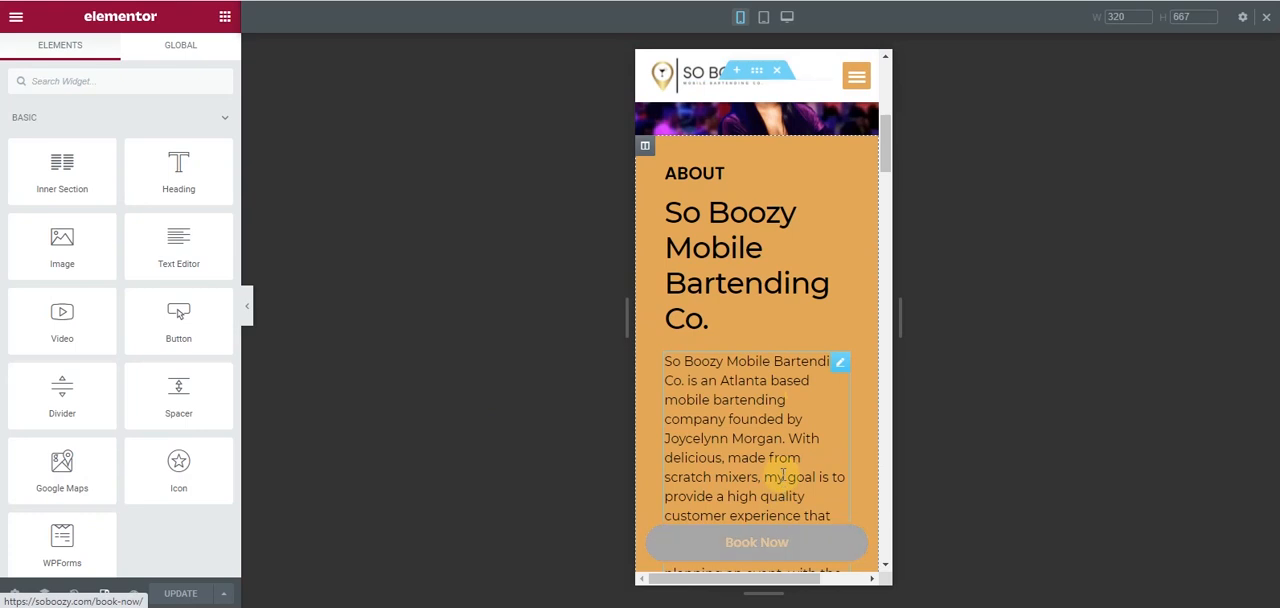
scroll(776, 540, "down", 3)
scroll(772, 541, "down", 10)
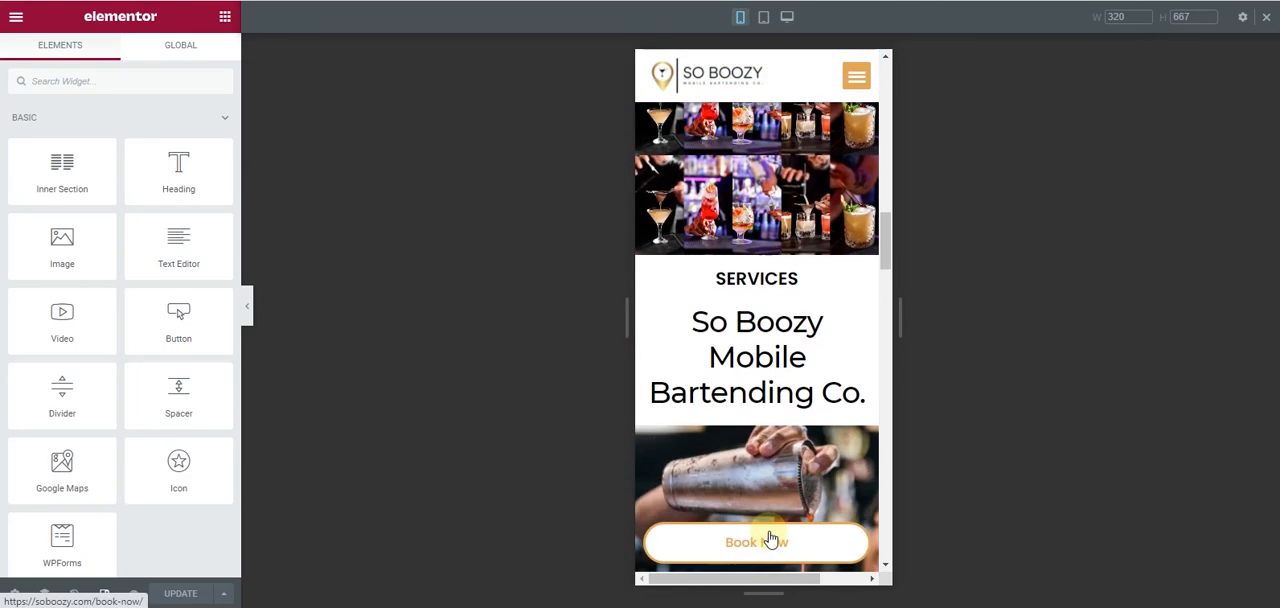
scroll(768, 543, "down", 15)
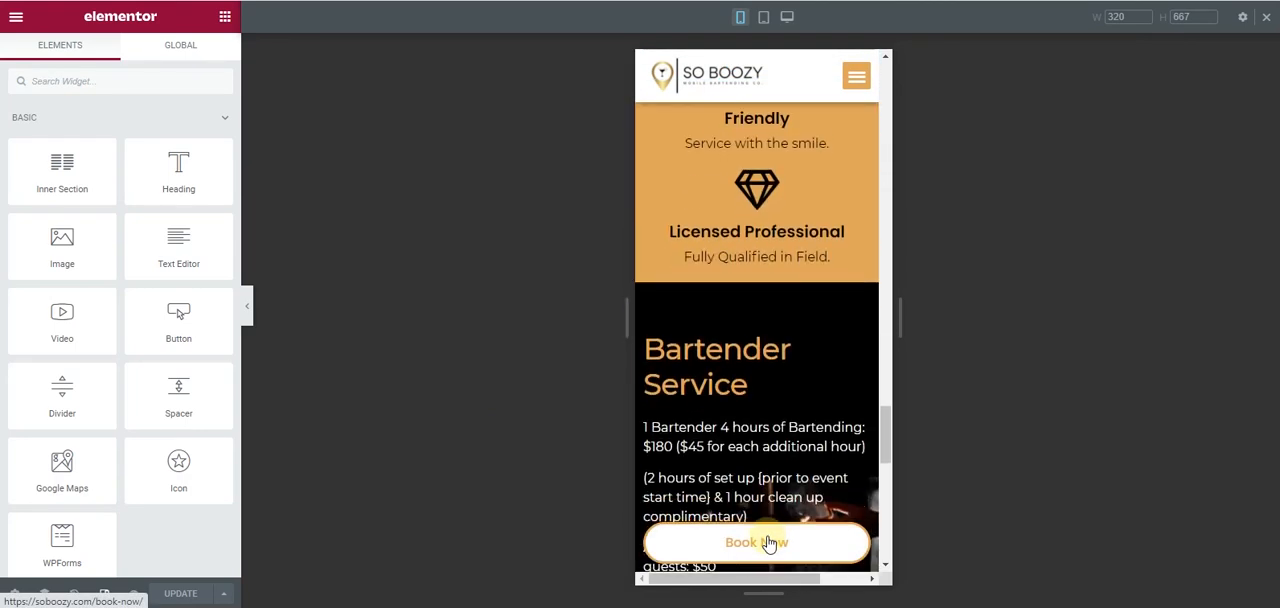
scroll(768, 543, "down", 6)
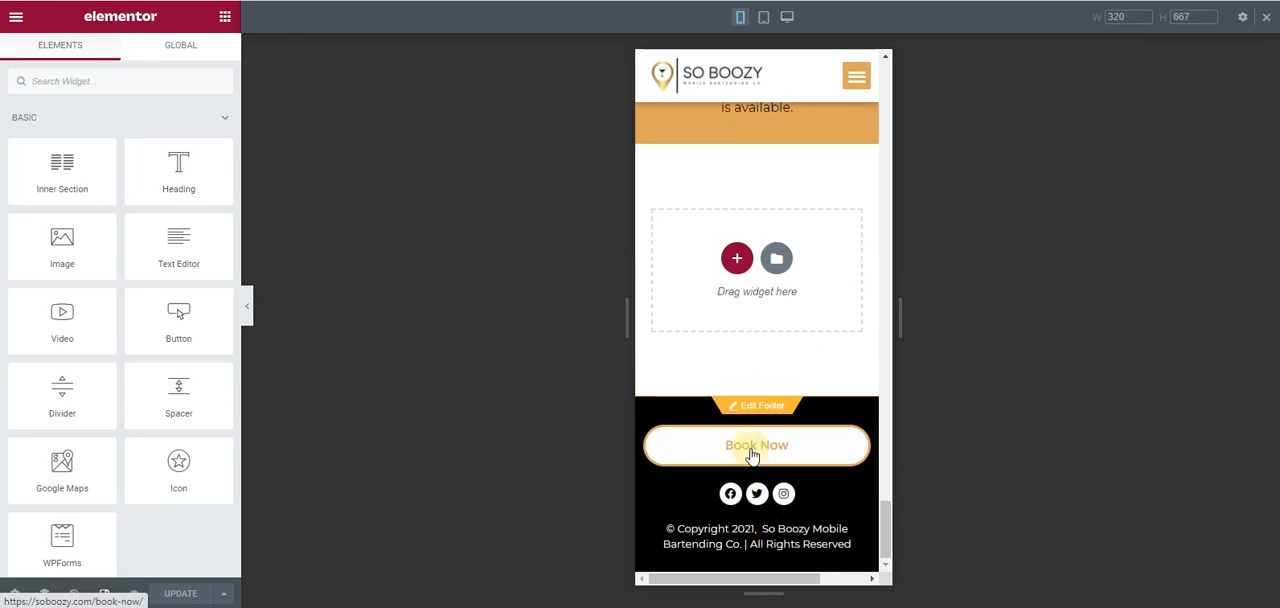
scroll(752, 455, "up", 15)
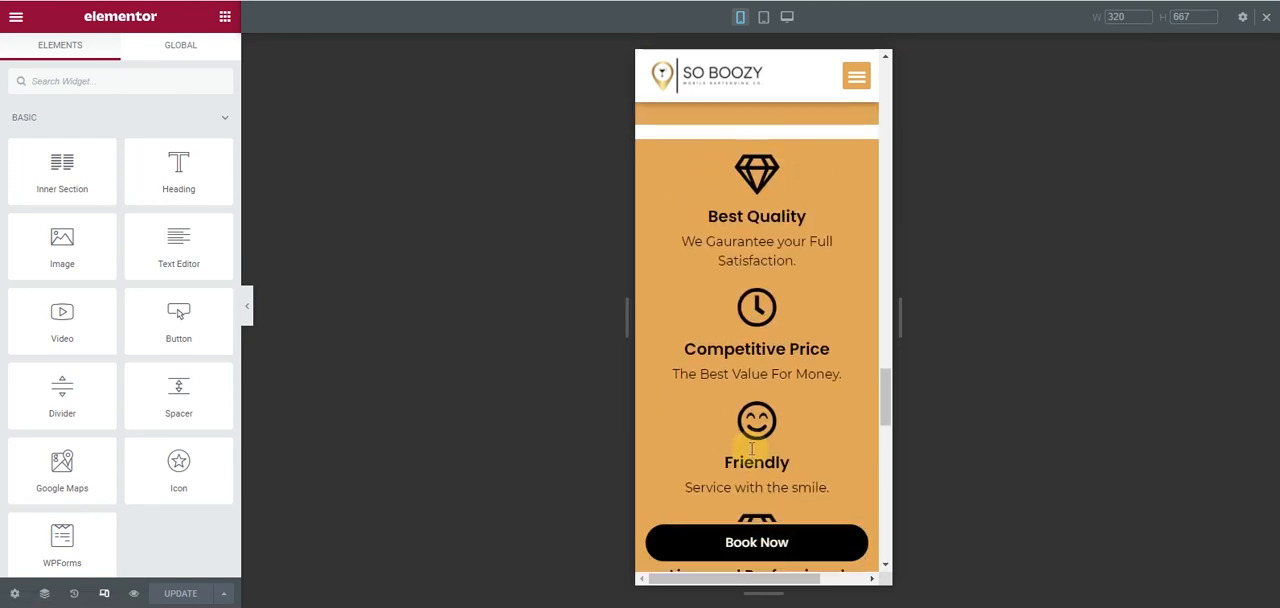
scroll(752, 455, "up", 20)
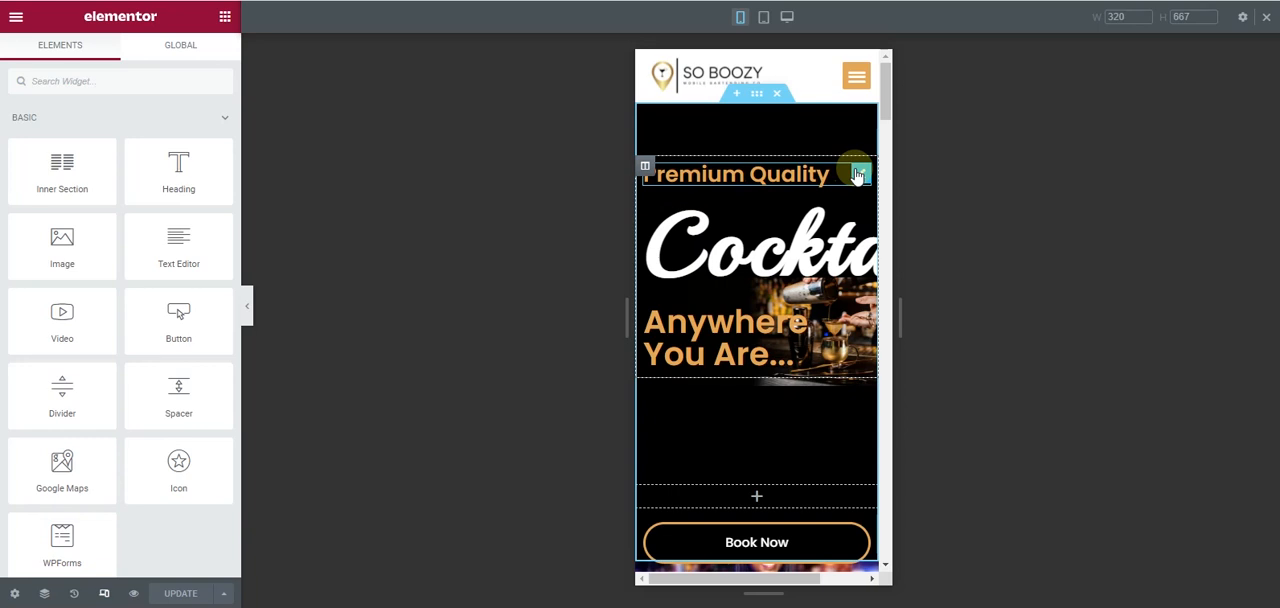
- Set the hero section's mobile minimum height to 462 px
left_click(756, 94)
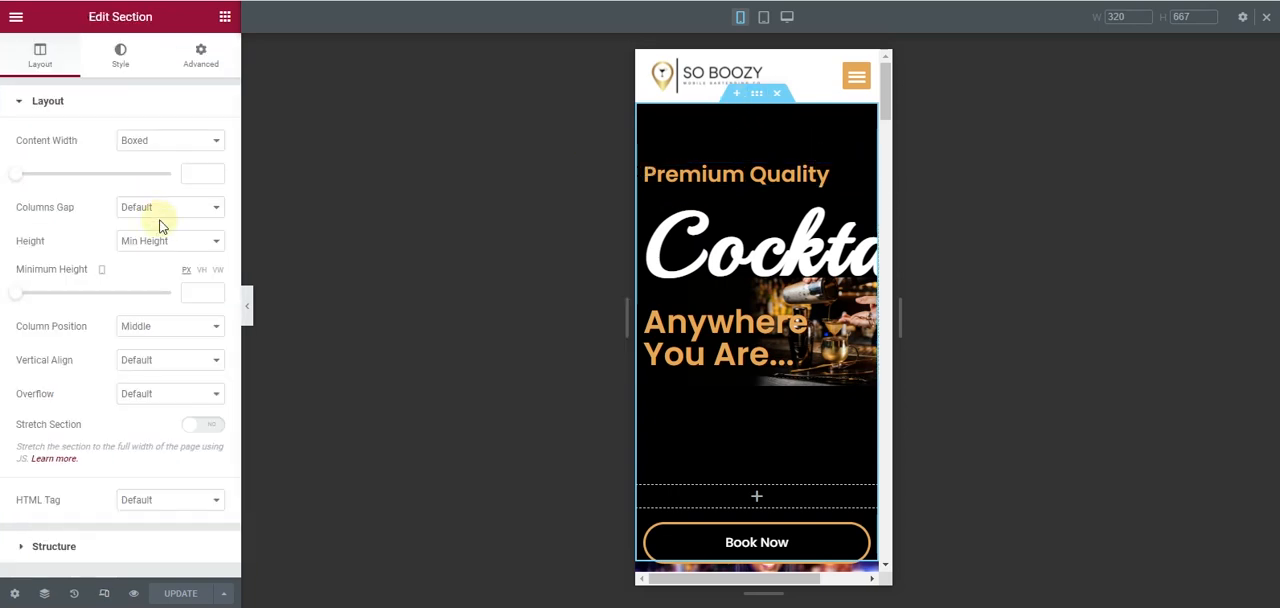
left_click_drag(15, 302, 65, 302)
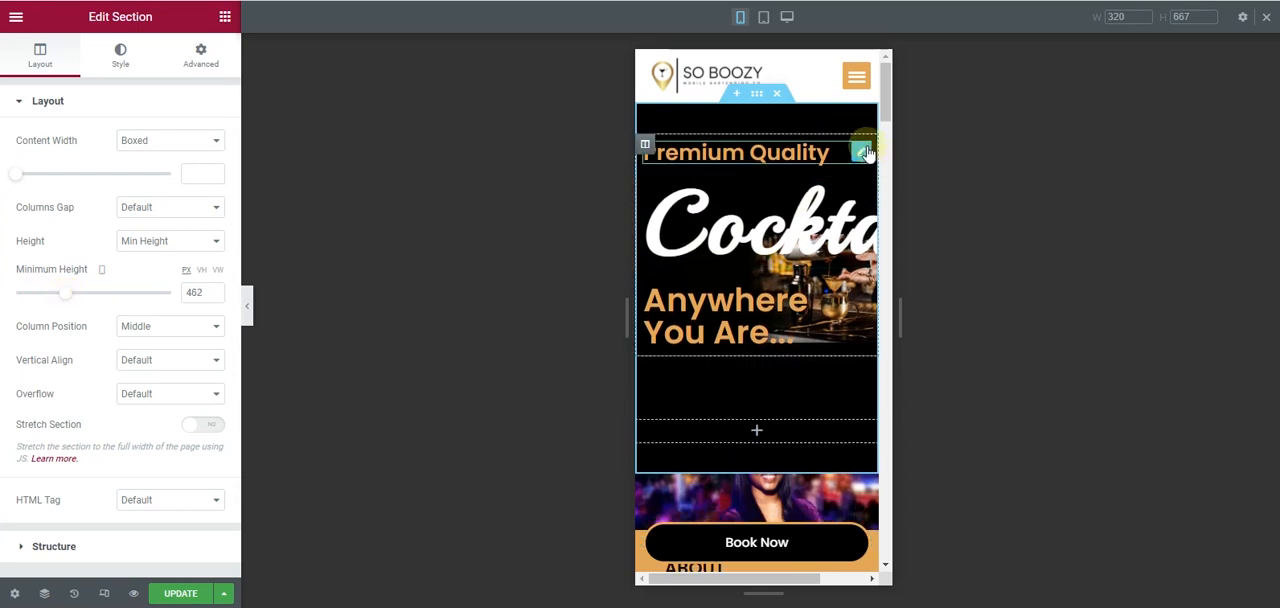
- Set the mobile font size of the "Premium Quality" heading to 22 px
left_click(862, 150)
left_click(130, 60)
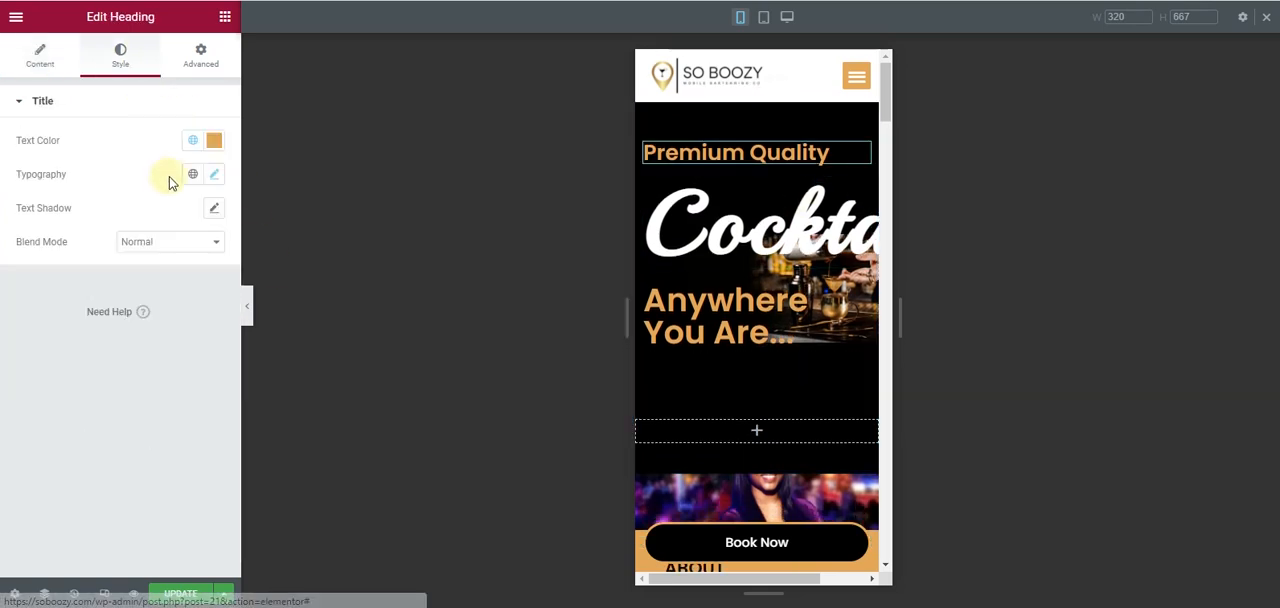
left_click(213, 175)
type("30")
left_click(200, 305)
left_click(200, 305)
left_click(200, 305)
left_click(200, 305)
left_click(201, 305)
left_click(201, 305)
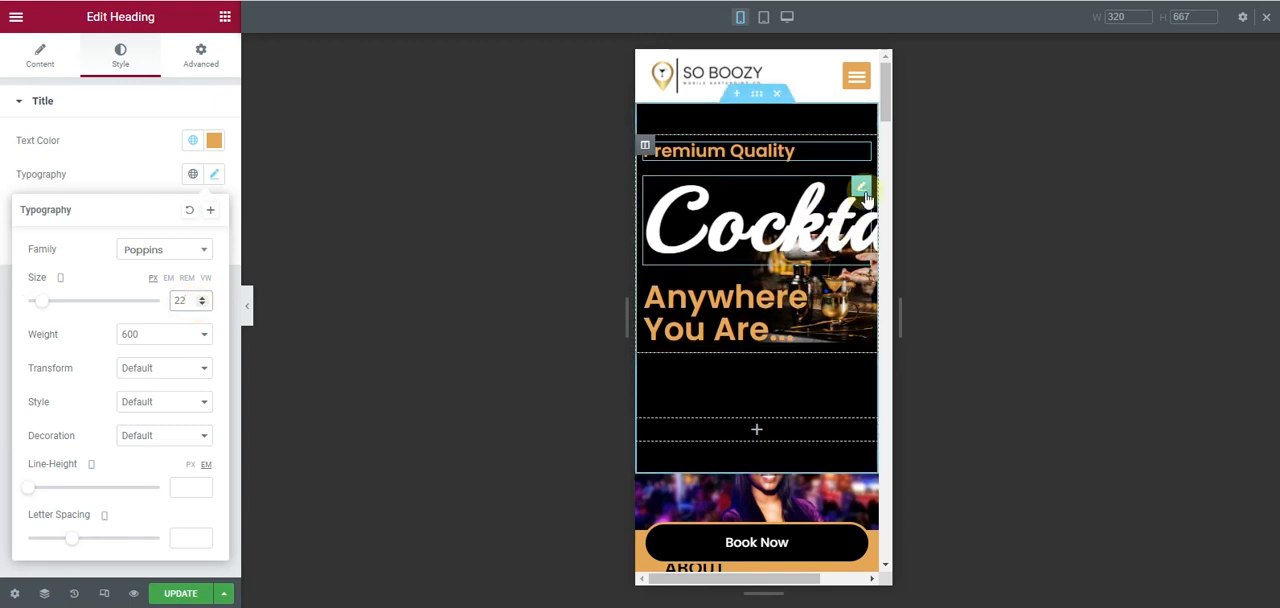
- Set the mobile font size of the "Cocktail" heading to 52 px
left_click(862, 189)
left_click(119, 60)
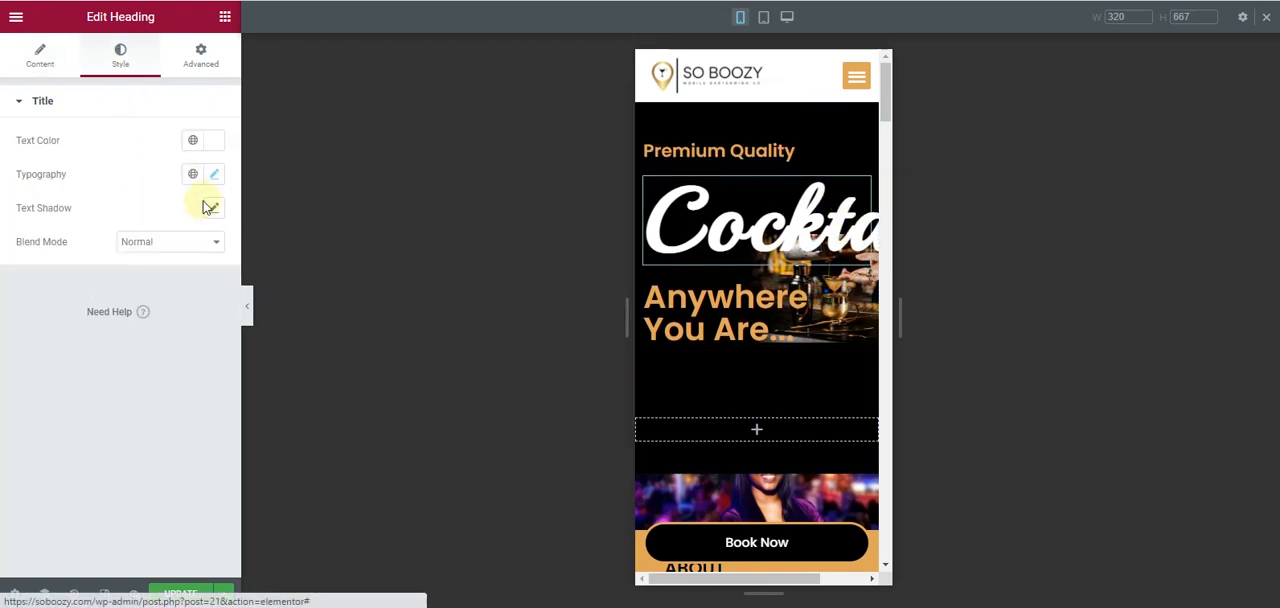
left_click(212, 176)
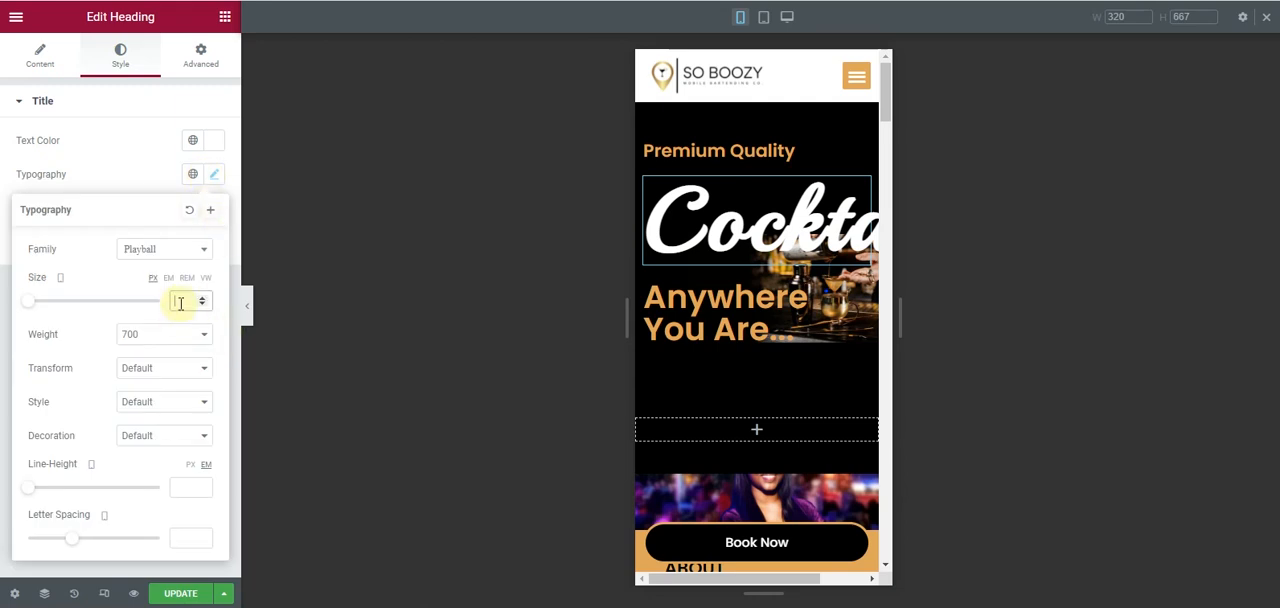
type("22")
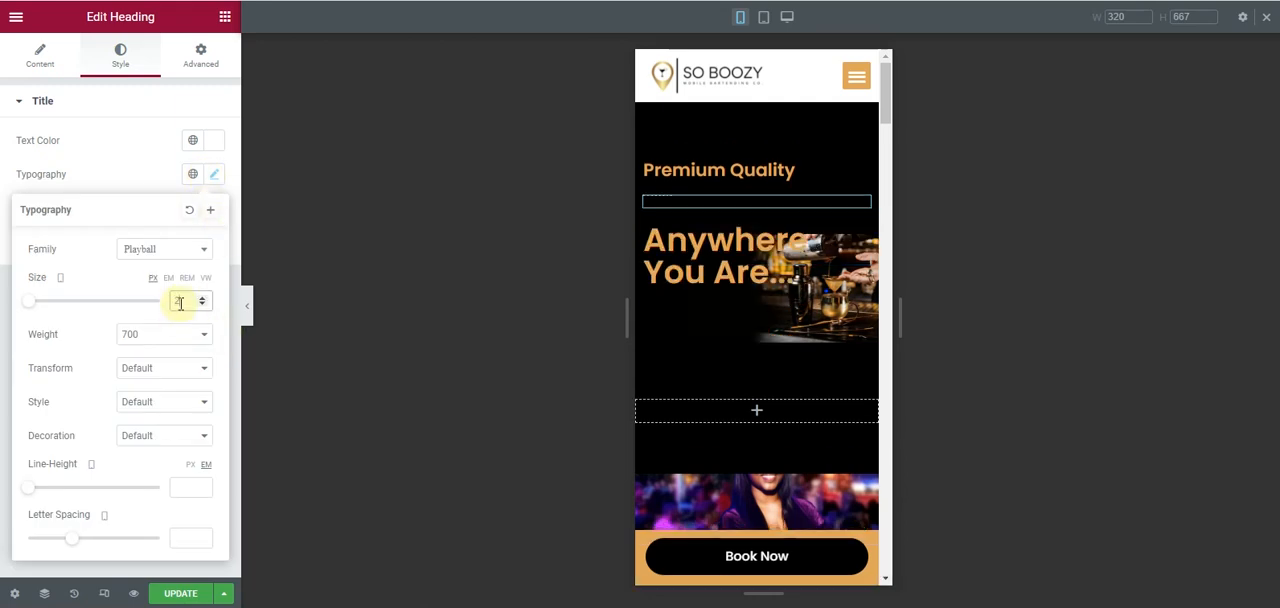
left_click(201, 297)
left_click(201, 297)
left_click(201, 297)
left_click(201, 297)
left_click_drag(201, 303, 201, 303)
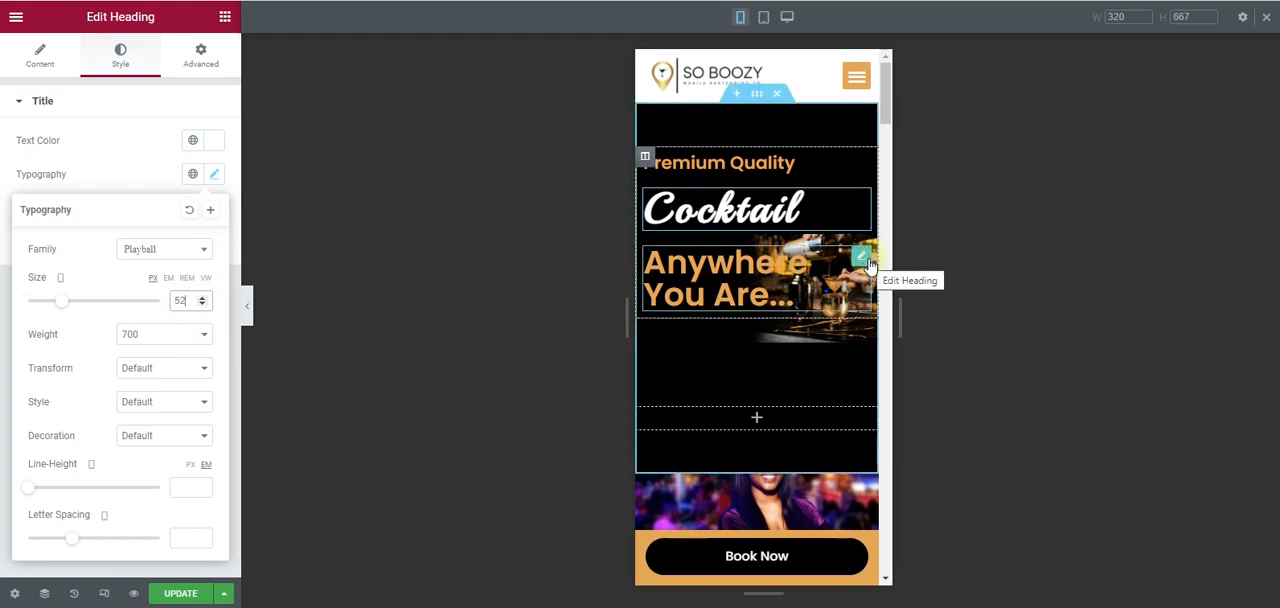
- Copy the "Premium Quality" heading and paste its style onto the "Anywhere You Are..." heading
left_click(868, 260)
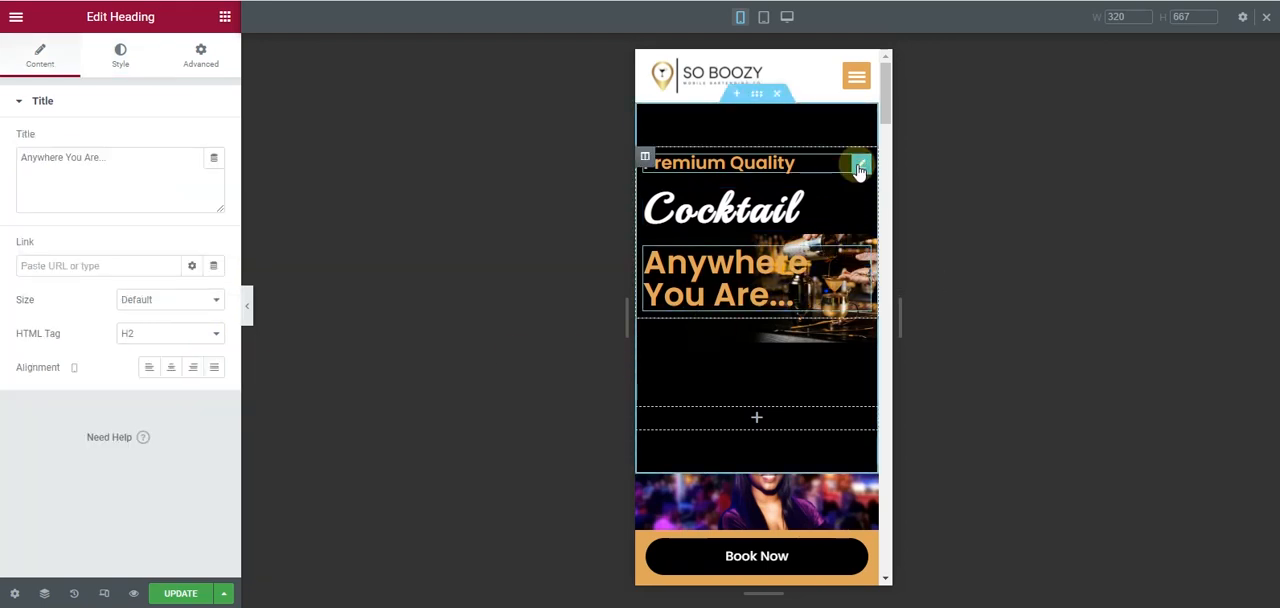
right_click(858, 168)
left_click(882, 240)
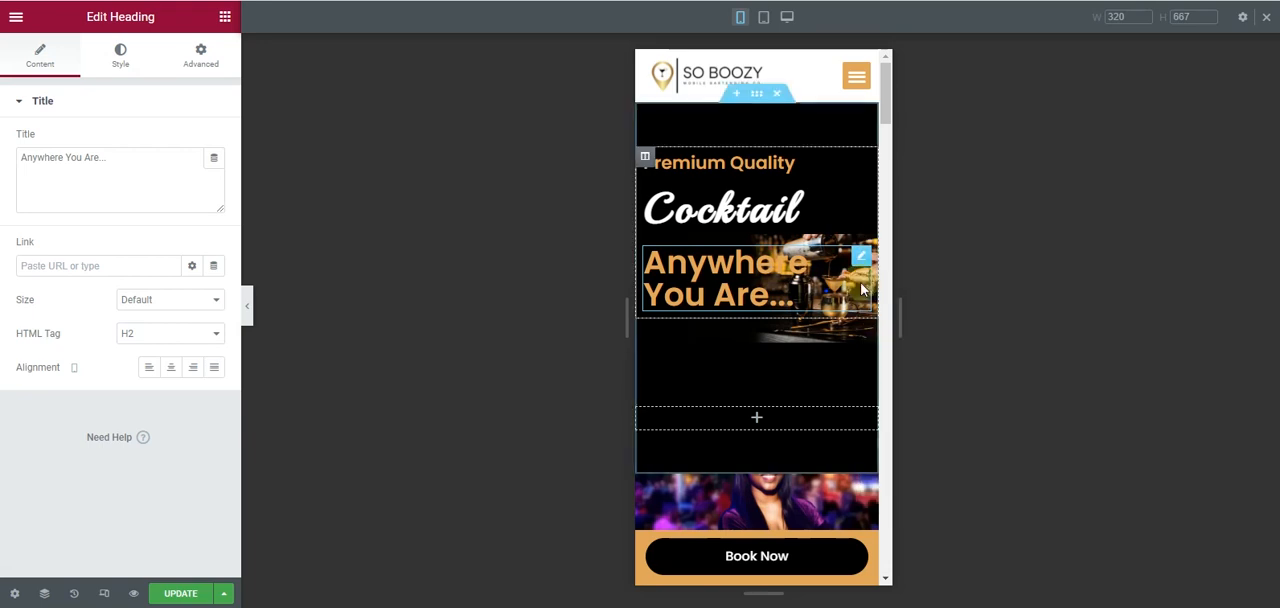
right_click(854, 266)
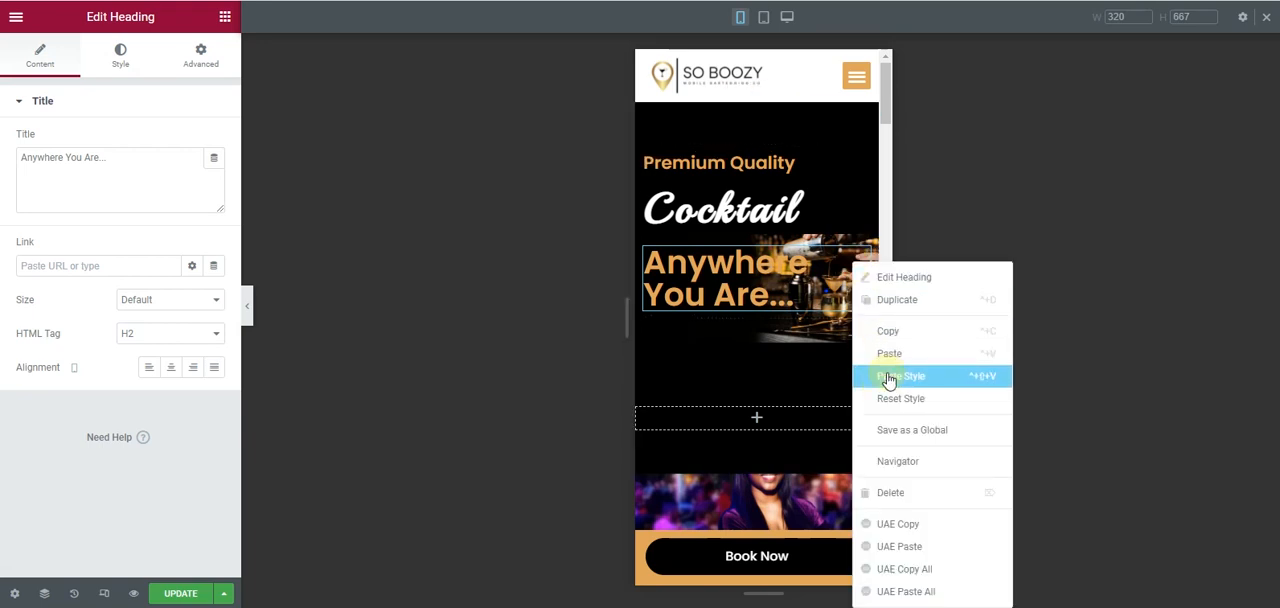
left_click(888, 378)
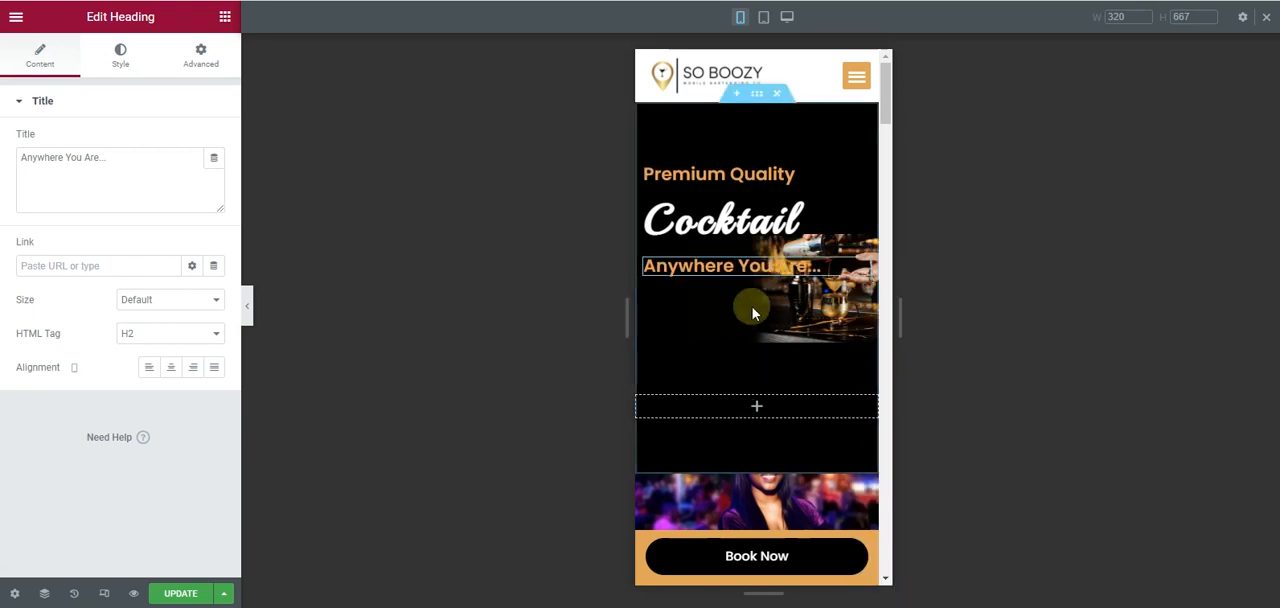
- Set the hero section's mobile minimum height to 380 px and its background image position to Center Left
left_click(755, 95)
mouse_move(63, 297)
left_mouse_down()
mouse_move(33, 302)
mouse_move(55, 295)
left_mouse_up()
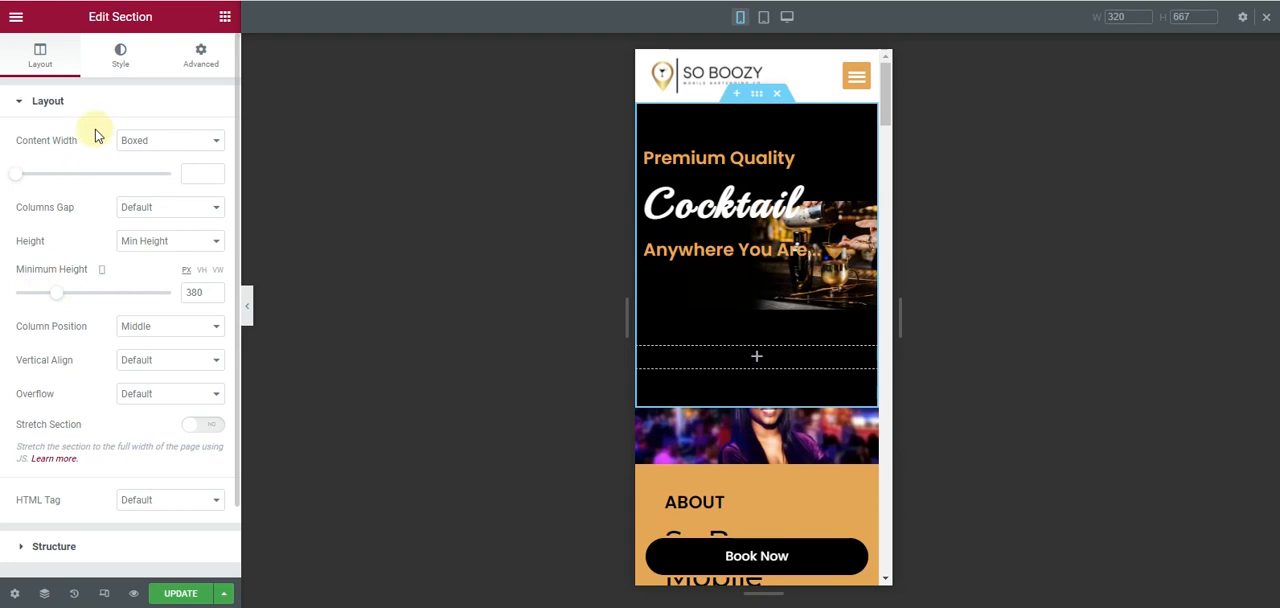
left_click(109, 76)
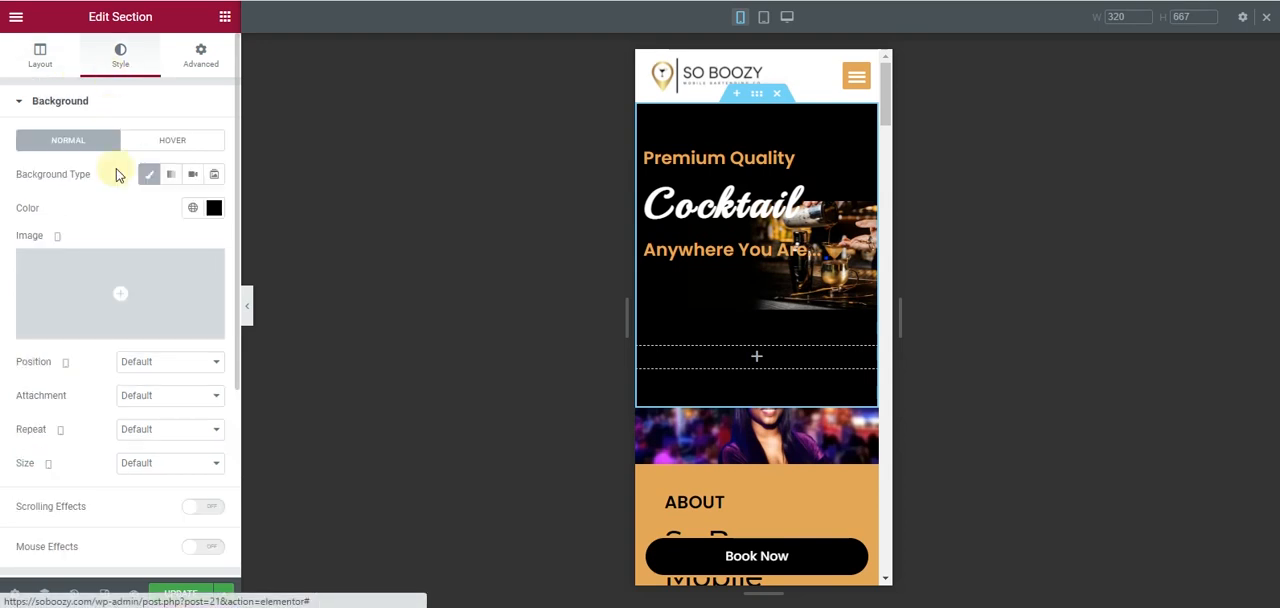
left_click(163, 366)
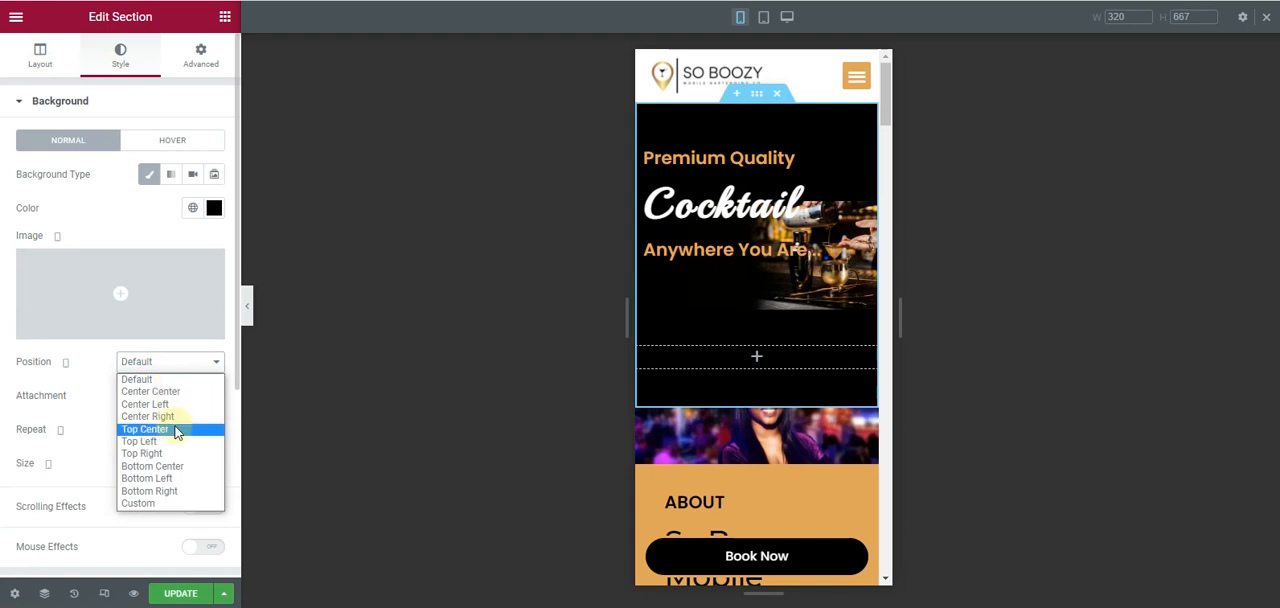
left_click(172, 404)
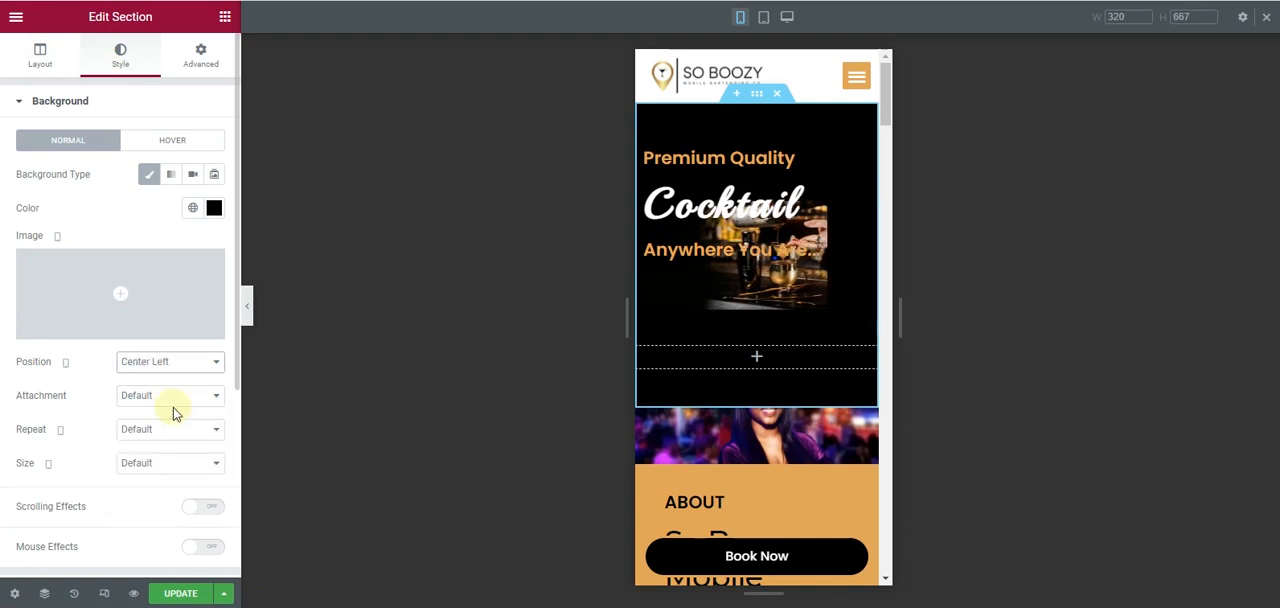
- Set the hero background's mobile position to Custom, with X at 587 px and Y at 108 px
left_click(170, 364)
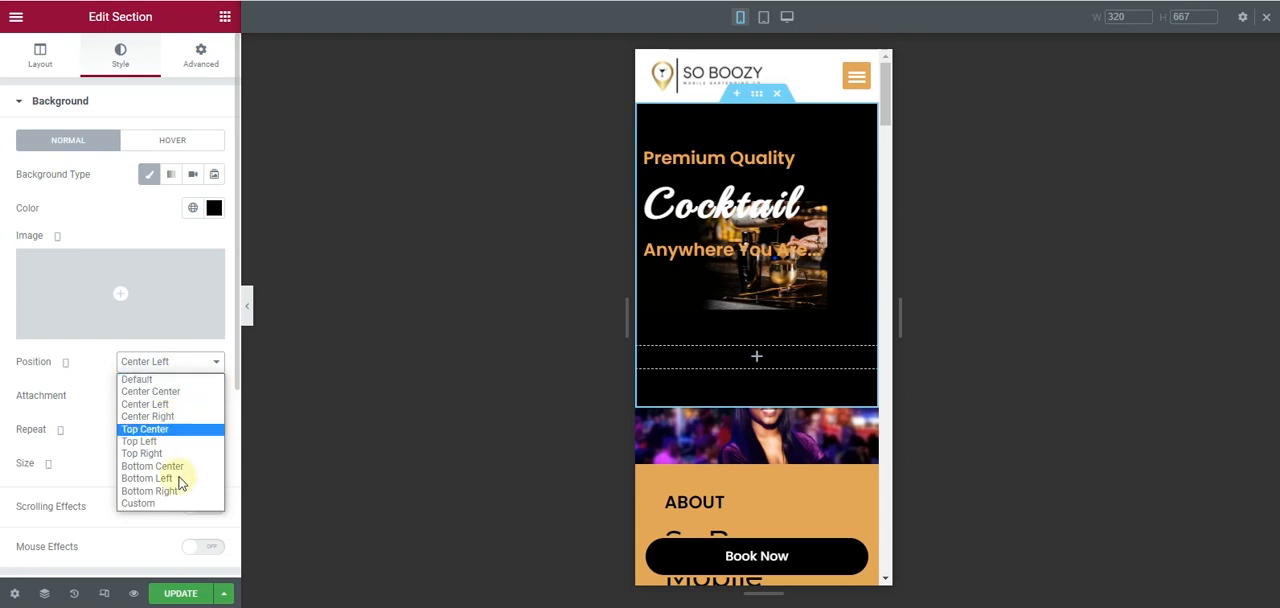
left_click(160, 503)
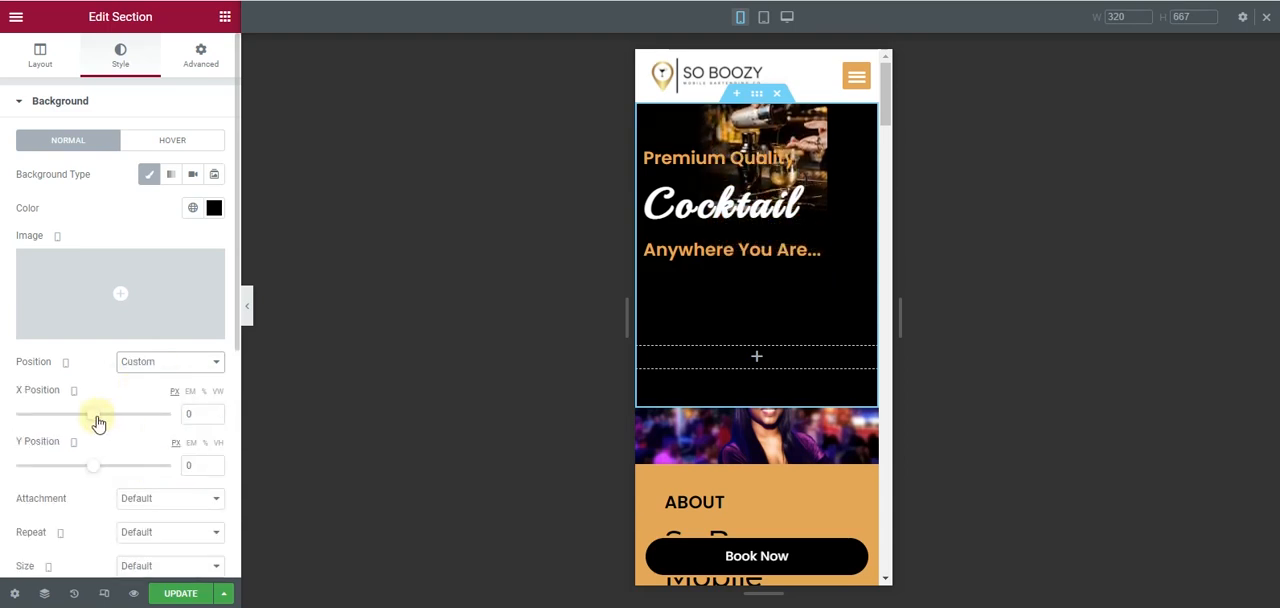
left_click_drag(93, 467, 105, 460)
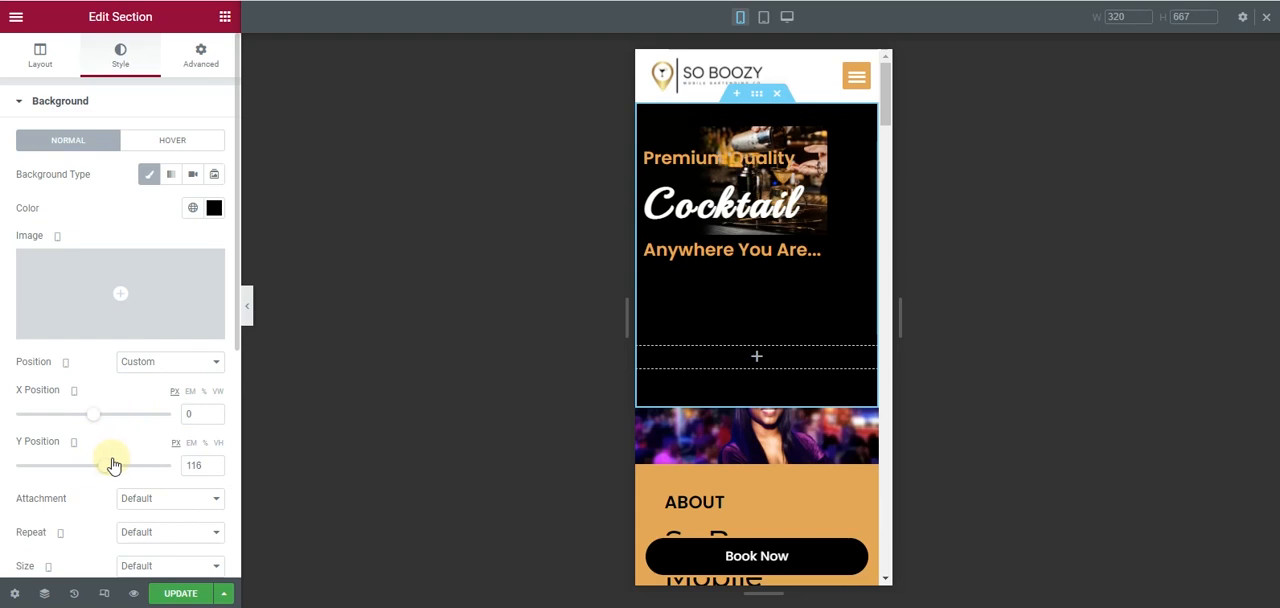
left_click_drag(97, 421, 155, 432)
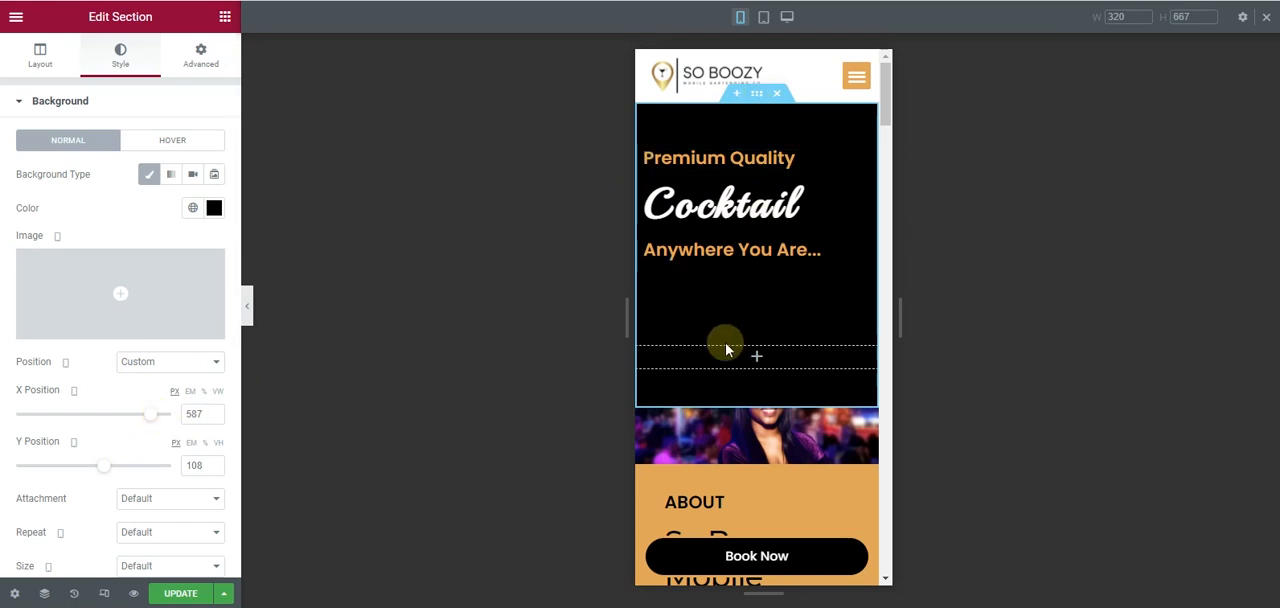
- Hide the hero section's empty second column on mobile and preview the page without the editing outlines
left_click(650, 356)
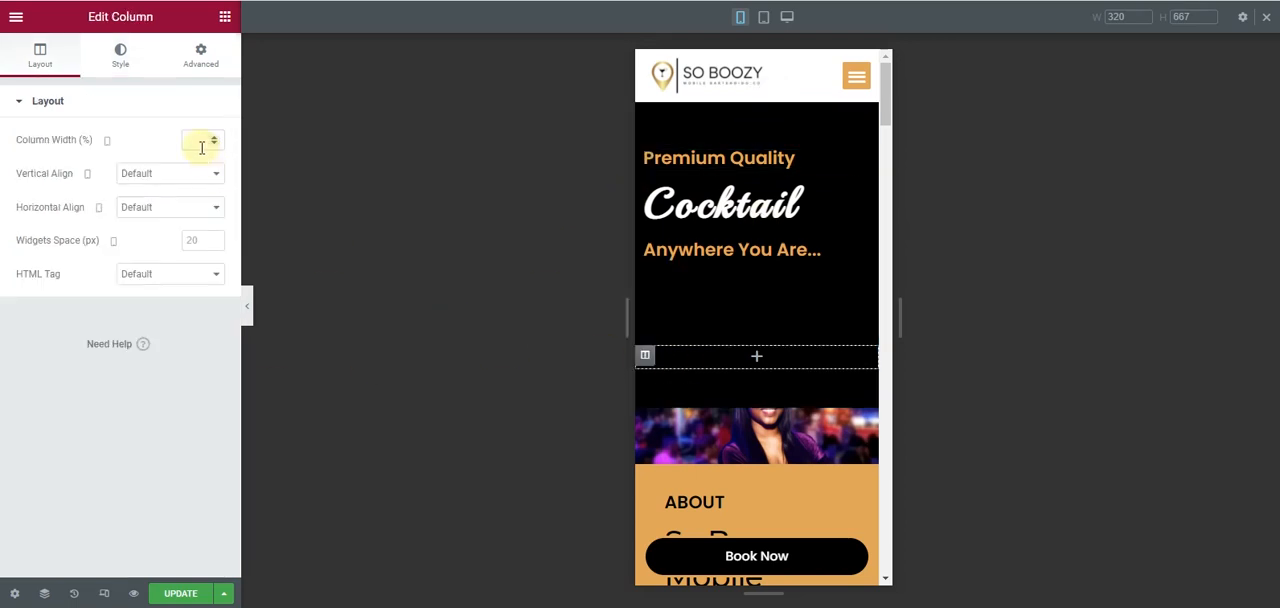
left_click(200, 52)
scroll(92, 415, "down", 2)
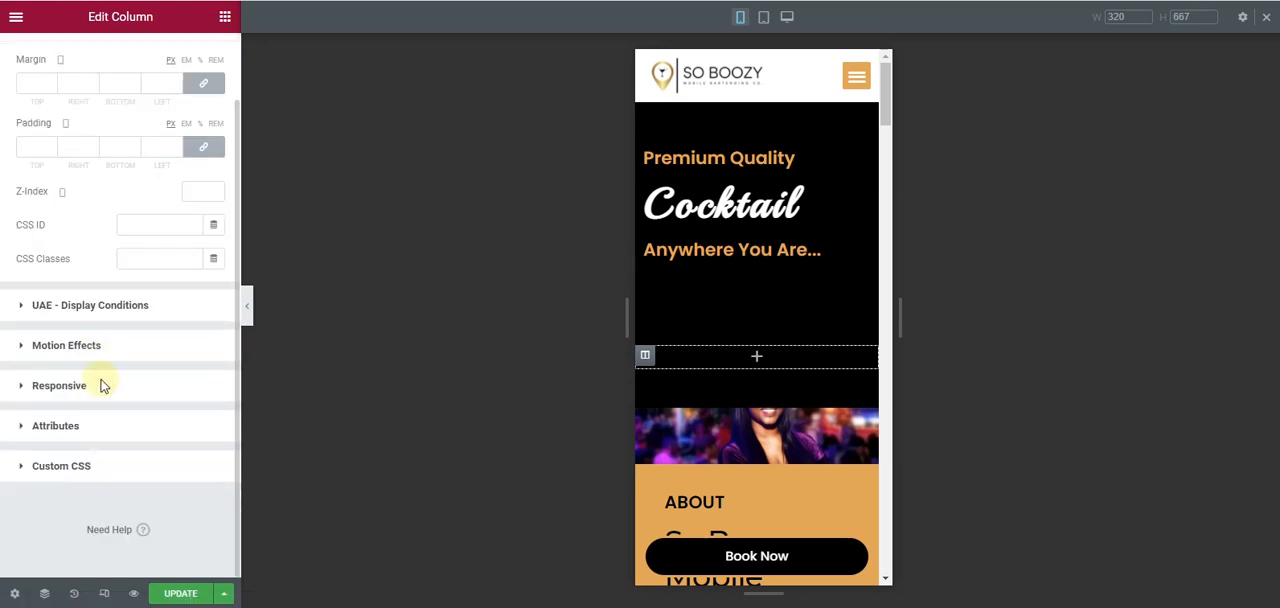
left_click(104, 390)
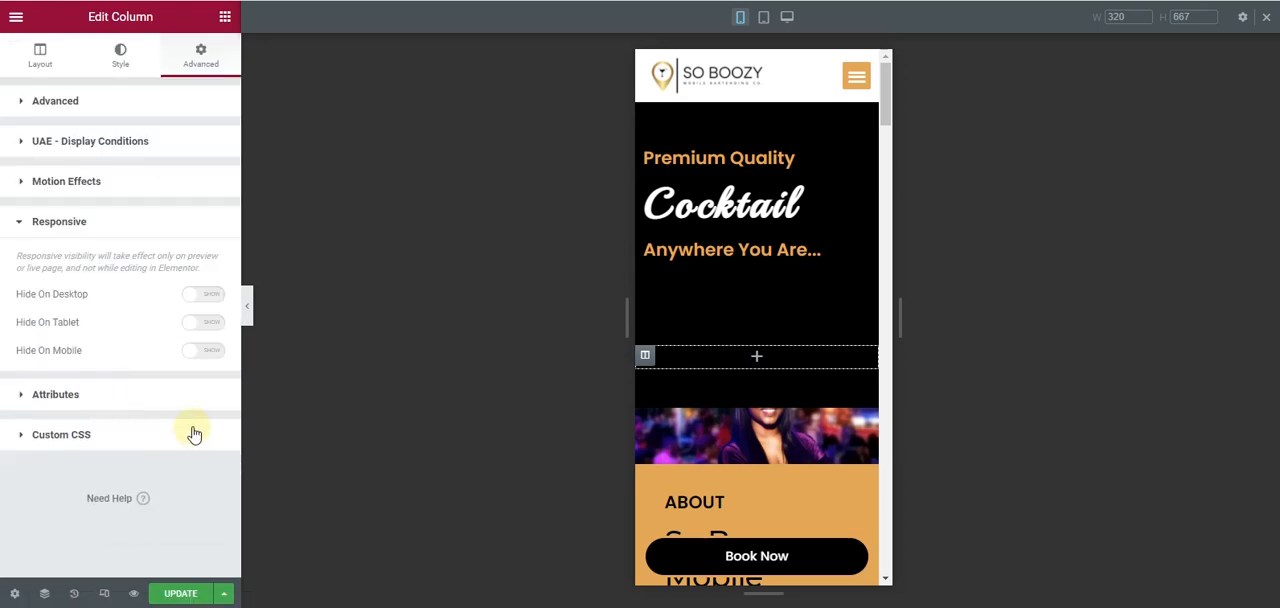
left_click(206, 357)
left_click(248, 306)
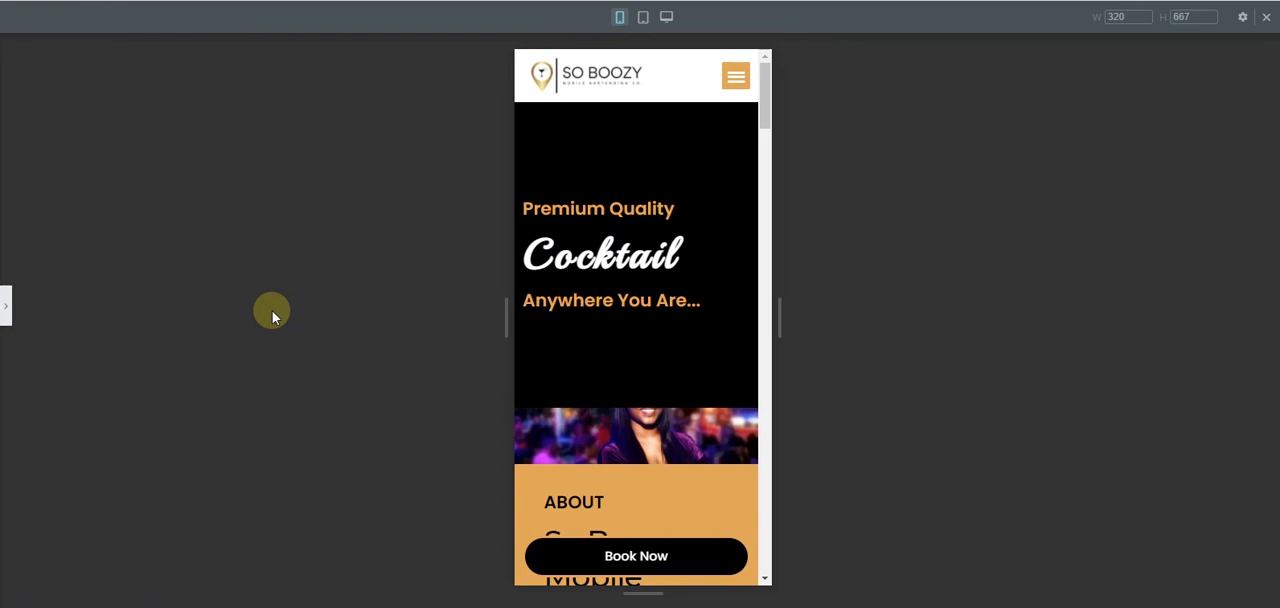
left_click(3, 308)
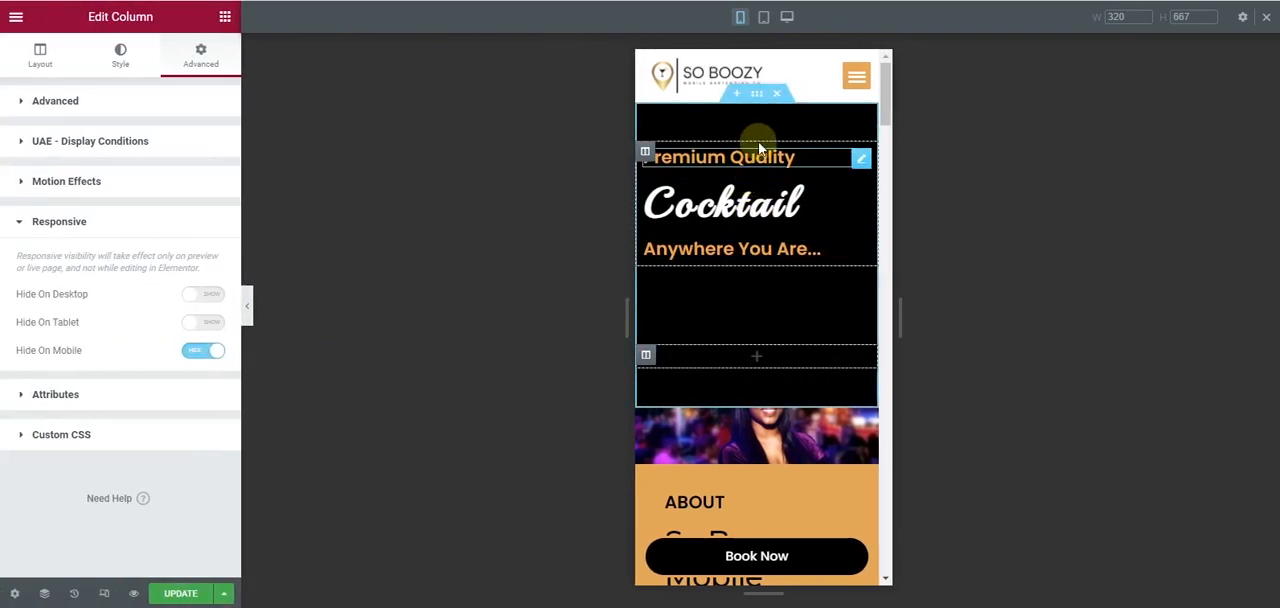
- Reduce the hero section's mobile minimum height to 343 px
left_click(757, 93)
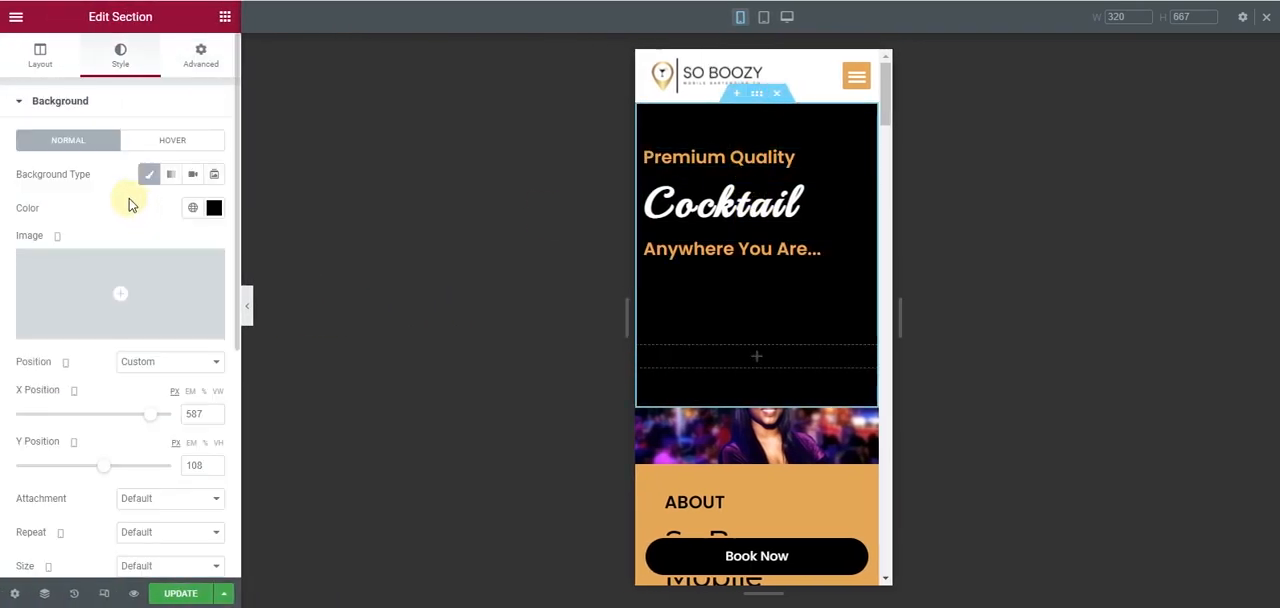
left_click(40, 56)
left_click_drag(55, 300, 52, 294)
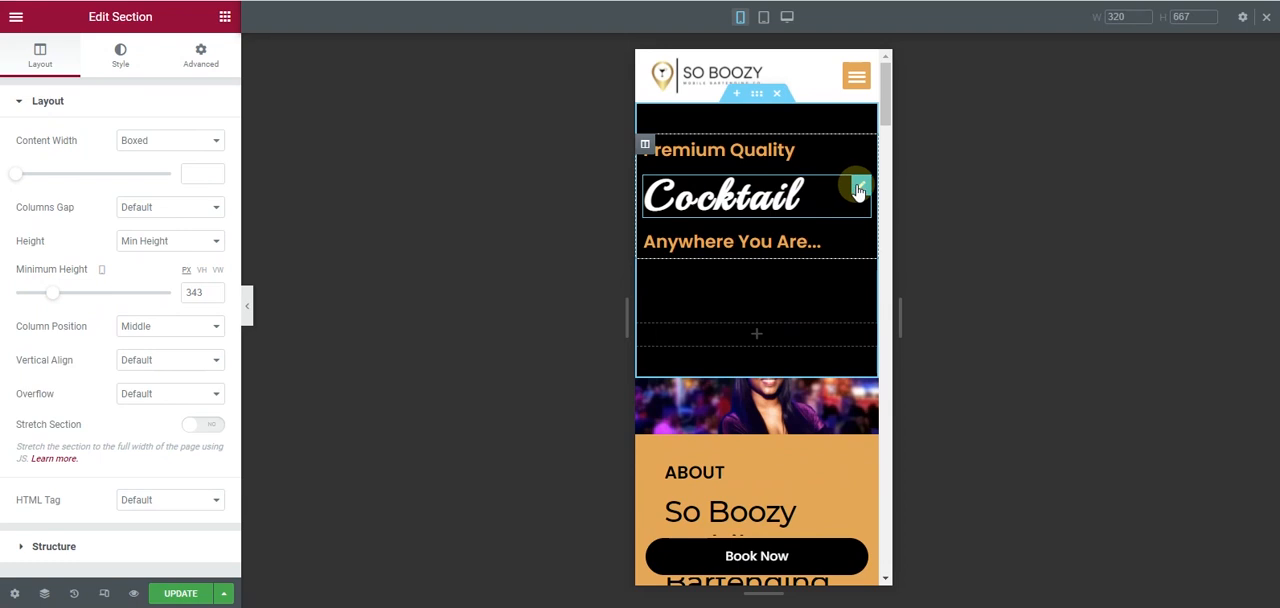
- Give the "Cocktail" heading a mobile top margin of -4%, with the other sides at 0
left_click(858, 190)
left_click(174, 52)
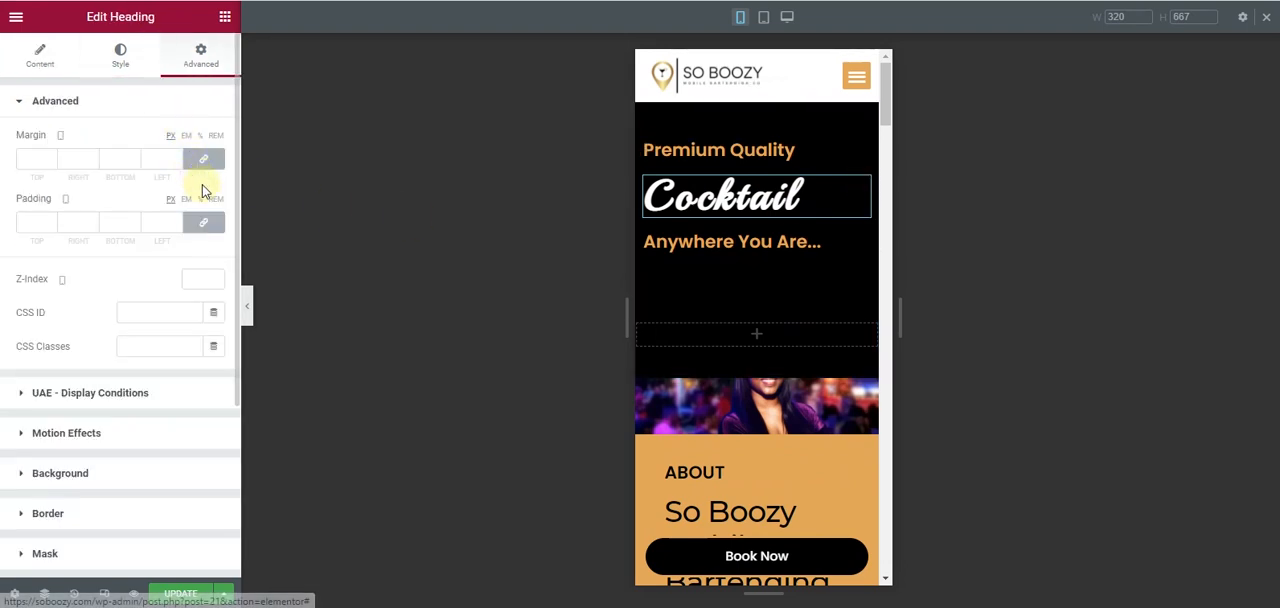
left_click(201, 158)
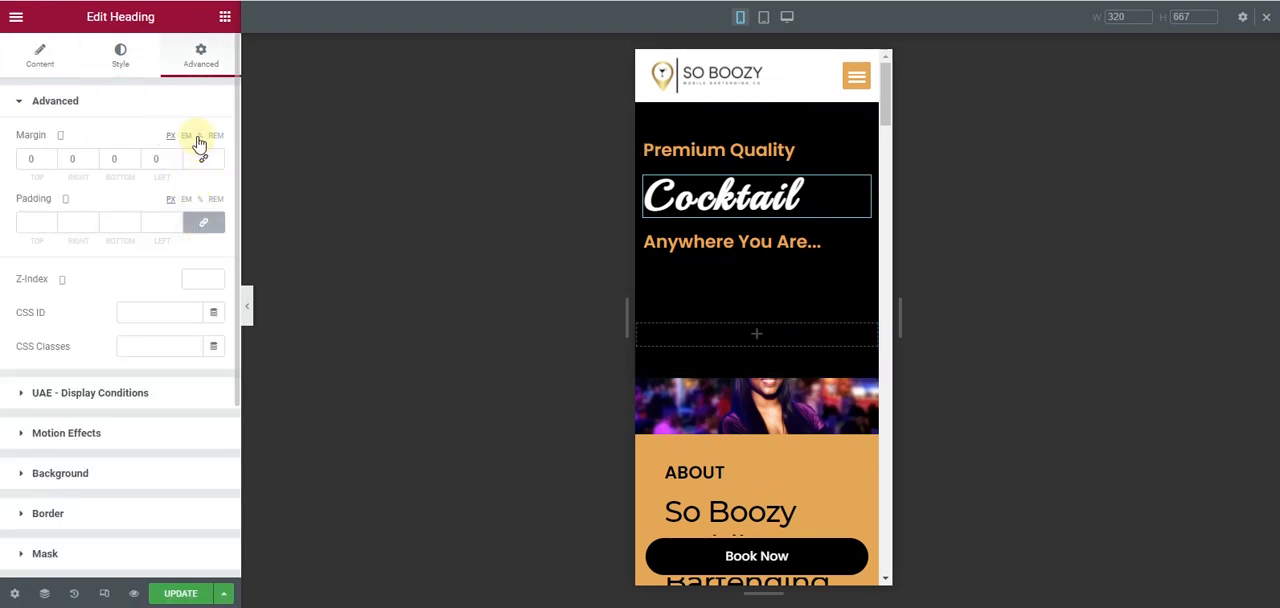
left_click(51, 165)
left_click(51, 165)
left_click(51, 165)
left_click(51, 165)
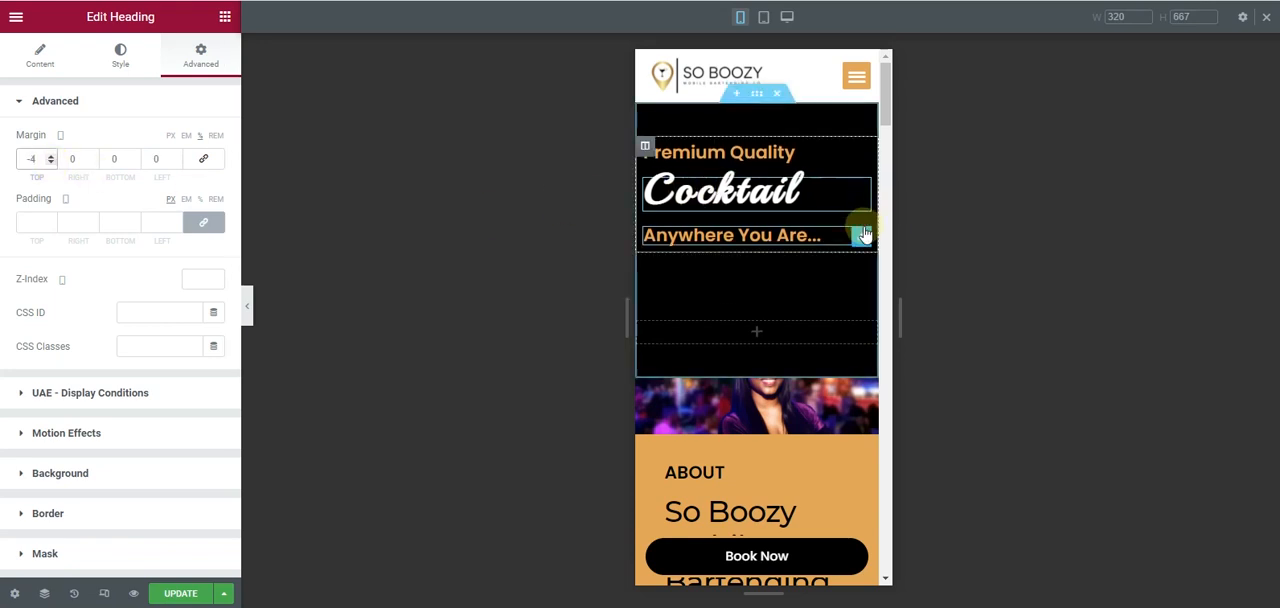
- Give the "Anywhere You Are..." heading a mobile top margin of -4%, with the other sides at 0
left_click(860, 236)
left_click(192, 62)
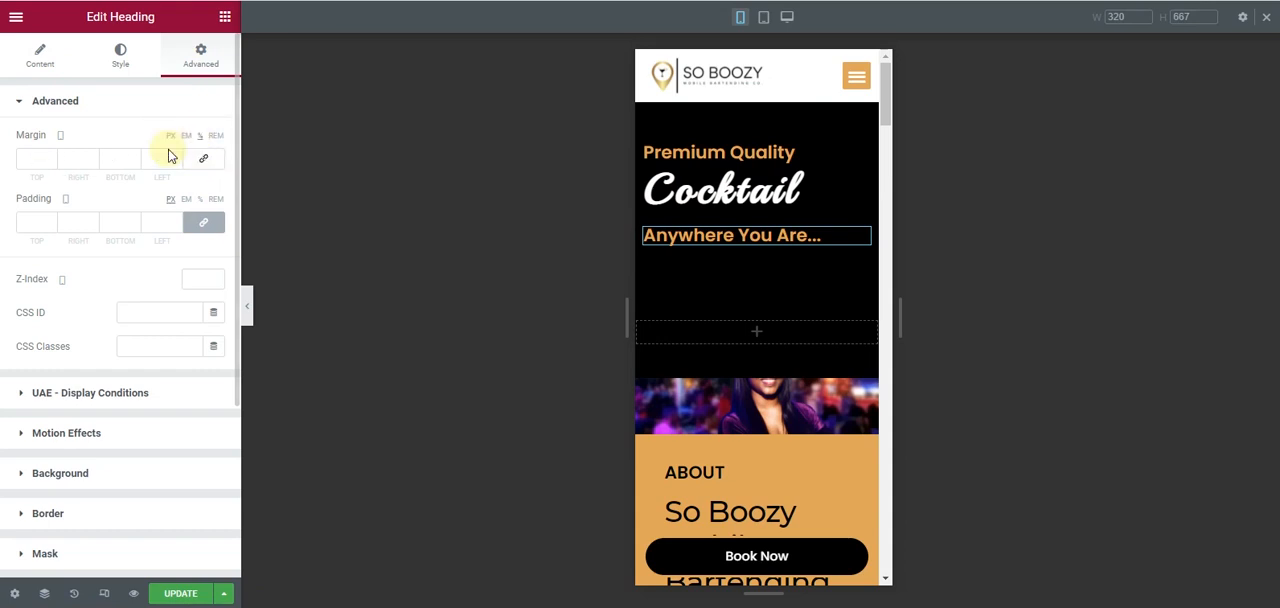
left_click(50, 164)
left_click(50, 164)
left_click(50, 164)
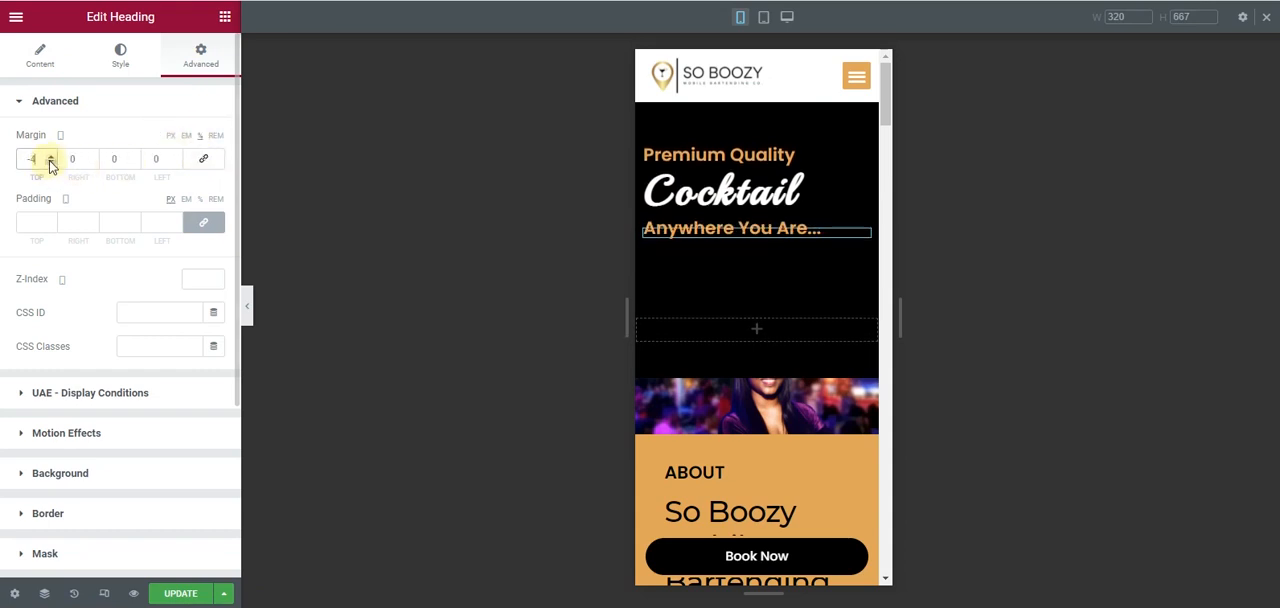
- Add an Image widget to the hero's empty second column and turn off that column's Hide On Mobile option
left_click(224, 17)
left_click_drag(78, 261, 735, 336)
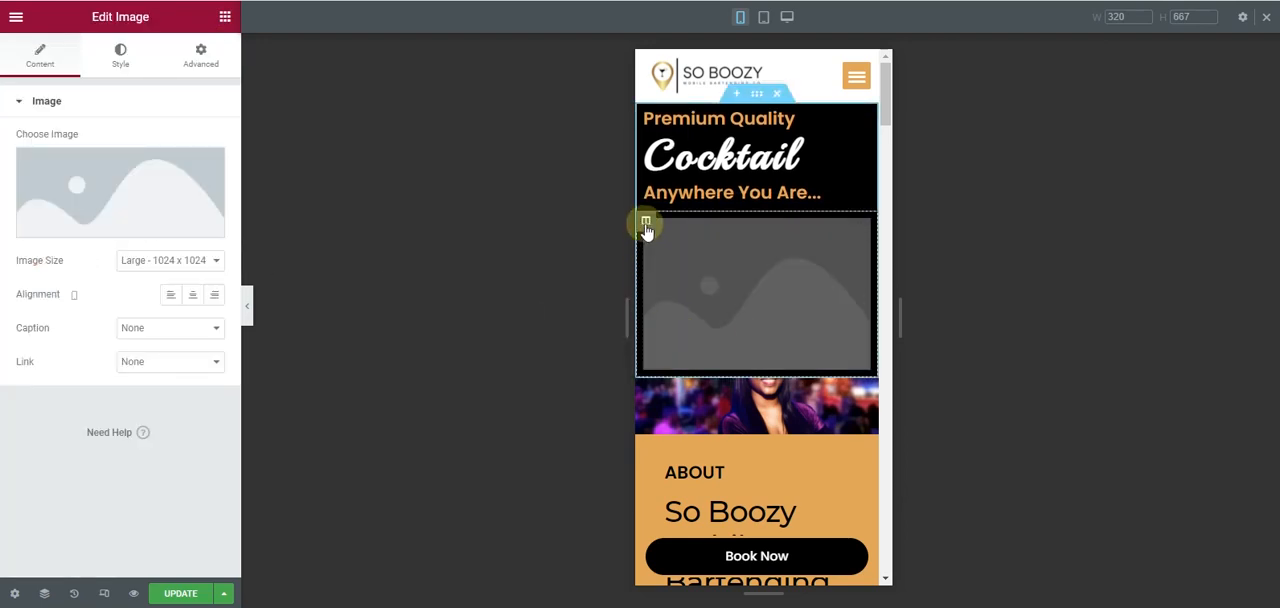
left_click(645, 222)
left_click(60, 461)
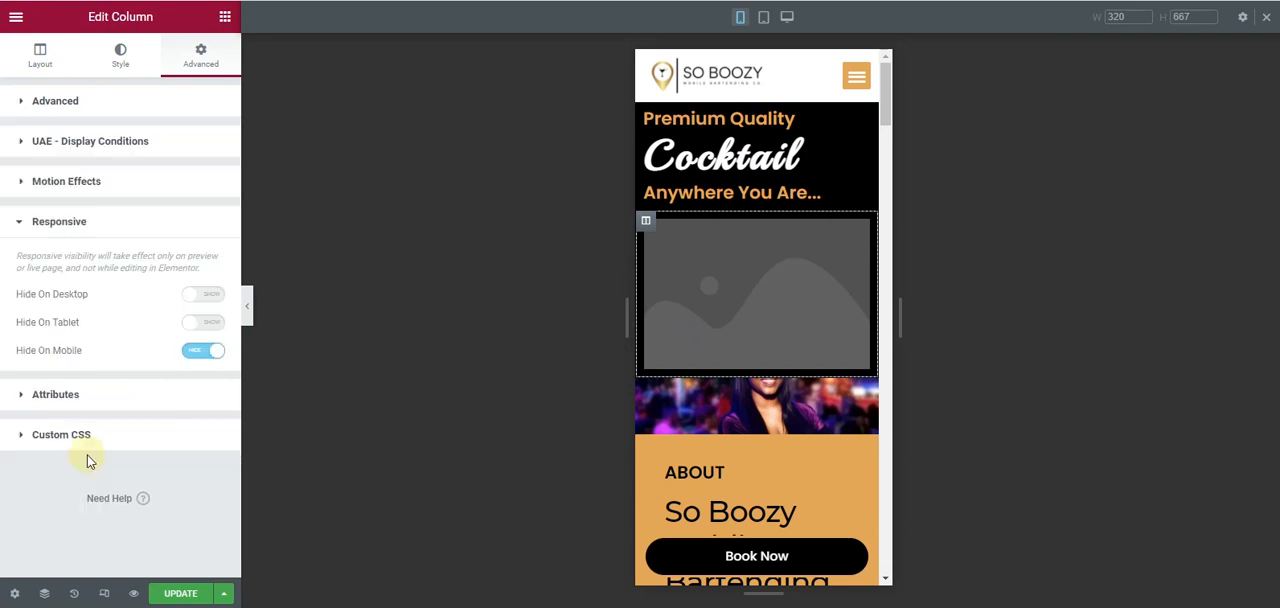
- Fill the hero's Image widget with Hero-Section-Banner-Final.png from the media library
left_click(809, 294)
left_click(145, 185)
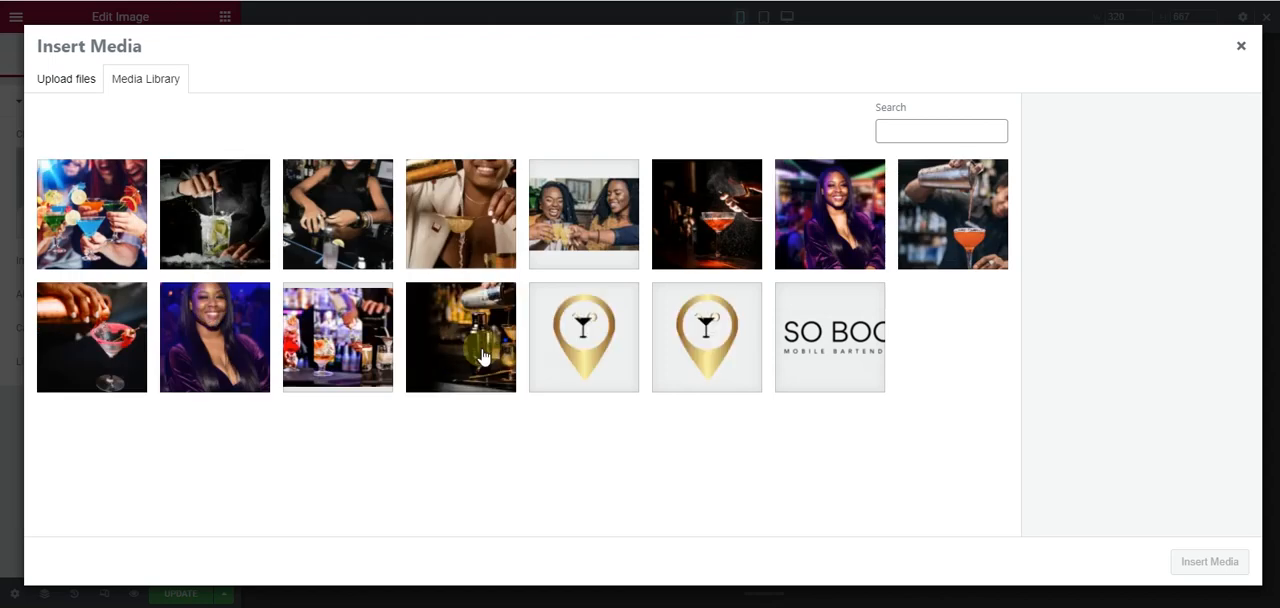
left_click(481, 356)
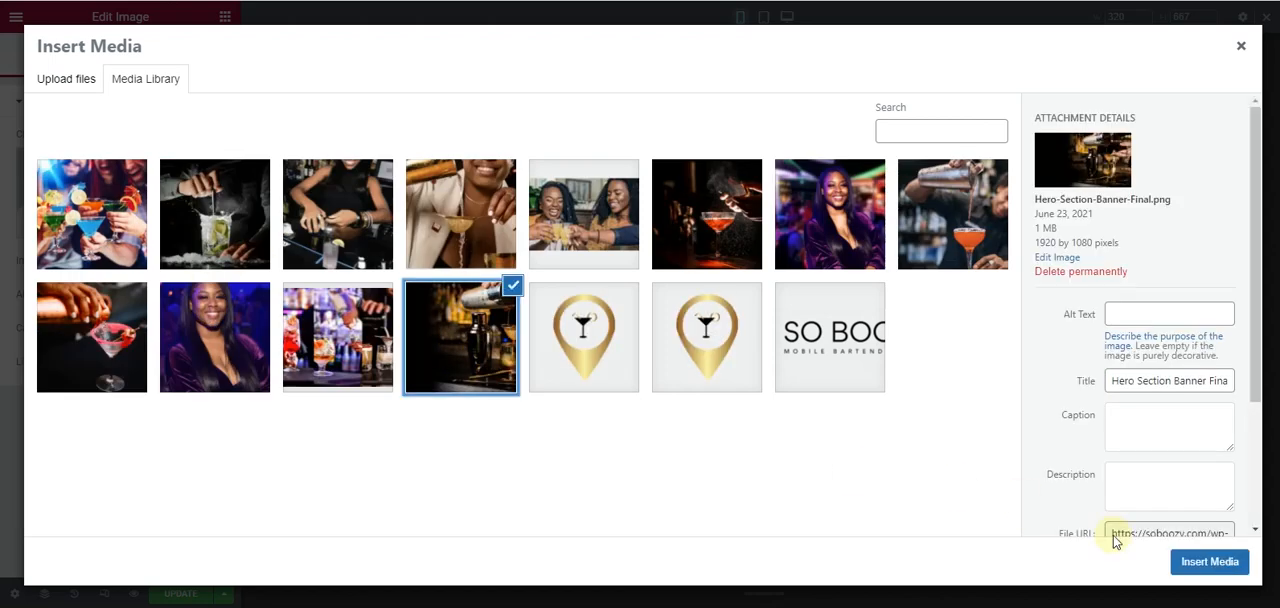
left_click(1210, 562)
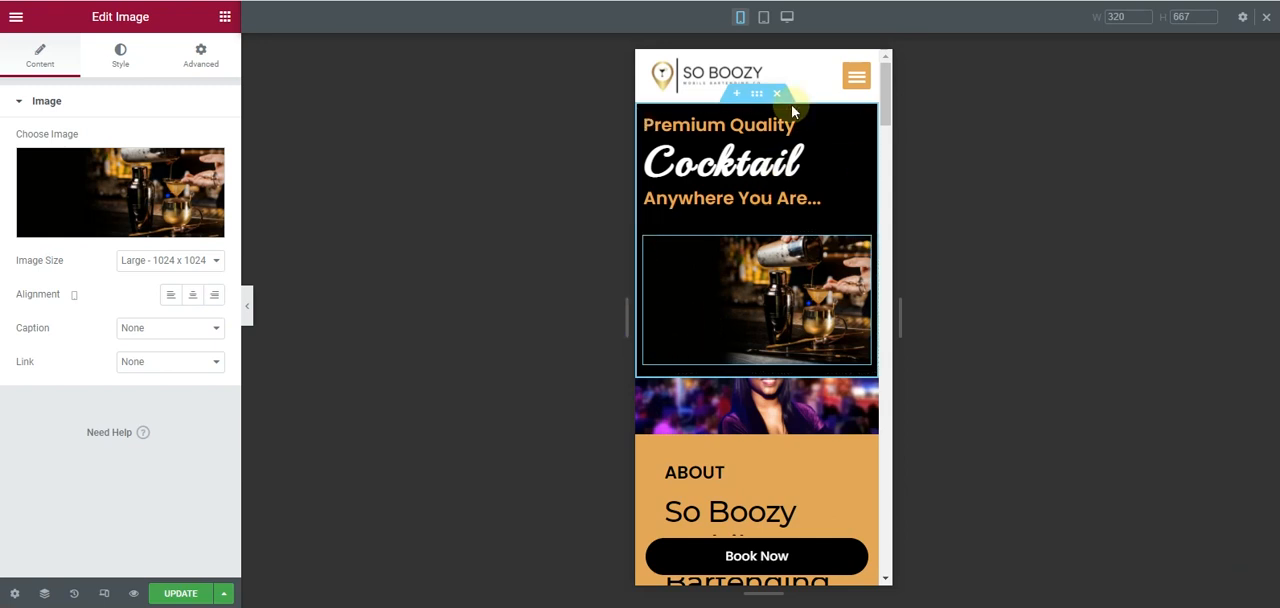
left_click(592, 342)
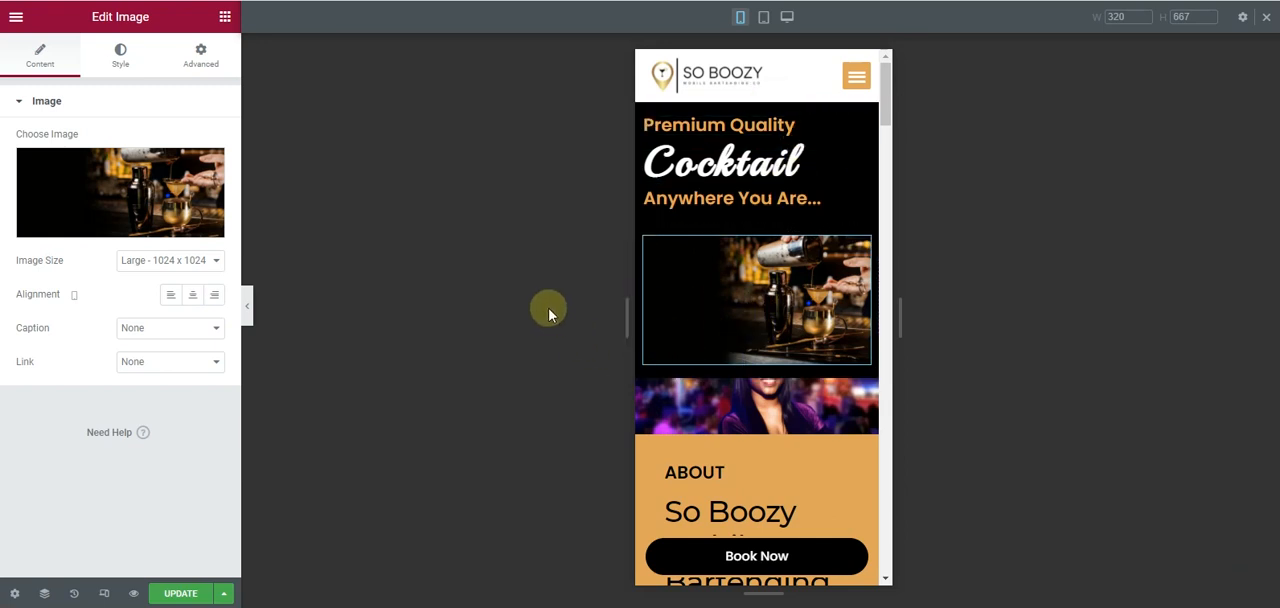
- Set the mobile height of the spacer over the woman's photo, above the About section, to 224 px
scroll(740, 260, "down", 2)
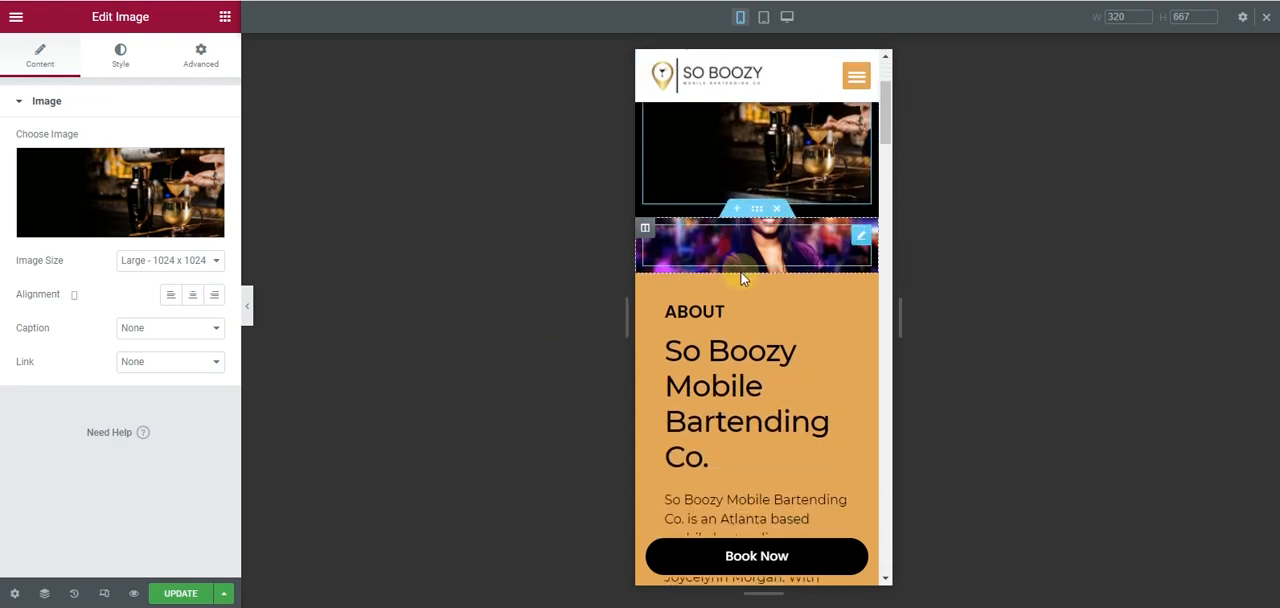
left_click(740, 247)
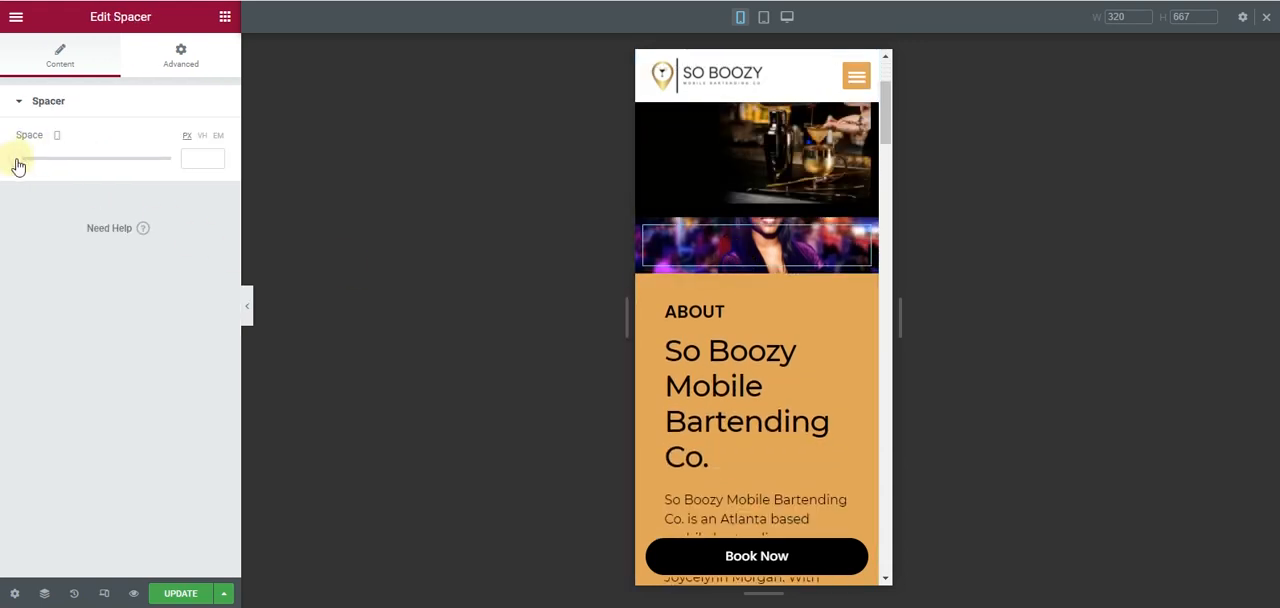
left_click_drag(17, 165, 74, 171)
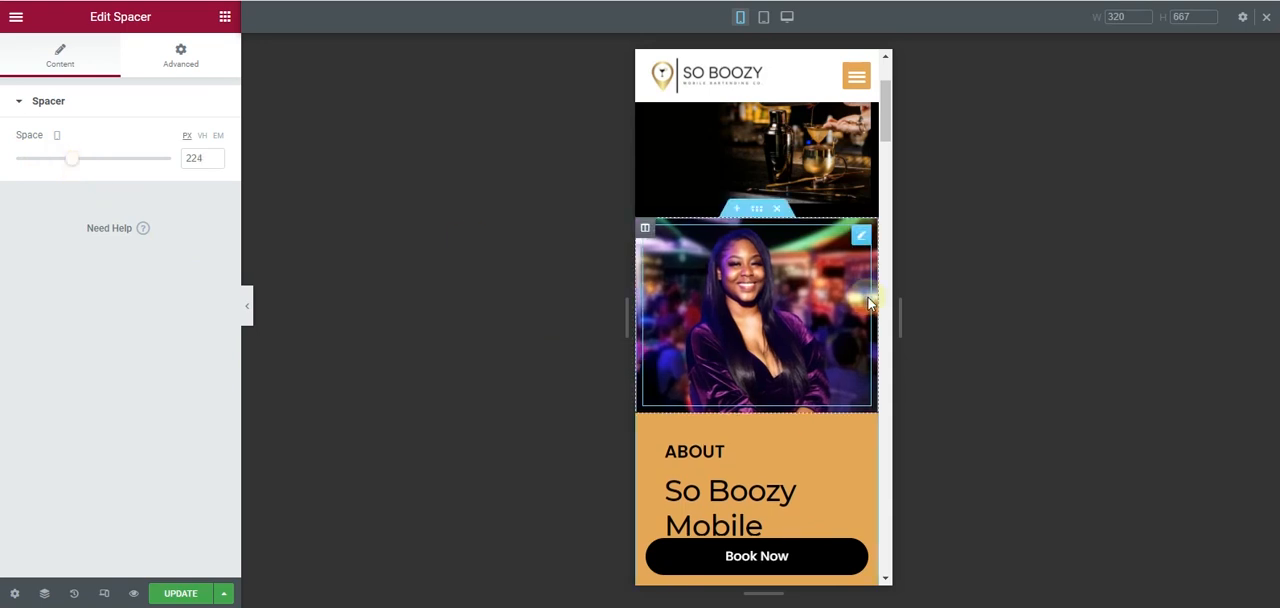
- Reverse the hero section's column order on mobile so the image sits above the headings
scroll(869, 304, "up", 2)
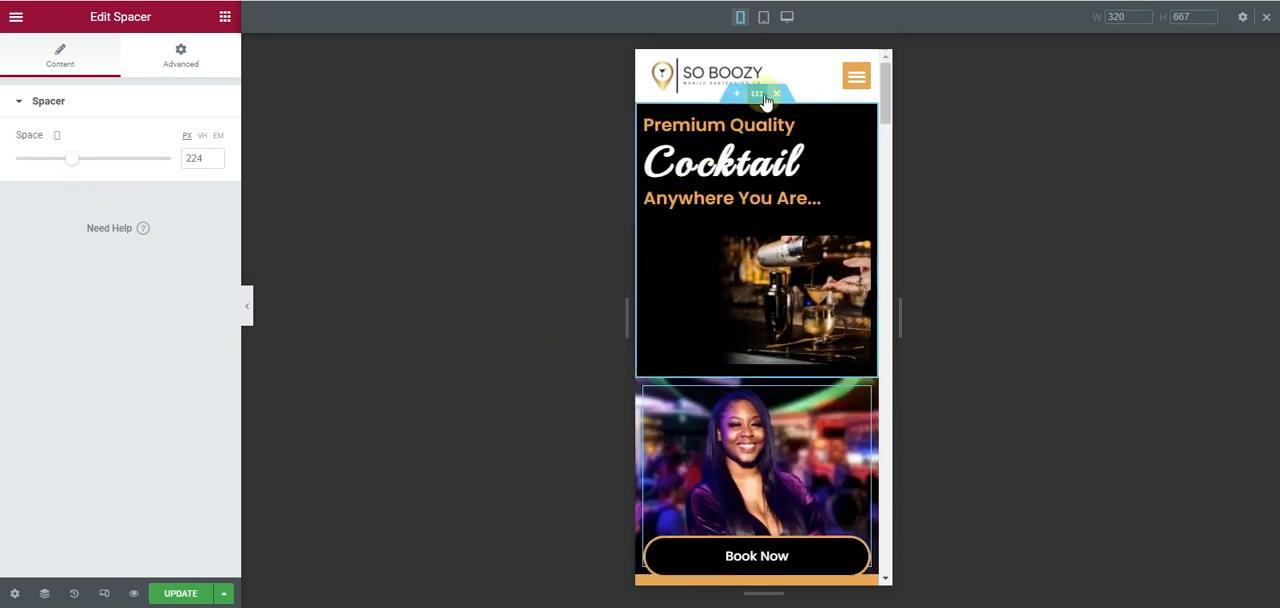
left_click(760, 95)
left_click(201, 57)
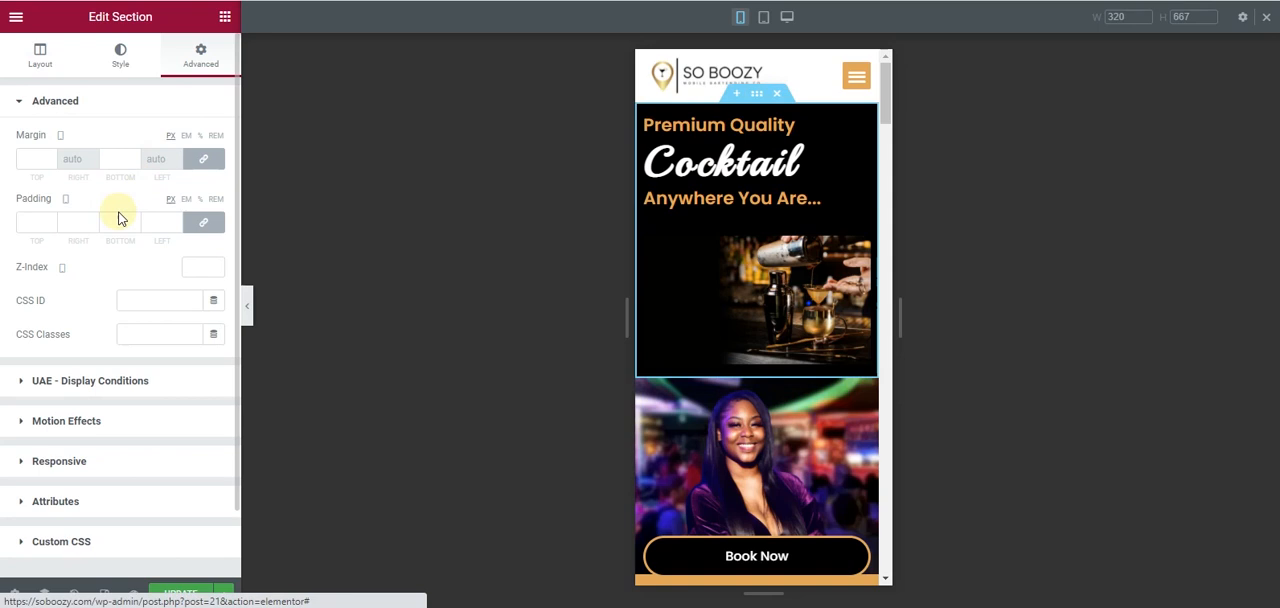
scroll(88, 352, "down", 1)
left_click(107, 393)
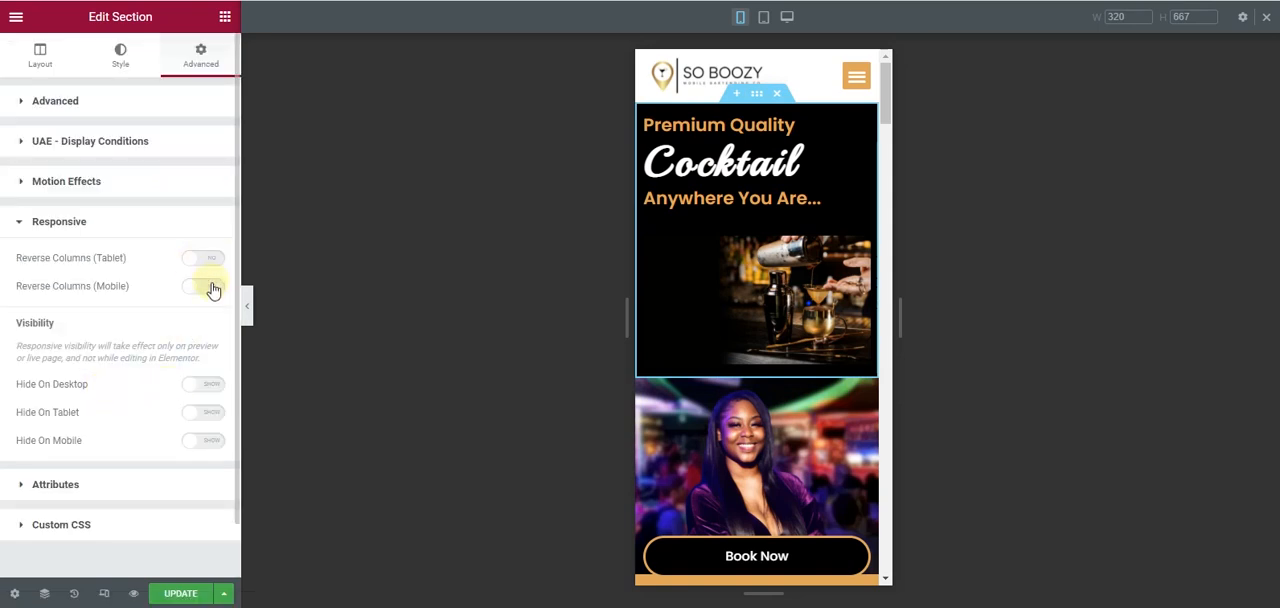
left_click(205, 287)
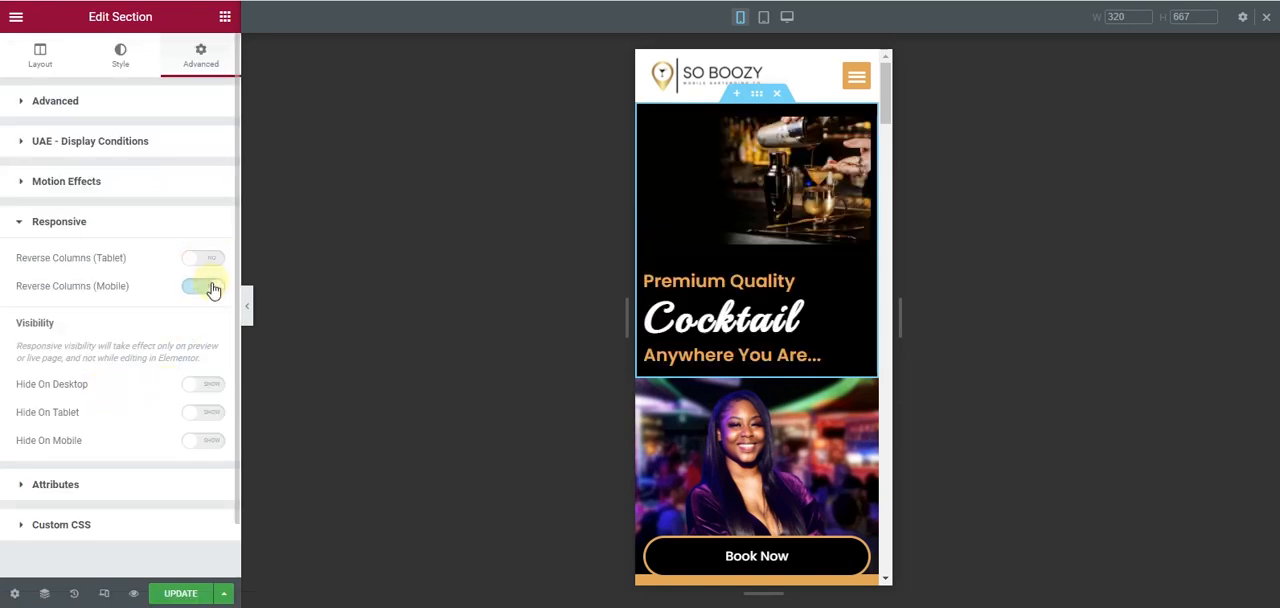
- Replace the hero image with a cocktail-pouring photo uploaded from the Web Images folder within the project folder on the desktop
left_click(815, 188)
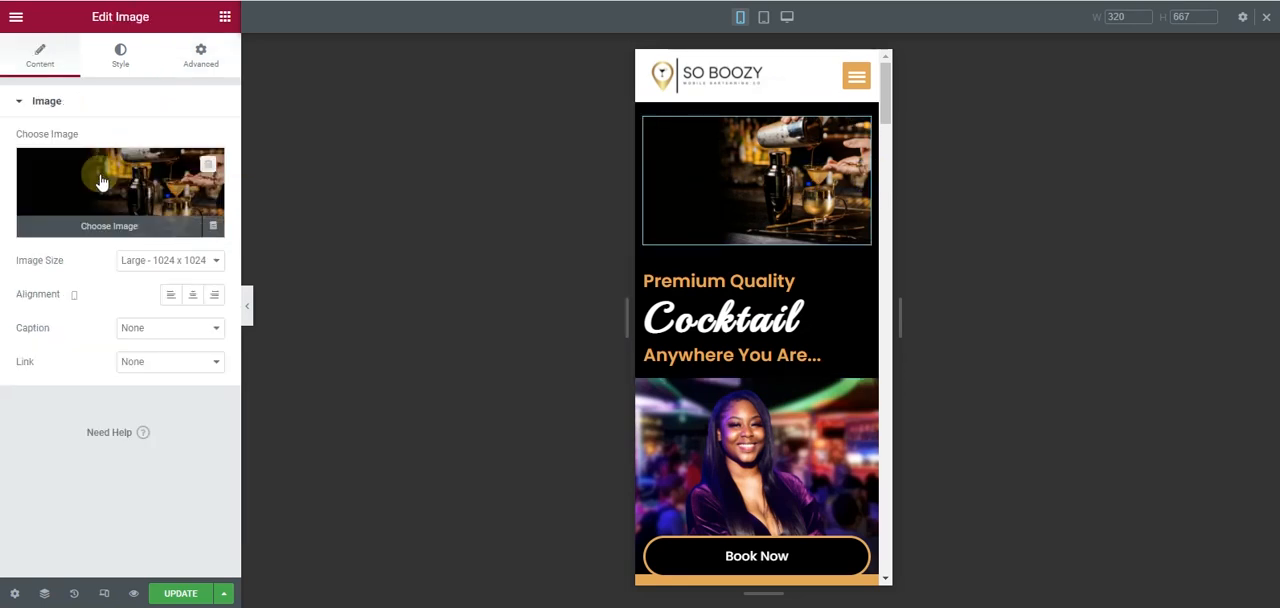
left_click(103, 183)
left_click(45, 86)
left_click(682, 306)
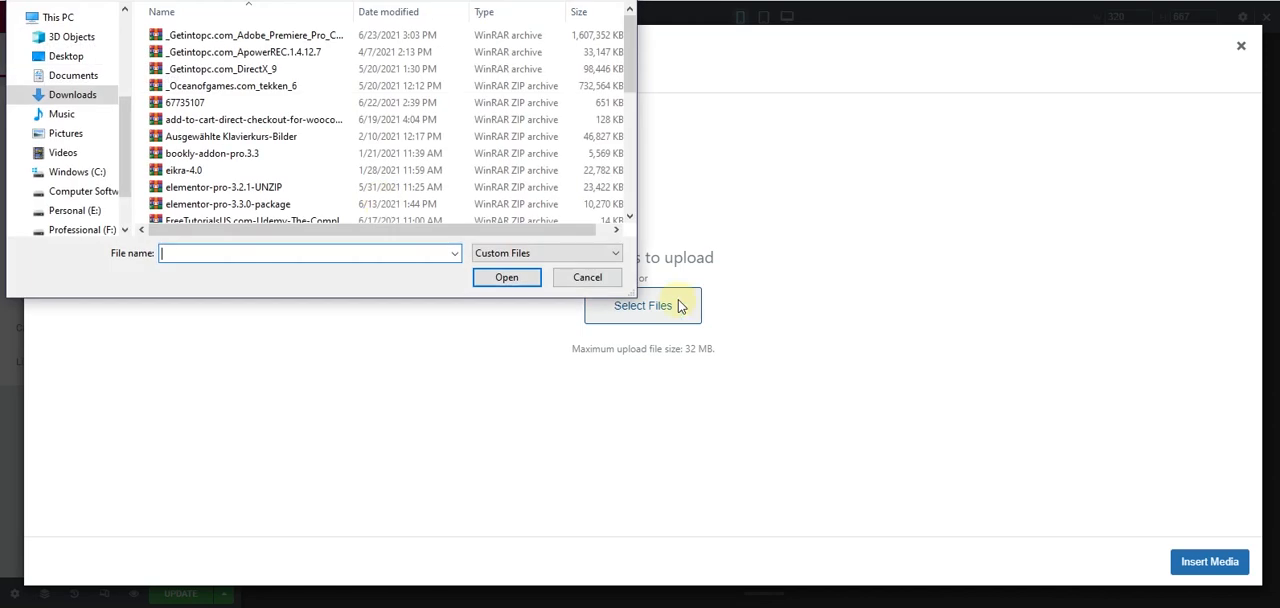
left_click(66, 56)
left_click(212, 46)
double_click(212, 46)
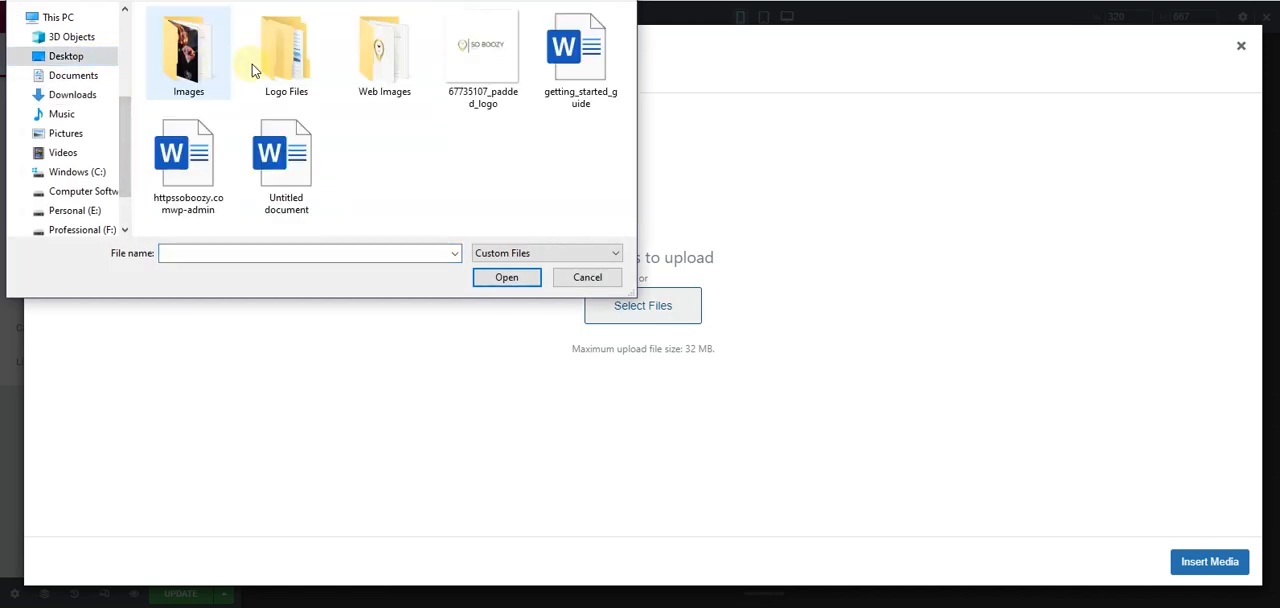
double_click(391, 42)
double_click(577, 80)
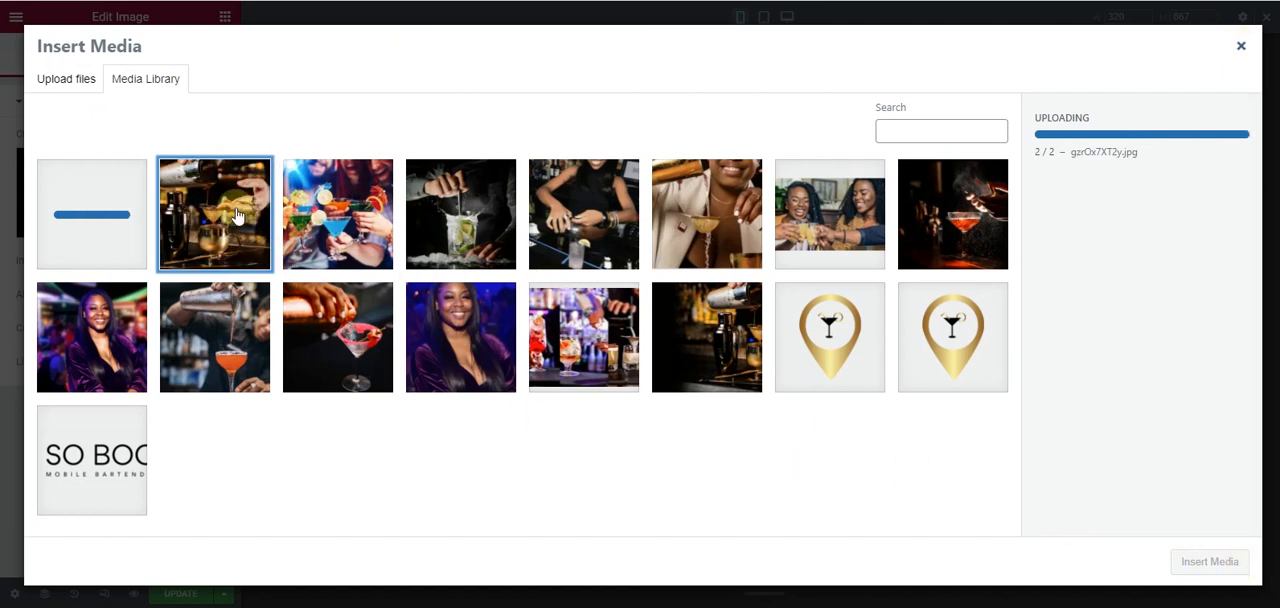
left_click(1215, 564)
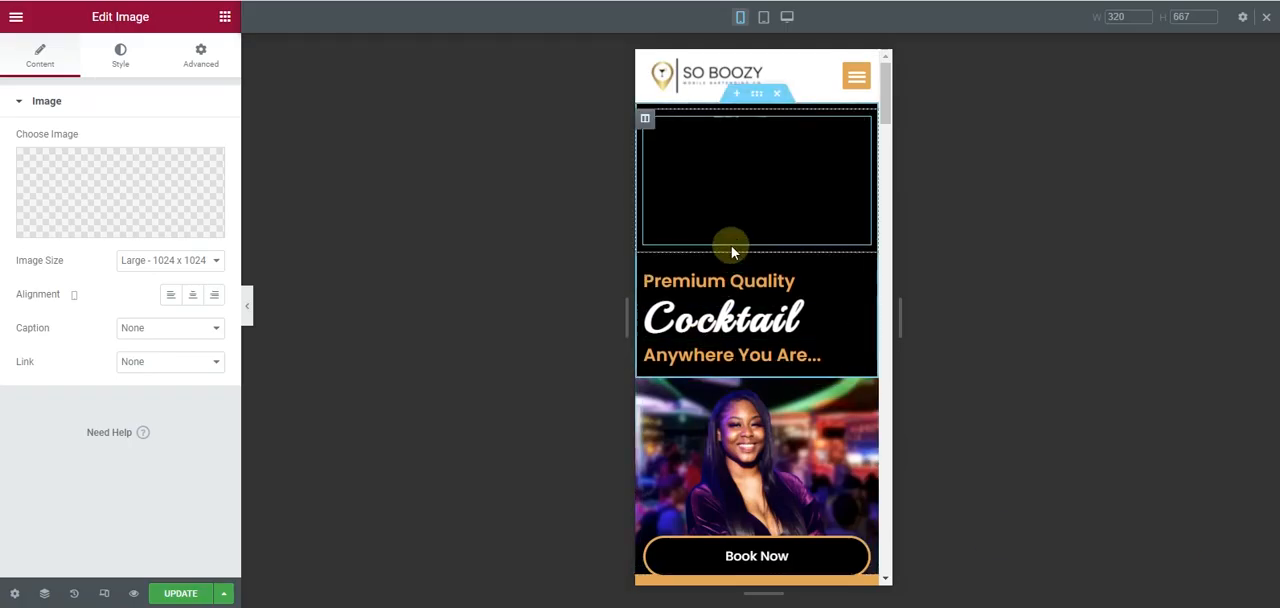
- Set the hero image column's mobile padding to 0 px on all sides
left_click(646, 121)
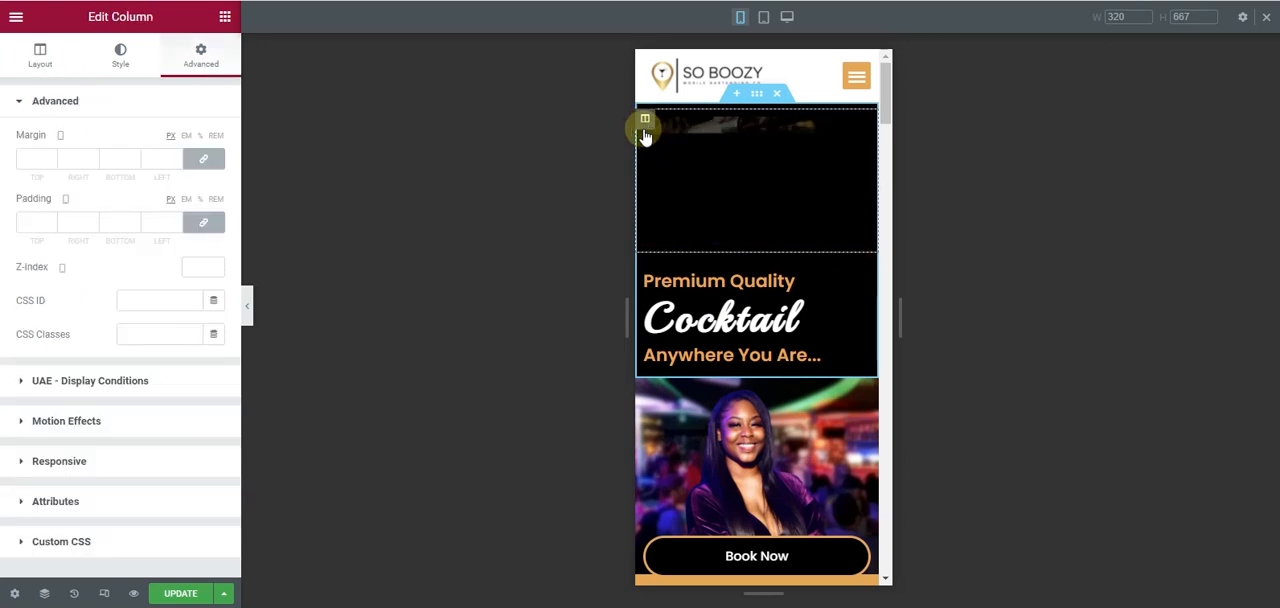
left_click(204, 225)
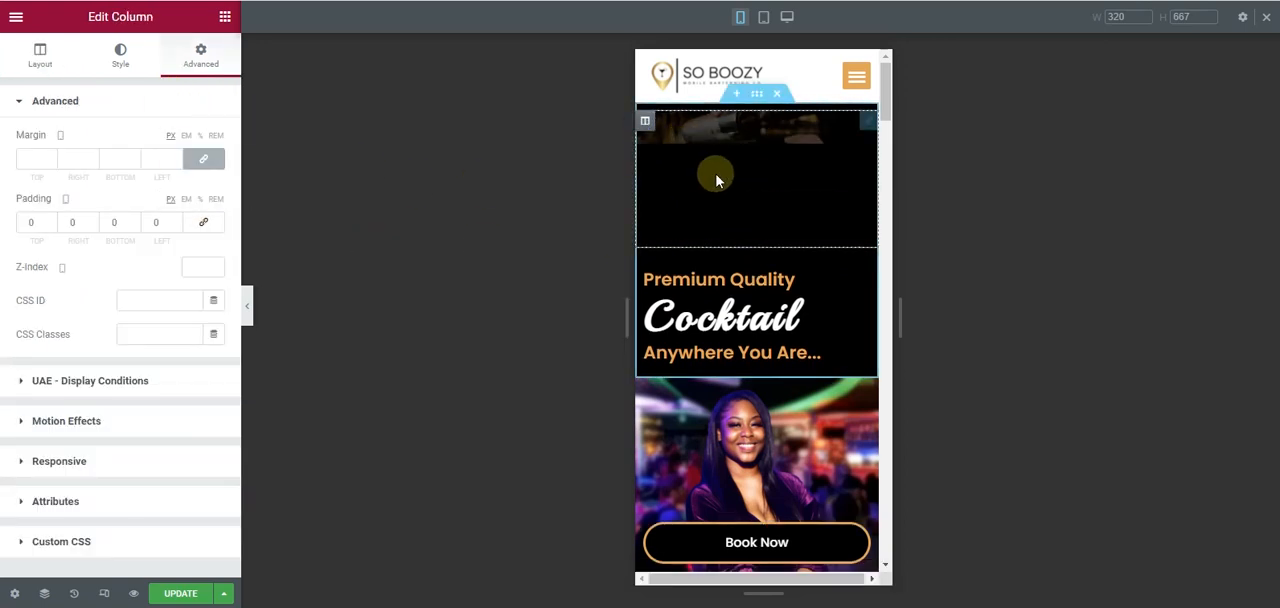
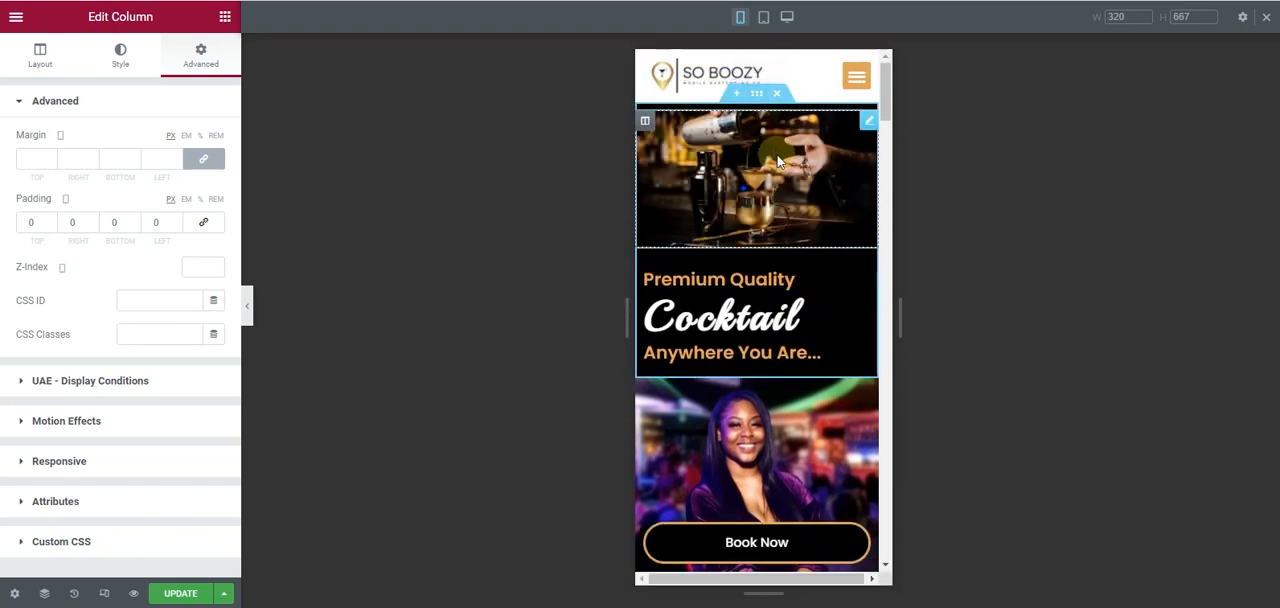
- Hide the hero section's cocktail-pouring image on desktop and tablet
left_click(778, 160)
left_click(200, 52)
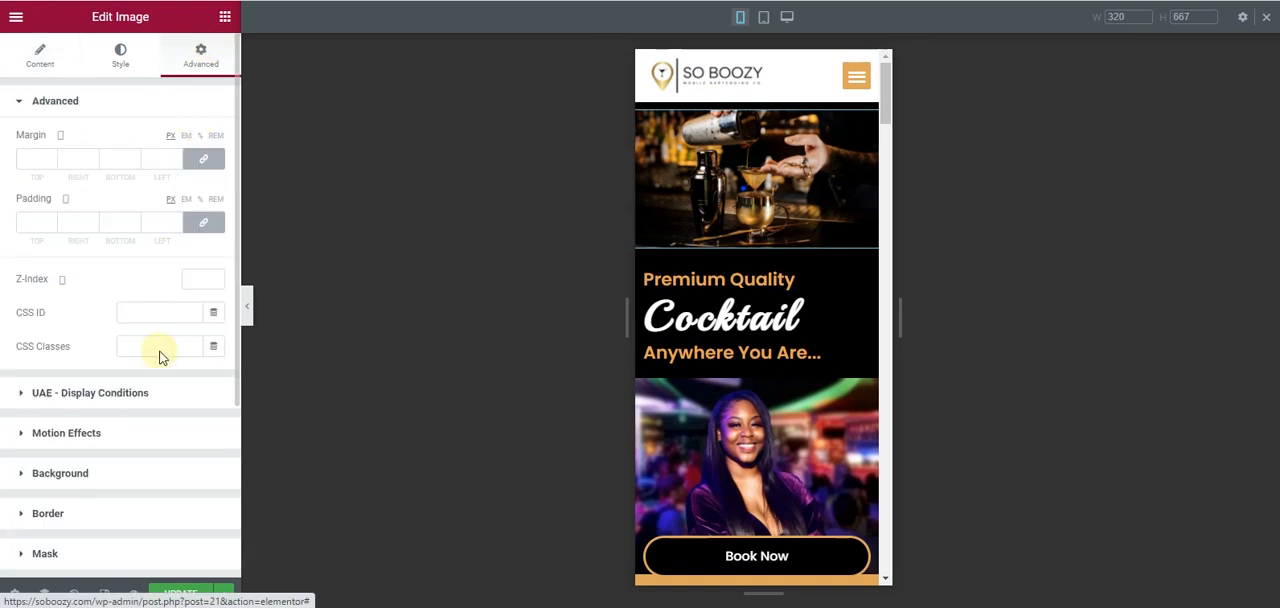
scroll(147, 417, "down", 3)
left_click(106, 470)
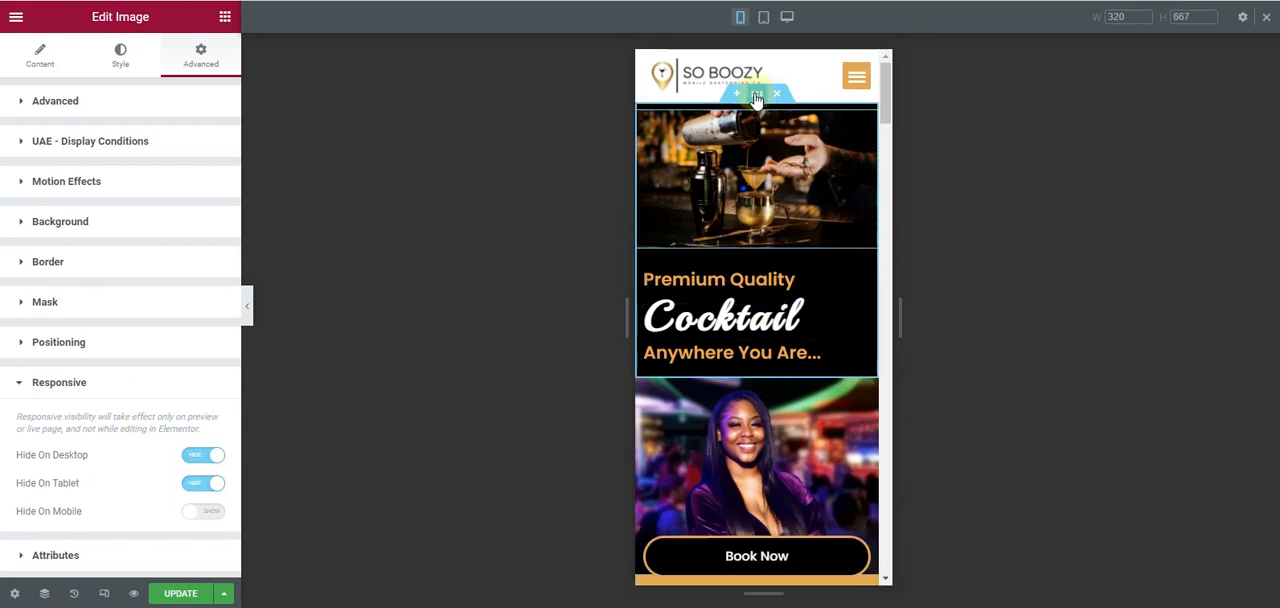
- Set the hero section's minimum height on mobile to 313 px
left_click(757, 97)
left_click(55, 66)
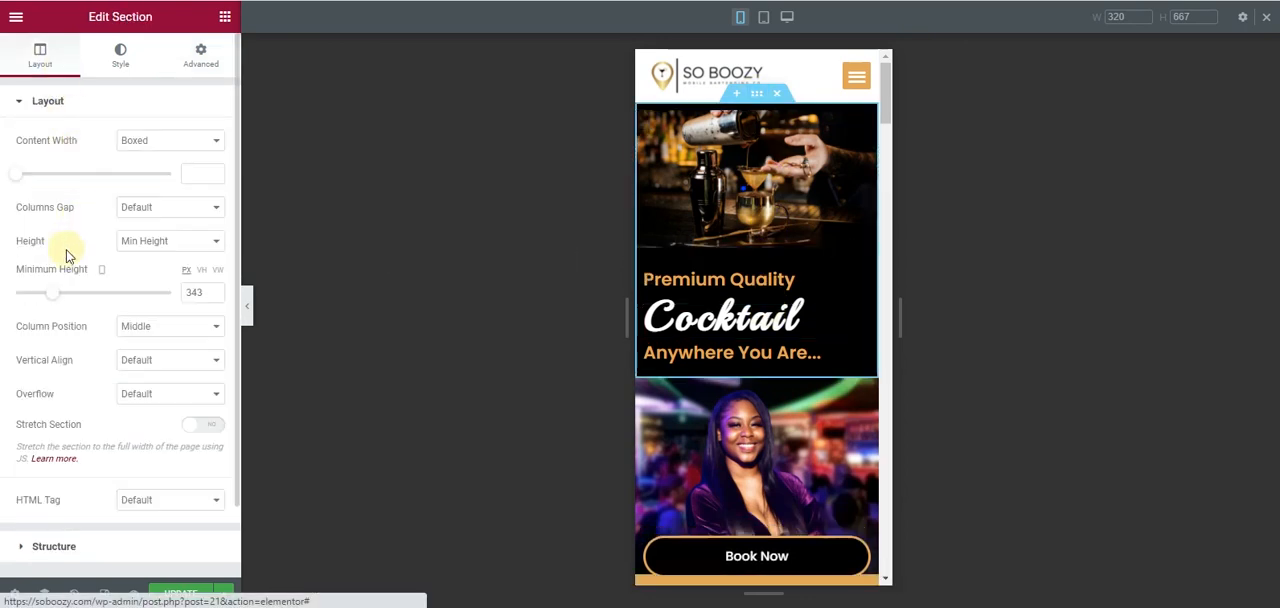
left_click_drag(53, 304, 63, 295)
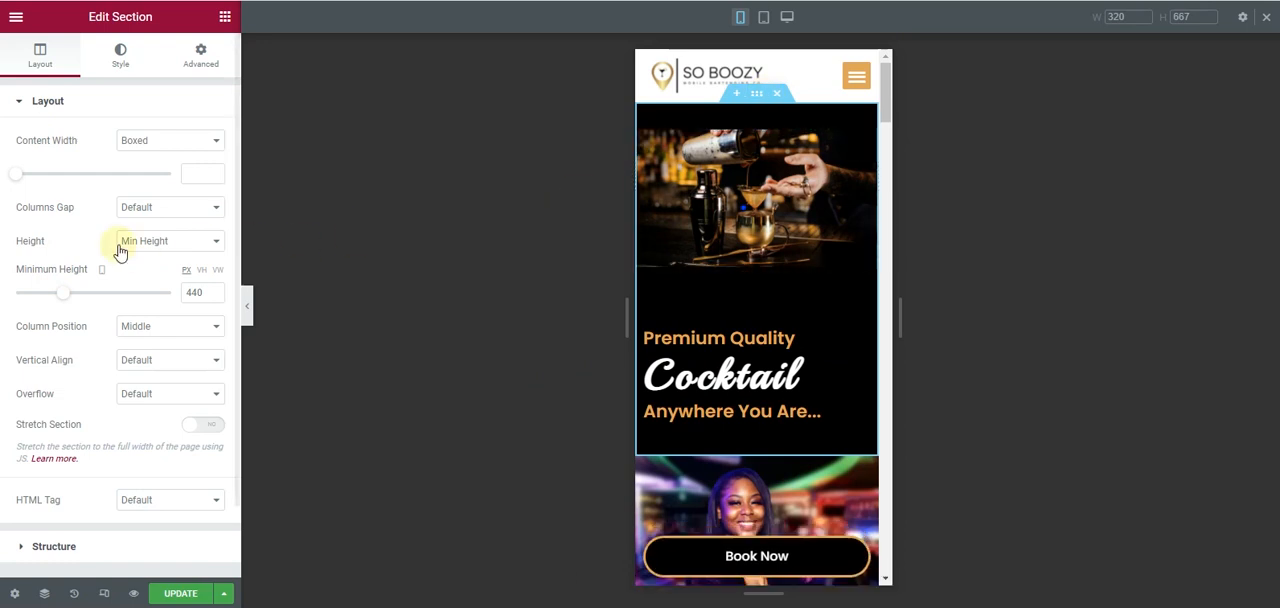
left_click_drag(63, 296, 51, 298)
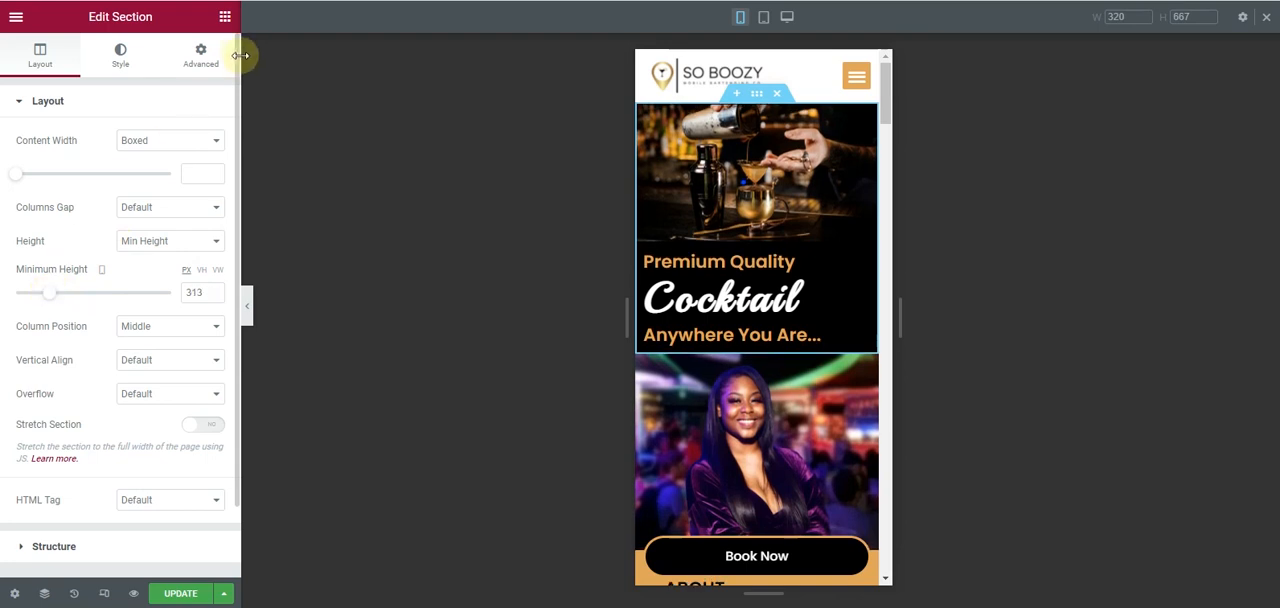
- Add a spacer below the hero headings and set its mobile height to 56 px
left_click(225, 16)
left_click_drag(130, 412, 707, 341)
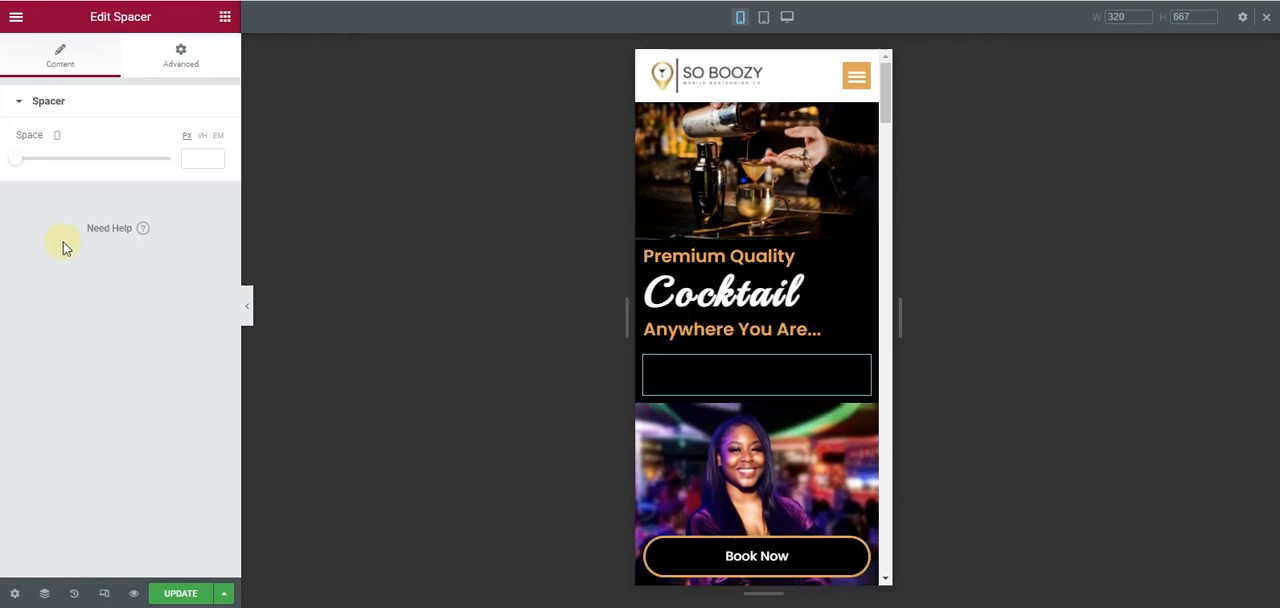
left_click_drag(16, 165, 28, 160)
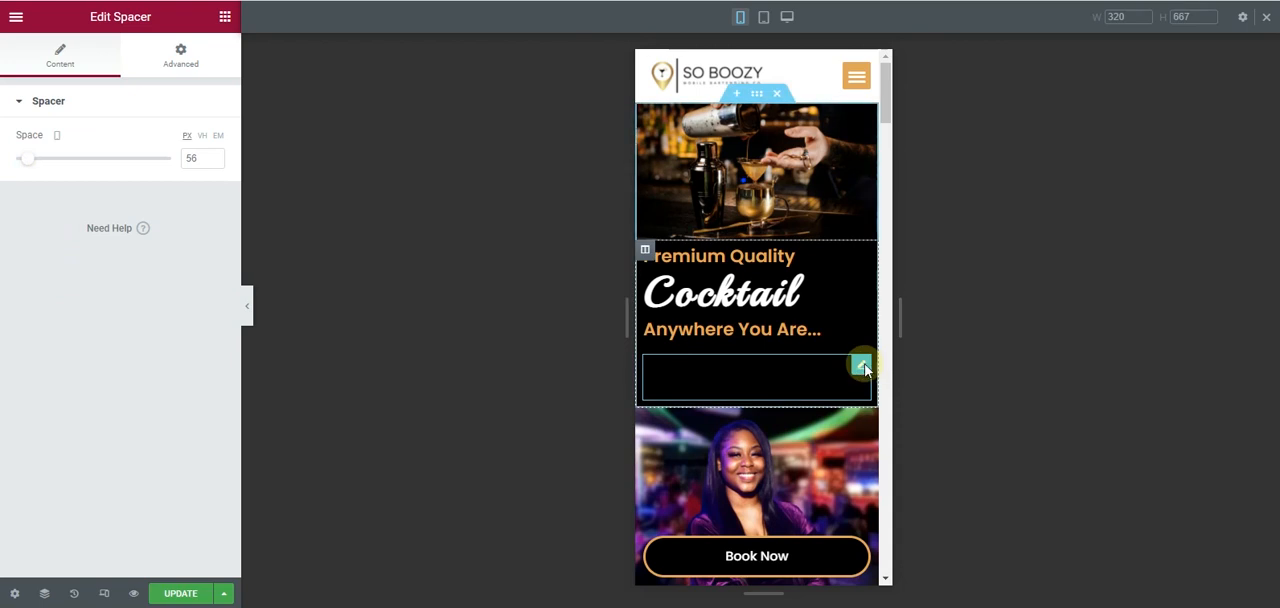
- Hide the spacer below the hero headings on desktop and tablet
right_click(866, 371)
left_click(190, 52)
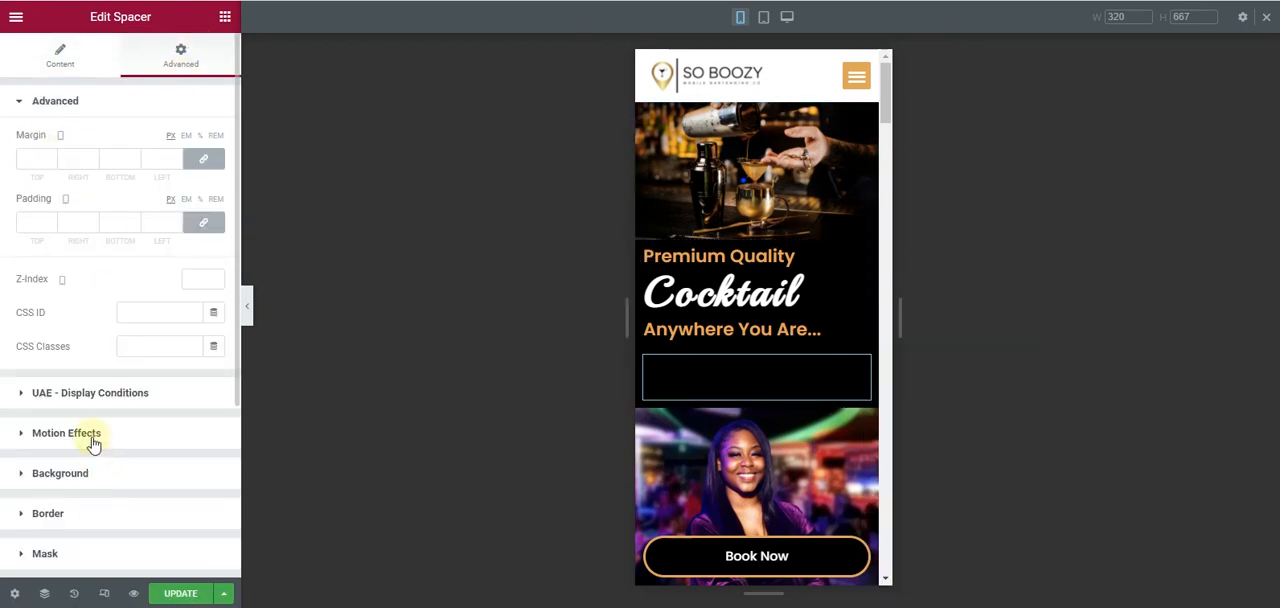
scroll(93, 444, "down", 2)
left_click(60, 473)
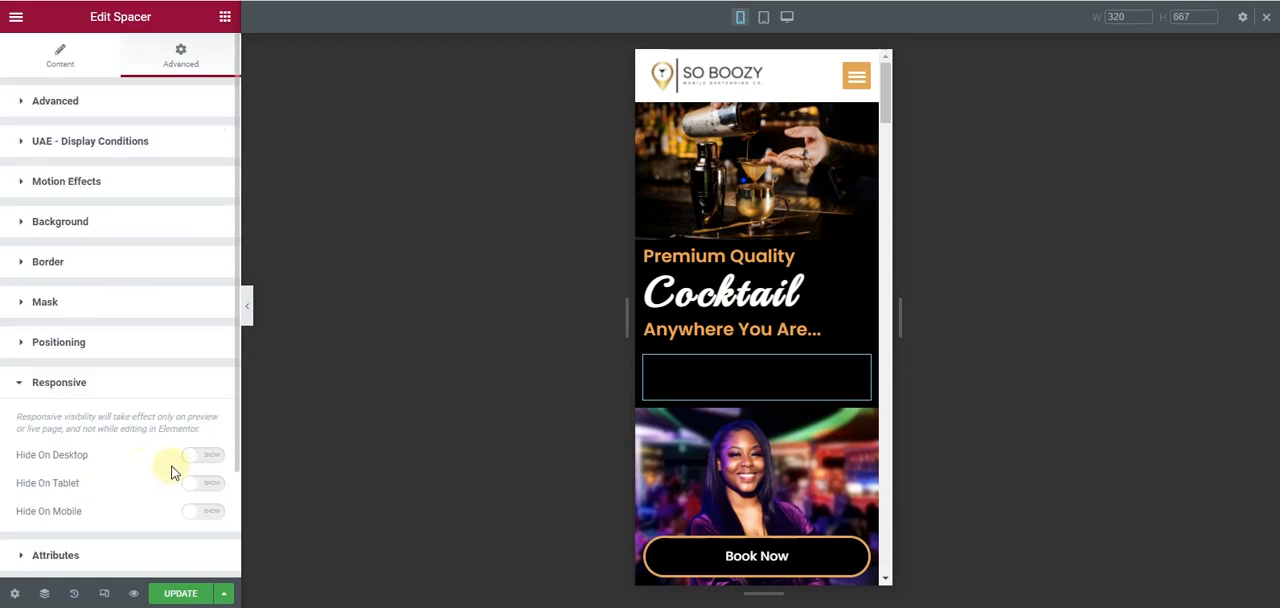
left_click(205, 456)
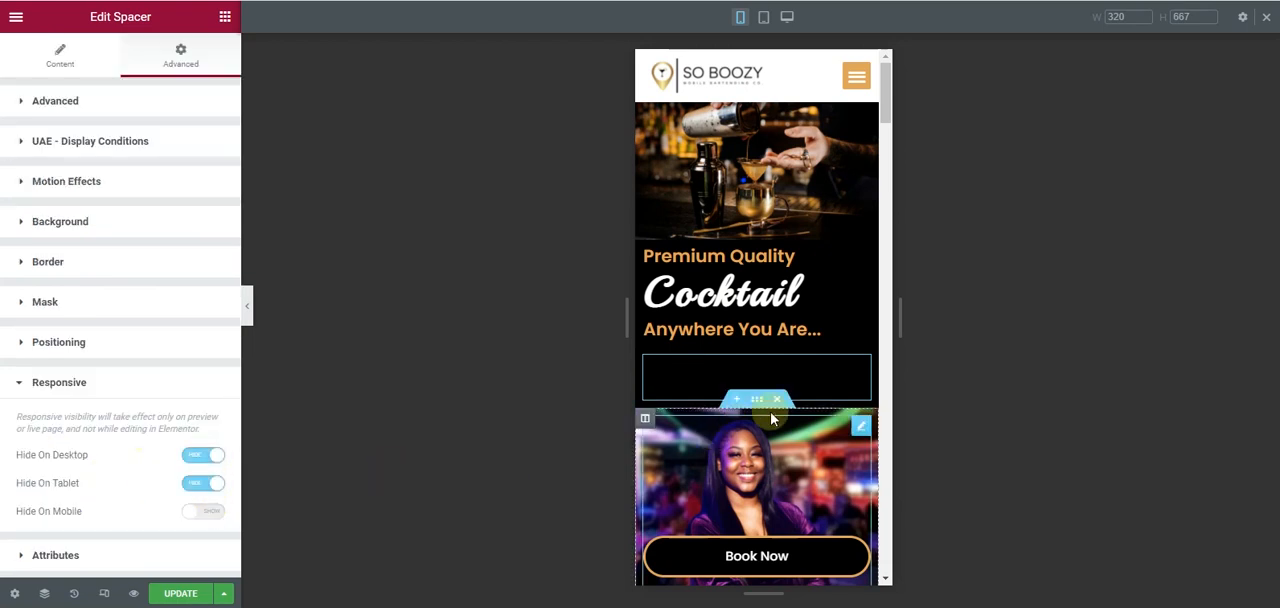
- Duplicate the hero spacer, place the copy above the Premium Quality heading and set its mobile height to 16 px
right_click(857, 364)
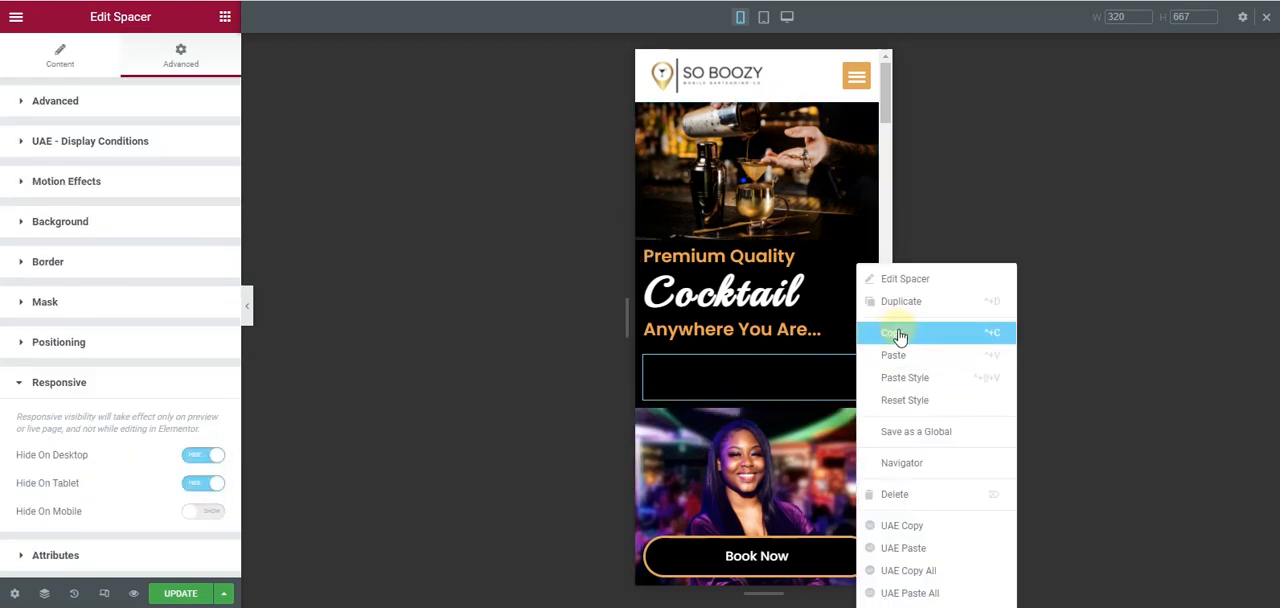
left_click(903, 301)
left_click_drag(864, 427, 833, 257)
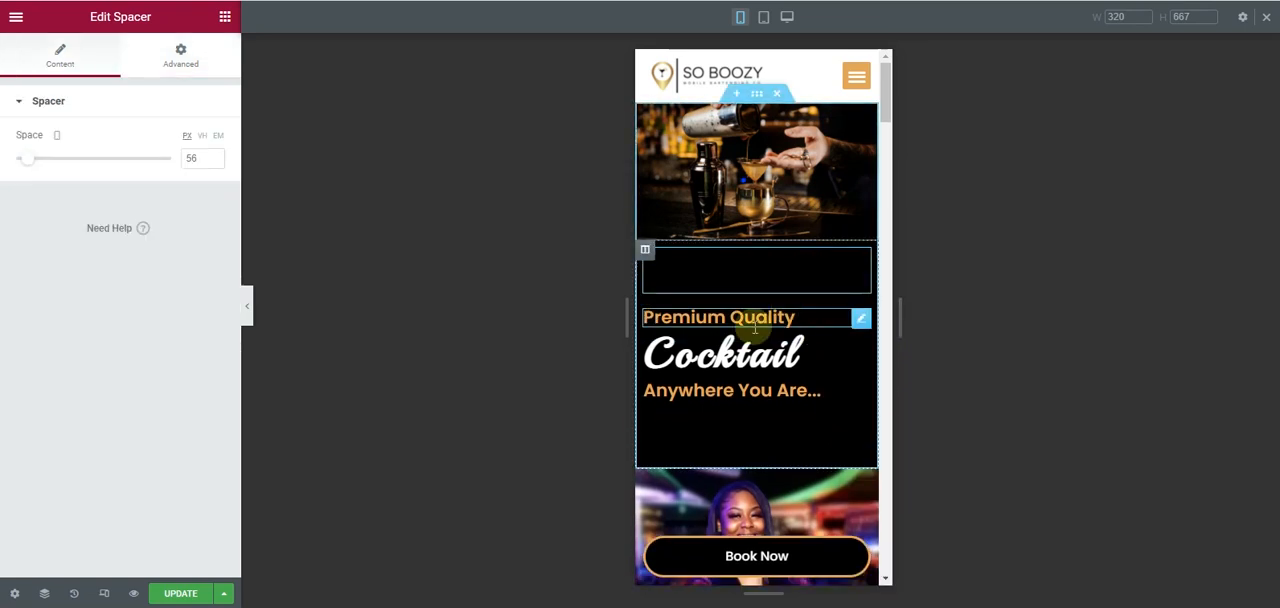
left_click_drag(33, 167, 20, 166)
- Review the mobile layout from the hero section down to the About section without the editing panel
left_click(248, 305)
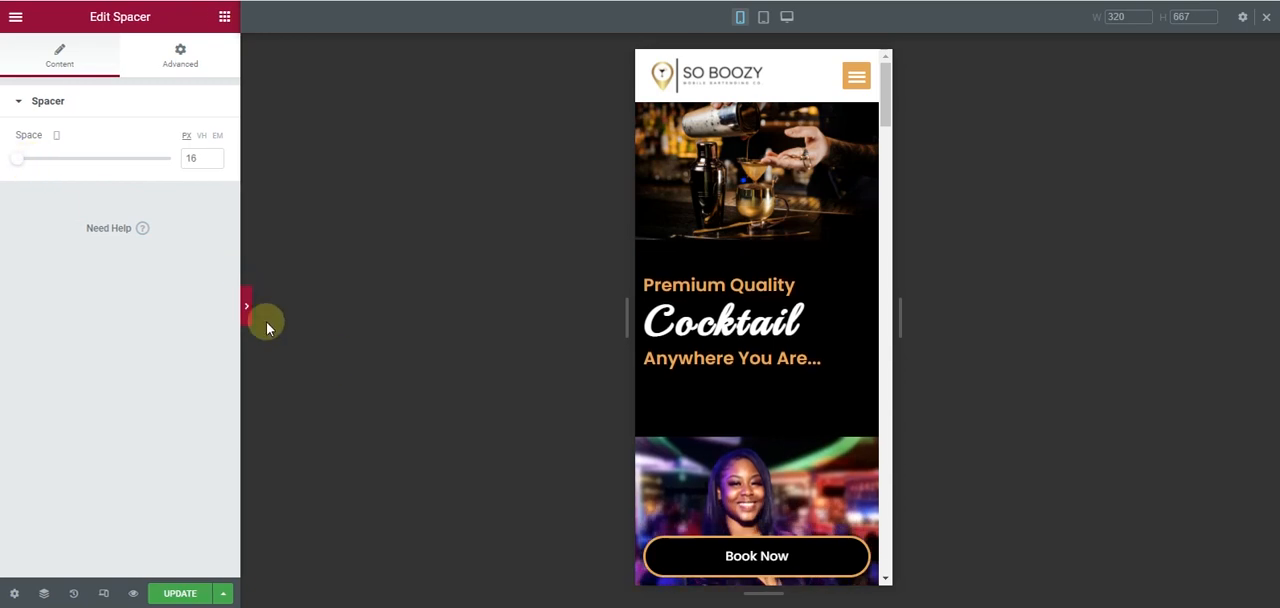
scroll(687, 250, "down", 3)
scroll(687, 250, "up", 3)
scroll(687, 250, "down", 5)
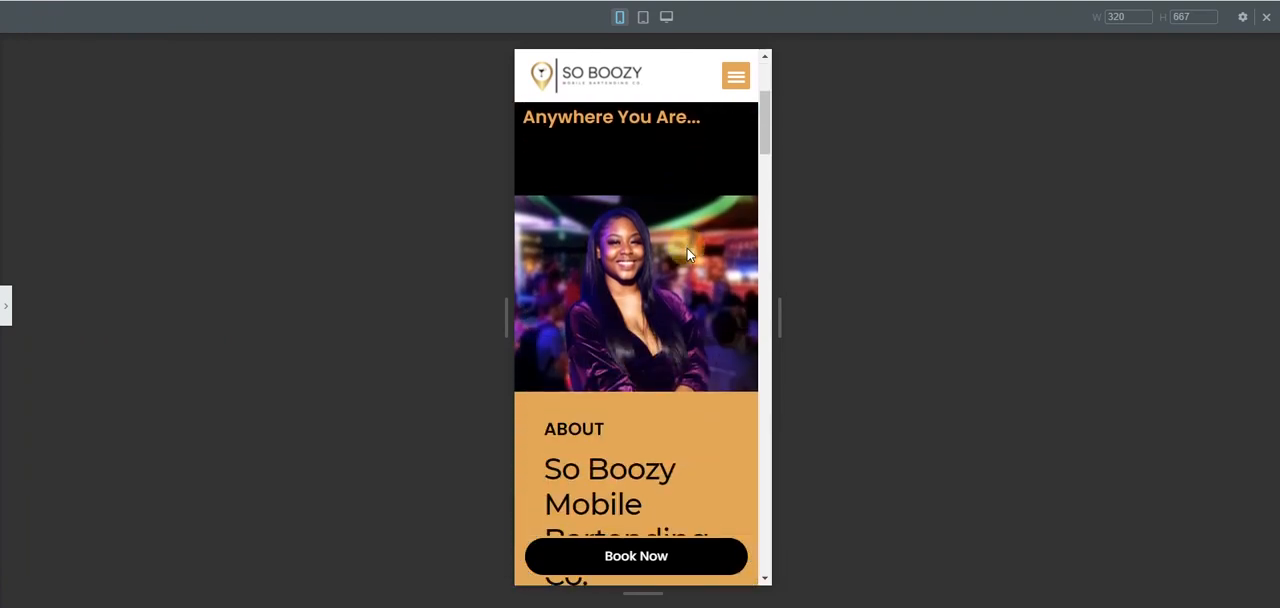
scroll(687, 250, "up", 3)
scroll(687, 250, "down", 5)
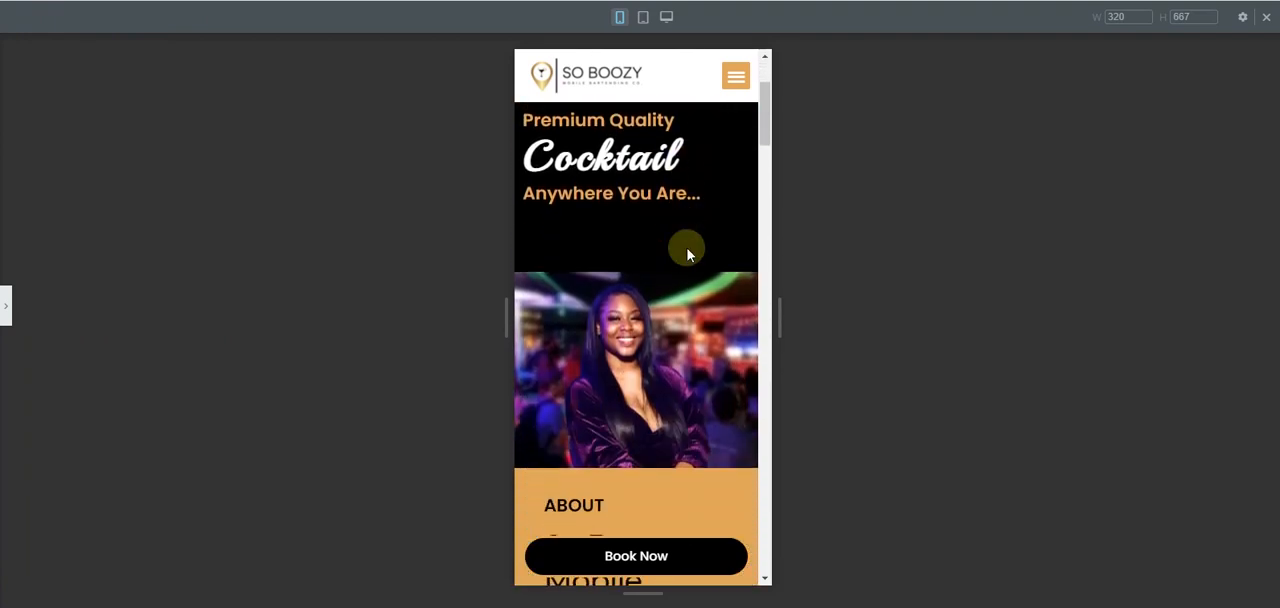
left_click(3, 310)
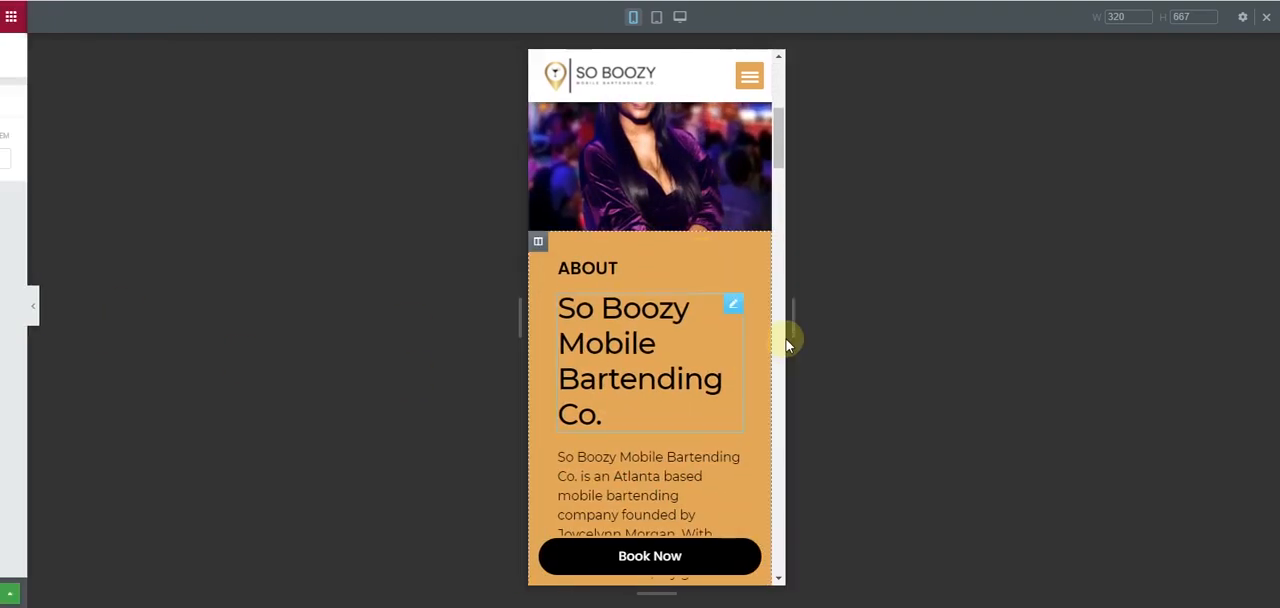
- Set the About text column's mobile padding to 10 px on all sides
left_click(646, 243)
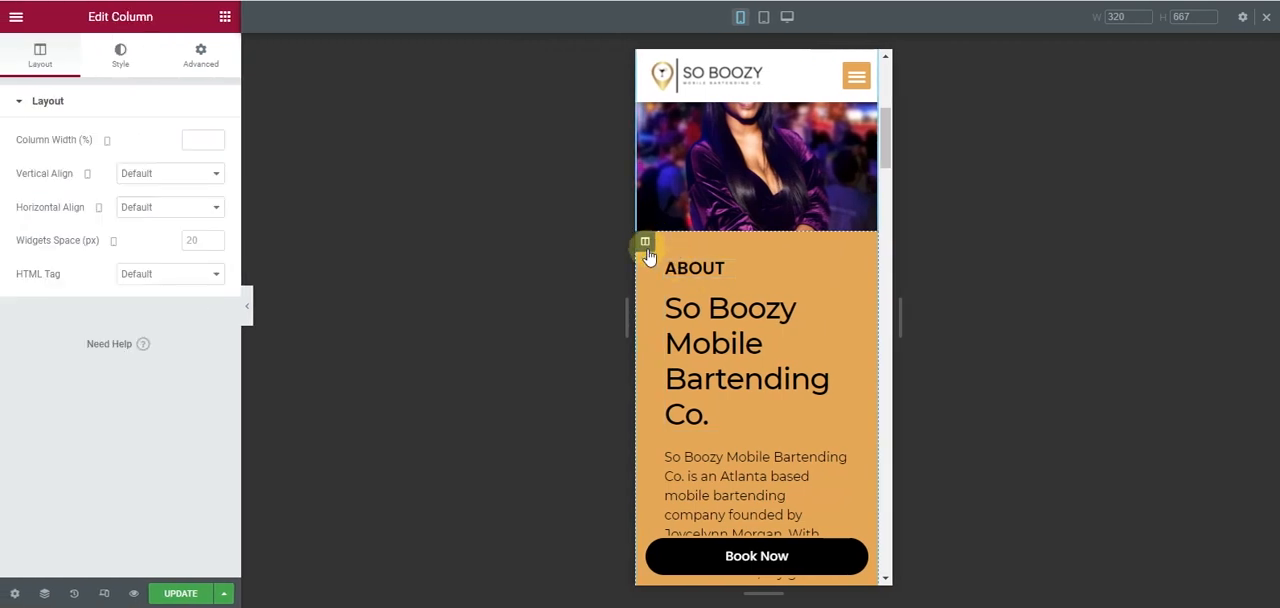
left_click(196, 58)
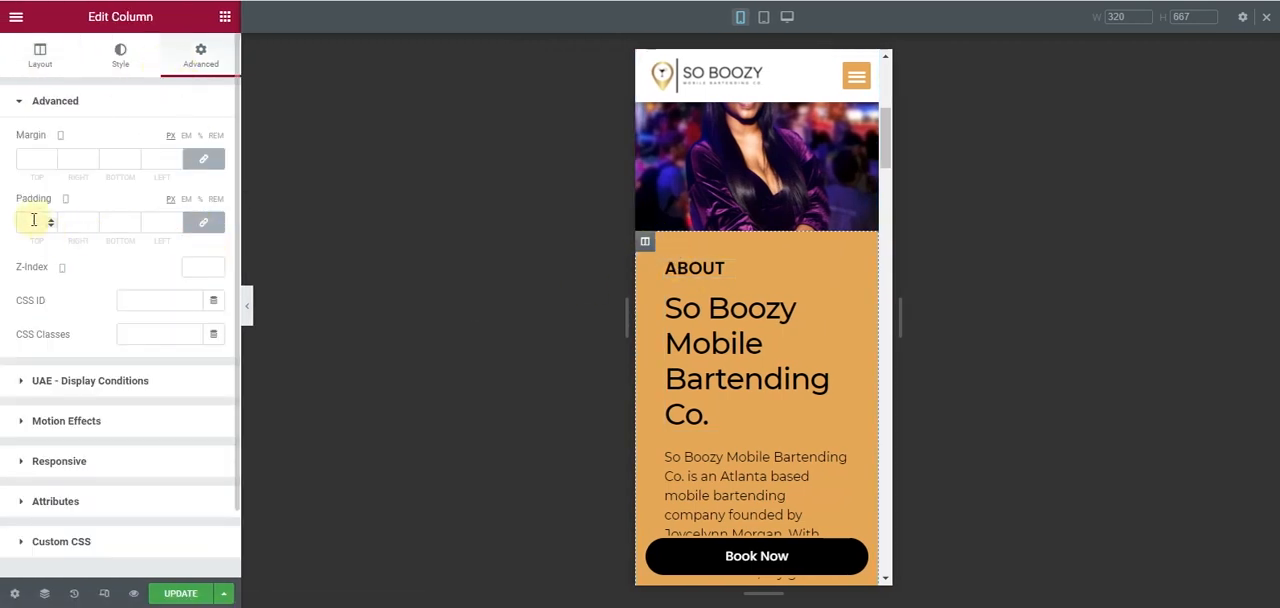
type("10")
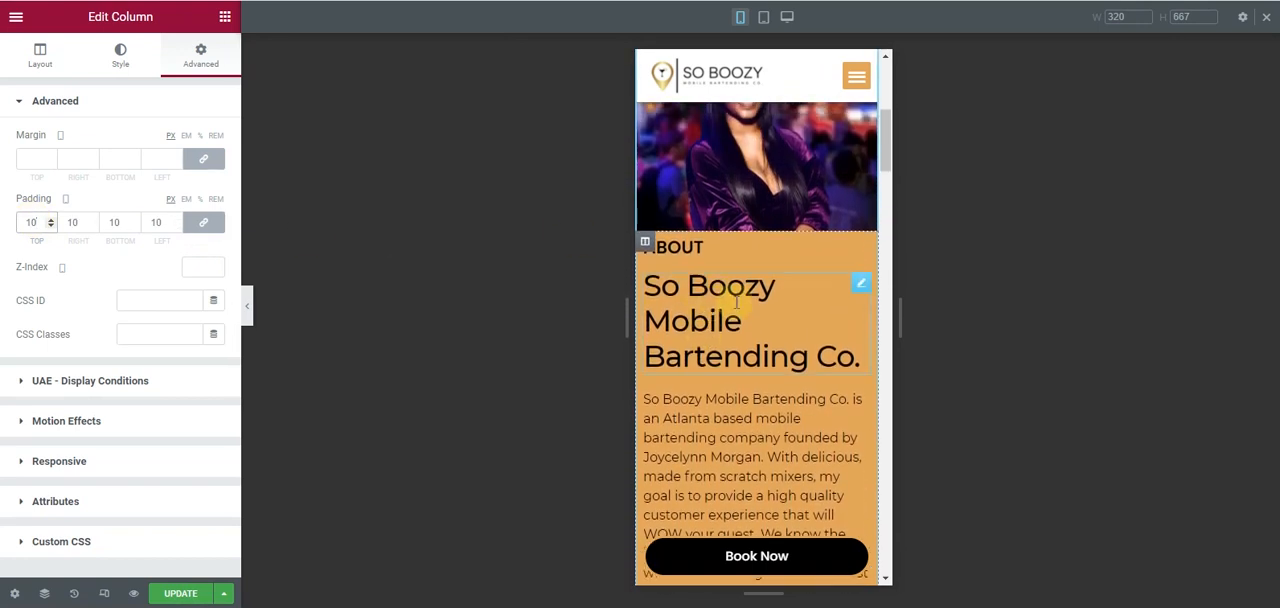
- Set the mobile font size of the About section's So Boozy Mobile Bartending Co. heading to 24 px
left_click(862, 287)
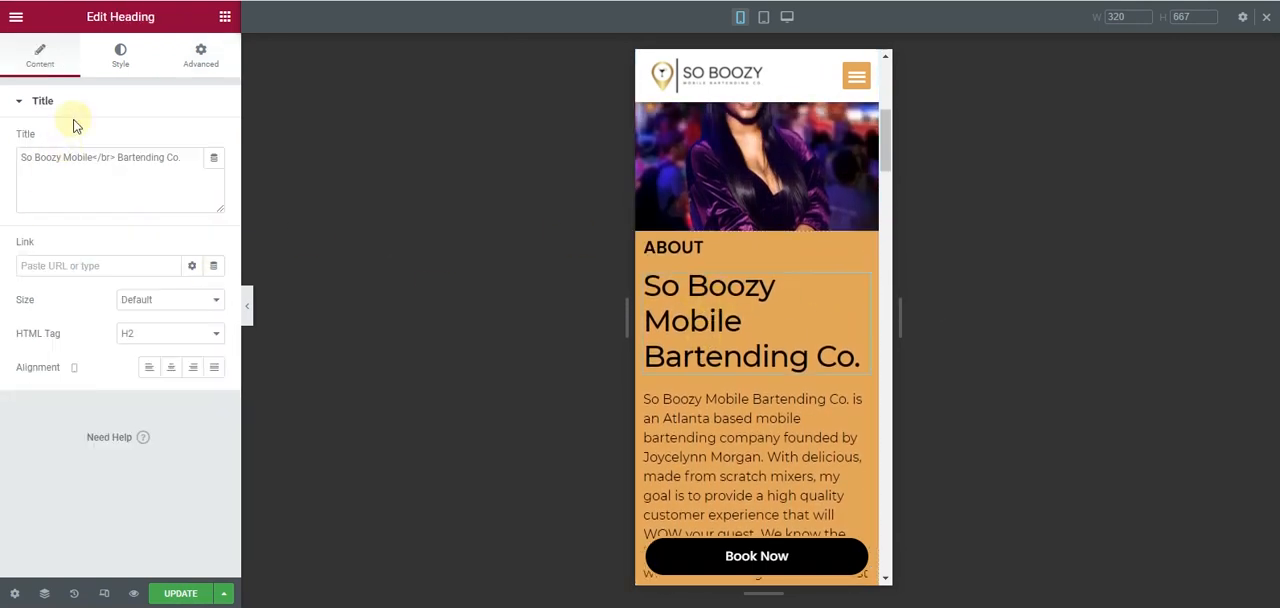
left_click(122, 54)
left_click(214, 175)
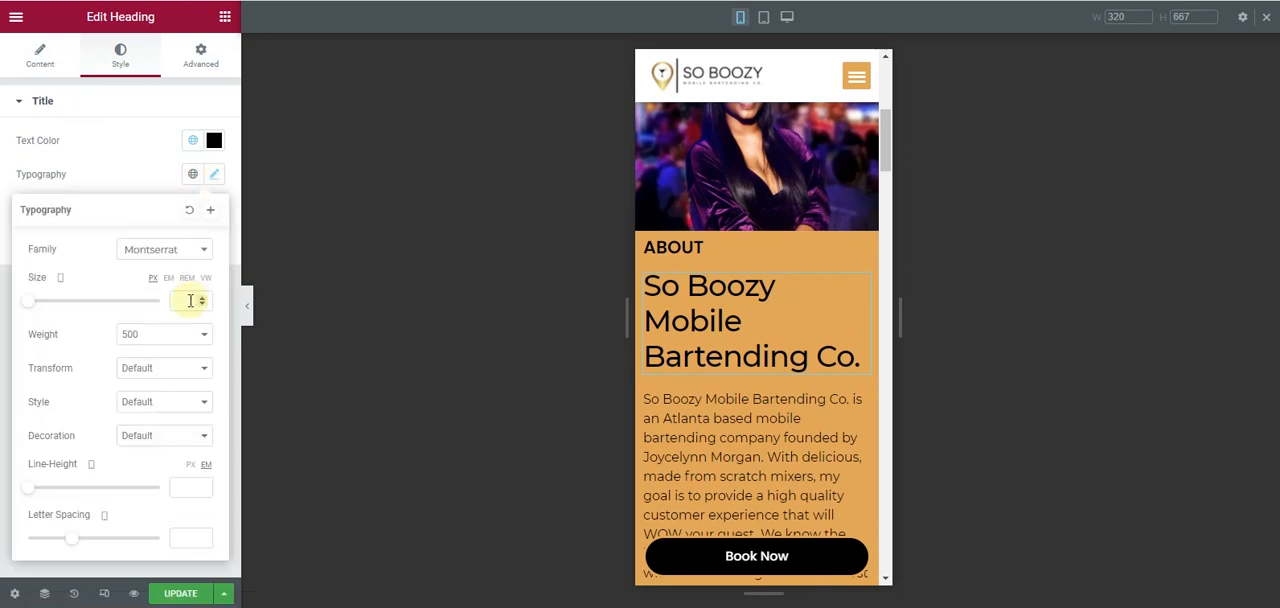
type("24")
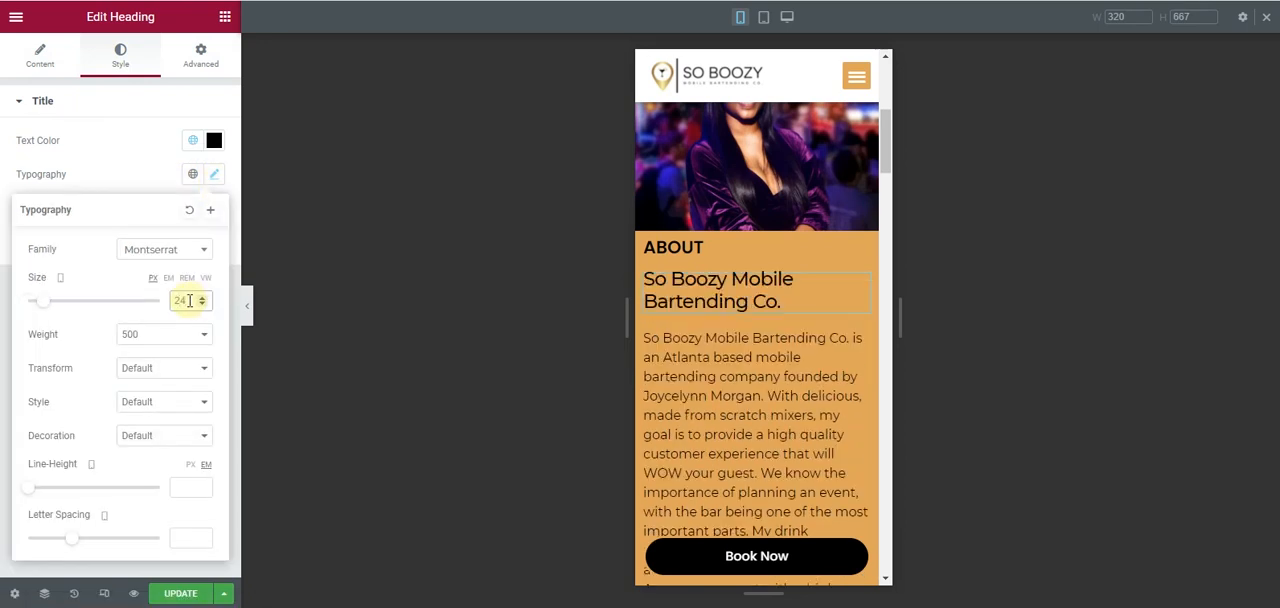
- Set the mobile font size of the About heading to 20 px
left_click(861, 257)
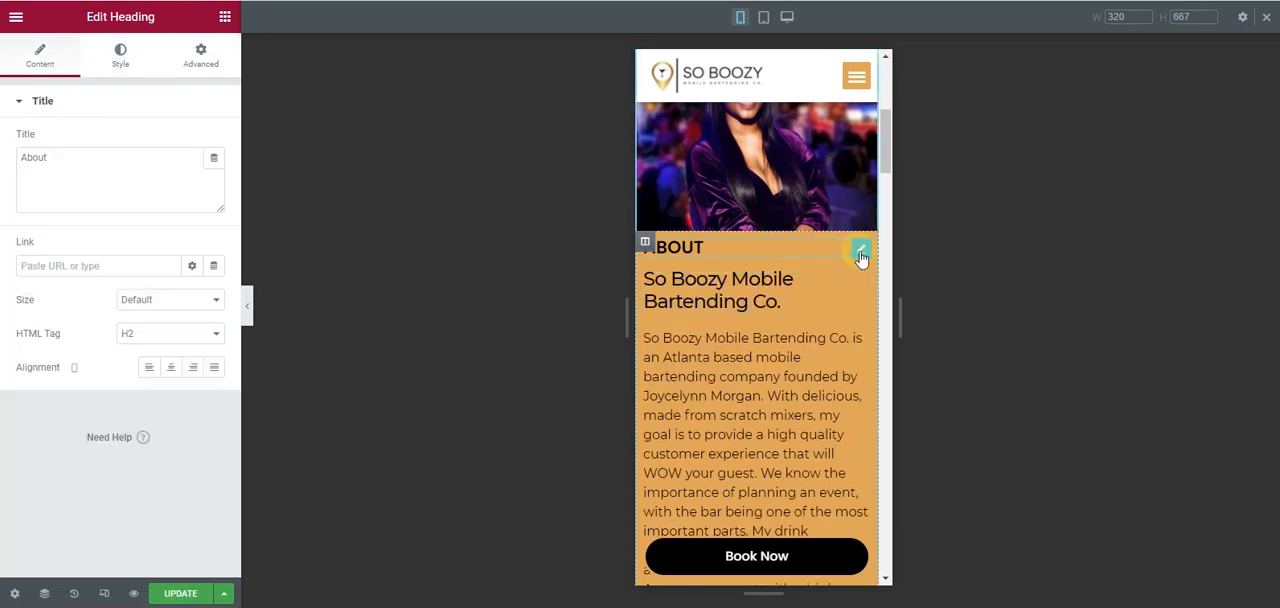
left_click(116, 62)
left_click(213, 175)
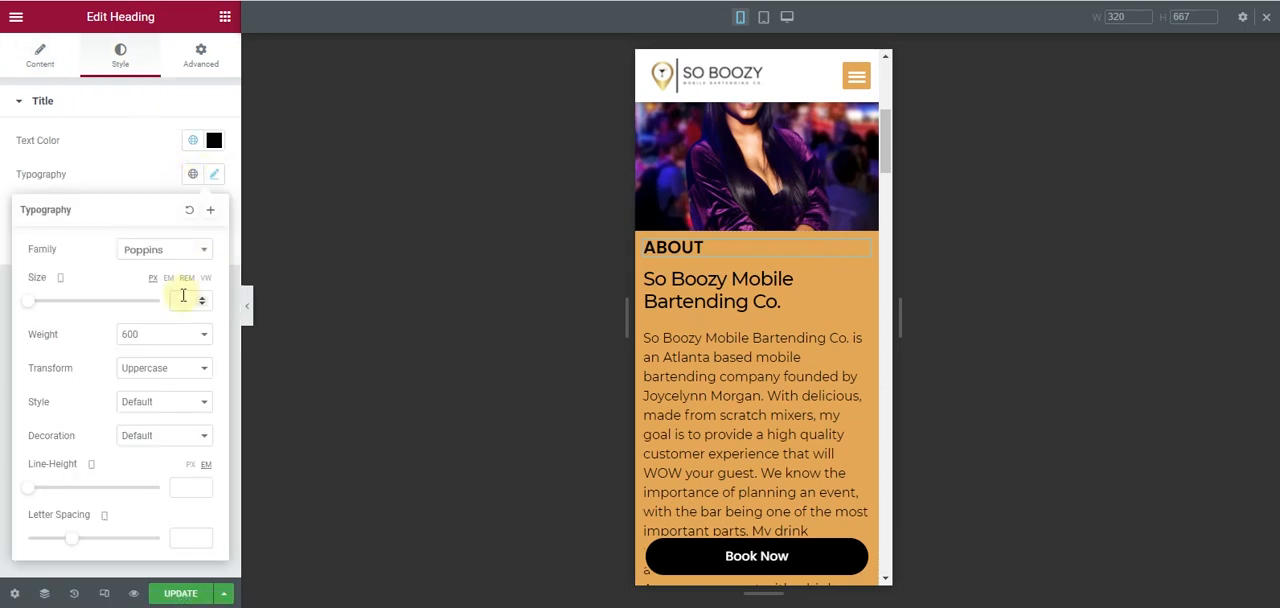
type("22")
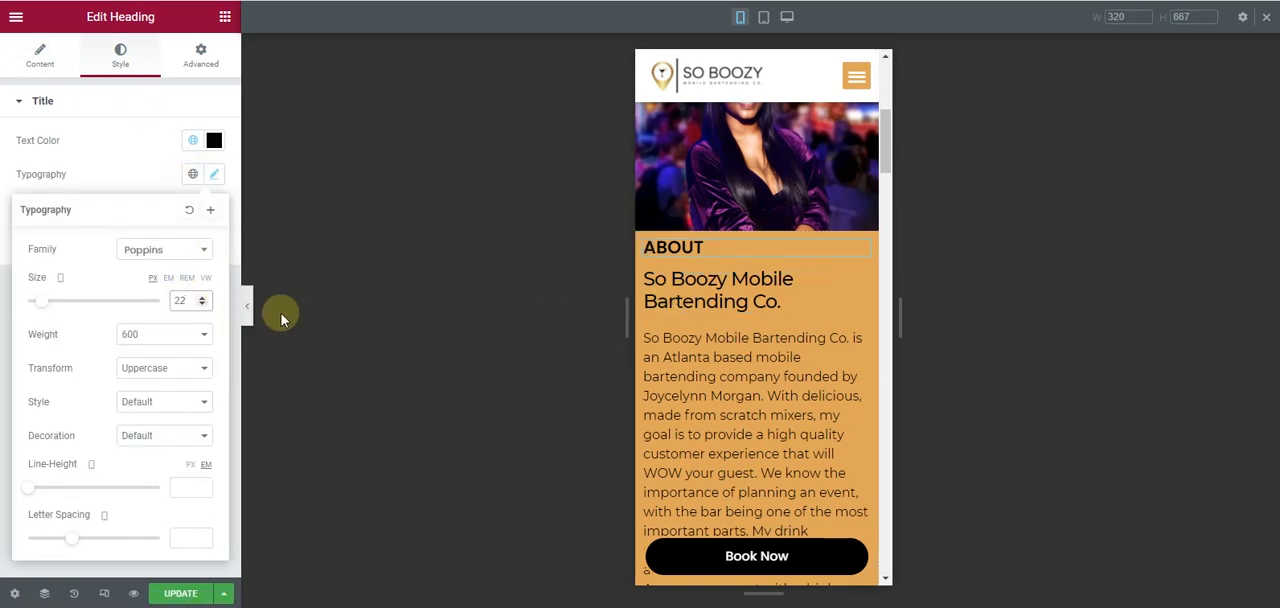
left_click(200, 304)
left_click(200, 304)
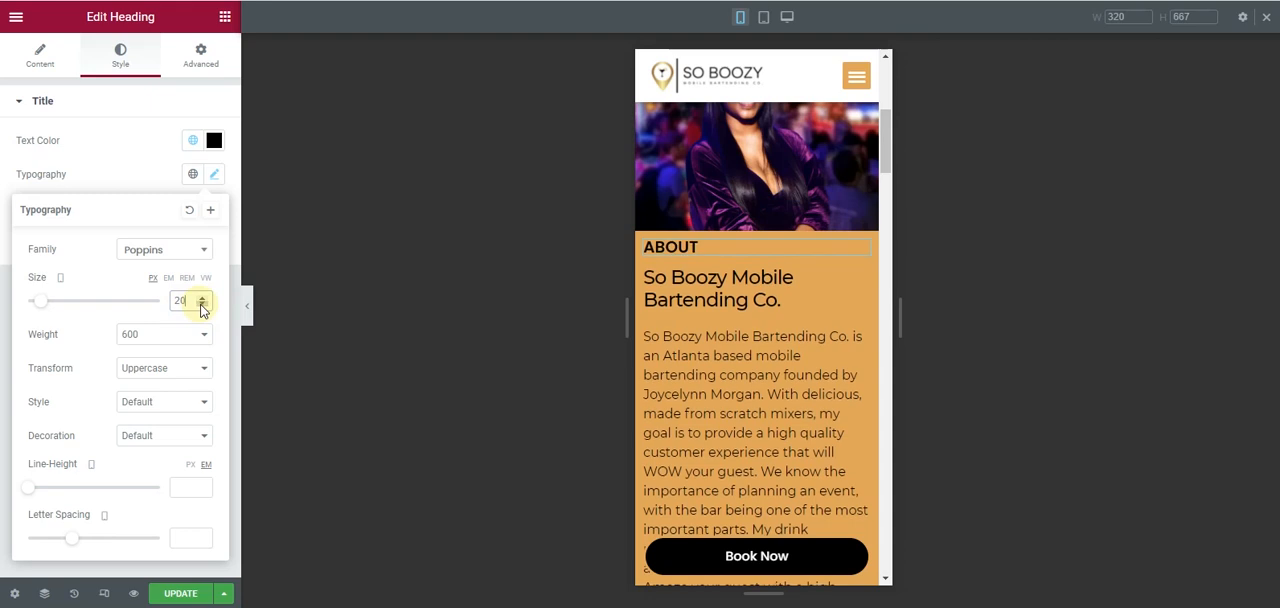
- Lower the cocktail collage section's minimum height on mobile and set the spacer inside it to 77 px
scroll(707, 306, "down", 1)
scroll(707, 306, "down", 5)
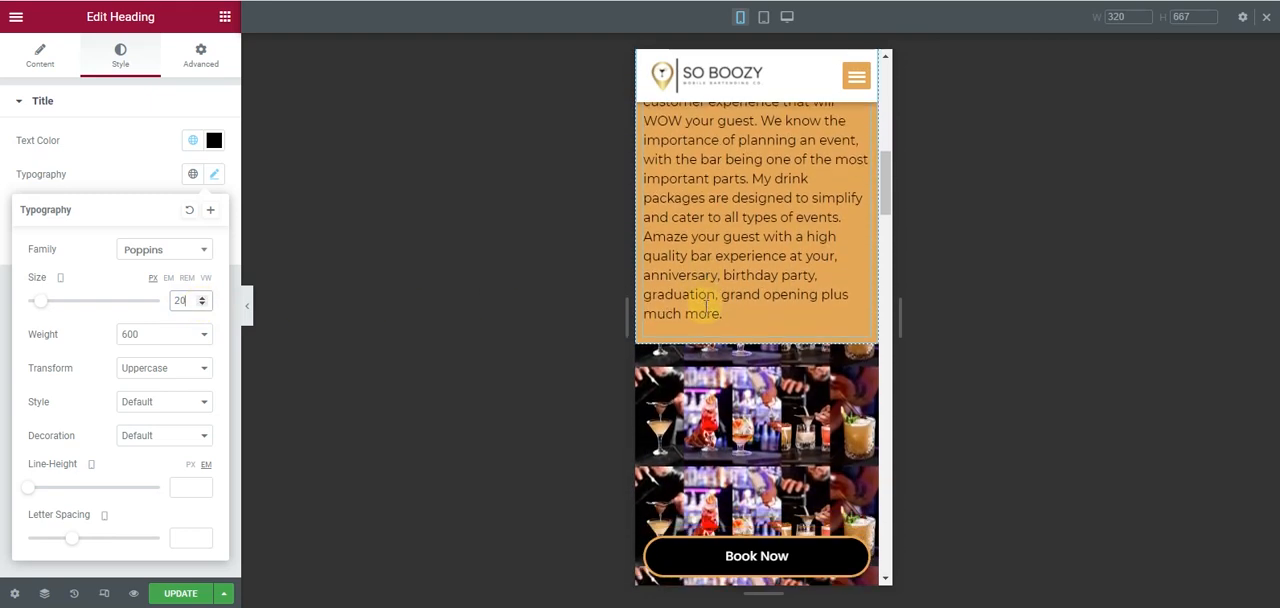
left_click(690, 200)
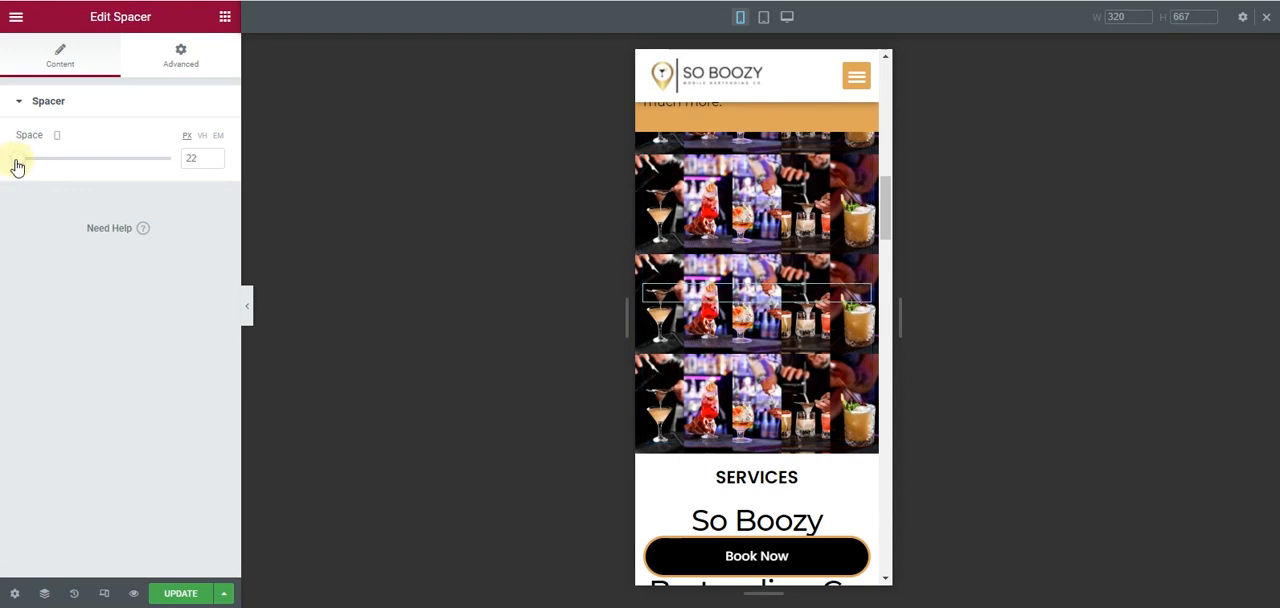
left_click_drag(38, 166, 76, 166)
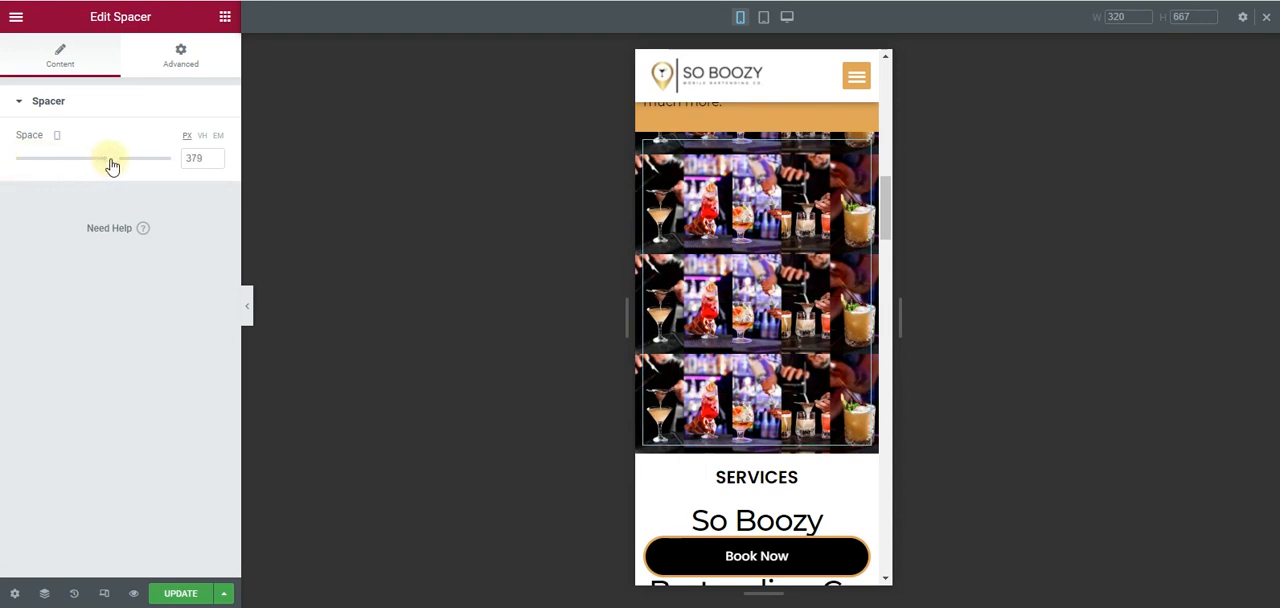
left_click(756, 122)
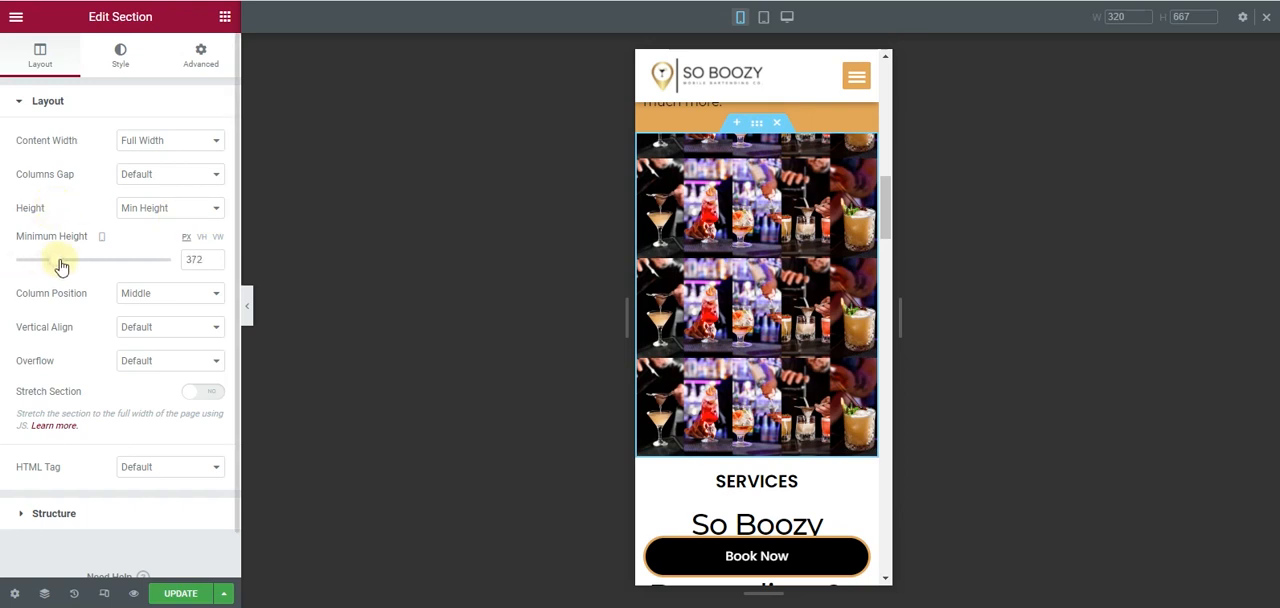
left_click(776, 271)
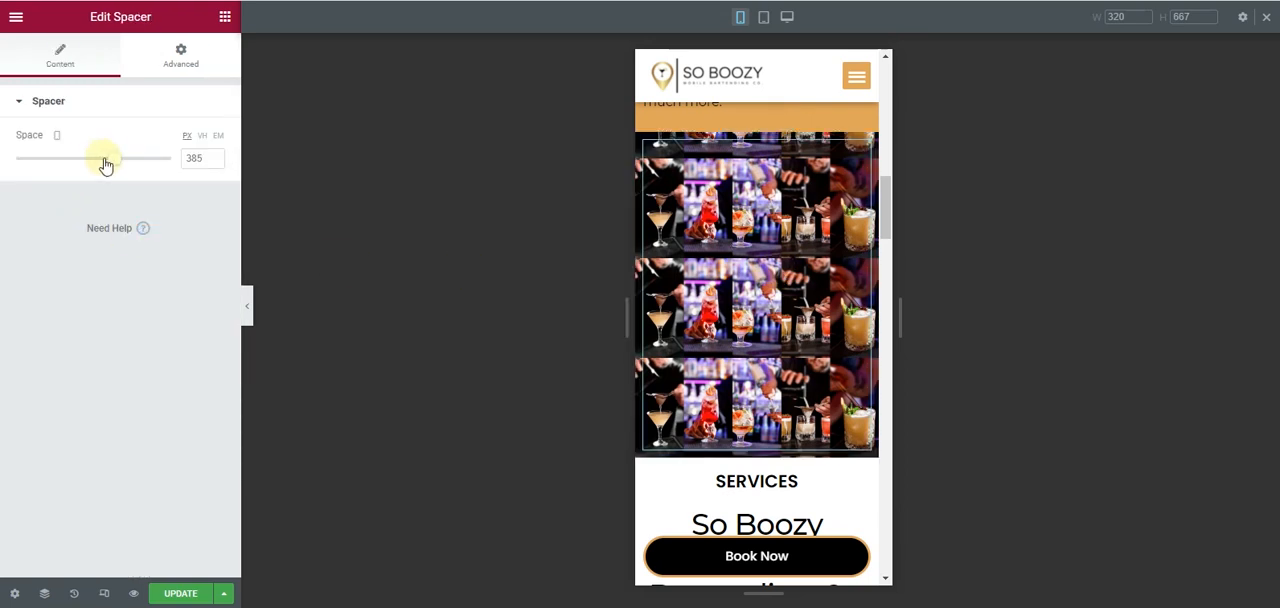
left_click_drag(117, 163, 35, 176)
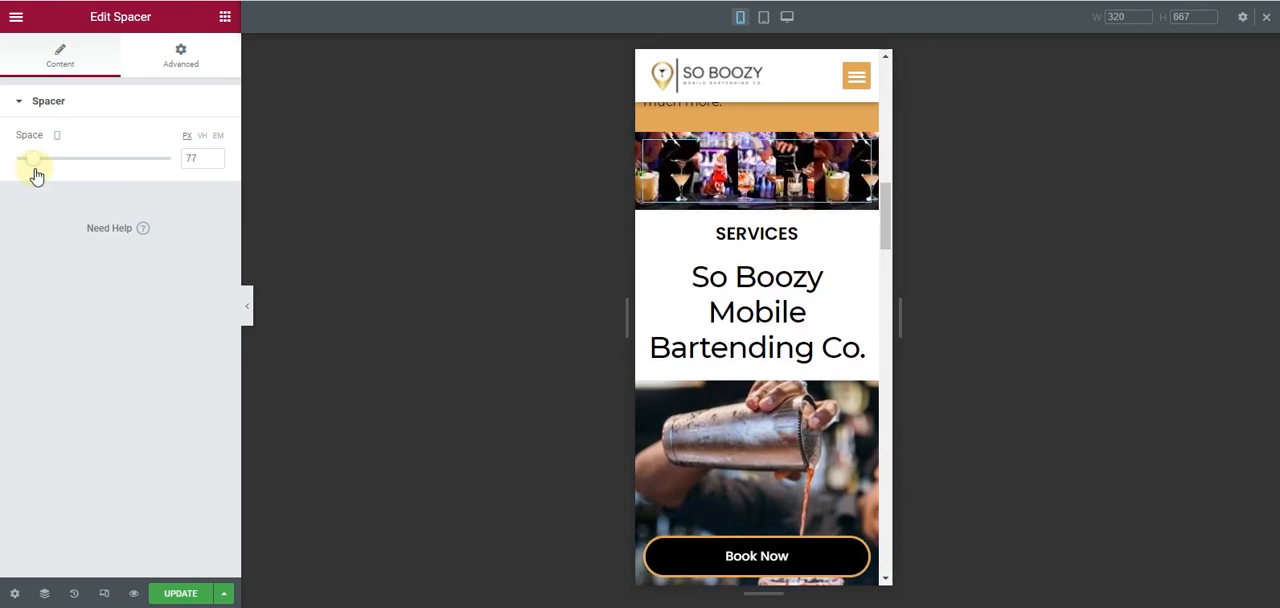
- Set the mobile font size of the Services heading to 20 px
left_click(806, 234)
left_click(111, 68)
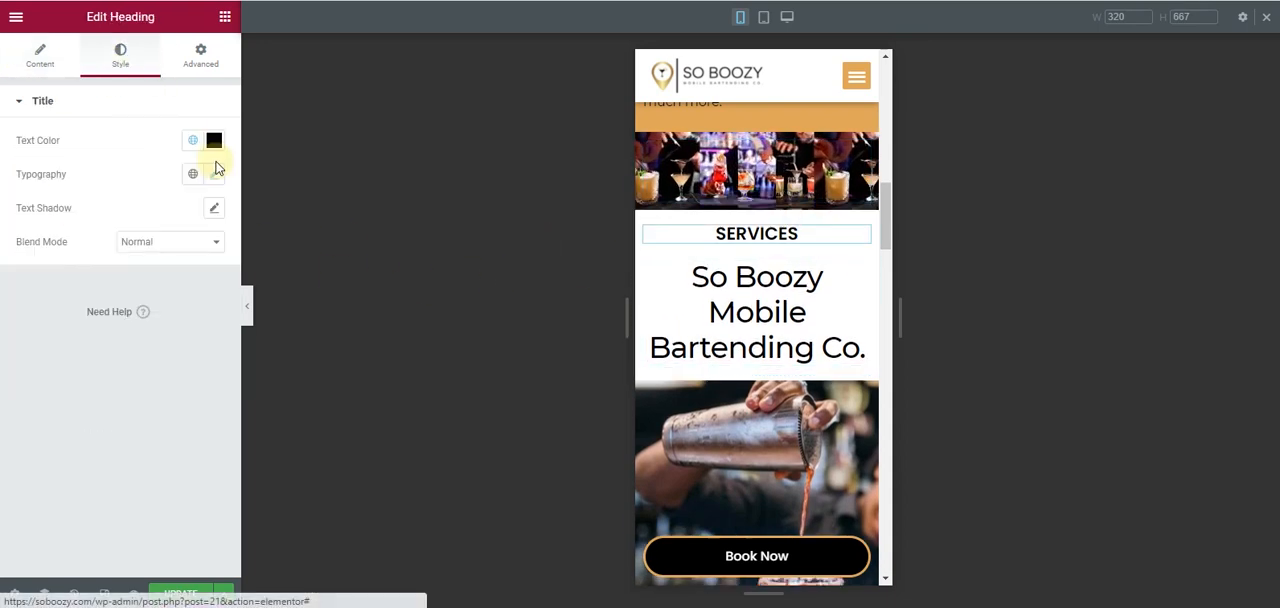
left_click(213, 174)
type("20")
- Set the mobile font size of the Services section's So Boozy Mobile Bartending Co. heading to 22 px
left_click(857, 272)
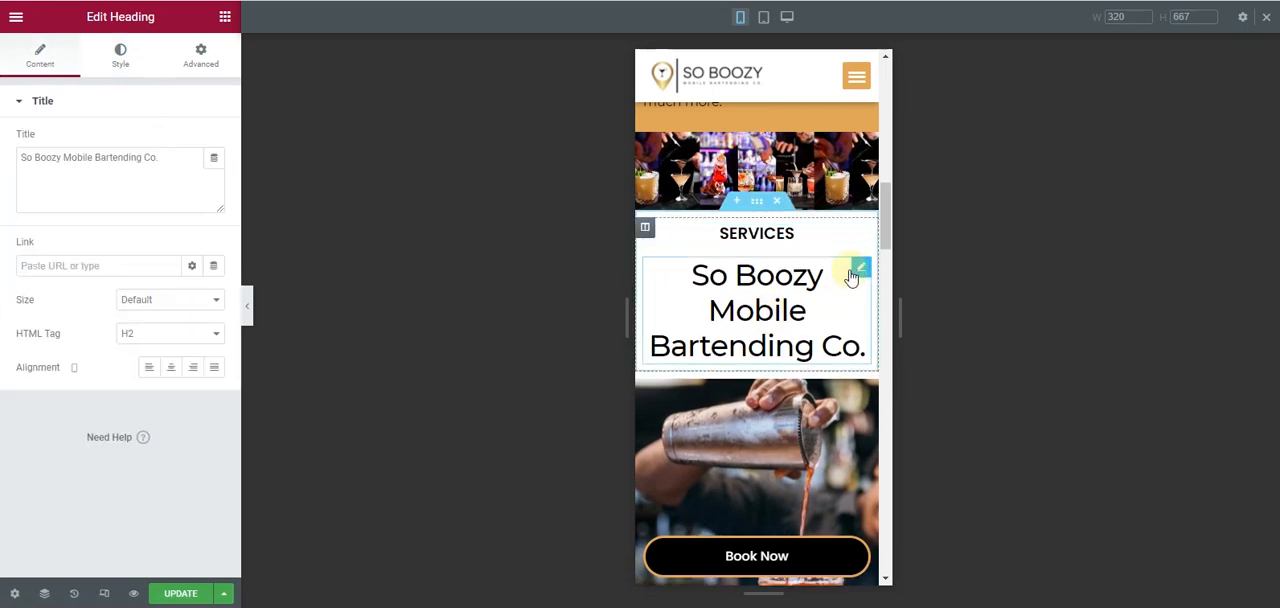
left_click(124, 62)
left_click(213, 176)
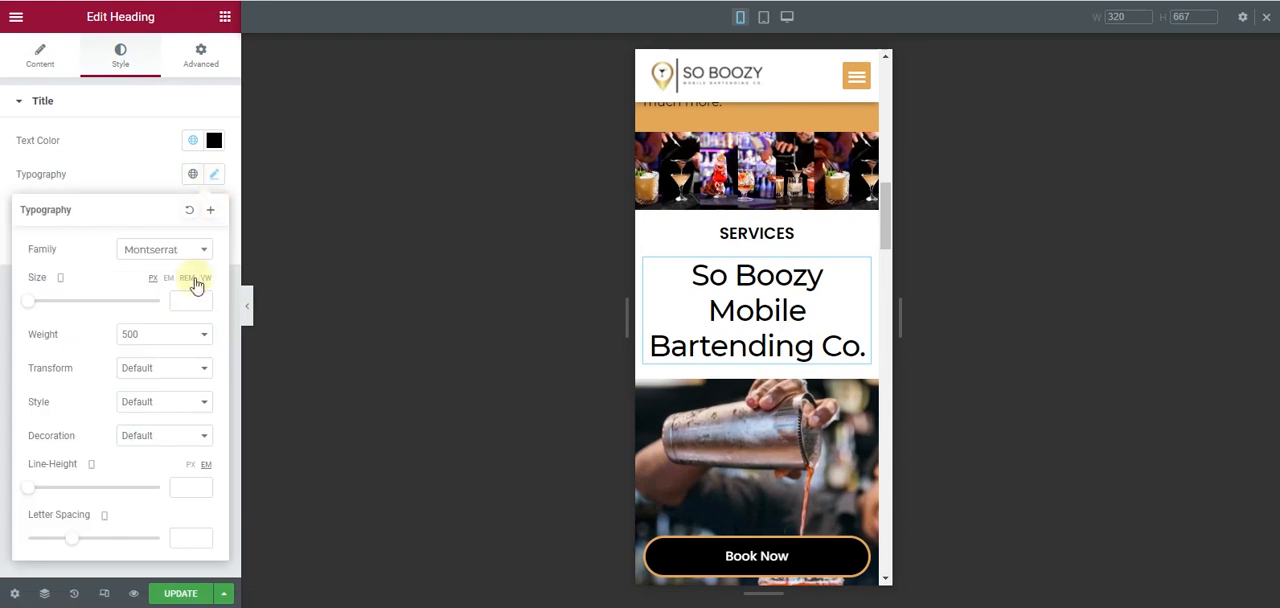
left_click(182, 291)
type("22")
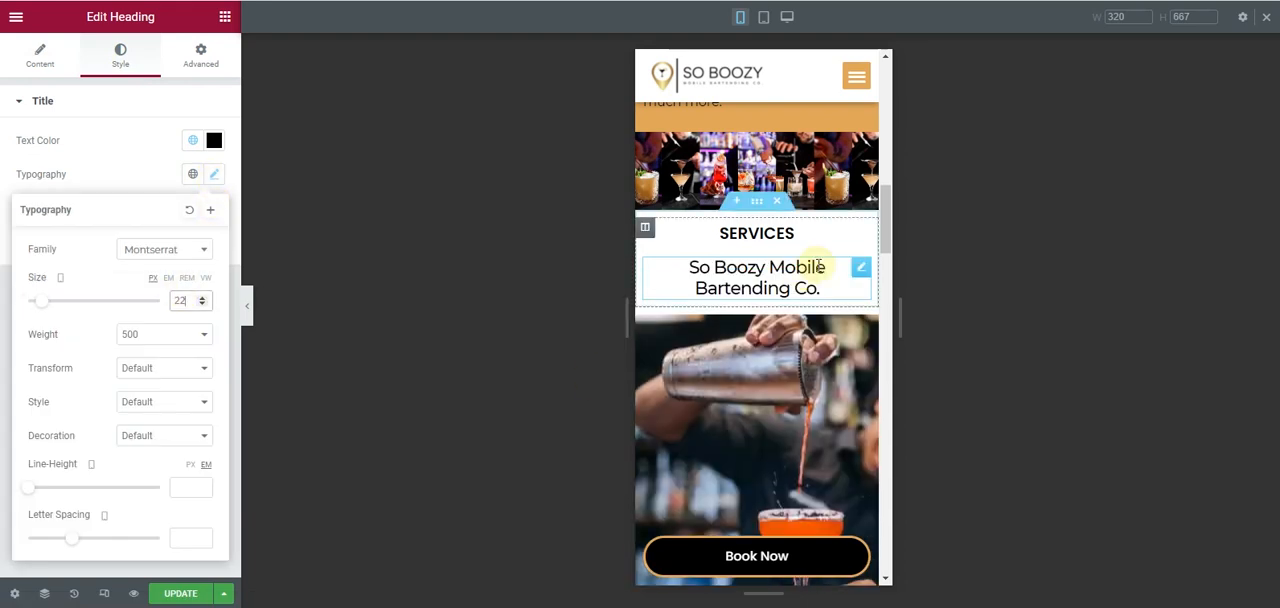
- Set the mobile height of the spacer over the bartender pouring photo in the Services section to 303 px
scroll(810, 290, "down", 3)
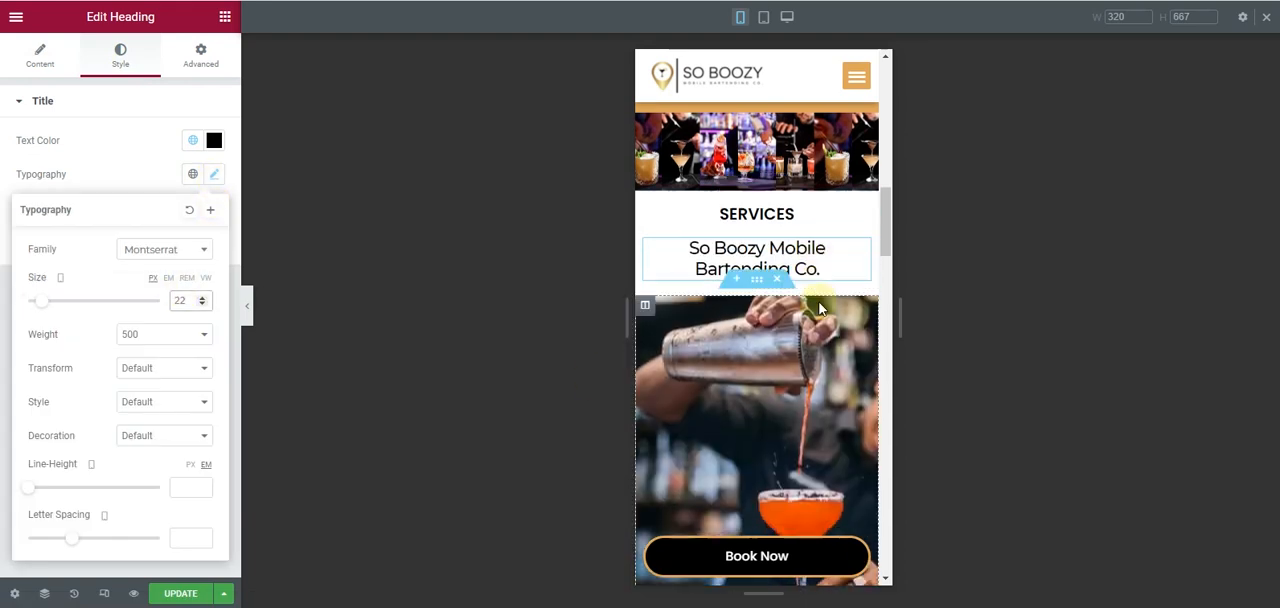
left_click(813, 299)
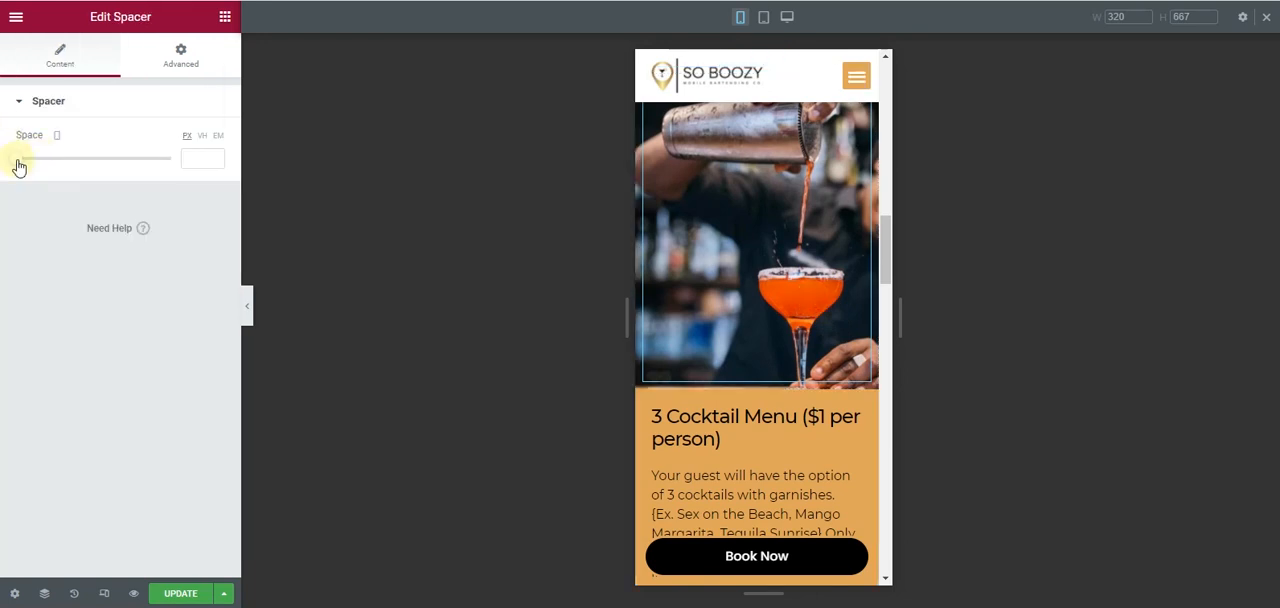
left_click_drag(18, 166, 93, 178)
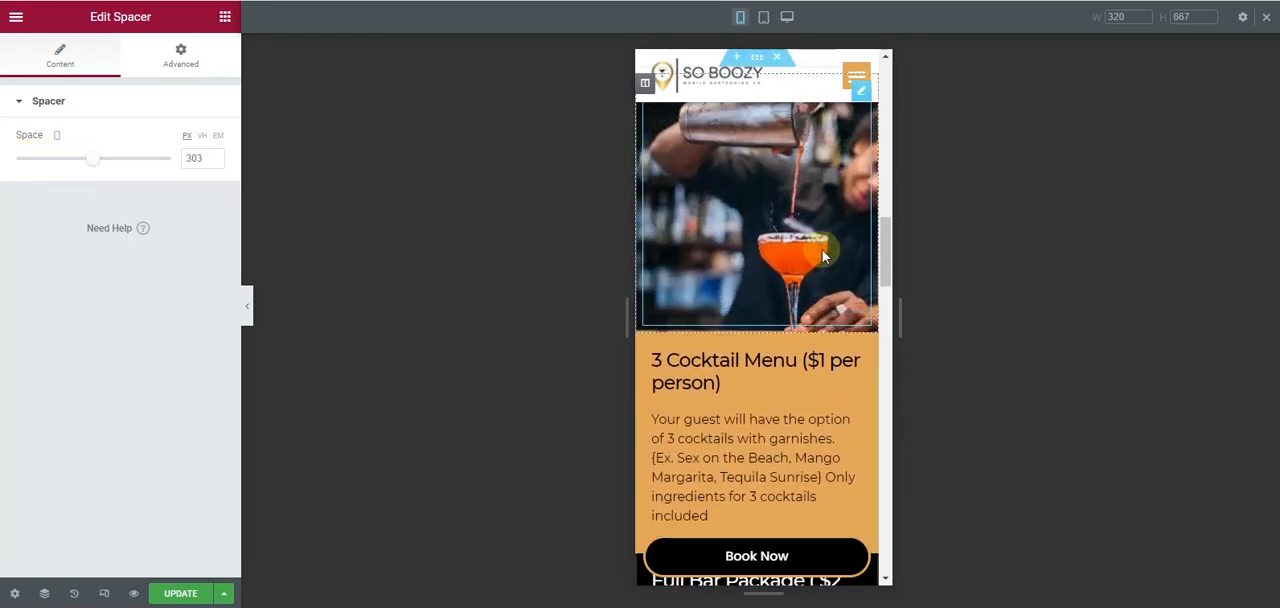
scroll(822, 250, "up", 2)
- Set the mobile padding of the section holding the bartender photo and service packages to 0 on all sides
scroll(822, 250, "down", 4)
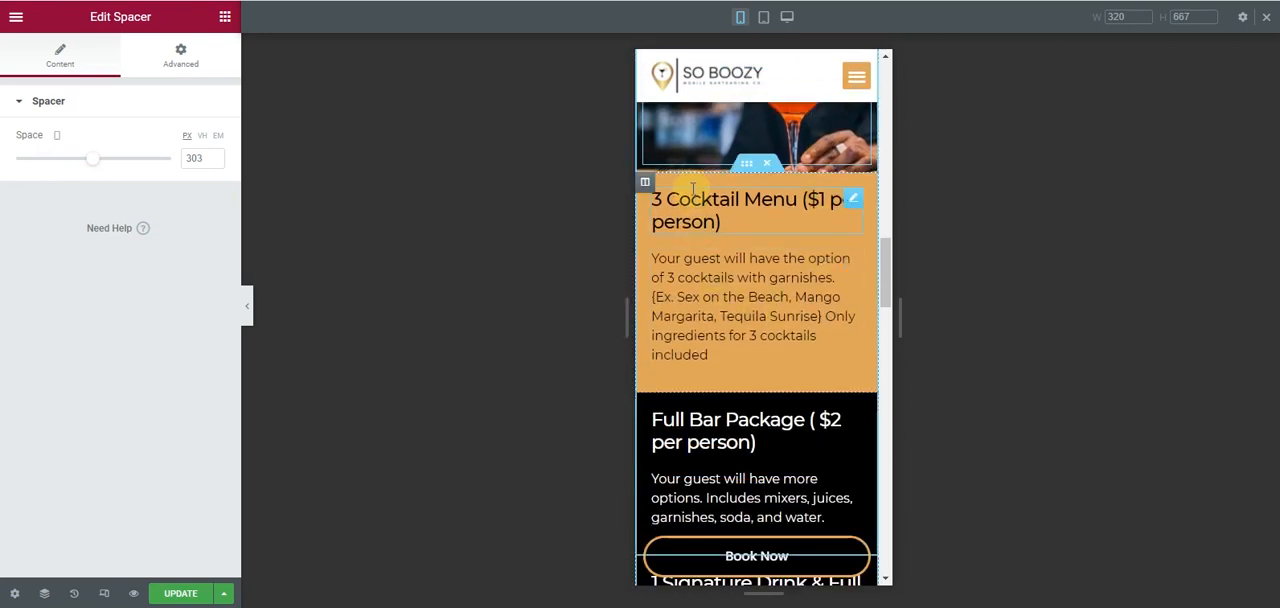
scroll(711, 288, "down", 5)
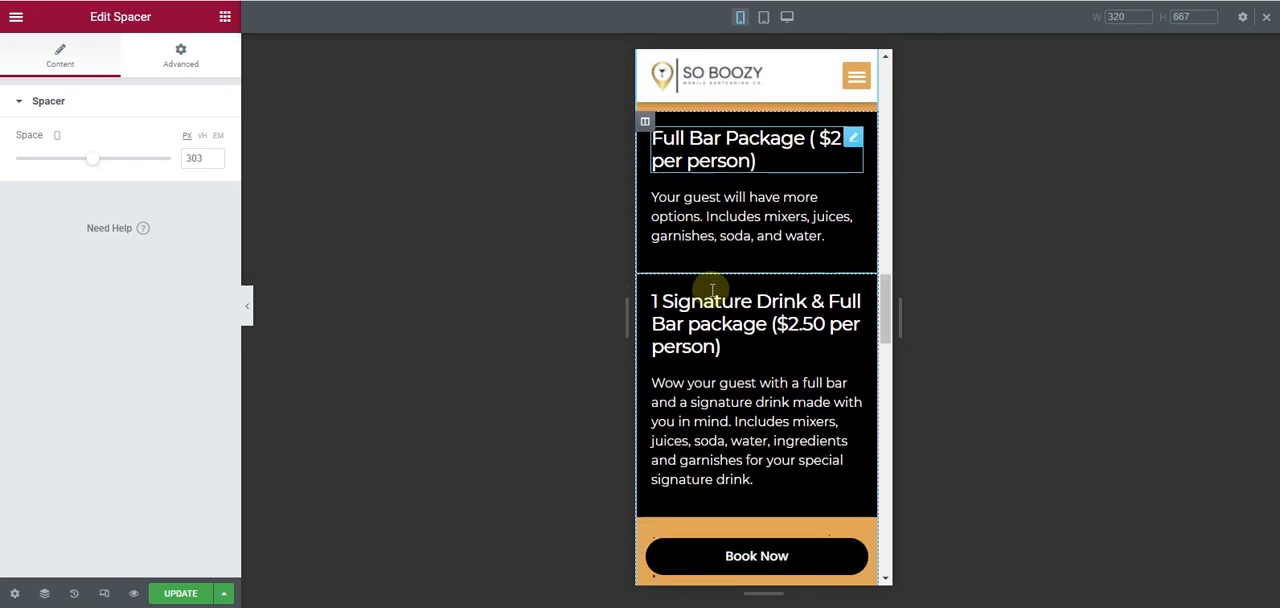
scroll(711, 288, "down", 3)
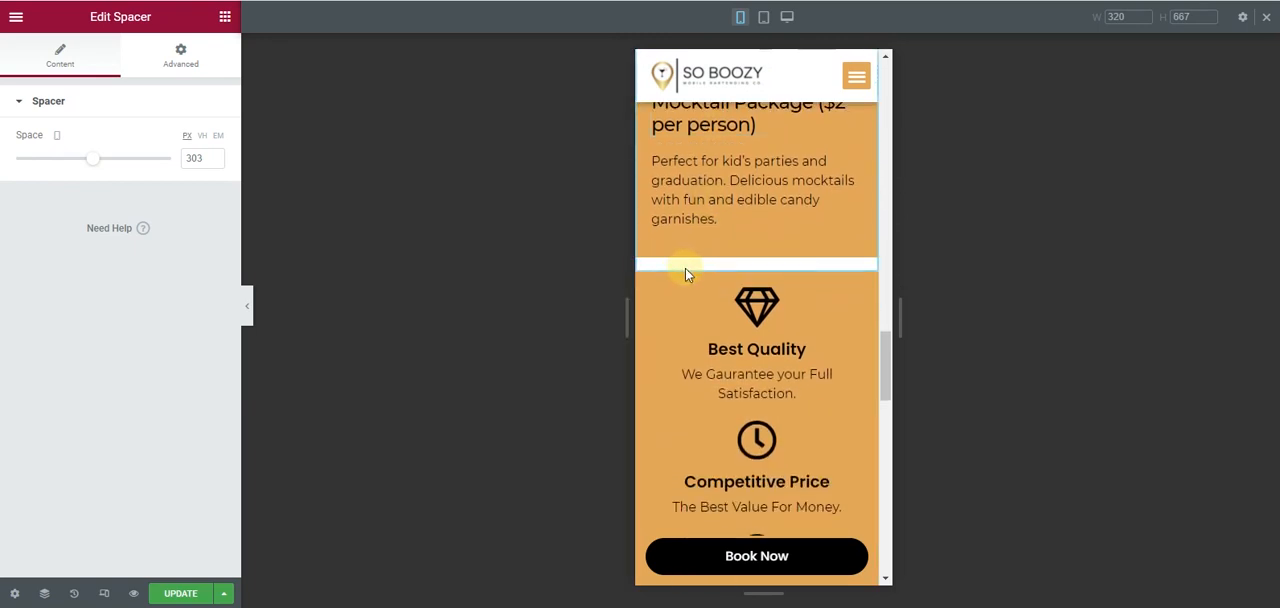
scroll(686, 270, "up", 6)
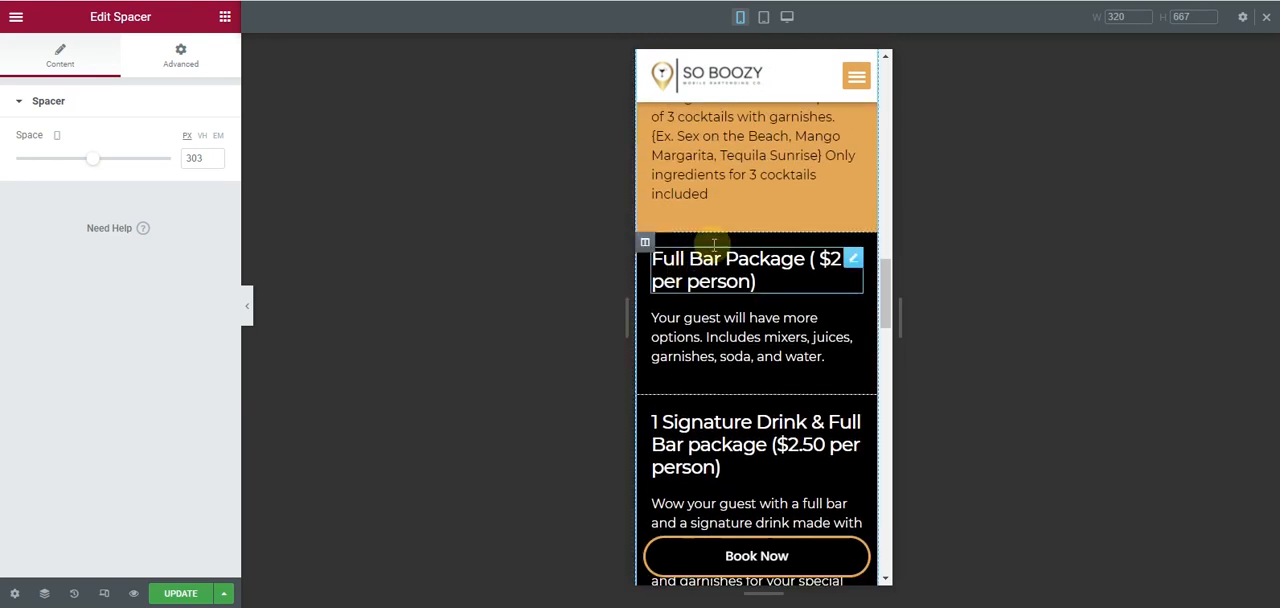
scroll(713, 242, "up", 8)
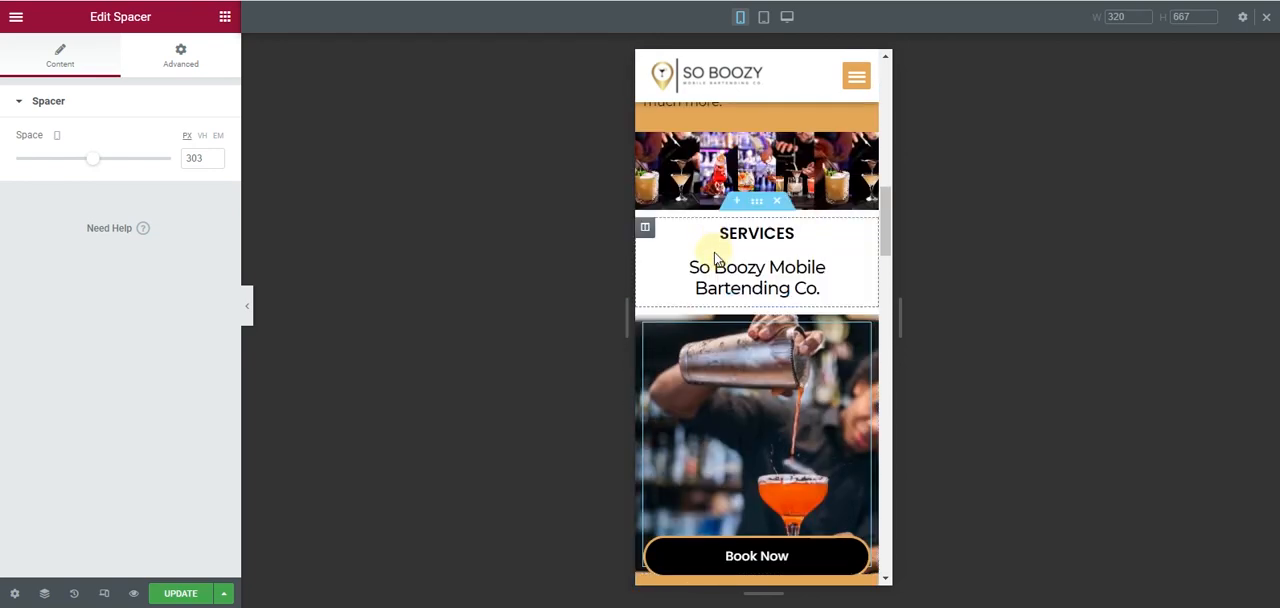
left_click(757, 300)
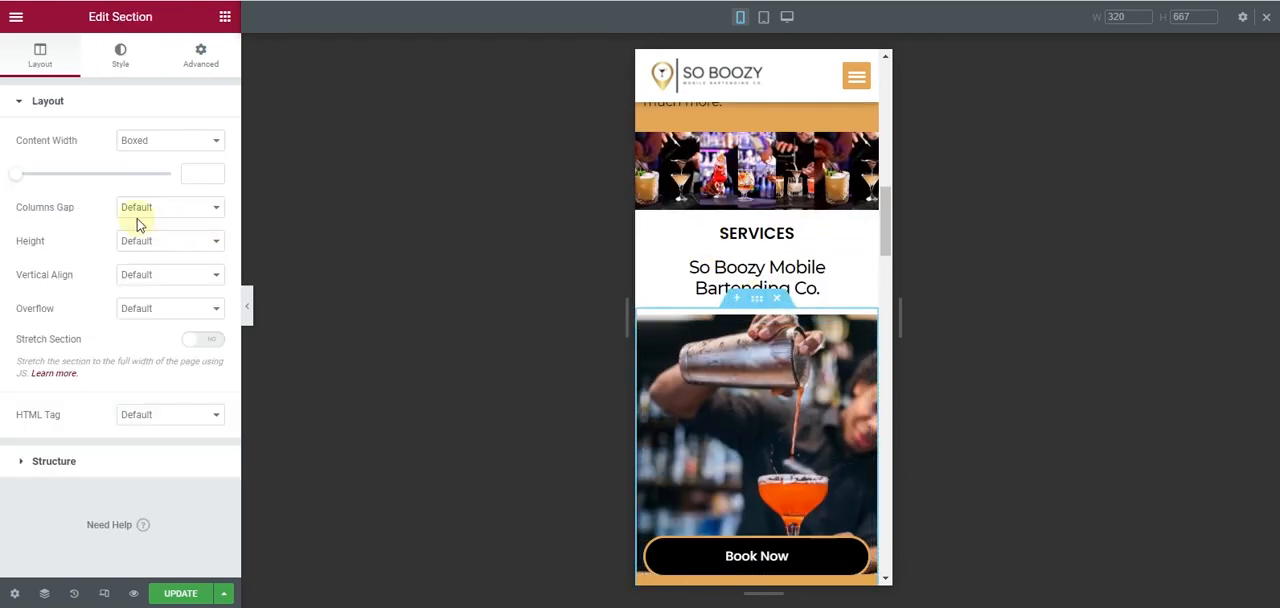
left_click(198, 60)
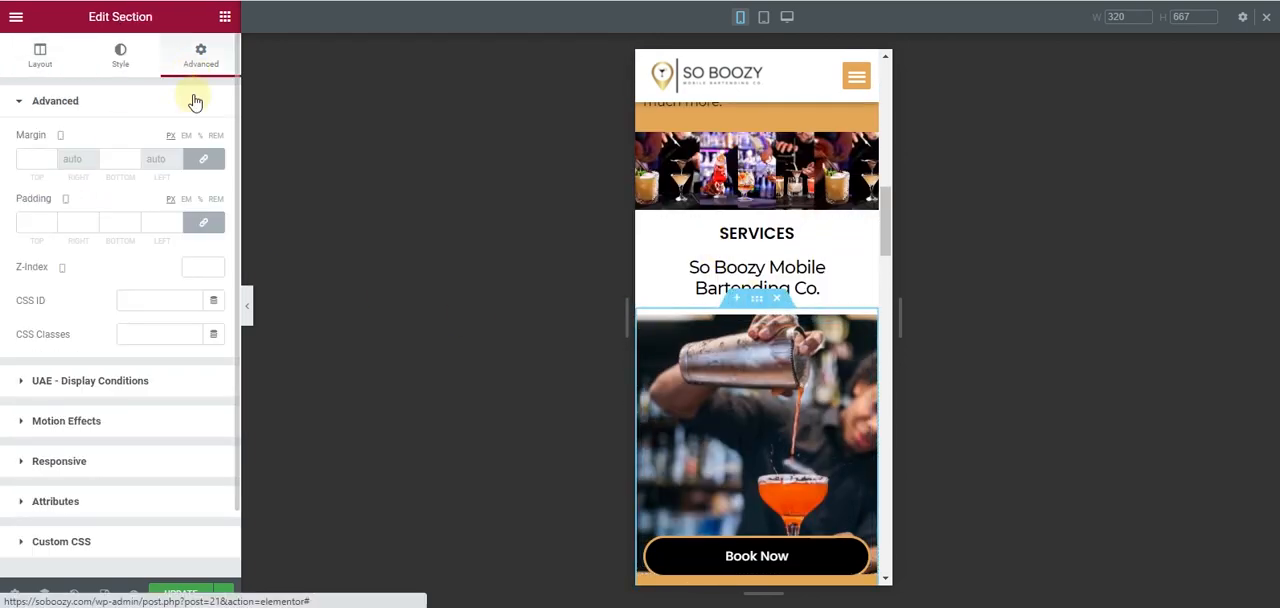
left_click(218, 232)
- Review the mobile layout from the service packages through the feature icons to the Bartender Service section
scroll(857, 344, "down", 10)
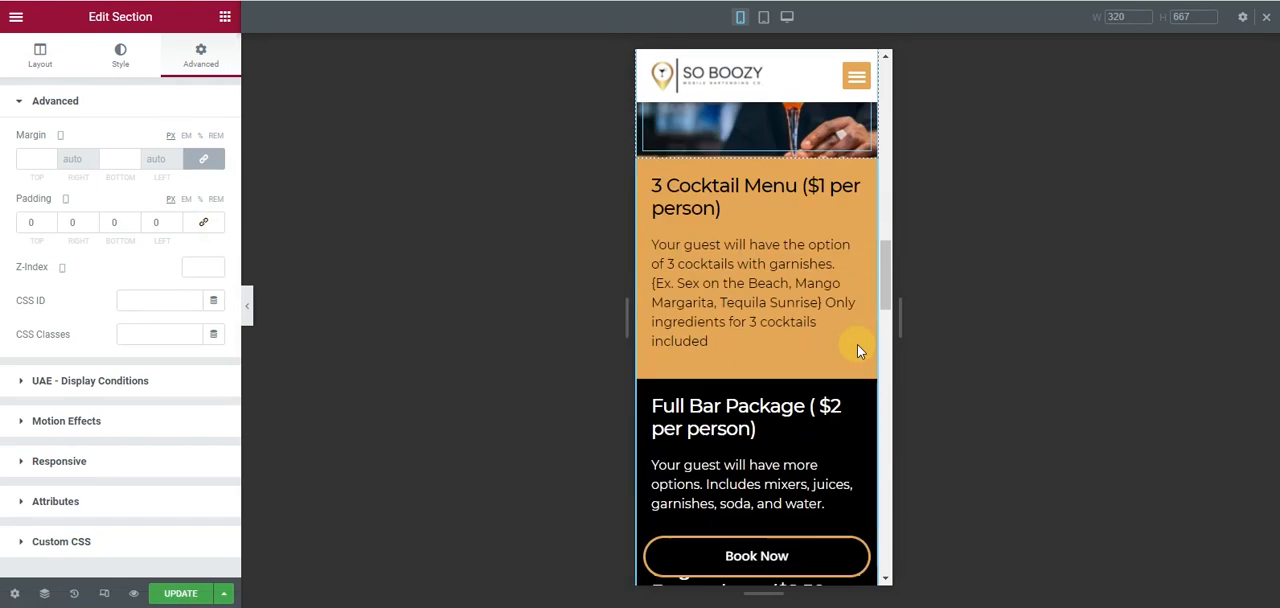
scroll(857, 344, "down", 1)
scroll(843, 352, "up", 1)
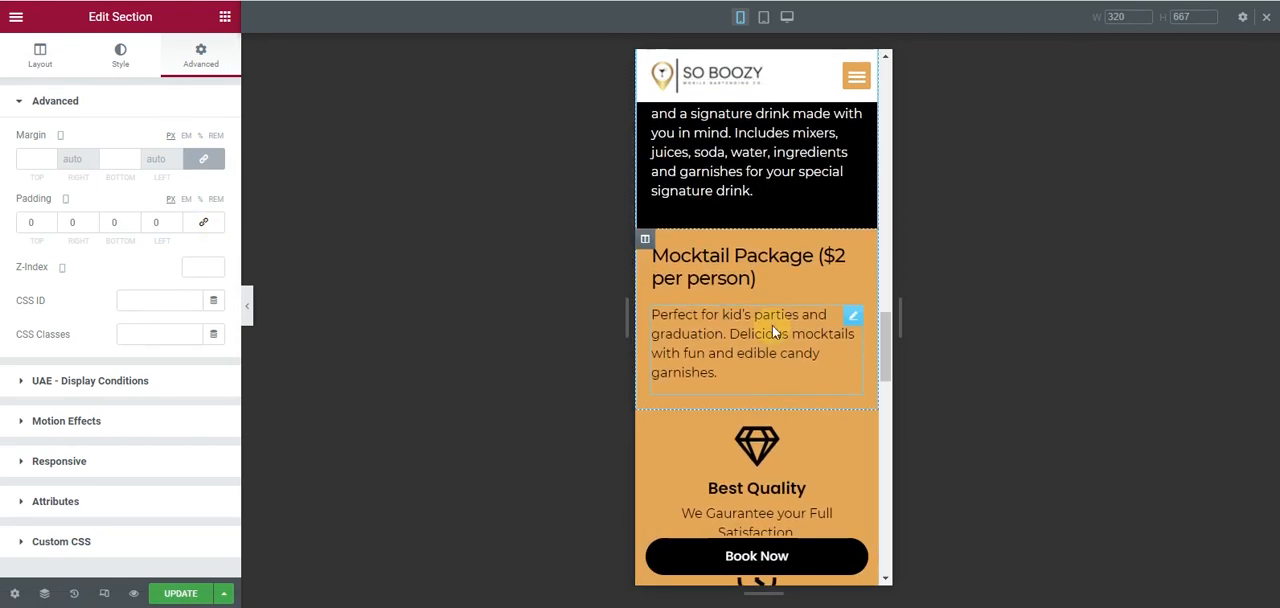
scroll(772, 325, "down", 2)
scroll(805, 389, "down", 5)
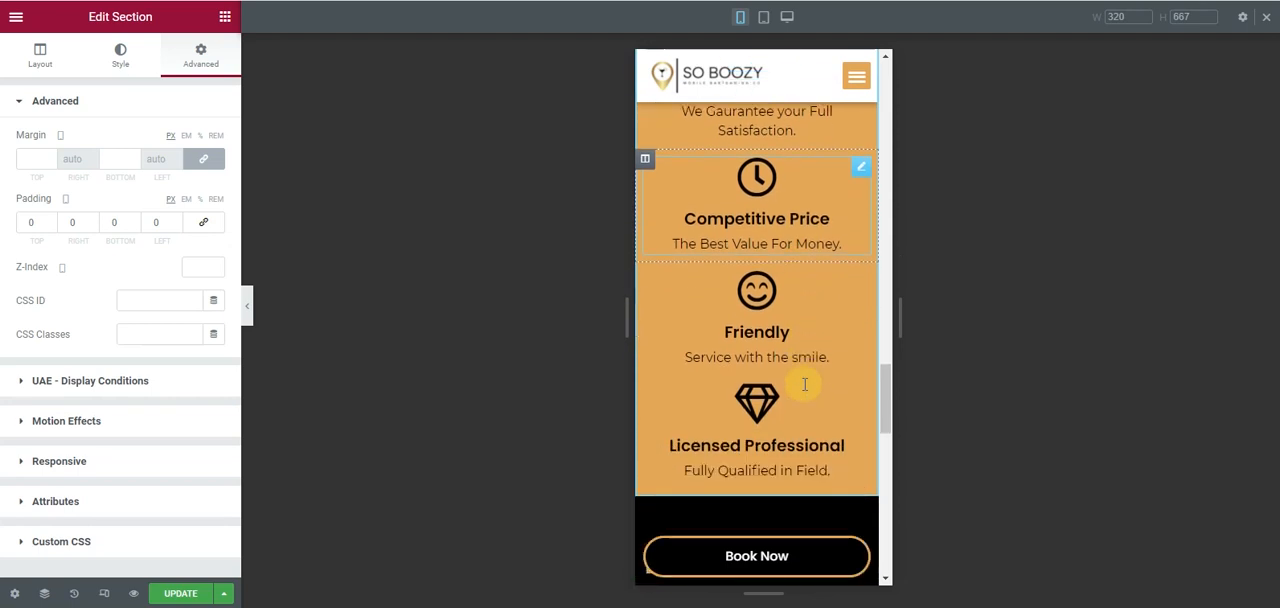
scroll(735, 345, "down", 5)
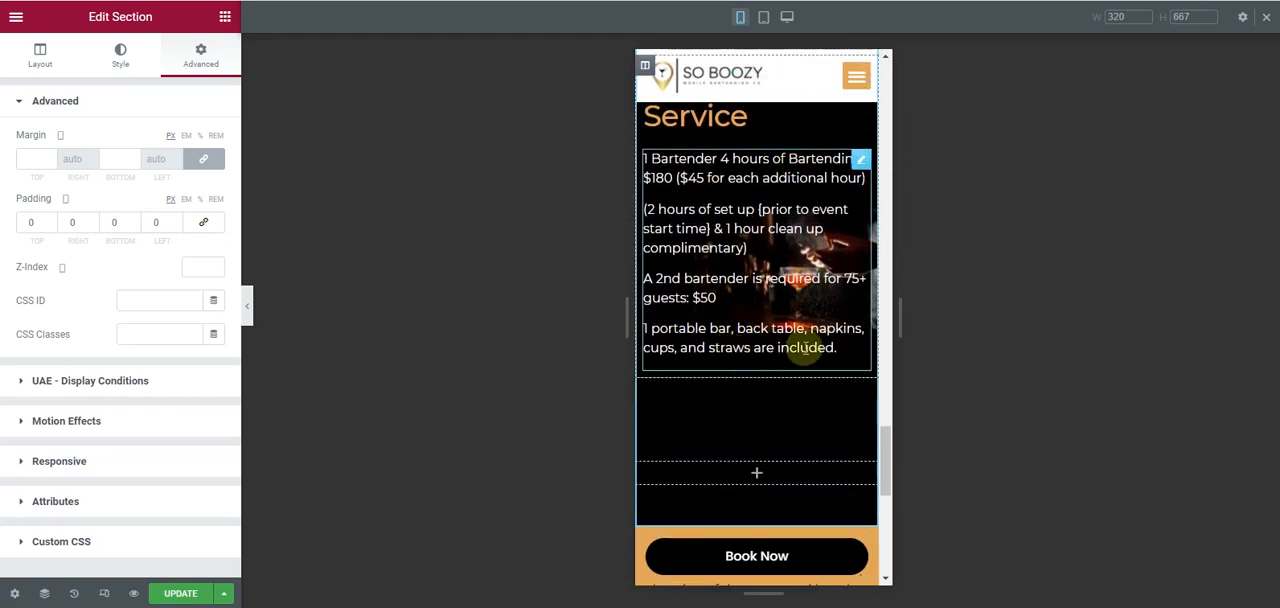
scroll(804, 347, "down", 2)
scroll(803, 346, "up", 5)
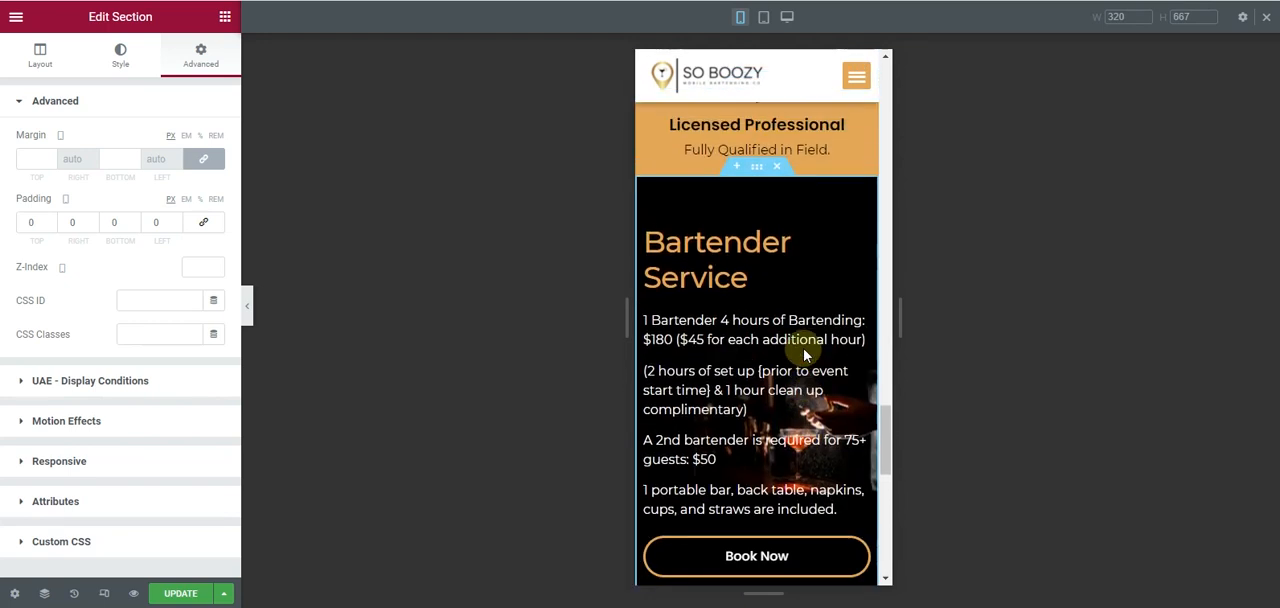
scroll(805, 352, "down", 3)
scroll(803, 349, "up", 3)
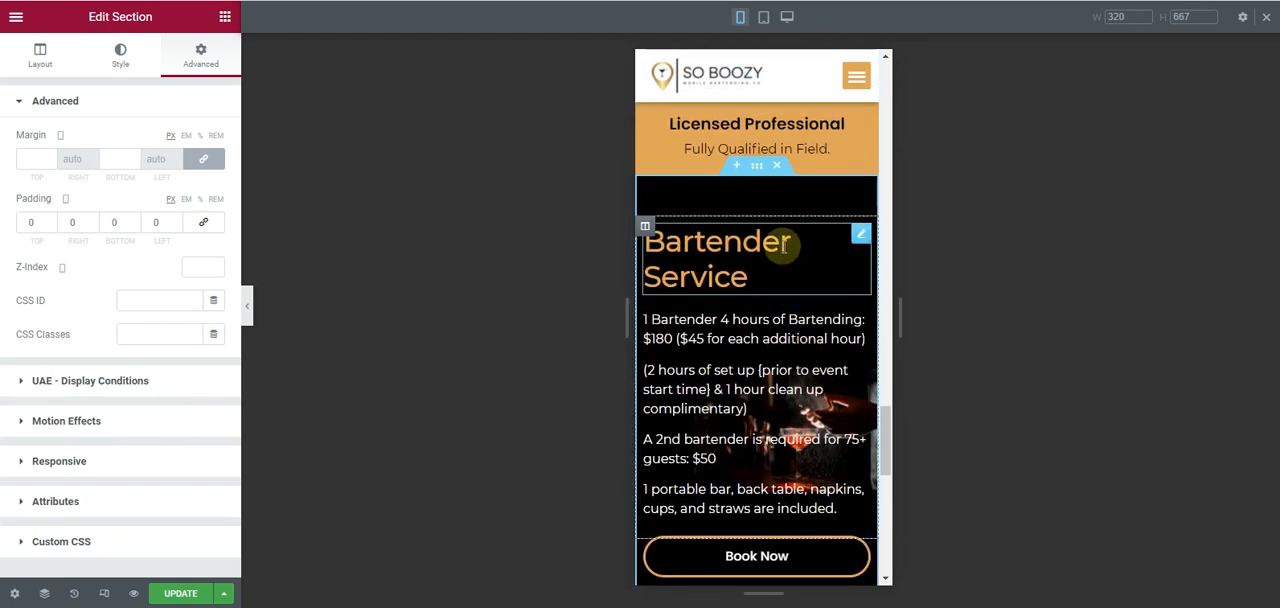
- Set the mobile font size of the Bartender Service heading to 22 px
left_click(758, 172)
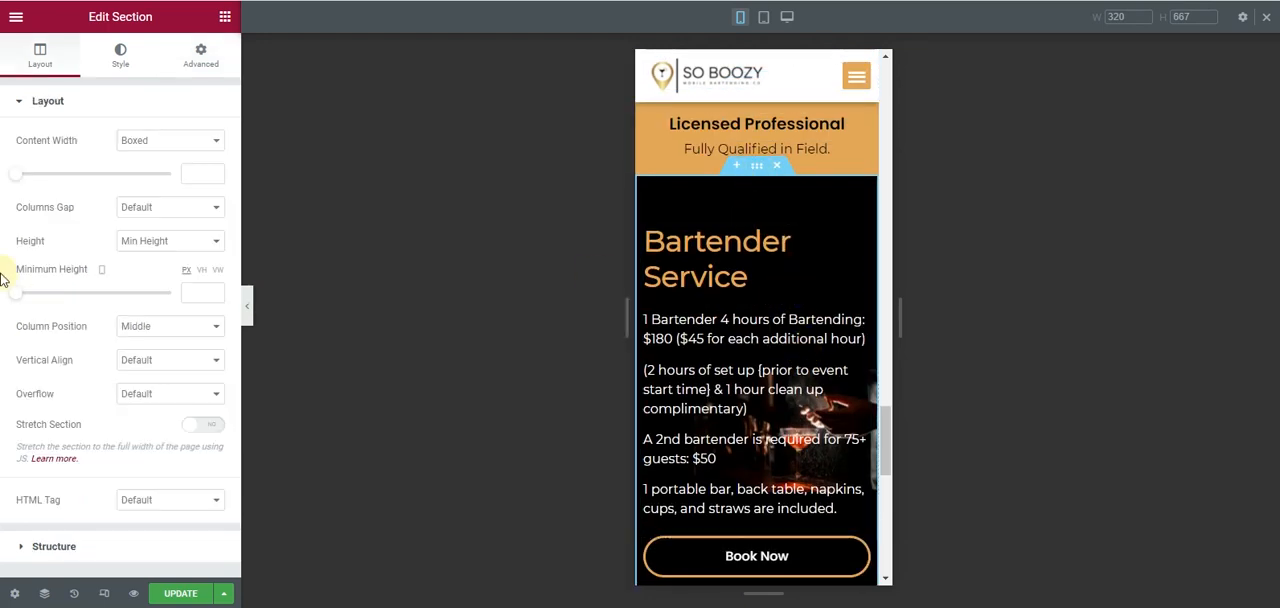
left_click(861, 236)
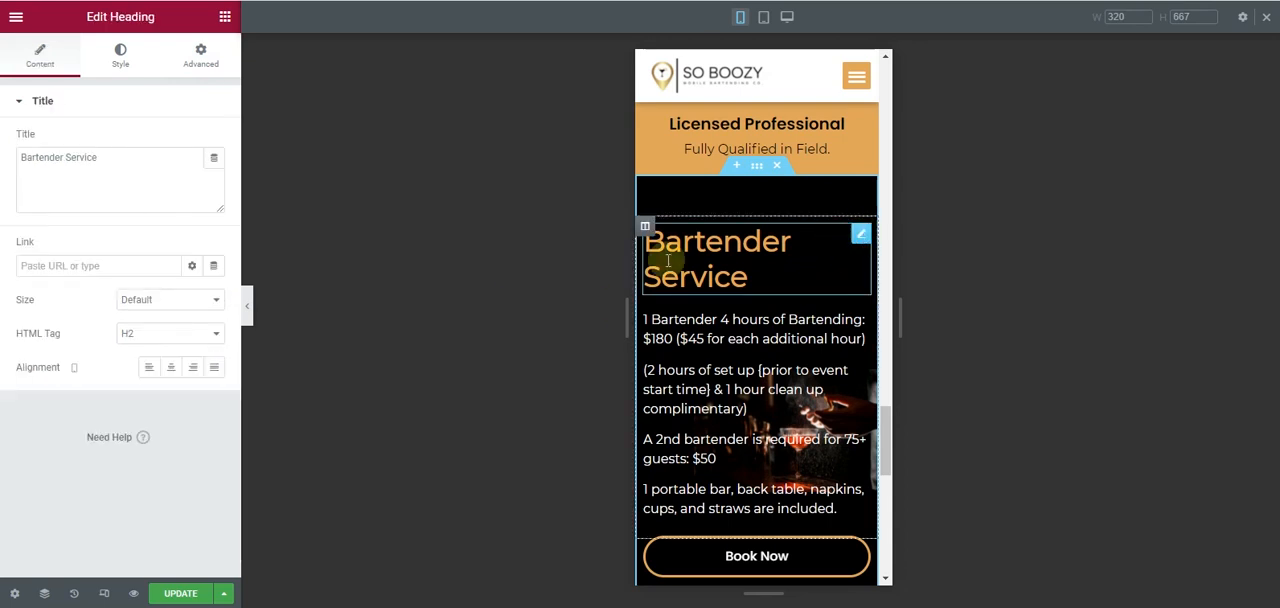
left_click(124, 62)
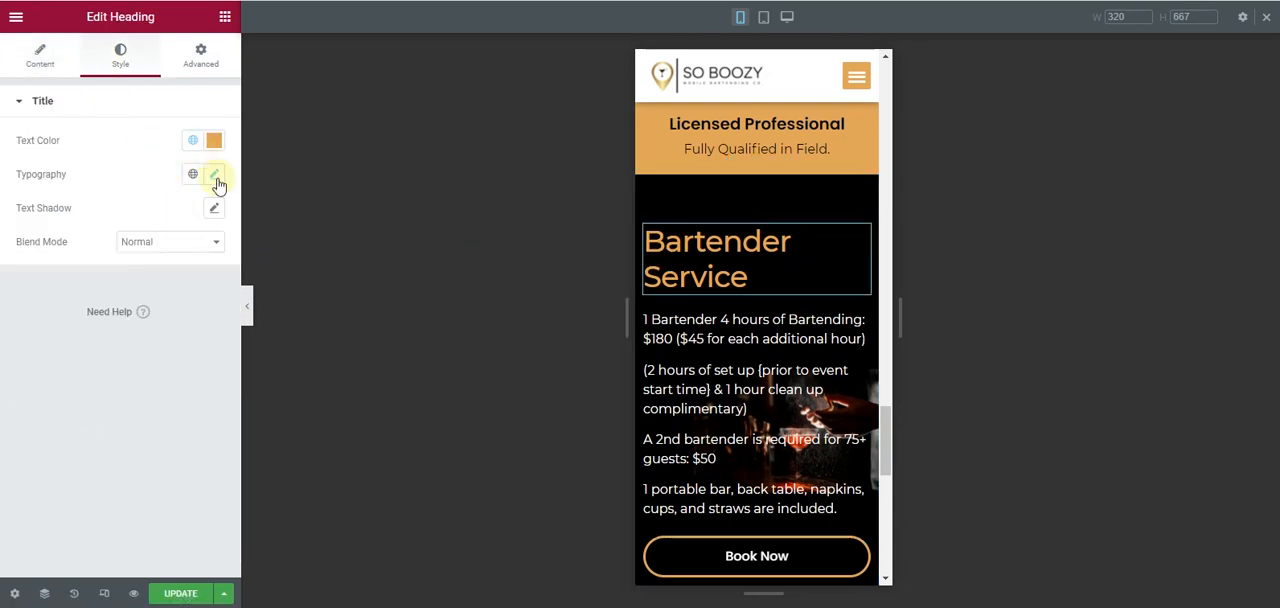
left_click(212, 173)
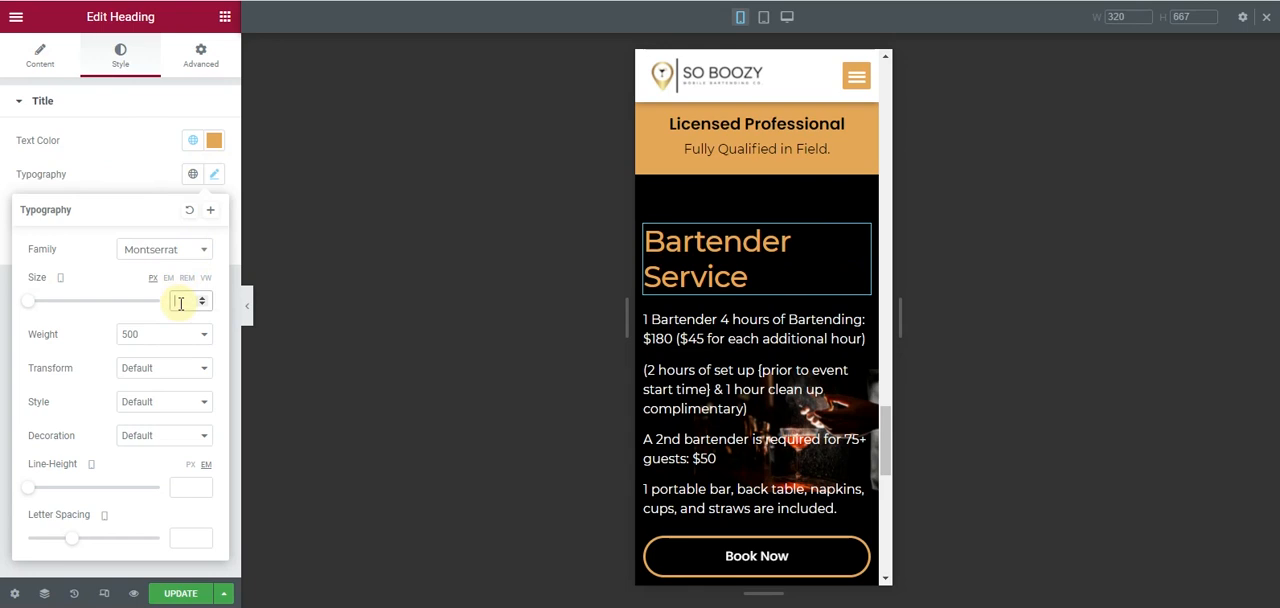
type("22")
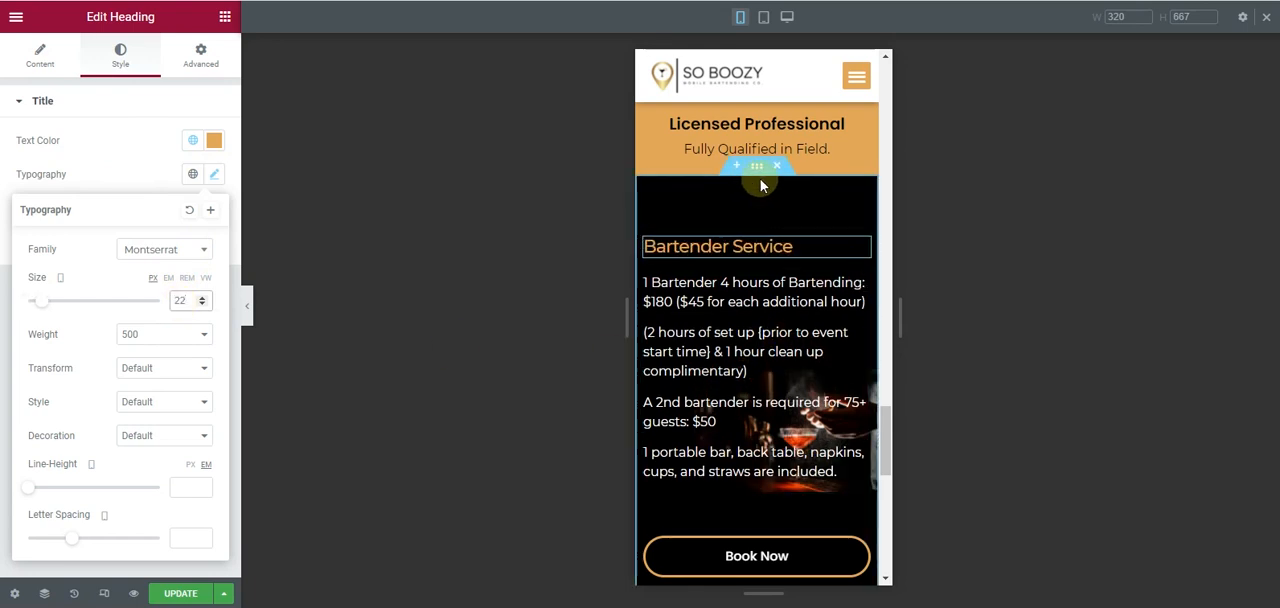
- Give the Bartender Service section's background image a custom mobile position with an X position of 579 px
left_click(756, 167)
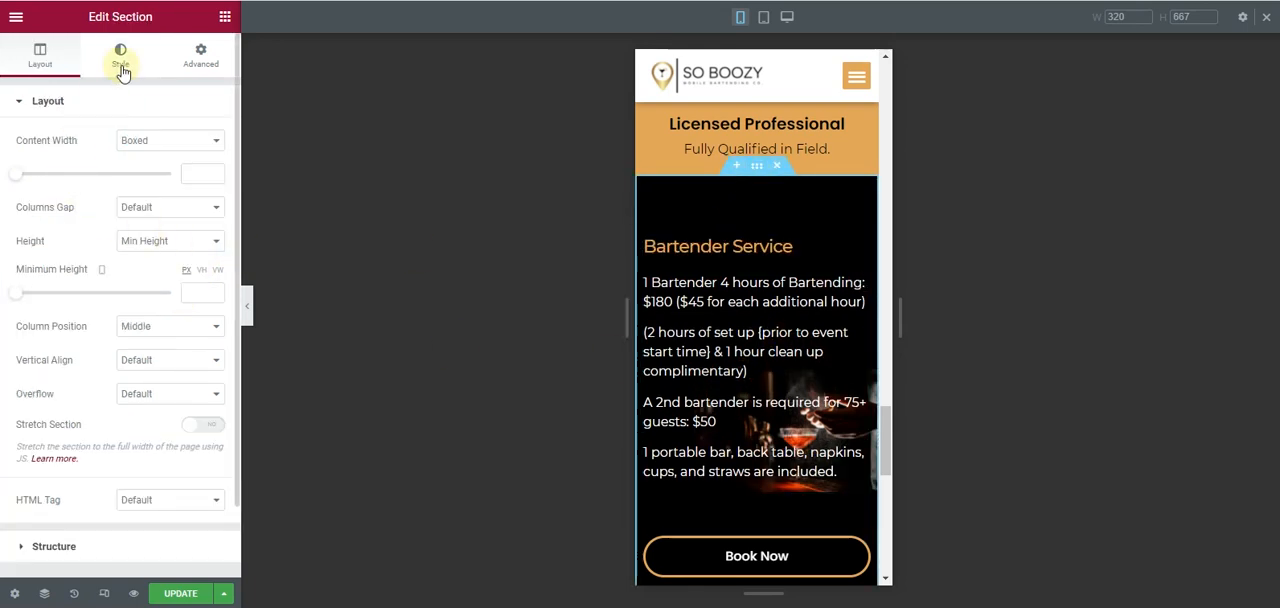
left_click(121, 56)
left_click(151, 363)
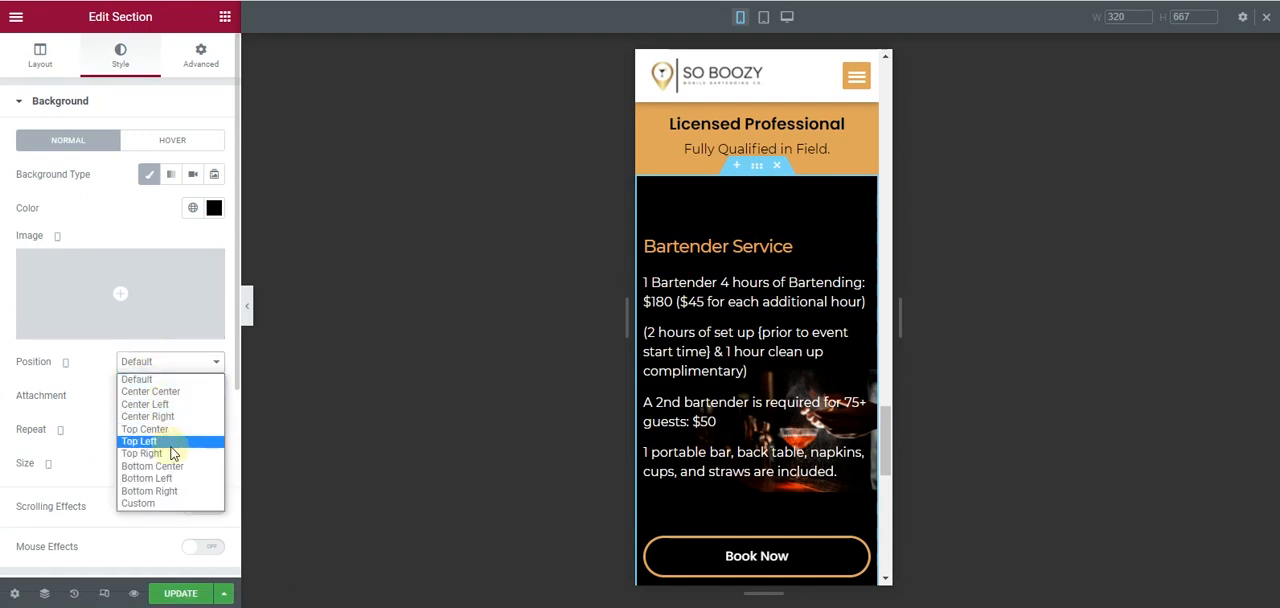
left_click(177, 505)
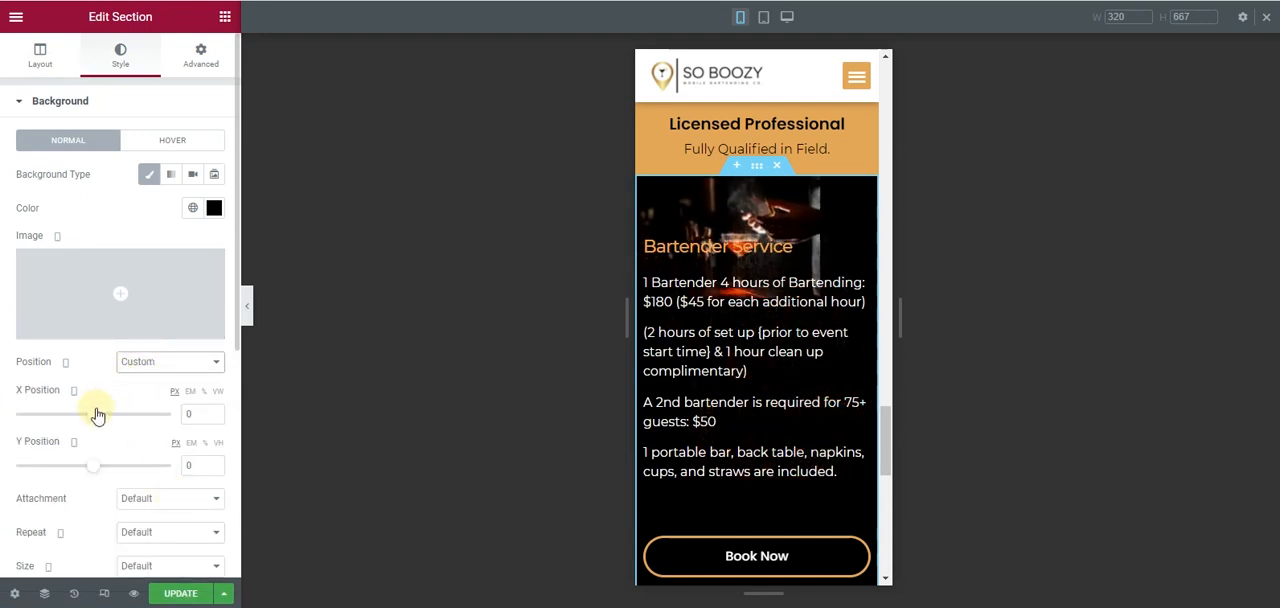
left_click_drag(99, 417, 147, 416)
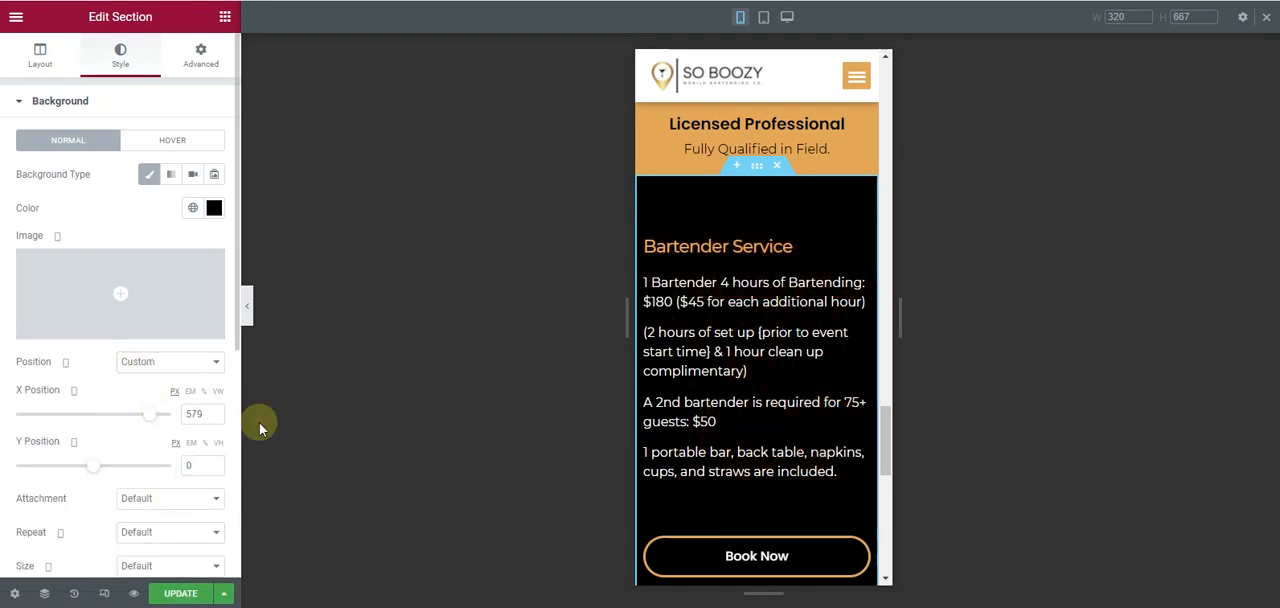
- Set the Bartender Service section's minimum height on mobile to 469 px
scroll(761, 350, "down", 2)
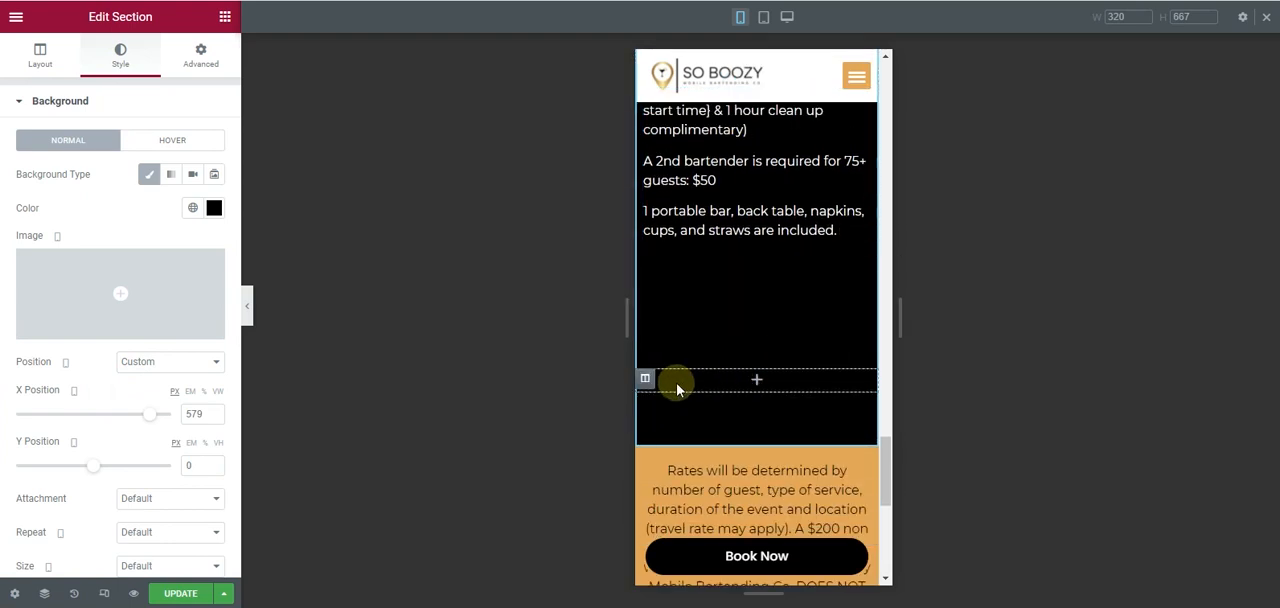
scroll(743, 270, "up", 2)
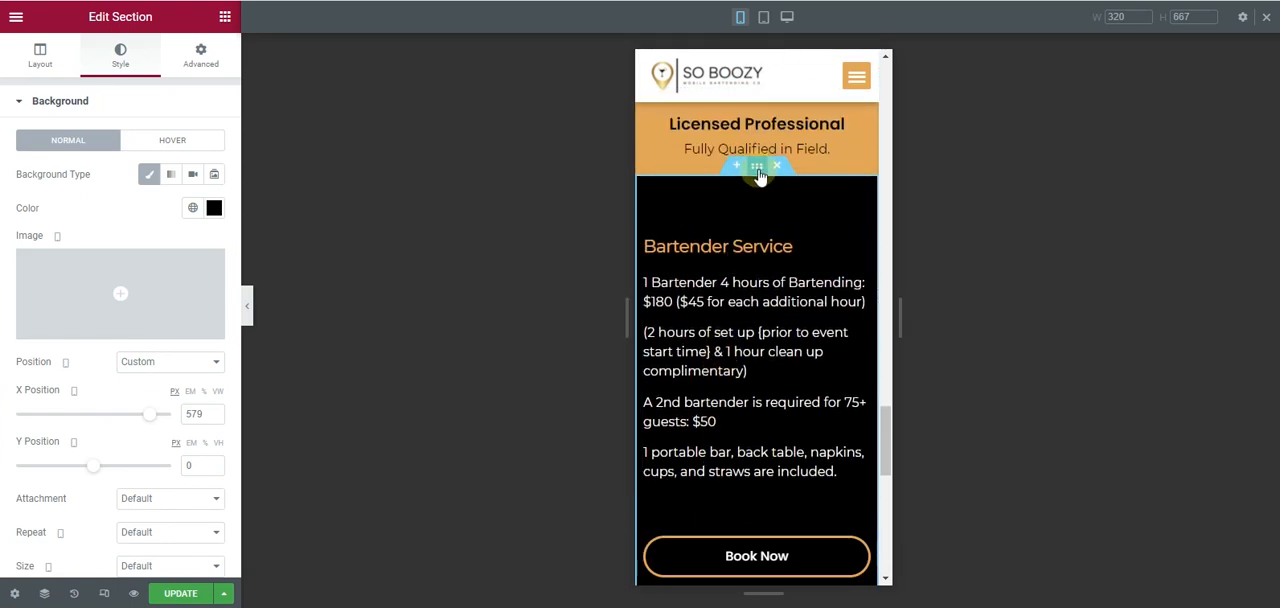
left_click(38, 56)
left_click_drag(19, 300, 66, 298)
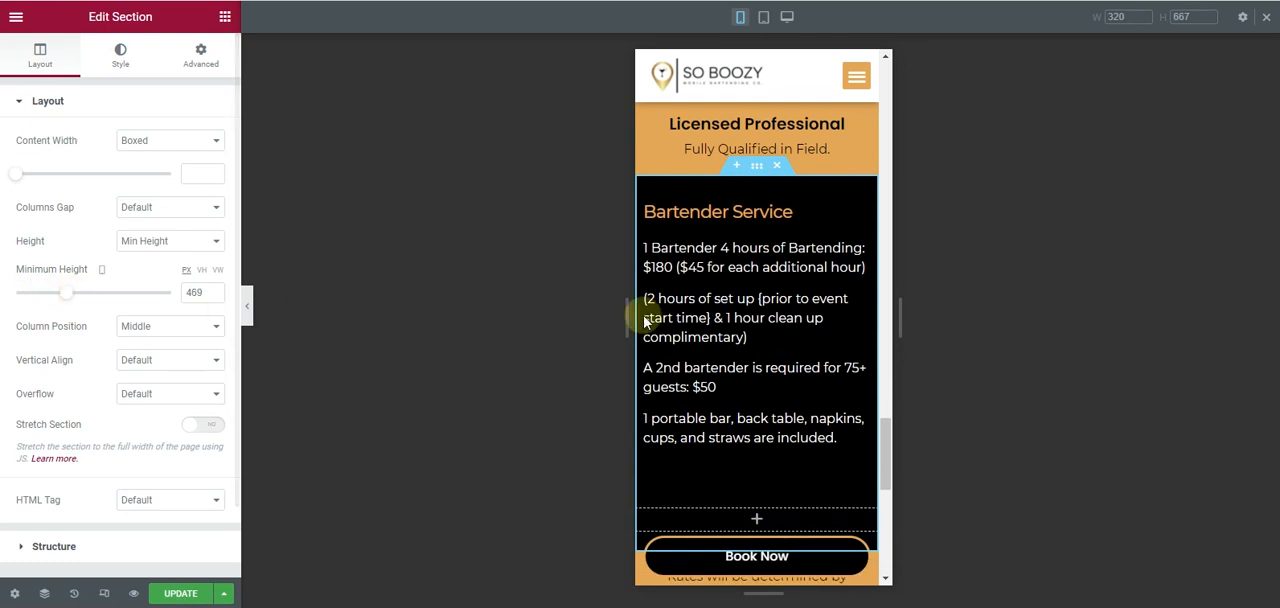
- Hide the empty column below the Bartender Service text on mobile and collapse the editing panel to preview the page
scroll(643, 340, "down", 2)
left_click(645, 357)
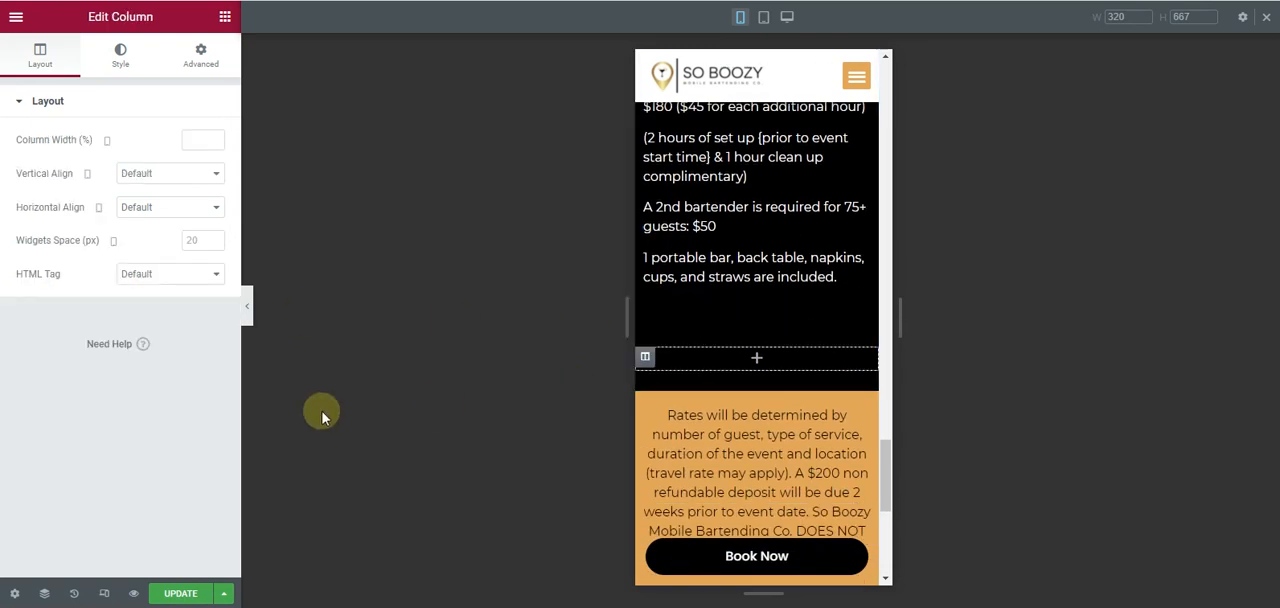
left_click(203, 56)
scroll(40, 425, "down", 1)
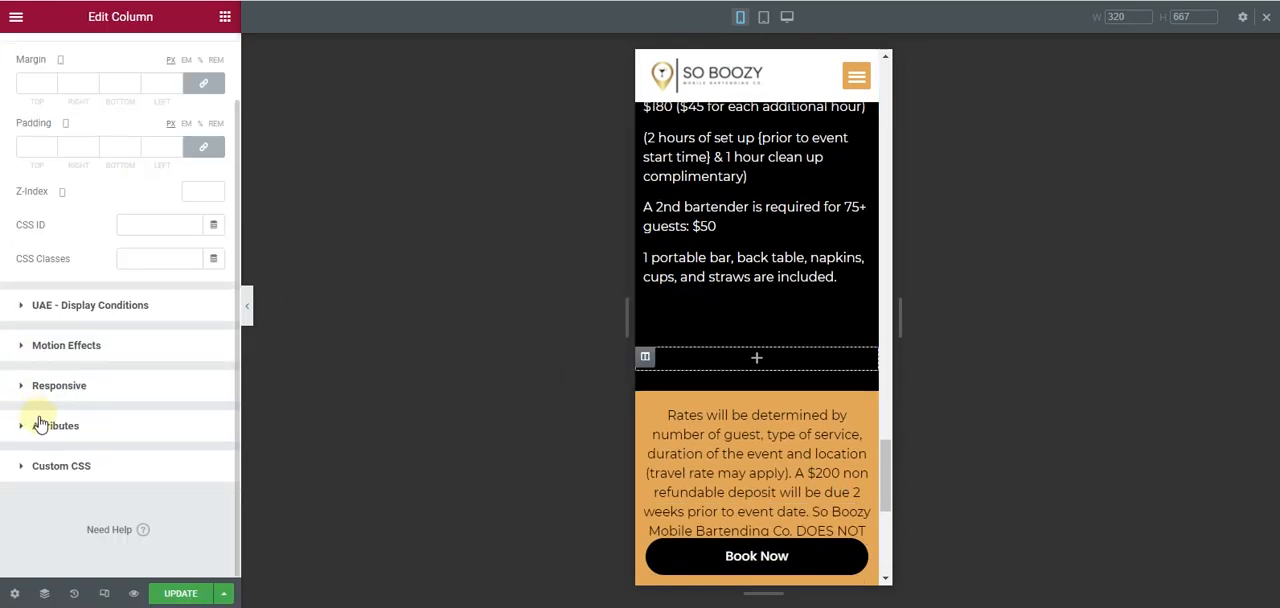
left_click(108, 386)
left_click(205, 351)
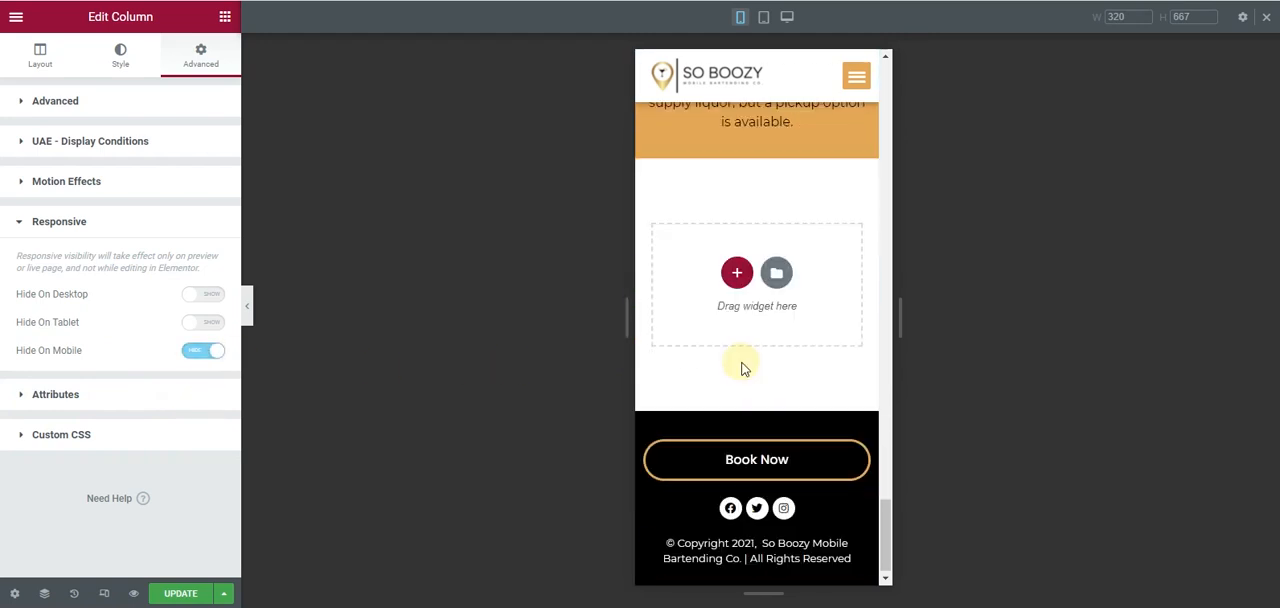
left_click(250, 311)
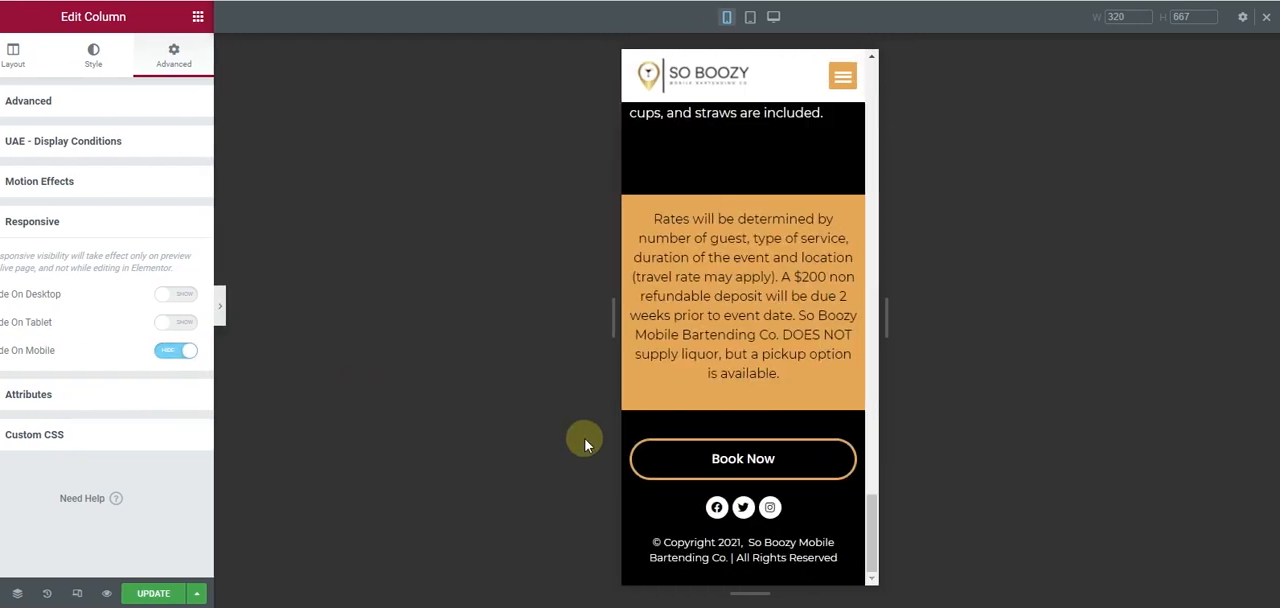
- Set the mobile font size of the 3 Cocktail Menu heading to 20 px
scroll(700, 432, "up", 5)
scroll(701, 432, "up", 10)
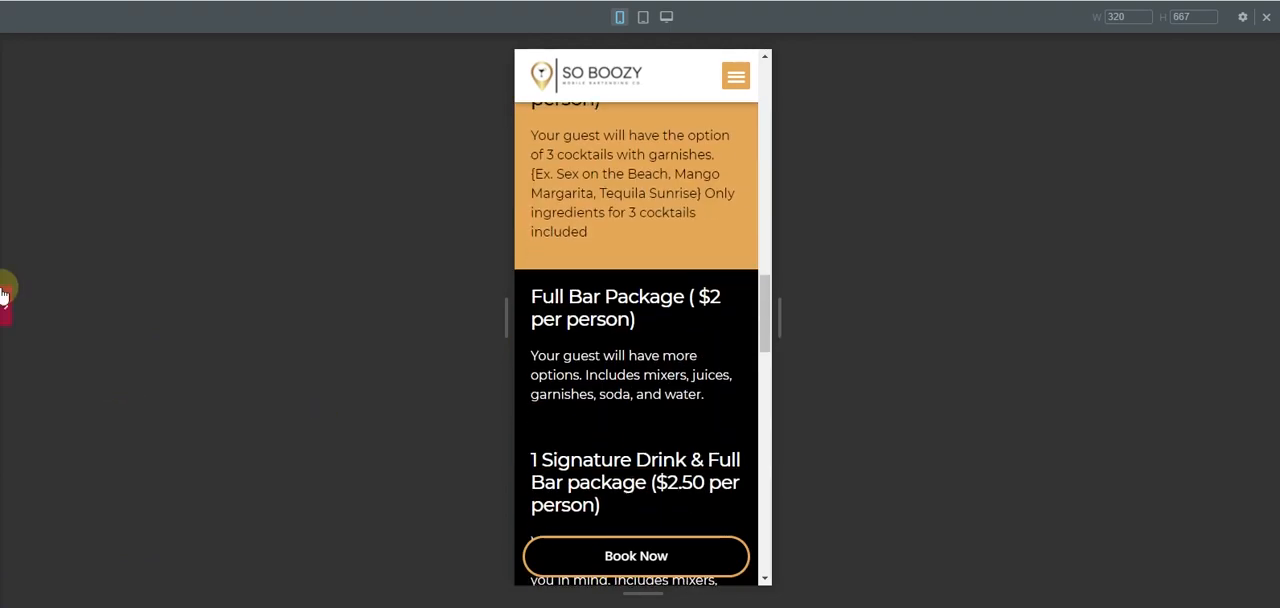
left_click(3, 293)
scroll(840, 315, "up", 5)
scroll(840, 315, "down", 3)
scroll(840, 315, "up", 5)
scroll(842, 316, "down", 4)
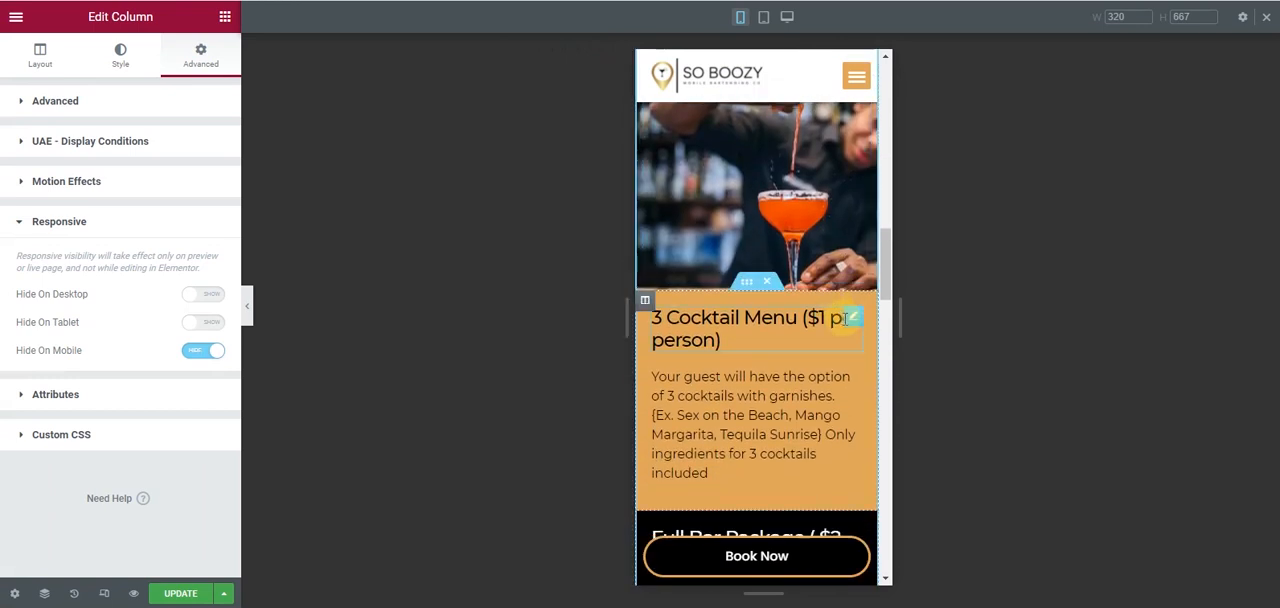
left_click(852, 319)
left_click(113, 72)
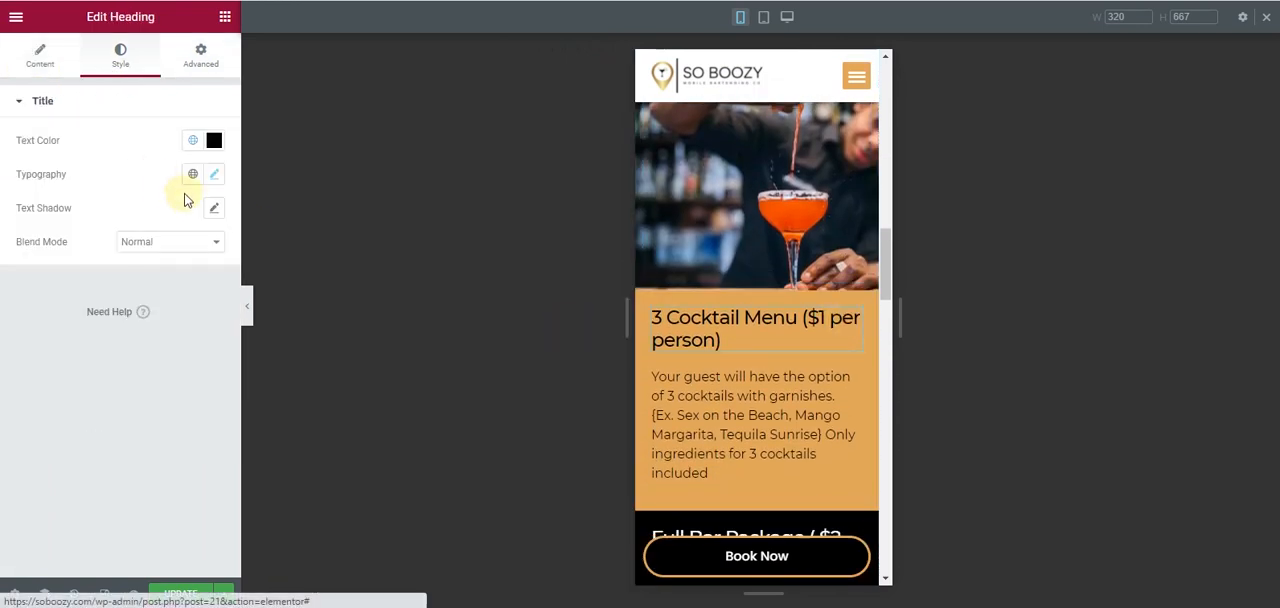
left_click(214, 174)
left_click(179, 301)
type("22")
scroll(746, 349, "down", 3)
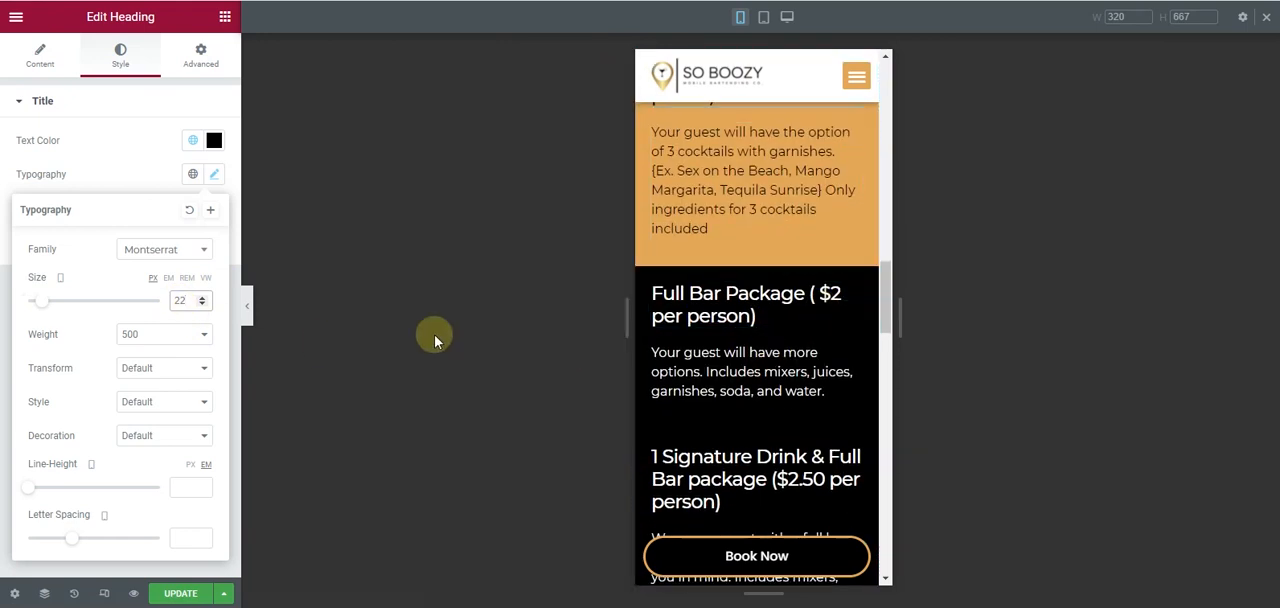
left_click(203, 304)
left_click(203, 304)
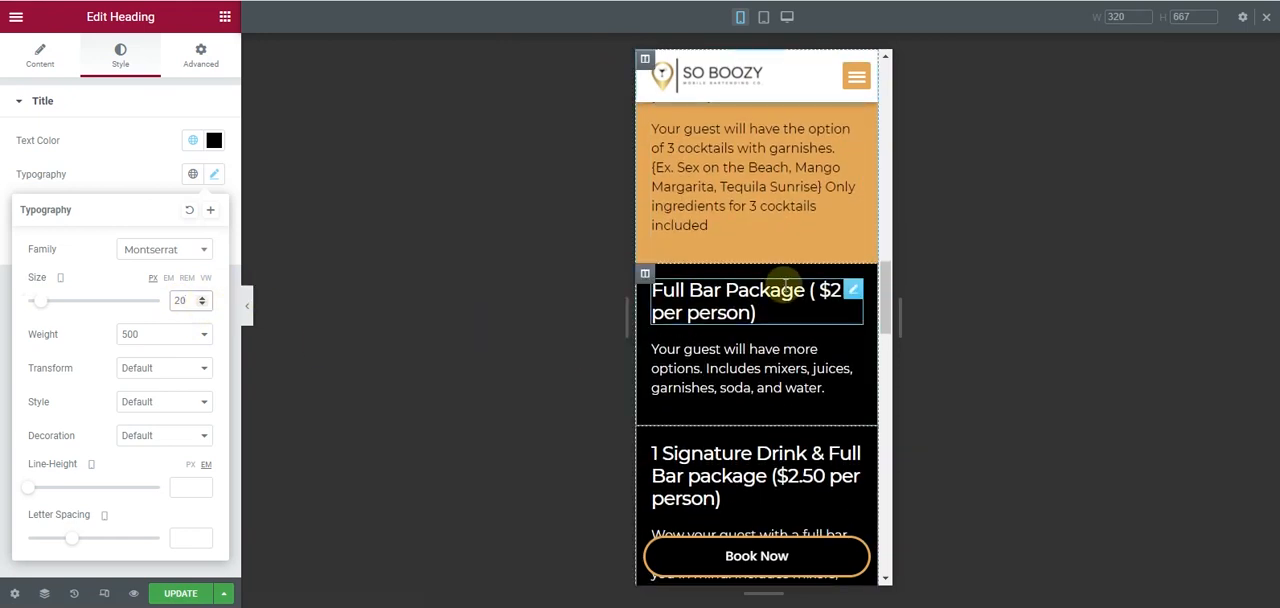
- Set the mobile font size of the Full Bar Package heading to 20 px
scroll(798, 270, "up", 2)
scroll(798, 271, "down", 2)
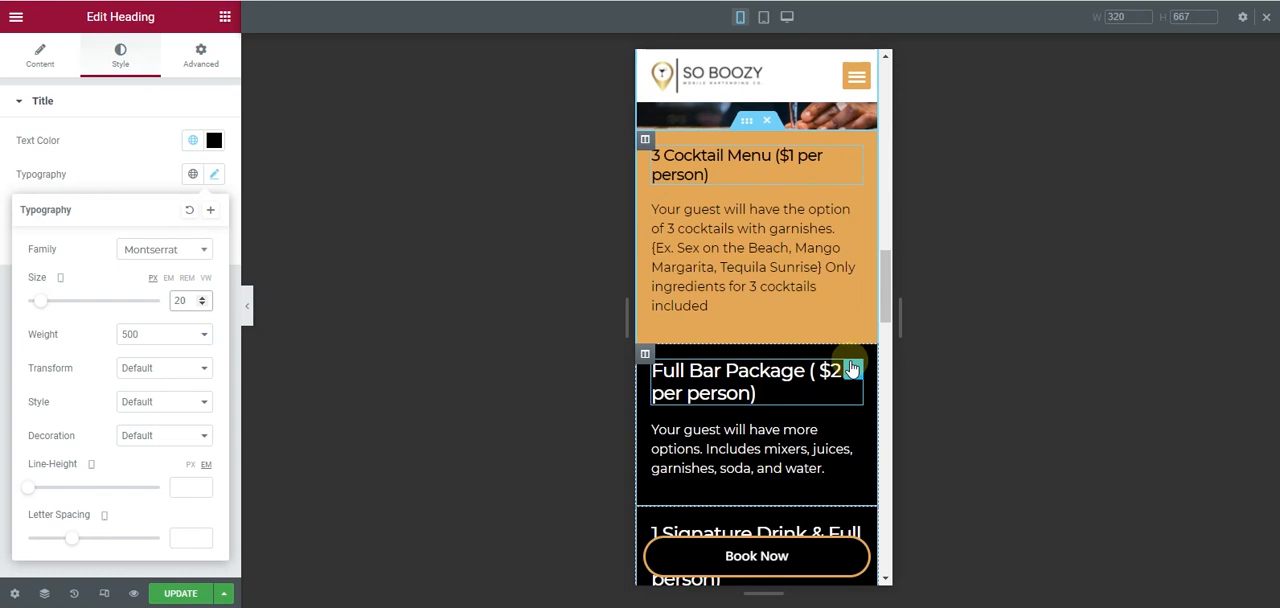
left_click(852, 369)
left_click(120, 56)
left_click(213, 175)
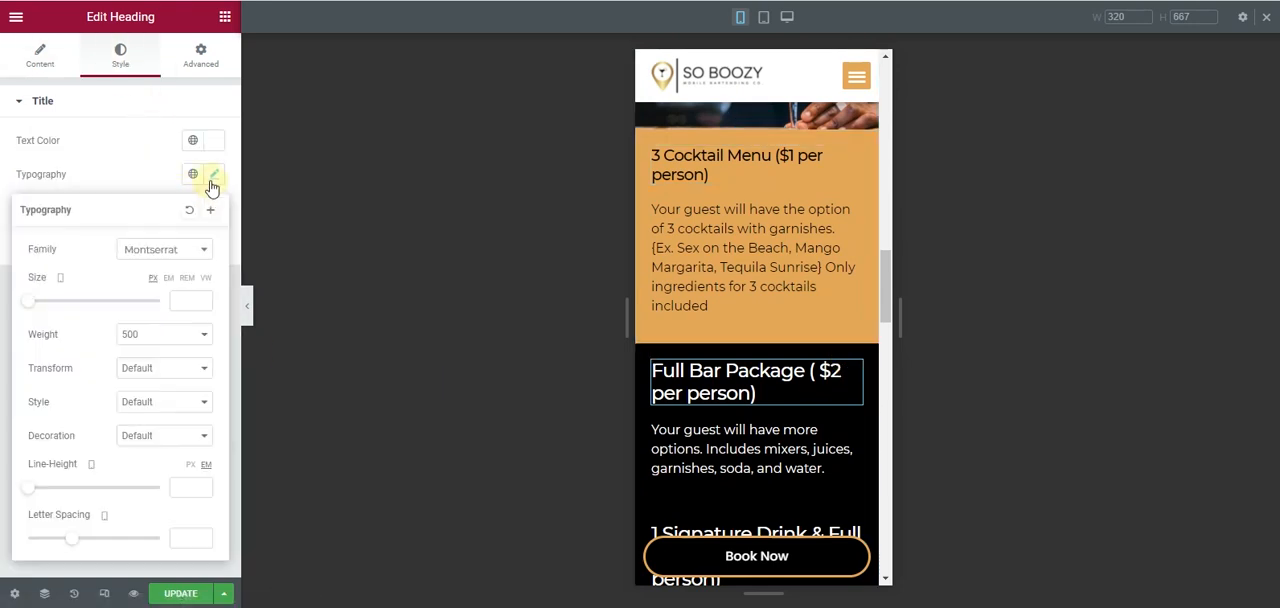
type("20")
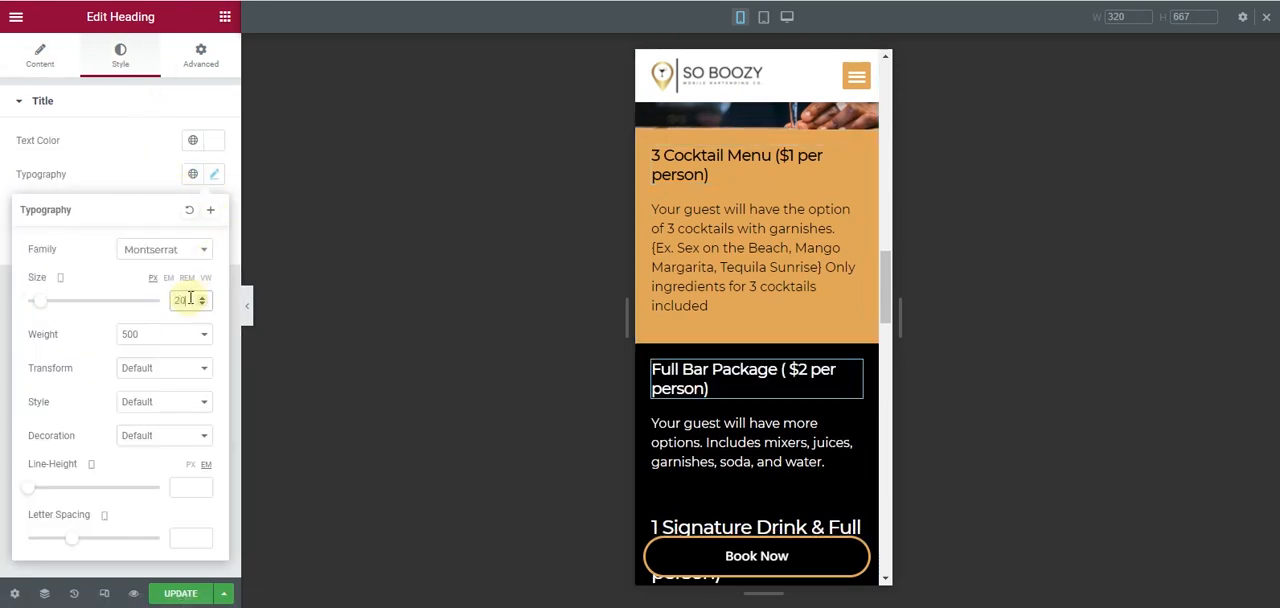
- Set the mobile font size of the 1 Signature Drink & Full Bar package heading to 20 px
scroll(734, 346, "down", 3)
left_click(848, 289)
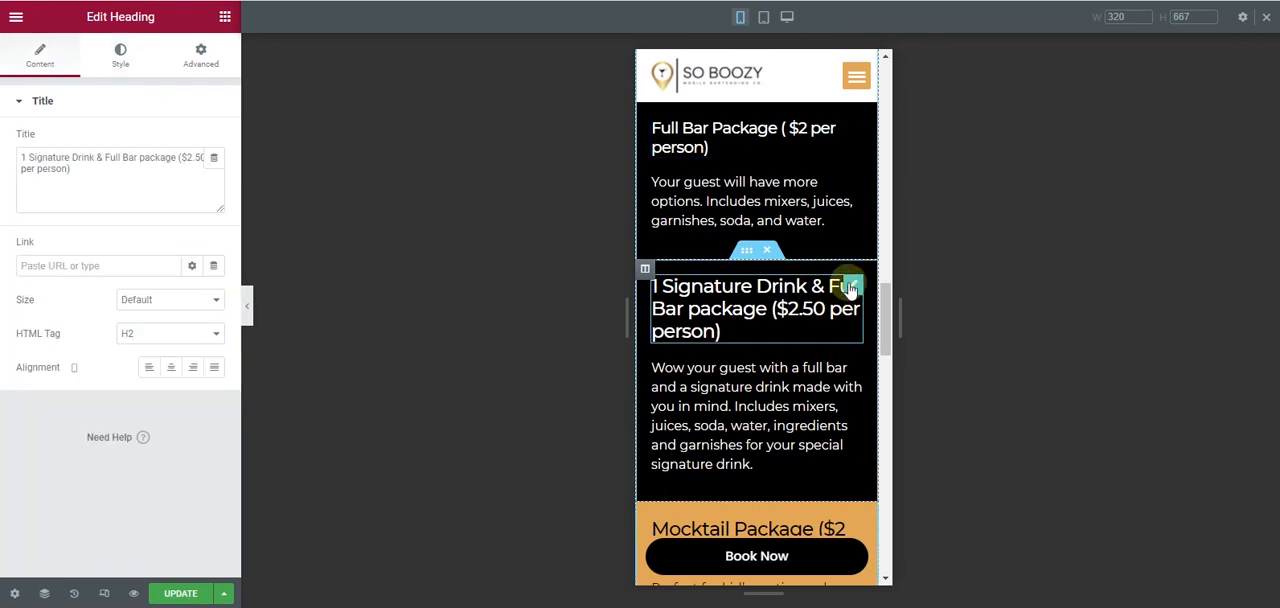
left_click(116, 52)
left_click(213, 175)
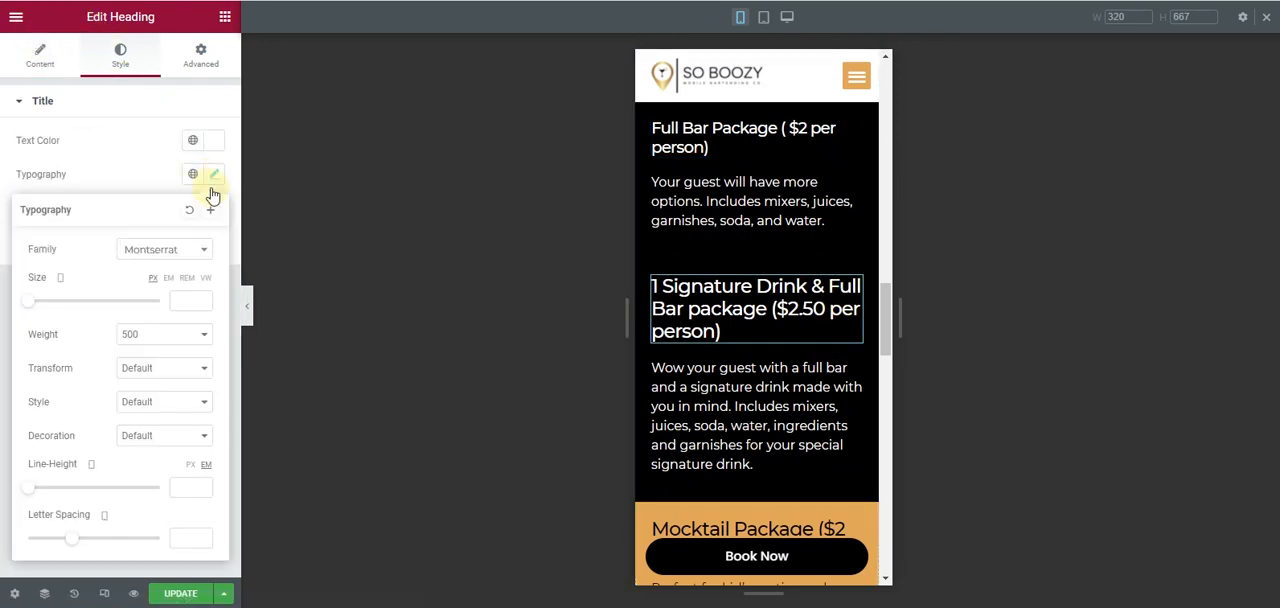
type("2")
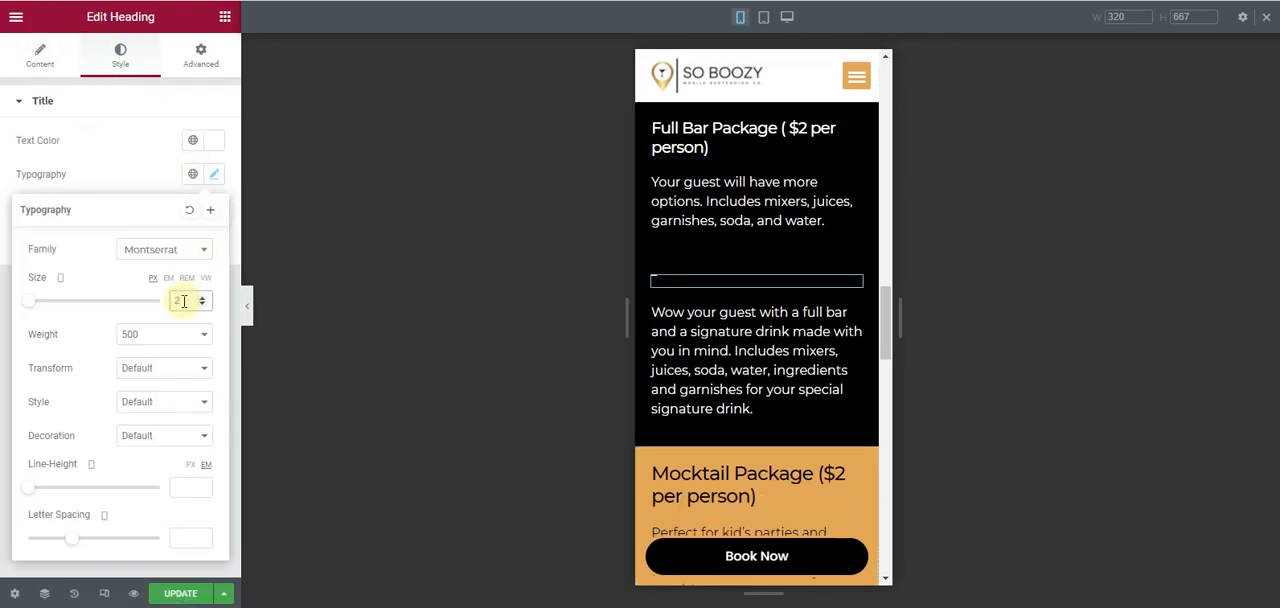
type("0")
- Set the mobile font size of the Mocktail Package heading to 20 px
scroll(723, 323, "down", 3)
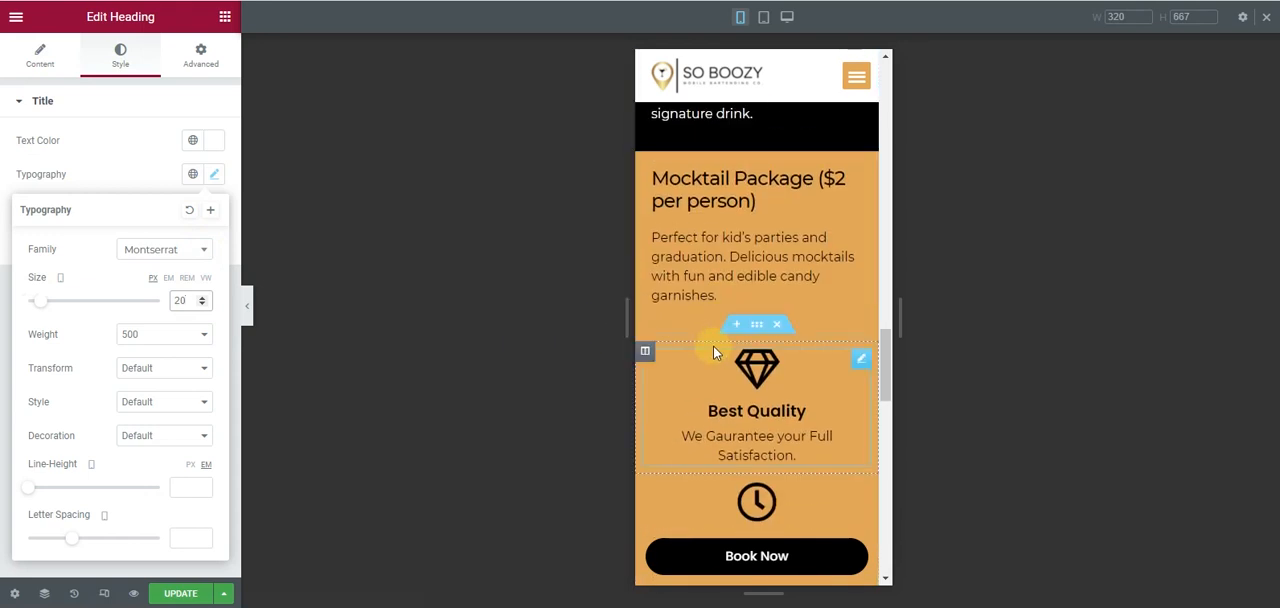
left_click(849, 177)
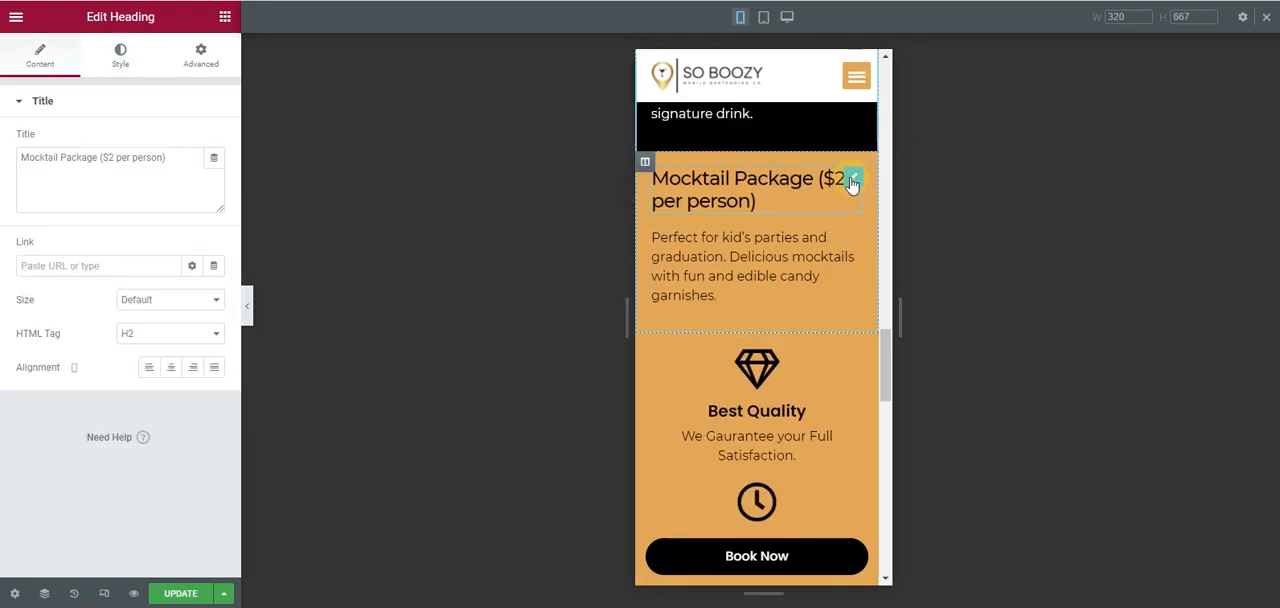
left_click(120, 62)
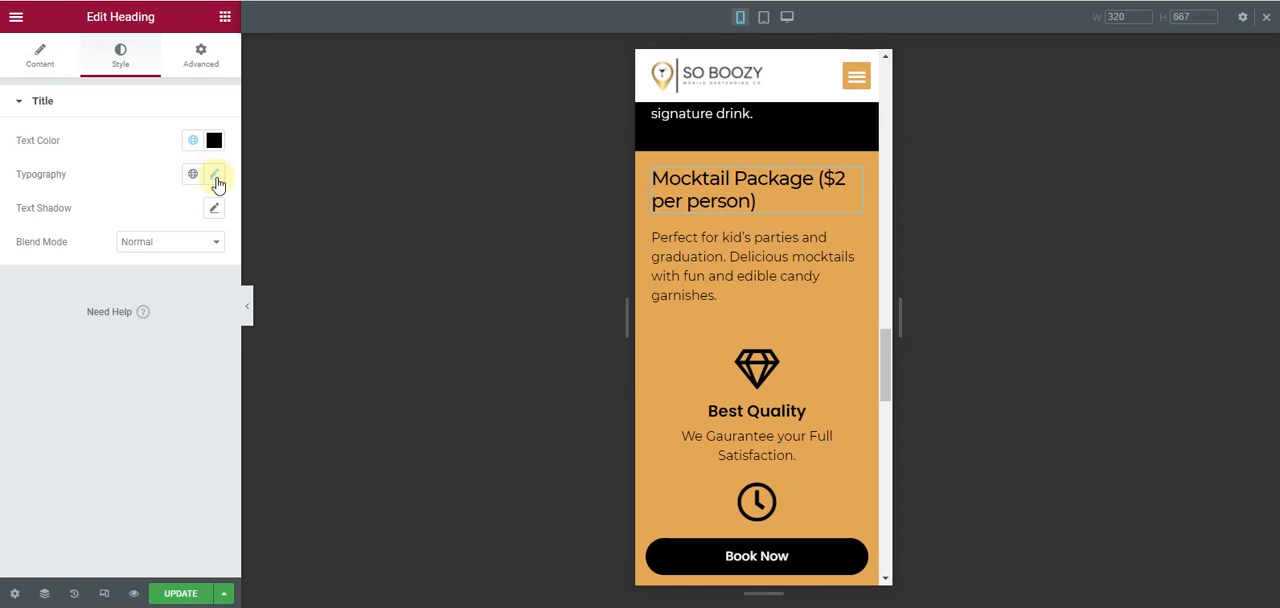
left_click(215, 176)
type("2")
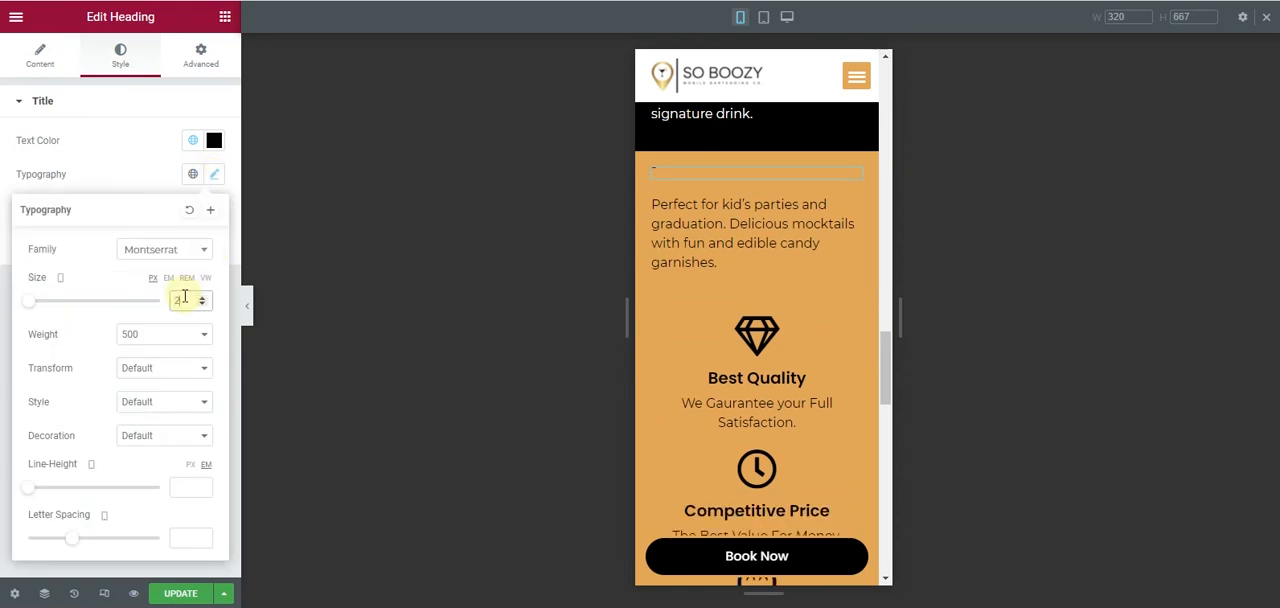
type("0")
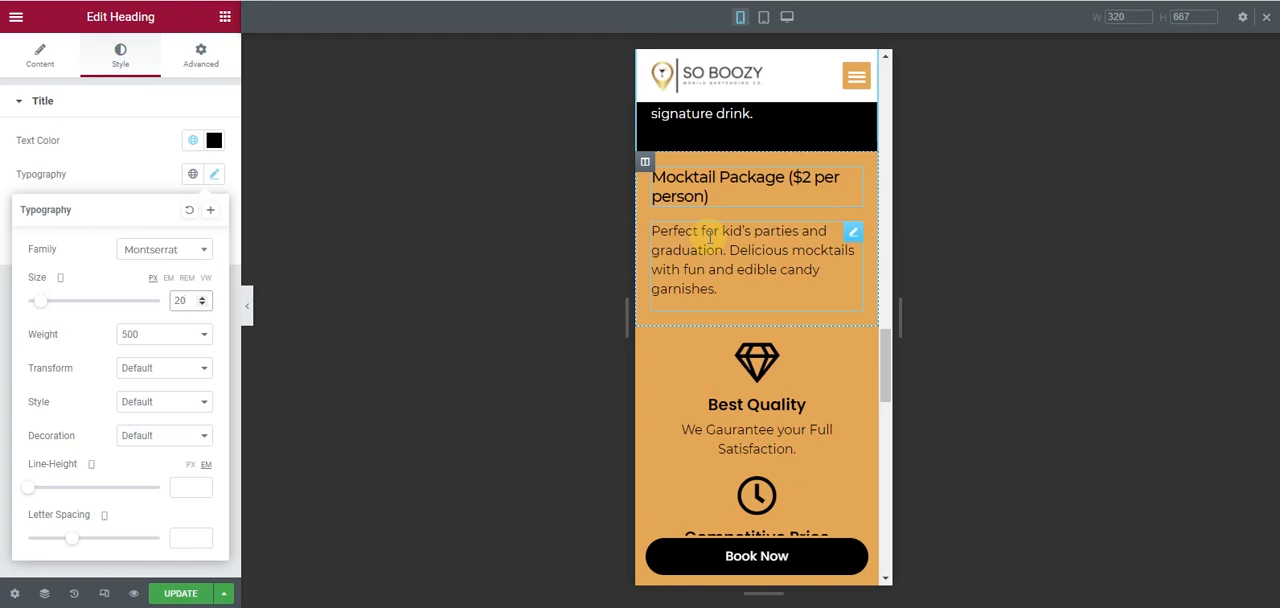
- Review the mobile layout from the Mocktail Package down to the rates text, then the whole page up to the hero section without the editing panel
scroll(712, 242, "down", 1)
scroll(768, 288, "down", 5)
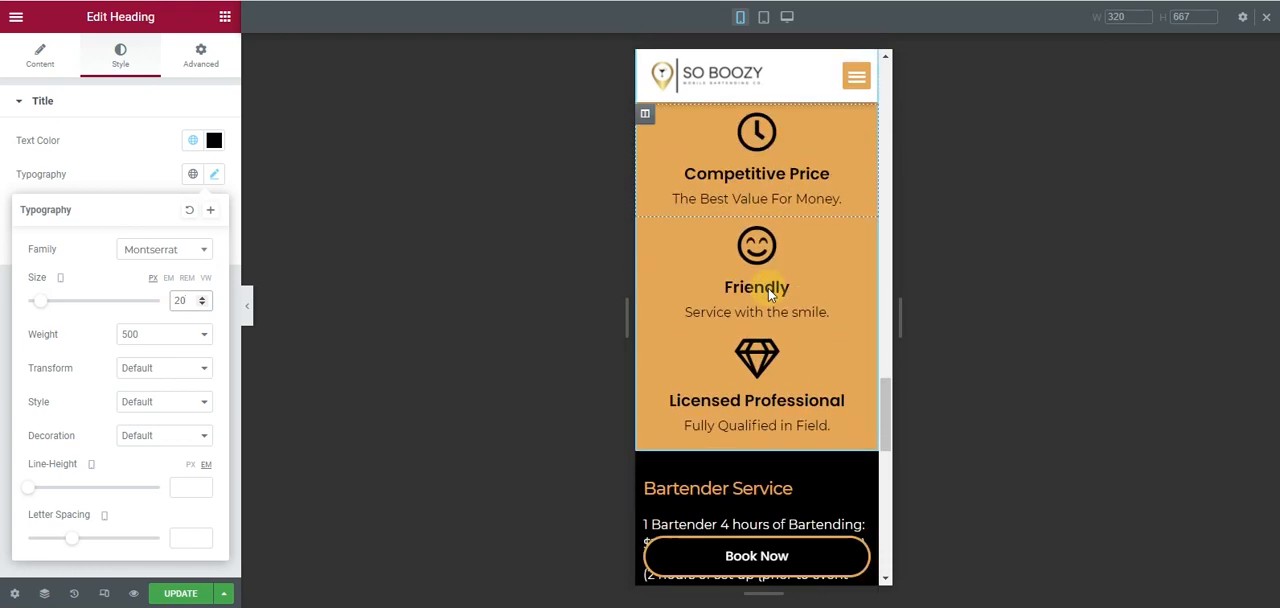
scroll(768, 288, "down", 3)
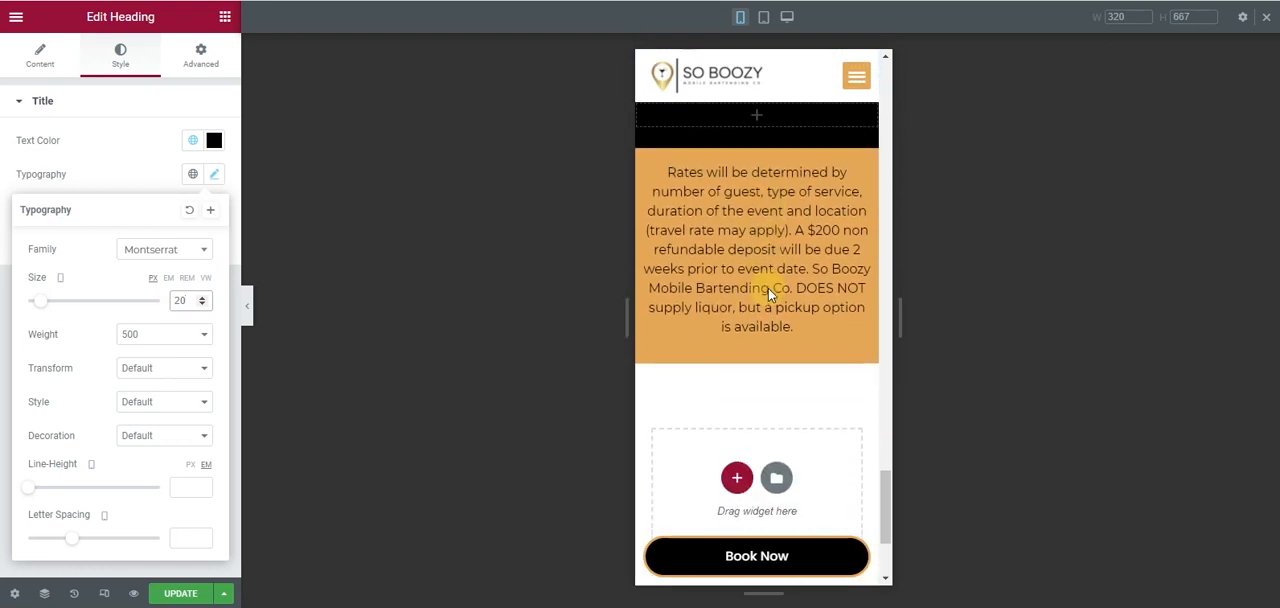
scroll(768, 288, "up", 4)
scroll(740, 300, "down", 3)
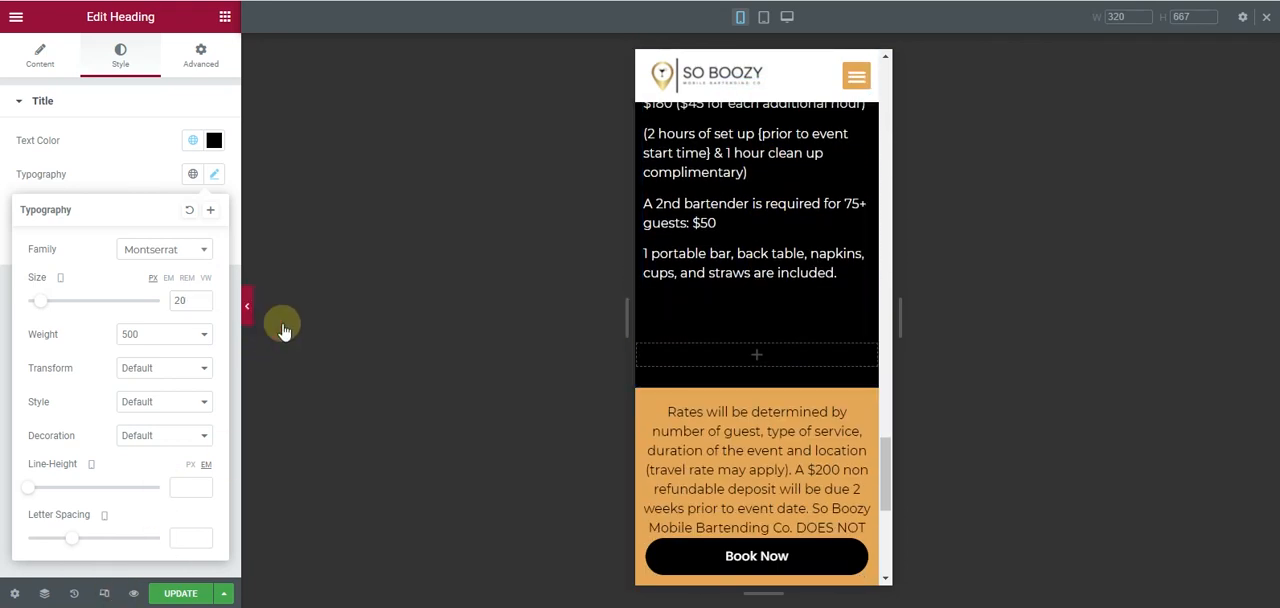
left_click(252, 311)
scroll(618, 409, "up", 7)
scroll(622, 405, "up", 10)
scroll(621, 404, "up", 8)
scroll(621, 404, "down", 4)
scroll(621, 404, "down", 2)
scroll(618, 404, "up", 8)
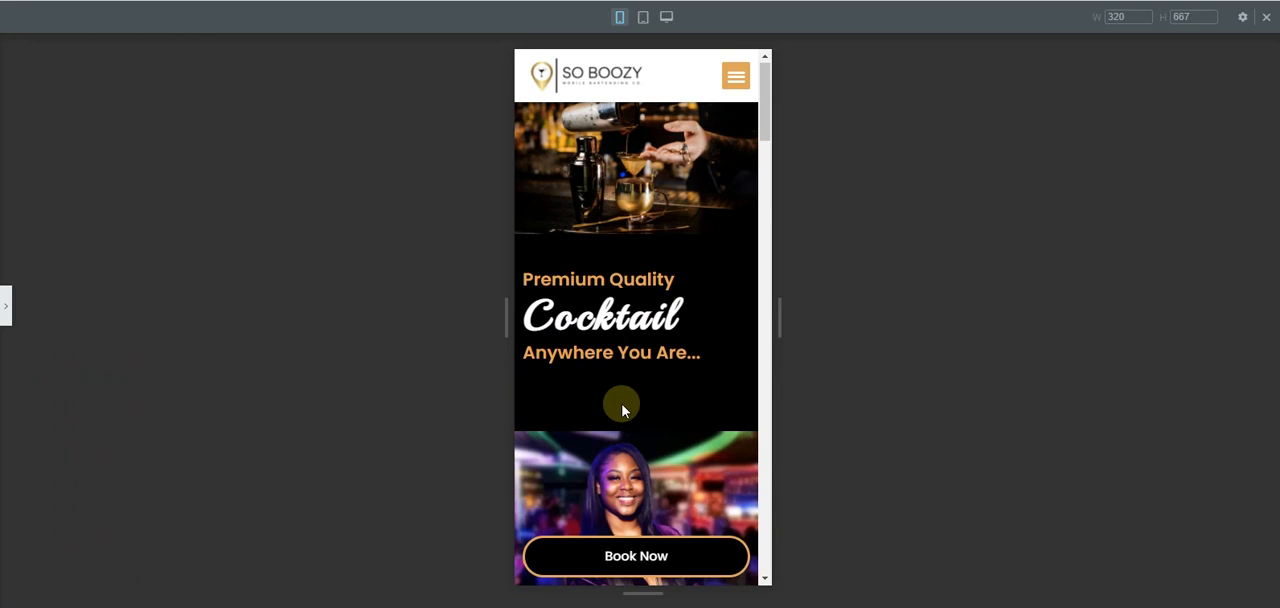
- Turn off mobile column reversal for the Premium Quality Cocktail hero section
left_click(5, 310)
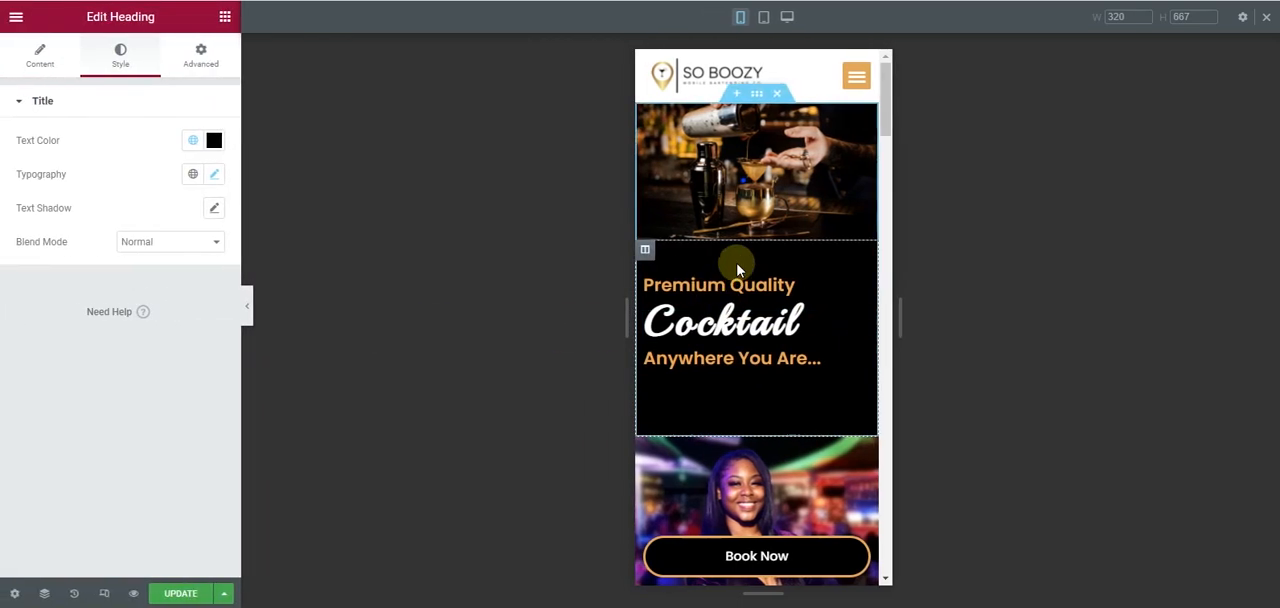
left_click(757, 97)
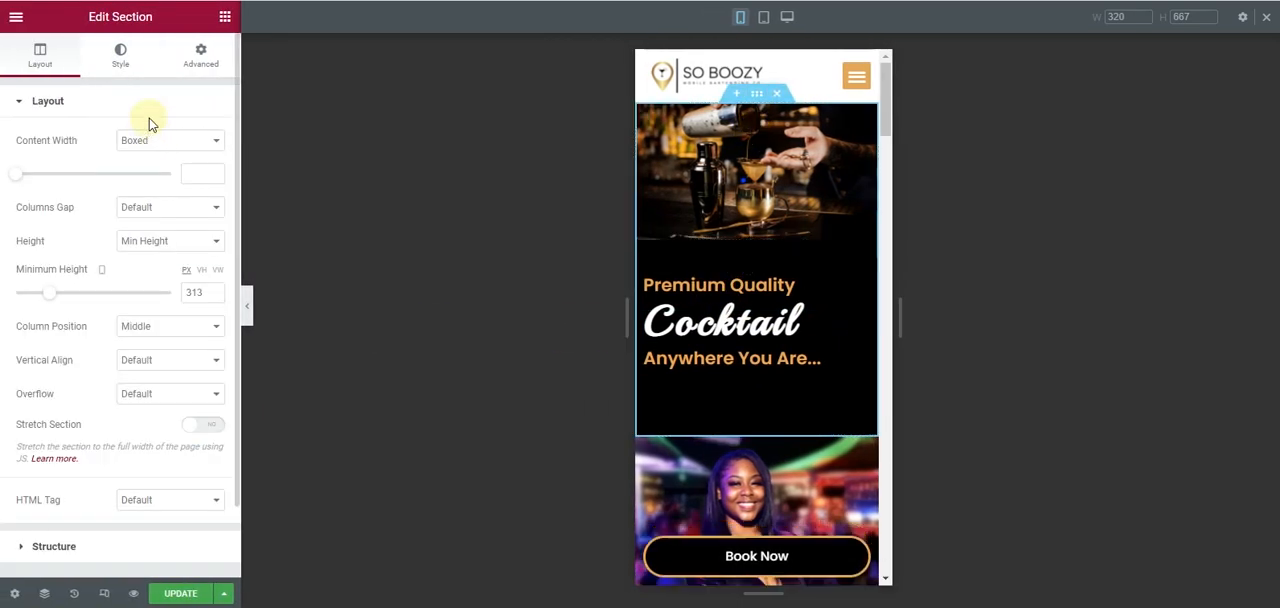
left_click(199, 70)
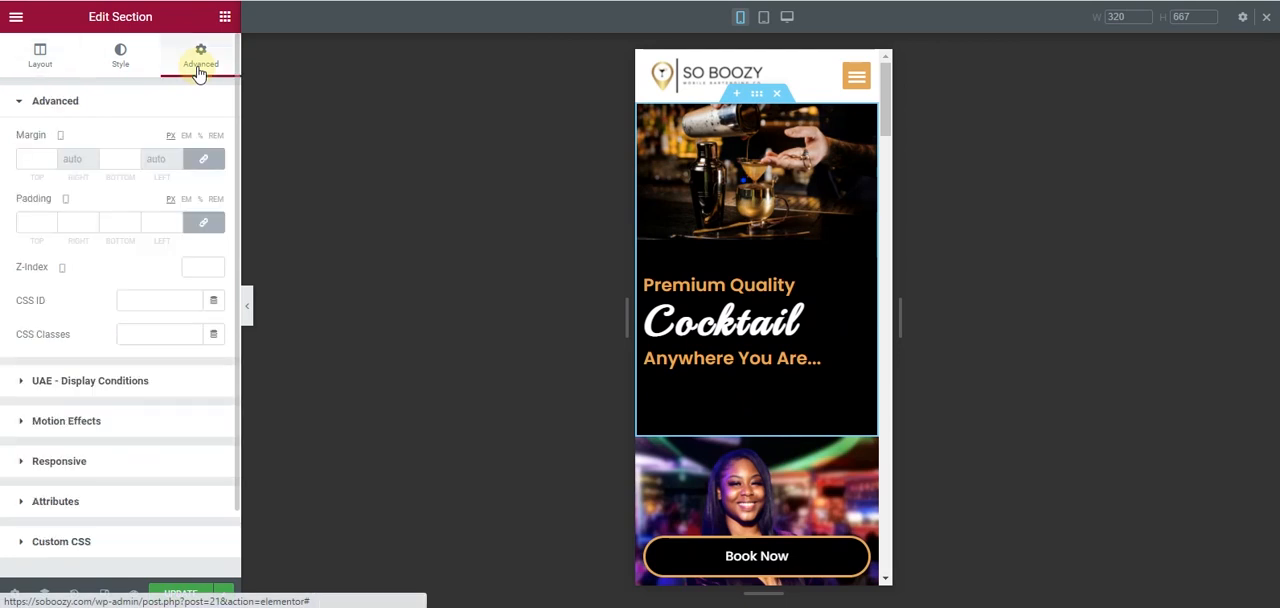
left_click(122, 461)
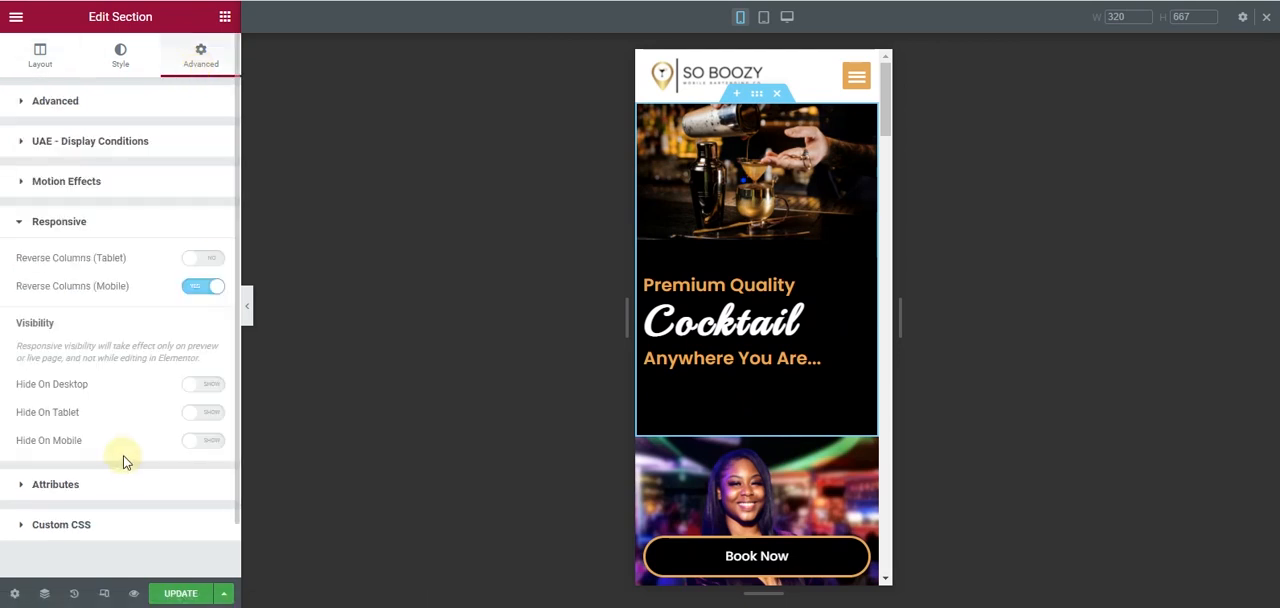
left_click(199, 287)
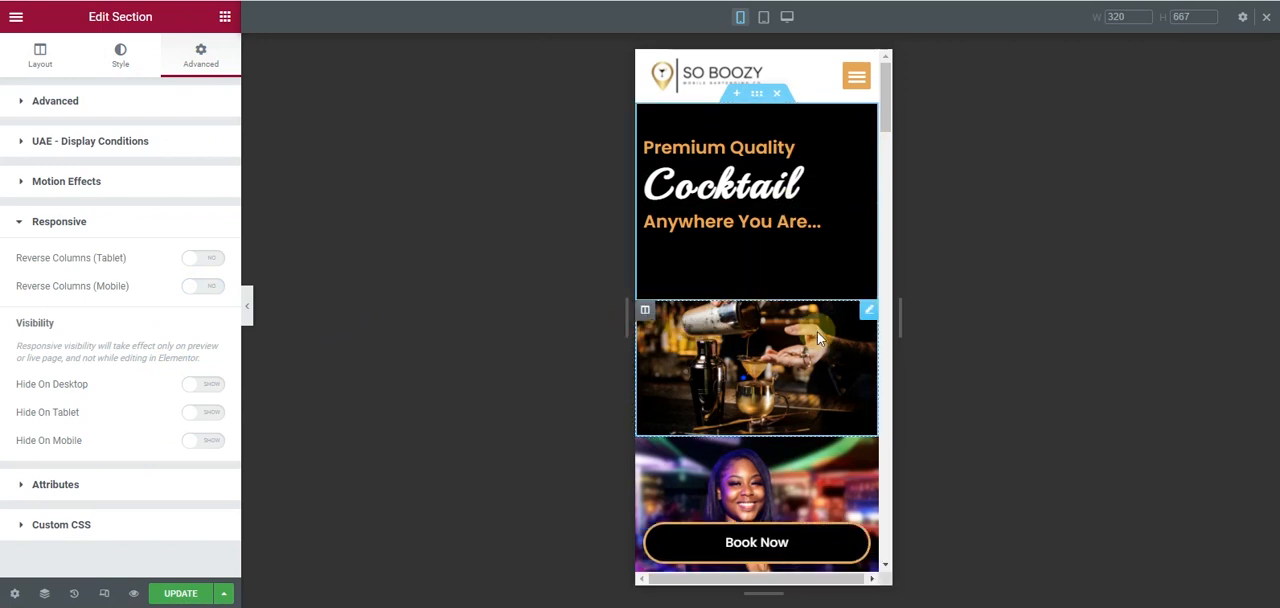
- Delete the cocktail image from the hero section, hide its emptied column on mobile, and preview the page
right_click(866, 318)
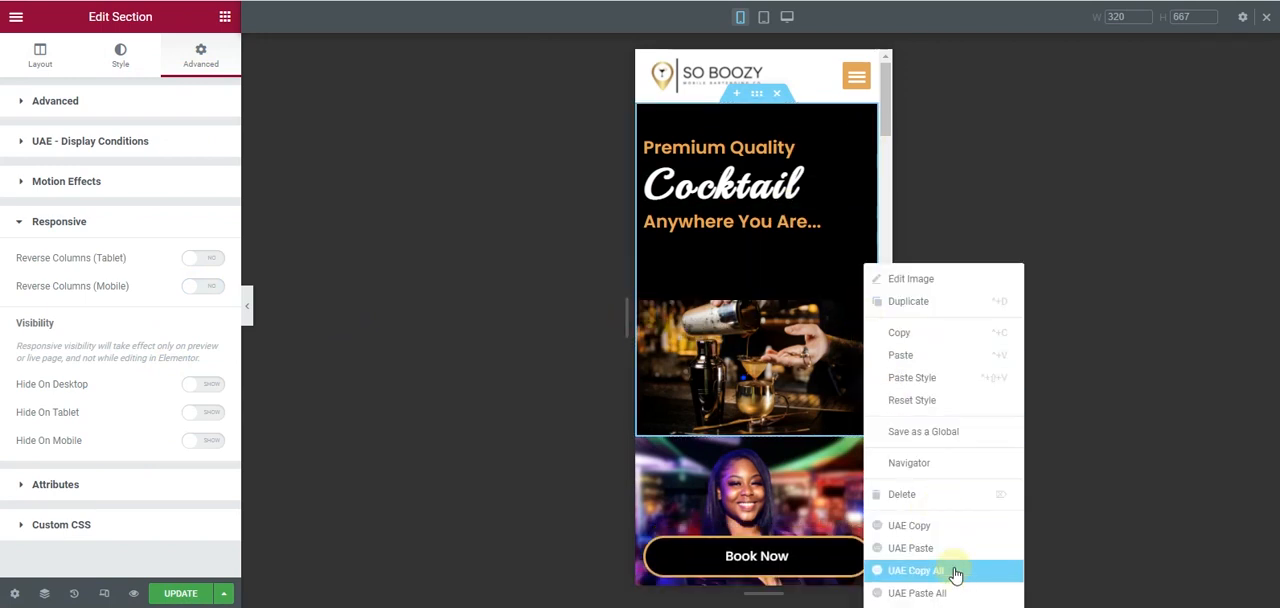
left_click(935, 508)
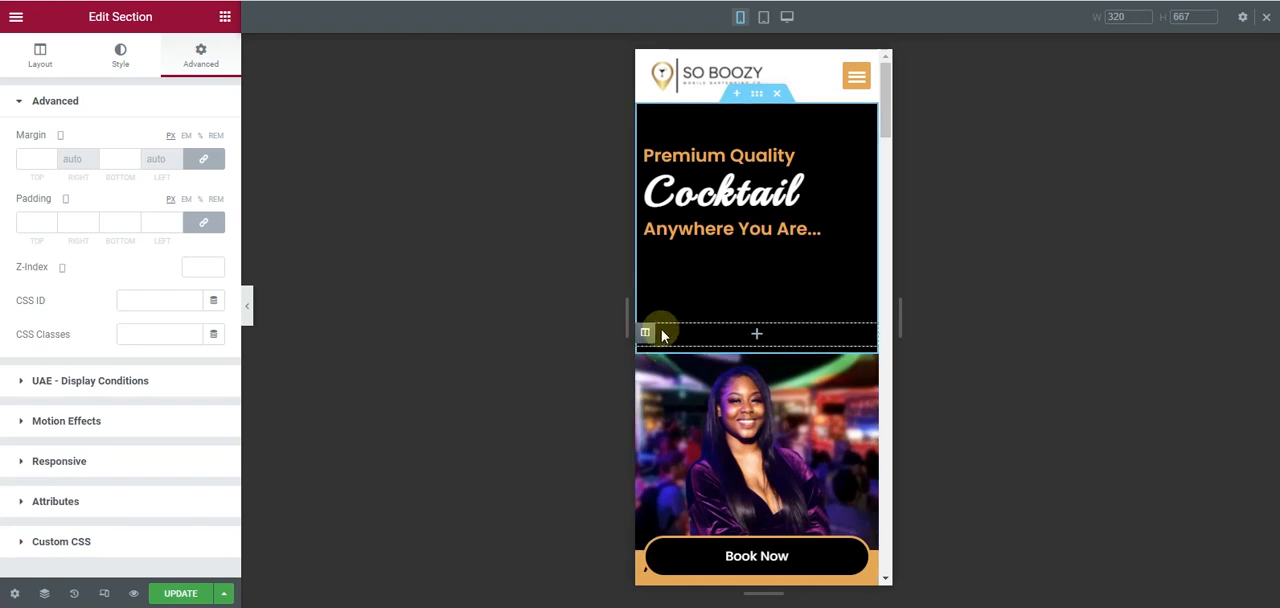
left_click(647, 333)
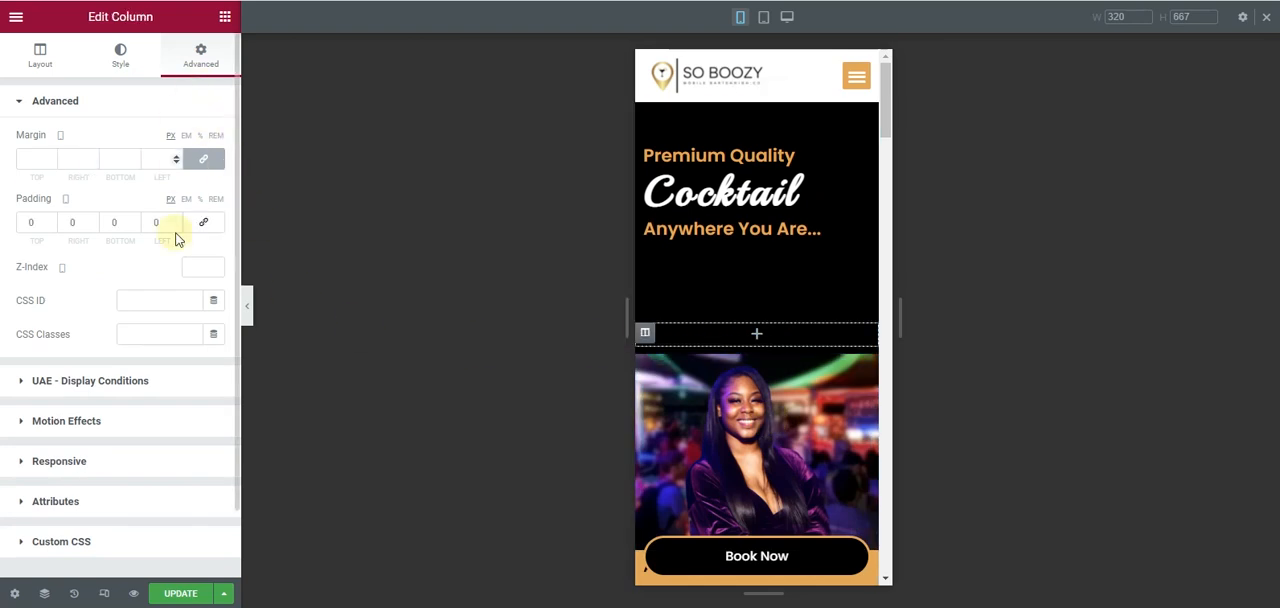
left_click(132, 462)
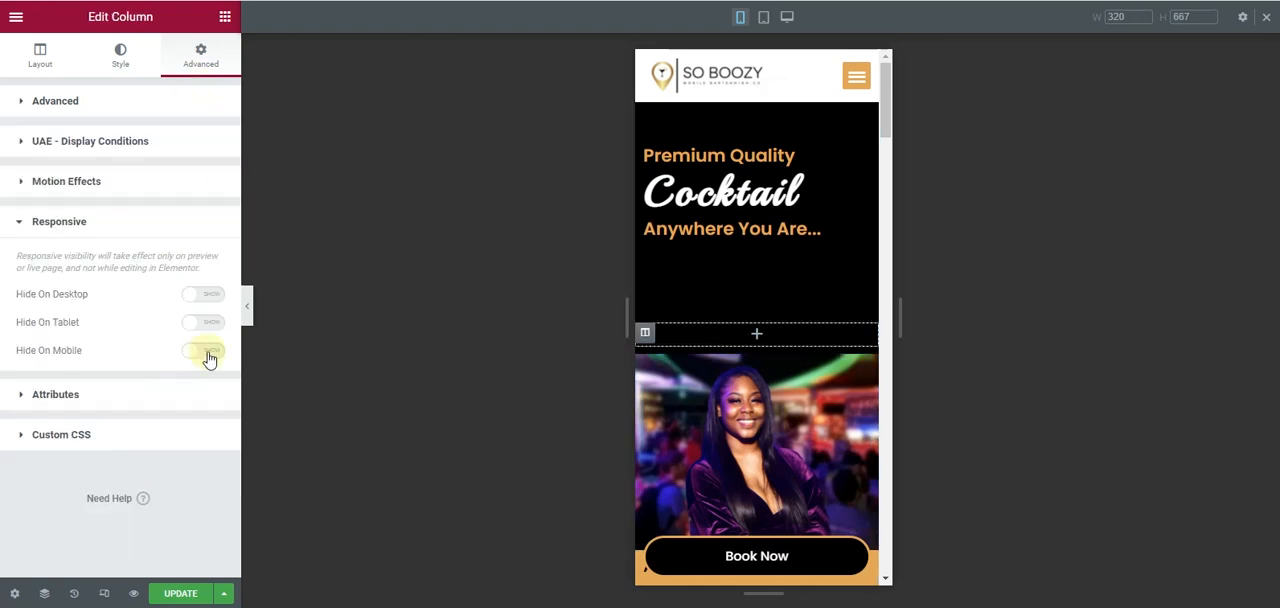
left_click(249, 312)
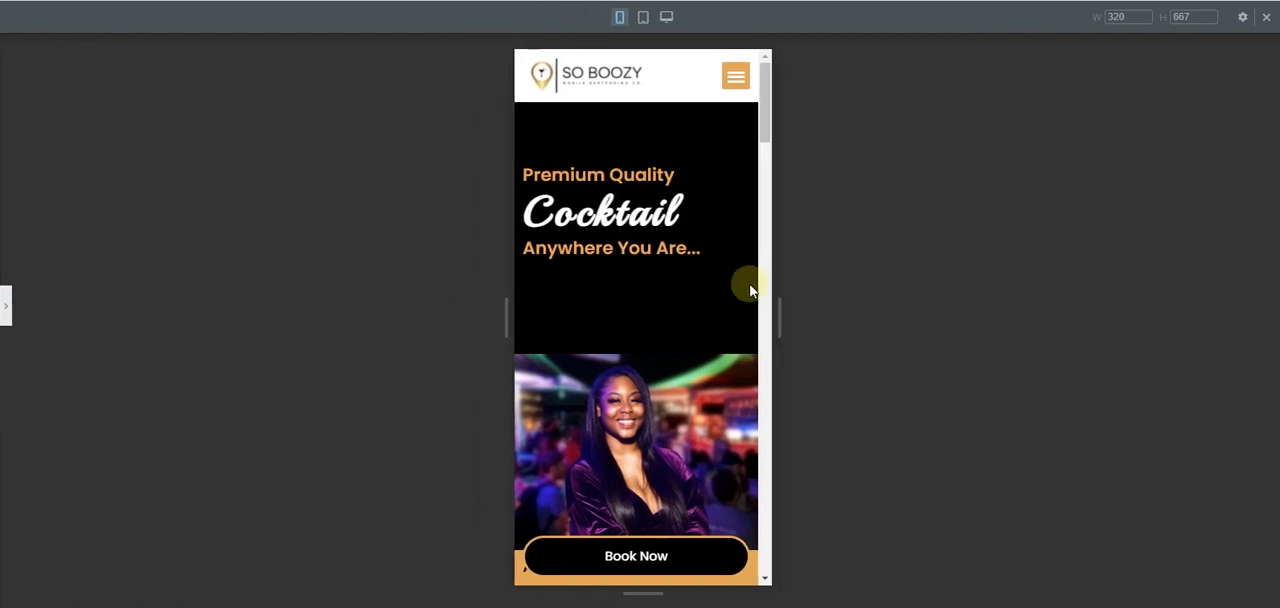
scroll(640, 300, "down", 5)
scroll(638, 299, "up", 5)
- Reduce the spacer below the hero text to 16 px on mobile and preview the hero section
left_click(6, 306)
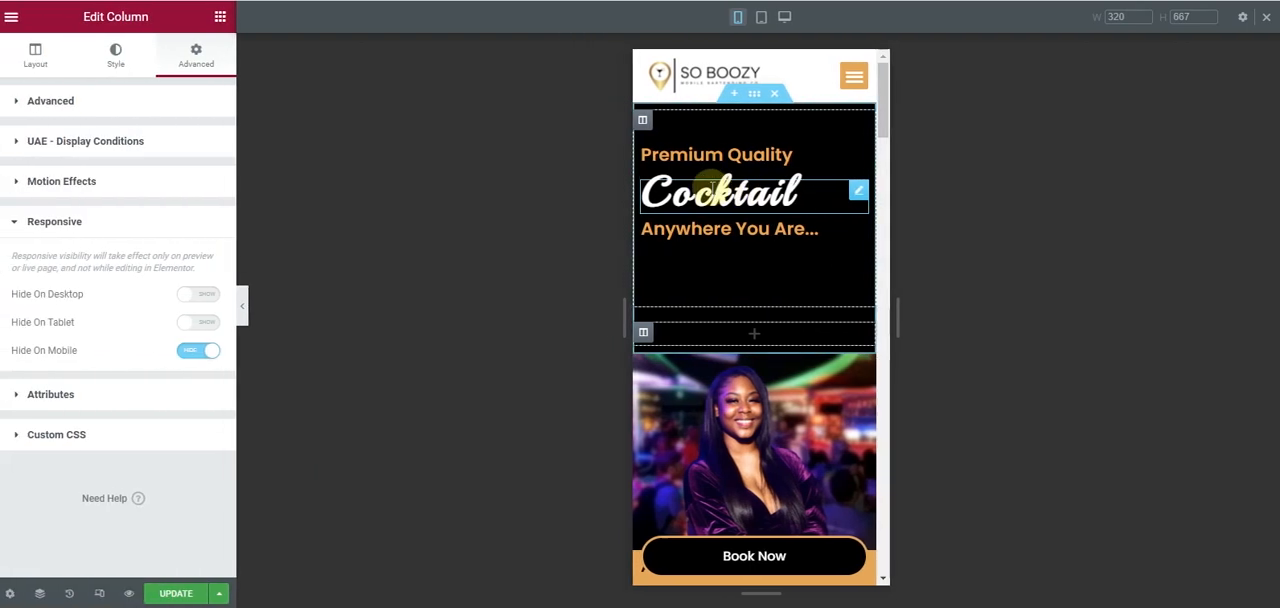
left_click(715, 270)
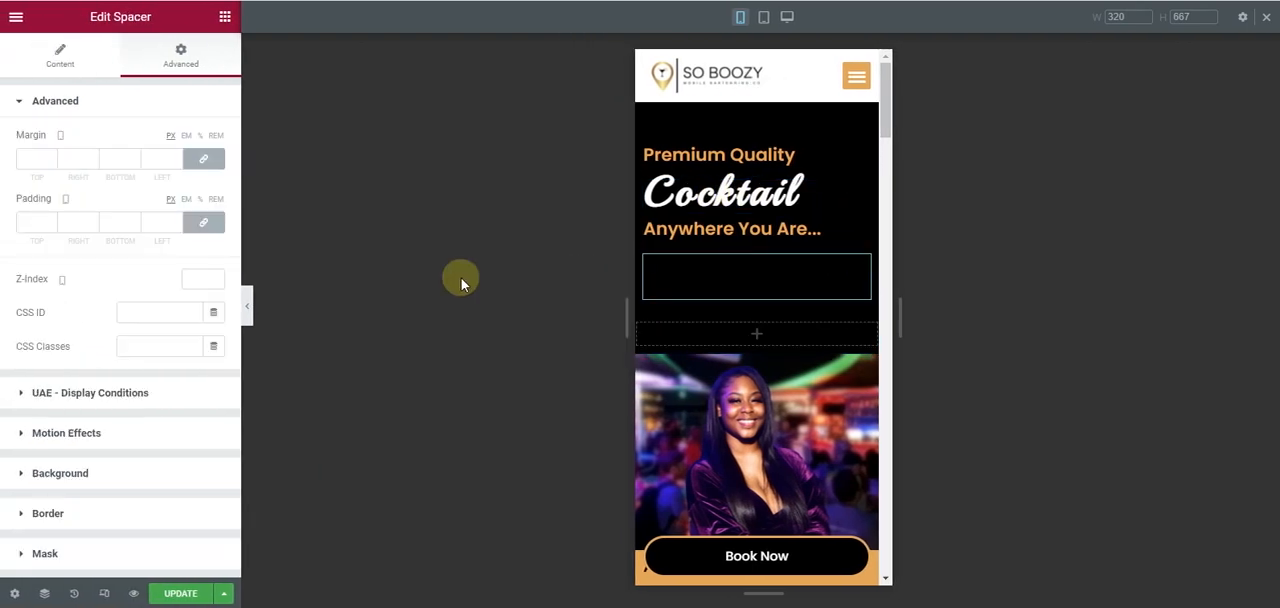
left_click(44, 63)
left_click_drag(30, 167, 17, 160)
left_click(248, 300)
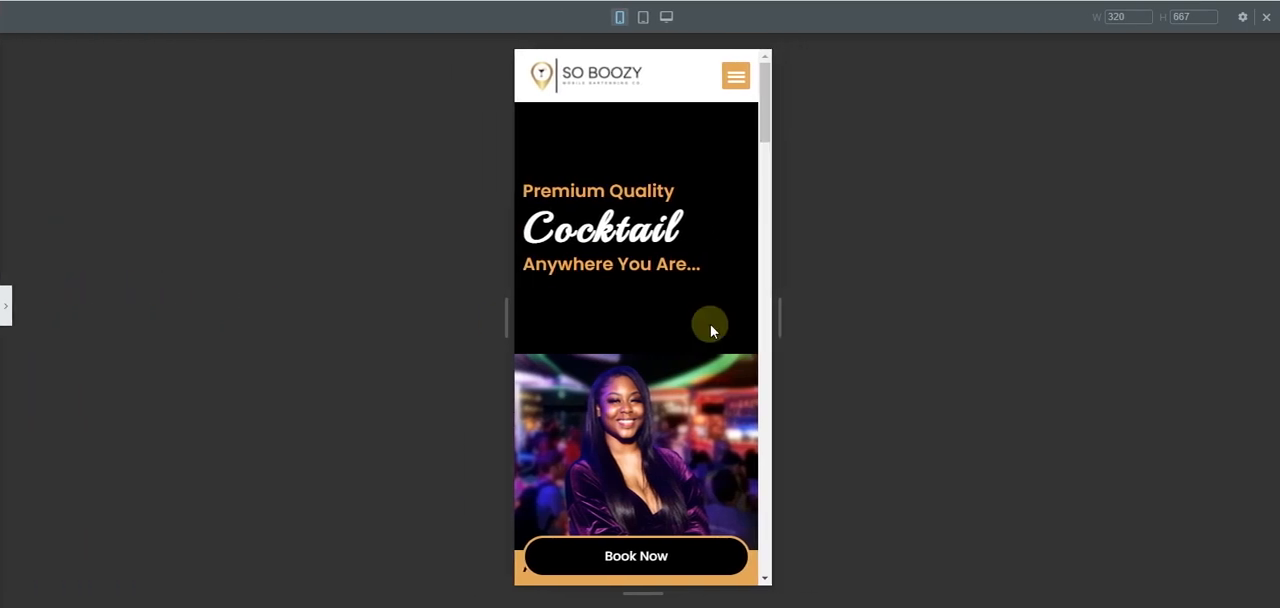
- Set the hero section's minimum height to 246 px on mobile
left_click(8, 309)
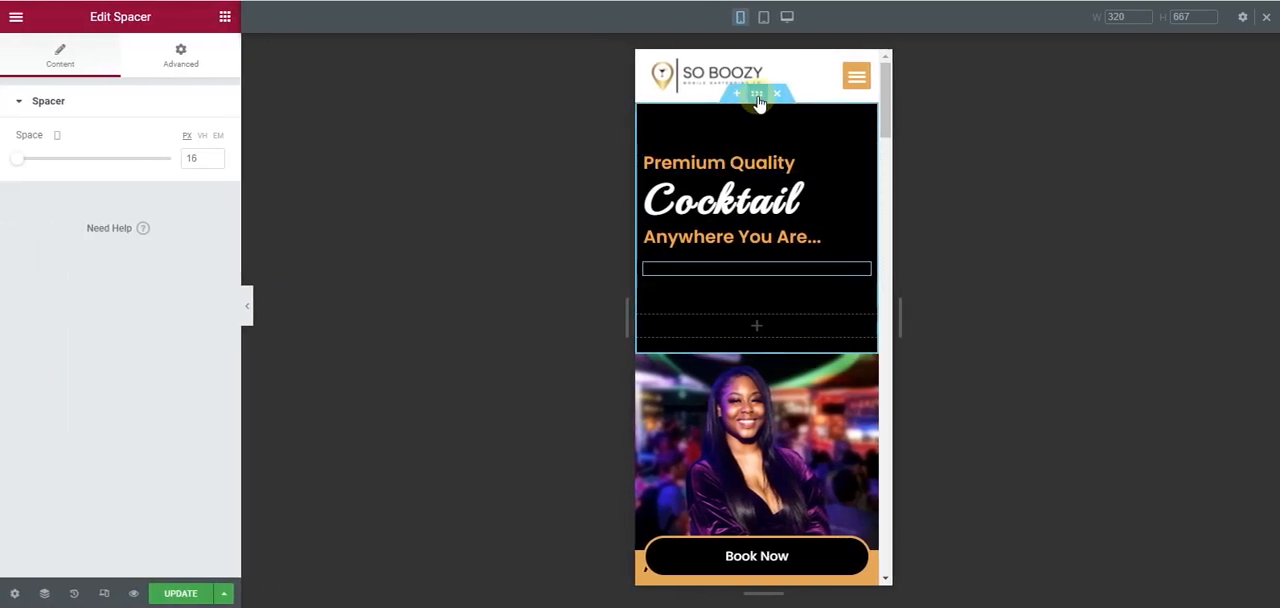
left_click(757, 95)
left_click(39, 60)
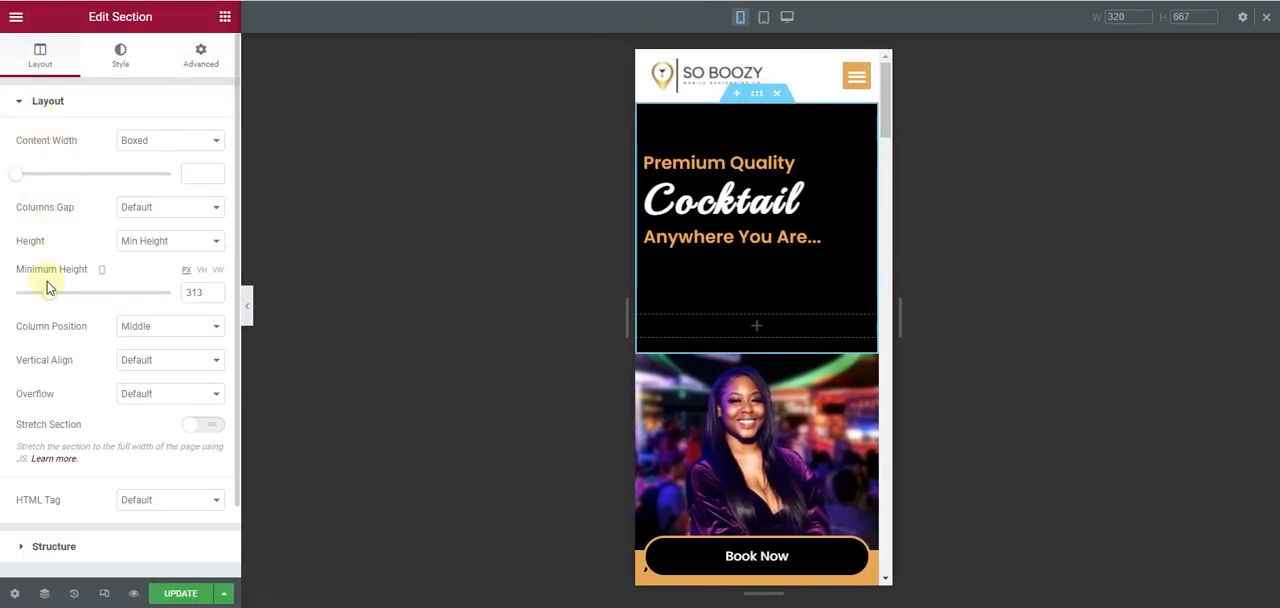
left_click_drag(50, 297, 44, 300)
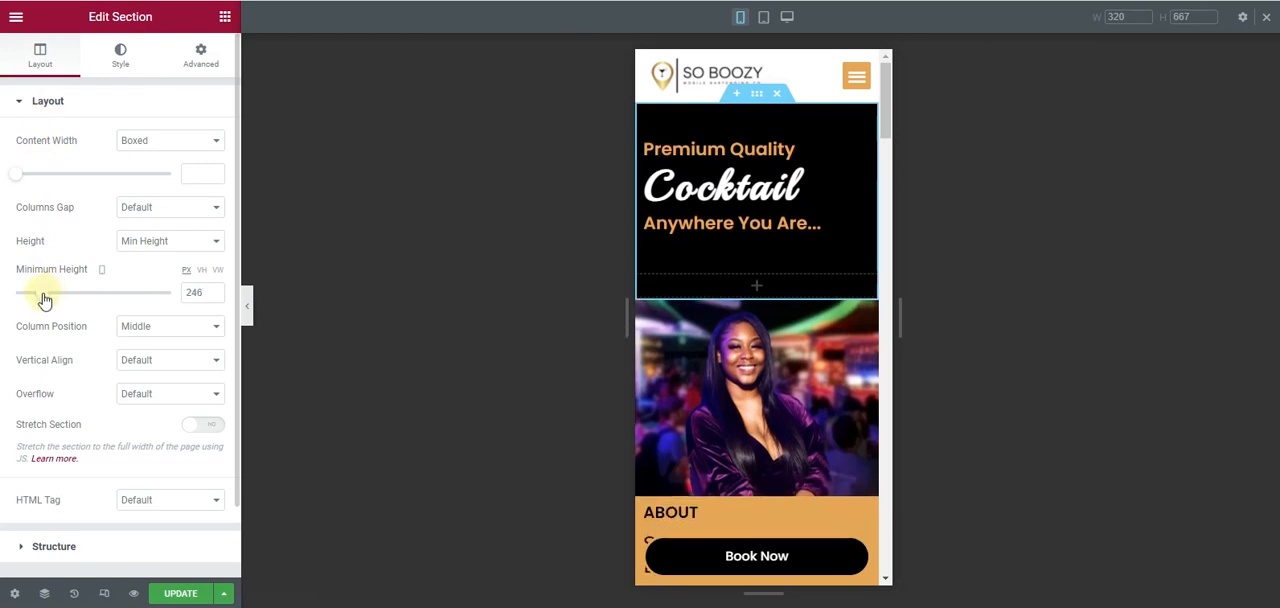
- Preview the mobile home page without the editing panel, checking the hero section and the sections below it
left_click(249, 311)
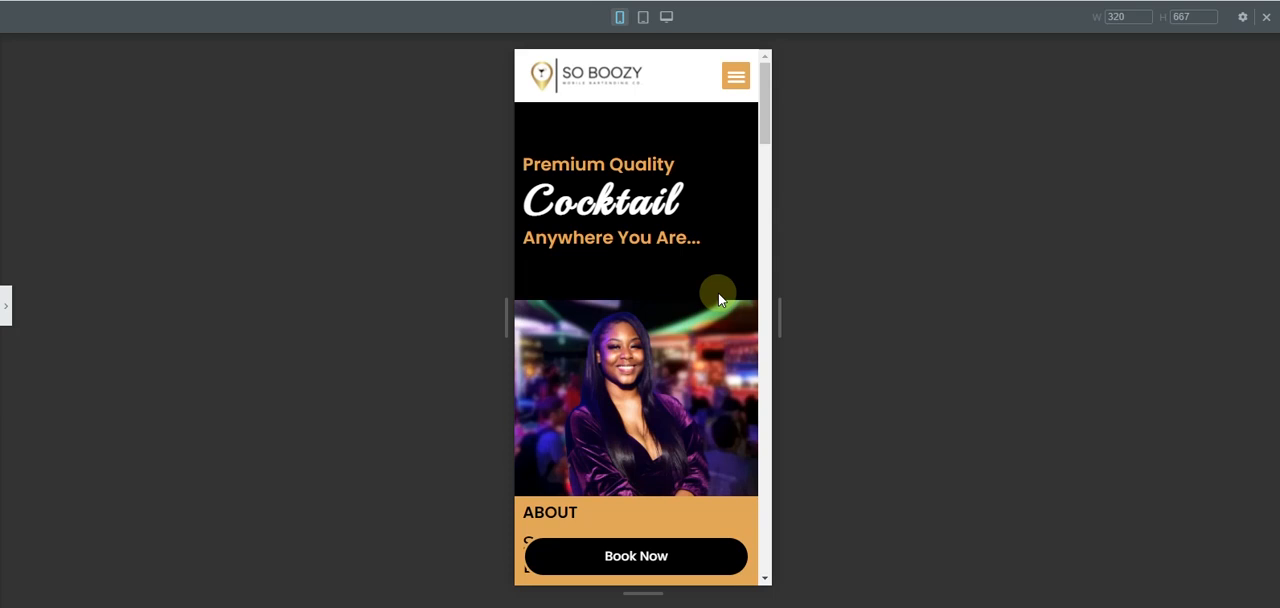
scroll(719, 297, "down", 15)
scroll(719, 297, "down", 2)
scroll(719, 297, "up", 5)
scroll(719, 297, "down", 8)
scroll(719, 297, "down", 8)
scroll(722, 297, "up", 9)
scroll(727, 297, "up", 20)
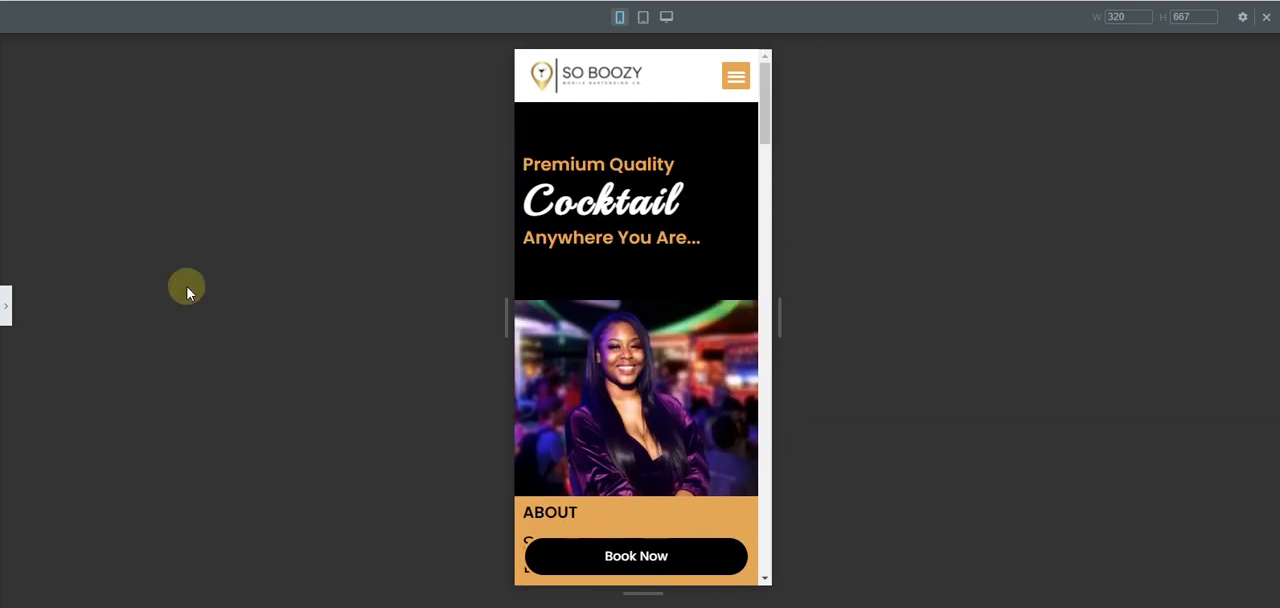
- Return the editor to the desktop layout, check the home page down to the footer, and update the page
left_click(4, 308)
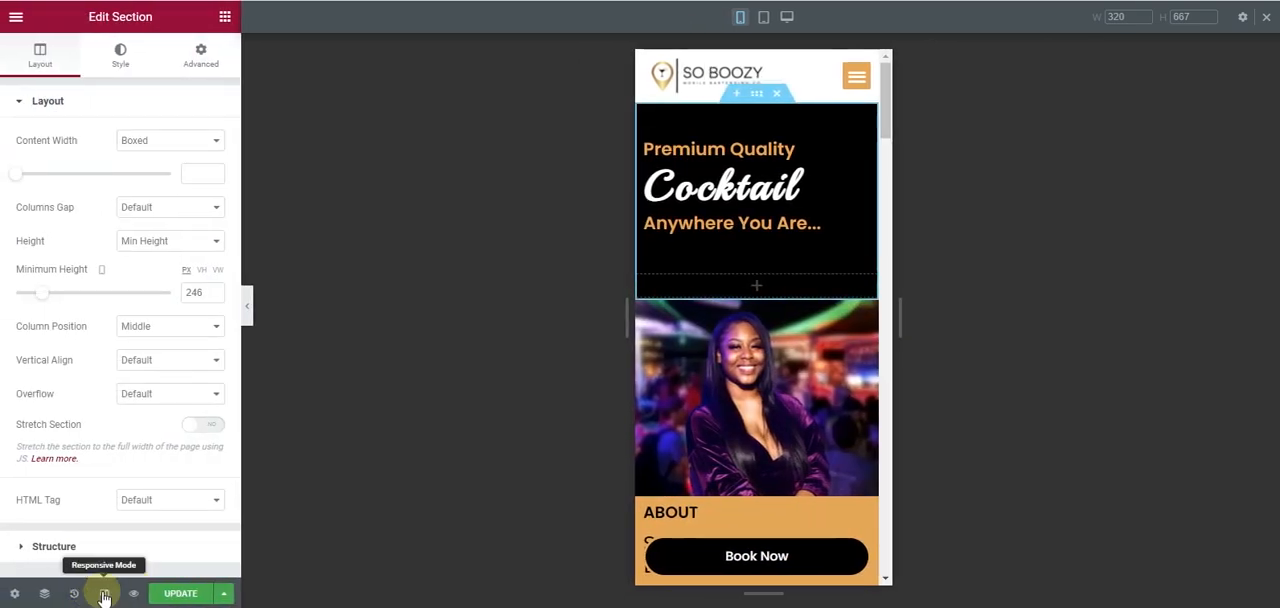
left_click(104, 594)
scroll(737, 297, "down", 10)
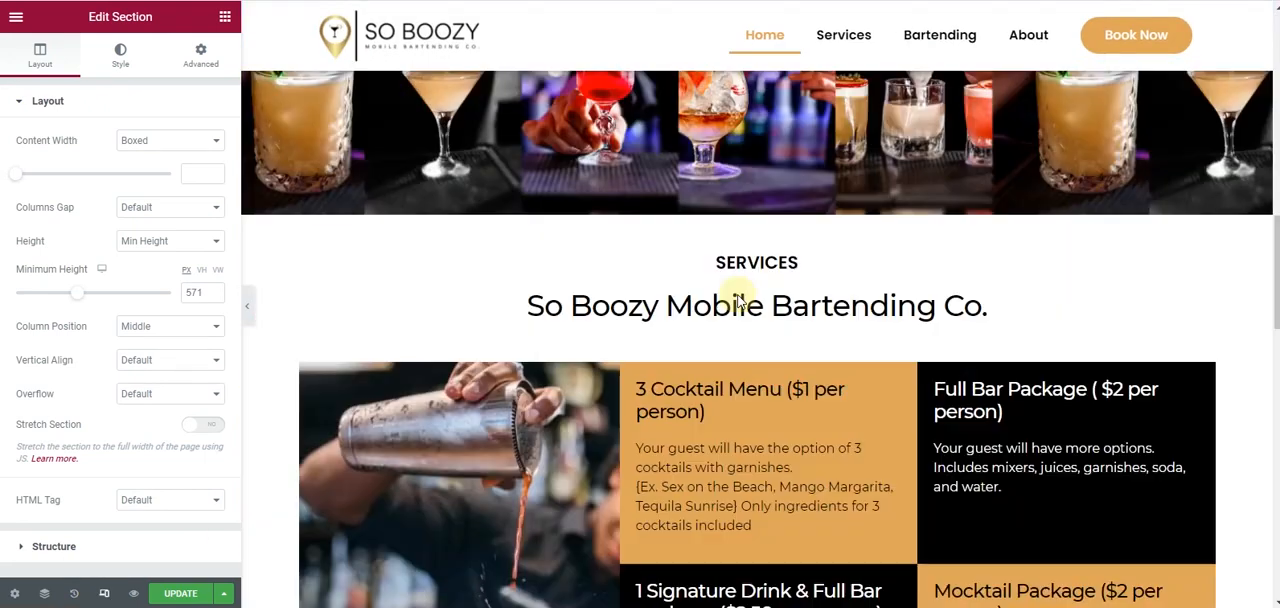
scroll(737, 302, "down", 10)
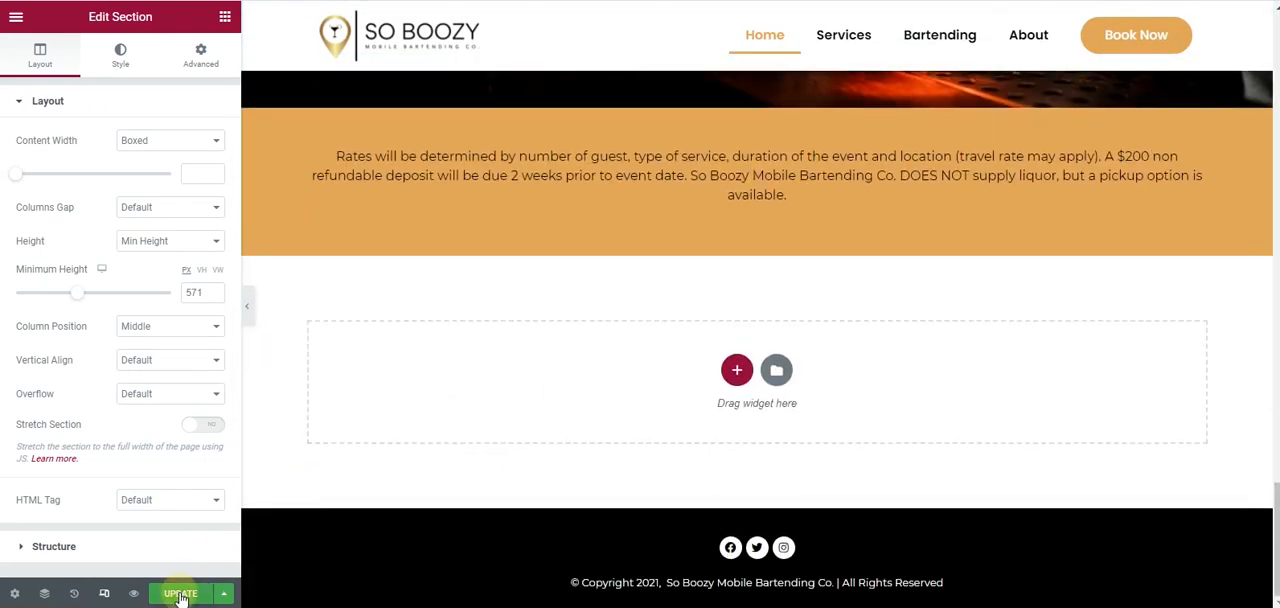
scroll(451, 380, "up", 20)
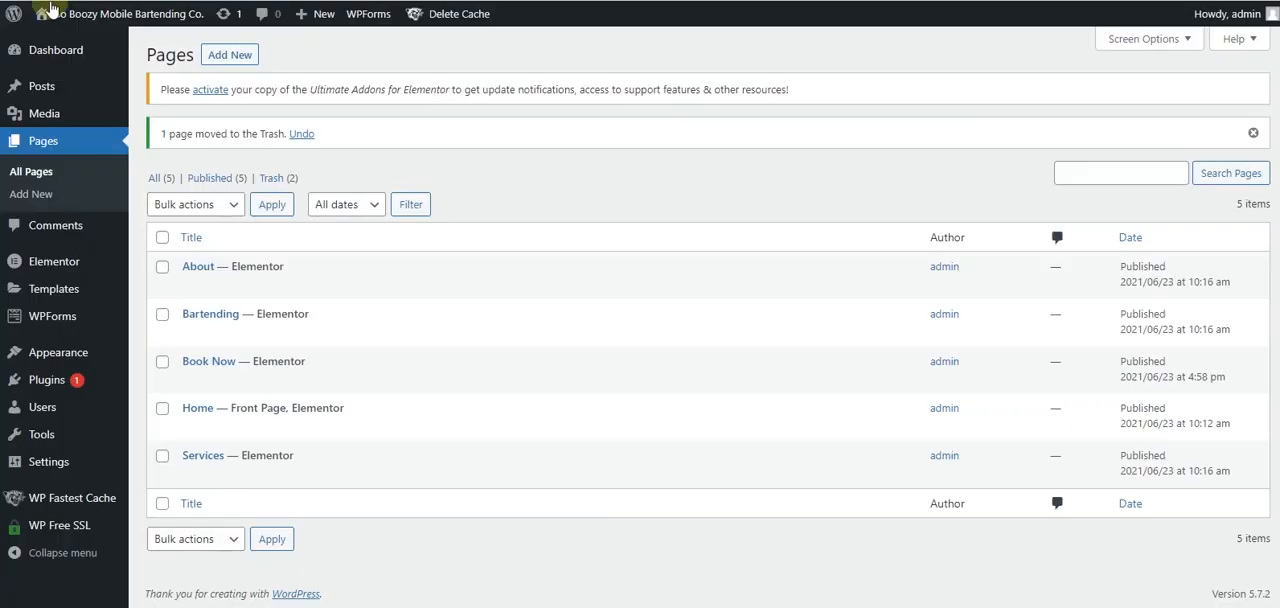
- Switch to the WordPress dashboard and open the published So Boozy site from there
mouse_move(60, 25)
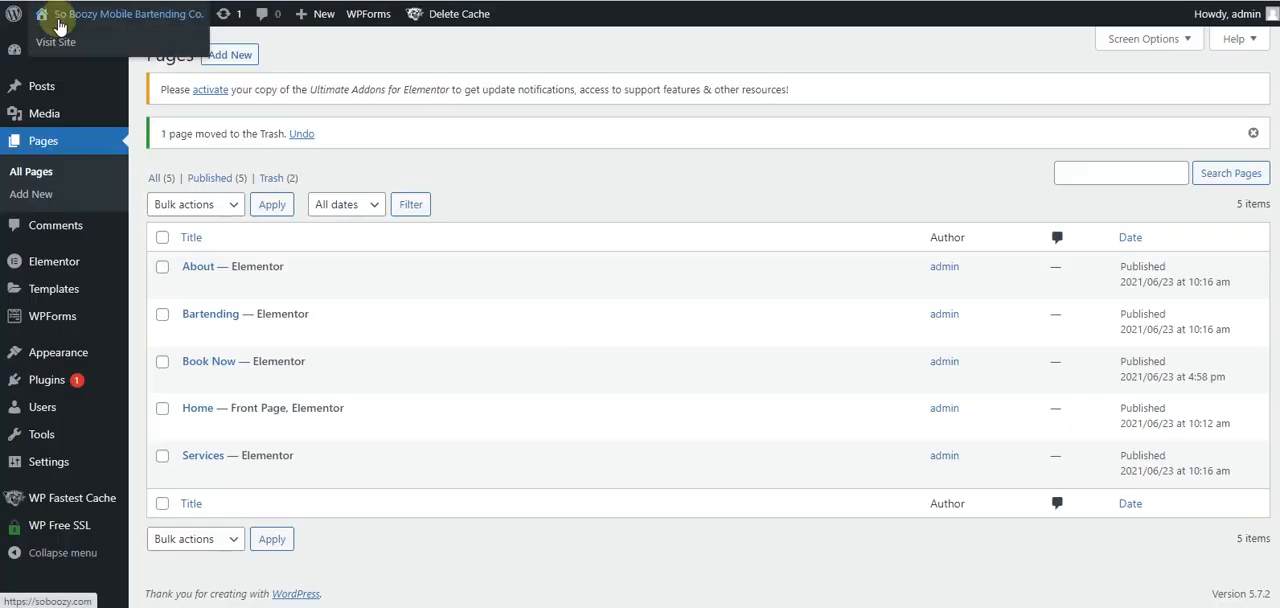
right_click(70, 47)
left_click(200, 48)
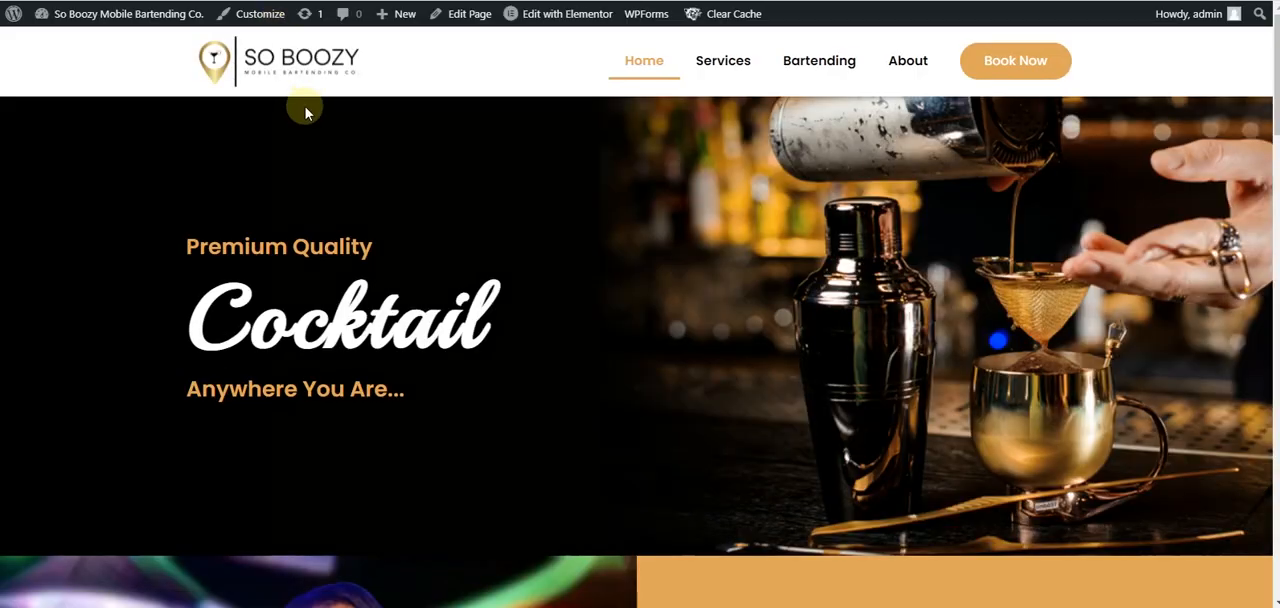
- Review the published home page on desktop, from the hero through the about section and image carousel to the service packages
scroll(309, 158, "down", 10)
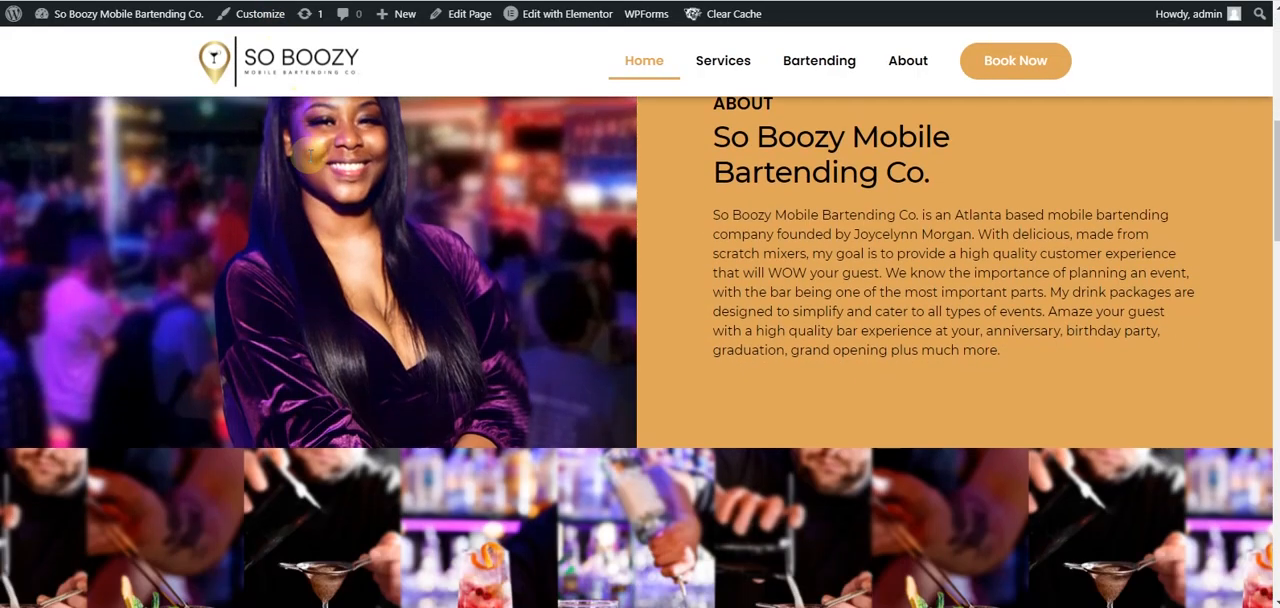
scroll(309, 158, "down", 3)
scroll(309, 158, "up", 5)
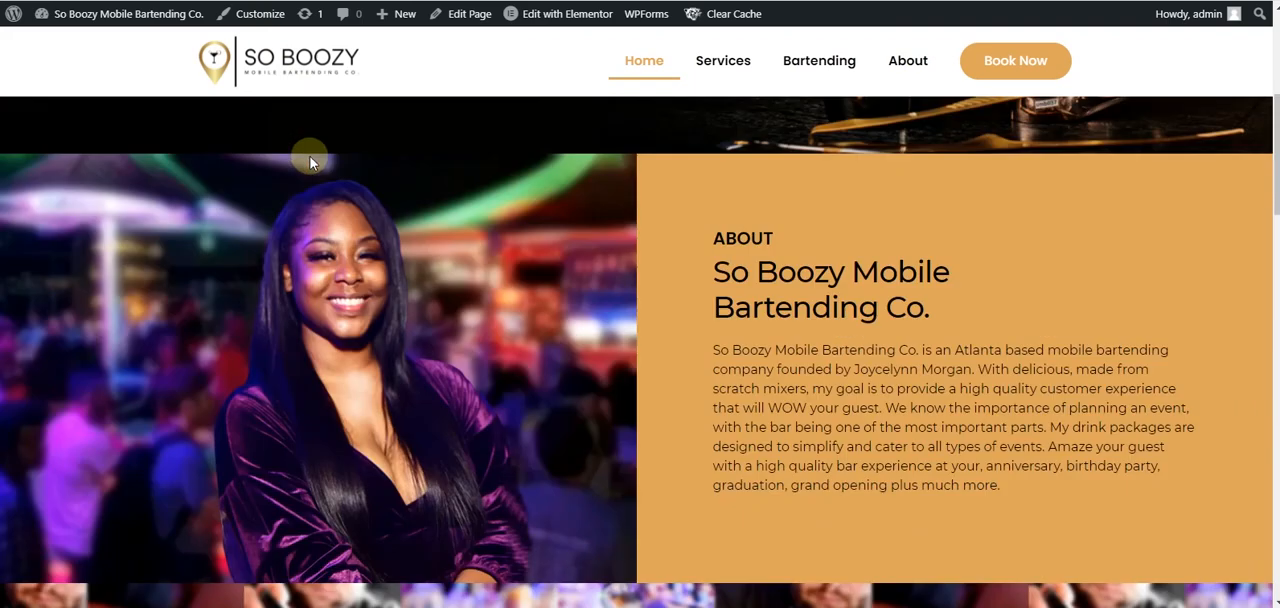
scroll(309, 163, "down", 5)
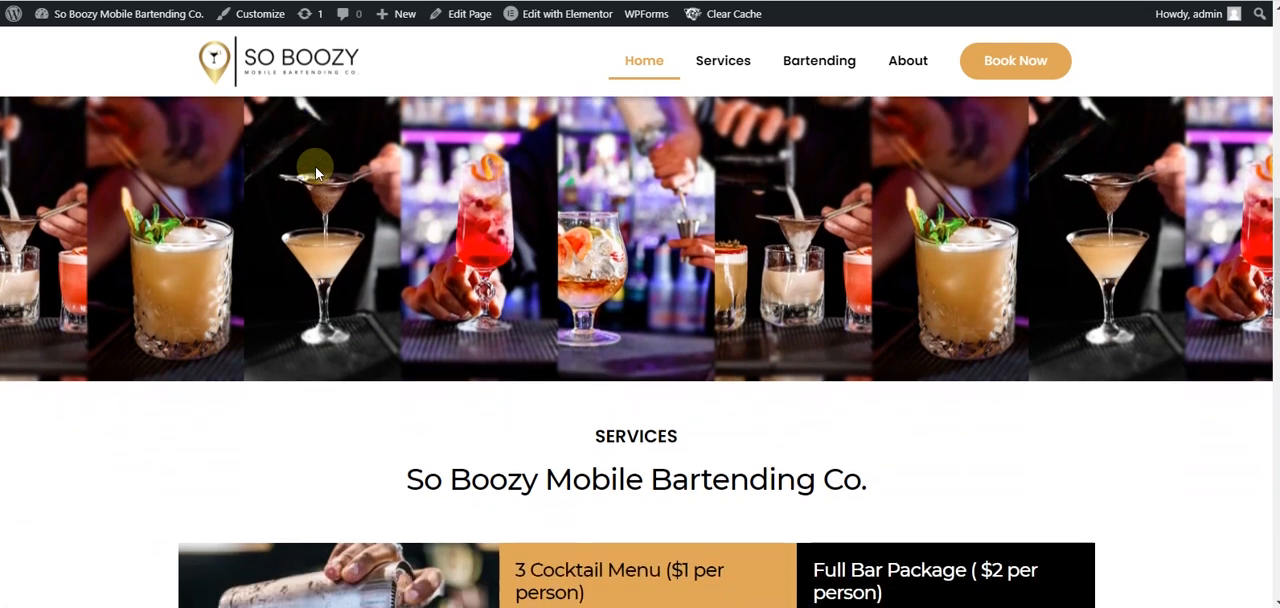
scroll(316, 173, "down", 6)
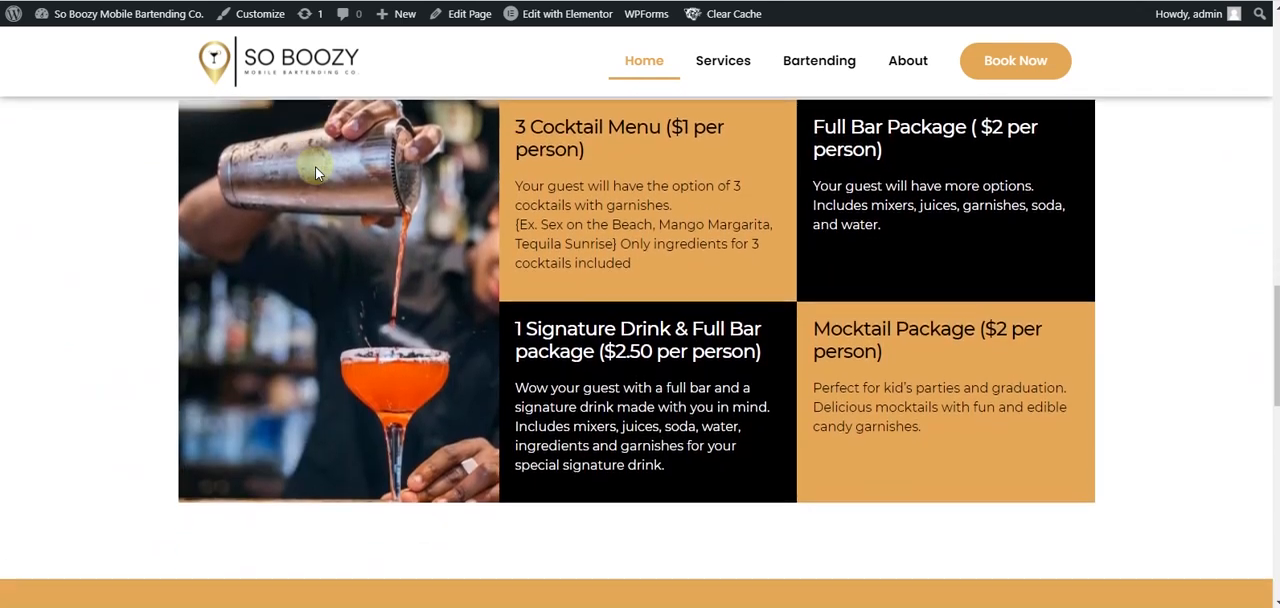
scroll(316, 178, "down", 8)
scroll(323, 190, "up", 1)
scroll(323, 190, "up", 15)
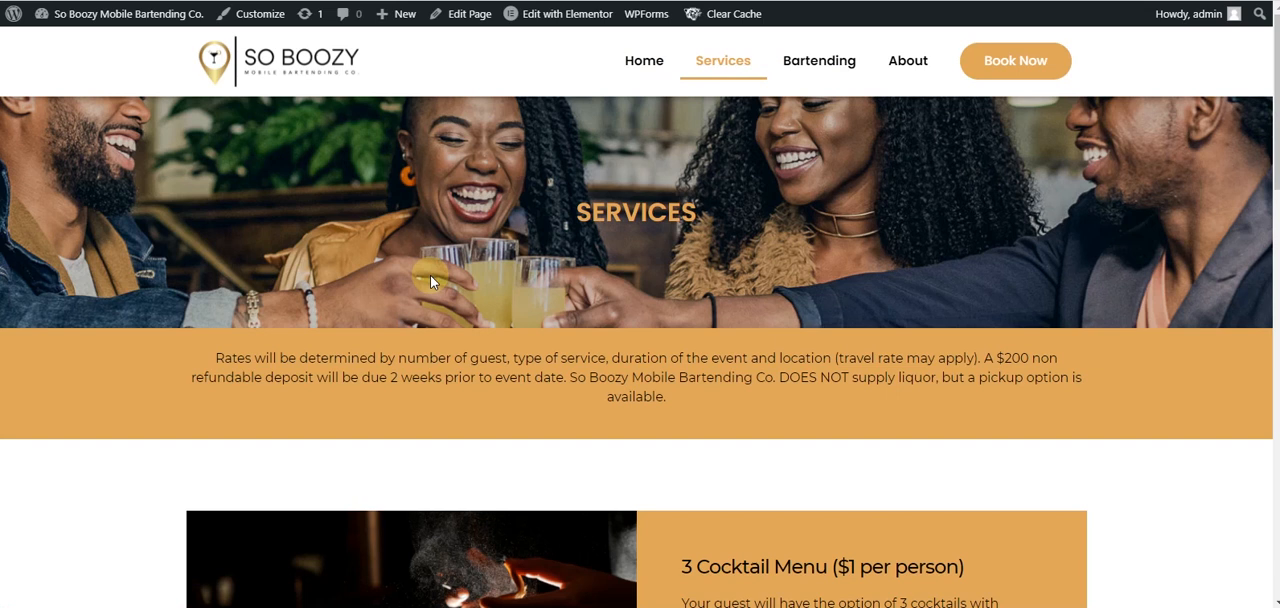
- Open the published Services page and review it from the banner down to the footer
scroll(431, 282, "down", 6)
scroll(430, 282, "down", 8)
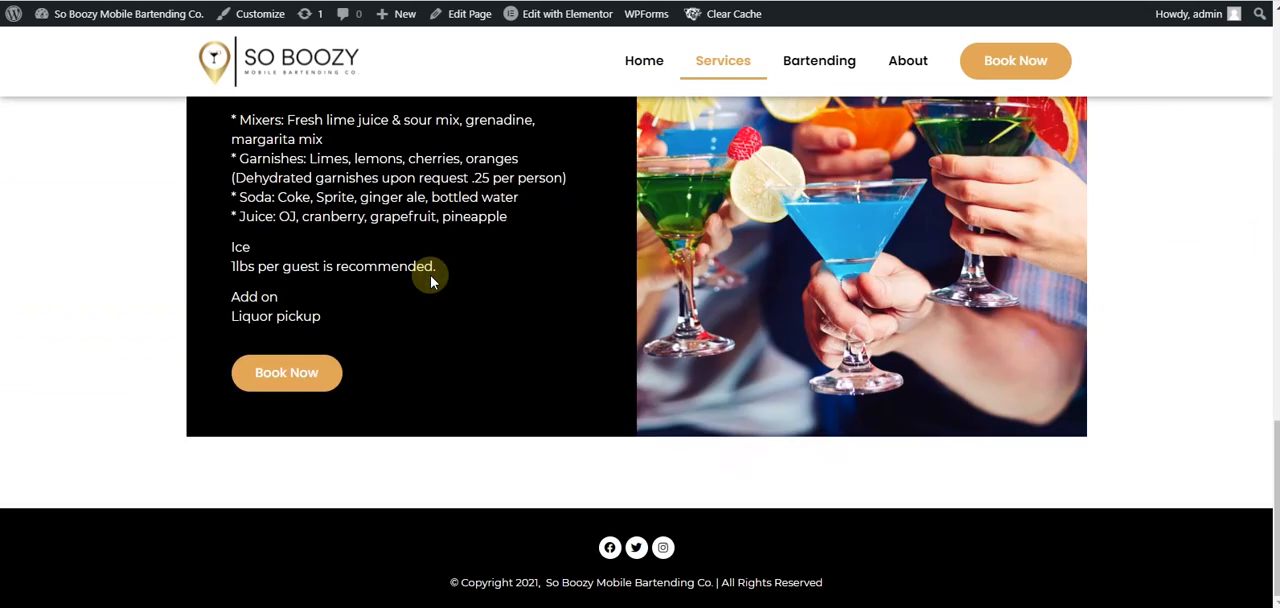